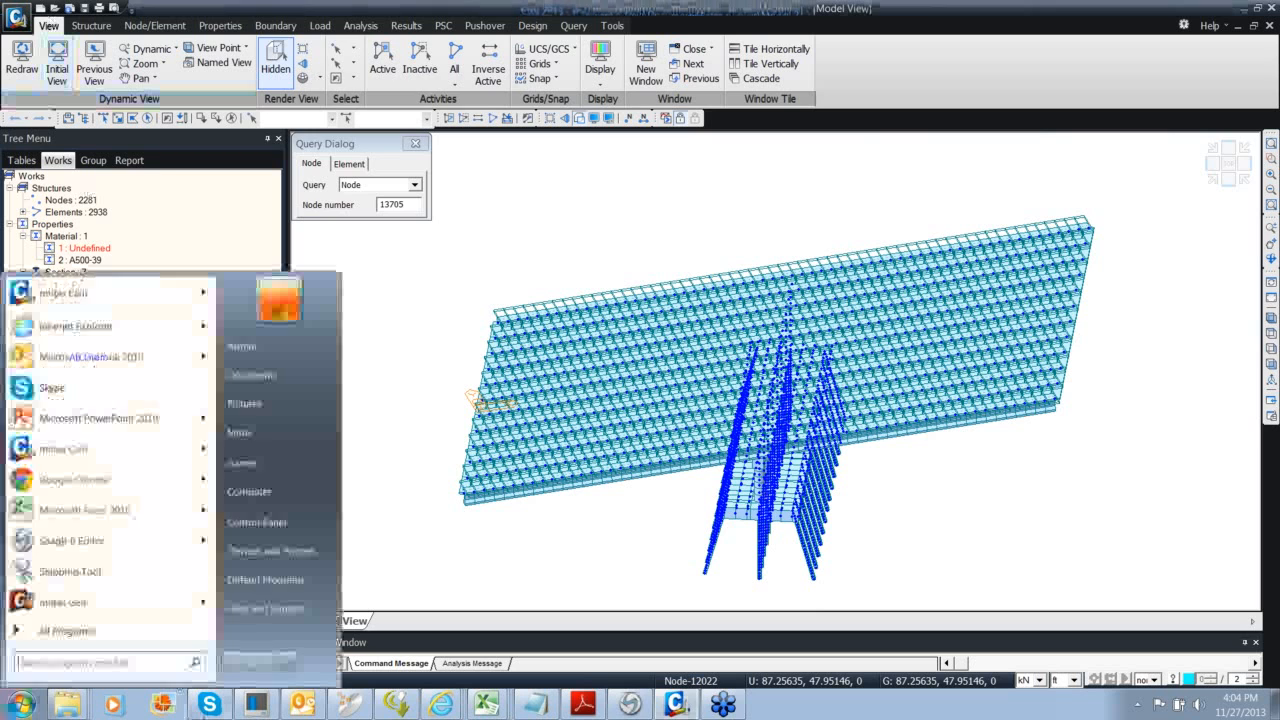
Launch another midas Civil session, dismiss the e-mail notification and create a new project
click(111, 289)
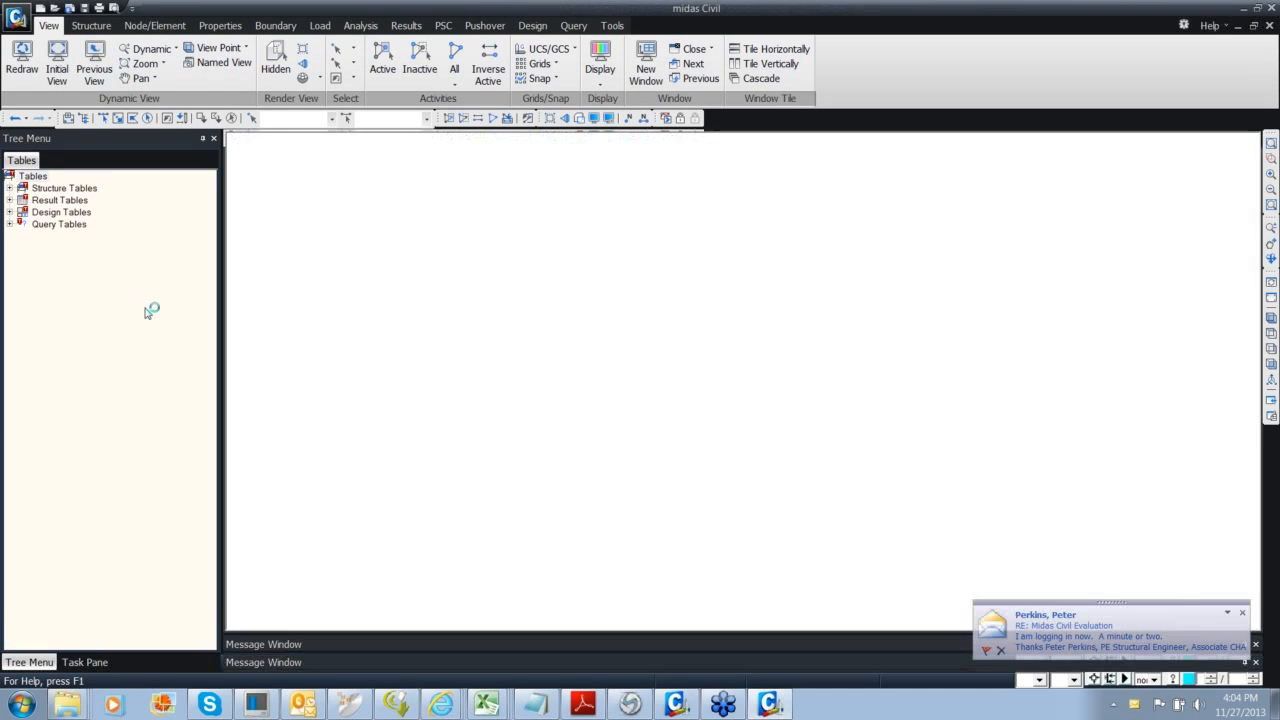
click(1242, 612)
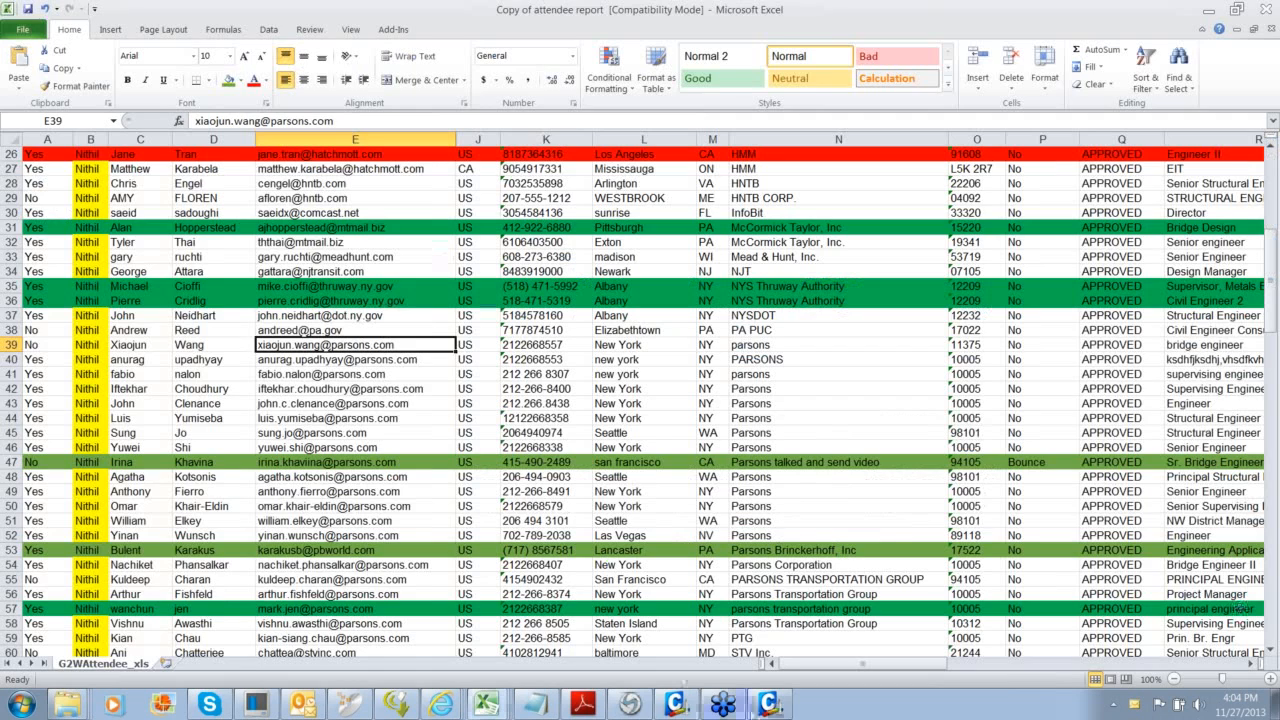
click(770, 705)
click(17, 19)
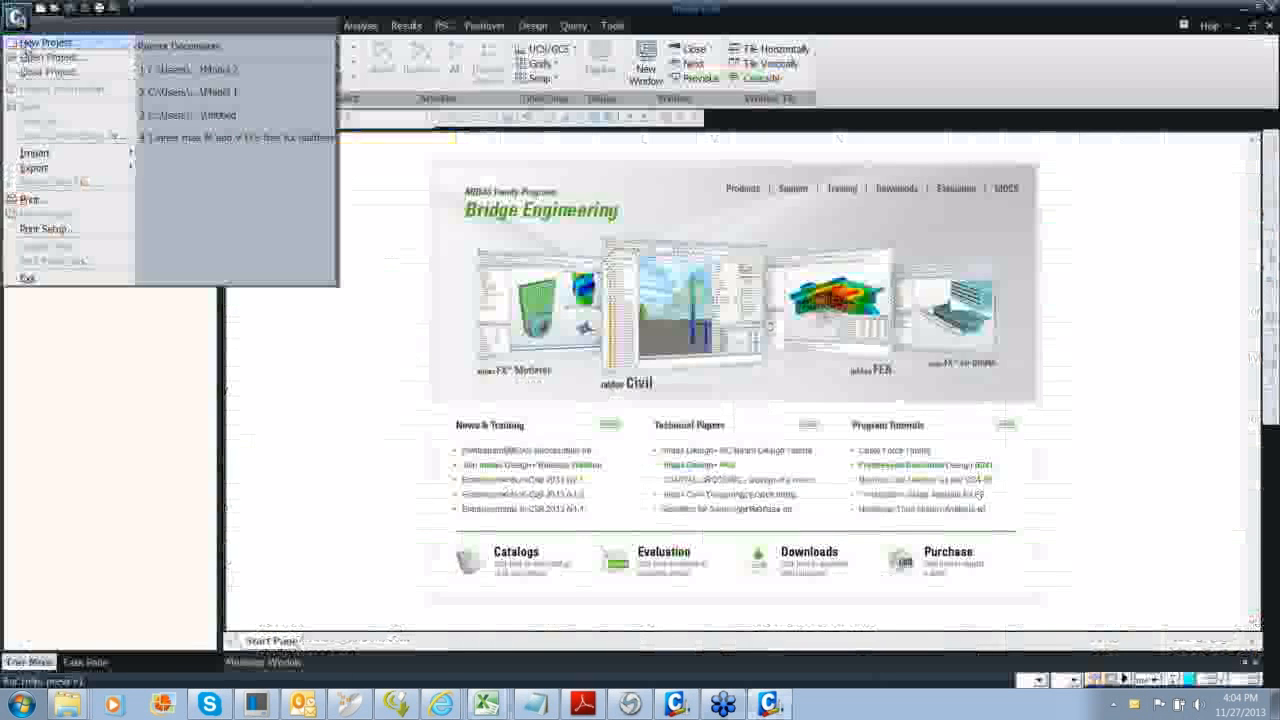
click(27, 43)
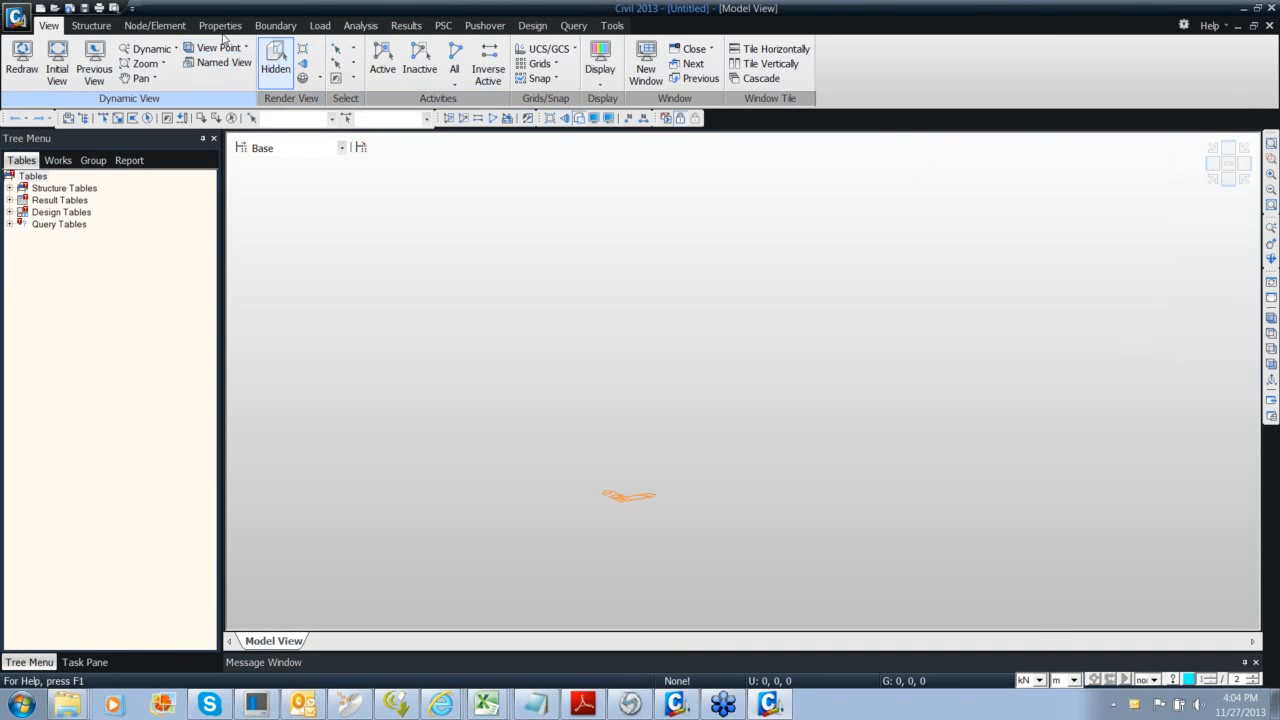
Open the section properties and view the form for adding a new section, leaving it without defining one
click(222, 27)
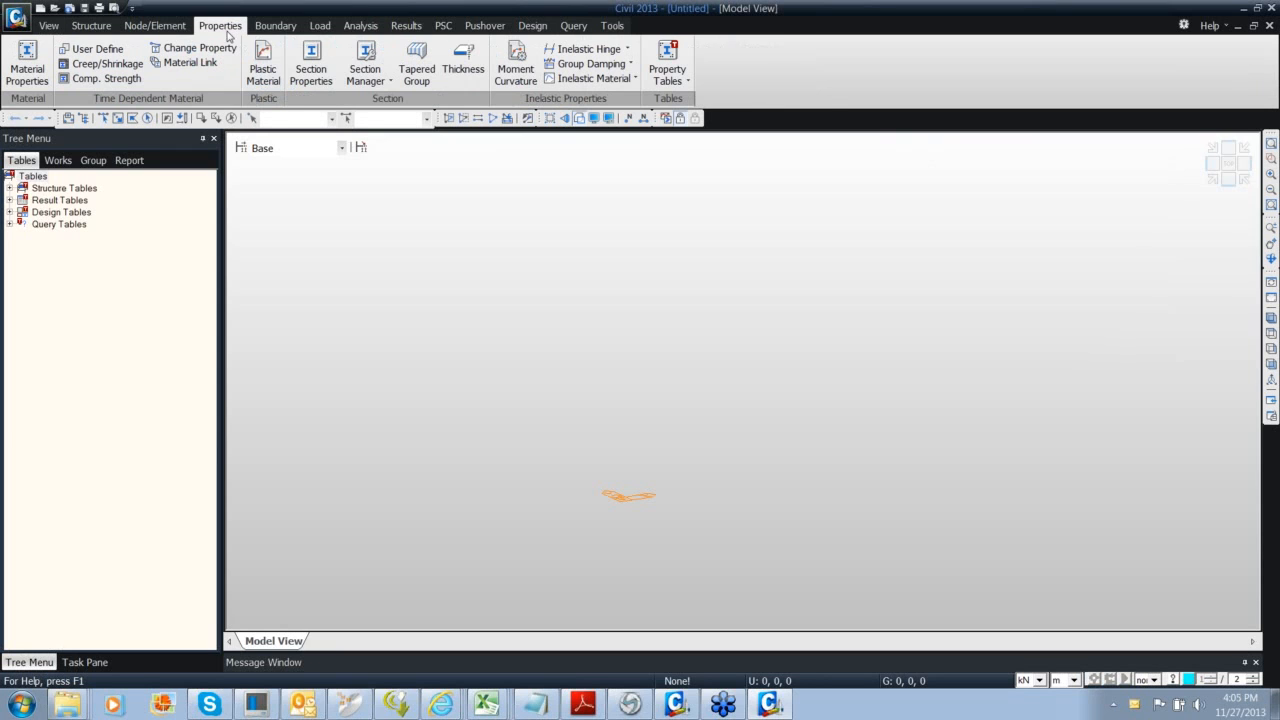
click(305, 70)
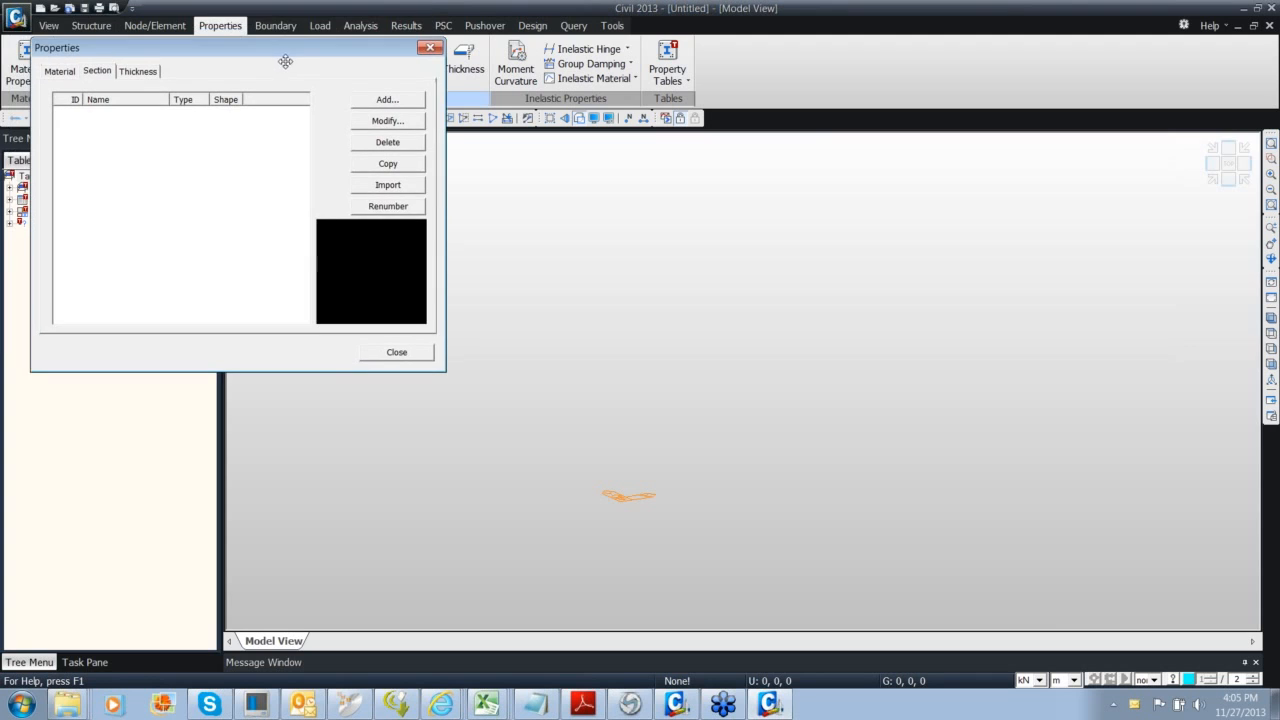
click(387, 100)
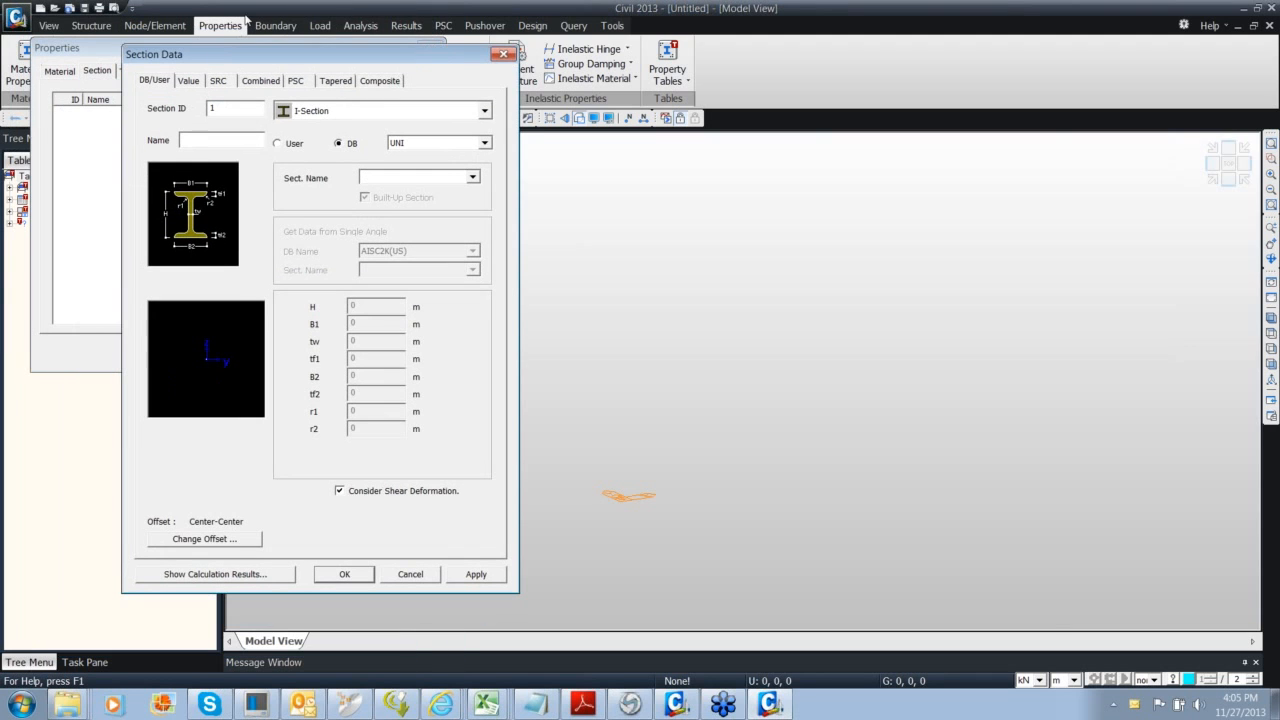
click(504, 54)
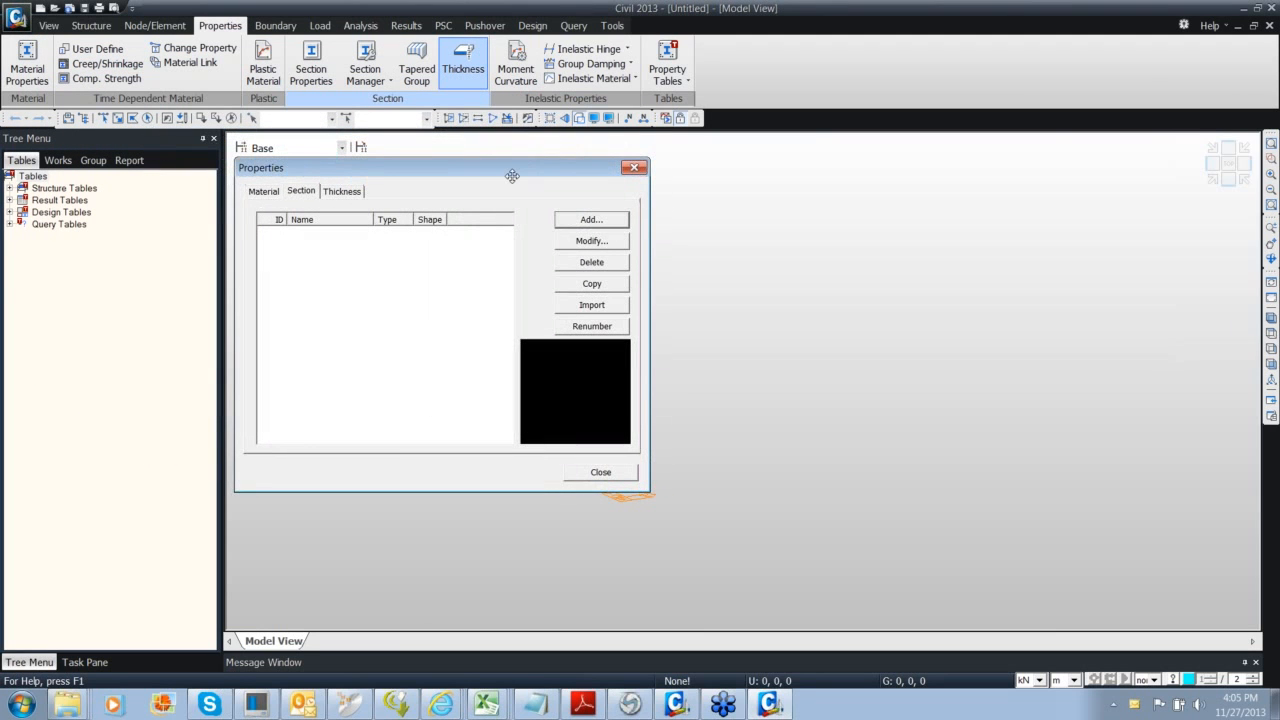
Try to import sections from the Model 2 and Tendon Display project files
click(600, 305)
click(360, 295)
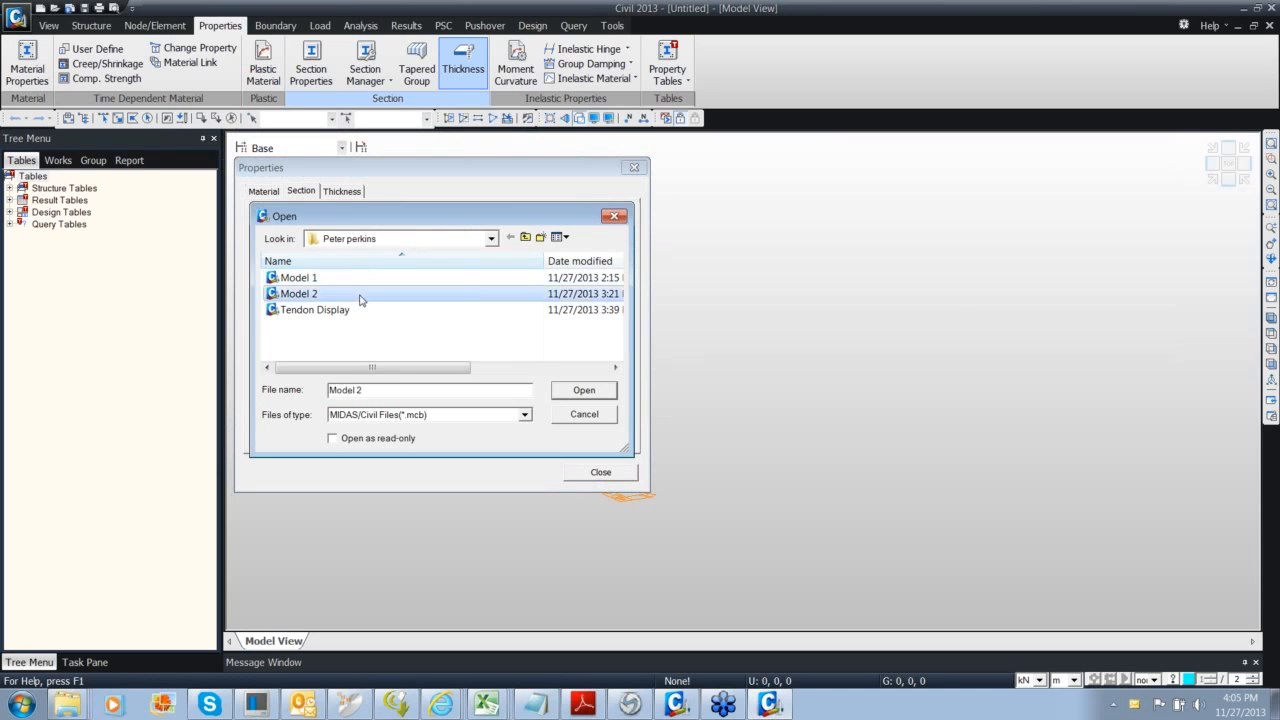
double_click(360, 295)
click(945, 164)
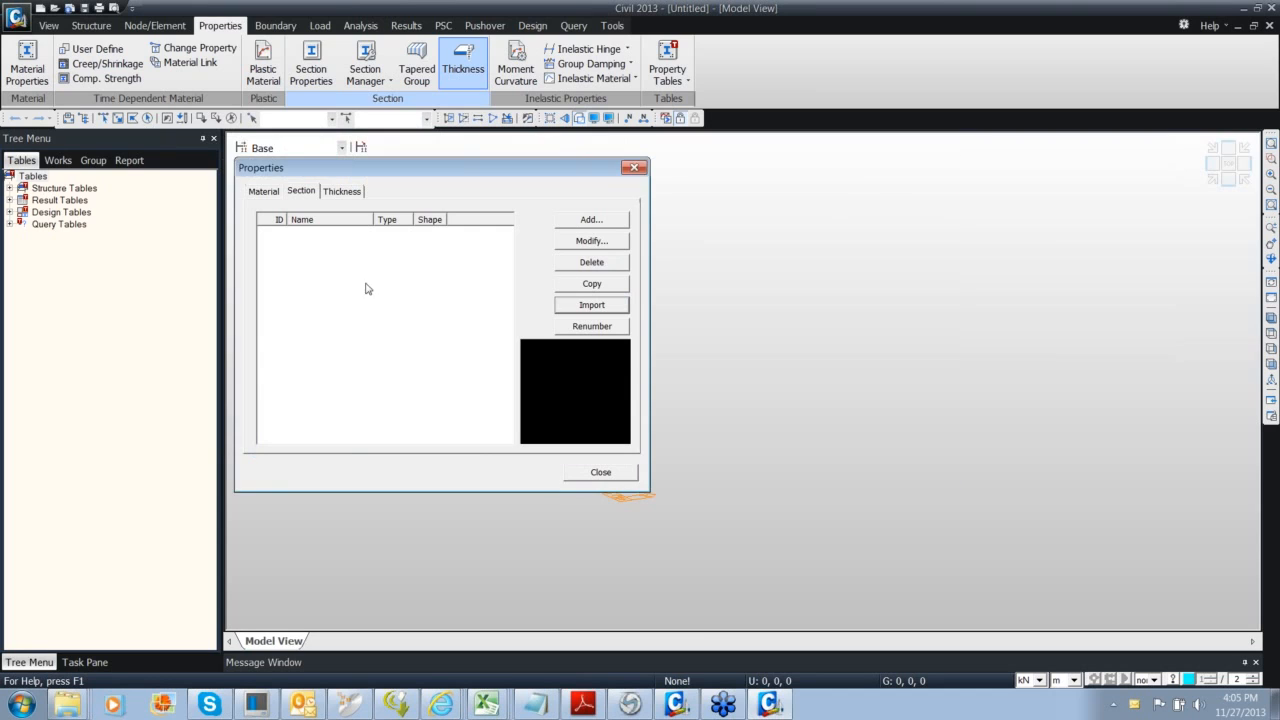
click(565, 305)
double_click(341, 312)
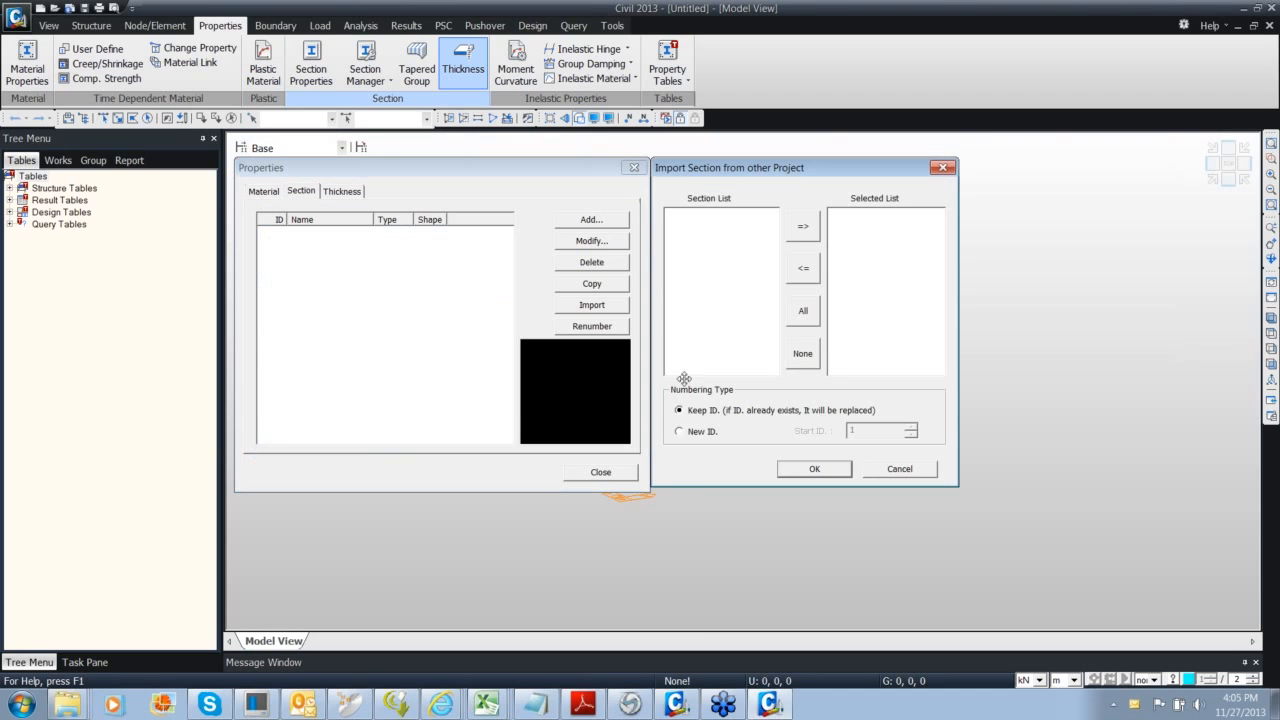
click(900, 470)
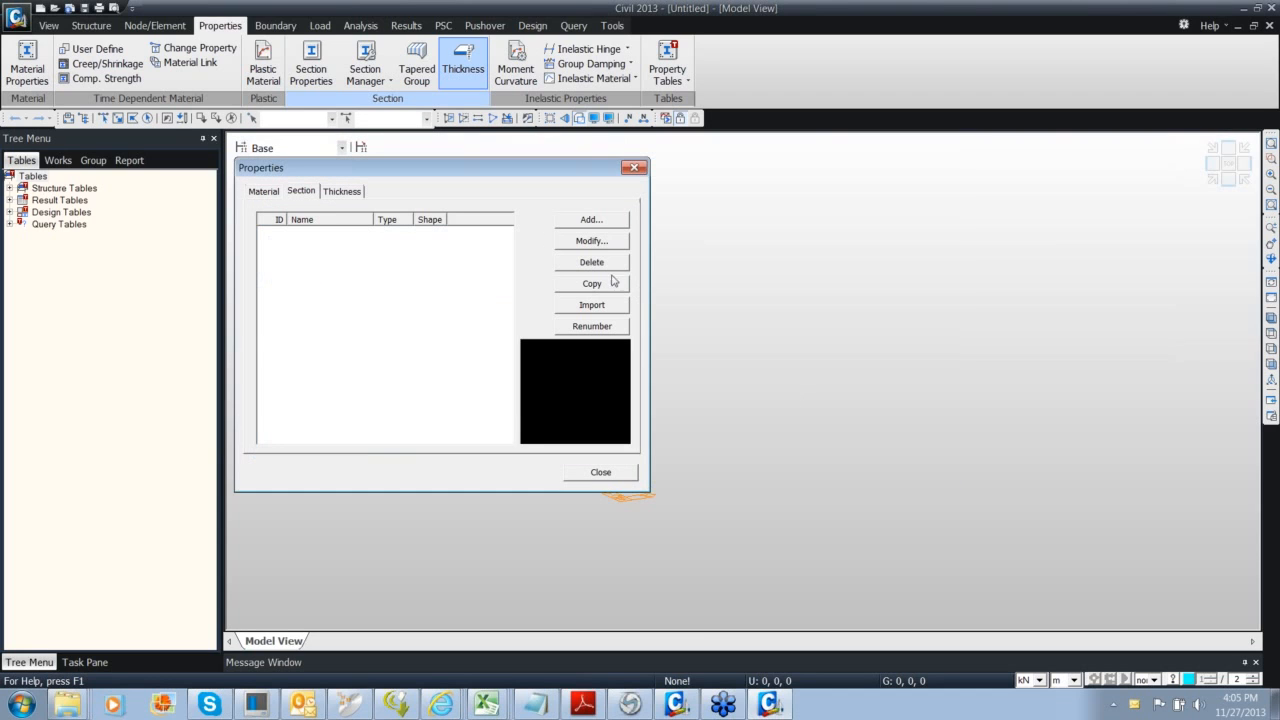
click(634, 168)
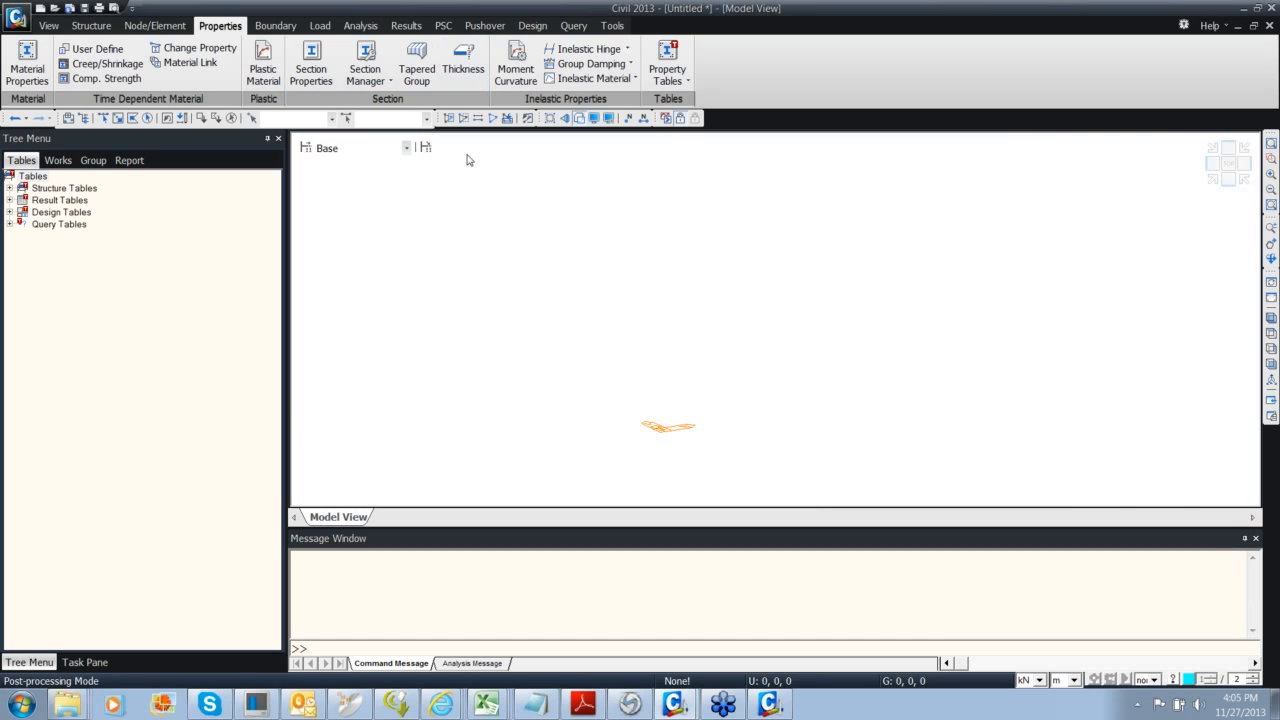
Review the imported sections in the Works tree, including Preacast Composite, pier cap, pier, Pile cap pier, Abutment and HP12X53
click(57, 160)
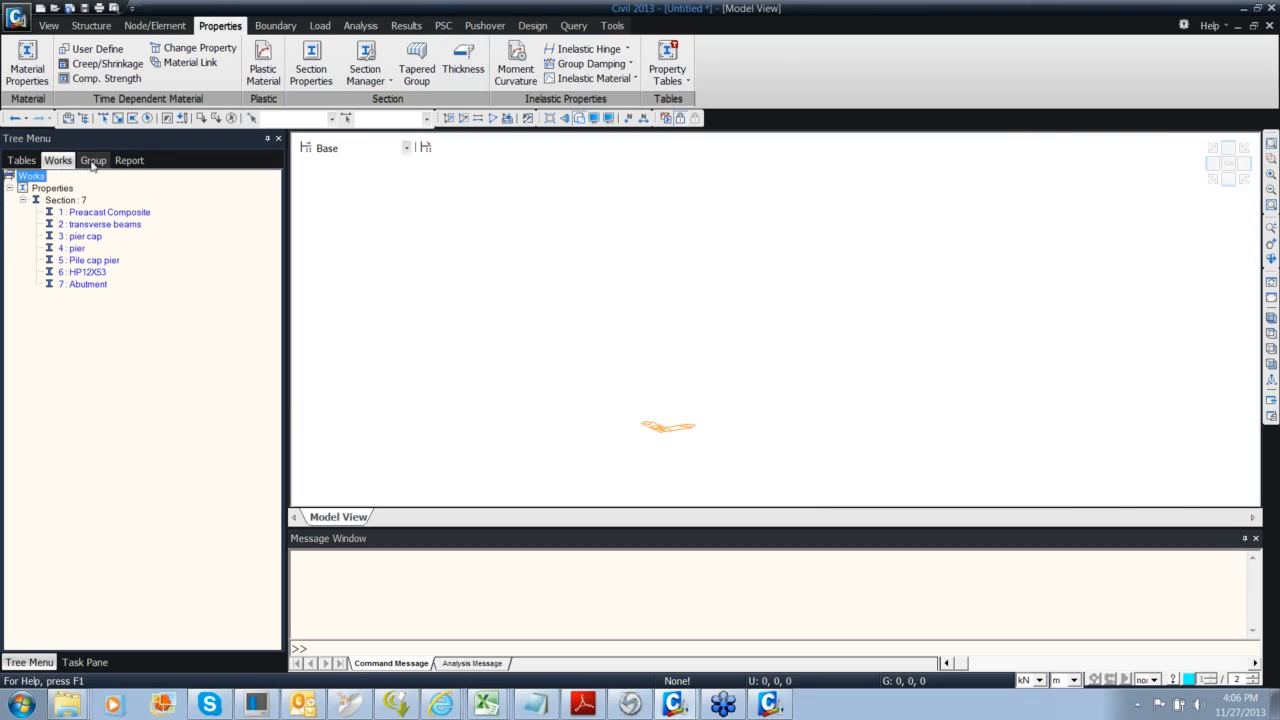
click(80, 214)
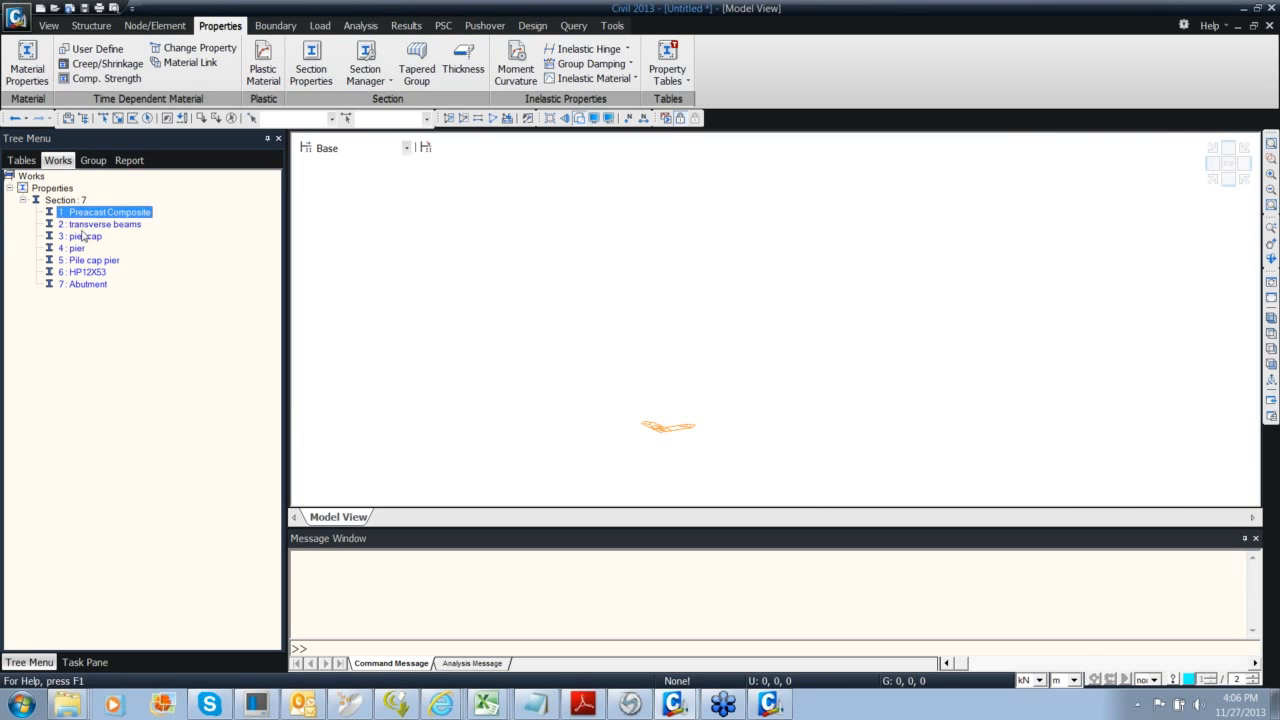
click(83, 237)
click(80, 248)
click(79, 261)
click(85, 285)
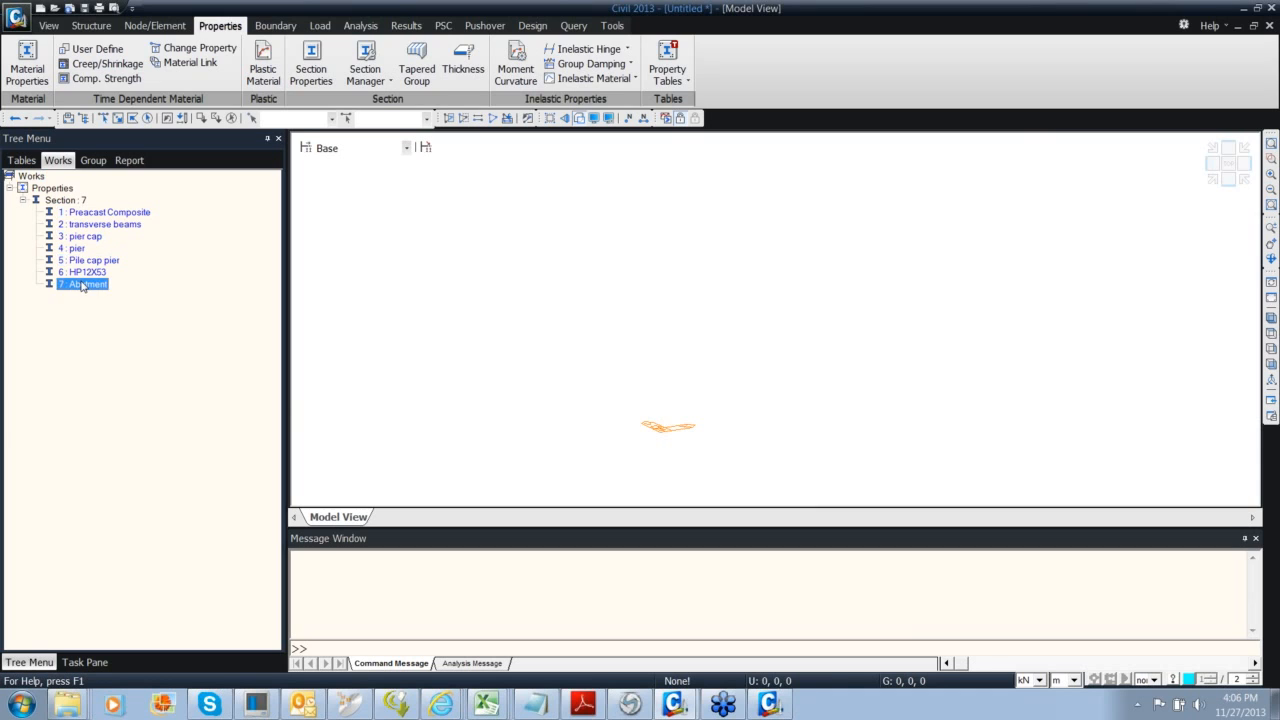
click(97, 273)
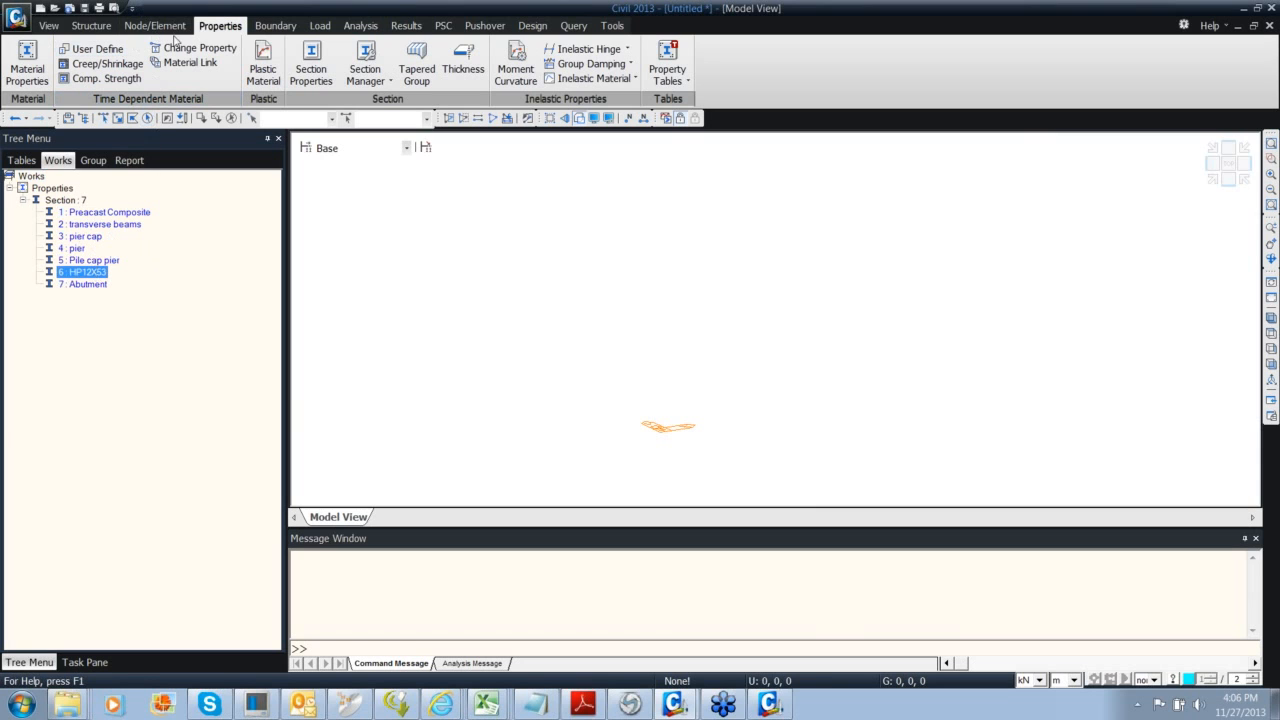
Start a new section definition, look at the composite form and set the section to the PSC-I shape
click(310, 63)
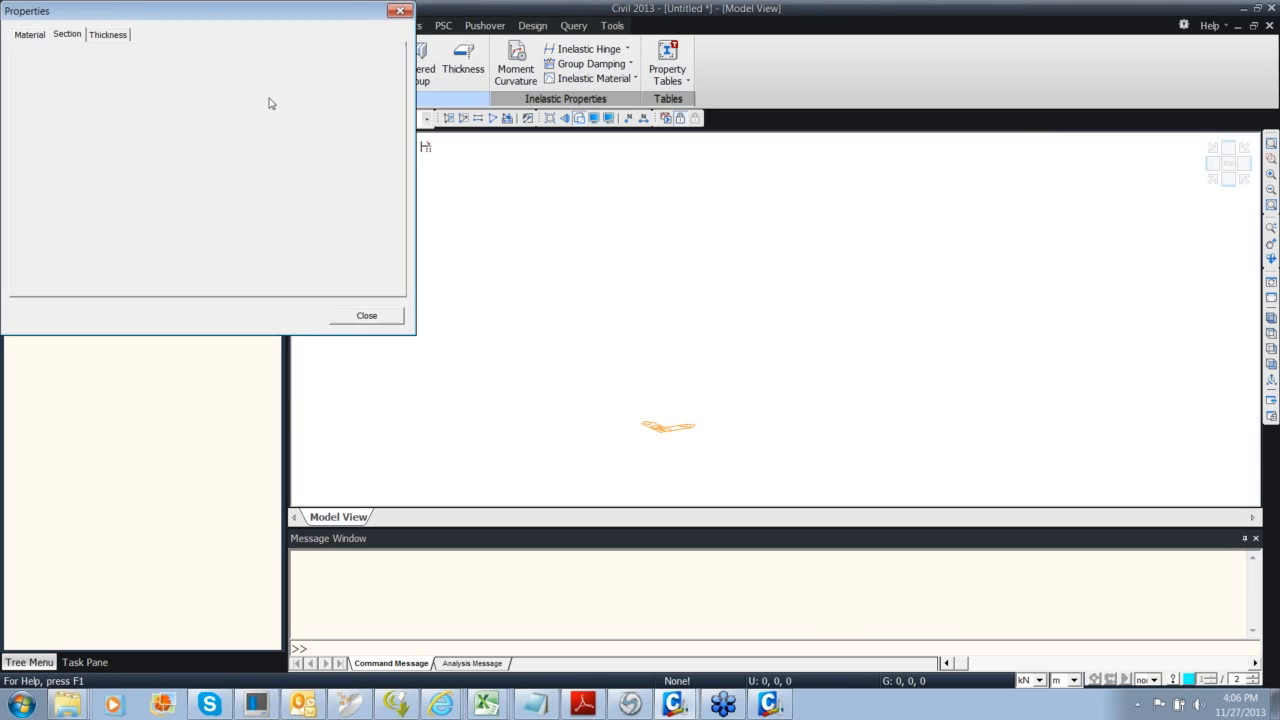
drag(263, 22, 398, 99)
click(472, 139)
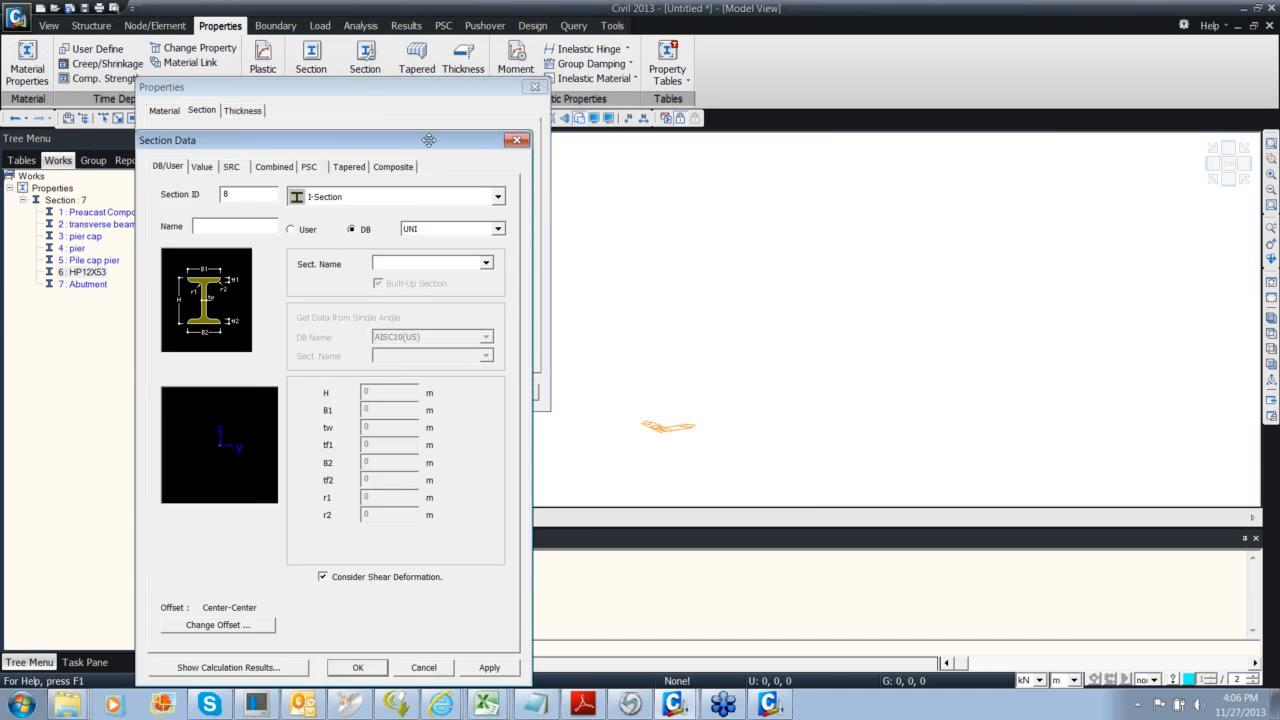
drag(437, 50, 463, 66)
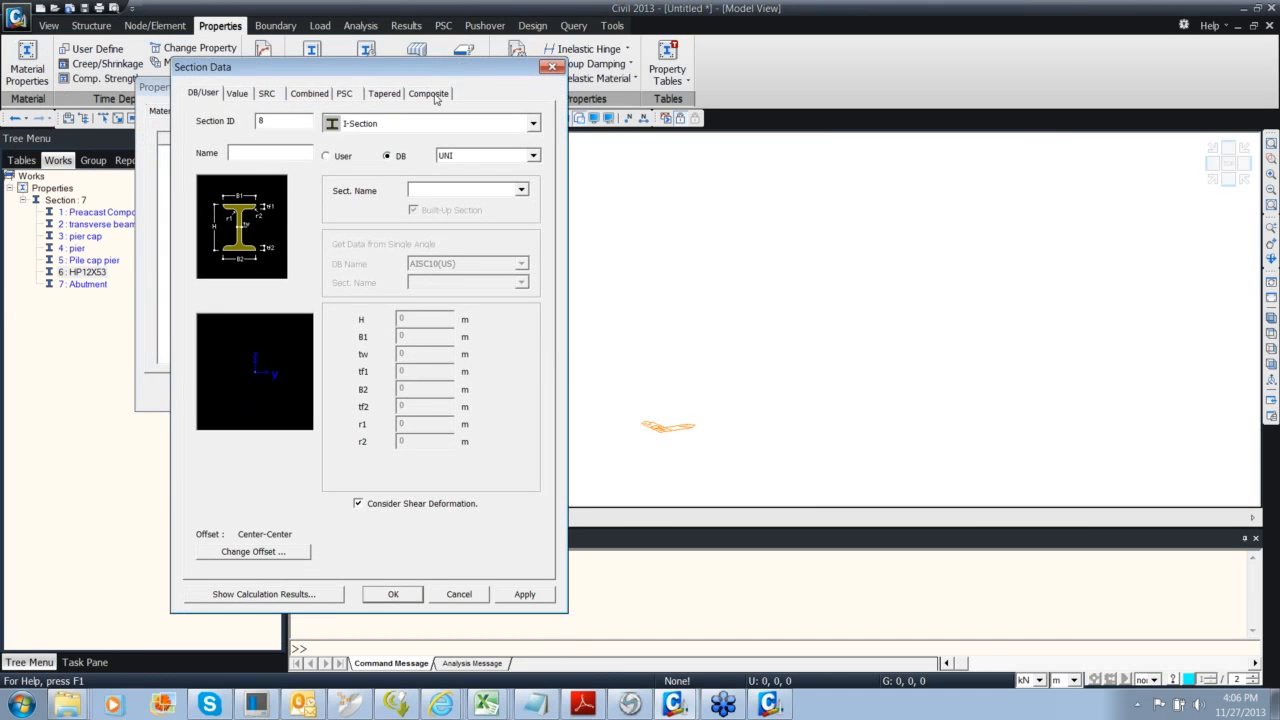
click(439, 94)
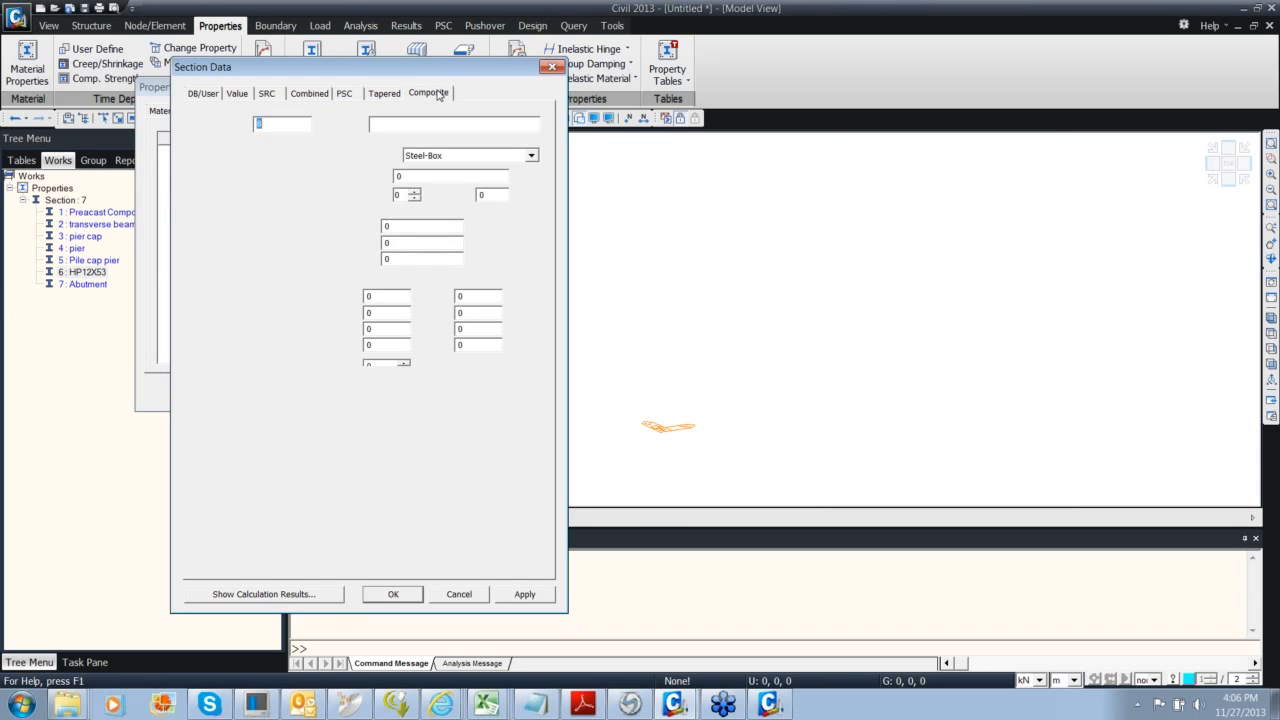
click(345, 92)
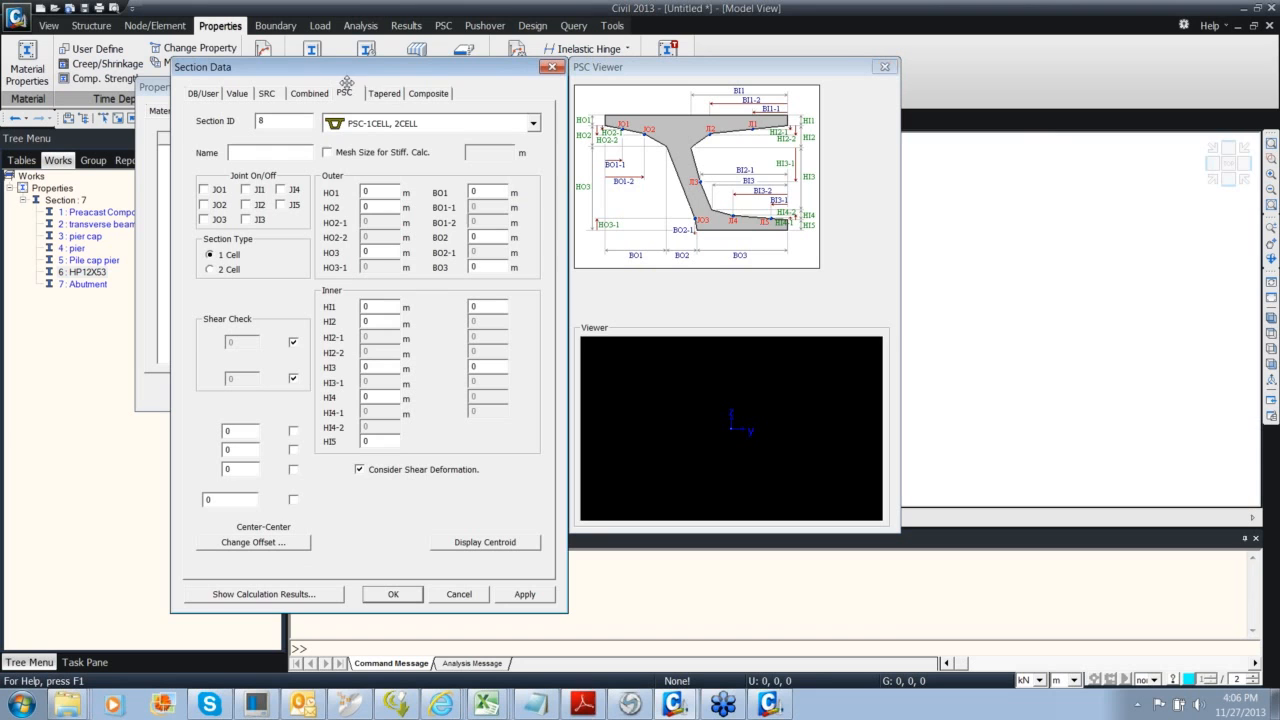
click(400, 123)
click(393, 232)
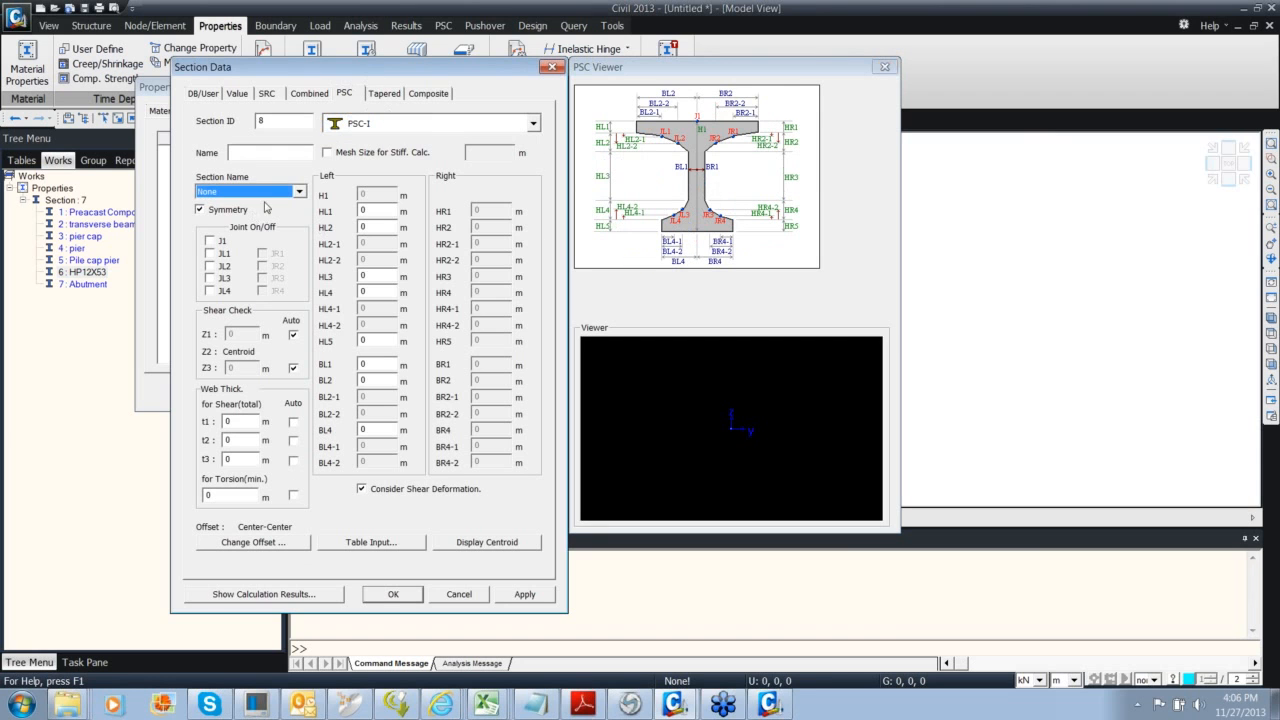
Try the predefined PSC-I girders AASHTO TYPE1, a modified AASHTO type and Caltrans 4-0
click(276, 193)
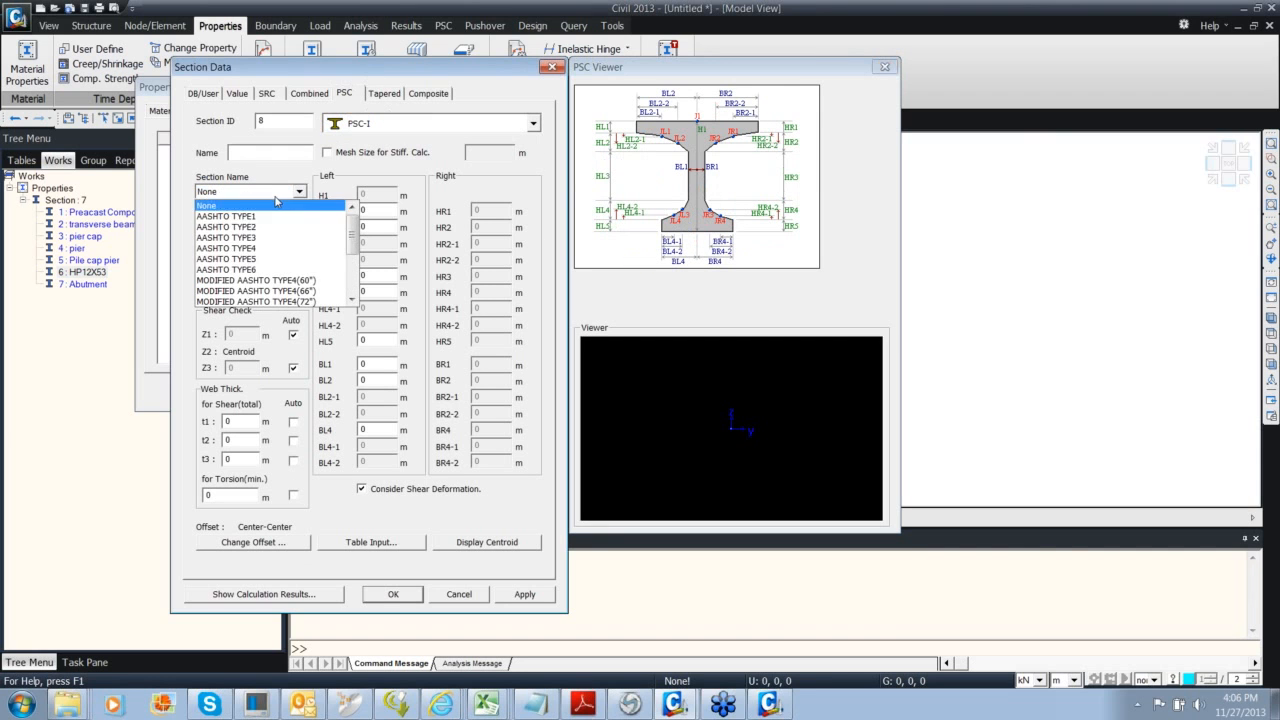
click(262, 217)
click(298, 191)
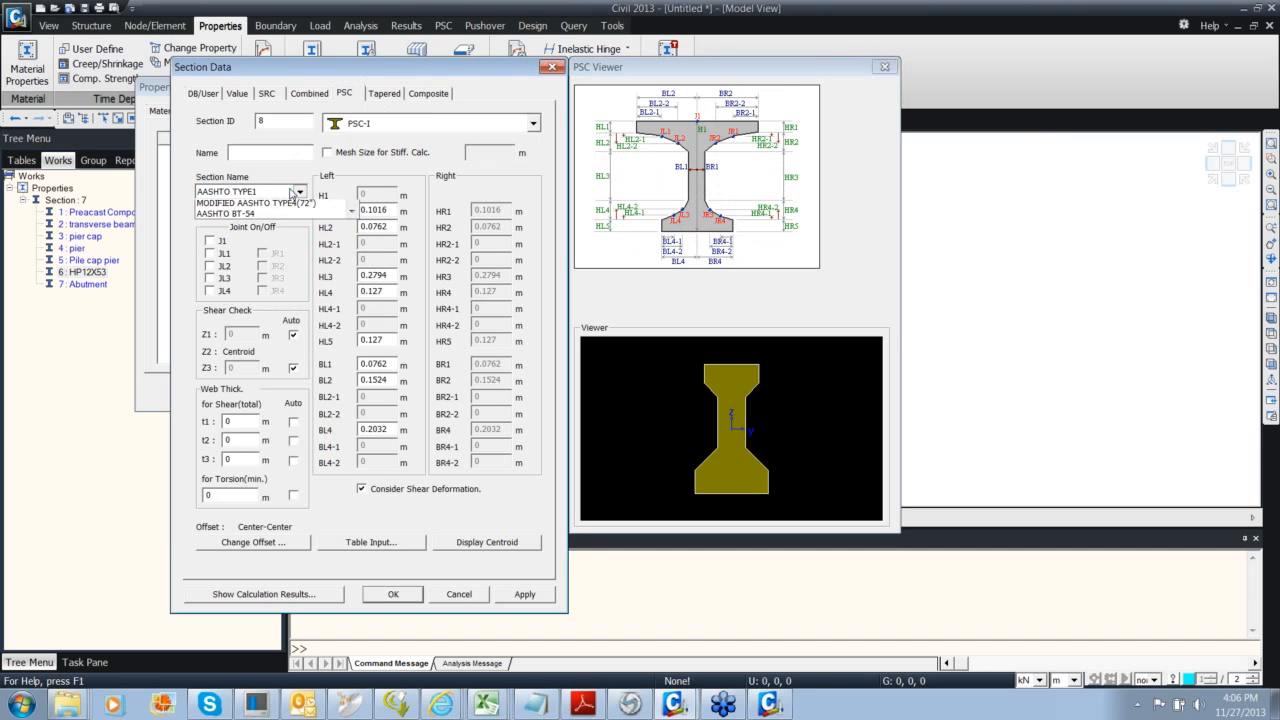
click(262, 288)
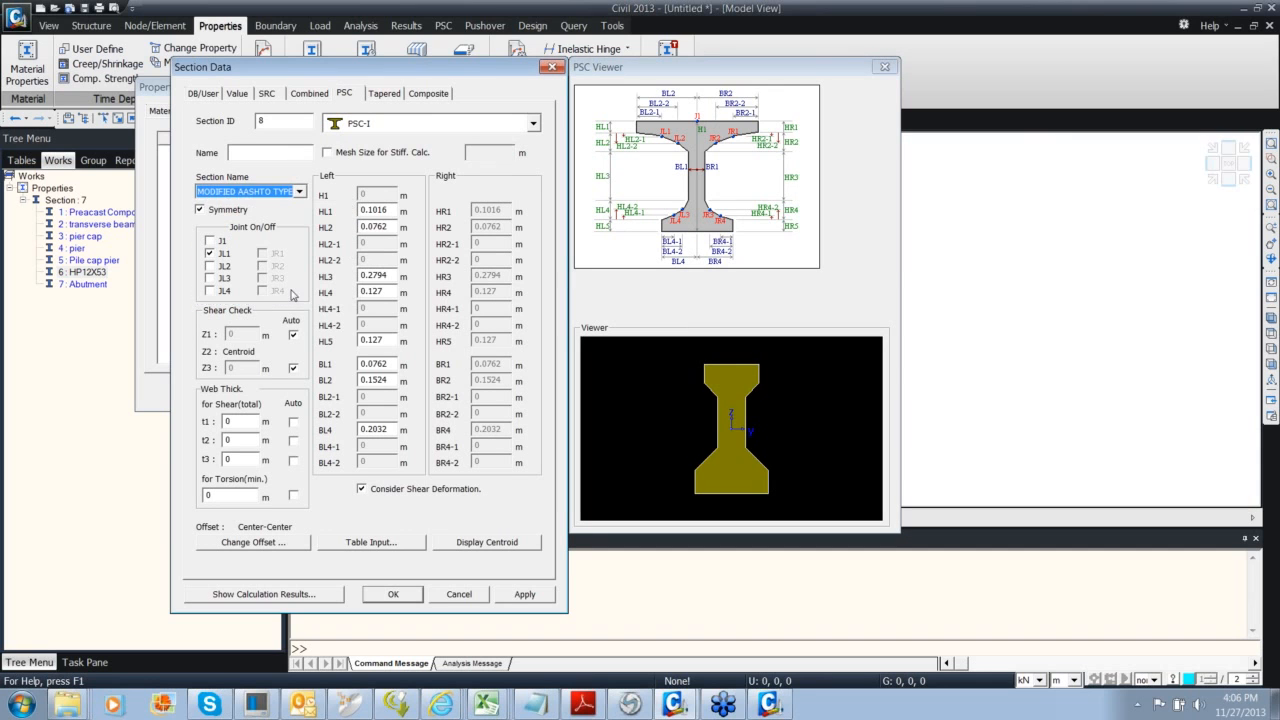
click(298, 191)
click(284, 272)
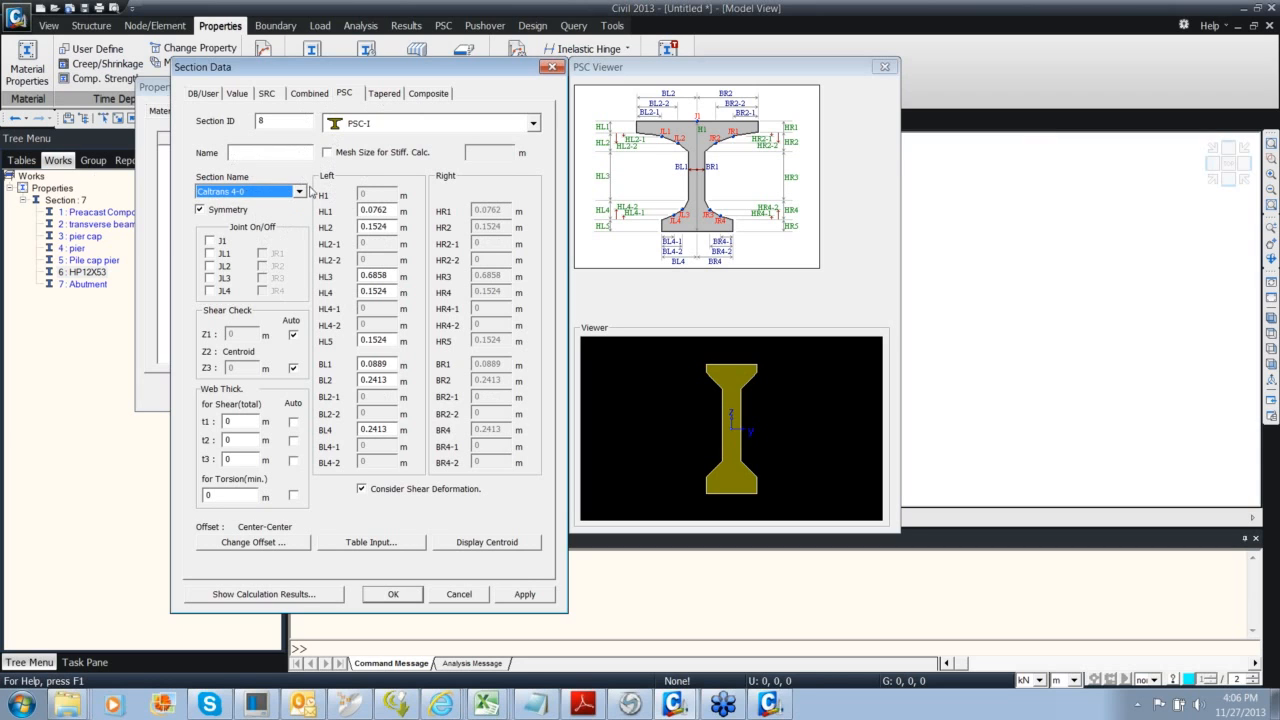
Show the composite section form with the Composite-I type and its slab inputs, and discard the new section
click(416, 97)
click(465, 157)
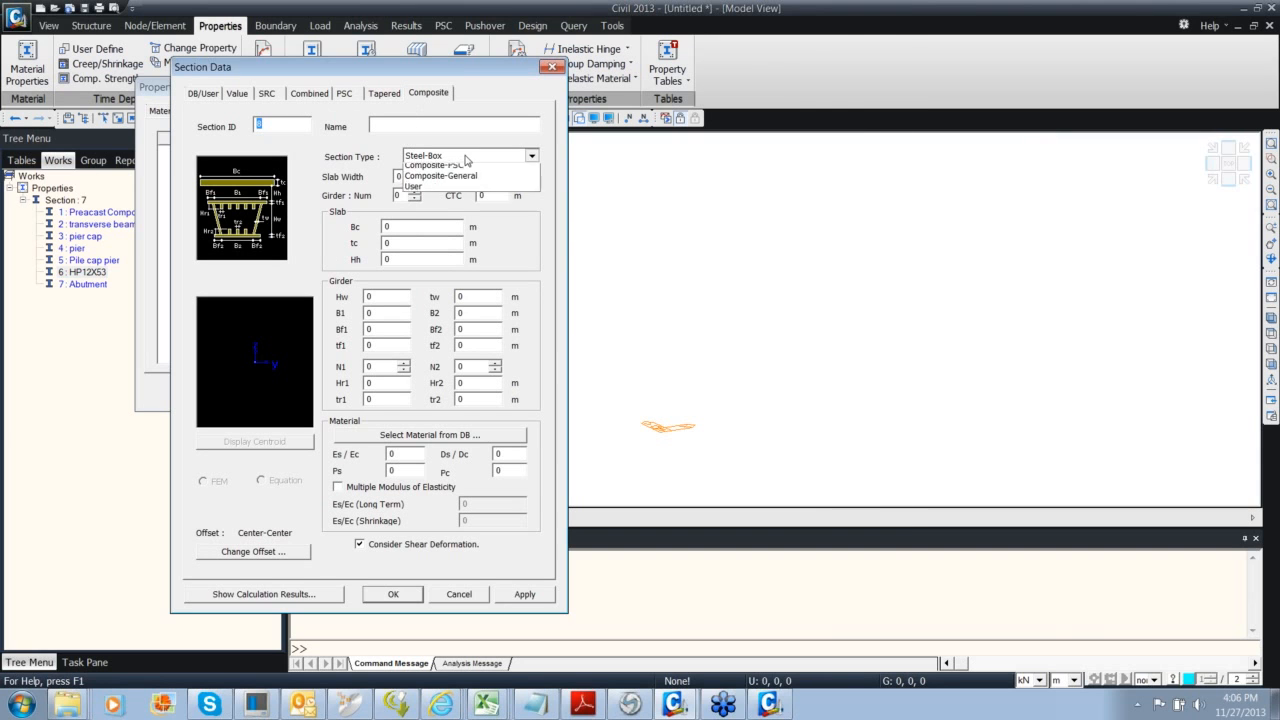
click(453, 195)
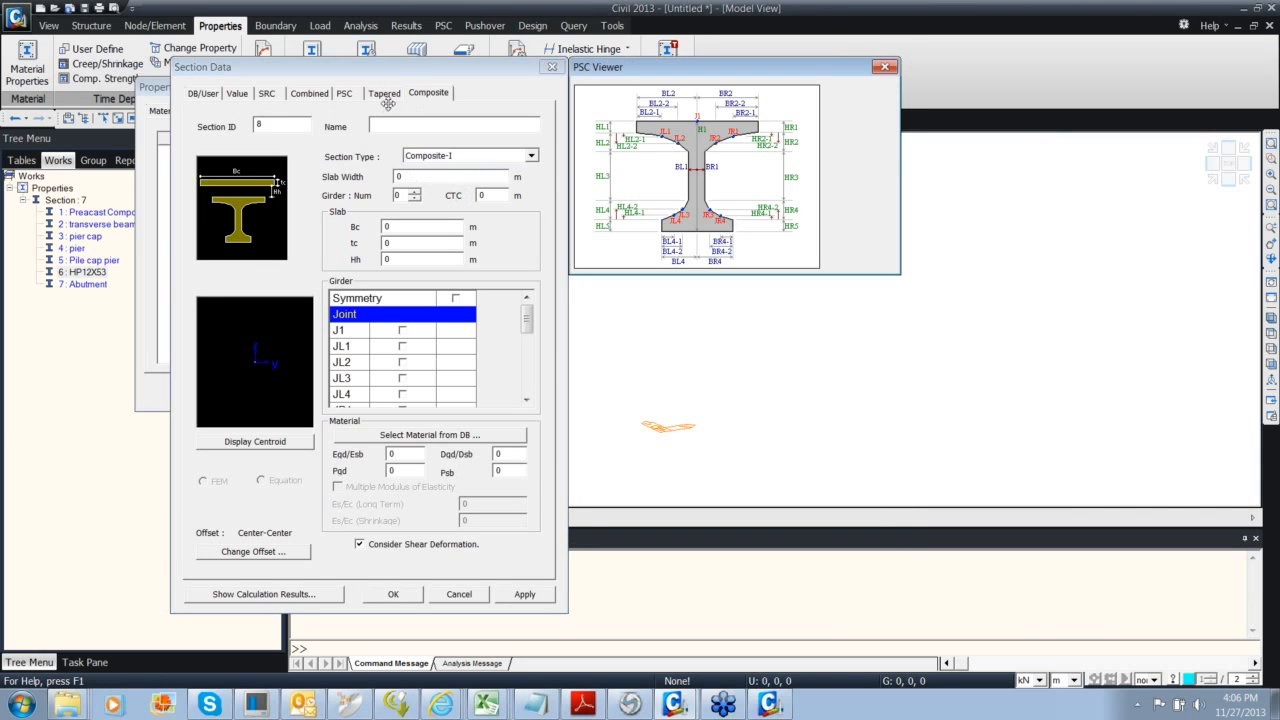
drag(394, 77, 389, 78)
drag(574, 88, 572, 123)
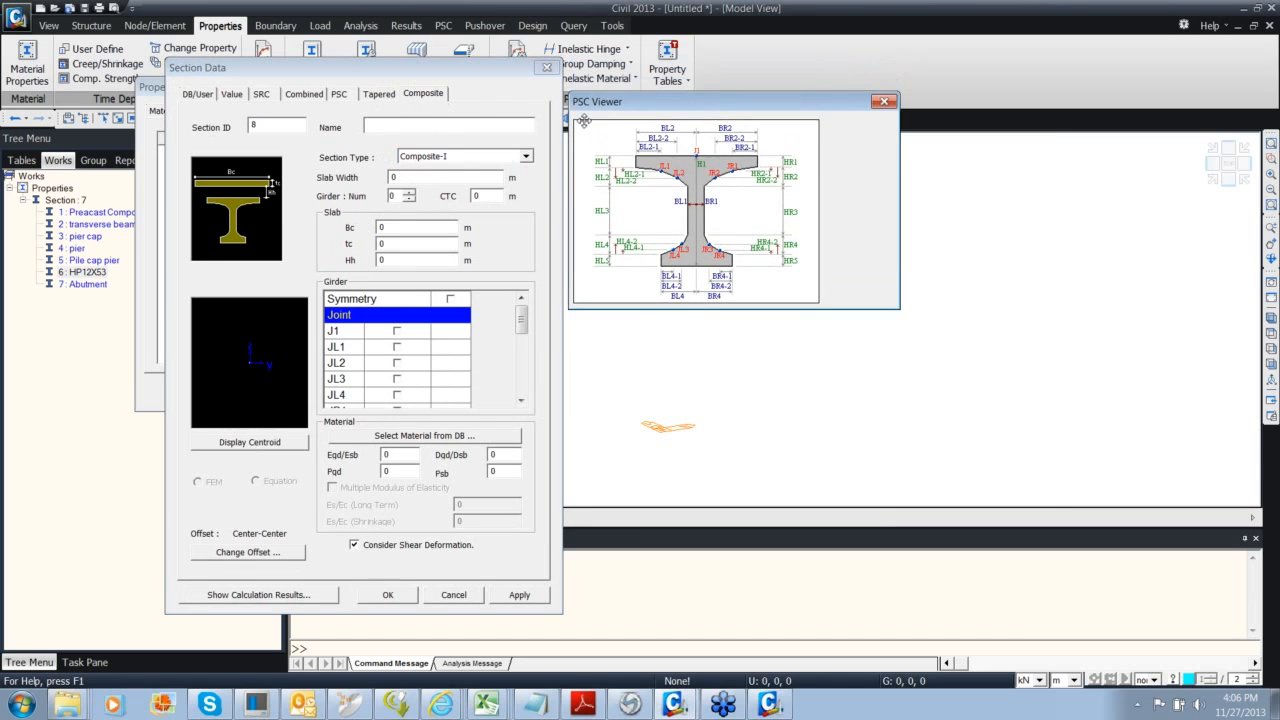
click(421, 176)
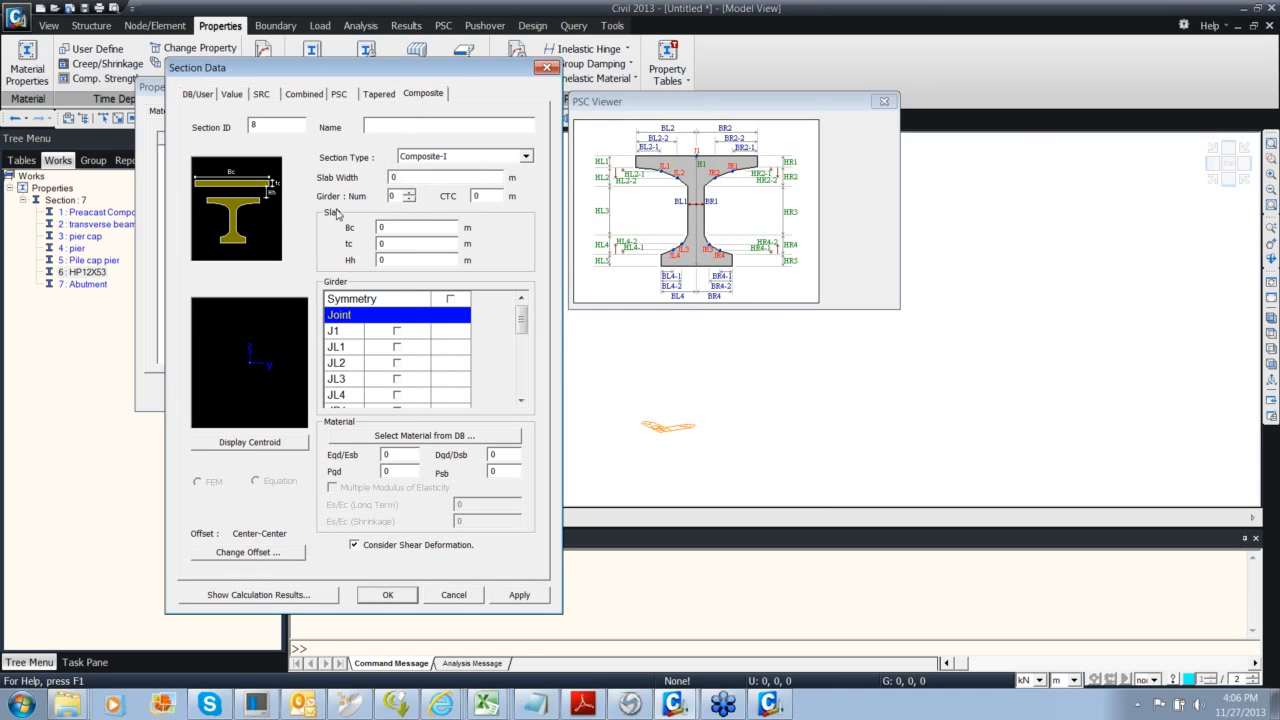
click(545, 67)
click(535, 87)
Set the length unit to ft and open the properties of the Preacast Composite section, moving the PSC viewer clear of its data
click(1073, 680)
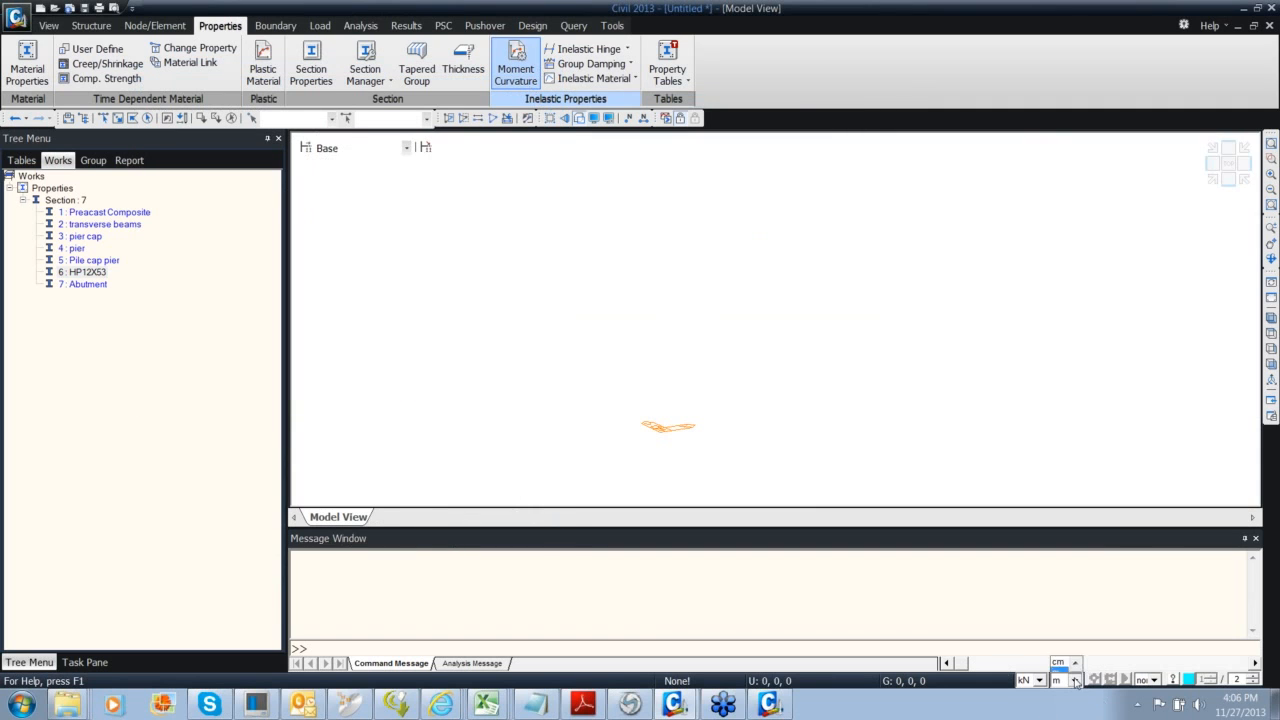
click(1062, 656)
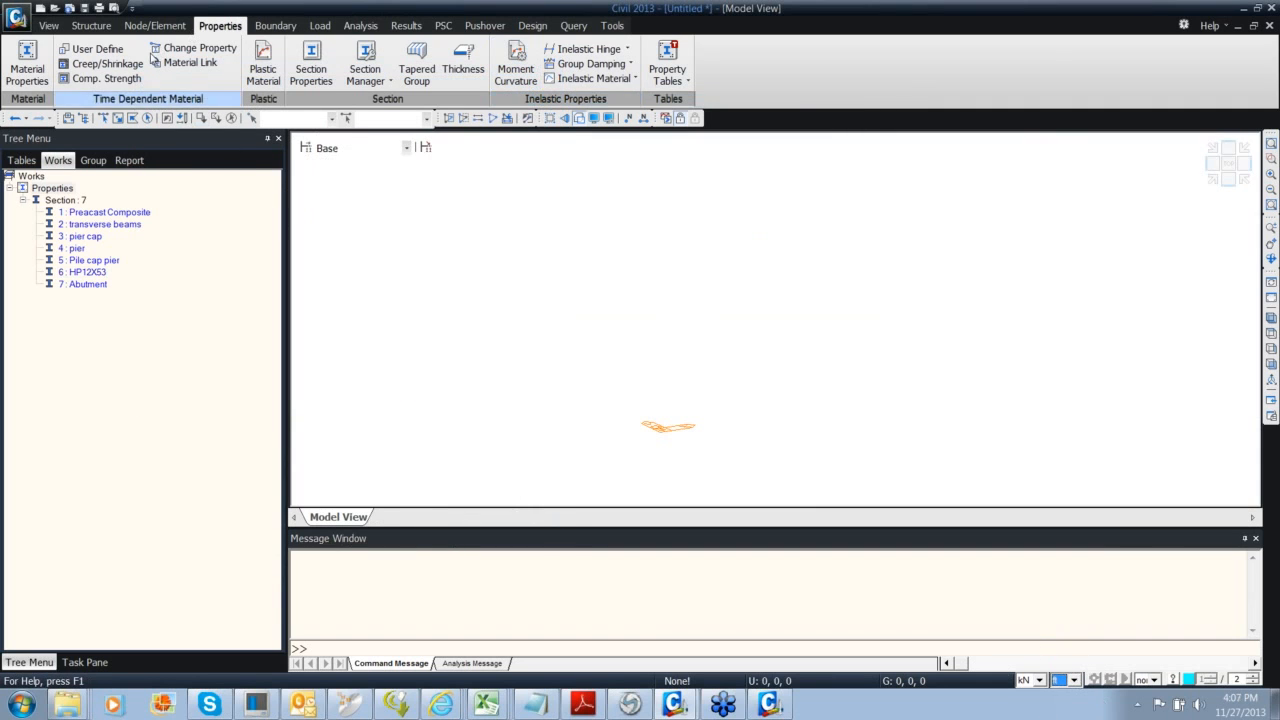
right_click(110, 212)
click(140, 403)
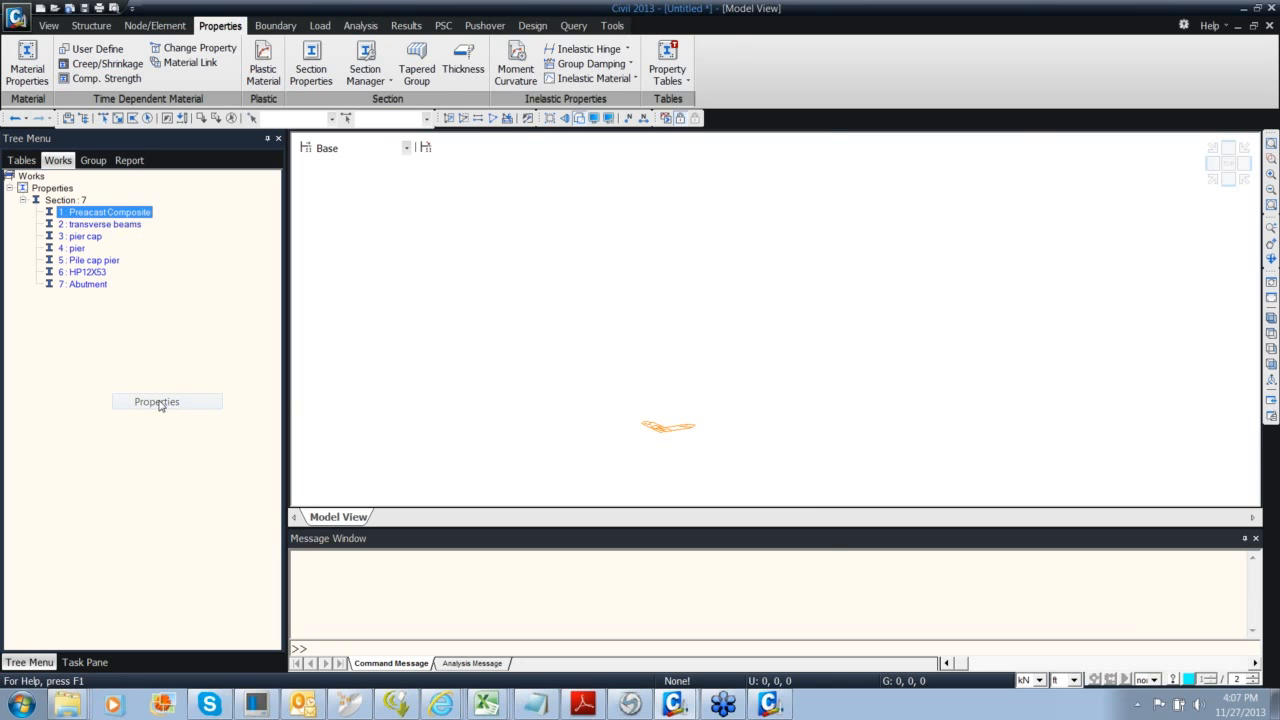
drag(514, 12, 210, 80)
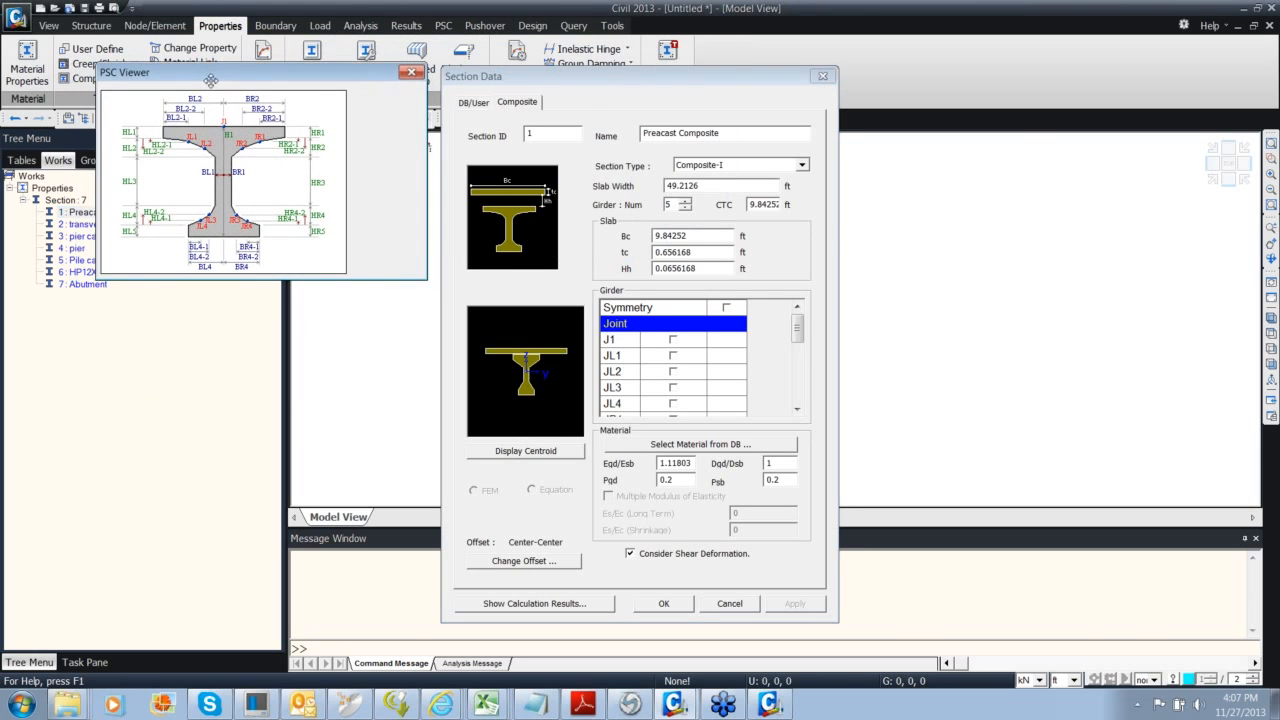
Examine the slab values and girder dimensions of the Preacast Composite section against the PSC viewer diagram, close its data and shrink the message window
click(576, 87)
drag(576, 87, 559, 74)
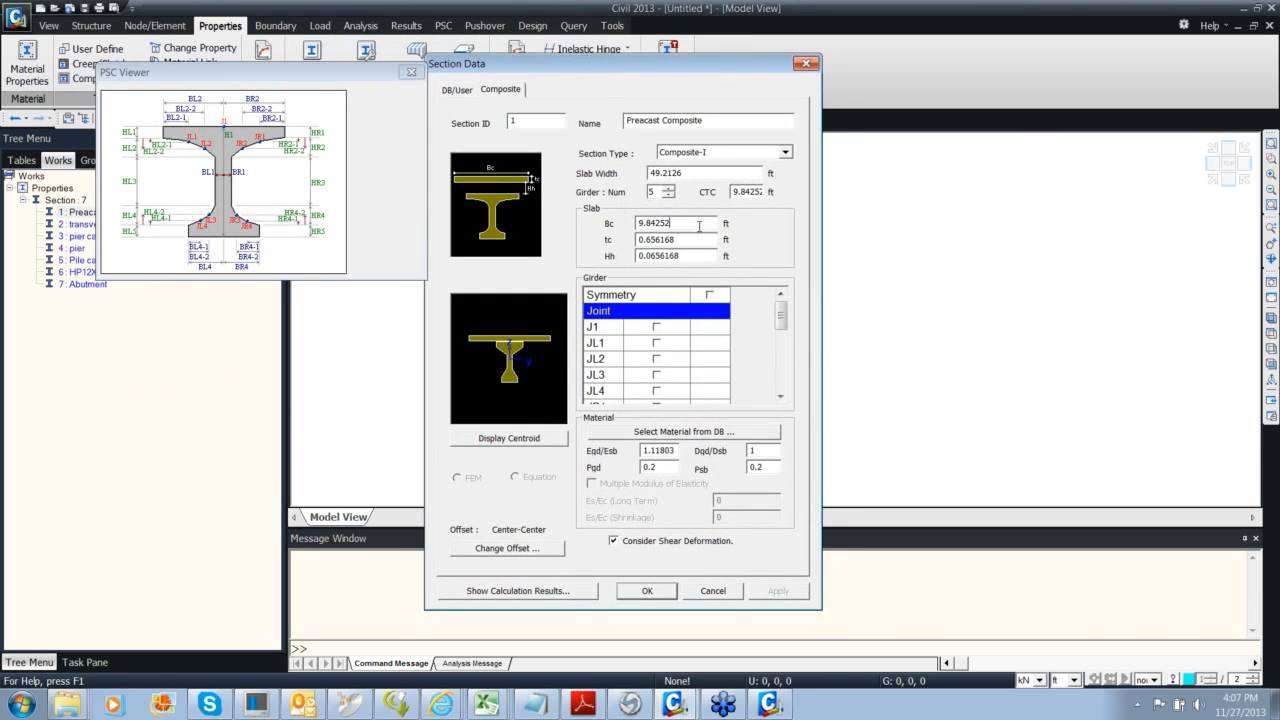
drag(699, 226, 635, 257)
scroll(732, 335, down, 4)
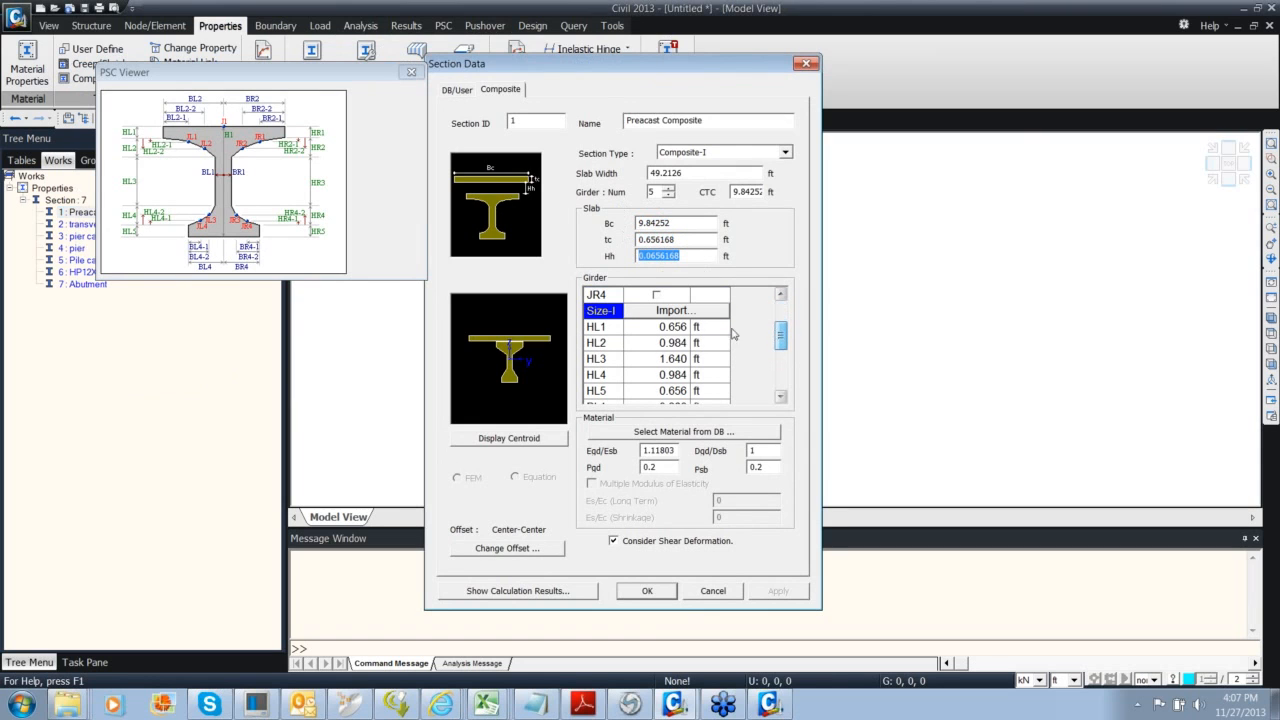
click(671, 331)
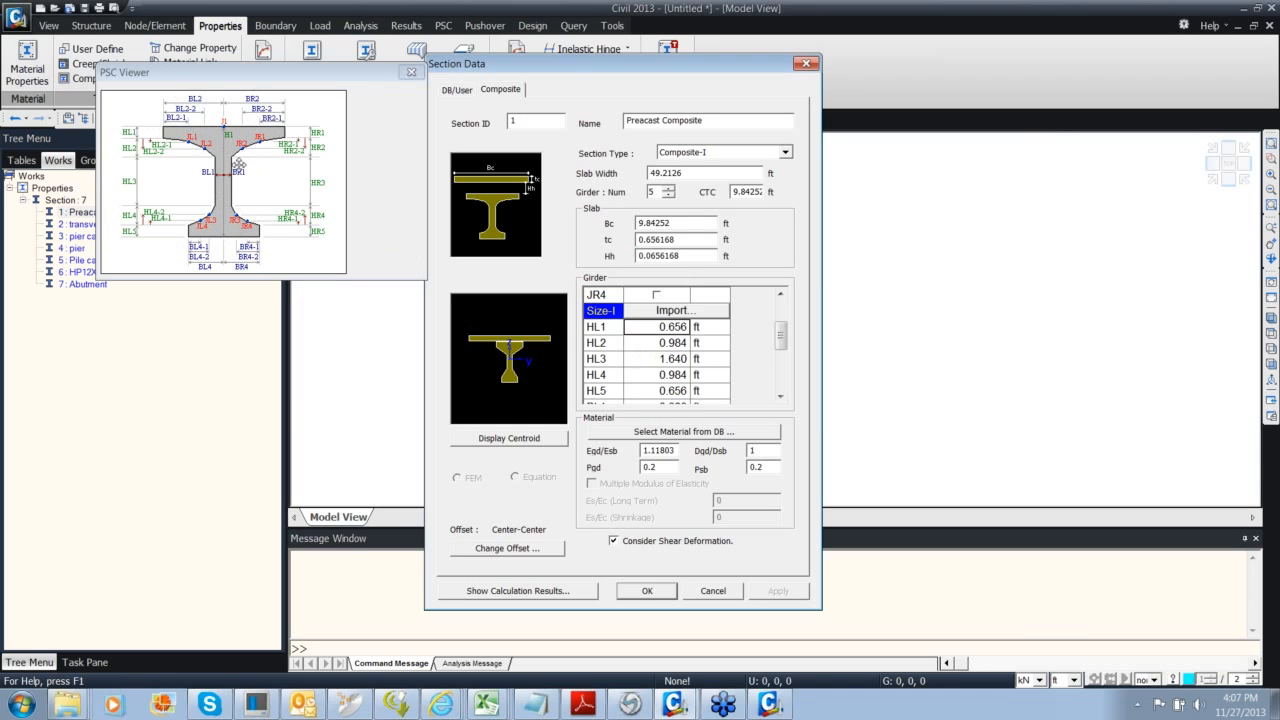
drag(270, 77, 255, 82)
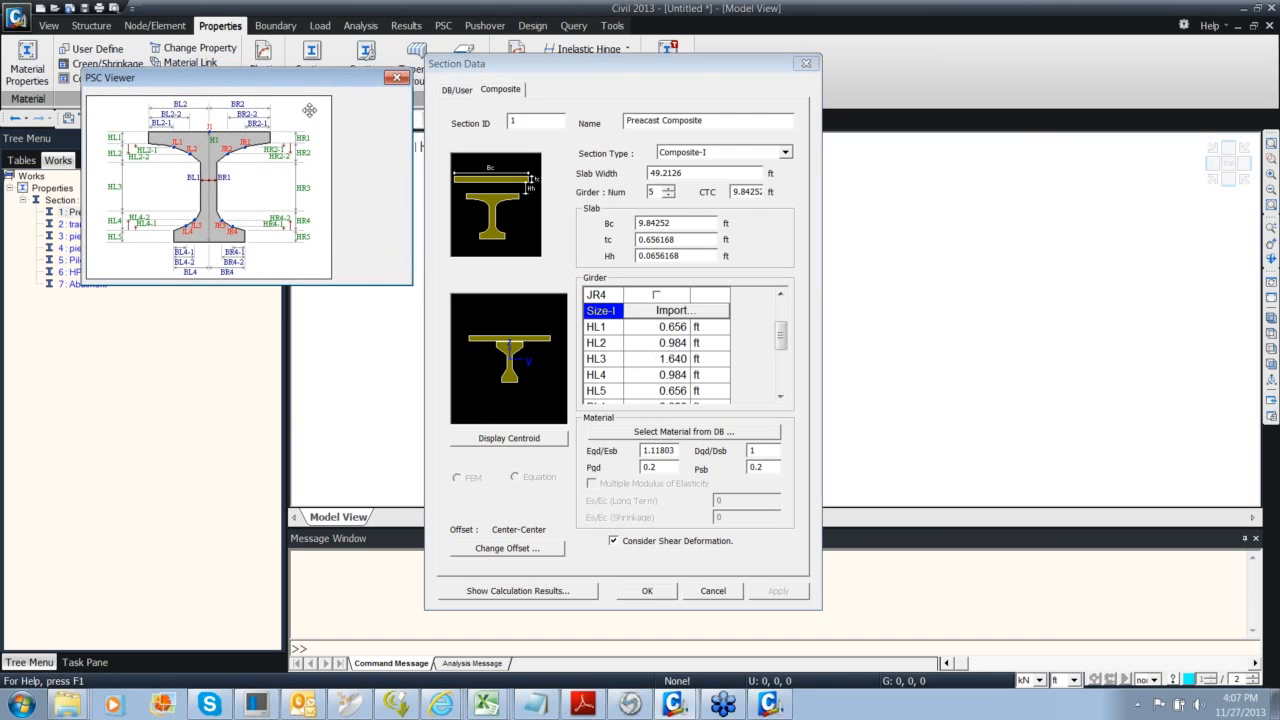
click(804, 65)
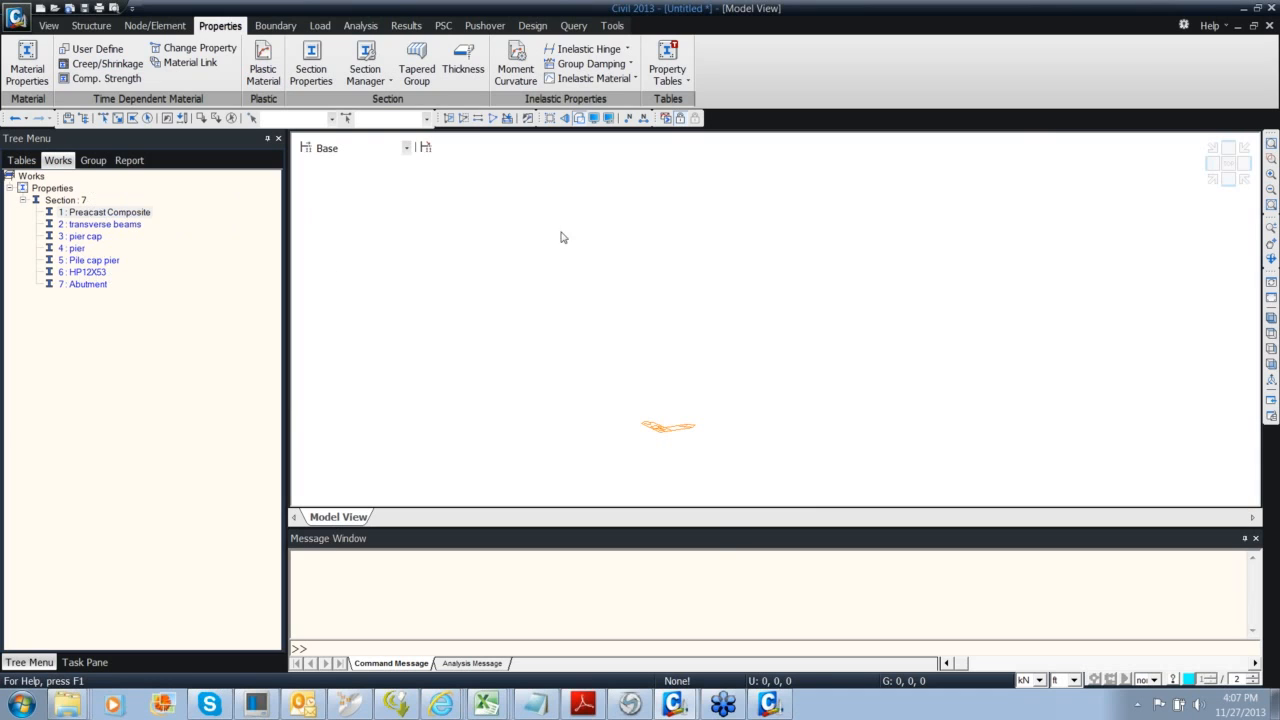
drag(717, 529, 714, 618)
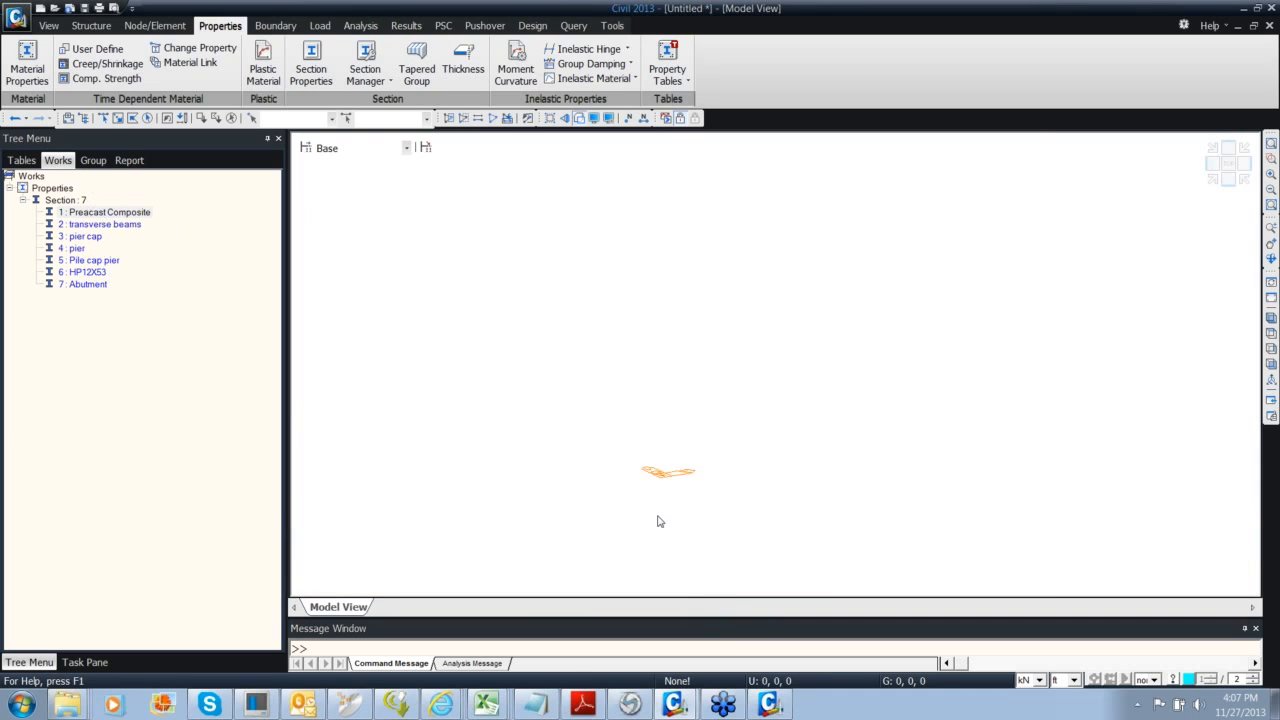
Switch to BridgeForModel.pdf in Adobe Reader, examine the girder spacing in the Abutment A plan on page 8, and return to midas Civil
click(583, 704)
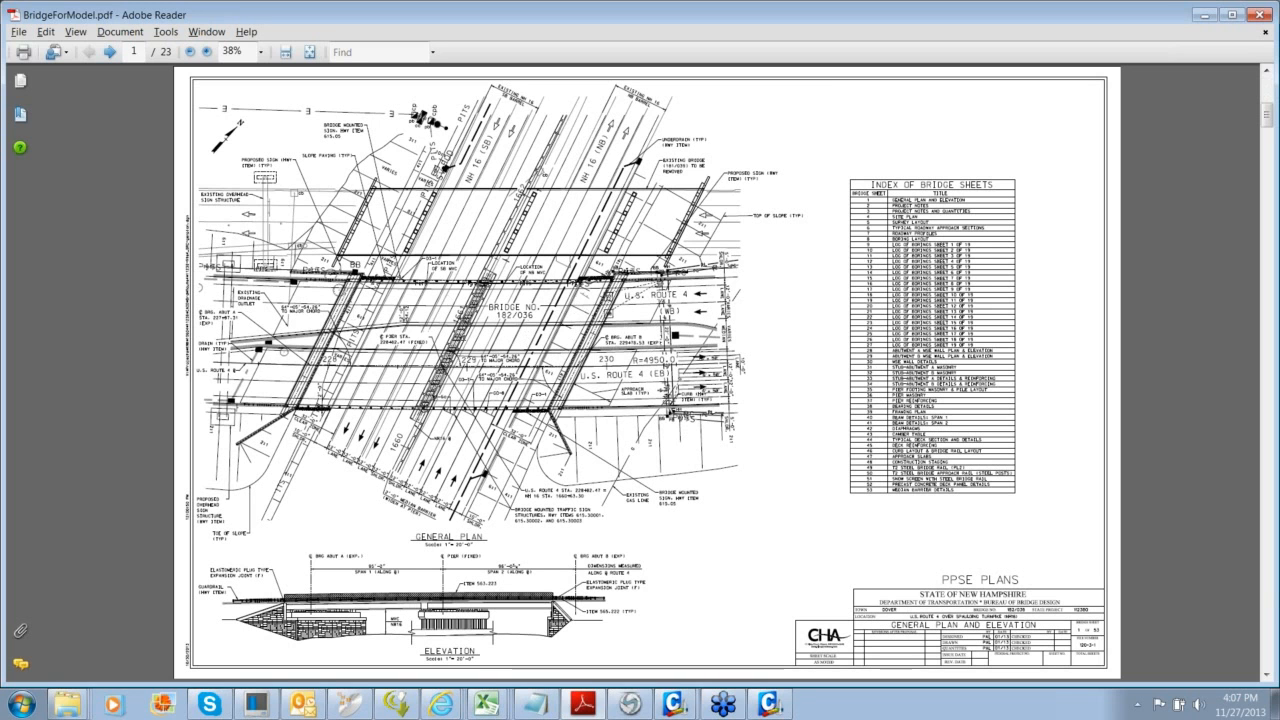
scroll(465, 337, down, 3)
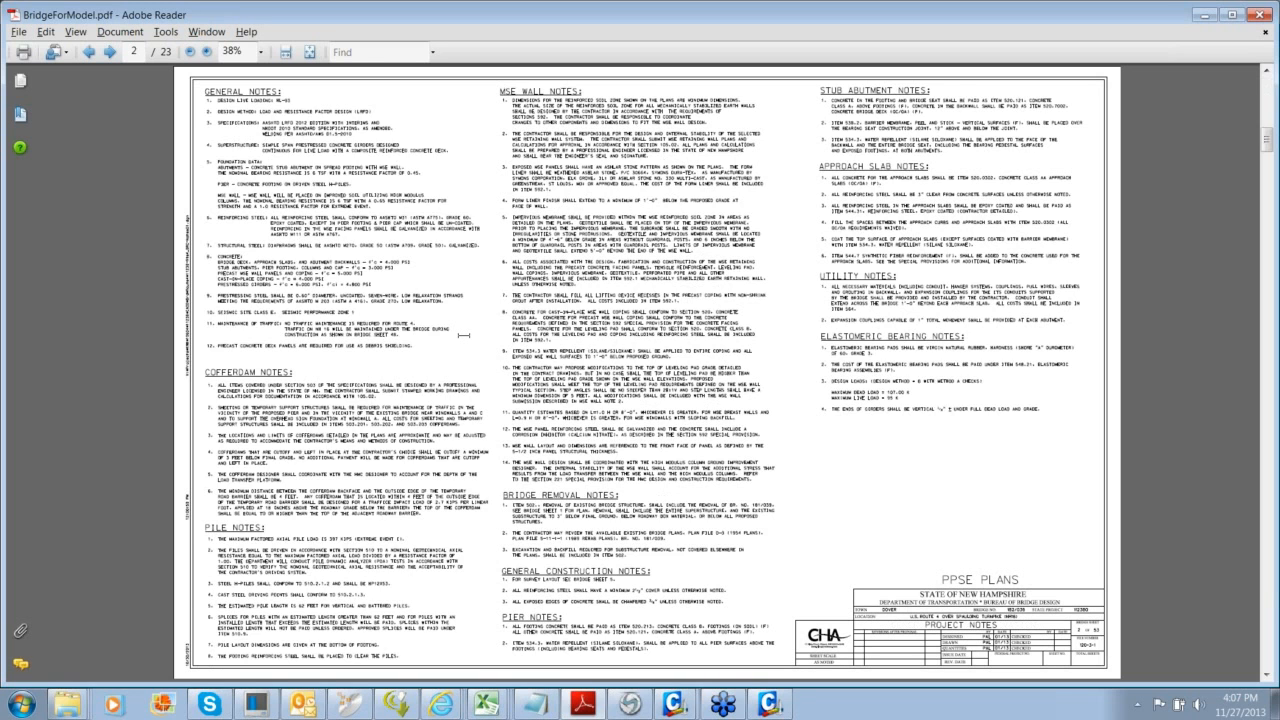
scroll(465, 338, down, 3)
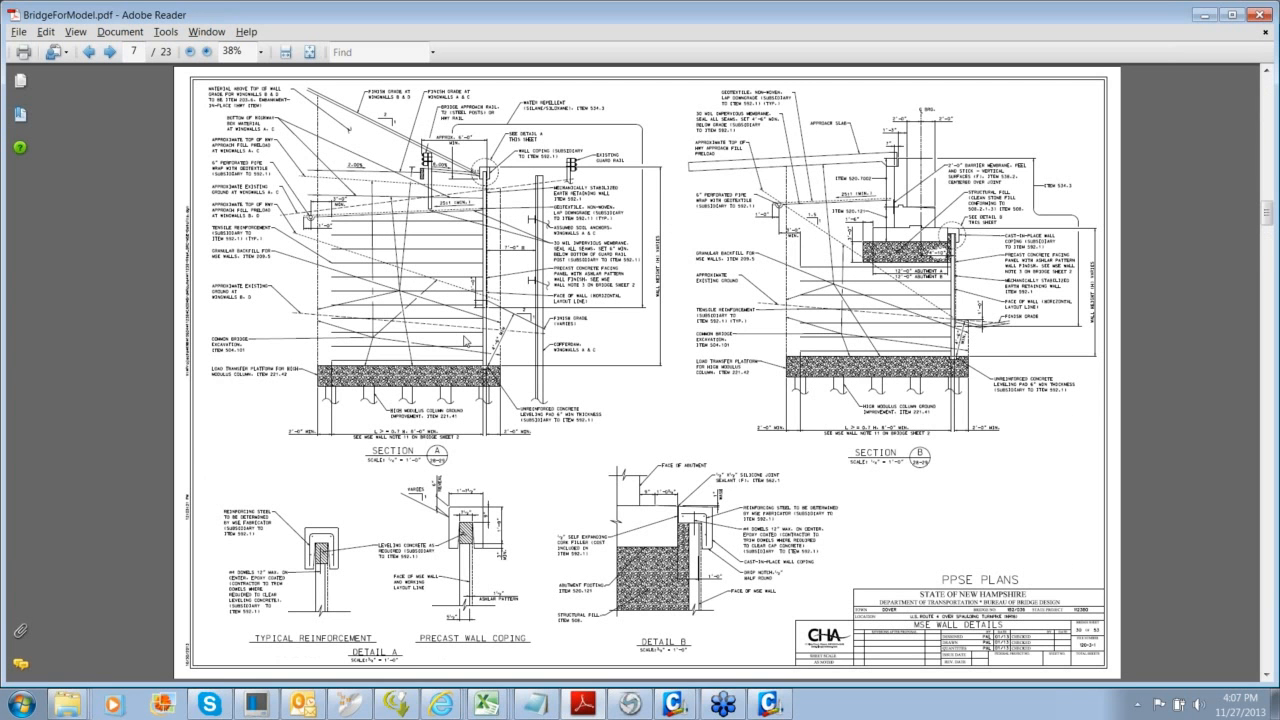
scroll(465, 341, up, 1)
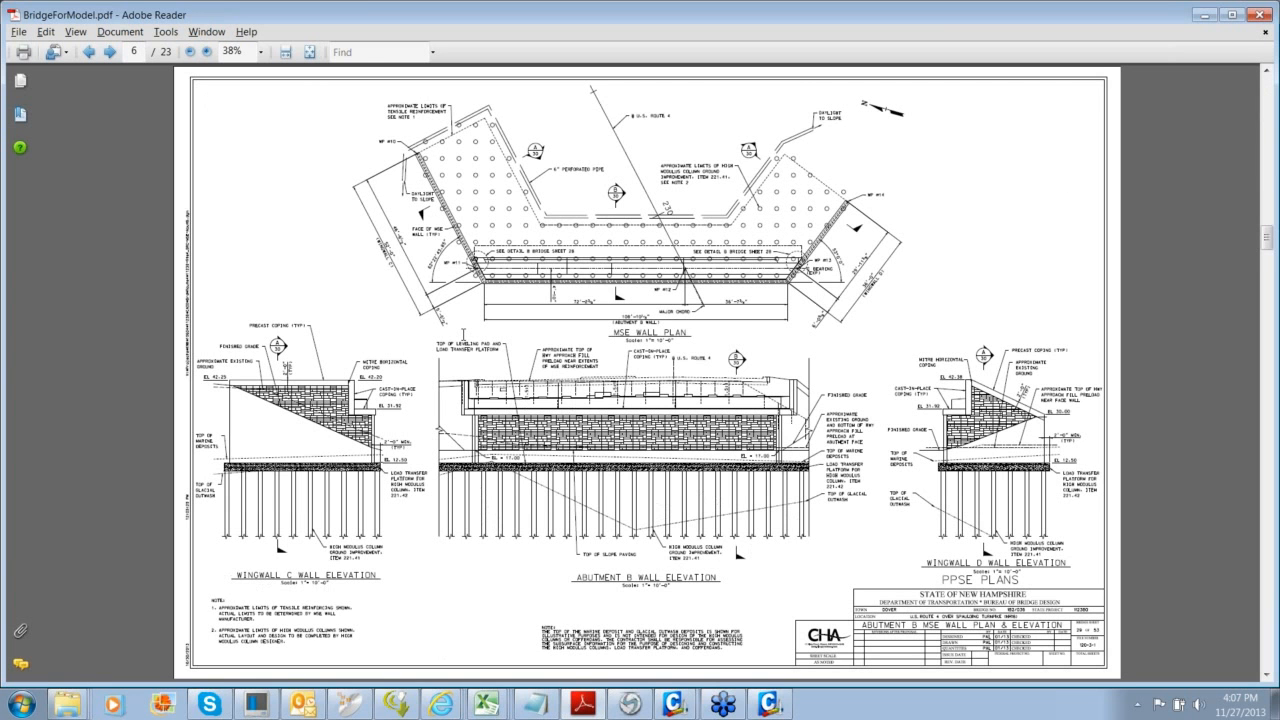
scroll(464, 335, down, 1)
scroll(465, 331, down, 1)
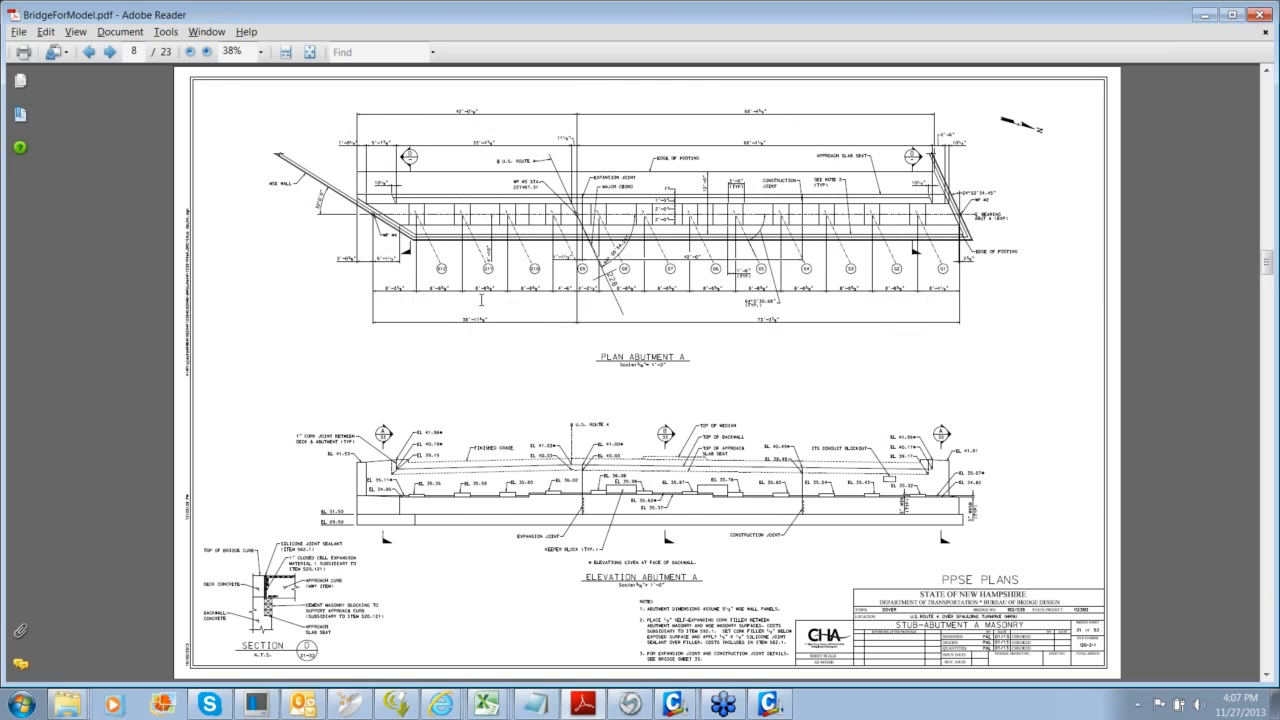
ctrl+scroll(481, 298, up, 1)
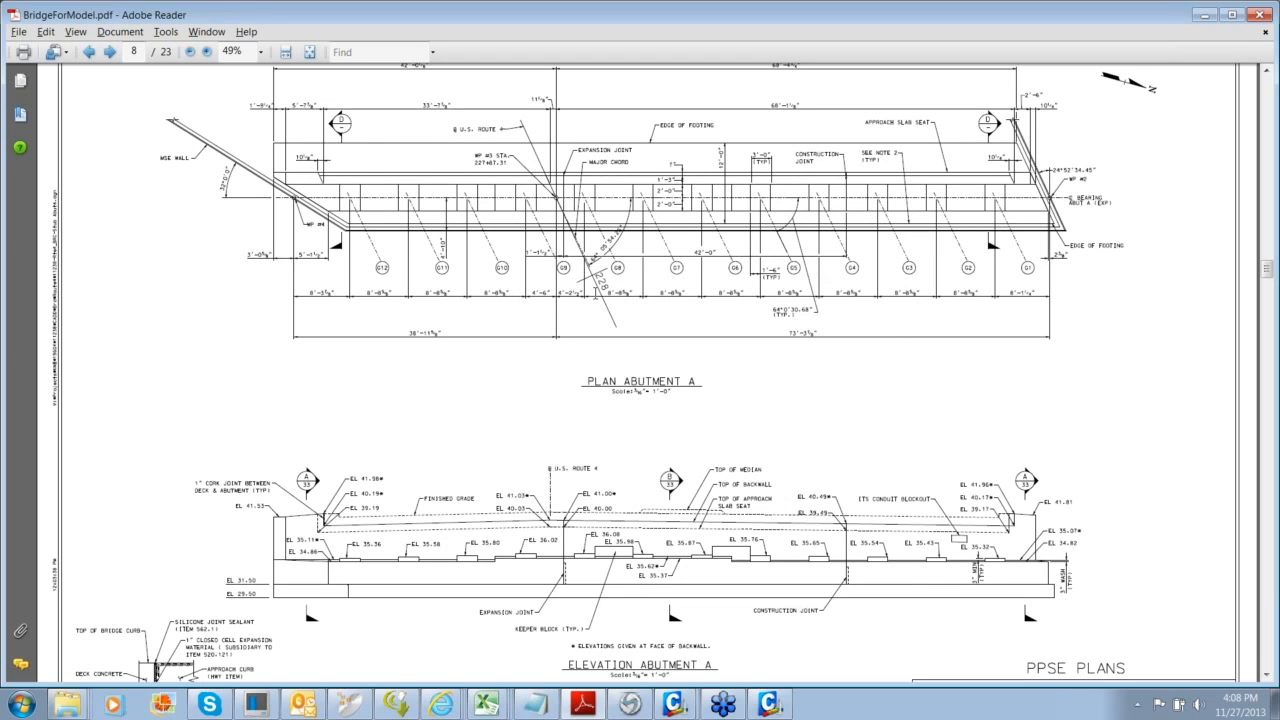
key(alt+Tab)
key(alt+Tab)
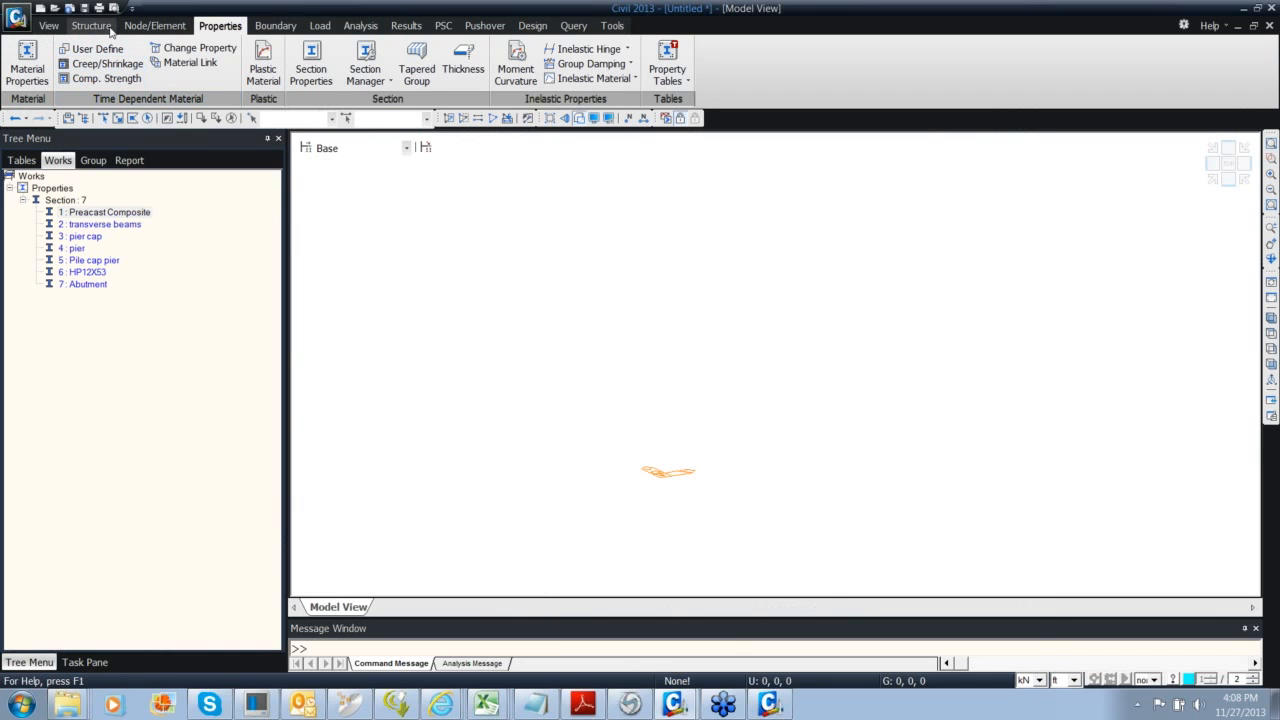
Start creating nodes with the first node's coordinates set to 0, 9.4921/2, 0 ft
click(154, 25)
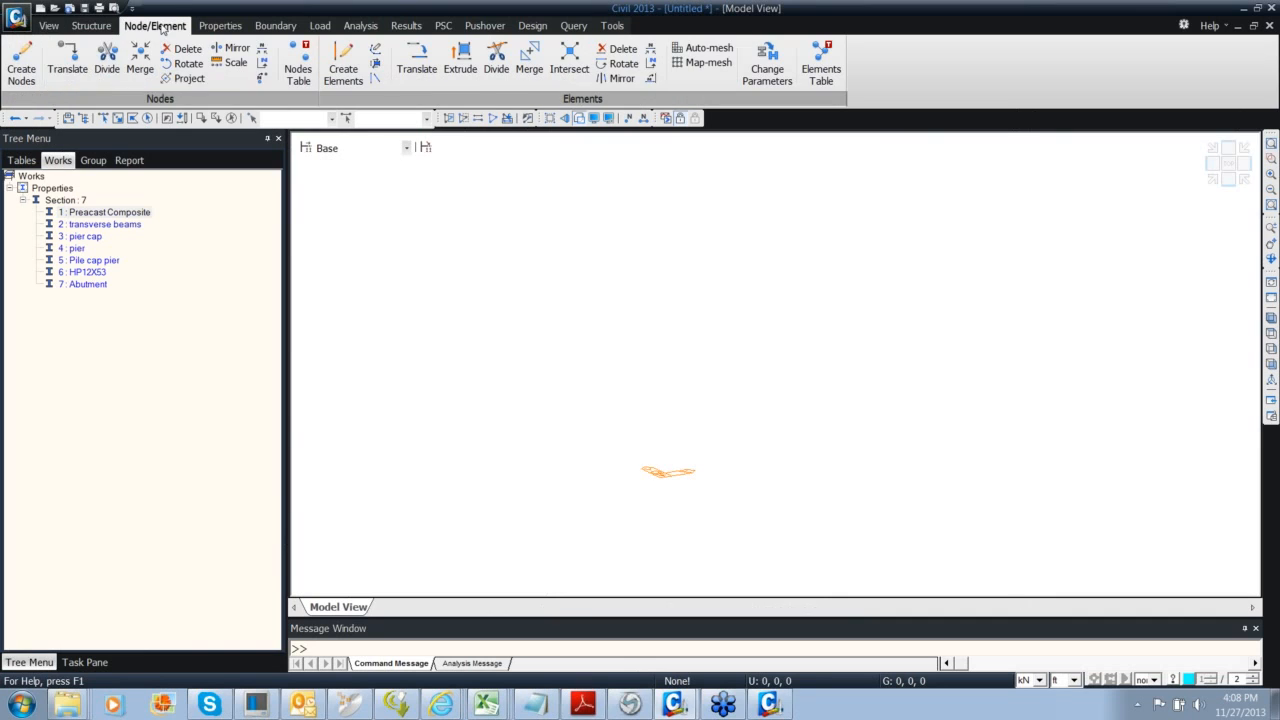
click(38, 60)
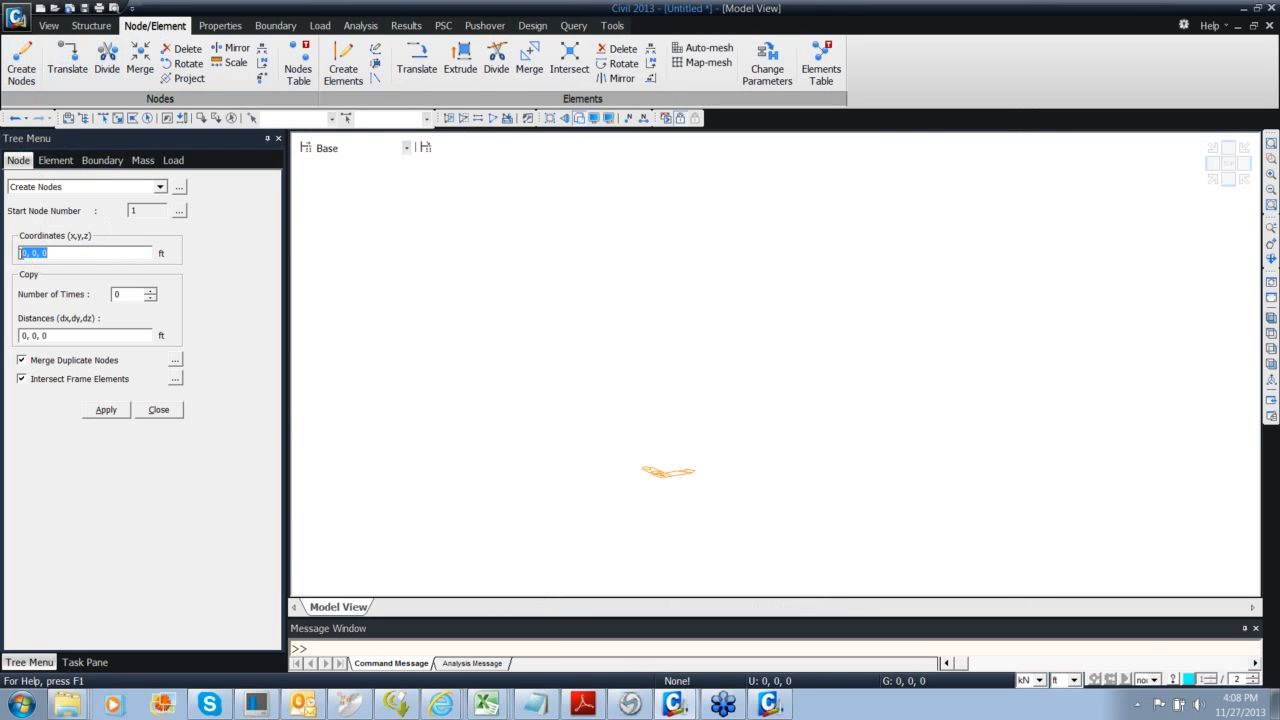
drag(29, 253, 8, 254)
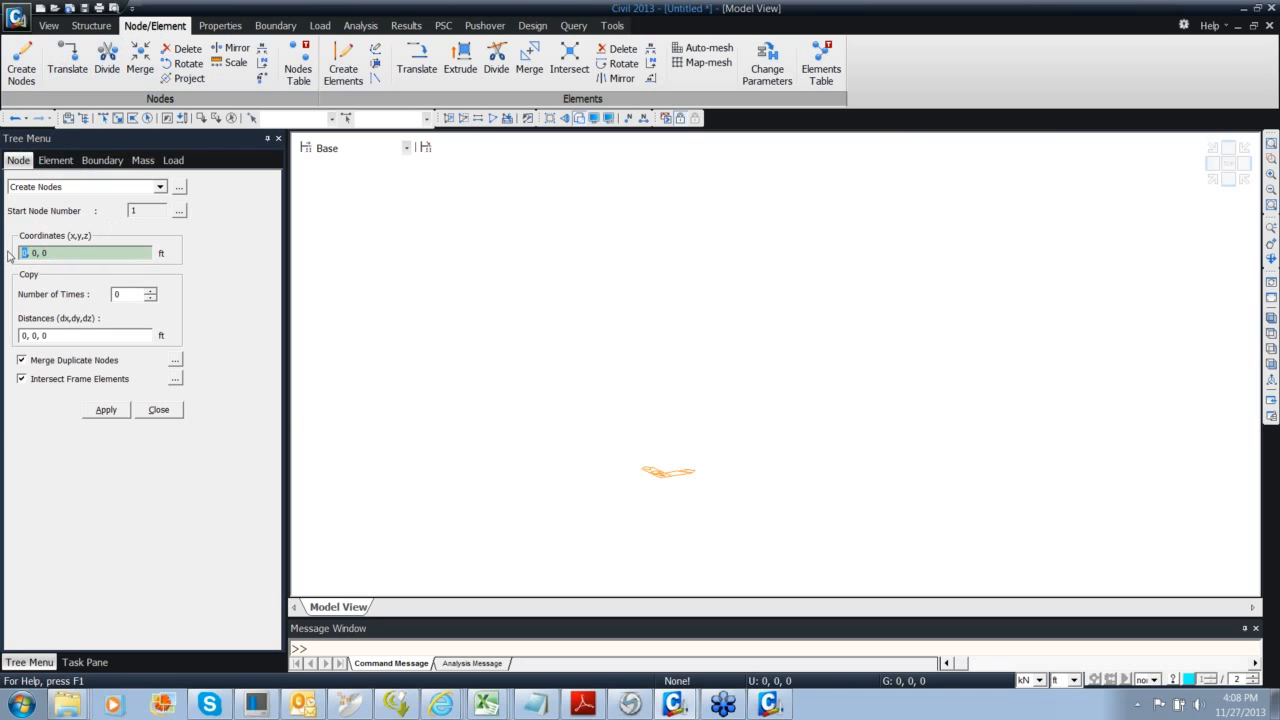
key(Right)
key(Right)
text(9)
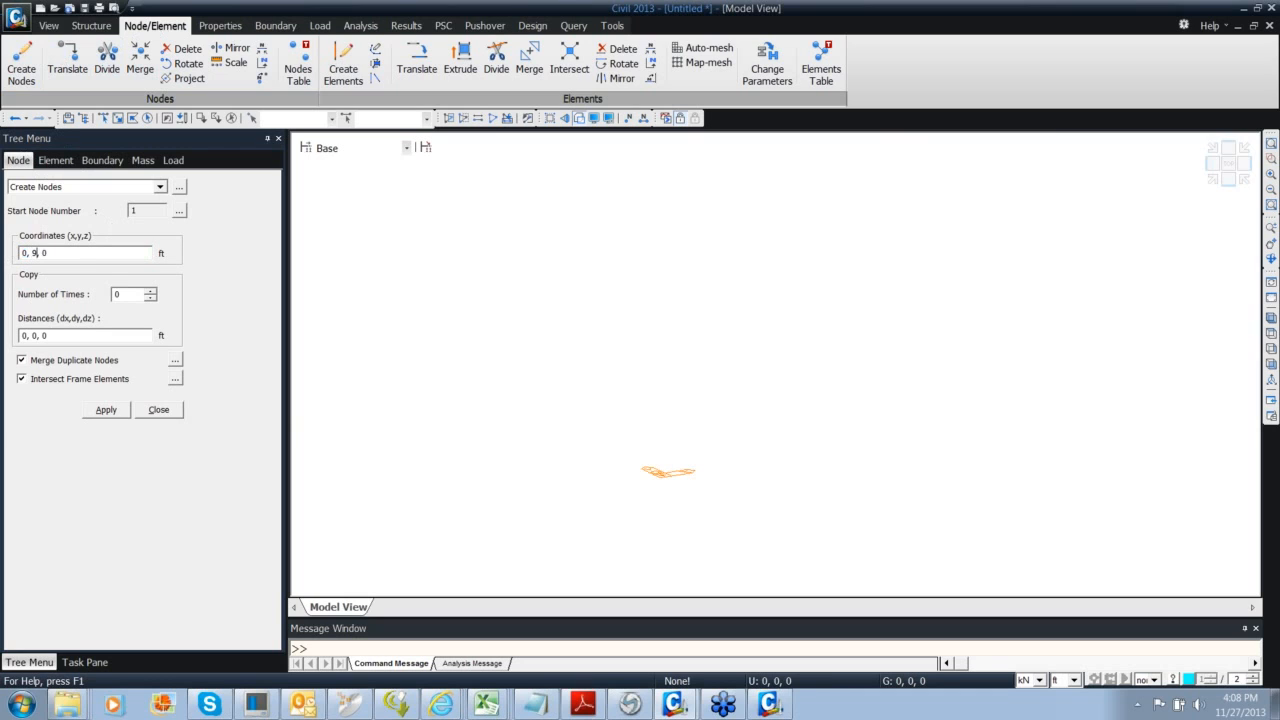
text(.4921/2)
Create the node together with one copy at a distance of 0, -9.4921, 0 ft, and show the model from the top
click(34, 336)
text(-)
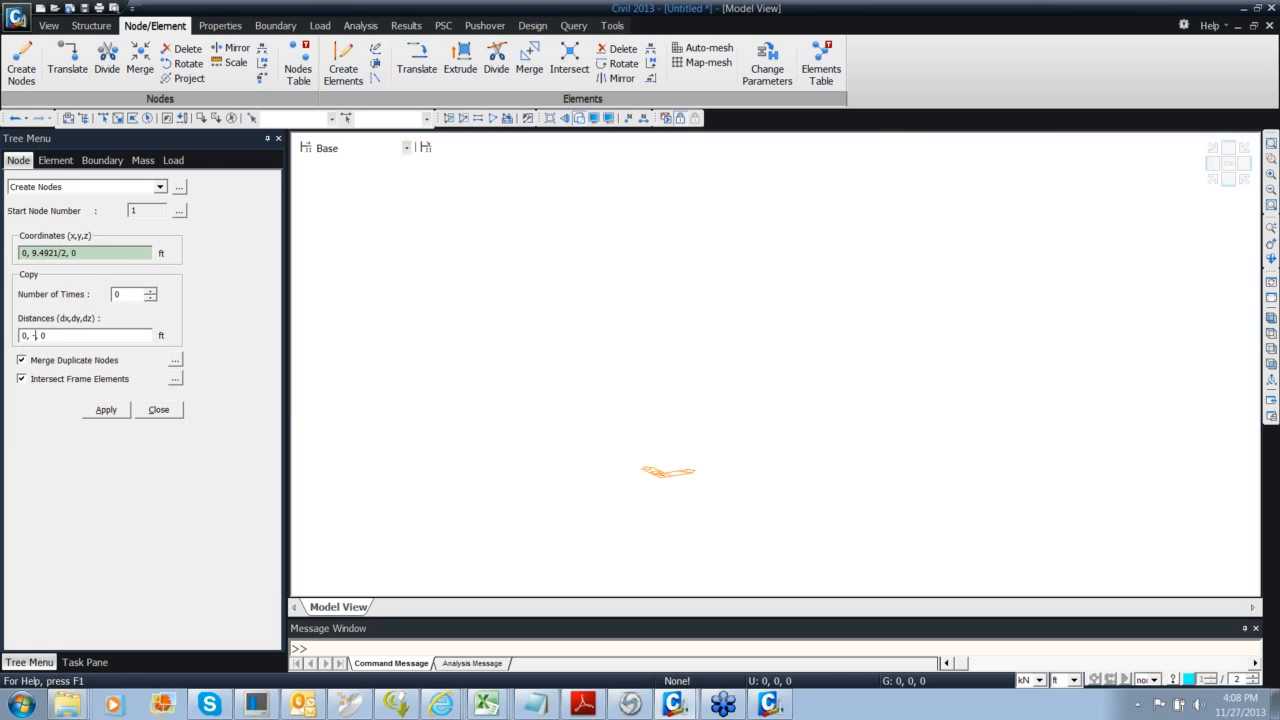
text(9.4921)
drag(137, 296, 95, 295)
text(1)
click(106, 409)
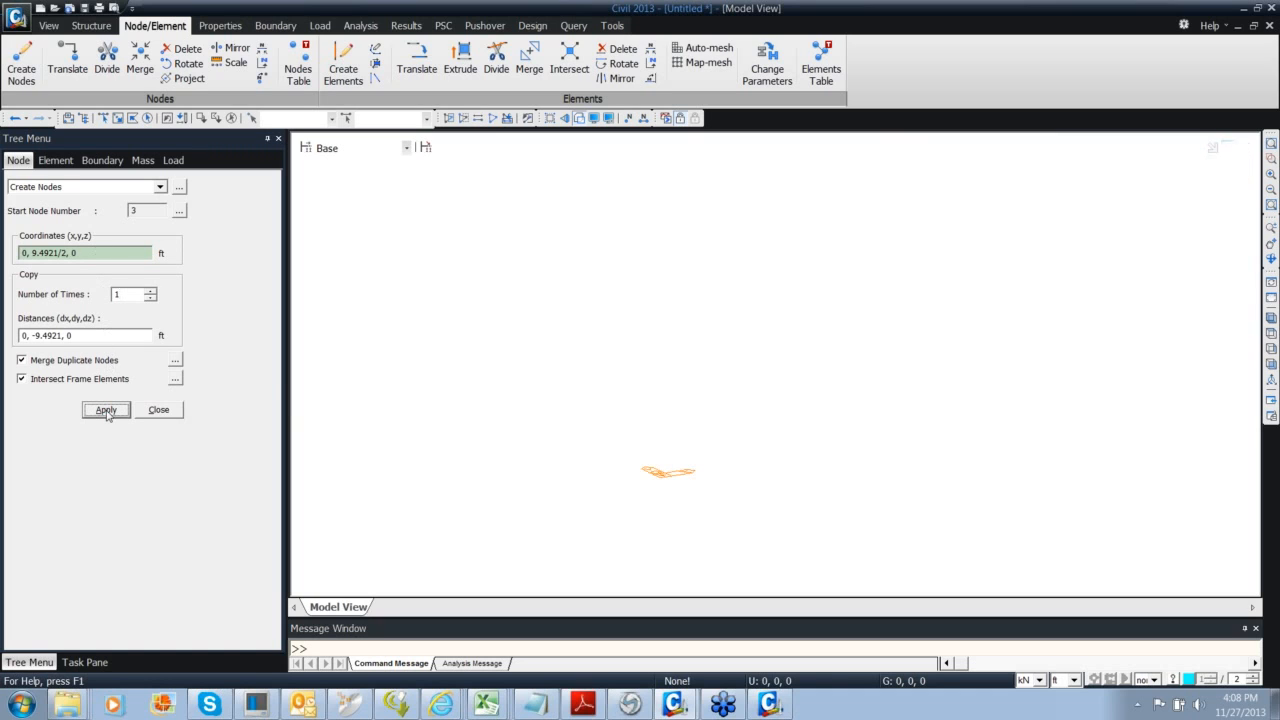
click(1237, 166)
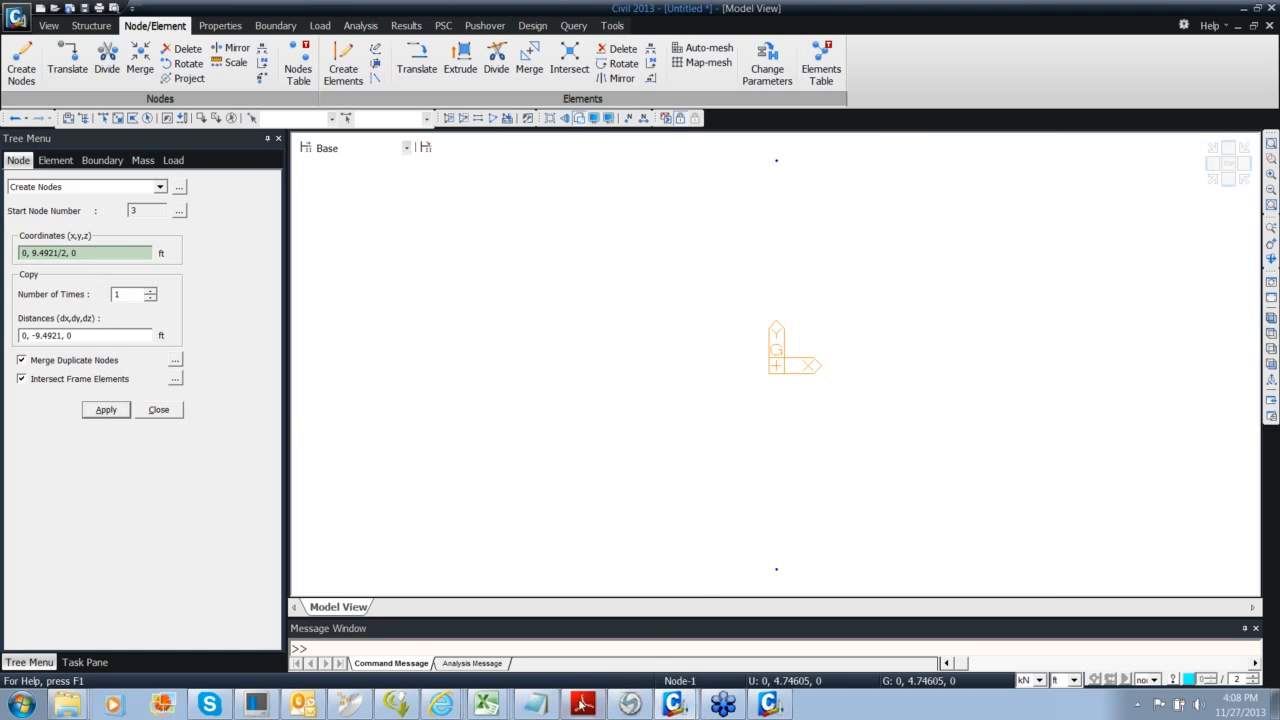
Compare the created nodes with the girder lines in the PDF's Abutment A plan, and finish node creation
click(583, 704)
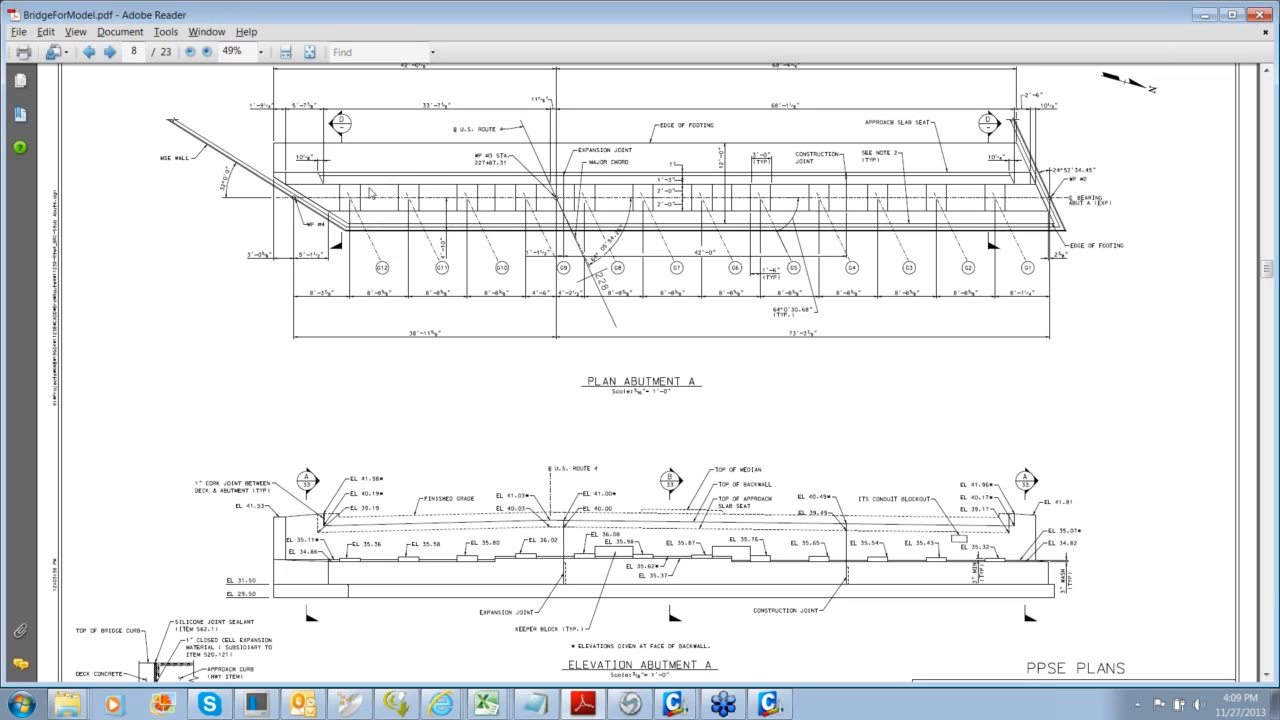
key(alt+Tab)
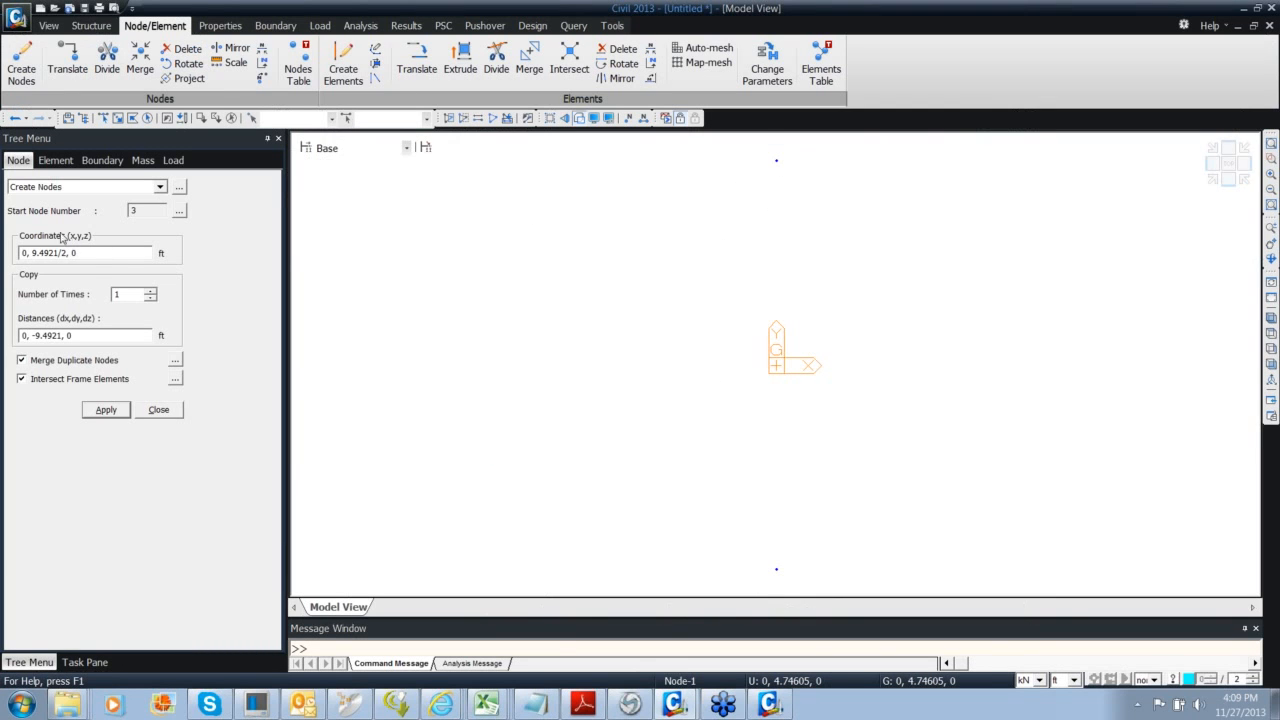
key(alt+Tab)
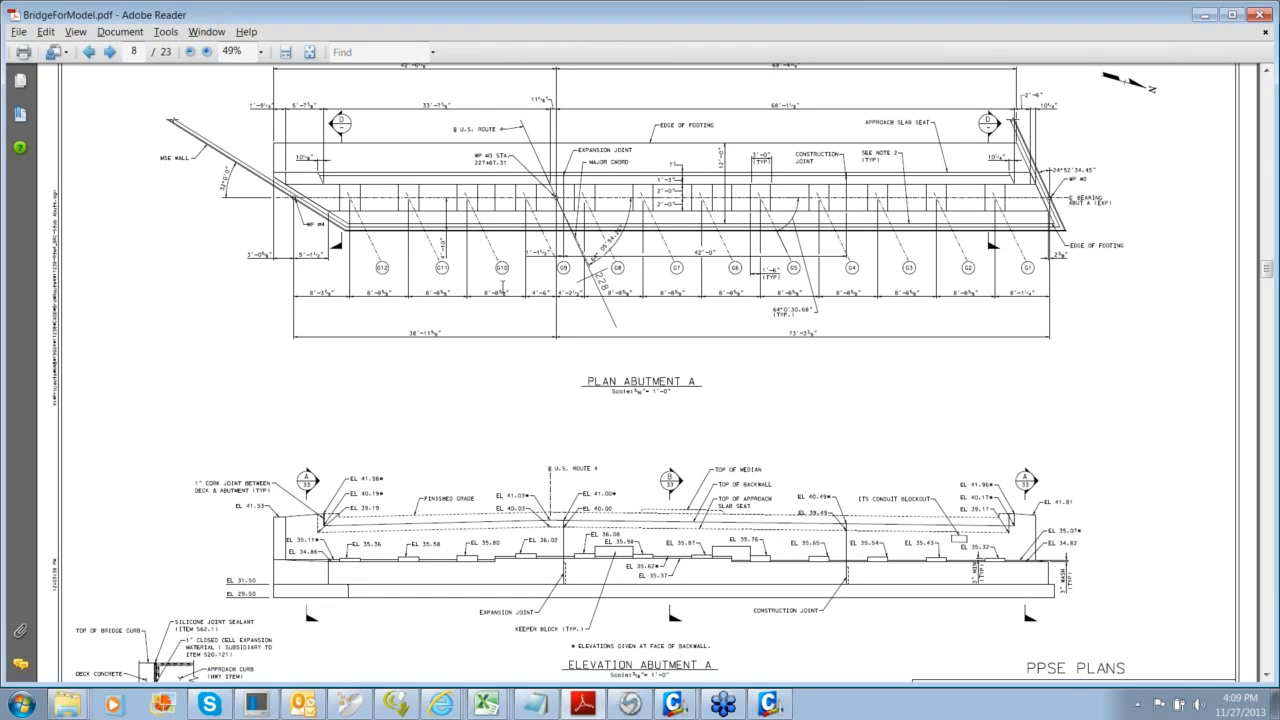
key(alt+Tab)
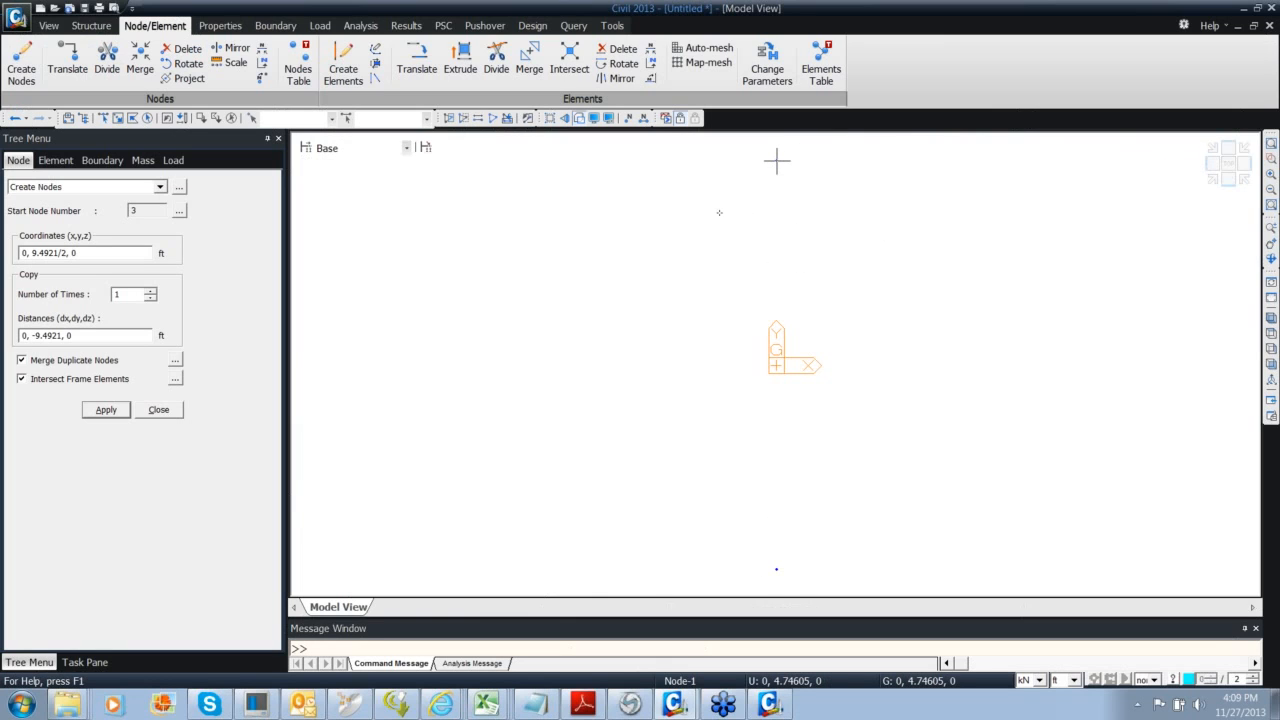
click(159, 410)
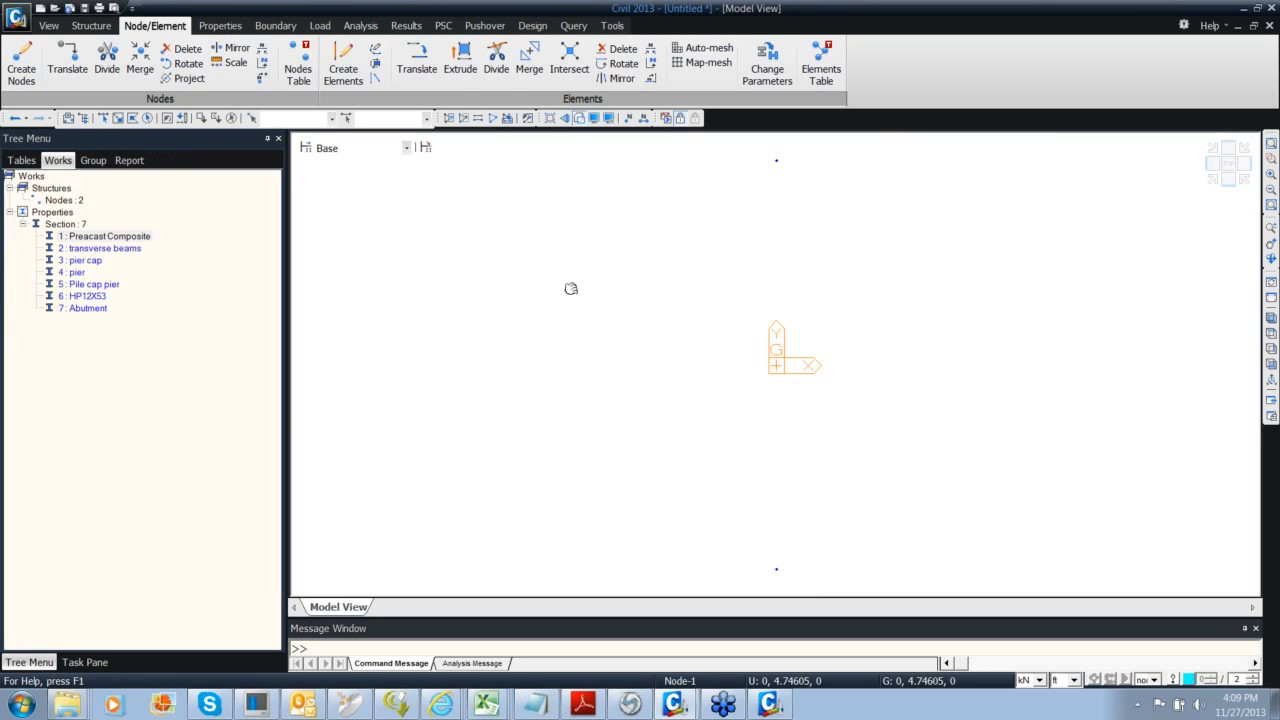
Copy the upper node 5 times at an equal distance of 0, 9.4921, 0 ft with Translate Nodes
middle_drag(571, 288, 526, 299)
scroll(726, 266, down, 3)
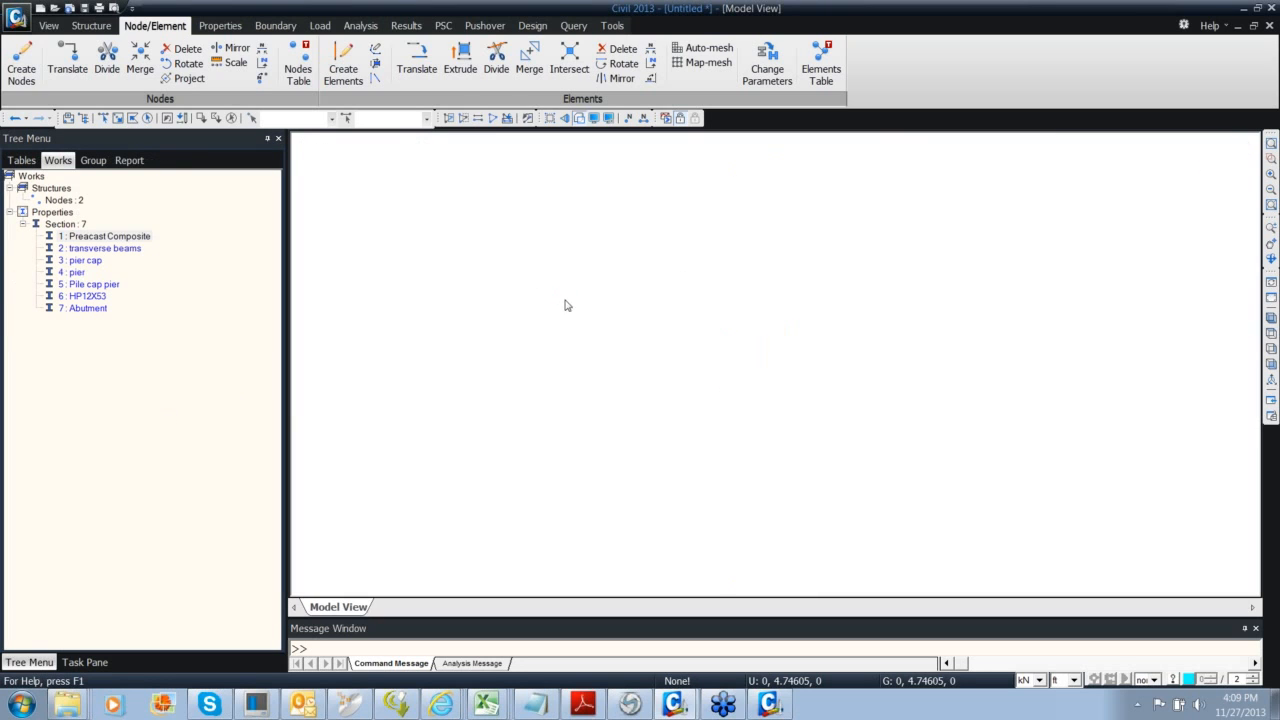
click(67, 83)
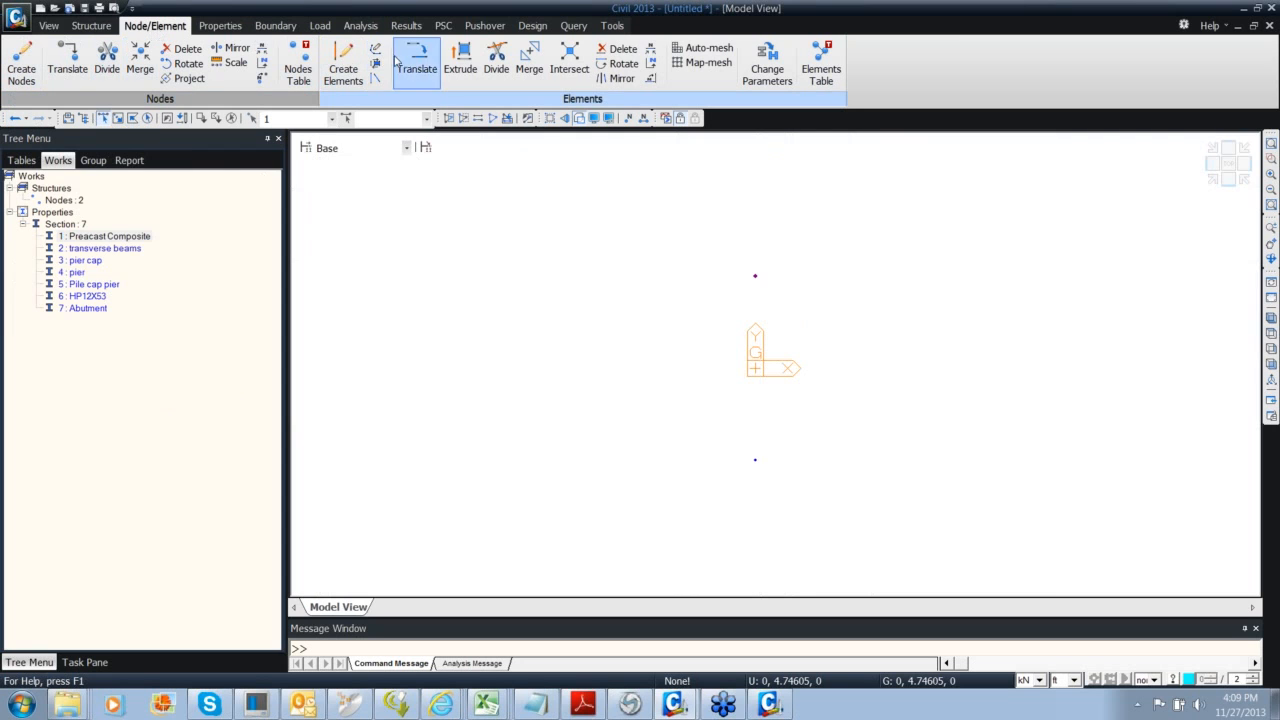
click(400, 62)
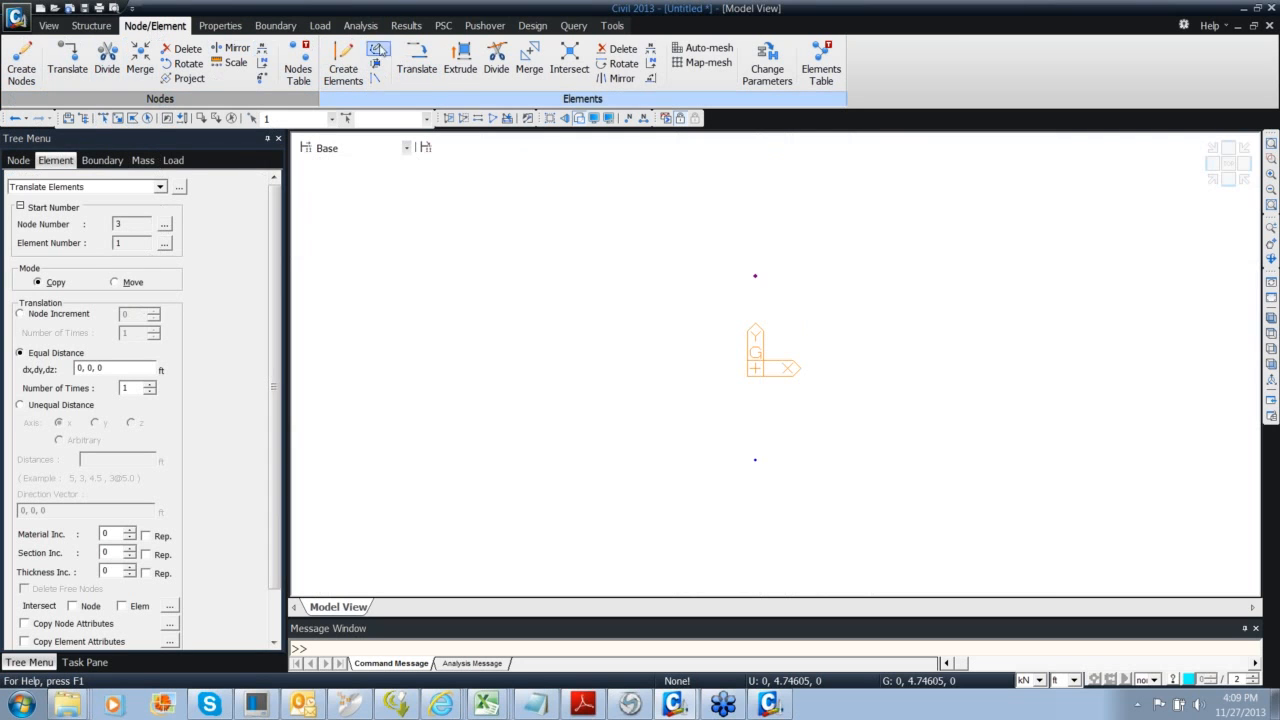
click(77, 67)
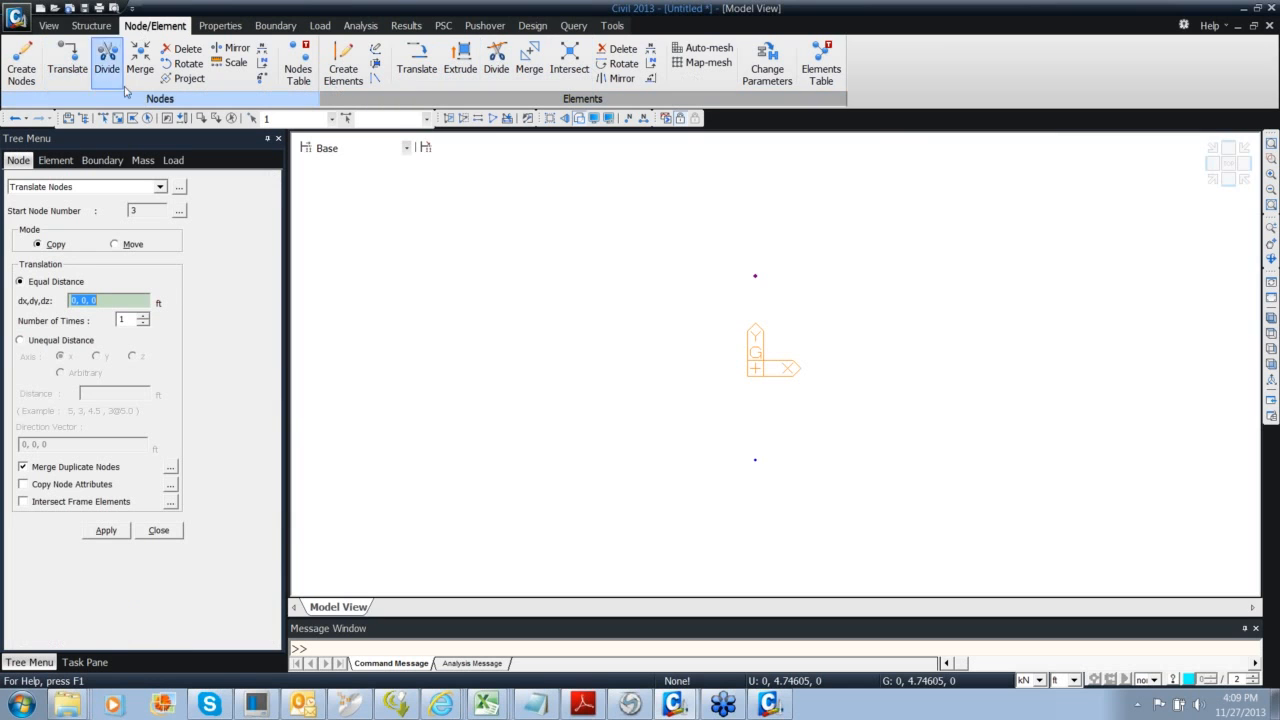
click(83, 300)
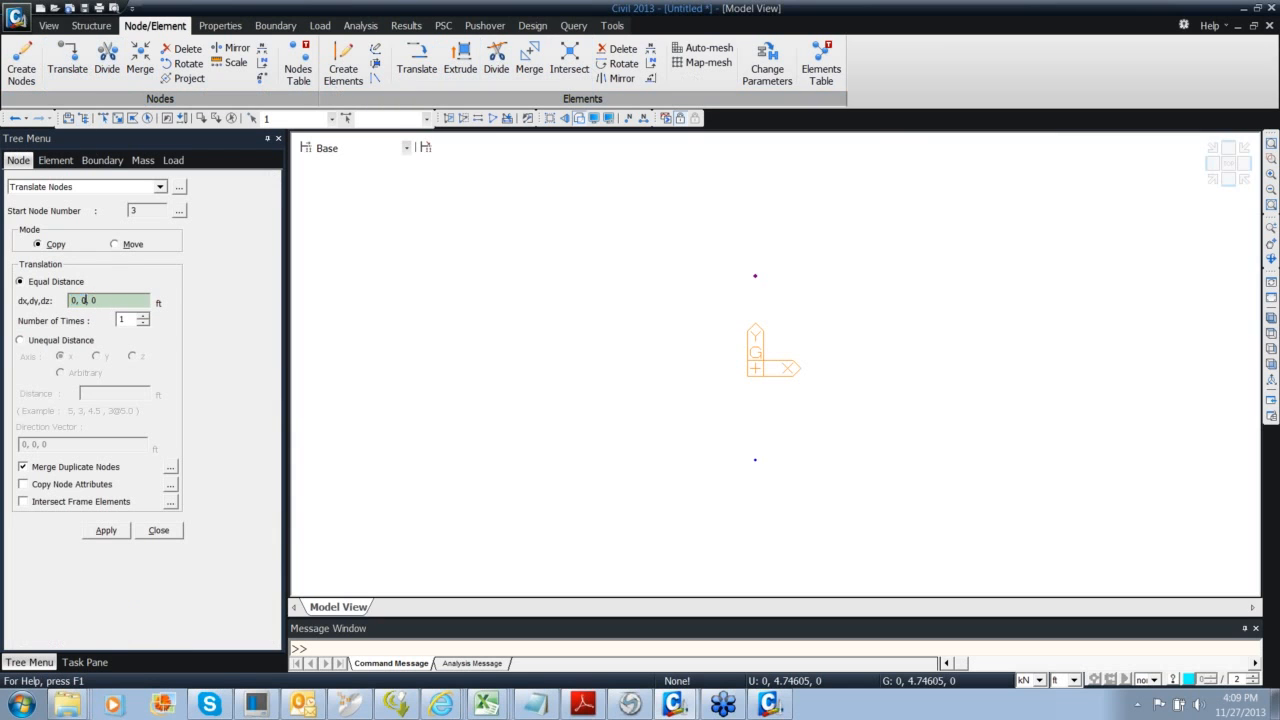
text(9)
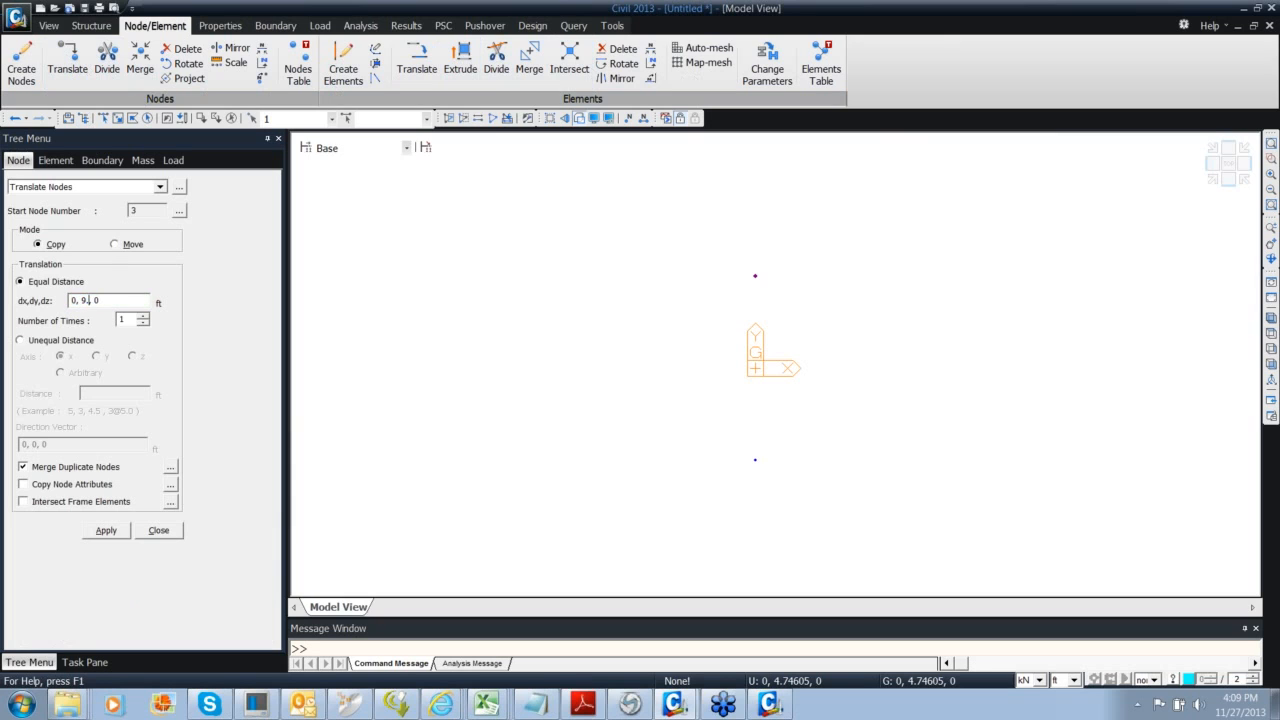
text(.4921)
double_click(121, 319)
text(5)
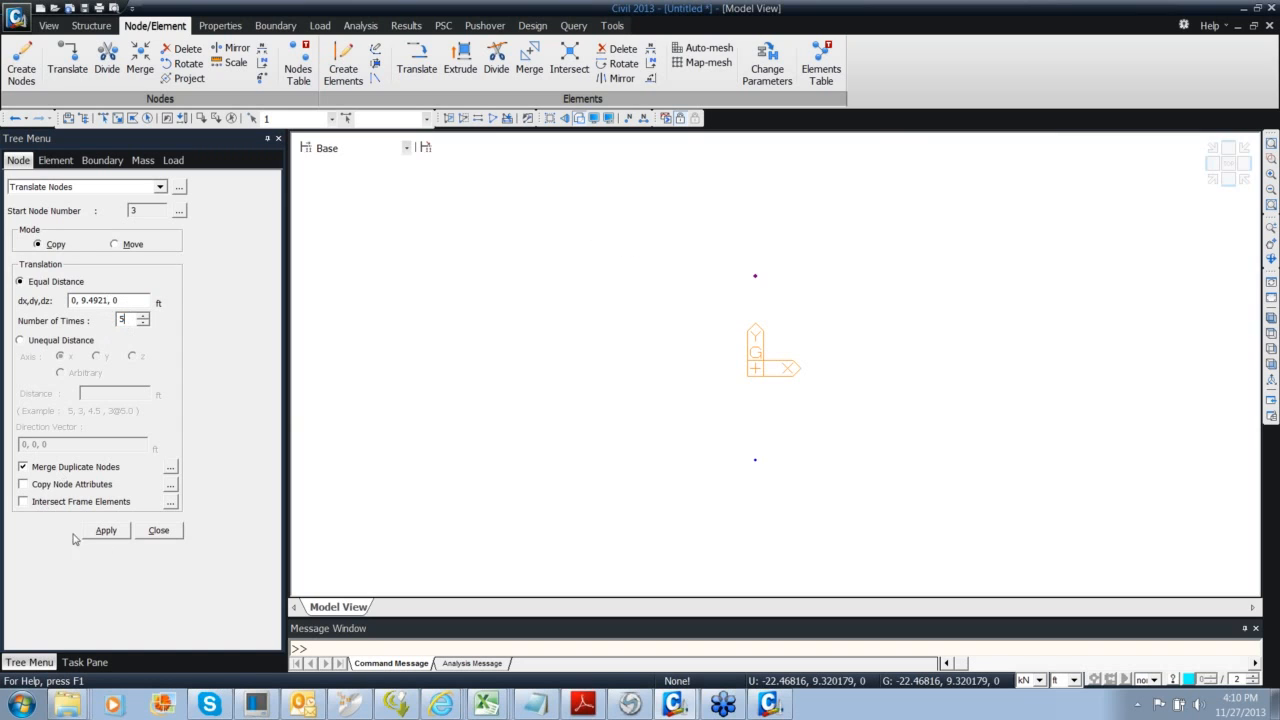
click(106, 530)
click(1229, 165)
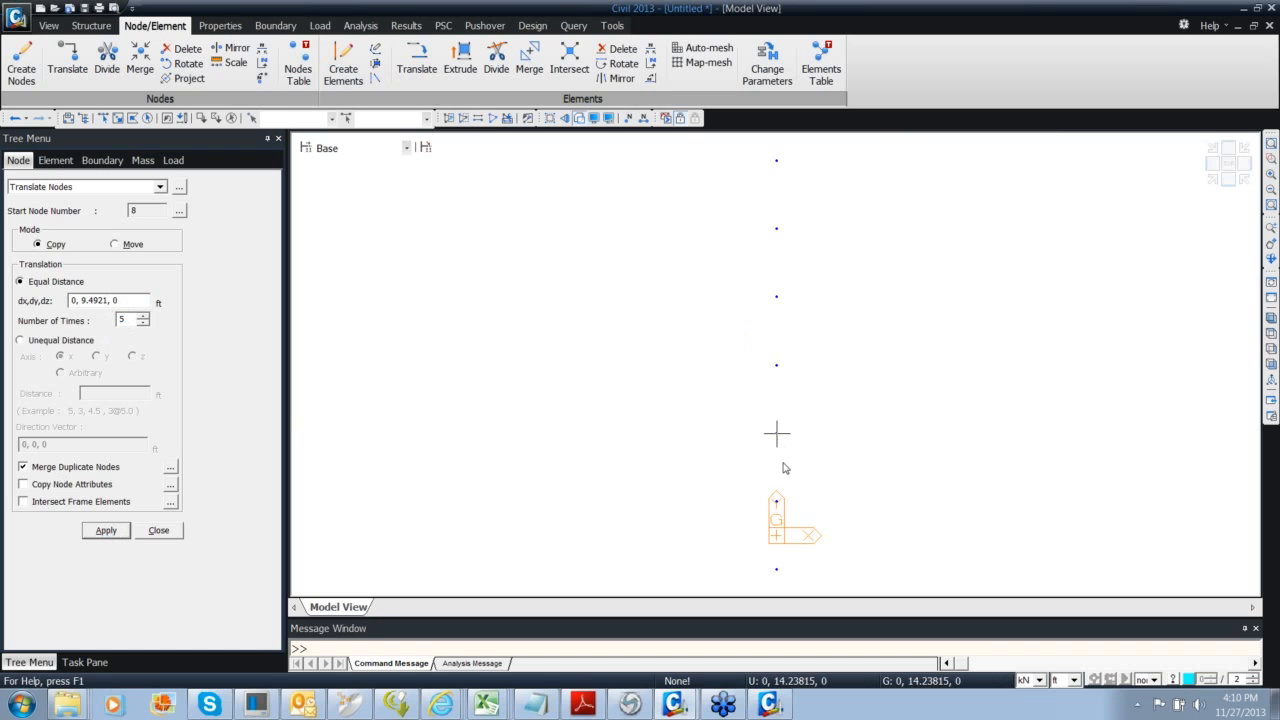
Copy the lowest node 5 times at an equal distance of 0, -9.4921, 0 ft, and close Translate Nodes
middle_drag(771, 411, 757, 336)
mouse_move(751, 443)
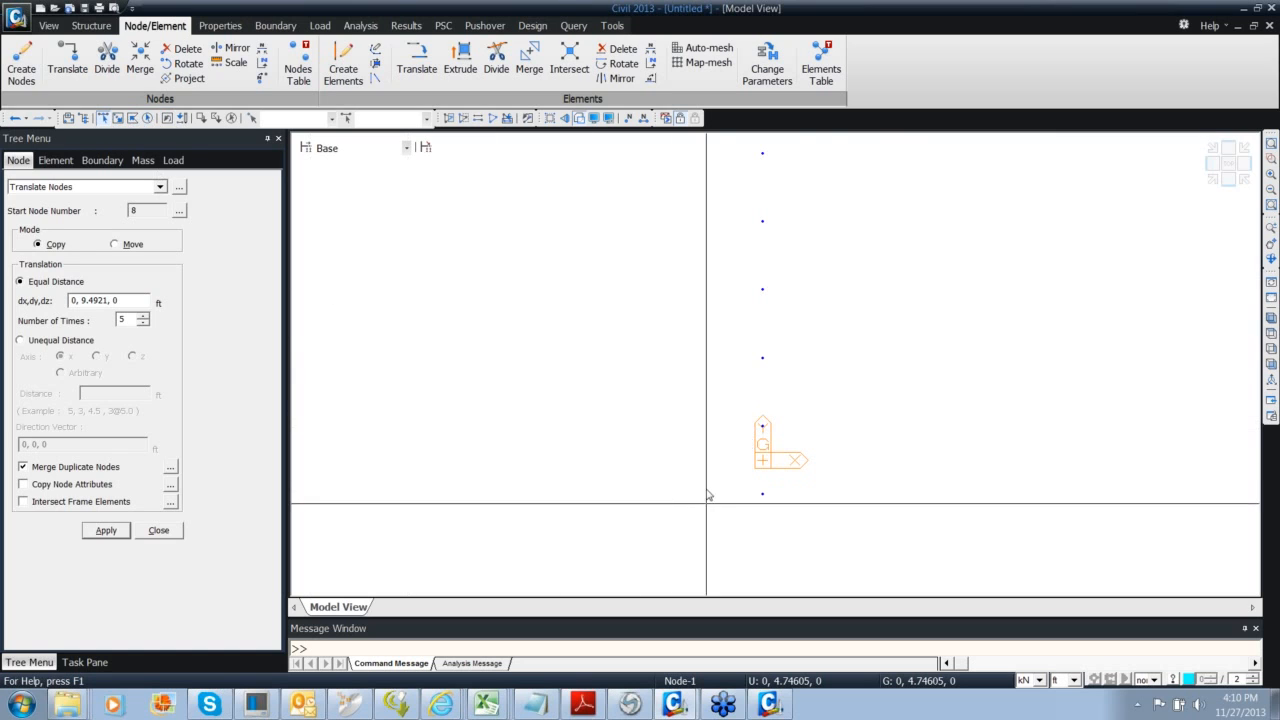
drag(709, 483, 785, 542)
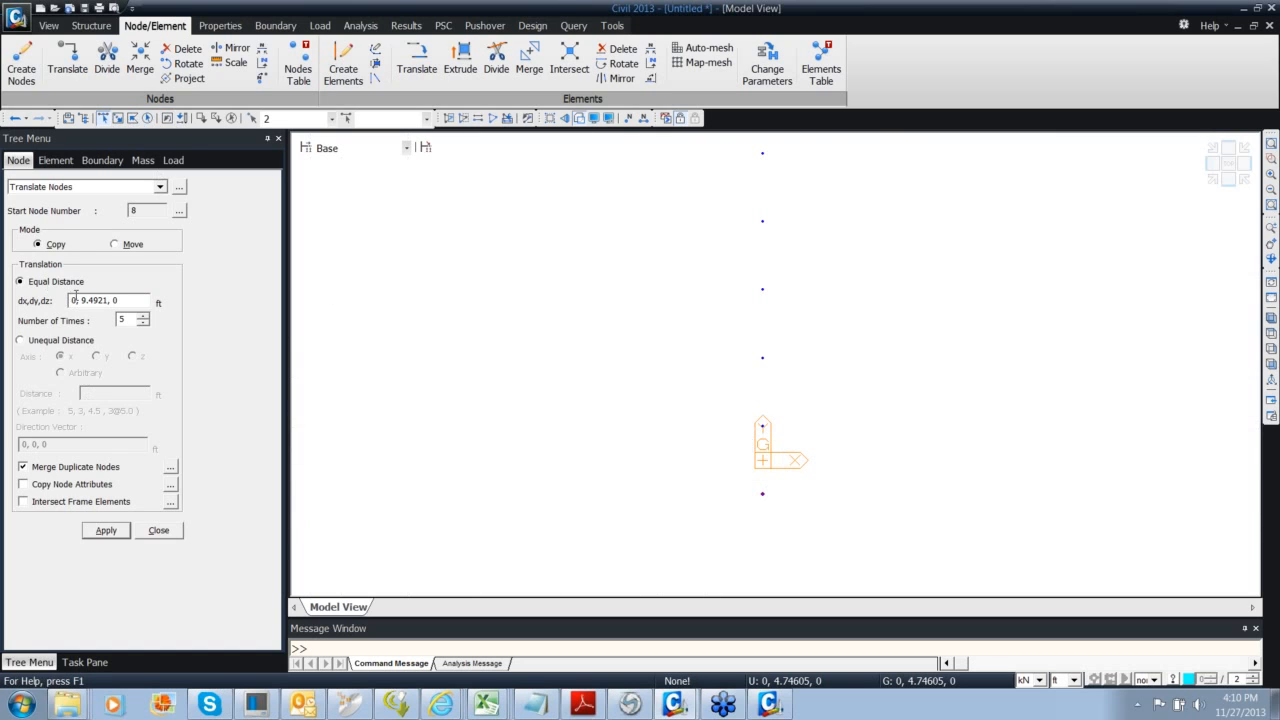
click(82, 300)
text(-)
click(106, 529)
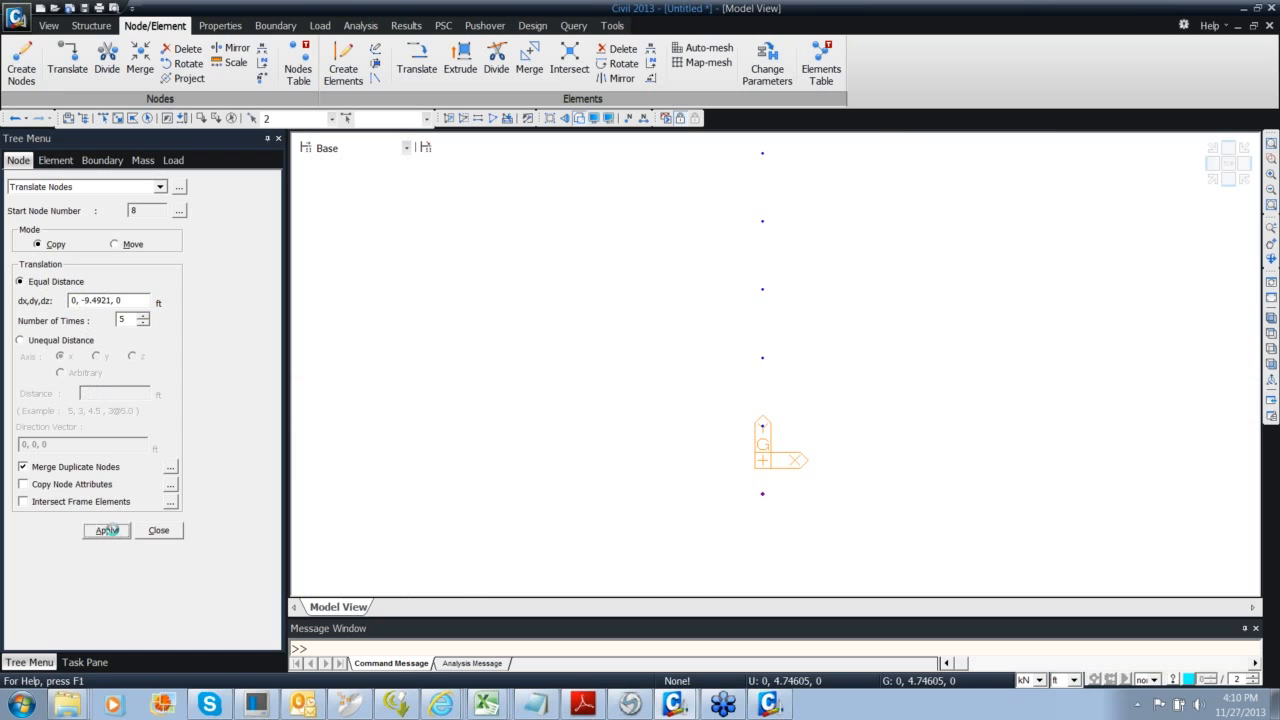
click(1225, 170)
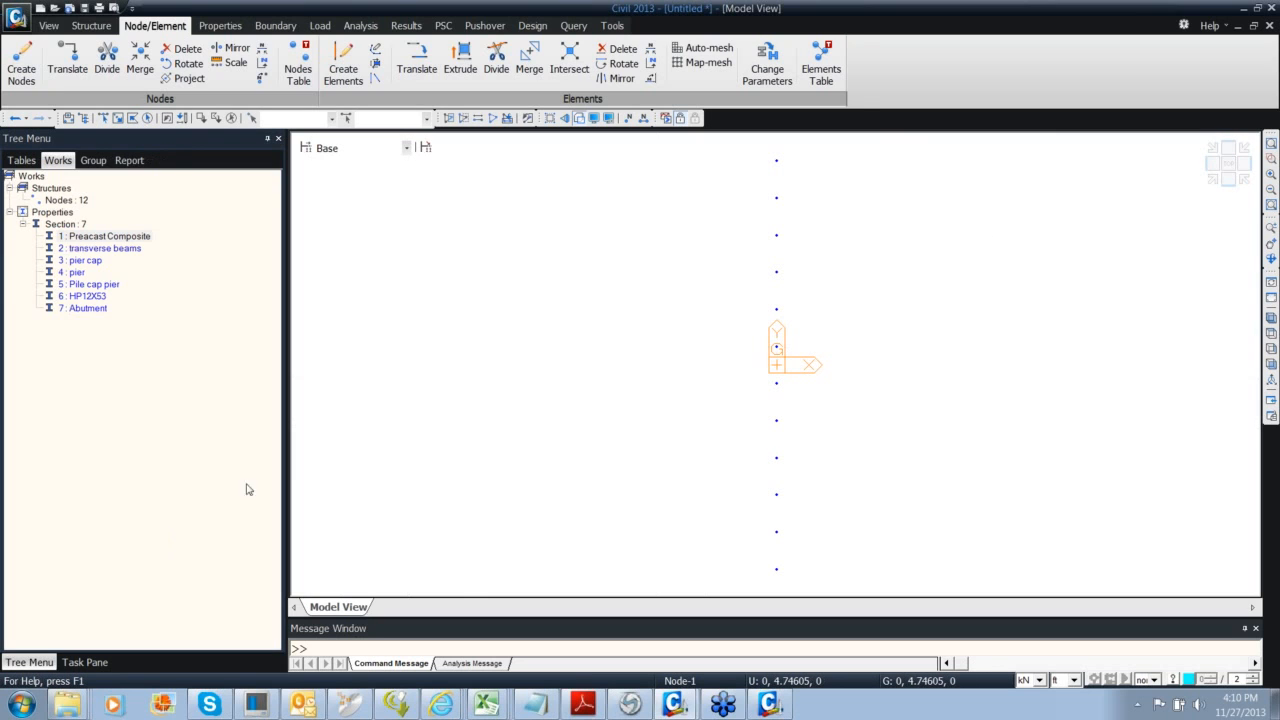
click(165, 532)
Compare the completed row of nodes with the girder lines in the PDF's Abutment A plan, and enlarge the model view
mouse_move(789, 337)
key(alt+Tab)
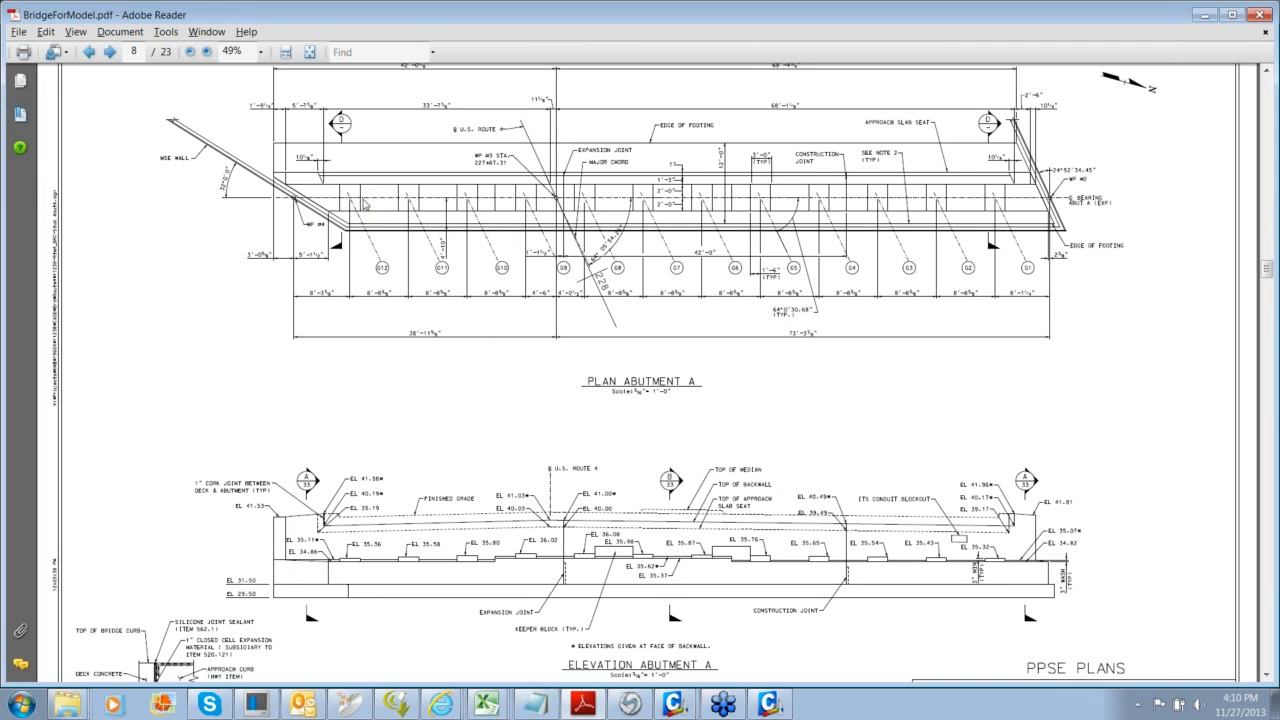
key(alt+Tab)
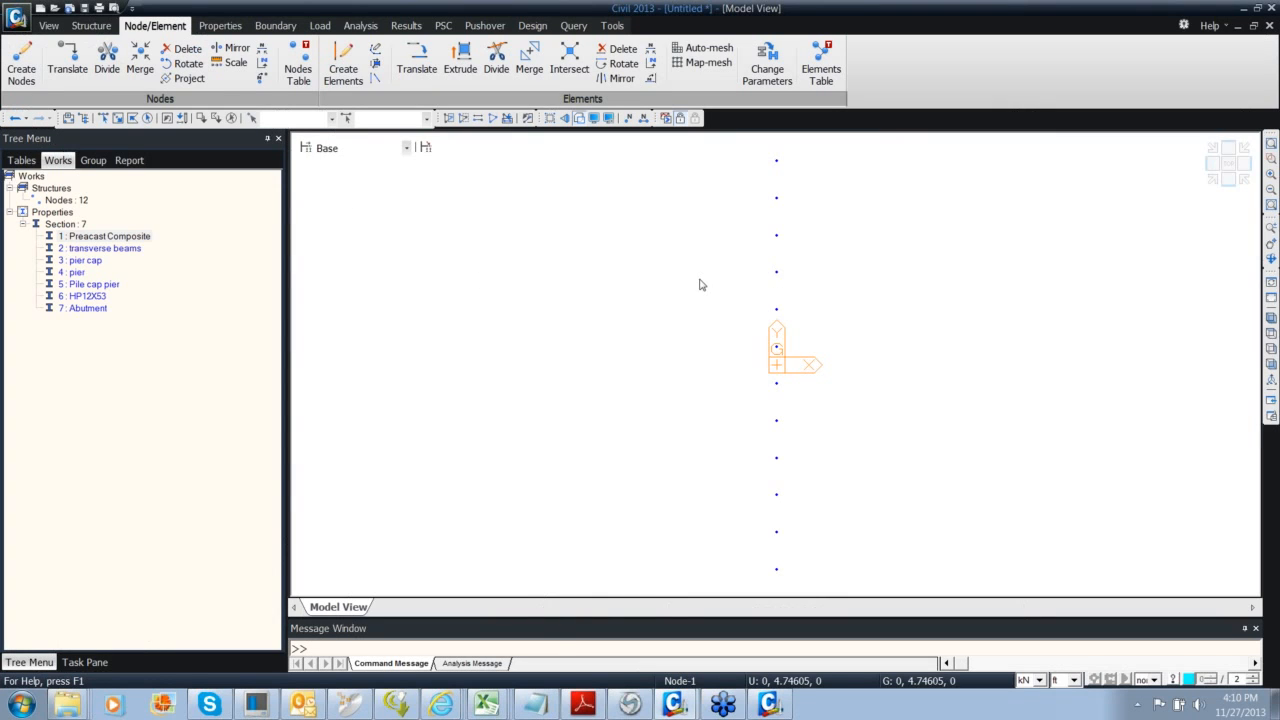
middle_drag(768, 259, 751, 257)
scroll(748, 251, down, 2)
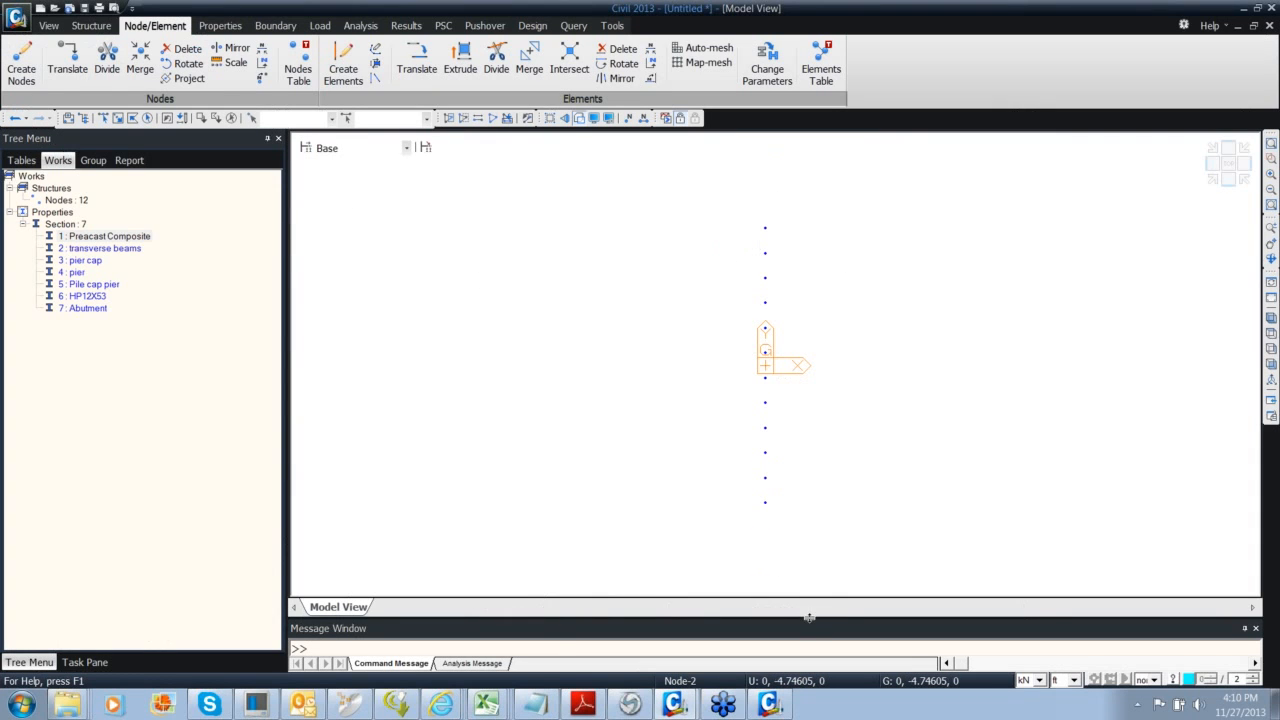
drag(809, 618, 808, 650)
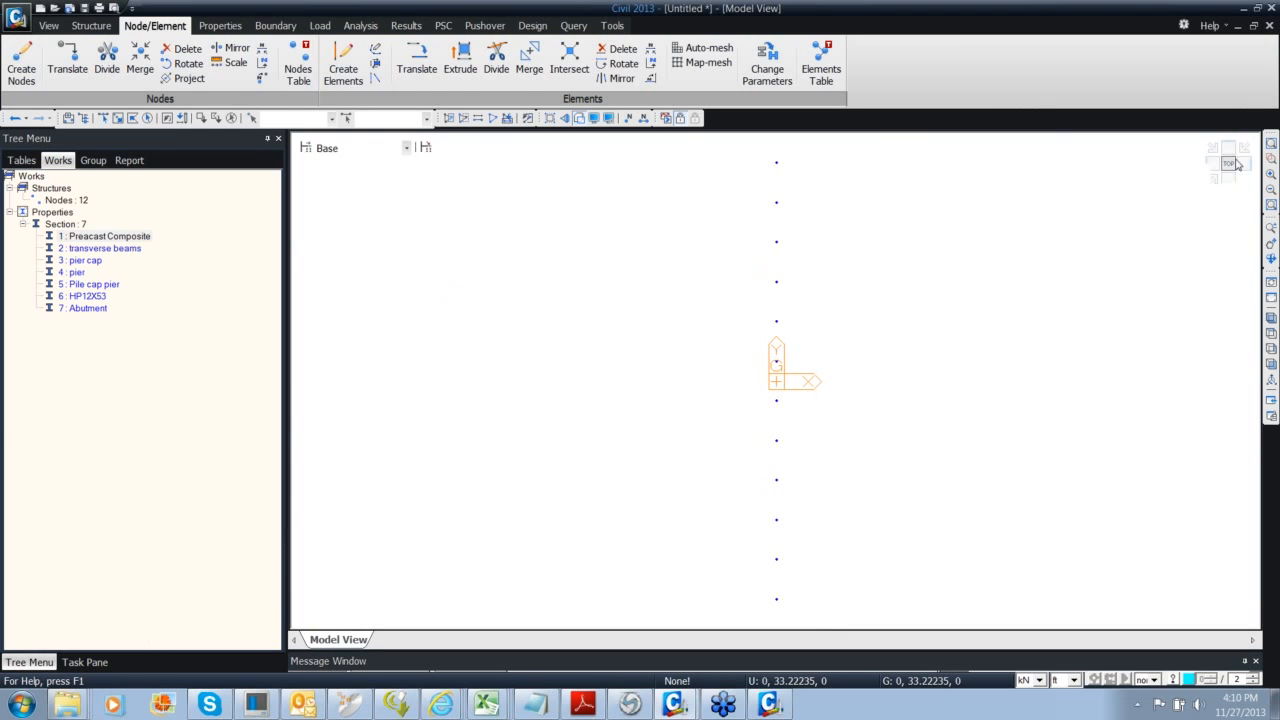
Examine the PDF's Abutment B plan at full-page size and compare its girder layout with the row of nodes
key(alt+Tab)
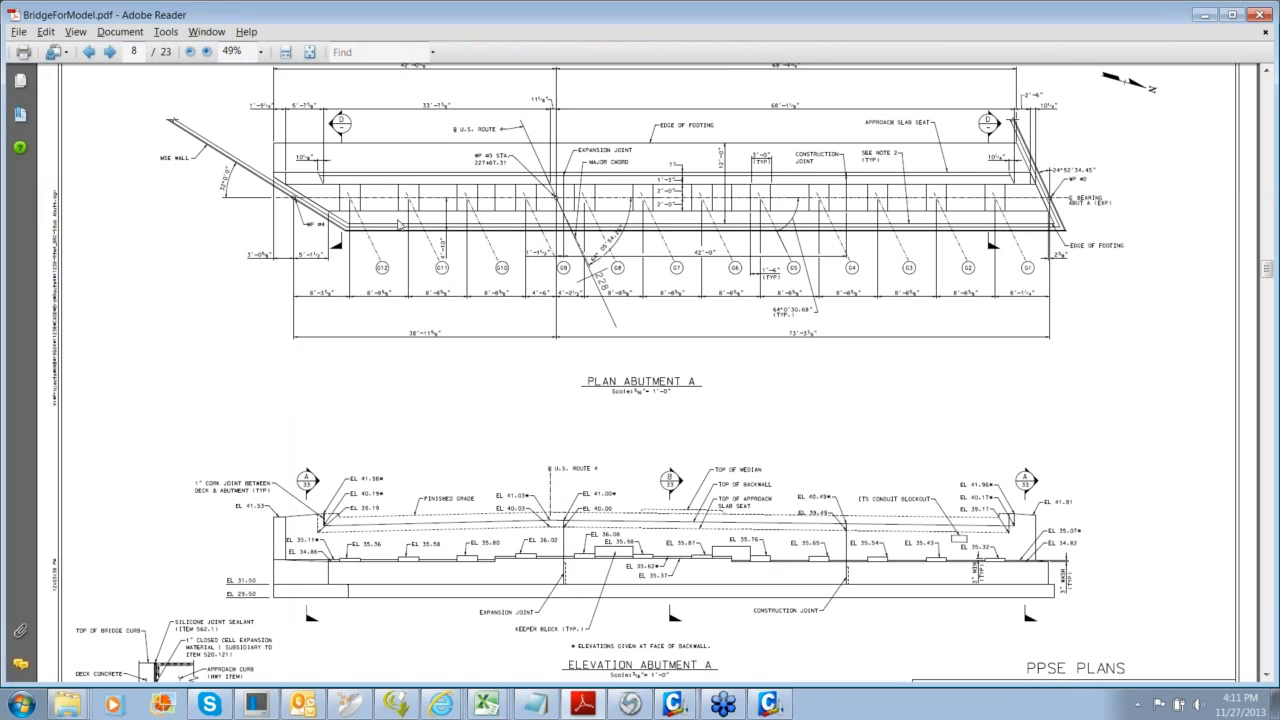
click(311, 60)
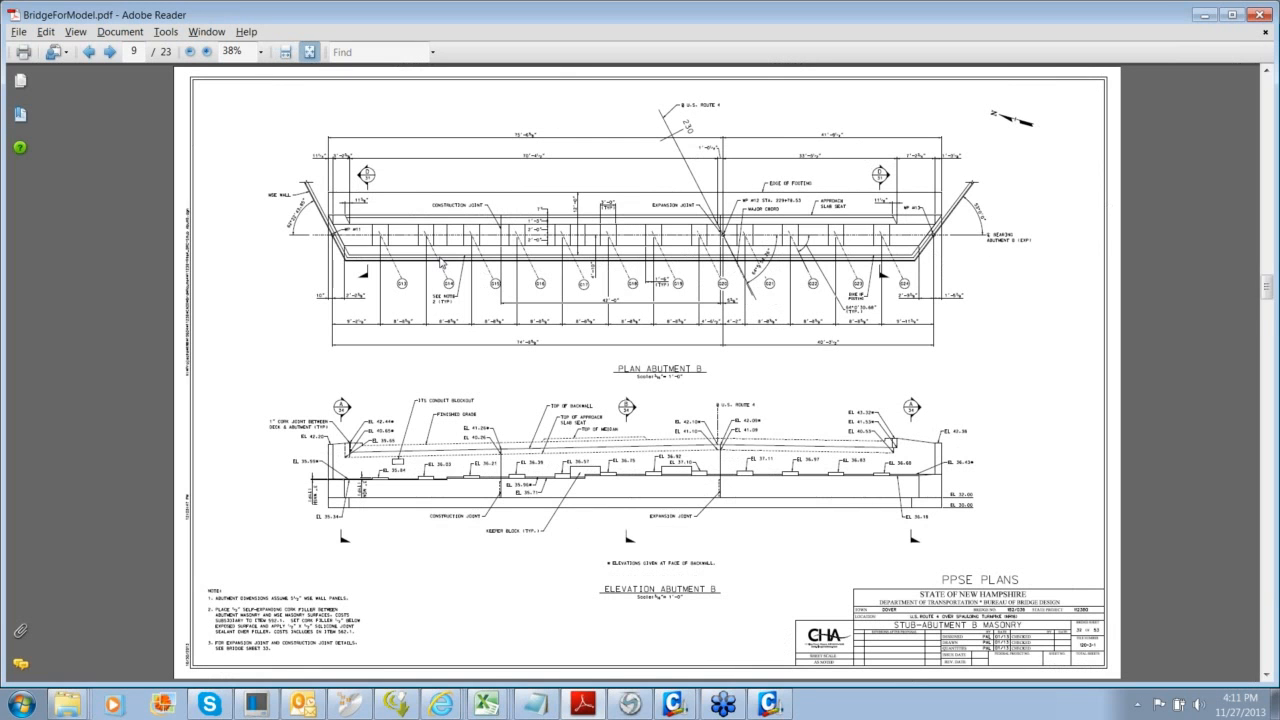
scroll(441, 262, down, 1)
scroll(441, 262, down, 1)
scroll(440, 262, up, 1)
key(alt+Tab)
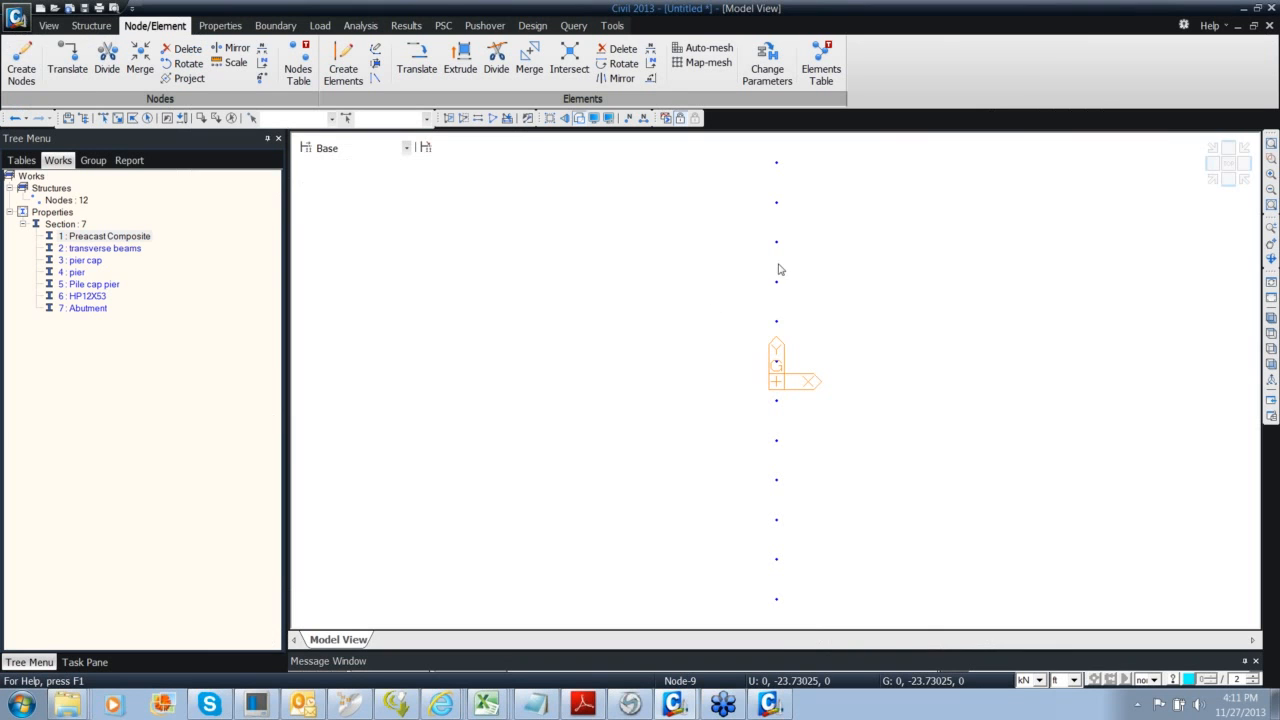
middle_drag(785, 263, 771, 269)
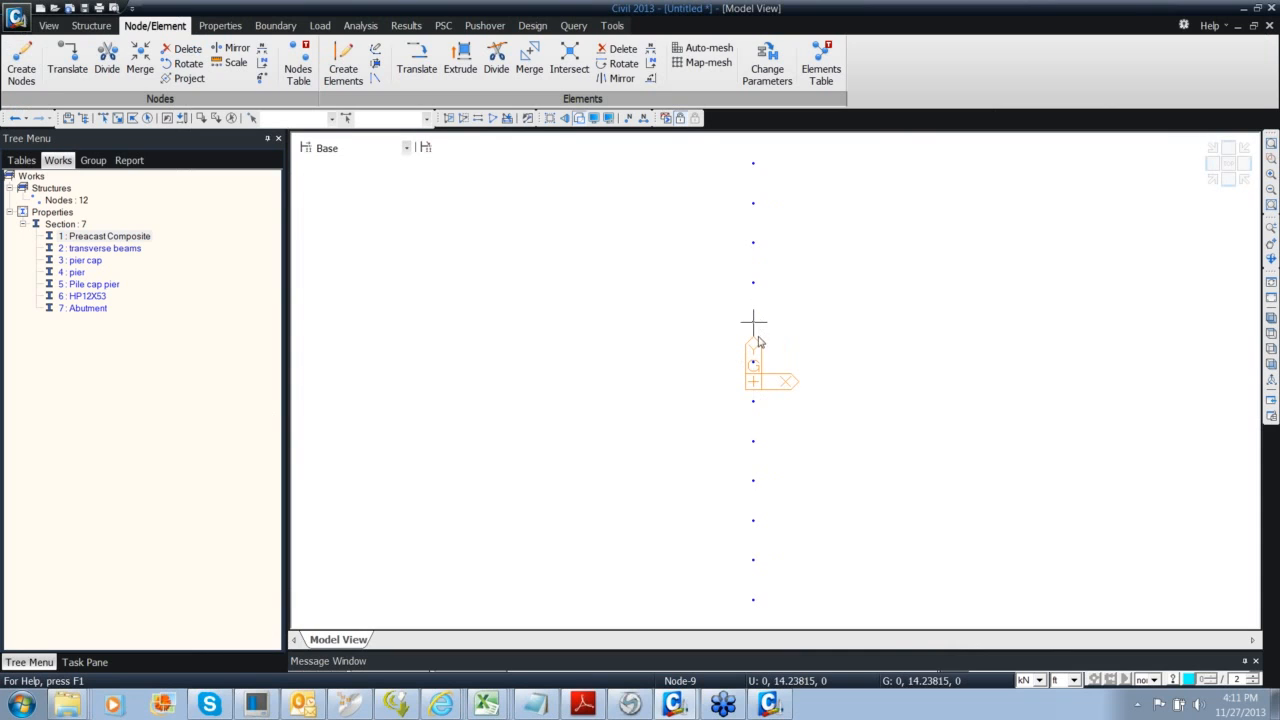
mouse_move(762, 351)
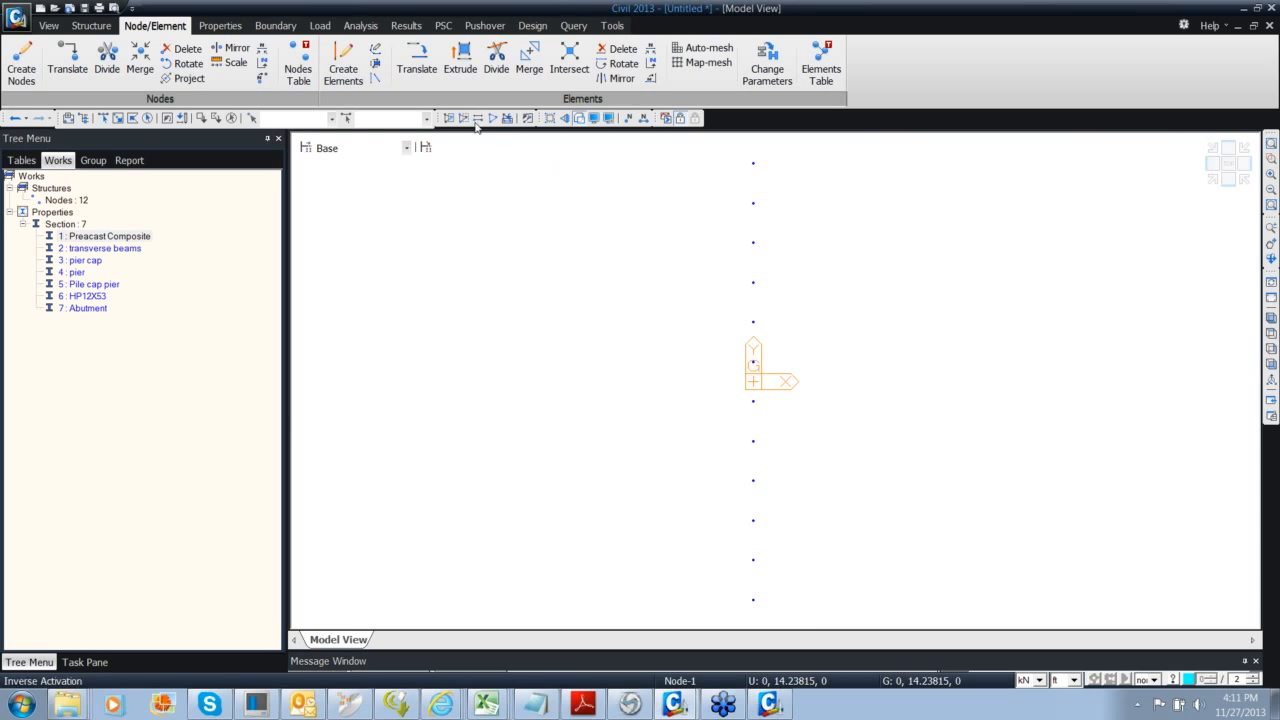
Try to rotate a copy of the six nodes above the origin by -25.5° about the z-axis, and undo it
click(102, 118)
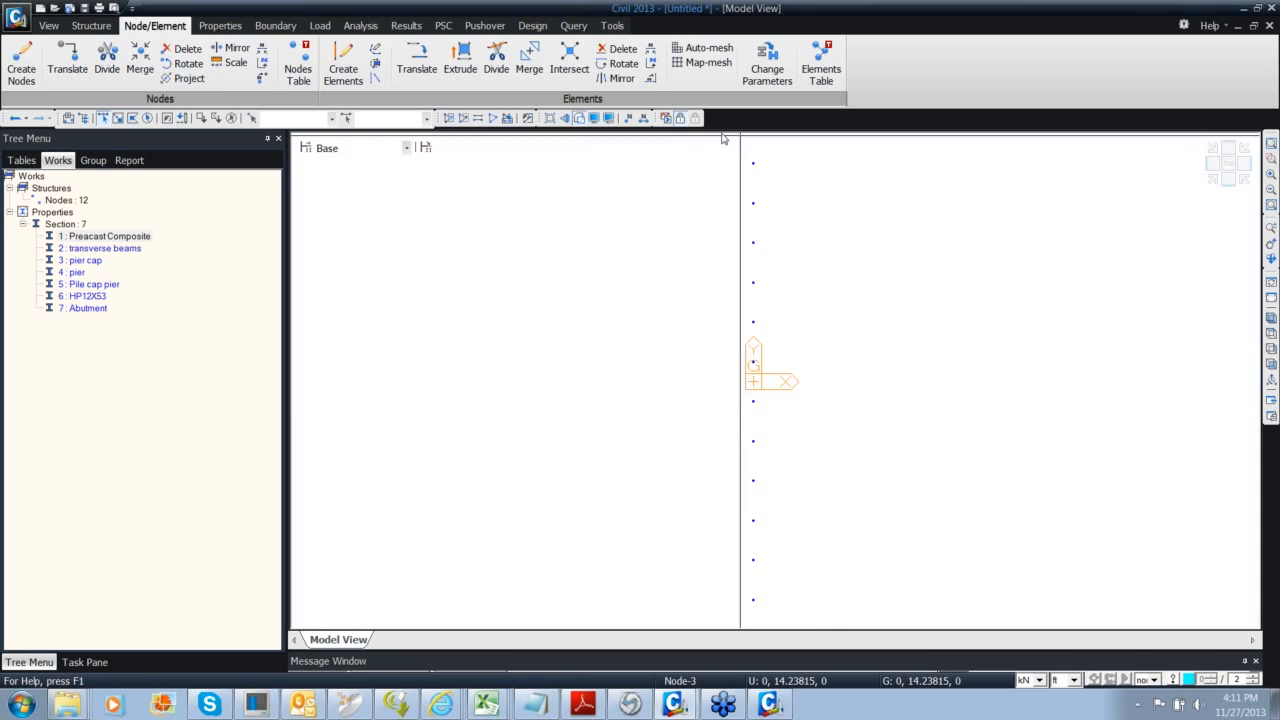
drag(714, 143, 880, 372)
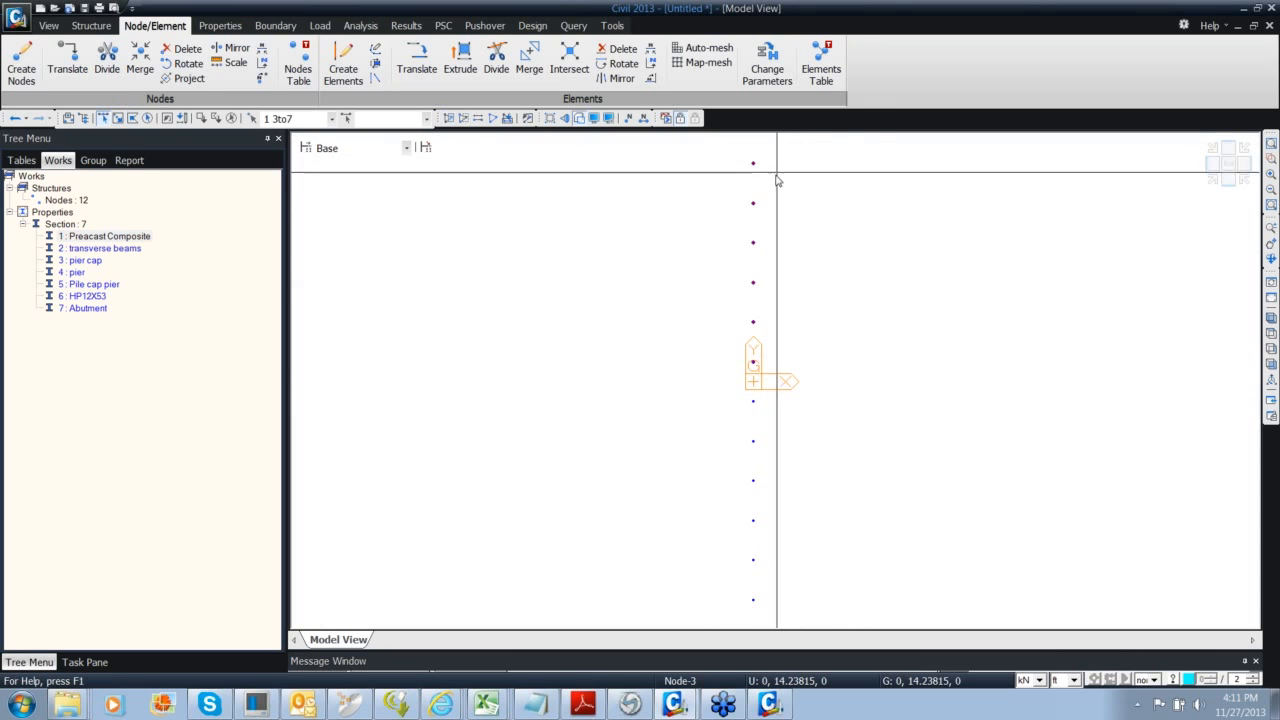
click(184, 63)
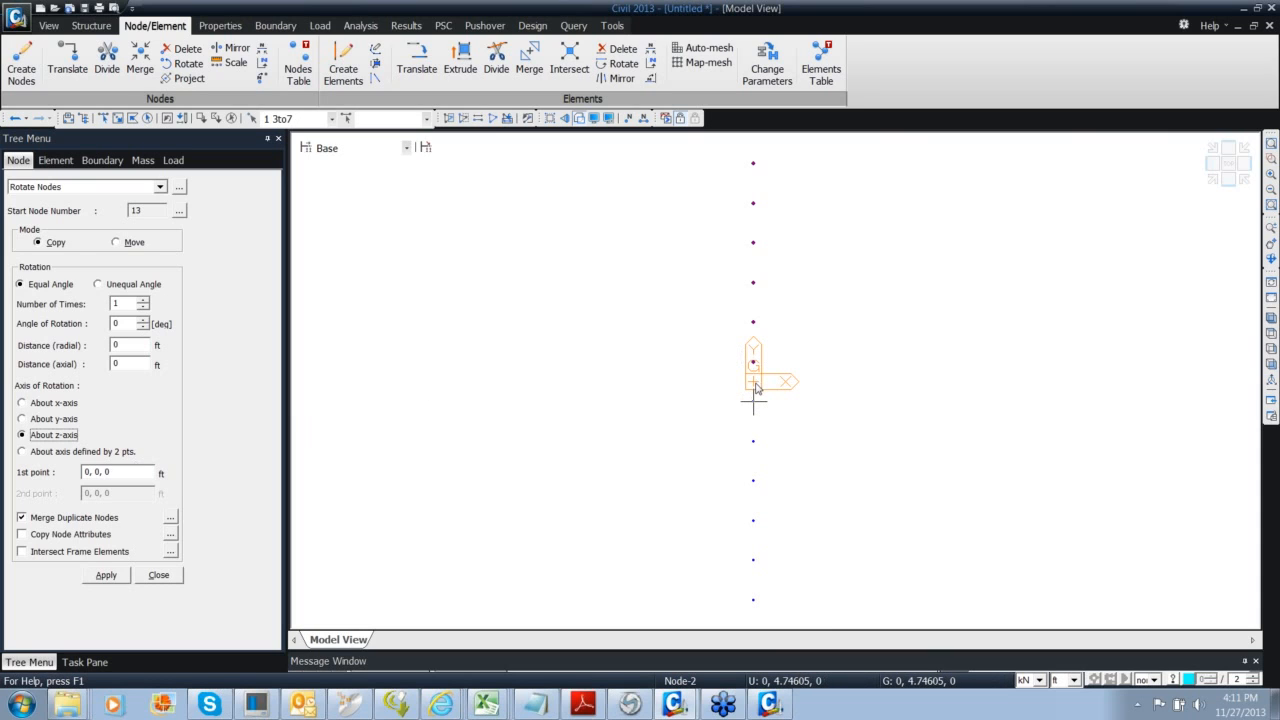
mouse_move(755, 385)
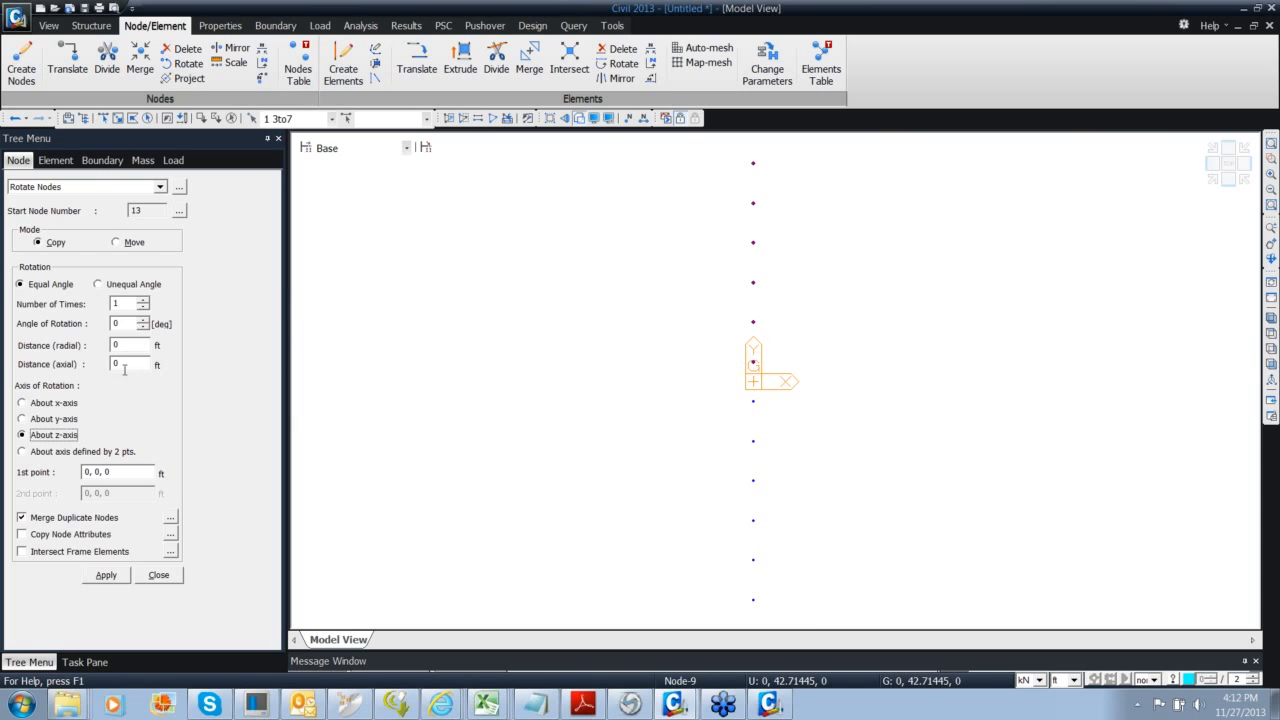
double_click(124, 323)
click(121, 575)
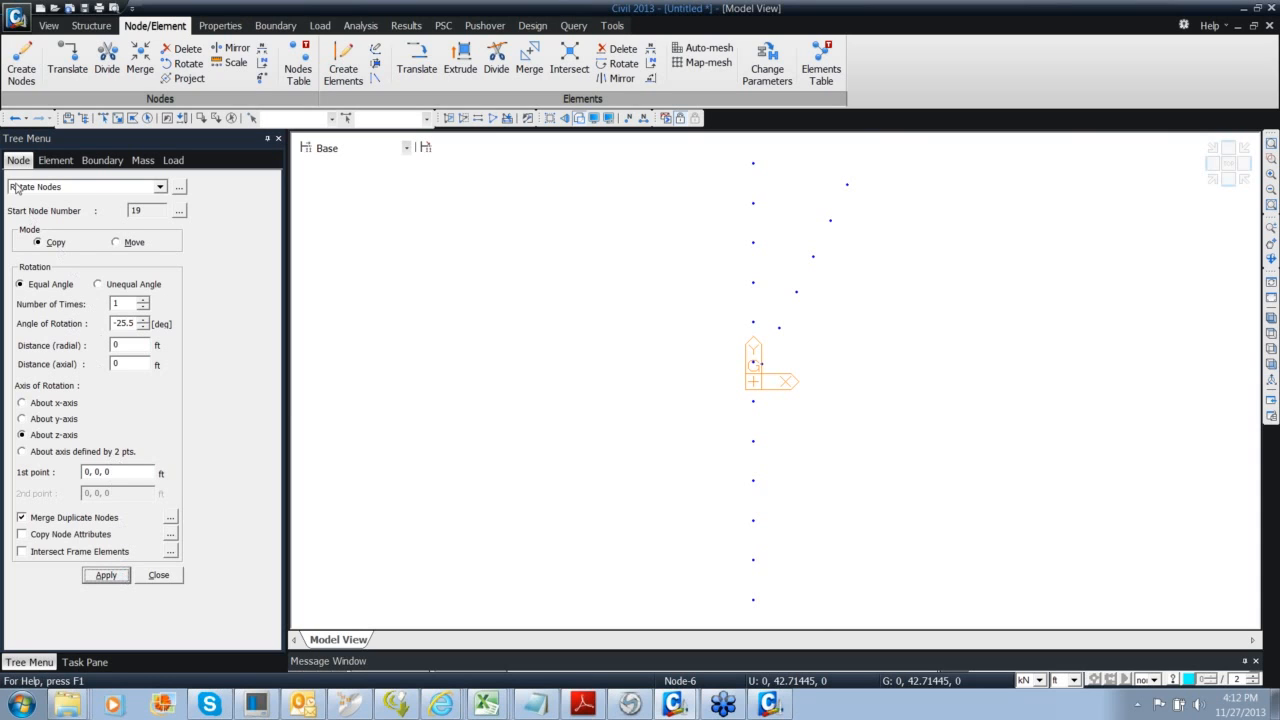
click(15, 118)
Try rotating the upper six and then the lower six nodes by -25.5° in Move mode, and undo the rotations
click(115, 242)
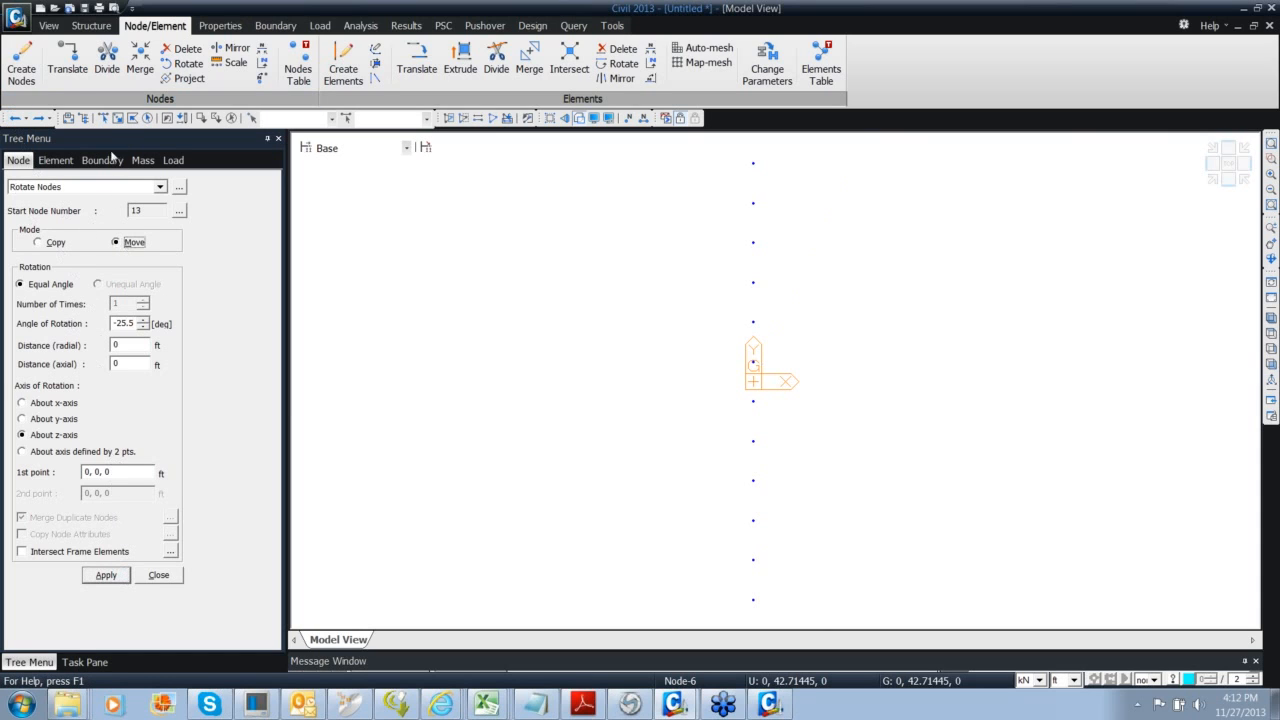
click(166, 118)
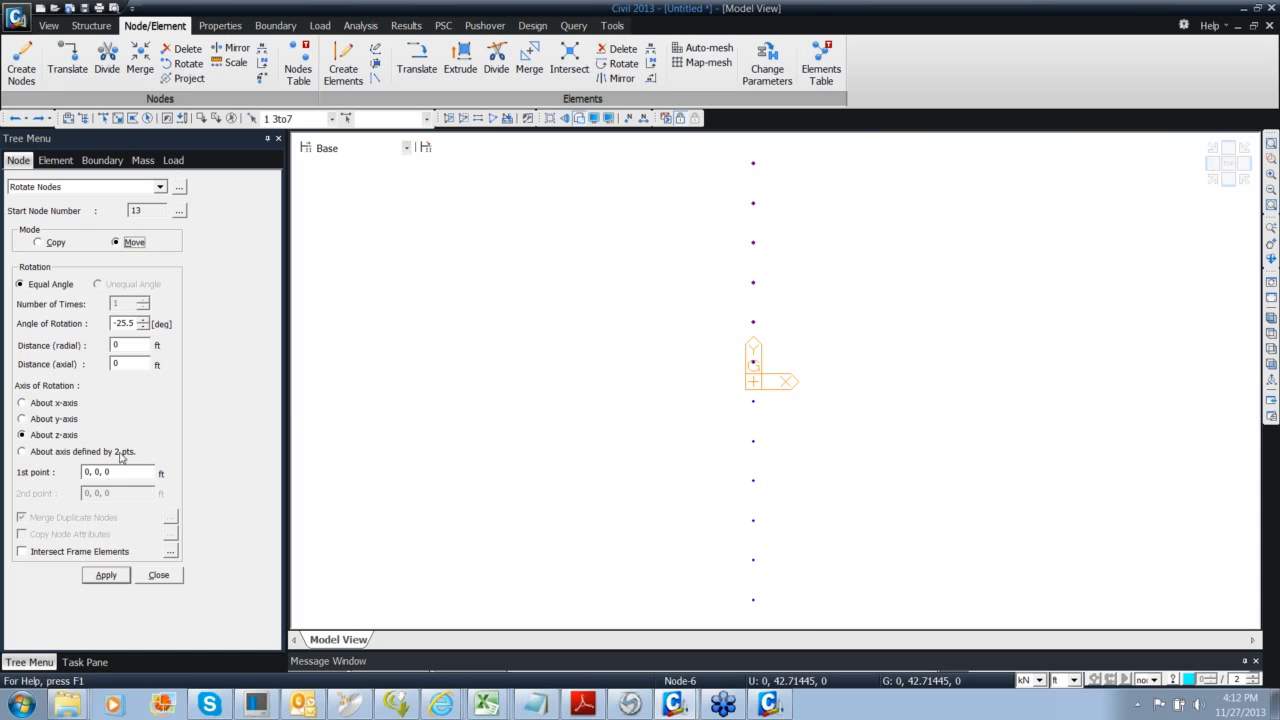
click(117, 576)
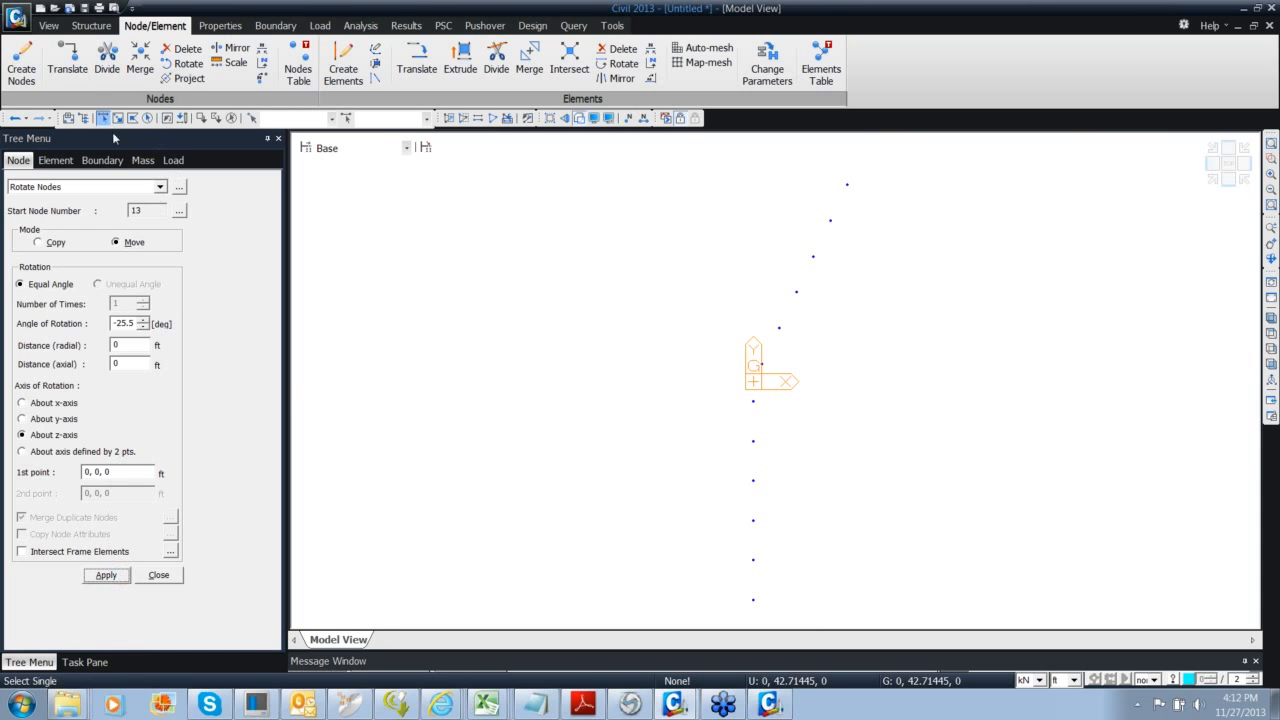
drag(737, 380, 790, 610)
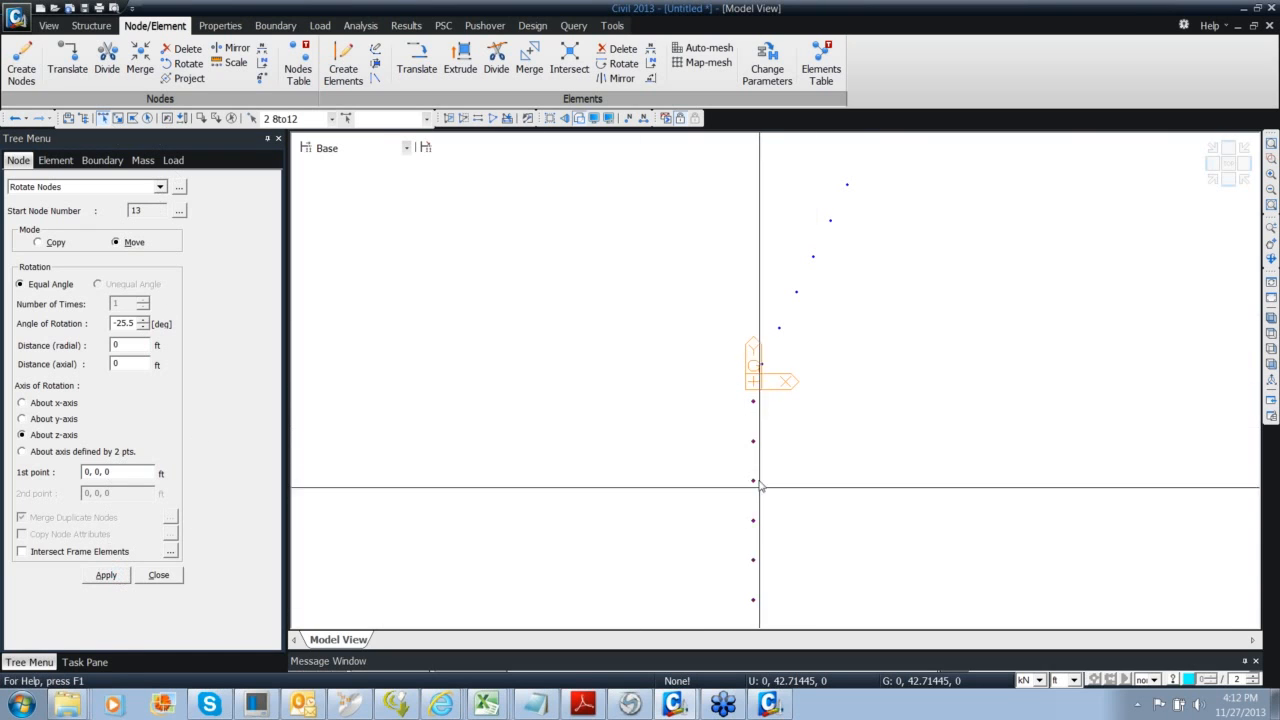
drag(739, 379, 810, 622)
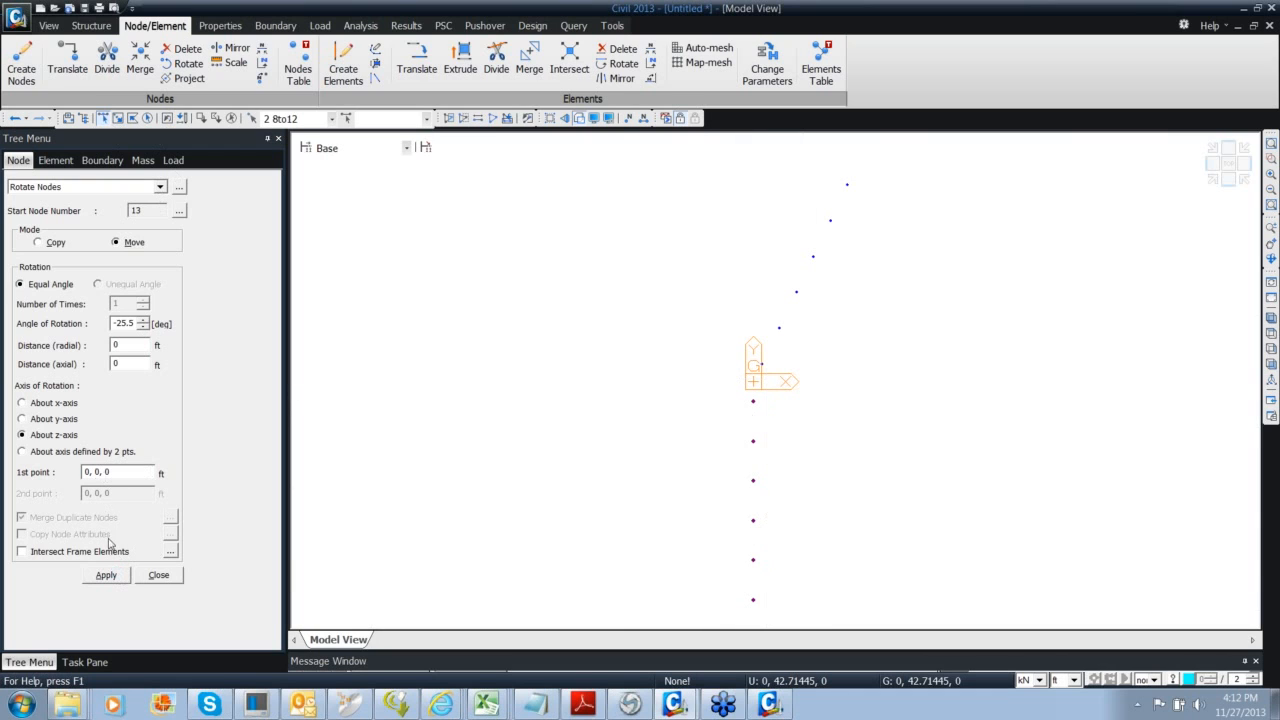
click(104, 575)
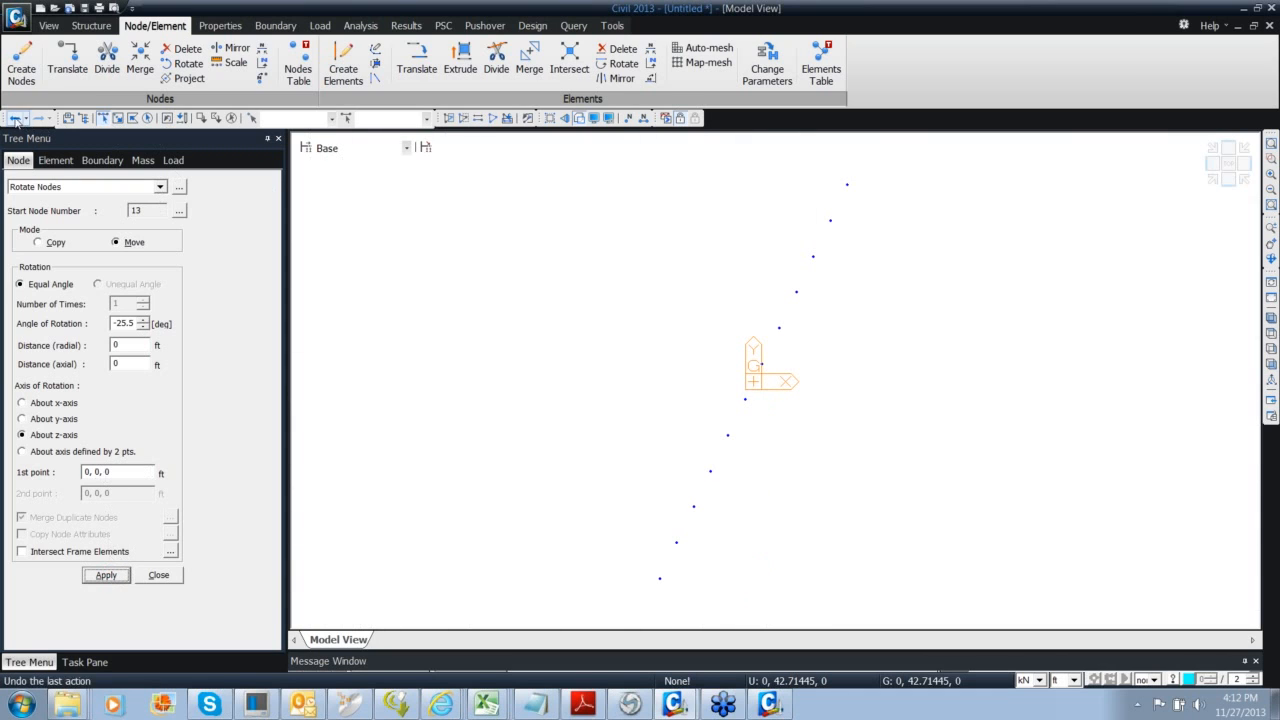
click(15, 118)
Rotate all twelve nodes together by -25.5° about the z-axis in Move mode, and close Rotate Nodes
drag(723, 143, 774, 614)
click(108, 577)
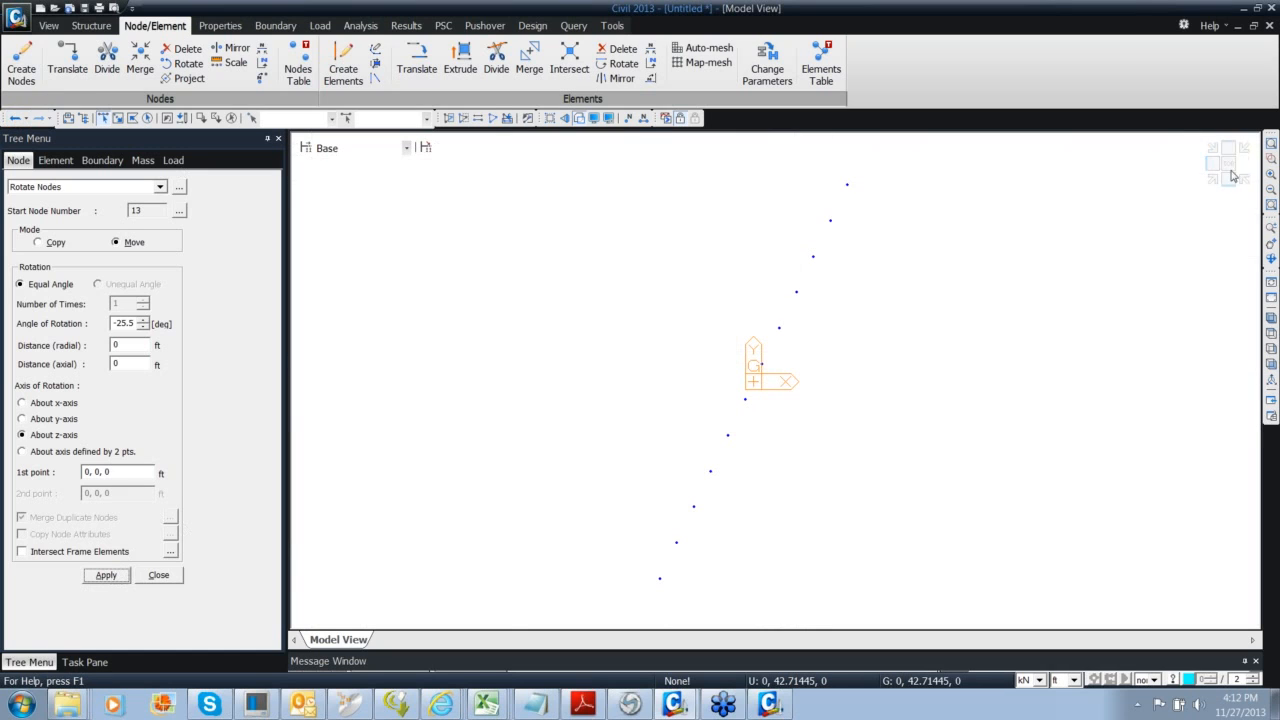
middle_drag(754, 307, 485, 251)
scroll(728, 304, down, 1)
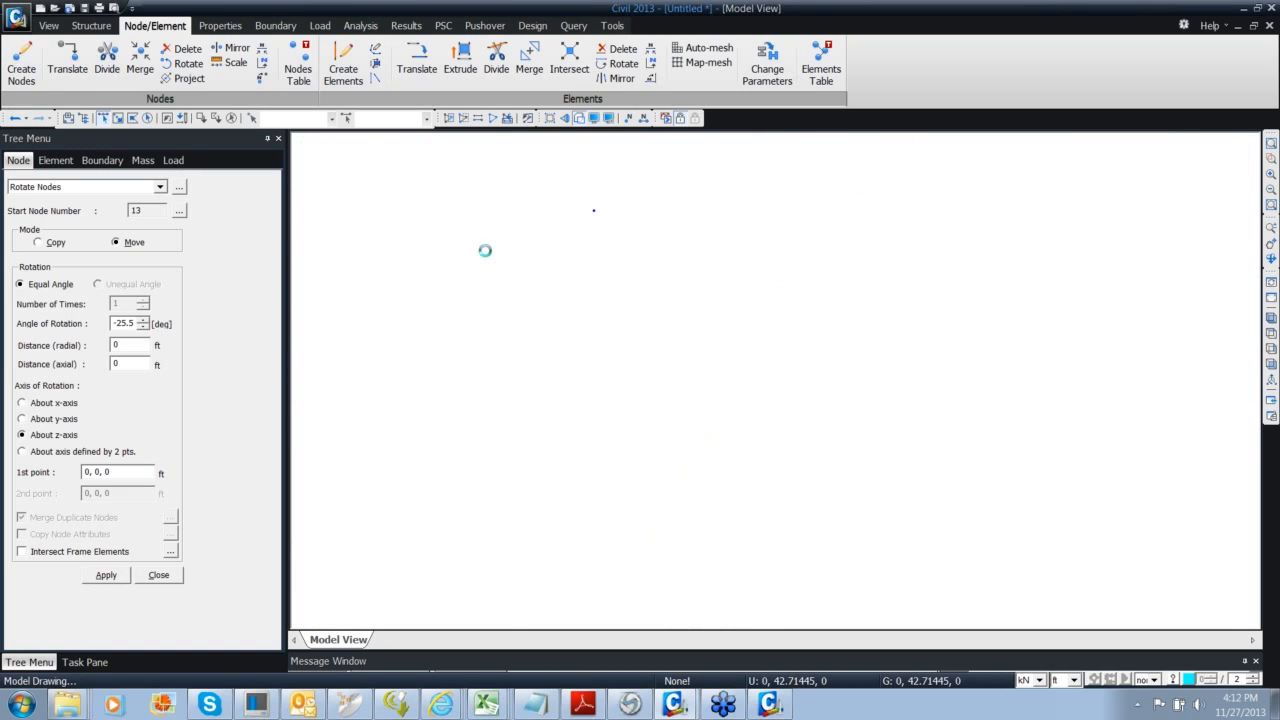
click(155, 579)
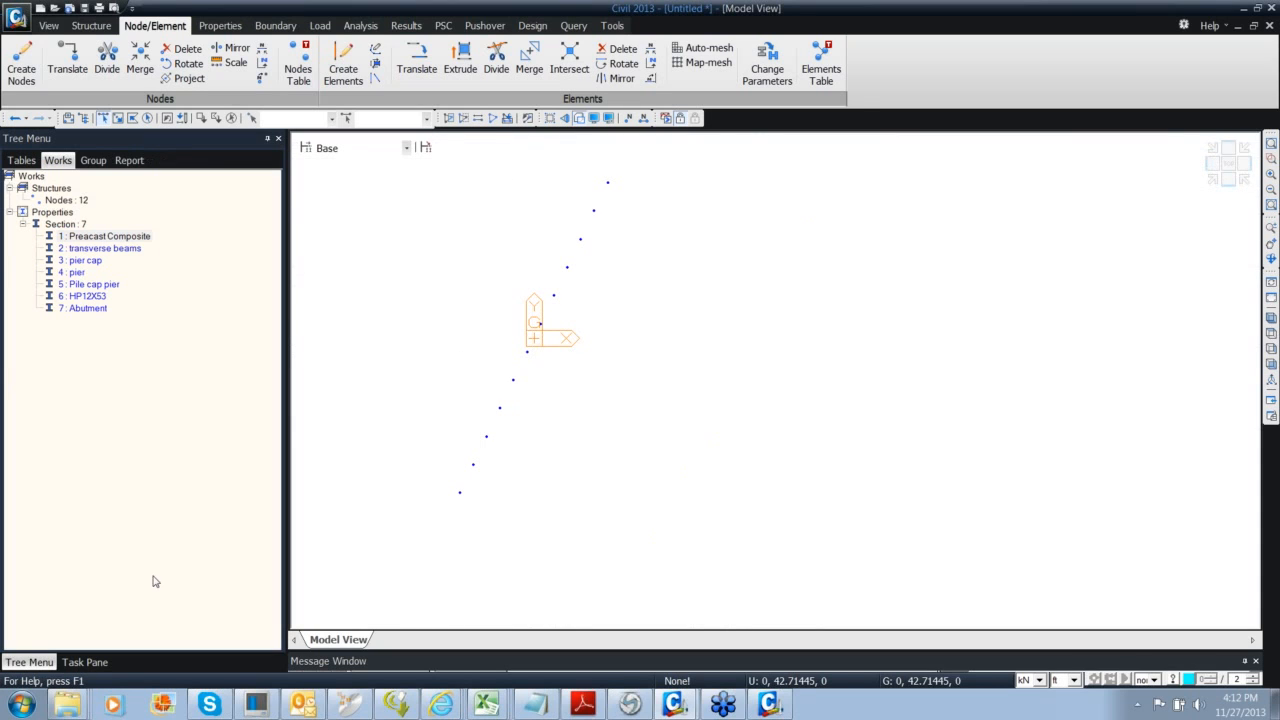
Select all twelve nodes and set up a node-to-line Extrude as beams with section 1 Preacast Composite at unequal distances along x
click(117, 120)
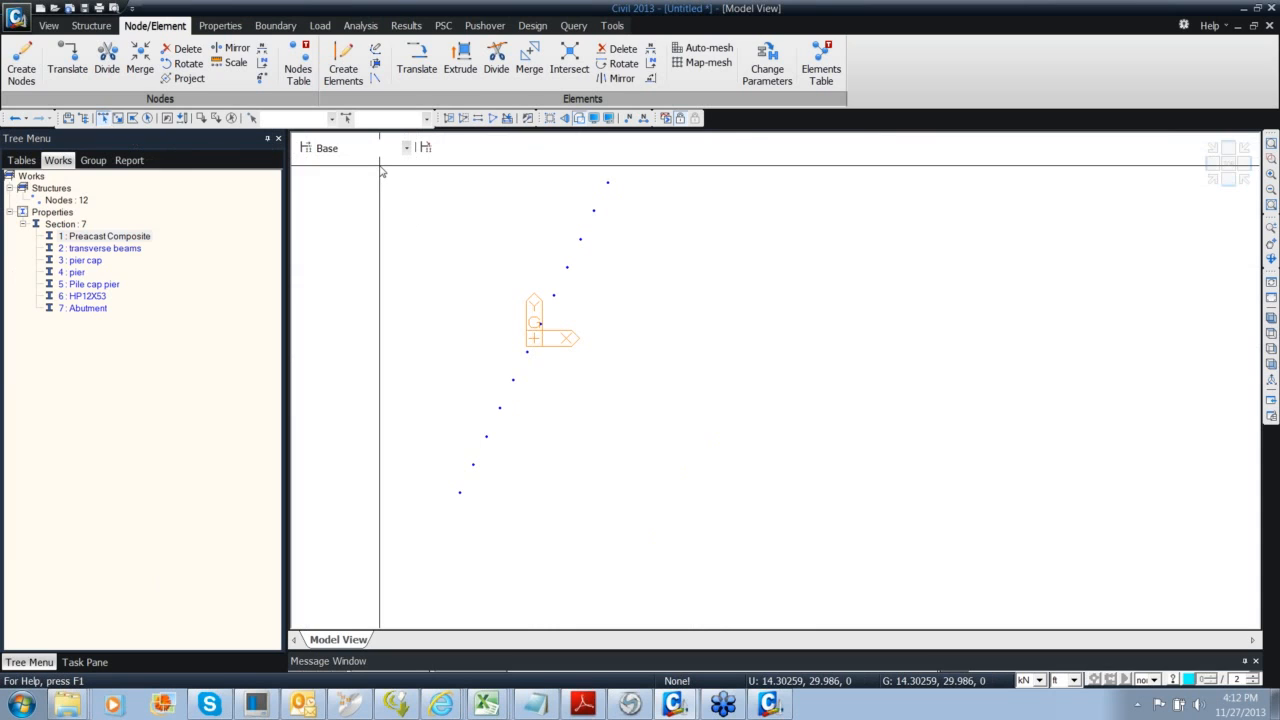
drag(377, 168, 685, 545)
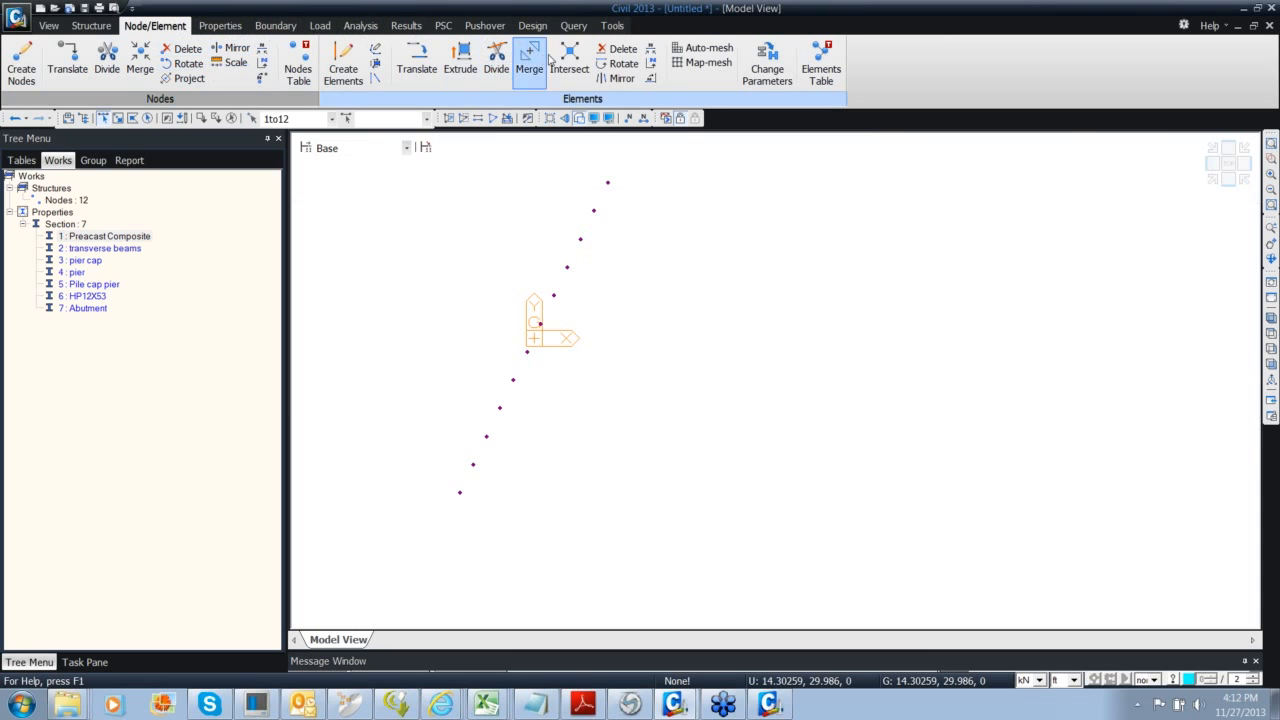
click(460, 60)
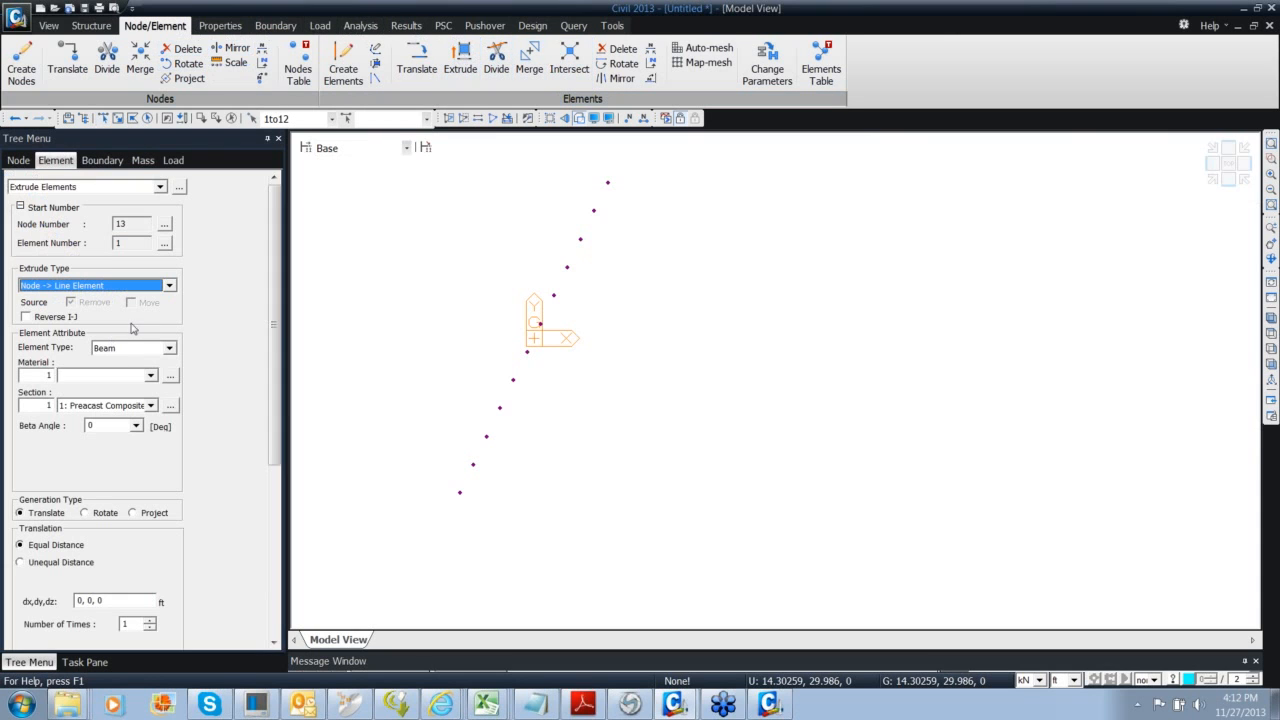
scroll(272, 311, down, 3)
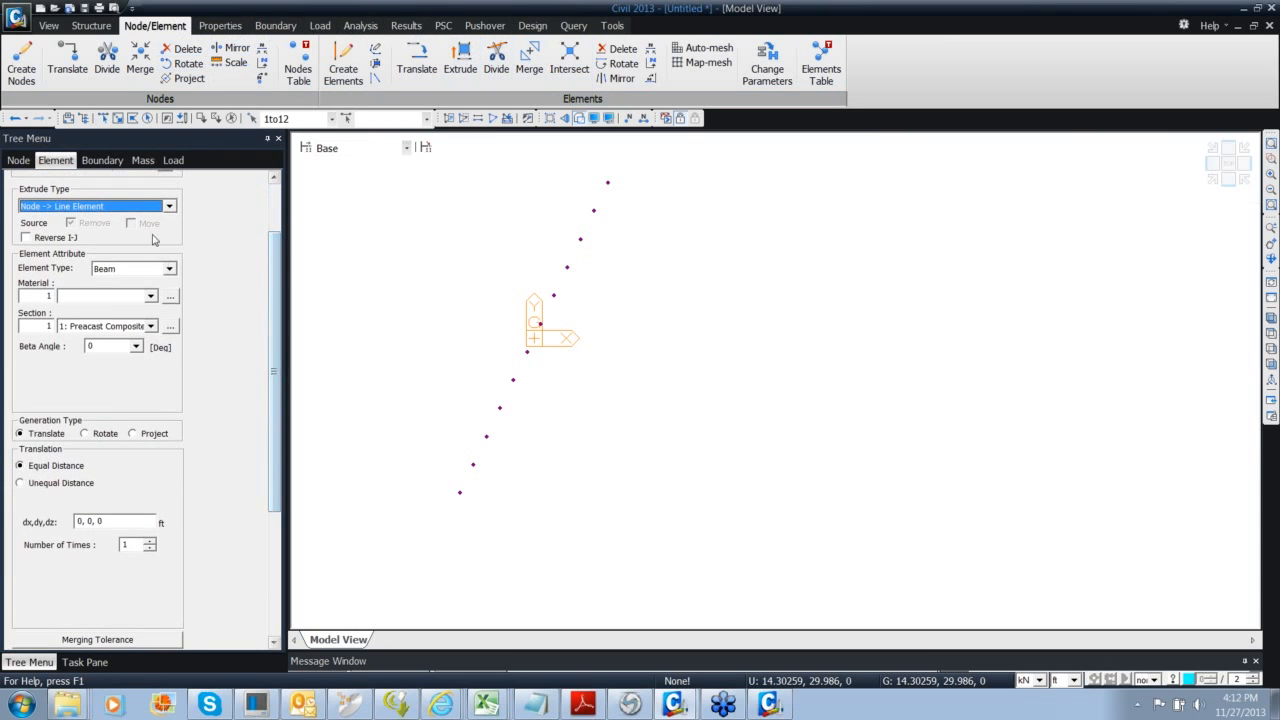
click(40, 326)
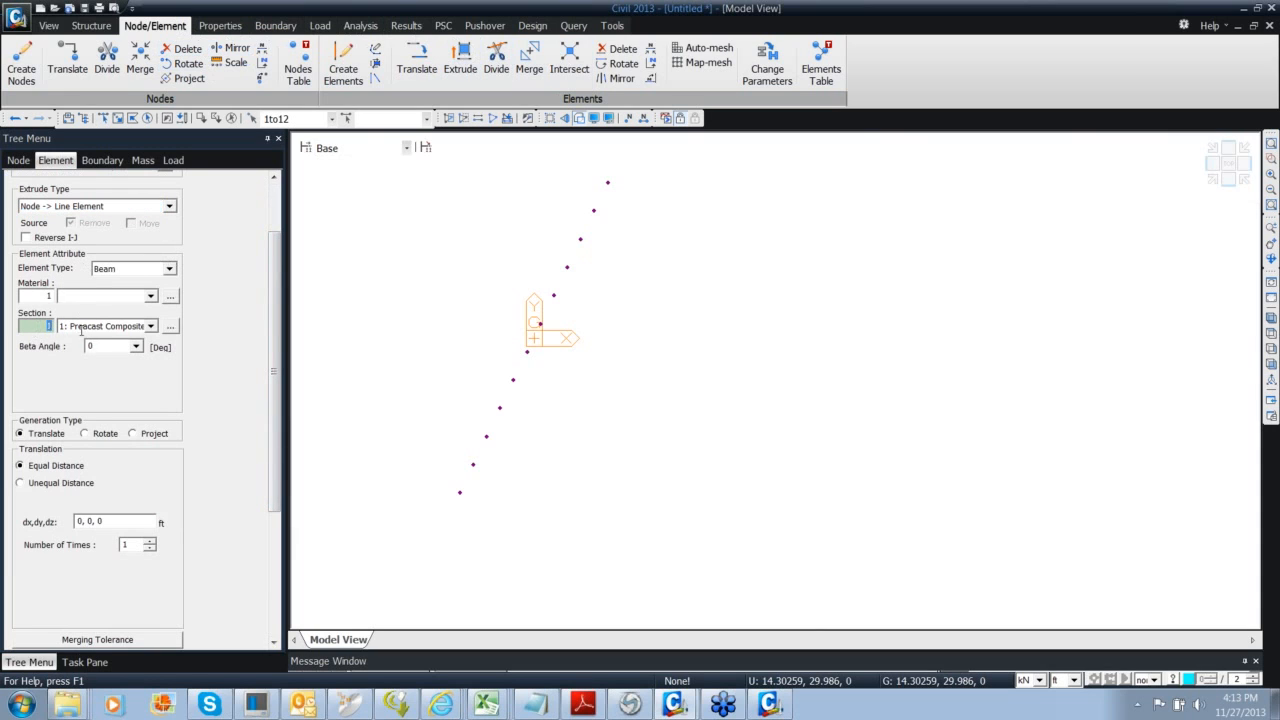
click(106, 327)
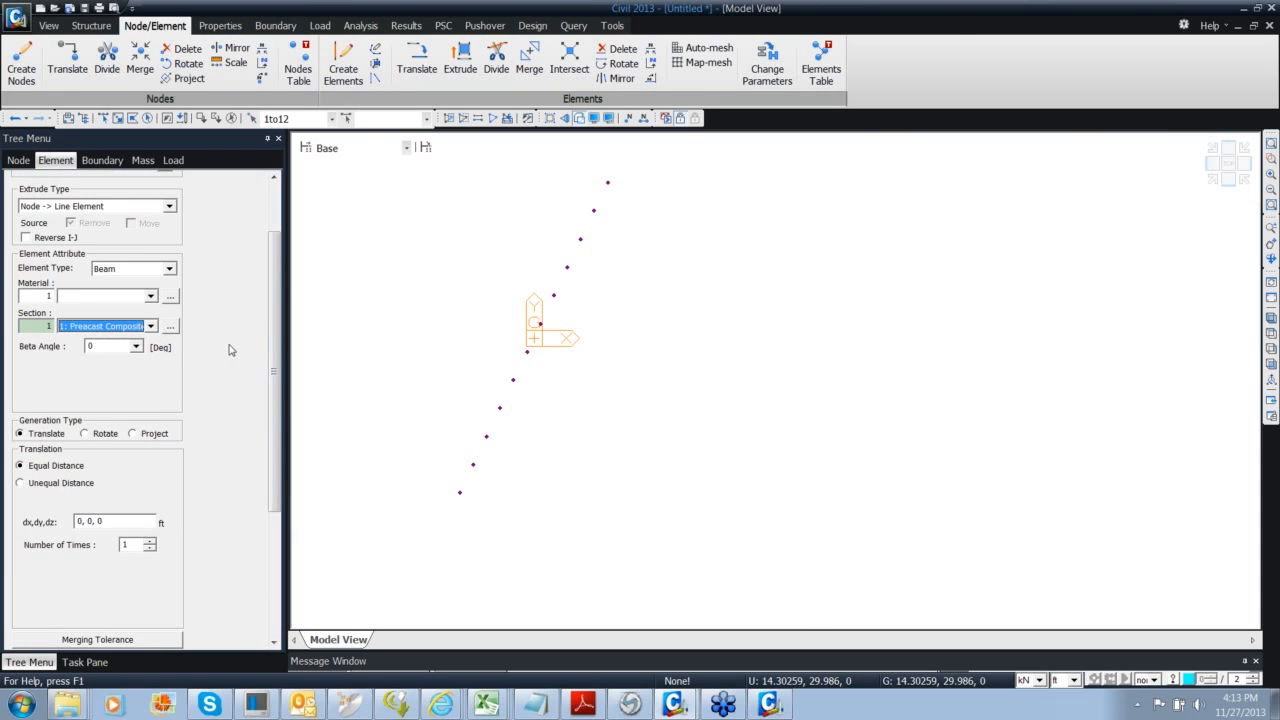
scroll(272, 352, down, 3)
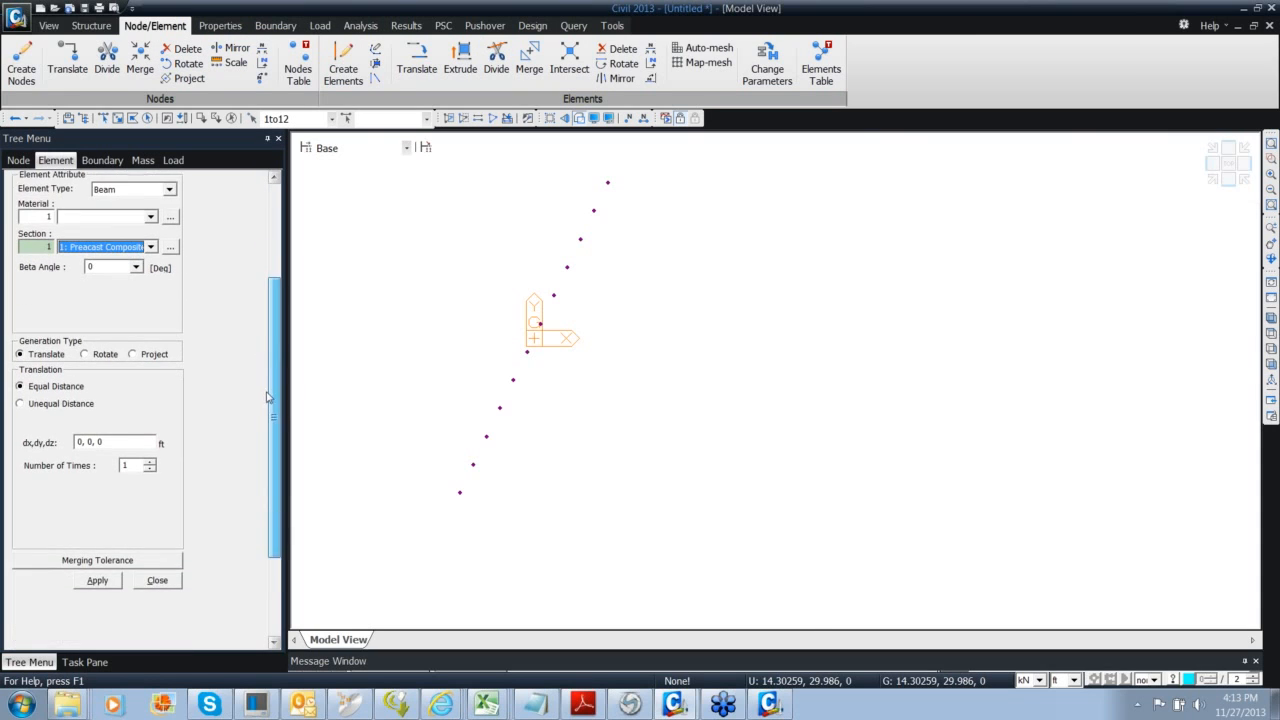
click(60, 404)
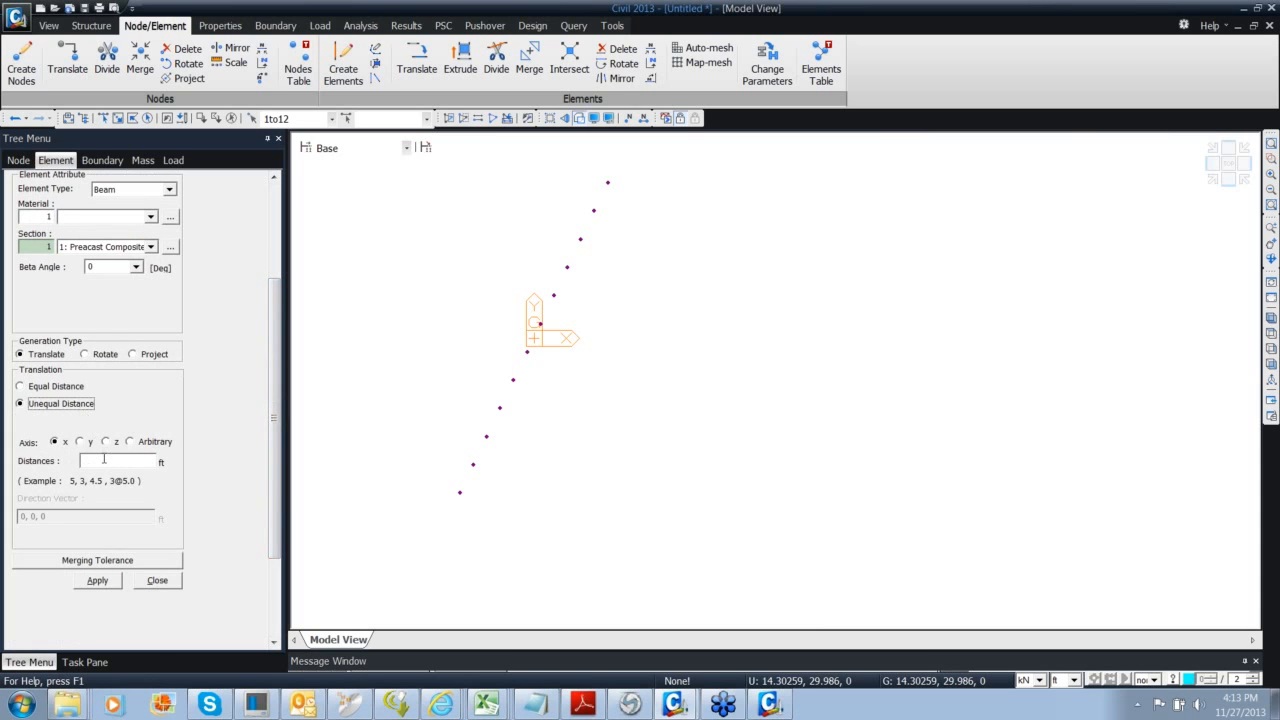
Look up both span lengths in the bridge PDF's general plan and extrude the nodes by distances of 95.16 and 96.06 ft
click(583, 704)
scroll(390, 385, up, 8)
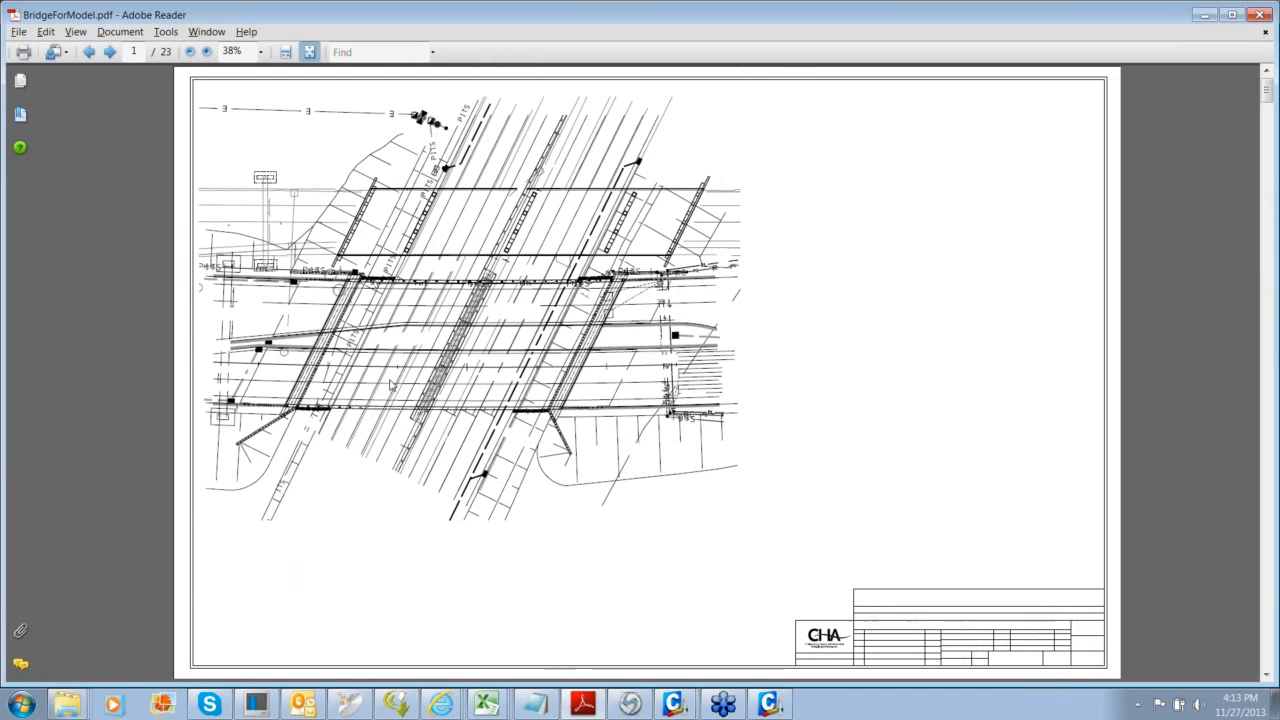
ctrl+scroll(344, 610, up, 4)
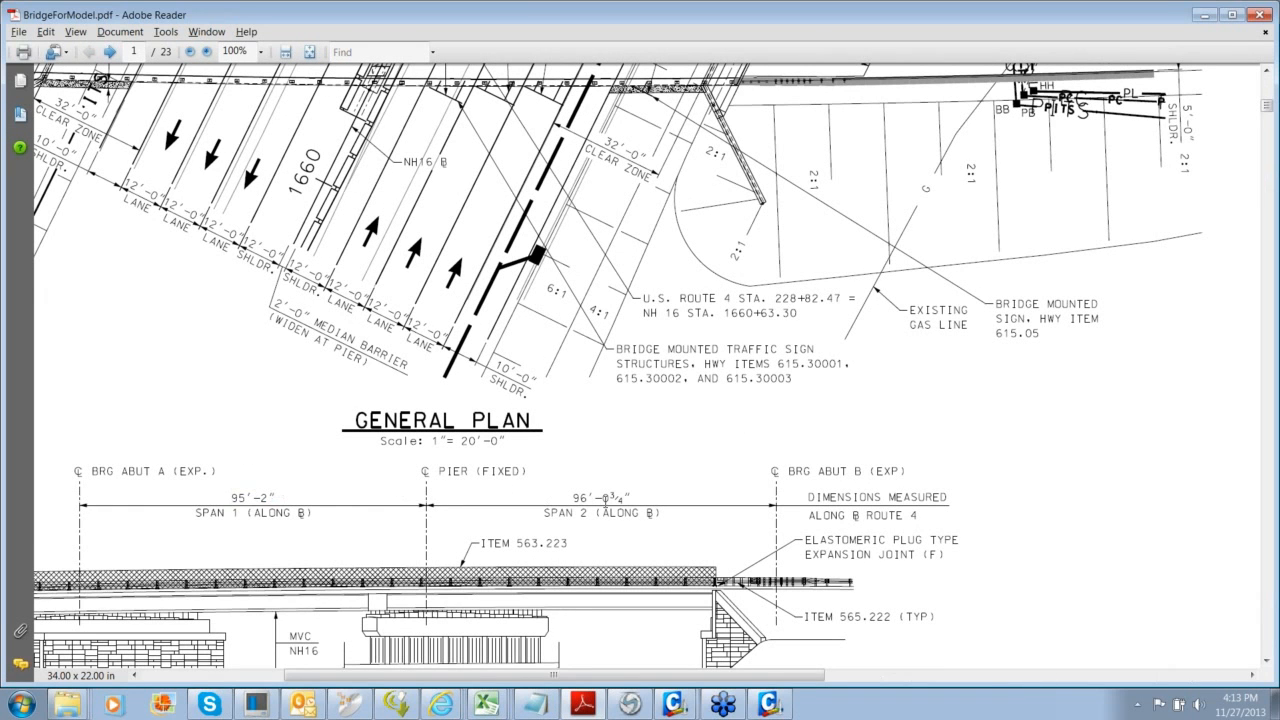
key(alt+Tab)
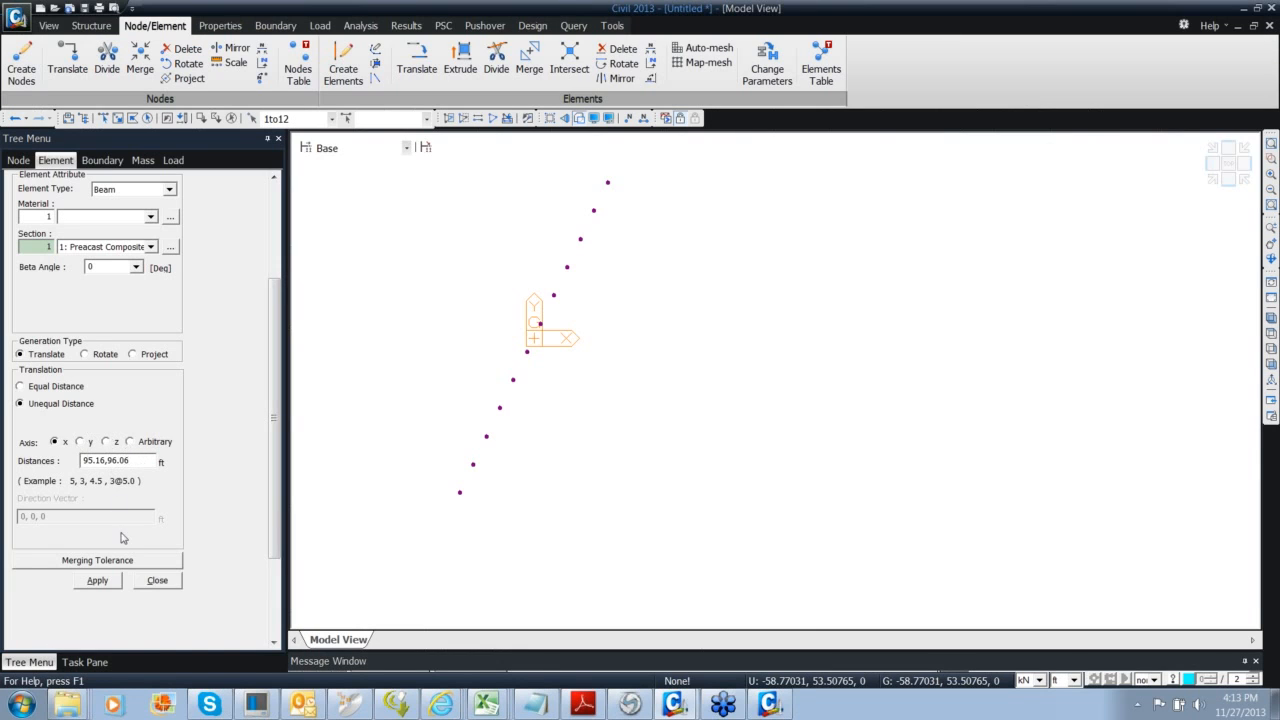
click(97, 580)
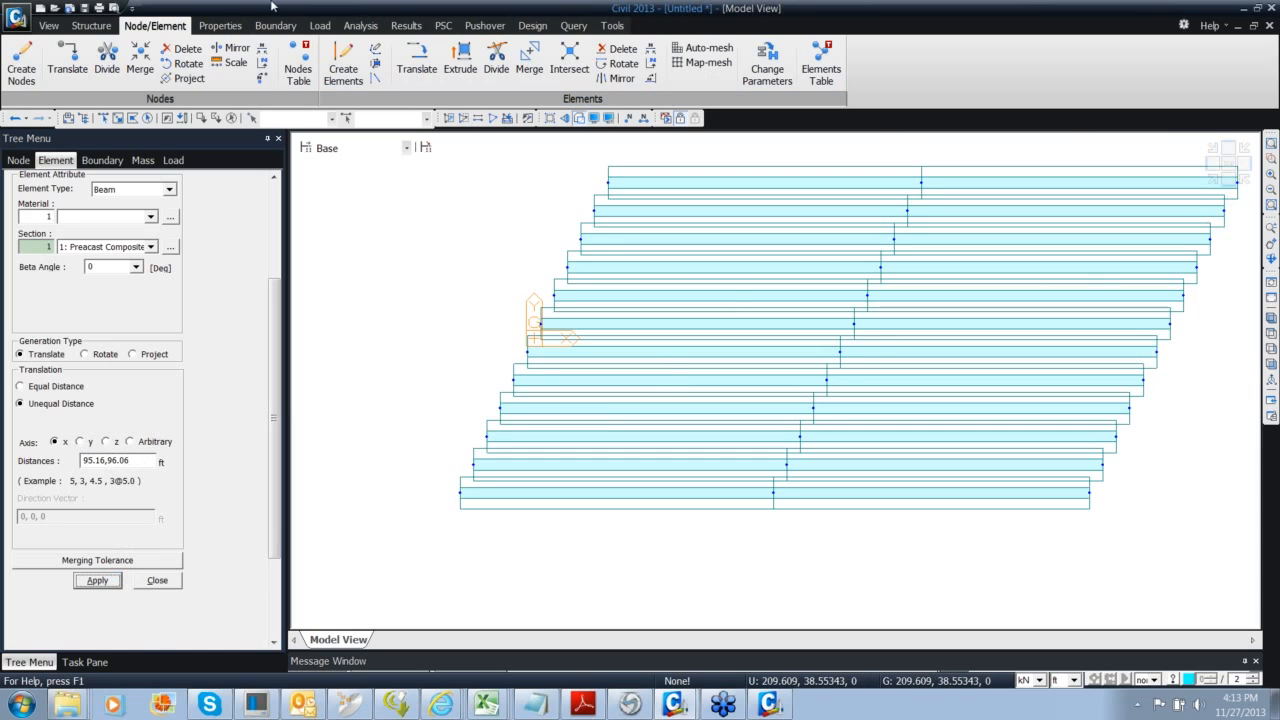
Inspect the extruded girders in 3D and from the top, and close Extrude Elements
ctrl+middle_drag(746, 406, 782, 322)
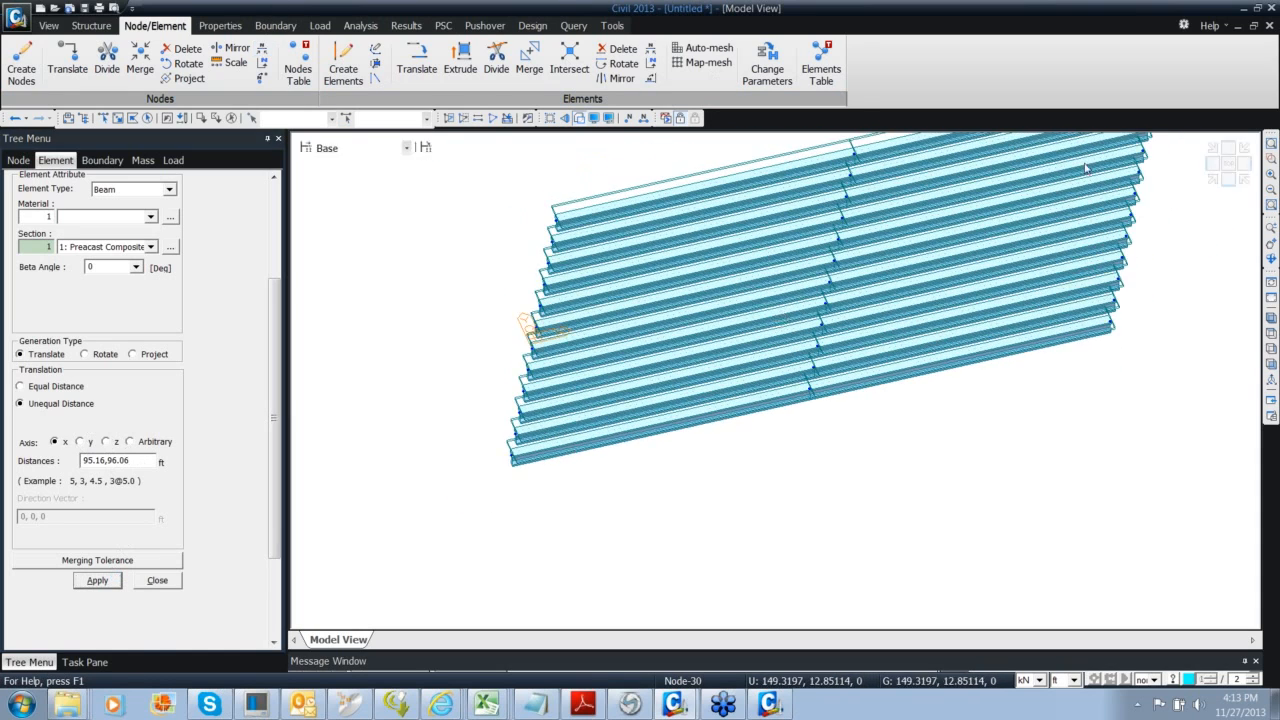
click(1227, 157)
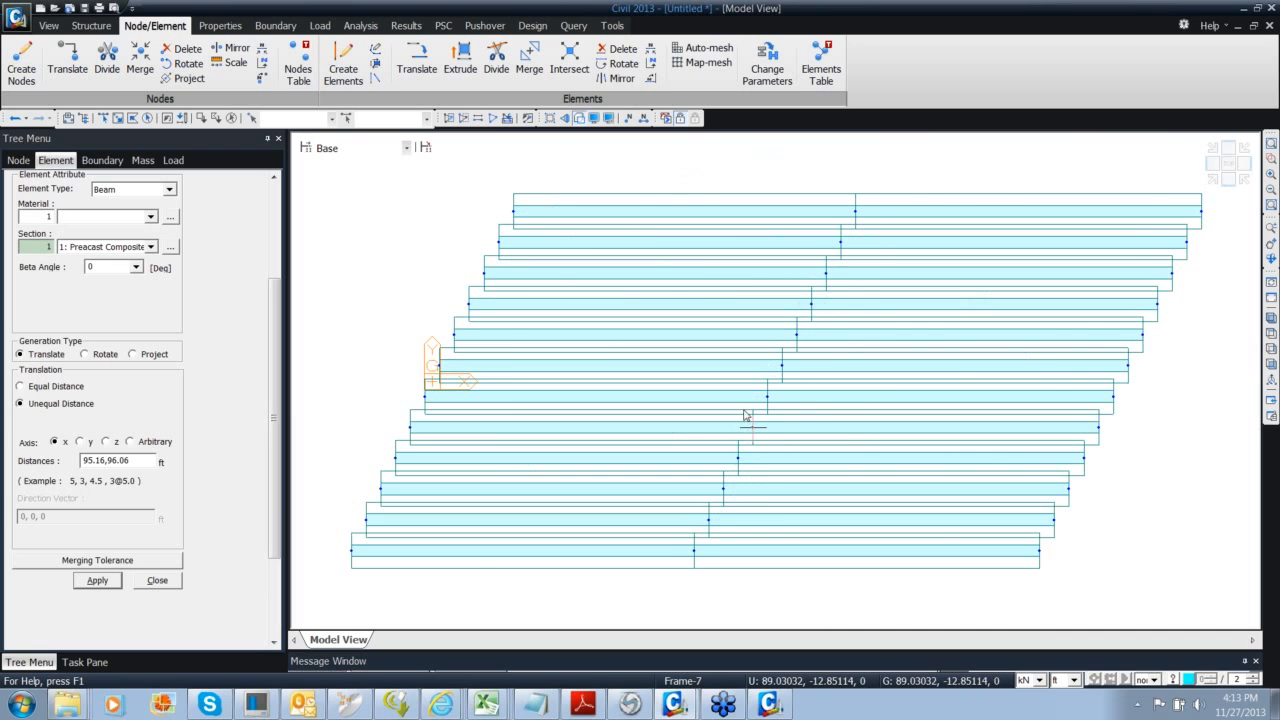
middle_drag(749, 417, 790, 300)
click(1226, 163)
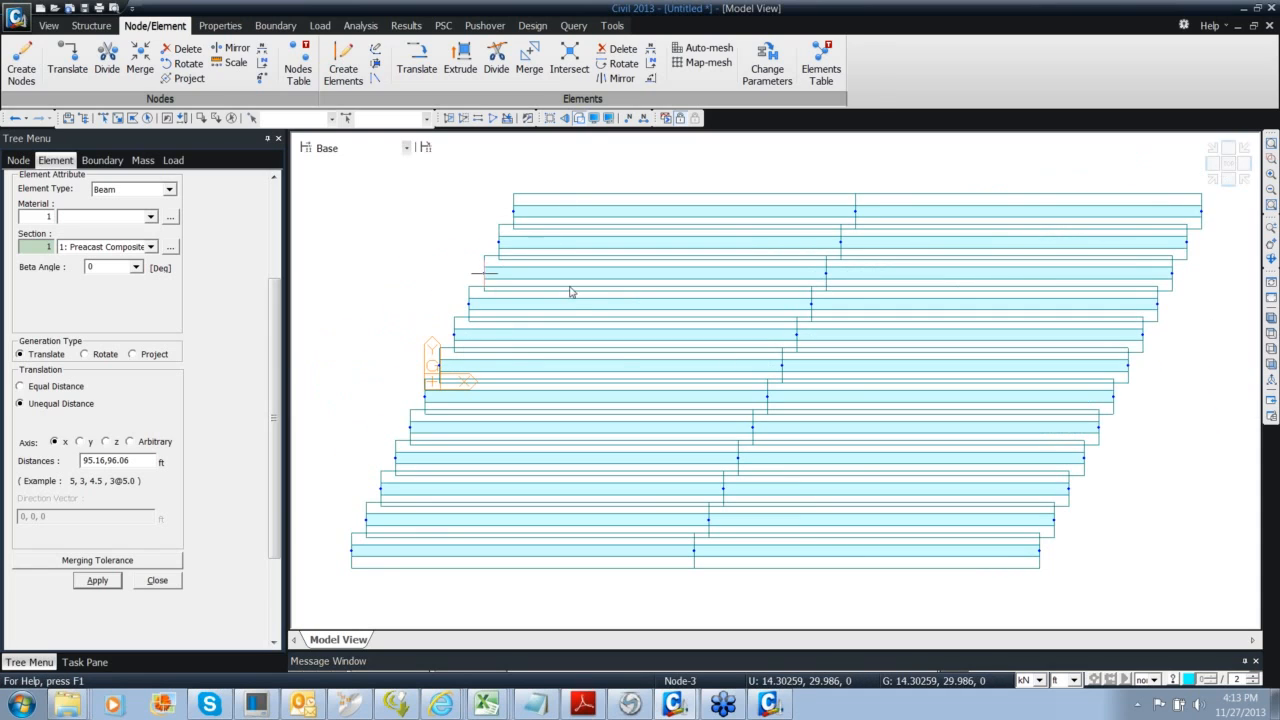
mouse_move(640, 305)
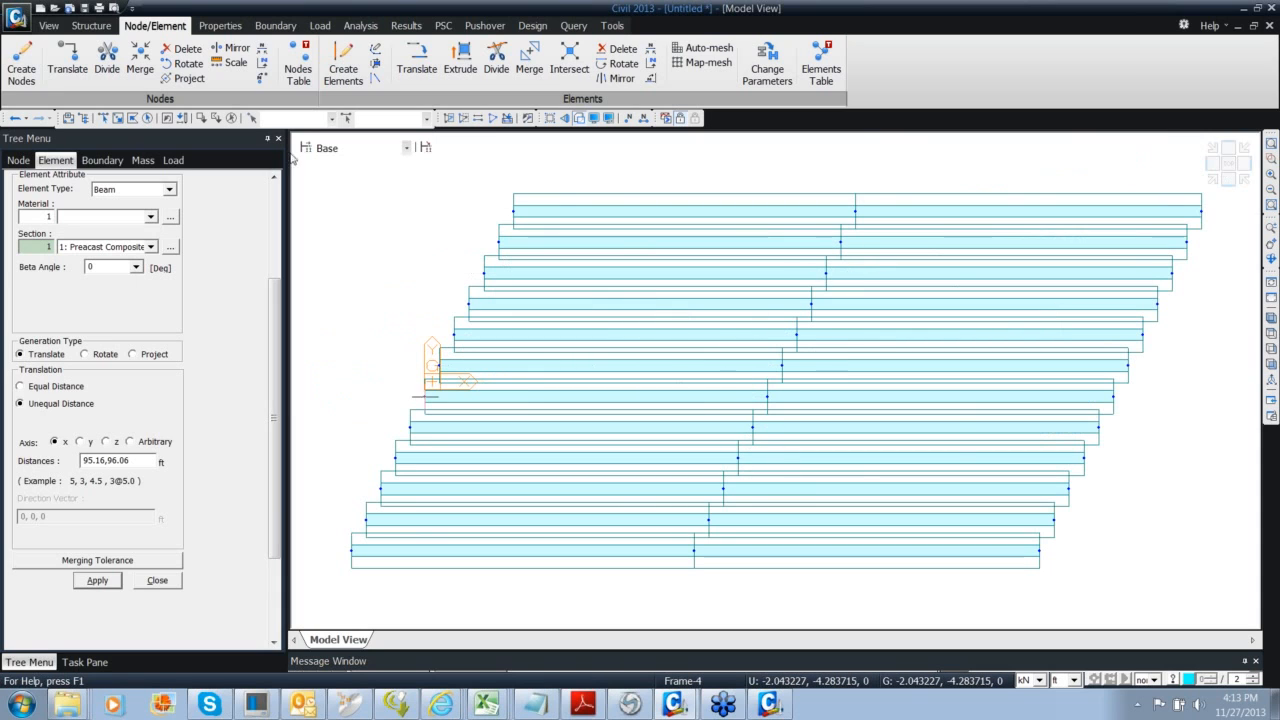
click(155, 582)
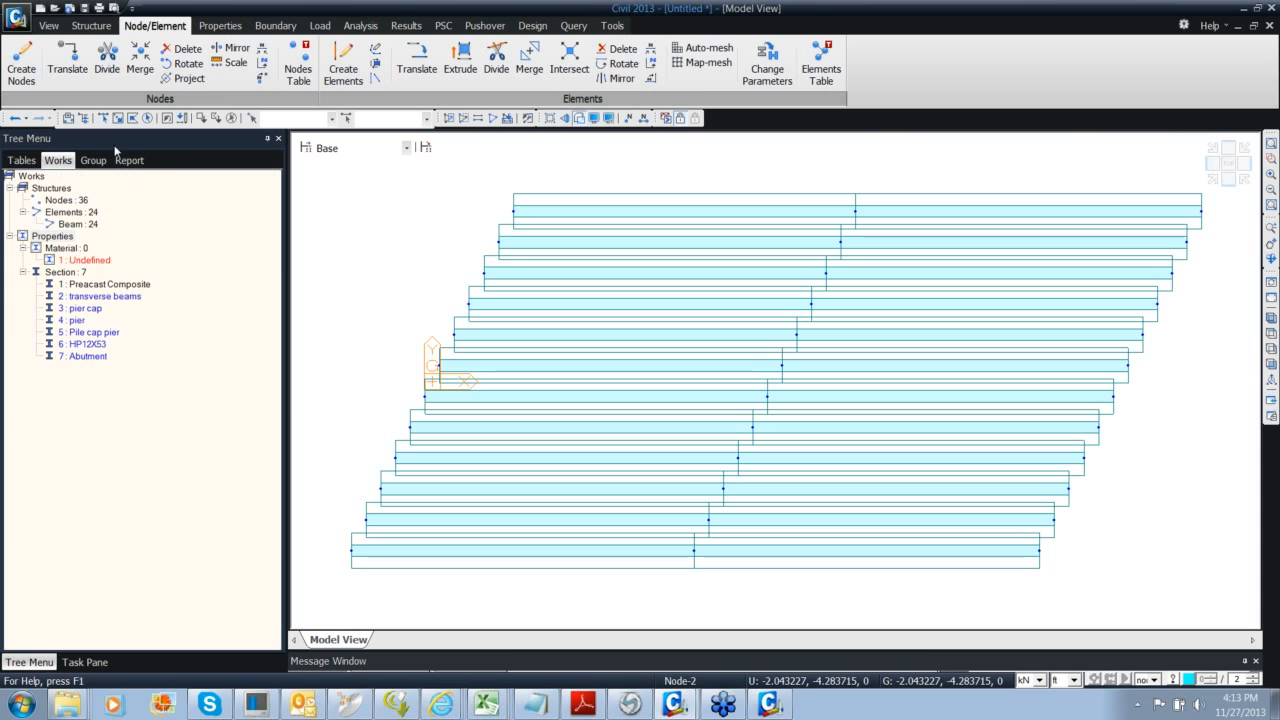
Turn off the Hidden rendering and divide all girder elements of both spans into 30 equal parts each
click(58, 27)
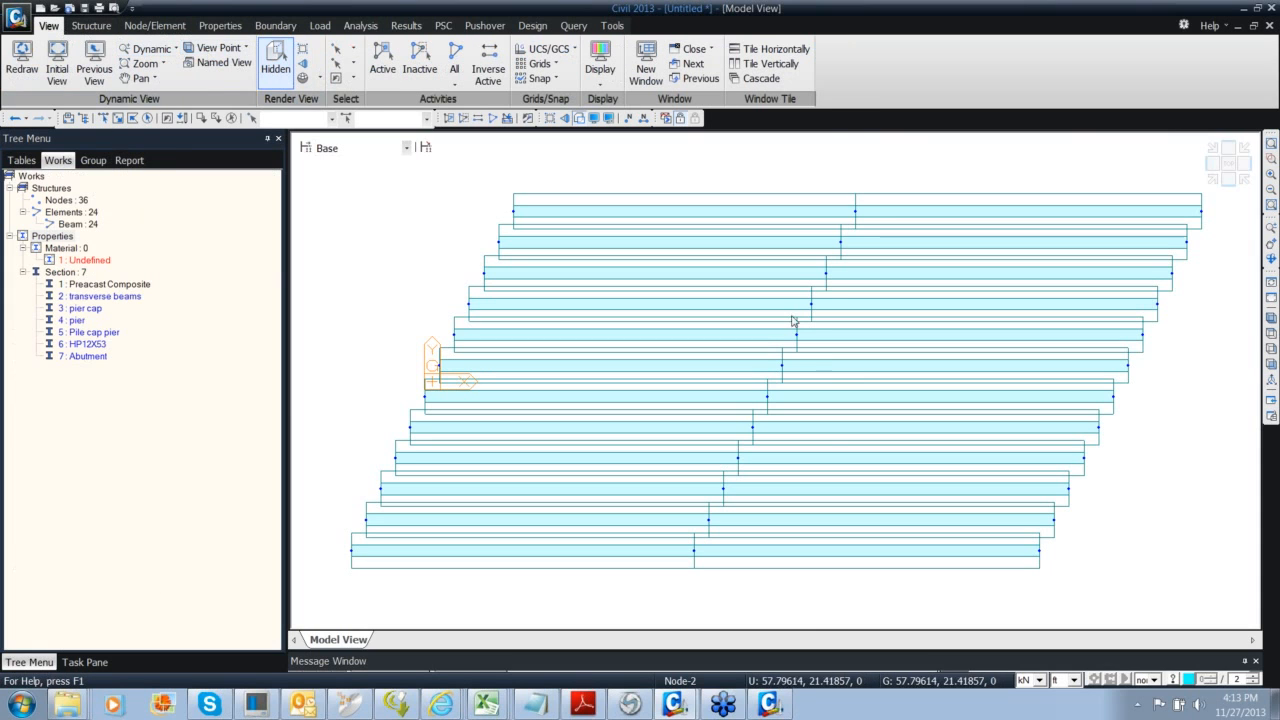
click(276, 58)
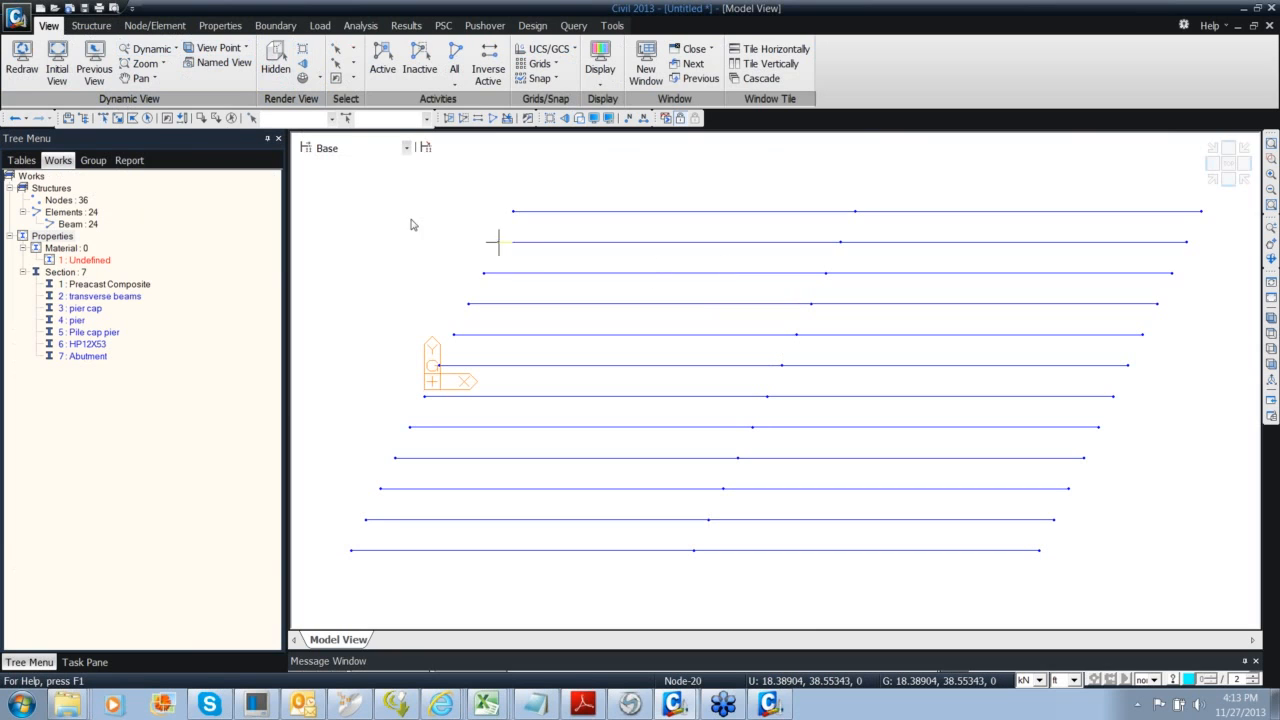
click(103, 119)
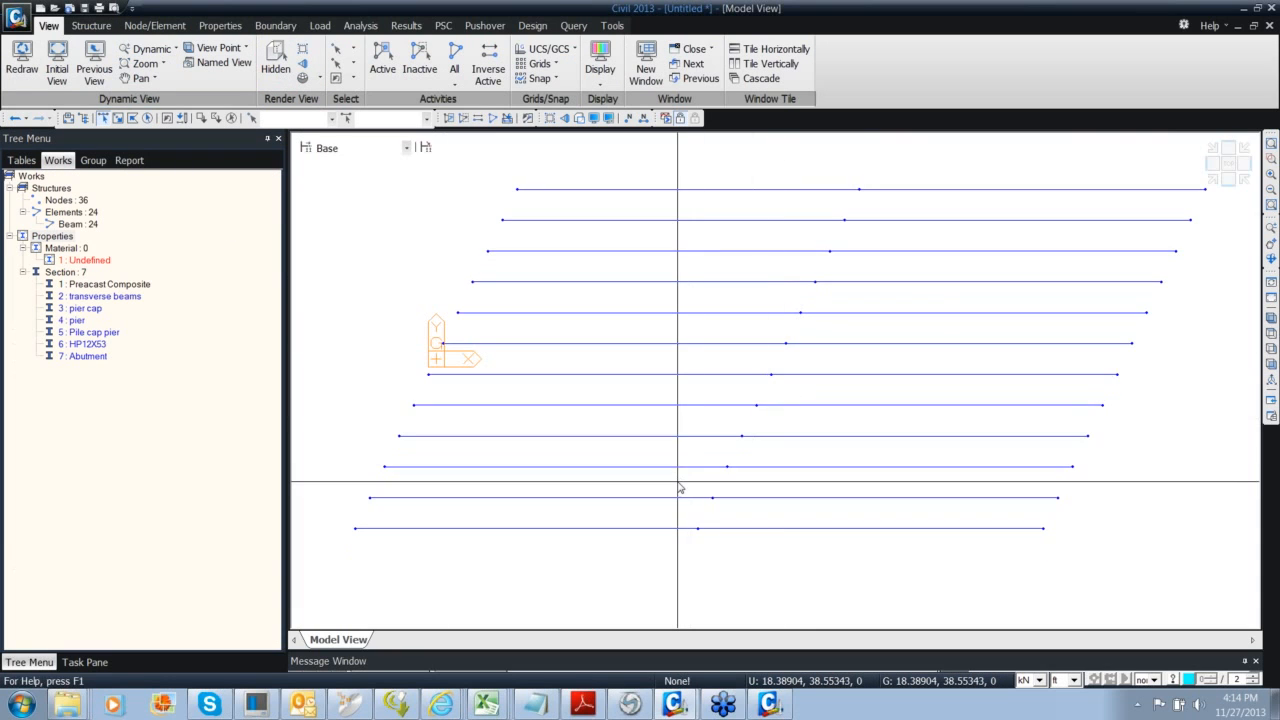
drag(633, 561, 558, 210)
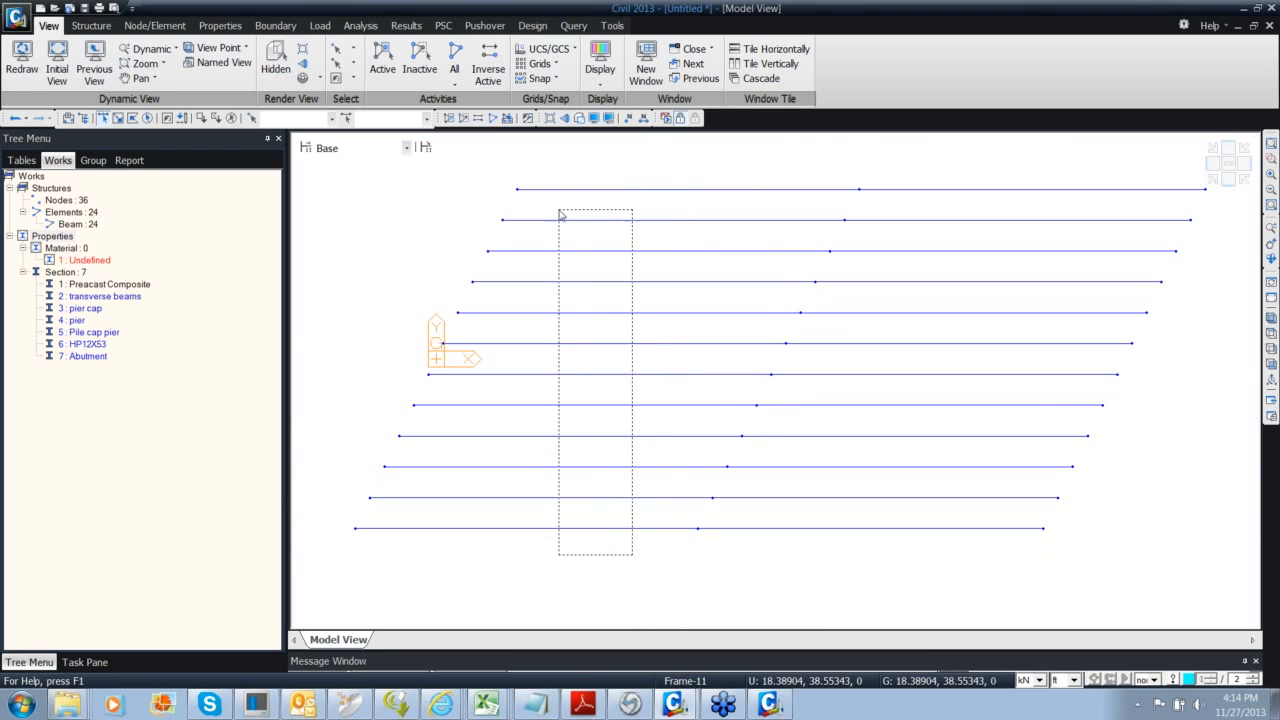
drag(824, 566, 808, 160)
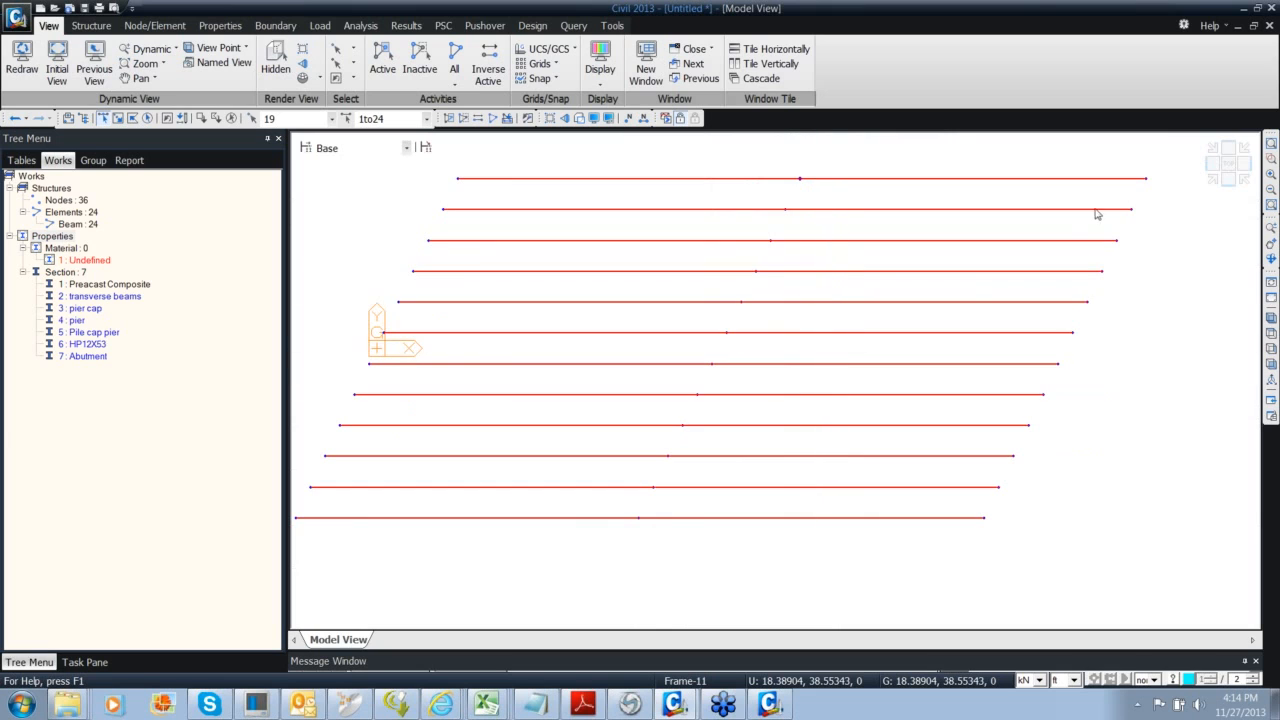
click(1229, 163)
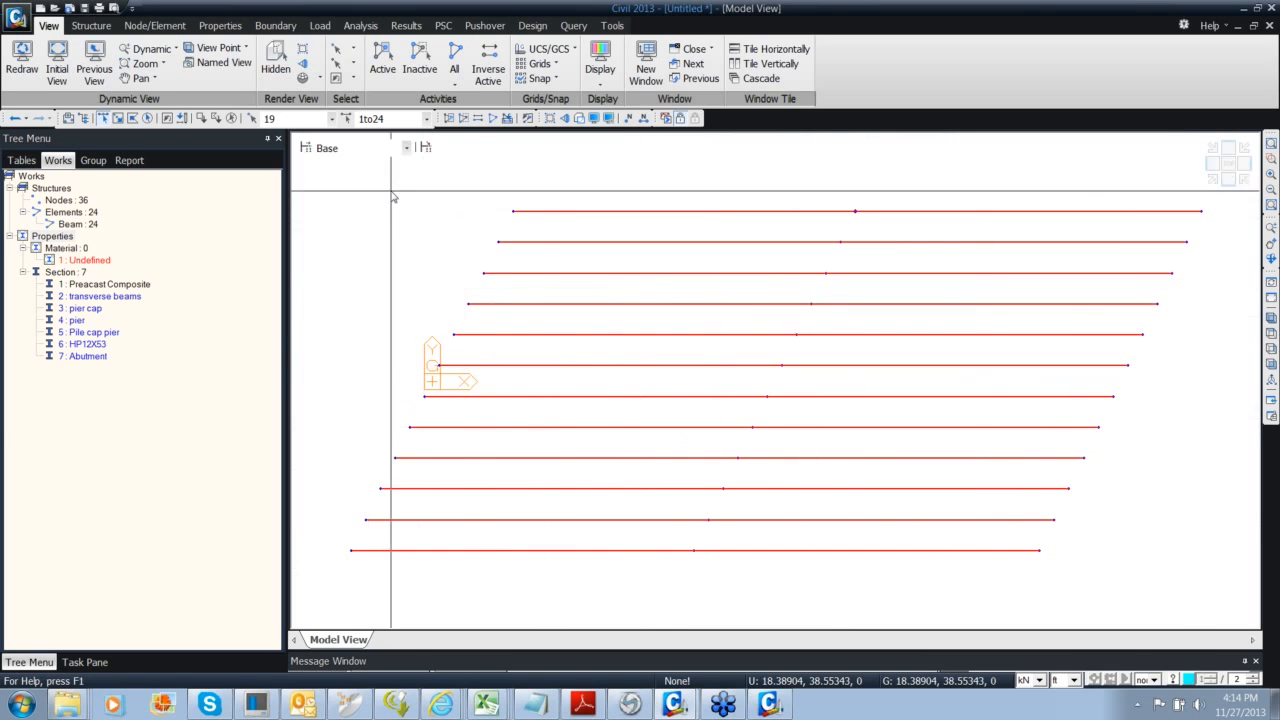
click(155, 25)
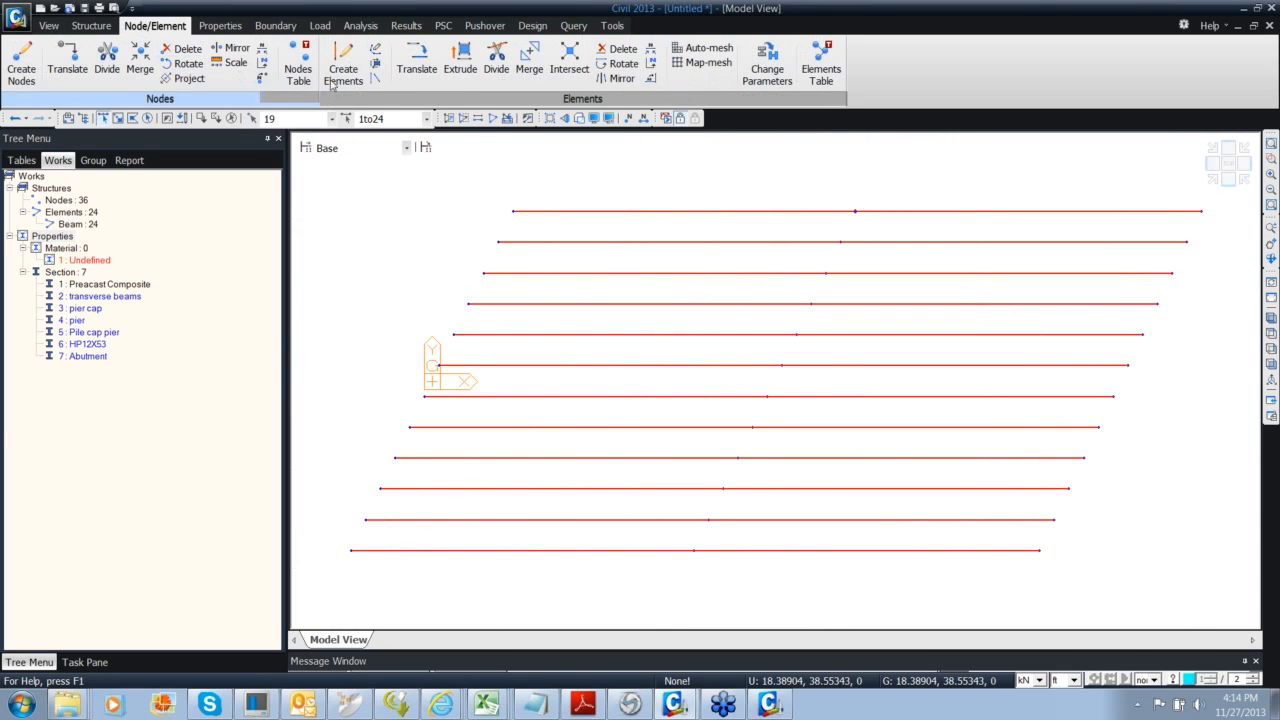
click(497, 62)
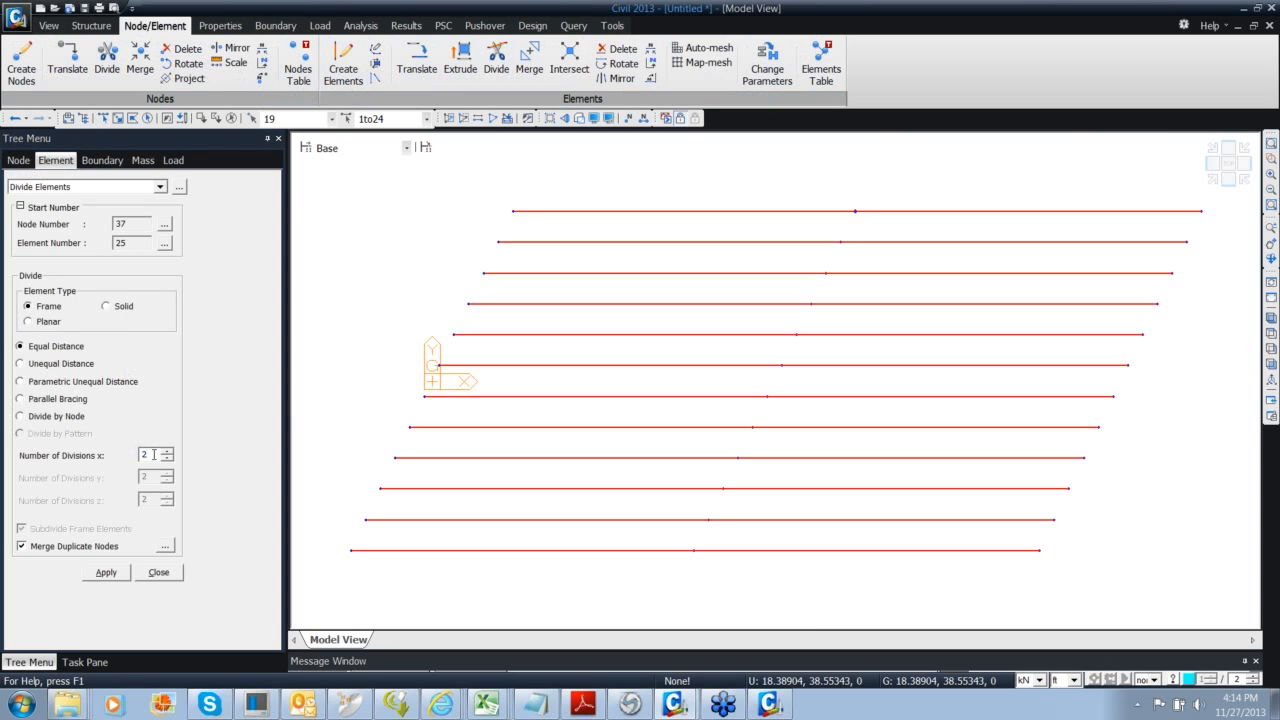
click(124, 576)
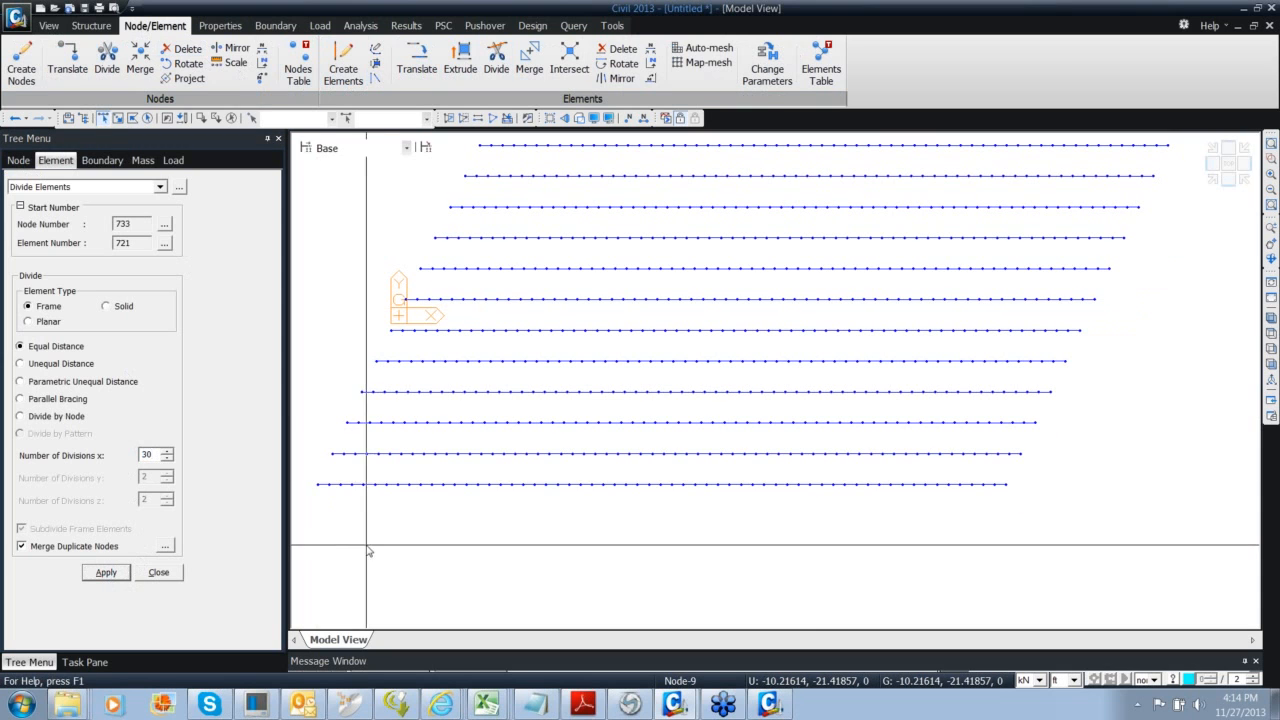
Select the lowest girder line to check its divisions, clear the selection and close Divide Elements
drag(314, 480, 1030, 628)
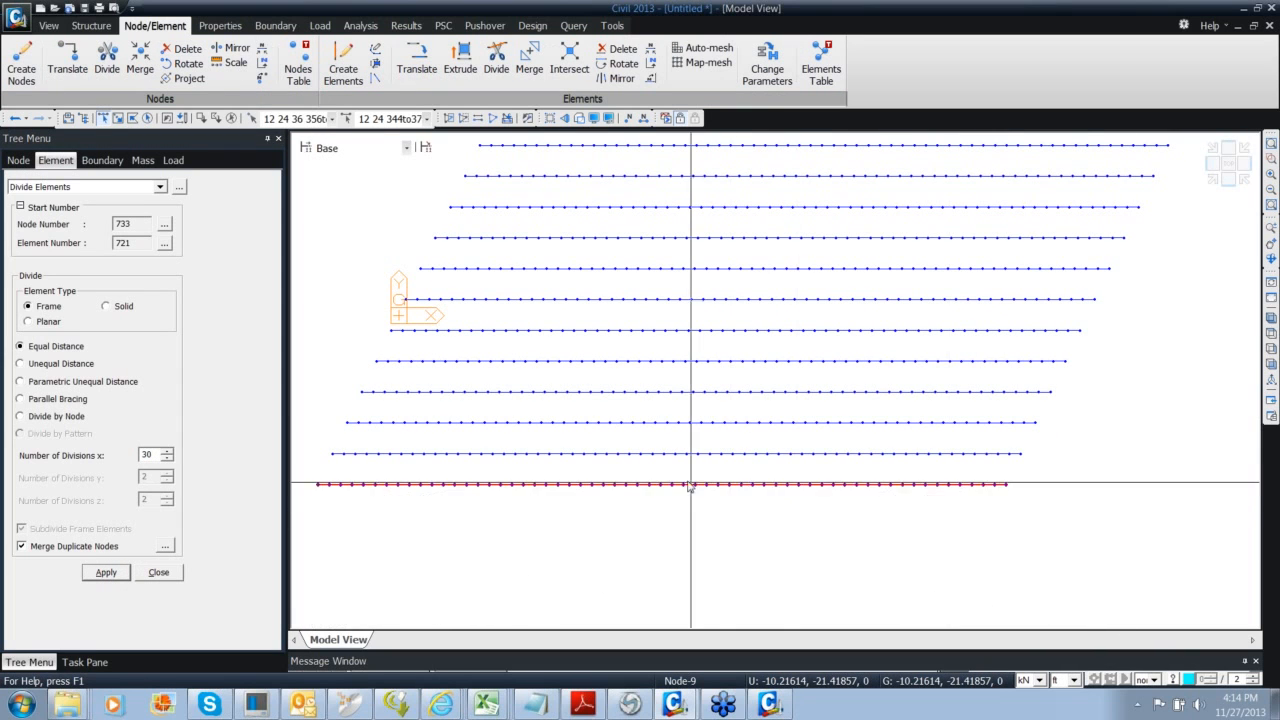
click(232, 118)
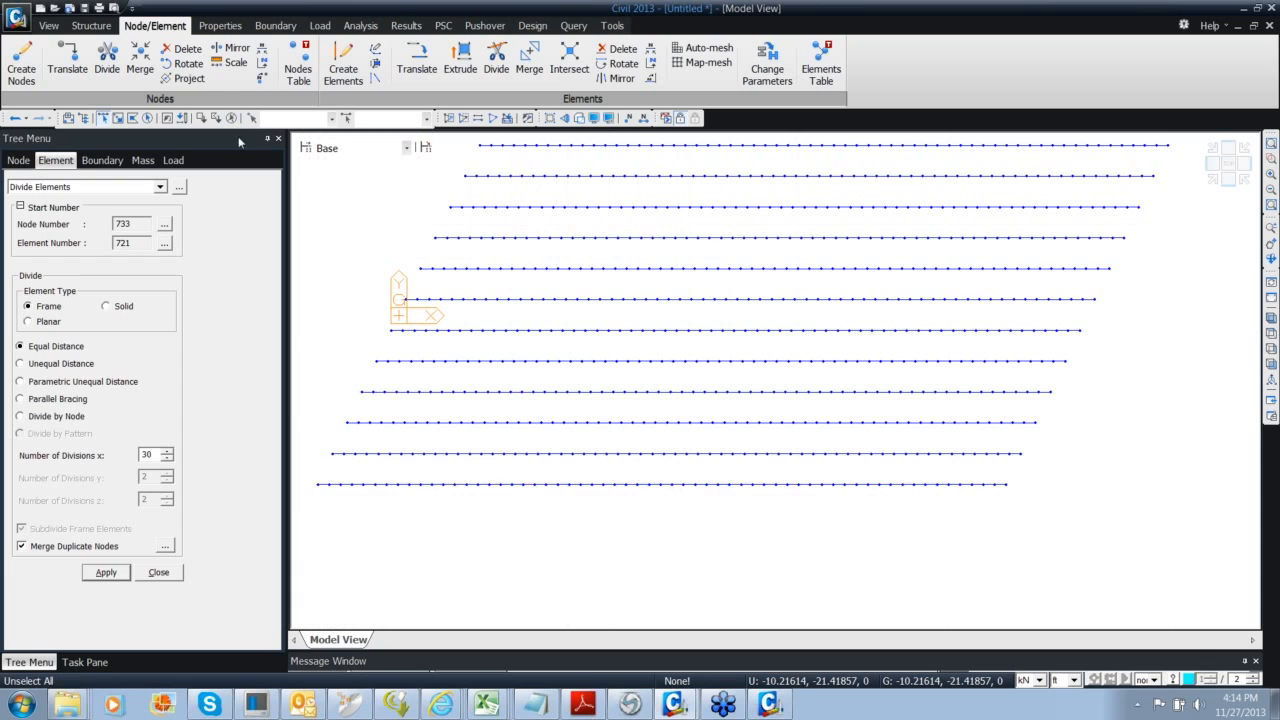
middle_drag(607, 458, 611, 506)
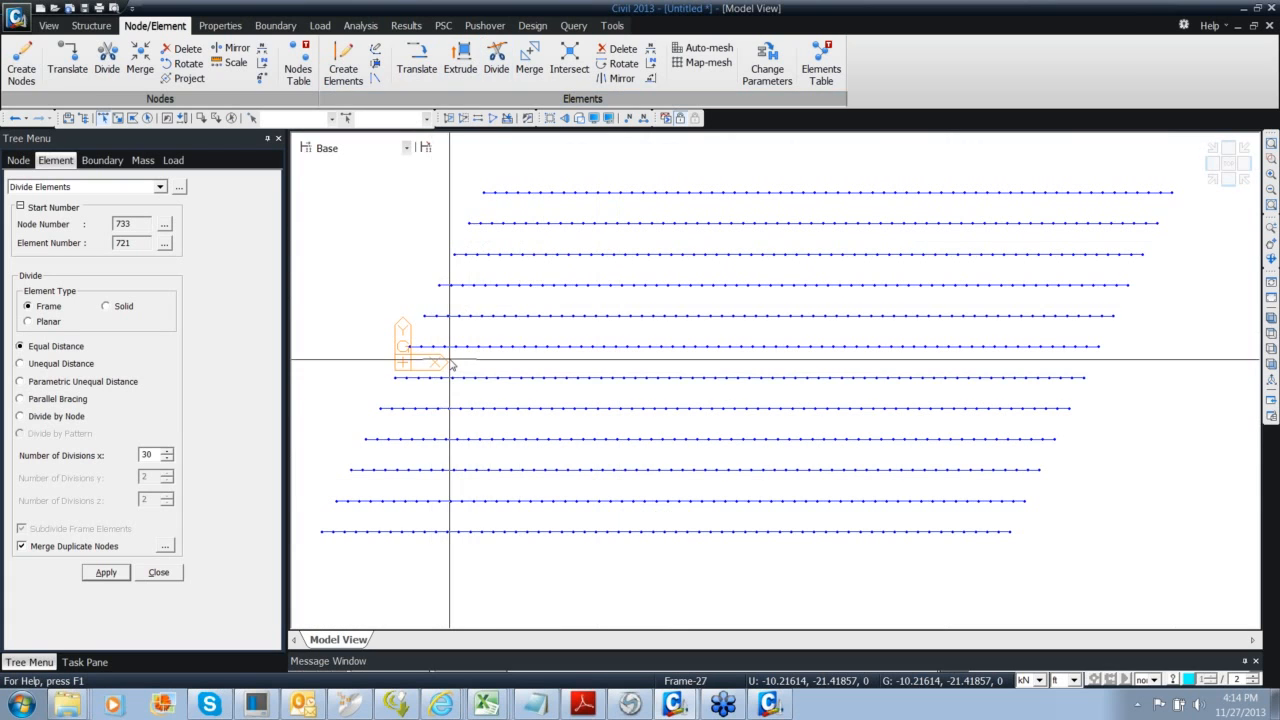
click(149, 576)
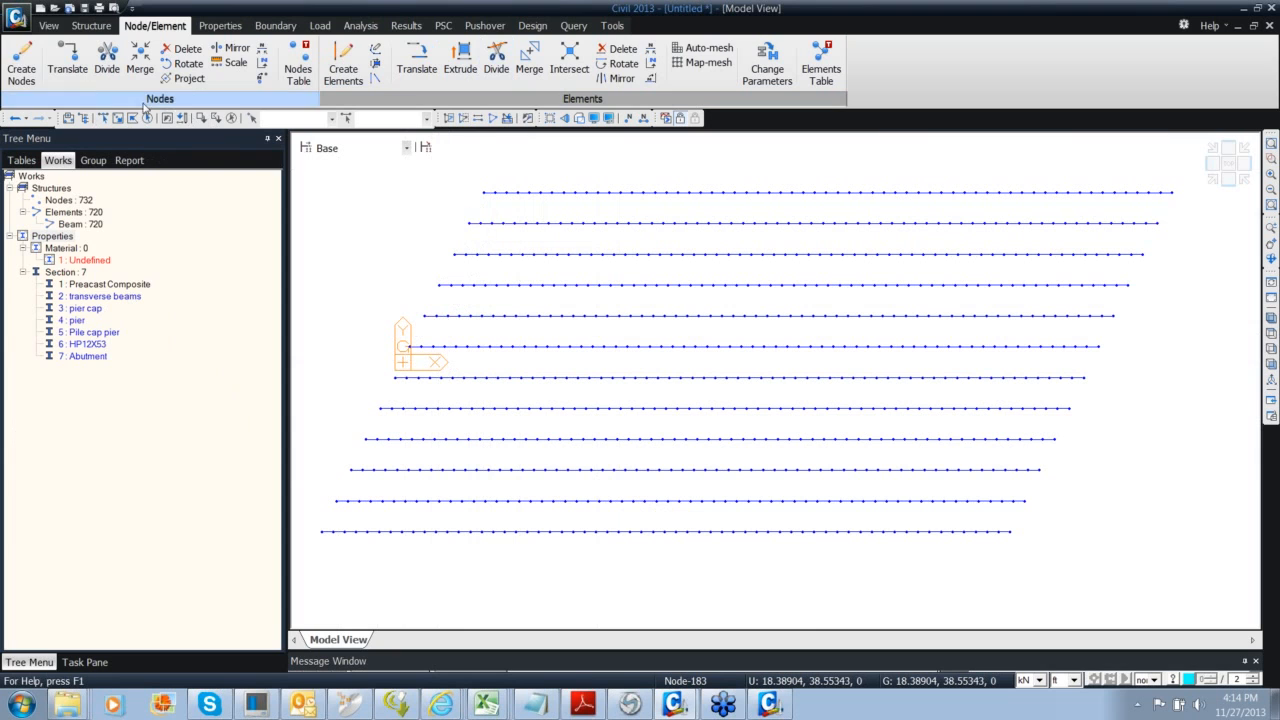
Preview the divided girders in Hidden rendering, return to the line view, and check the Preacast Composite section's properties
click(50, 27)
click(276, 62)
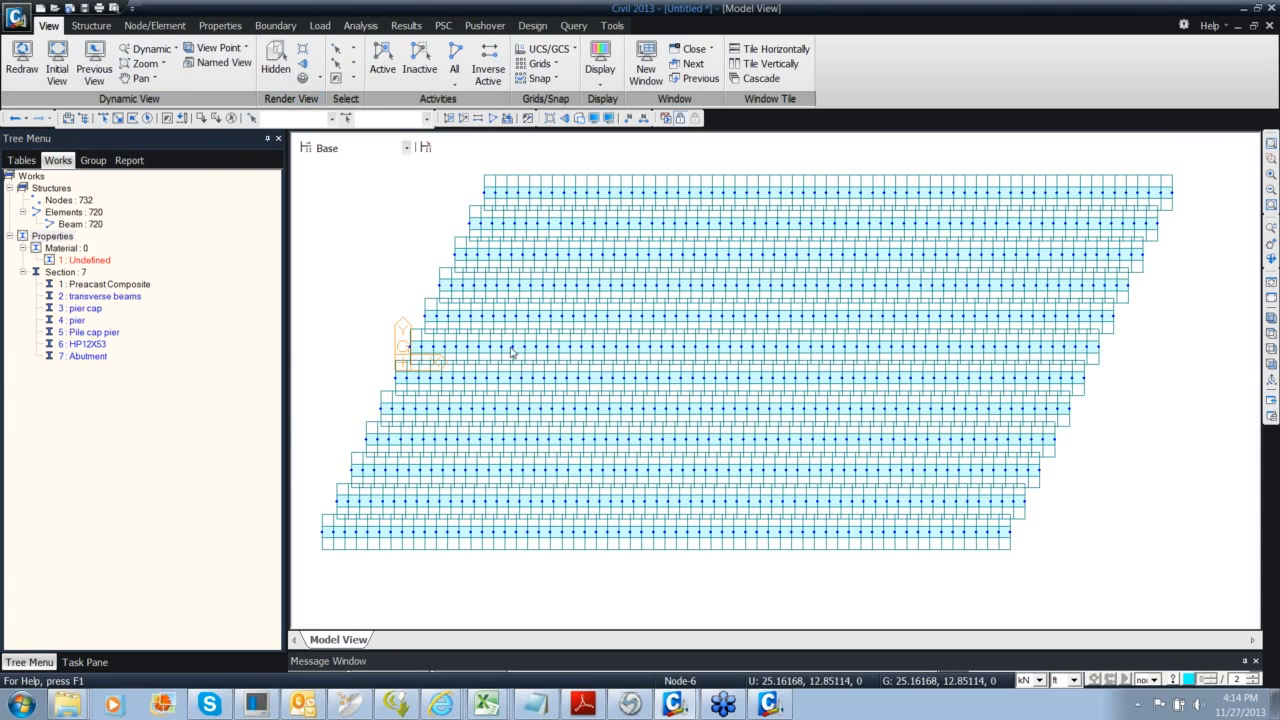
click(276, 62)
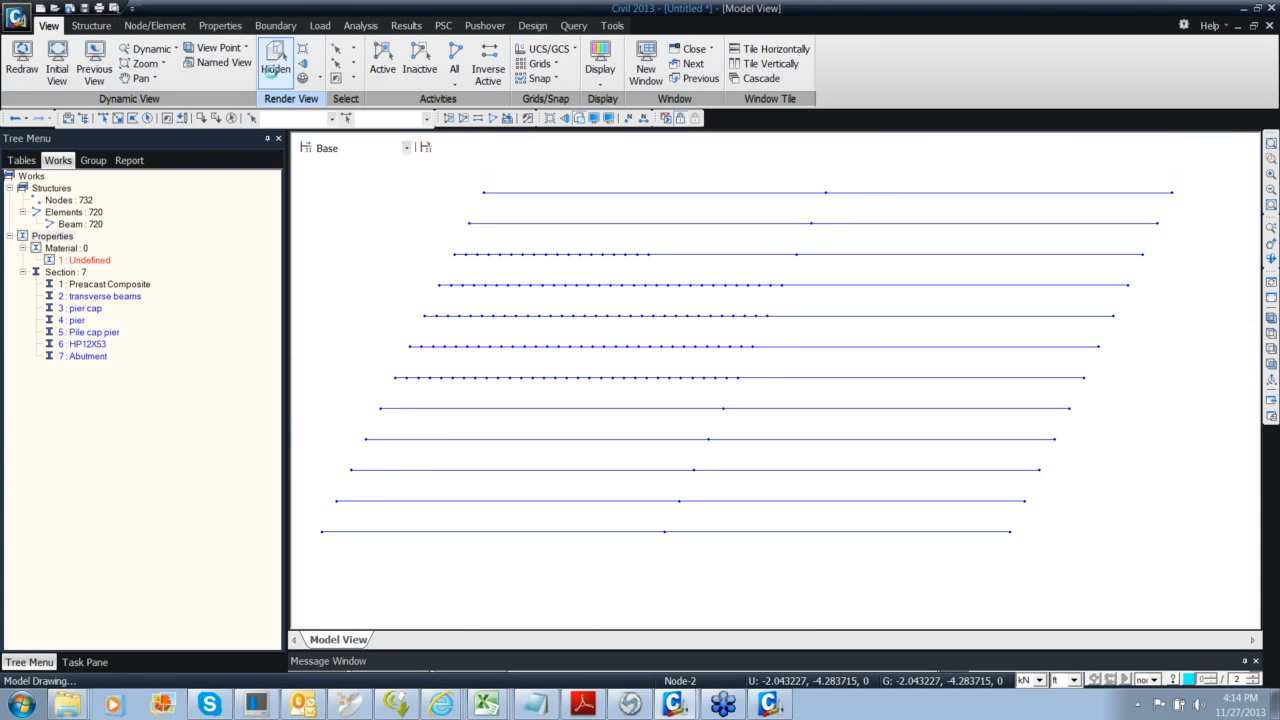
right_click(131, 285)
click(191, 484)
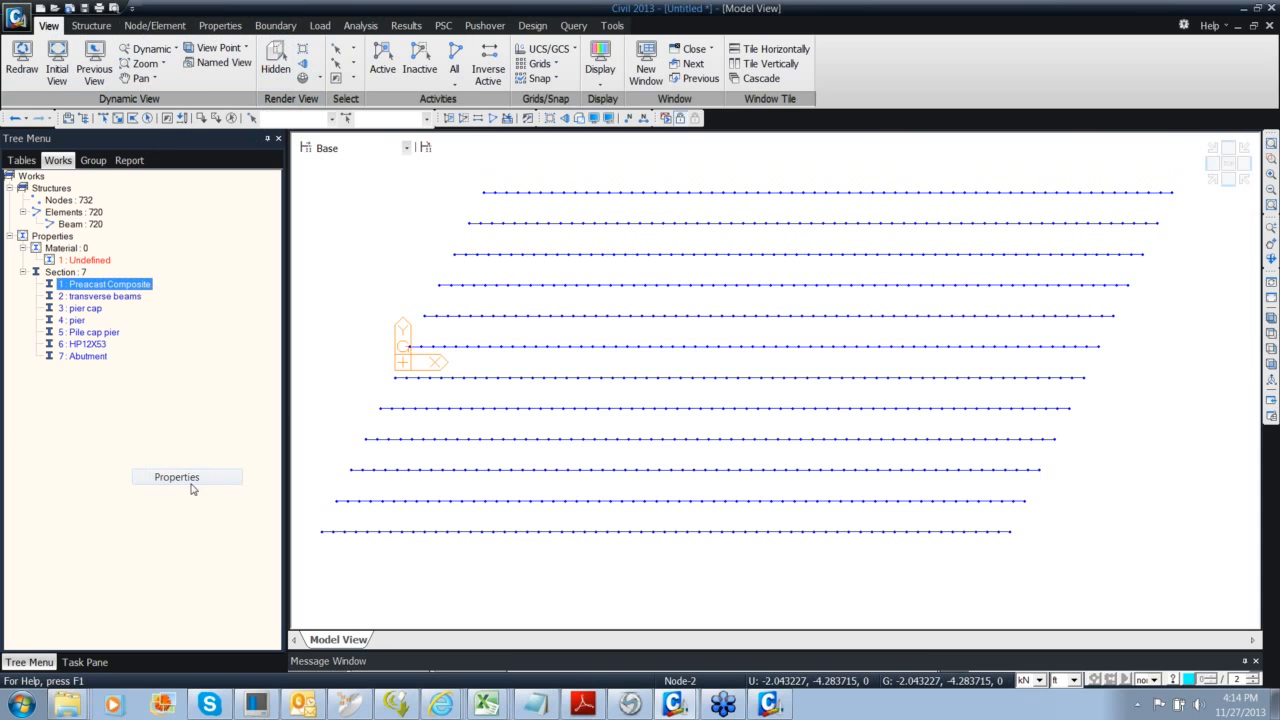
click(820, 76)
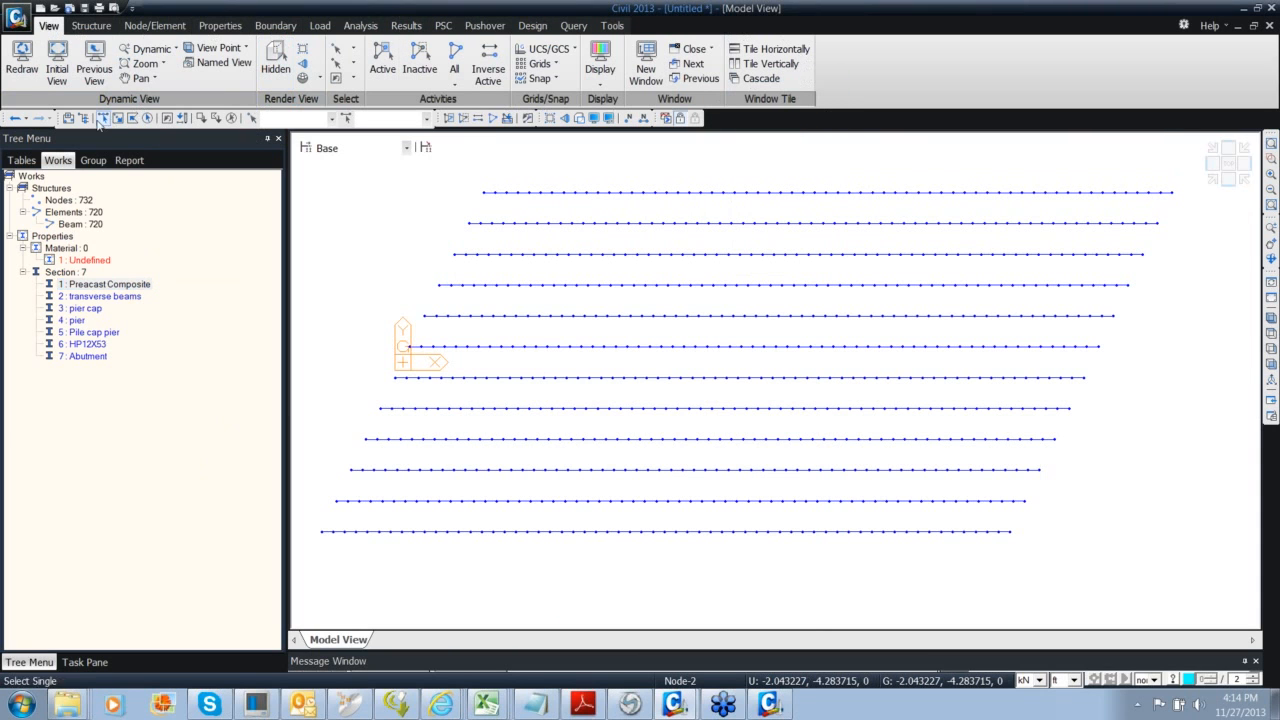
Activate only the lowest girder line and inspect its composite section end-on and in isometric view with Hidden rendering
drag(312, 519, 1150, 610)
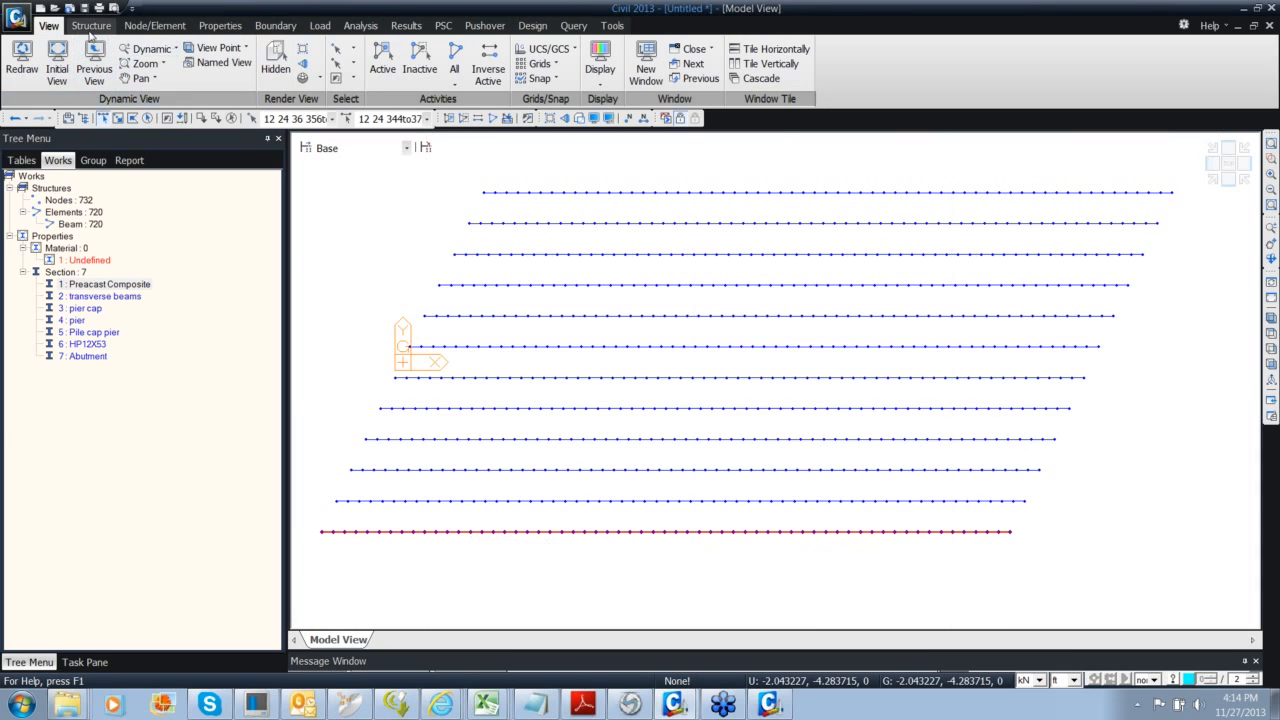
click(383, 66)
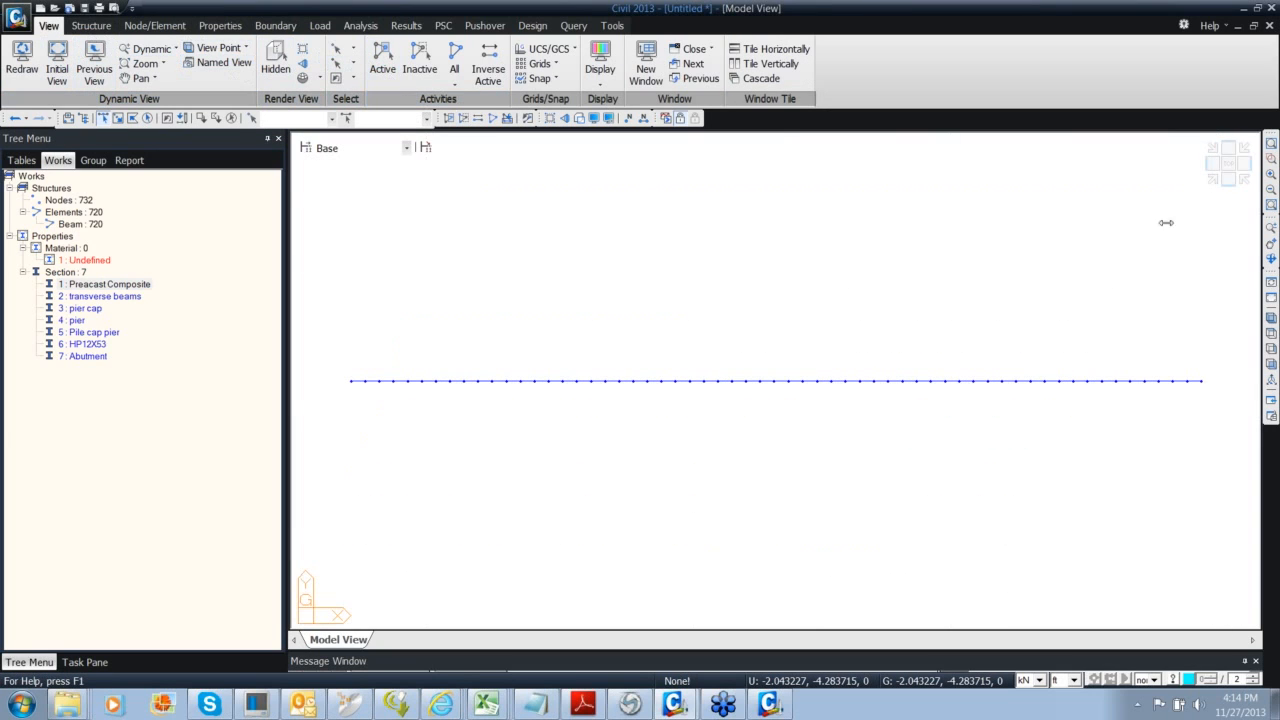
click(1218, 168)
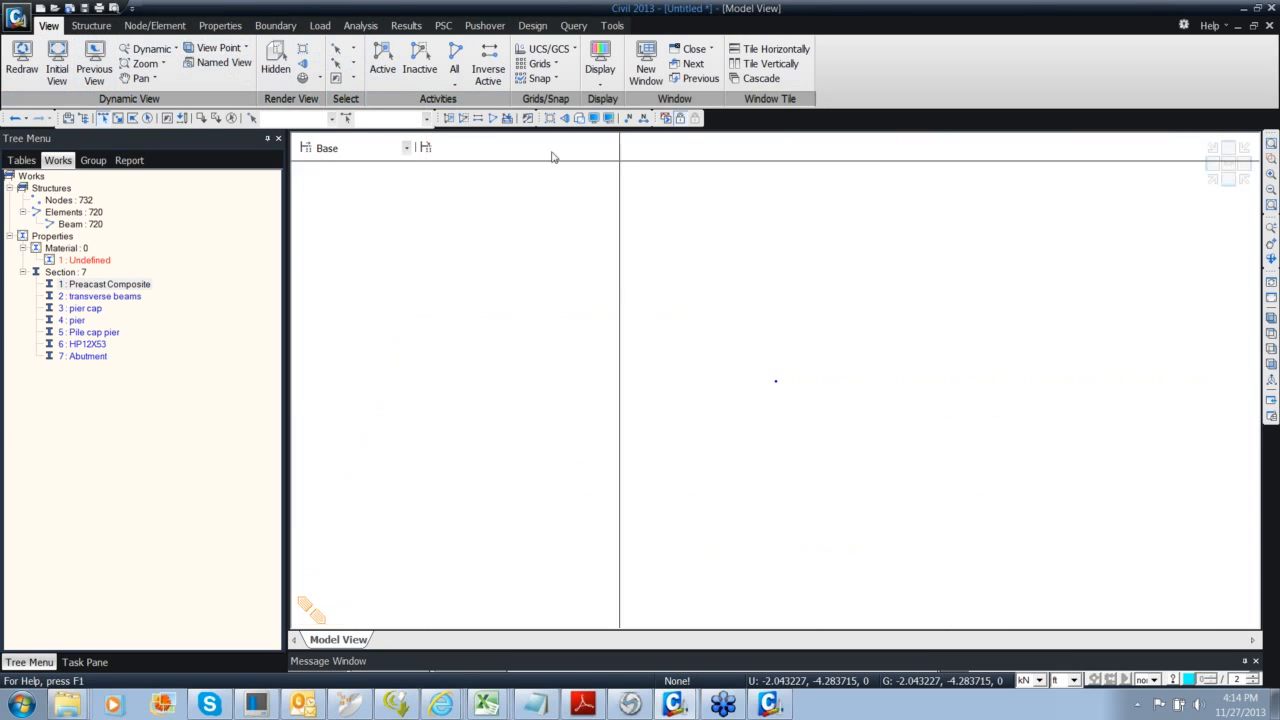
click(275, 58)
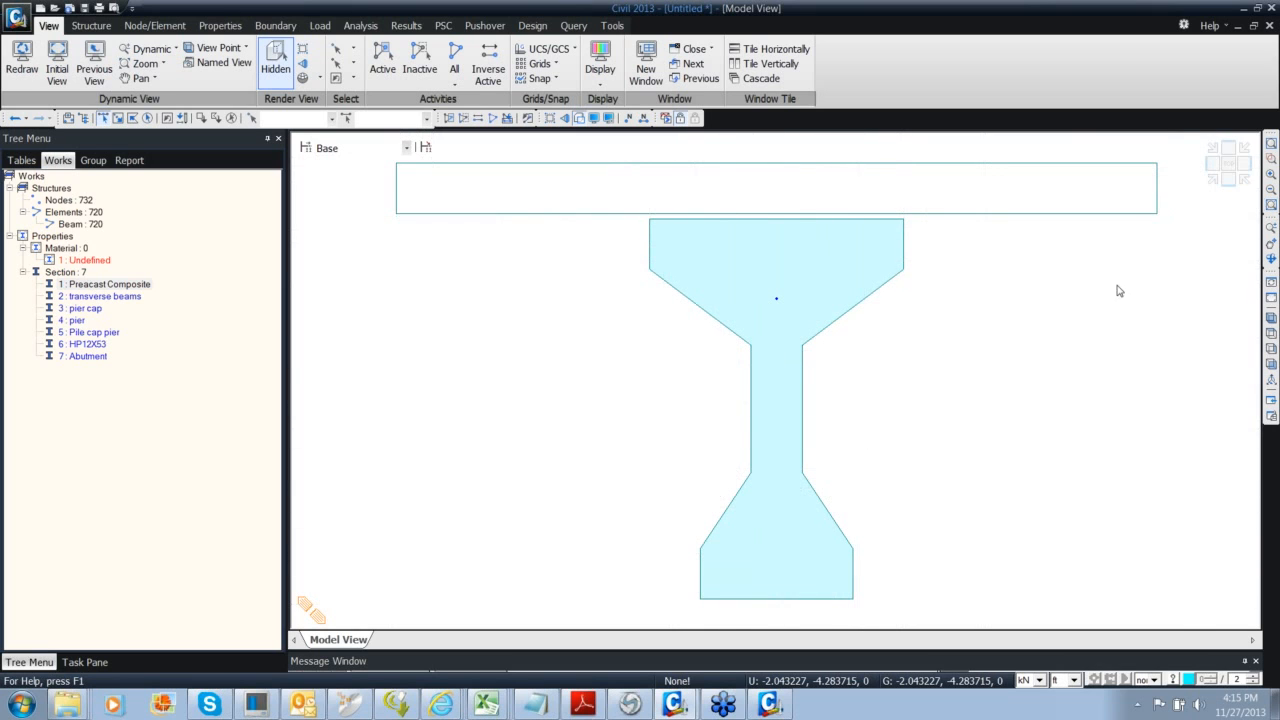
click(1218, 179)
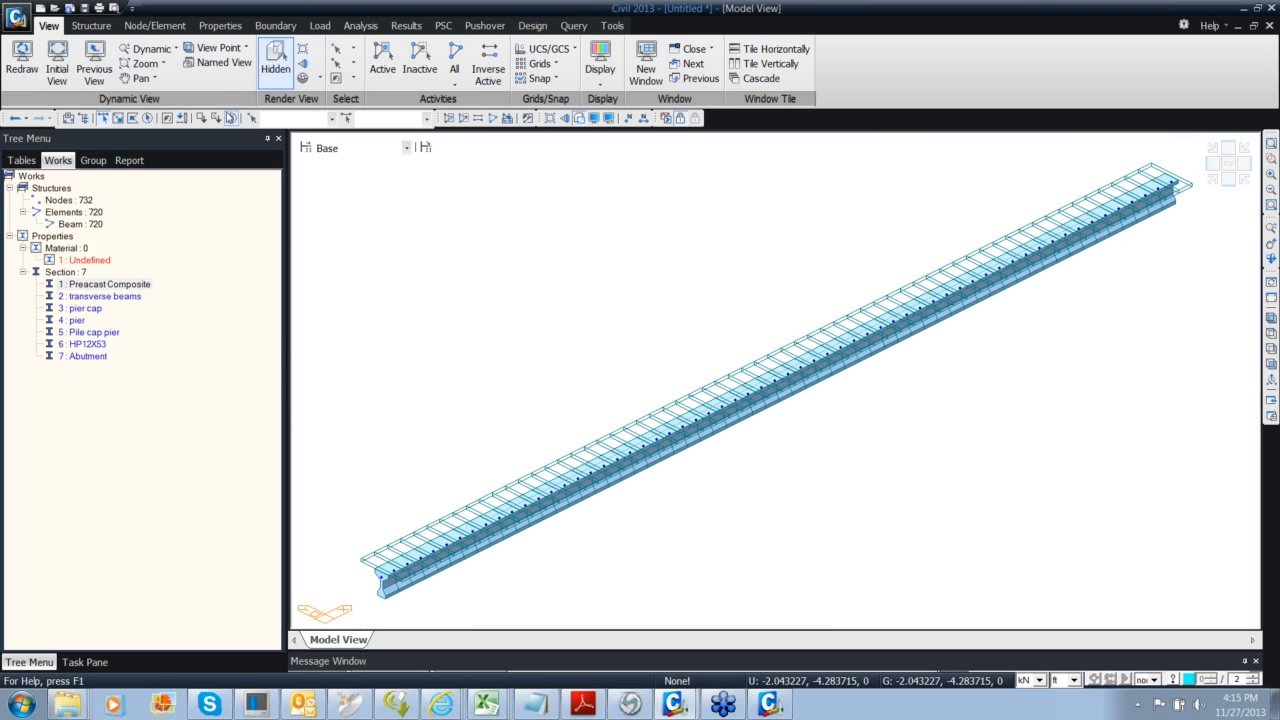
Turn off Hidden rendering, reactivate all the girders and view them from the top
click(276, 60)
click(455, 60)
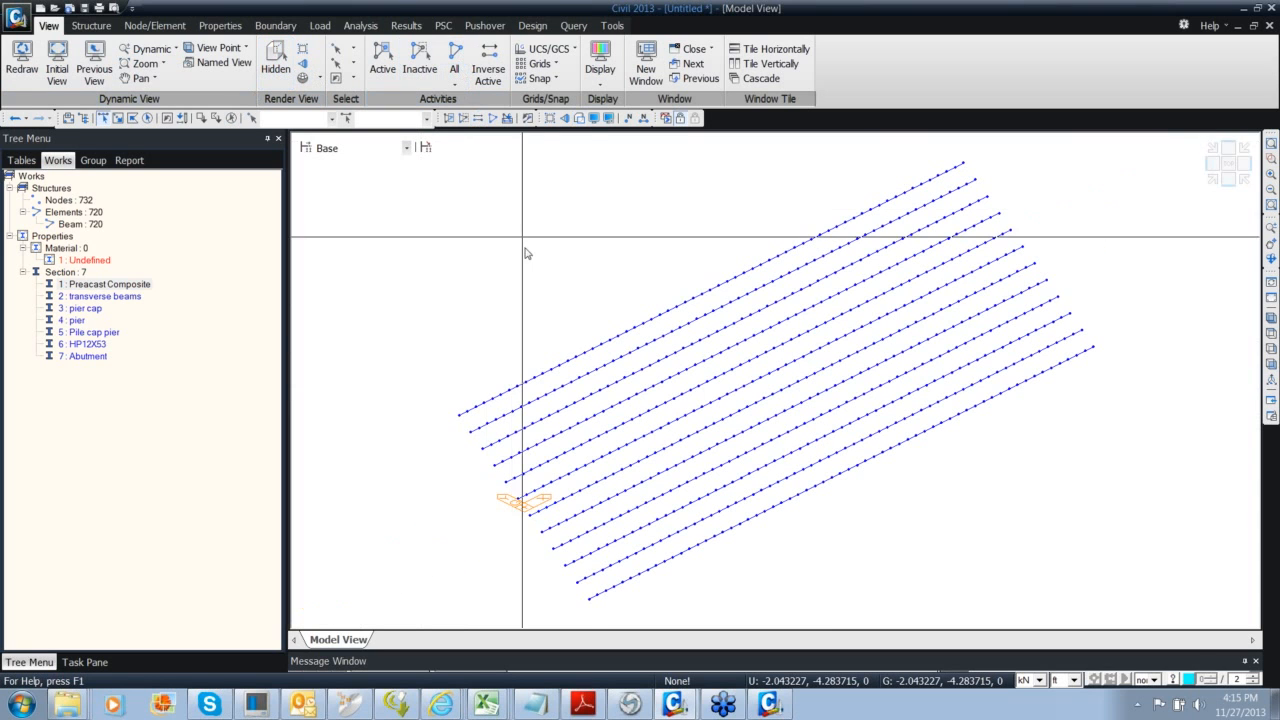
click(1228, 164)
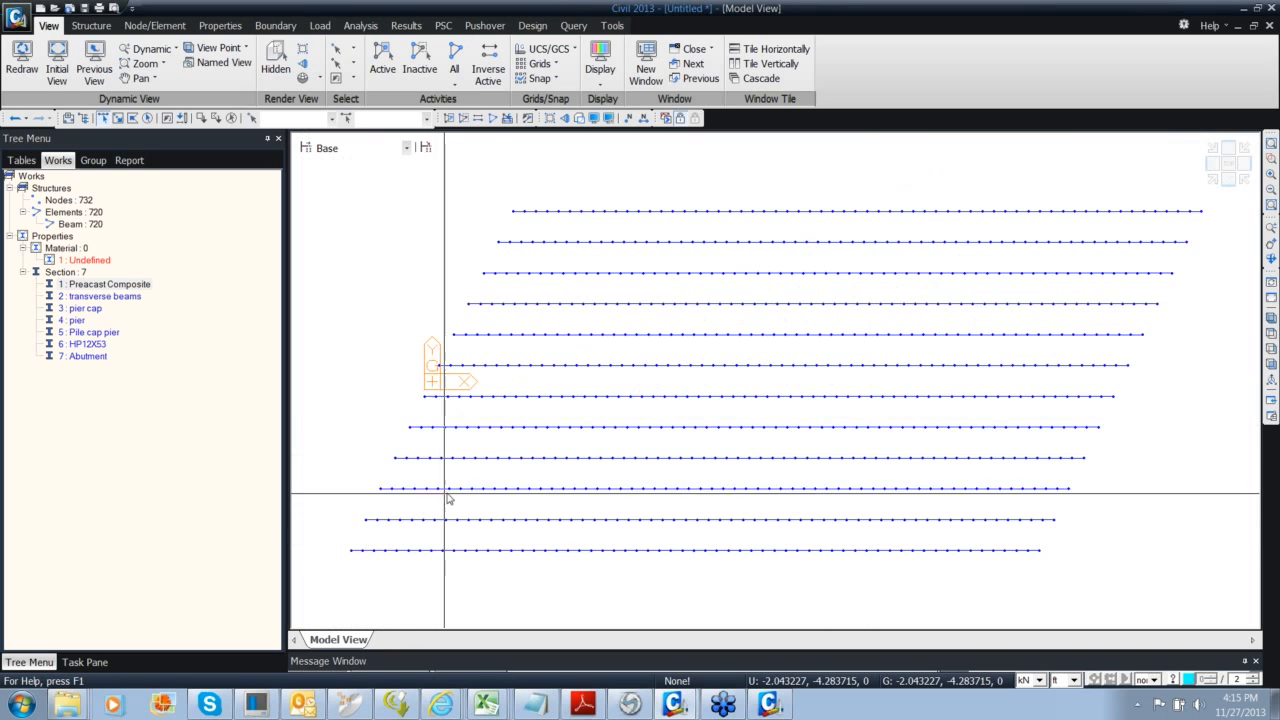
middle_drag(435, 392, 398, 331)
scroll(469, 373, down, 2)
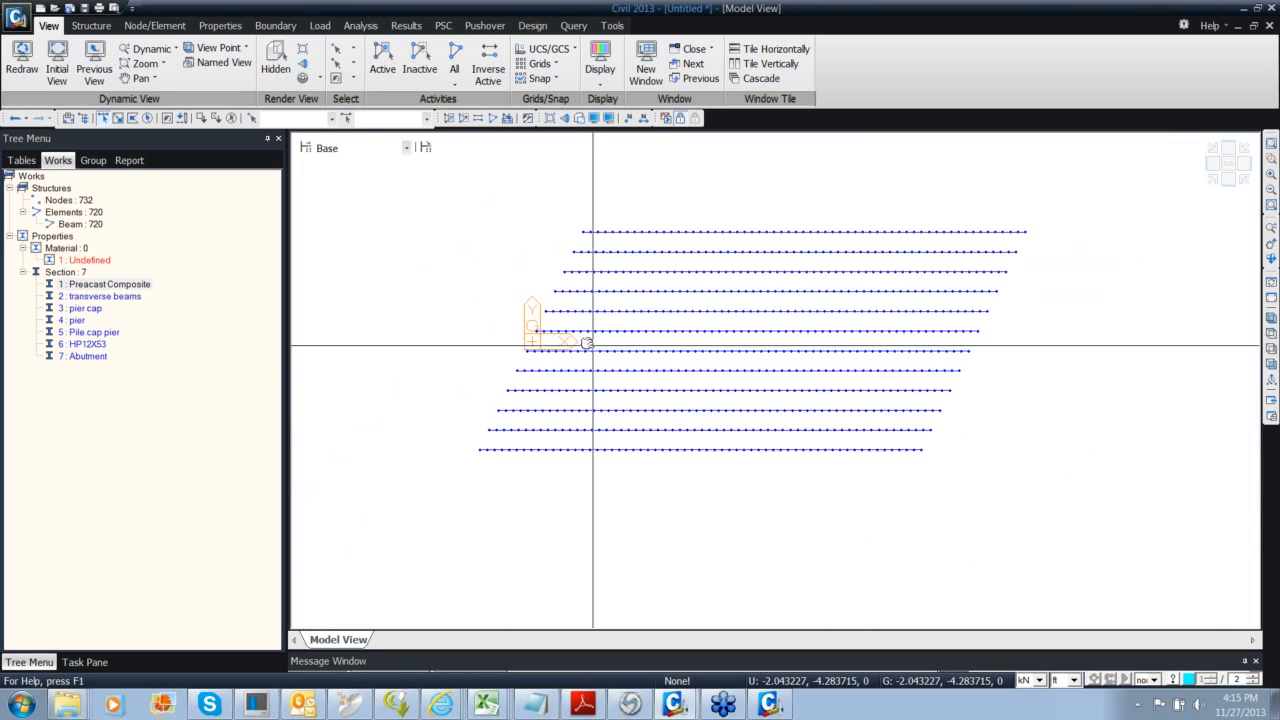
middle_drag(591, 343, 516, 300)
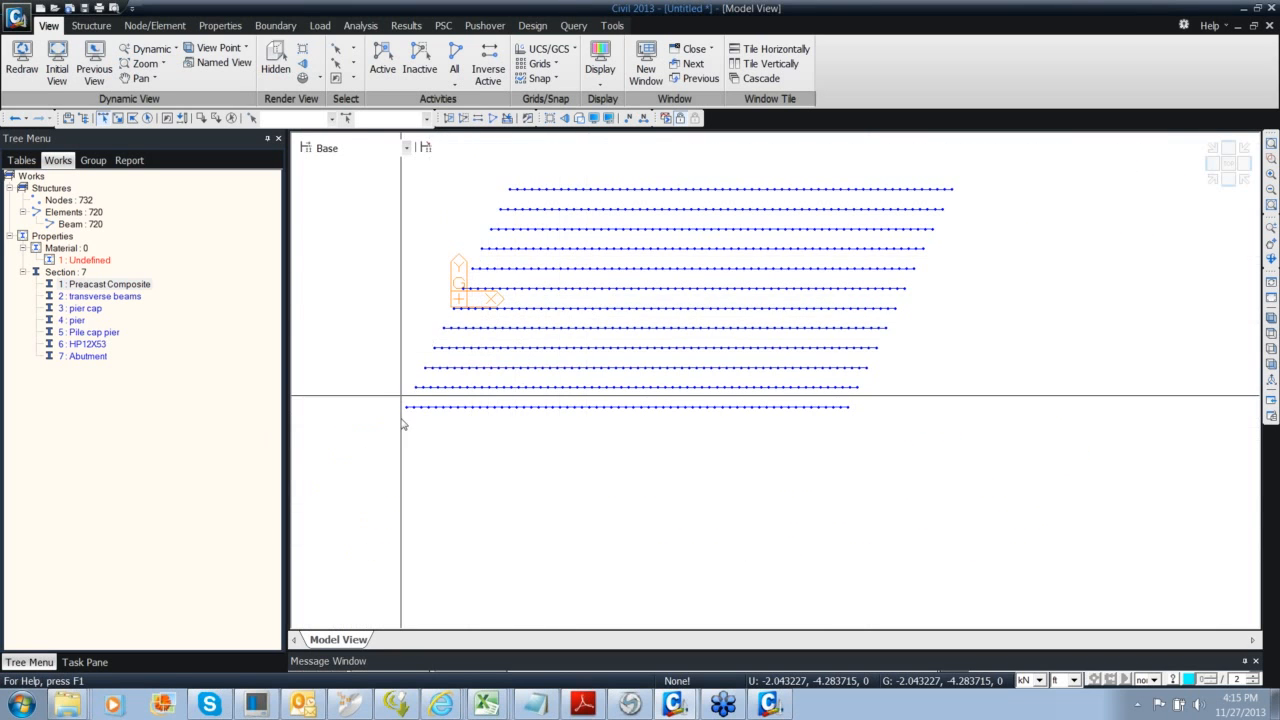
Select the lowest girder line to examine its divisions, and clear the selection
drag(386, 399, 869, 570)
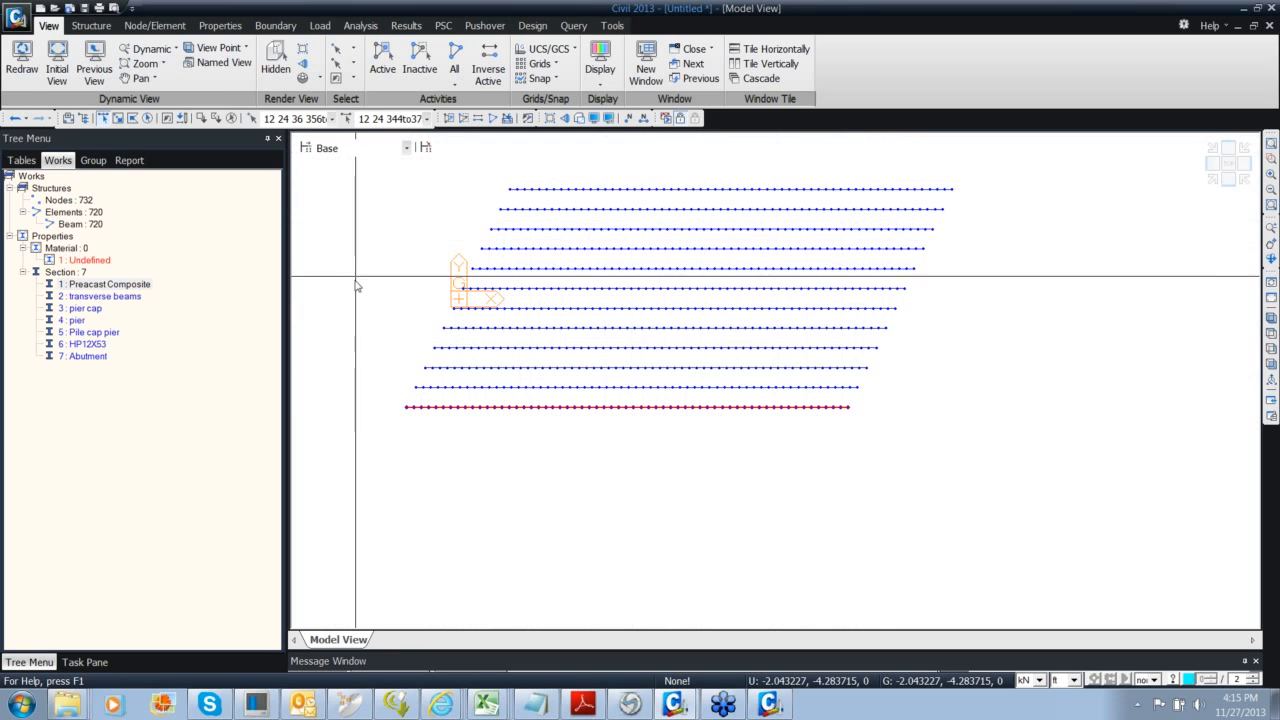
key(ctrl+s)
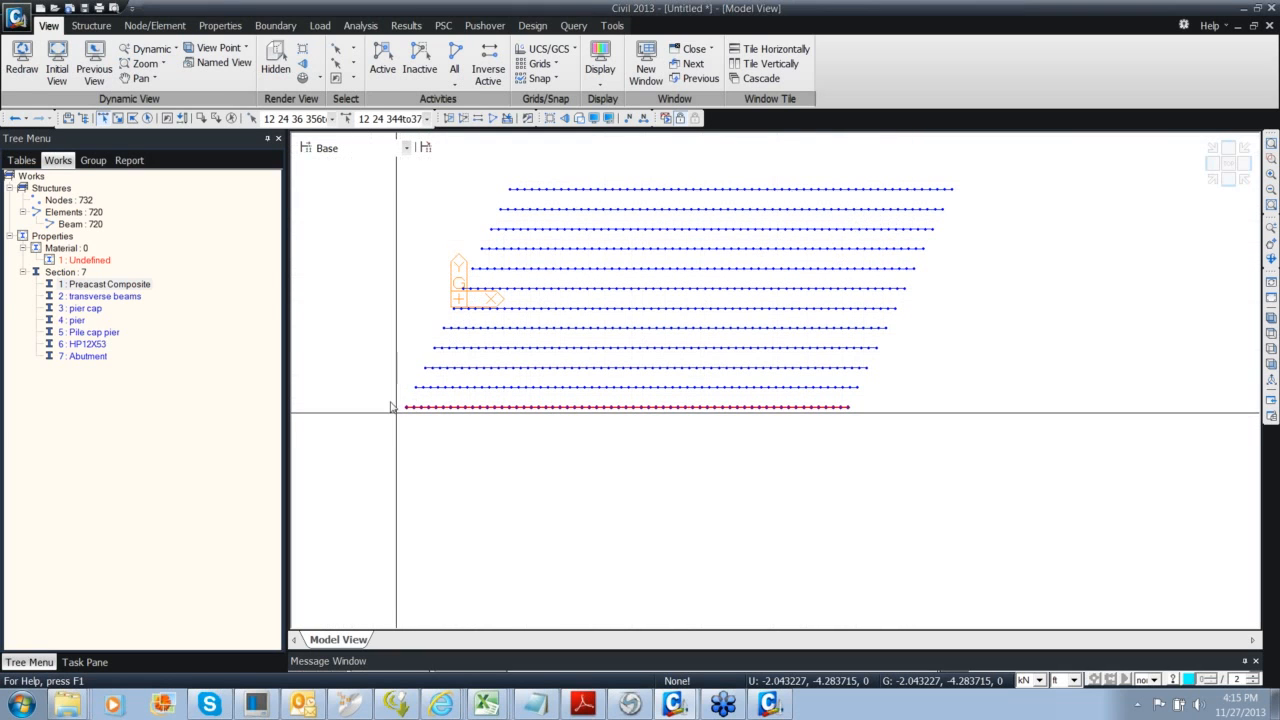
click(351, 280)
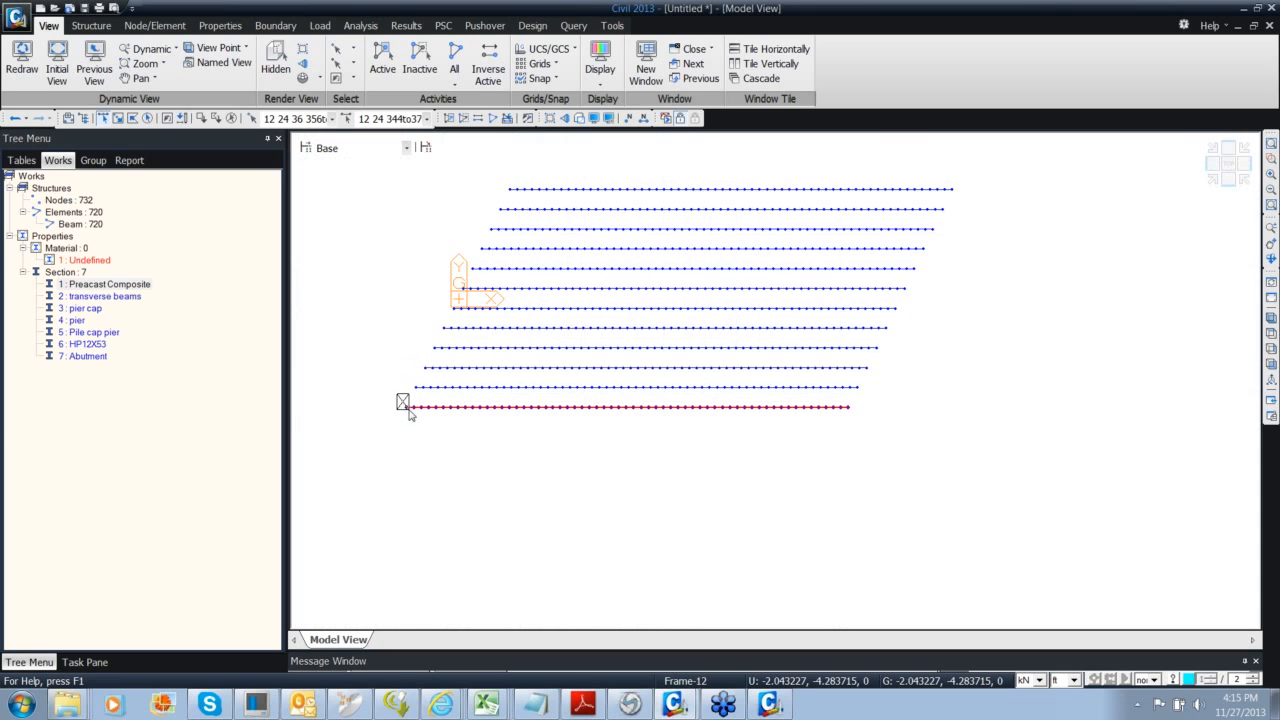
click(222, 119)
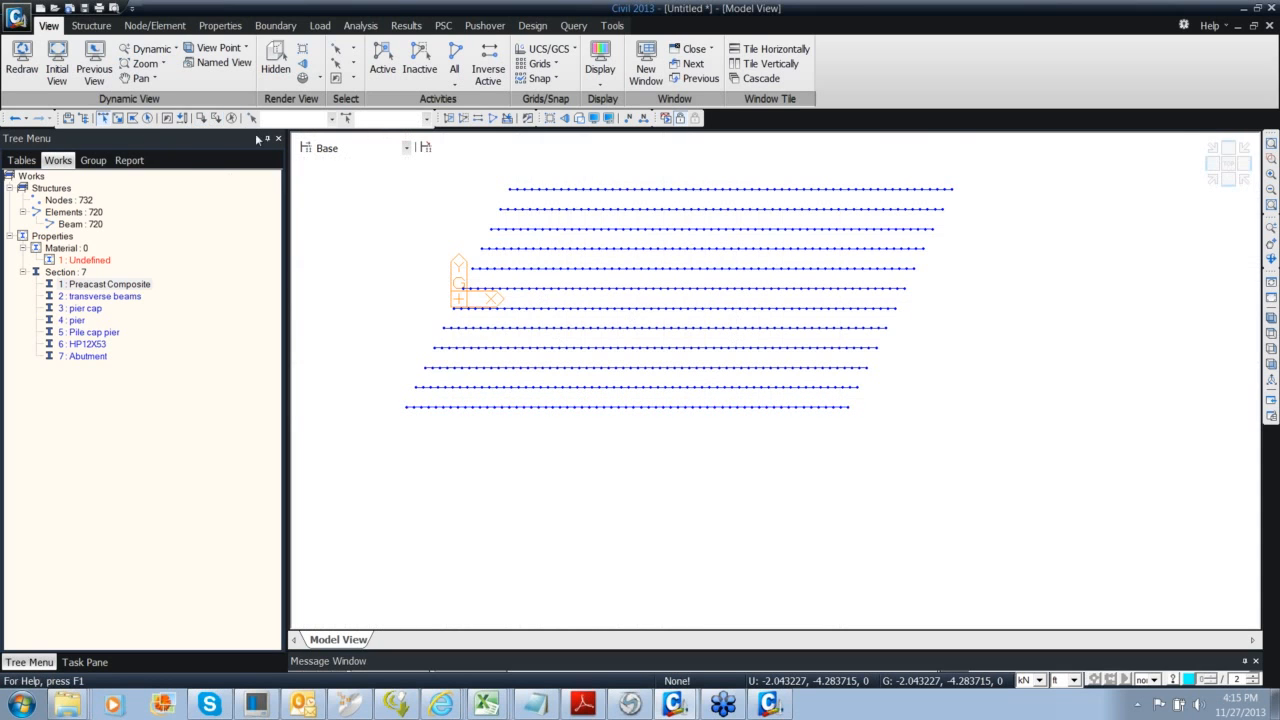
Open the transverse beams section data to check its H and B dimensions, and close it unchanged
right_click(109, 296)
click(165, 486)
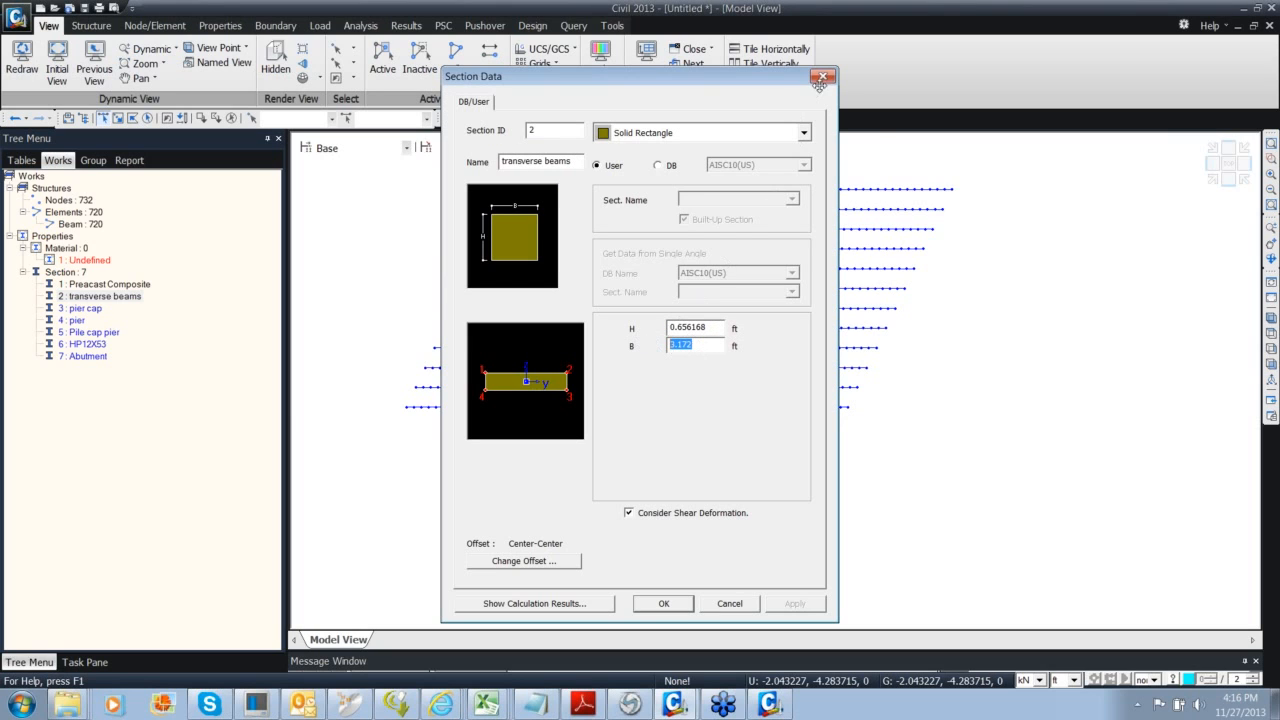
click(822, 78)
Query the first two nodes of the lowest girder, read the distance between them in the message window, and end the query
click(573, 26)
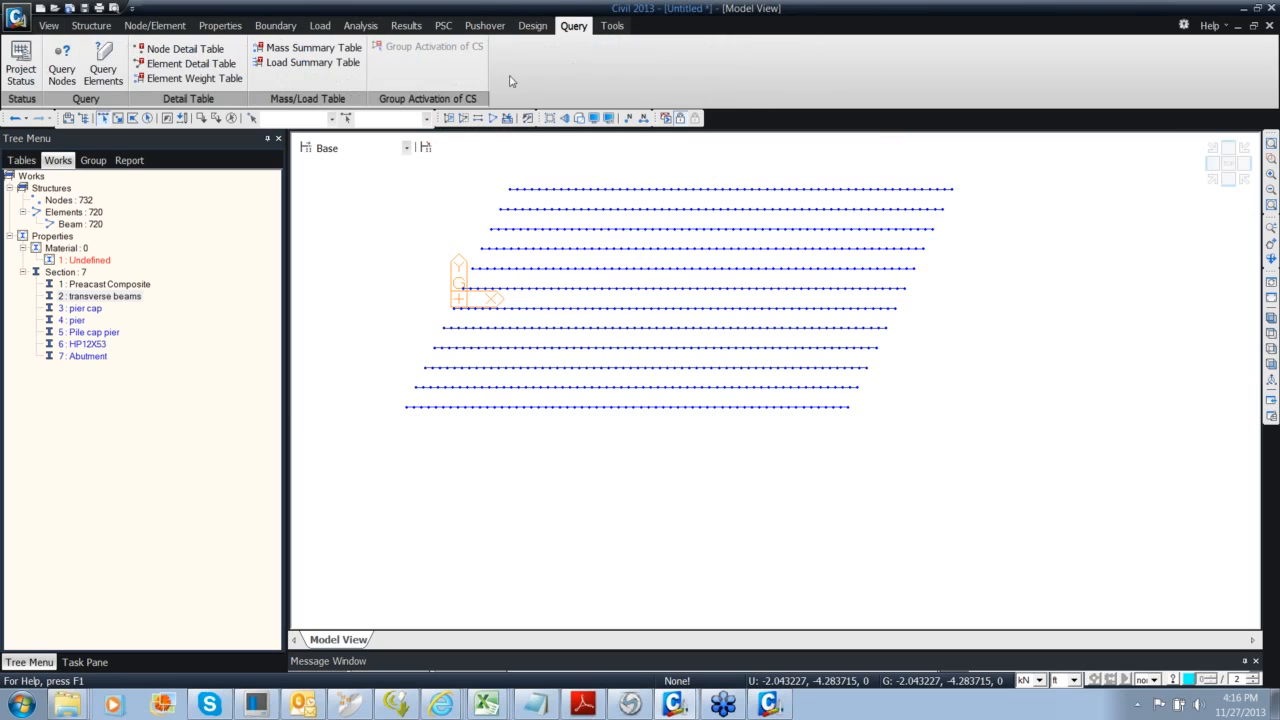
click(62, 66)
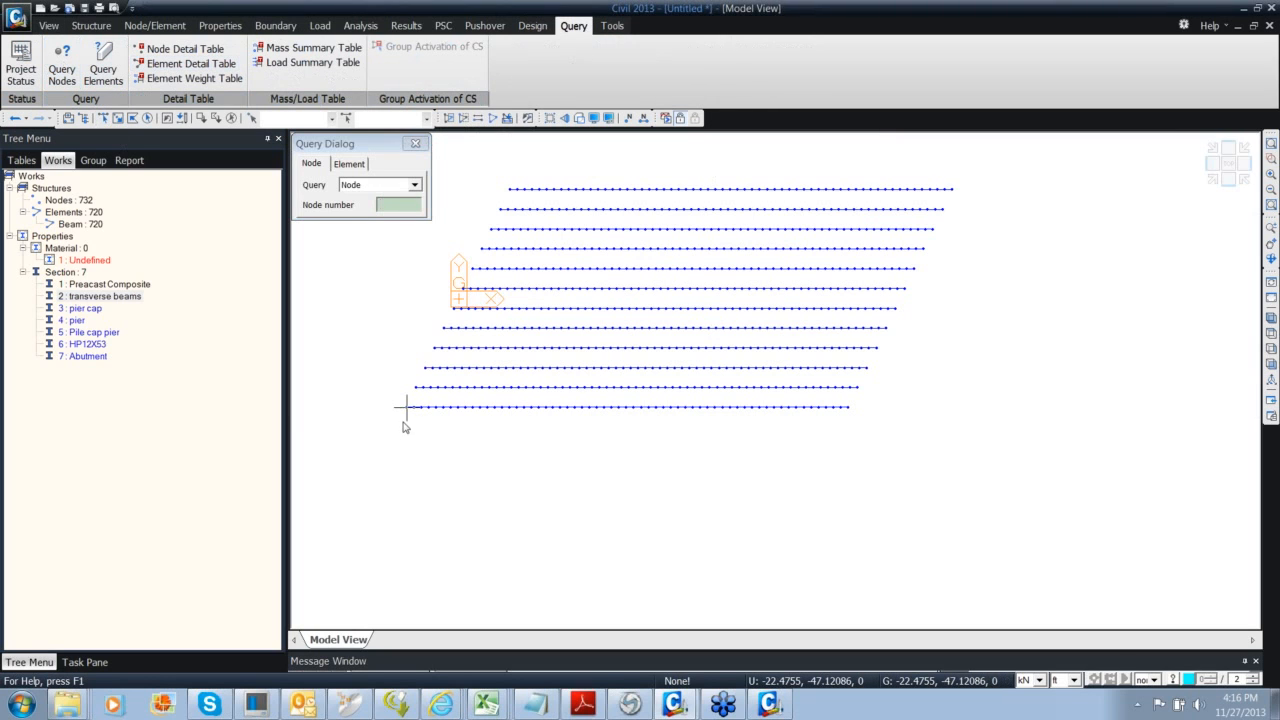
click(414, 412)
drag(530, 648, 526, 548)
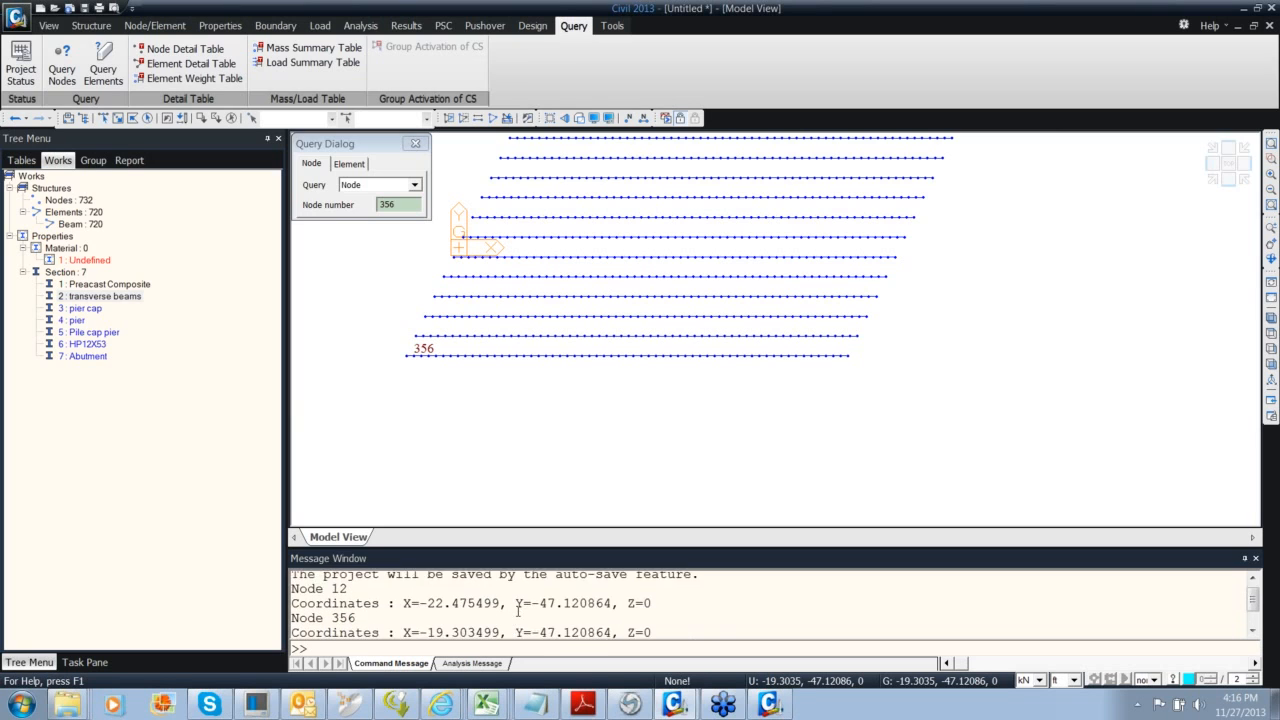
scroll(518, 611, down, 1)
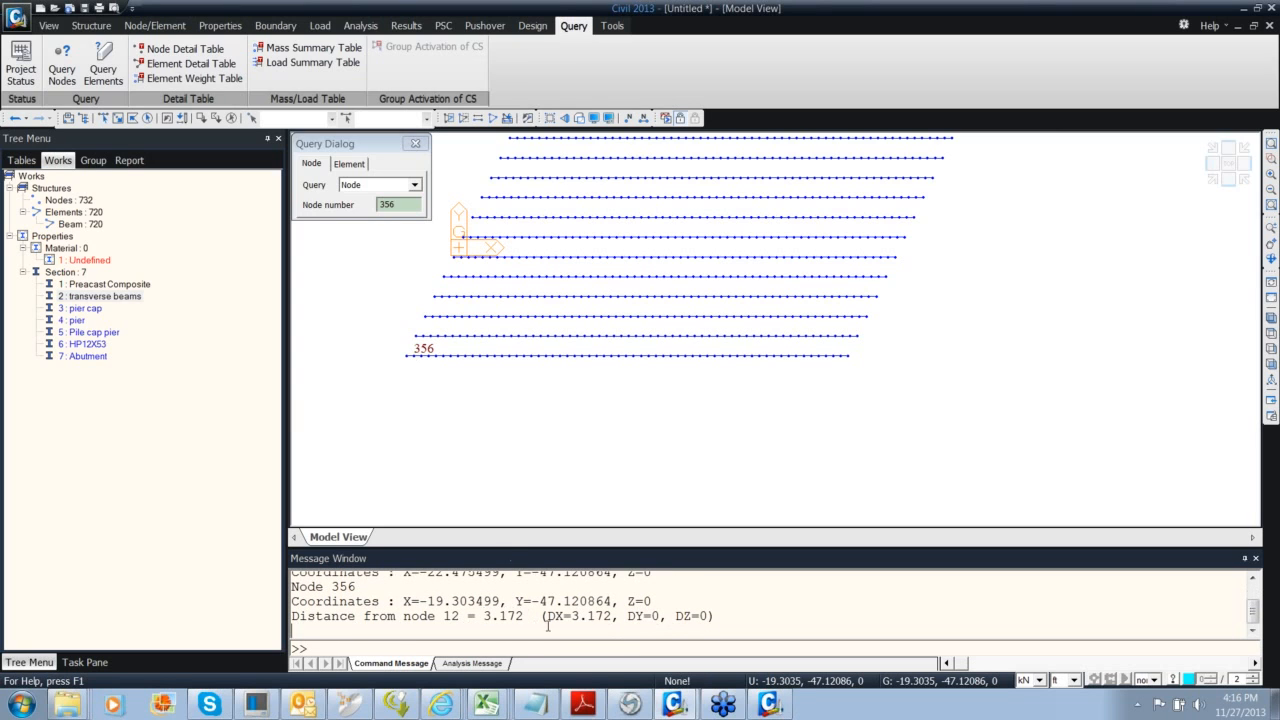
click(415, 143)
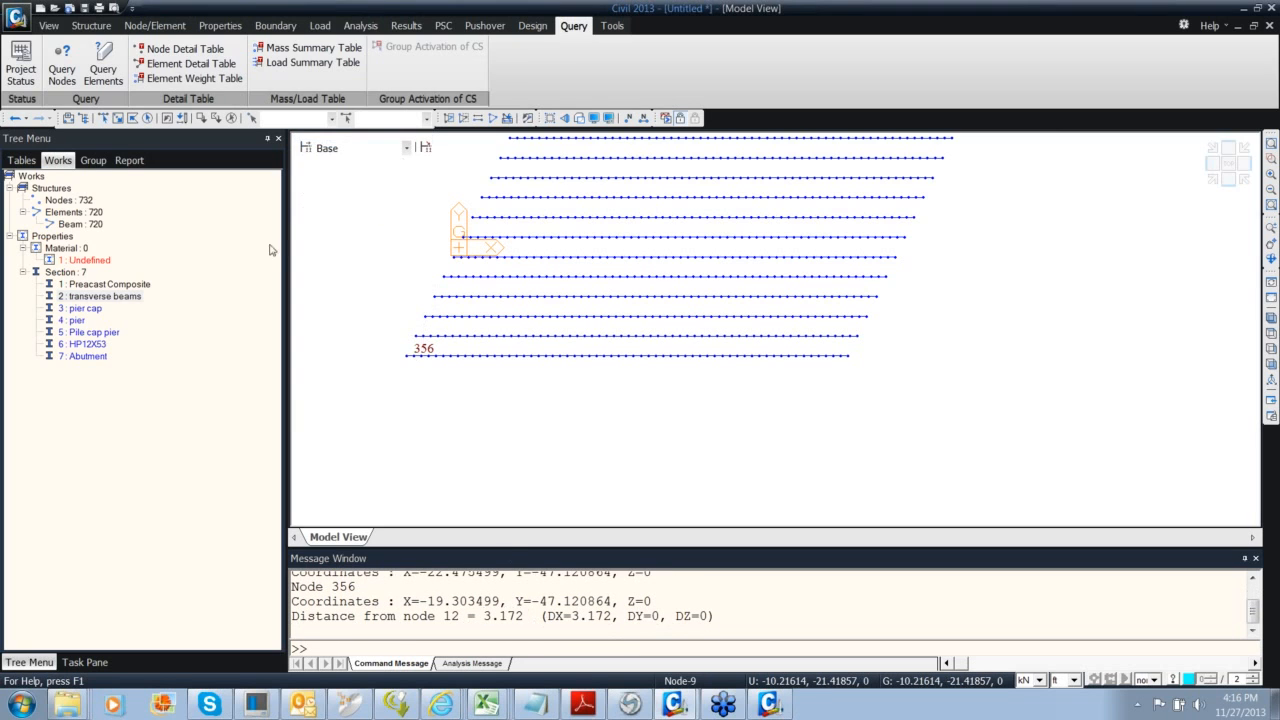
Compare the transverse beams section's width B with the measured node spacing, and close the section data
right_click(136, 300)
click(190, 489)
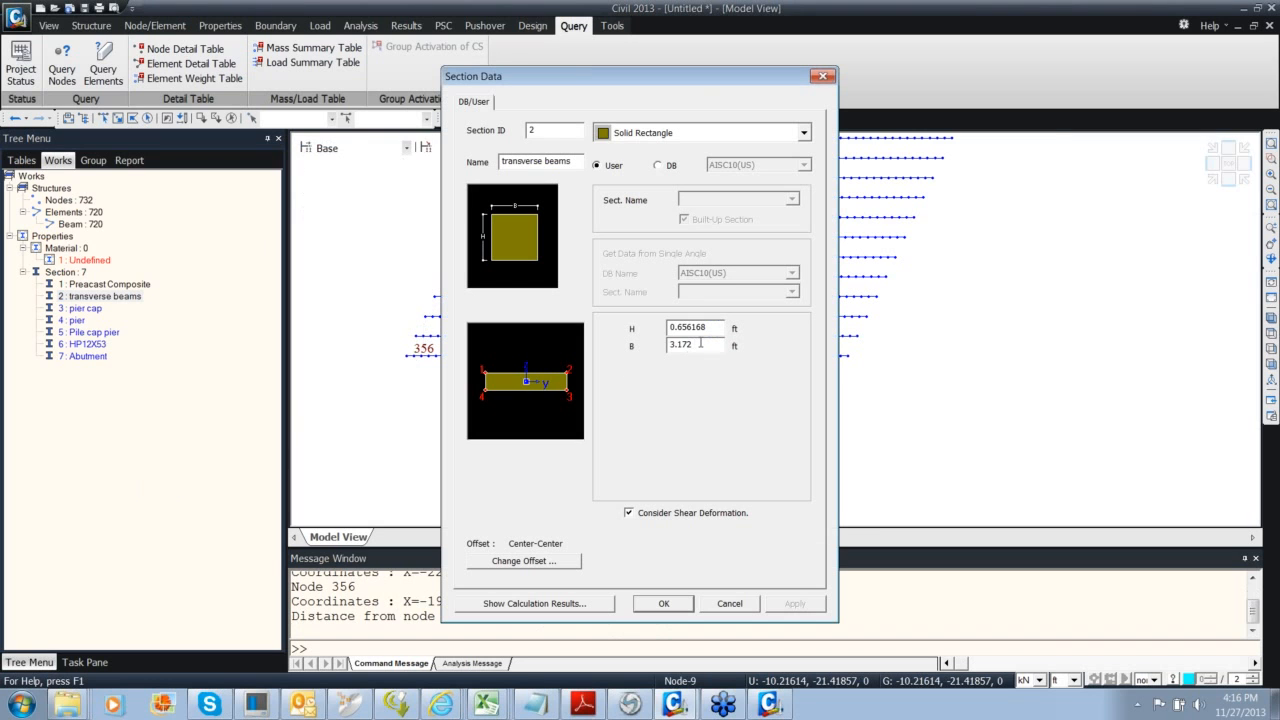
click(821, 77)
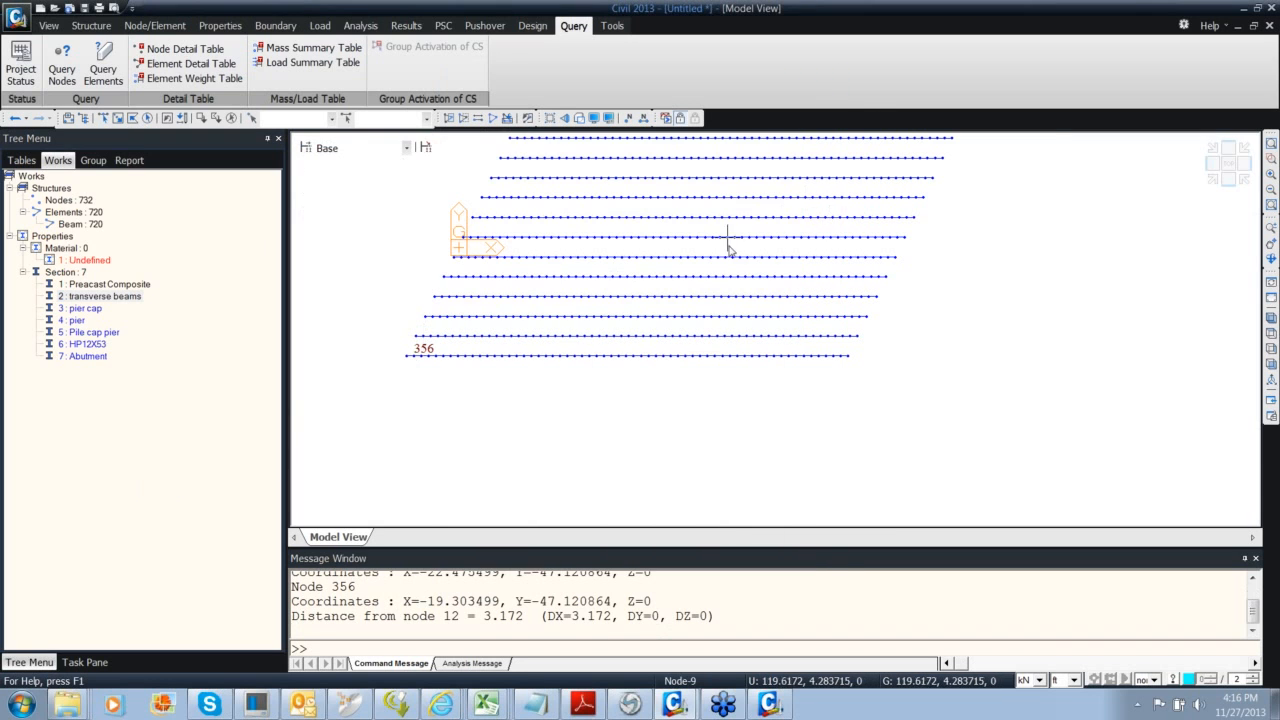
Create transverse beam elements with section 2: transverse beams along the skewed start edge, from the lowest girder's first node to the uppermost girder's
middle_drag(711, 292, 704, 335)
ctrl+drag(625, 340, 895, 331)
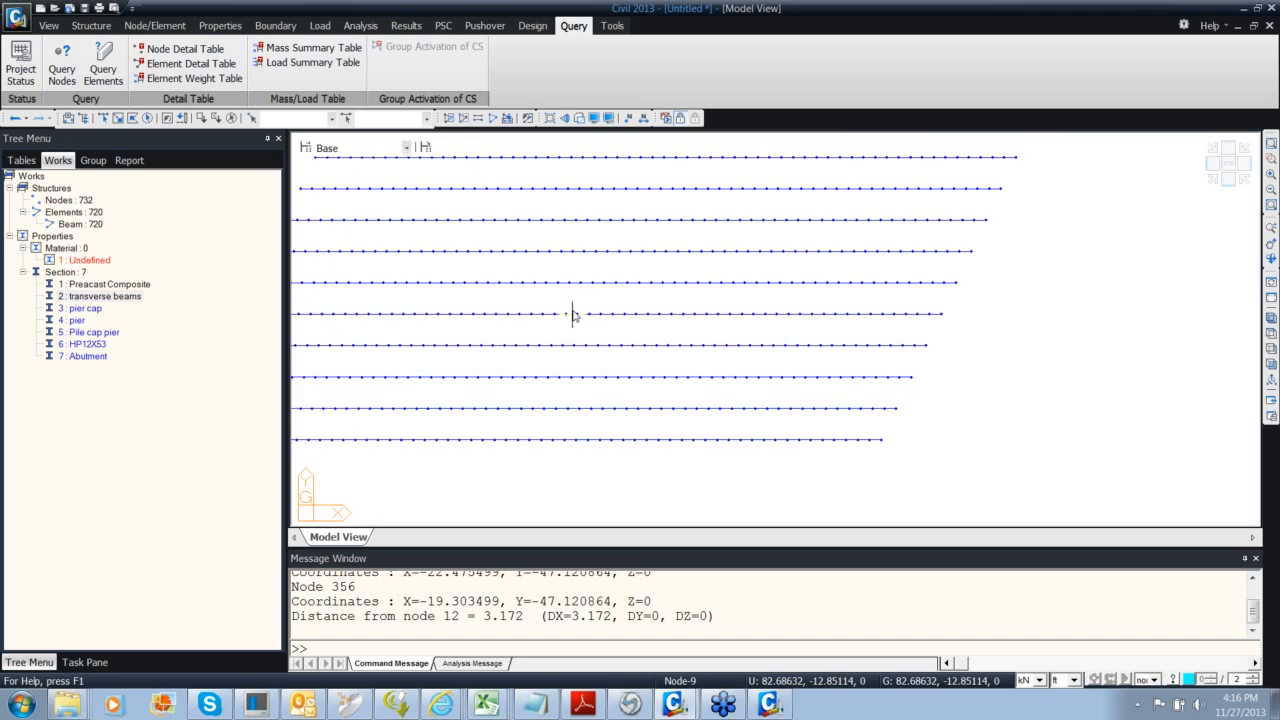
middle_drag(689, 352, 800, 383)
scroll(513, 325, down, 2)
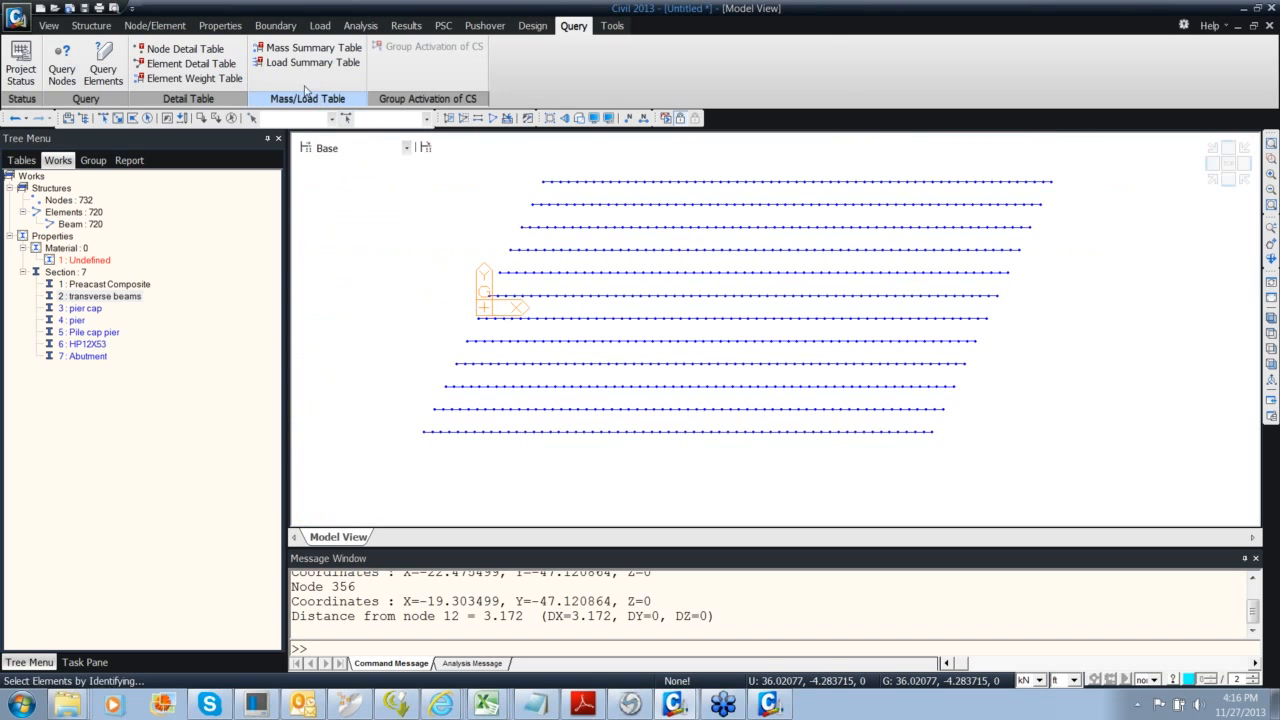
click(160, 26)
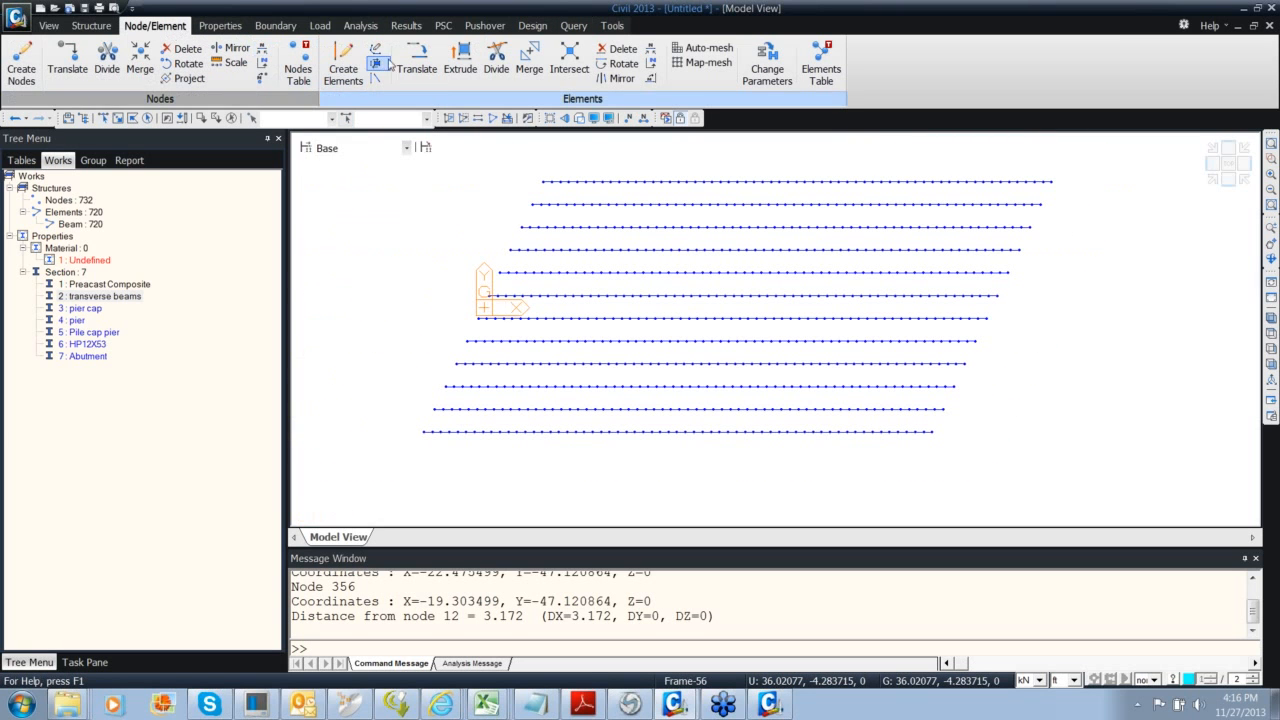
click(343, 68)
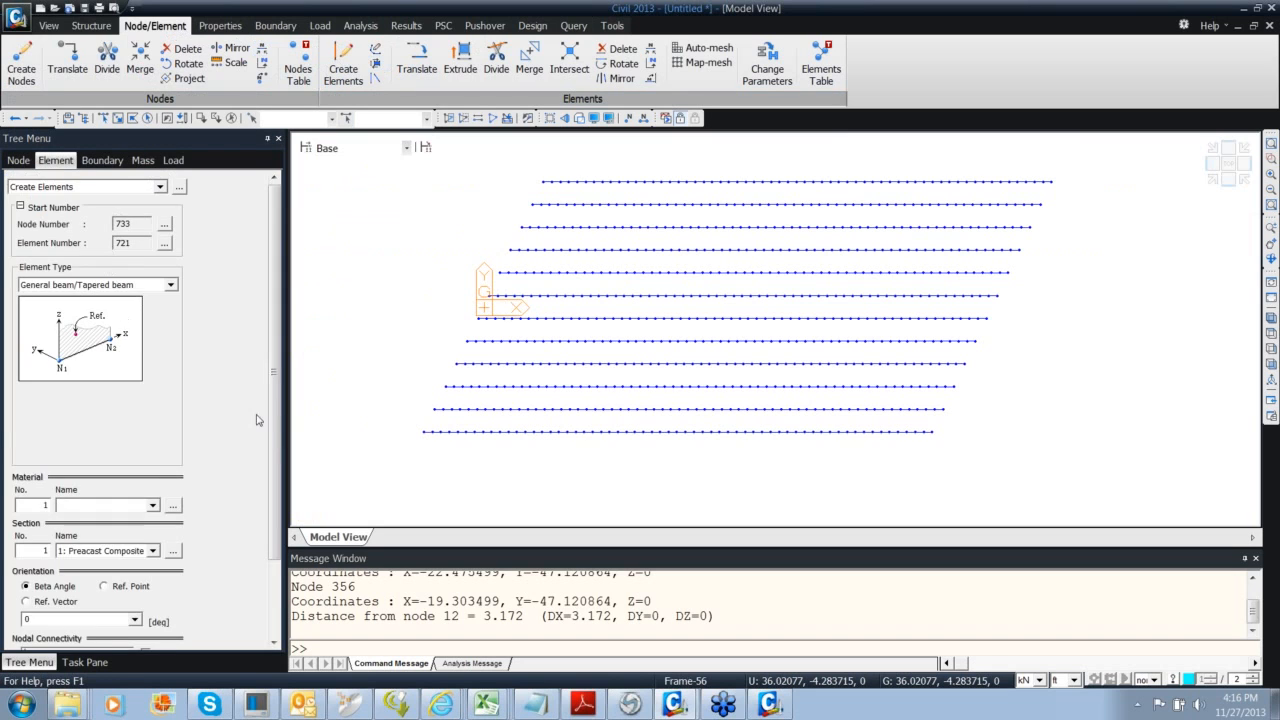
drag(273, 412, 273, 489)
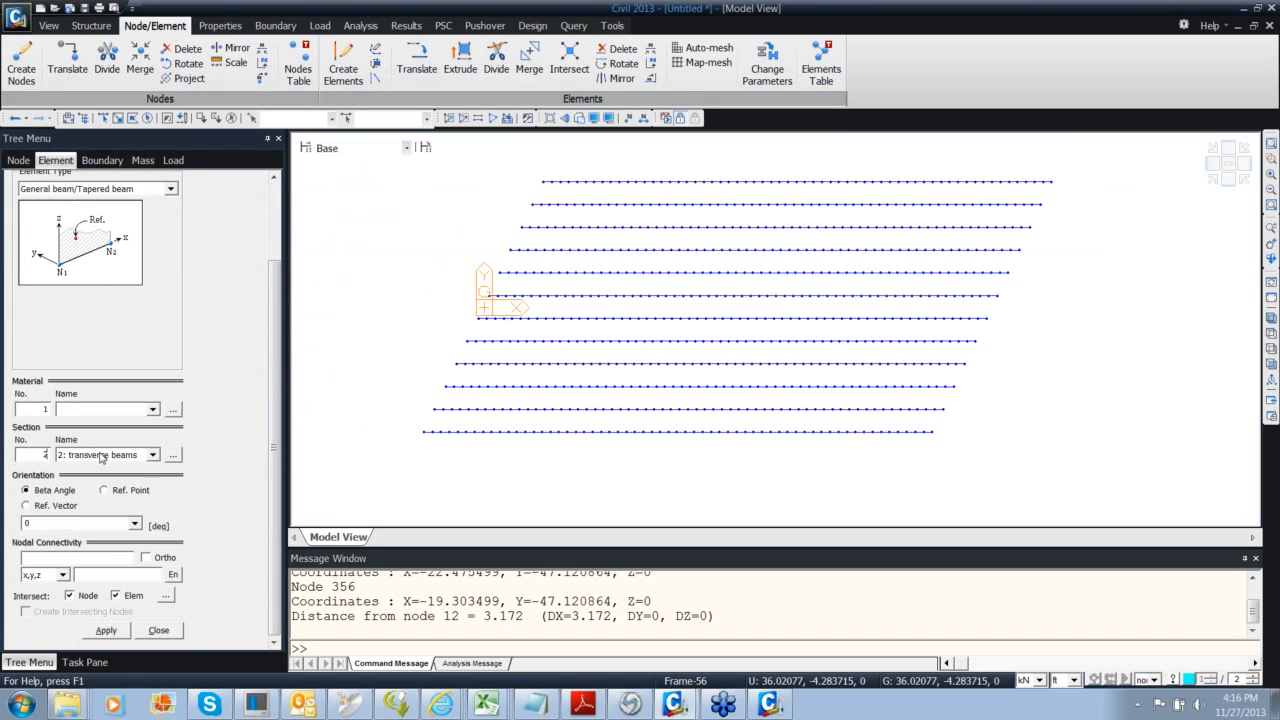
click(100, 553)
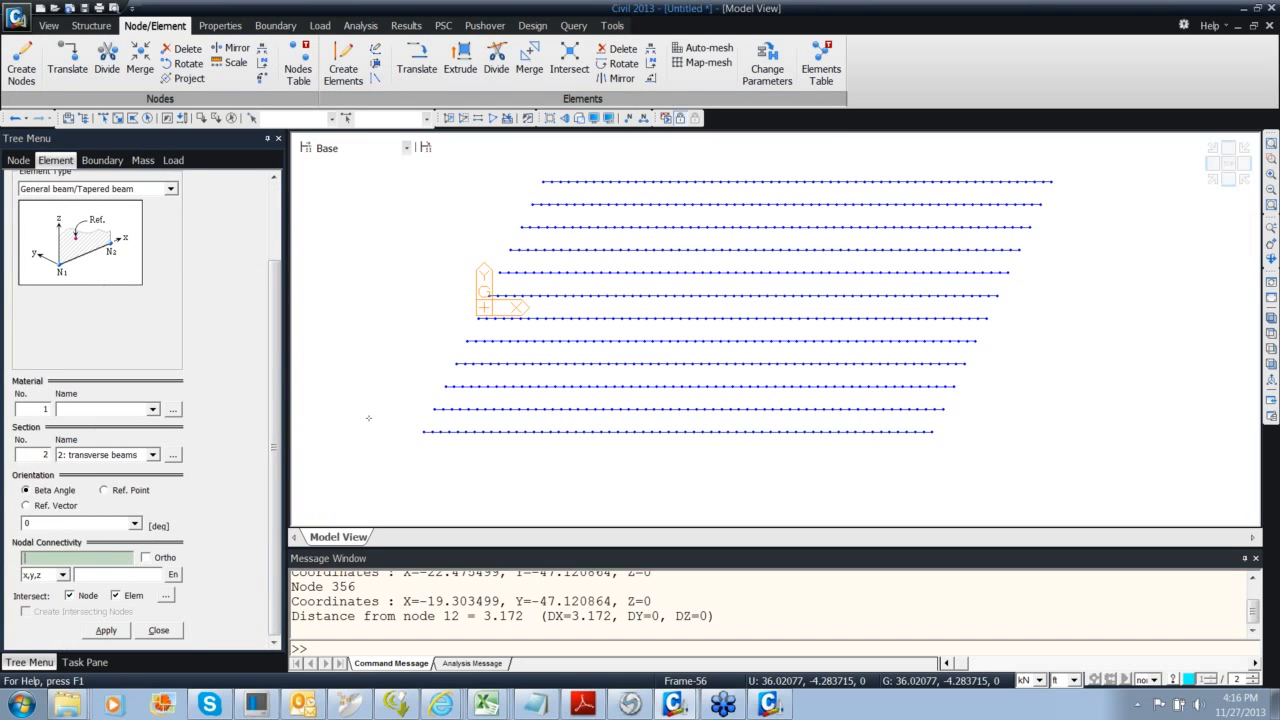
click(423, 431)
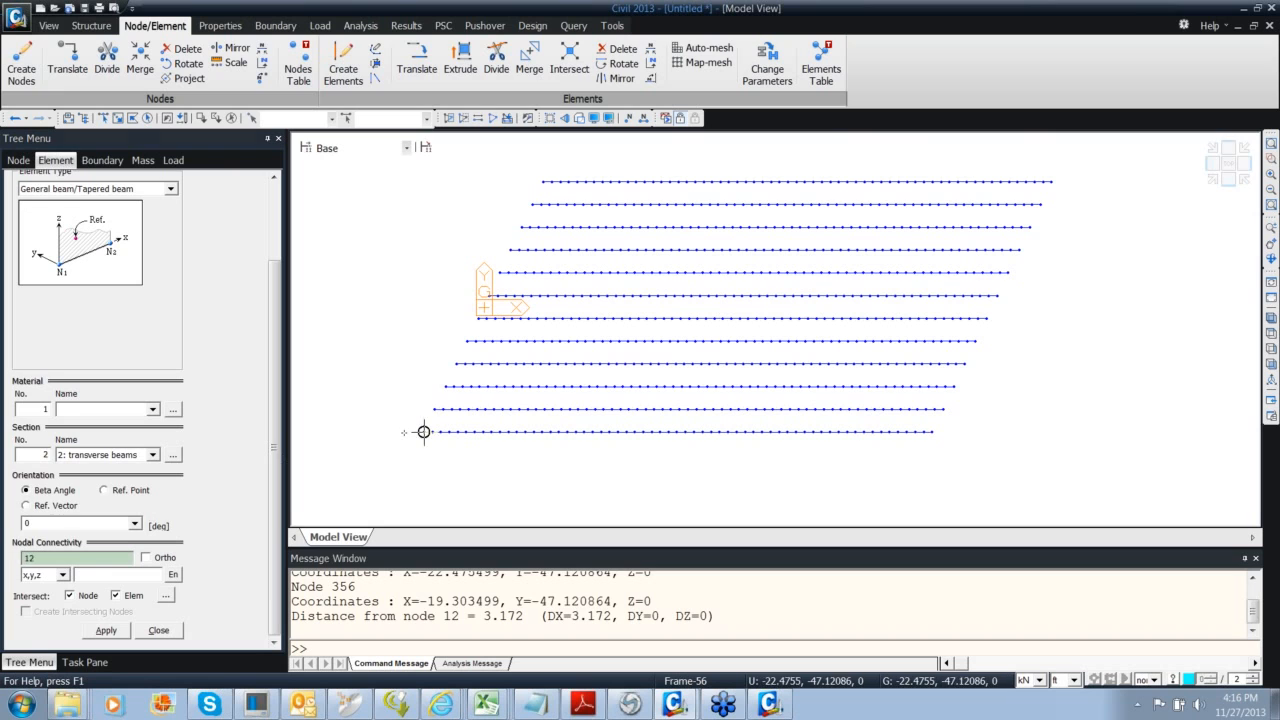
click(540, 183)
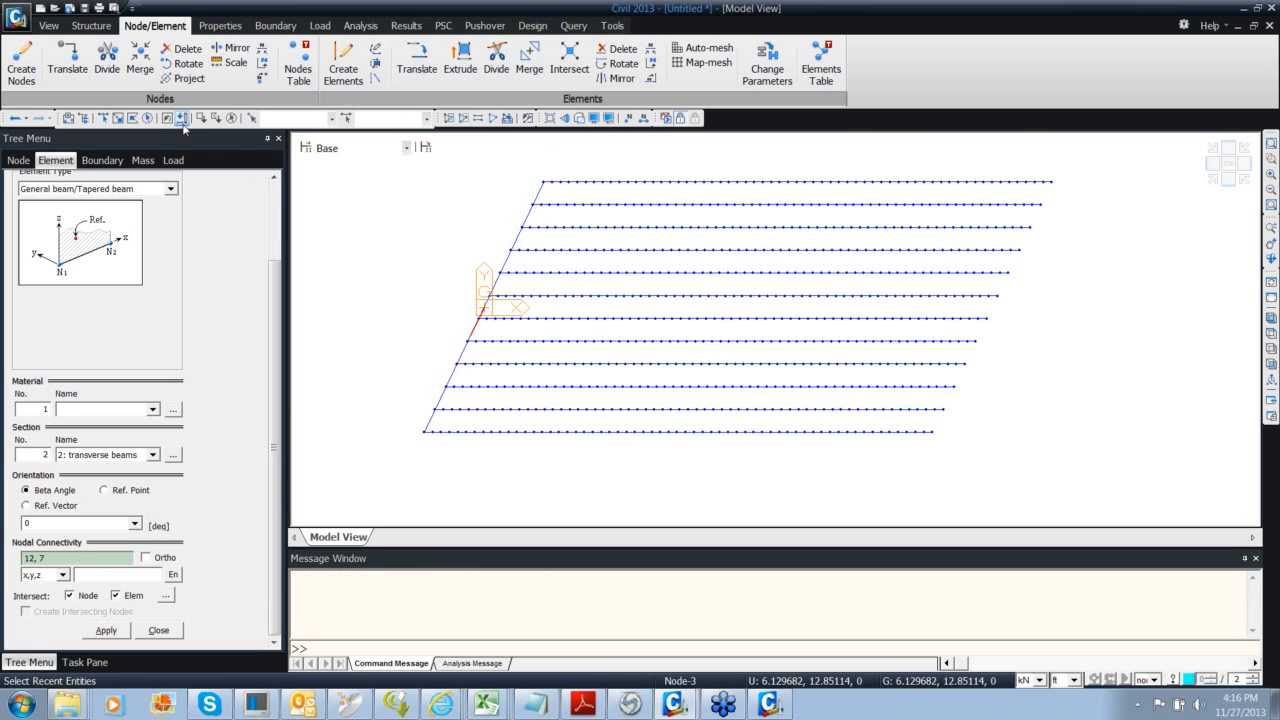
Open Translate Elements with the newly created transverse beams selected, and clear the selection
click(516, 238)
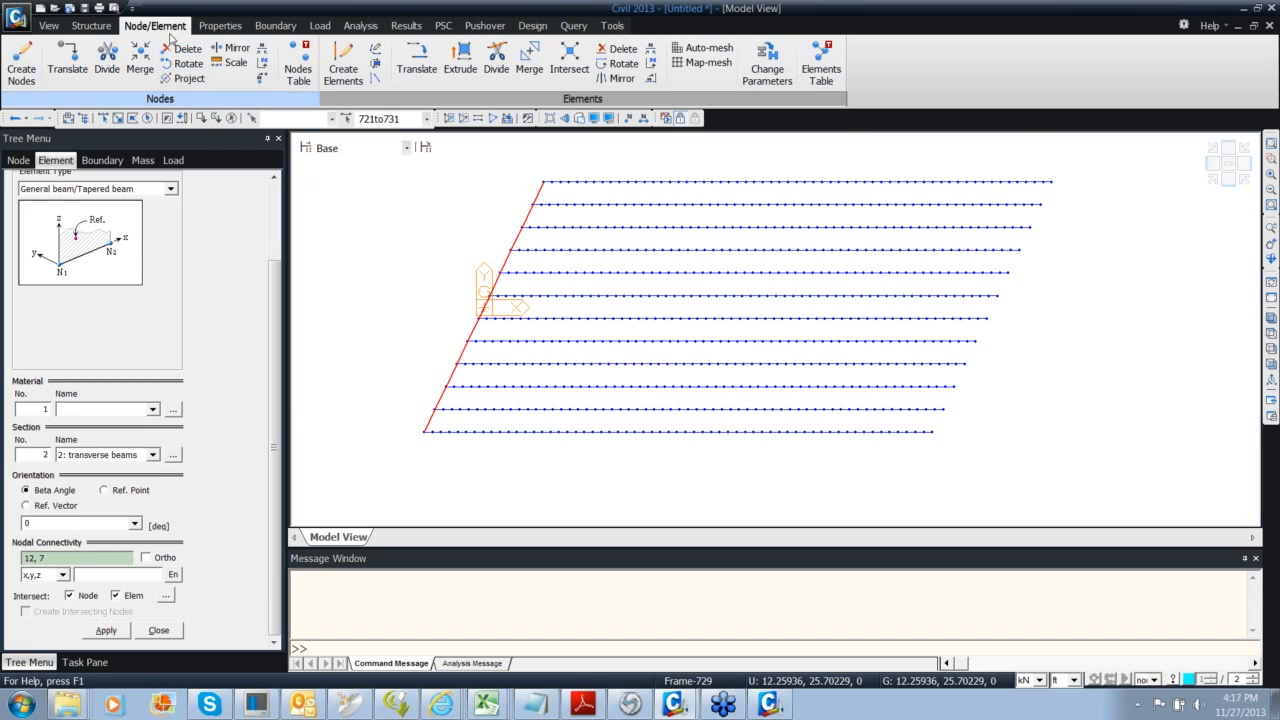
click(417, 62)
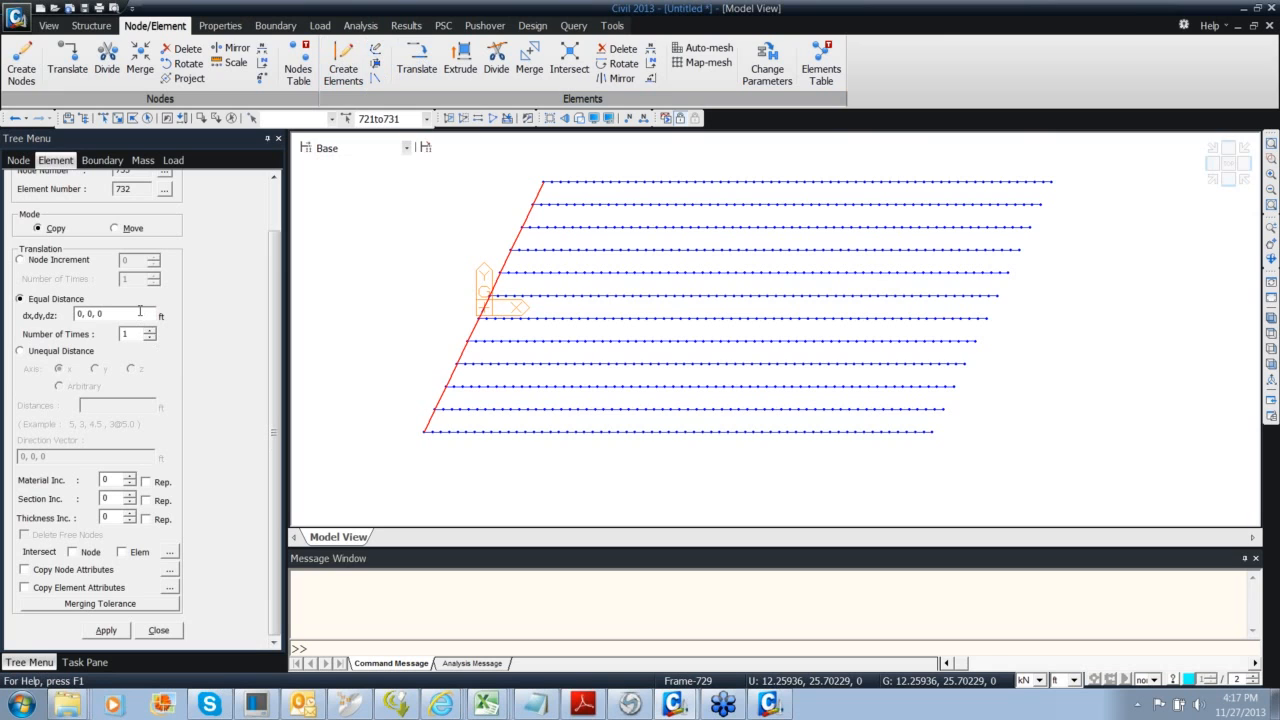
click(231, 118)
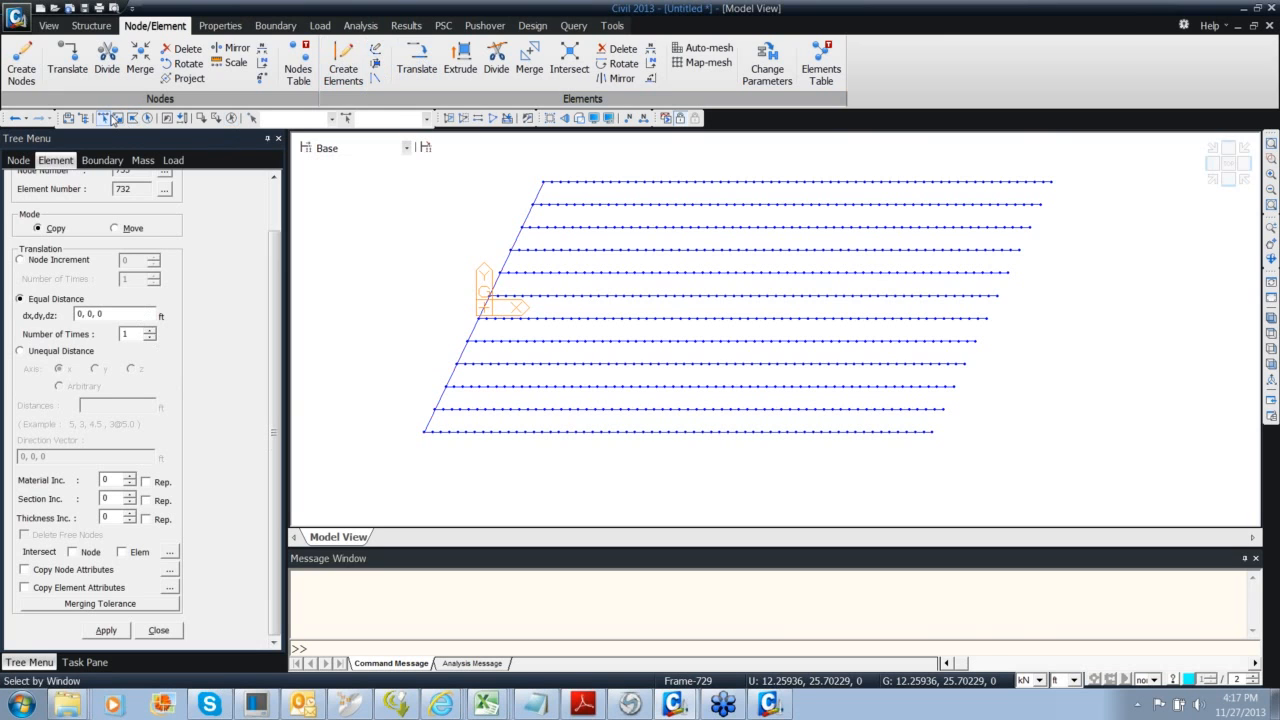
click(536, 195)
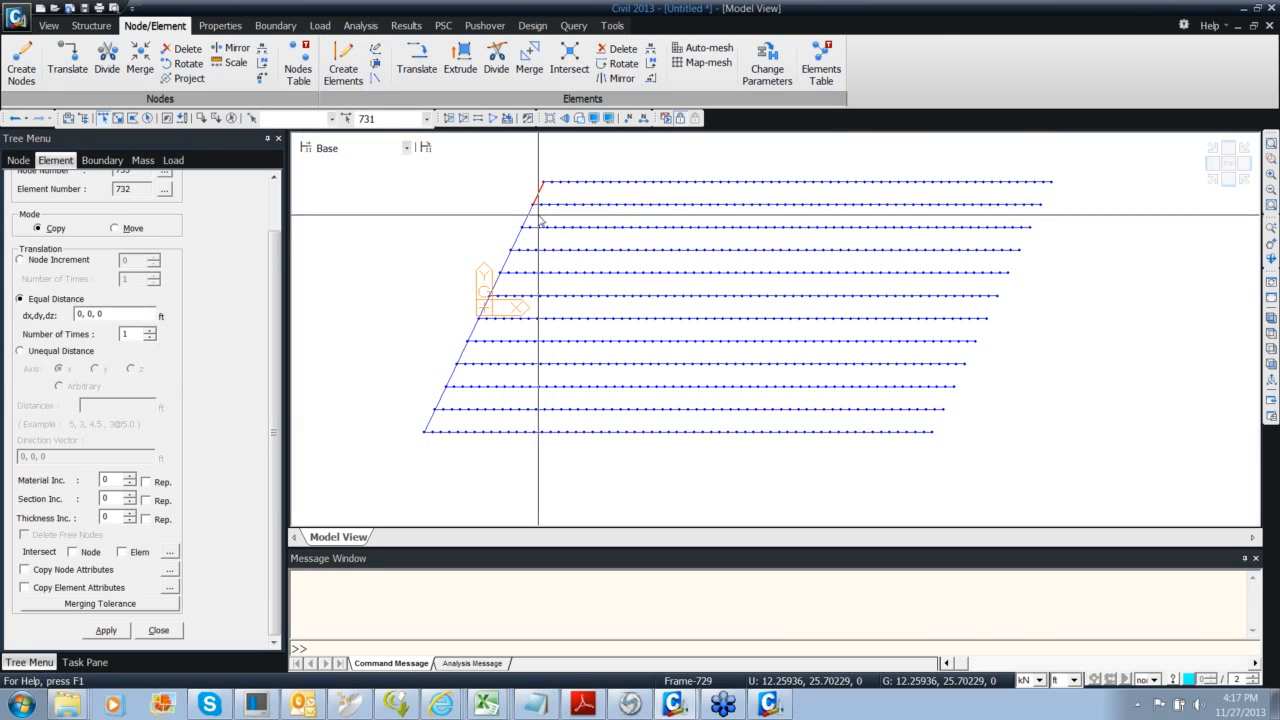
click(528, 214)
click(504, 262)
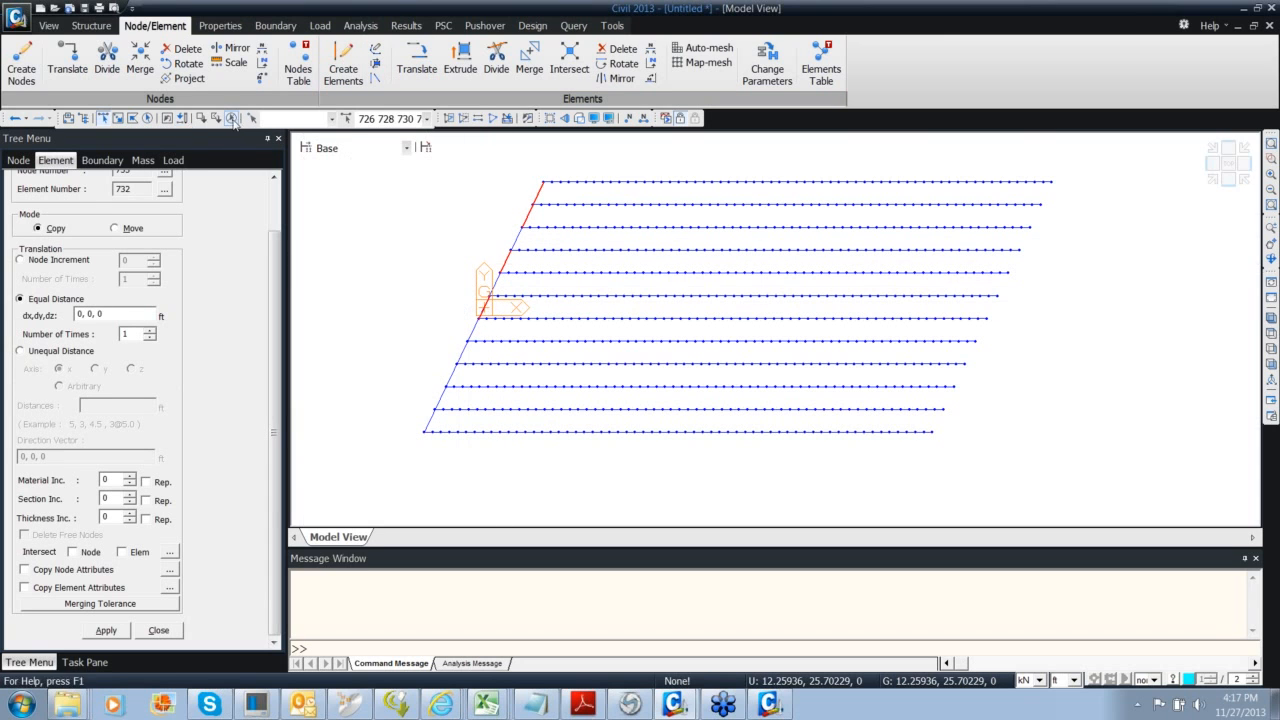
click(231, 118)
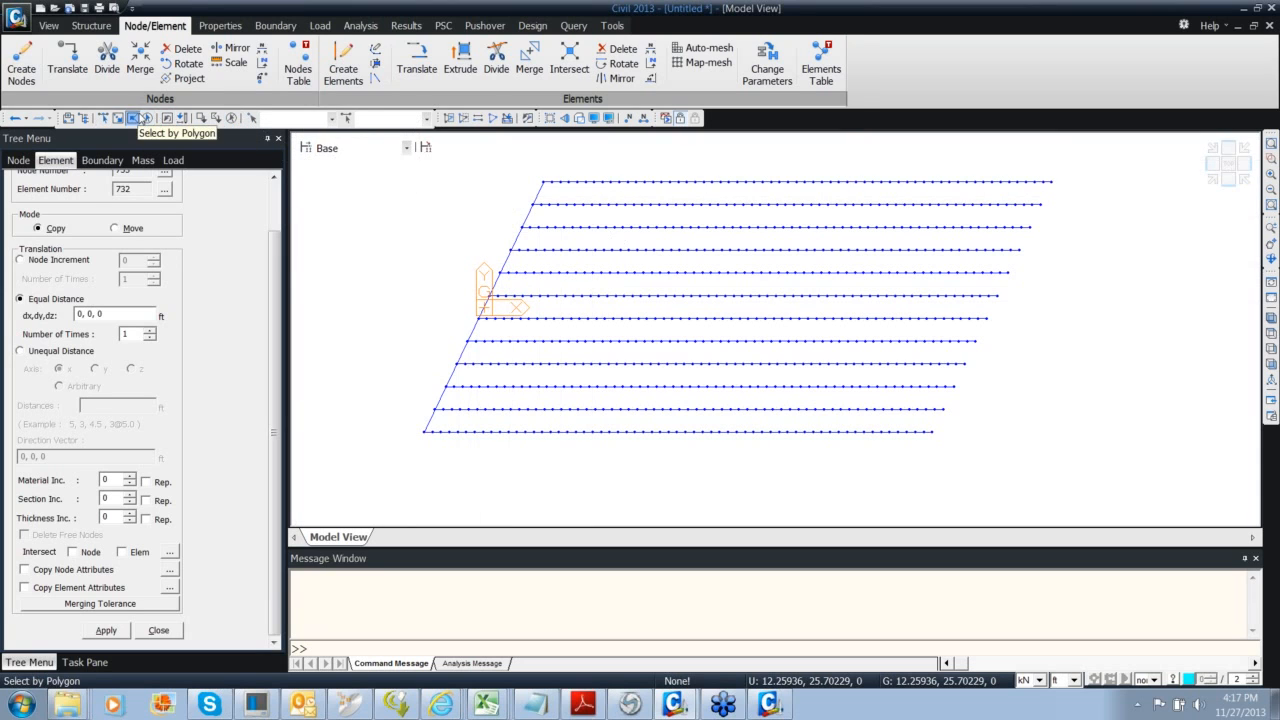
Select the transverse beams along the skewed start edge with a polygon drawn around them
click(536, 176)
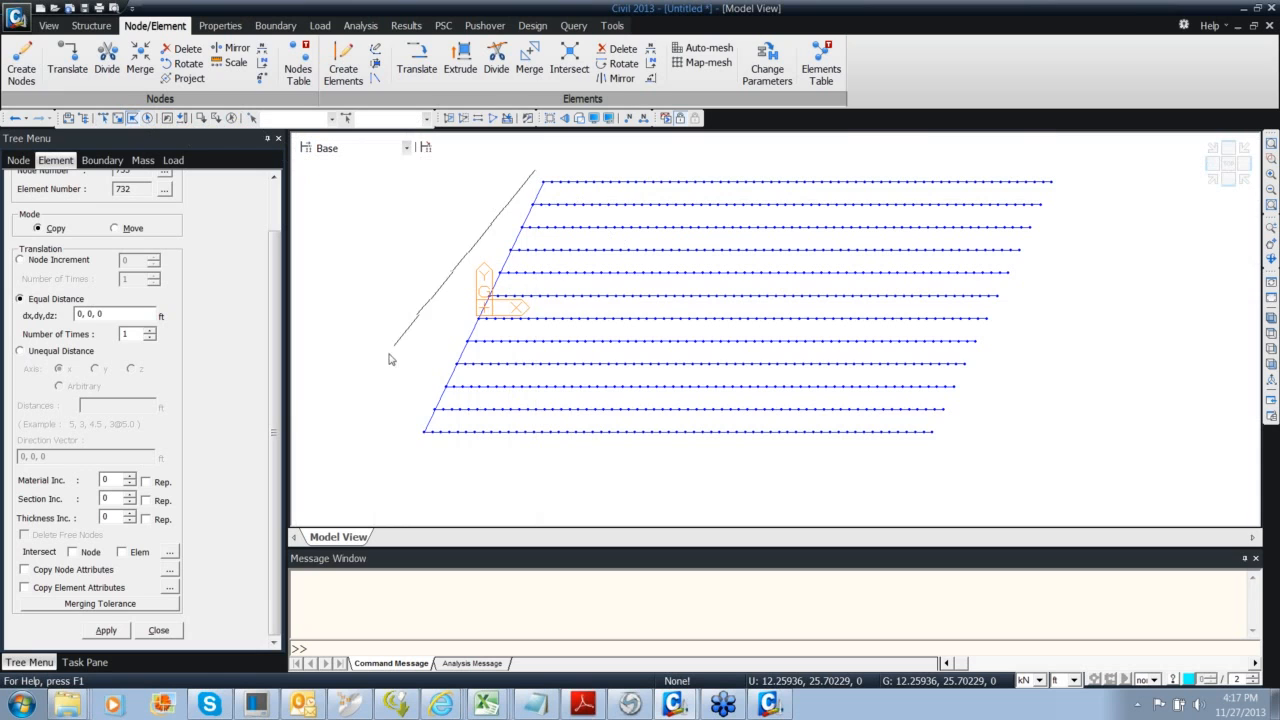
click(377, 450)
click(418, 450)
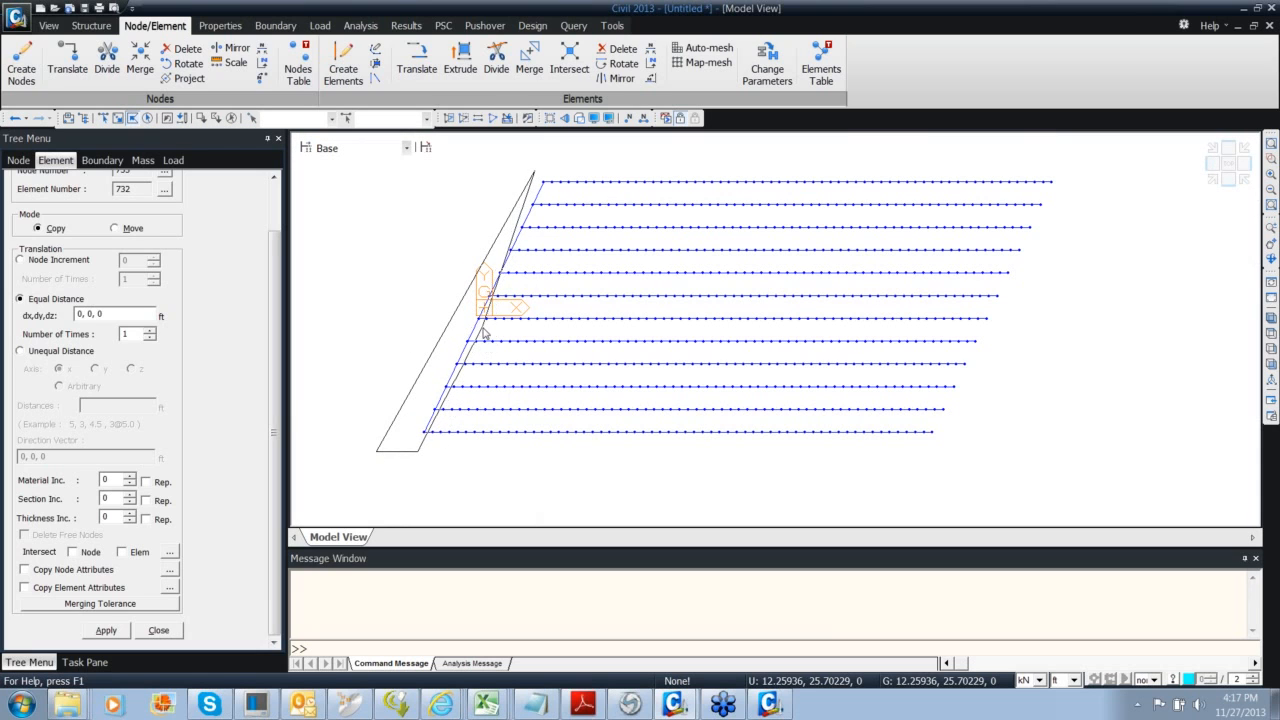
double_click(555, 173)
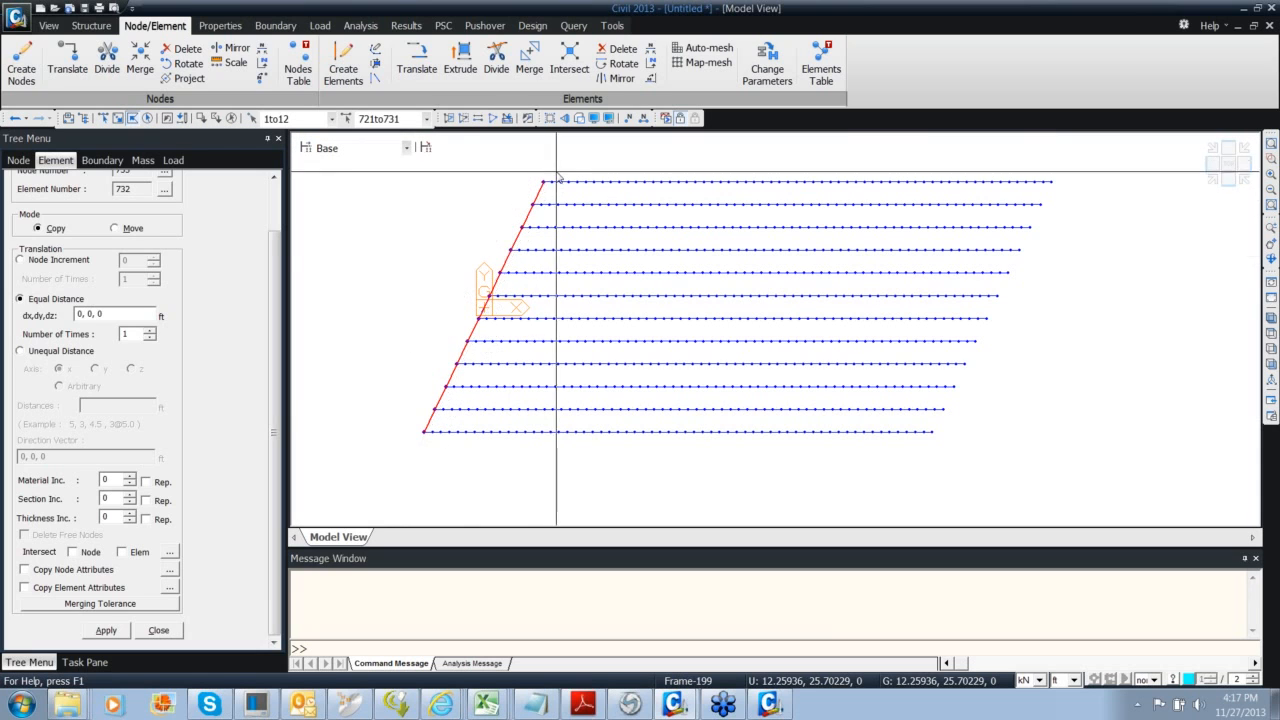
Copy the selected transverse beams 30 times at an equal distance of 3.172, 0, 0 ft, intersecting nodes and elements
click(102, 316)
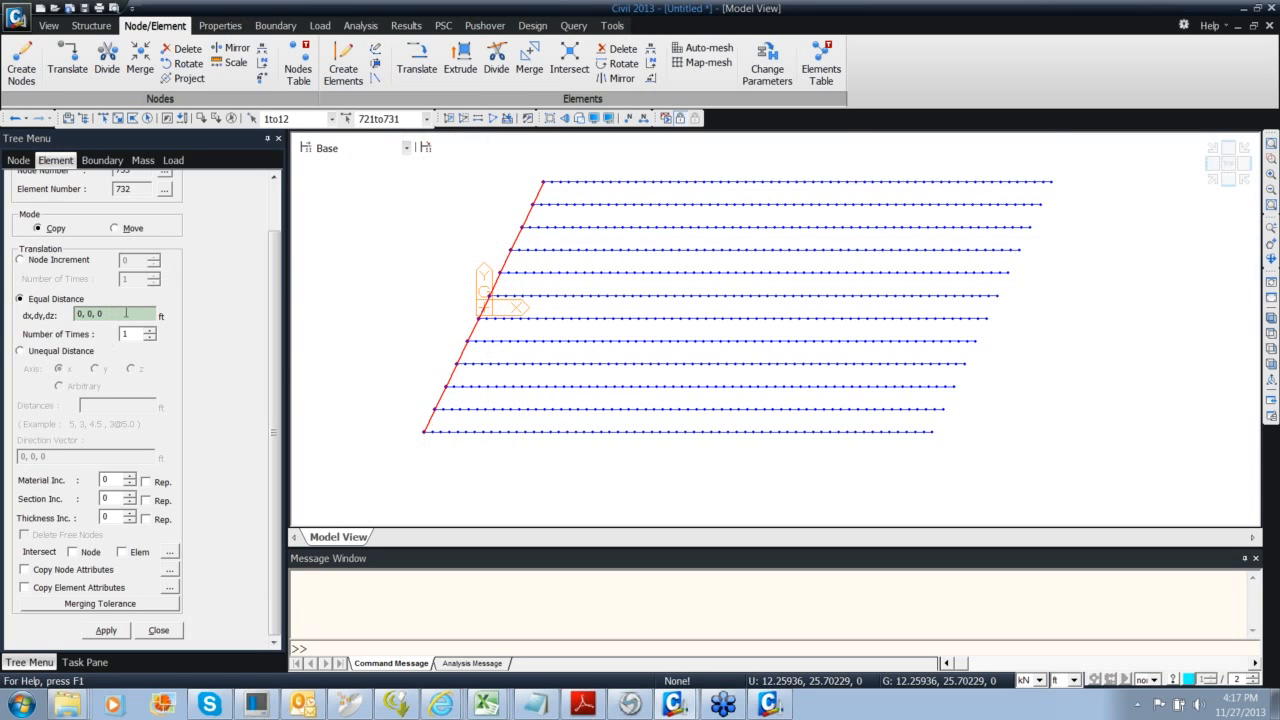
click(541, 181)
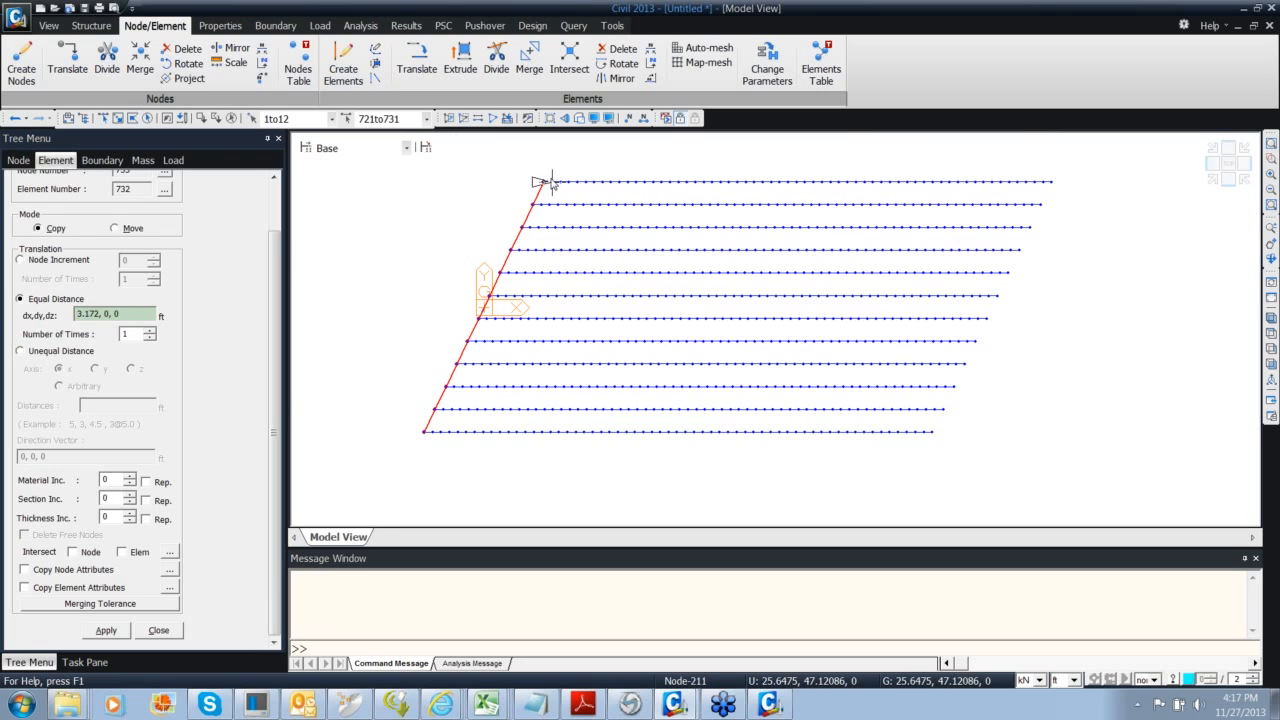
click(551, 183)
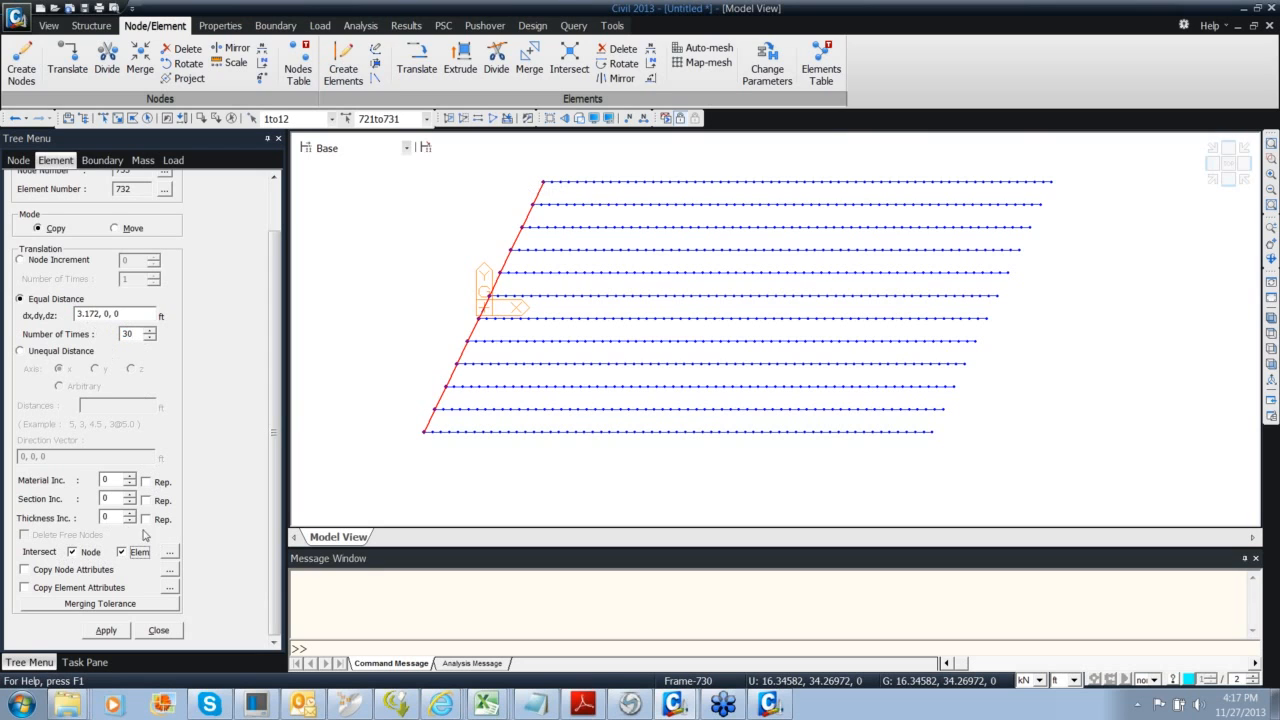
click(106, 630)
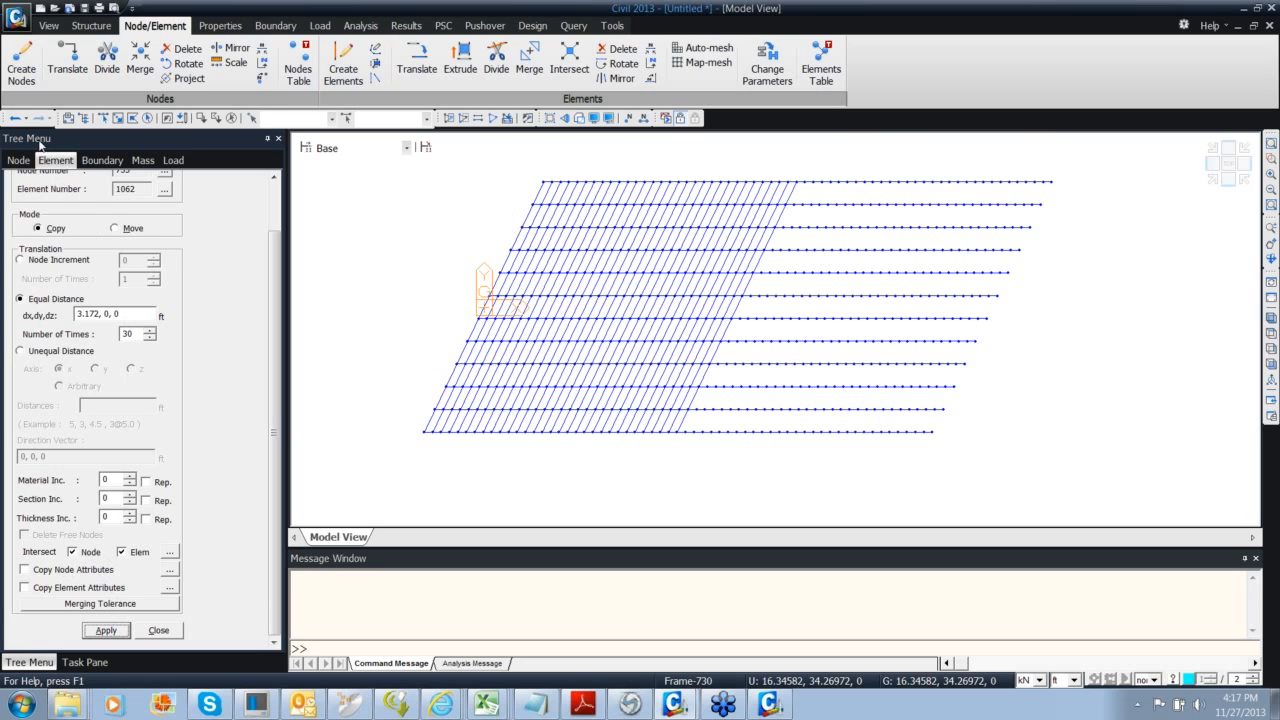
Undo the beam copies and the creation of the transverse beams along the start edge
click(16, 118)
click(17, 119)
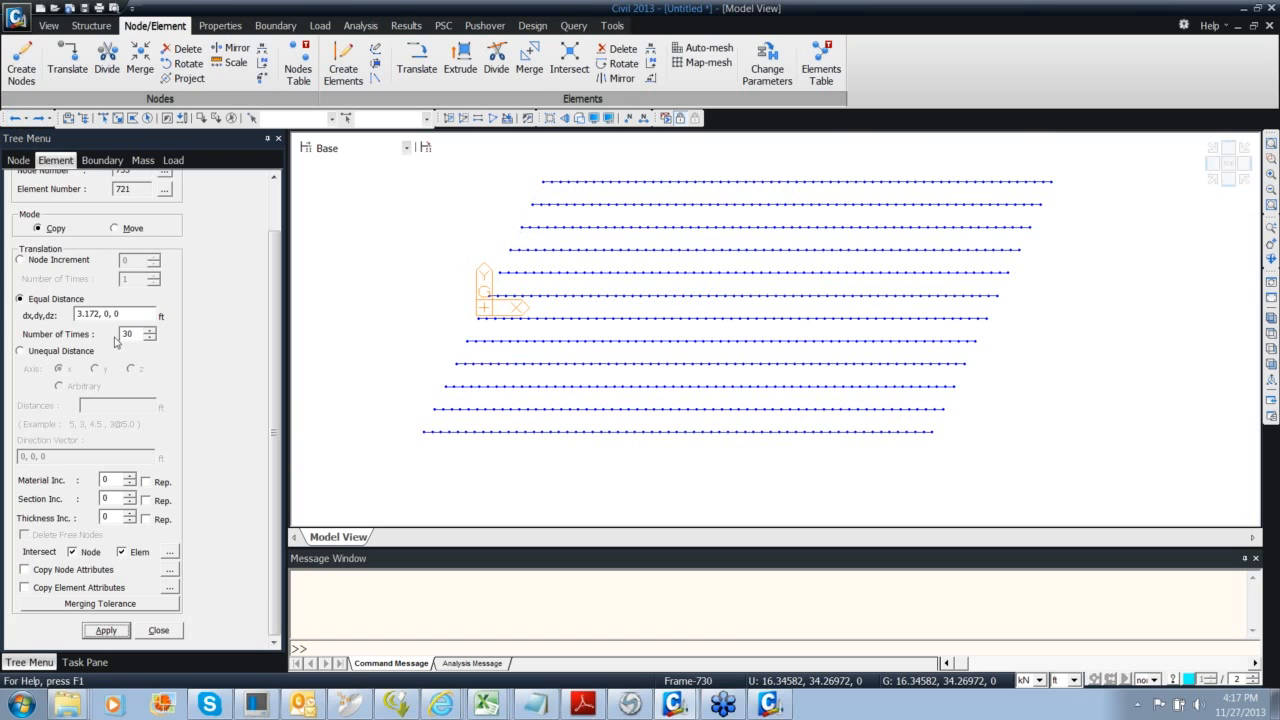
Select the lowest girder with its nodes and set up a node-to-line-element extrusion with section 2: transverse beams
click(119, 119)
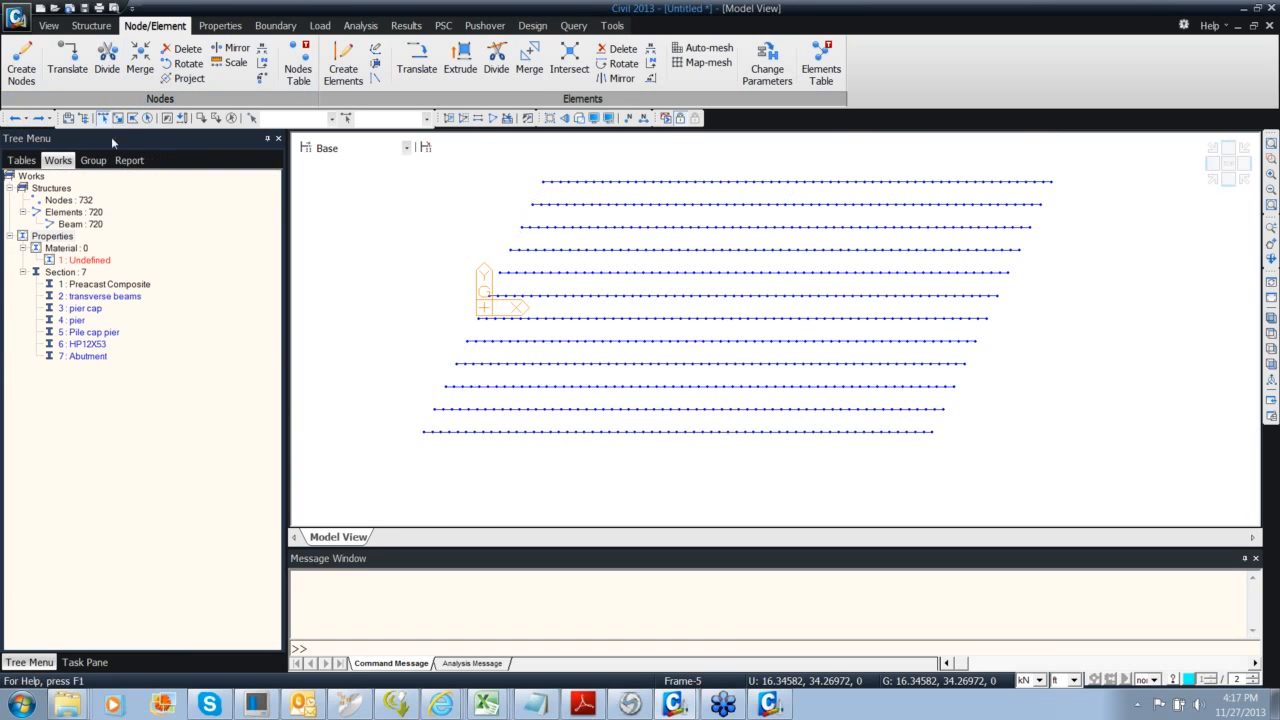
drag(391, 421, 952, 525)
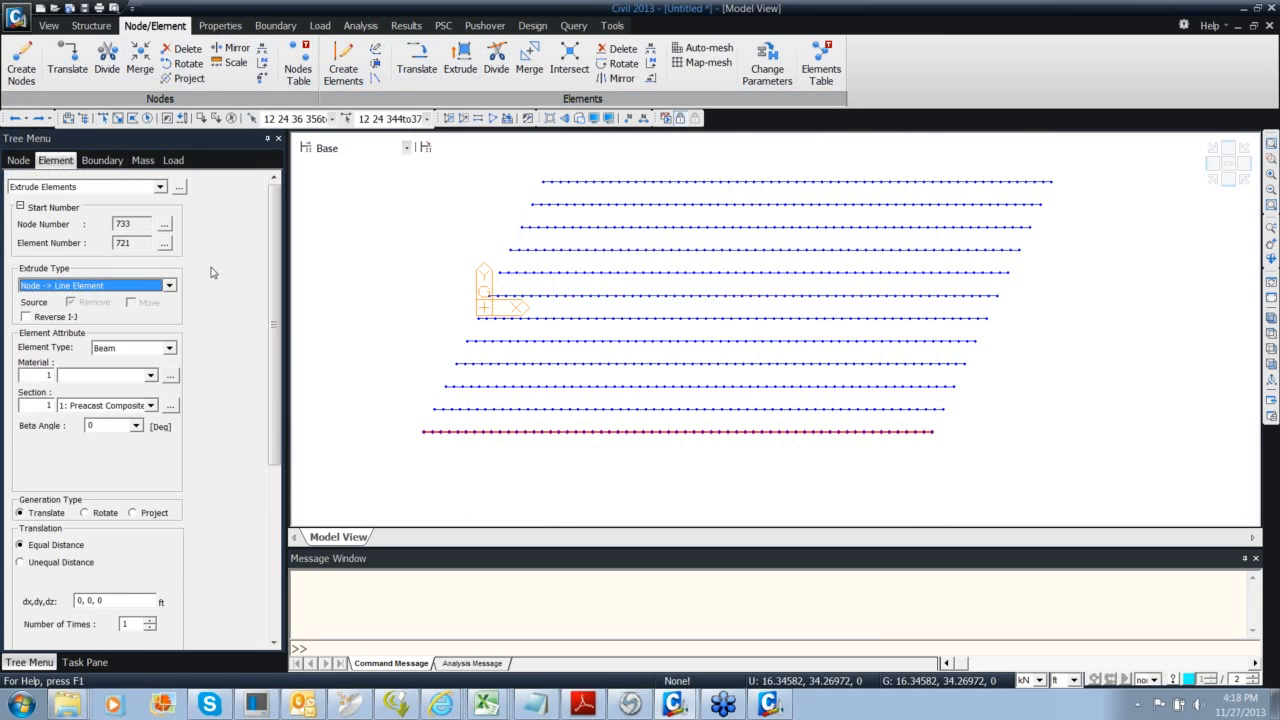
drag(272, 280, 272, 307)
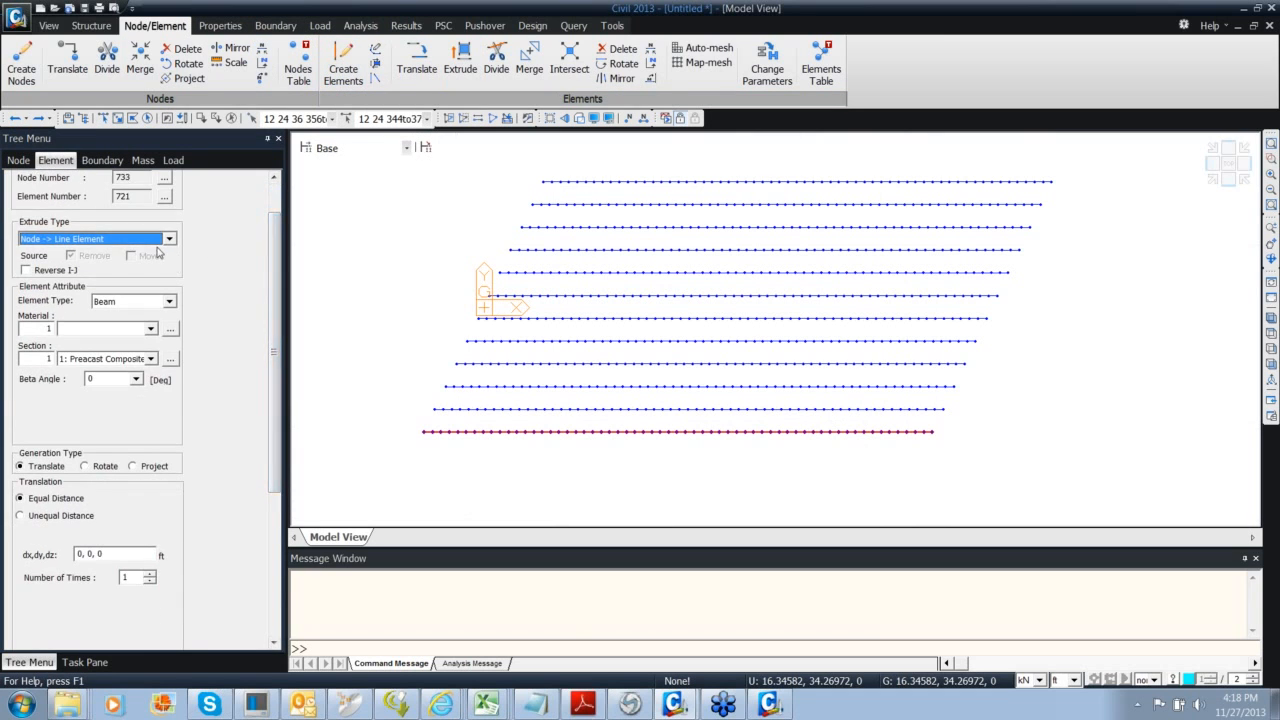
double_click(50, 358)
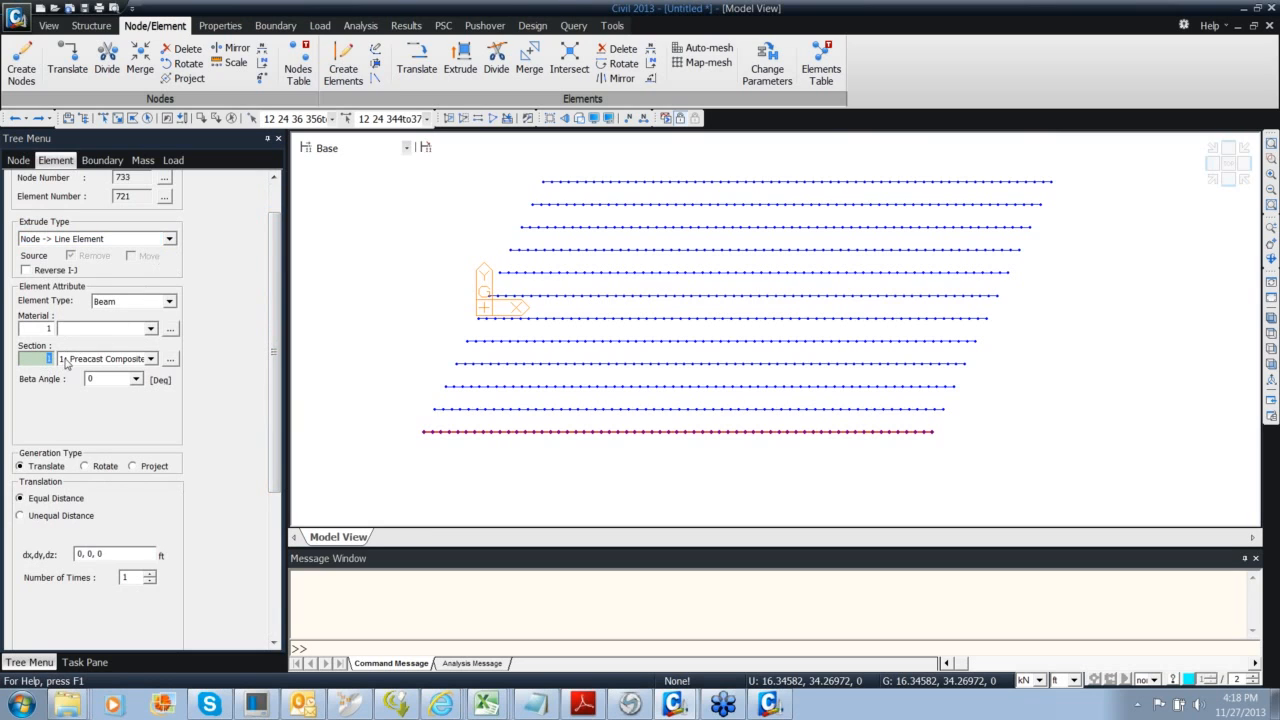
text(2)
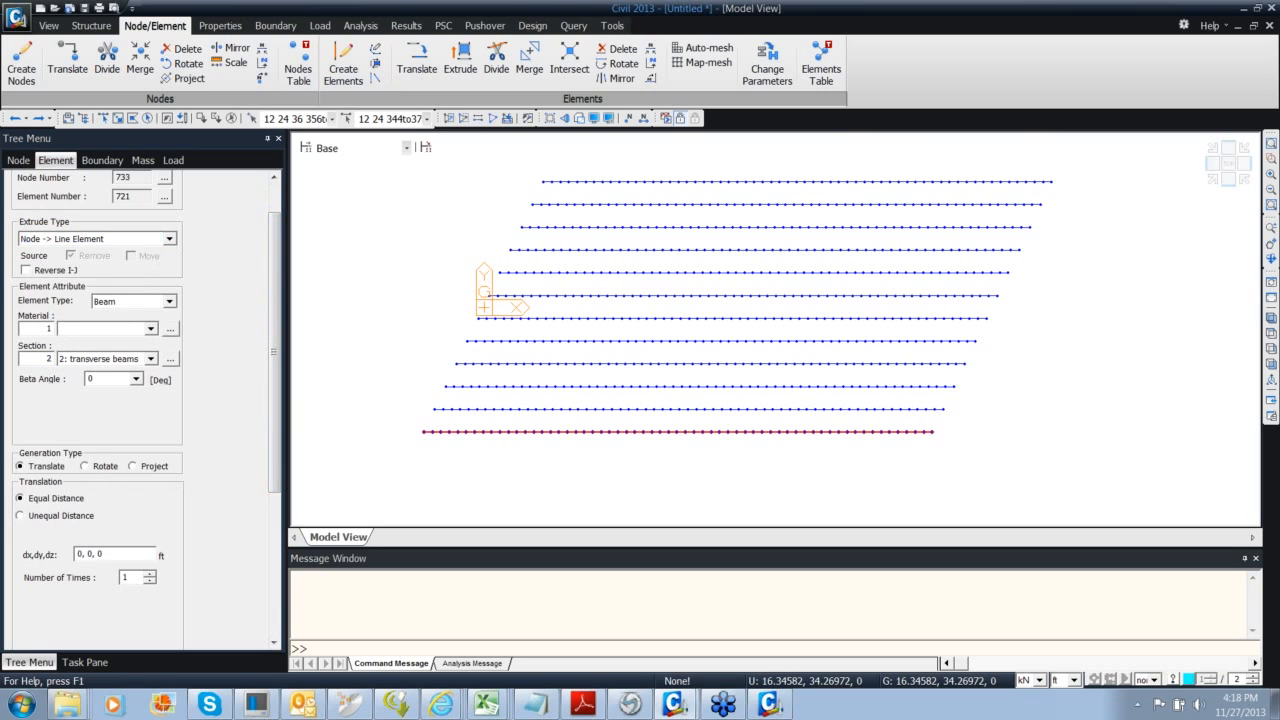
click(123, 358)
click(122, 373)
scroll(269, 390, down, 3)
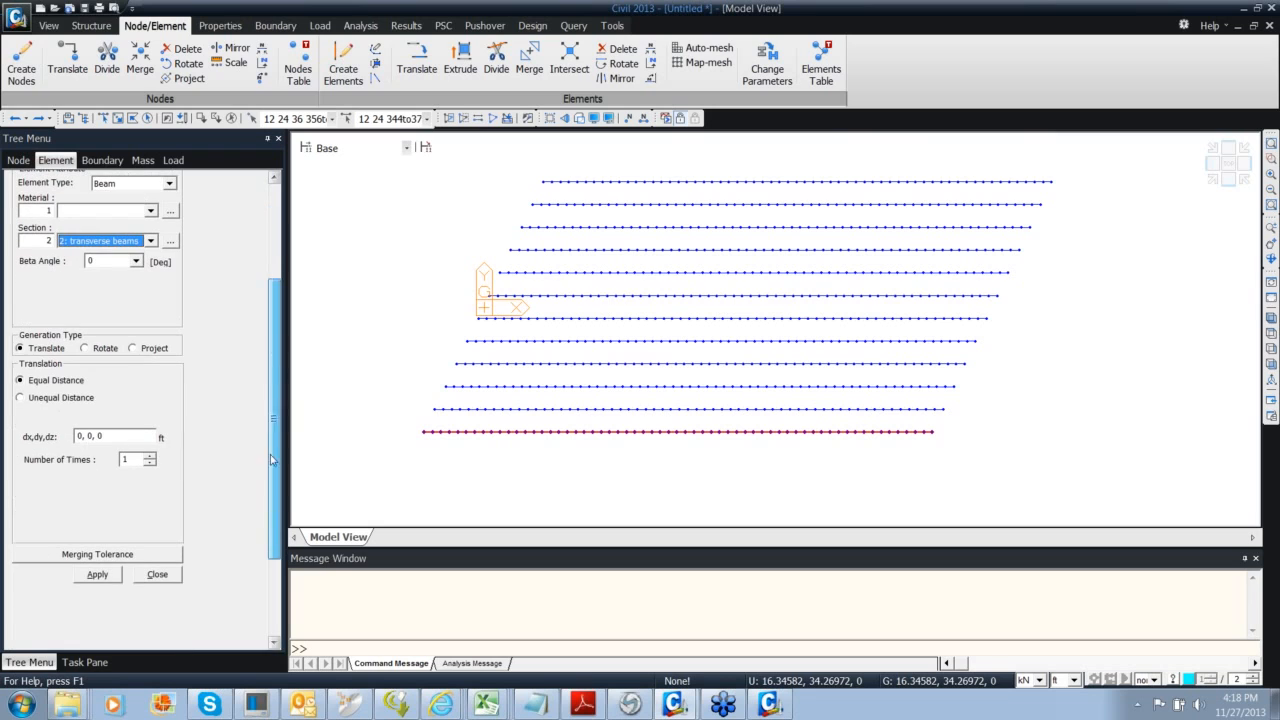
Set the extrusion to unequal distance on an arbitrary axis, with direction vector 4.086454, 8.56743, 0 between the two lowest girders' first nodes
click(119, 435)
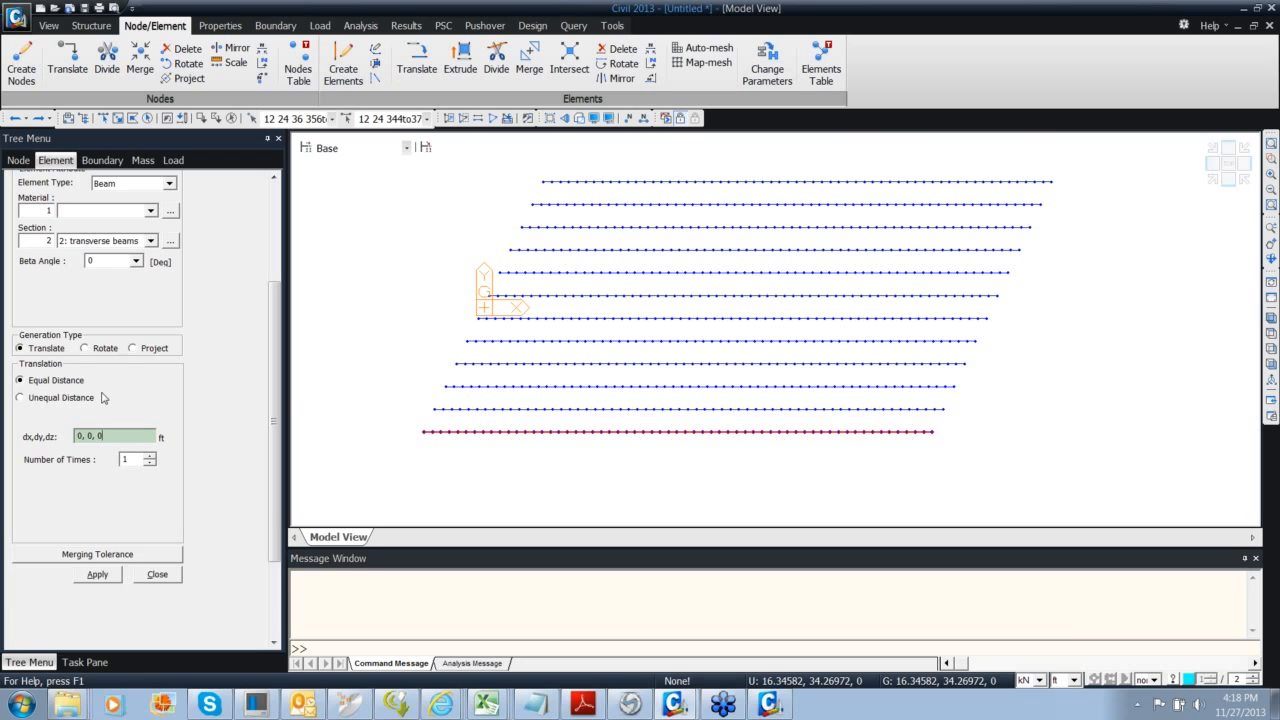
click(423, 431)
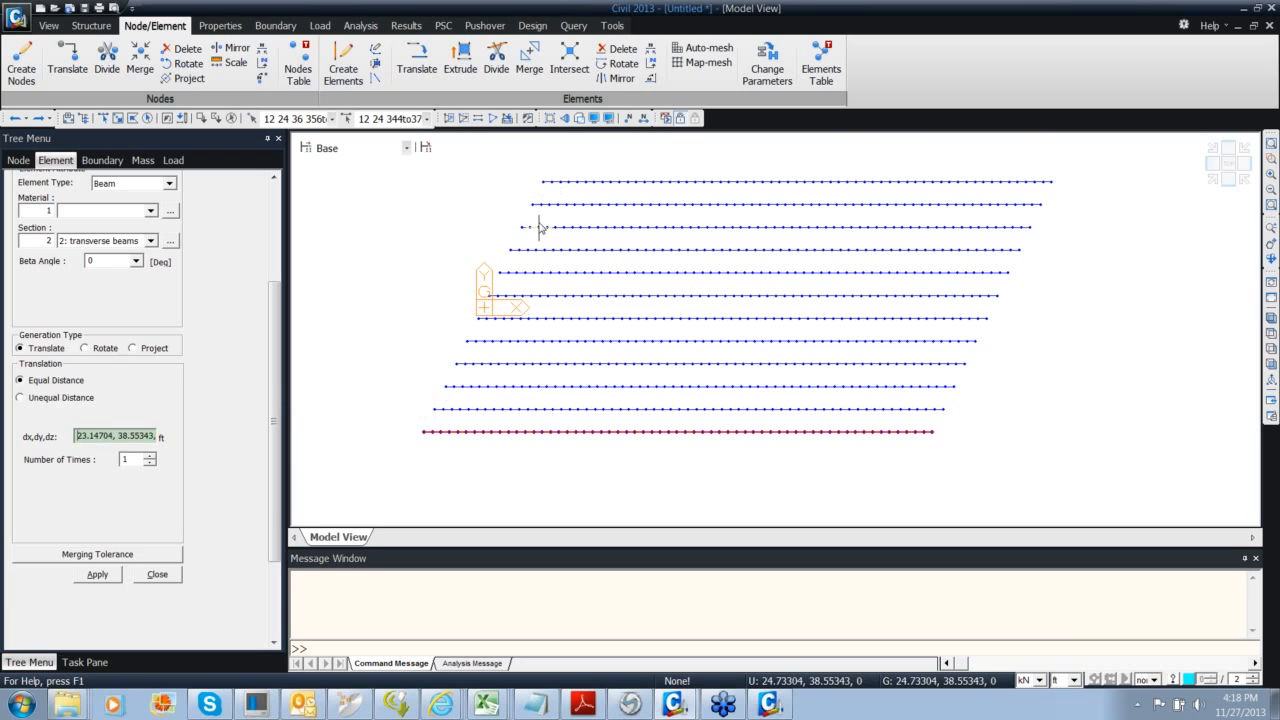
click(87, 400)
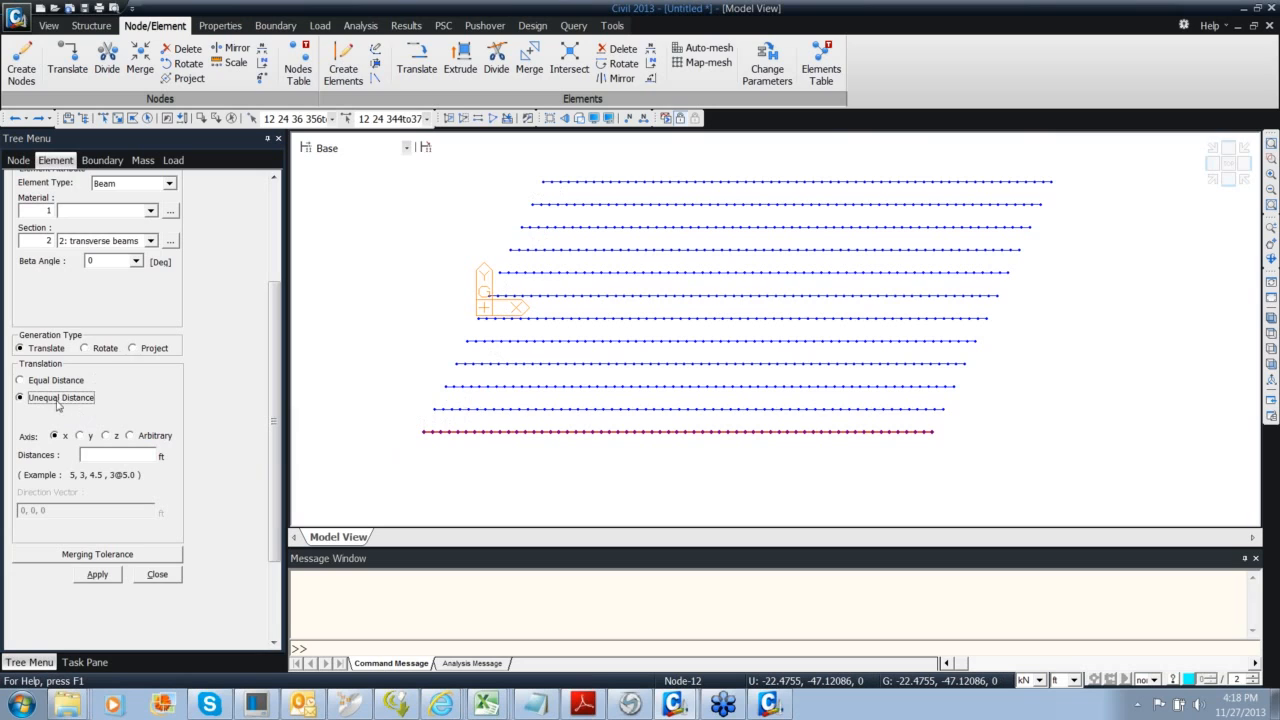
click(130, 436)
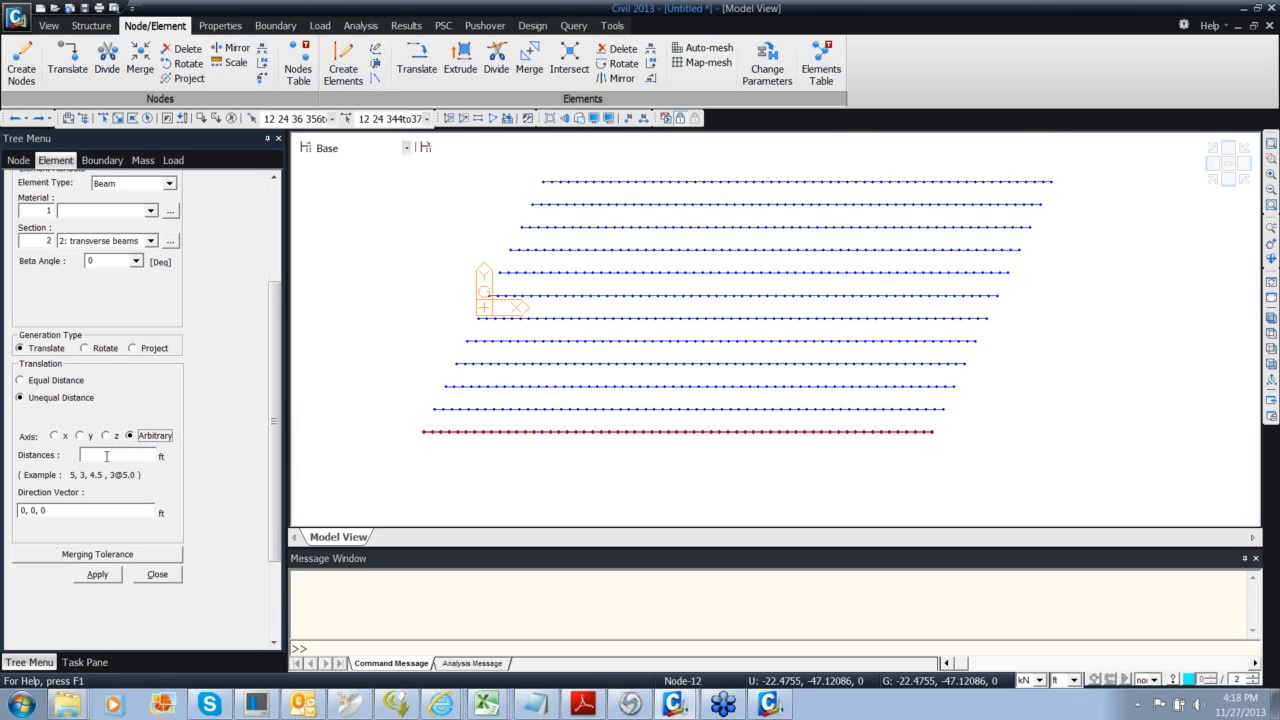
click(110, 507)
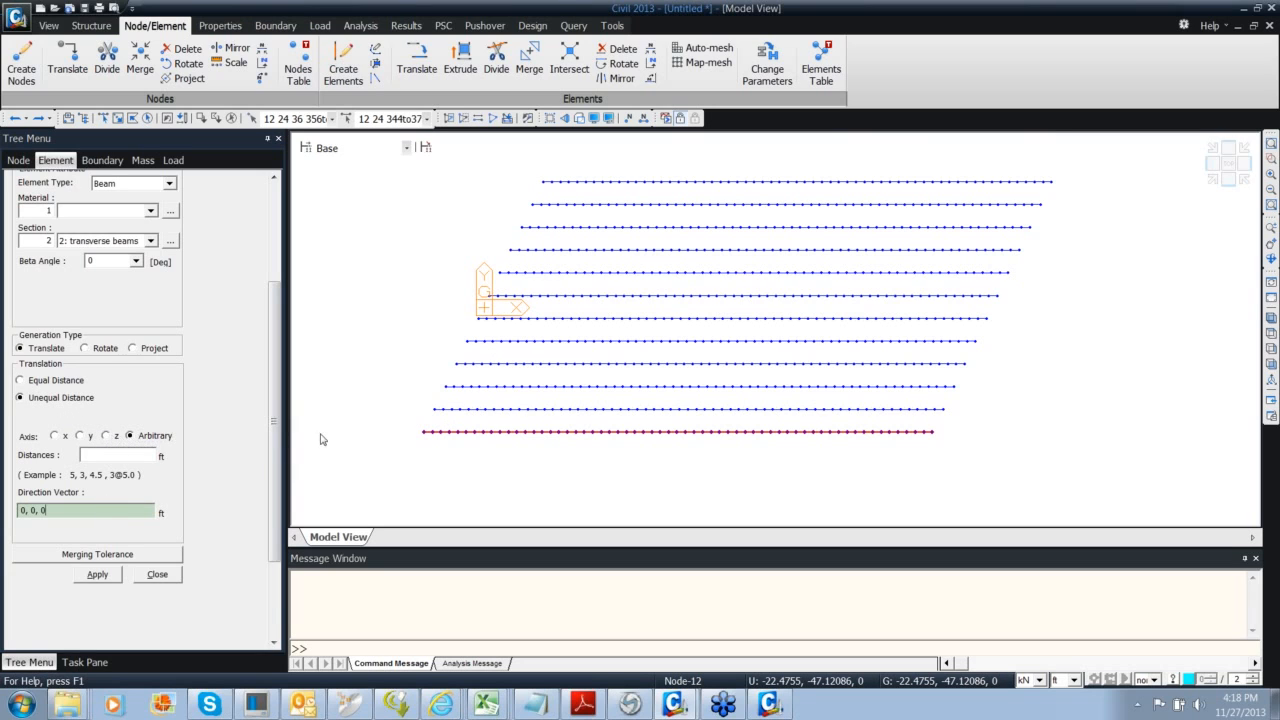
click(426, 431)
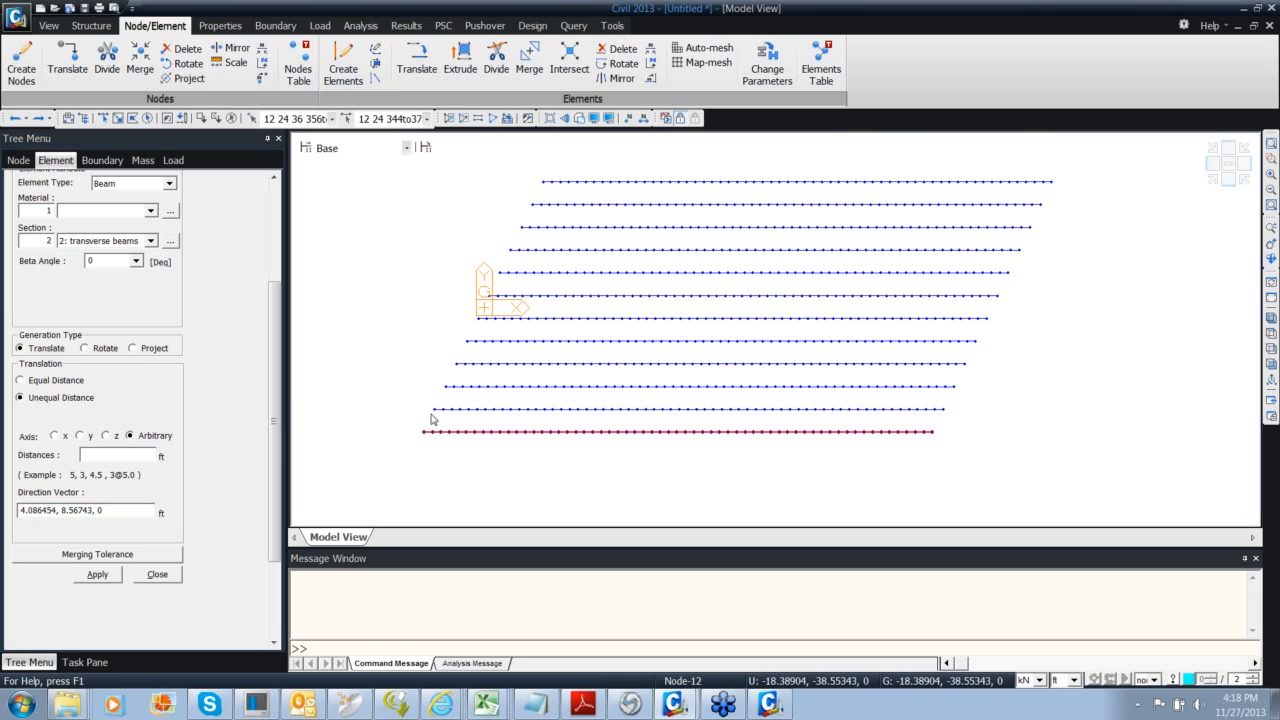
Begin the extrusion distances with 11@, then query and copy the distance between the two lowest girders' first nodes
click(135, 457)
text(11@)
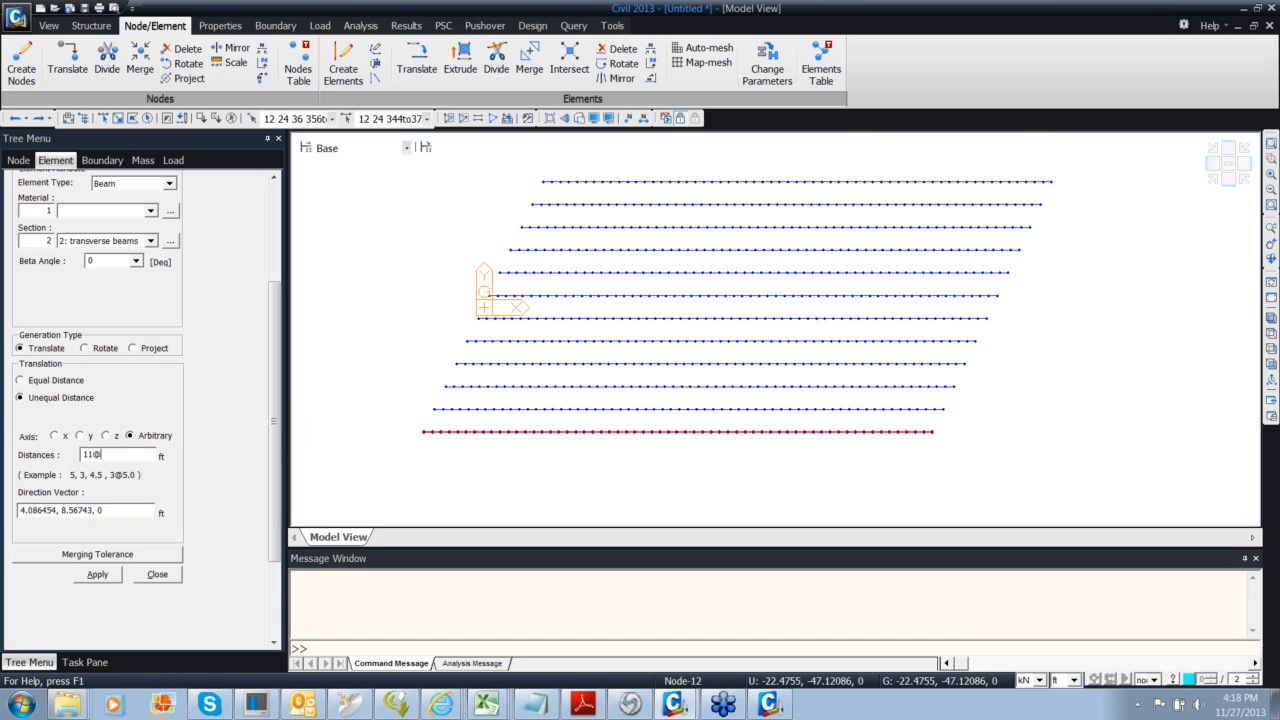
click(574, 26)
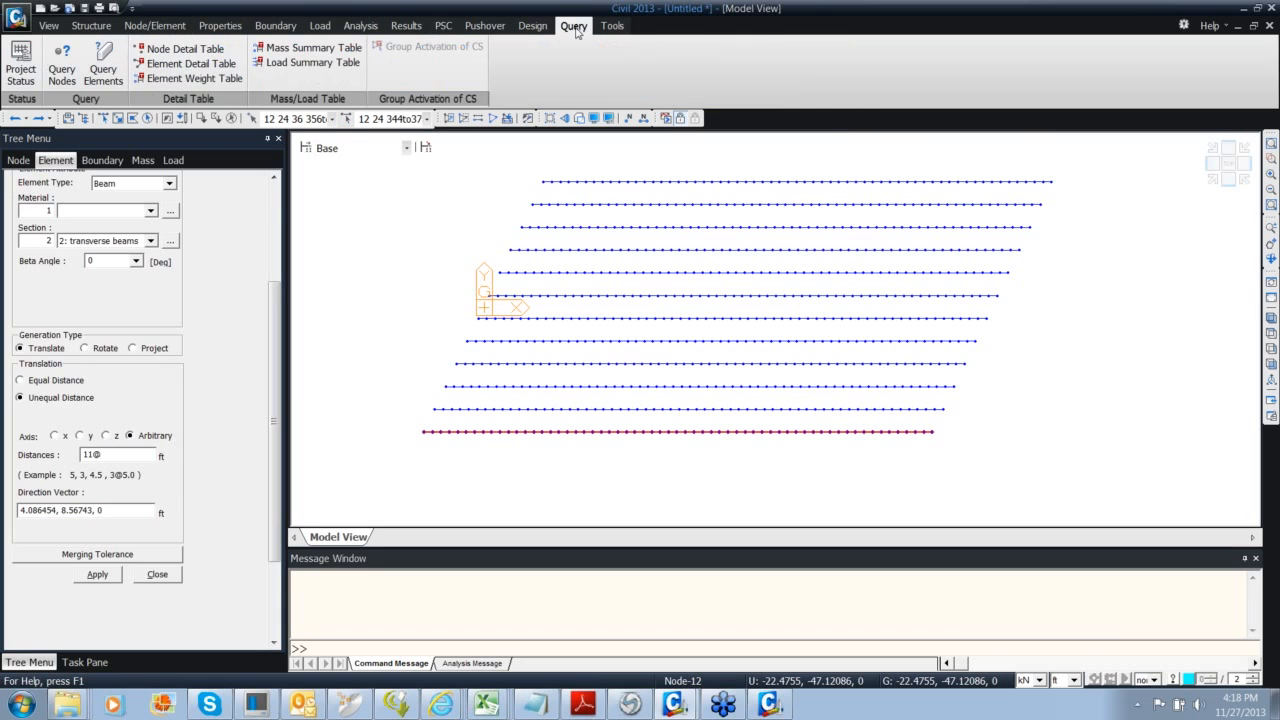
click(62, 62)
click(424, 432)
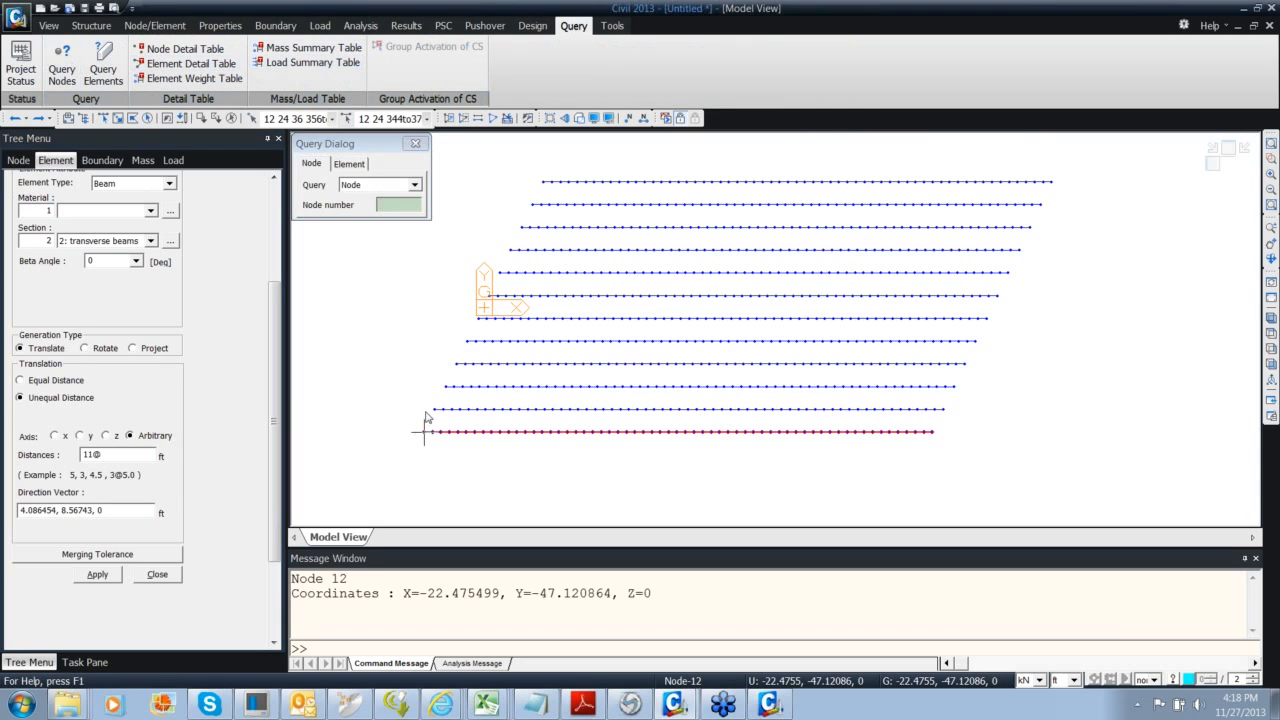
click(433, 409)
drag(532, 607, 484, 607)
key(ctrl+c)
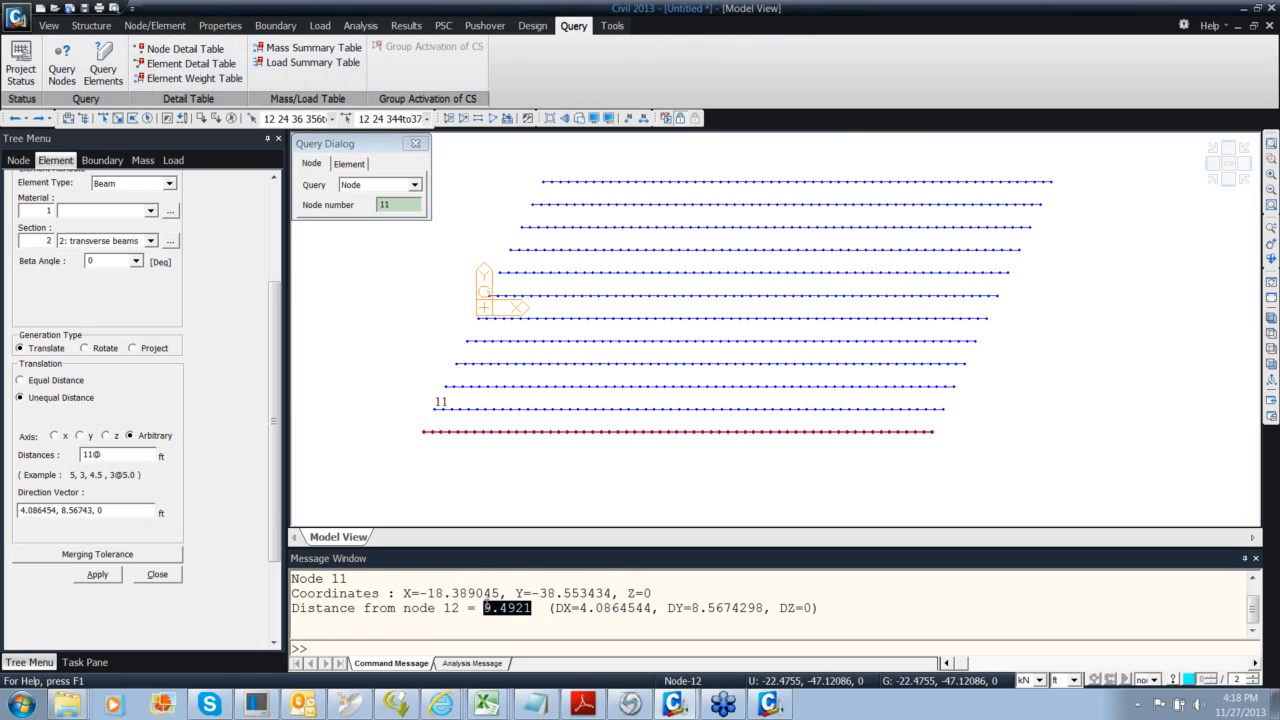
click(415, 143)
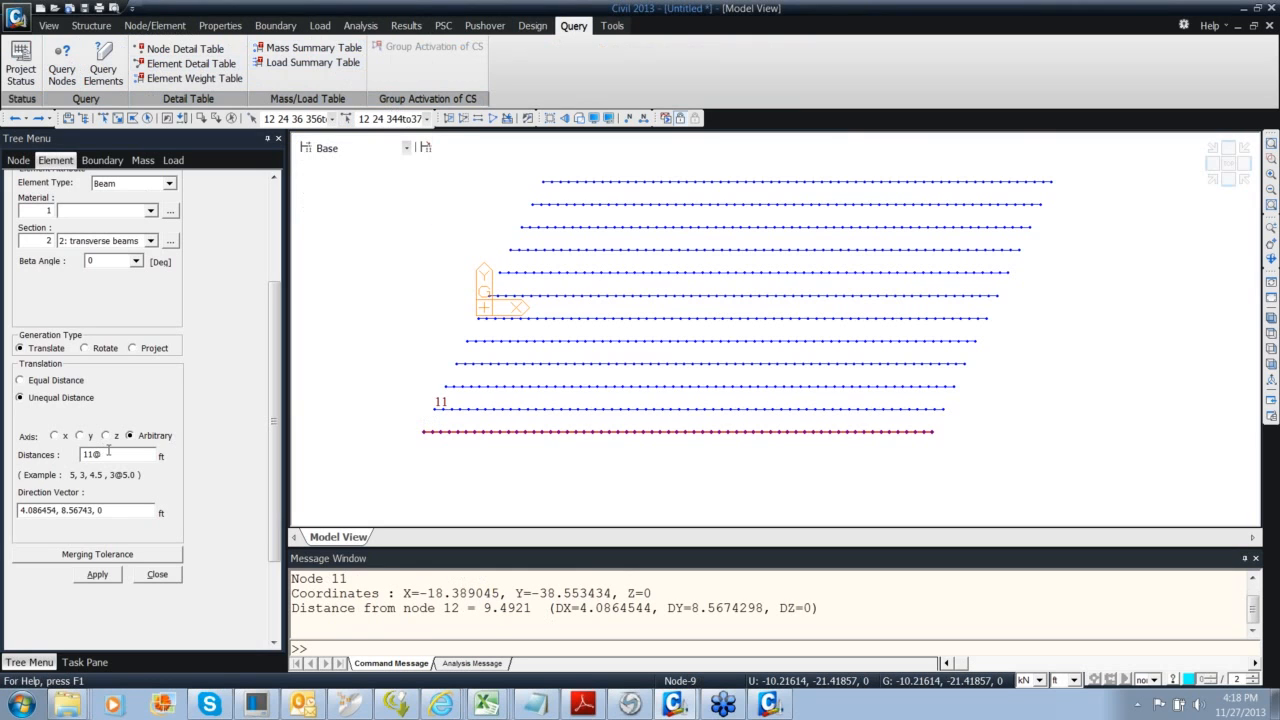
click(108, 454)
text(11@)
key(ctrl+v)
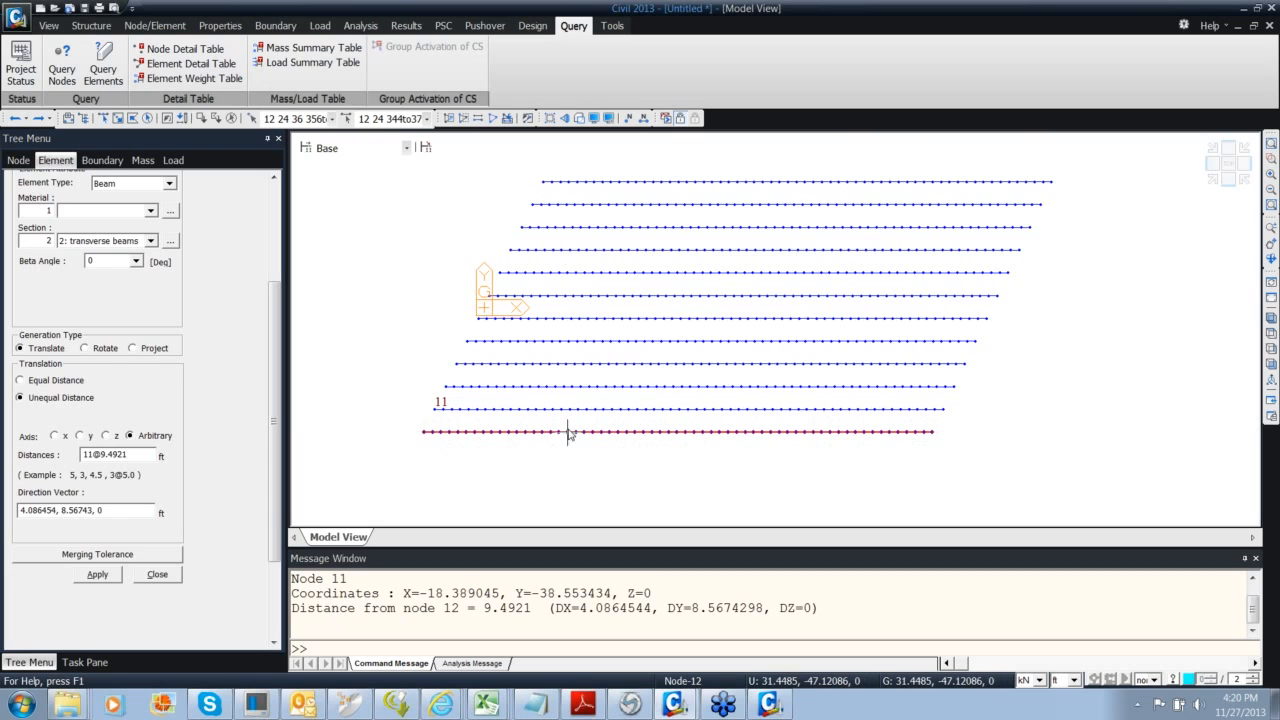
mouse_move(431, 441)
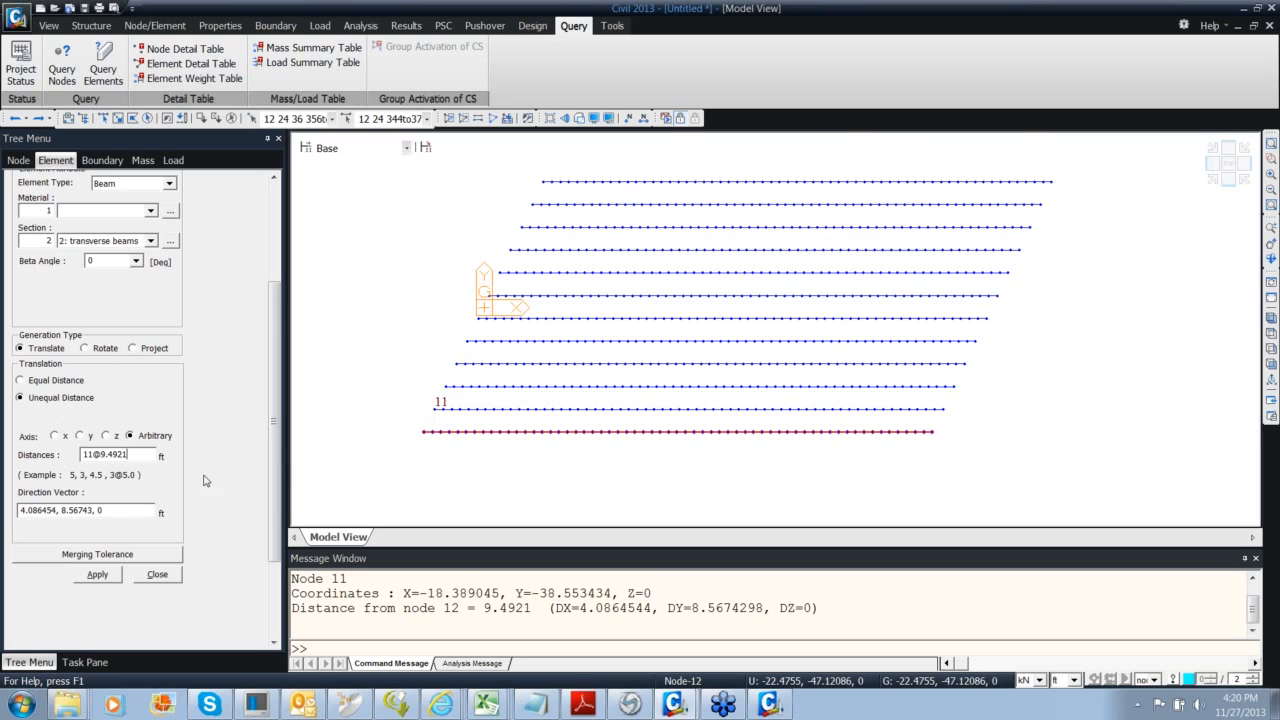
click(93, 507)
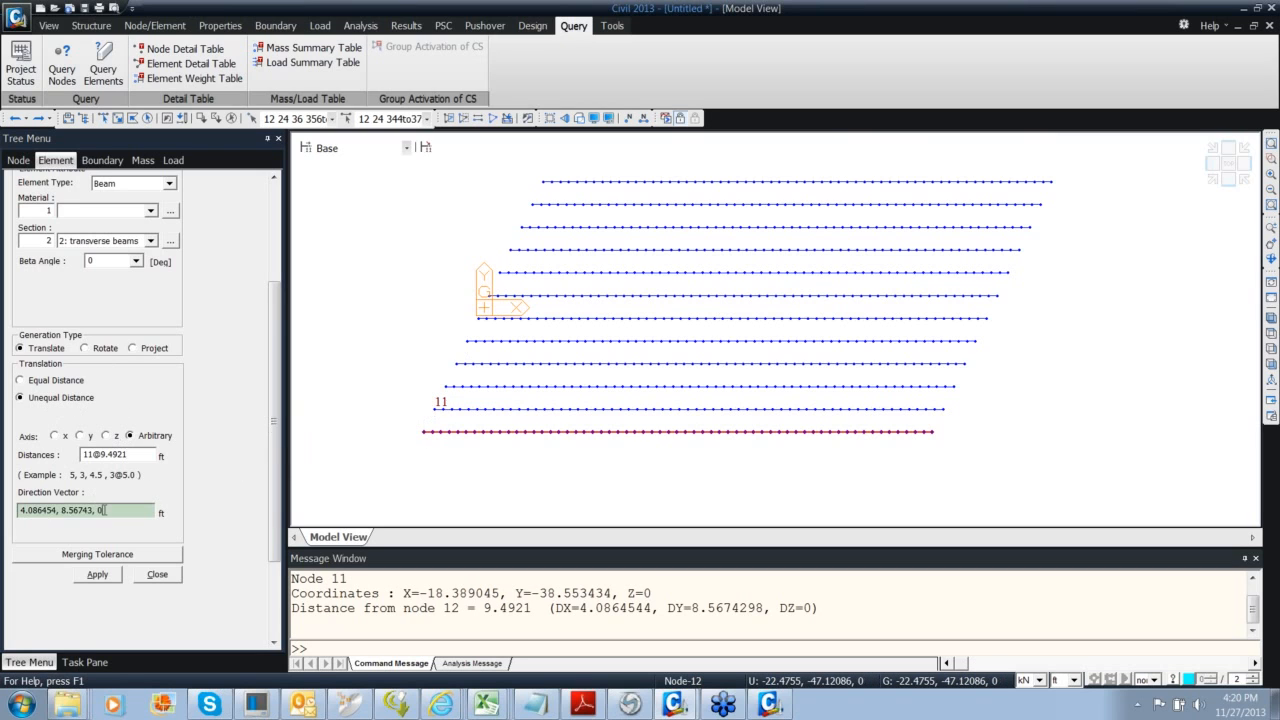
click(438, 414)
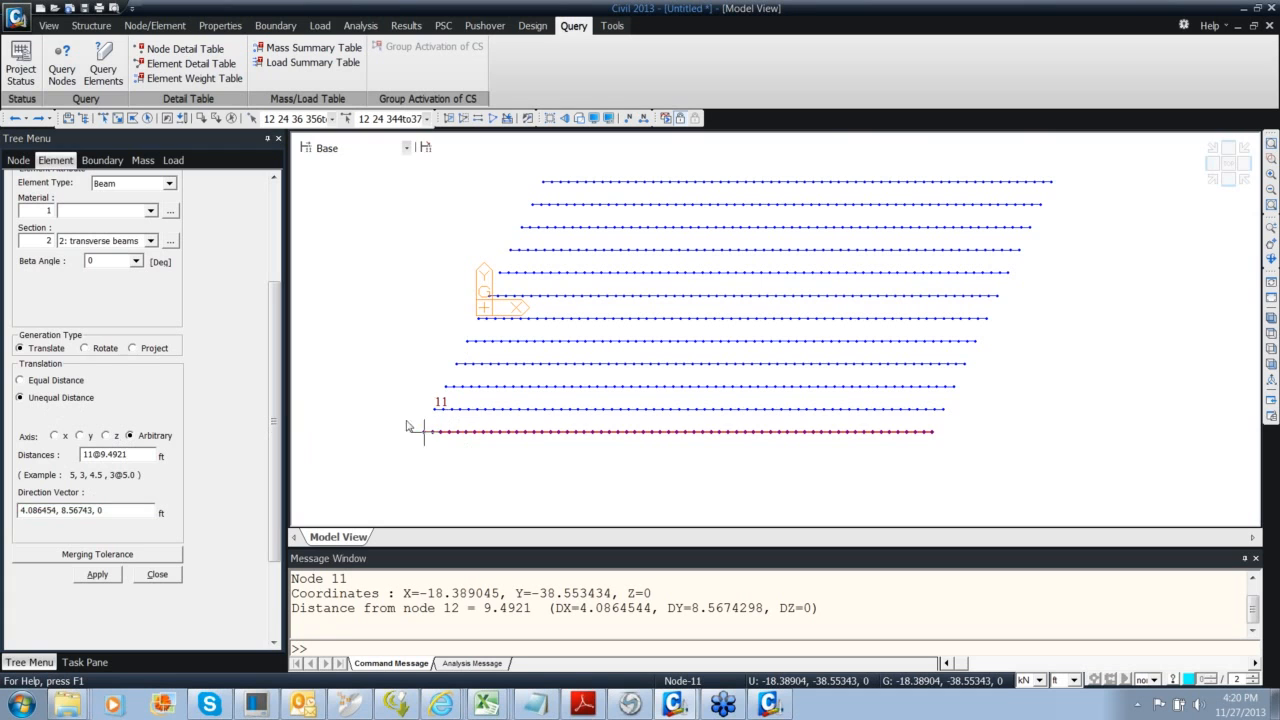
click(100, 577)
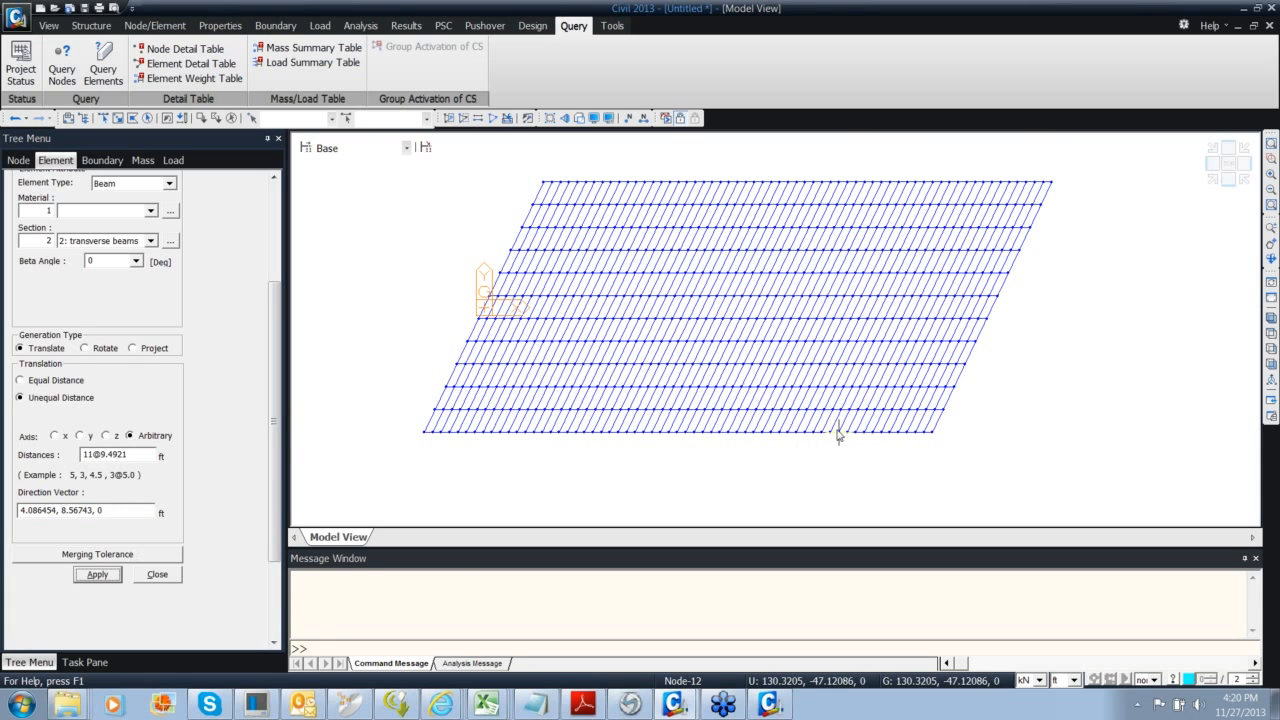
middle_drag(717, 291, 709, 310)
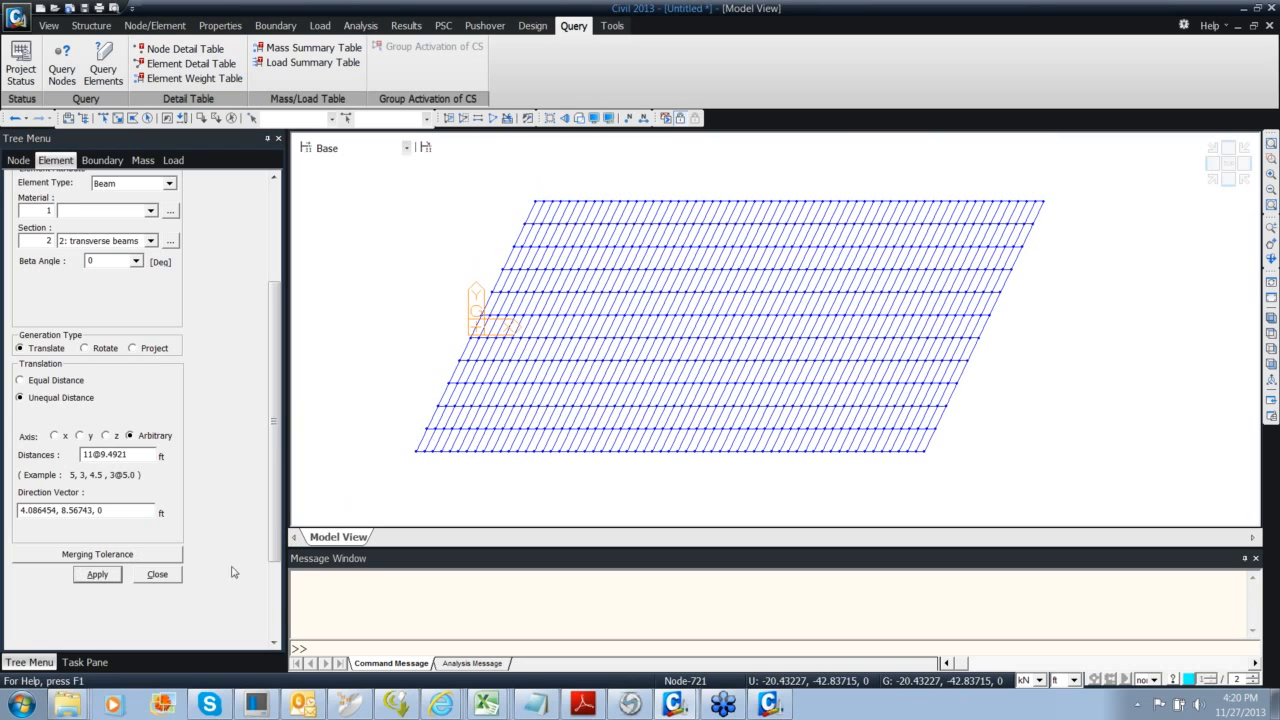
click(168, 577)
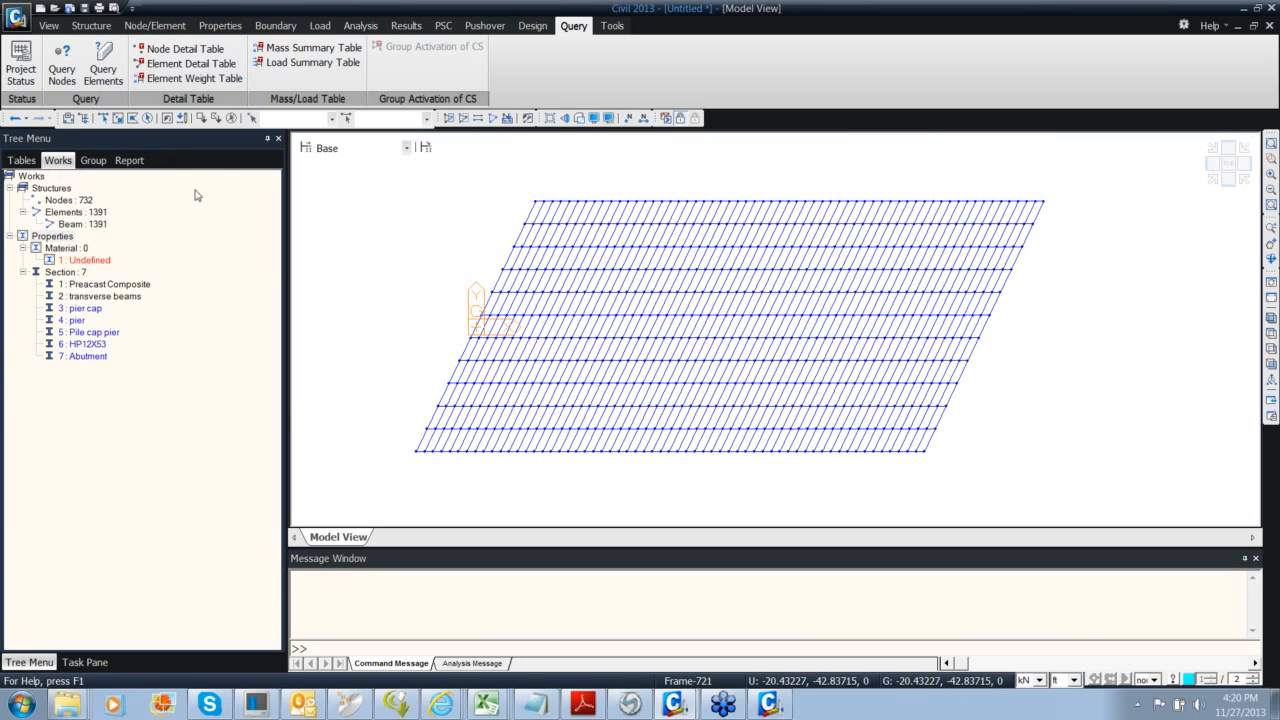
Duplicate section 1, Preacast Composite, in the section properties and select the copy
click(208, 27)
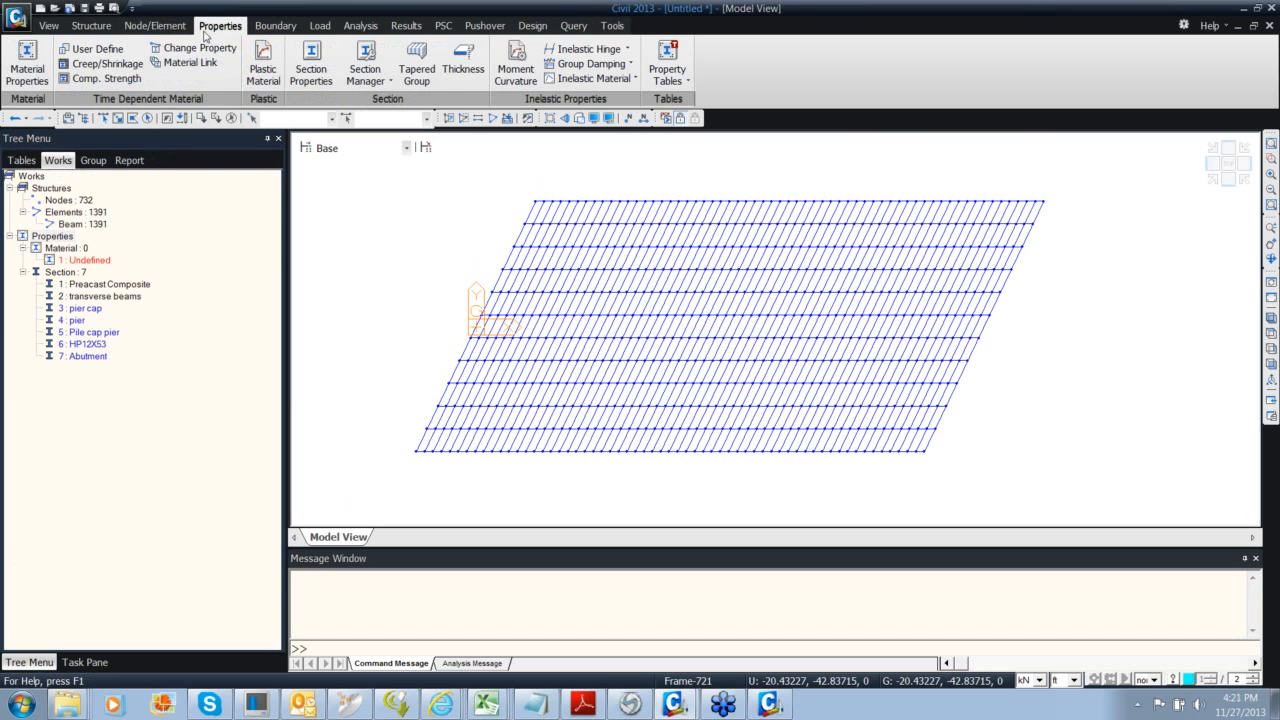
click(311, 68)
drag(220, 24, 270, 40)
click(234, 94)
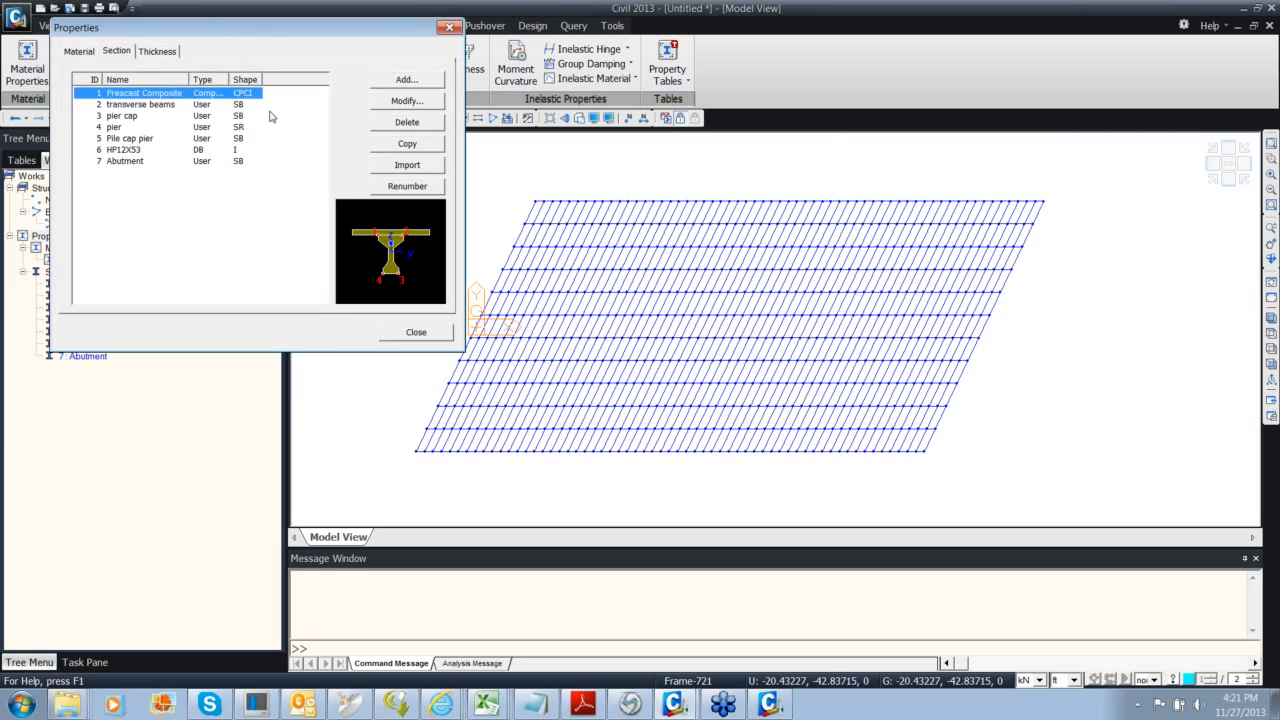
click(388, 142)
click(196, 174)
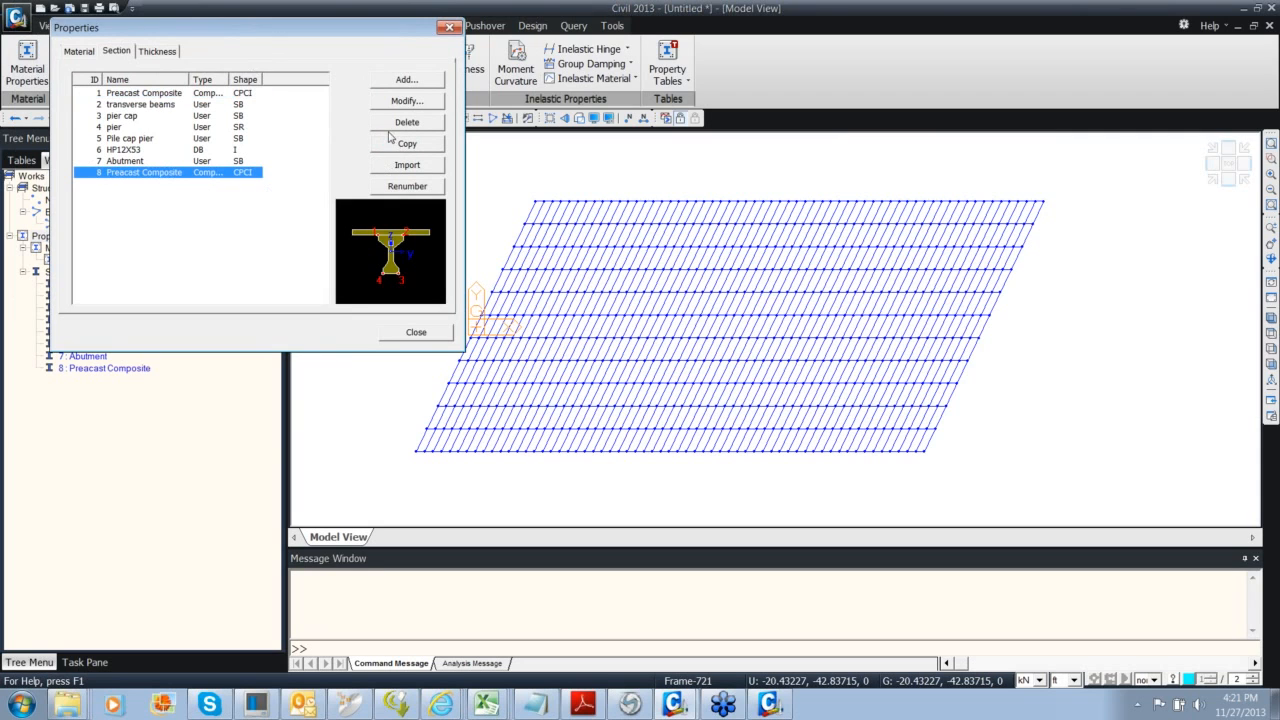
Set the slab width Bc of section 8, the copied Preacast Composite, to 11 ft and close the section properties
click(406, 101)
drag(353, 150, 356, 145)
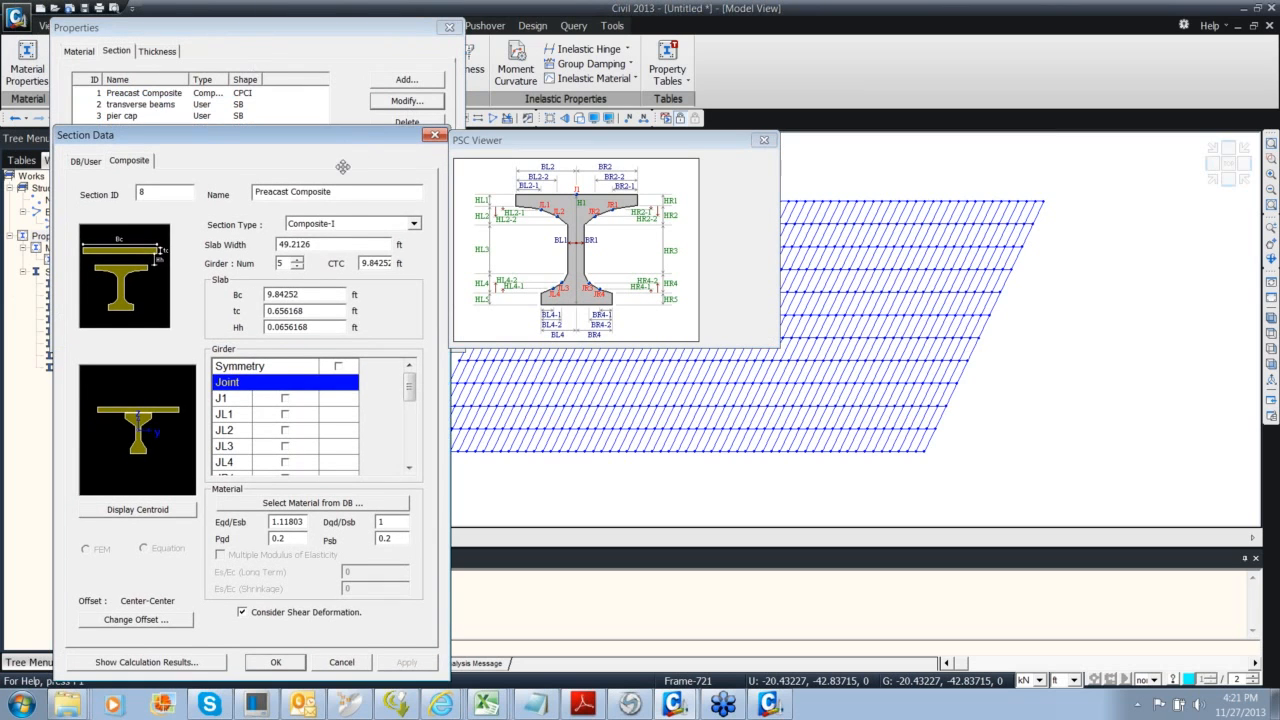
text(11)
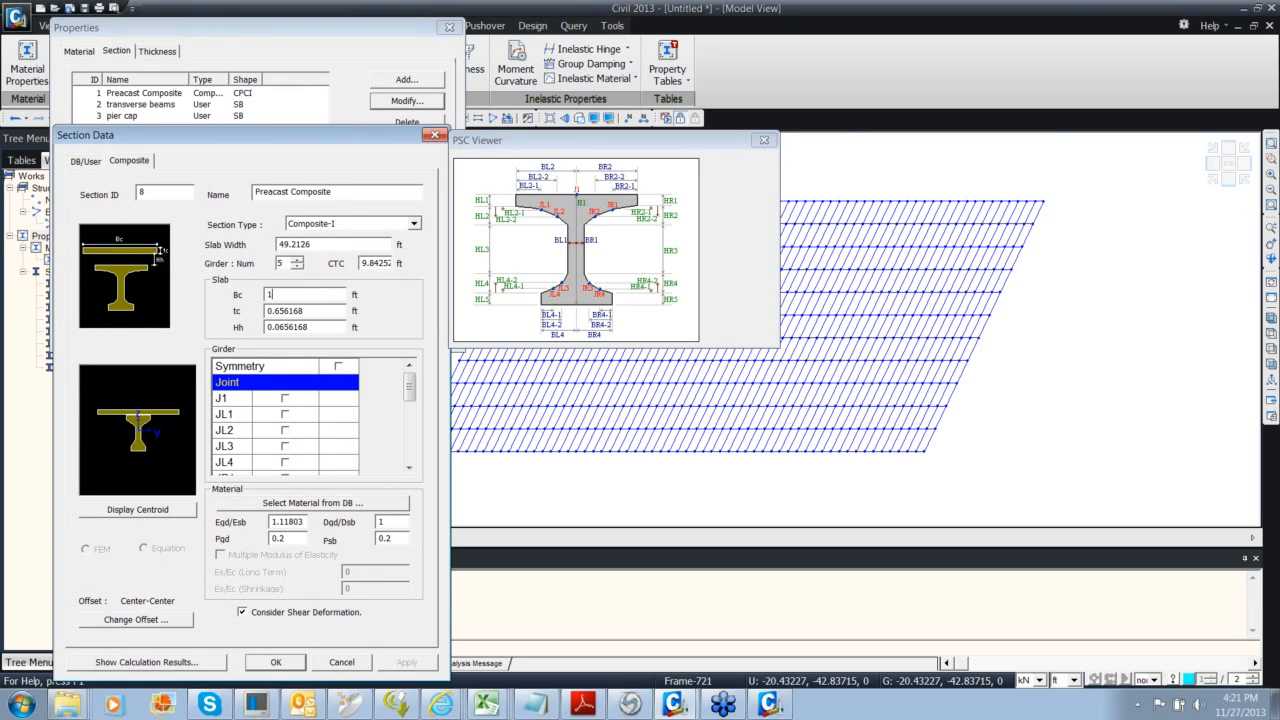
click(286, 663)
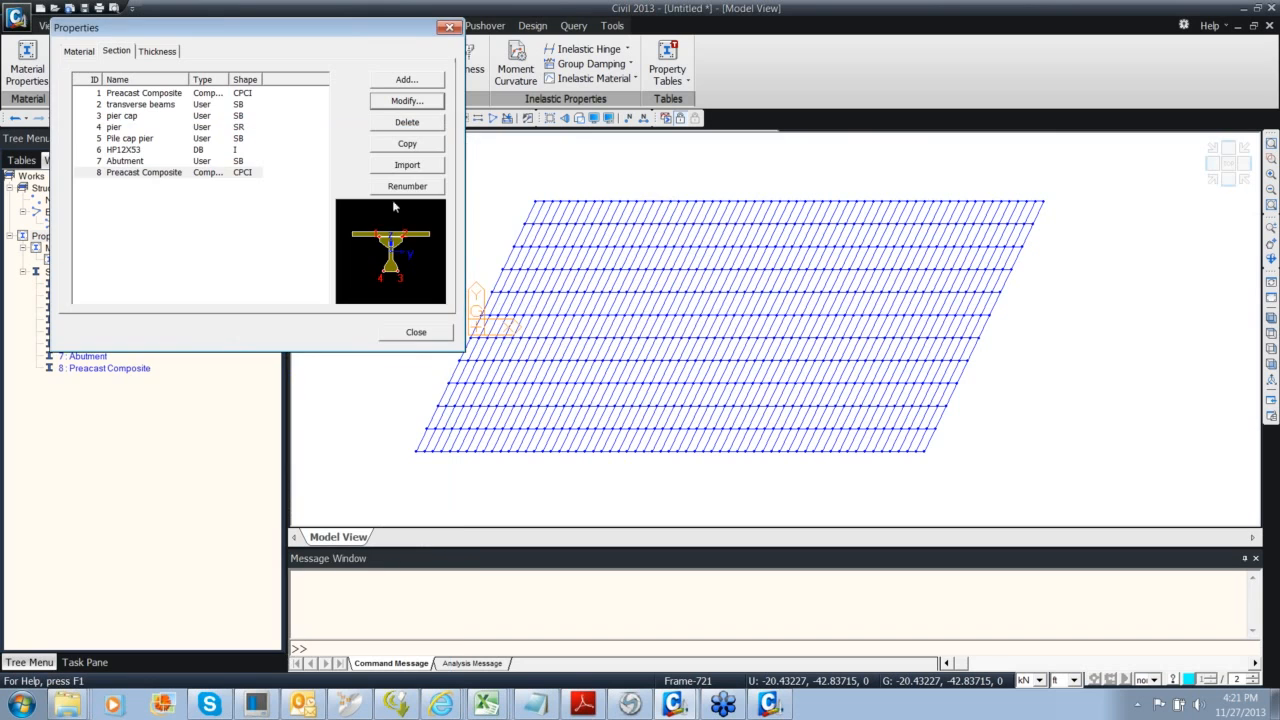
click(449, 28)
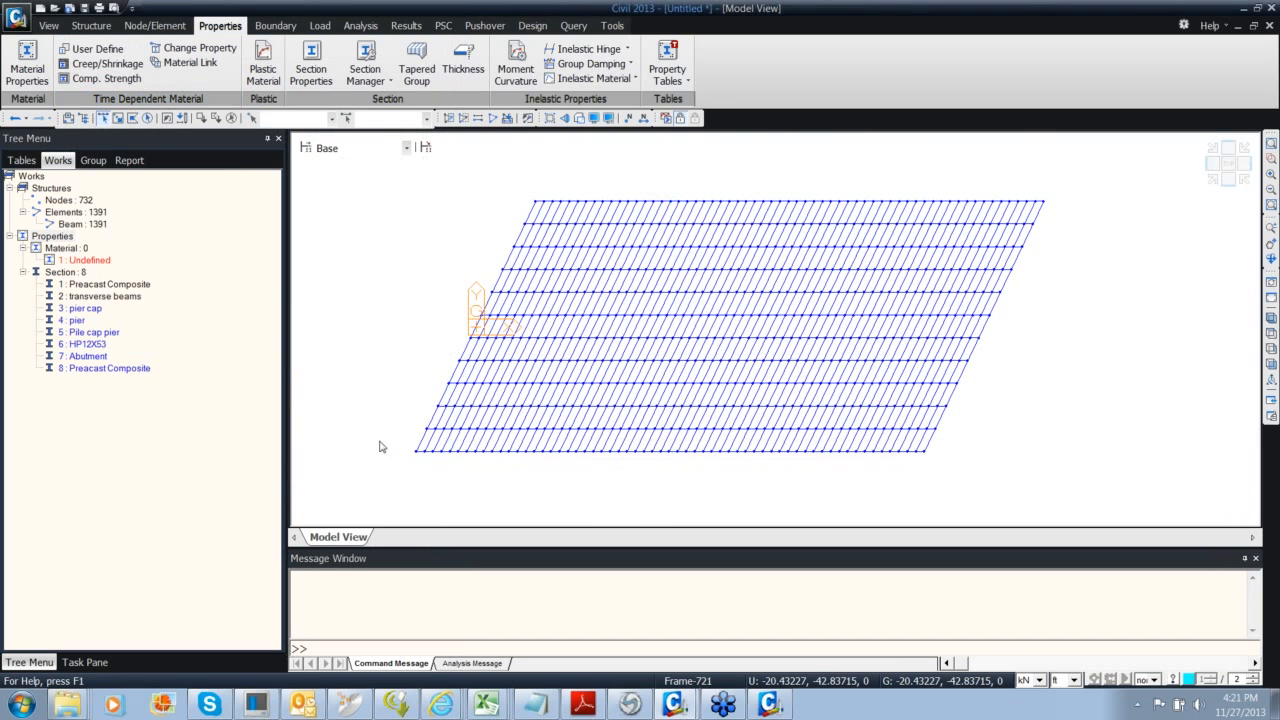
Assign section 8, Preacast Composite, to the outermost girders along the upper and lower edges of the bridge grid
drag(380, 447, 1050, 524)
drag(491, 170, 838, 222)
middle_drag(670, 238, 464, 270)
drag(513, 207, 854, 252)
drag(126, 368, 488, 286)
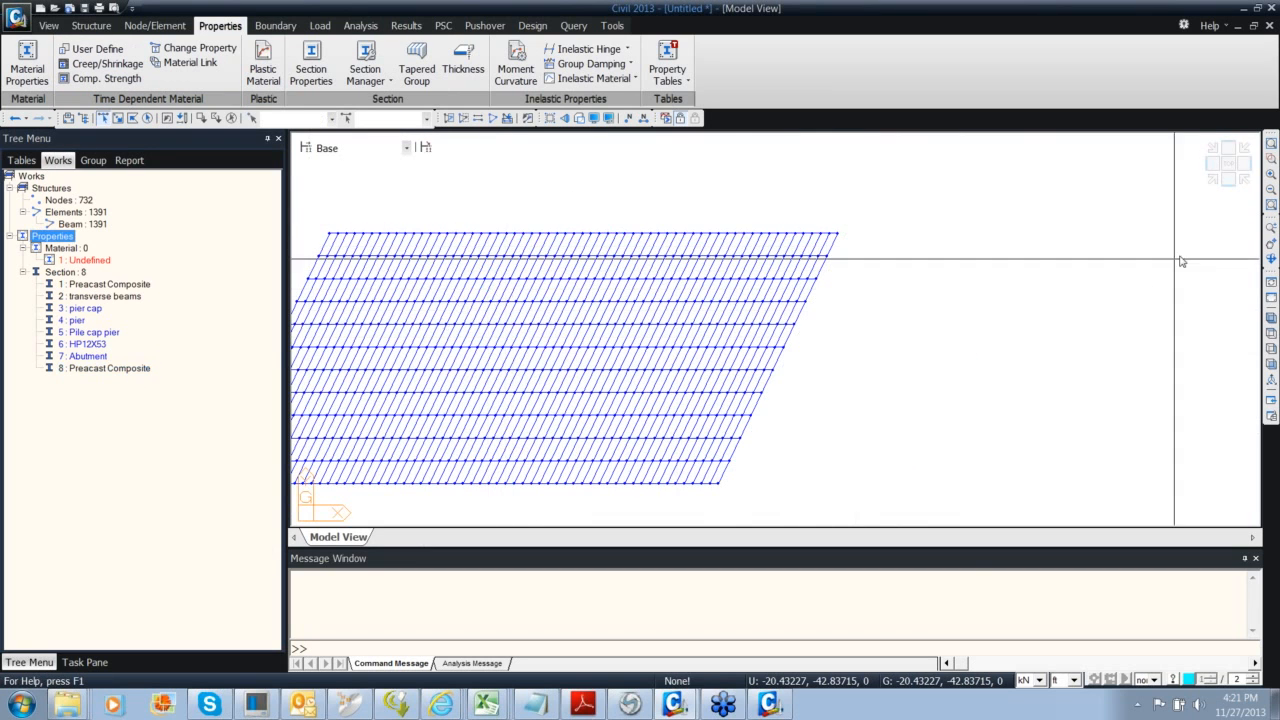
click(1229, 162)
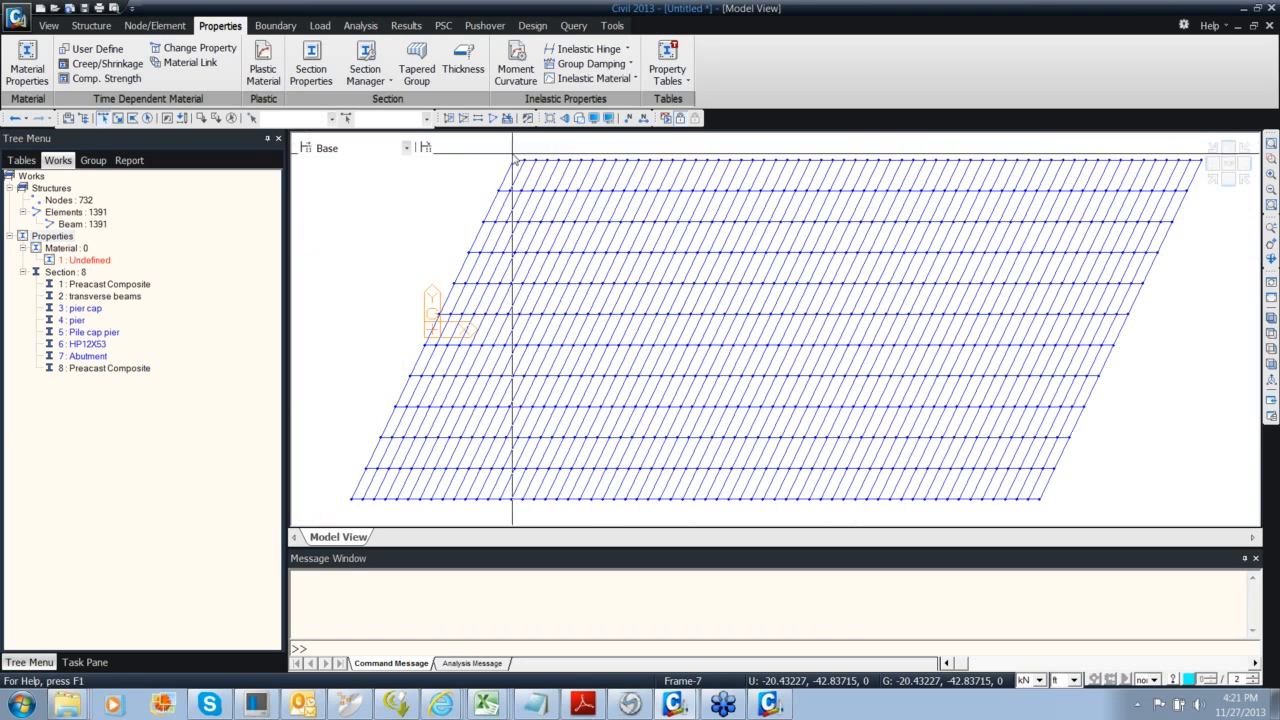
middle_drag(512, 190, 498, 227)
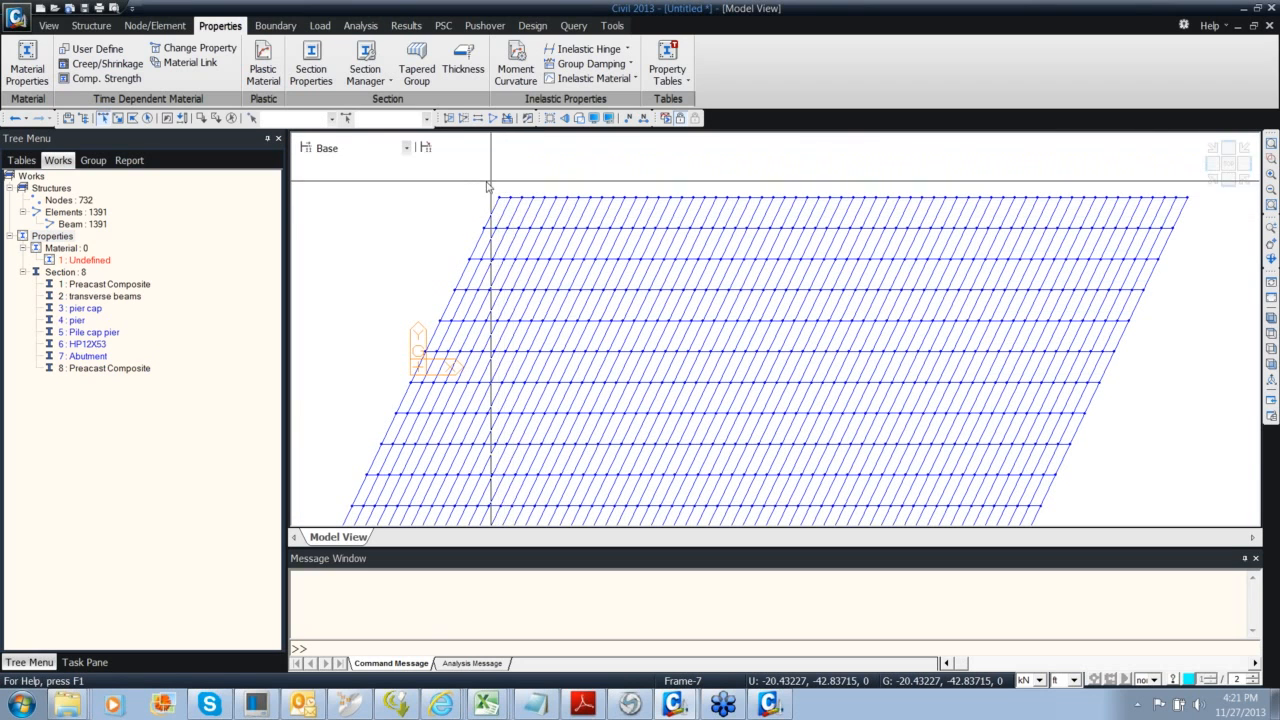
Review the section data of section 8, Preacast Composite, including its slab dimensions, and close it without changes
click(134, 369)
right_click(136, 373)
click(205, 566)
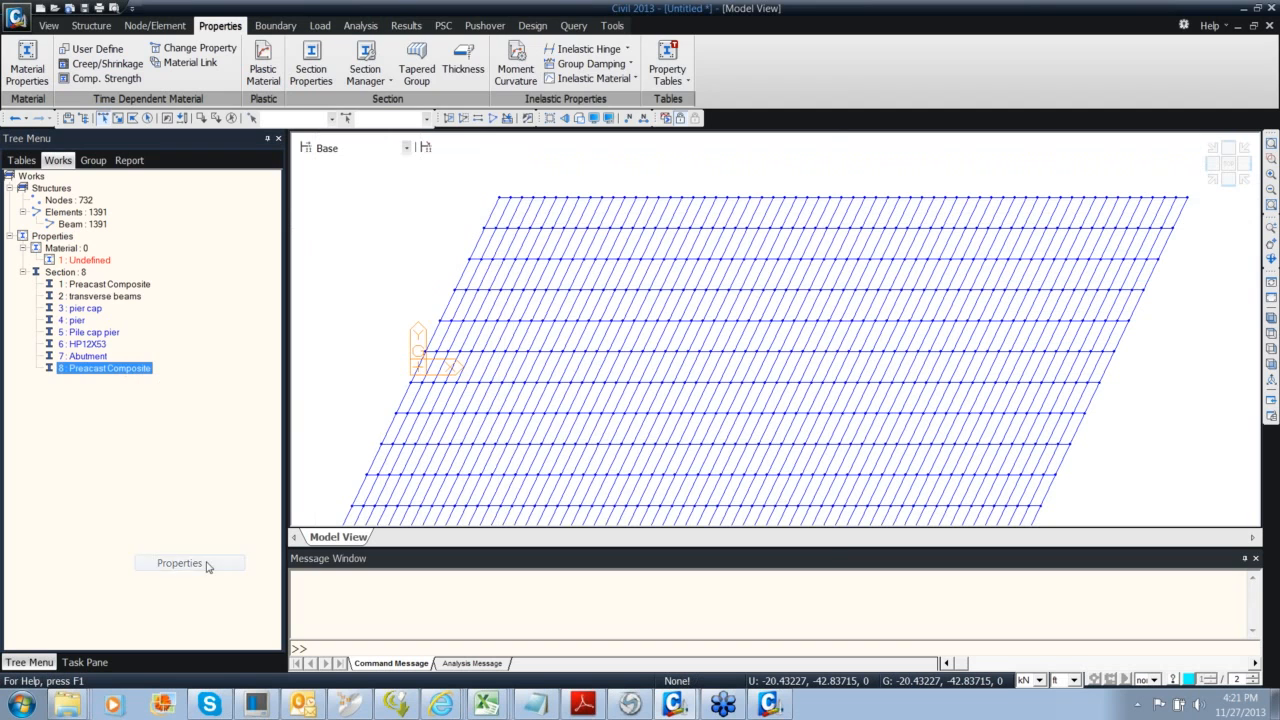
drag(543, 19, 237, 74)
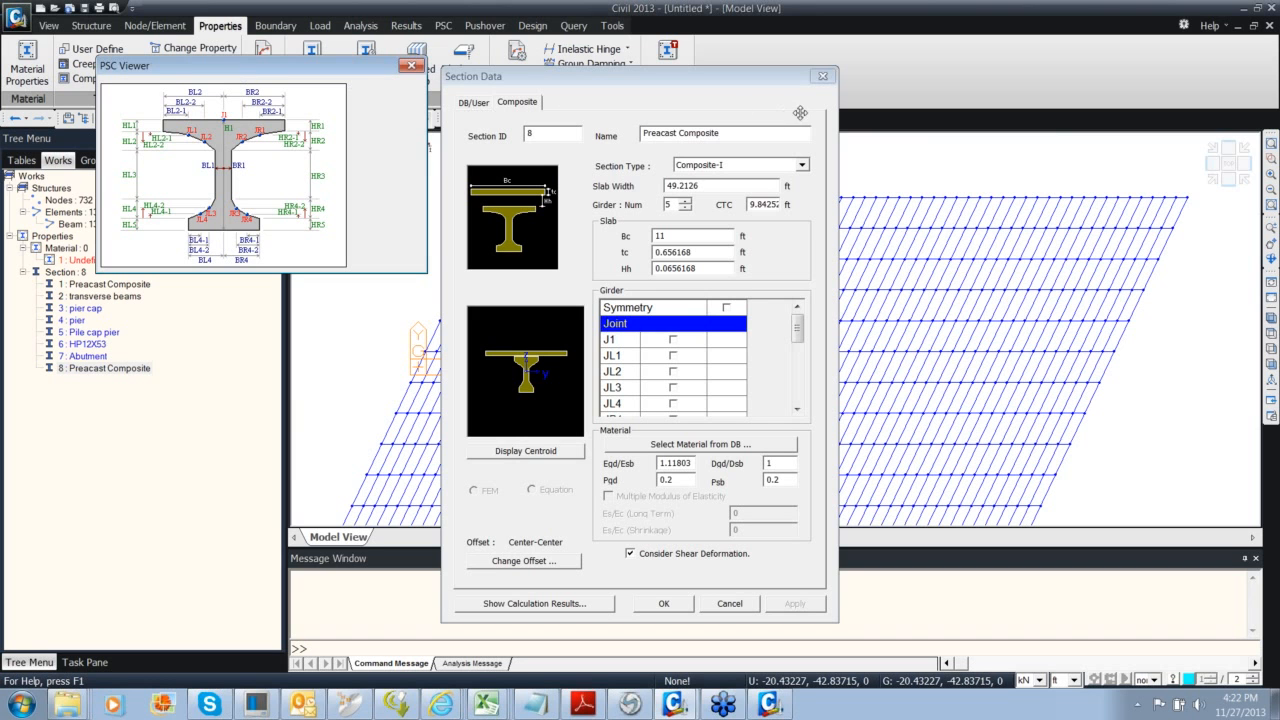
click(821, 77)
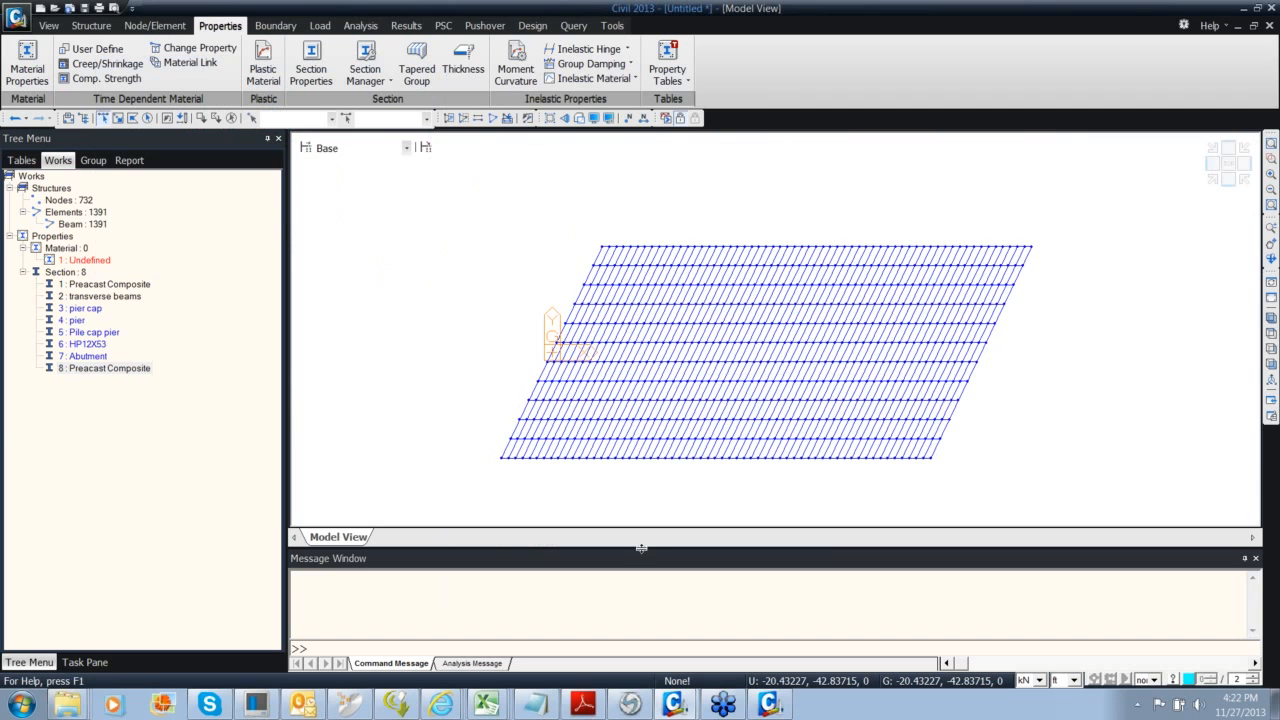
Collapse the message window to enlarge the model view and fit the whole bridge grid in it
drag(639, 551, 647, 685)
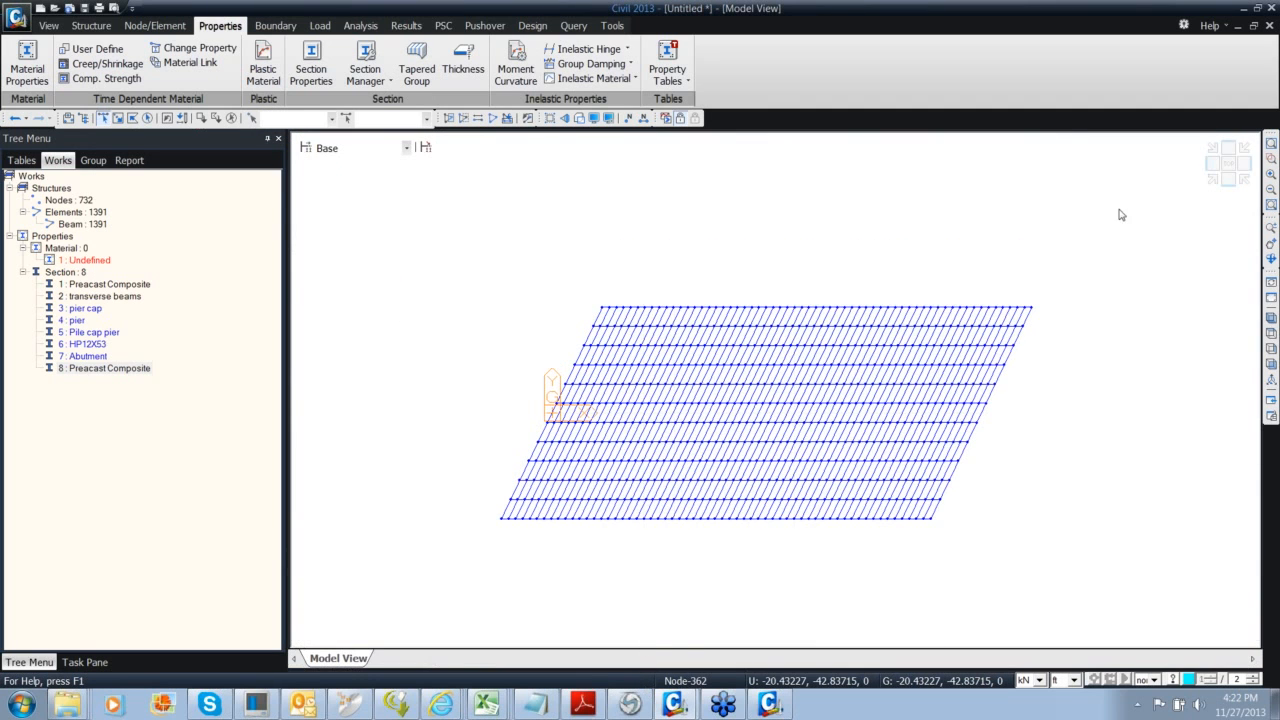
click(1228, 164)
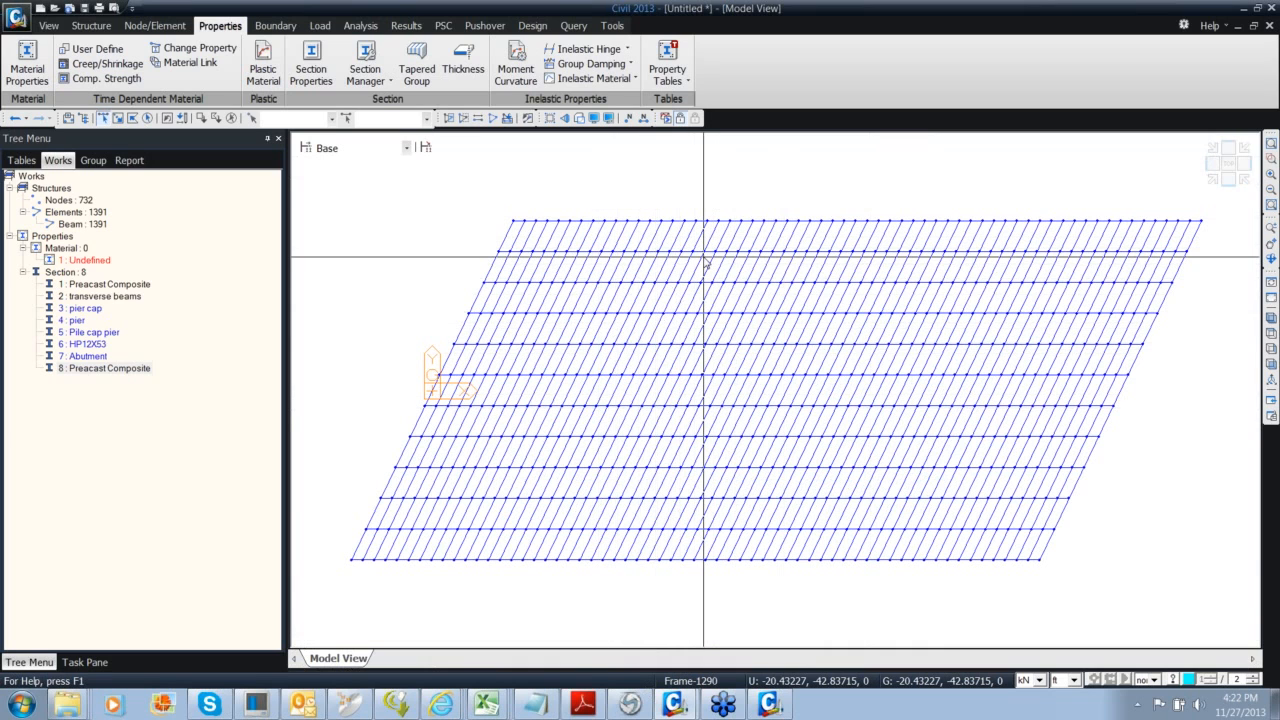
mouse_move(705, 261)
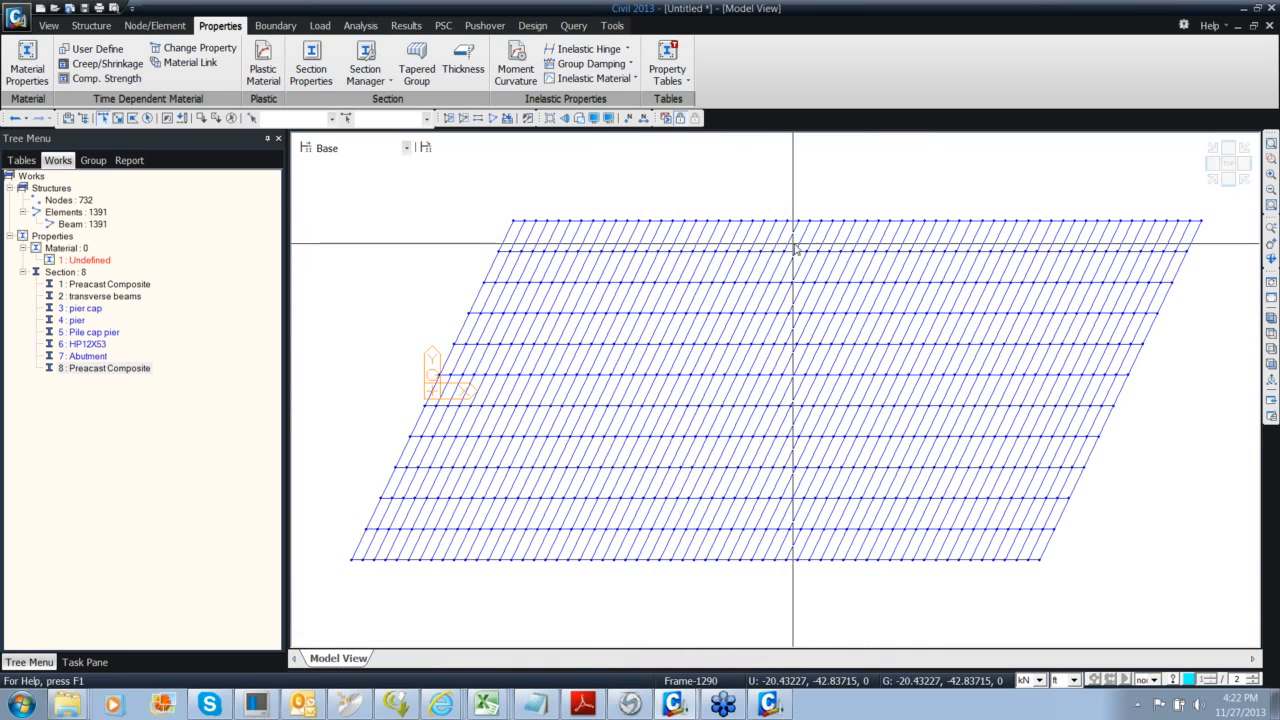
middle_drag(692, 420, 632, 338)
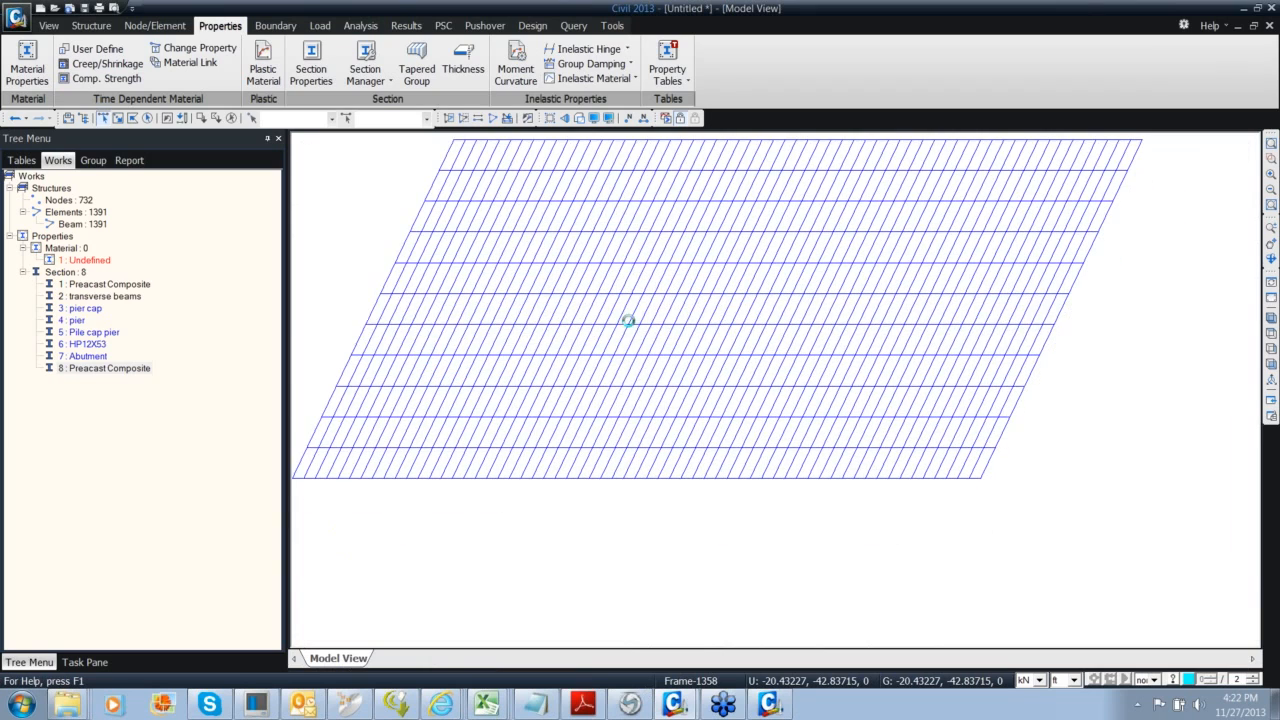
scroll(617, 330, down, 2)
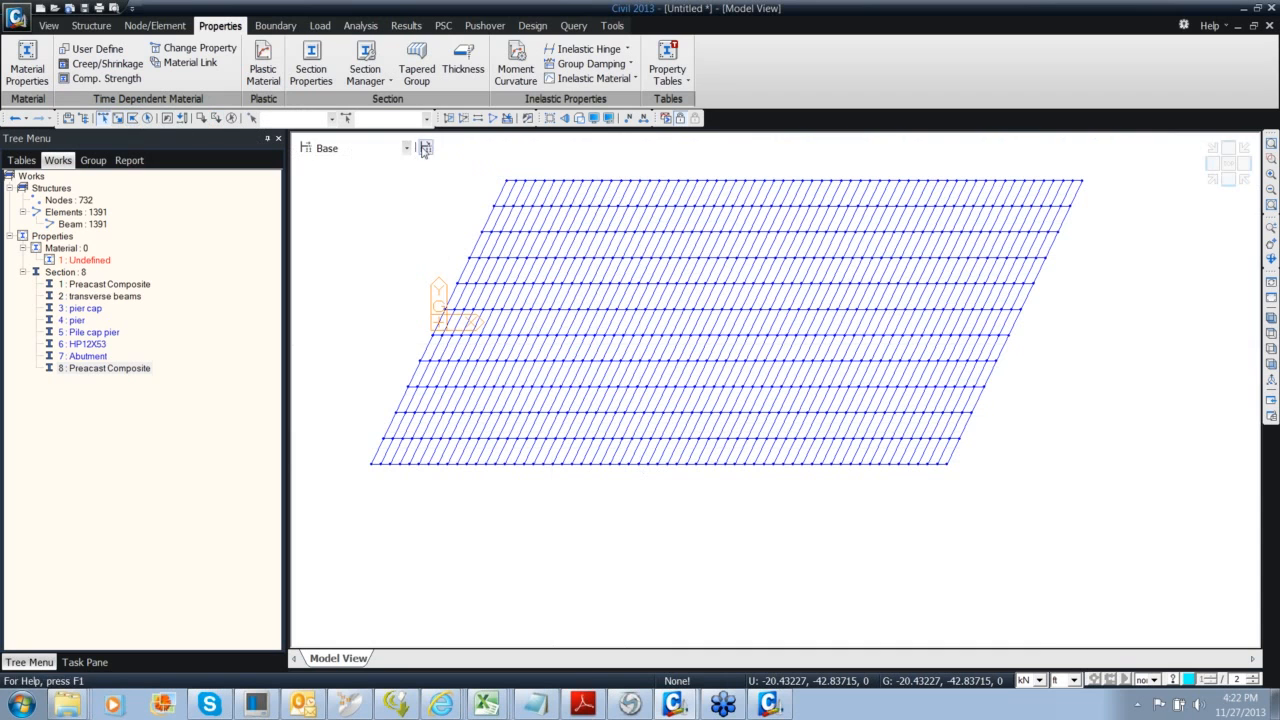
Display node numbers, select node 24 where the two spans meet on the lowest girder, and hide the numbers again
click(628, 118)
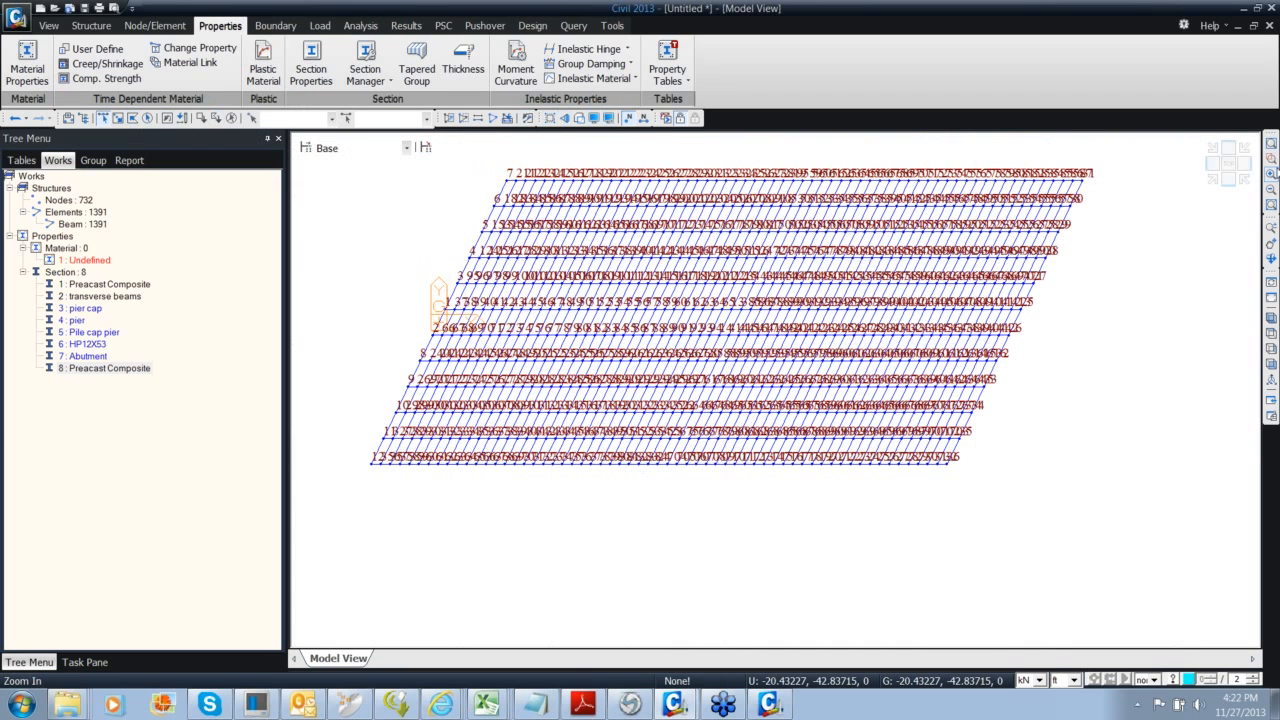
click(1272, 159)
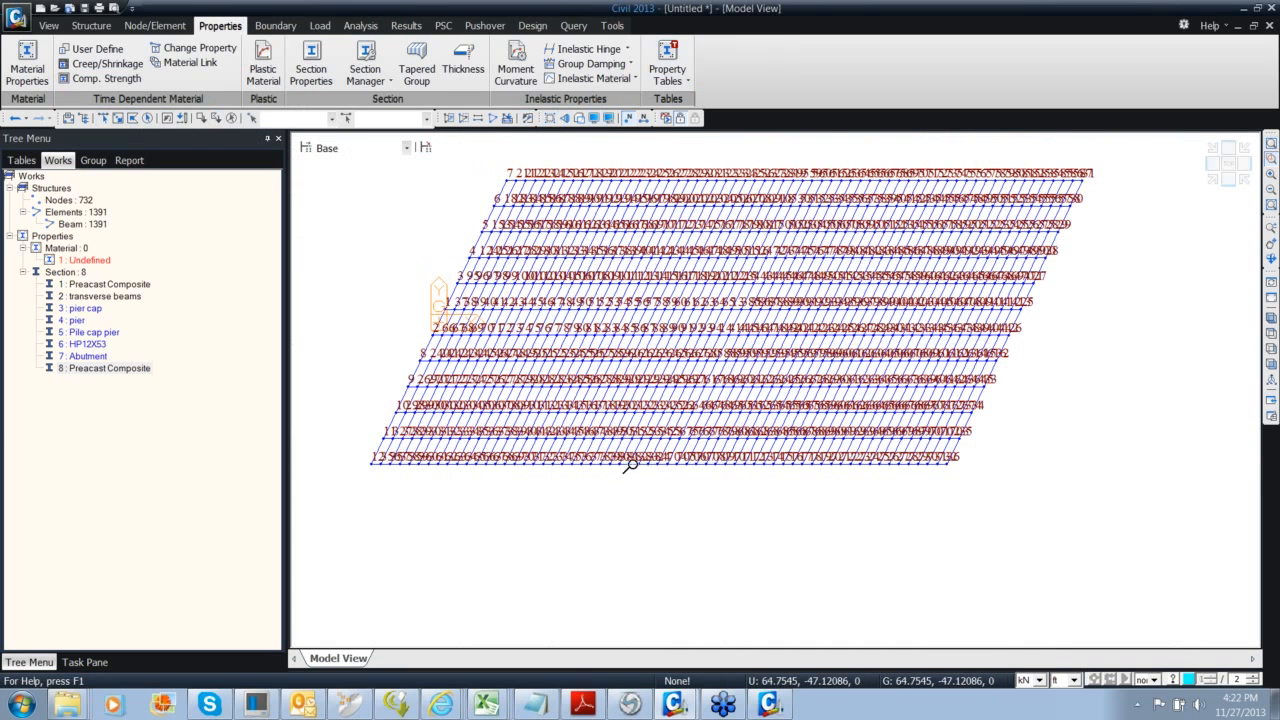
drag(631, 465, 704, 491)
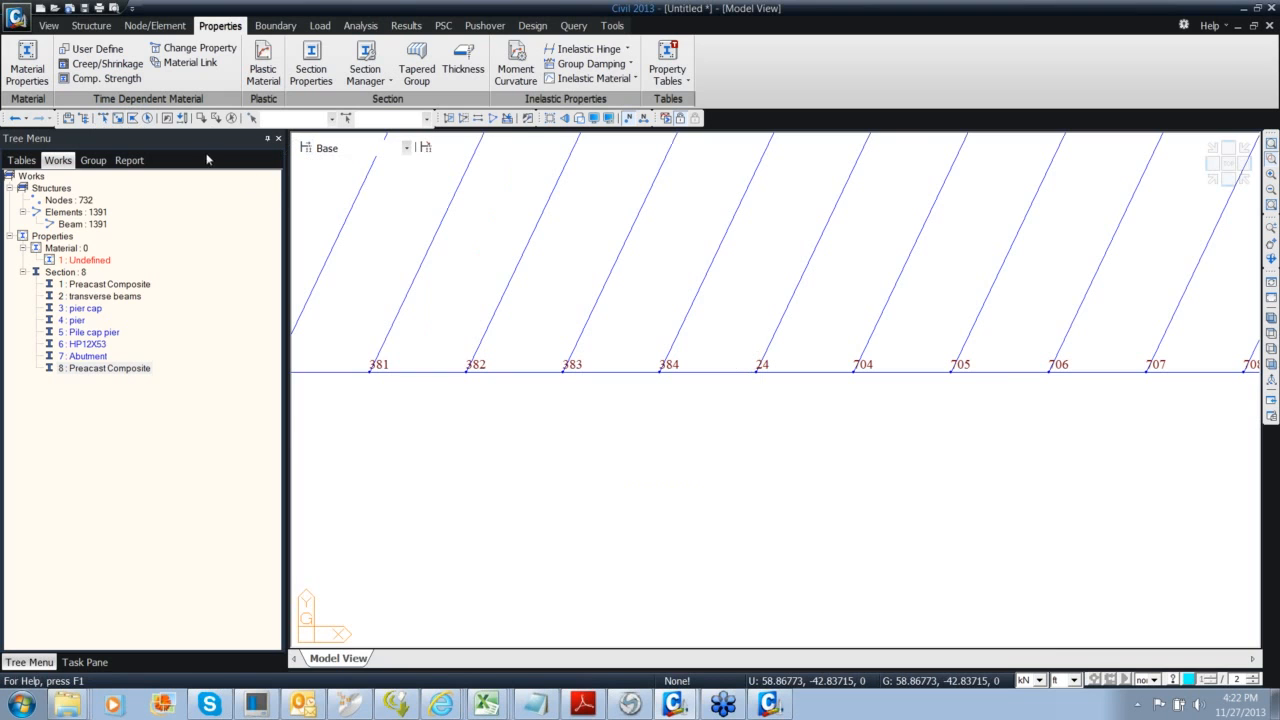
click(103, 118)
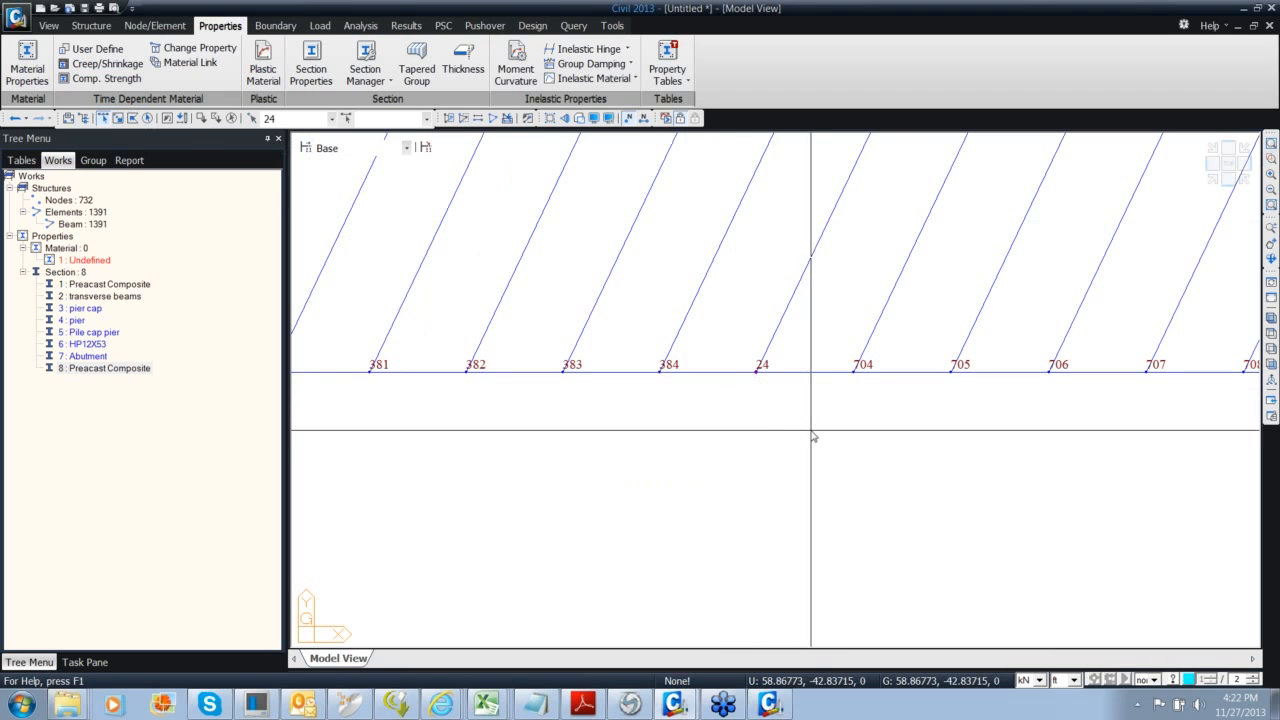
click(1237, 170)
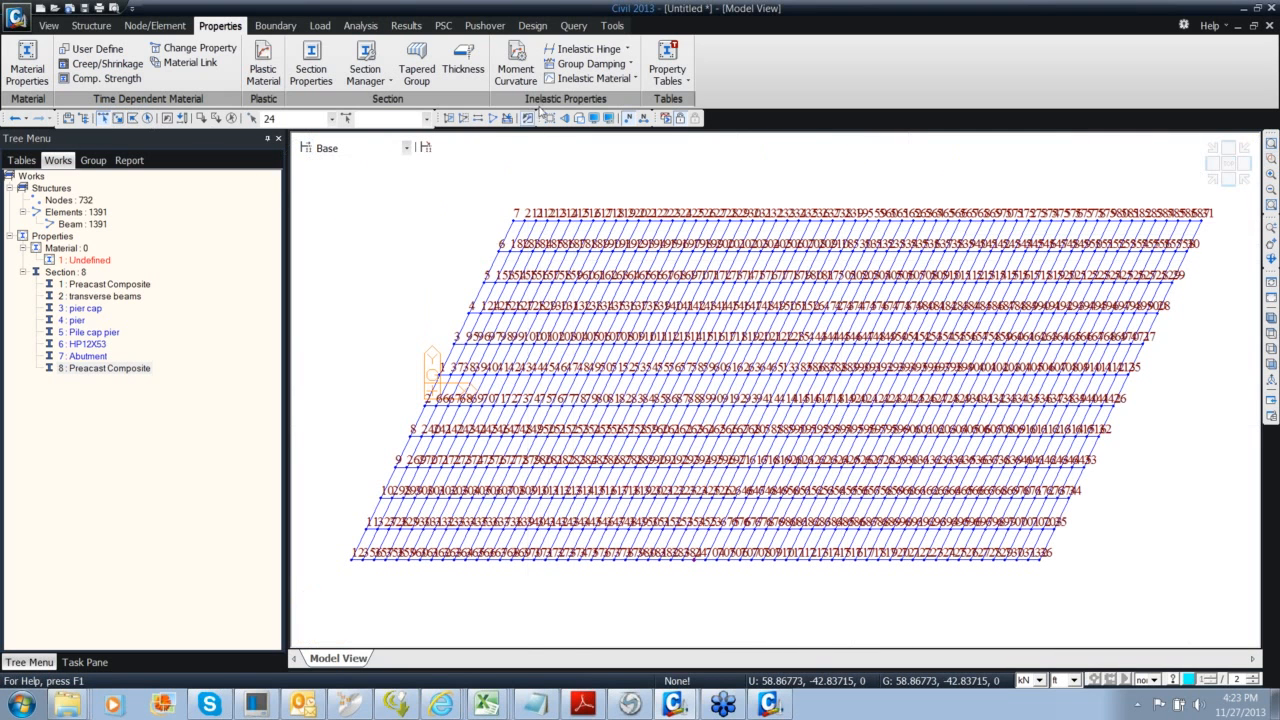
click(630, 118)
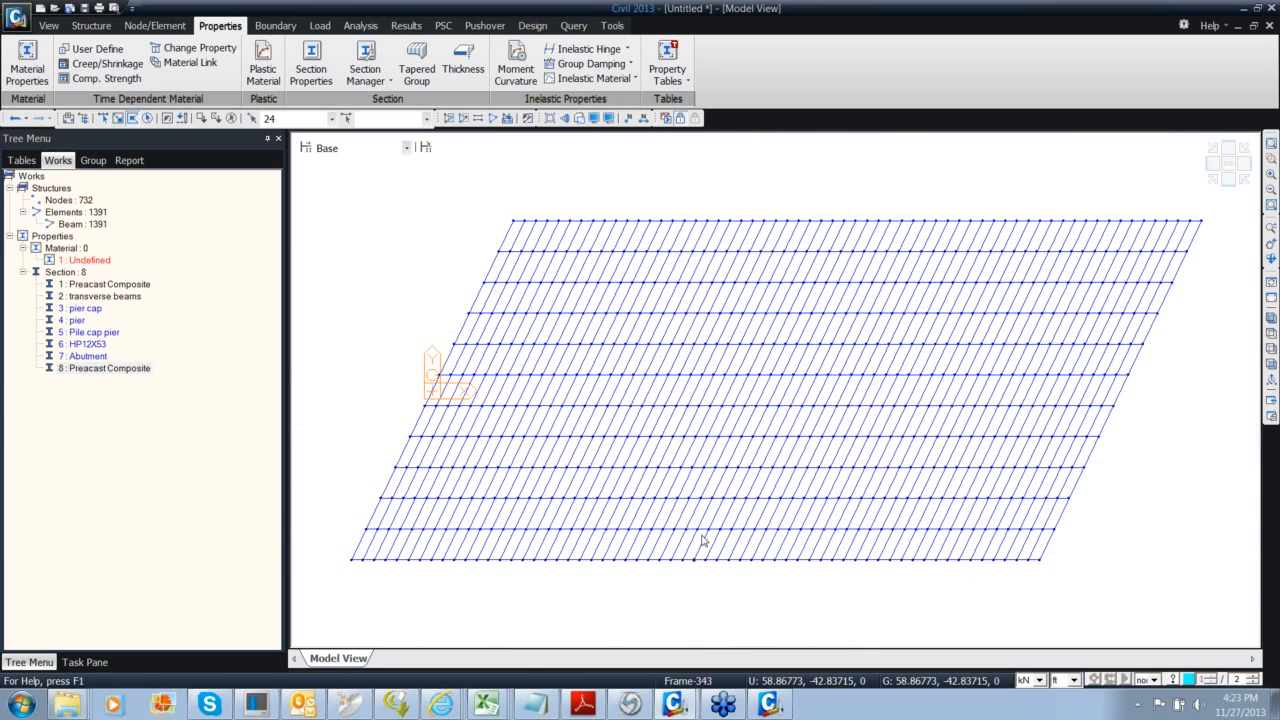
Select the transverse beam line through node 24 with its nodes and activate only that line, shown in an oblique 3D view
drag(705, 572, 758, 520)
drag(731, 492, 857, 212)
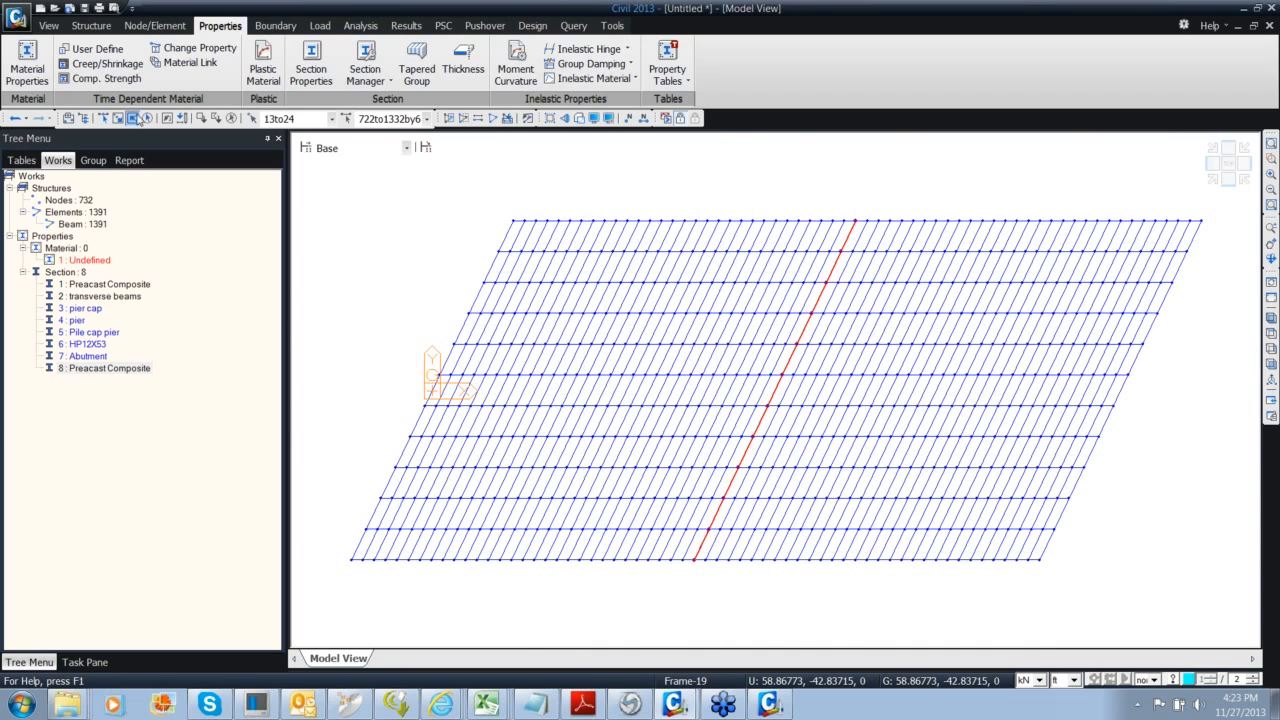
click(47, 25)
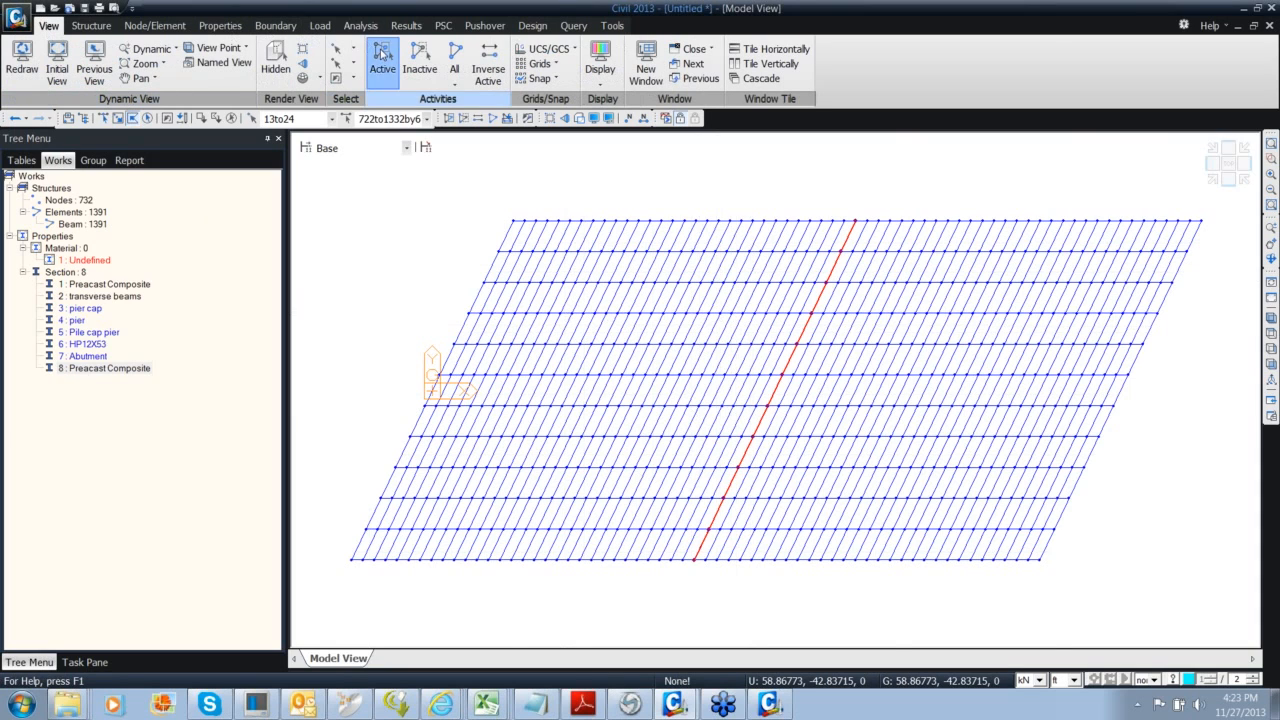
click(383, 60)
click(1216, 181)
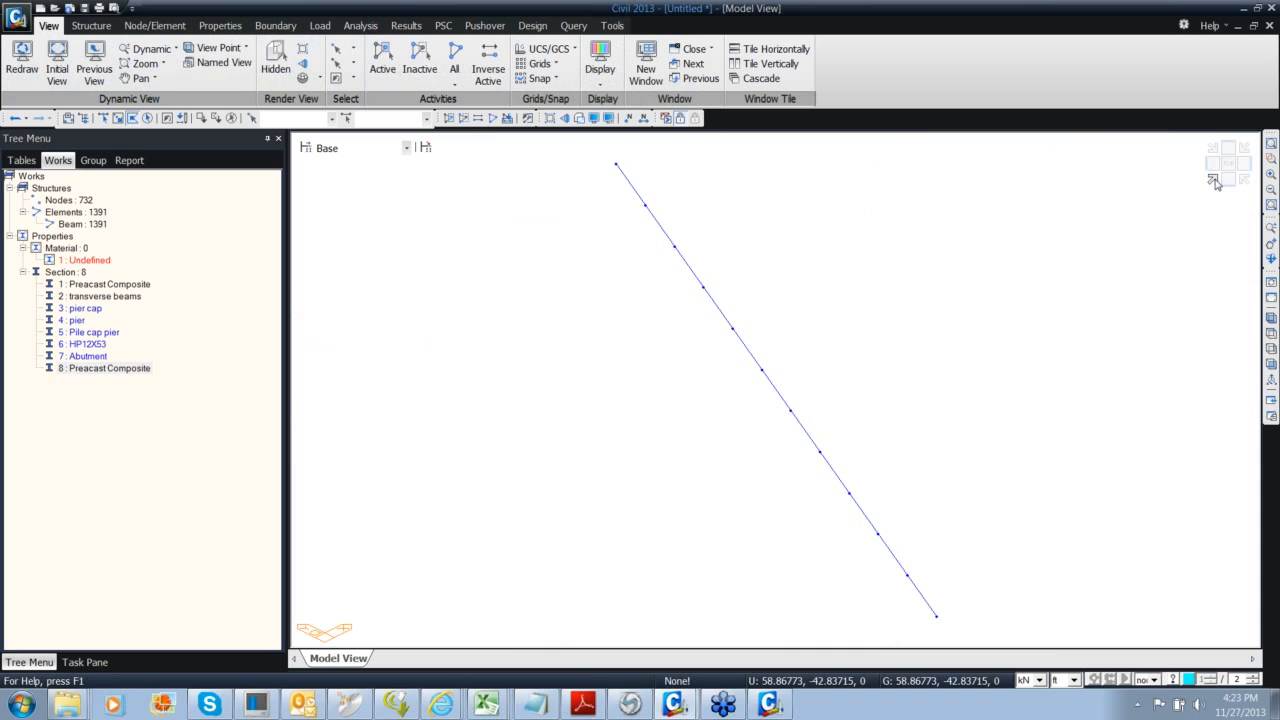
ctrl+middle_drag(563, 444, 632, 422)
middle_drag(723, 419, 583, 403)
scroll(597, 392, down, 1)
Copy all elements of the active transverse line once by 0, 0, -3 ft and close the translation settings
click(344, 307)
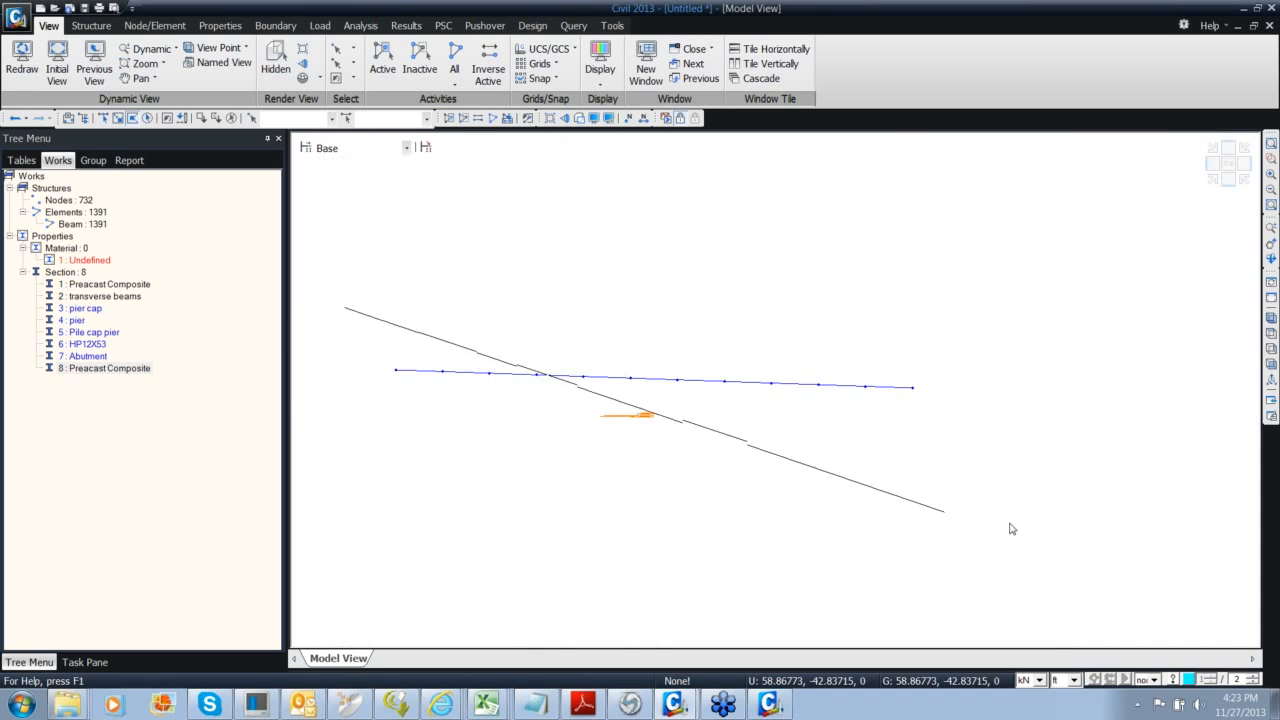
key(Escape)
click(103, 119)
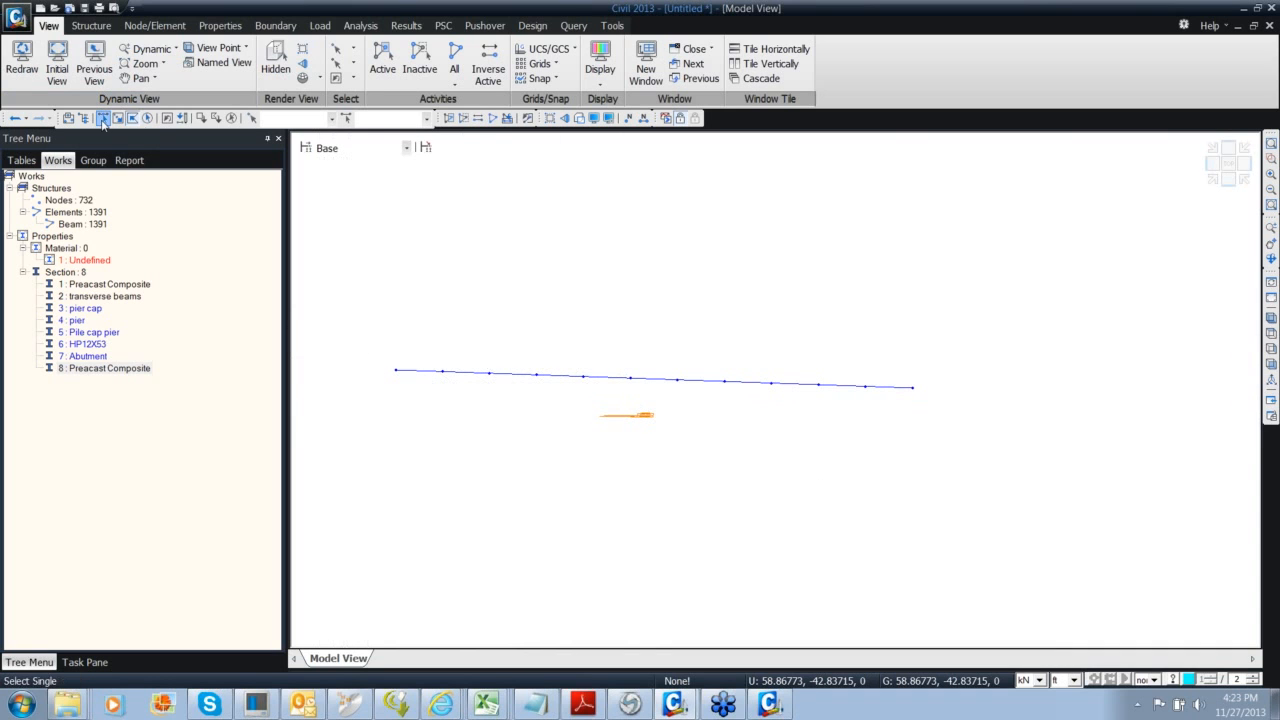
drag(368, 296, 1113, 604)
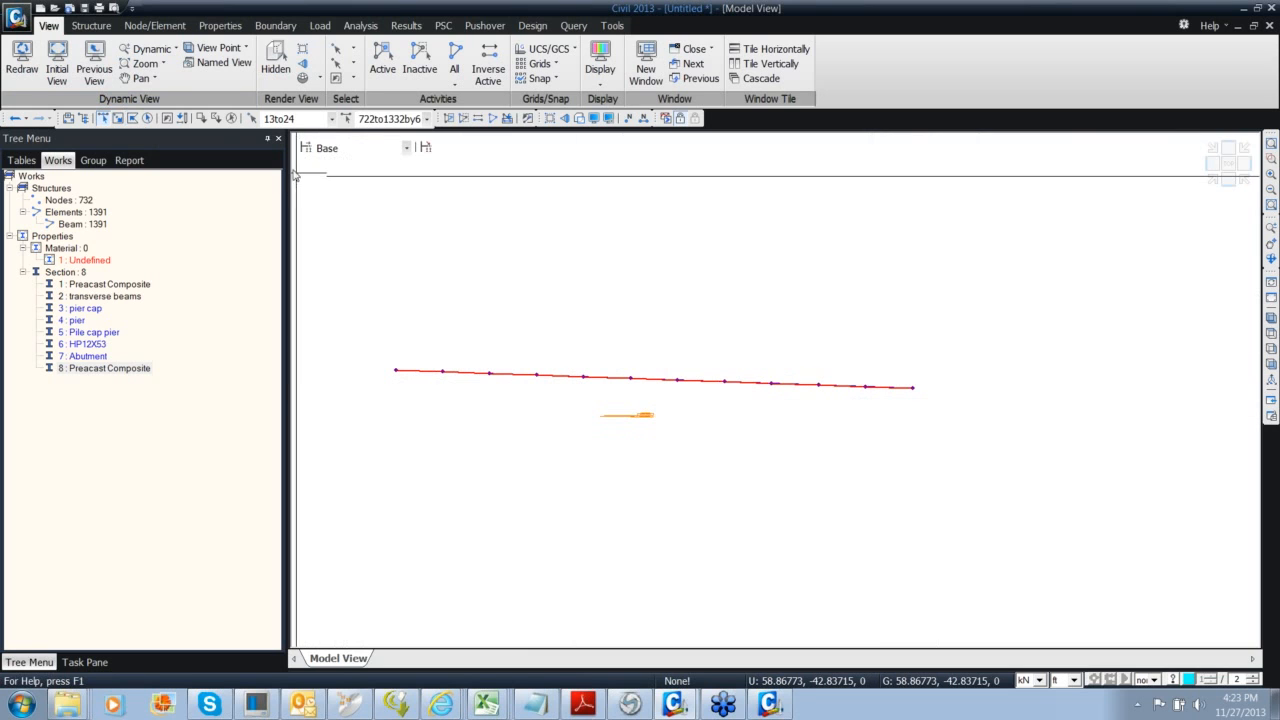
click(156, 27)
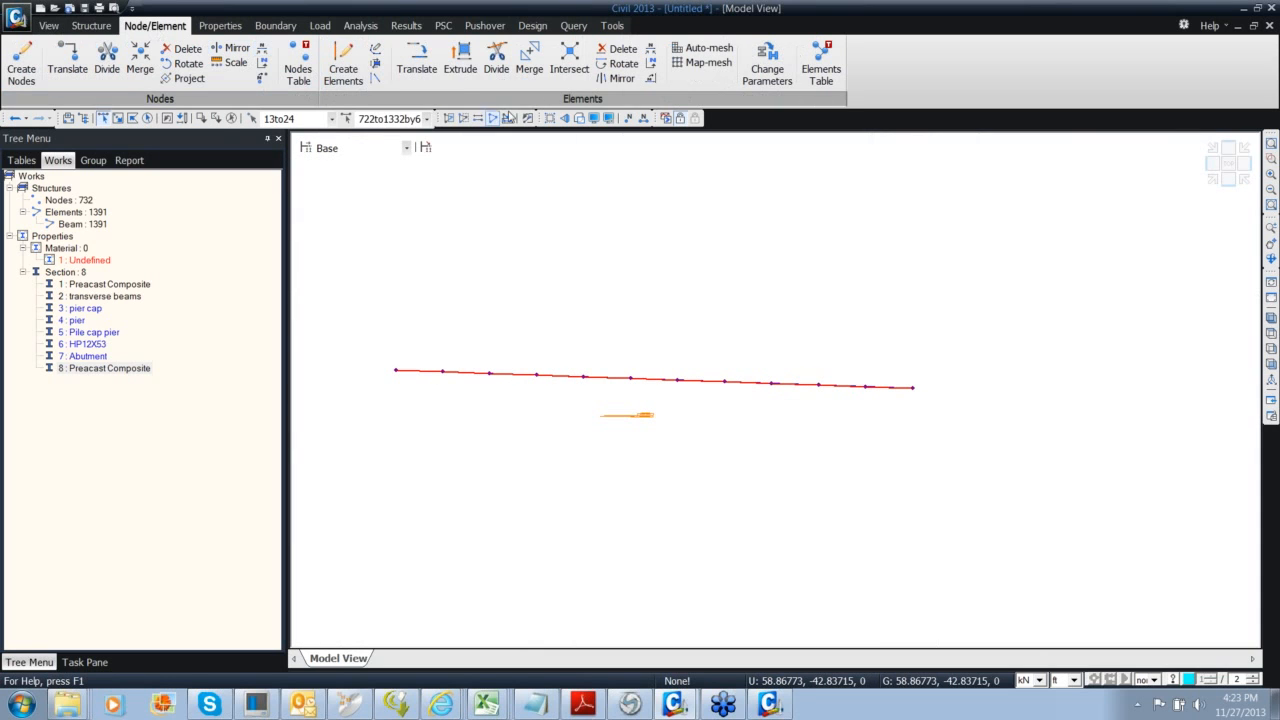
click(417, 60)
click(127, 367)
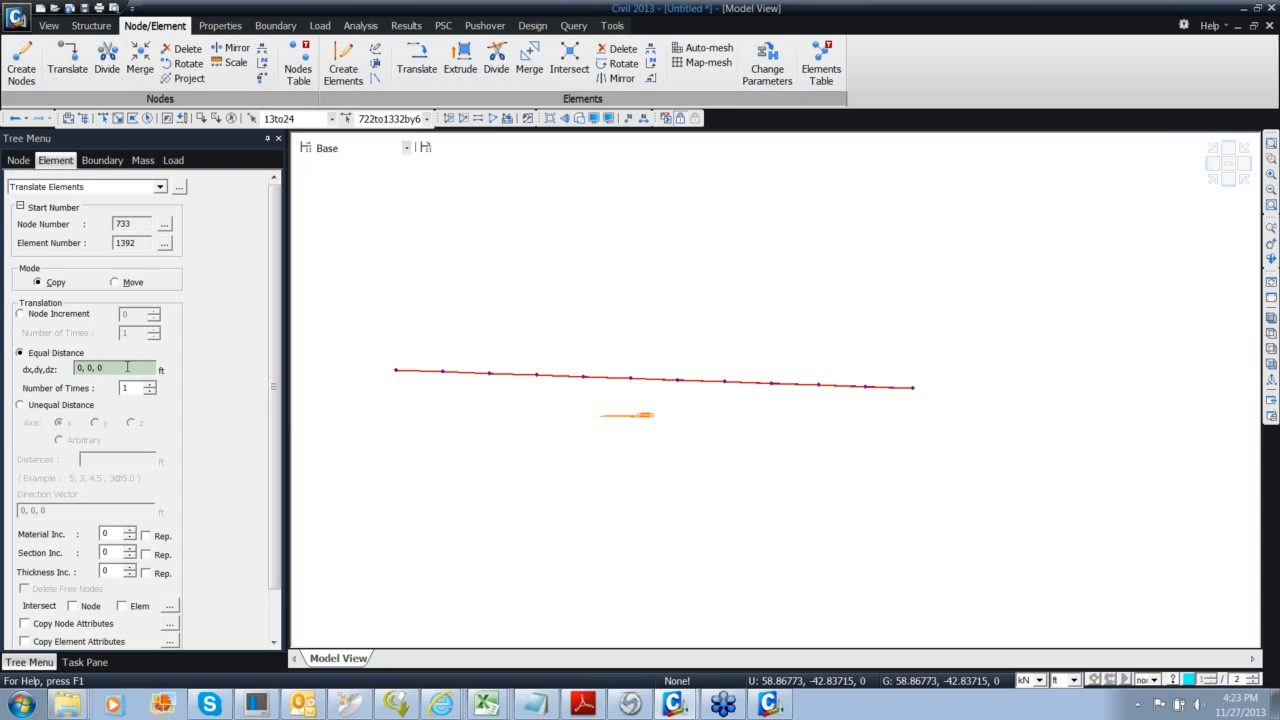
key(BackSpace)
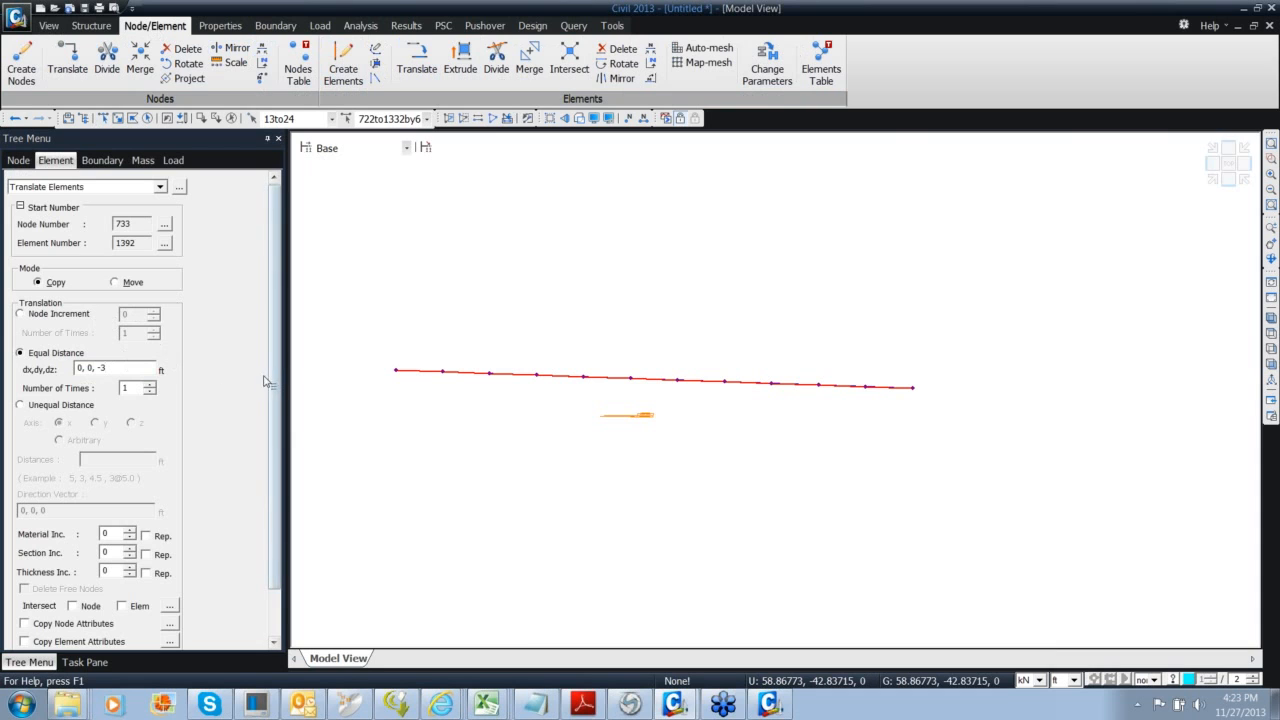
scroll(265, 381, down, 2)
click(106, 630)
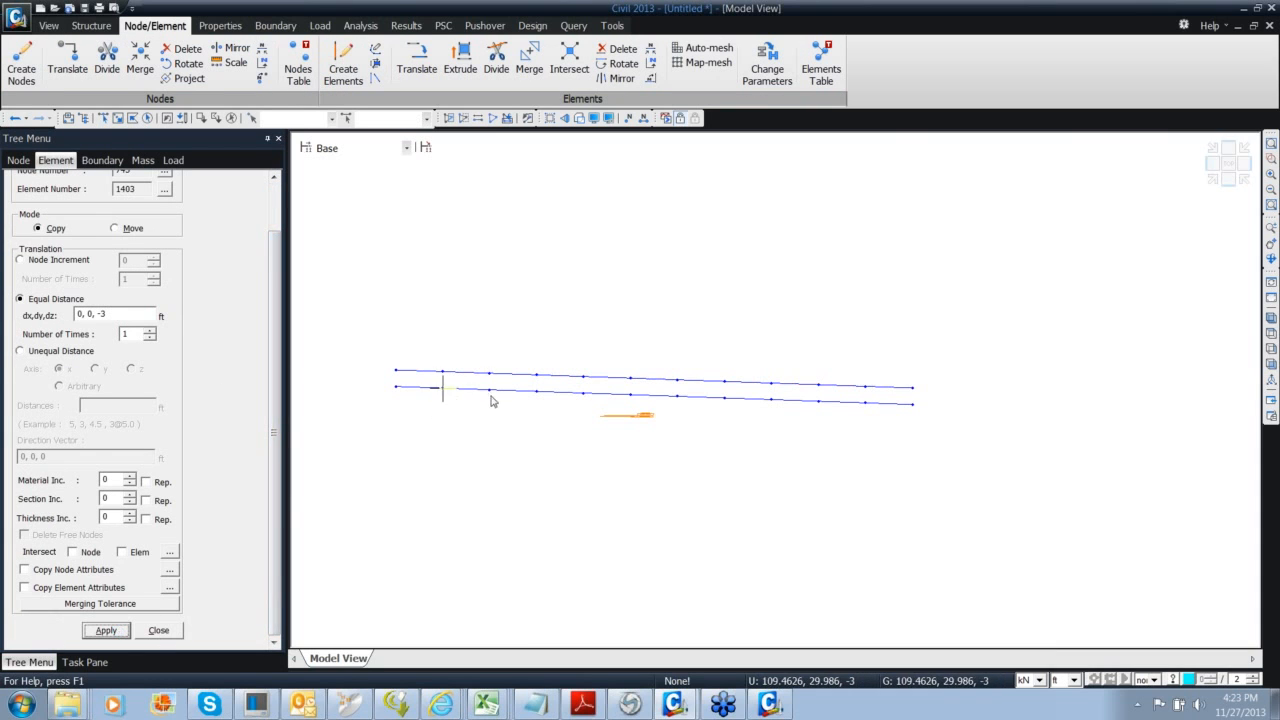
click(158, 630)
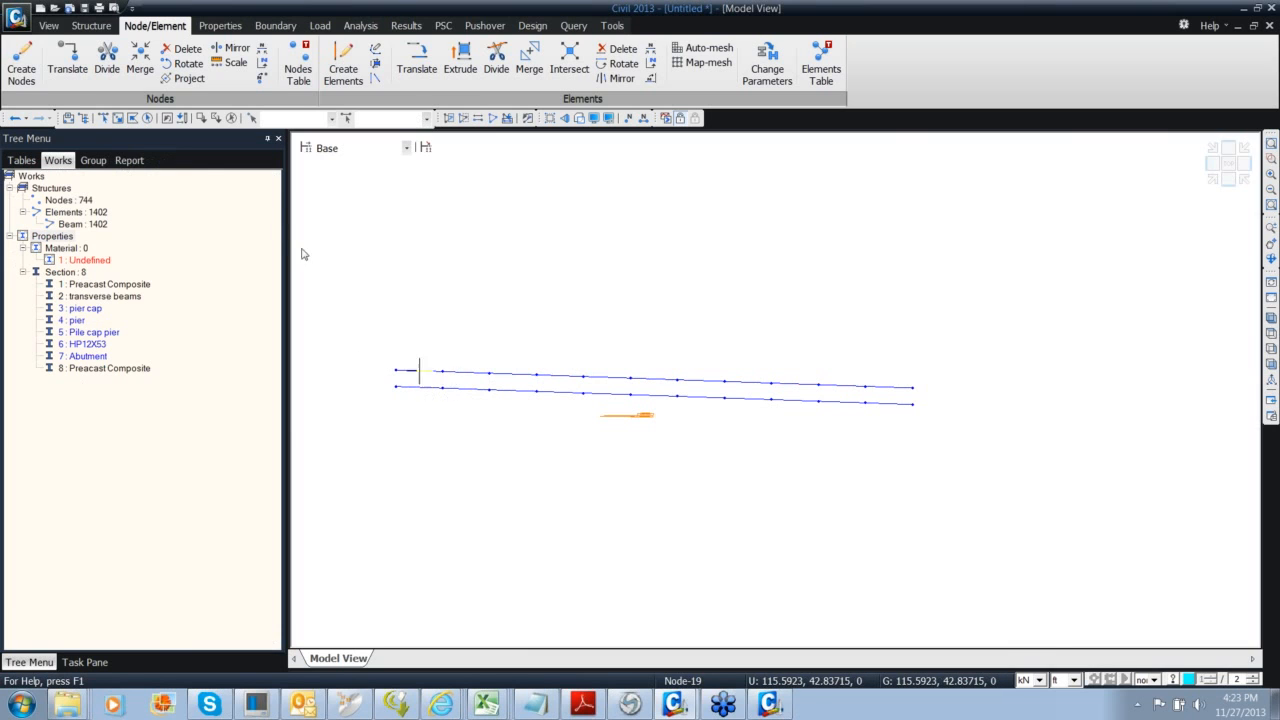
Select the lower copied beam line with its nodes in an elevation view and assign it the pier cap section
click(103, 117)
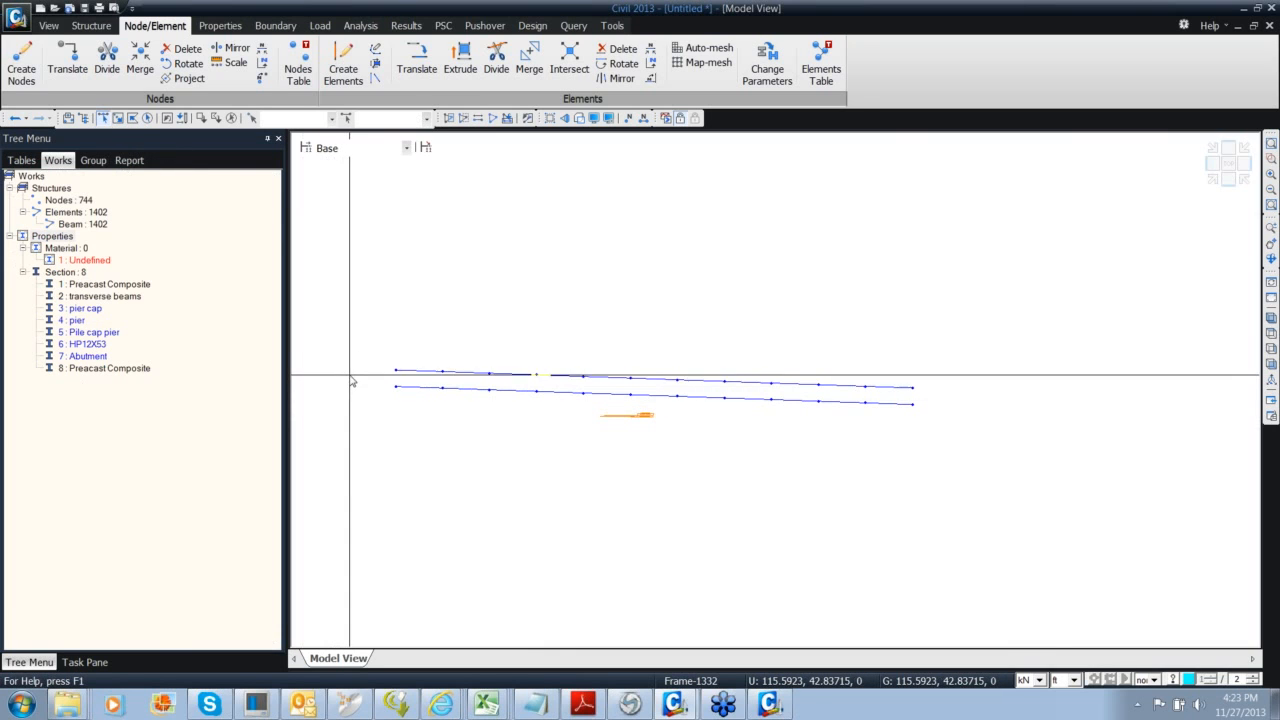
drag(357, 378, 380, 434)
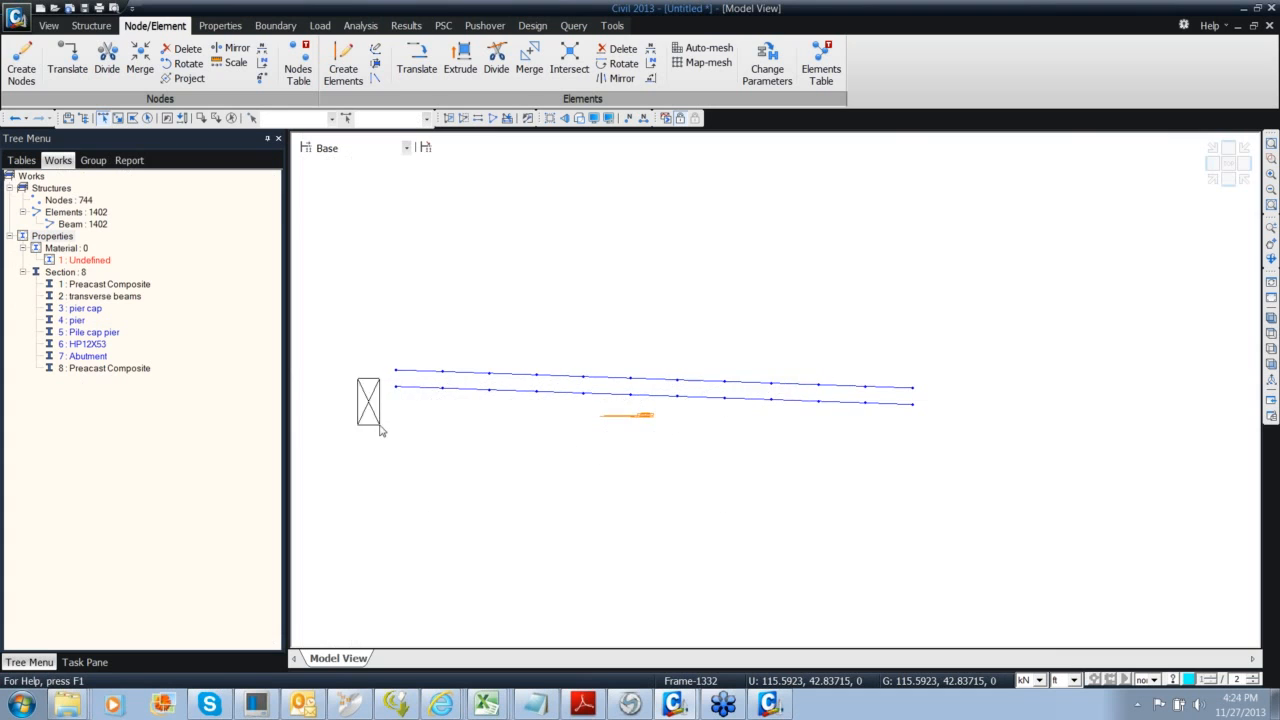
click(1213, 164)
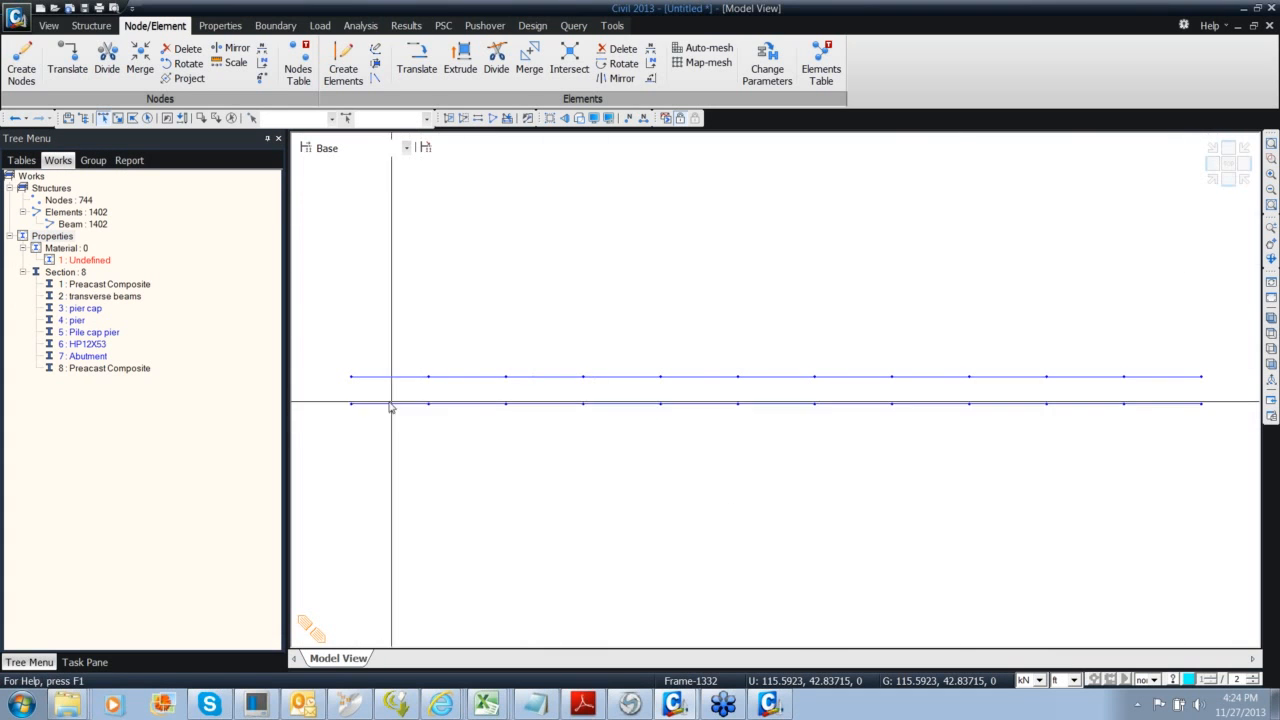
drag(343, 398, 1222, 660)
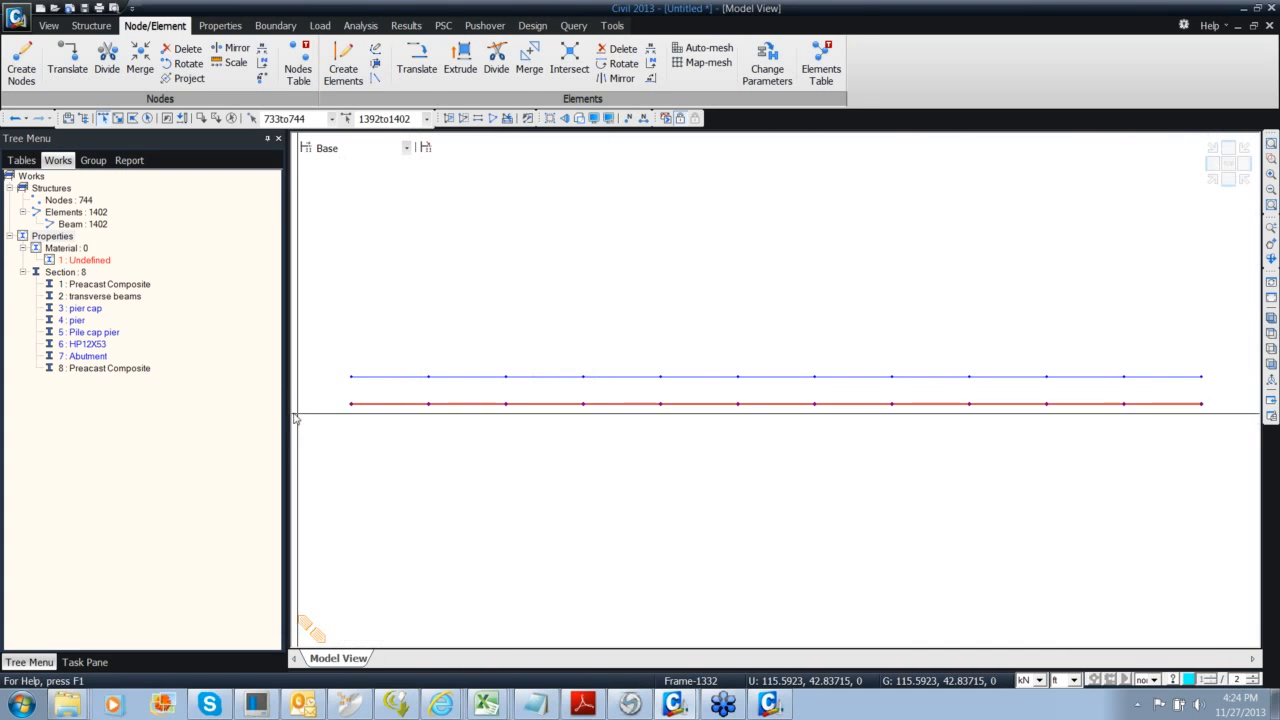
drag(85, 310, 678, 316)
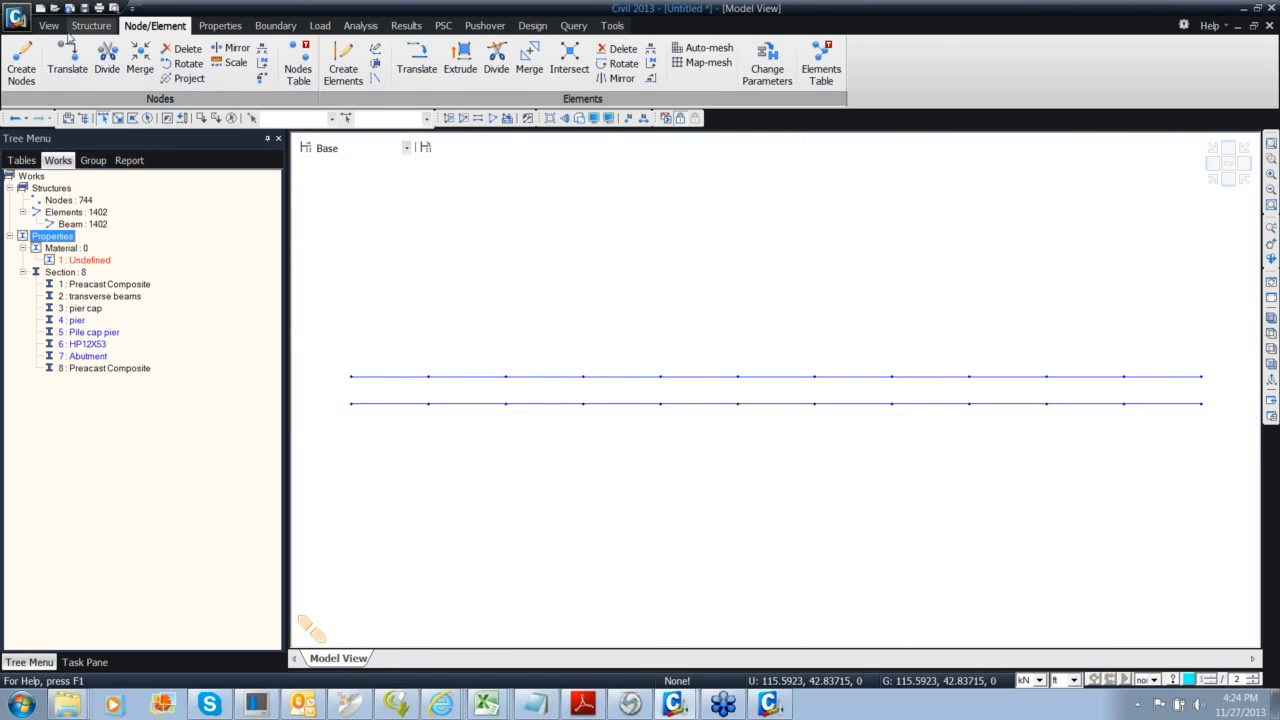
Activate the whole bridge and examine the pier cap beneath the girders close up in a hidden-surface rendering
click(48, 25)
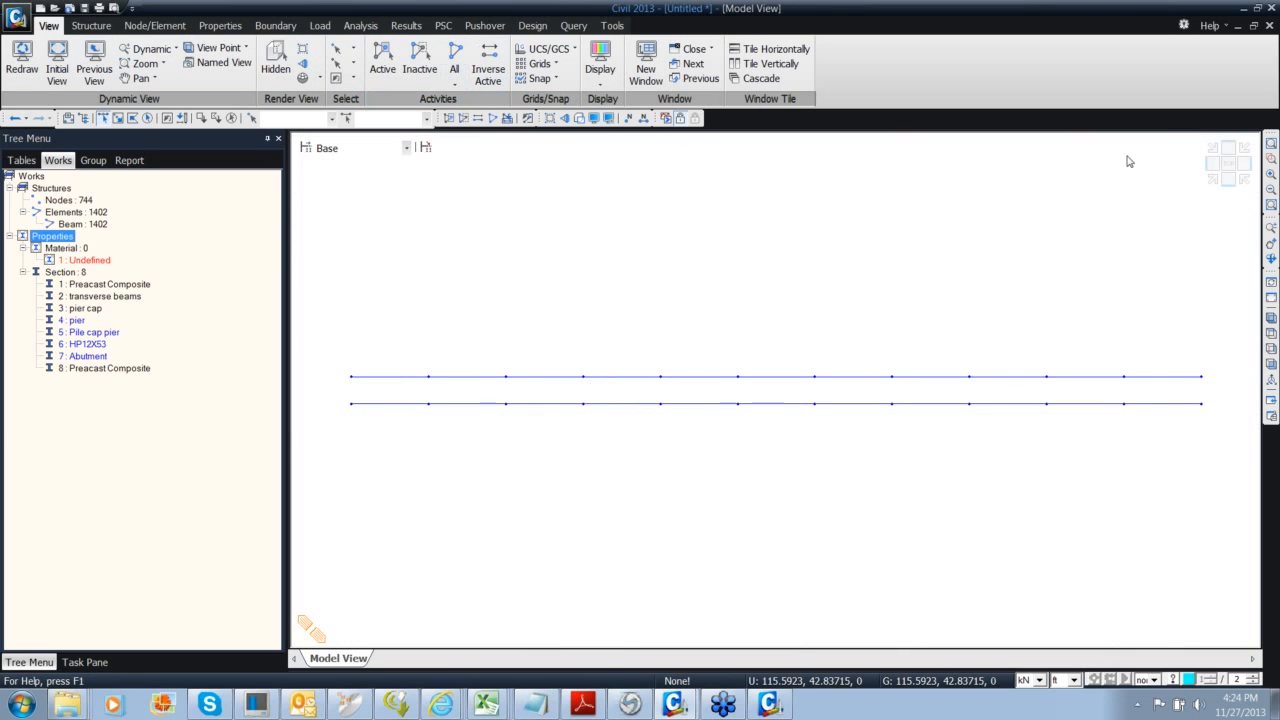
click(1211, 183)
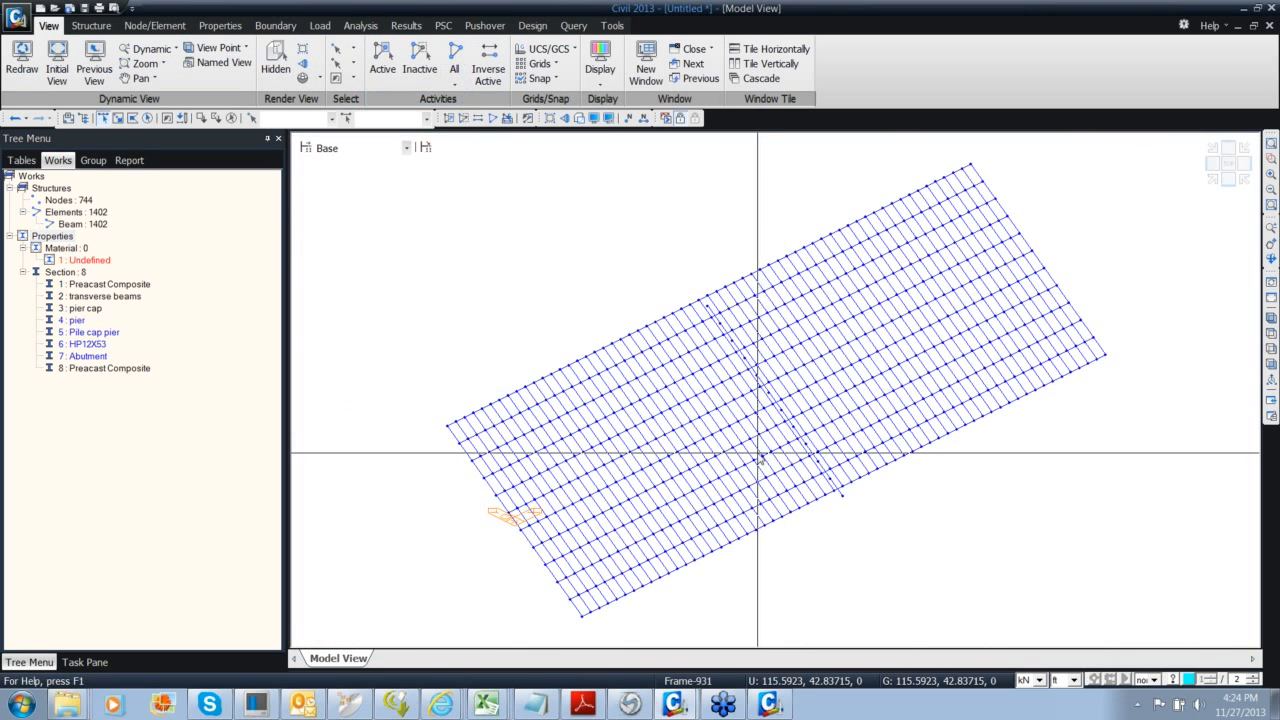
ctrl+middle_drag(781, 480, 786, 403)
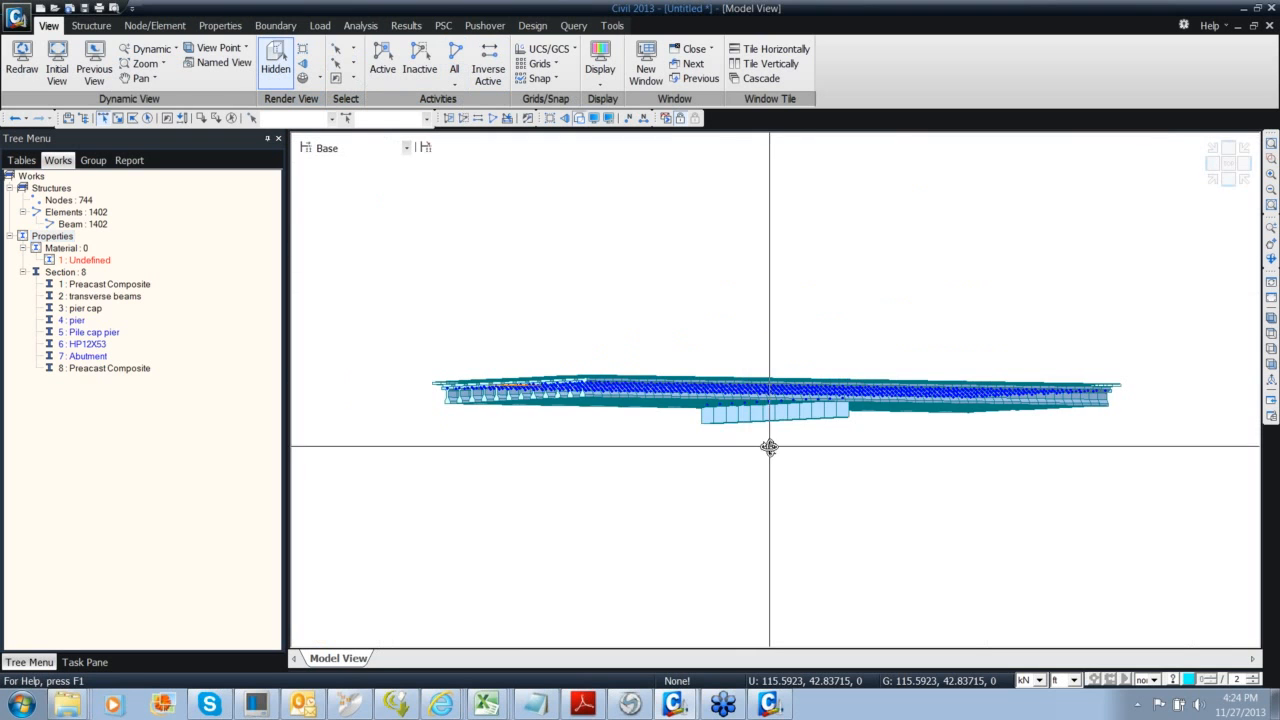
mouse_move(770, 446)
ctrl+middle_down()
mouse_move(755, 456)
mouse_move(764, 446)
ctrl+middle_up()
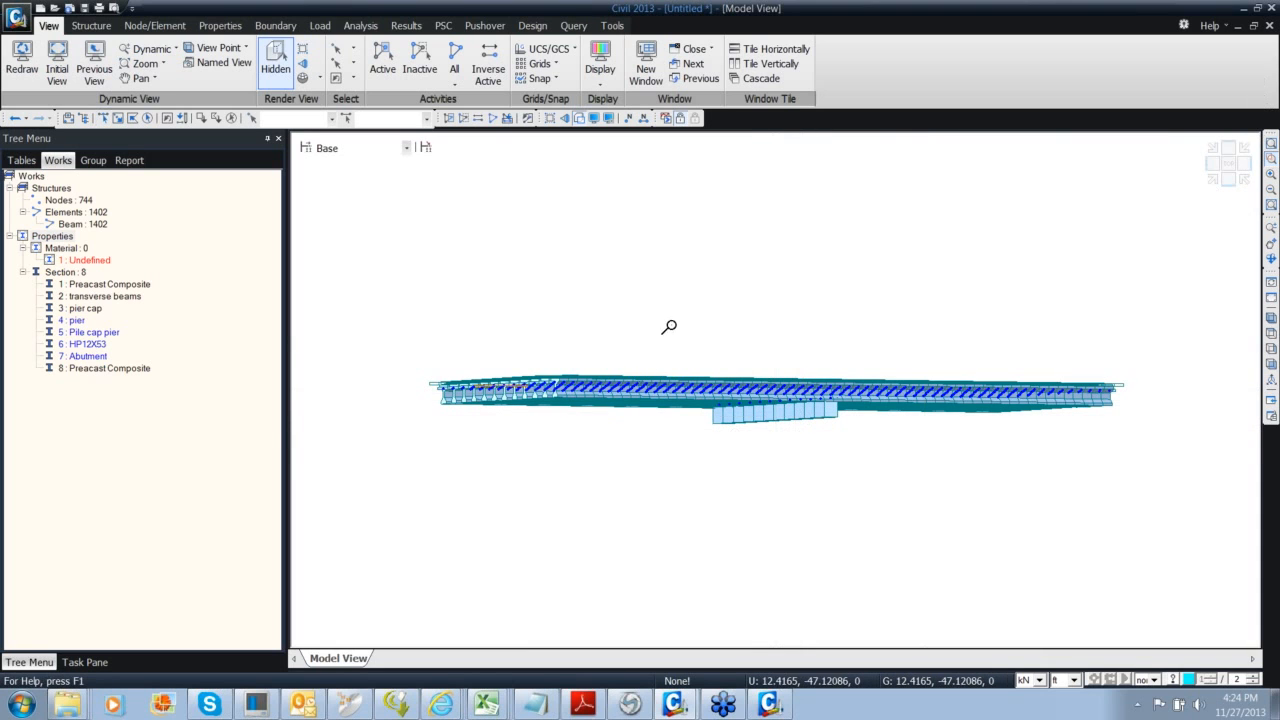
drag(669, 329, 834, 468)
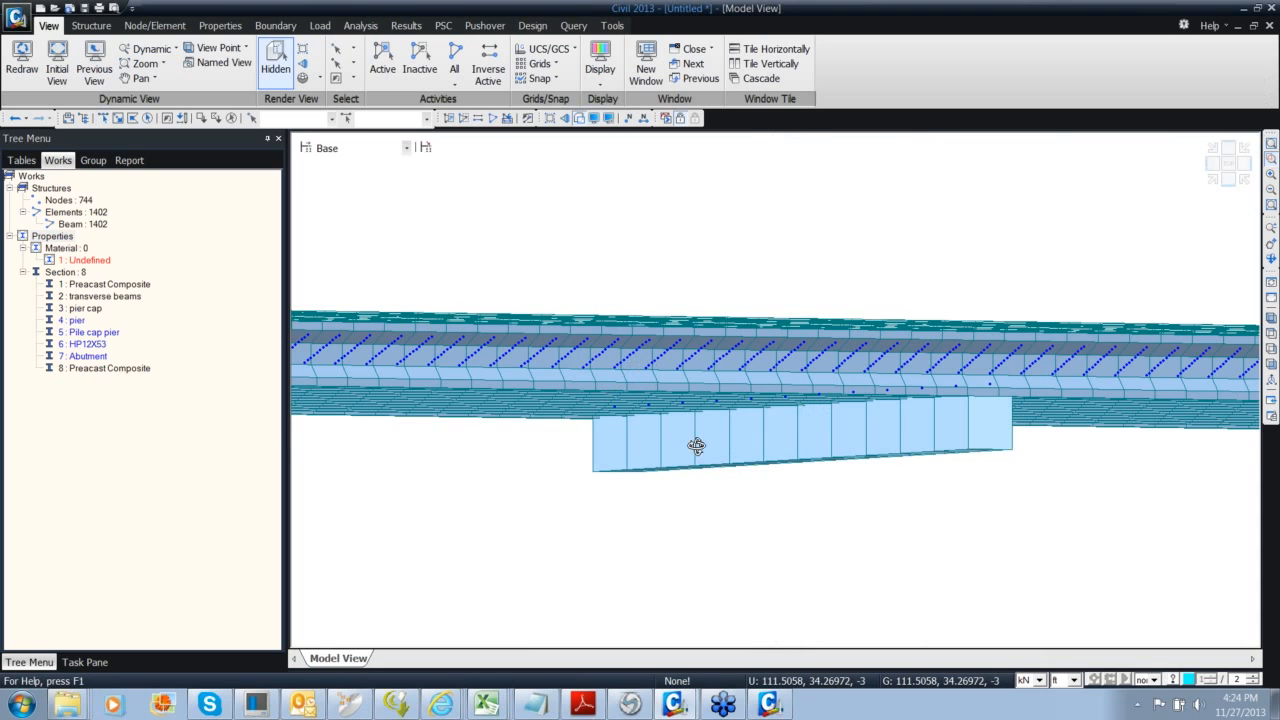
ctrl+middle_drag(696, 446, 697, 446)
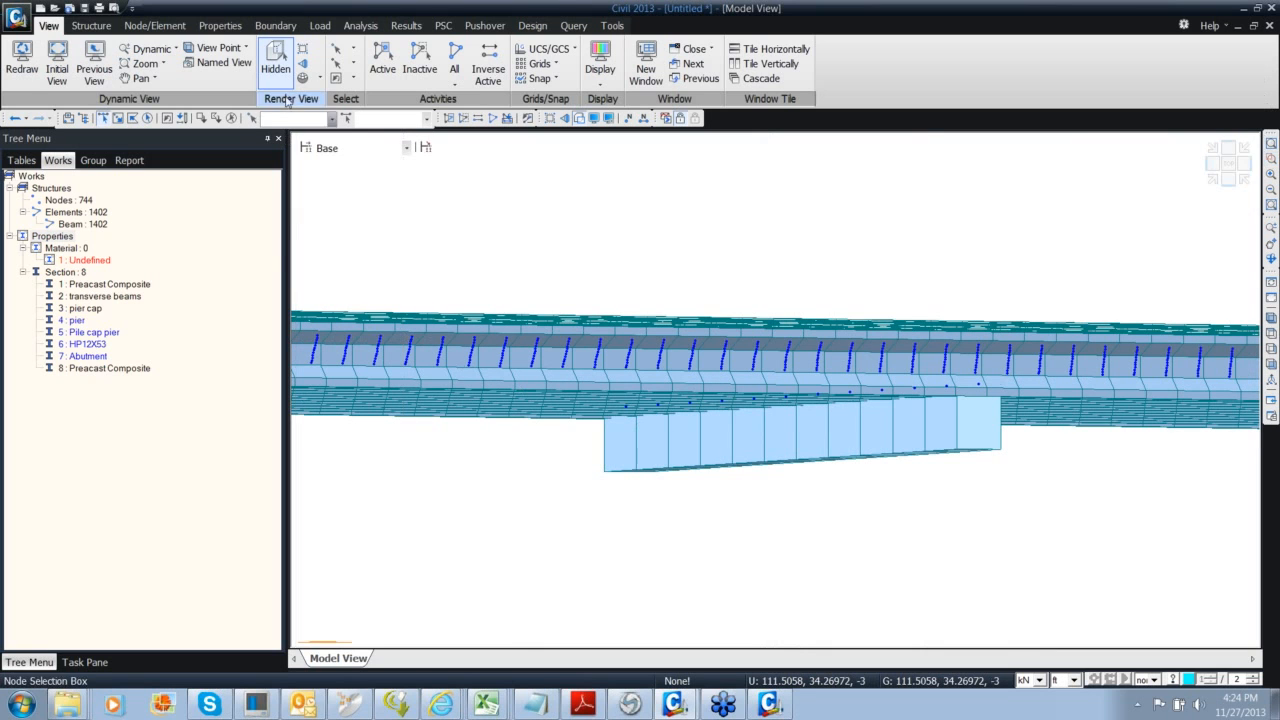
Select all elements with the pier cap section and activate only them, shown in an isometric view
click(97, 310)
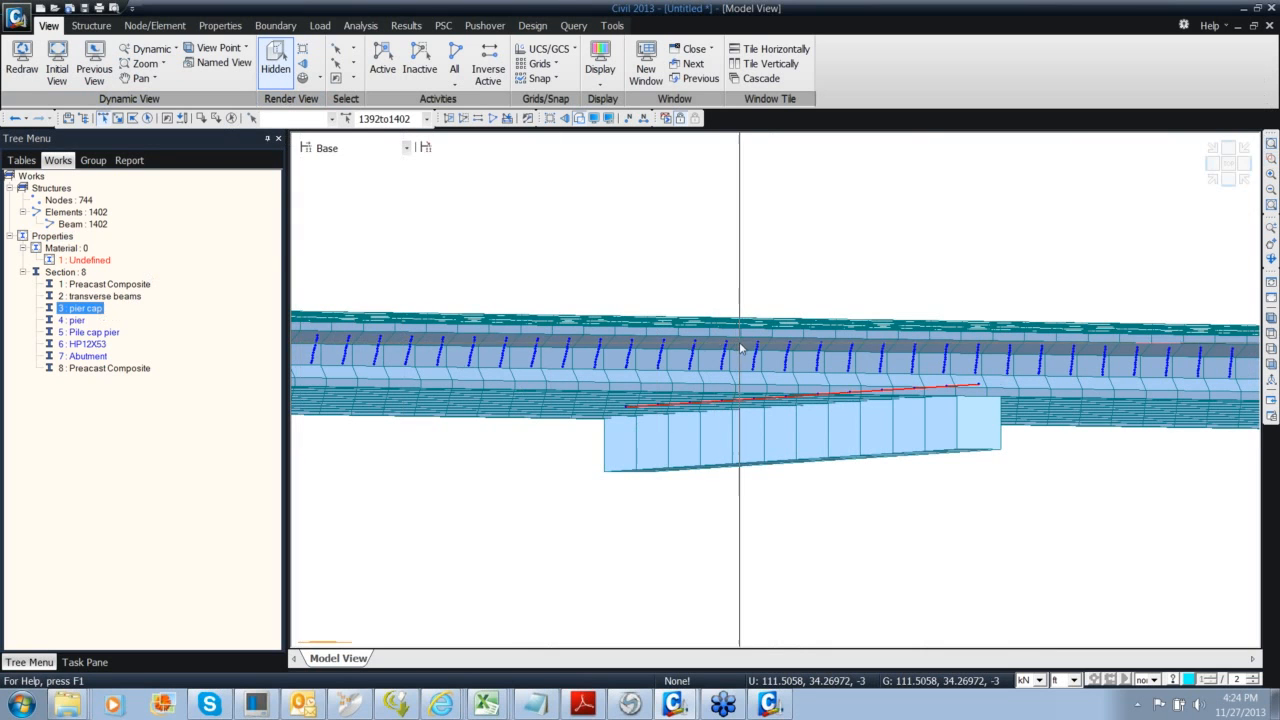
middle_drag(697, 283, 663, 242)
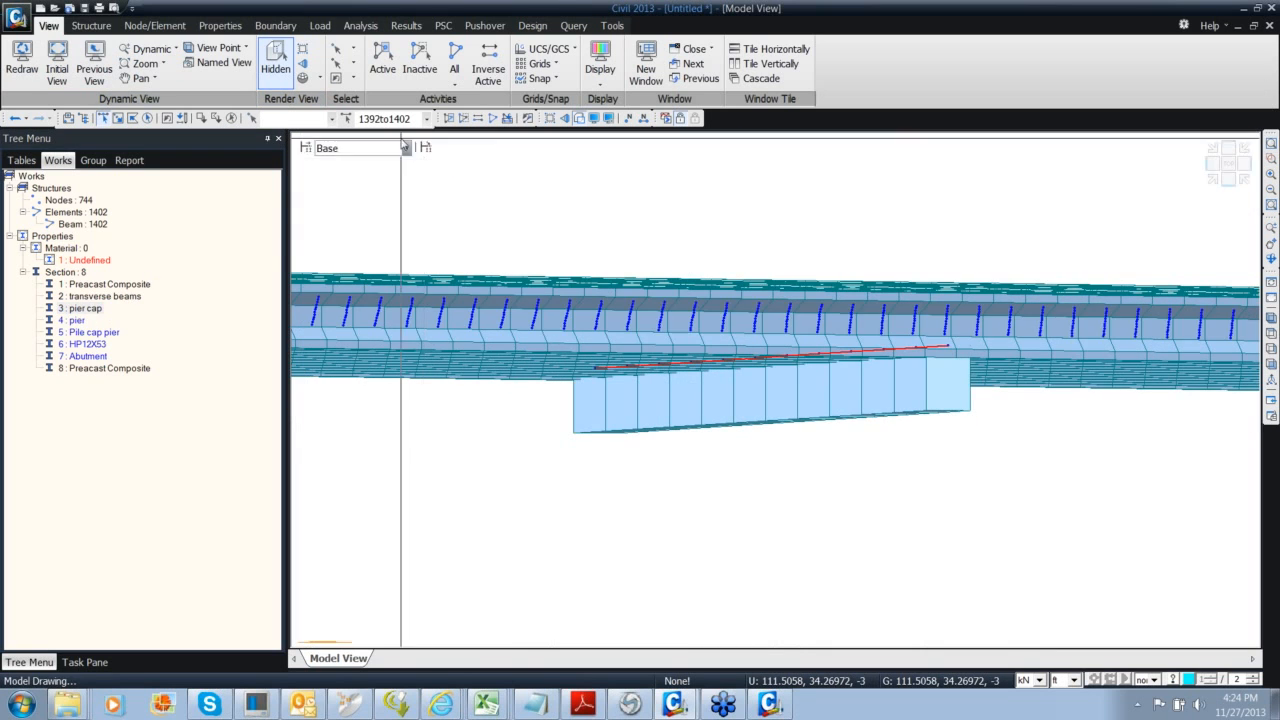
click(382, 62)
click(1213, 180)
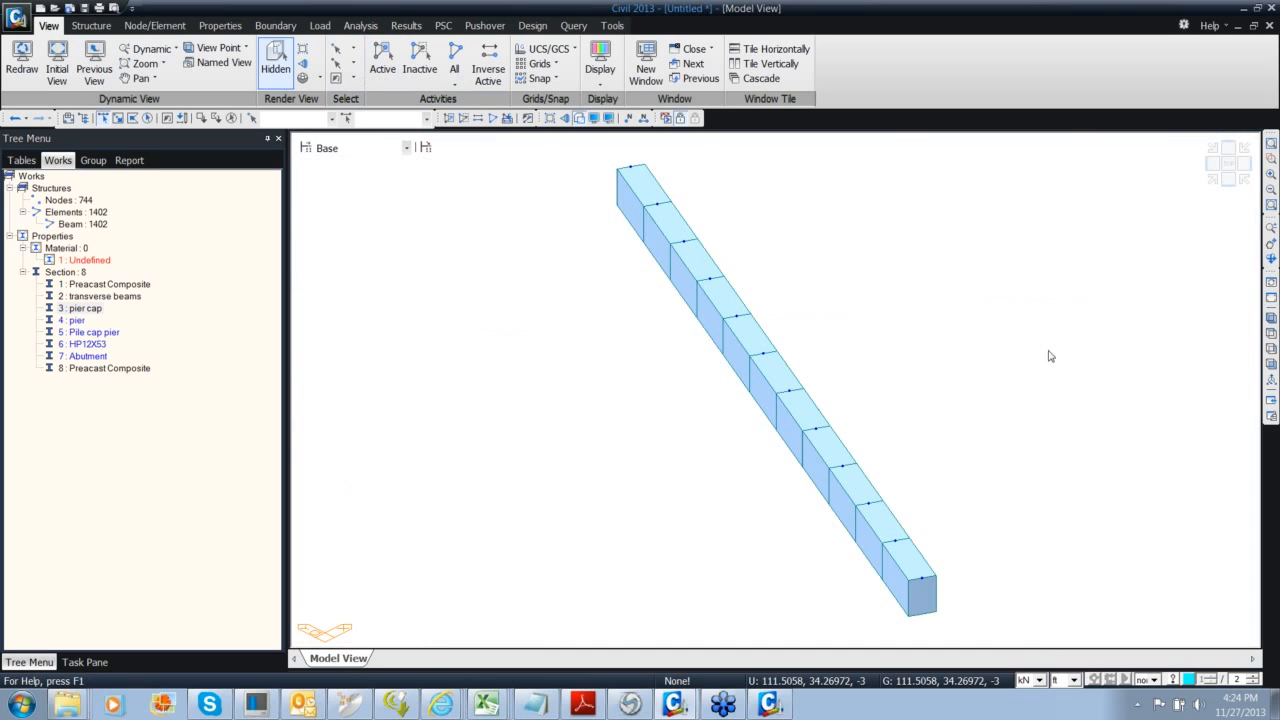
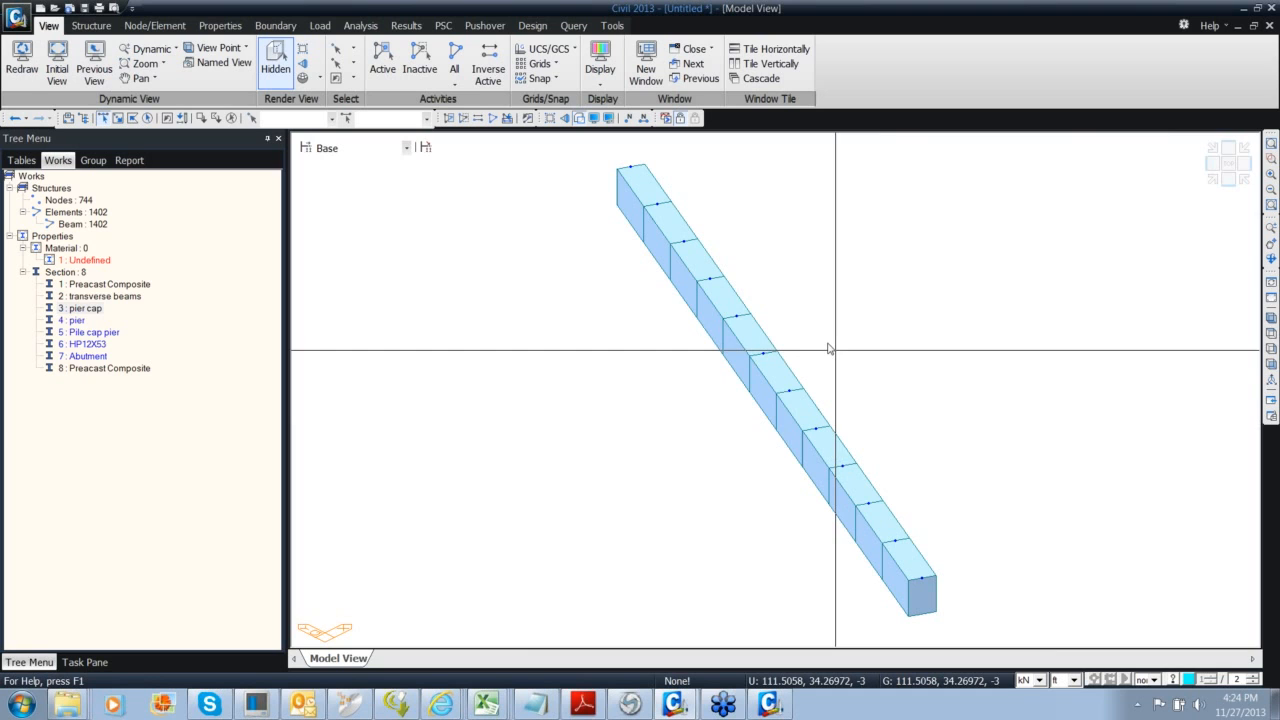
Examine the rendered pier cap and its nodes along the top from oblique and elevation views
ctrl+middle_drag(717, 380, 654, 295)
scroll(700, 346, down, 3)
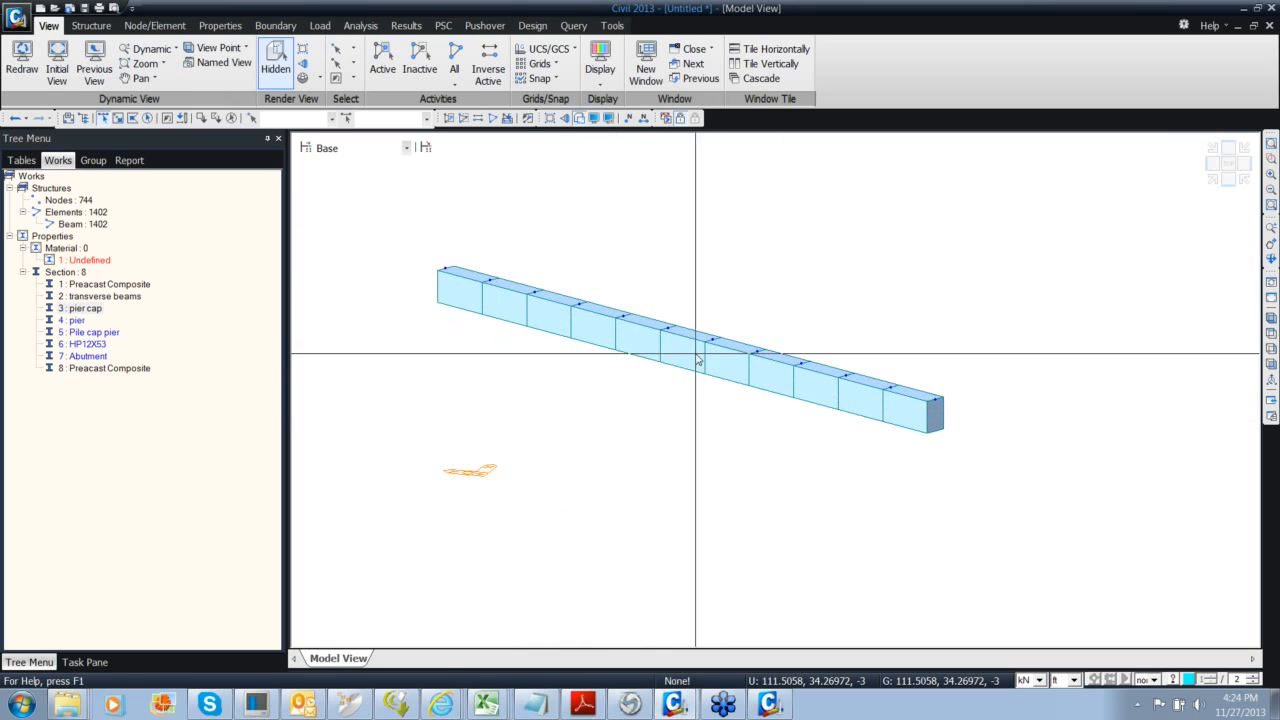
mouse_move(621, 312)
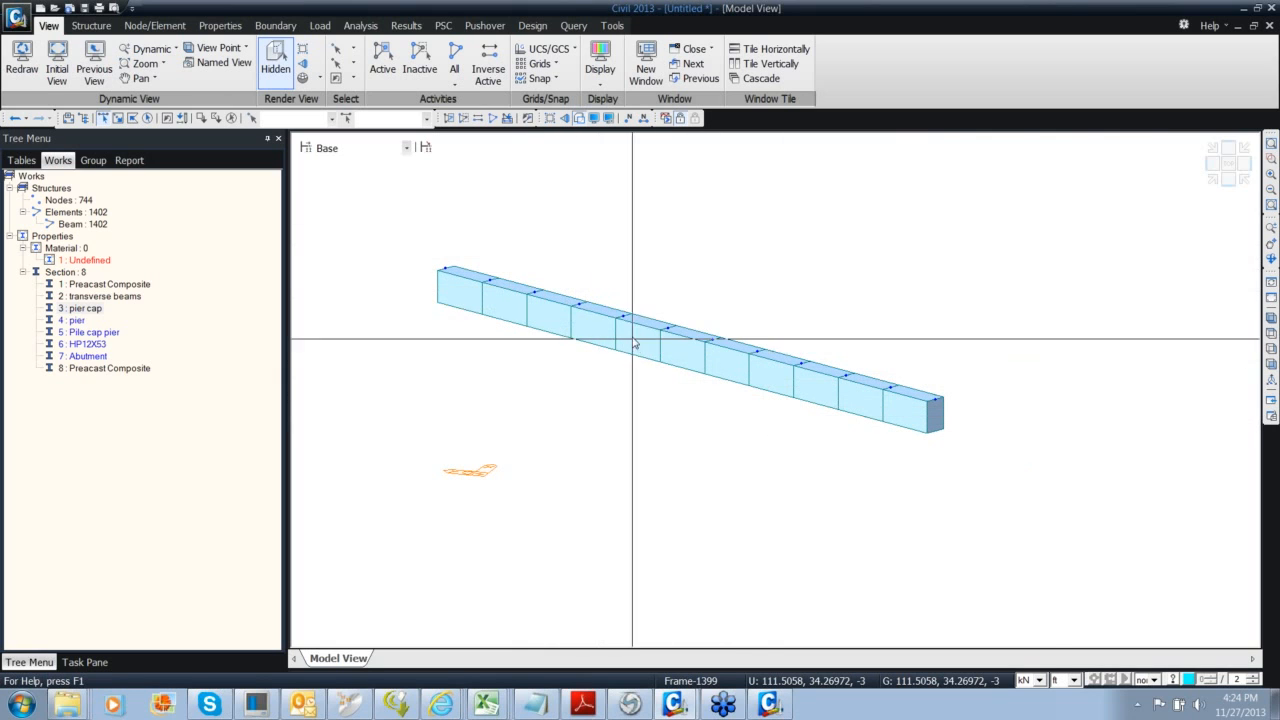
ctrl+middle_drag(703, 368, 766, 360)
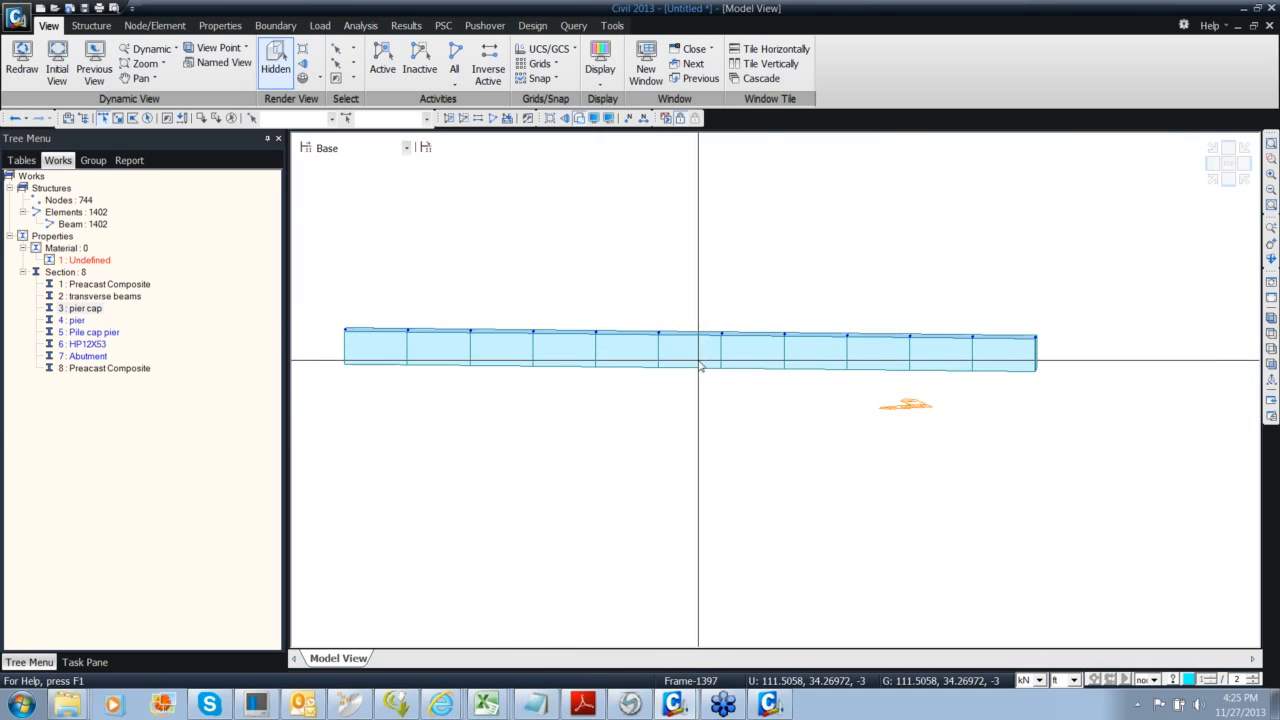
click(1212, 165)
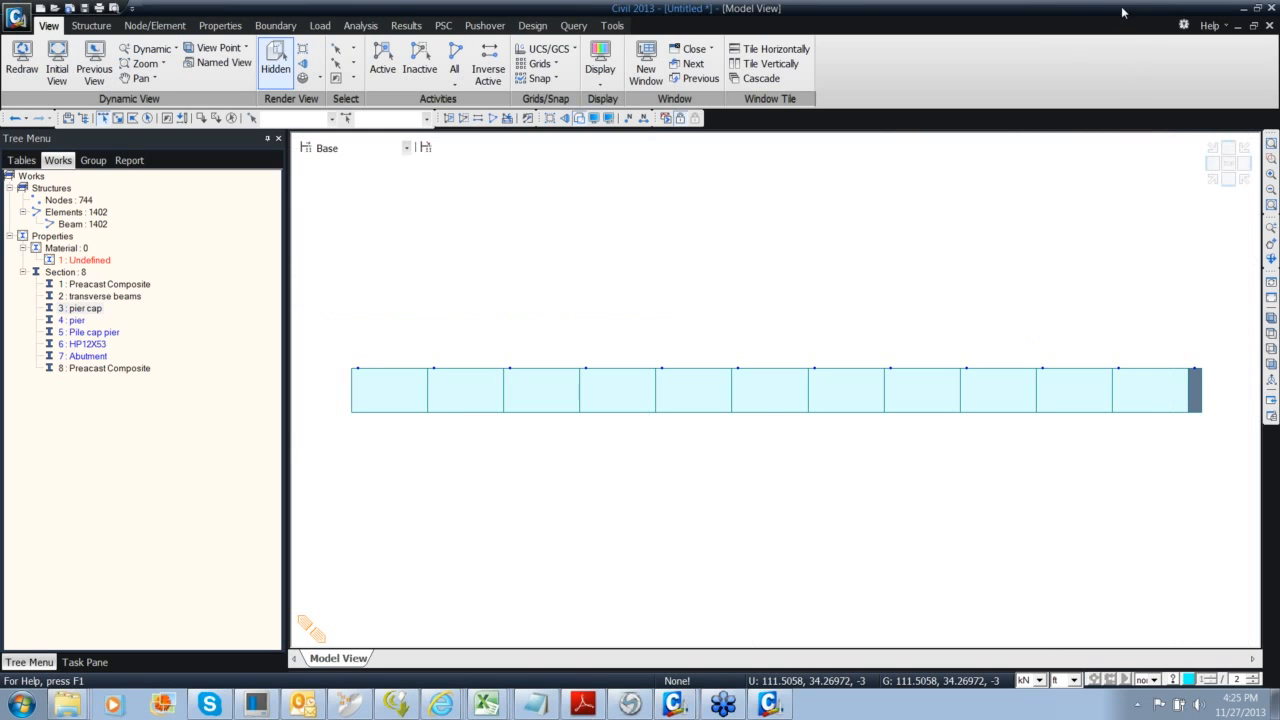
ctrl+middle_drag(791, 369, 722, 333)
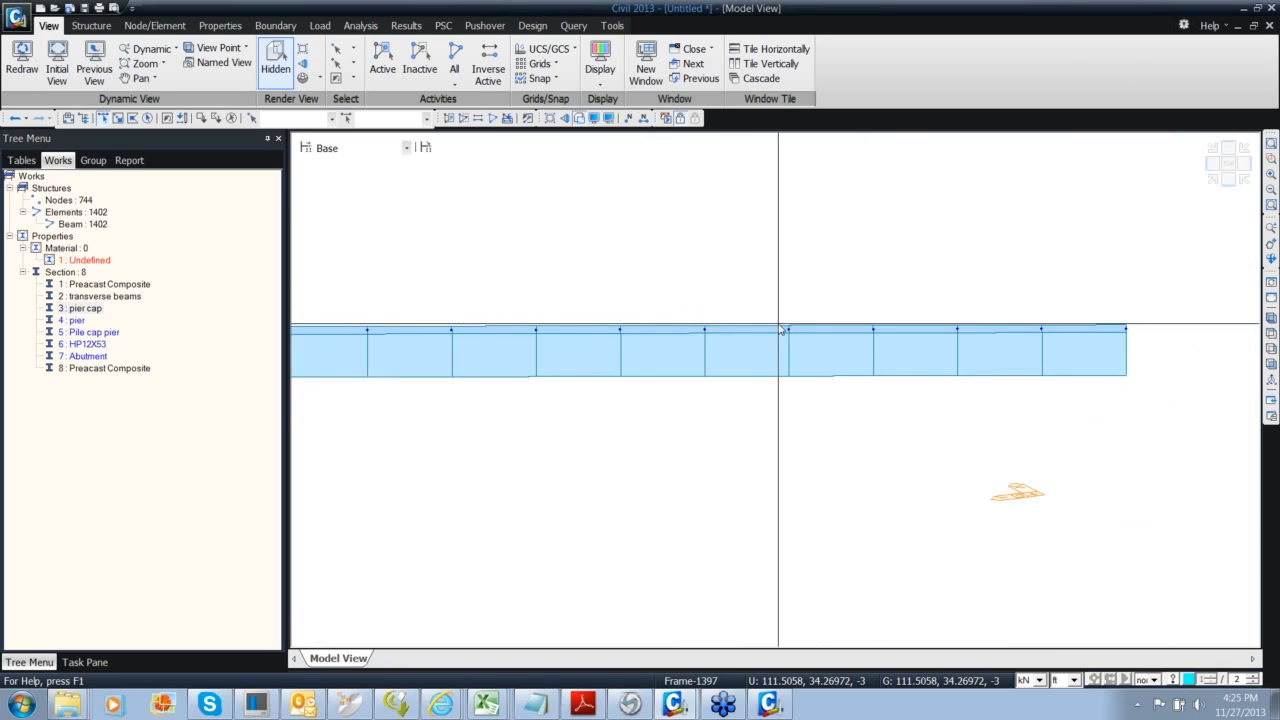
scroll(730, 320, down, 2)
scroll(714, 316, down, 2)
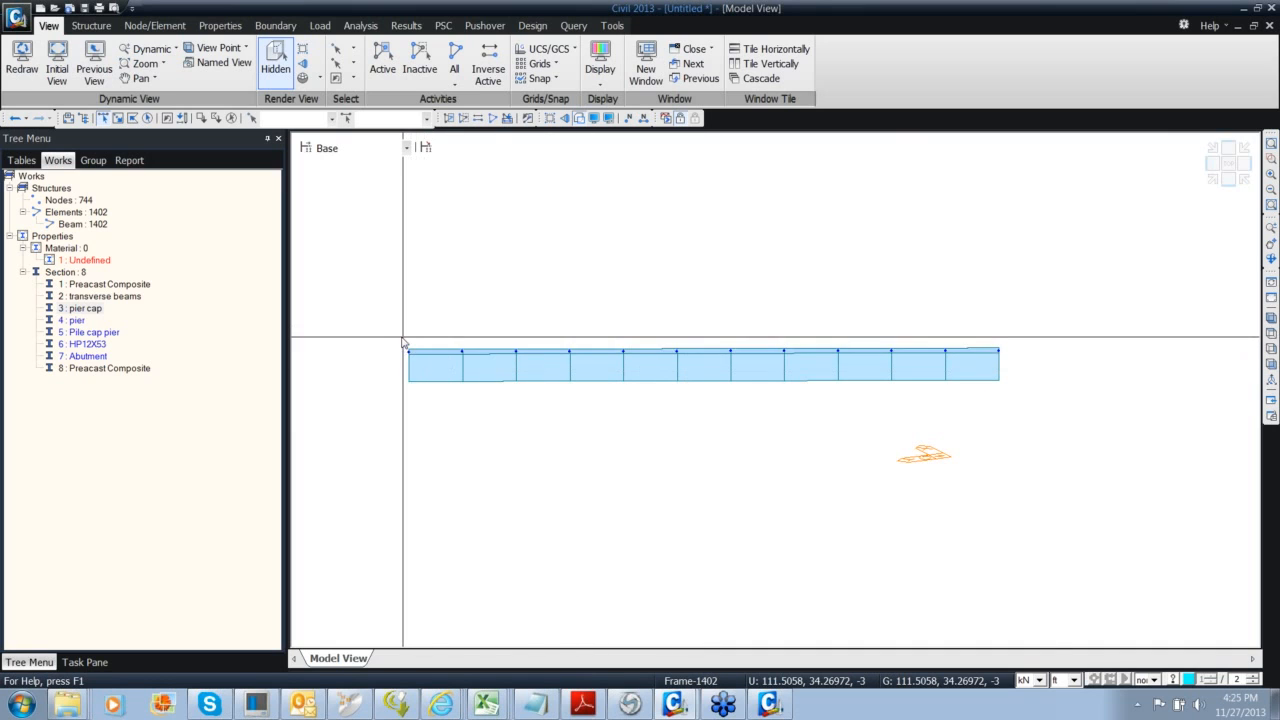
click(462, 351)
click(516, 351)
click(569, 351)
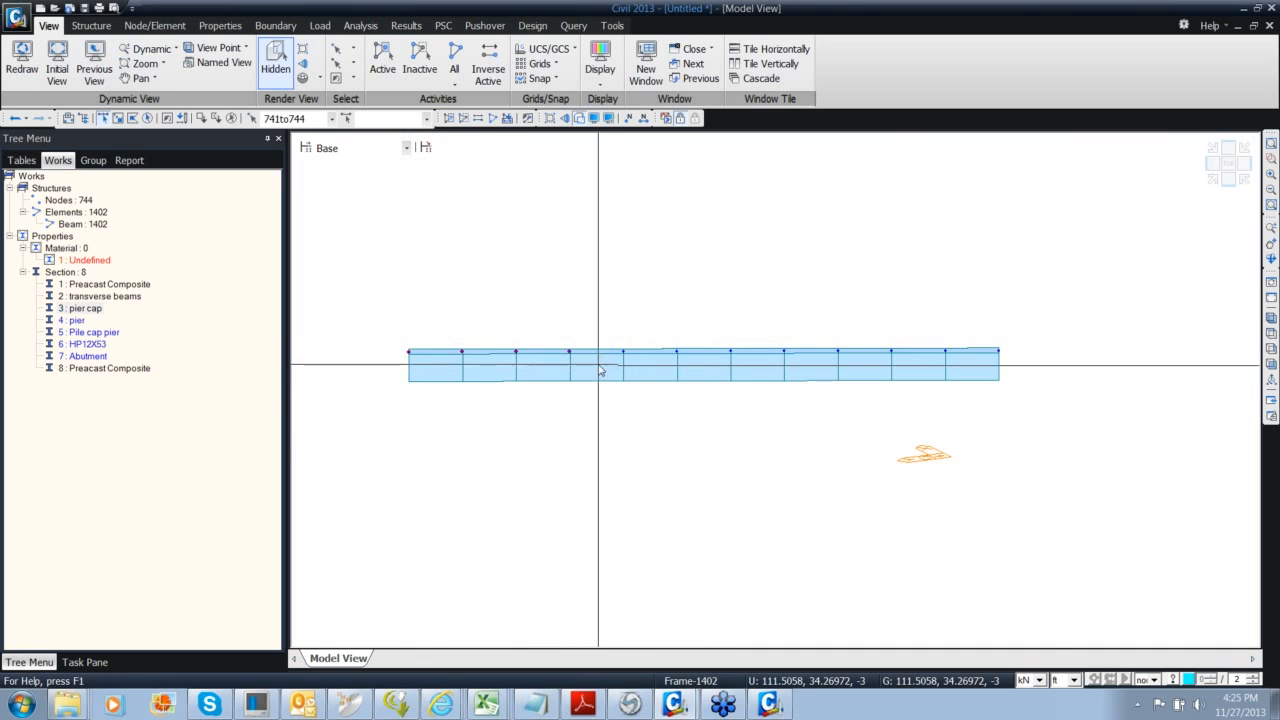
click(623, 351)
click(677, 351)
click(730, 351)
click(784, 351)
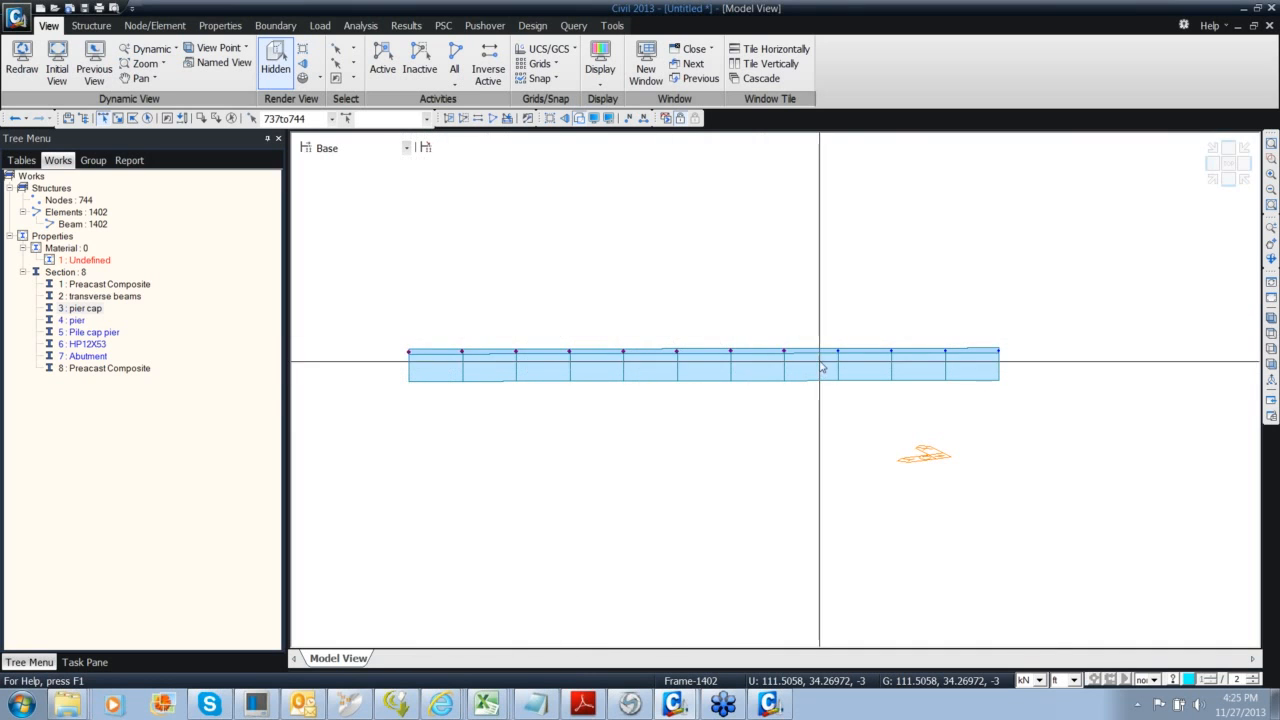
click(838, 351)
click(891, 351)
click(945, 351)
click(998, 351)
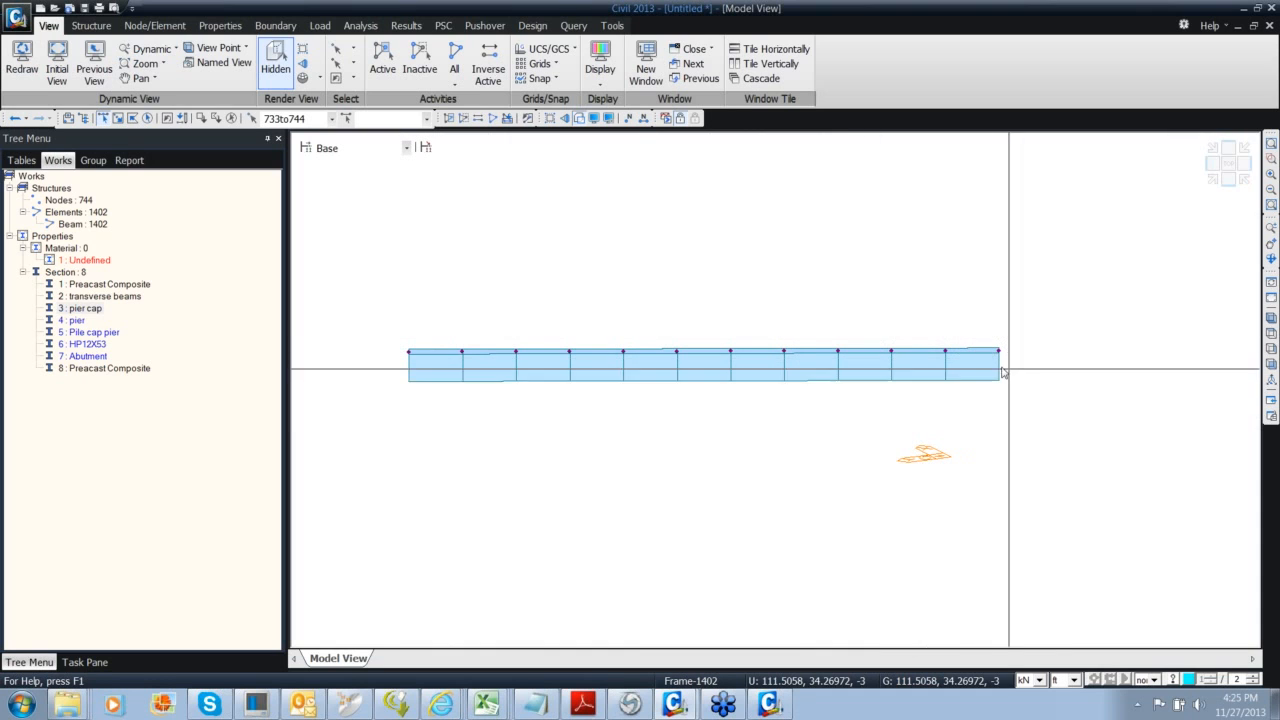
click(231, 119)
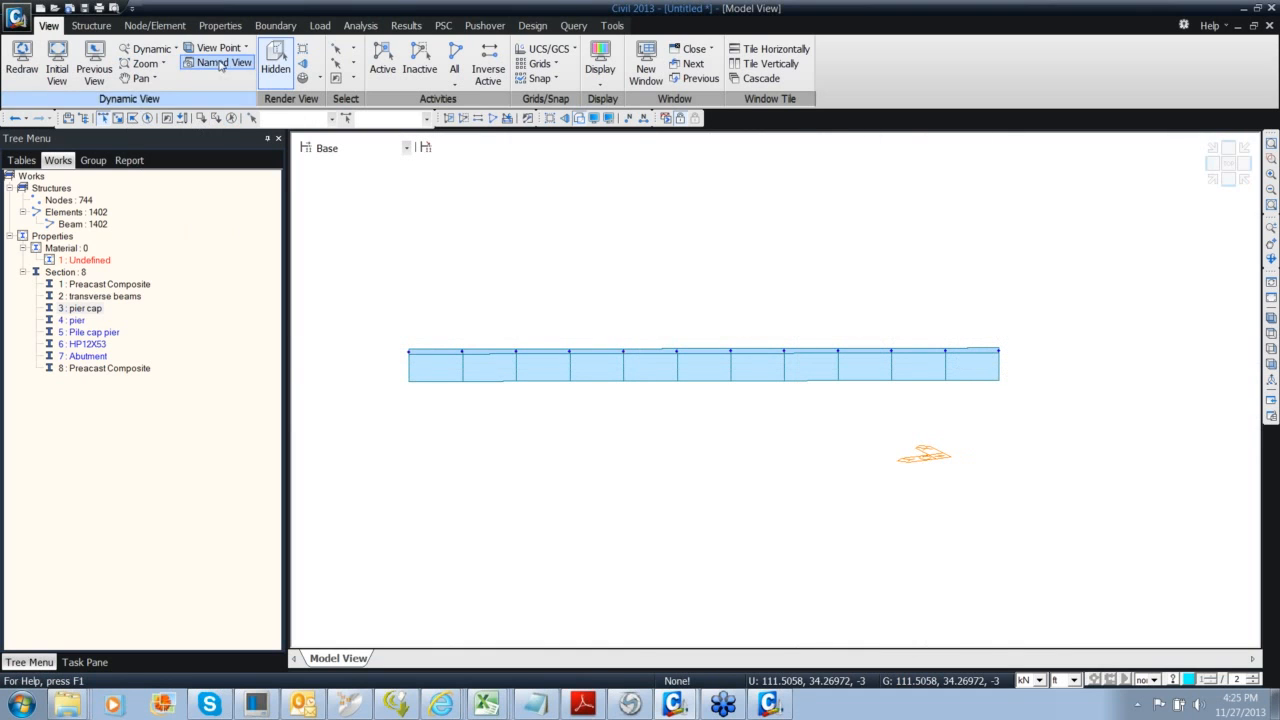
Divide the pier cap's middle frame element into 2 equal-distance divisions, merging duplicate nodes
click(685, 351)
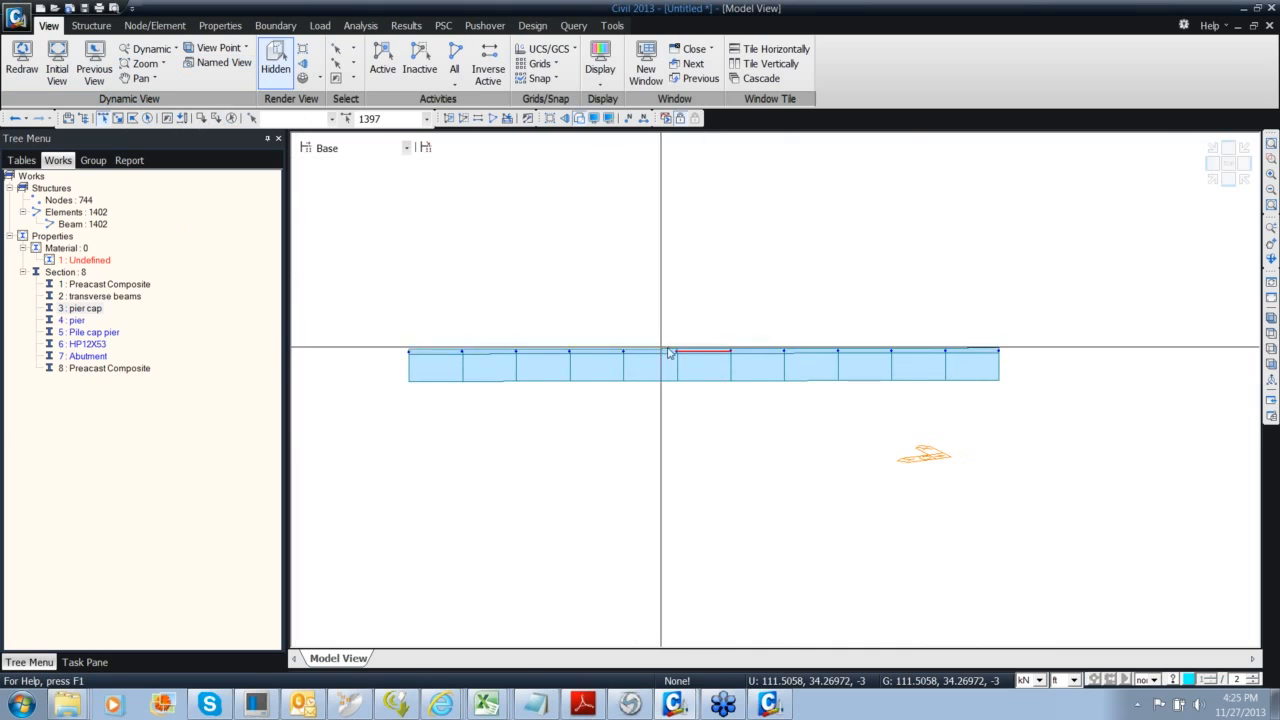
mouse_move(691, 361)
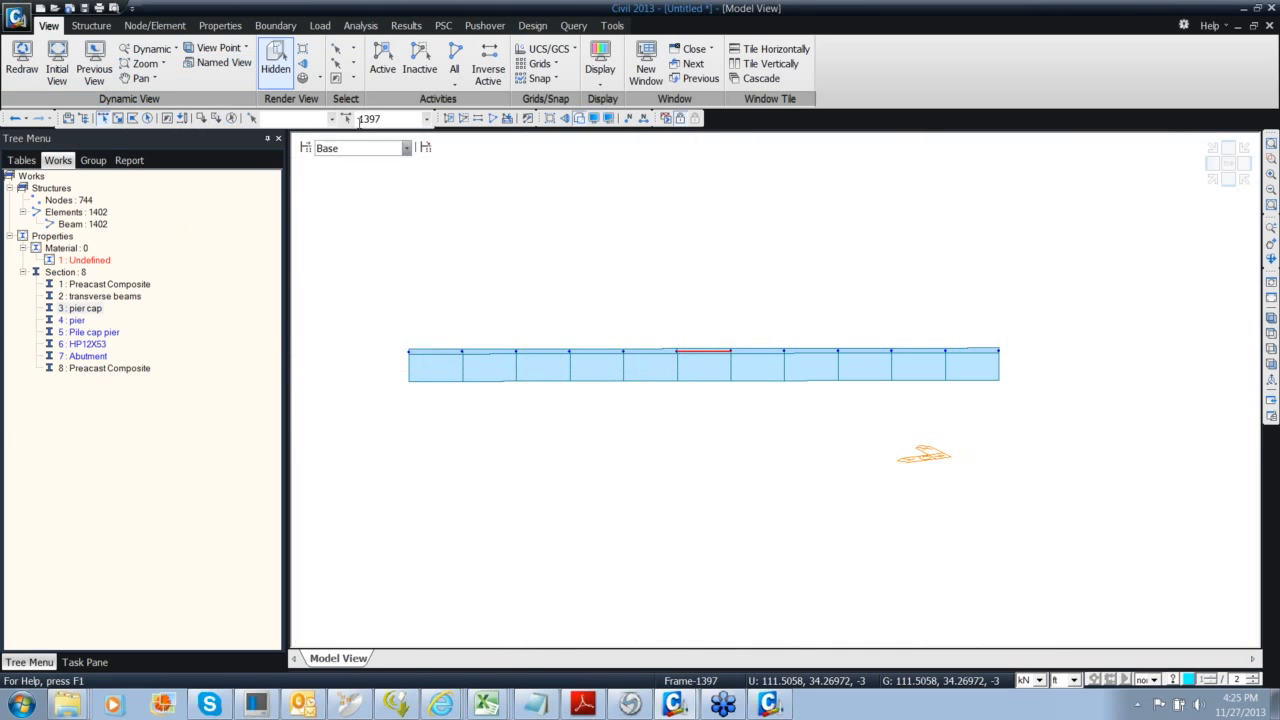
click(178, 22)
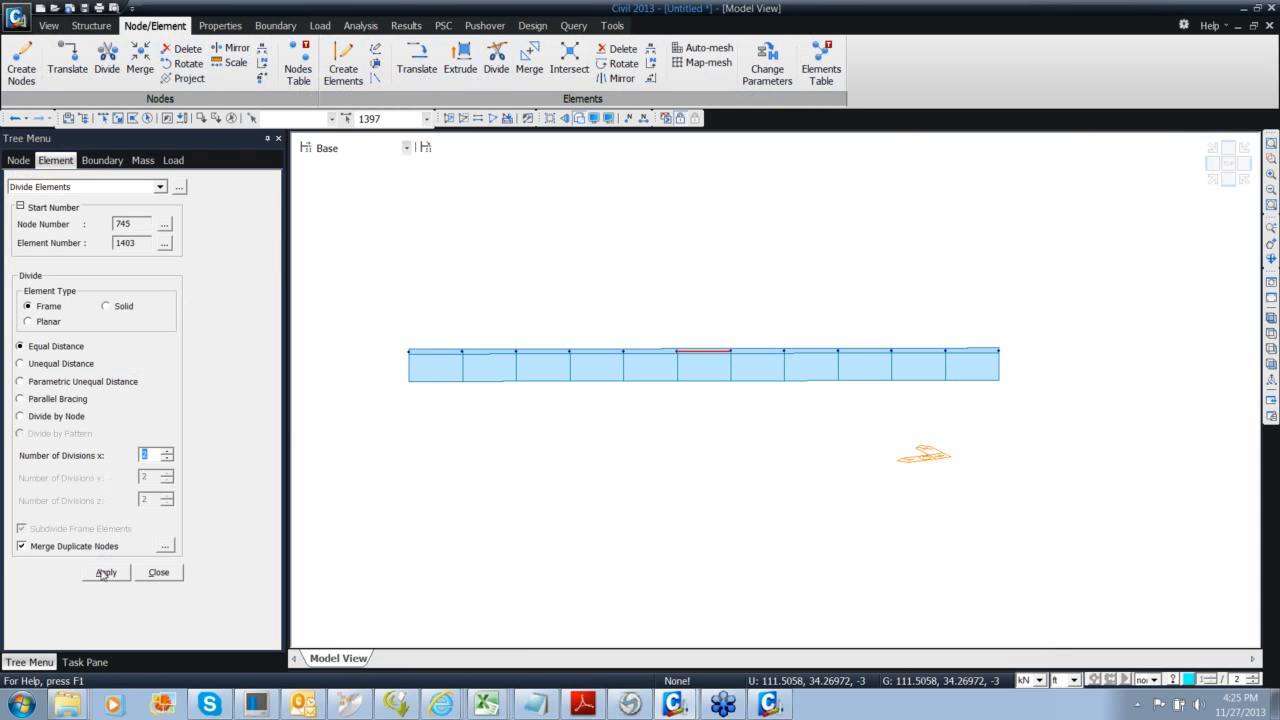
click(105, 573)
click(157, 573)
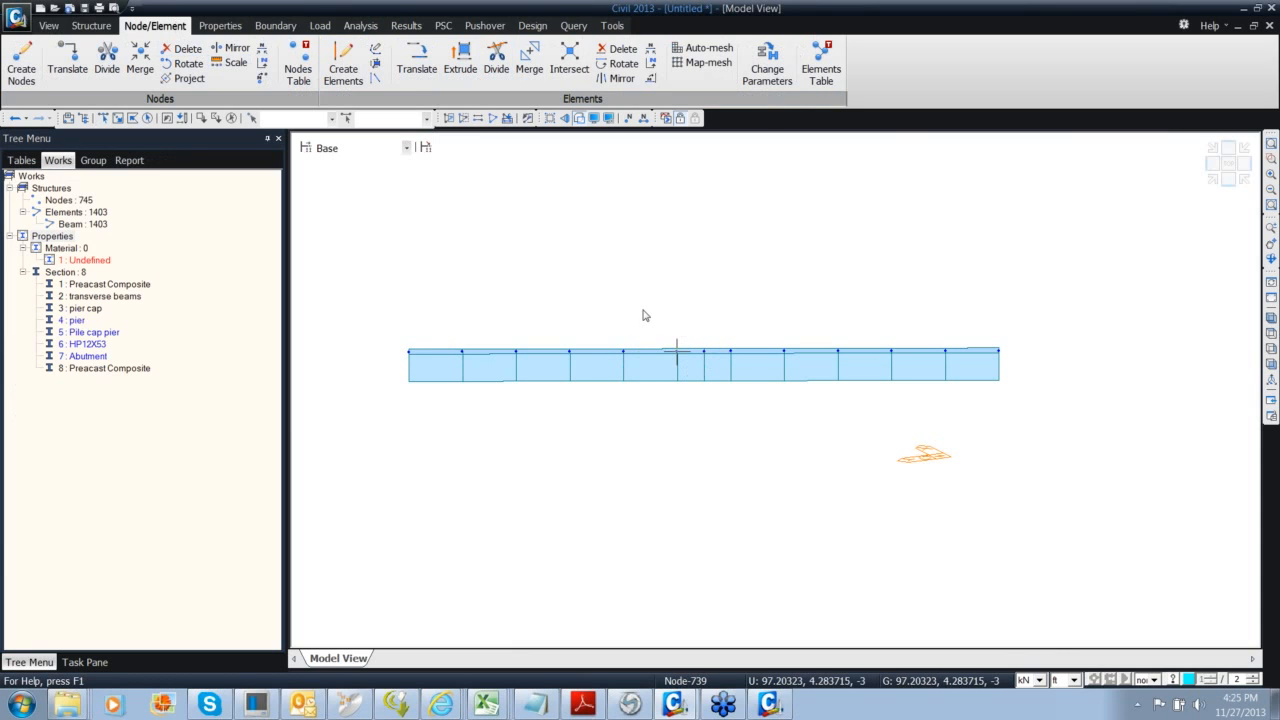
key(ctrl+s)
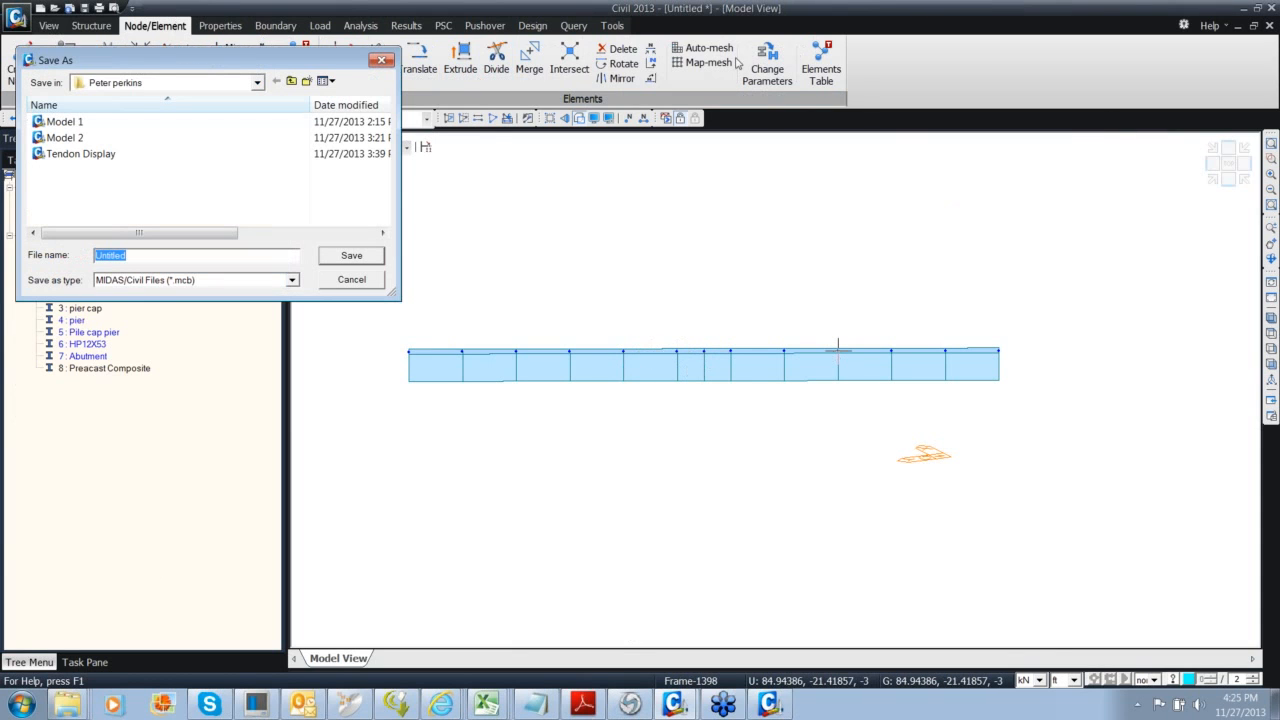
click(382, 60)
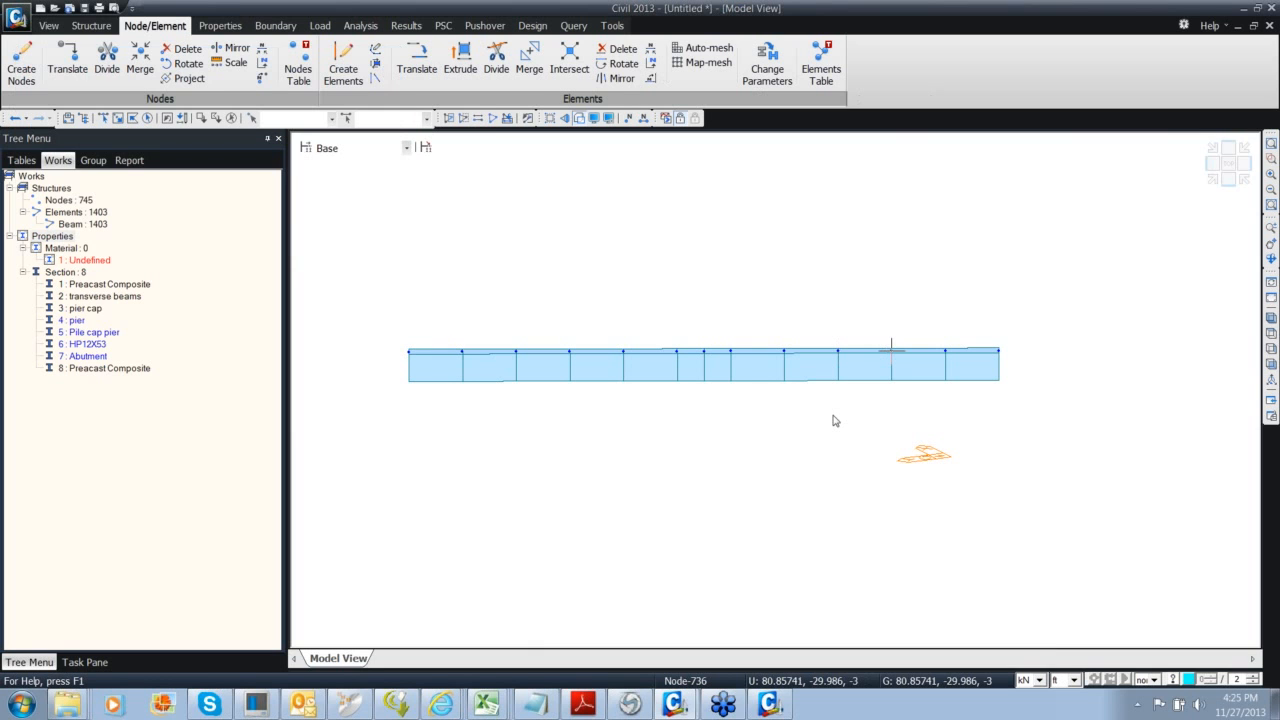
Switch to Adobe Reader, examine the pier column layout in the pier elevation of BridgeForModel.pdf, and return to midas Civil
key(alt+Tab)
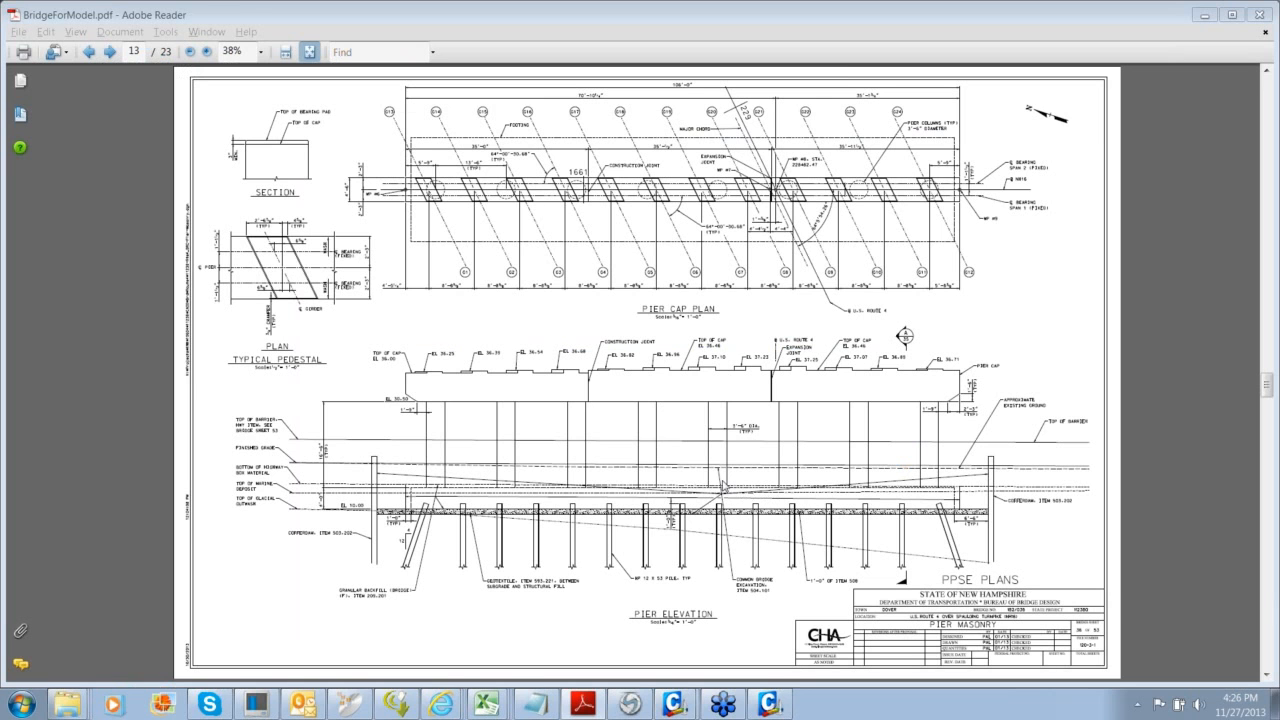
ctrl+scroll(727, 454, up, 2)
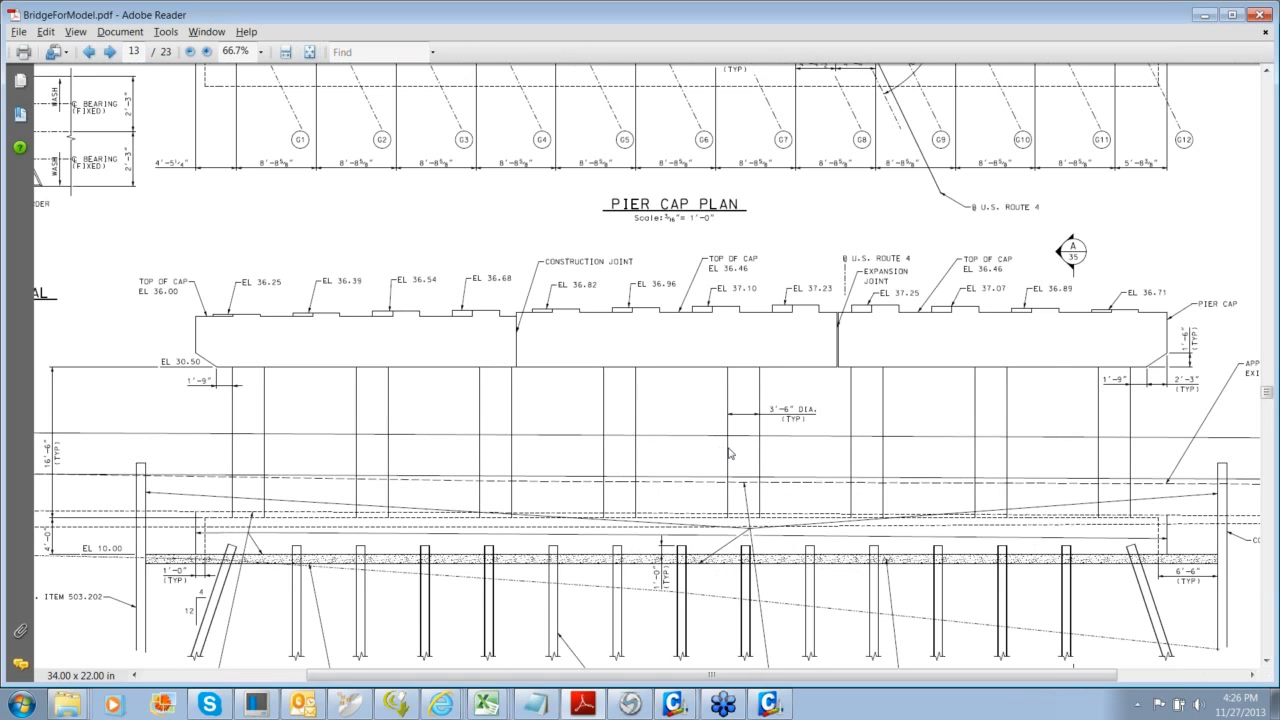
ctrl+scroll(800, 458, down, 2)
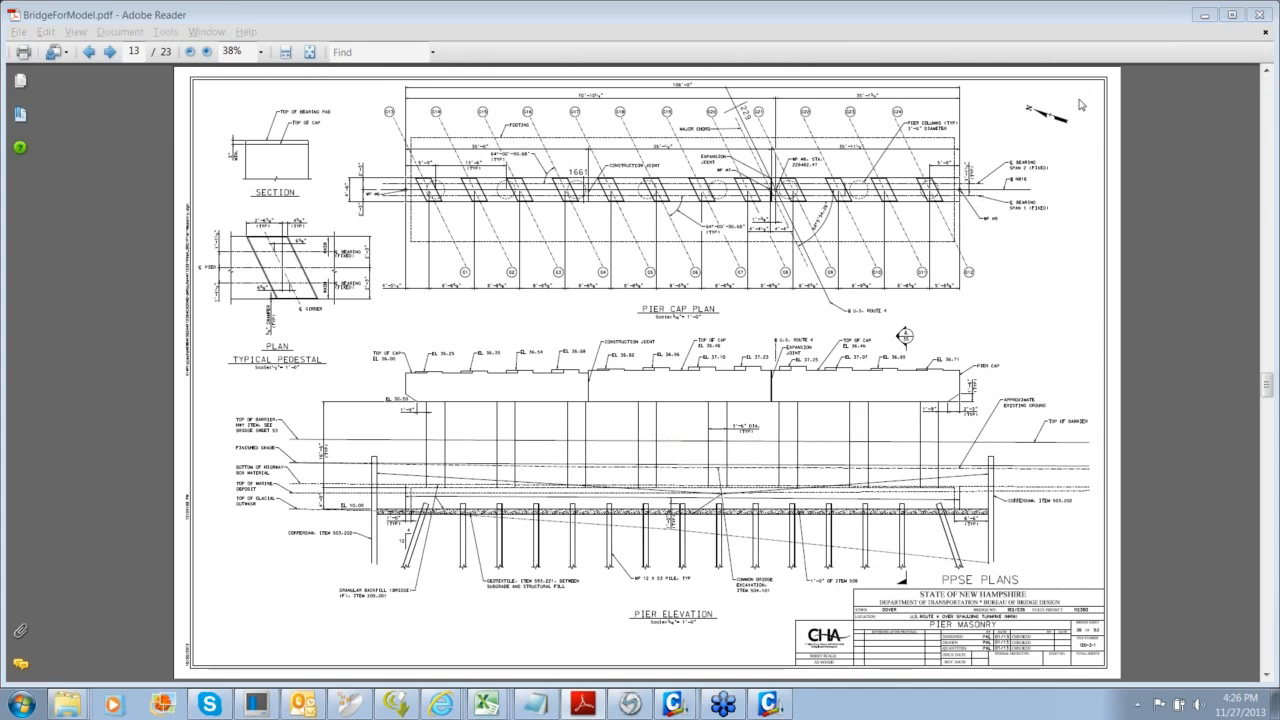
key(alt+Tab)
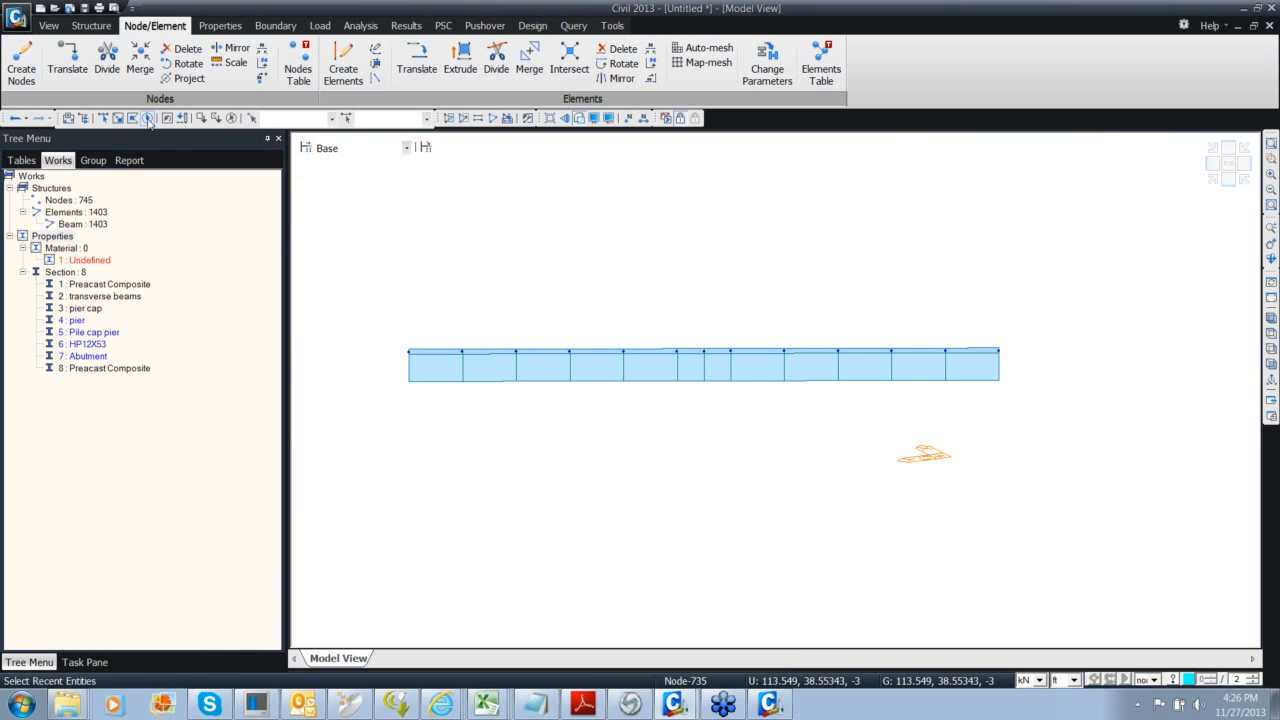
Select the pier cap's middle node and start copying it with Translate Nodes in a plan view
click(104, 118)
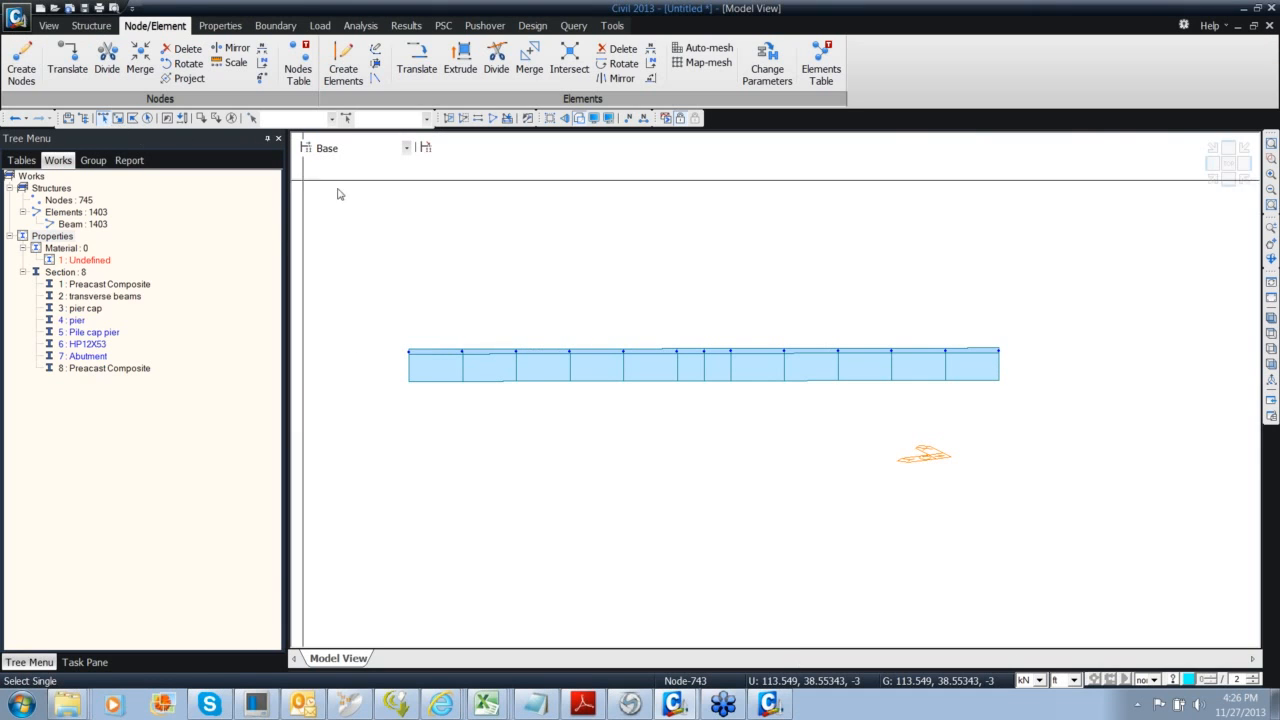
click(704, 351)
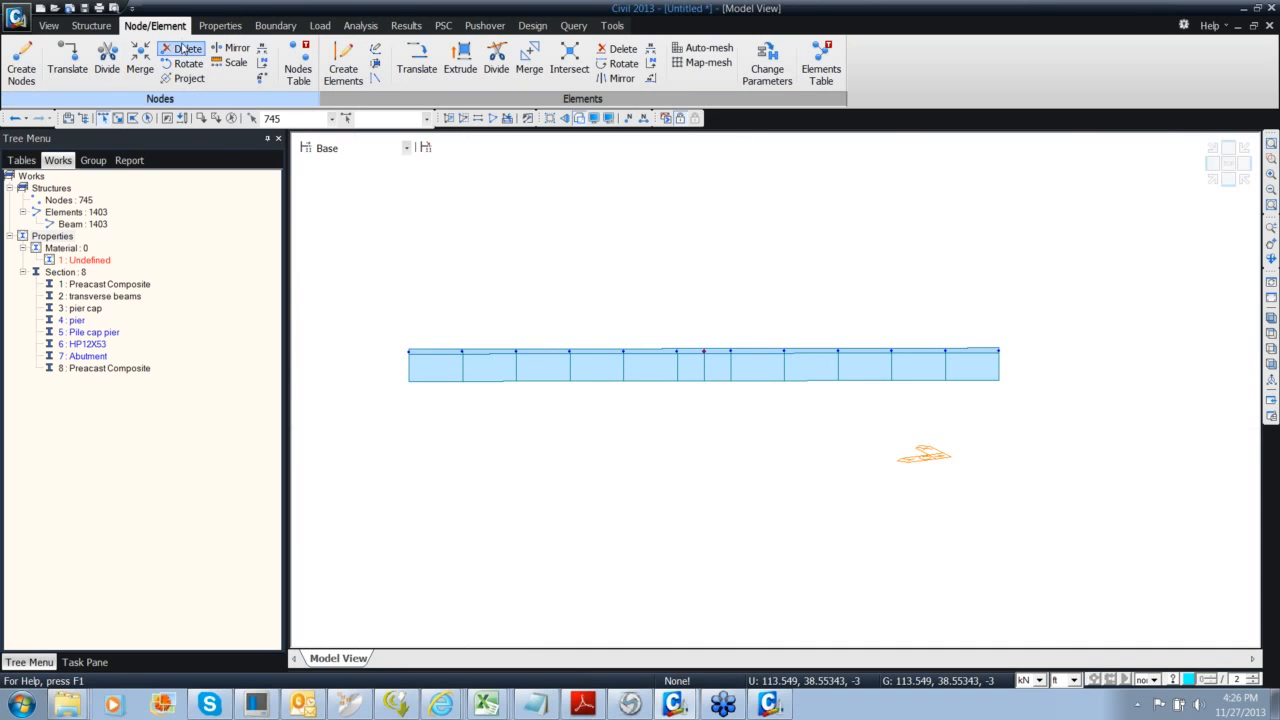
click(68, 70)
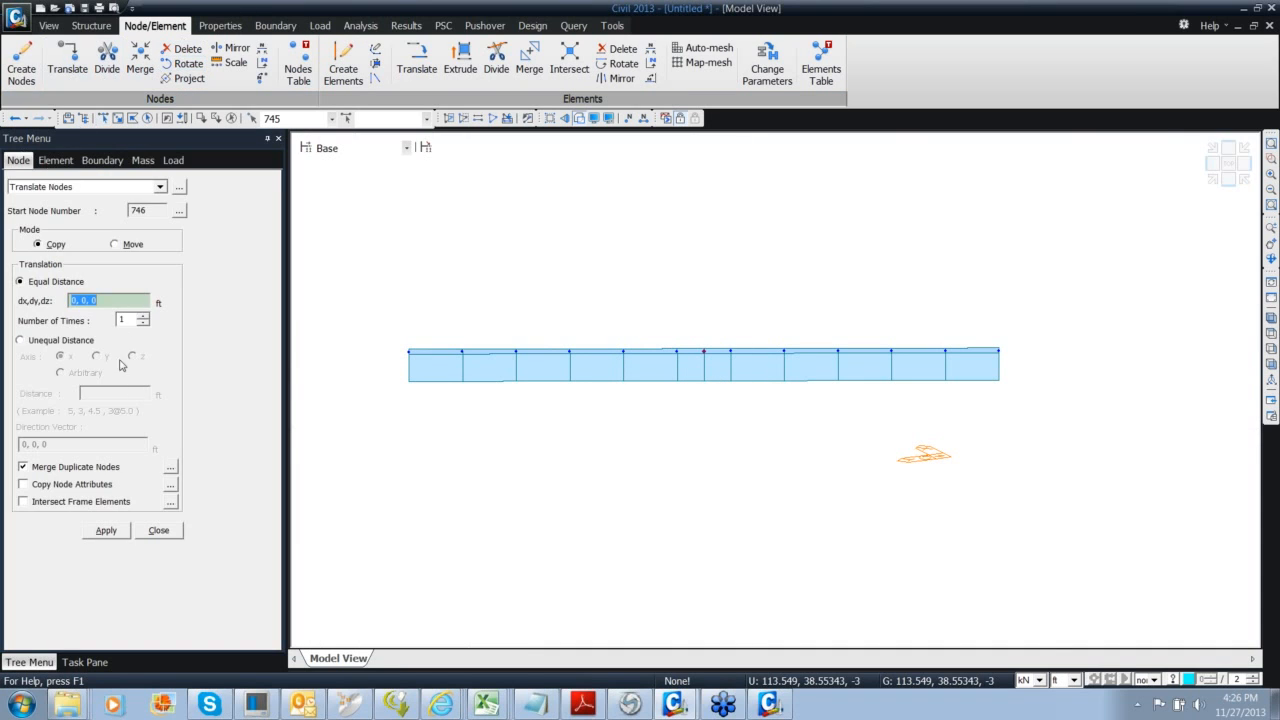
click(120, 301)
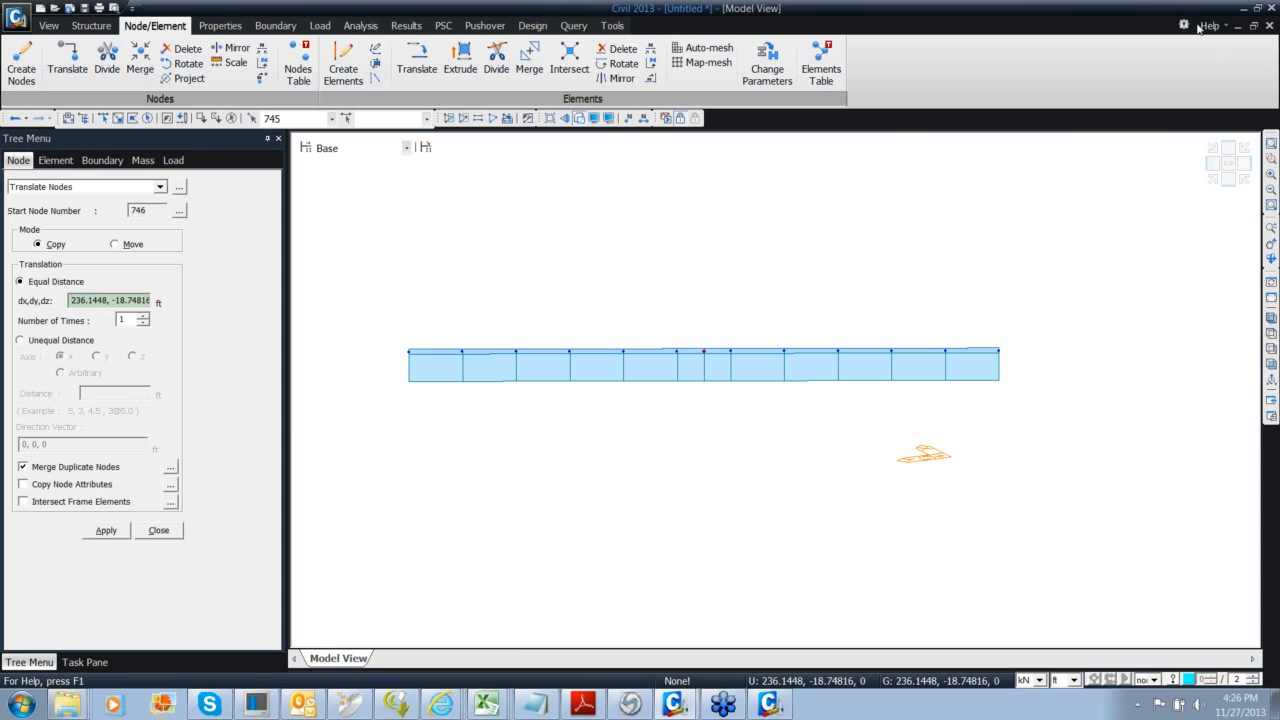
click(1229, 163)
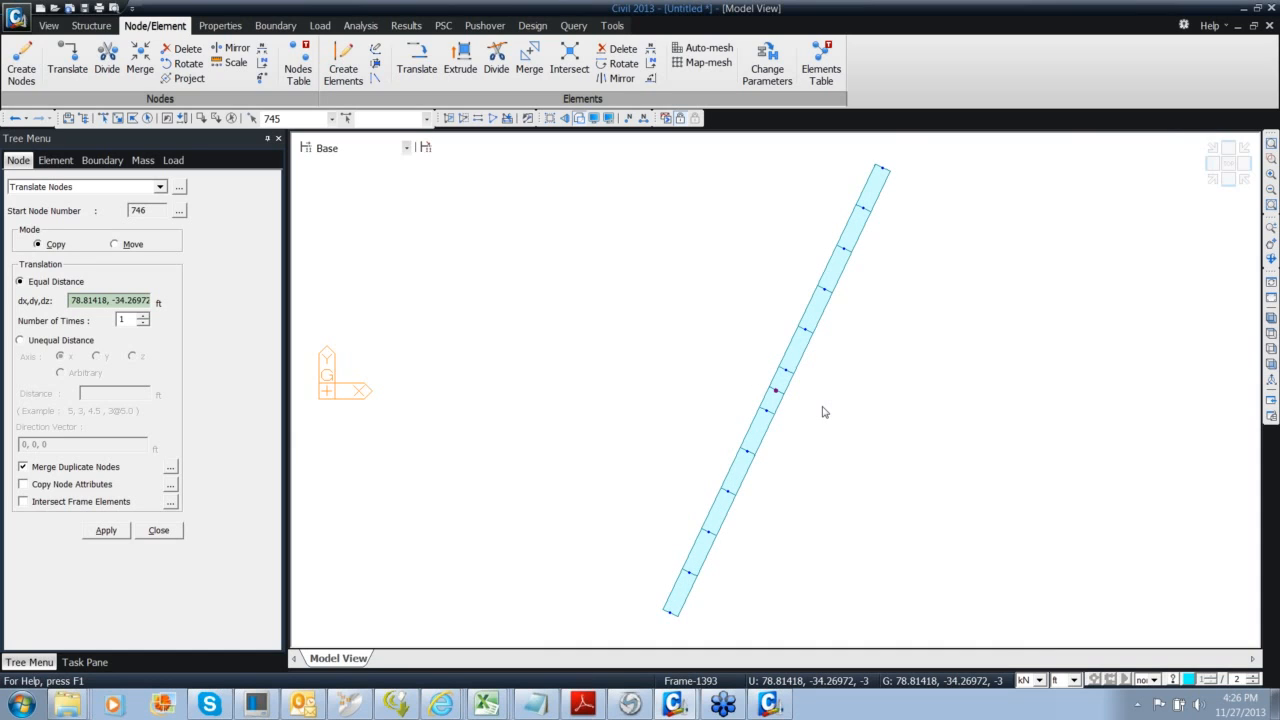
click(776, 390)
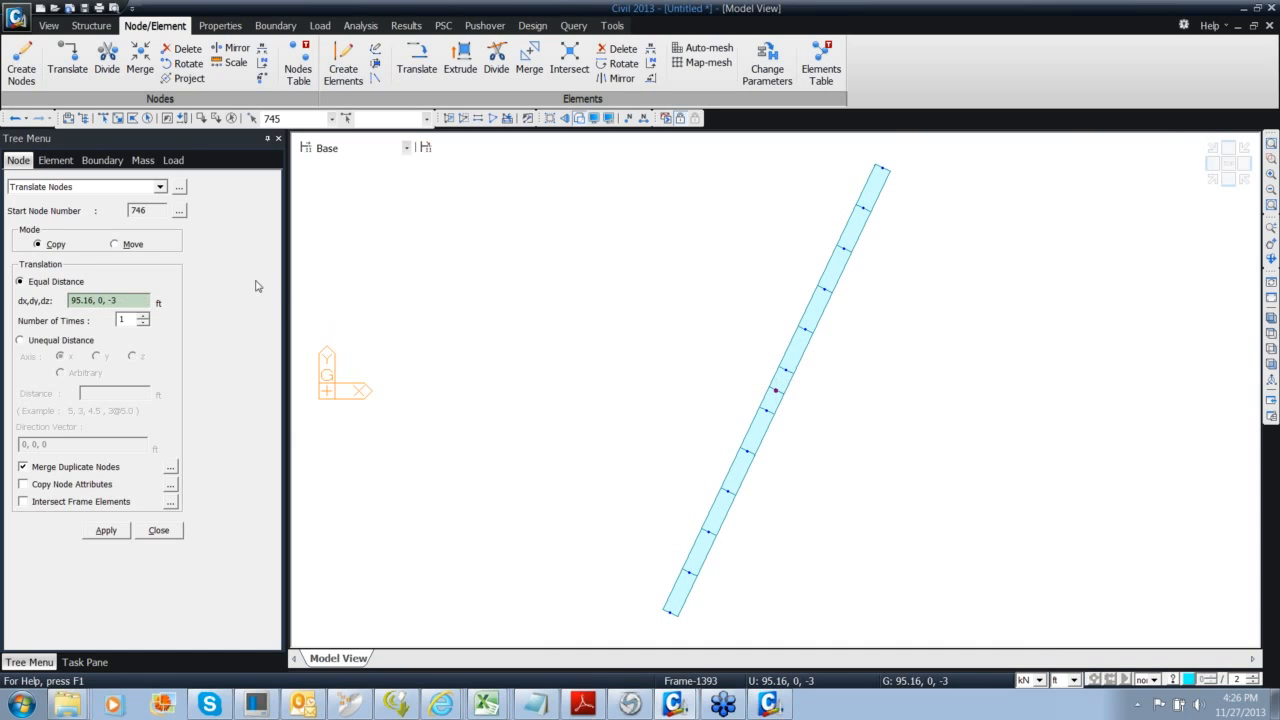
Copy the node by an unequal distance of 6.75 ft along the cap direction (-44.951, -94.24173, 0), intersecting frame elements
click(73, 343)
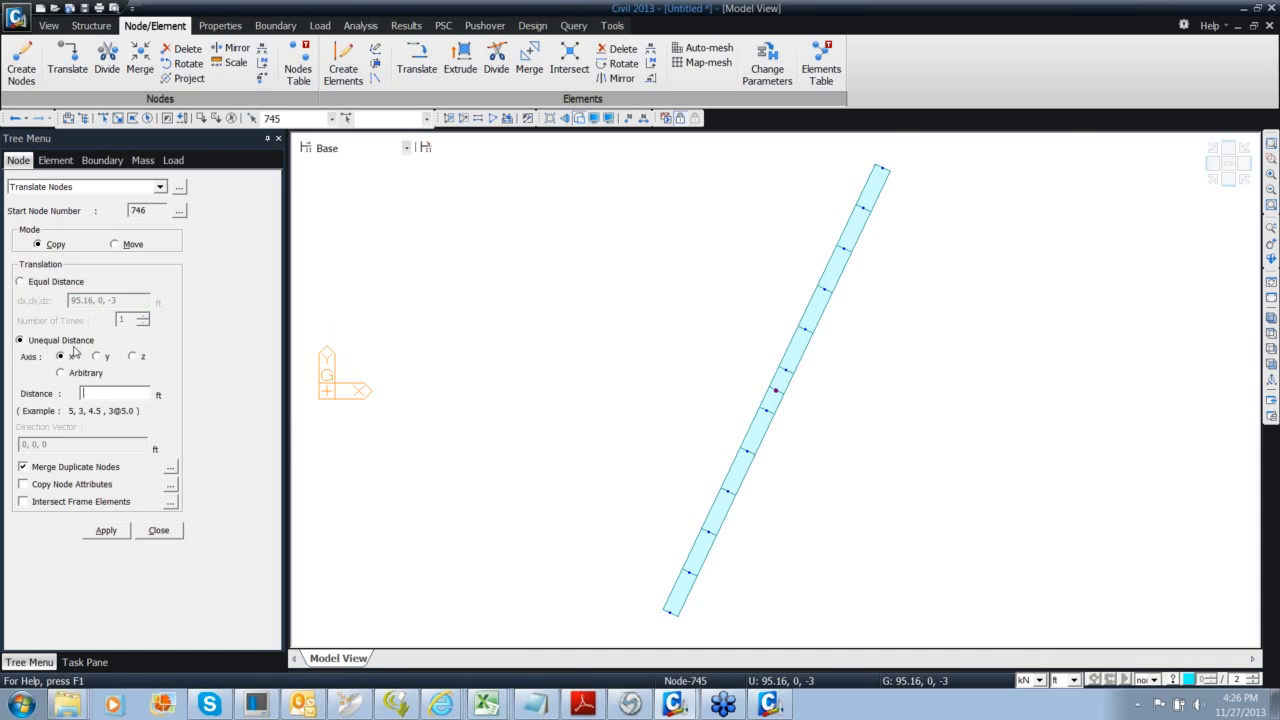
click(72, 372)
click(85, 443)
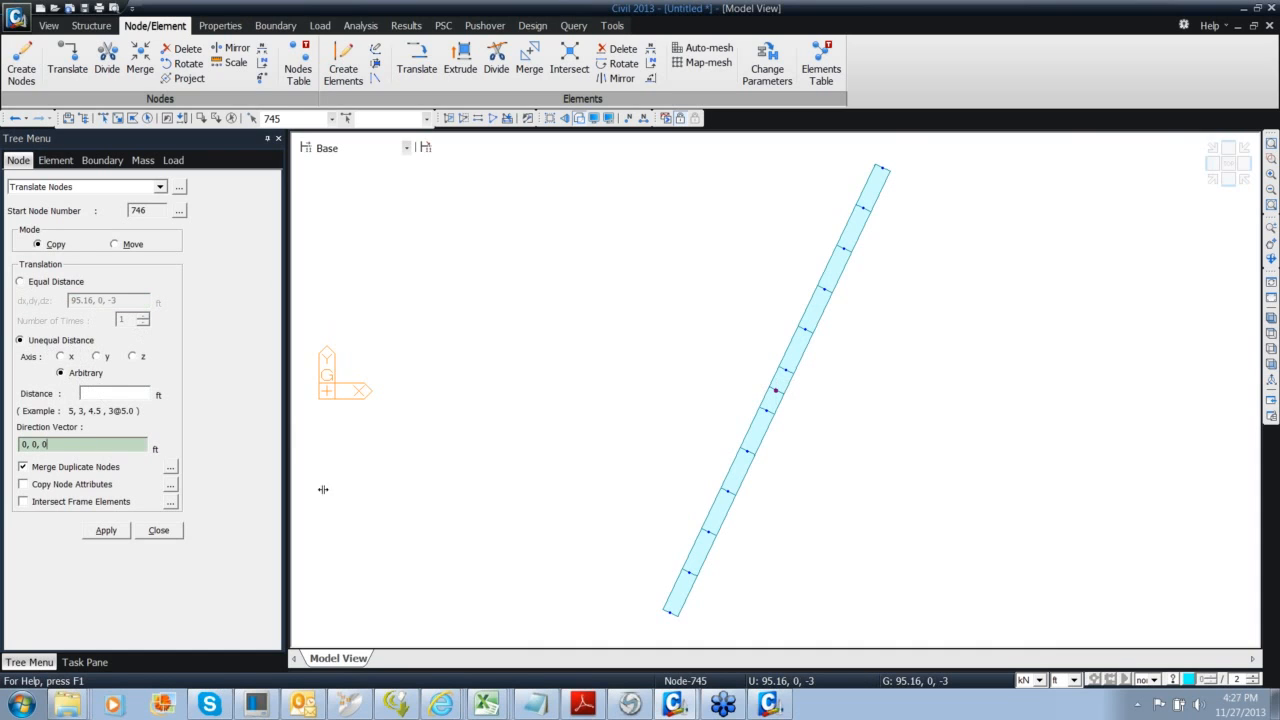
click(776, 390)
click(132, 445)
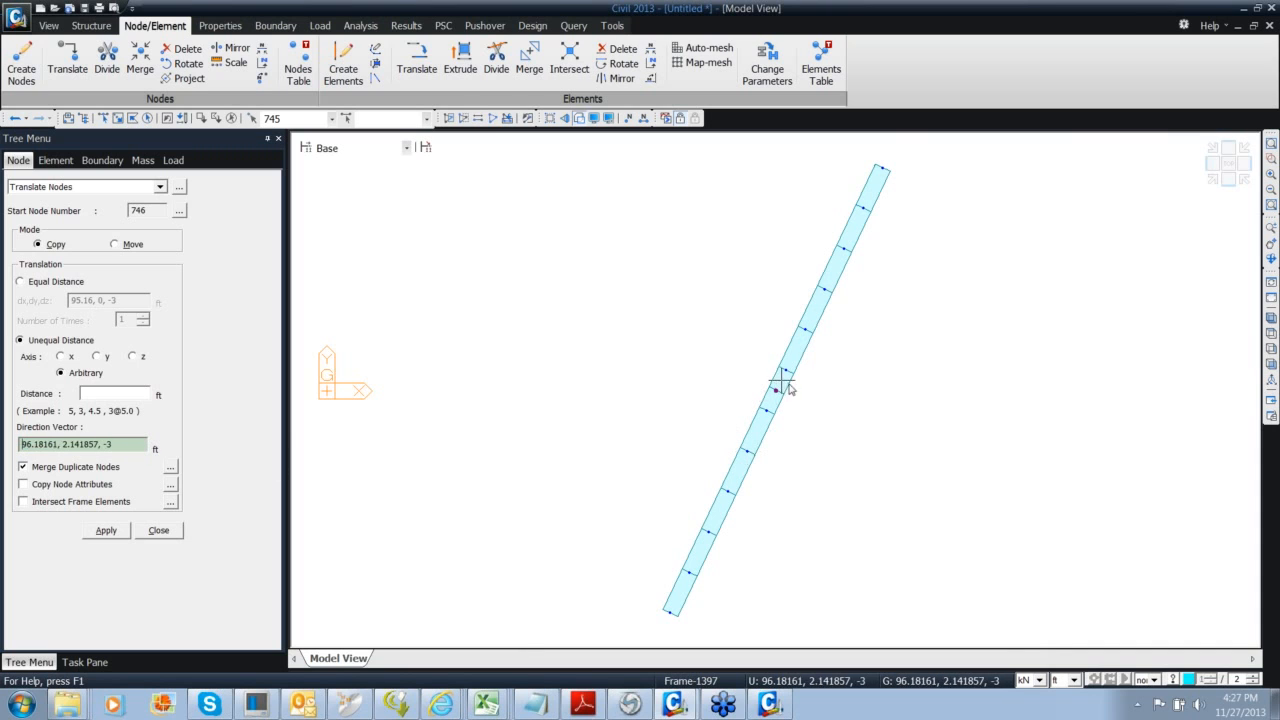
click(879, 172)
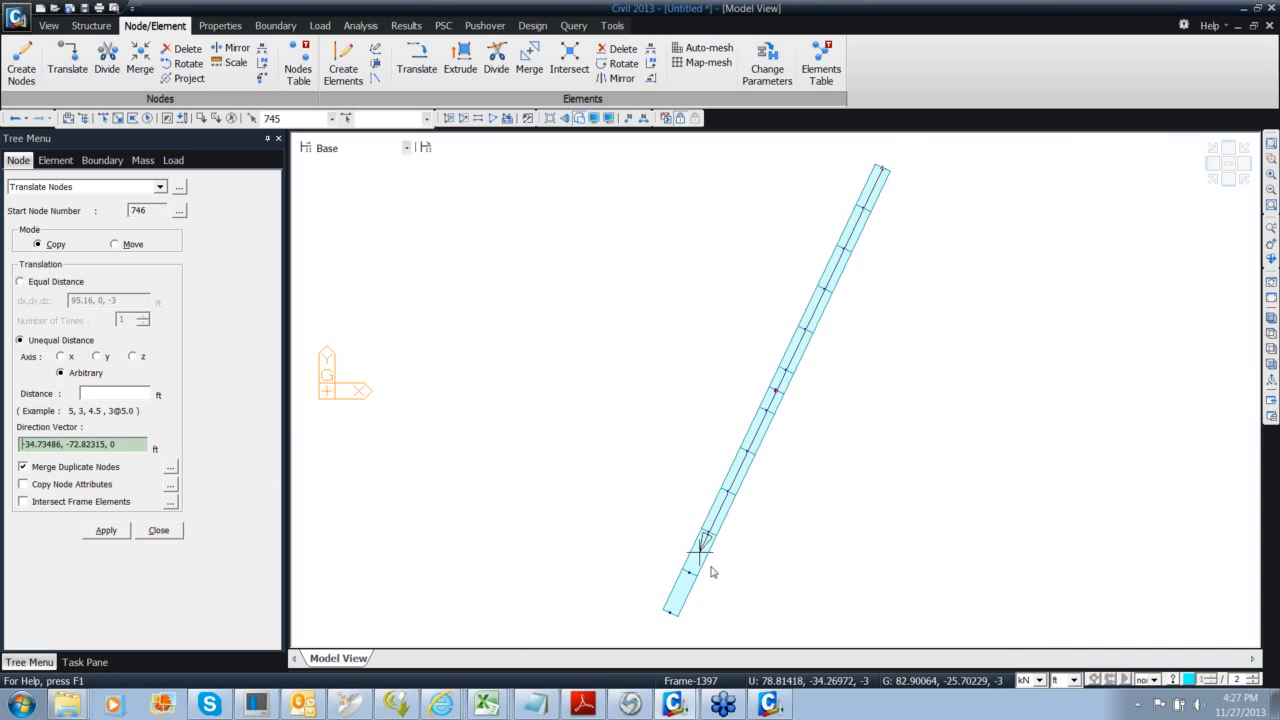
click(676, 612)
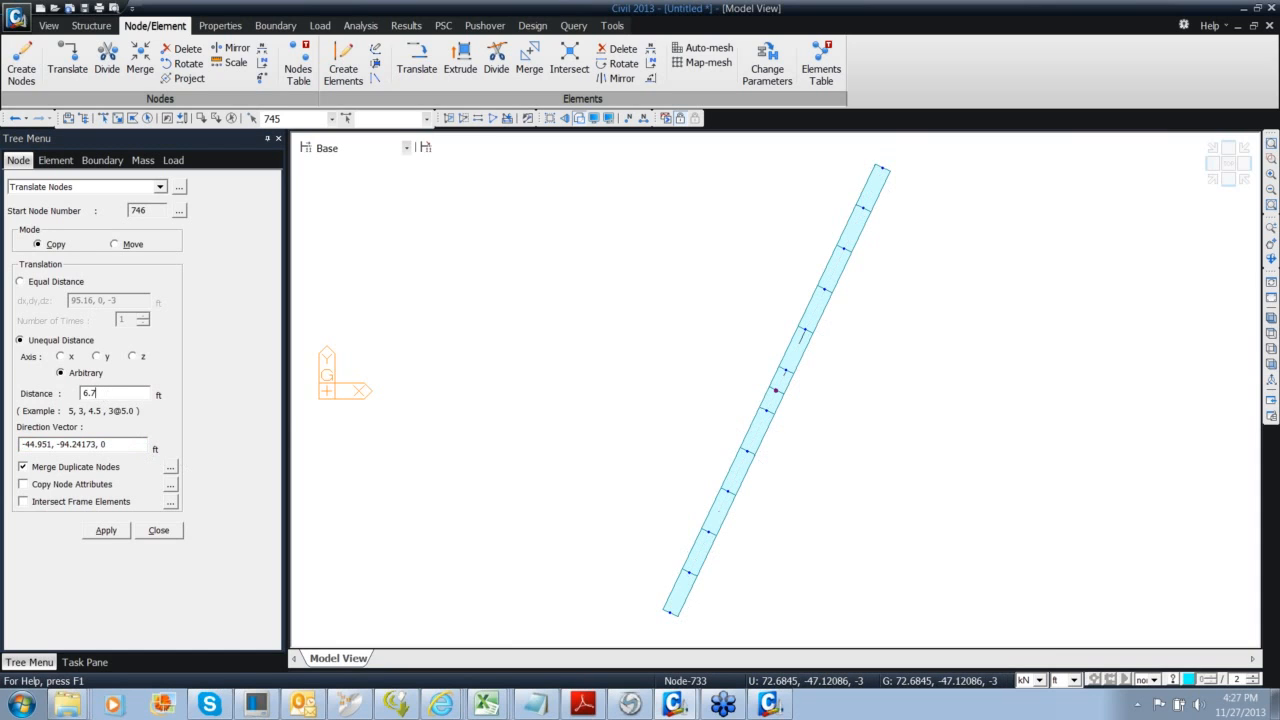
click(82, 503)
click(98, 533)
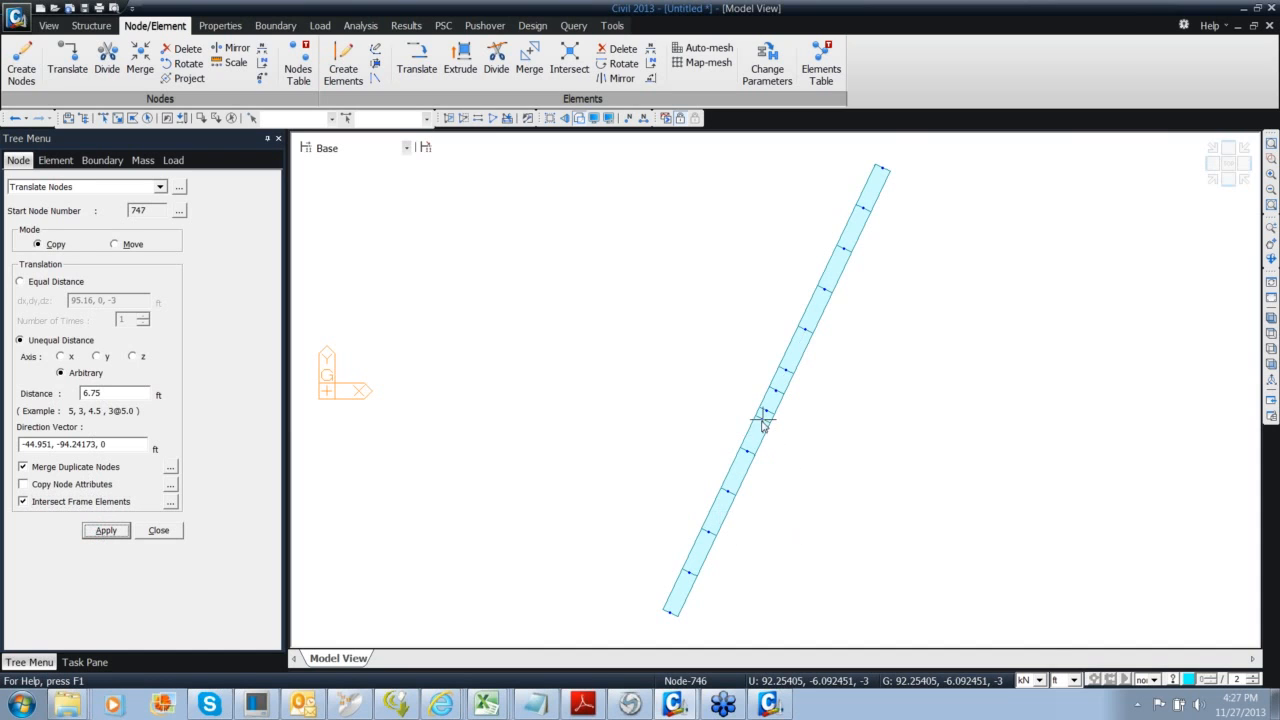
Select the newly created pier cap node, keeping the recently created element out of the selection
click(1204, 174)
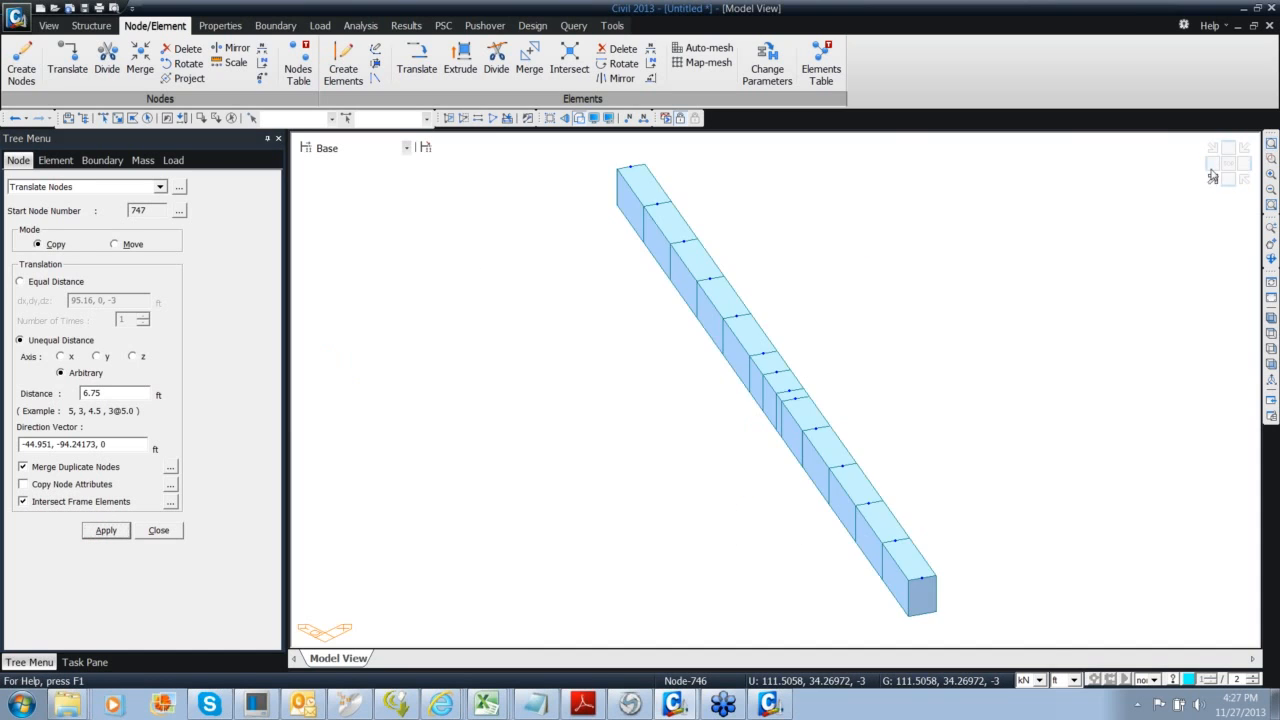
click(181, 118)
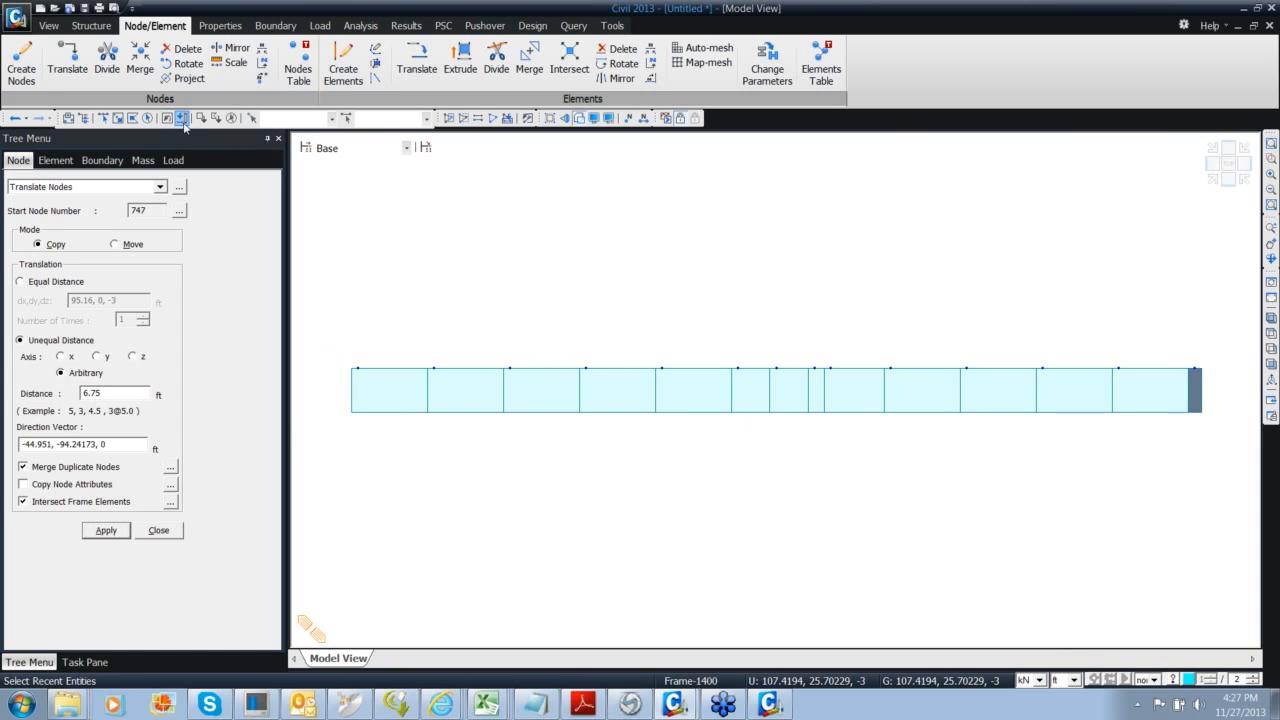
middle_drag(773, 441, 671, 434)
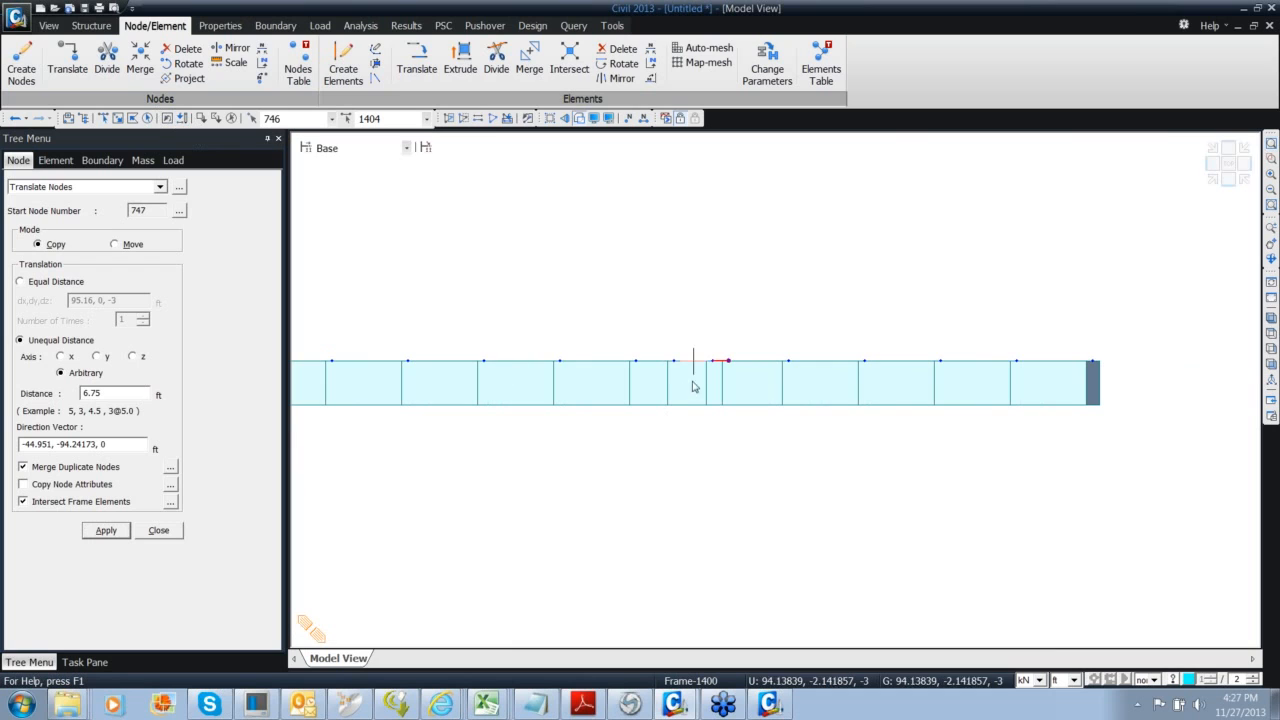
double_click(385, 118)
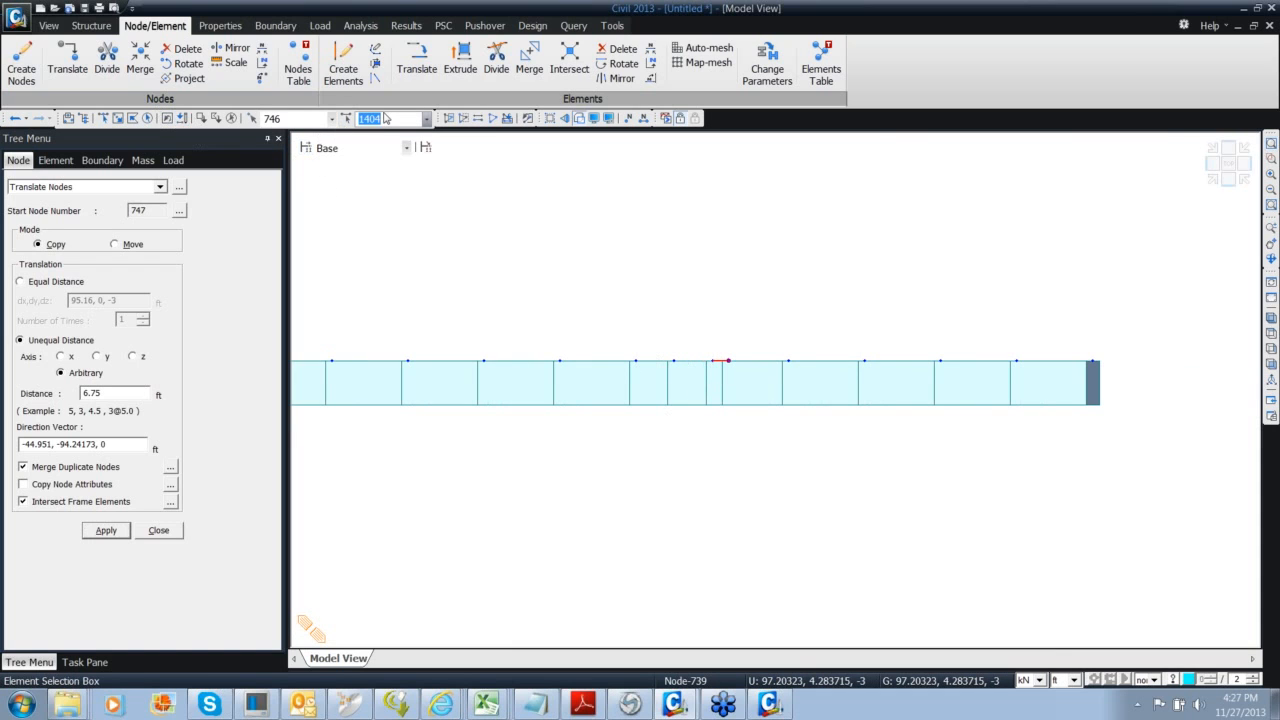
key(BackSpace)
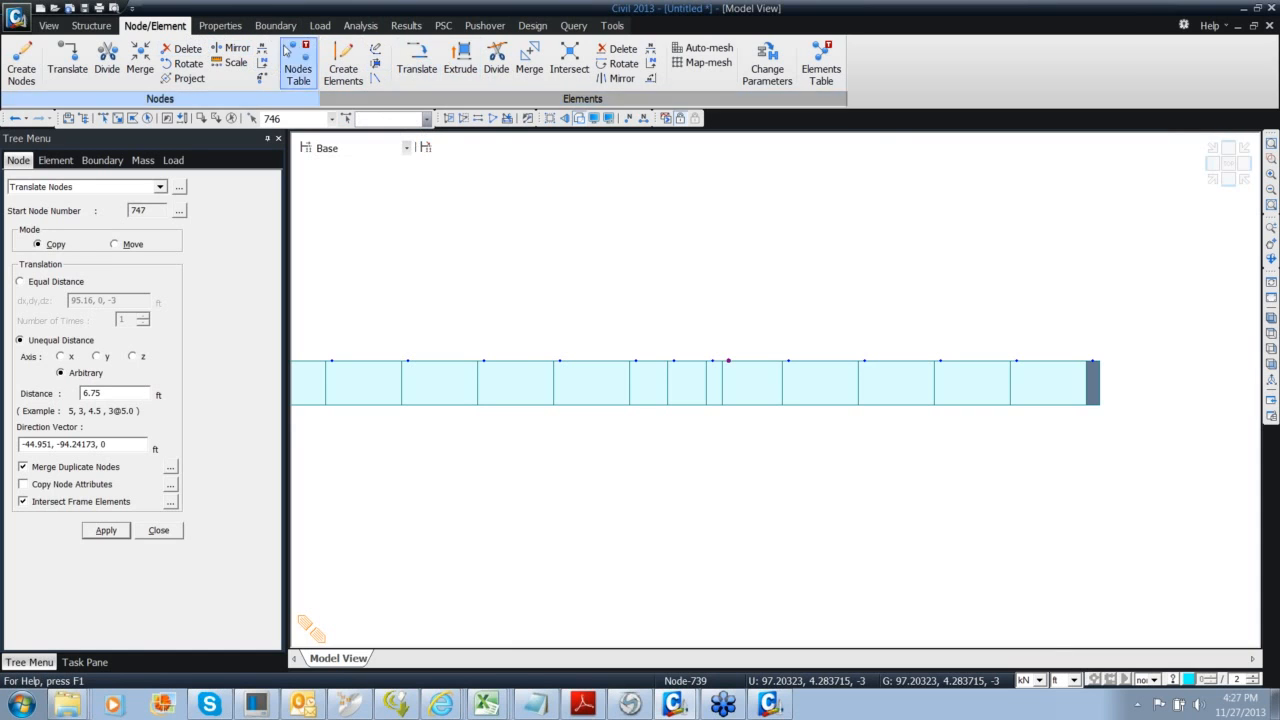
Start extruding the selected node into a beam line element by equal-distance translation and open its dx,dy,dz offset for entry
click(452, 57)
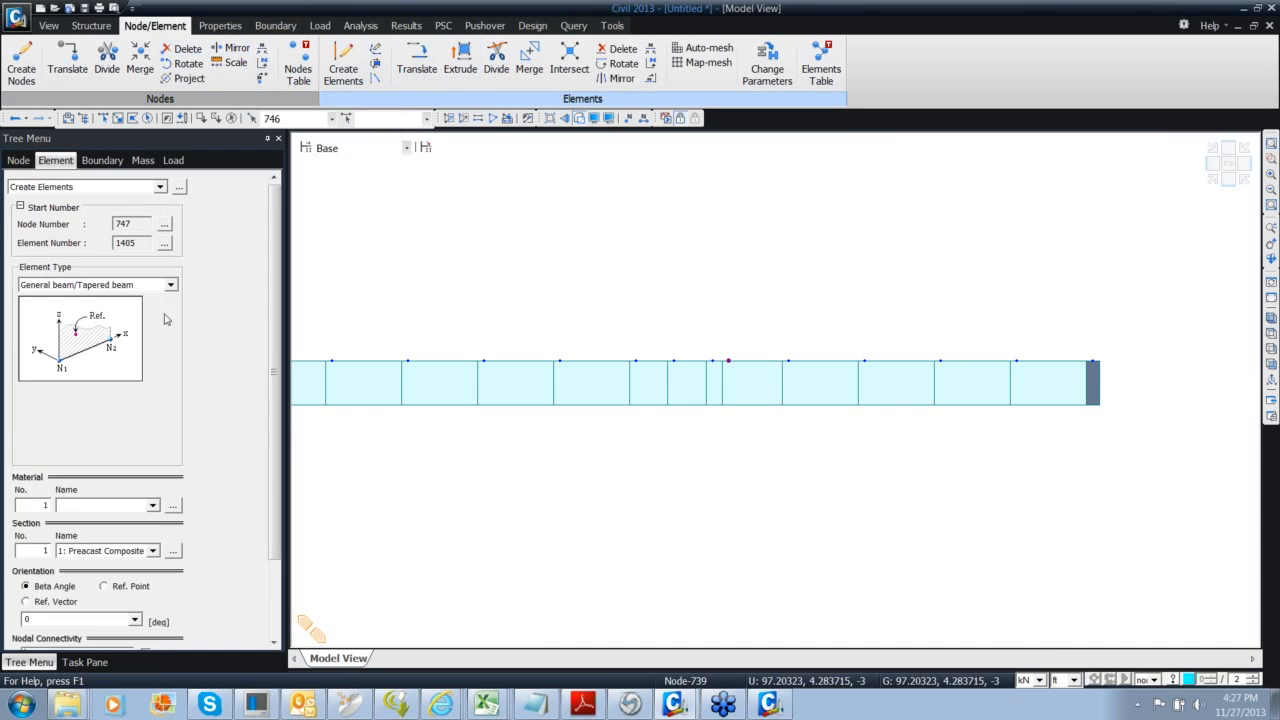
scroll(268, 397, down, 2)
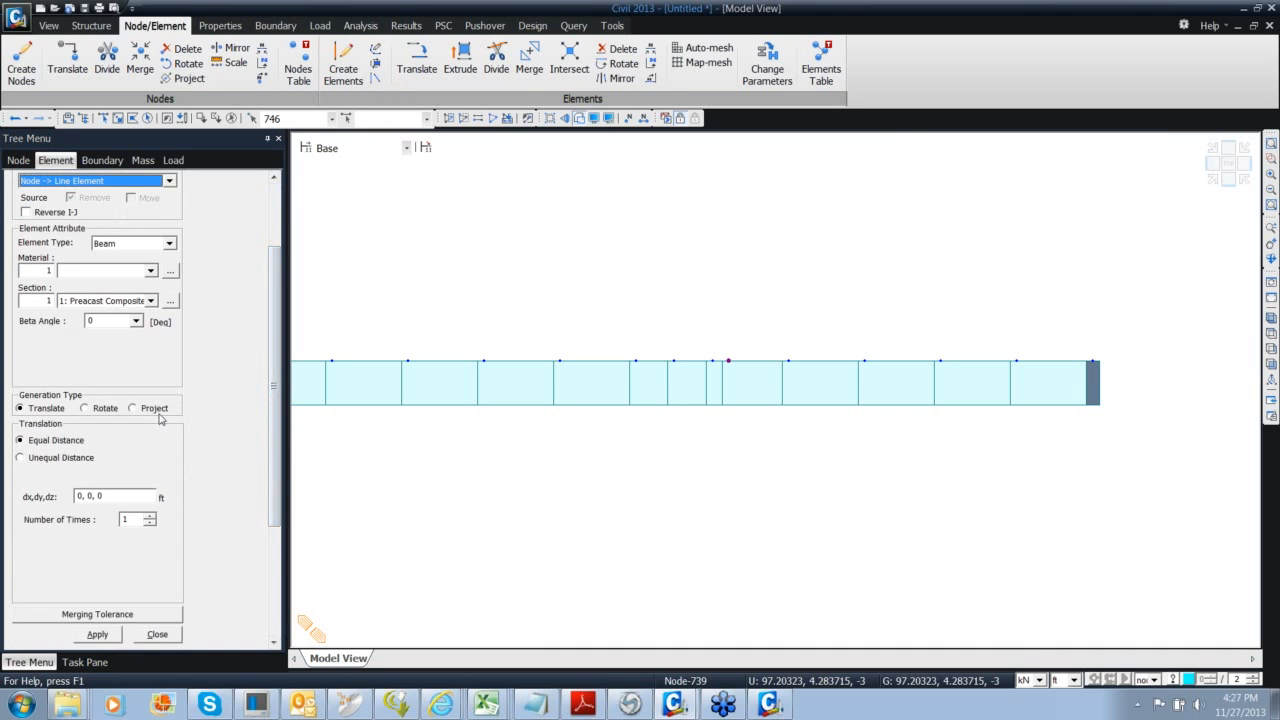
click(118, 494)
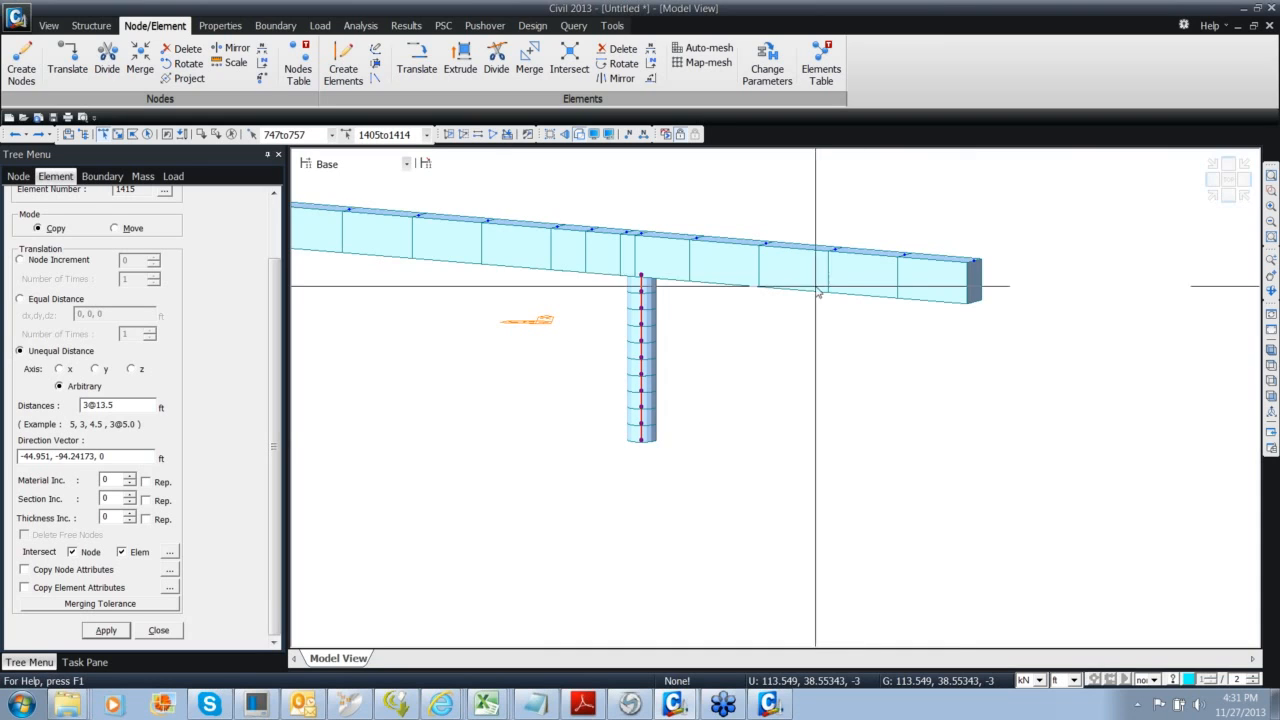
scroll(730, 352, down, 3)
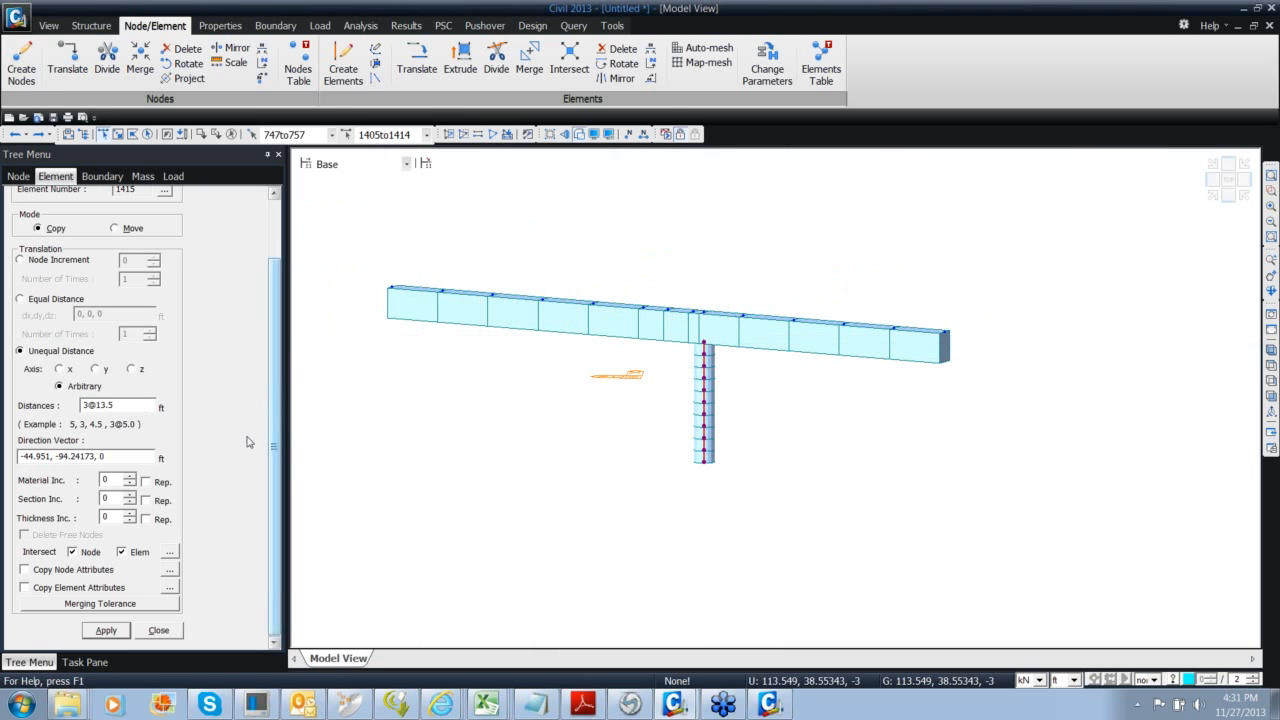
click(125, 630)
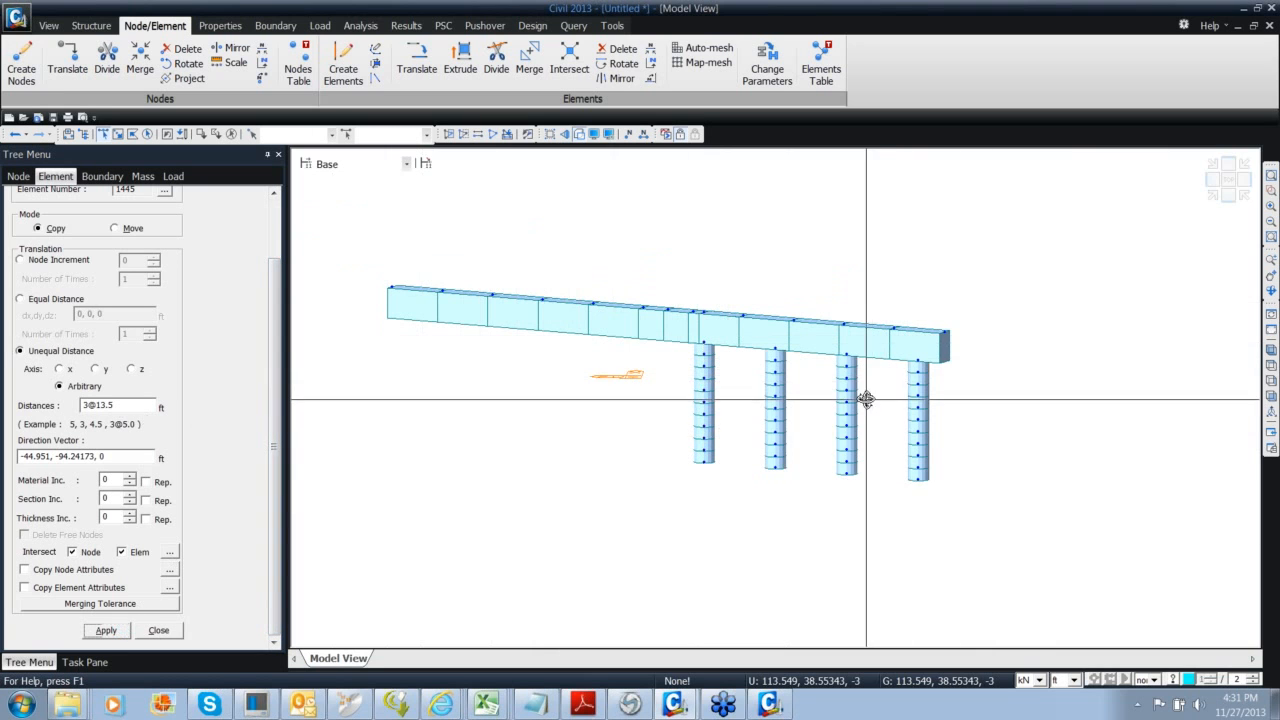
ctrl+middle_drag(994, 380, 722, 404)
ctrl+middle_drag(728, 398, 877, 402)
ctrl+middle_drag(736, 339, 714, 318)
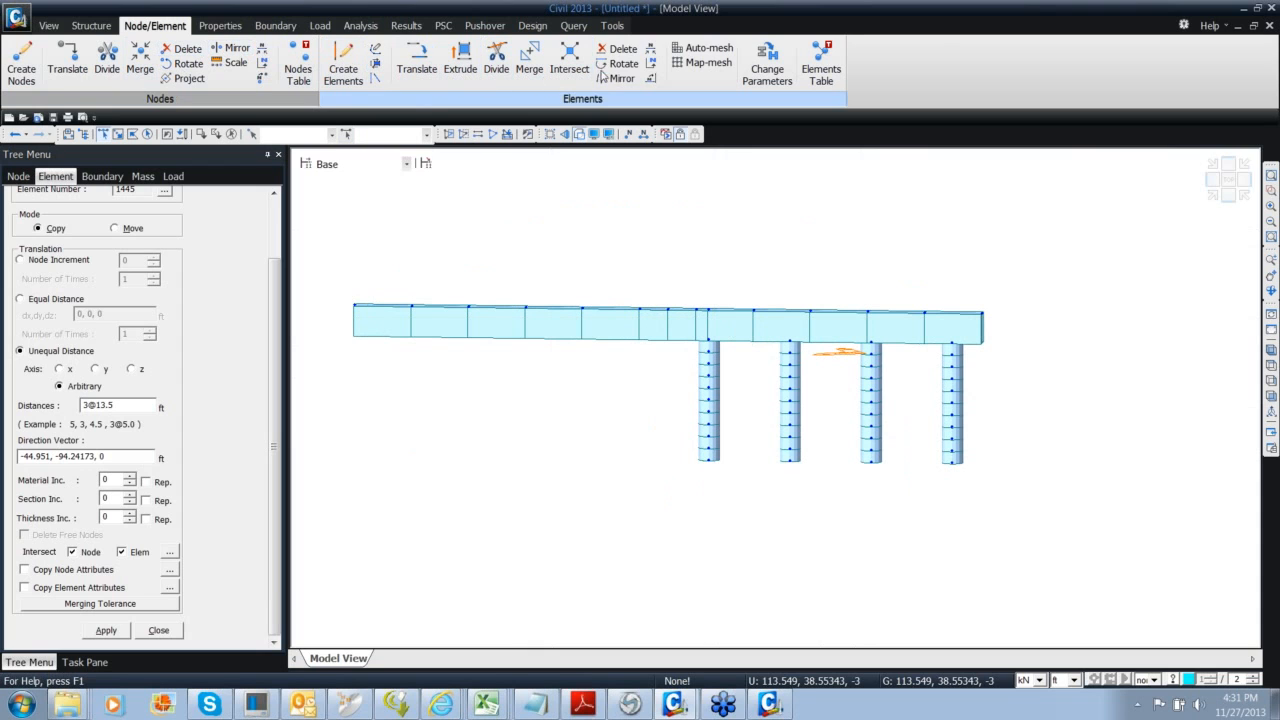
Open Mirror Elements and select all nodes and elements of the four pier columns, checking them in isometric and oblique views
click(617, 78)
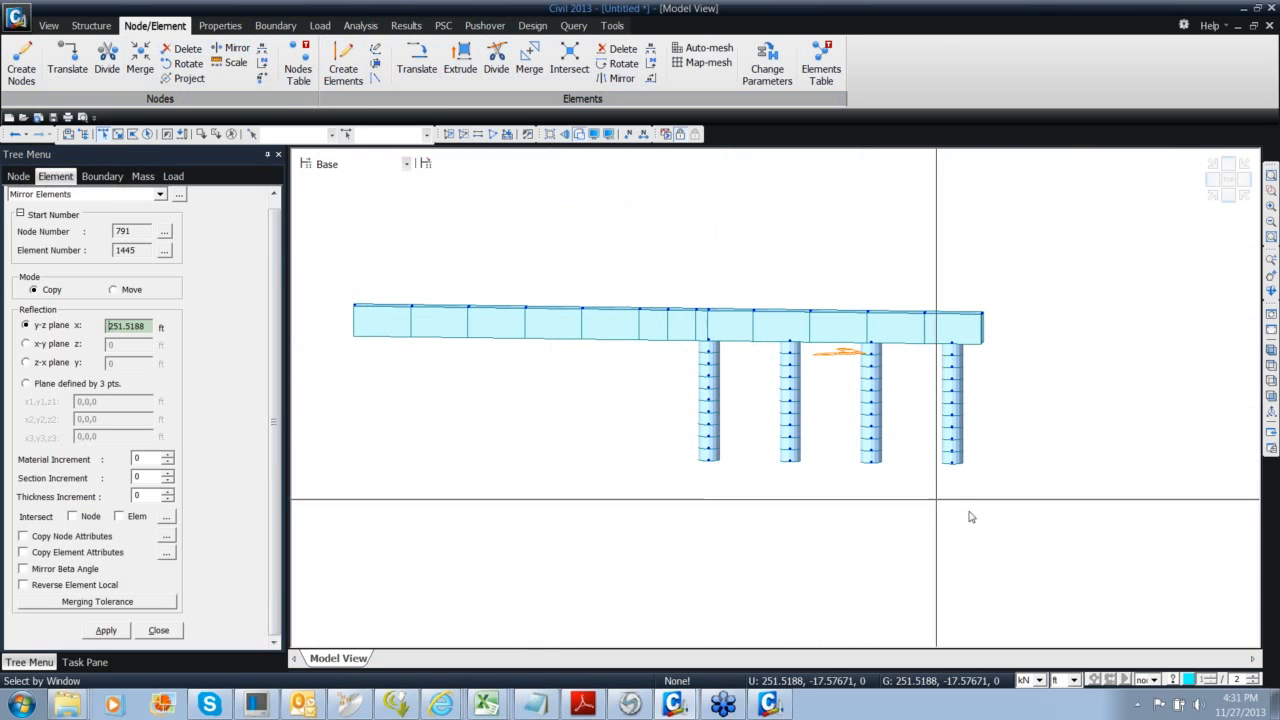
drag(660, 328, 987, 547)
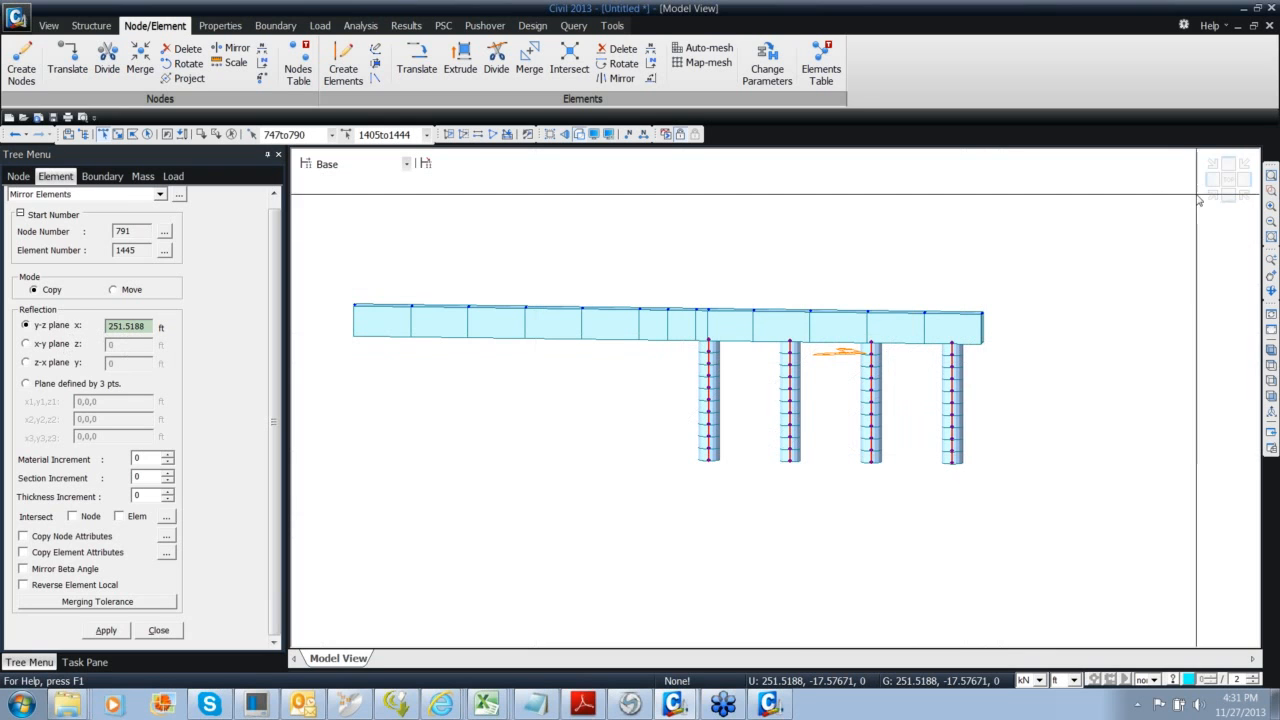
click(1244, 195)
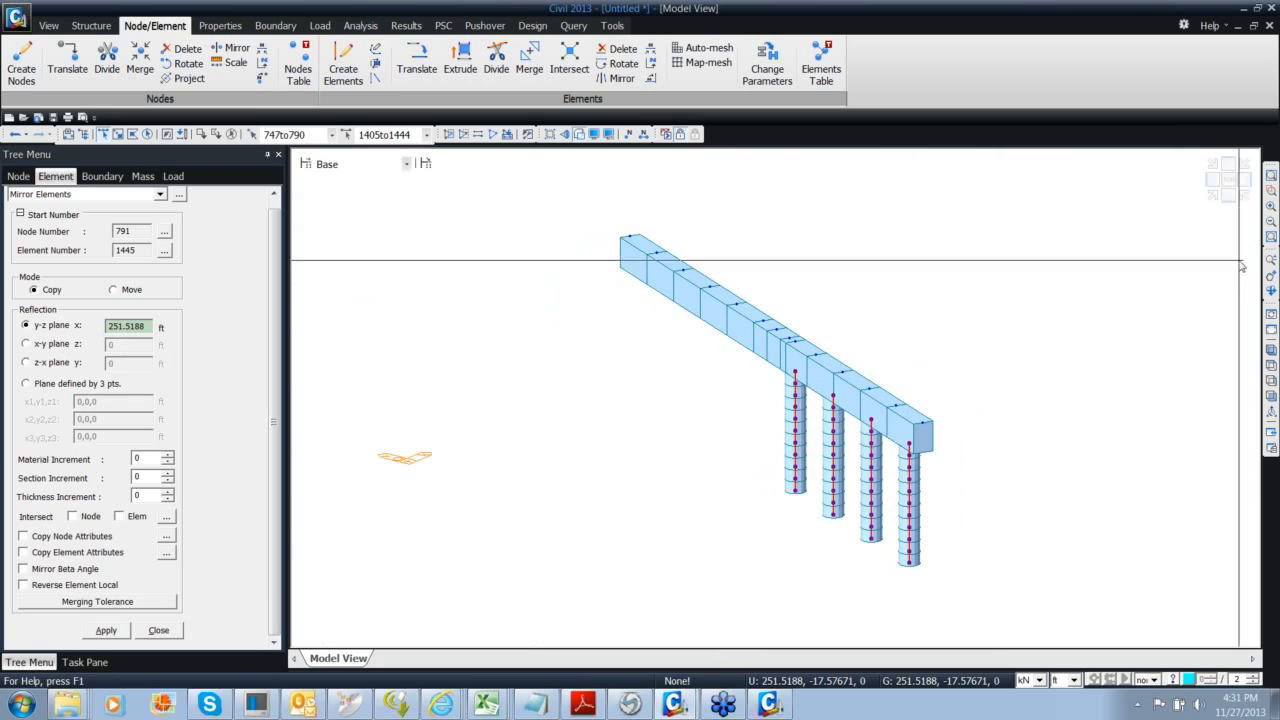
click(1220, 200)
click(1213, 195)
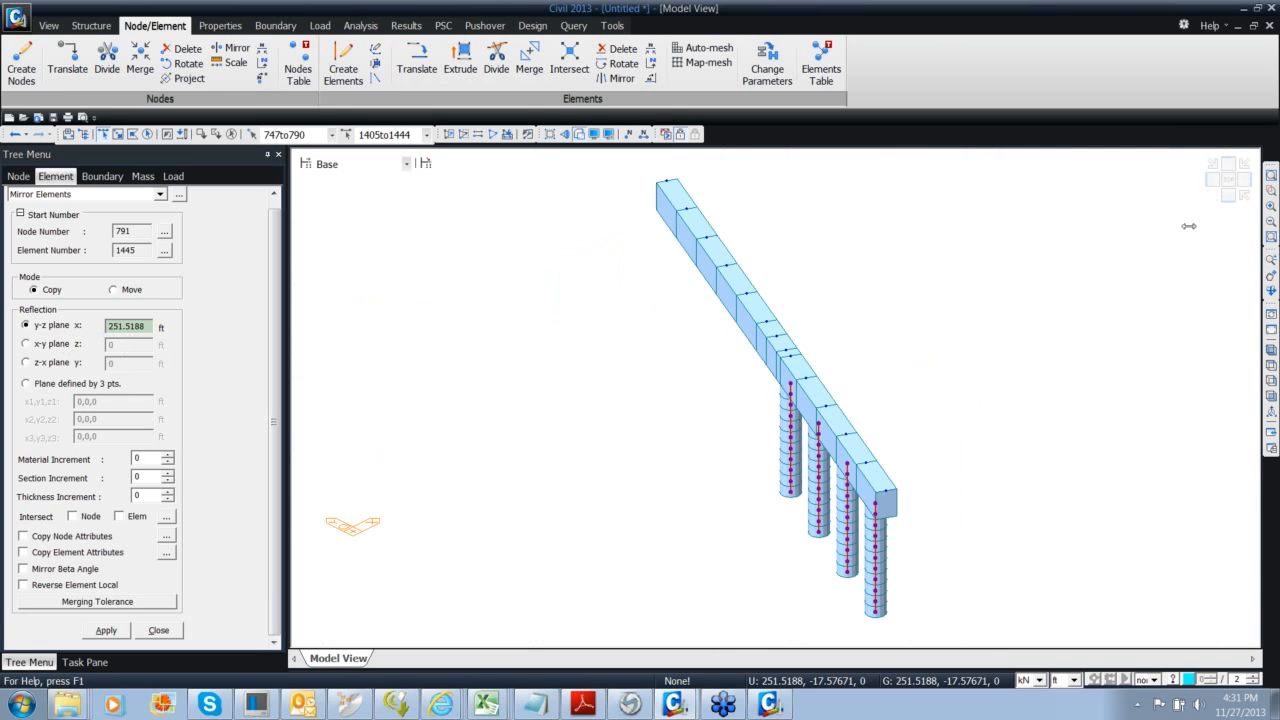
ctrl+middle_drag(614, 506, 586, 445)
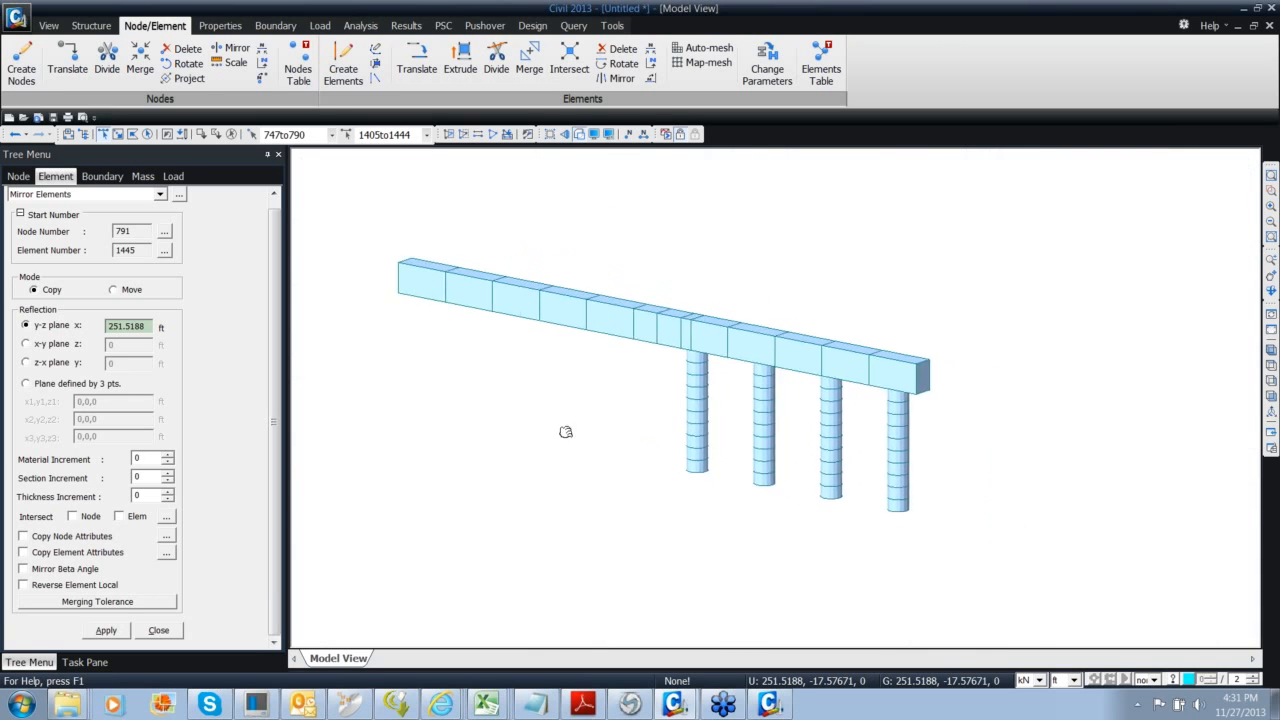
Set Translate Elements to copy by unequal distance along an arbitrary direction vector of 44.951, 94.24173, 0 picked between the pier cap's end nodes
click(416, 60)
click(72, 362)
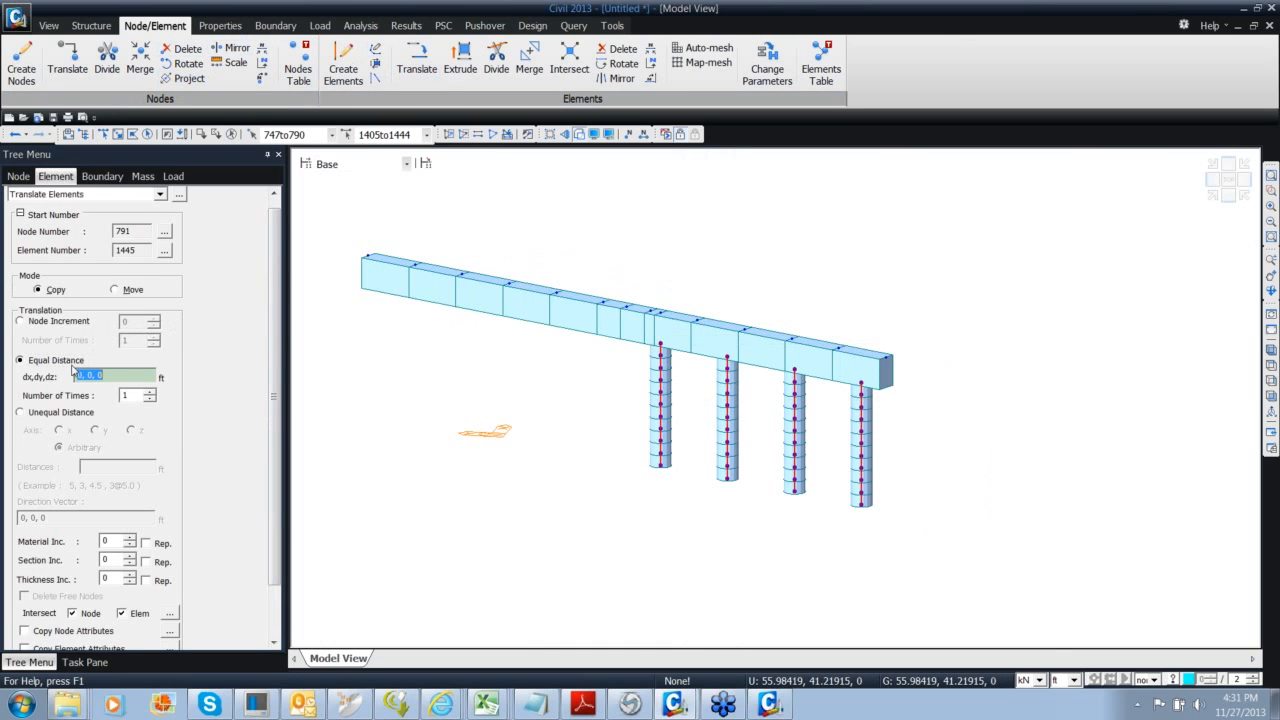
click(74, 416)
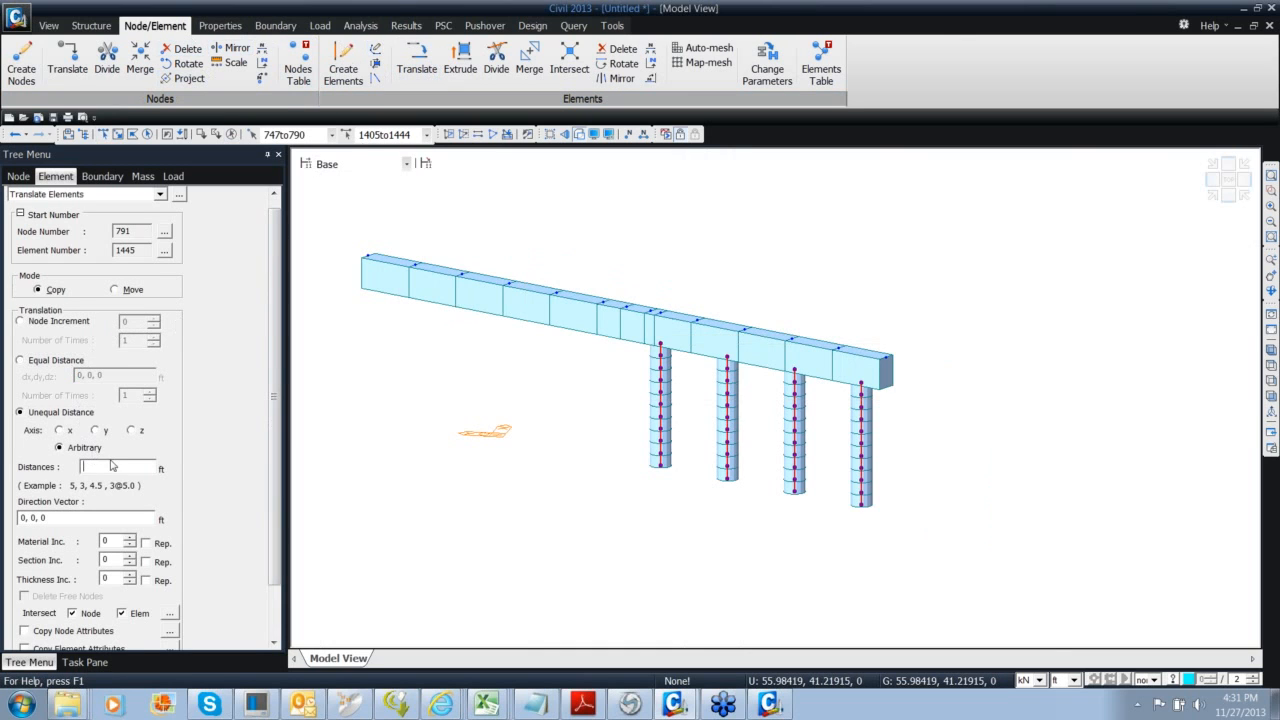
click(98, 518)
click(887, 358)
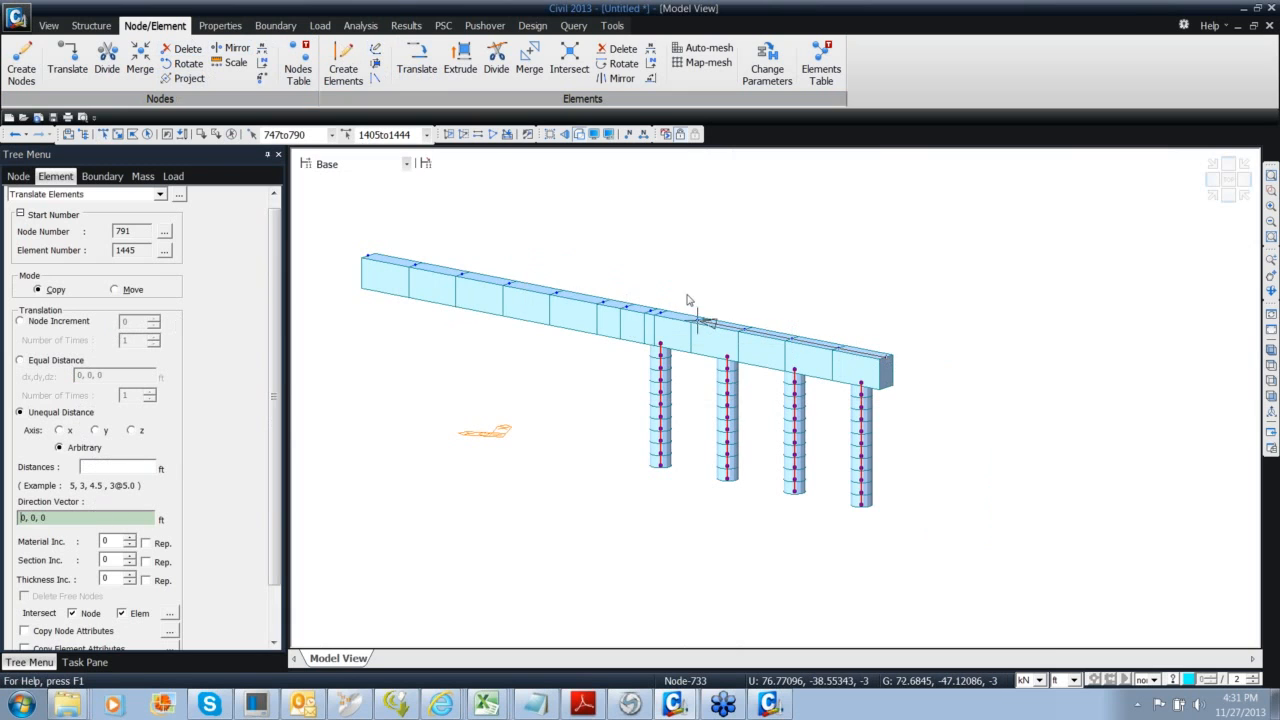
click(368, 256)
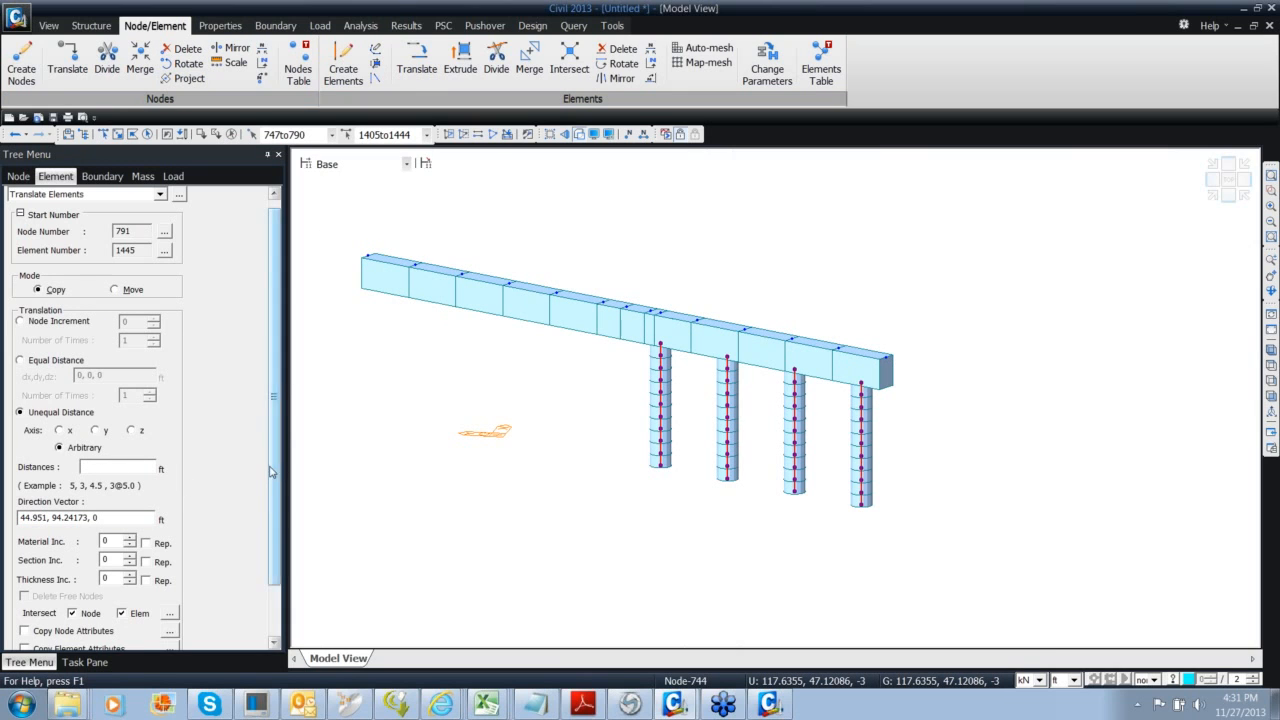
drag(271, 468, 269, 473)
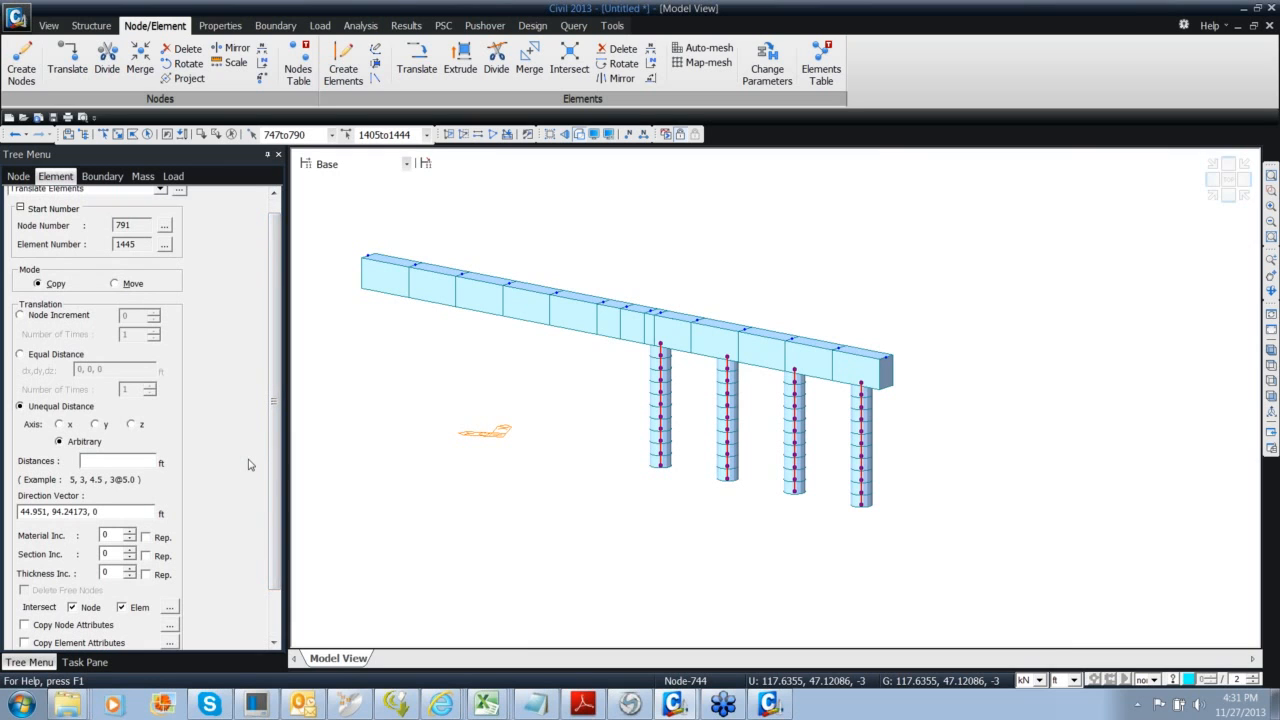
Clear the selection and select only the three pier columns nearest the cap's middle, leaving out the outermost column
mouse_move(652, 402)
ctrl+middle_down()
mouse_move(629, 414)
mouse_move(676, 407)
ctrl+middle_up()
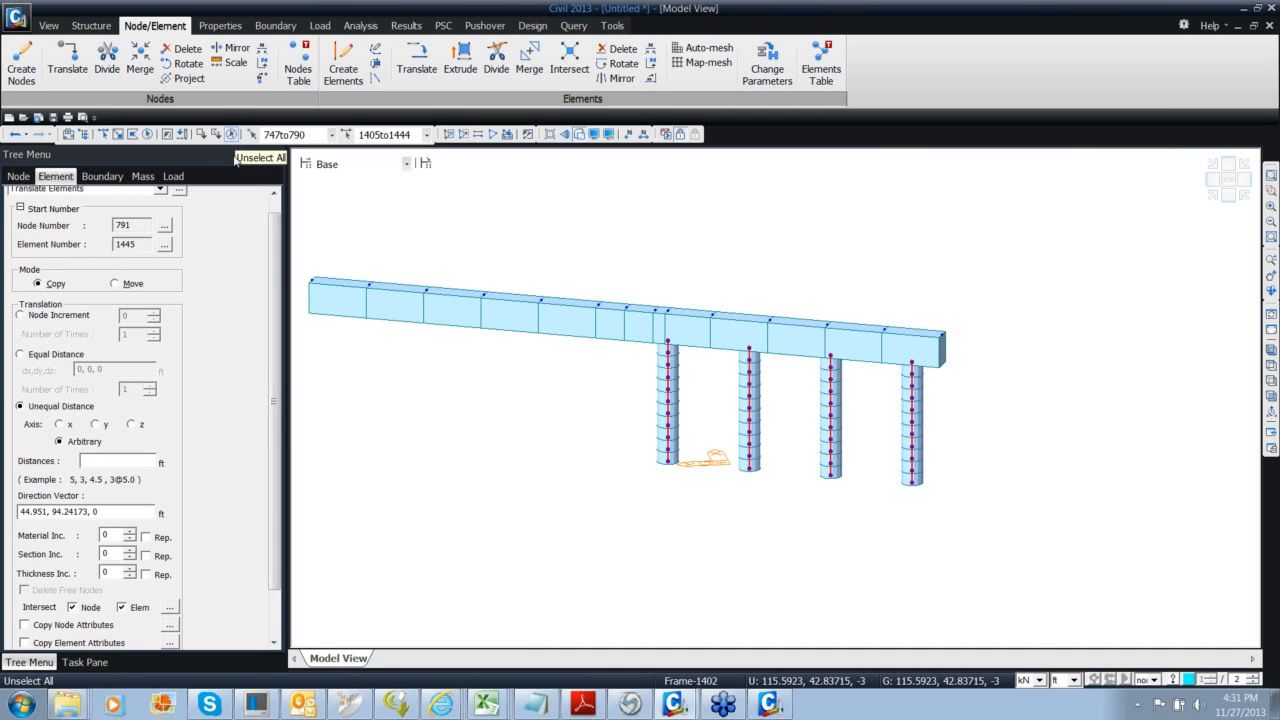
ctrl+middle_drag(573, 503, 548, 477)
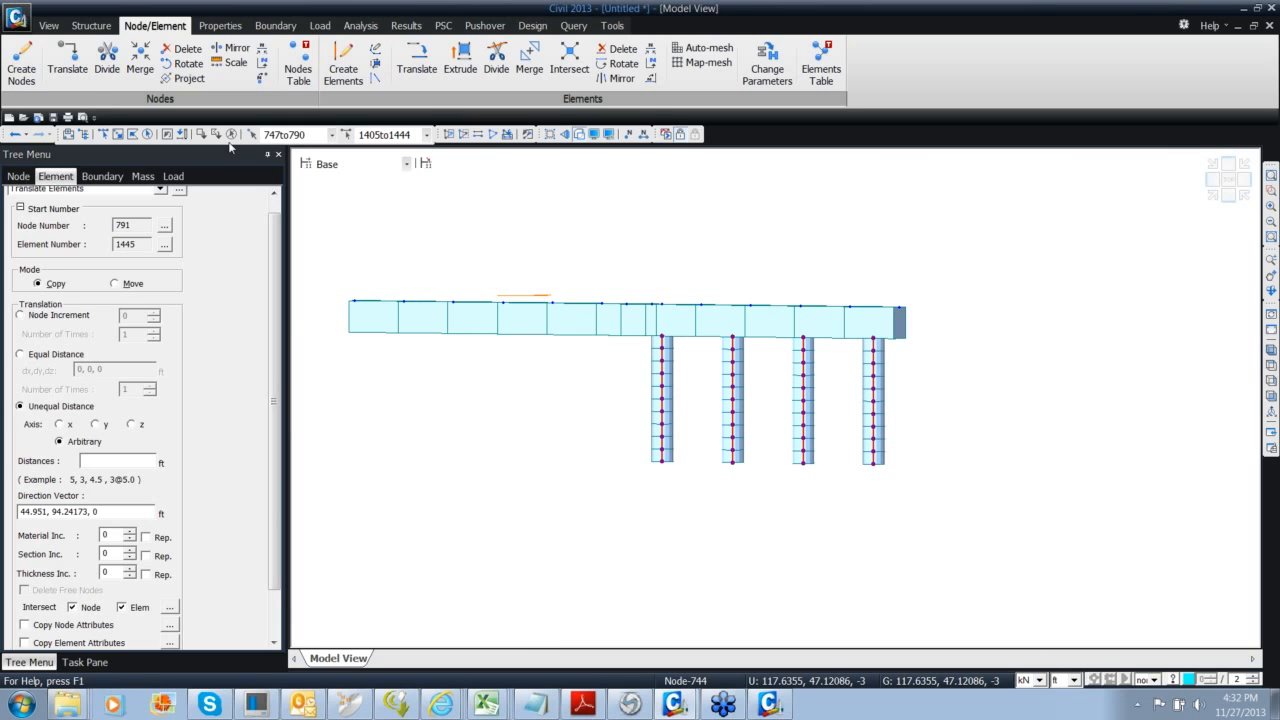
ctrl+middle_drag(520, 463, 610, 472)
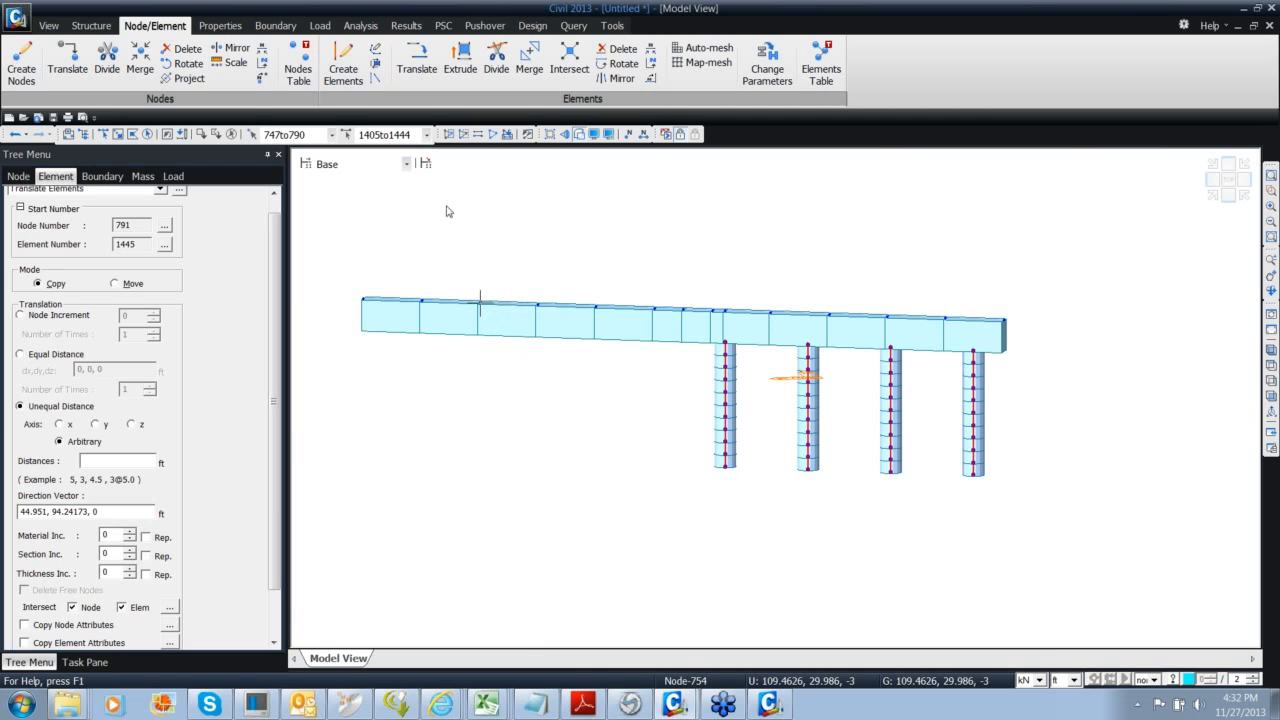
click(231, 134)
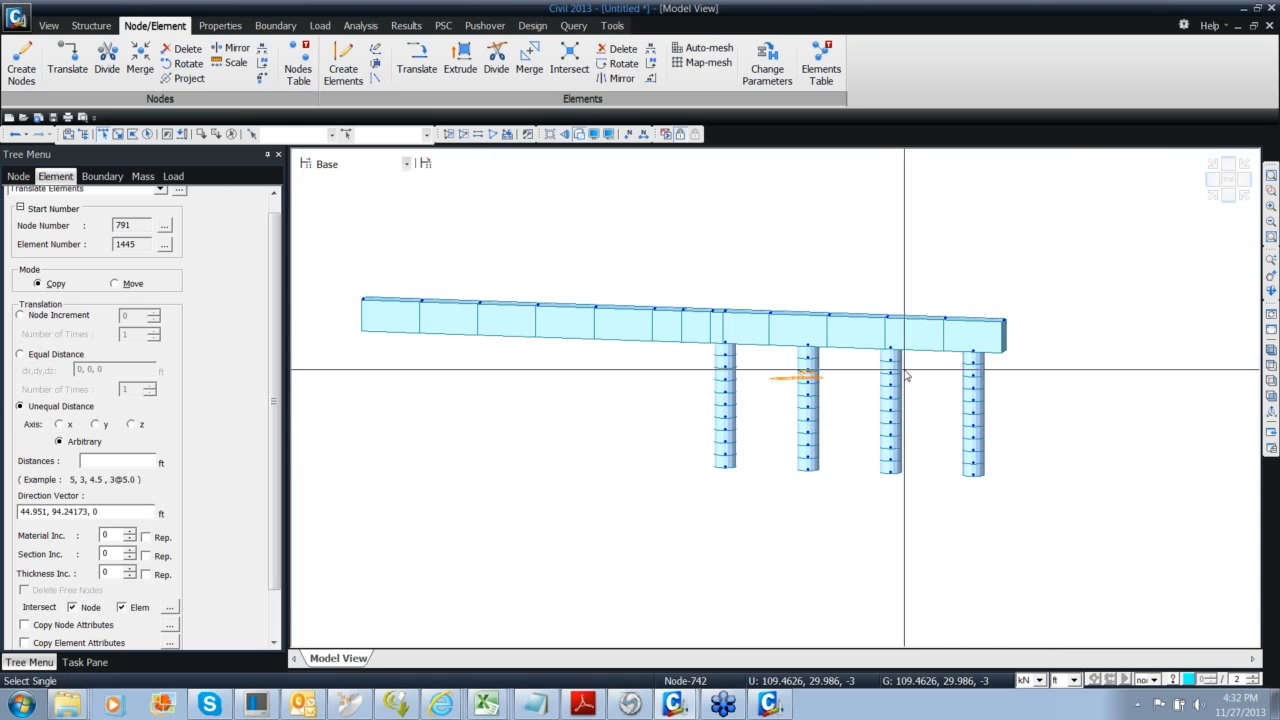
drag(706, 335, 788, 395)
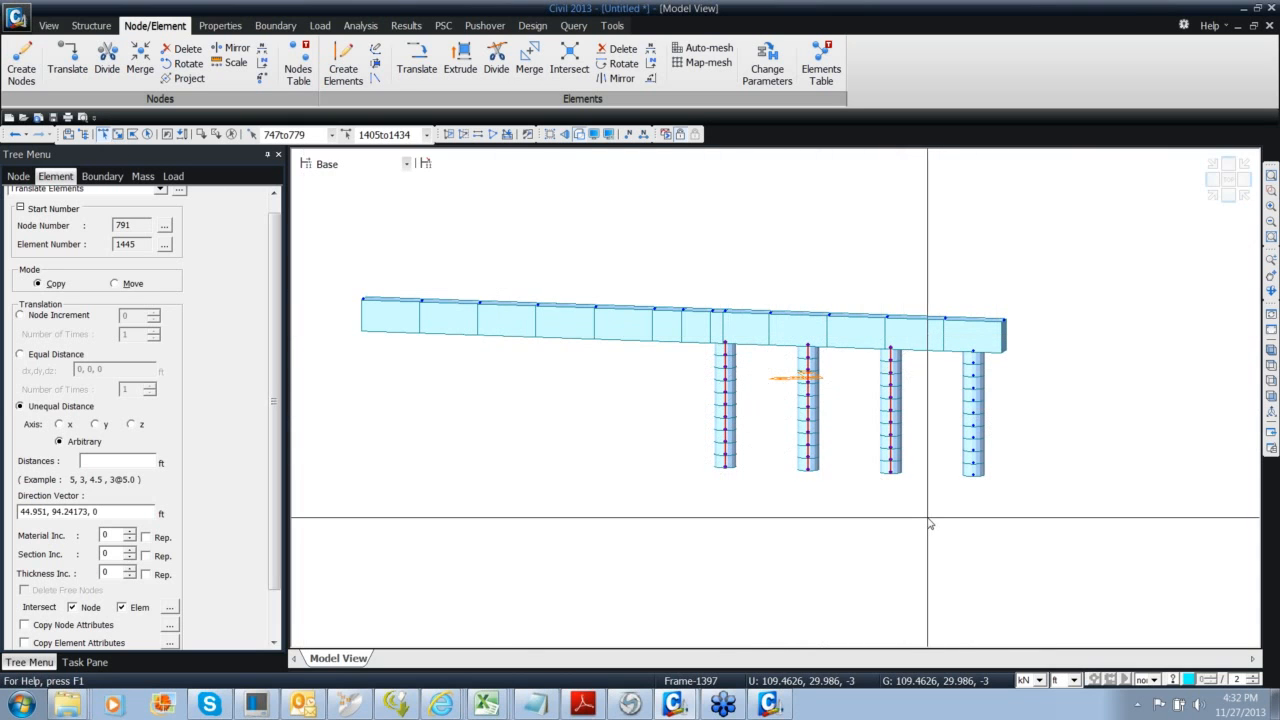
middle_drag(904, 520, 835, 510)
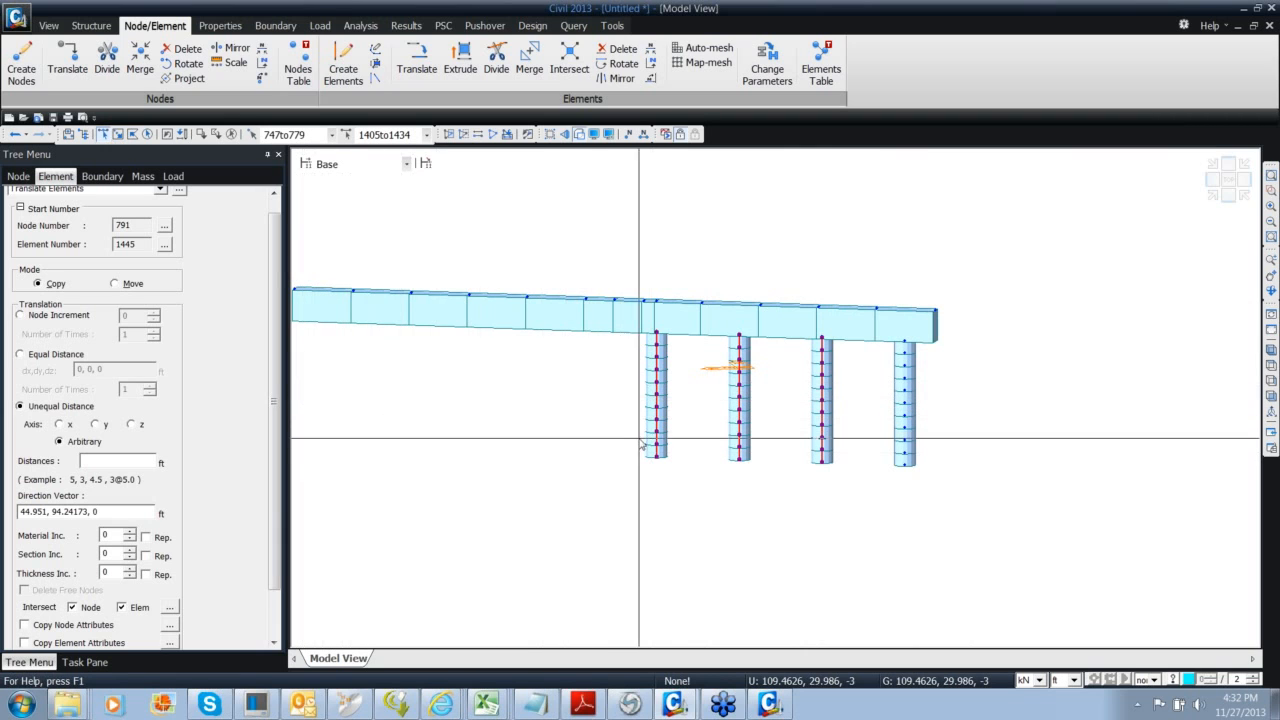
middle_drag(646, 443, 680, 464)
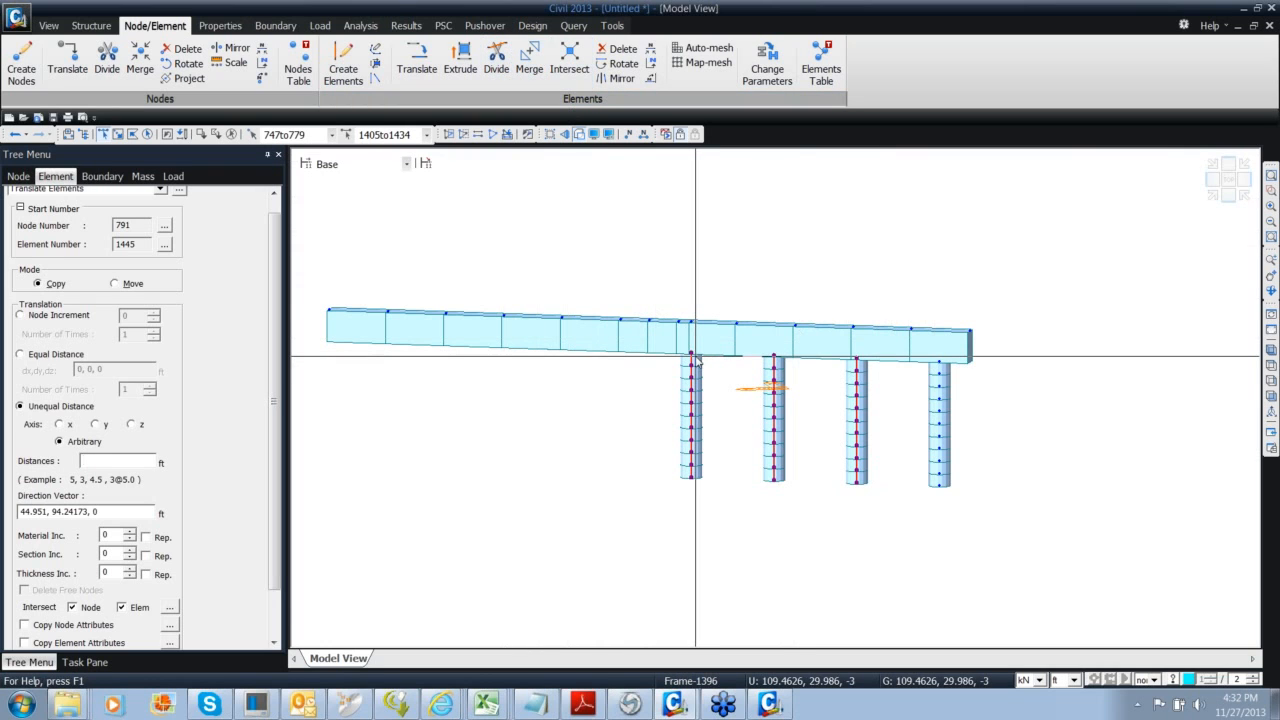
Query the distance between the top nodes of the innermost and outermost pier columns, nodes 747 and 780
click(572, 25)
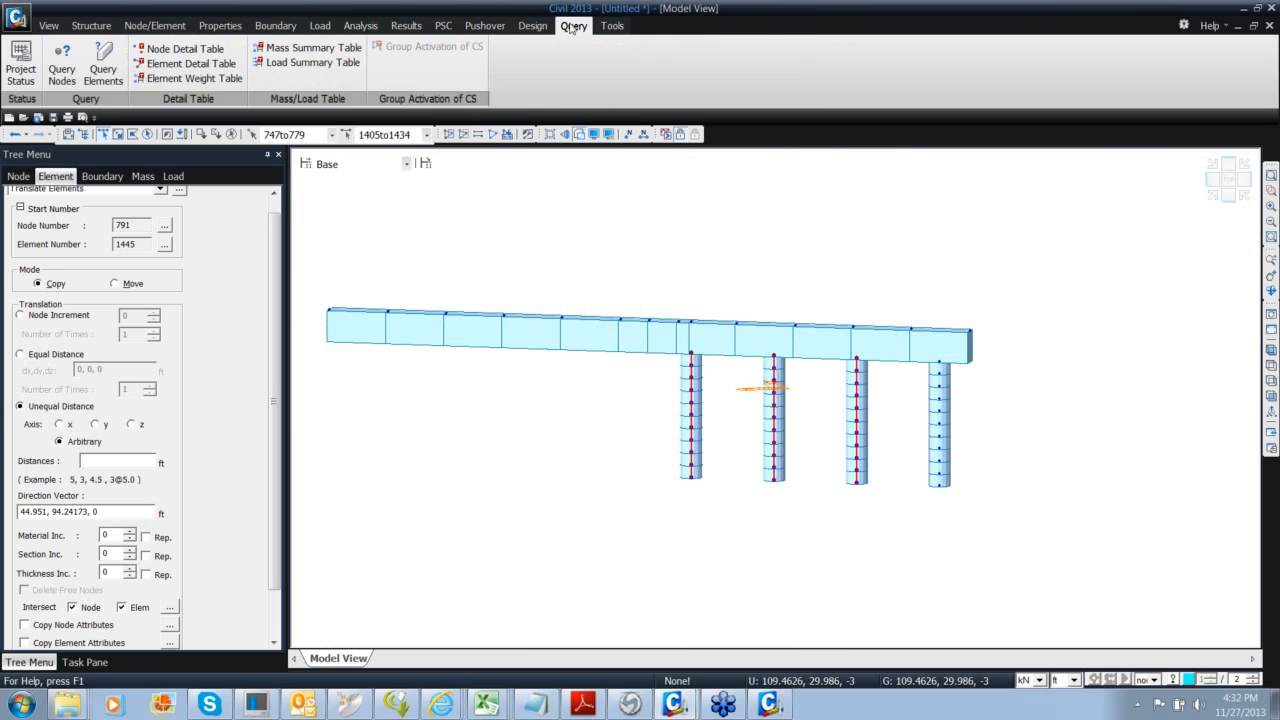
click(62, 66)
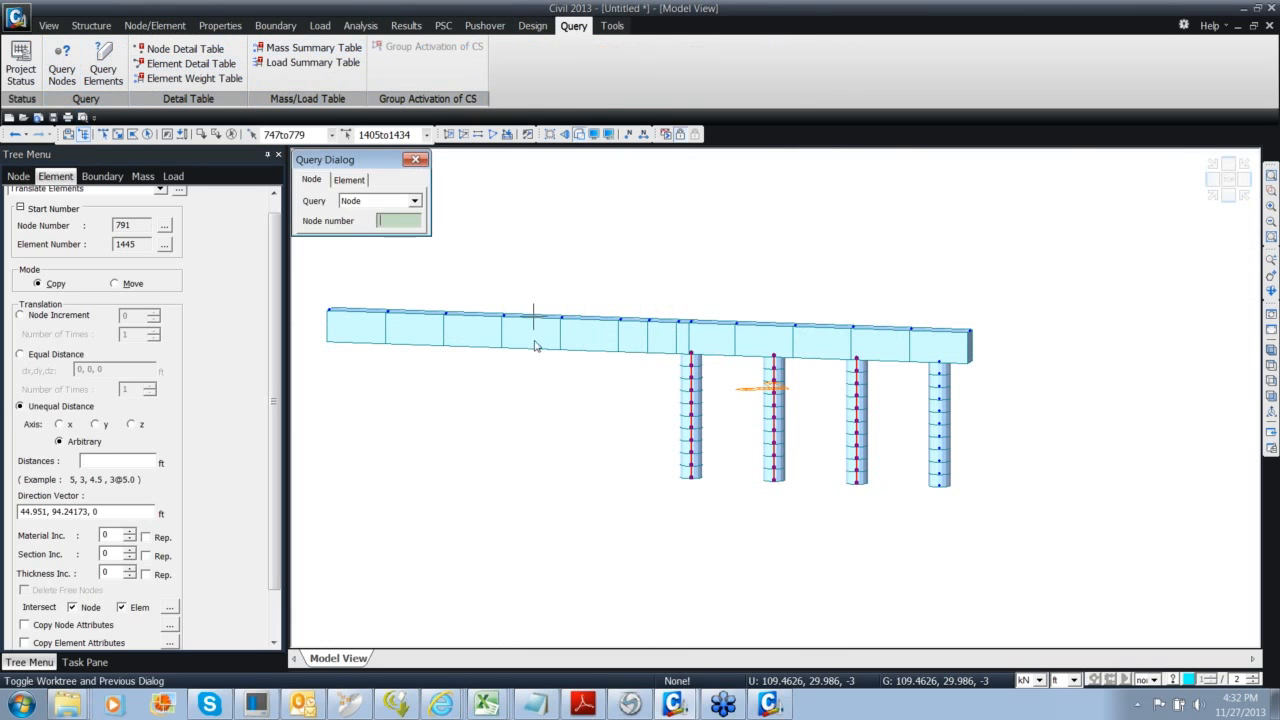
click(854, 358)
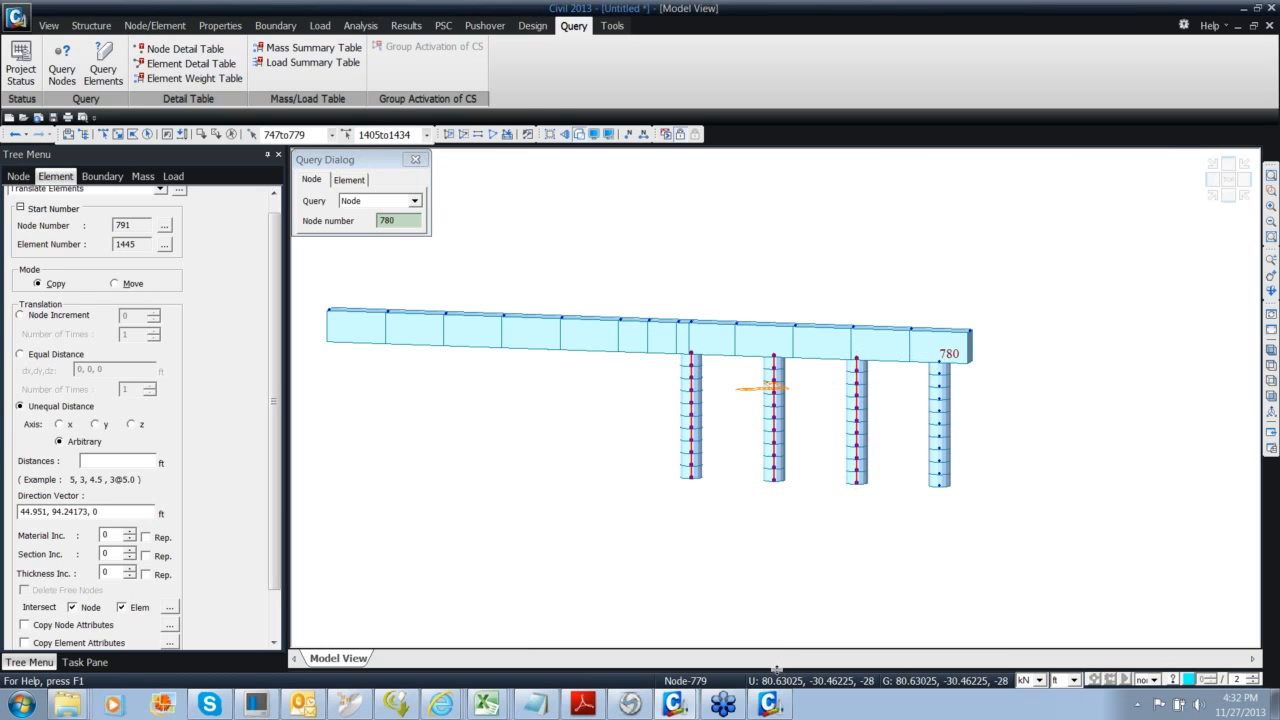
drag(777, 670, 777, 530)
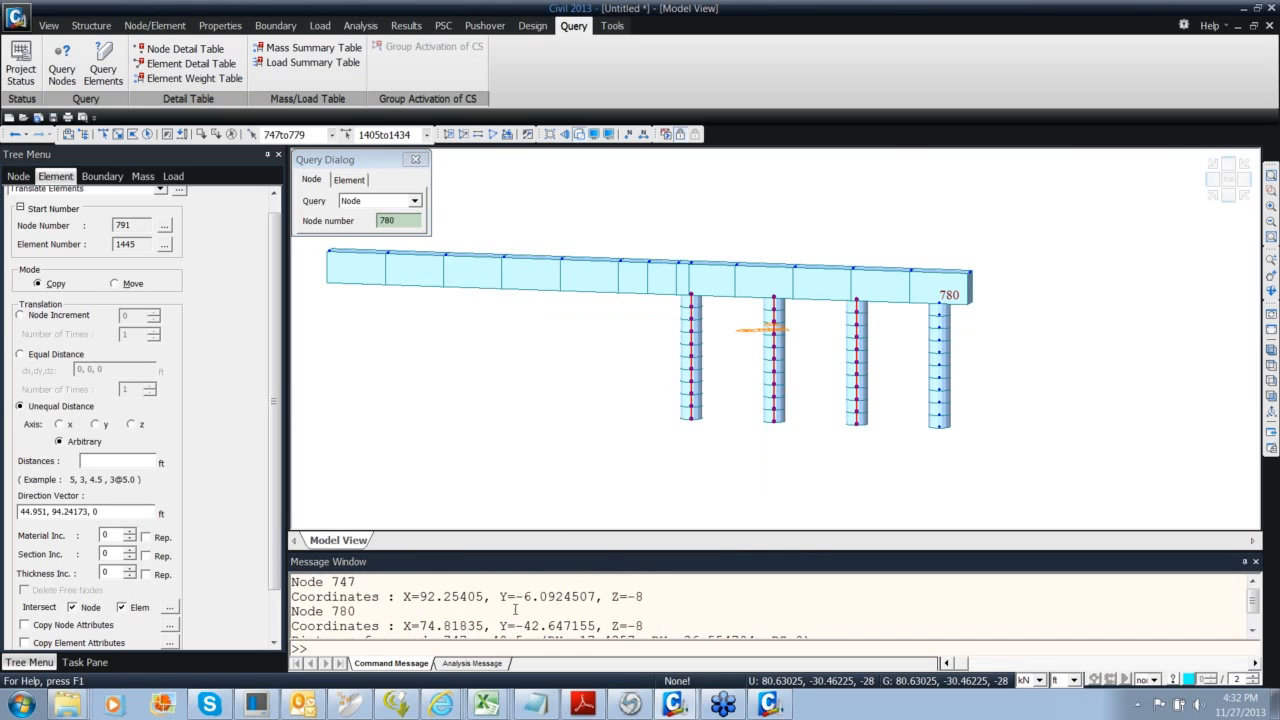
scroll(515, 609, down, 2)
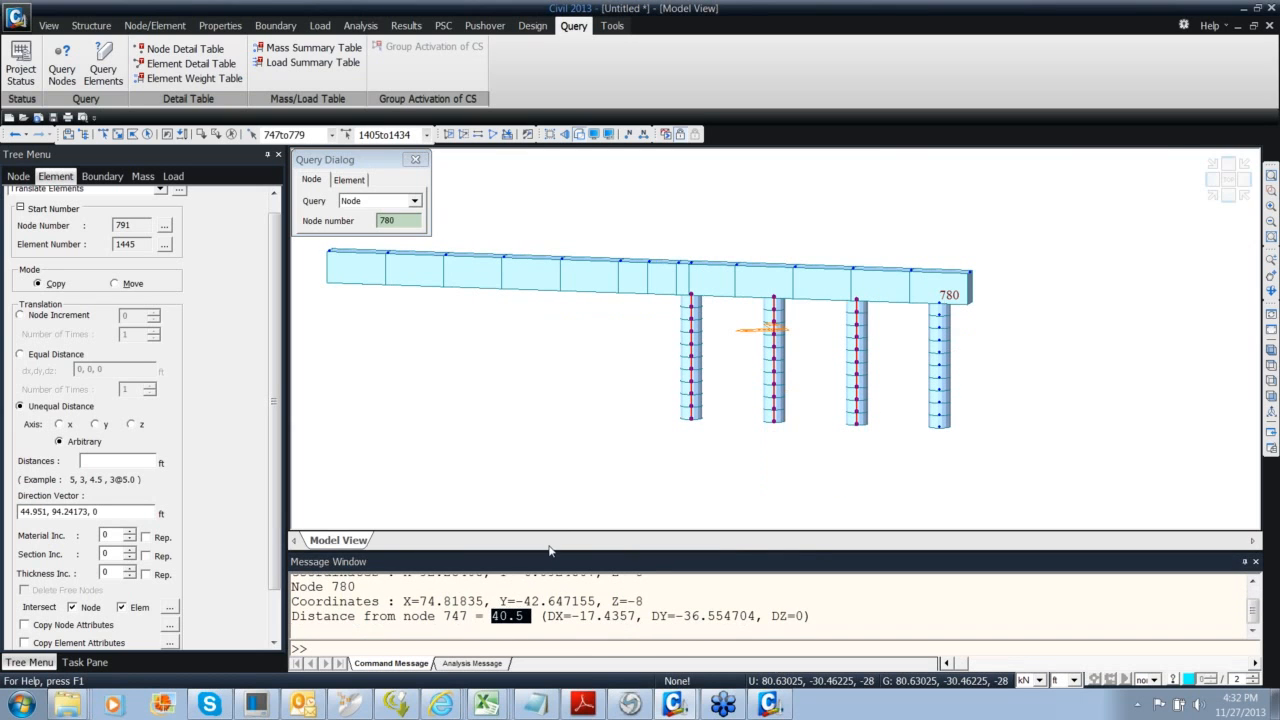
drag(549, 556, 549, 628)
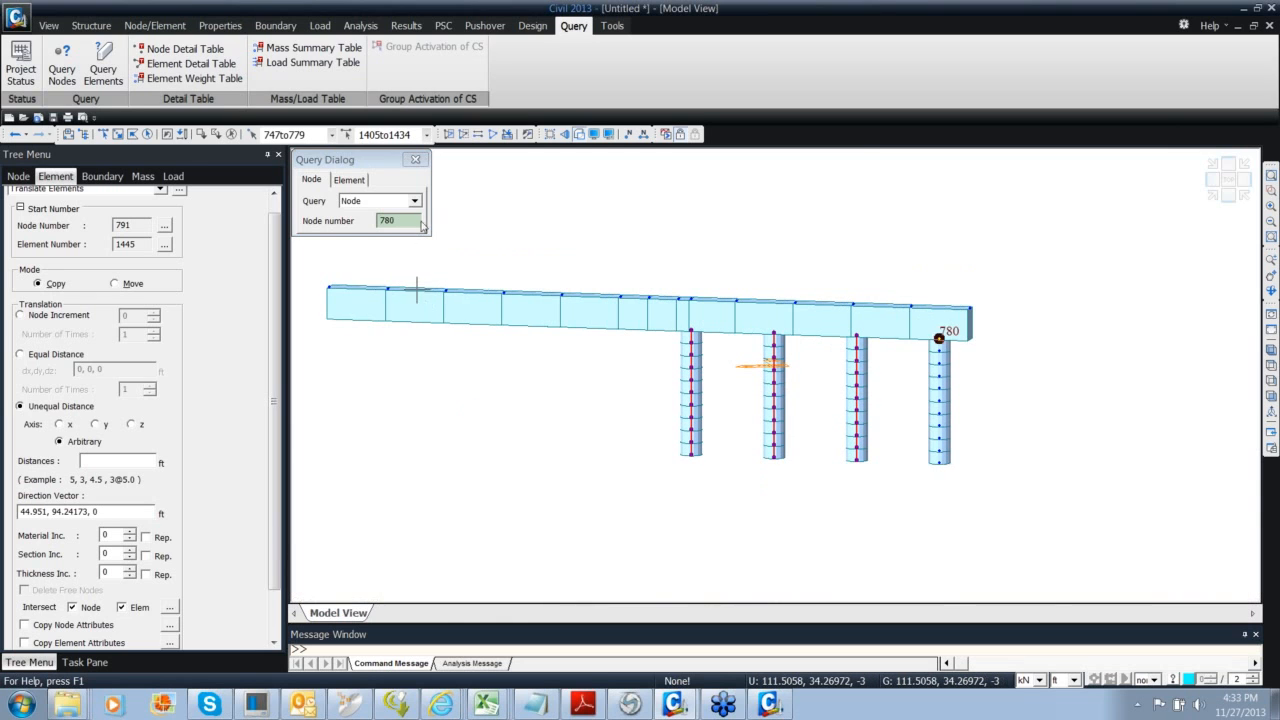
click(415, 160)
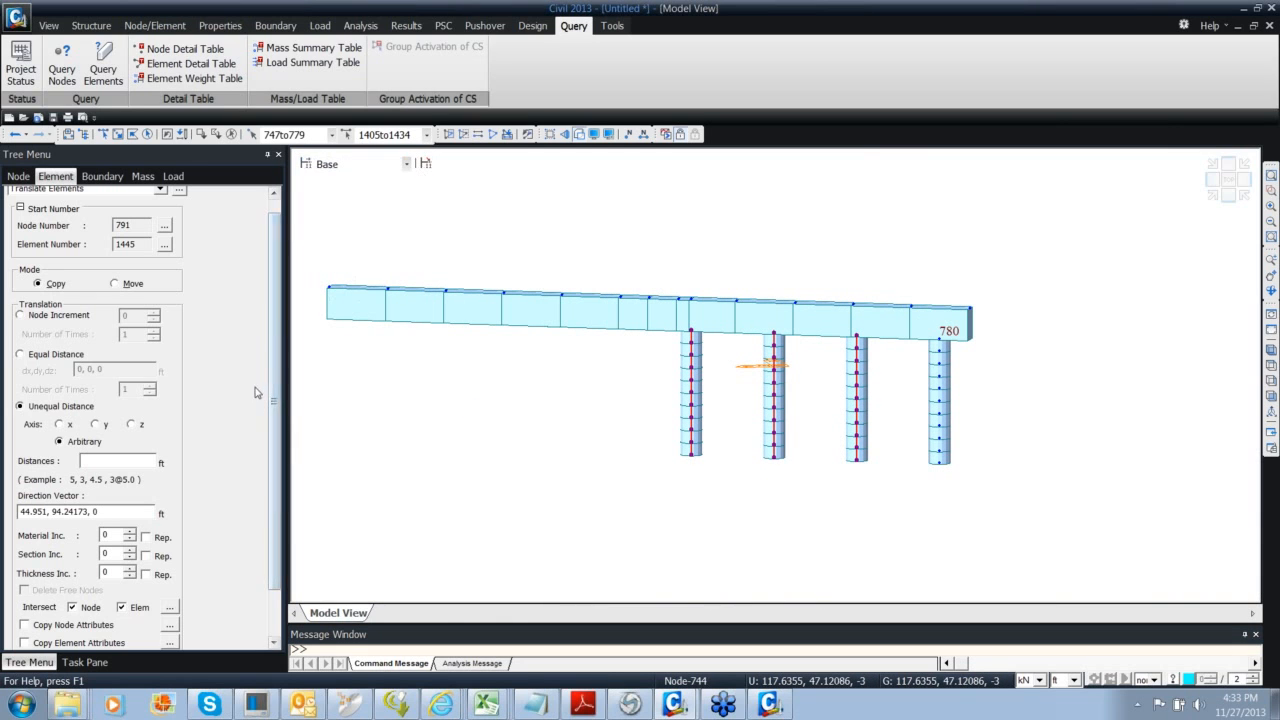
Copy the three selected pier columns 40.5 ft along the direction vector 44.951, 94.24173, 0, intersecting nodes and elements
drag(274, 400, 274, 446)
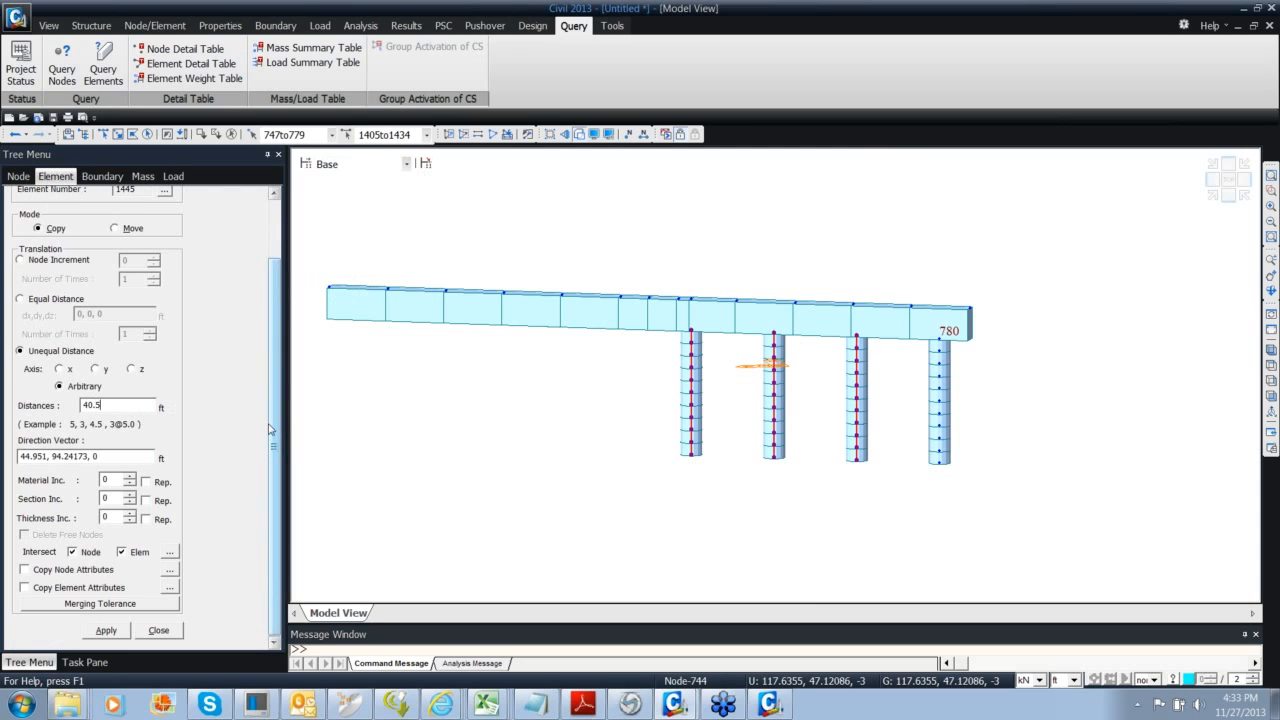
click(106, 630)
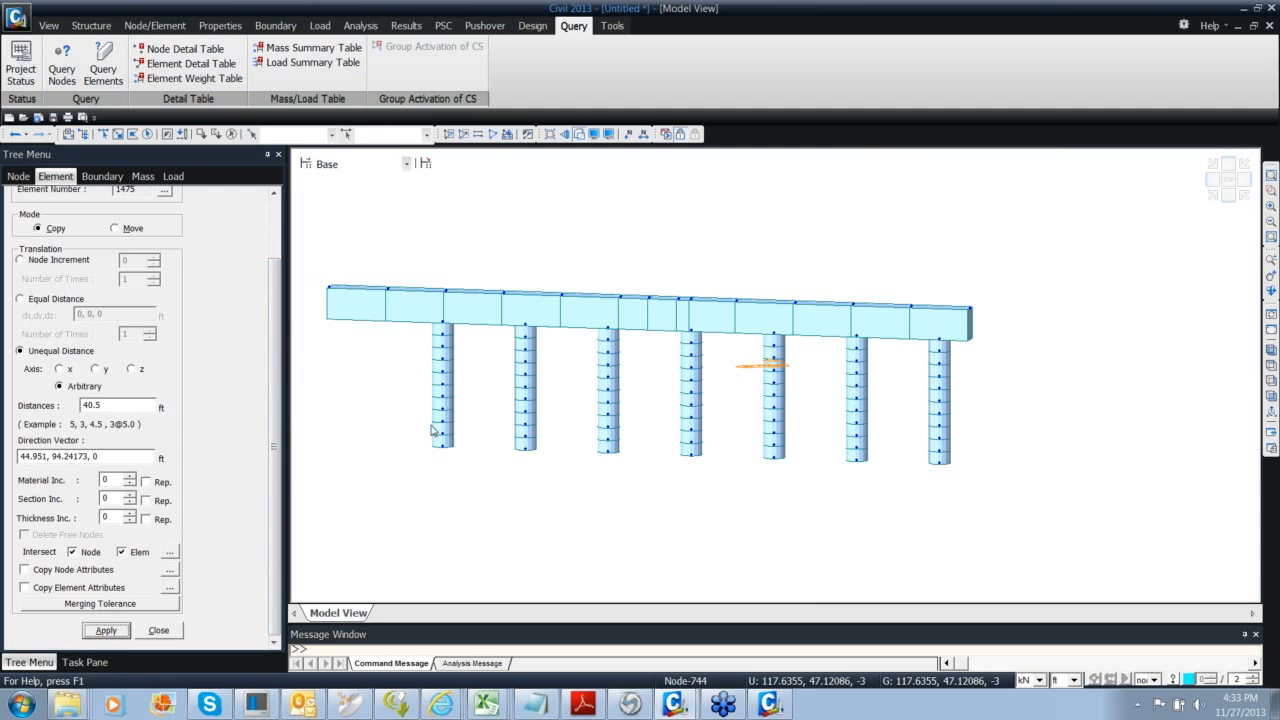
ctrl+middle_drag(497, 391, 504, 388)
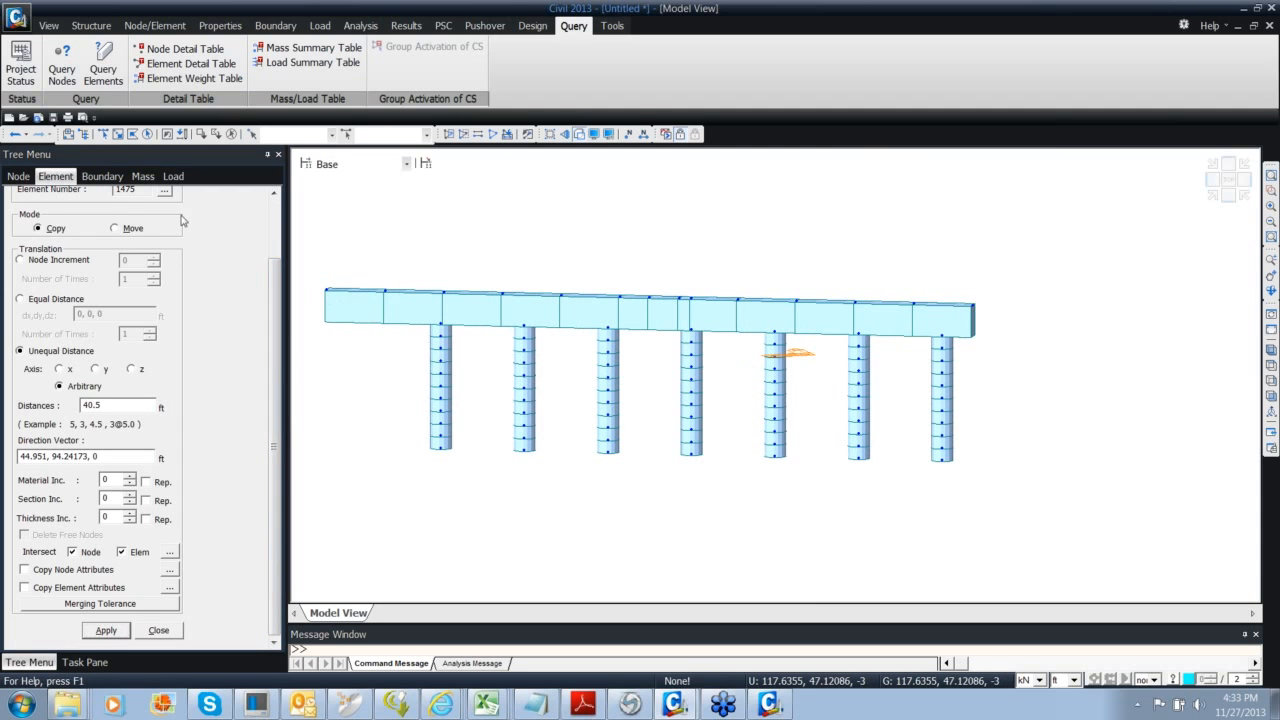
Select the newly copied column nearest the cap's unsupported end and copy it 13.5 ft along the same direction vector
click(103, 133)
drag(414, 312, 488, 504)
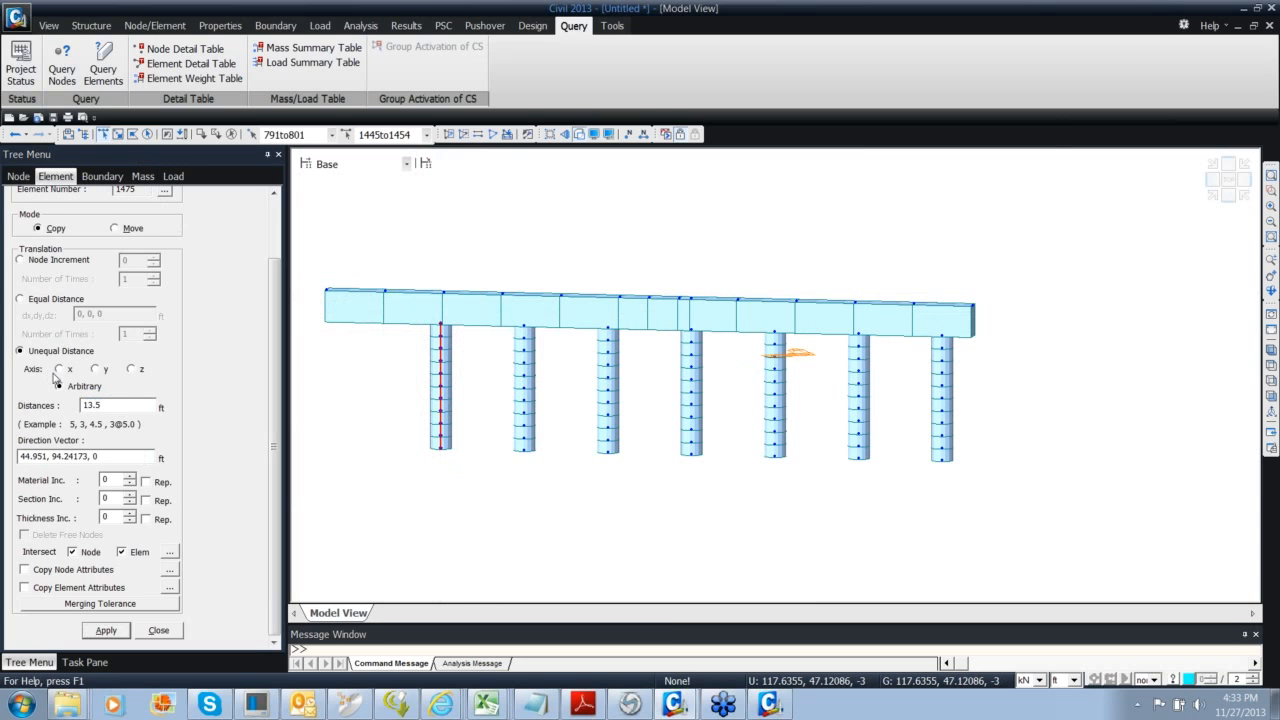
click(108, 633)
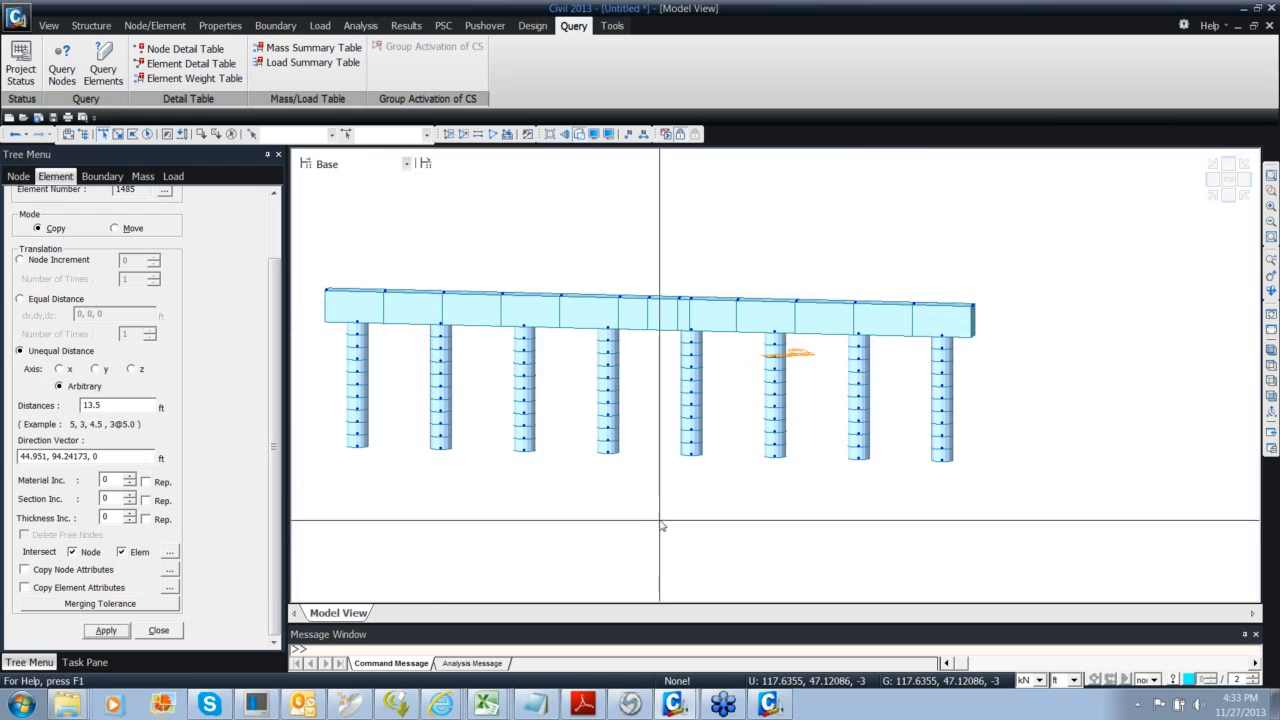
mouse_move(663, 529)
ctrl+middle_down()
mouse_move(477, 506)
mouse_move(682, 524)
ctrl+middle_up()
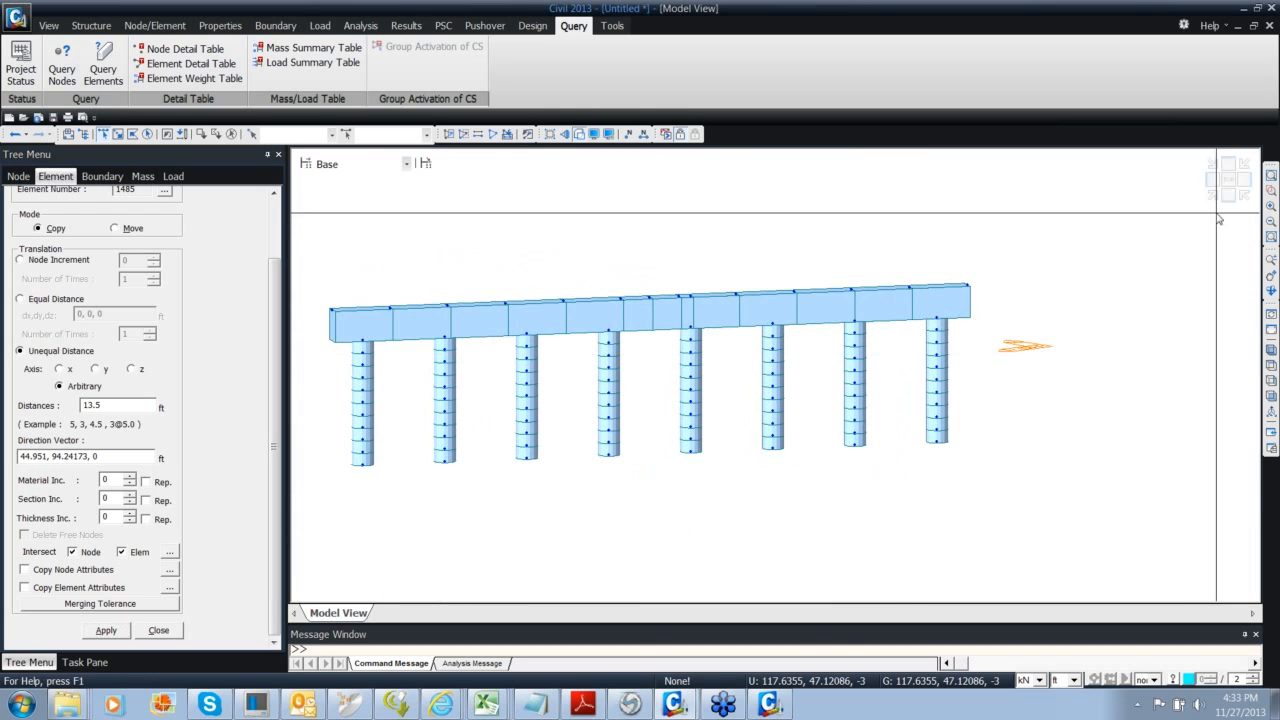
Close the element translation settings and select the top nodes of all eight pier columns
click(1228, 195)
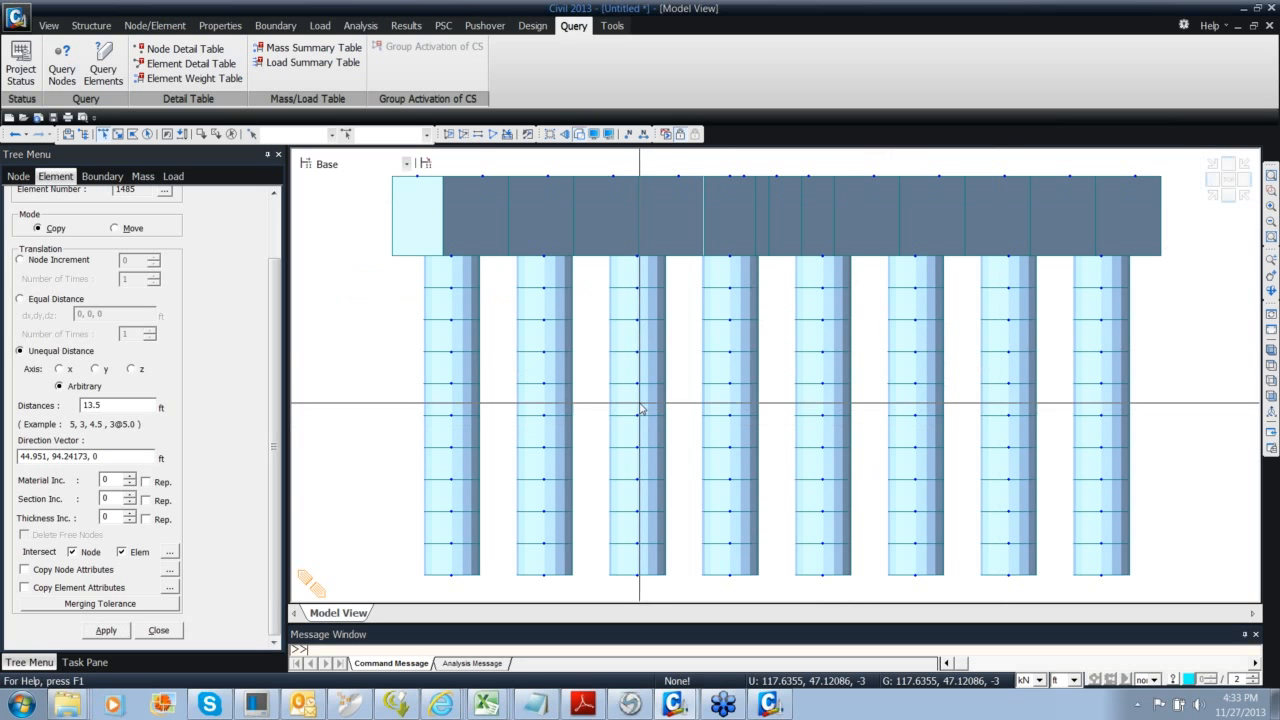
ctrl+middle_drag(620, 406, 444, 407)
scroll(623, 426, down, 3)
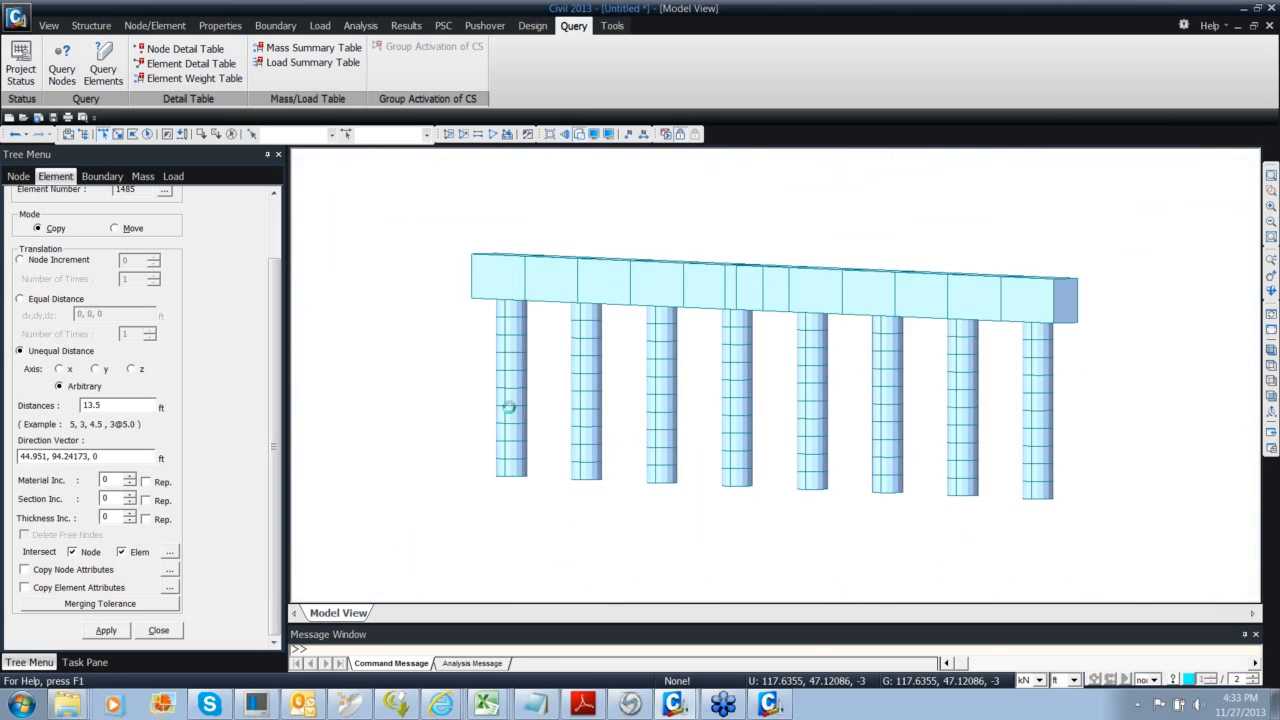
ctrl+middle_drag(574, 426, 651, 423)
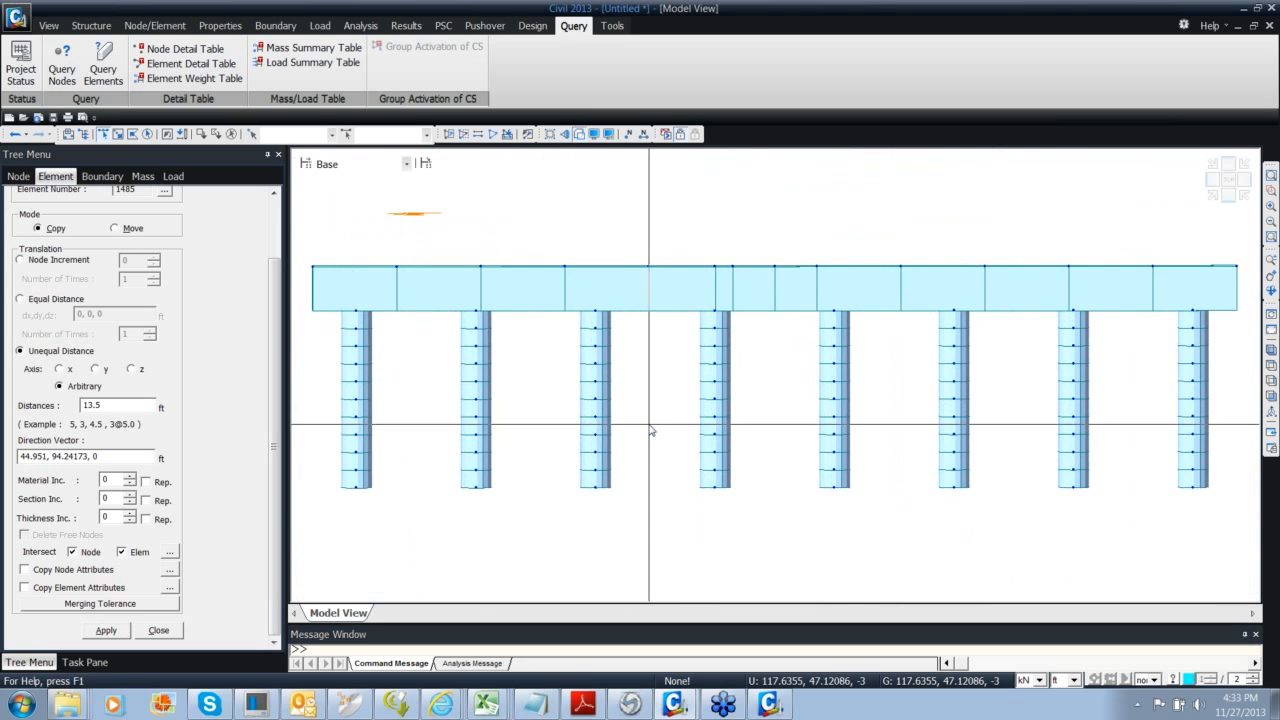
click(174, 636)
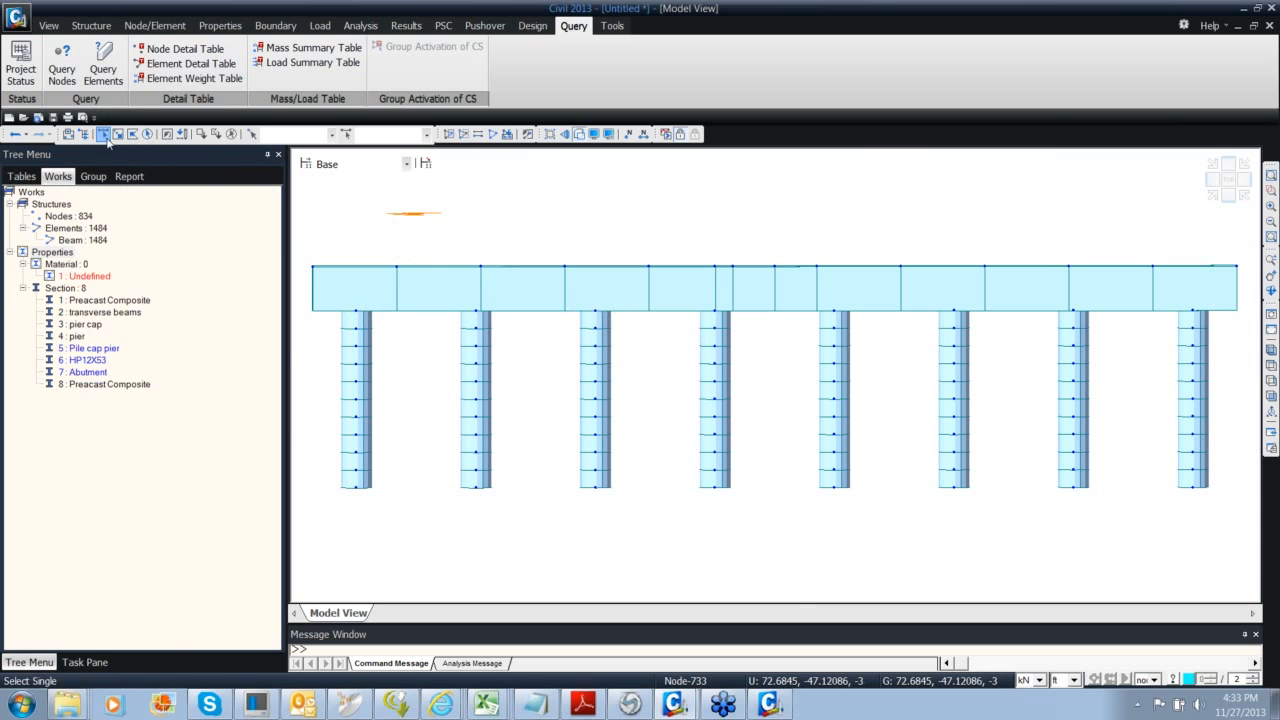
drag(340, 299, 738, 314)
middle_drag(651, 320, 395, 312)
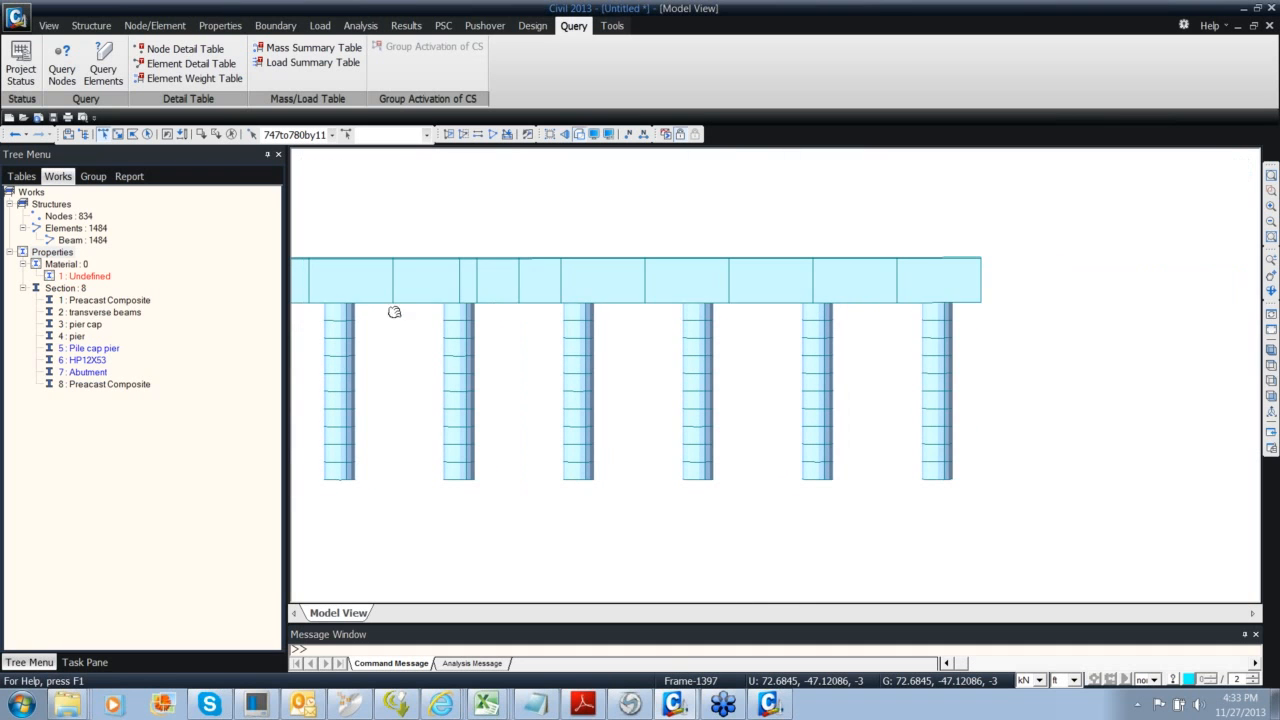
drag(547, 298, 975, 314)
scroll(693, 343, down, 2)
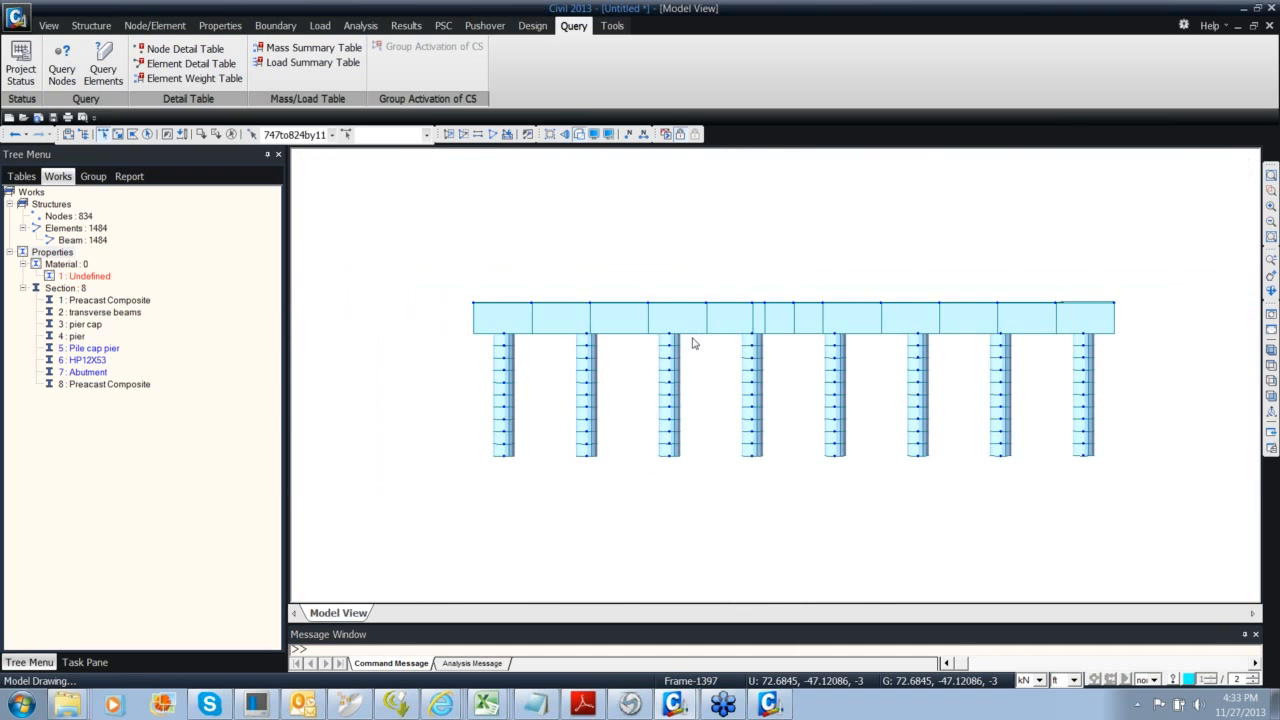
ctrl+middle_drag(723, 377, 800, 397)
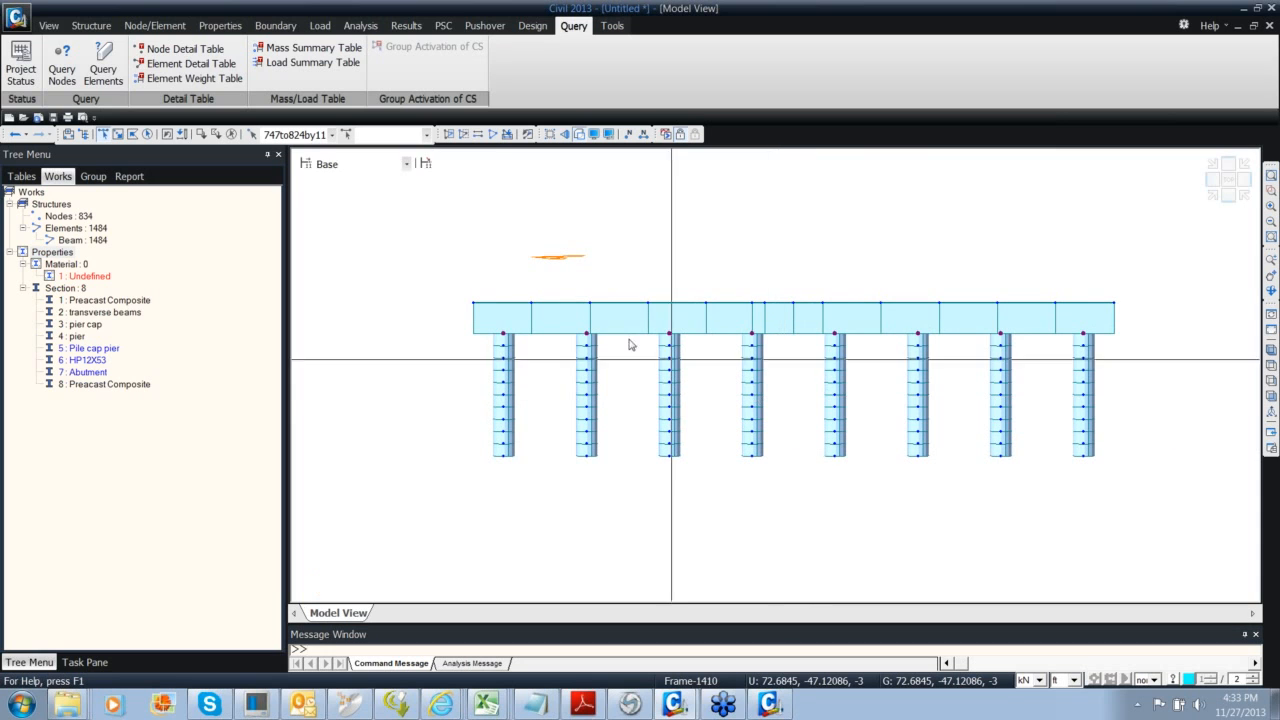
Turn off the hidden rendering so the pier cap and columns display as a wireframe
click(49, 26)
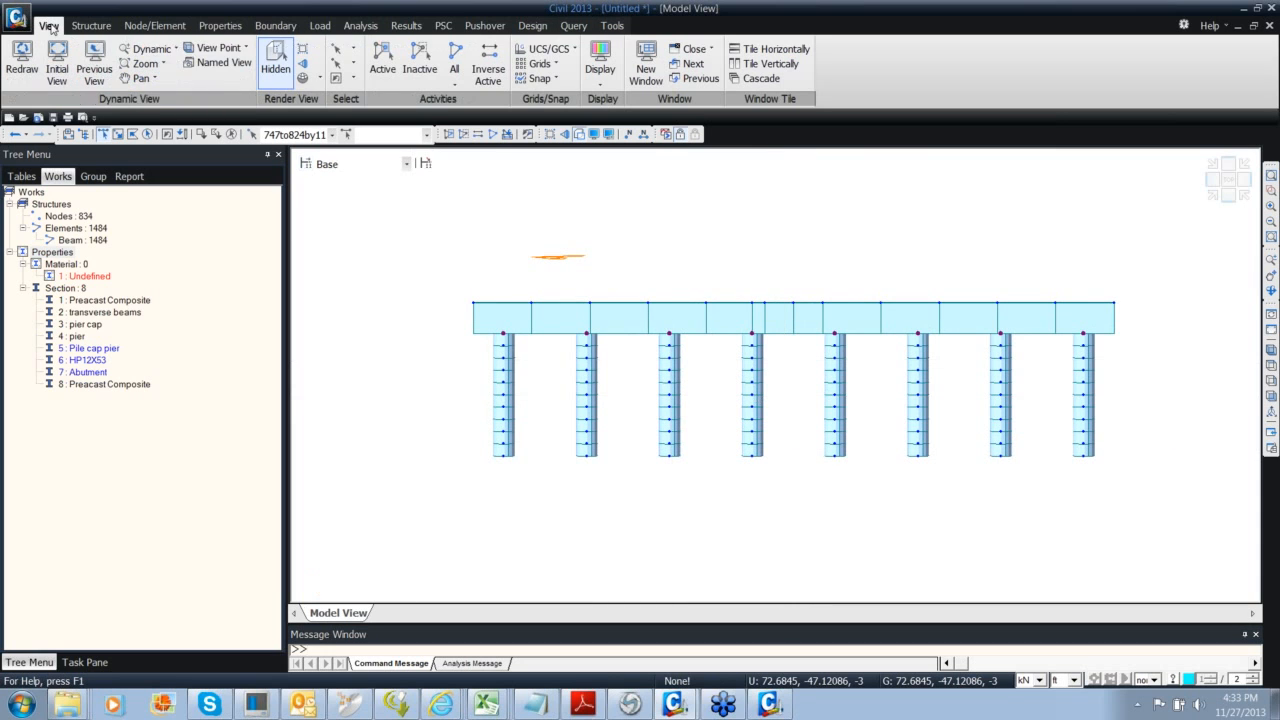
click(276, 60)
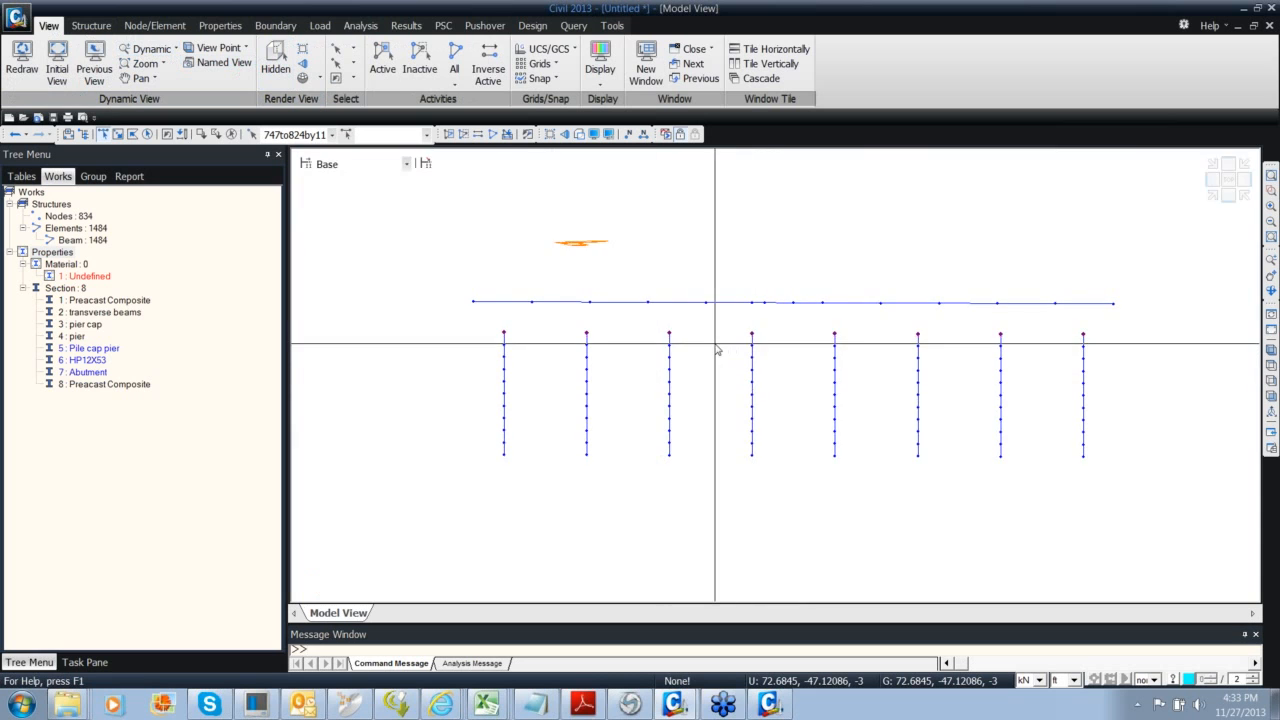
middle_drag(658, 342, 603, 340)
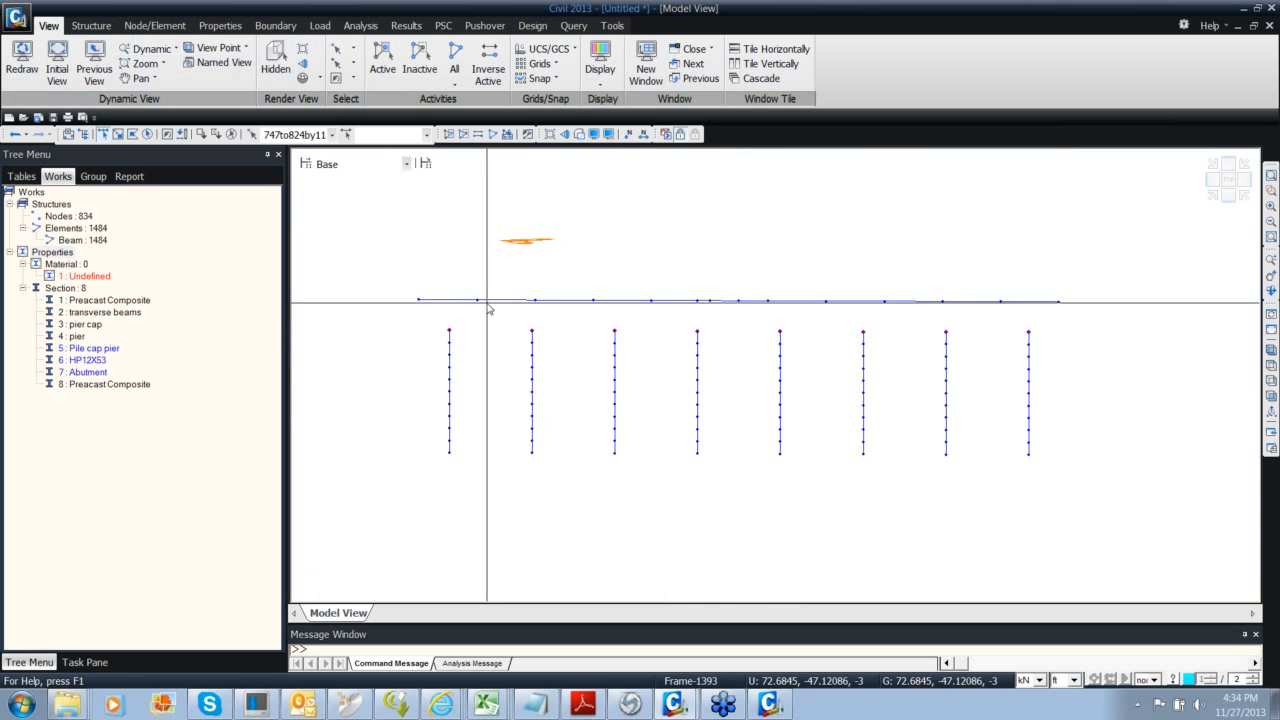
Try to copy the selection by 0, 0, 5 ft with Translate Elements, with node and element intersection enabled
click(168, 25)
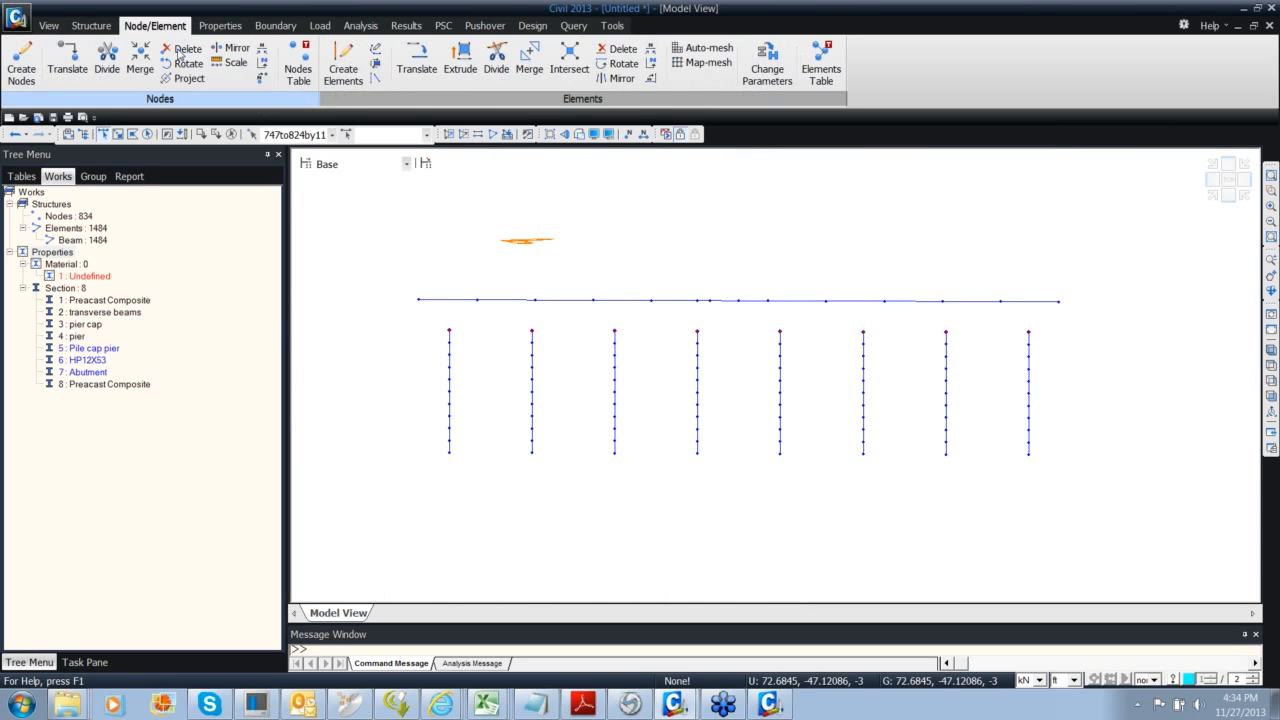
click(417, 60)
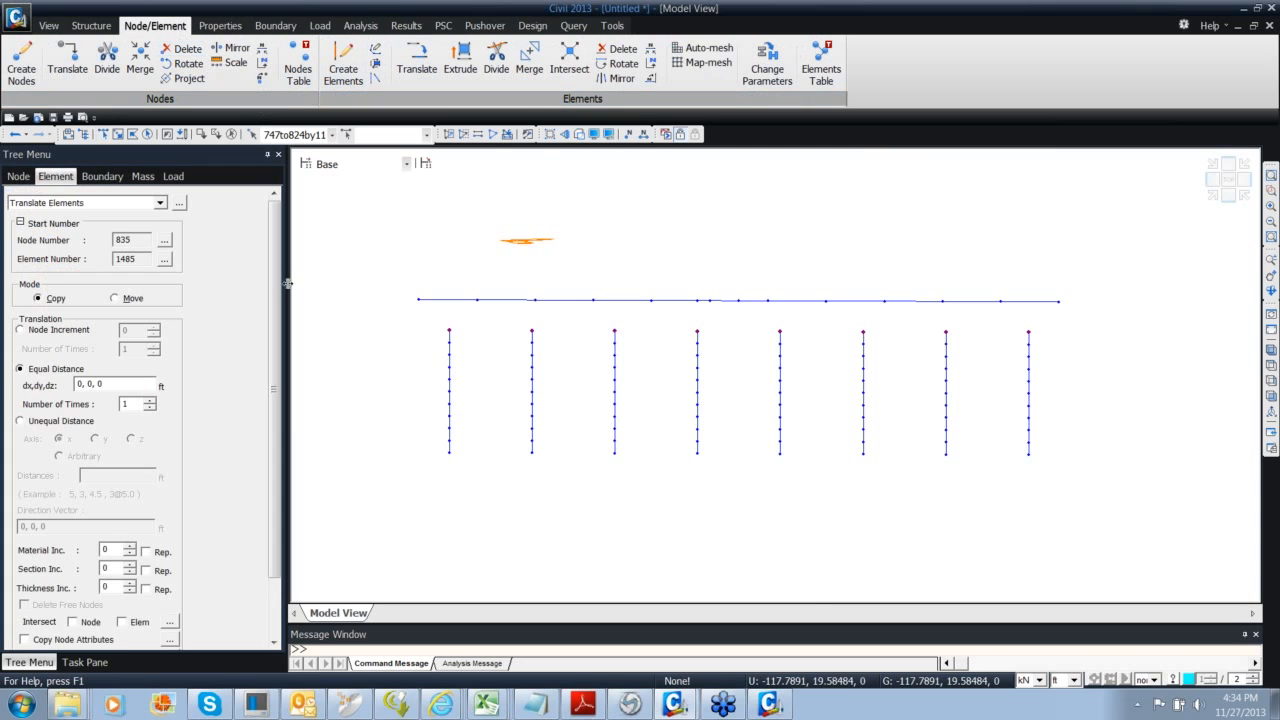
click(127, 386)
key(BackSpace)
drag(269, 364, 231, 468)
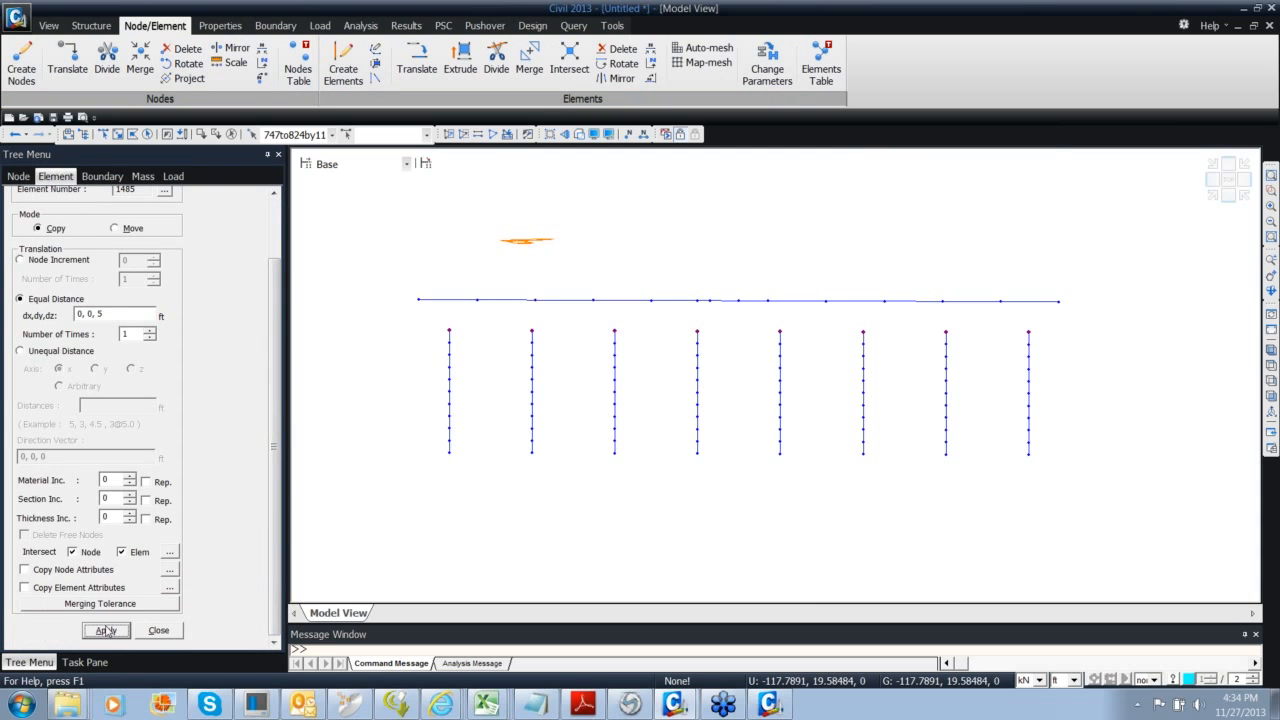
ctrl+middle_drag(805, 465, 790, 475)
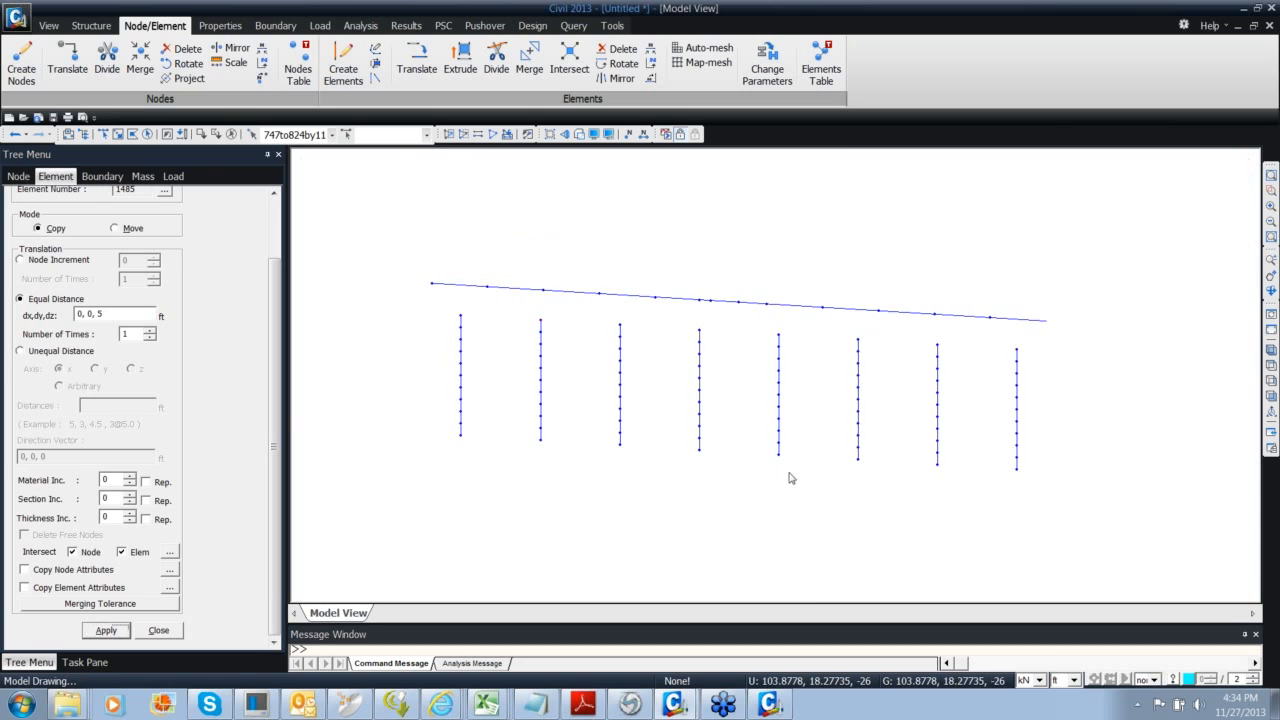
Copy the selected column top nodes once by 0, 0, 5 ft, merging duplicate nodes and intersecting the frame elements
click(67, 60)
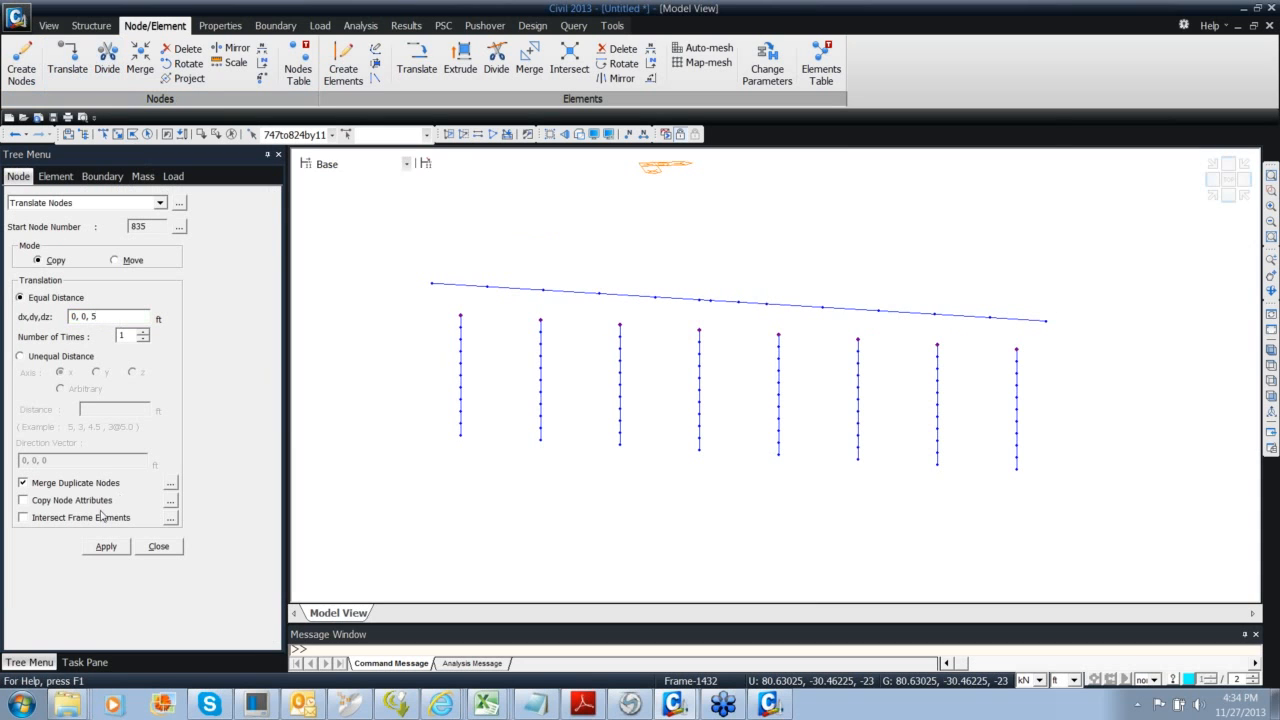
click(106, 546)
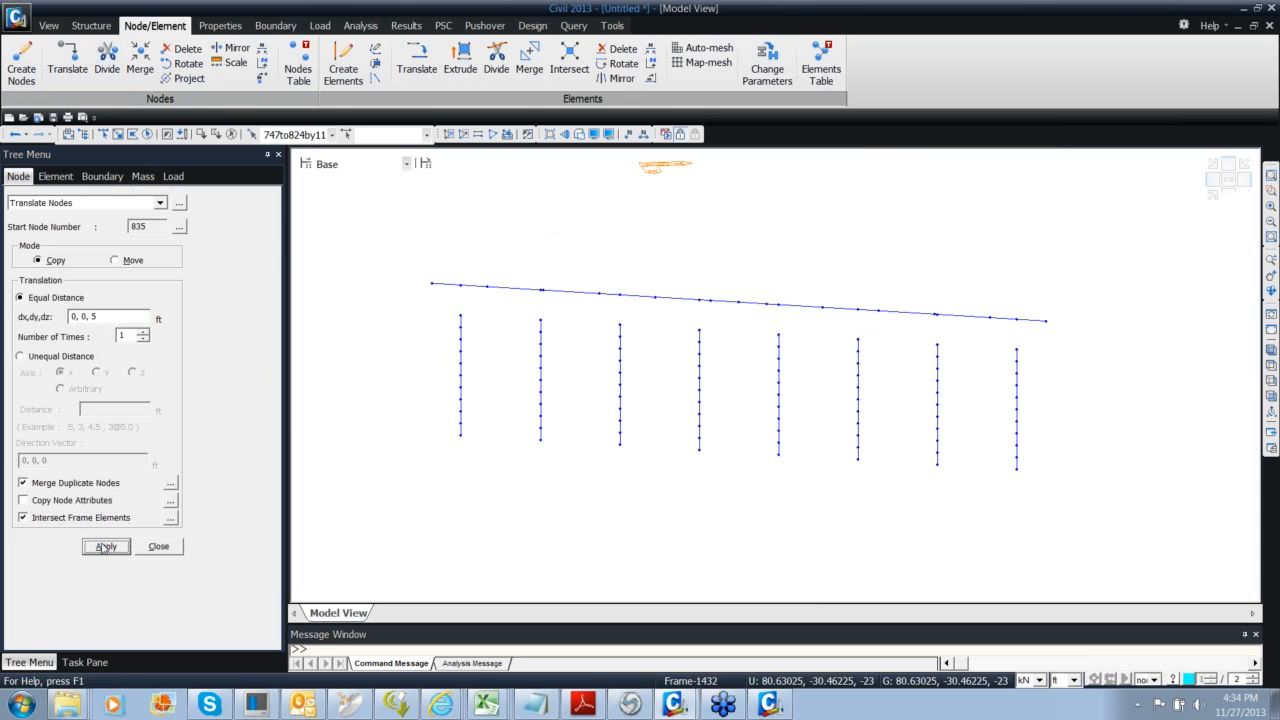
ctrl+middle_drag(549, 302, 443, 306)
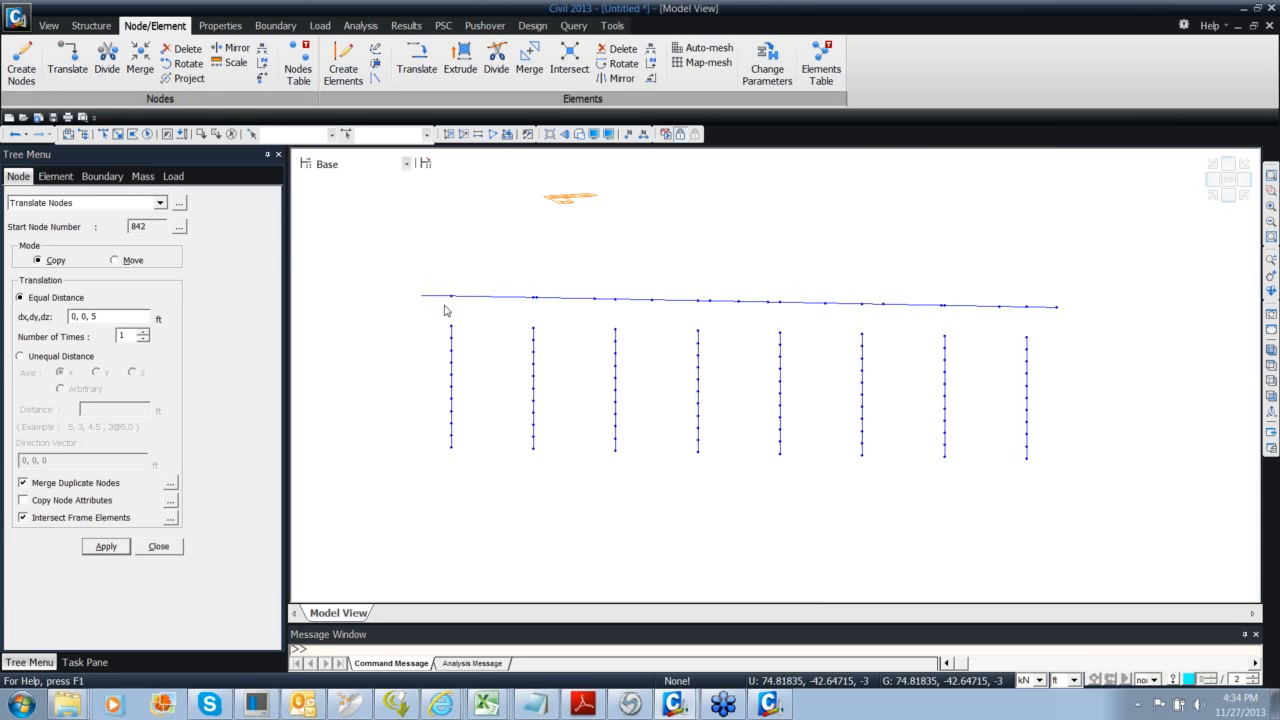
click(160, 547)
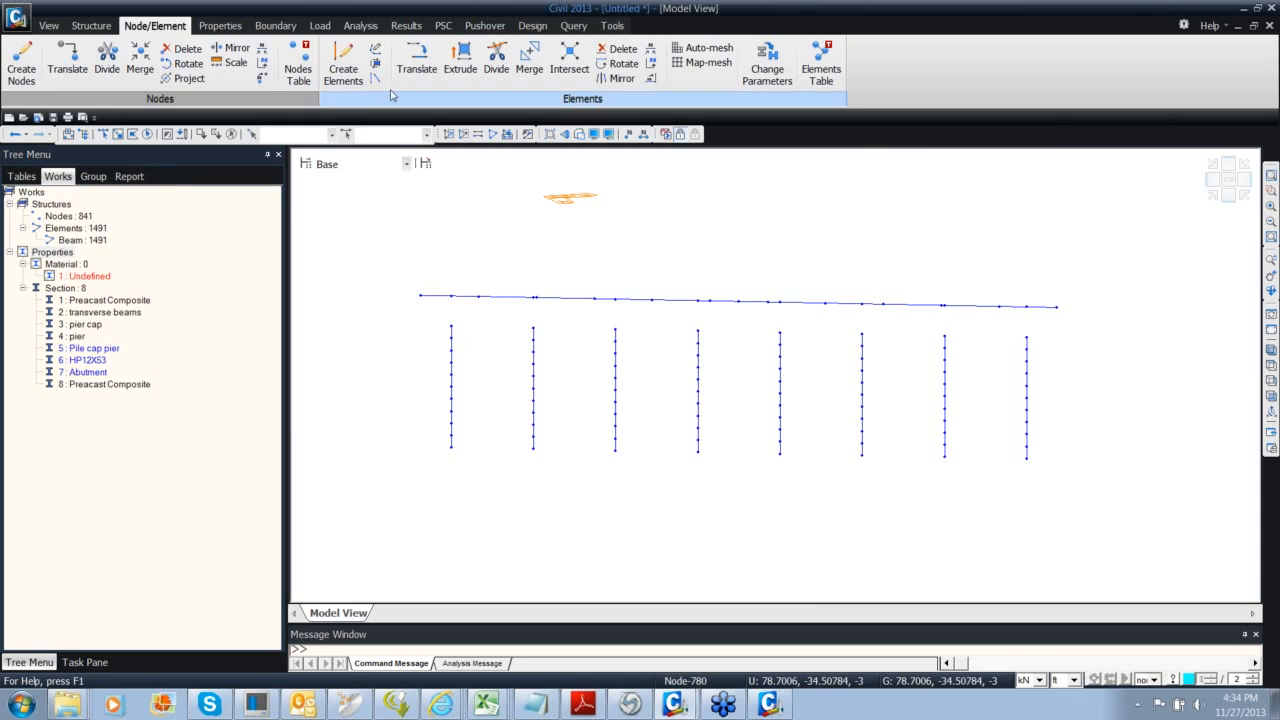
Set up a Rigid elastic link in the Default boundary group and activate its two-node selection
click(277, 26)
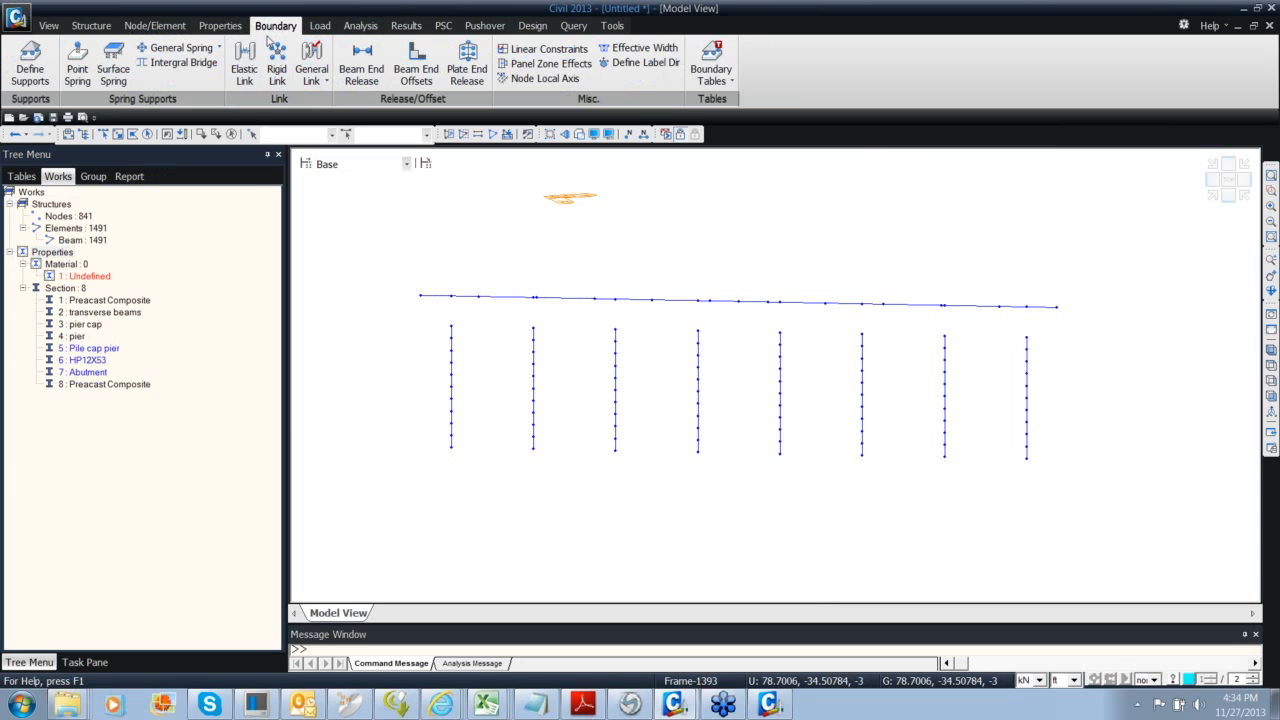
click(244, 62)
click(111, 327)
click(116, 352)
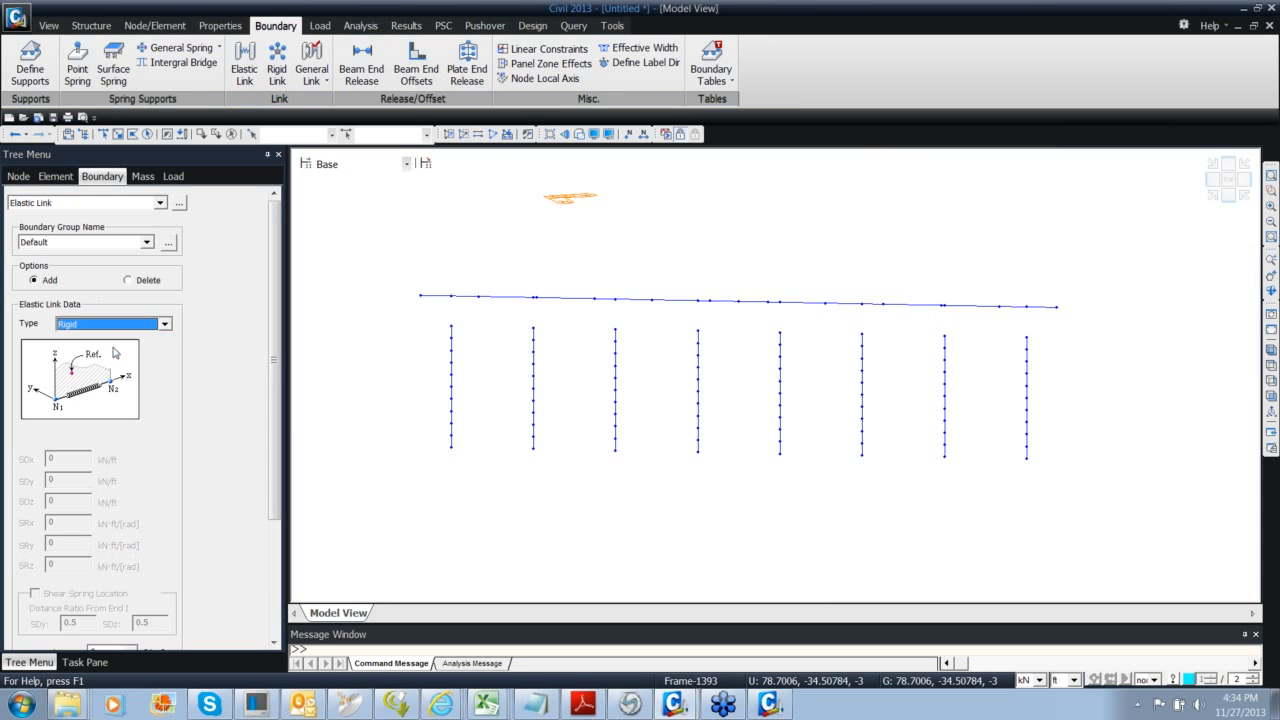
mouse_move(268, 357)
mouse_down()
mouse_move(281, 412)
mouse_move(280, 362)
mouse_up()
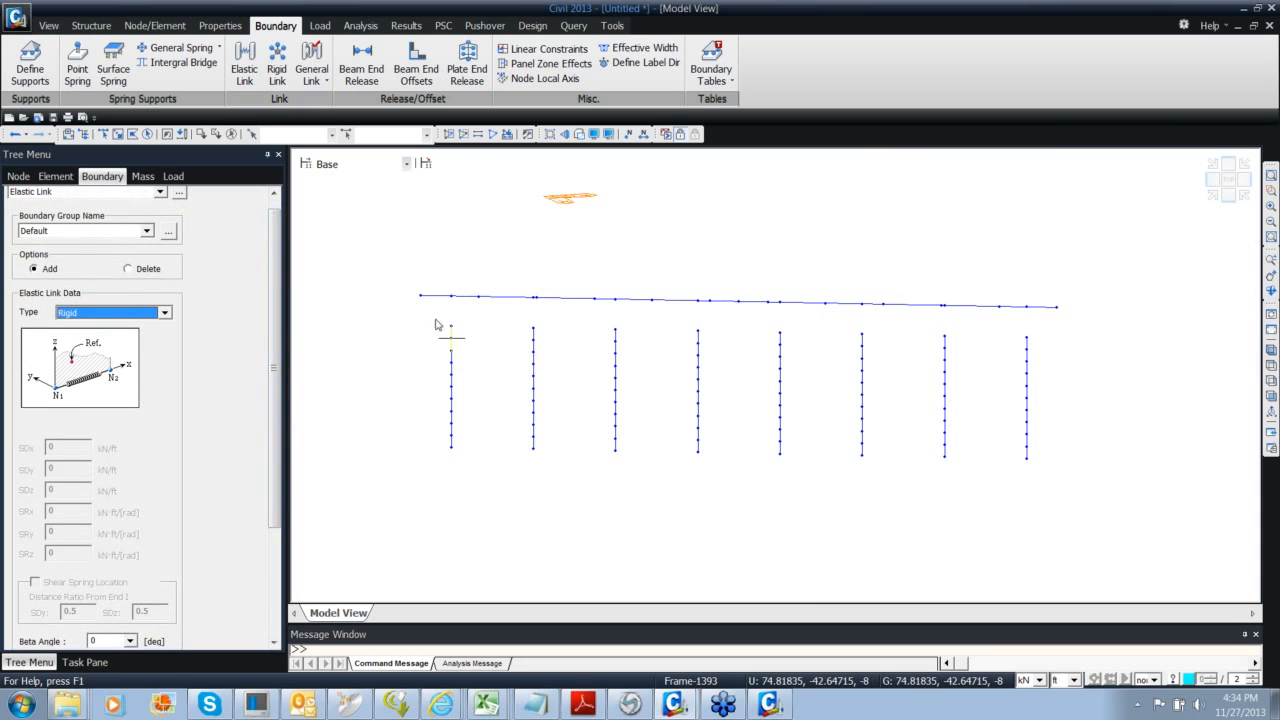
scroll(255, 366, down, 3)
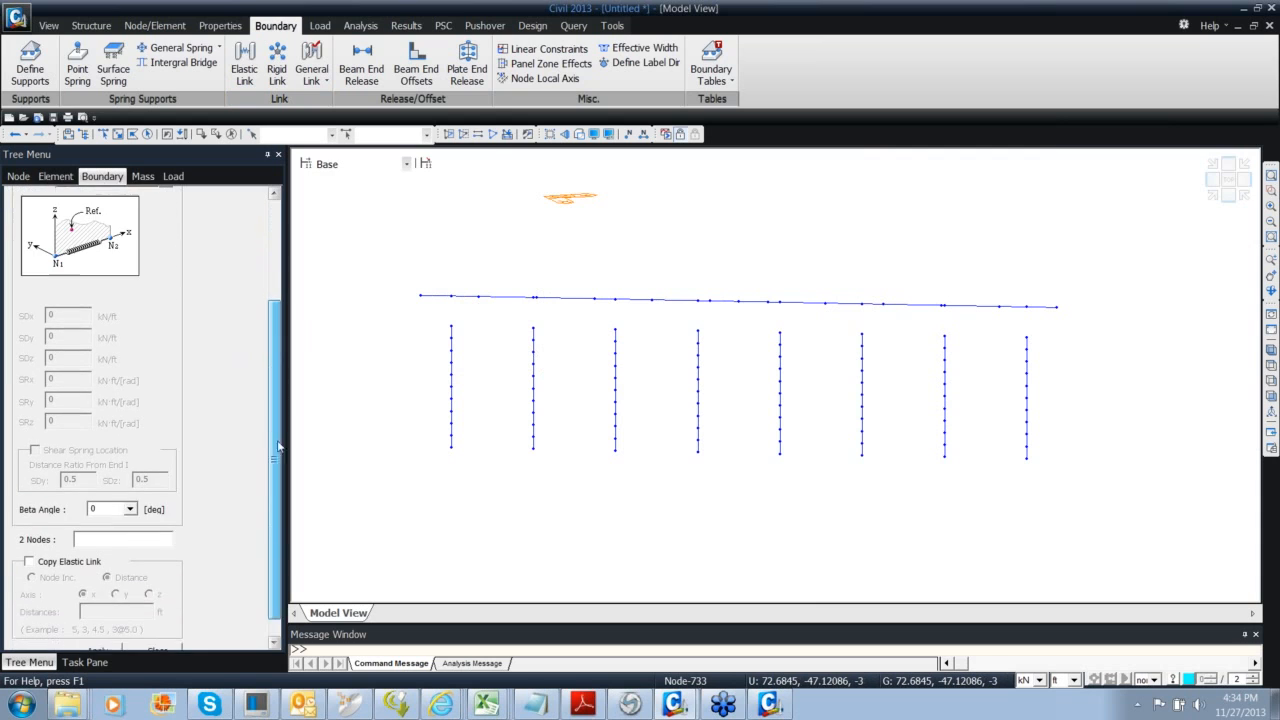
click(126, 537)
click(92, 561)
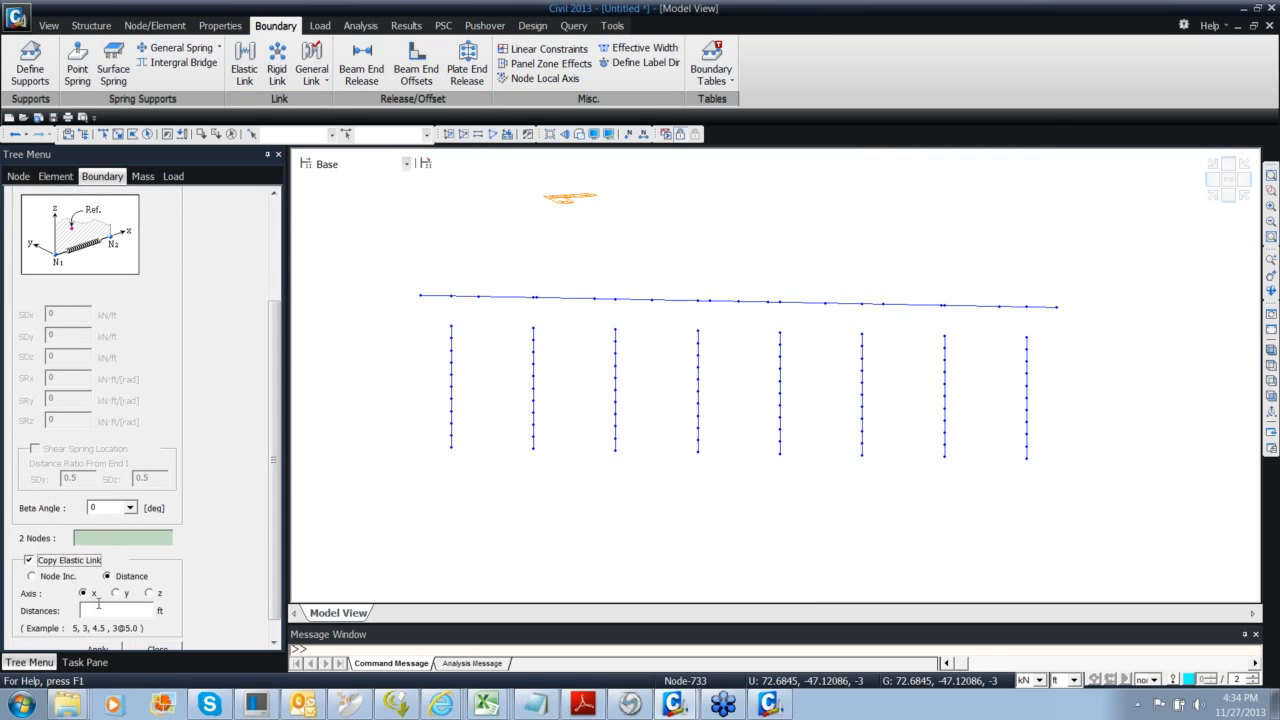
click(104, 609)
text(7@13.5)
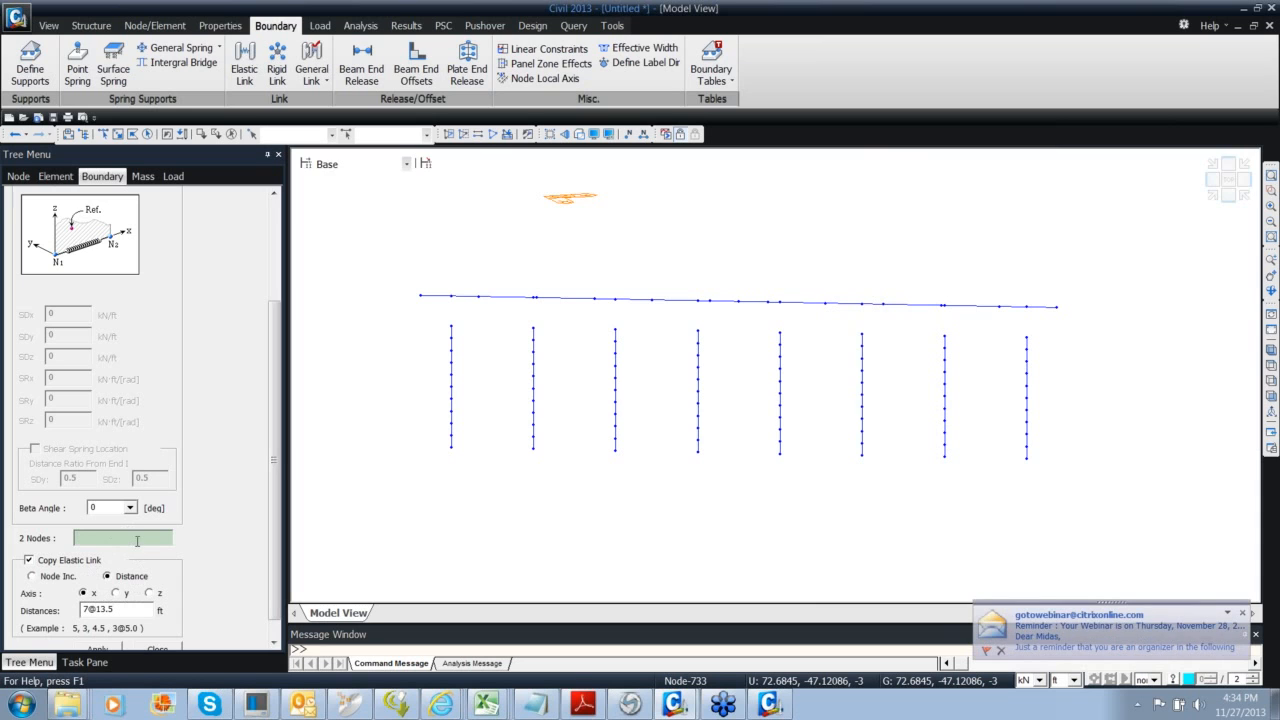
click(80, 563)
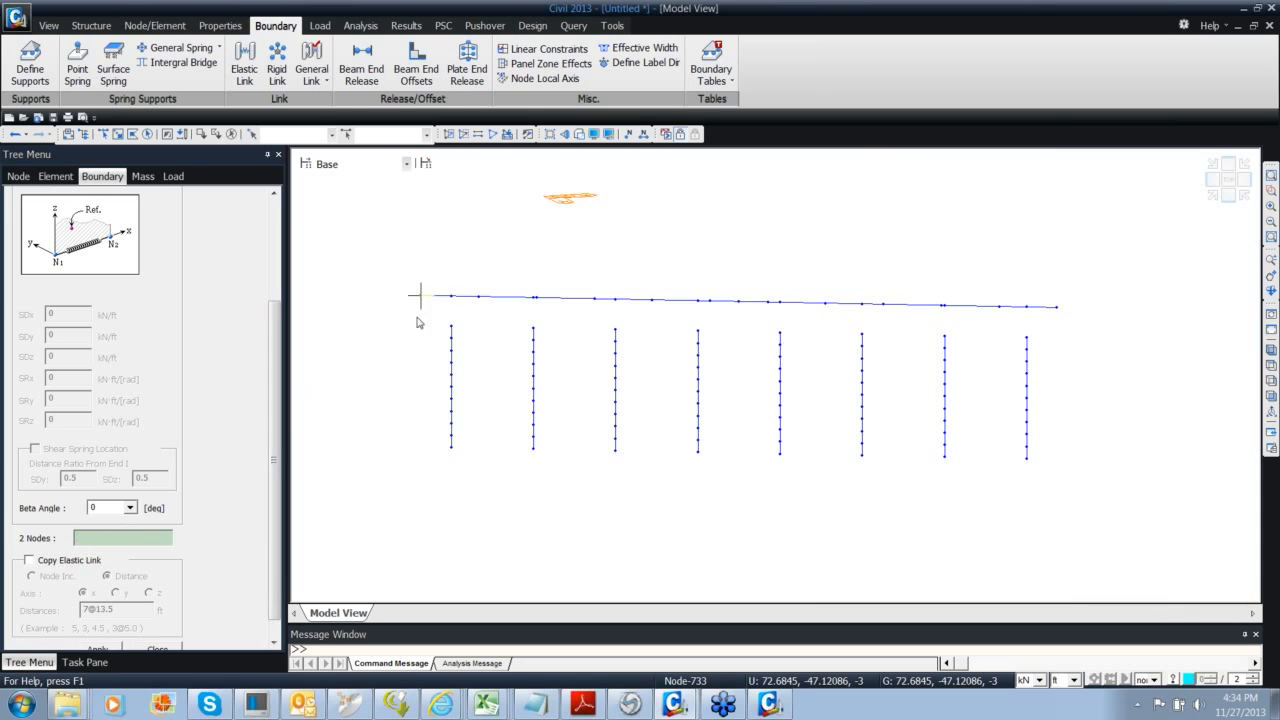
Create rigid links between the pier cap nodes and the top nodes of the first three columns
click(450, 300)
click(451, 325)
middle_drag(520, 364, 518, 354)
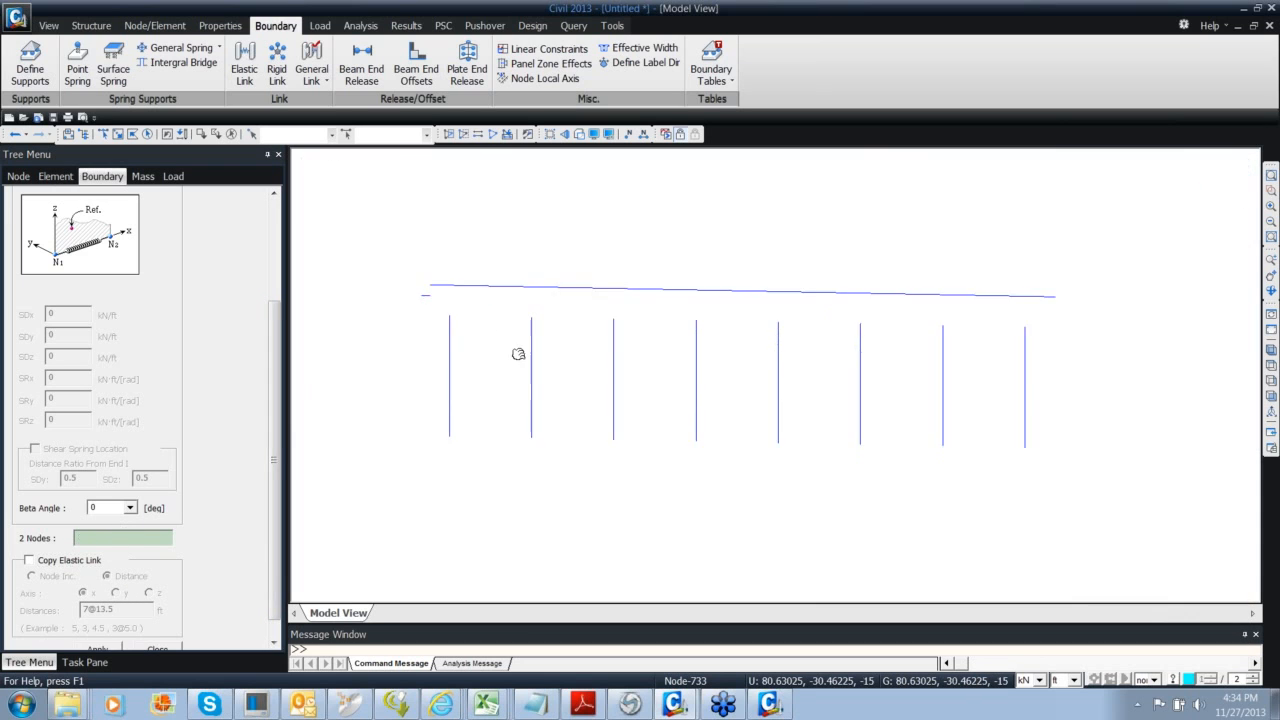
scroll(518, 354, up, 5)
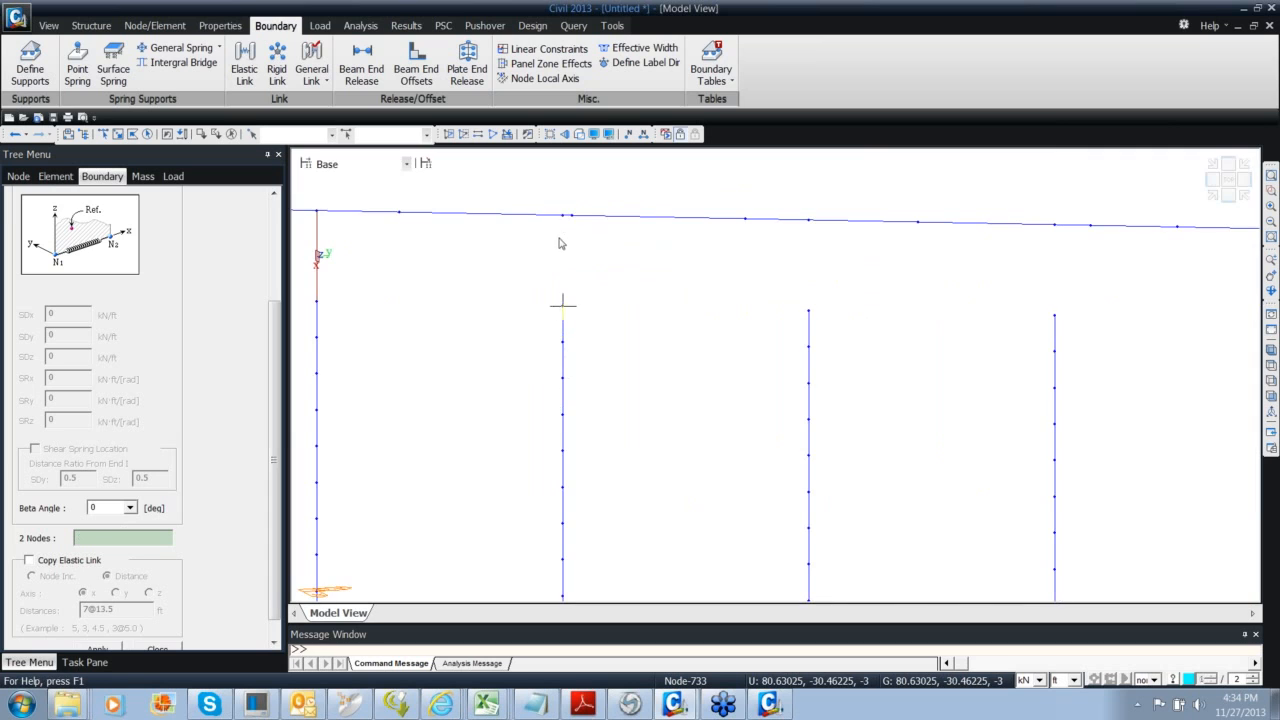
middle_drag(478, 343, 410, 364)
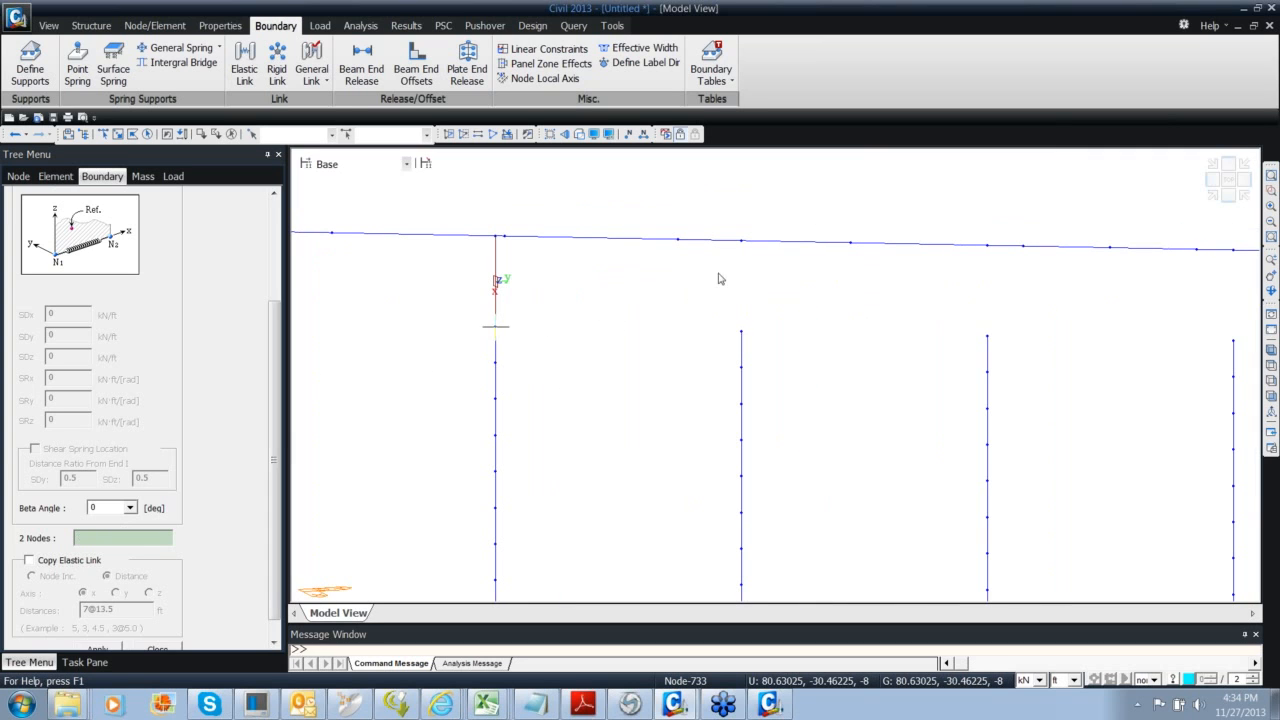
click(741, 241)
middle_drag(919, 337, 477, 352)
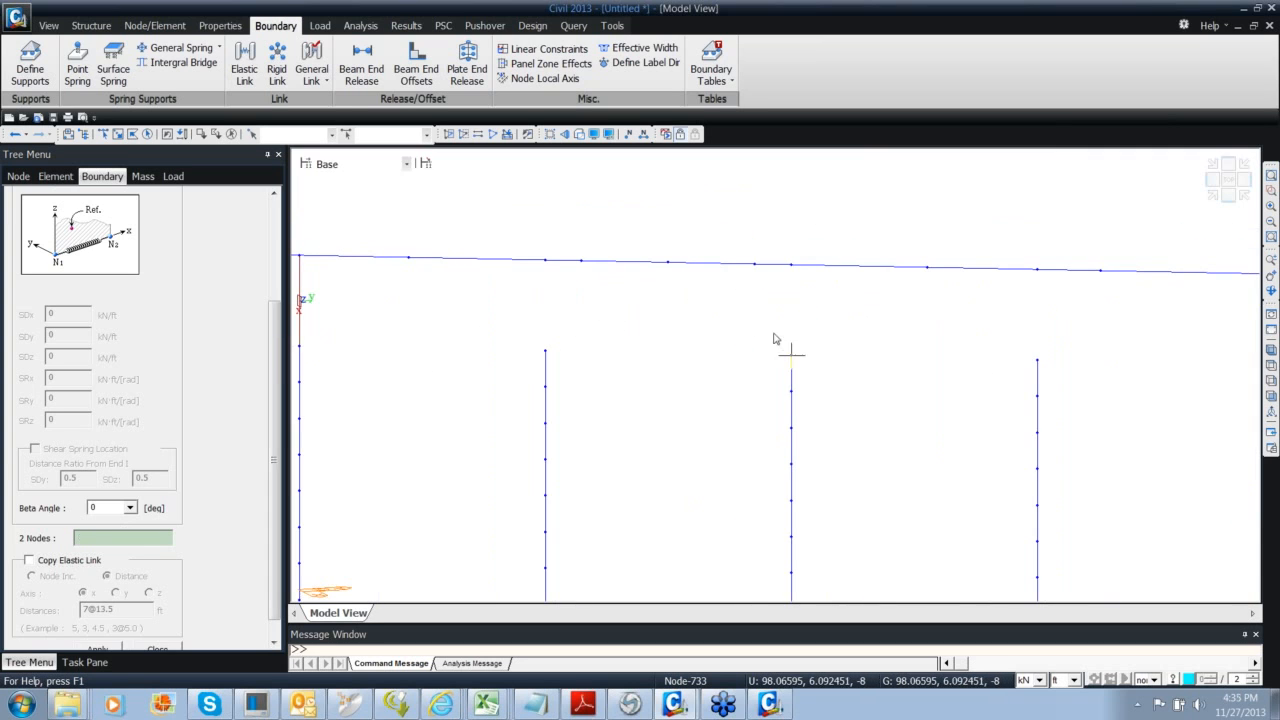
Create rigid links between the pier cap nodes and the top nodes of the remaining five columns
click(548, 272)
middle_drag(770, 315, 861, 296)
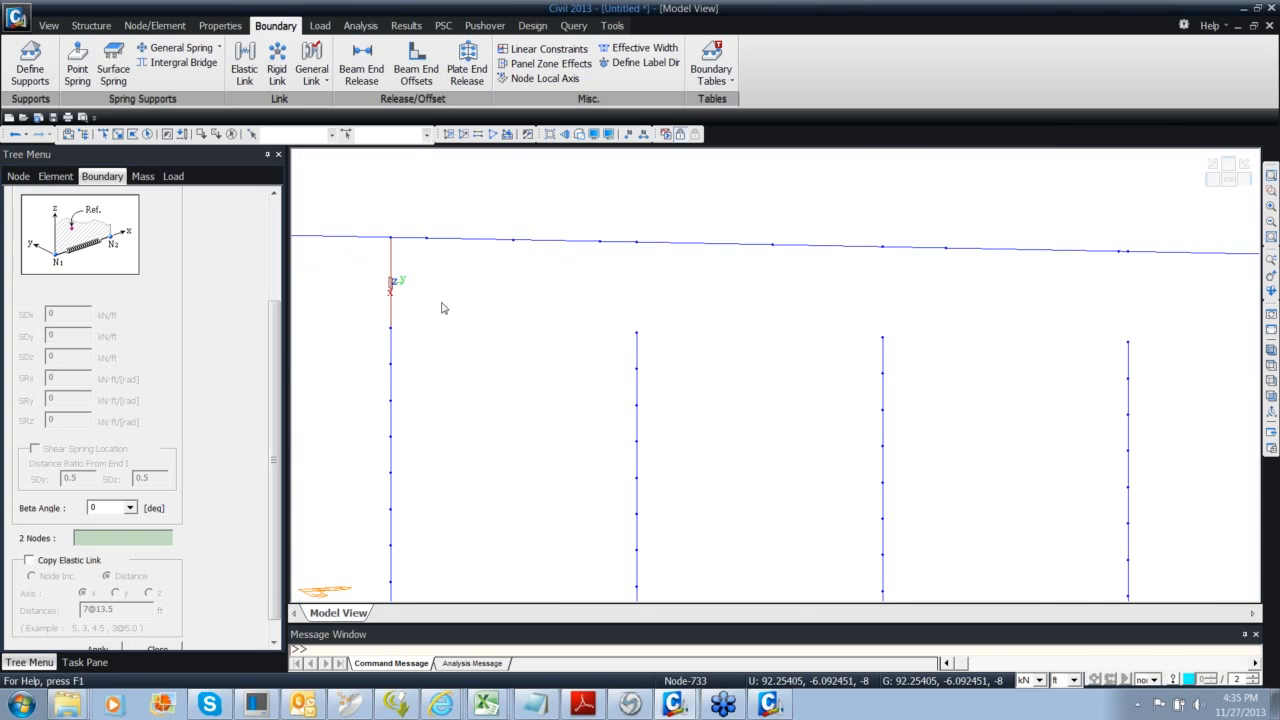
middle_drag(788, 334, 371, 374)
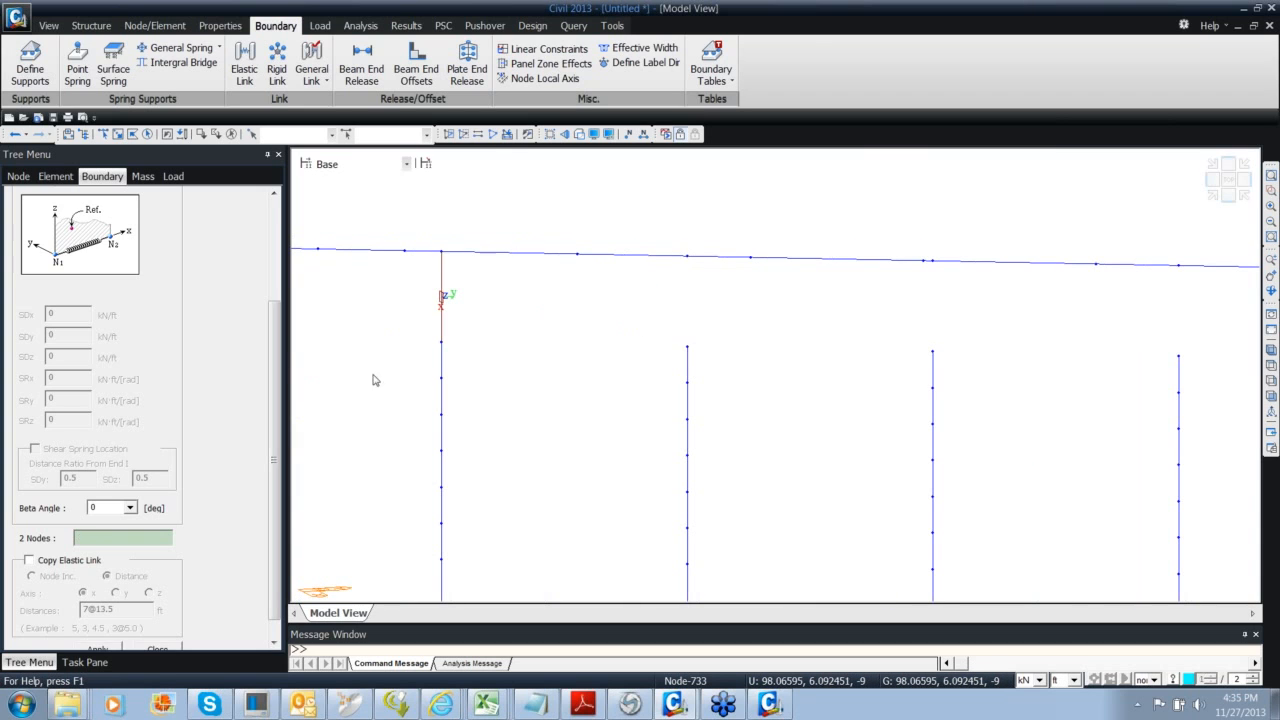
middle_drag(723, 358, 434, 366)
click(840, 362)
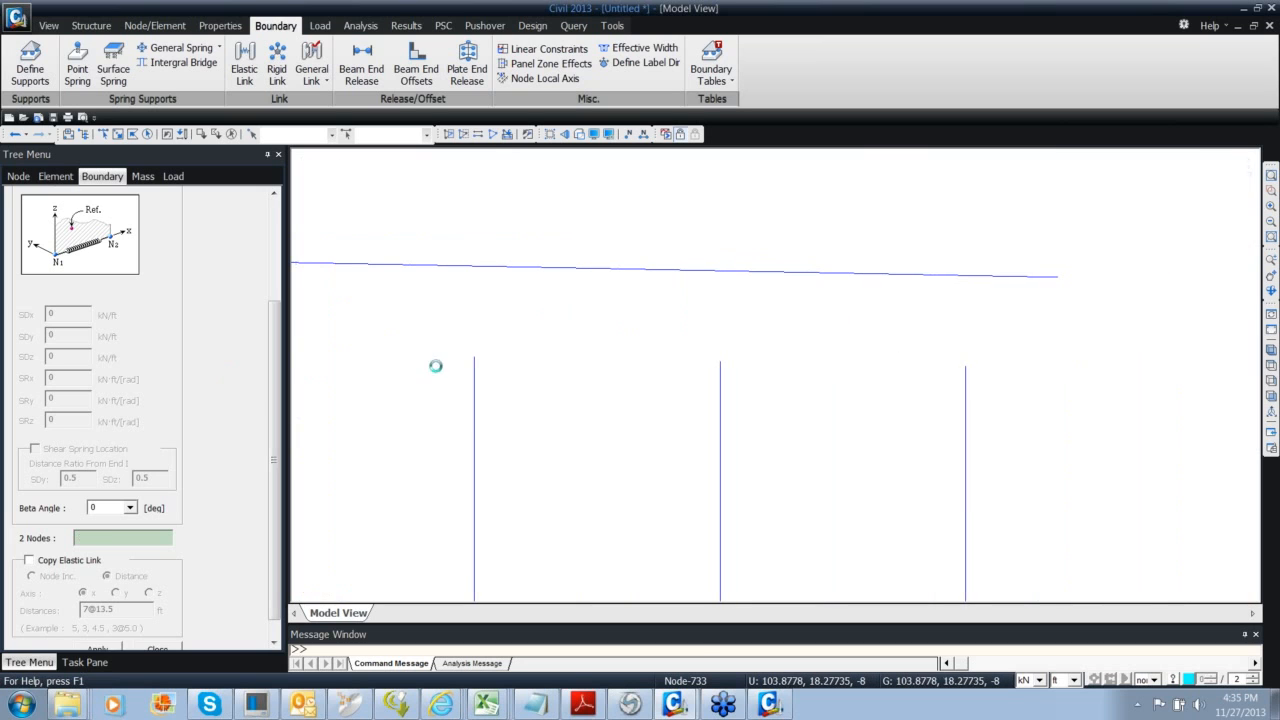
middle_drag(980, 410, 775, 405)
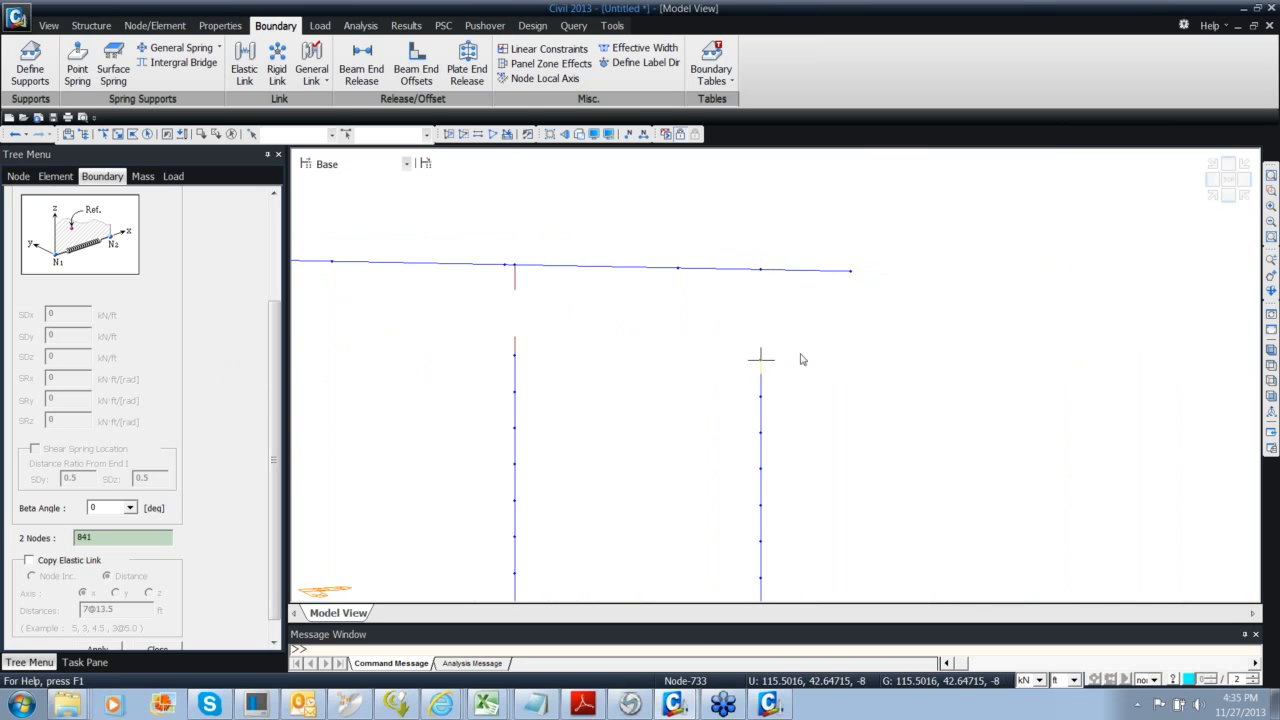
click(1212, 196)
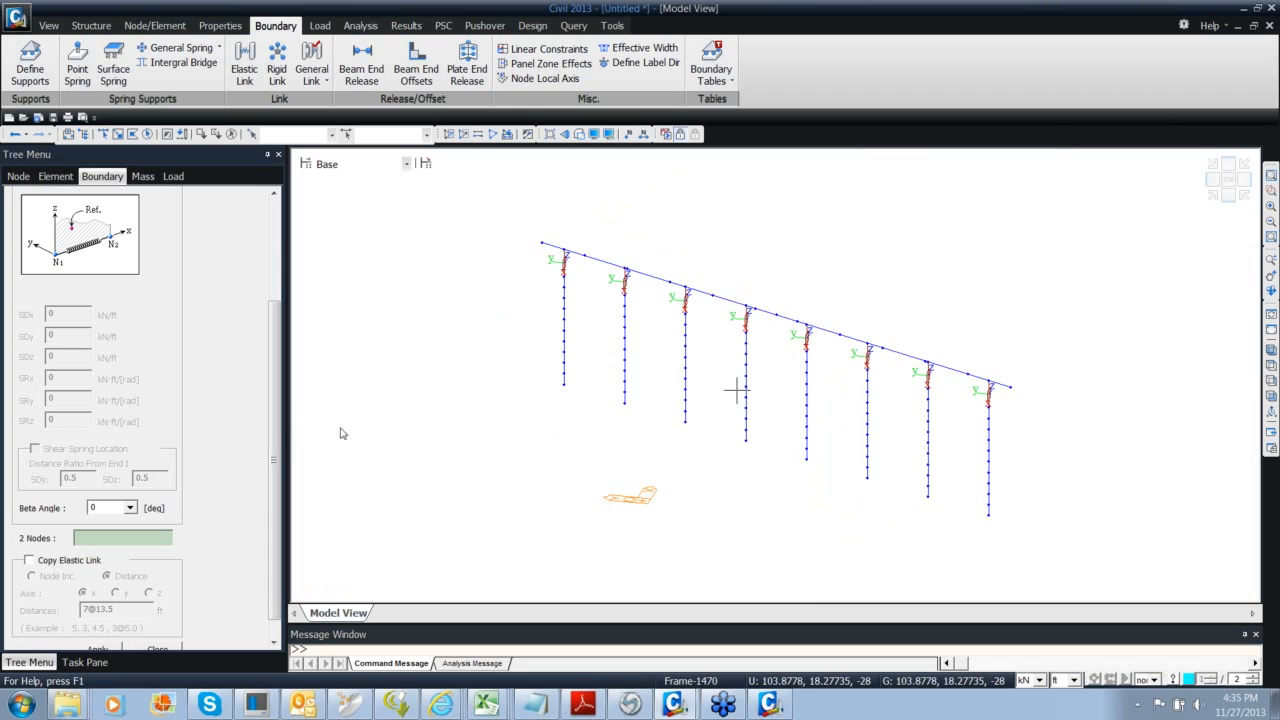
drag(273, 440, 257, 329)
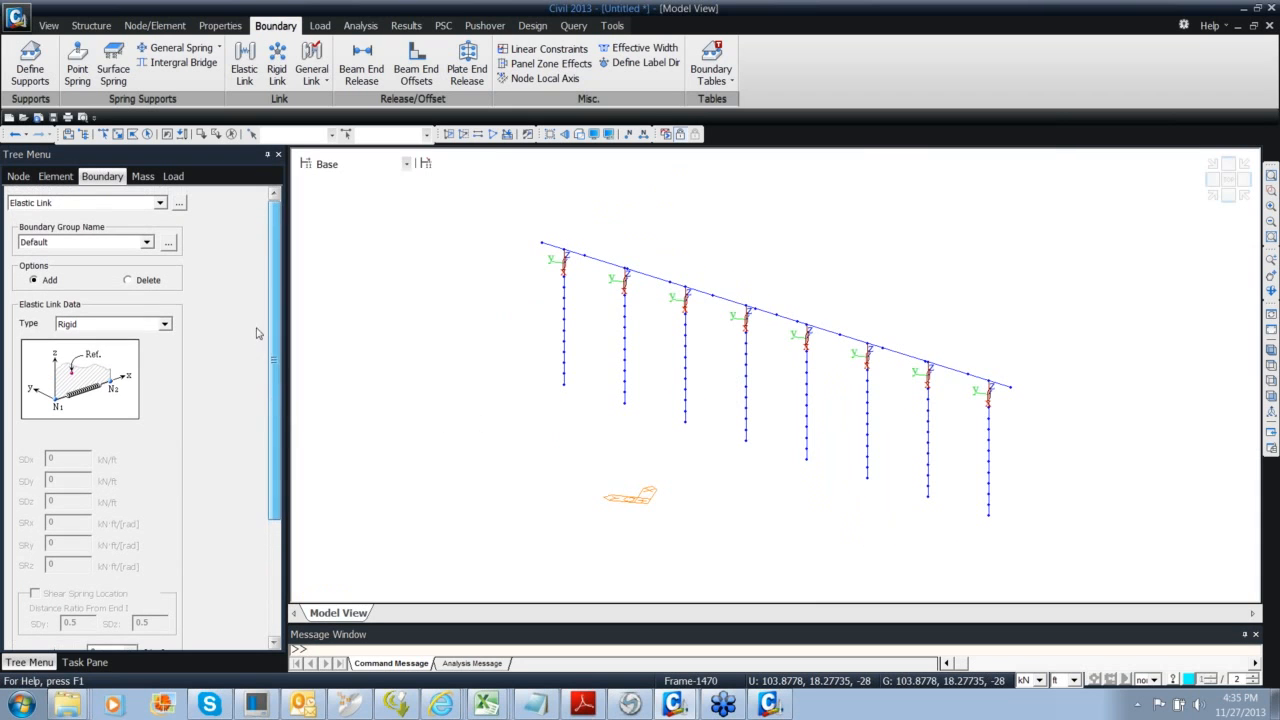
Examine the Rigid Link degree-of-freedom options and the General elastic link stiffness settings, leaving both without adding a link
click(141, 324)
click(141, 325)
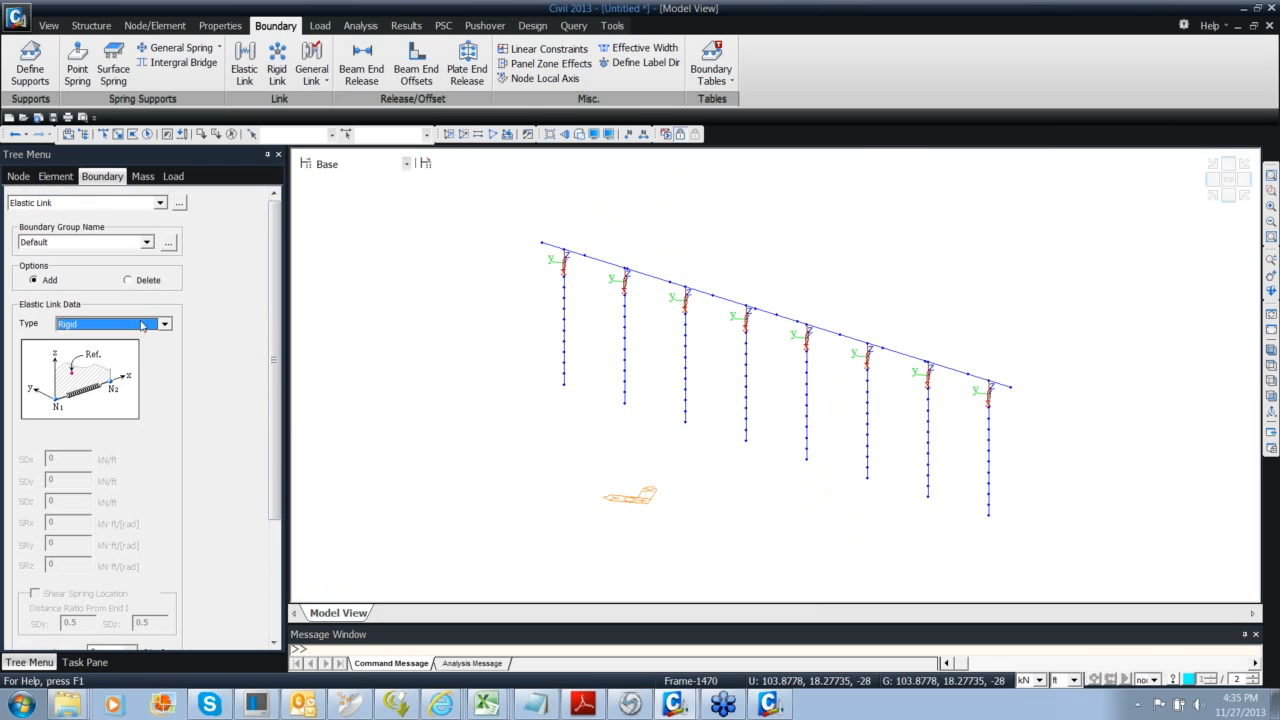
click(277, 70)
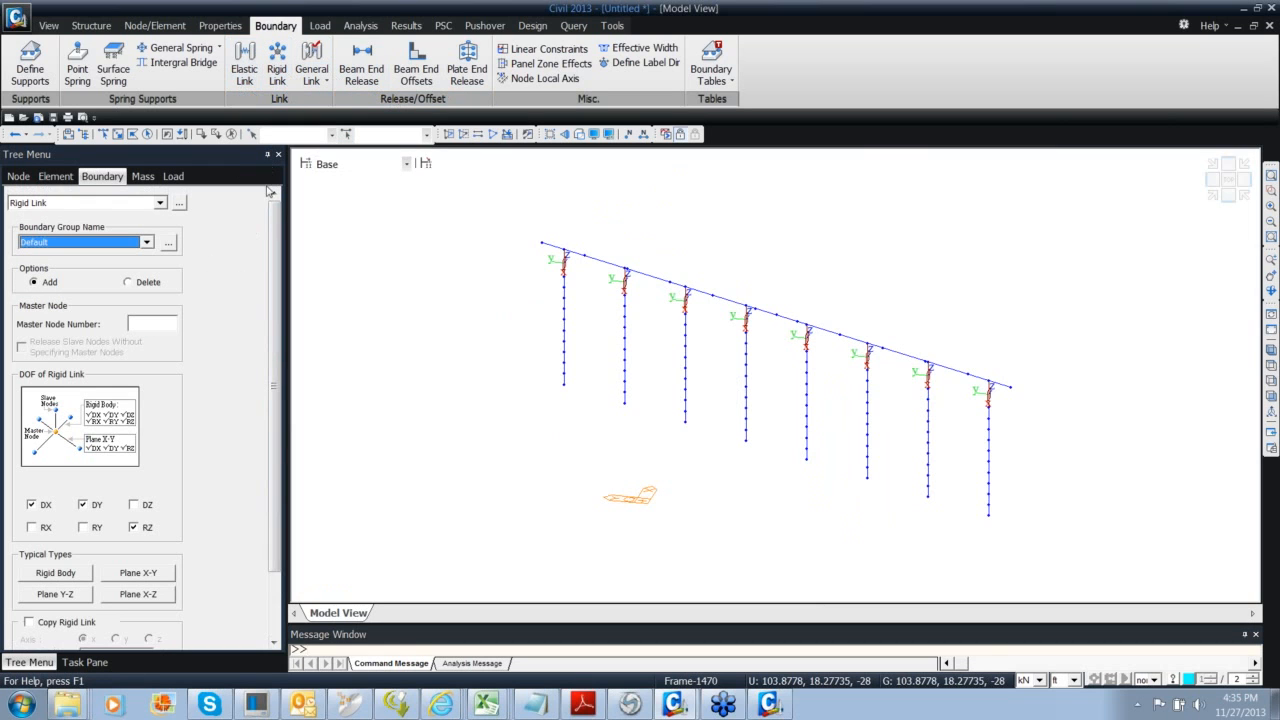
click(153, 325)
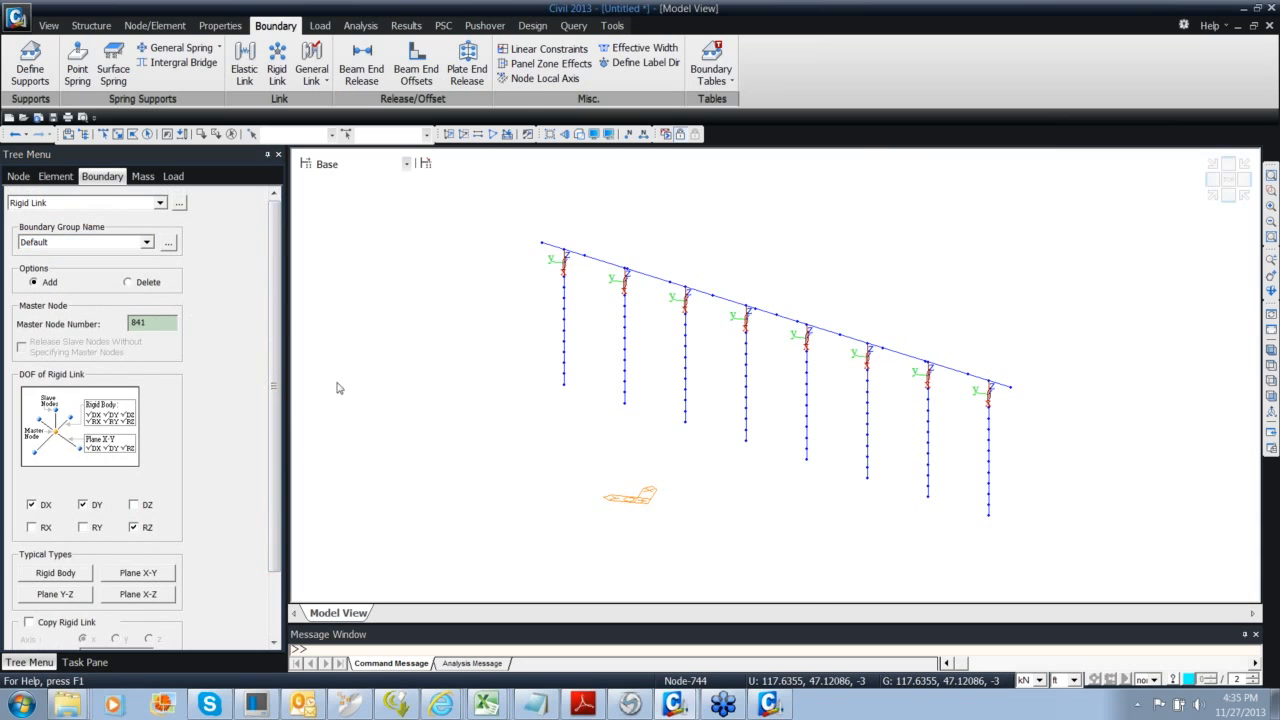
scroll(278, 398, down, 3)
click(145, 622)
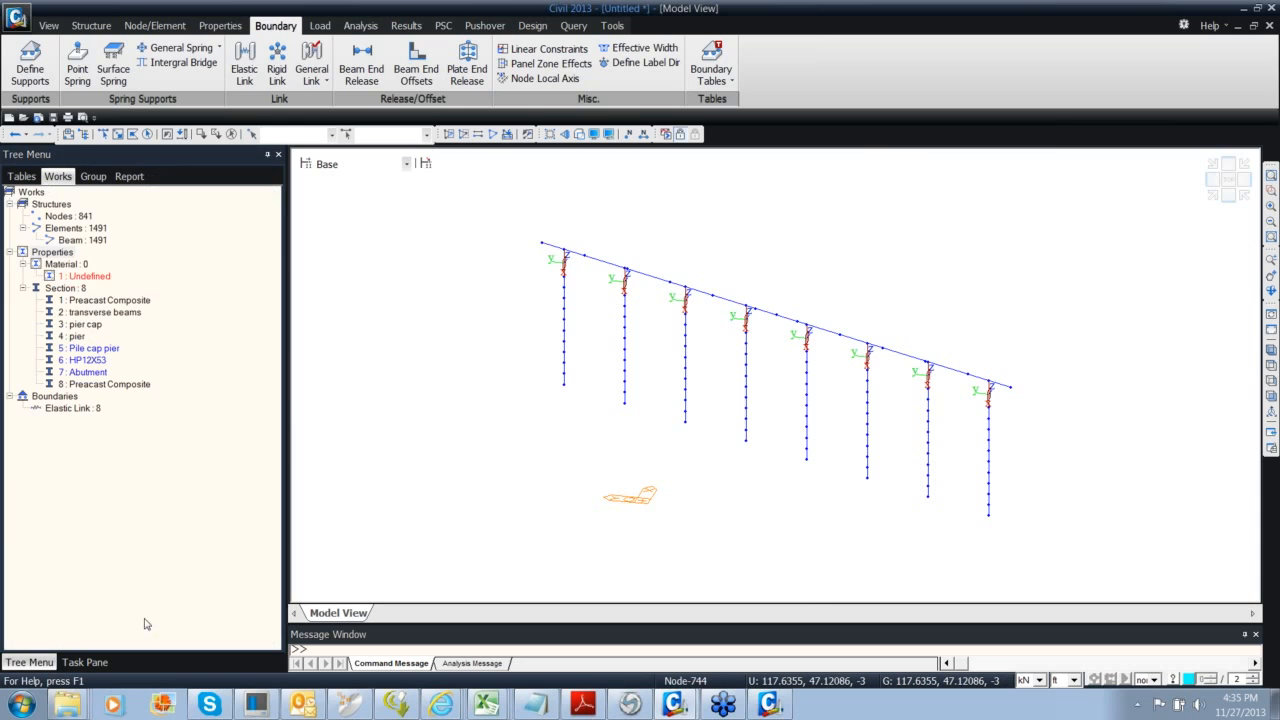
click(245, 66)
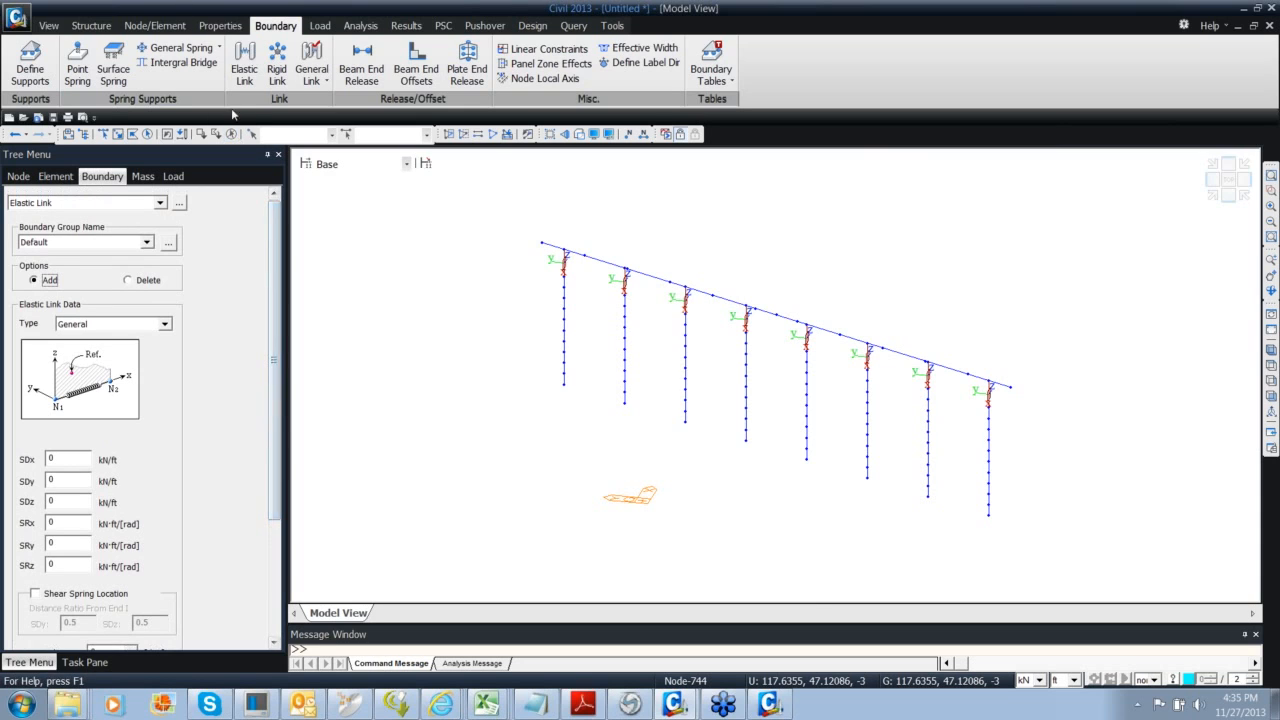
drag(272, 392, 272, 468)
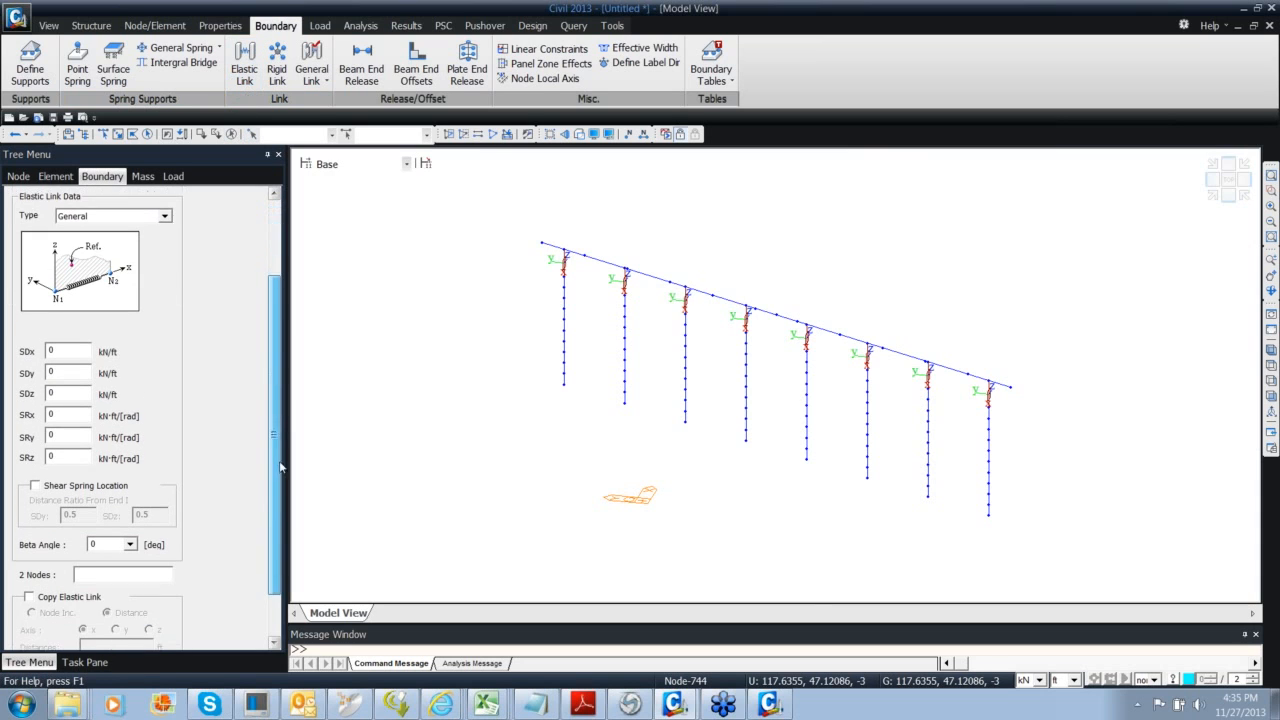
drag(275, 548, 275, 618)
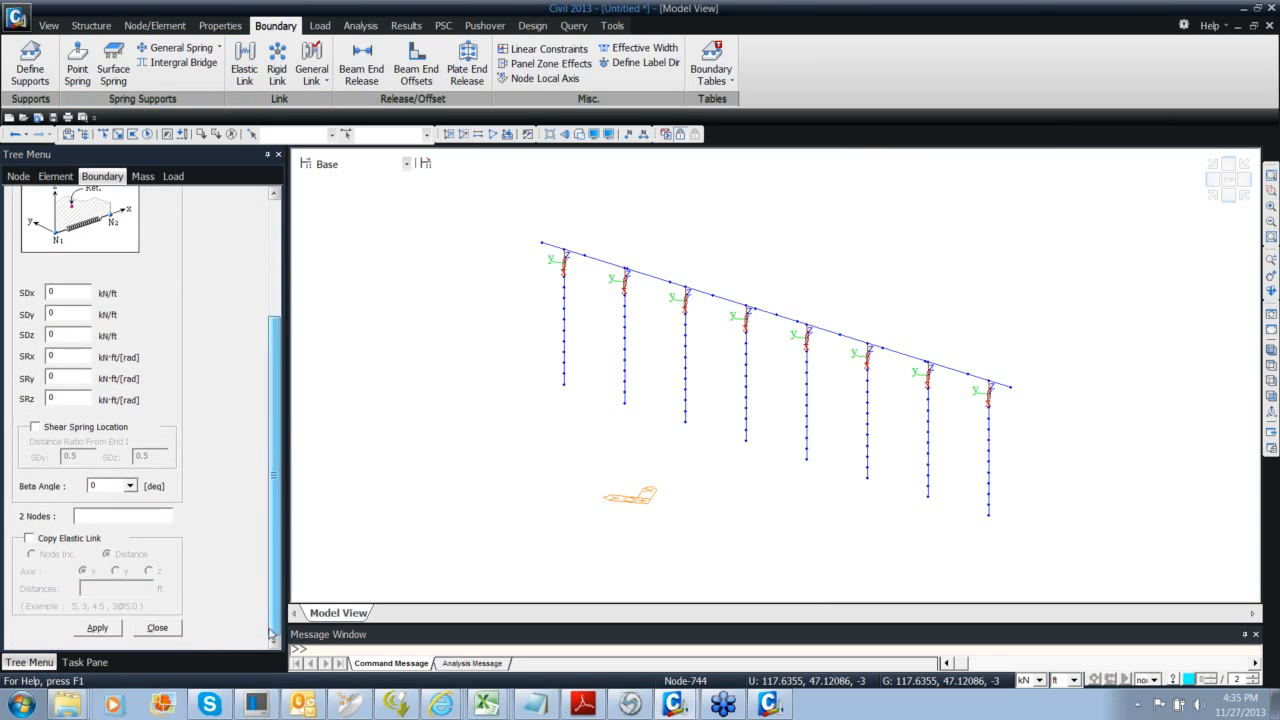
click(170, 628)
Display the pier cap and its columns as solid sections with the Hidden render view
ctrl+middle_drag(599, 391, 606, 363)
click(48, 25)
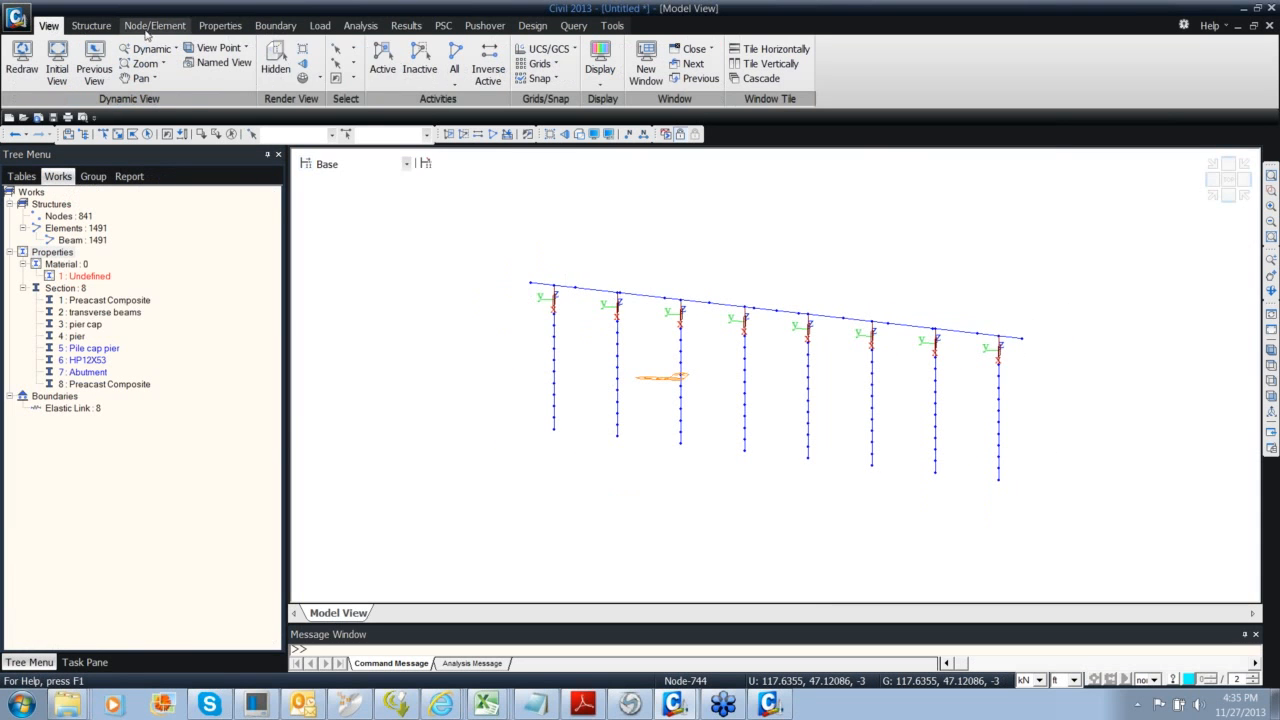
click(275, 55)
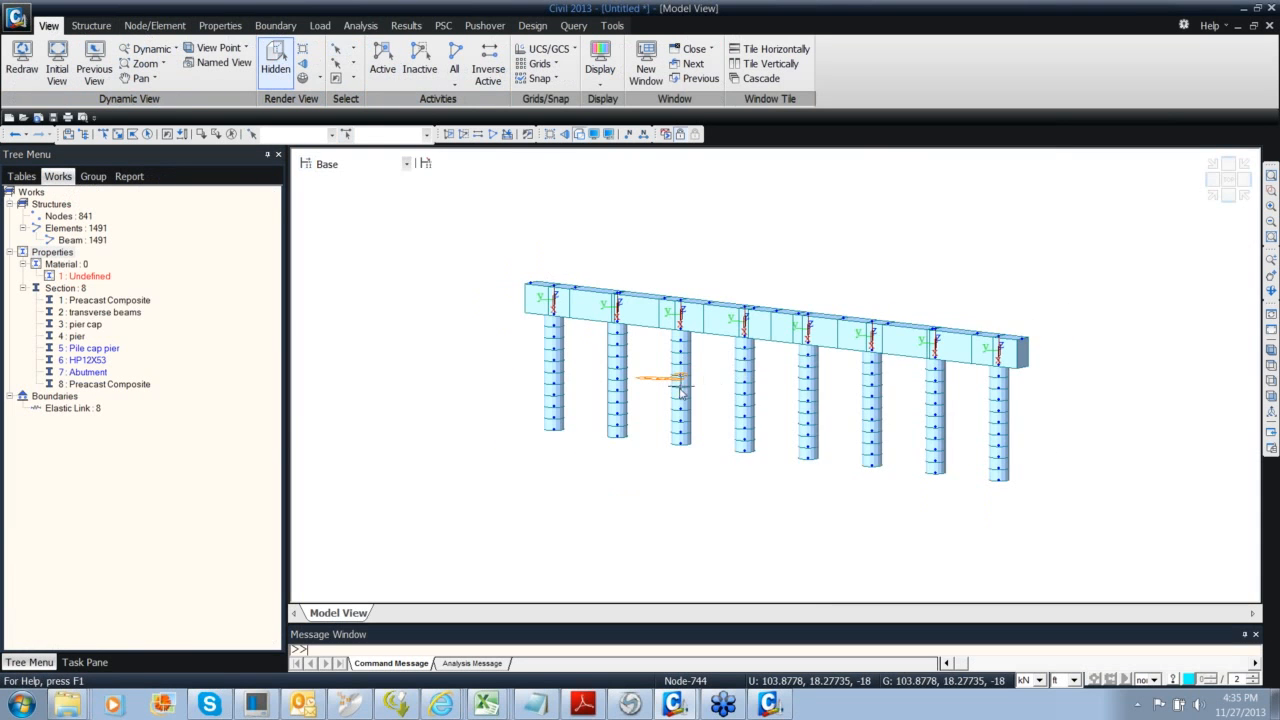
mouse_move(745, 366)
ctrl+middle_down()
mouse_move(537, 383)
mouse_move(565, 376)
mouse_move(643, 403)
ctrl+middle_up()
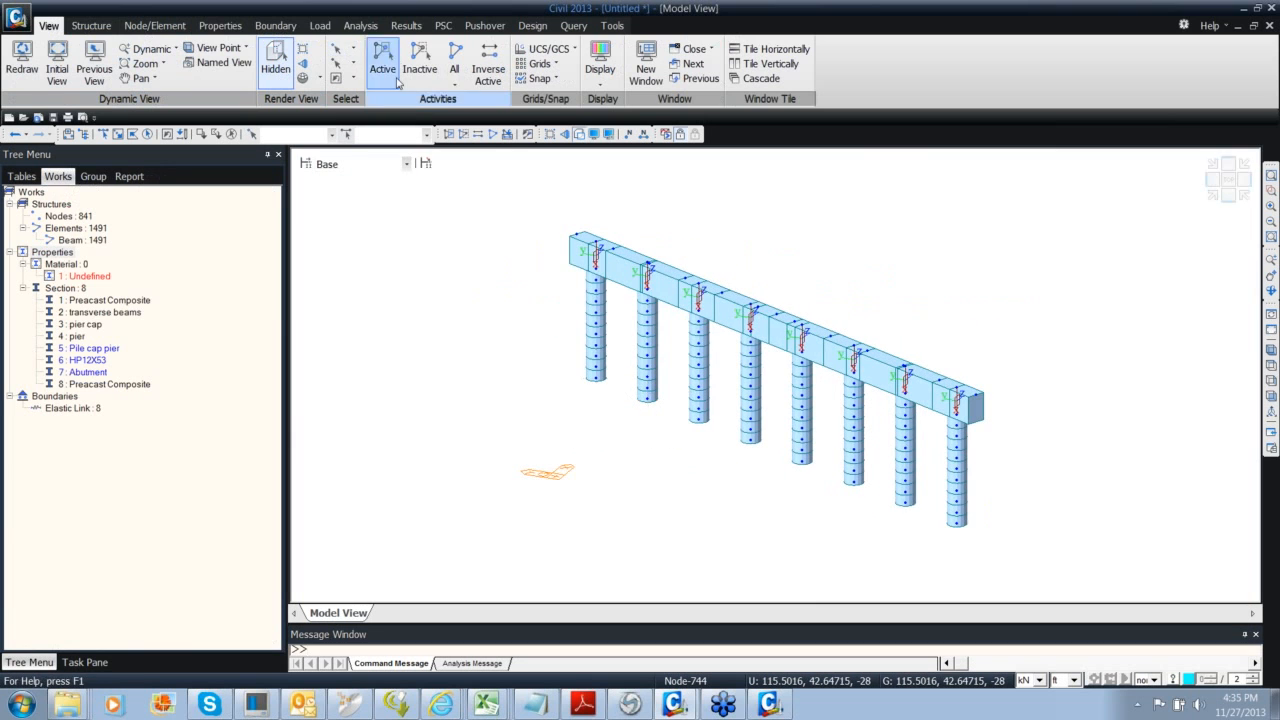
Activate all elements of the bridge and save the model under the file name Untitled
click(453, 50)
key(ctrl+s)
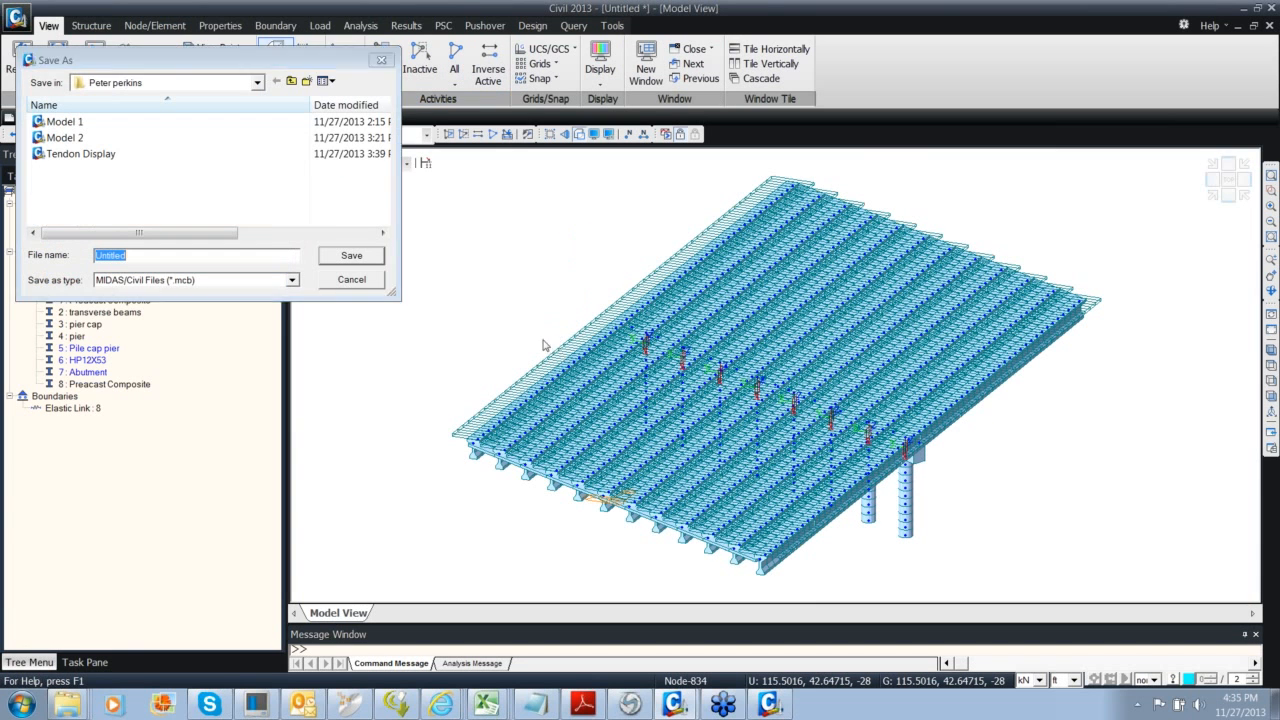
click(346, 254)
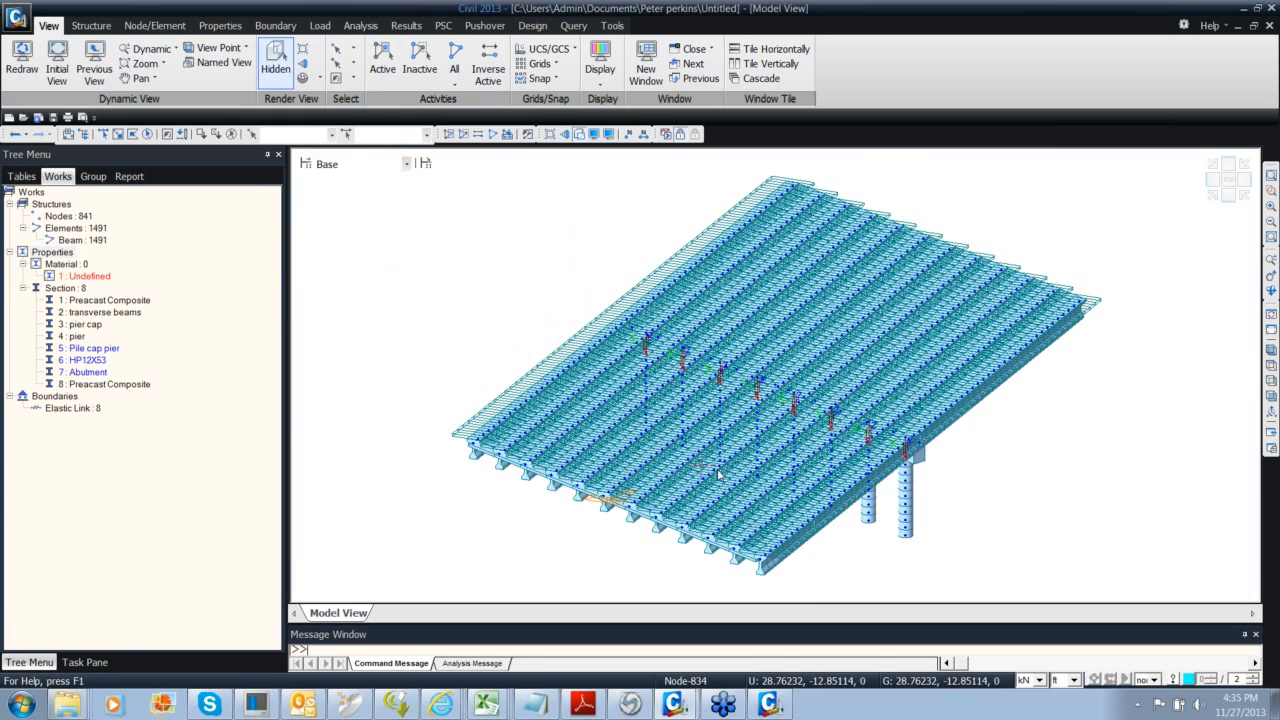
Isolate the pier by activating only the elements with the pier cap and pier sections
ctrl+middle_drag(734, 460, 655, 380)
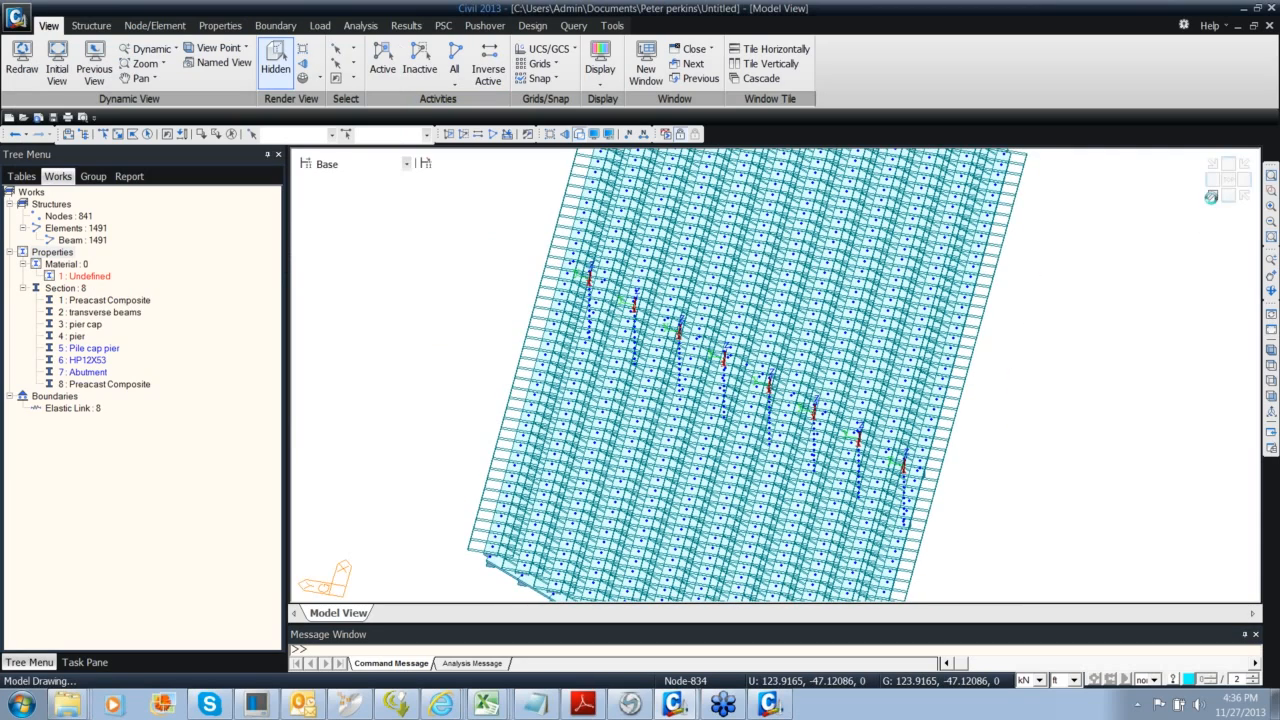
click(1211, 197)
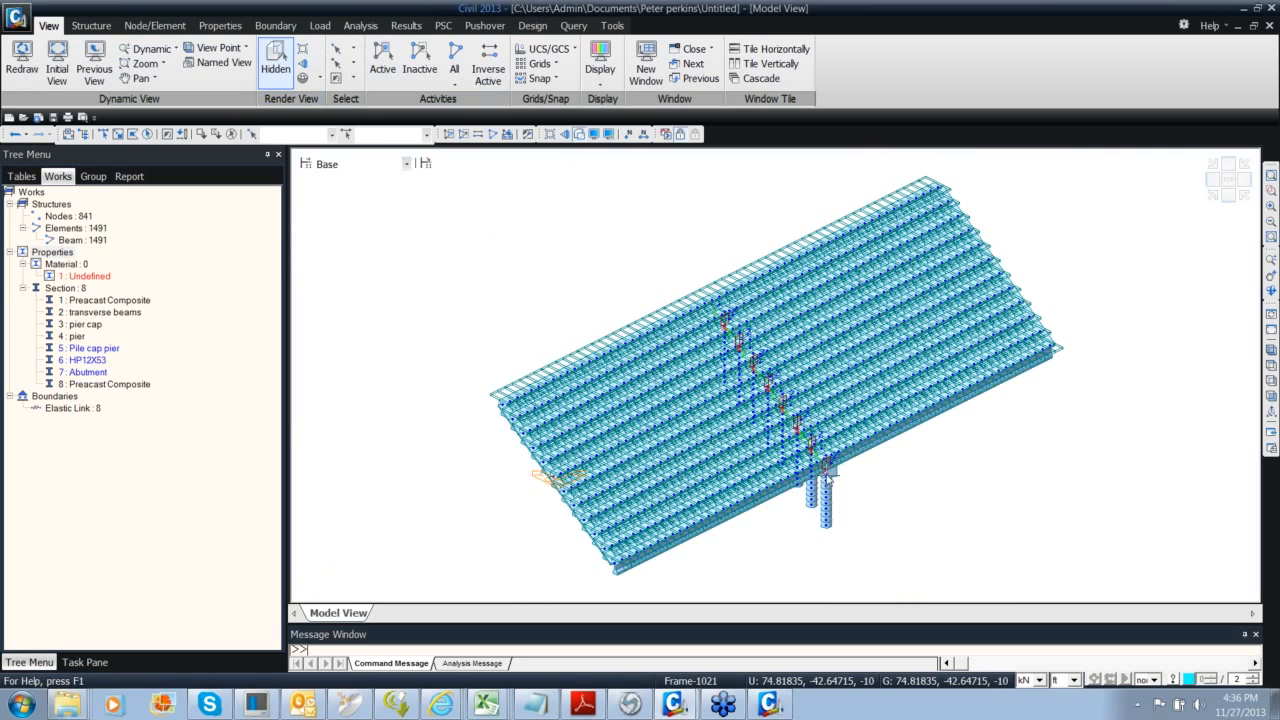
ctrl+middle_drag(825, 470, 812, 430)
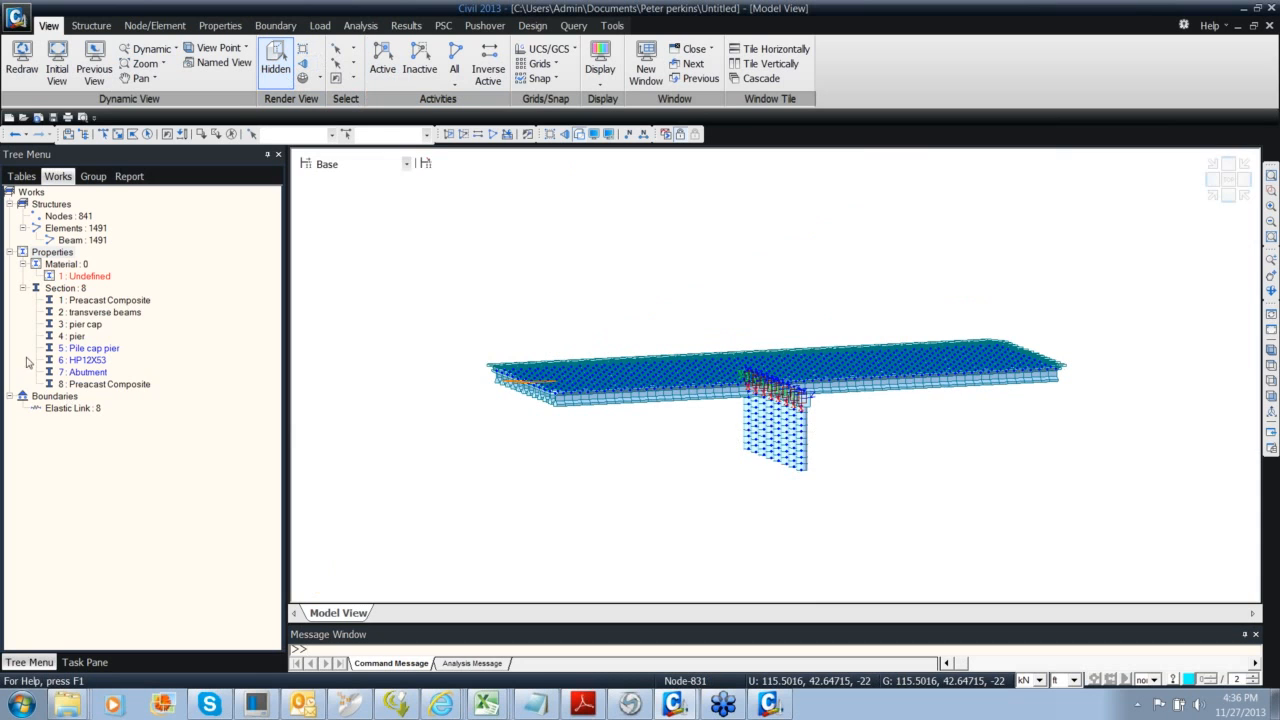
ctrl+click(86, 326)
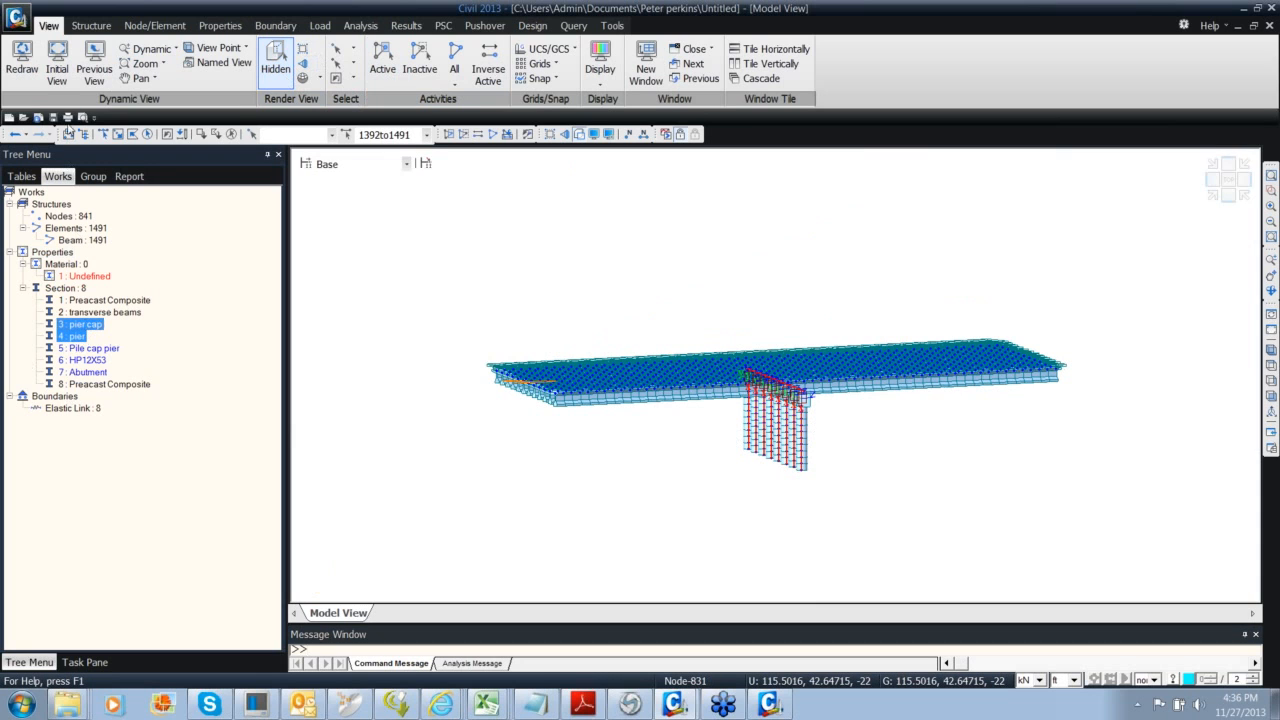
click(383, 62)
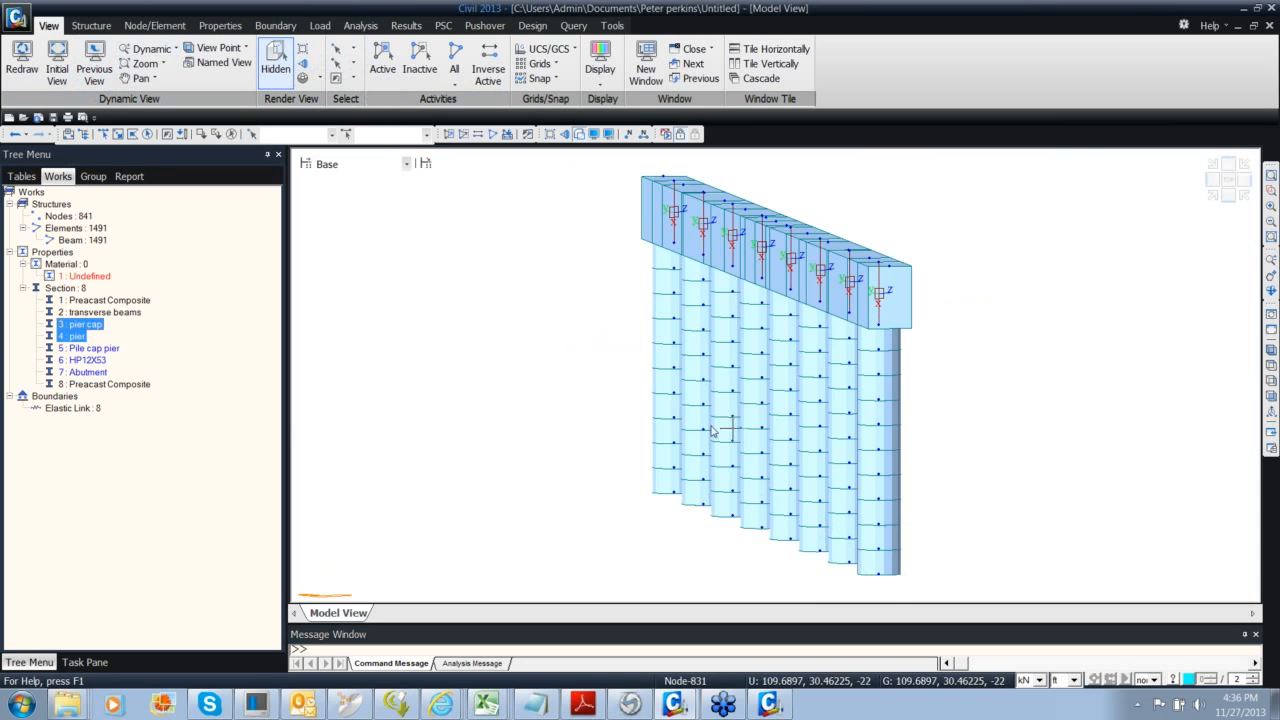
Copy the pier cap elements once by 0, 0, -25 ft down to the column bases, intersecting nodes and elements
ctrl+middle_drag(728, 424, 797, 414)
scroll(722, 432, down, 4)
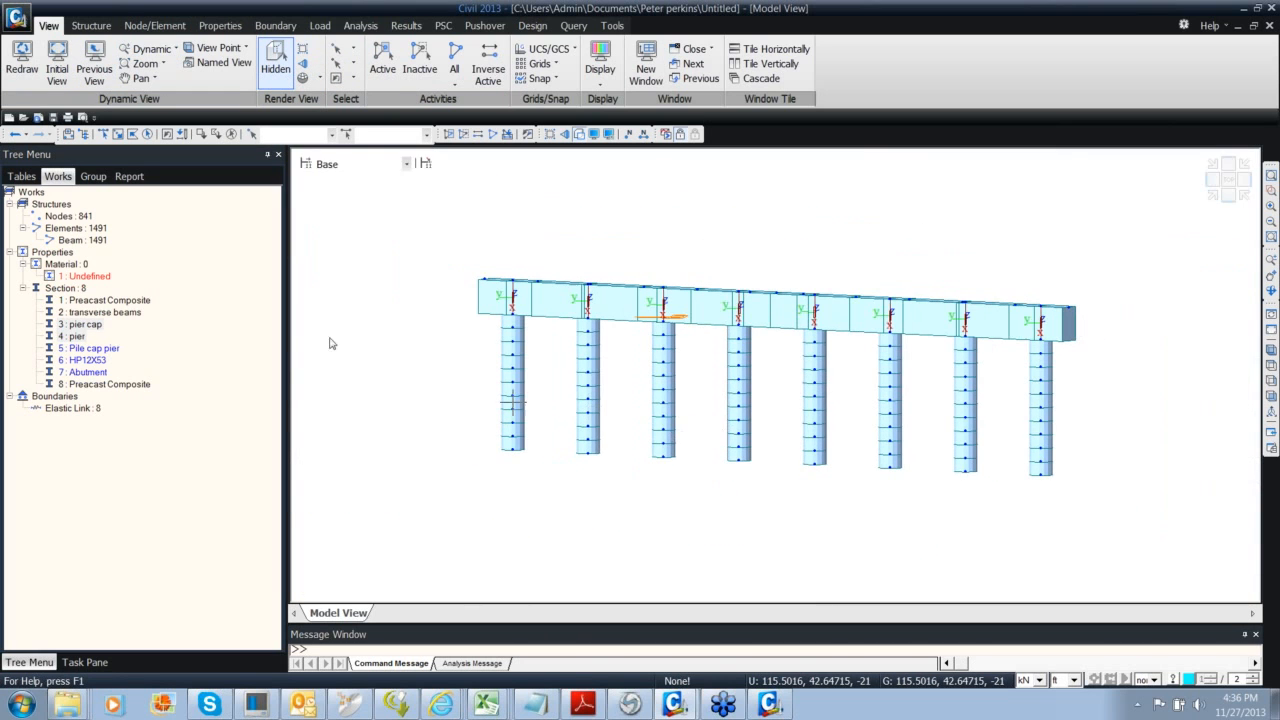
ctrl+middle_drag(530, 371, 437, 346)
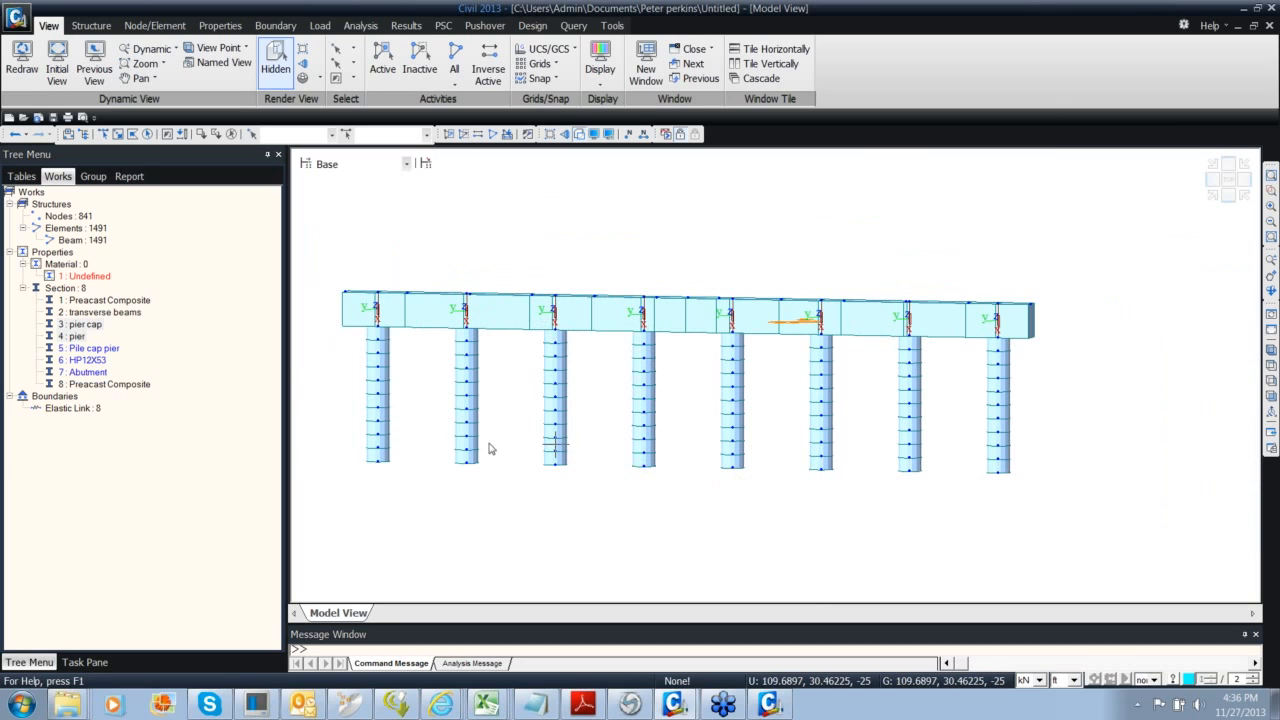
mouse_move(392, 481)
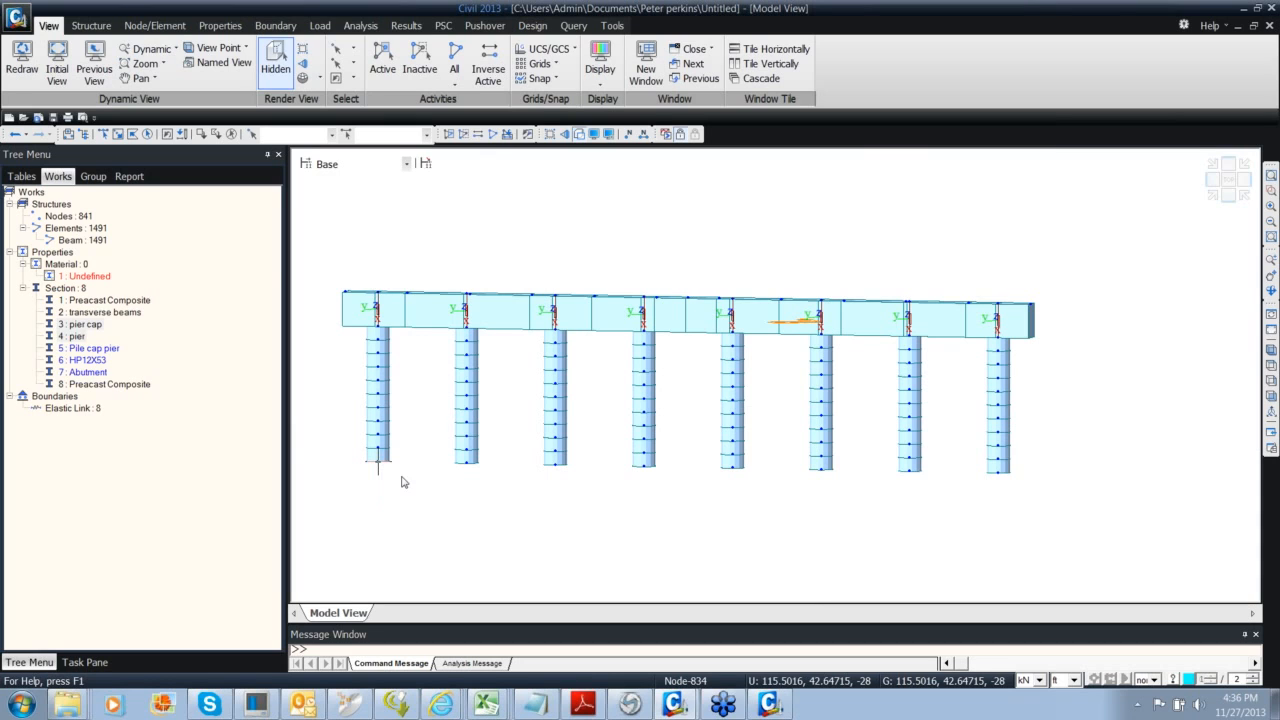
double_click(82, 326)
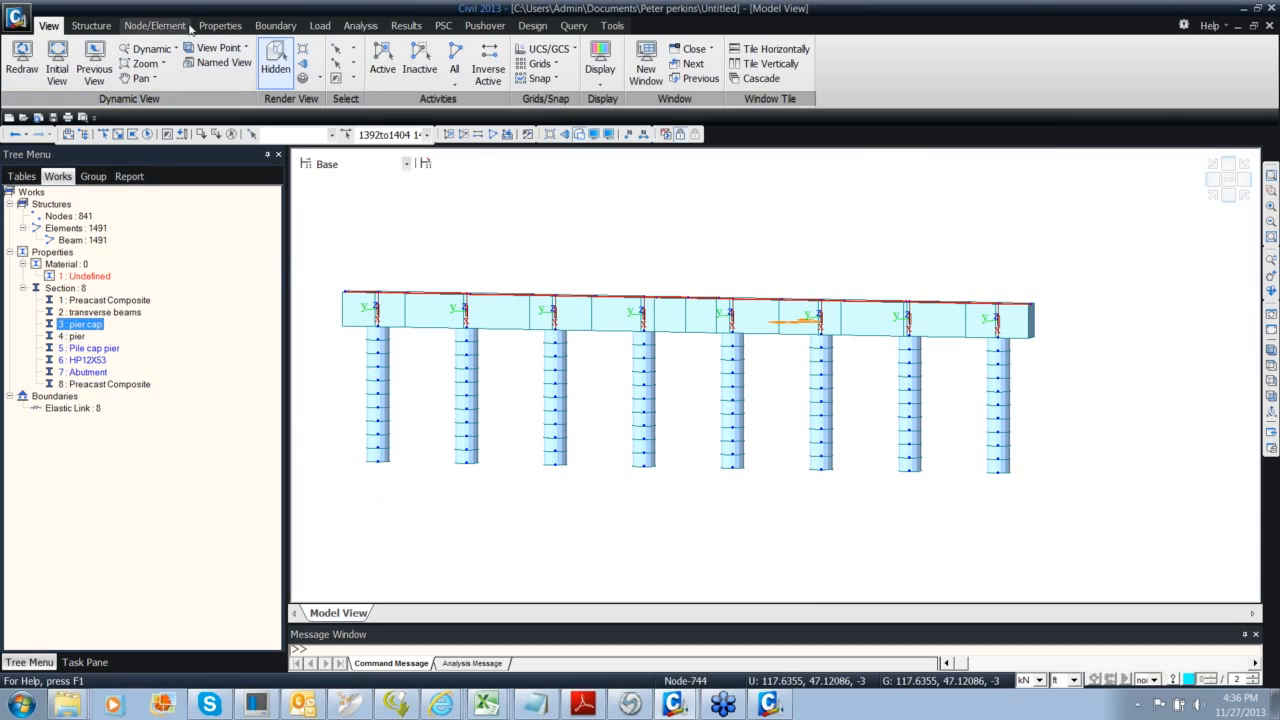
click(154, 25)
click(431, 56)
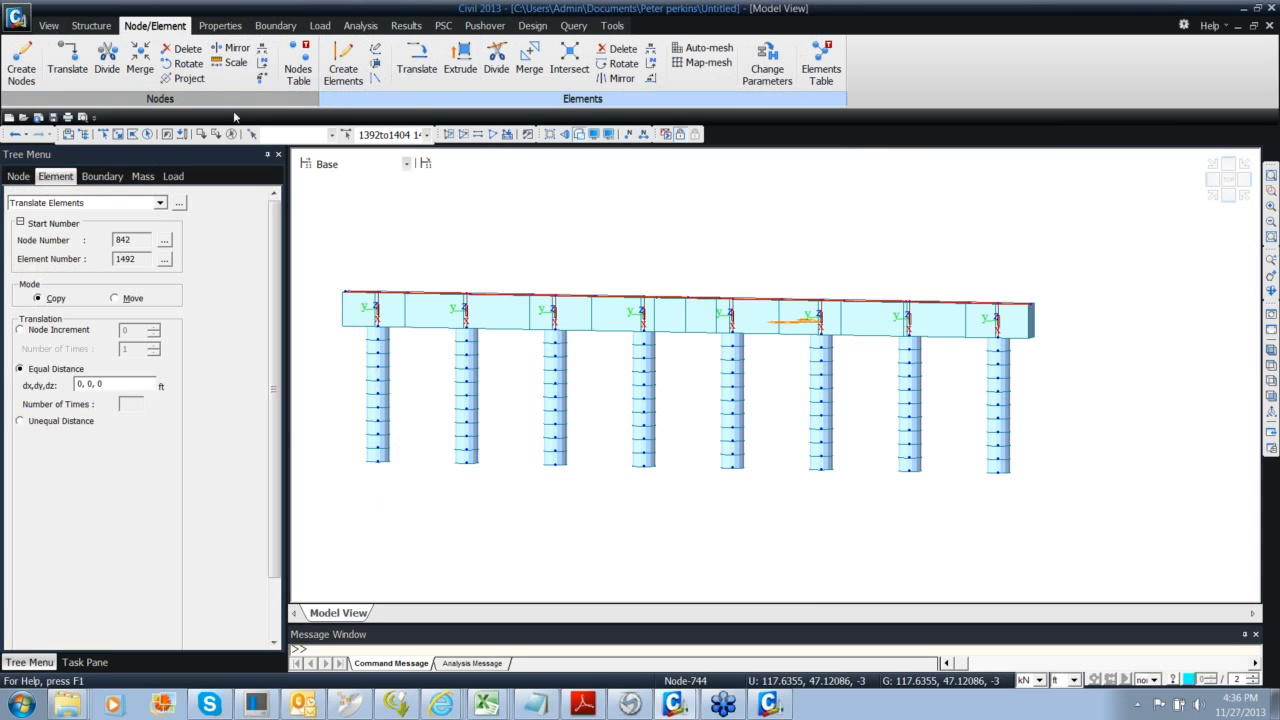
scroll(257, 296, down, 2)
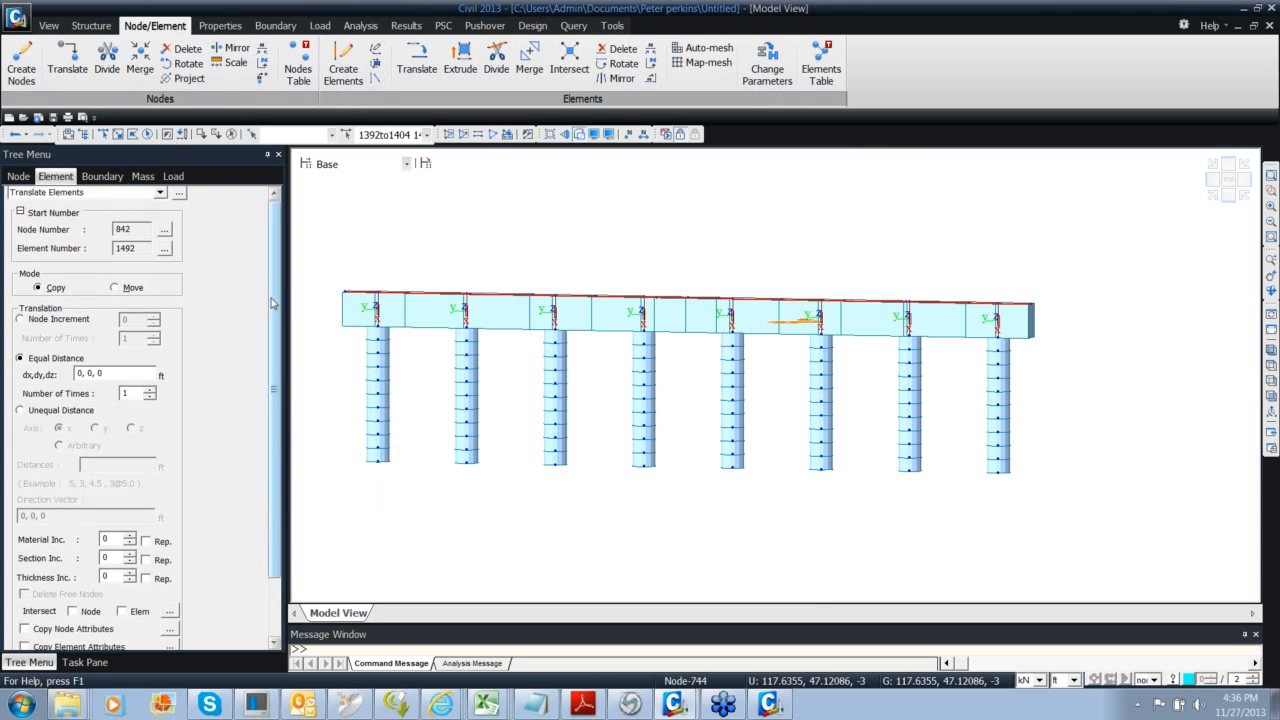
click(127, 313)
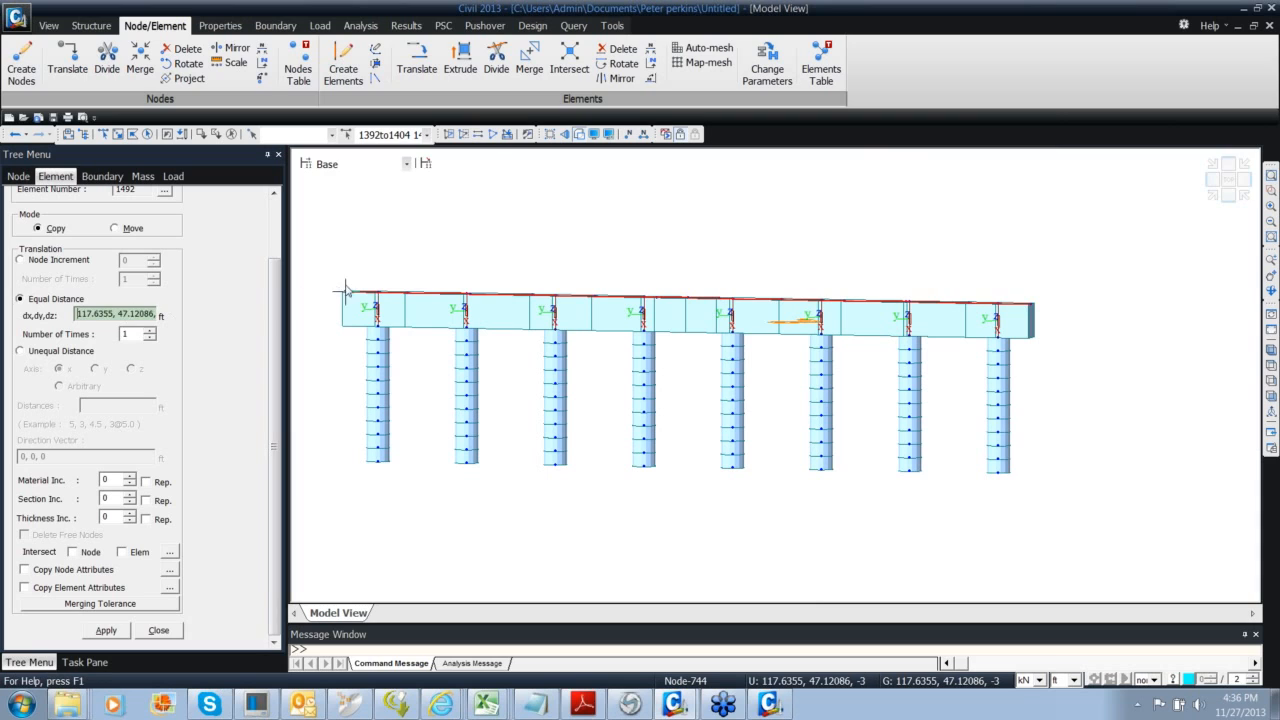
click(377, 297)
click(366, 474)
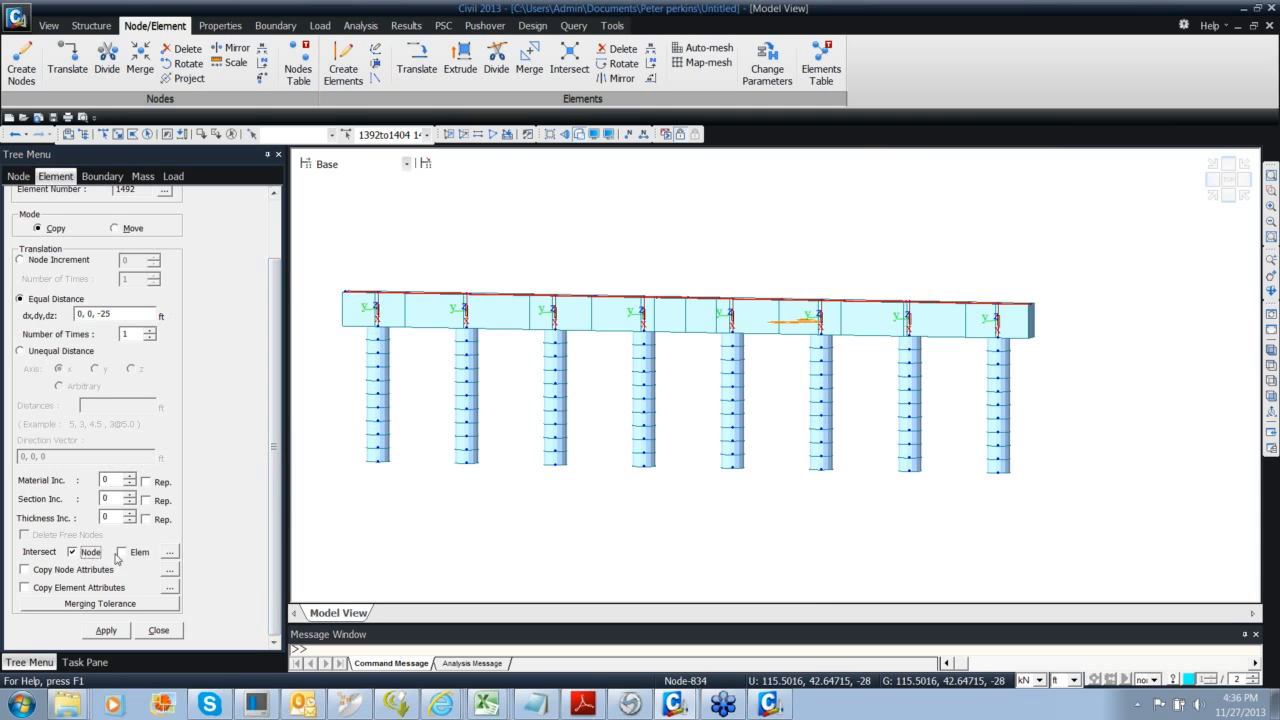
click(107, 630)
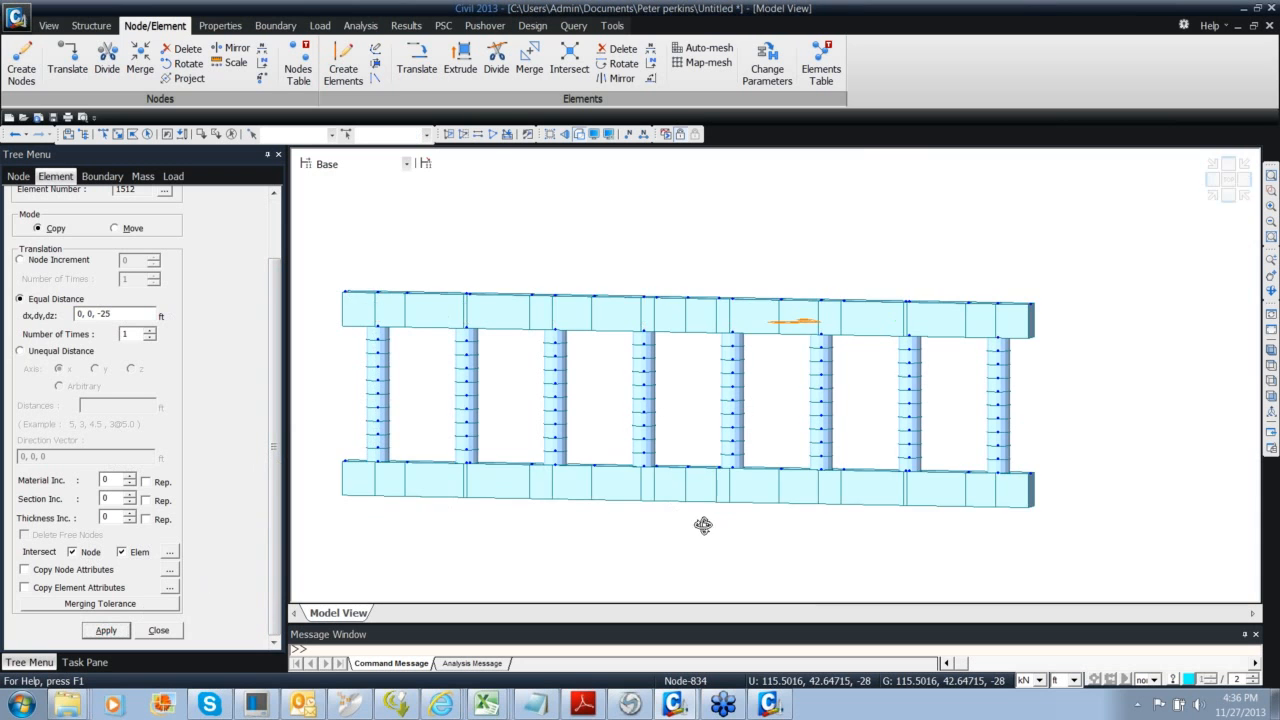
Turn off the Hidden rendering to show the columns and both horizontal beams as wireframe lines
mouse_move(704, 525)
ctrl+middle_down()
mouse_move(652, 533)
mouse_move(679, 529)
ctrl+middle_up()
click(49, 26)
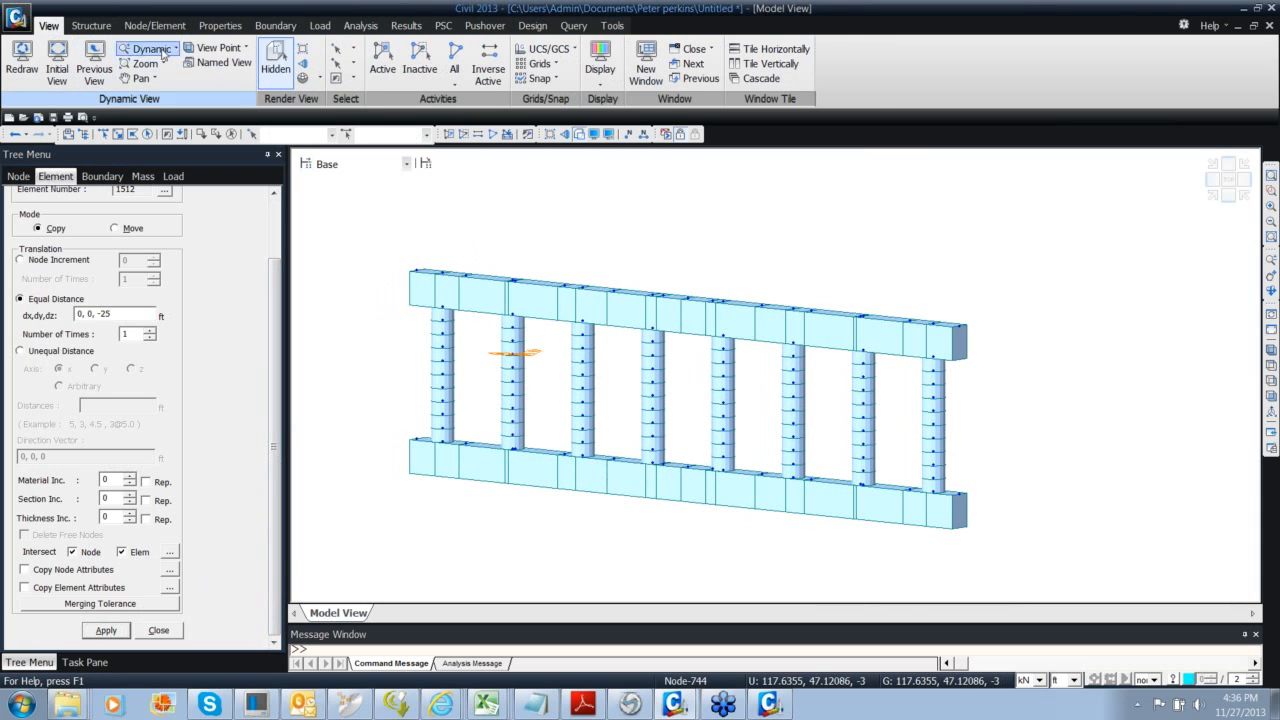
click(275, 60)
ctrl+middle_drag(634, 462, 655, 431)
scroll(655, 431, down, 1)
scroll(477, 377, down, 1)
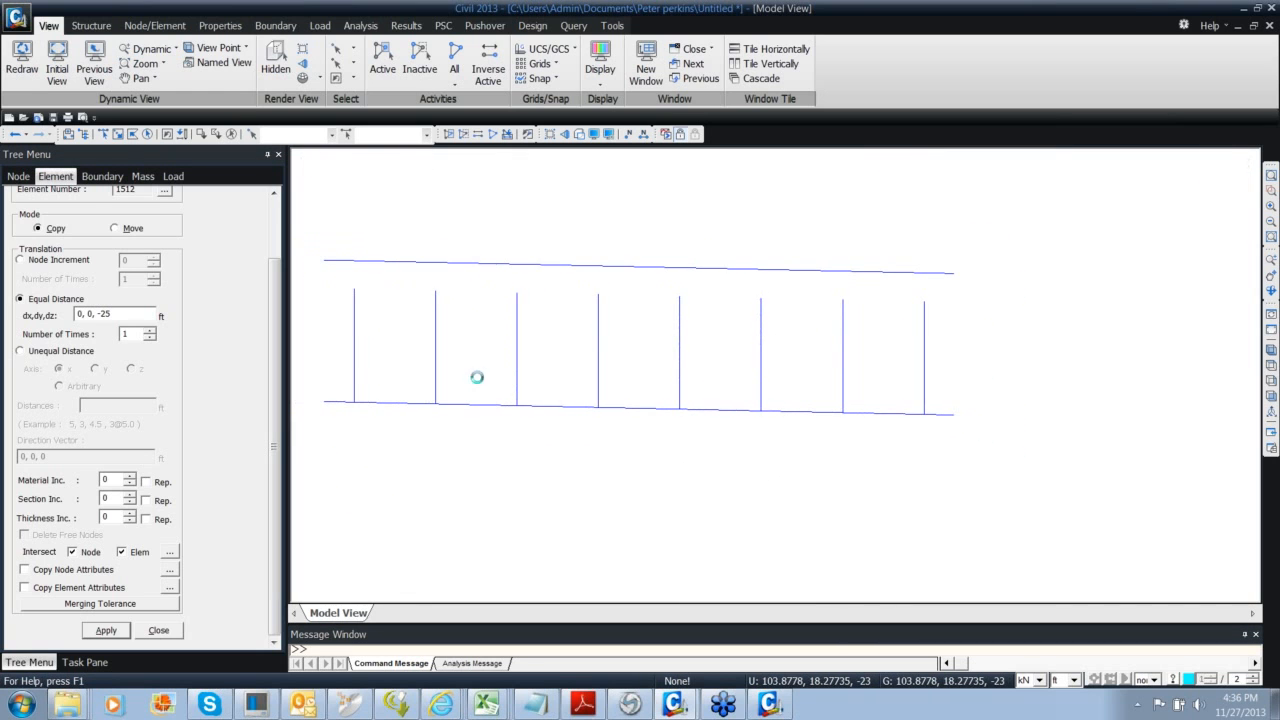
middle_drag(590, 390, 589, 383)
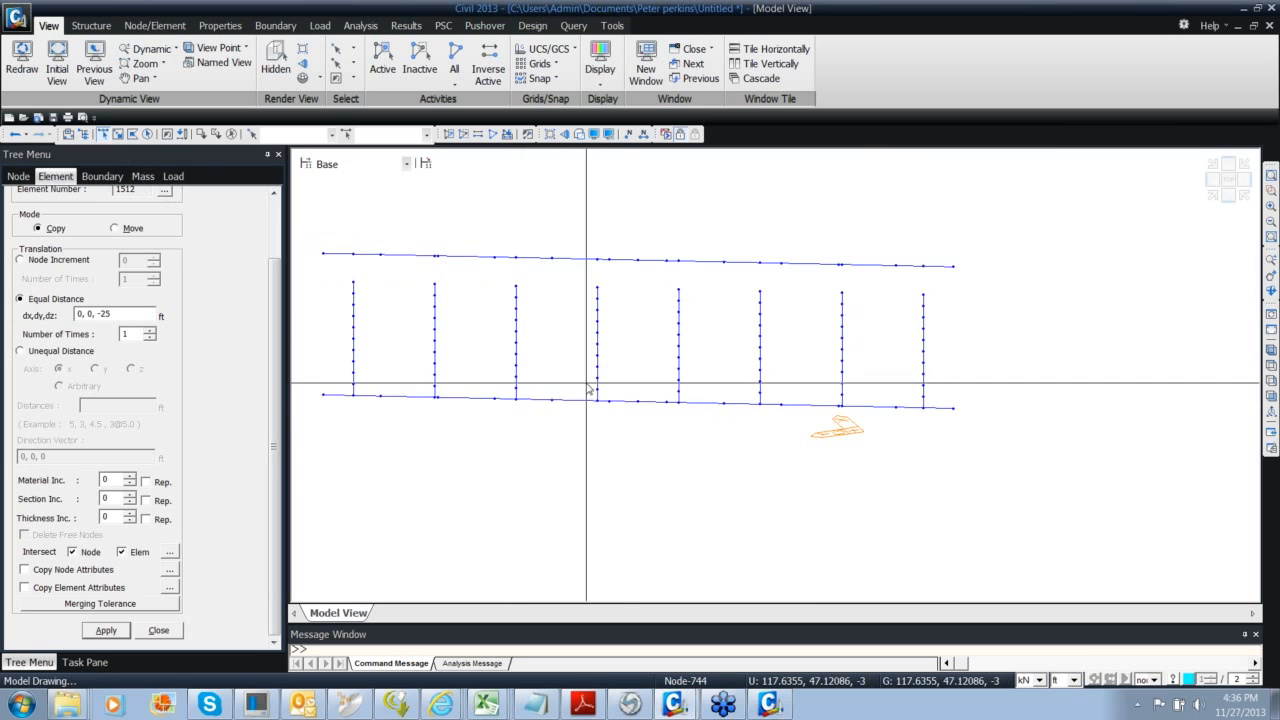
Compare the pier in a straight elevation view with the pier elevation drawing in BridgeForModel.pdf in Adobe Reader
click(1227, 189)
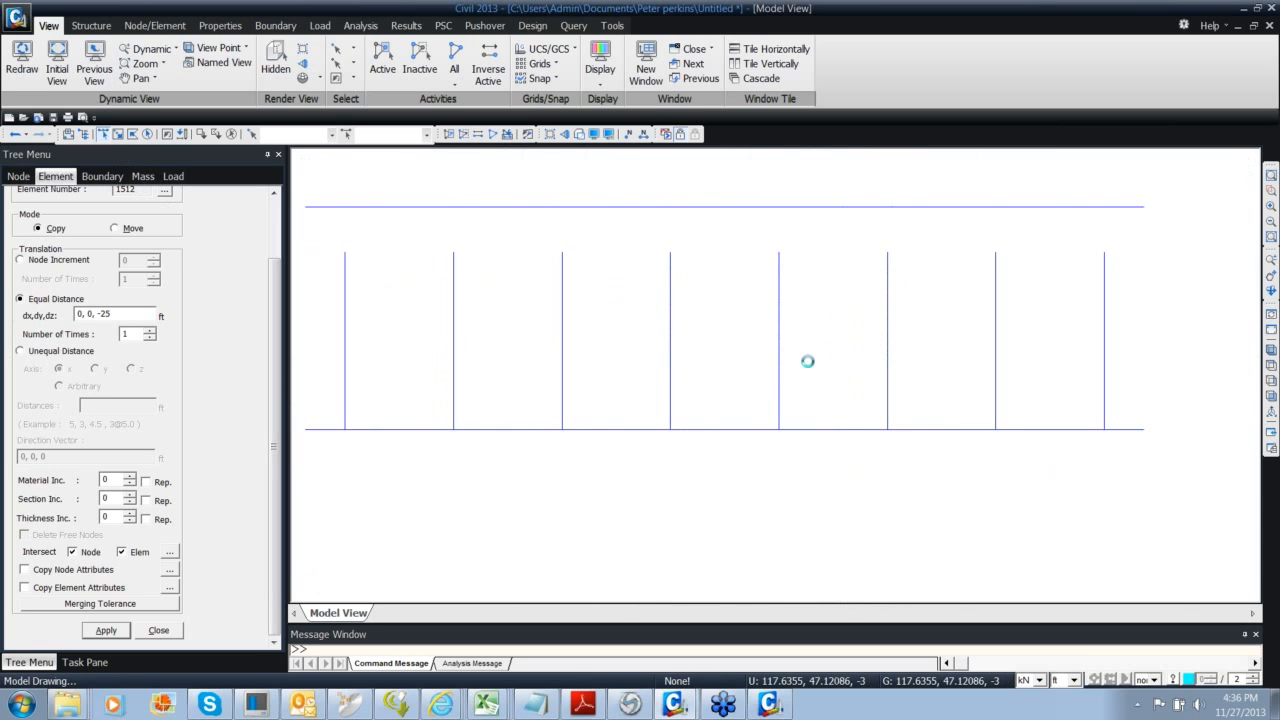
click(583, 704)
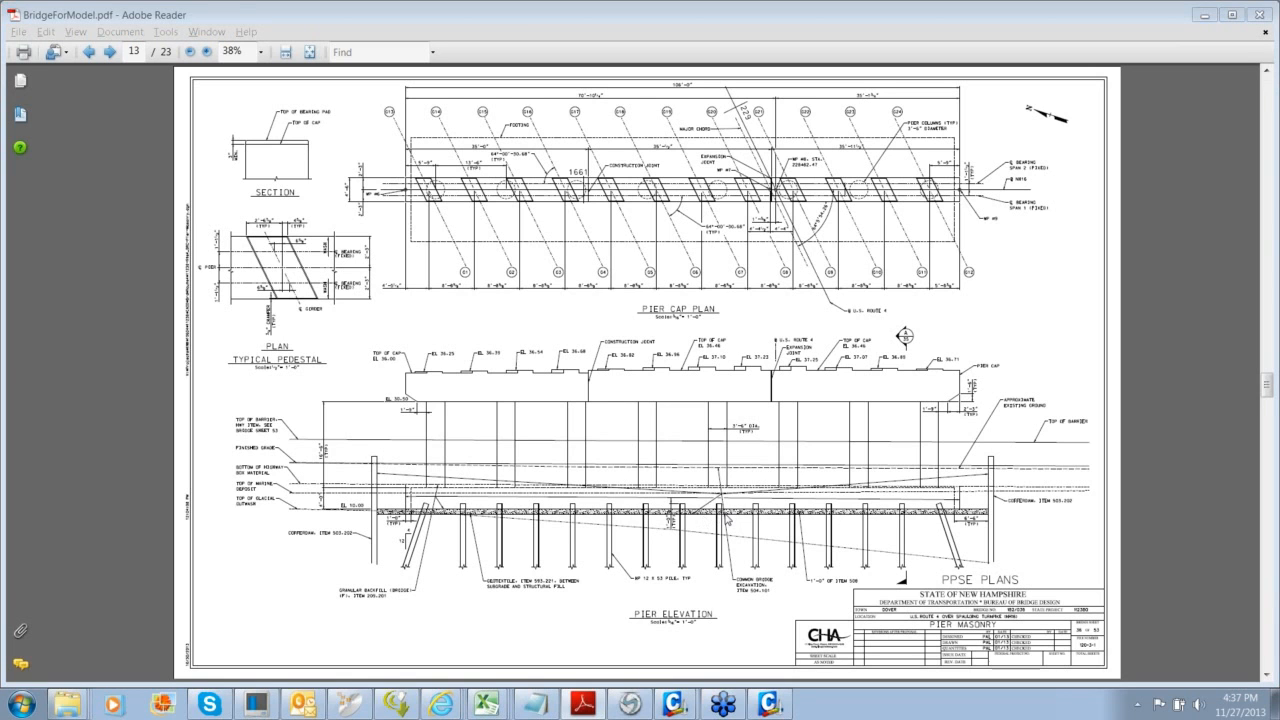
key(alt+Tab)
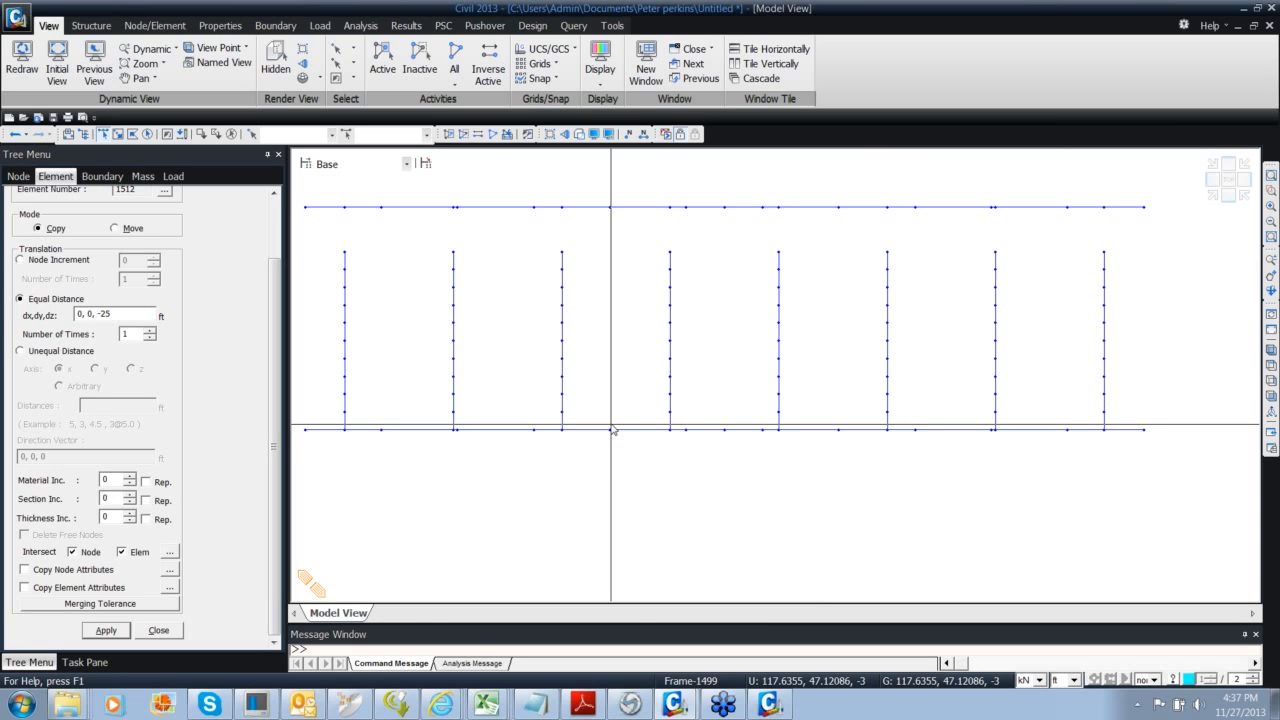
drag(609, 424, 657, 449)
drag(526, 423, 577, 443)
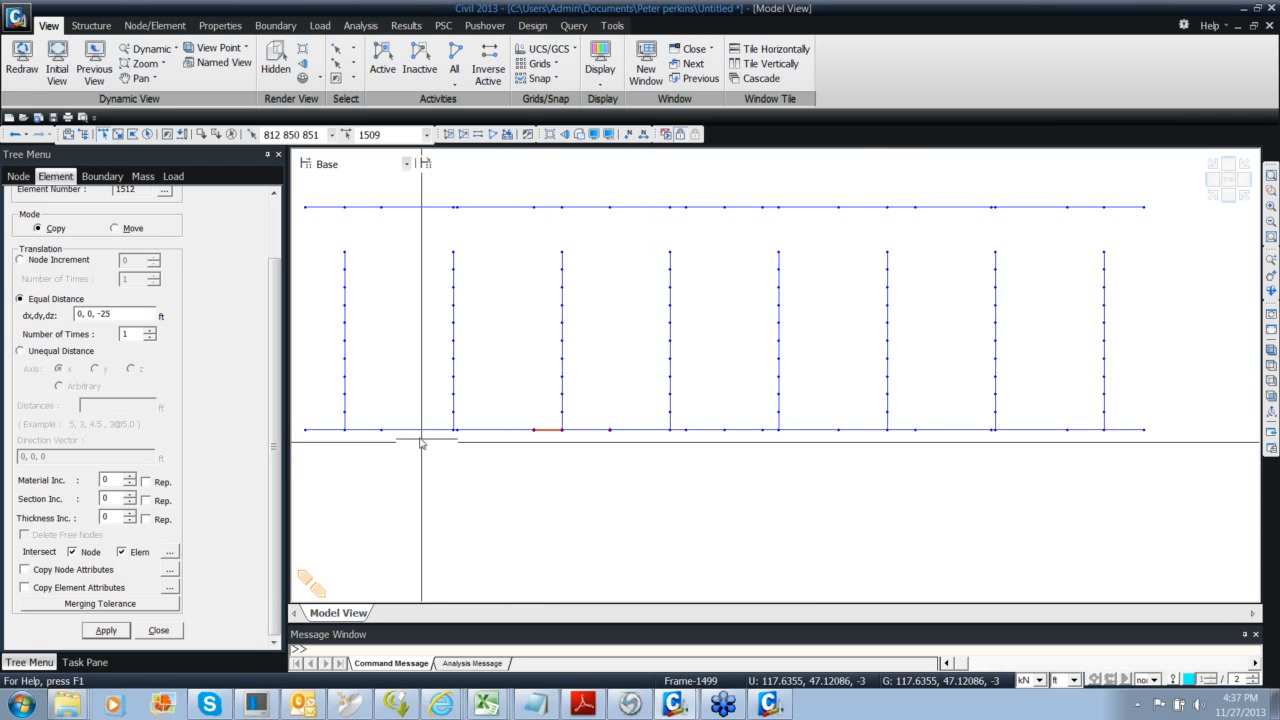
drag(360, 419, 425, 450)
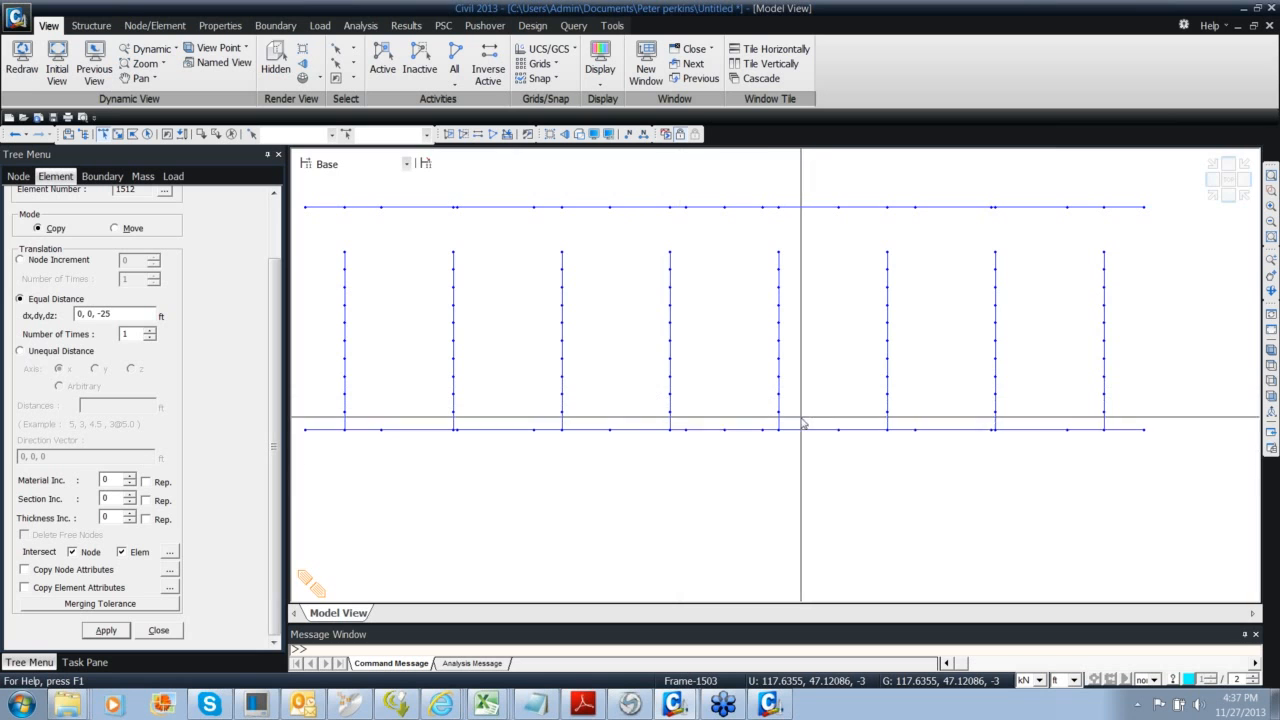
middle_drag(735, 403, 741, 394)
scroll(663, 417, down, 4)
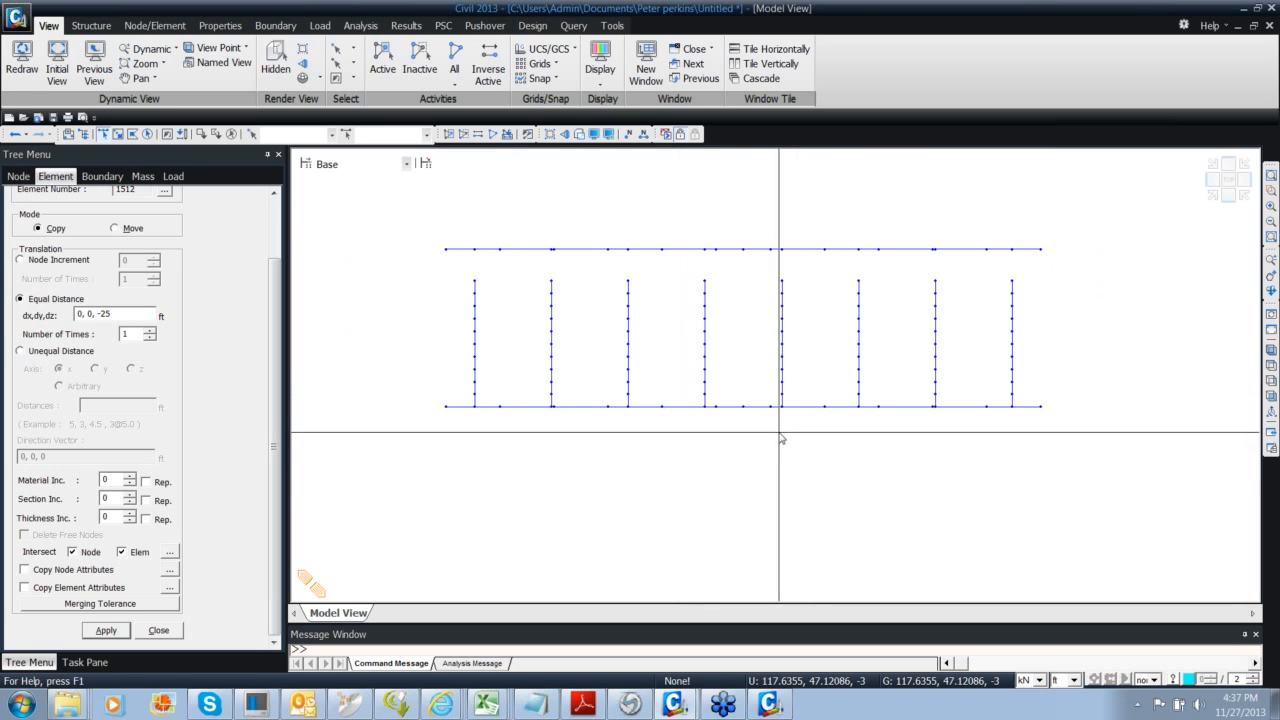
Check the pile arrangement in the BridgeForModel.pdf pier elevation, and select the pile cap nodes beneath the fourth and fifth columns
key(alt+Tab)
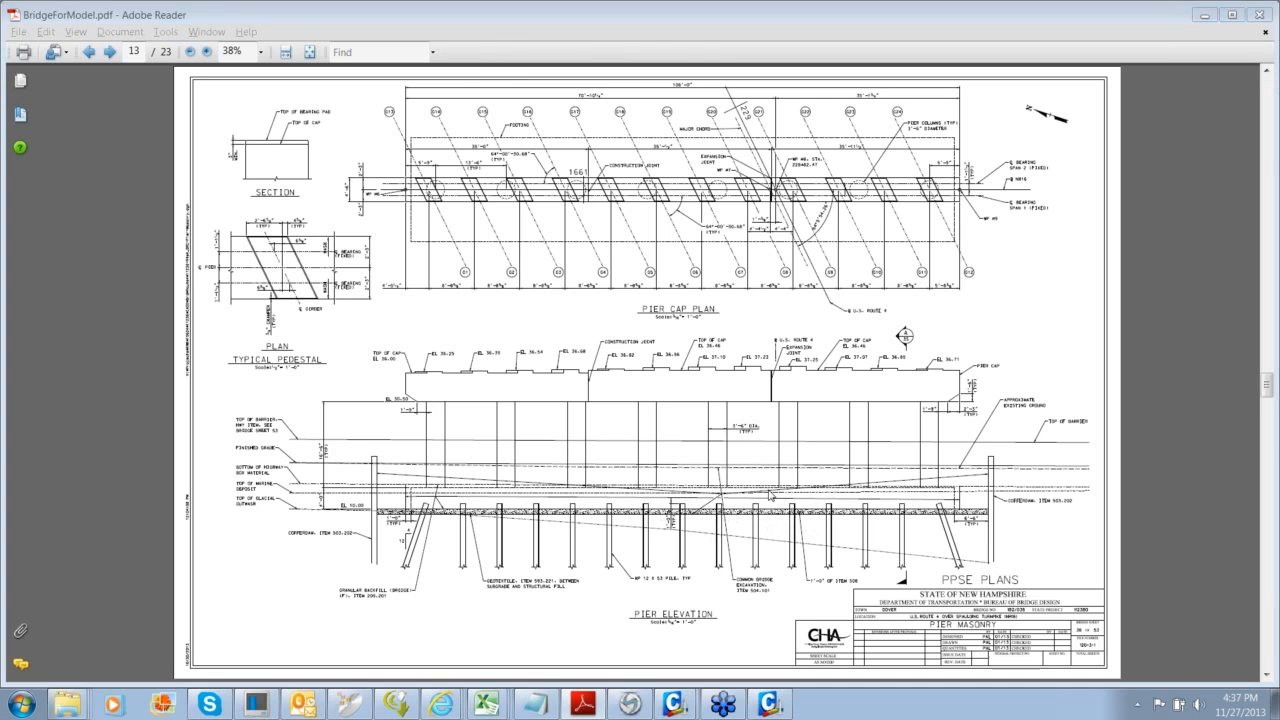
key(alt+Tab)
middle_drag(802, 395, 715, 380)
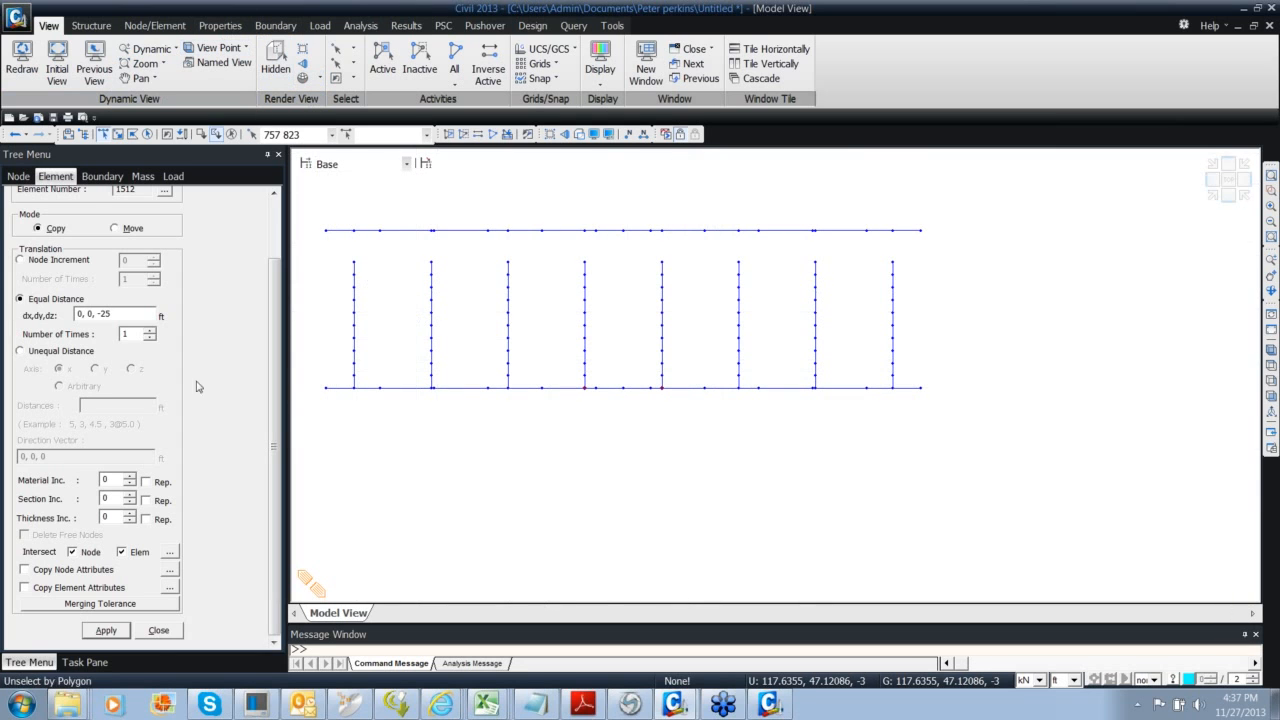
Close the element translation form and review the section data of the HP12X53 pile section
click(158, 630)
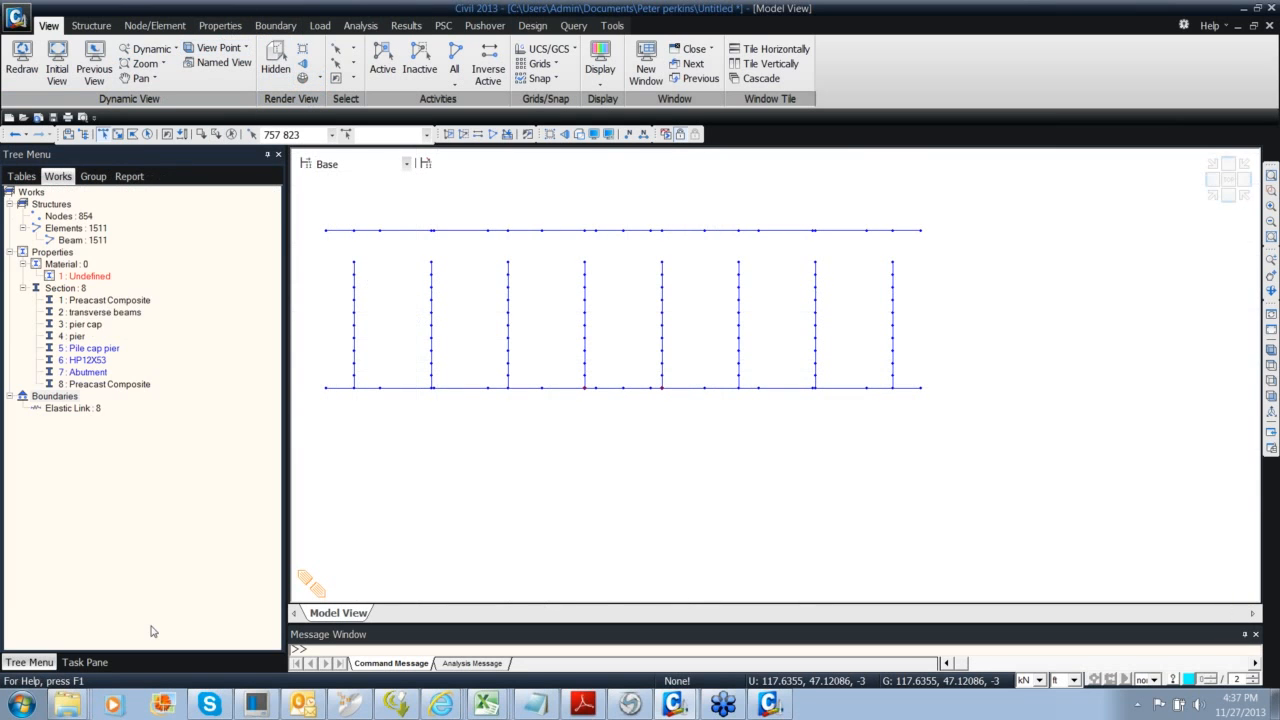
right_click(99, 364)
click(152, 556)
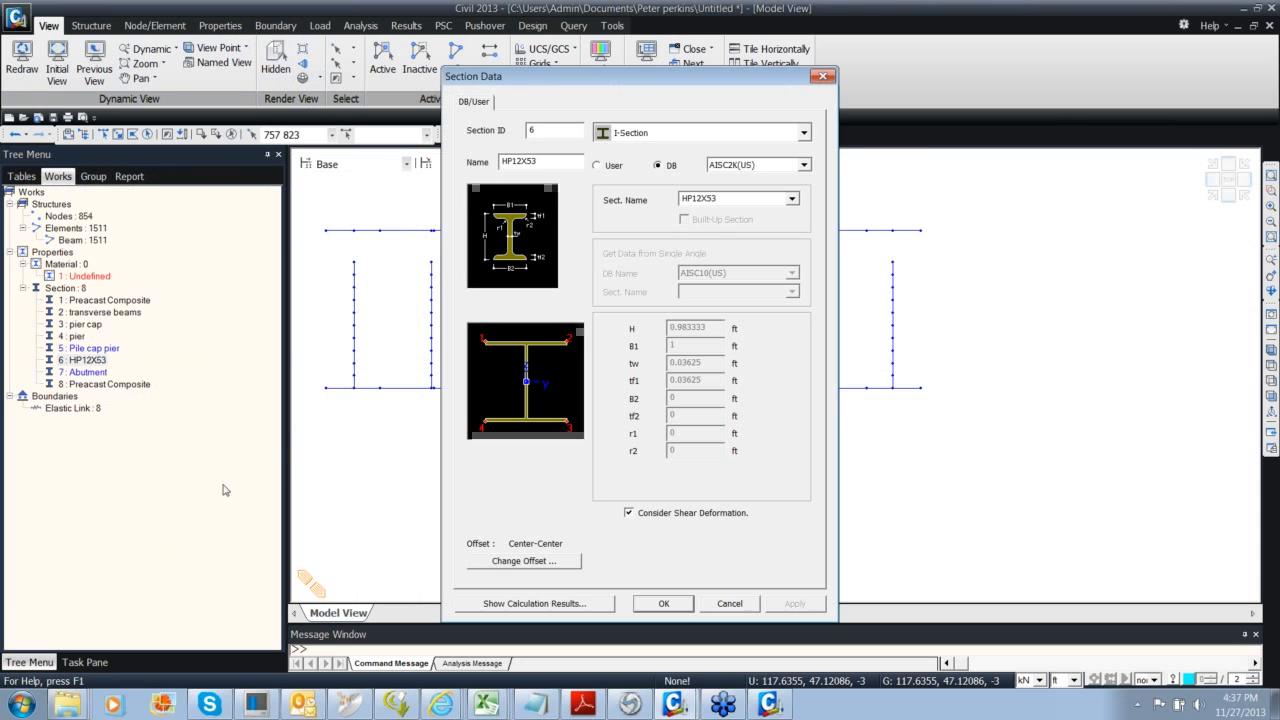
drag(708, 73, 690, 72)
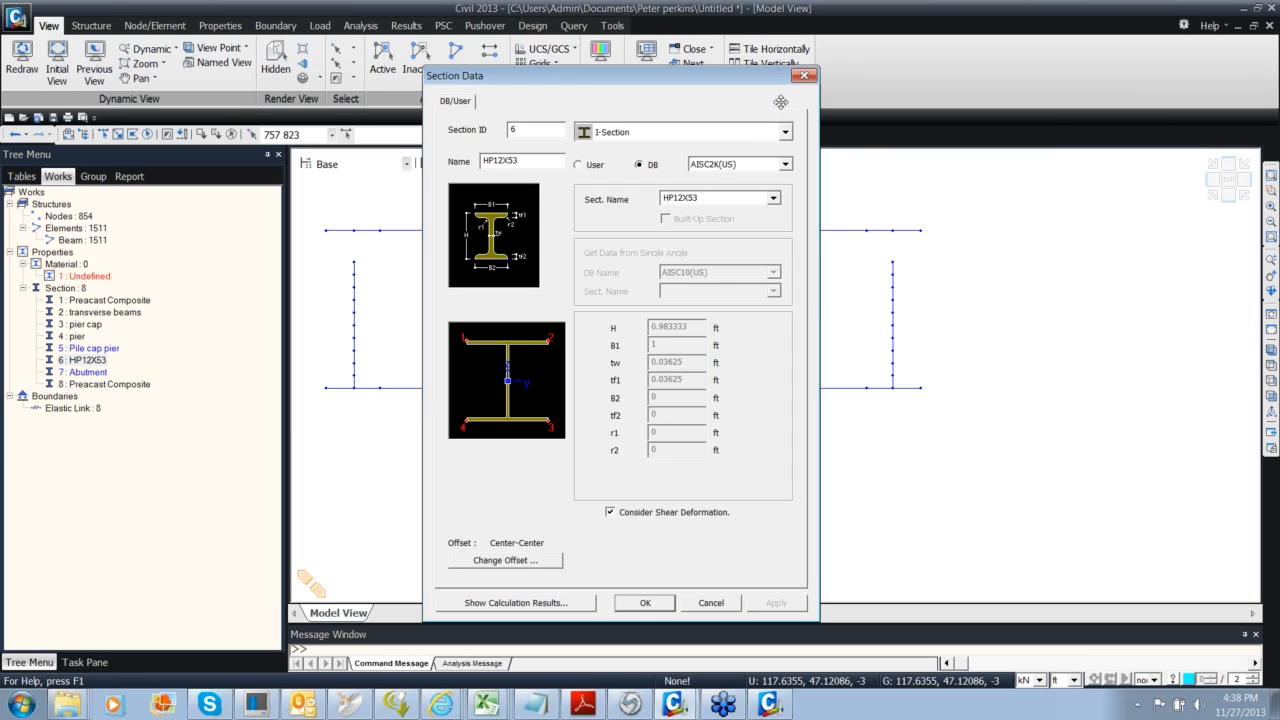
click(803, 76)
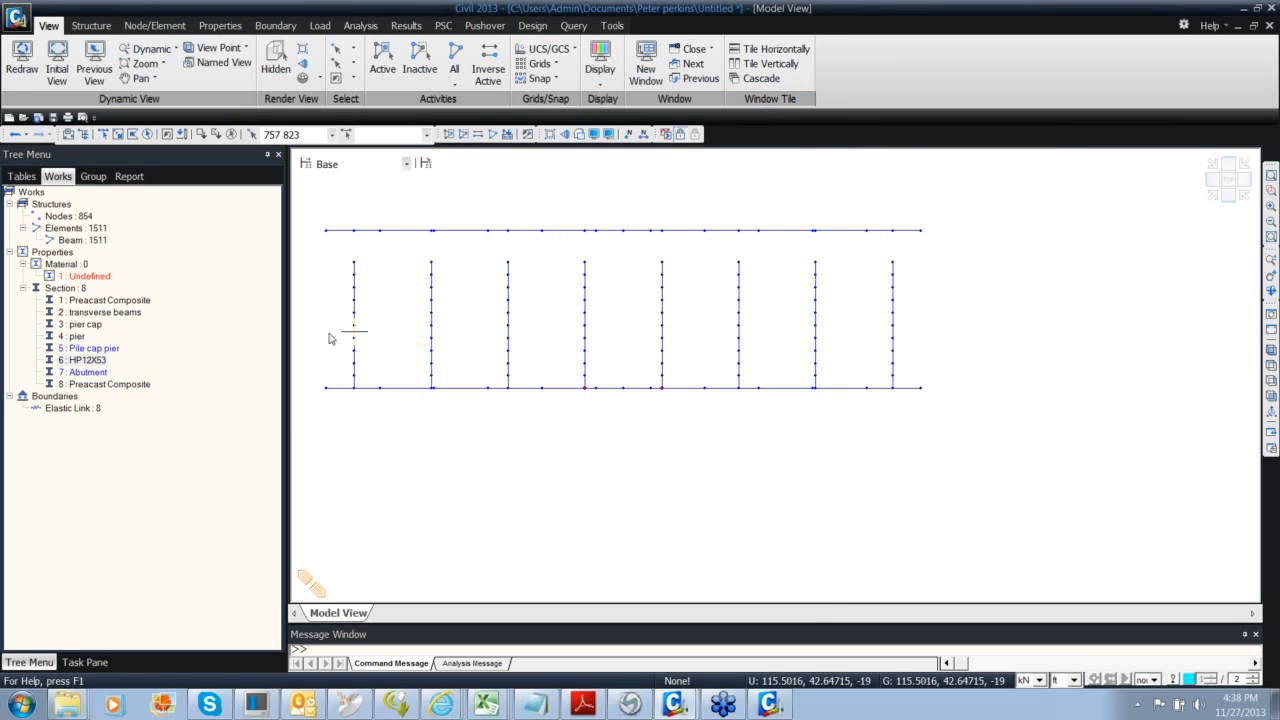
Extrude the two selected pile cap nodes into beam-element piles by 0, 0, -2 ft, repeated 20 times
click(184, 27)
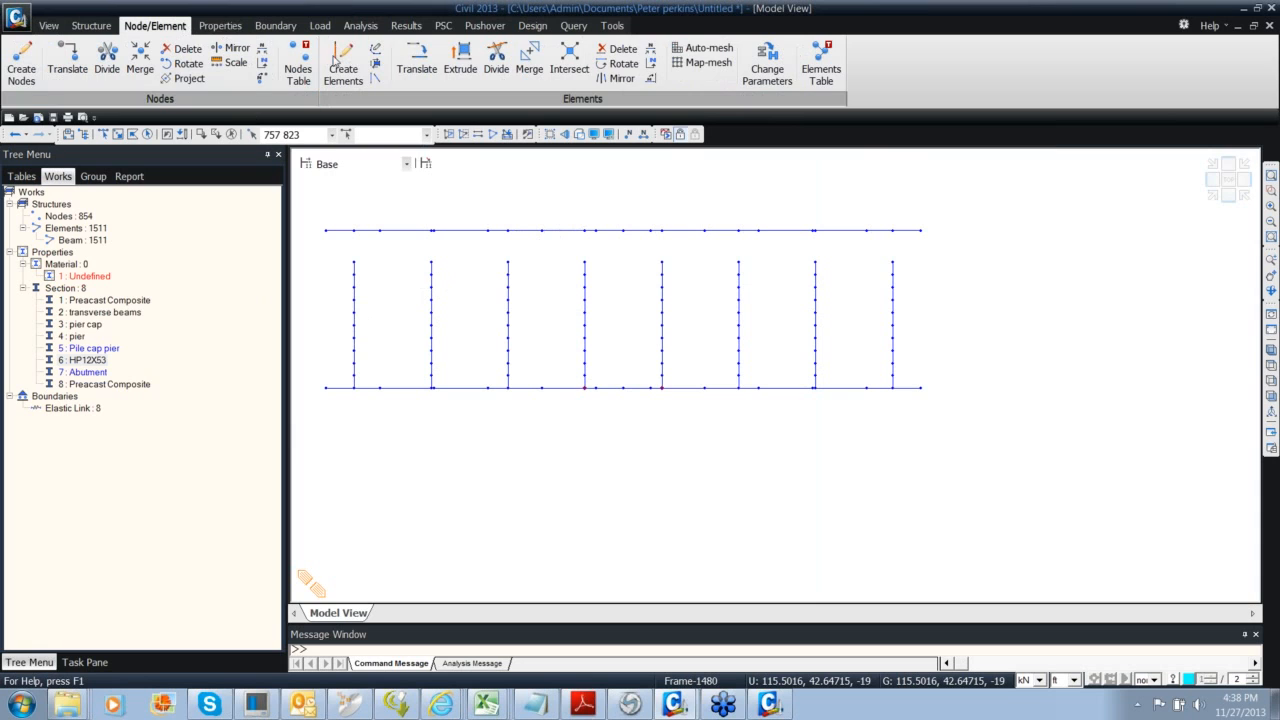
click(460, 62)
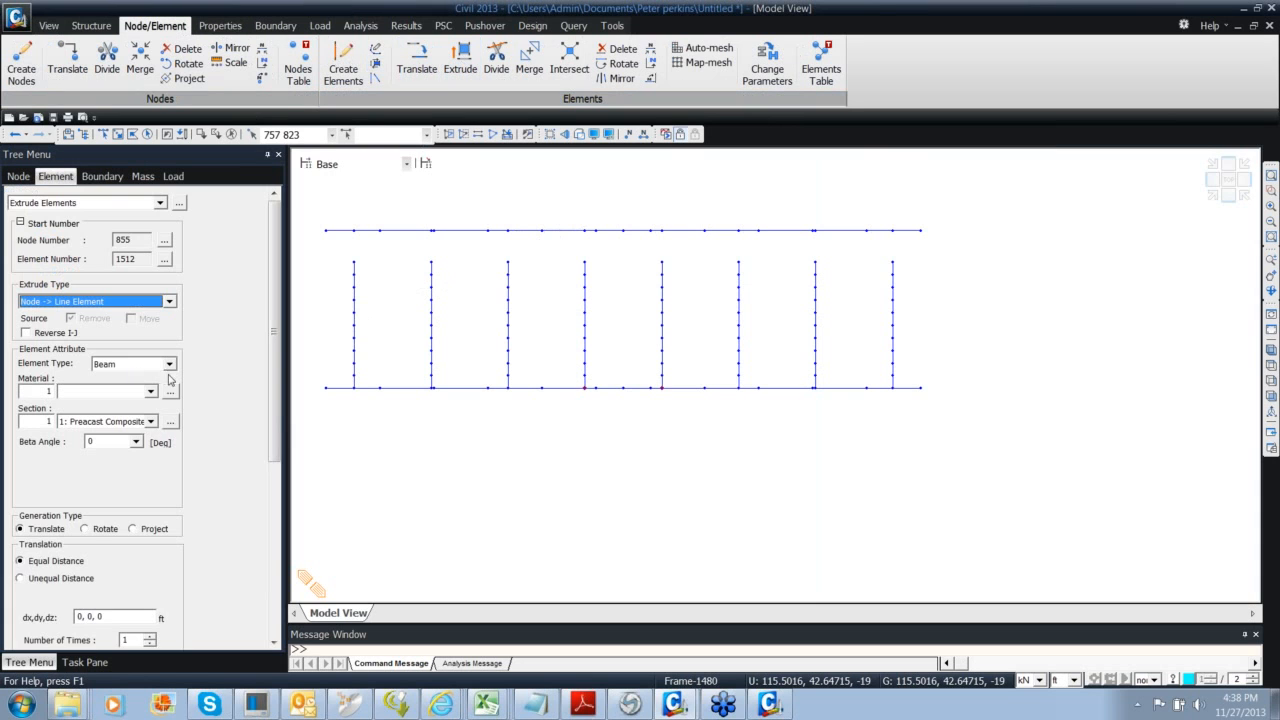
scroll(150, 420, down, 3)
click(112, 492)
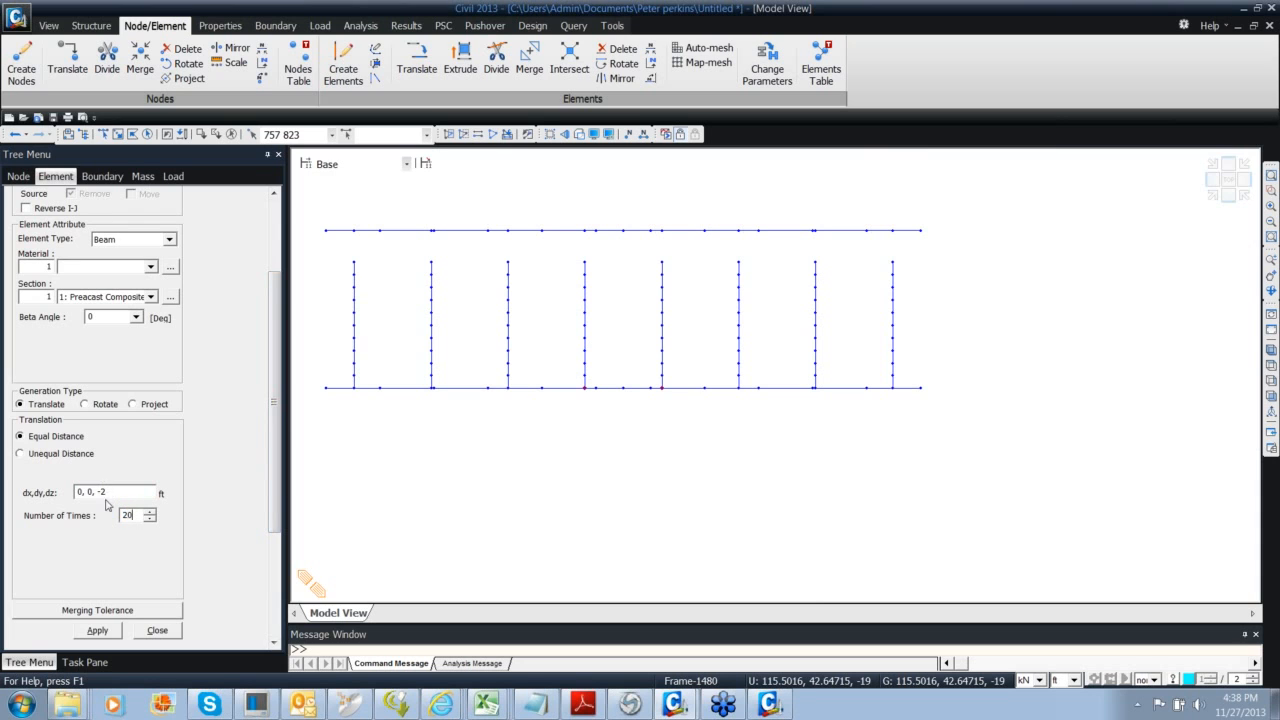
click(97, 630)
scroll(571, 297, down, 3)
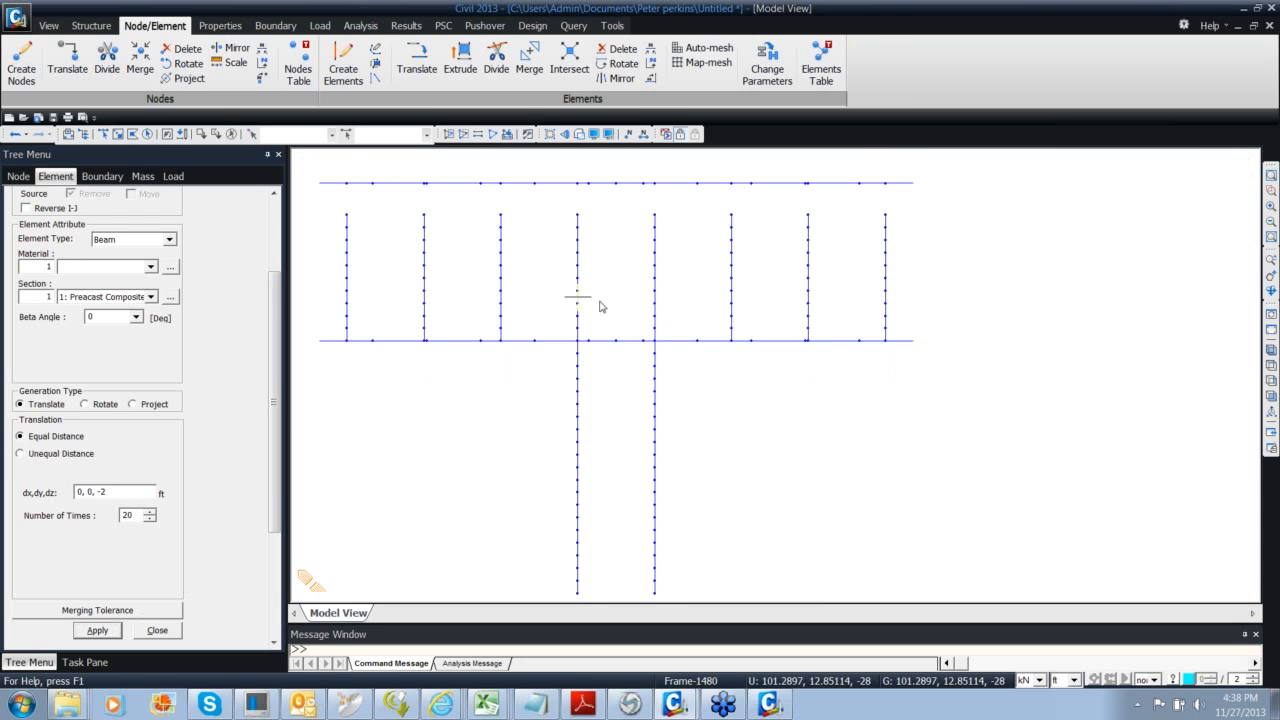
scroll(637, 390, up, 5)
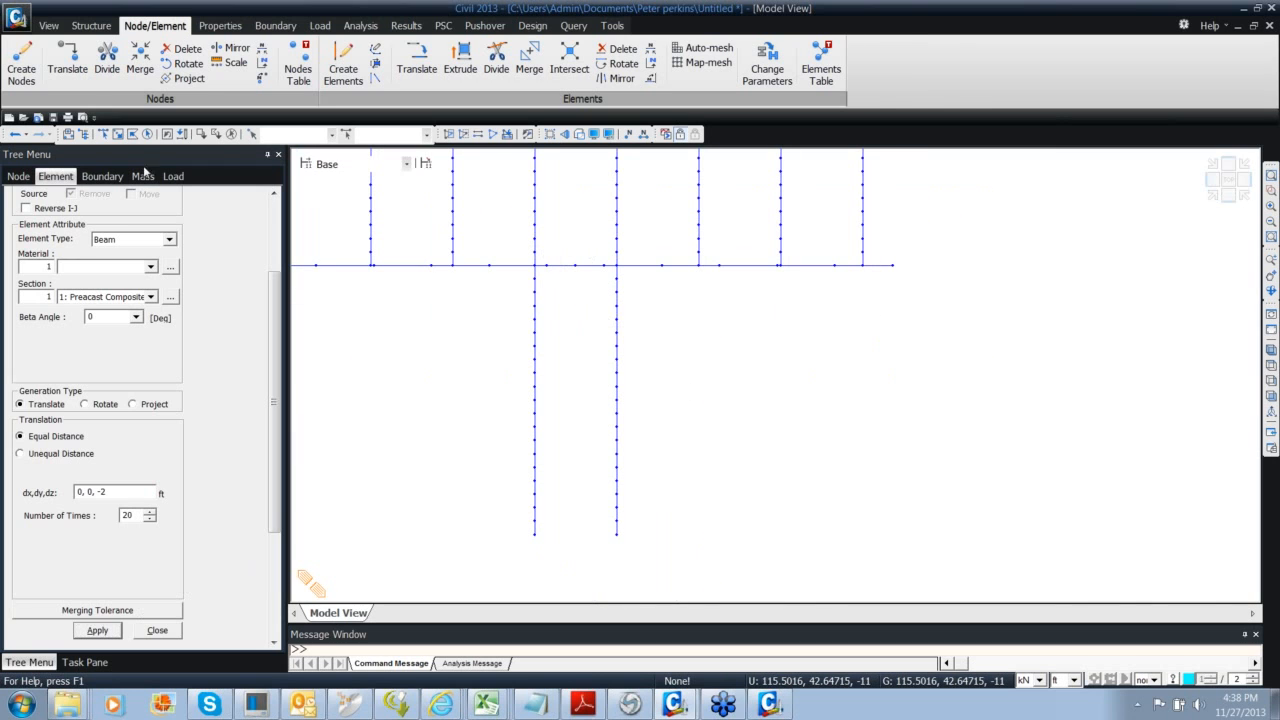
Copy the pile below the fifth column at unequal distances of 6@7 ft along the pile cap direction, intersecting nodes and elements
click(103, 134)
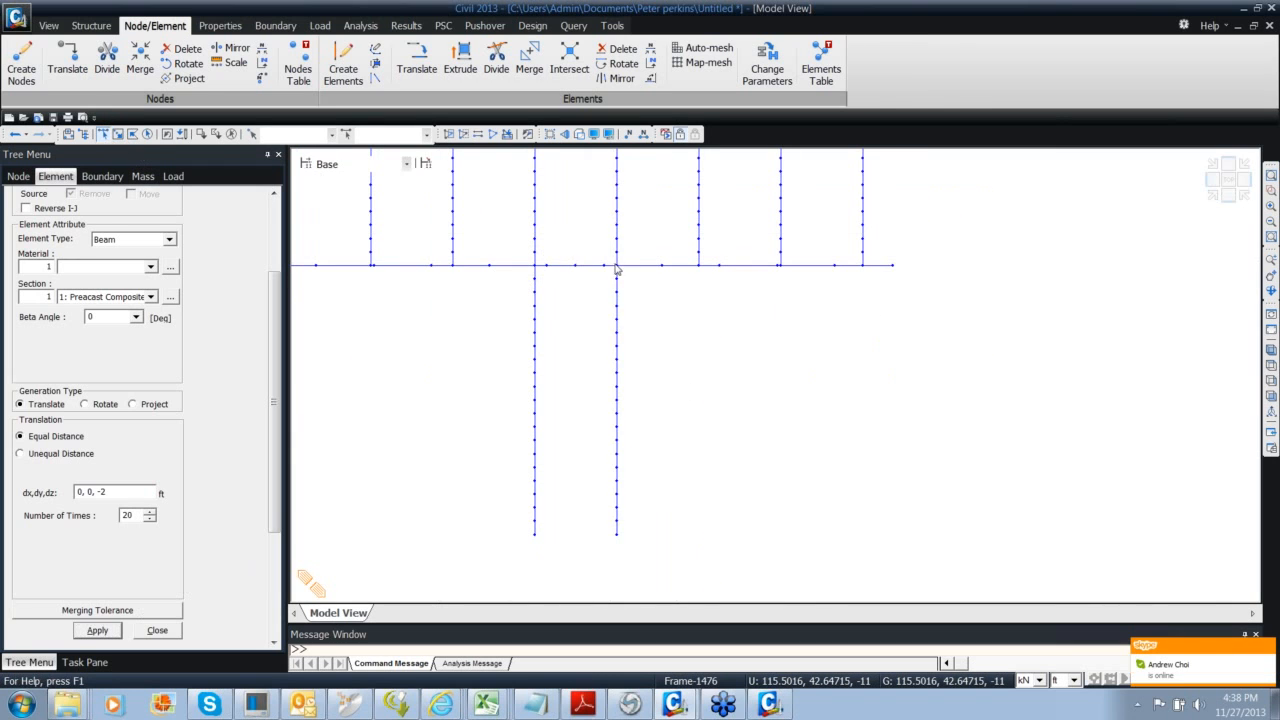
drag(614, 264, 667, 530)
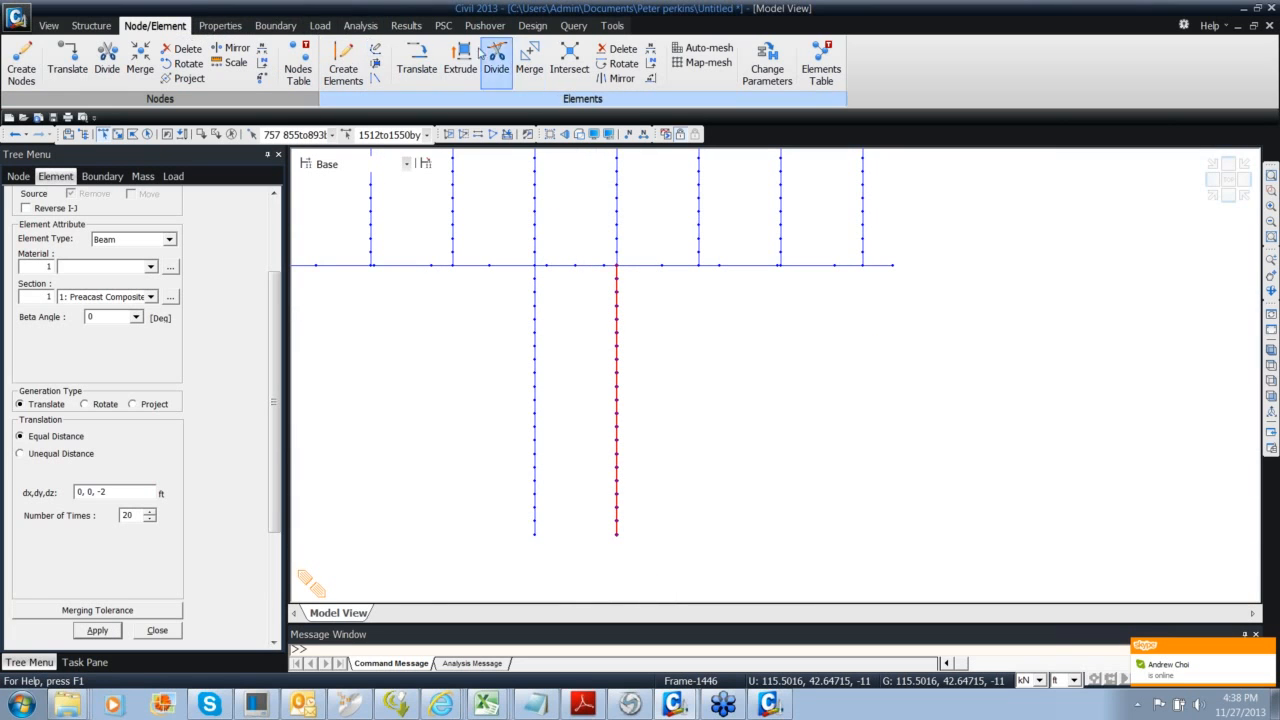
click(416, 62)
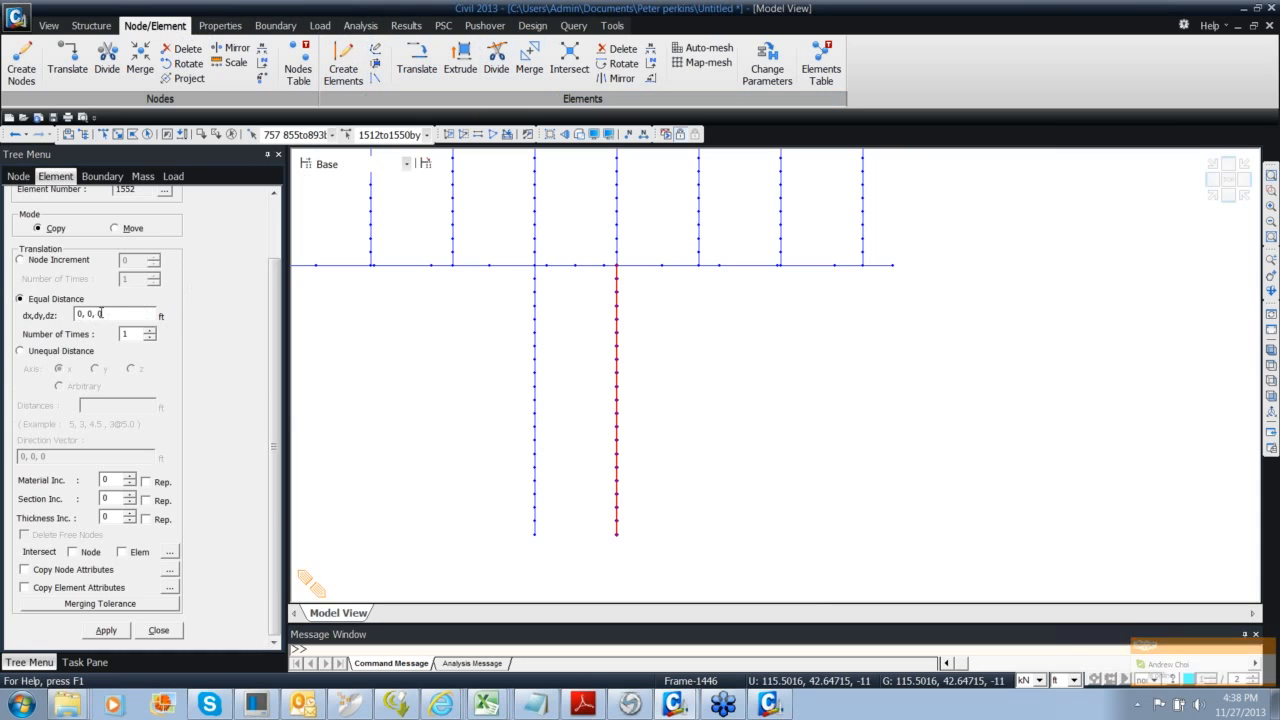
click(76, 355)
click(84, 387)
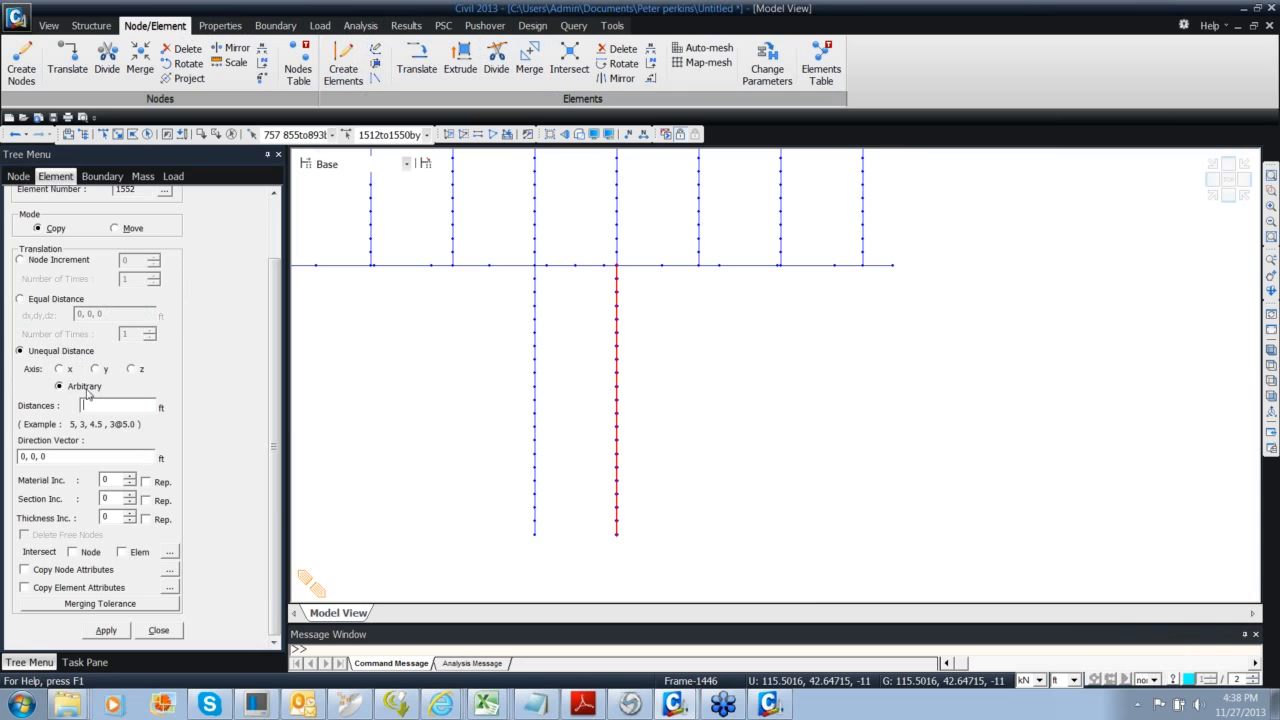
click(101, 456)
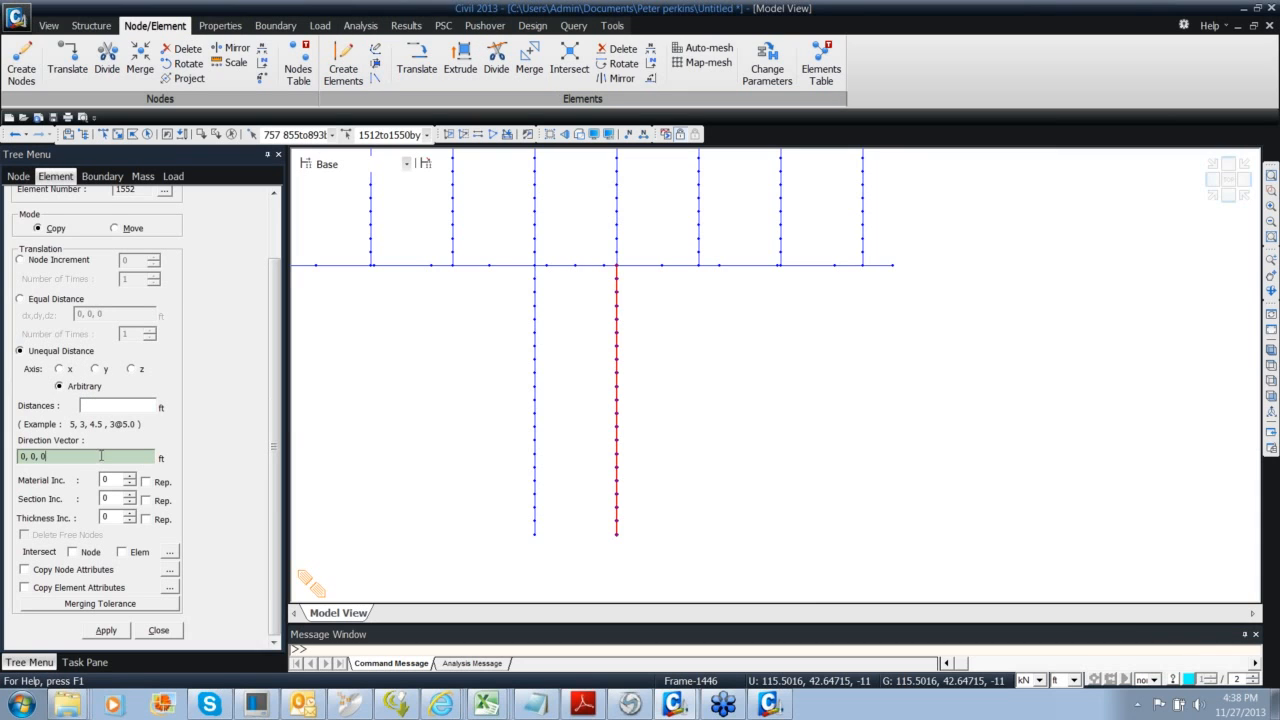
click(490, 265)
click(616, 267)
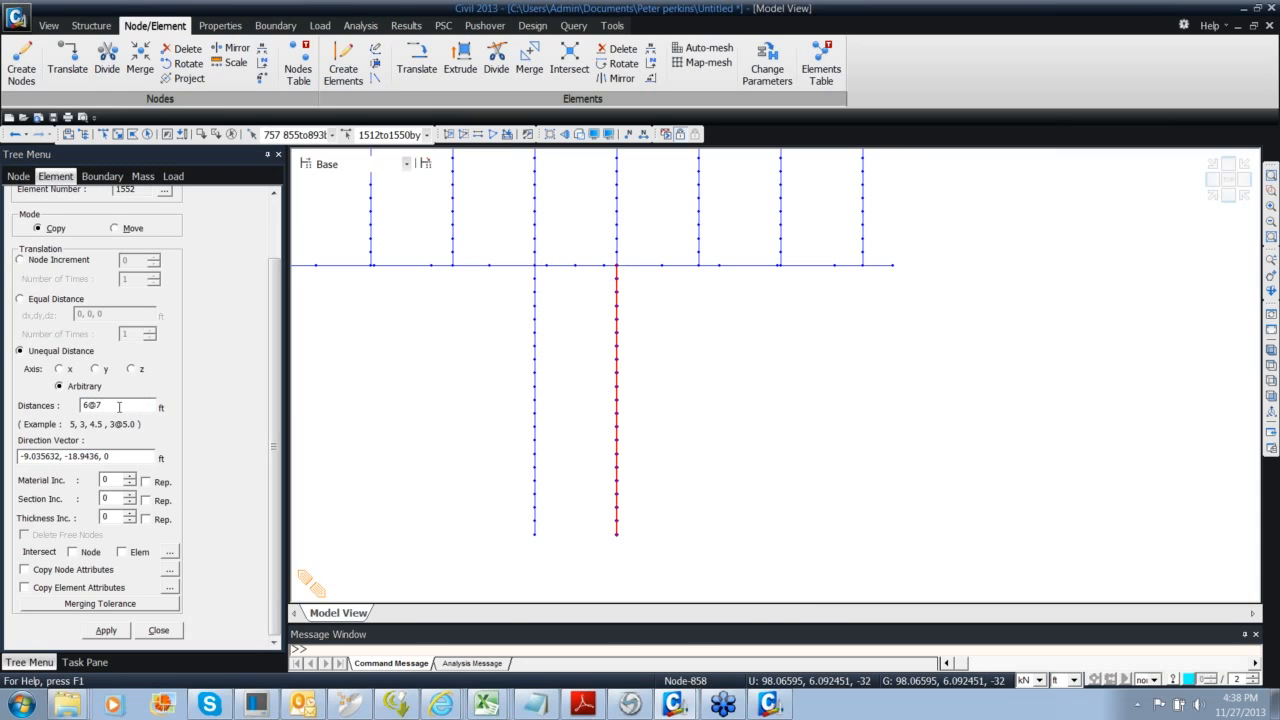
click(106, 630)
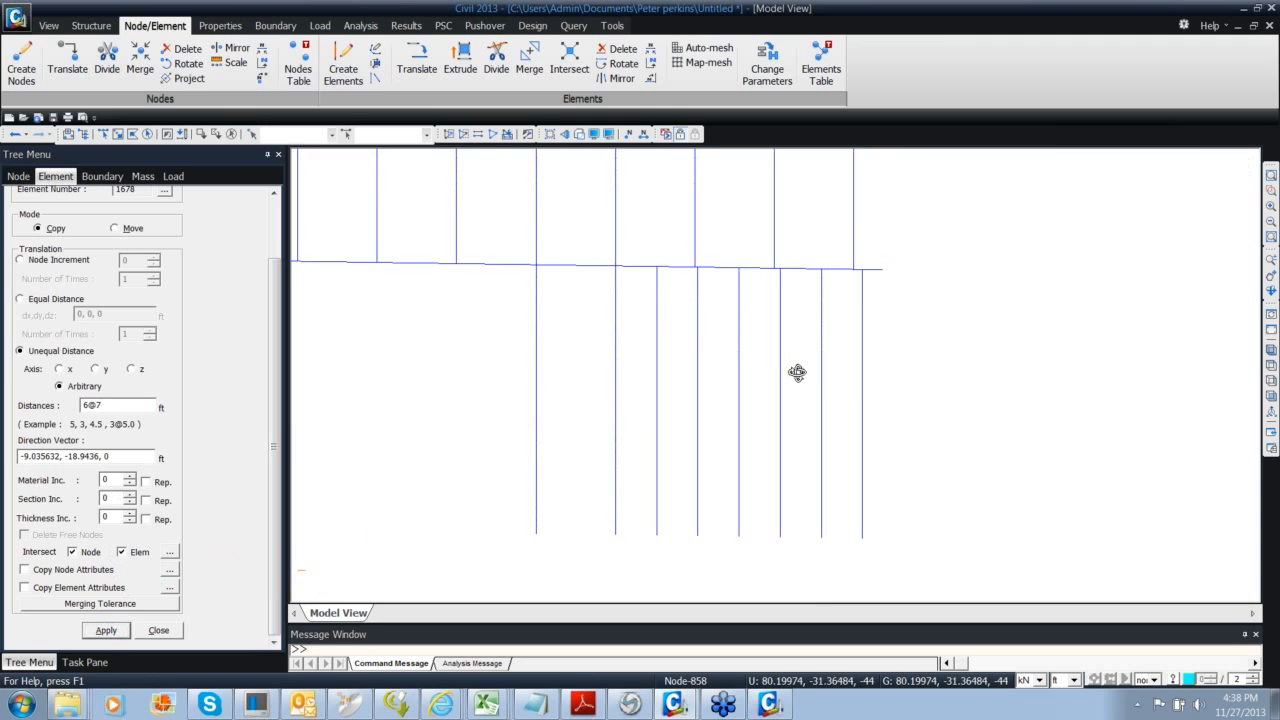
Copy the pile below the fourth column at distances of 6@-7 ft along the same pile cap direction
middle_drag(636, 257, 635, 254)
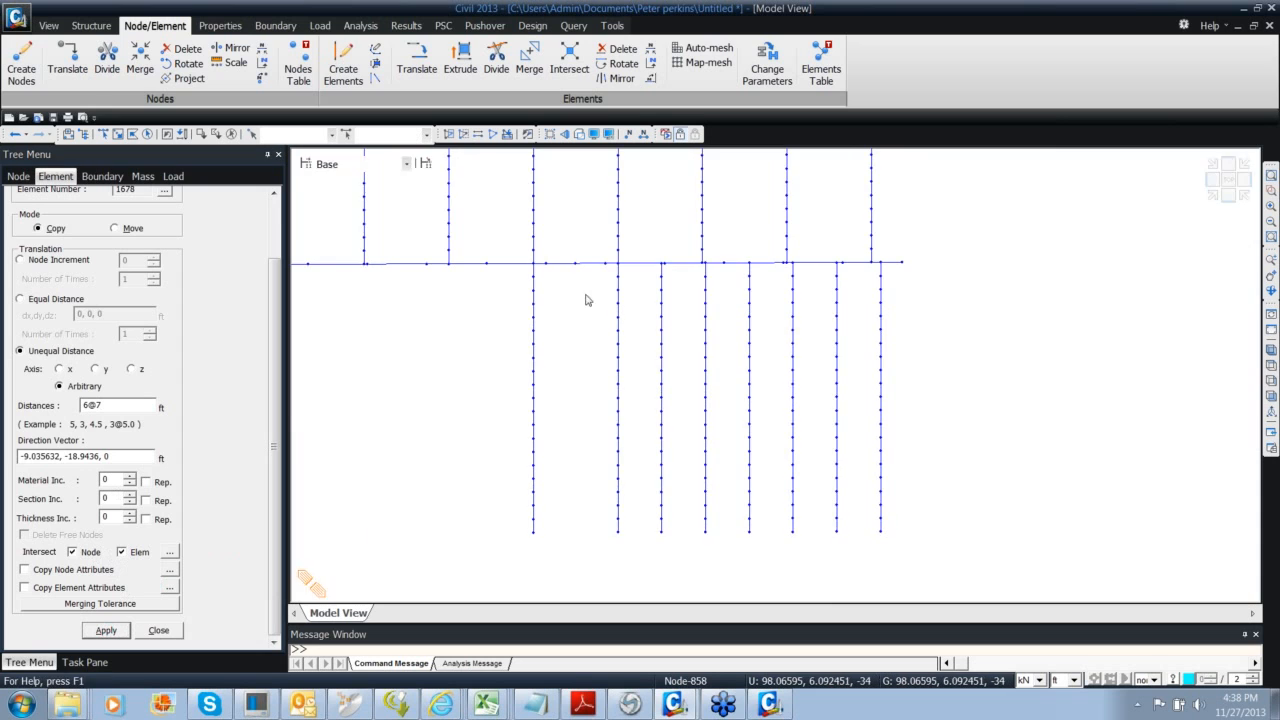
scroll(508, 310, down, 2)
click(113, 137)
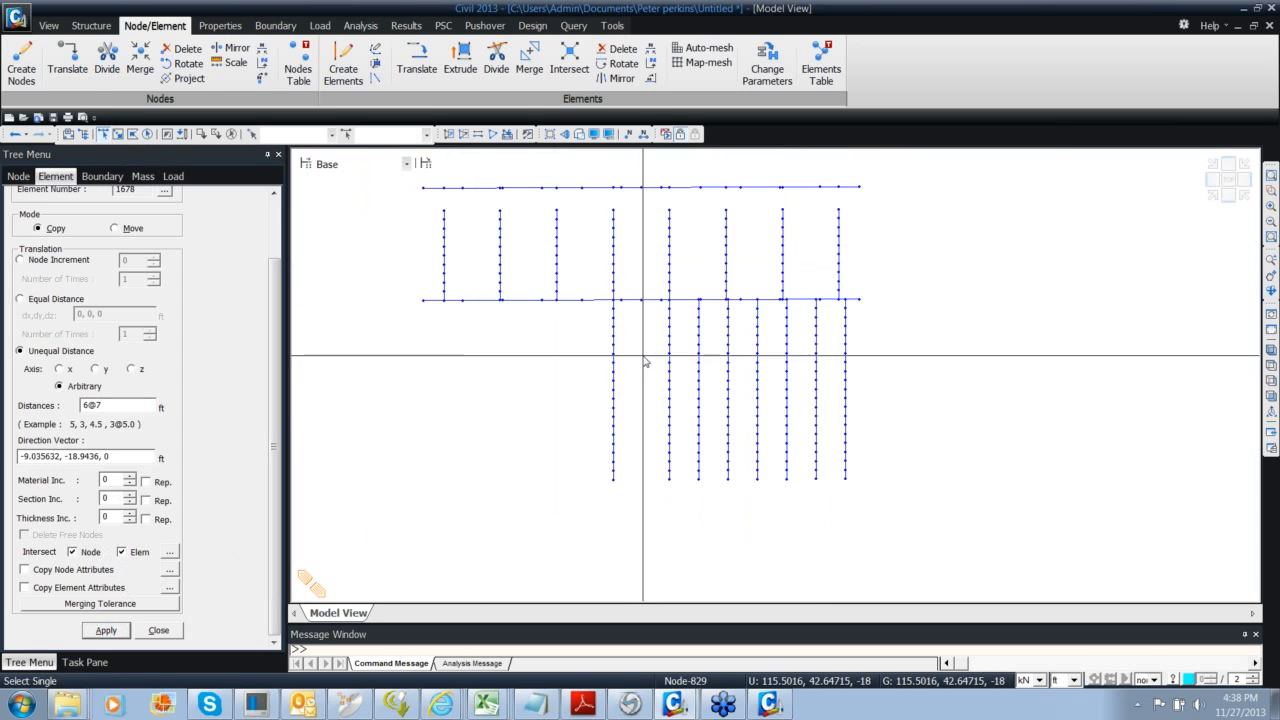
drag(608, 298, 620, 502)
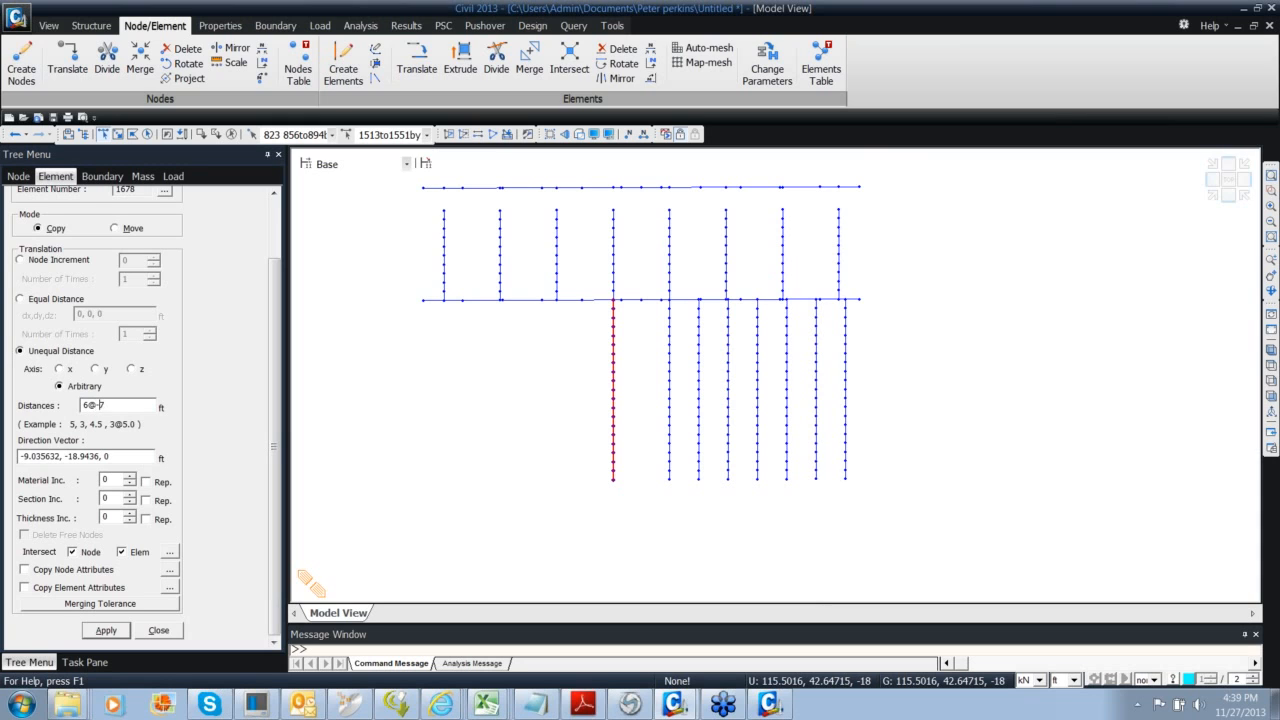
click(106, 630)
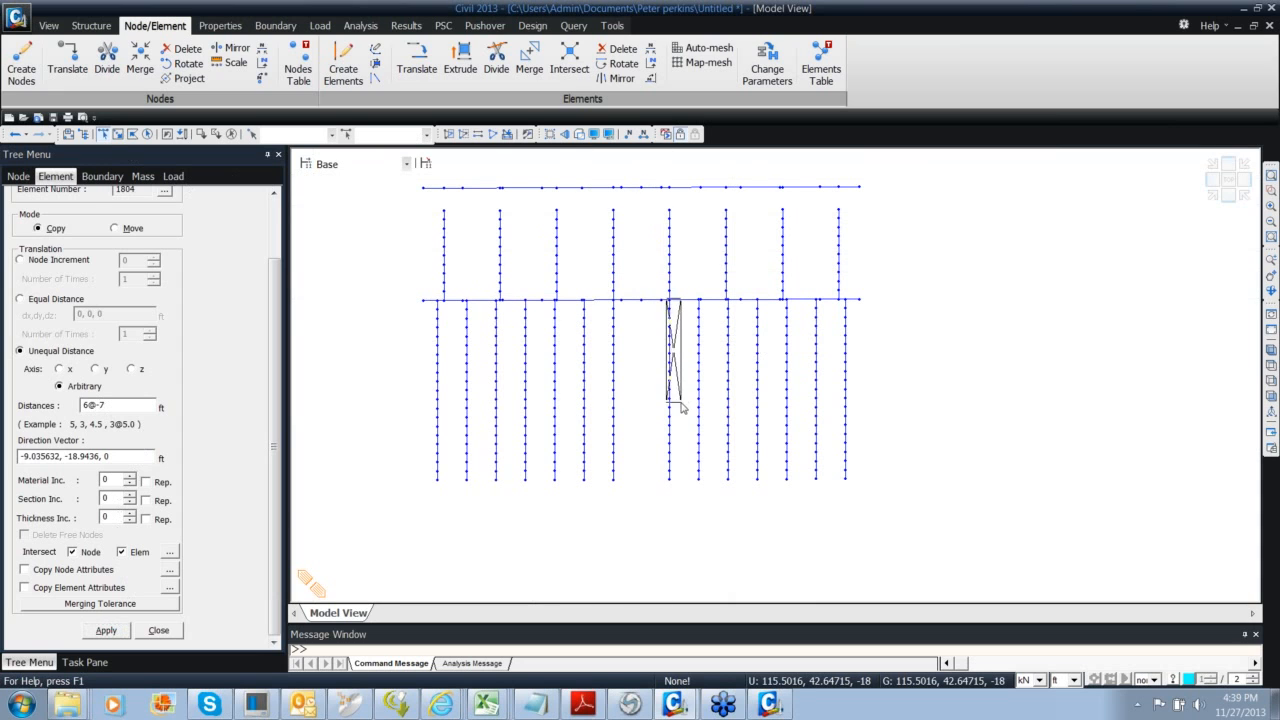
drag(682, 405, 682, 405)
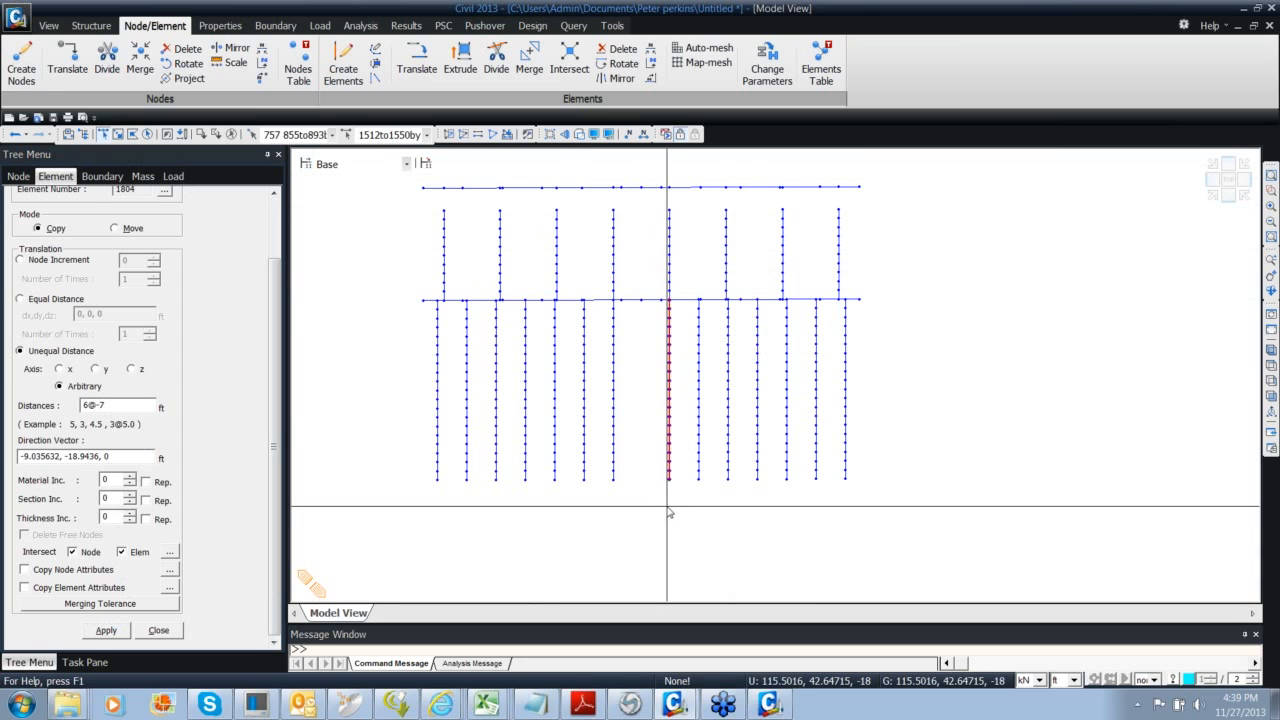
click(106, 630)
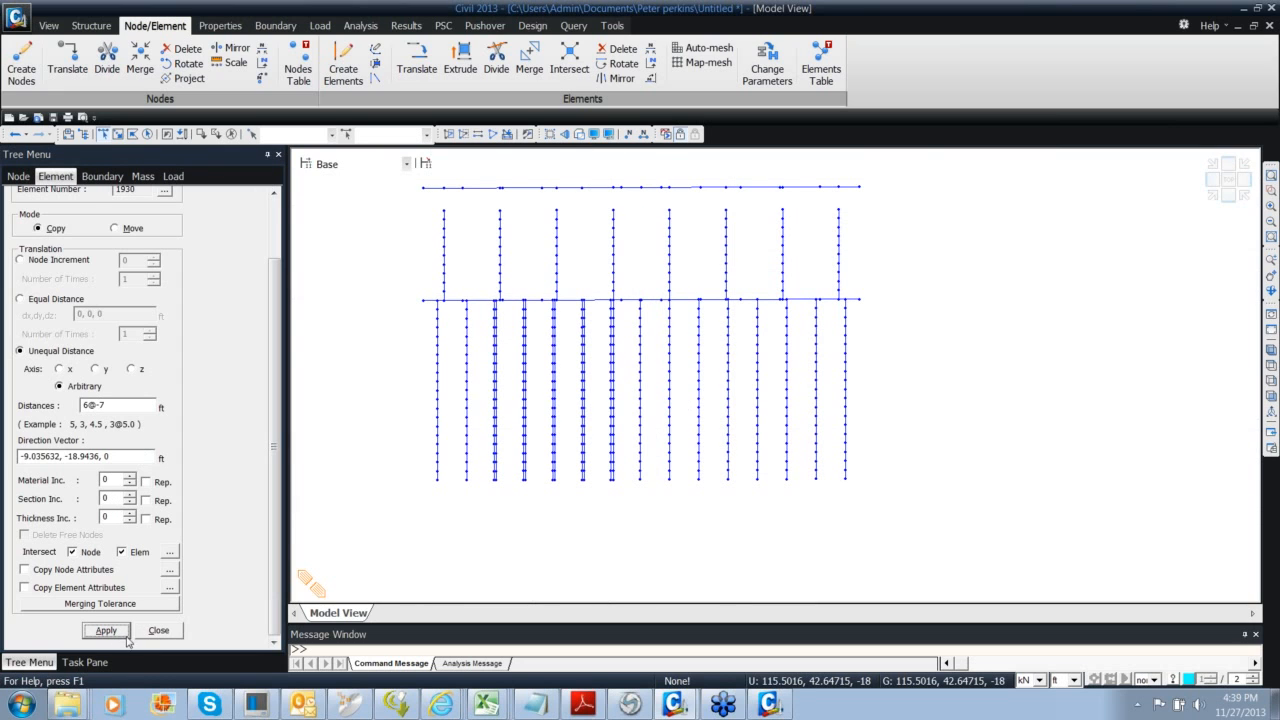
click(17, 135)
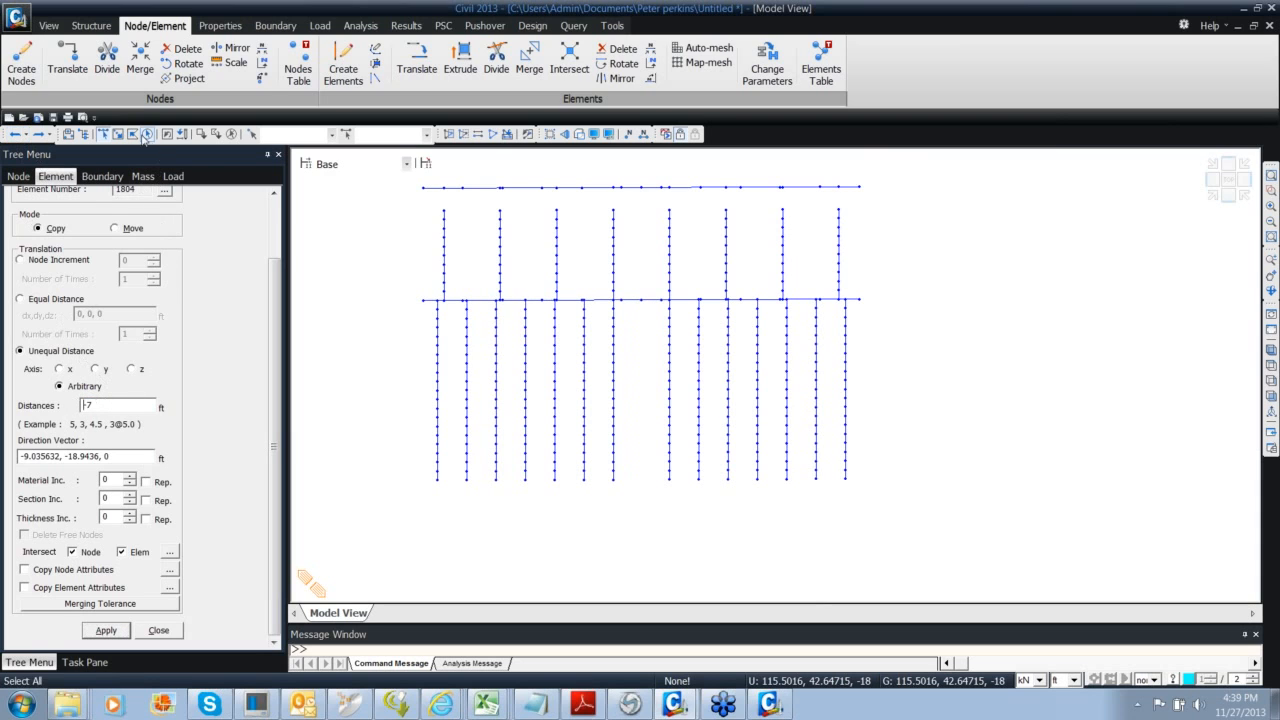
Copy the pile below the fifth column by a single distance of -7 ft into the gap between the two middle piles
click(166, 134)
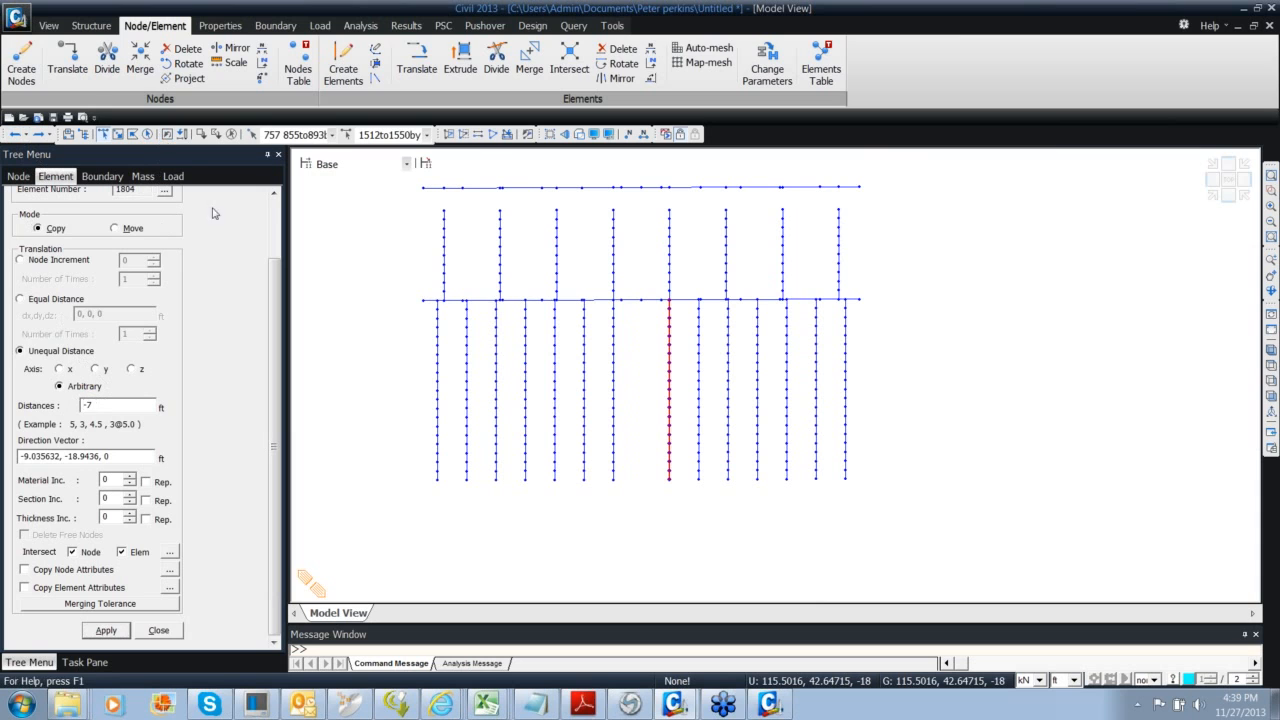
click(115, 630)
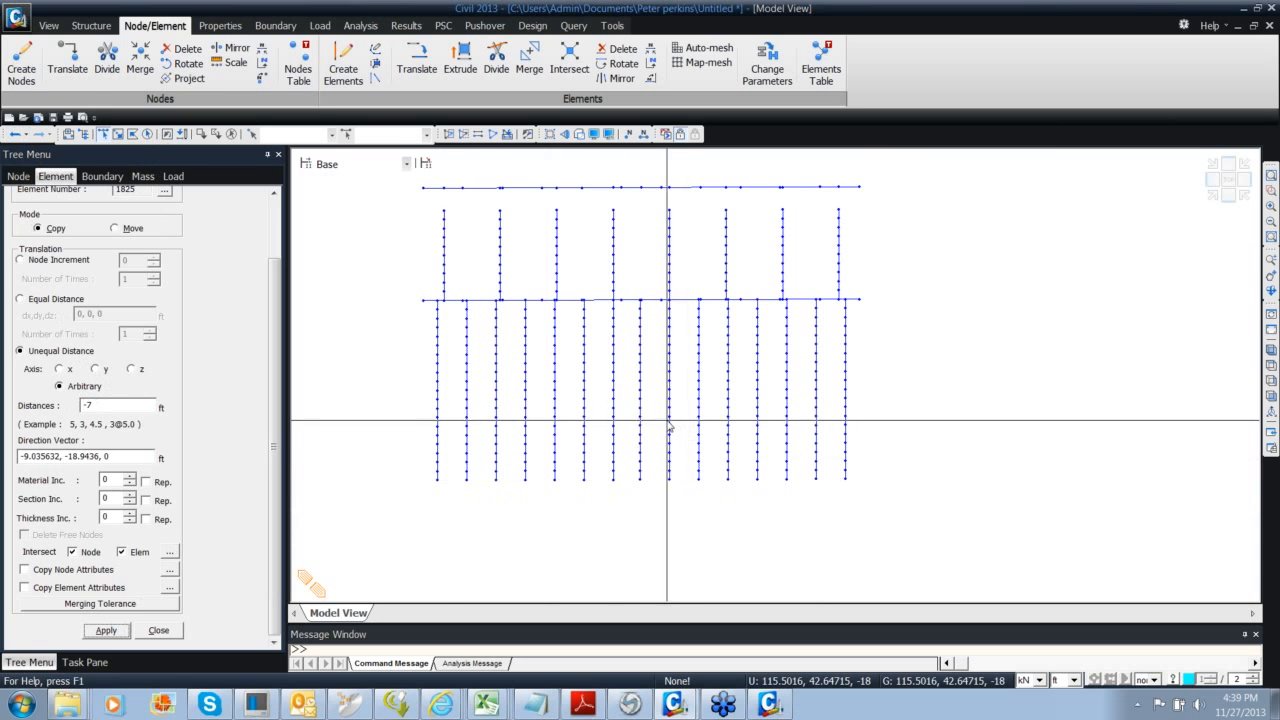
ctrl+middle_drag(645, 414, 603, 426)
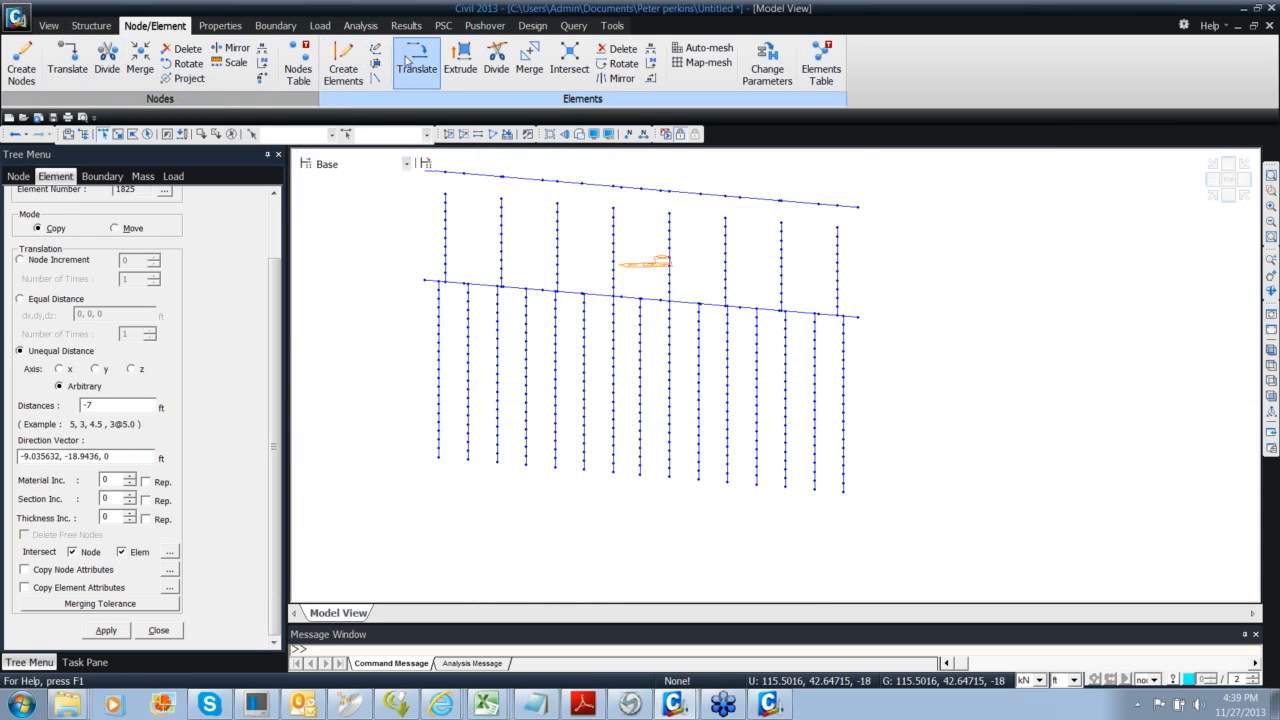
ctrl+middle_drag(423, 274, 606, 354)
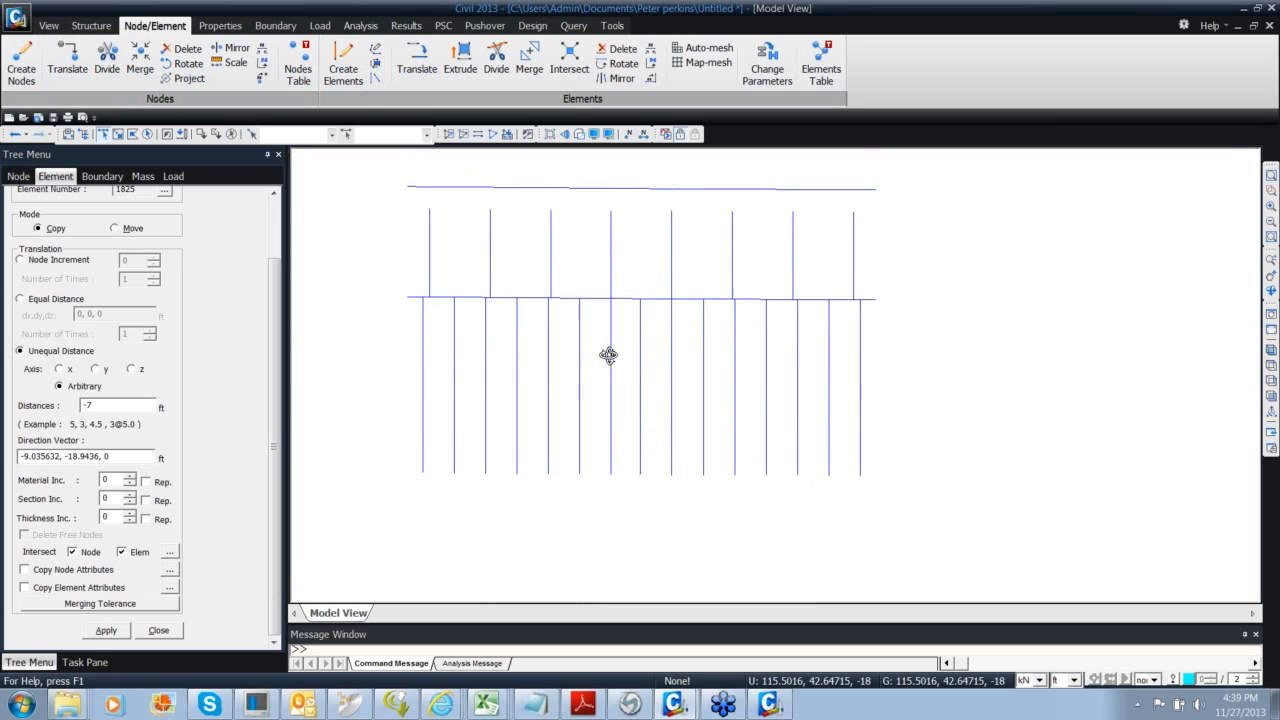
Compare the pile layout with the pier reinforcing sheet on page 14 of BridgeForModel.pdf, and close the element translation form
click(549, 698)
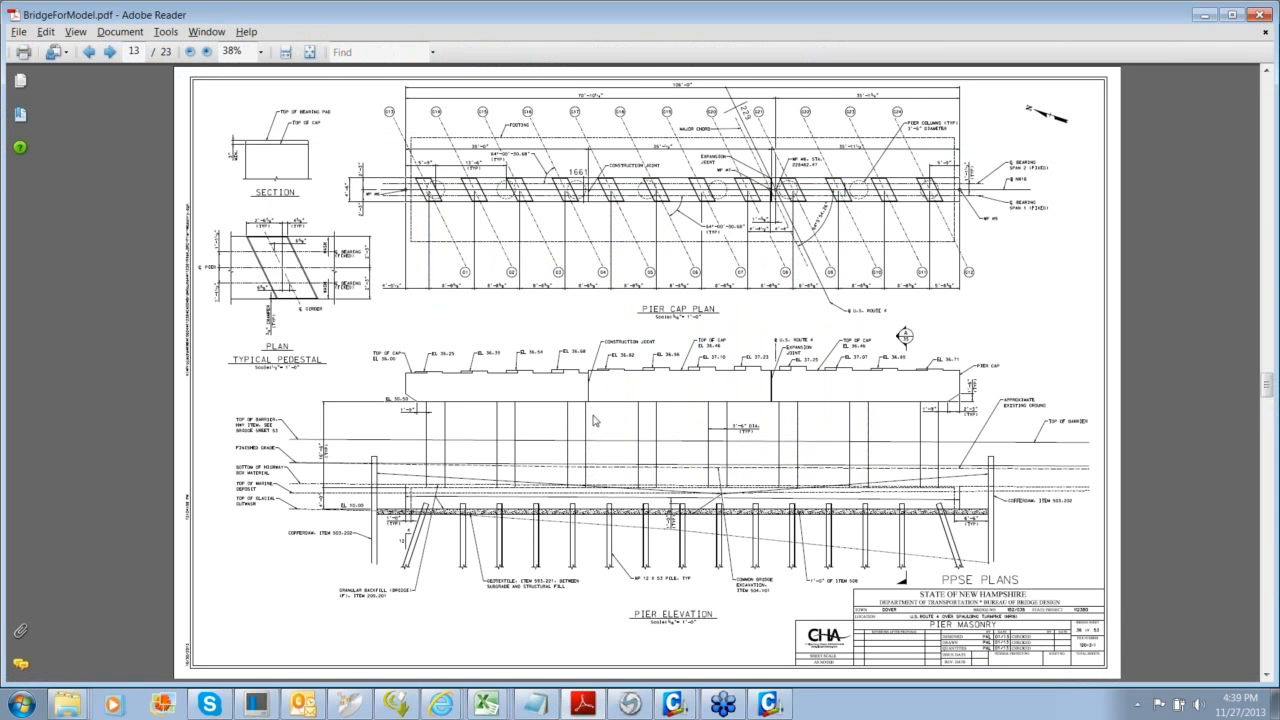
scroll(594, 422, down, 3)
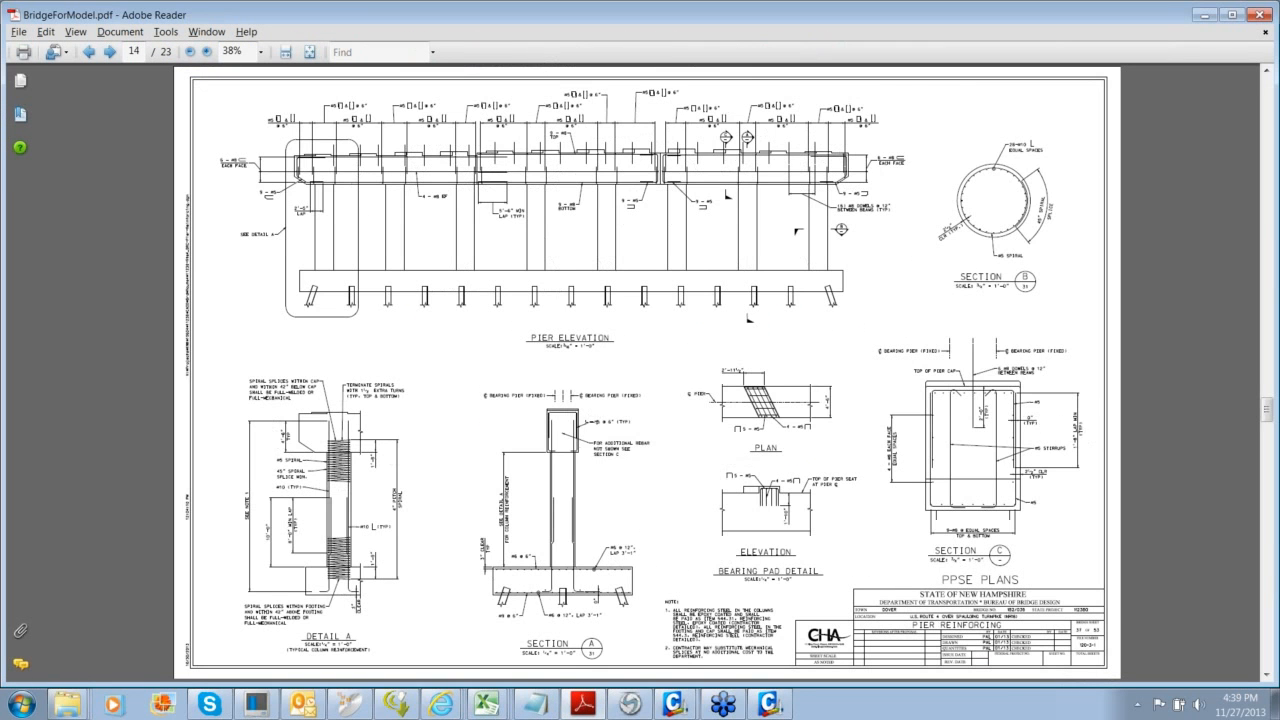
ctrl+scroll(510, 603, up, 2)
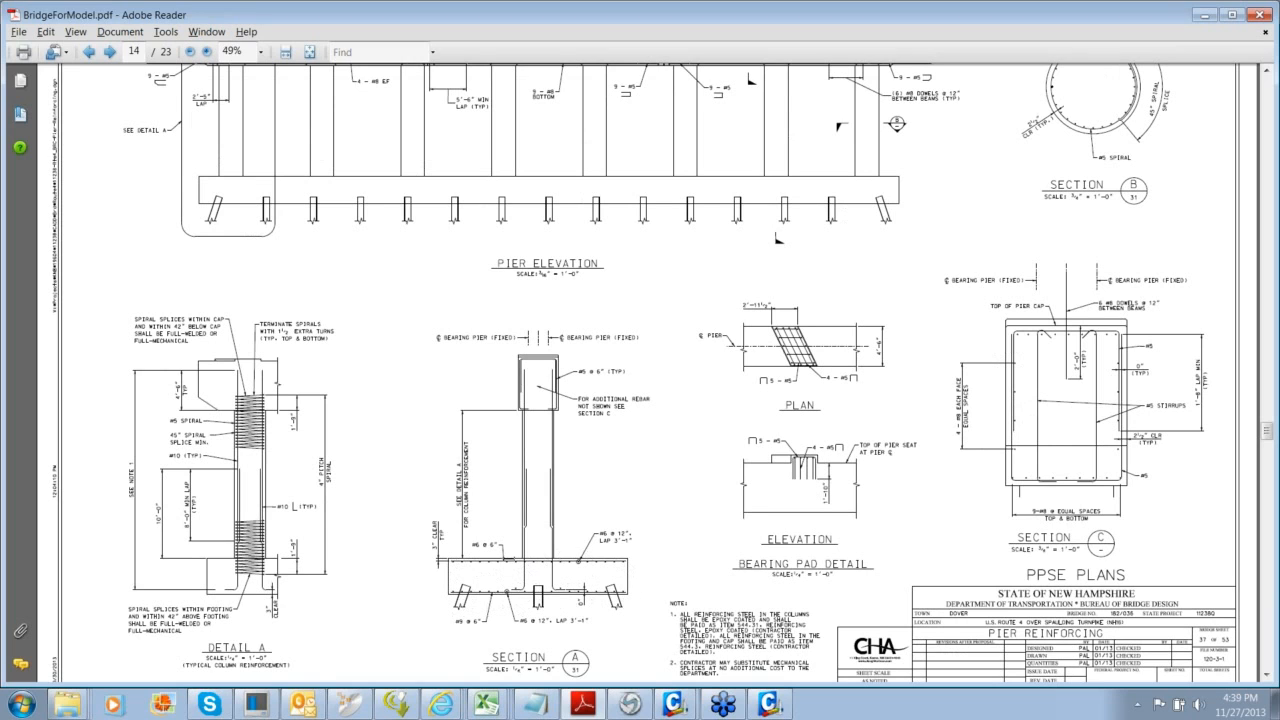
key(alt+Tab)
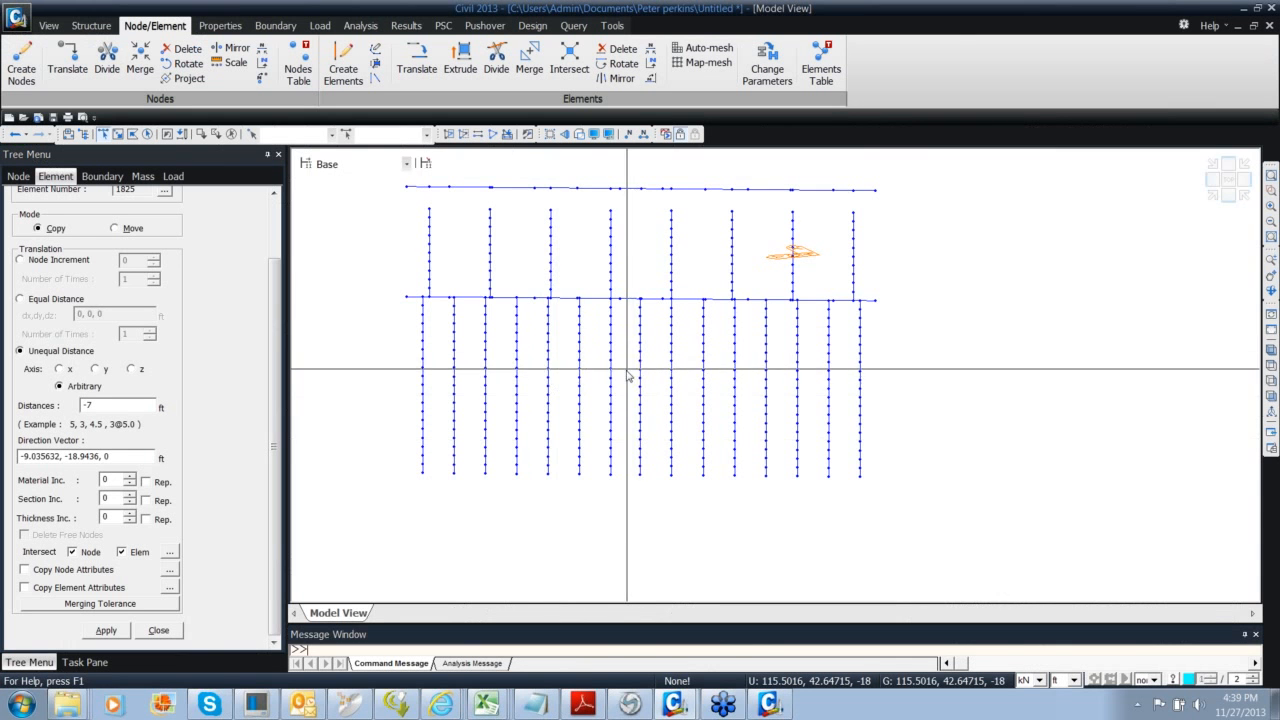
ctrl+middle_drag(628, 371, 588, 354)
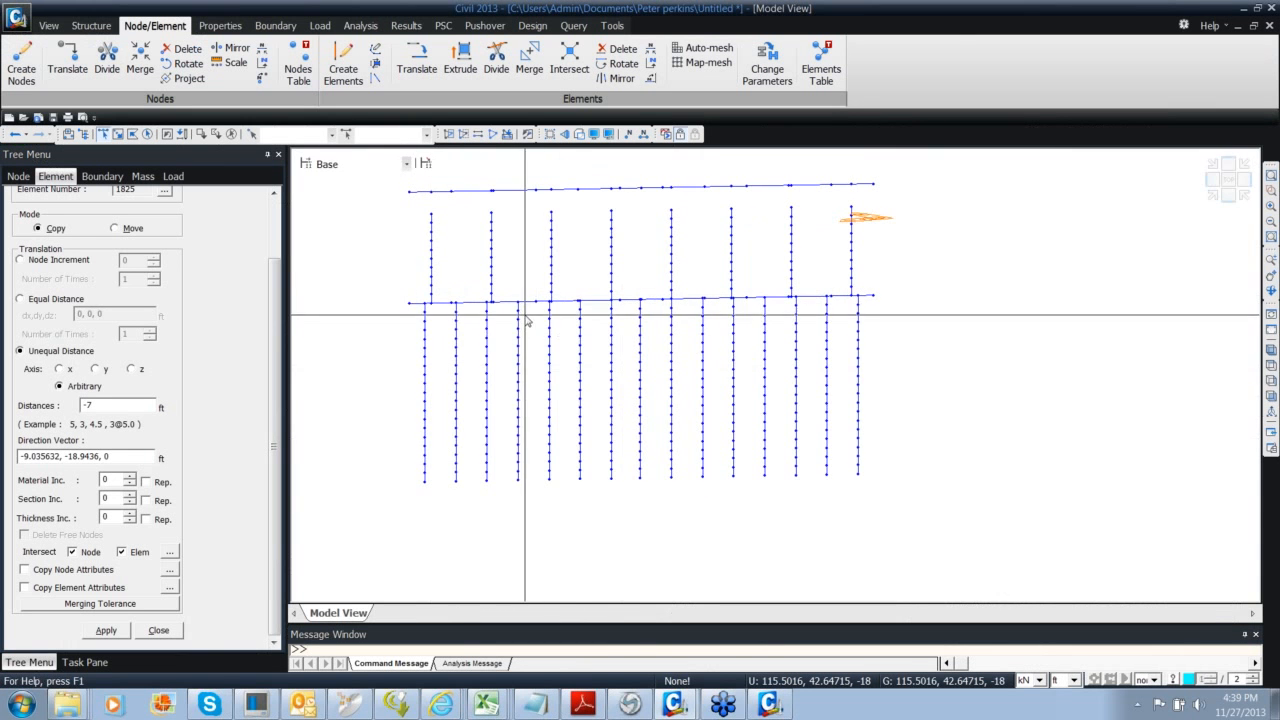
click(159, 631)
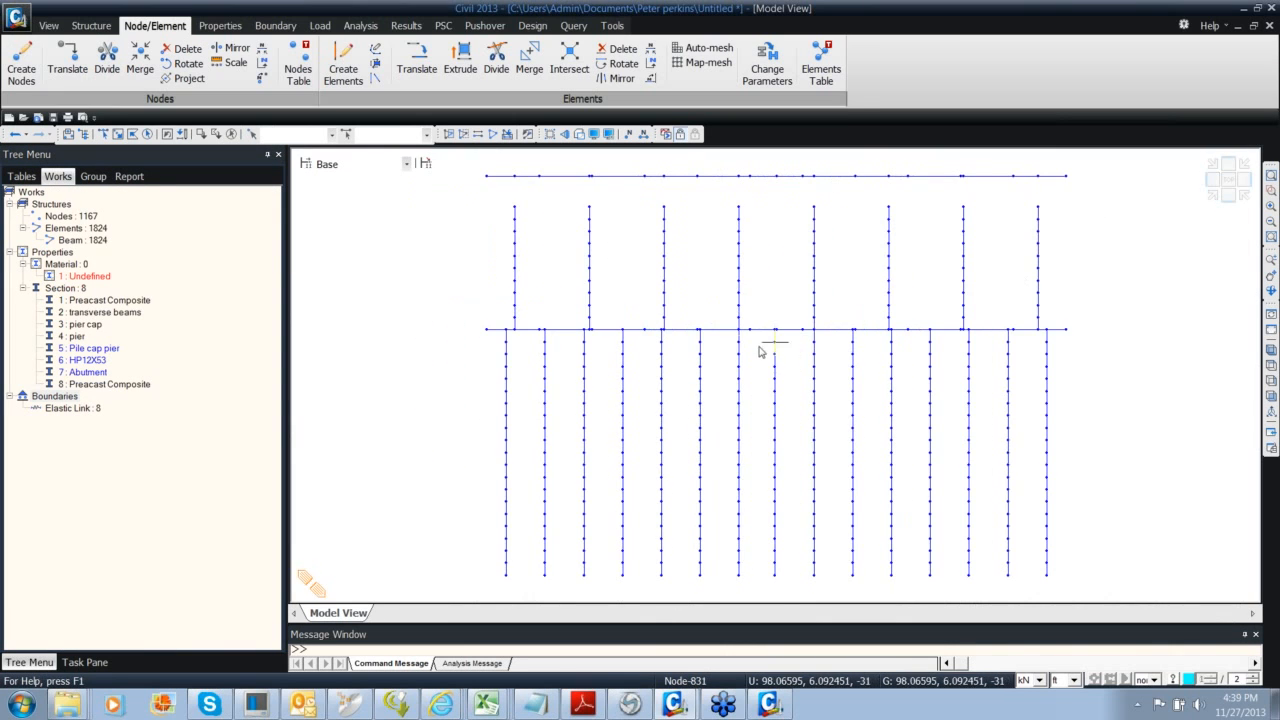
Merge the selected frame elements of the pile cap beam between the first column and the second pile
mouse_move(670, 348)
ctrl+middle_down()
mouse_move(728, 354)
mouse_move(596, 350)
mouse_move(669, 339)
ctrl+middle_up()
scroll(454, 340, up, 6)
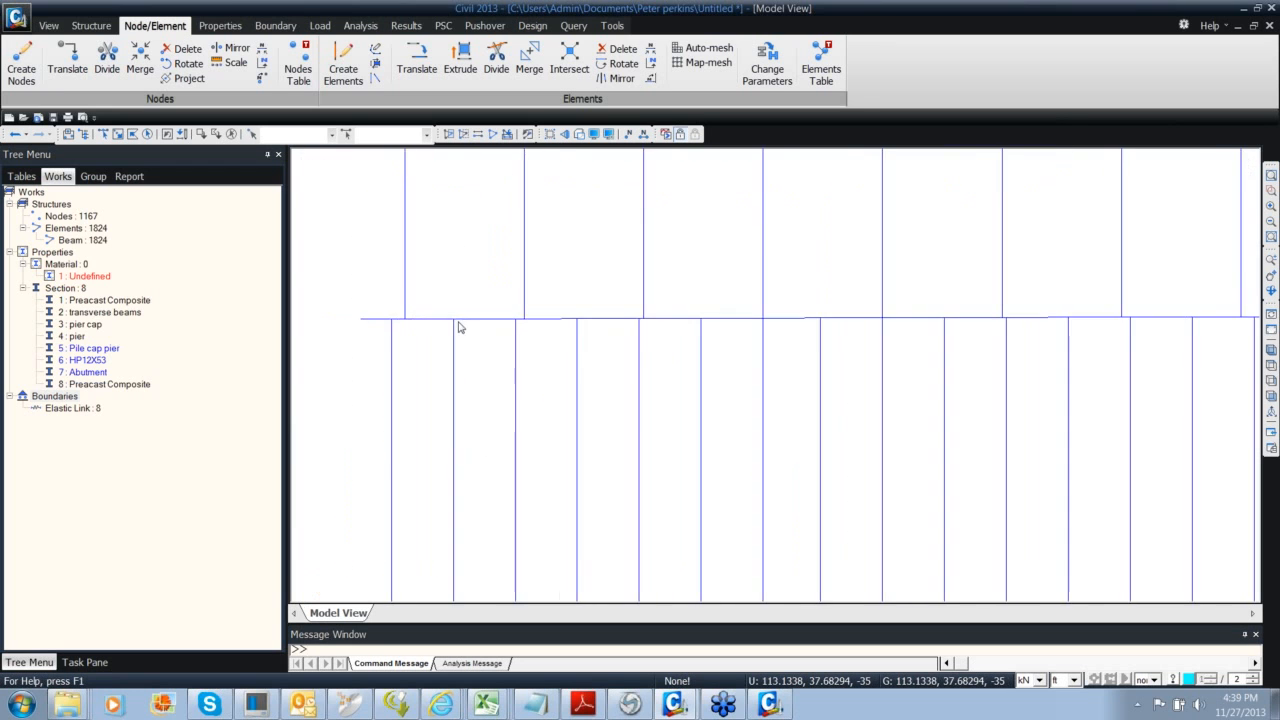
middle_drag(450, 349, 707, 403)
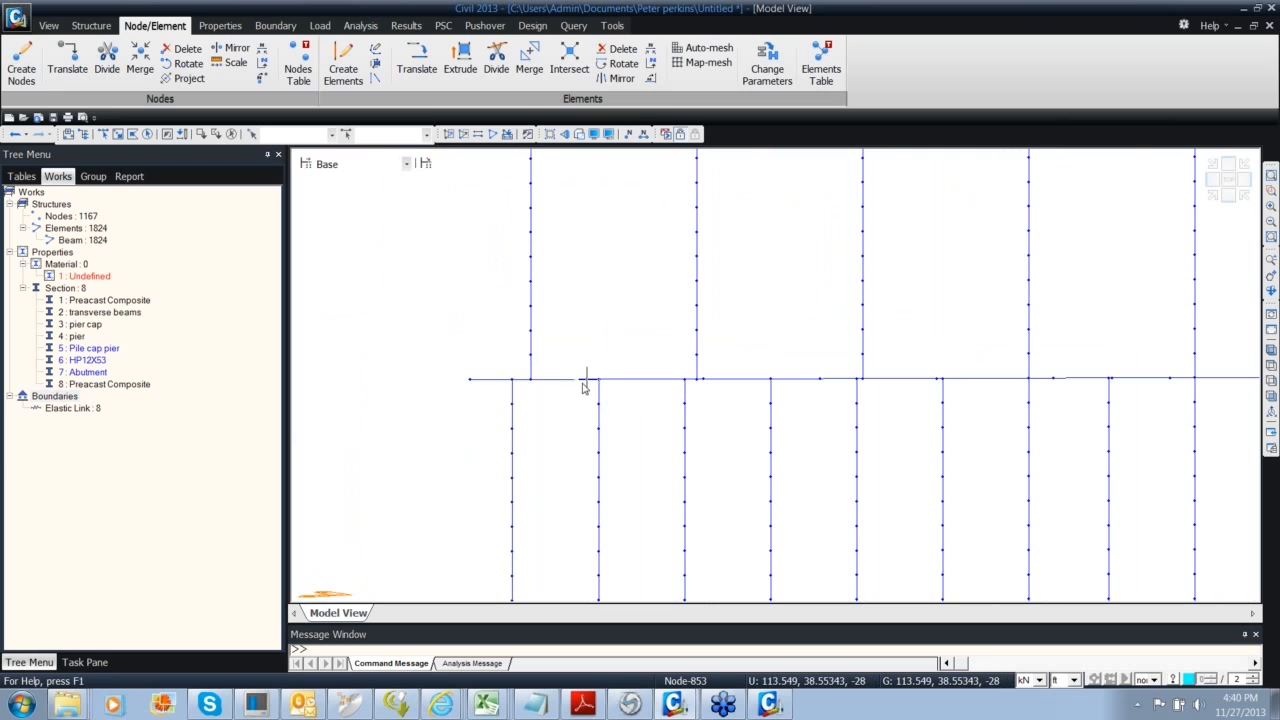
middle_drag(573, 413, 494, 420)
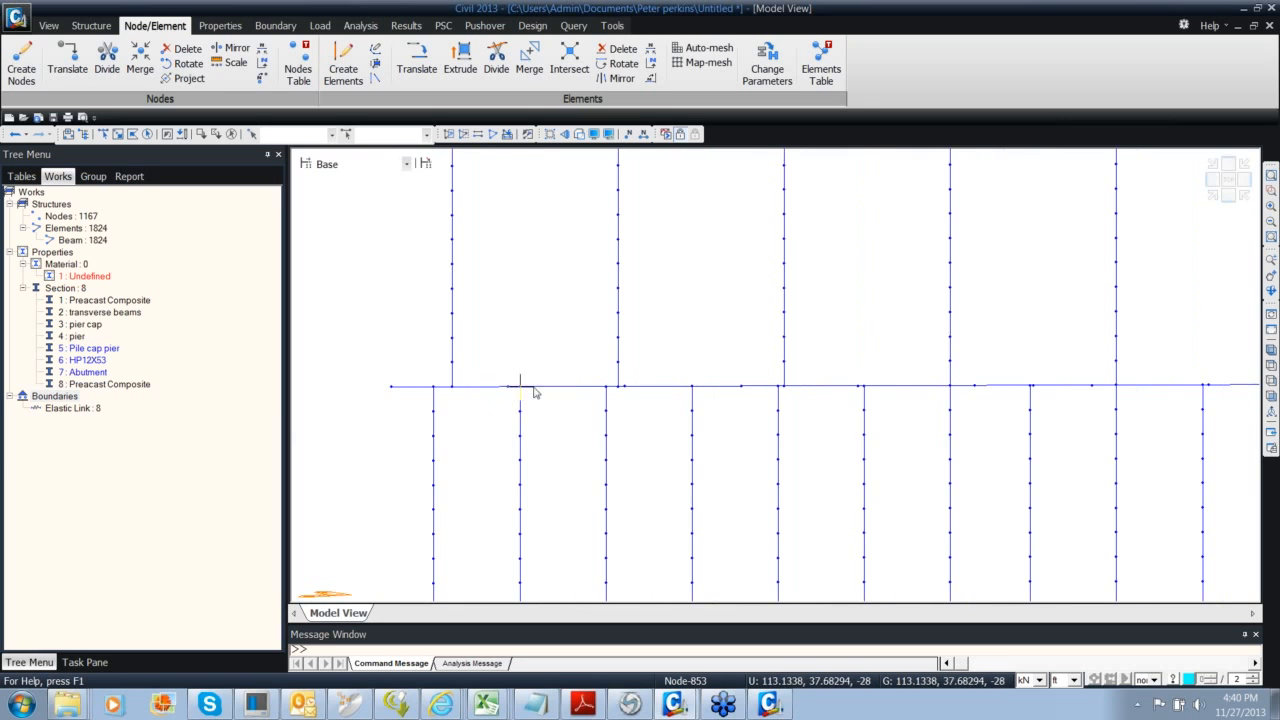
middle_drag(550, 324, 548, 314)
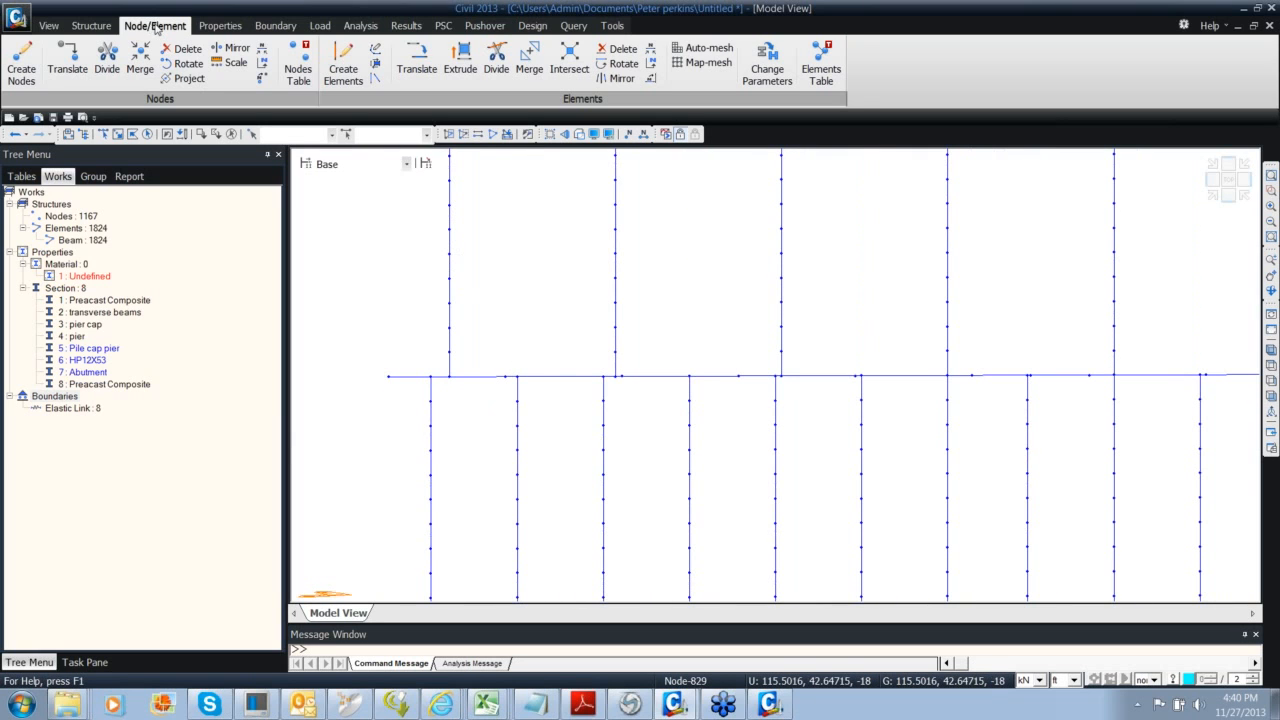
click(530, 60)
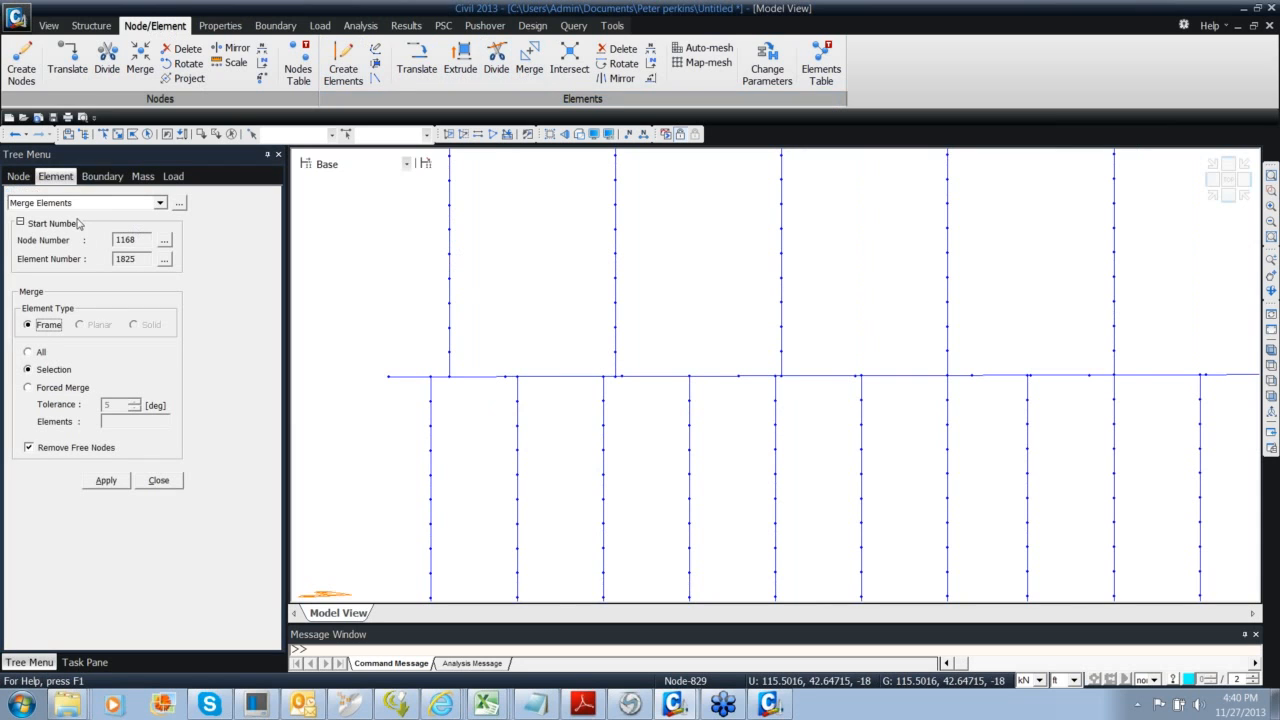
click(497, 376)
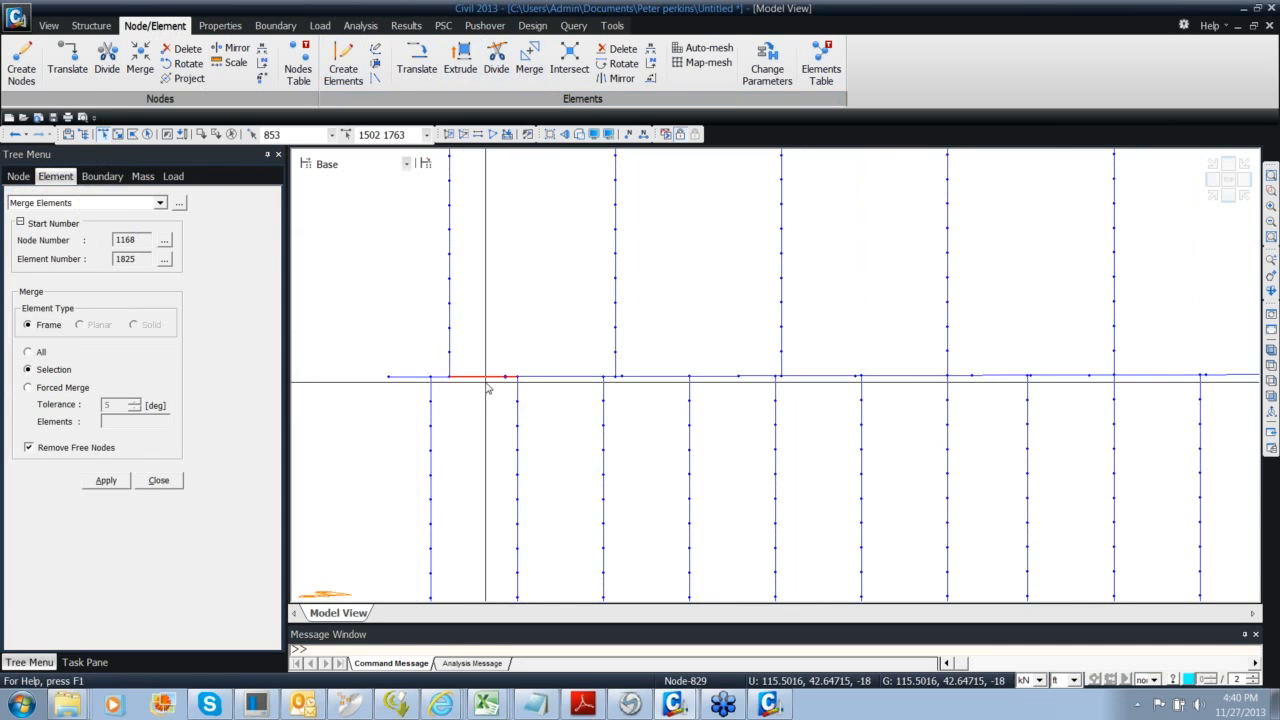
middle_drag(517, 379, 472, 318)
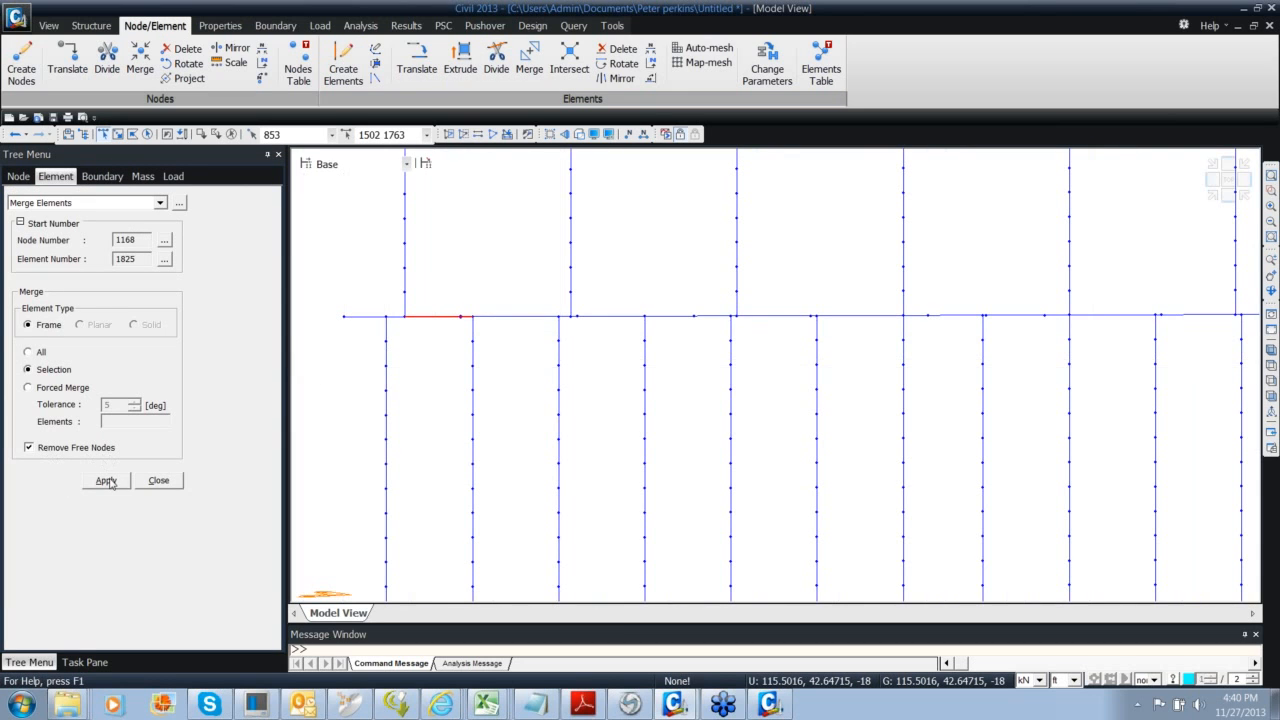
click(447, 317)
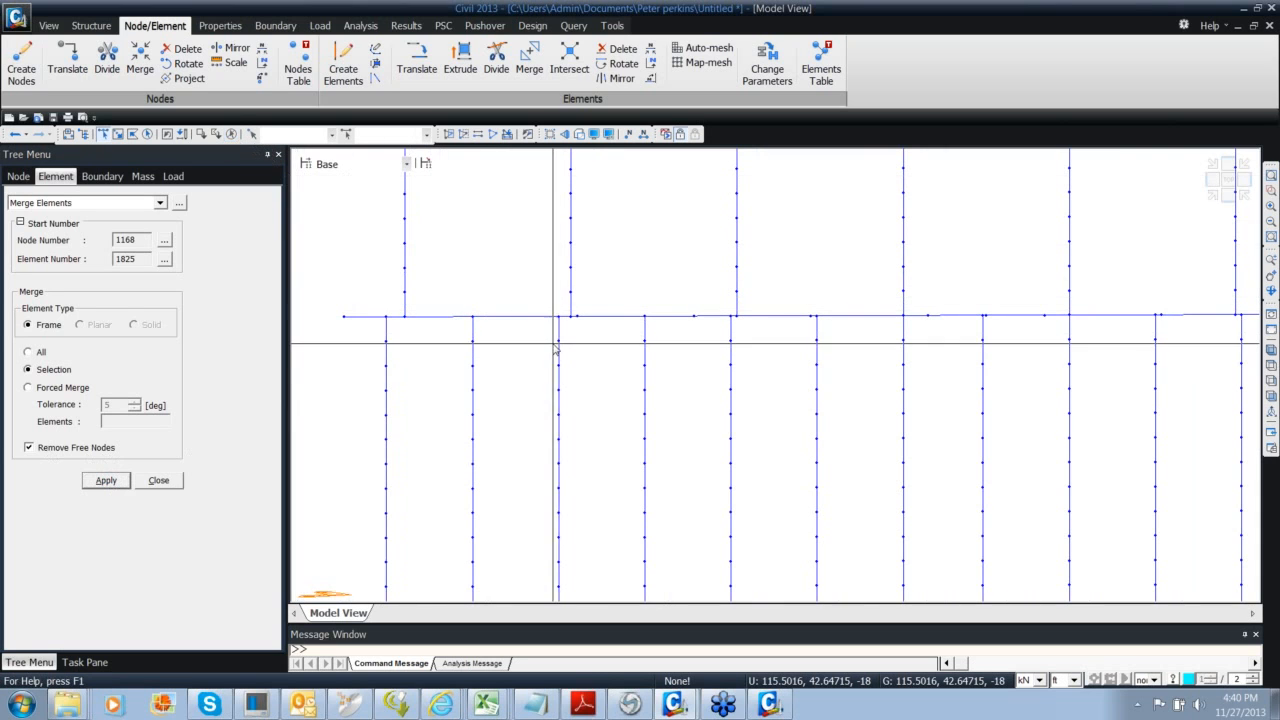
Merge the split pile cap beam elements between the second column and fourth pile, fourth and fifth piles, and third column and sixth pile
click(577, 316)
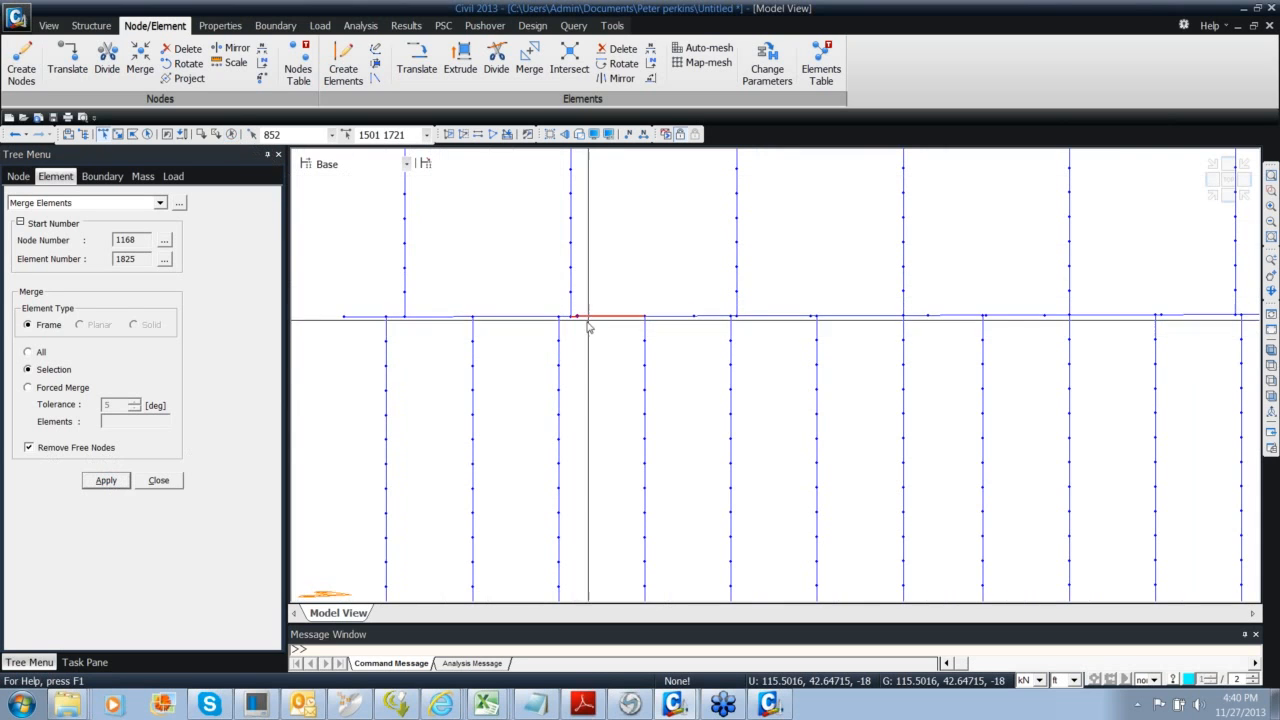
click(105, 481)
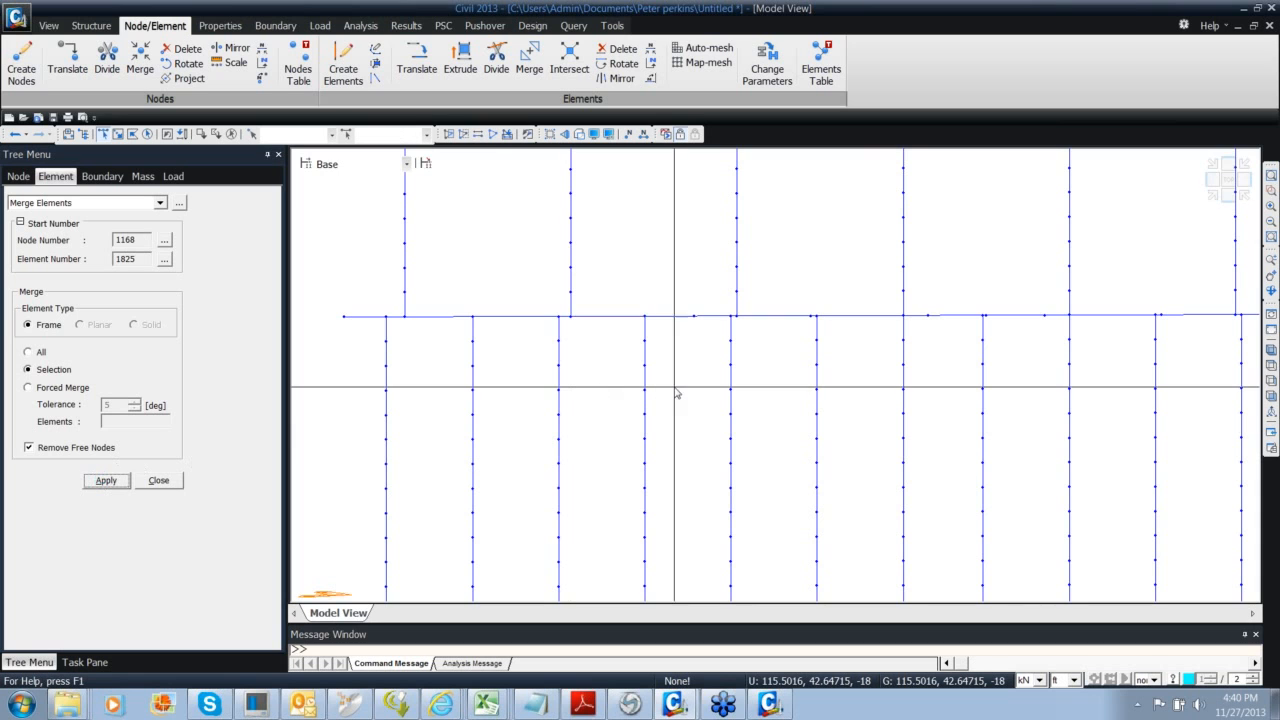
click(677, 318)
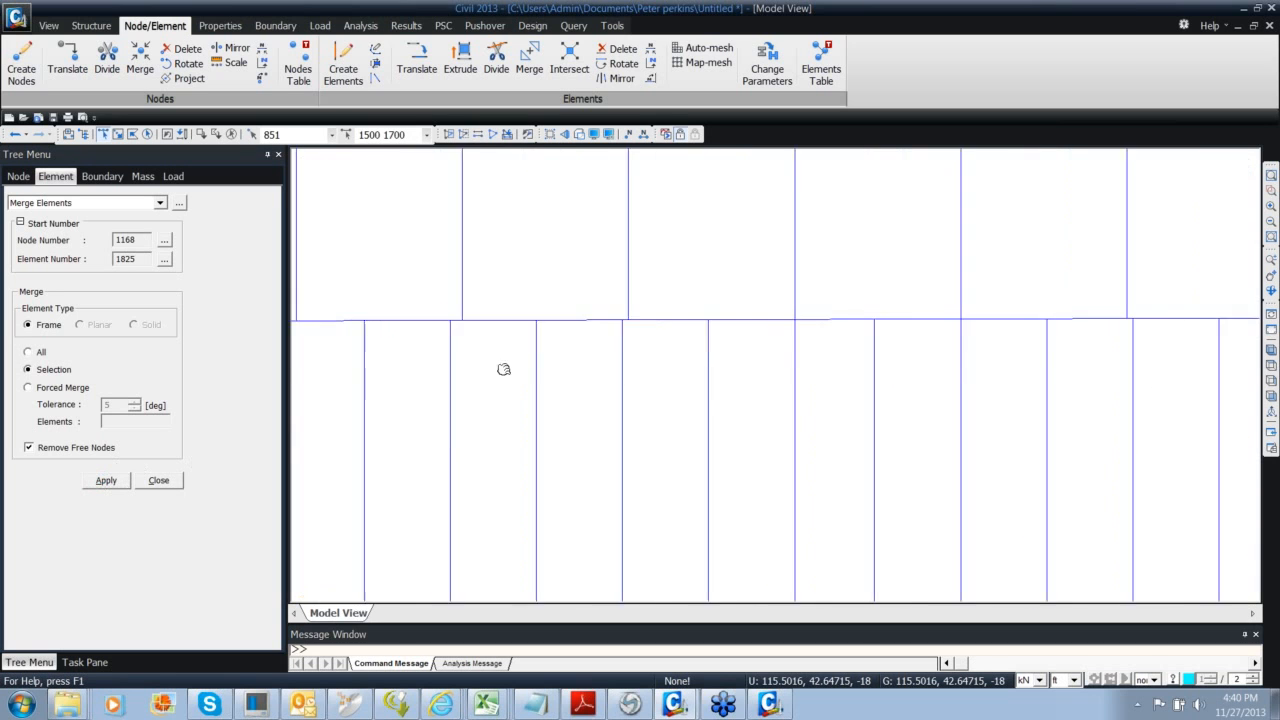
click(108, 481)
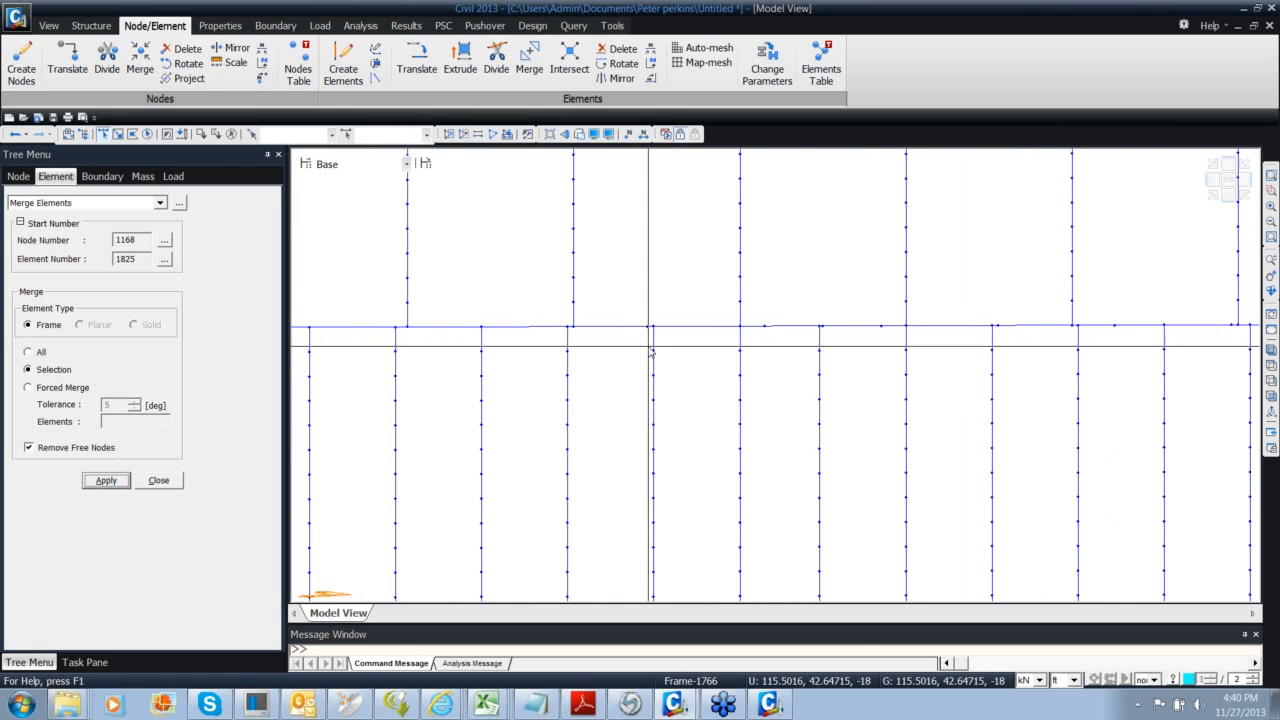
click(612, 326)
click(106, 481)
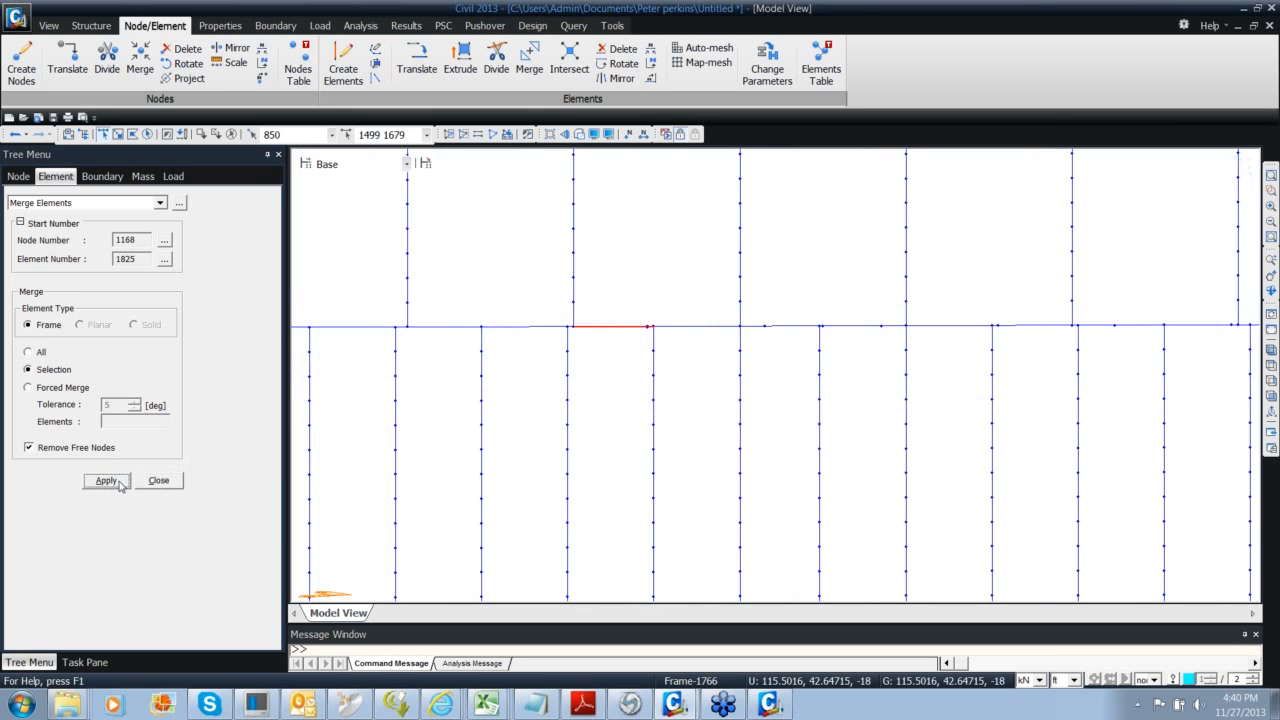
Merge the split cap beam elements between the fourth column and eighth pile, eighth and ninth piles, and tenth and eleventh piles
drag(669, 336, 668, 332)
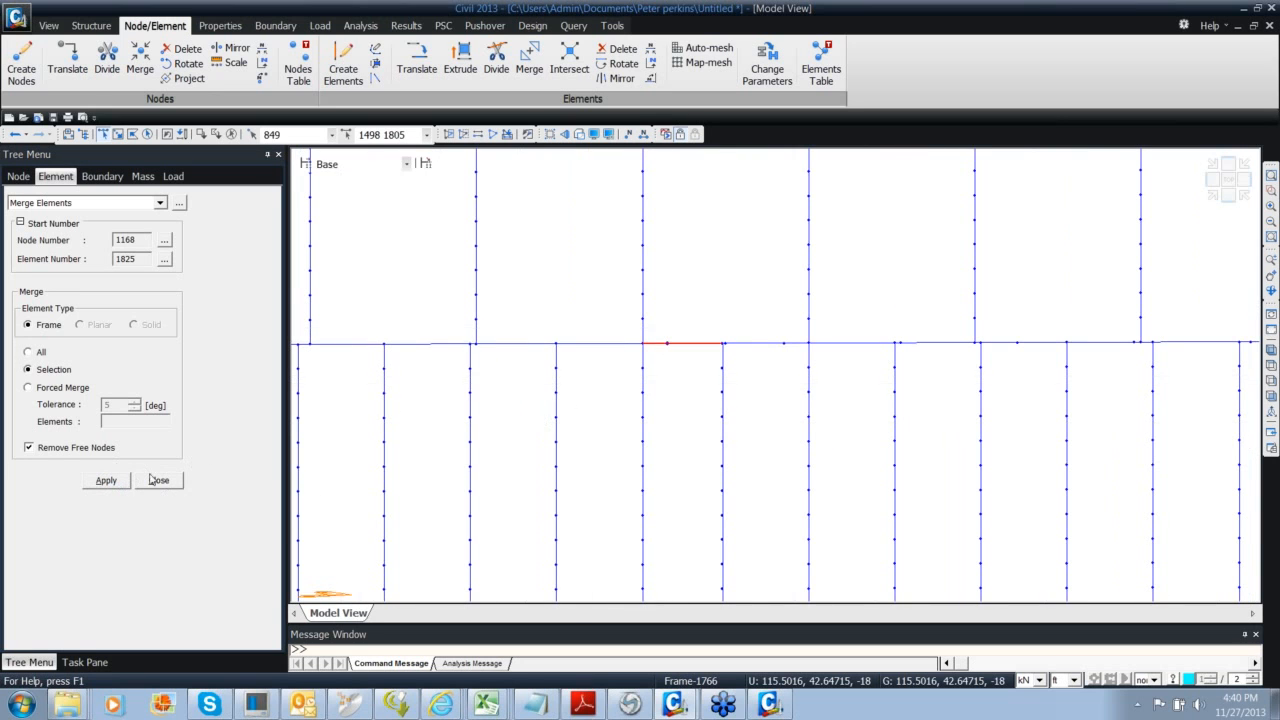
click(110, 480)
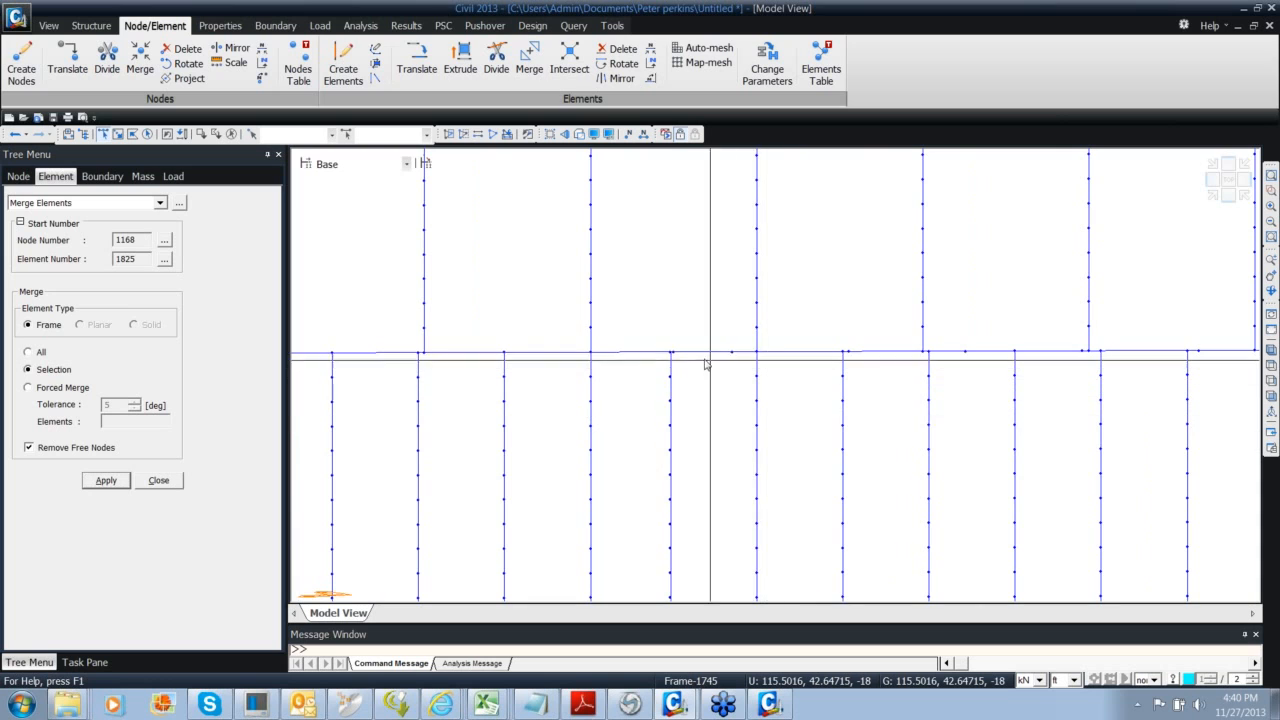
drag(661, 342, 765, 380)
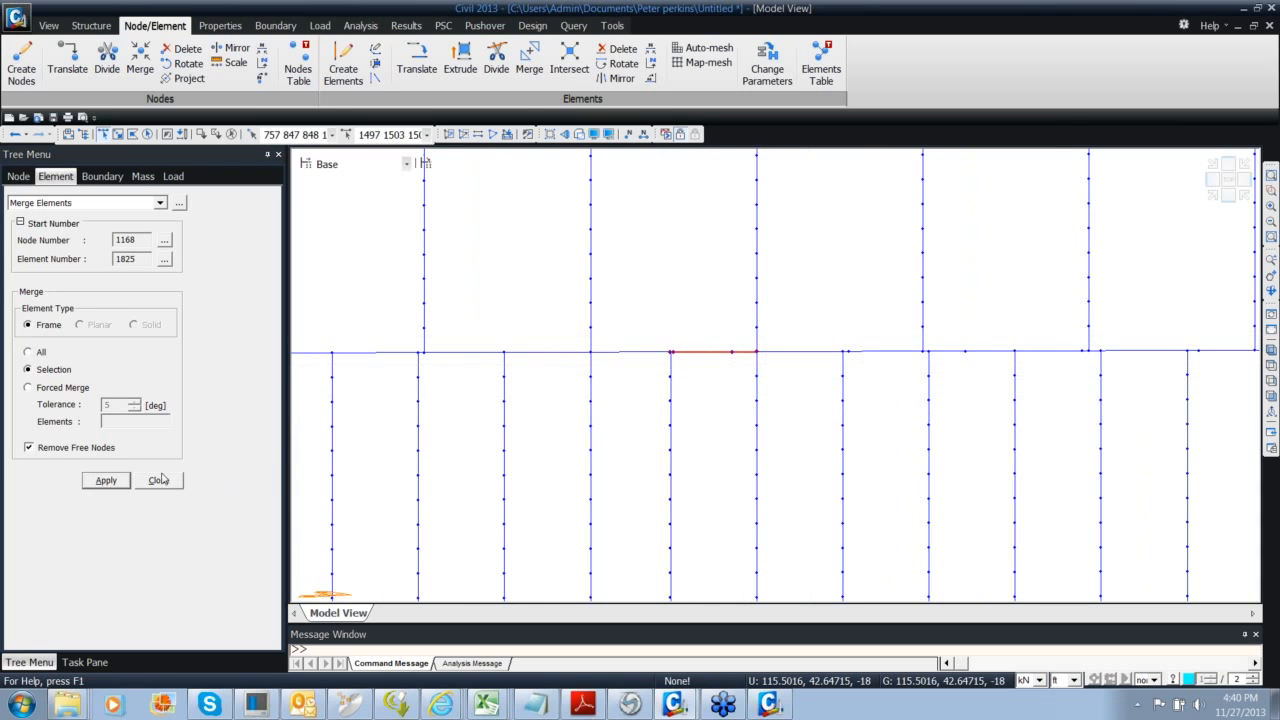
click(110, 481)
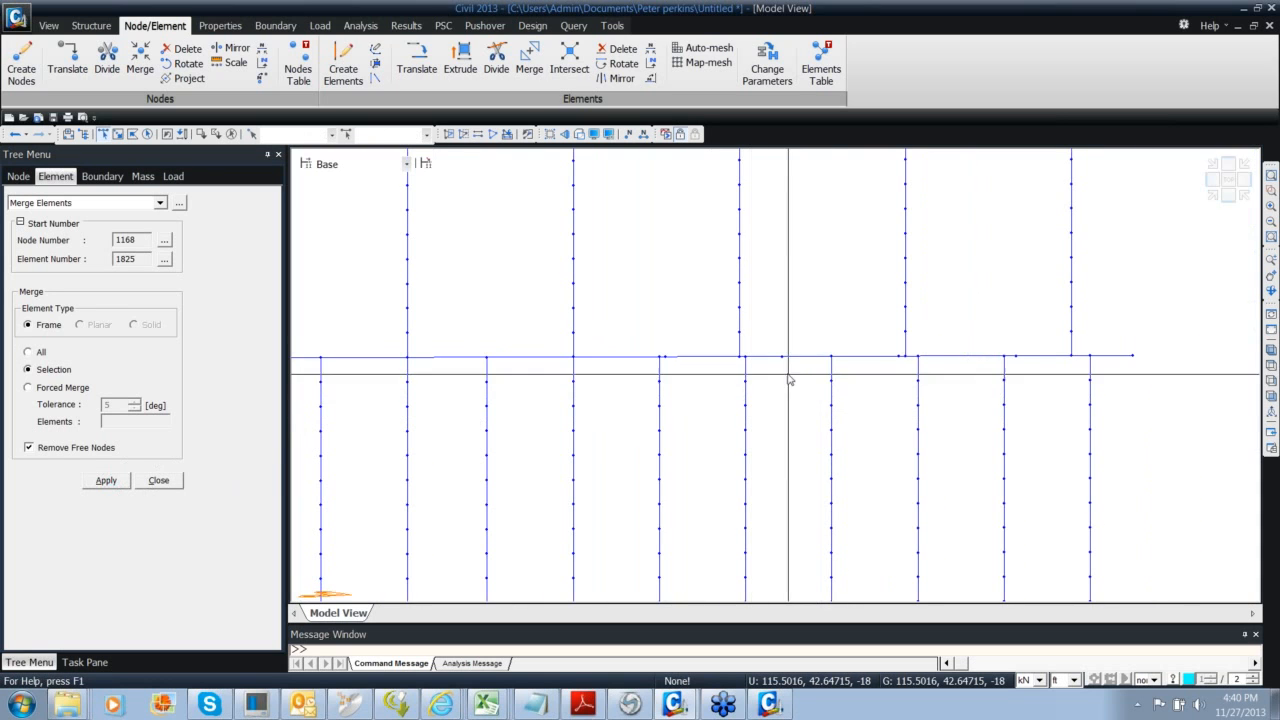
drag(648, 347, 740, 372)
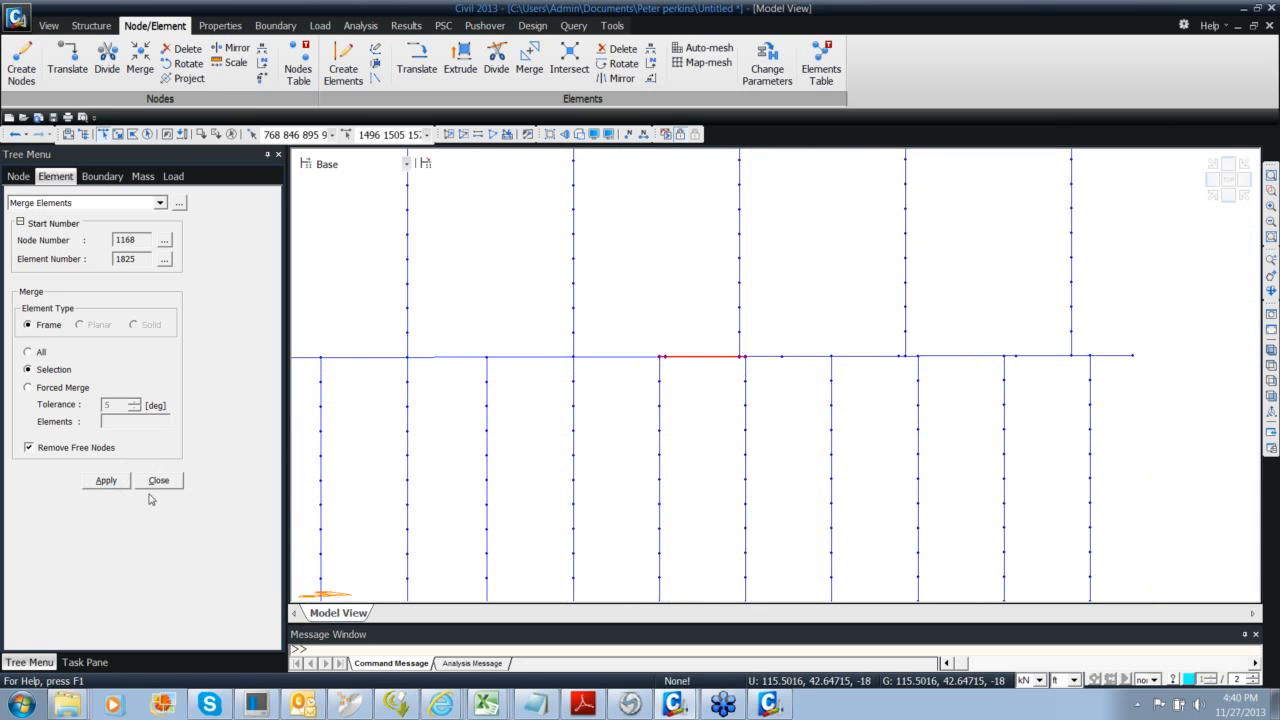
click(110, 481)
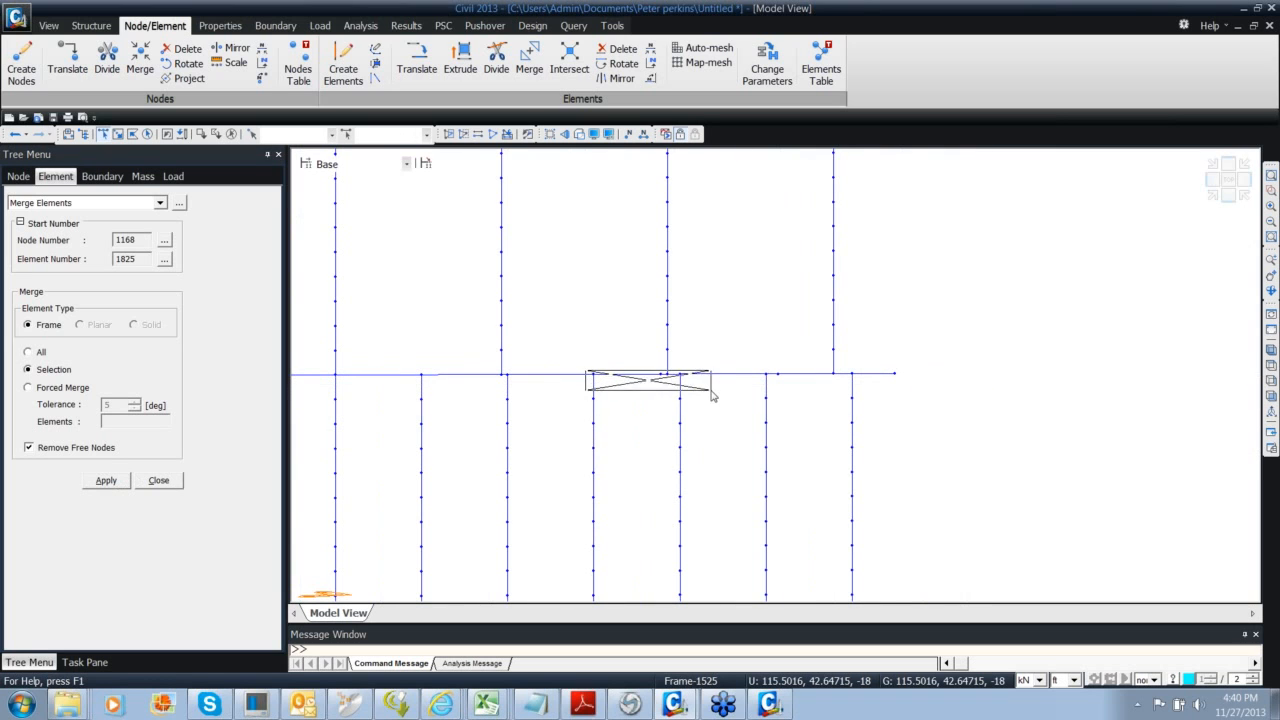
Merge the split cap beam elements between the twelfth and thirteenth piles, and between the fourteenth pile and the last column
drag(712, 395, 711, 394)
click(106, 481)
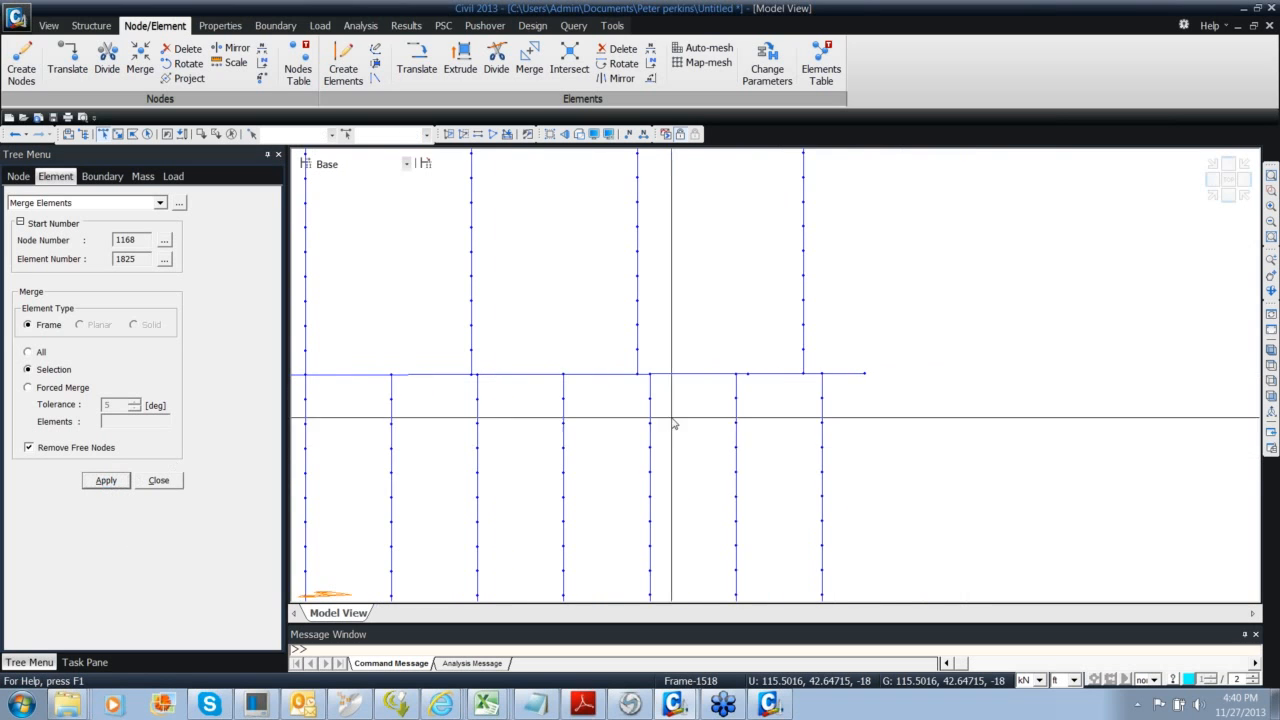
click(750, 372)
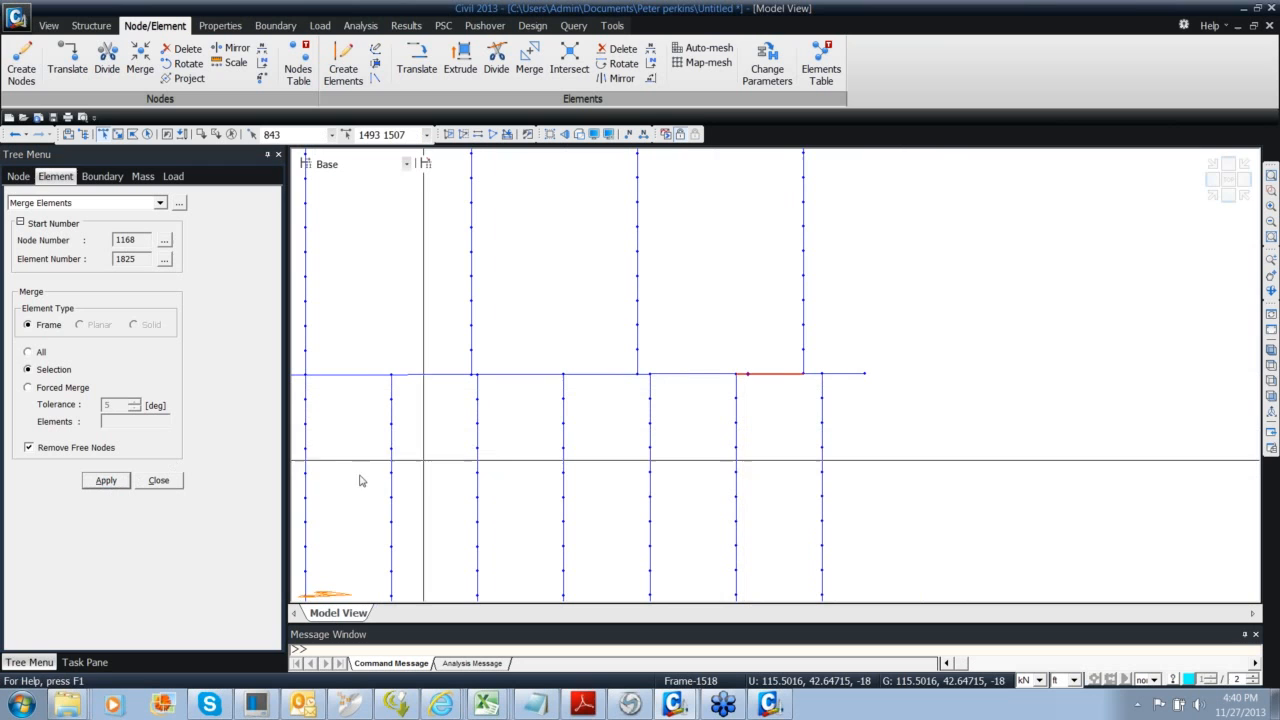
click(106, 480)
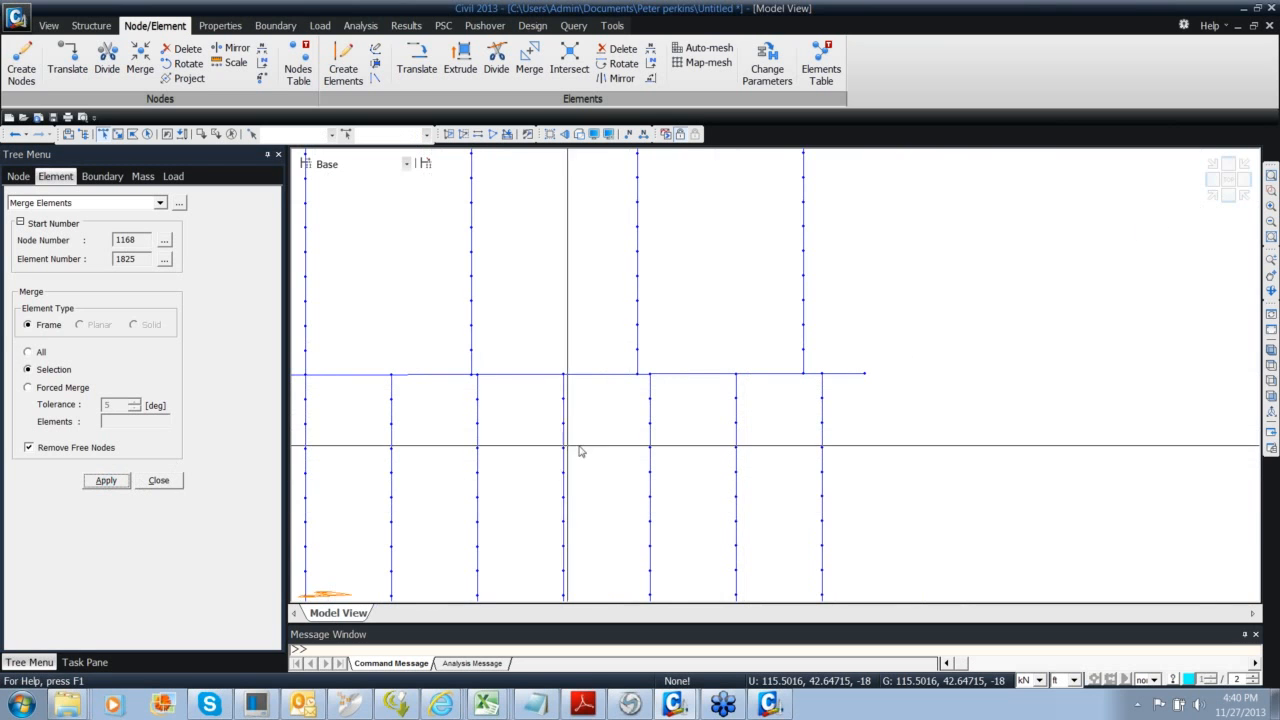
Check the whole pile cap beam for leftover intermediate nodes between the columns and piles
scroll(728, 411, down, 5)
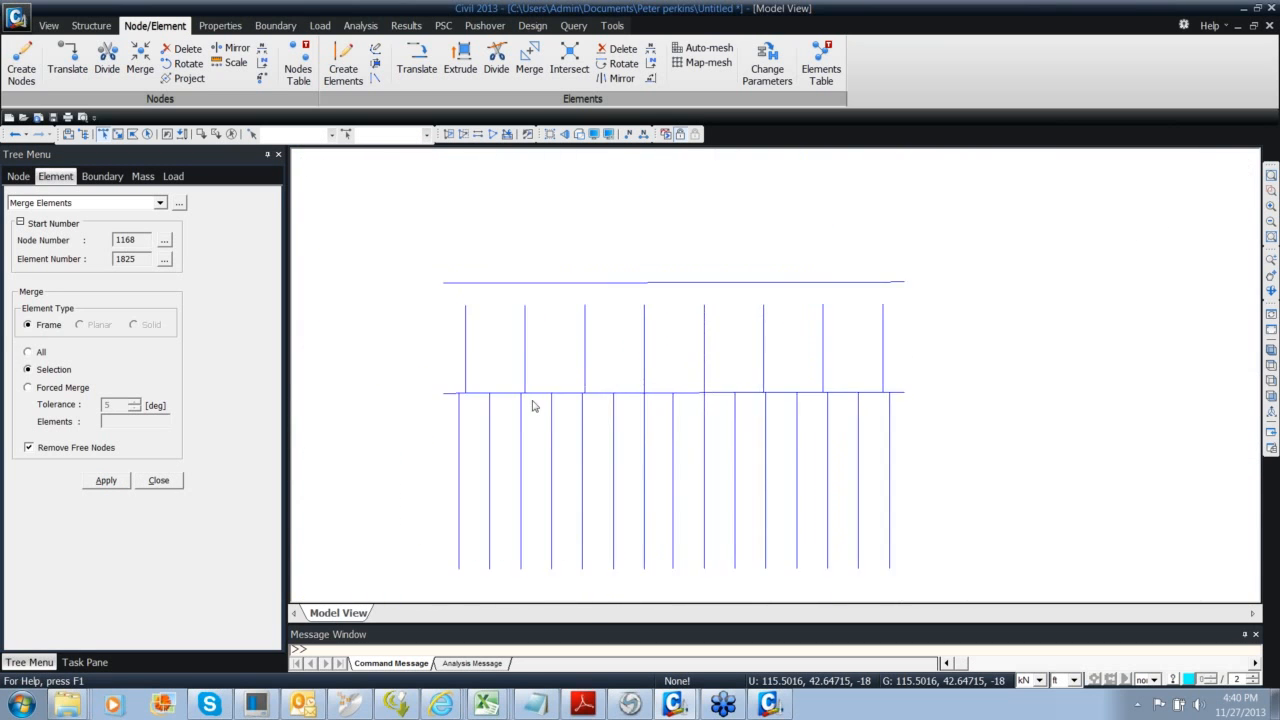
scroll(663, 397, up, 3)
middle_drag(544, 431, 632, 419)
middle_drag(449, 409, 386, 363)
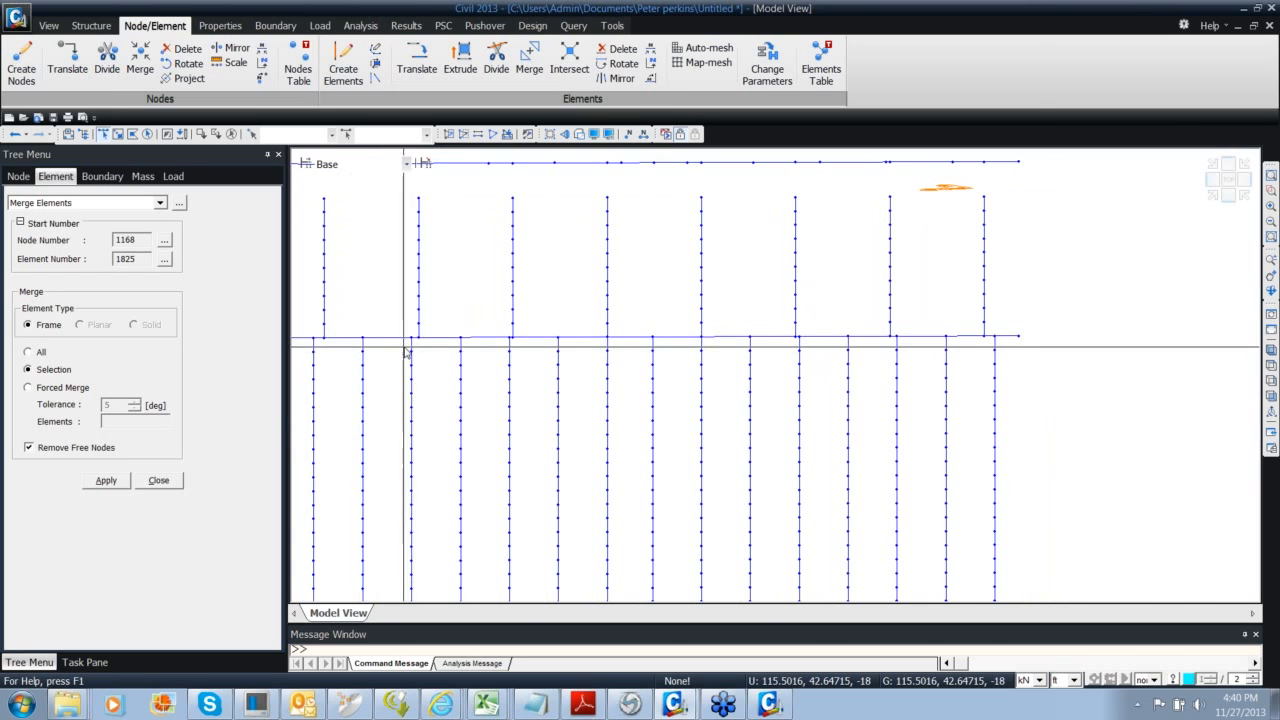
middle_drag(472, 359, 530, 377)
scroll(465, 401, down, 1)
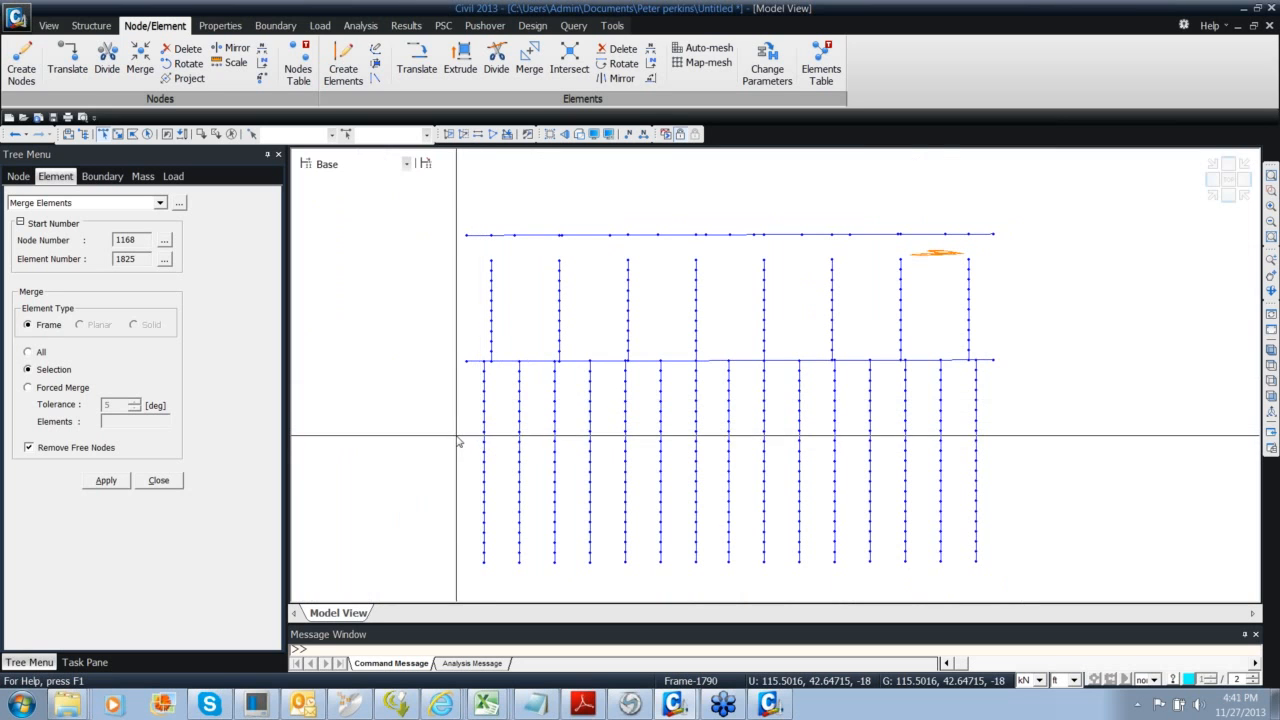
middle_drag(514, 403, 443, 397)
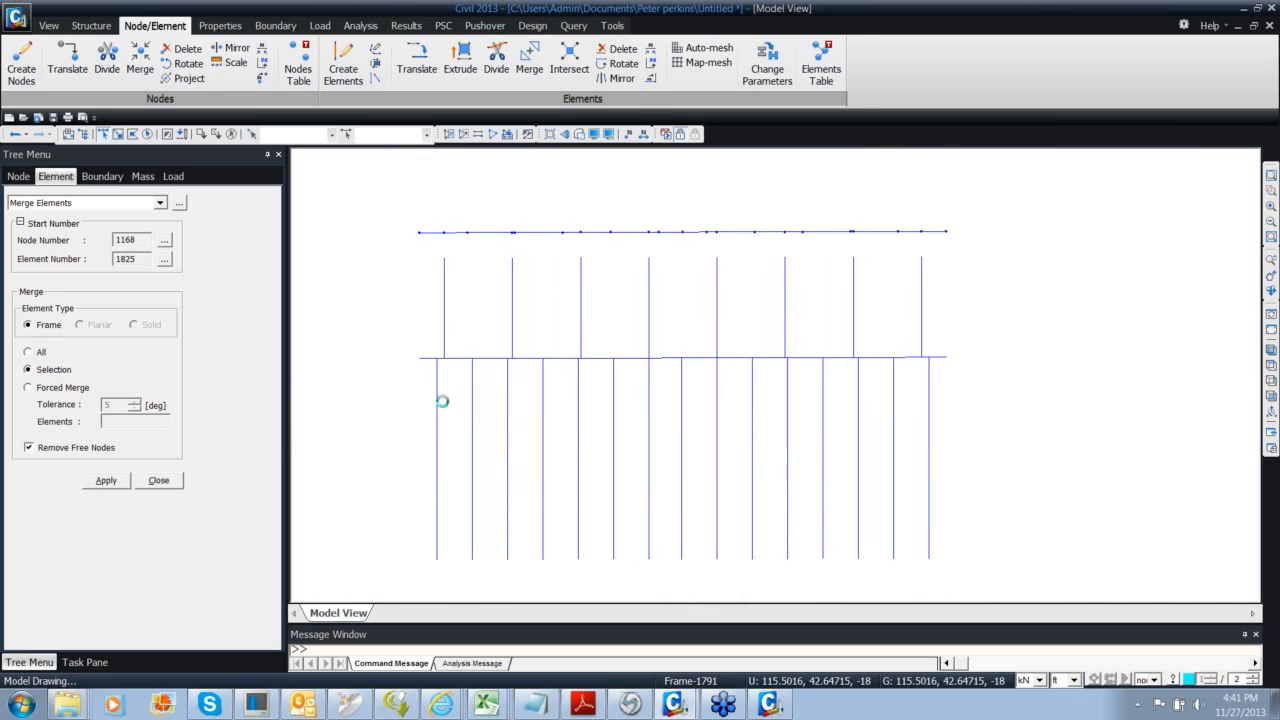
Divide the pile cap beam elements lying between the first and last columns into two equal parts each
click(457, 358)
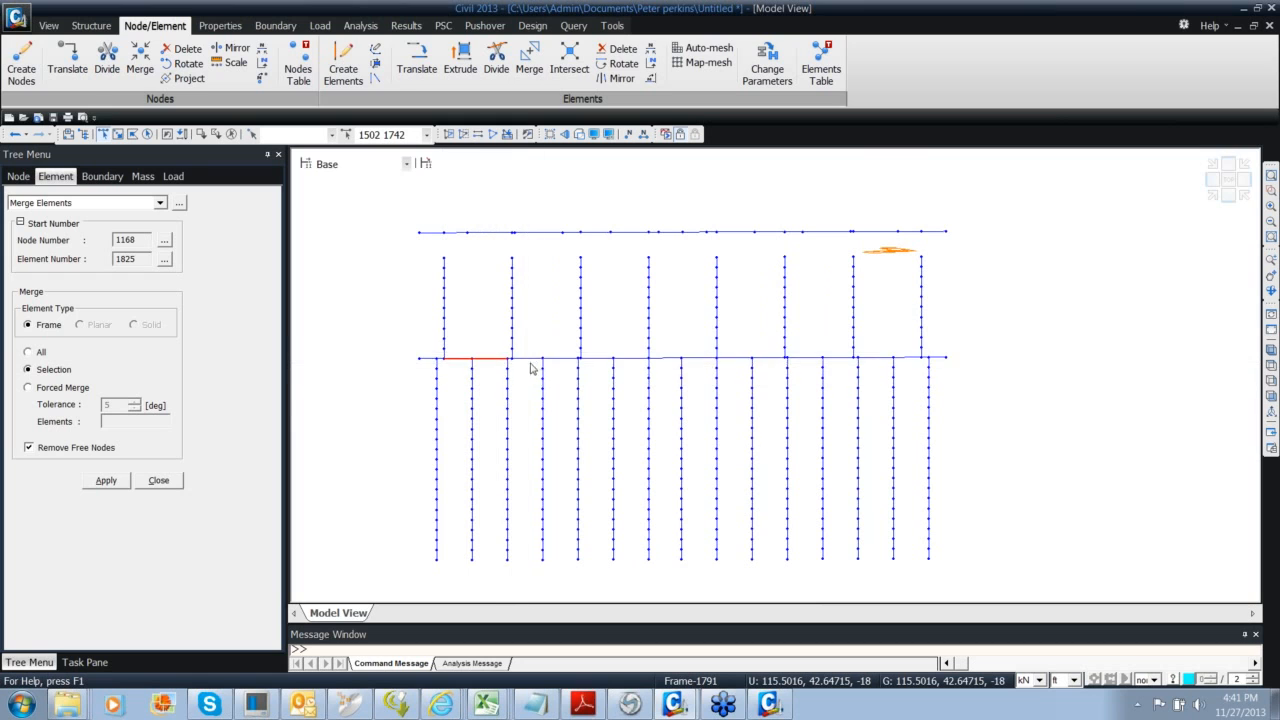
click(526, 358)
click(525, 357)
click(562, 354)
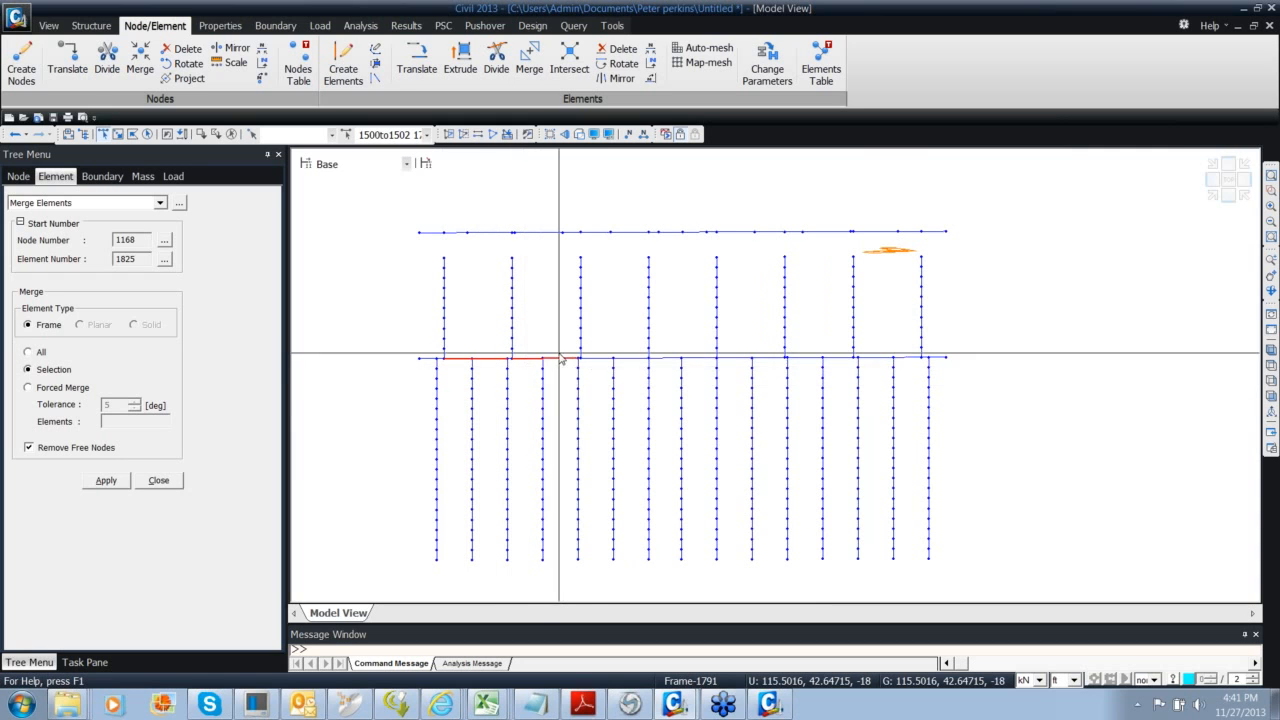
click(598, 354)
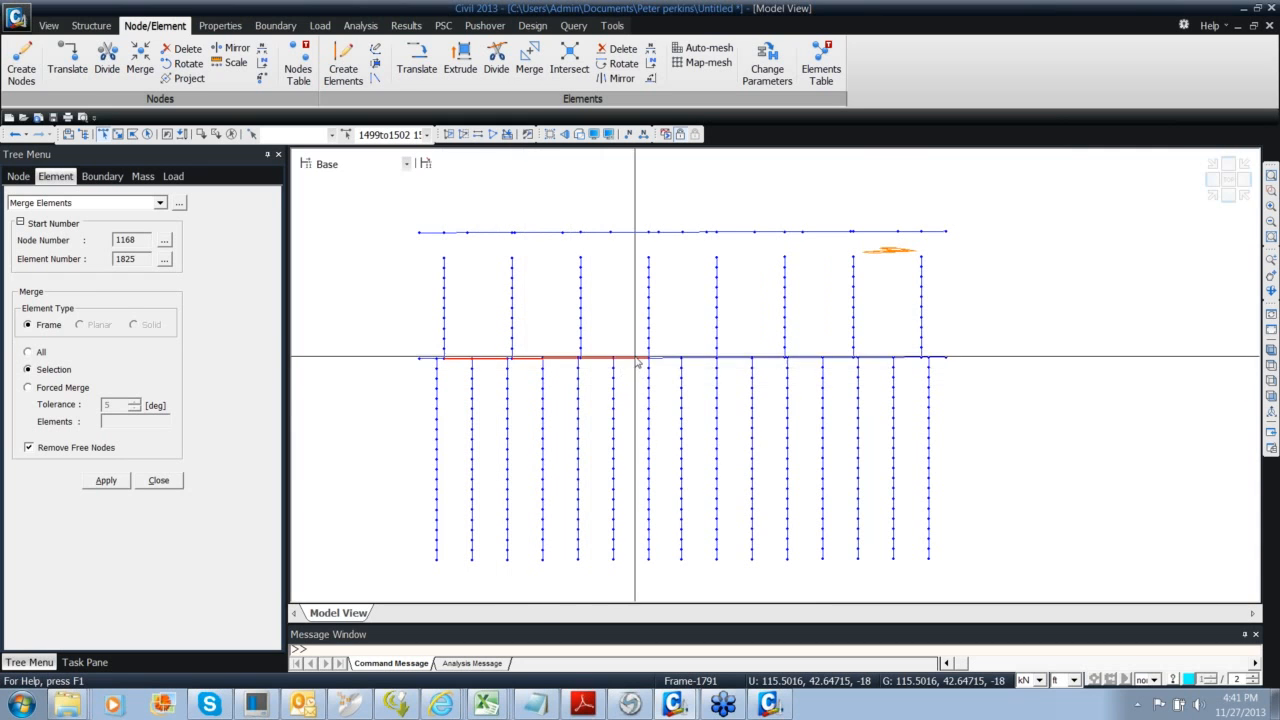
click(692, 357)
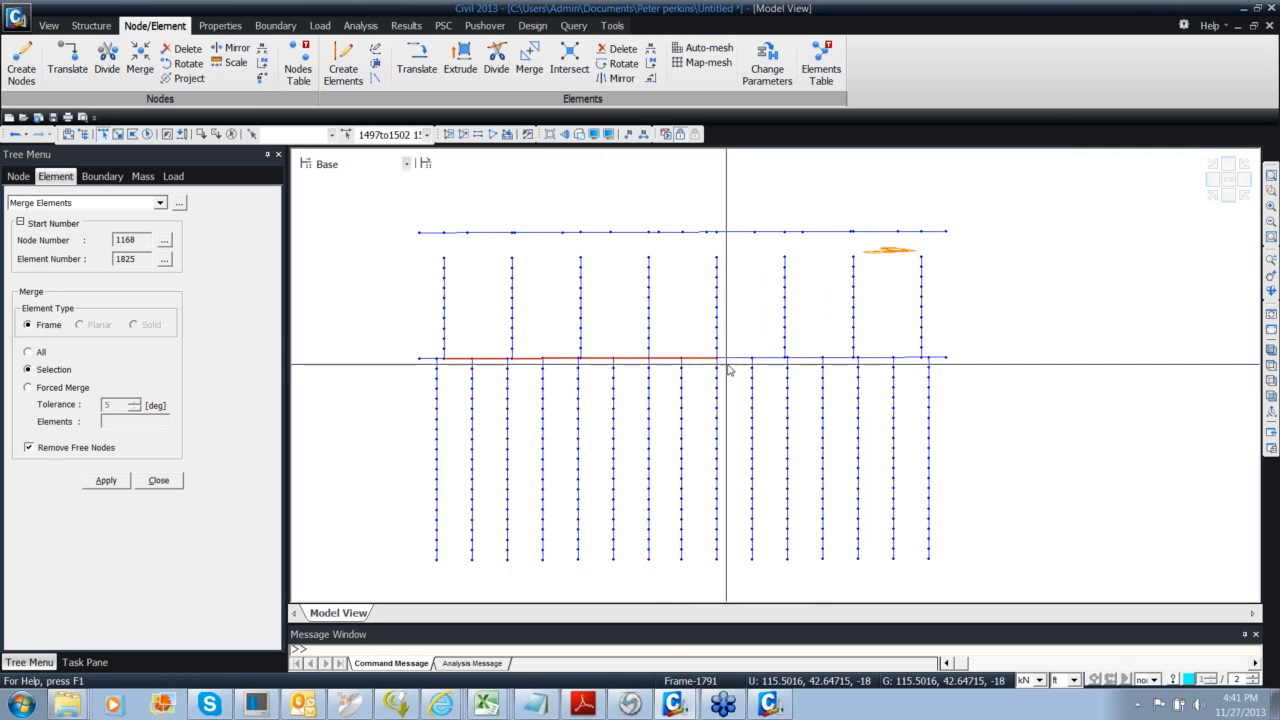
click(736, 358)
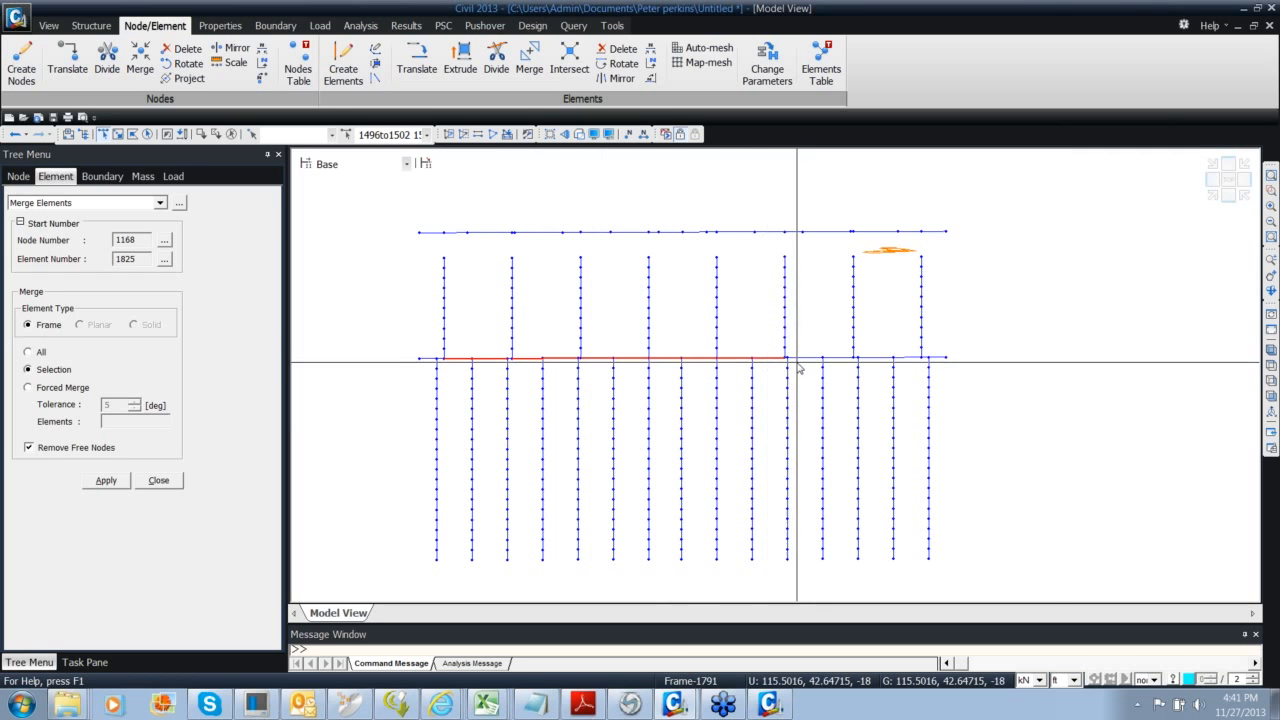
click(803, 357)
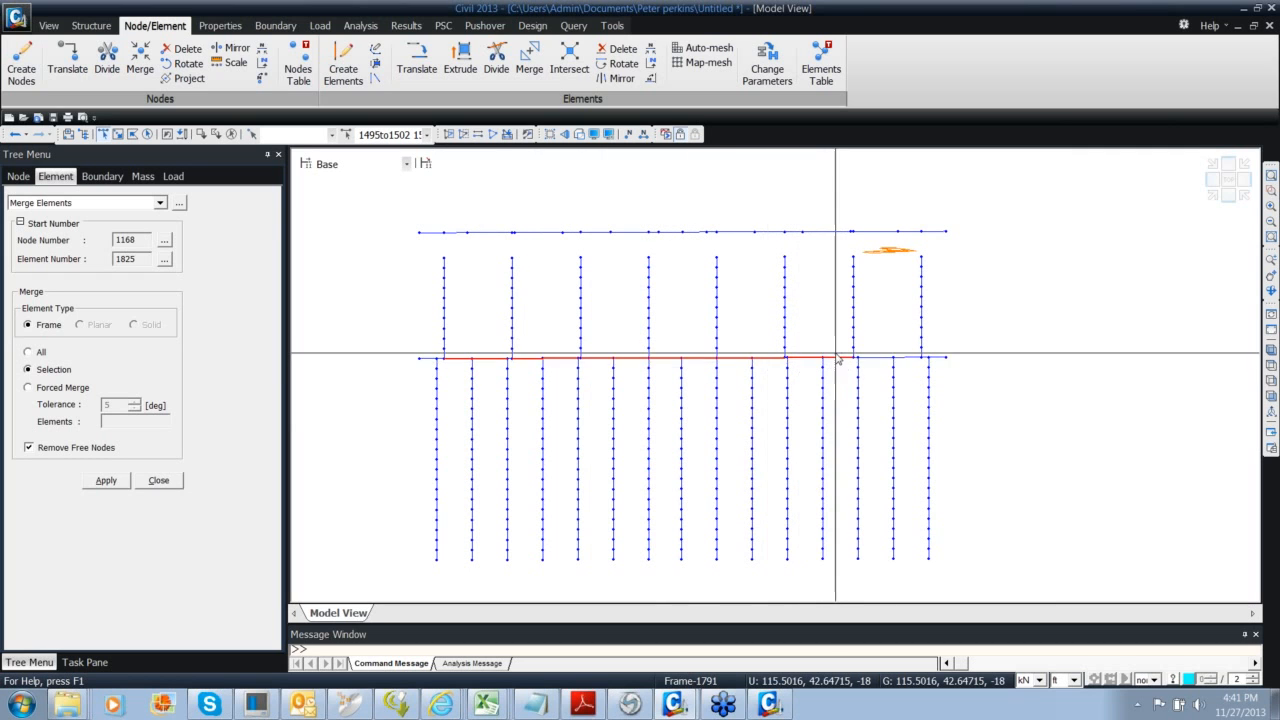
click(871, 357)
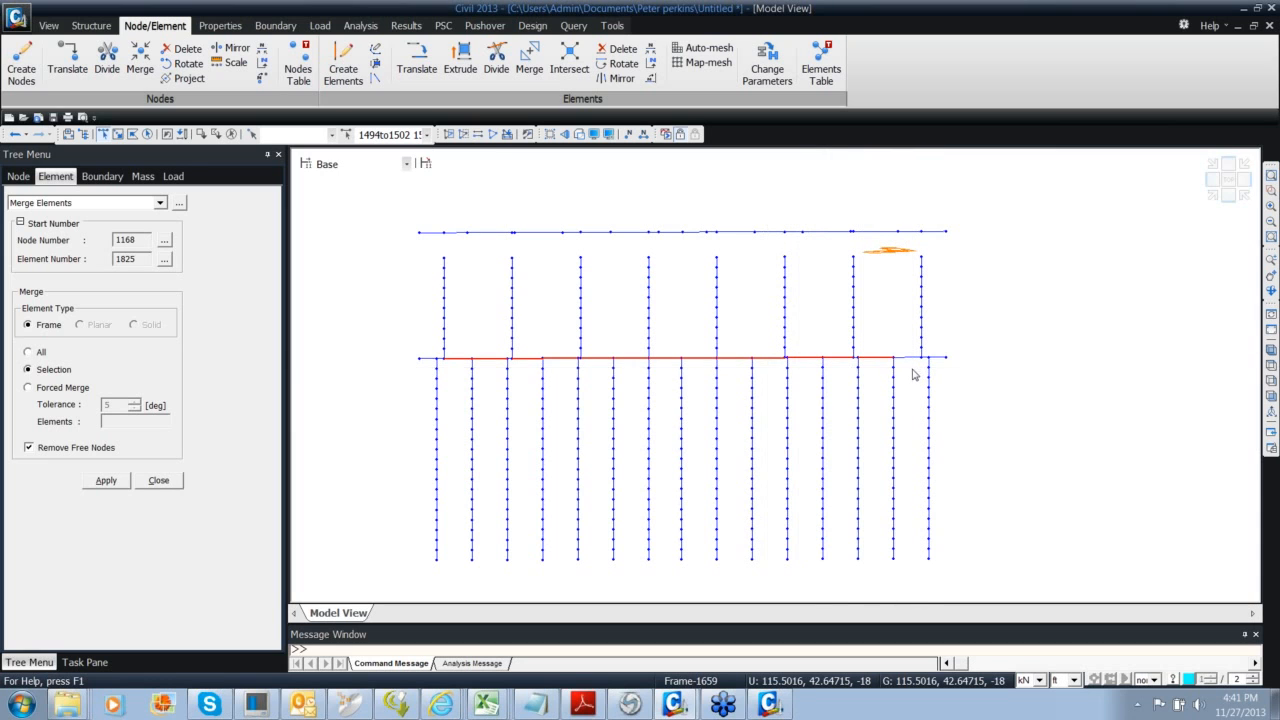
click(905, 360)
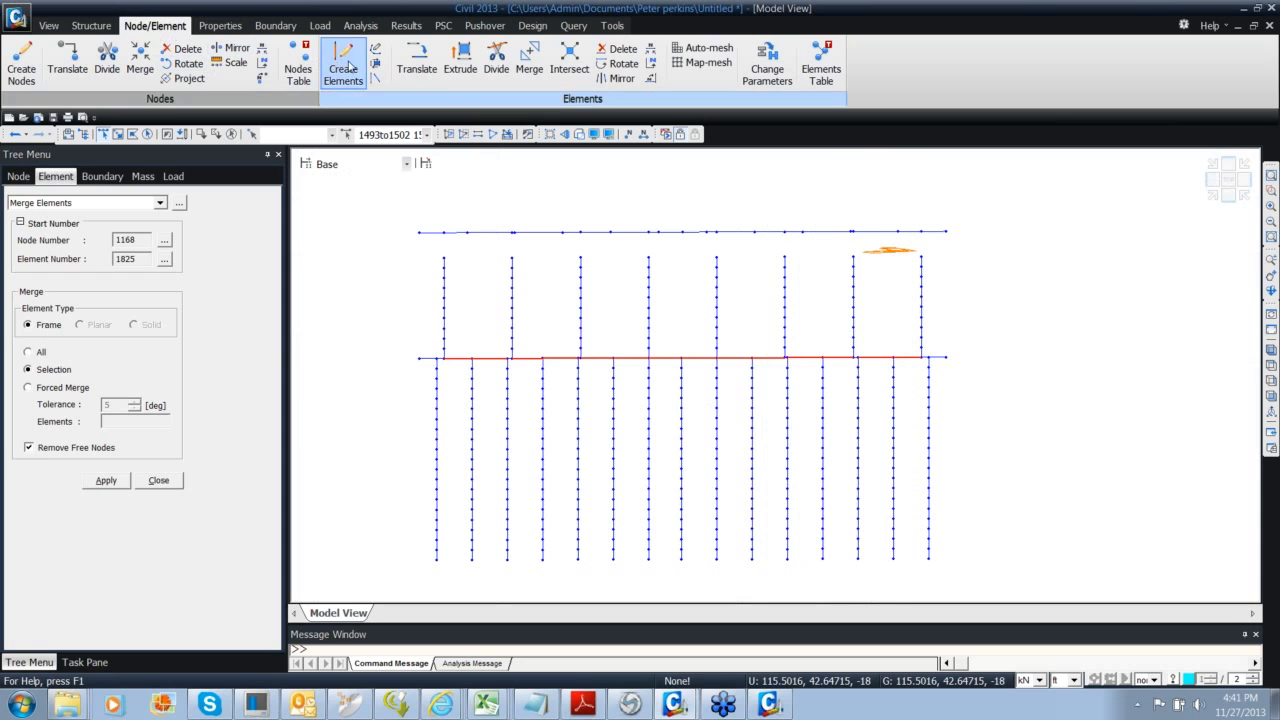
click(496, 62)
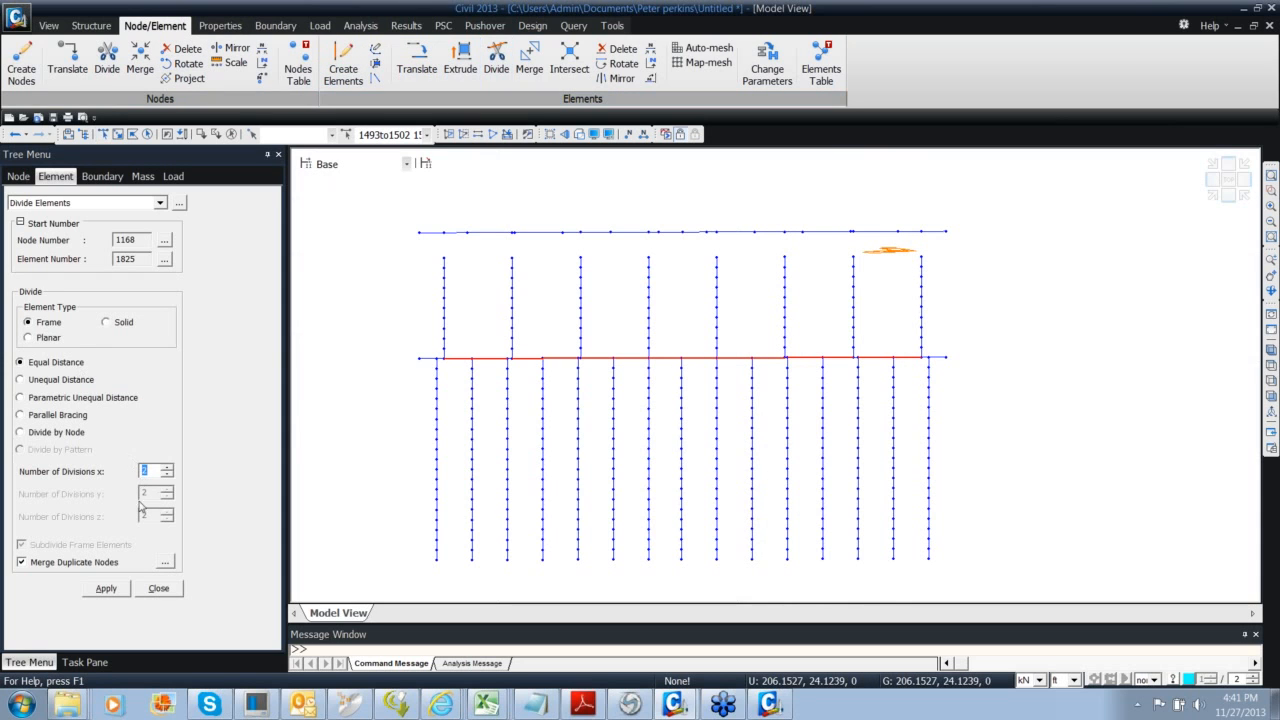
click(106, 588)
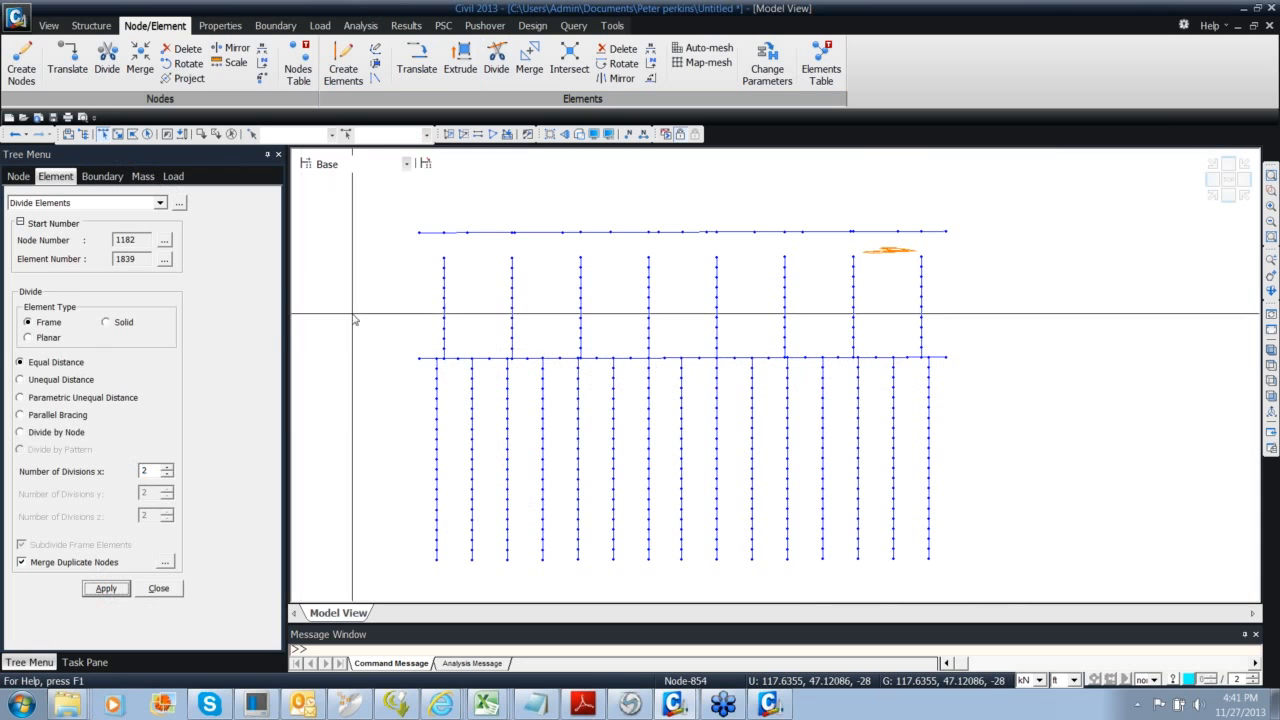
Select the whole pile cap beam and set up a line-to-planar plate extrusion that keeps the source elements
drag(412, 354, 996, 371)
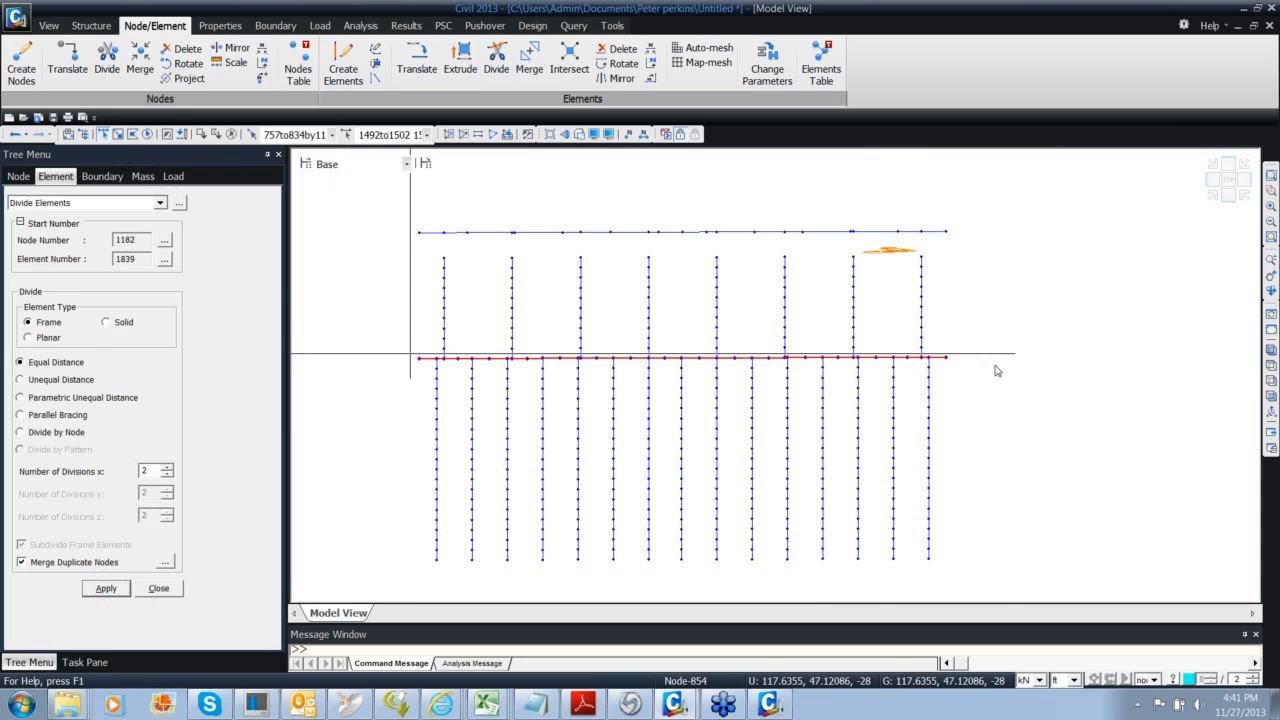
click(1213, 195)
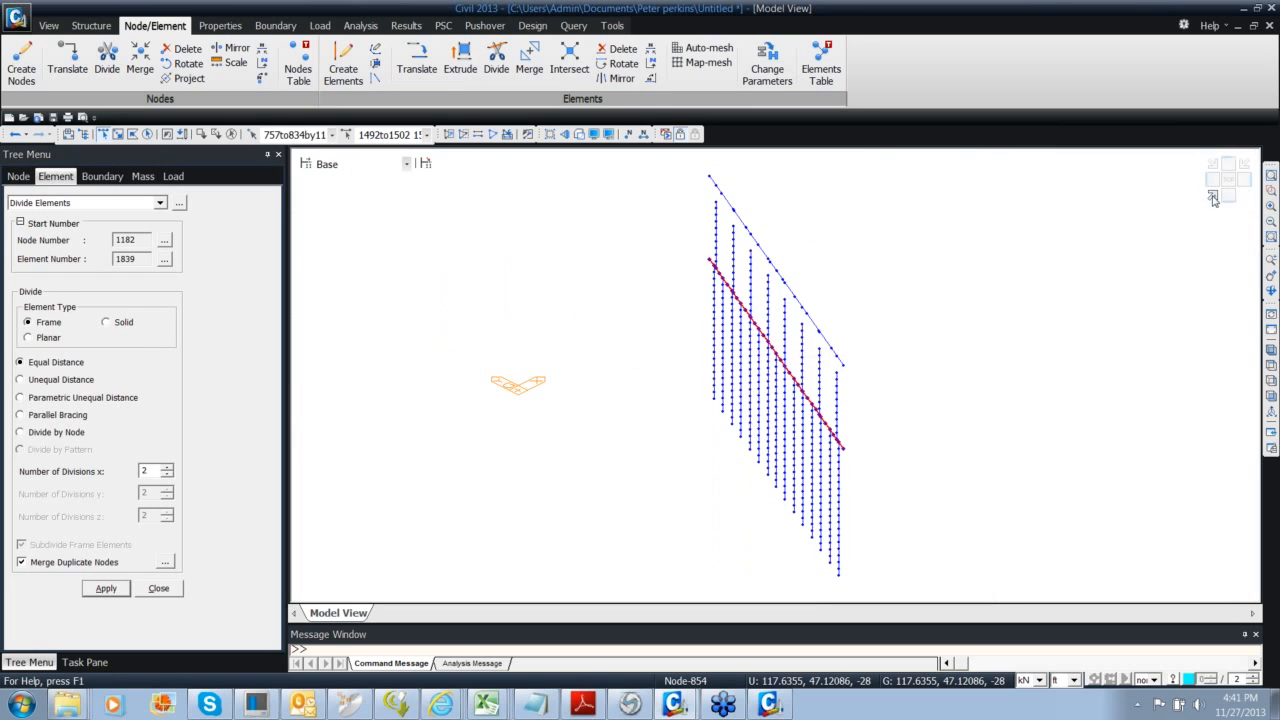
click(156, 589)
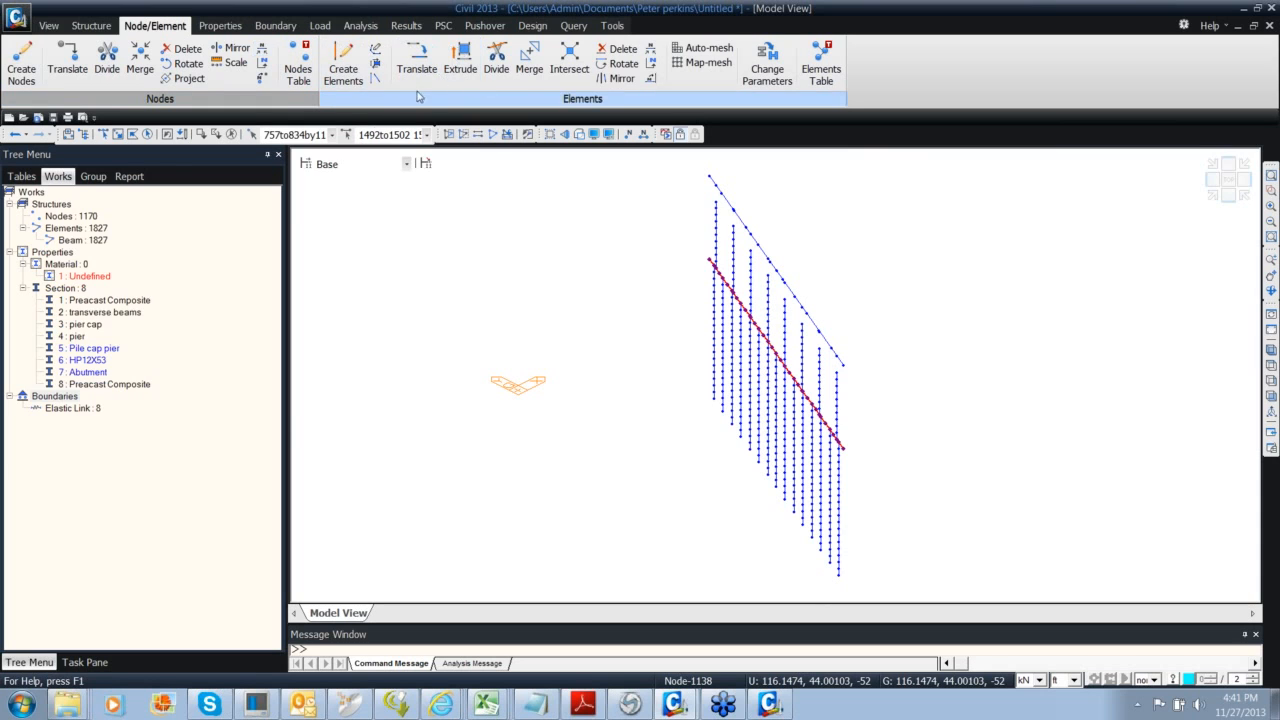
click(460, 58)
click(118, 305)
click(111, 324)
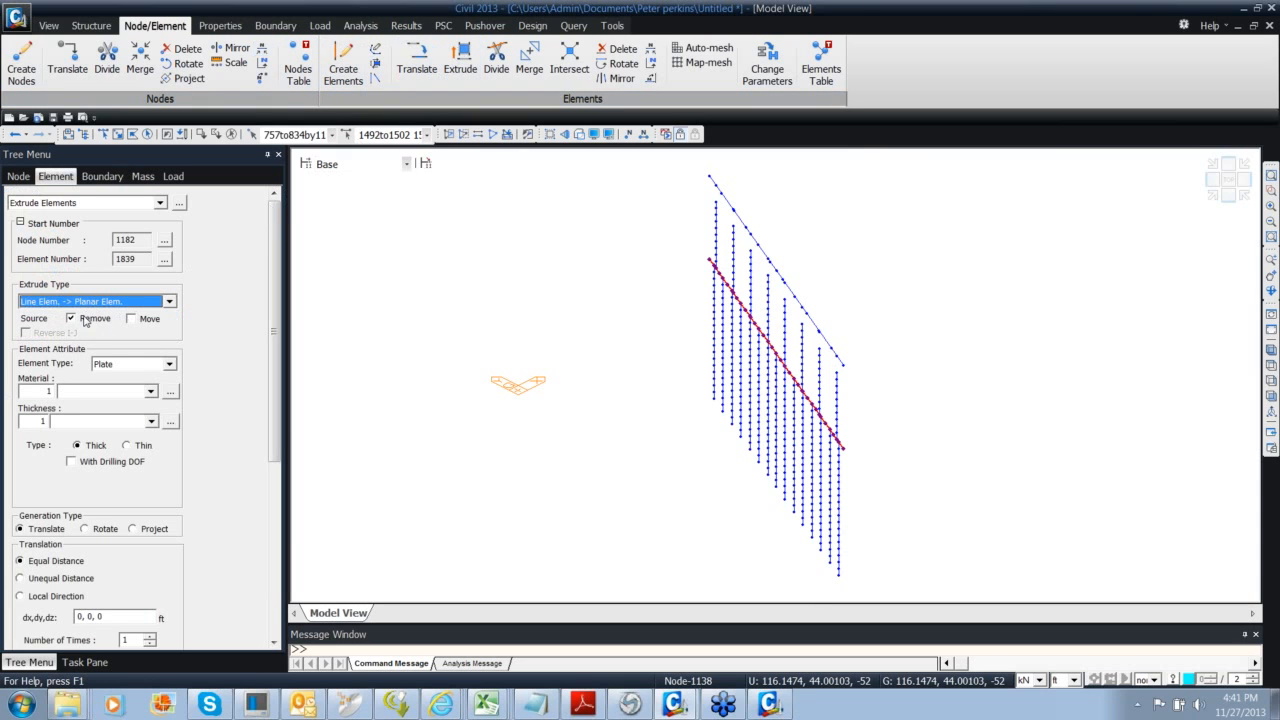
click(84, 321)
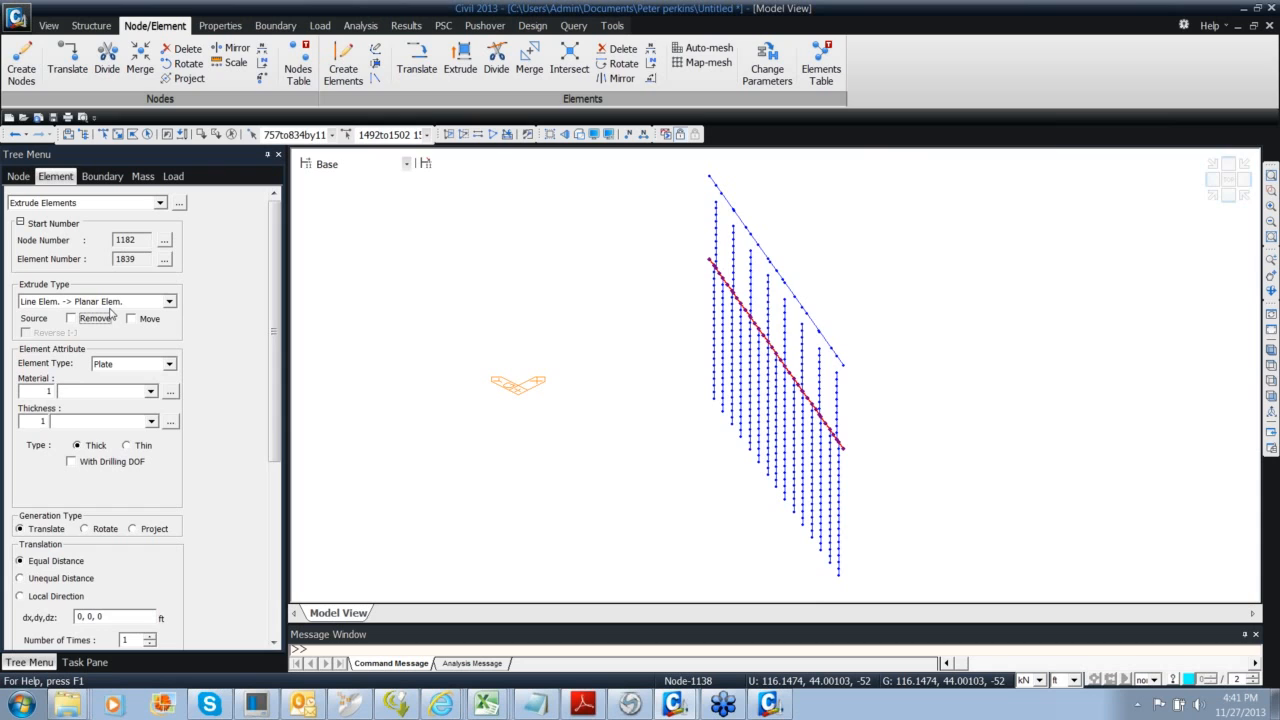
scroll(268, 316, down, 3)
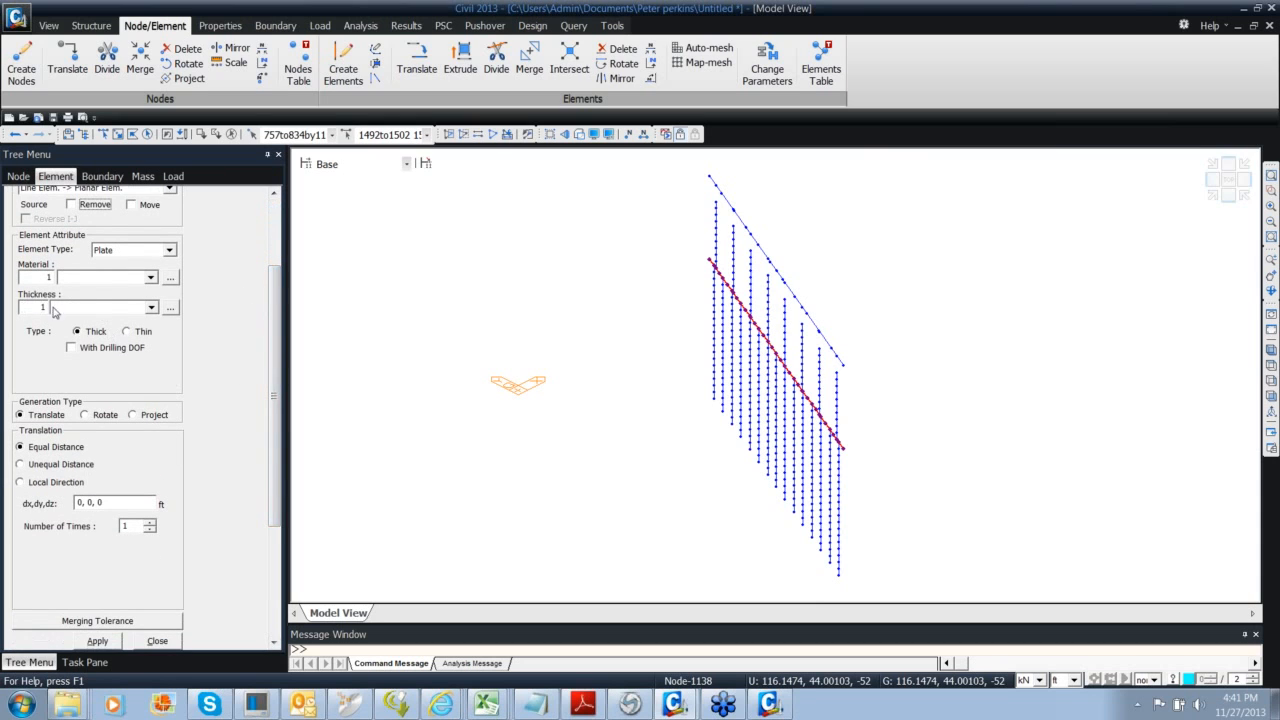
Define plate thickness 1 as 4.5 ft in-plane and out-of-plane for the extrusion
click(170, 307)
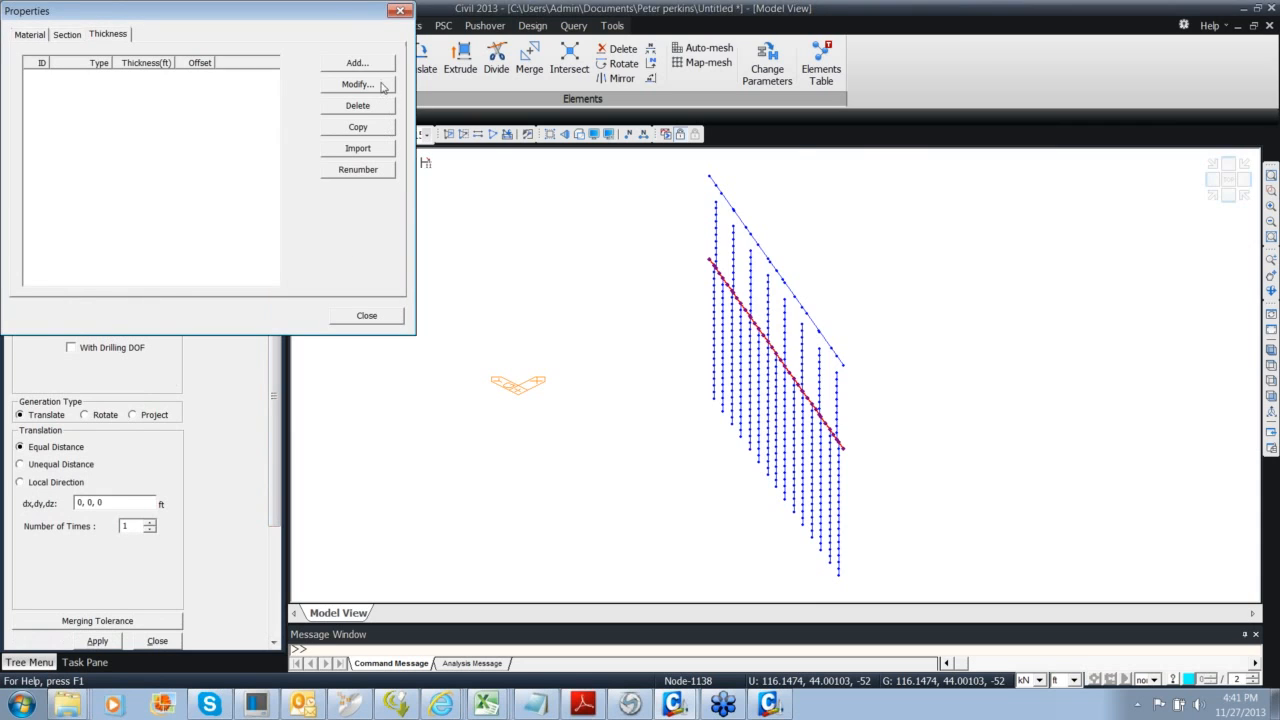
click(382, 66)
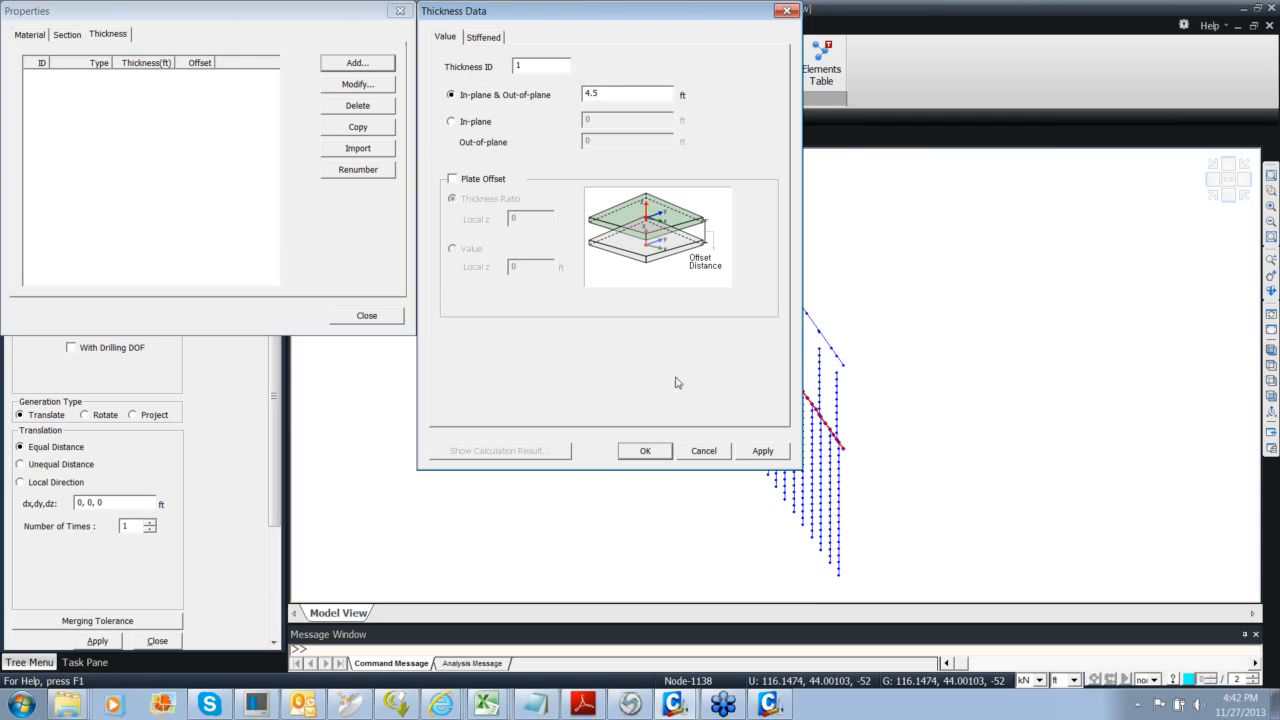
click(397, 13)
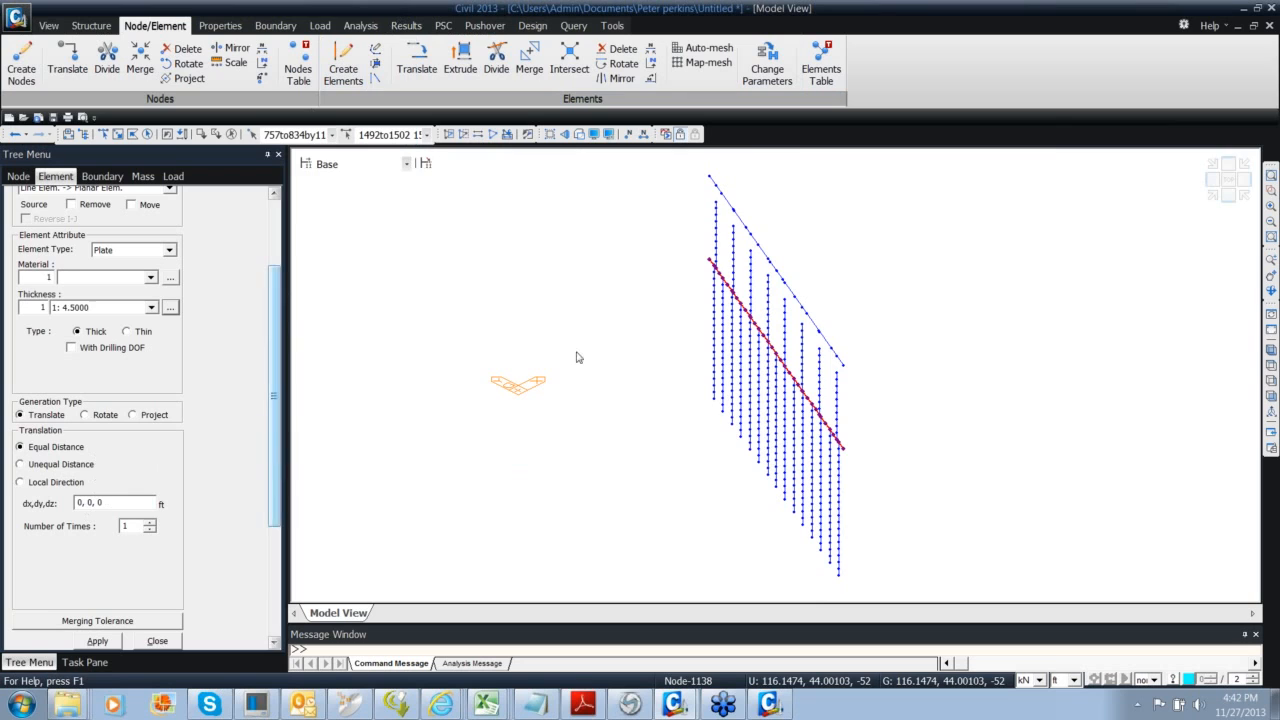
click(1219, 201)
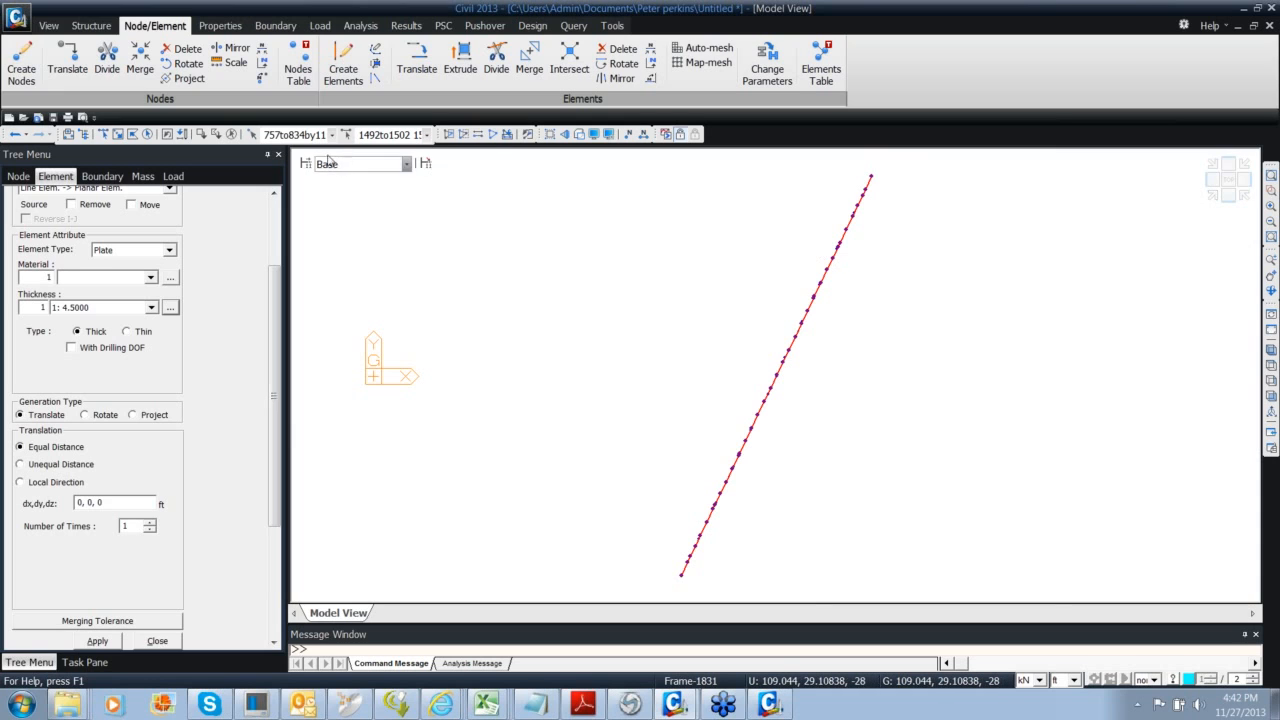
click(48, 25)
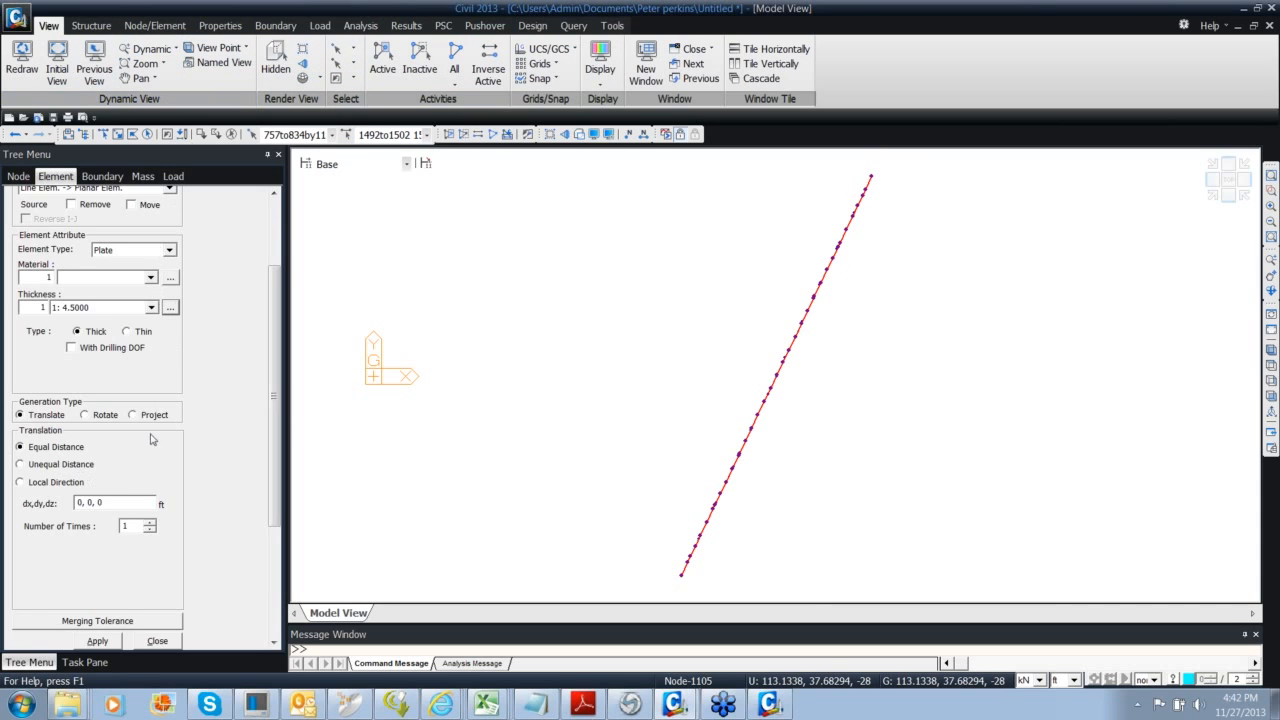
click(59, 482)
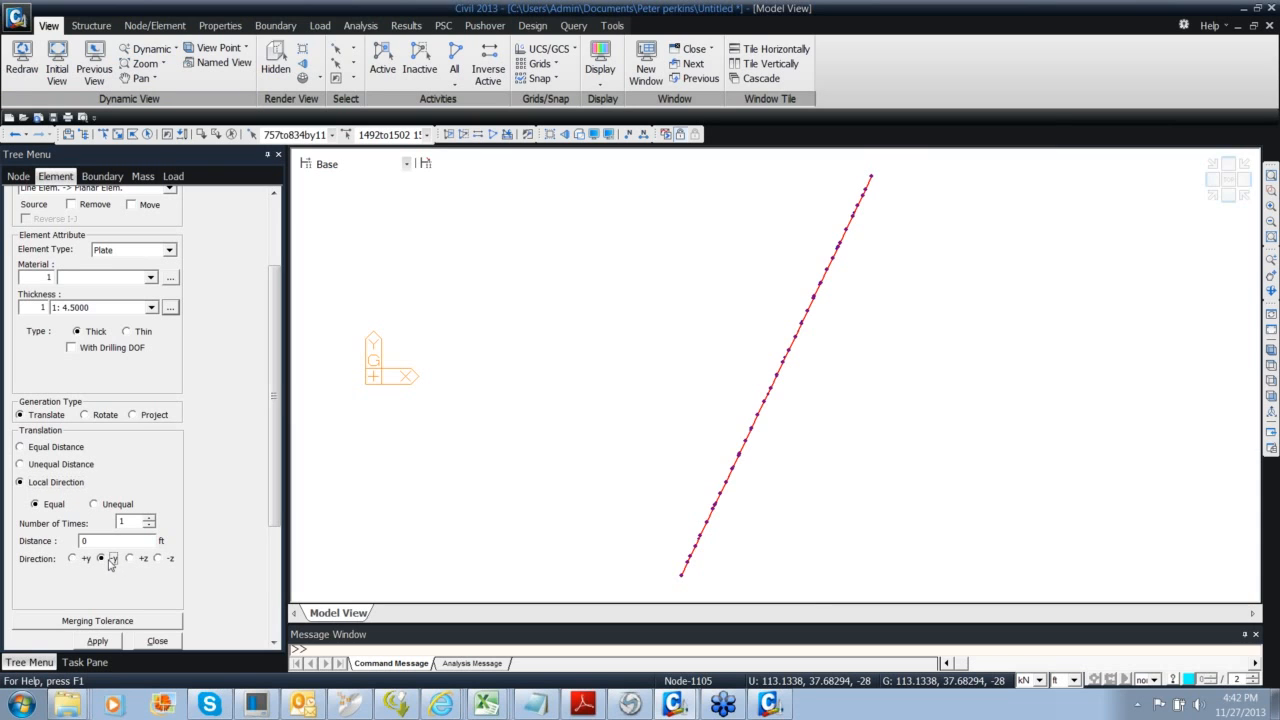
scroll(276, 480, down, 3)
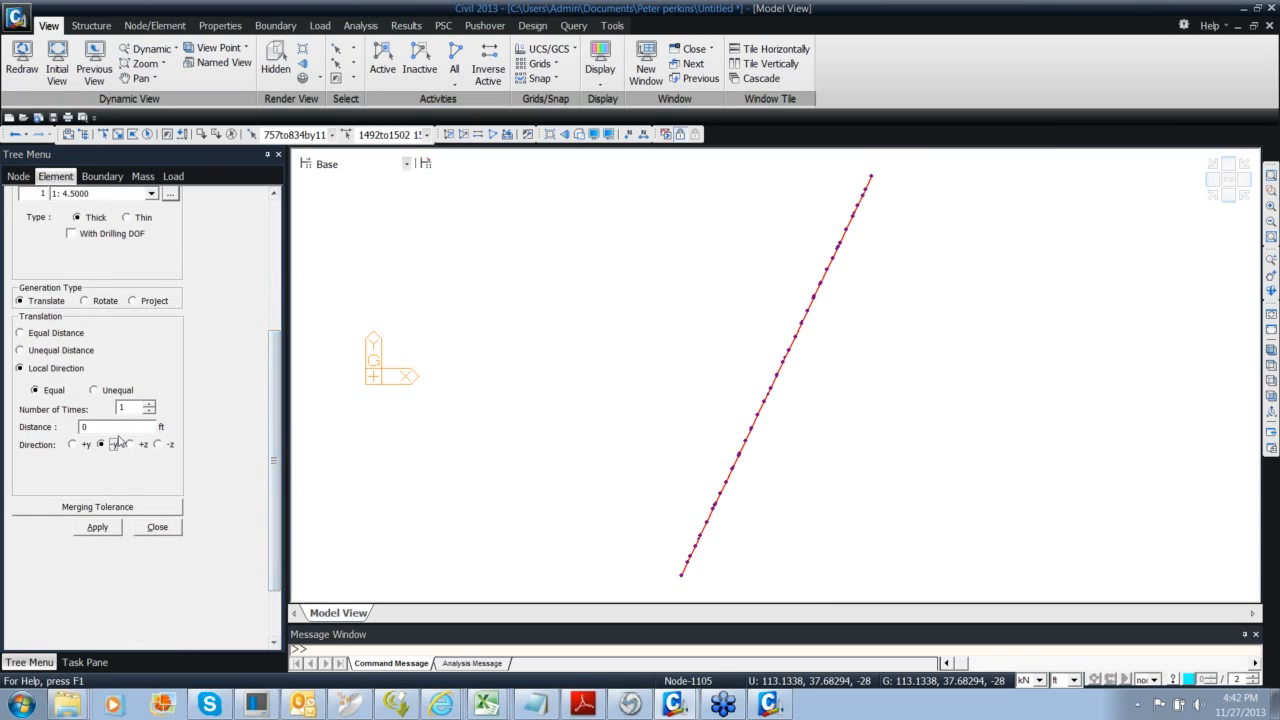
click(112, 390)
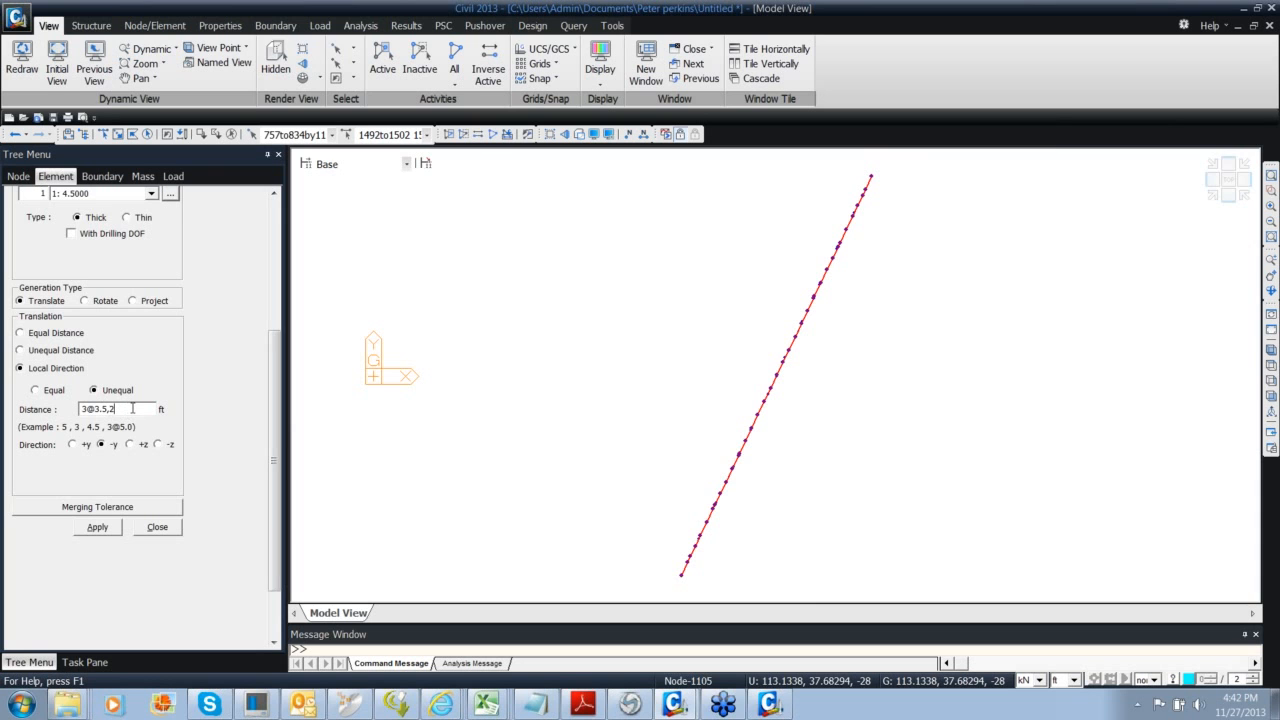
key(alt+Tab)
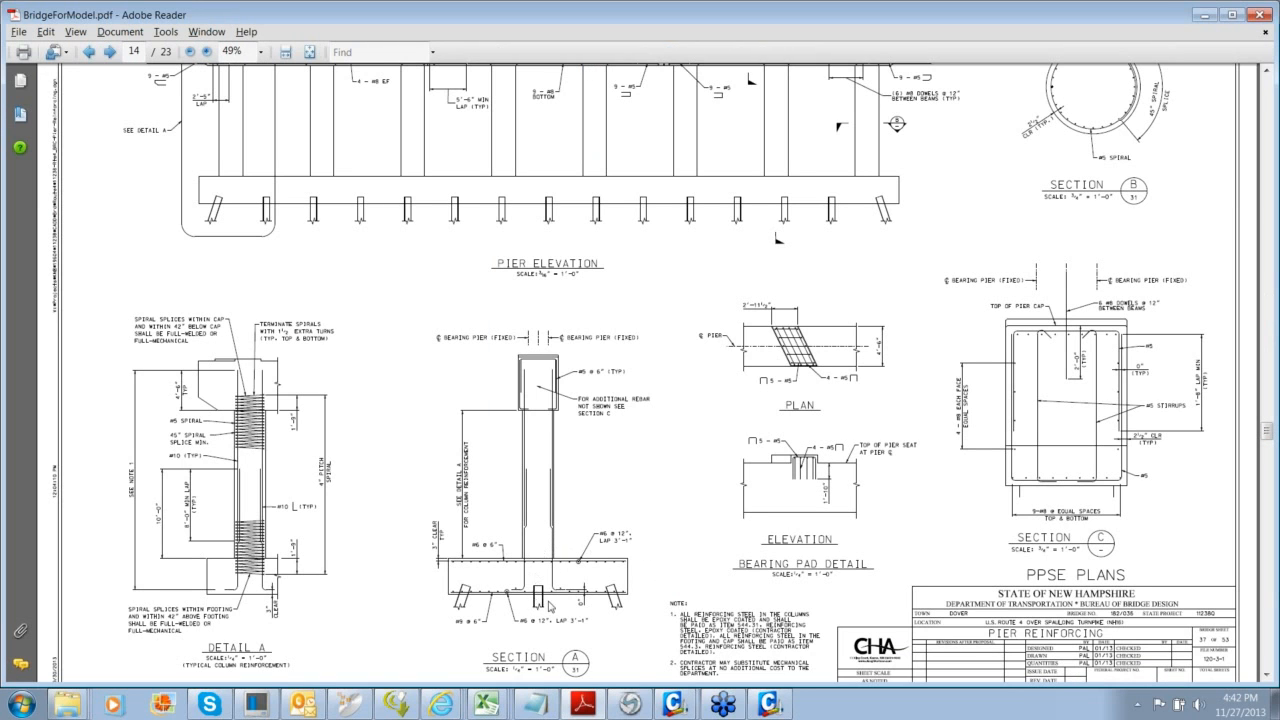
key(alt+Tab)
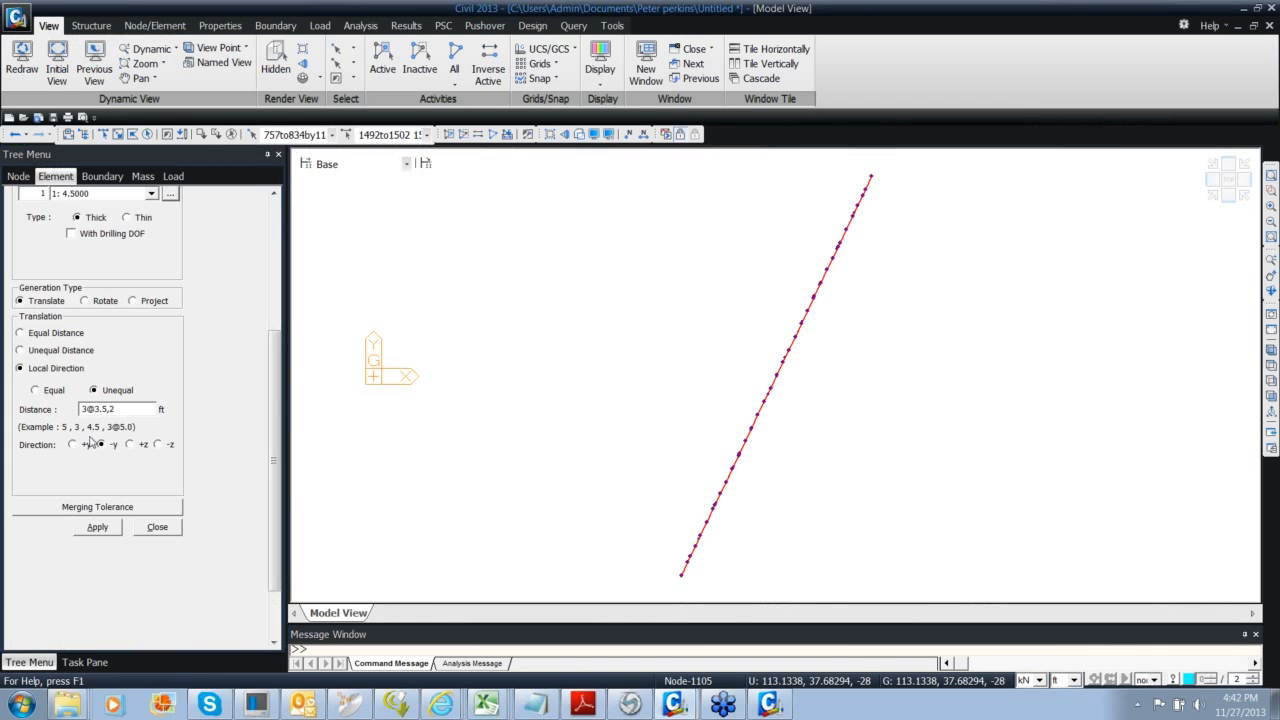
click(100, 528)
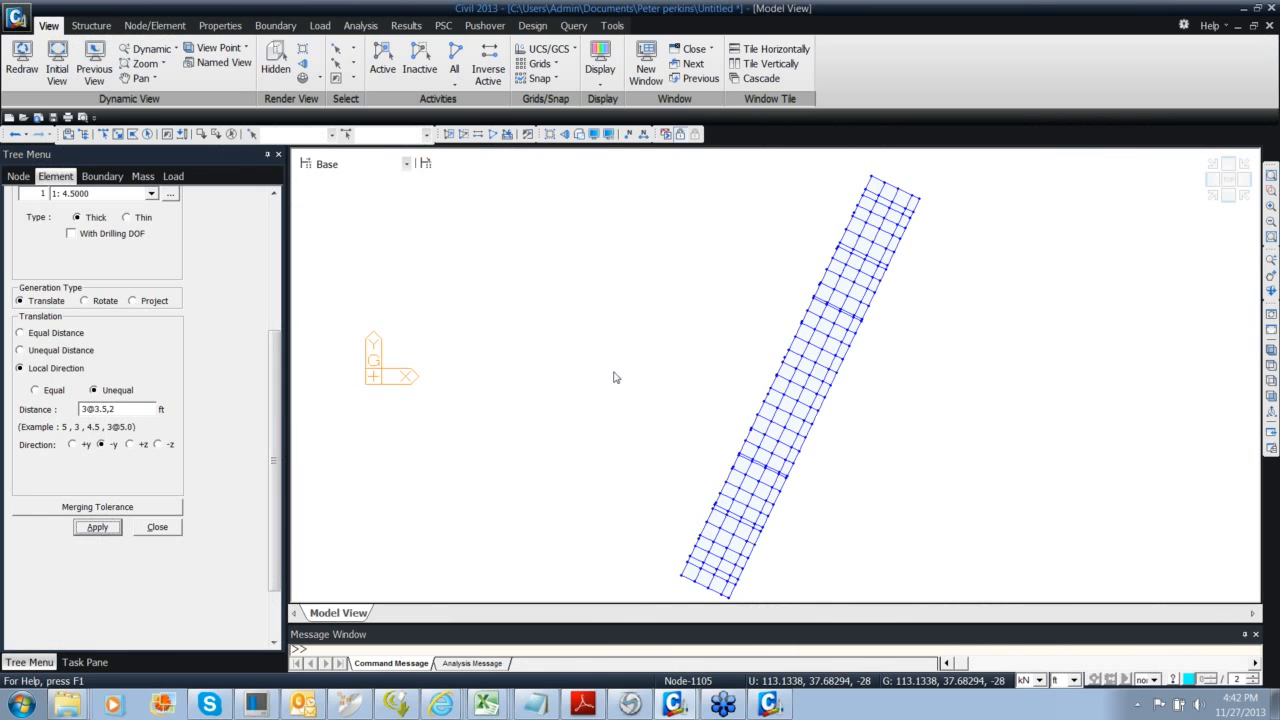
middle_drag(615, 377, 590, 361)
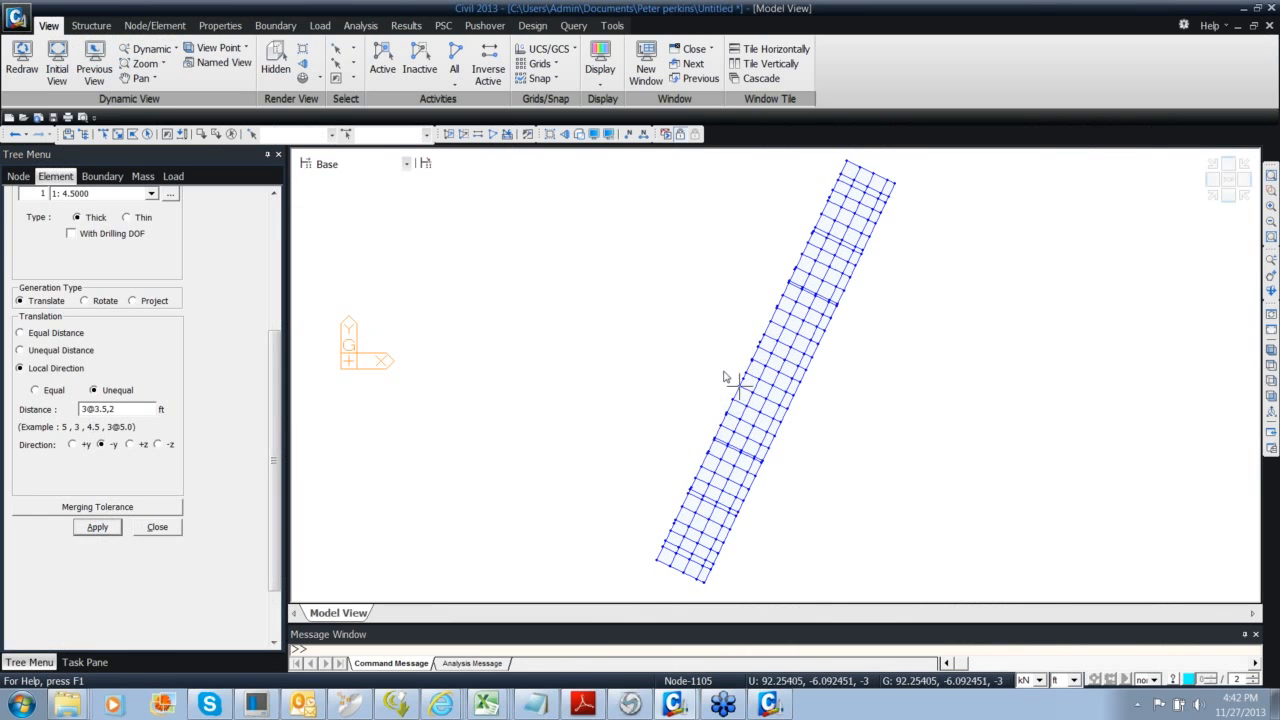
ctrl+middle_drag(709, 434, 783, 371)
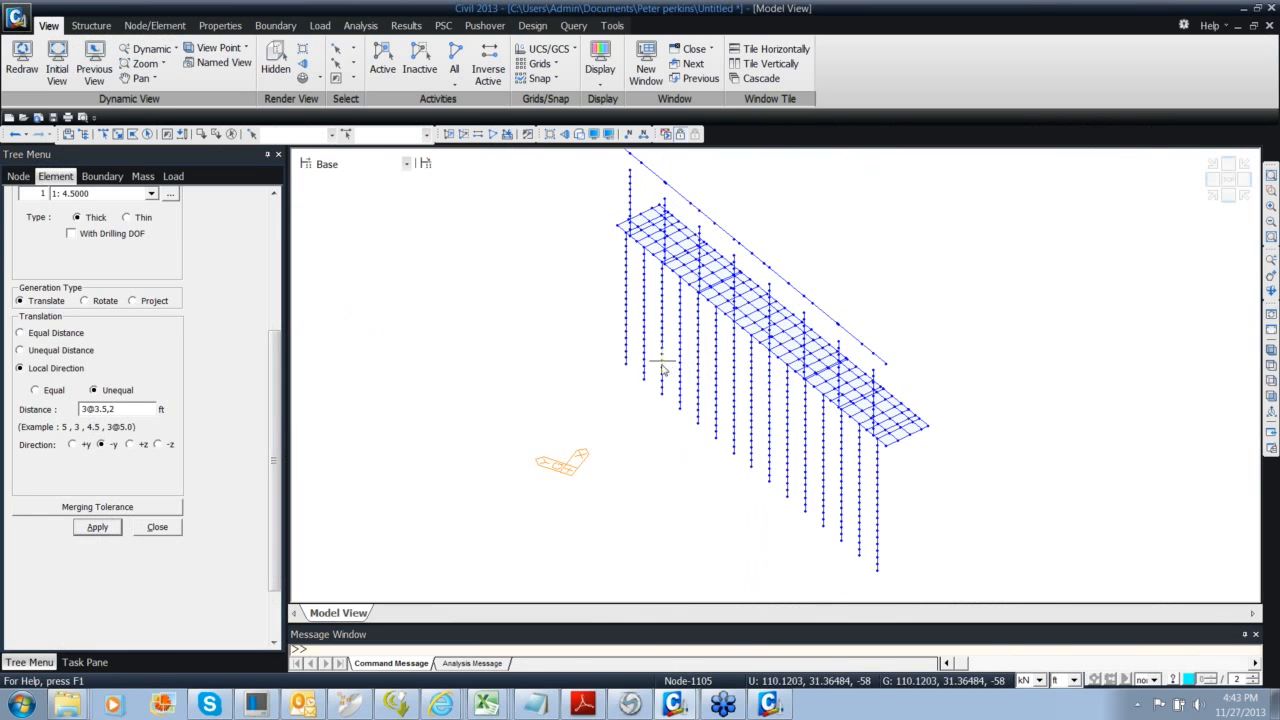
click(167, 133)
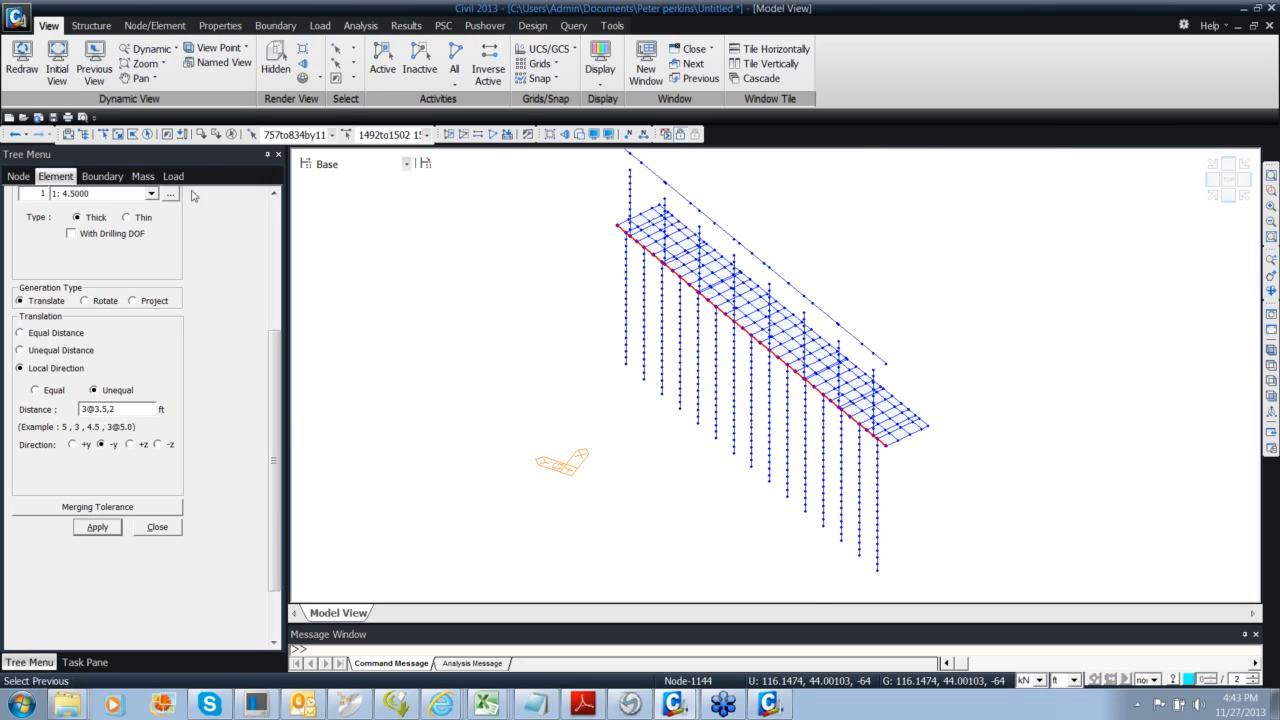
click(97, 527)
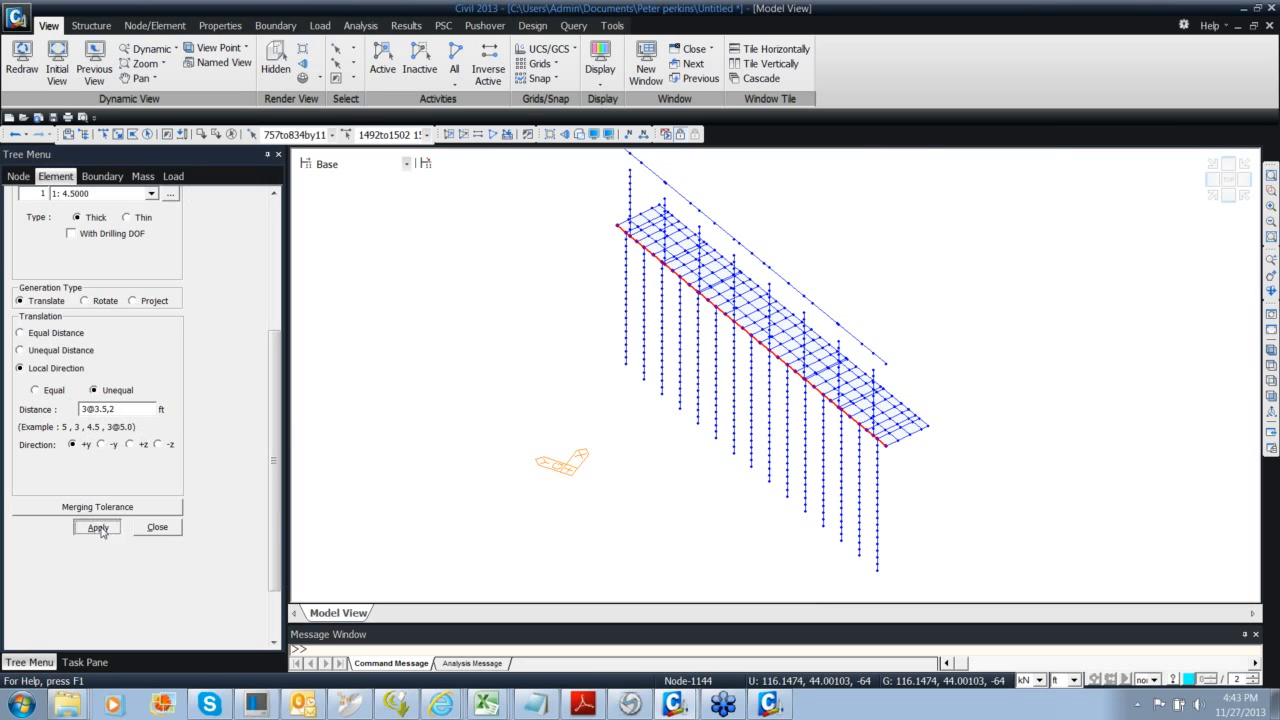
click(1227, 178)
click(1211, 197)
click(1227, 180)
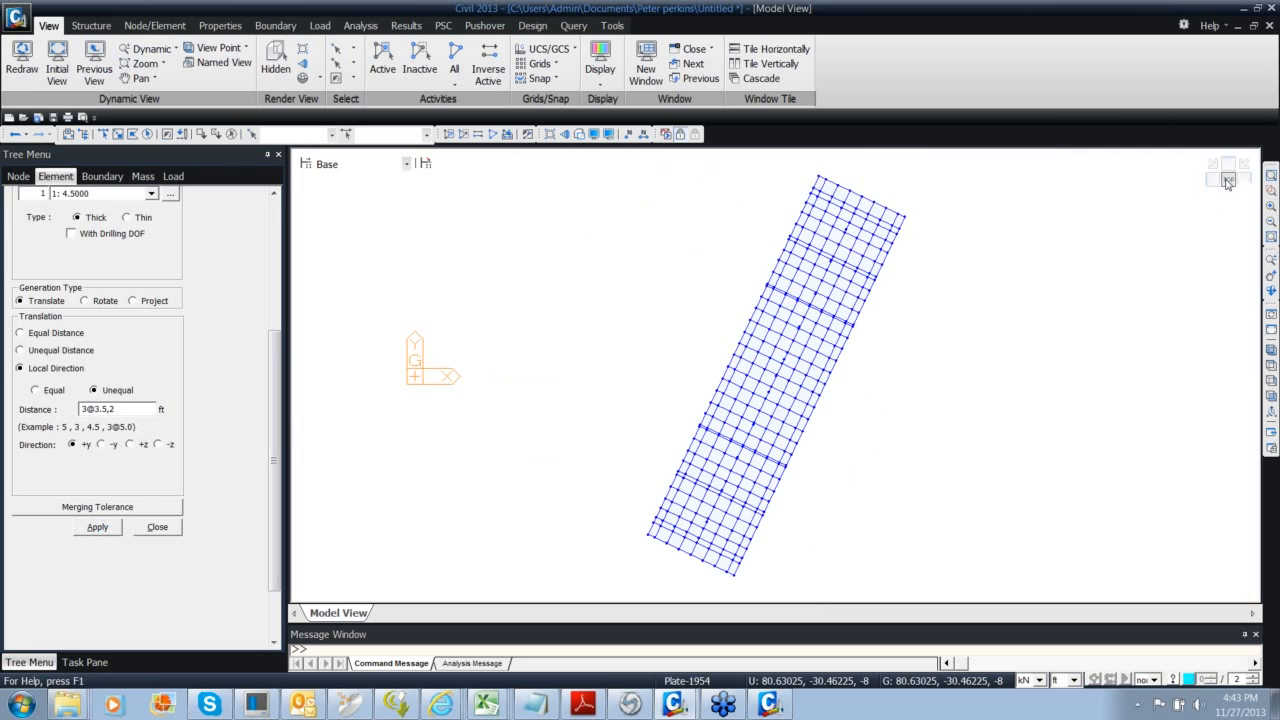
click(1211, 197)
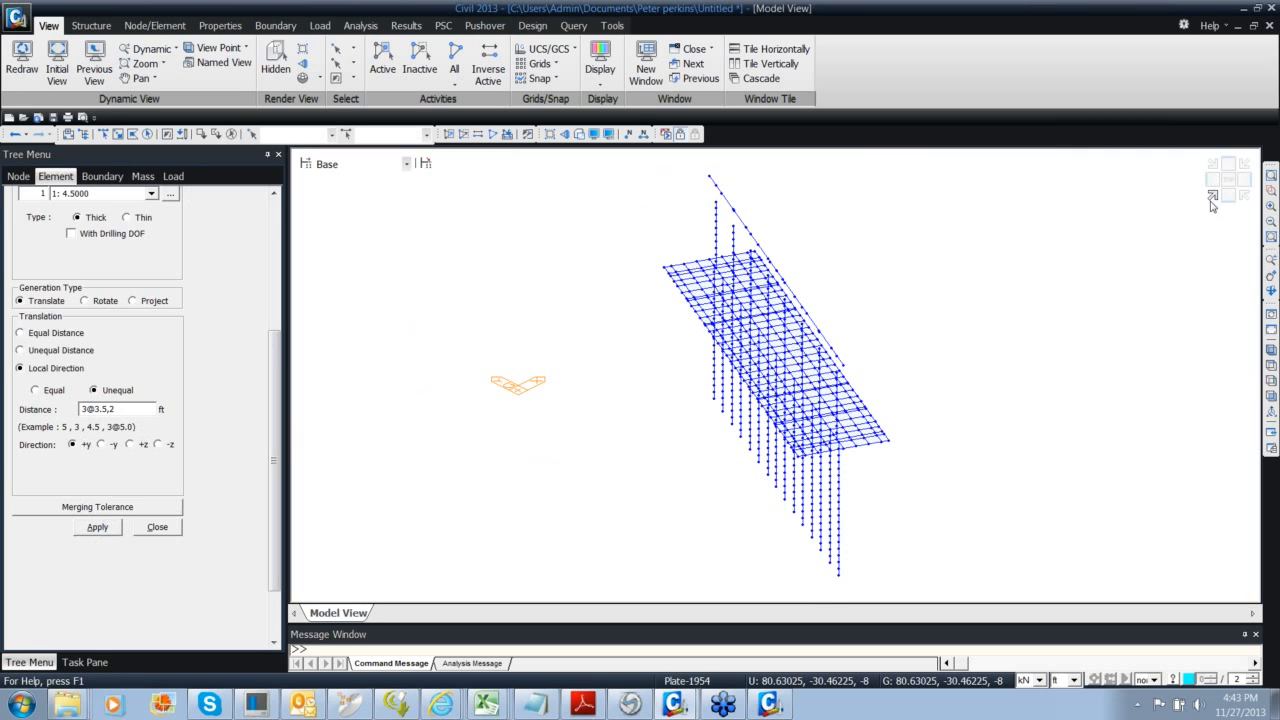
click(157, 528)
Reselect the original pile cap beam line in the middle of the plate mesh and delete its nodes and elements
click(168, 135)
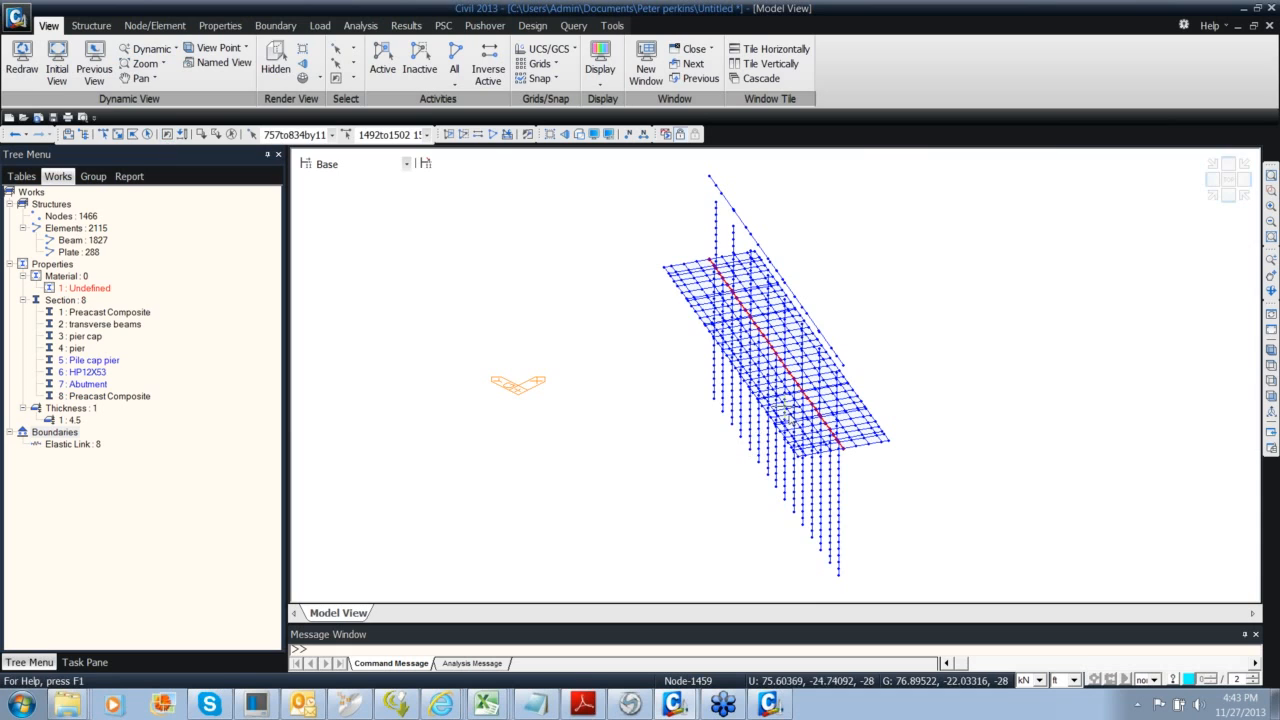
key(Delete)
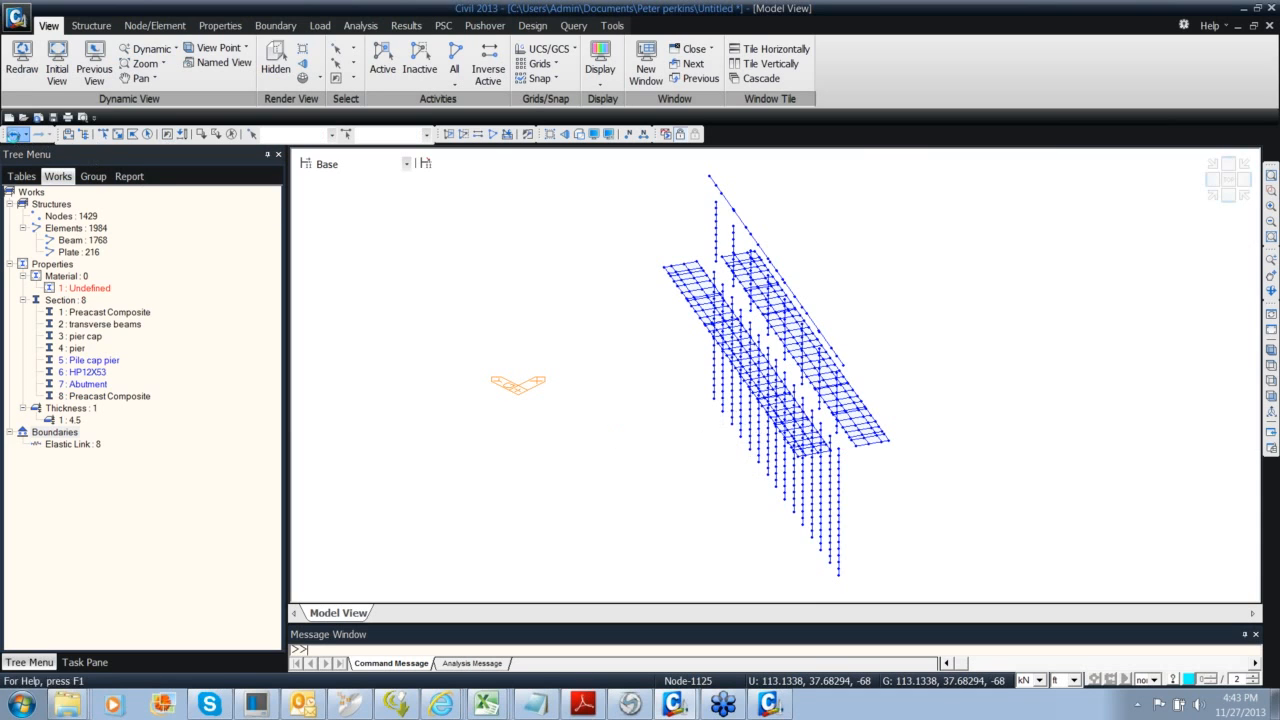
Undo the deletion of the original pile cap beam line and the local +y plate extrusion, and clear the selection
click(14, 134)
click(14, 134)
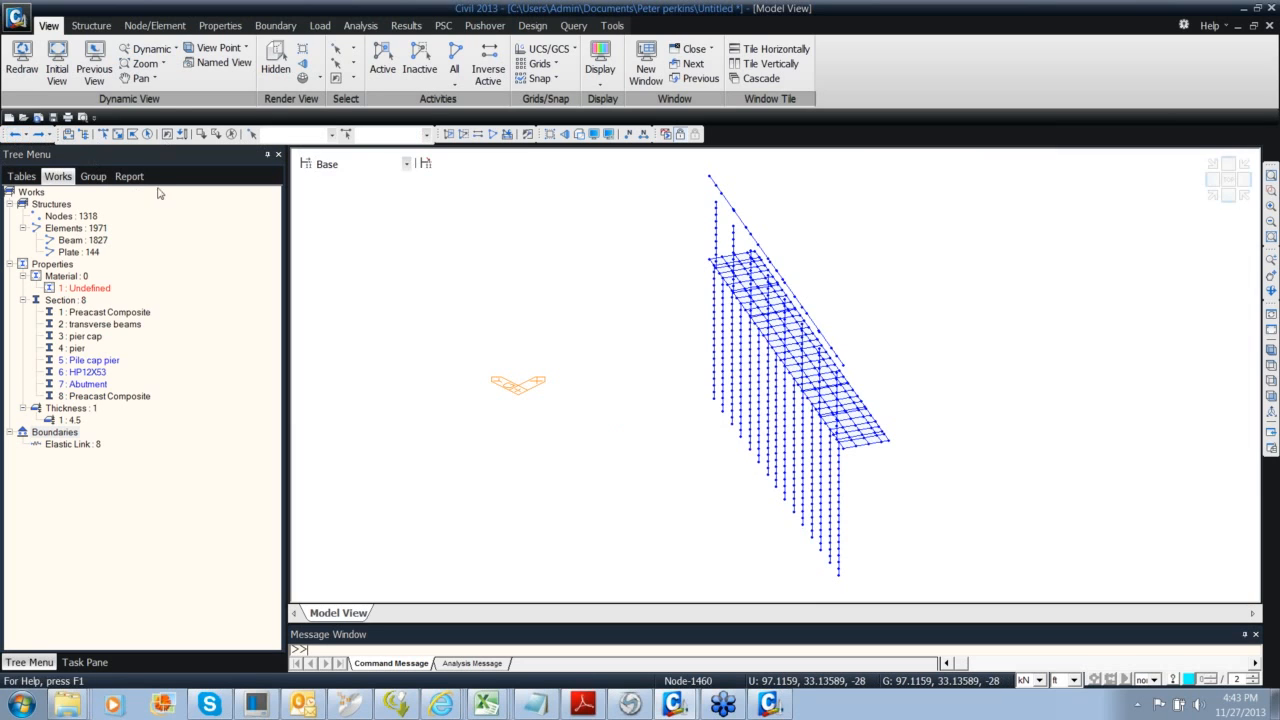
click(165, 135)
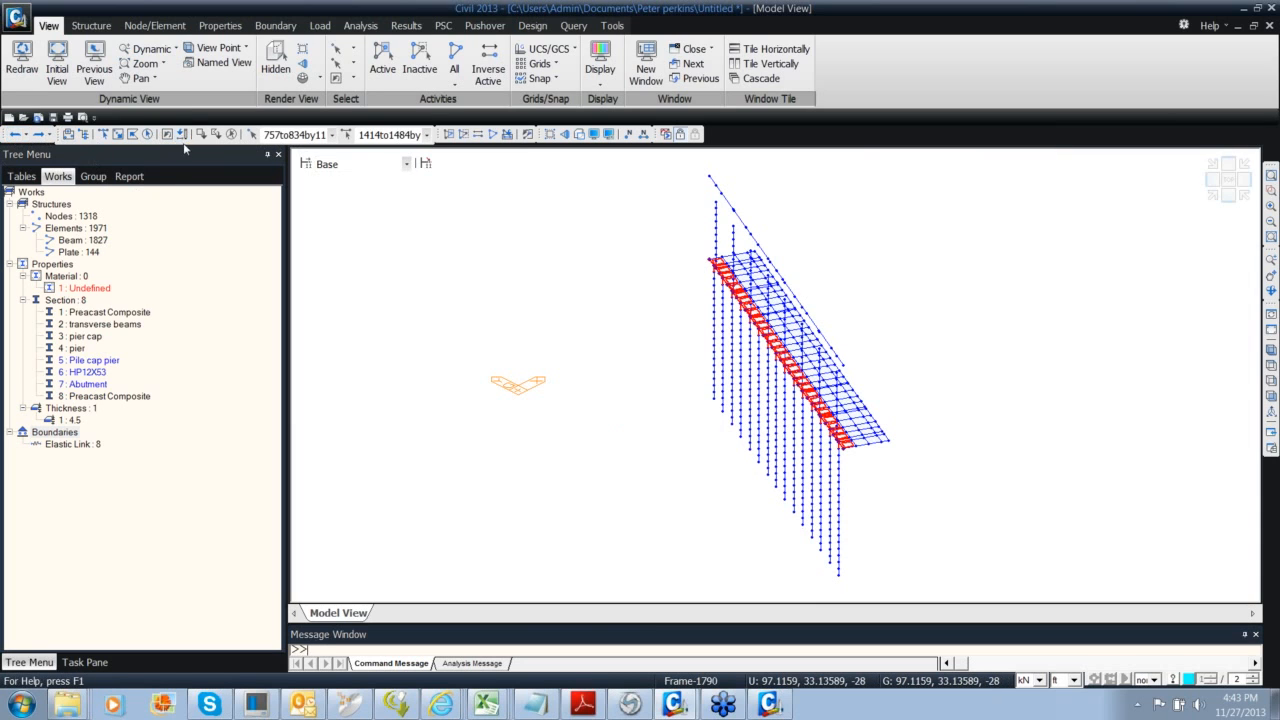
click(230, 139)
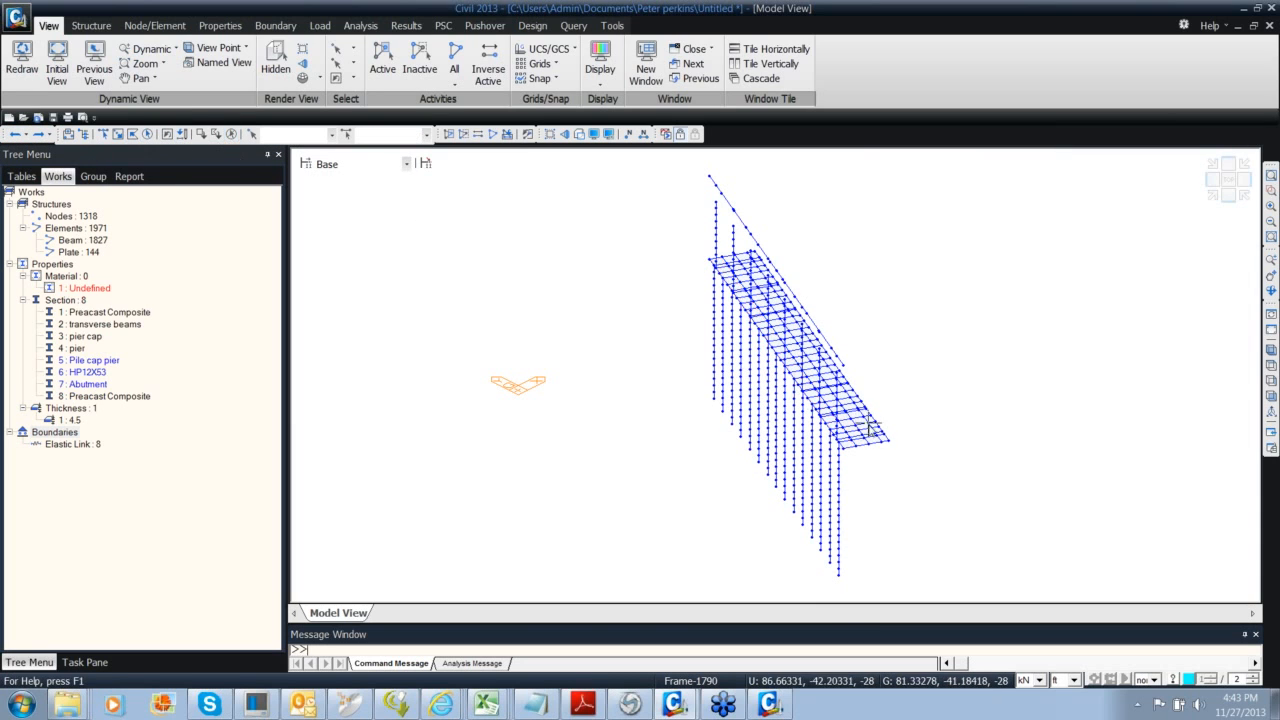
ctrl+middle_drag(860, 422, 963, 391)
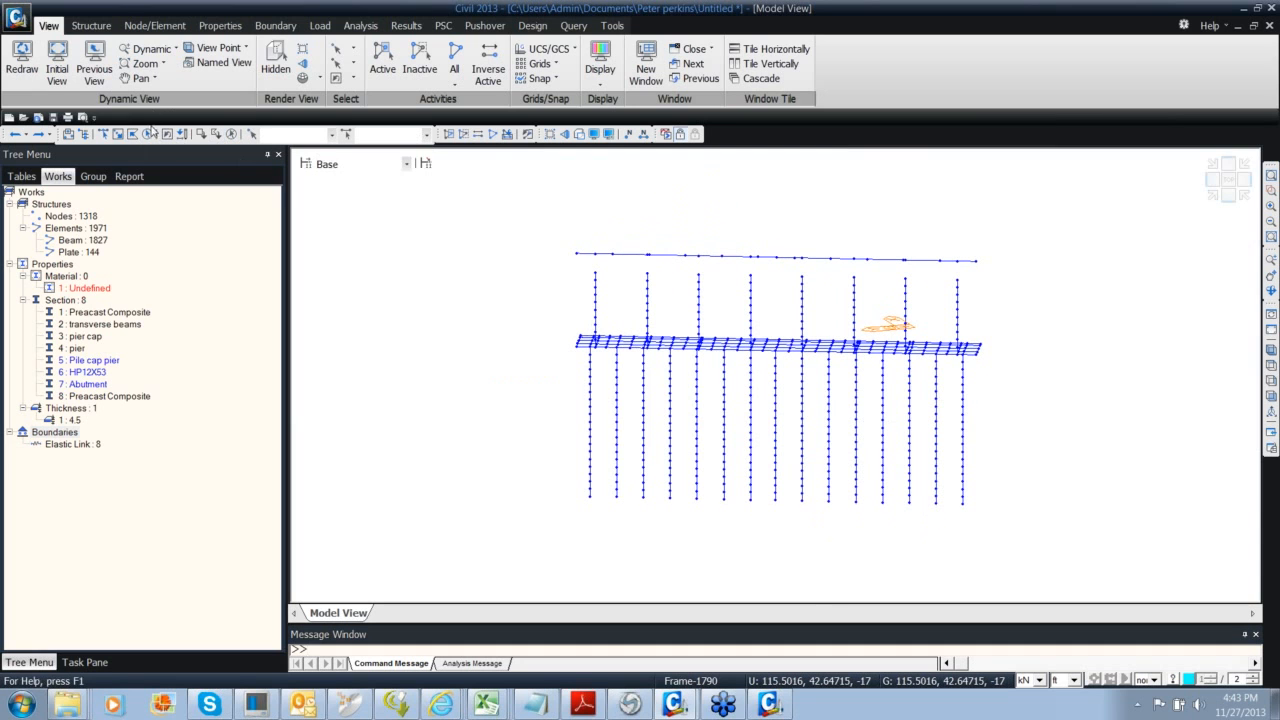
ctrl+middle_drag(720, 392, 814, 429)
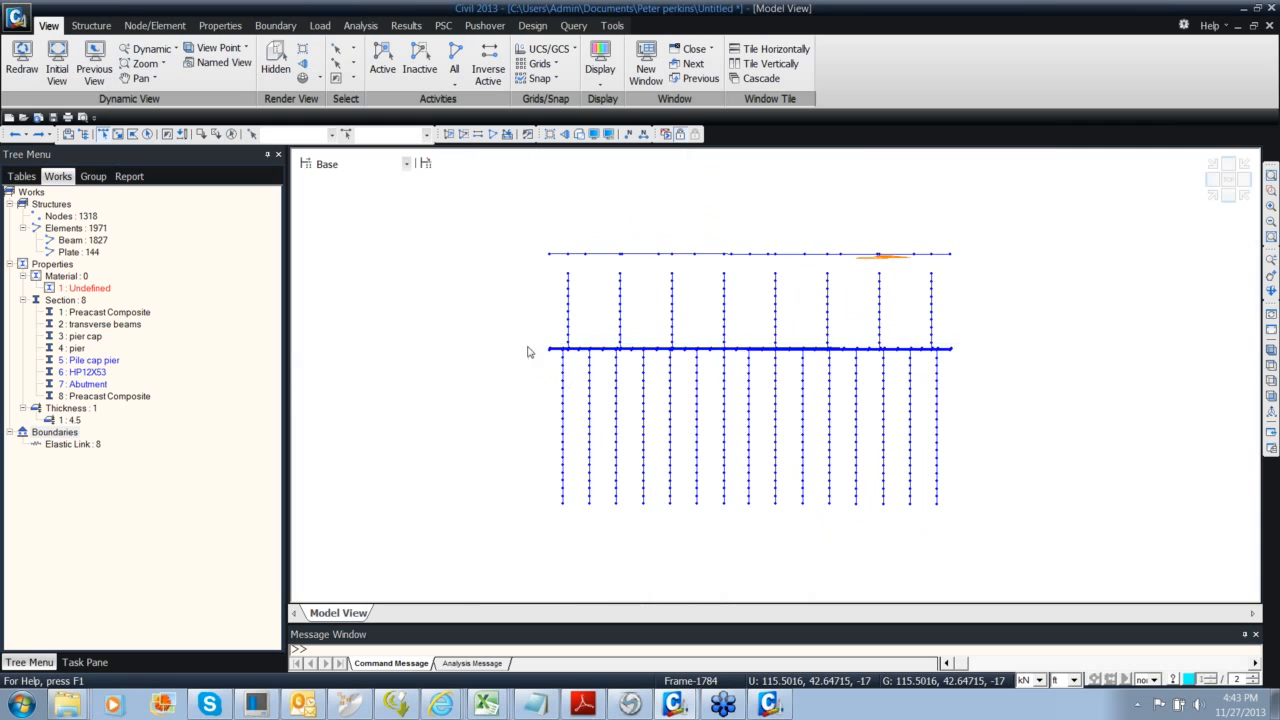
drag(526, 347, 983, 355)
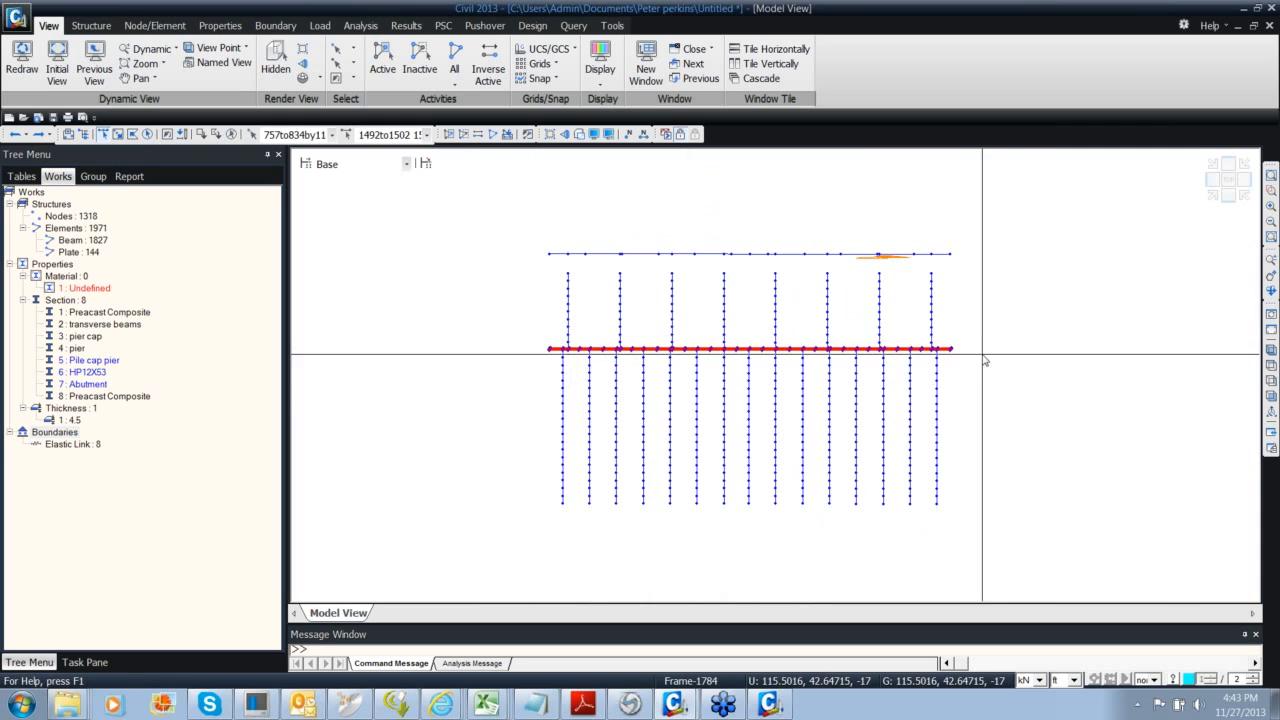
click(1212, 195)
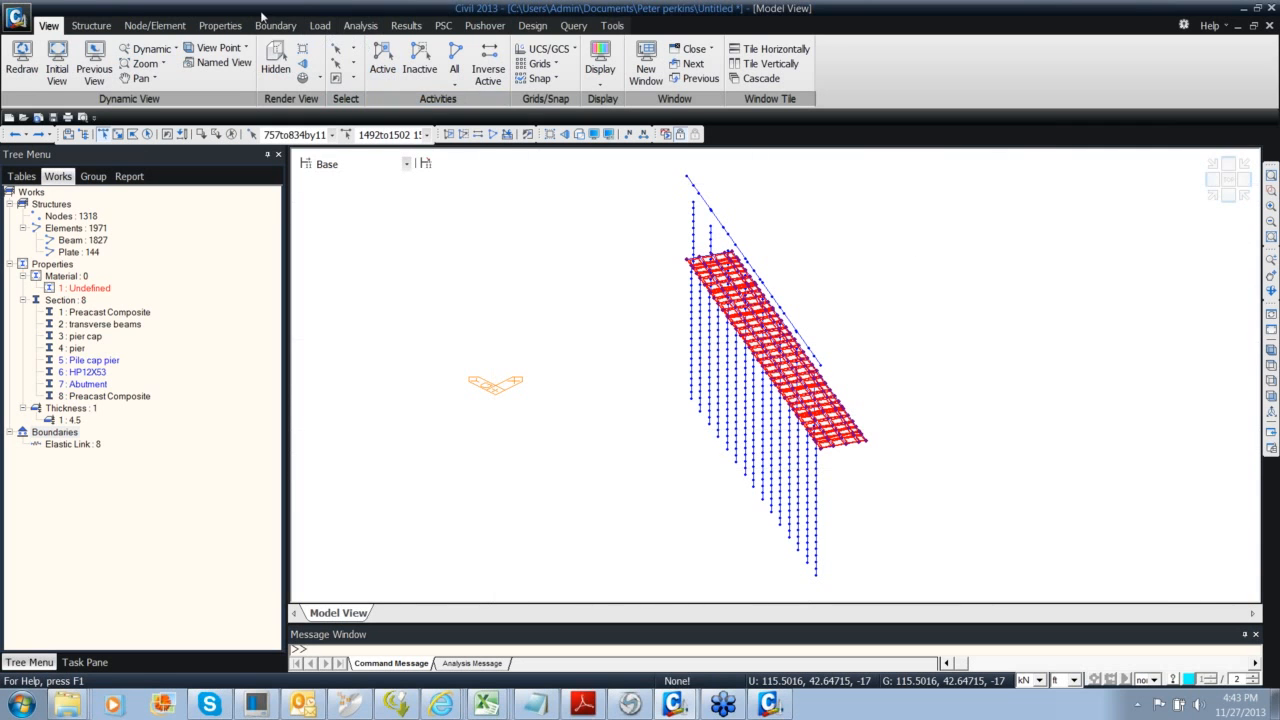
click(156, 25)
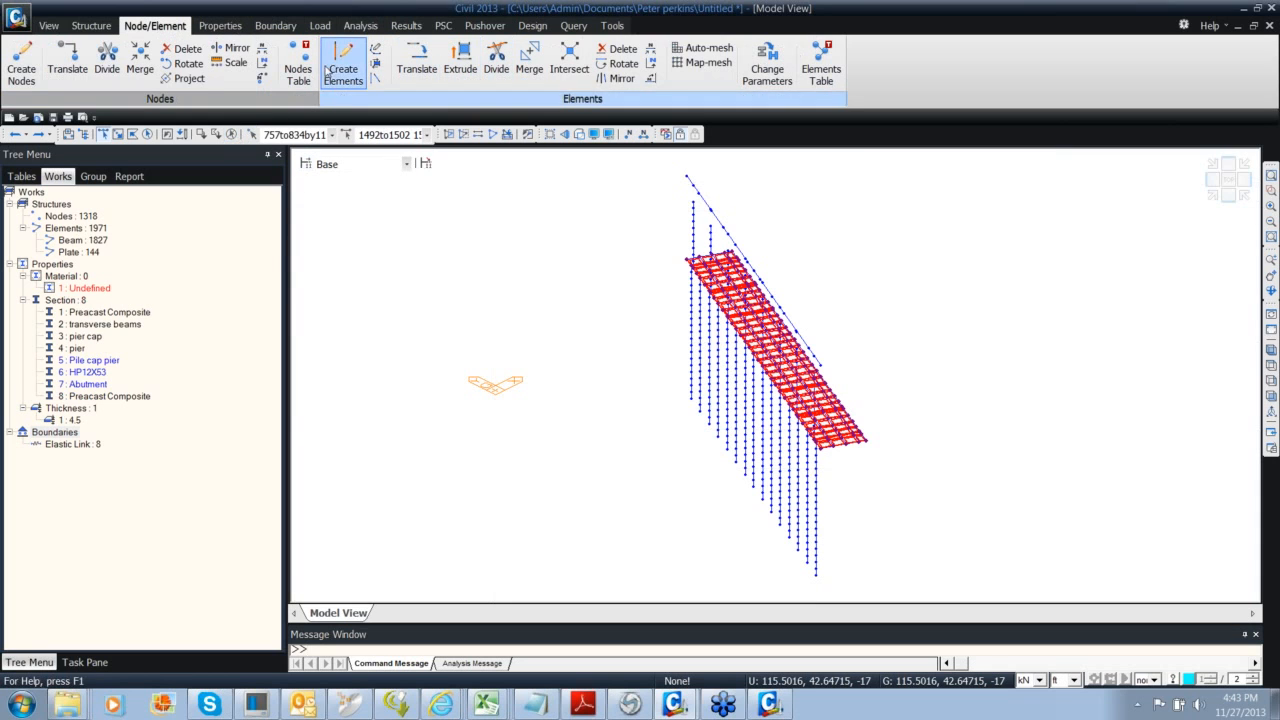
click(255, 137)
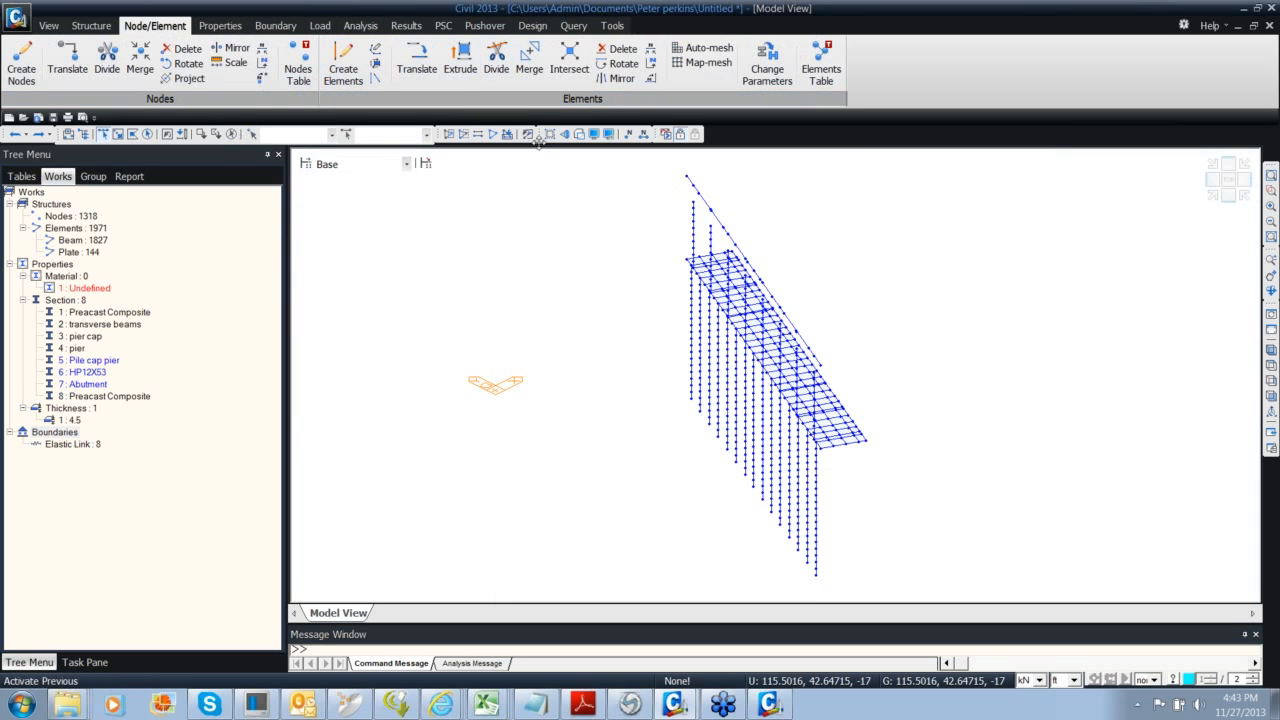
ctrl+middle_drag(740, 378, 820, 342)
middle_drag(604, 354, 554, 354)
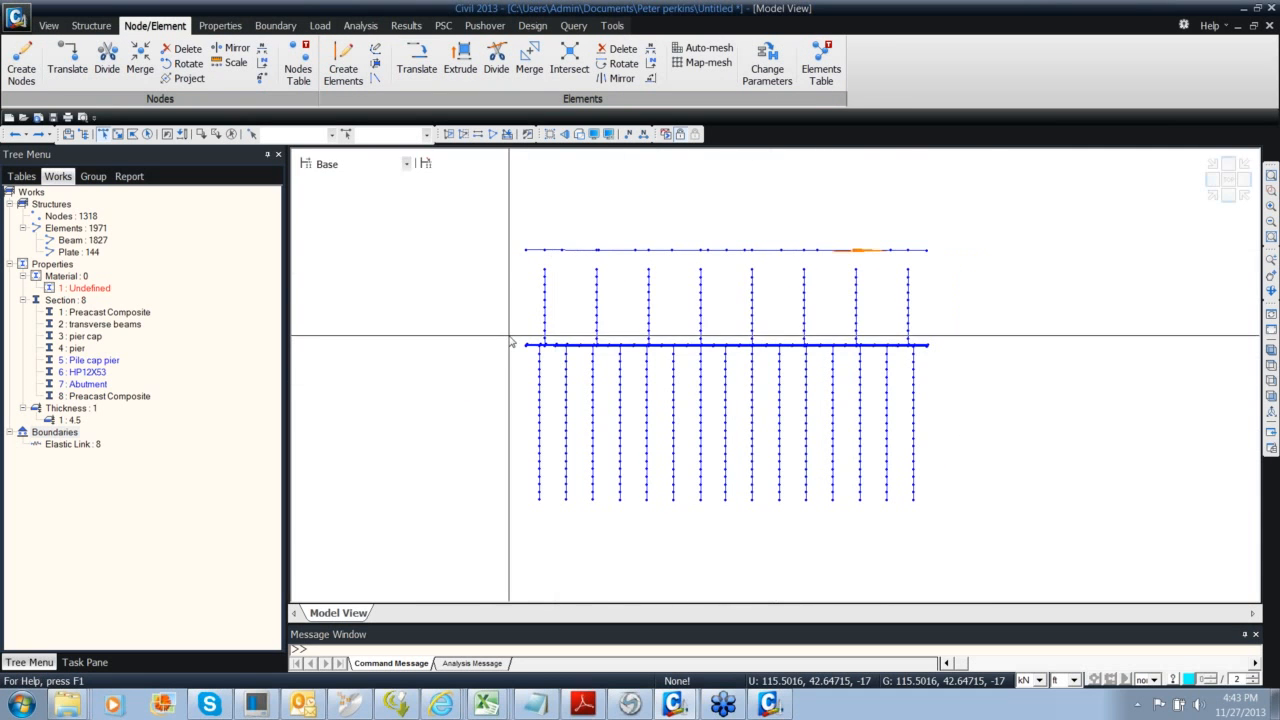
drag(518, 345, 935, 354)
ctrl+middle_drag(777, 403, 700, 420)
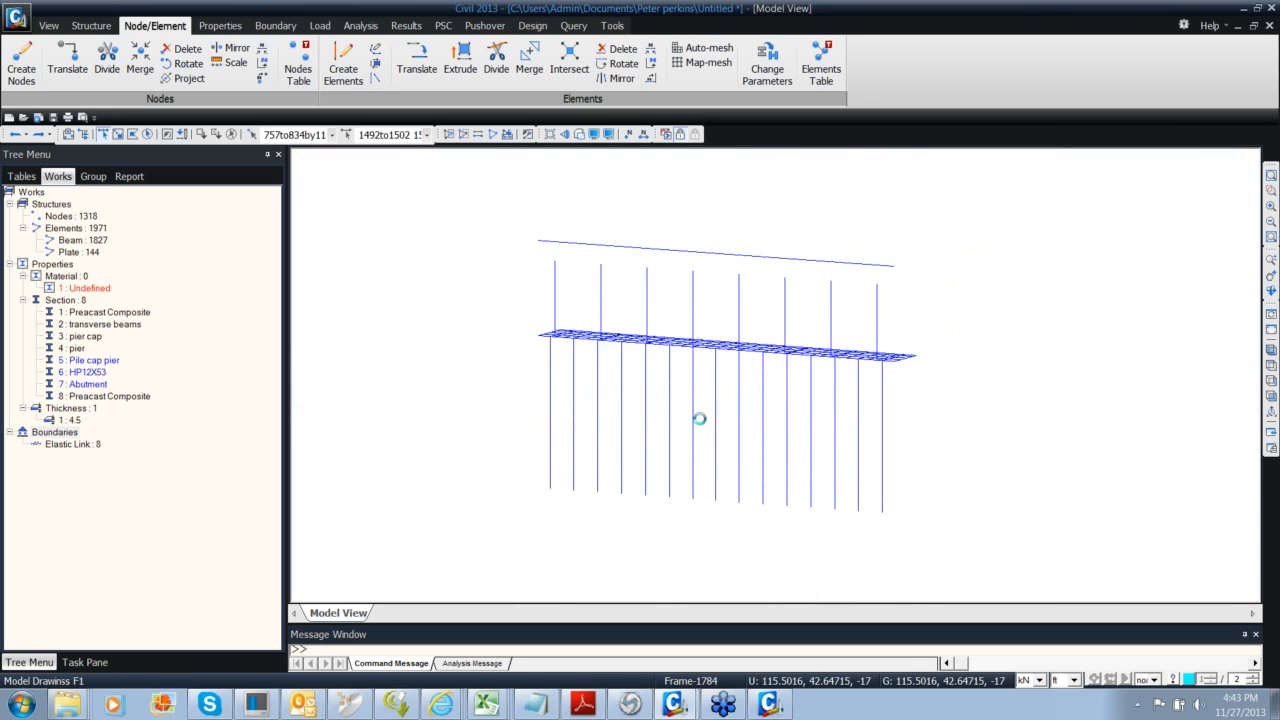
click(231, 135)
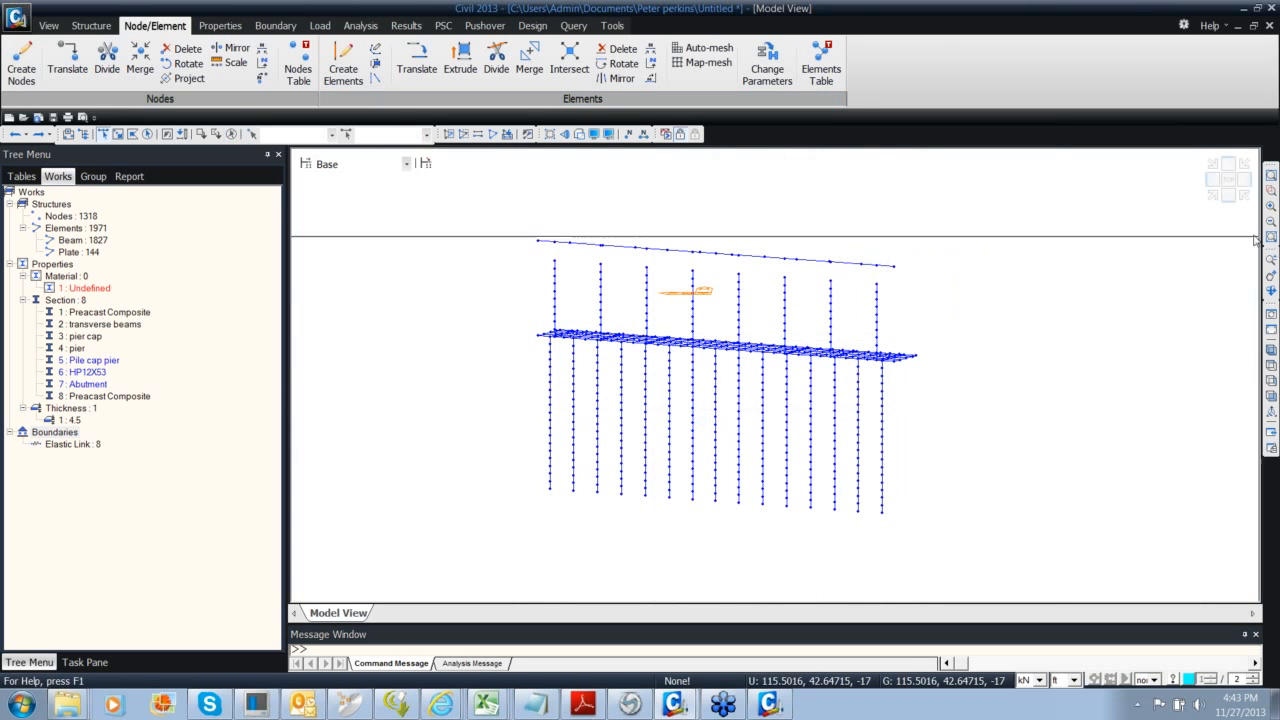
click(1215, 194)
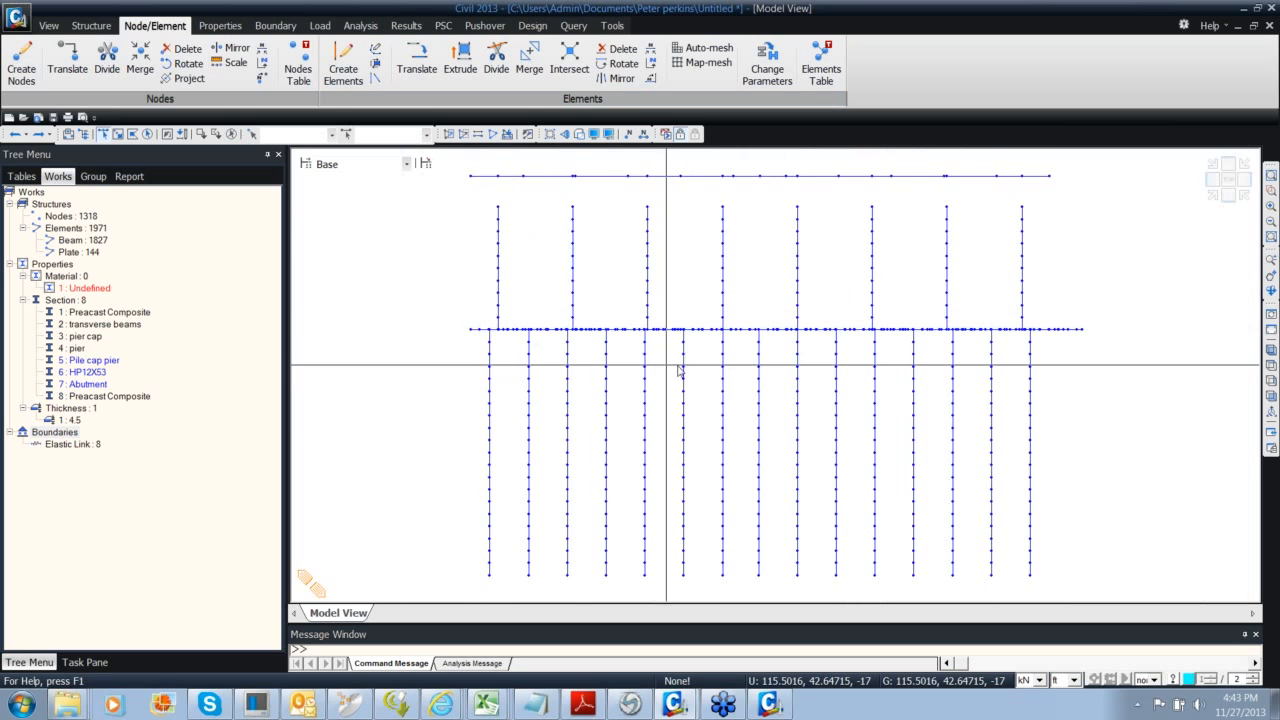
drag(372, 330, 1036, 340)
click(1215, 194)
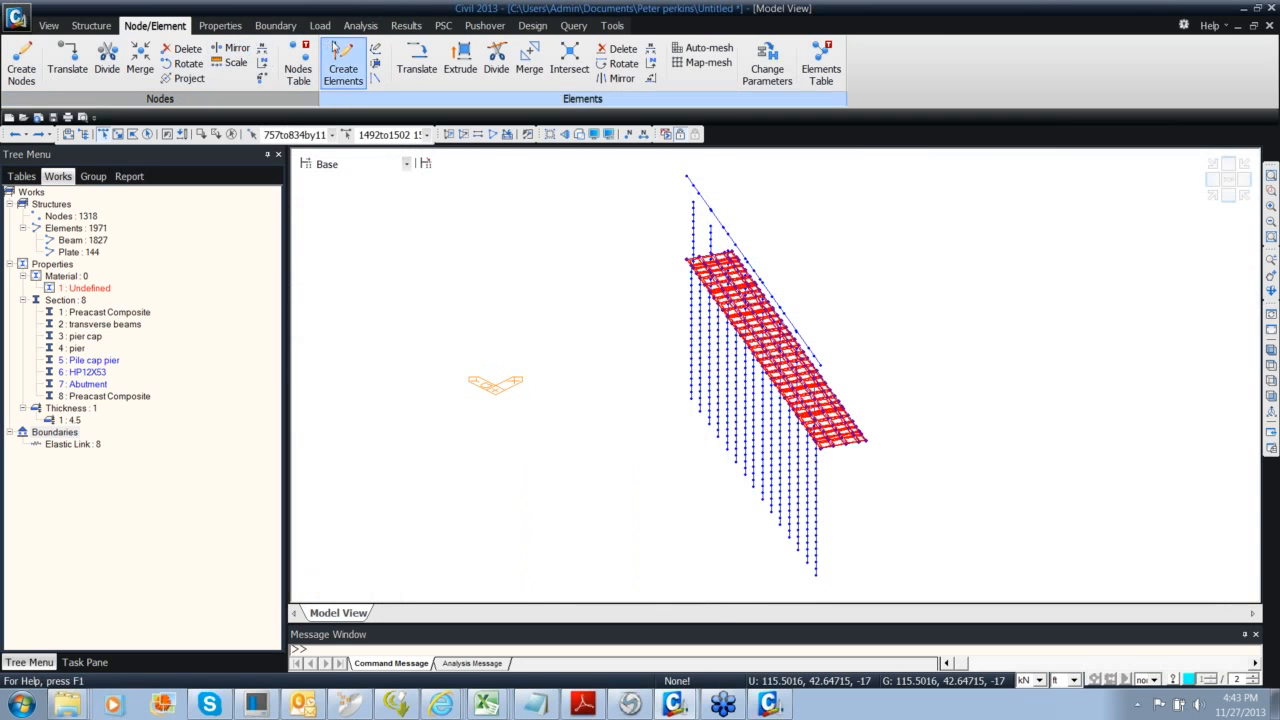
click(460, 62)
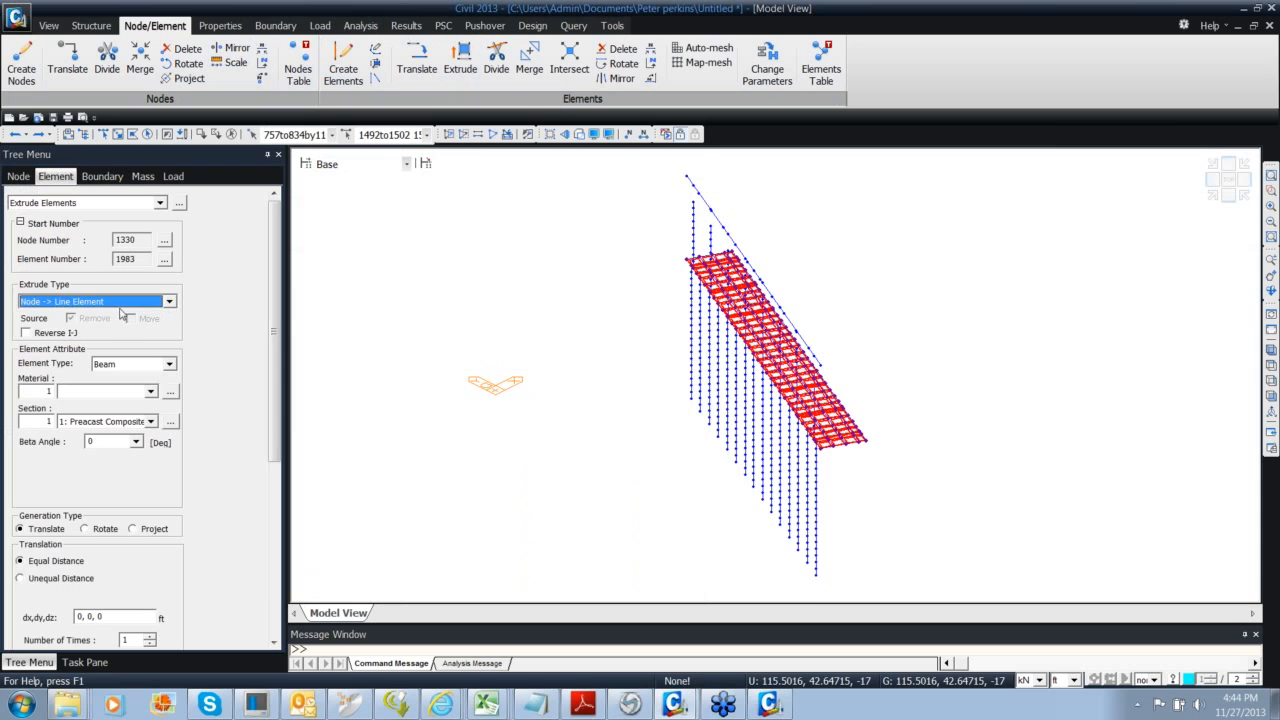
click(120, 301)
click(120, 326)
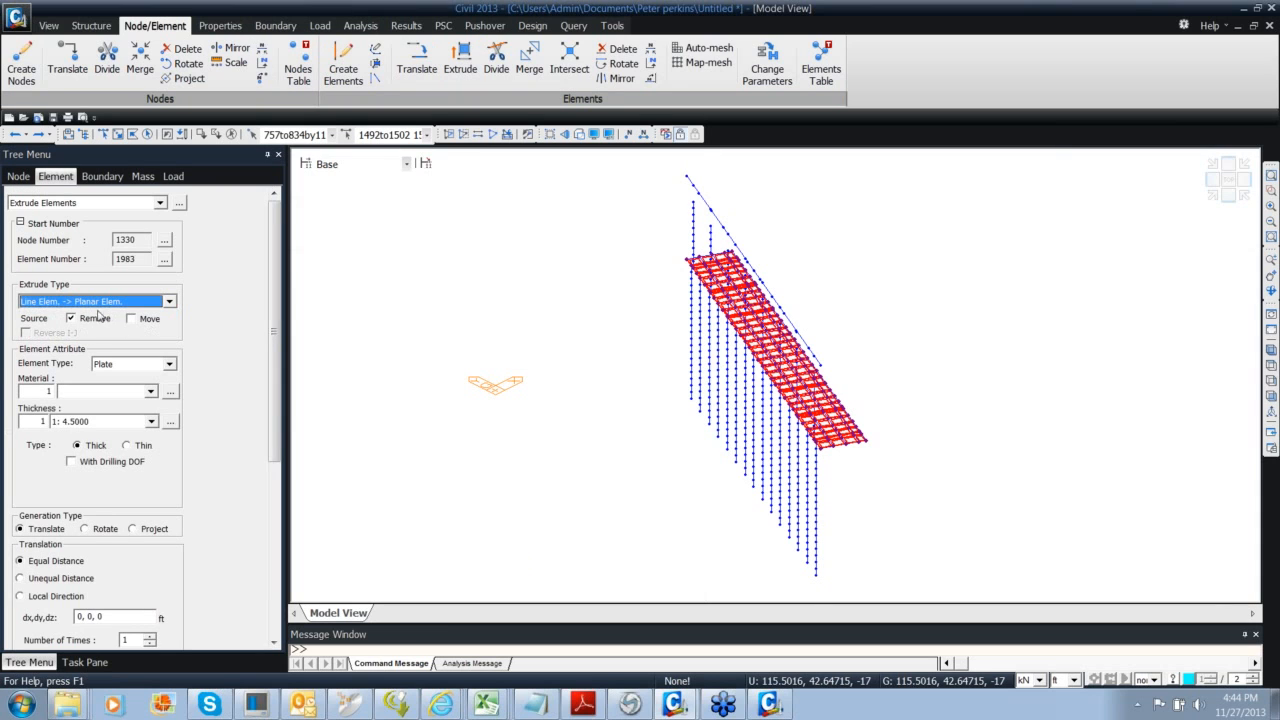
click(90, 324)
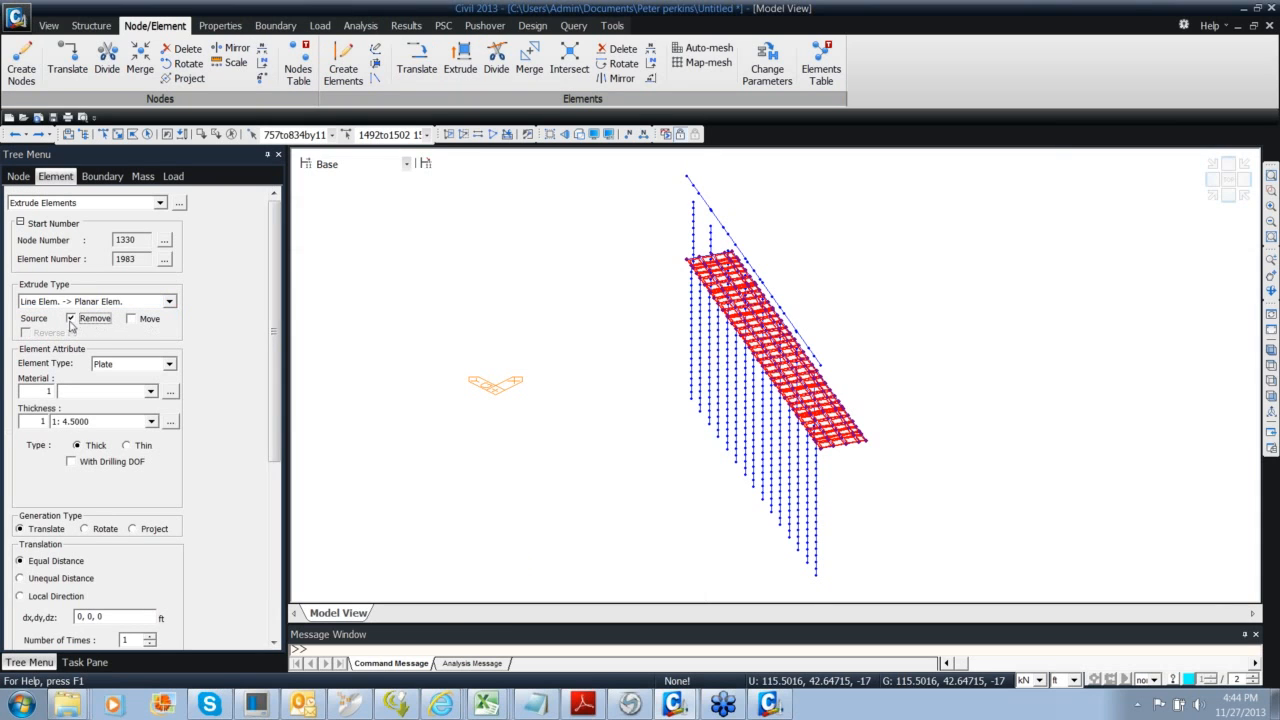
scroll(266, 352, down, 5)
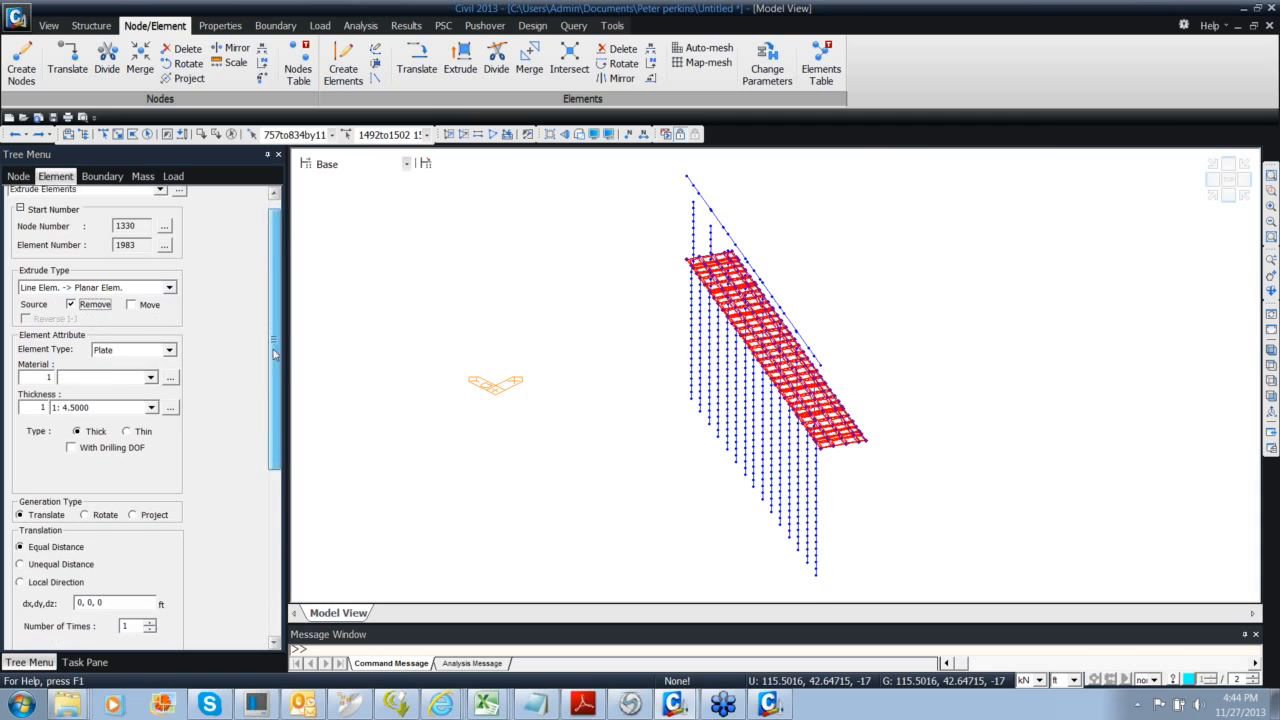
click(66, 446)
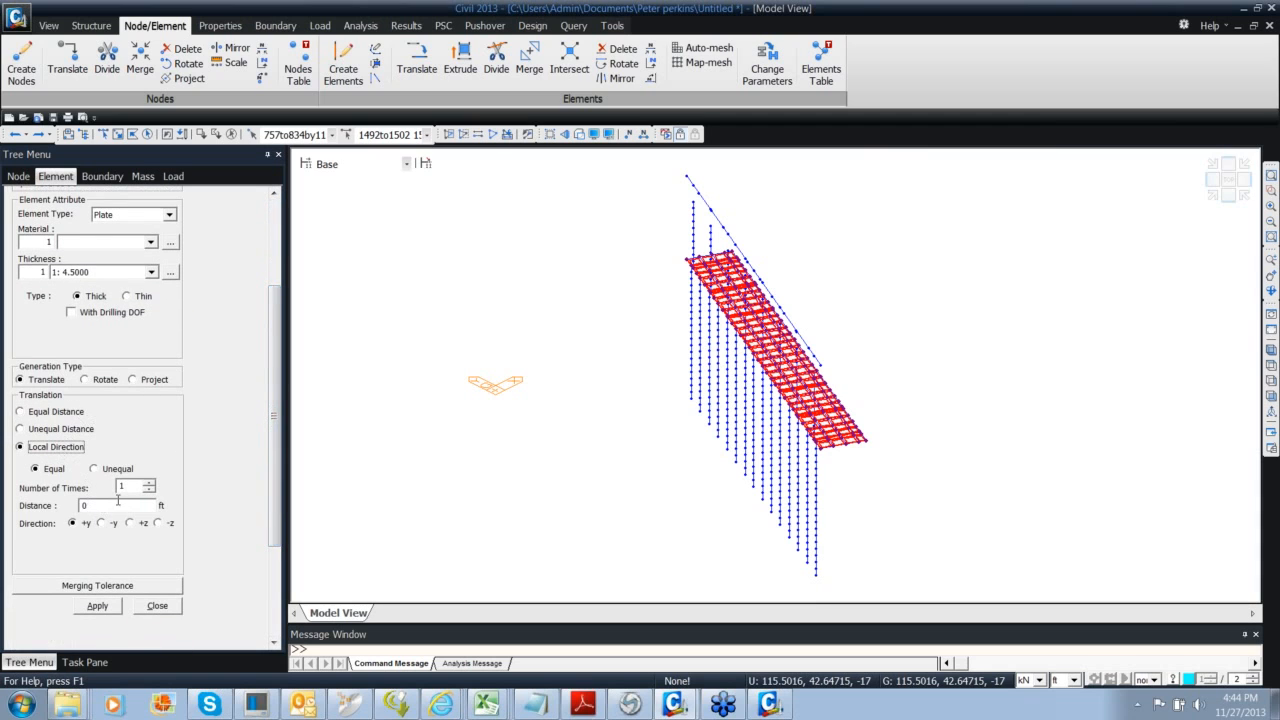
click(118, 472)
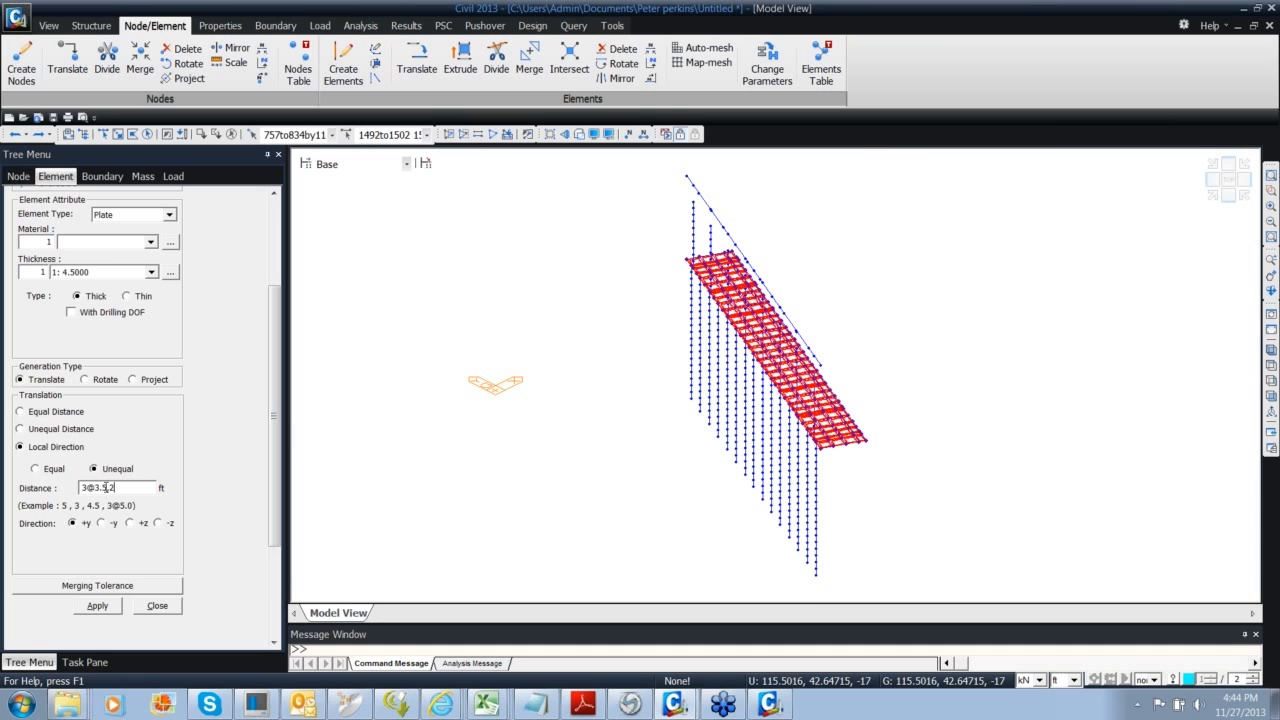
click(97, 605)
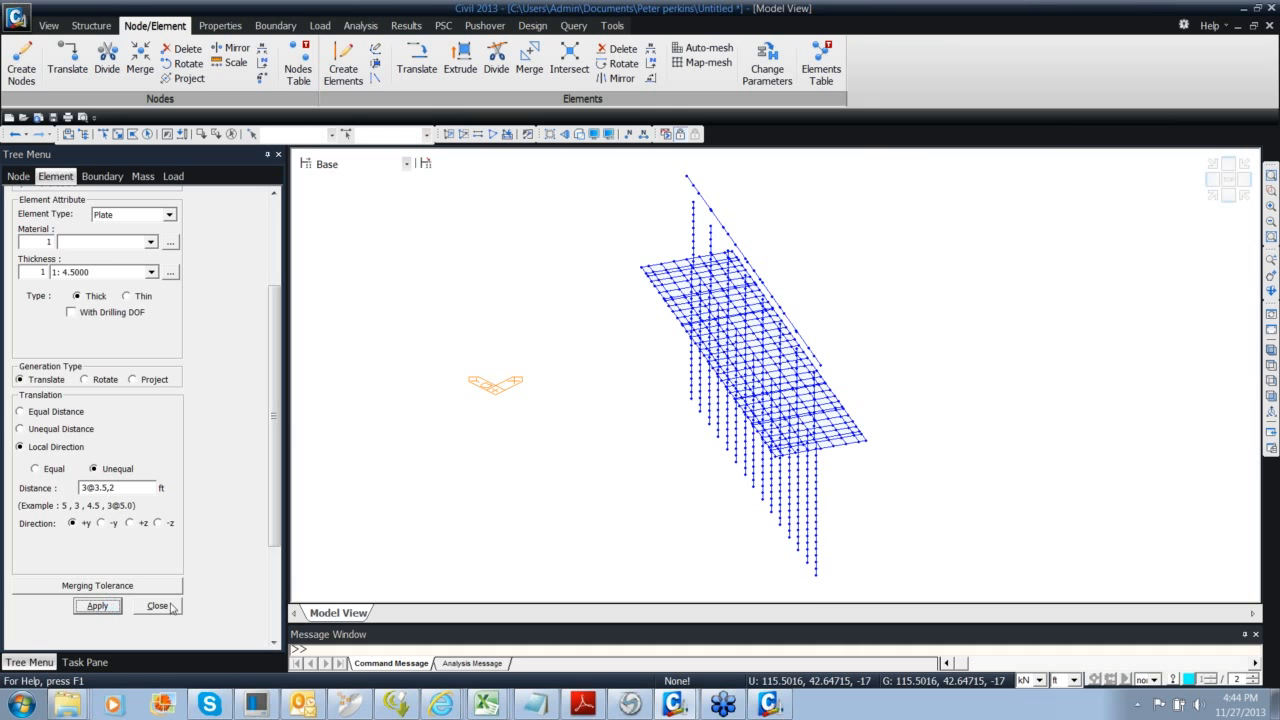
click(157, 606)
Examine the pier cap, columns, pile cap plates and piles in the rendered hidden view from several angles, returning to wireframe
middle_drag(603, 440, 623, 423)
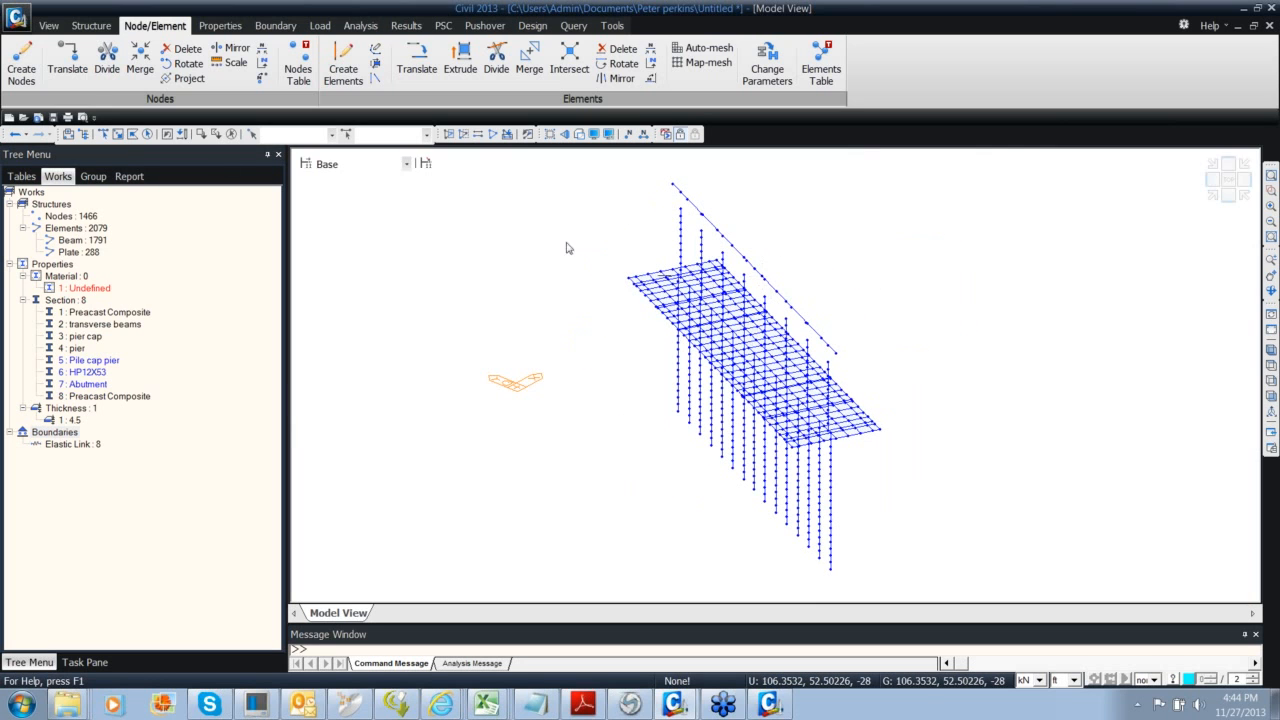
click(52, 27)
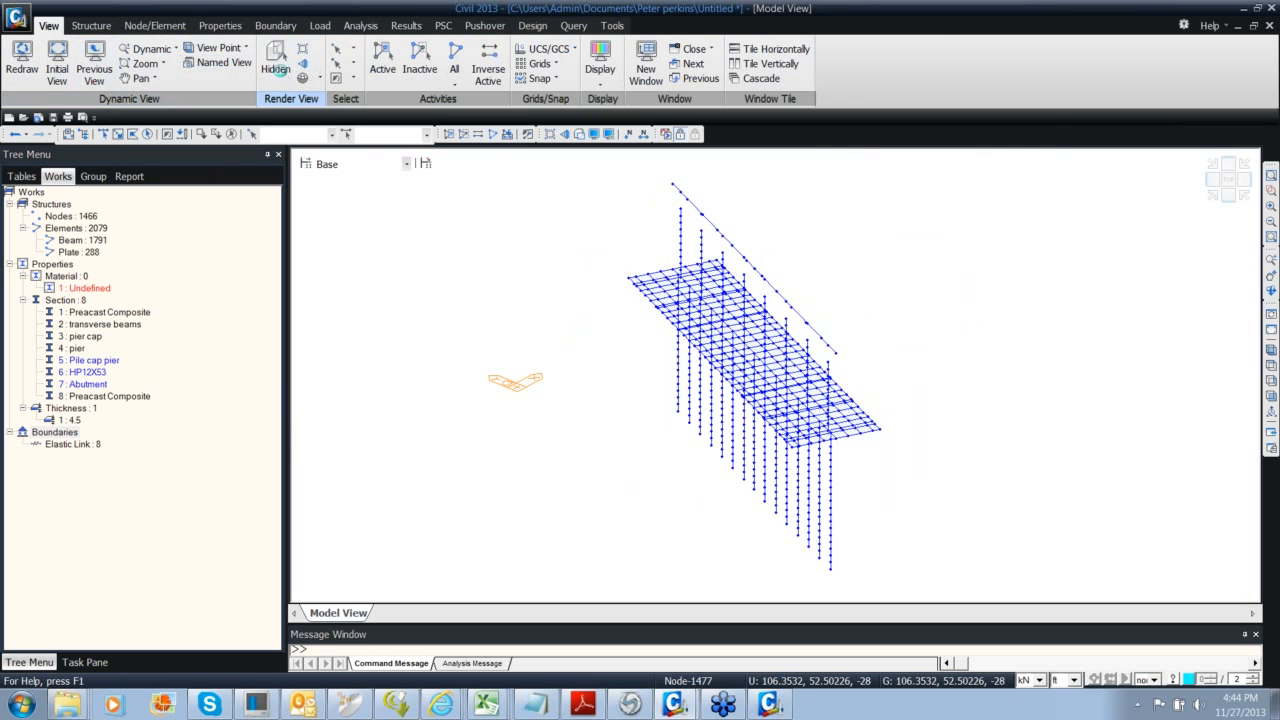
click(275, 58)
mouse_move(634, 370)
middle_down()
mouse_move(591, 347)
mouse_move(503, 340)
mouse_move(549, 331)
mouse_move(694, 380)
mouse_move(283, 97)
middle_up()
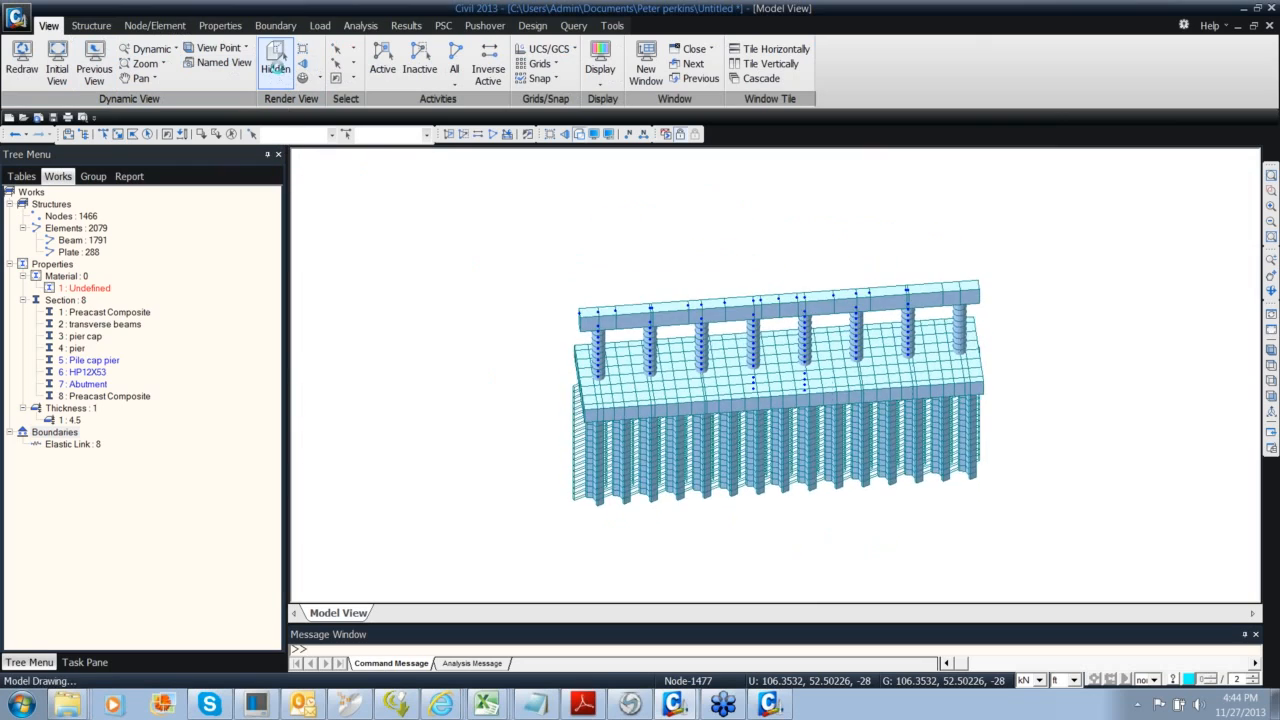
click(275, 58)
mouse_move(526, 372)
mouse_down()
mouse_move(508, 343)
mouse_move(537, 366)
mouse_up()
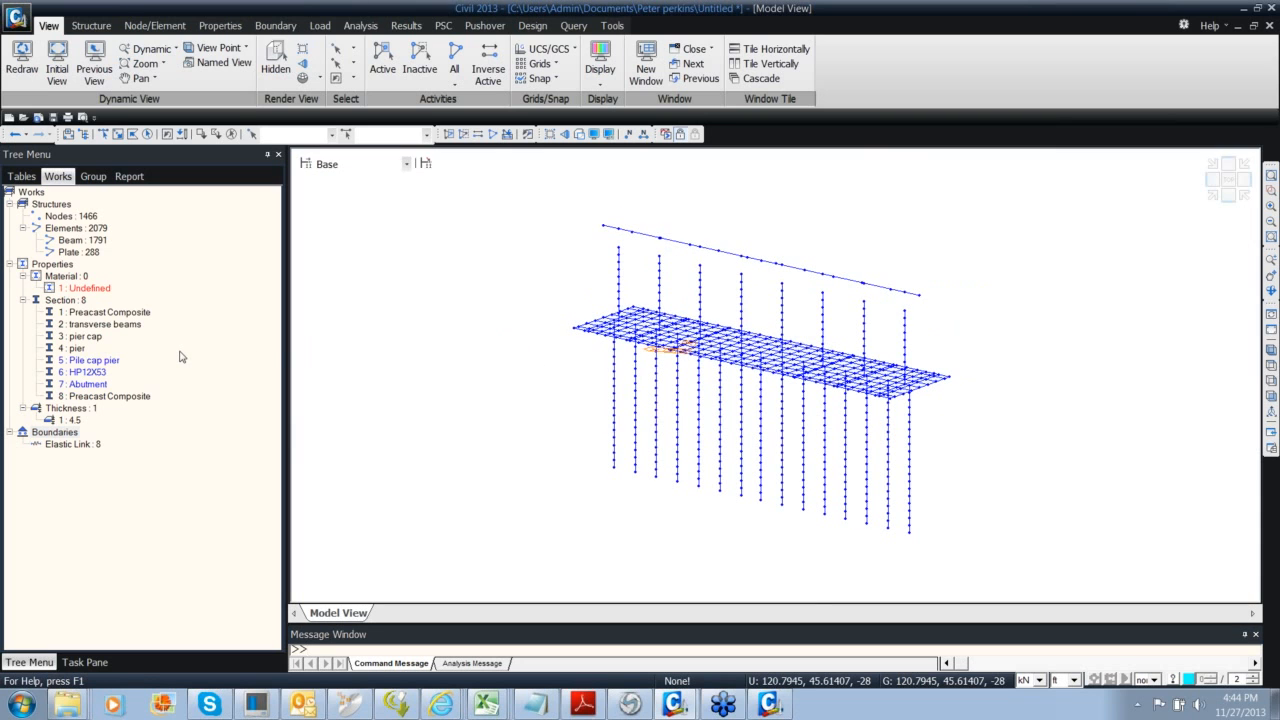
drag(737, 423, 800, 390)
middle_drag(594, 343, 423, 307)
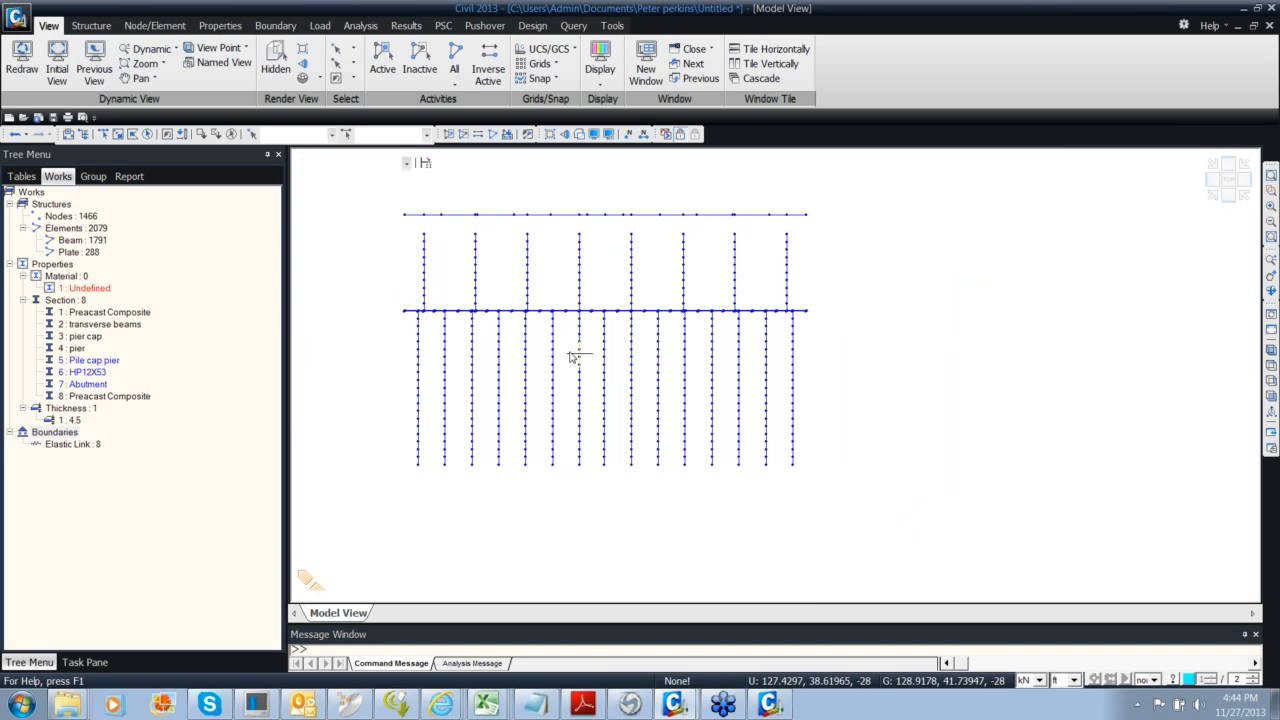
click(276, 60)
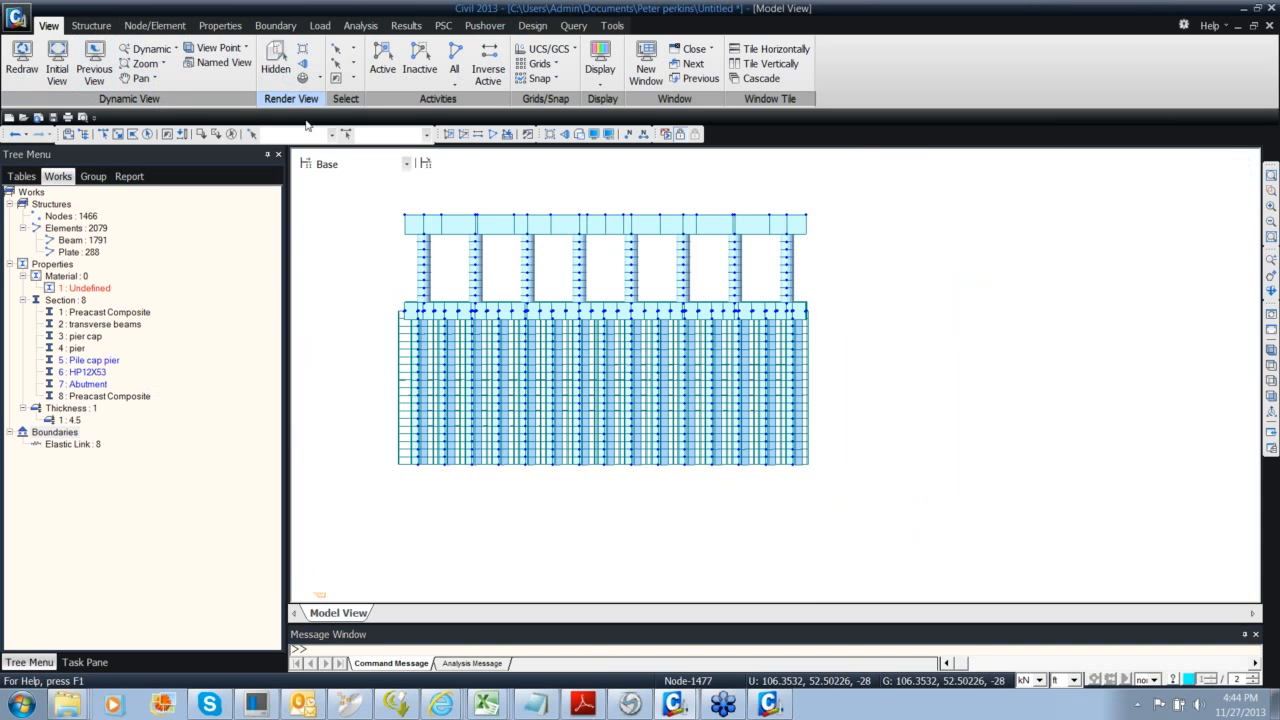
click(276, 68)
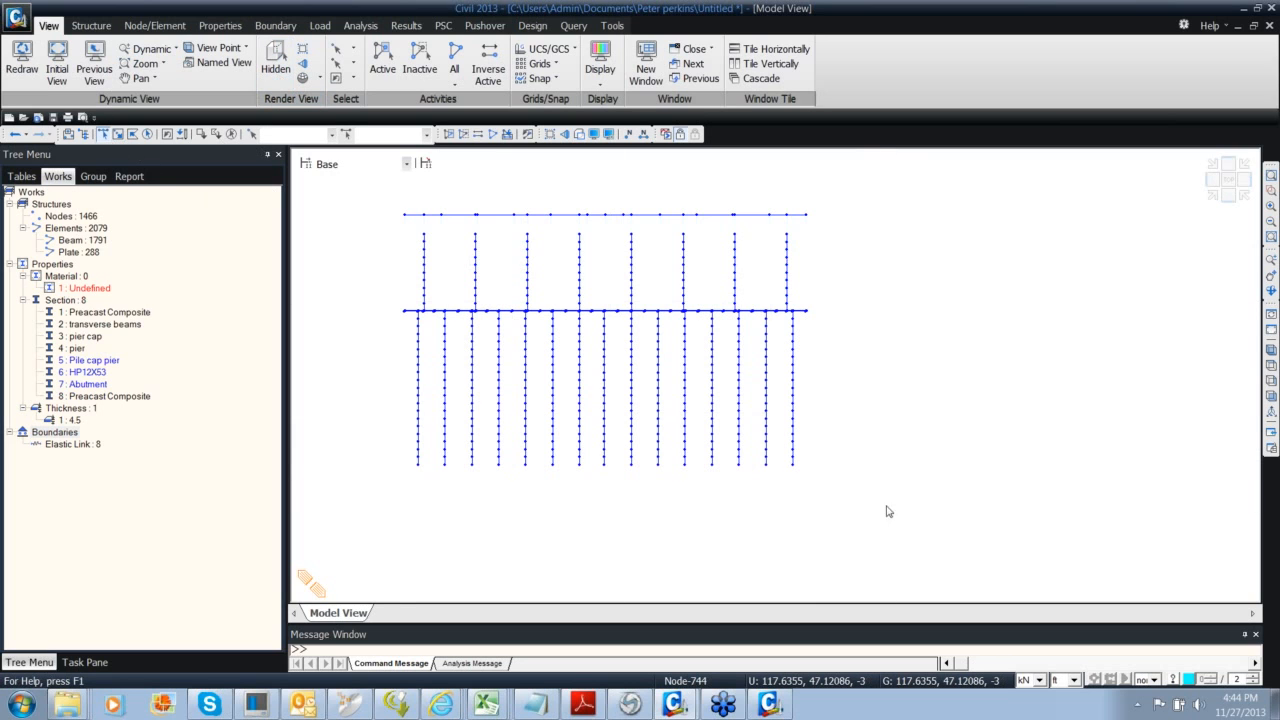
Select the full row of piles below the pile cap in elevation and return to an isometric view
drag(886, 505, 399, 320)
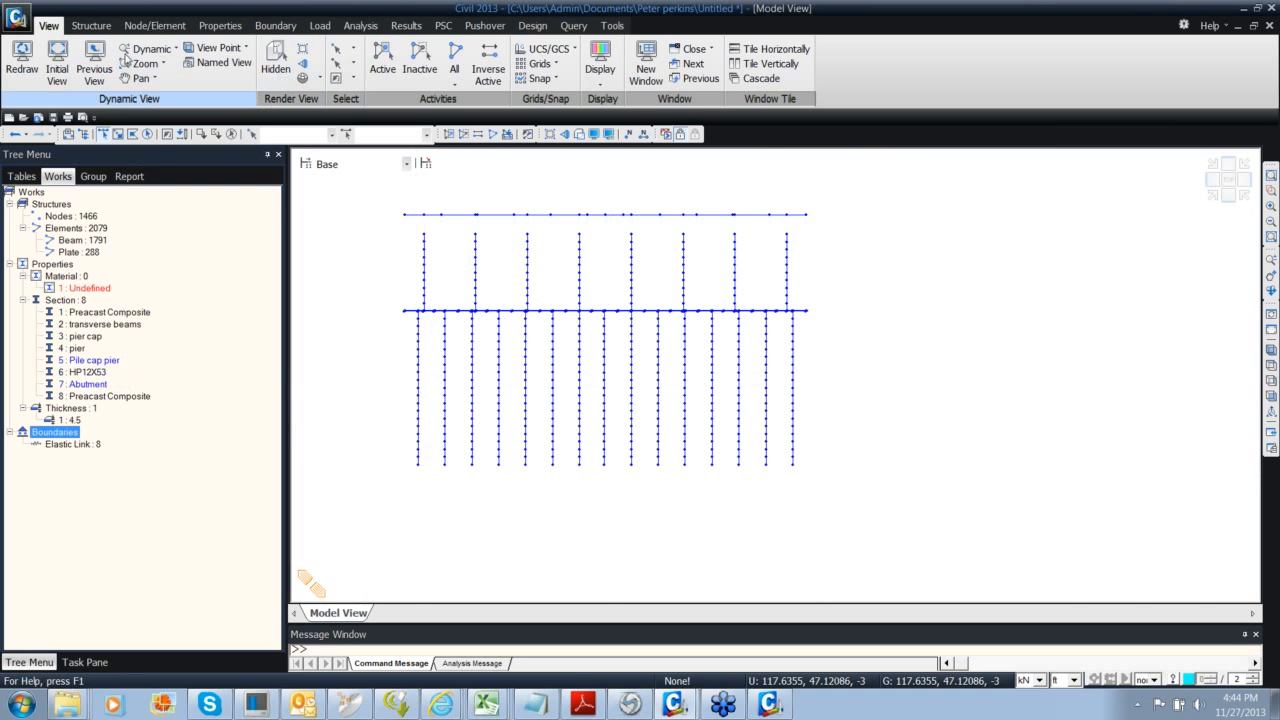
click(276, 68)
ctrl+middle_drag(640, 406, 680, 408)
click(276, 68)
drag(809, 485, 371, 303)
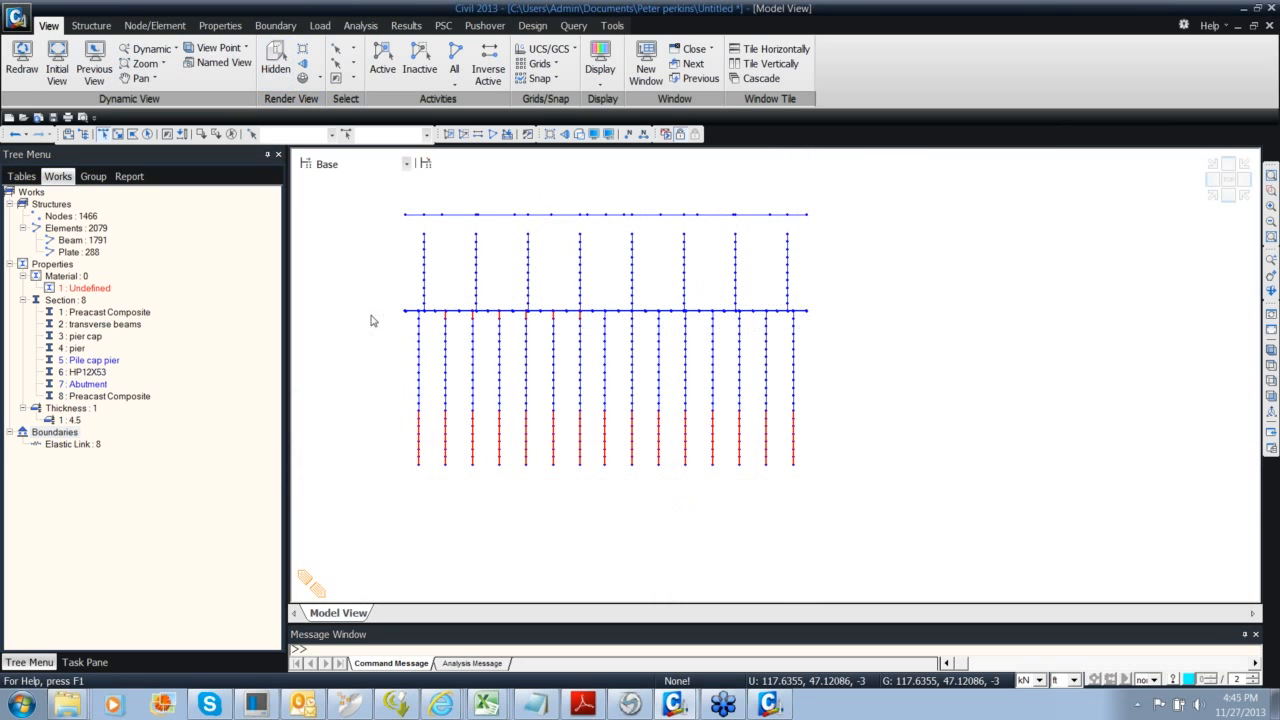
click(1212, 196)
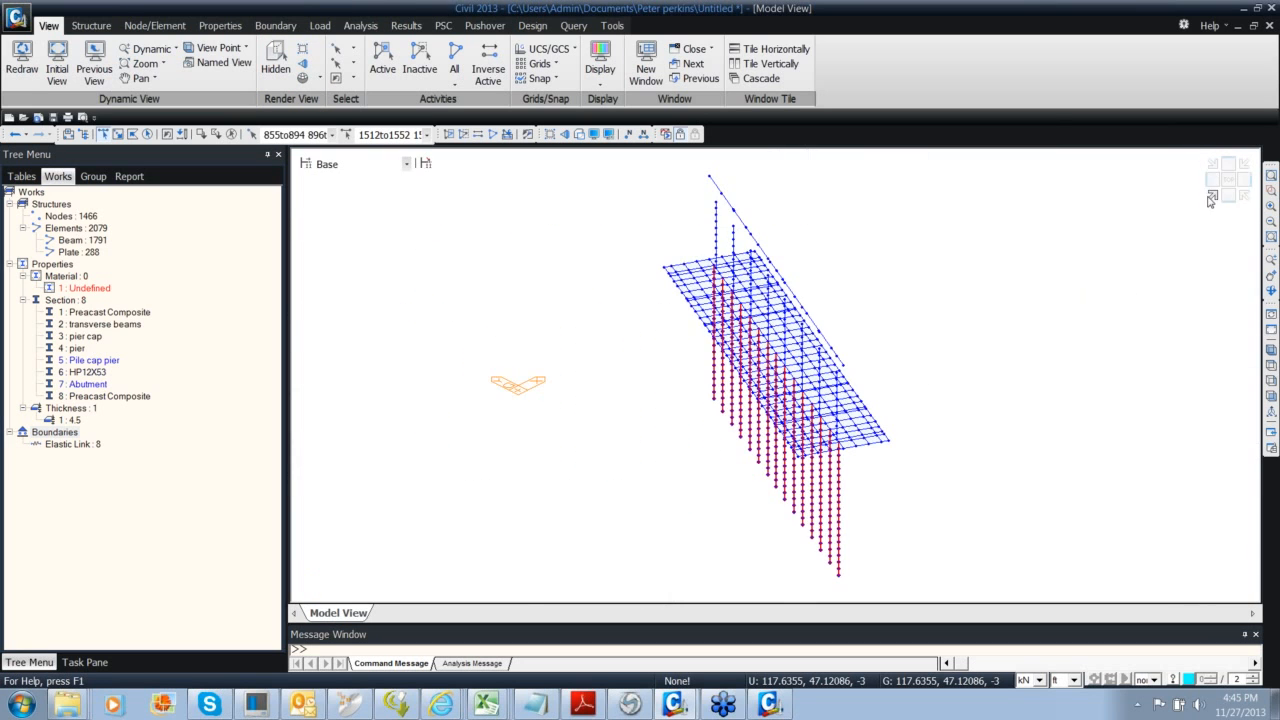
scroll(656, 358, down, 1)
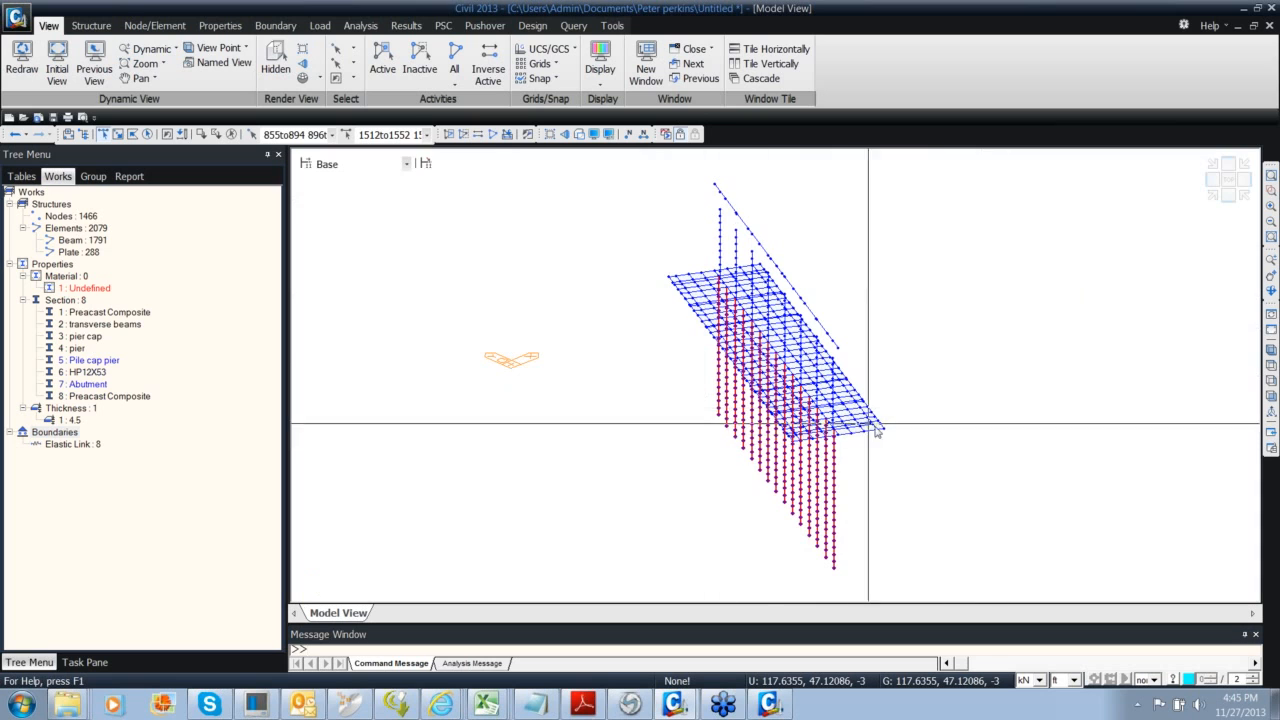
Check the pile layout in the pier drawing PDF, then set up an element translation that copies by unequal distances in an arbitrary direction
click(582, 704)
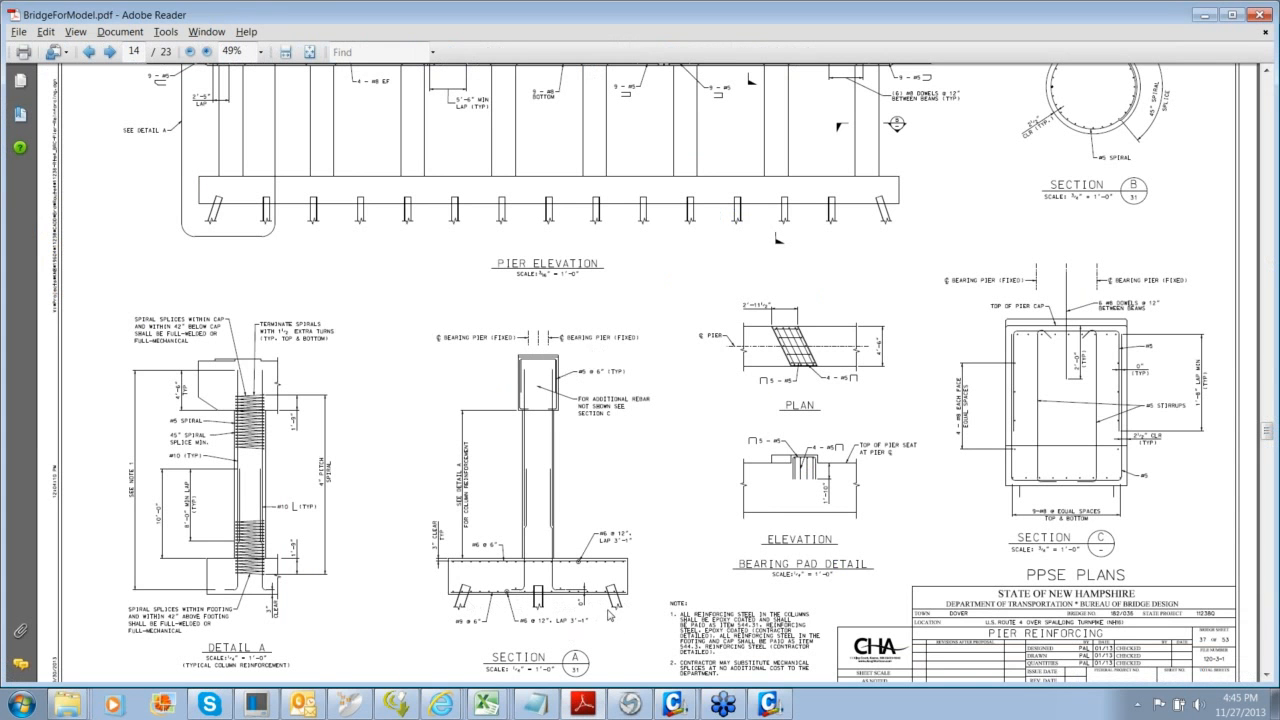
click(675, 704)
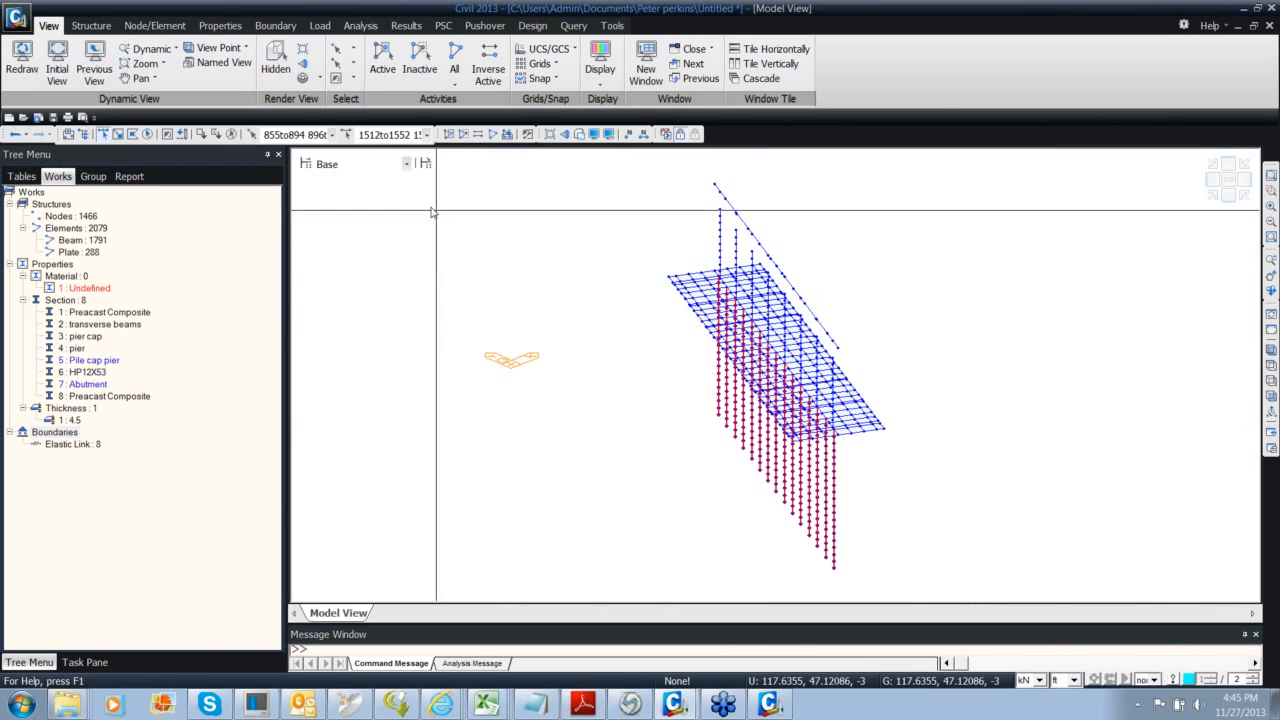
click(188, 28)
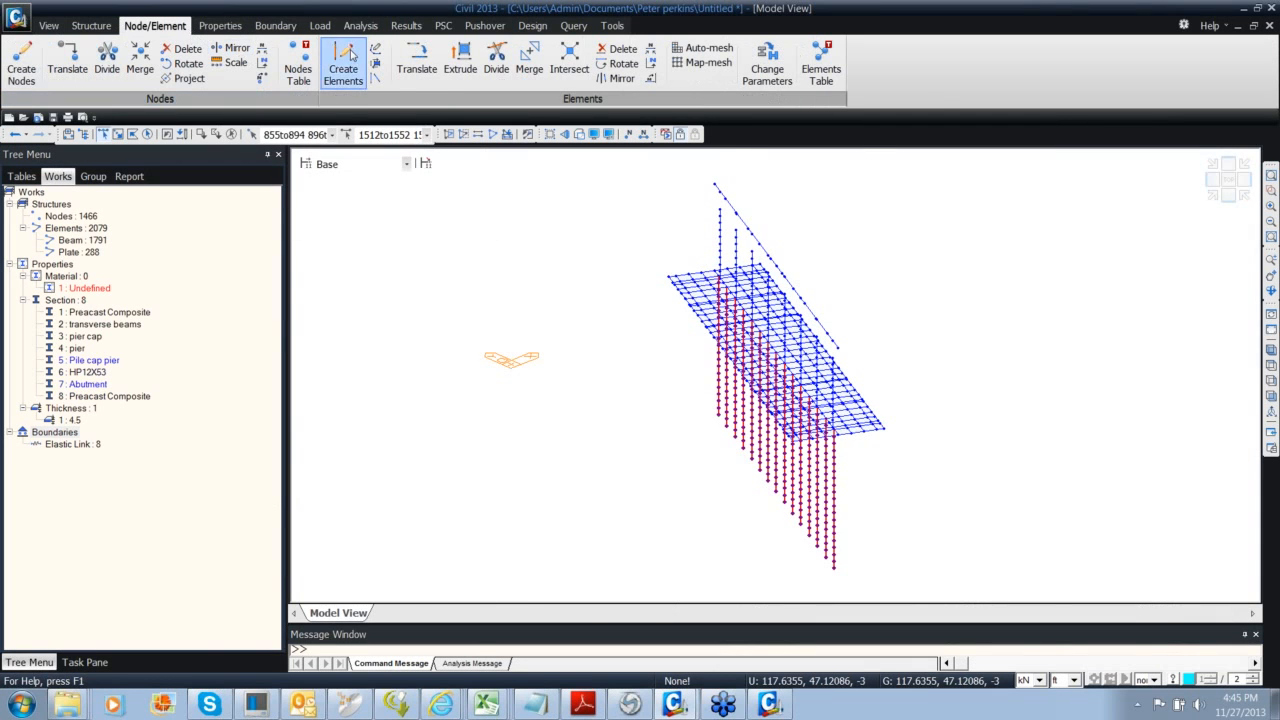
click(417, 62)
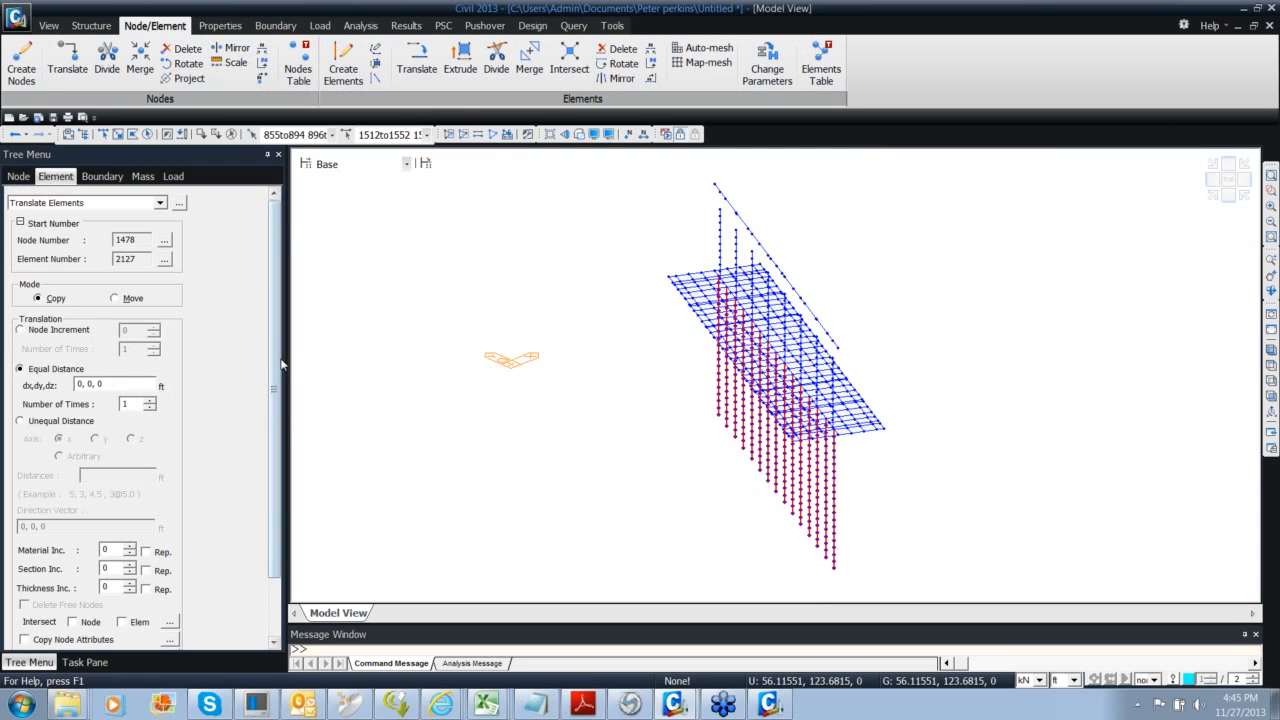
scroll(275, 380, down, 1)
click(22, 351)
click(59, 386)
click(102, 404)
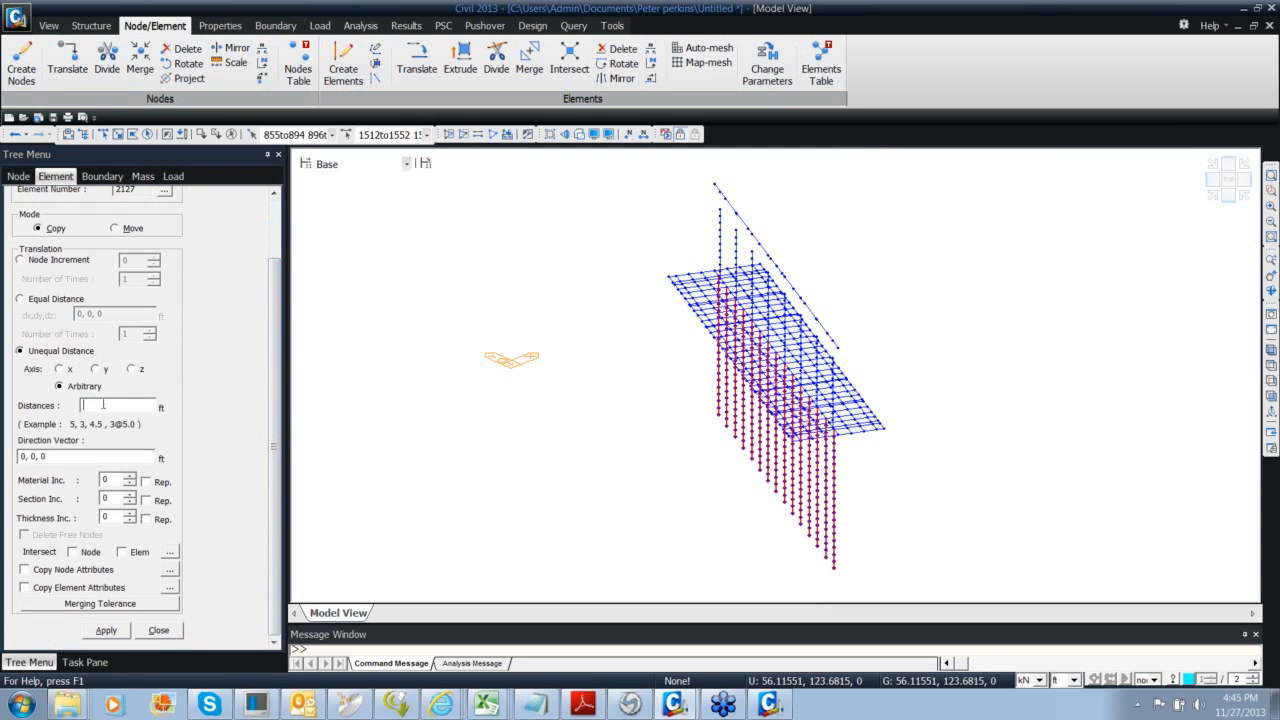
Copy the selected pile row 10.5 ft along a direction vector picked across the pile cap (9.477148, -4.52036, 0), intersecting nodes and elements
ctrl+middle_drag(858, 412, 857, 469)
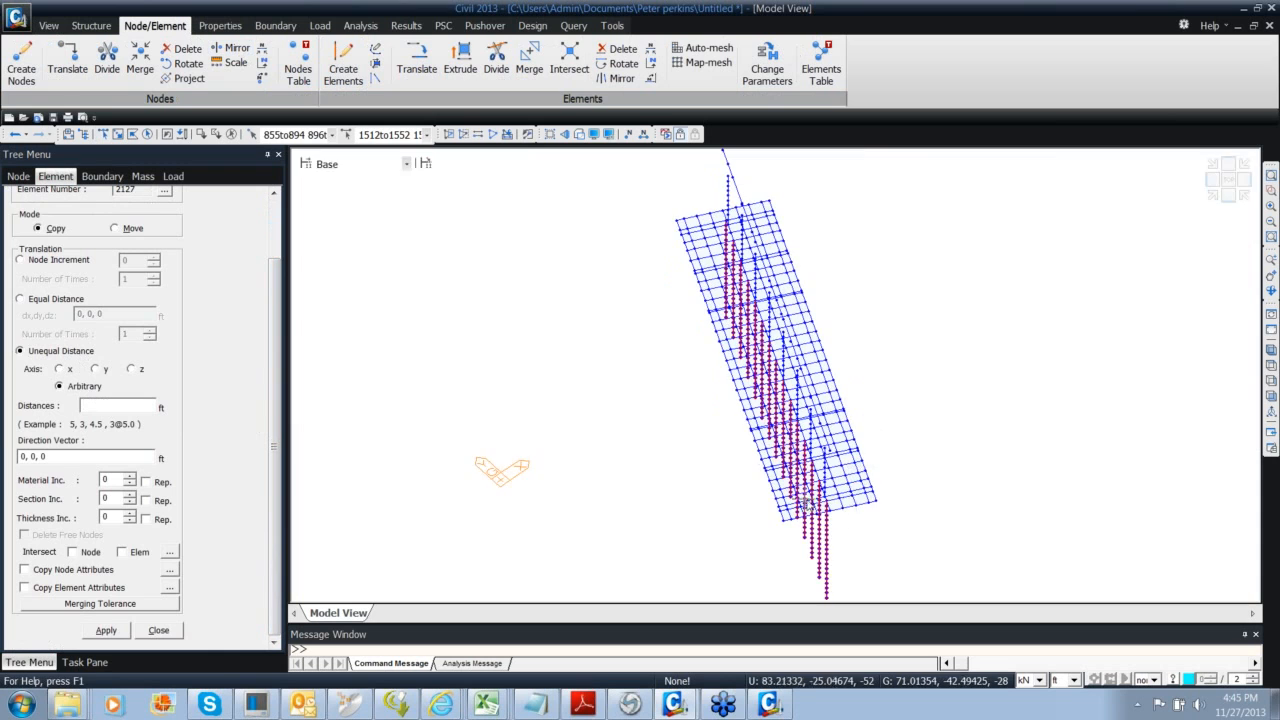
middle_drag(667, 444, 731, 374)
scroll(731, 374, up, 4)
middle_drag(474, 358, 312, 379)
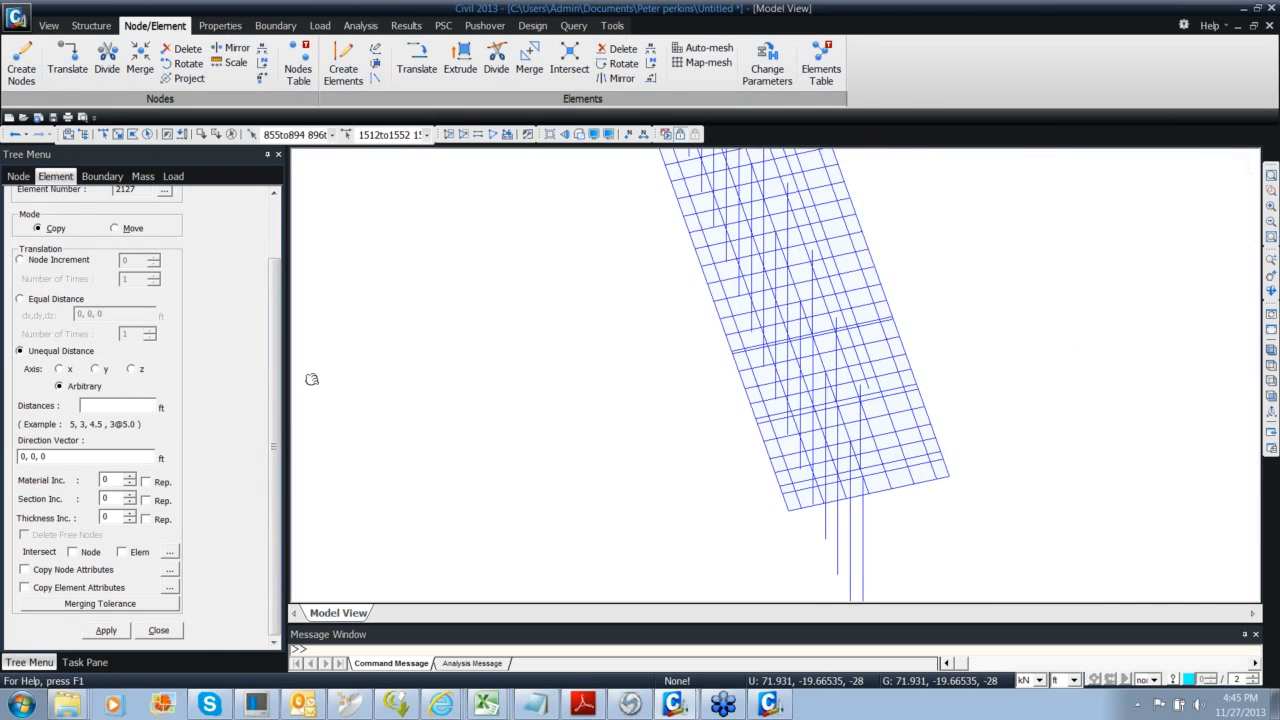
scroll(820, 465, up, 5)
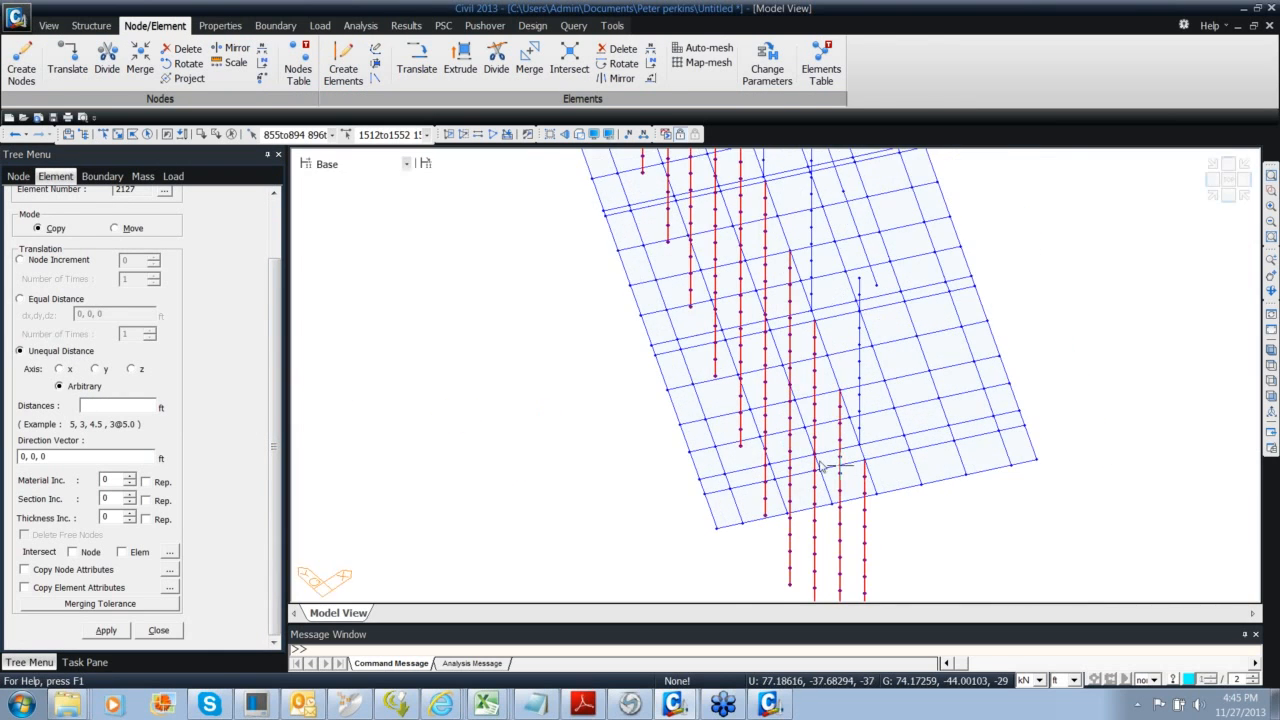
middle_drag(820, 465, 737, 463)
click(85, 456)
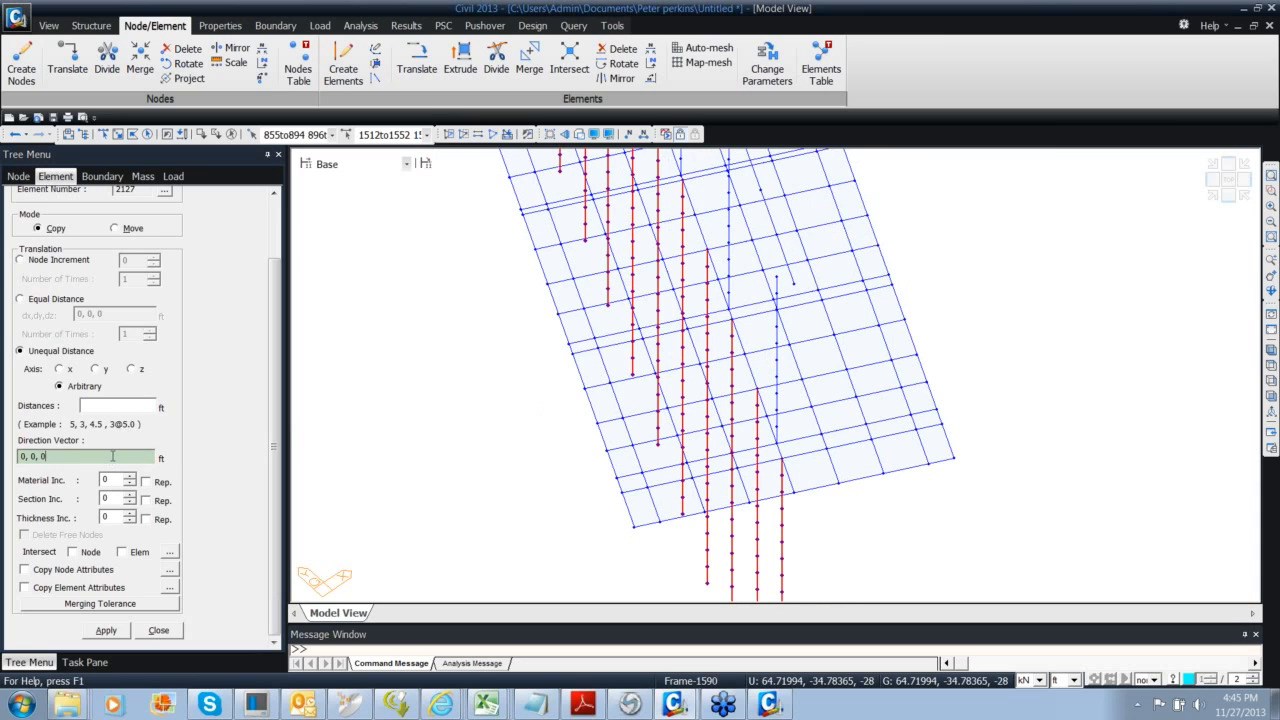
click(782, 458)
click(872, 442)
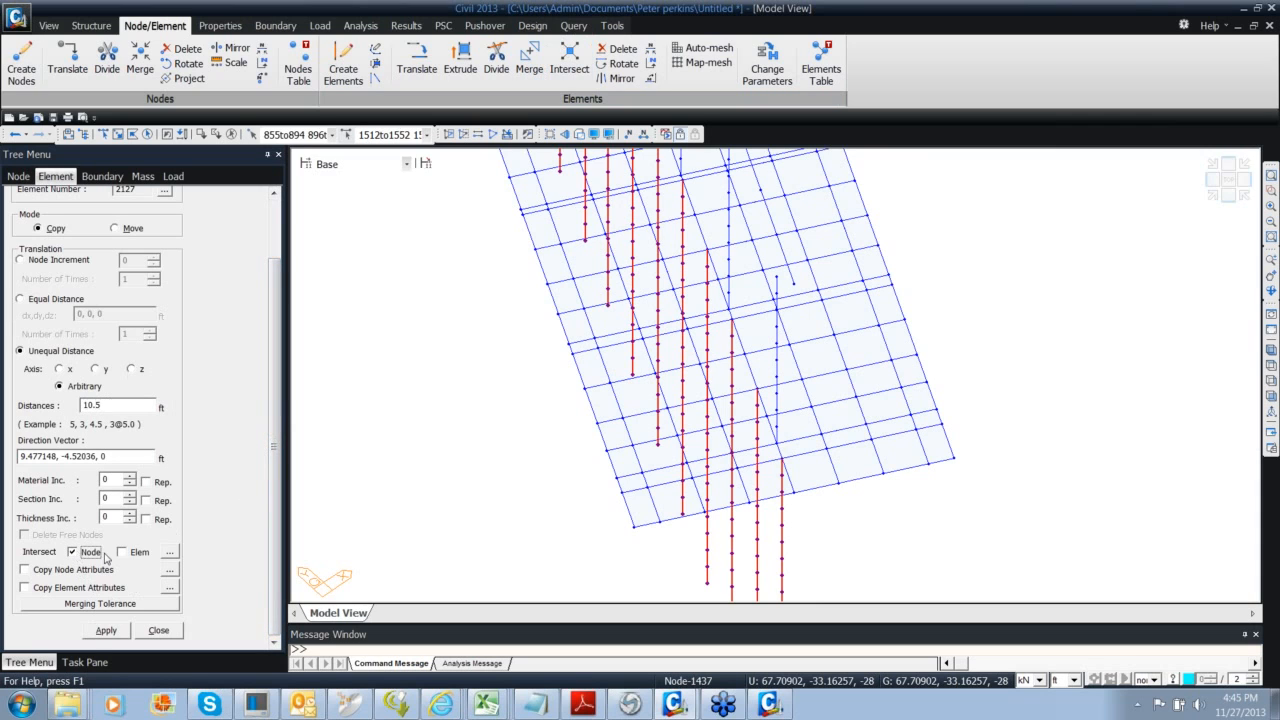
click(98, 631)
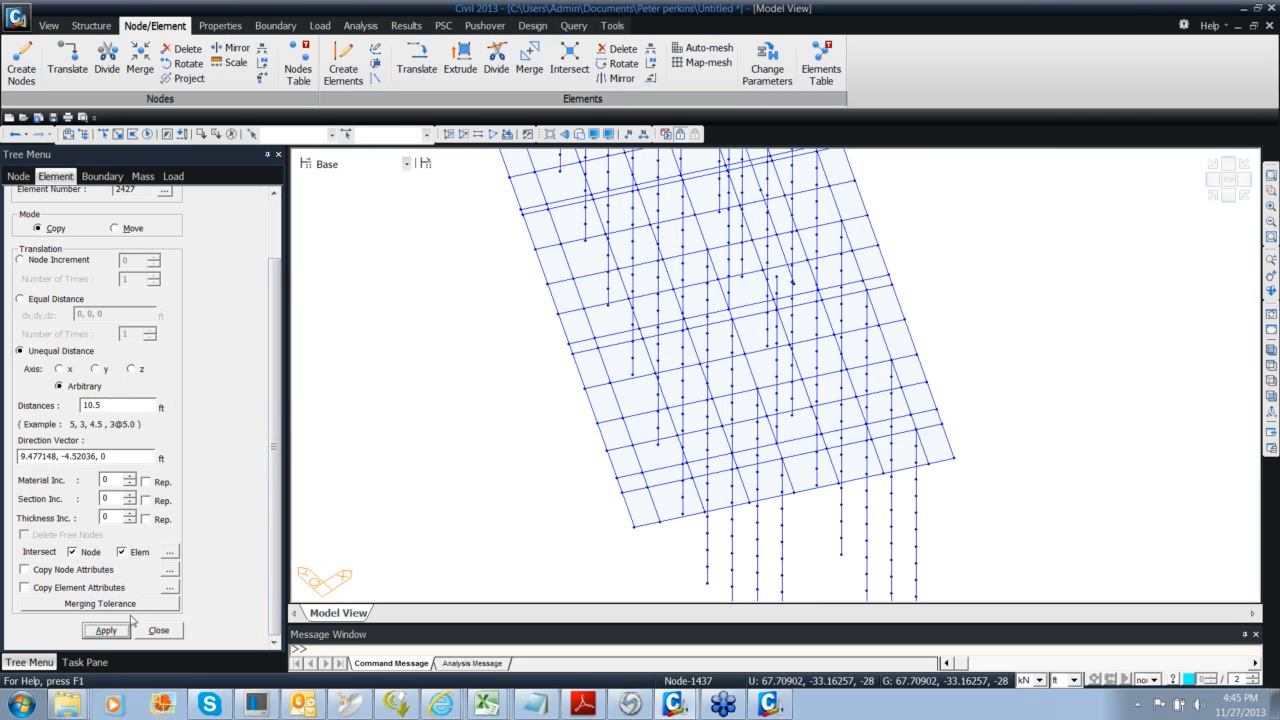
Reselect the central pile row, copy it -10.5 ft along the same direction vector, and save the model
click(166, 136)
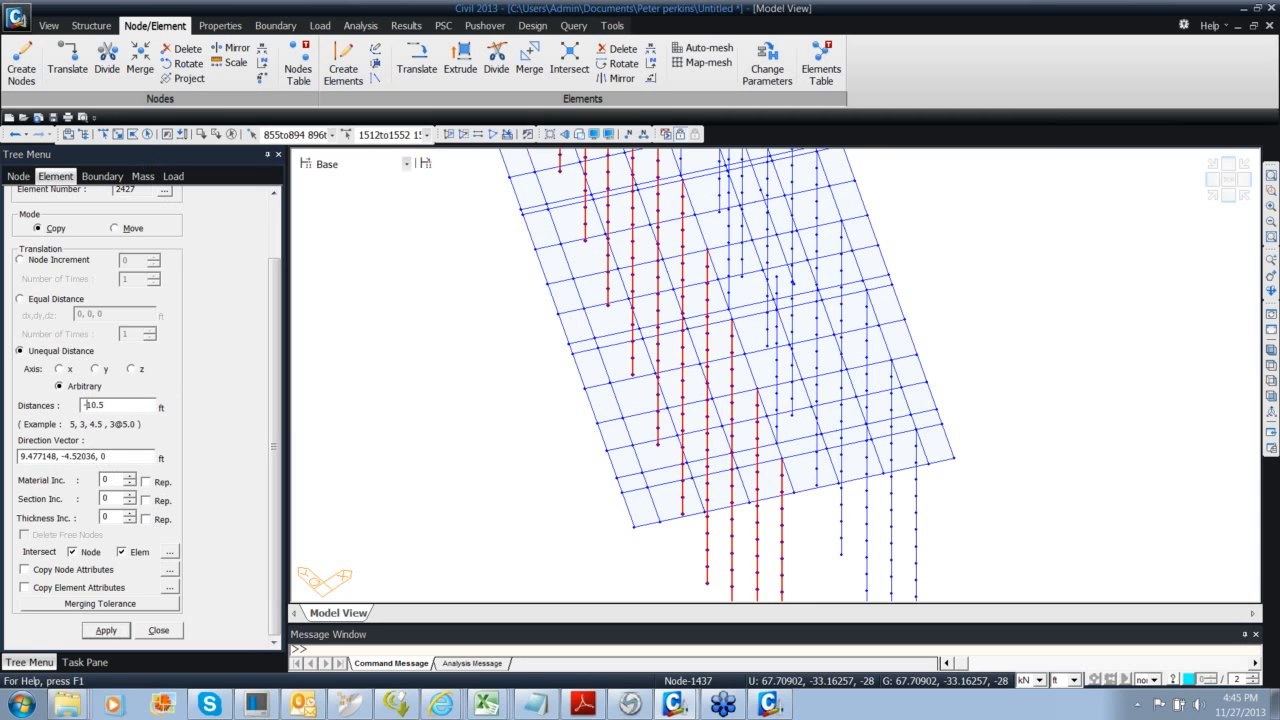
click(153, 630)
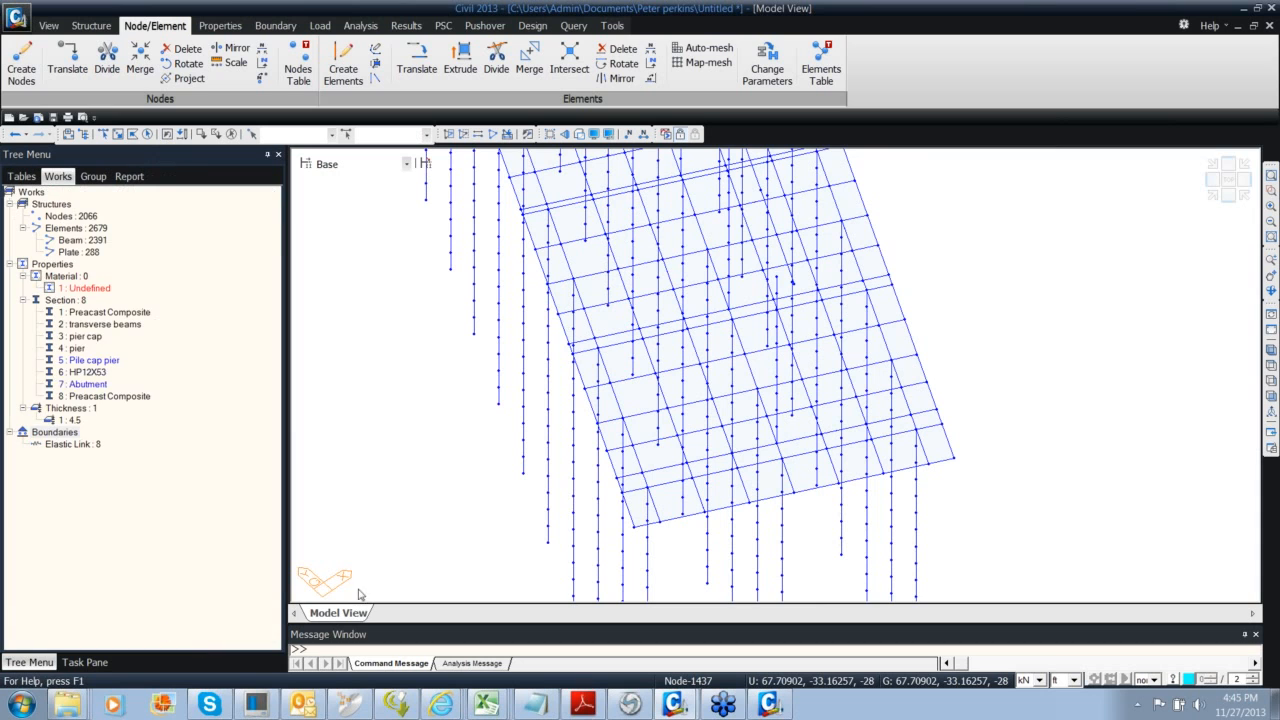
click(1213, 197)
ctrl+middle_drag(752, 443, 704, 396)
key(ctrl+s)
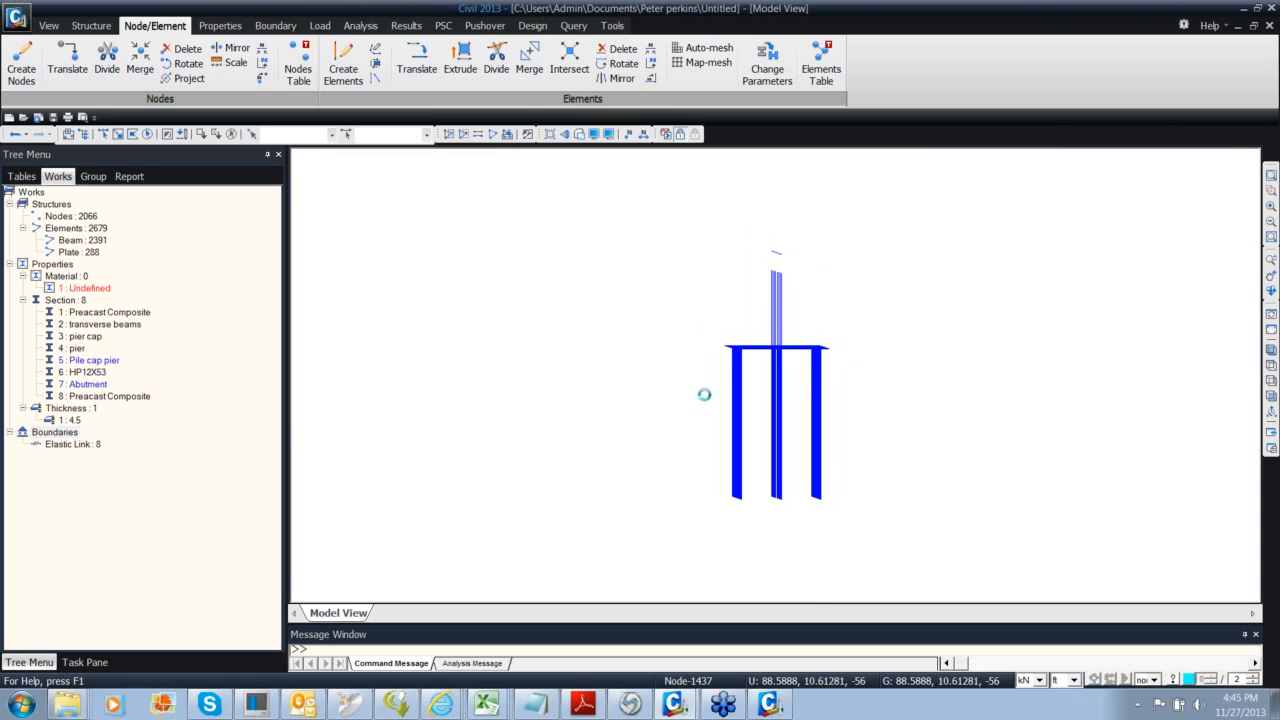
Select the outer pile row copied at +10.5 ft in elevation and set up a node rotation in Move mode
click(117, 134)
drag(849, 519, 806, 352)
ctrl+middle_drag(818, 405, 869, 457)
middle_drag(714, 477, 563, 517)
scroll(717, 418, up, 5)
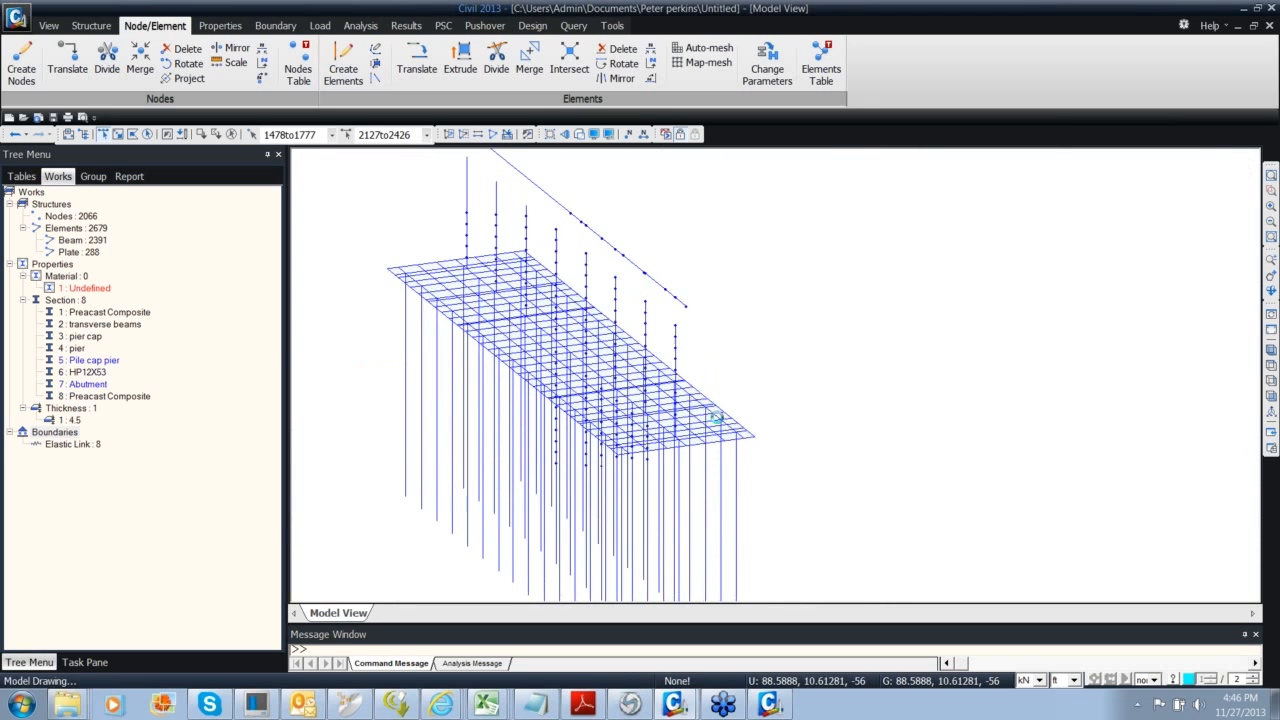
mouse_move(717, 418)
ctrl+middle_down()
mouse_move(743, 451)
mouse_move(710, 455)
mouse_move(709, 440)
ctrl+middle_up()
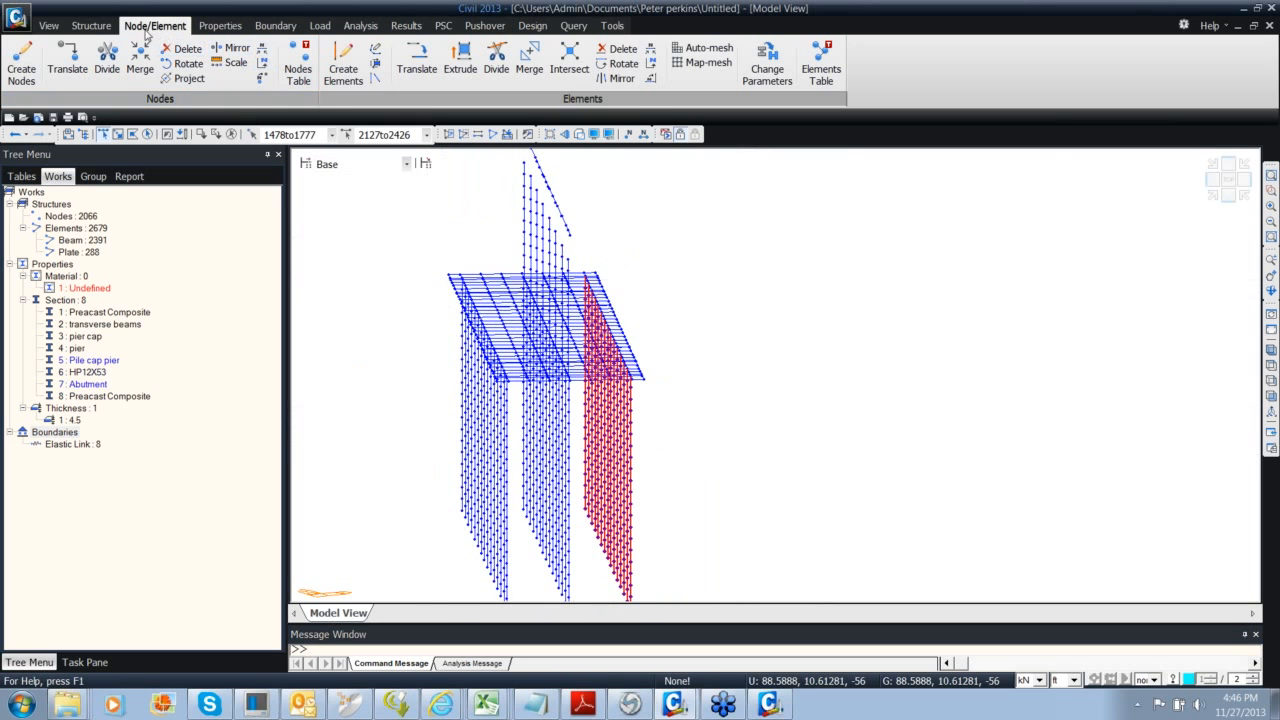
click(187, 70)
click(133, 259)
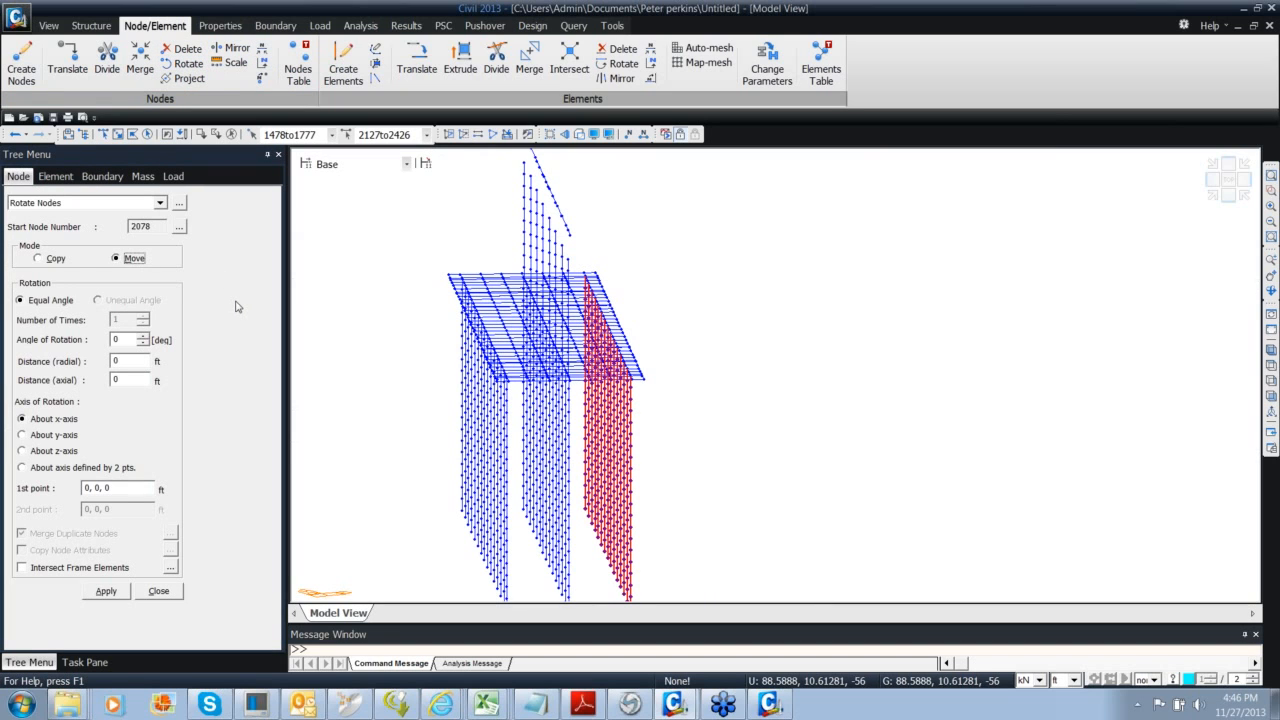
Try to rotate the selected pile row 25 degrees about an axis defined by two points along its top edge
click(73, 470)
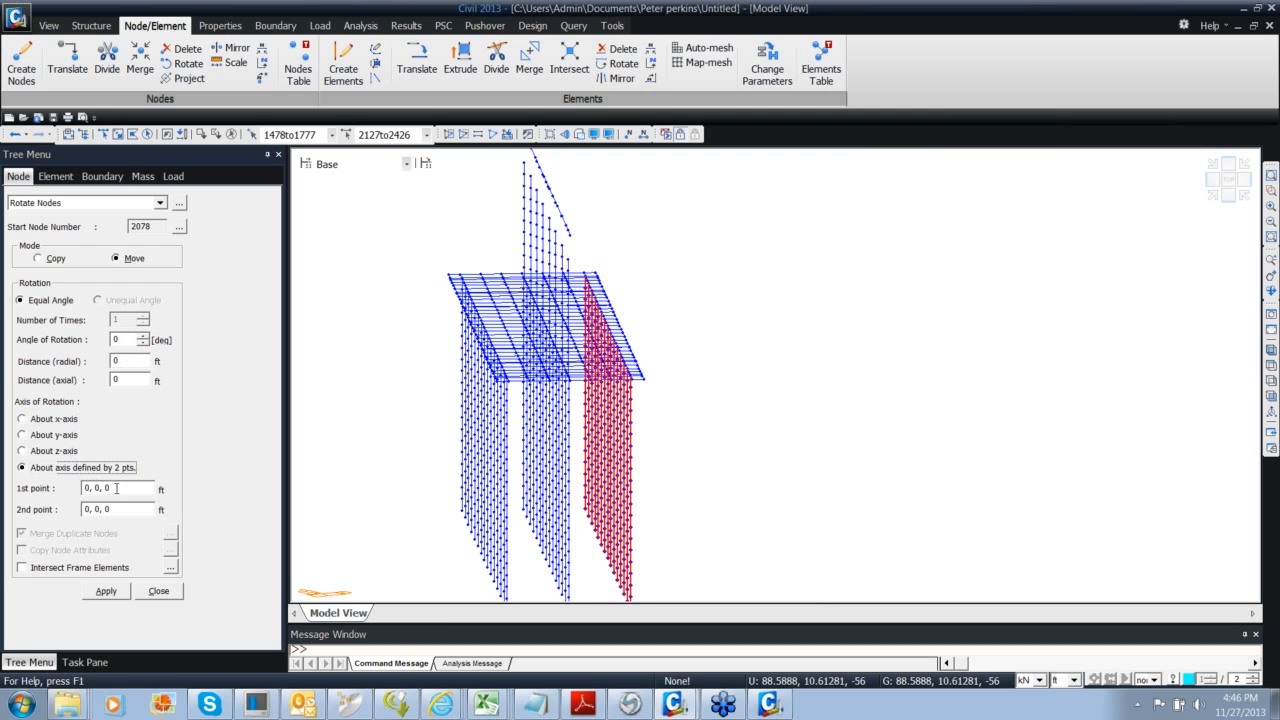
click(116, 488)
click(635, 384)
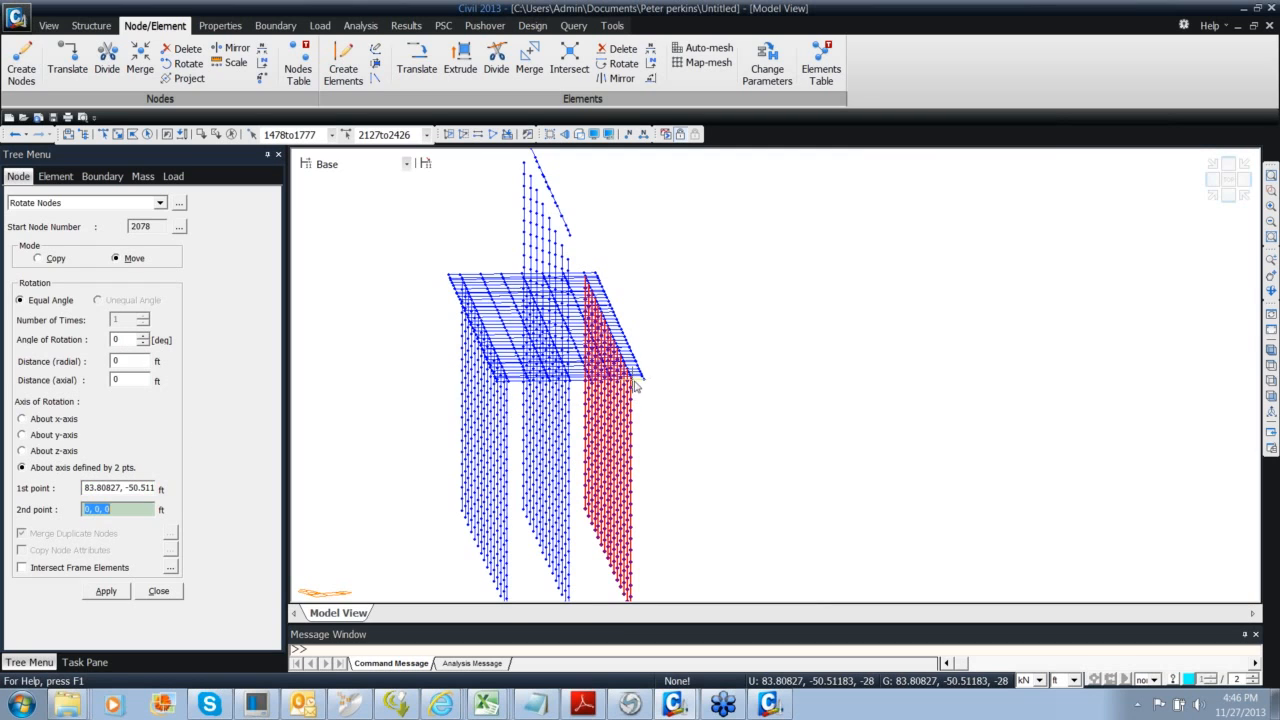
click(584, 281)
click(124, 488)
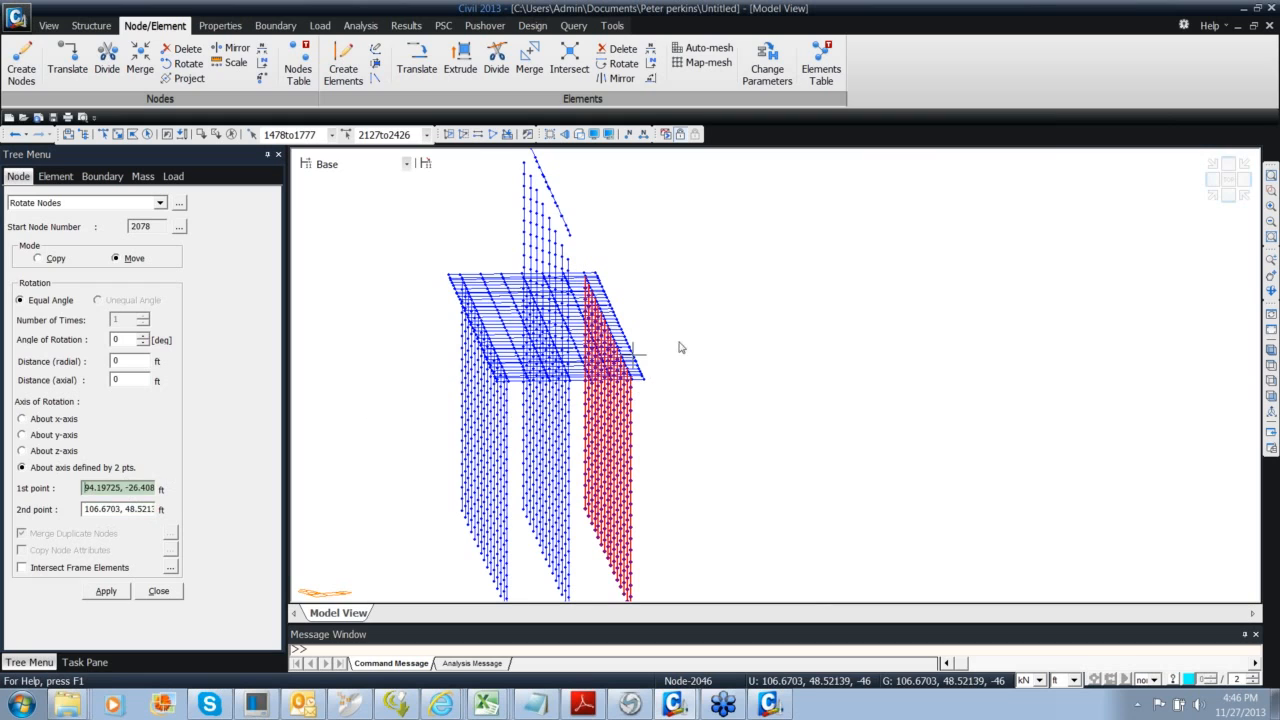
click(635, 384)
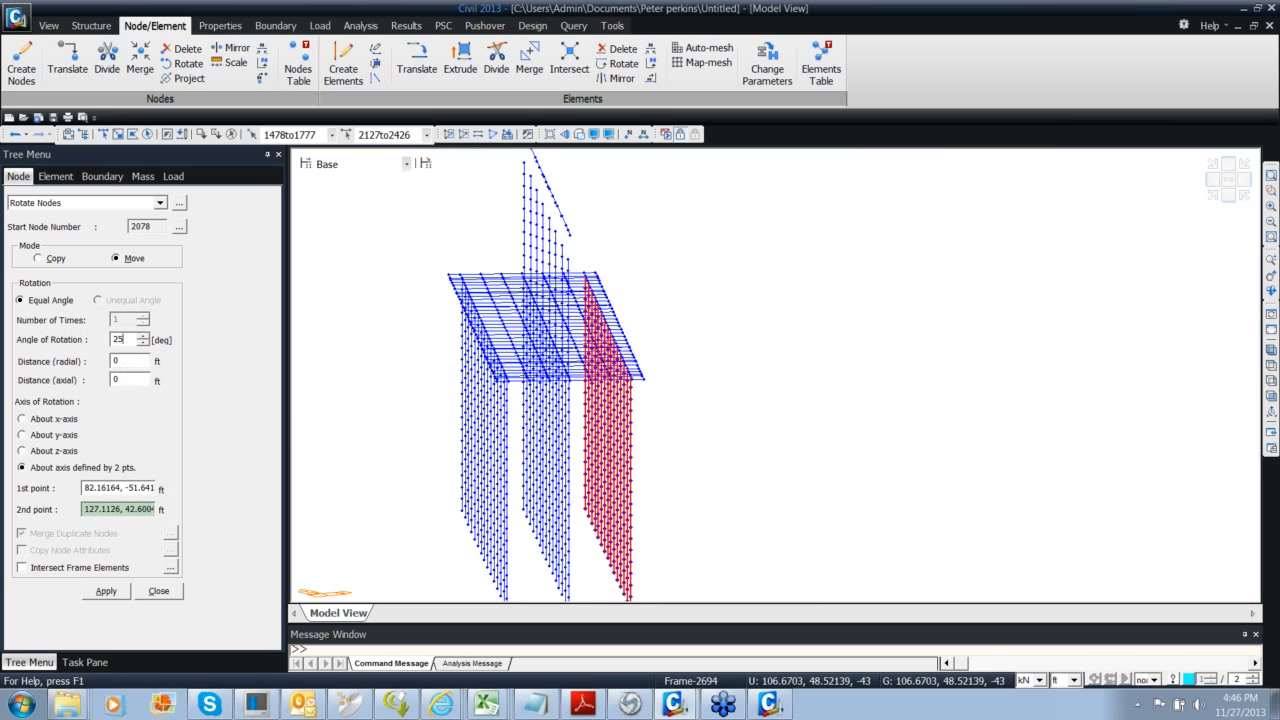
click(106, 591)
Undo the 25-degree rotation, reselect the outer pile row, and rotate it -25 degrees about the same axis
click(31, 136)
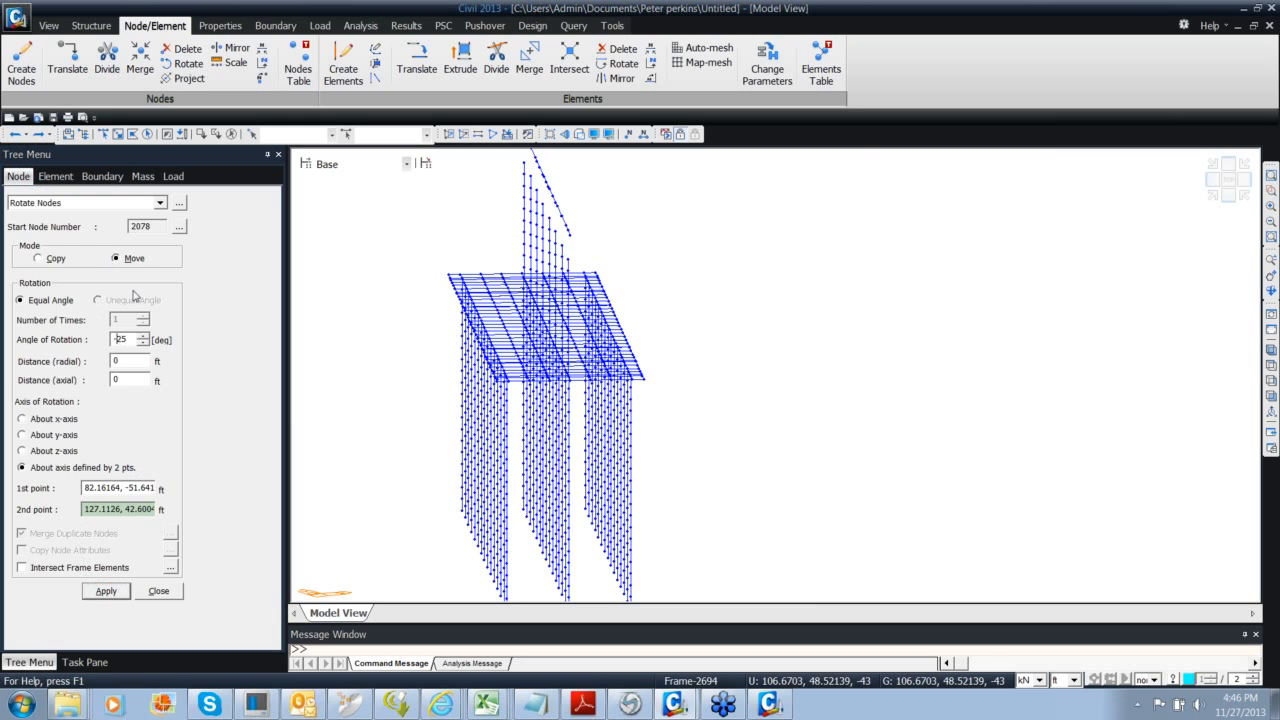
click(167, 136)
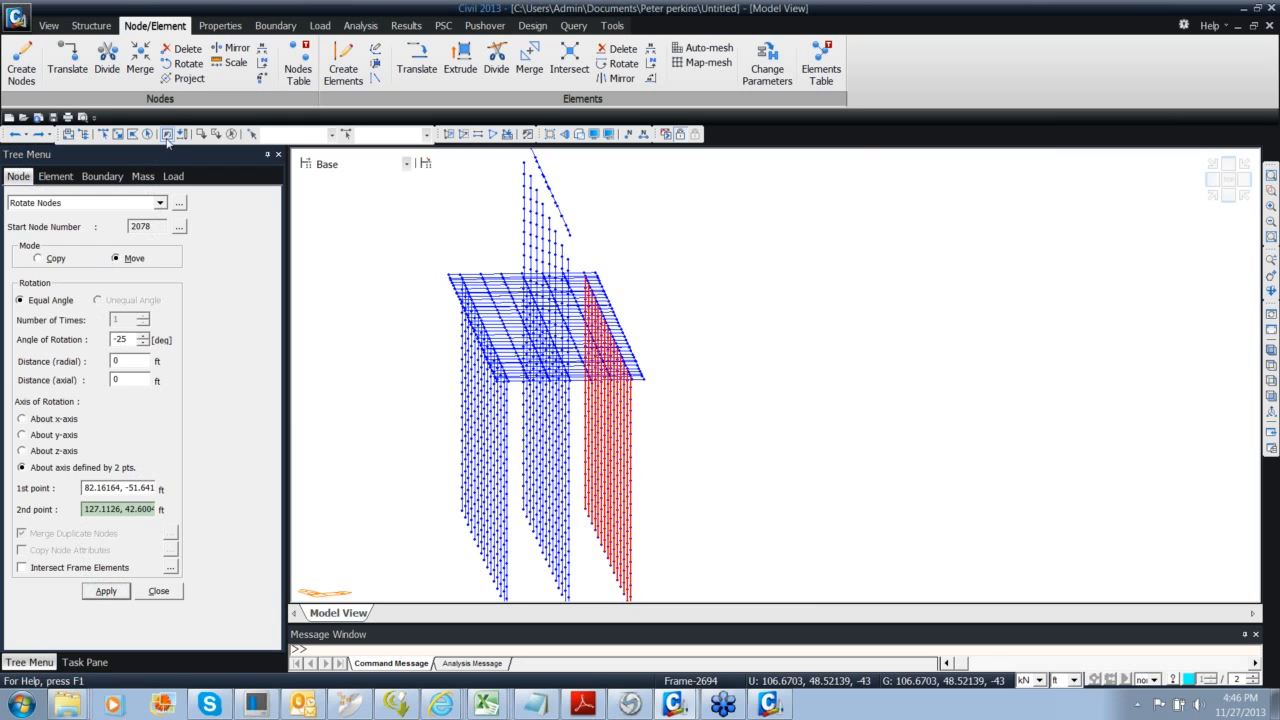
click(106, 591)
mouse_move(606, 434)
ctrl+middle_down()
mouse_move(566, 420)
mouse_move(599, 414)
mouse_move(583, 434)
mouse_move(604, 426)
ctrl+middle_up()
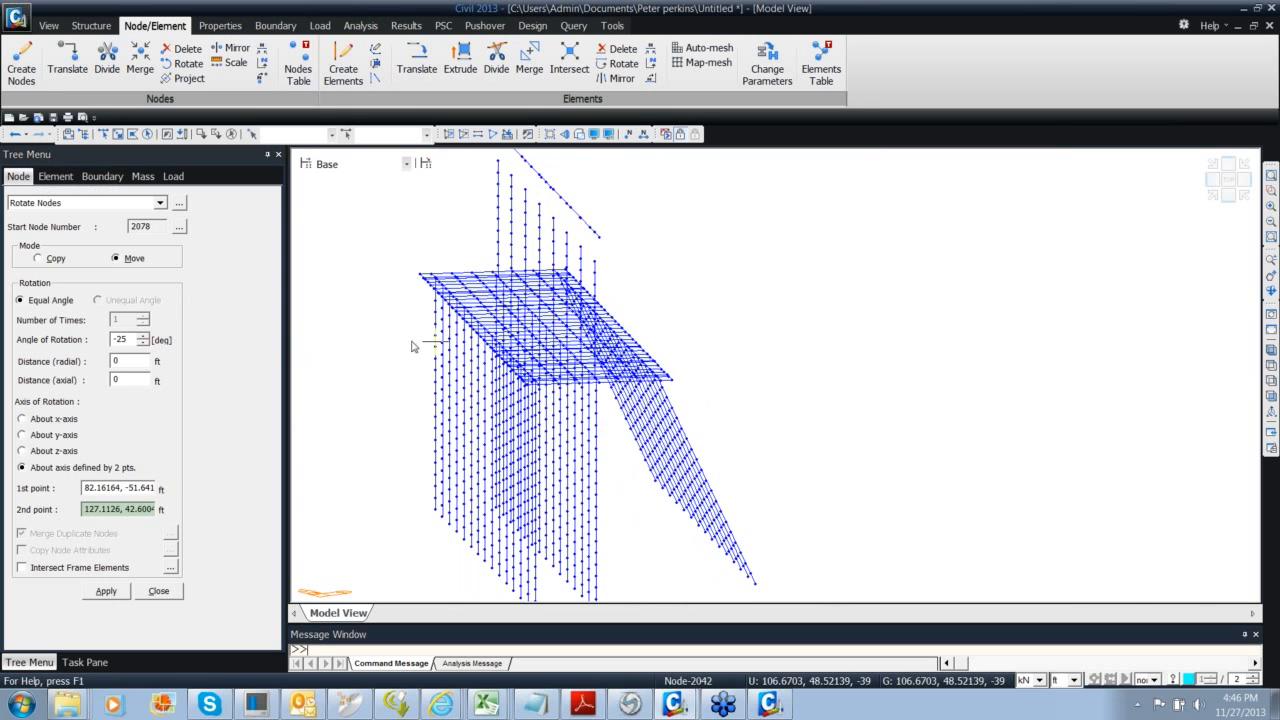
ctrl+middle_drag(412, 342, 393, 324)
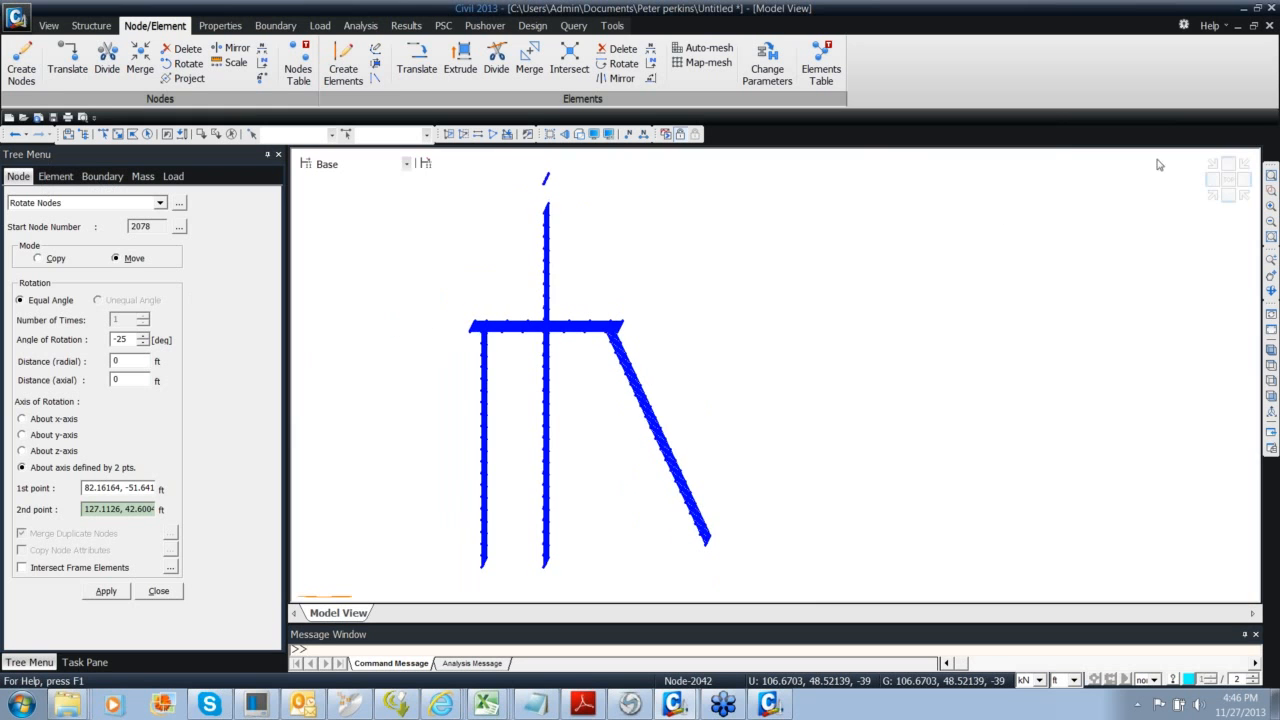
Select the opposite outer pile row, copied at -10.5 ft, using an elevation view of the pier
click(1228, 197)
mouse_move(646, 305)
ctrl+middle_down()
mouse_move(618, 309)
mouse_move(671, 309)
ctrl+middle_up()
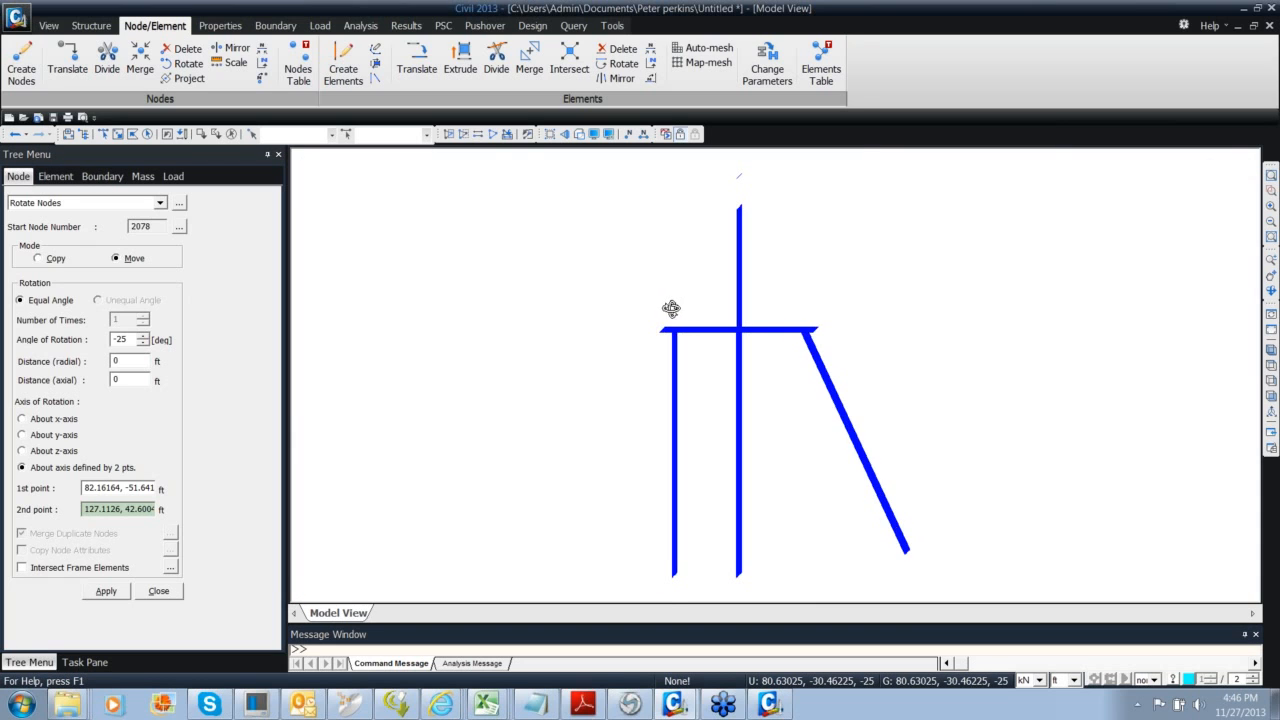
click(117, 133)
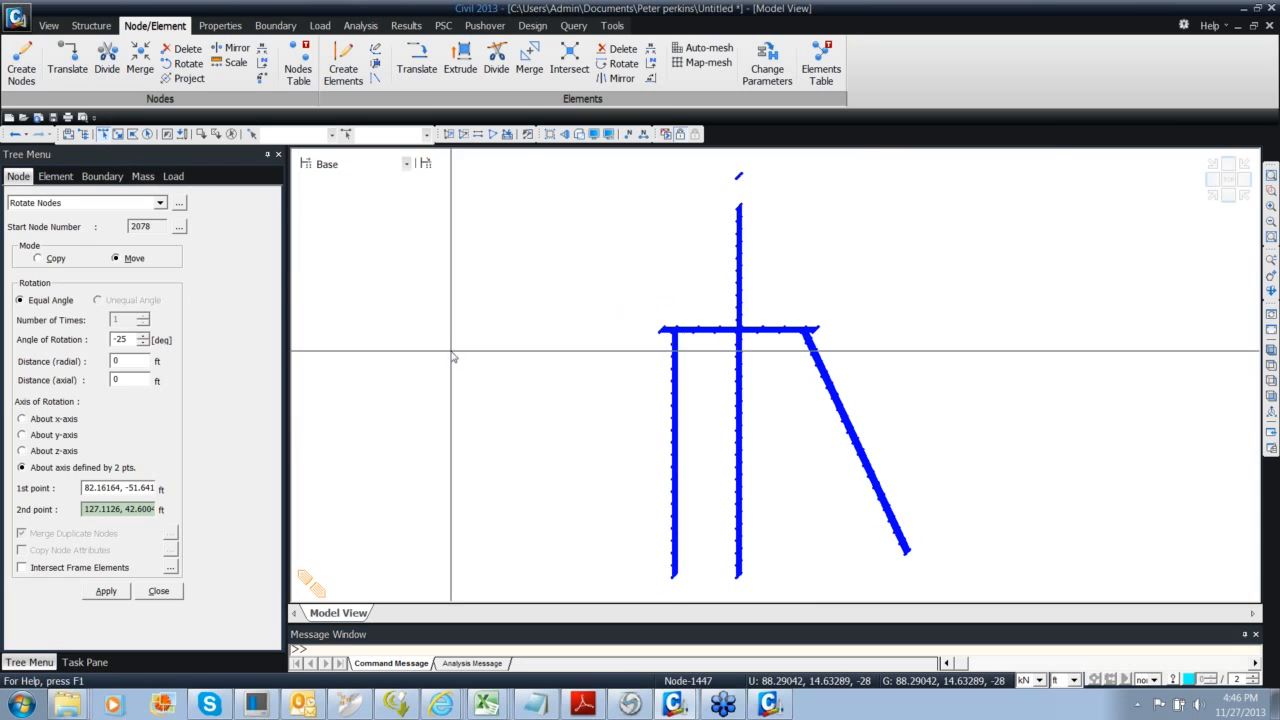
drag(700, 588, 594, 342)
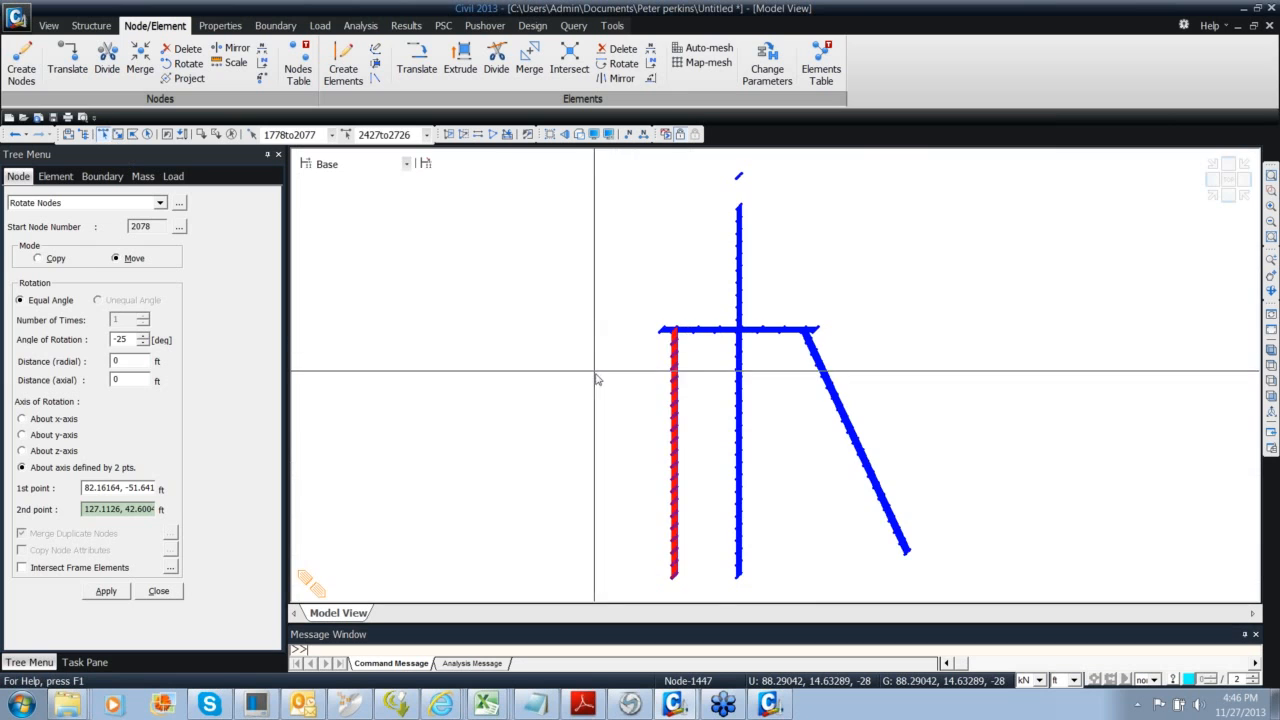
ctrl+middle_drag(600, 374, 406, 329)
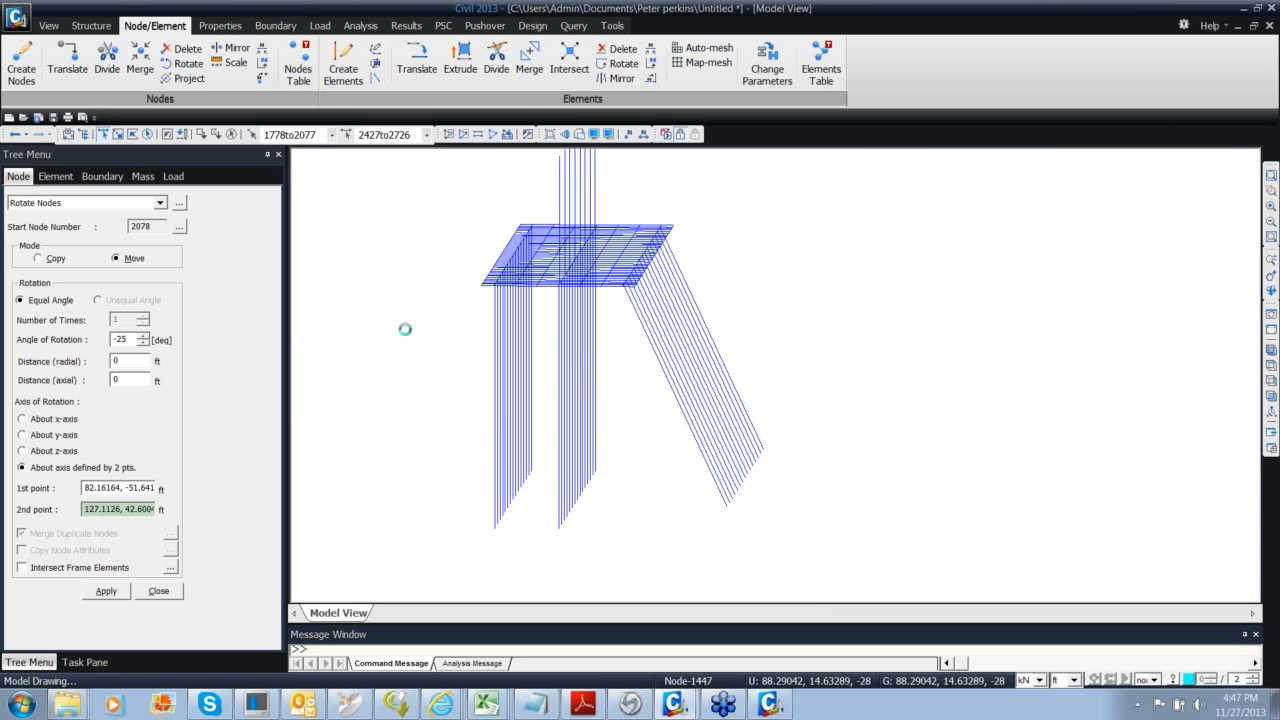
Try to rotate the opposite outer pile row -25 degrees about an axis through the end nodes along its top
click(141, 487)
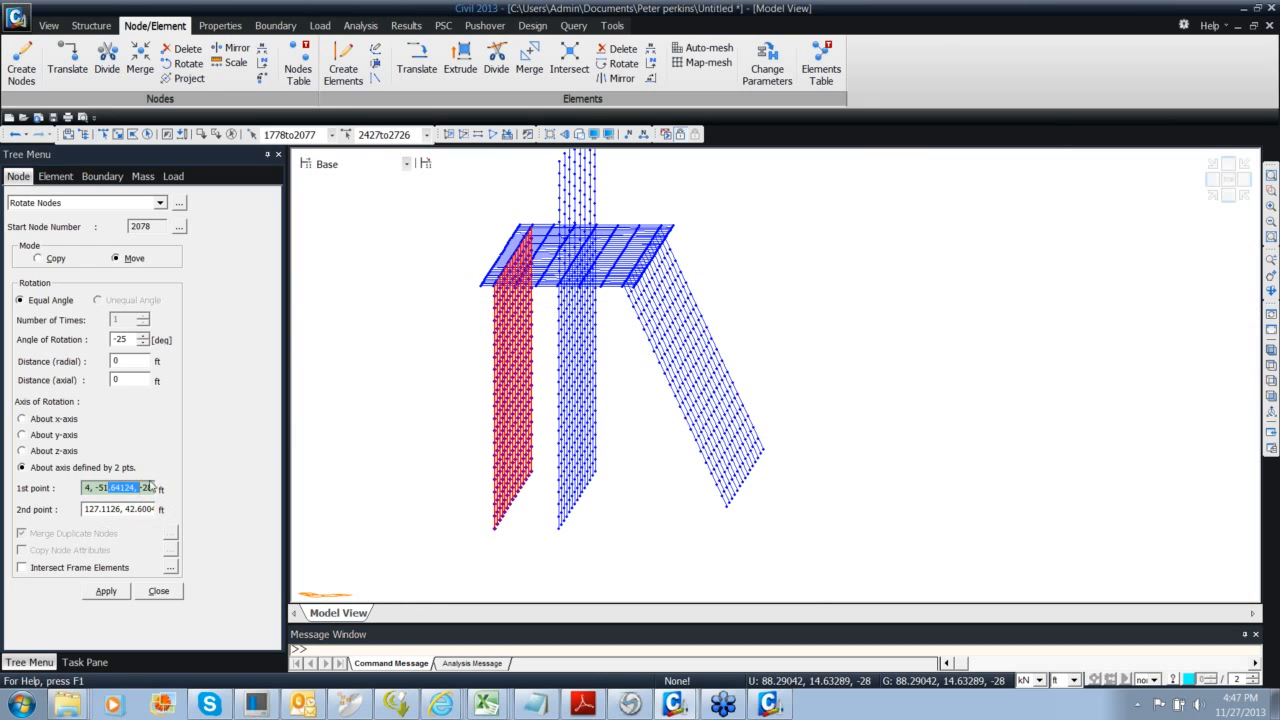
click(486, 288)
click(491, 291)
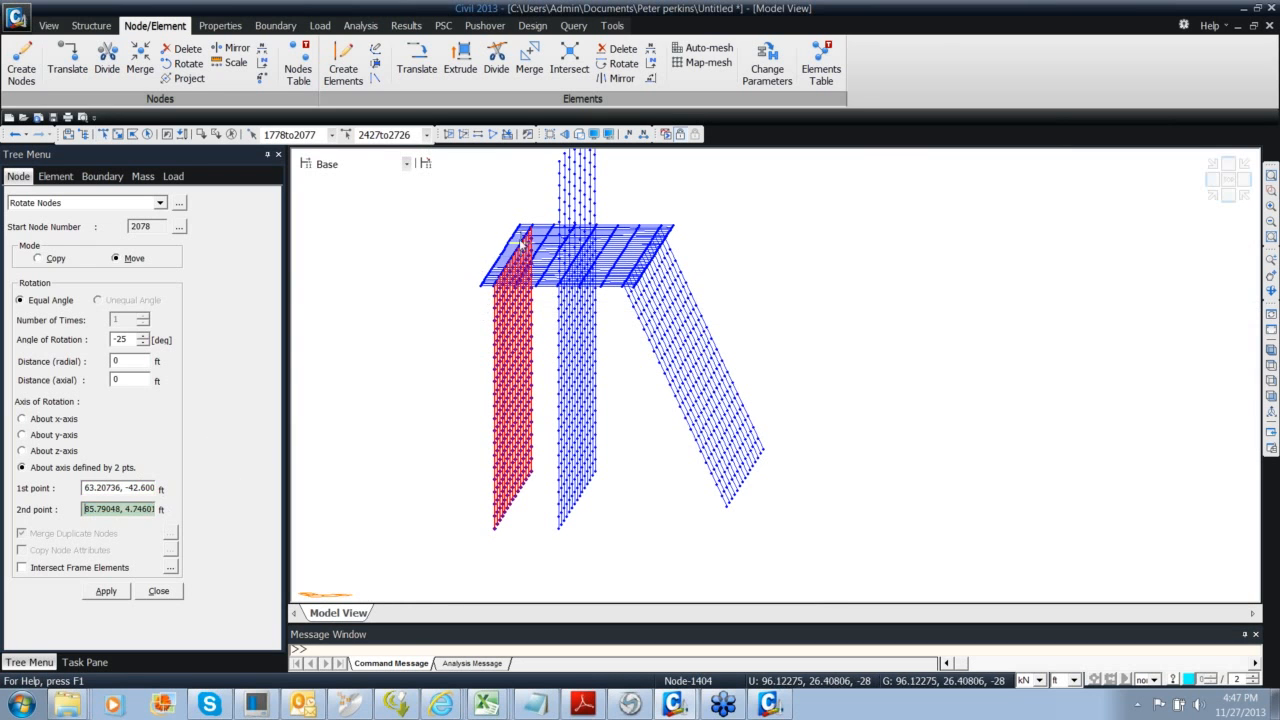
click(532, 227)
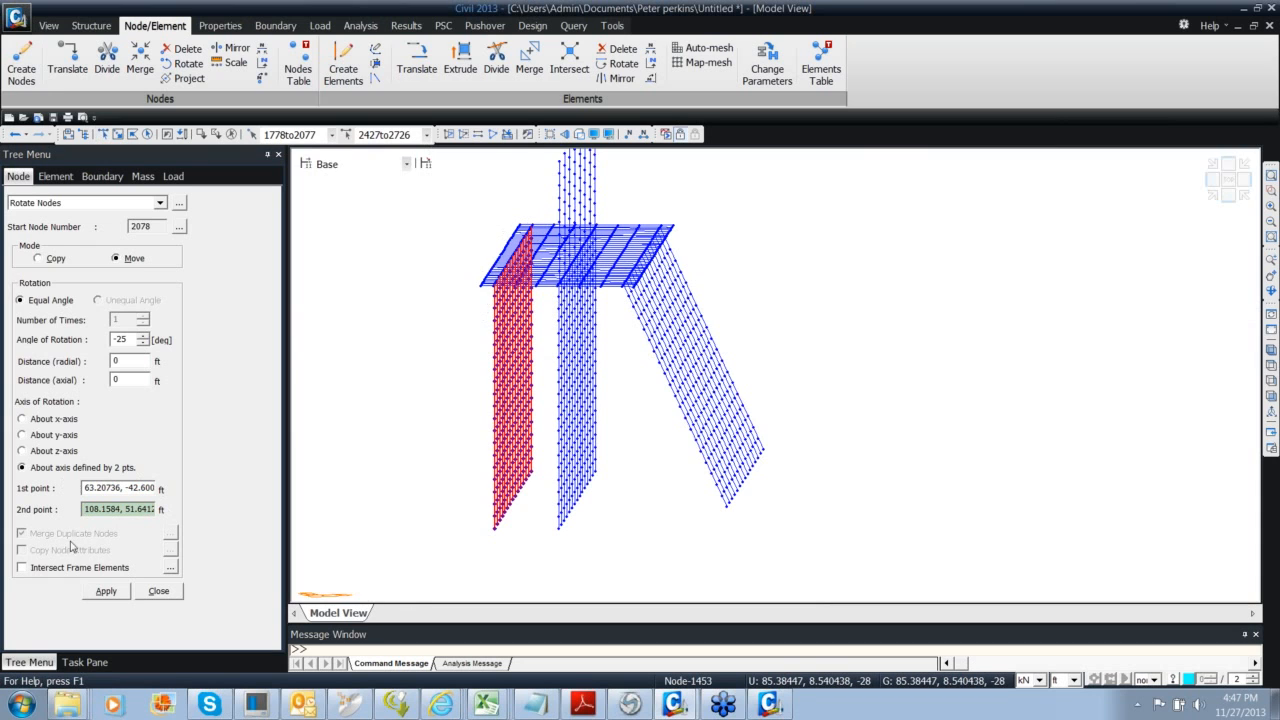
click(106, 591)
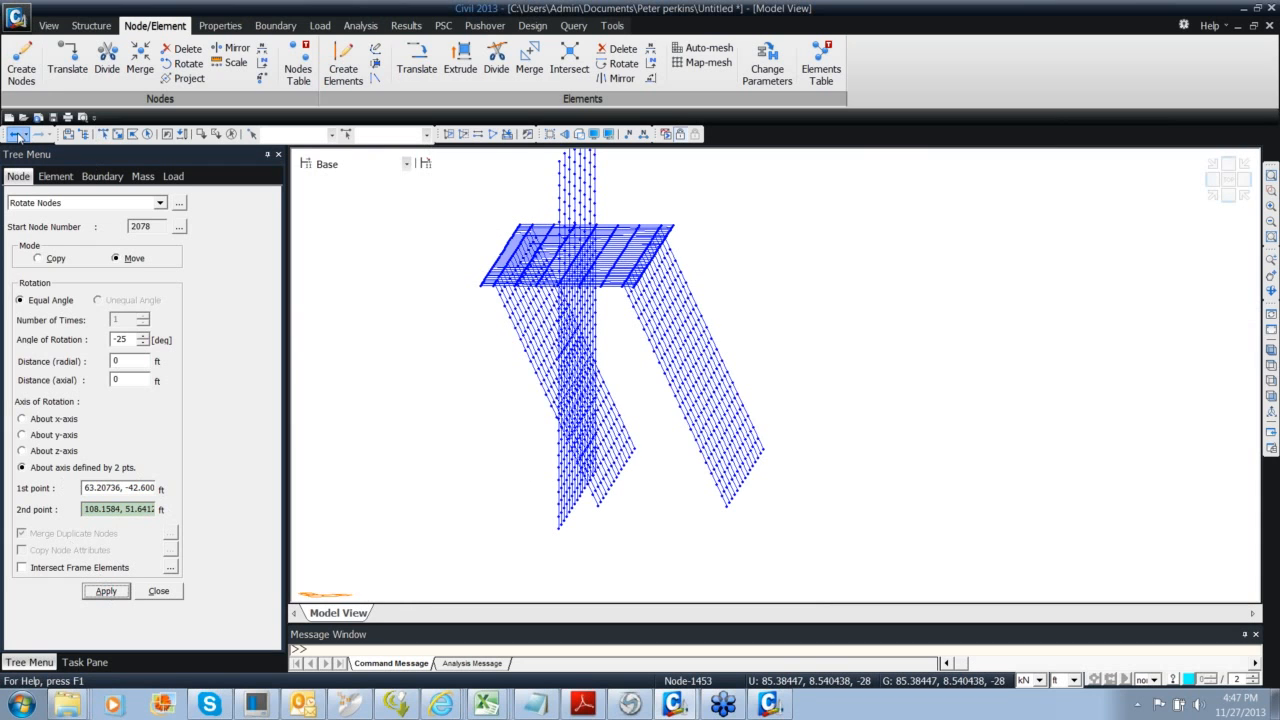
Undo the last pile row rotation, reselect that row, and rotate it 25 degrees about the same two-point axis
click(16, 135)
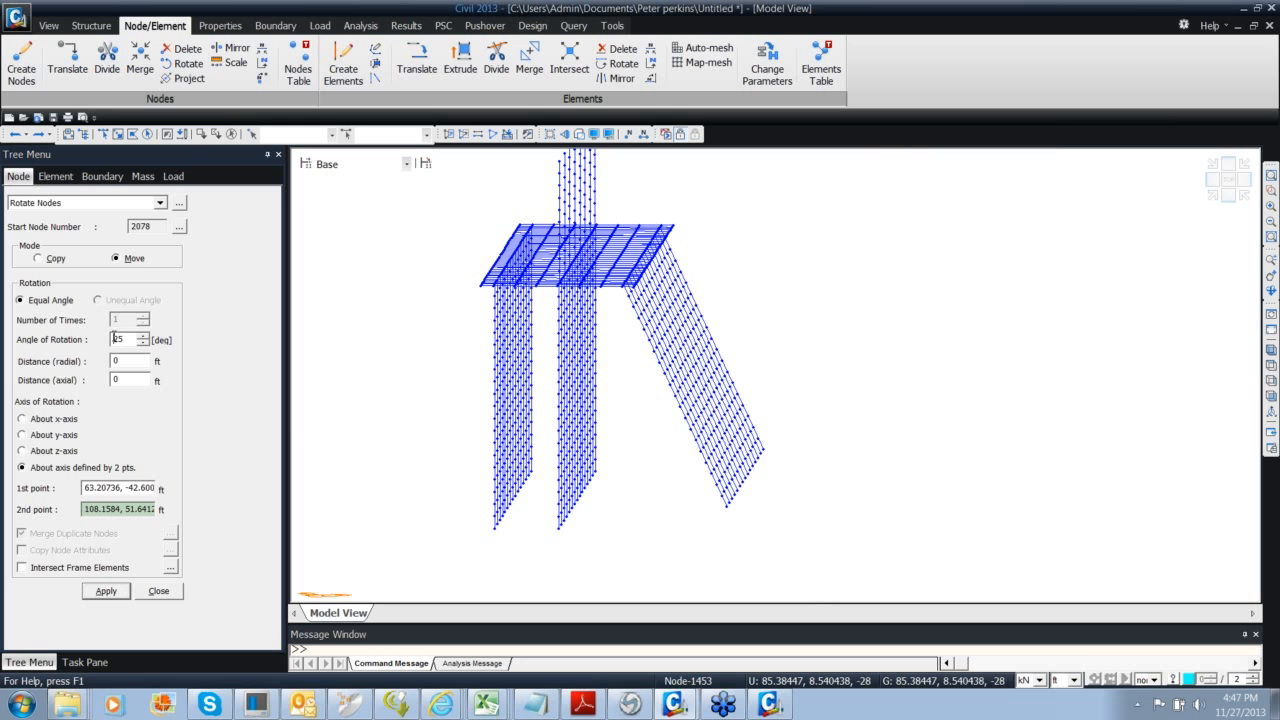
click(180, 135)
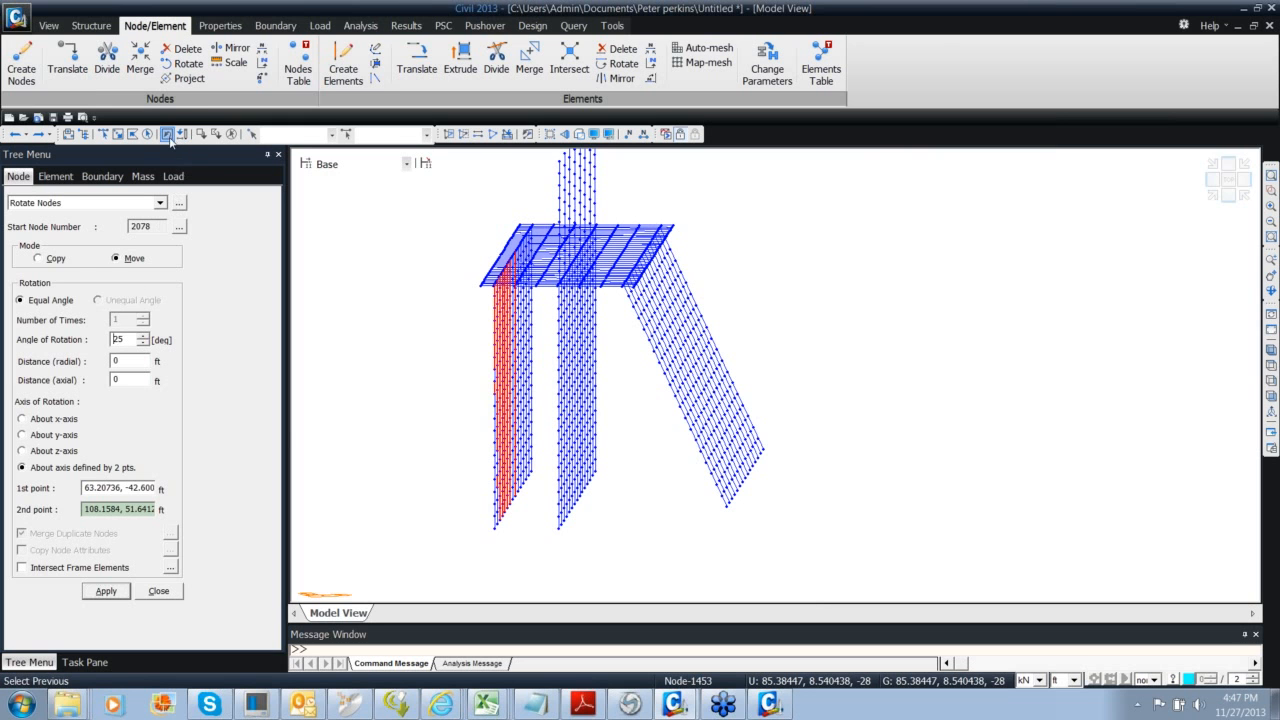
click(108, 592)
ctrl+middle_drag(553, 421, 634, 437)
scroll(634, 437, down, 4)
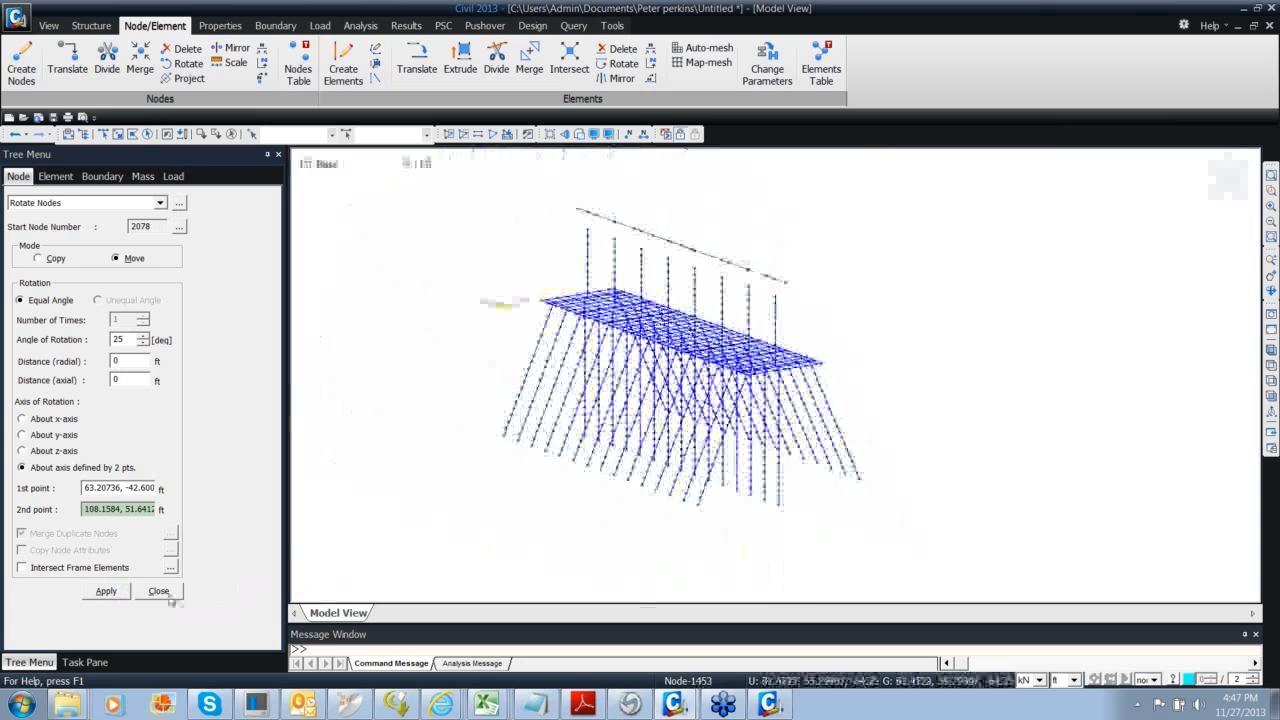
click(159, 591)
ctrl+middle_drag(500, 330, 535, 346)
Activate all elements so the deck grid is displayed together with the pier and piles
click(48, 26)
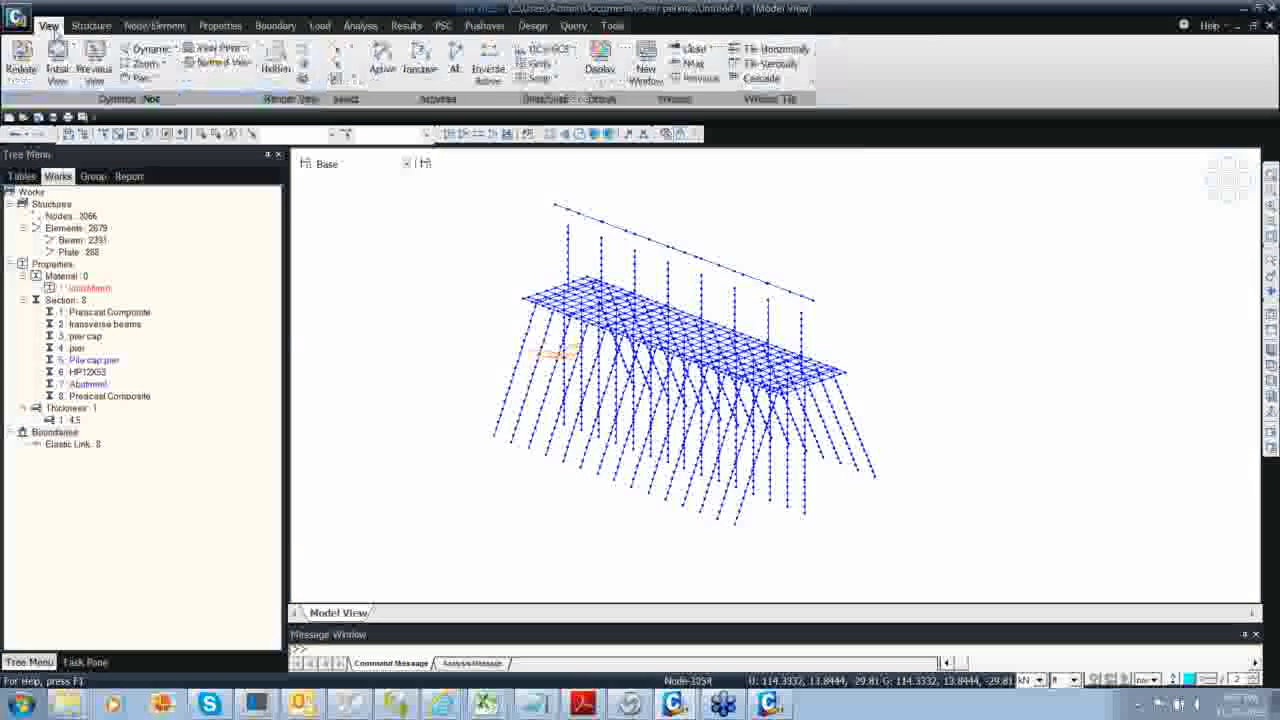
click(455, 64)
ctrl+middle_drag(611, 323, 529, 280)
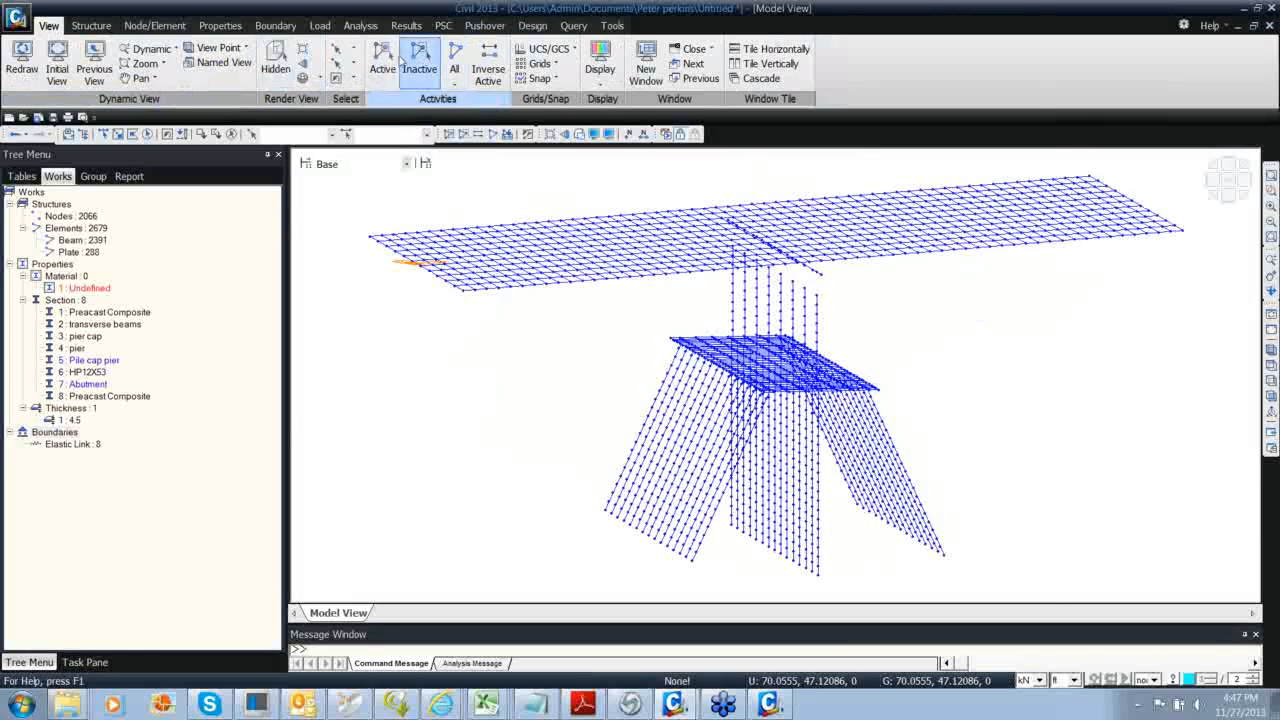
Inspect the whole bridge model with hidden-surface rendering, then return to the wireframe isometric view
click(275, 62)
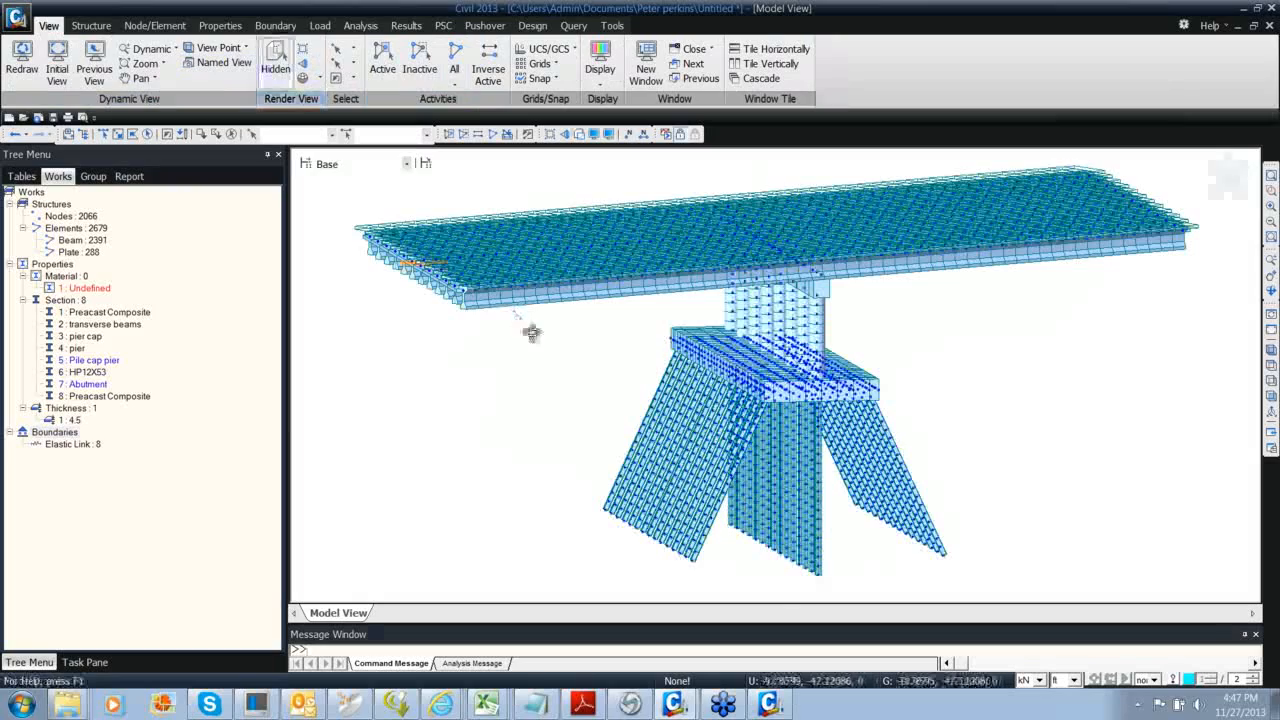
ctrl+middle_drag(531, 333, 1218, 200)
click(1212, 194)
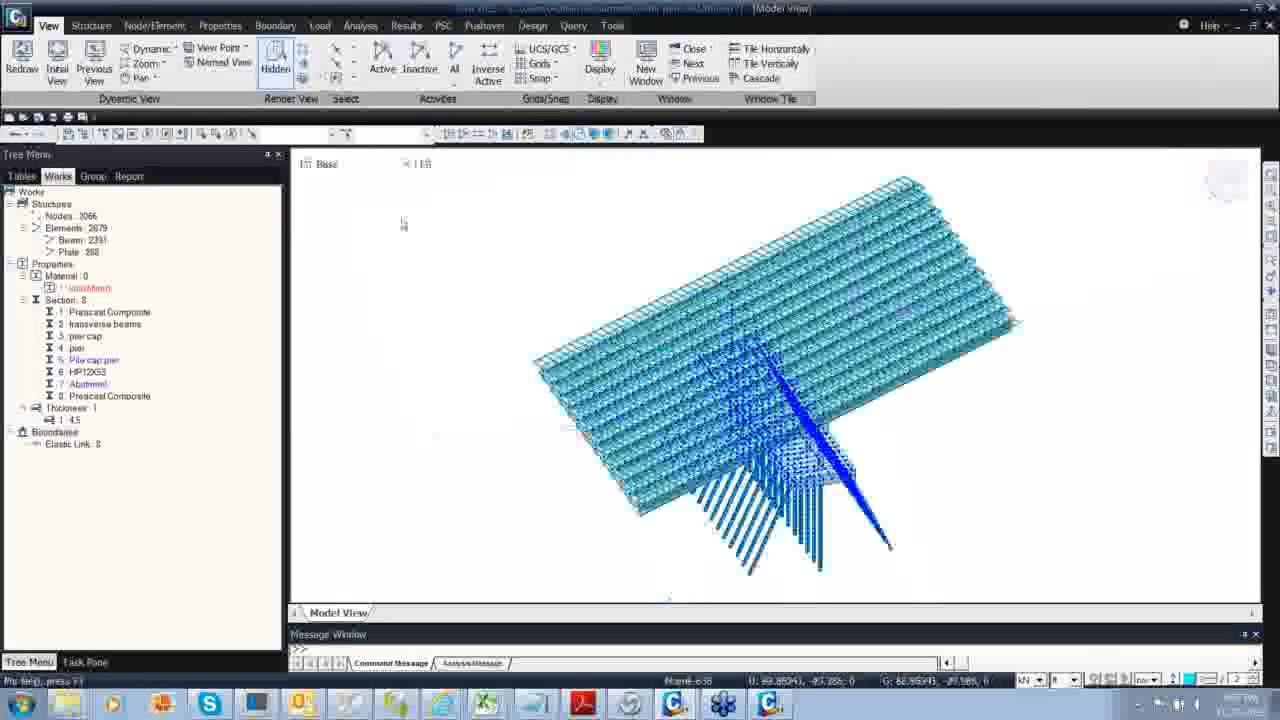
click(275, 62)
ctrl+middle_drag(515, 401, 514, 371)
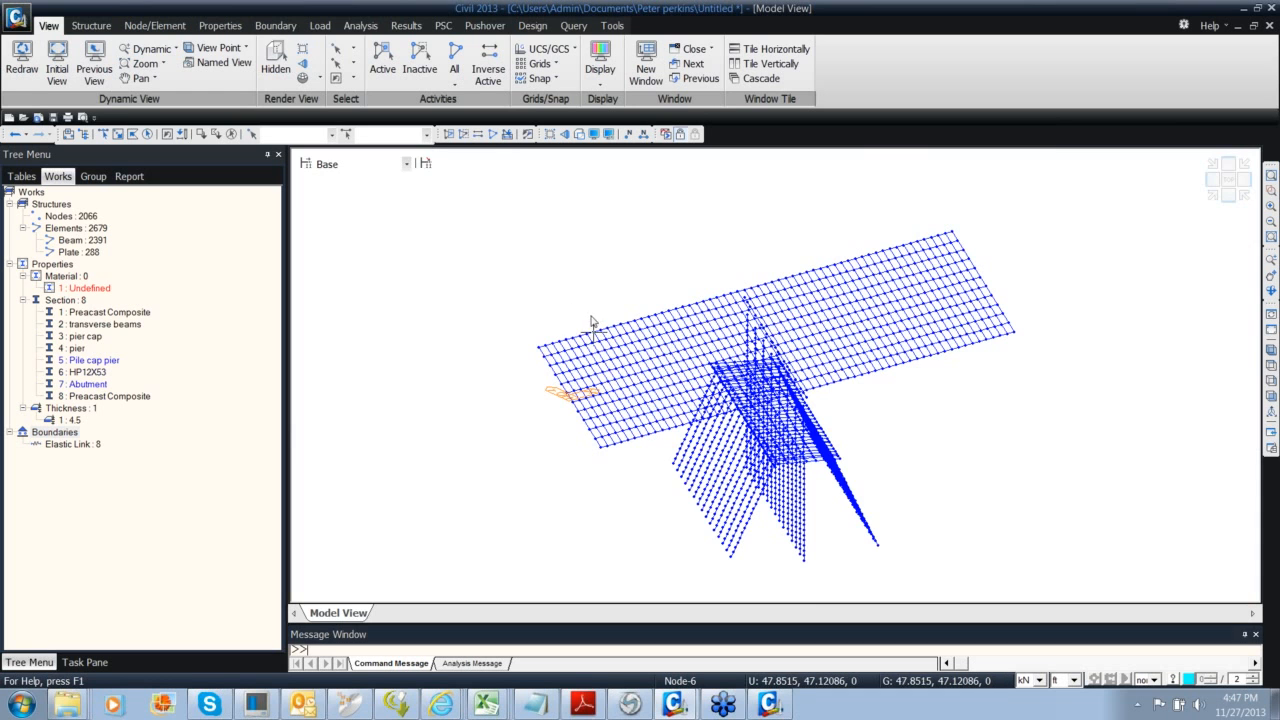
ctrl+middle_drag(592, 323, 563, 312)
click(1212, 197)
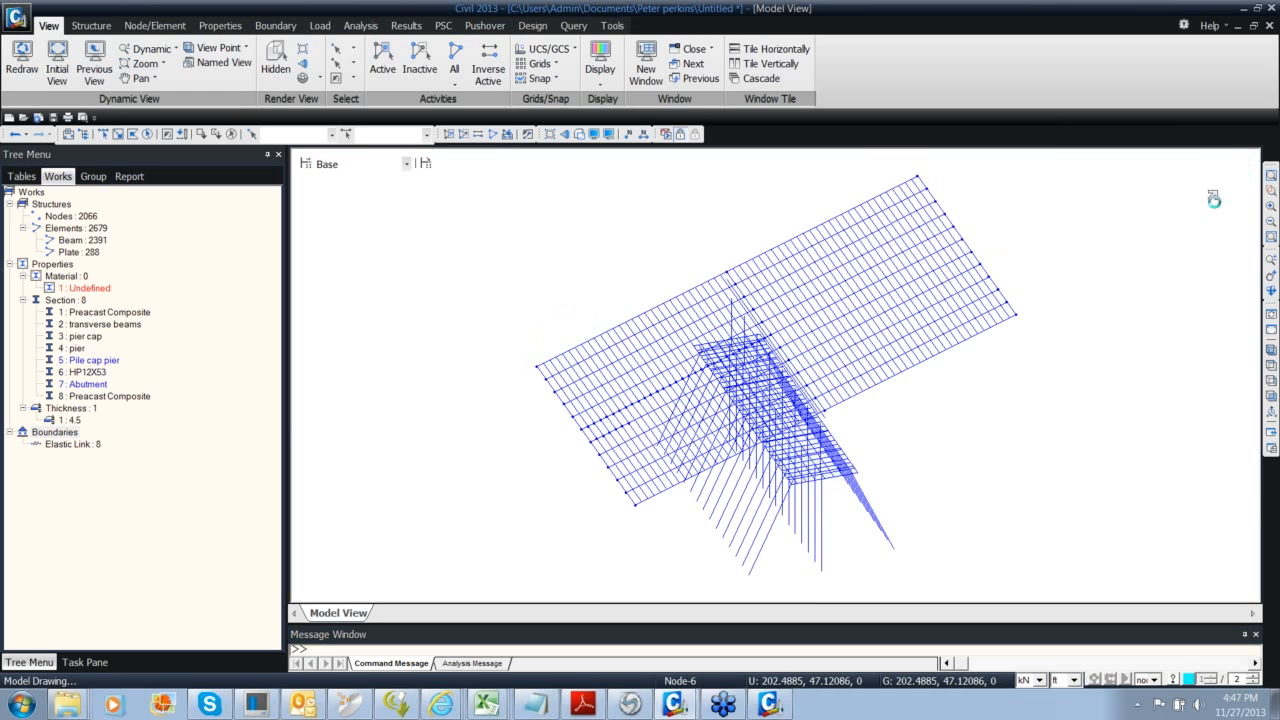
Switch to BridgeForModel.pdf in Adobe Reader, examine the abutment in Section B of the MSE wall details sheet, and return to the model
click(588, 706)
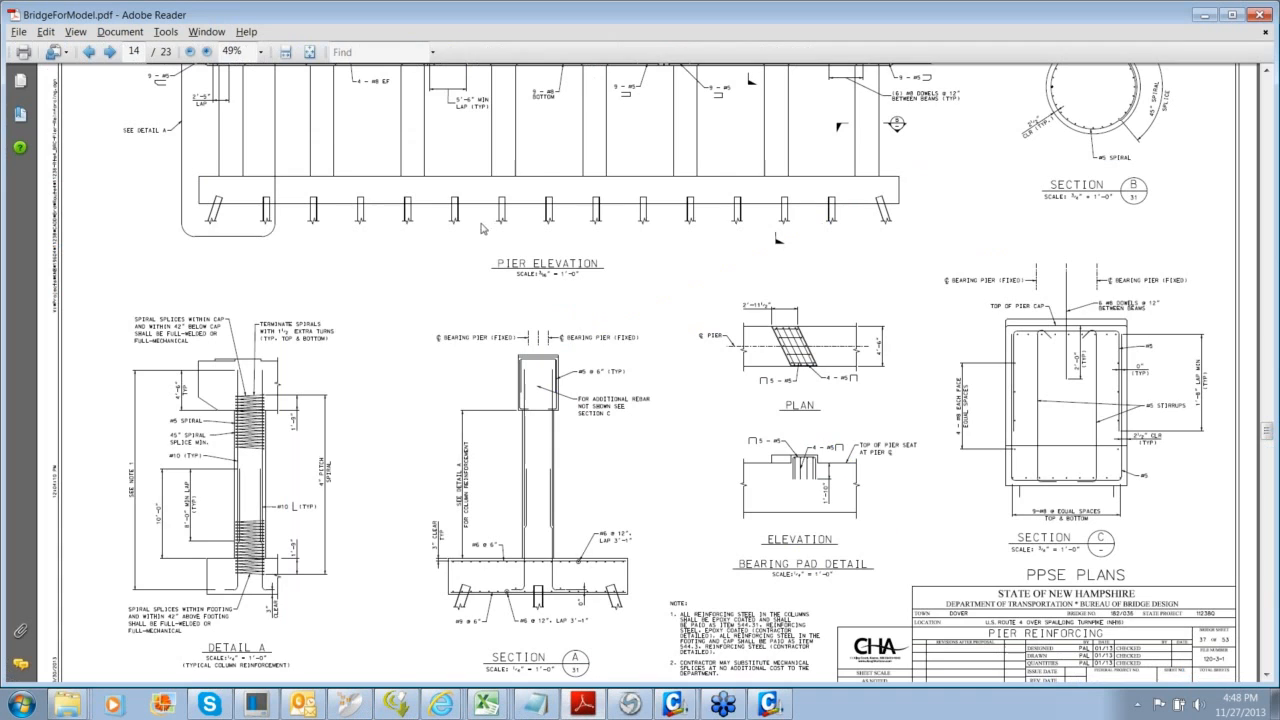
click(309, 51)
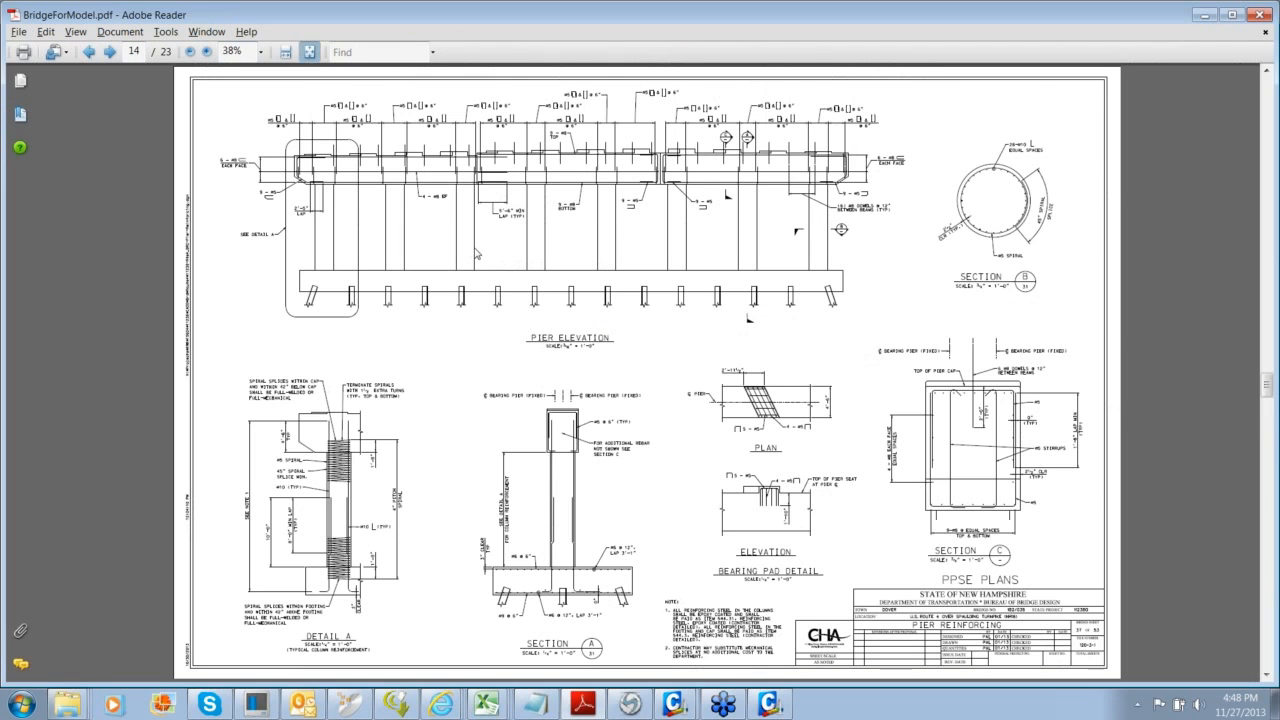
scroll(476, 254, up, 6)
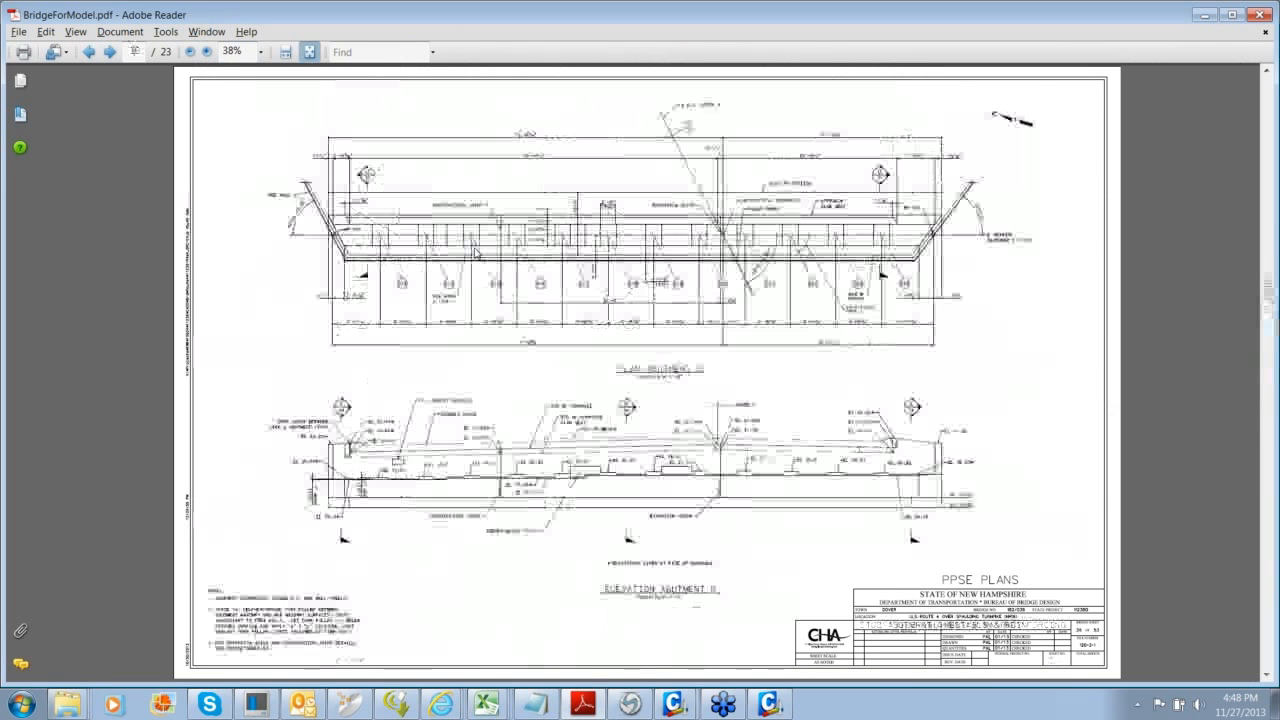
scroll(476, 253, up, 2)
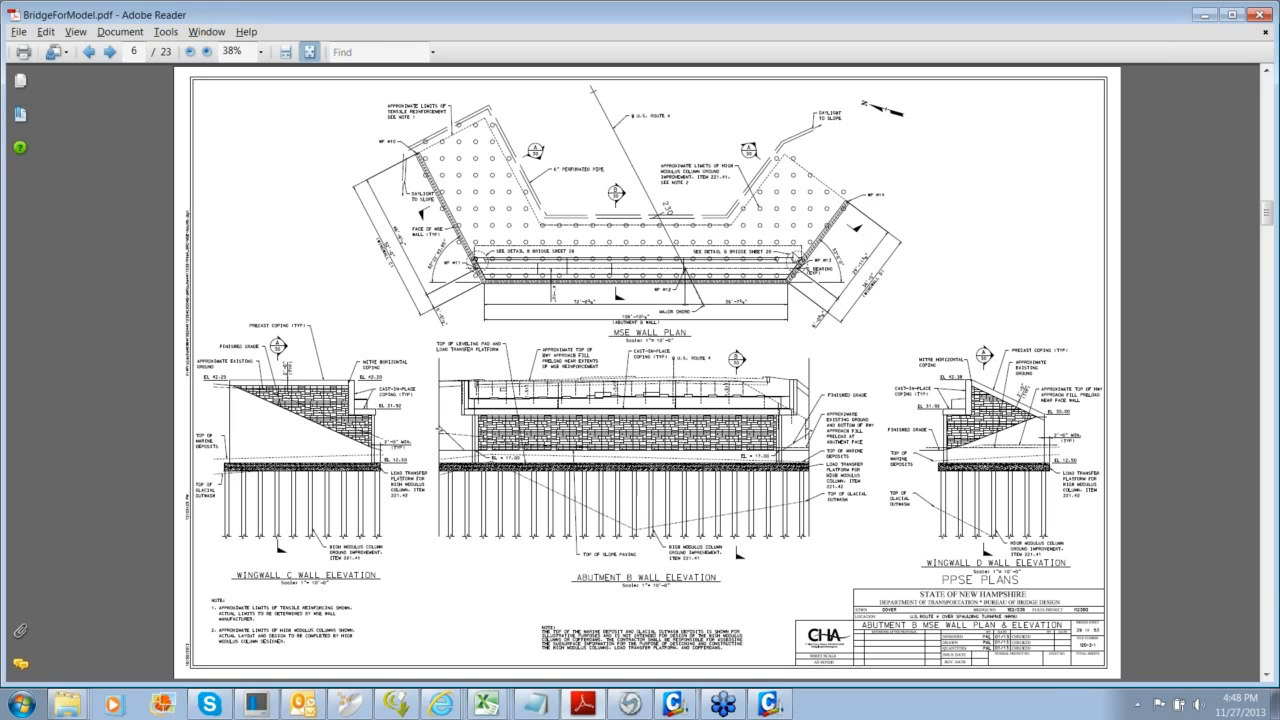
scroll(802, 250, down, 1)
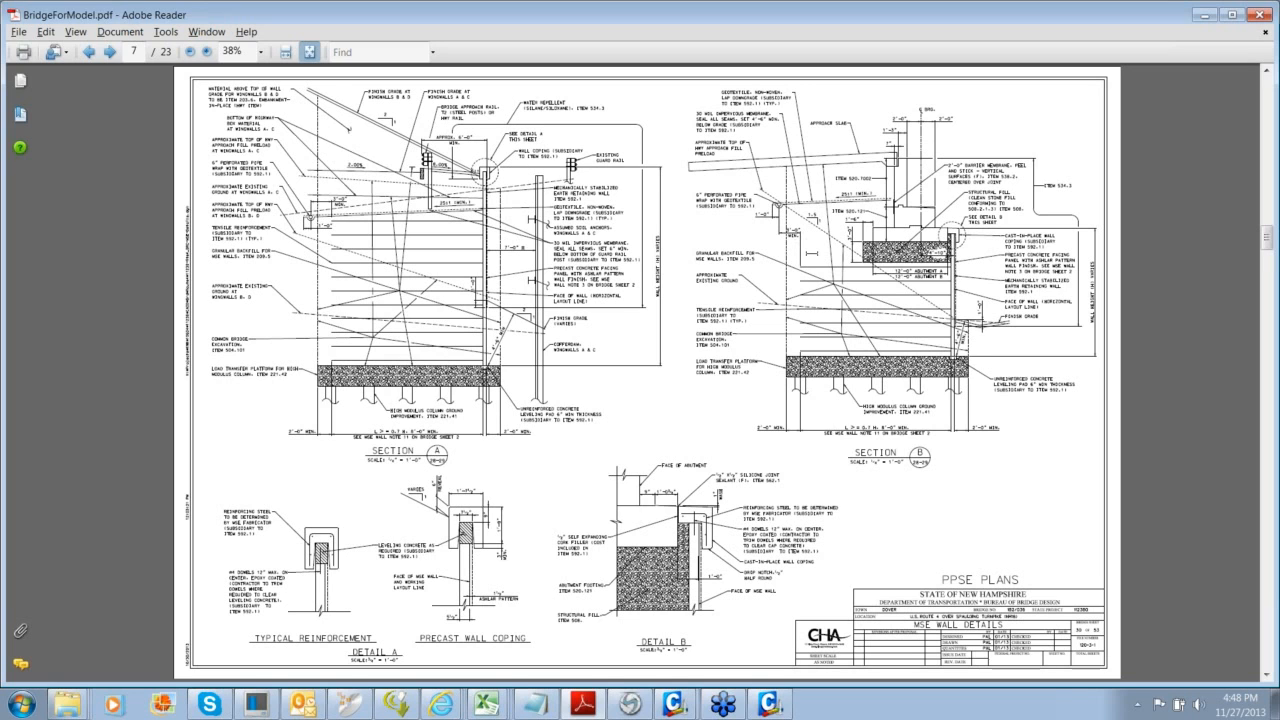
ctrl+scroll(795, 203, up, 2)
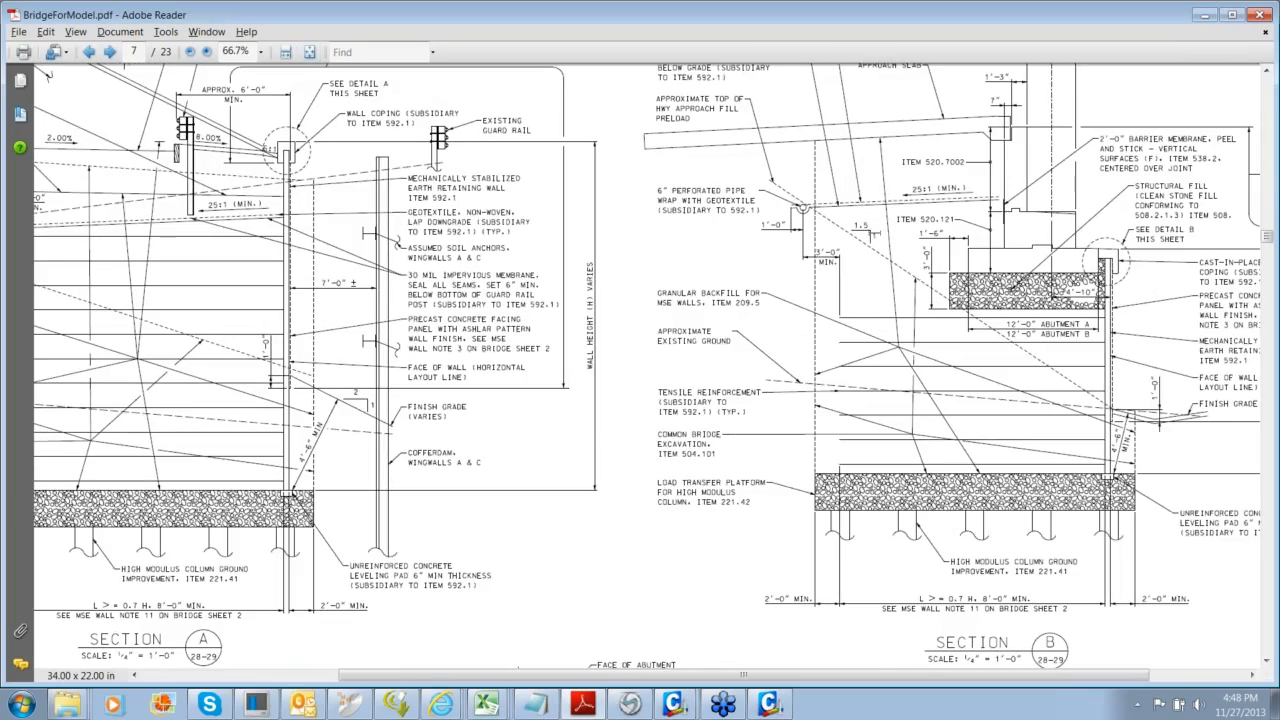
drag(942, 237, 794, 266)
ctrl+scroll(921, 246, up, 1)
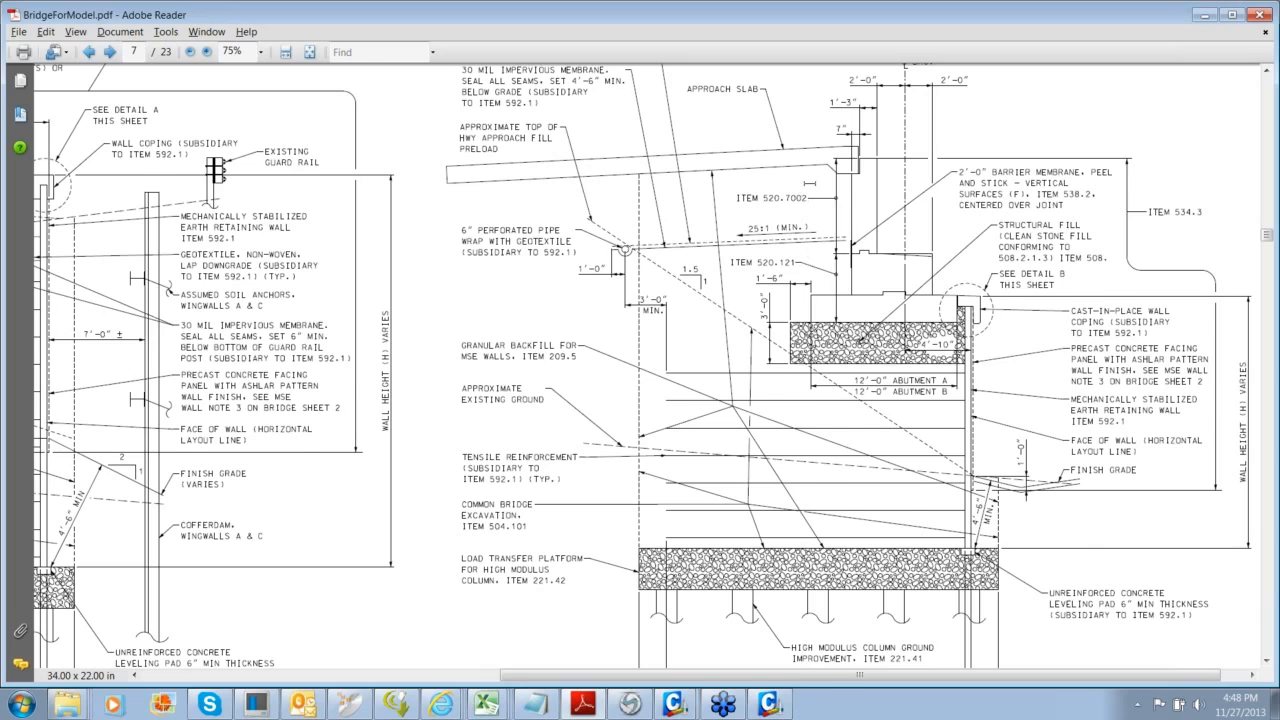
key(ctrl+0)
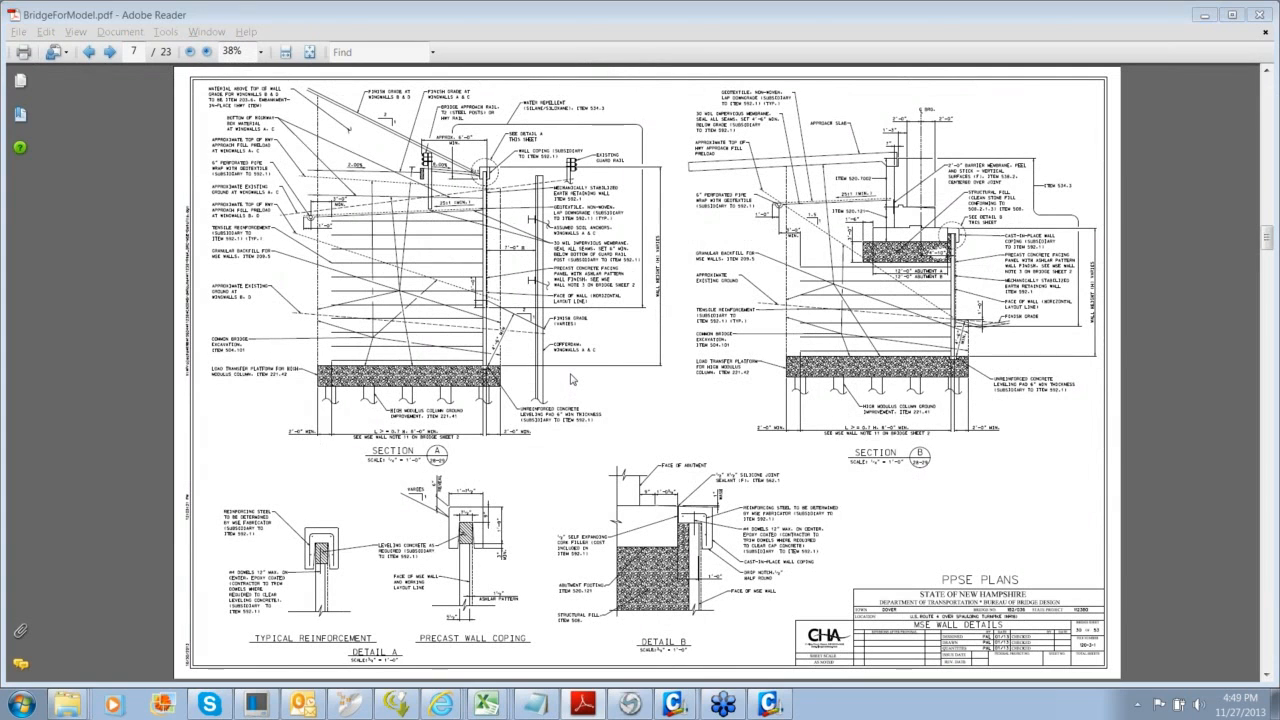
key(alt+Tab)
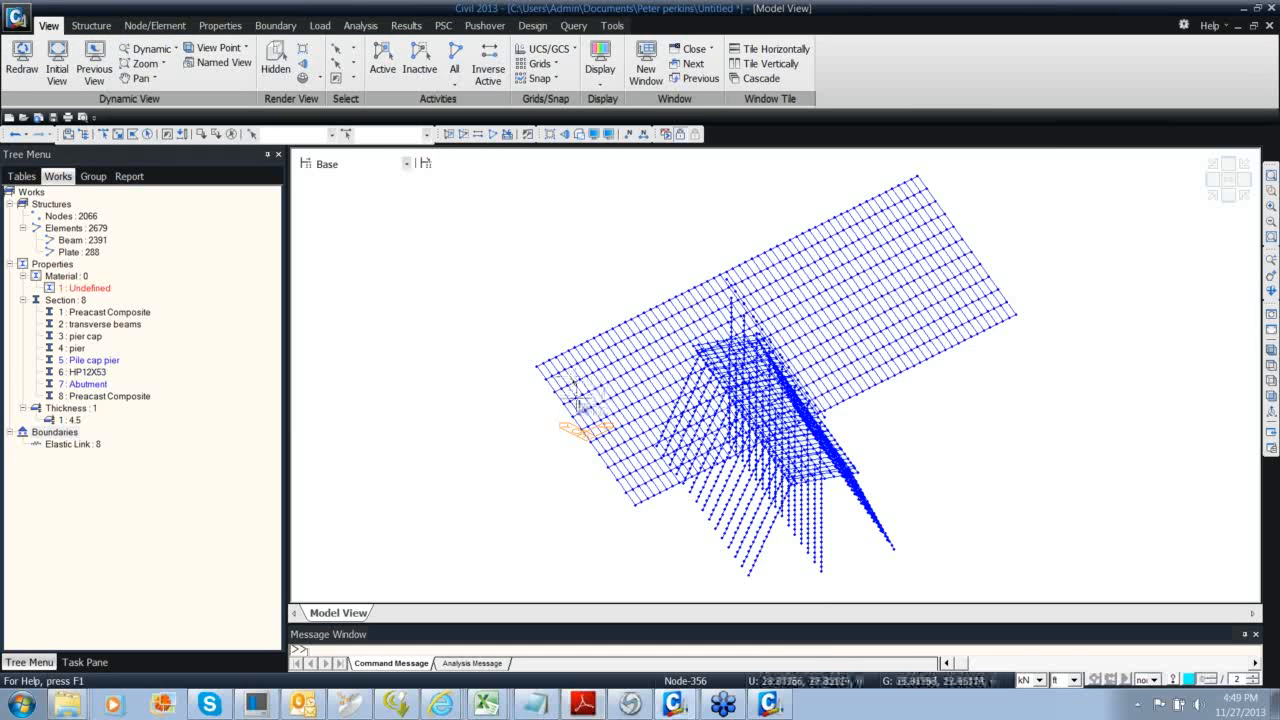
ctrl+middle_drag(578, 401, 520, 357)
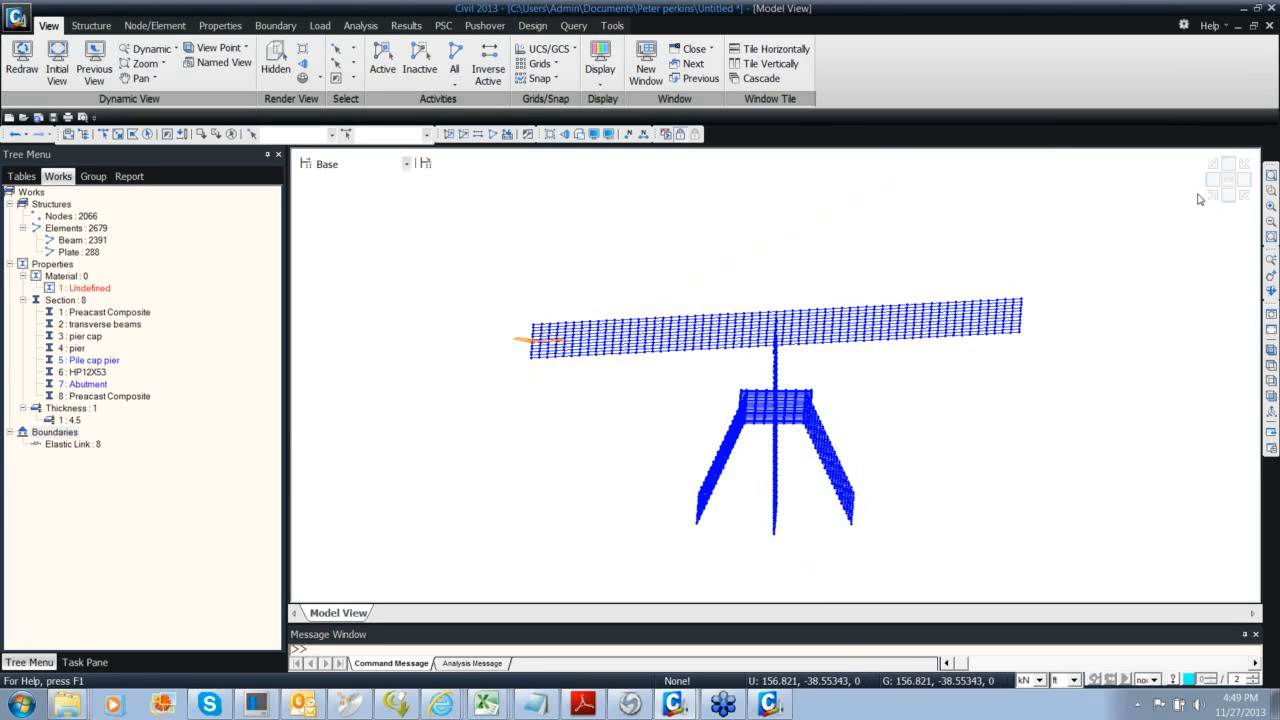
click(1212, 195)
mouse_move(496, 332)
ctrl+middle_down()
mouse_move(400, 317)
mouse_move(526, 306)
mouse_move(503, 321)
mouse_move(457, 306)
mouse_move(489, 297)
mouse_move(480, 307)
mouse_move(503, 337)
mouse_move(517, 334)
mouse_move(509, 323)
ctrl+middle_up()
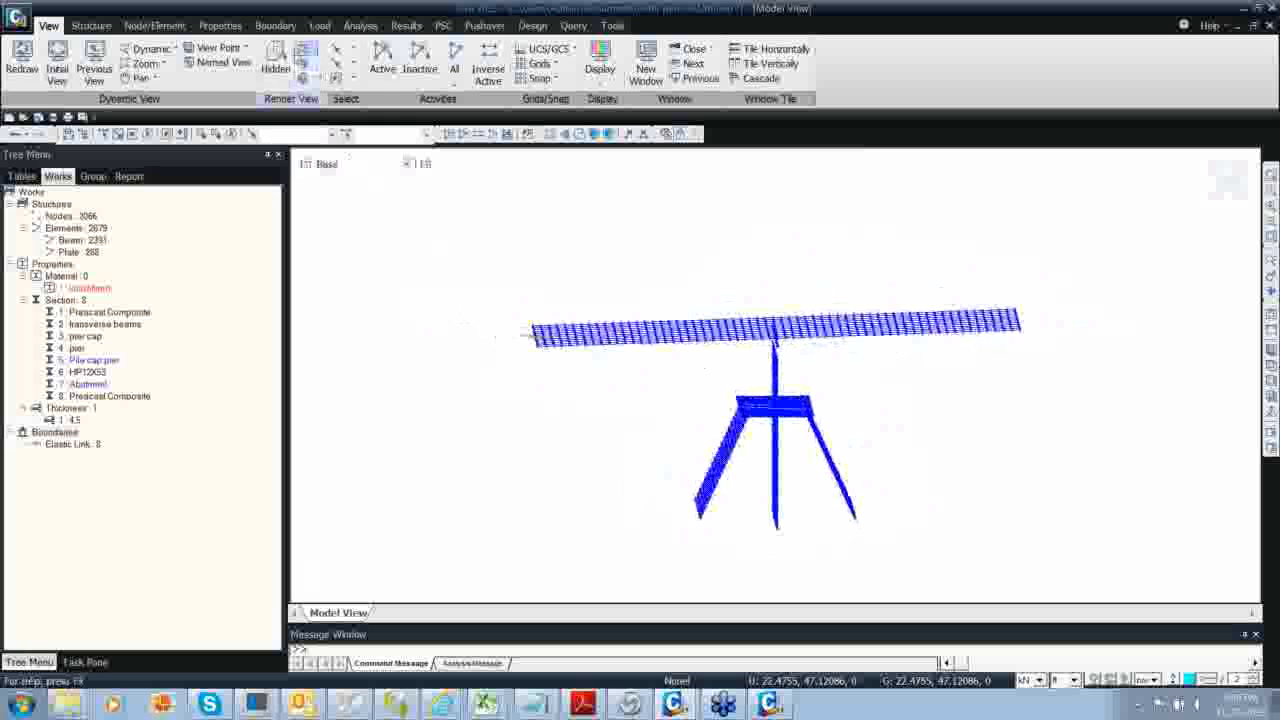
click(275, 25)
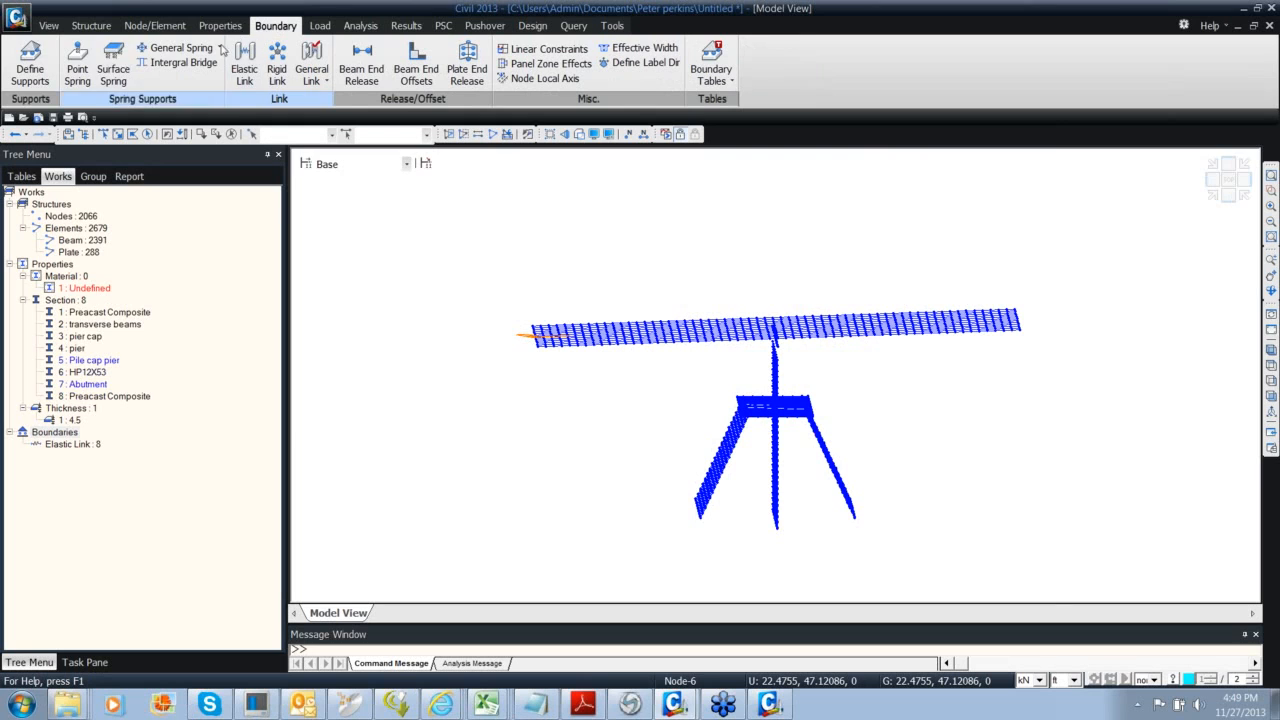
click(30, 62)
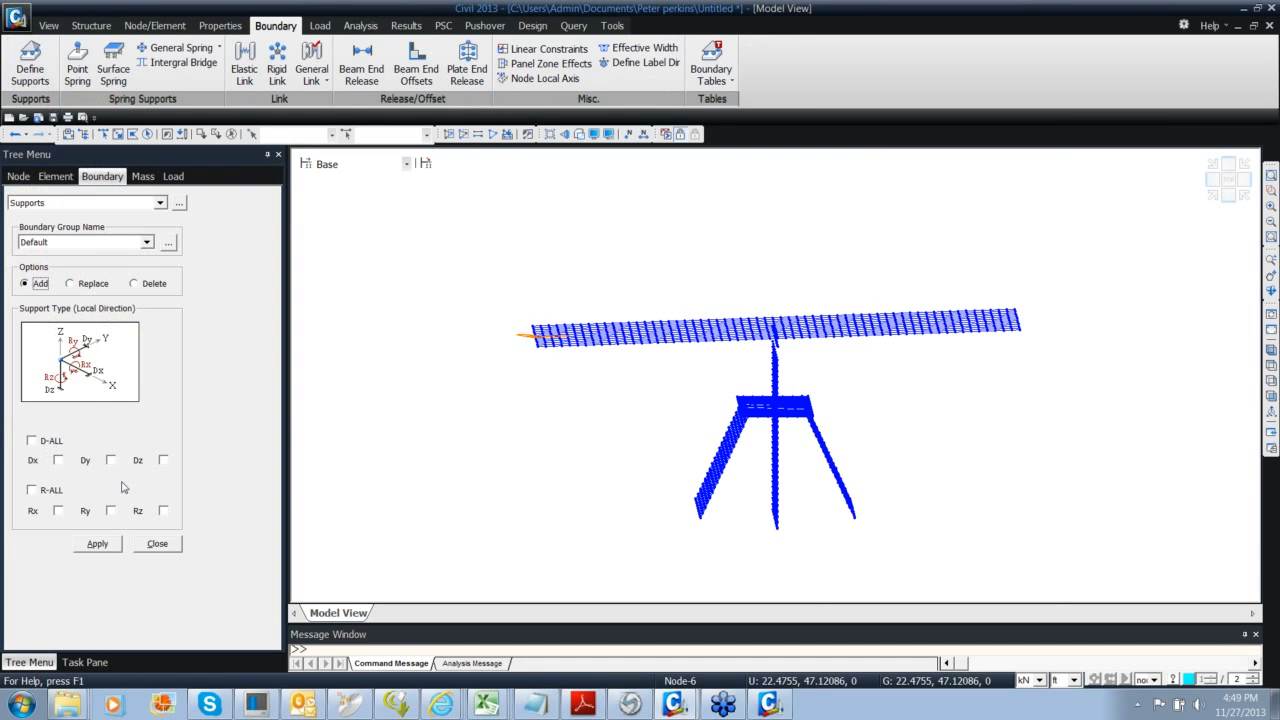
click(158, 545)
Create a new structure group named Girder
ctrl+middle_drag(692, 362, 712, 384)
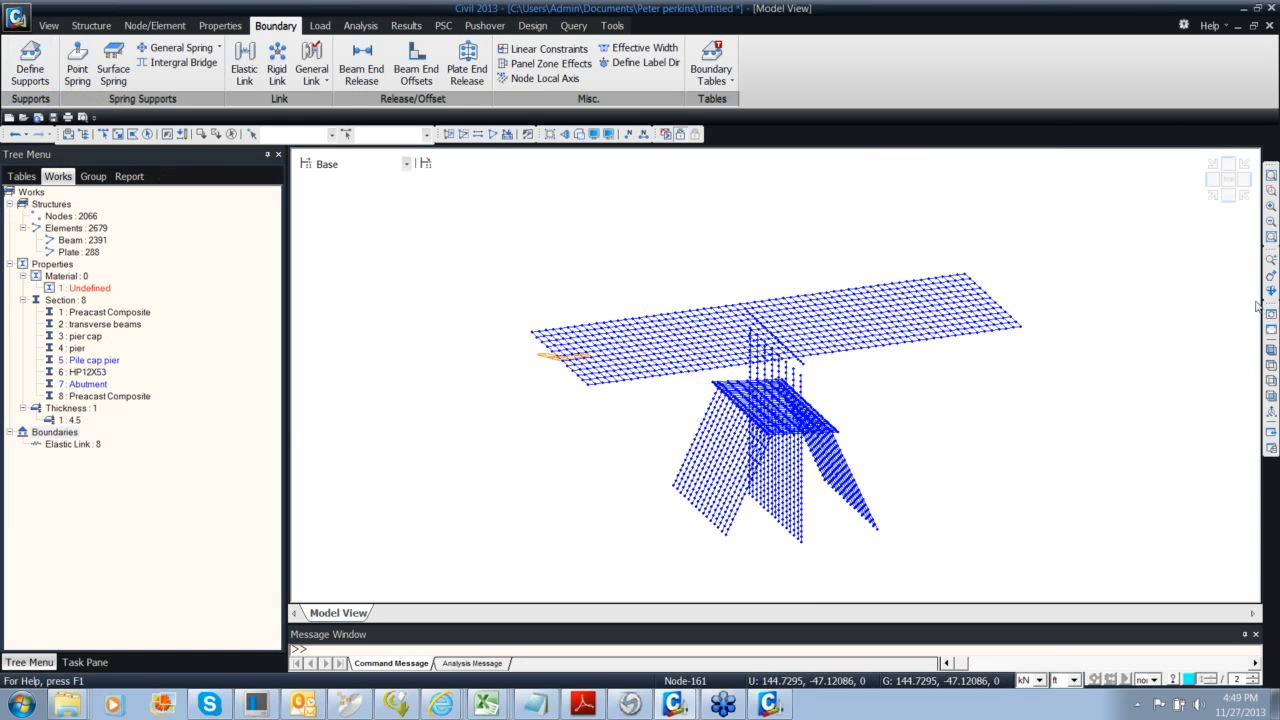
click(1212, 196)
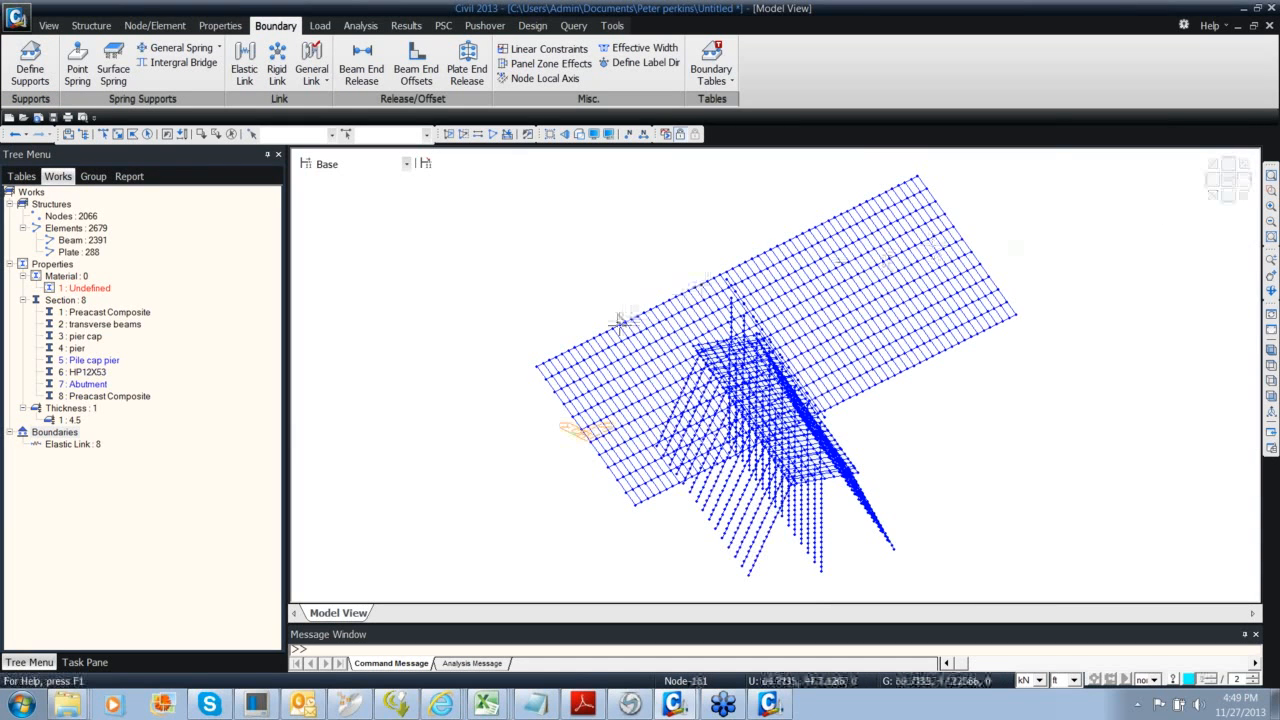
ctrl+middle_drag(603, 333, 578, 296)
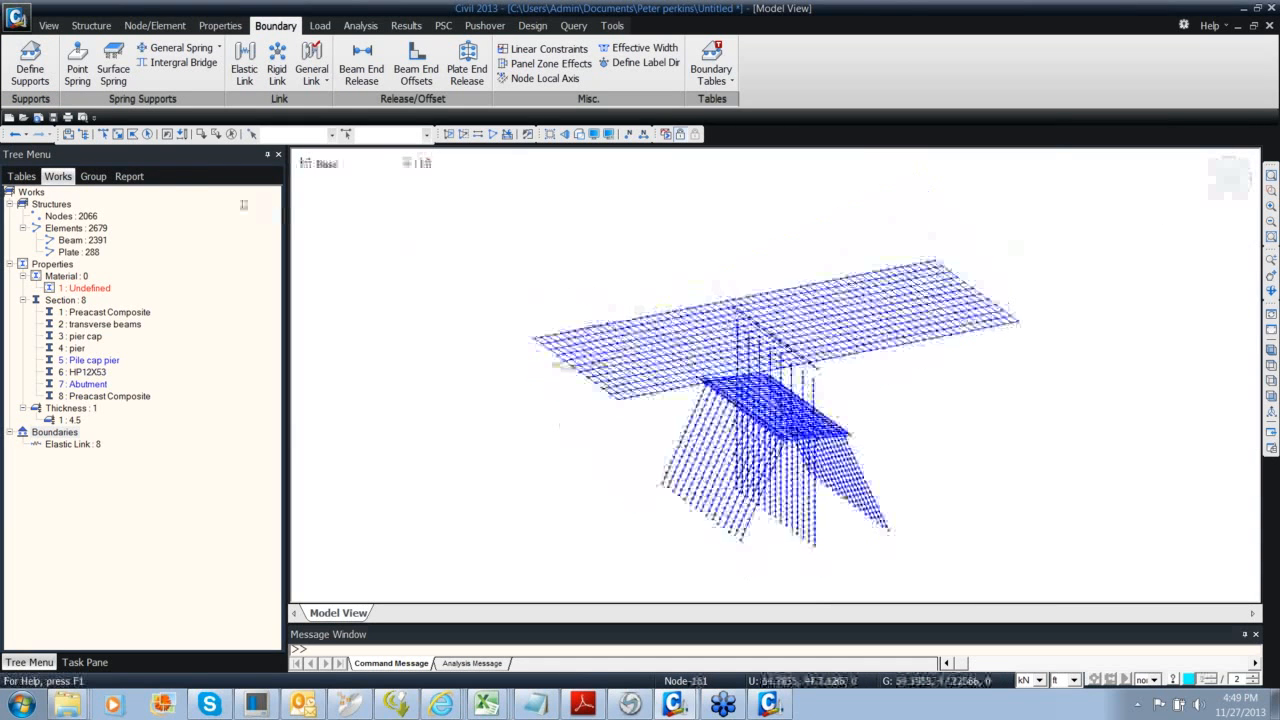
click(93, 177)
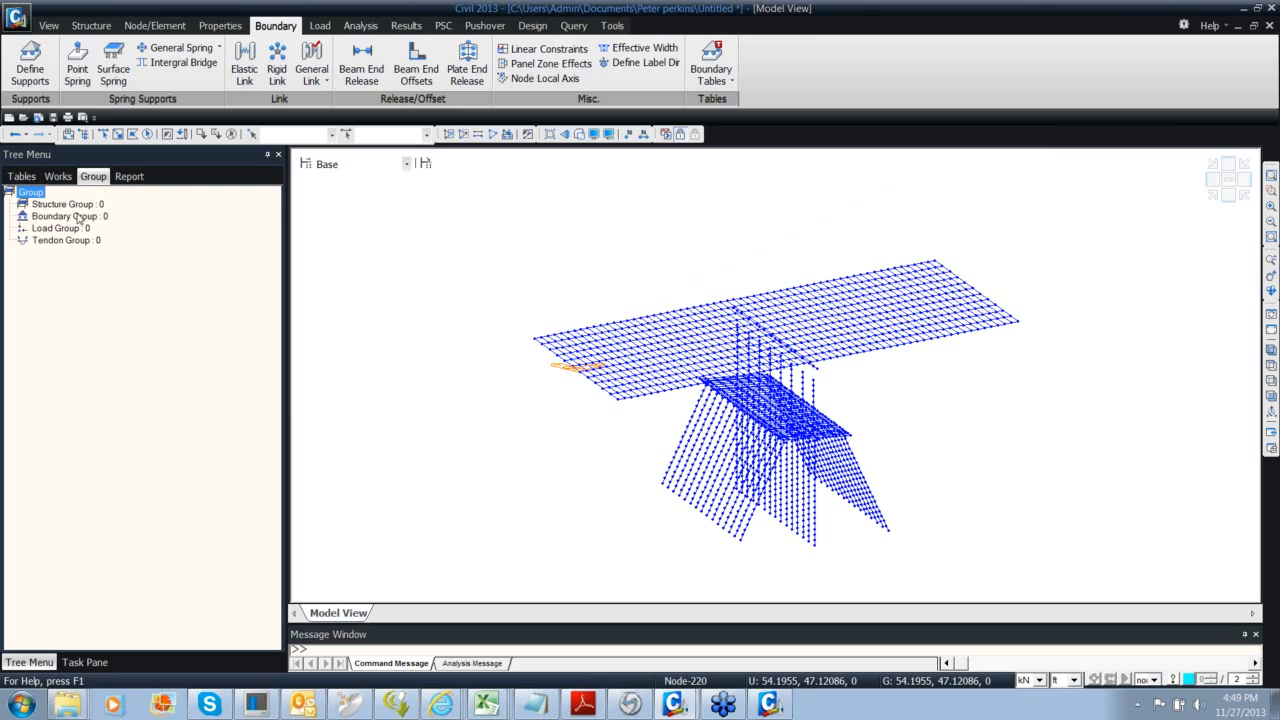
click(66, 206)
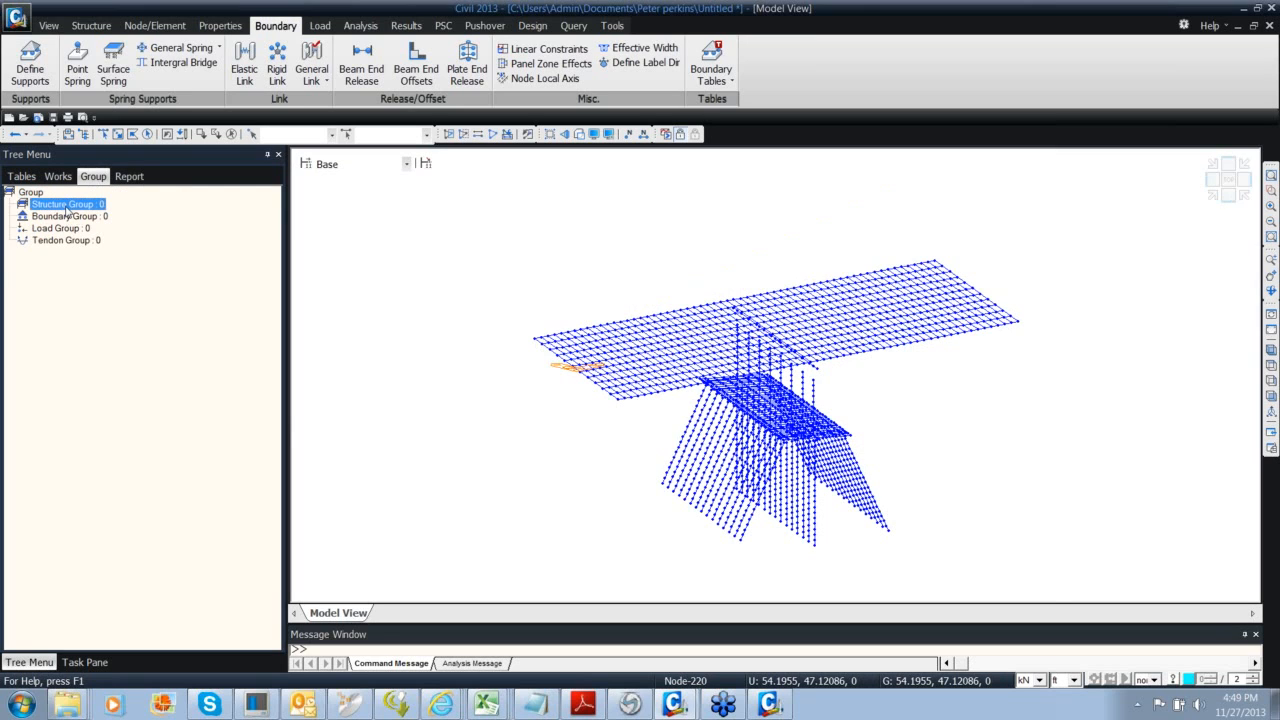
right_click(66, 211)
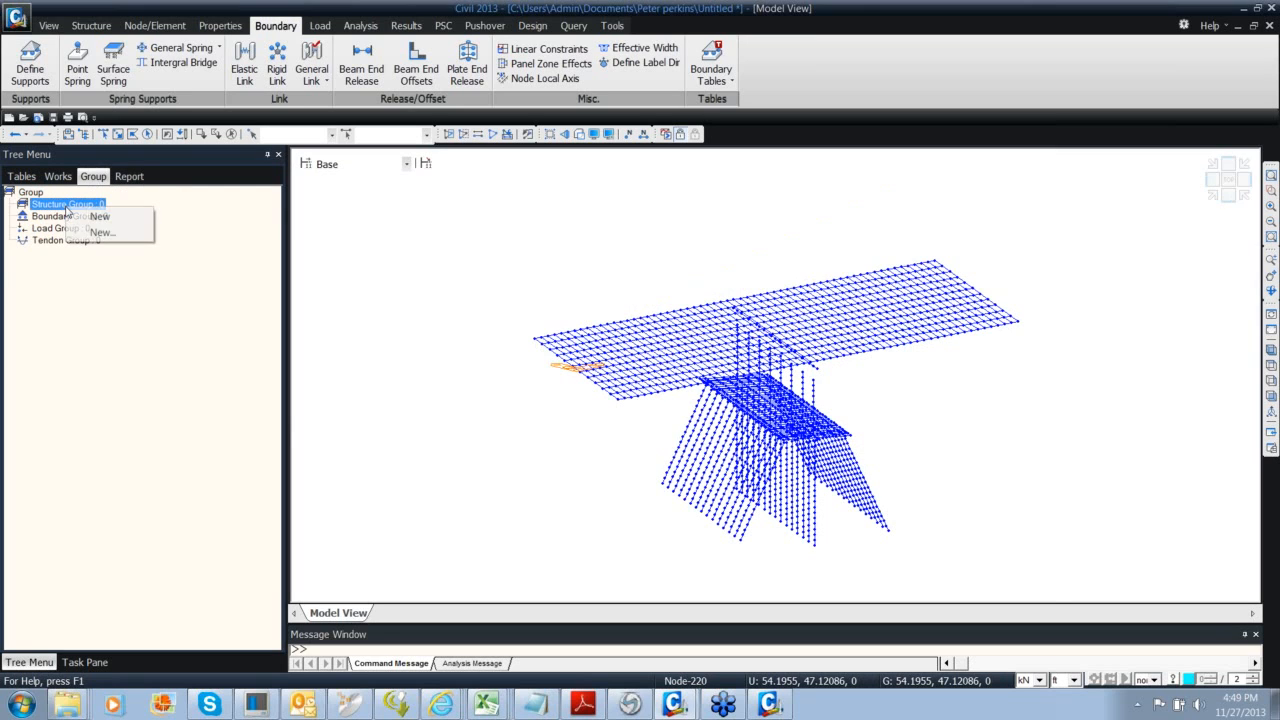
click(88, 217)
text(G)
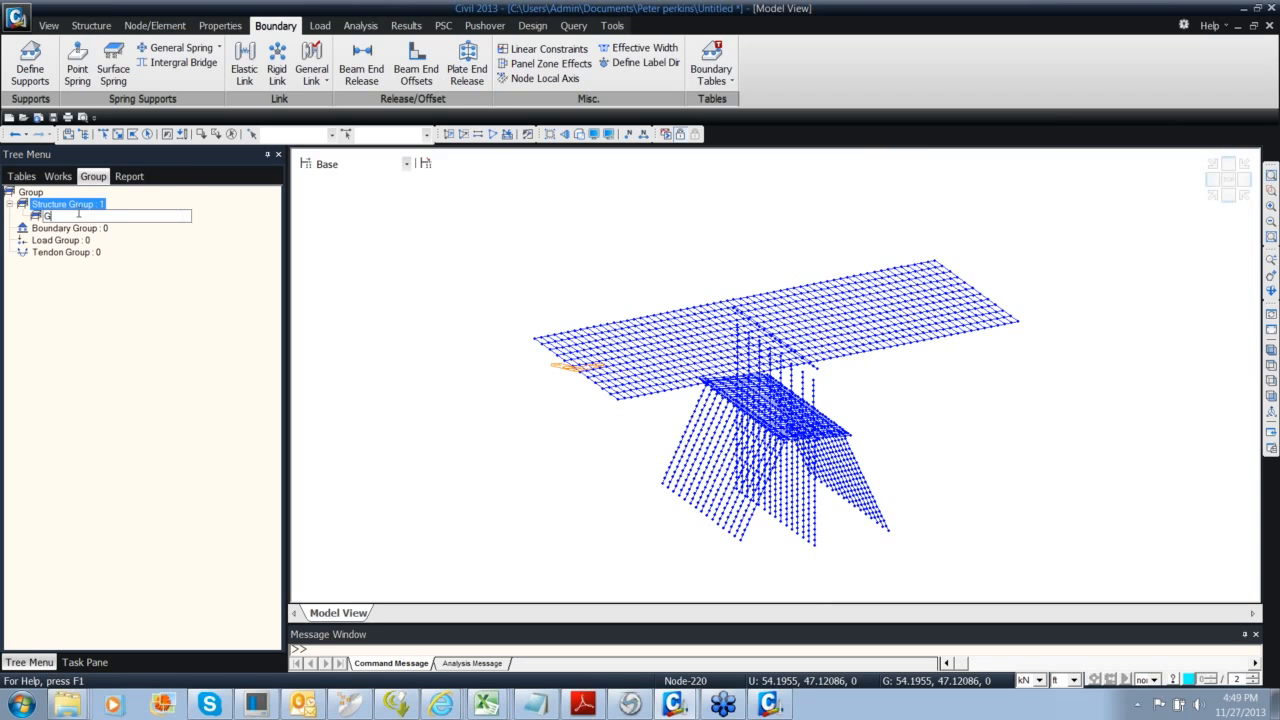
text(irder [ Node=0 ; Element=0)
key(Return)
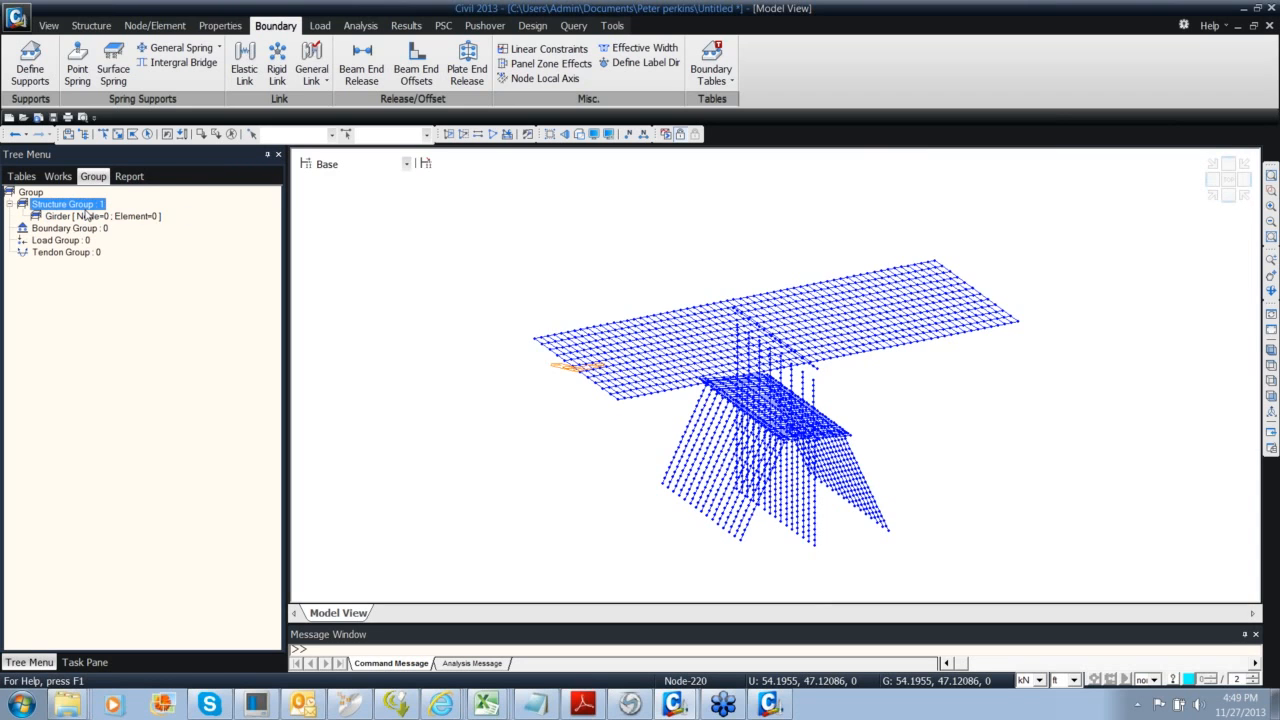
Add a second structure group named Transverse members
right_click(92, 219)
click(100, 220)
text(Transverse members)
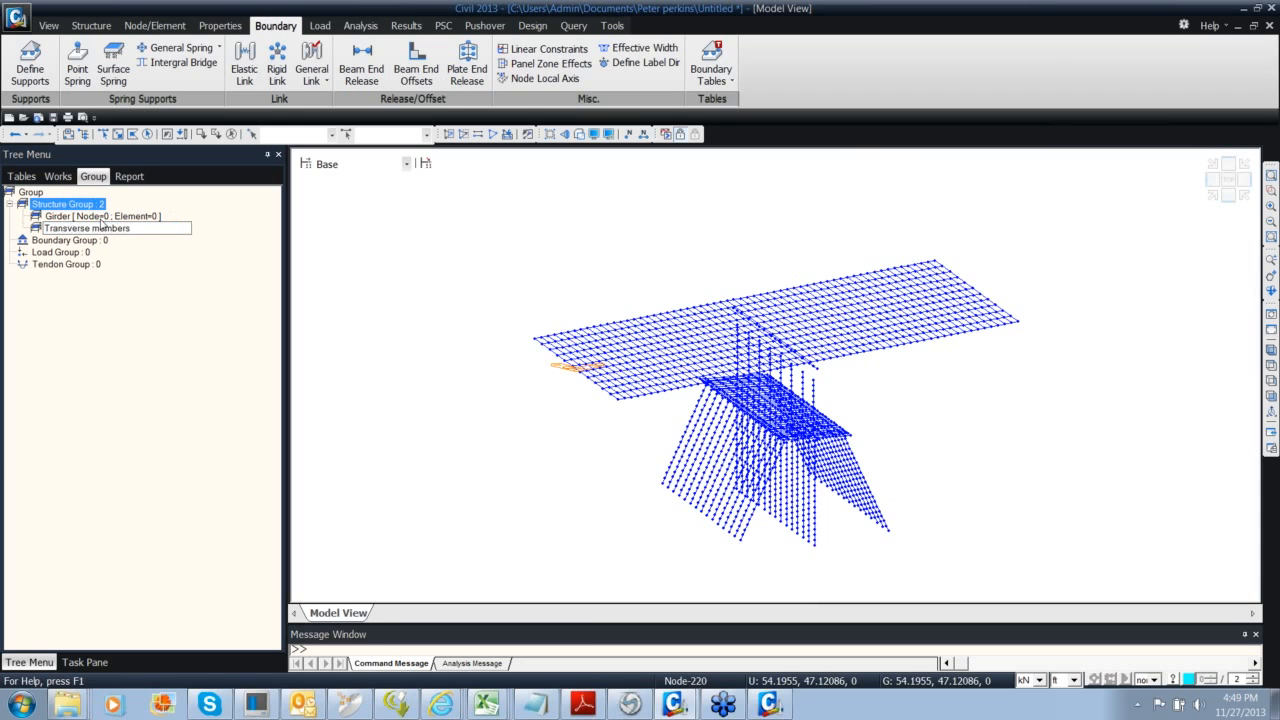
key(Return)
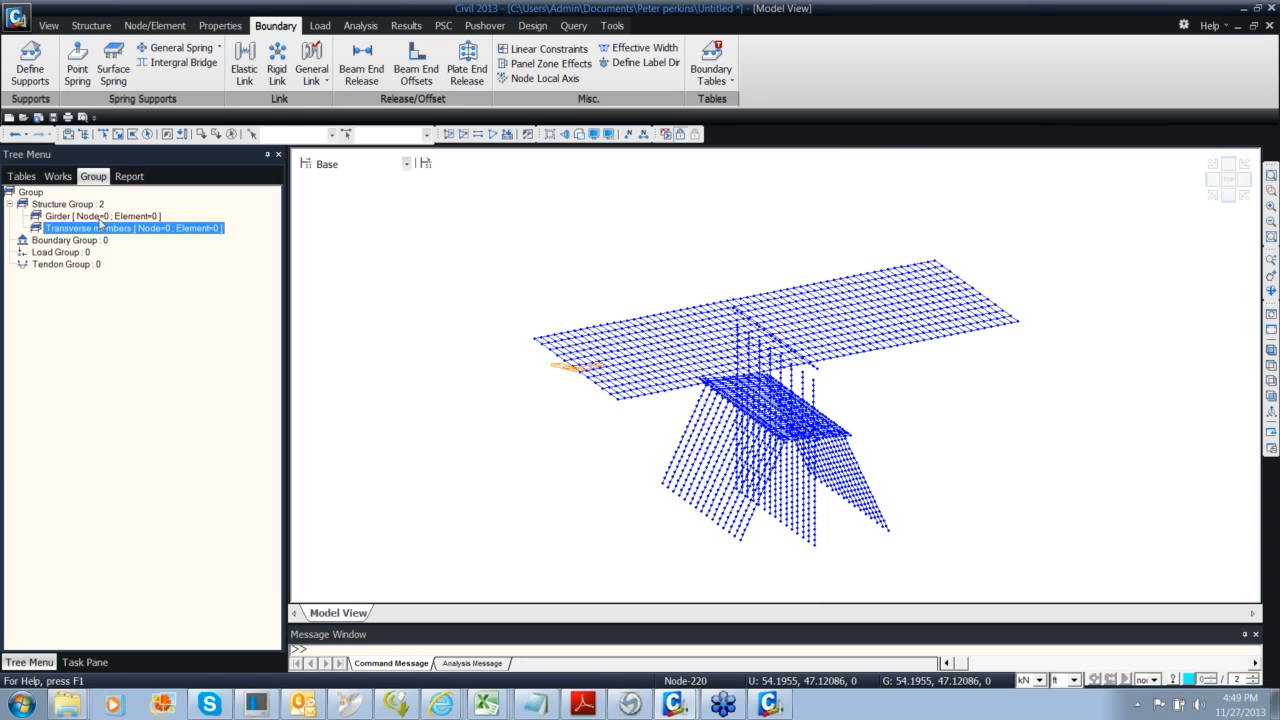
Add a third structure group named Substructure
click(70, 204)
right_click(100, 205)
click(107, 213)
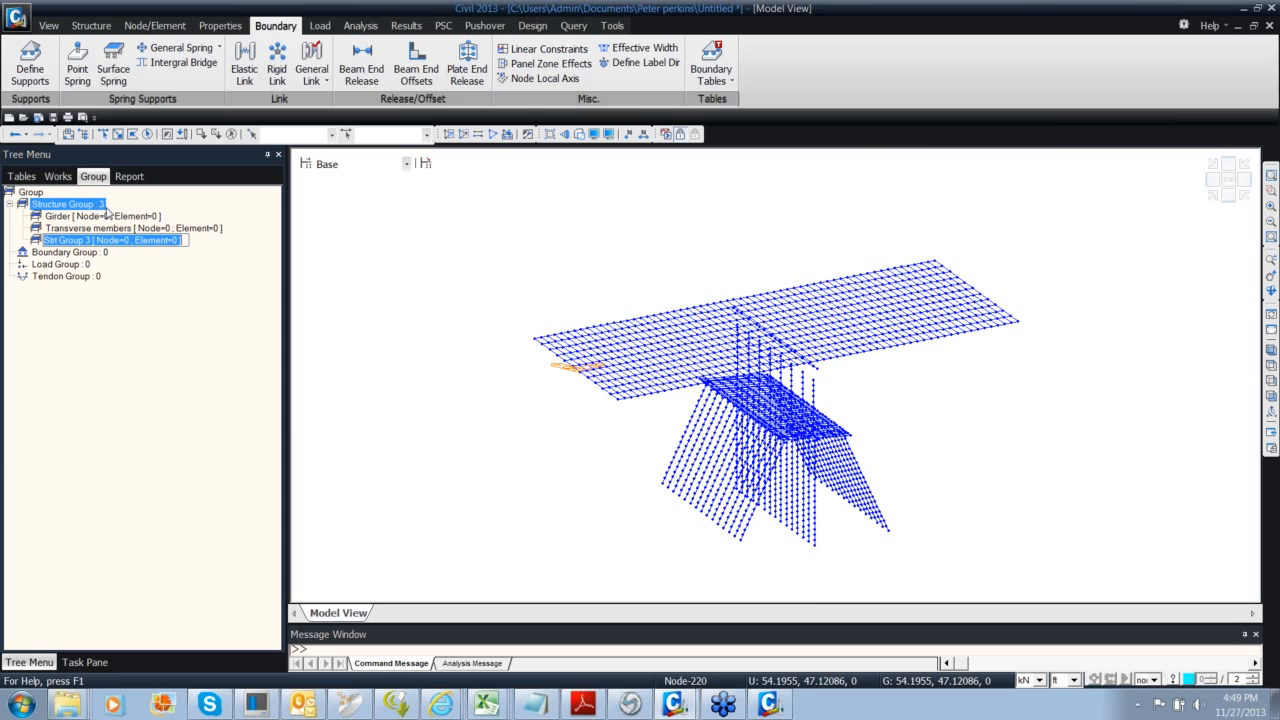
text(Substru)
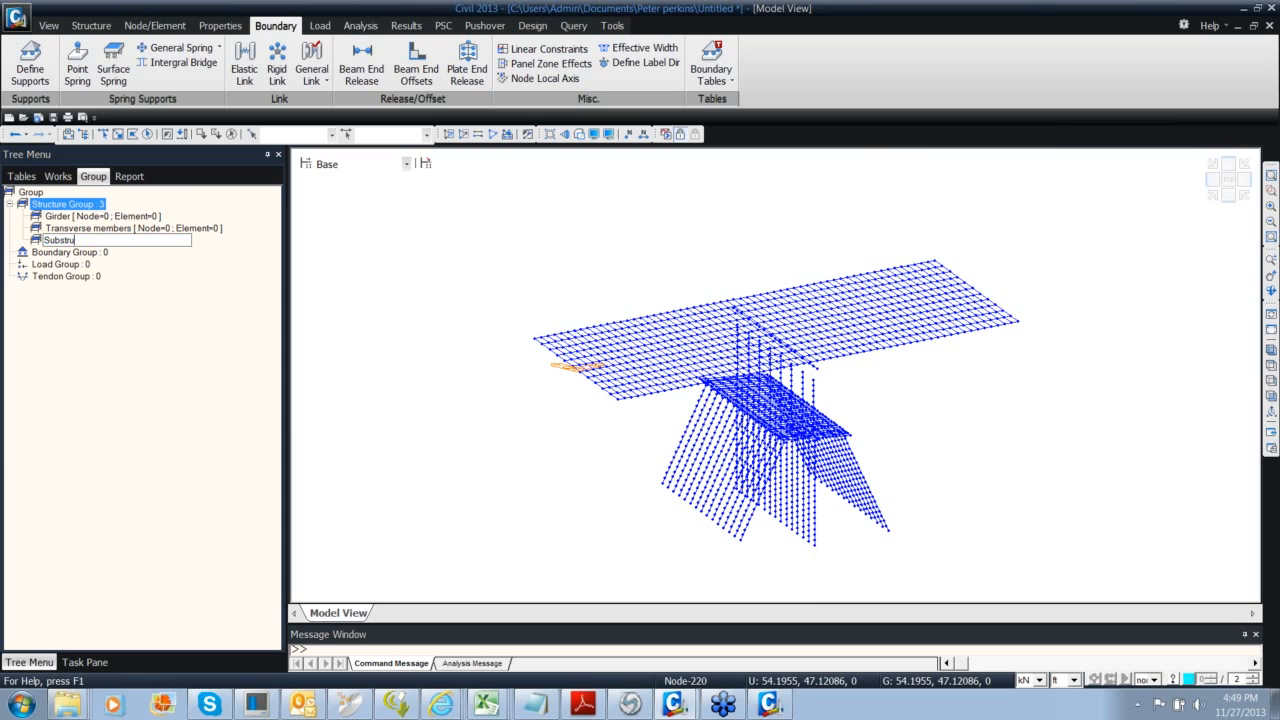
text(cture)
key(Return)
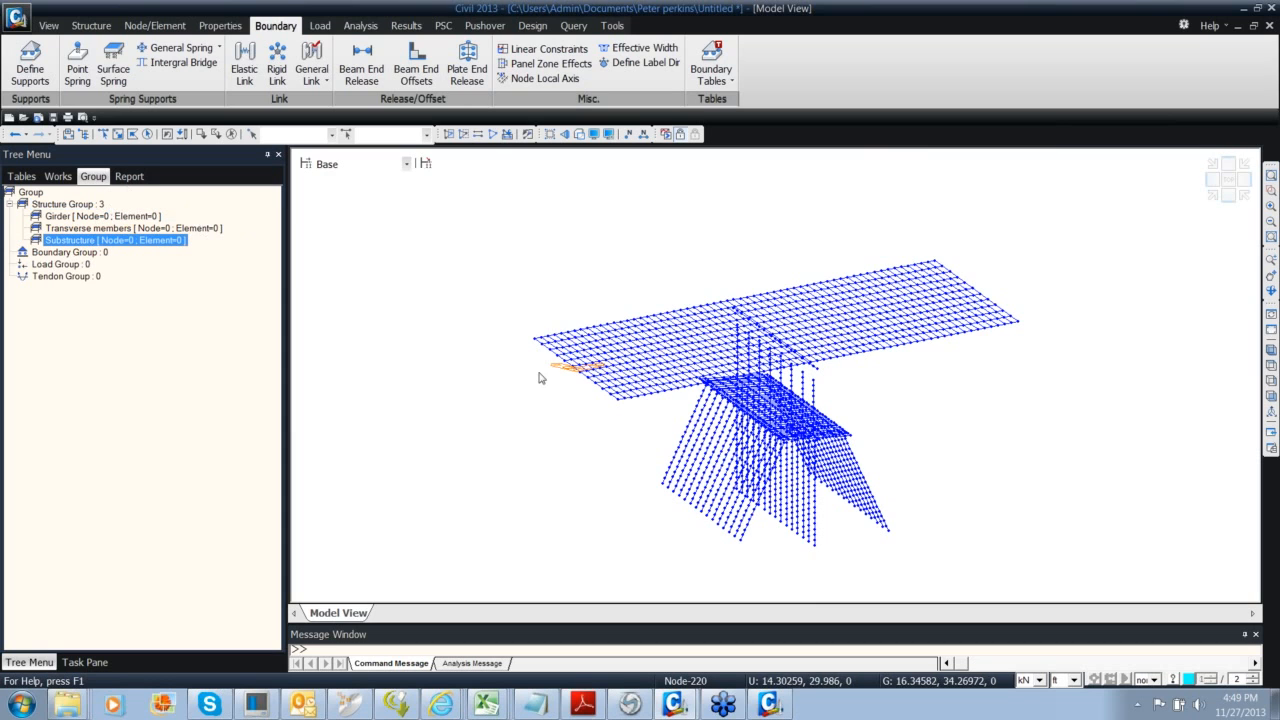
Select the pier cap, piers, pile cap and piles in front view and assign them to the Substructure group
ctrl+middle_drag(580, 409, 534, 371)
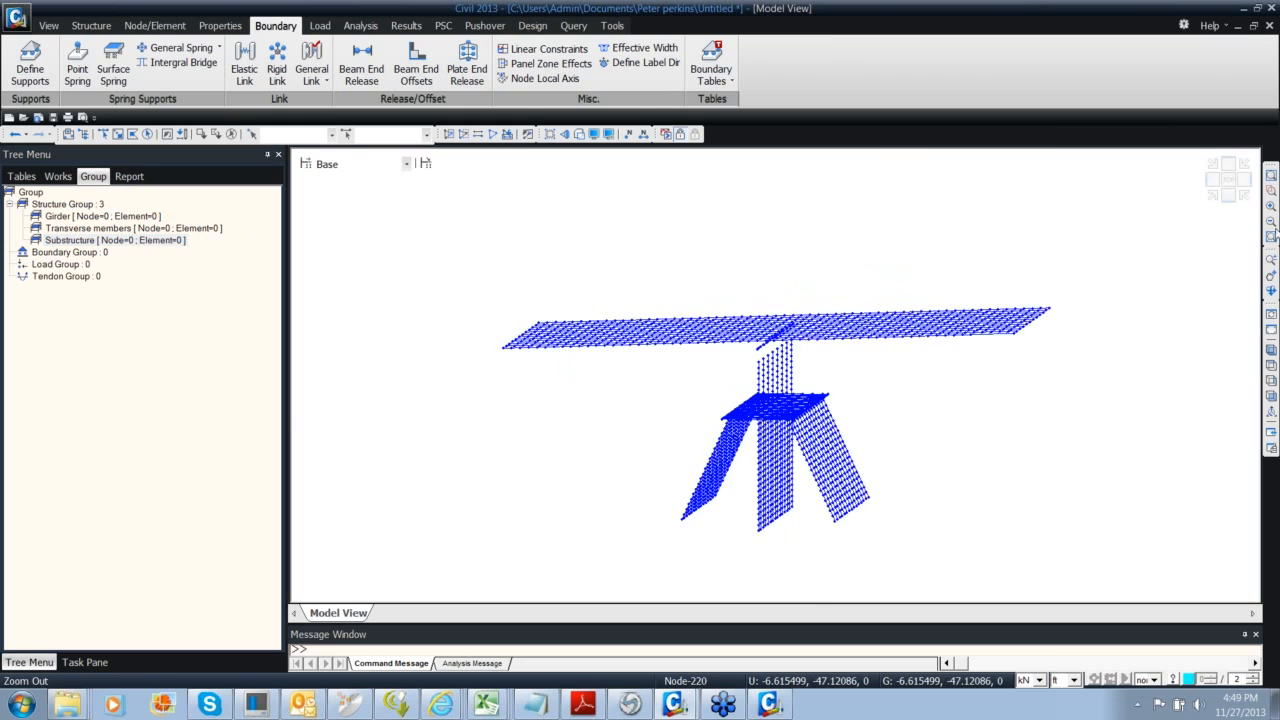
click(1229, 182)
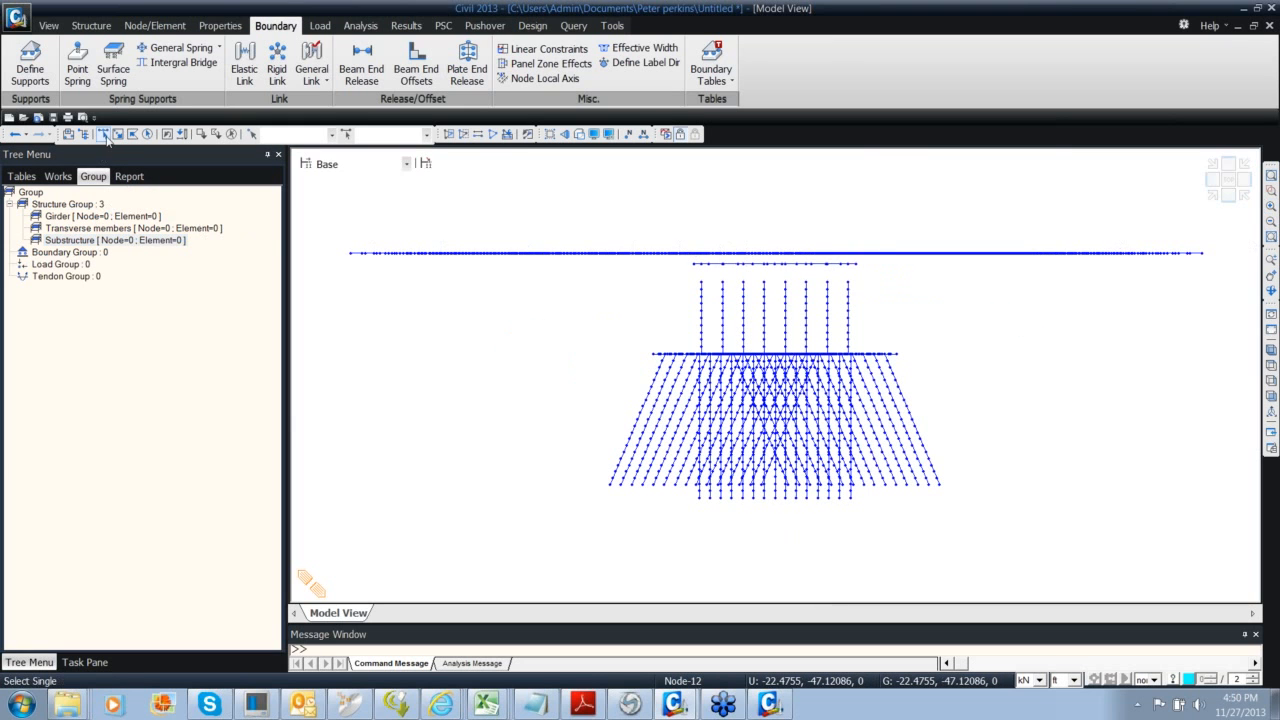
middle_drag(775, 403, 585, 366)
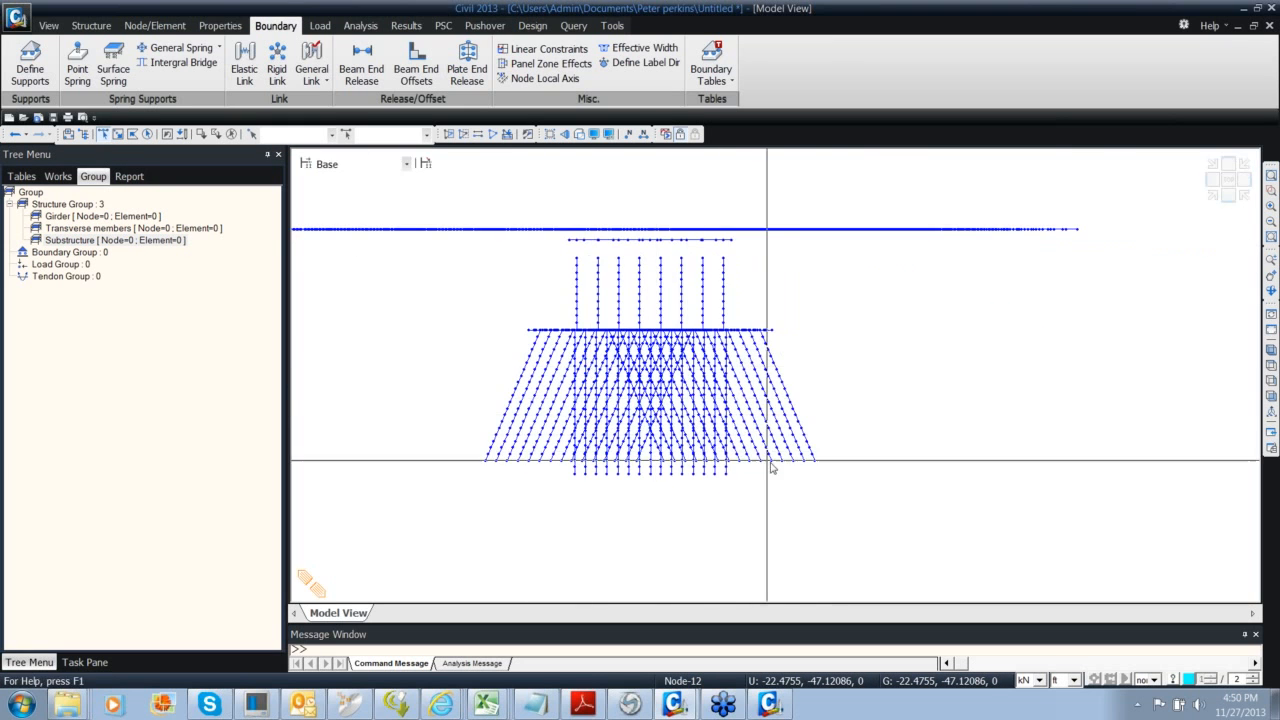
drag(851, 524, 488, 236)
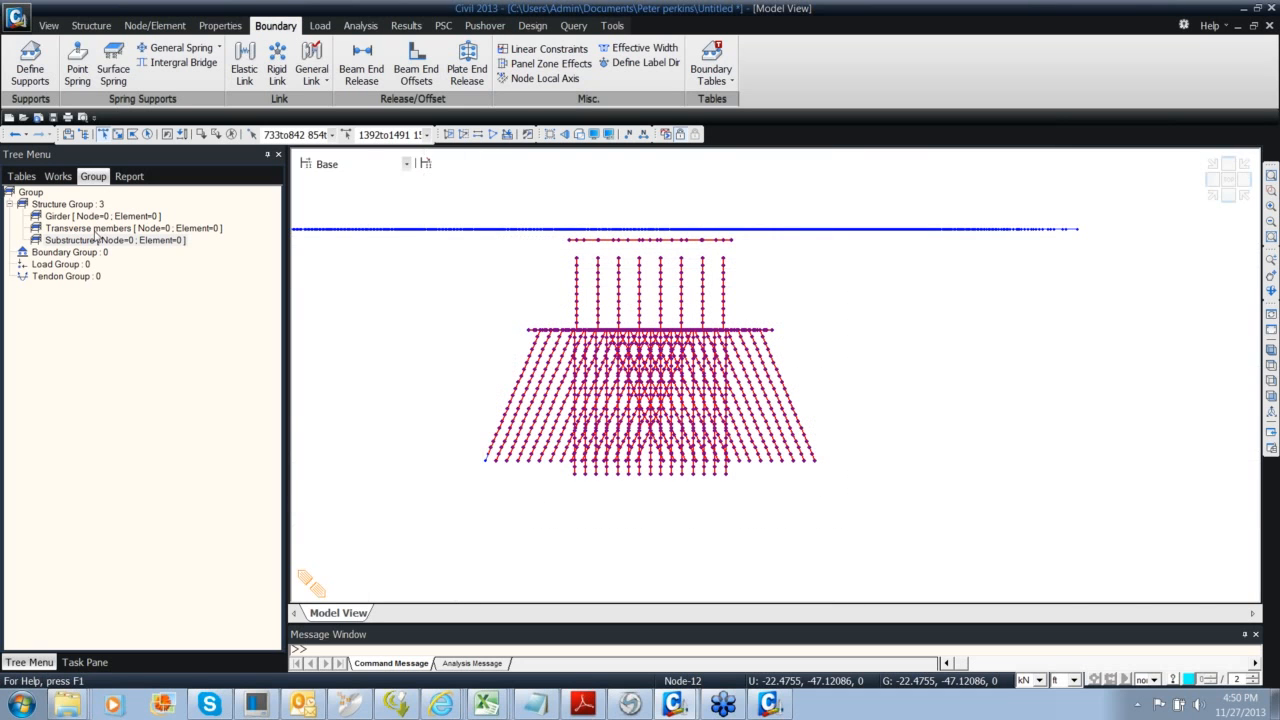
drag(97, 243, 405, 300)
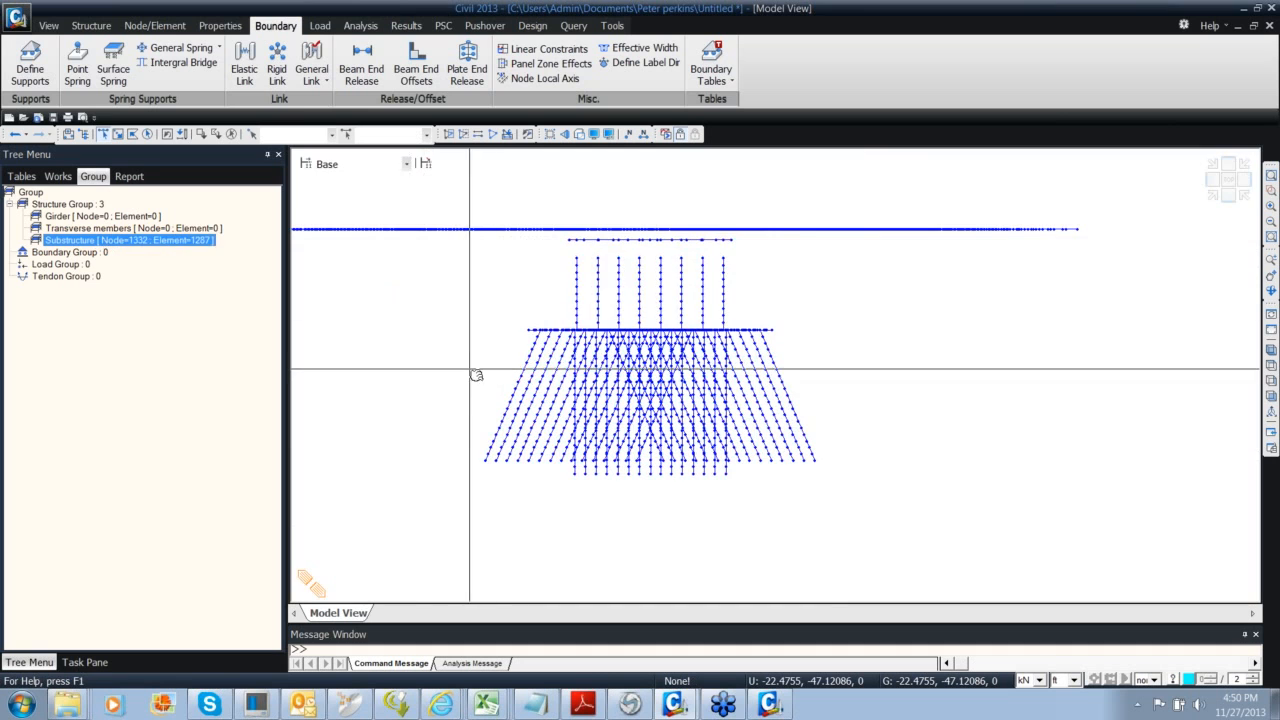
middle_drag(474, 374, 626, 440)
click(58, 177)
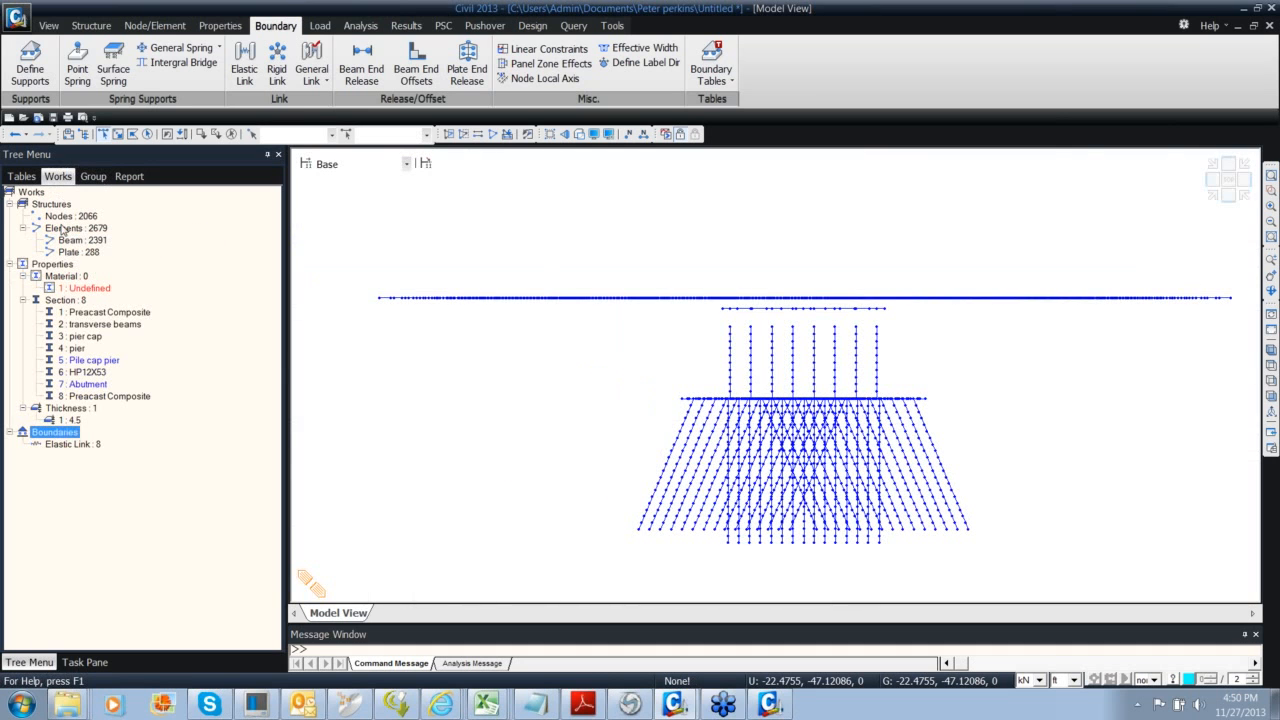
double_click(93, 313)
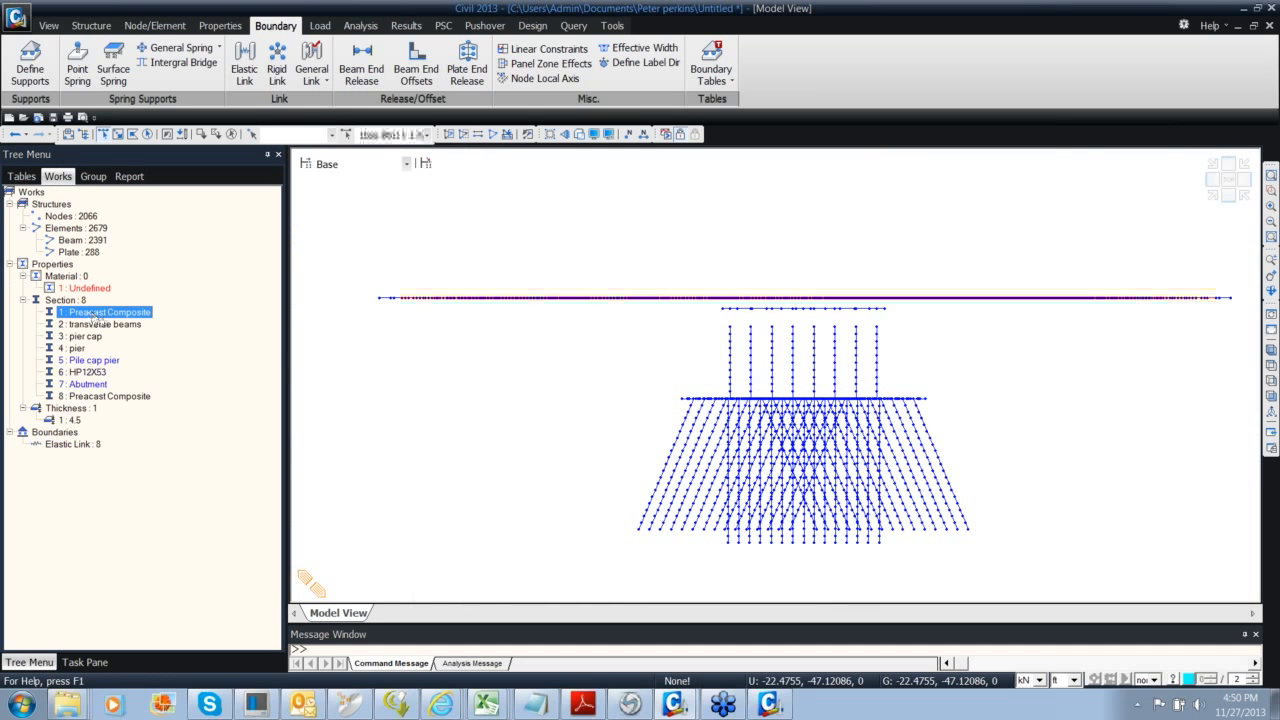
ctrl+middle_drag(612, 404, 438, 323)
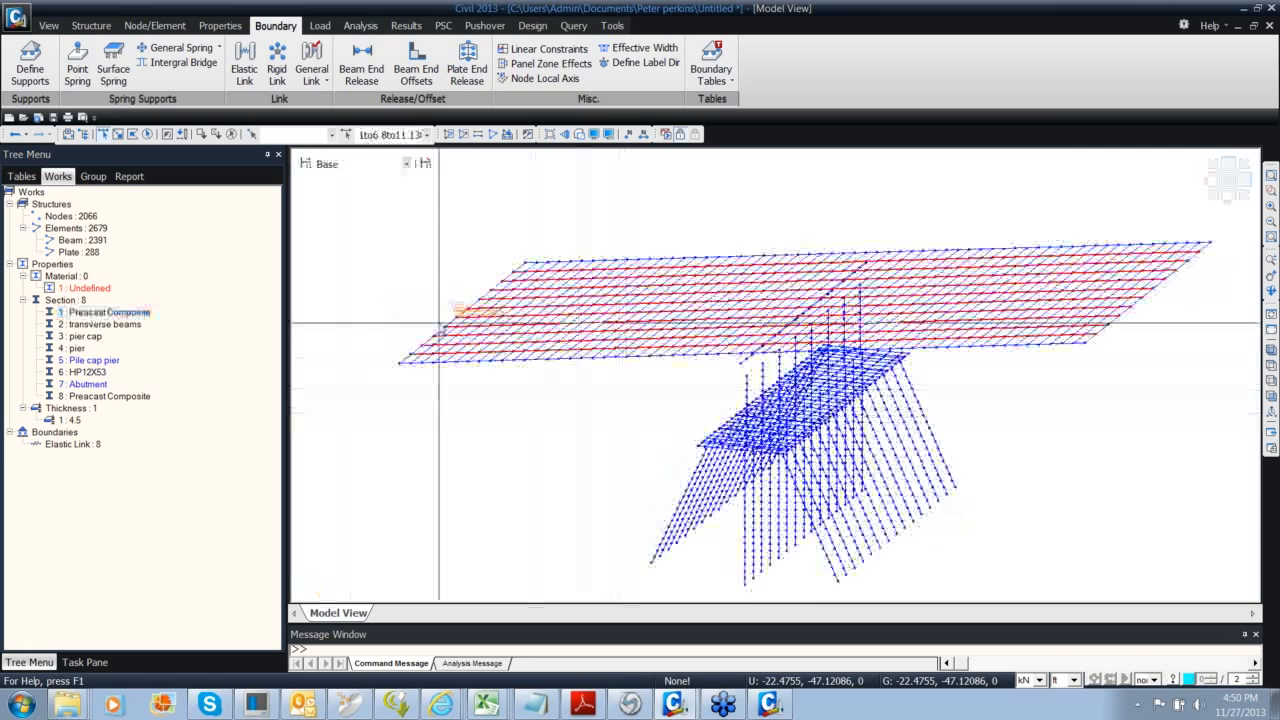
click(231, 135)
ctrl+middle_drag(703, 426, 738, 392)
middle_drag(808, 305, 675, 281)
click(1228, 198)
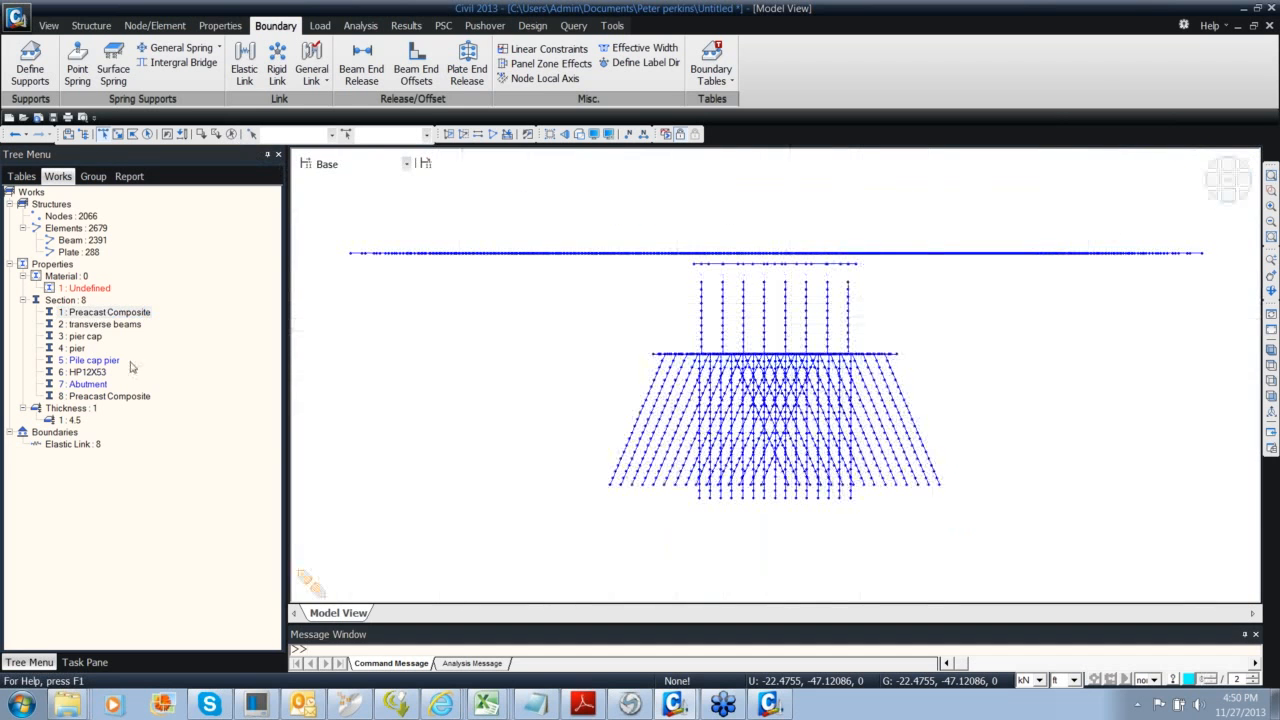
Reselect everything below the deck in front view and assign it again to the Substructure group
drag(948, 557, 520, 263)
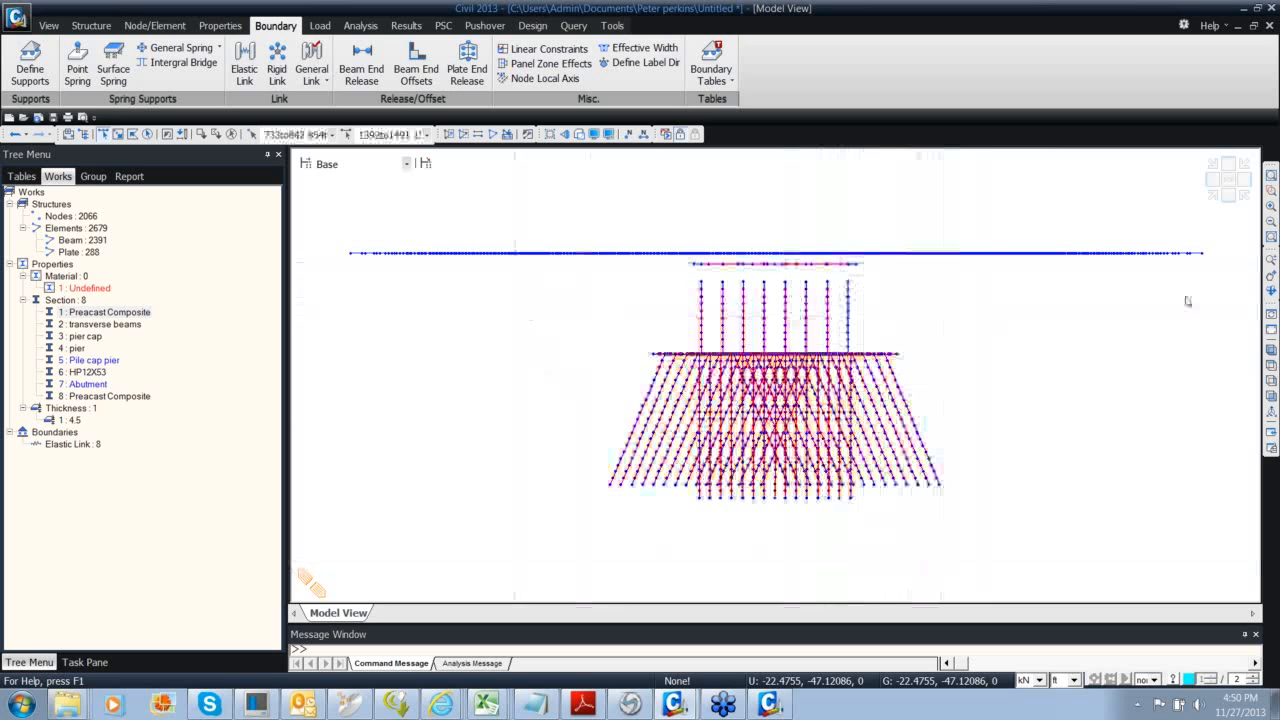
click(1210, 195)
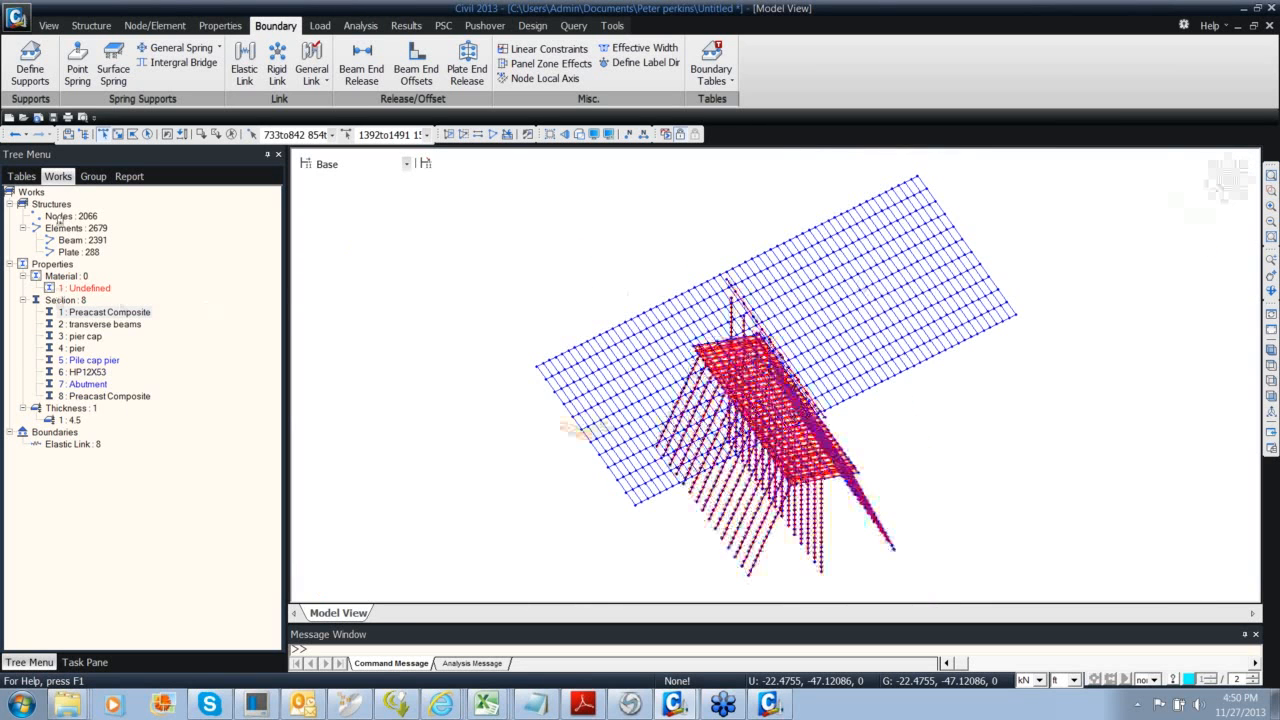
click(93, 176)
click(508, 294)
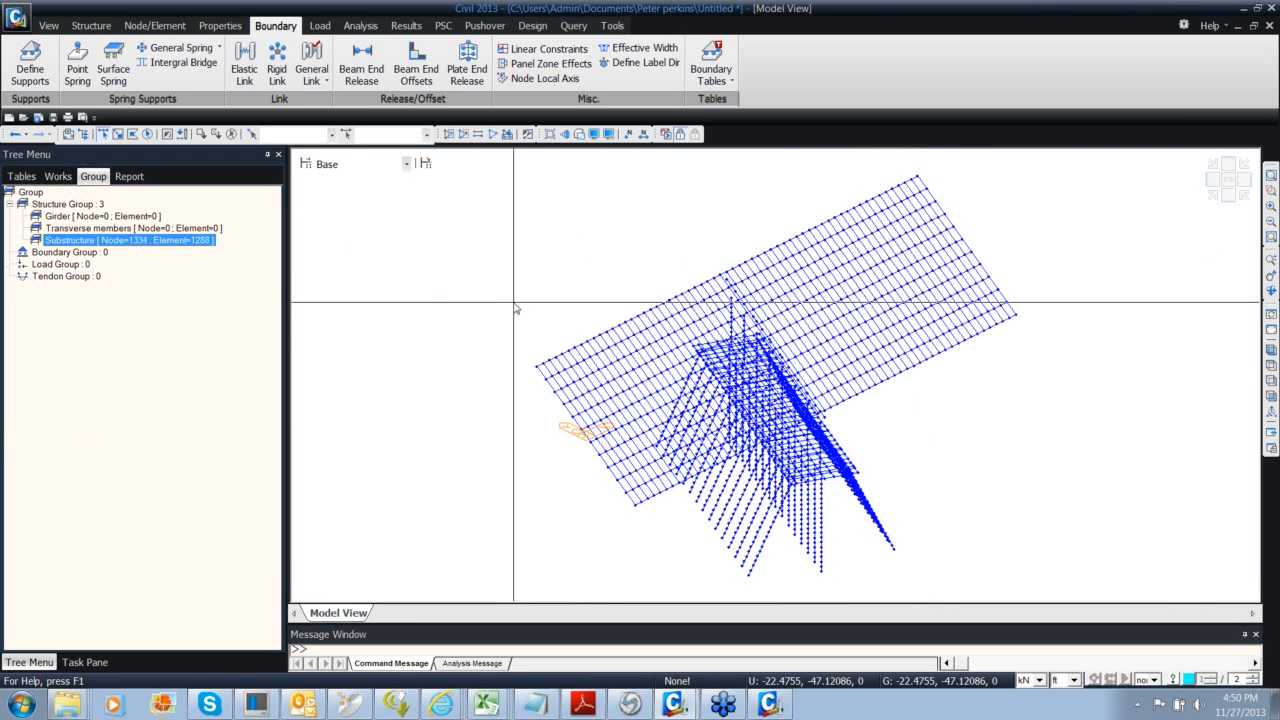
ctrl+middle_drag(616, 436, 618, 391)
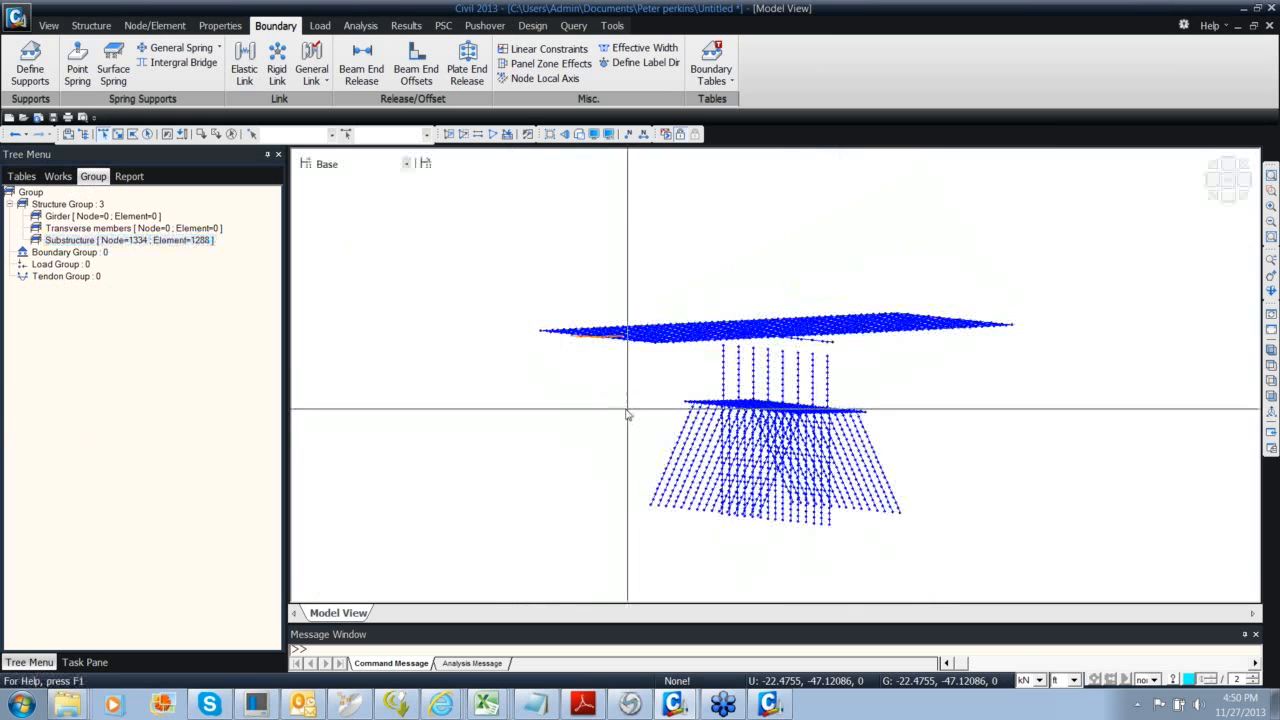
Select the elements of both Preacast Composite sections, 1 and 8, and assign them to the Girder group
click(60, 177)
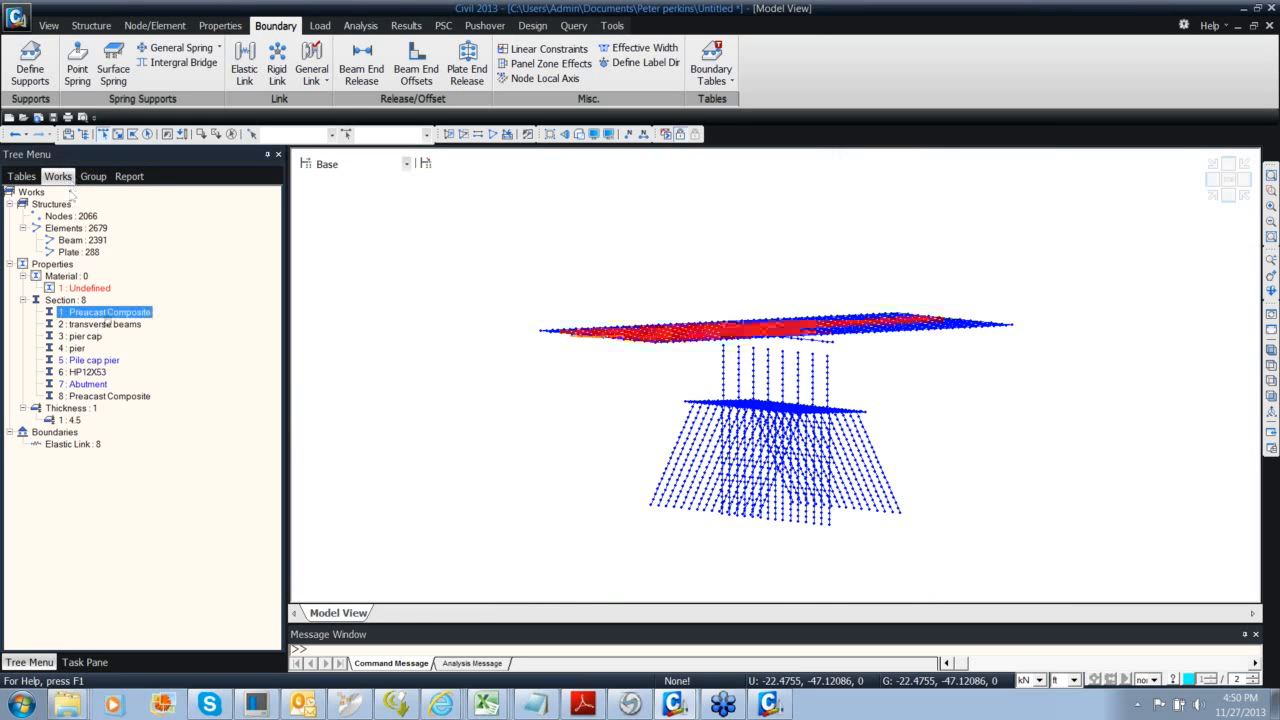
ctrl+click(105, 396)
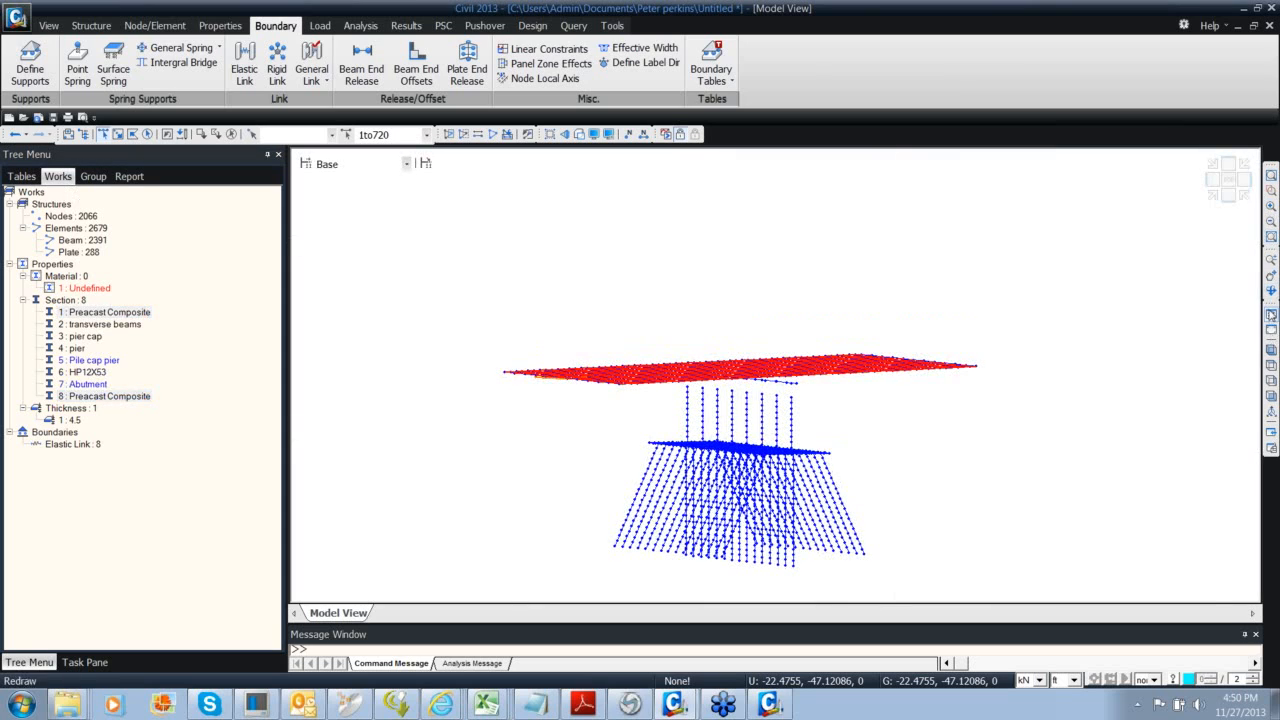
click(1272, 291)
drag(1219, 321, 1163, 363)
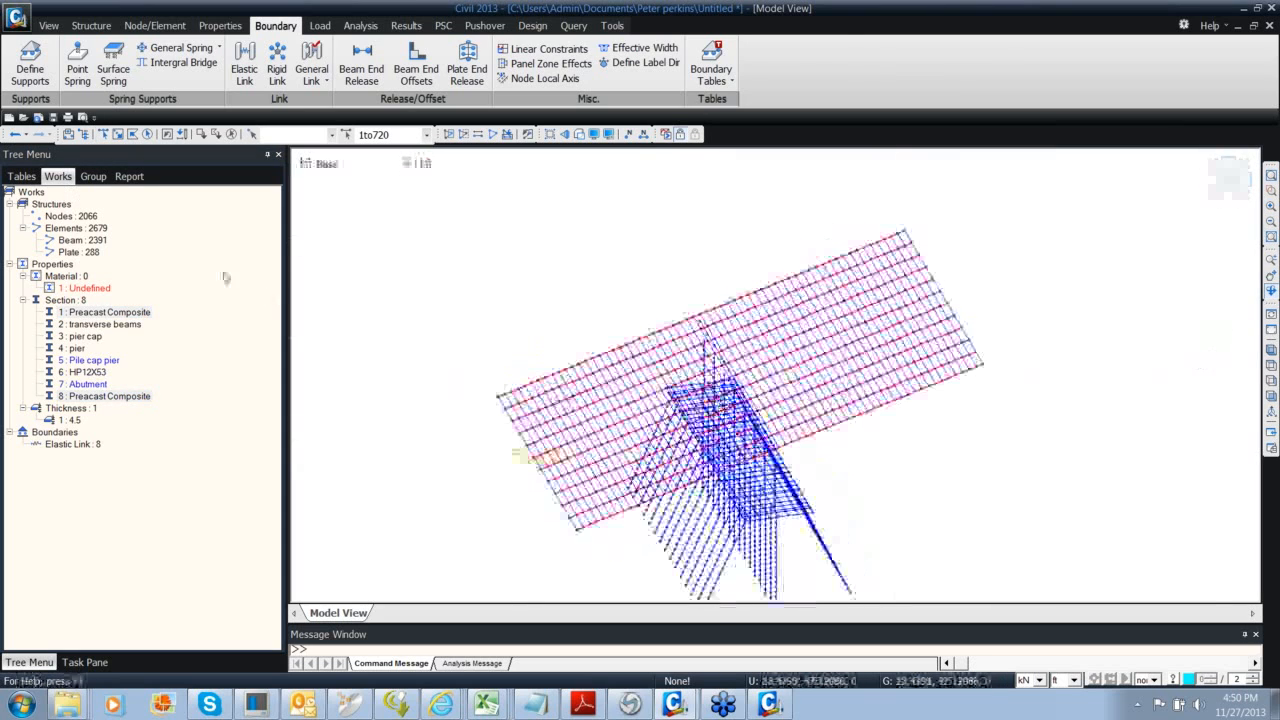
click(93, 176)
click(78, 217)
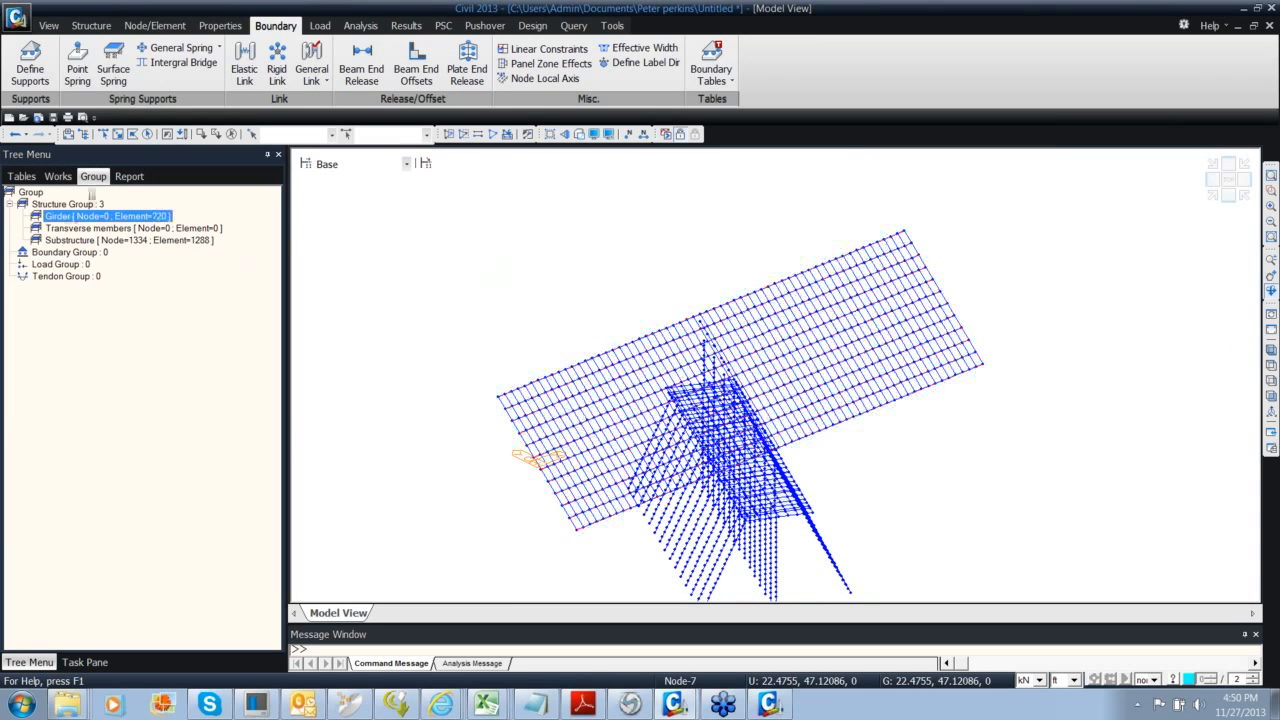
Select the elements with the transverse beams section and assign them to the Transverse members group
click(57, 176)
click(90, 324)
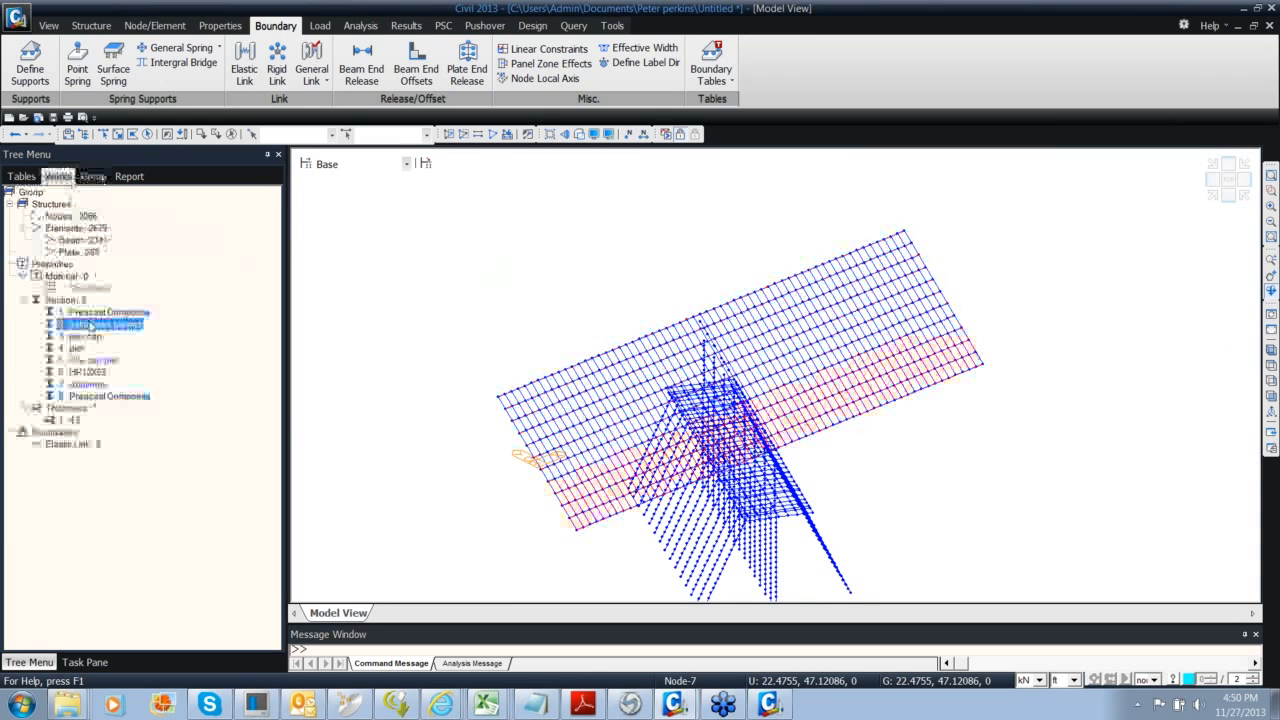
click(92, 176)
click(93, 216)
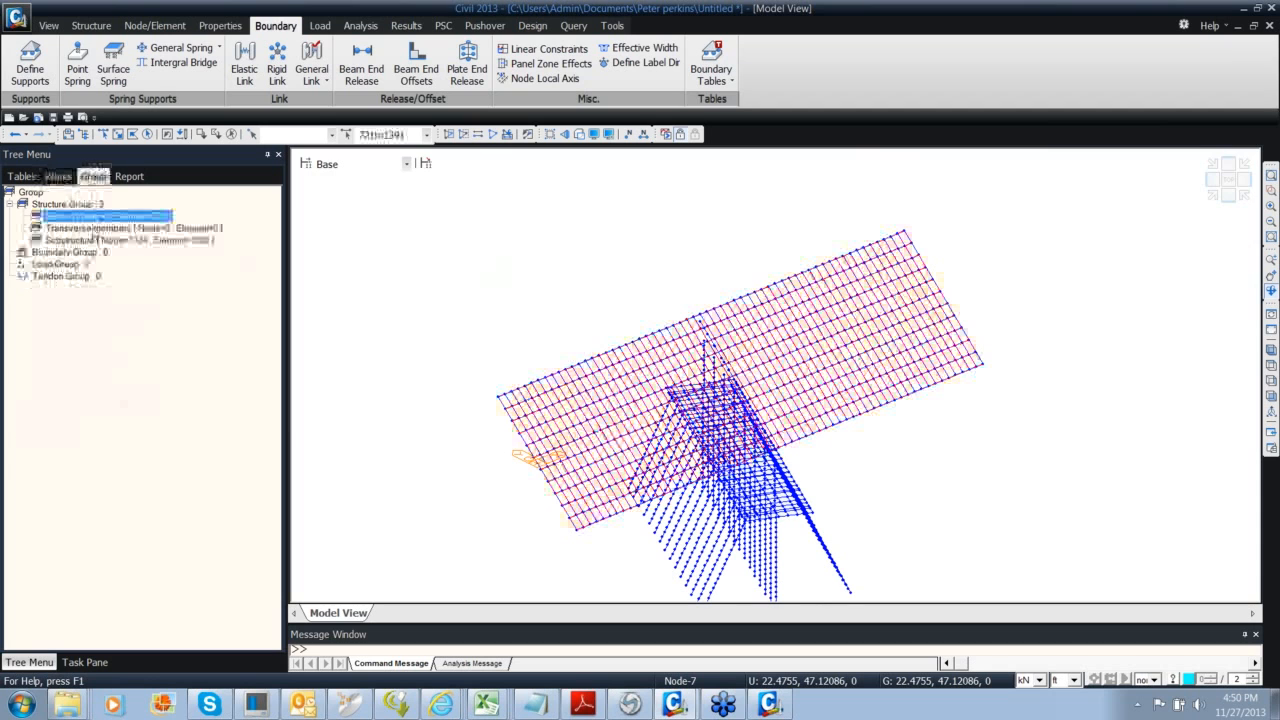
drag(94, 229, 402, 260)
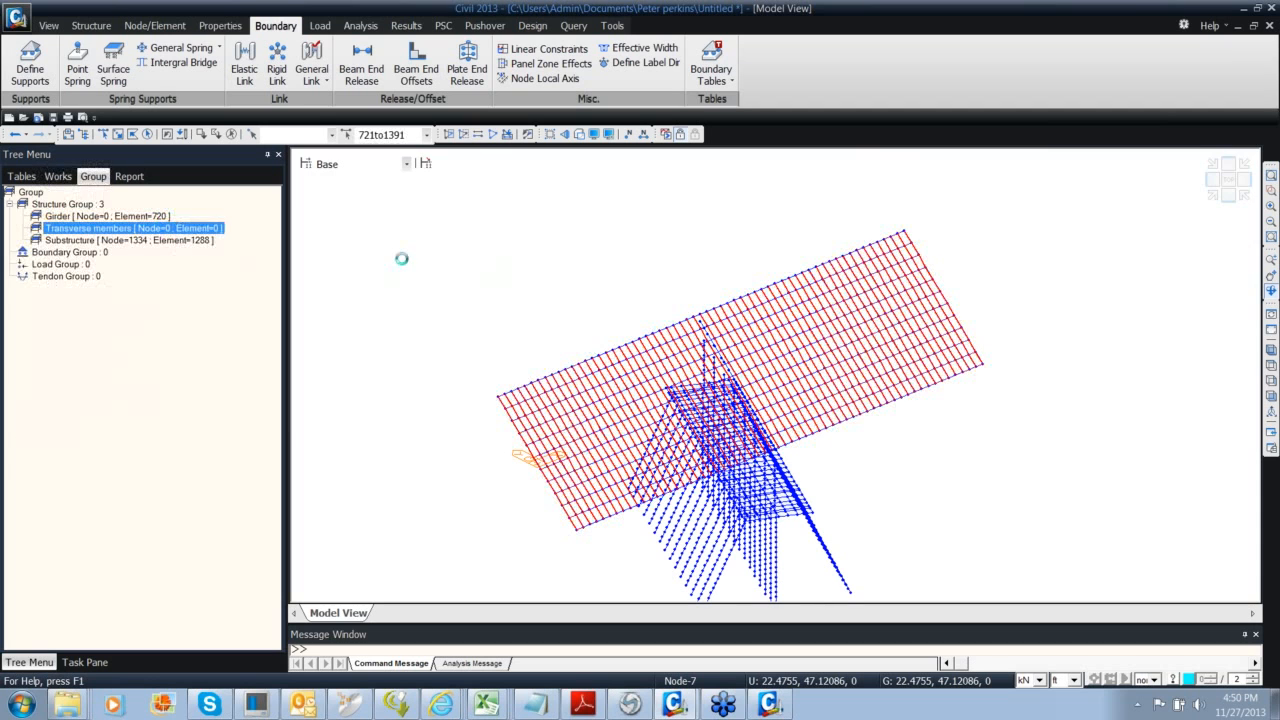
click(1218, 200)
drag(614, 391, 603, 371)
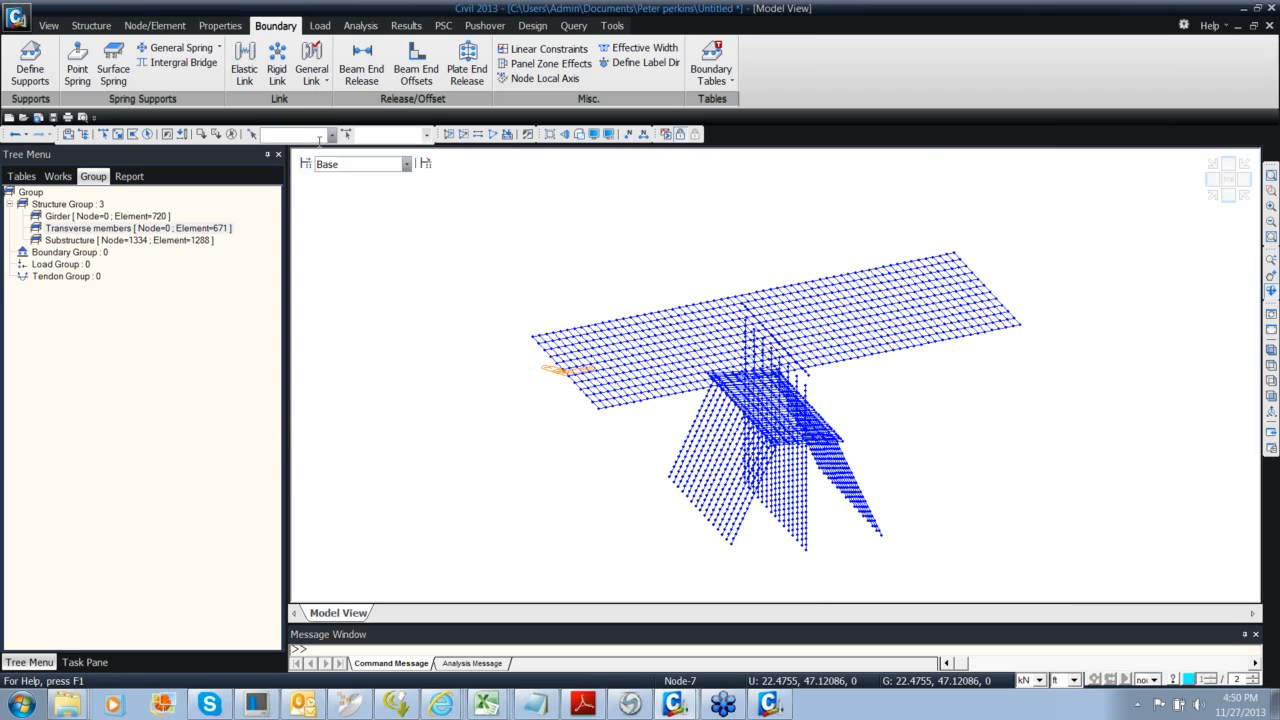
Add a construction stage named Substructure with a 10-day duration, activating the Substructure group at an age of 30 days
click(306, 168)
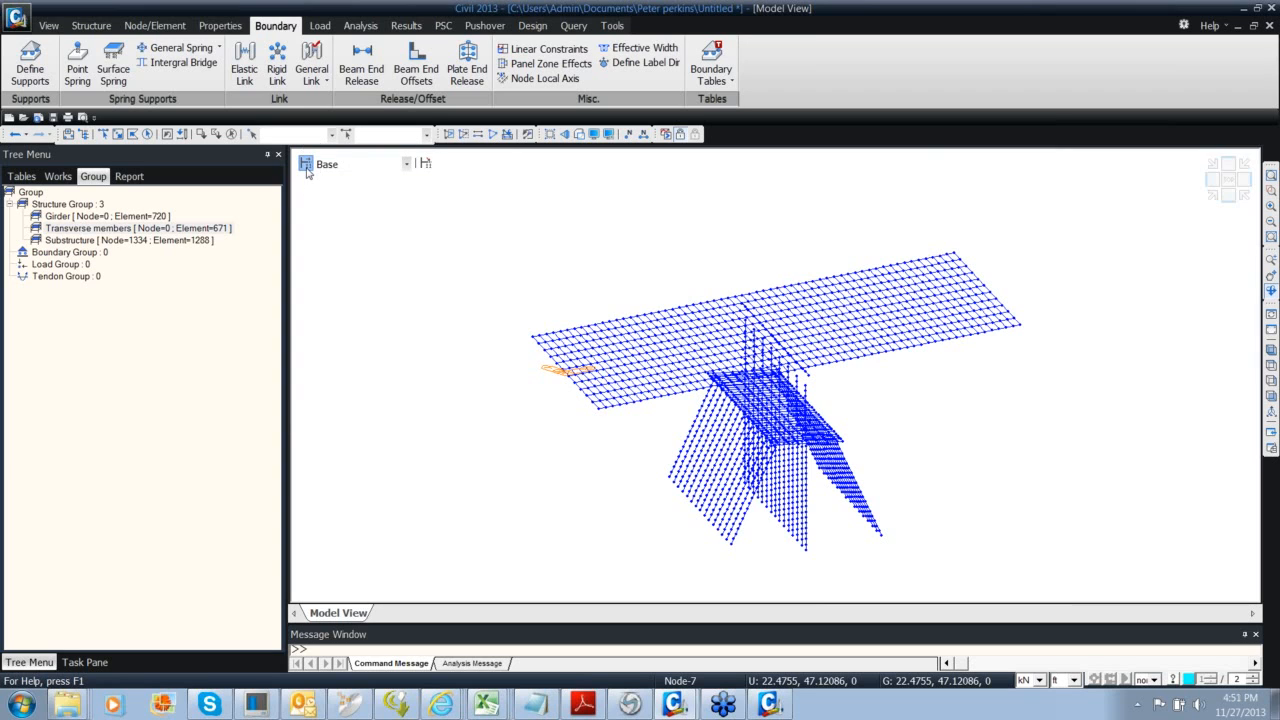
click(765, 277)
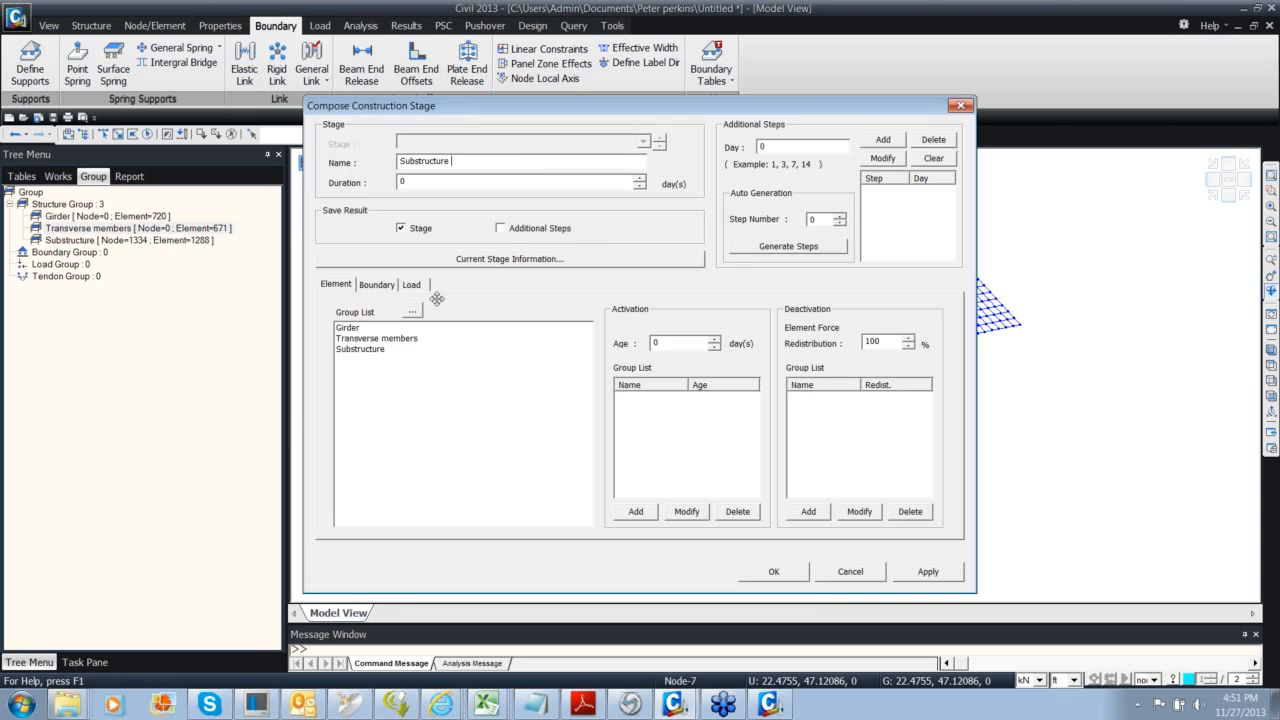
text(10)
click(358, 341)
click(529, 352)
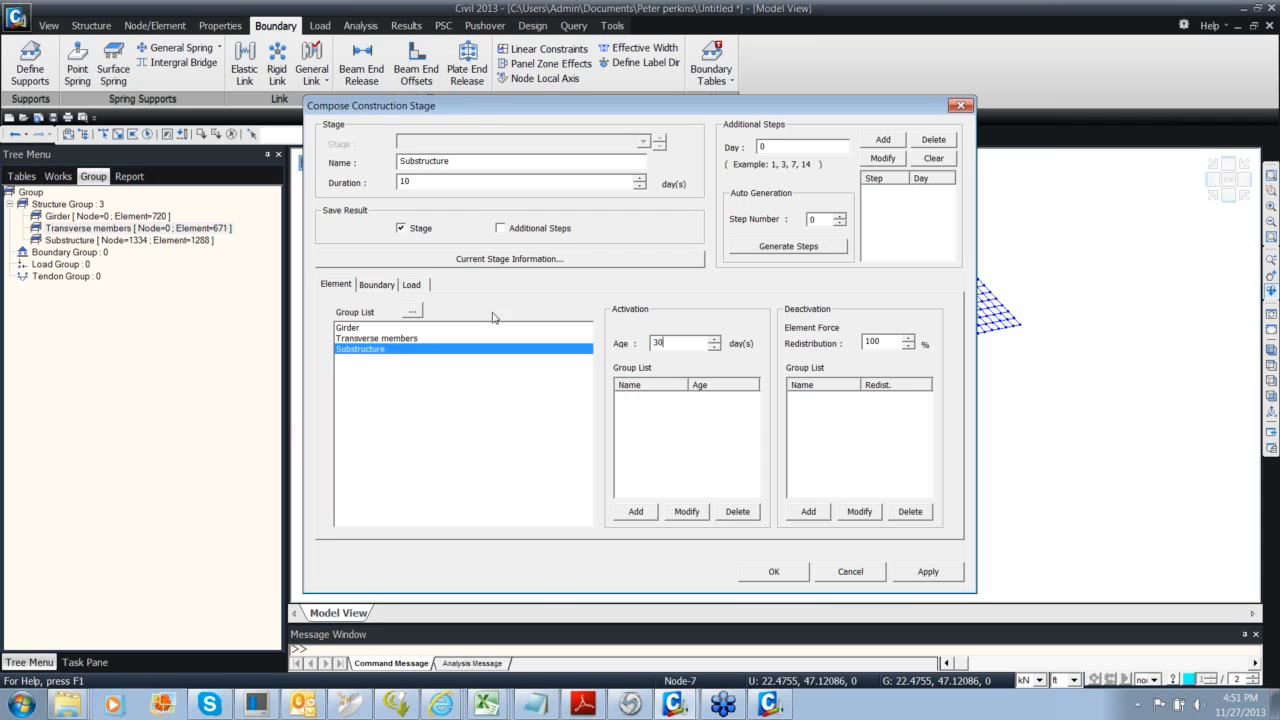
click(638, 511)
click(775, 578)
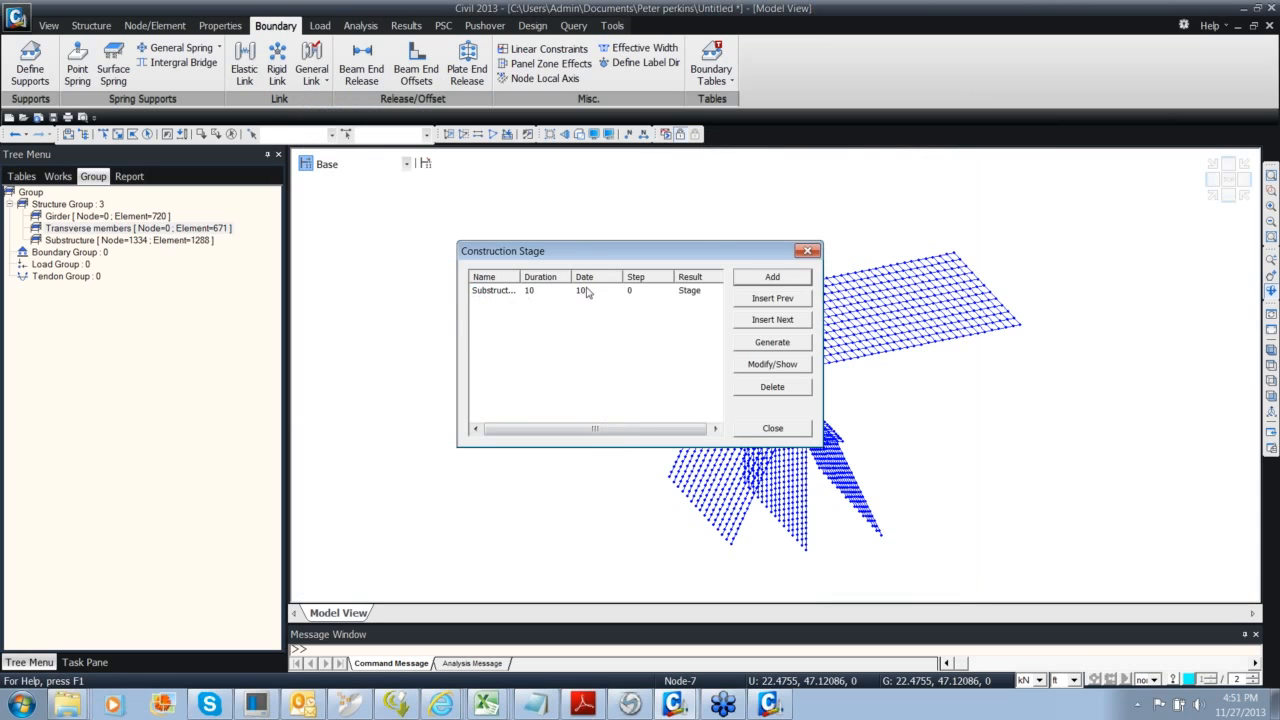
Add two construction stages named Girder Span 1 and GIrder span 2, without activating any groups
click(770, 277)
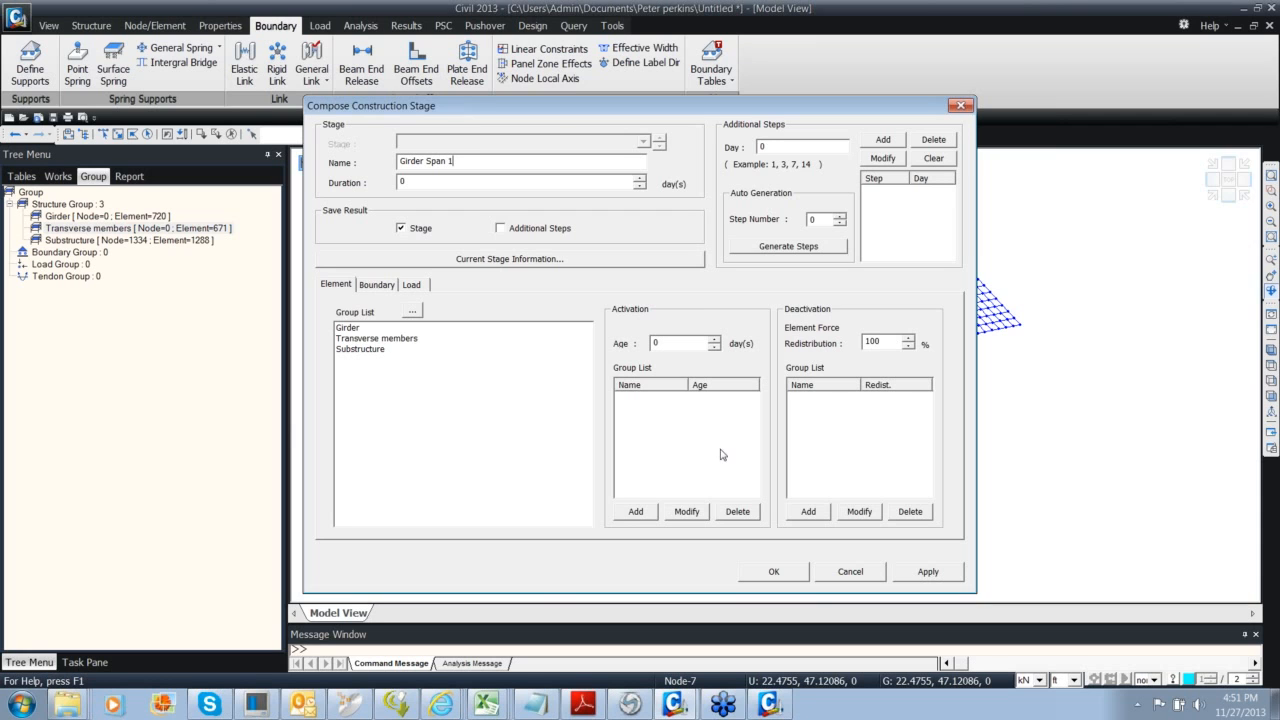
click(773, 571)
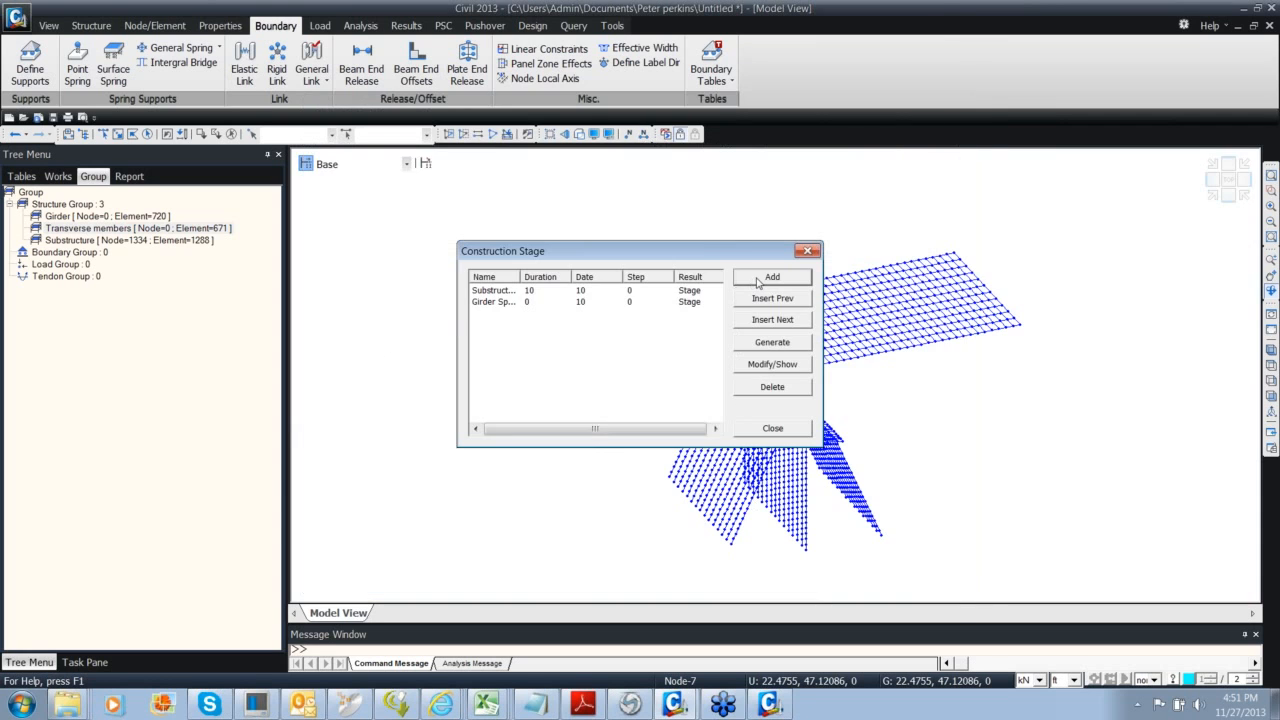
click(750, 272)
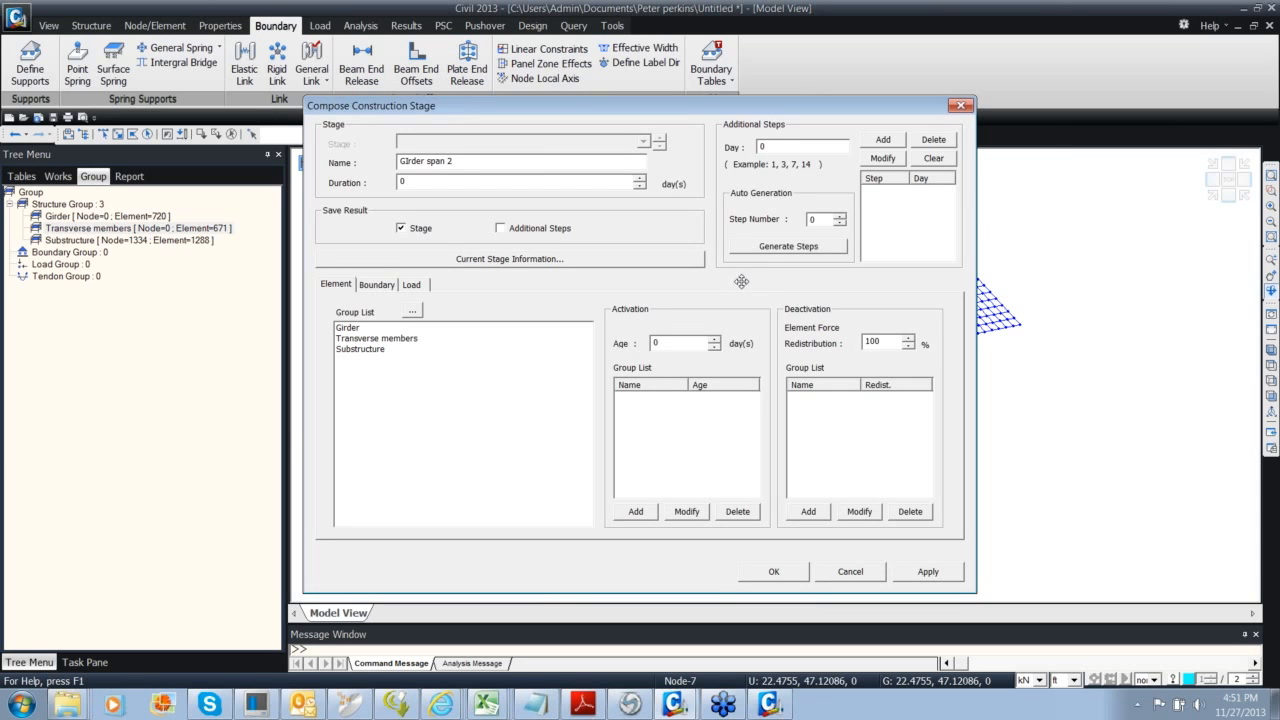
click(797, 569)
Add a fourth construction stage for the transverse members and close the construction stage list
click(766, 280)
click(797, 569)
click(808, 252)
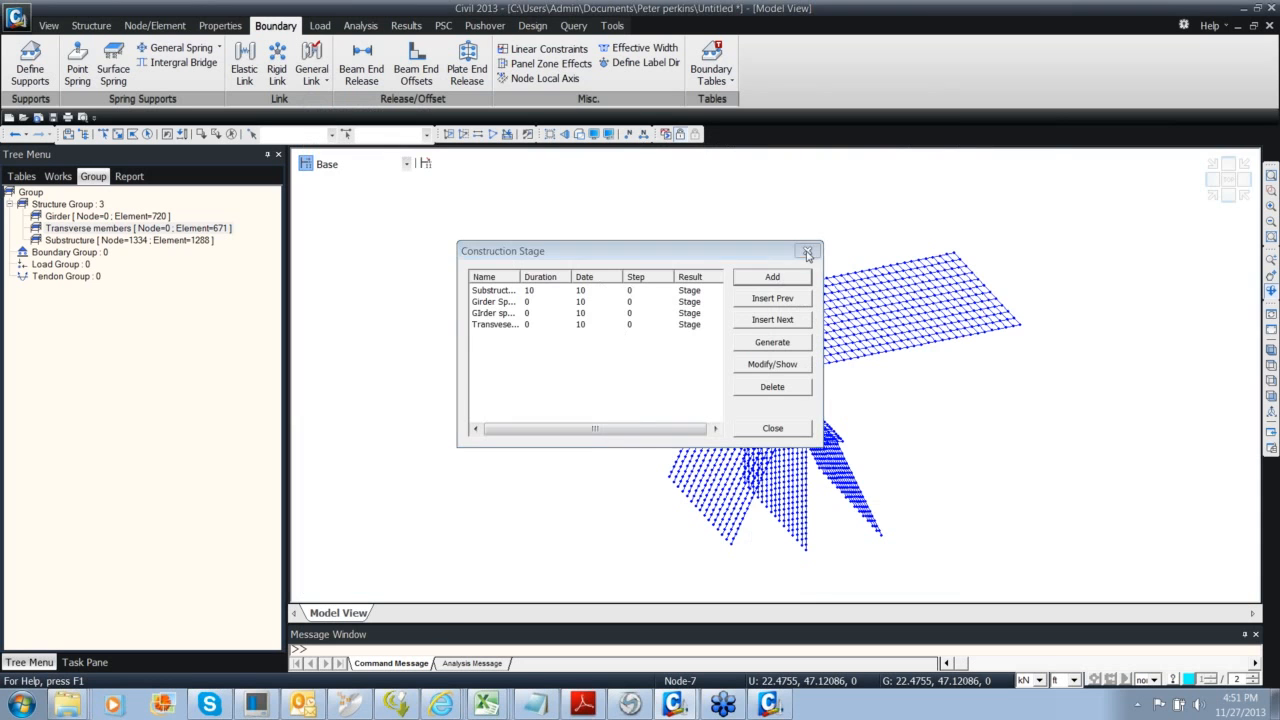
drag(708, 355, 454, 331)
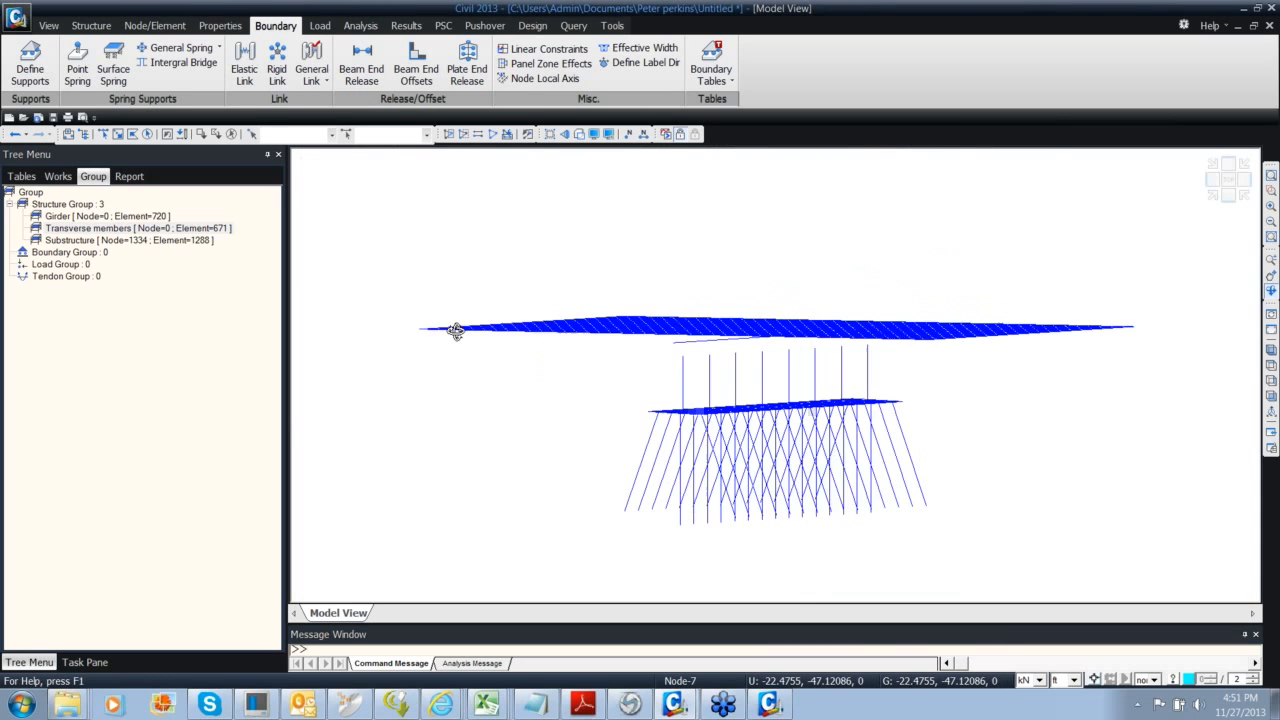
click(1229, 195)
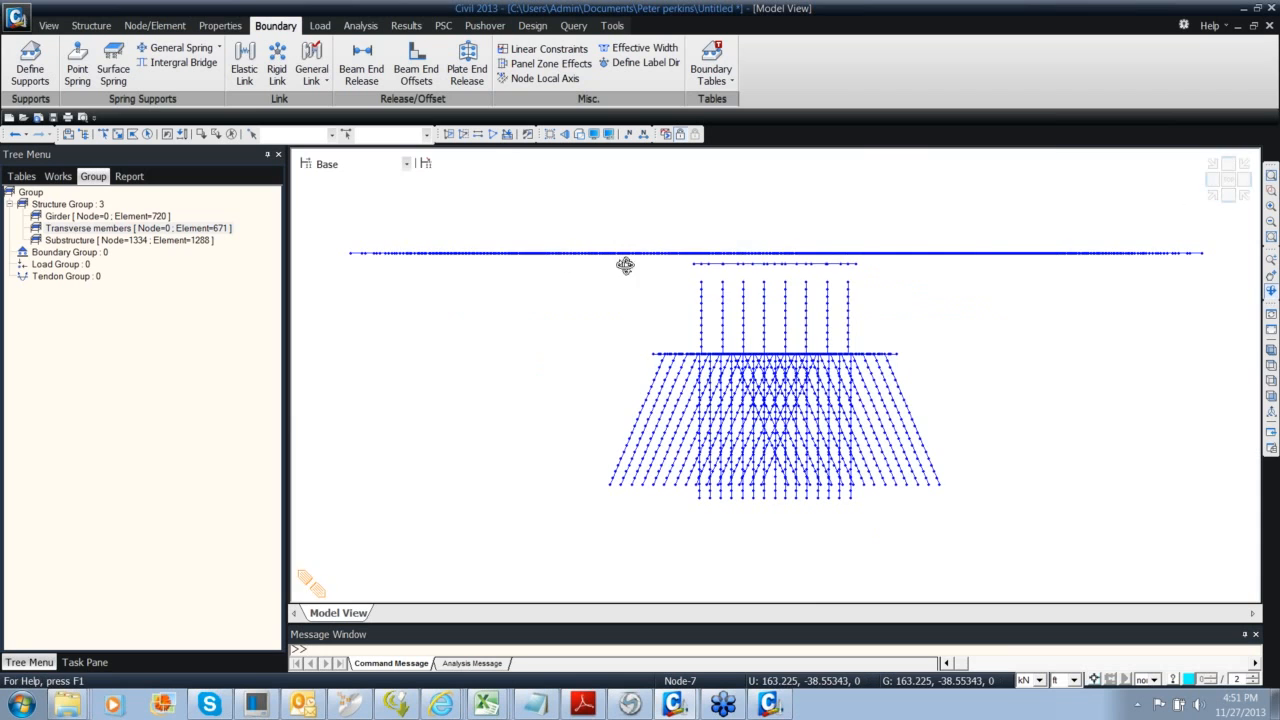
click(58, 176)
click(93, 176)
click(92, 205)
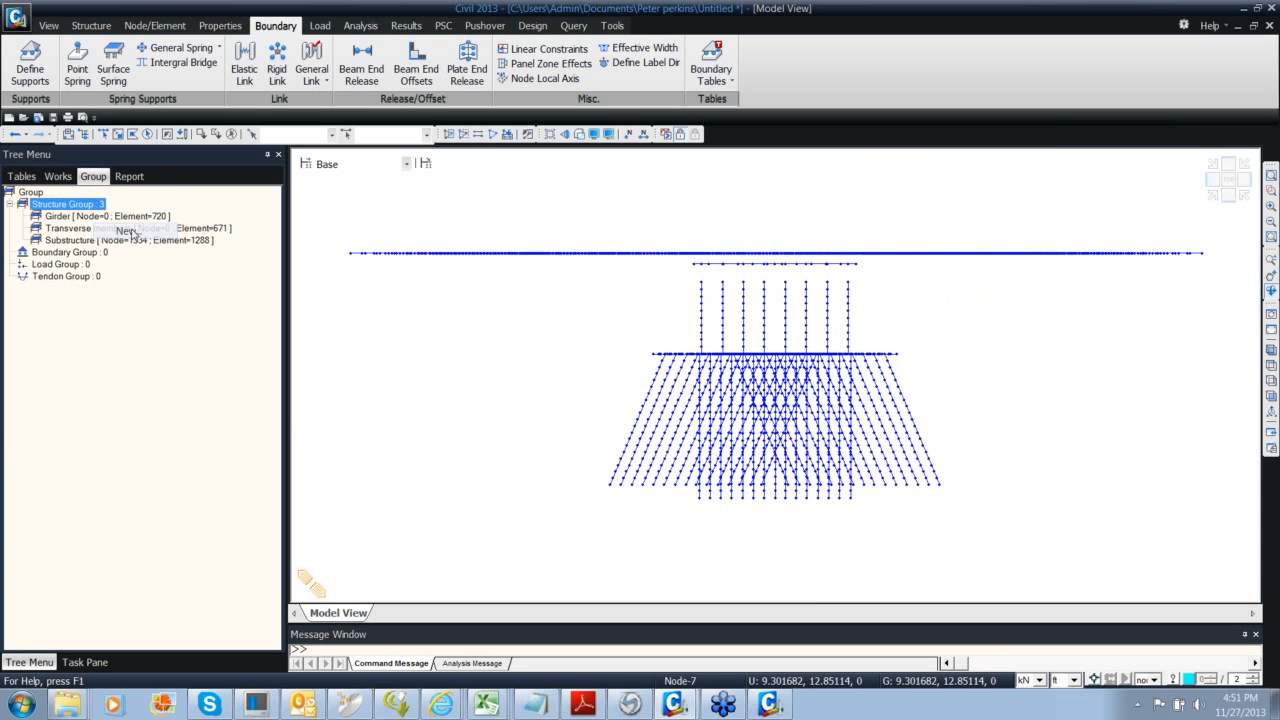
double_click(92, 205)
click(250, 13)
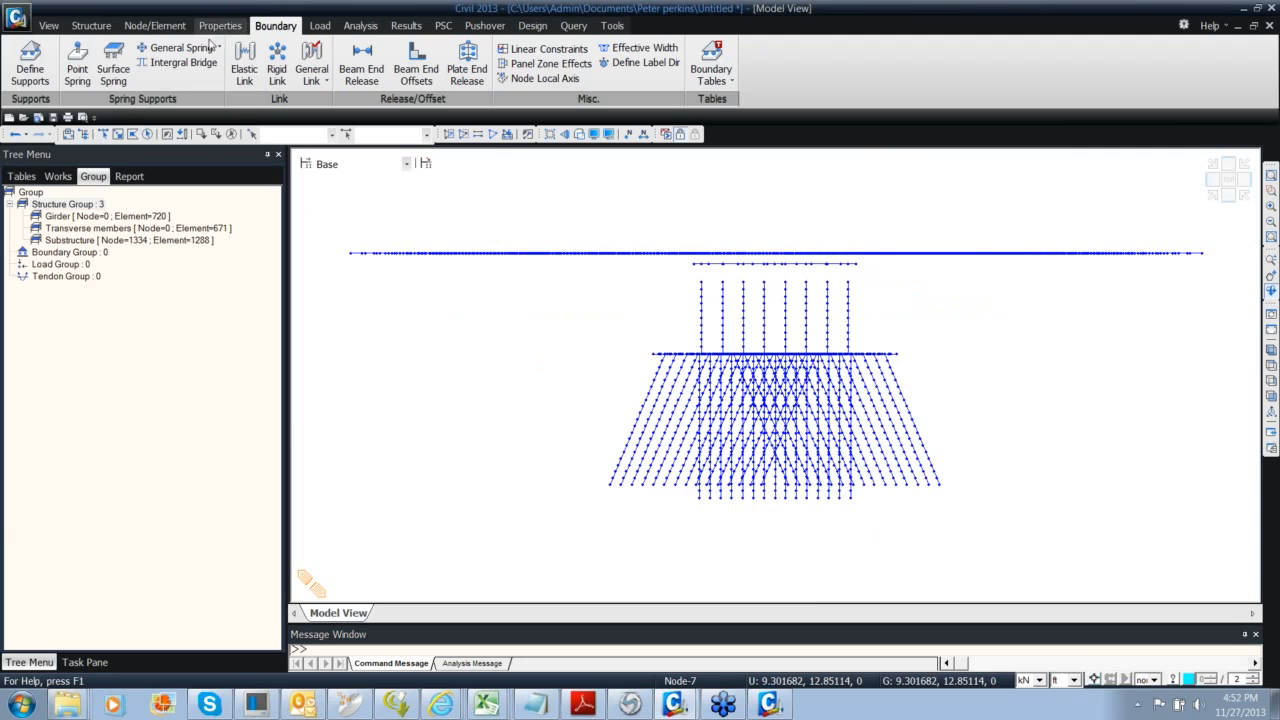
Create a new structure group named Girder SPan 1
right_click(70, 205)
click(90, 211)
text(Girder SPan 1)
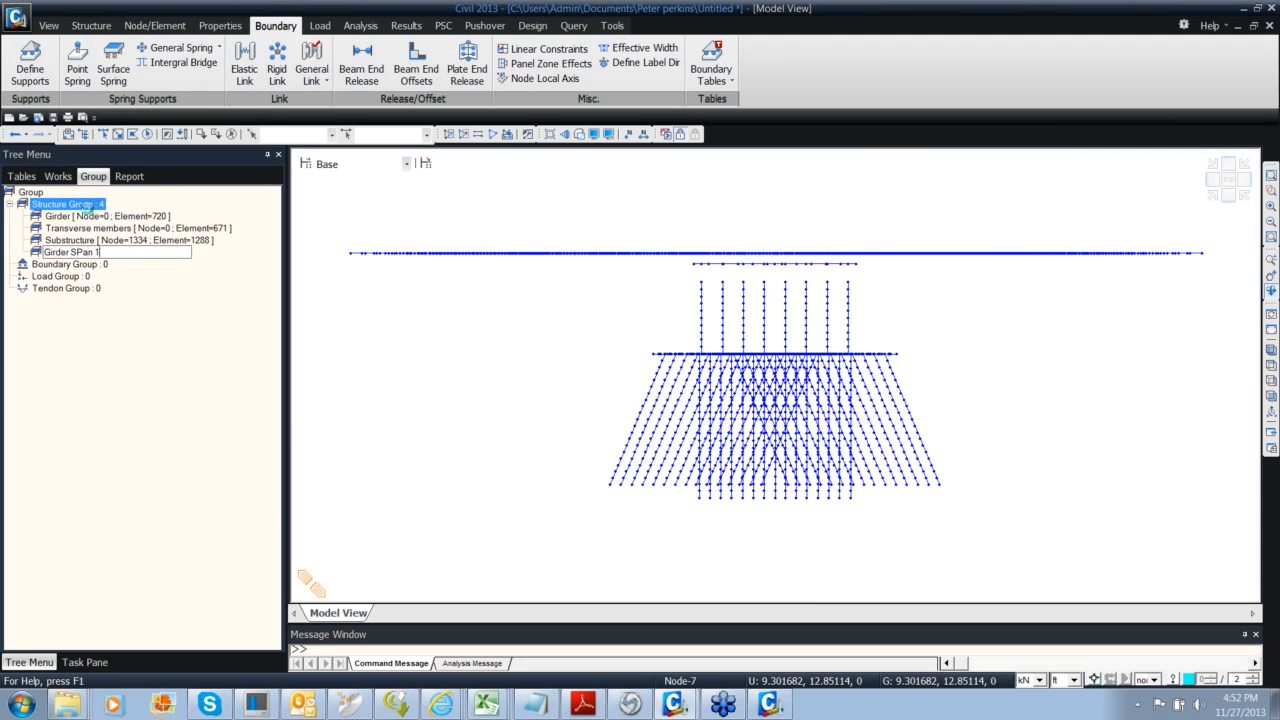
key(Return)
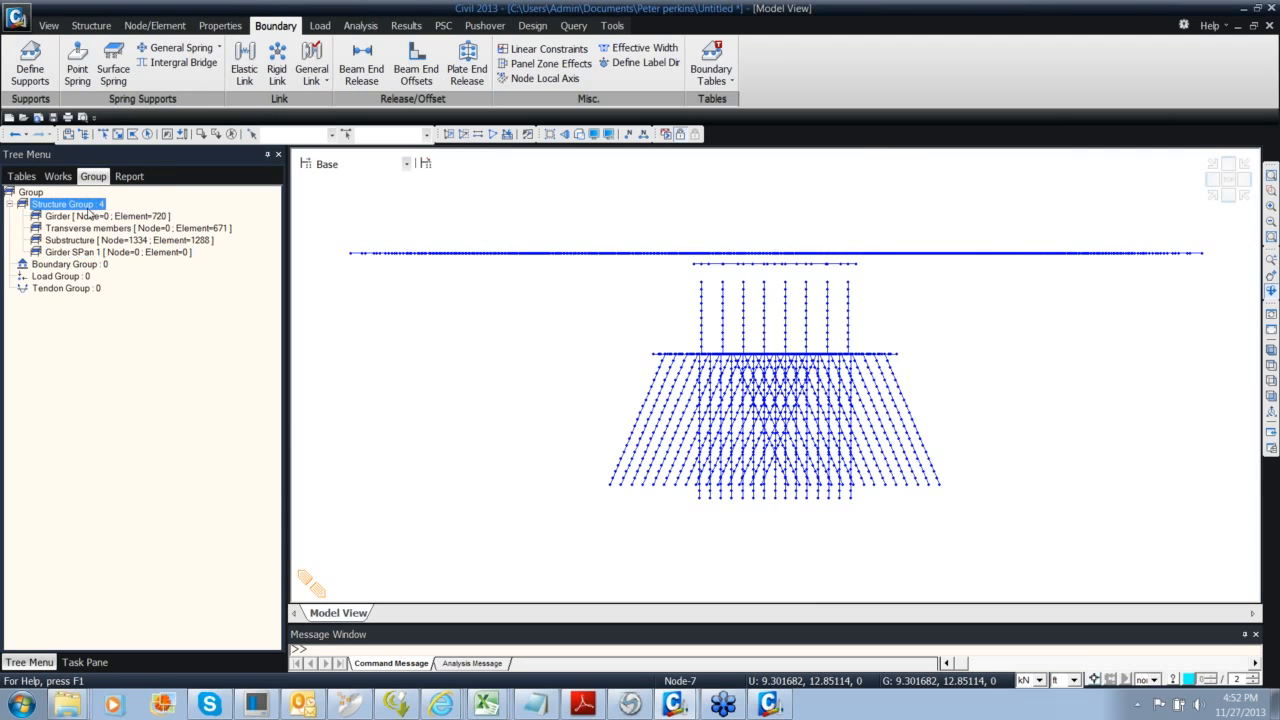
Create a new structure group named Girder Span 2
right_click(92, 205)
click(112, 212)
text(Gi)
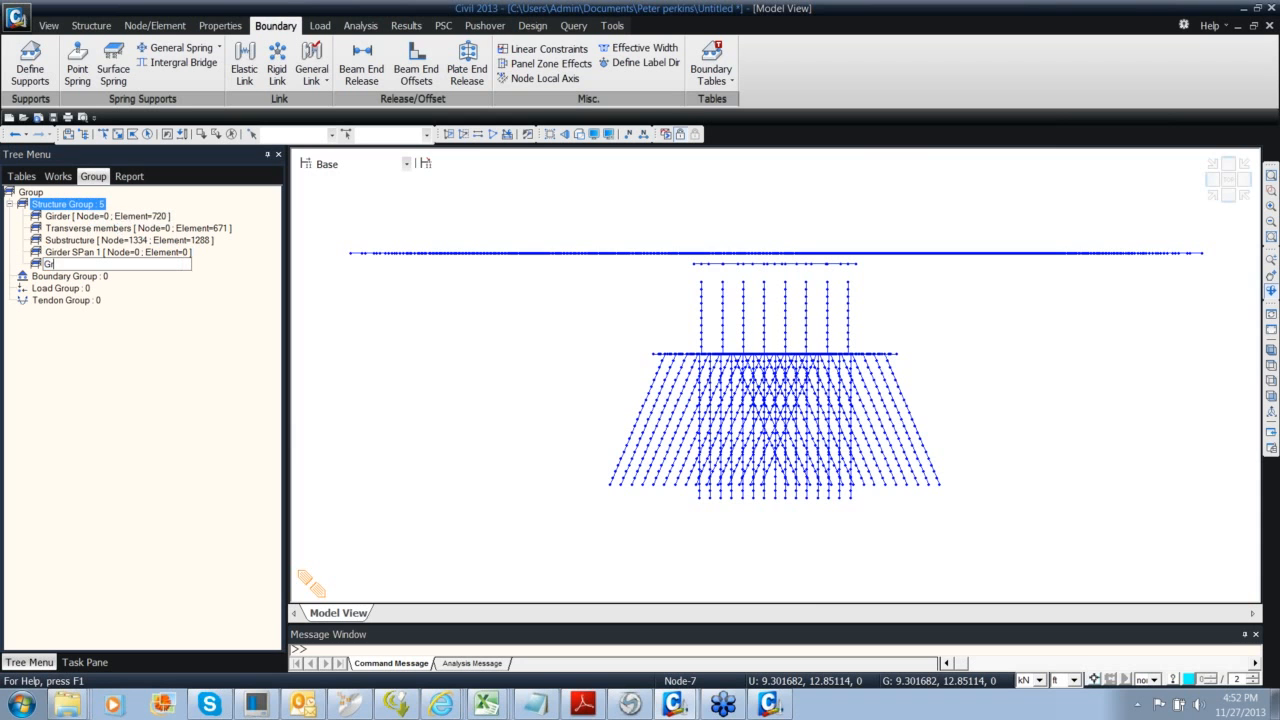
text(rder Span 2)
key(Return)
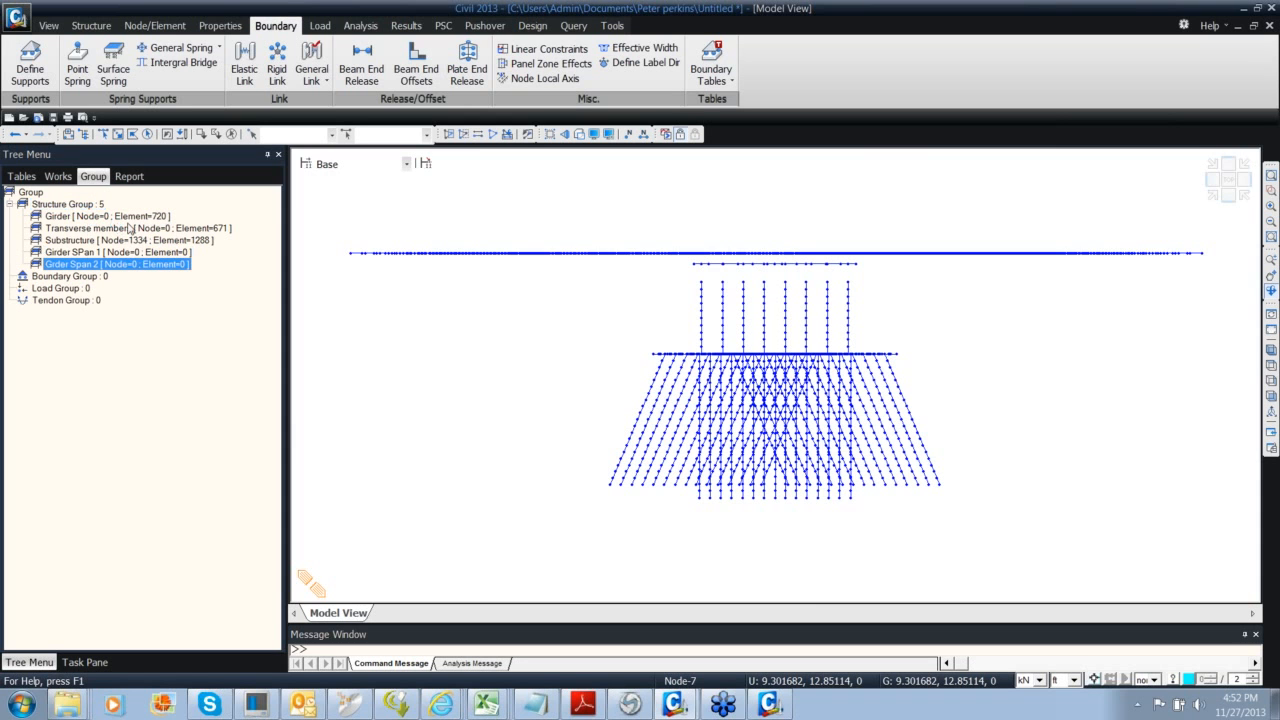
Select the elements of both Preacast Composite sections and the pier cap section, and activate only those in the model view
ctrl+middle_drag(497, 289, 518, 312)
click(57, 176)
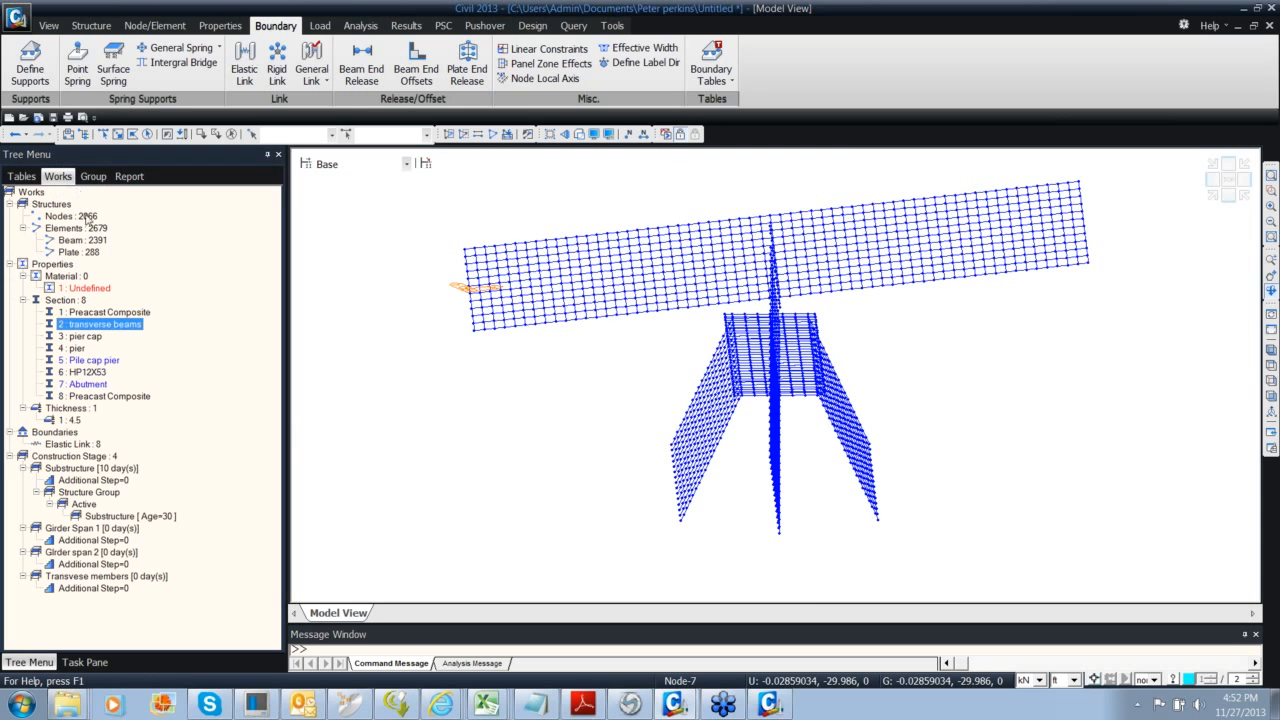
click(101, 312)
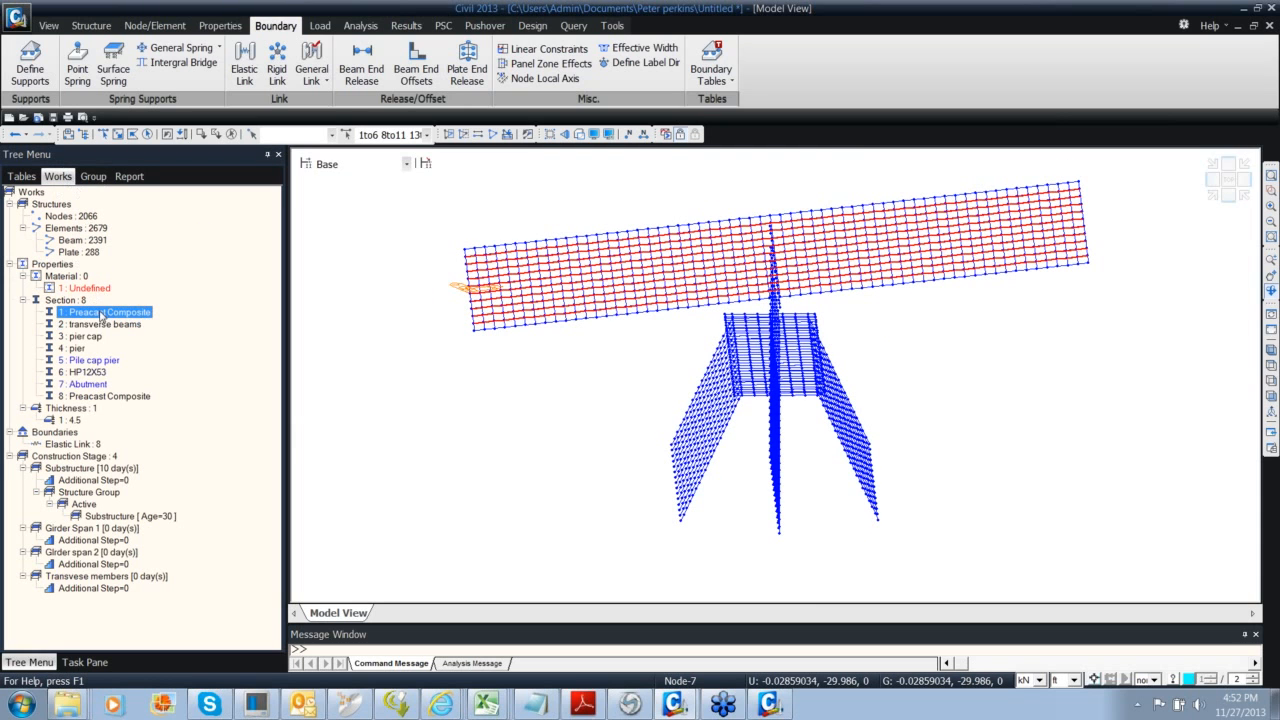
ctrl+click(101, 396)
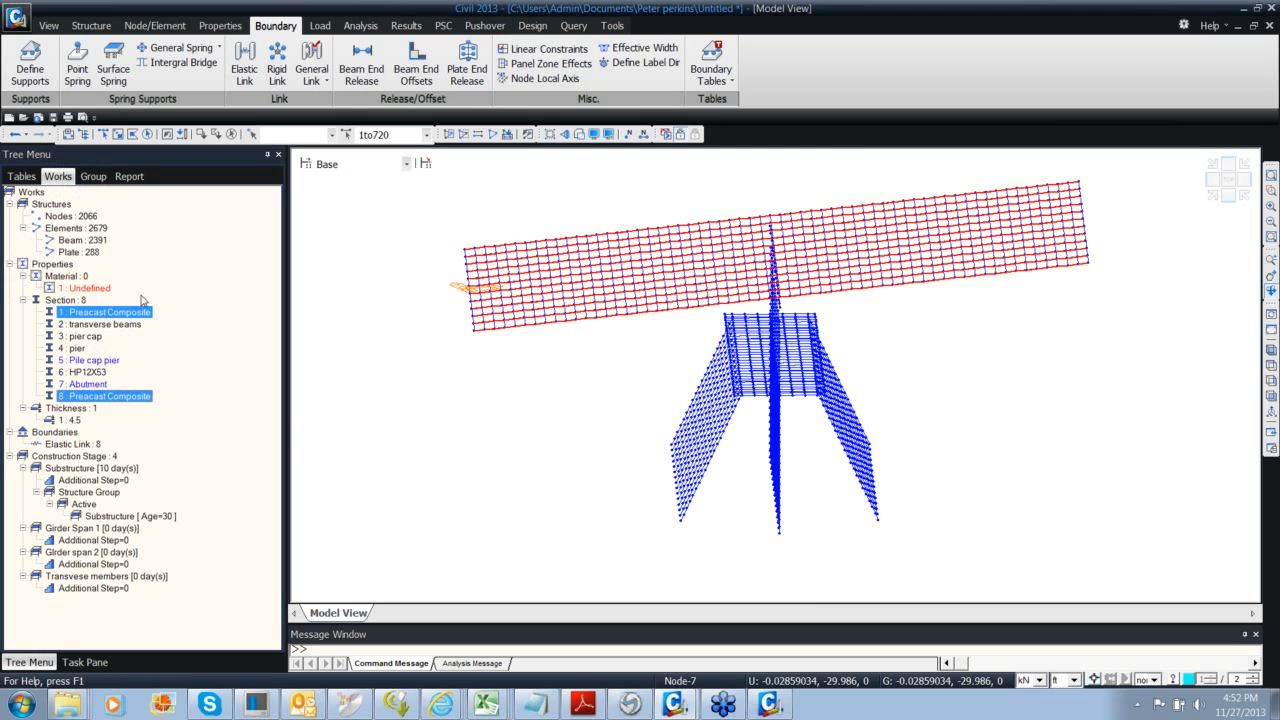
ctrl+click(96, 342)
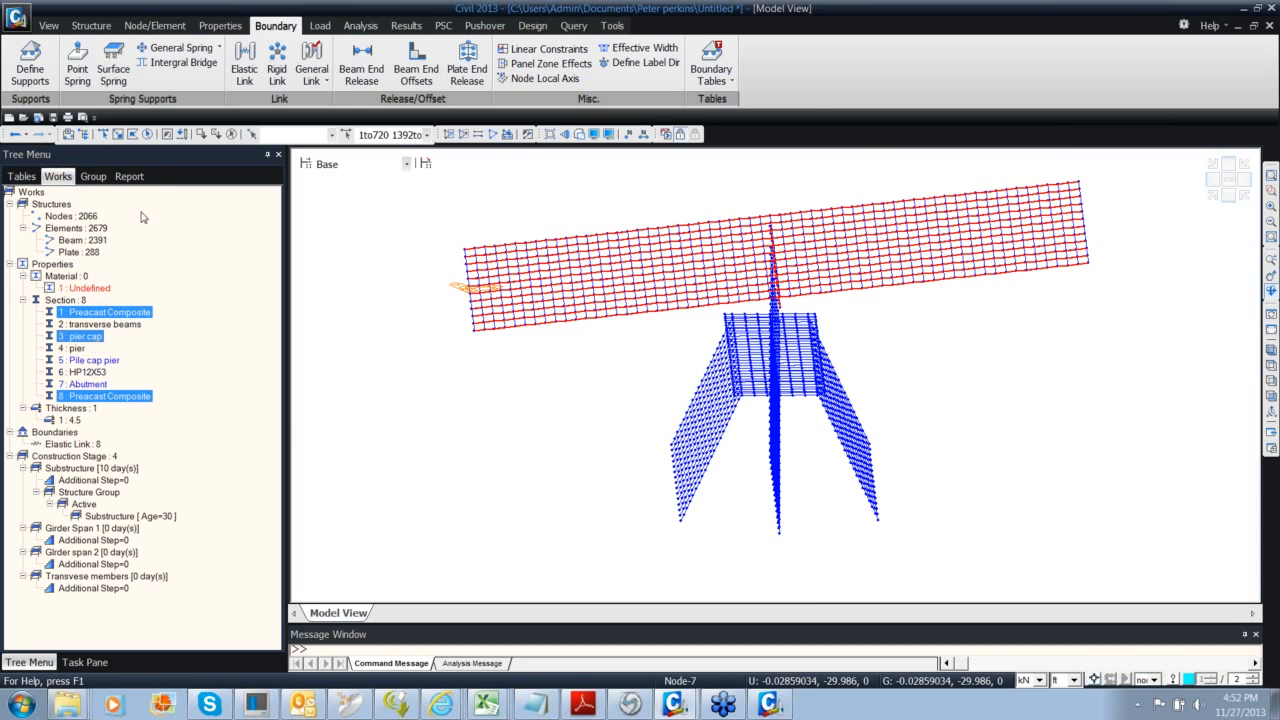
click(48, 25)
click(380, 60)
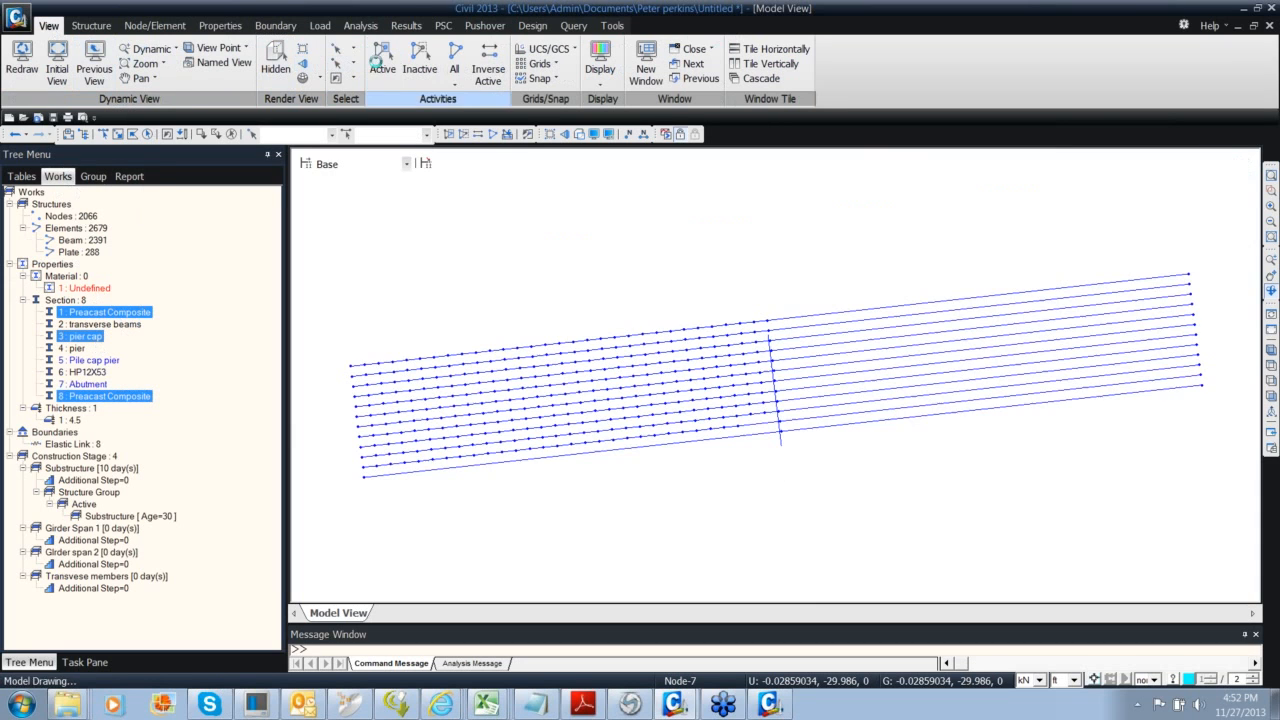
In plan view, select the first-span girder elements with a polygon running along the girder ends and the skewed pier cap line
click(1227, 198)
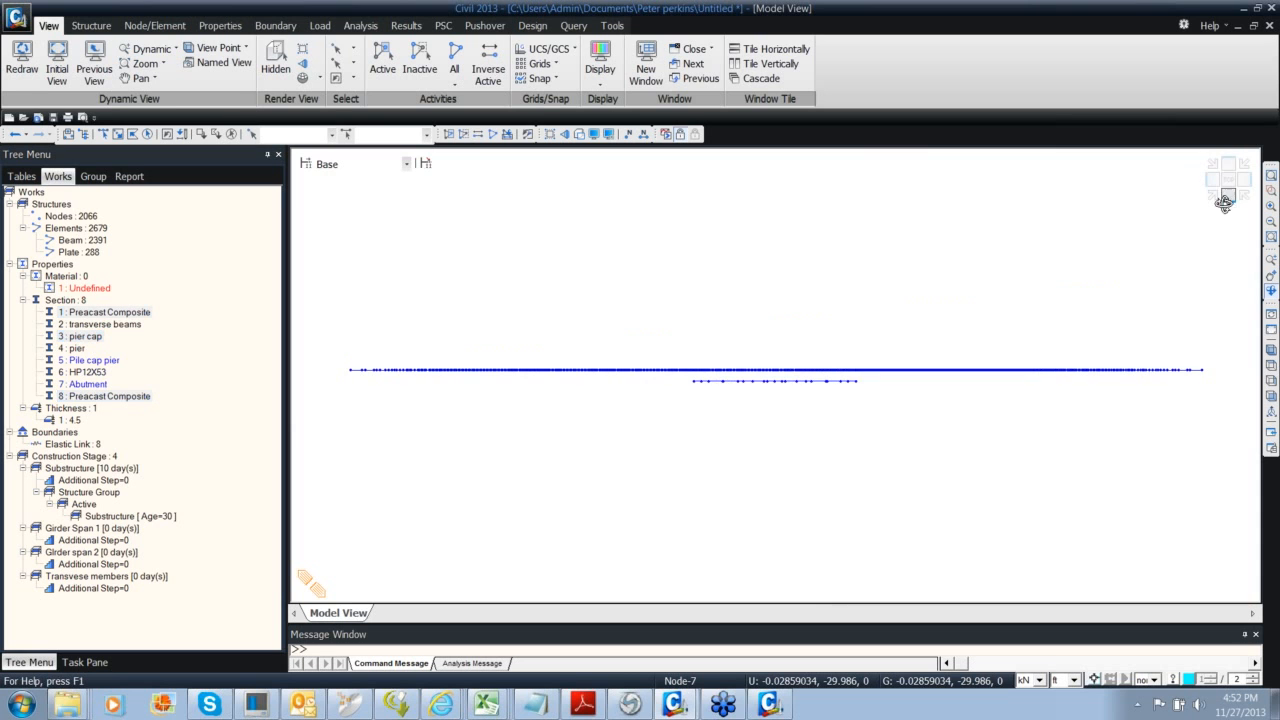
drag(784, 376, 783, 509)
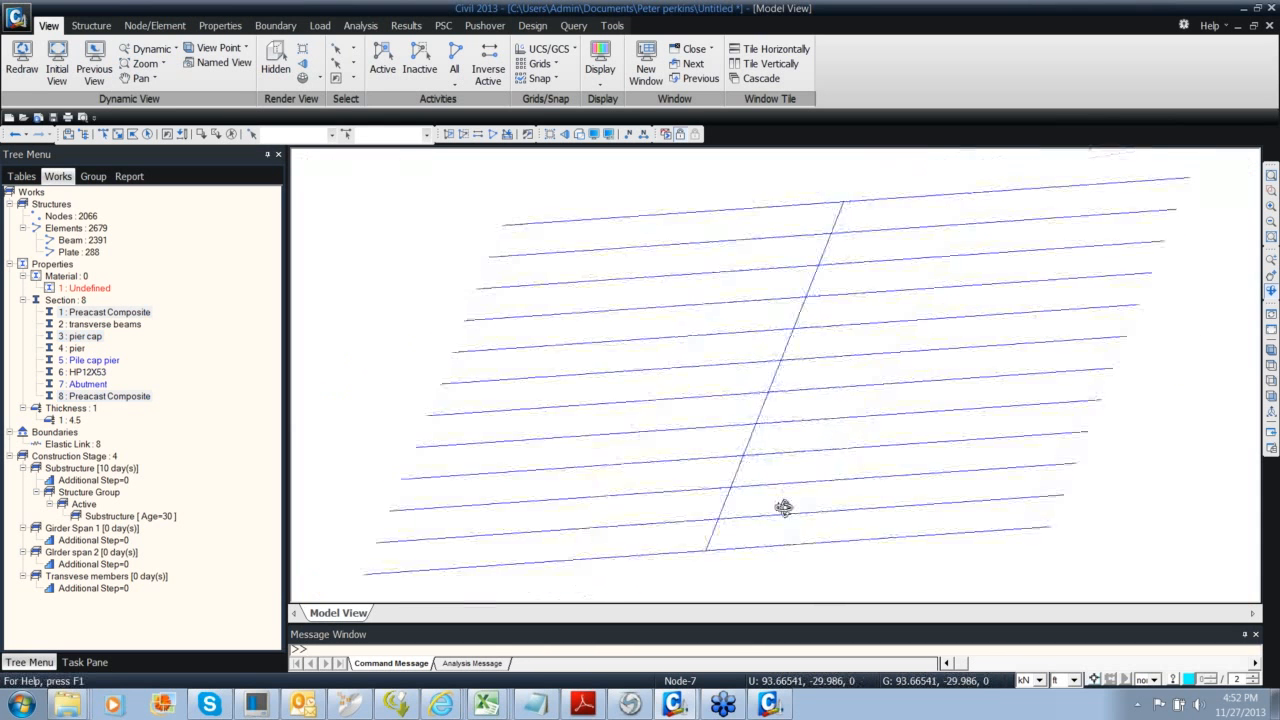
click(1212, 179)
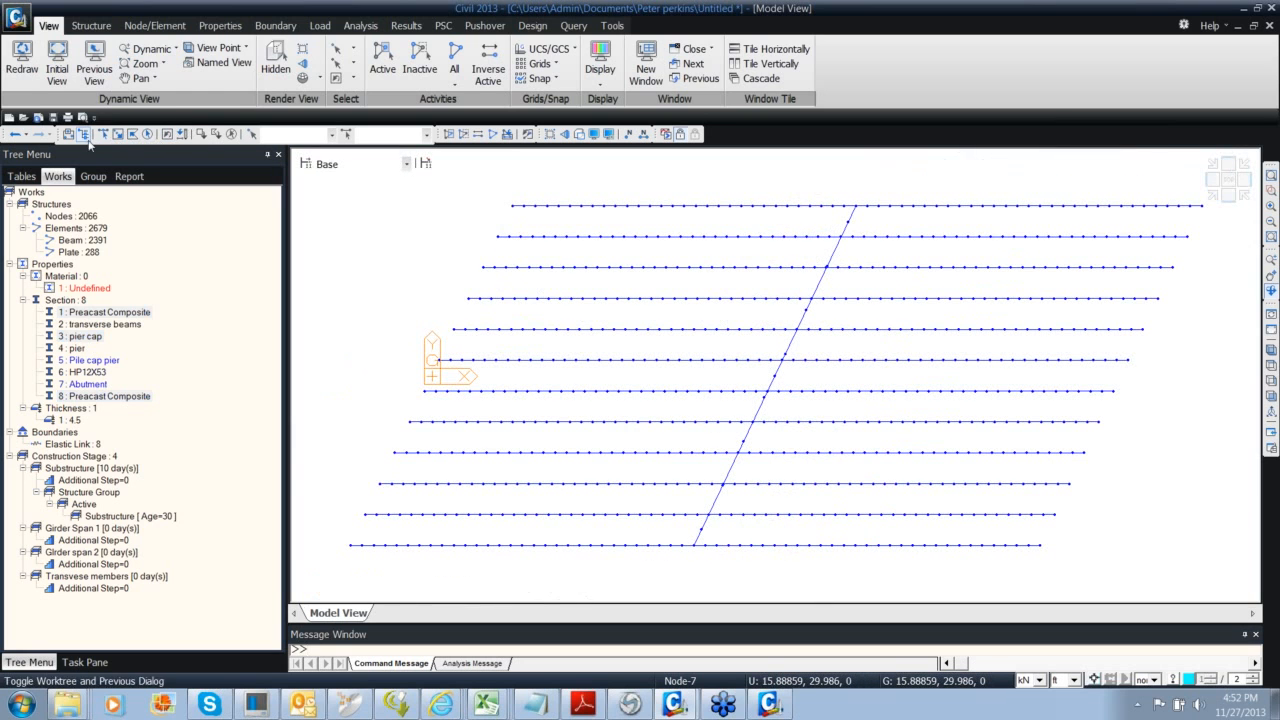
click(134, 137)
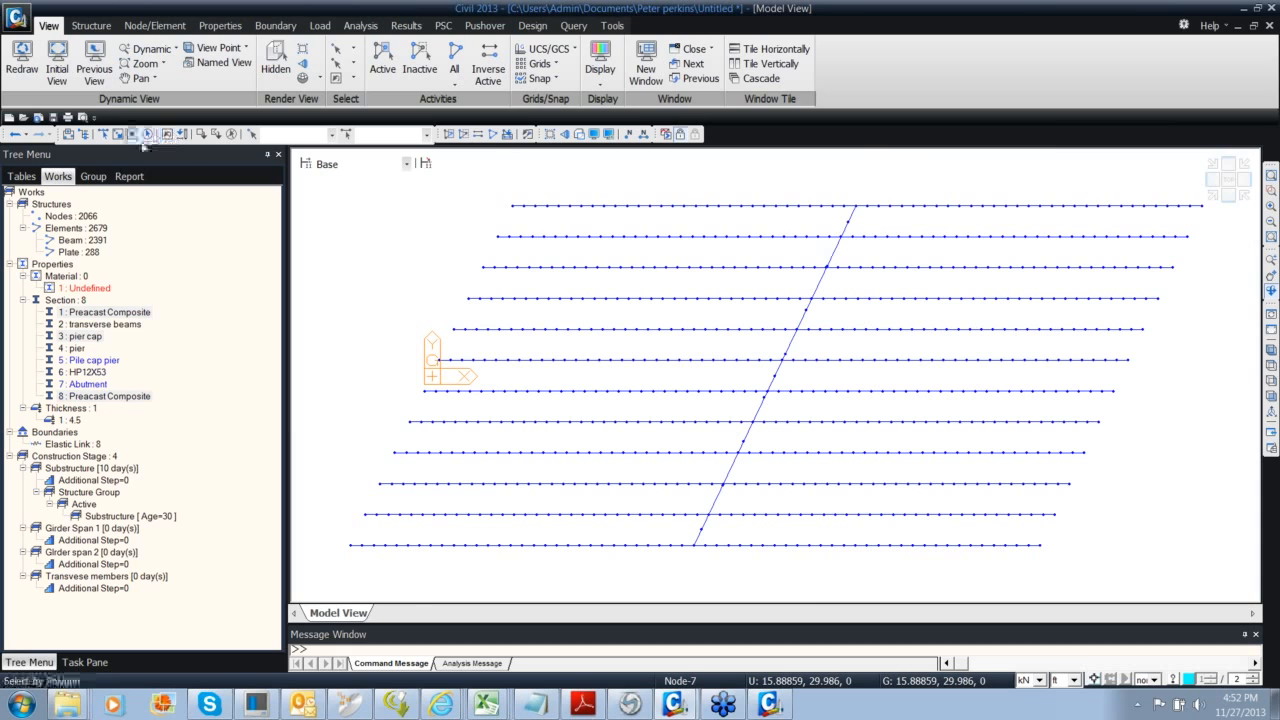
click(508, 190)
click(307, 563)
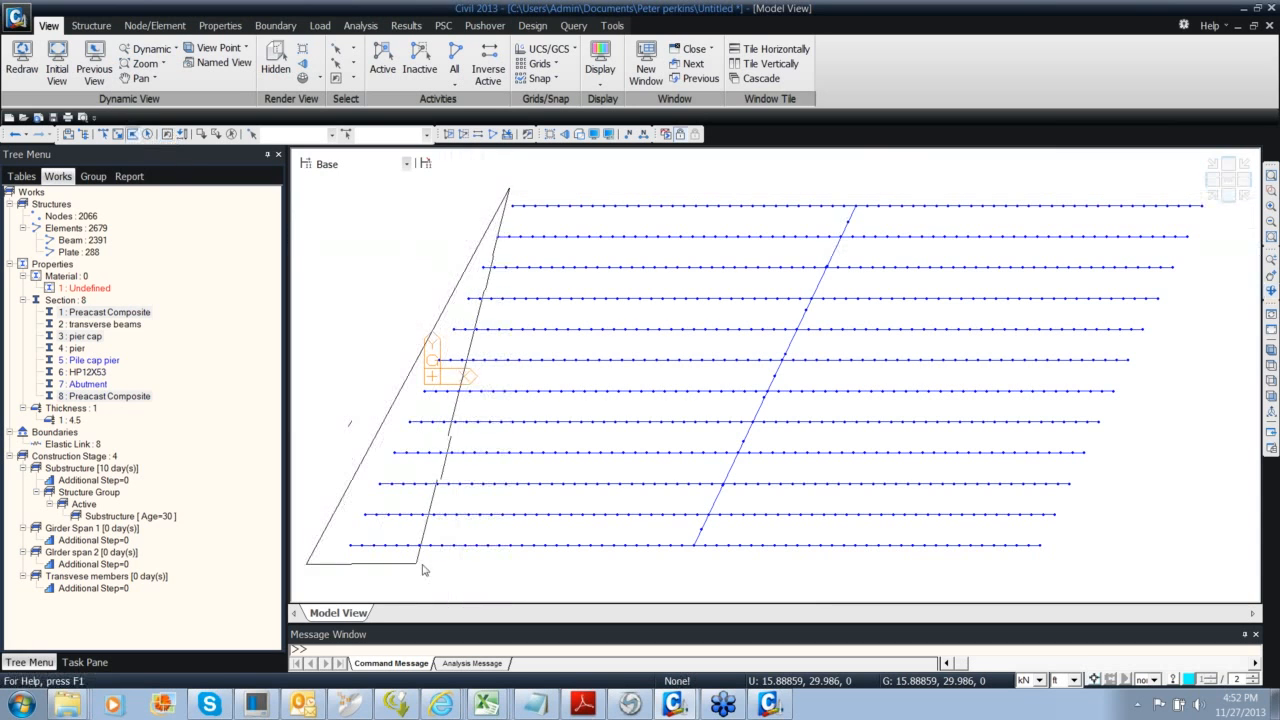
click(555, 580)
click(693, 567)
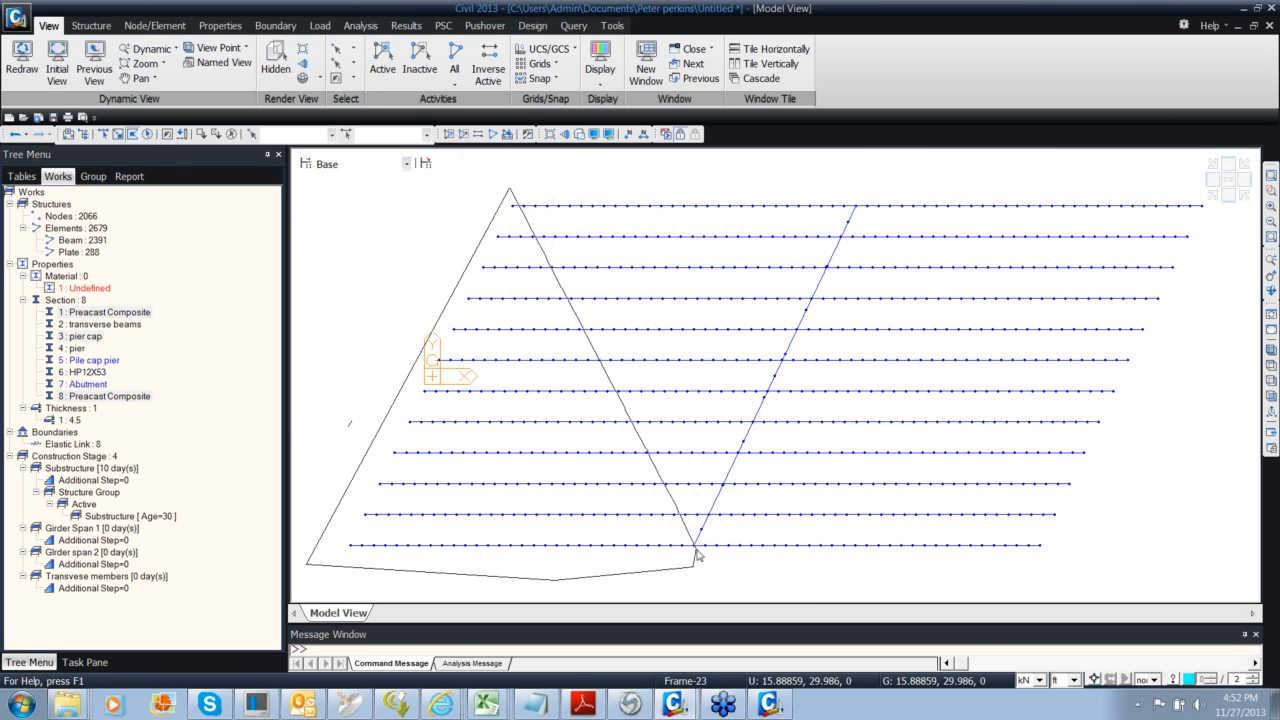
click(690, 545)
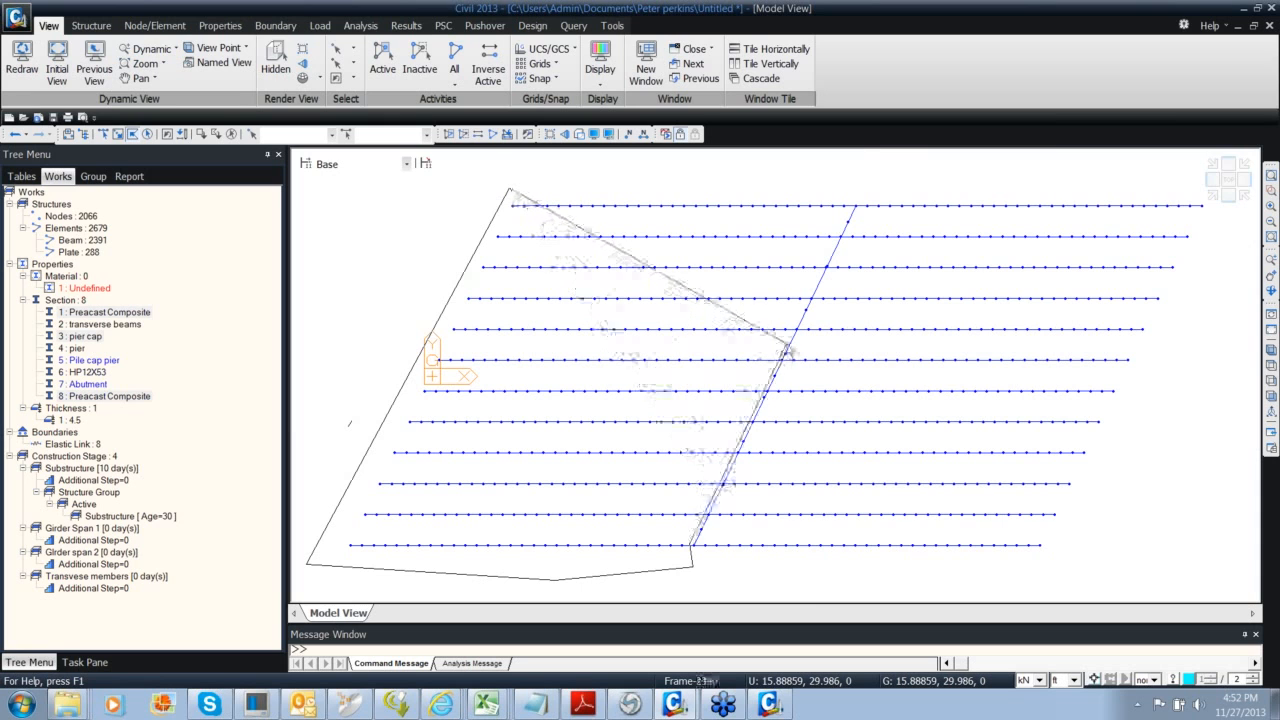
double_click(855, 206)
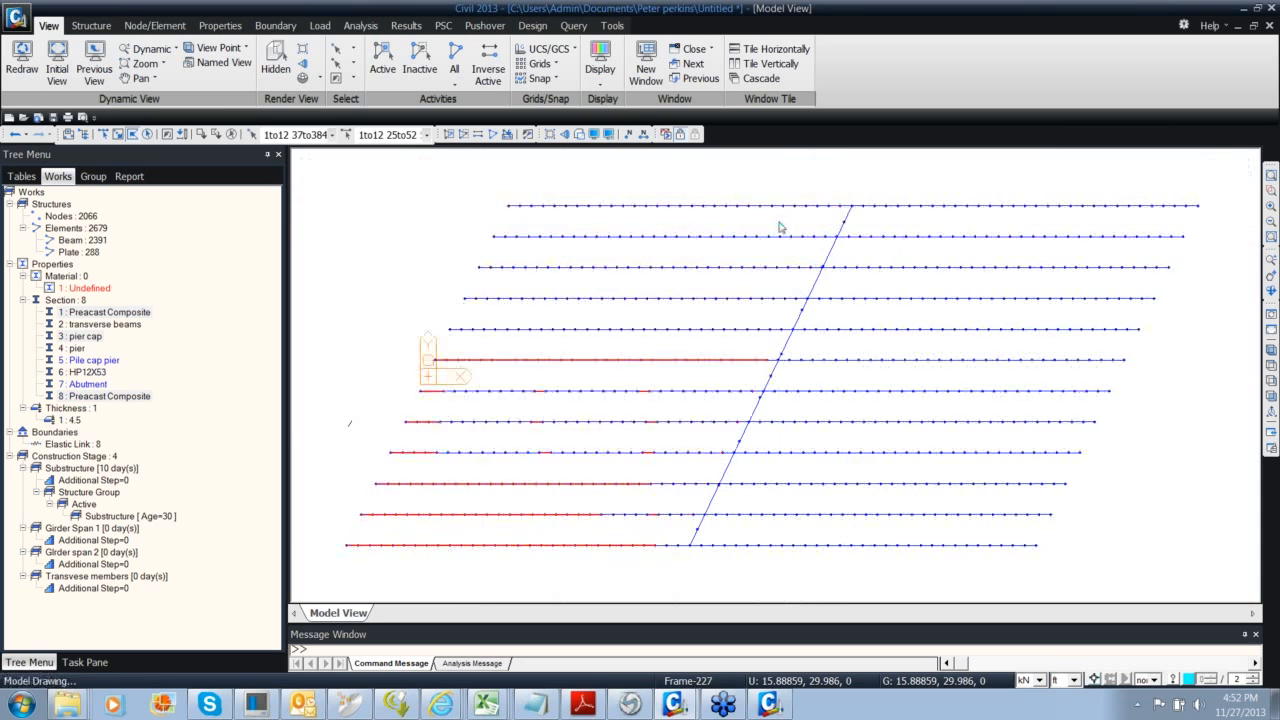
Add the missed first-span girder elements right beside the pier cap line to the selection, girder by girder
scroll(842, 237, up, 1)
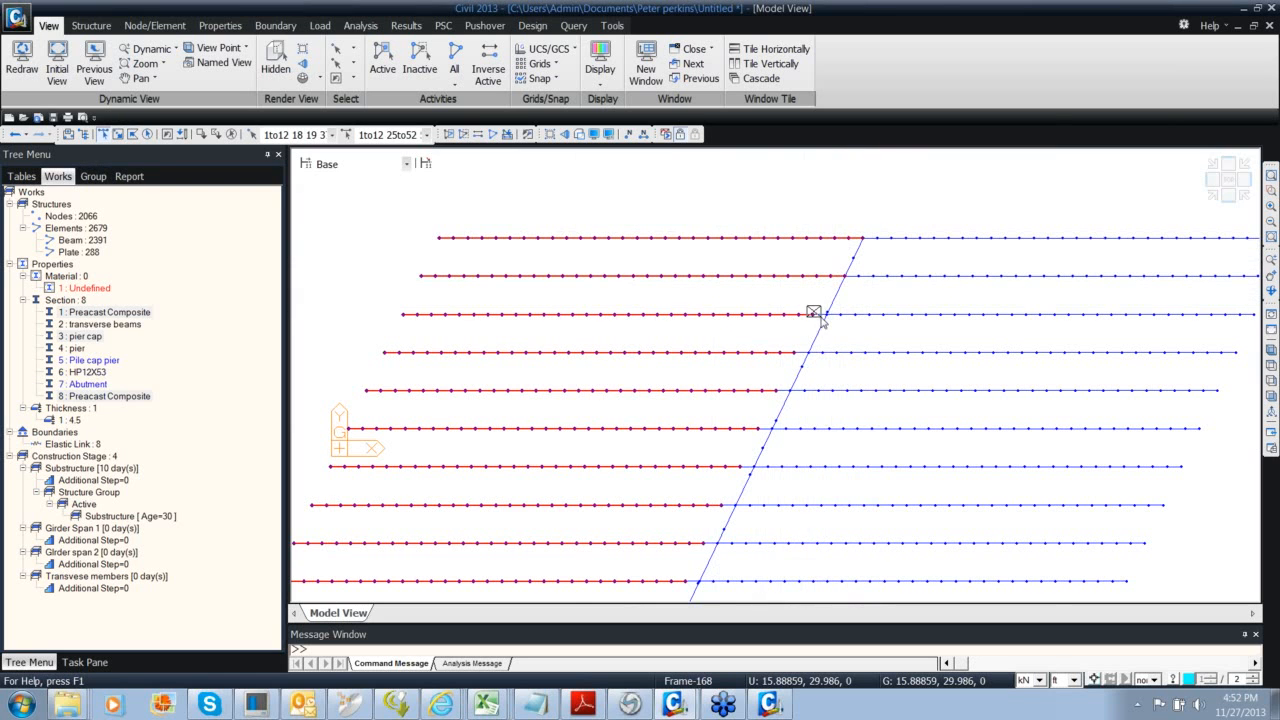
middle_drag(820, 337, 768, 274)
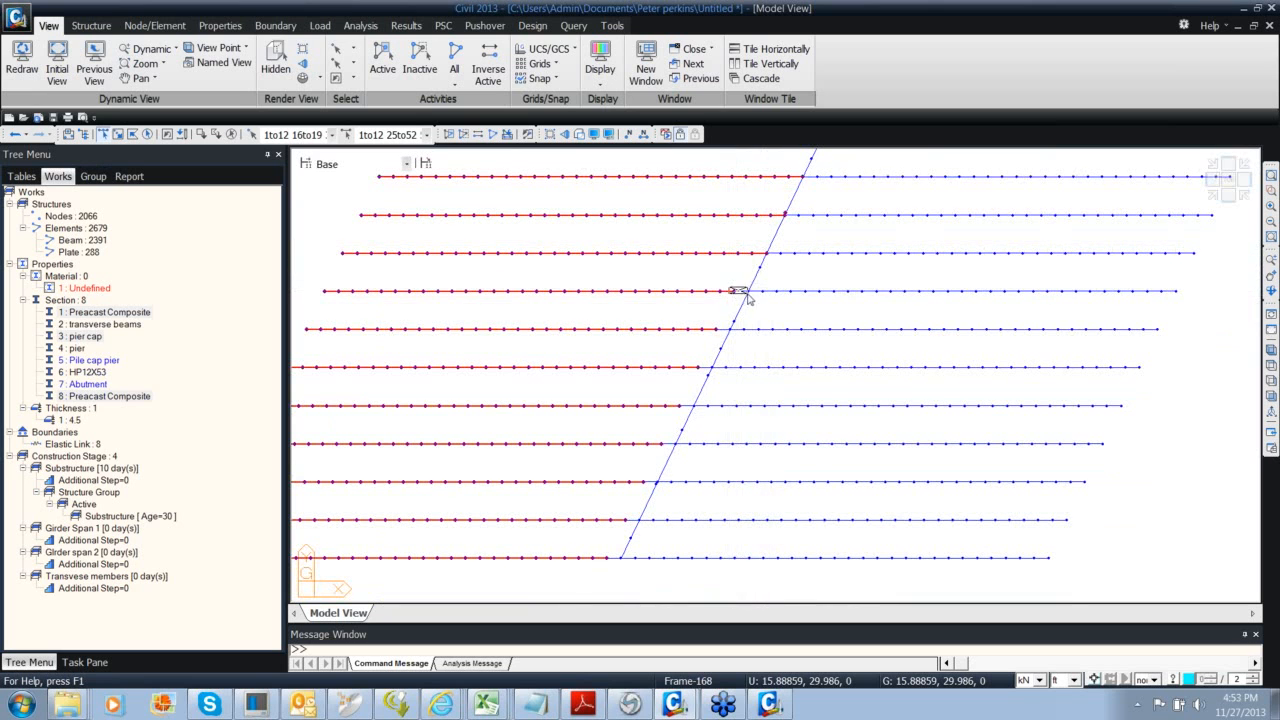
click(741, 291)
drag(712, 326, 734, 335)
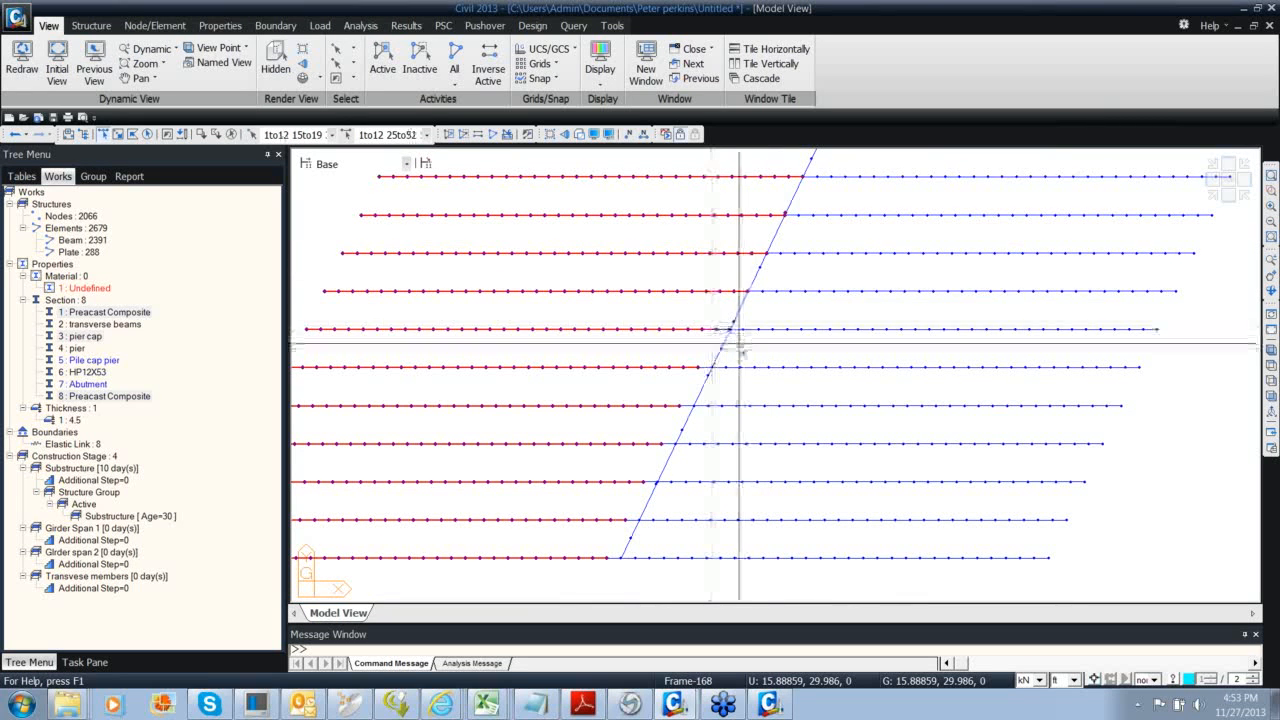
Extend the selection to the remaining span 1 girder nodes and elements up to the skewed pier line
middle_drag(704, 349, 710, 295)
drag(710, 295, 696, 314)
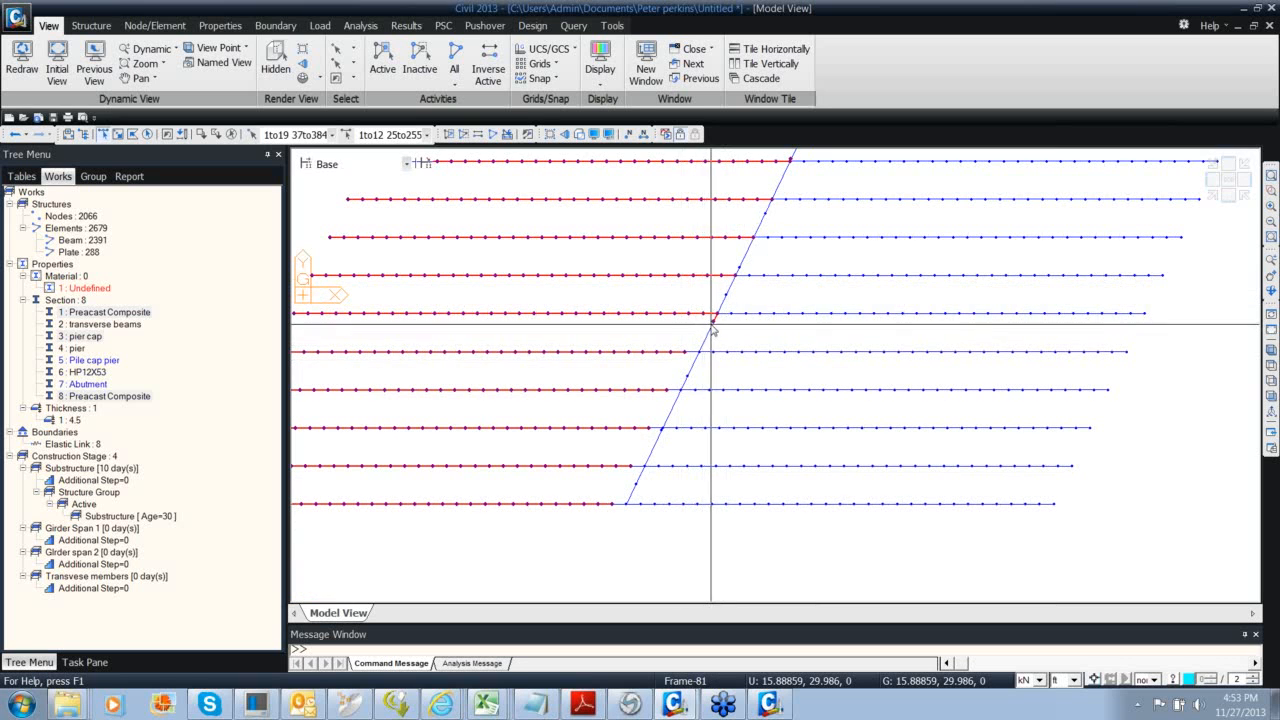
click(714, 320)
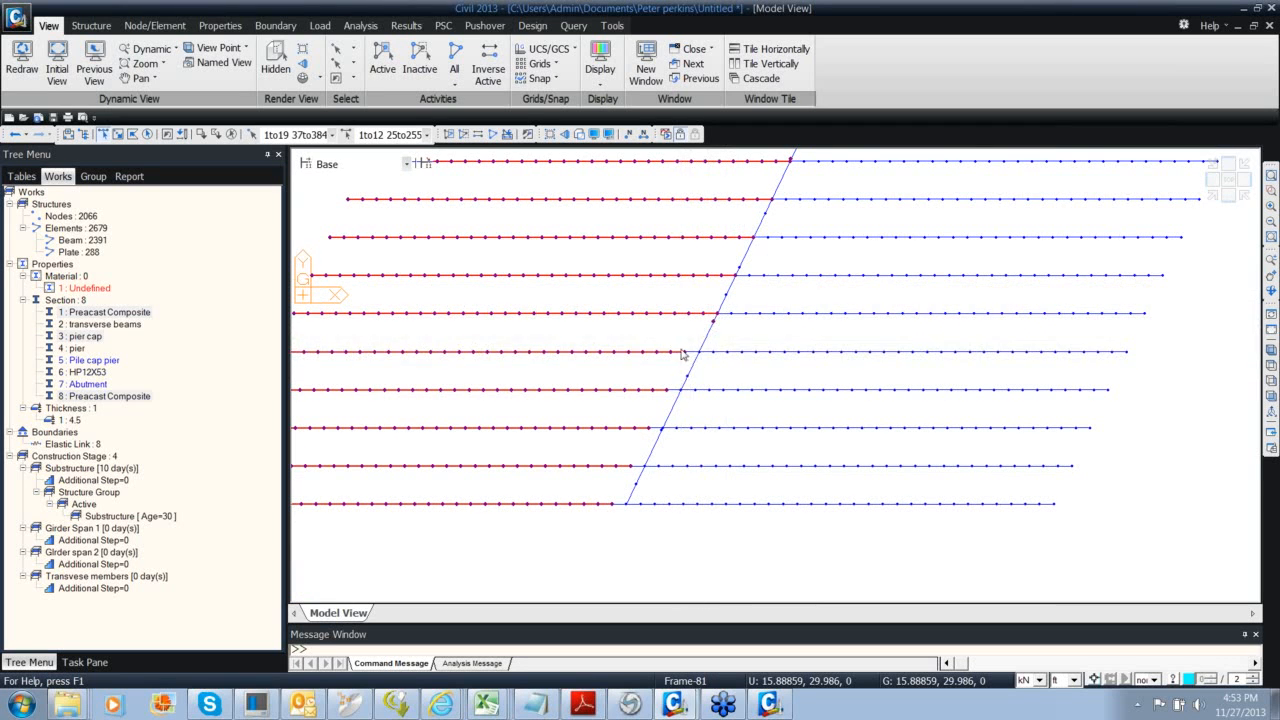
click(695, 352)
click(679, 391)
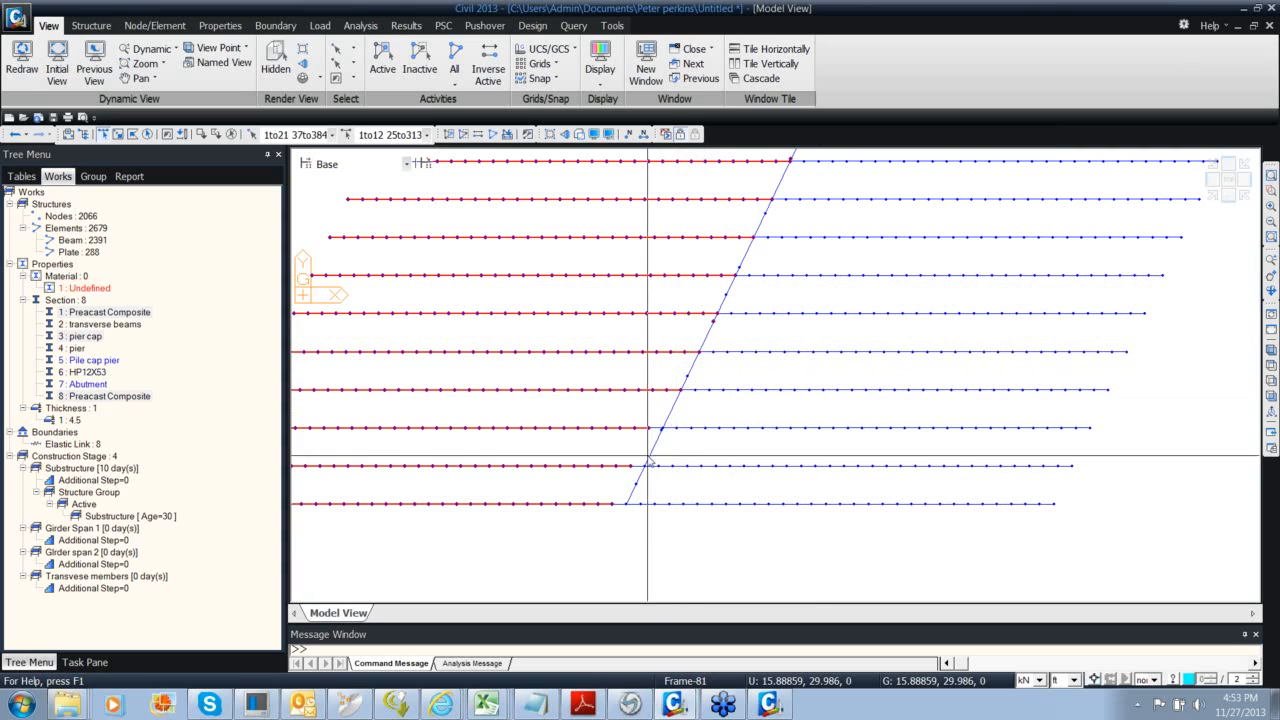
click(660, 430)
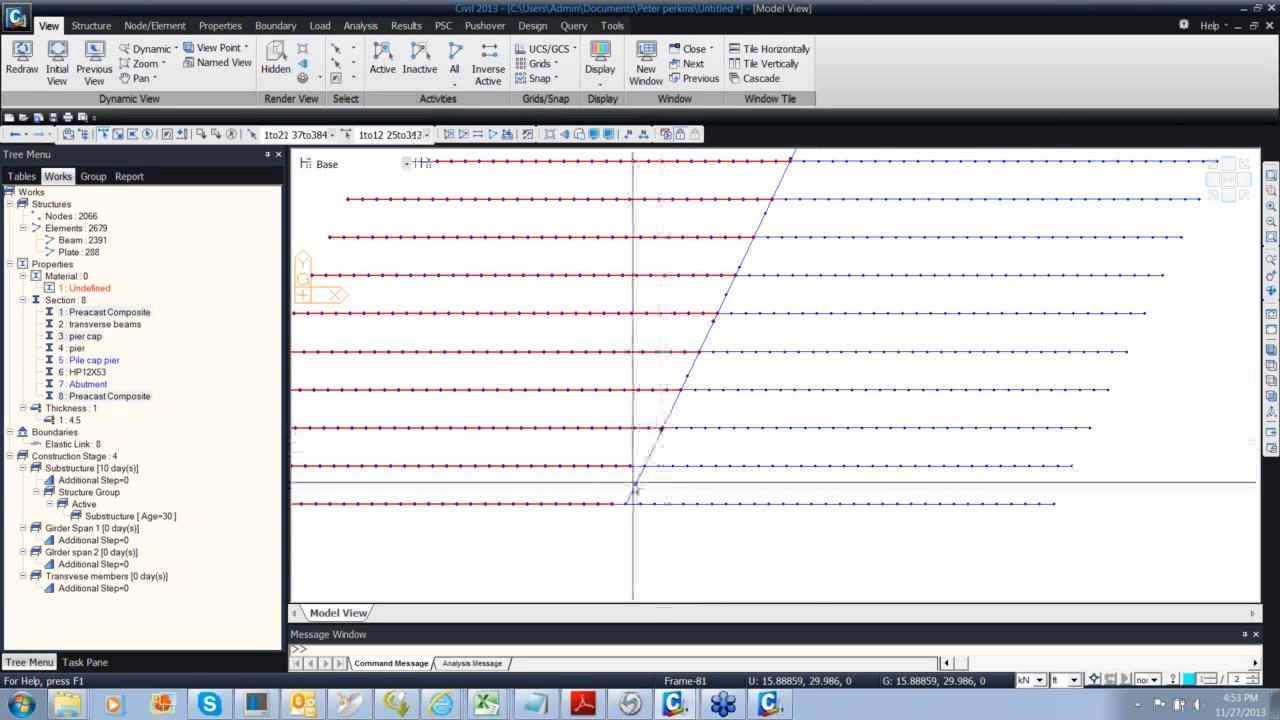
scroll(660, 430, up, 3)
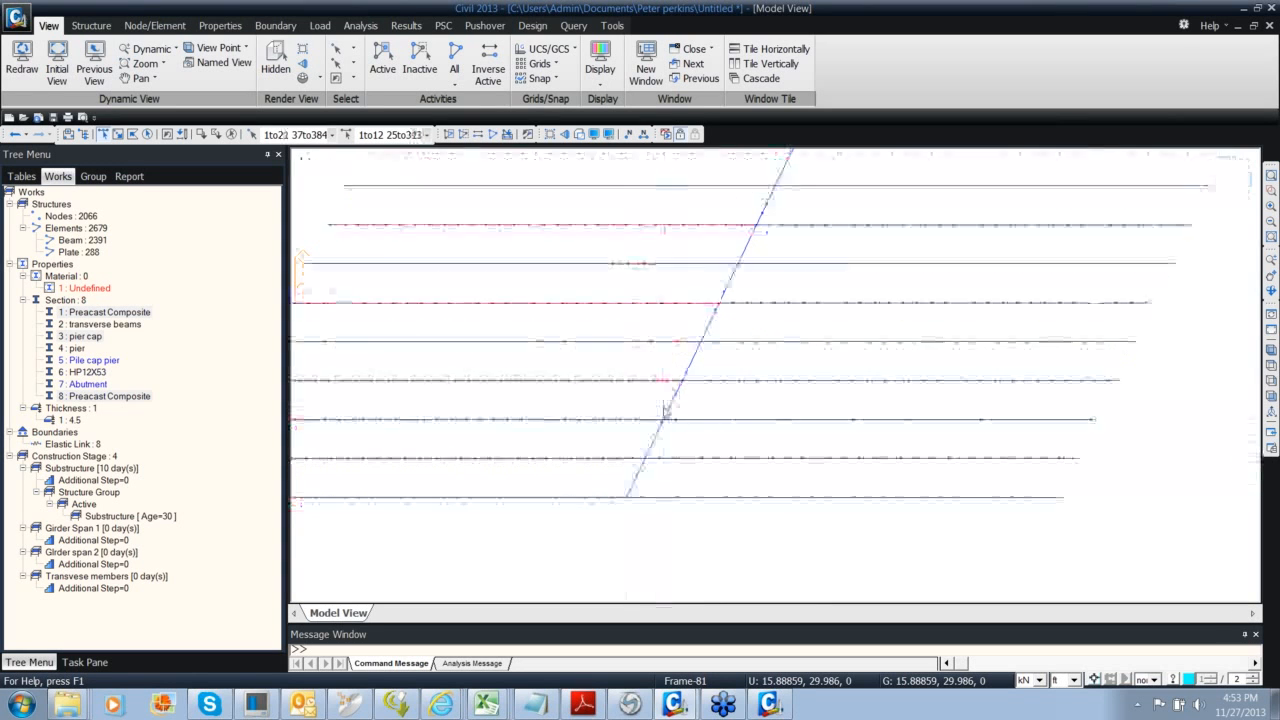
scroll(664, 405, up, 3)
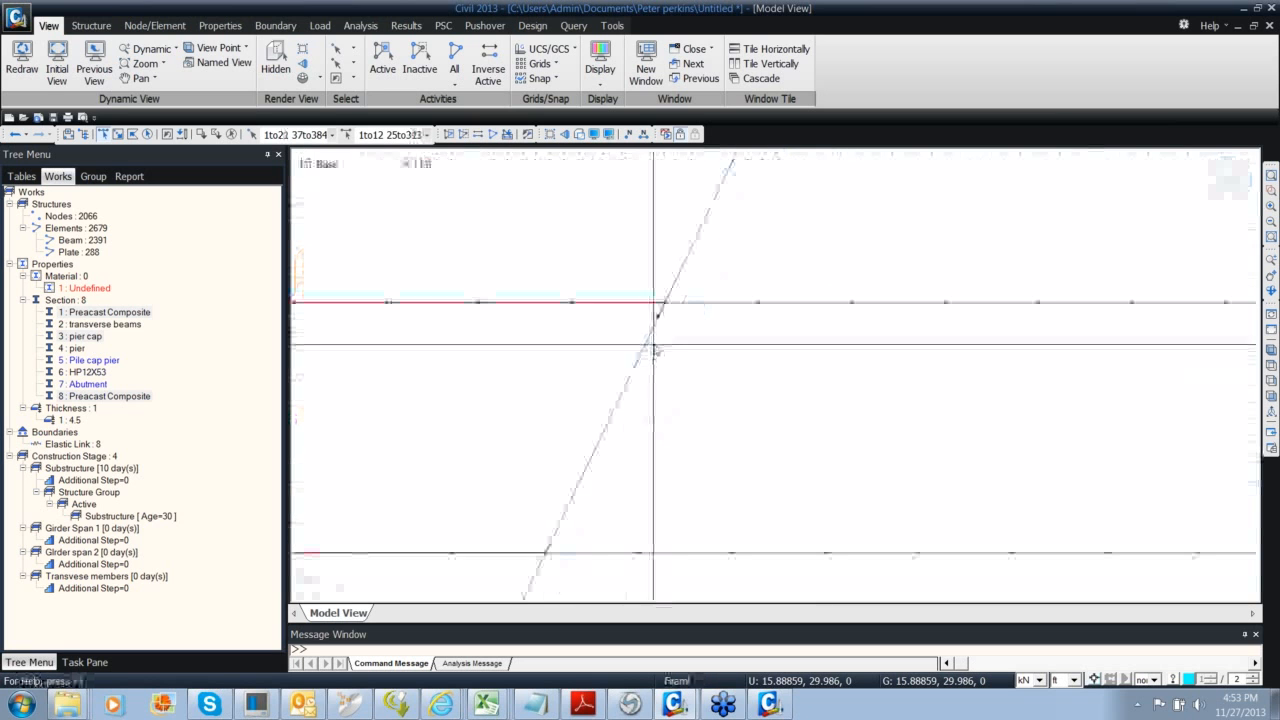
scroll(569, 369, down, 3)
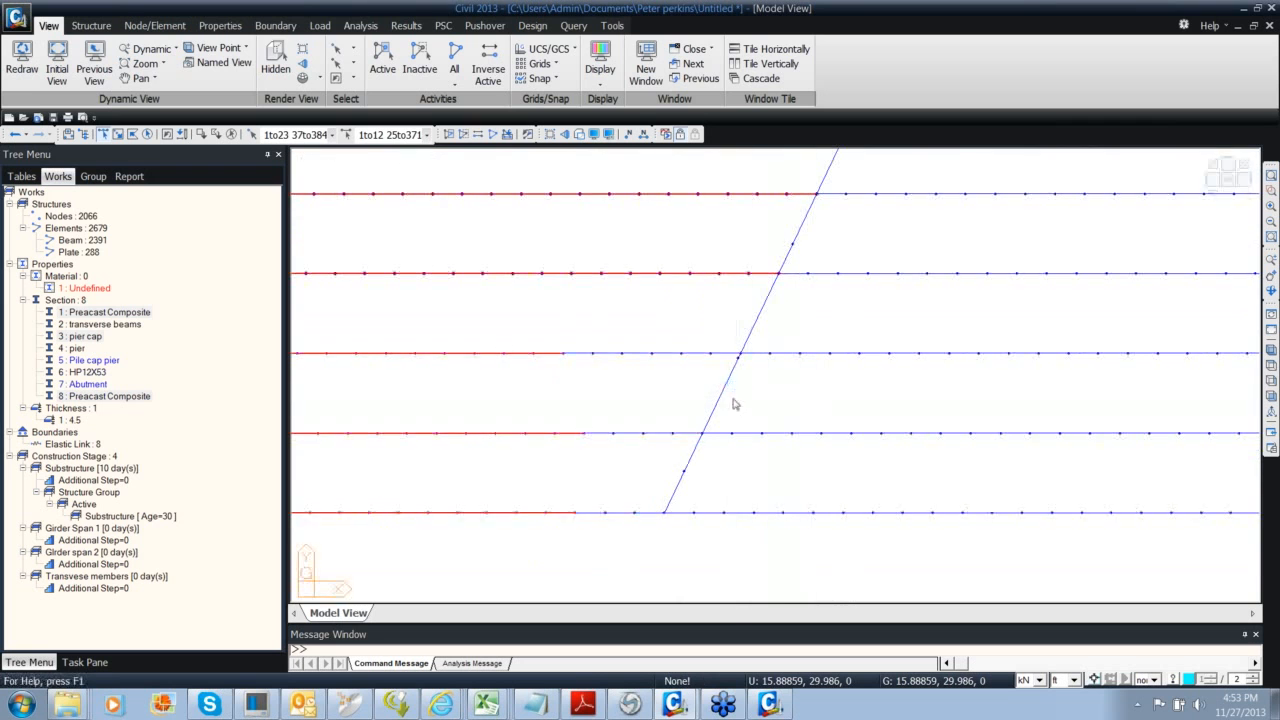
scroll(734, 403, down, 1)
drag(631, 508, 679, 541)
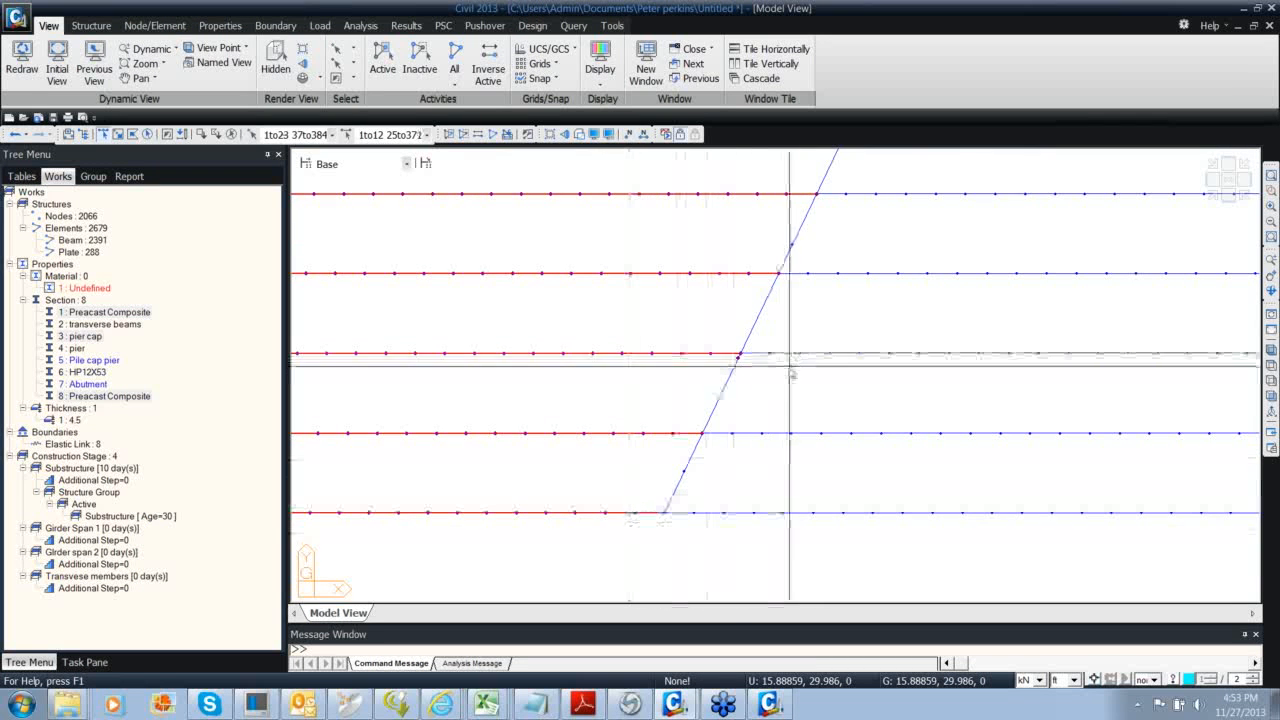
middle_drag(831, 328, 811, 354)
scroll(805, 357, down, 1)
middle_drag(664, 388, 652, 395)
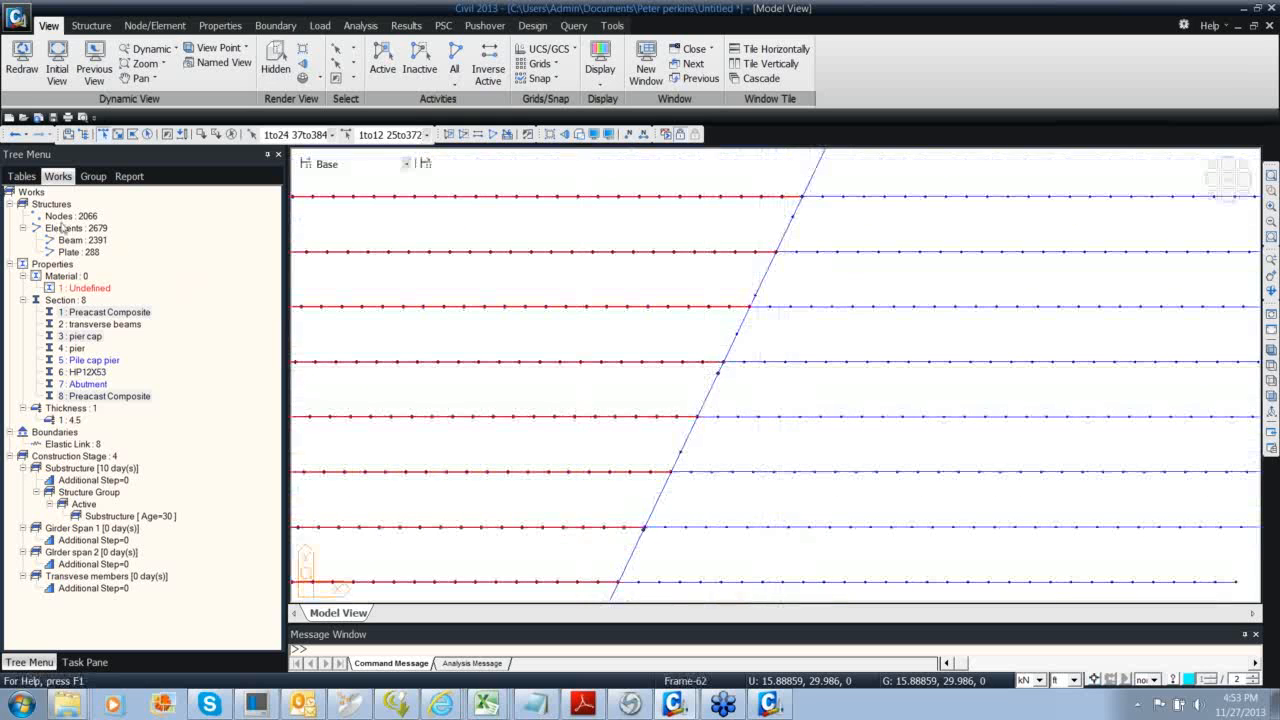
Assign the selected nodes and elements to the Girder SPan 1 structure group
click(93, 176)
click(90, 264)
drag(90, 252, 514, 279)
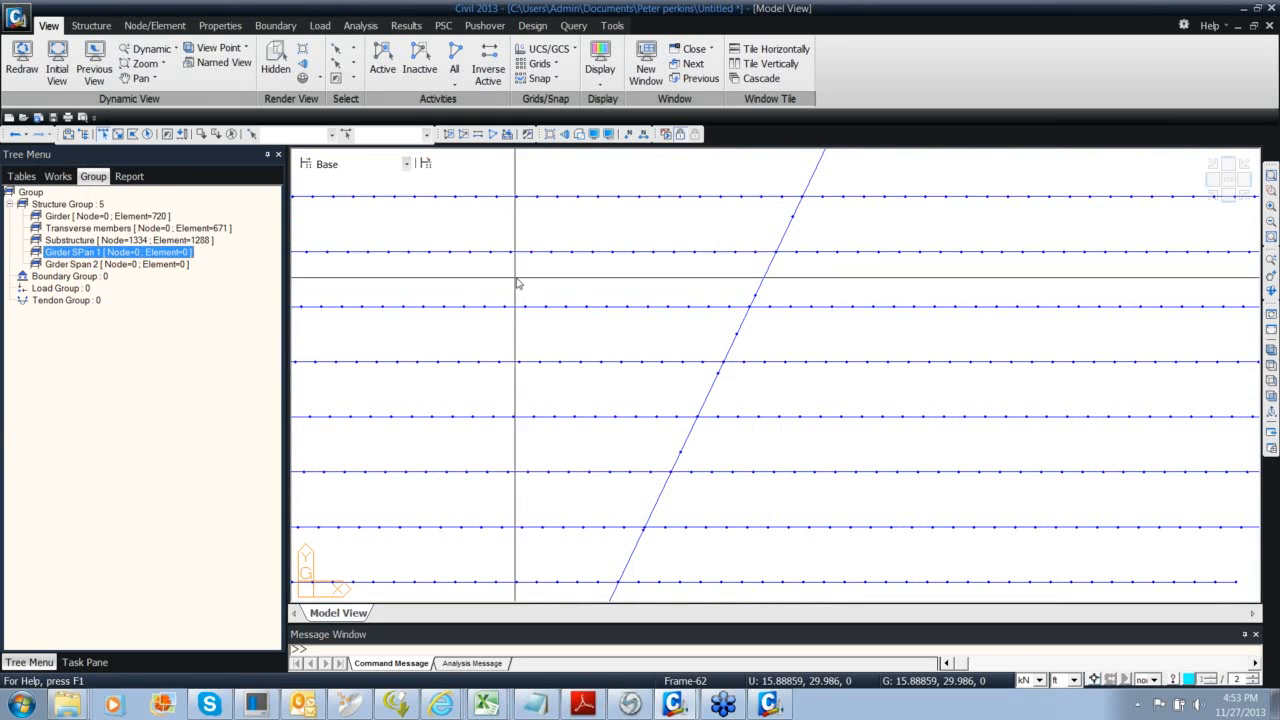
Make the Girder SPan 1 and Substructure groups inactive so that only the span 2 girders are displayed
right_click(66, 257)
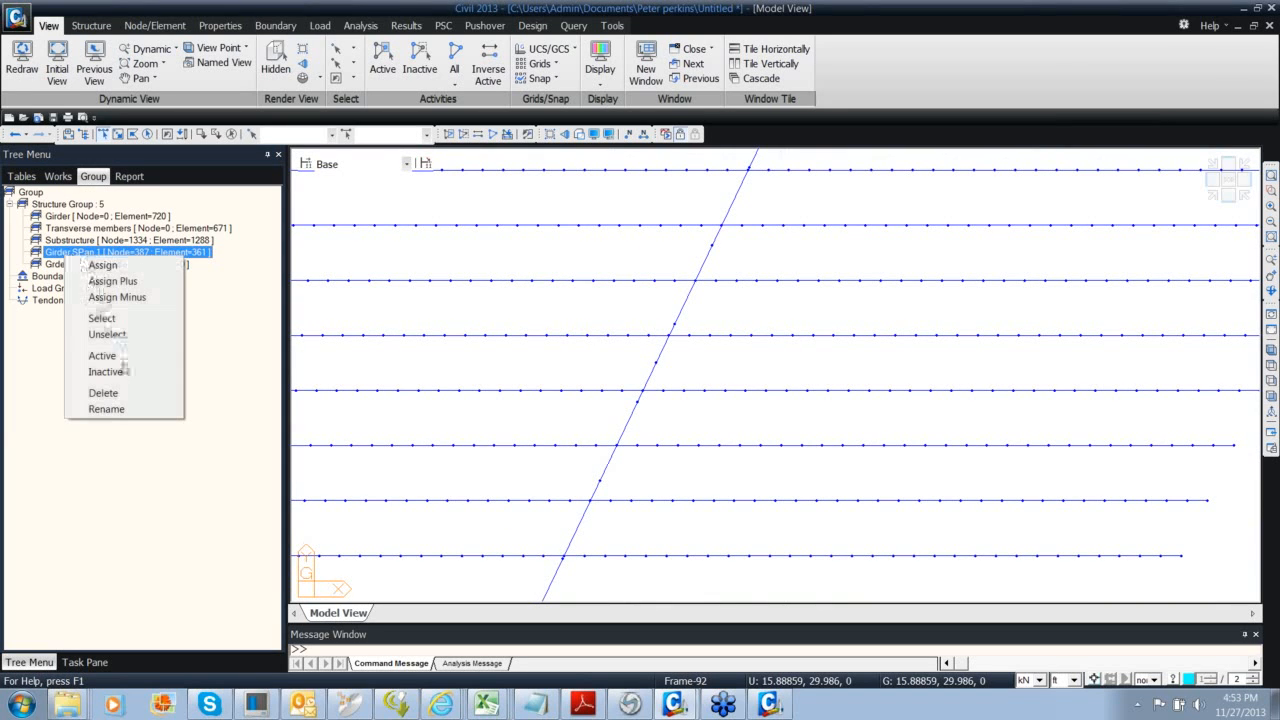
click(123, 371)
middle_drag(600, 278, 580, 278)
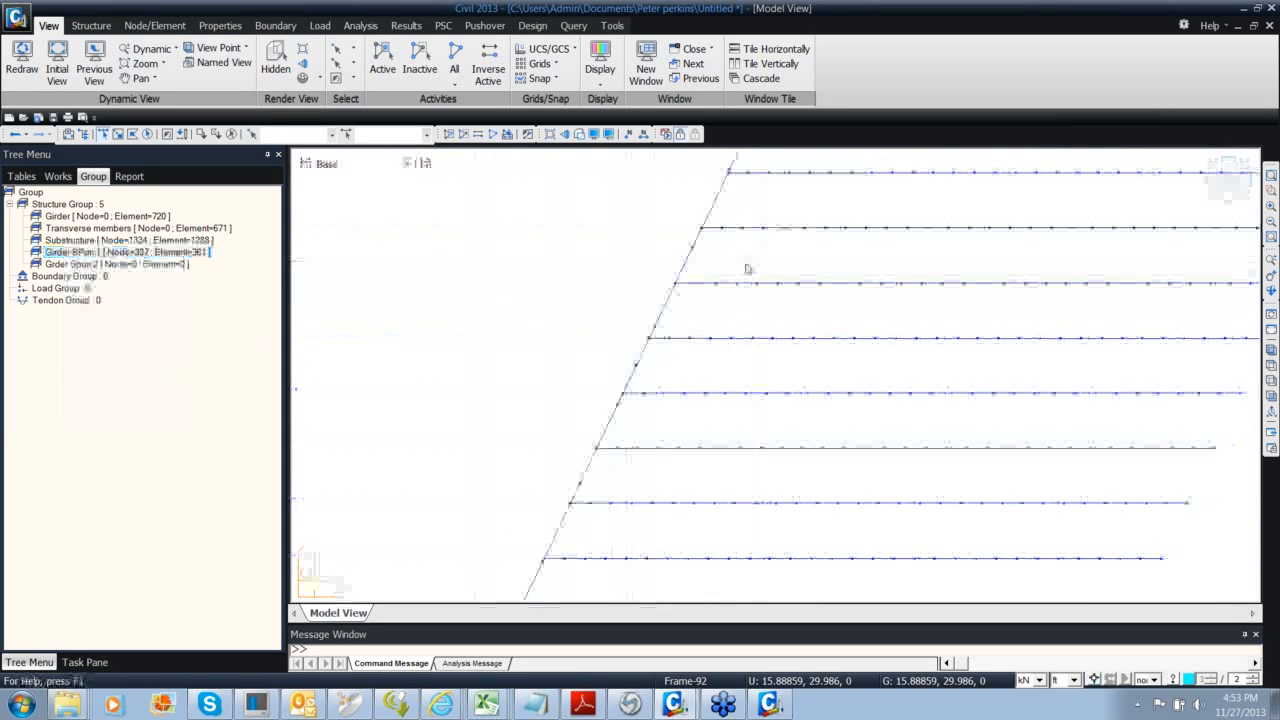
scroll(750, 270, down, 5)
middle_drag(697, 273, 616, 263)
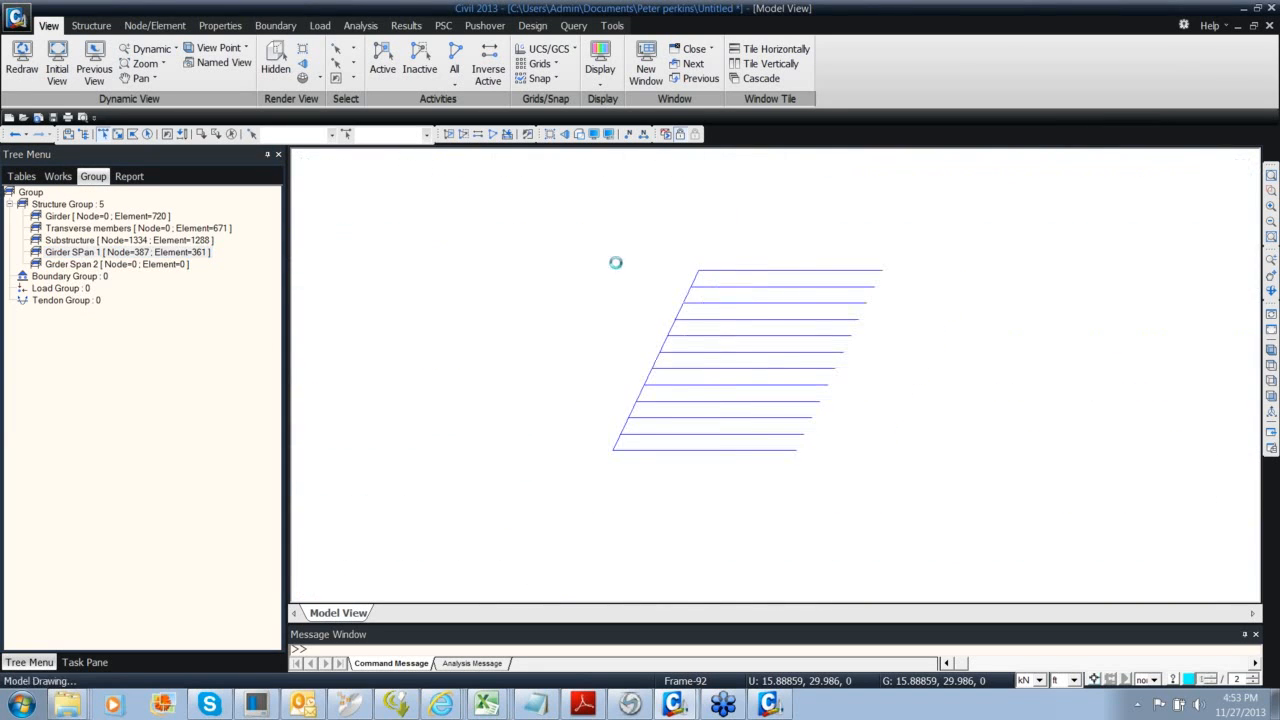
right_click(97, 245)
click(123, 357)
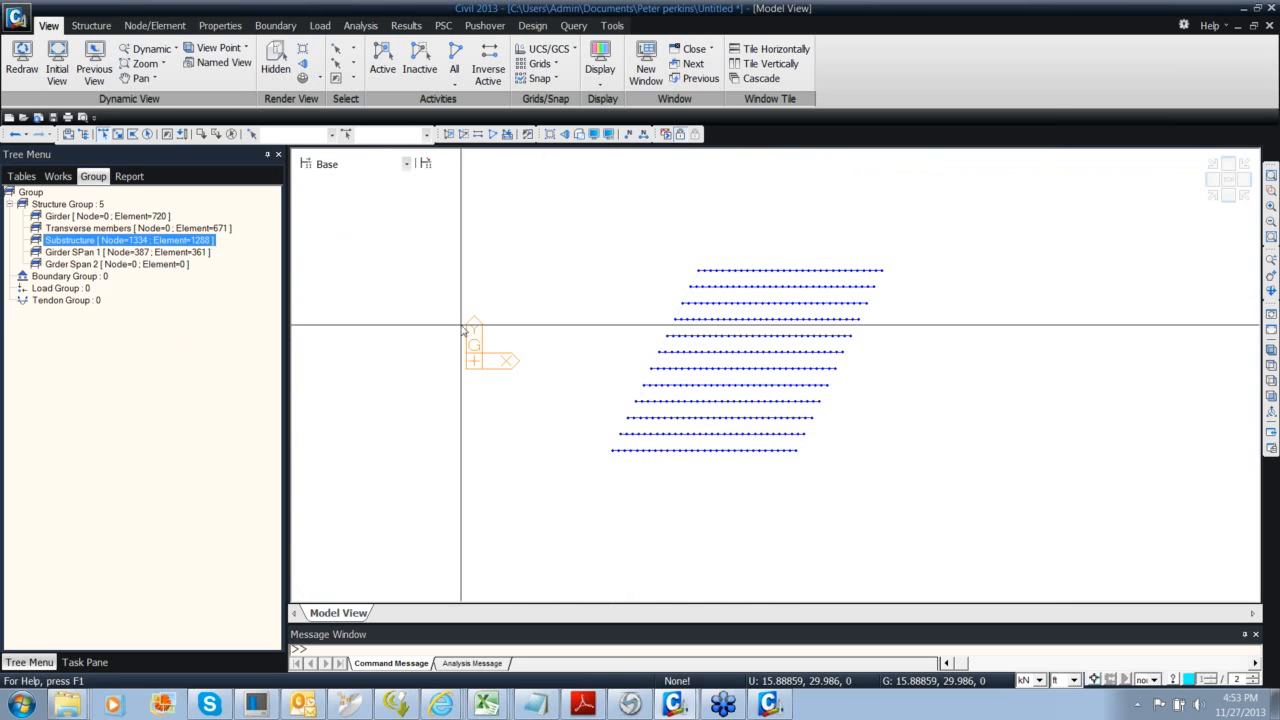
Select all displayed span 2 girders and assign them to the Grder Span 2 structure group
middle_drag(614, 294, 591, 249)
drag(573, 195, 867, 475)
right_click(109, 264)
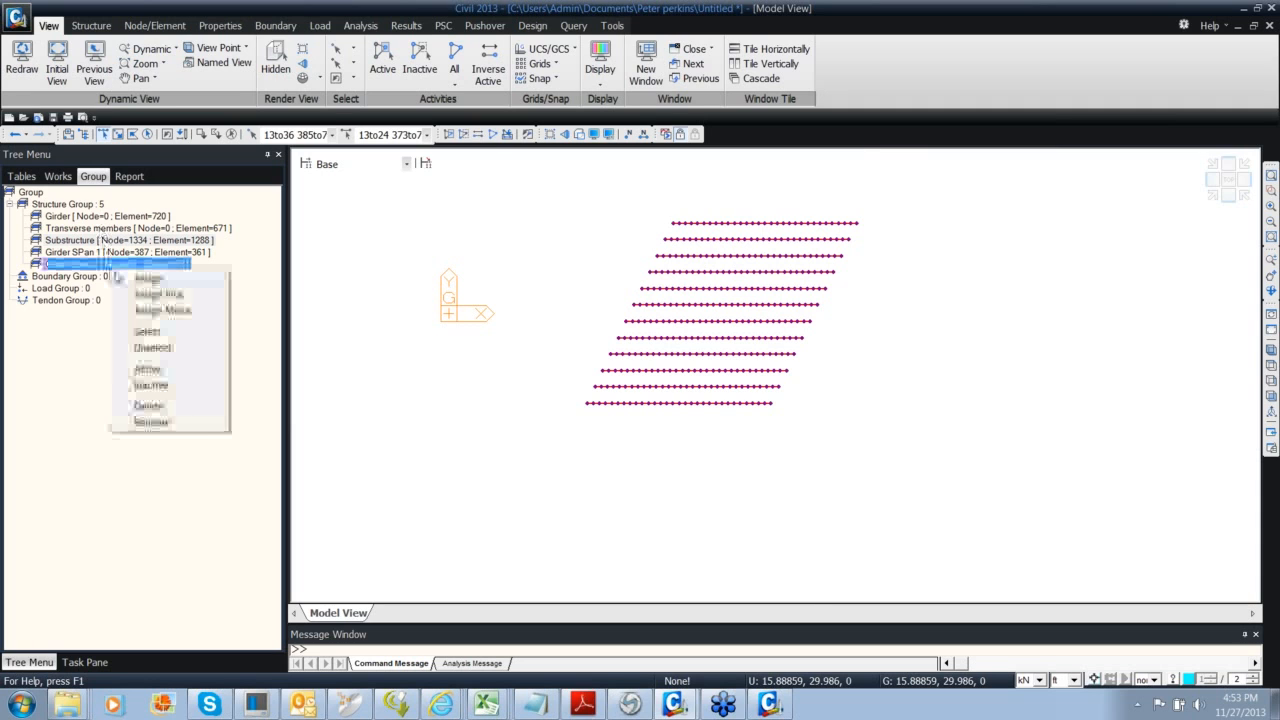
click(148, 272)
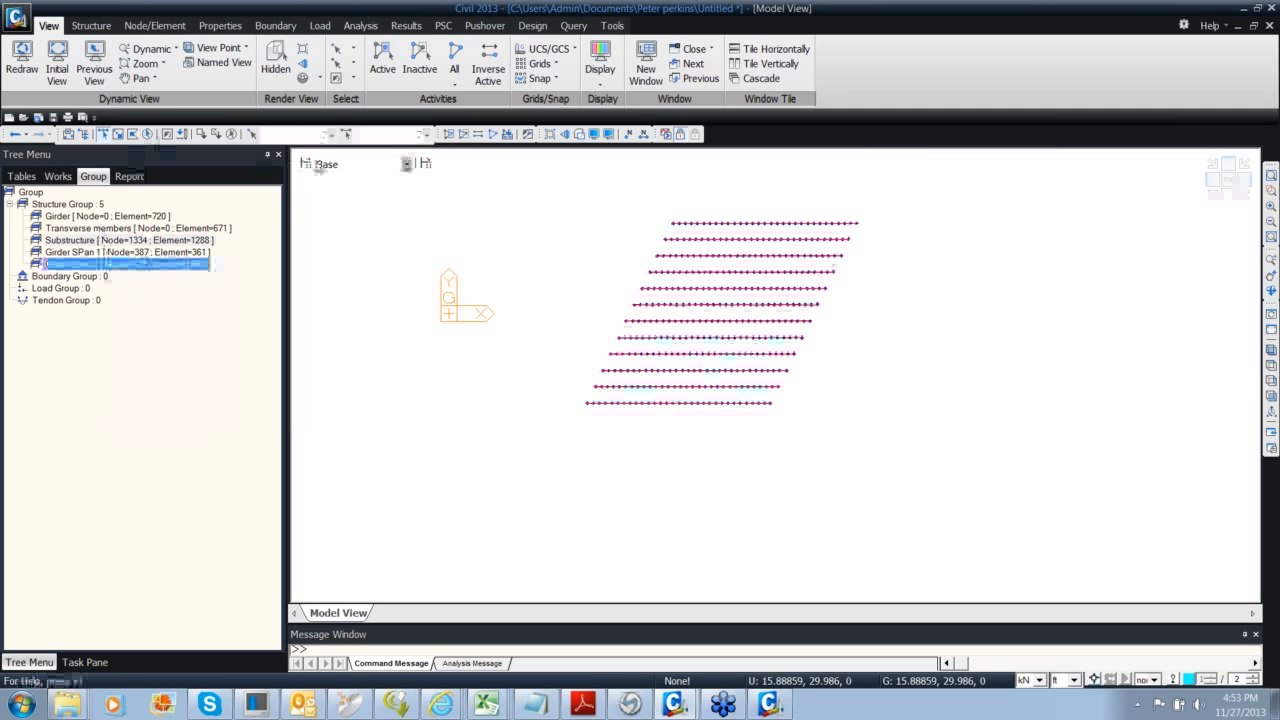
In the Girder Span 1 construction stage, activate the Girder SPan 1 element group with an age of 17 days
click(306, 164)
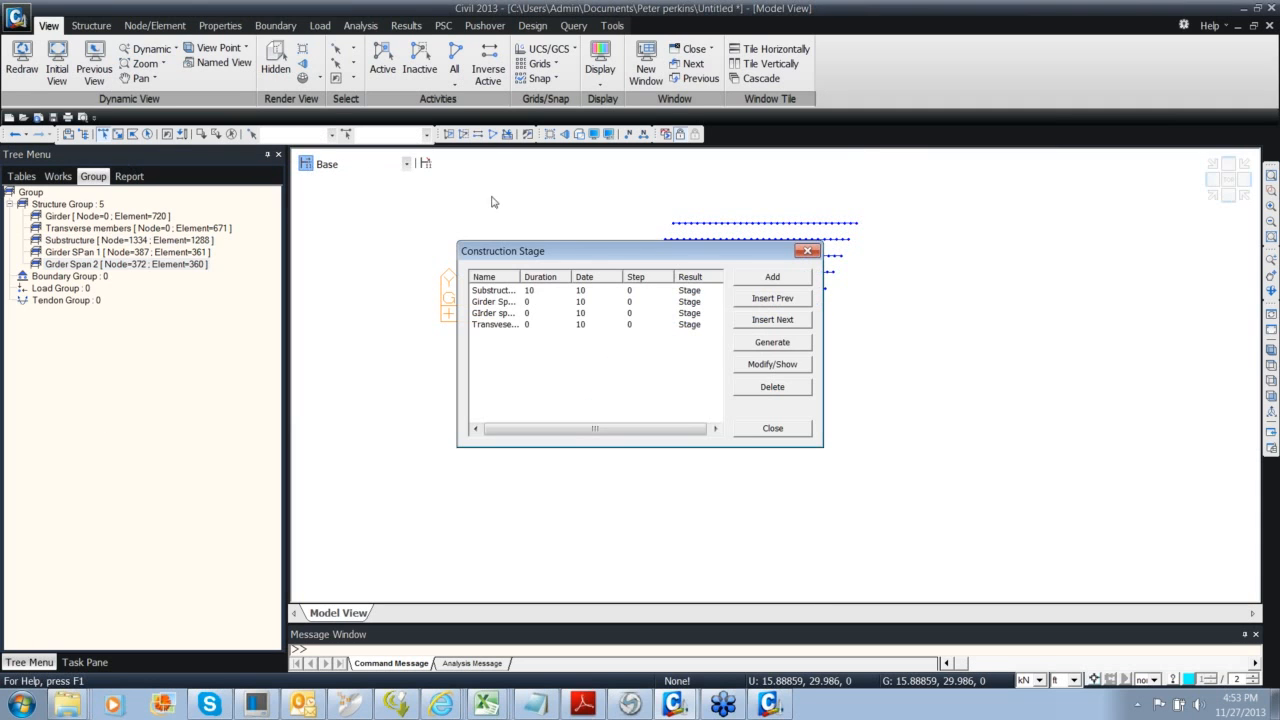
double_click(528, 302)
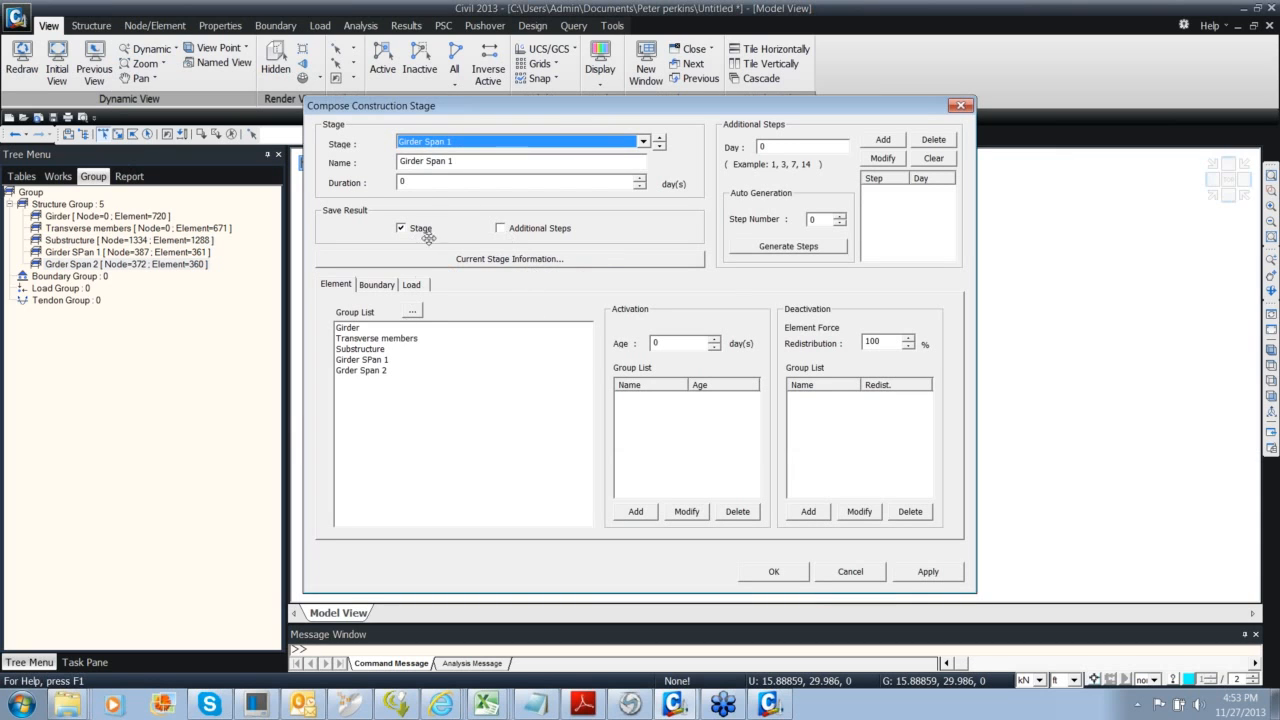
click(380, 361)
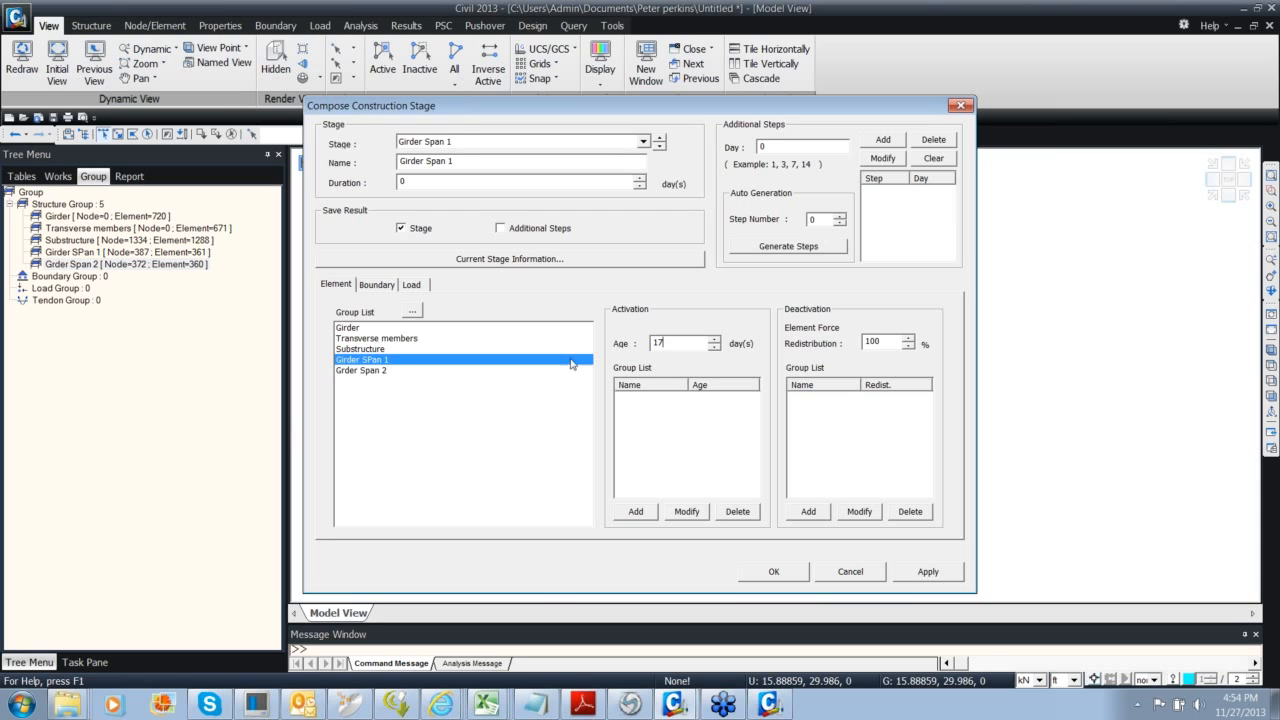
click(636, 511)
click(760, 576)
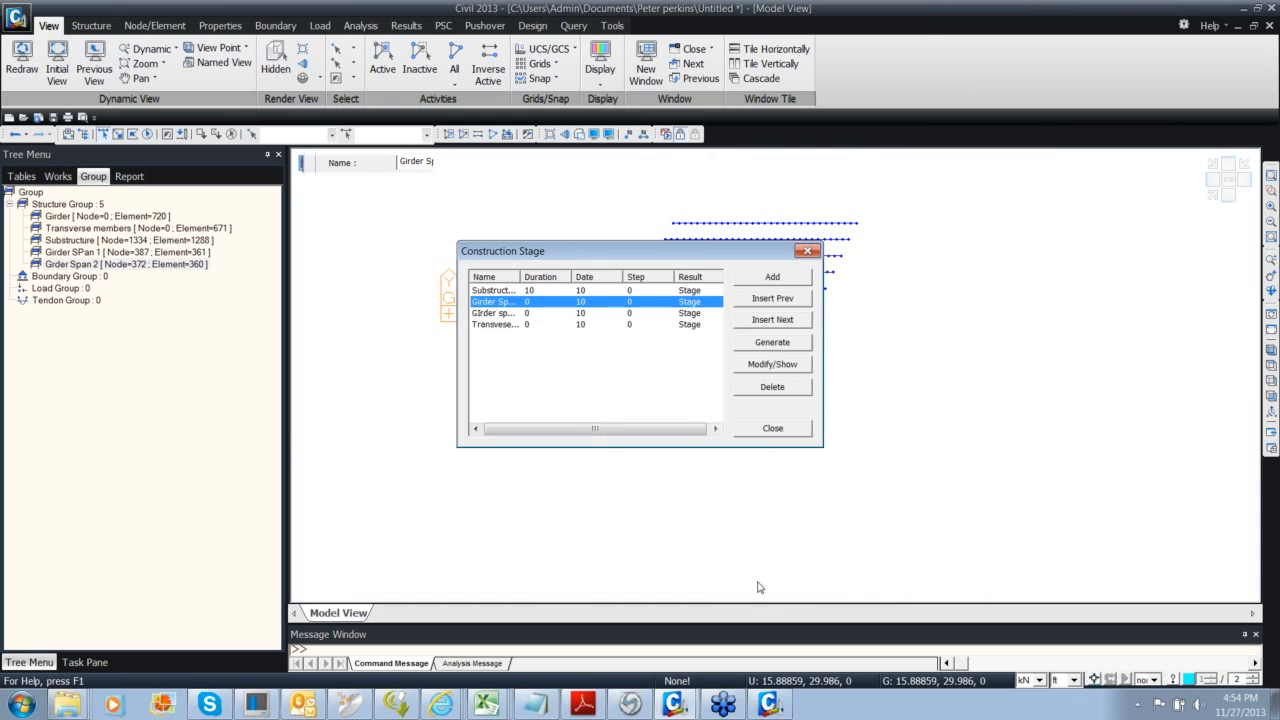
In the GIrder span 2 construction stage, activate the Grder Span 2 element group with an age of 22 days
double_click(626, 314)
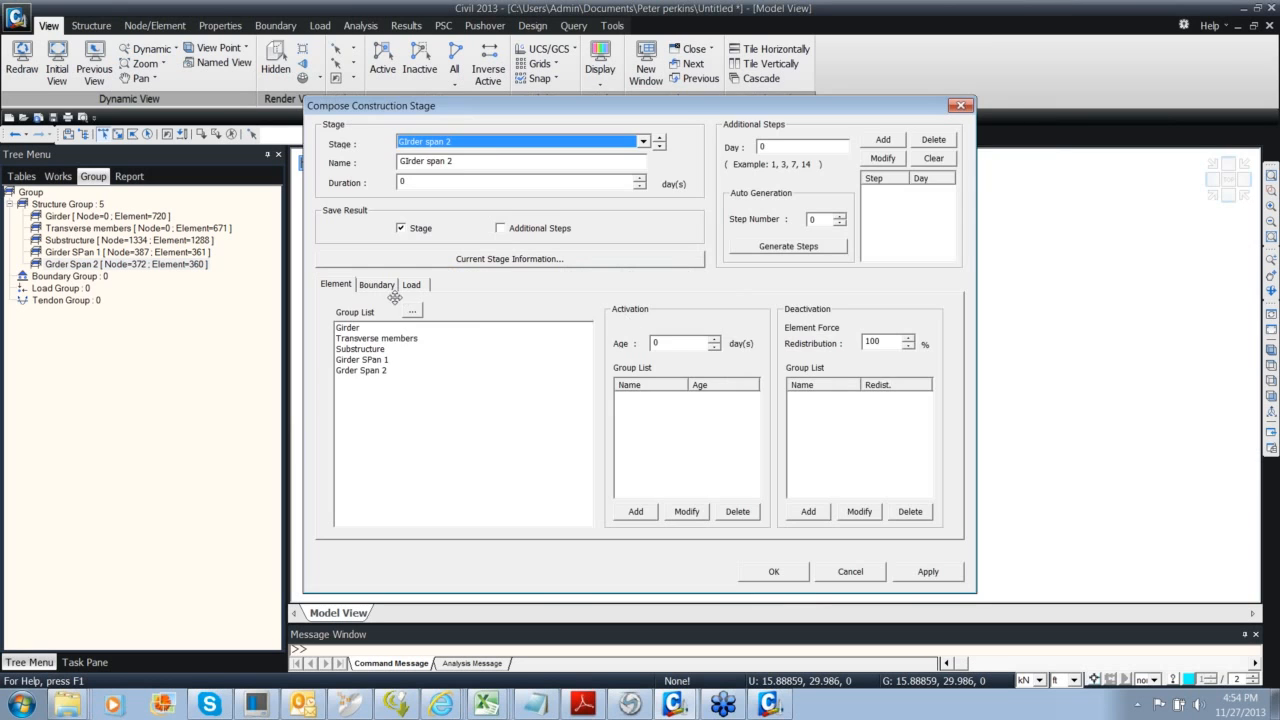
click(379, 372)
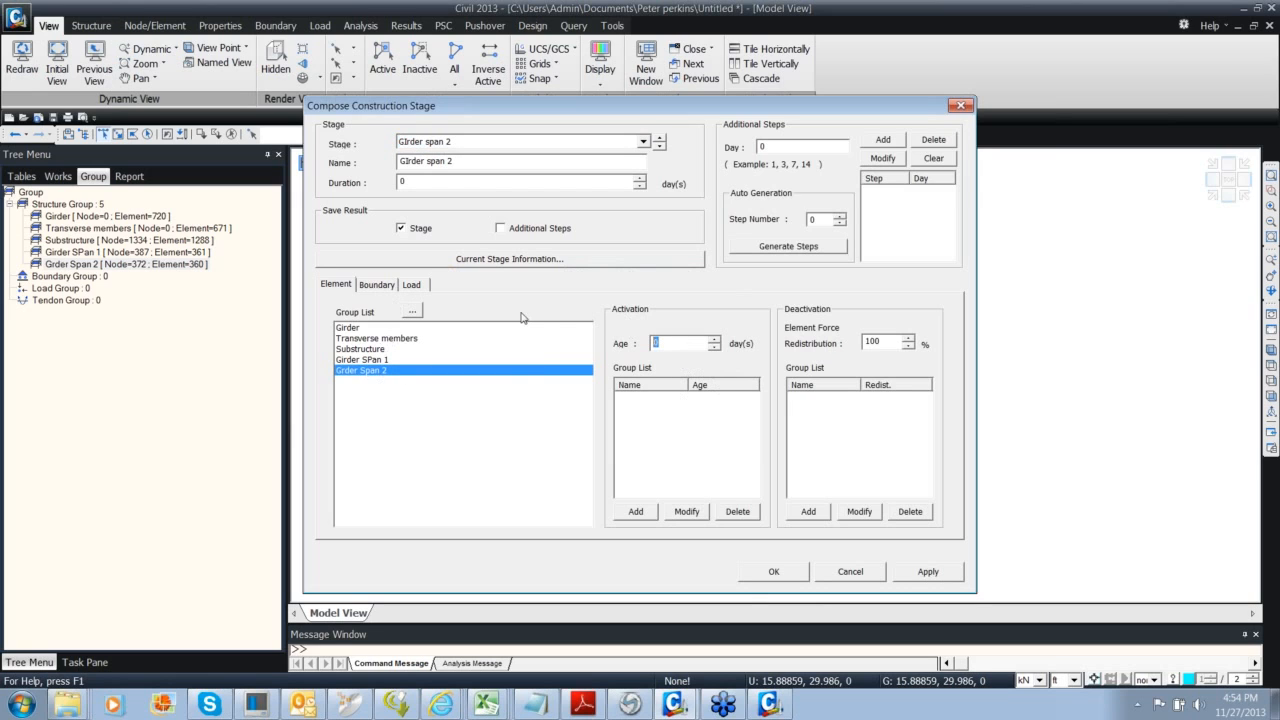
text(22)
click(634, 512)
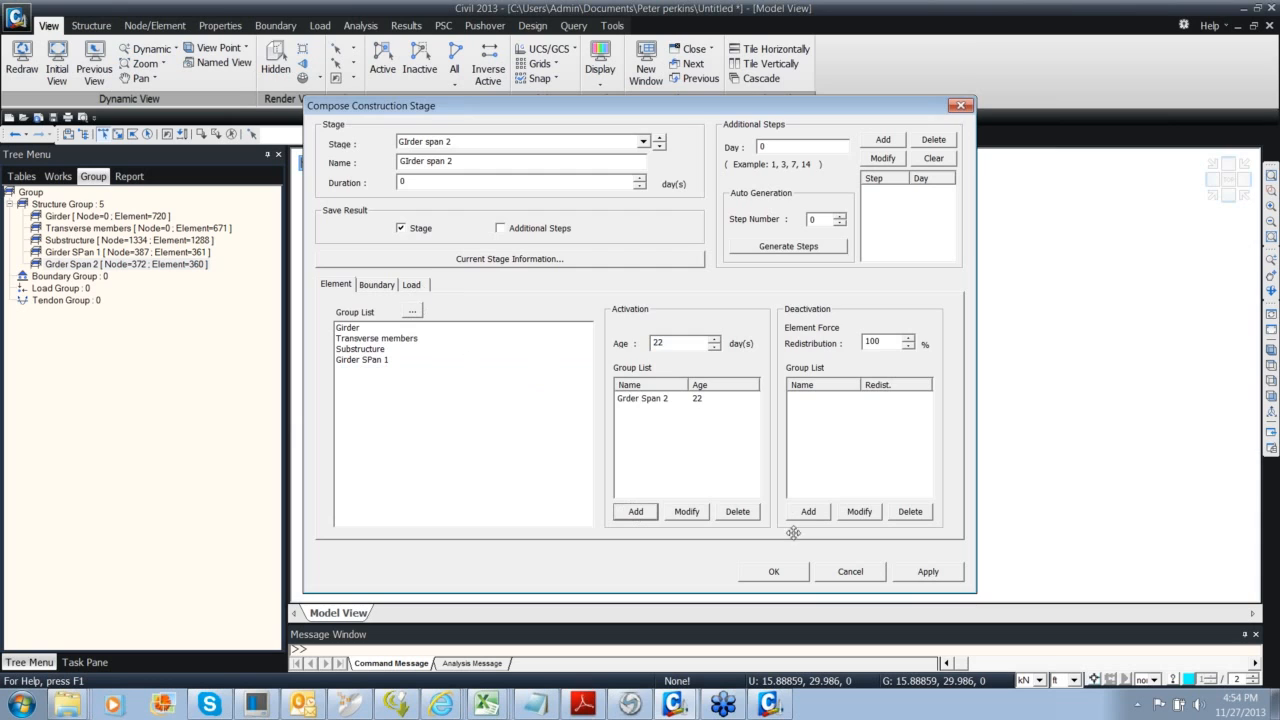
click(794, 567)
Choose the Transverse members element group in the Transvese members stage, accept it, and close the construction stage setup
double_click(657, 325)
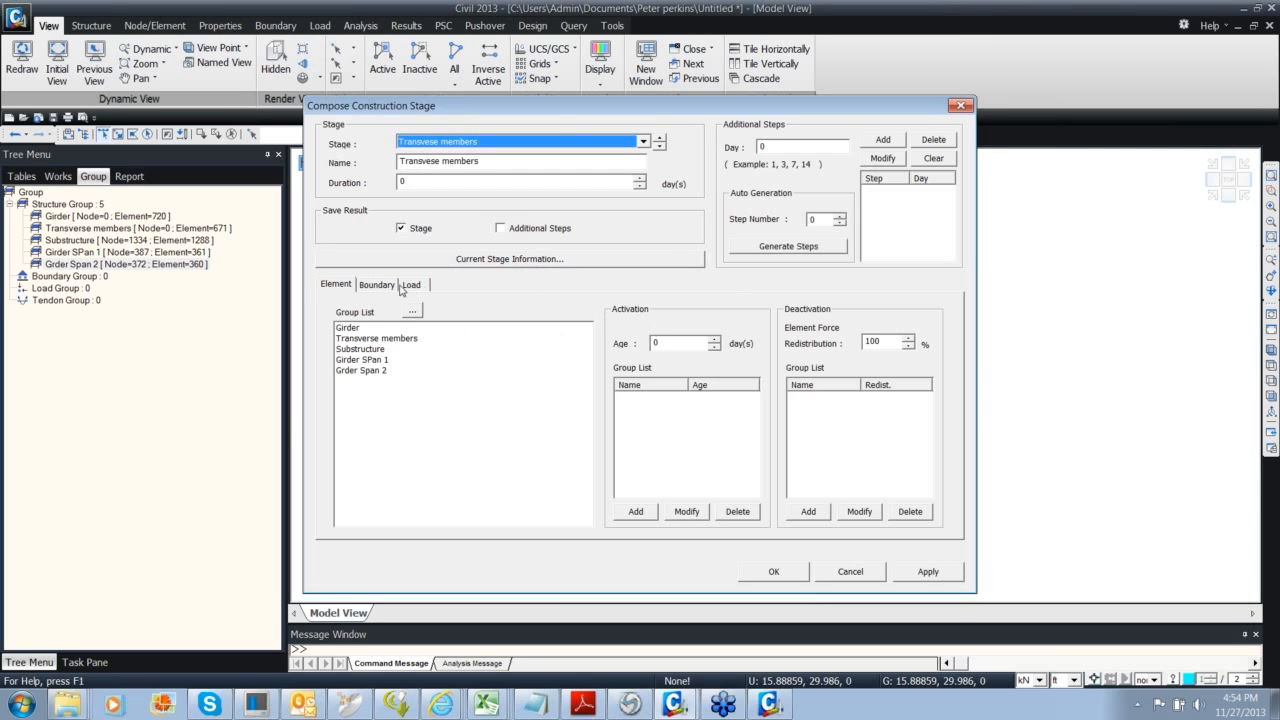
click(401, 287)
click(338, 286)
click(389, 339)
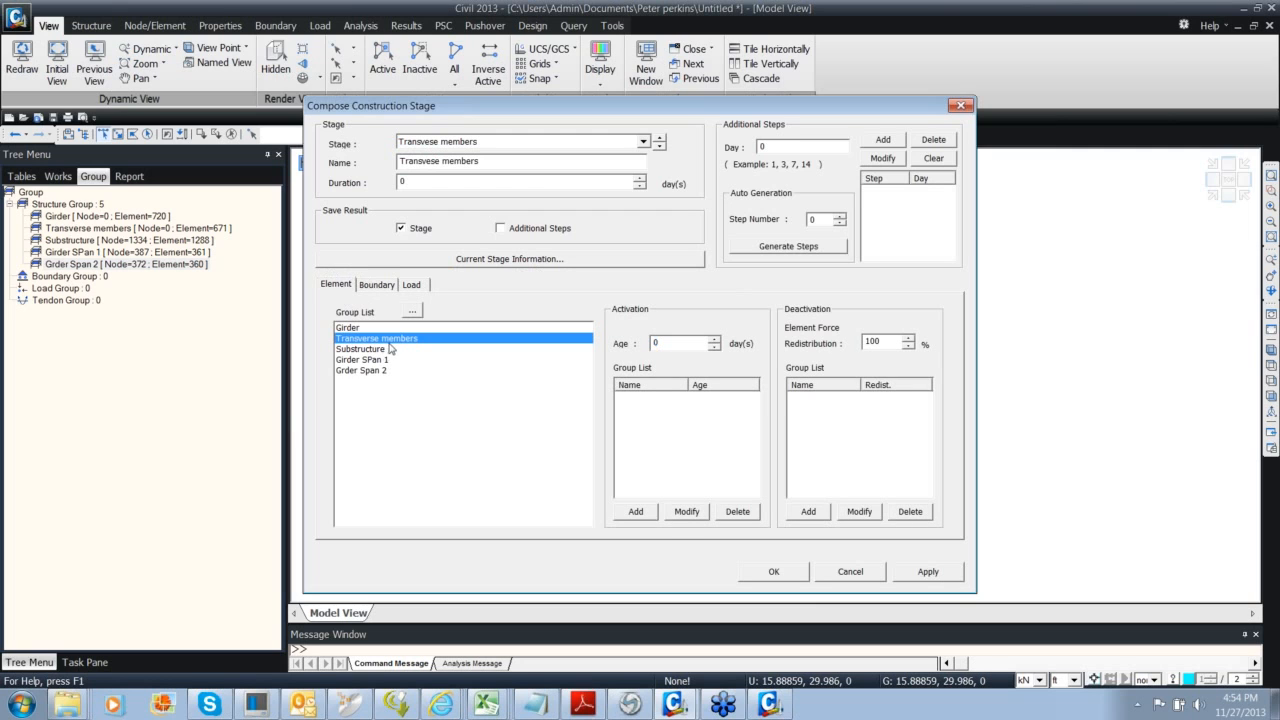
click(797, 572)
click(781, 436)
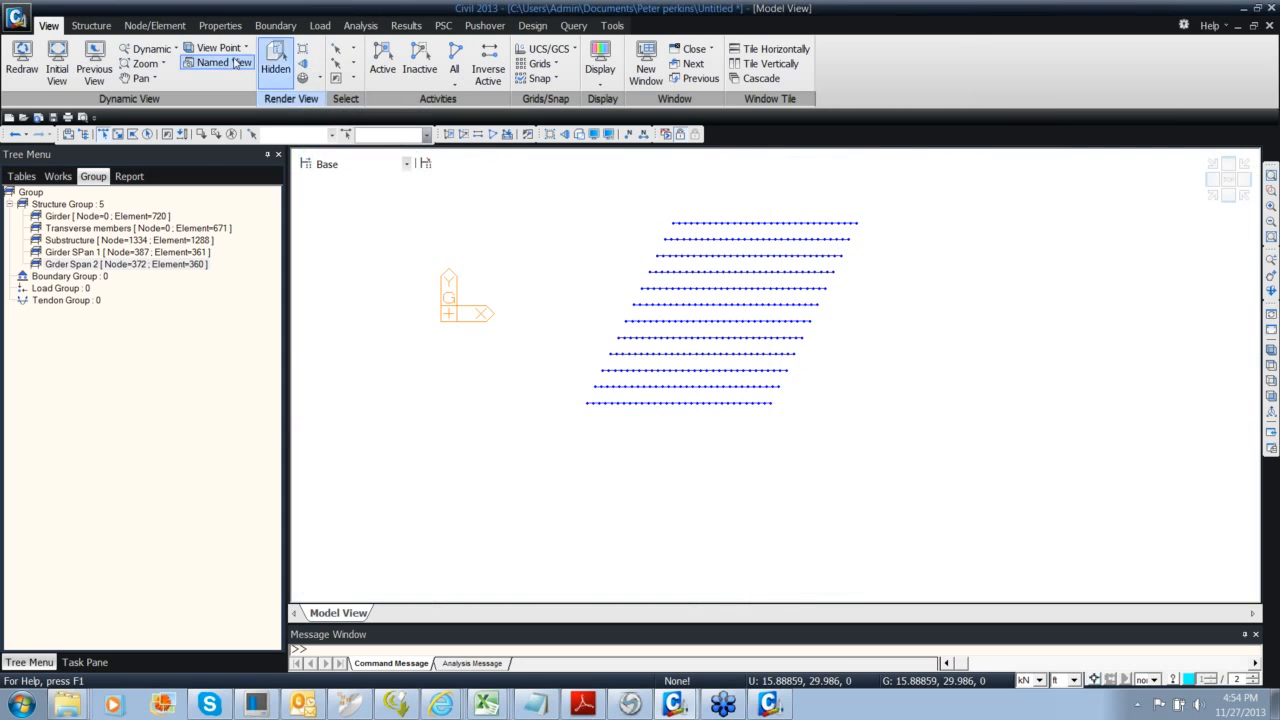
Show the model in 3D with hidden-surface rendering and display the Substructure construction stage
ctrl+middle_drag(667, 308, 734, 234)
click(276, 62)
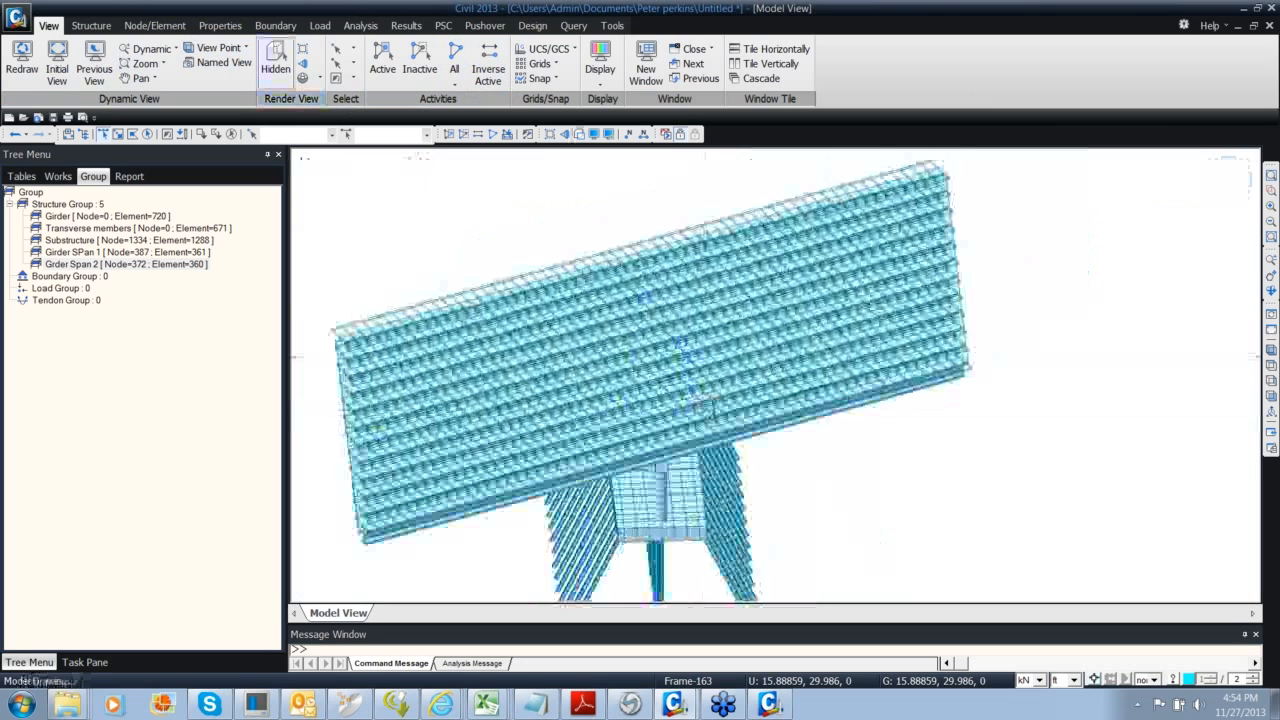
click(405, 165)
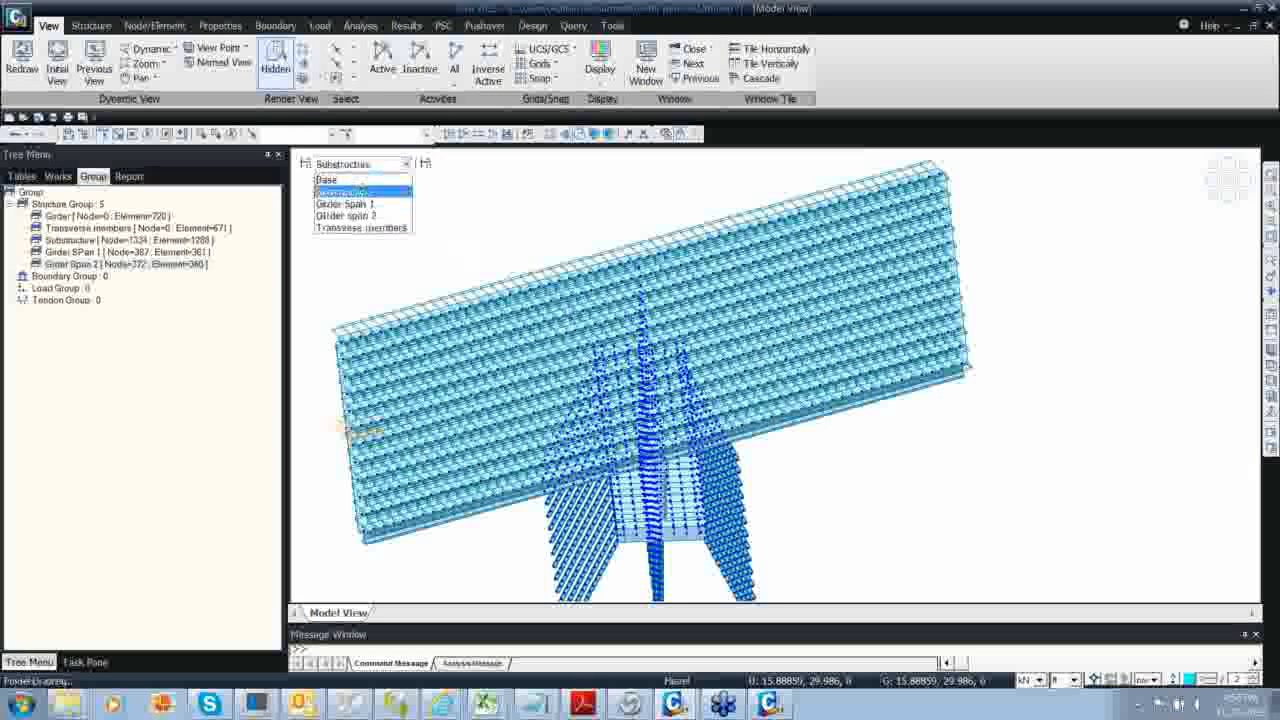
click(350, 183)
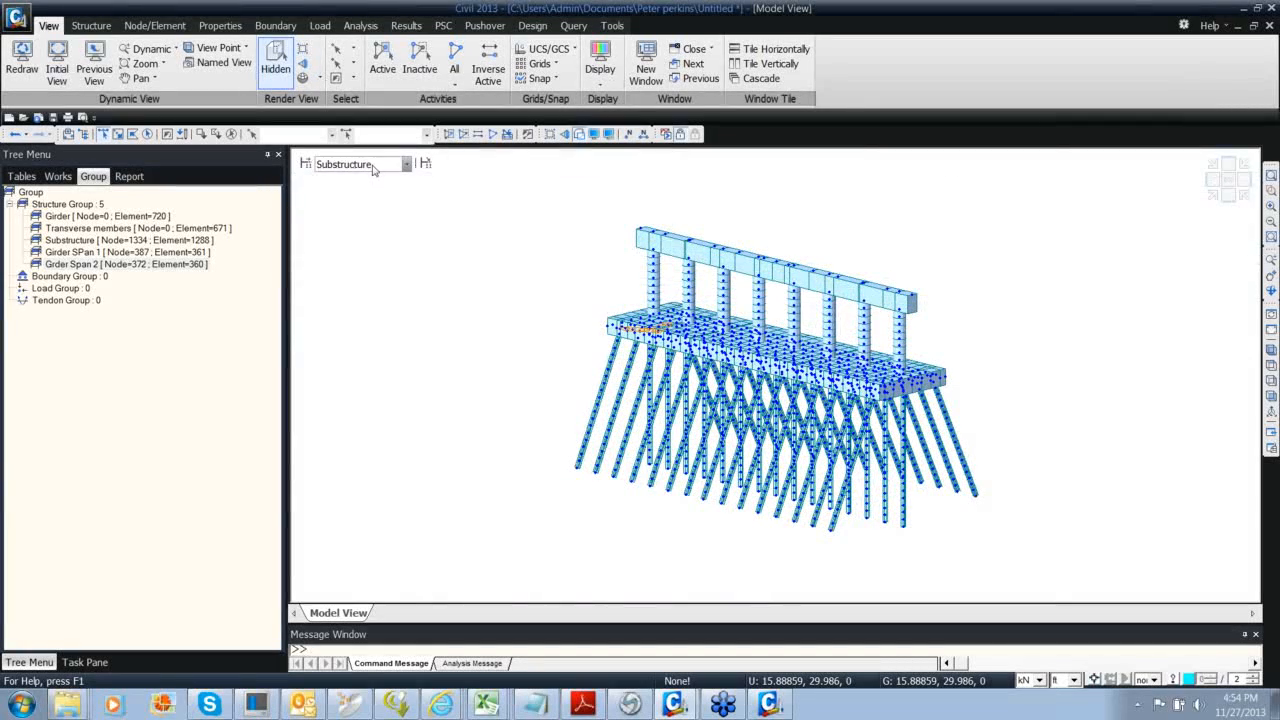
Display the Girder Span 1 construction stage and the GIrder span 2 stage to check the construction sequence
click(405, 164)
click(381, 198)
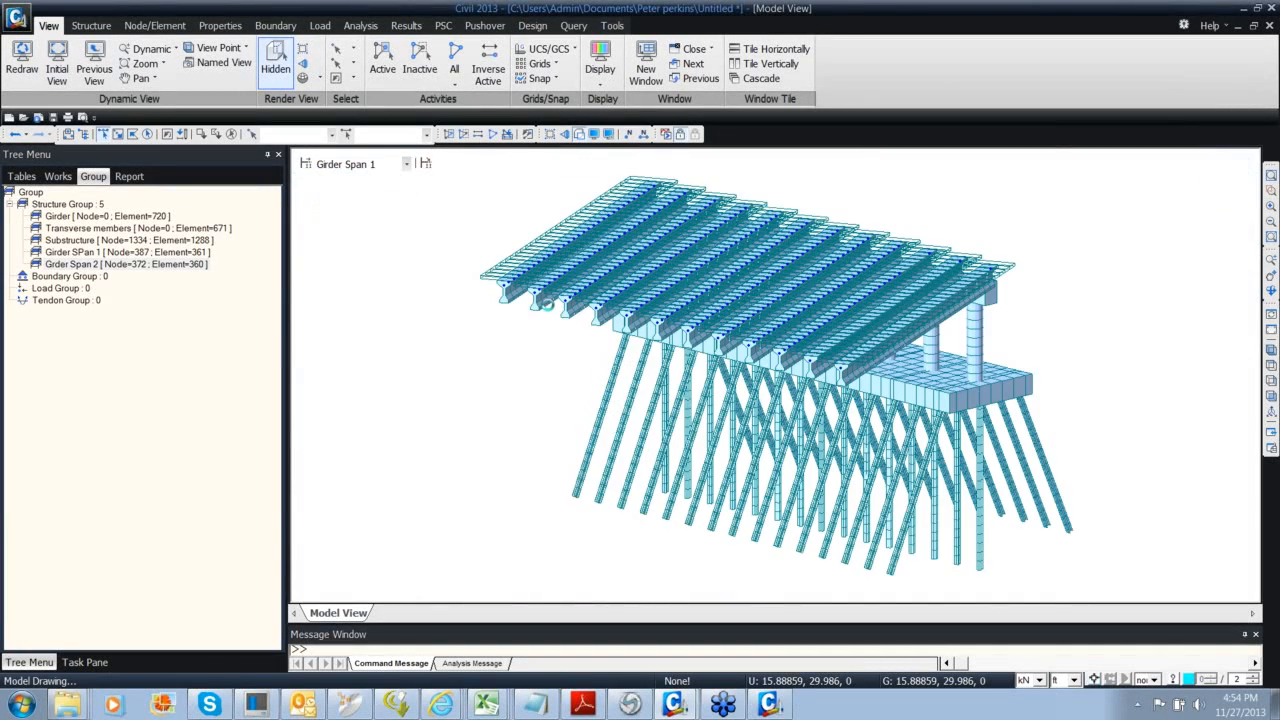
ctrl+middle_drag(609, 325, 524, 318)
click(371, 165)
click(380, 214)
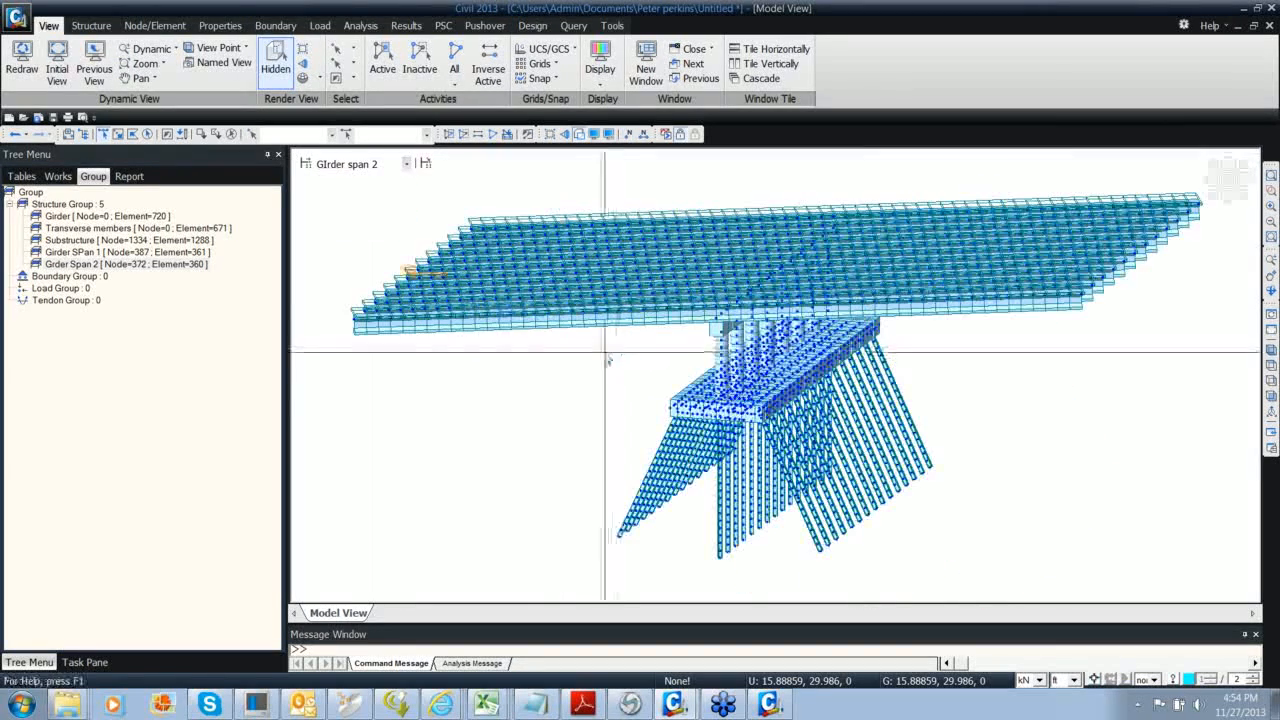
Examine the girder ends up close in the GIrder span 2 stage, and return to the Base stage
ctrl+middle_drag(606, 363, 940, 345)
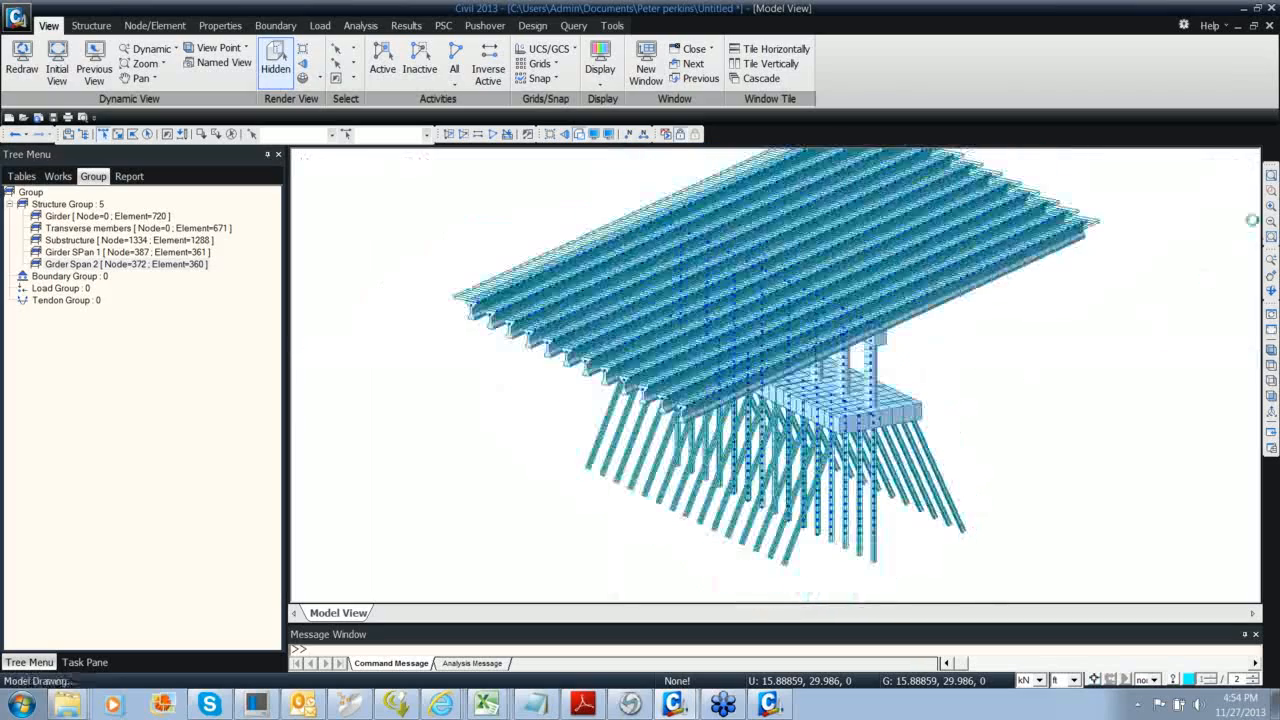
click(1271, 191)
drag(412, 252, 598, 368)
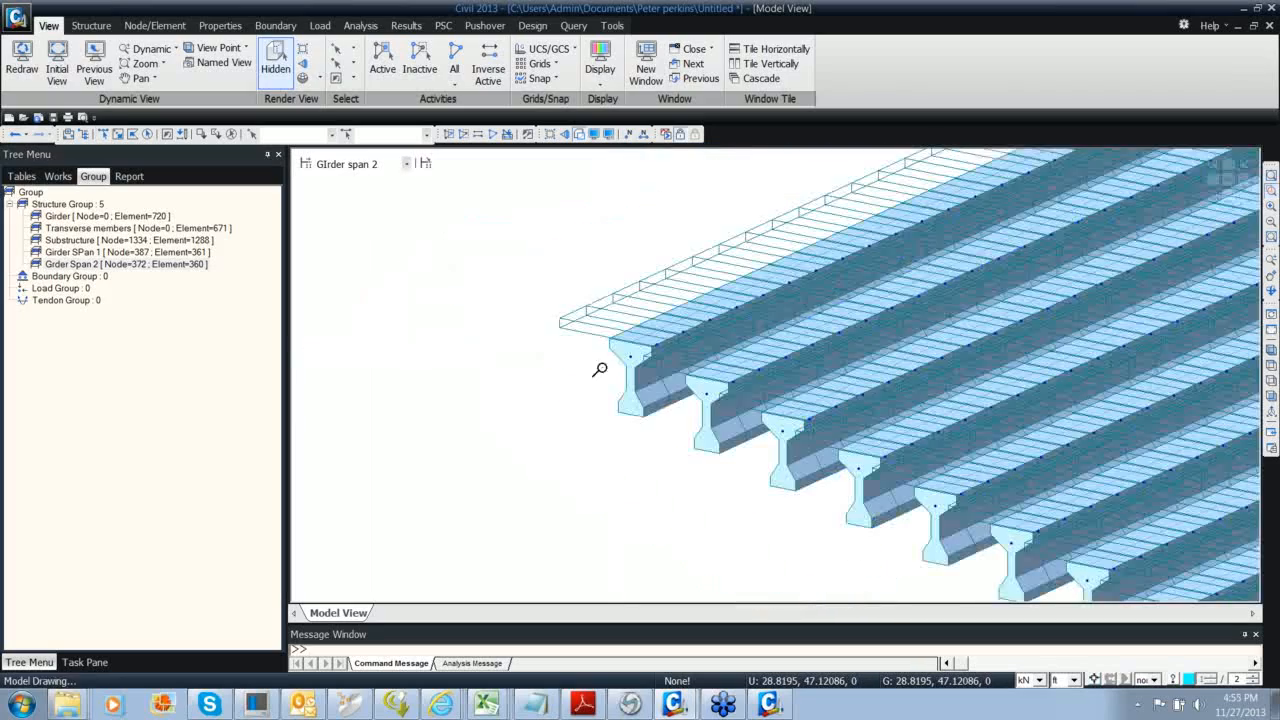
click(406, 163)
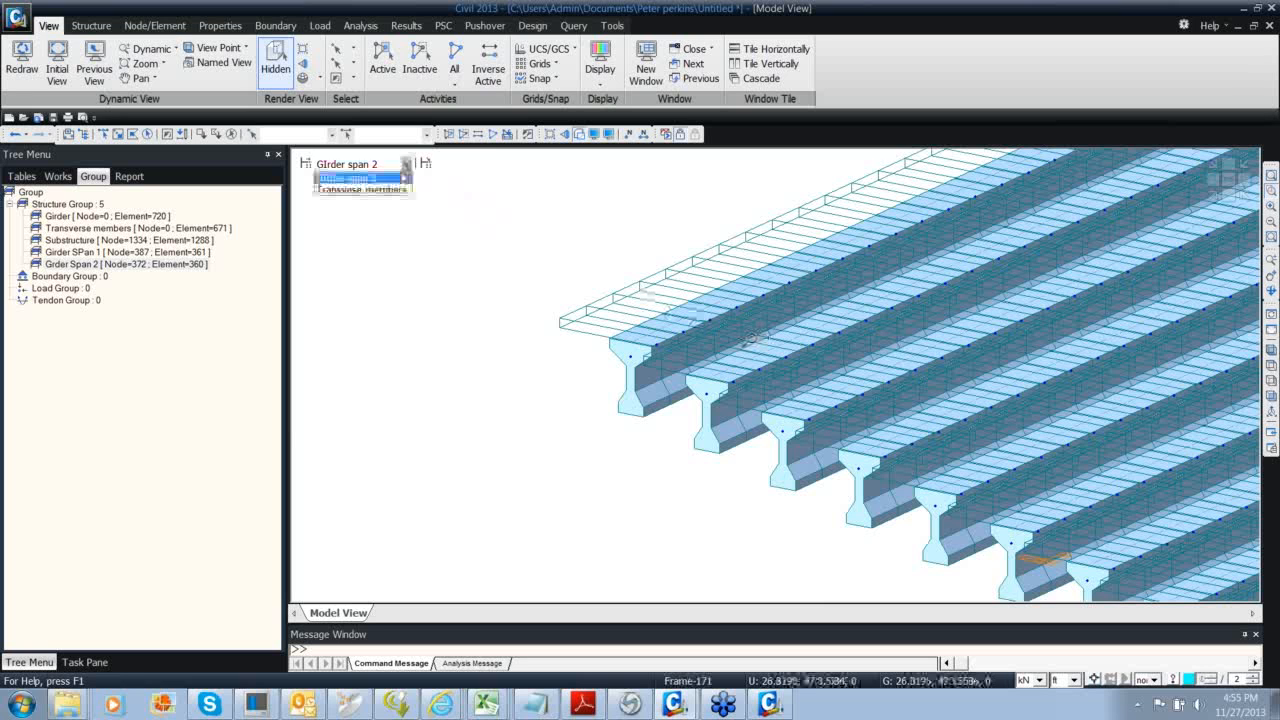
click(388, 180)
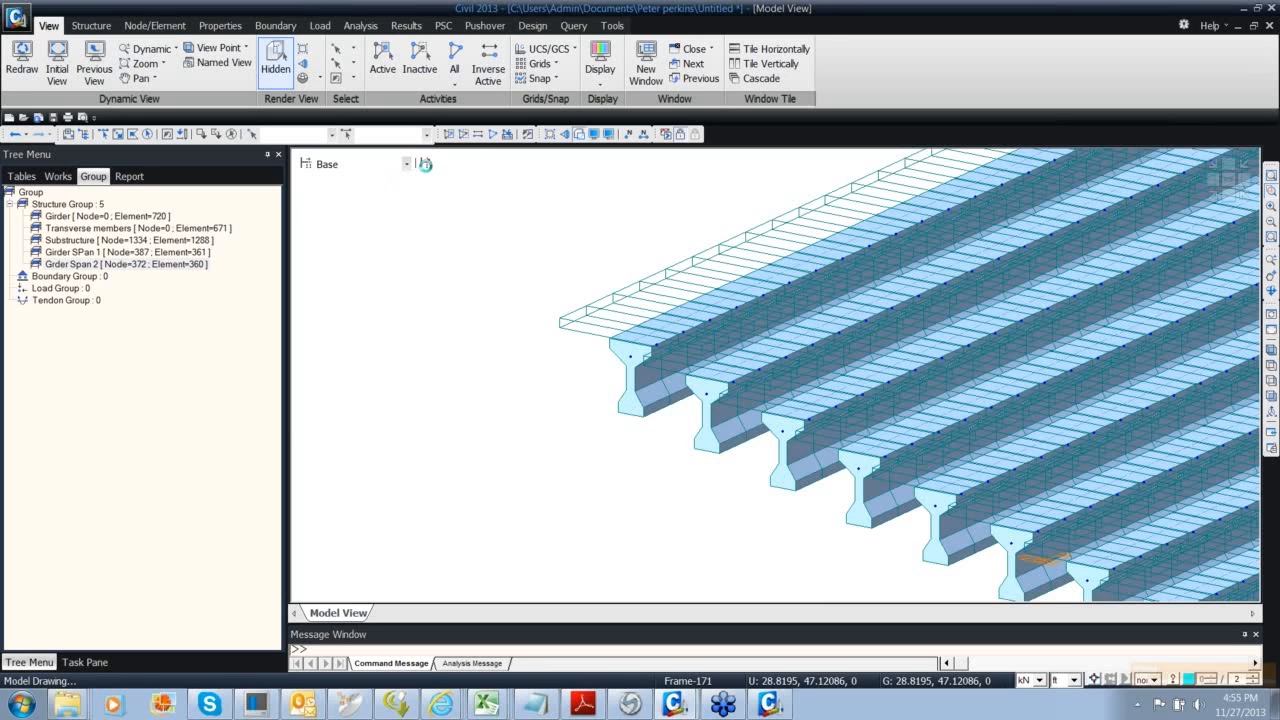
Open the composite section setup for construction stages and start adding a composite section entry
click(425, 164)
click(425, 164)
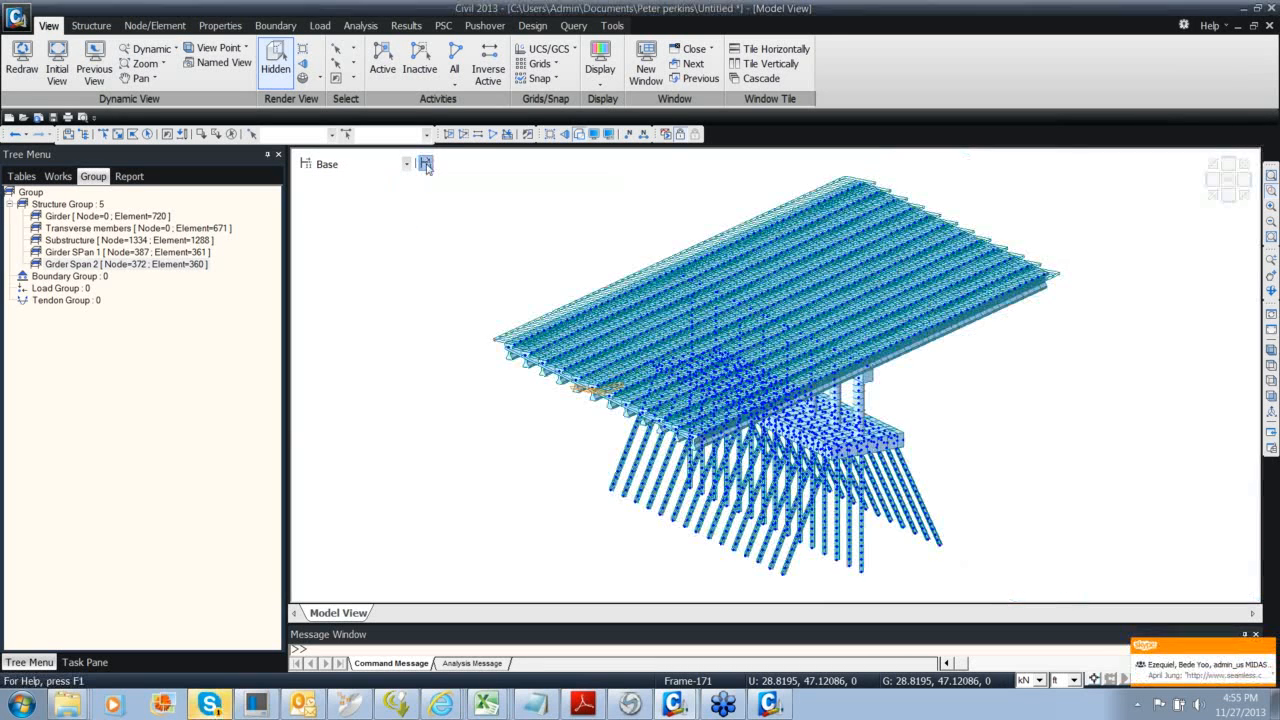
drag(321, 50, 413, 93)
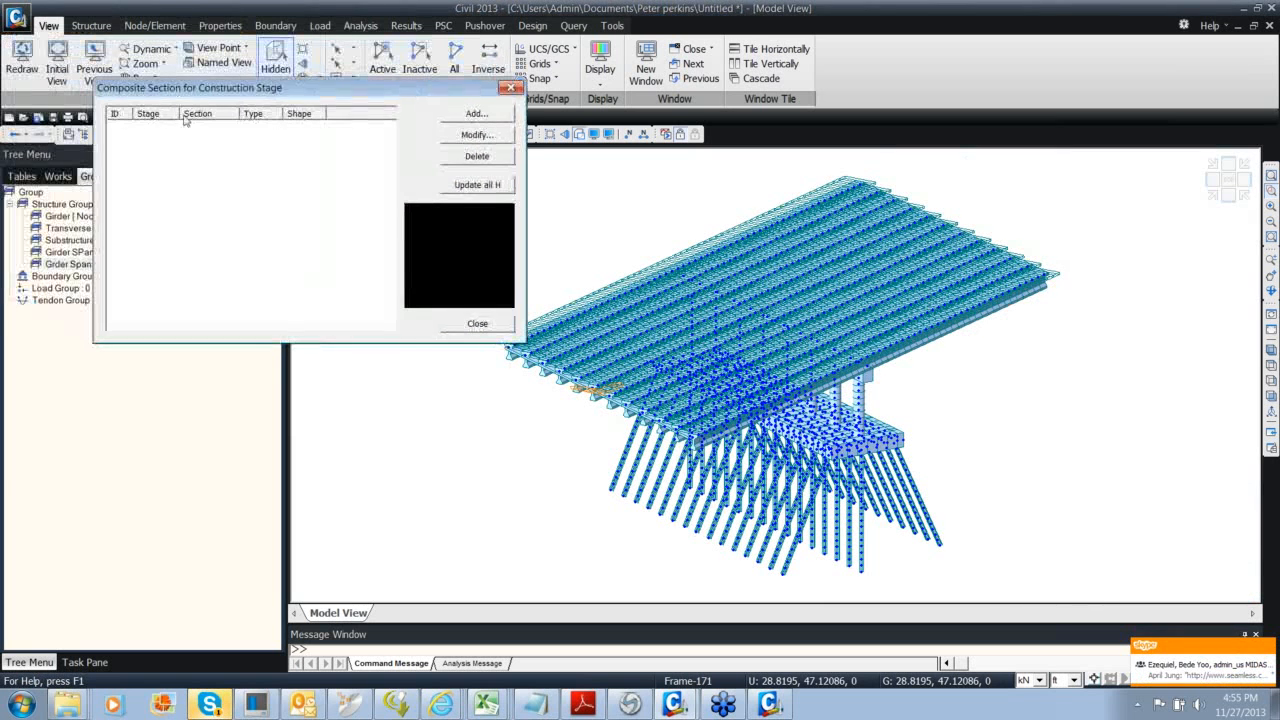
click(476, 115)
drag(378, 352, 478, 173)
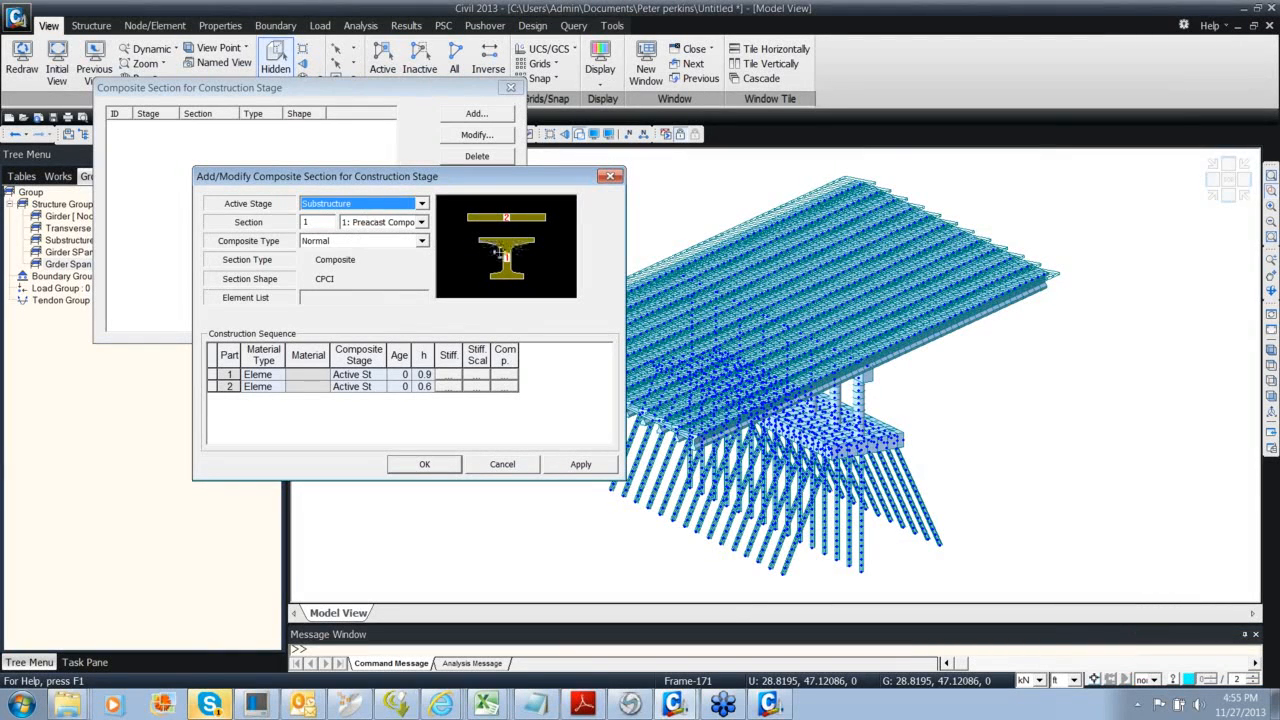
click(278, 376)
click(280, 375)
click(277, 398)
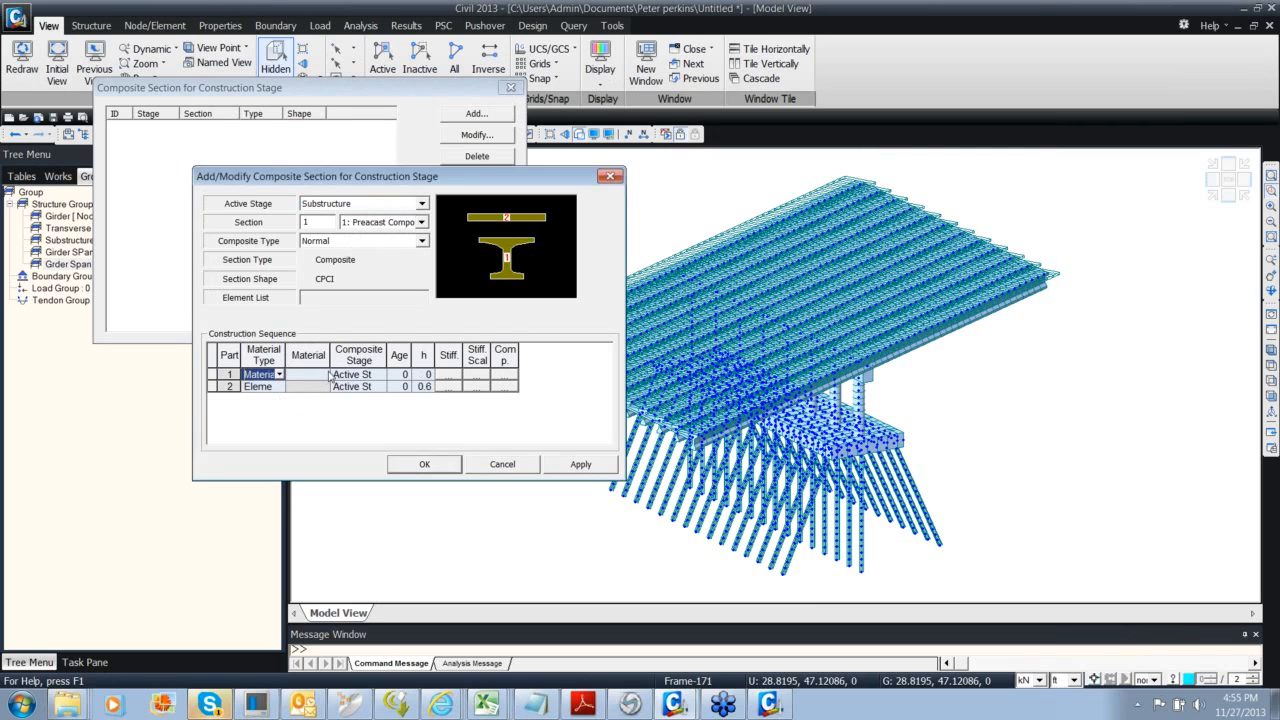
click(281, 375)
click(278, 389)
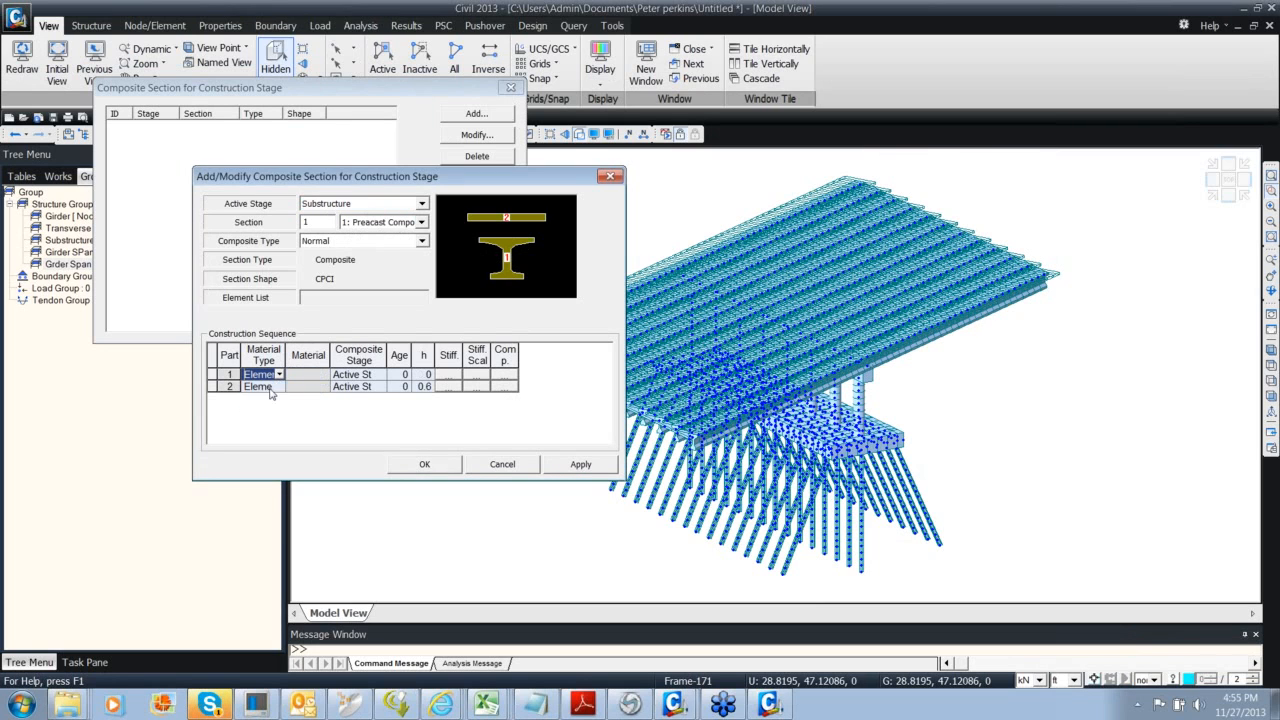
Set section 1's active stage to Girder Span 1 and assign part 1 to the Girder Span 1 composite stage
click(381, 376)
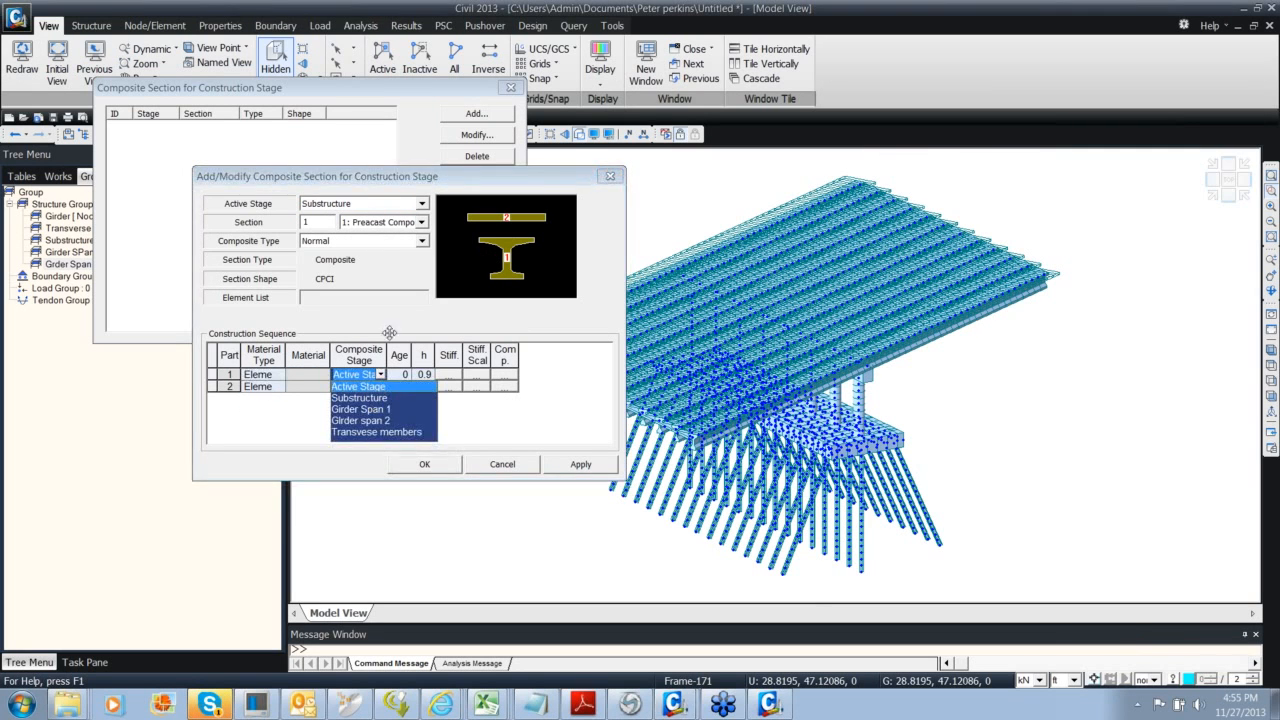
click(397, 208)
click(398, 205)
click(391, 229)
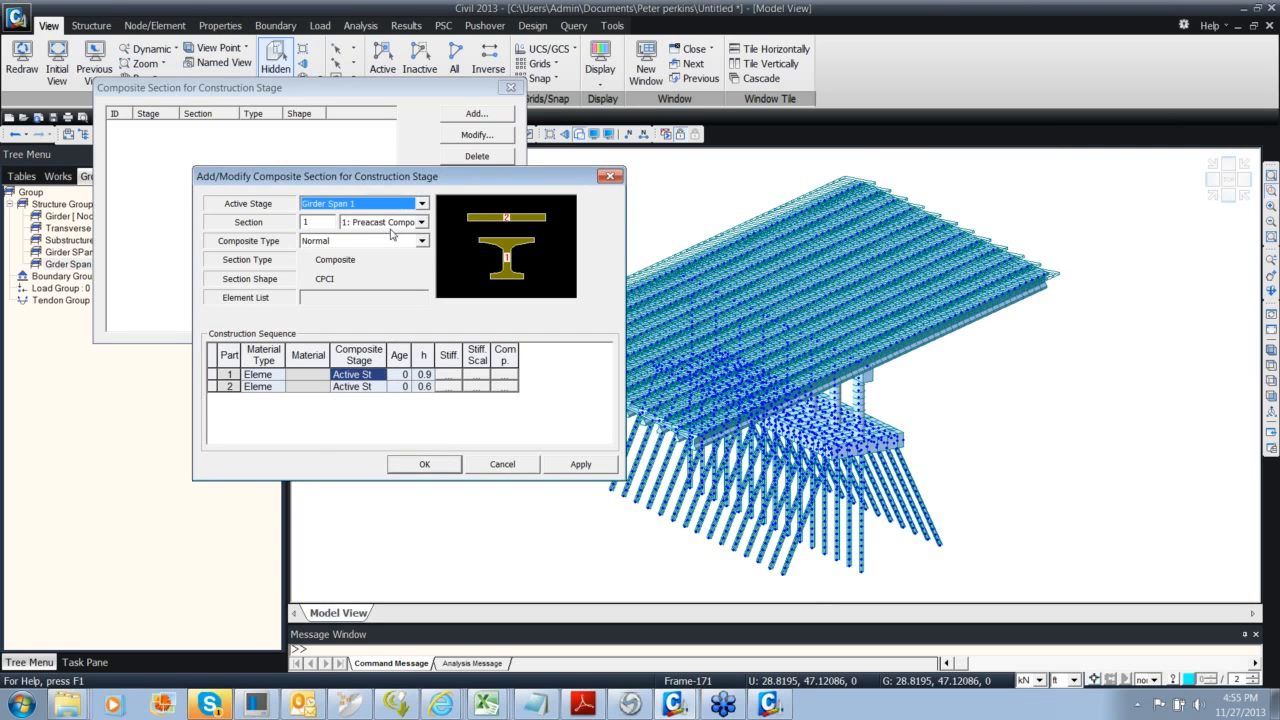
click(371, 377)
click(381, 375)
click(370, 400)
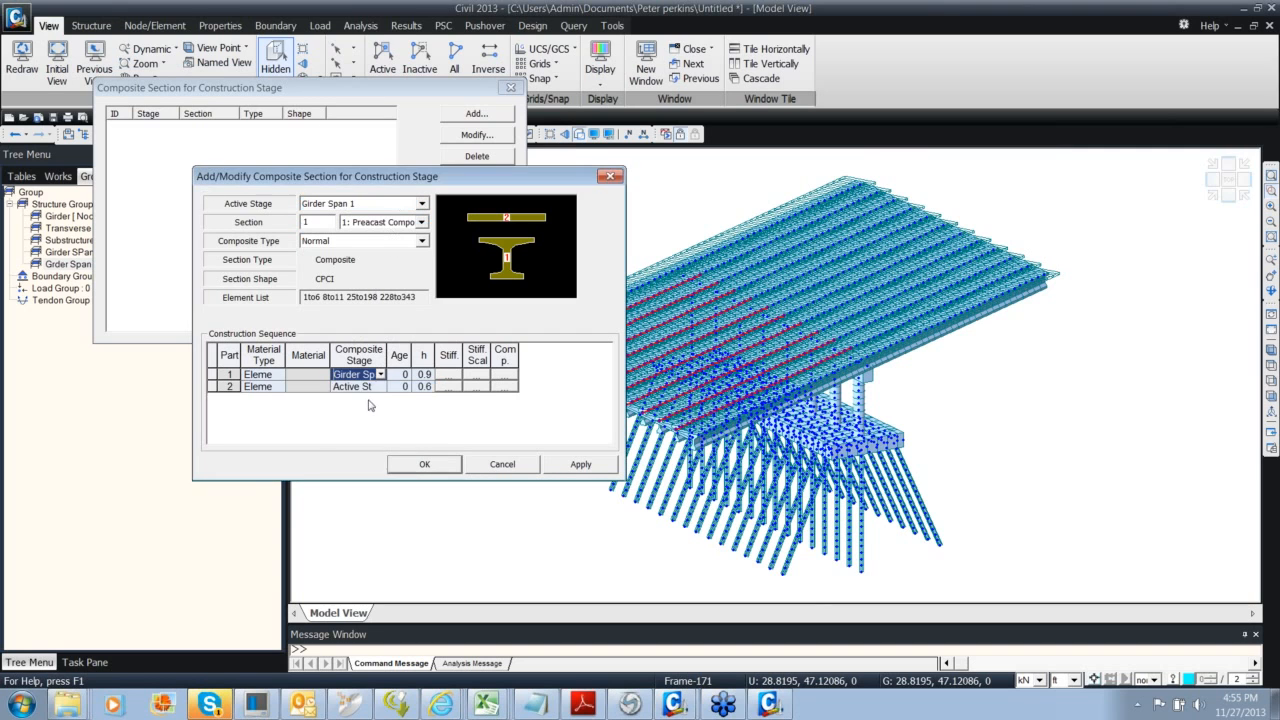
Assign part 2 of section 1 to the Transvese members composite stage with an age of 11
click(378, 387)
click(381, 387)
click(368, 421)
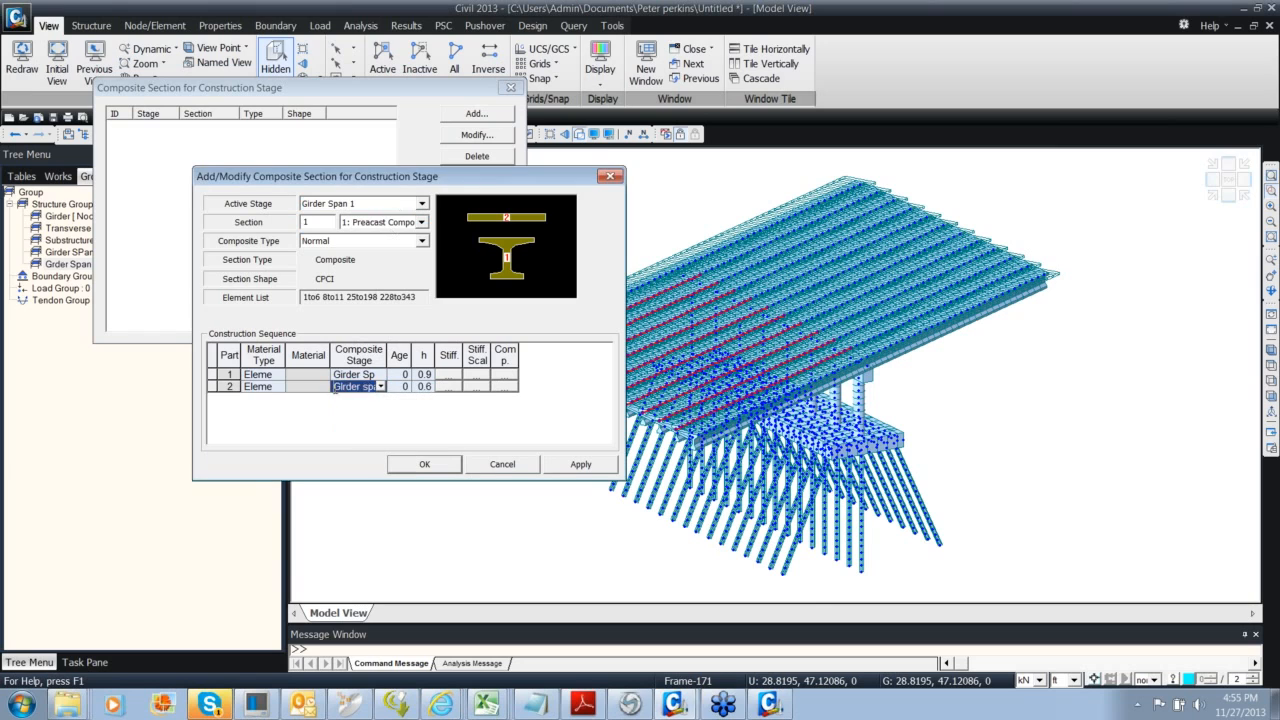
click(380, 389)
click(380, 432)
click(394, 391)
click(383, 389)
click(403, 387)
text(11)
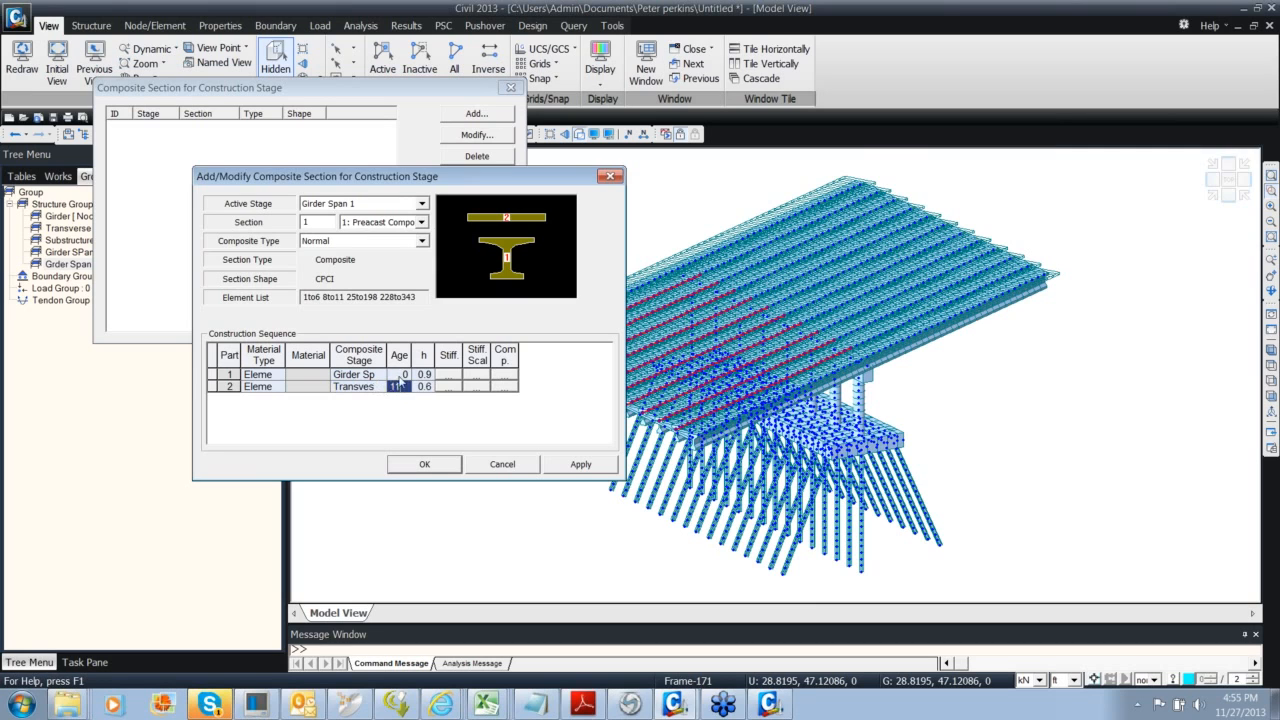
Set the age of section 1's part 1 to 17 and accept the composite section entry
click(402, 375)
click(401, 388)
click(365, 387)
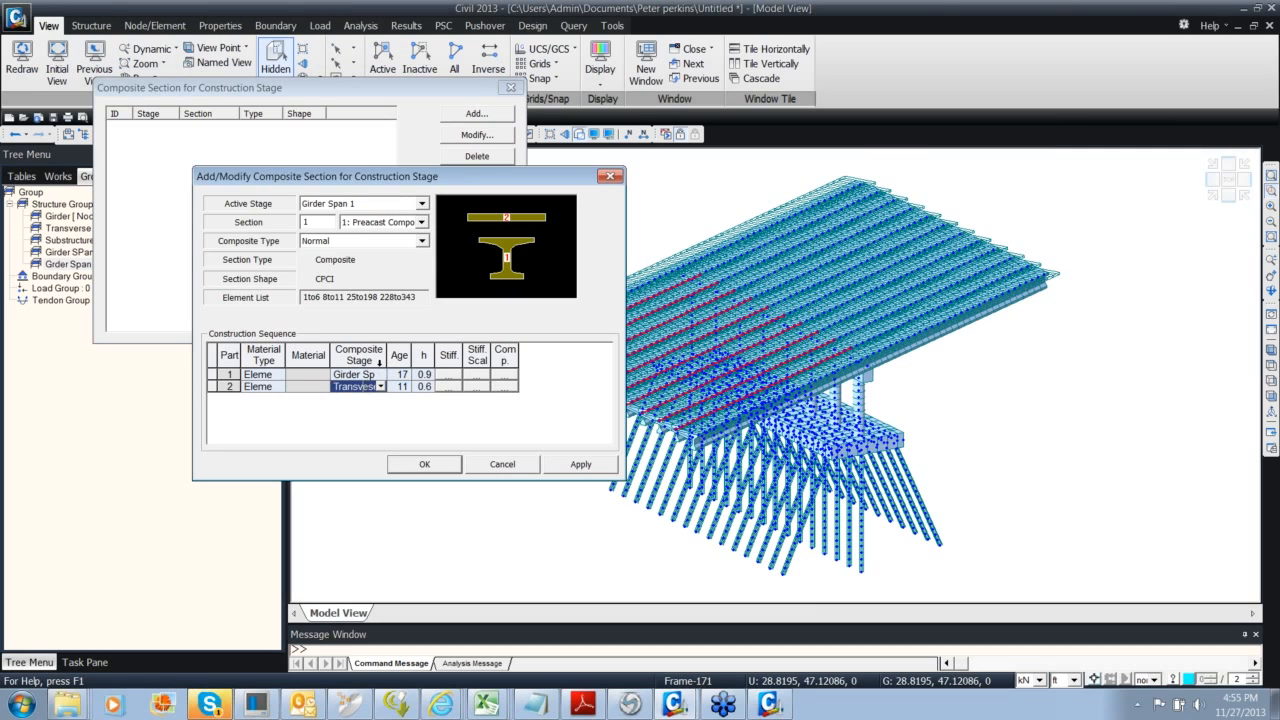
click(367, 375)
click(406, 465)
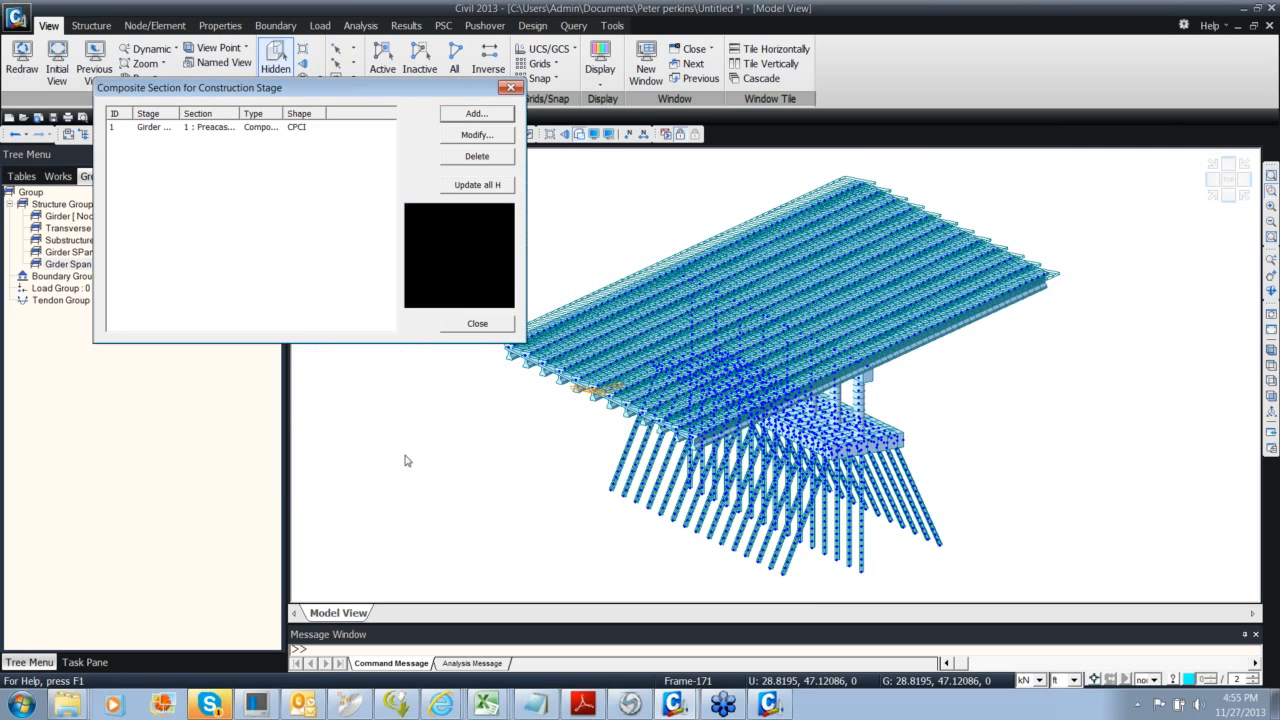
Start another composite section entry and choose section 8 for it
drag(445, 92, 488, 134)
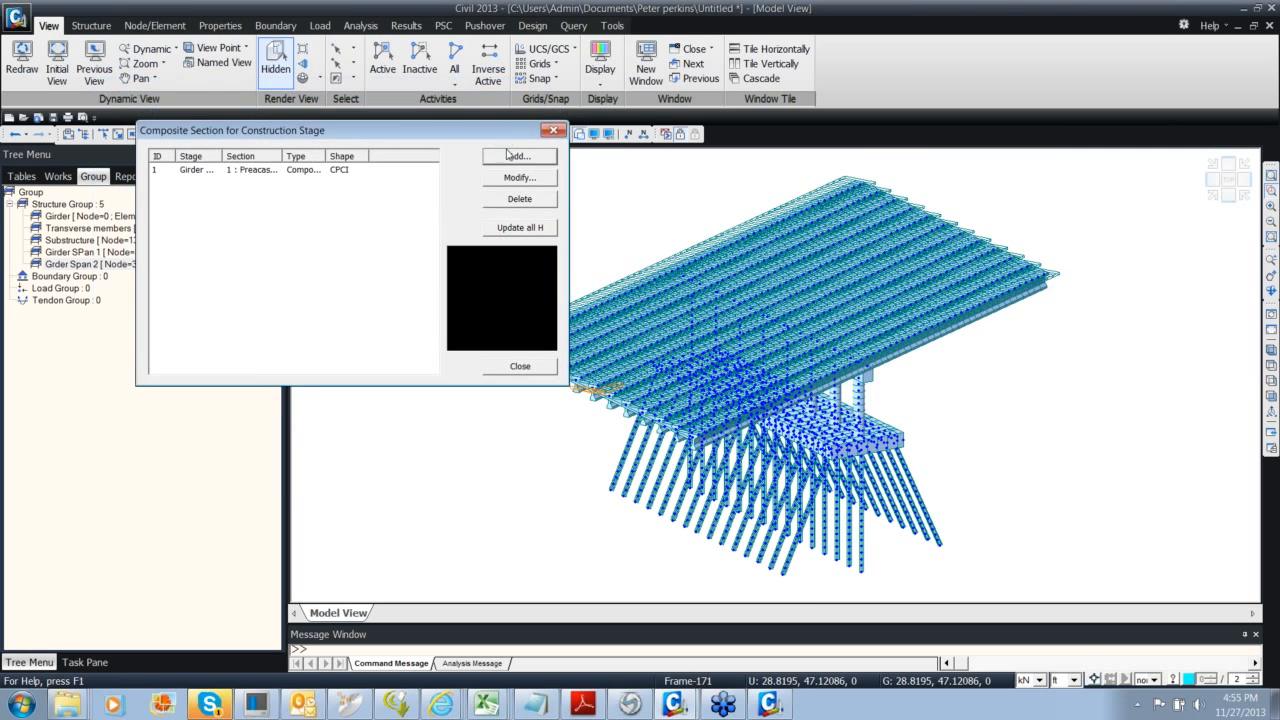
click(505, 156)
drag(291, 390, 373, 187)
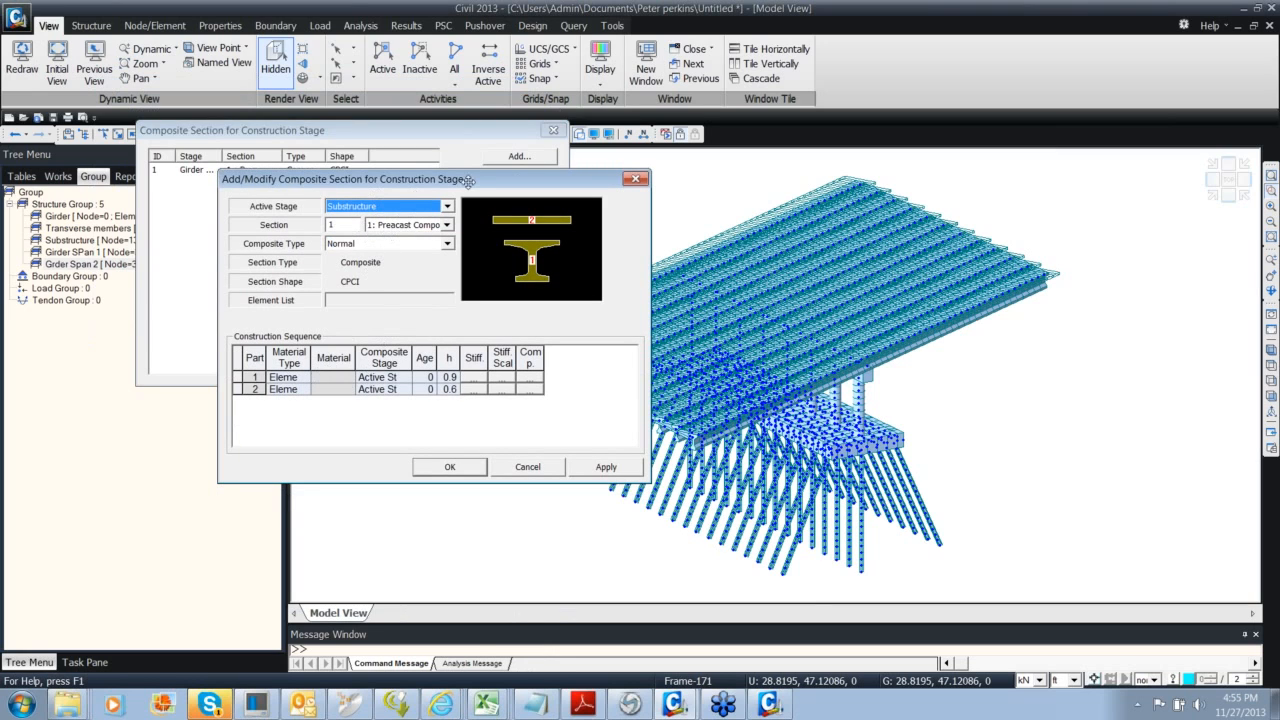
click(420, 227)
click(410, 313)
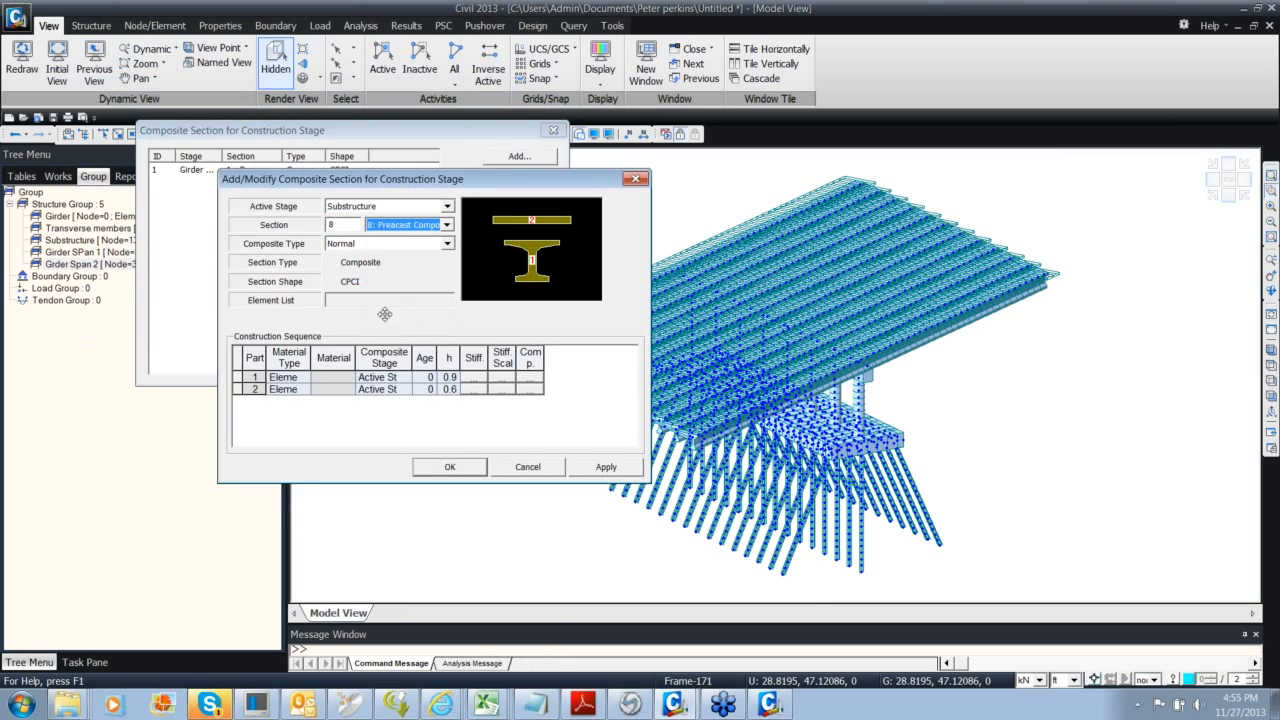
Set the active stage of the section 8 entry to Girder Span 1
click(300, 377)
click(406, 378)
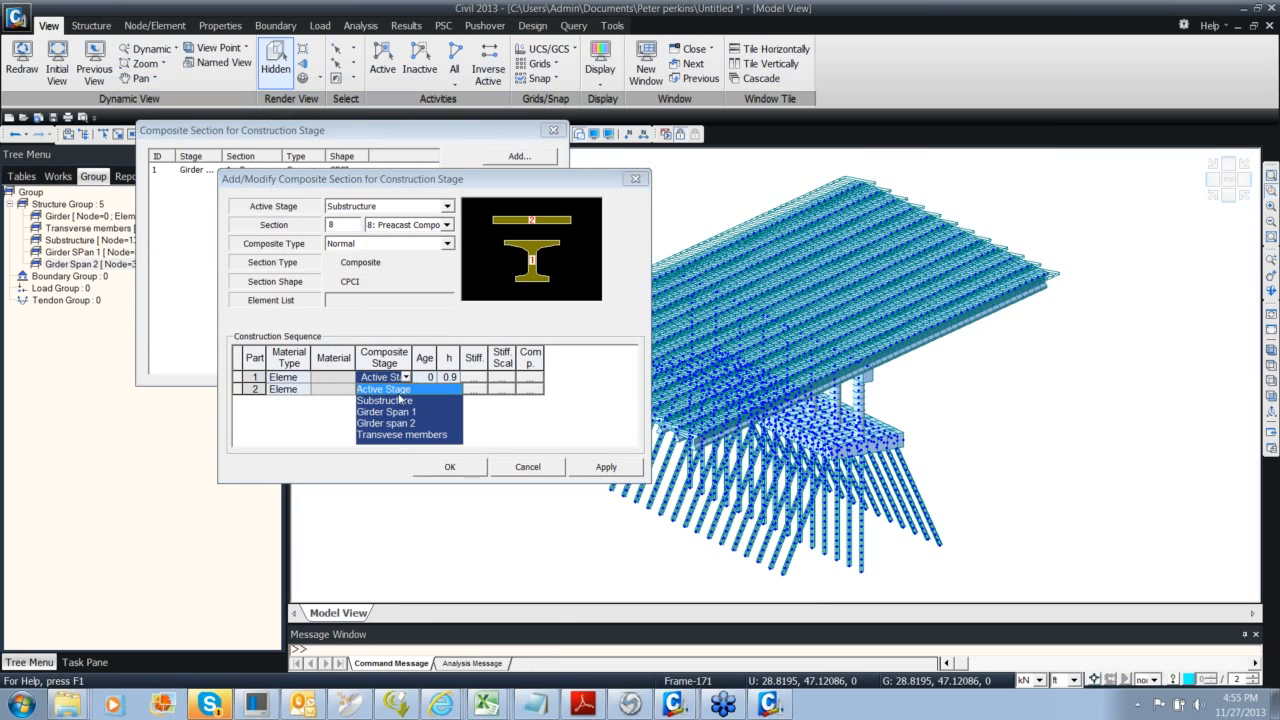
click(399, 412)
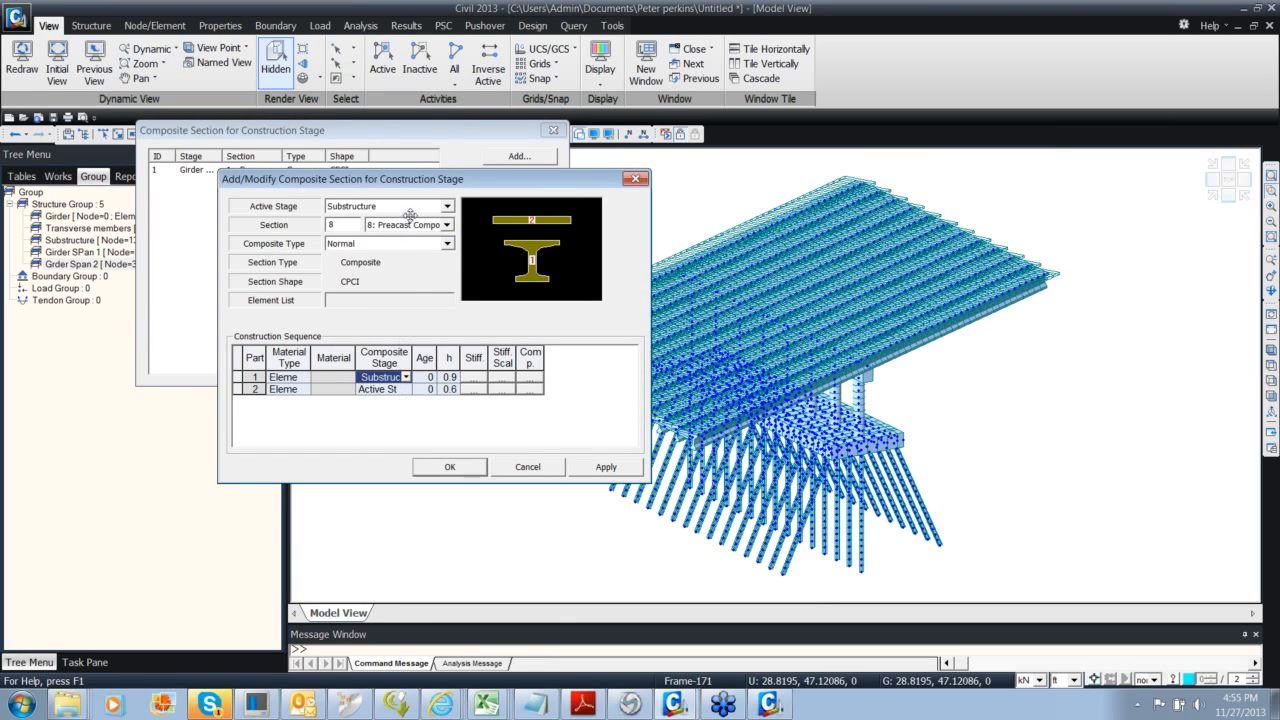
click(447, 205)
click(380, 230)
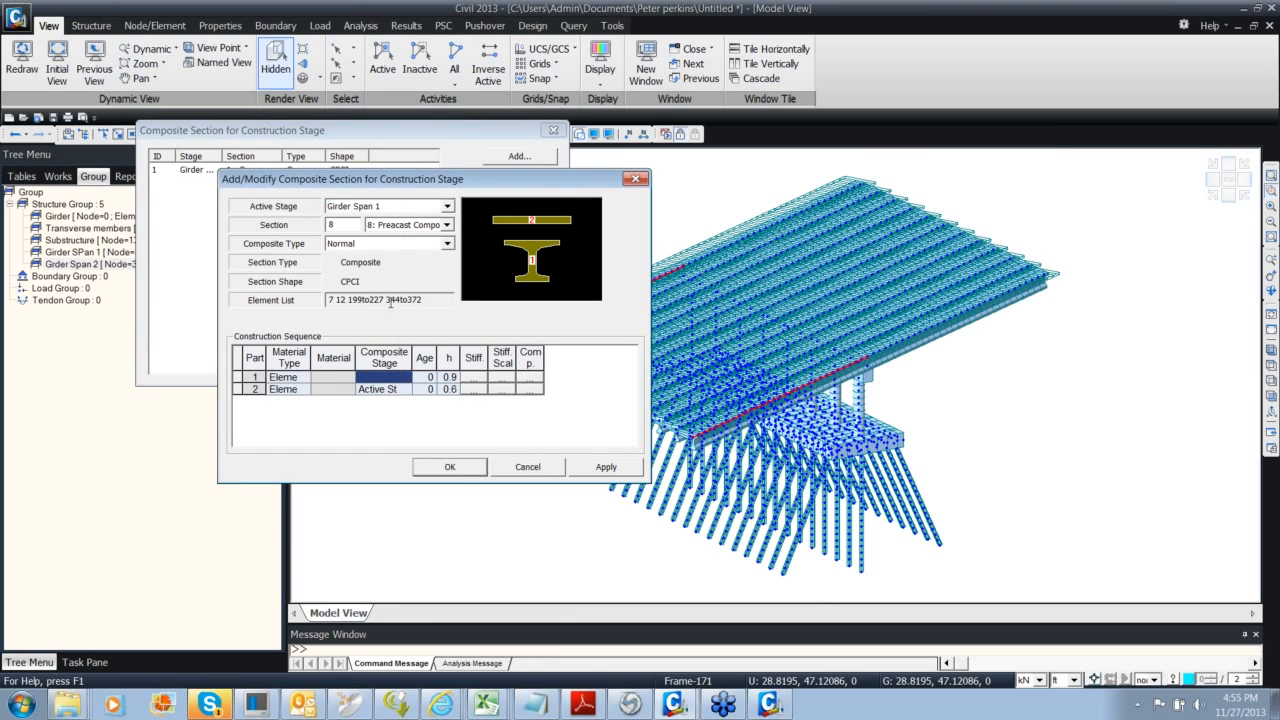
Assign section 8's part 1 to the Girder Span 1 composite stage and part 2 to Transvese members
click(410, 382)
click(388, 403)
click(406, 389)
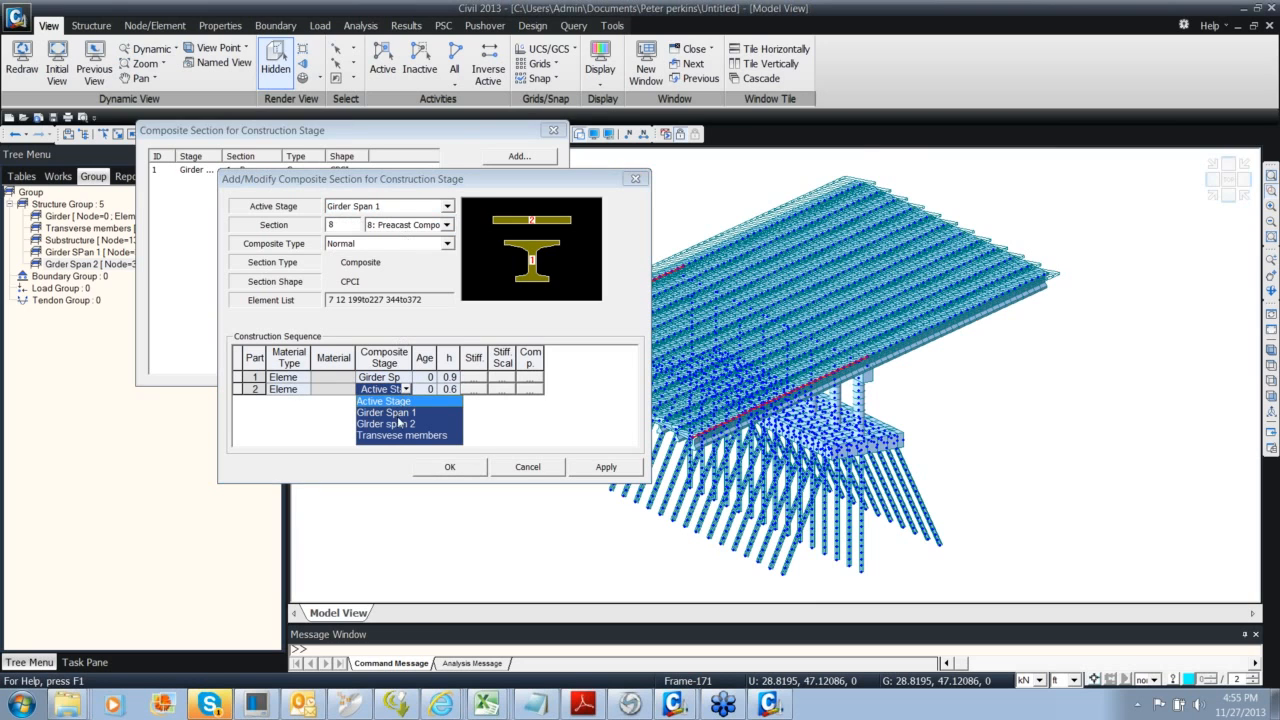
click(397, 436)
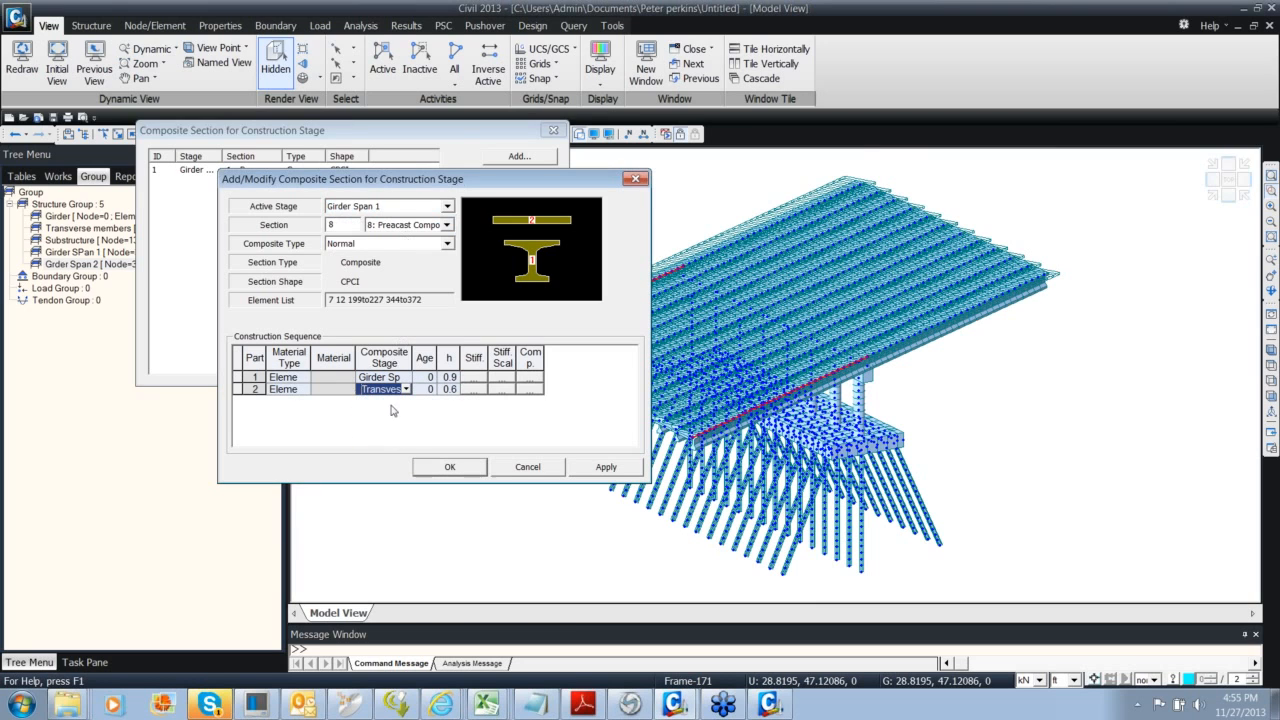
Set section 8's ages to 17 for part 1 and 11 for part 2, accept the entry, and close the composite section setup
click(420, 389)
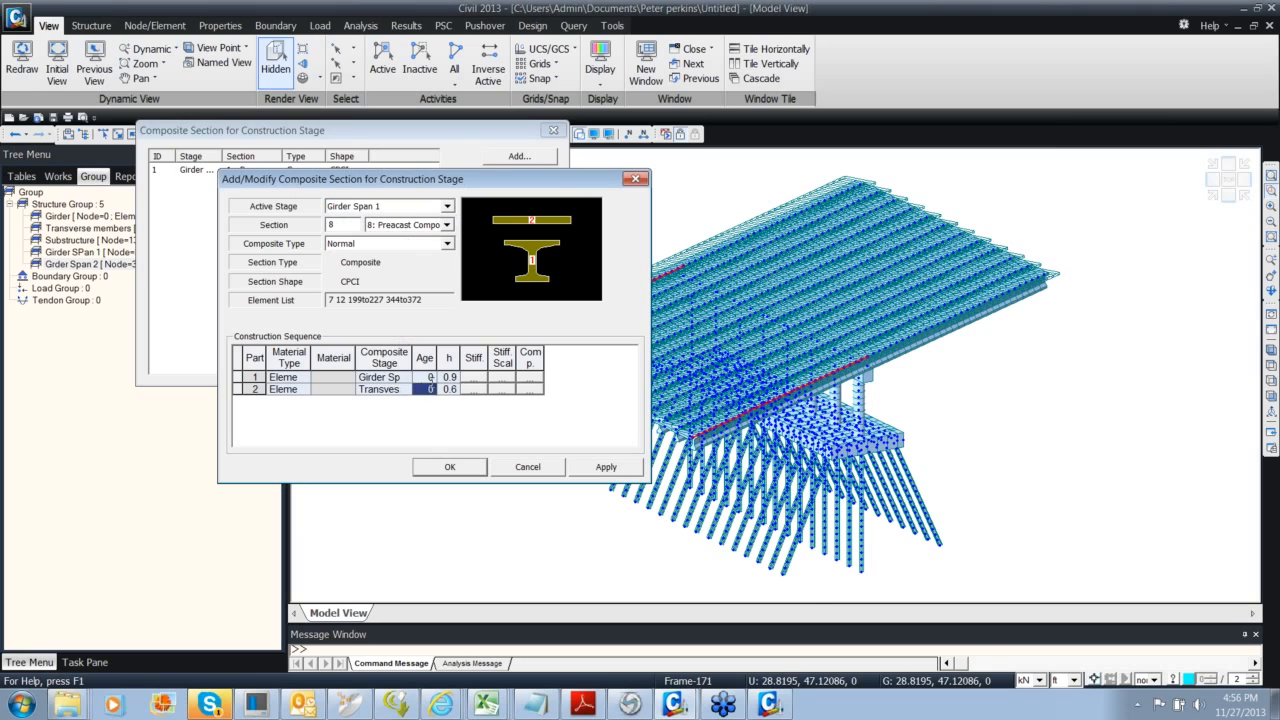
click(430, 376)
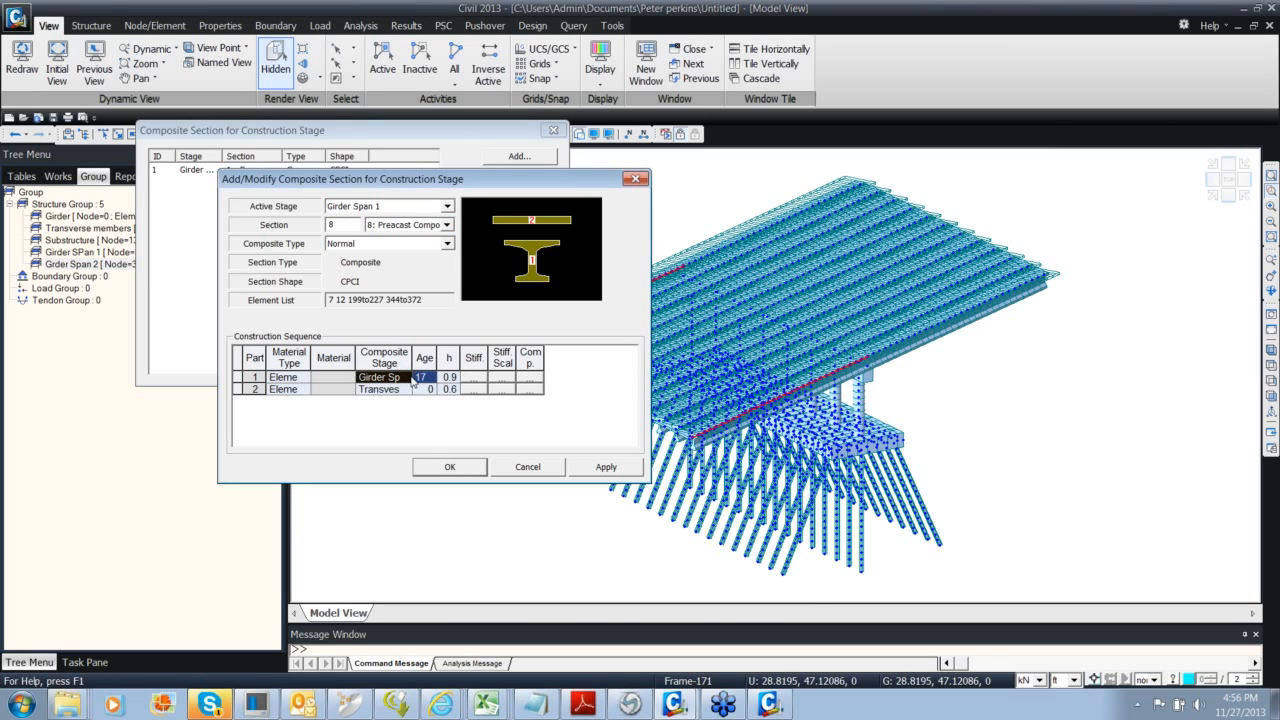
click(424, 390)
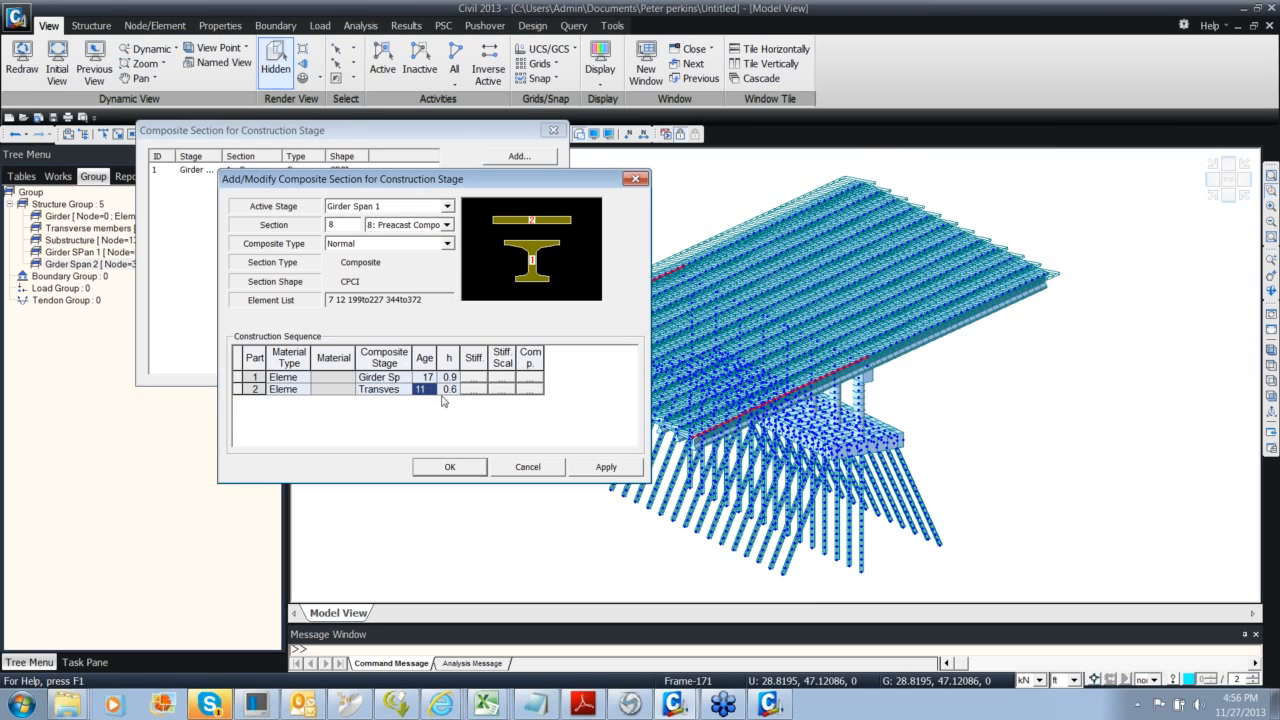
click(445, 466)
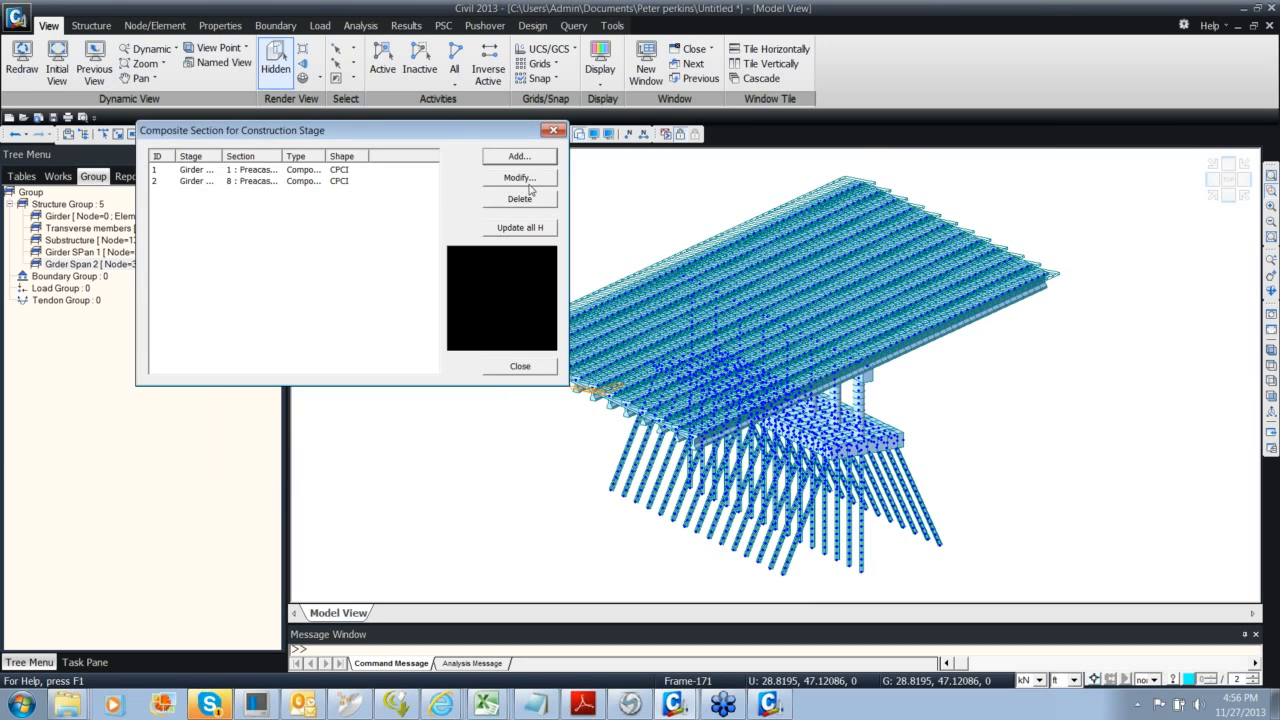
click(552, 132)
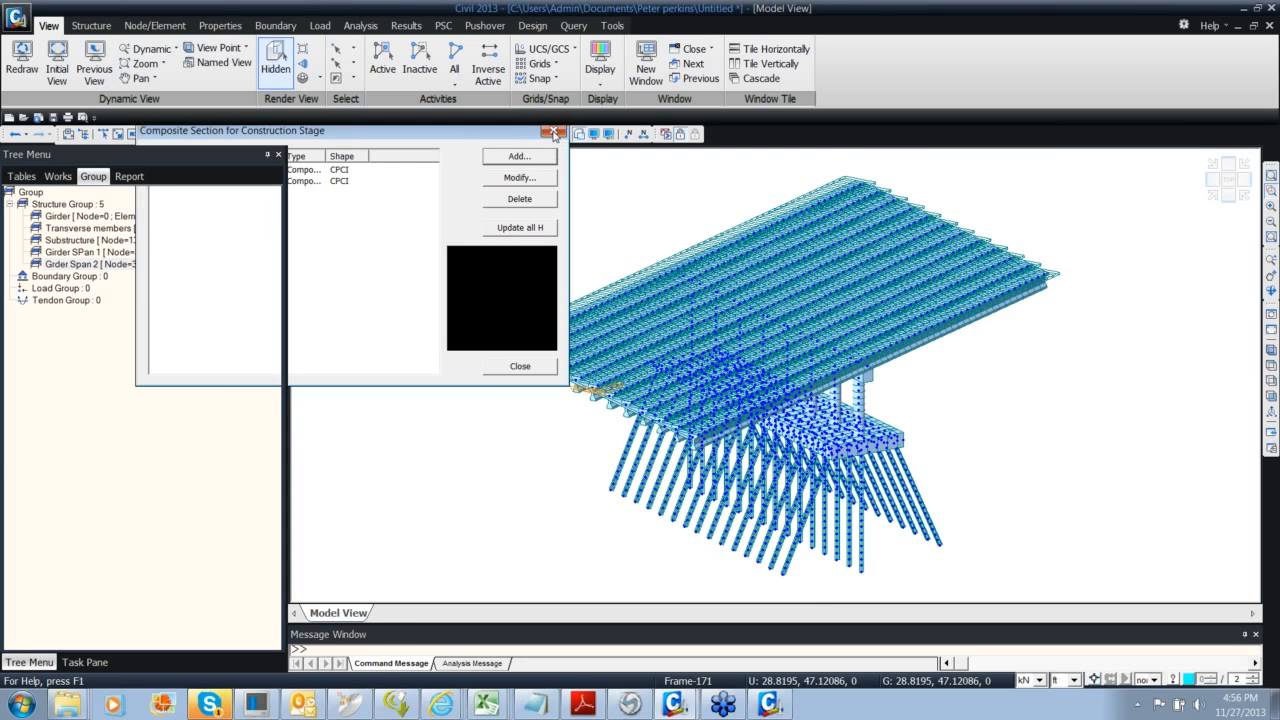
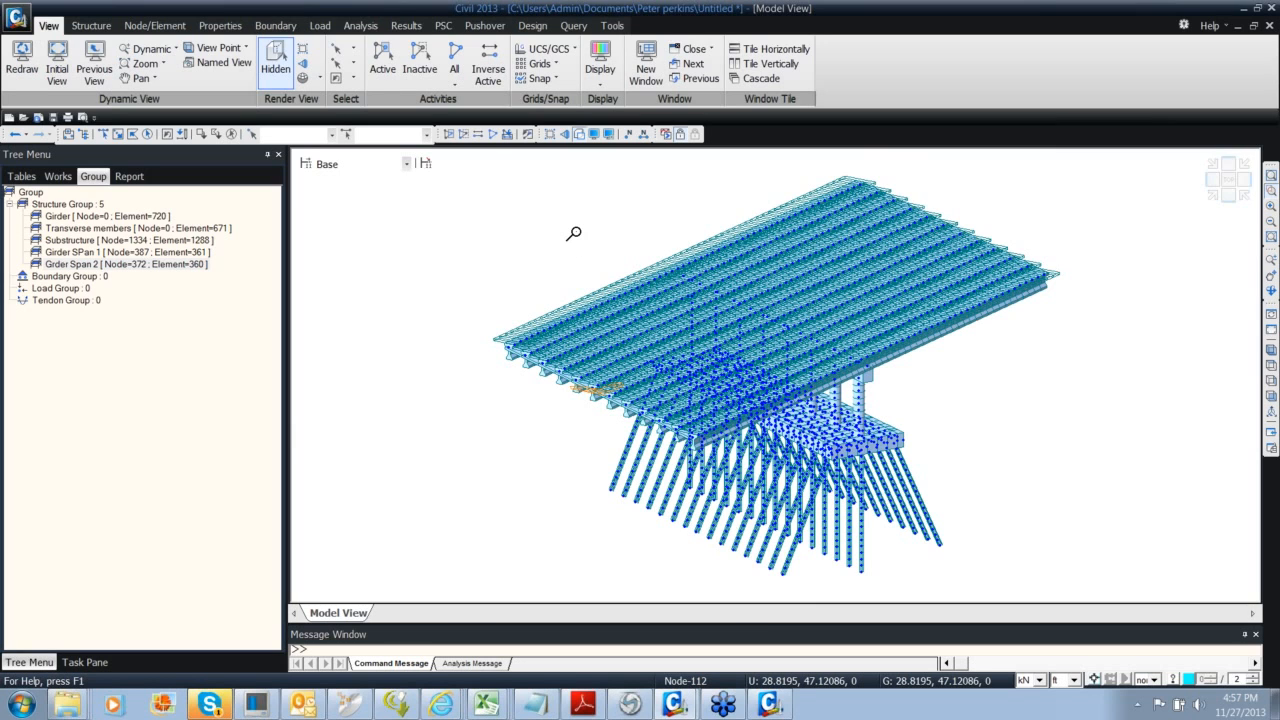
Display the Substructure stage and the Girder Span 1 stage, and examine the first girder span from the side
click(405, 163)
click(358, 201)
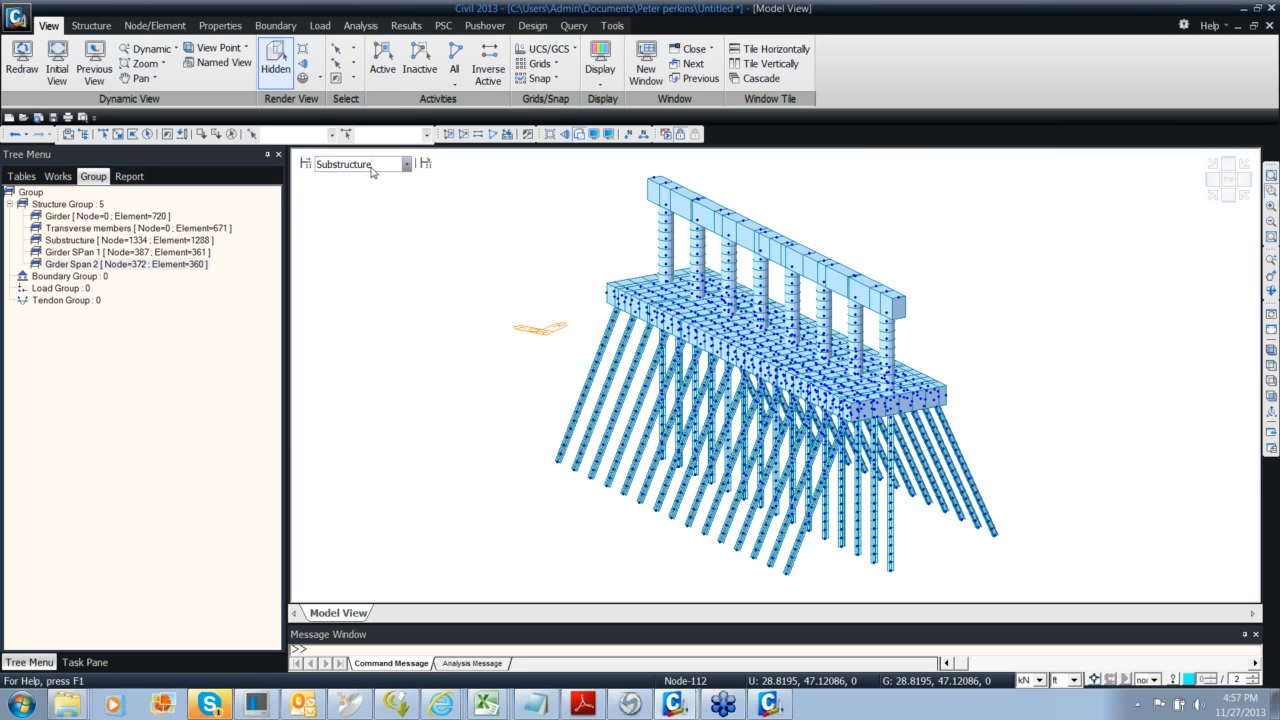
click(405, 163)
click(393, 208)
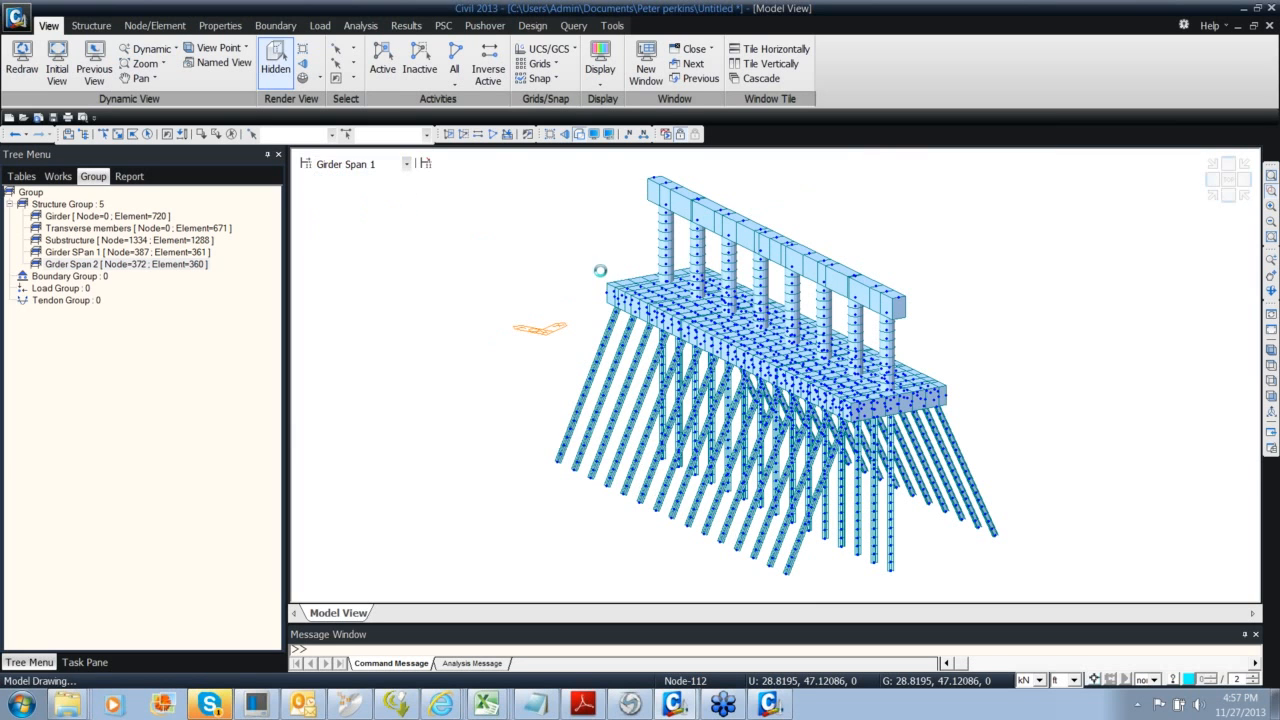
mouse_move(603, 342)
ctrl+middle_down()
mouse_move(522, 366)
mouse_move(491, 360)
mouse_move(622, 358)
mouse_move(605, 320)
mouse_move(551, 329)
mouse_move(384, 191)
mouse_move(427, 275)
ctrl+middle_up()
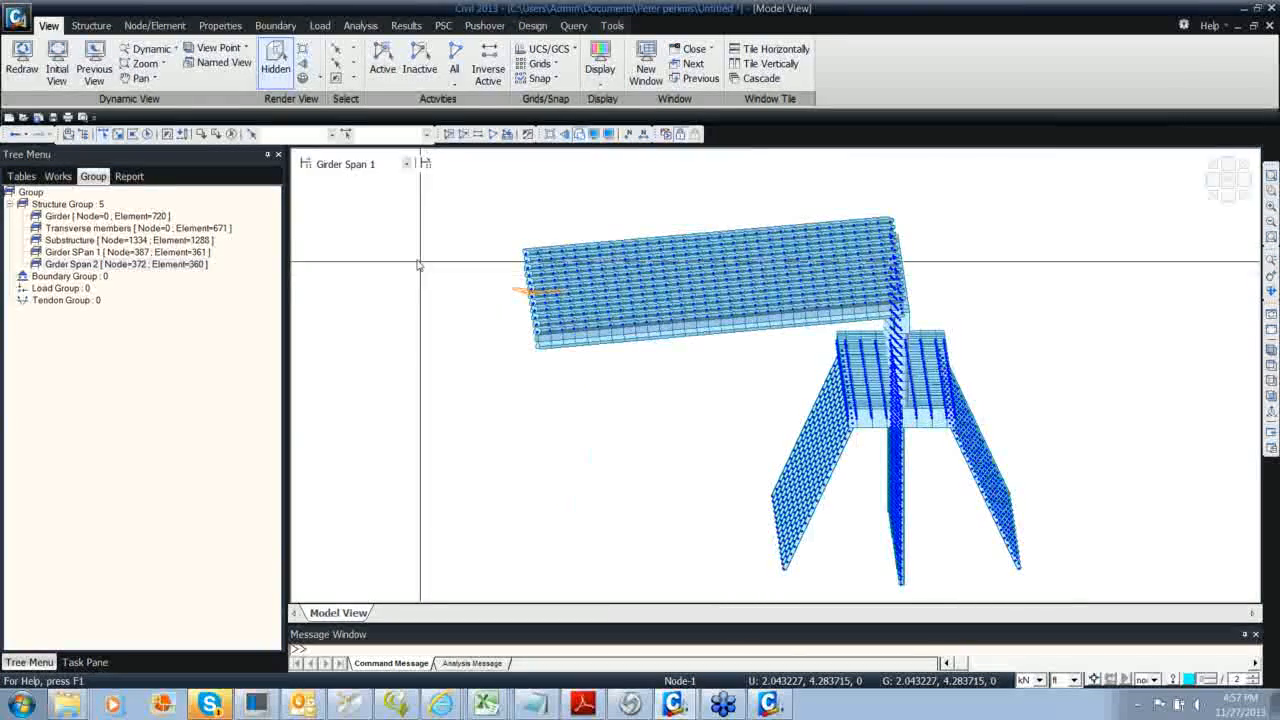
Display the Transvese members stage and examine the bridge from the side and from above
click(390, 164)
click(379, 230)
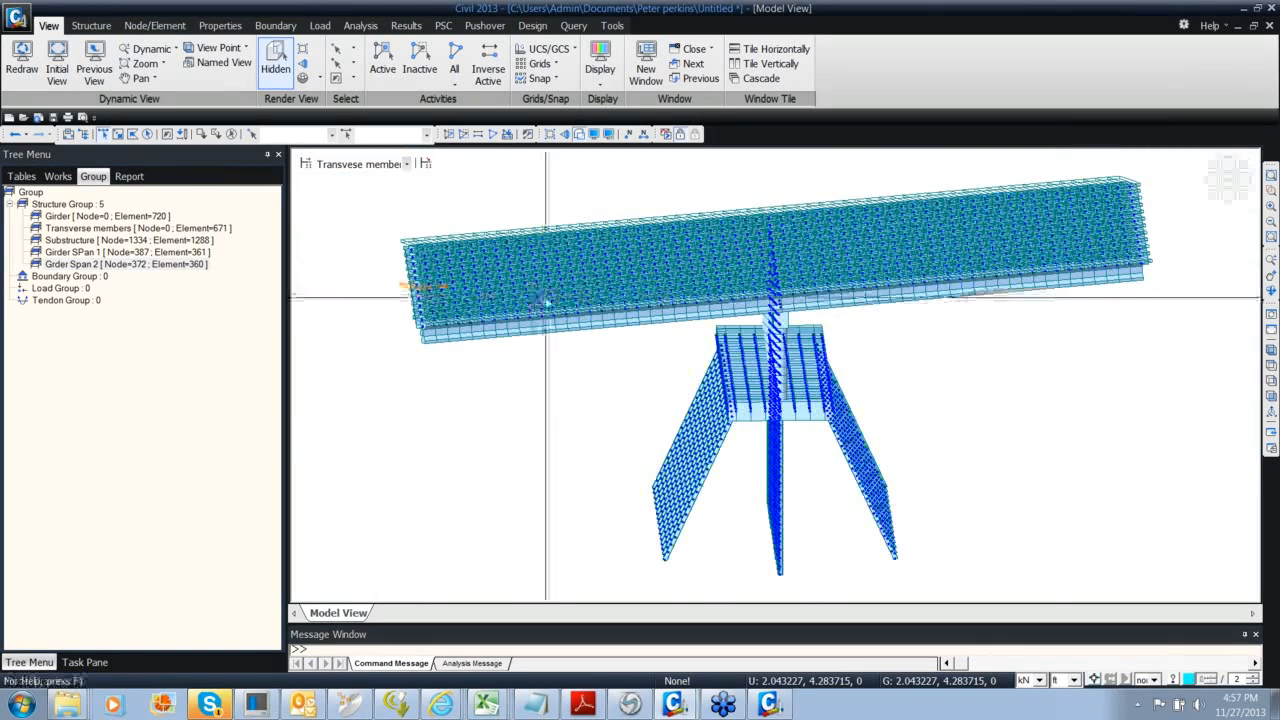
ctrl+middle_drag(547, 297, 558, 326)
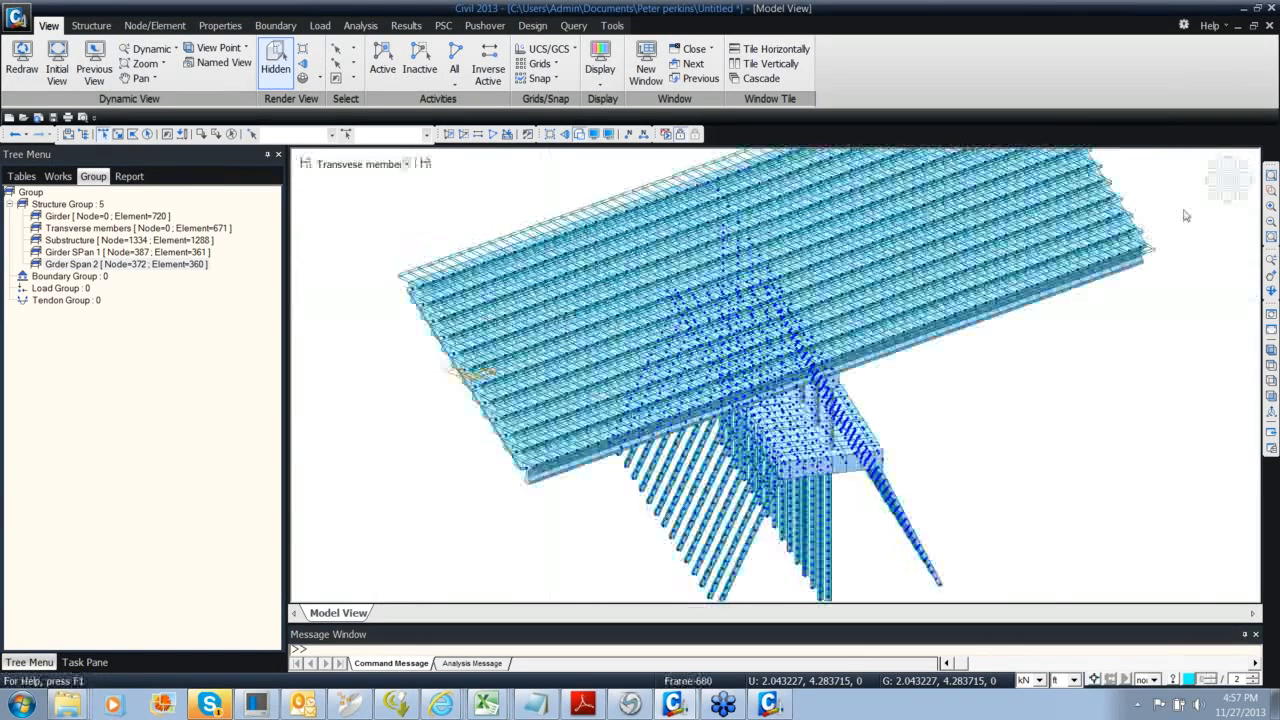
Return to the Base stage and show the Works tree to review the model's properties and construction stages
click(406, 164)
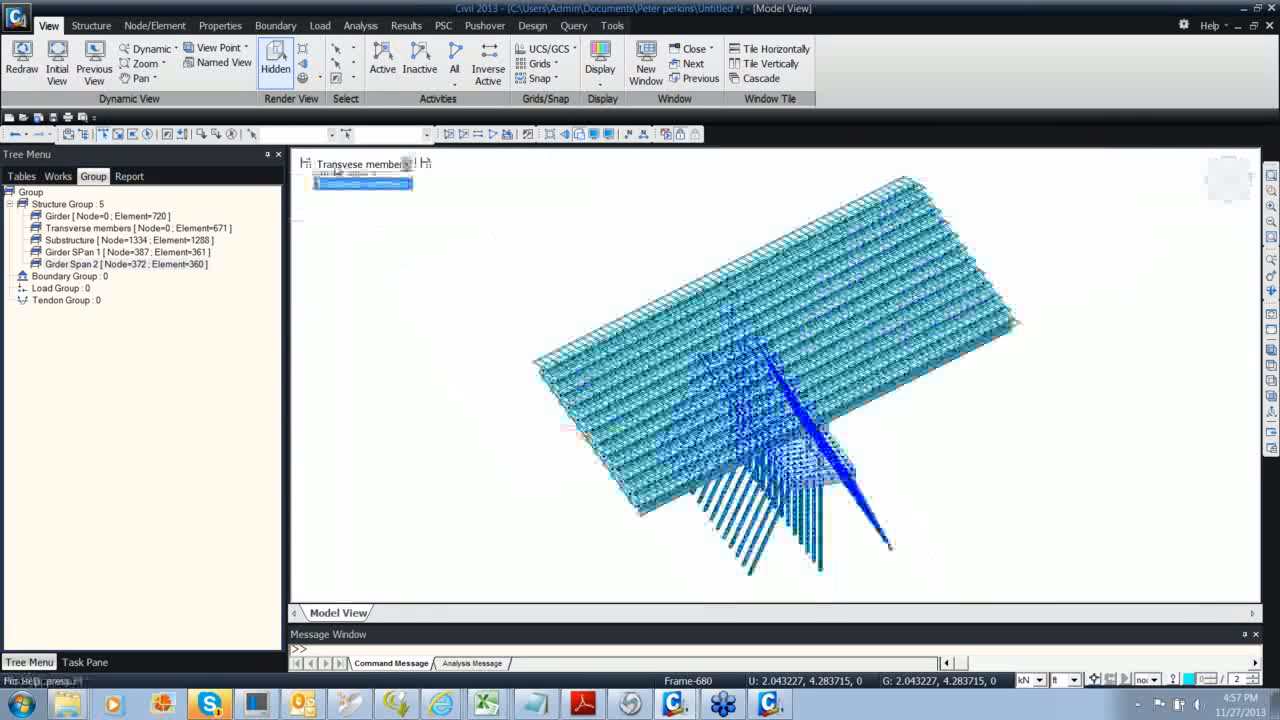
click(343, 180)
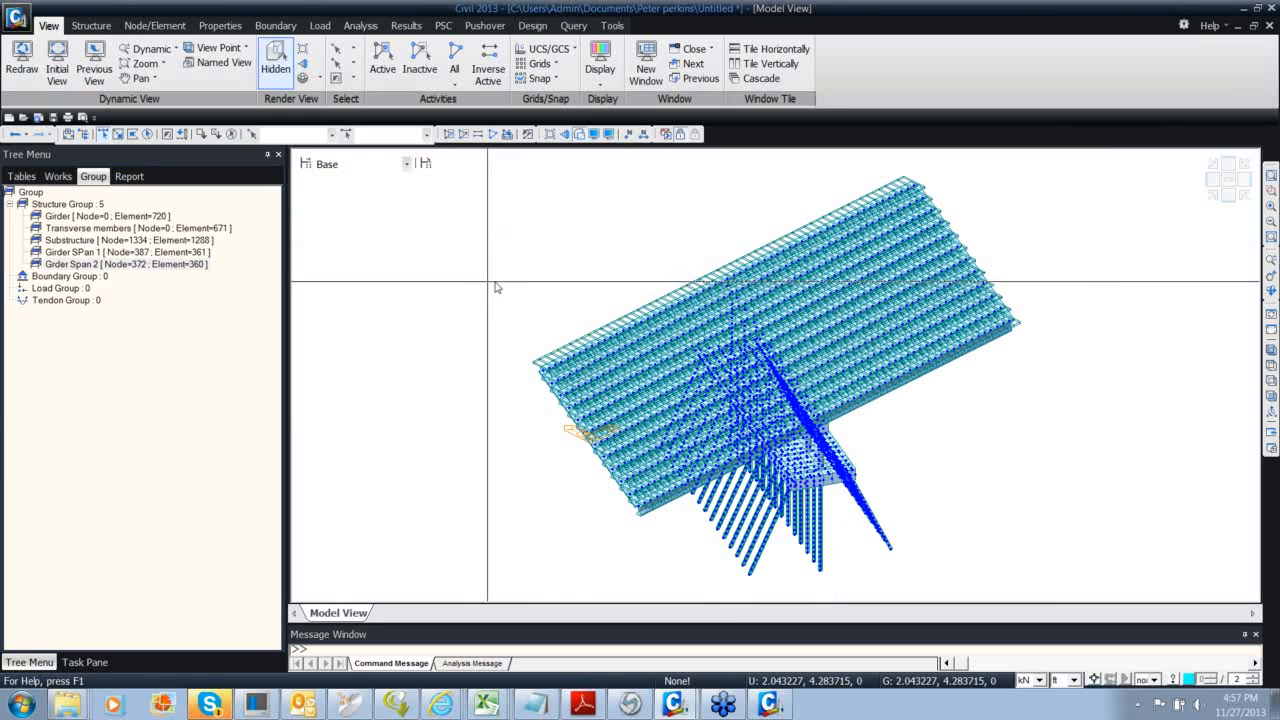
click(57, 176)
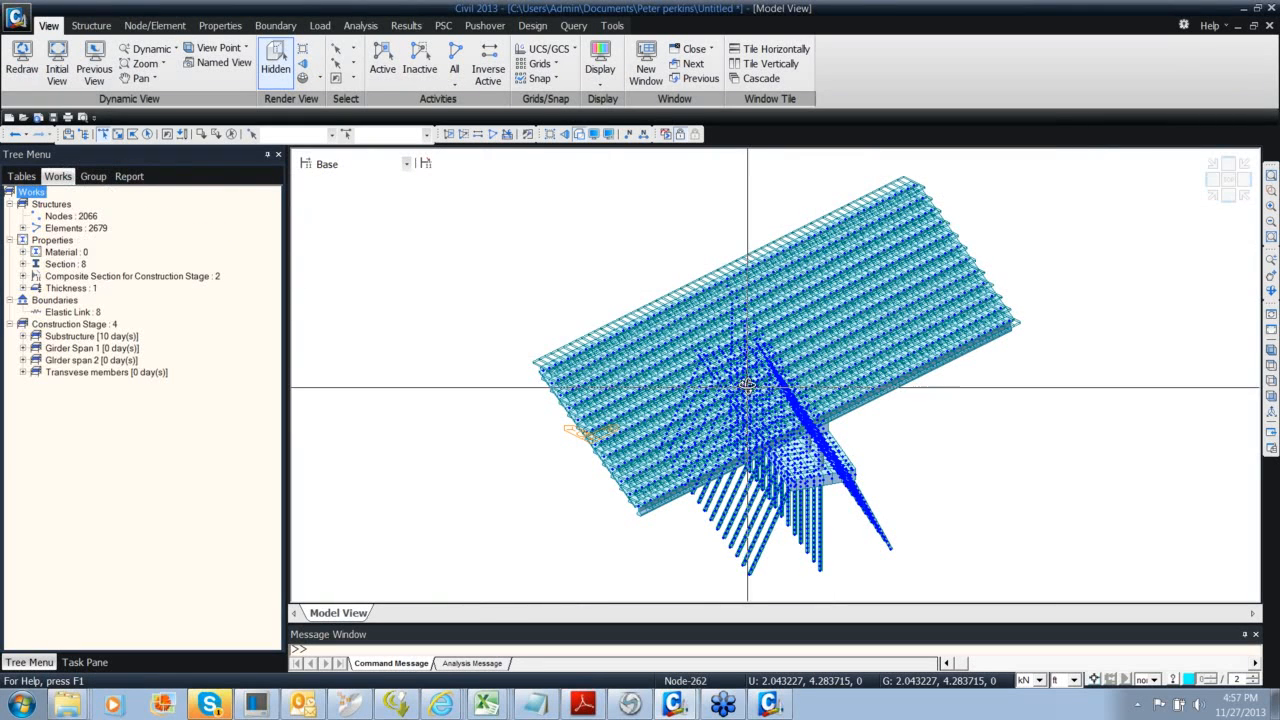
click(1210, 195)
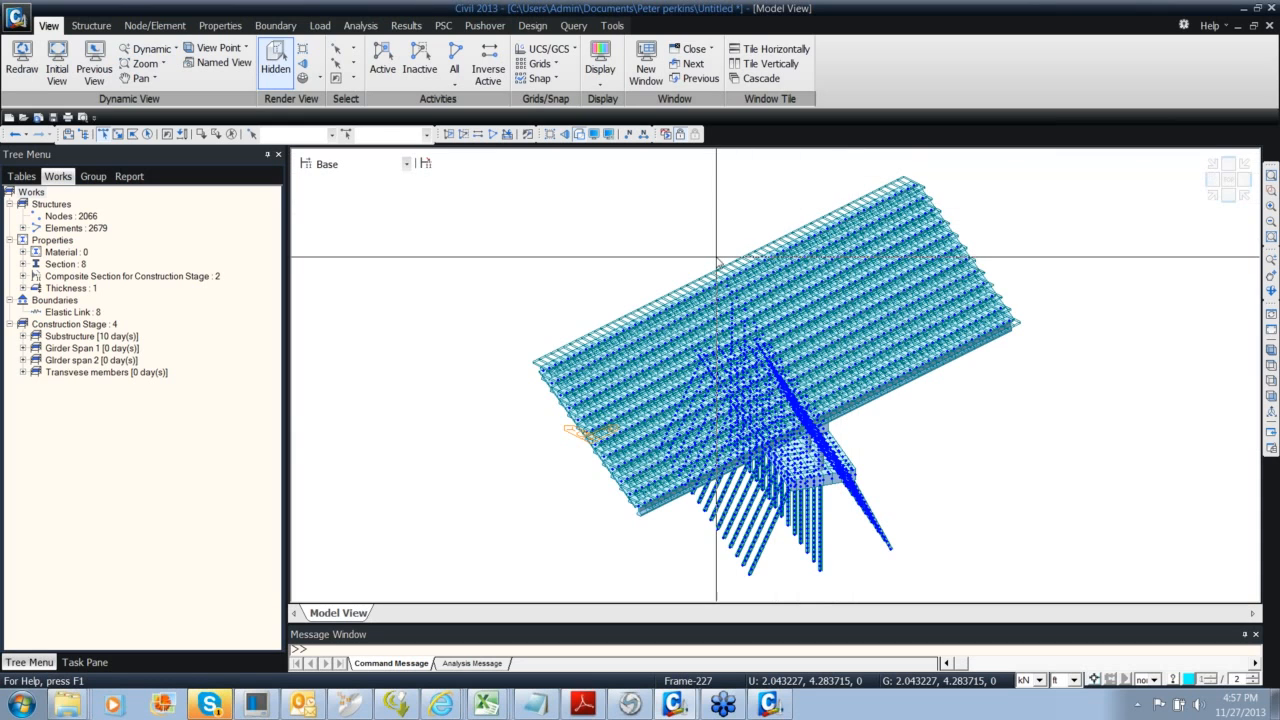
Open the Beam End Release settings and turn off hidden-surface rendering so the bridge is displayed as a wireframe
mouse_move(716, 257)
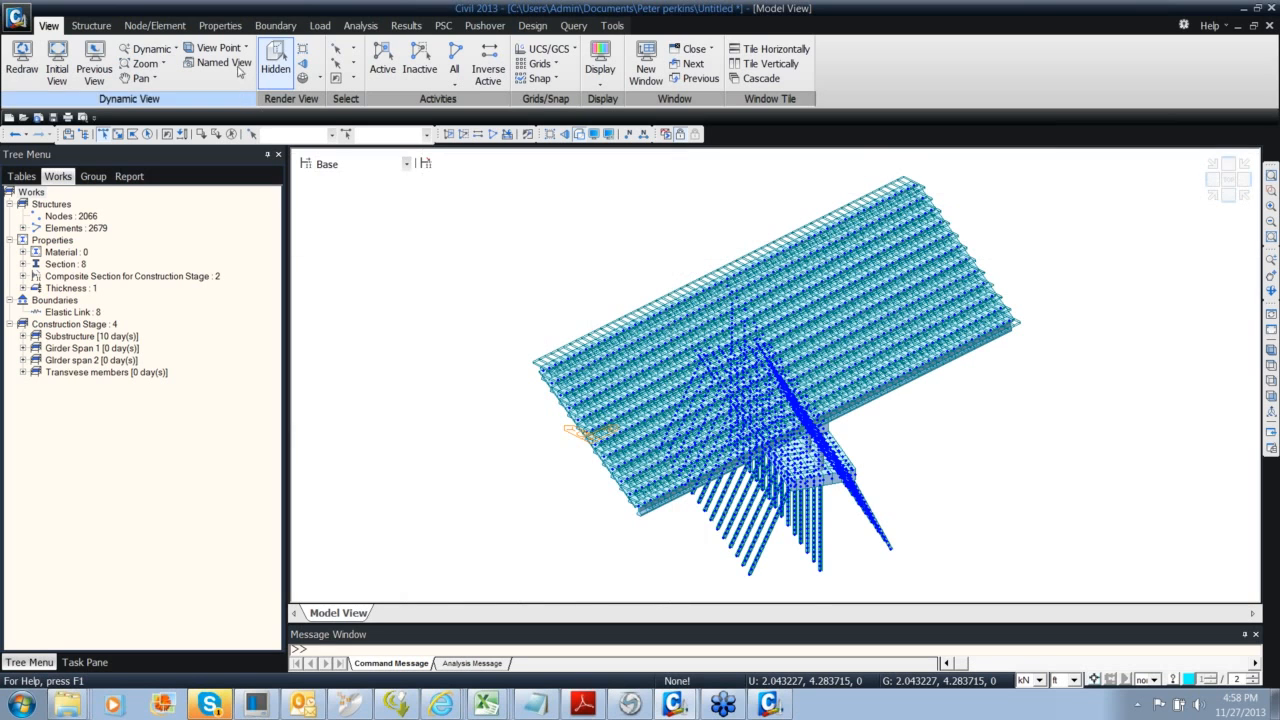
click(279, 30)
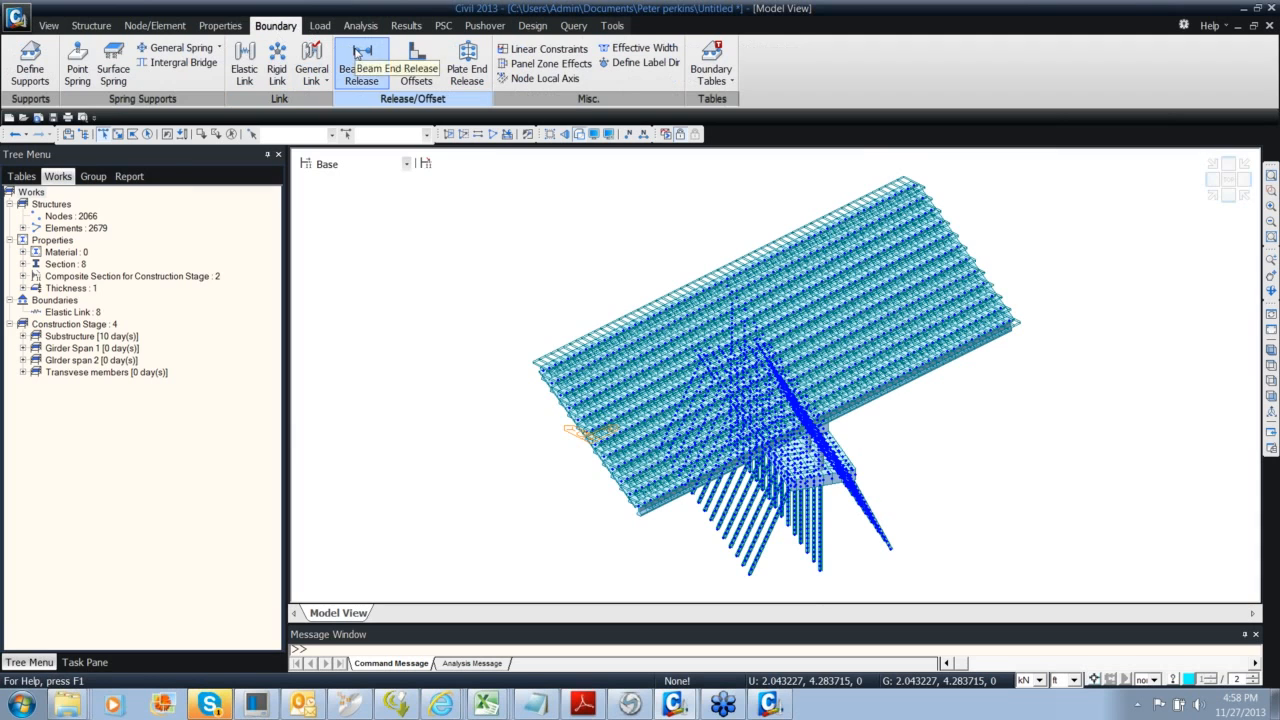
click(357, 52)
scroll(266, 244, down, 2)
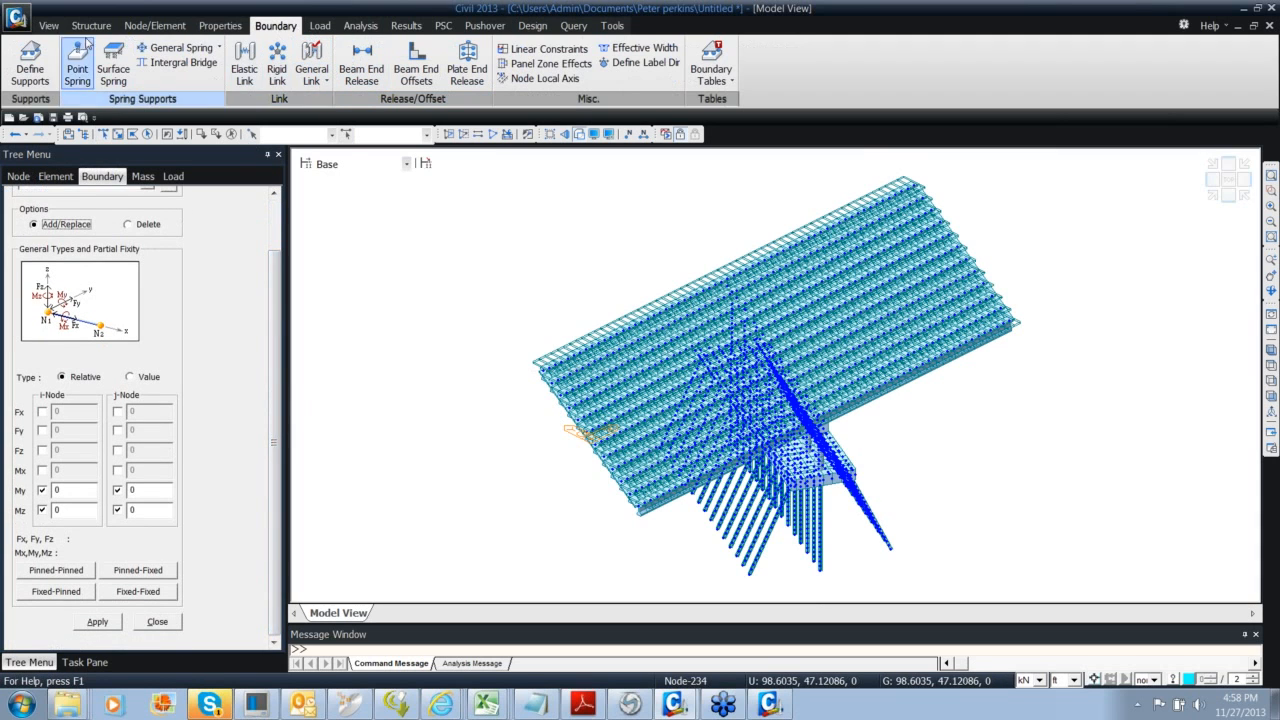
scroll(283, 58, up, 4)
click(283, 58)
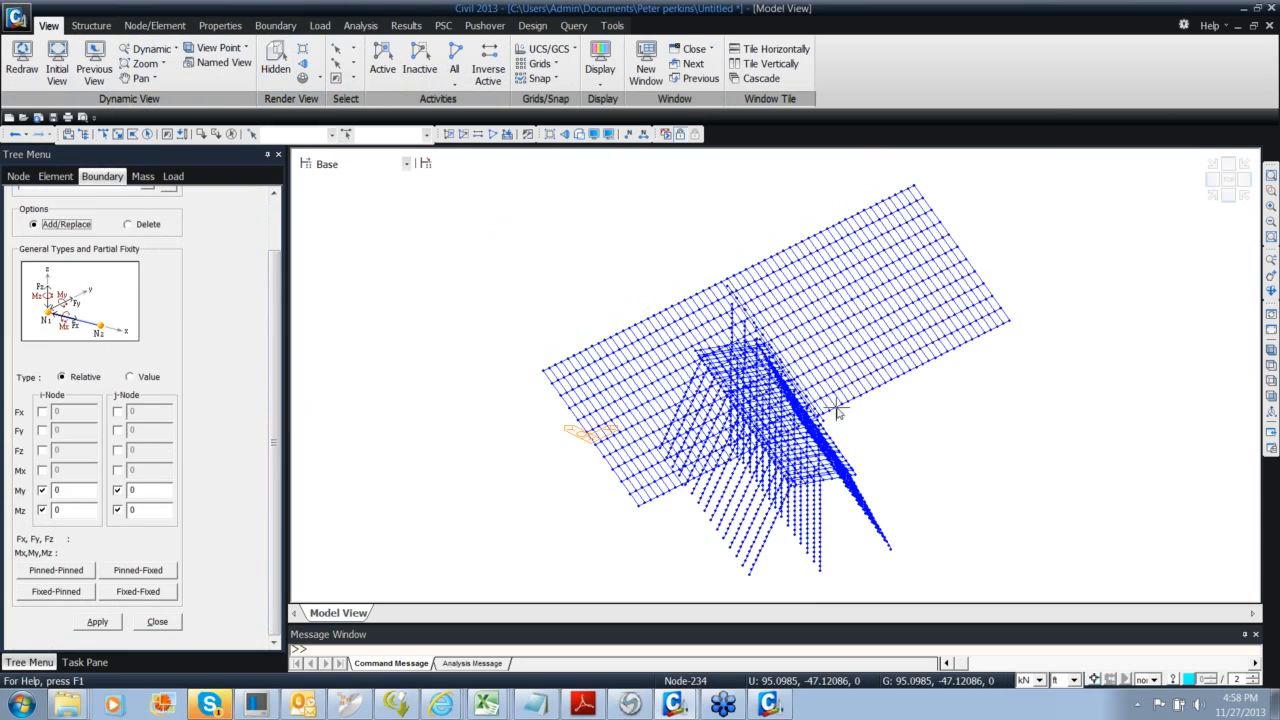
Select girder elements 13 to 24 beside the pier line and clear the My and Mz releases at their j-node
ctrl+middle_drag(830, 405, 743, 369)
scroll(743, 369, up, 5)
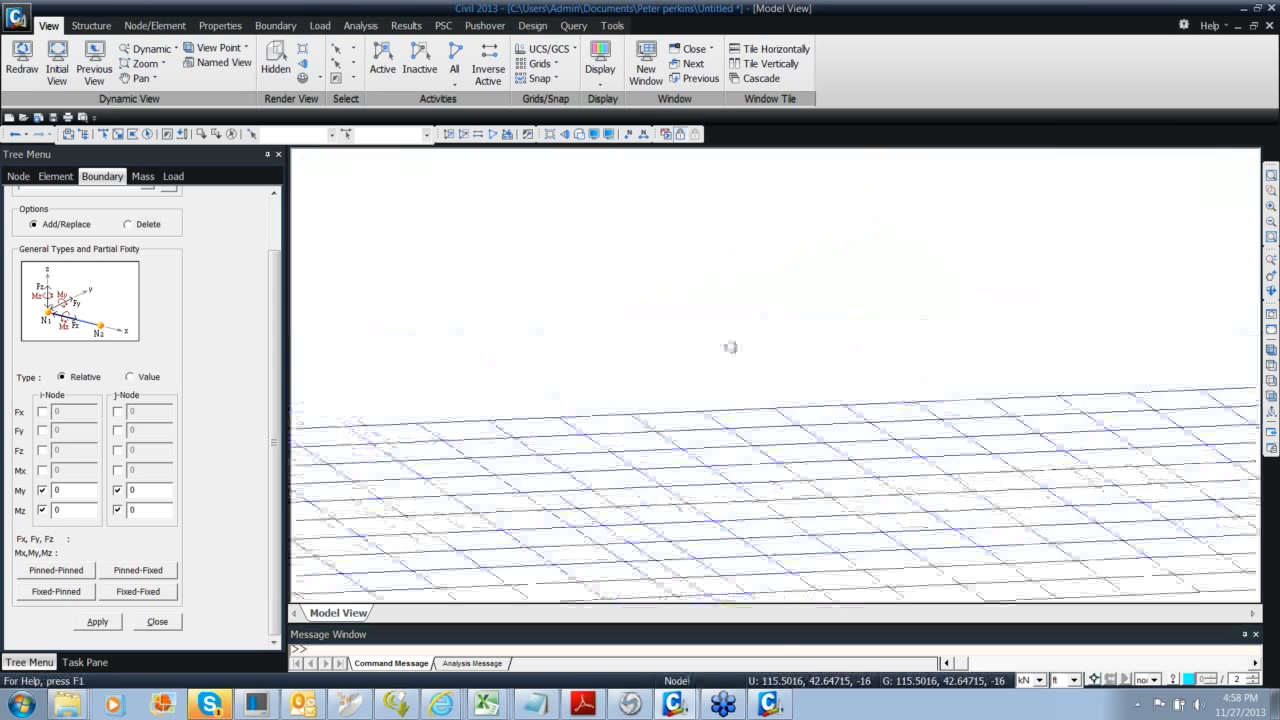
scroll(763, 460, down, 2)
ctrl+middle_drag(766, 523, 760, 526)
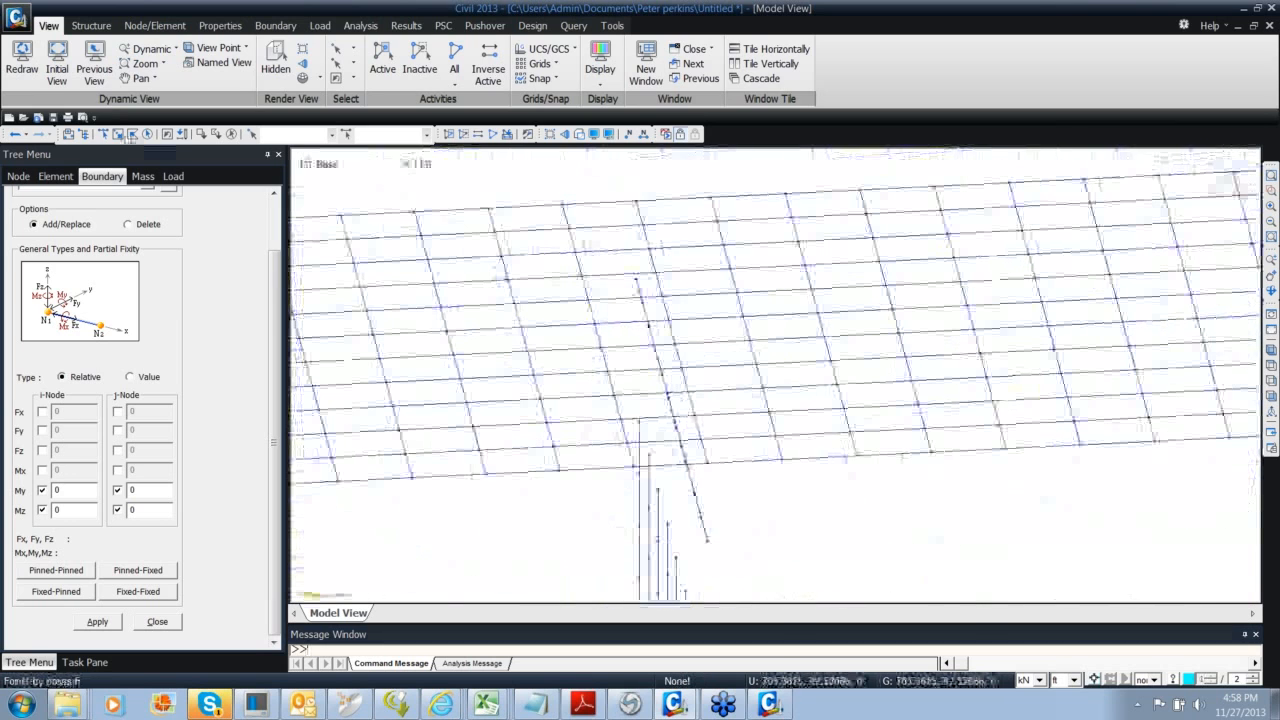
drag(687, 265, 660, 189)
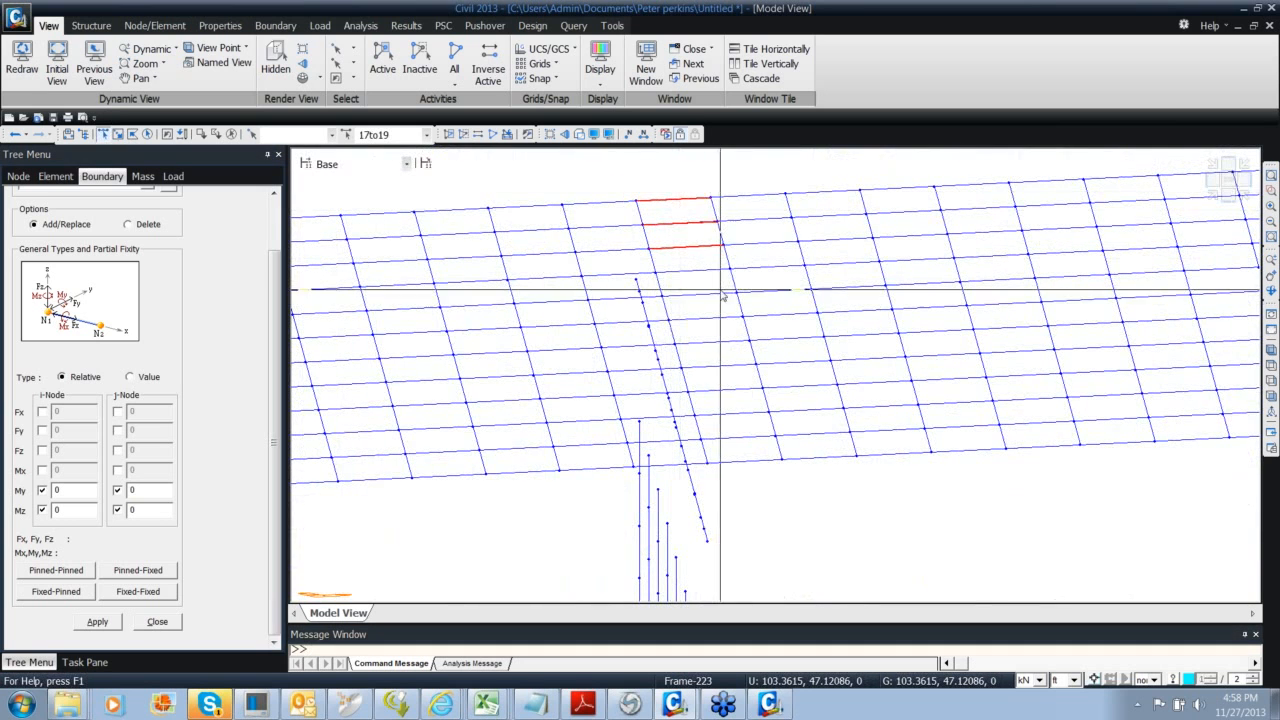
drag(714, 305, 697, 266)
drag(731, 350, 696, 290)
drag(743, 391, 722, 361)
drag(744, 428, 714, 375)
drag(757, 476, 735, 440)
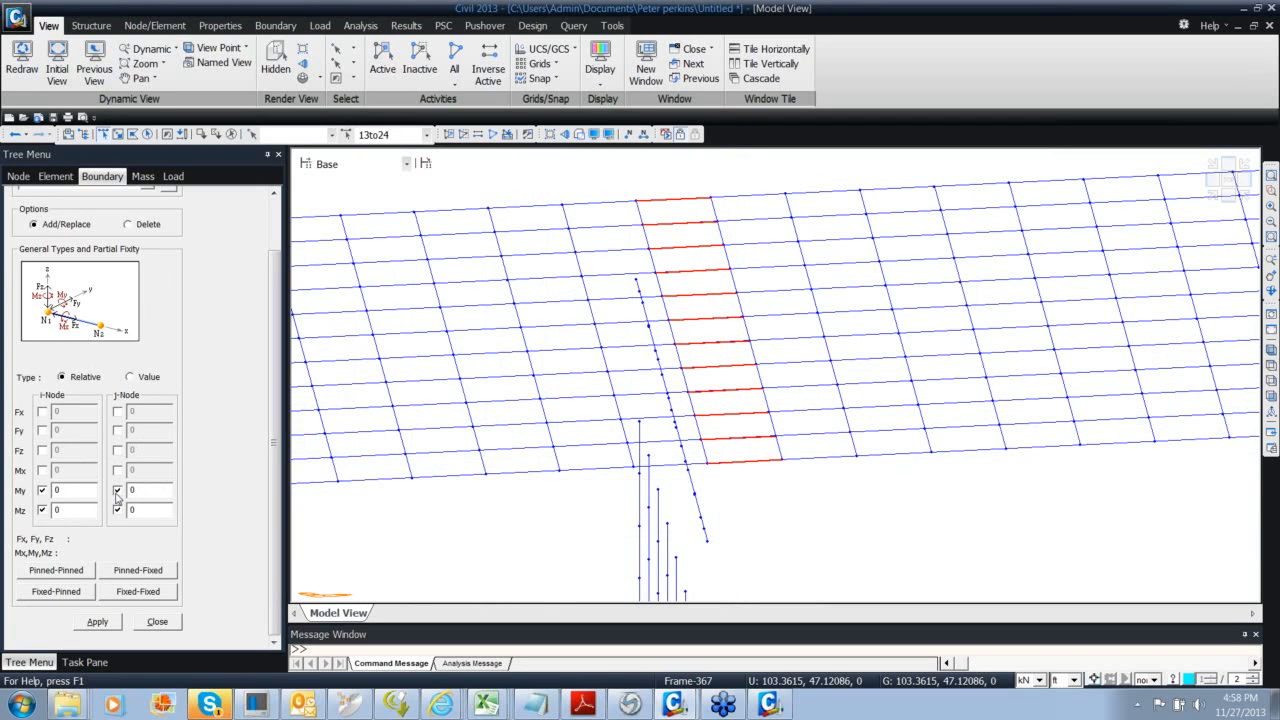
click(117, 490)
click(118, 510)
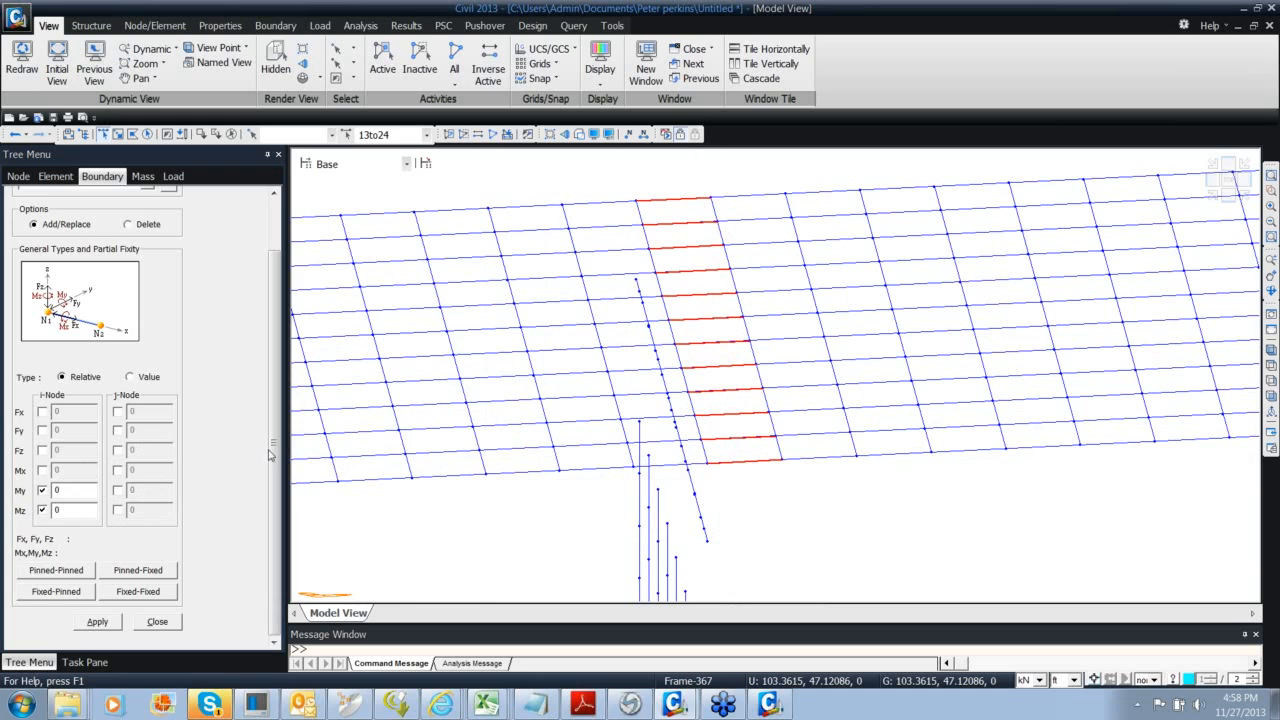
Create a boundary group named Girder 2 release and set it as the group for the beam end release
scroll(268, 455, up, 2)
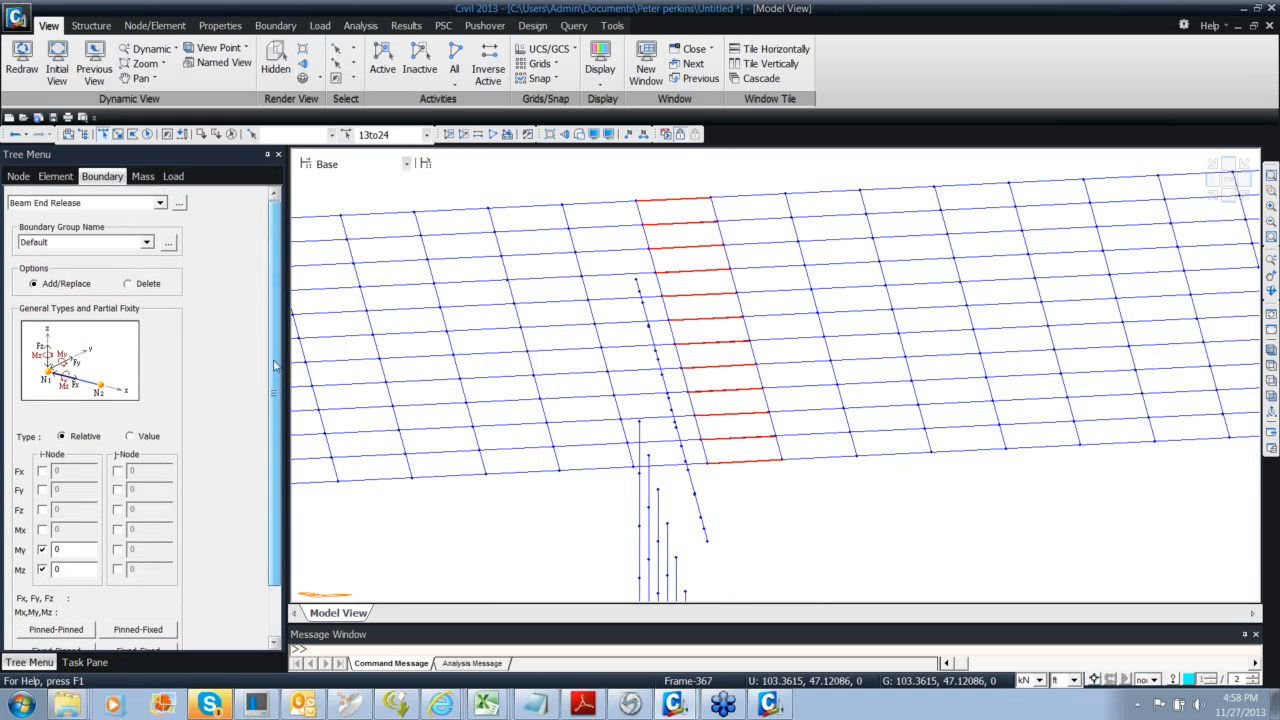
click(170, 246)
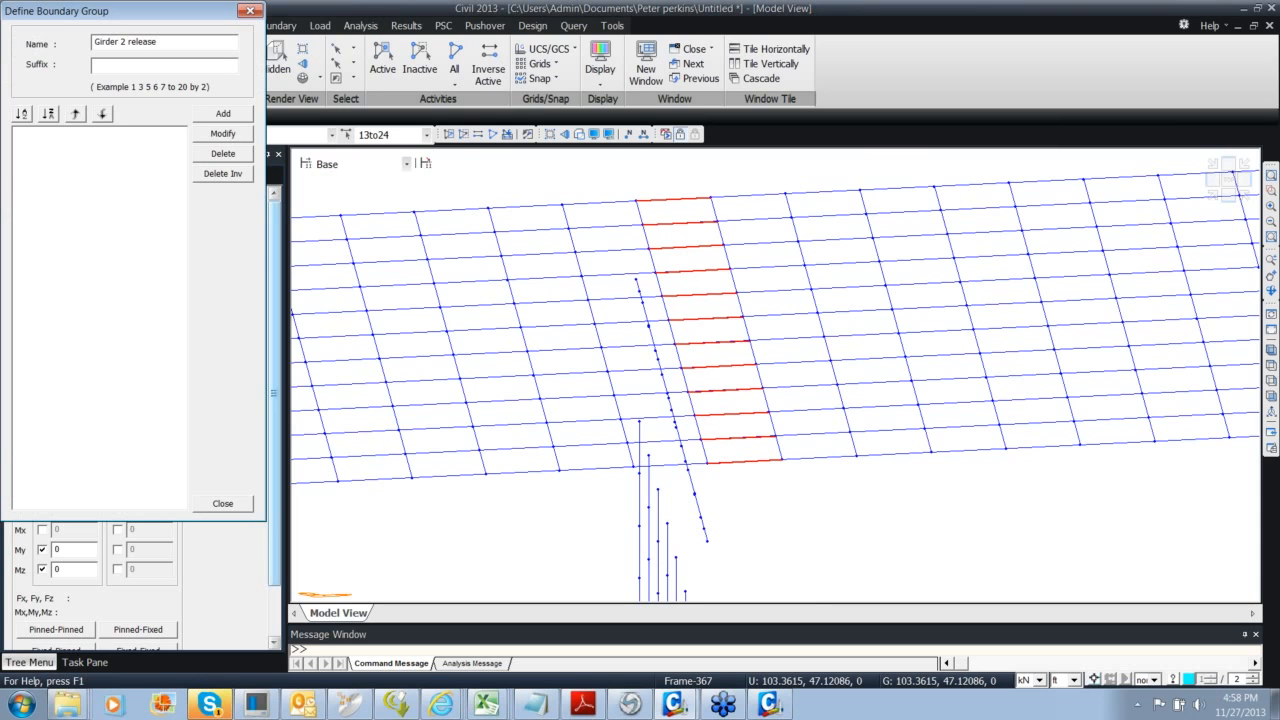
click(223, 113)
click(250, 10)
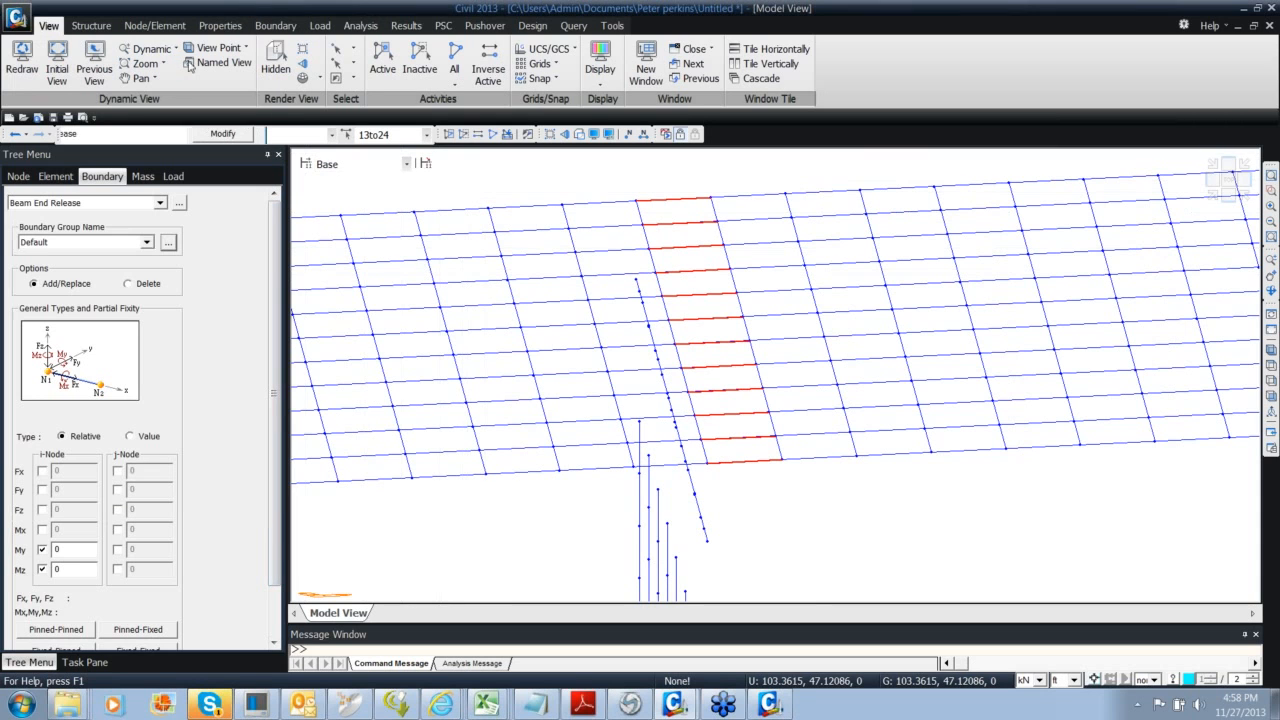
click(147, 242)
click(115, 264)
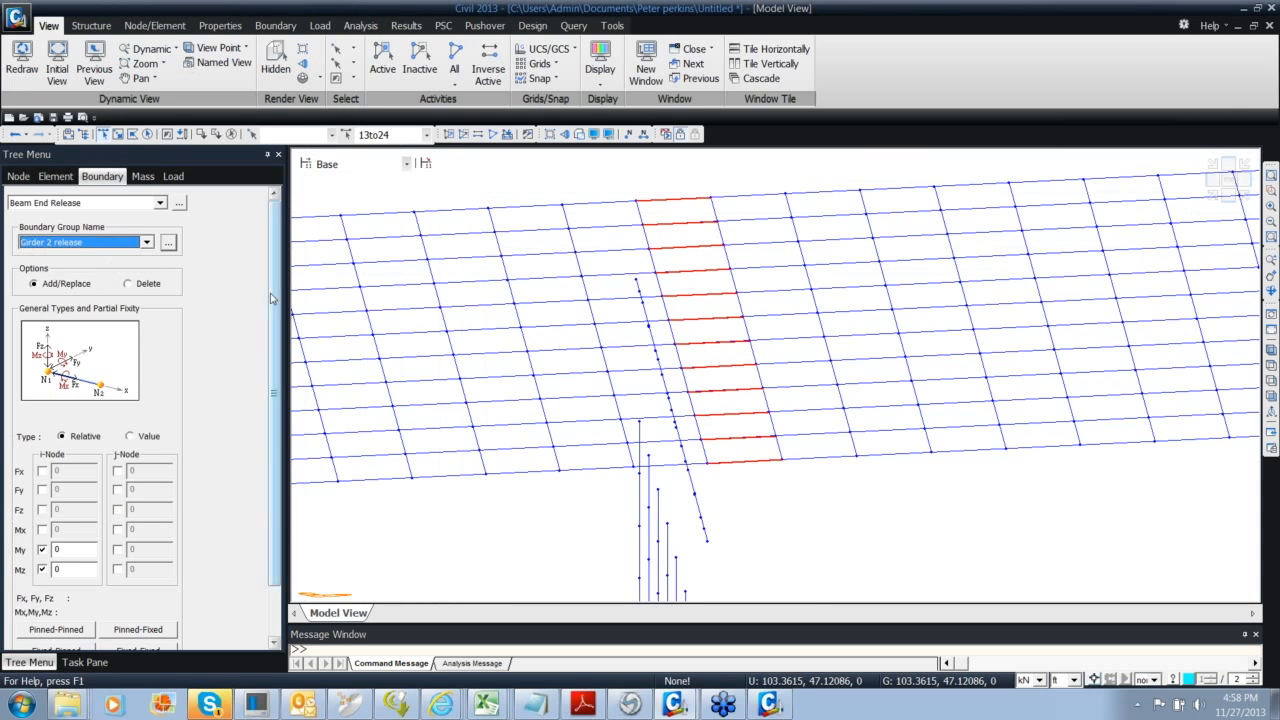
Apply the i-node My and Mz releases to the selected girder elements and open the construction stage list
scroll(270, 298, down, 2)
click(97, 621)
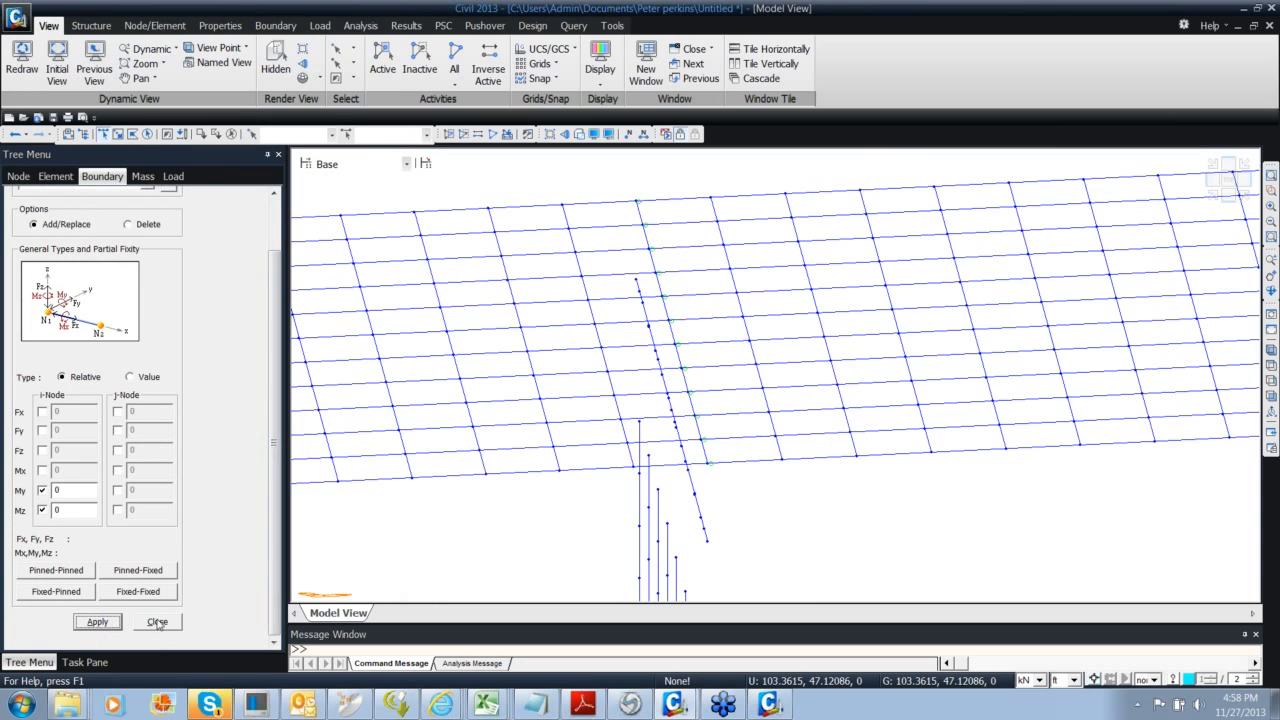
click(157, 622)
click(306, 165)
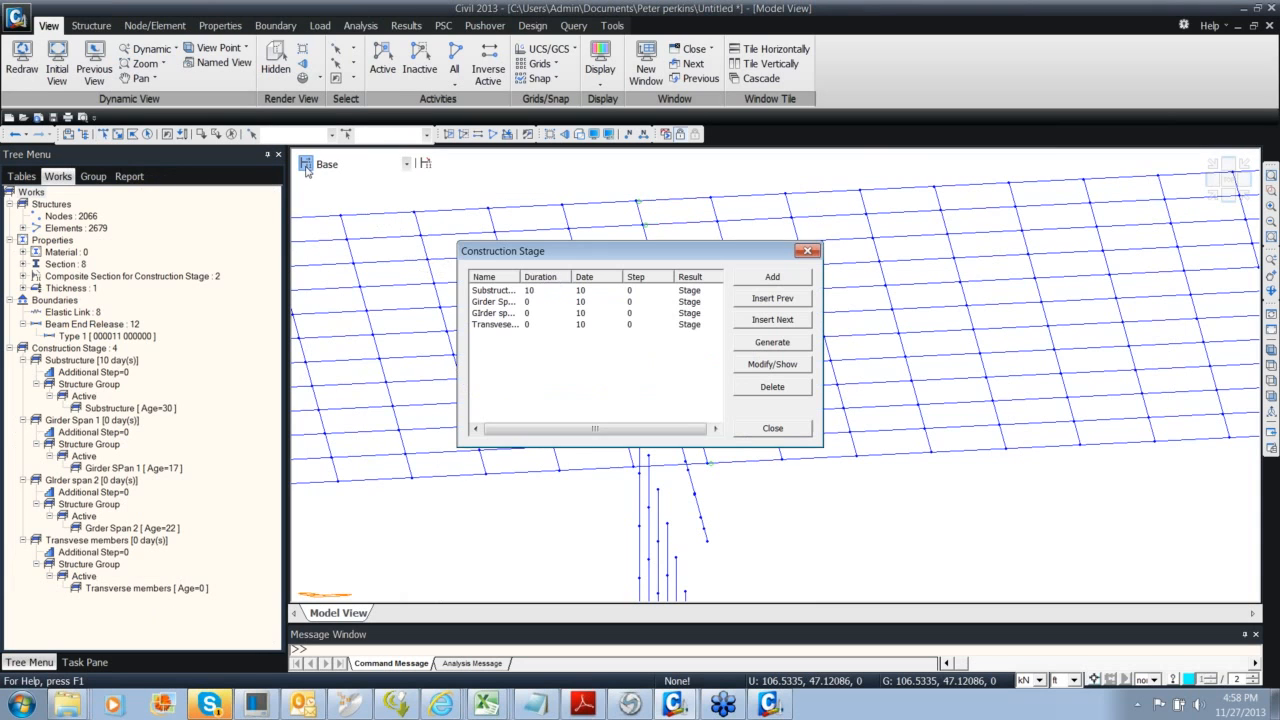
double_click(521, 316)
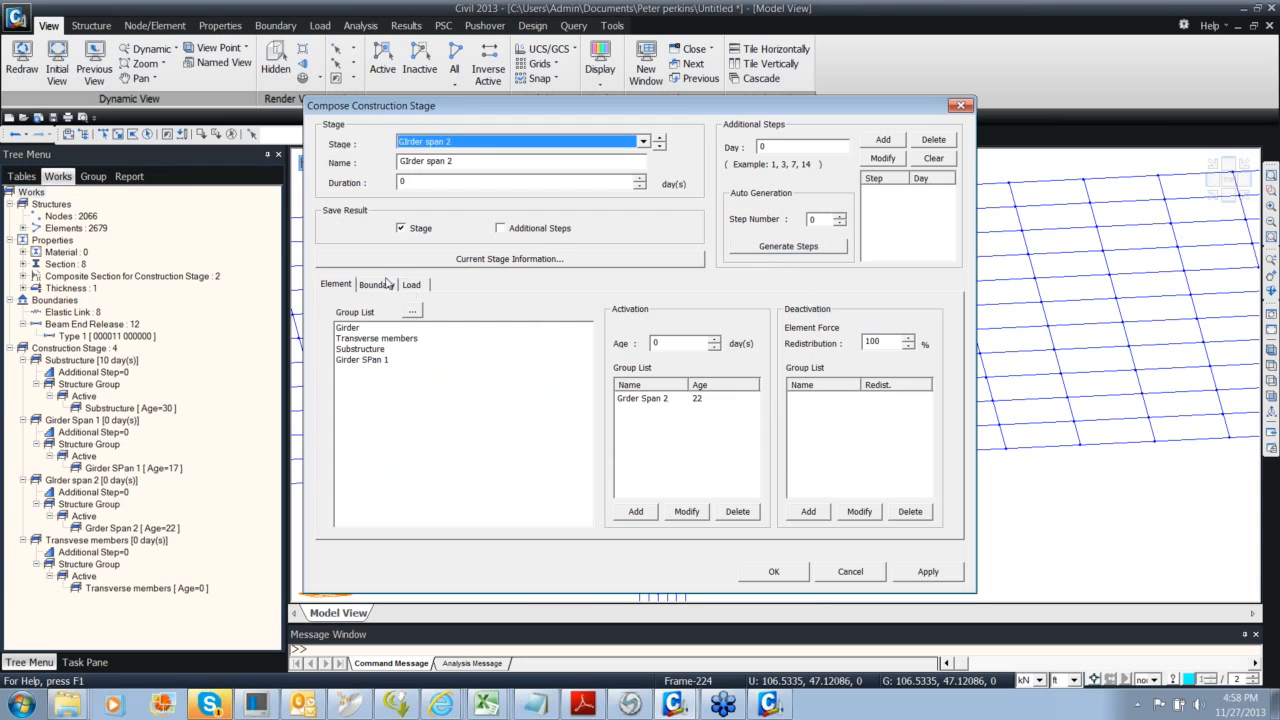
click(378, 284)
drag(383, 330, 503, 299)
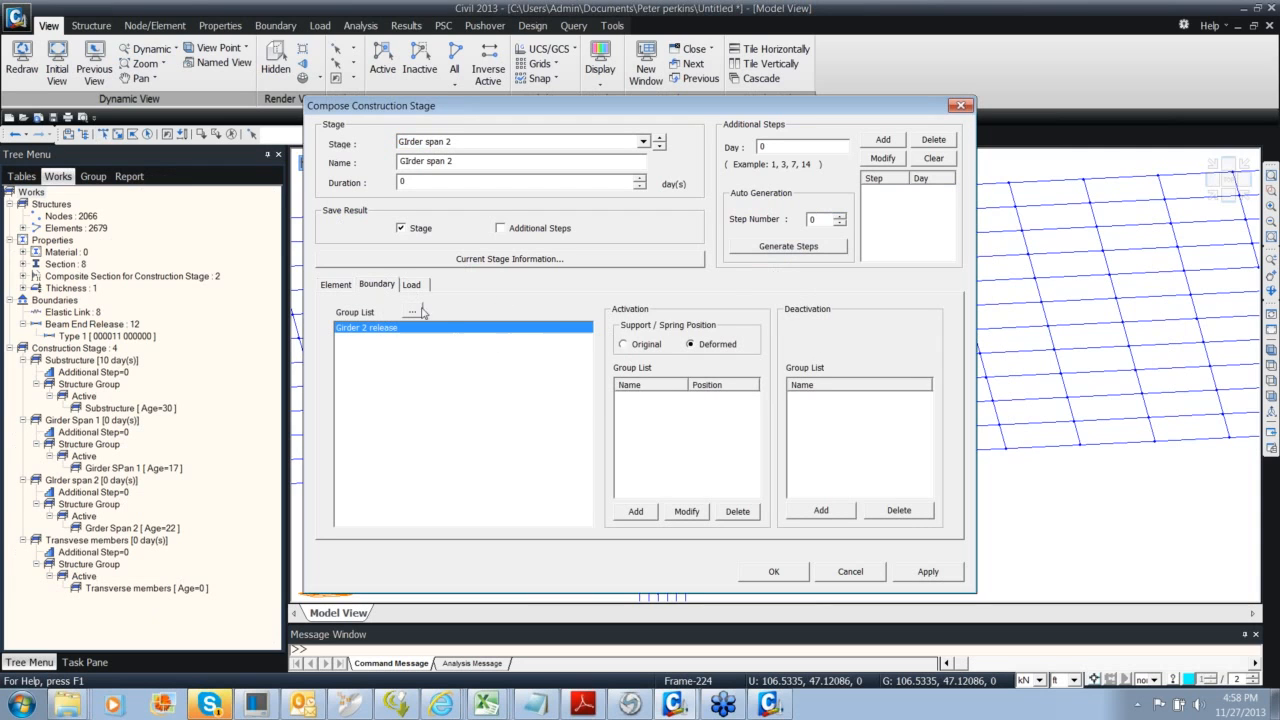
click(347, 285)
click(957, 106)
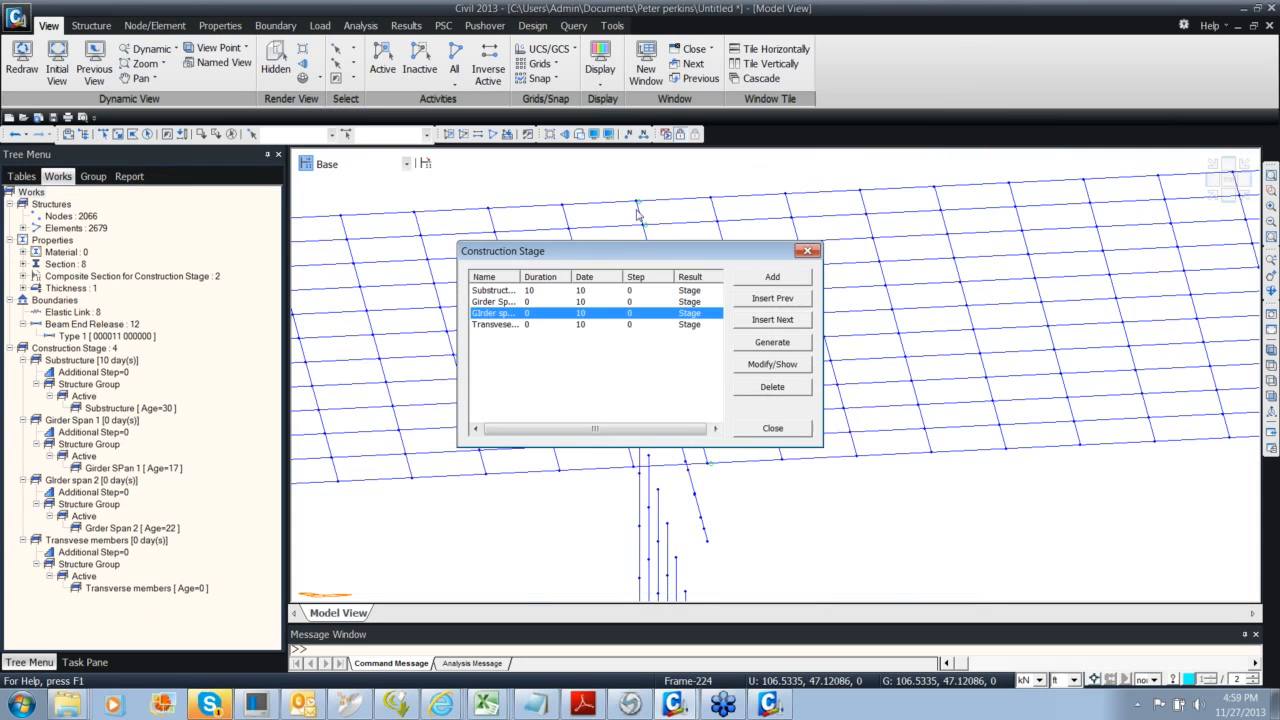
In the GIrder span 2 stage, activate the Girder 2 release boundary group with the Deformed position and accept the stage
double_click(537, 313)
click(377, 284)
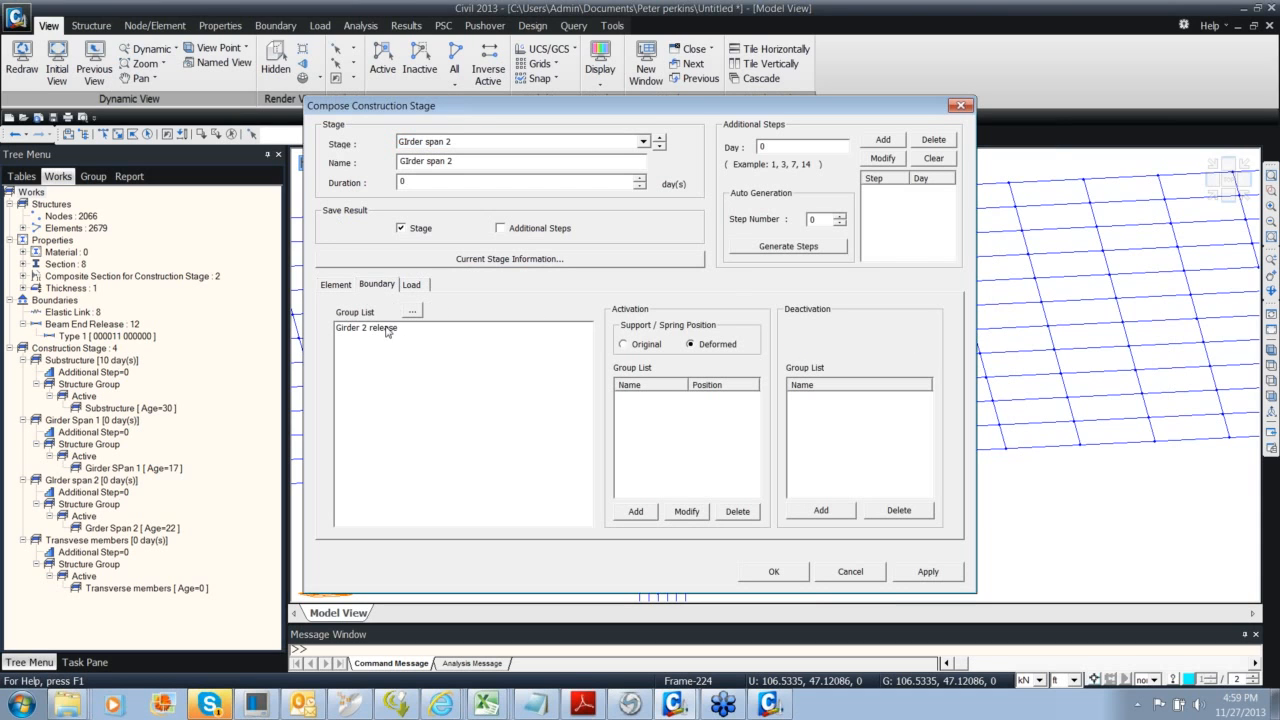
click(387, 330)
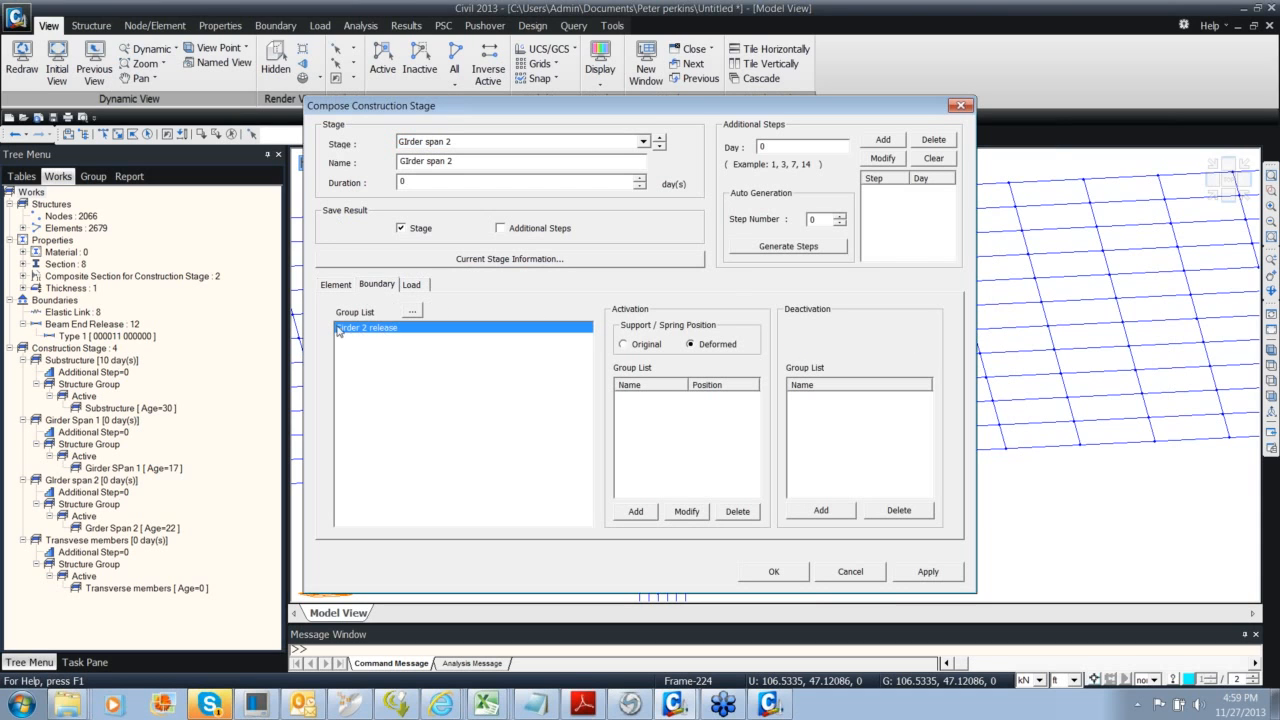
click(634, 511)
click(804, 573)
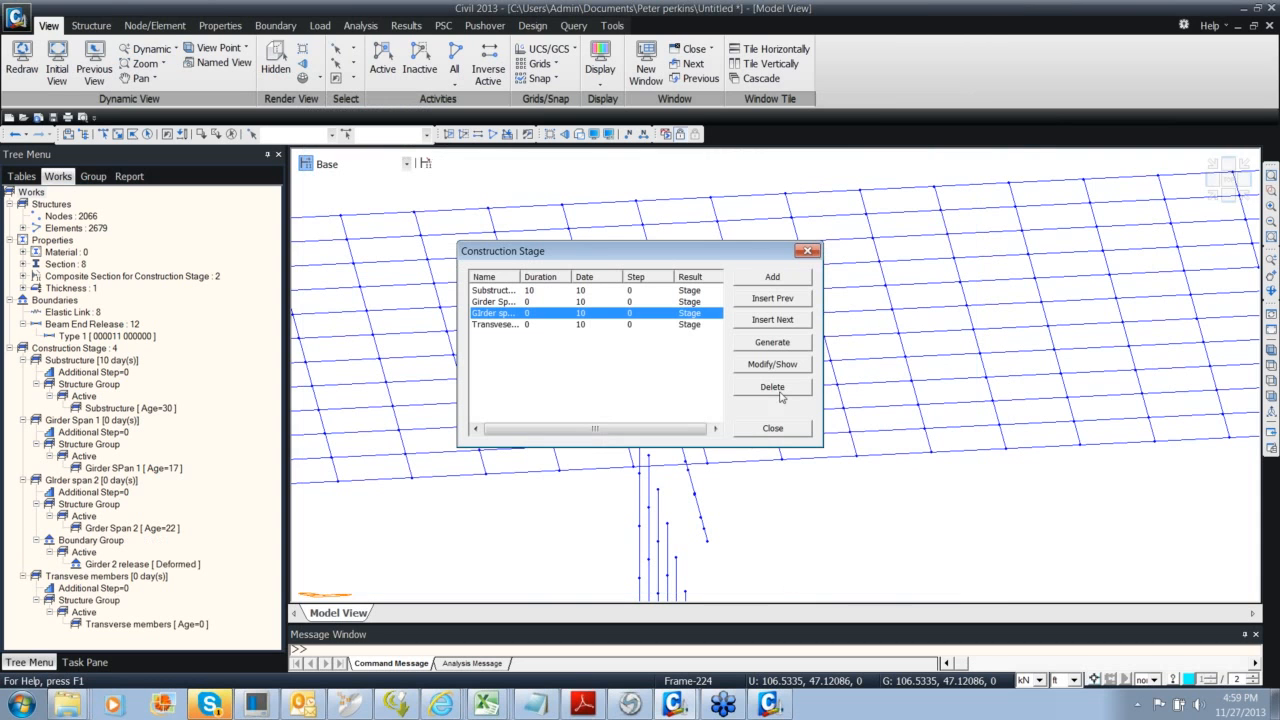
In the Transvese members stage, deactivate the Girder 2 release boundary group, accept the stage and close the stage list
double_click(688, 326)
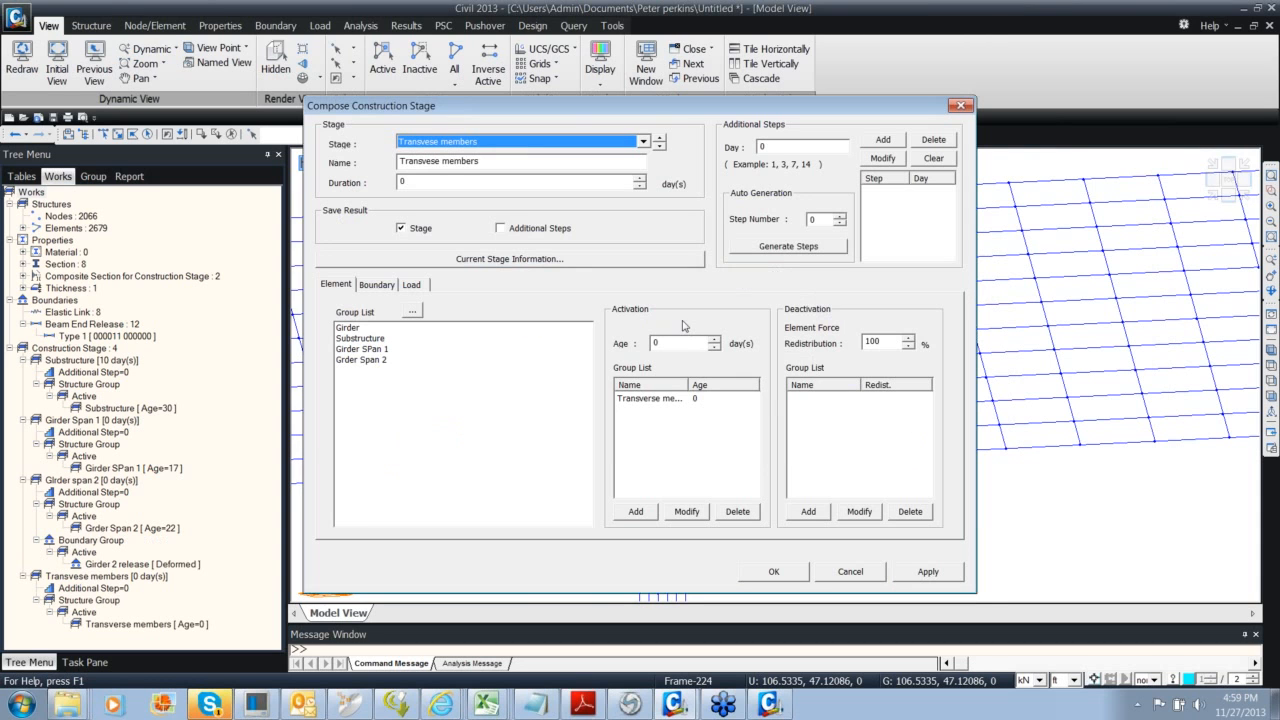
click(378, 285)
click(378, 335)
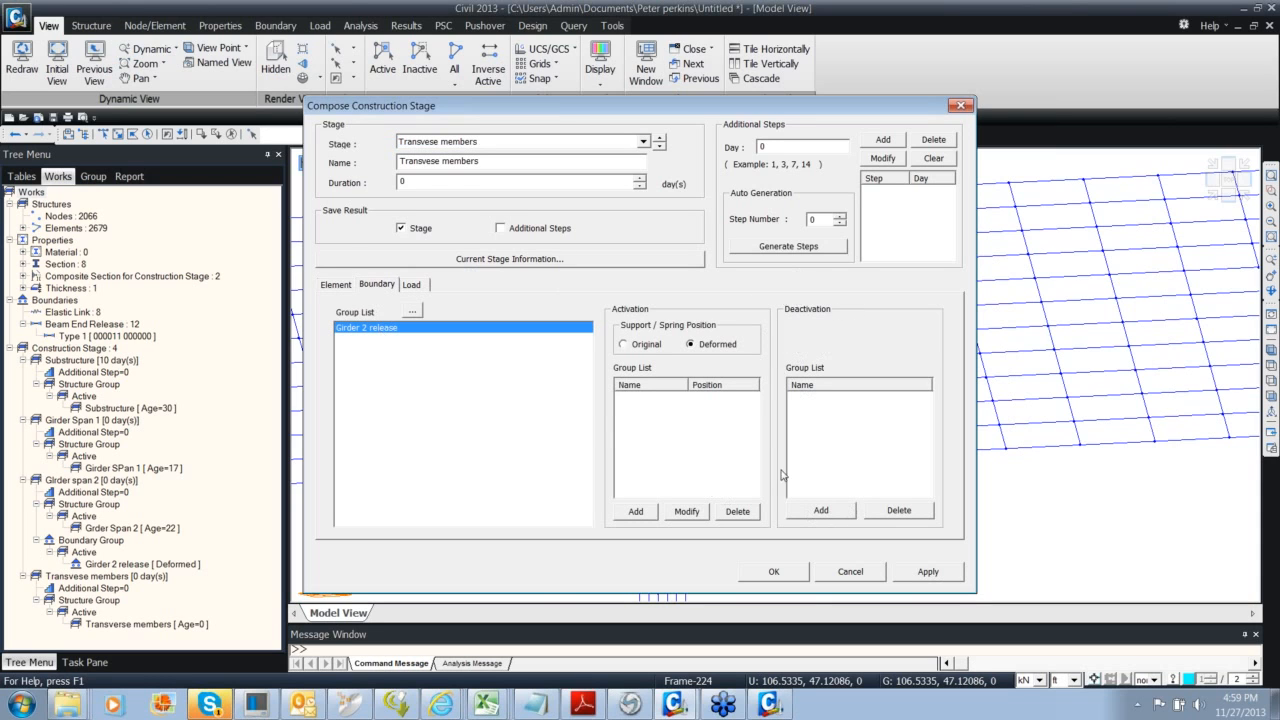
click(819, 510)
click(773, 571)
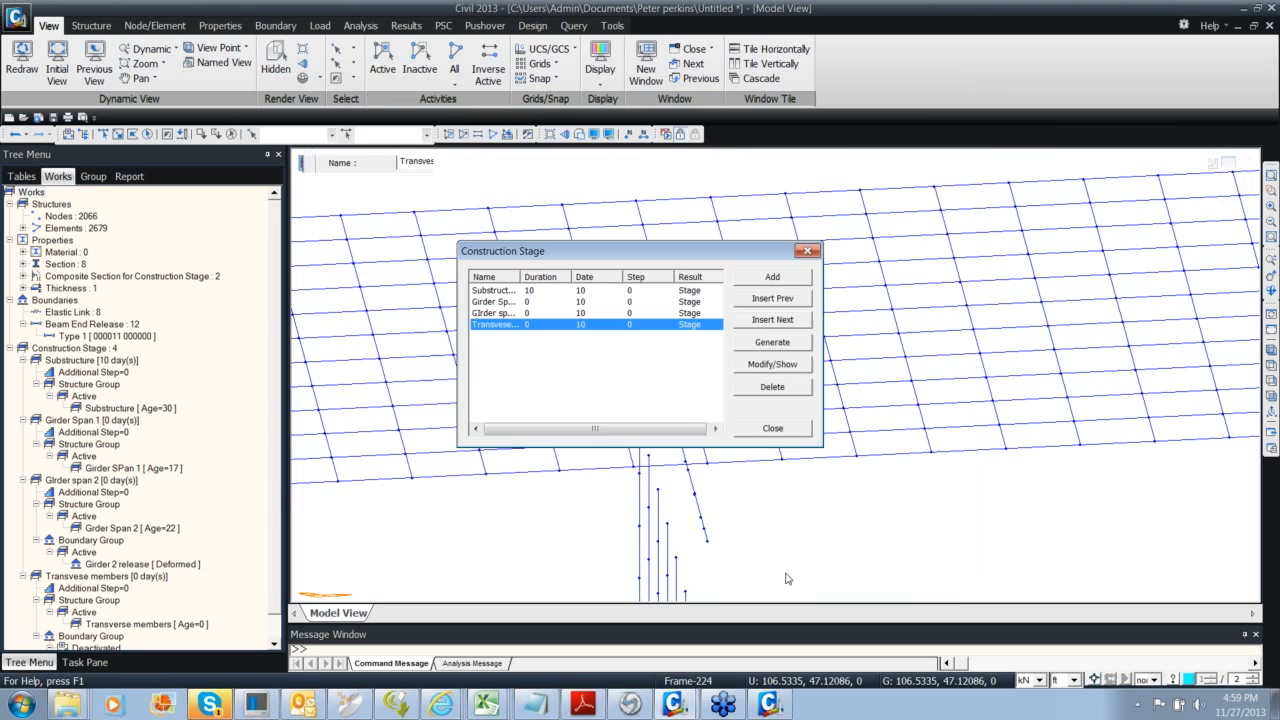
click(807, 252)
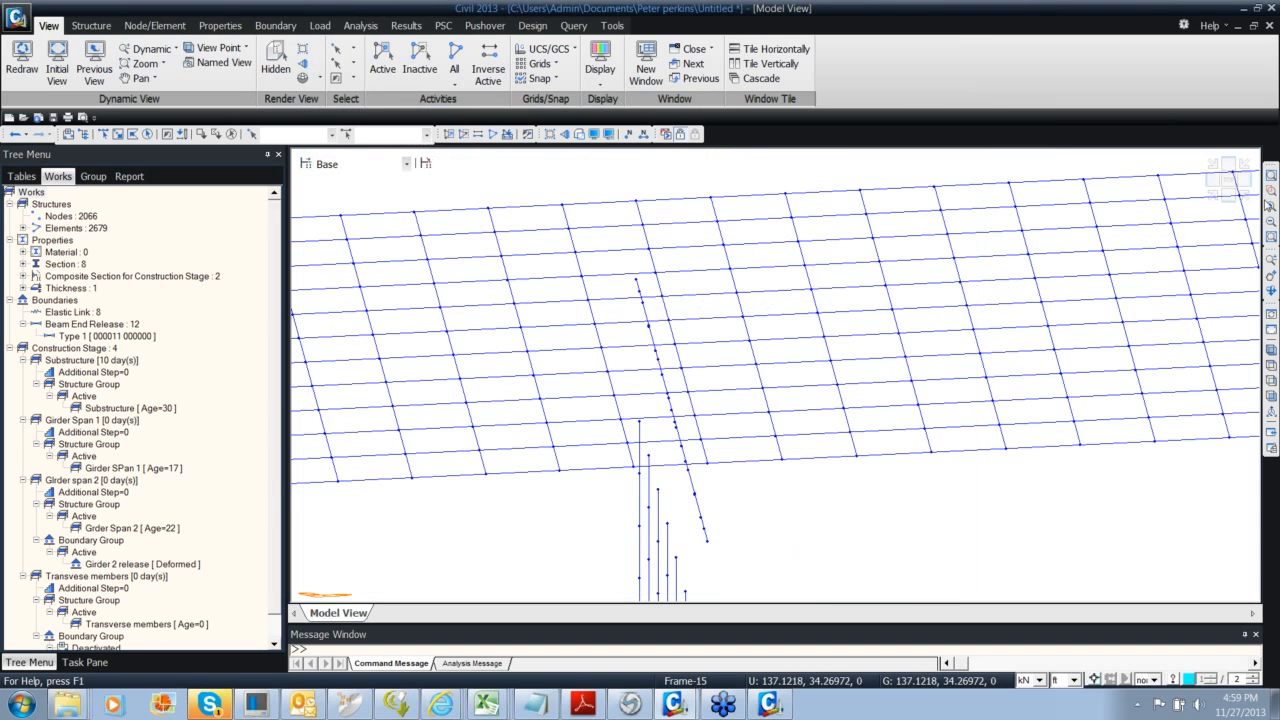
Examine the whole wireframe bridge from isometric and lower side angles, including the pier connection and the deck ends
click(1213, 195)
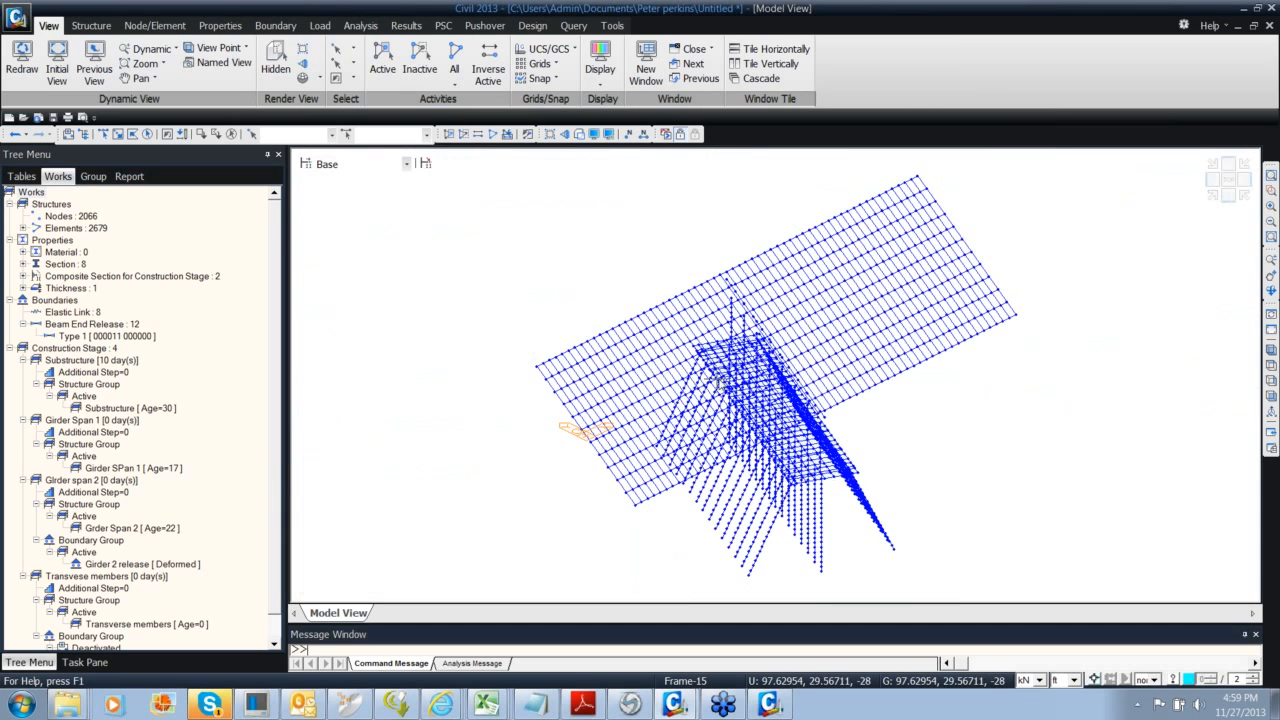
ctrl+middle_drag(693, 345, 683, 331)
ctrl+middle_drag(769, 346, 772, 349)
scroll(740, 343, down, 6)
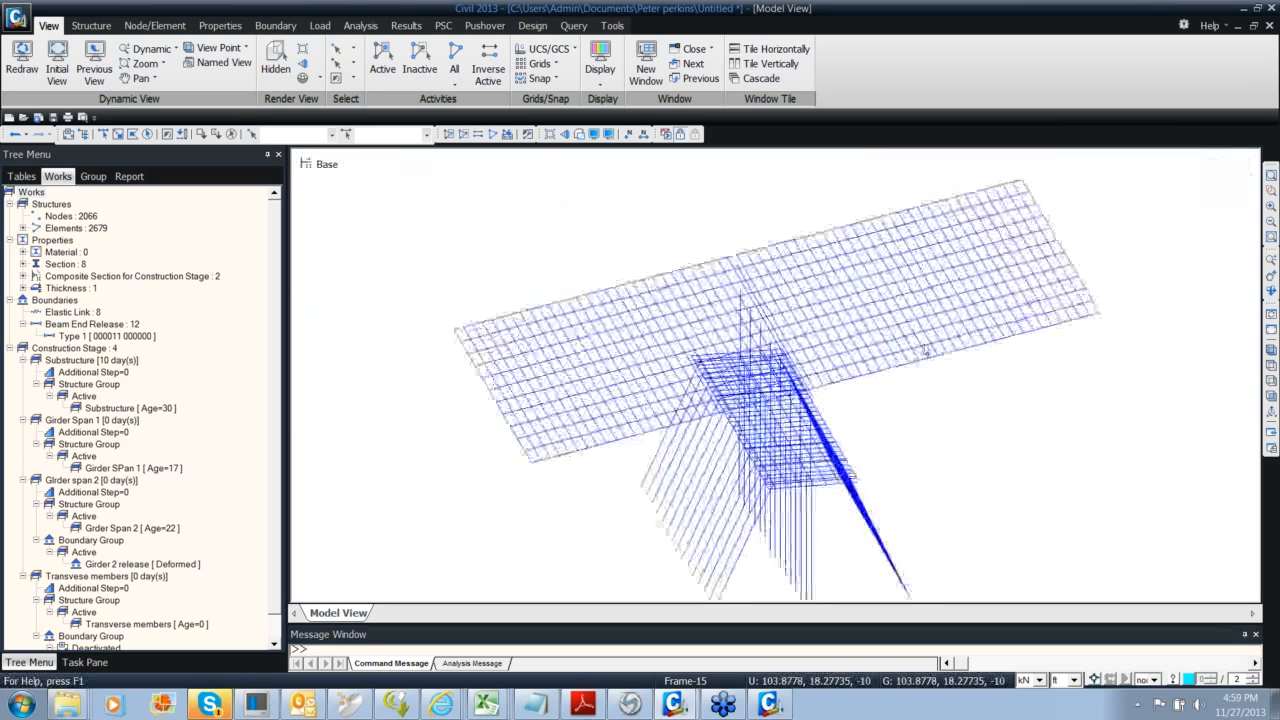
scroll(740, 343, up, 4)
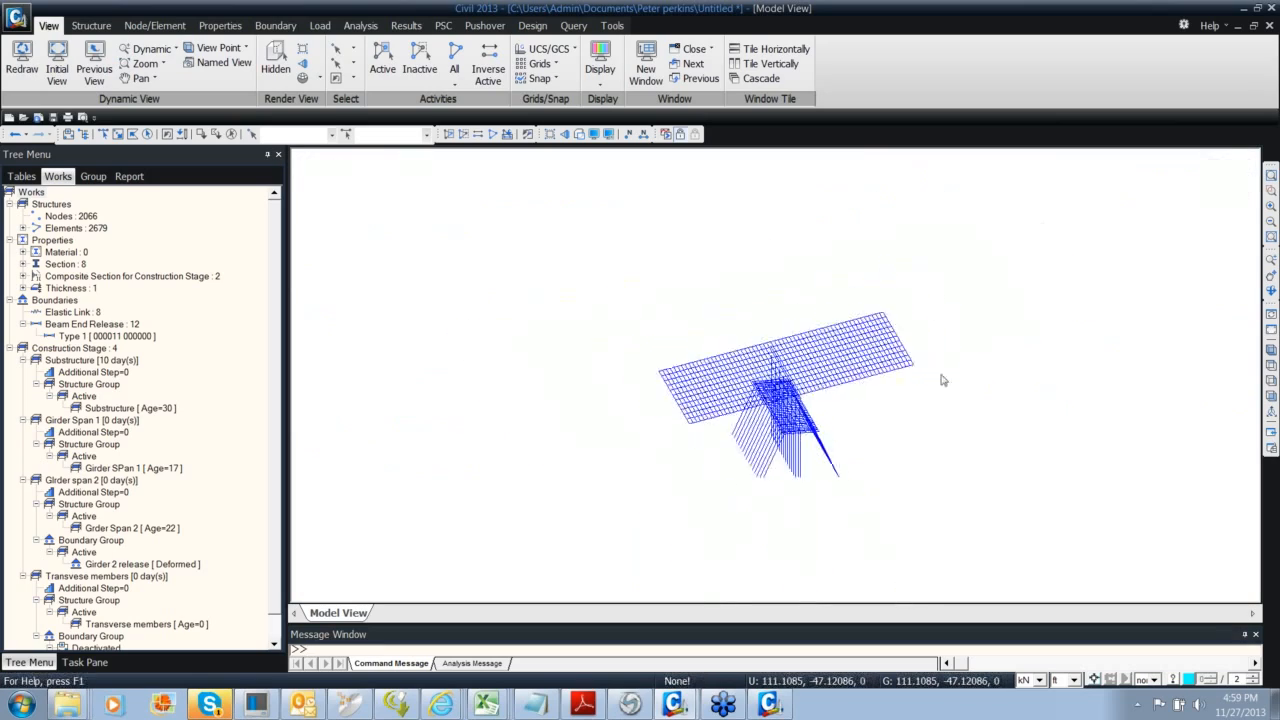
click(1213, 196)
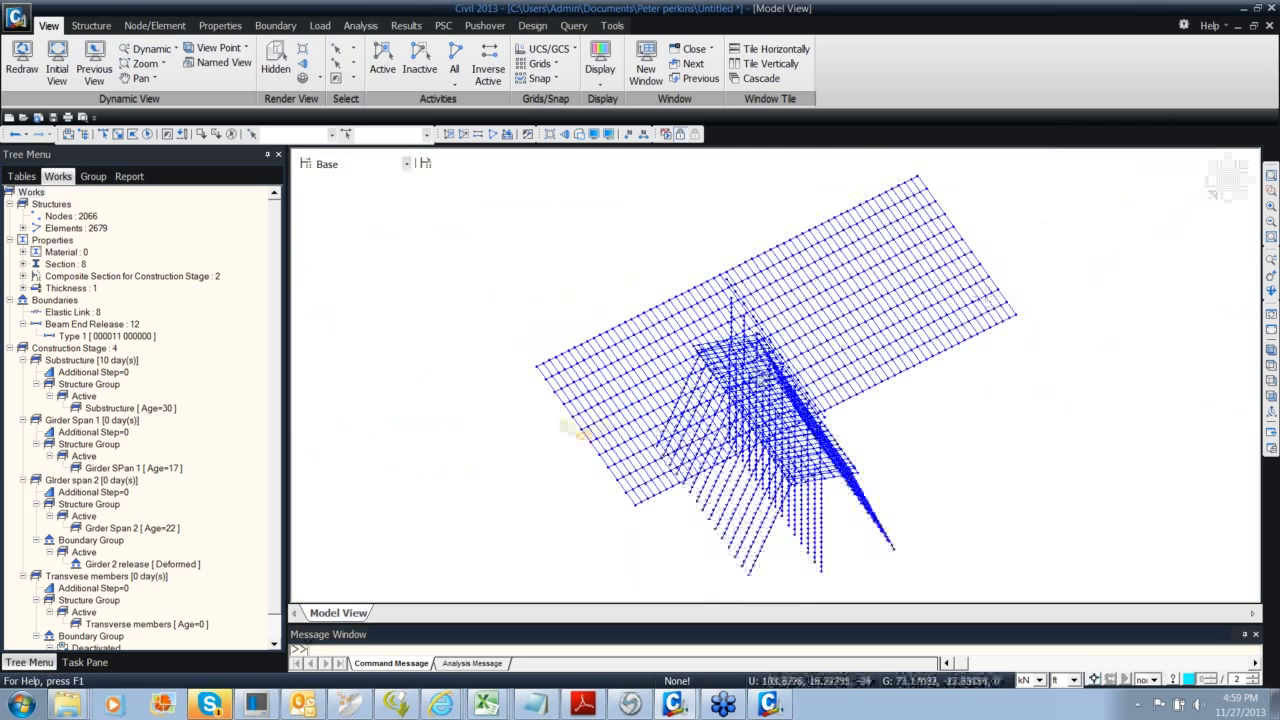
ctrl+middle_drag(755, 375, 731, 322)
mouse_move(731, 322)
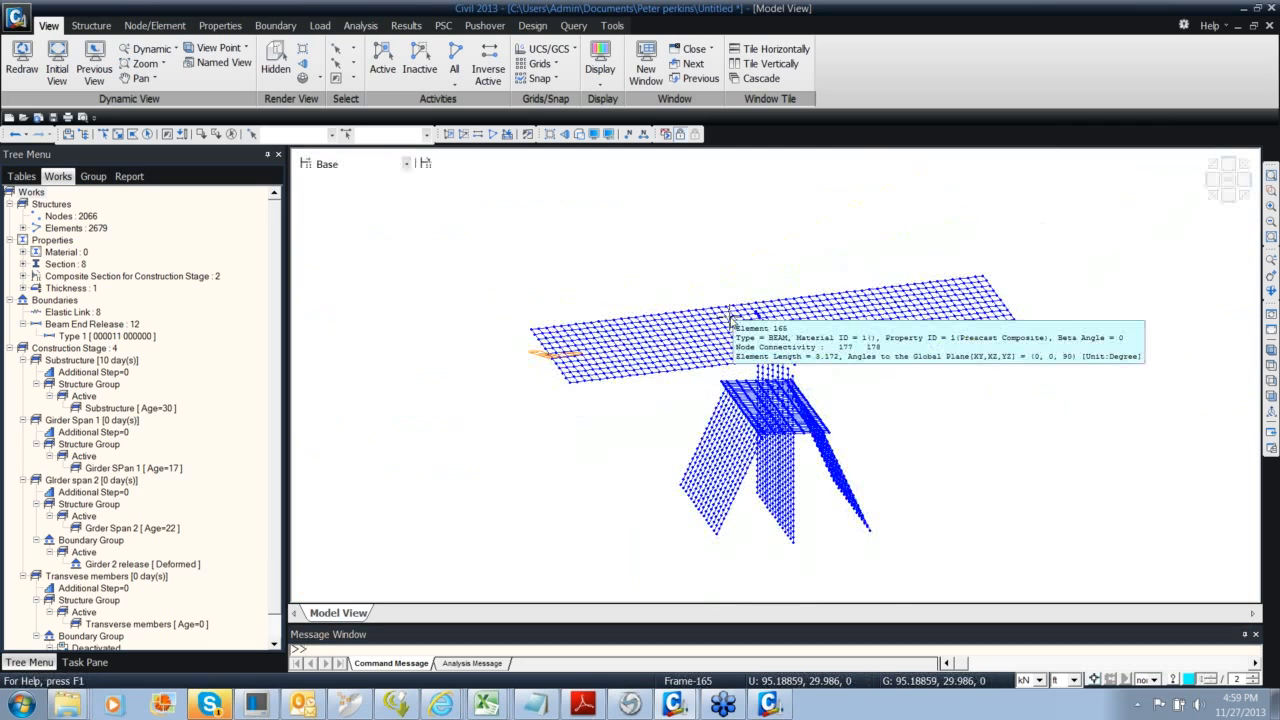
scroll(897, 403, up, 5)
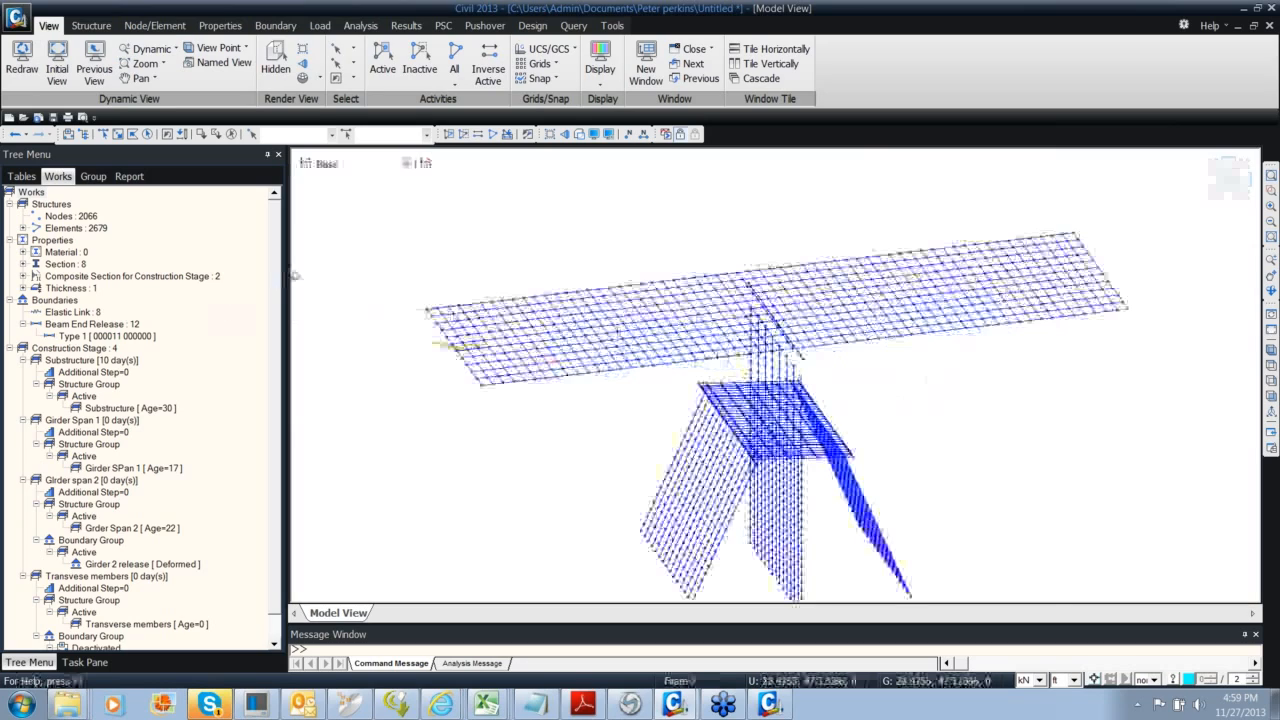
scroll(806, 358, up, 2)
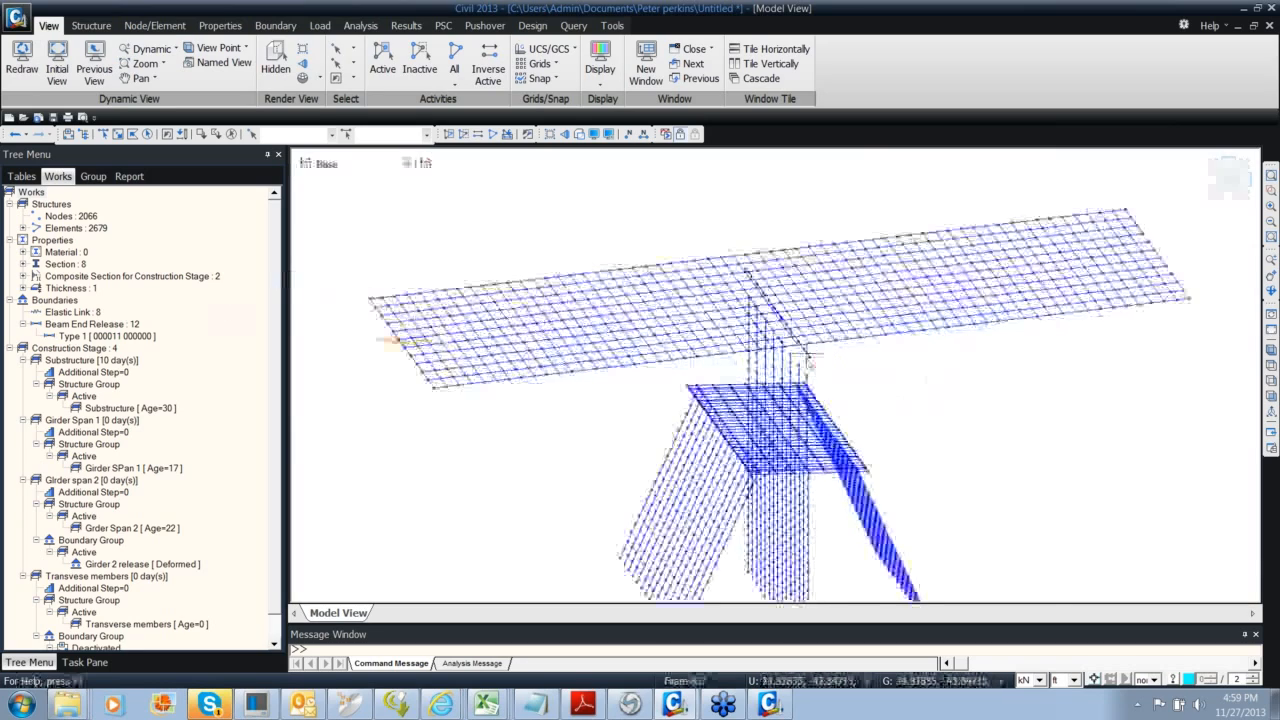
middle_drag(807, 358, 762, 303)
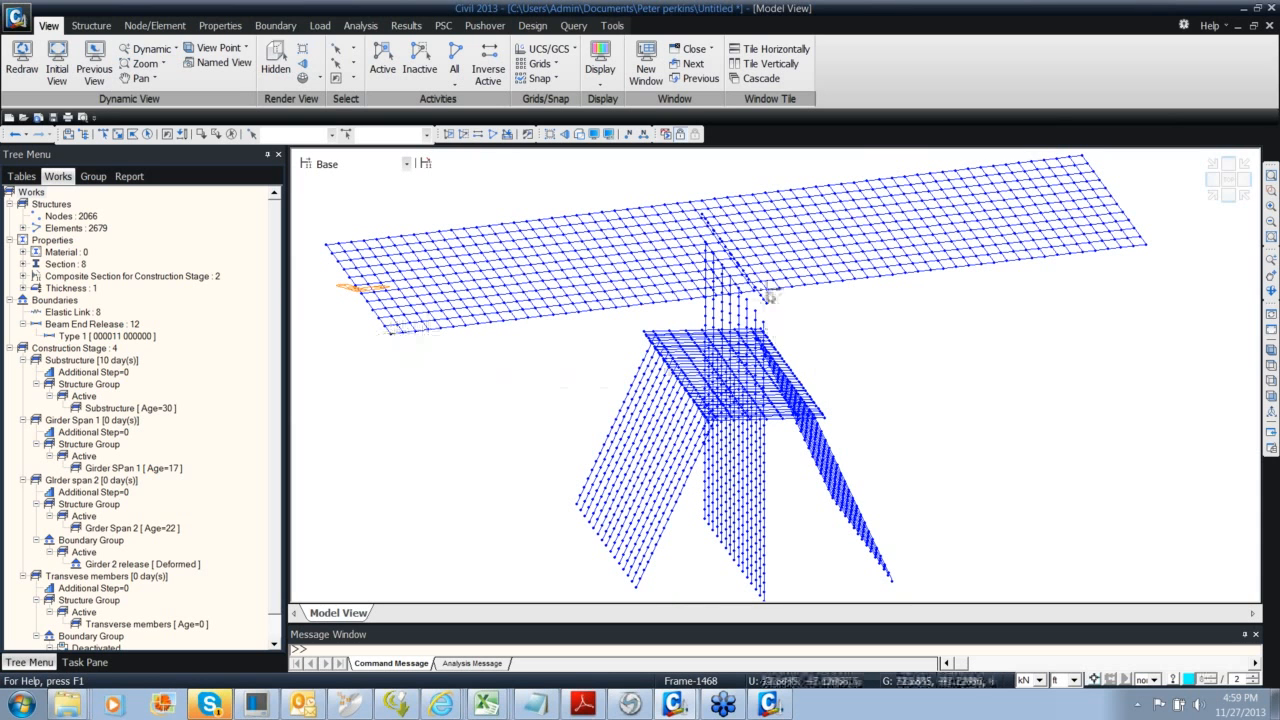
middle_drag(768, 297, 588, 327)
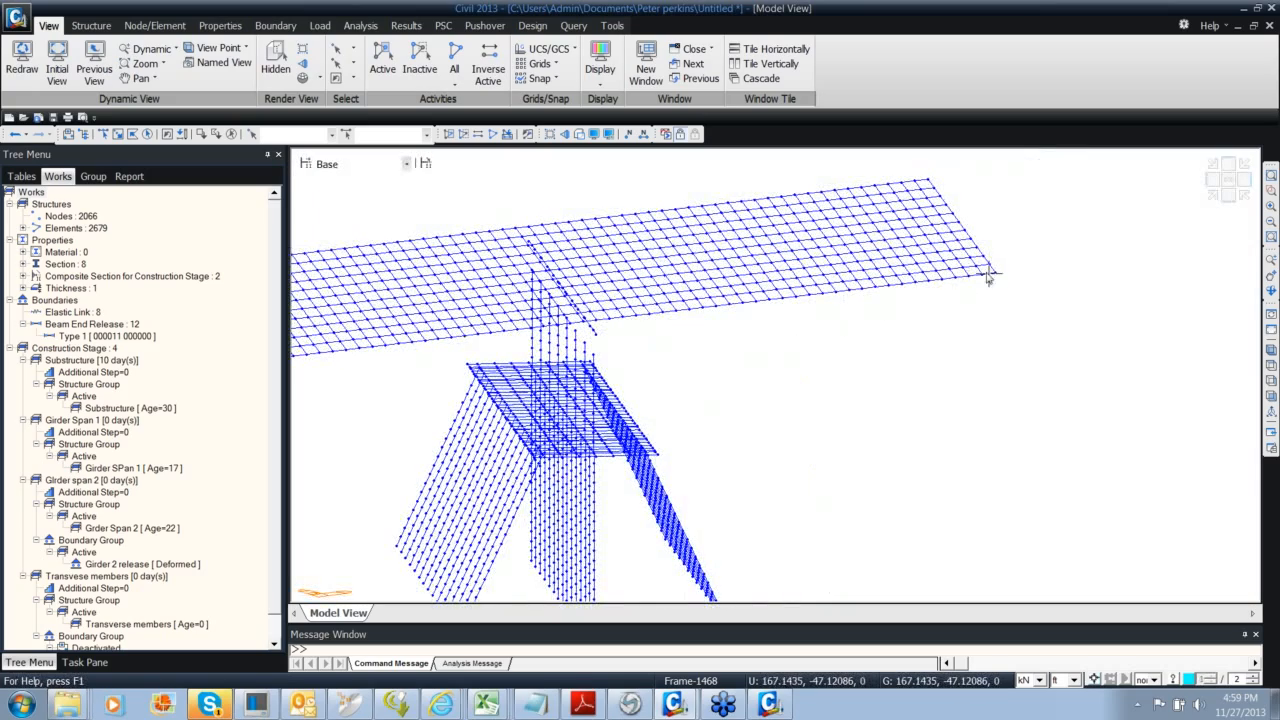
shift+middle_drag(703, 388, 560, 350)
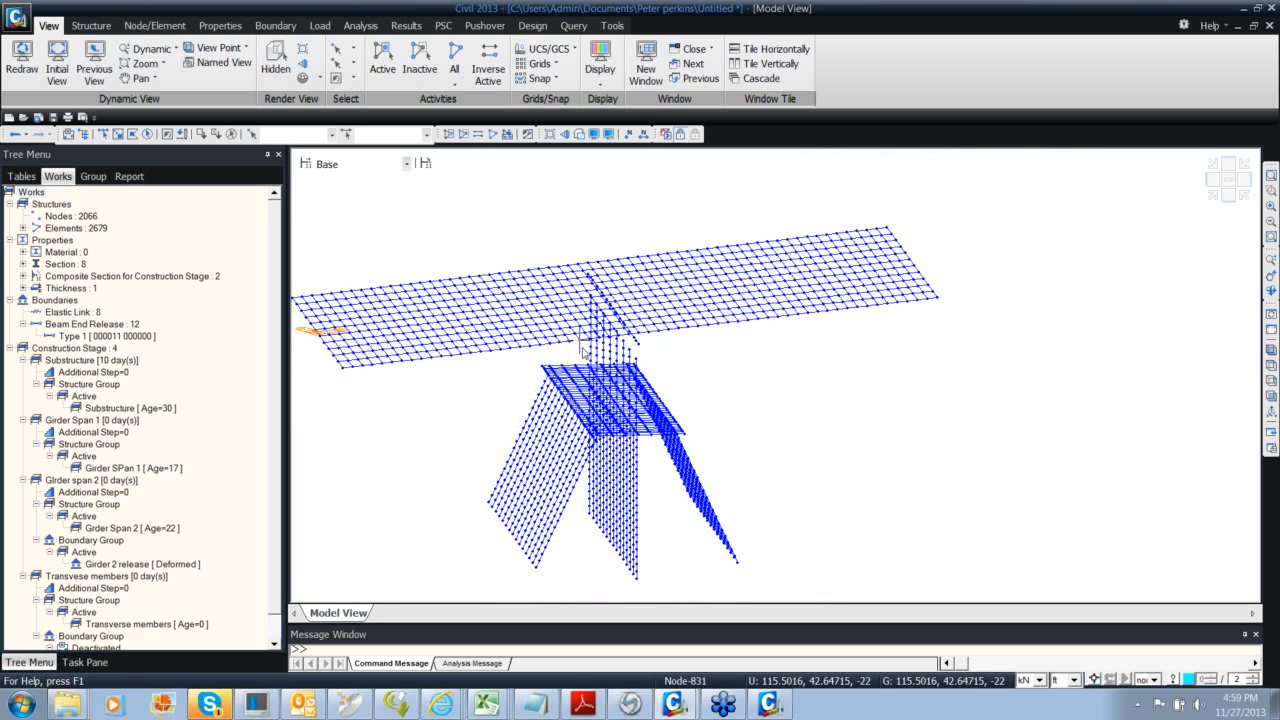
Add a boundary group named "end supports" to the model's group list
mouse_move(362, 384)
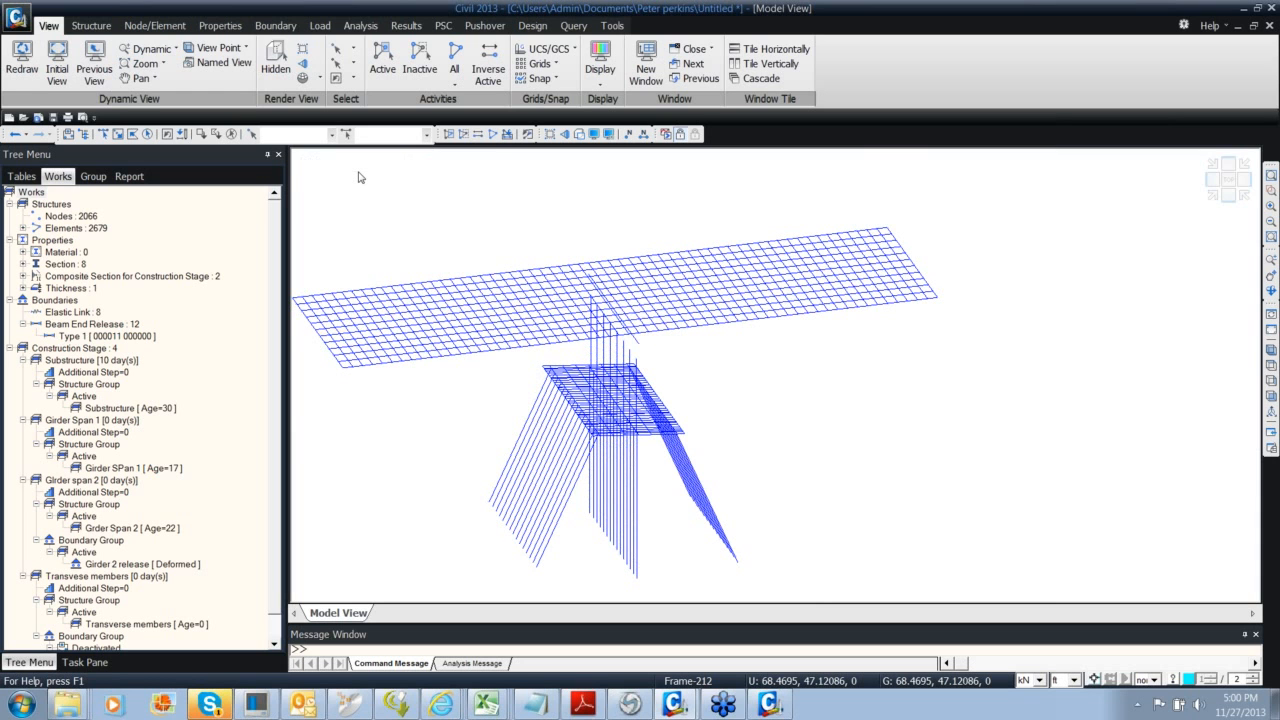
ctrl+middle_drag(359, 172, 571, 308)
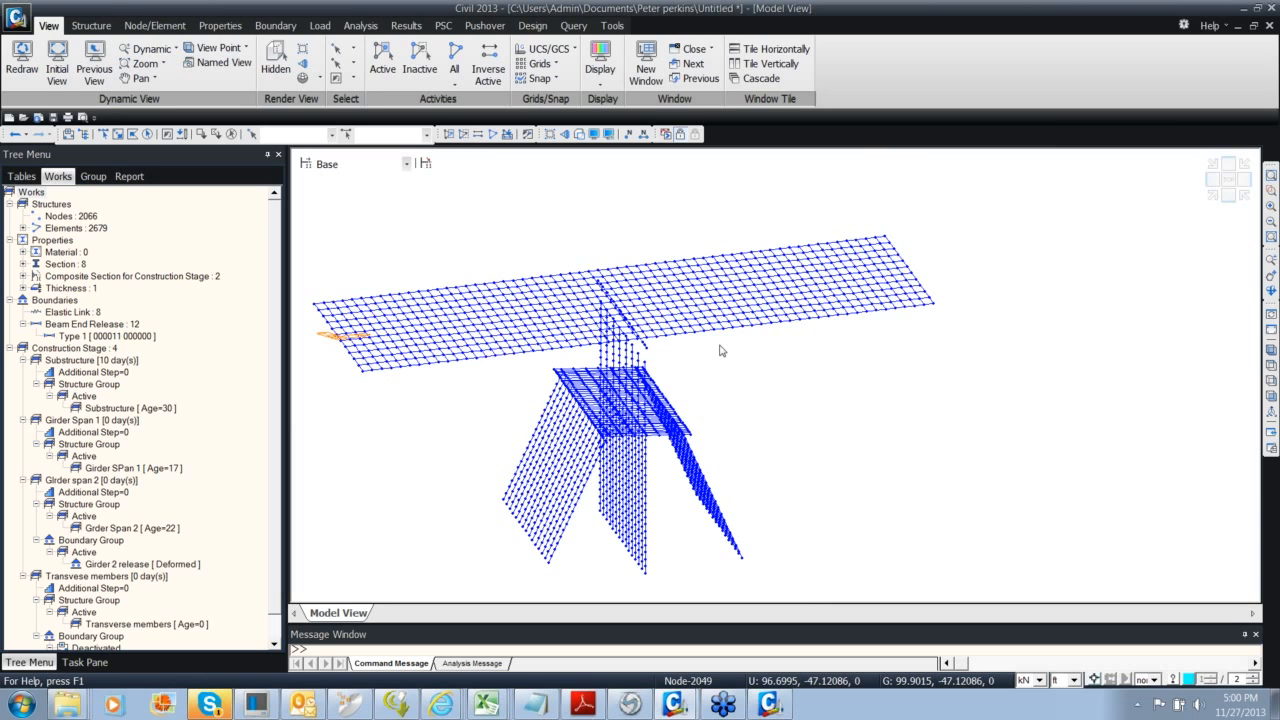
middle_drag(620, 345, 688, 341)
click(92, 176)
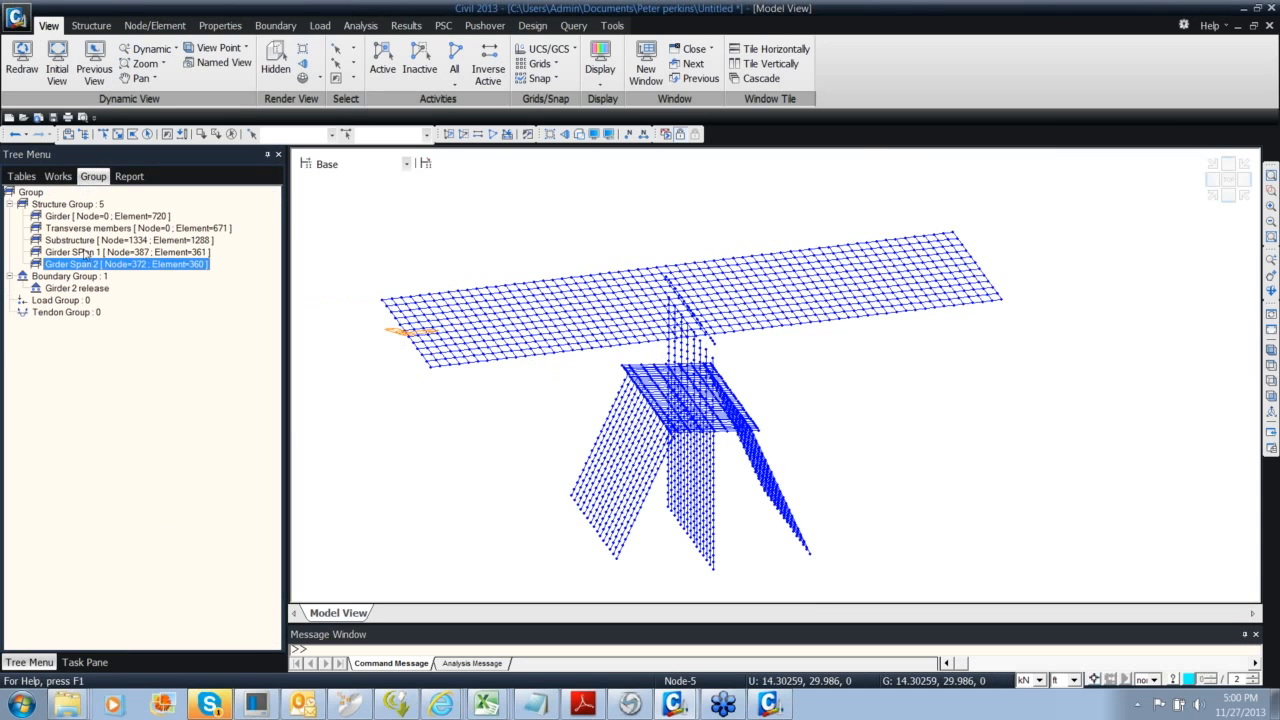
right_click(80, 288)
click(96, 292)
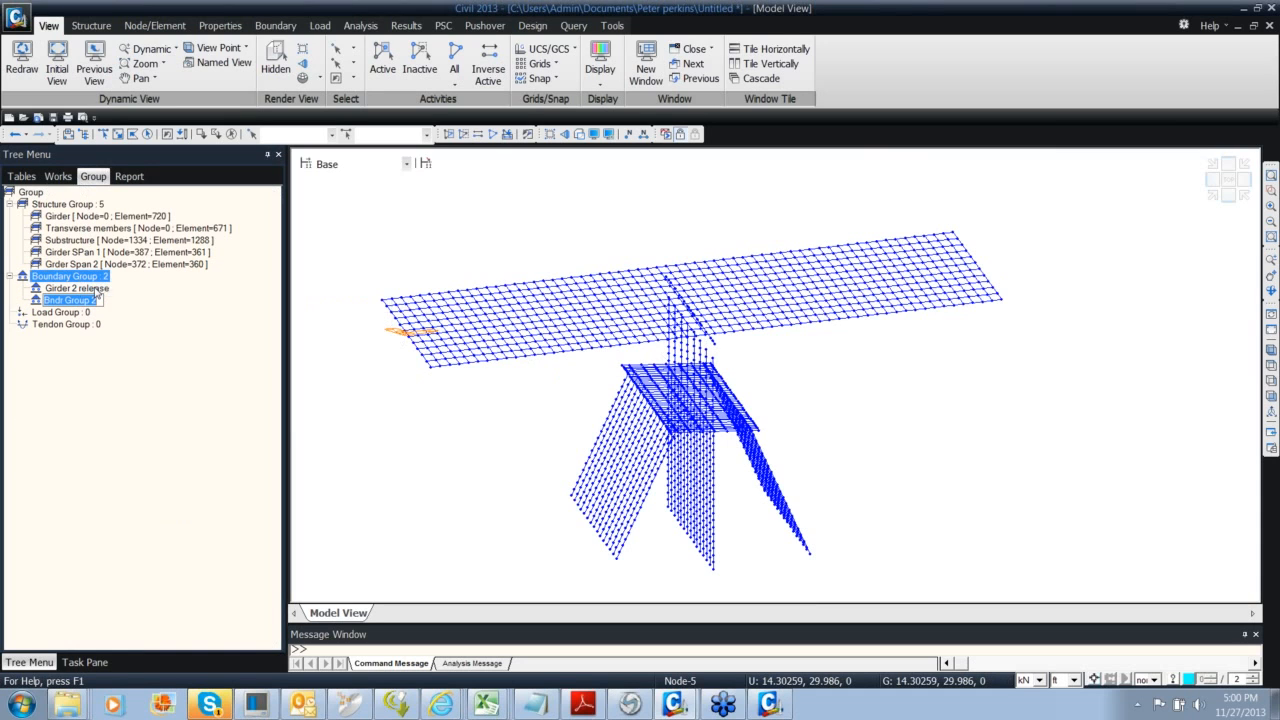
text(end supports)
key(Return)
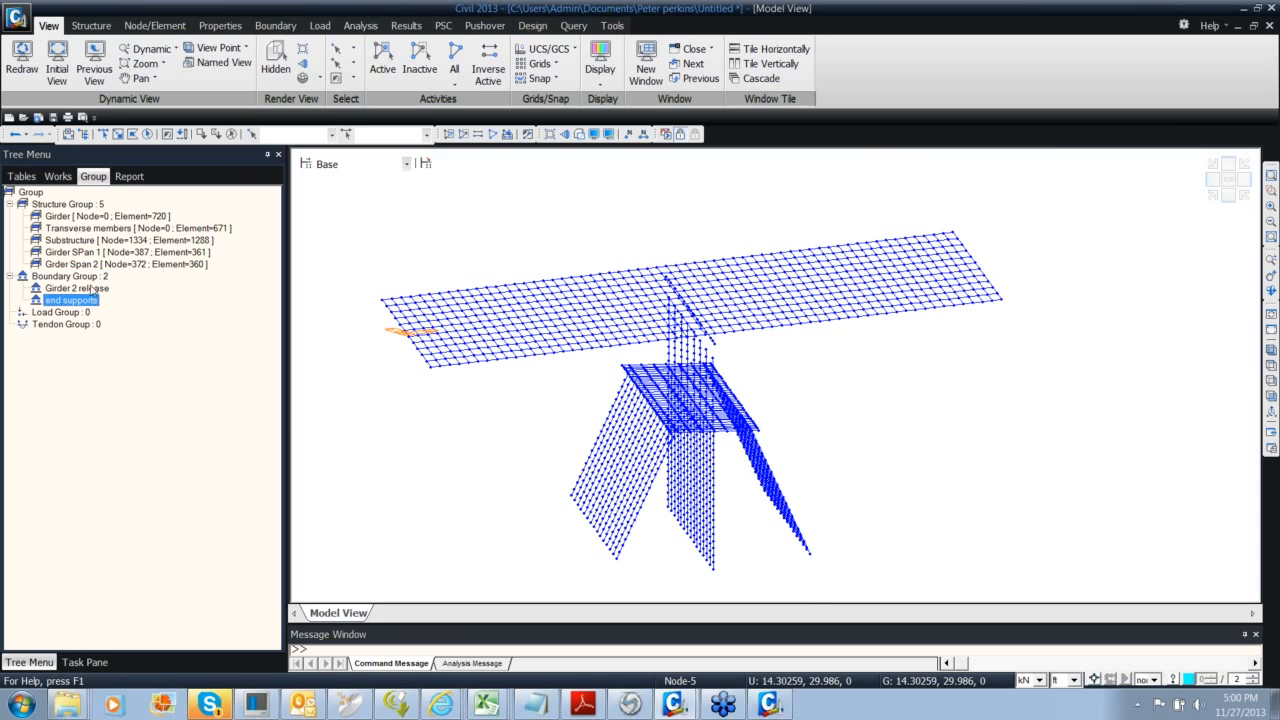
Add a boundary group named "soil support for Piles"
right_click(92, 289)
click(96, 292)
text(soil s)
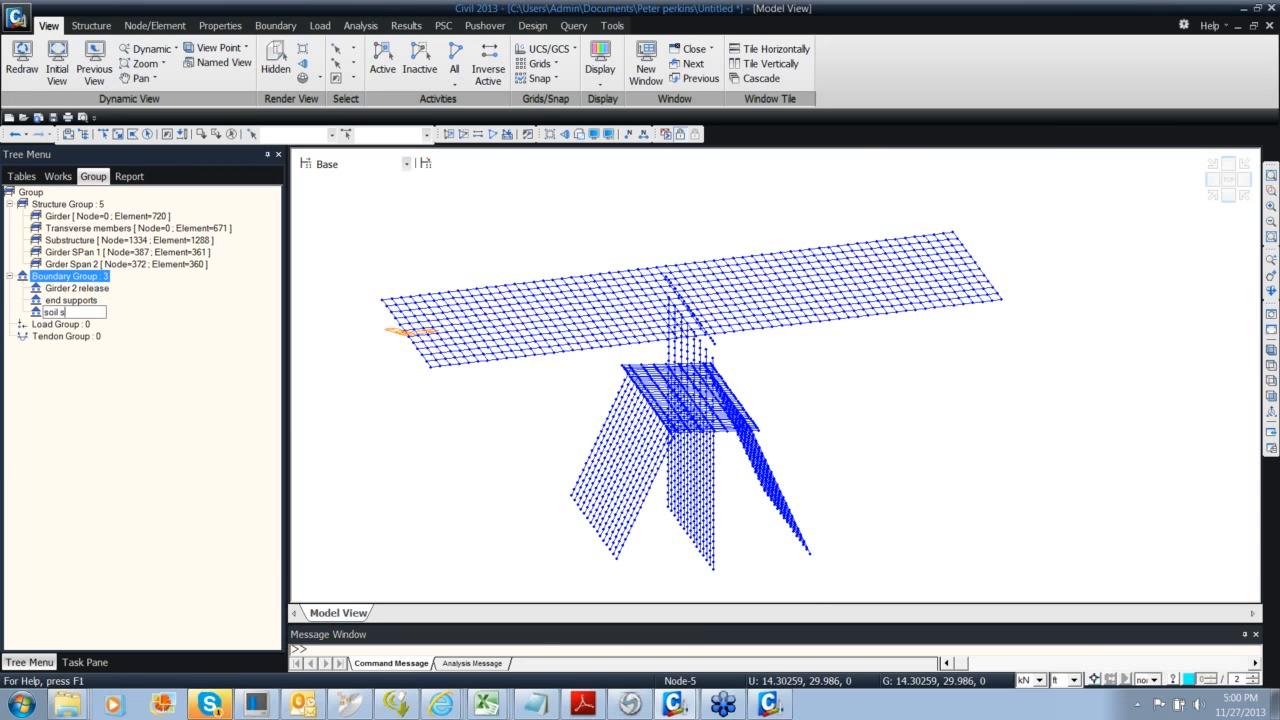
text(upport for Piles)
key(Return)
Add a boundary group named "Pier bearings"
right_click(80, 277)
click(89, 291)
text(bearings)
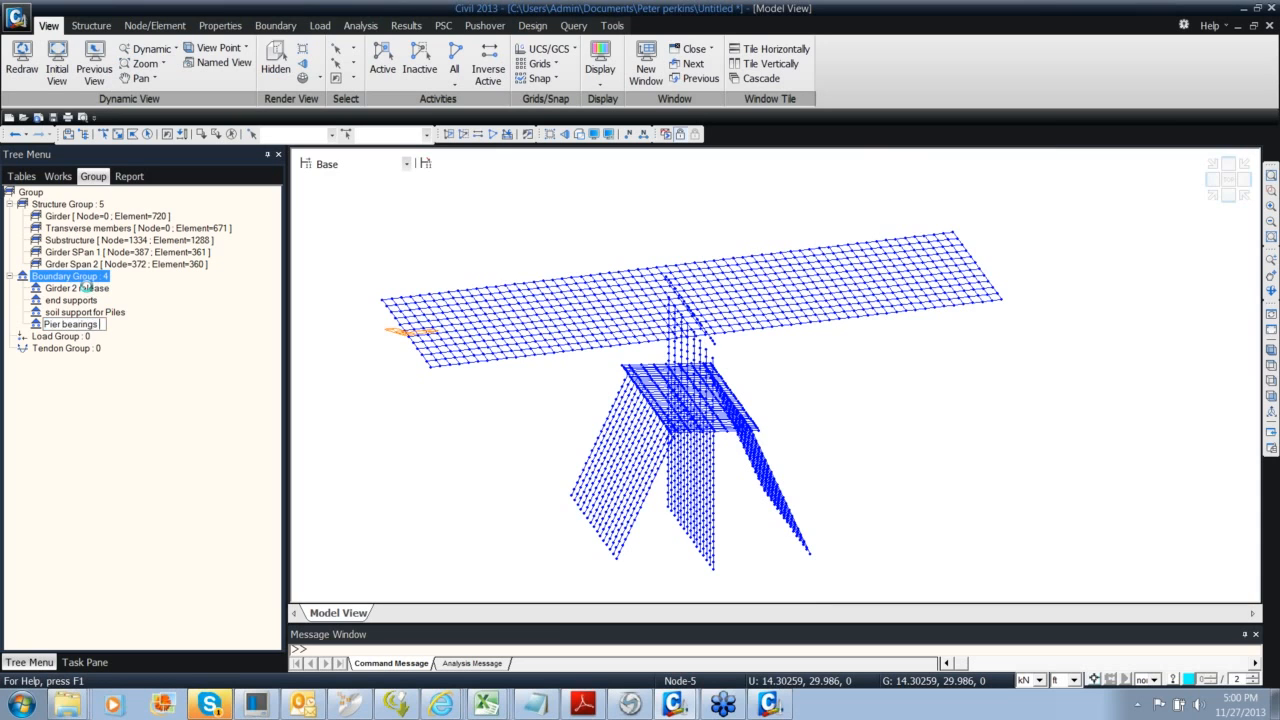
key(Return)
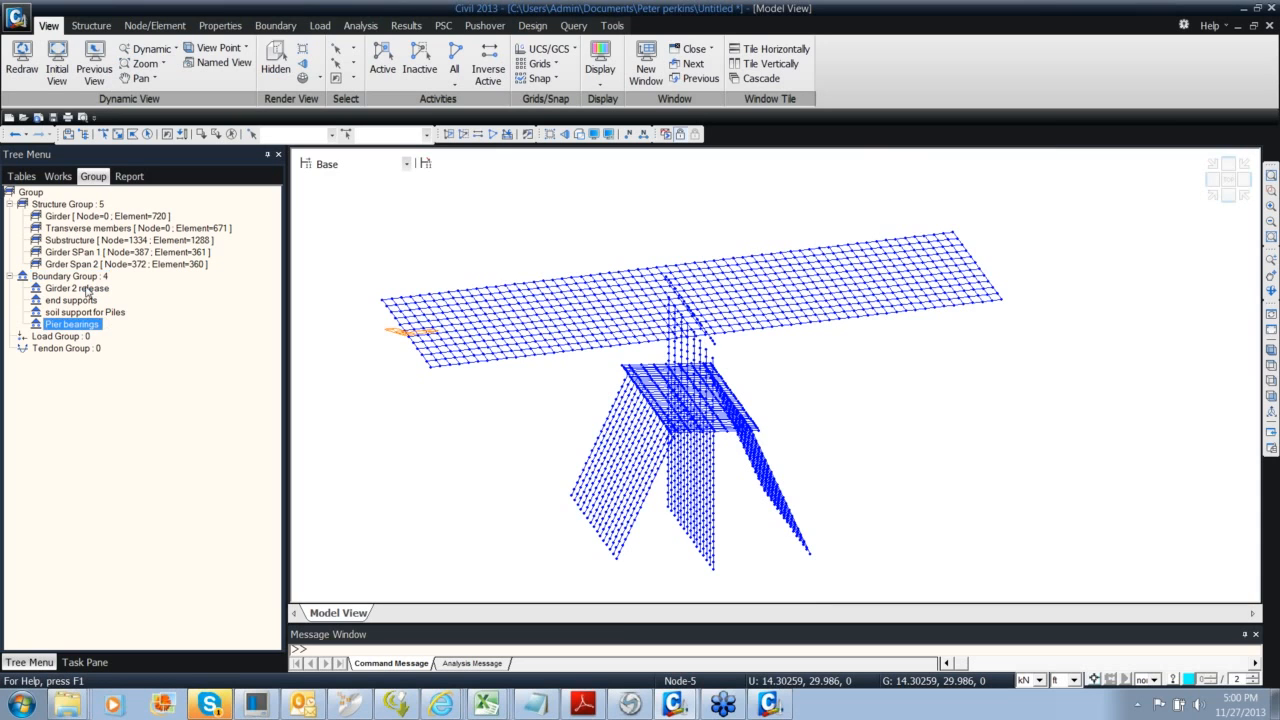
Add a boundary group named "pier cap support"
right_click(80, 277)
click(96, 291)
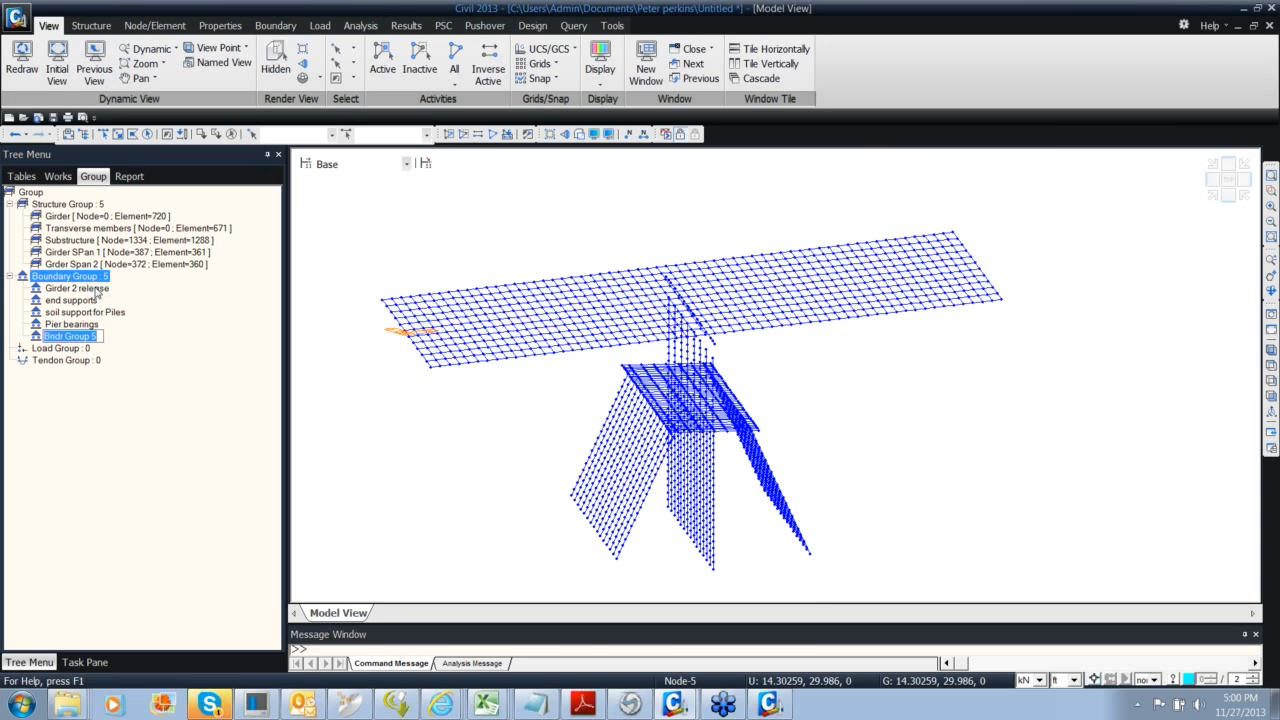
text(pi)
text(er cap support)
key(Return)
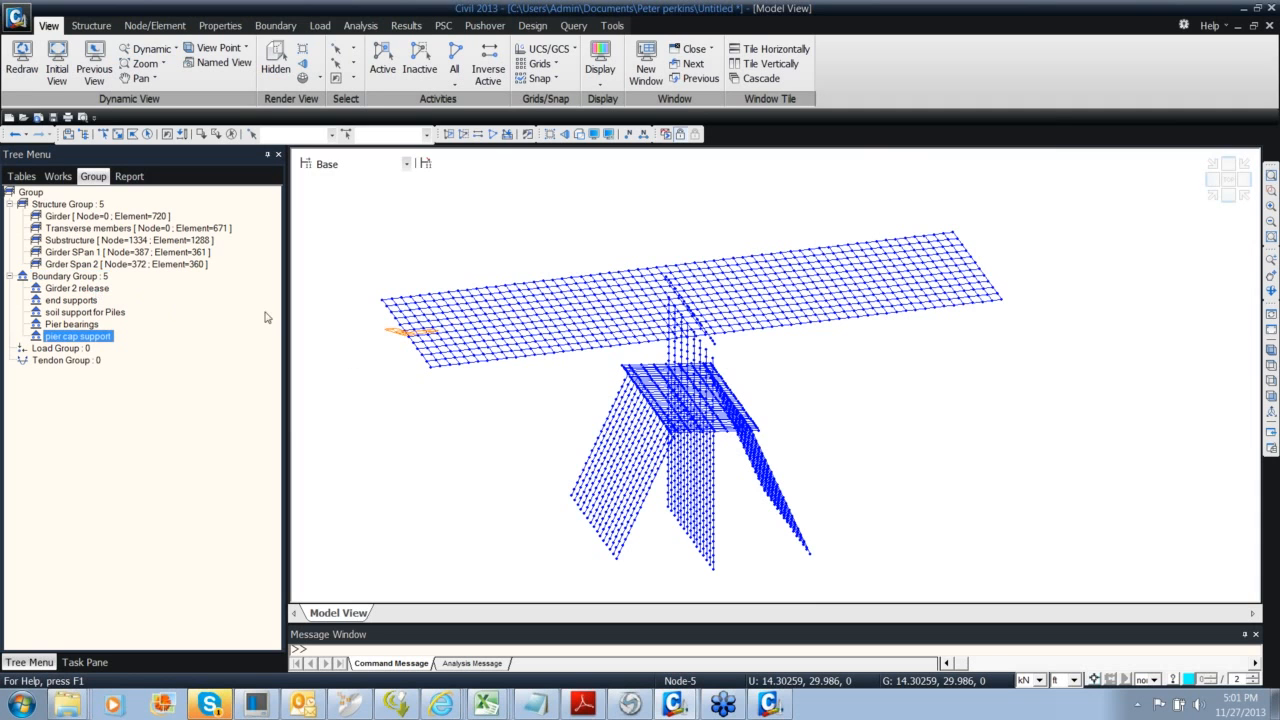
In the end supports group, fix Dx, Dy and Dz at the span 1 deck end's lower corner node, and Dx and Dz at its other nodes
ctrl+middle_drag(586, 400, 740, 442)
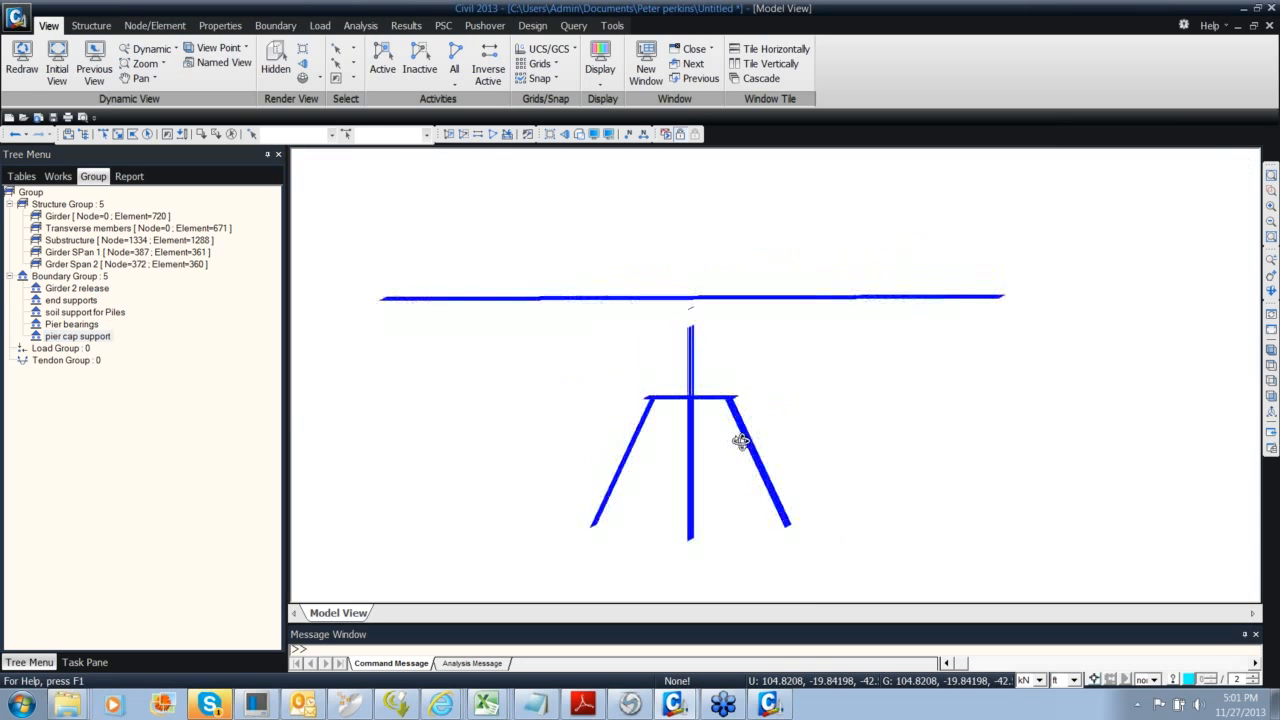
scroll(420, 360, up, 3)
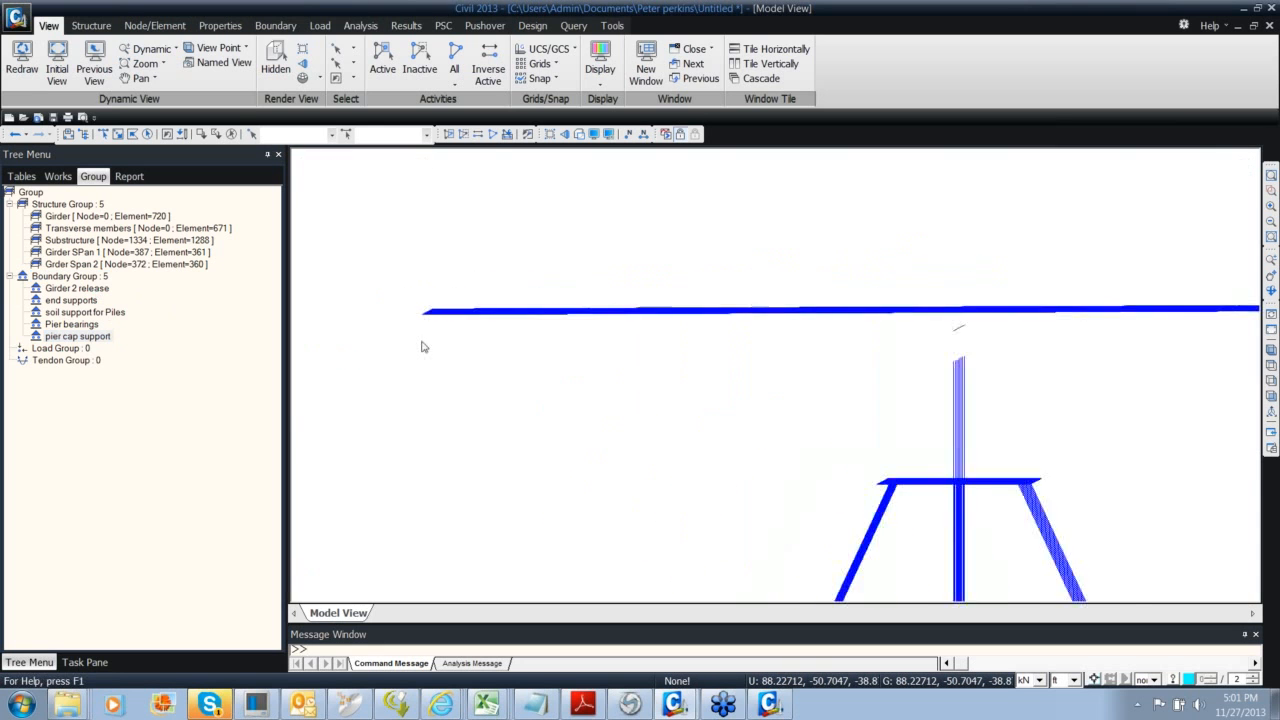
ctrl+middle_drag(422, 346, 457, 451)
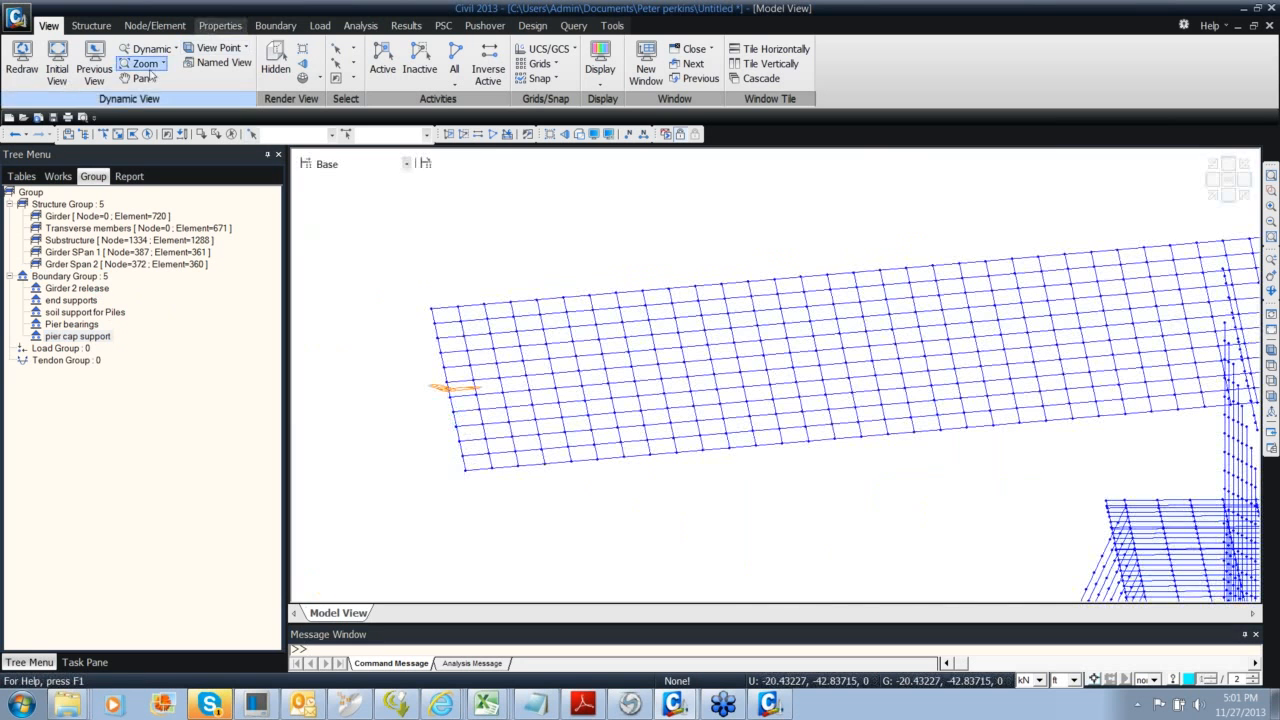
click(270, 26)
click(58, 176)
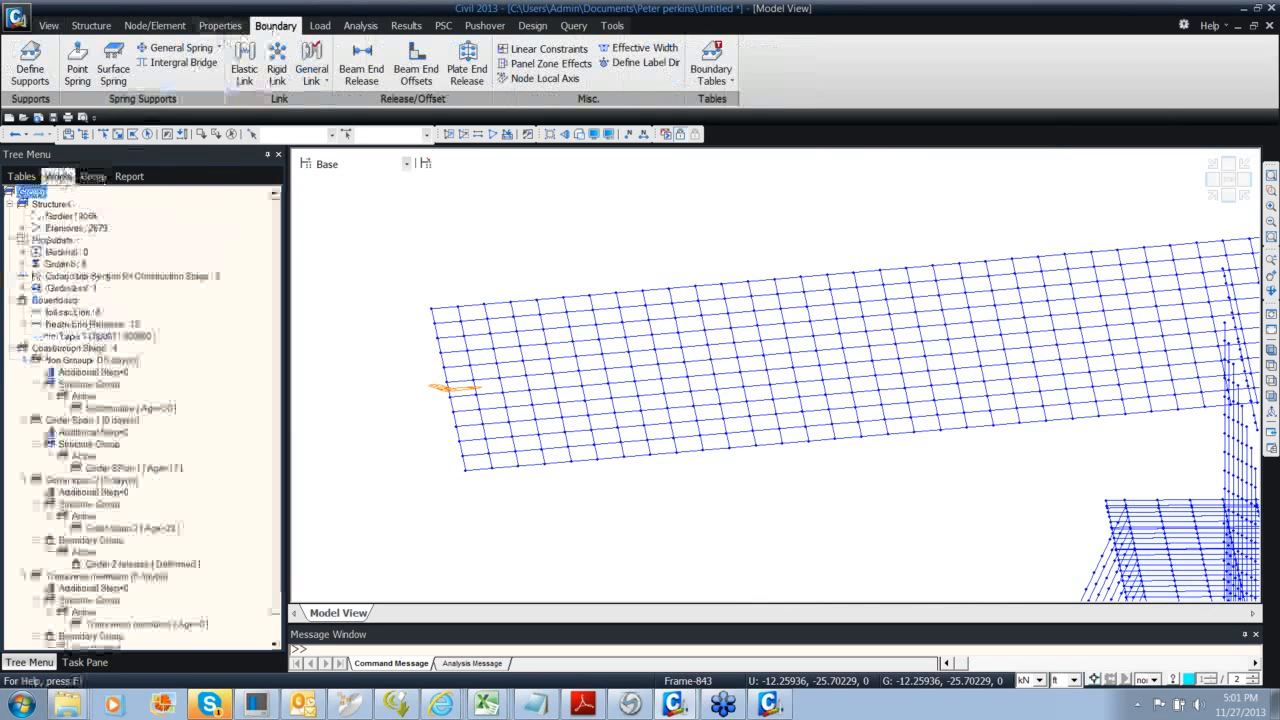
click(30, 72)
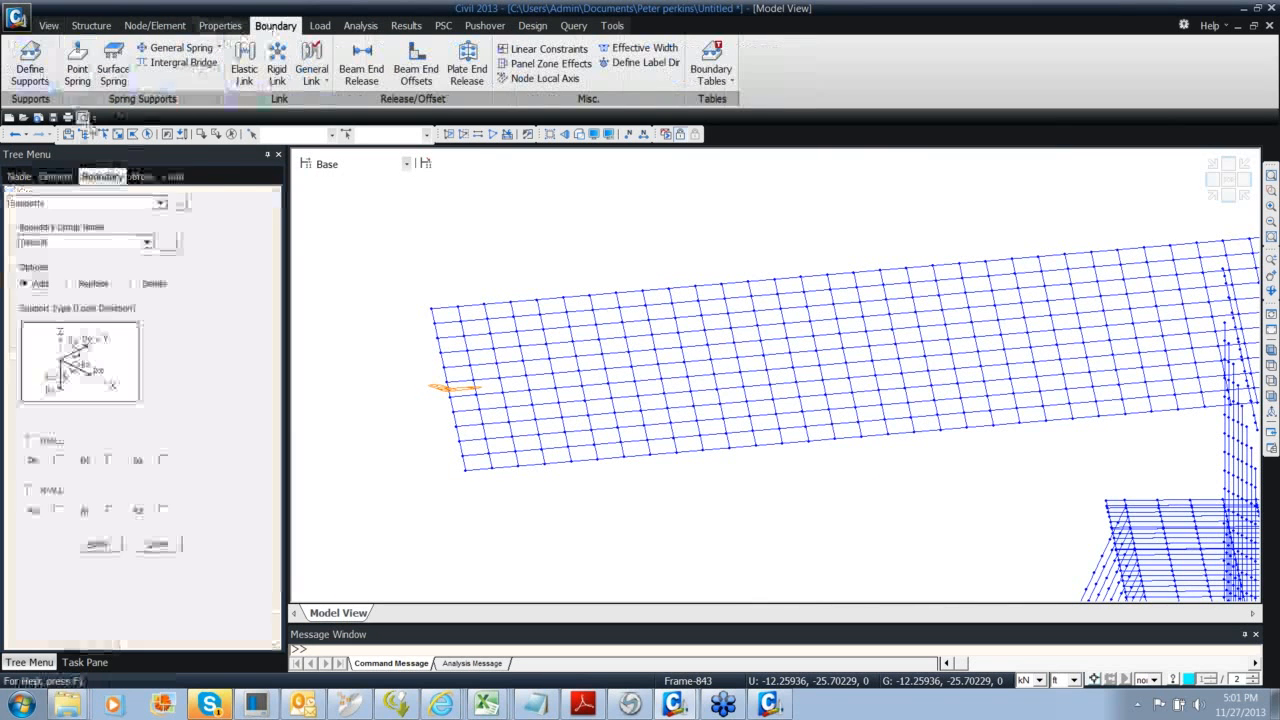
click(466, 472)
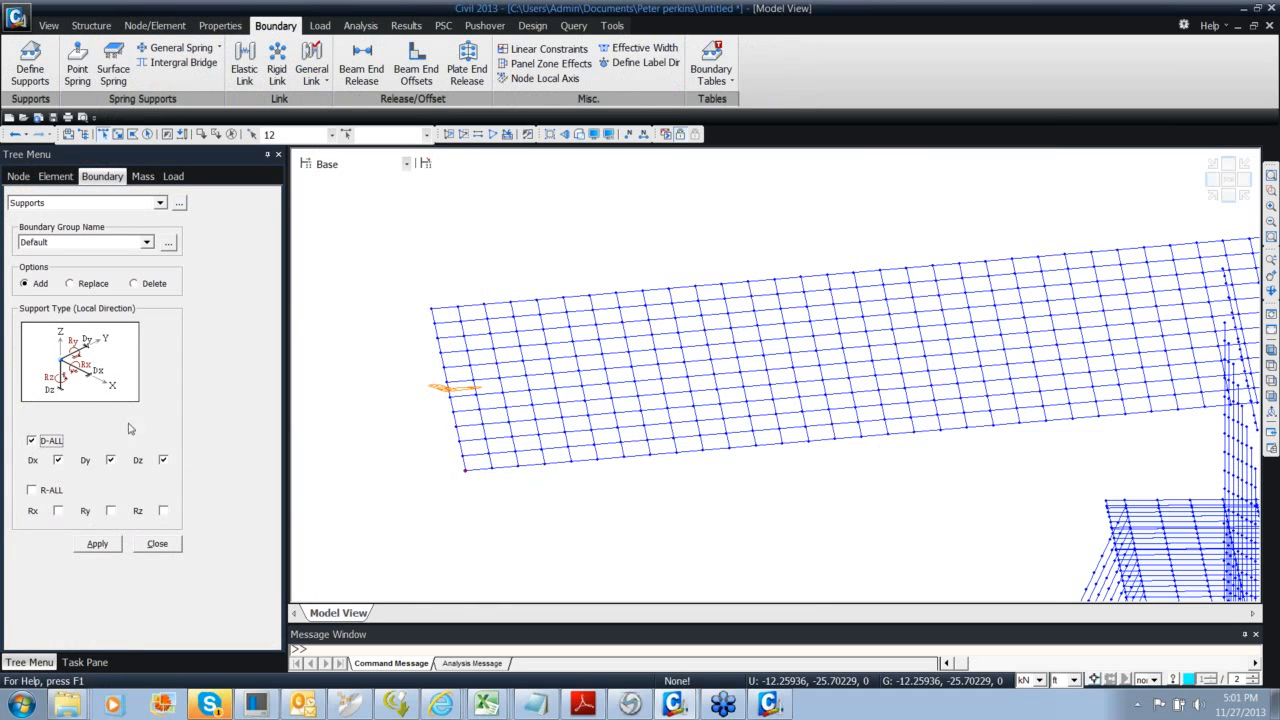
click(121, 245)
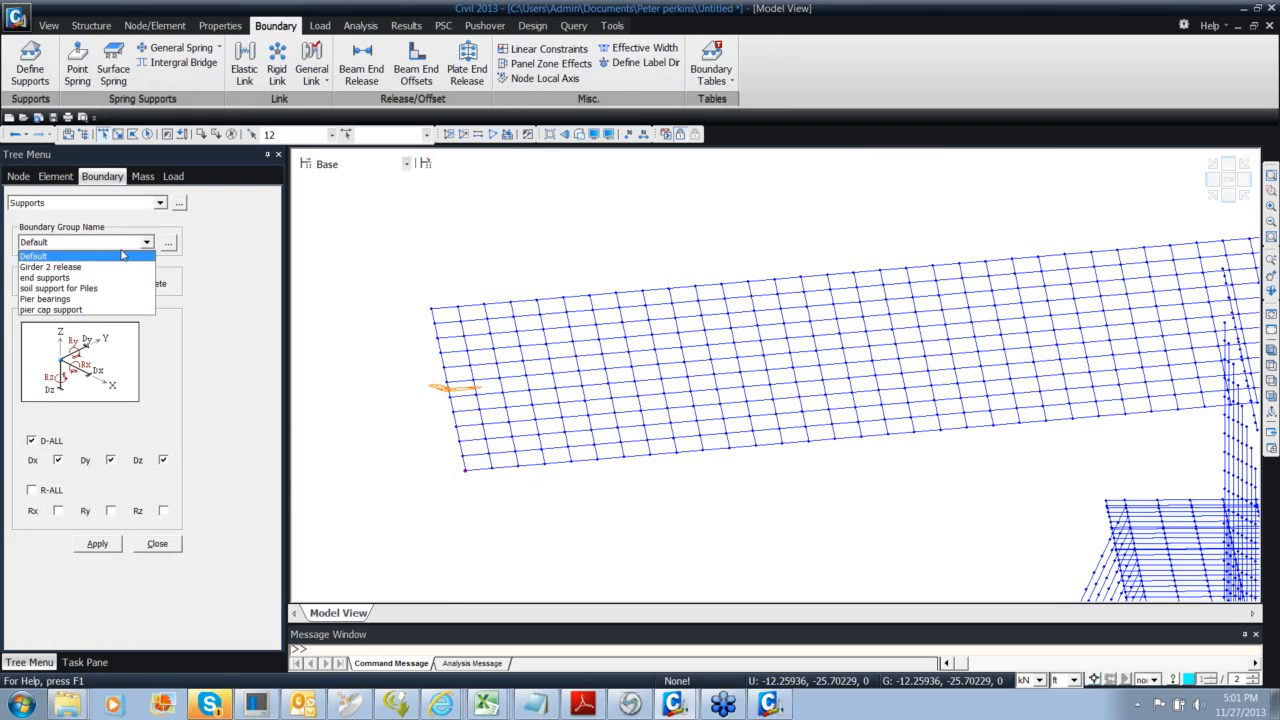
click(126, 277)
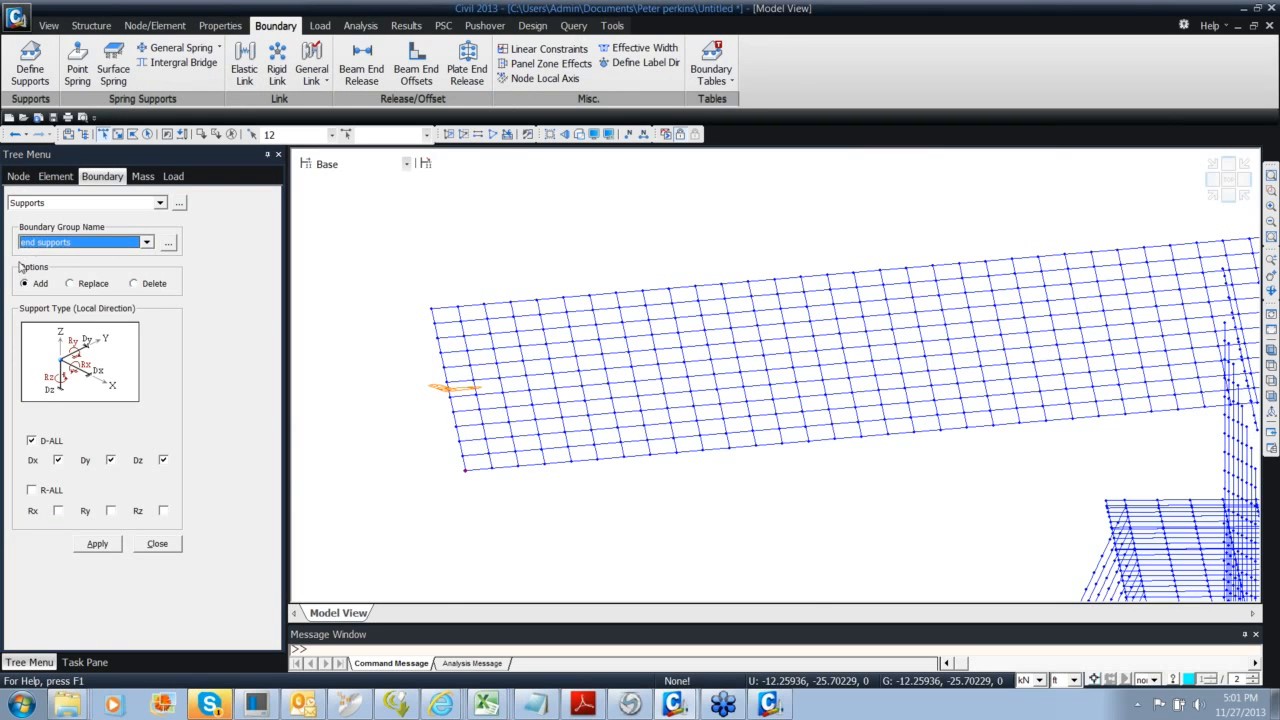
click(97, 544)
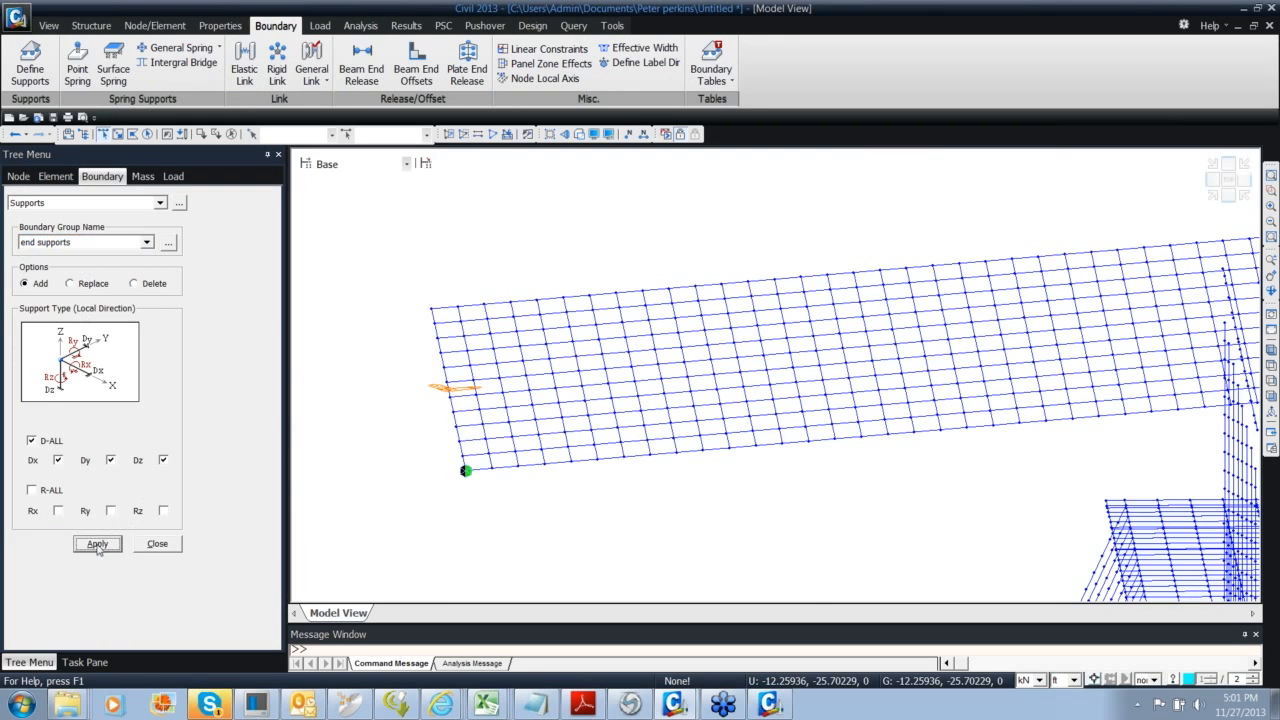
drag(413, 300, 458, 426)
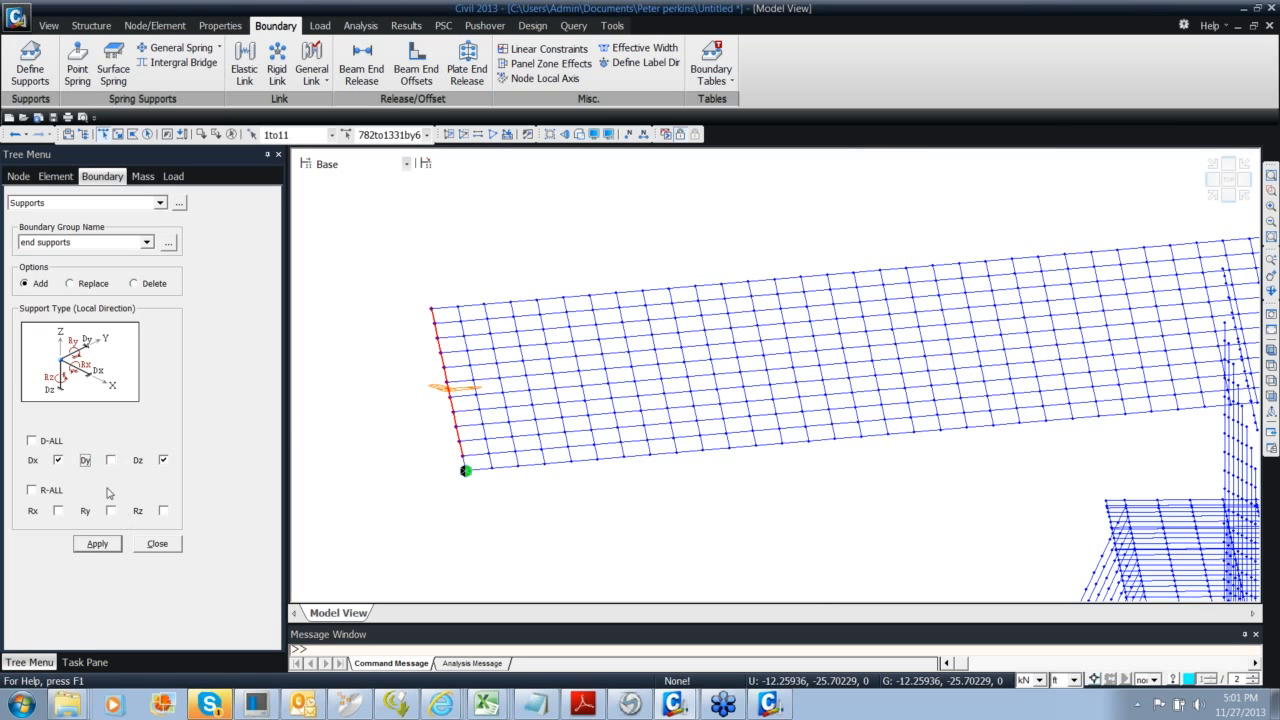
click(97, 543)
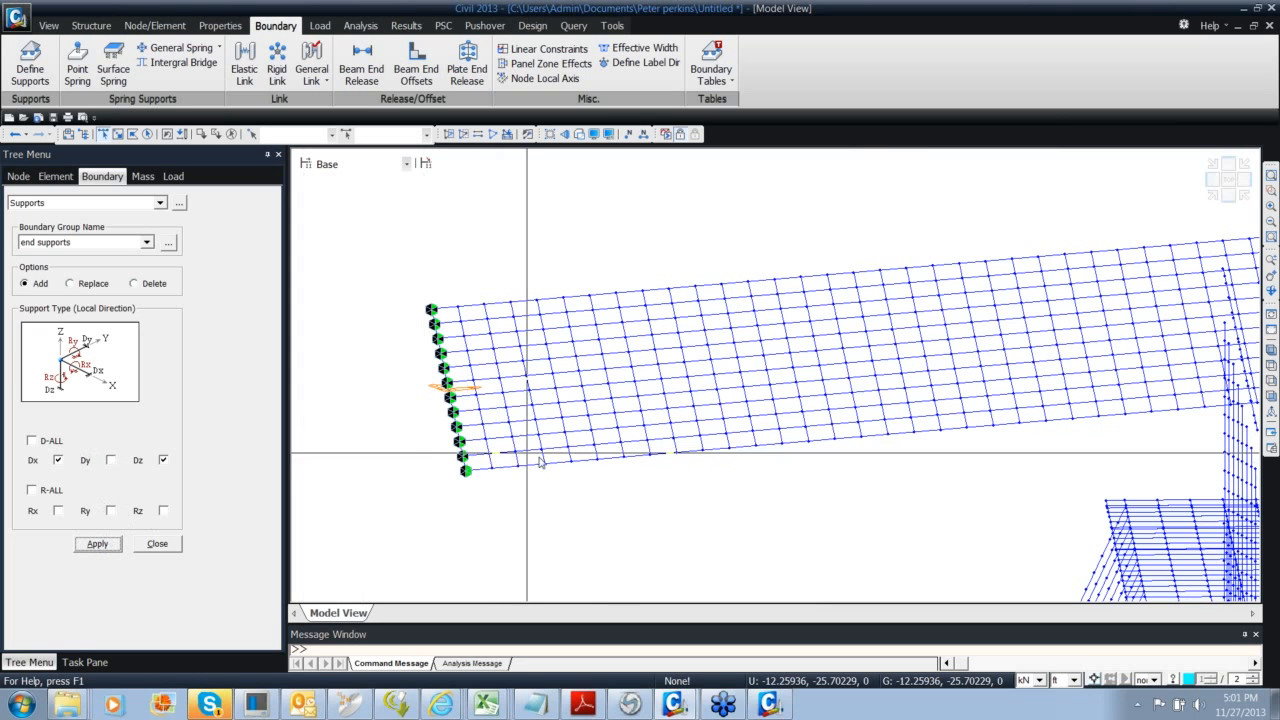
Define a separate boundary group named "end supports abutment b" for the opposite deck end
scroll(797, 408, down, 2)
middle_drag(431, 391, 354, 392)
middle_drag(511, 436, 484, 436)
middle_drag(847, 375, 478, 438)
middle_drag(898, 406, 622, 405)
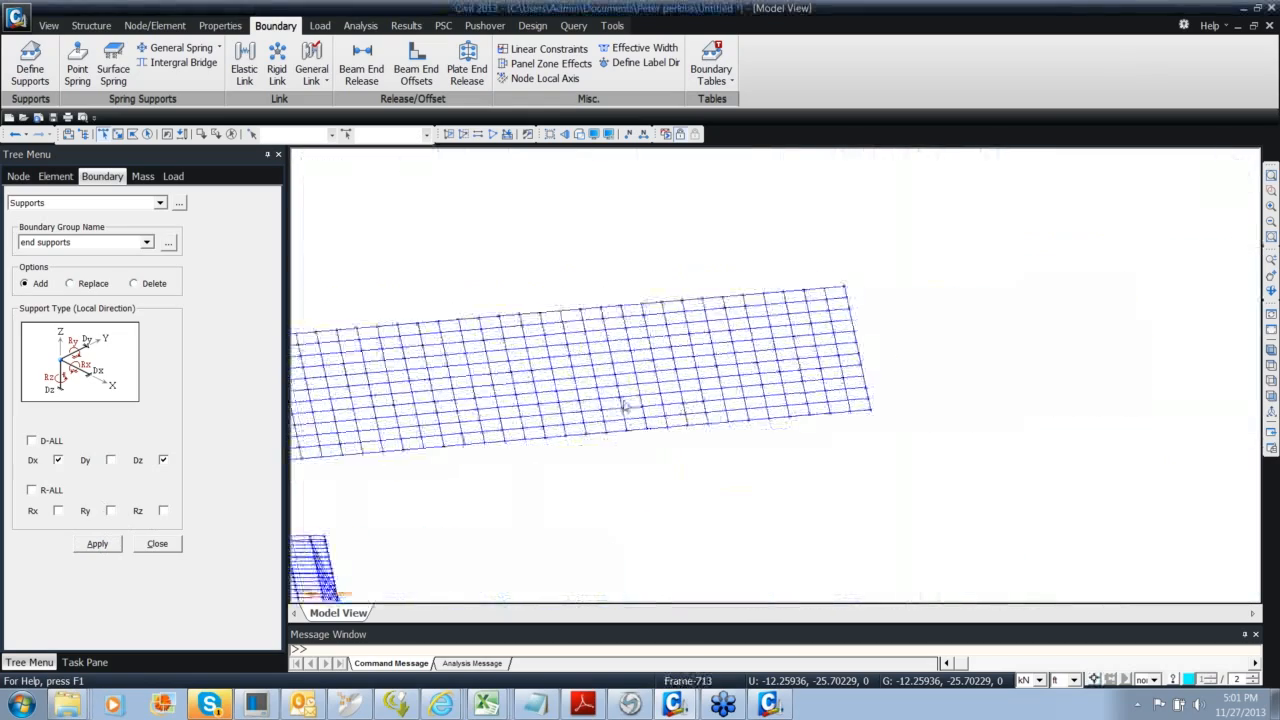
scroll(806, 344, up, 5)
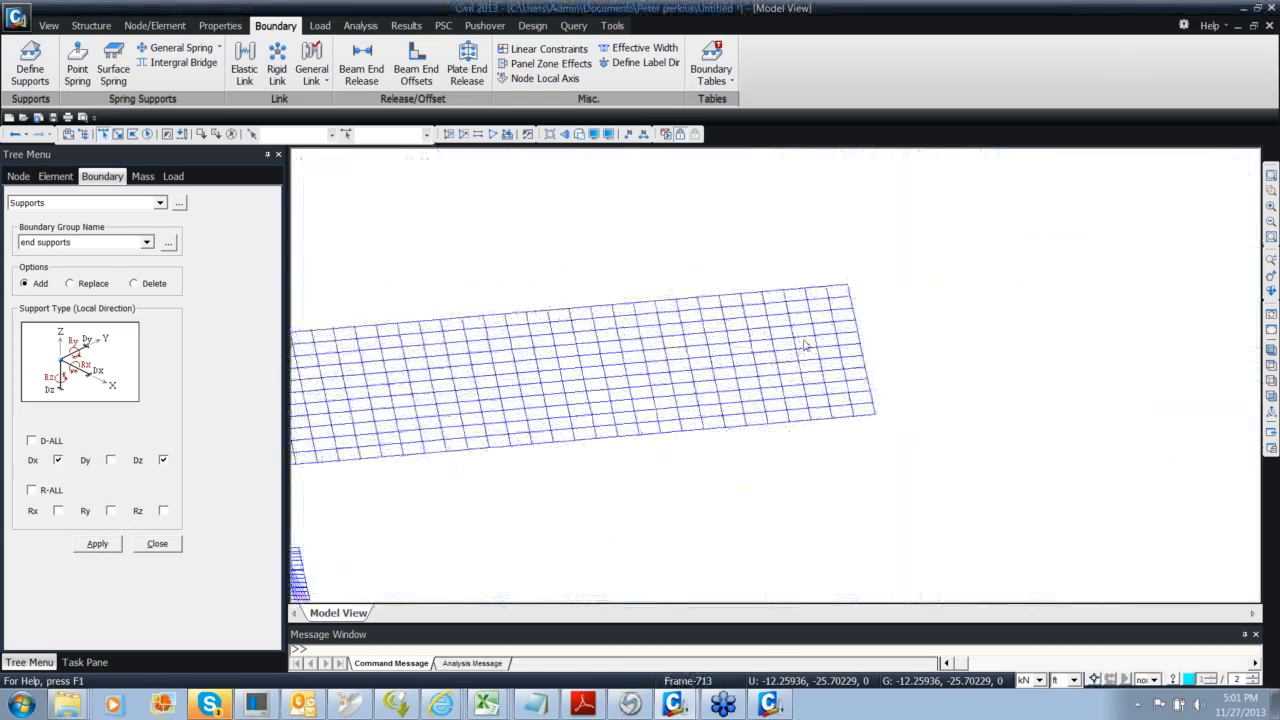
click(168, 244)
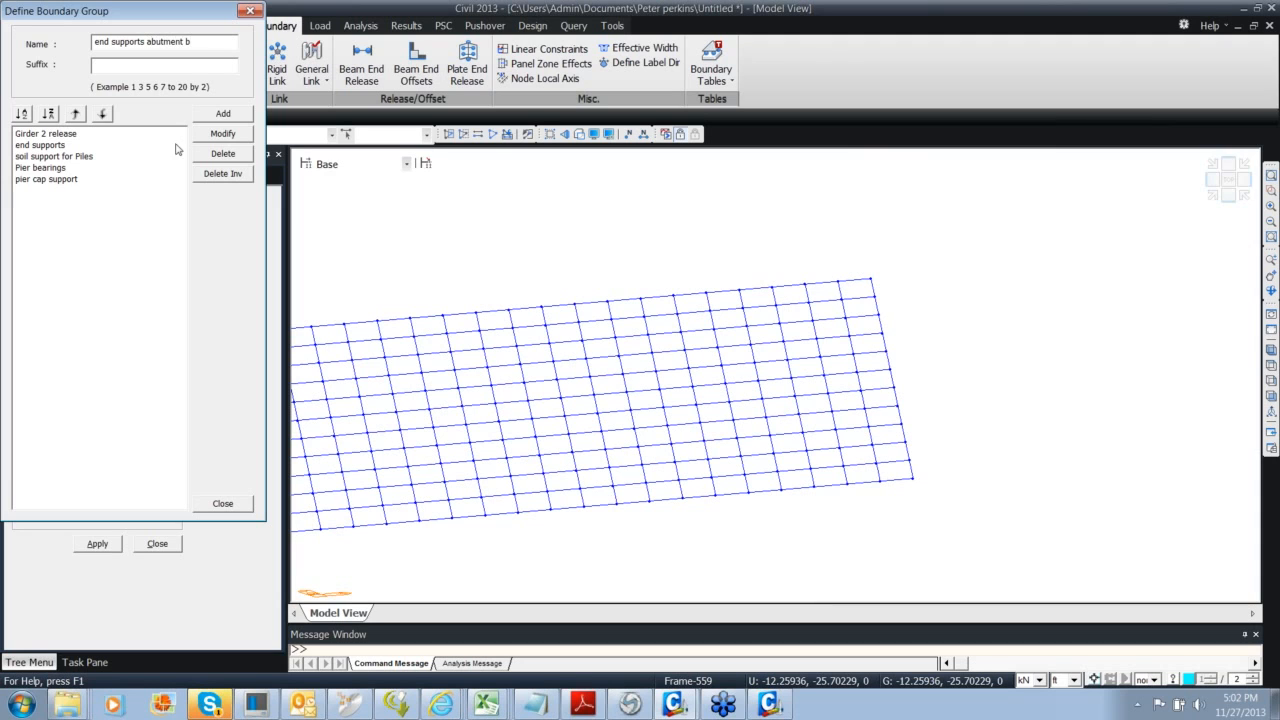
click(223, 113)
click(250, 11)
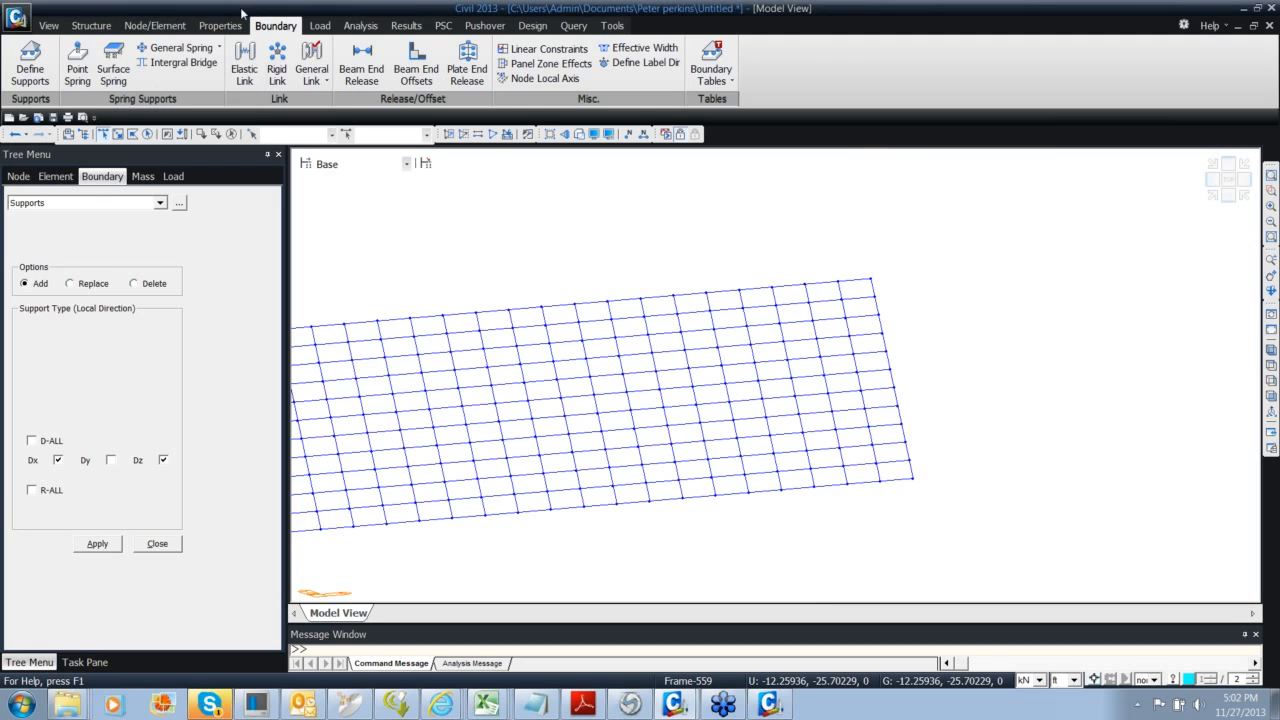
Add supports fixing only Dz to all nodes along the opposite deck end, assigned to the end supports abutment b group
drag(866, 262, 950, 545)
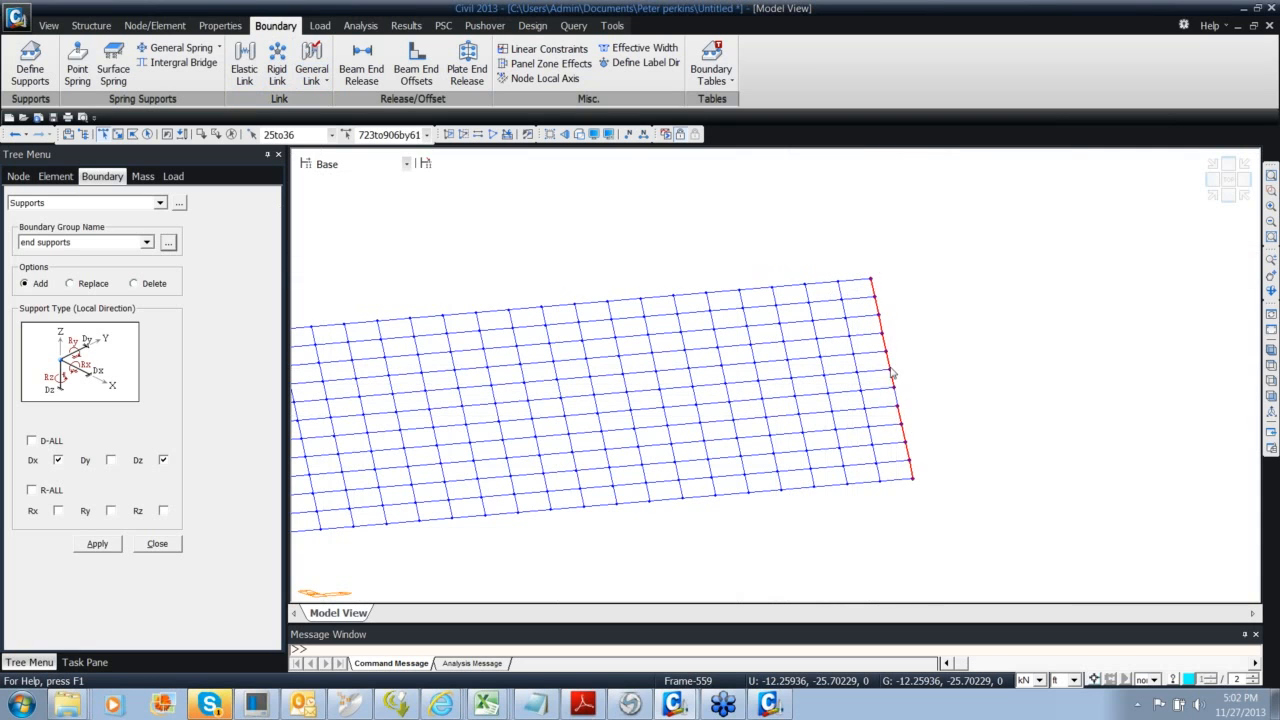
click(146, 242)
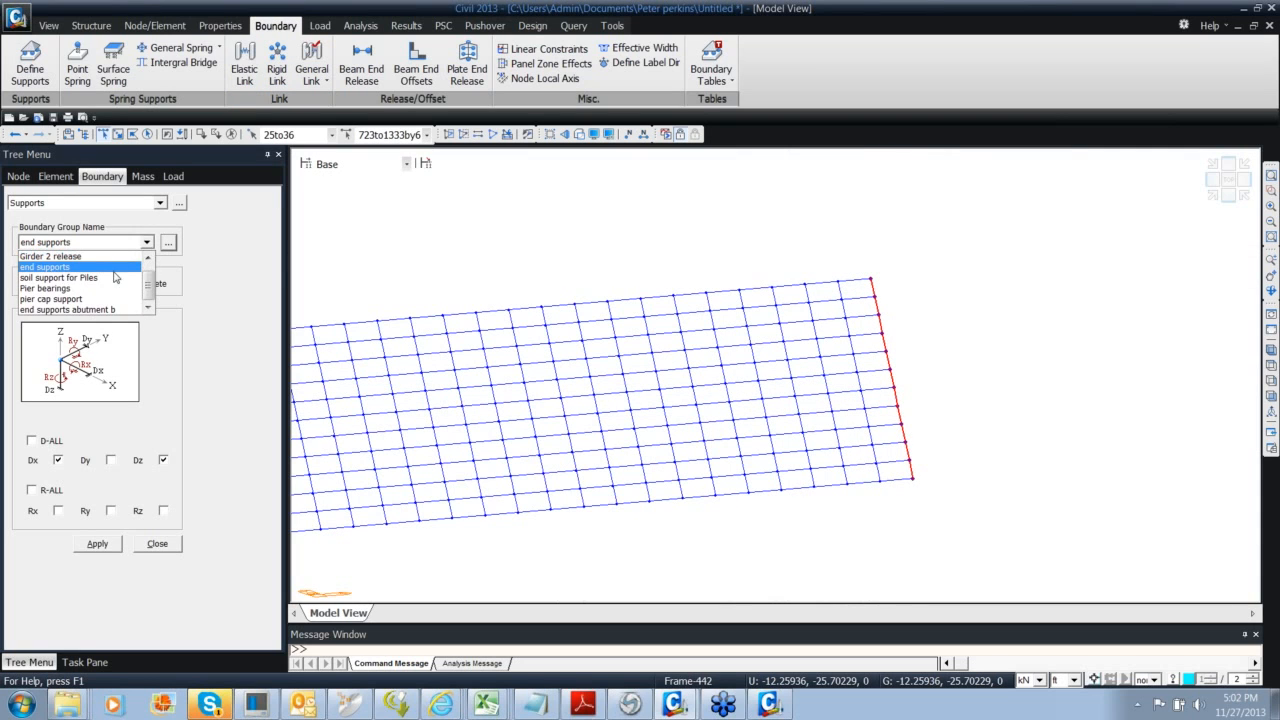
click(113, 309)
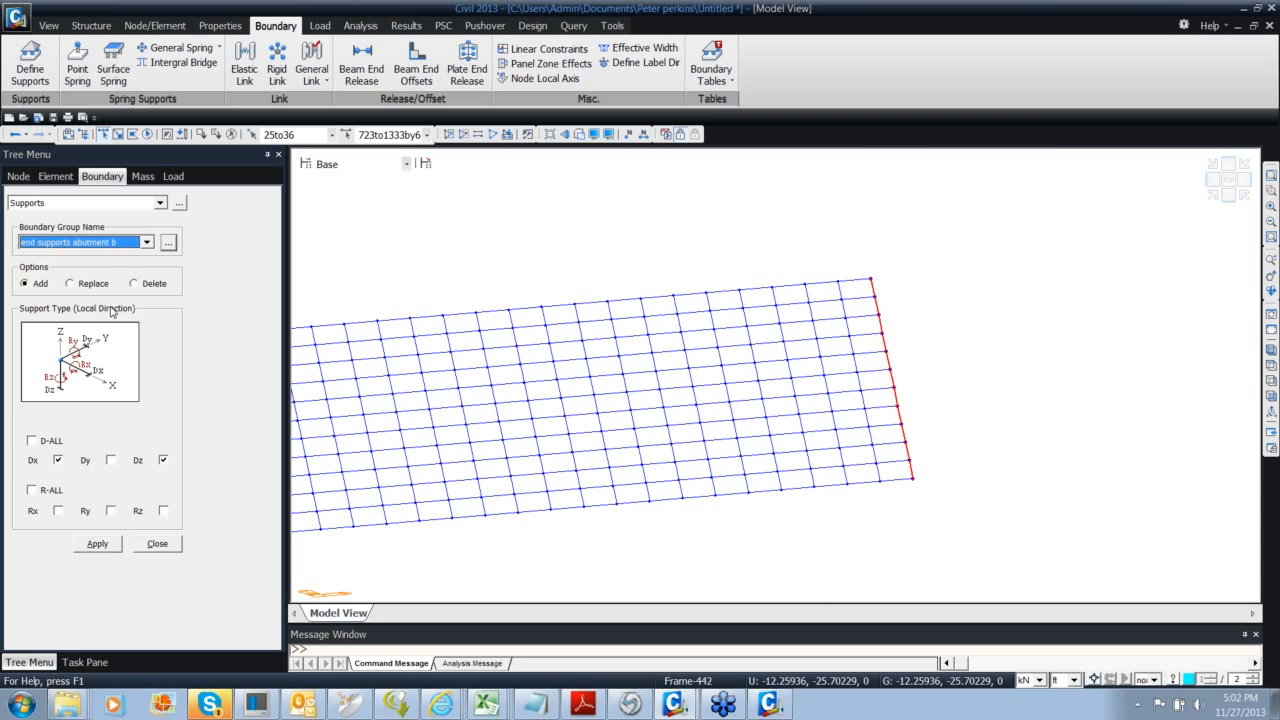
click(59, 460)
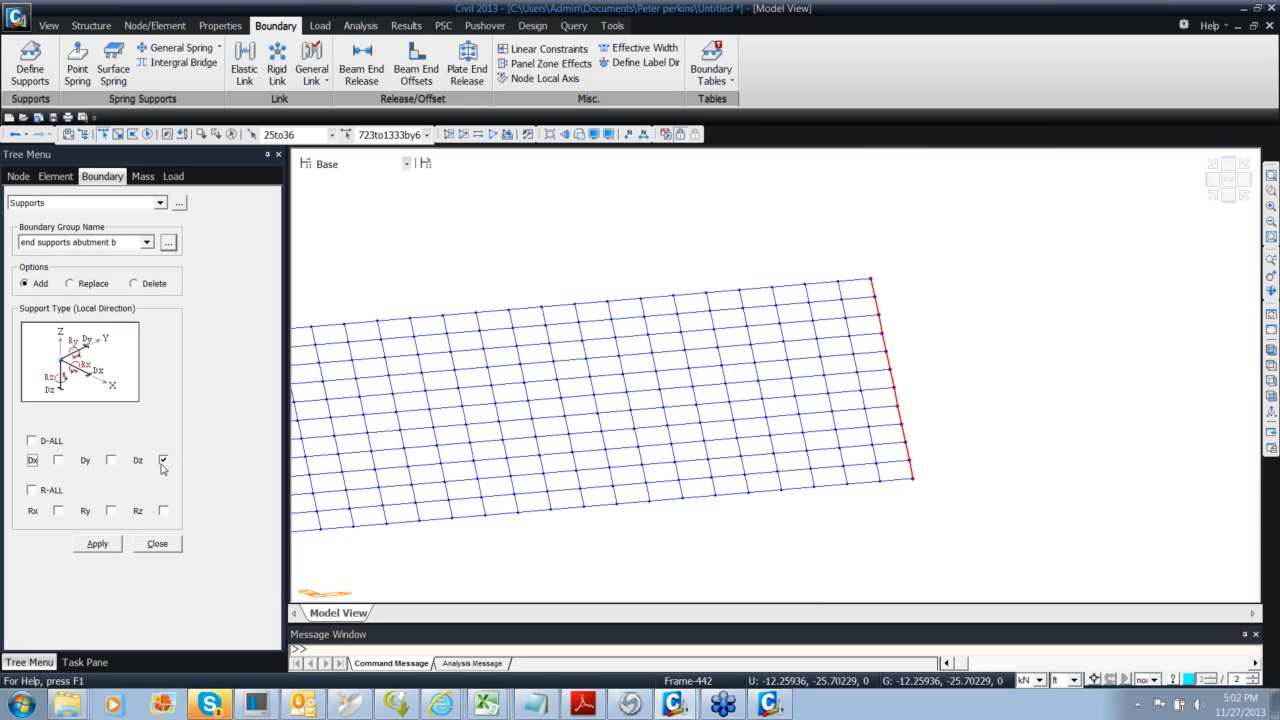
click(116, 546)
click(1212, 195)
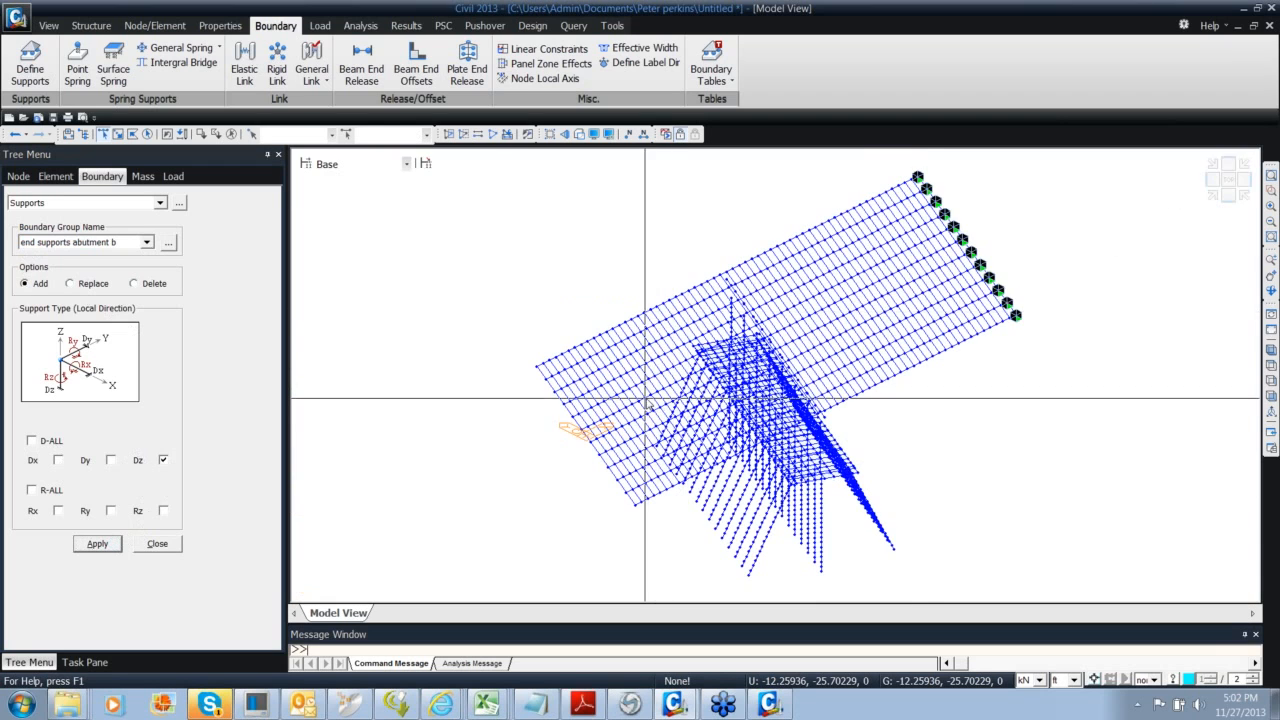
ctrl+middle_drag(645, 399, 616, 356)
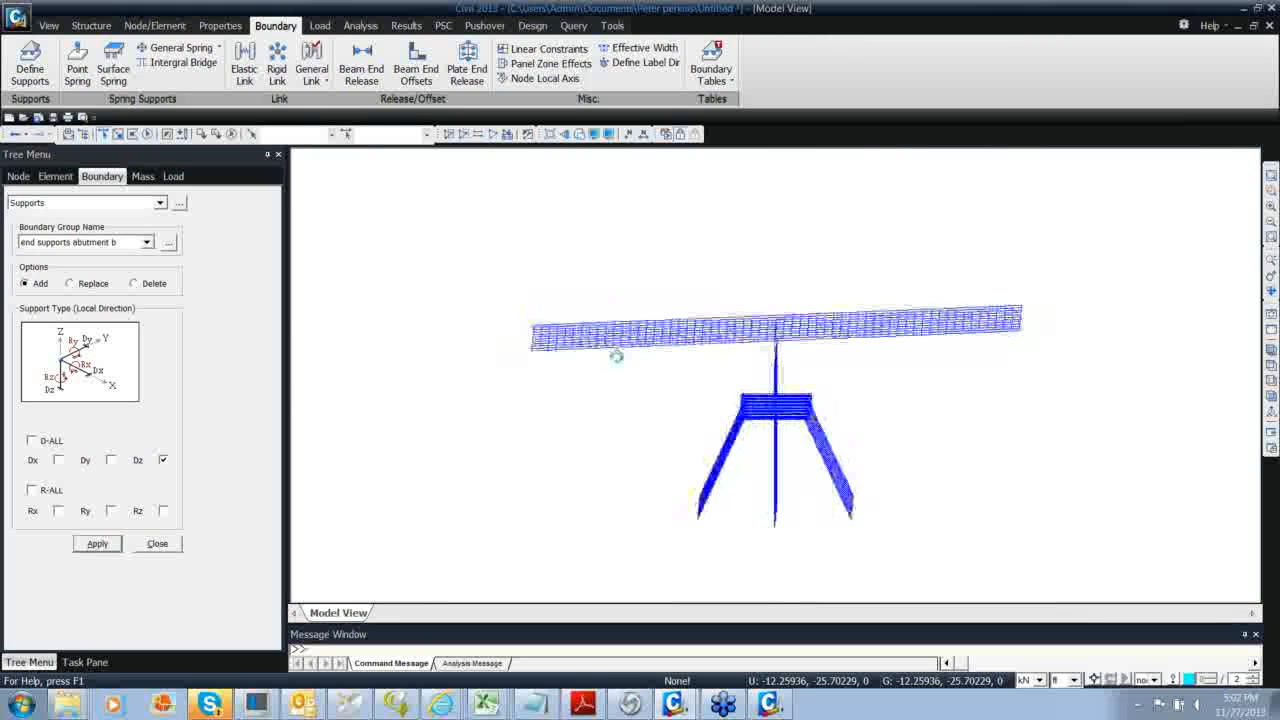
middle_drag(741, 384, 720, 375)
scroll(745, 366, up, 5)
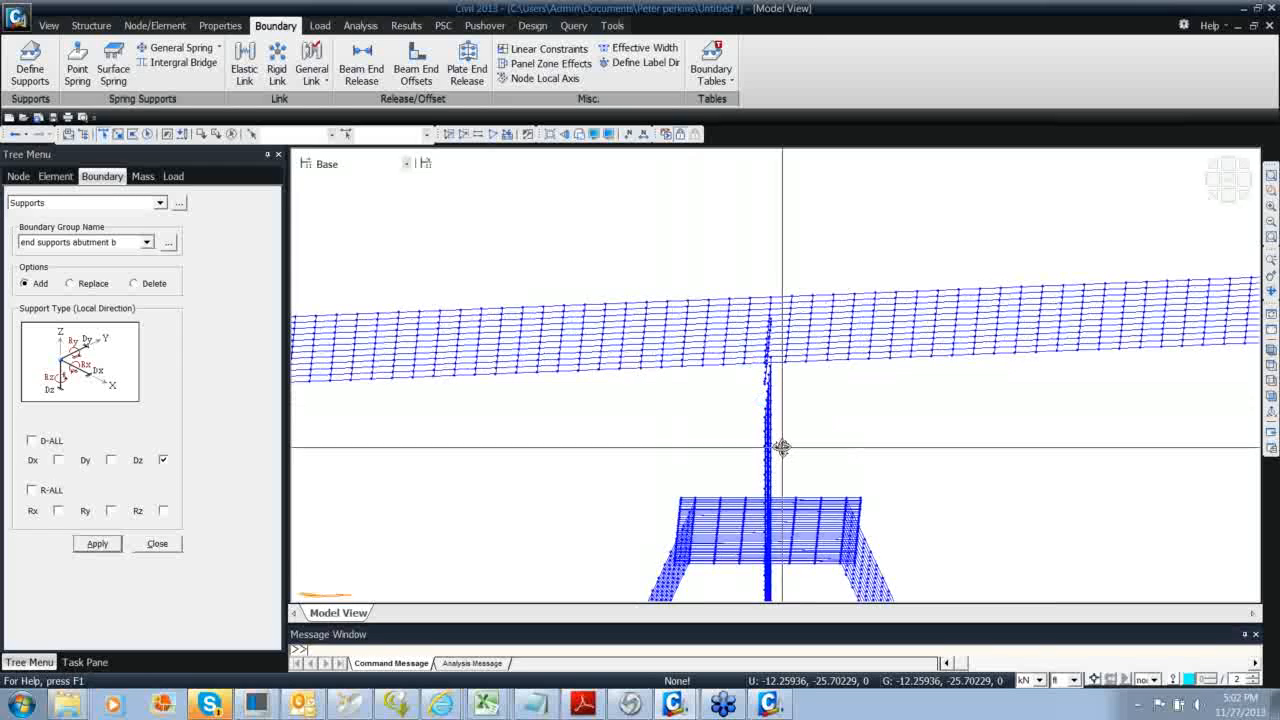
drag(754, 294, 796, 380)
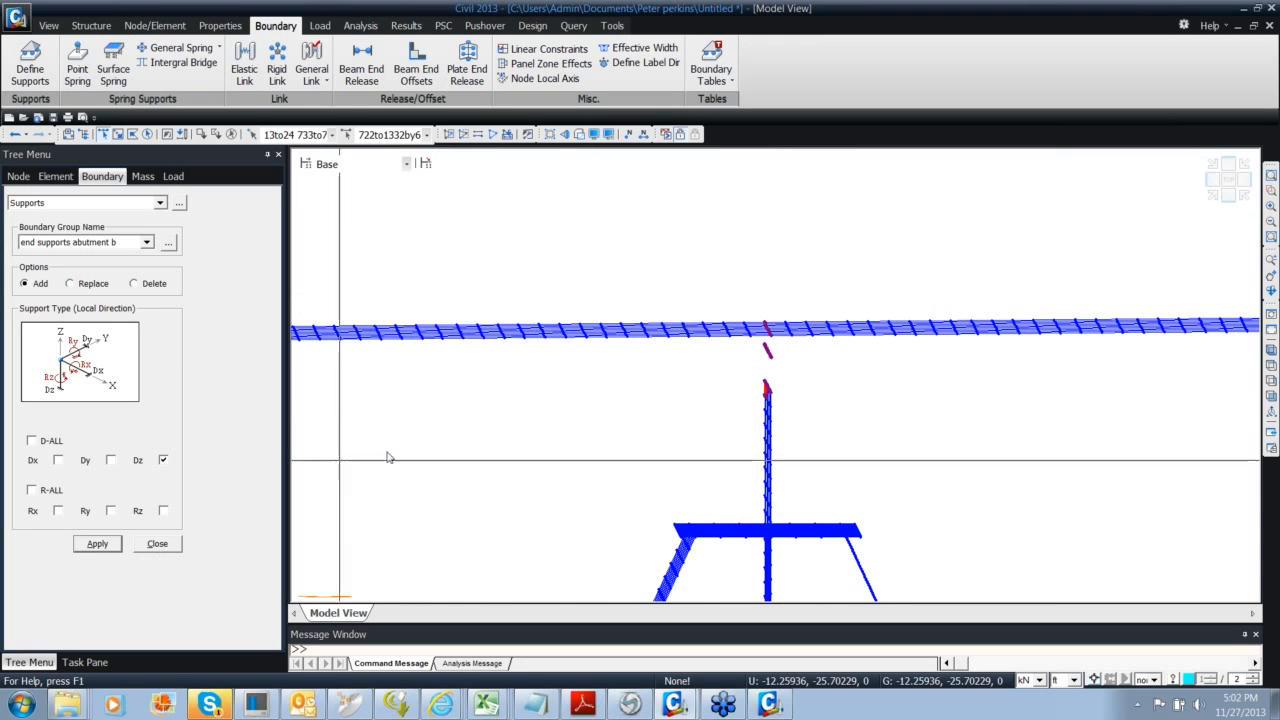
click(1215, 195)
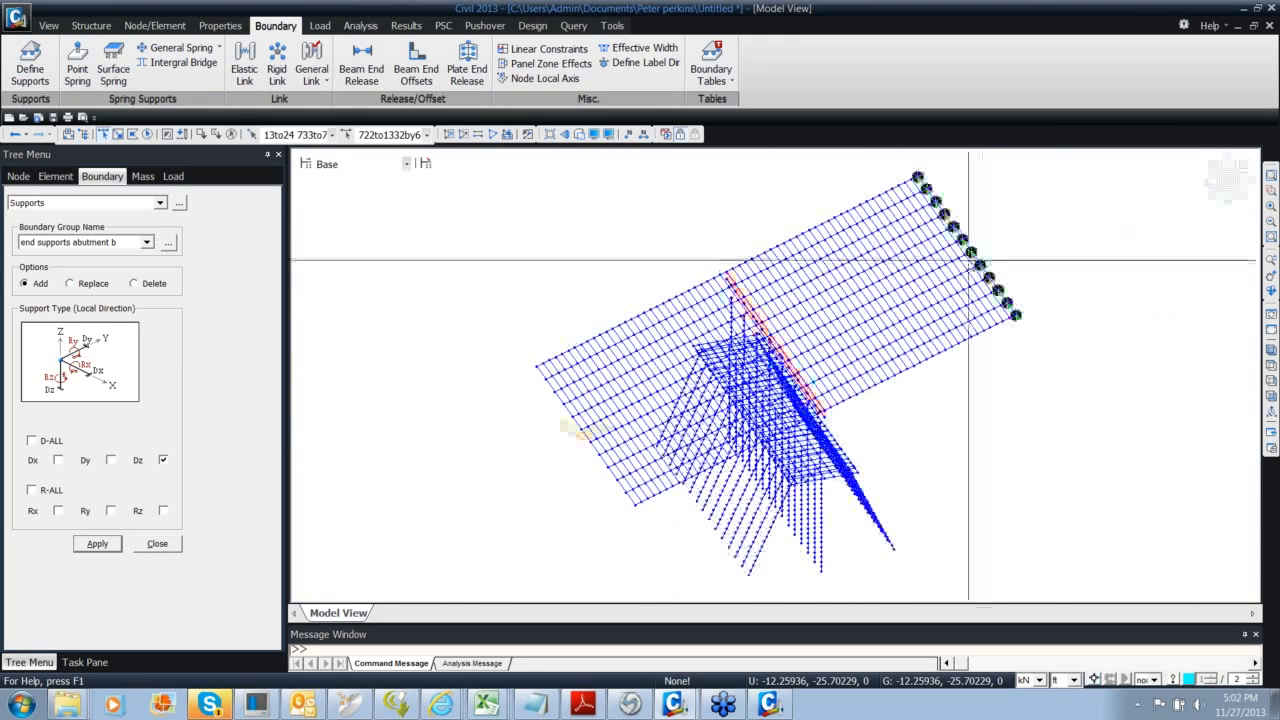
middle_drag(885, 268, 815, 305)
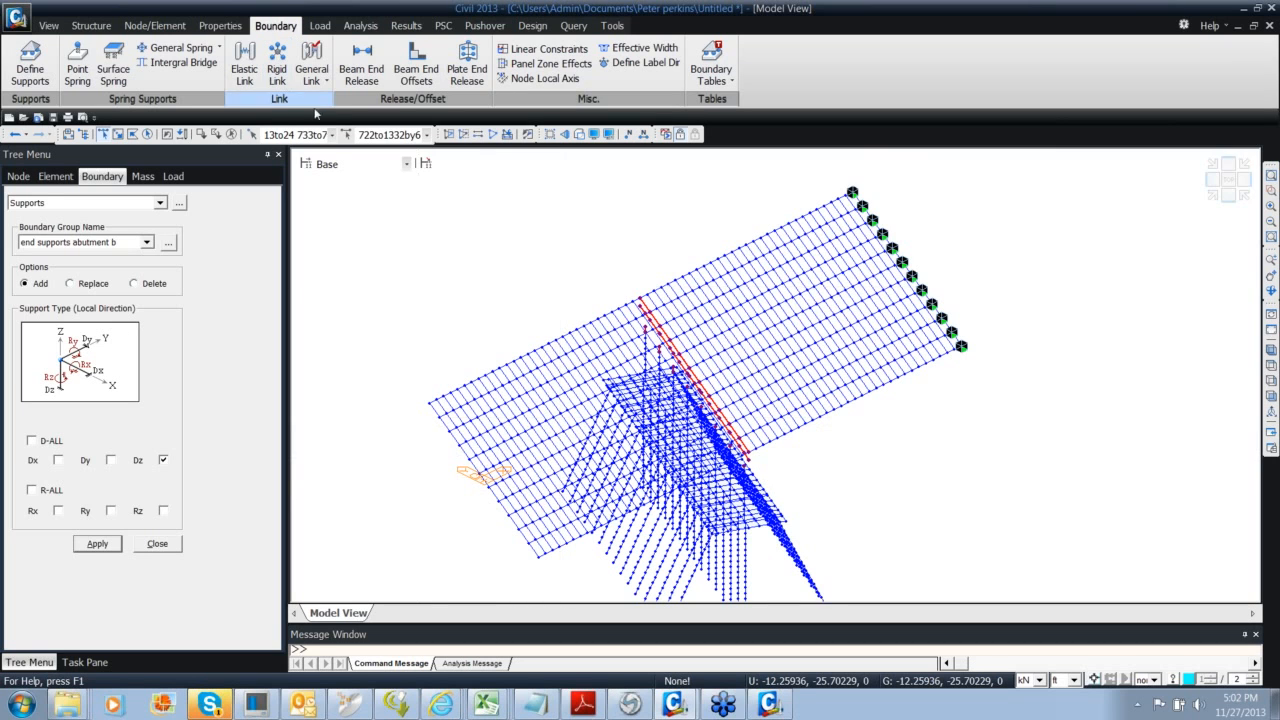
Display the Girder Span 1 construction stage to examine its members from several angles, and return to the Base stage
click(335, 164)
click(340, 203)
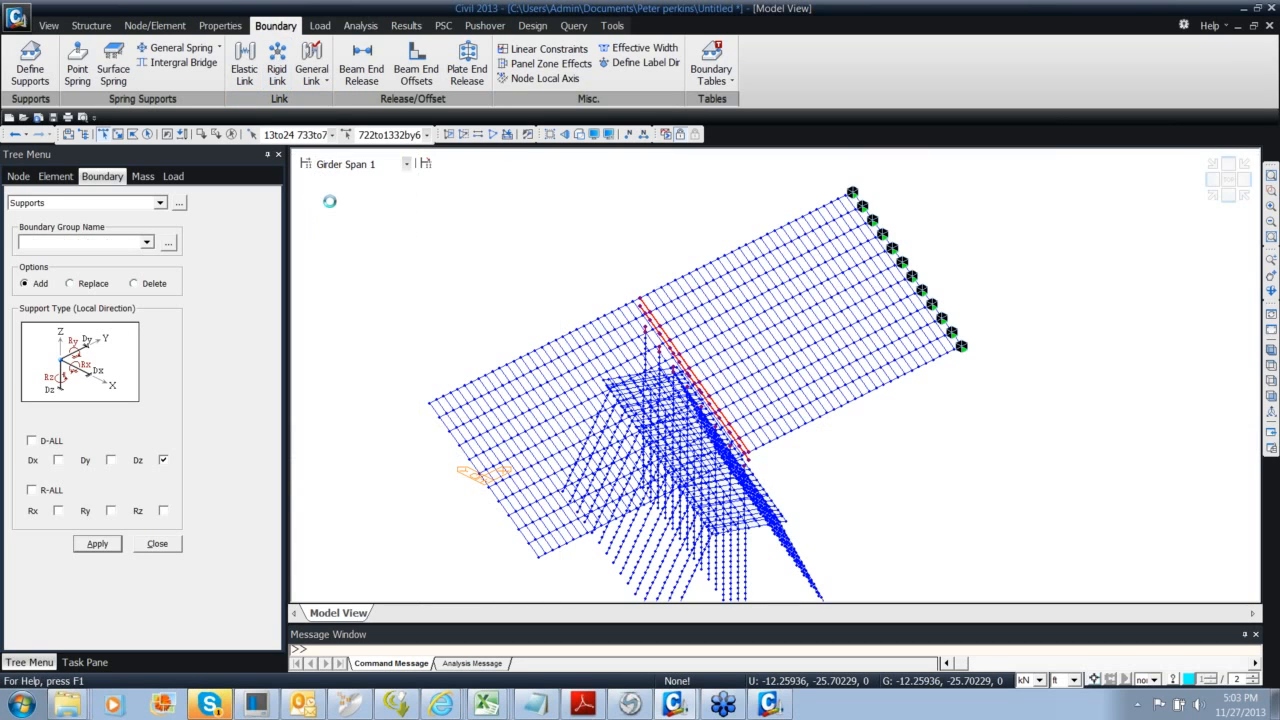
mouse_move(667, 385)
ctrl+middle_down()
mouse_move(683, 371)
mouse_move(669, 371)
ctrl+middle_up()
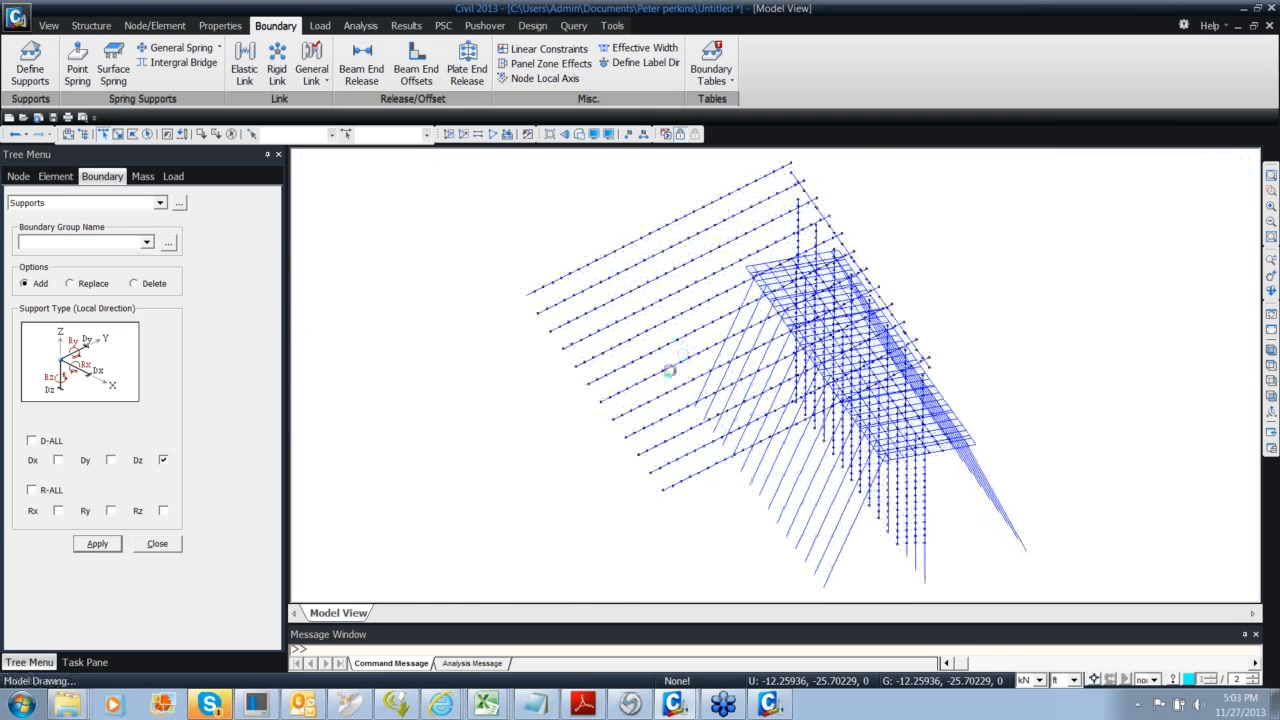
ctrl+middle_drag(630, 460, 629, 414)
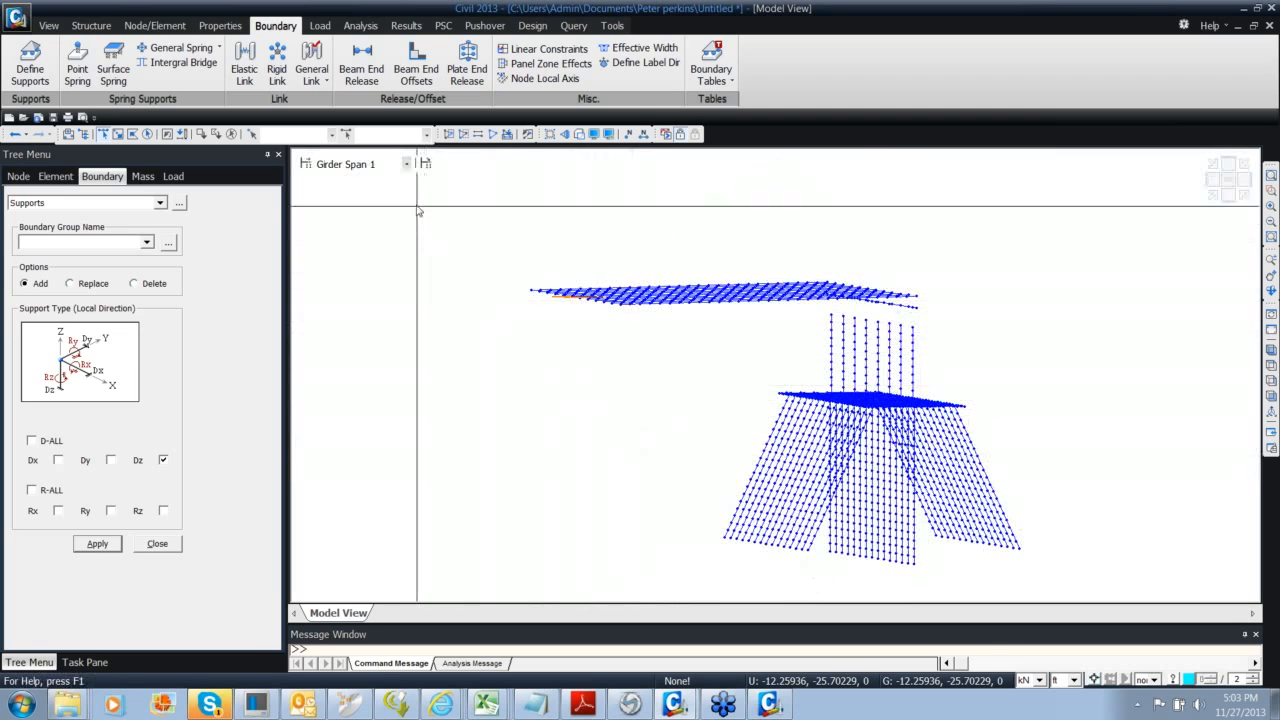
click(382, 165)
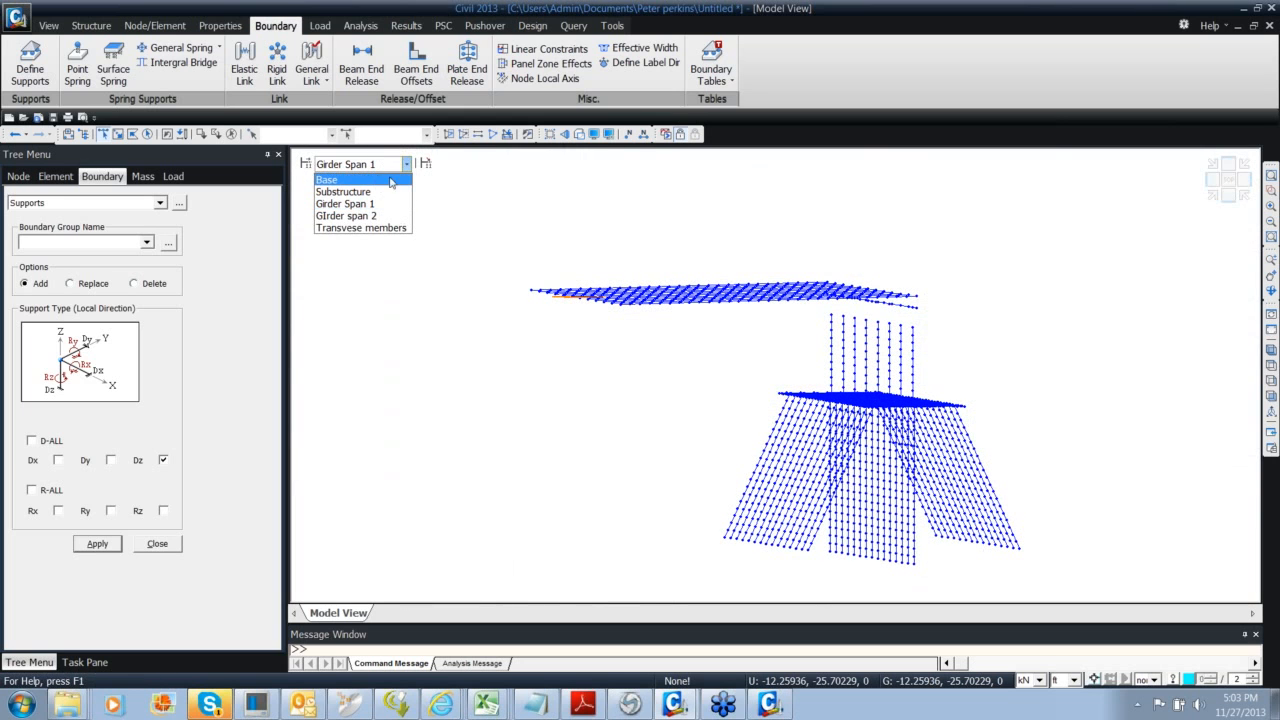
click(580, 201)
ctrl+middle_drag(638, 294, 648, 340)
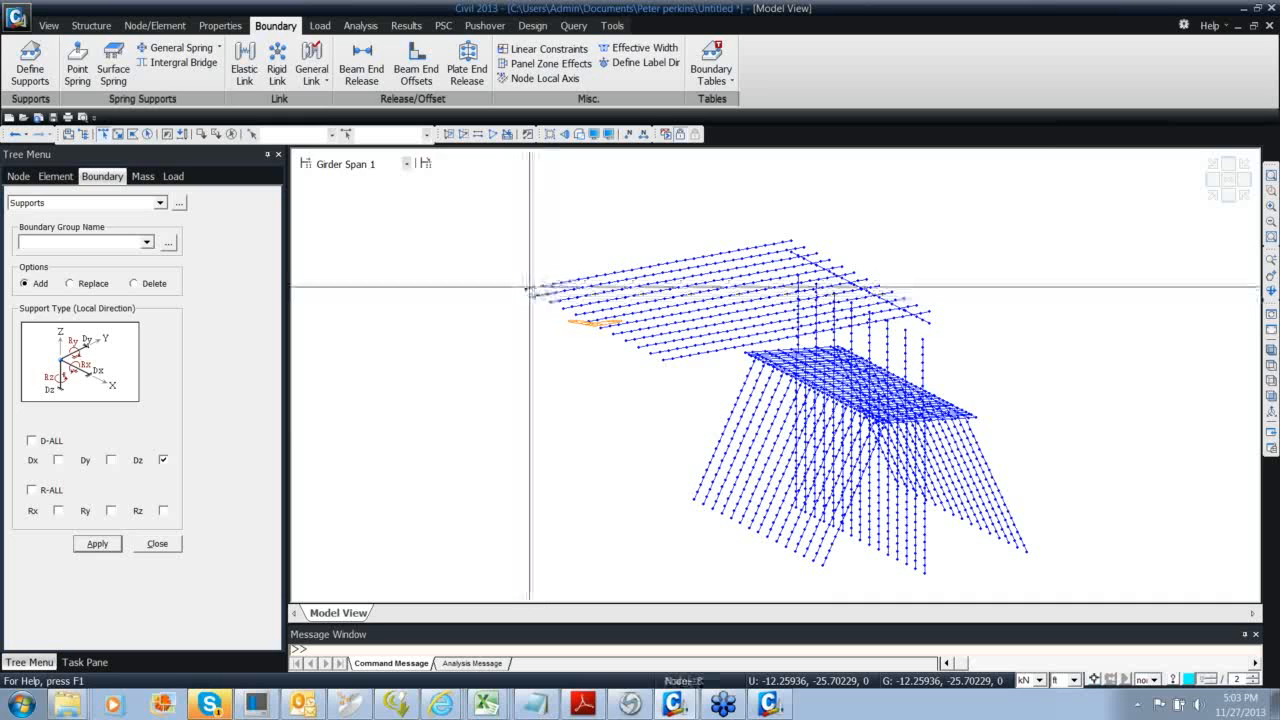
mouse_move(545, 340)
ctrl+middle_down()
mouse_move(551, 363)
mouse_move(520, 351)
ctrl+middle_up()
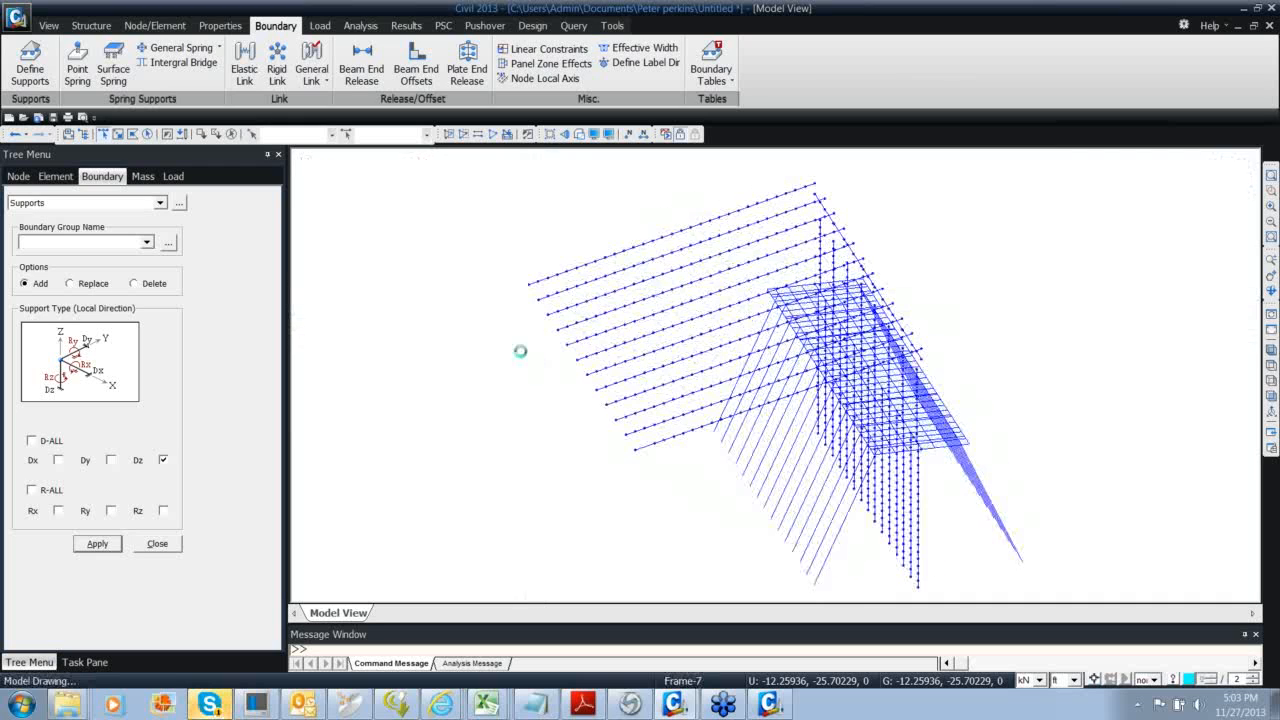
click(406, 164)
click(366, 180)
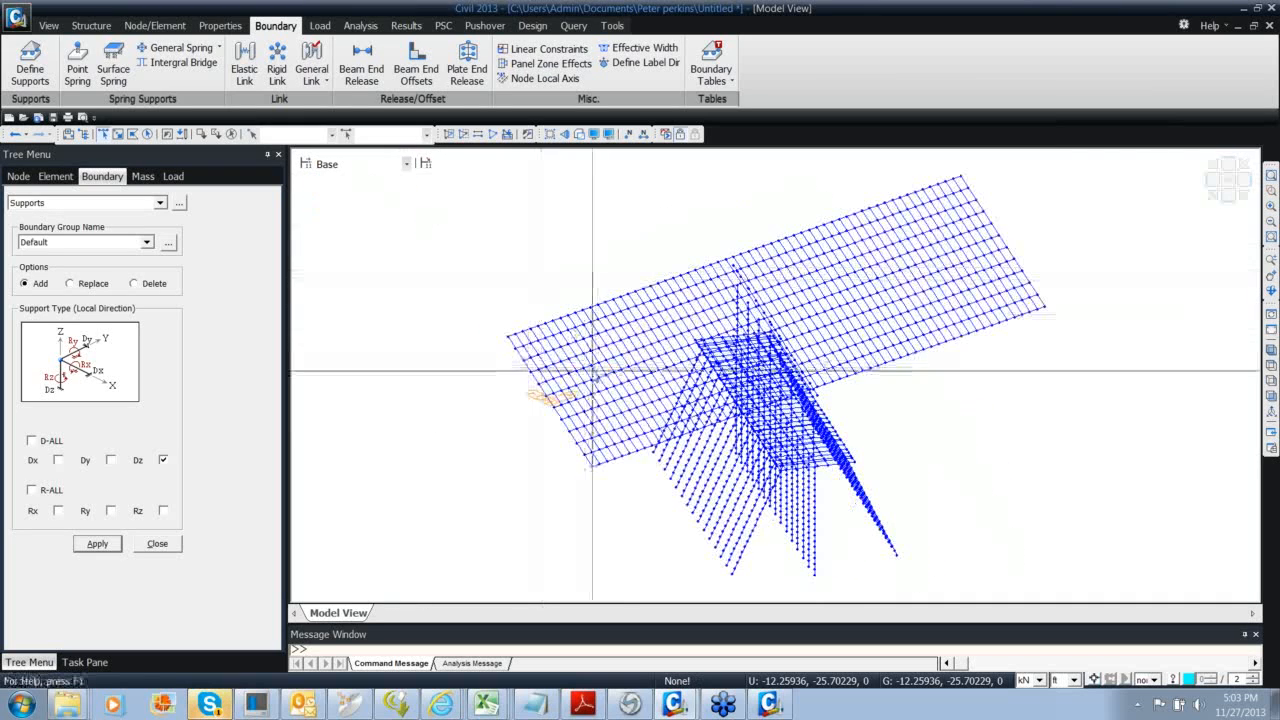
ctrl+middle_drag(560, 388, 557, 385)
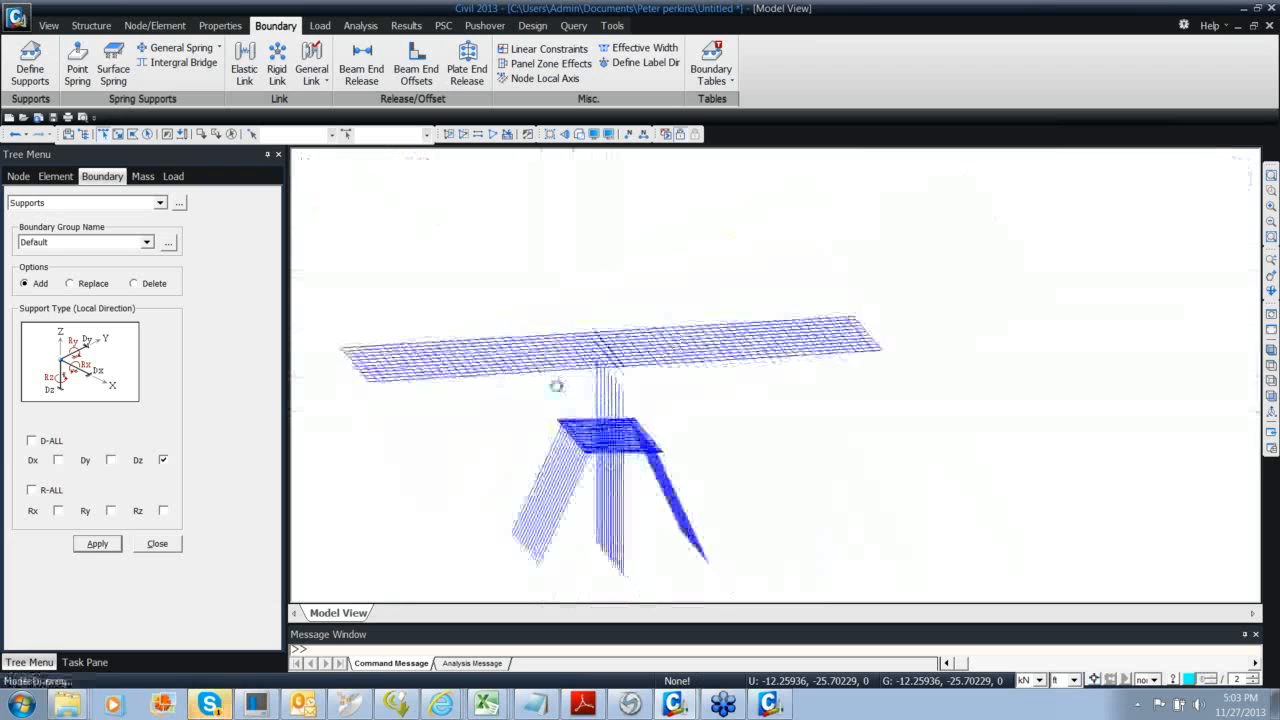
Close the supports definition and isolate the deck's transverse line over the pier together with the pier cap line beneath it
click(157, 544)
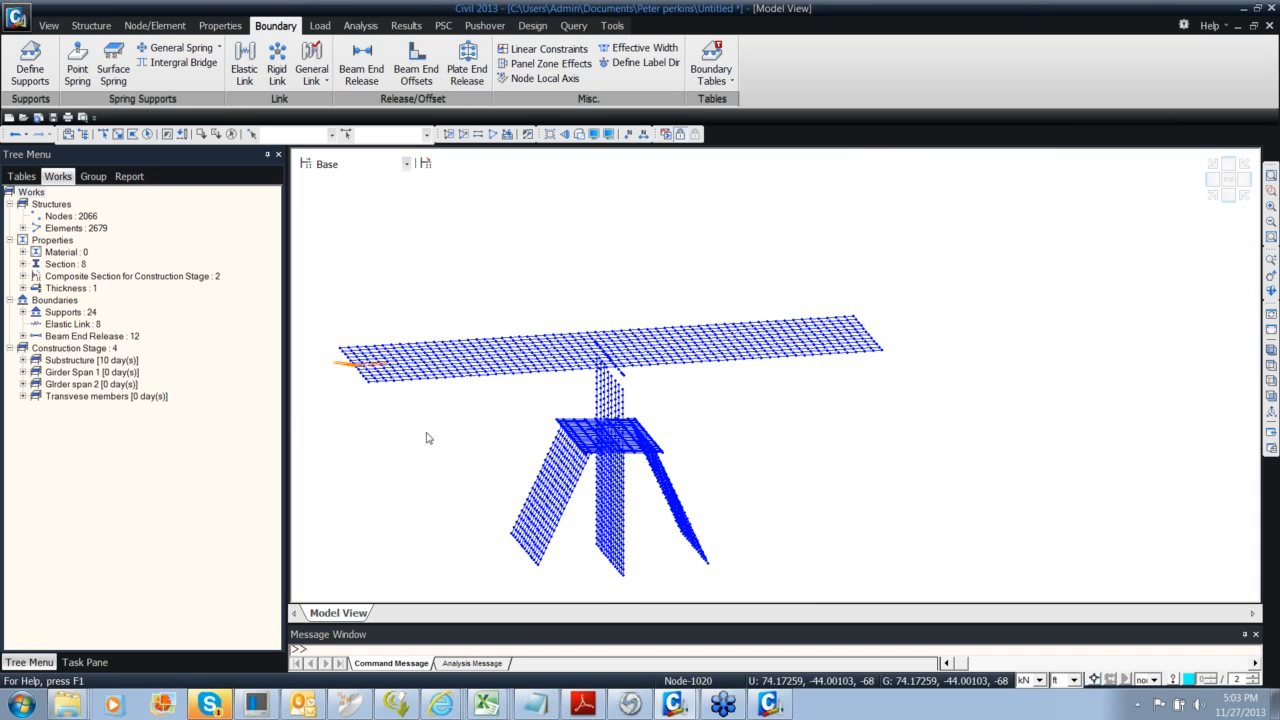
mouse_move(448, 432)
ctrl+middle_down()
mouse_move(471, 437)
mouse_move(455, 434)
ctrl+middle_up()
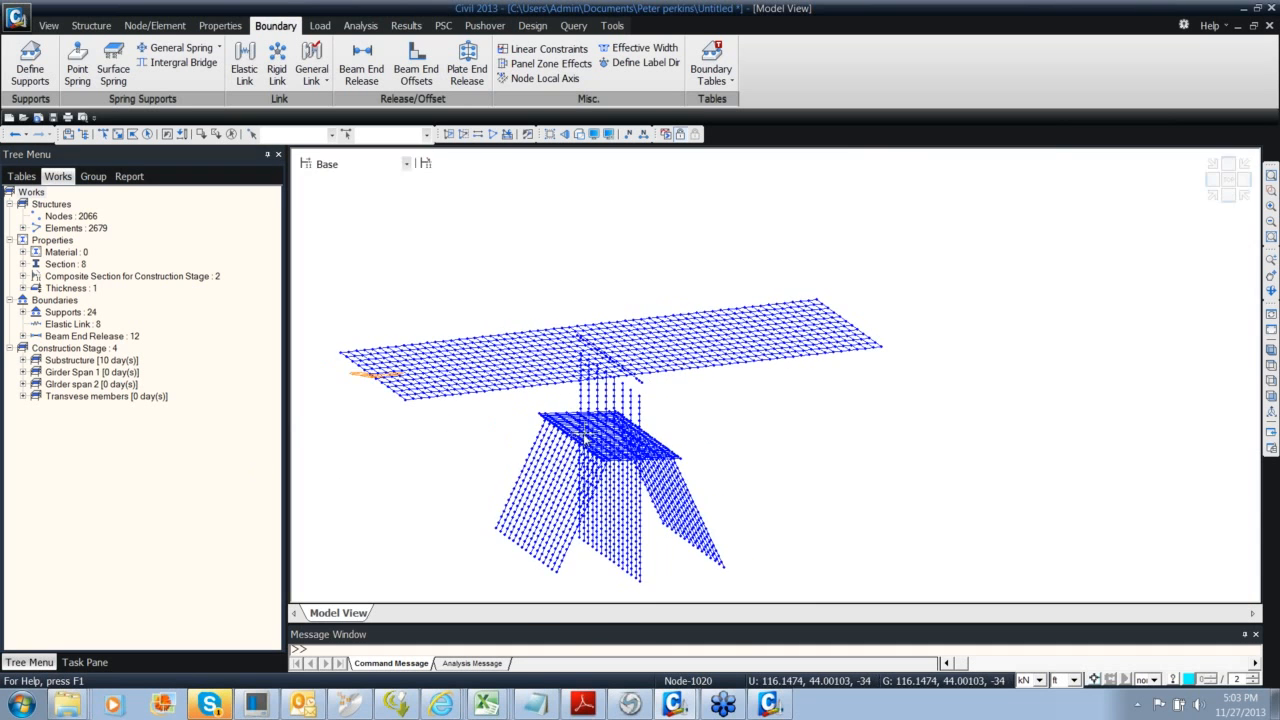
ctrl+middle_drag(581, 440, 566, 422)
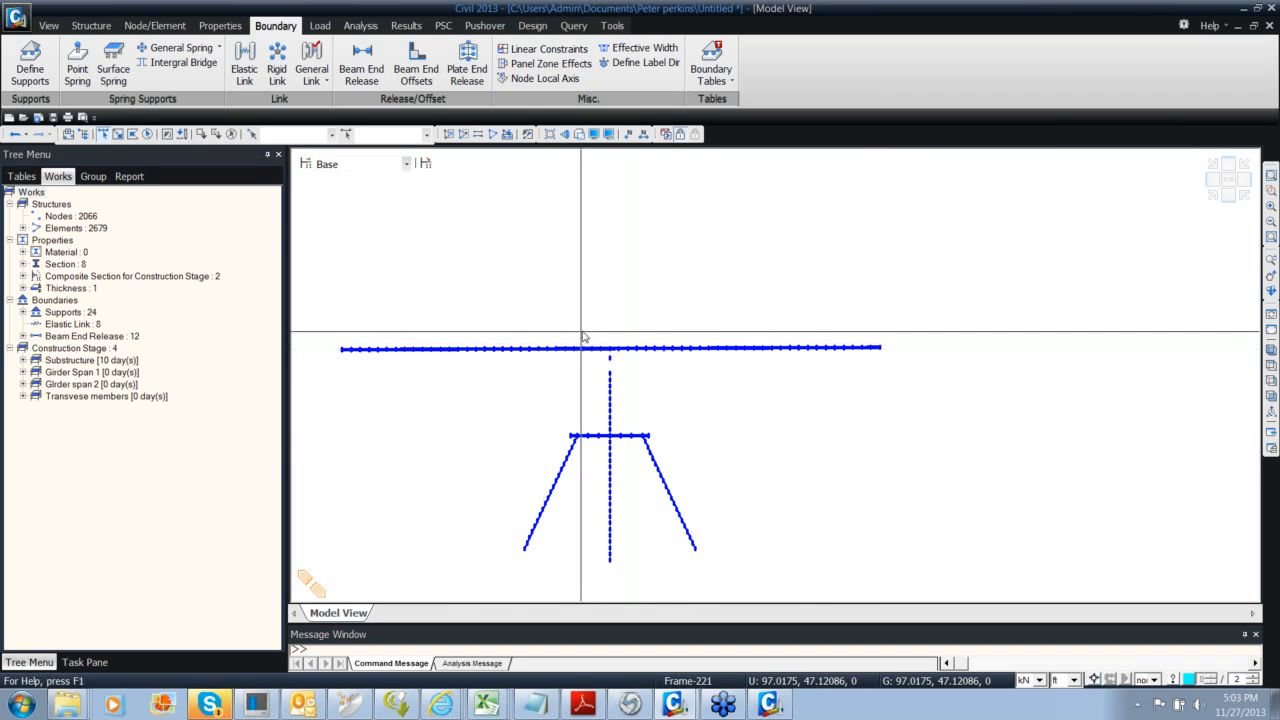
drag(612, 336, 615, 368)
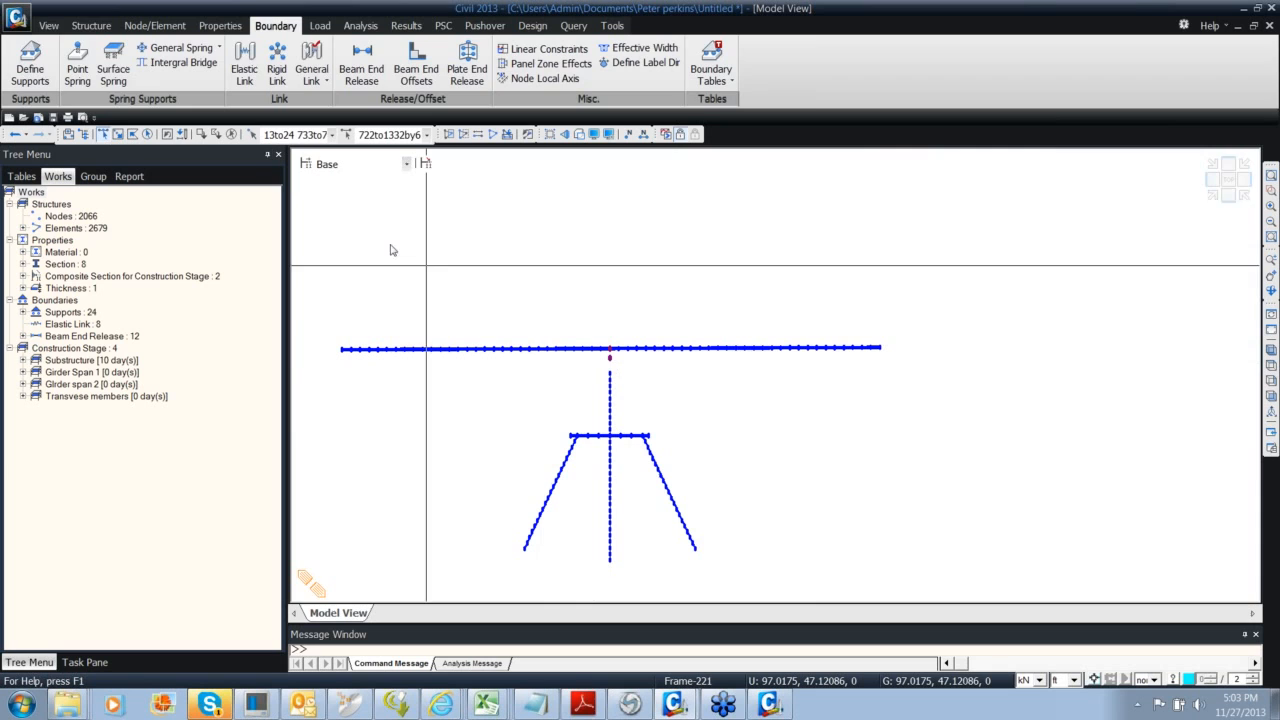
click(50, 28)
click(382, 66)
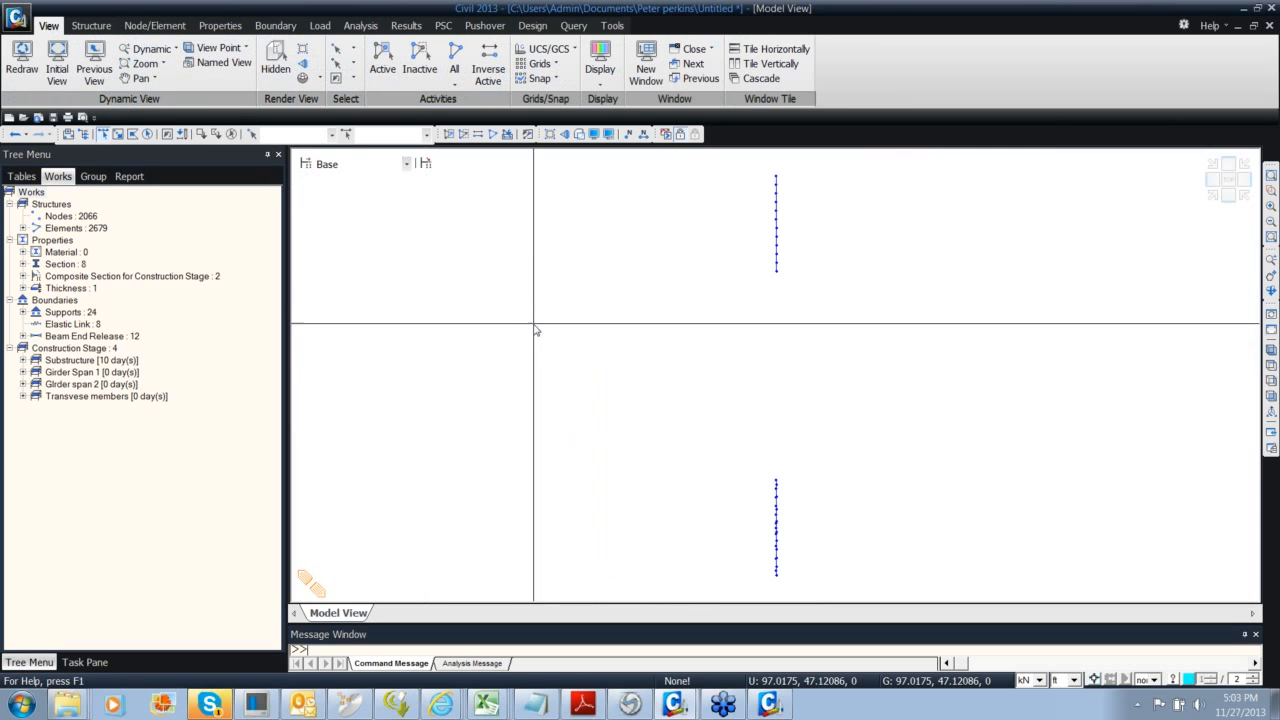
Set up a General elastic link in the Pier bearings boundary group with SDx 10000000 kN/ft and all other stiffnesses 0
ctrl+middle_drag(600, 345, 619, 342)
click(1228, 180)
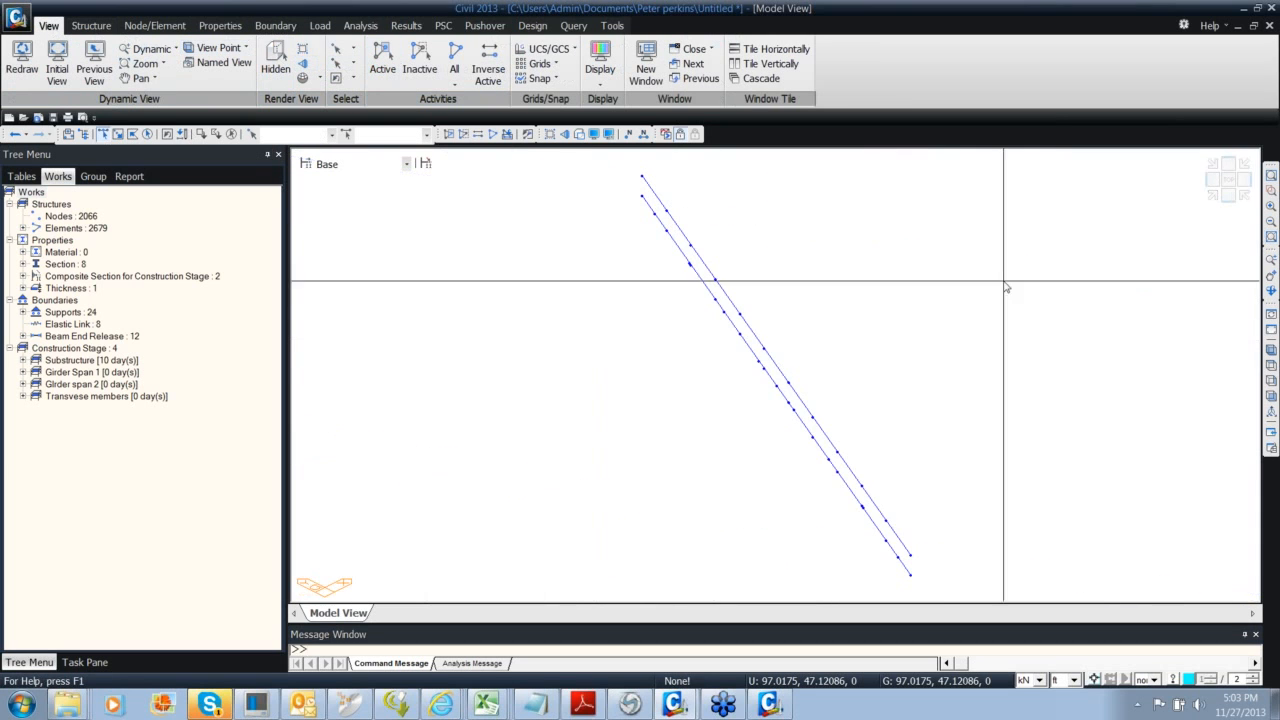
ctrl+middle_drag(812, 367, 862, 354)
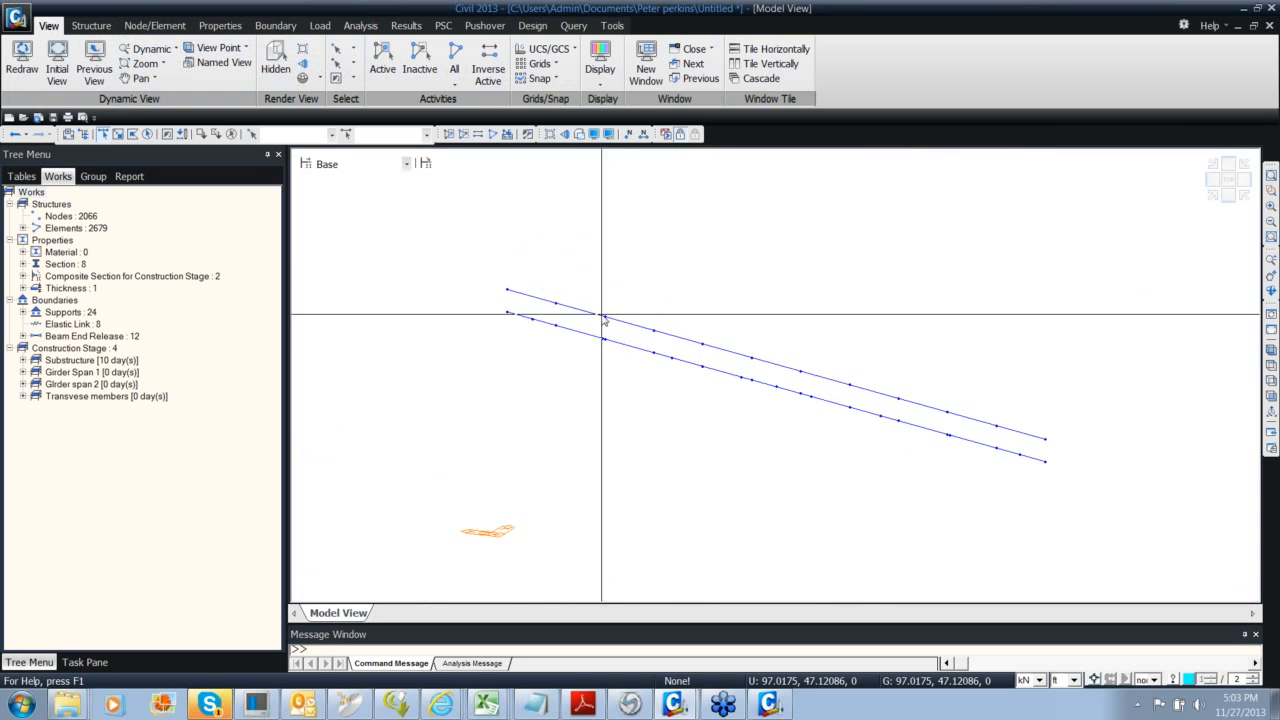
middle_drag(565, 306, 498, 294)
click(275, 25)
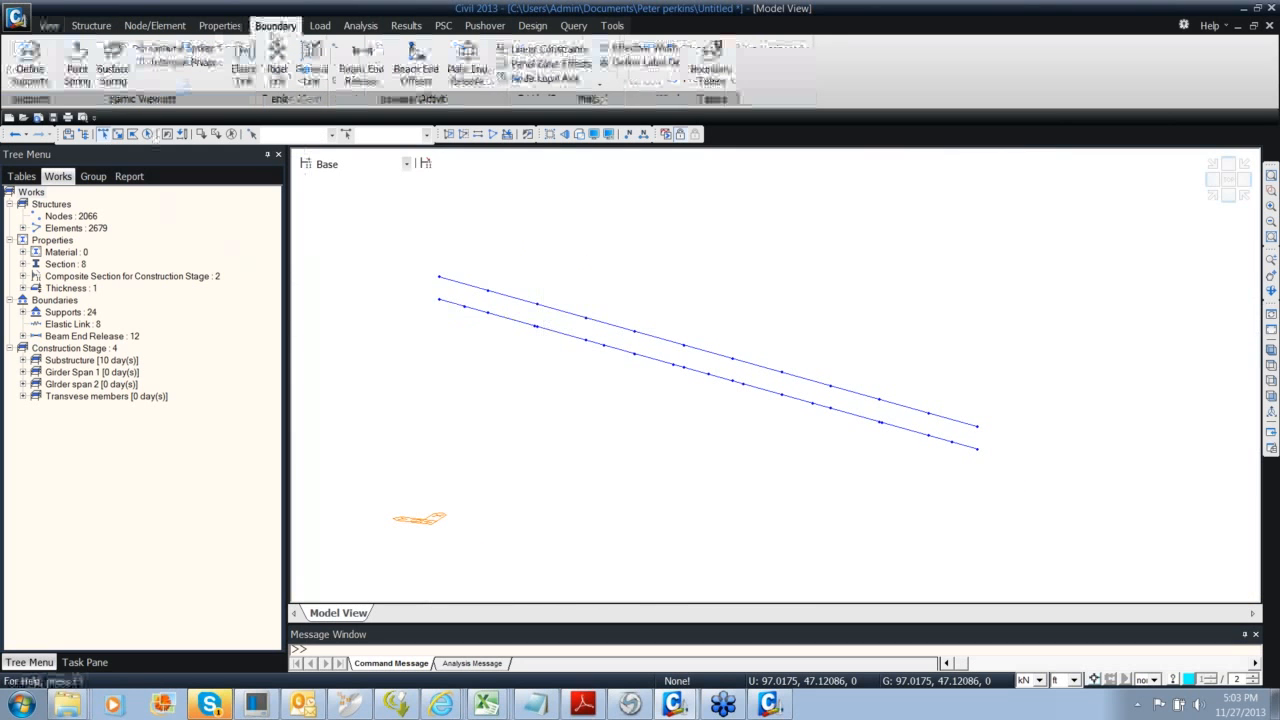
click(244, 68)
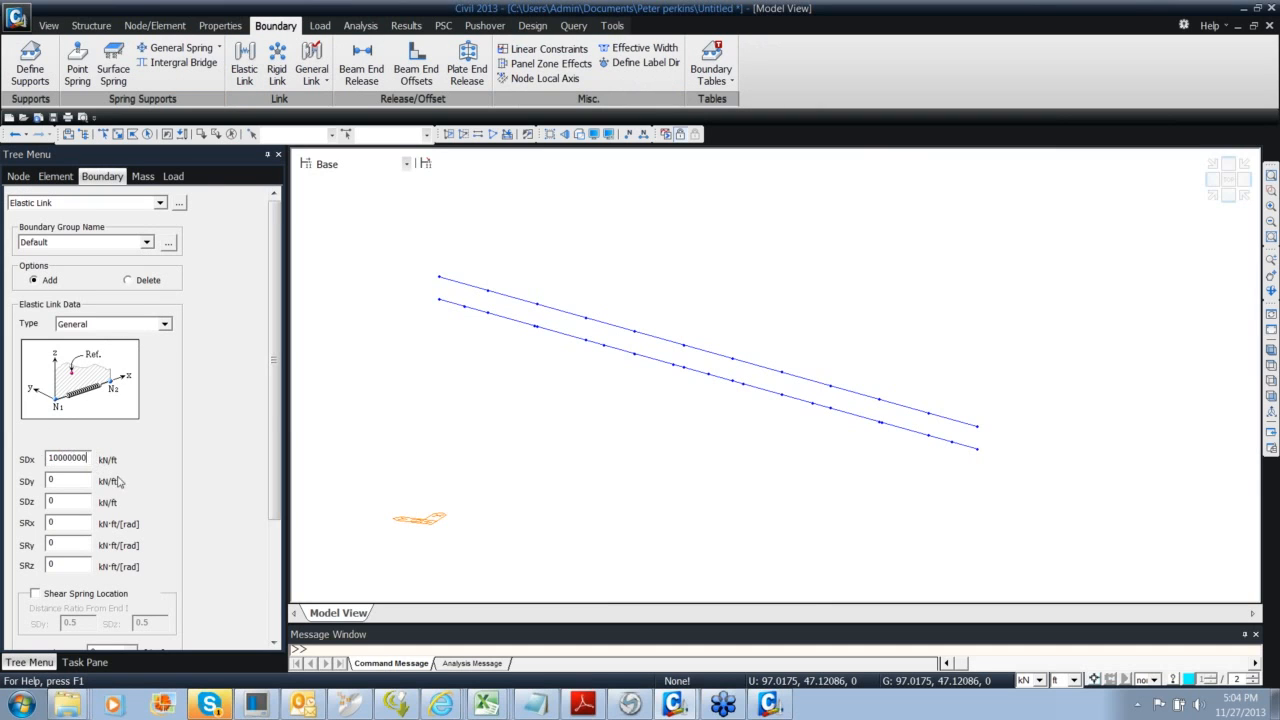
scroll(255, 418, down, 1)
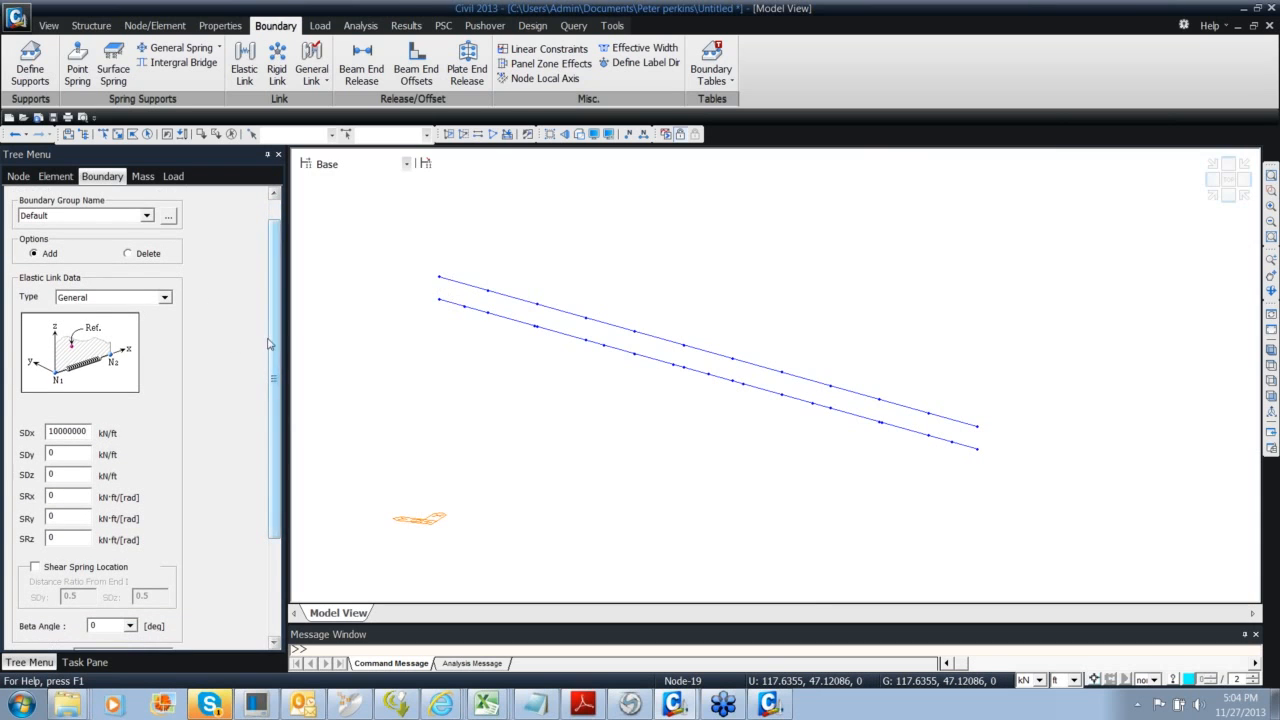
click(123, 218)
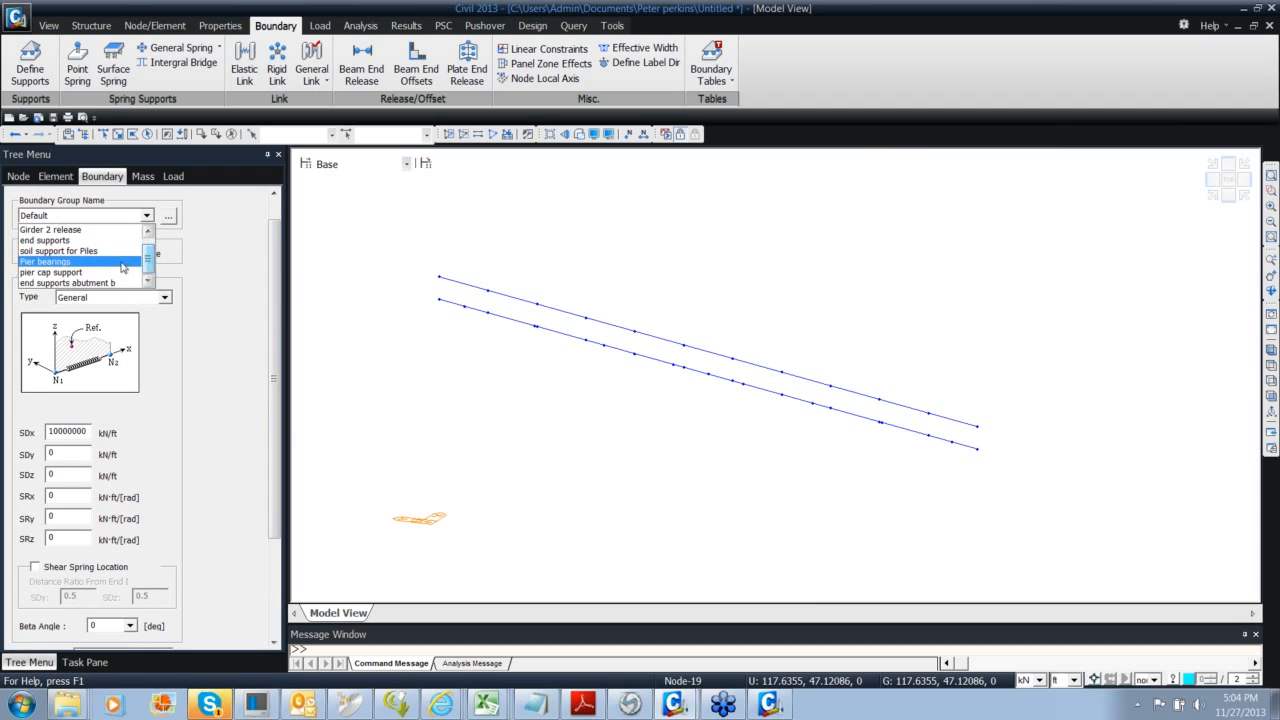
click(60, 261)
scroll(266, 297, down, 2)
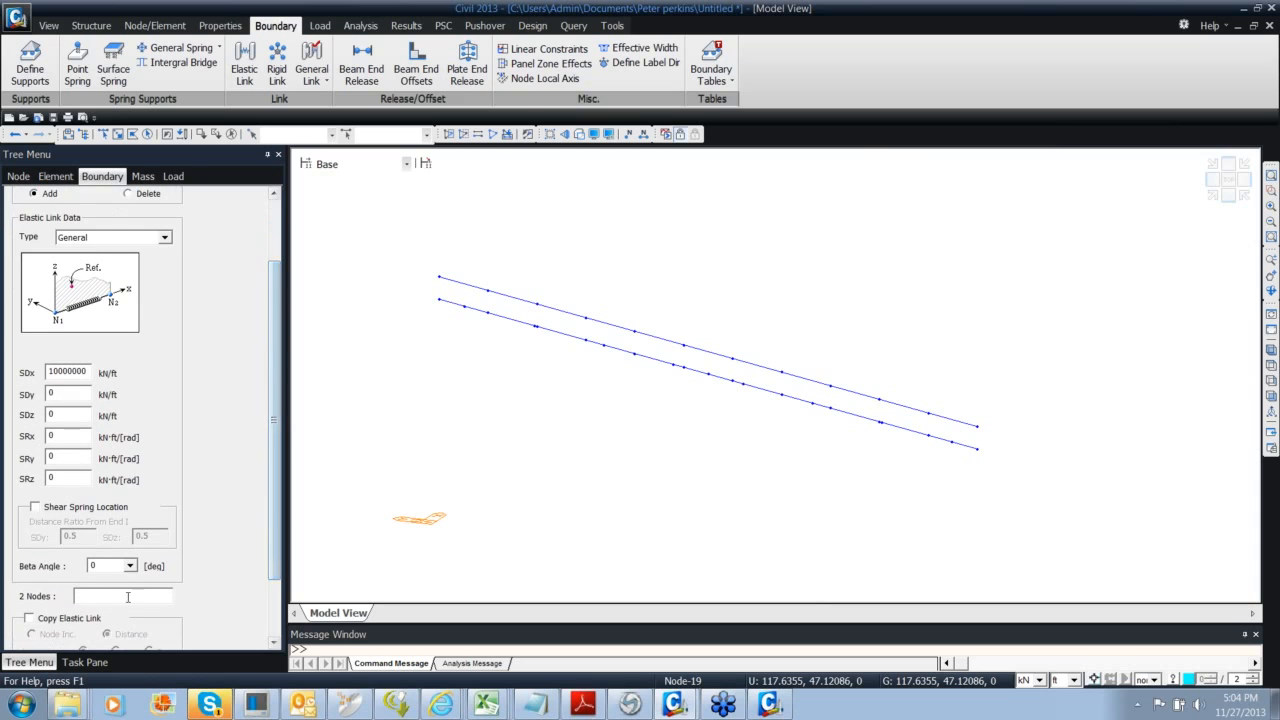
Create twelve elastic links along the pier, each joining a deck node to the pier cap node directly below it
click(440, 278)
click(438, 298)
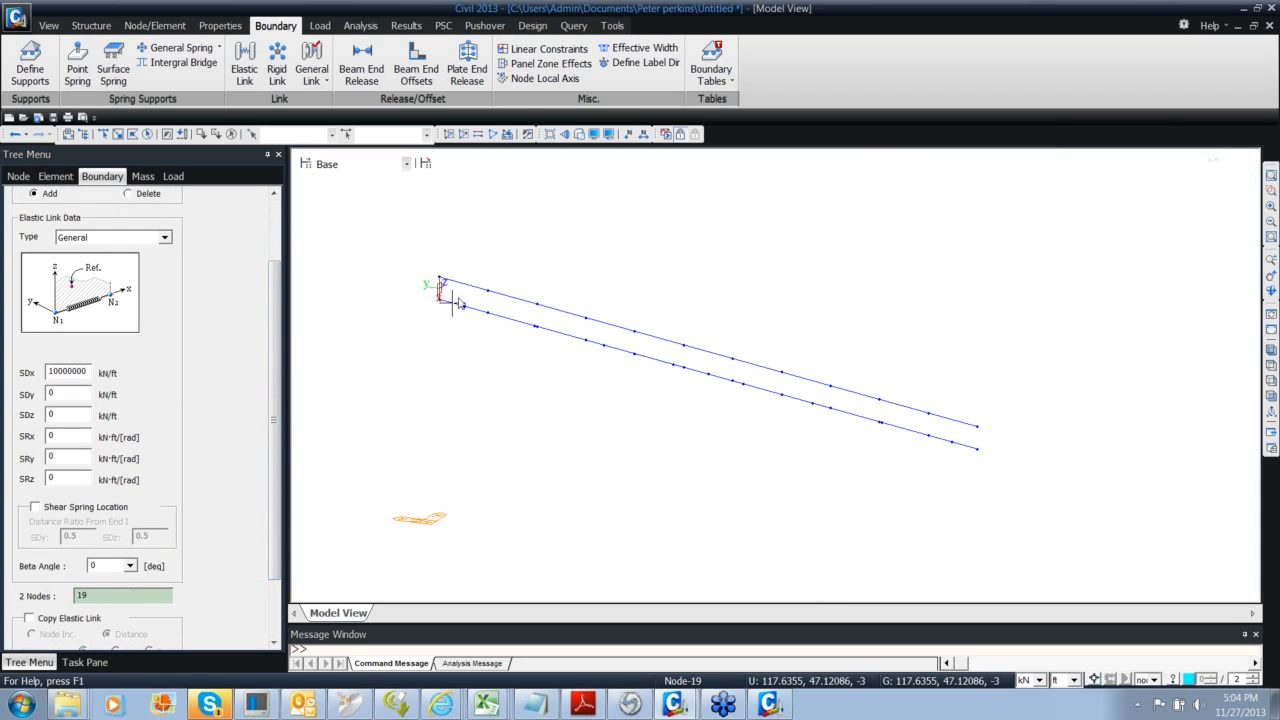
click(488, 291)
click(487, 312)
click(537, 303)
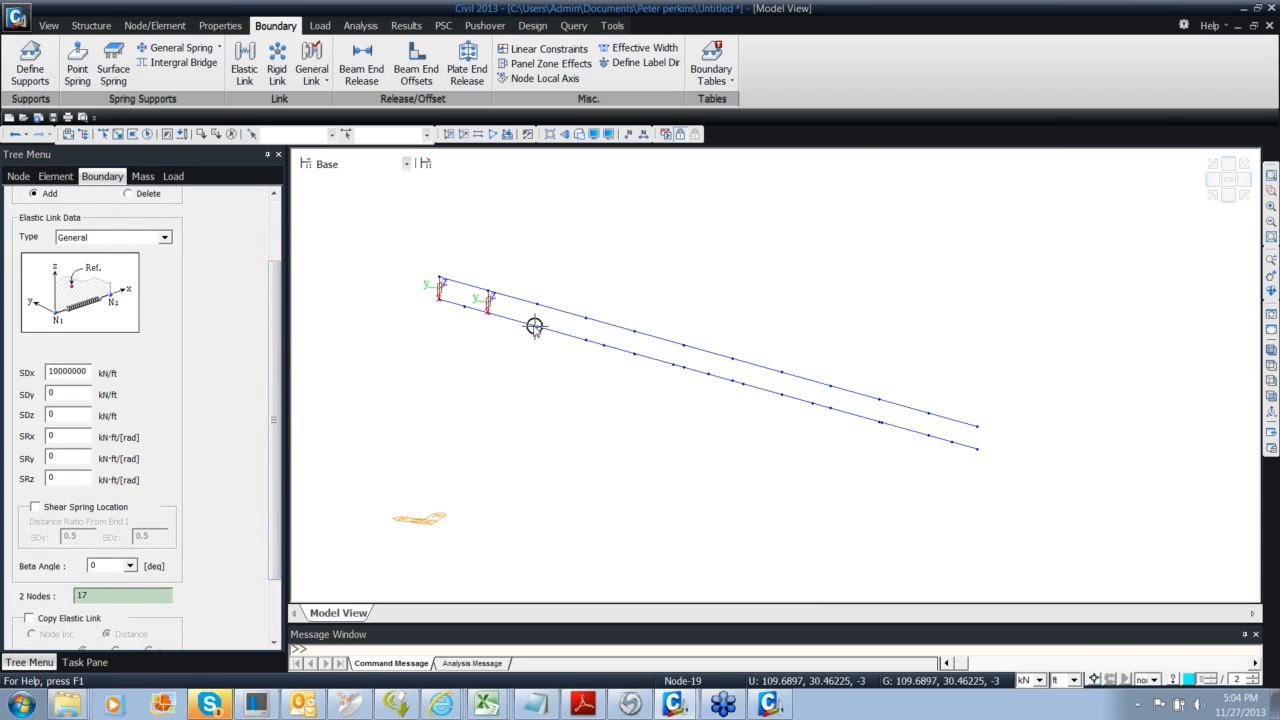
click(536, 326)
click(585, 339)
click(634, 332)
click(634, 352)
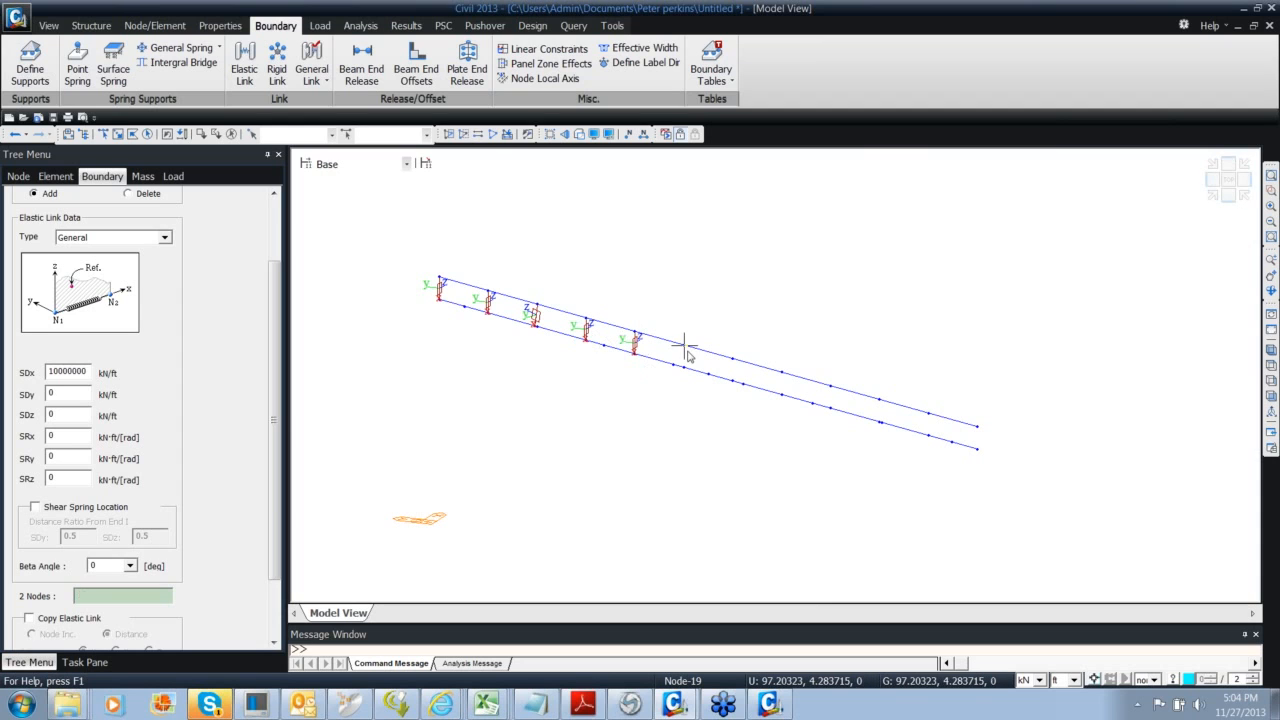
click(684, 346)
click(684, 366)
click(734, 359)
click(735, 381)
click(782, 372)
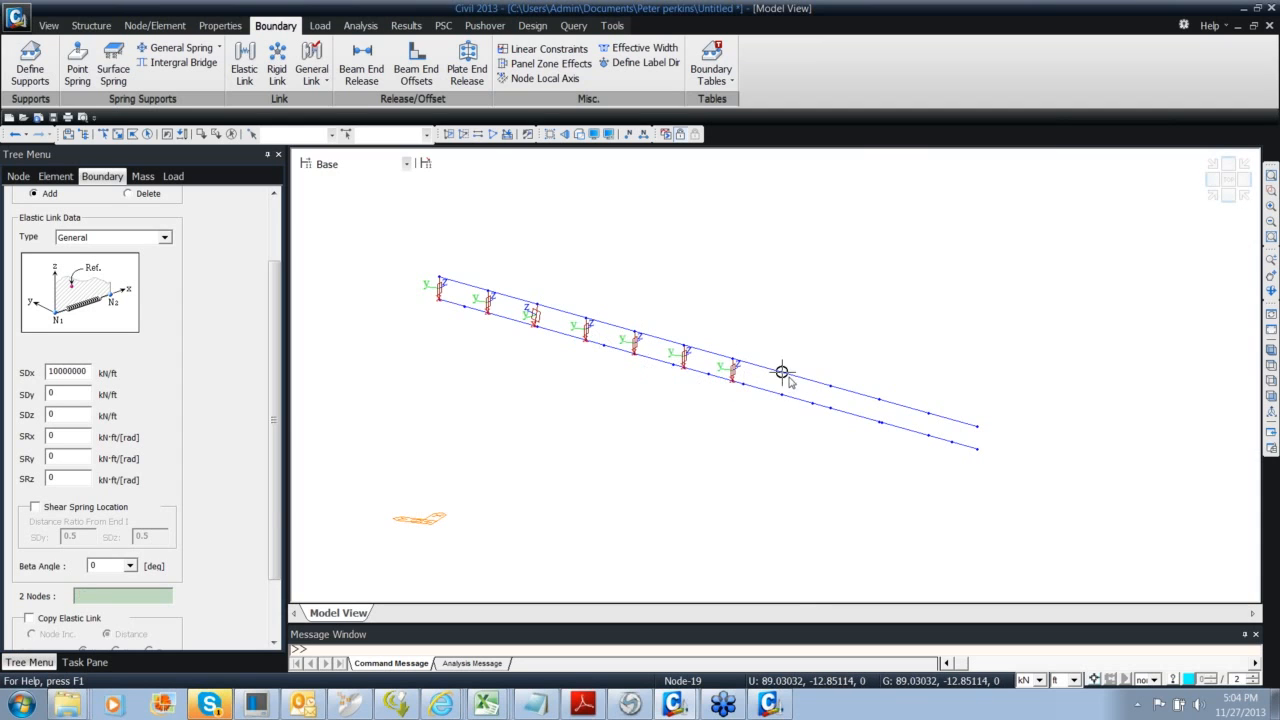
click(782, 394)
click(830, 387)
click(830, 407)
click(880, 400)
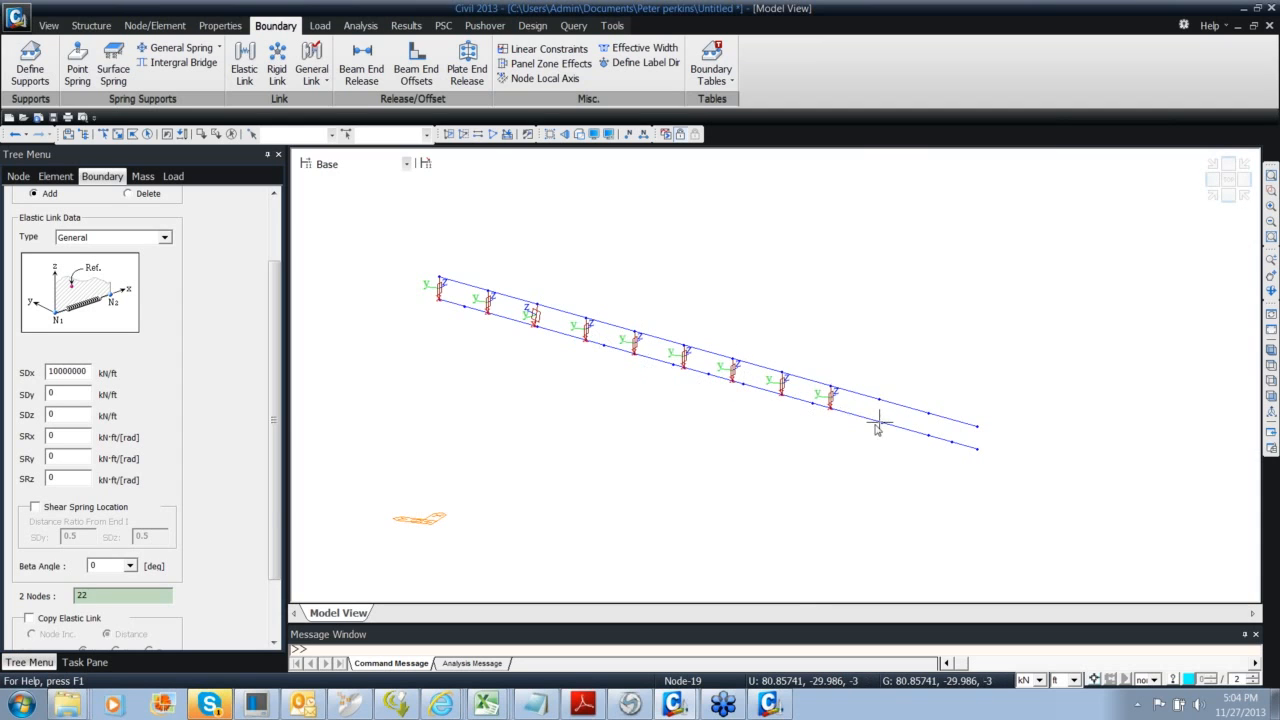
click(880, 422)
click(929, 413)
click(929, 435)
click(977, 426)
click(977, 448)
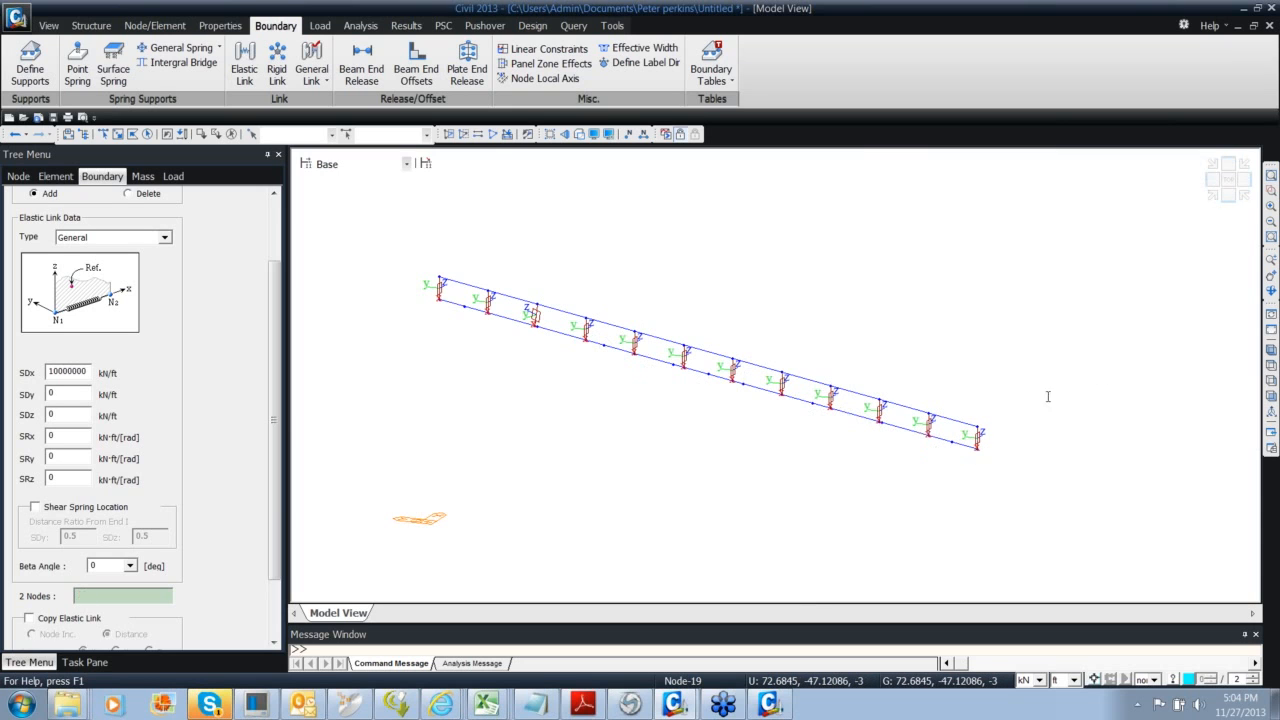
Inspect the pier bearing links up close and along the whole cap line, closing the elastic link definition
click(1271, 192)
drag(866, 357, 966, 442)
click(733, 474)
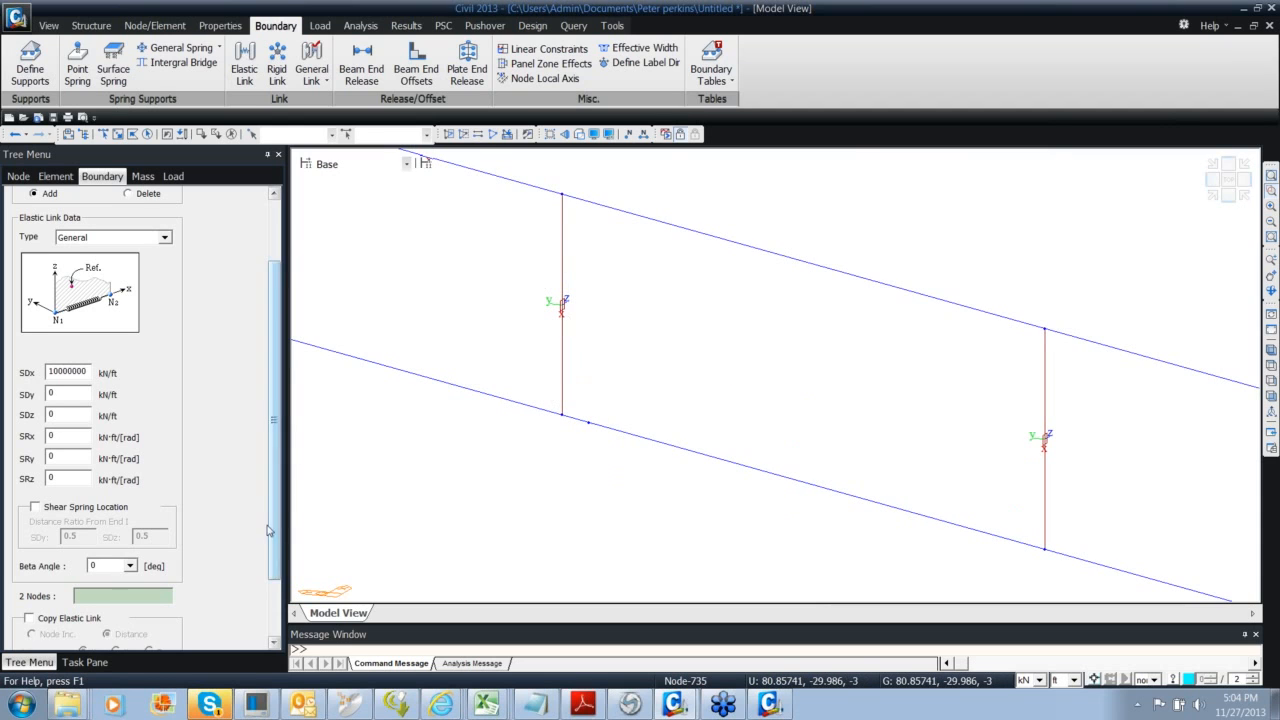
scroll(274, 530, down, 2)
click(172, 630)
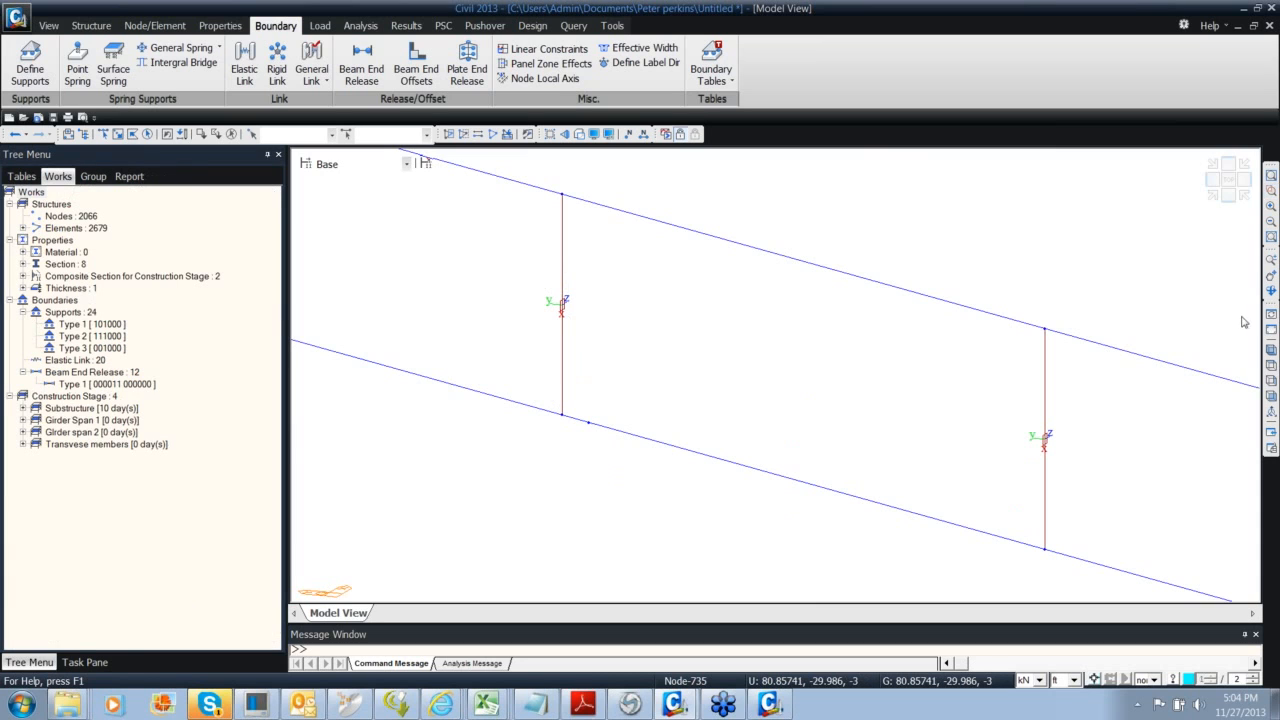
click(1212, 194)
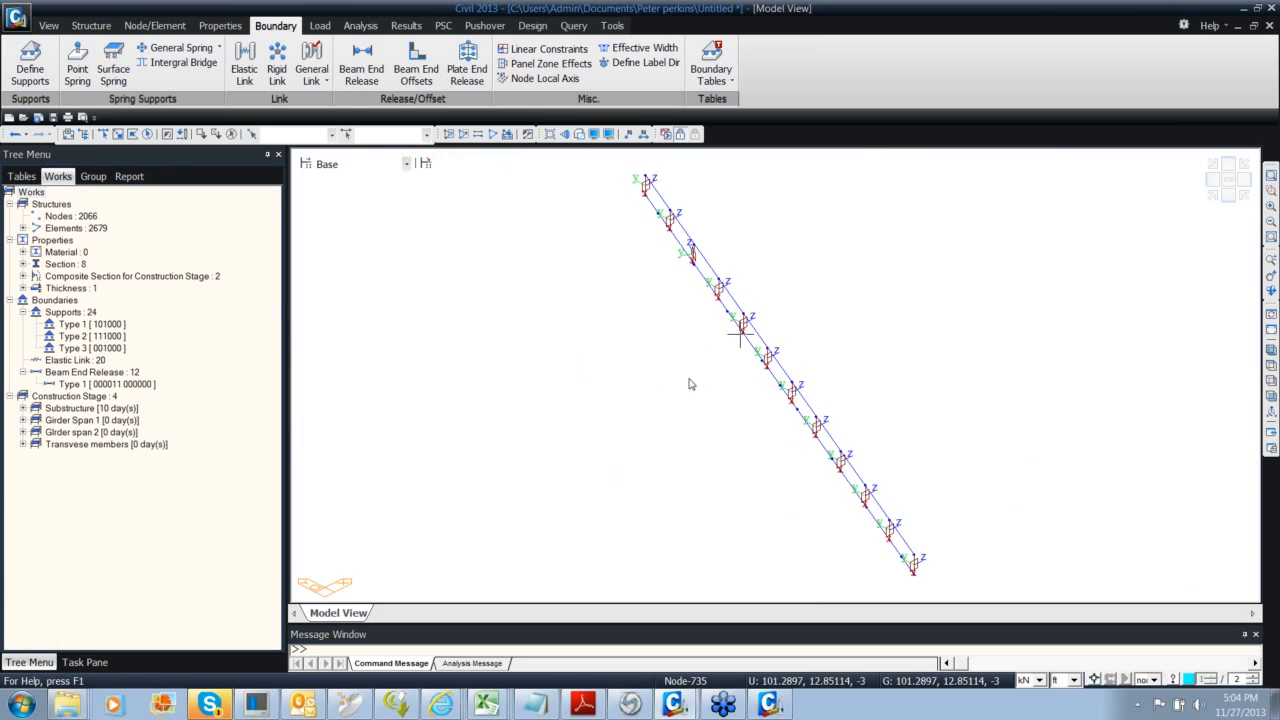
Reactivate all elements of the bridge model and bring it into a near side elevation
ctrl+middle_drag(691, 382, 758, 327)
click(48, 25)
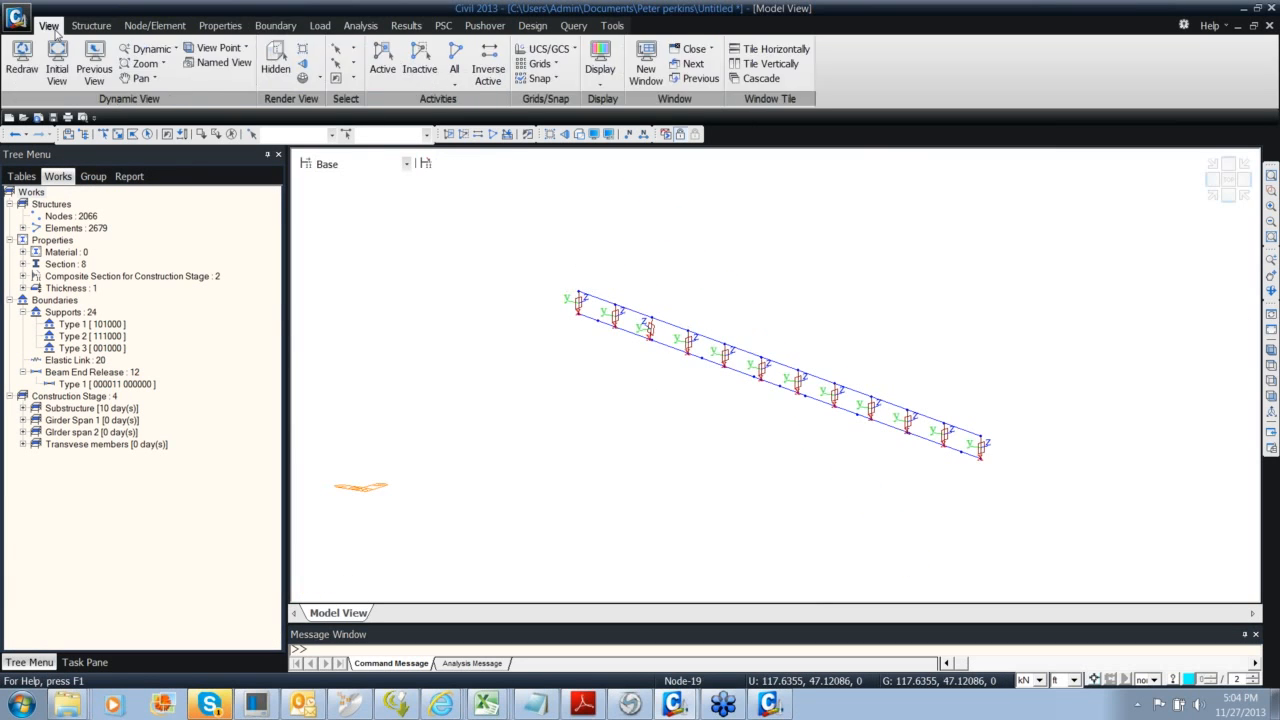
click(454, 68)
ctrl+middle_drag(711, 397, 626, 406)
click(1227, 196)
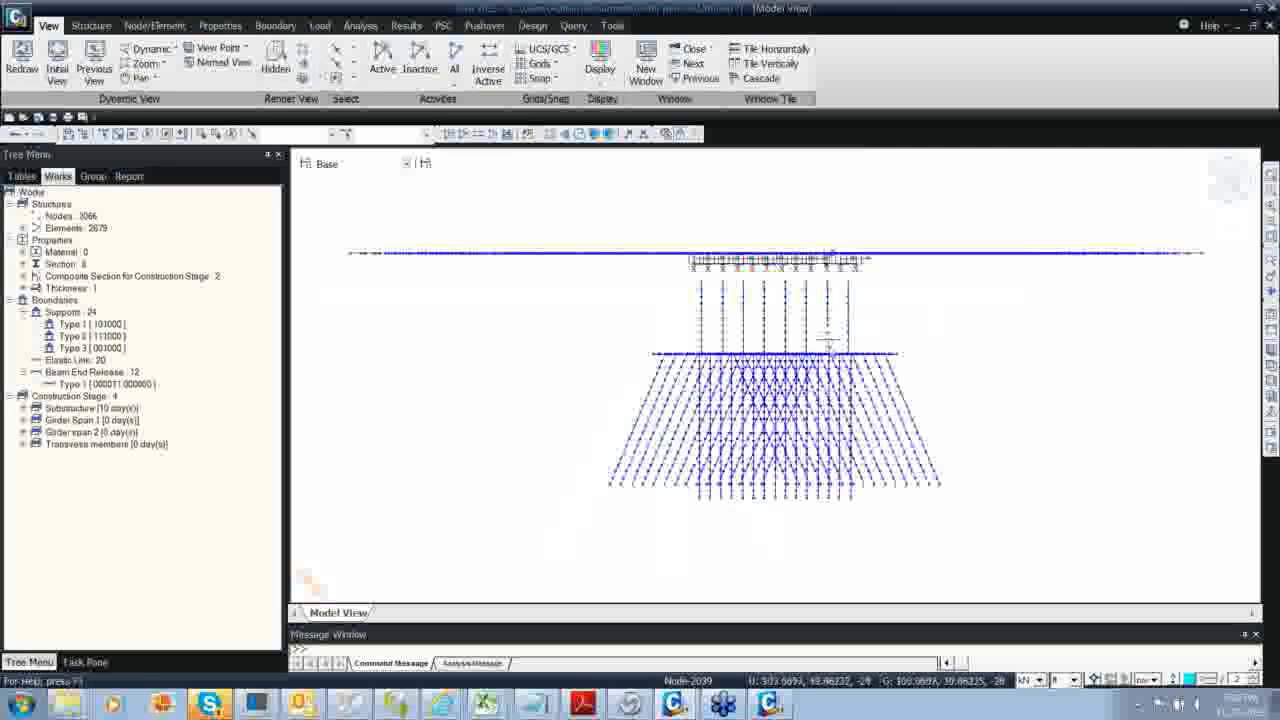
ctrl+middle_drag(928, 380, 954, 374)
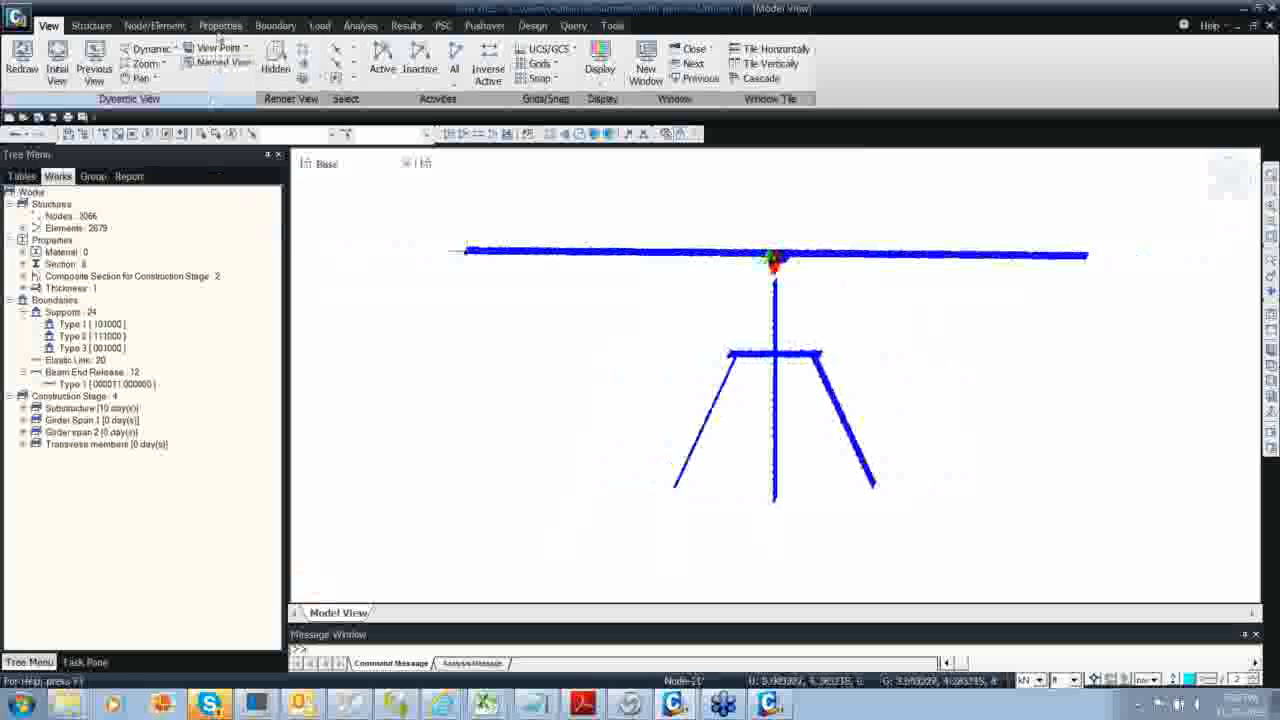
Set up integral bridge pile springs in Soft Clay with ground level -28 ft, pile diameter 1 ft and subgrade reaction coefficient 12344 kN/ft³
click(275, 25)
click(180, 62)
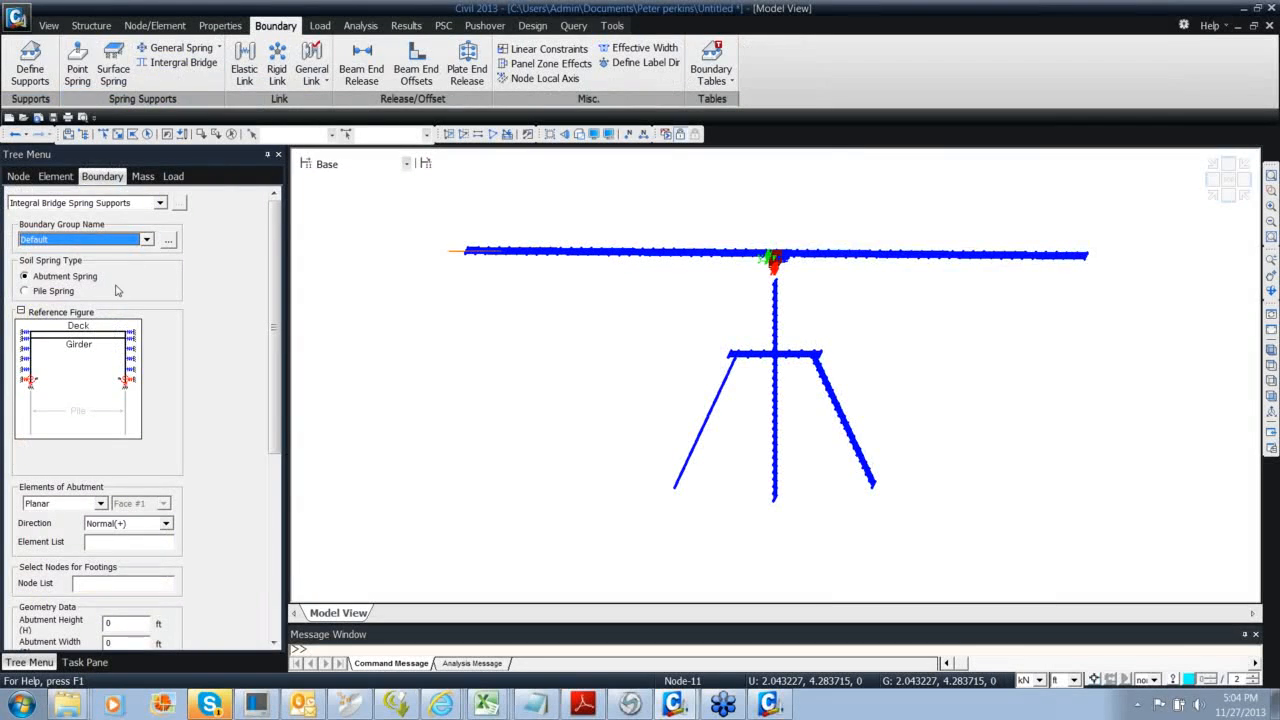
click(75, 292)
drag(274, 288, 274, 408)
click(140, 287)
click(137, 311)
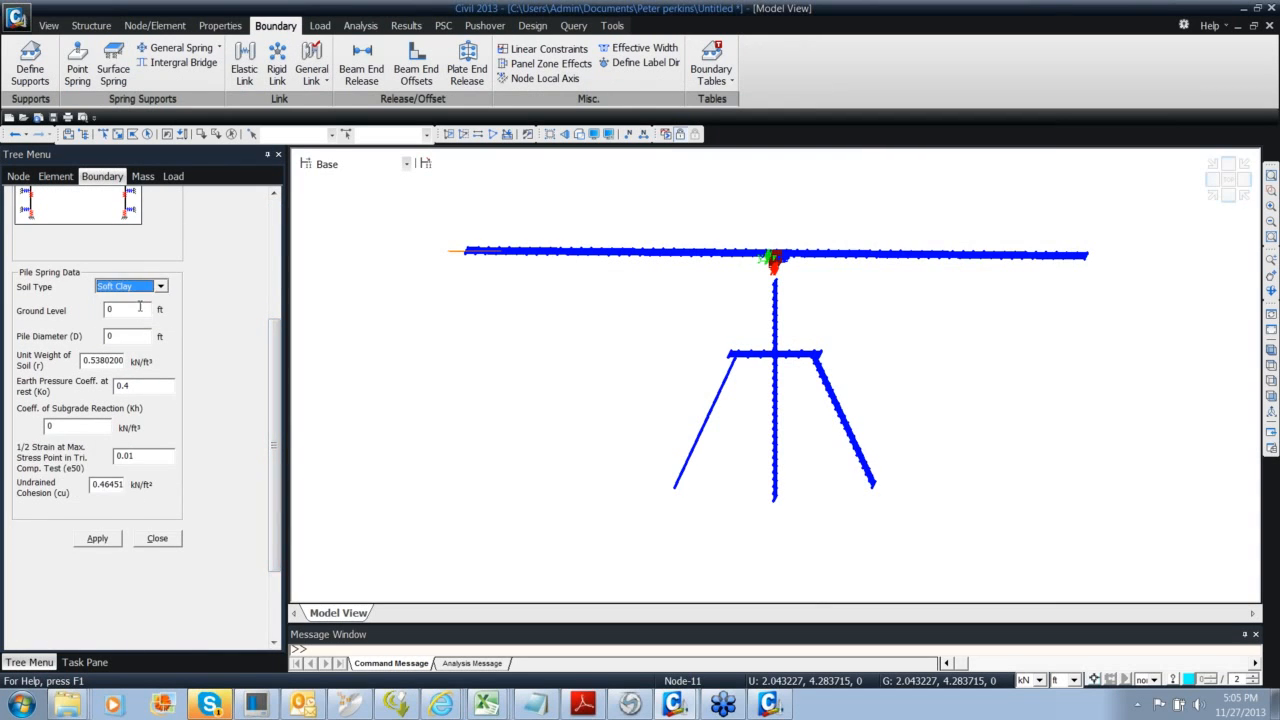
key(Tab)
text(-28)
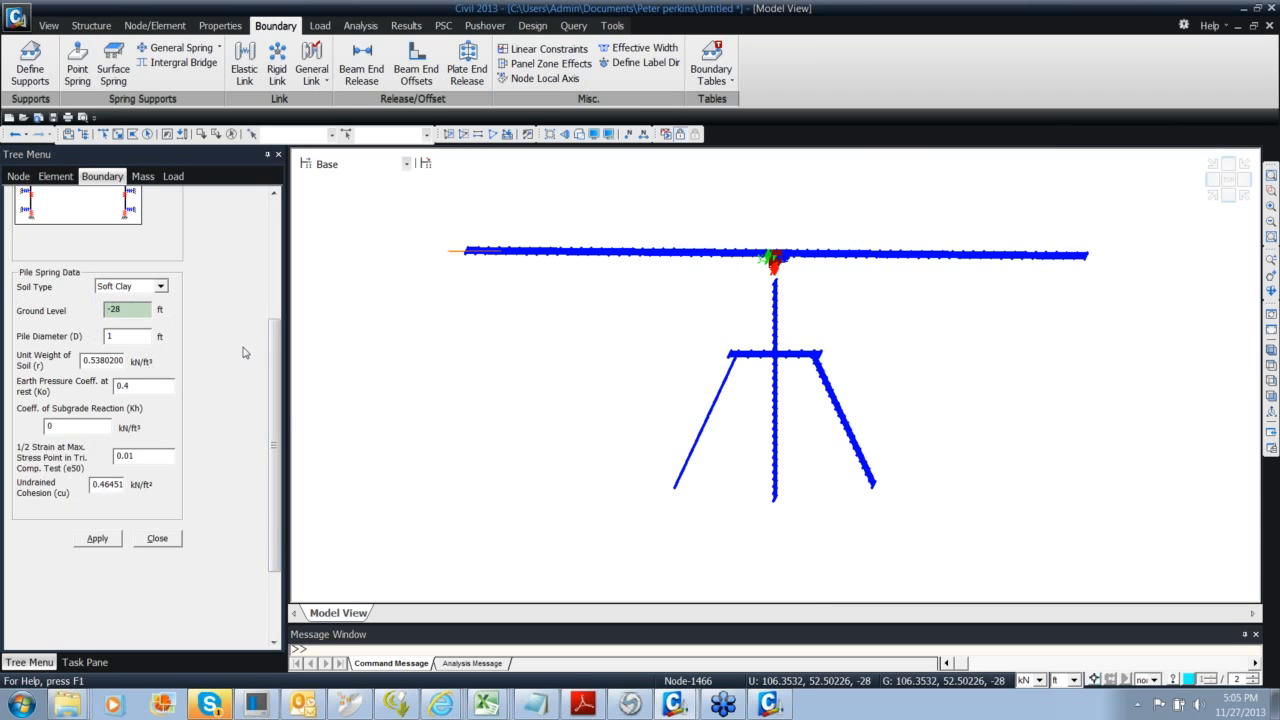
drag(274, 352, 273, 395)
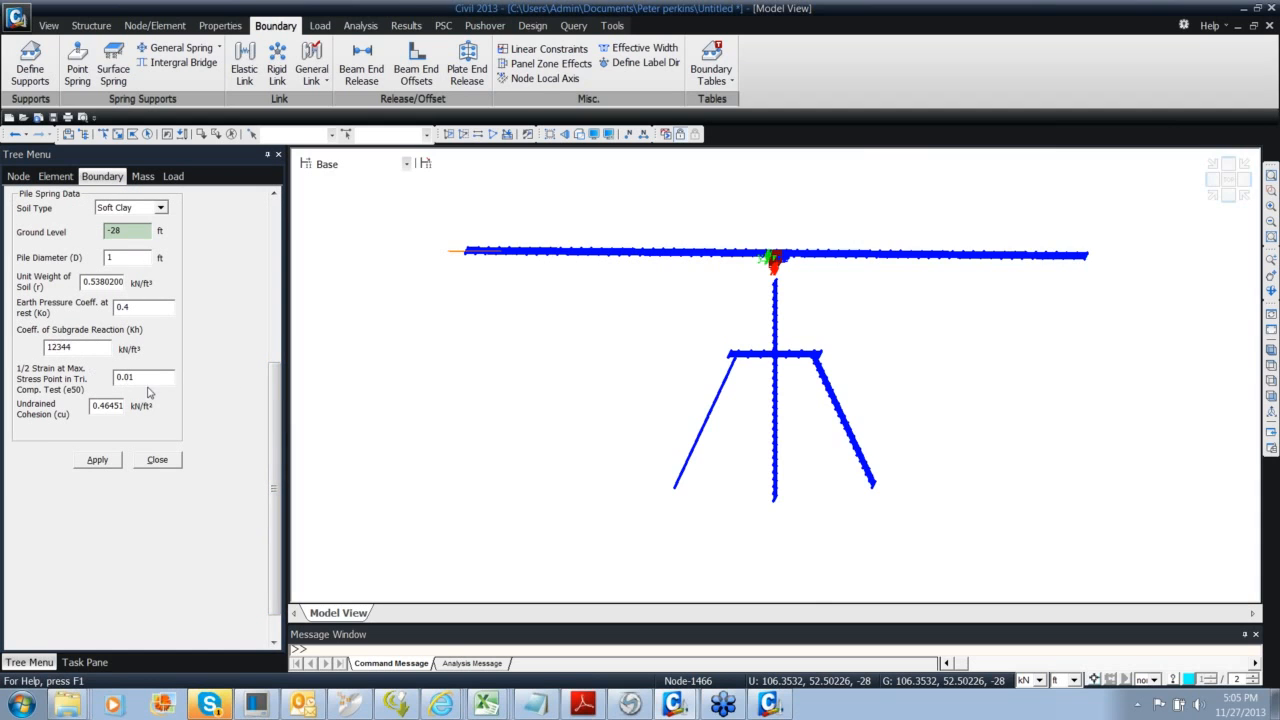
Select all the piles below the pile cap, apply the soil springs to them and close the spring definition
click(103, 134)
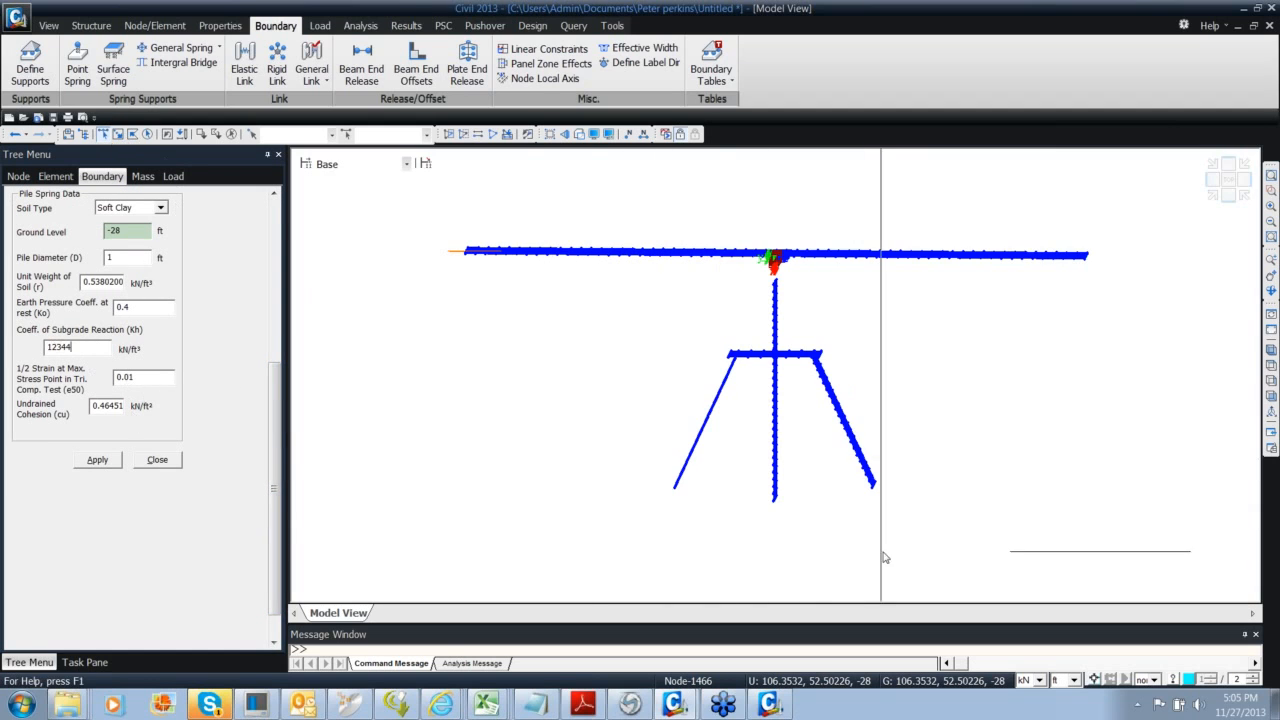
drag(898, 542, 632, 365)
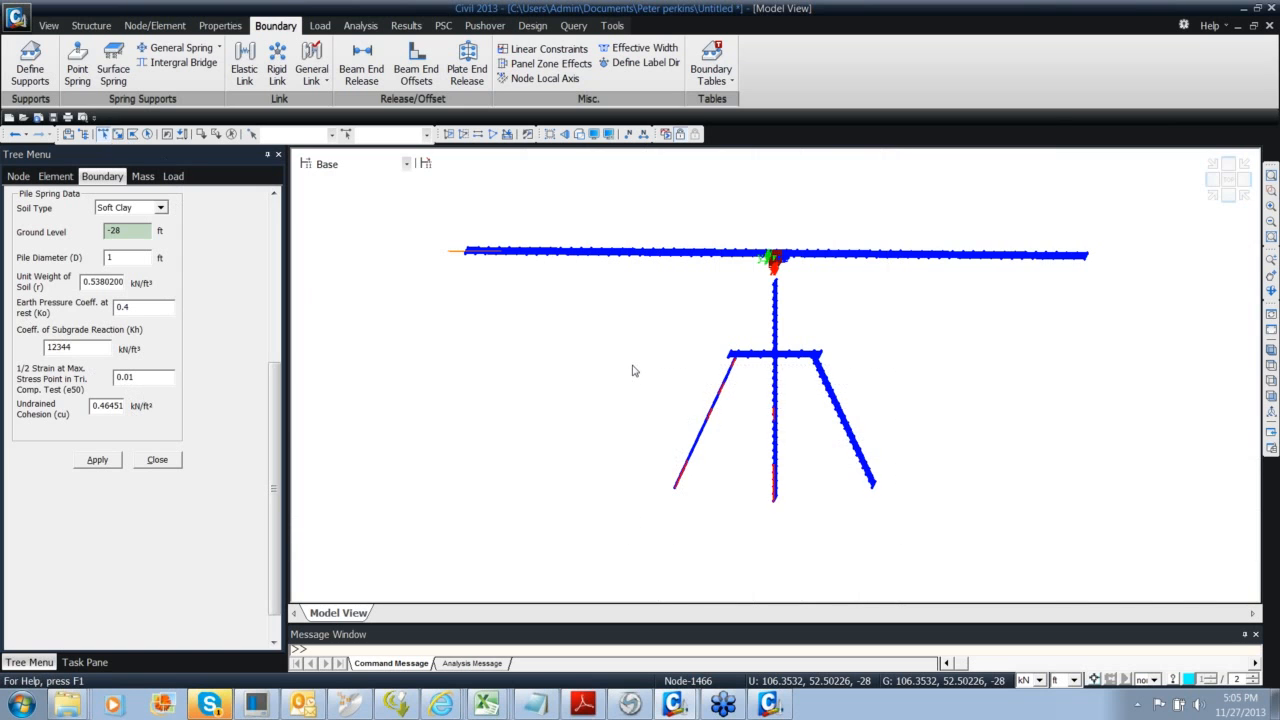
ctrl+middle_drag(705, 435, 710, 434)
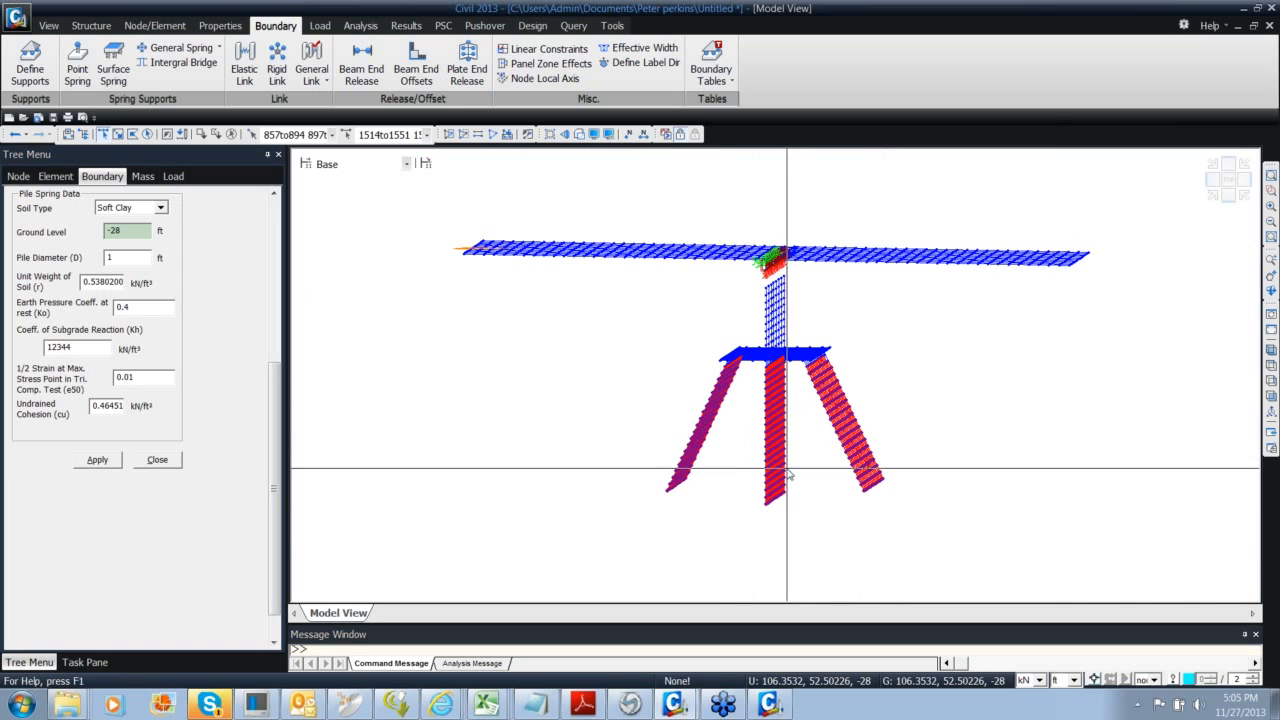
click(97, 459)
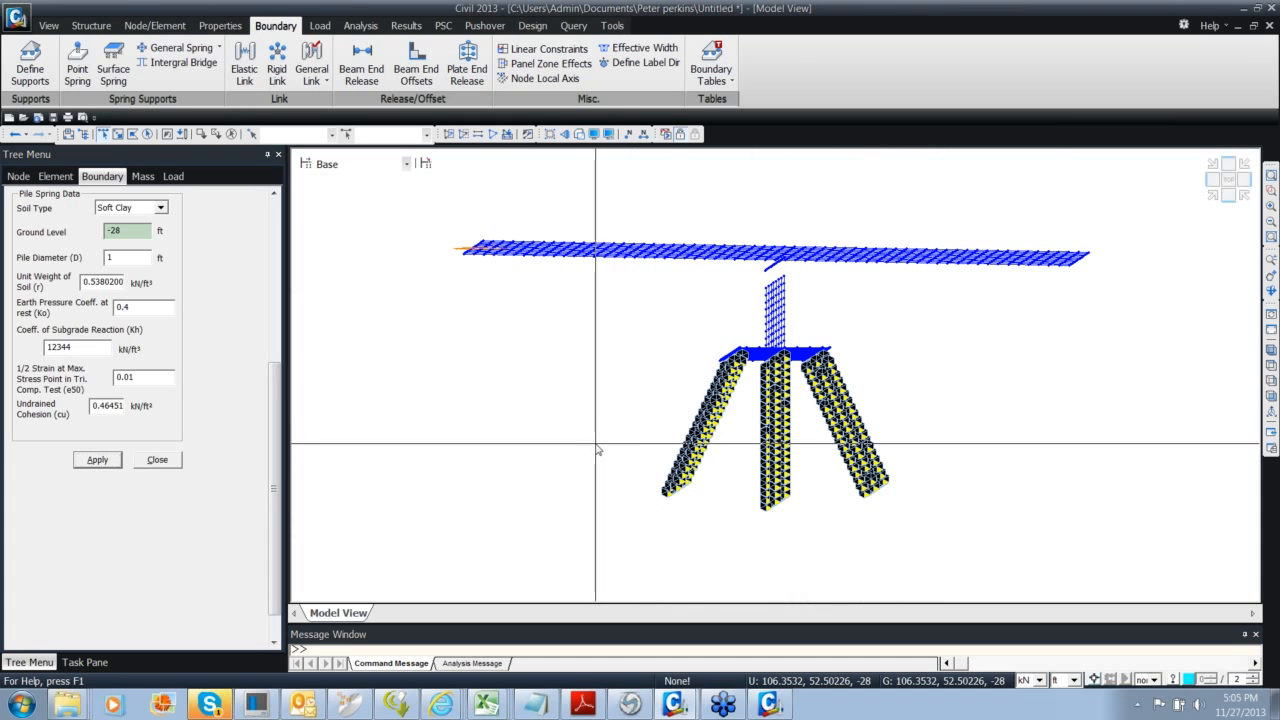
ctrl+middle_drag(602, 456, 608, 462)
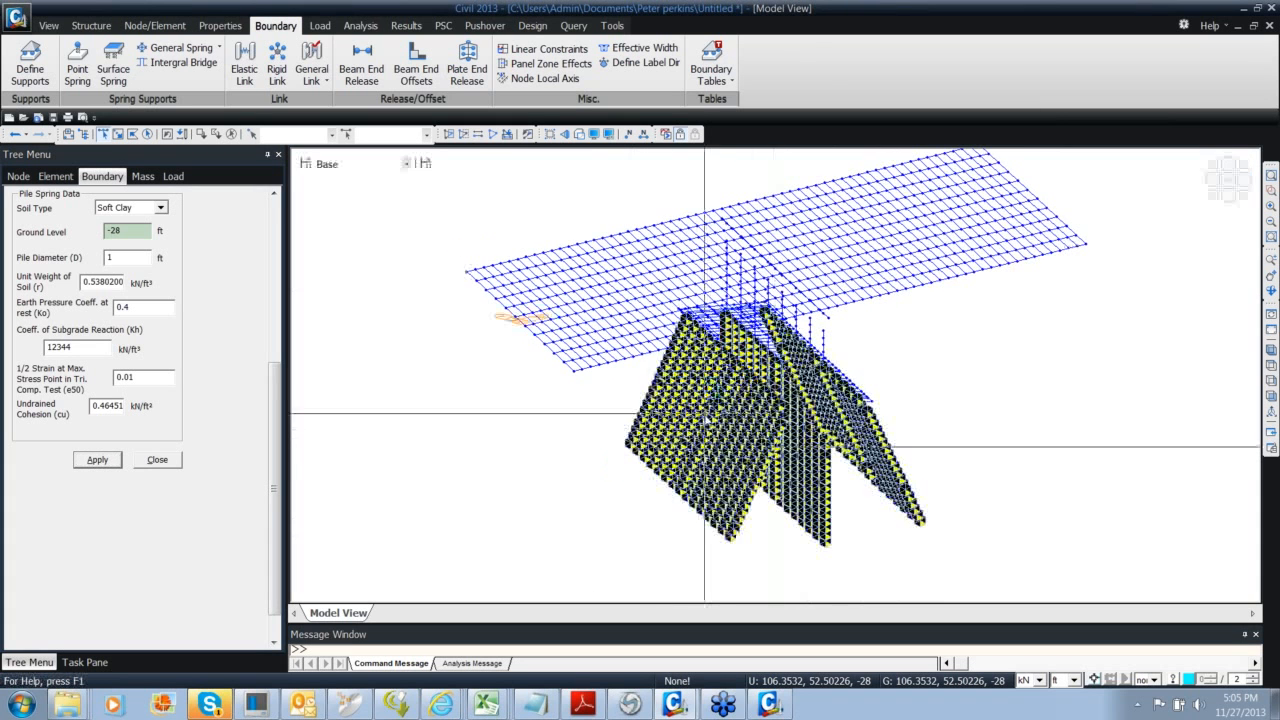
ctrl+middle_drag(746, 457, 694, 470)
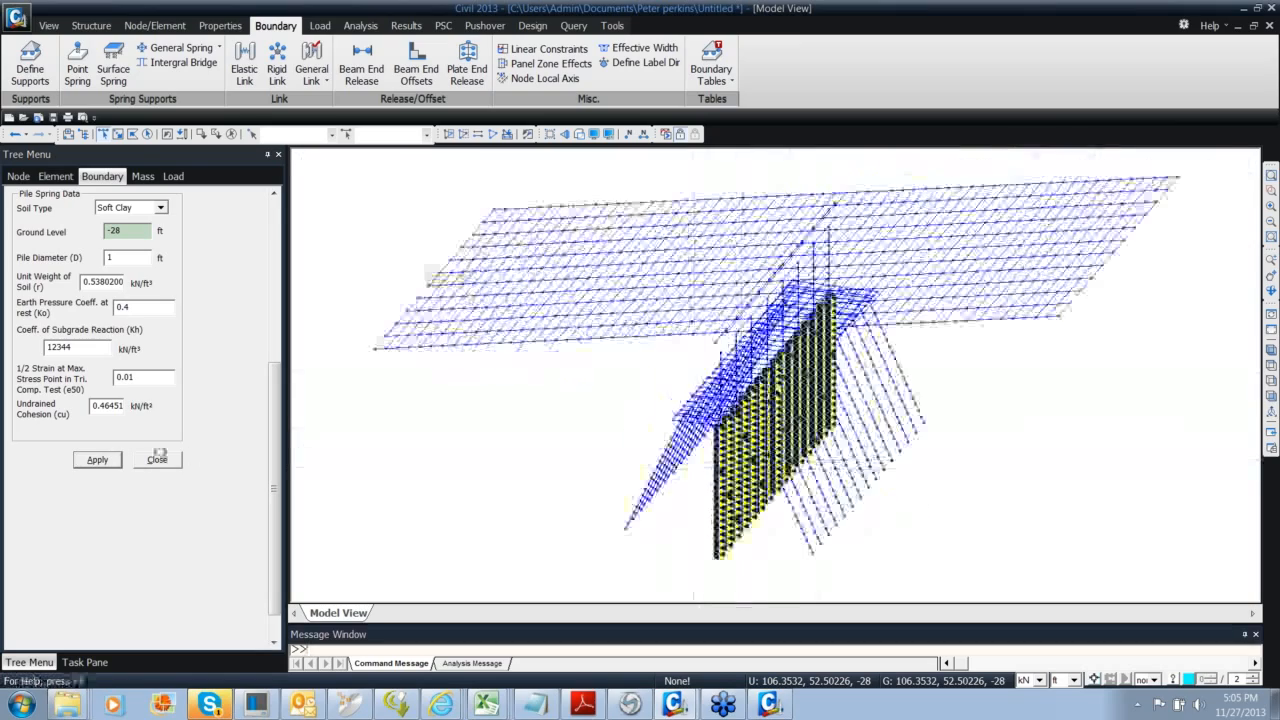
click(157, 459)
Examine the first multi-linear point spring type's curve data and collapse the linear and multi-linear spring lists
right_click(127, 530)
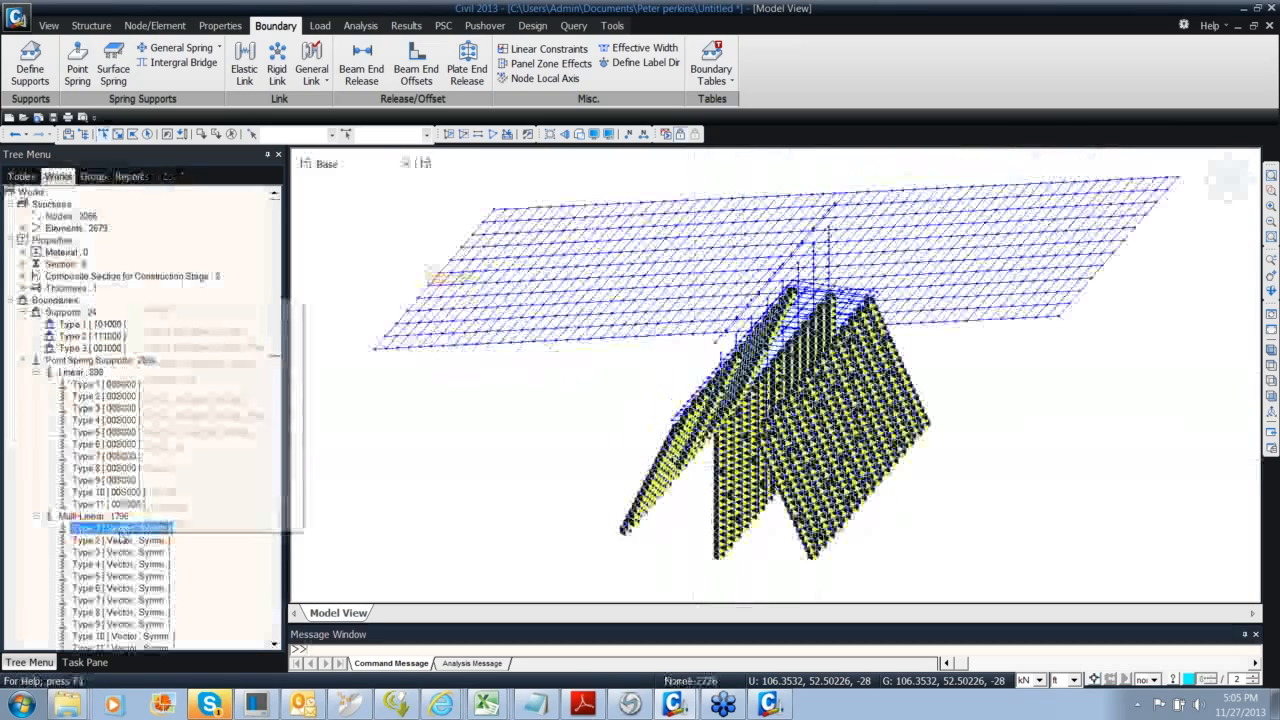
click(167, 524)
scroll(272, 345, down, 2)
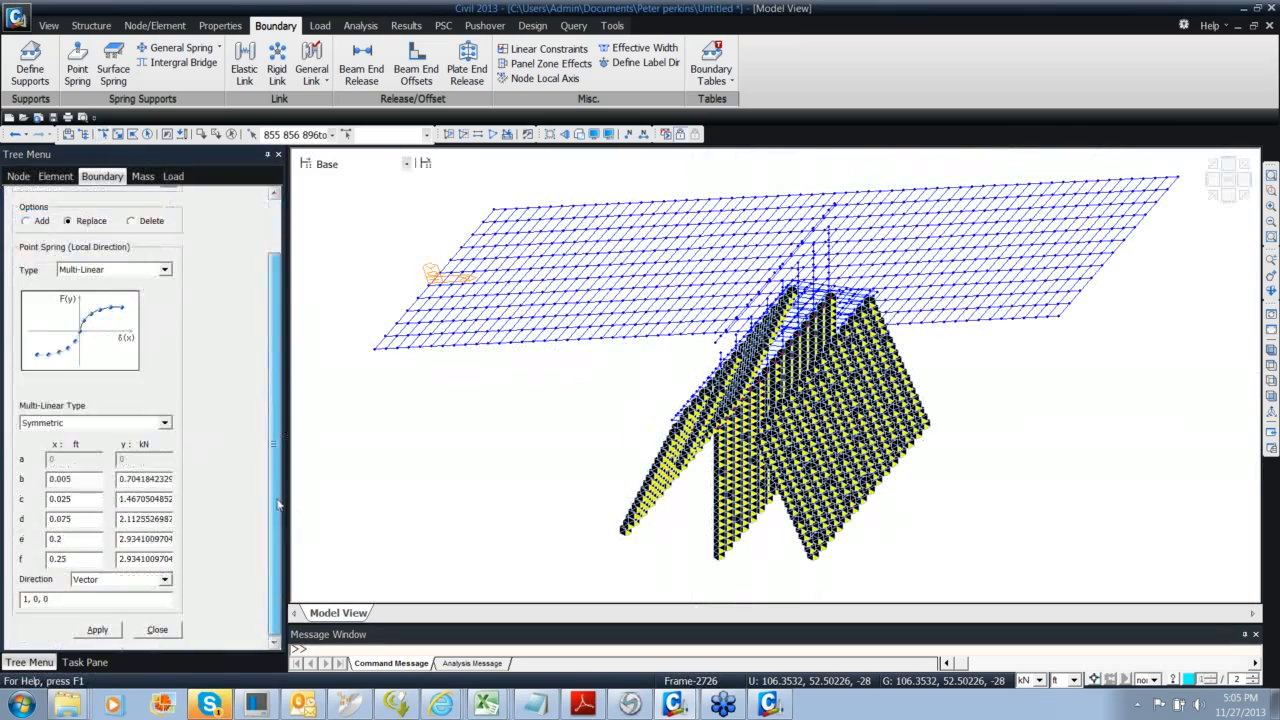
click(167, 628)
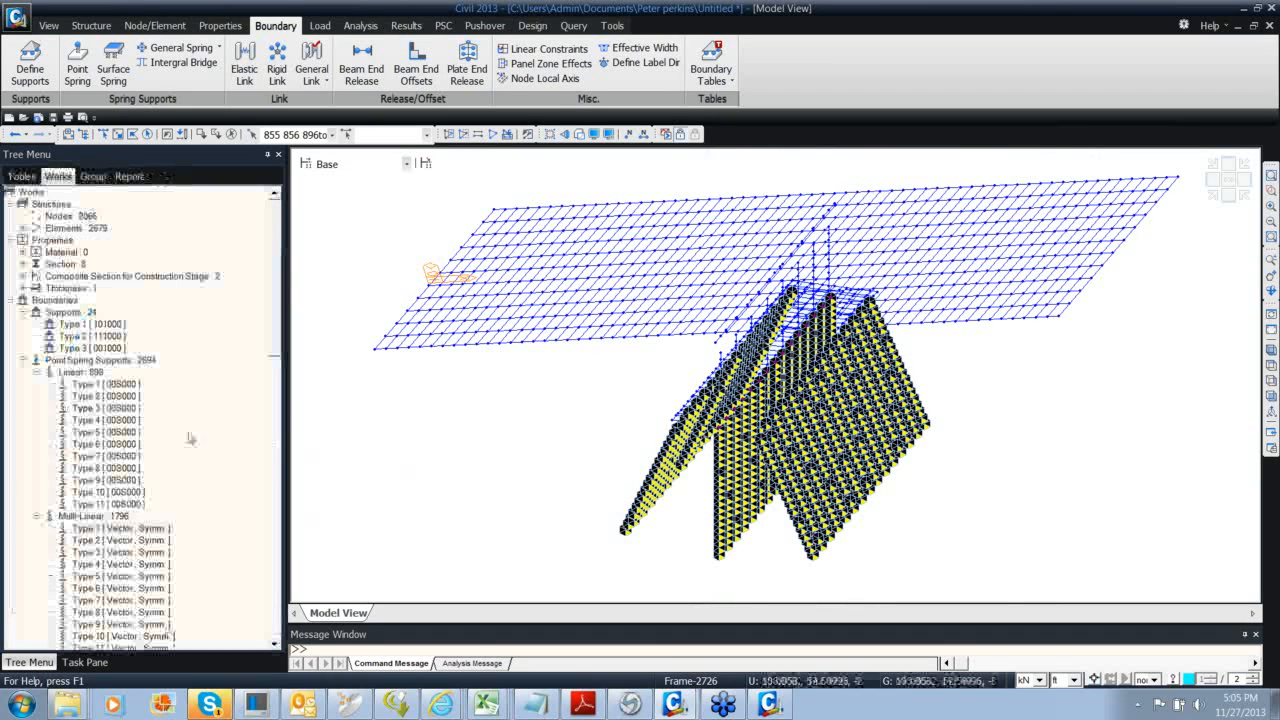
click(36, 372)
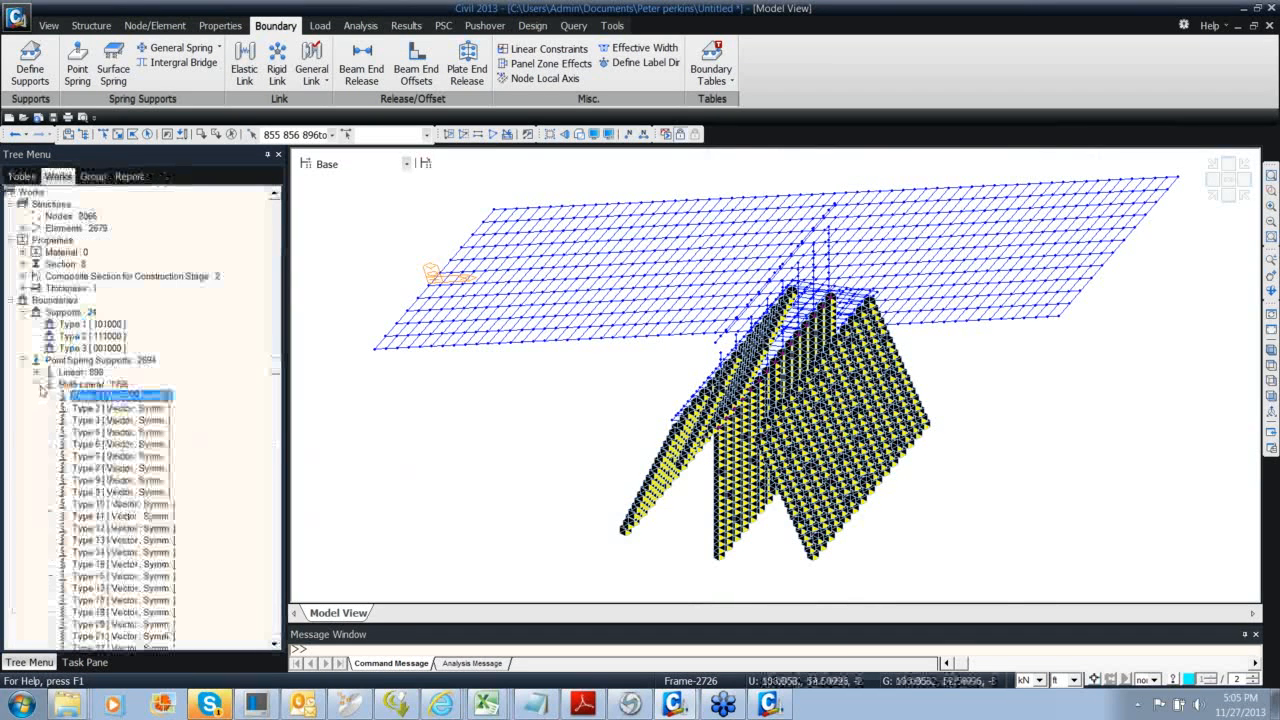
click(37, 384)
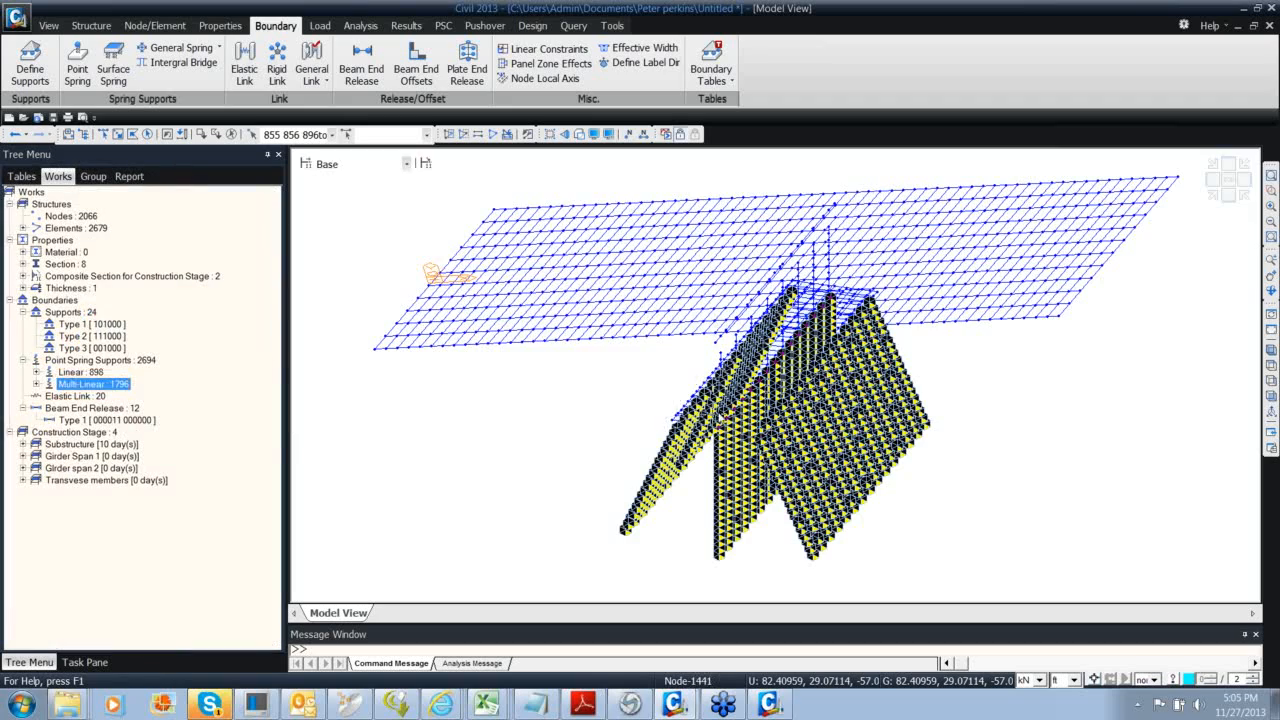
Display the bridge model from an oblique angle without the pile spring symbols
ctrl+middle_drag(720, 419, 709, 354)
ctrl+middle_drag(694, 432, 668, 390)
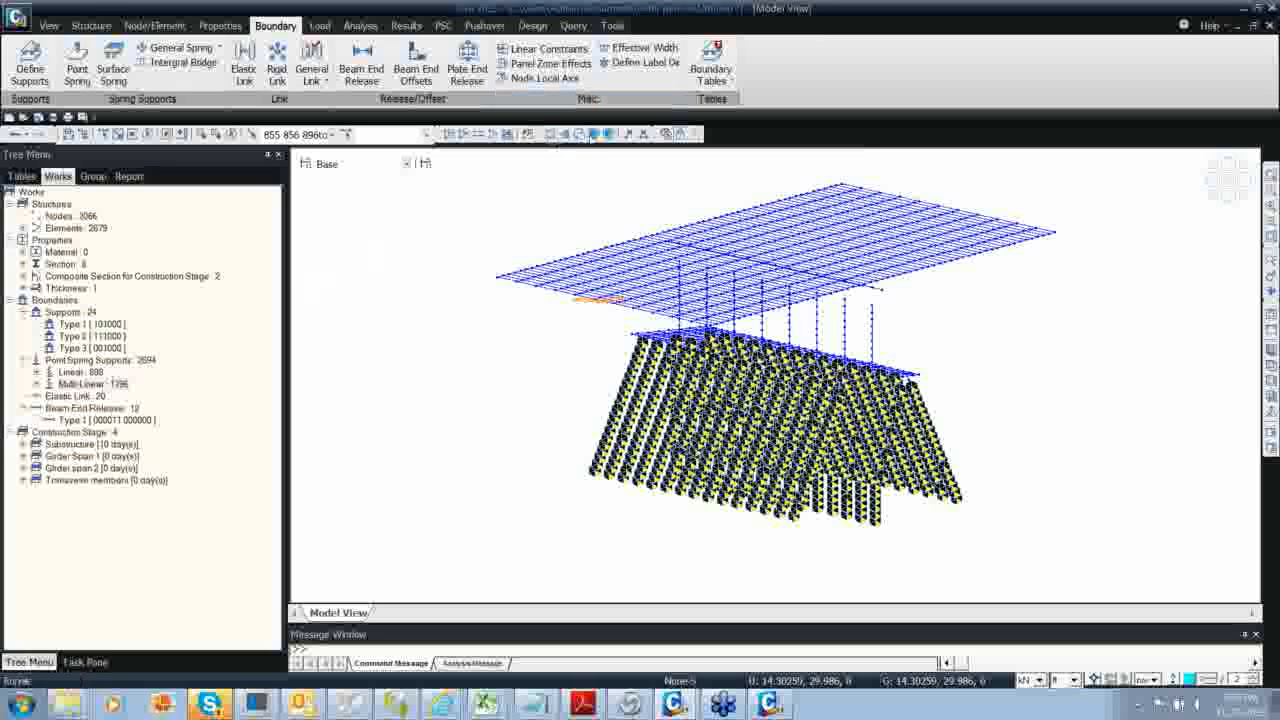
click(592, 134)
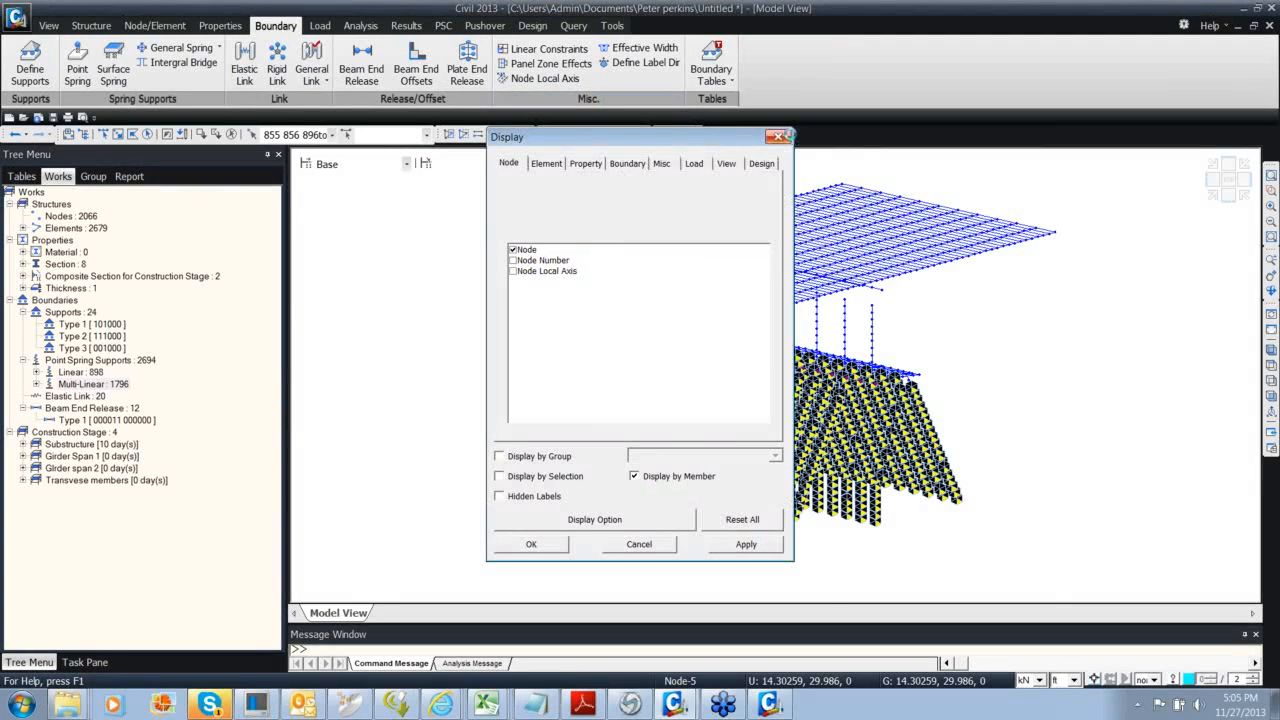
click(781, 136)
click(1271, 330)
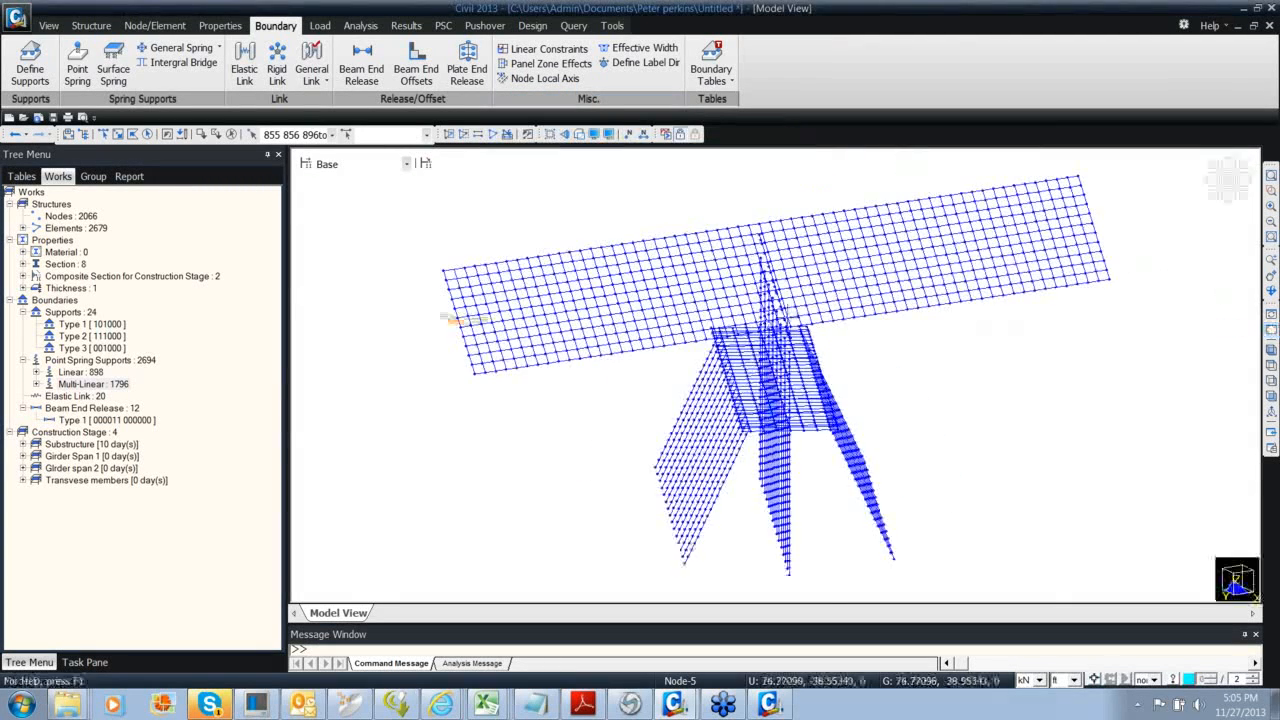
ctrl+middle_drag(640, 316, 686, 293)
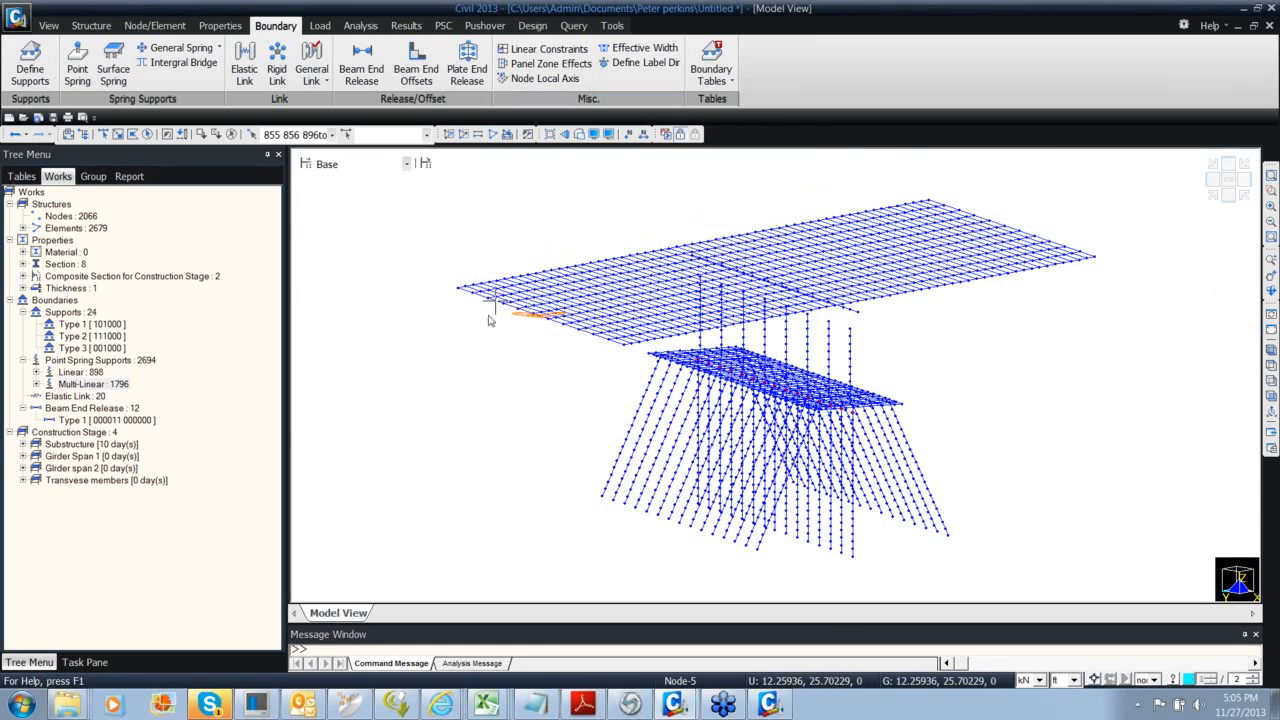
Activate the soil support for Piles boundary group in the Substructure construction stage, using the deformed position
click(306, 164)
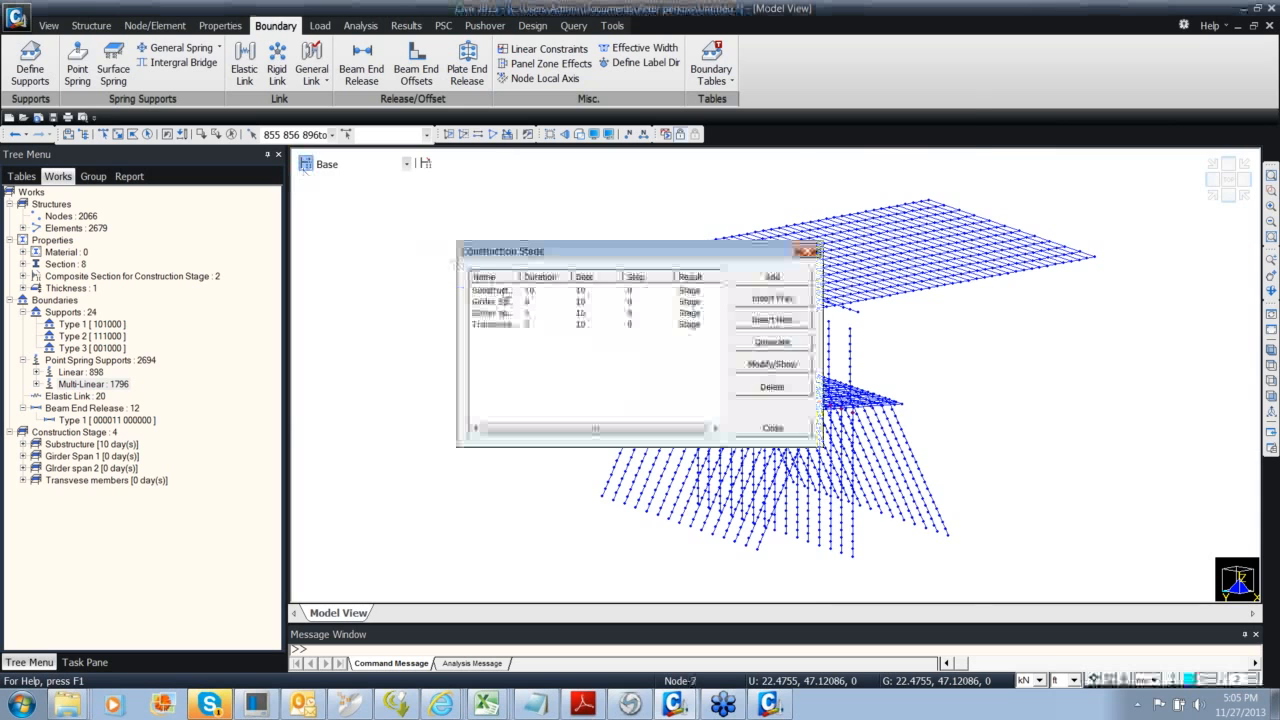
double_click(504, 289)
drag(450, 106, 426, 110)
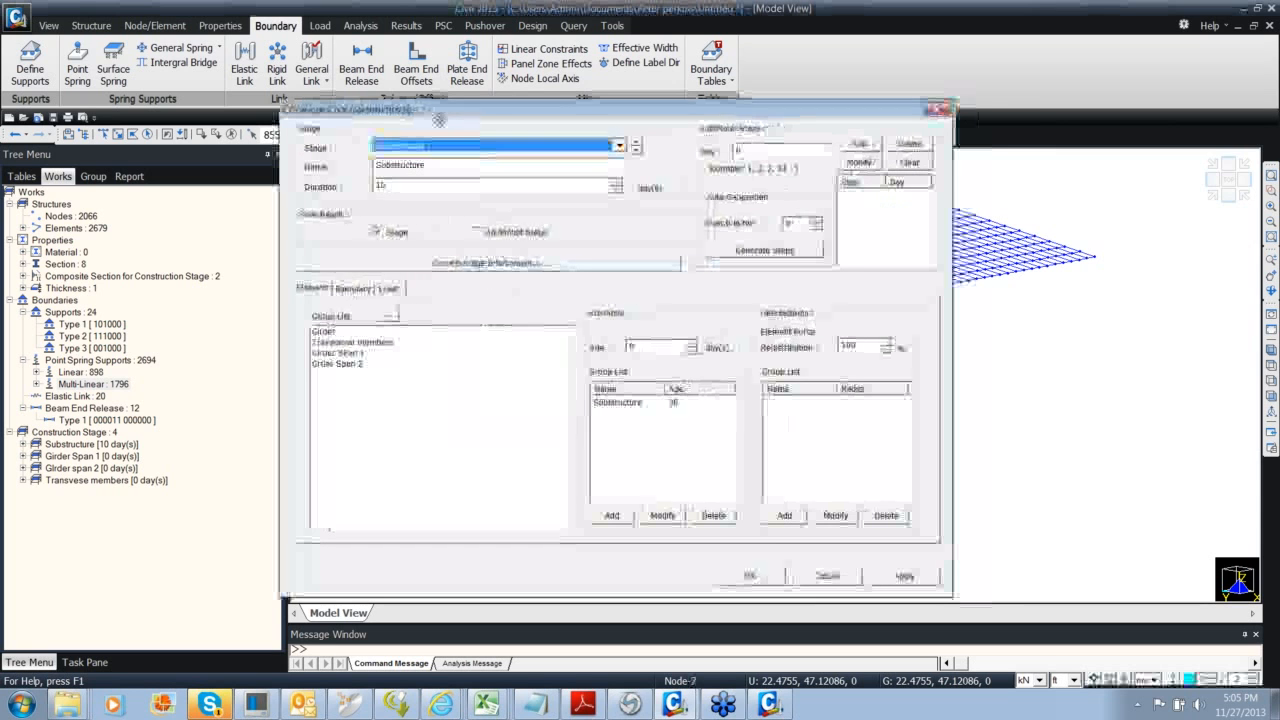
click(350, 289)
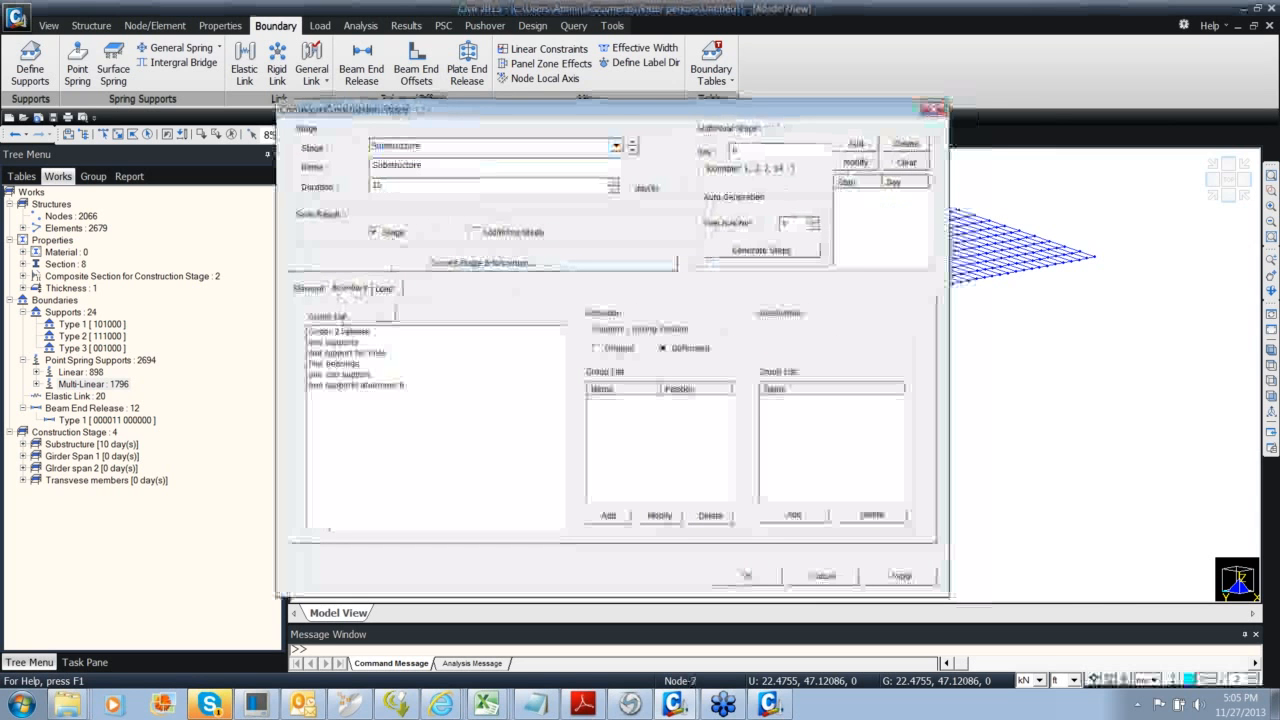
click(346, 354)
click(607, 515)
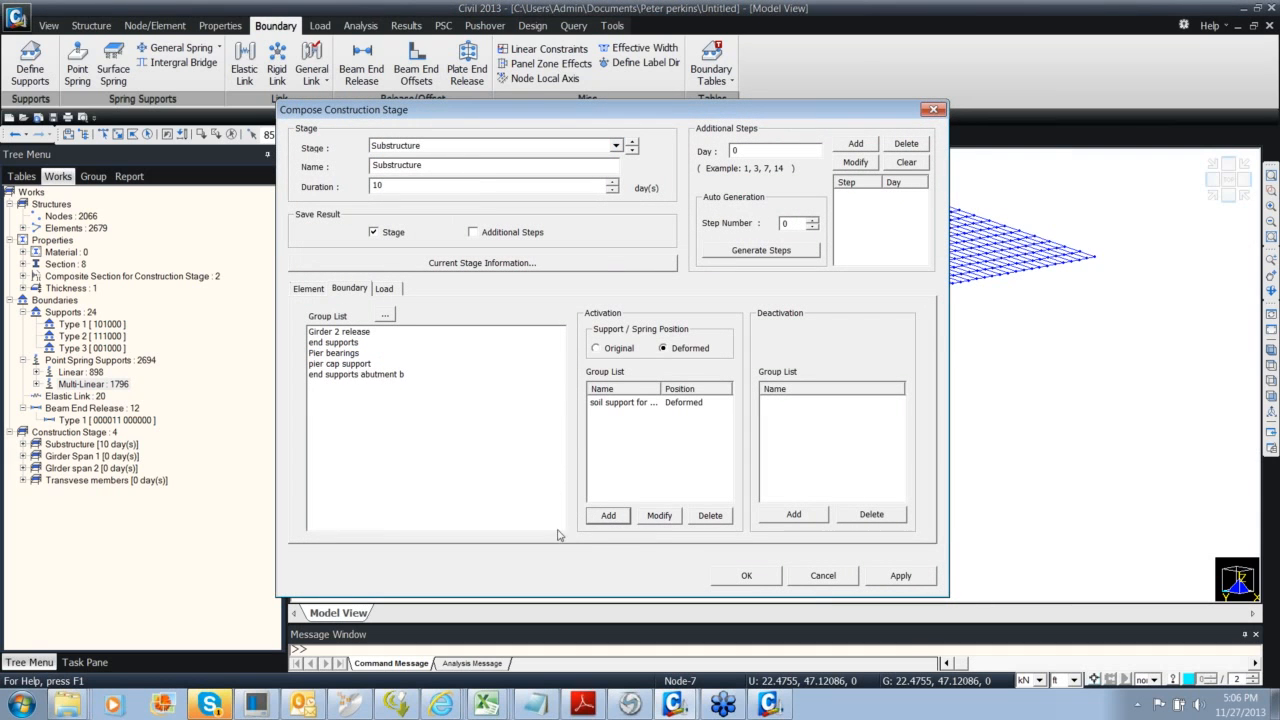
click(740, 577)
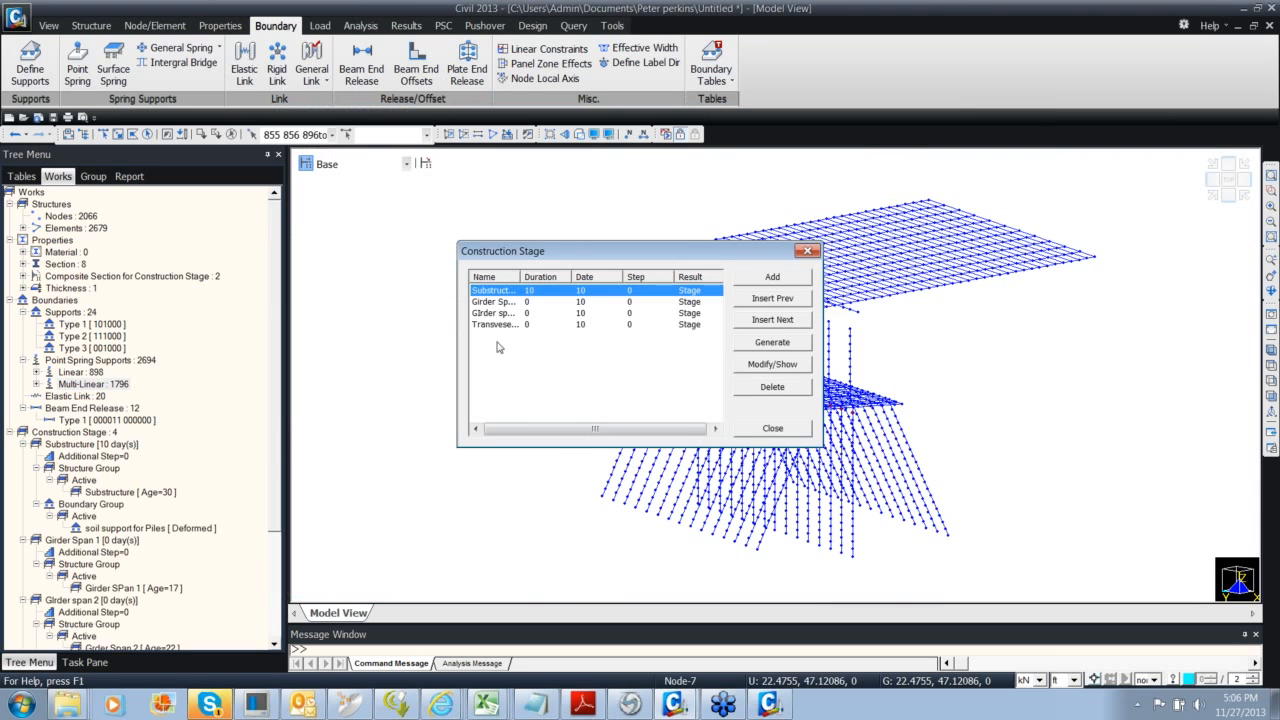
Activate the end supports and Pier bearings boundary groups in the Girder Span 1 stage, using the deformed position
double_click(505, 303)
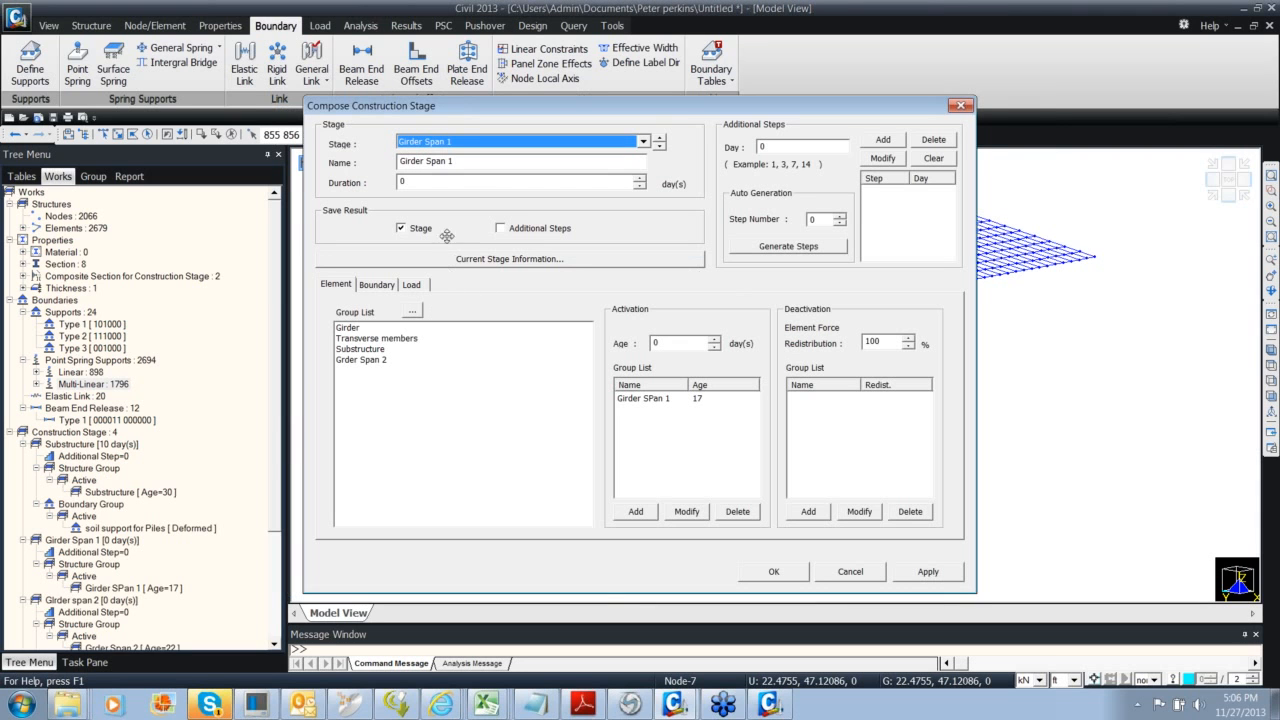
click(378, 286)
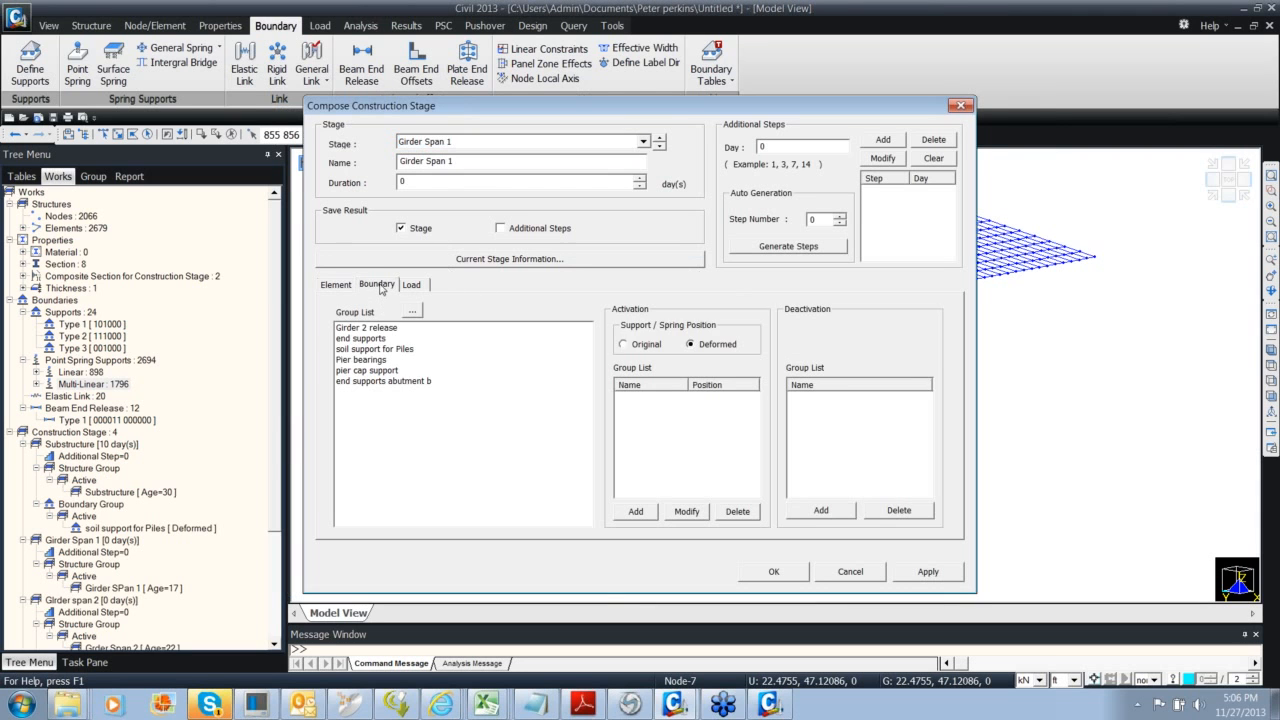
click(372, 338)
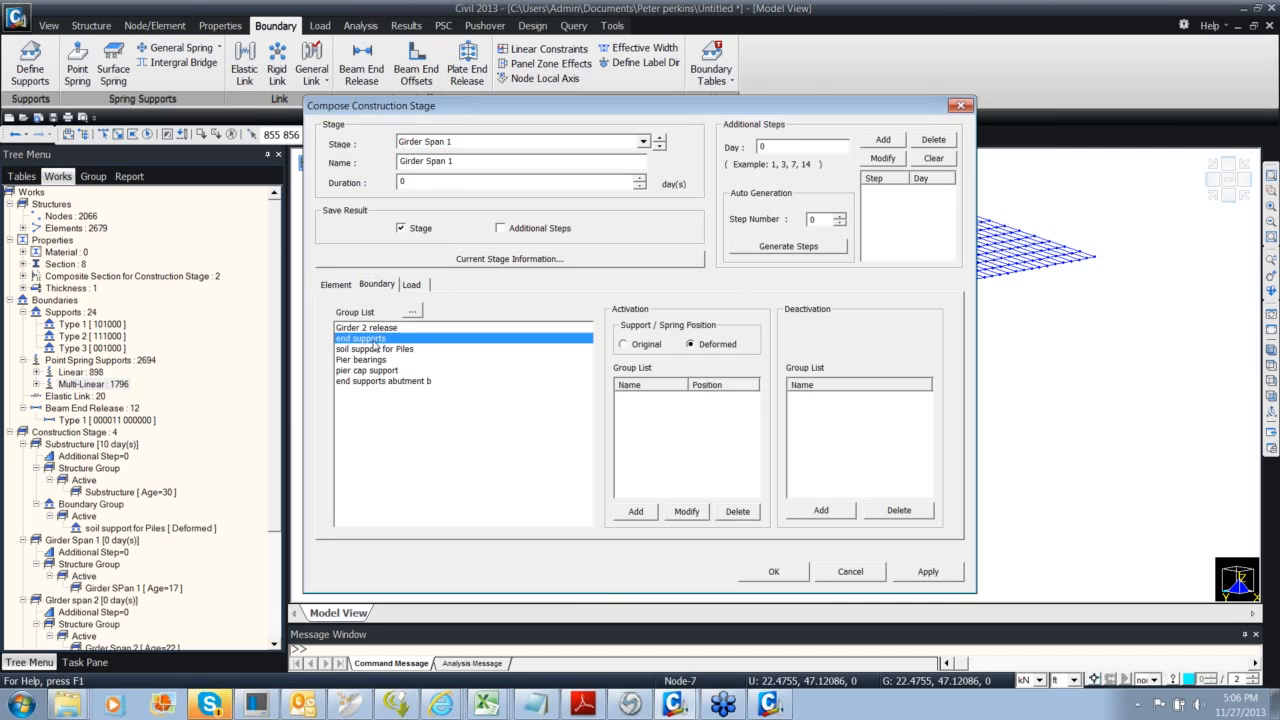
click(636, 511)
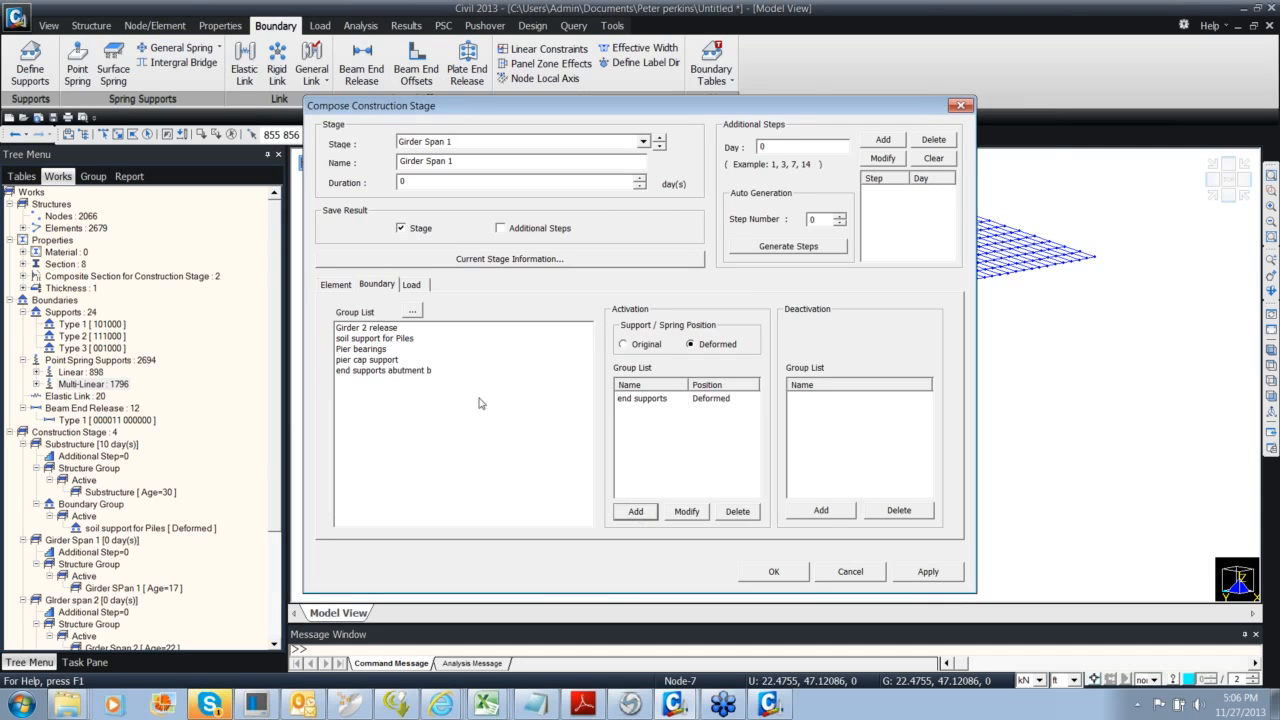
click(365, 349)
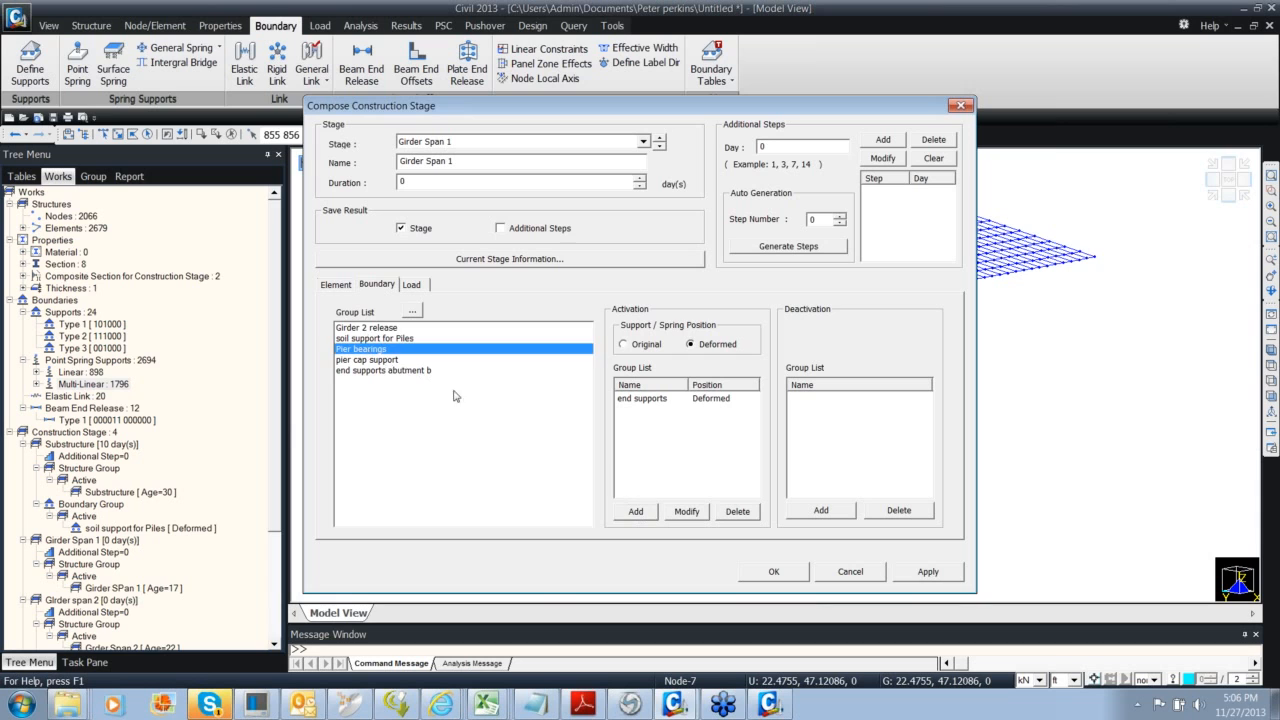
click(636, 511)
click(773, 571)
Activate the end supports abutment b boundary group in the Girder span 2 stage, using the deformed position
double_click(560, 313)
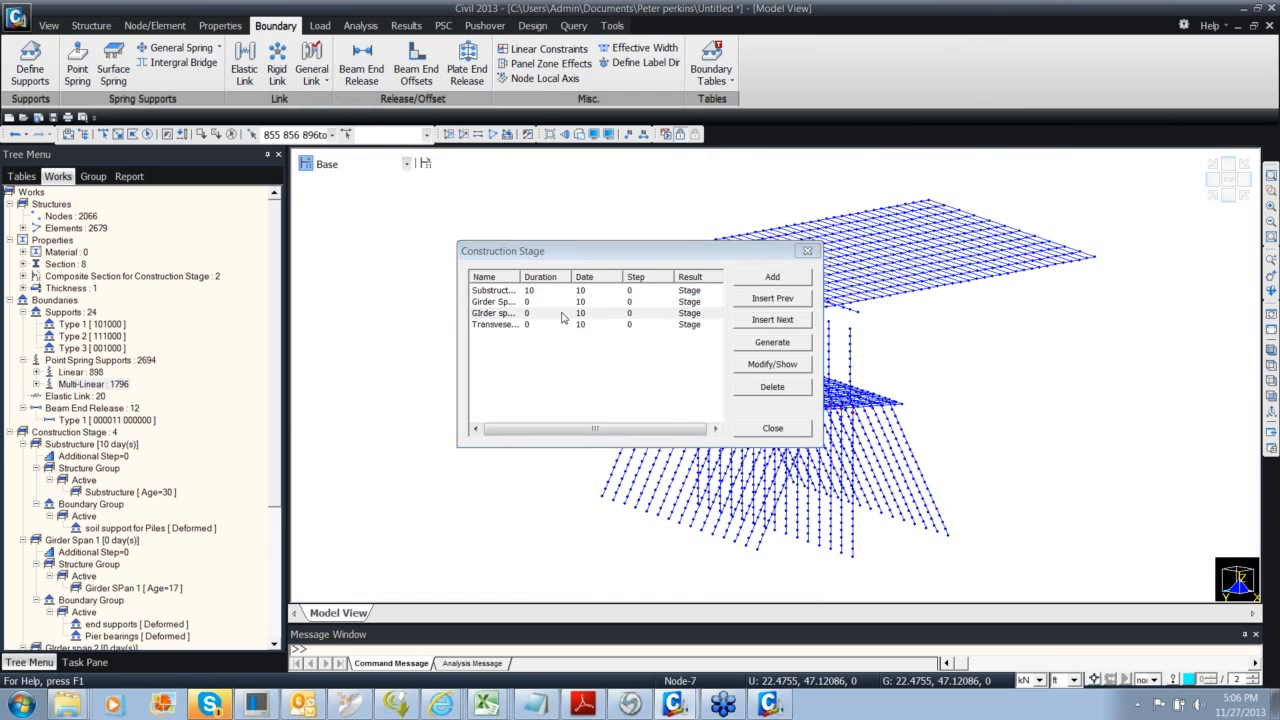
click(386, 285)
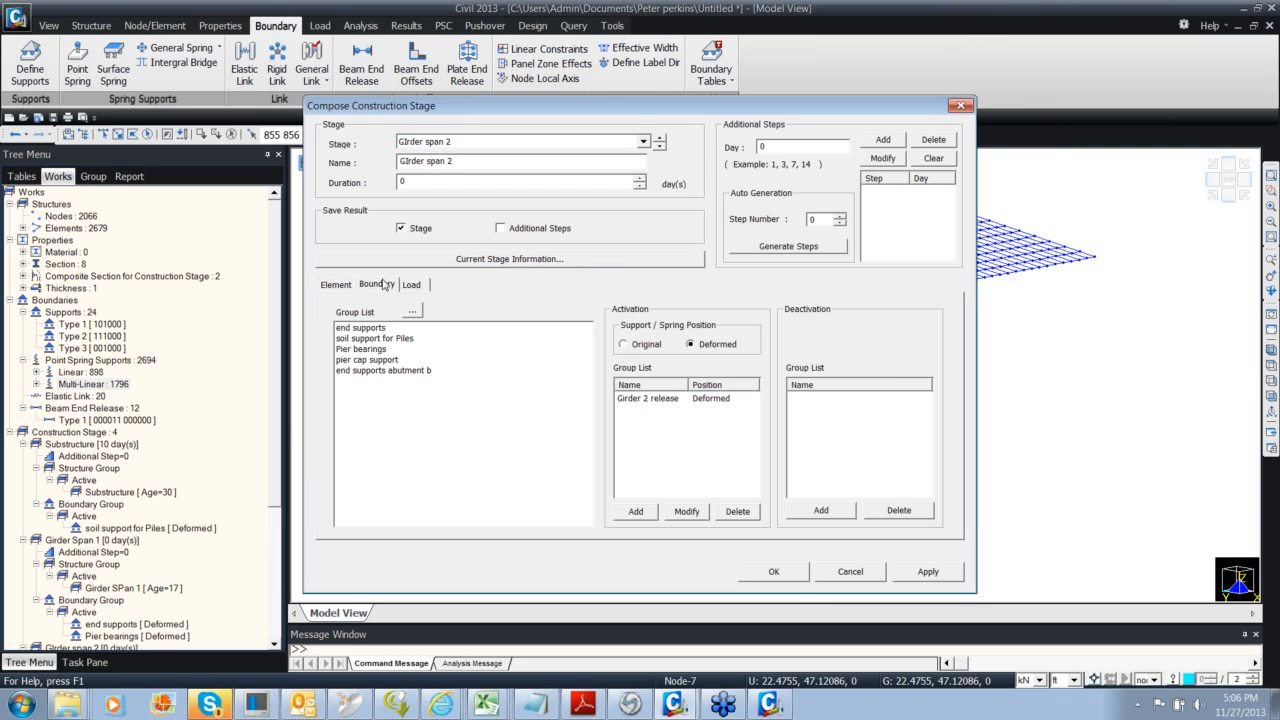
click(384, 371)
click(627, 513)
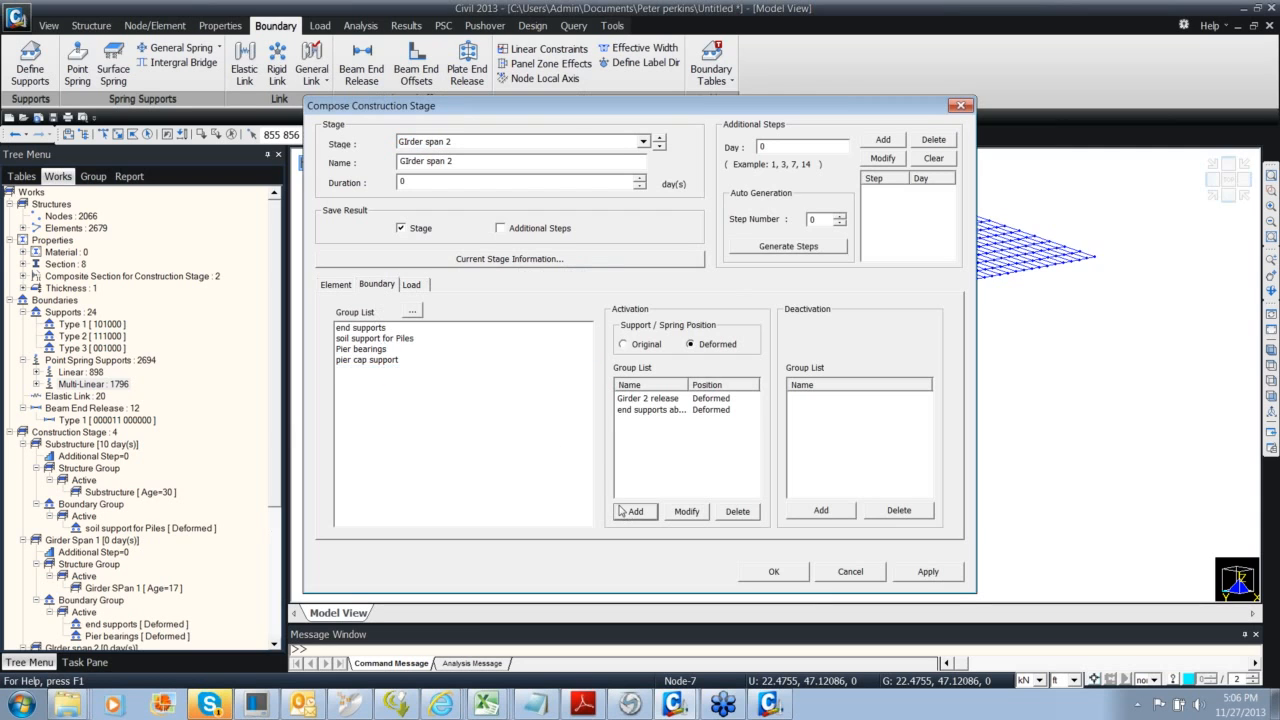
click(644, 399)
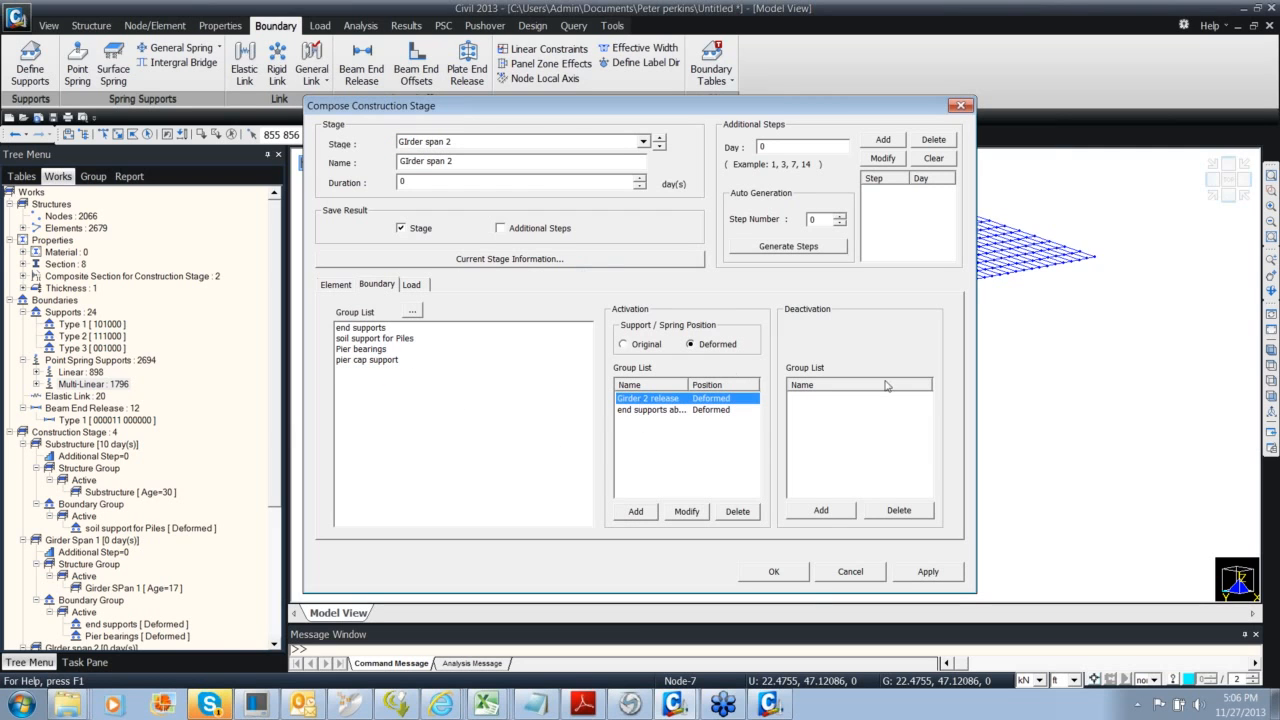
click(773, 571)
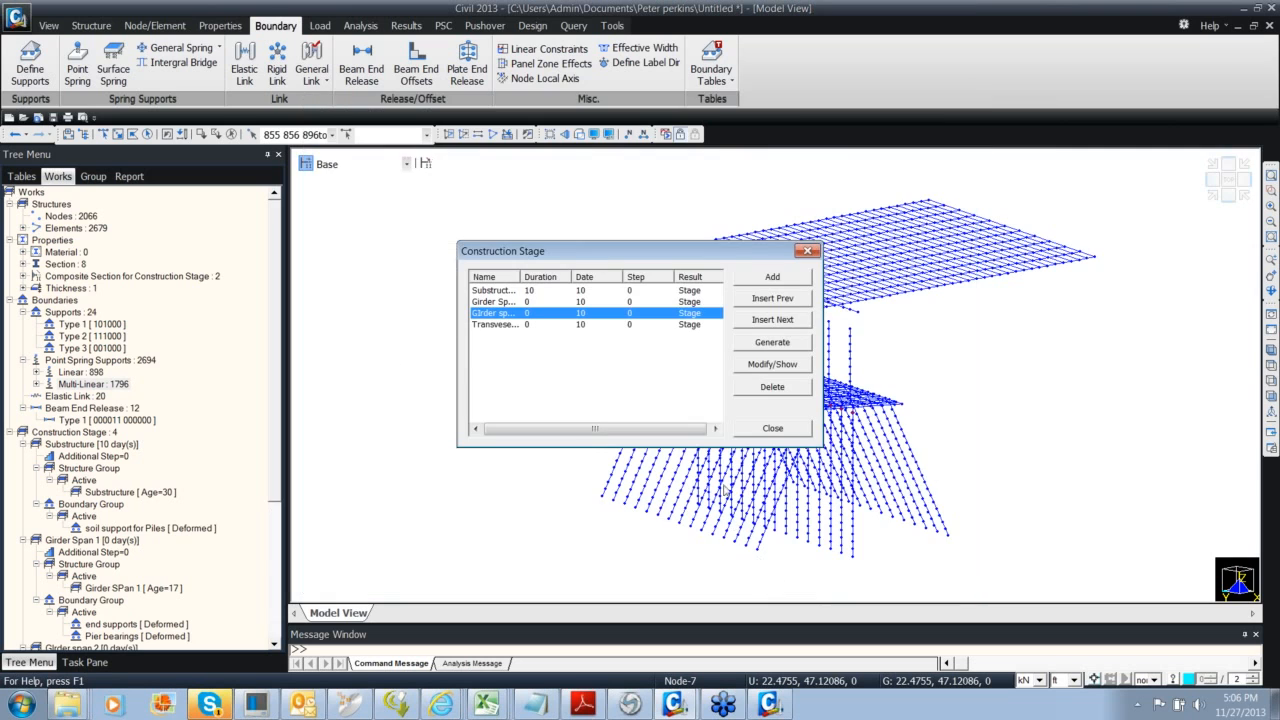
Review the boundary group settings of the Transverse members stage and the element group settings of the Substructure stage, leaving both stages unaltered
double_click(628, 326)
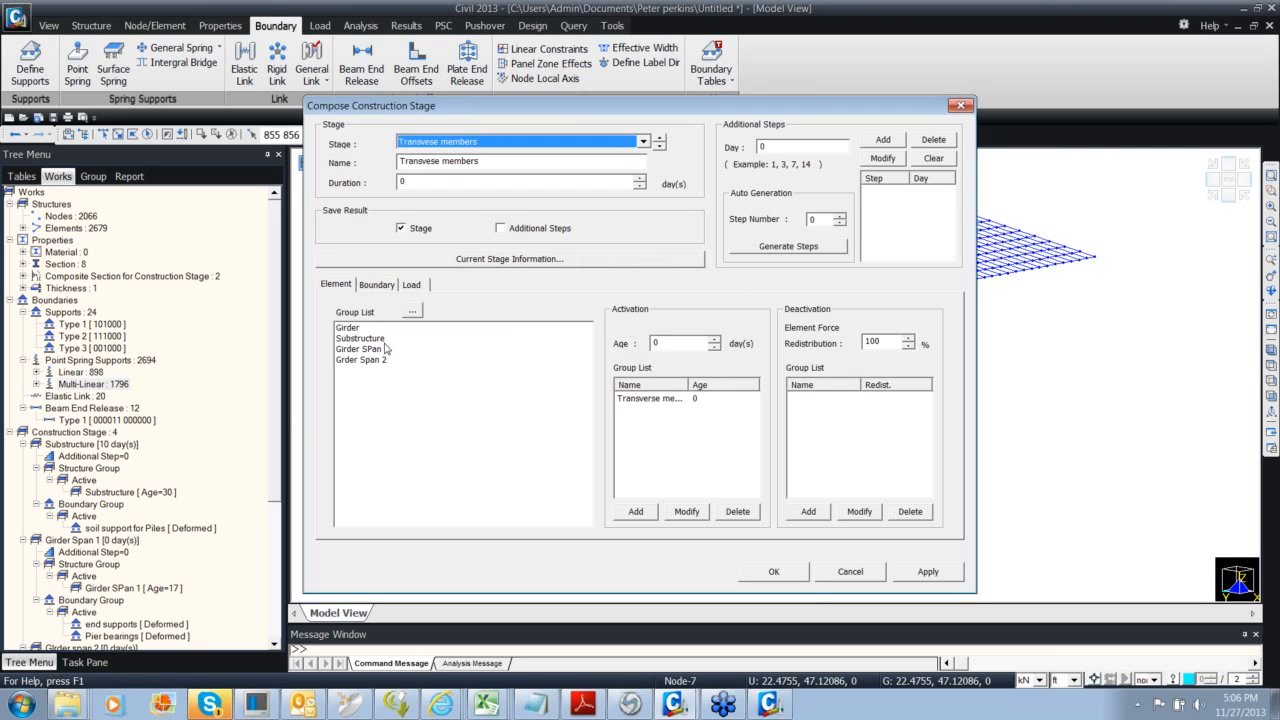
click(377, 285)
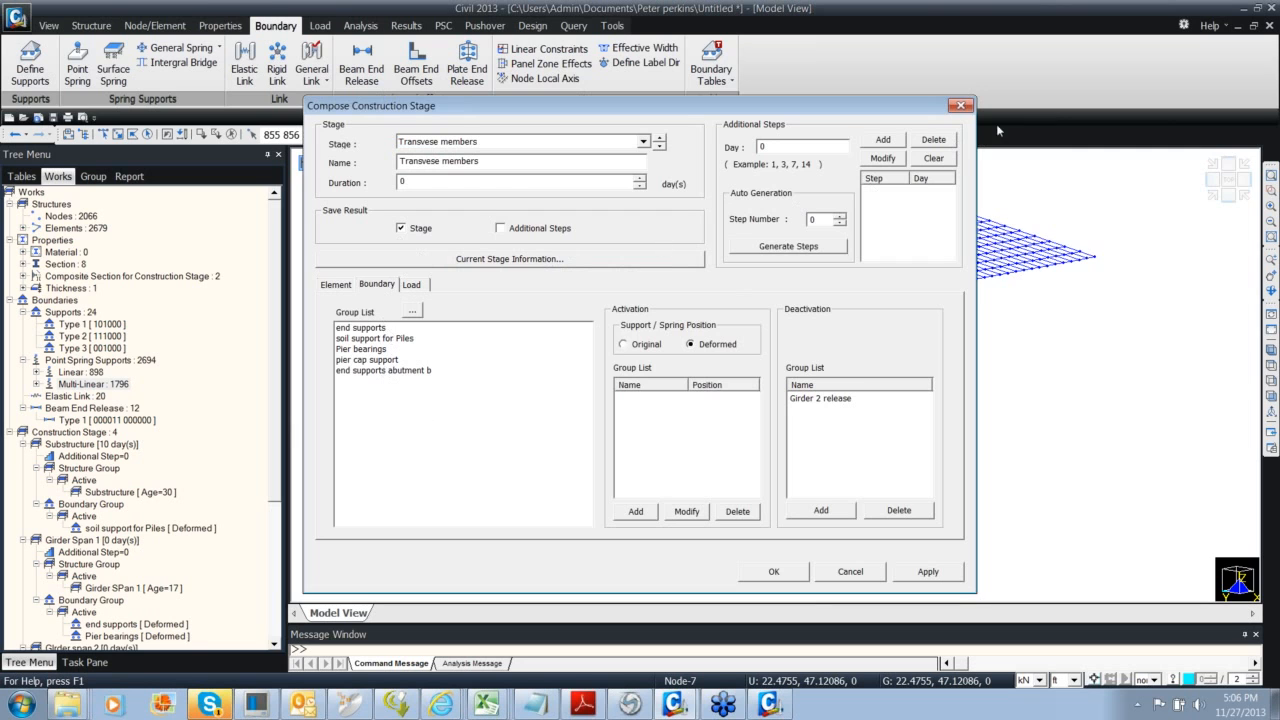
click(958, 106)
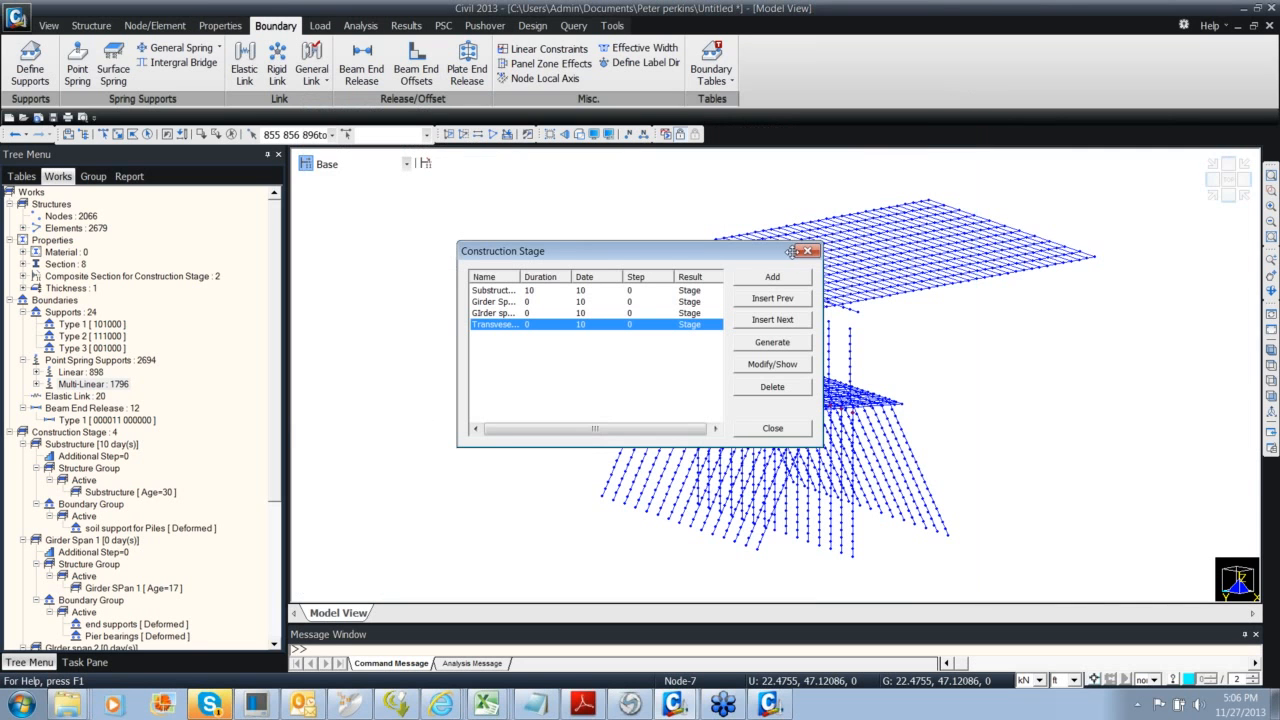
double_click(618, 290)
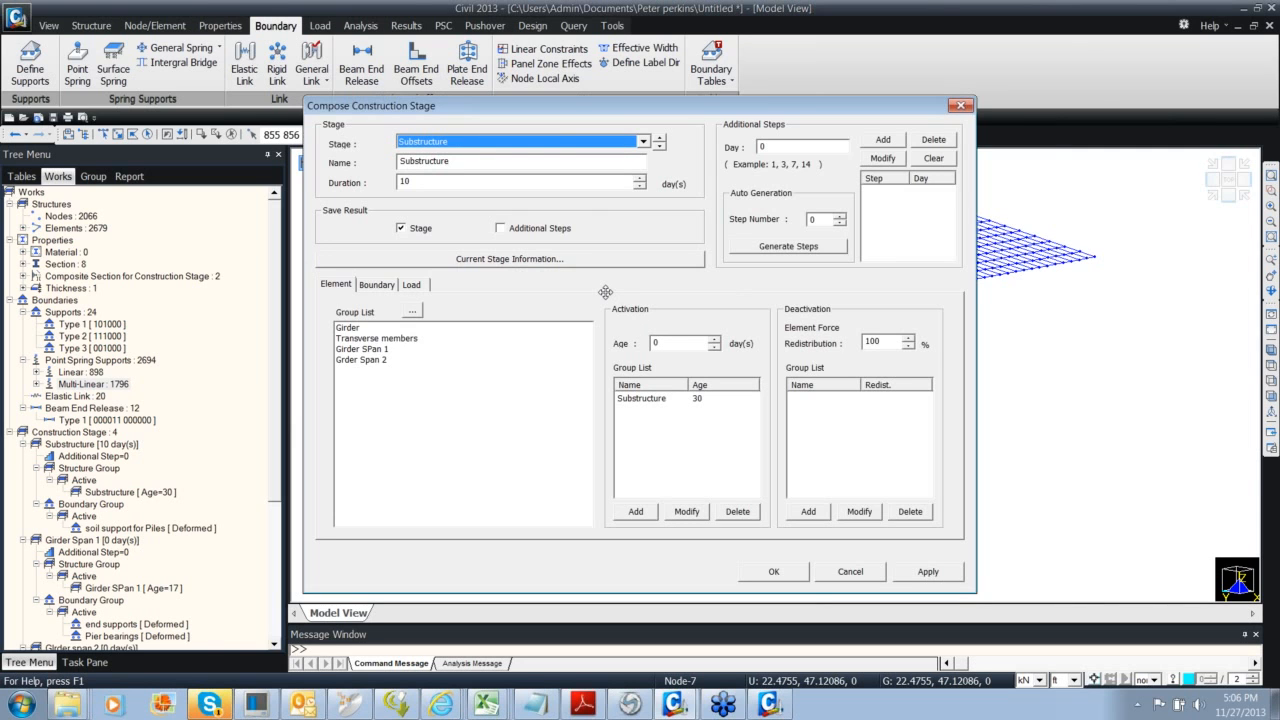
drag(881, 115, 791, 120)
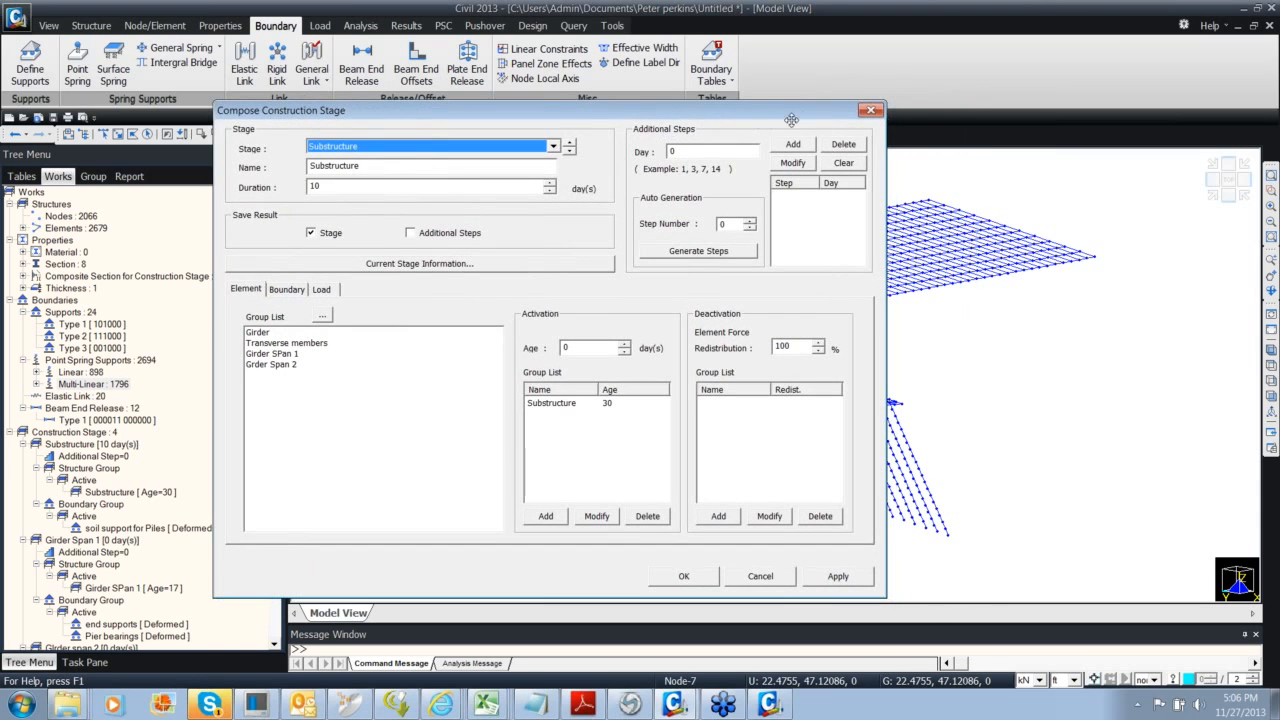
click(867, 112)
click(868, 111)
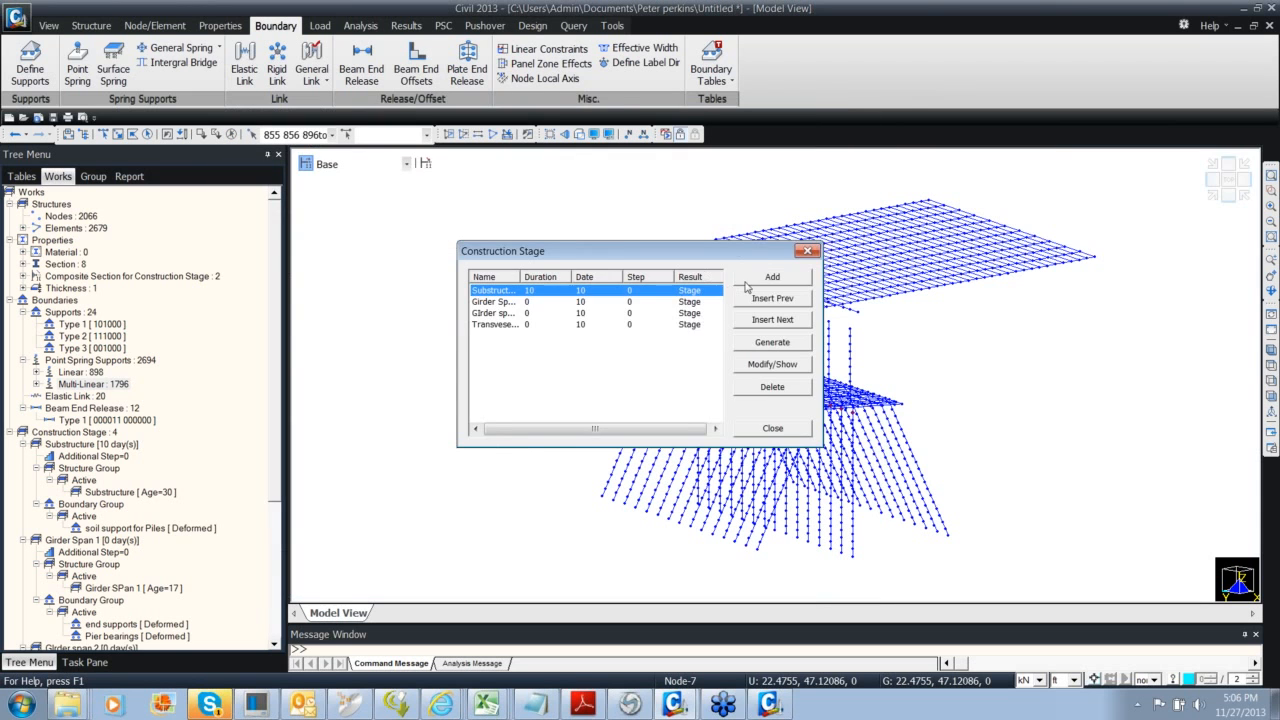
click(808, 251)
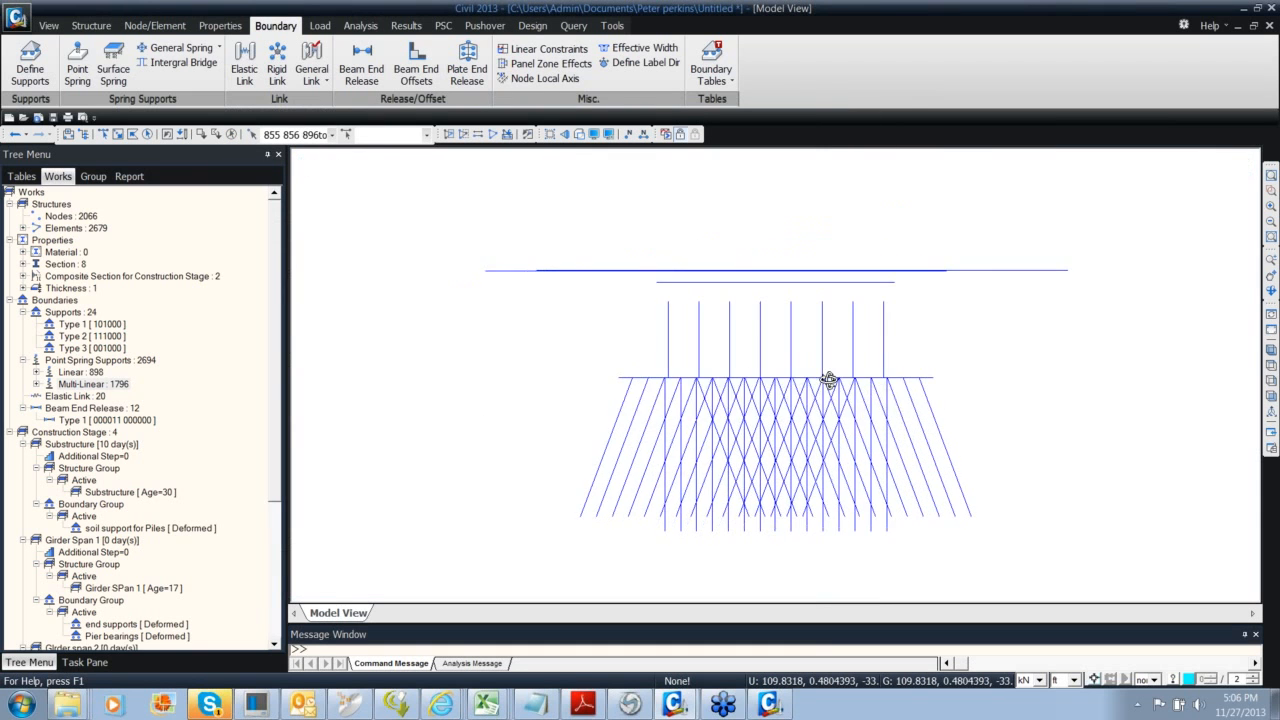
Inspect the gap between the pier columns and pier cap, and check the group assignments in the elastic link table
scroll(733, 357, up, 6)
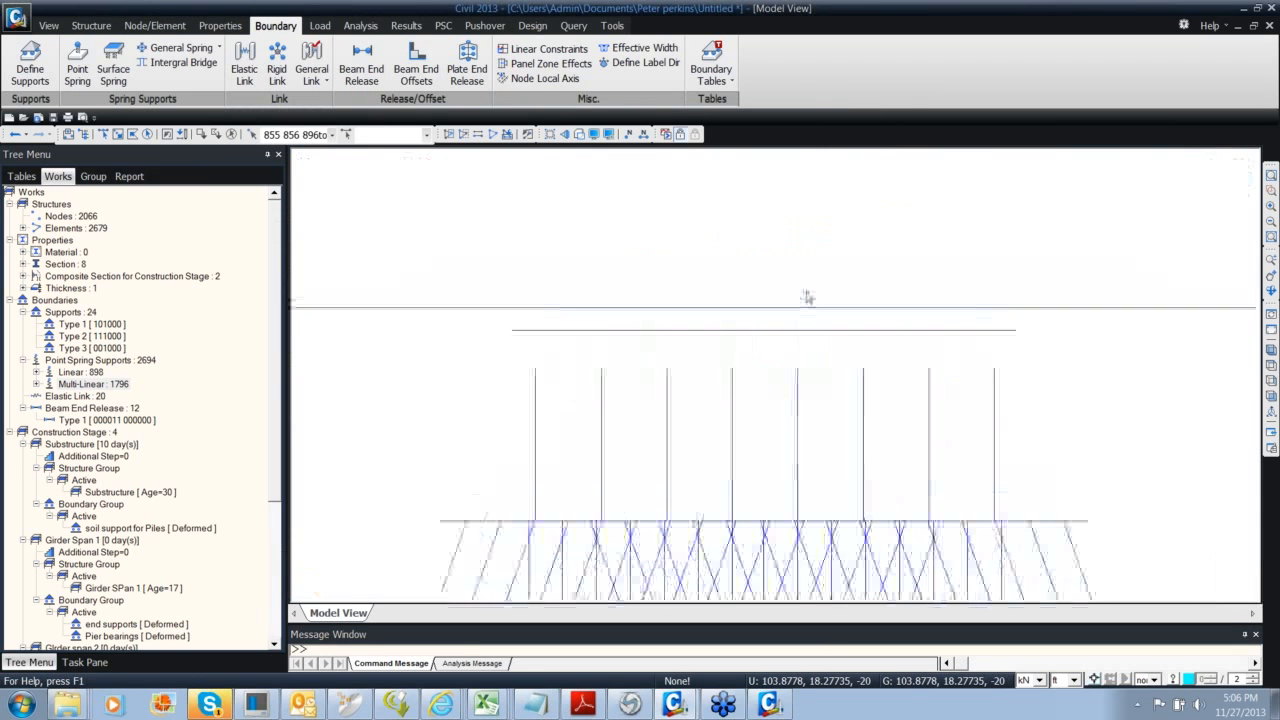
middle_drag(689, 389, 566, 339)
scroll(723, 354, down, 1)
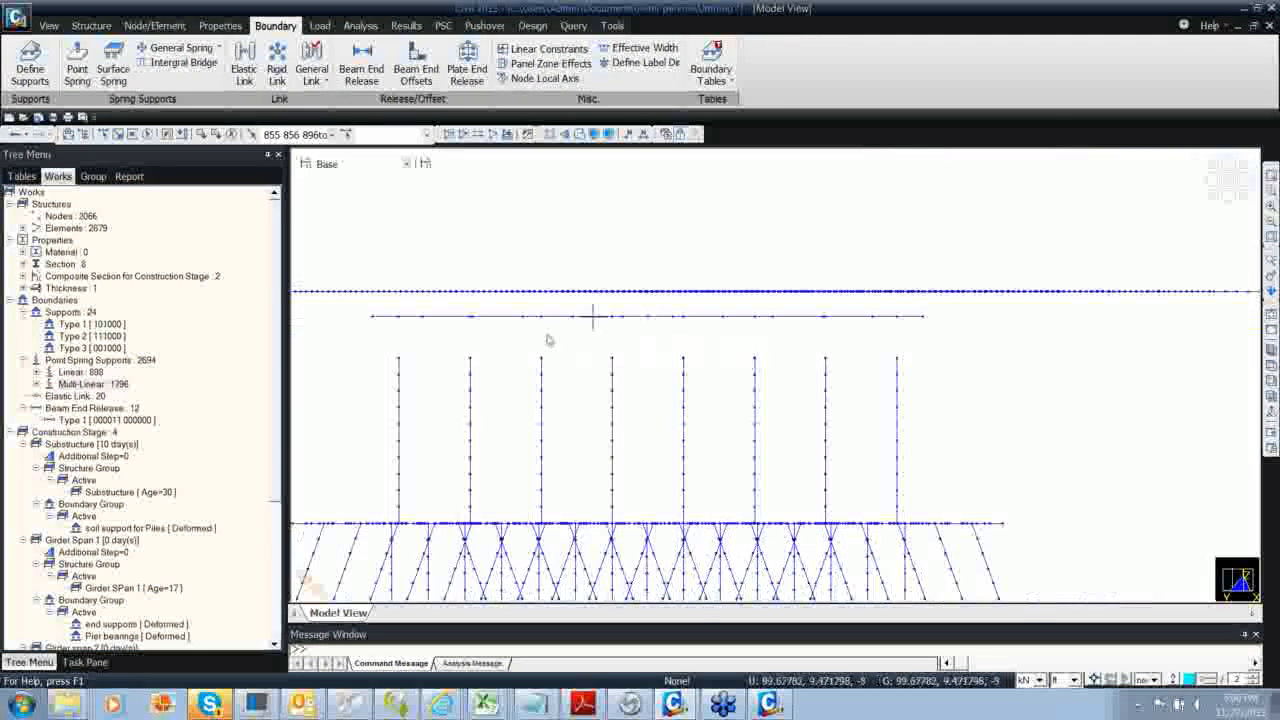
right_click(78, 397)
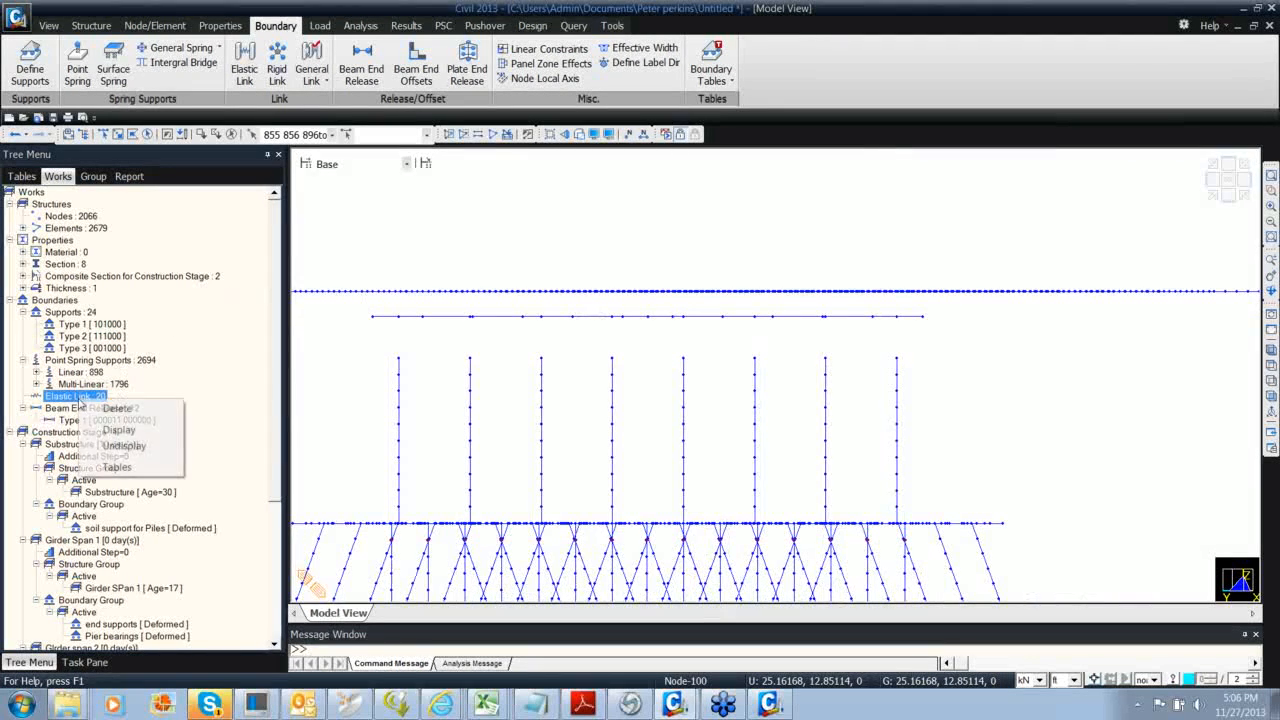
click(125, 474)
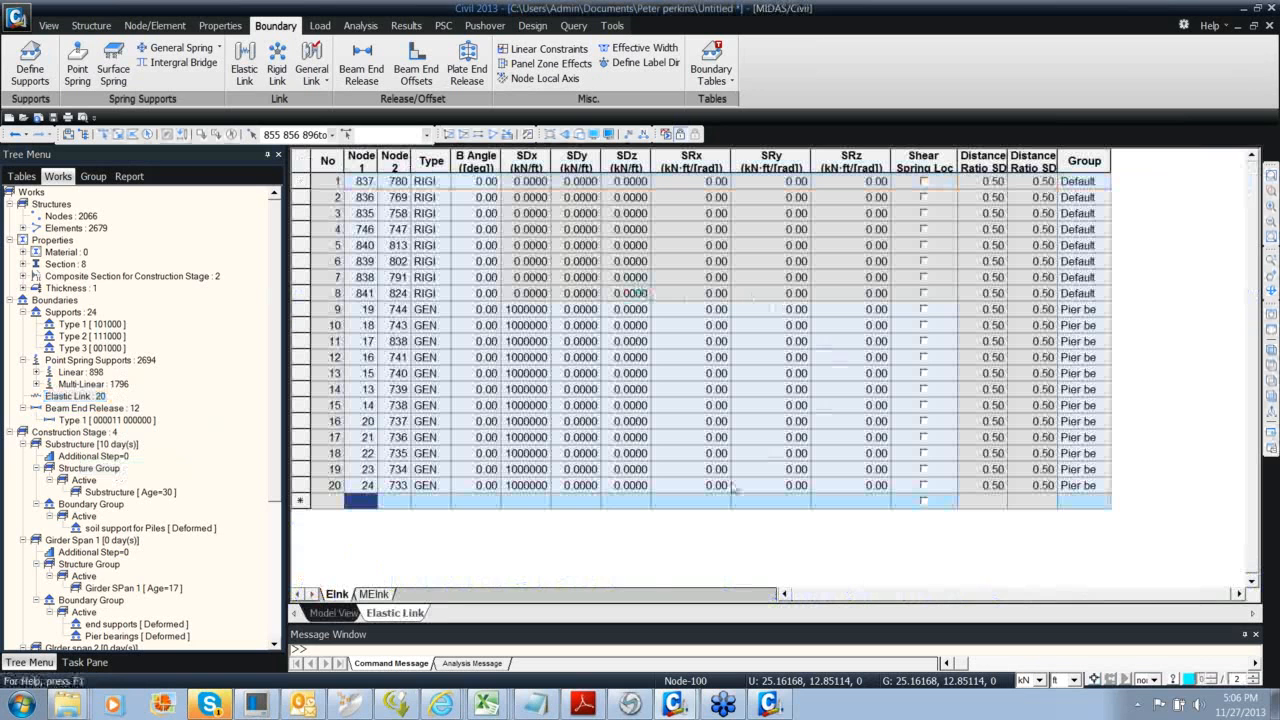
click(334, 612)
Add a new boundary group and try to name it Pier cap
click(93, 176)
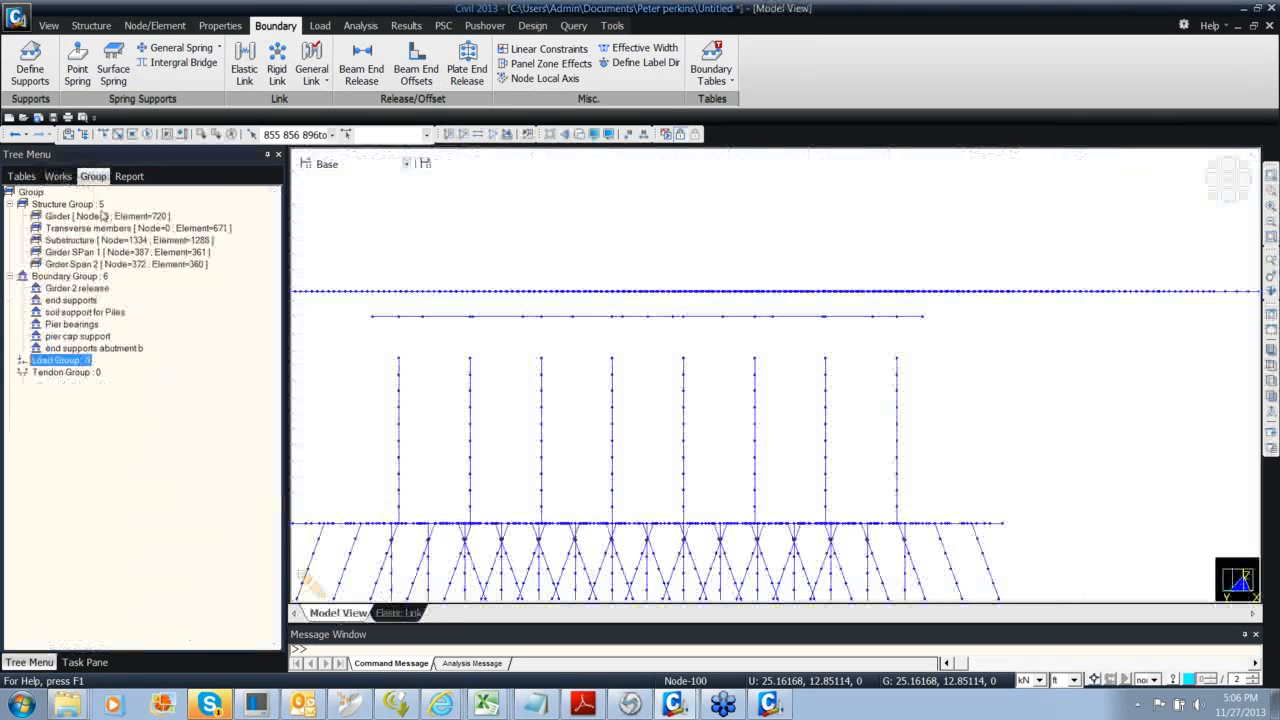
right_click(84, 281)
click(97, 286)
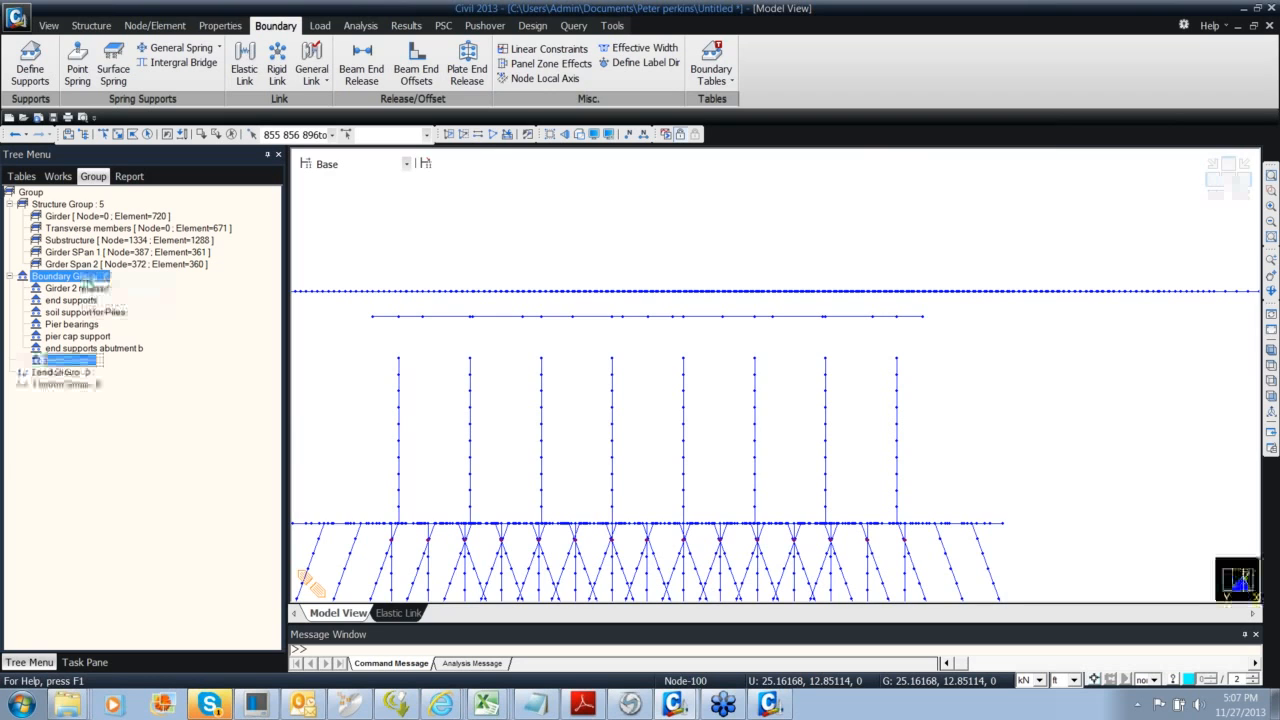
text(Pier cap)
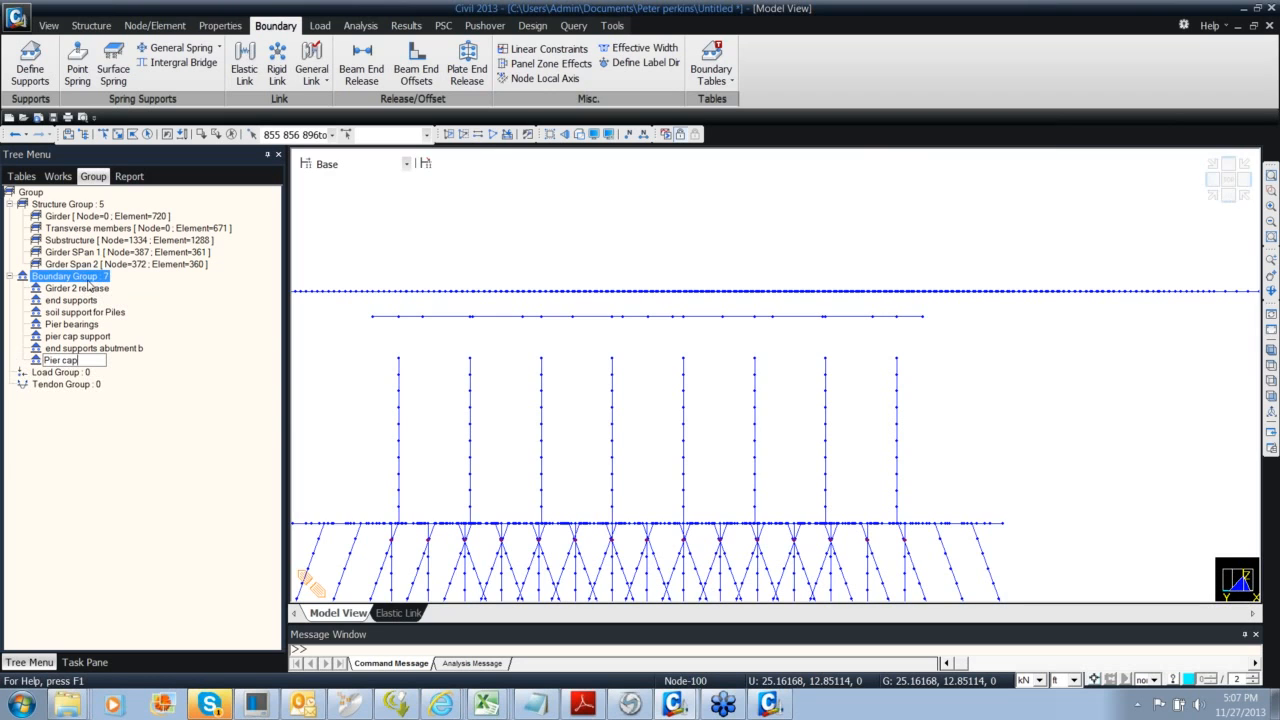
key(Escape)
Close the open elastic link table and reopen it from the model's boundary data
middle_drag(629, 387, 612, 359)
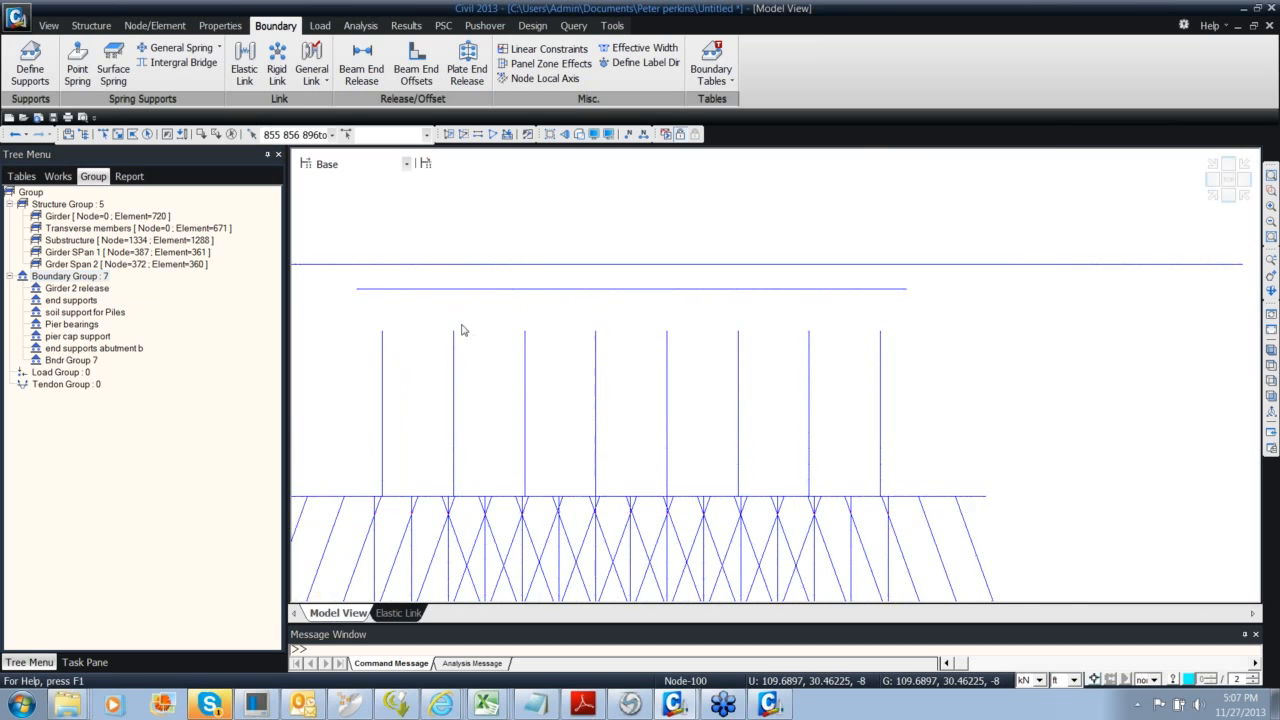
scroll(463, 329, up, 2)
click(86, 662)
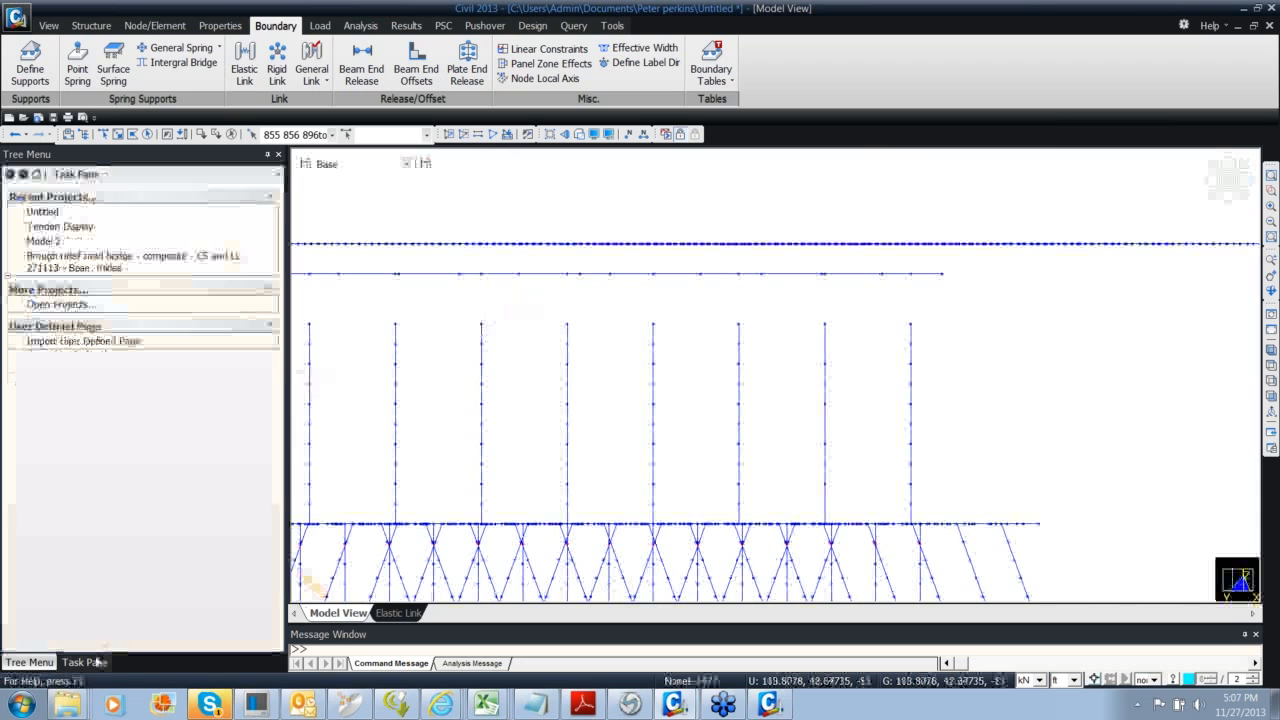
click(57, 176)
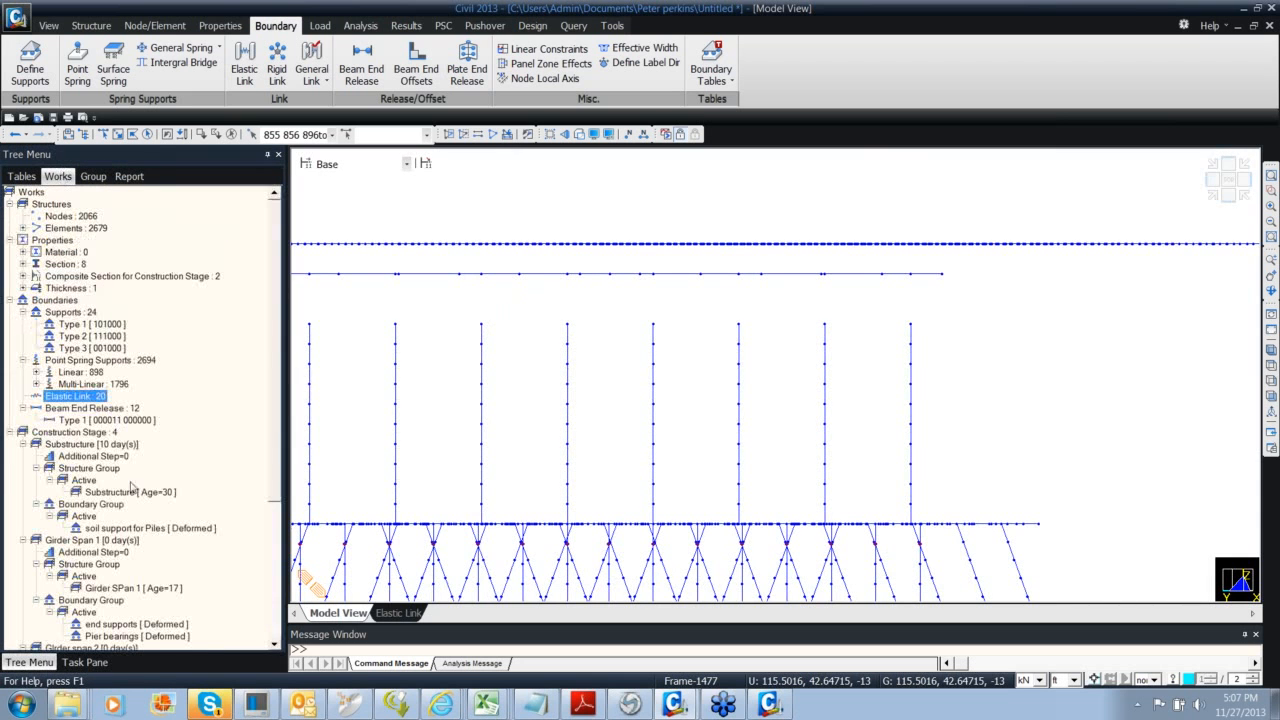
click(398, 612)
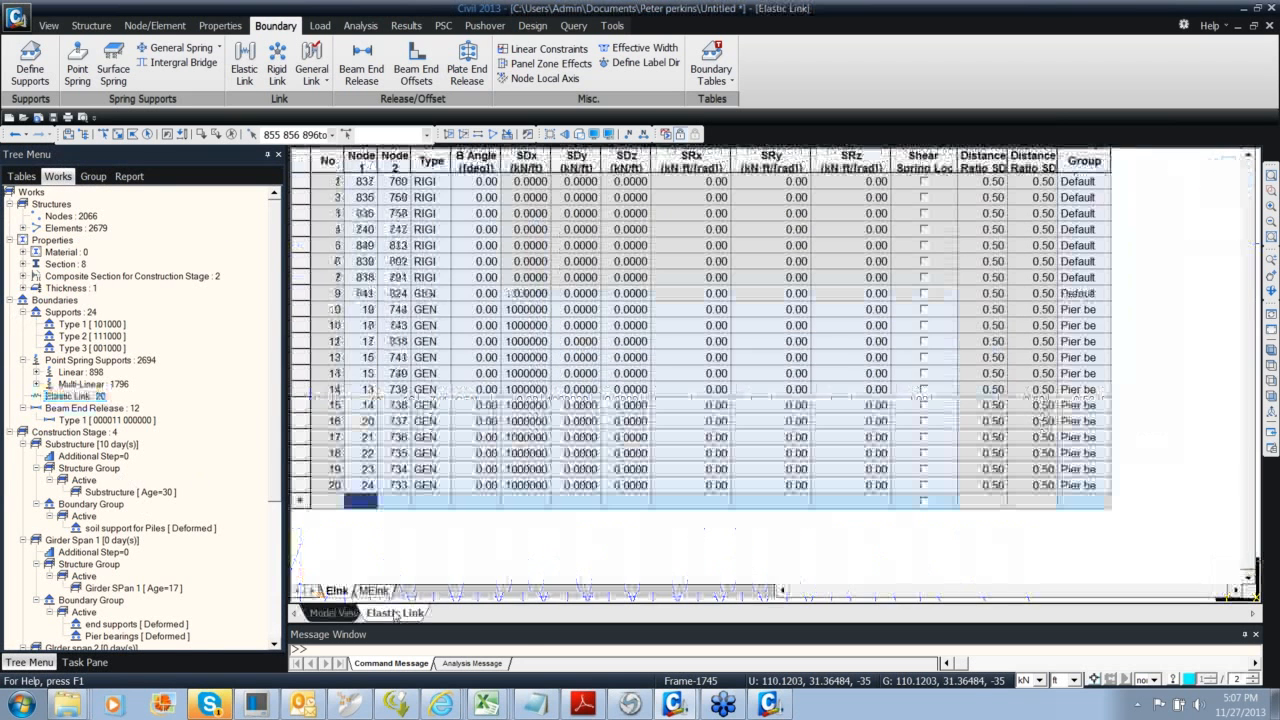
right_click(398, 612)
click(418, 637)
right_click(88, 397)
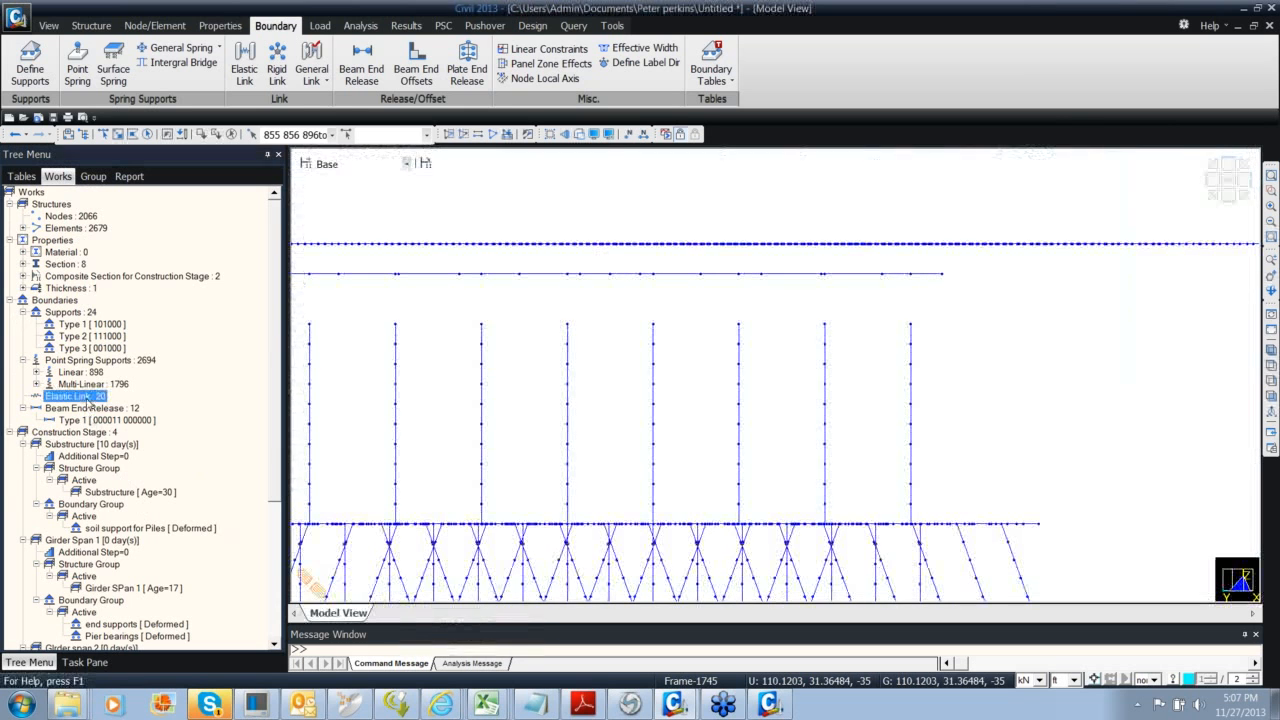
click(140, 471)
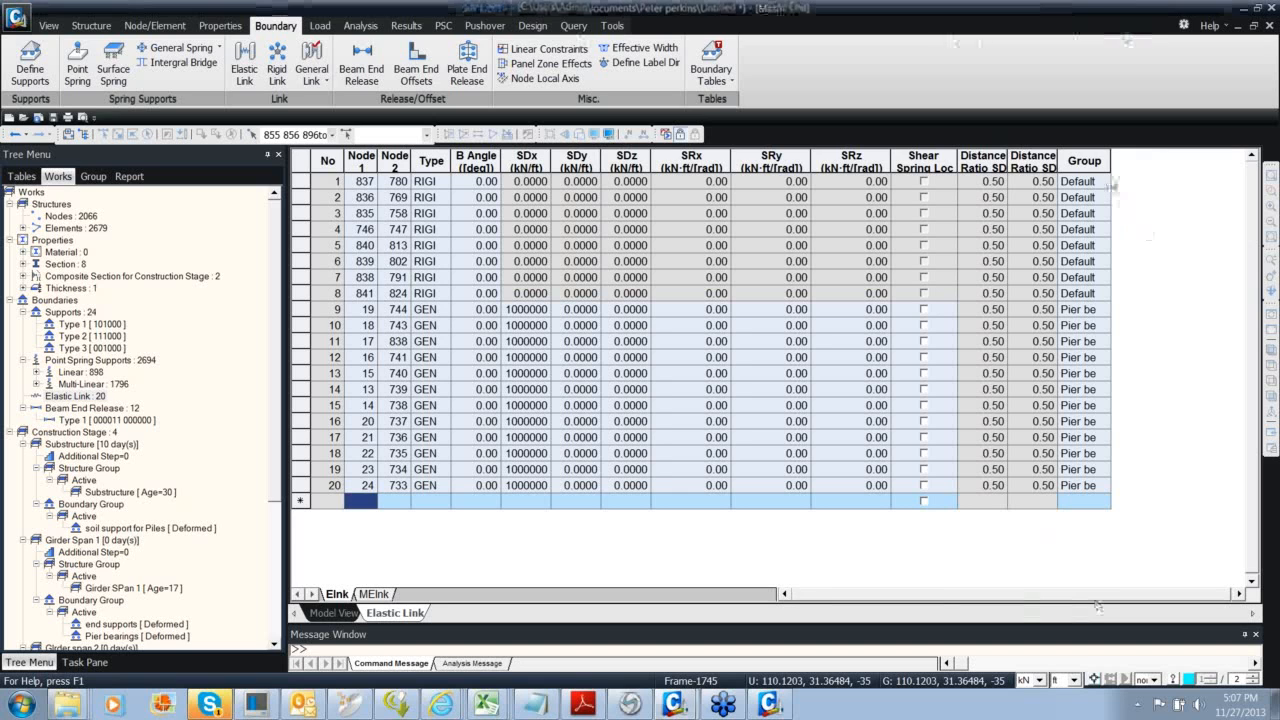
Assign the eight rigid elastic links, rows 1 to 8, to the soil support for Piles boundary group
click(1100, 181)
click(1100, 181)
click(1105, 181)
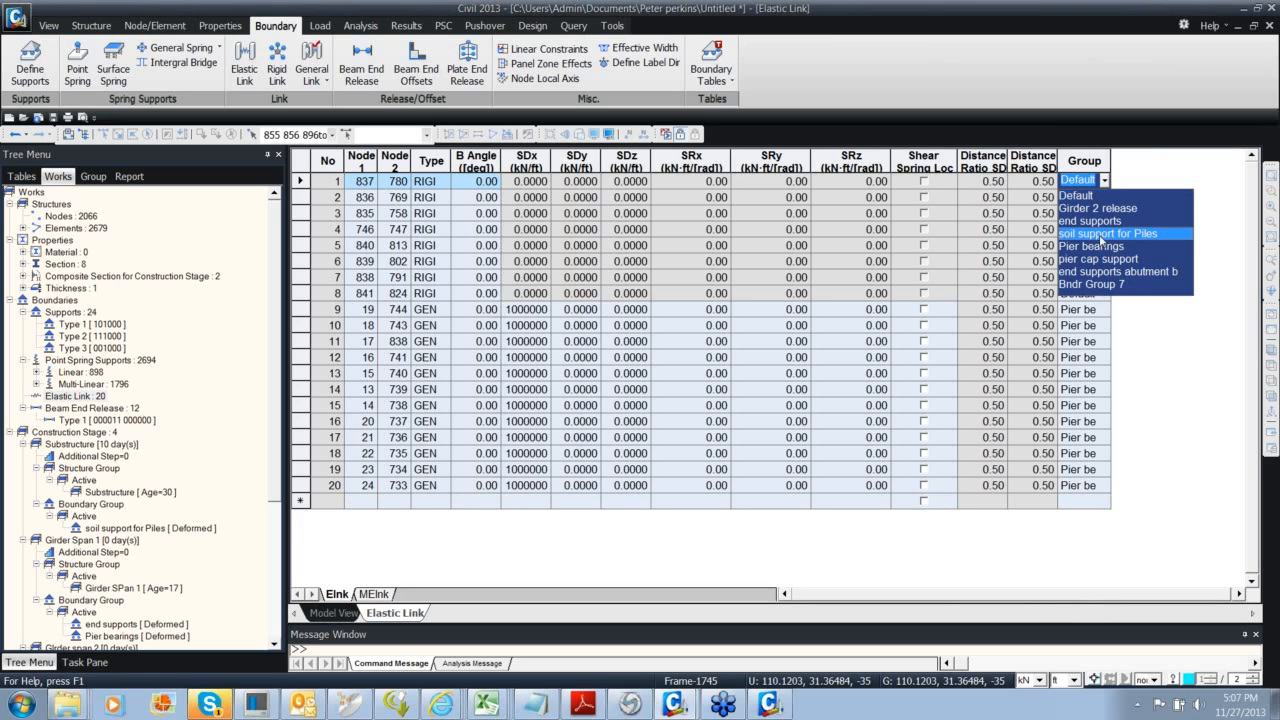
click(1102, 235)
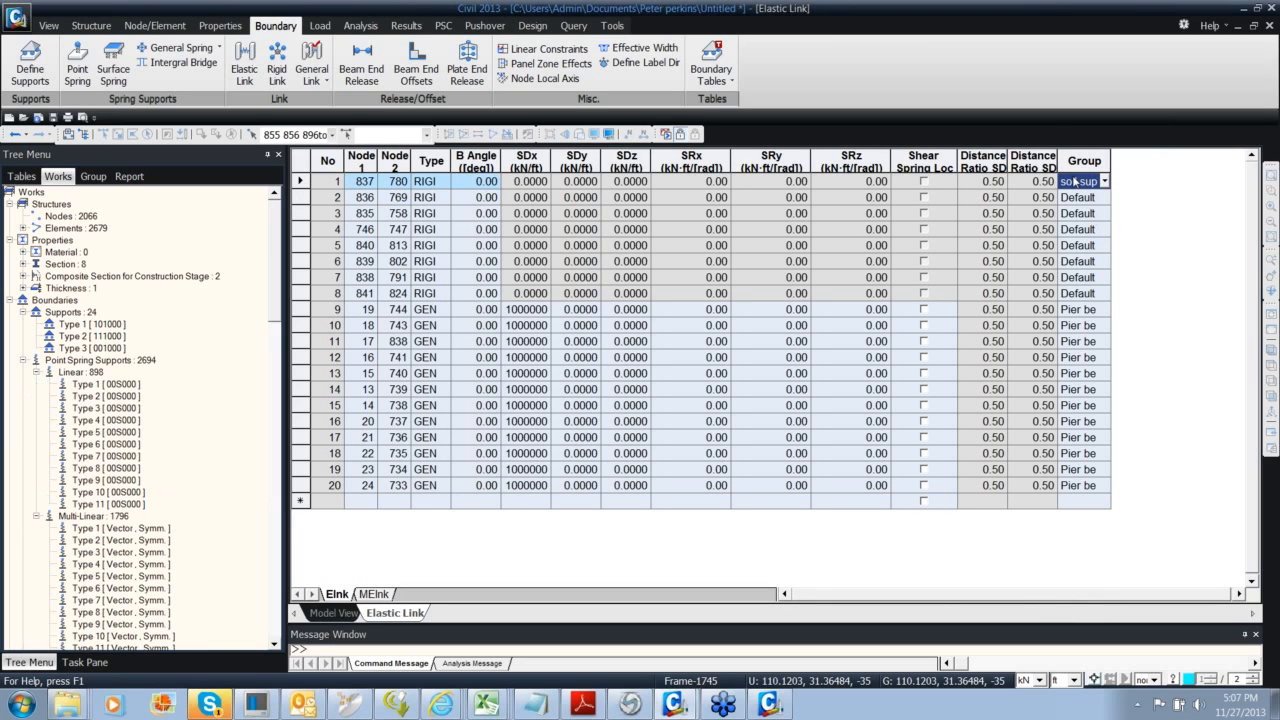
drag(1075, 197, 1082, 290)
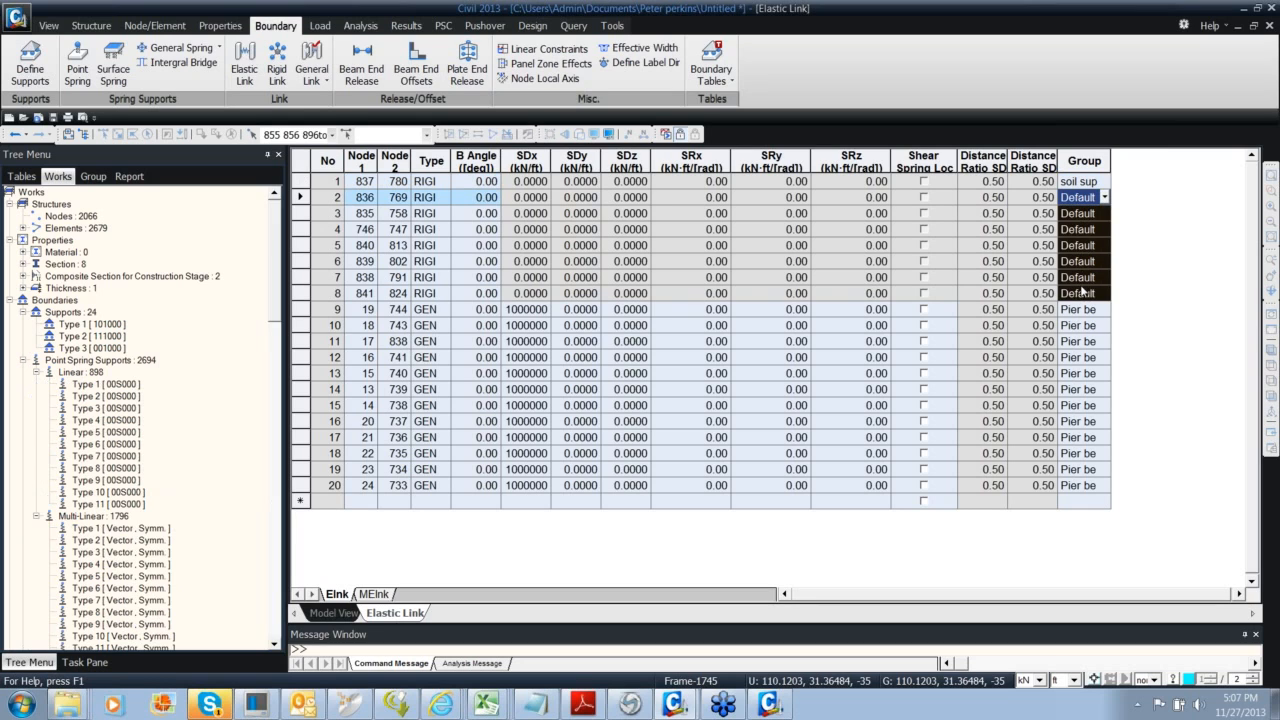
text(soil sup soil sup soil sup soil sup soil sup soil sup soil sup)
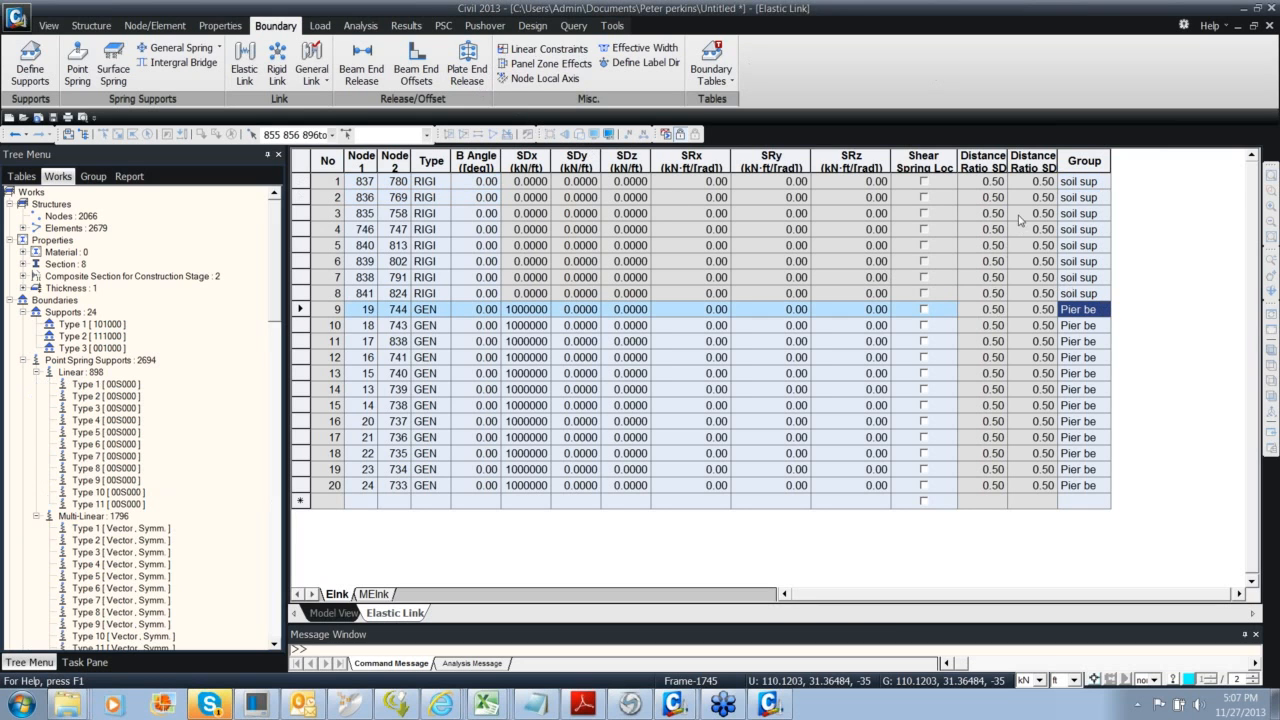
Check the rigid links in the model and the boundary groups activated in the Substructure construction stage
click(336, 612)
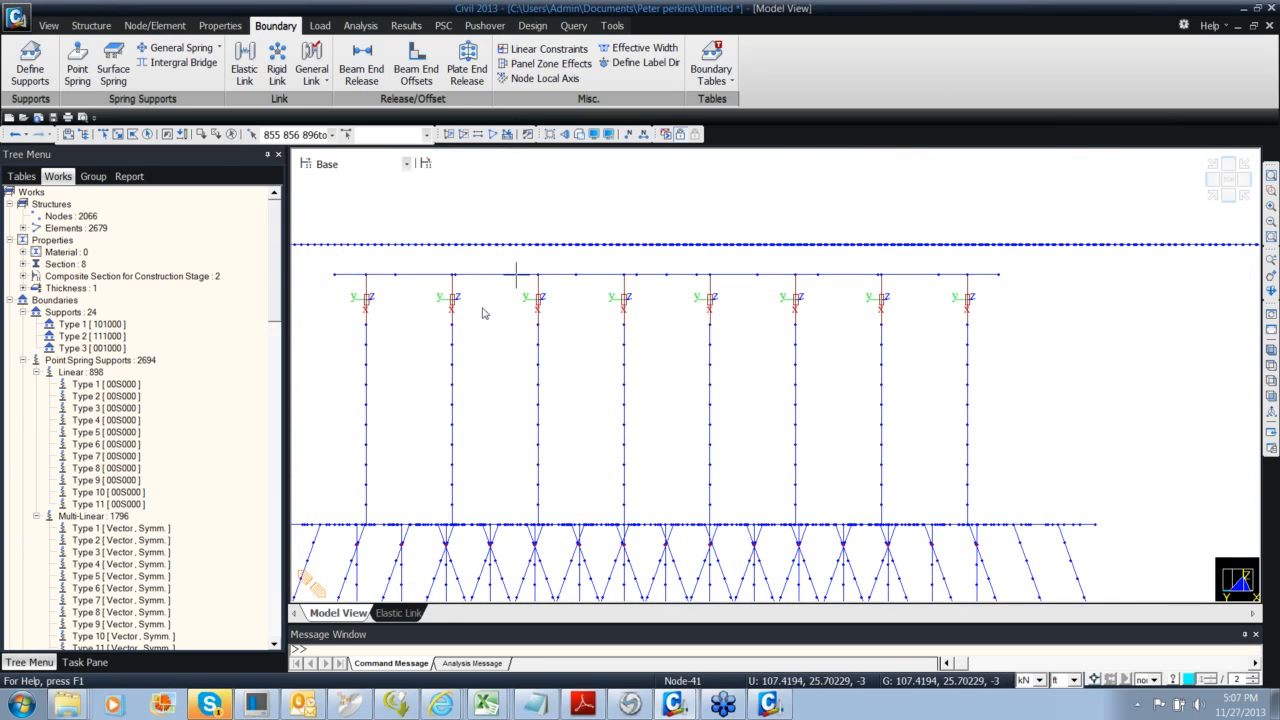
click(305, 163)
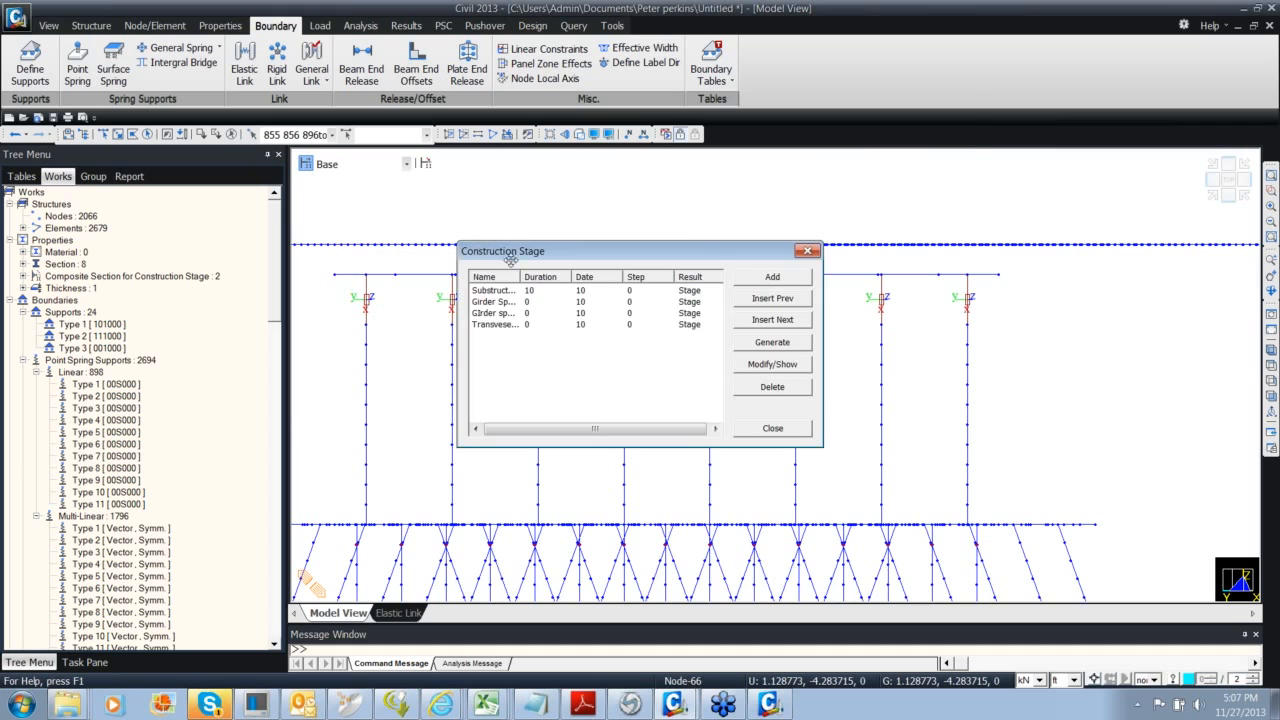
double_click(512, 290)
click(377, 284)
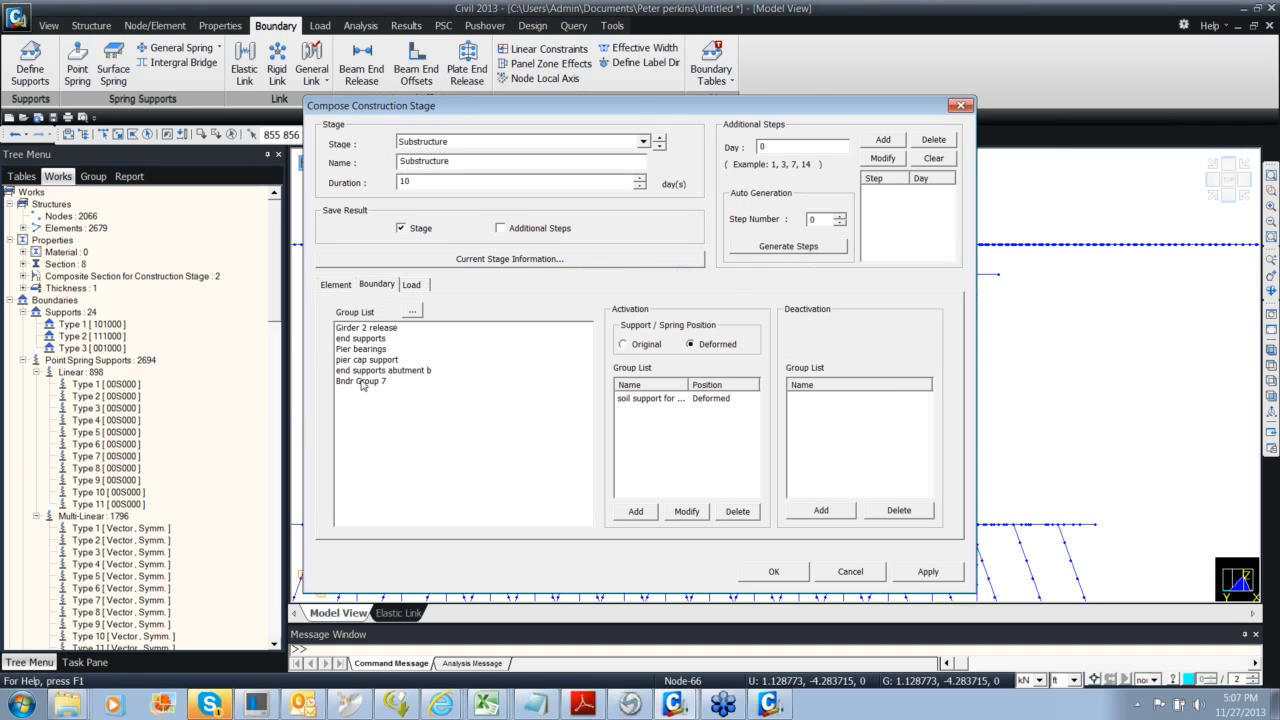
click(680, 400)
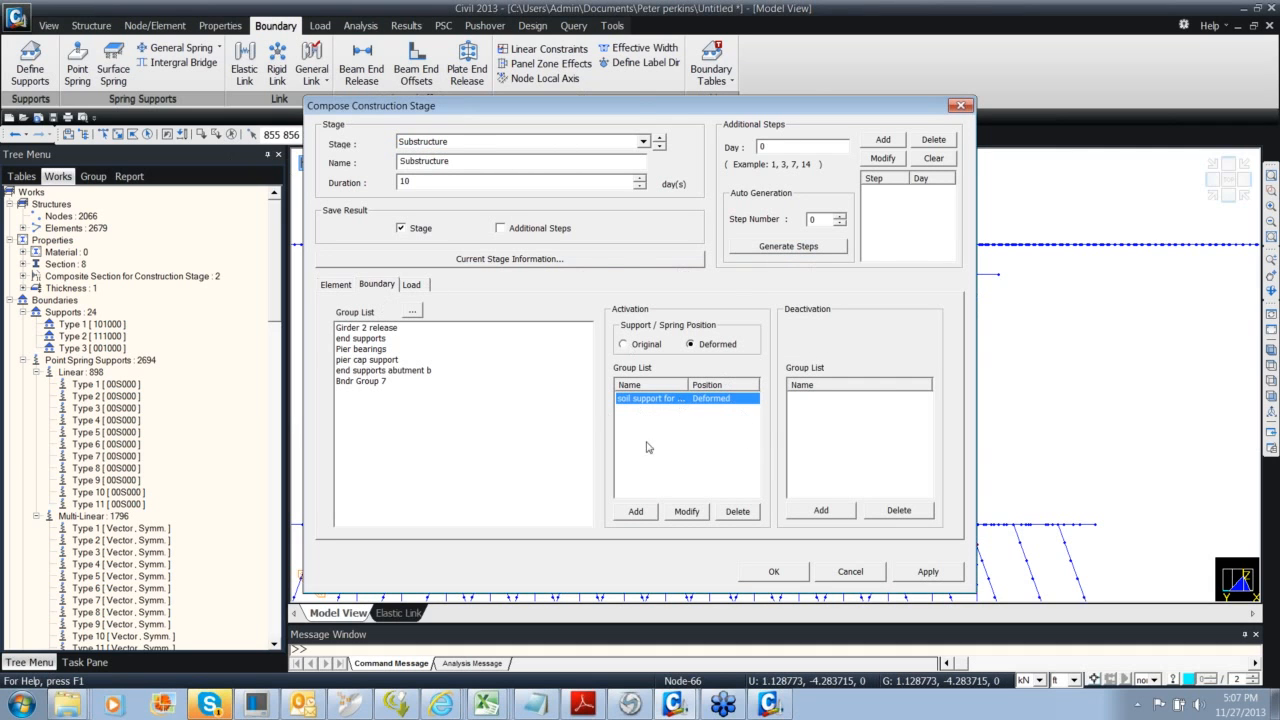
click(774, 572)
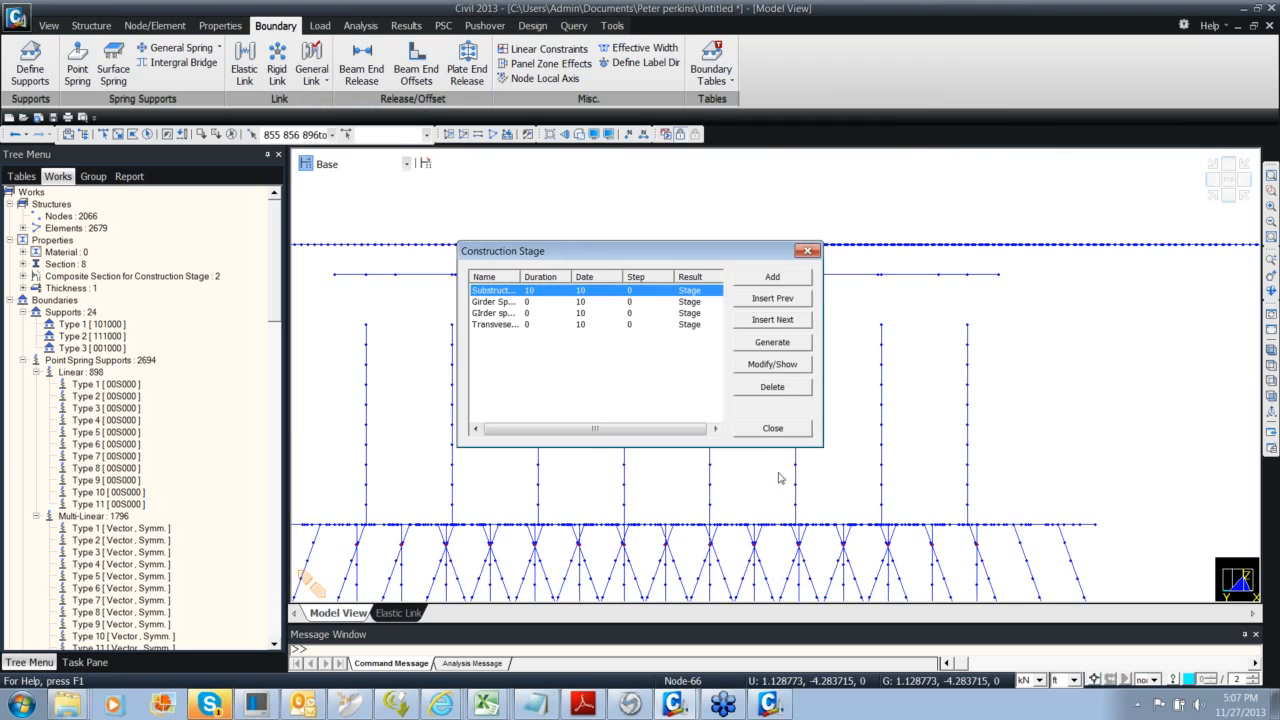
click(816, 248)
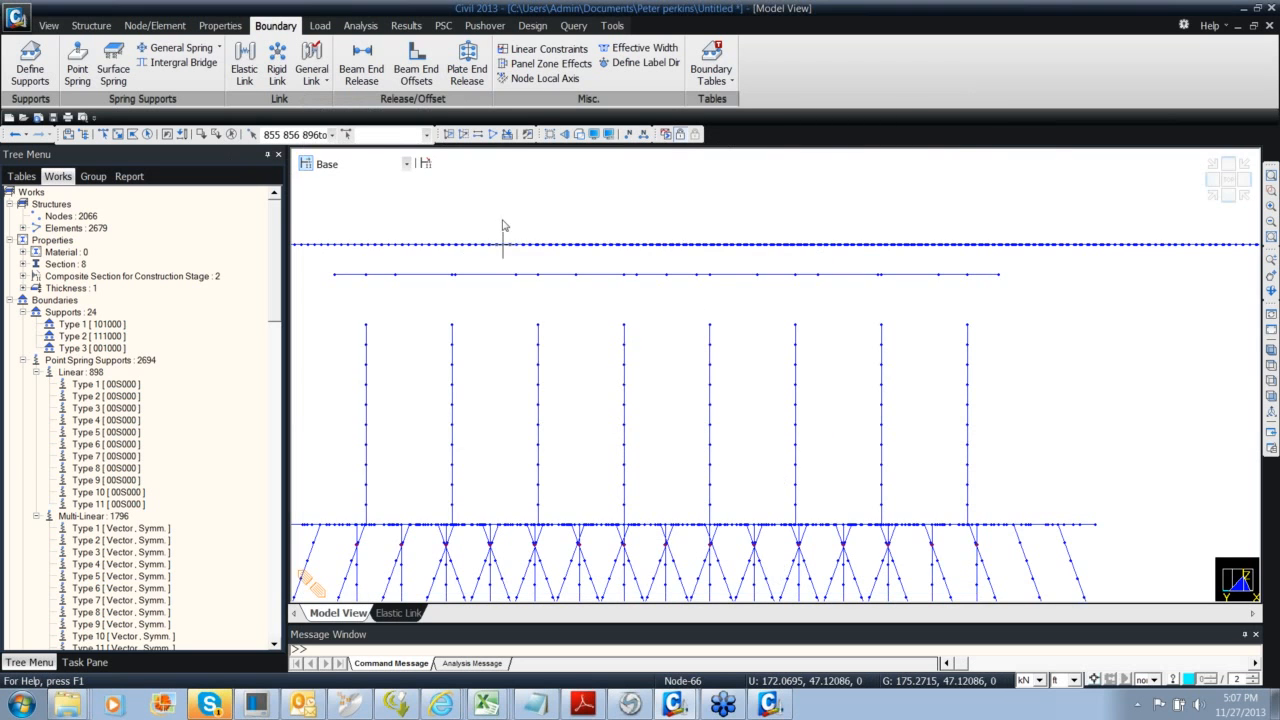
click(595, 136)
click(630, 166)
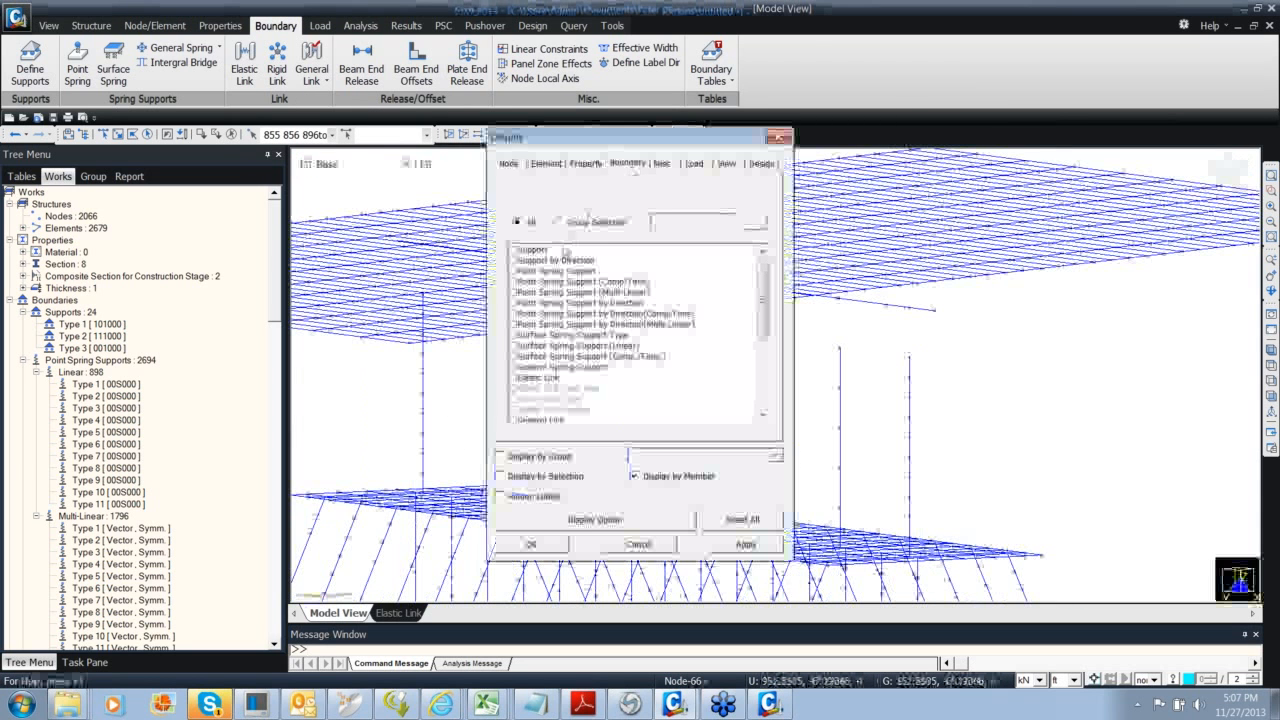
click(550, 249)
click(779, 137)
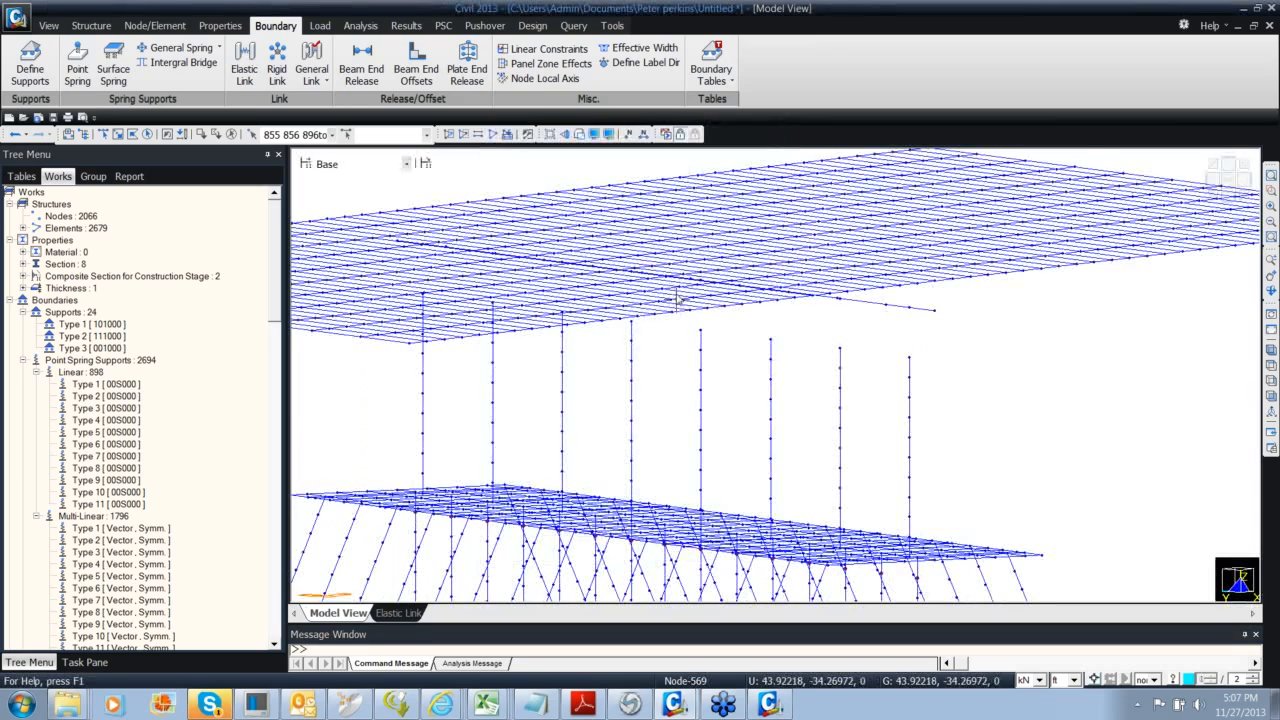
middle_drag(680, 297, 691, 288)
scroll(691, 288, down, 1)
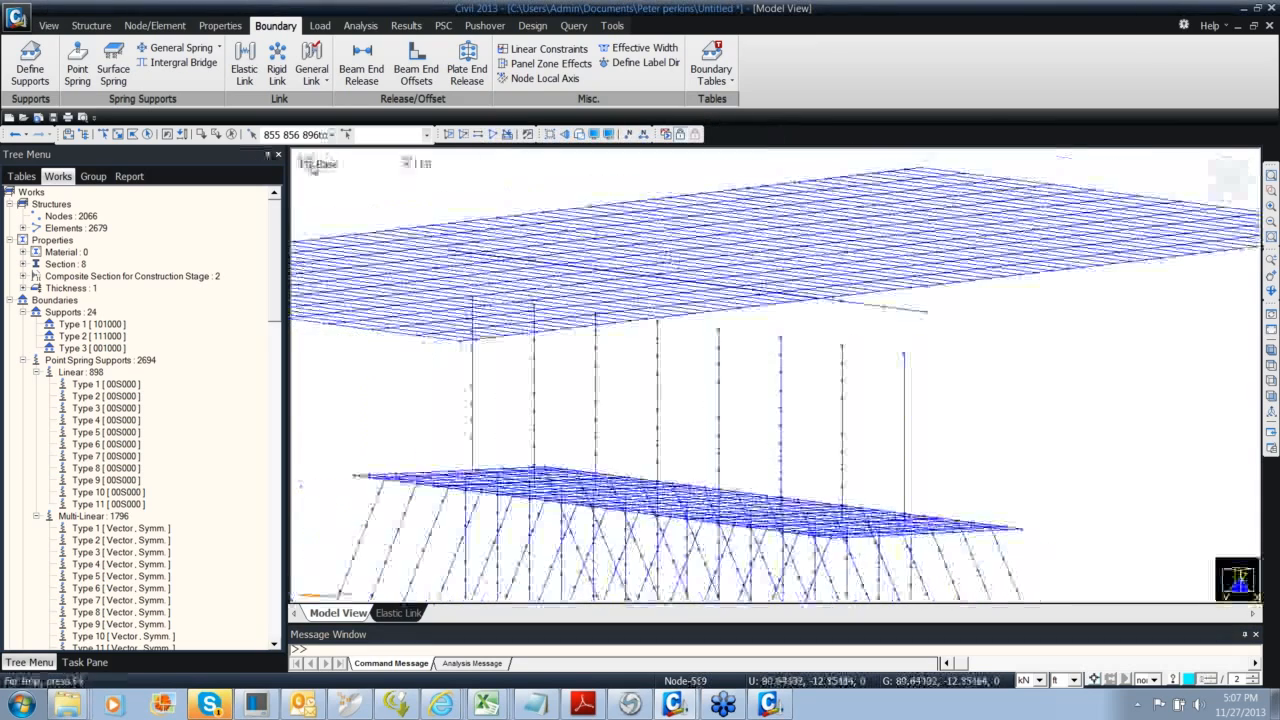
Review the boundary groups available to and activated in the Substructure construction stage, leaving the stage definition unedited
click(308, 165)
double_click(551, 288)
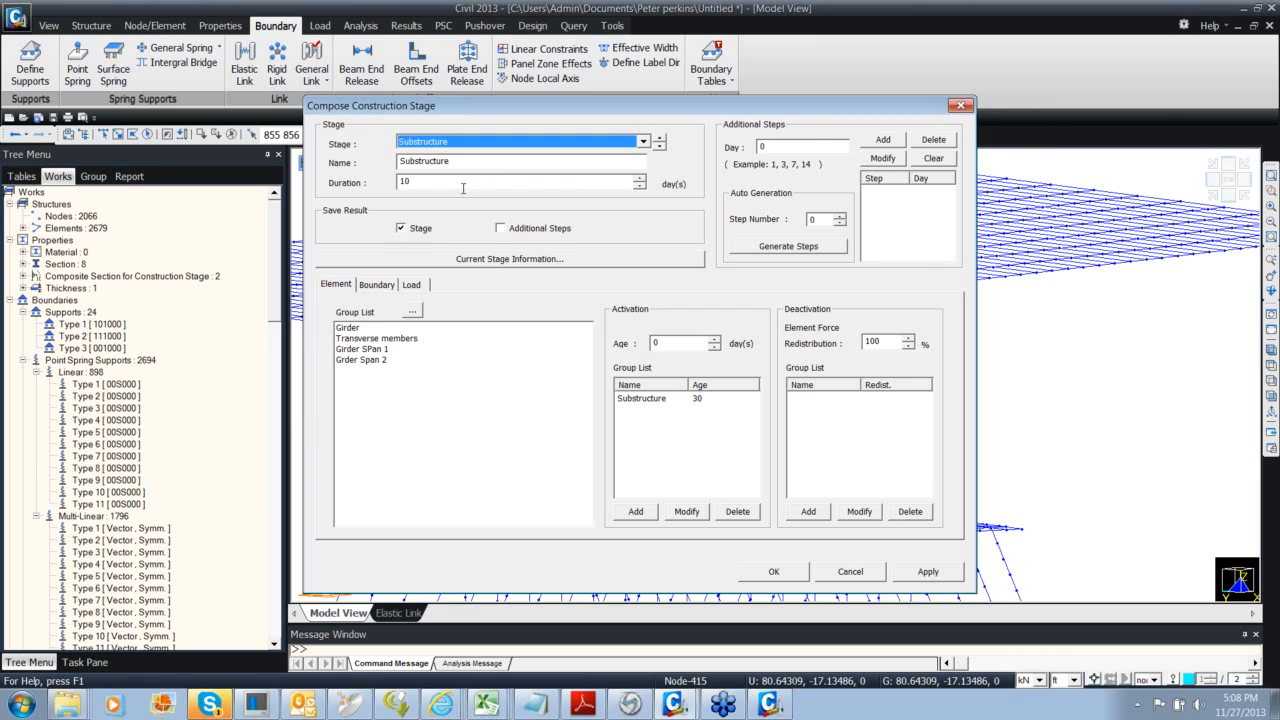
click(393, 285)
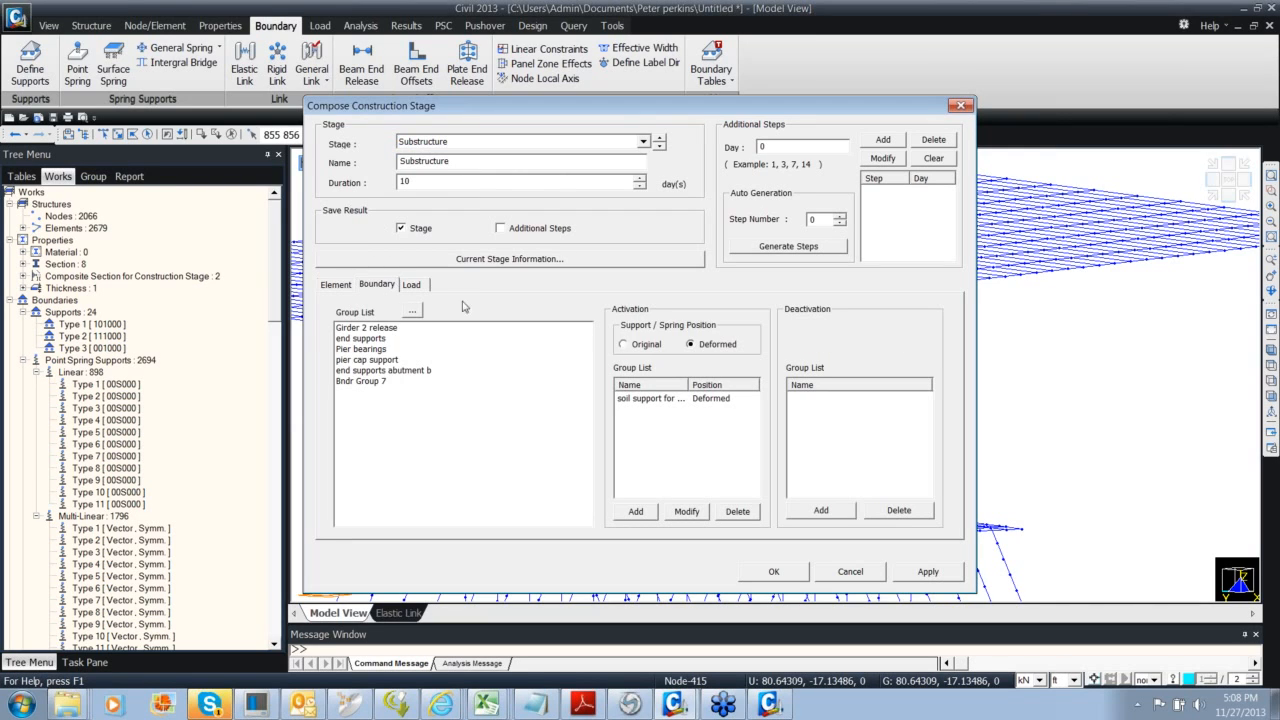
click(534, 340)
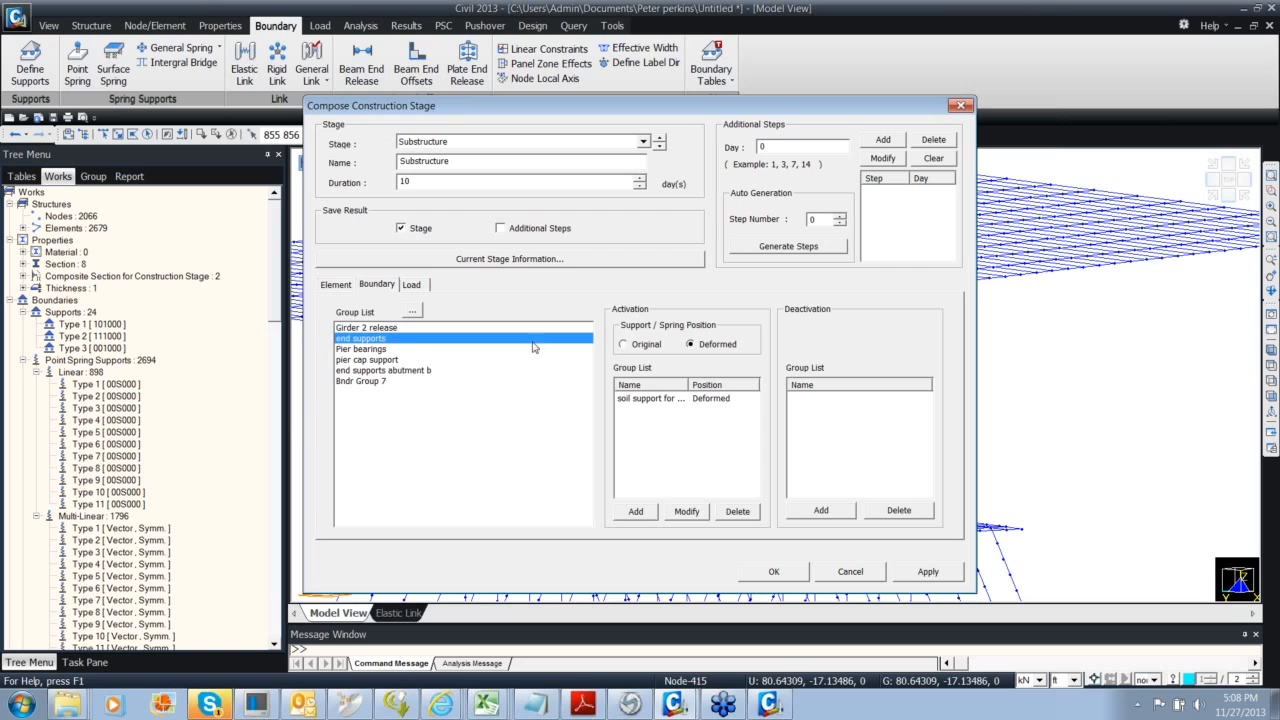
click(527, 360)
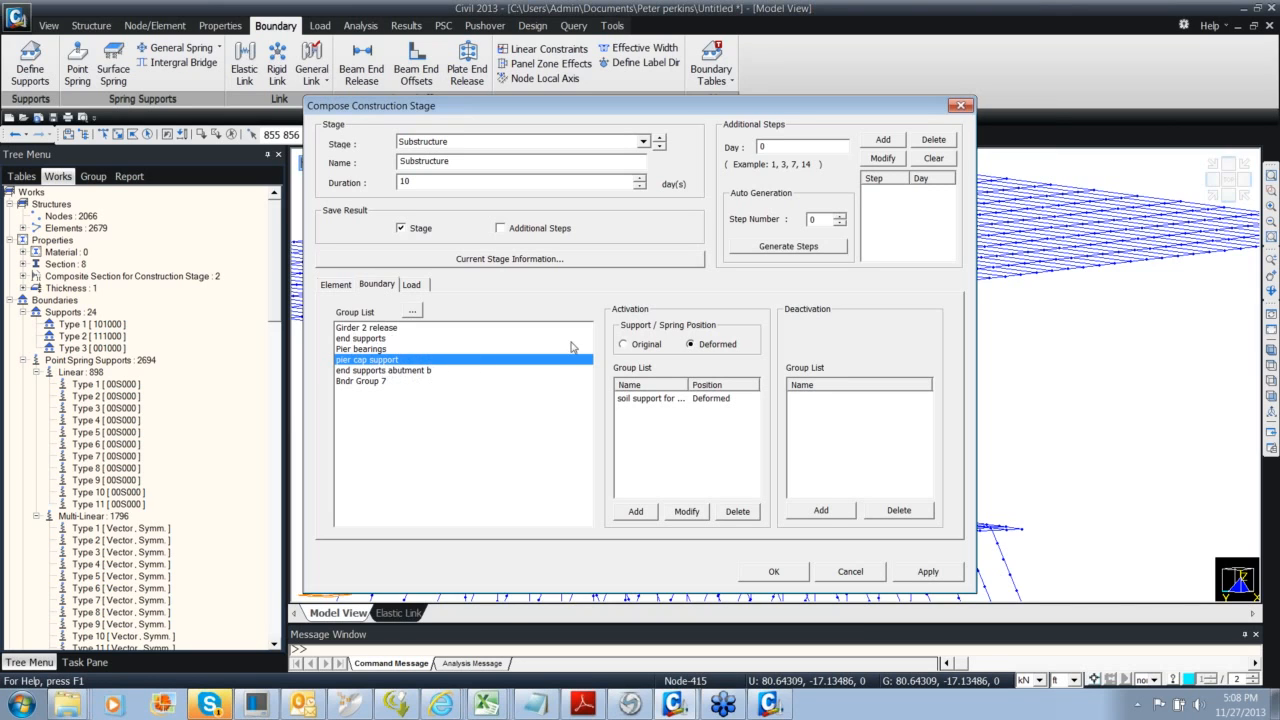
click(957, 108)
click(814, 247)
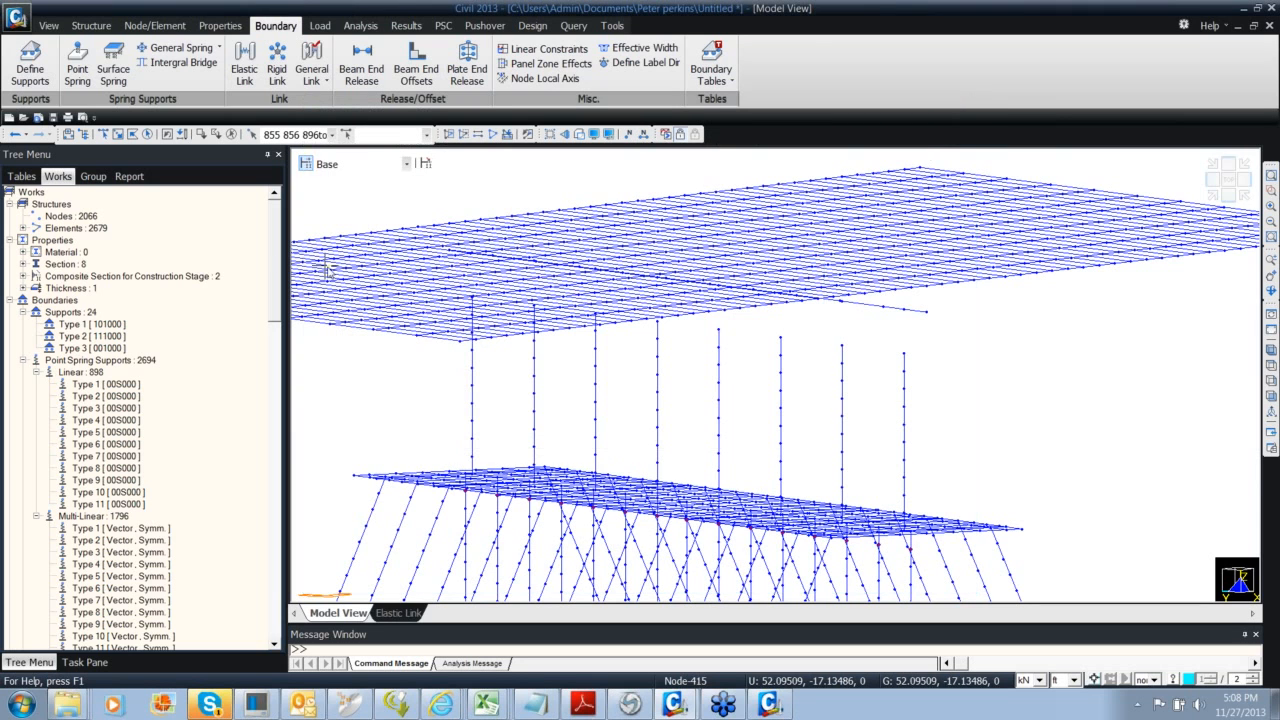
Create a new boundary group named adsf
click(84, 179)
click(80, 337)
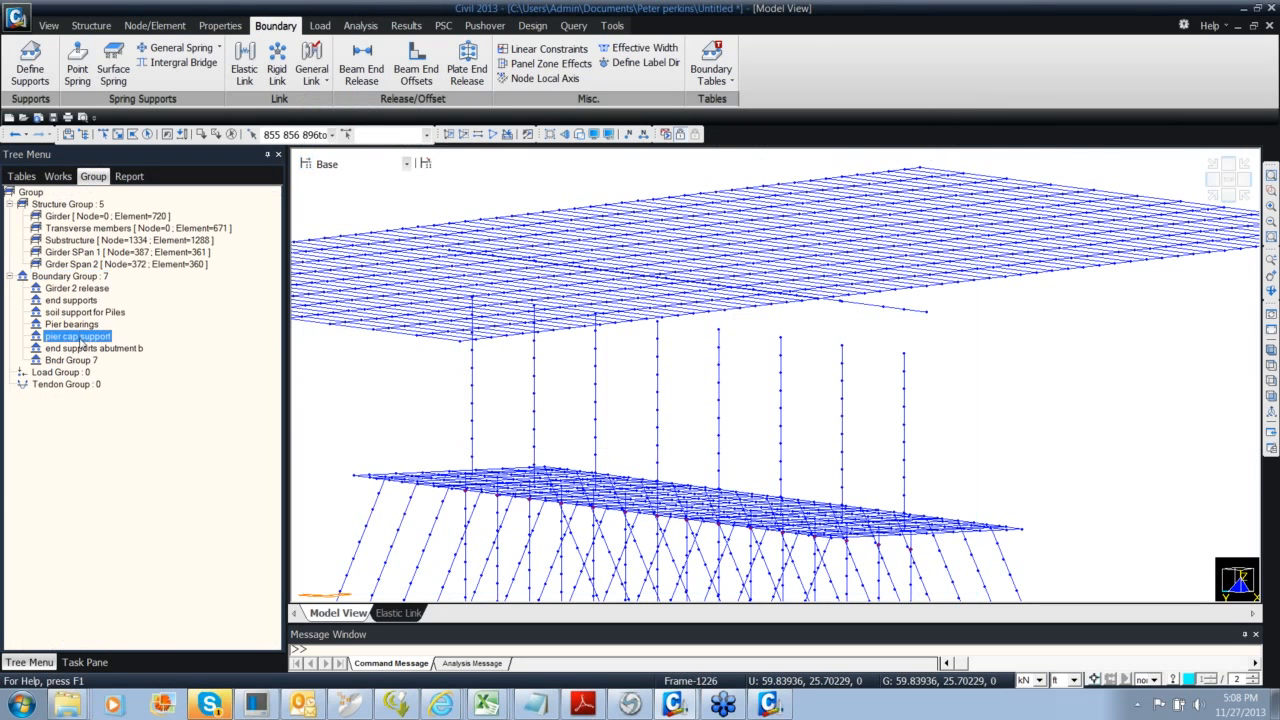
right_click(82, 277)
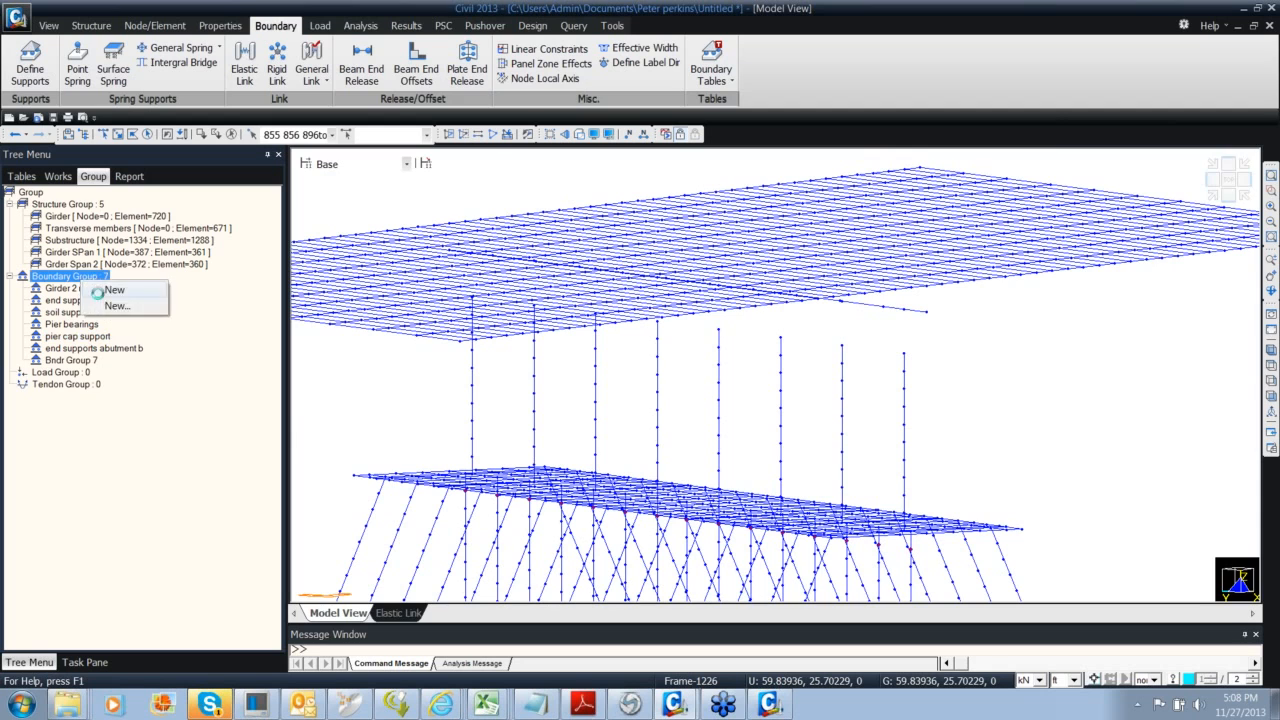
click(100, 288)
text(adsf)
key(Return)
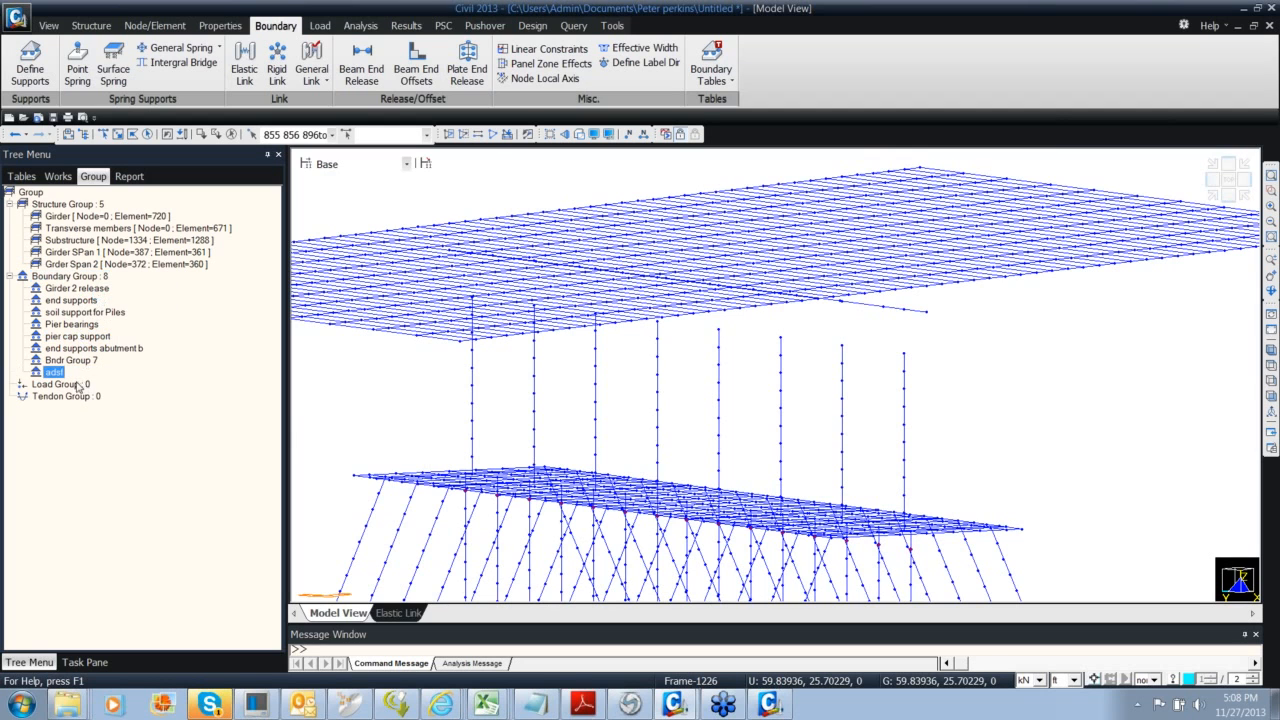
Examine the pier and pile layout, isolate the pier cap support boundary group, and reactivate the whole model
ctrl+middle_drag(624, 382, 763, 423)
scroll(608, 367, down, 1)
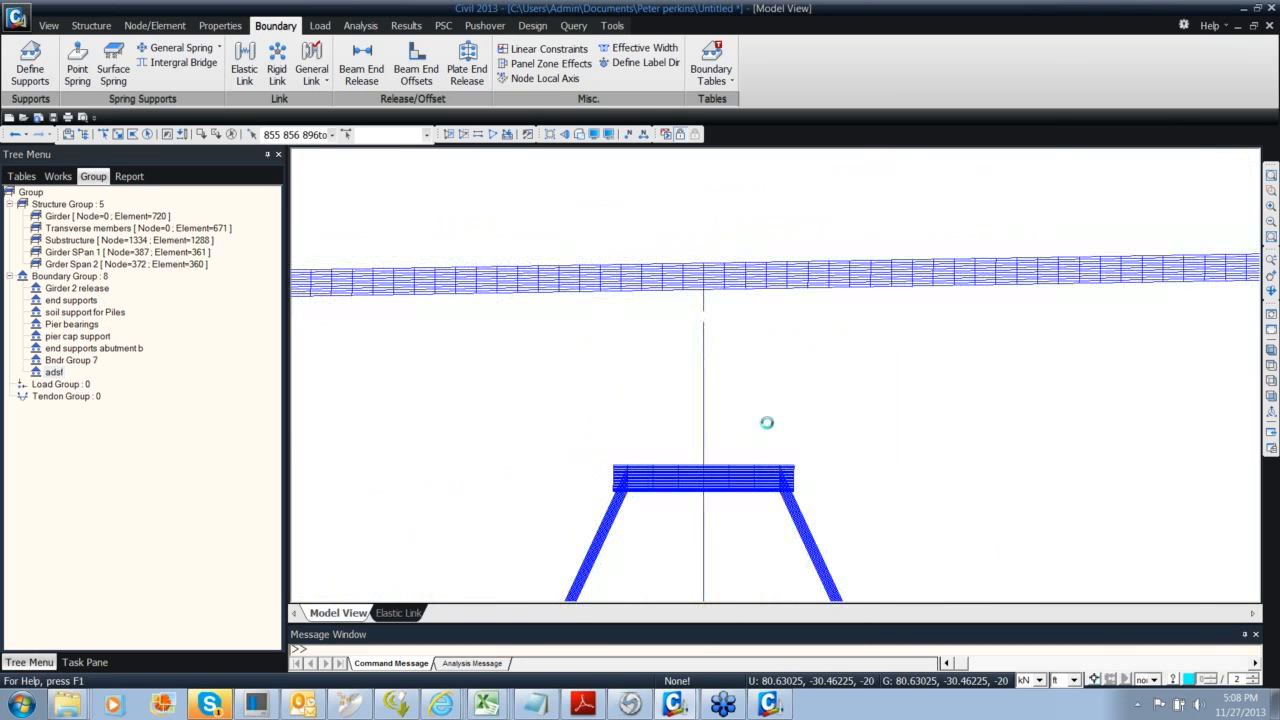
ctrl+middle_drag(694, 470, 718, 483)
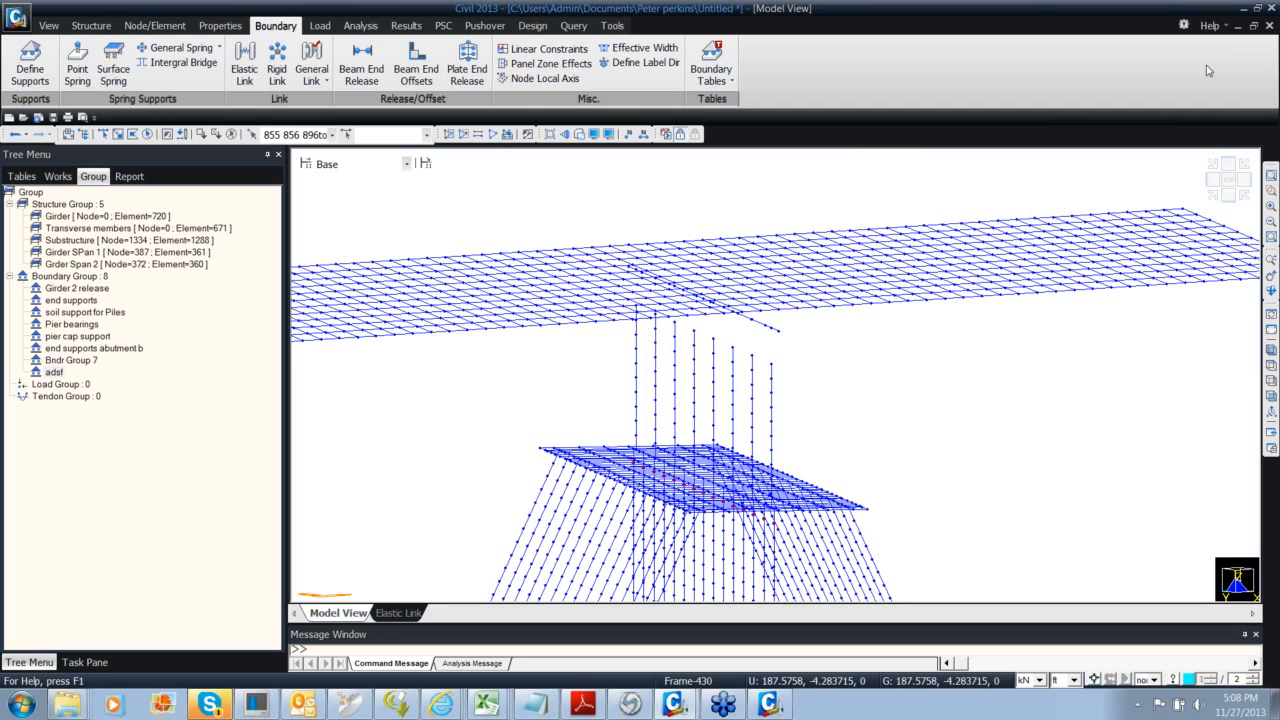
click(1229, 204)
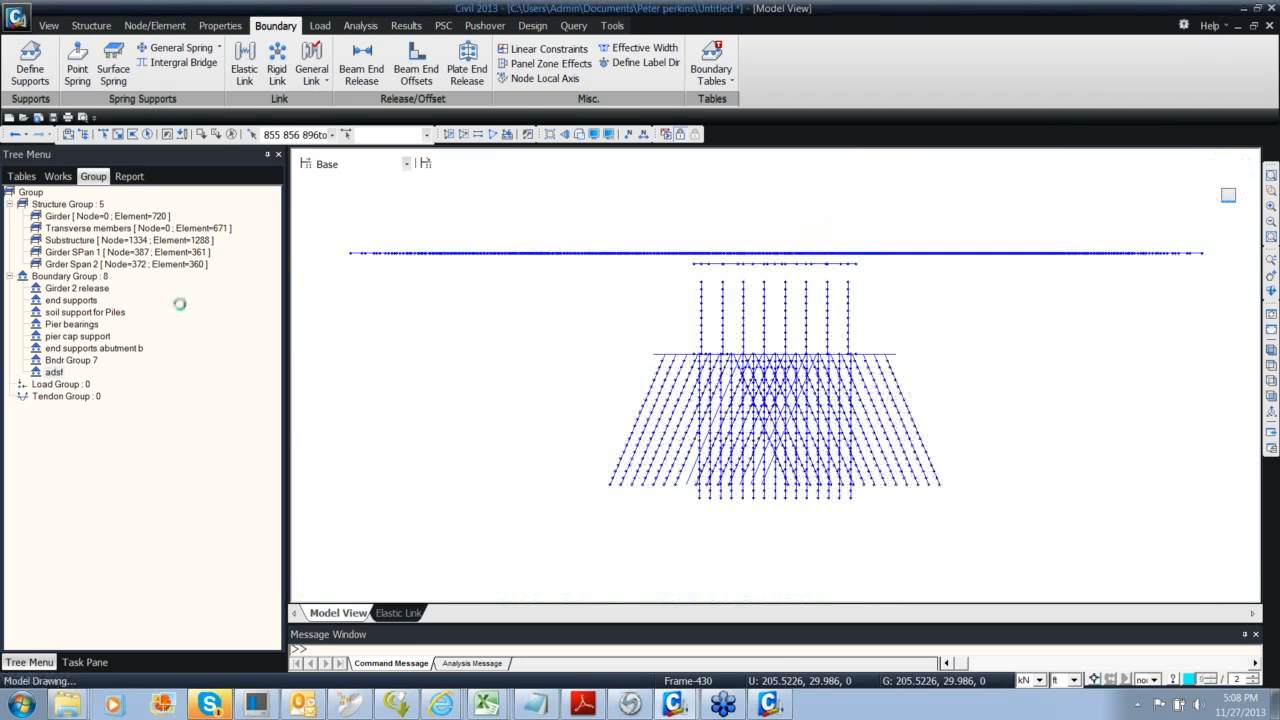
double_click(76, 337)
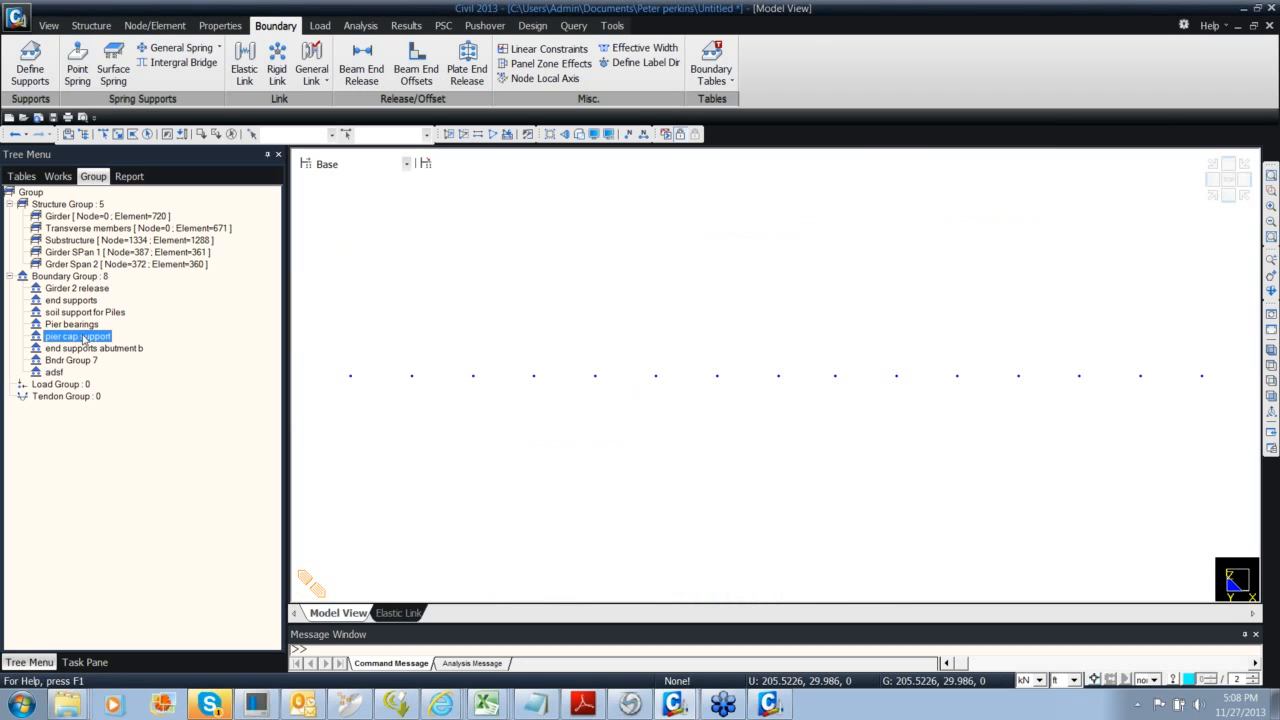
click(48, 25)
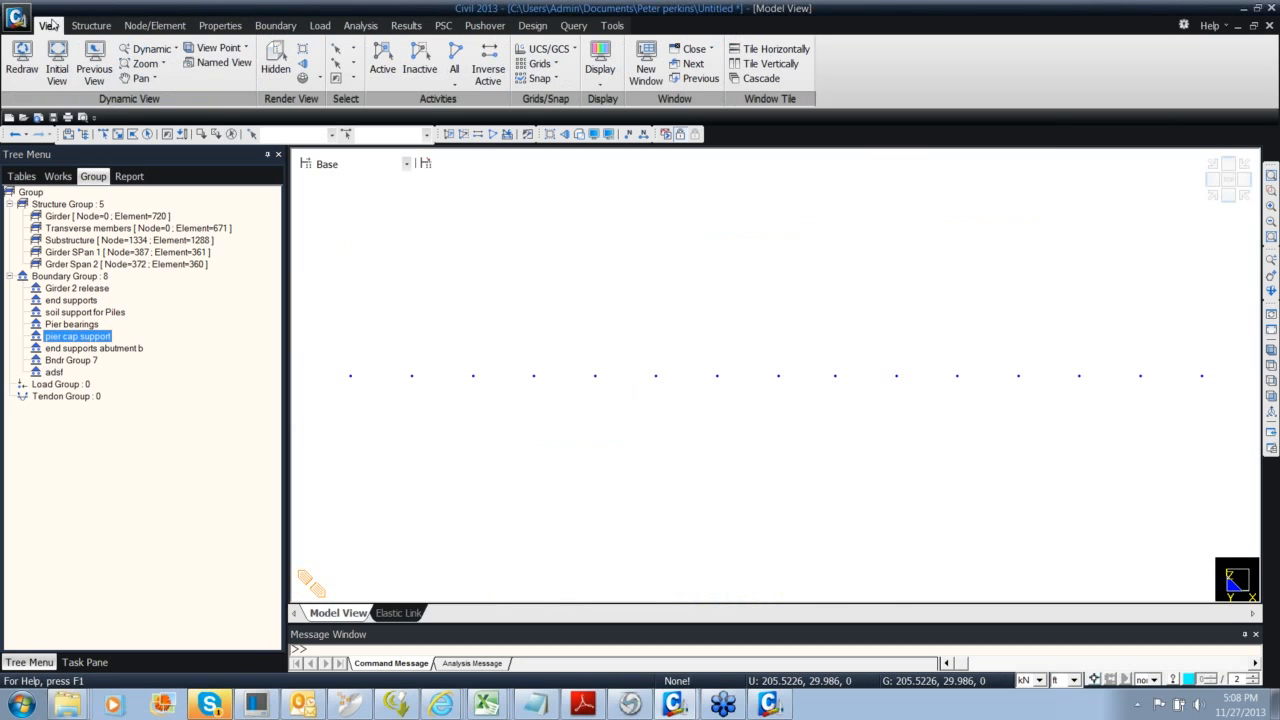
click(466, 54)
Rename the pier cap support boundary group as Pile cap support
right_click(90, 340)
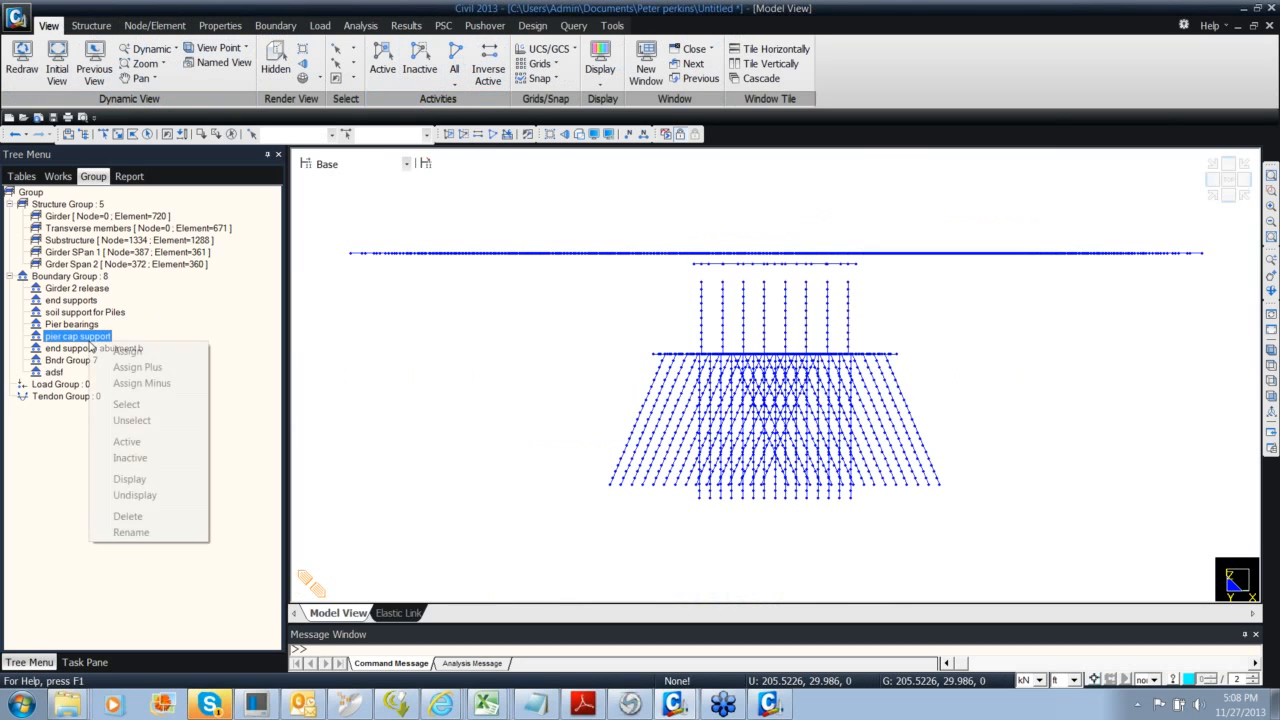
click(130, 527)
text(Pil)
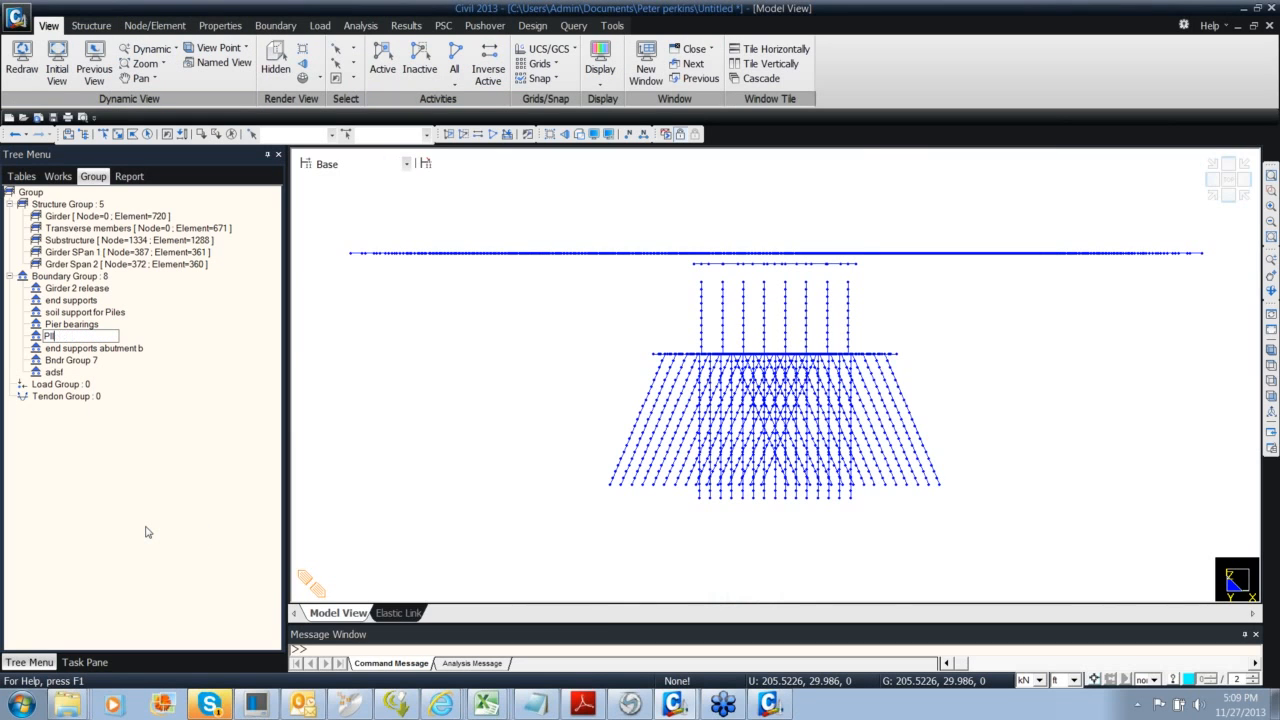
text(e cap support)
key(Return)
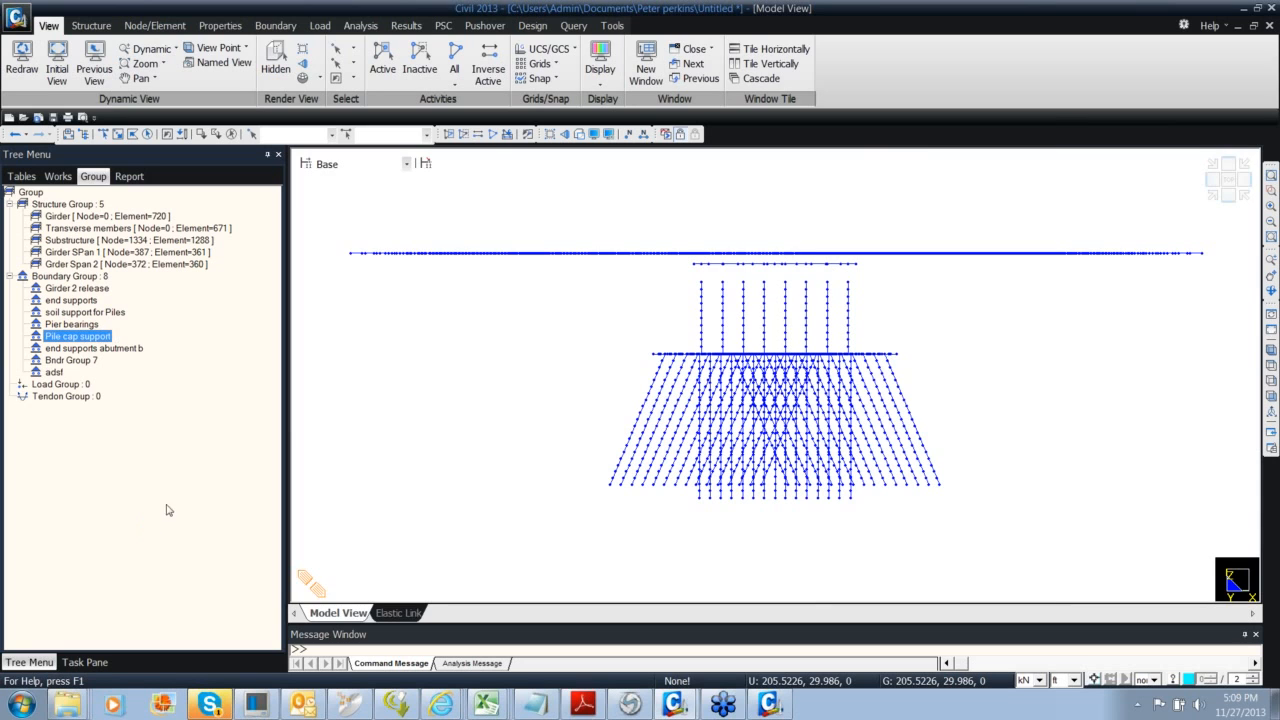
Select all pile cap plate elements that use the 4.5 thickness
click(58, 176)
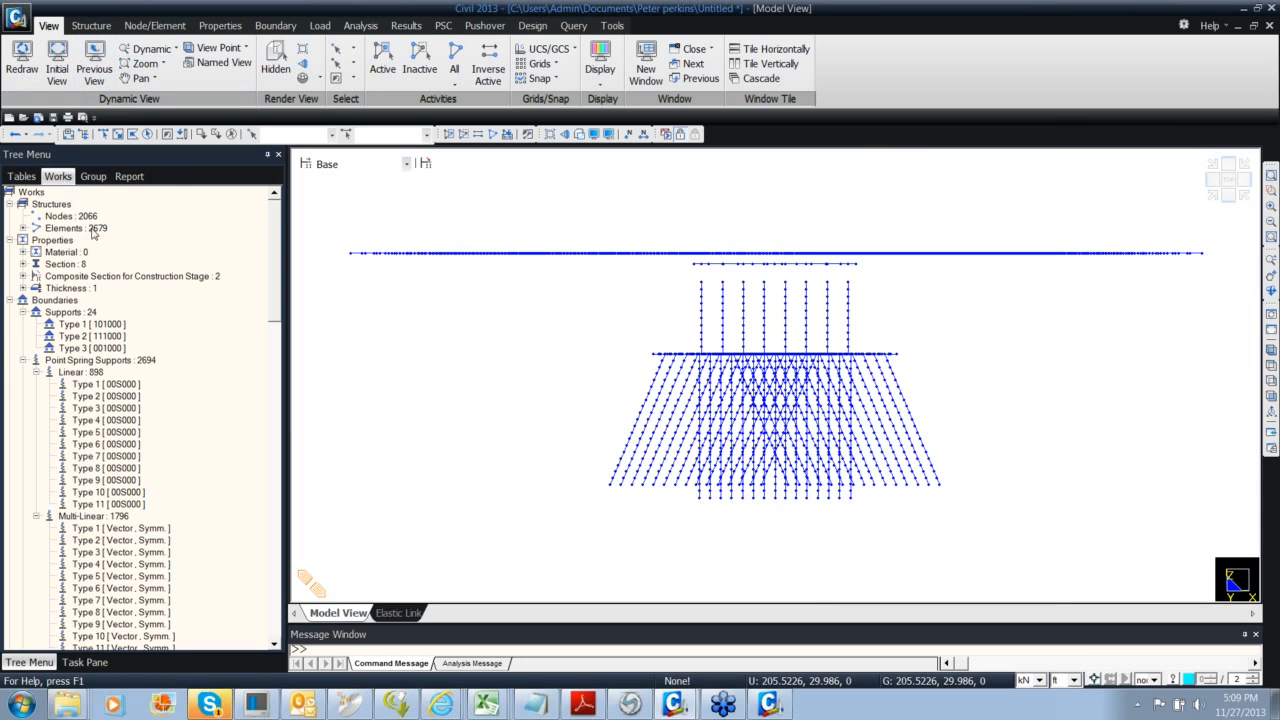
double_click(72, 290)
double_click(70, 300)
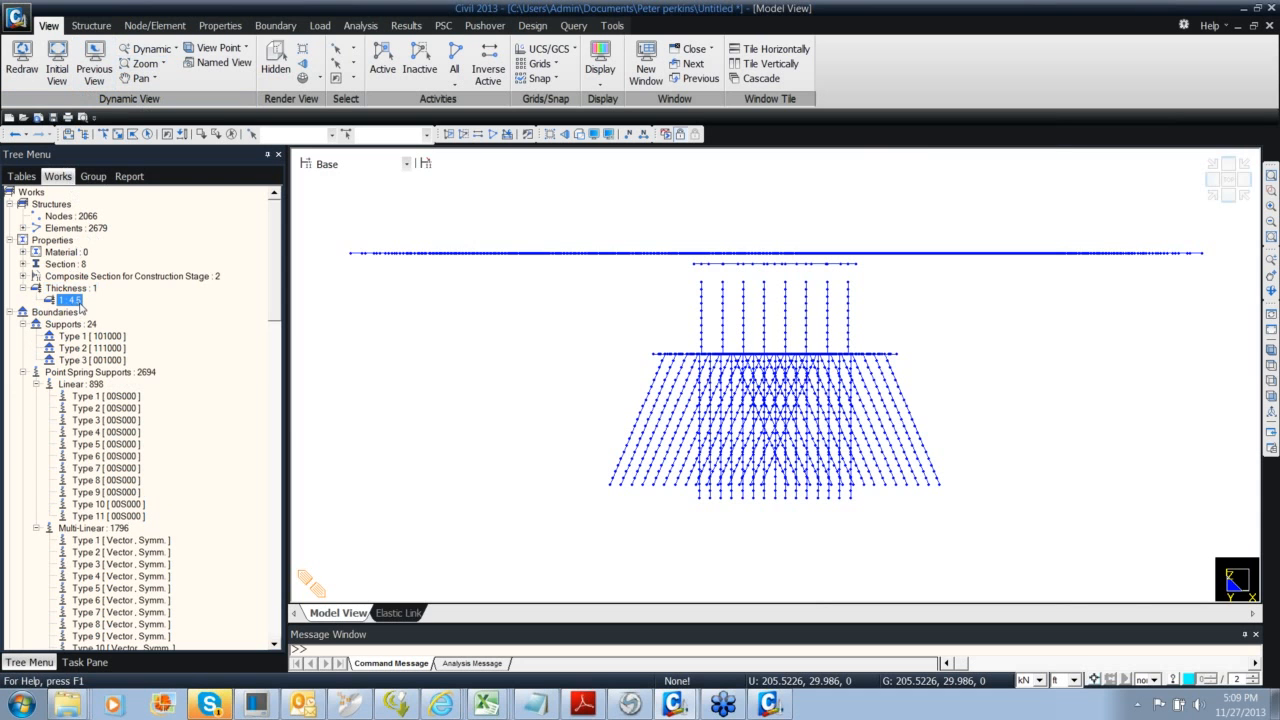
ctrl+middle_drag(640, 311, 651, 377)
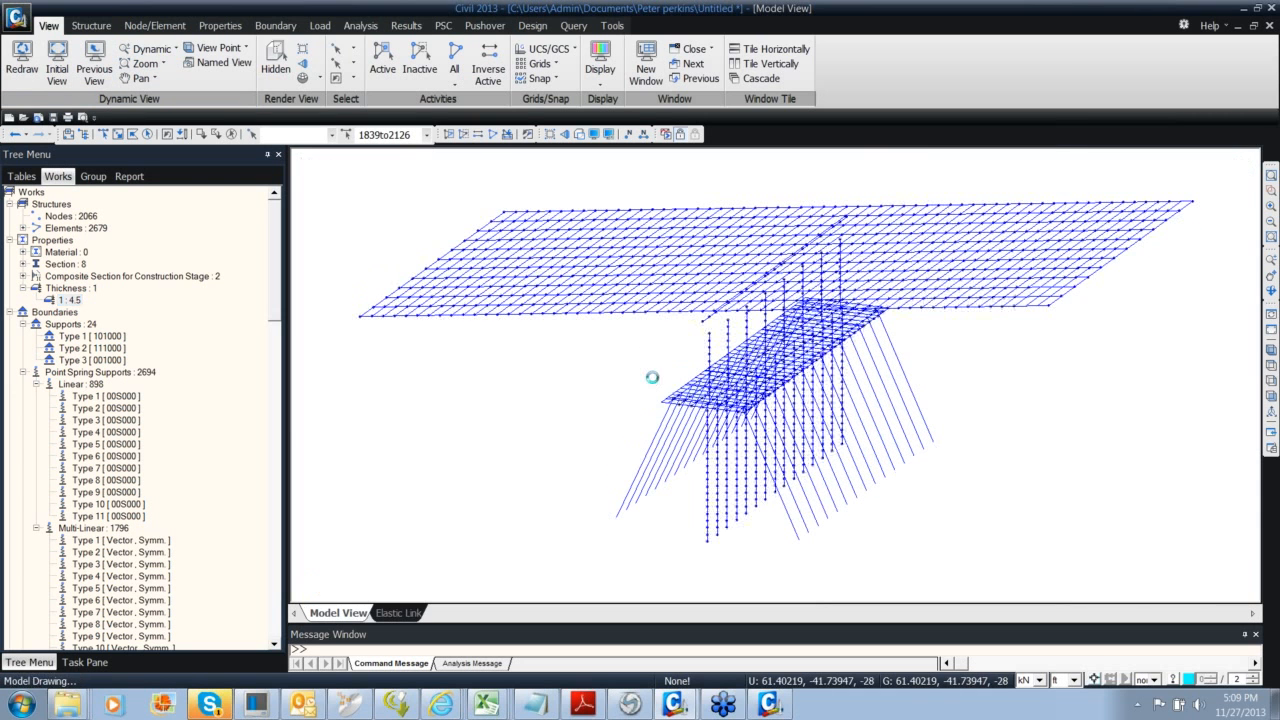
Set up compression-only surface springs for the selected plates, with direction Normal(-) and a subgrade reaction modulus of 12344 kN/ft³
click(275, 25)
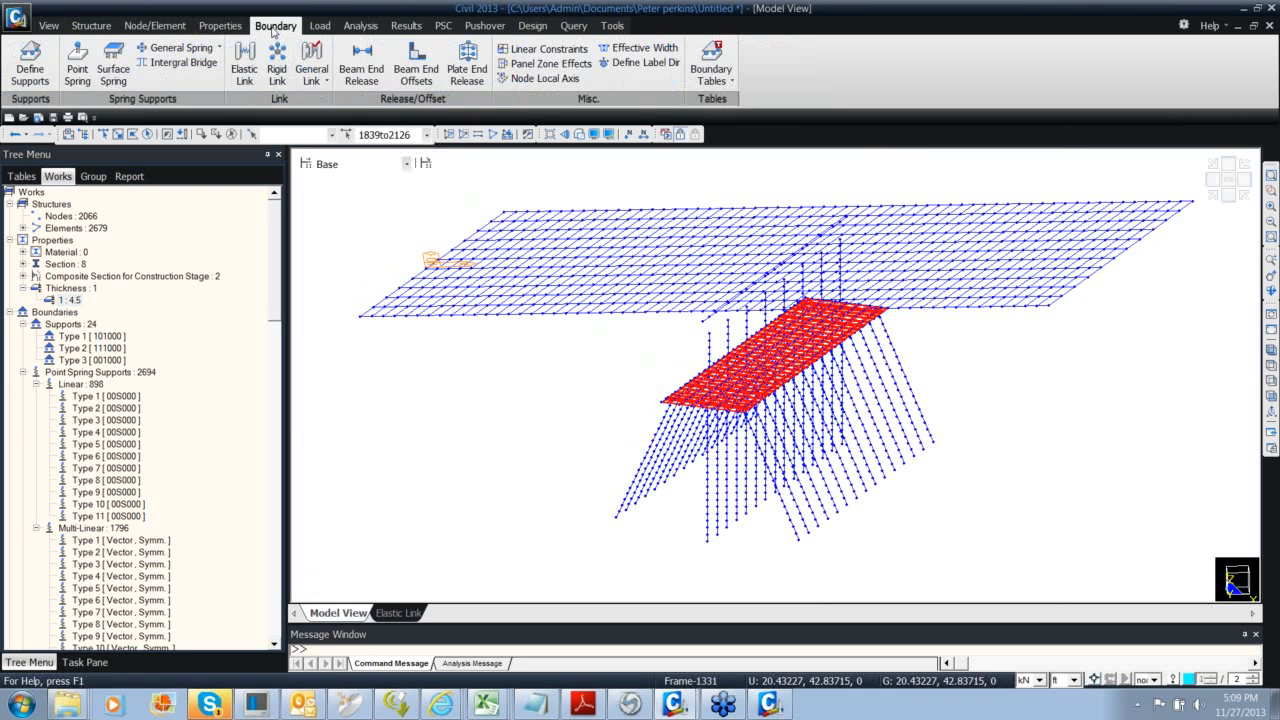
click(220, 49)
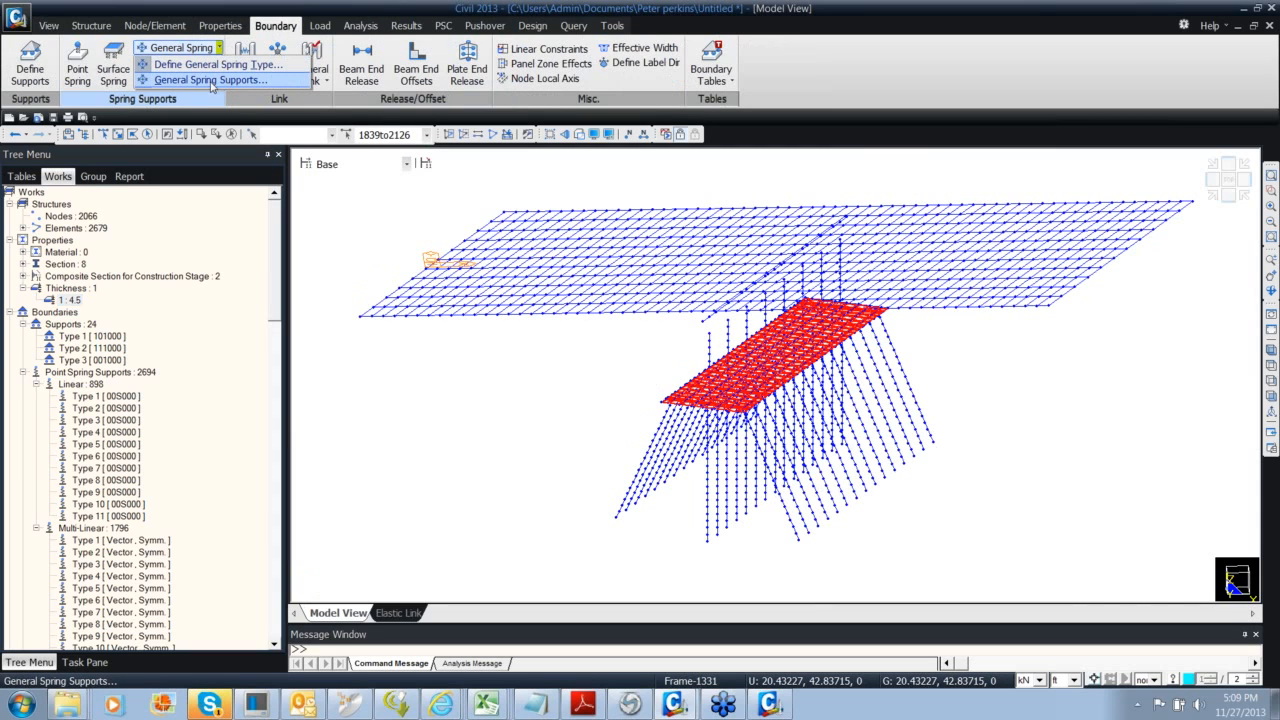
click(112, 74)
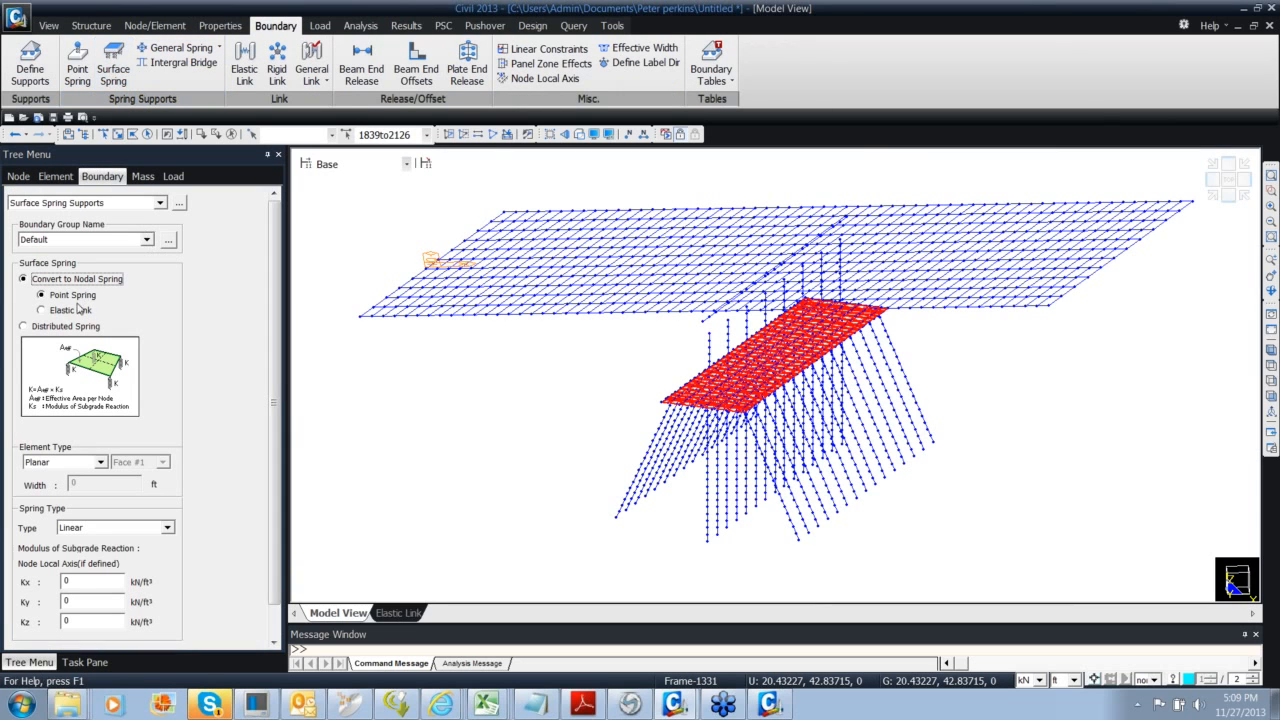
scroll(268, 321, down, 2)
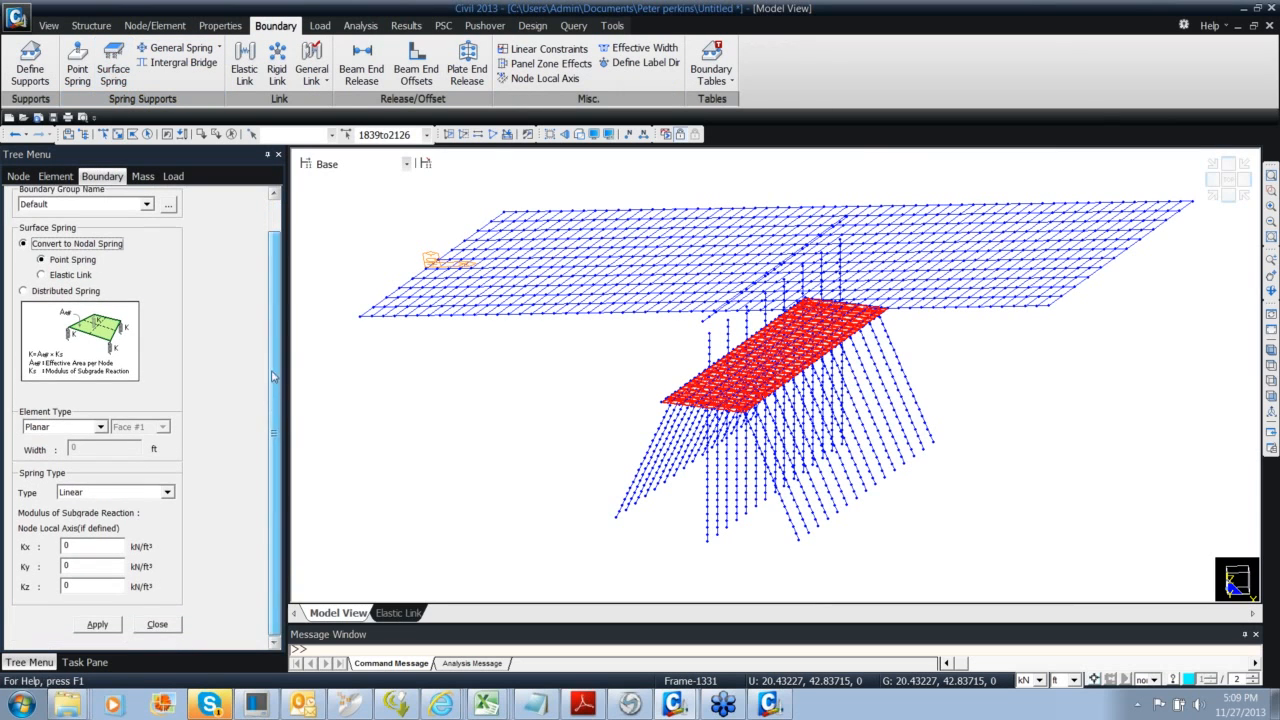
click(118, 486)
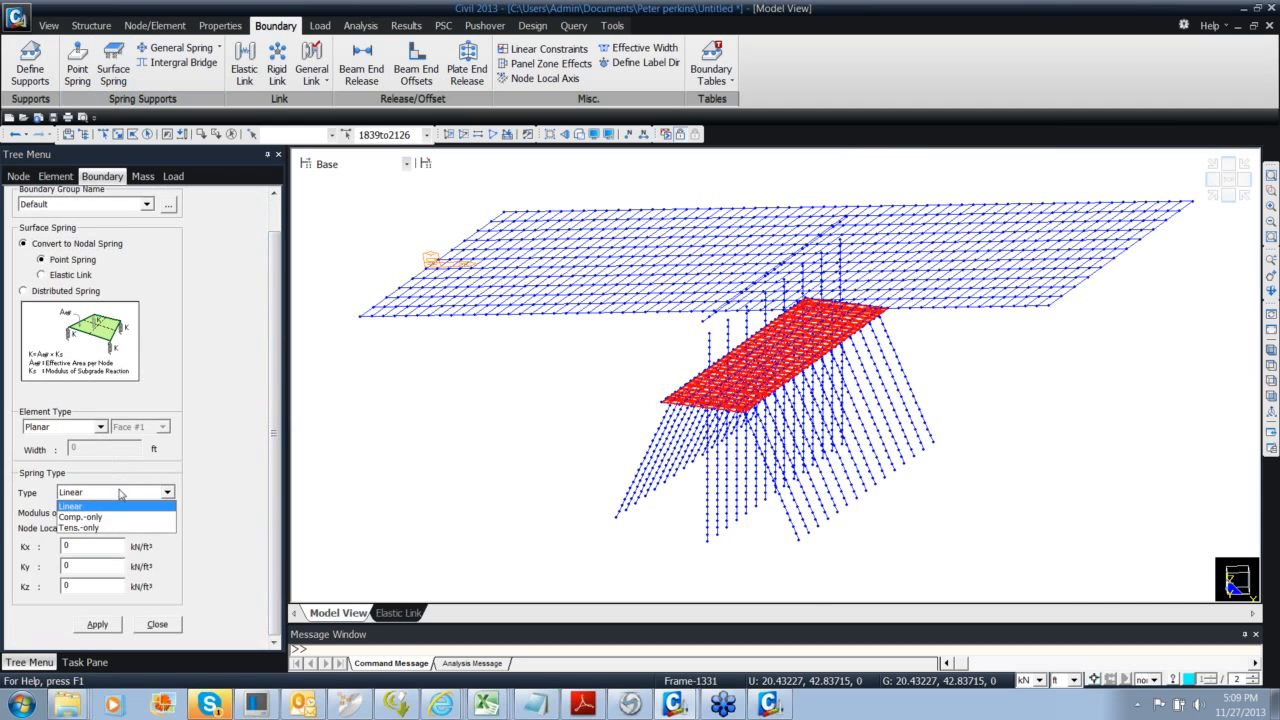
click(123, 516)
click(86, 546)
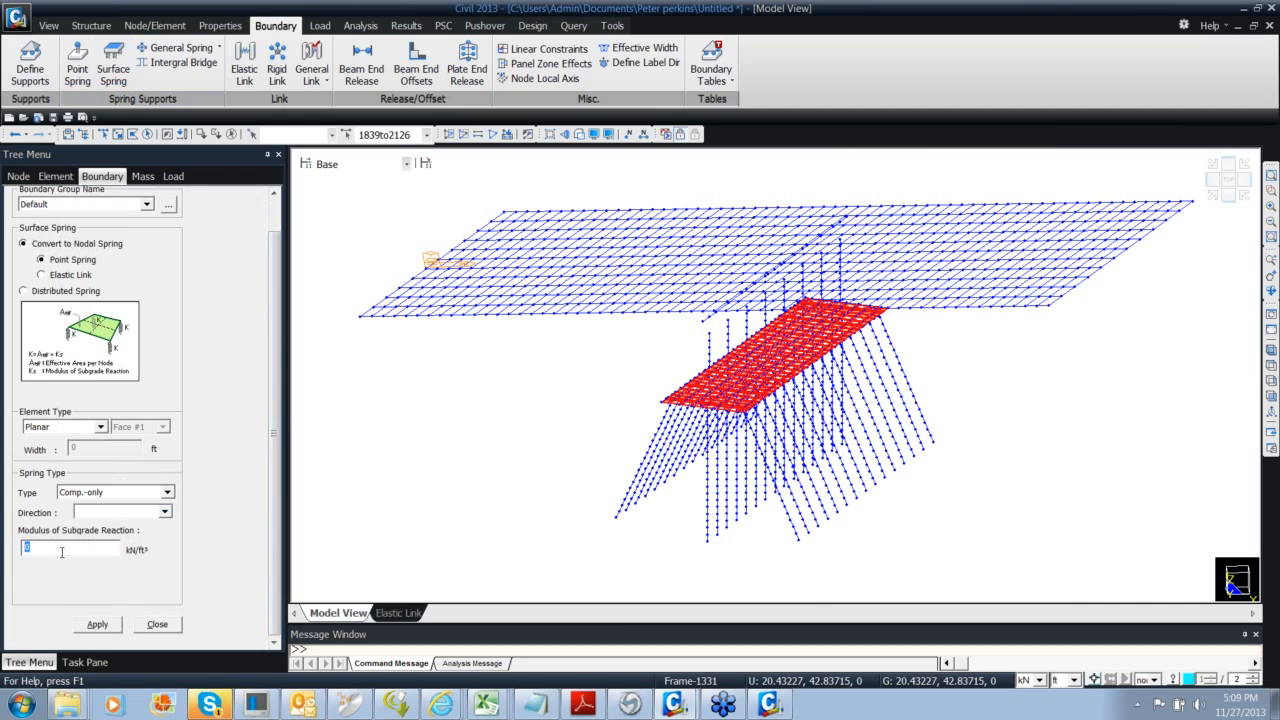
text(12344)
scroll(230, 470, up, 1)
click(166, 530)
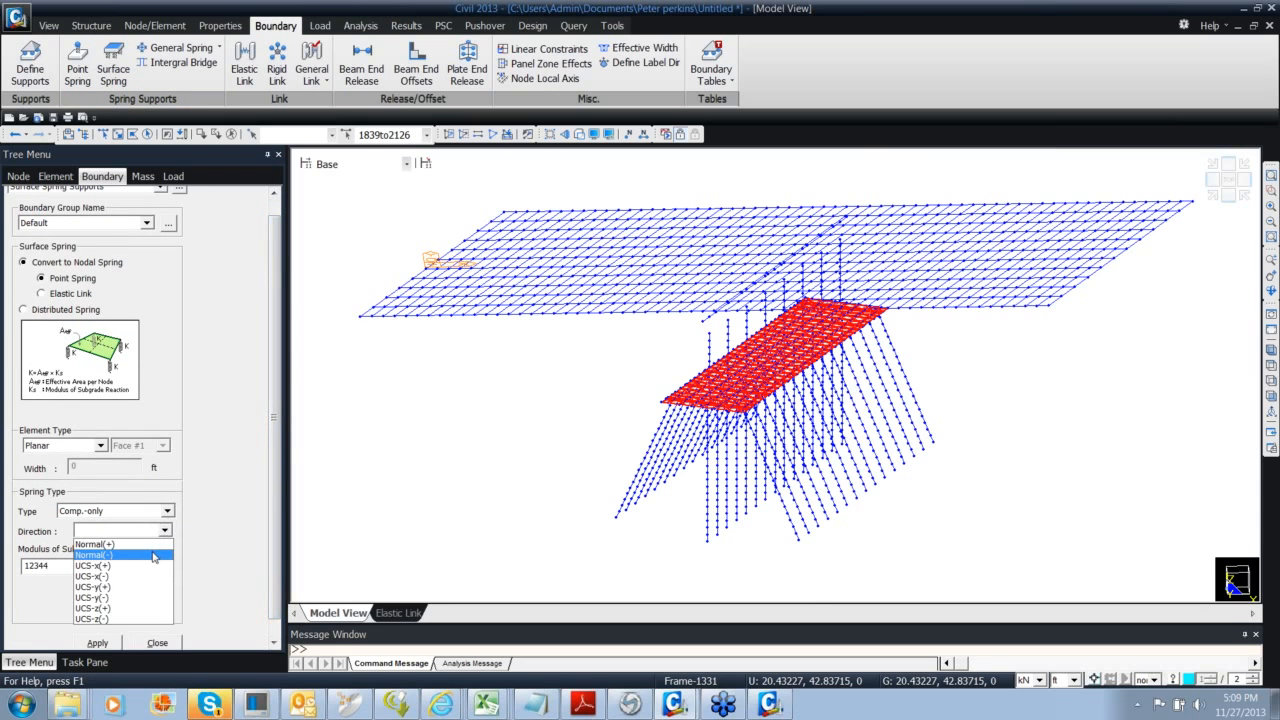
click(154, 555)
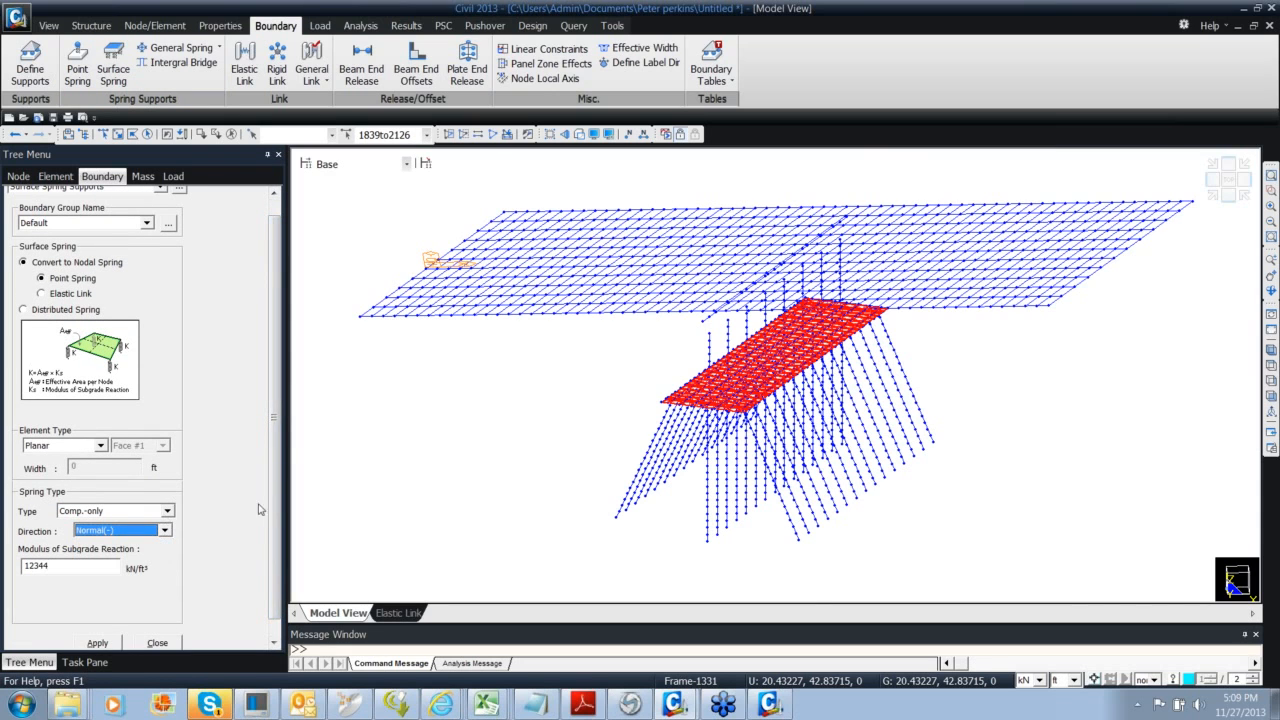
scroll(258, 509, down, 1)
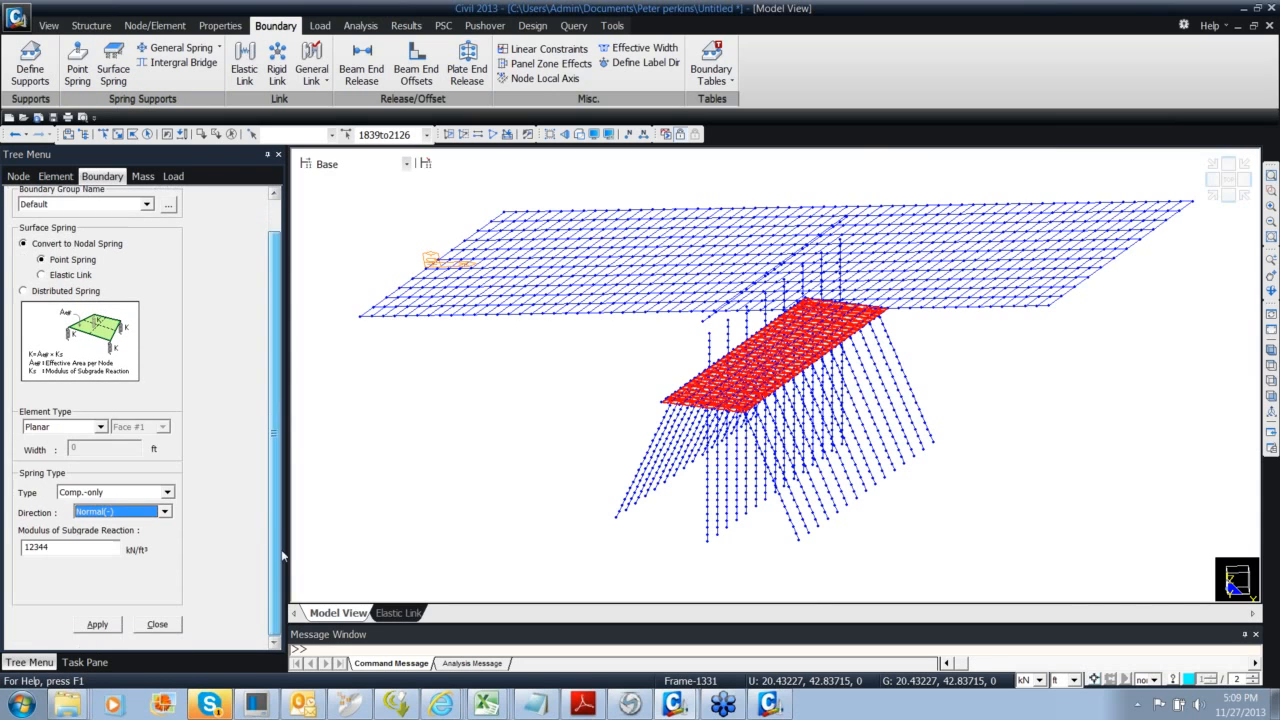
Apply linear surface springs to the pile cap in the Pile cap support group, with Kx 12323, Ky 123123 and Kz 12321 kN/ft³, and inspect them
click(138, 205)
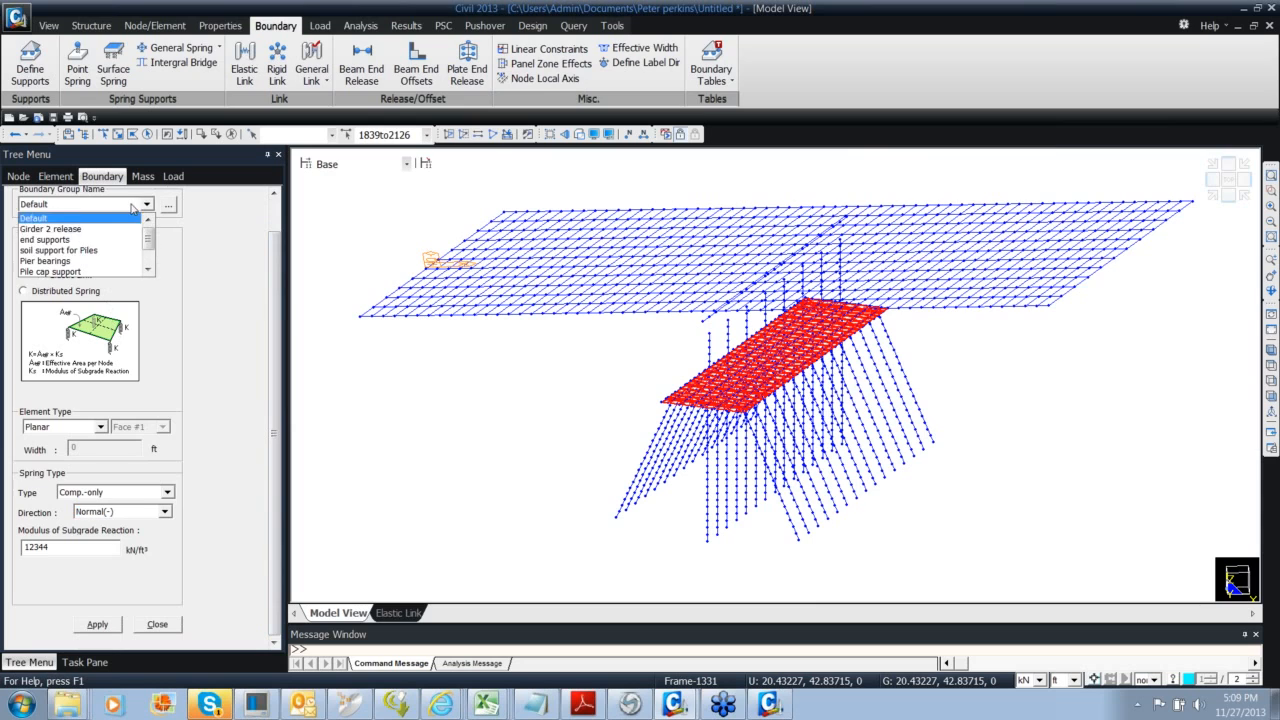
click(107, 271)
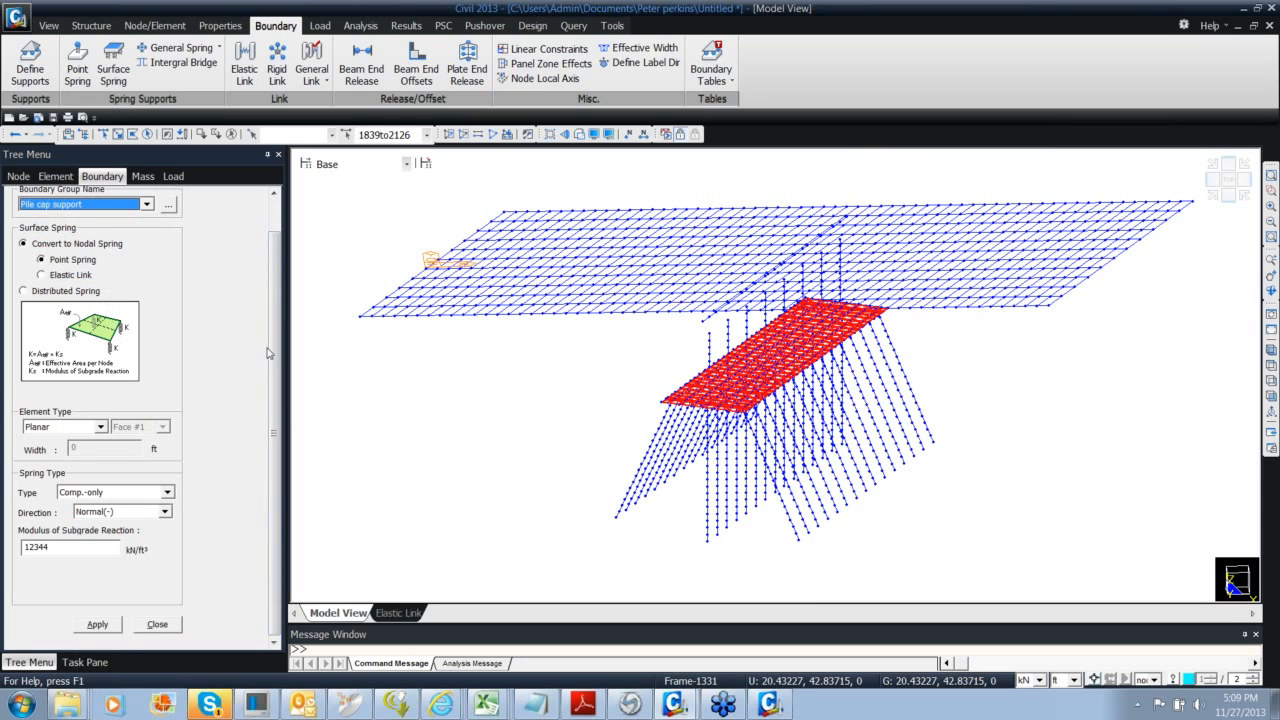
click(115, 624)
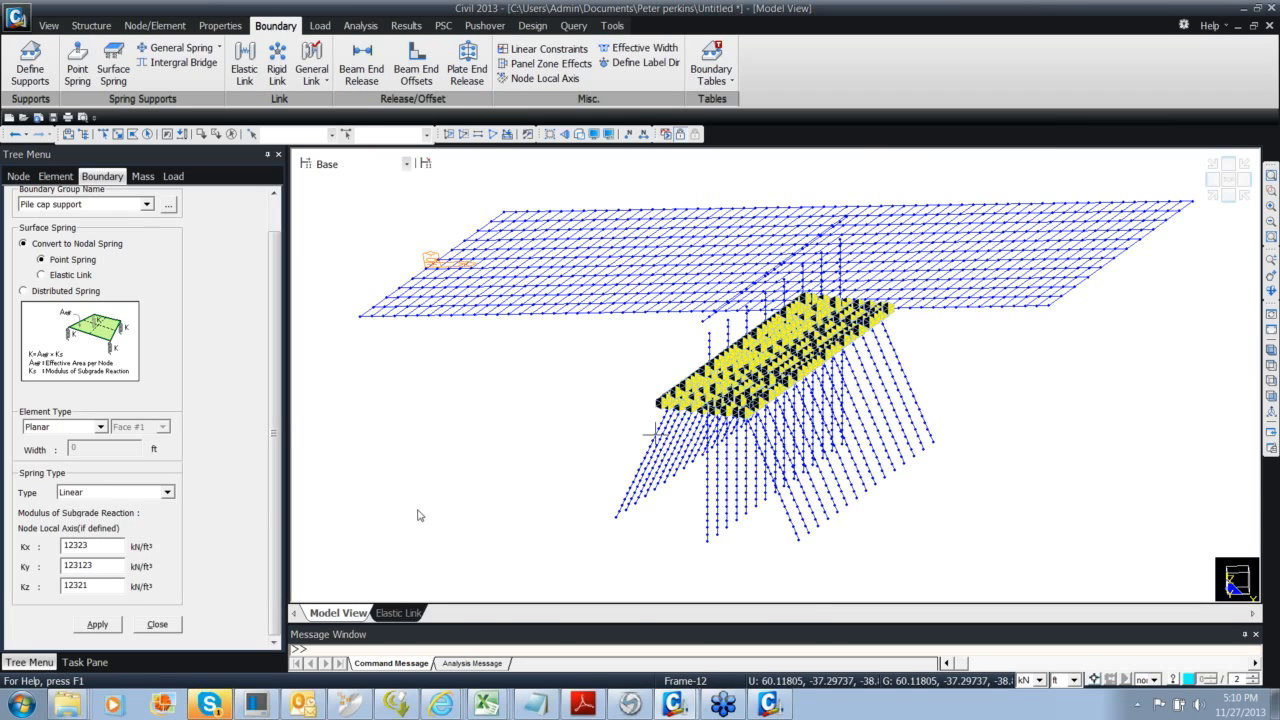
click(157, 624)
ctrl+middle_drag(655, 430, 754, 409)
scroll(693, 372, up, 3)
scroll(690, 378, up, 2)
scroll(754, 409, up, 2)
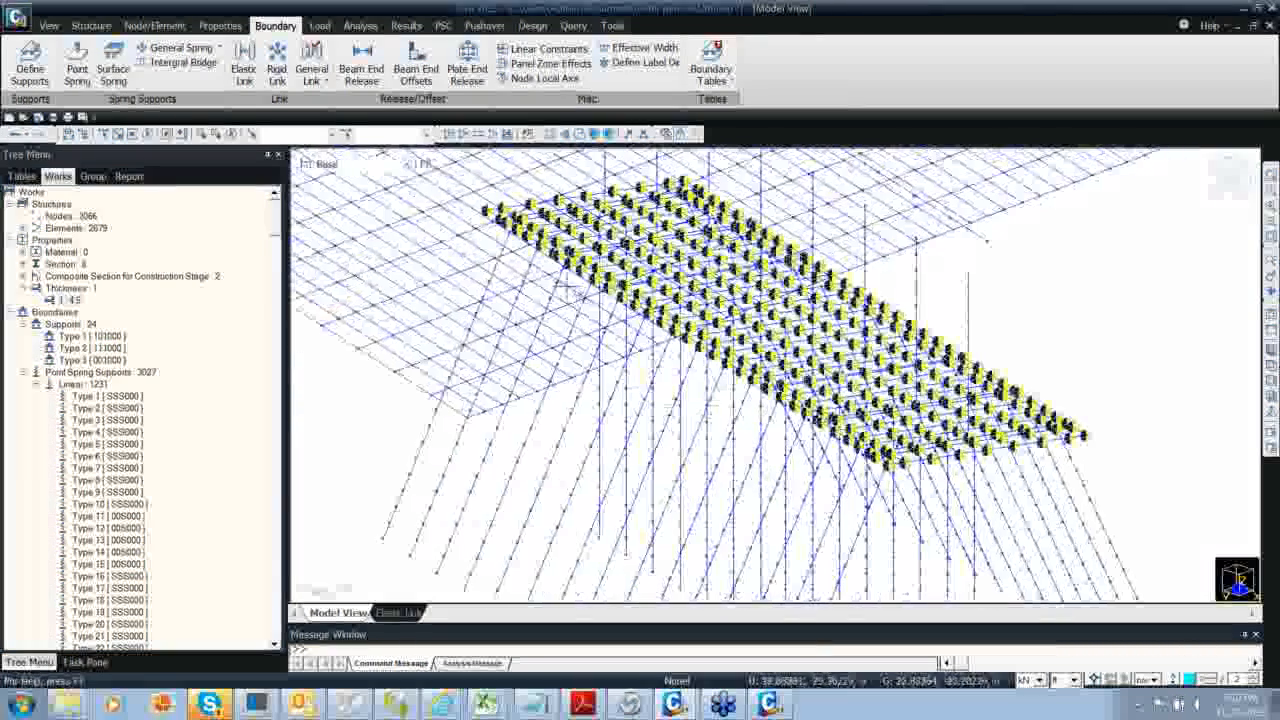
Activate the Pile cap support boundary group in the Substructure construction stage
click(306, 163)
double_click(537, 291)
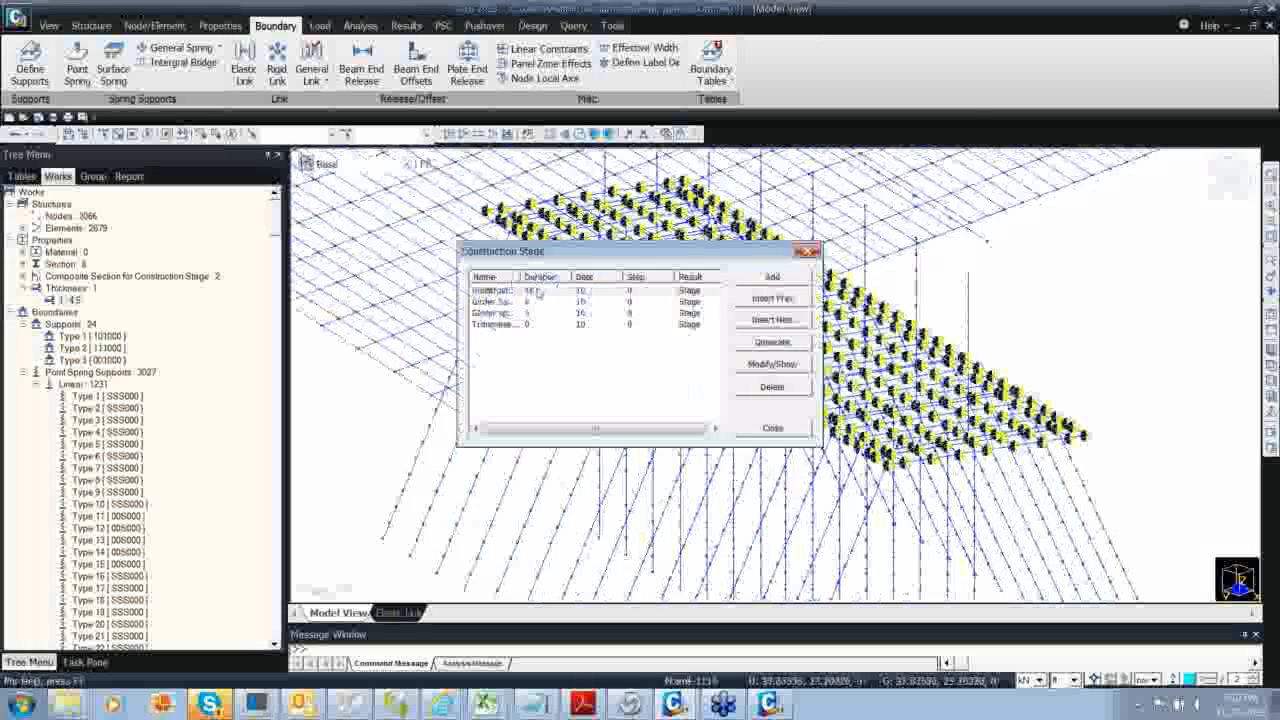
click(378, 285)
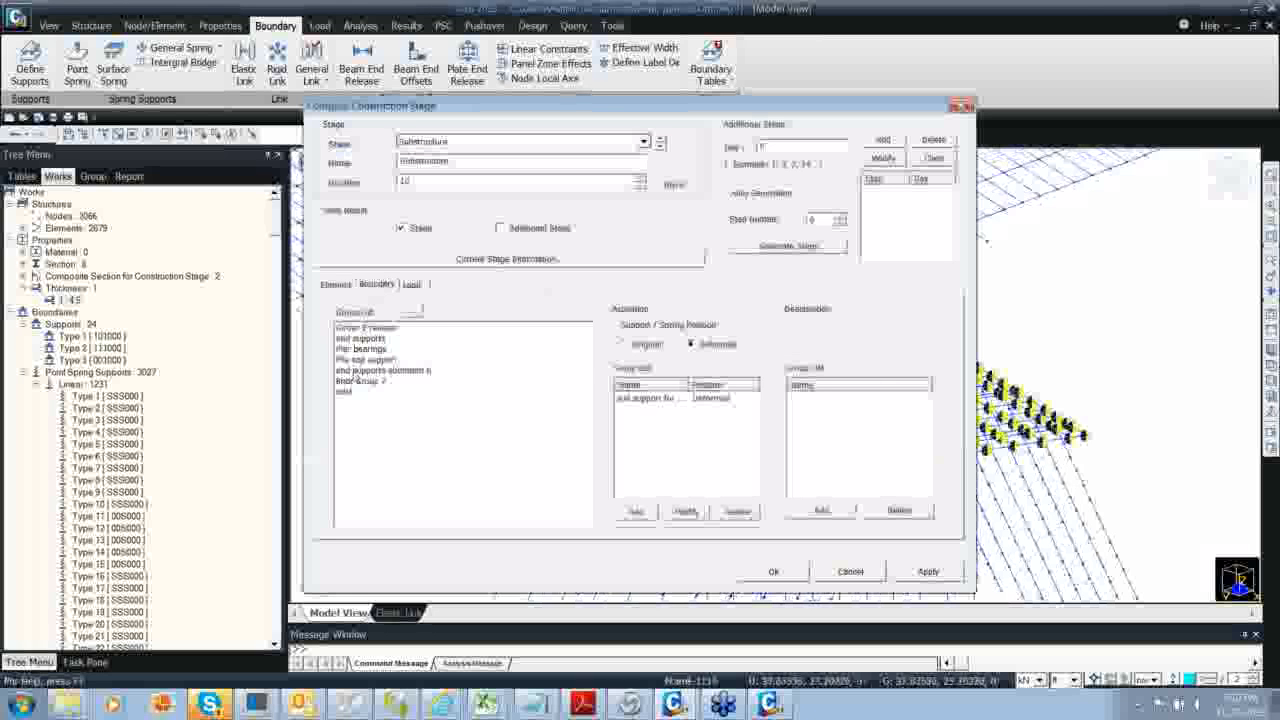
click(365, 359)
click(636, 511)
click(772, 575)
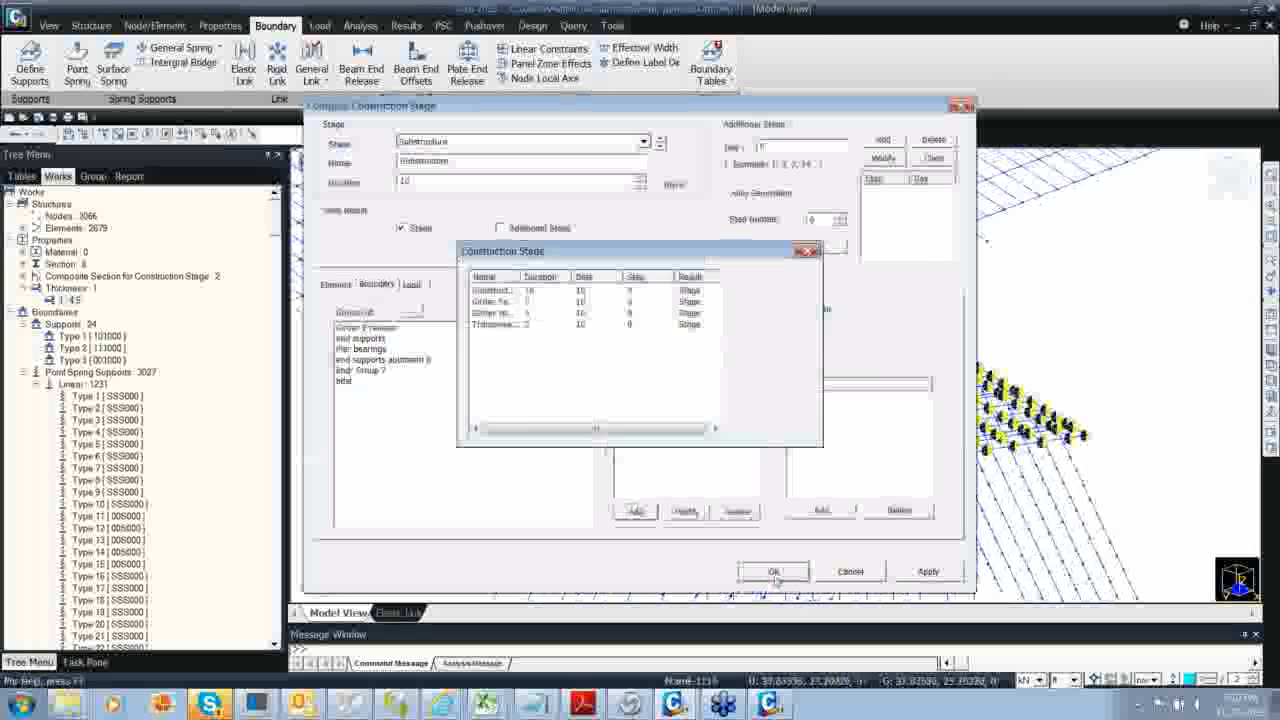
click(816, 249)
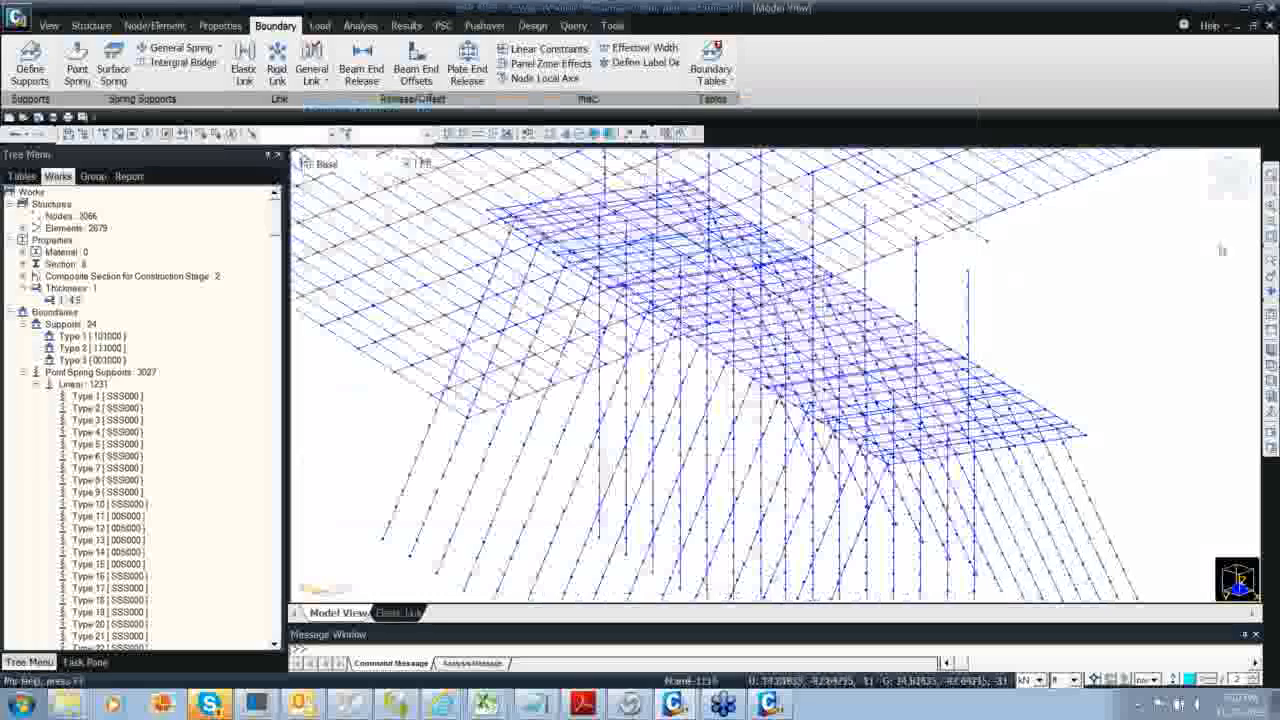
Switch to the Model 2 model and display its tendon profiles along the edge girder
click(1213, 194)
ctrl+middle_drag(513, 385, 463, 360)
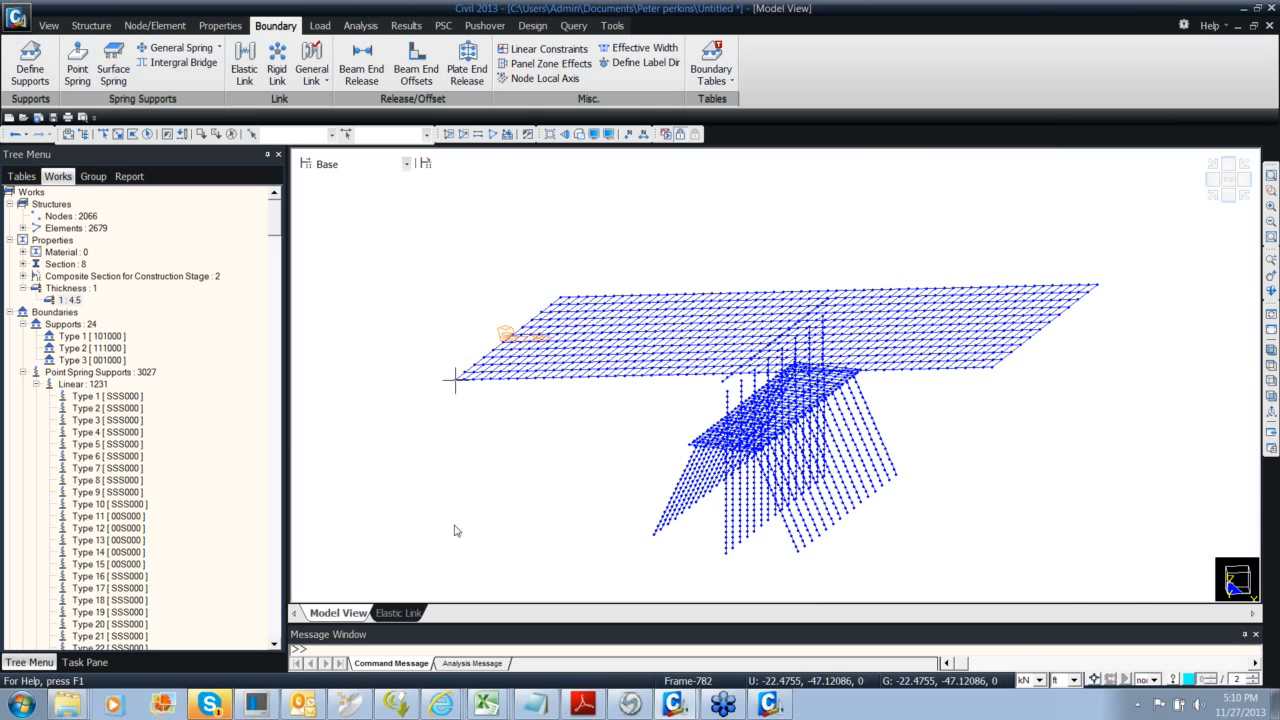
mouse_move(674, 704)
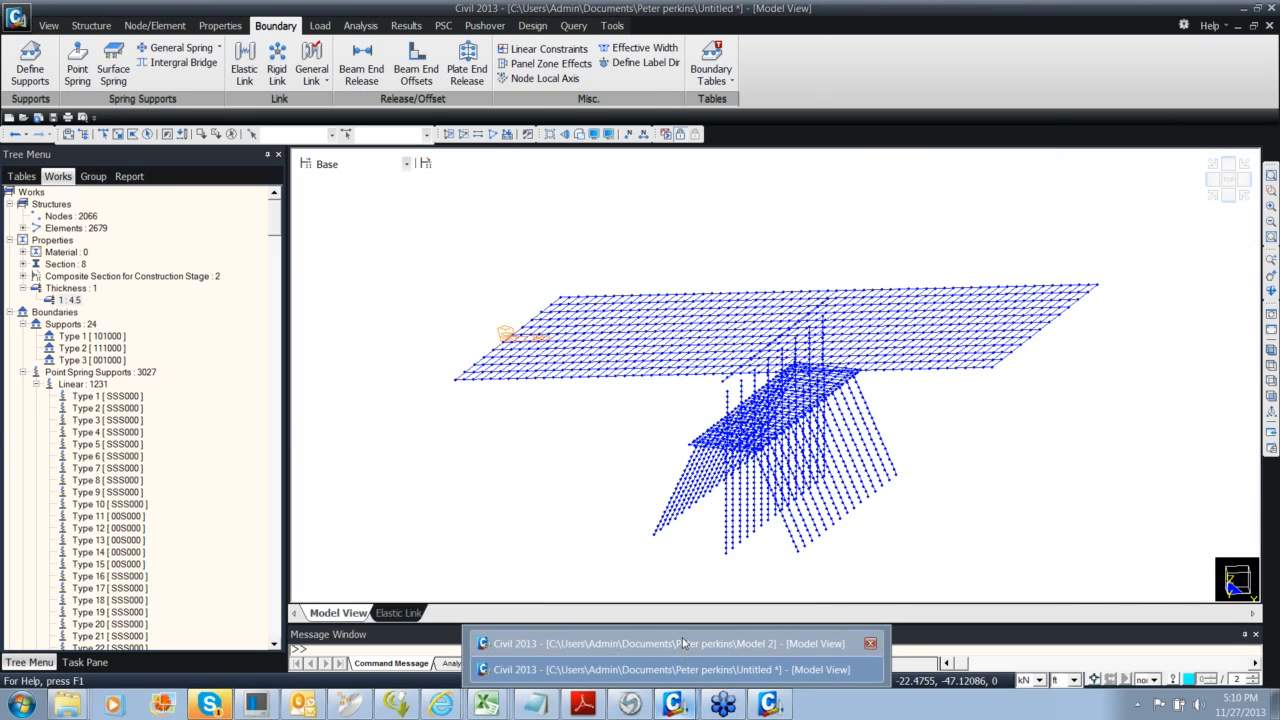
click(680, 643)
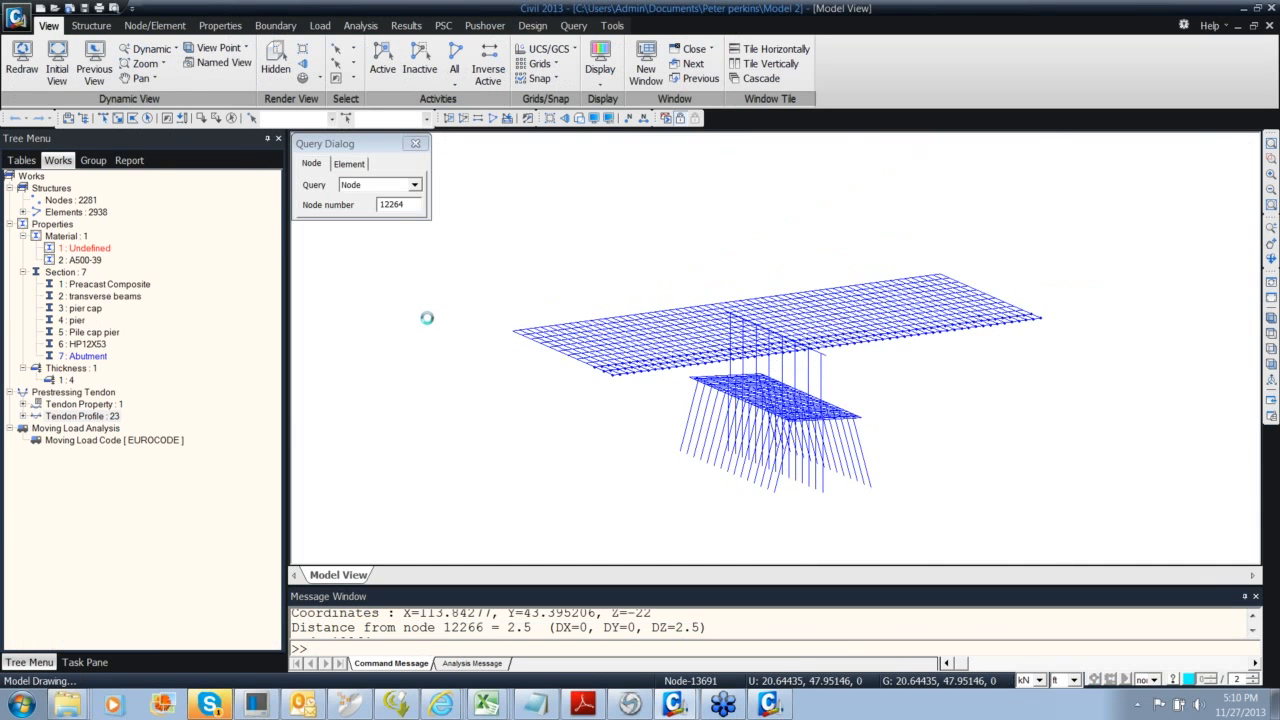
right_click(106, 420)
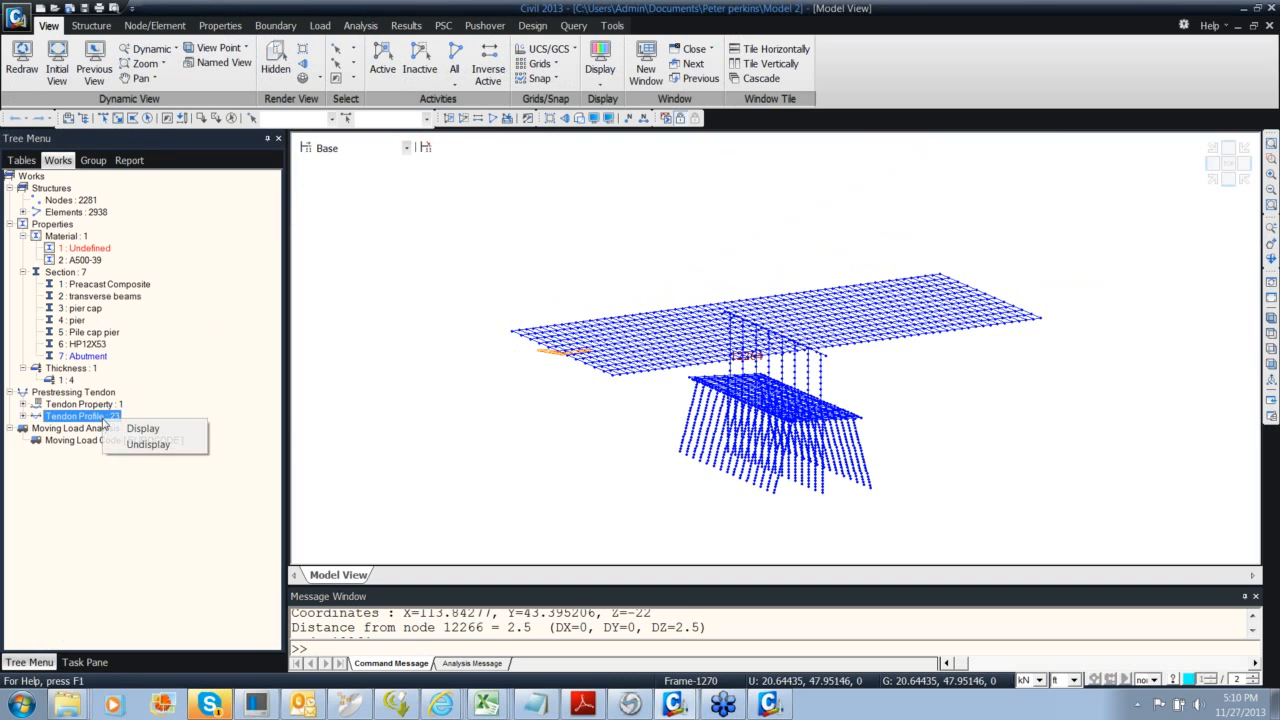
click(135, 428)
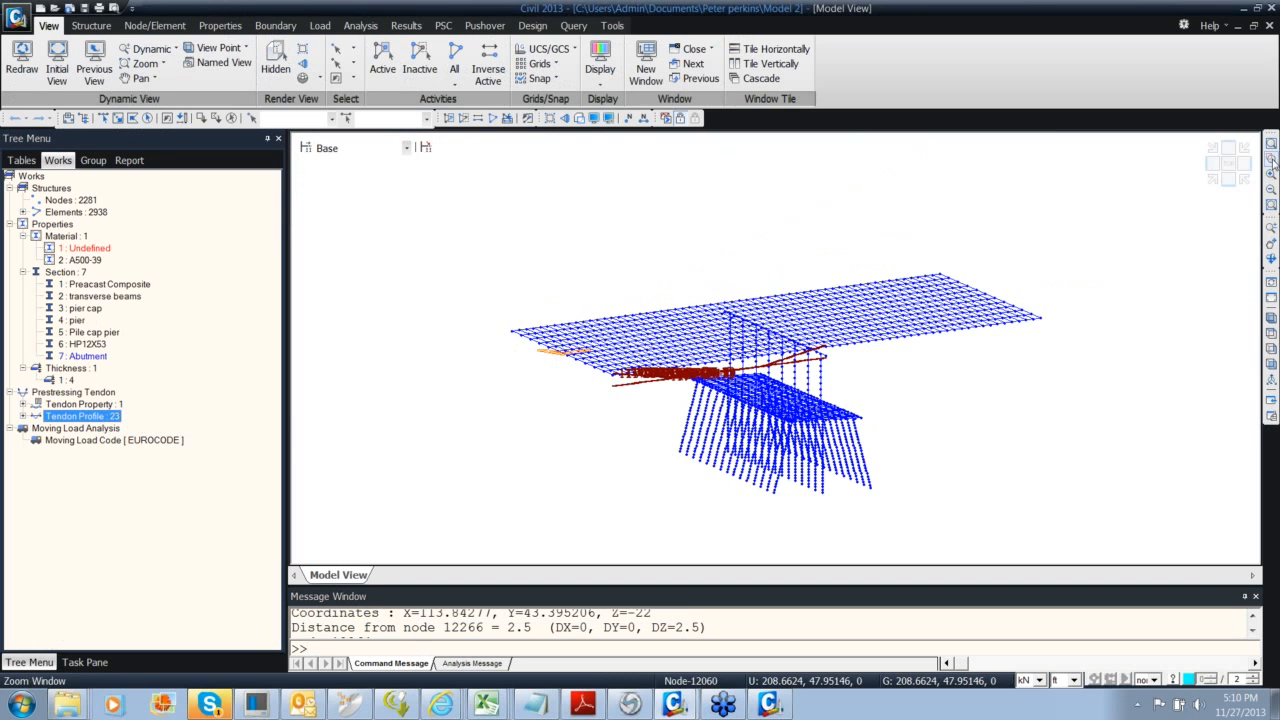
drag(577, 347, 853, 432)
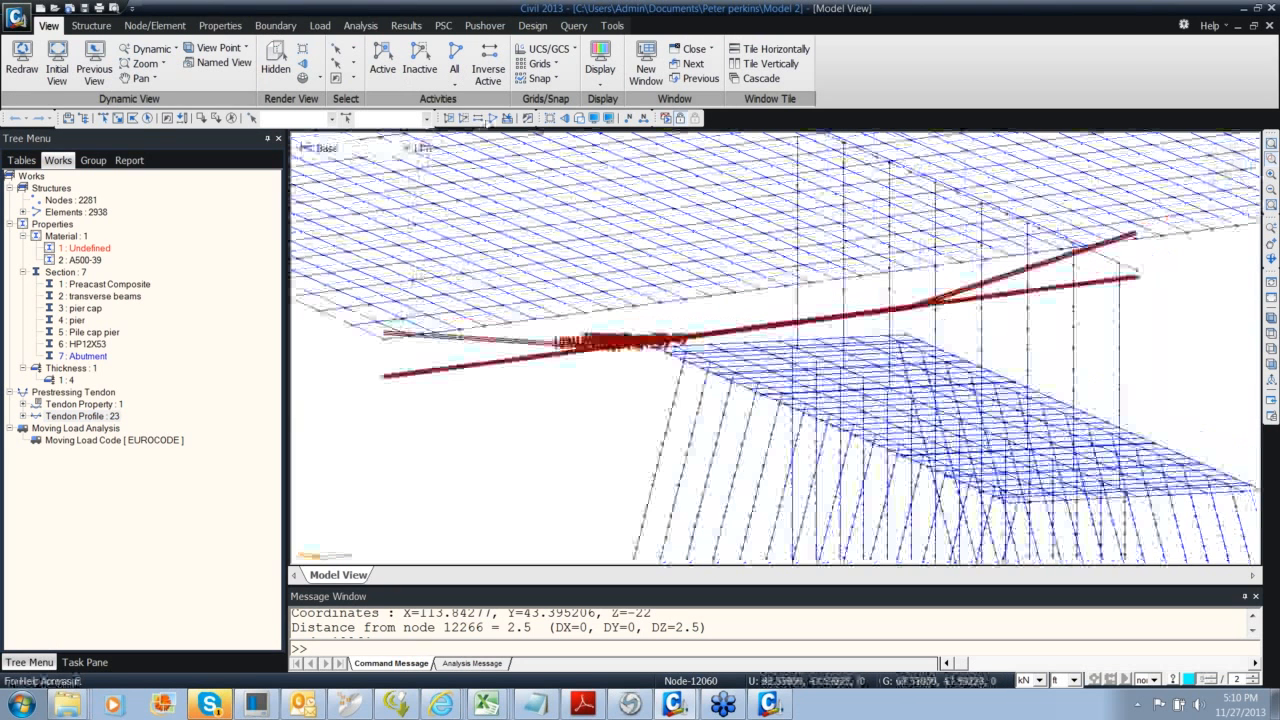
Turn off the tendon profile name labels and render the solid sections to examine the tendon layout inside the girder
click(594, 118)
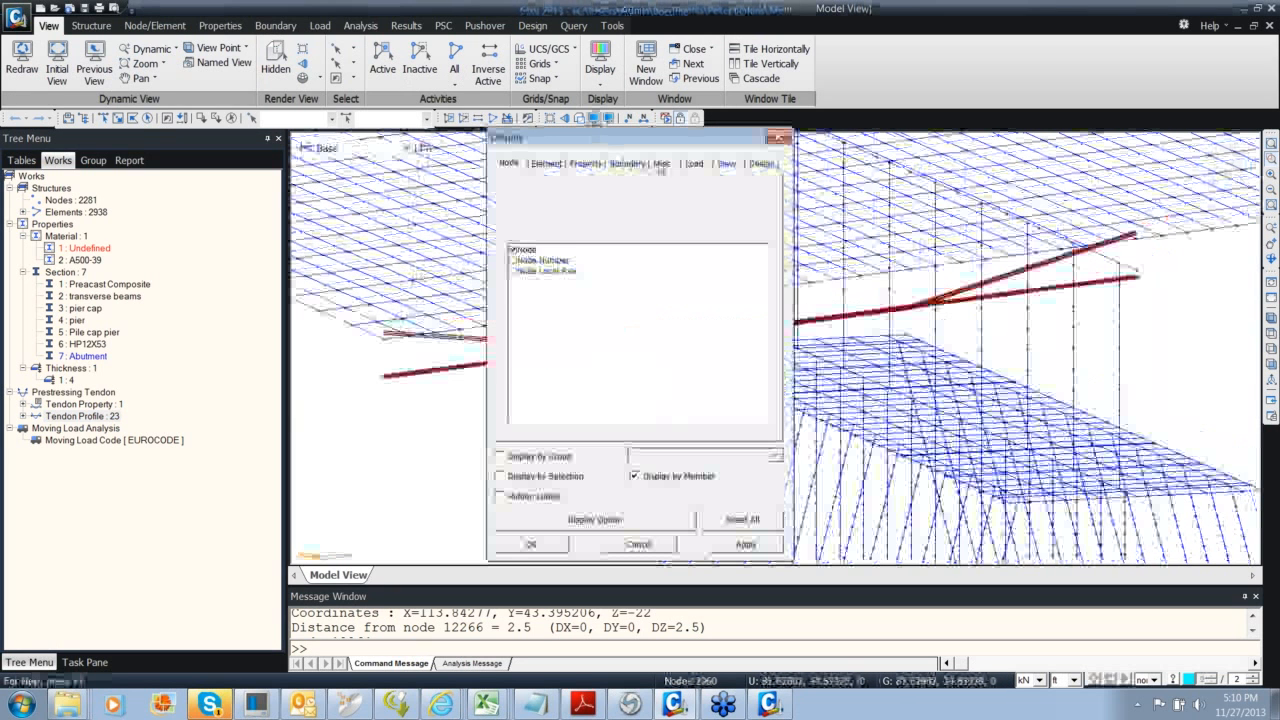
click(661, 163)
click(512, 272)
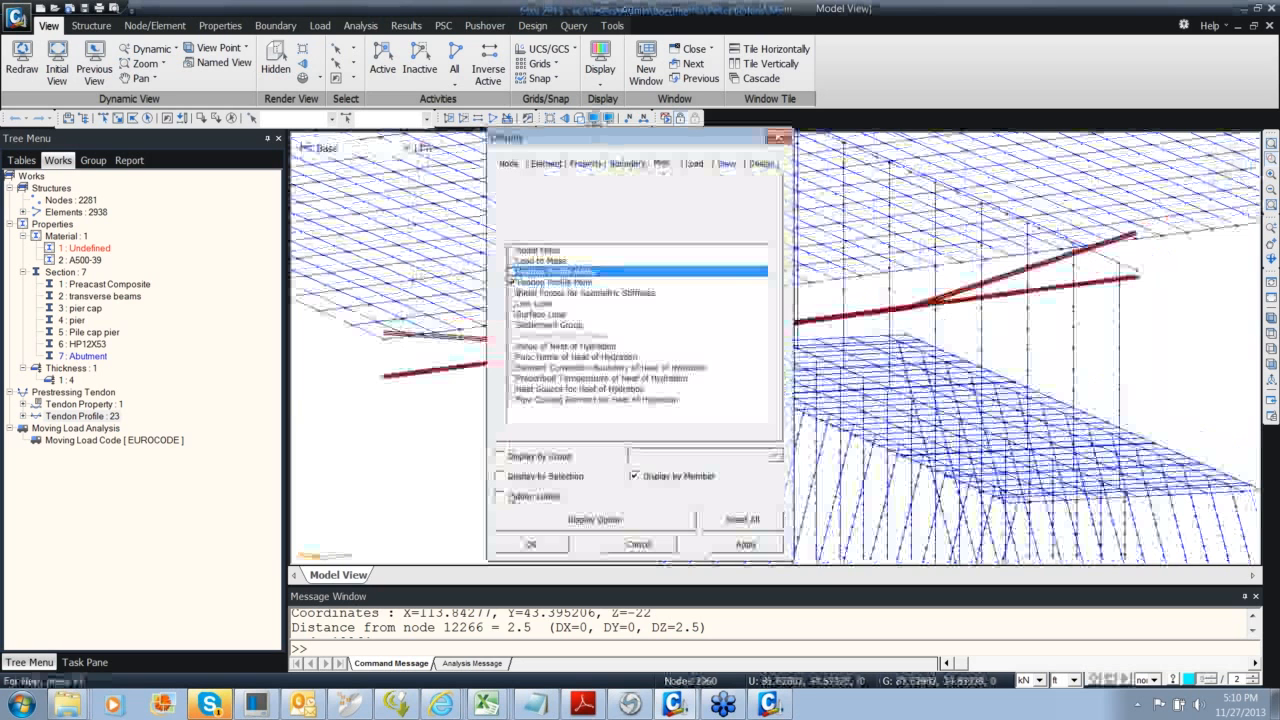
click(531, 544)
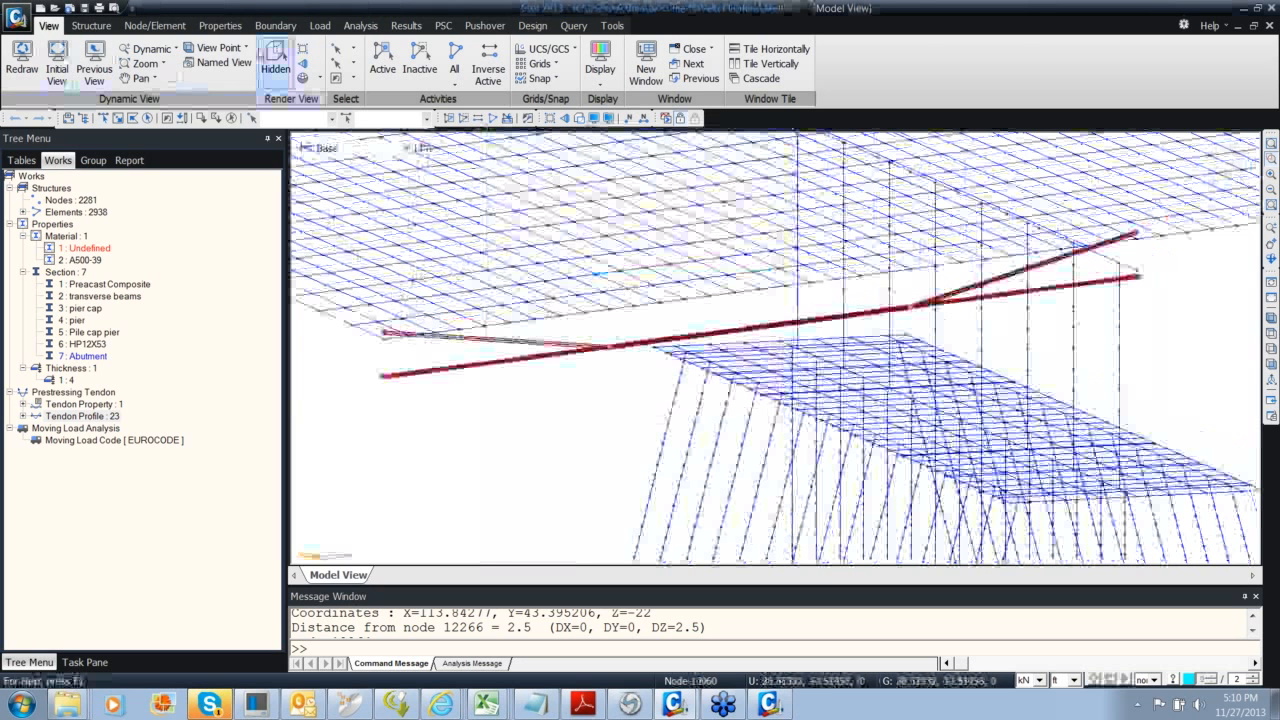
click(276, 60)
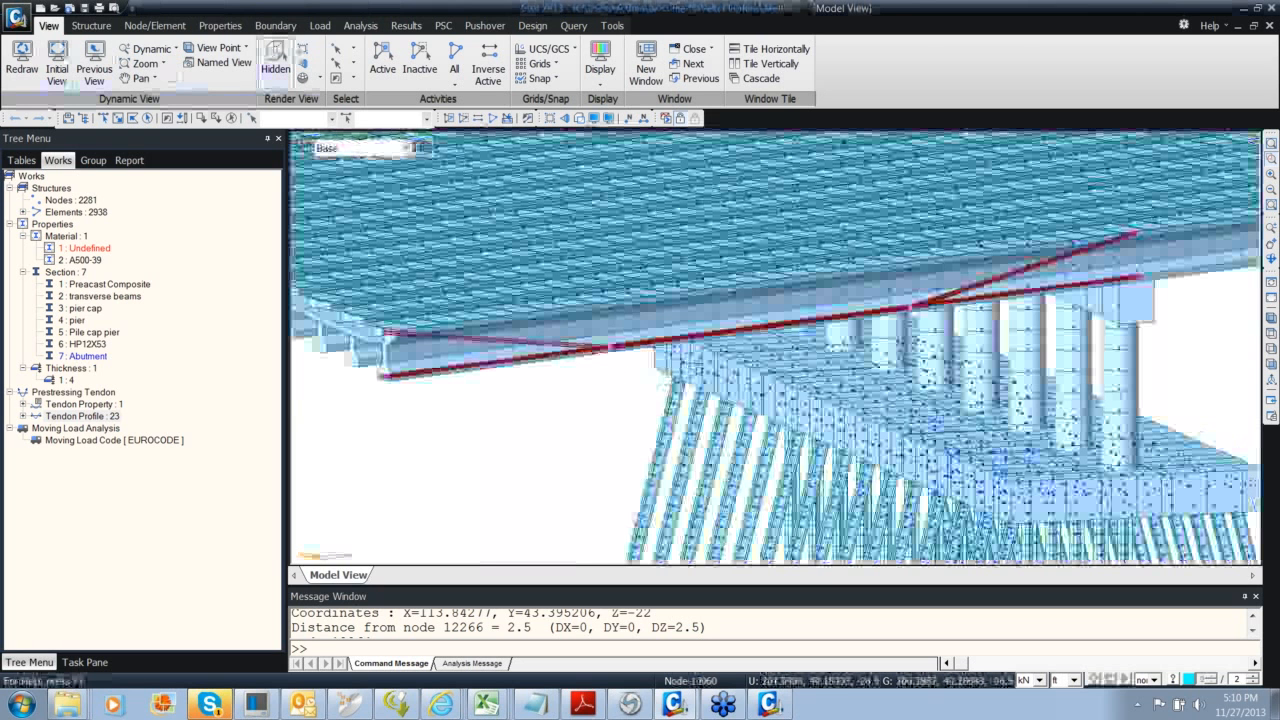
middle_drag(689, 353, 492, 360)
scroll(660, 379, down, 3)
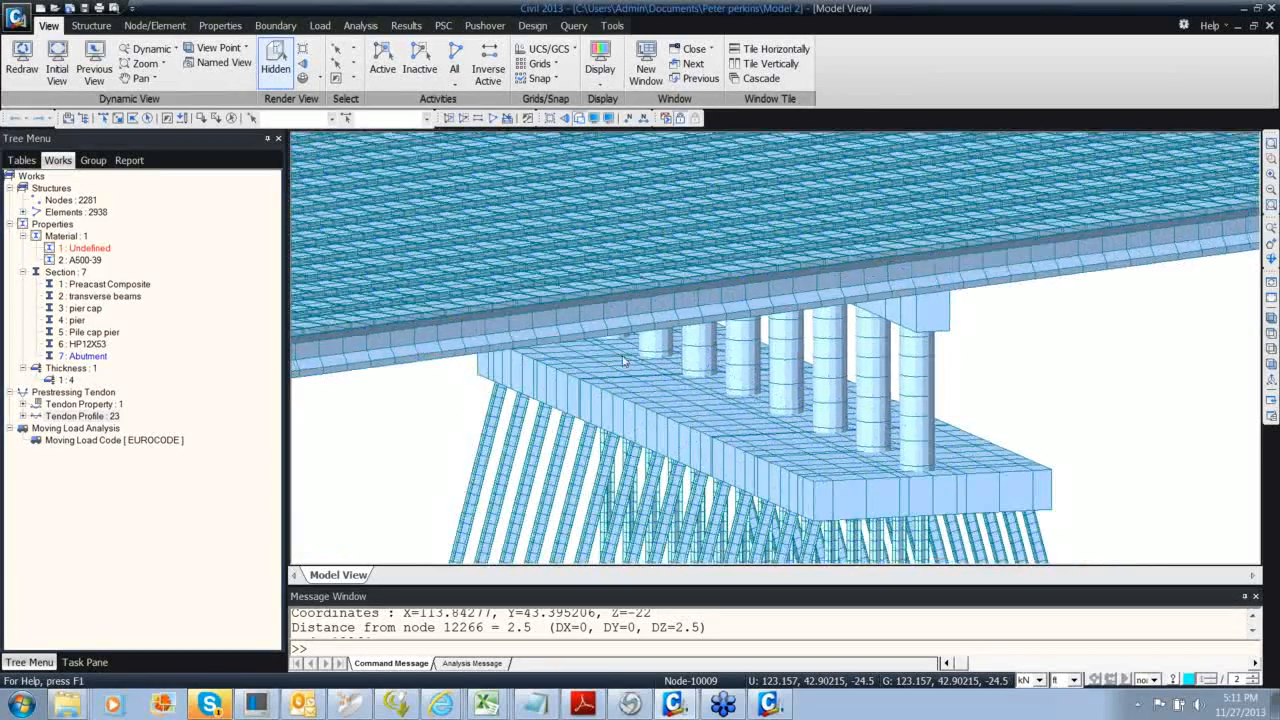
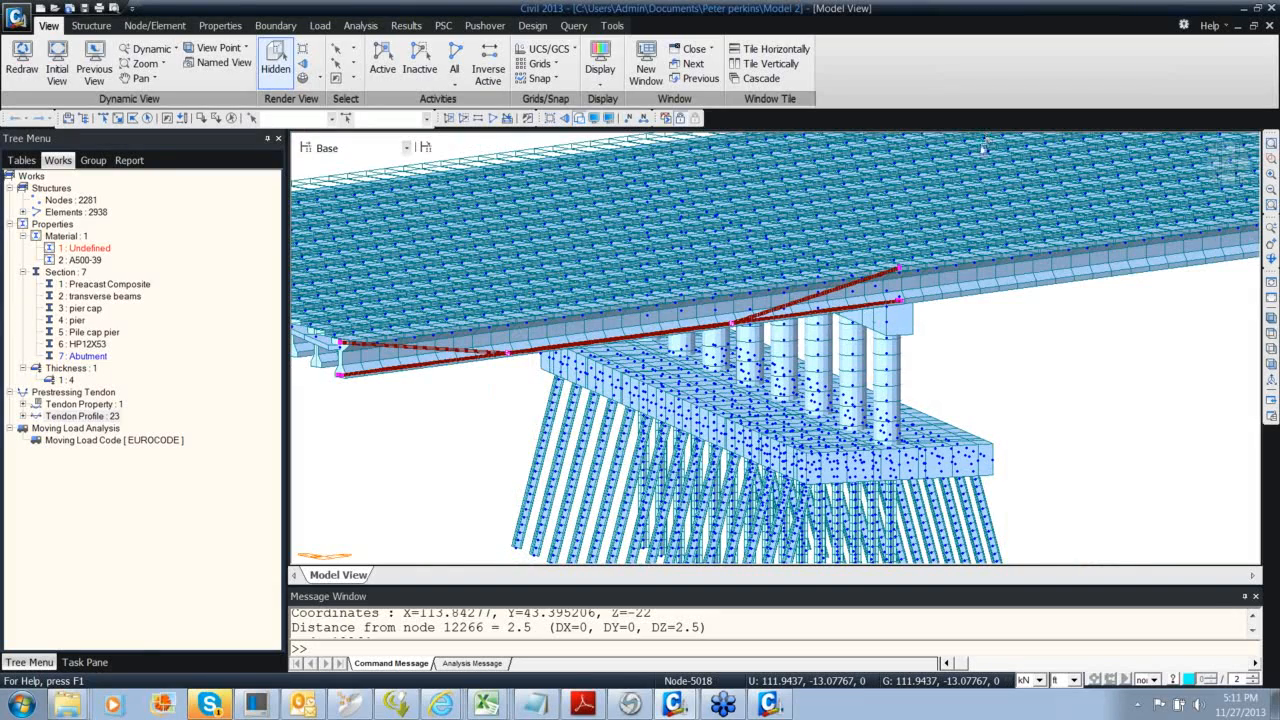
Switch back to the Untitled model and isolate the elements of section 8 Preacast Composite and section 3 pier cap
key(alt+Tab)
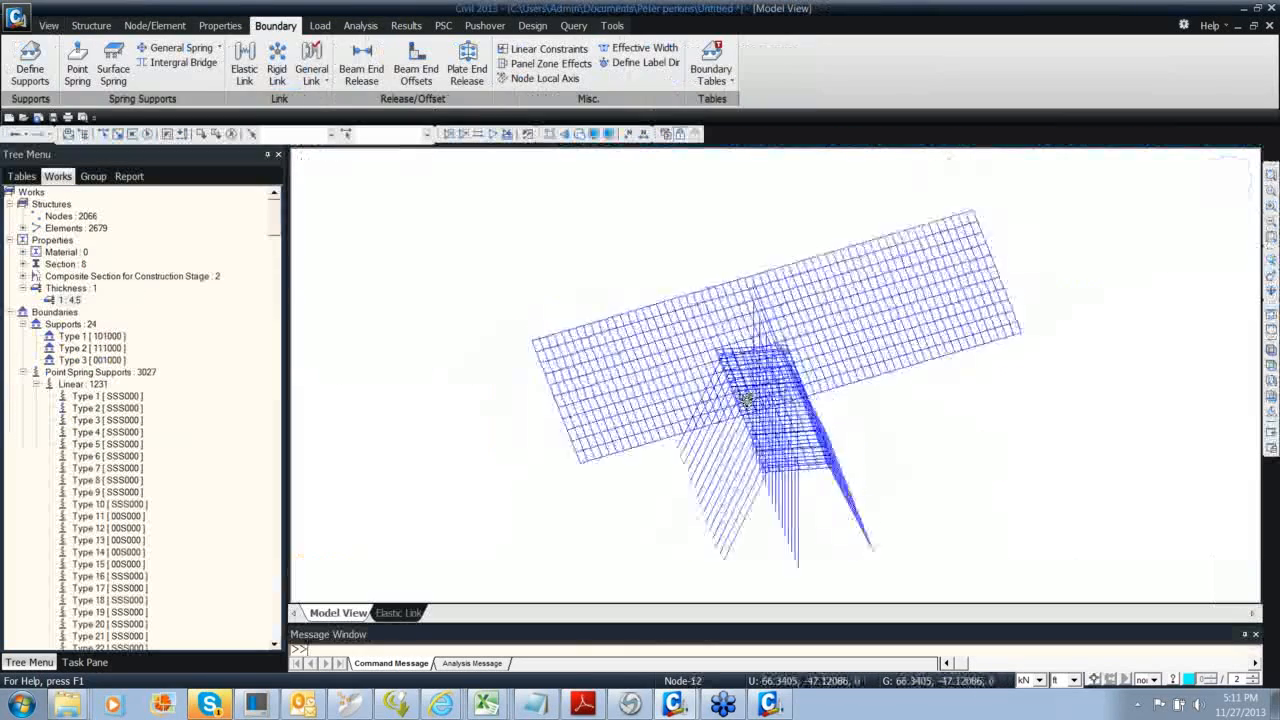
ctrl+middle_drag(747, 401, 734, 378)
mouse_move(728, 380)
ctrl+middle_down()
mouse_move(735, 388)
mouse_move(715, 369)
mouse_move(736, 387)
ctrl+middle_up()
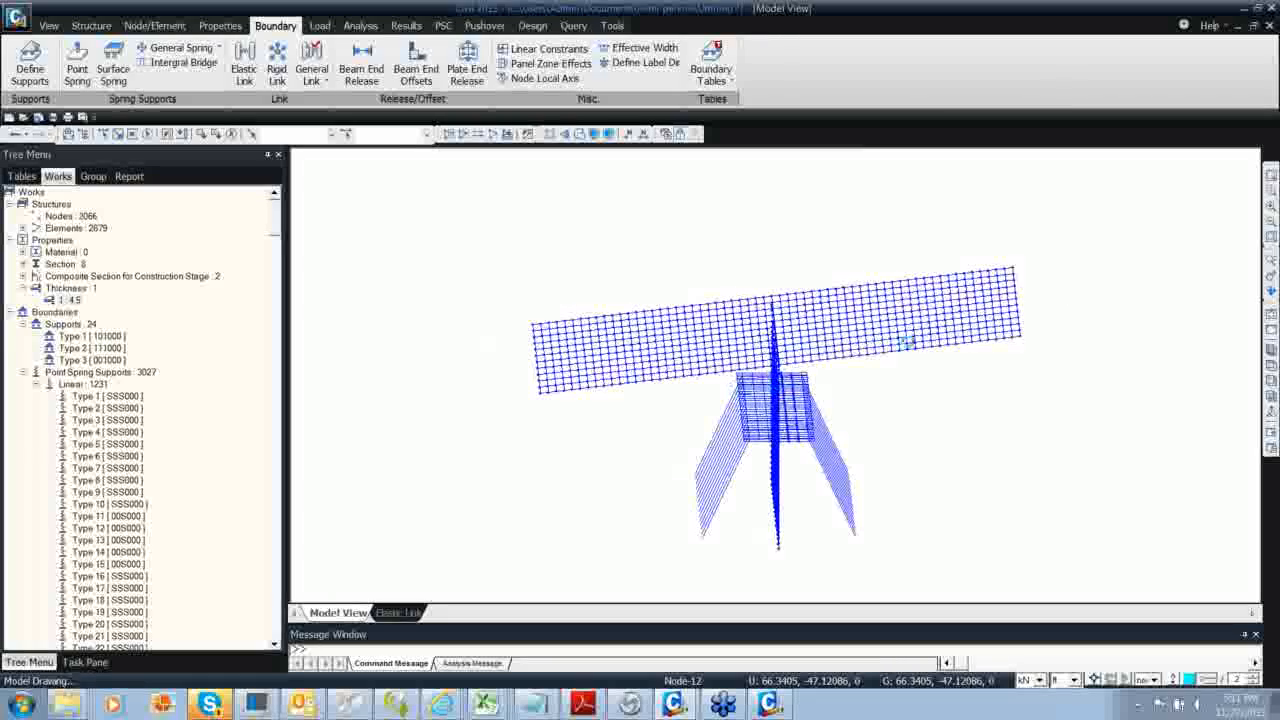
click(1228, 195)
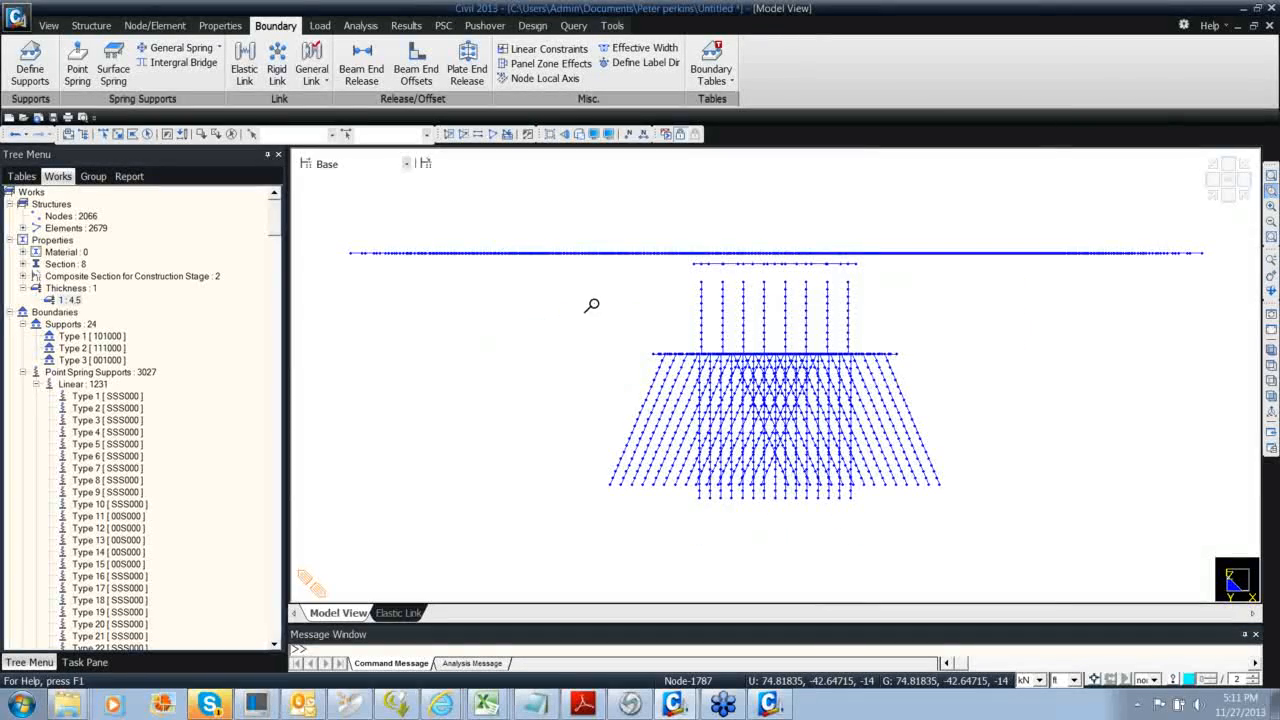
ctrl+middle_drag(591, 306, 650, 332)
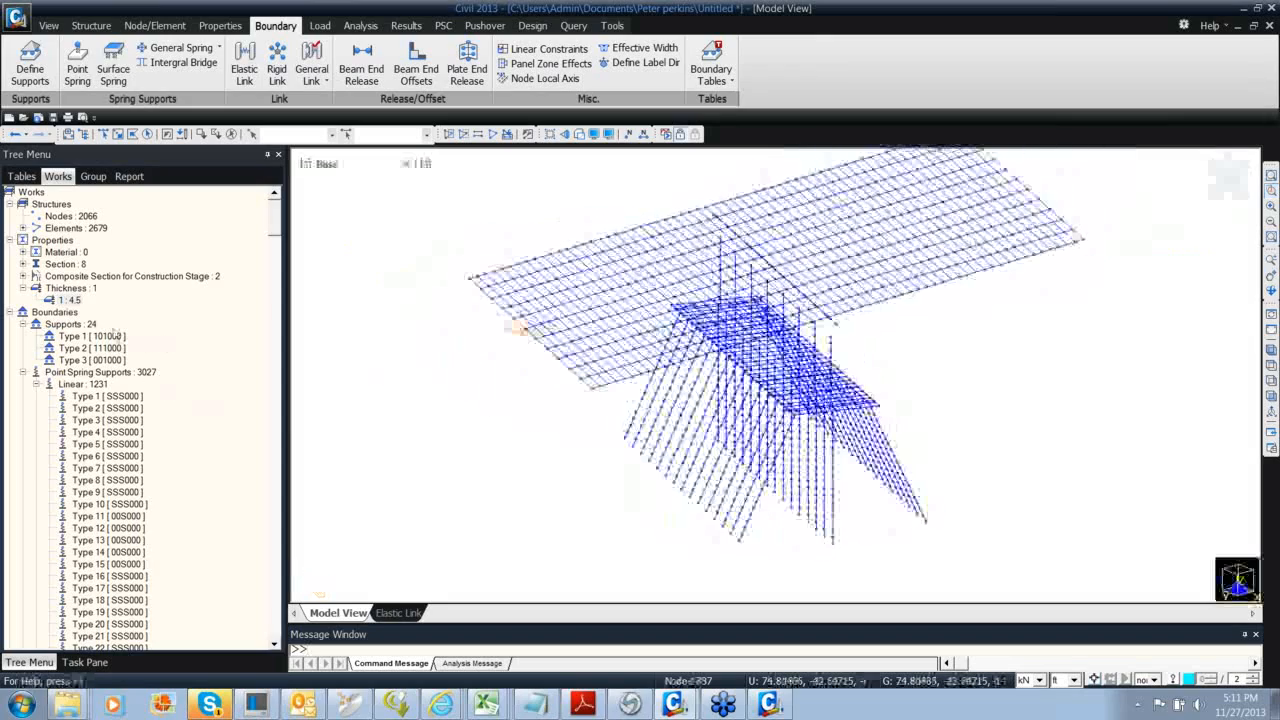
double_click(65, 264)
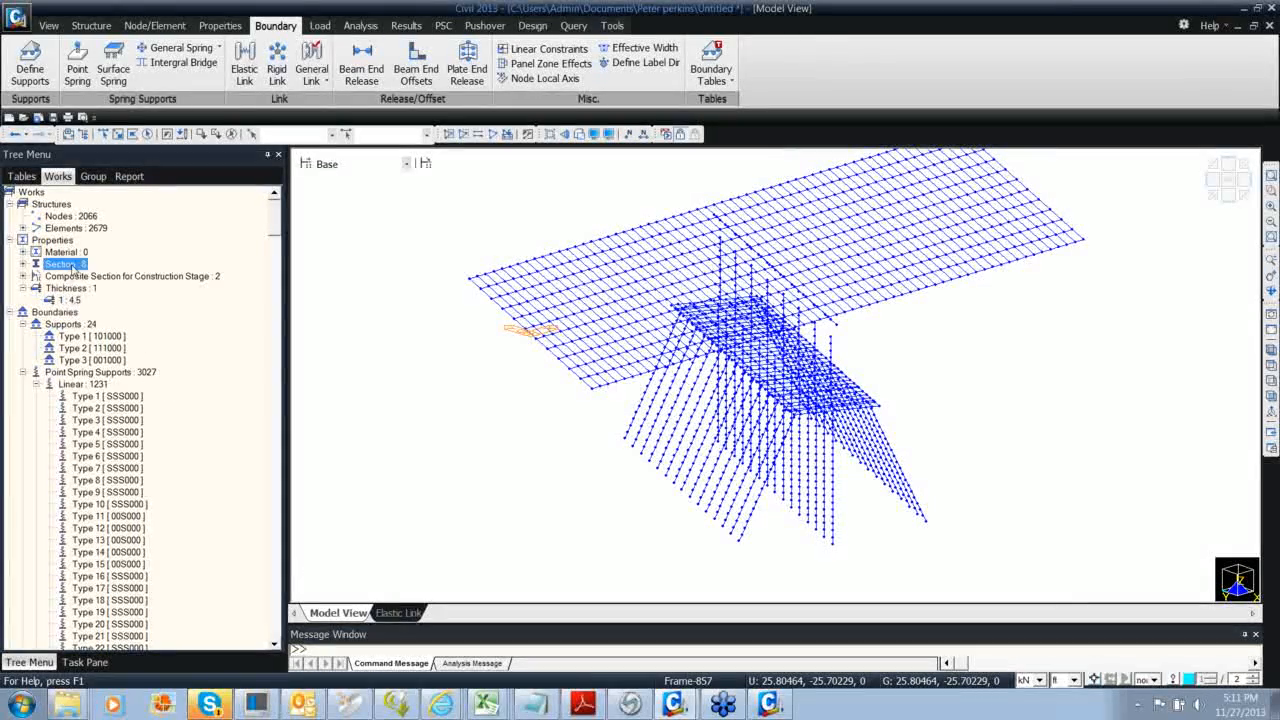
double_click(82, 278)
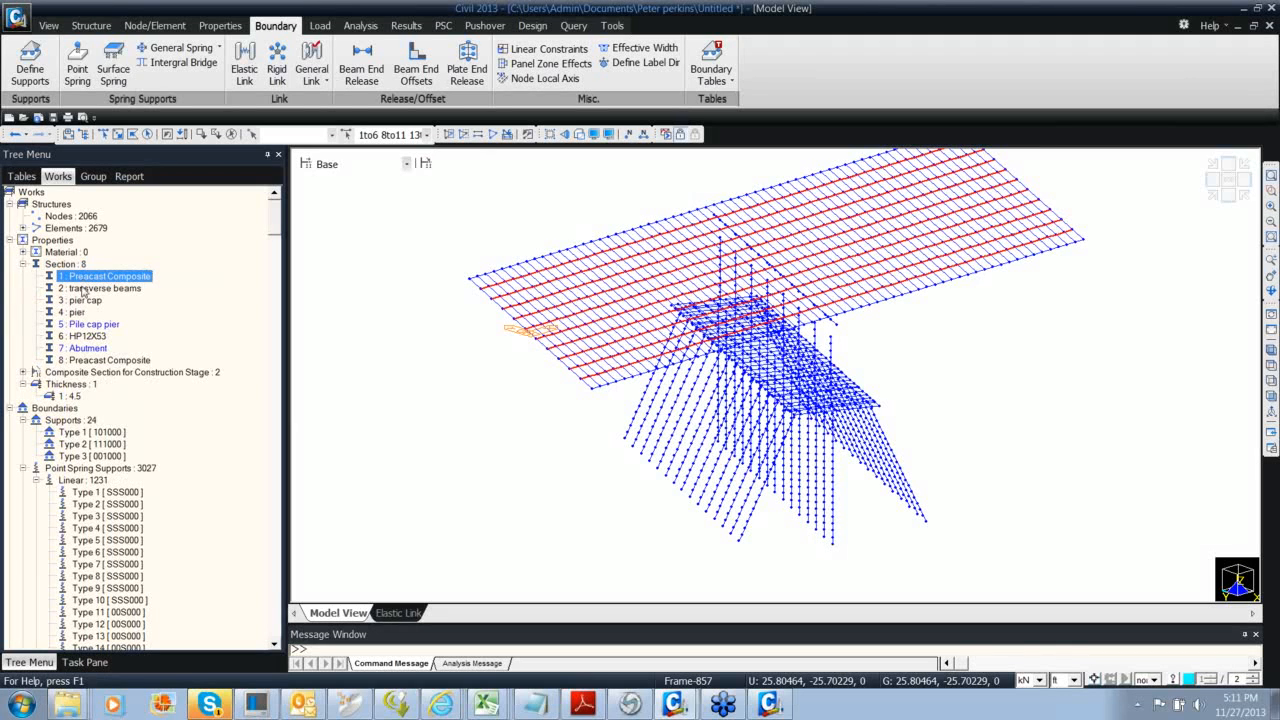
double_click(95, 360)
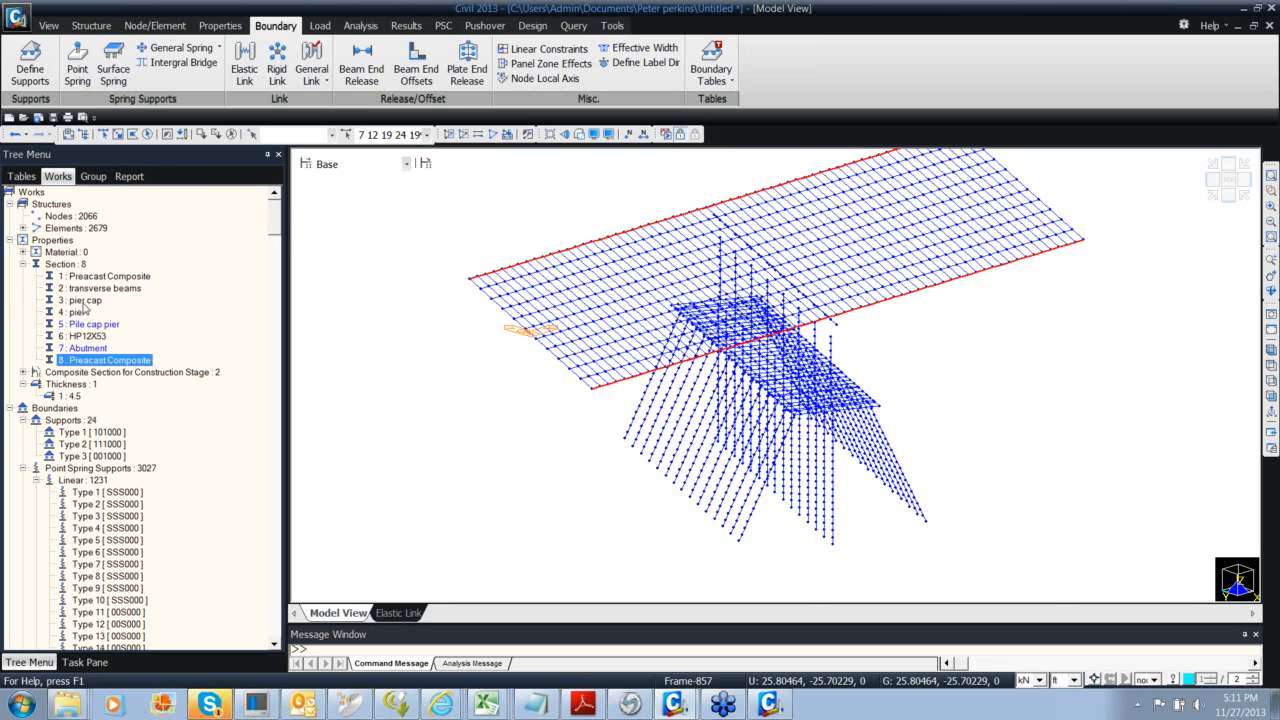
double_click(84, 303)
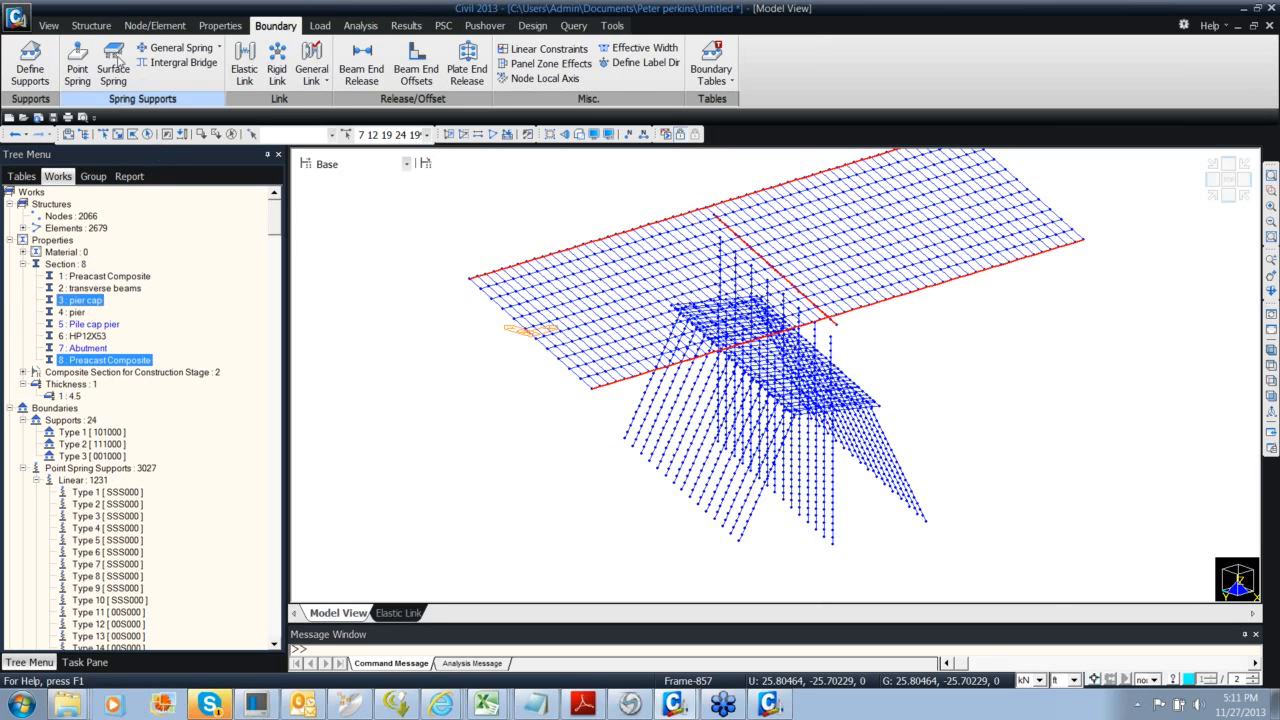
click(48, 25)
click(383, 65)
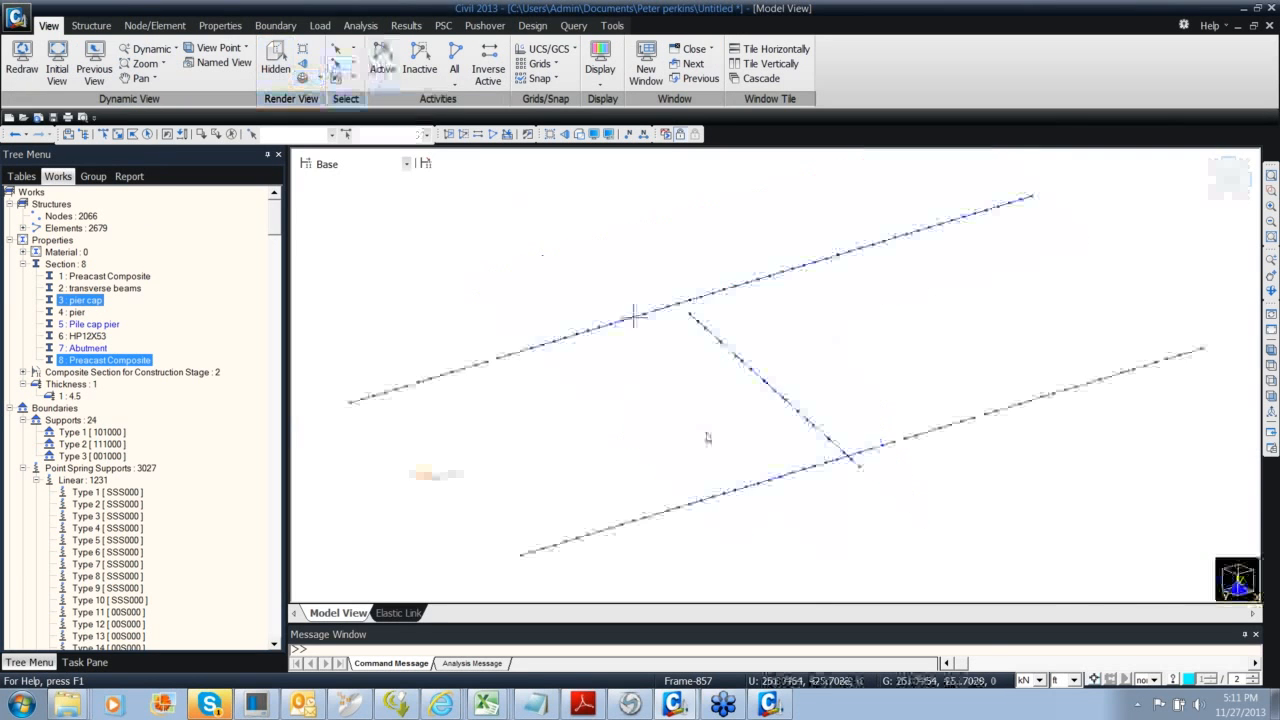
Isolate one edge girder from its start to the pier cap and render its solid section in isometric view
click(1217, 180)
click(103, 134)
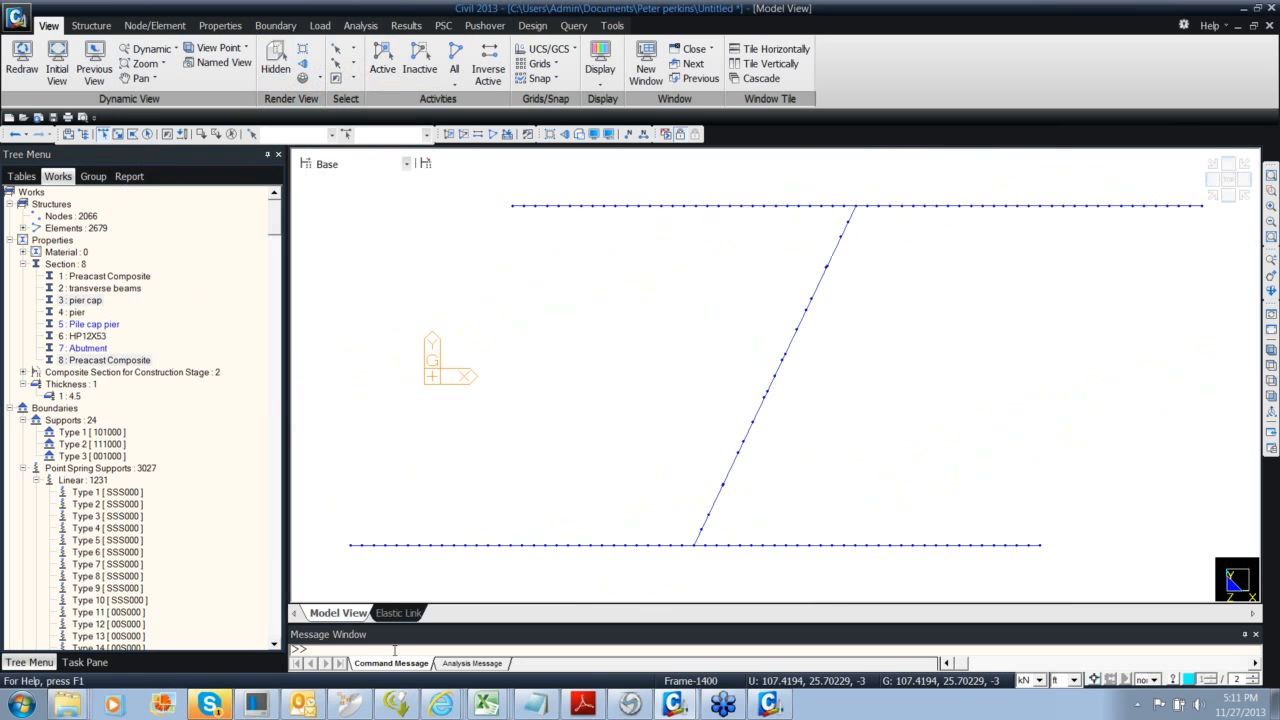
drag(330, 528, 697, 585)
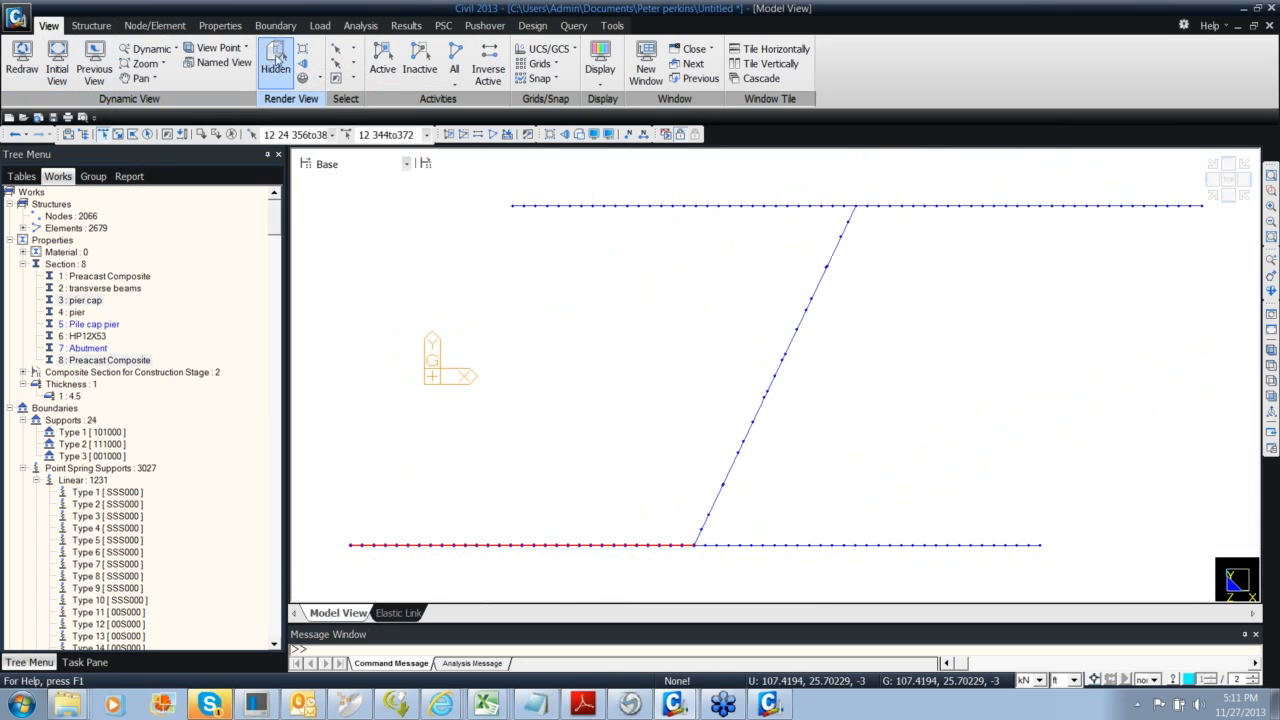
click(382, 62)
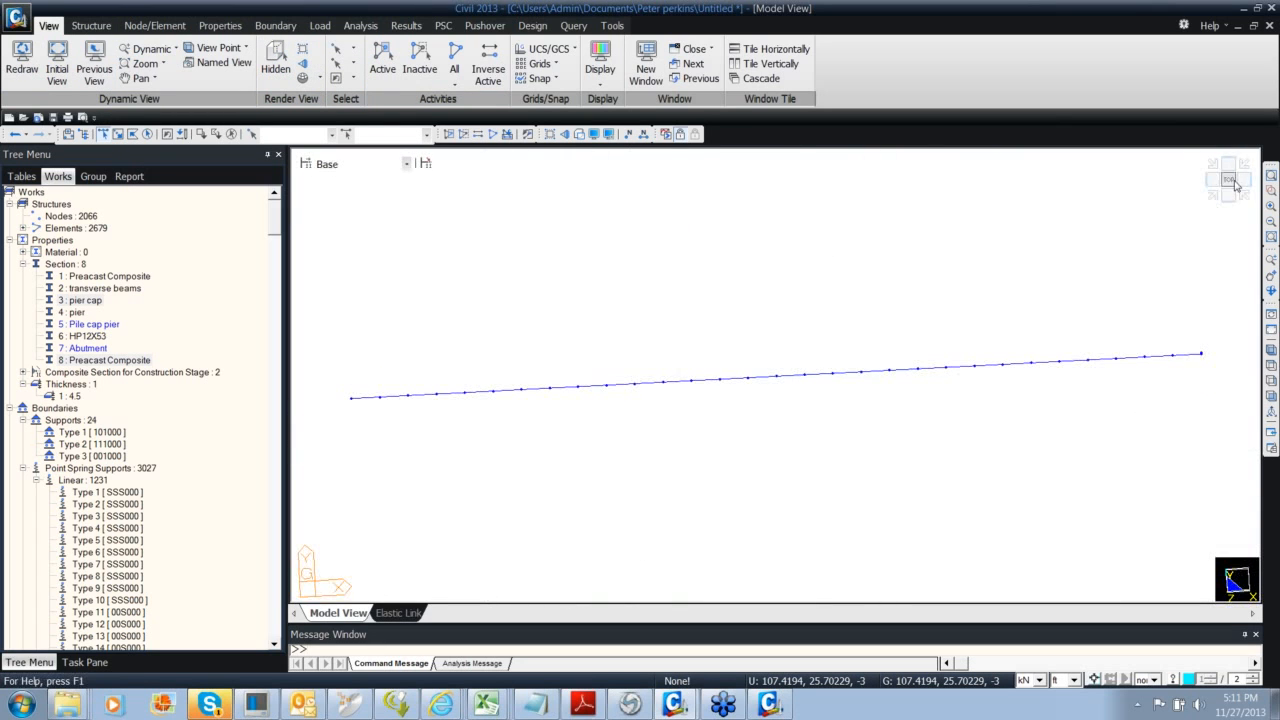
click(1210, 196)
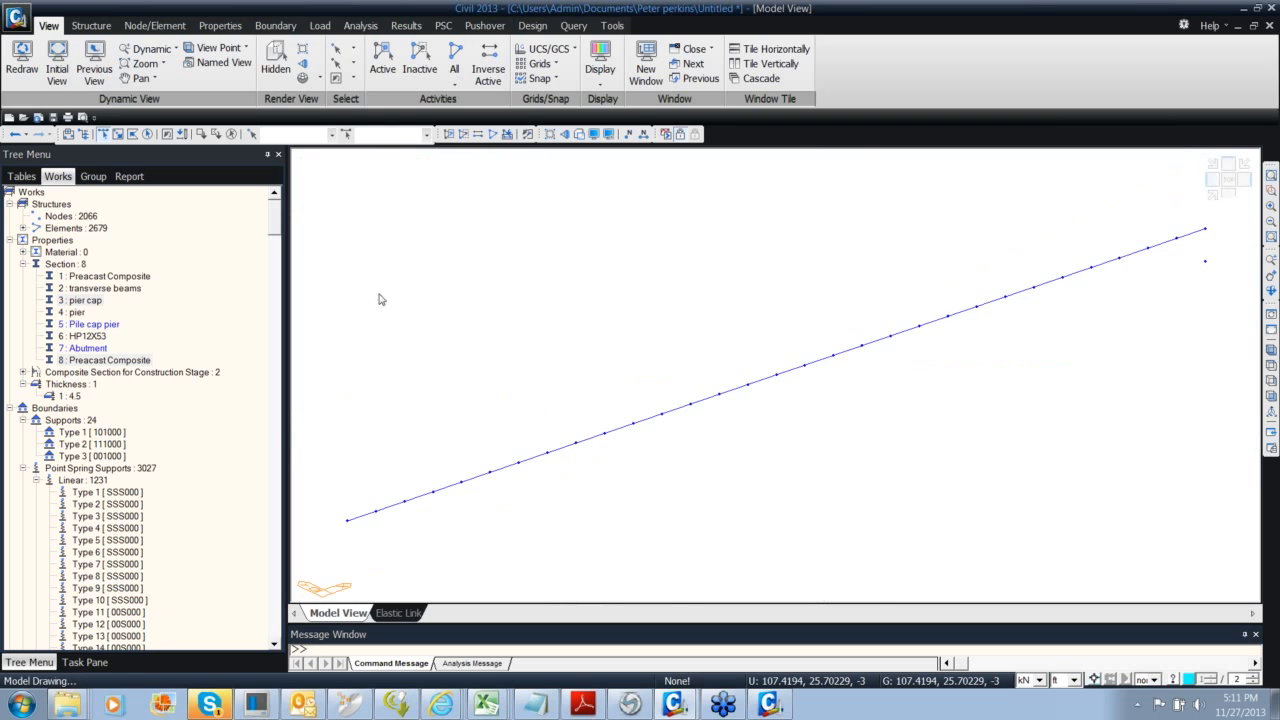
click(276, 60)
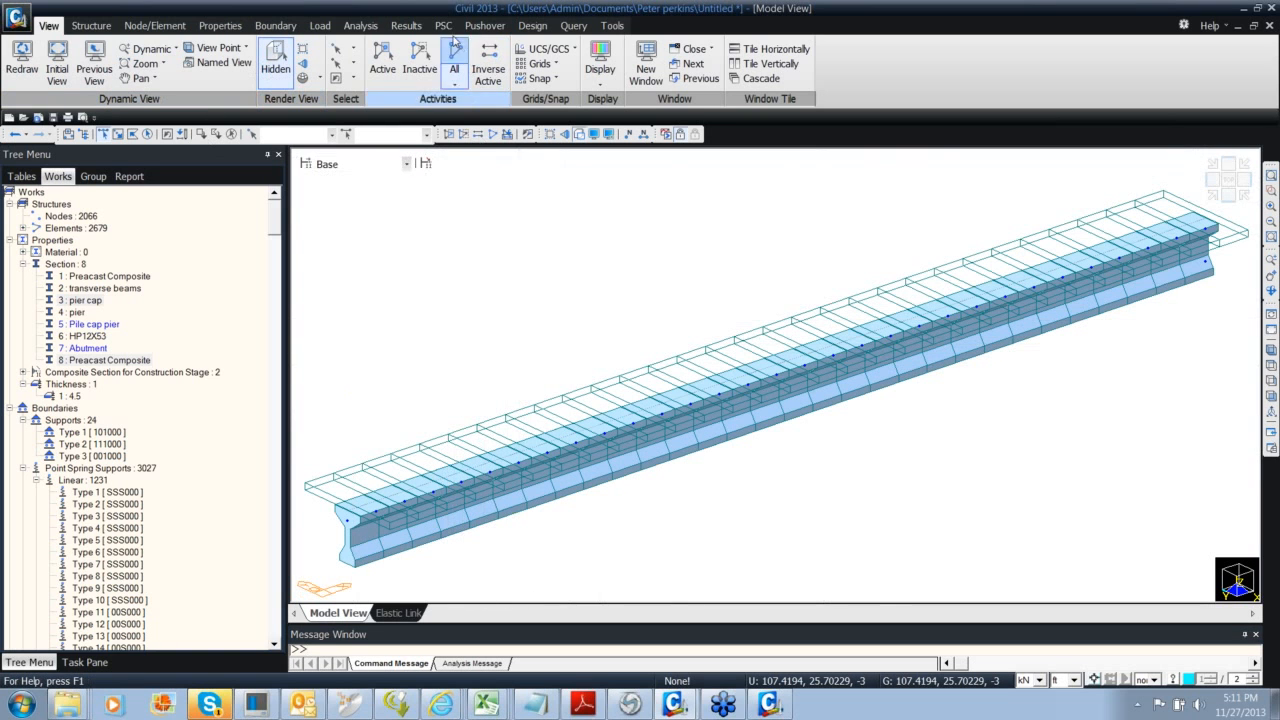
Start a new prestressing tendon property named Tendon with the type Internal(Pre-Tension)
click(320, 26)
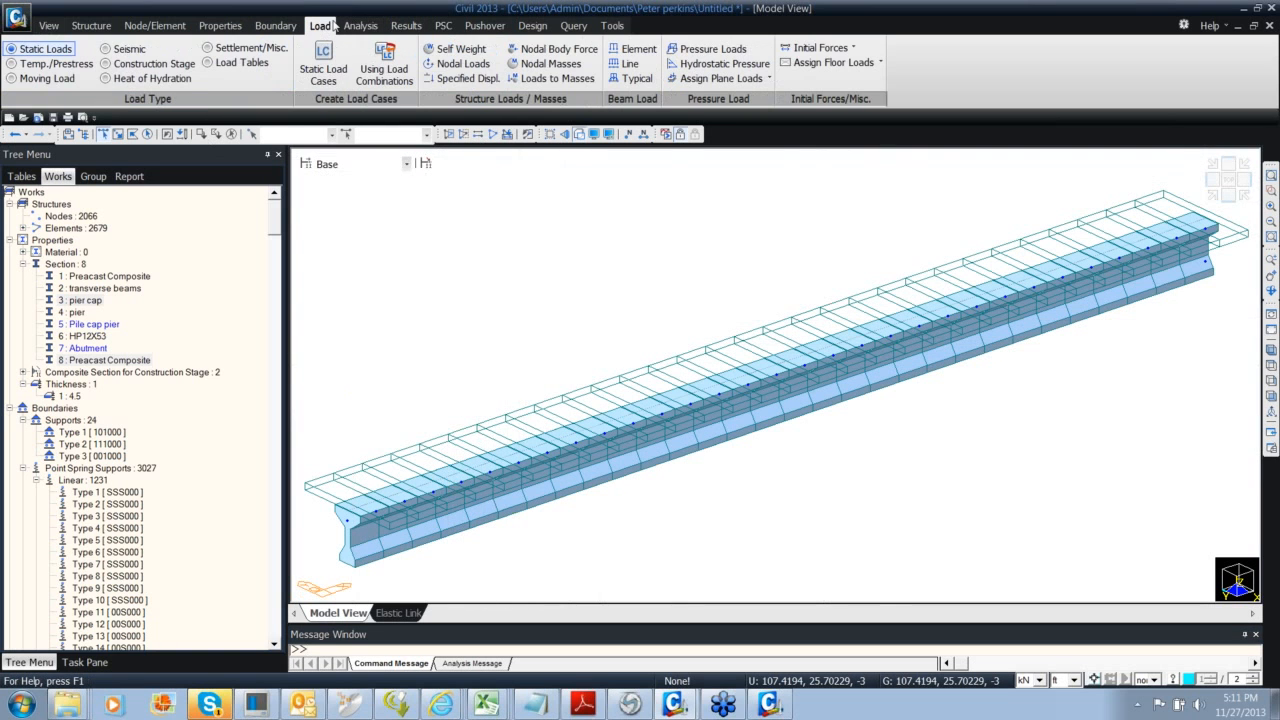
click(84, 65)
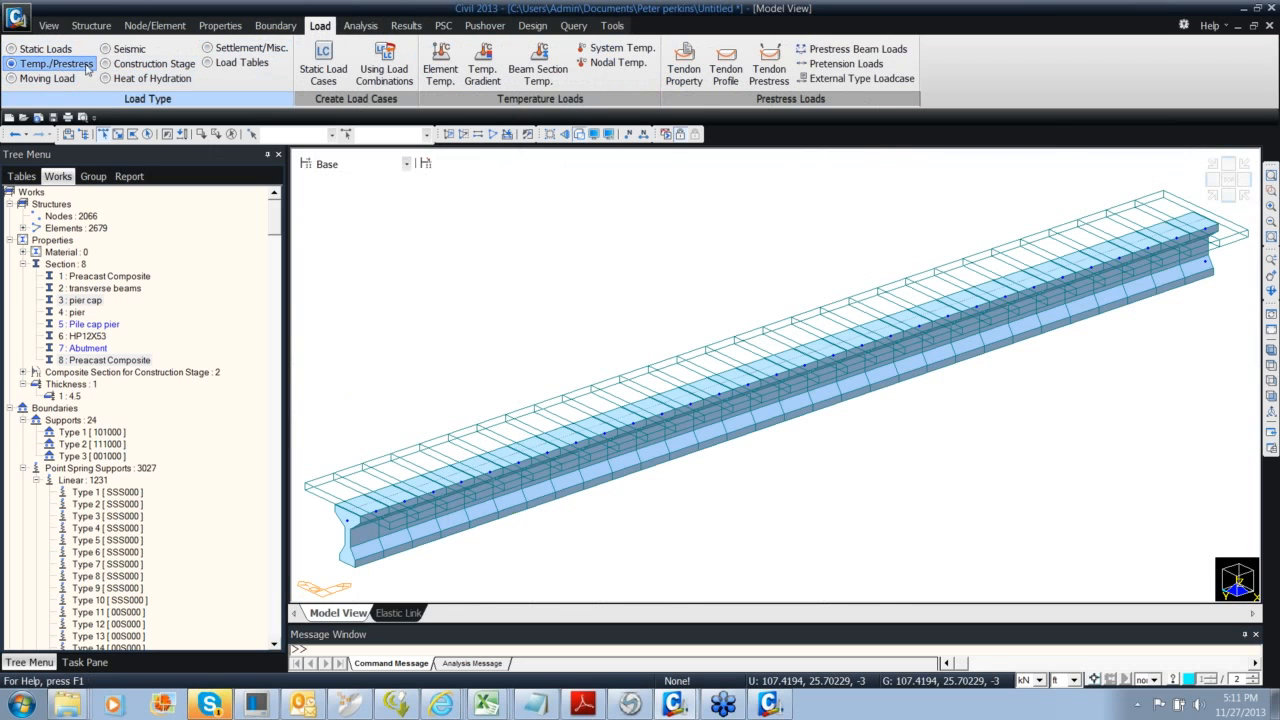
click(684, 68)
click(740, 277)
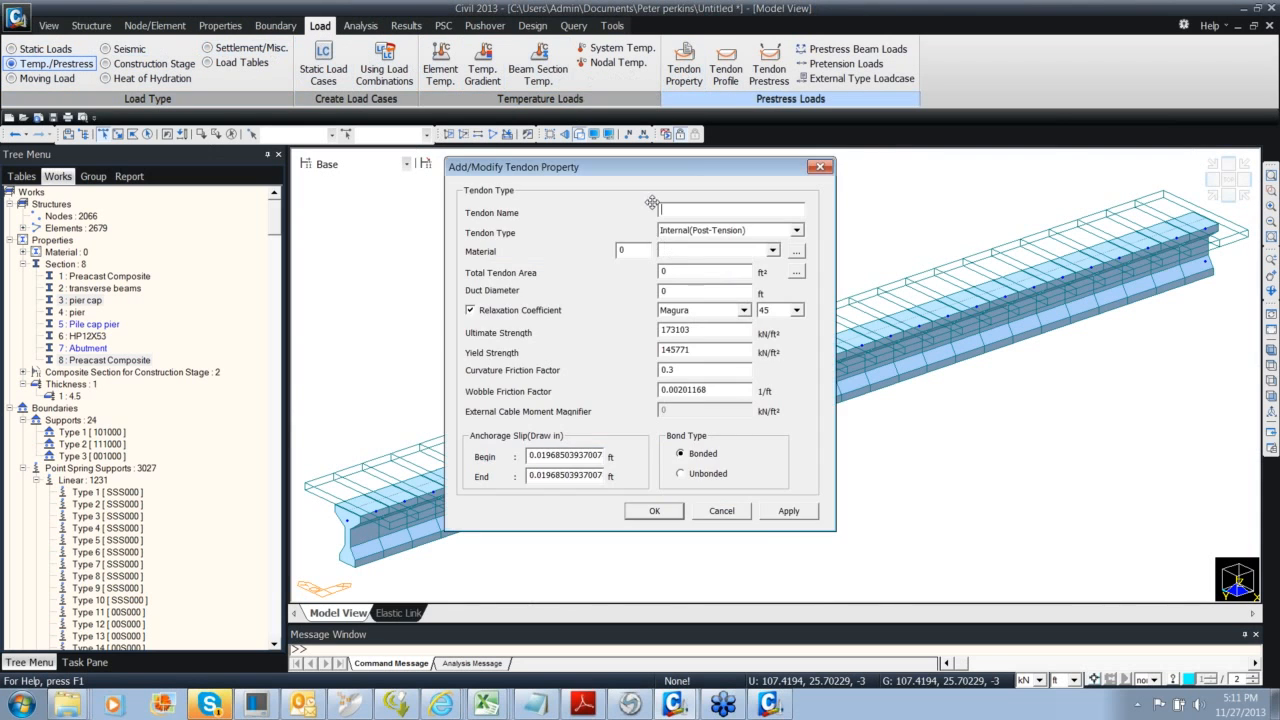
text(Tendon)
click(689, 232)
click(697, 251)
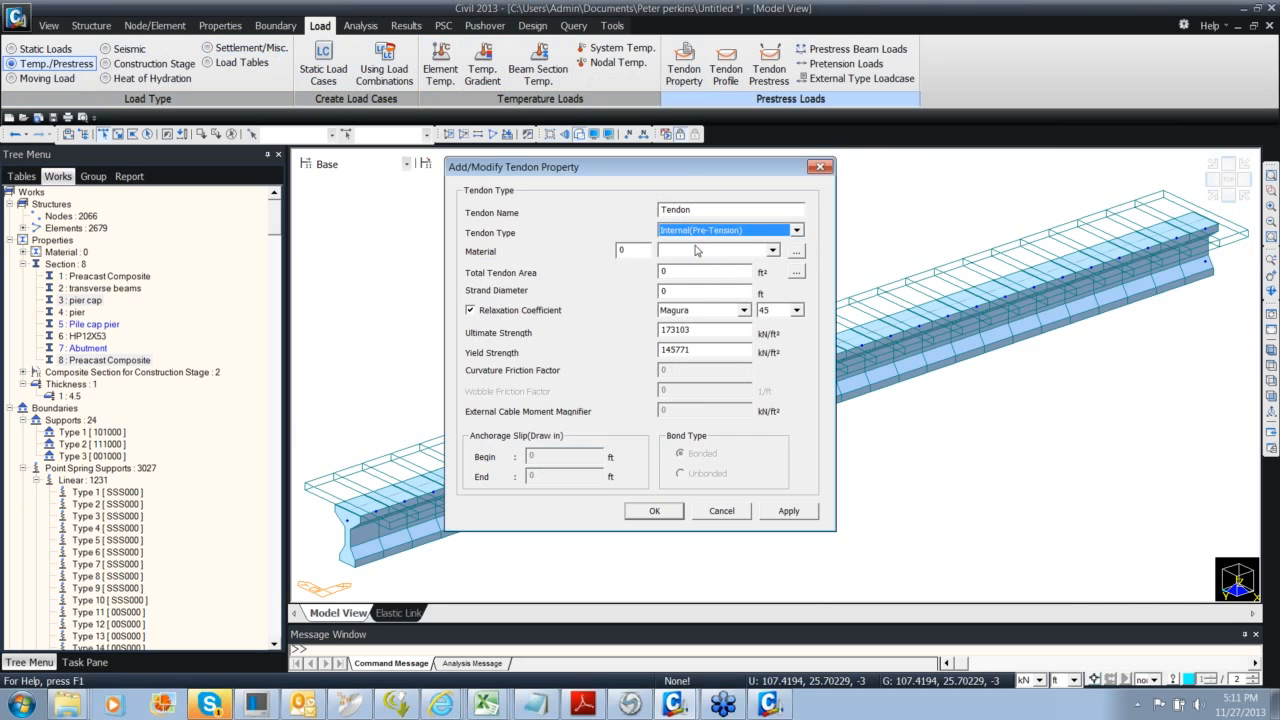
Add a steel material for the tendon with ID 2, standard ASTM09(S) and database grade A514-100
click(629, 249)
click(798, 250)
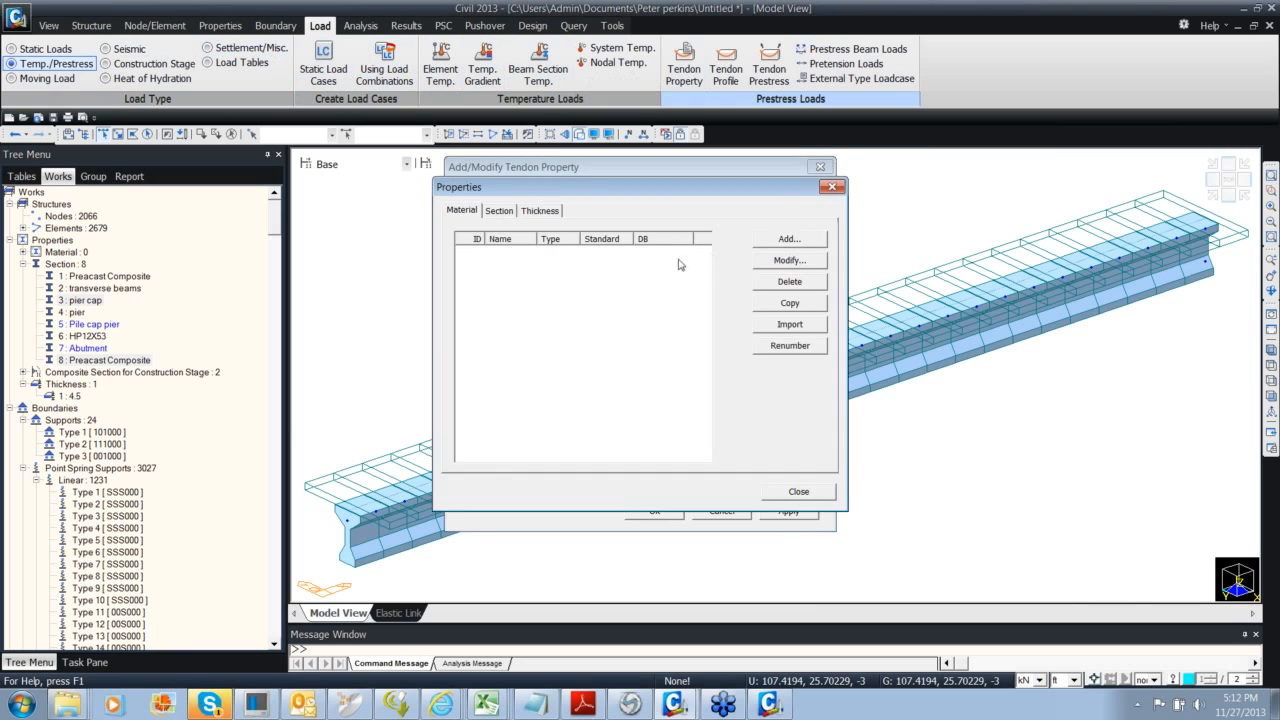
click(789, 239)
drag(951, 16, 549, 65)
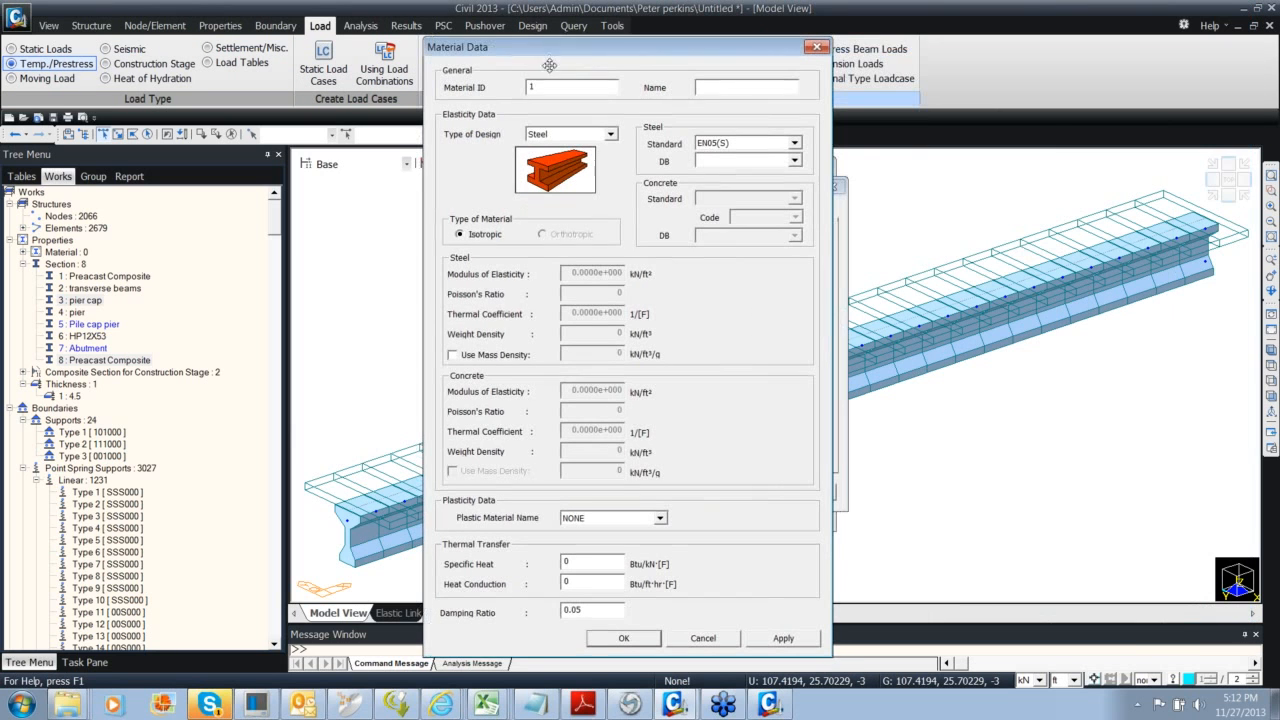
text(2)
click(793, 143)
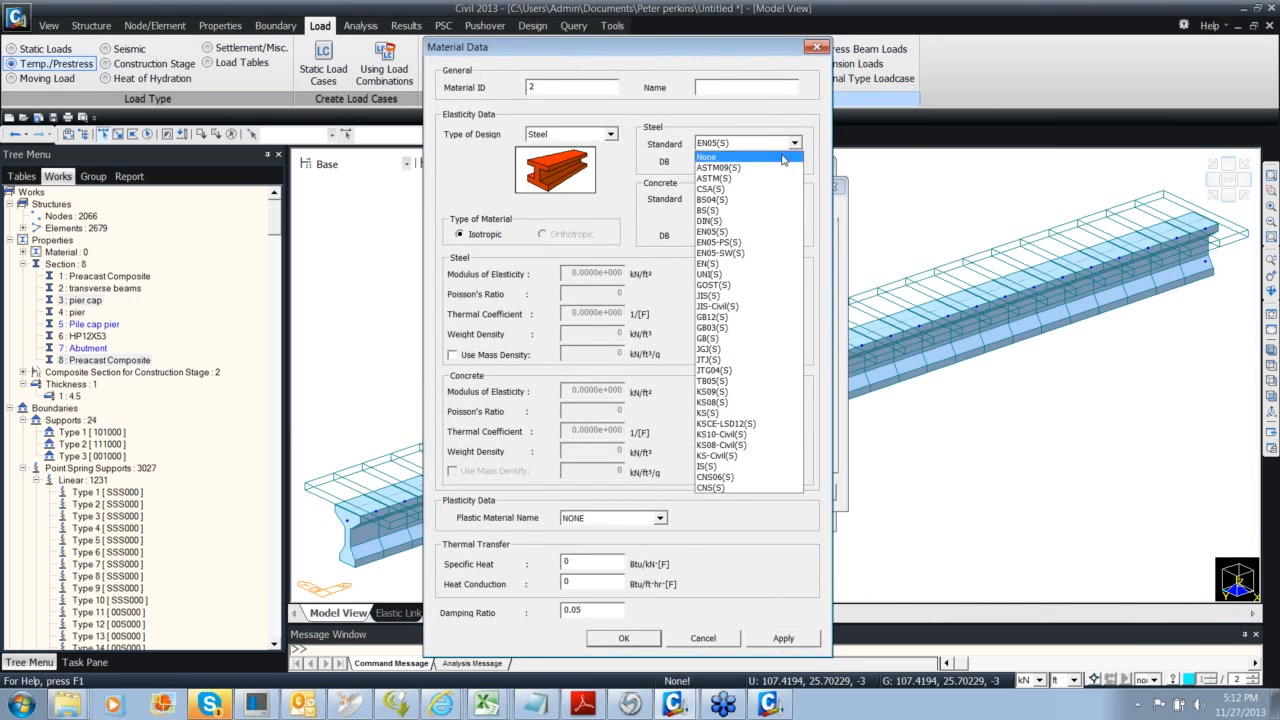
click(725, 170)
click(793, 160)
click(738, 356)
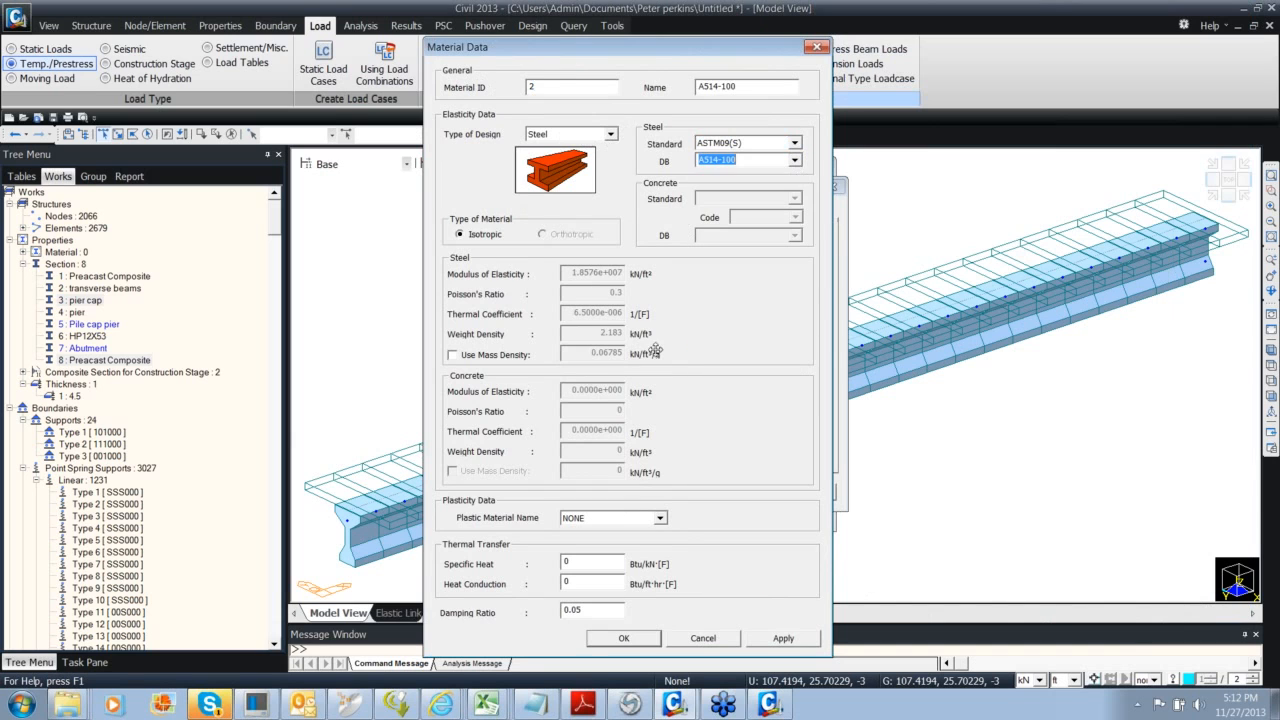
click(621, 638)
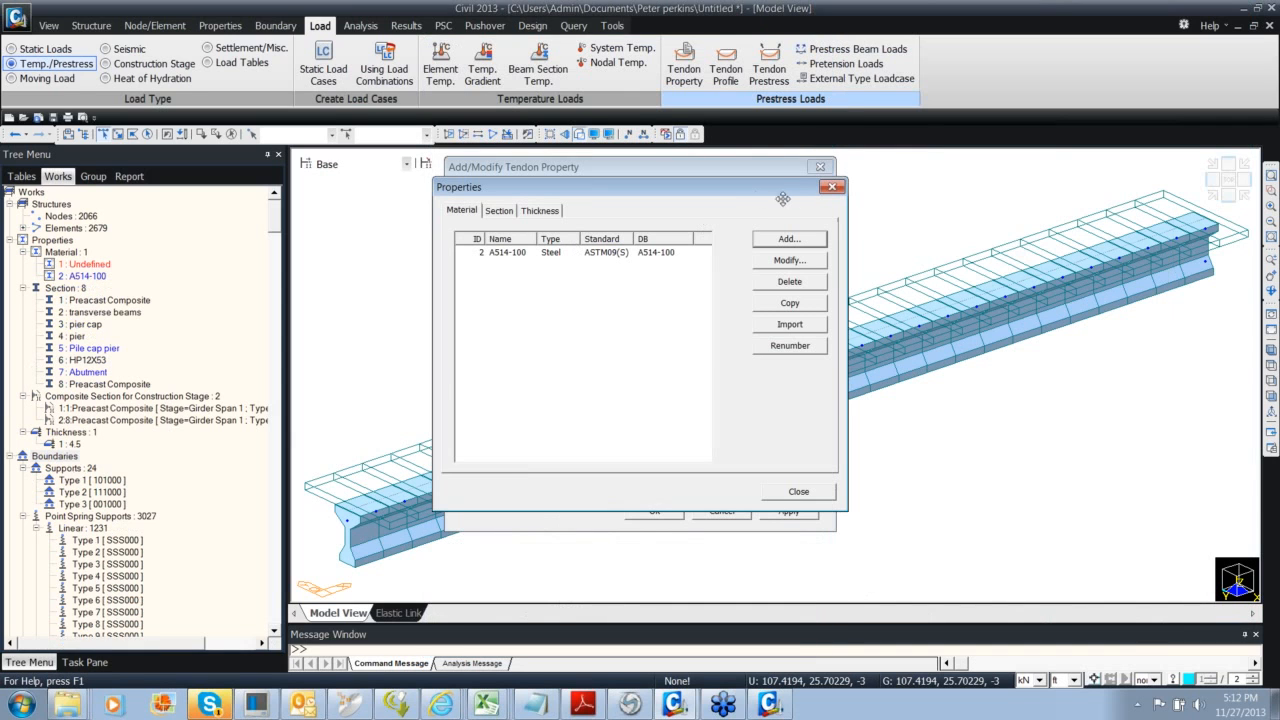
click(831, 186)
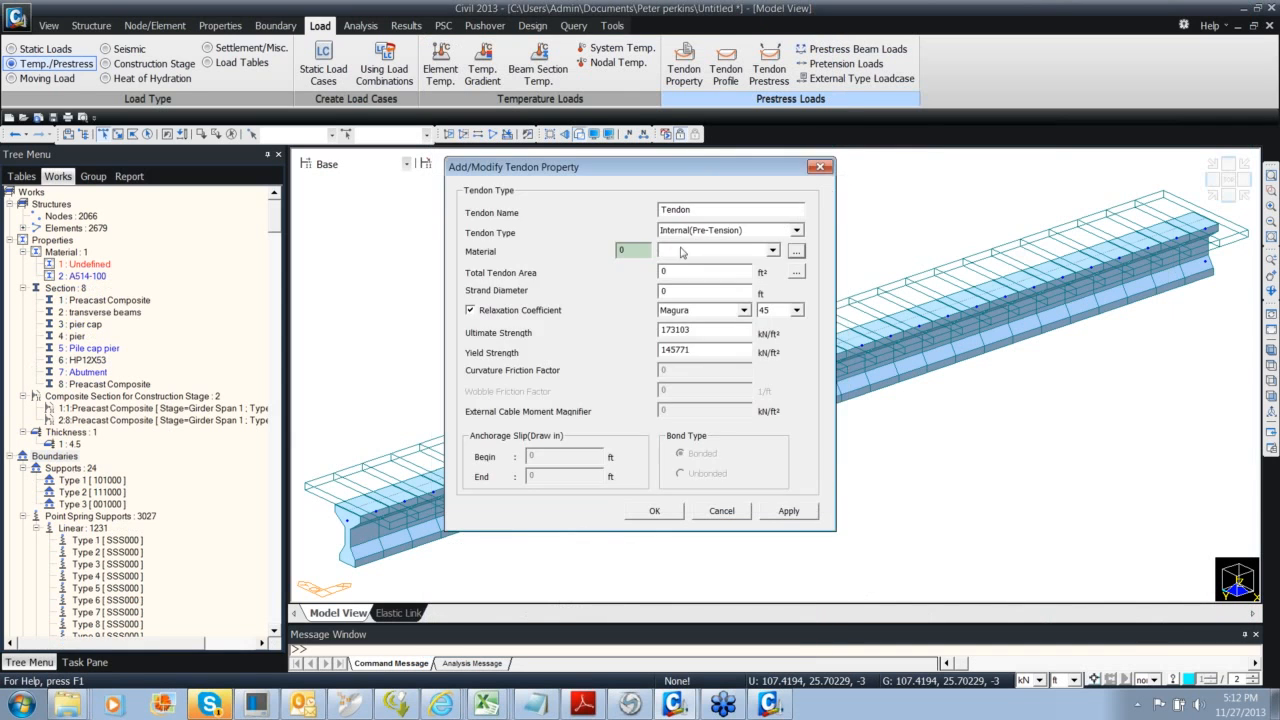
Complete the tendon property with material 2: A514-100 and a tendon area of 12 strands of 12.7mm(0.5") diameter
click(796, 272)
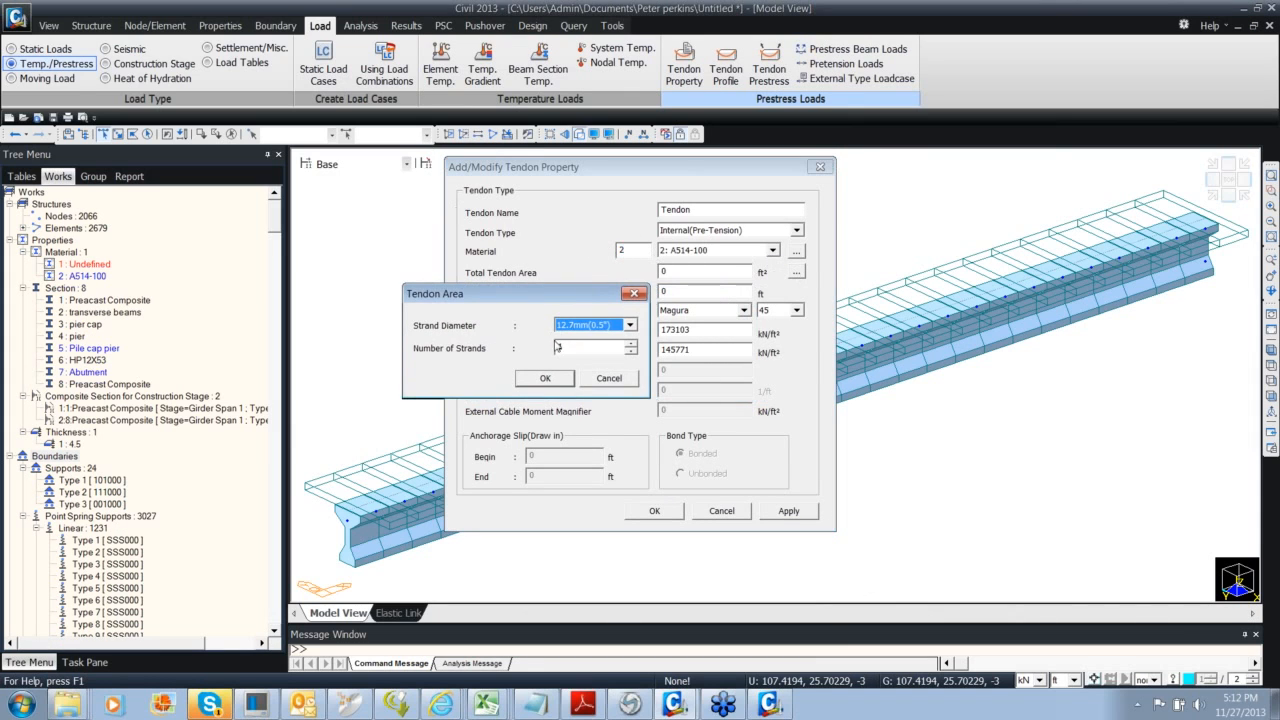
click(575, 346)
text(2)
click(527, 378)
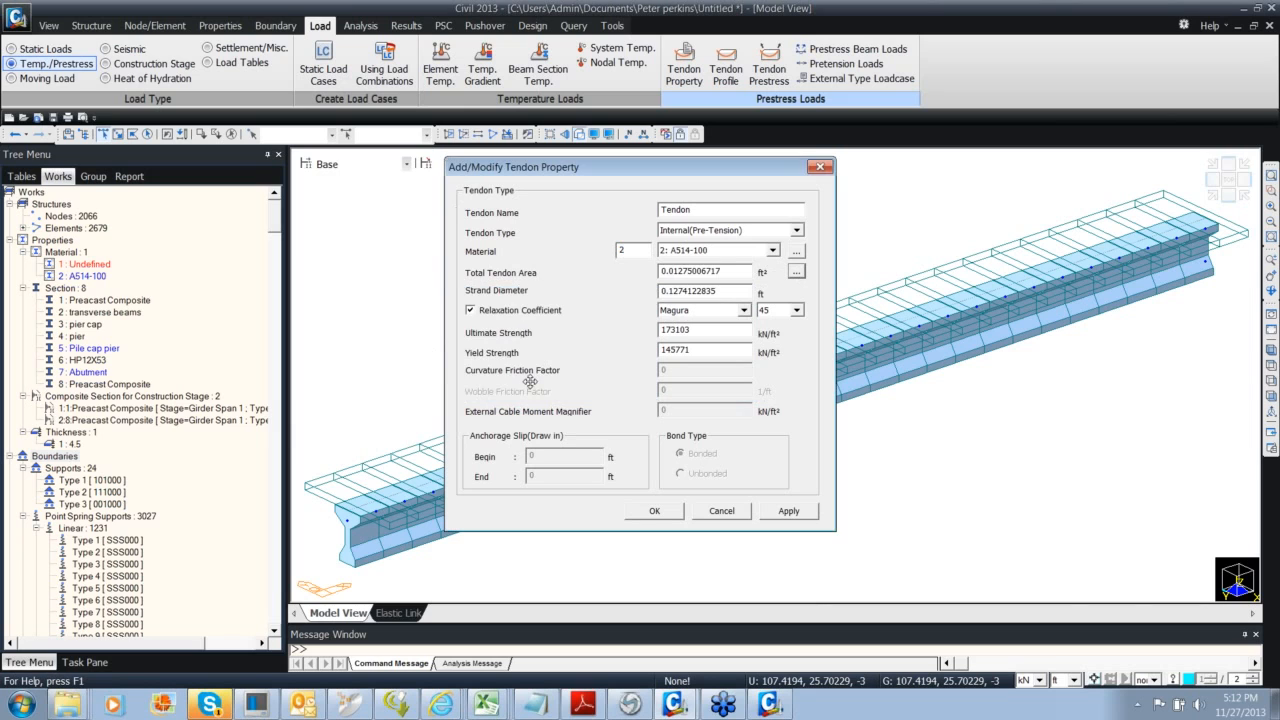
click(651, 513)
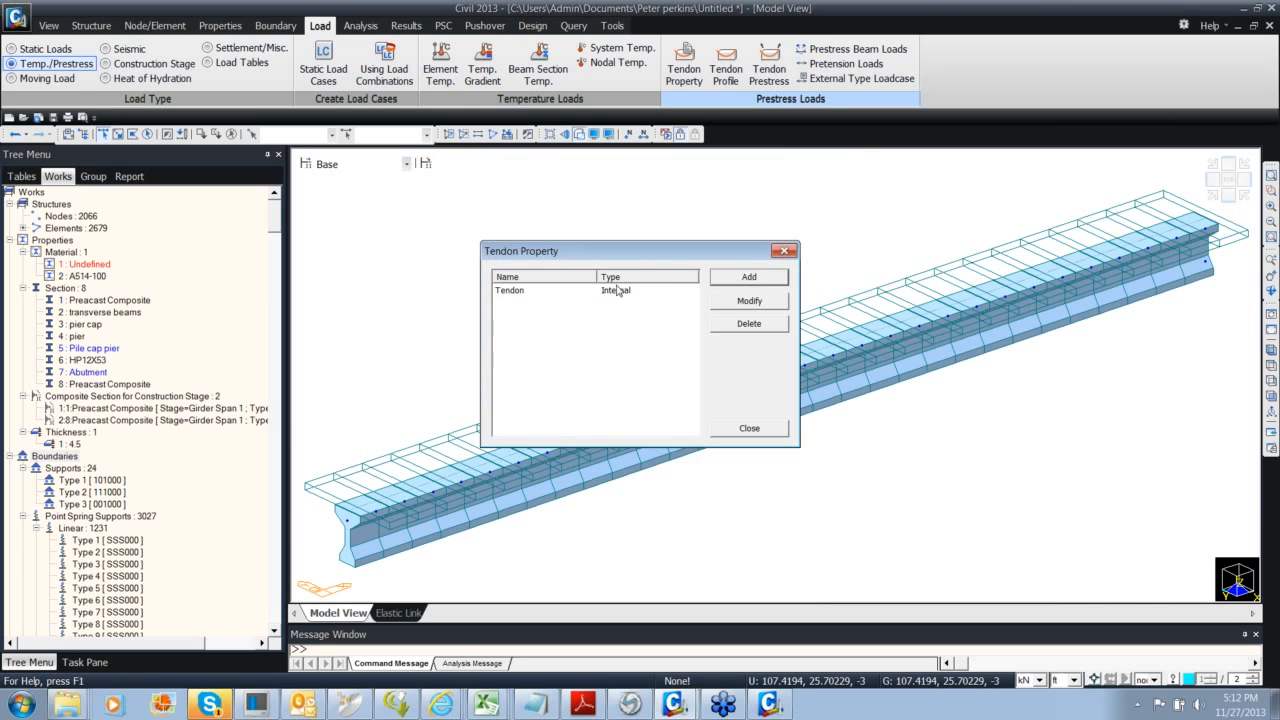
click(785, 251)
Start a new tendon profile named 1TS1 and assign it the tendon property Tendon
scroll(574, 387, down, 4)
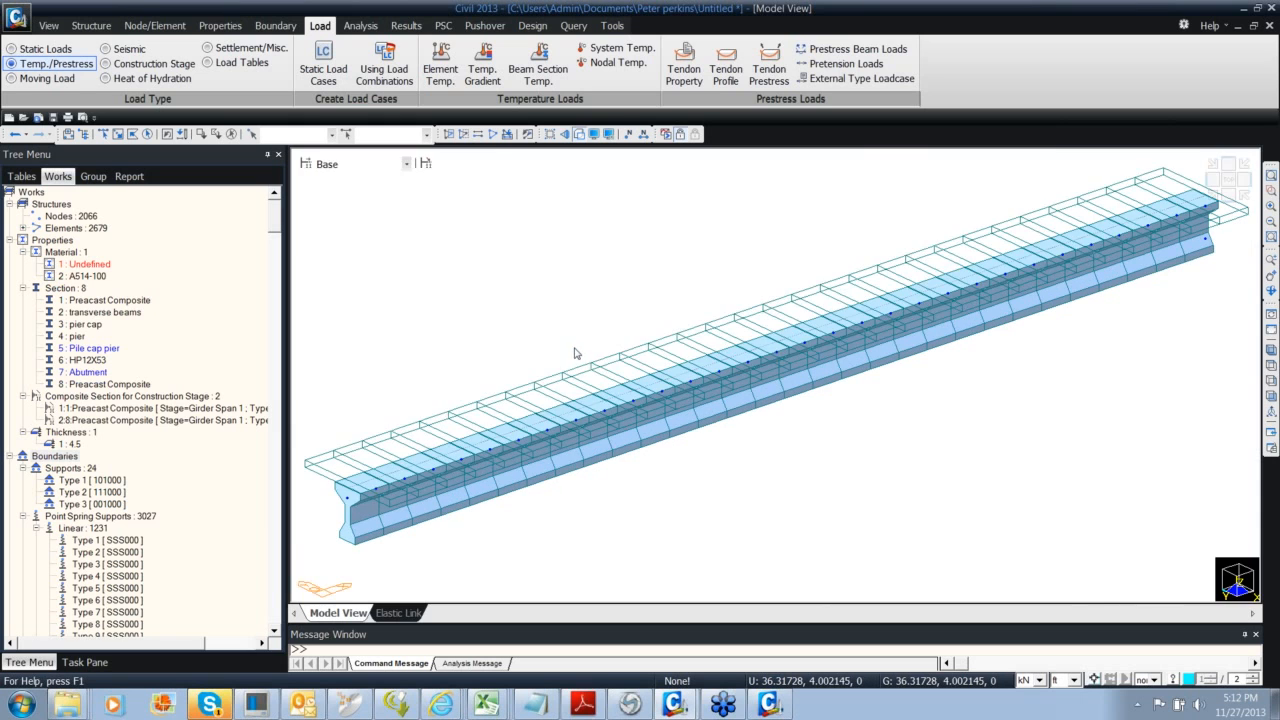
middle_drag(628, 364, 572, 374)
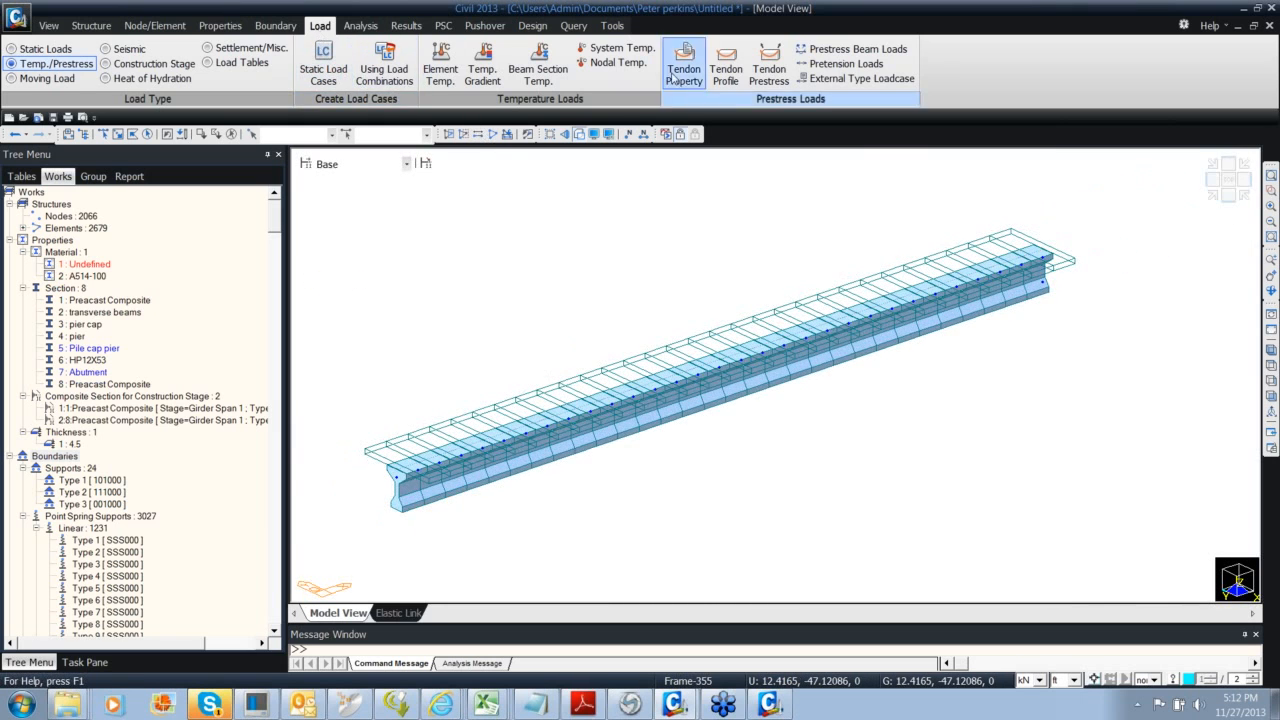
click(726, 68)
click(498, 44)
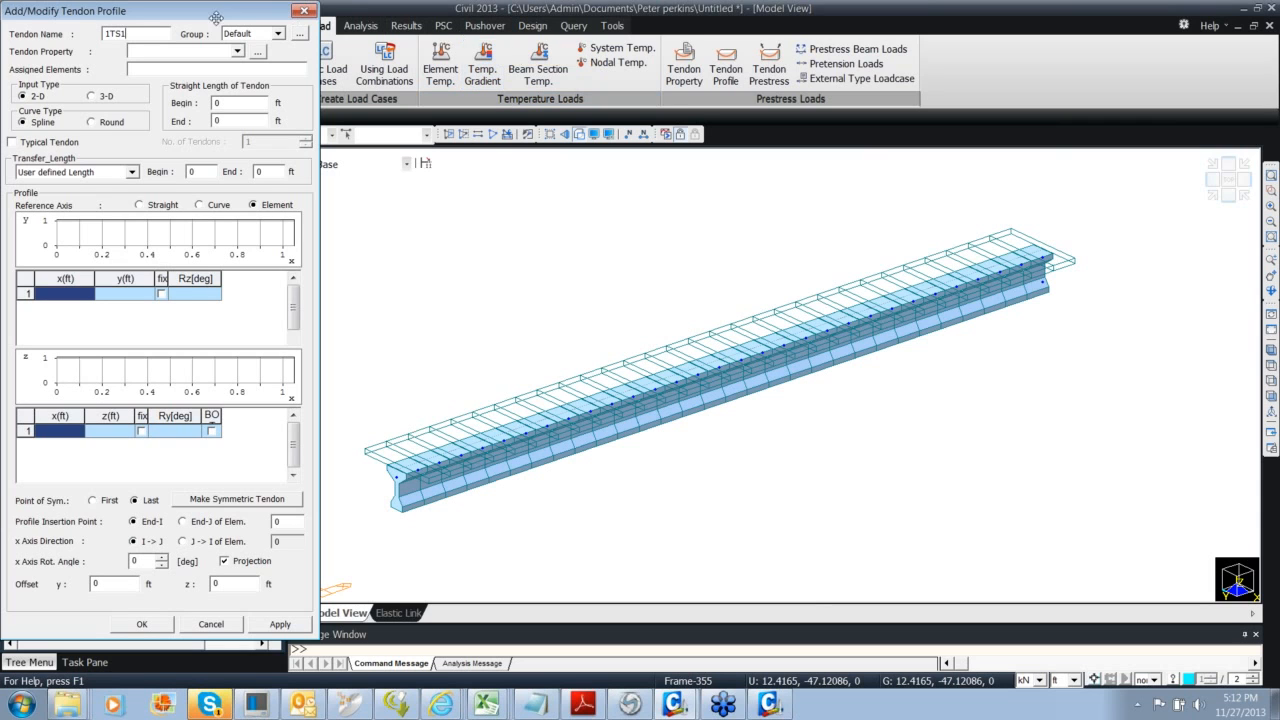
click(200, 51)
click(181, 66)
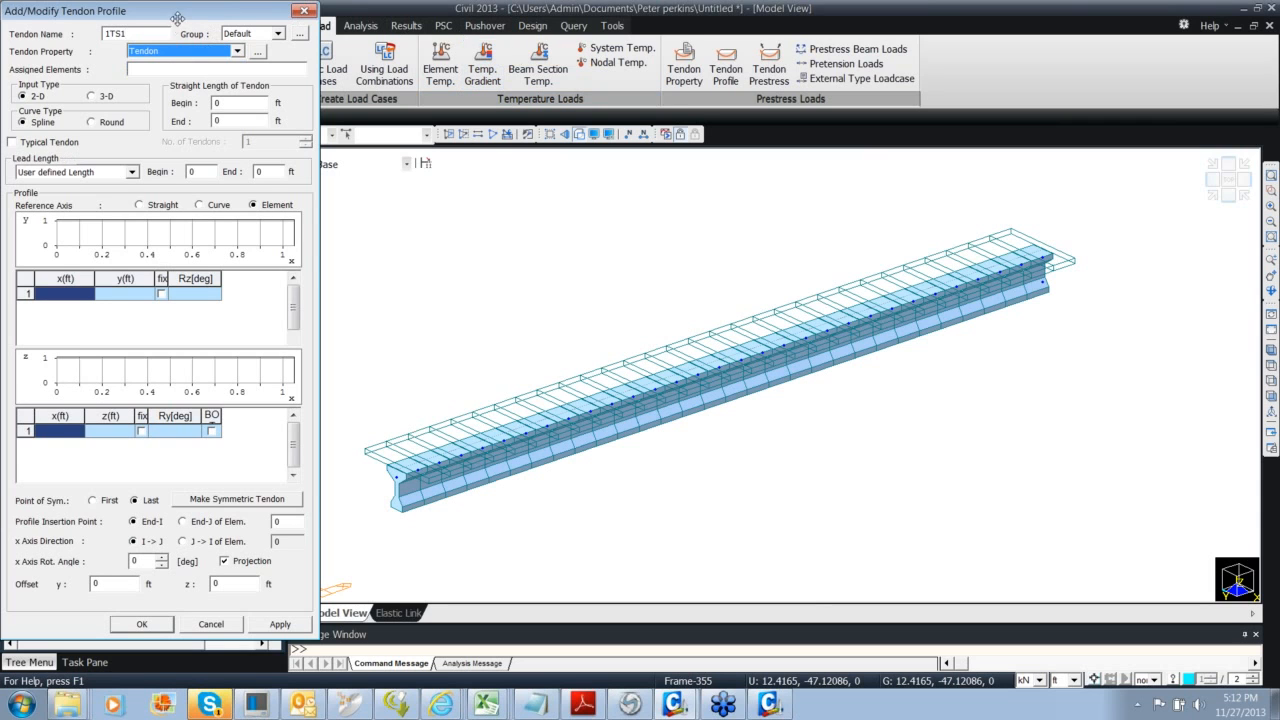
Assign elements 12 and 344 to 372 to tendon profile 1TS1 and set its input type to 3-D
drag(177, 19, 199, 39)
click(149, 137)
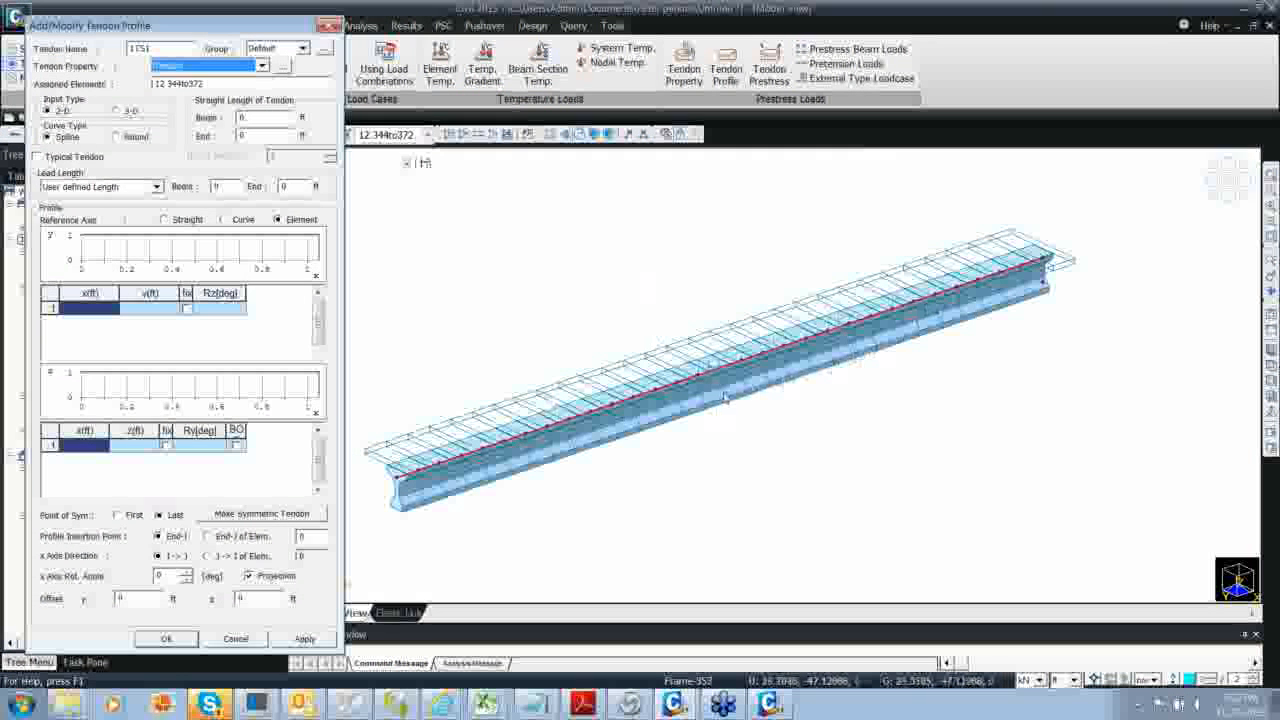
ctrl+middle_drag(857, 357, 648, 376)
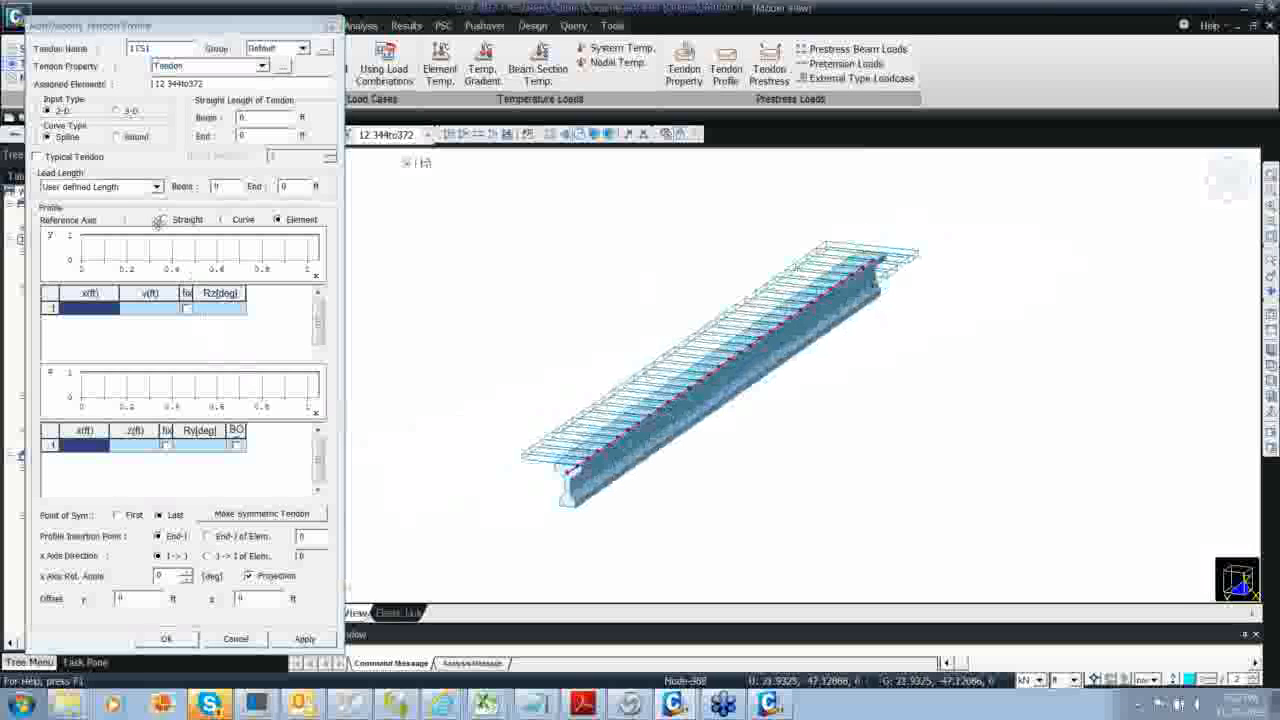
click(128, 111)
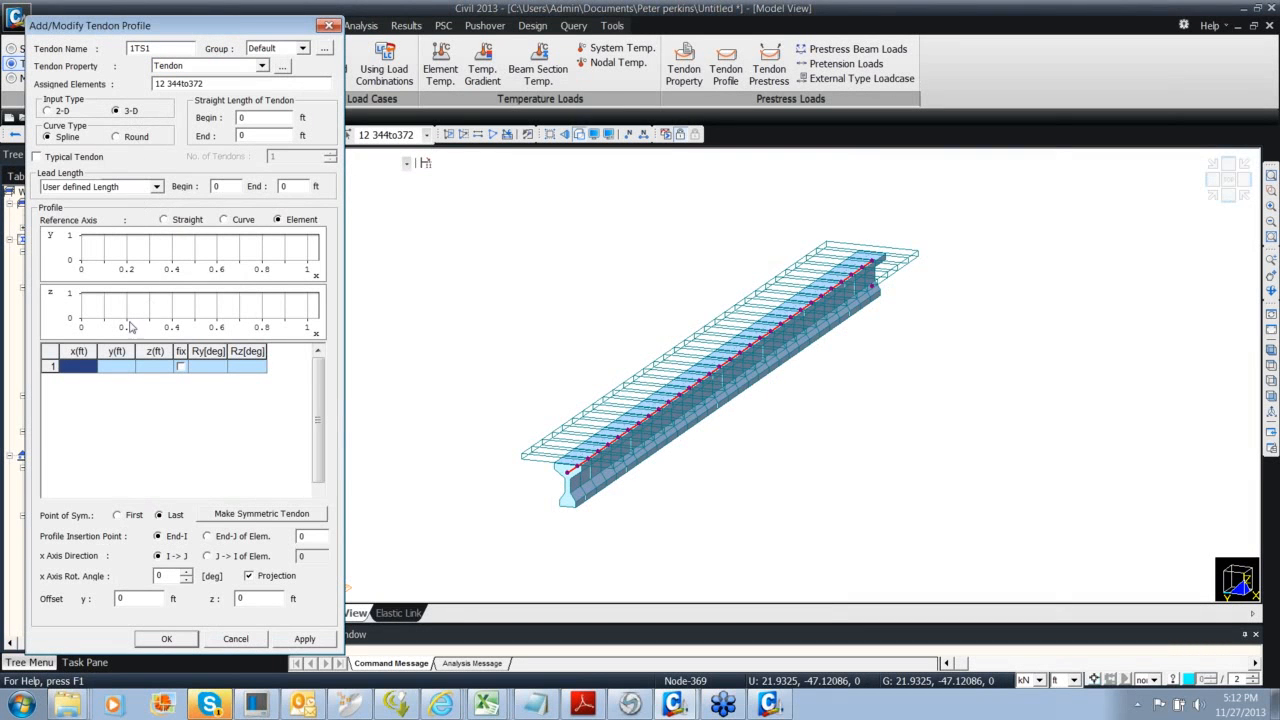
Enter two profile points for tendon 1TS1: x 0, y 0, z -3.65 ft and x 95.16, y 0, z -3.65 ft
key(Tab)
click(155, 366)
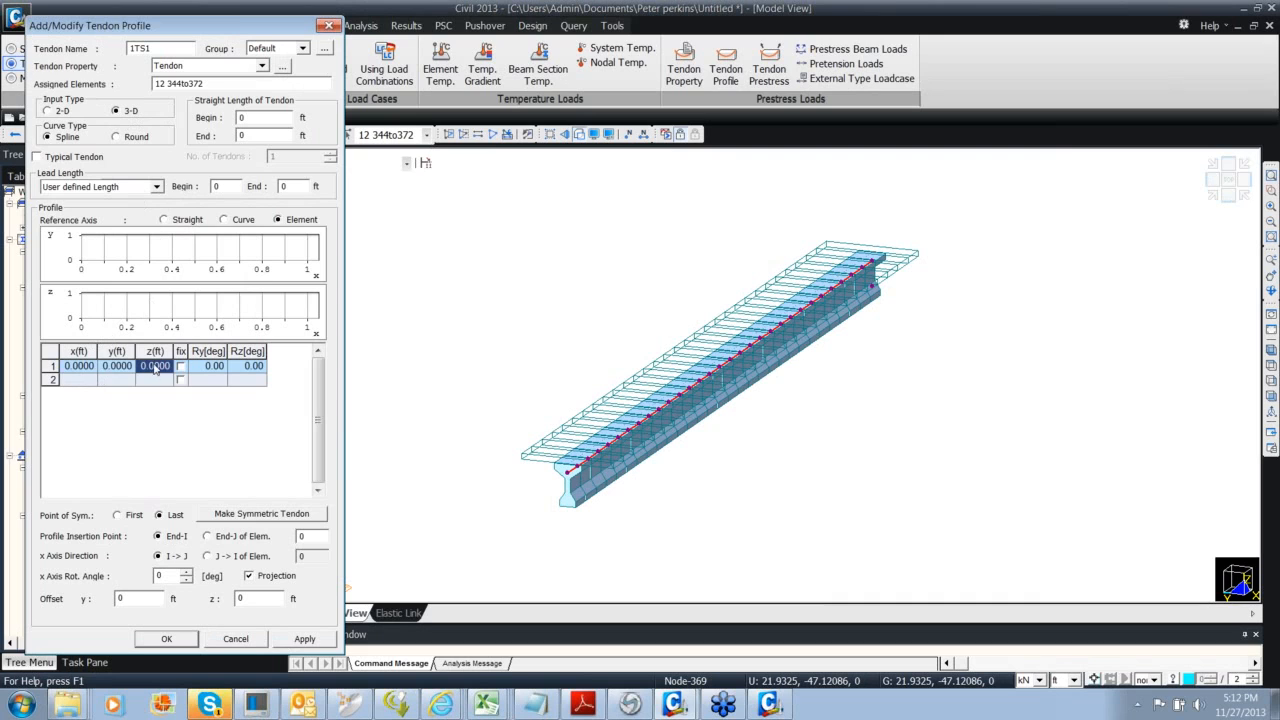
text(-3.65)
click(88, 378)
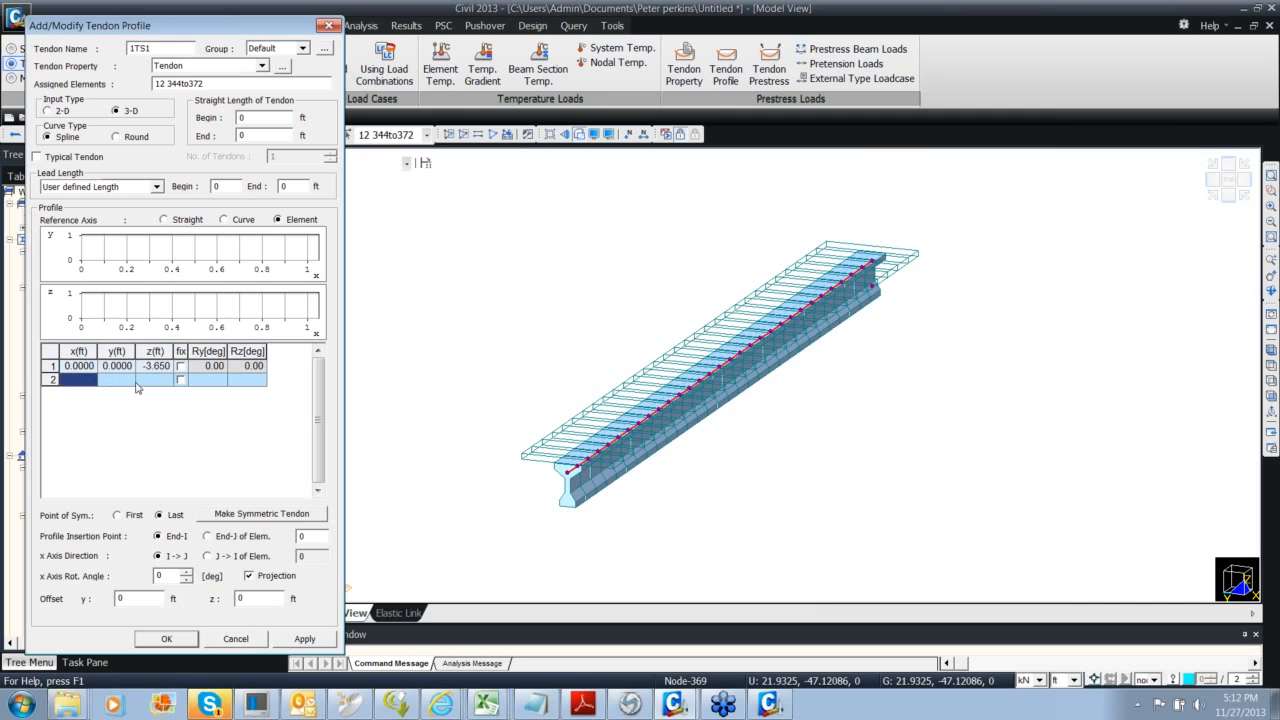
text(95.16)
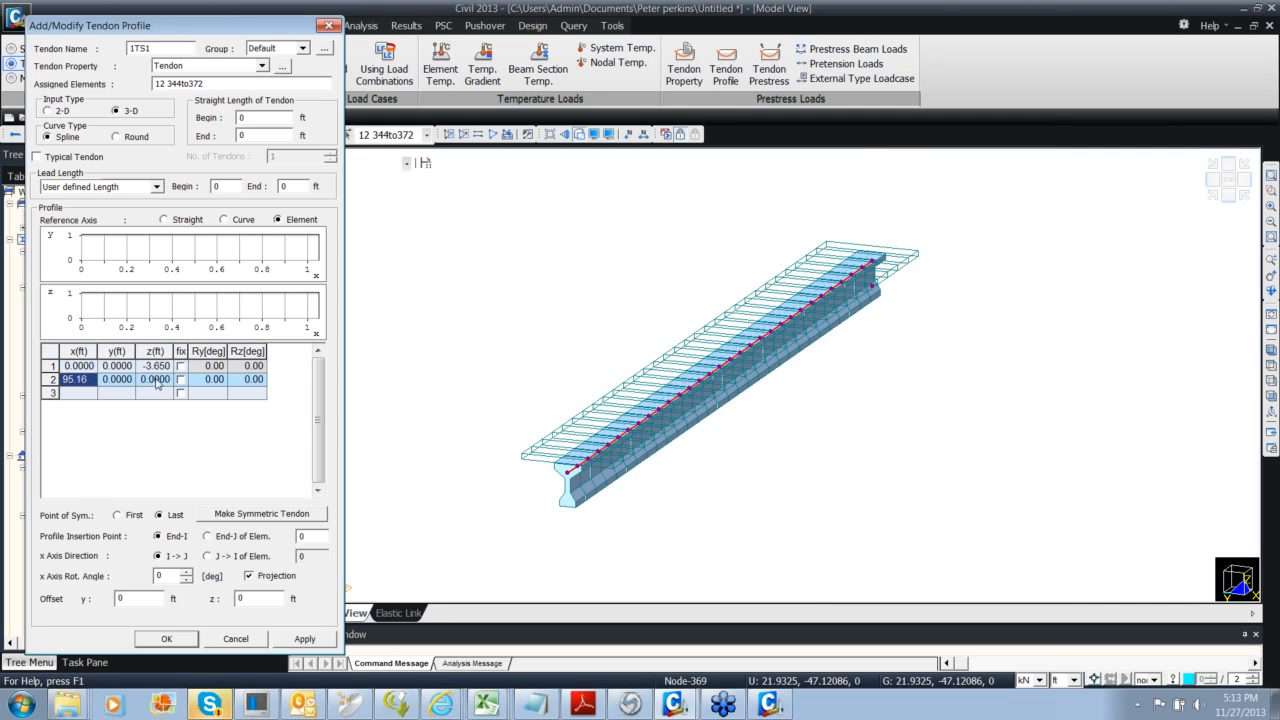
click(157, 380)
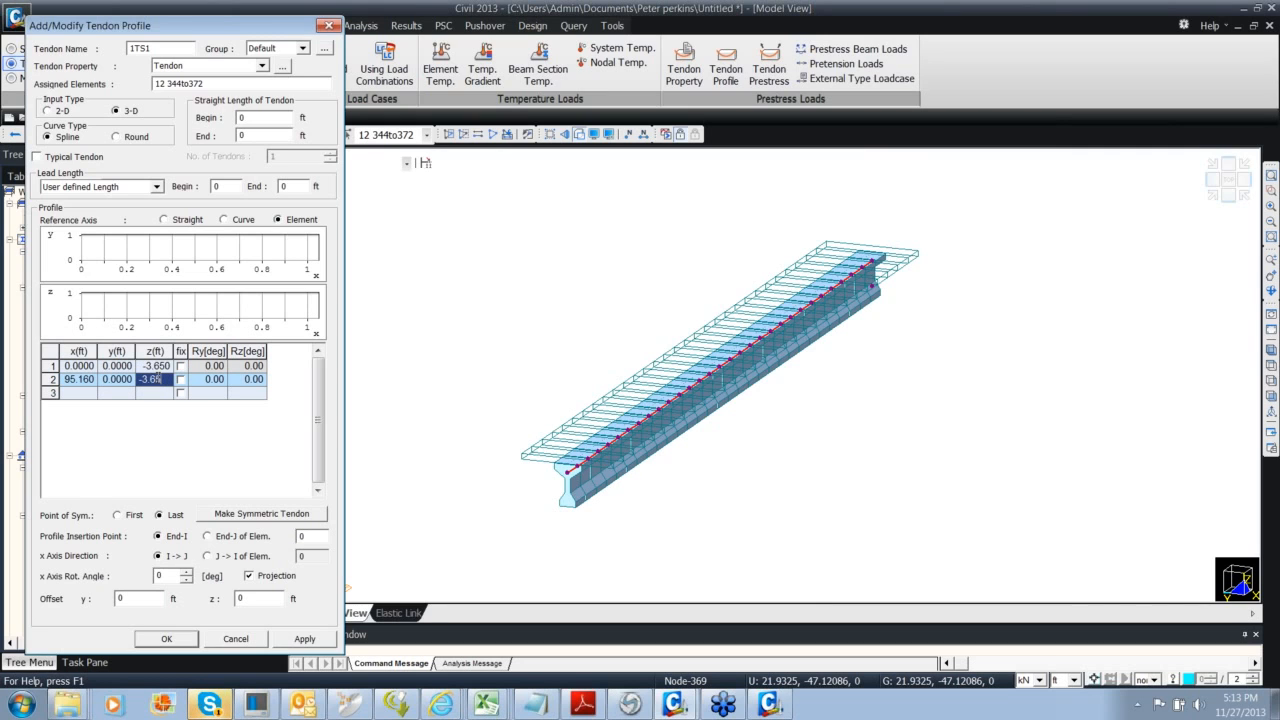
click(155, 394)
Set the profile insertion point of tendon 1TS1 to End-I of element 12 and confirm the profile
click(312, 535)
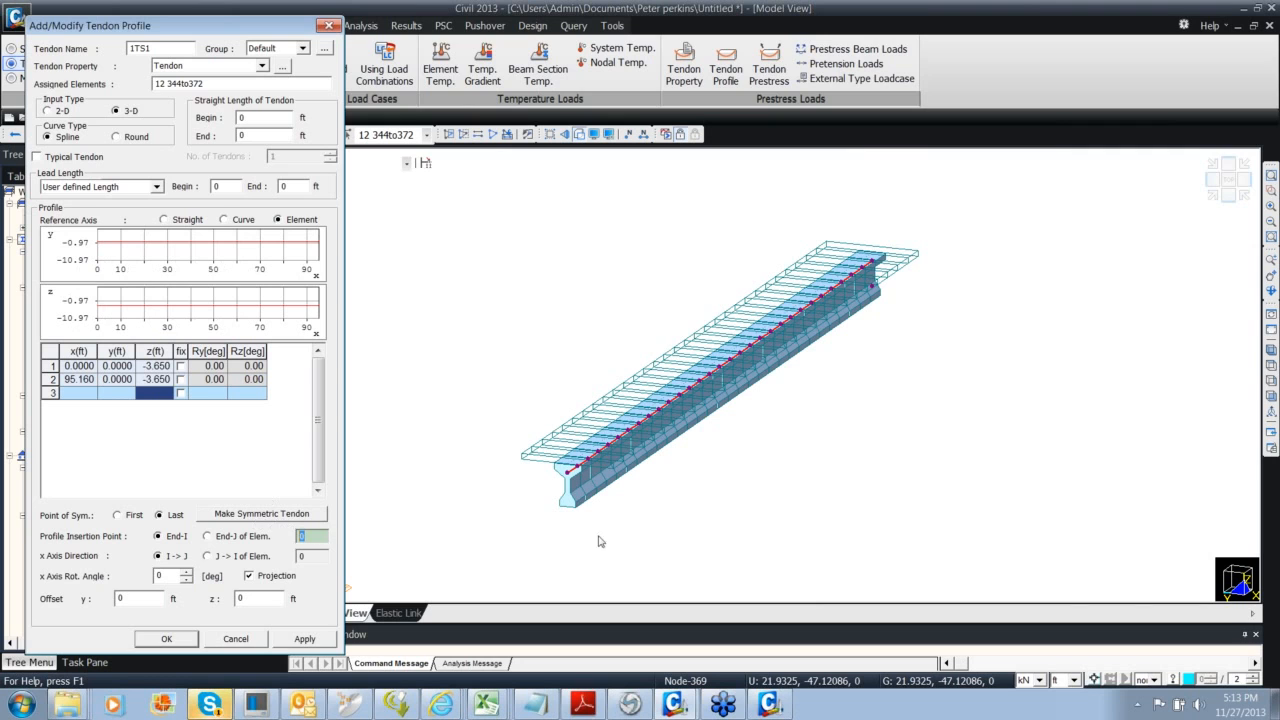
click(579, 480)
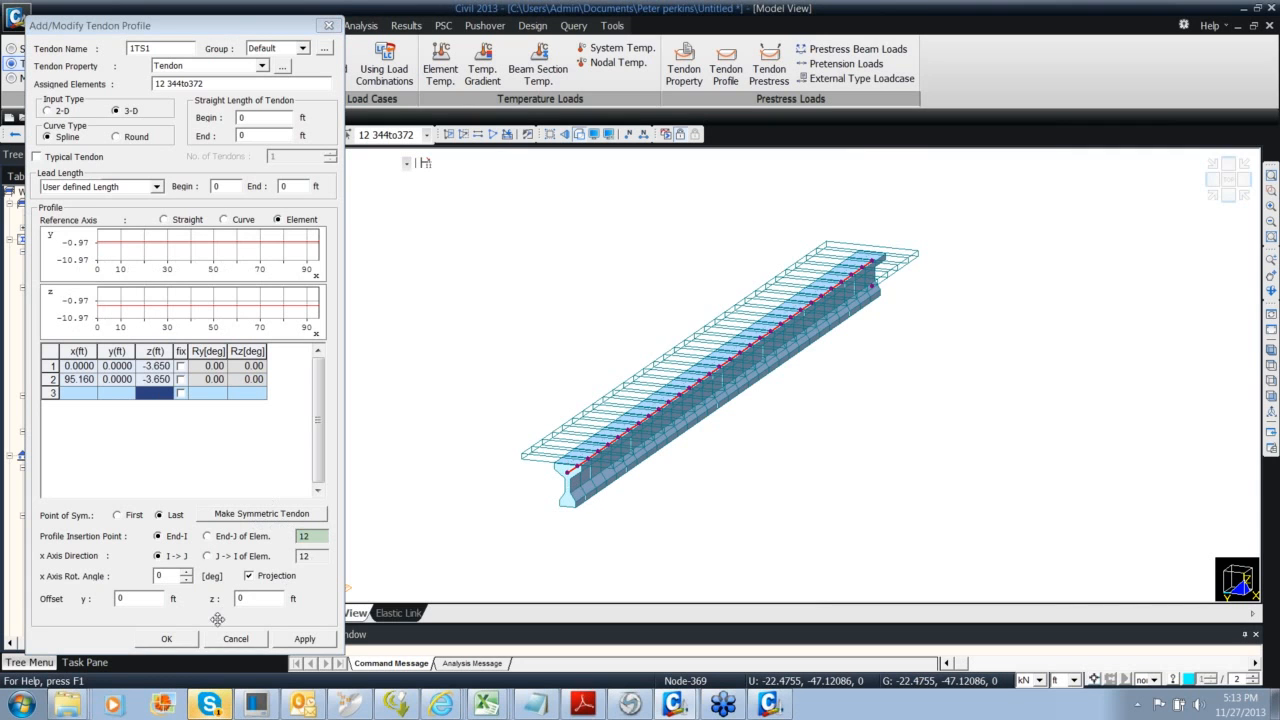
click(170, 638)
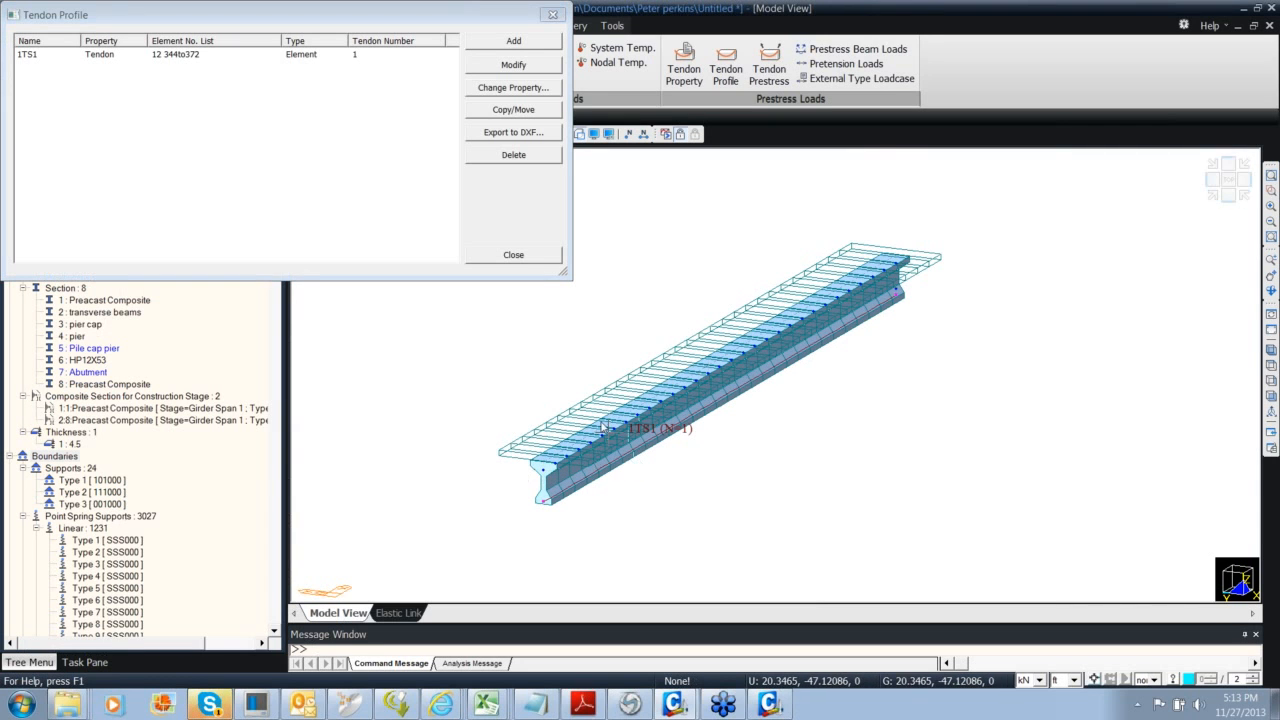
Try copying tendon 1TS1 by 0,2,0 ft on its current assigned elements, and undo the copy
click(286, 57)
click(488, 112)
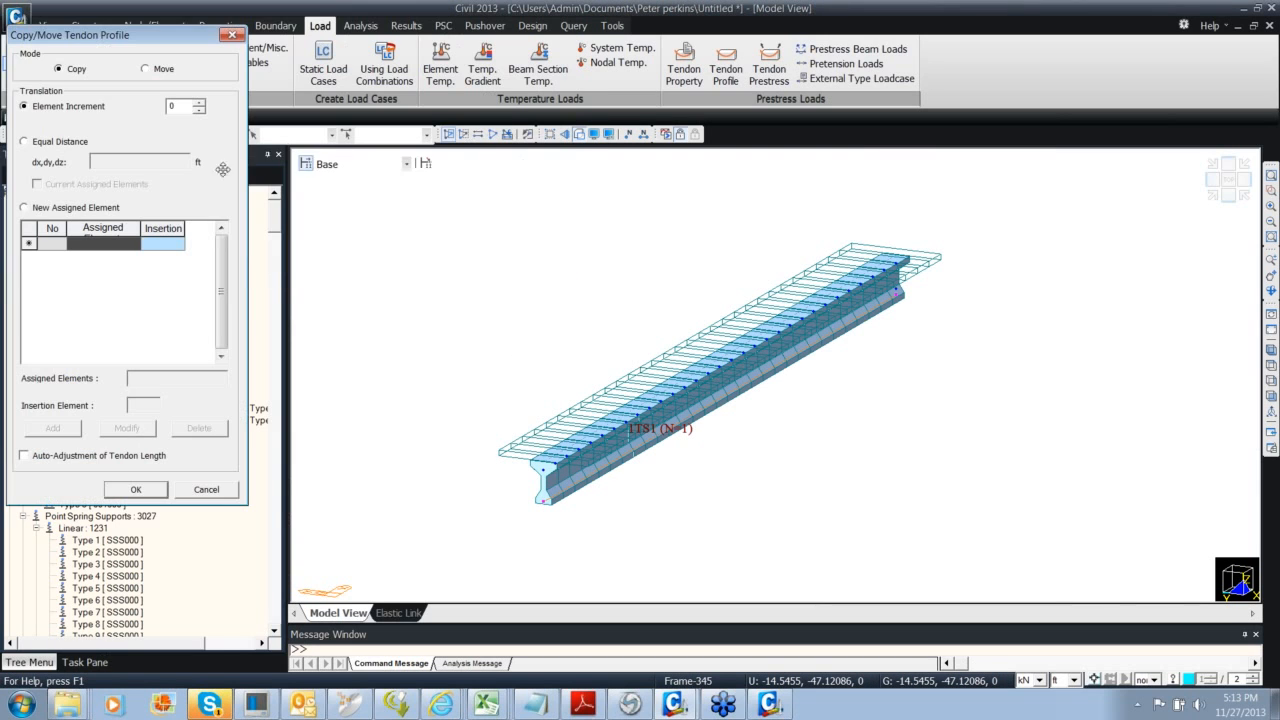
drag(160, 46, 208, 56)
click(110, 152)
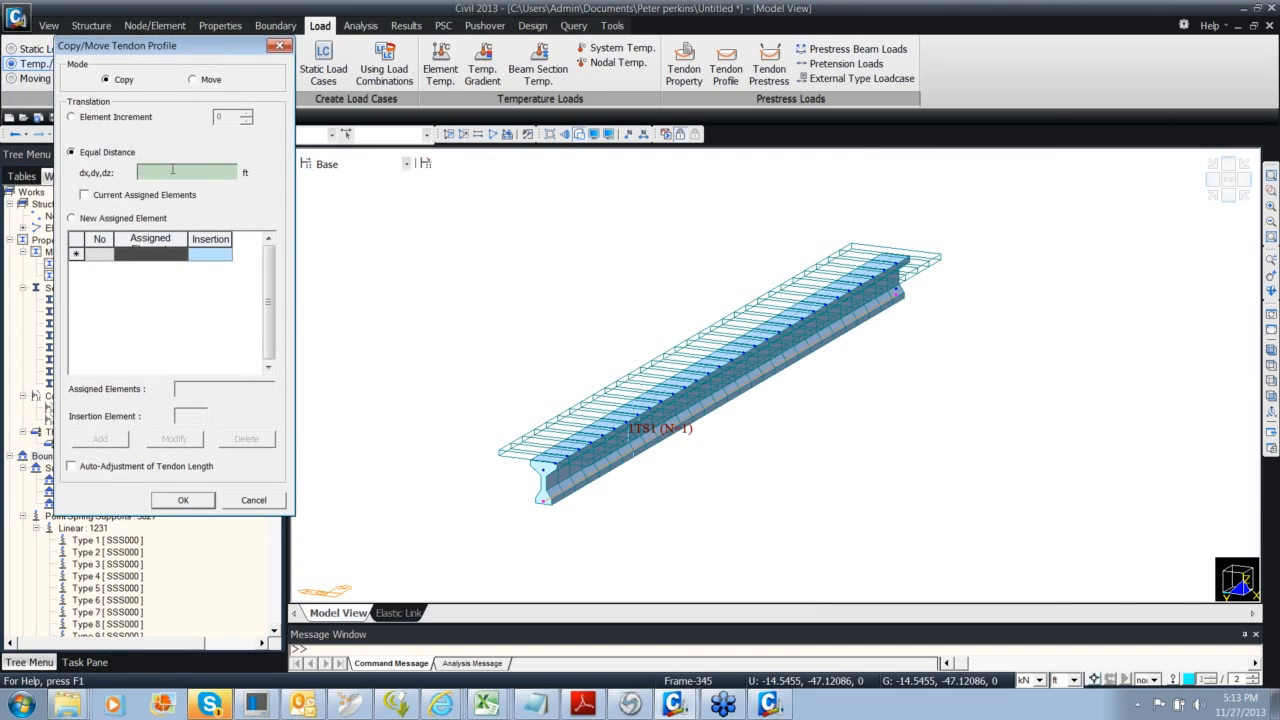
text(0,2,0)
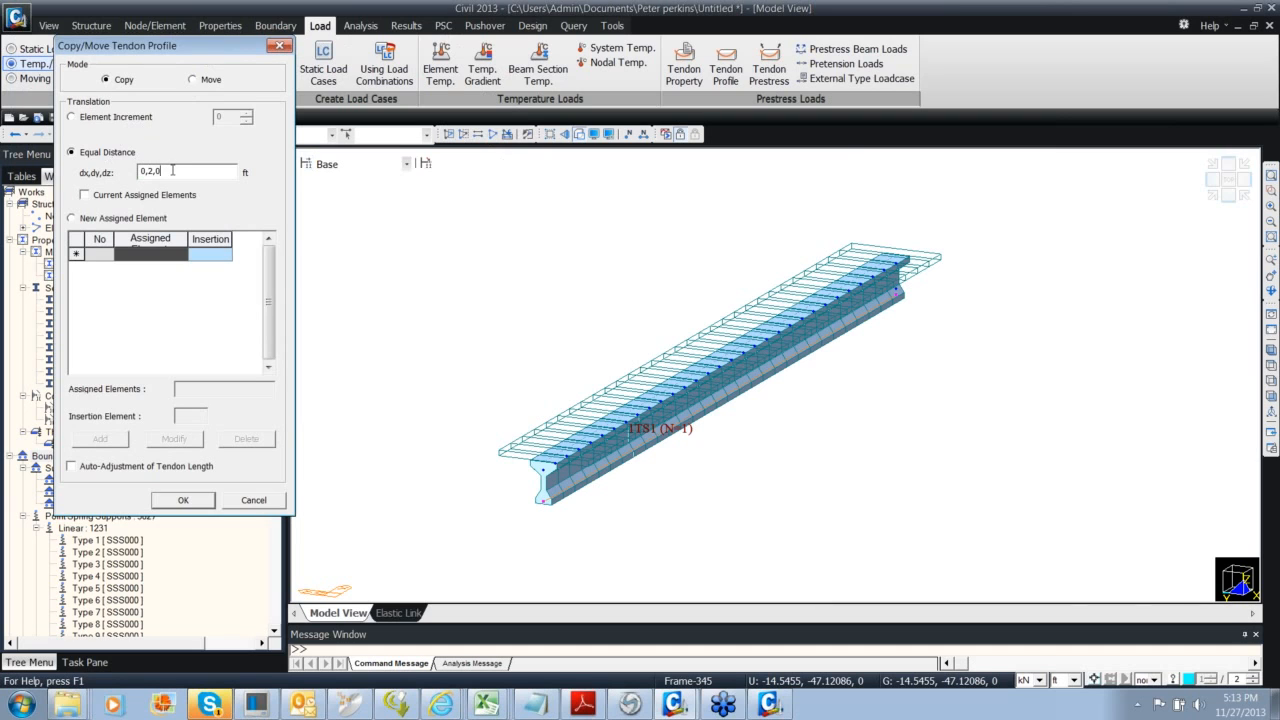
click(130, 196)
click(183, 501)
drag(457, 27, 506, 102)
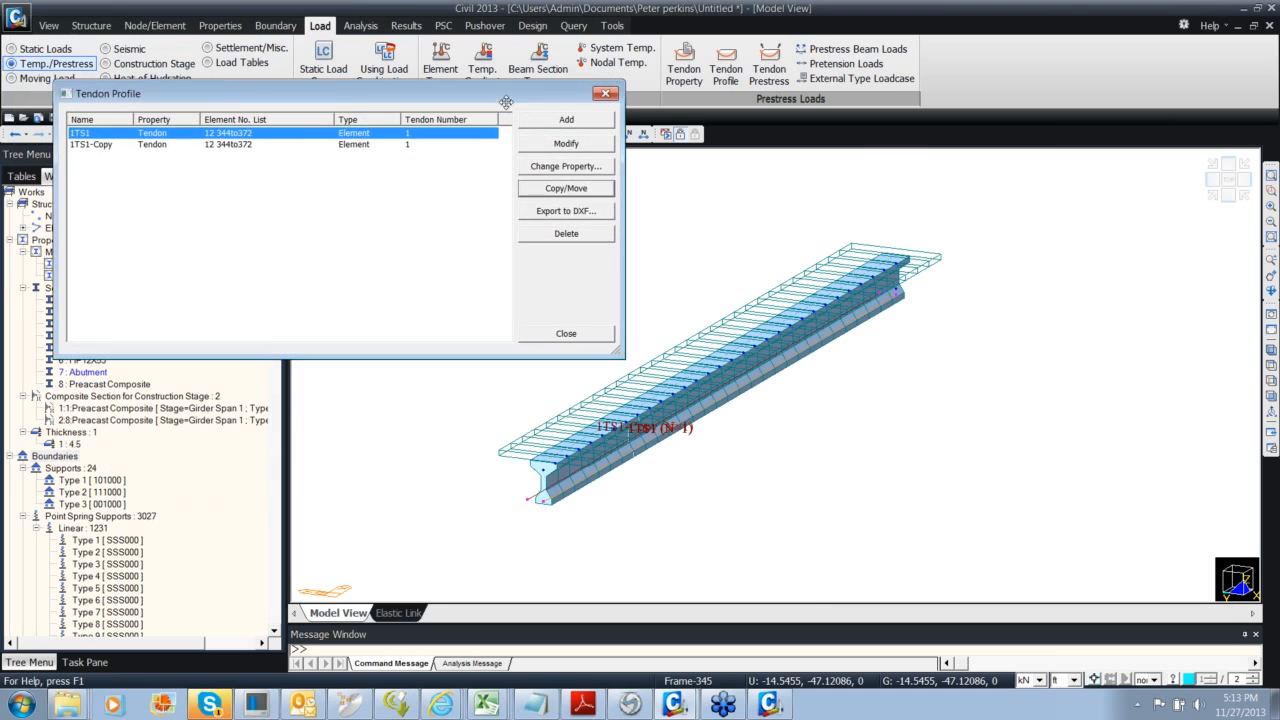
click(15, 134)
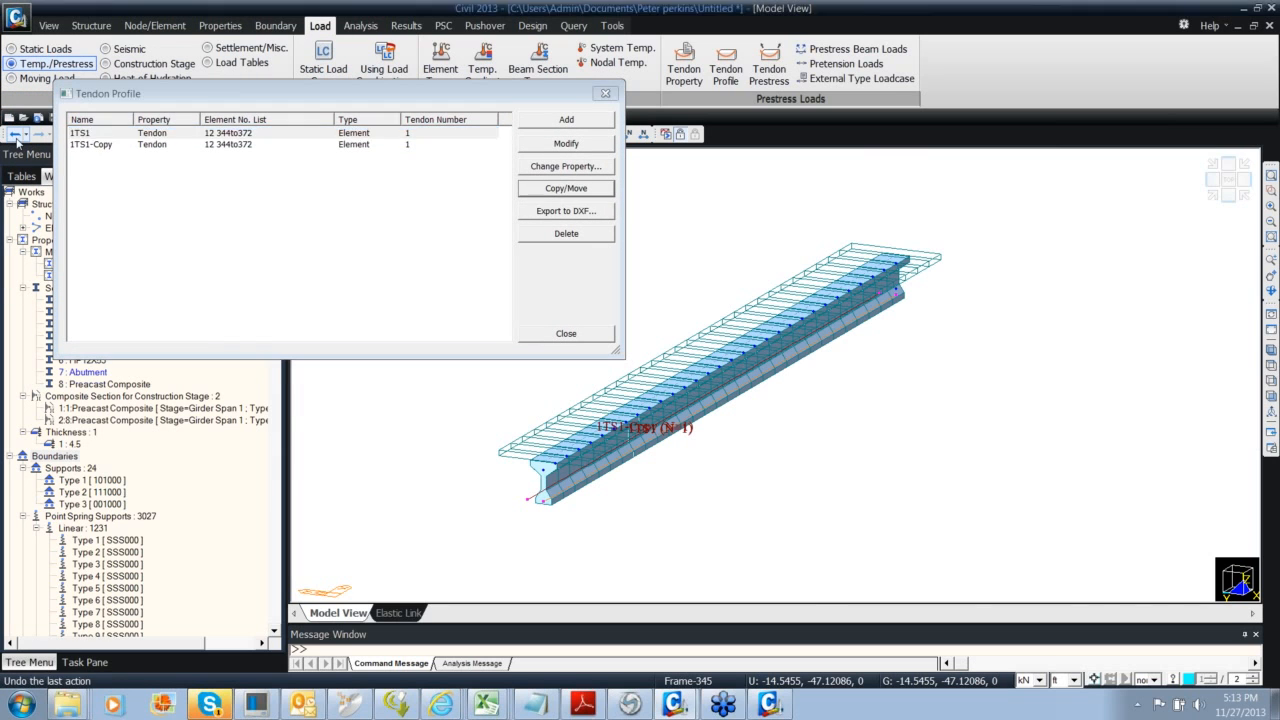
Set the length unit to inches and check the coordinates of tendon profile 1TS1
click(1074, 680)
click(1062, 657)
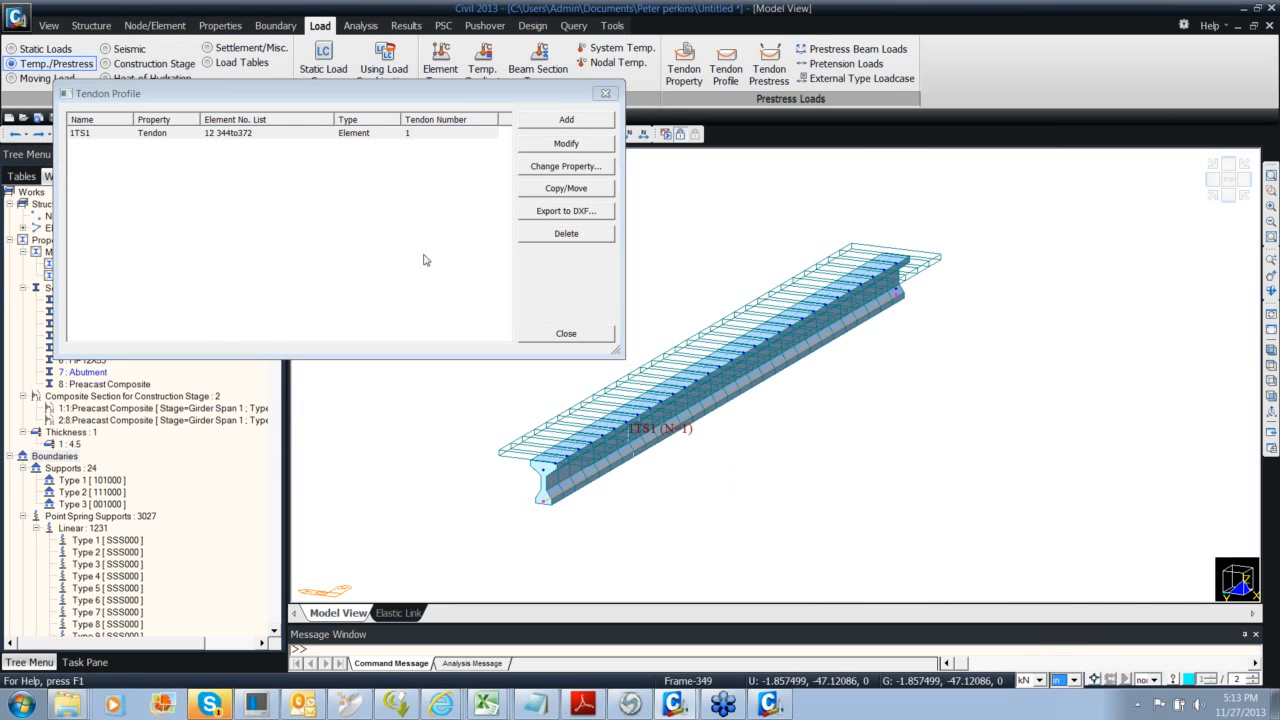
double_click(277, 133)
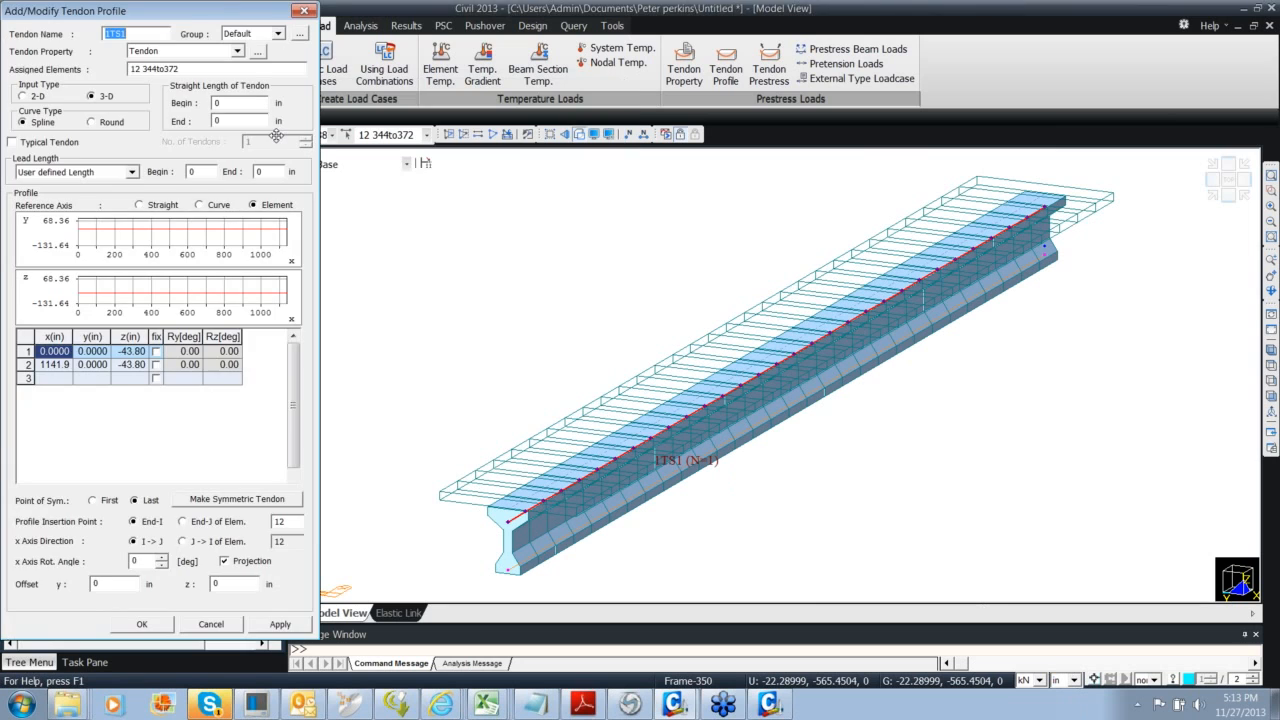
click(304, 10)
Copy tendon 1TS1 by an equal distance of 0,2,0 in on its current assigned elements and check it from the girder end
click(566, 190)
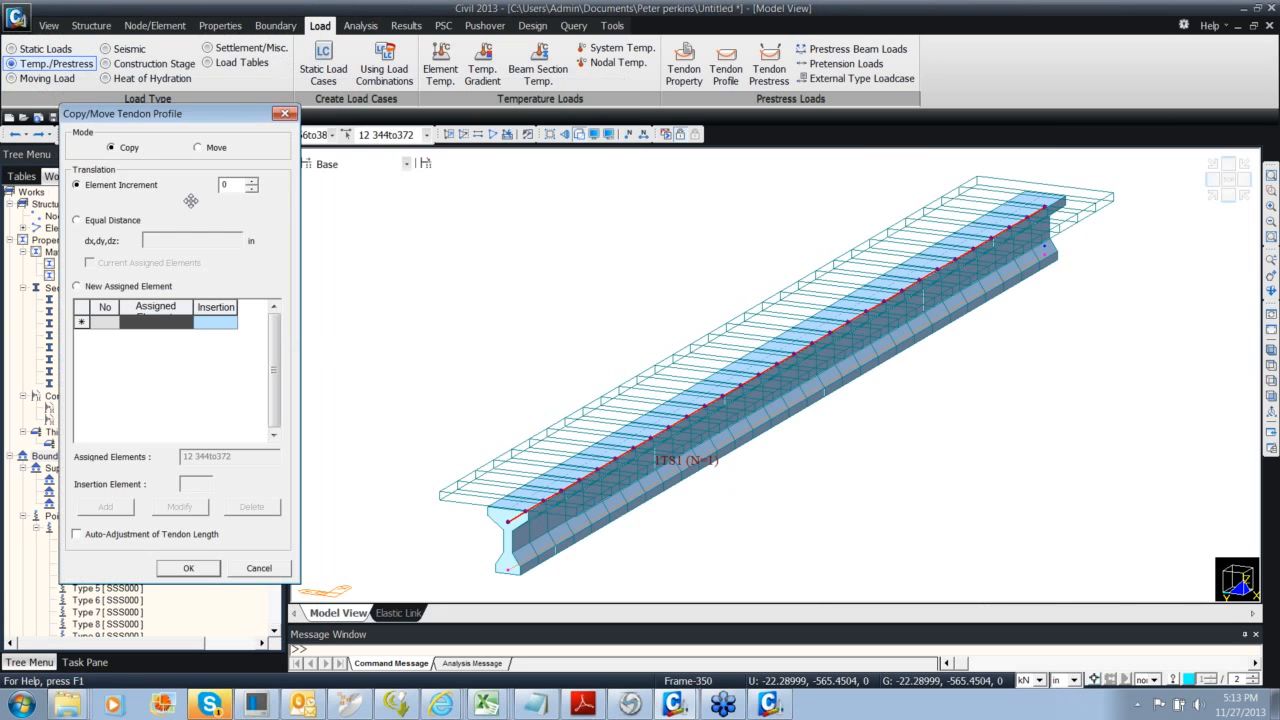
click(112, 220)
click(160, 239)
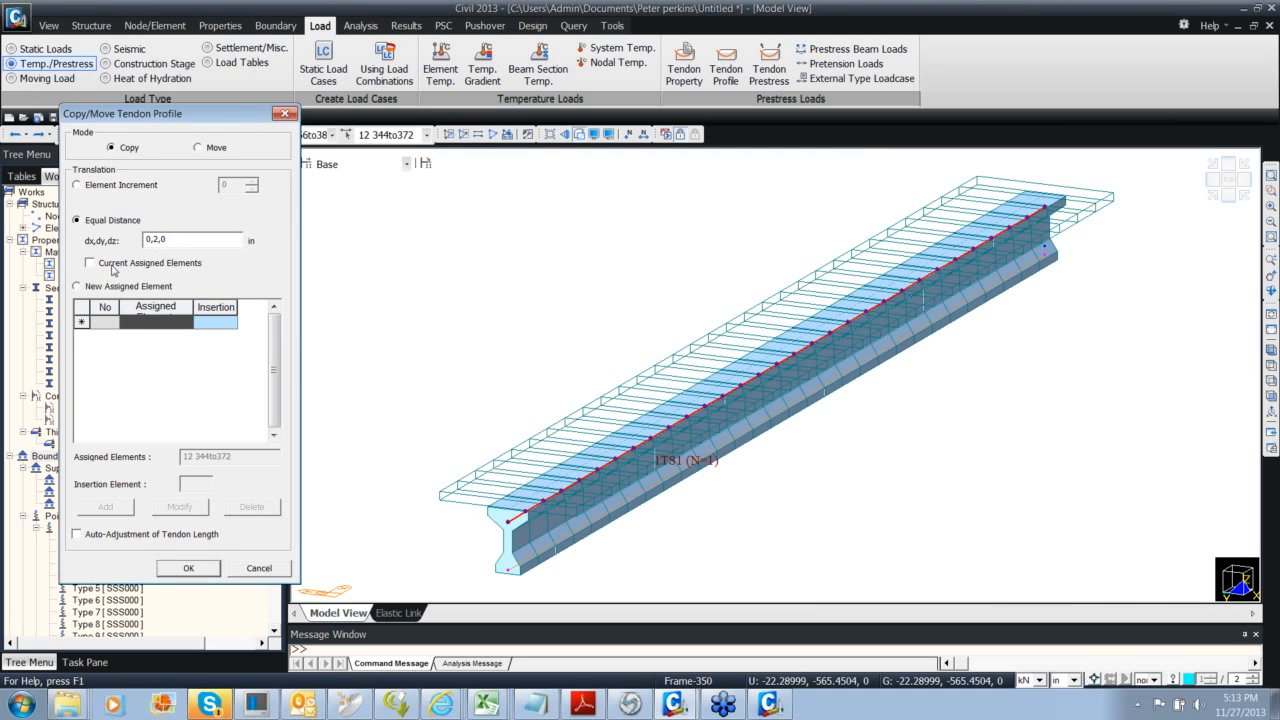
click(188, 567)
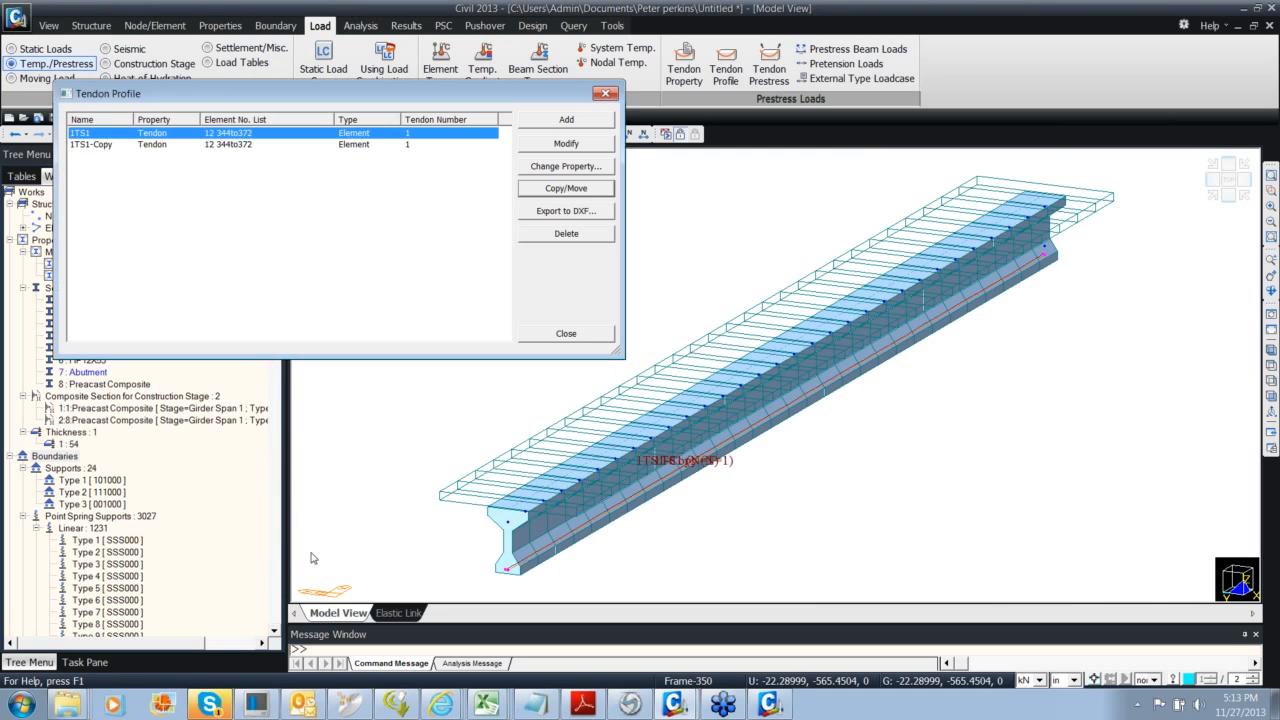
click(1219, 191)
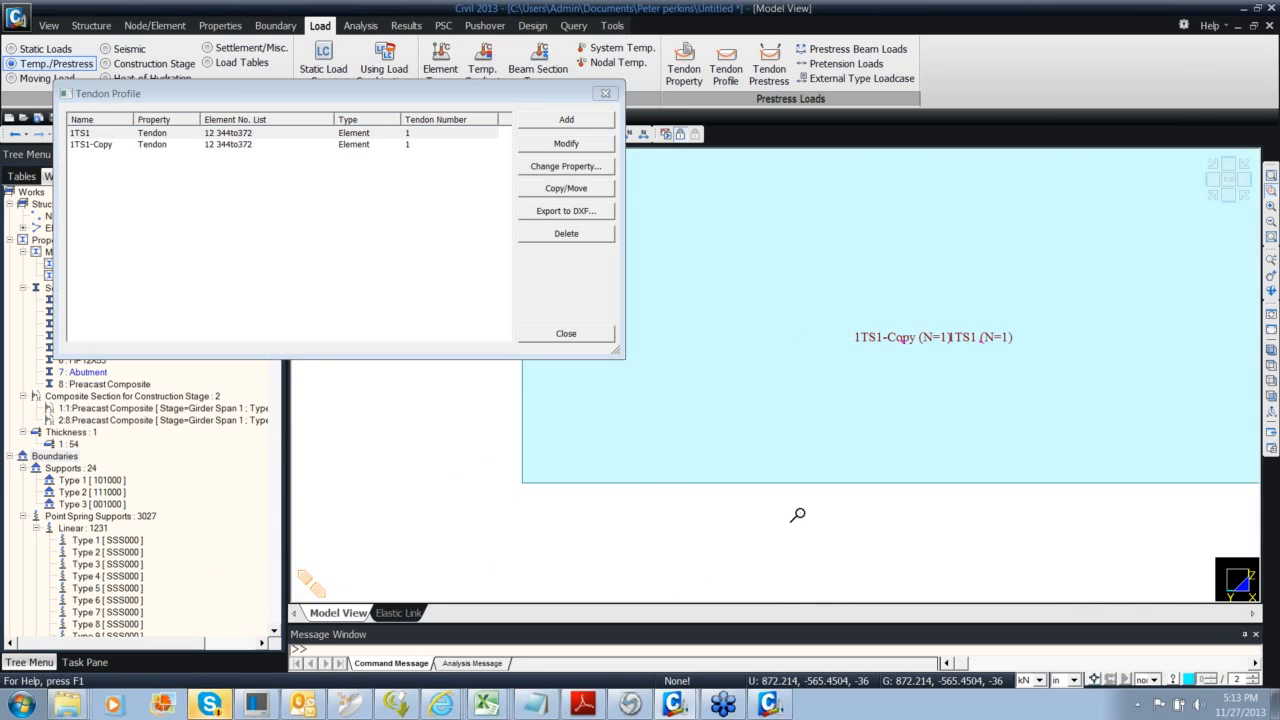
click(1219, 191)
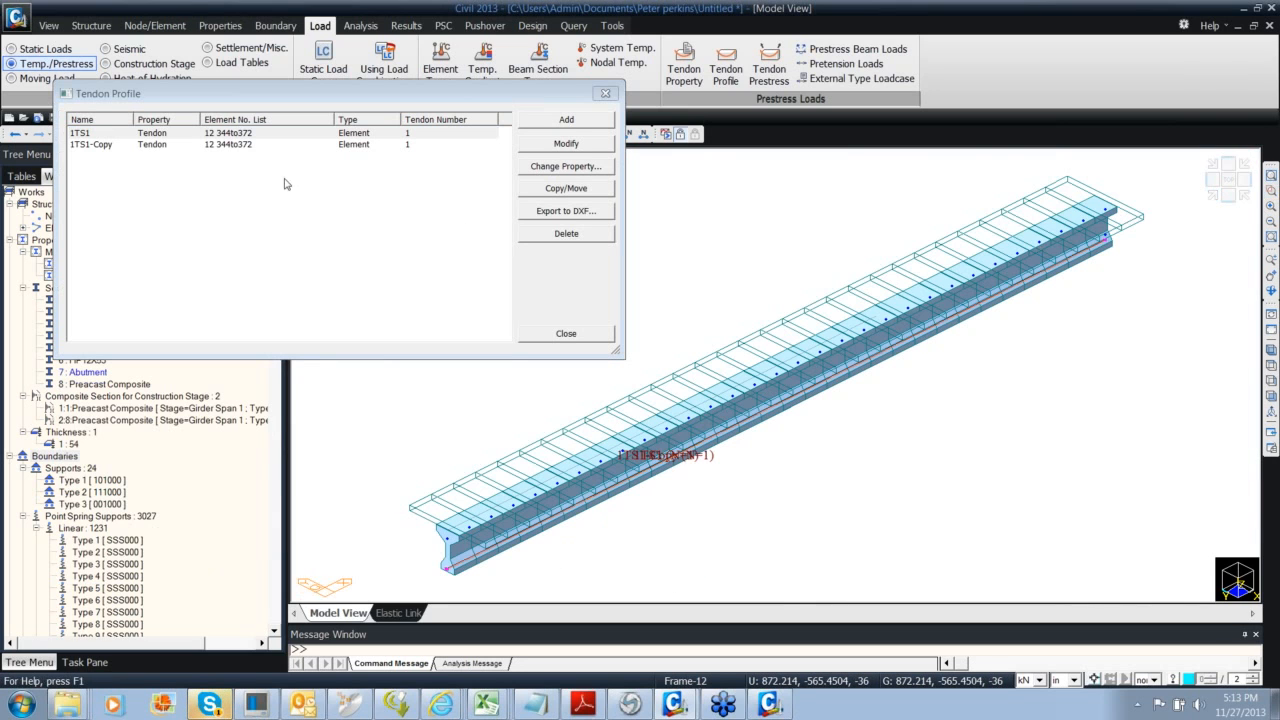
Copy tendon 1TS1 by an equal distance of 0,-2,0 in, keeping the current assigned elements
click(597, 174)
click(604, 189)
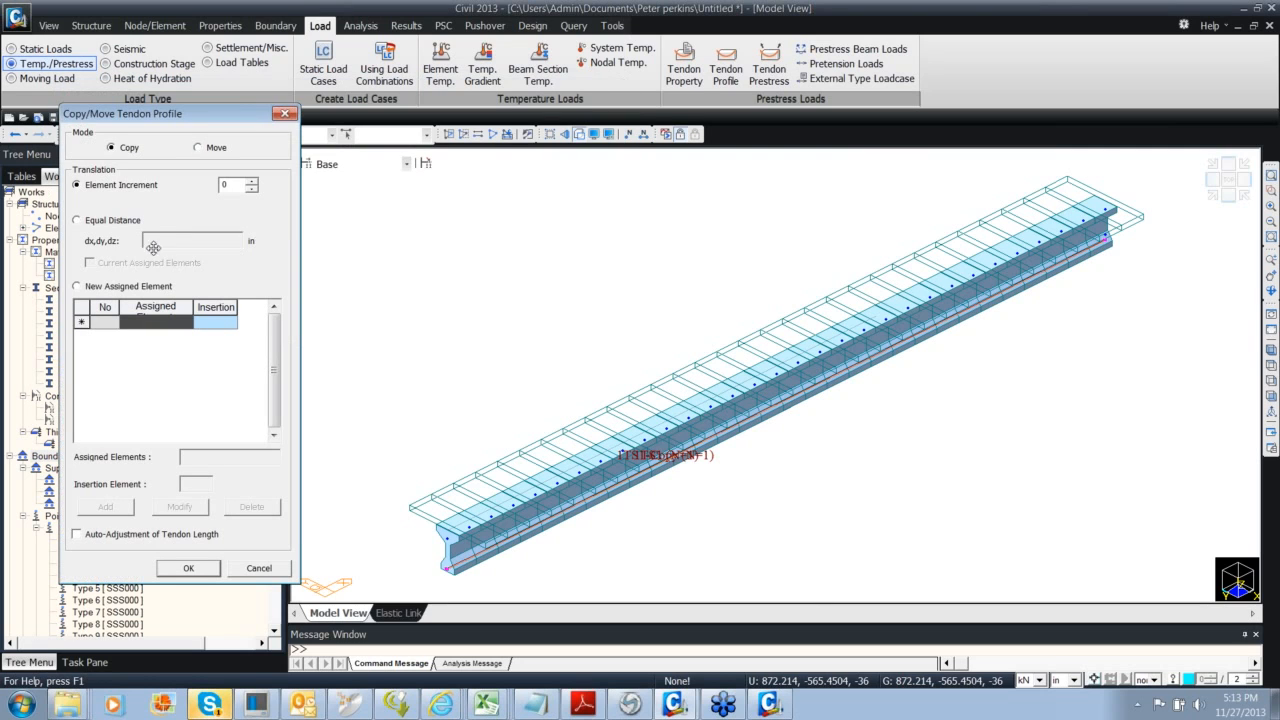
click(120, 222)
click(166, 238)
text(0,-2,0)
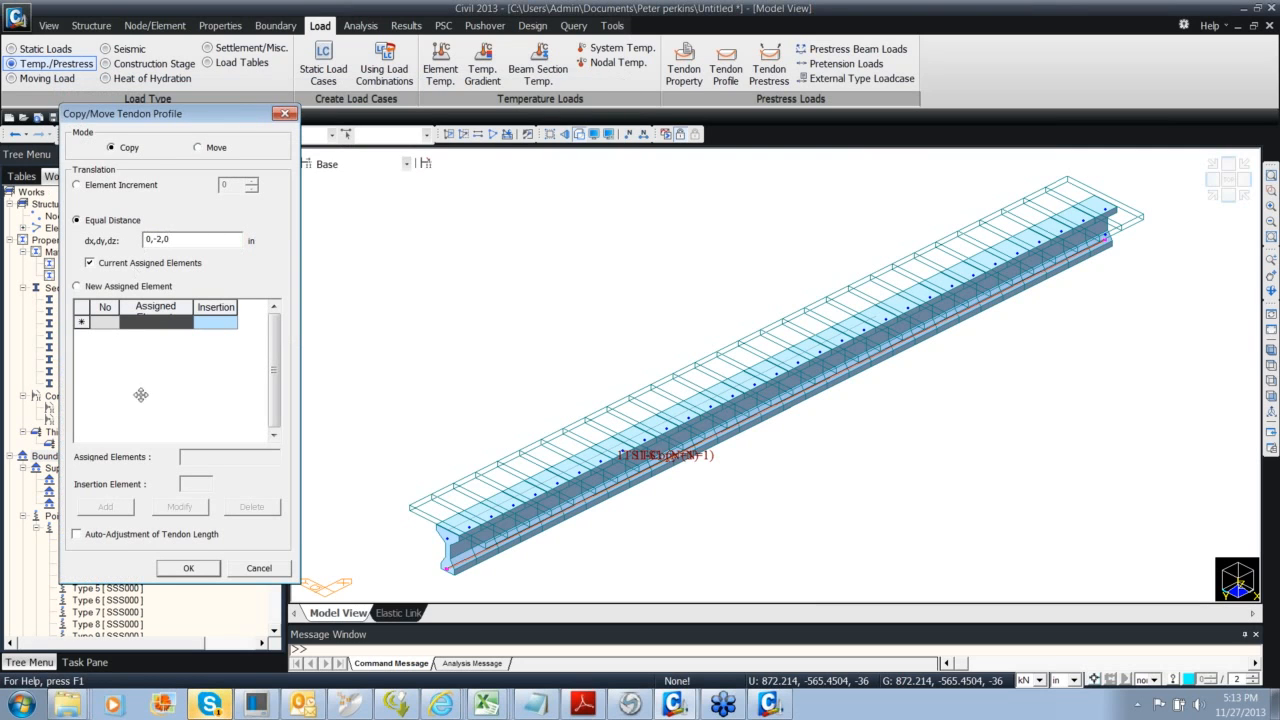
click(176, 568)
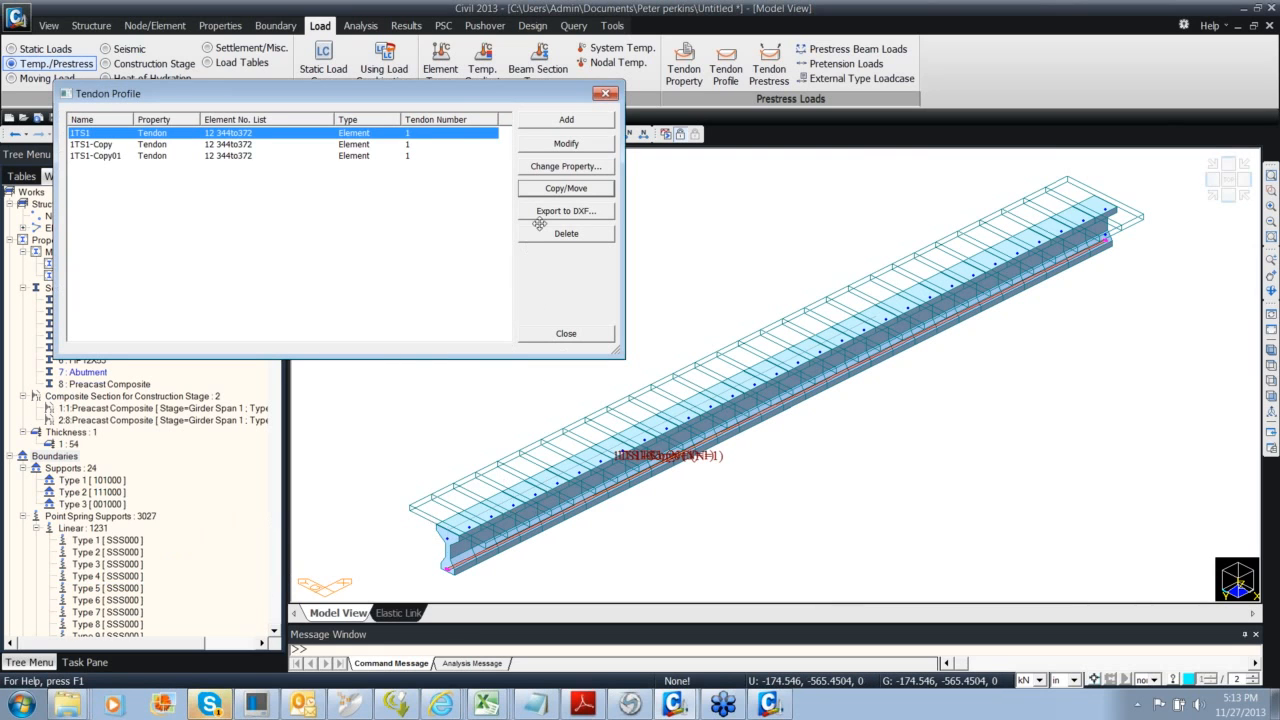
Copy all three tendon profiles together by 0,0,2 in, keeping their current assigned elements
shift+click(326, 155)
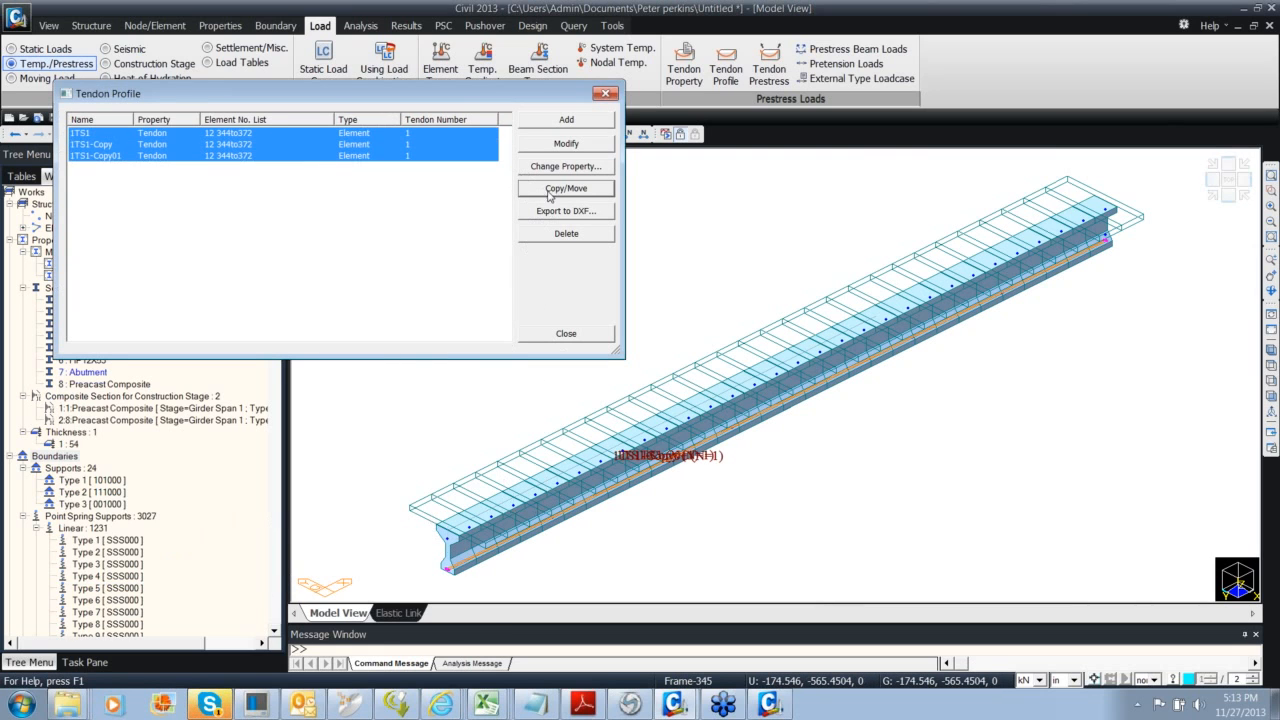
click(548, 190)
click(119, 222)
click(177, 241)
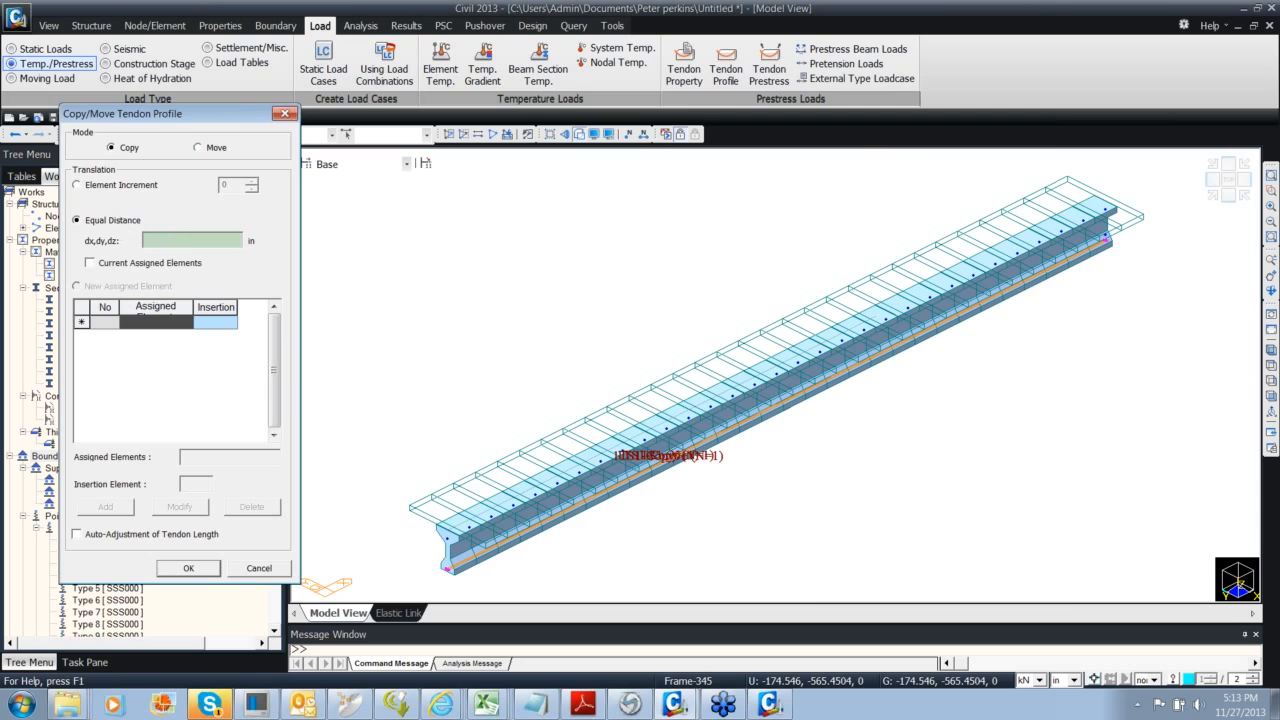
text(0,0,2)
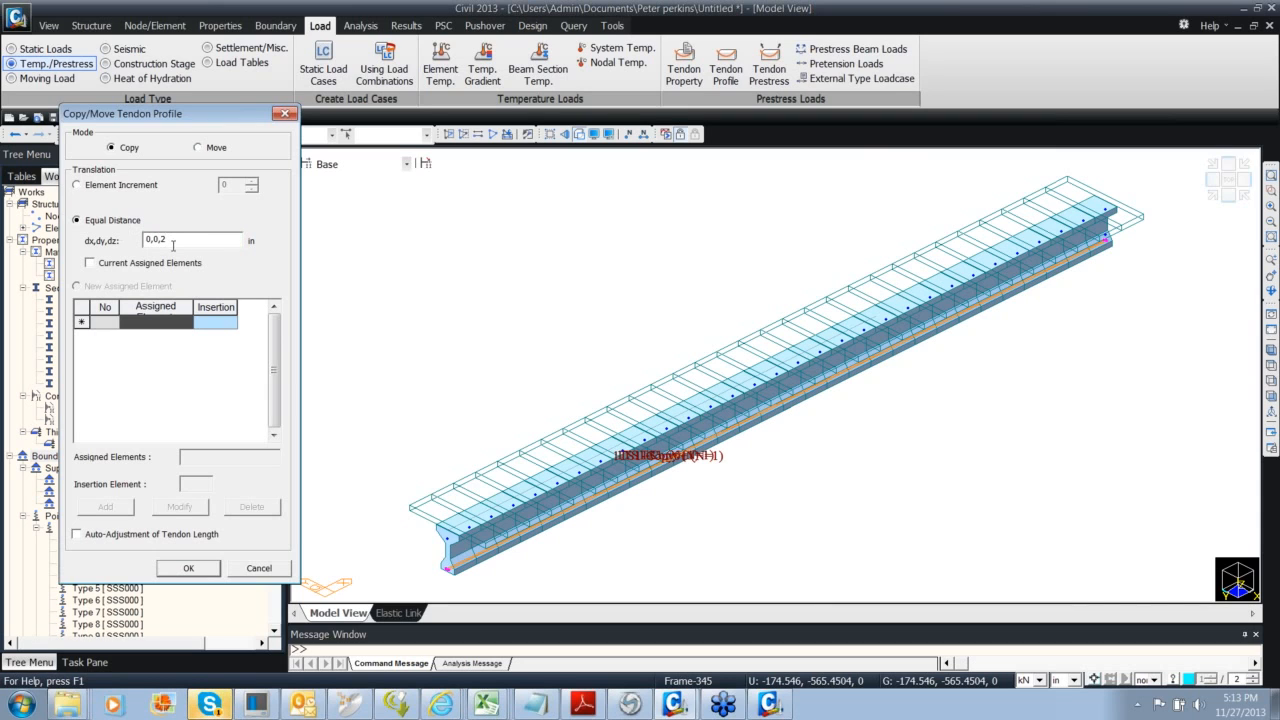
click(168, 265)
click(180, 569)
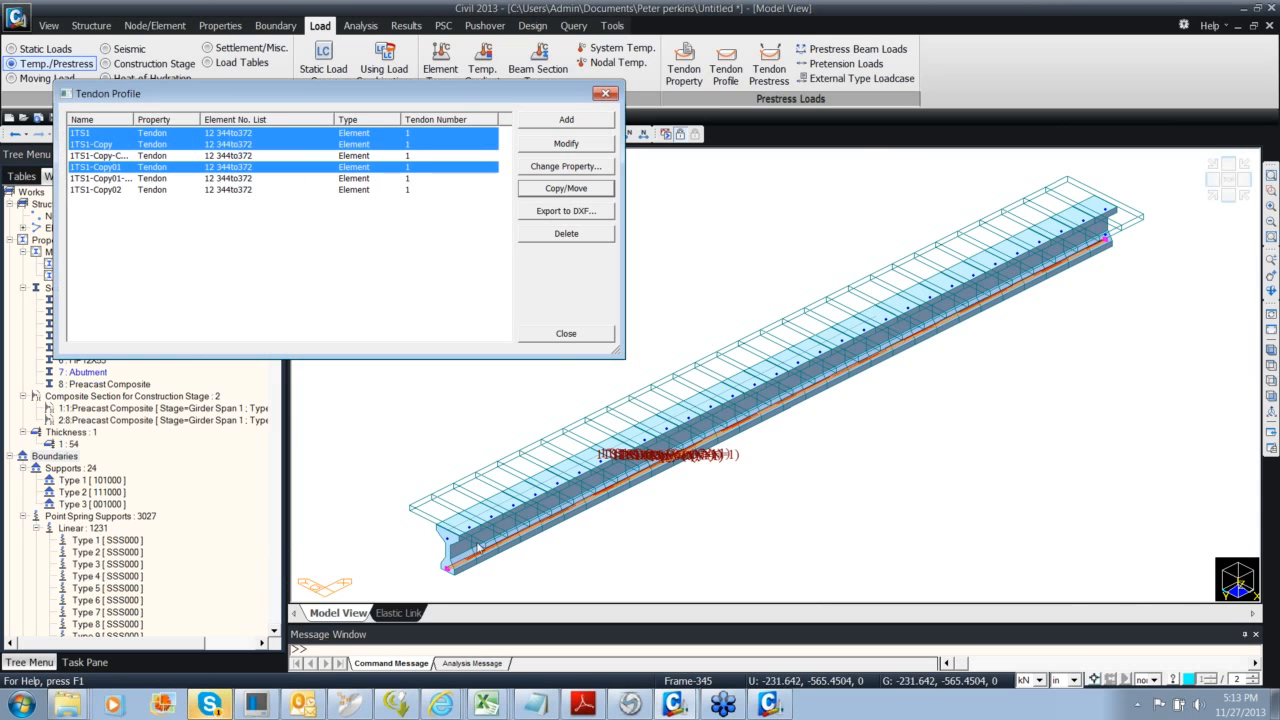
click(368, 228)
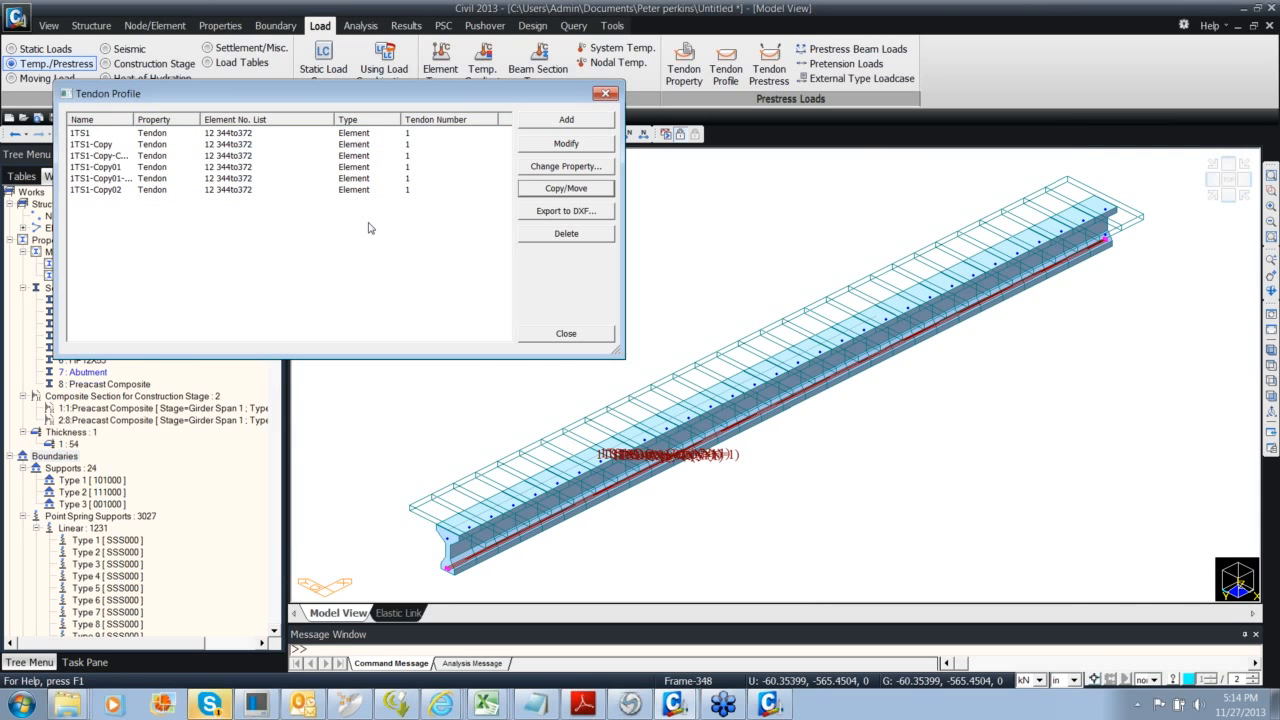
Add a tendon profile 1TW1 with the Tendon property, assigned to elements 12 and 344 to 372, with 3-D input
click(561, 122)
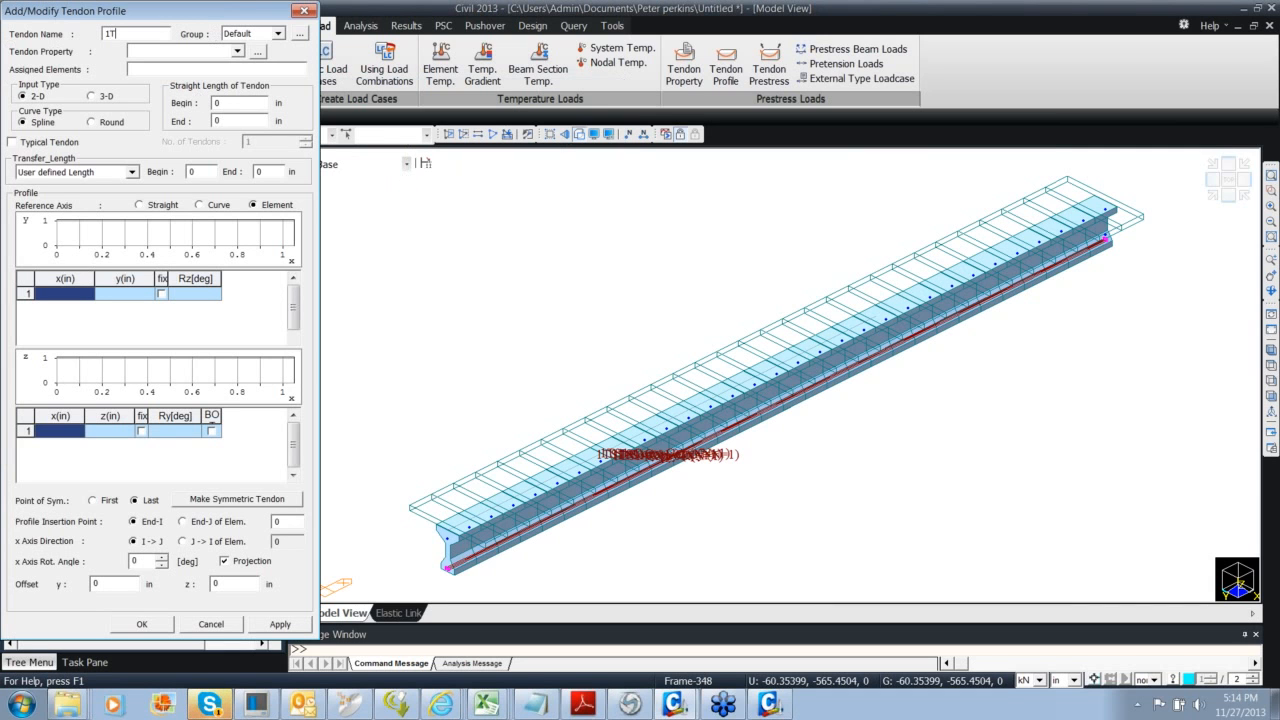
click(170, 51)
click(170, 65)
drag(172, 23, 197, 30)
click(149, 136)
click(117, 106)
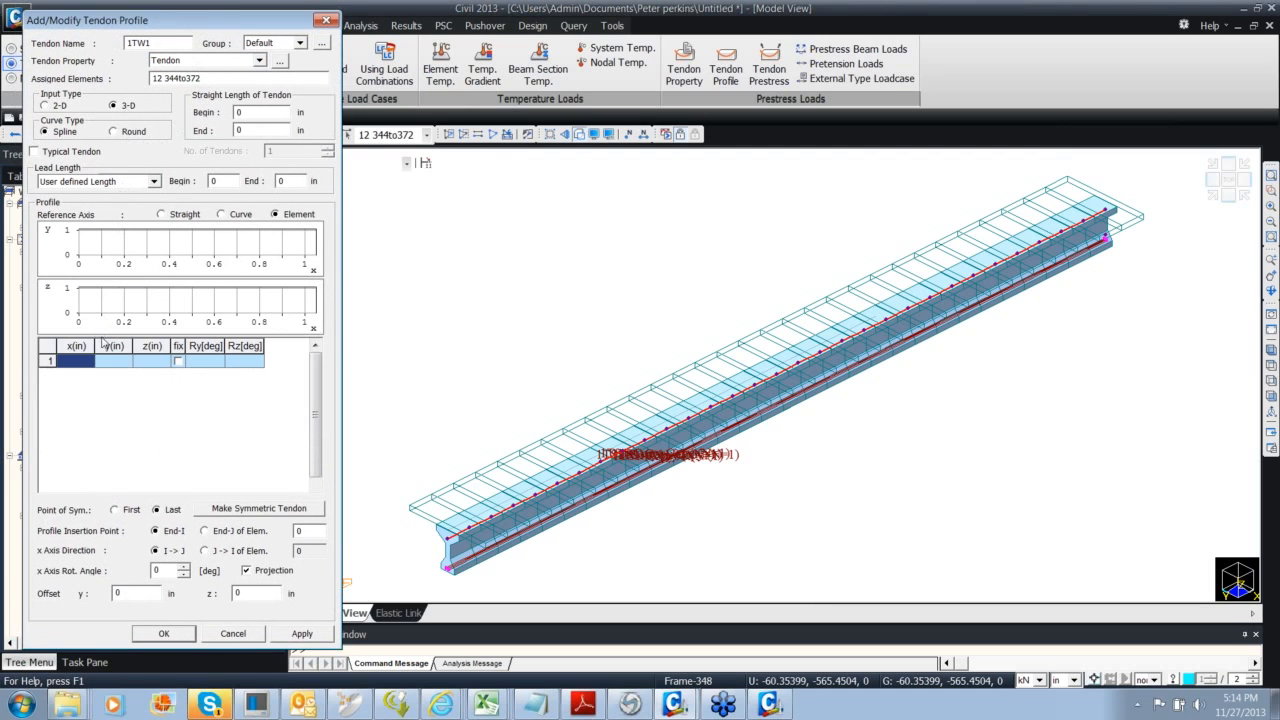
Enter the first two profile points of tendon 1TW1 as 0, 0, 0.85 in and 28.5, 0, -3.6 in
text(0)
click(150, 364)
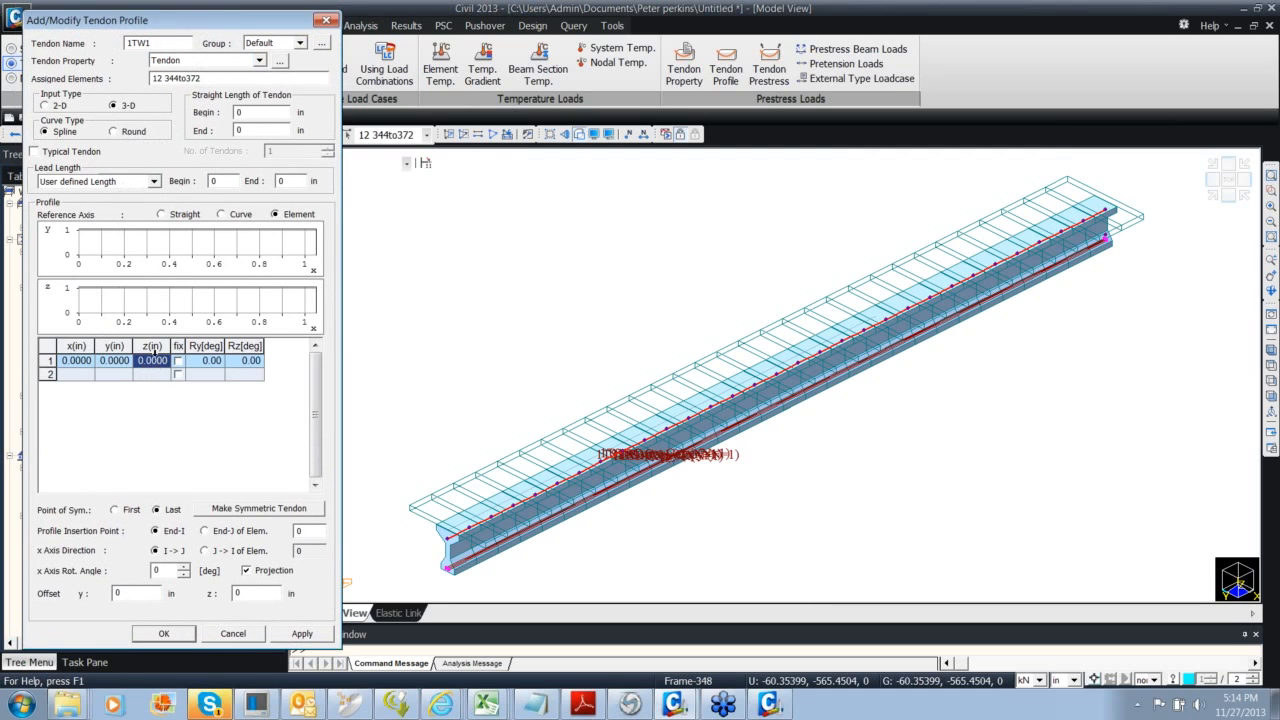
text(-)
click(90, 374)
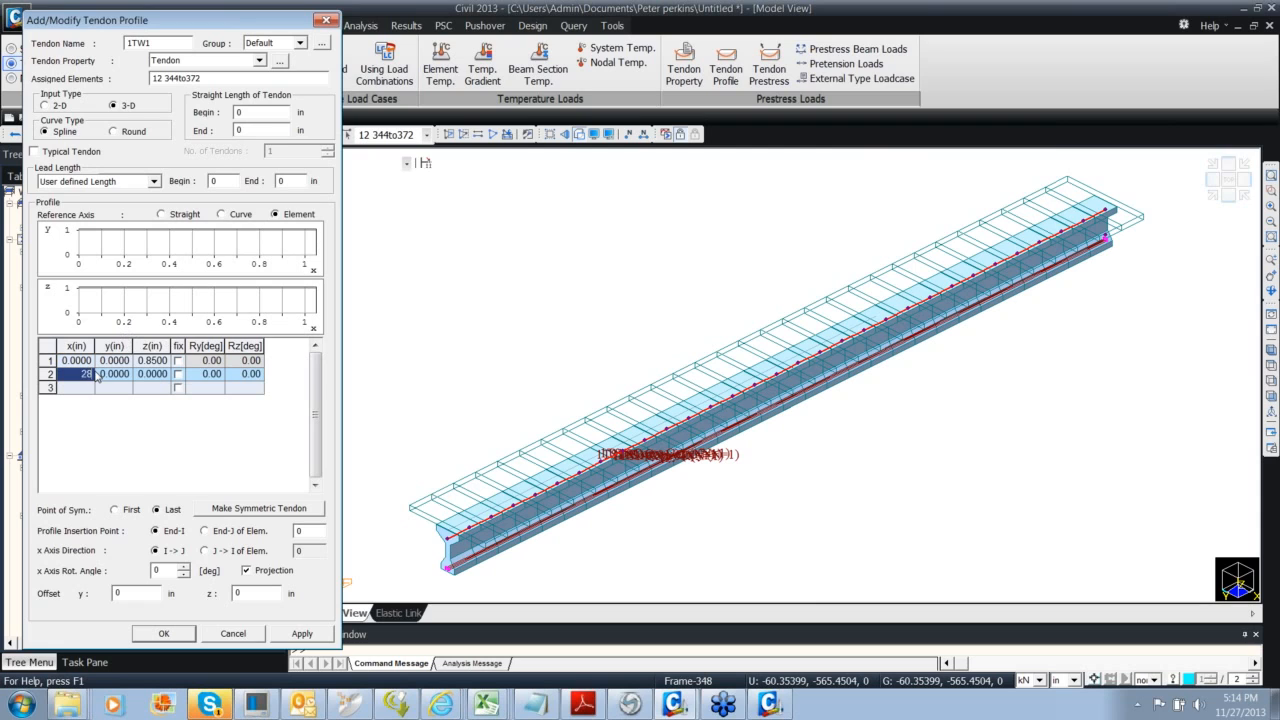
drag(112, 376, 155, 383)
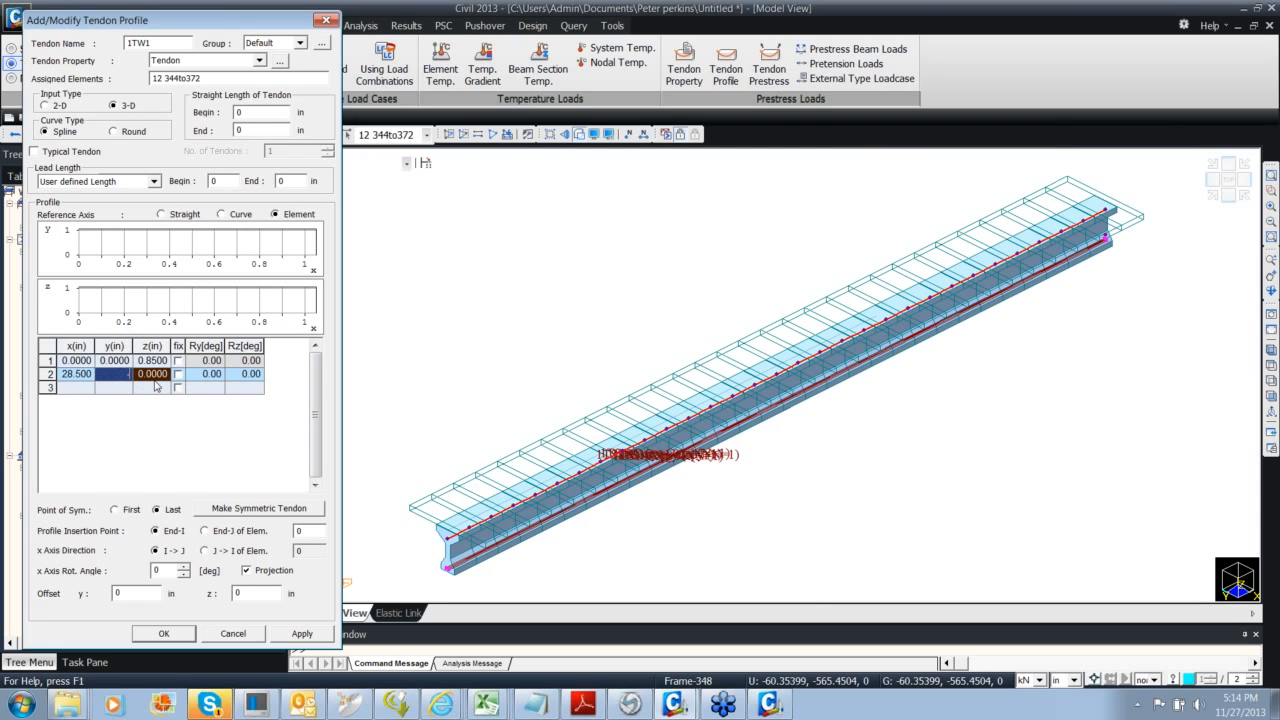
text(-3.6)
click(150, 378)
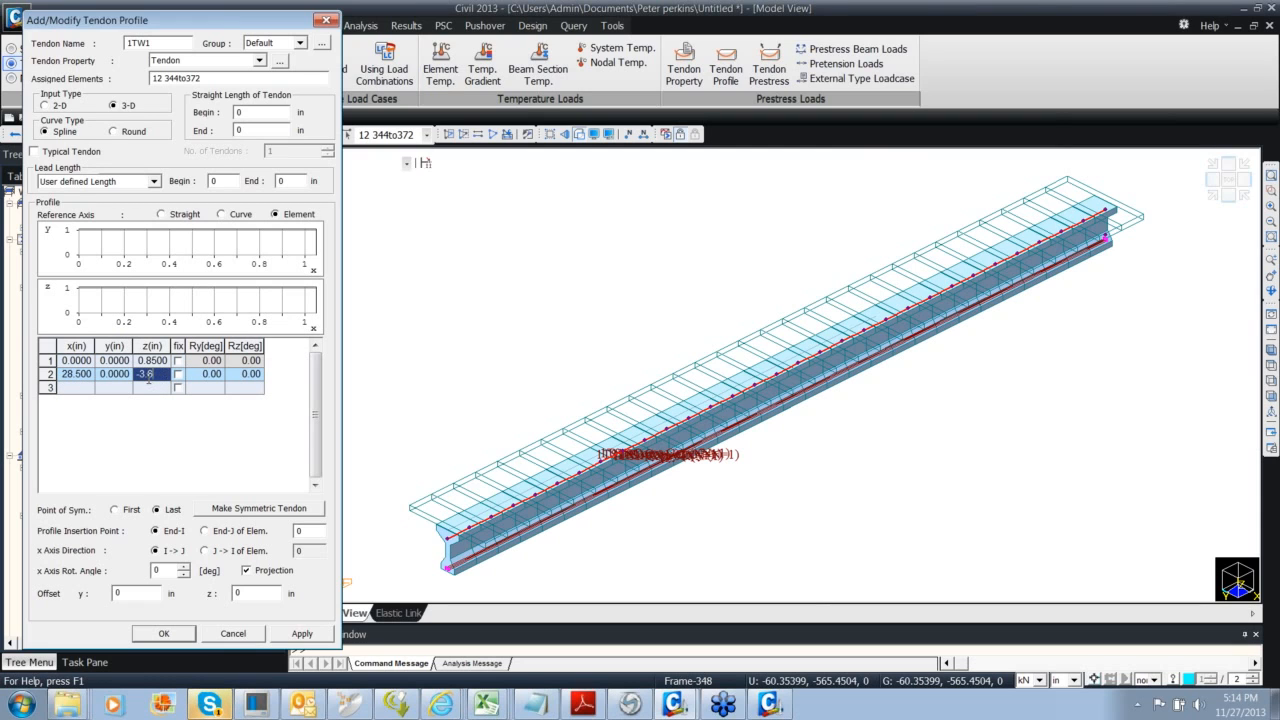
Add the third and fourth profile points of tendon 1TW1 at 66.6, 0, -3.6 in and 95.16, 0, 0.85 in
click(87, 390)
text(68.6)
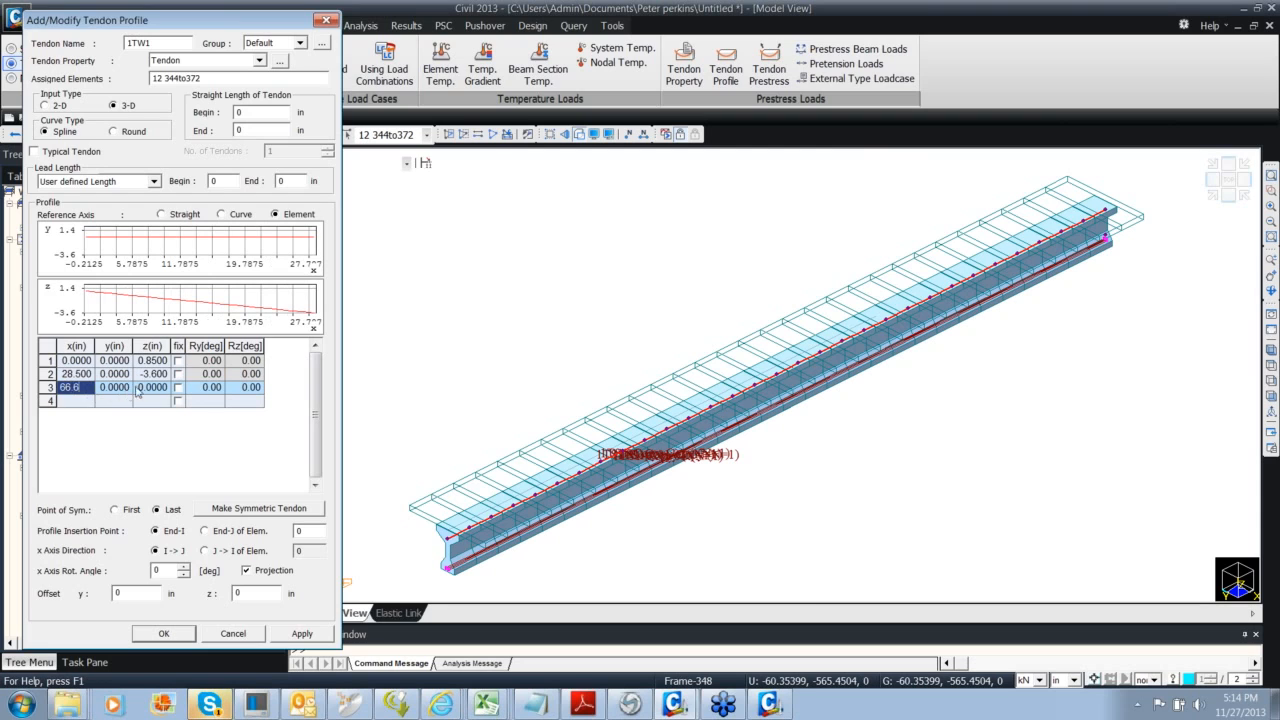
click(140, 389)
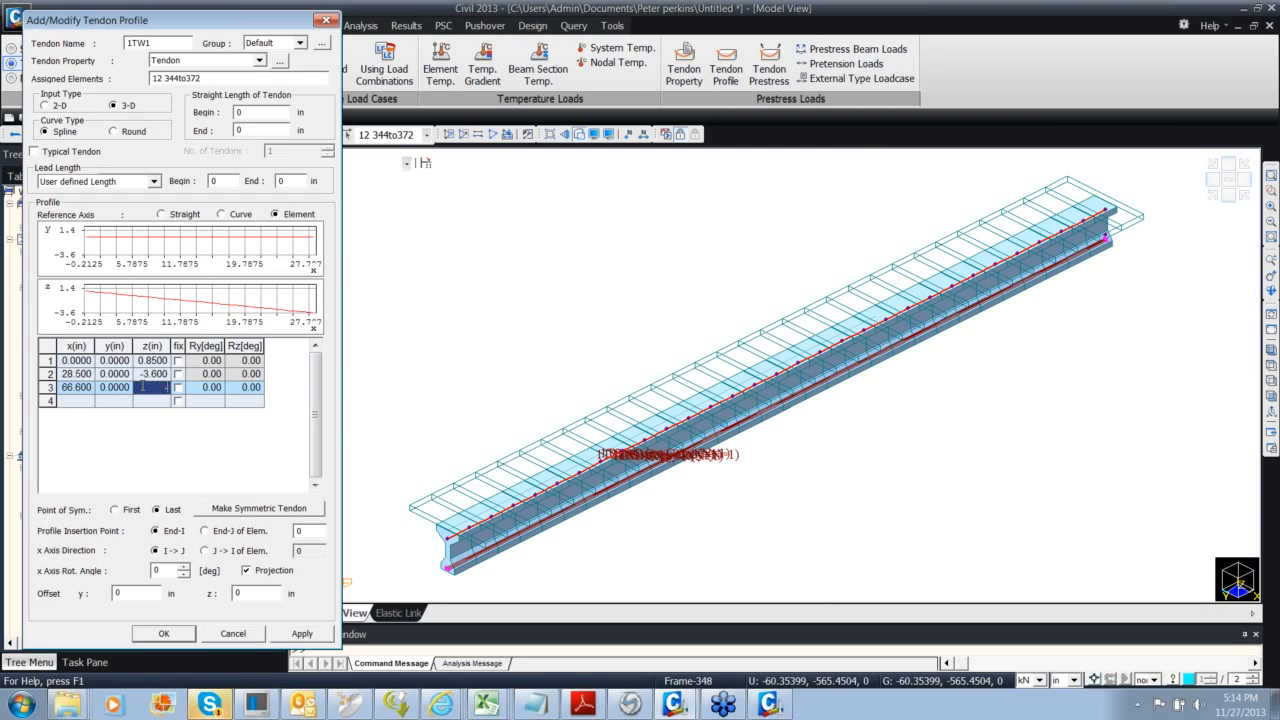
click(84, 401)
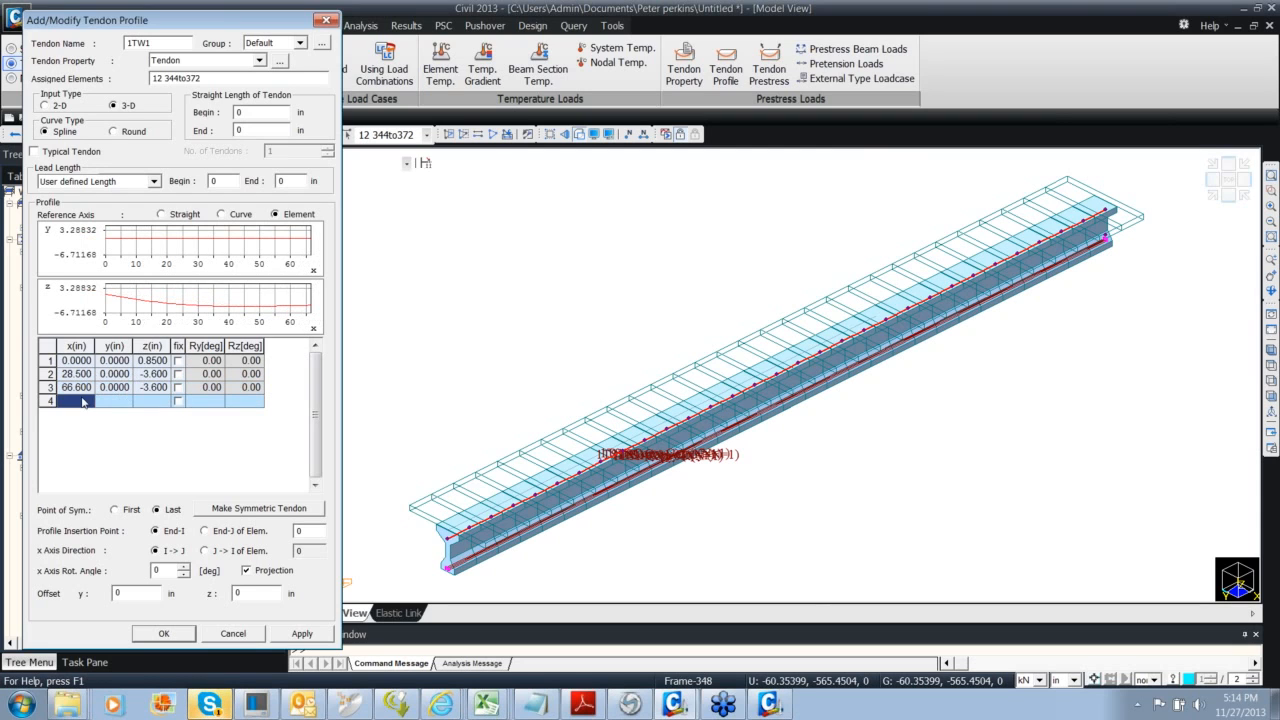
text(9)
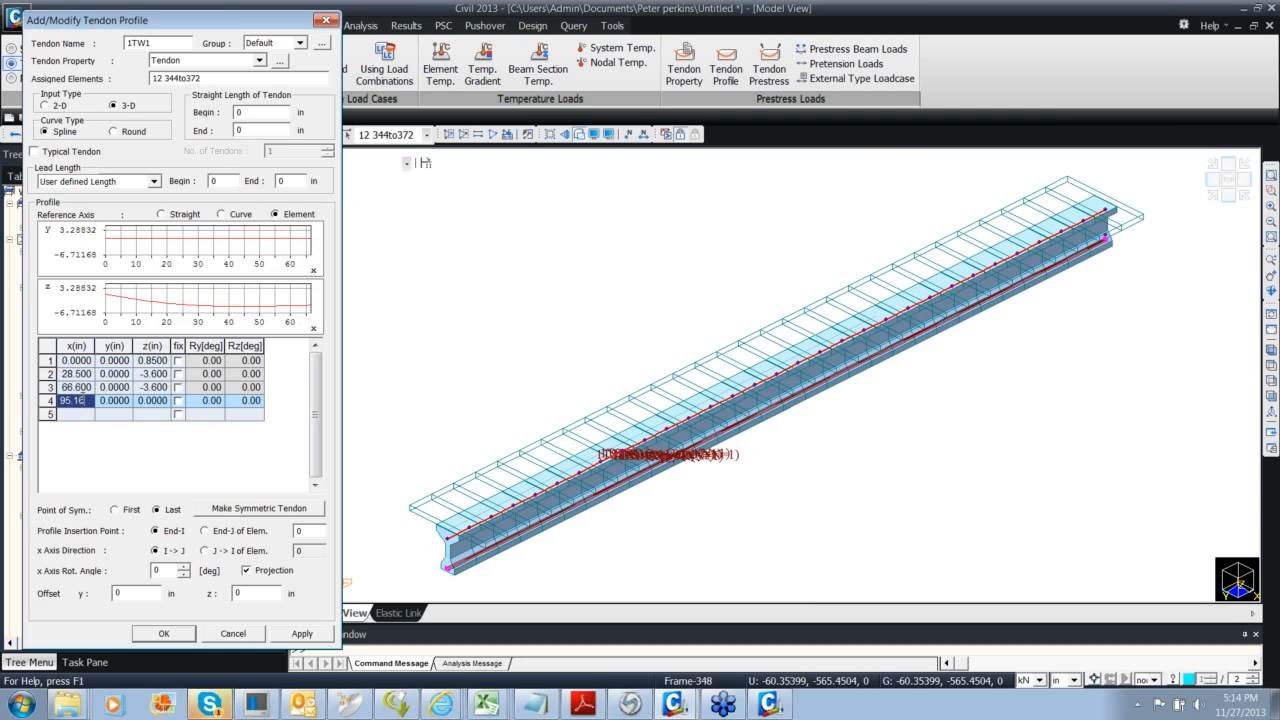
text(5.16)
click(158, 401)
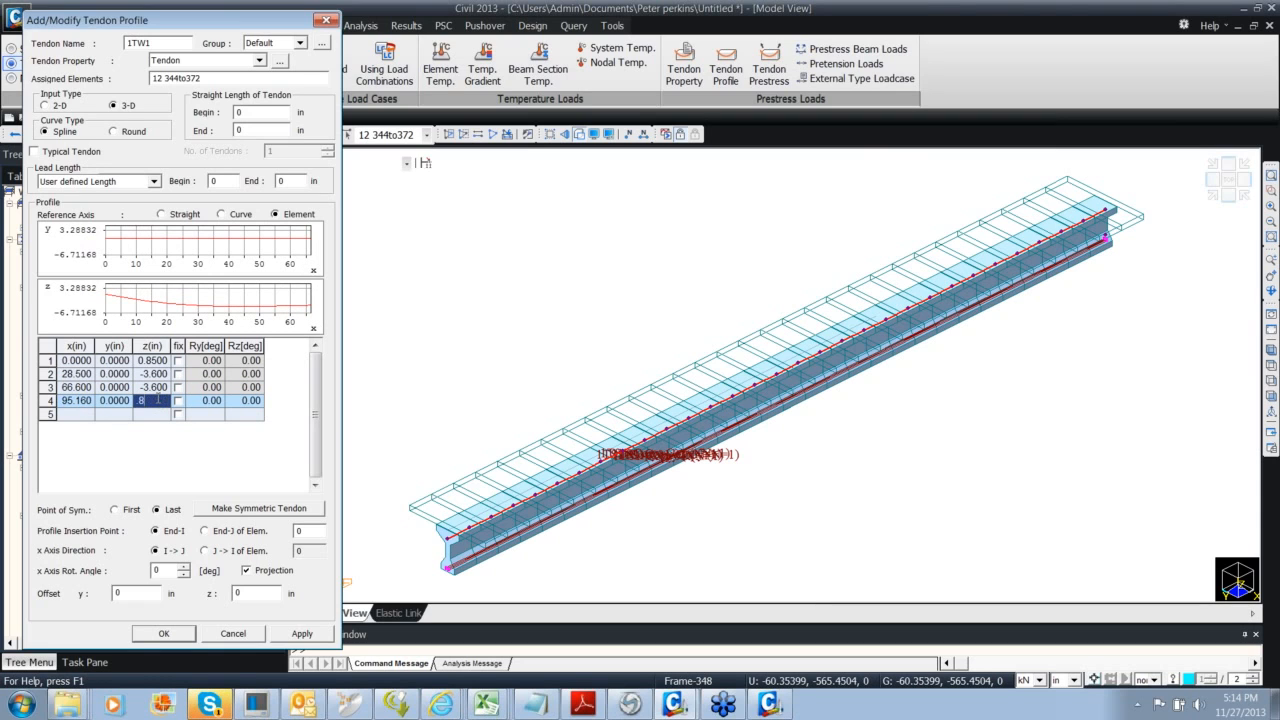
click(141, 377)
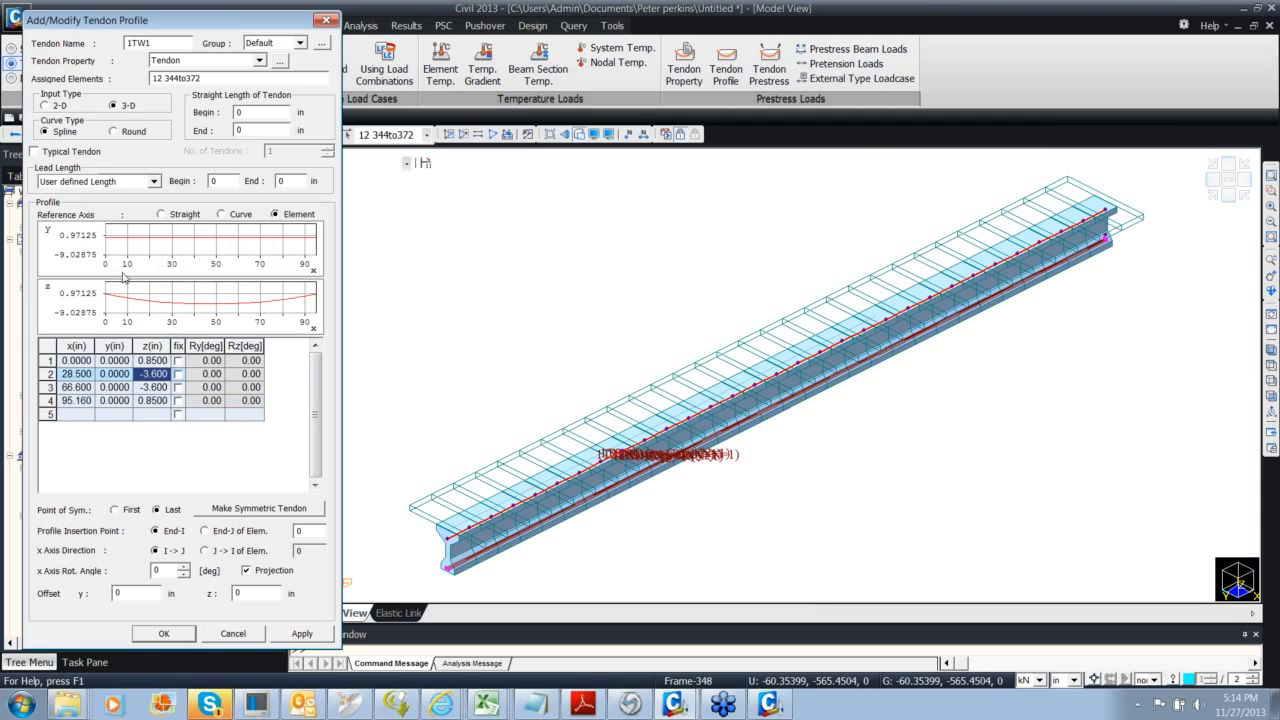
Use the Round curve type, place the profile insertion point at End-I of element 12, and save tendon 1TW1
click(120, 131)
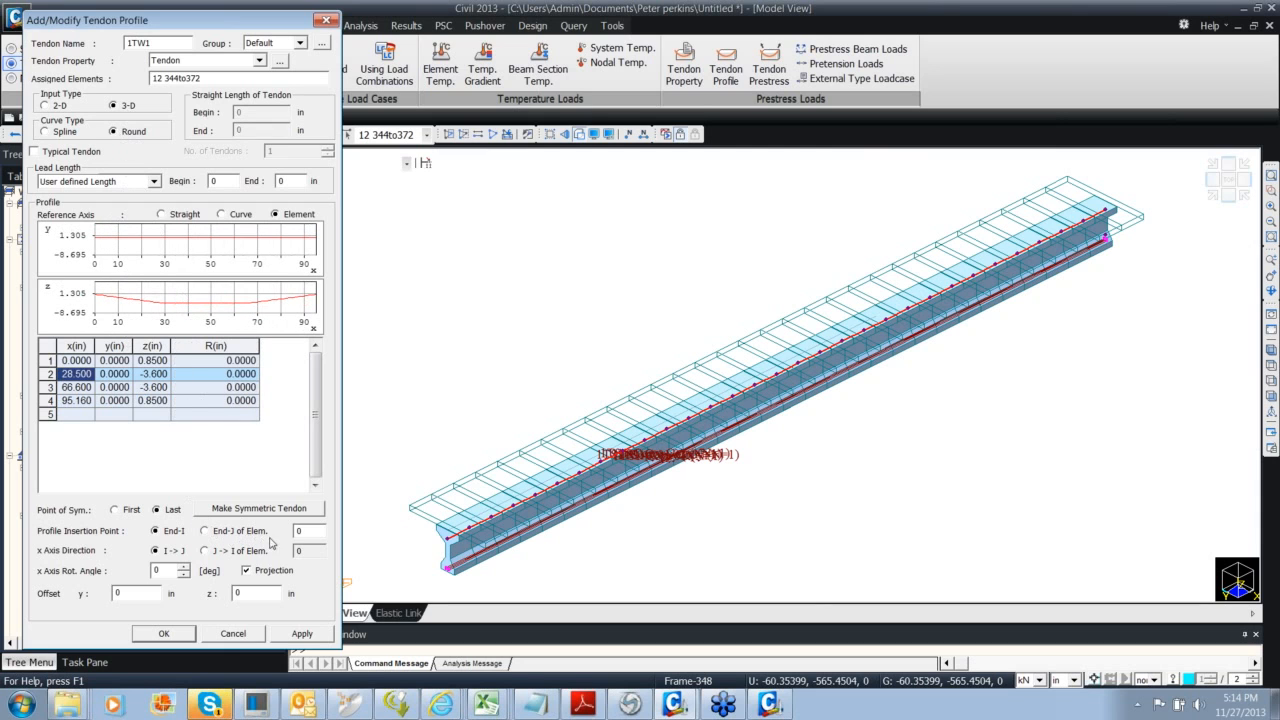
click(308, 531)
click(468, 552)
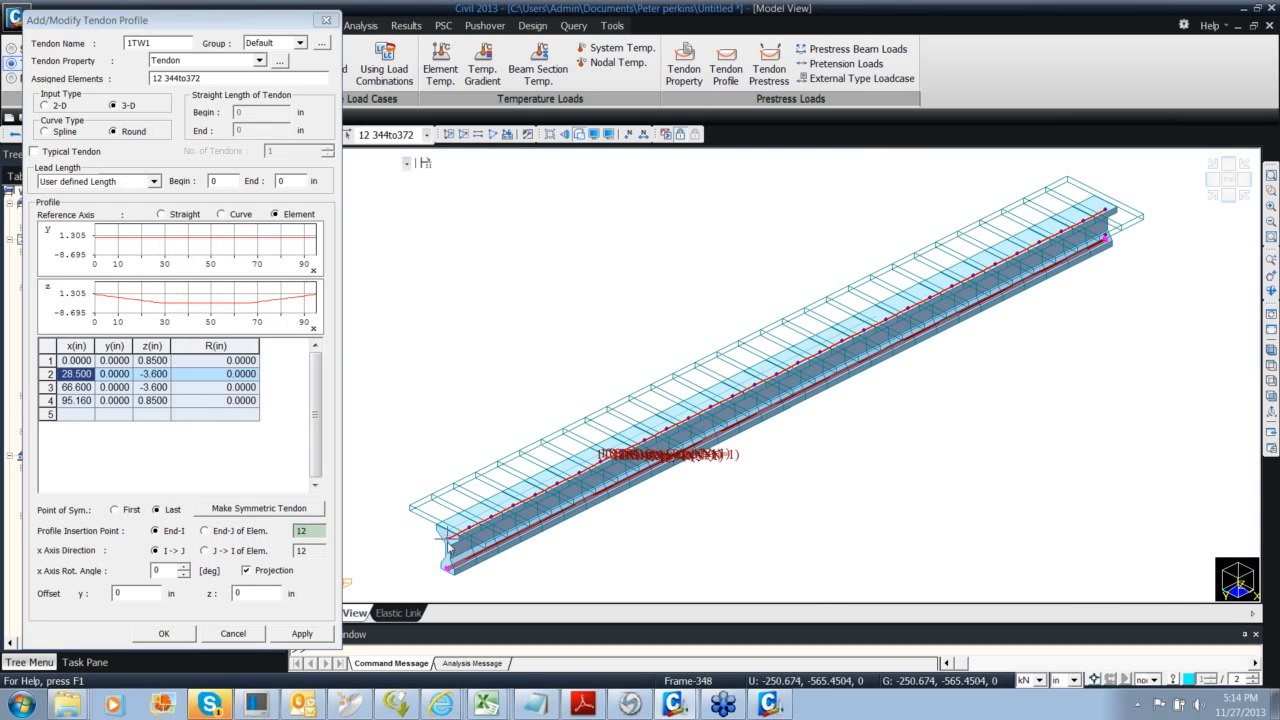
click(164, 633)
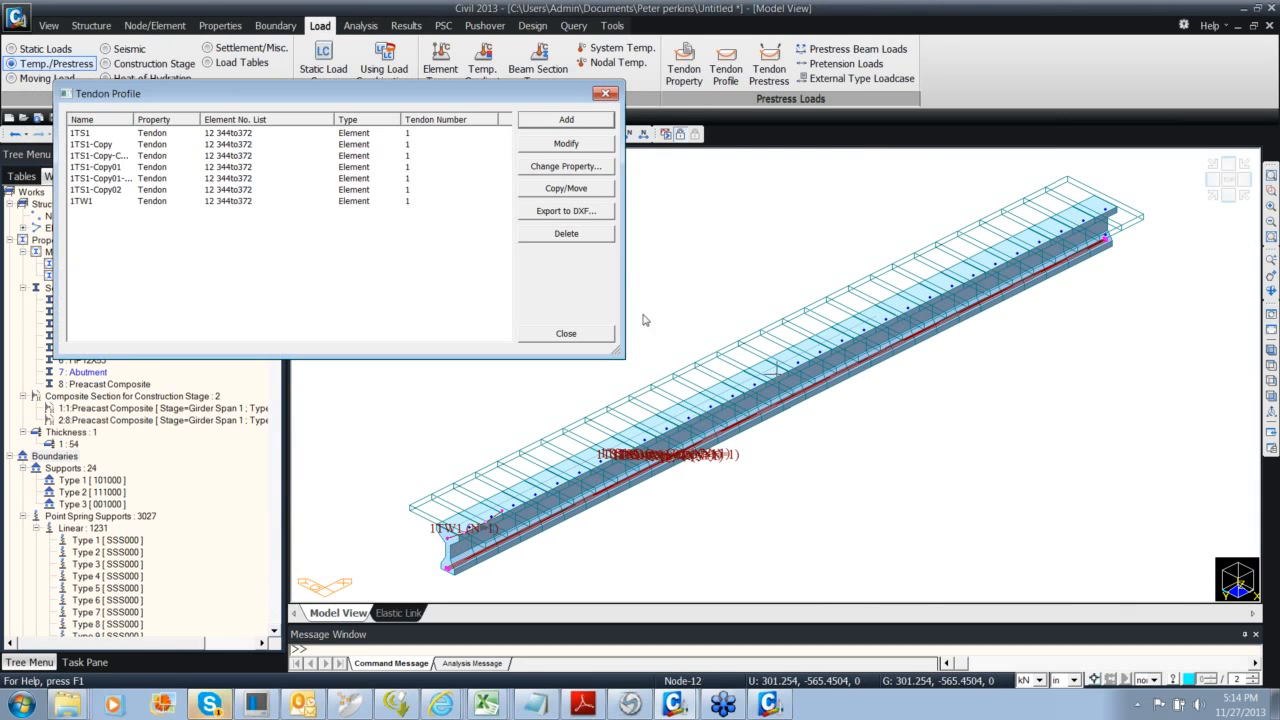
Change the model's length unit to ft and reopen tendon profile 1TW1 for editing
click(1058, 680)
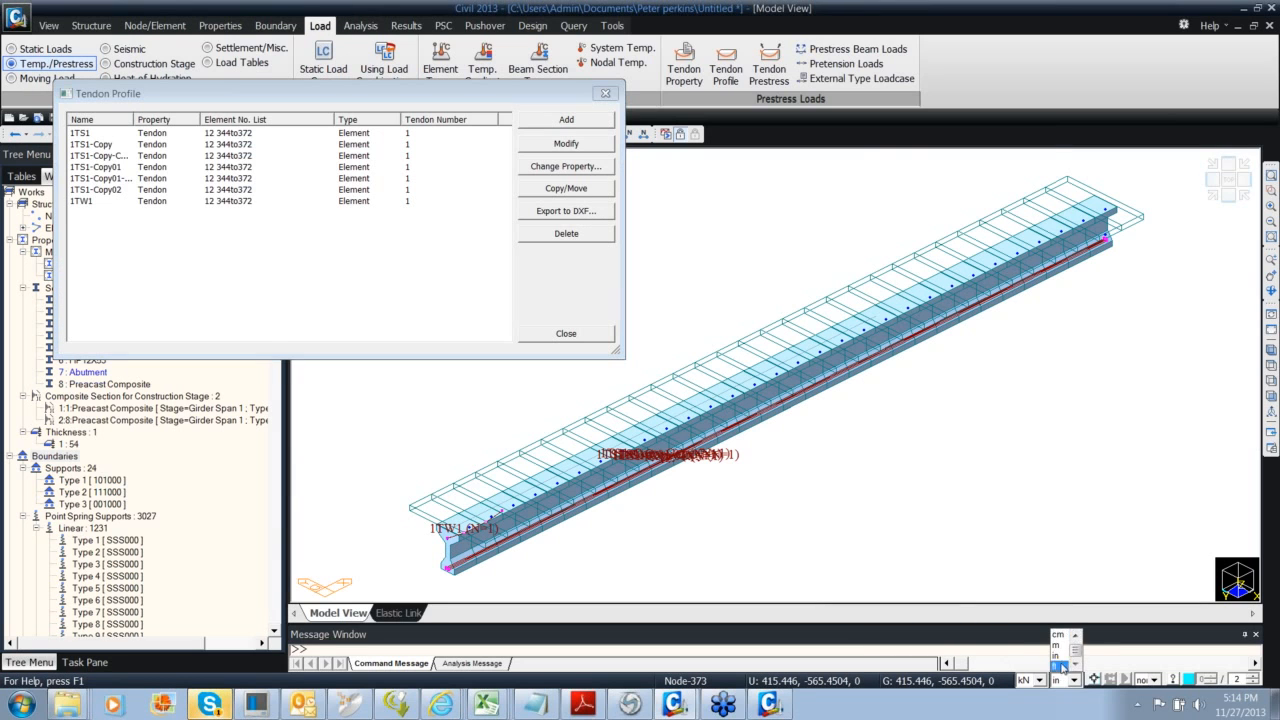
click(1060, 661)
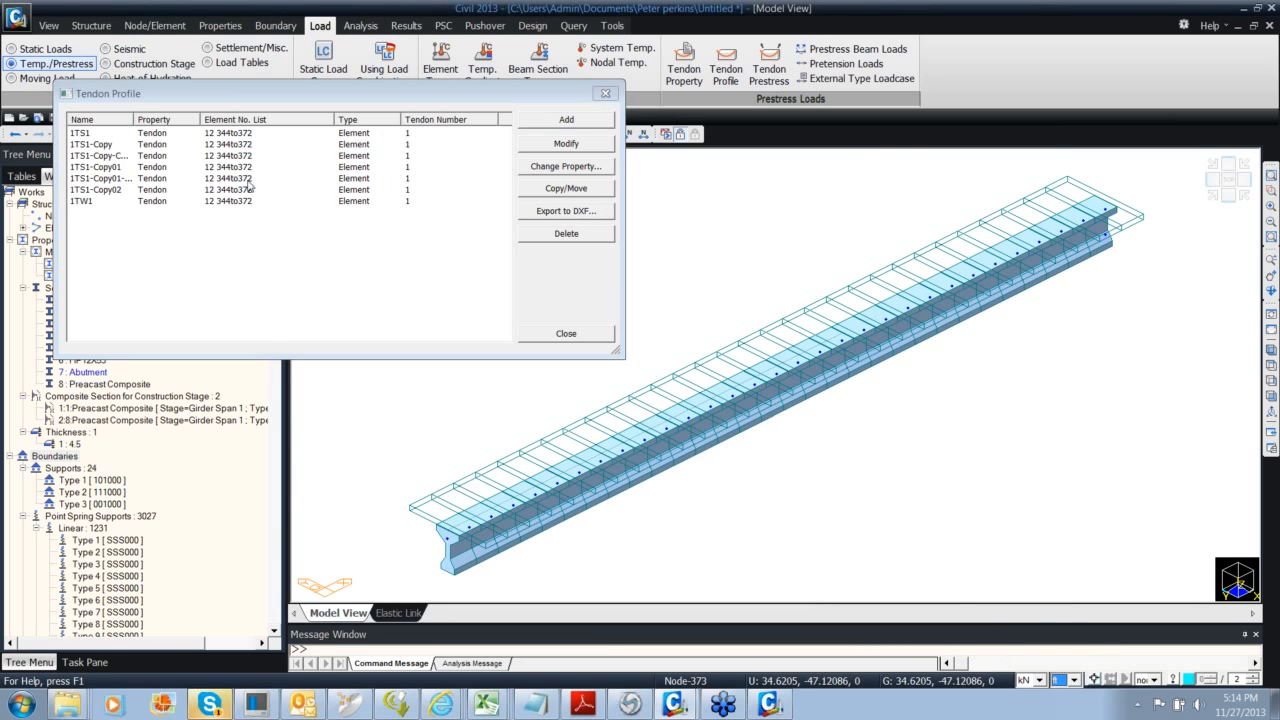
double_click(208, 204)
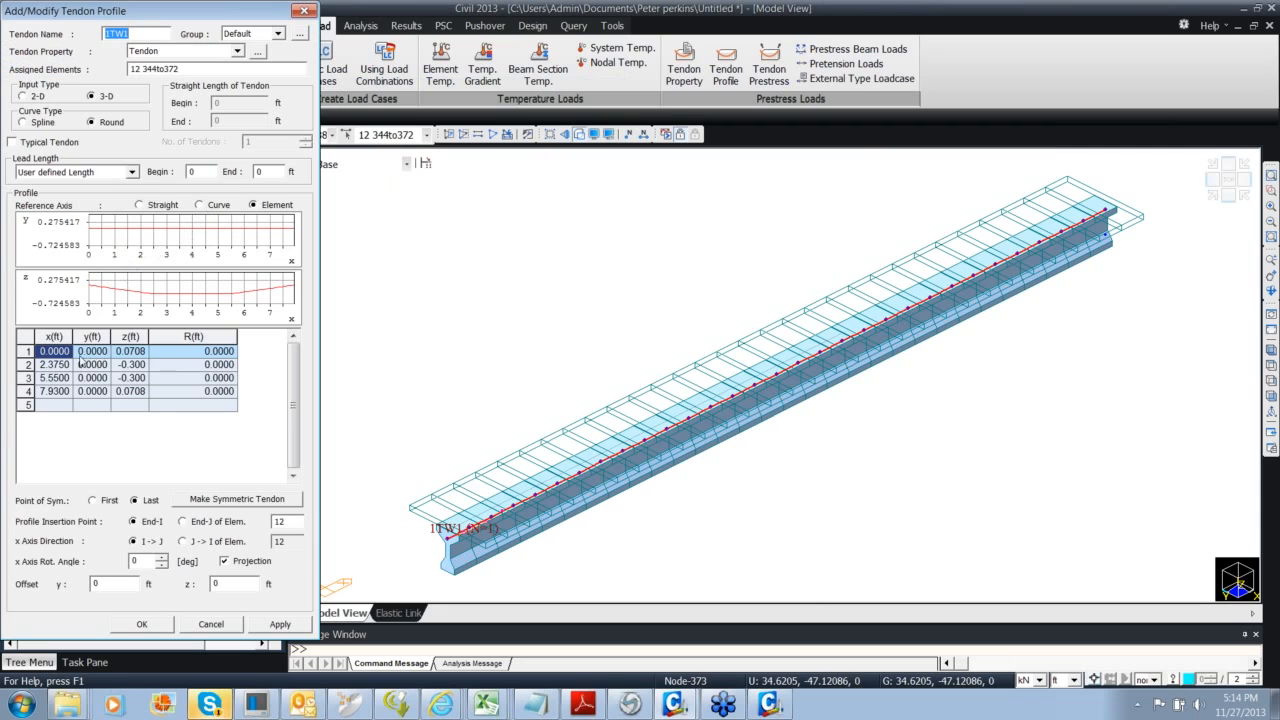
Correct the x coordinates of the 1TW1 profile points after the first to 28.5, 66.6 and 95.16 ft
click(60, 366)
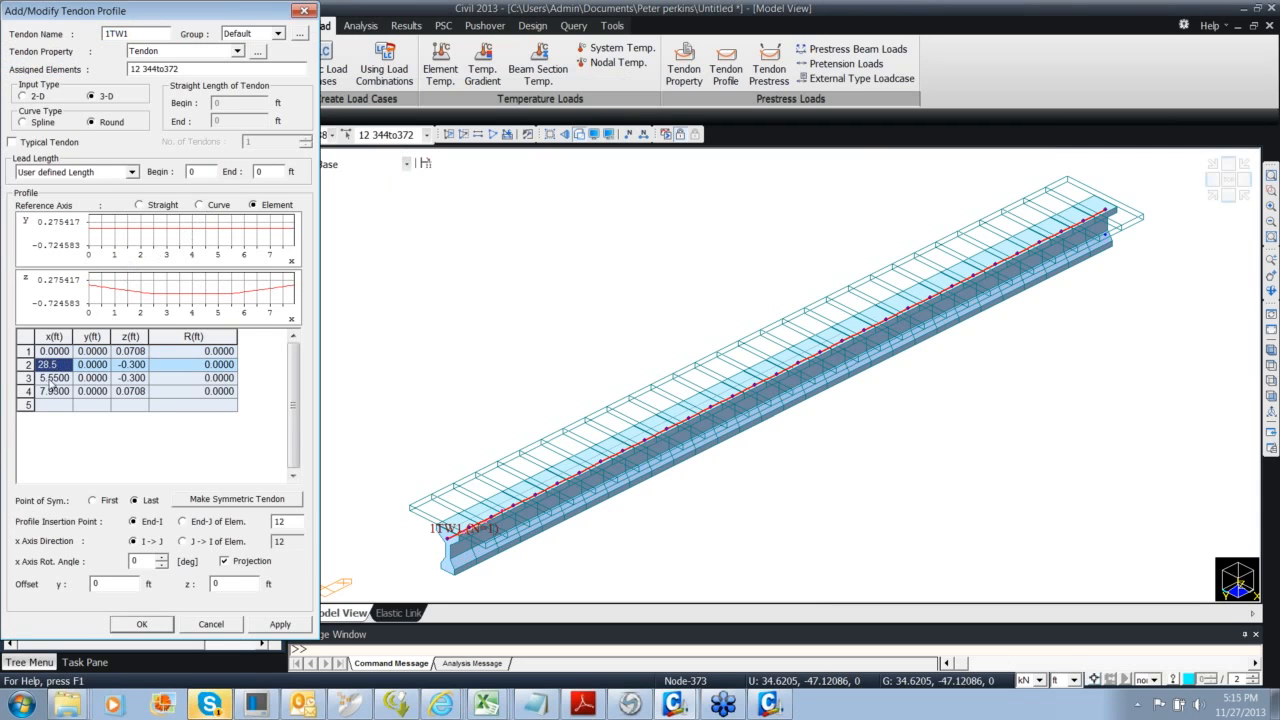
click(48, 383)
click(58, 366)
click(59, 379)
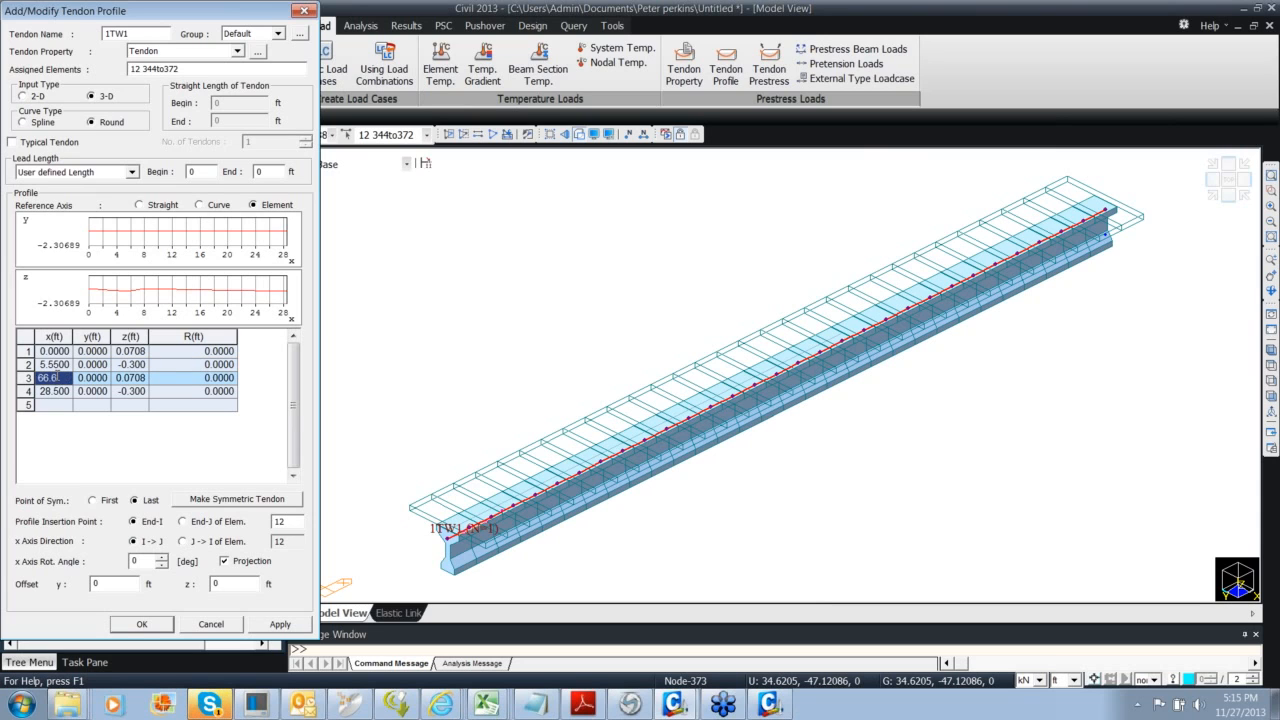
click(66, 365)
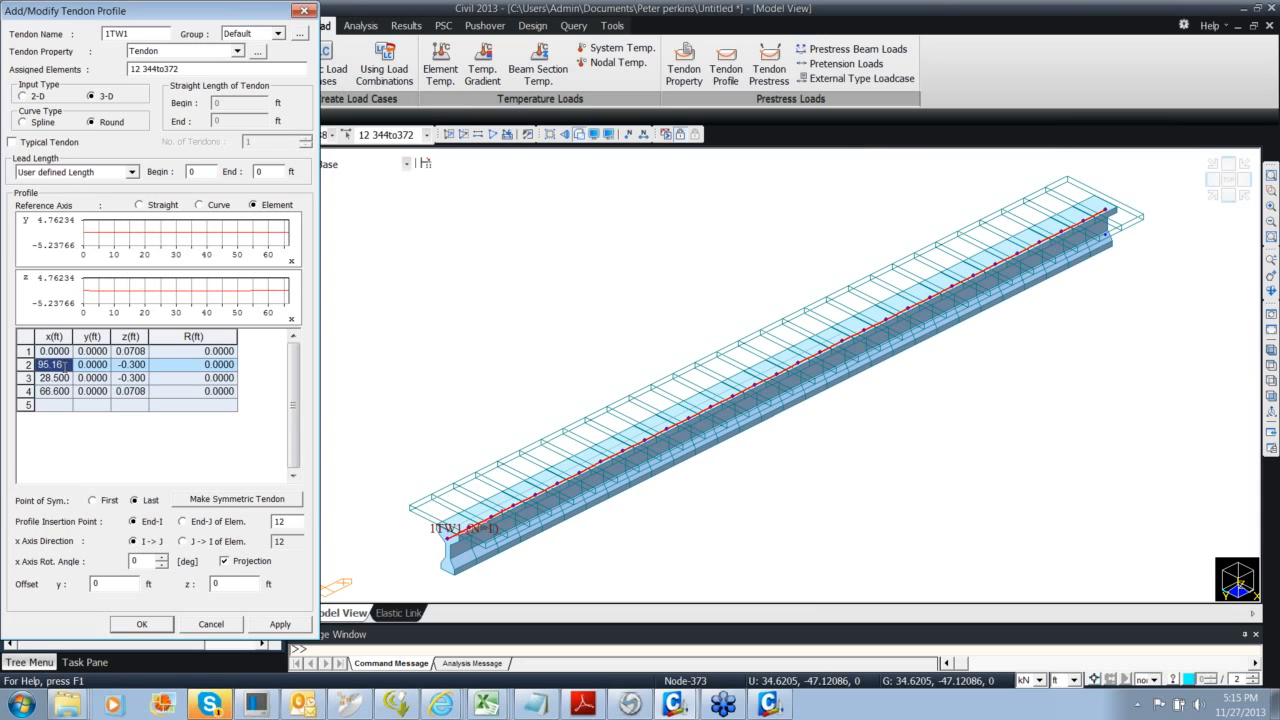
click(92, 377)
Set the z coordinates of the first and last 1TW1 profile points to 0.85 ft
click(131, 391)
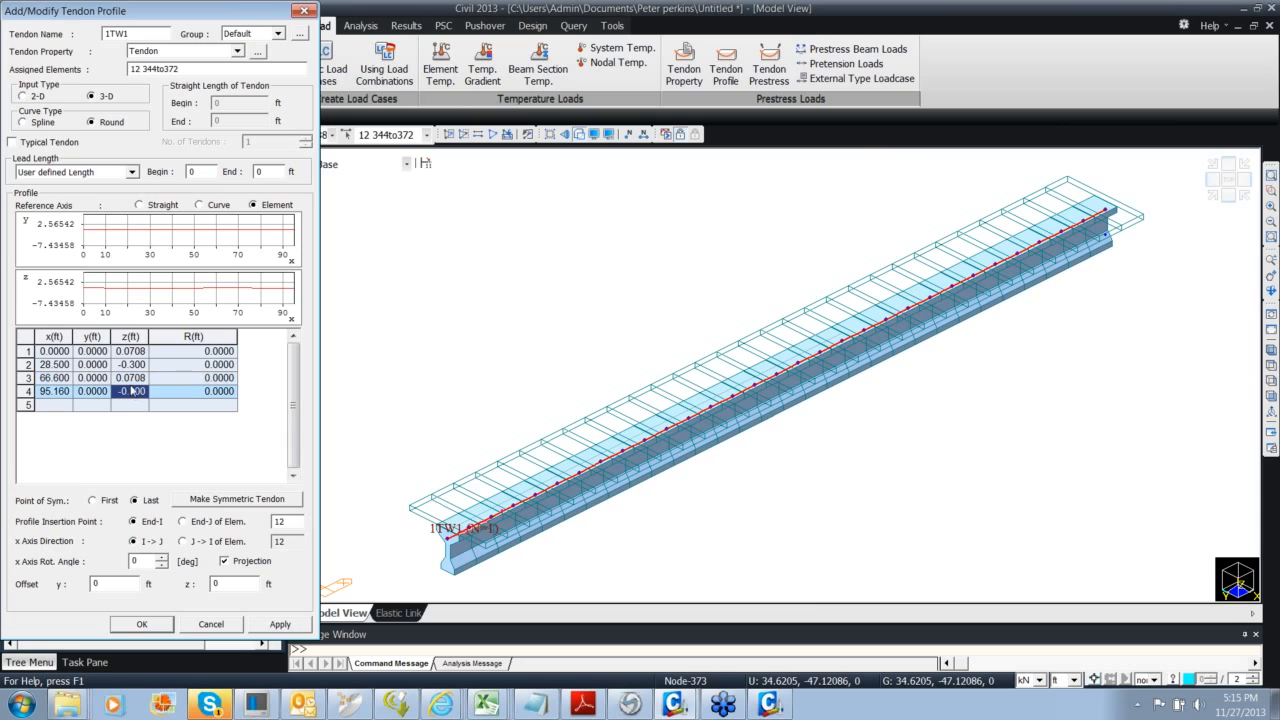
key(Up)
key(Up)
key(Up)
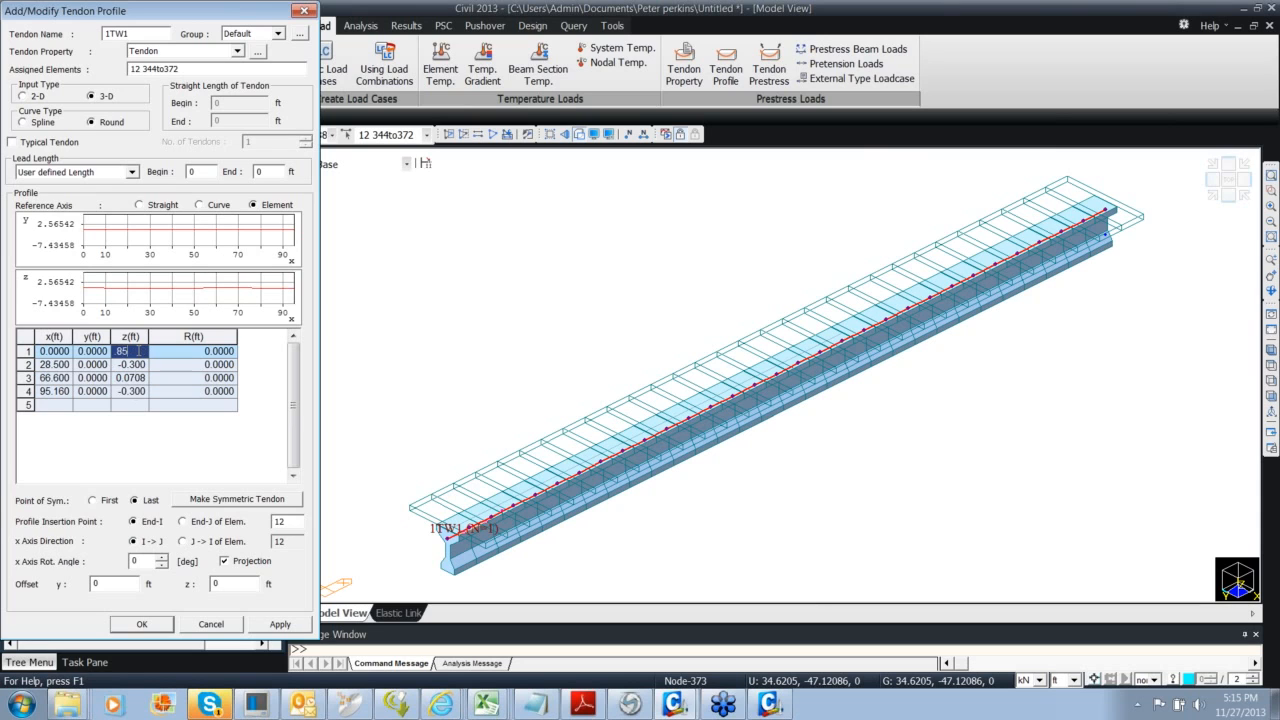
text(.85)
key(Return)
click(131, 391)
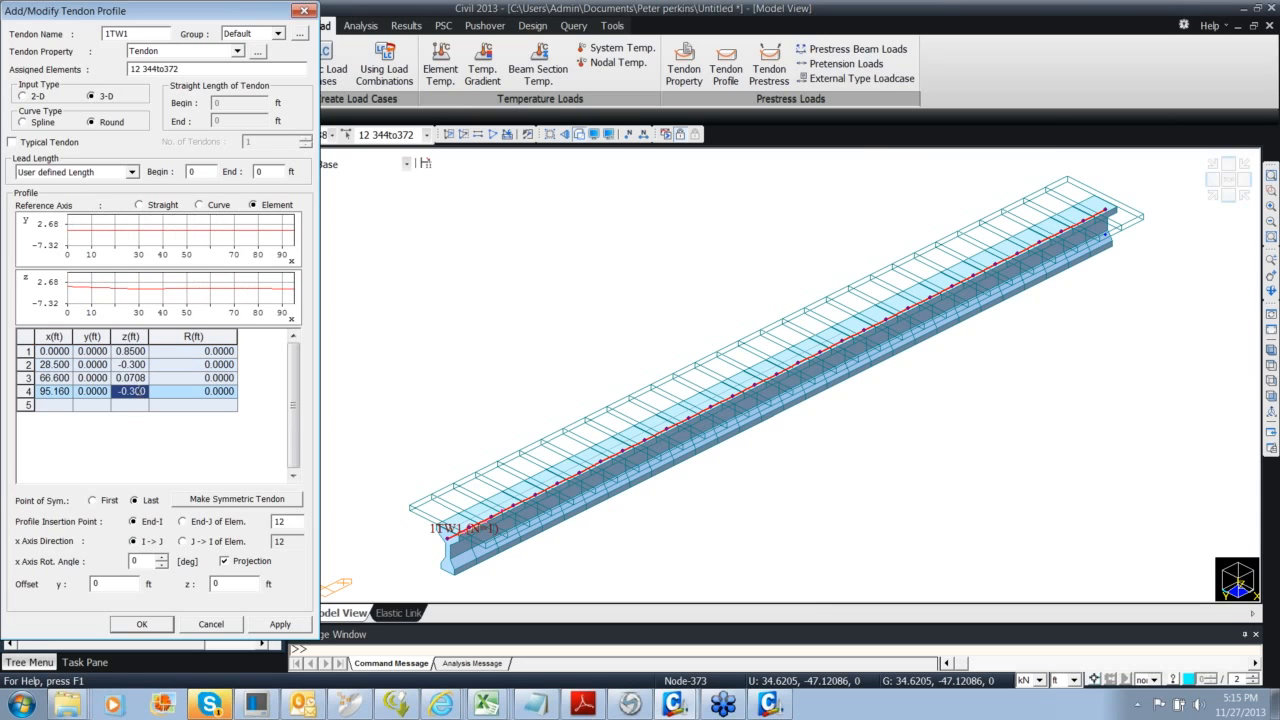
text(.85)
Set the z coordinates of the two middle 1TW1 profile points to -3.6 ft and save the tendon
click(146, 365)
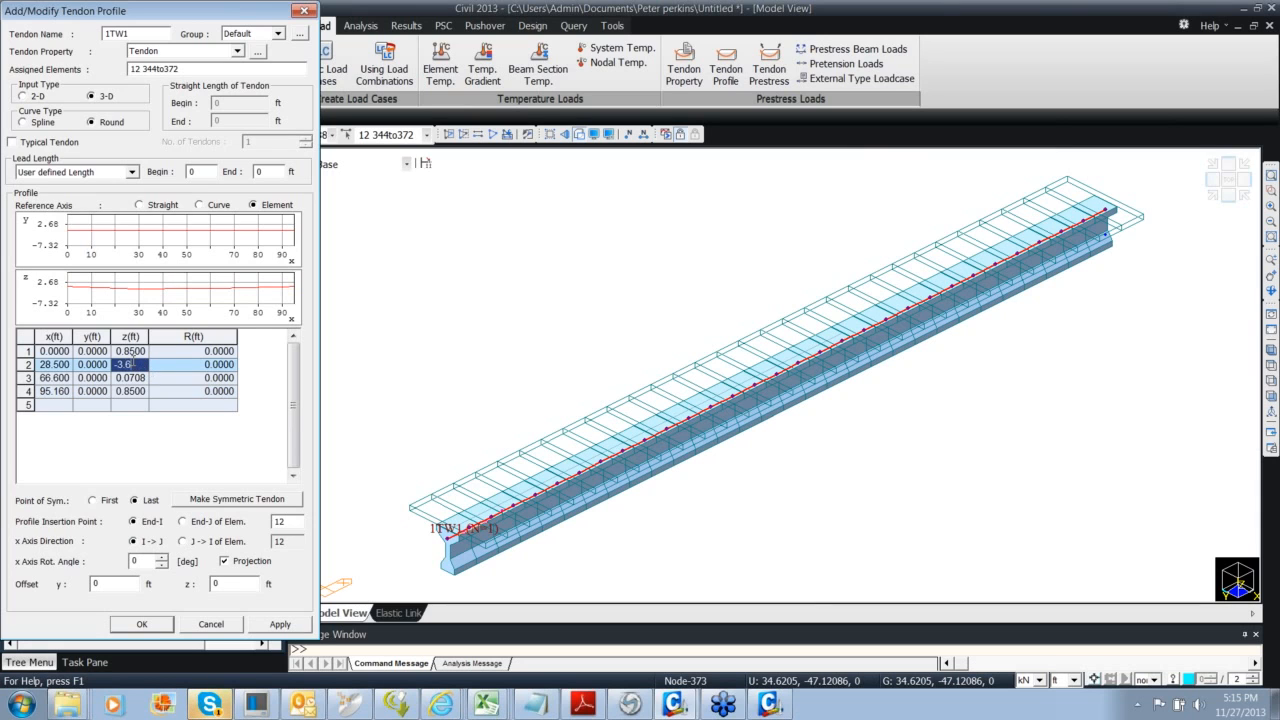
click(144, 378)
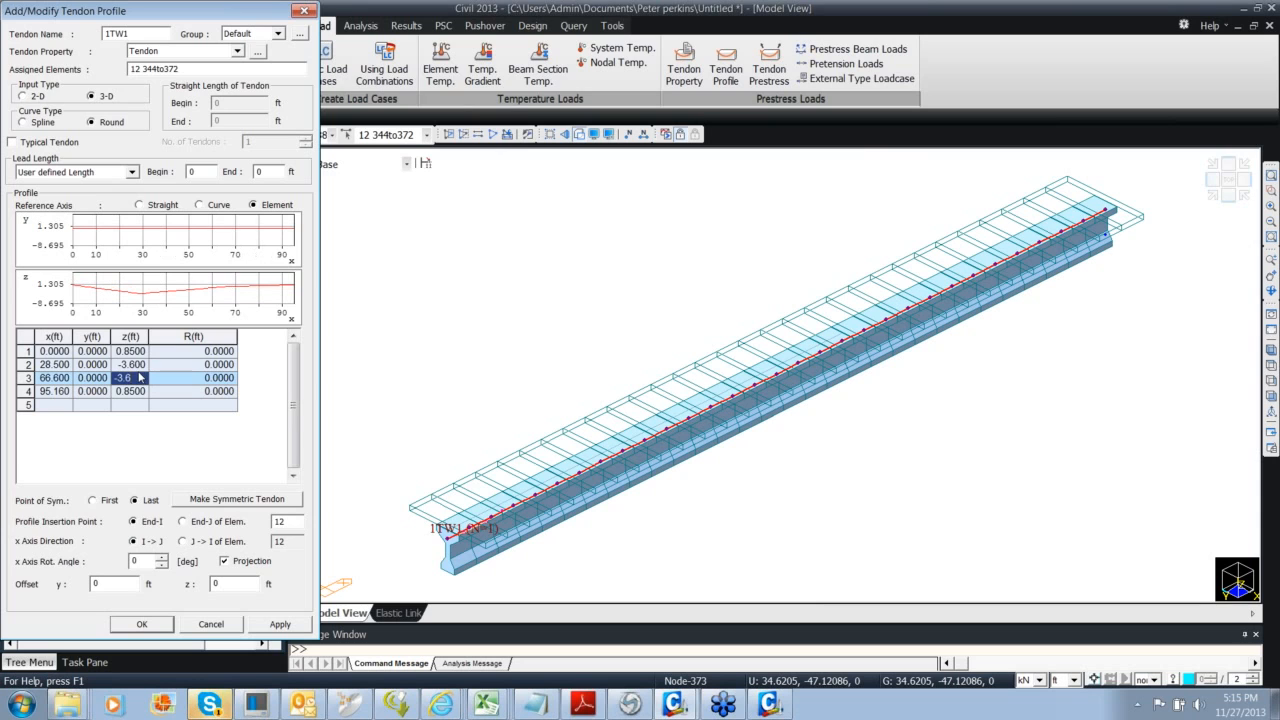
click(138, 369)
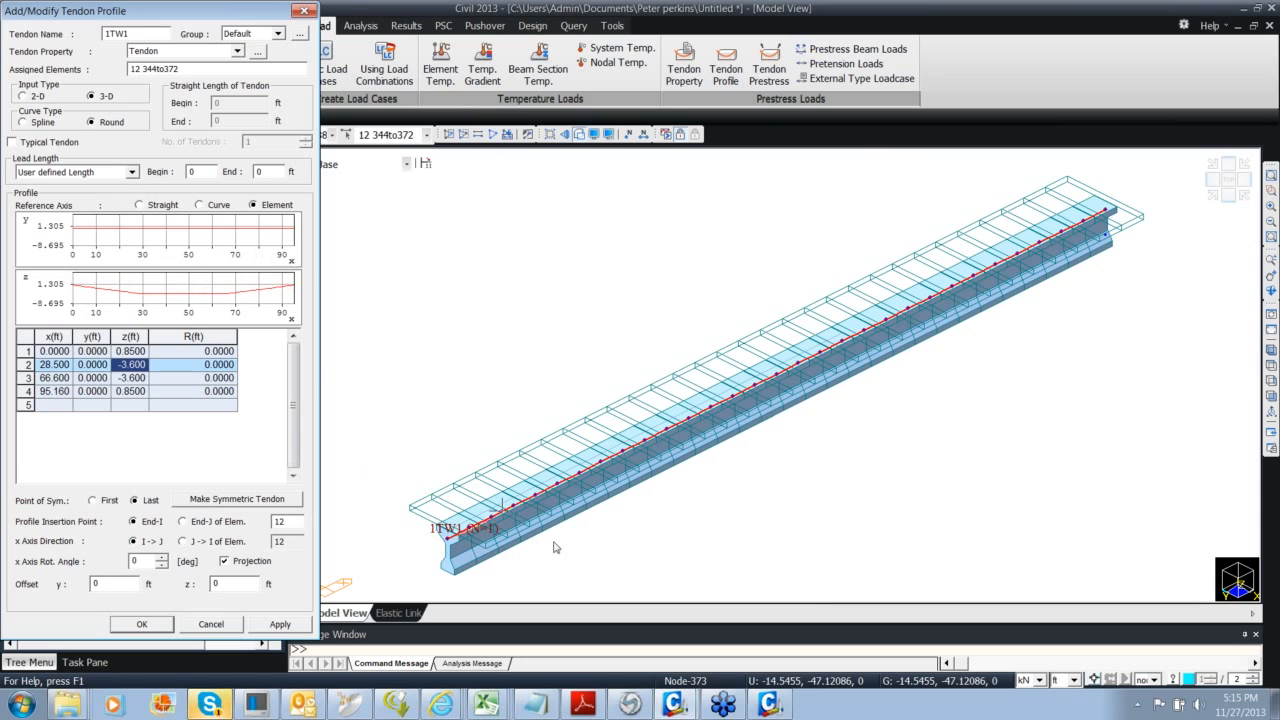
middle_drag(542, 485, 517, 454)
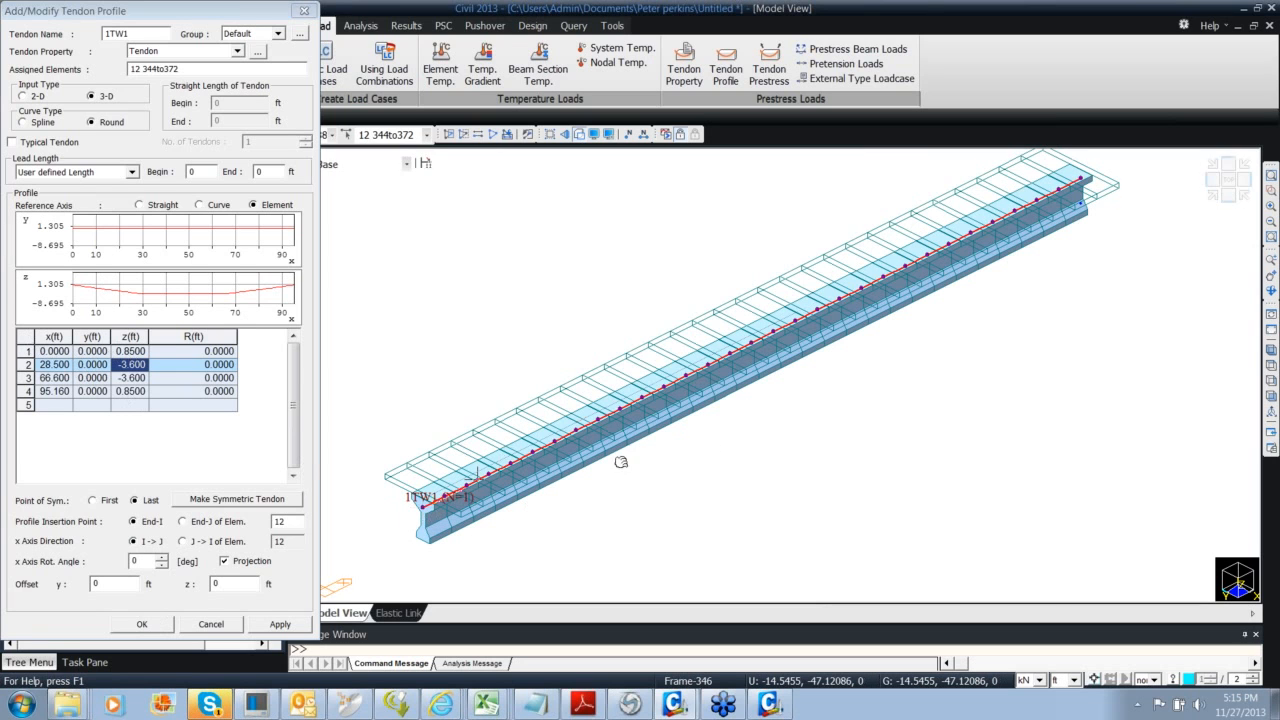
scroll(660, 440, down, 5)
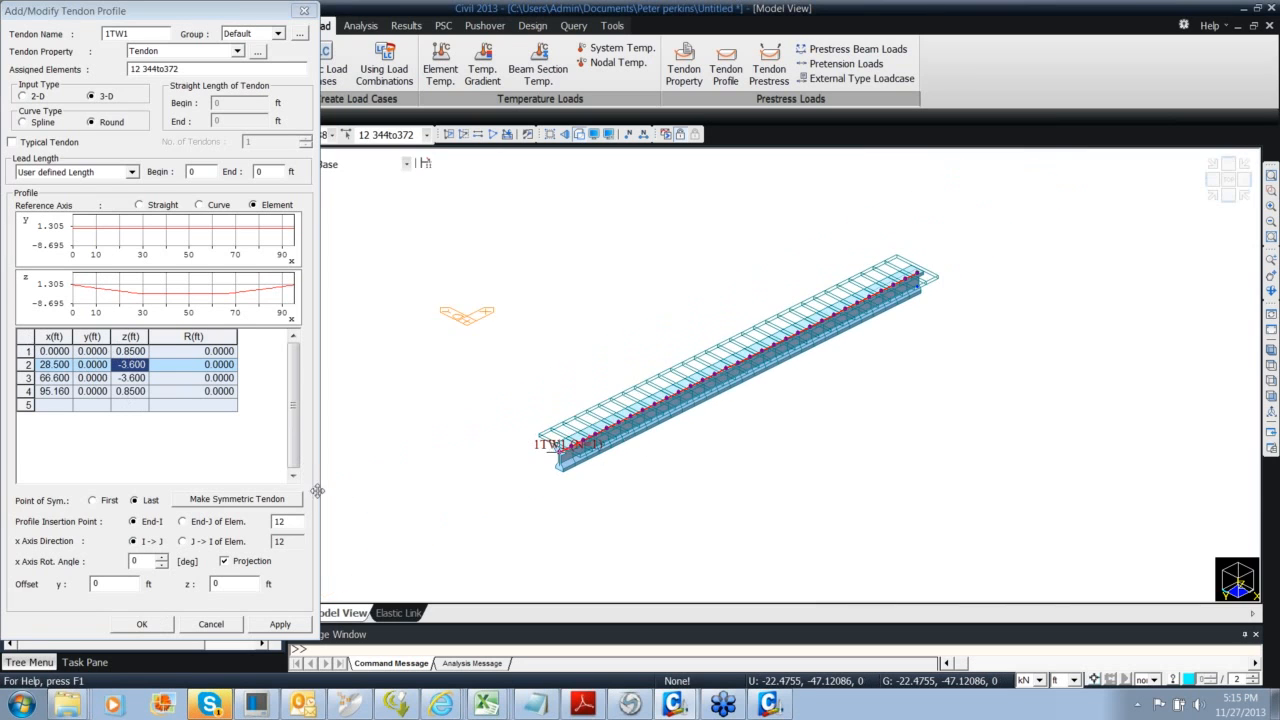
click(157, 624)
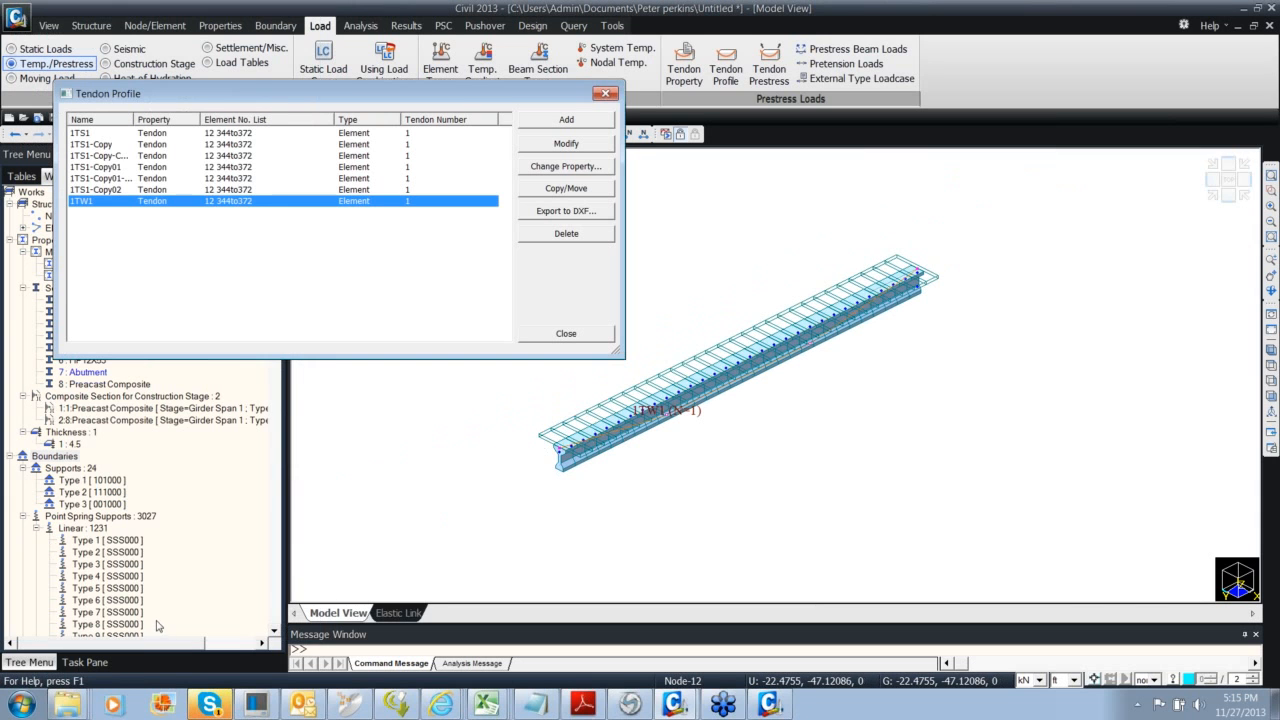
Check the draped shape of tendon 1TW1 in the girder's side elevation and close the tendon profile list
click(1226, 192)
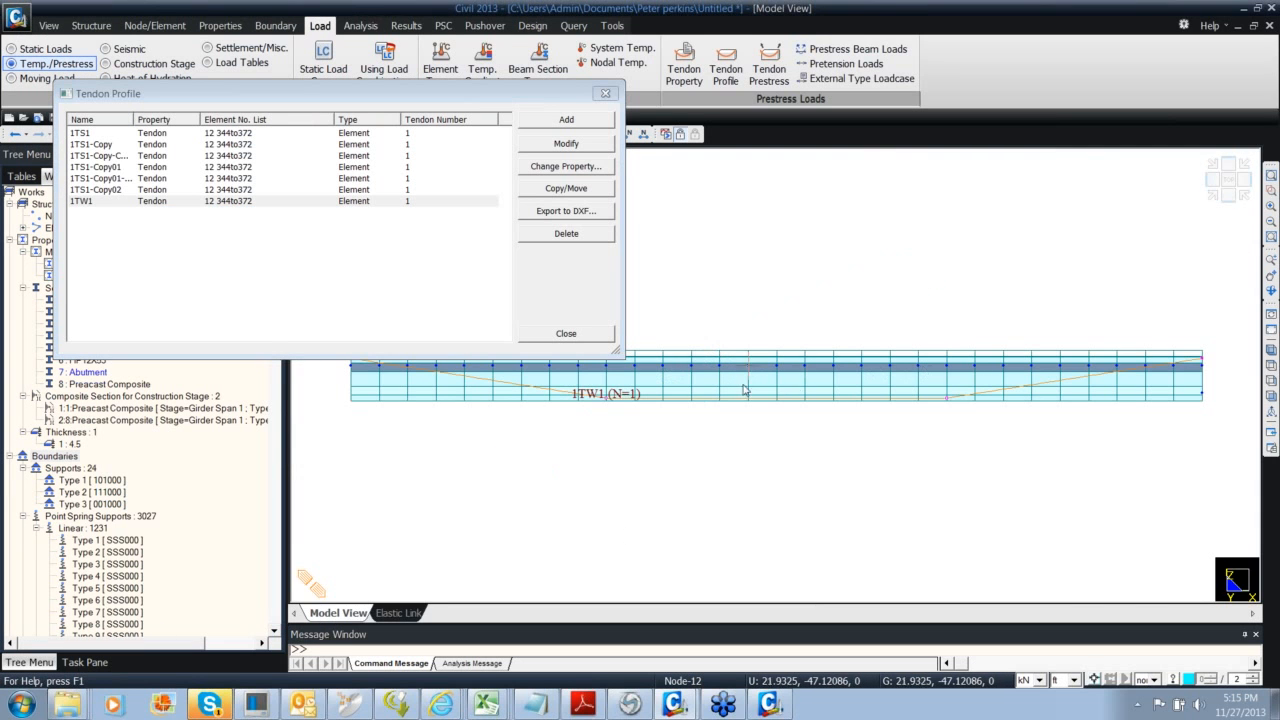
drag(452, 97, 430, 59)
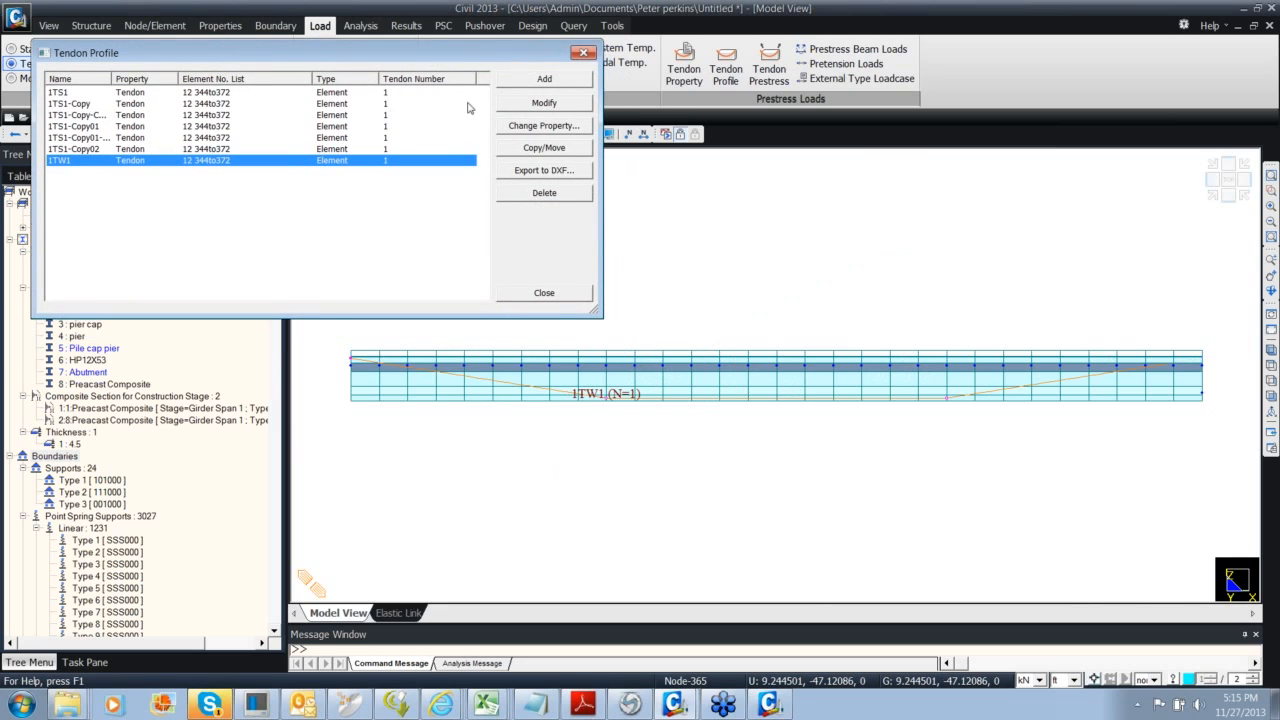
click(583, 52)
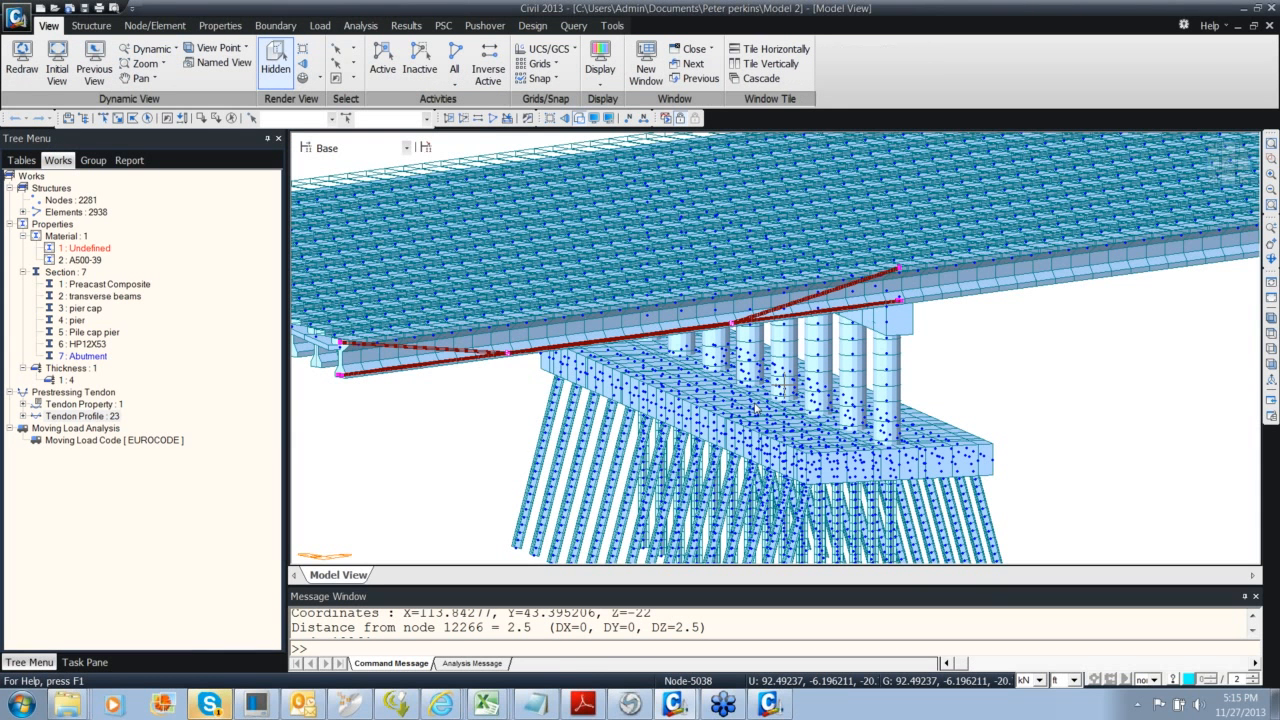
Switch to Model 2, view the bridge from above, and display only the elements with section 1, Preacast Composite
middle_drag(574, 424, 598, 410)
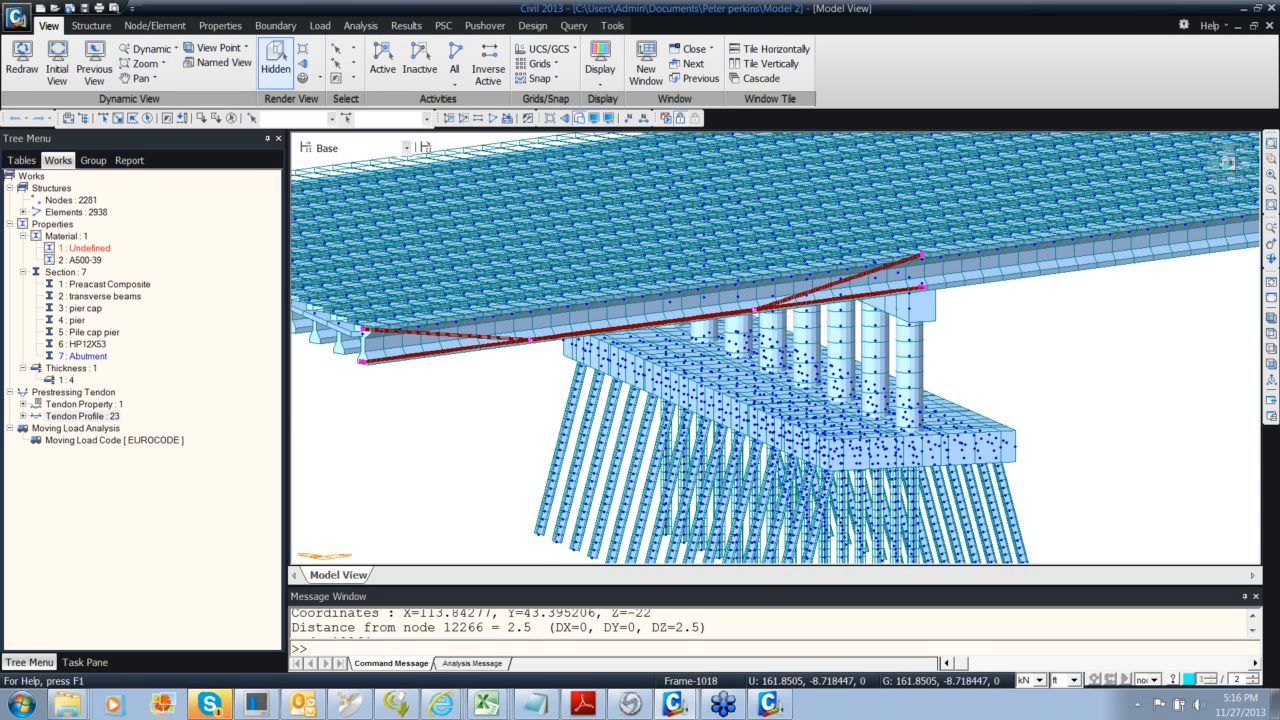
click(1228, 162)
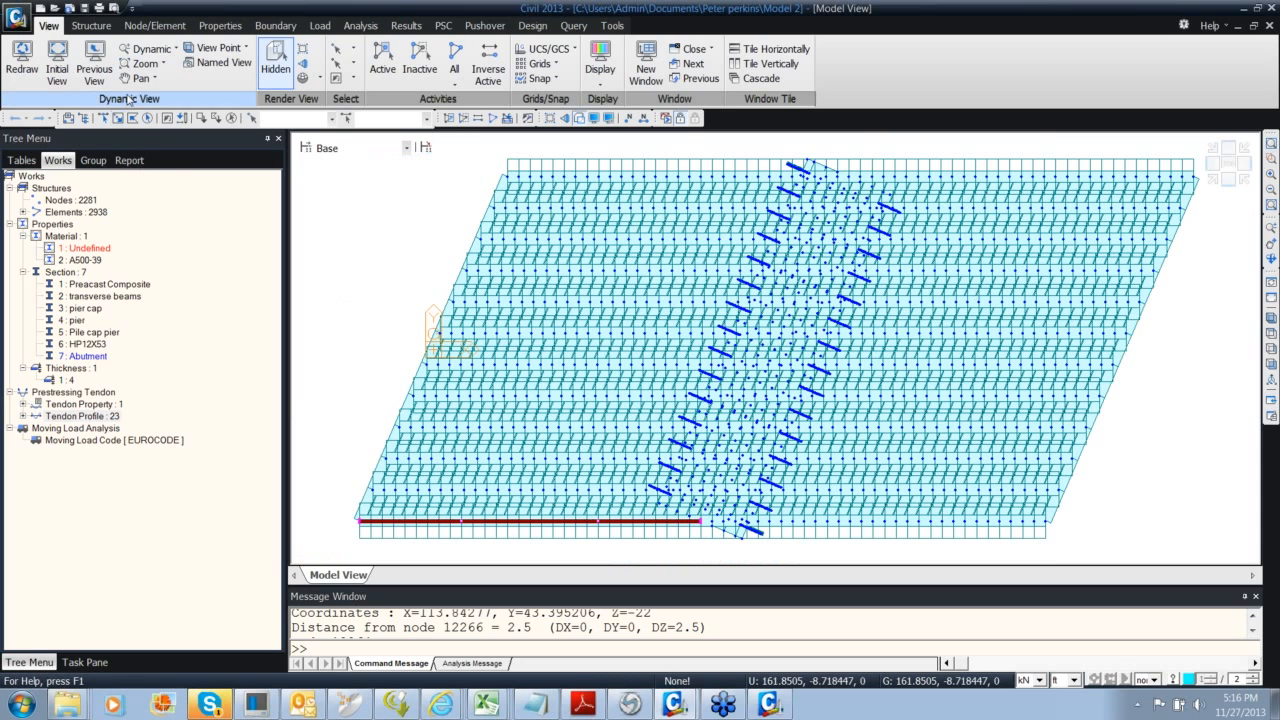
click(97, 286)
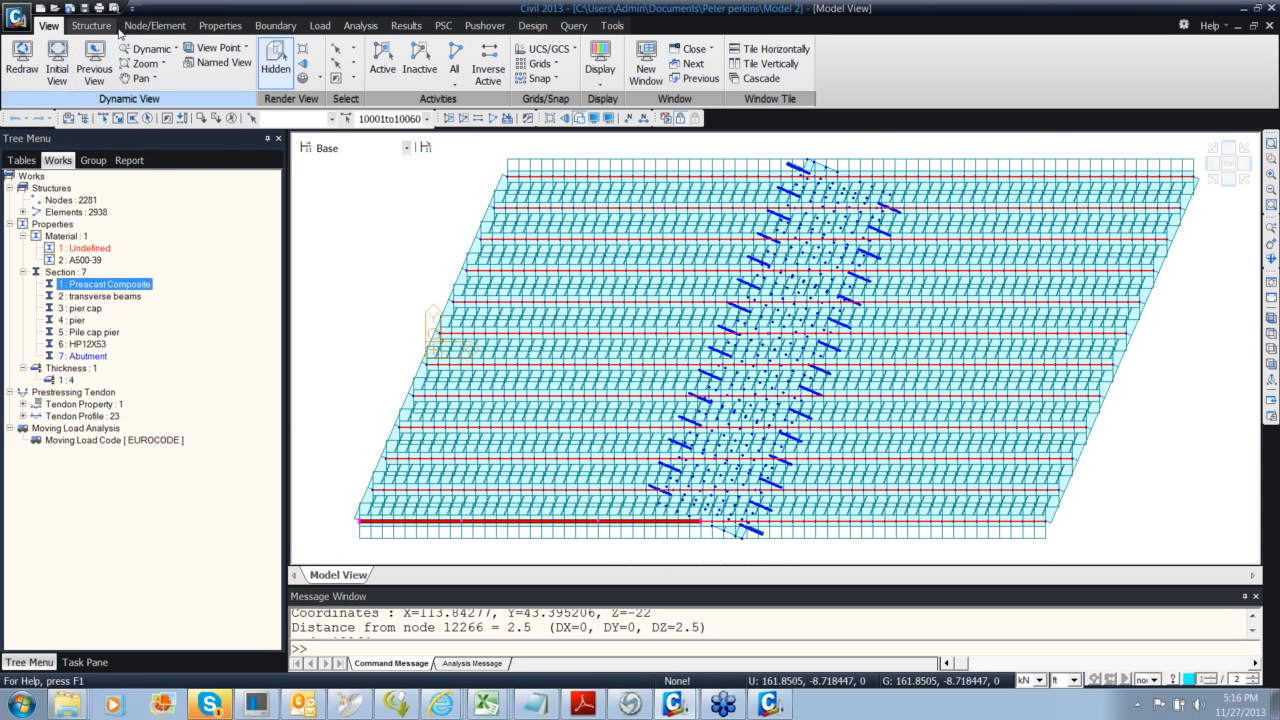
click(382, 58)
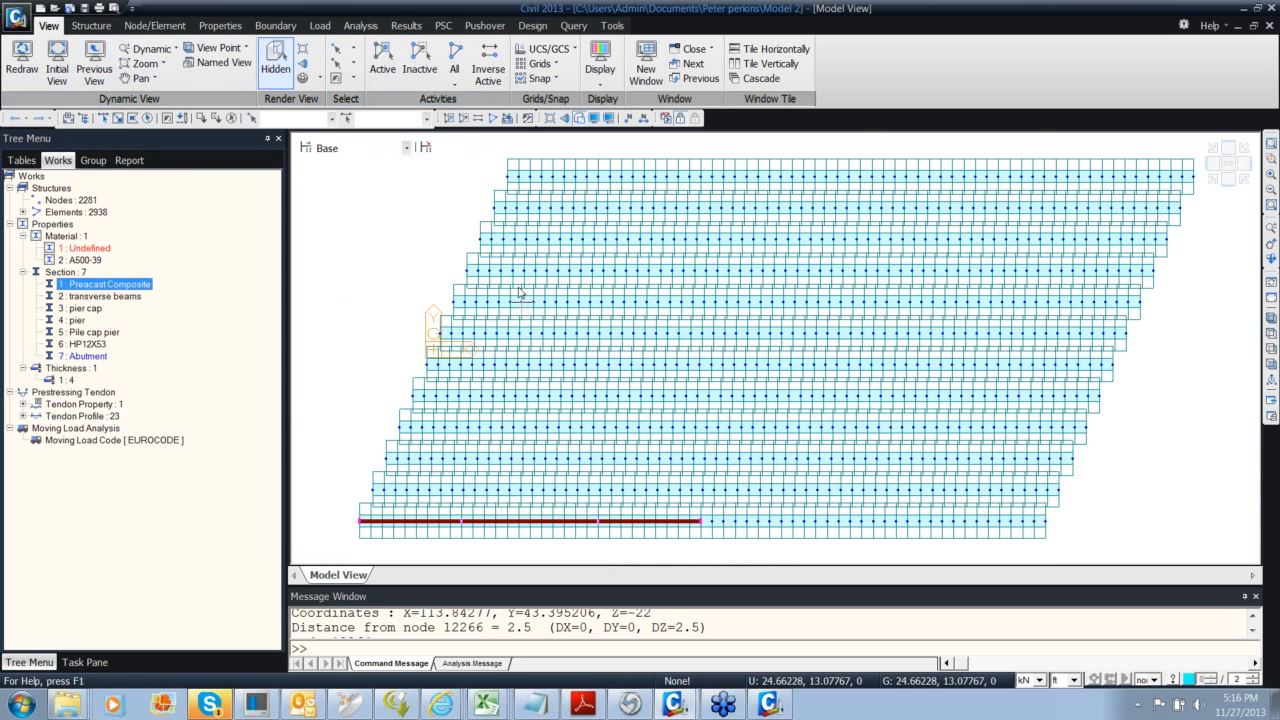
Turn off the hidden-surface rendering, check the element renumbering settings, and close them without applying anything
click(277, 62)
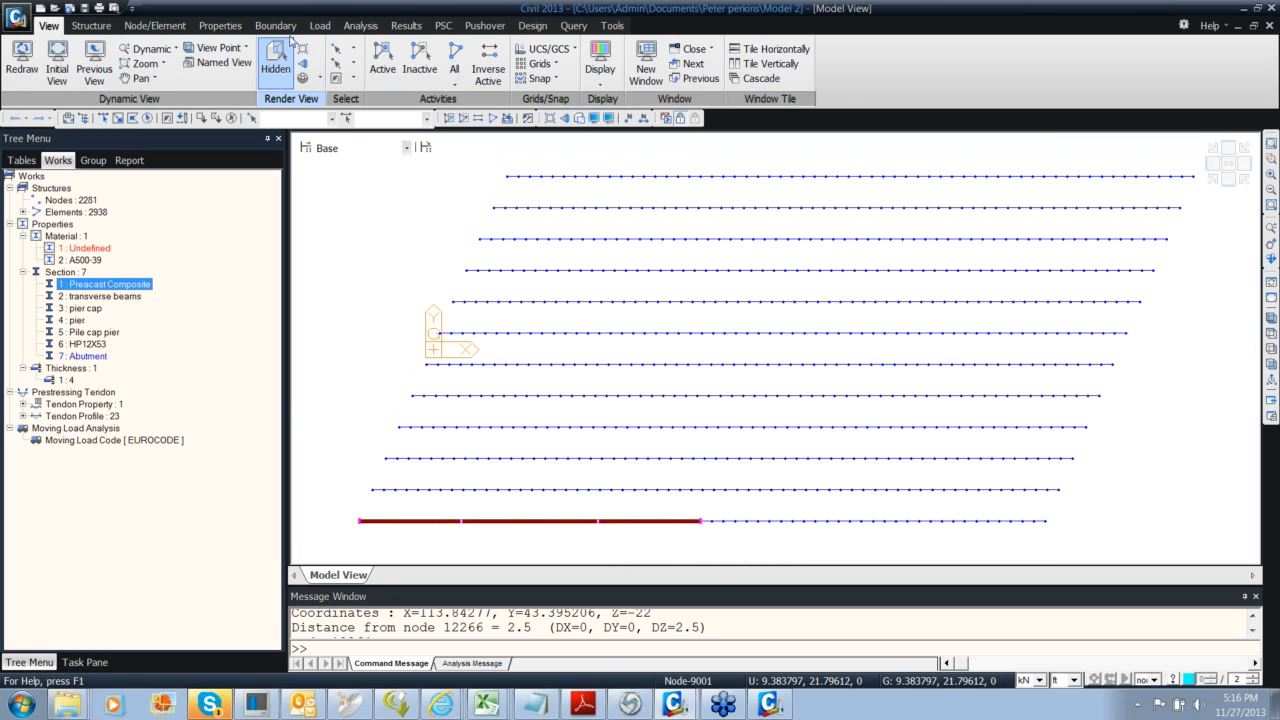
click(155, 25)
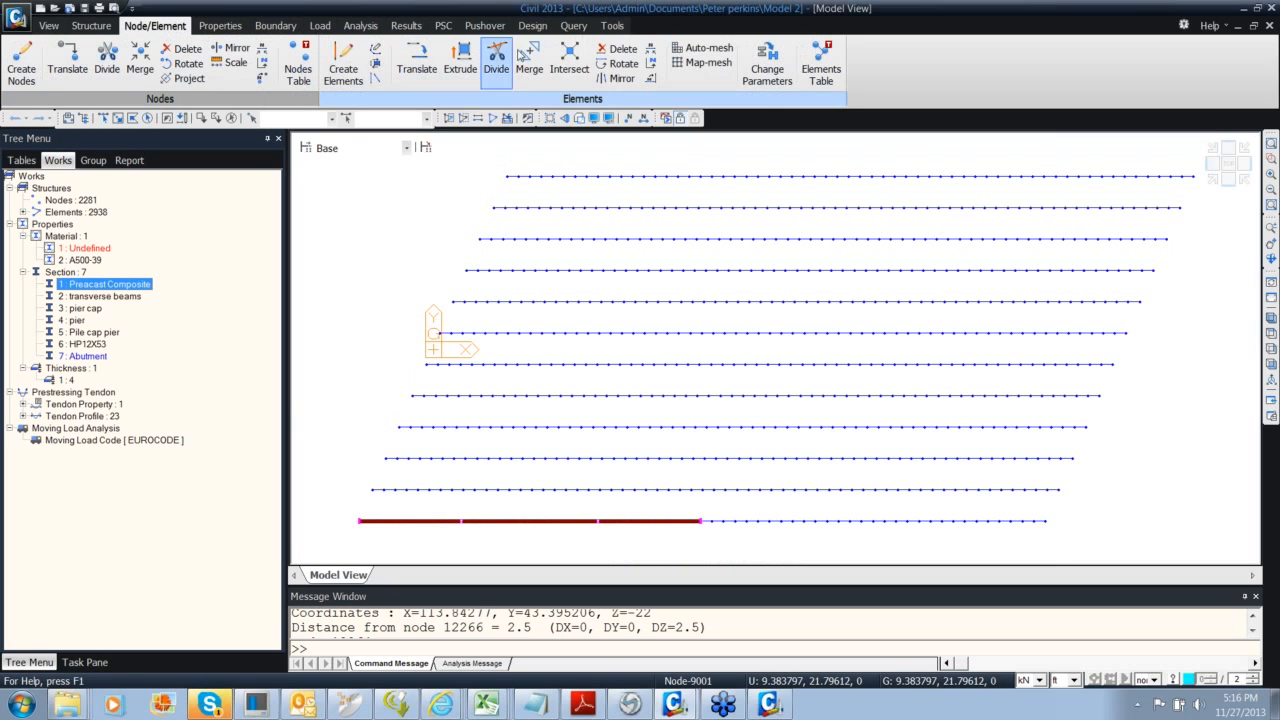
click(651, 76)
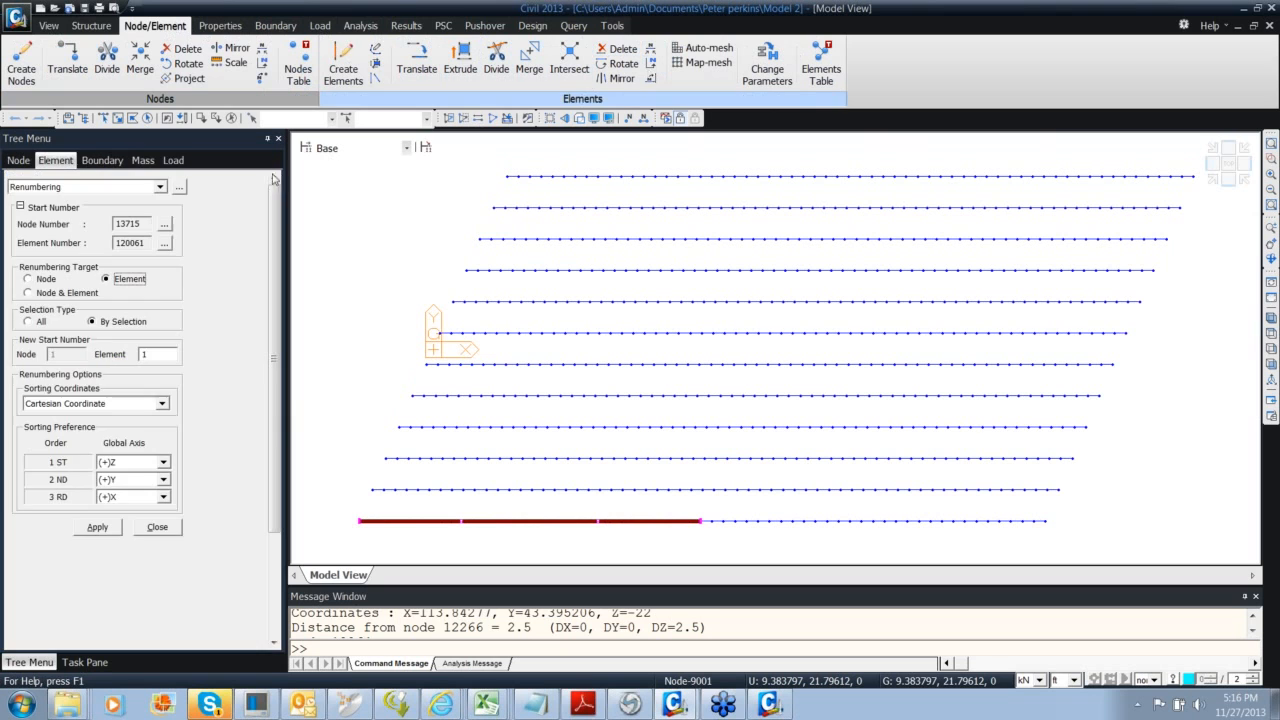
click(157, 527)
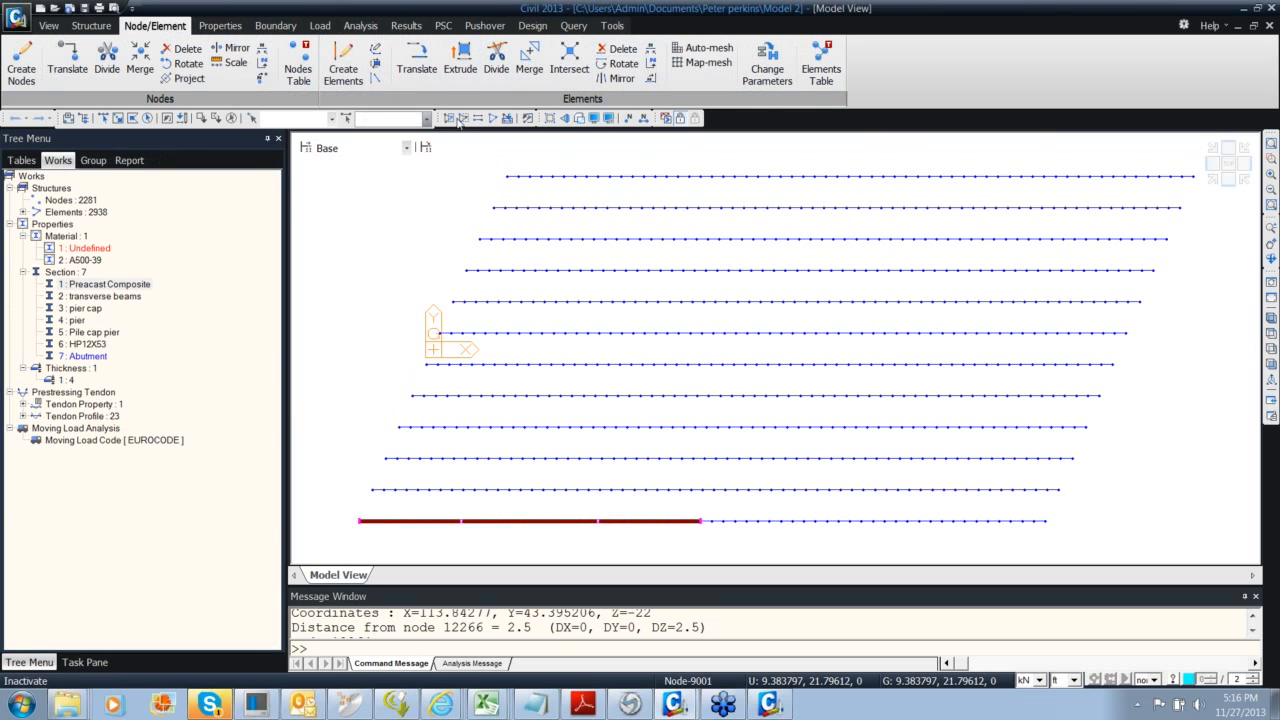
Display the element numbers and compare the numbering at the start of the first girder lines
click(643, 118)
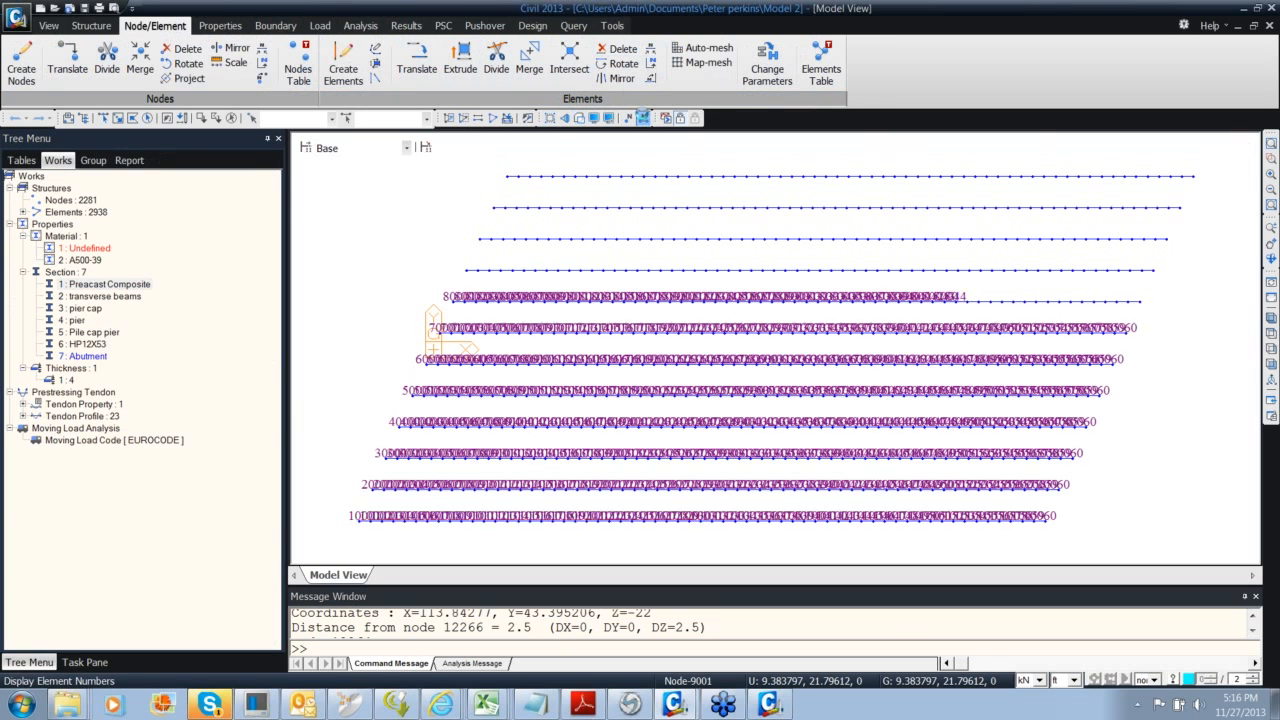
click(1270, 168)
drag(337, 471, 460, 534)
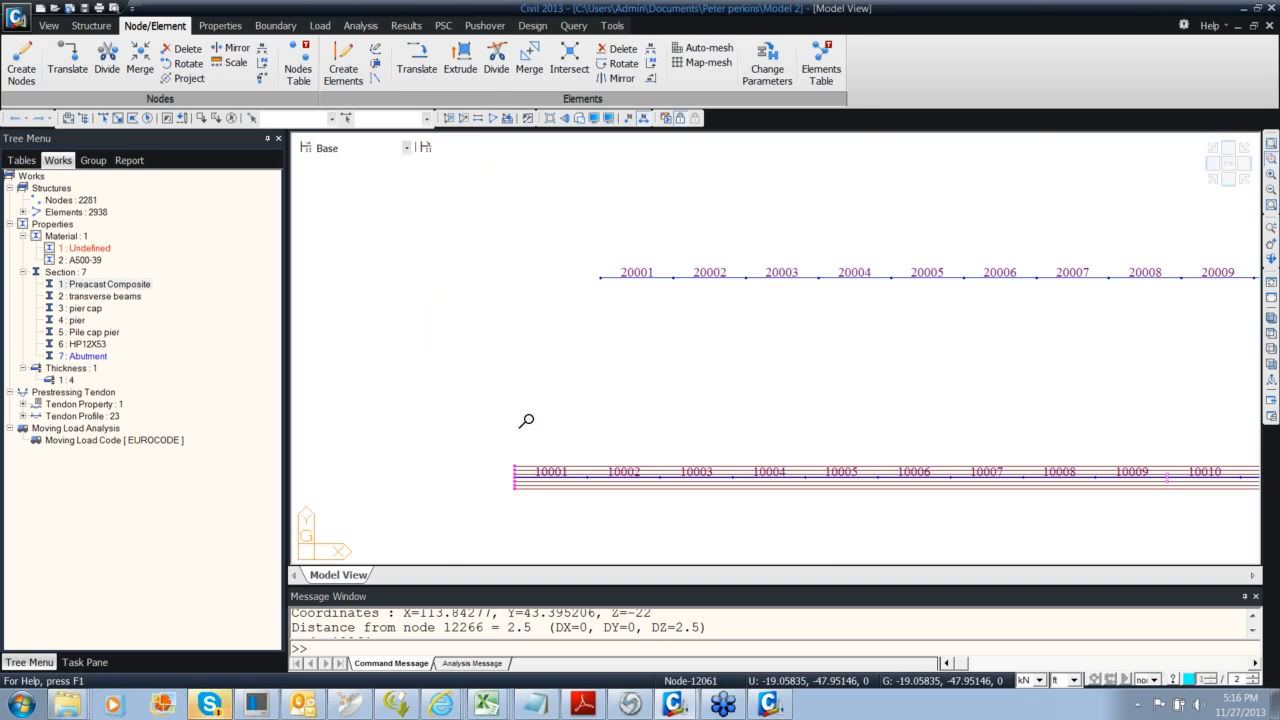
drag(501, 236, 826, 526)
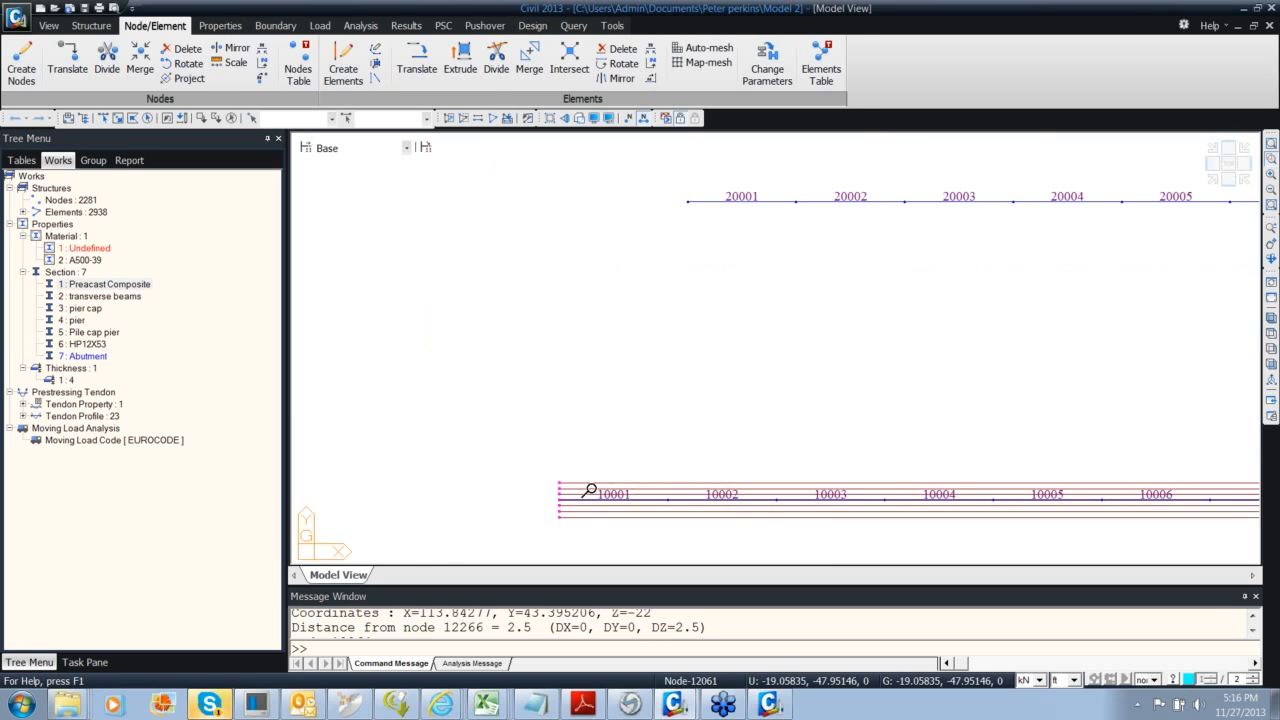
middle_drag(668, 497, 621, 498)
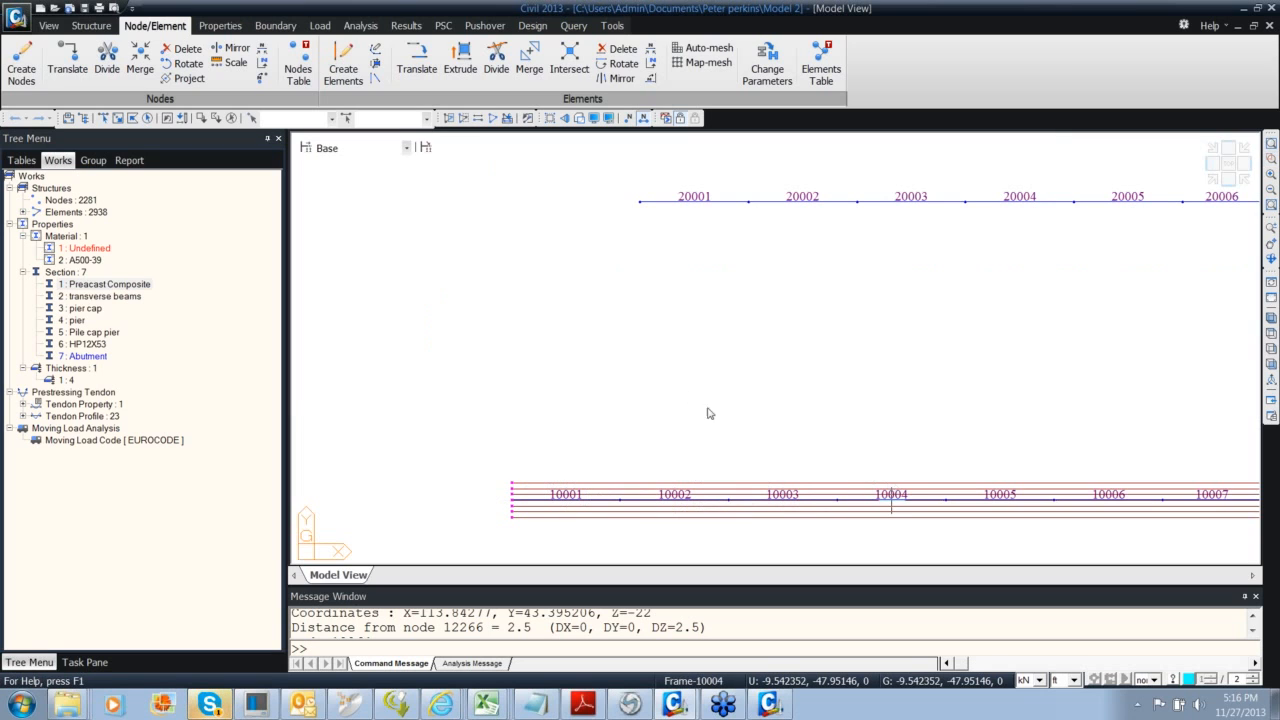
middle_drag(674, 245, 543, 356)
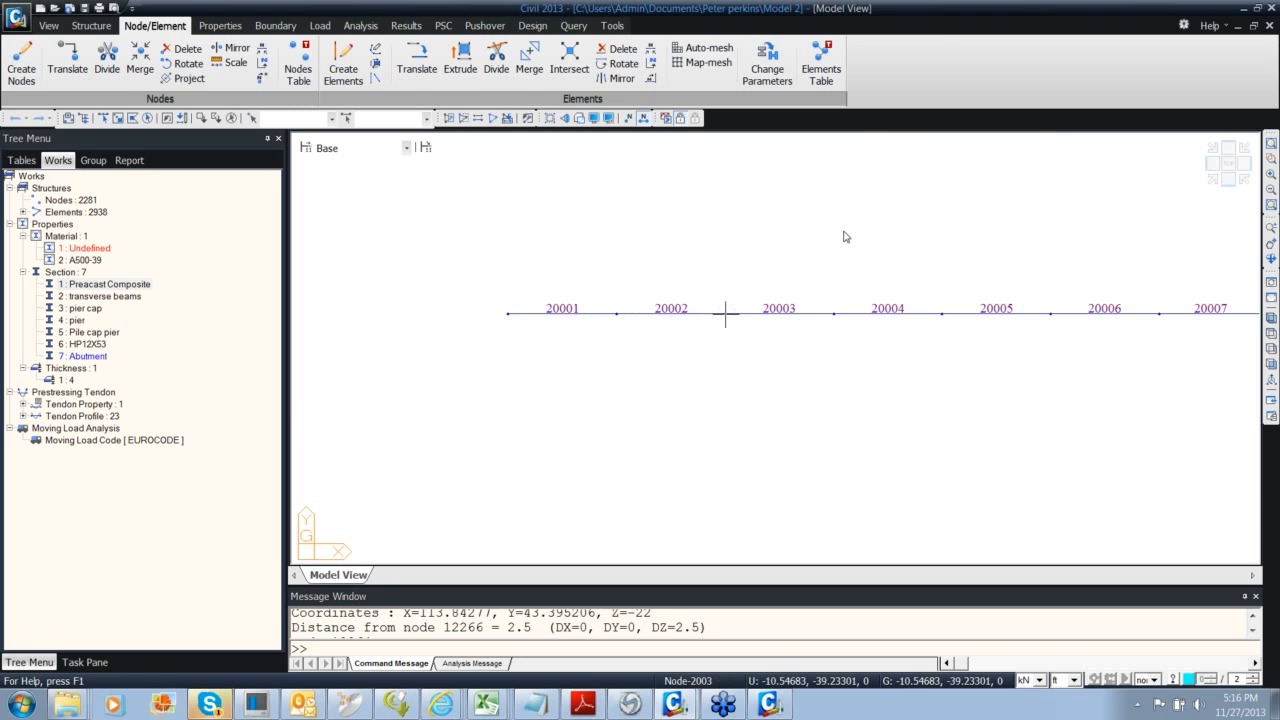
middle_drag(710, 452, 628, 588)
scroll(794, 298, down, 5)
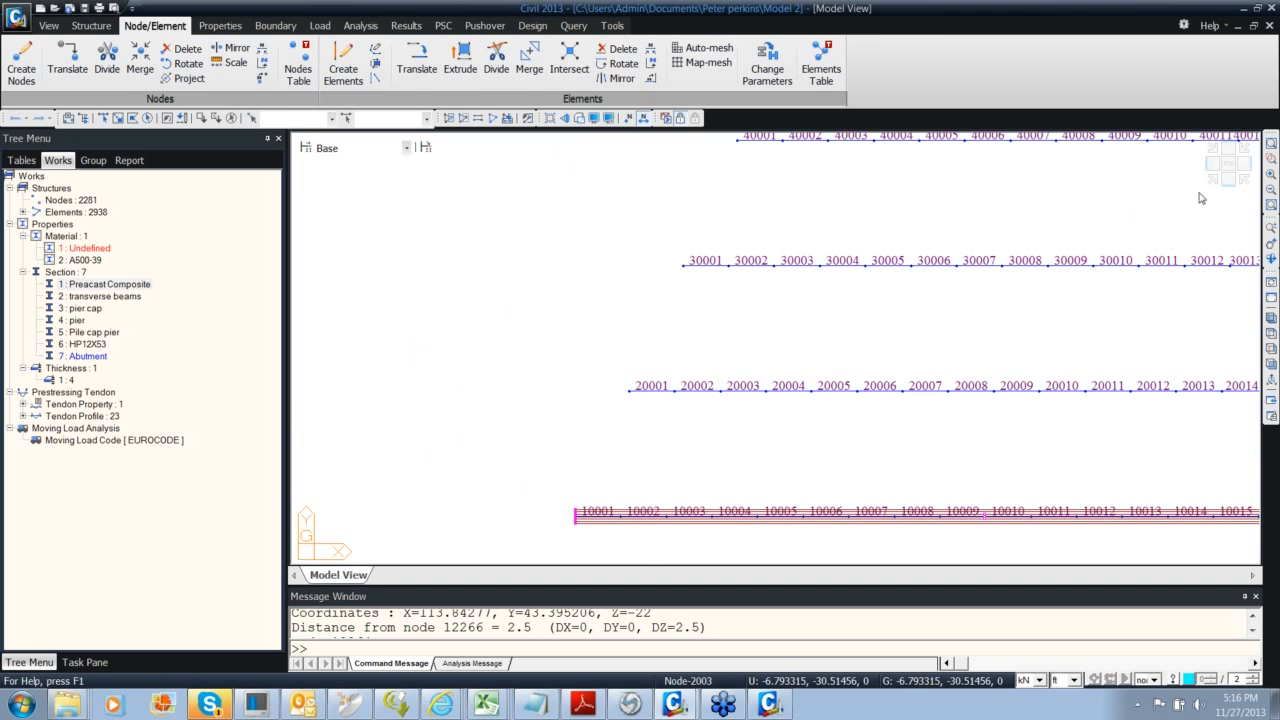
Hide the element numbers and show the rendered girders in a 3D view focused on the first girder's tendons
click(1212, 182)
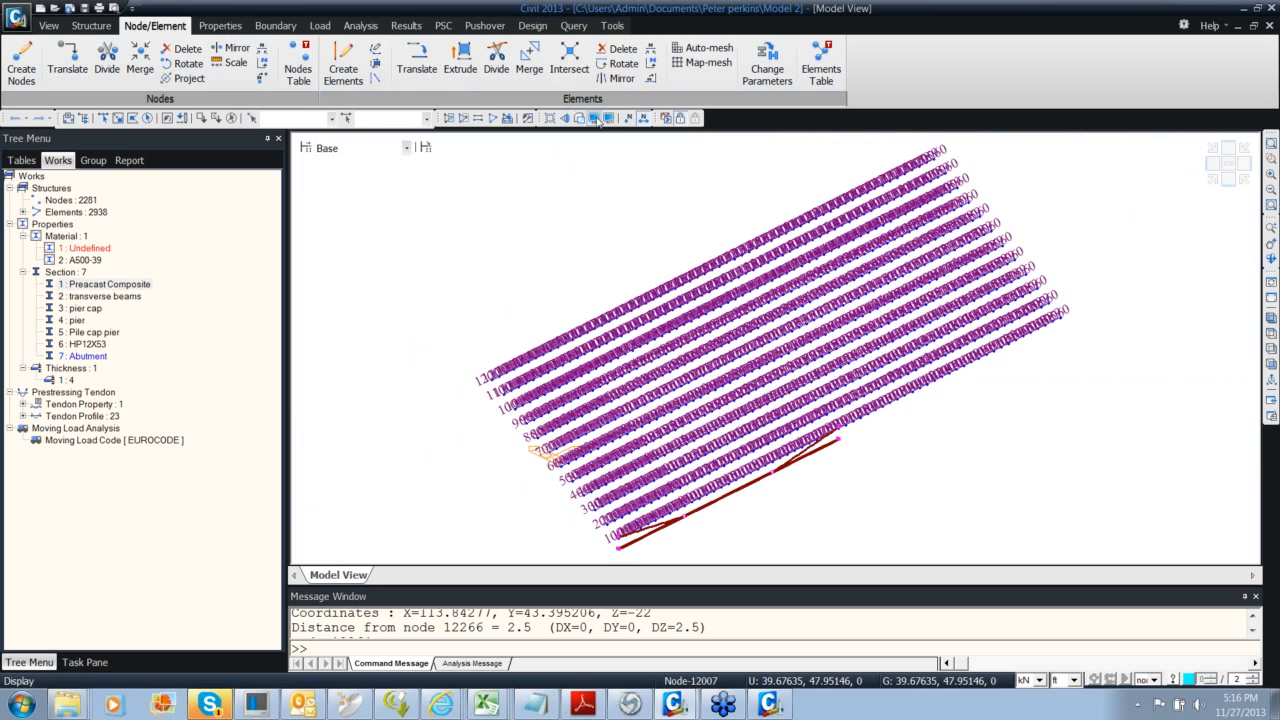
click(642, 121)
ctrl+middle_drag(683, 492, 697, 449)
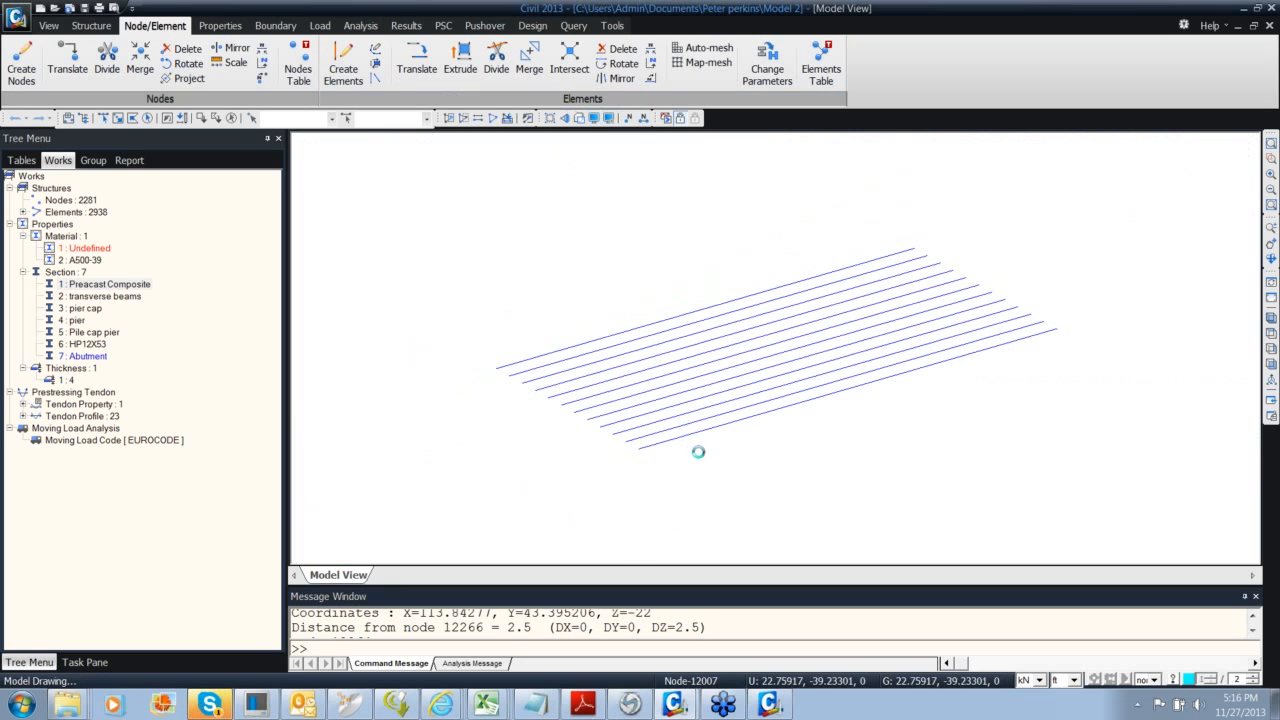
click(48, 25)
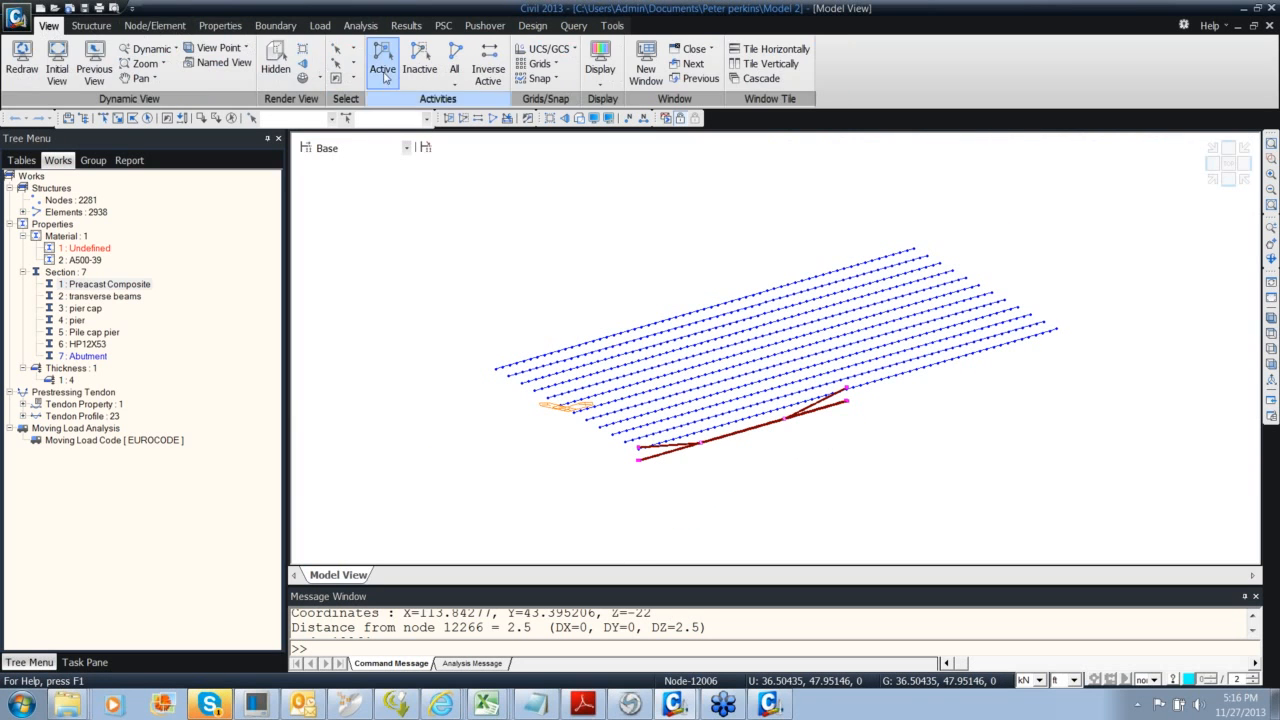
click(290, 62)
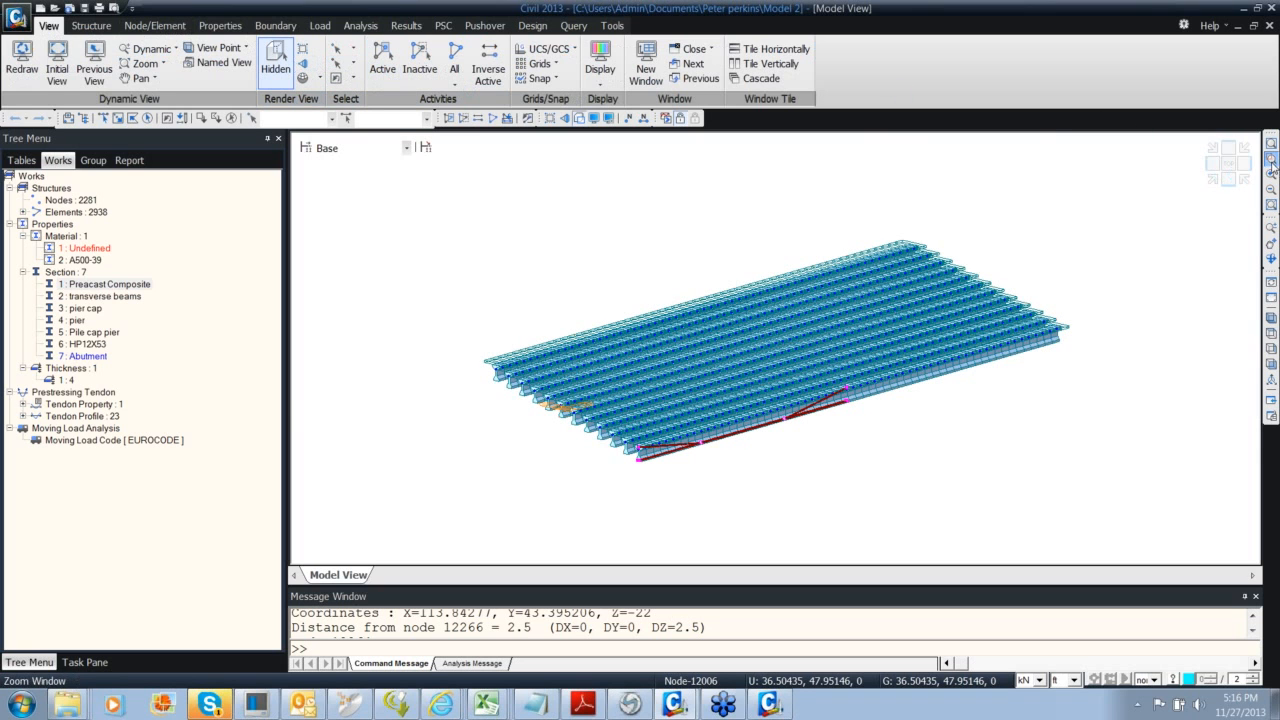
drag(560, 398, 866, 527)
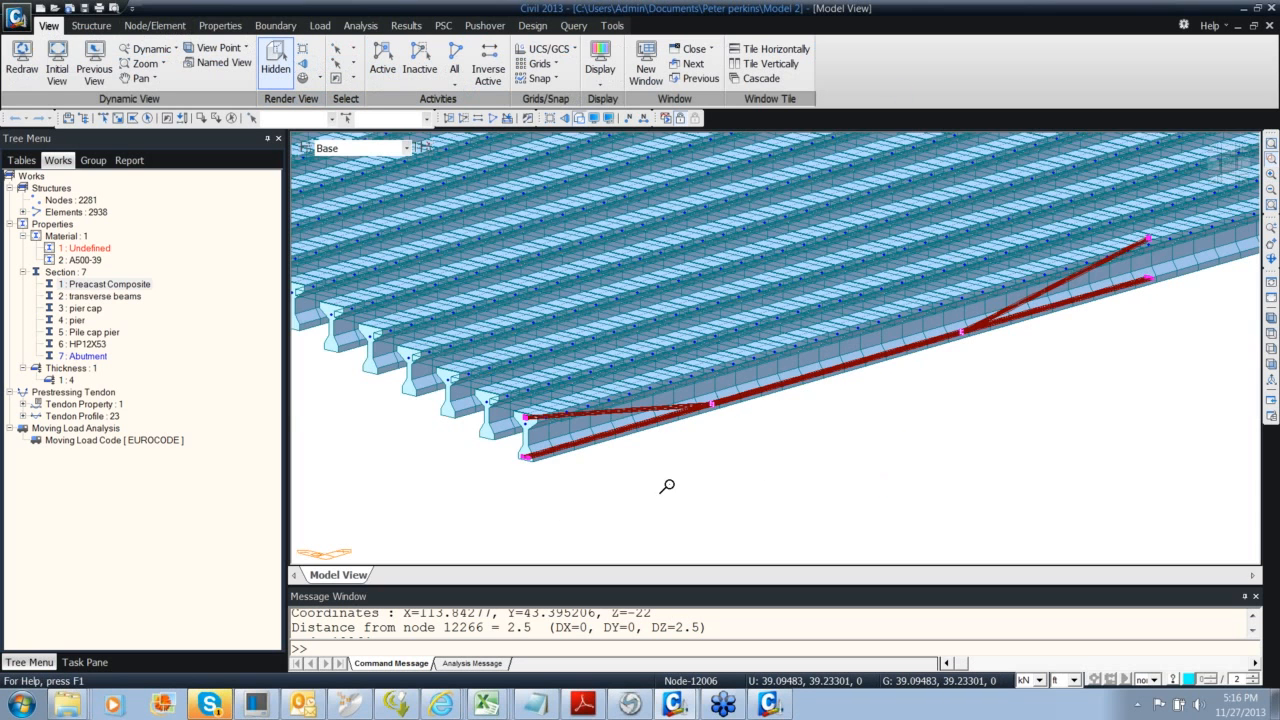
middle_drag(494, 514, 498, 509)
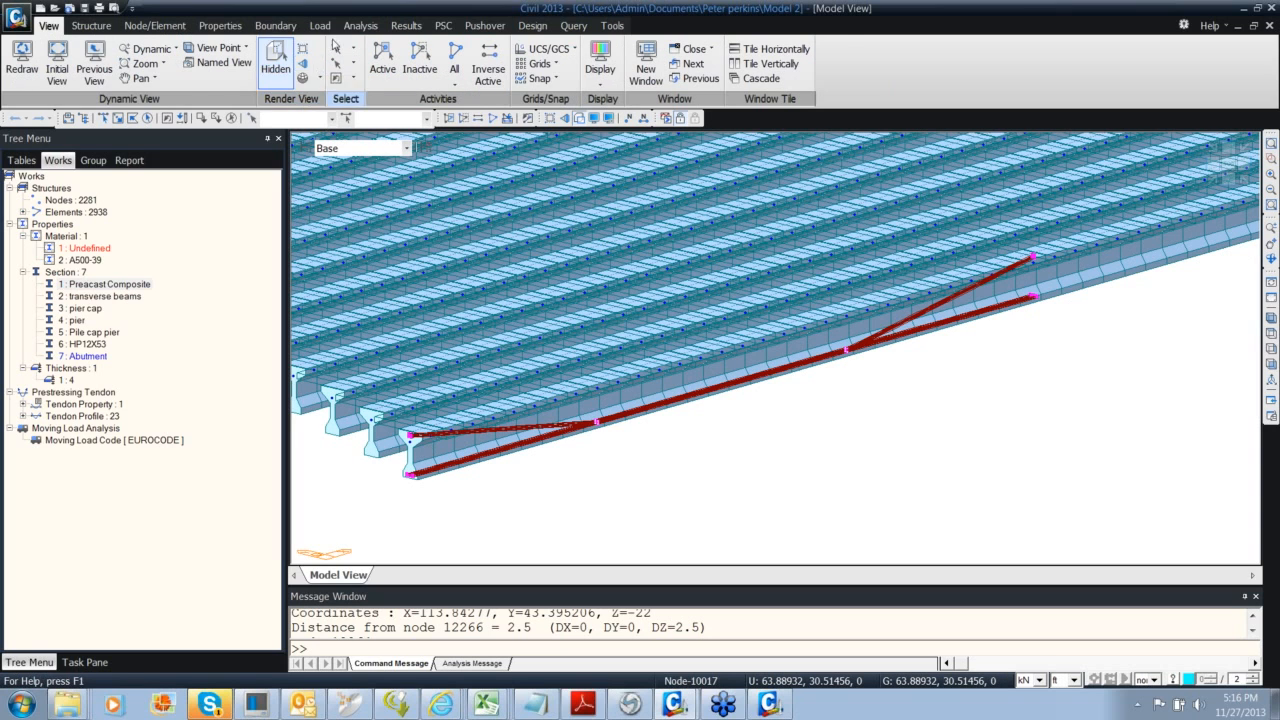
Open the list of tendon profiles among the temperature and prestress loads
click(320, 25)
click(47, 78)
click(45, 48)
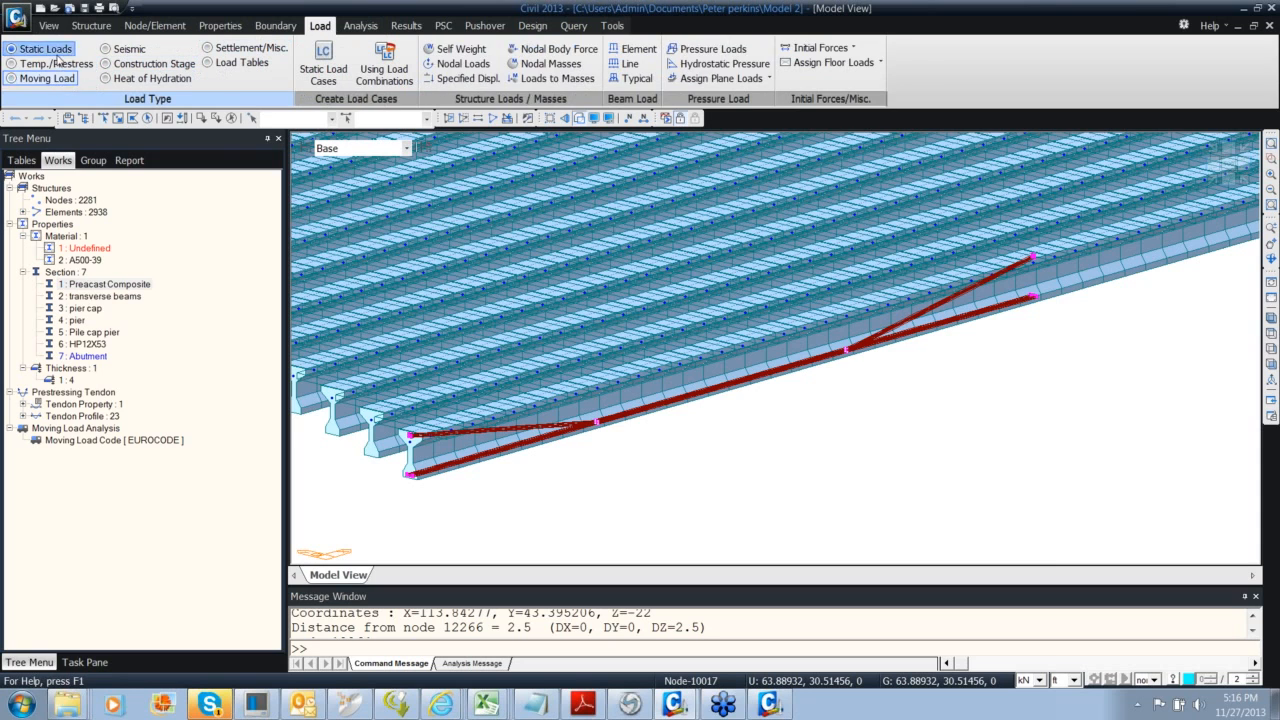
click(56, 63)
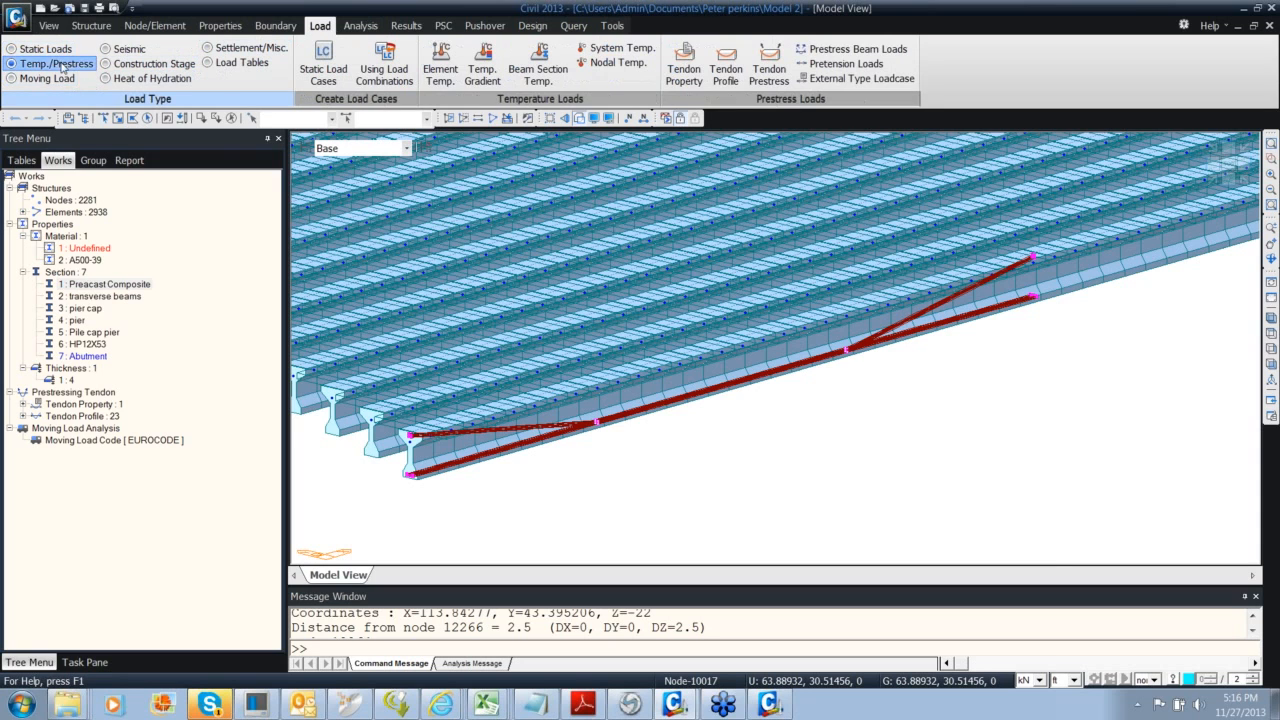
click(726, 70)
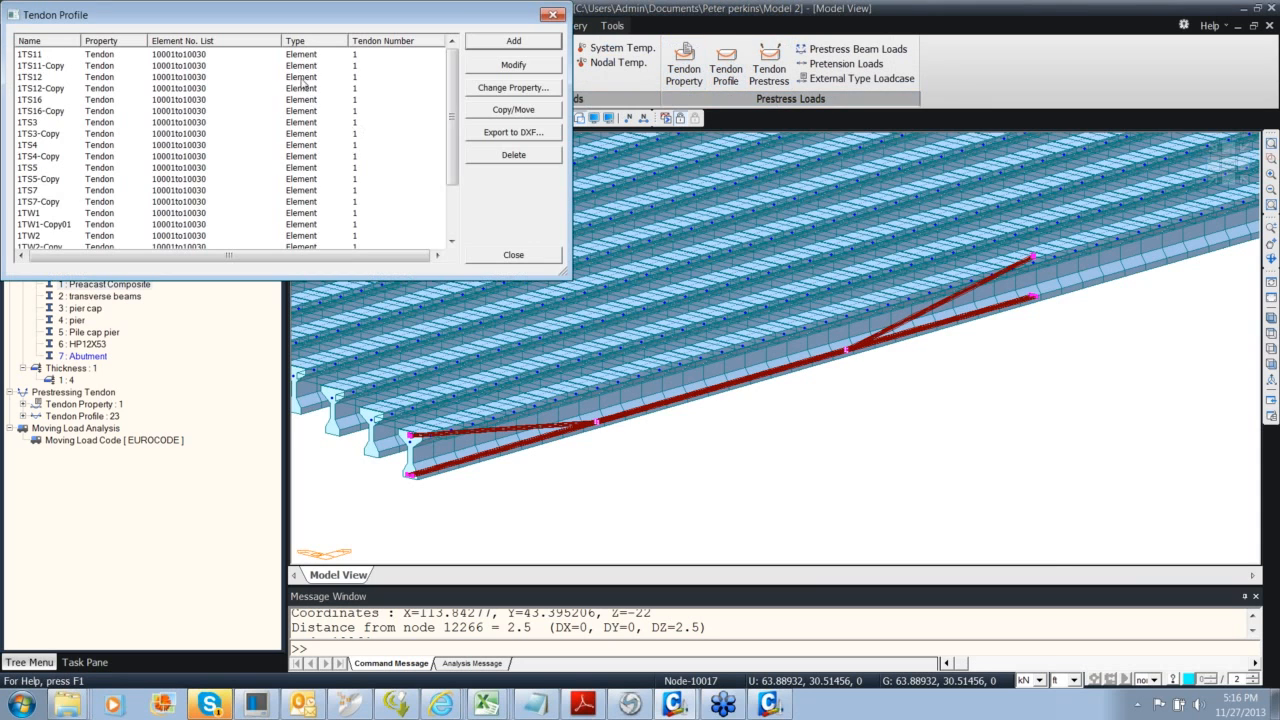
Review the tendon copy options for 1TS11-Copy: element increment, equal distance and new assigned element, and close them without copying
click(303, 65)
click(493, 111)
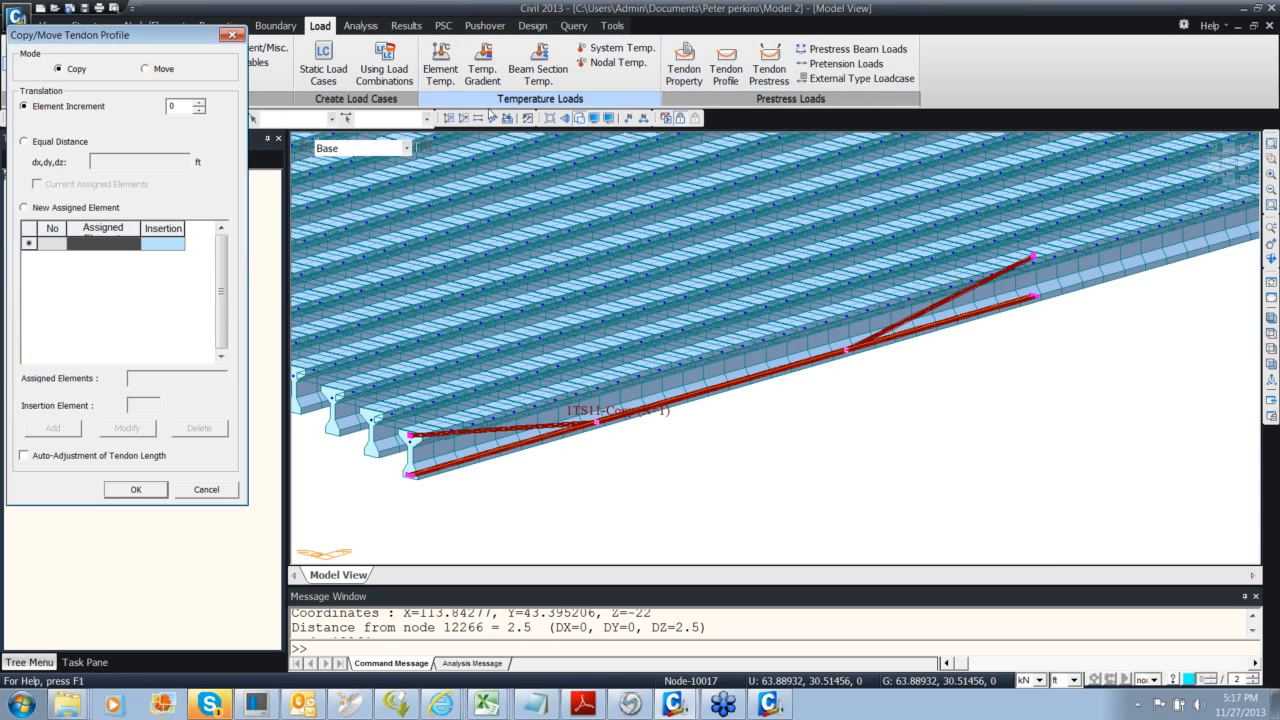
click(68, 144)
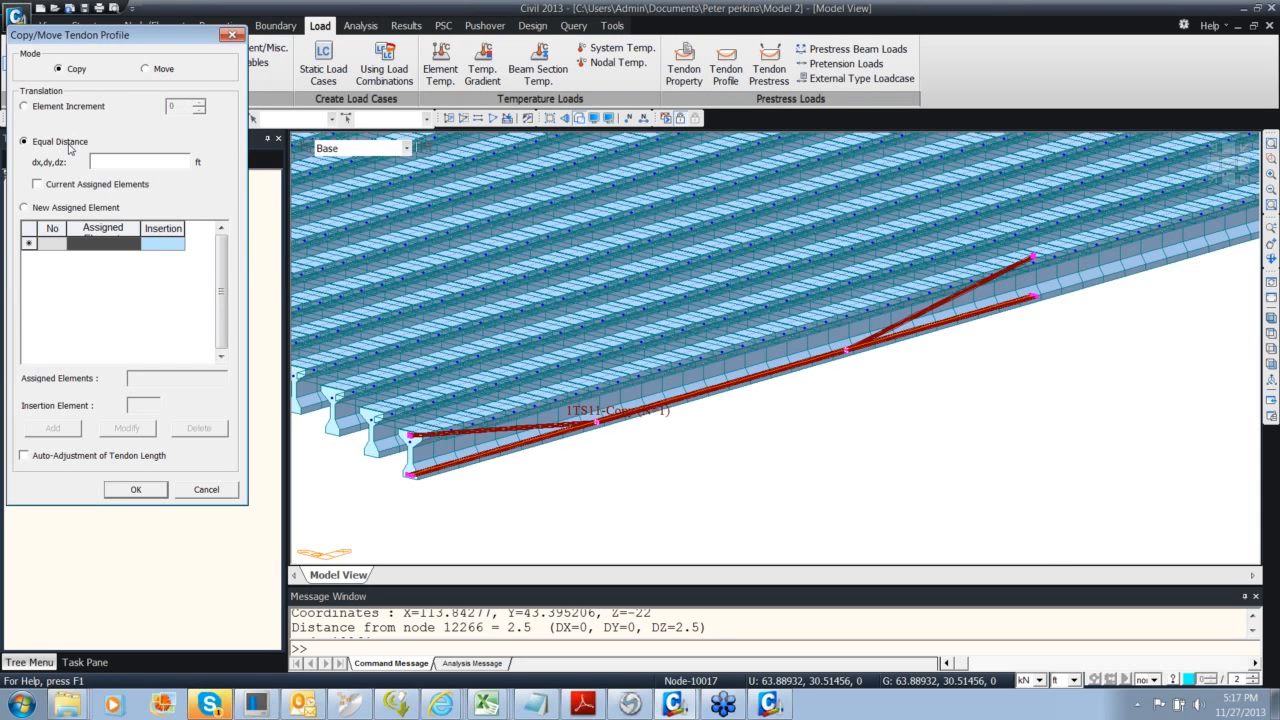
click(71, 208)
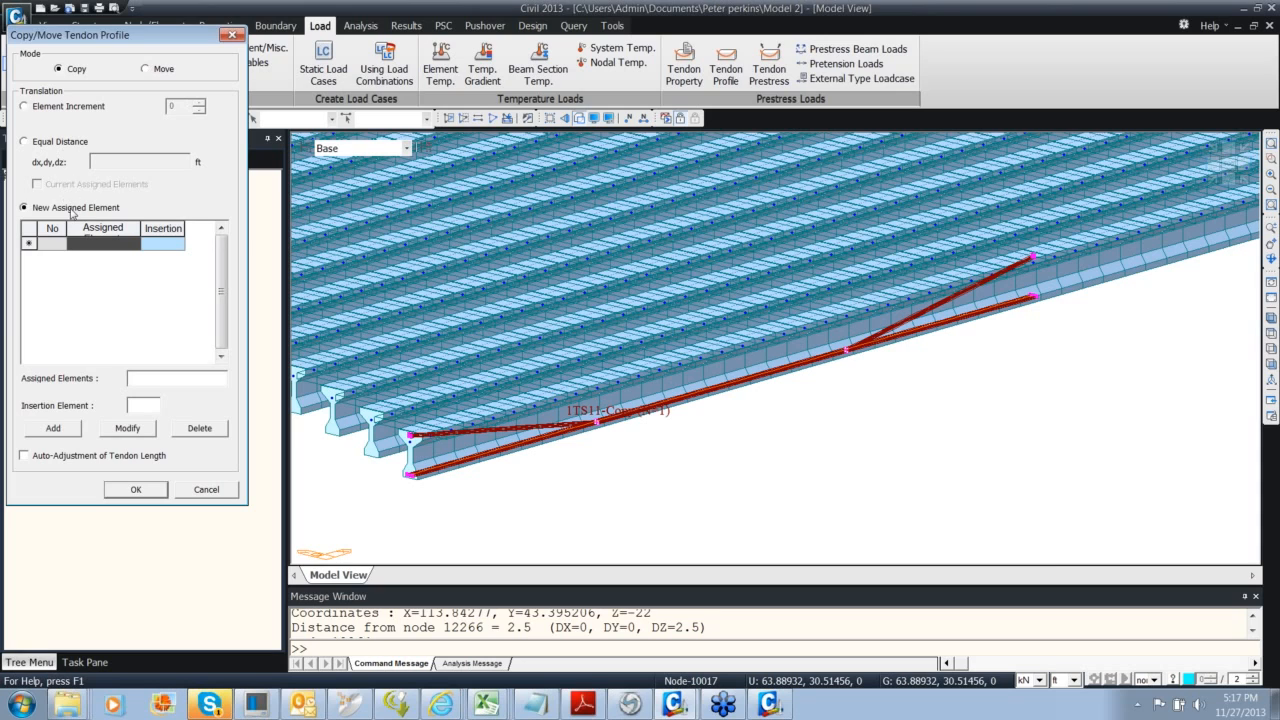
click(76, 110)
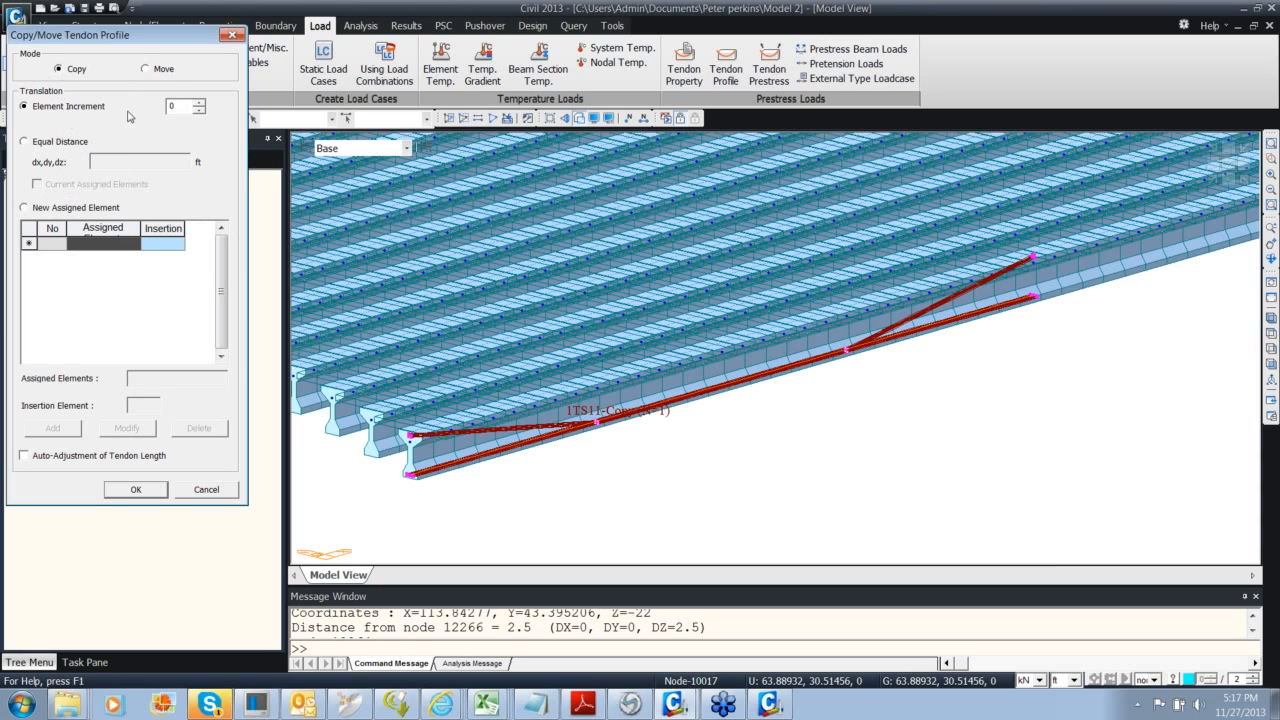
click(233, 37)
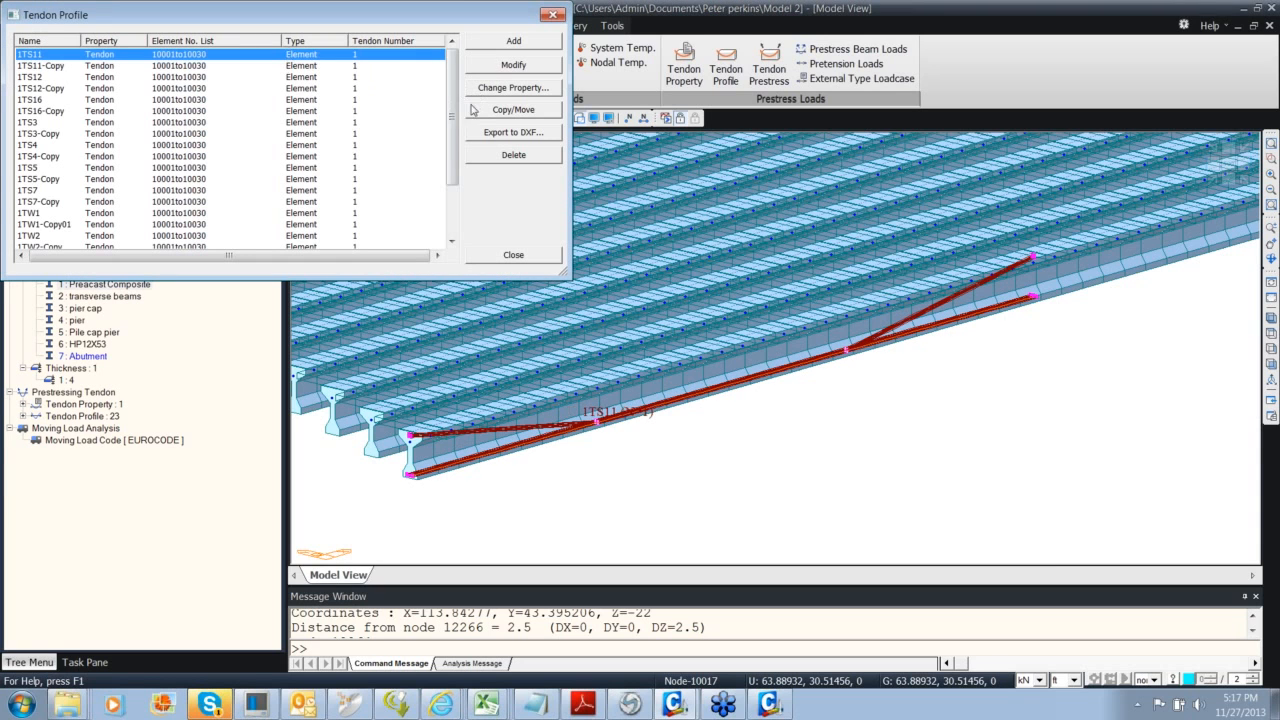
Copy all tendon profiles of the first girder to the second using an element increment of 10000, and close the profile list
drag(462, 118, 457, 213)
shift+click(360, 235)
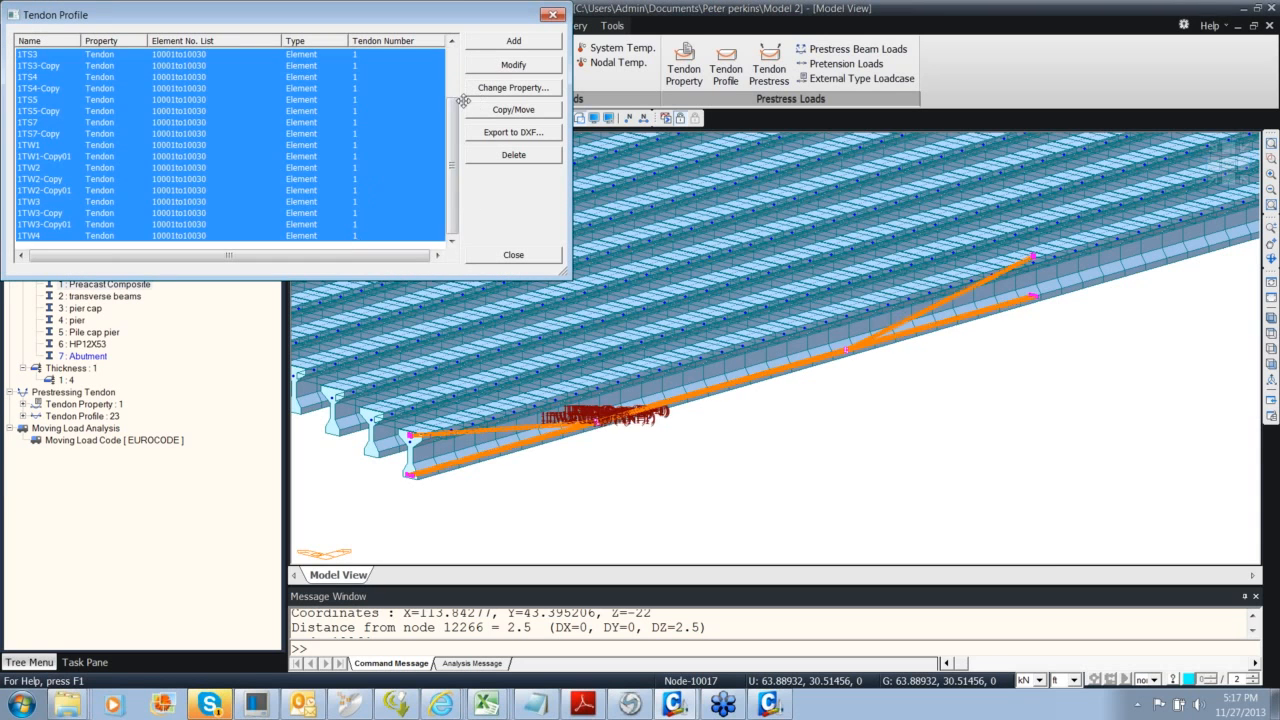
click(522, 112)
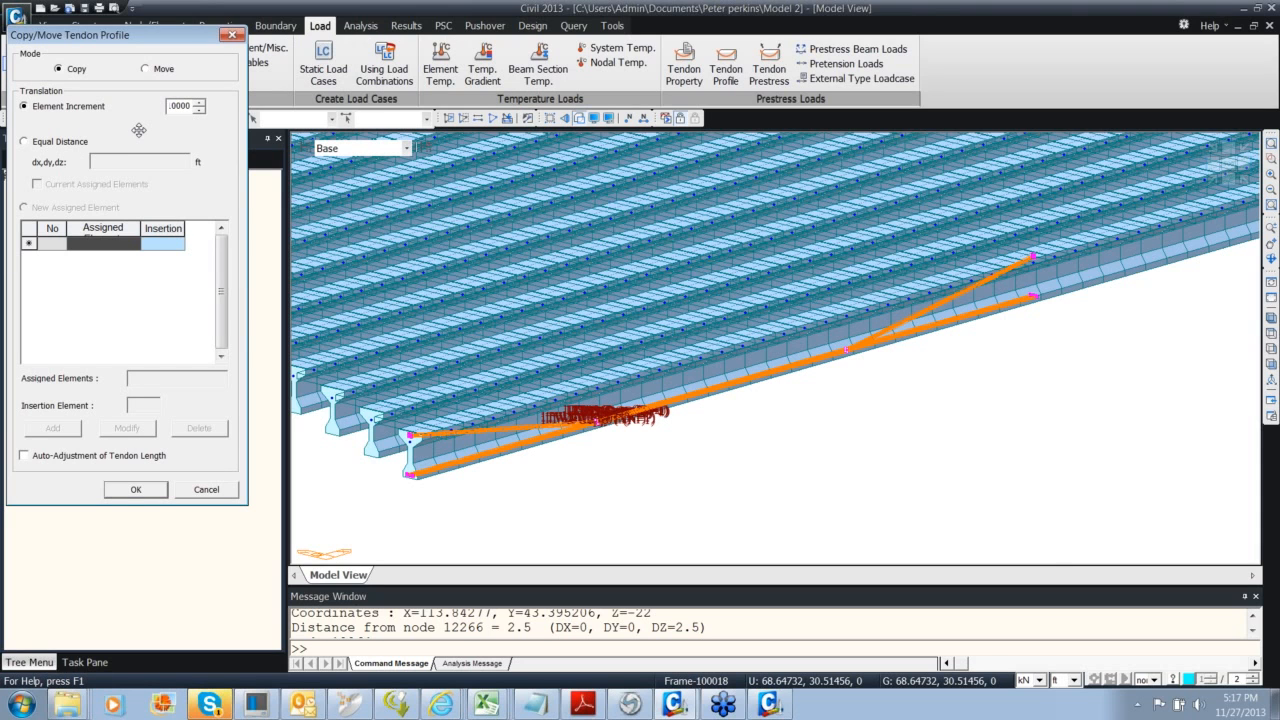
click(133, 490)
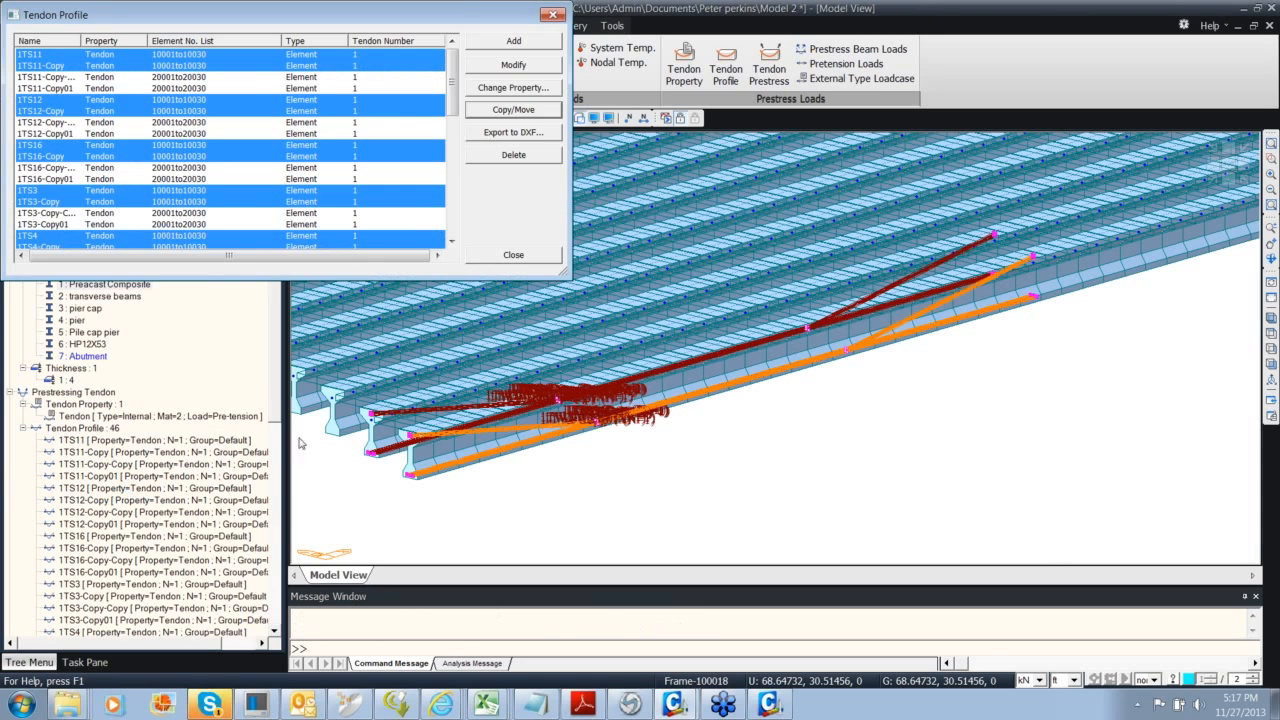
middle_drag(463, 405, 586, 436)
scroll(463, 446, up, 2)
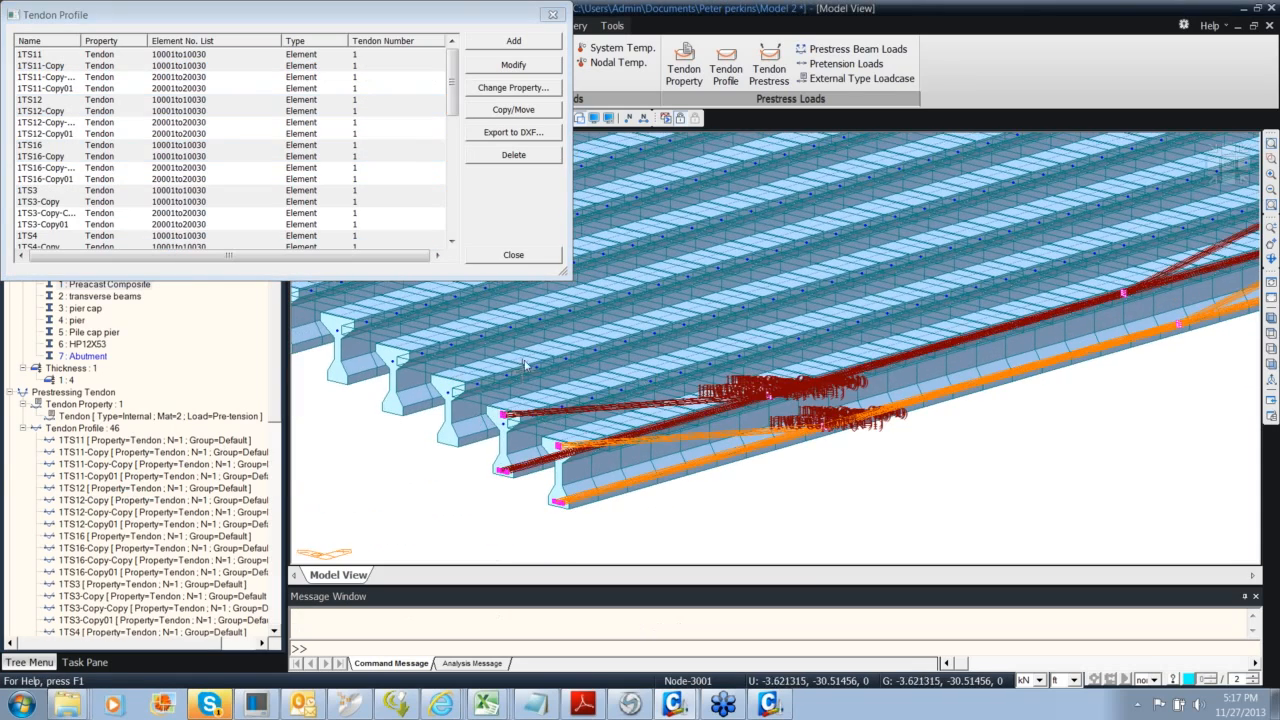
click(552, 20)
click(552, 16)
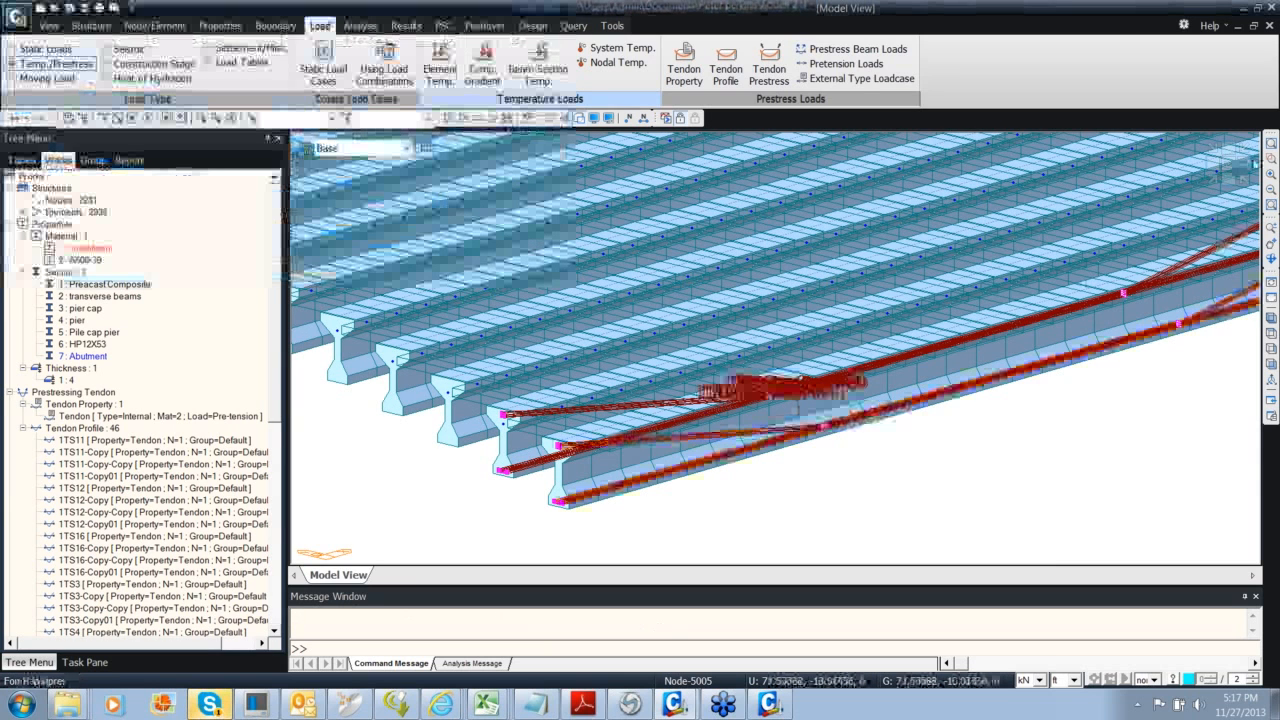
Examine the tendon layout in the first two girders from the isometric view, the side and close up at the girder ends
scroll(680, 508, up, 3)
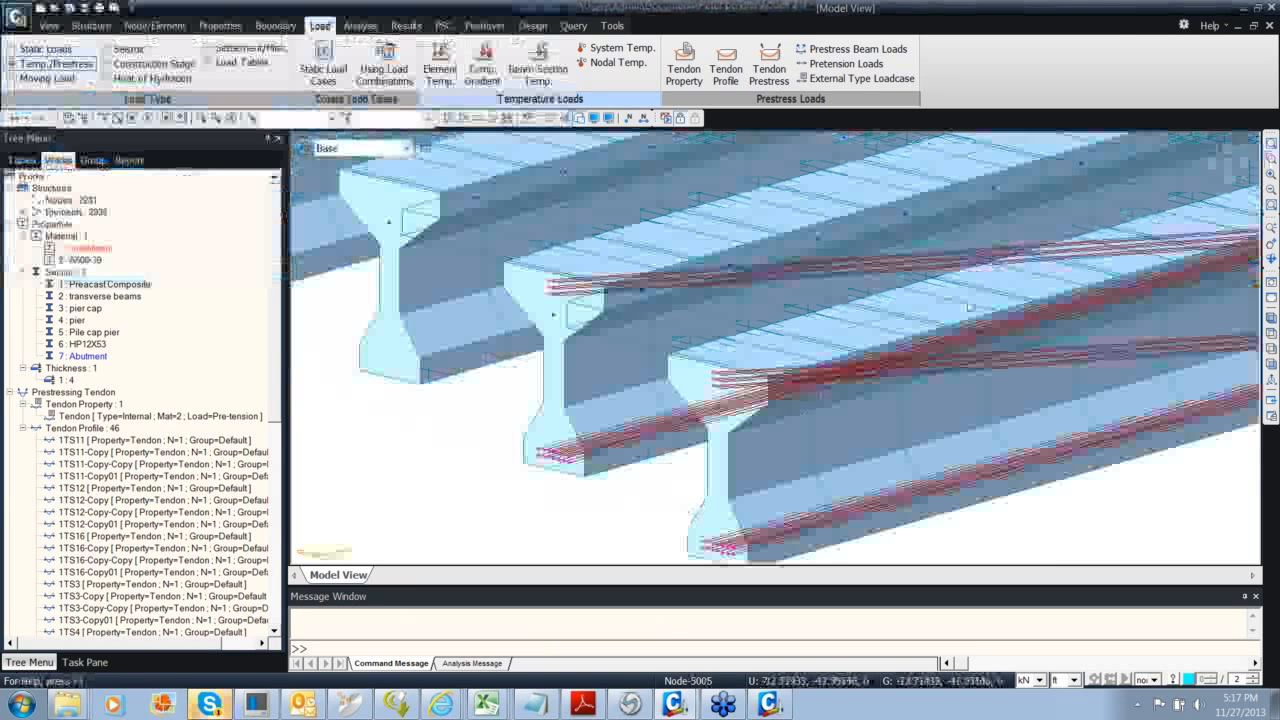
click(1216, 184)
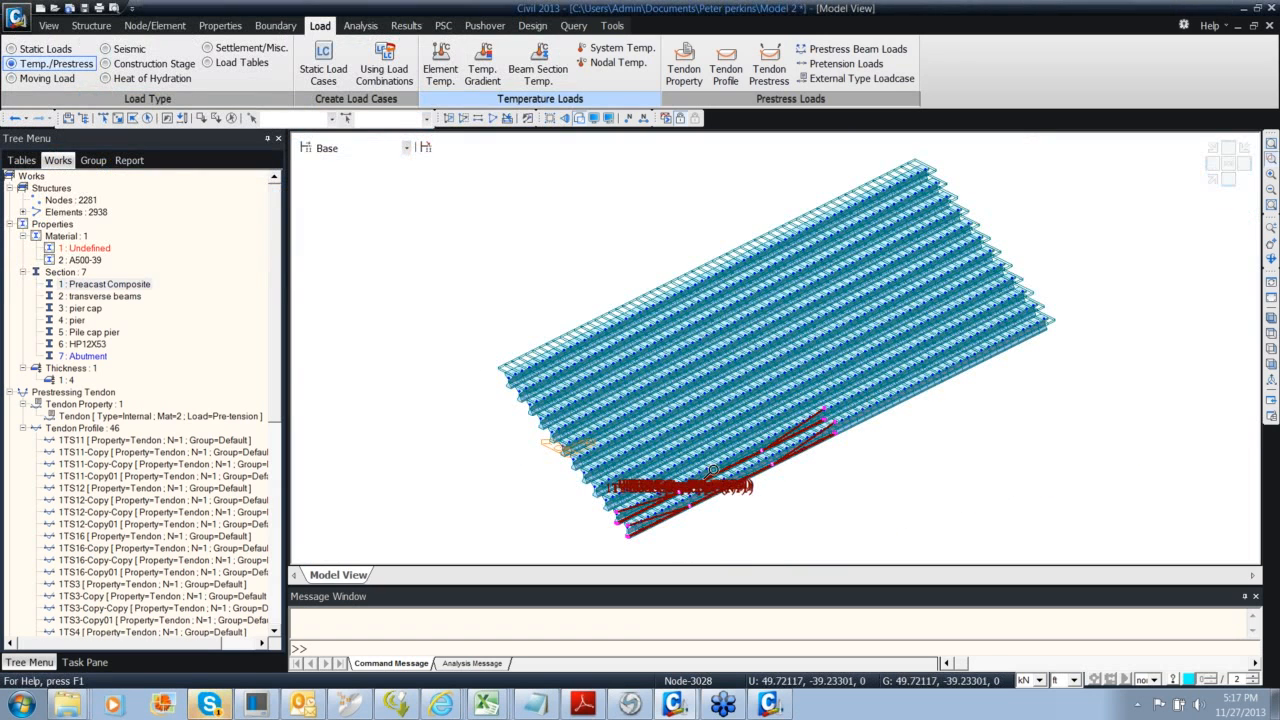
ctrl+middle_drag(704, 424, 711, 400)
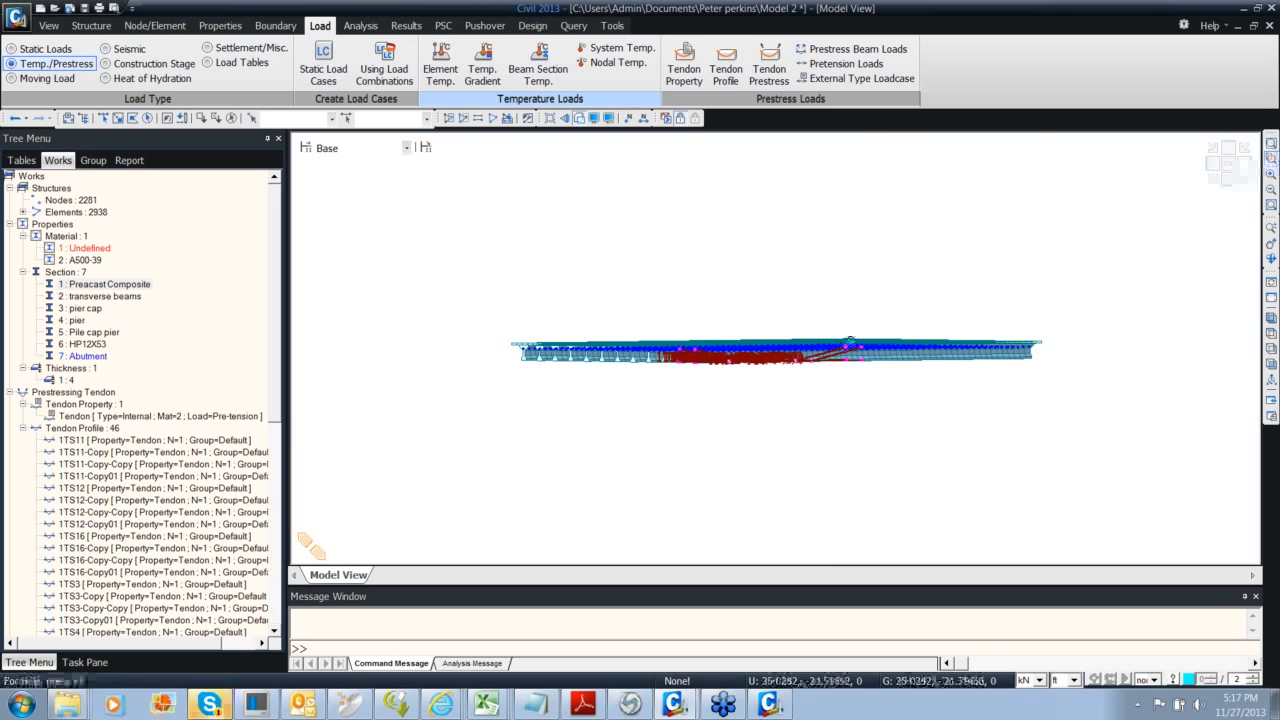
drag(583, 308, 825, 424)
ctrl+middle_drag(768, 434, 411, 471)
scroll(411, 471, up, 5)
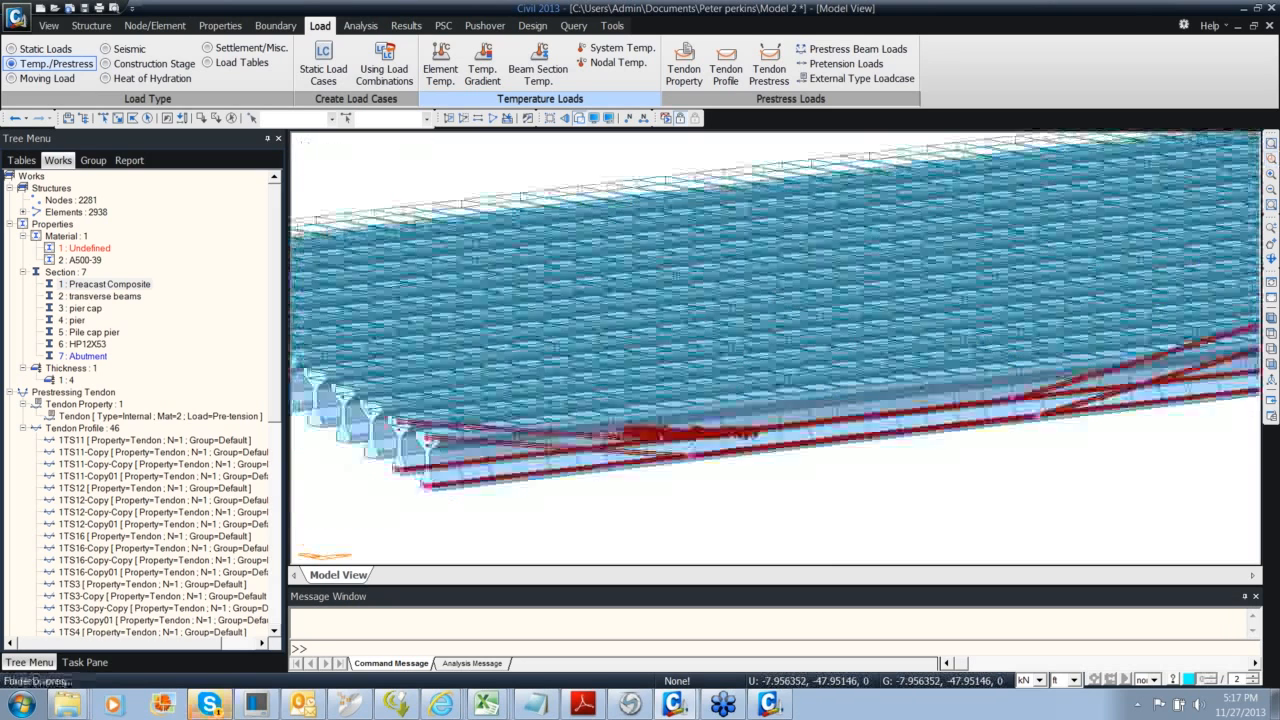
scroll(321, 490, up, 1)
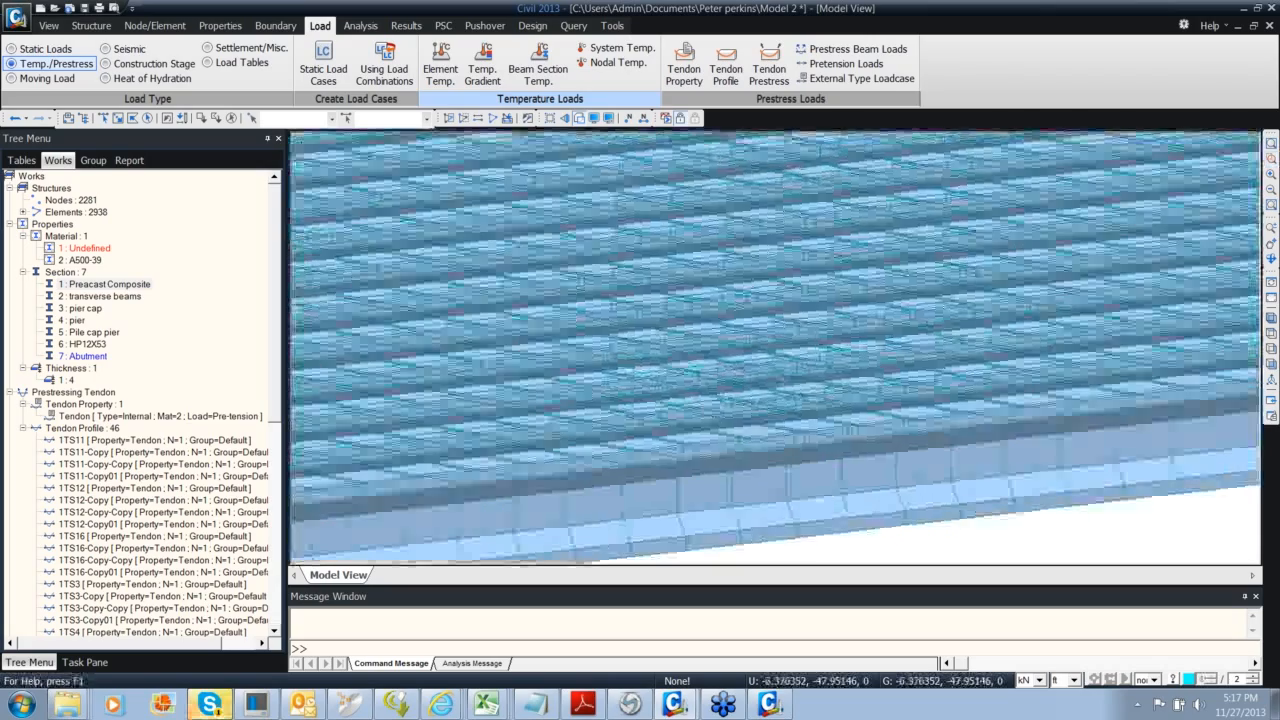
scroll(321, 490, down, 2)
scroll(321, 490, down, 1)
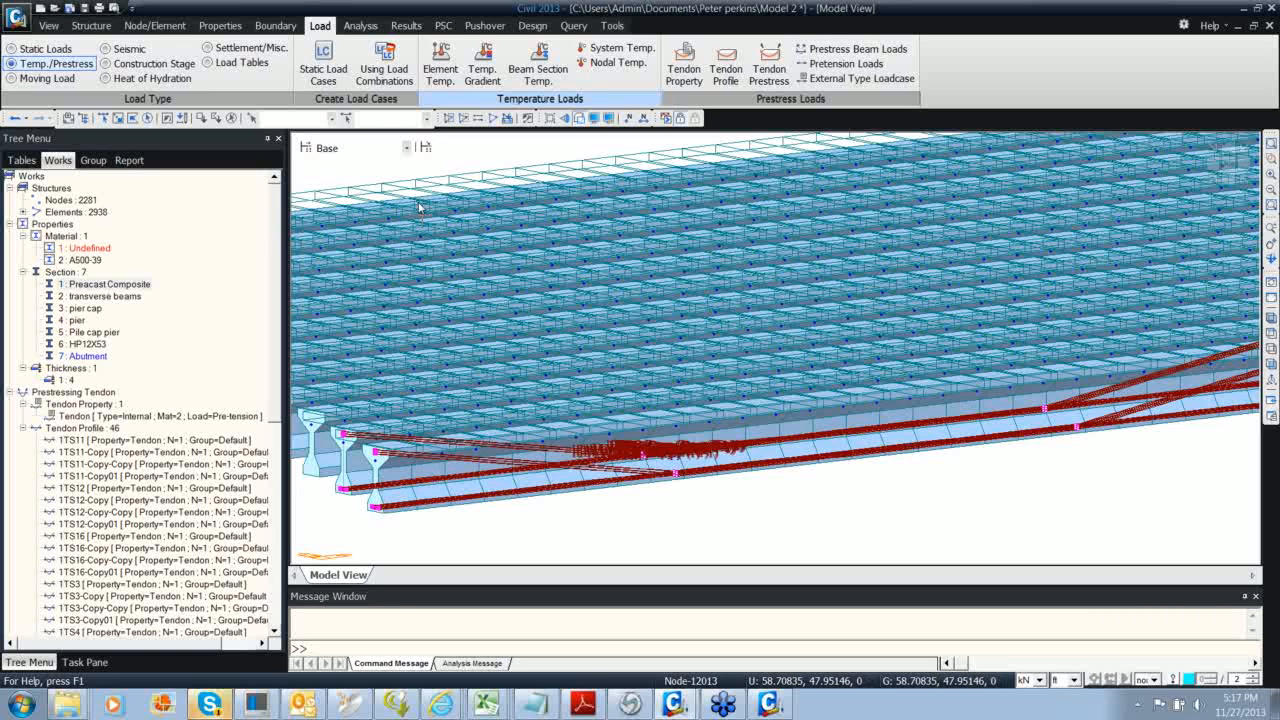
Open the tendon prestress load definition and set the model units to kips and inches
mouse_move(419, 207)
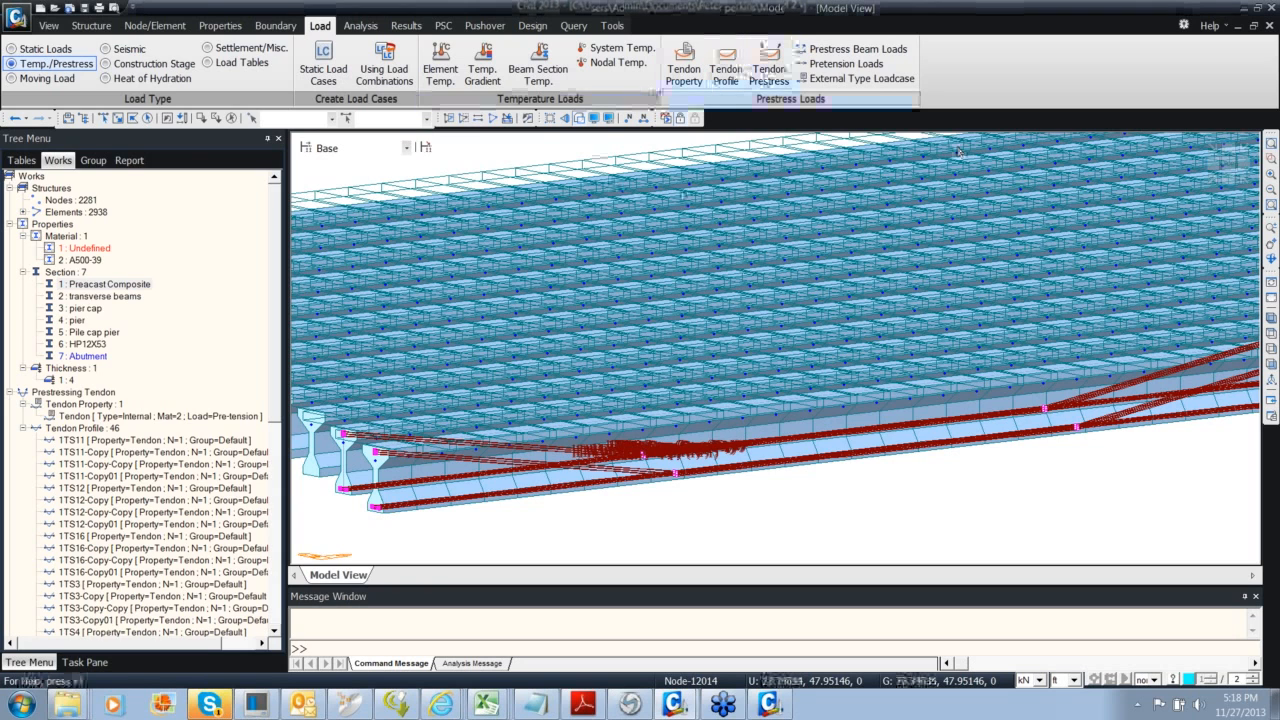
click(769, 62)
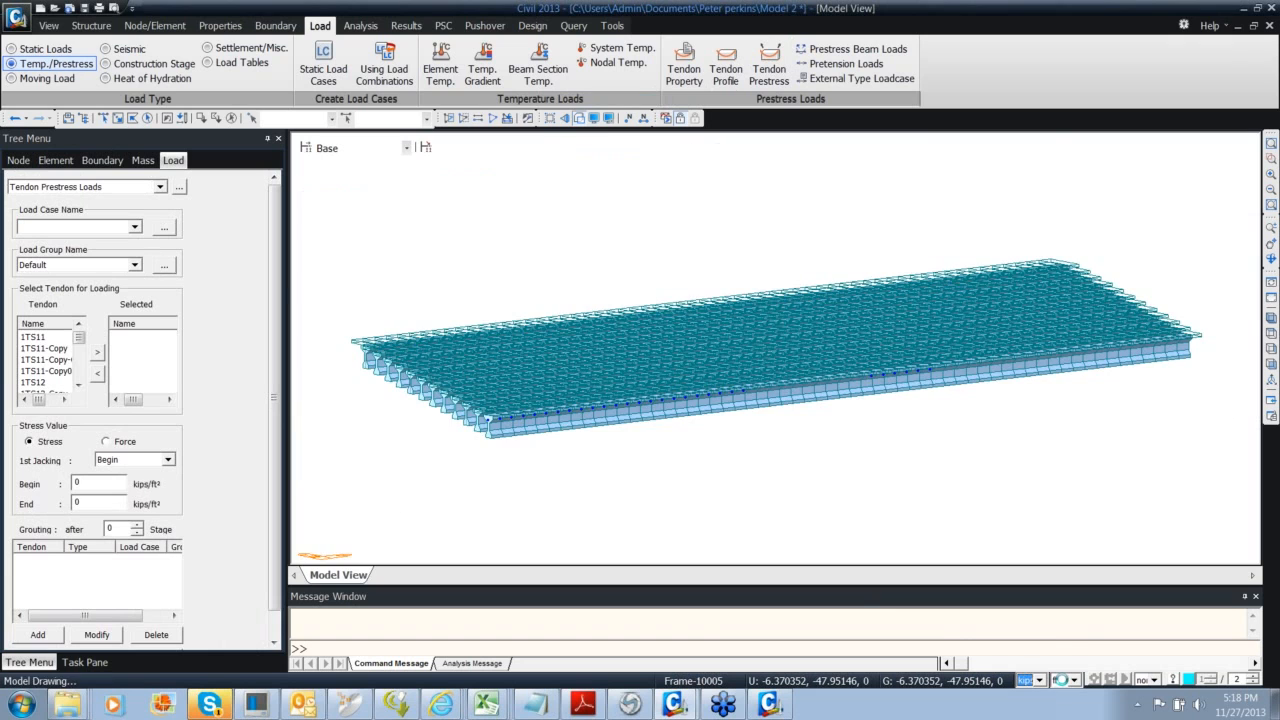
click(1073, 680)
click(1058, 656)
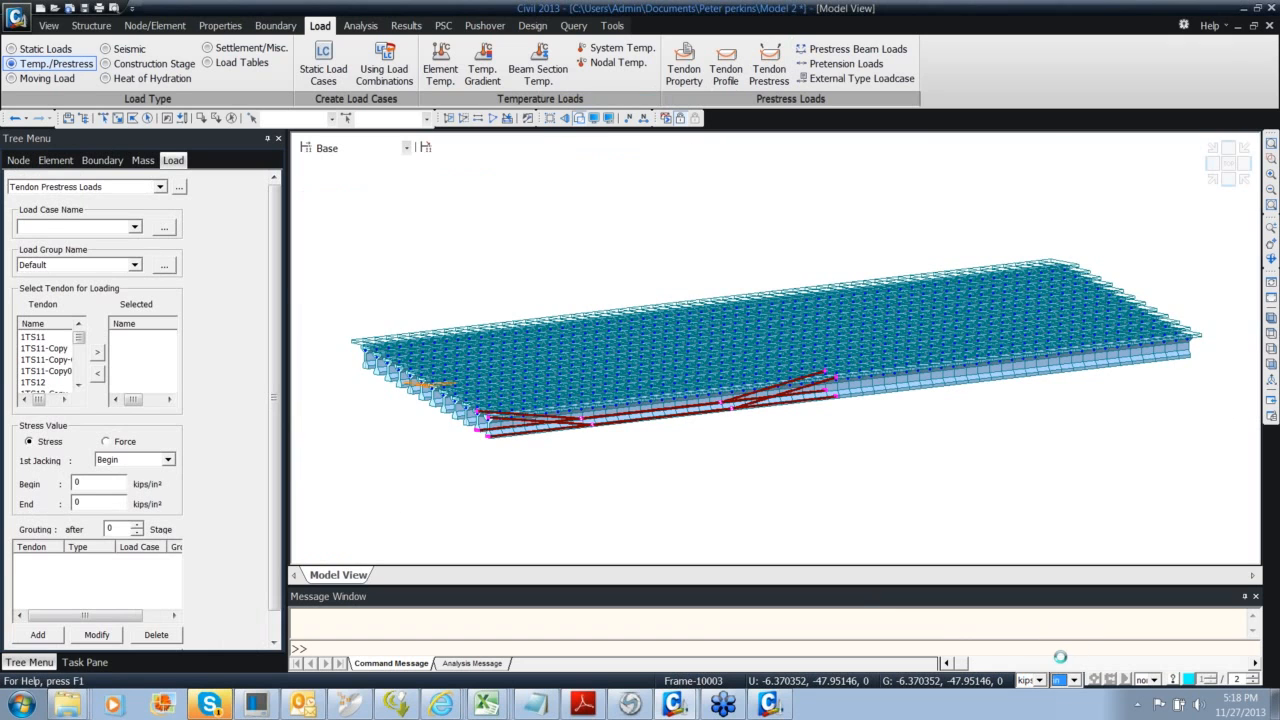
Mark all tendon profiles for prestress loading and close the definition without adding a load
click(45, 337)
drag(78, 338, 78, 373)
shift+click(52, 382)
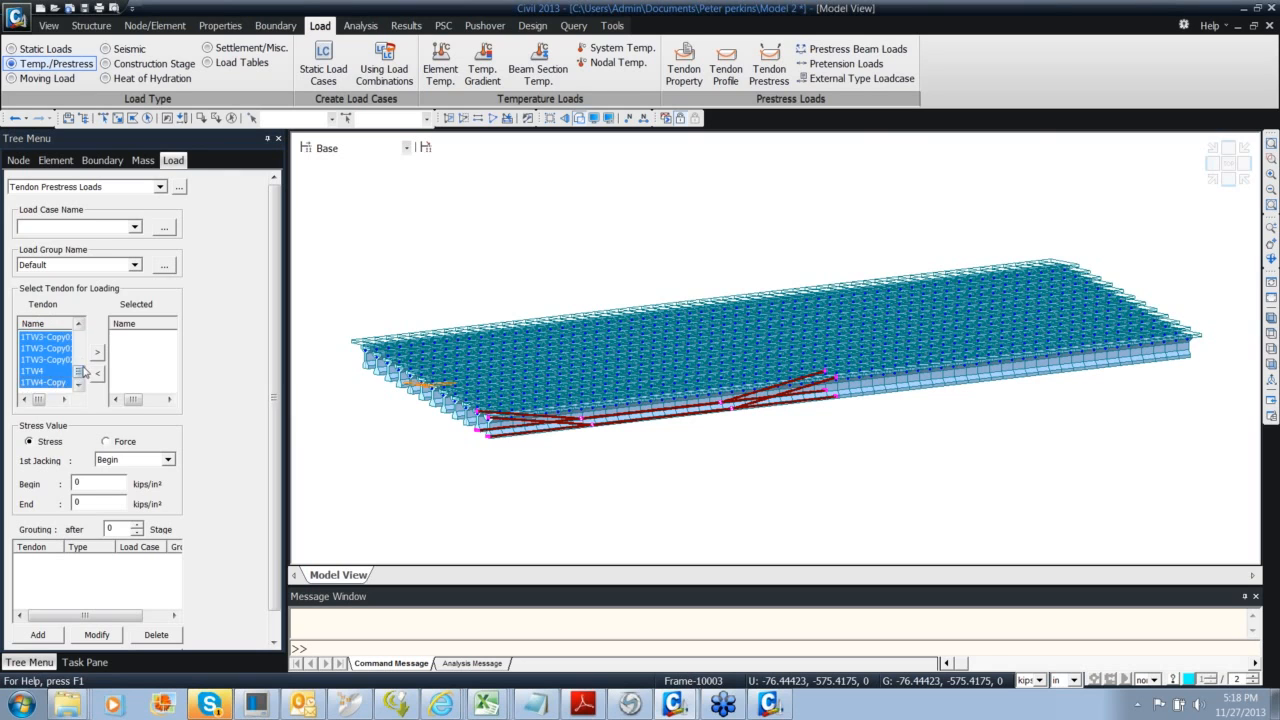
click(97, 352)
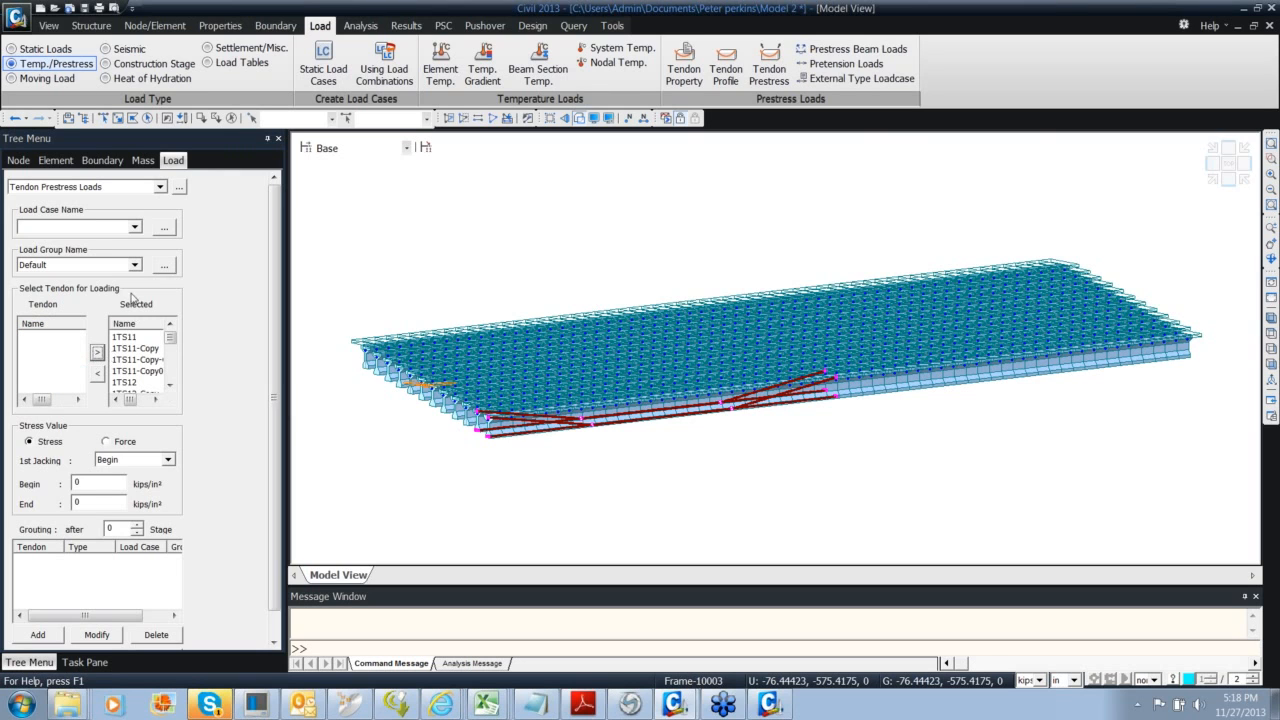
click(110, 265)
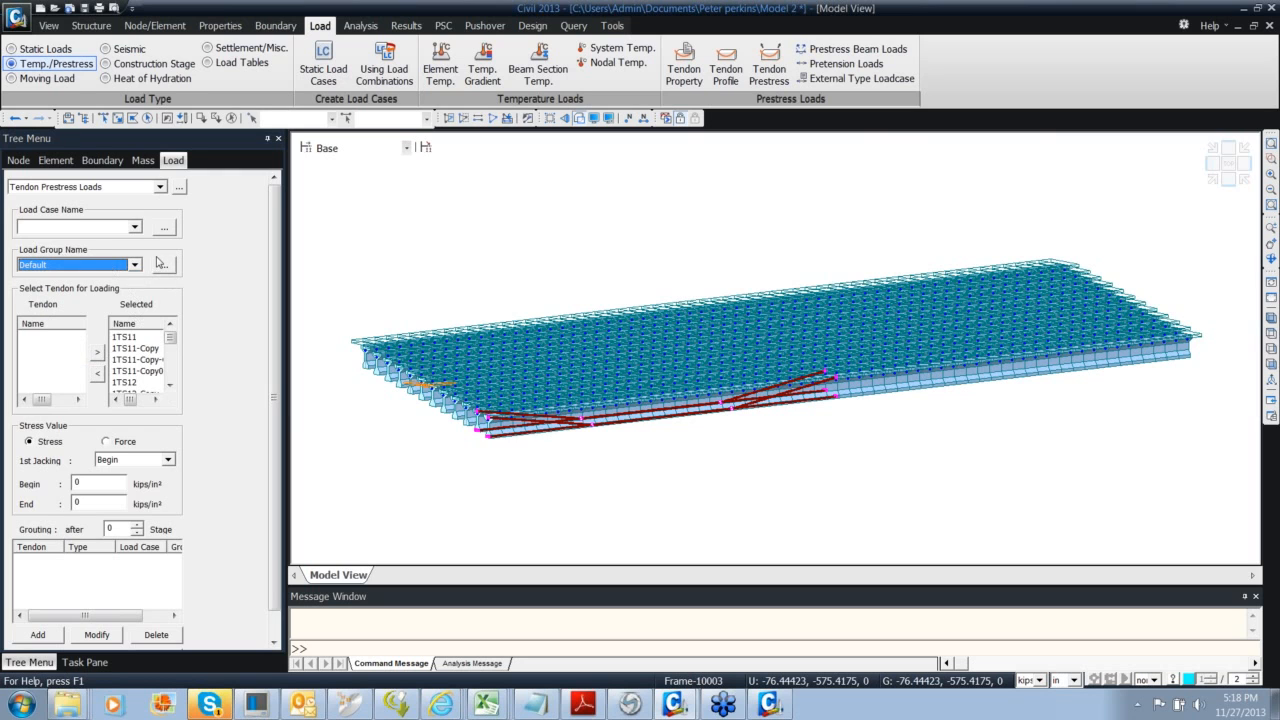
drag(273, 503, 262, 546)
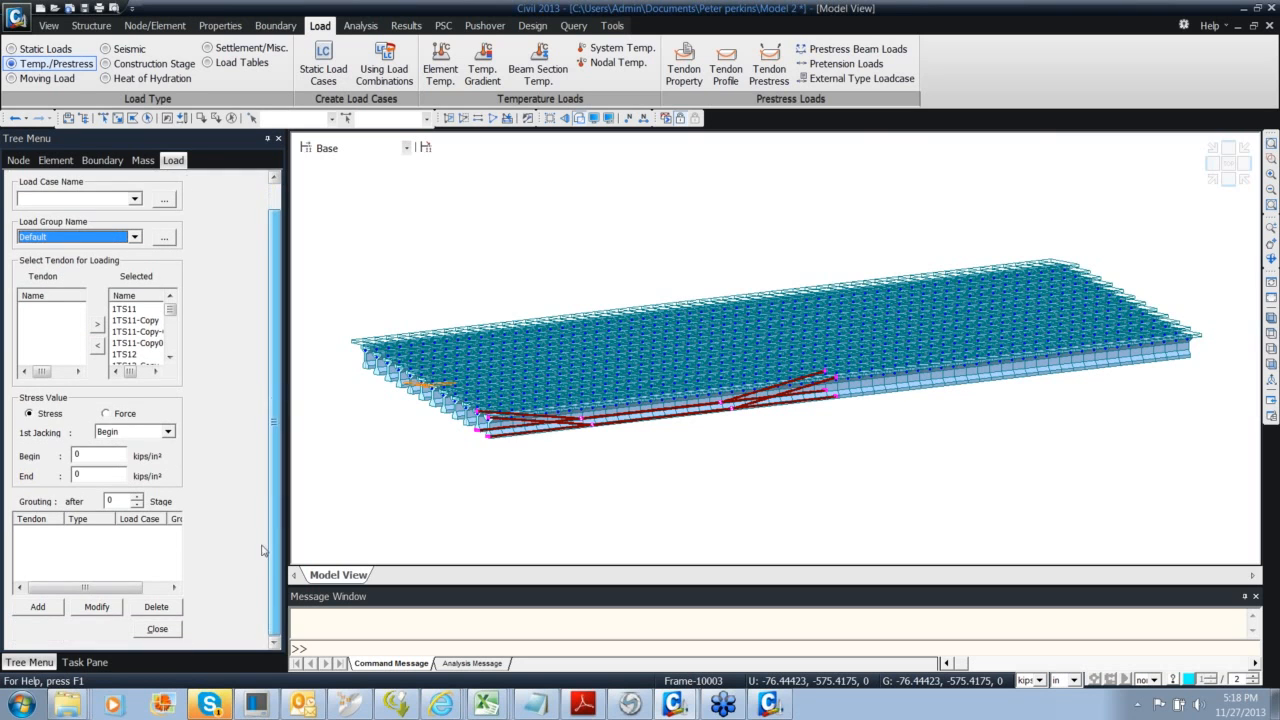
click(154, 626)
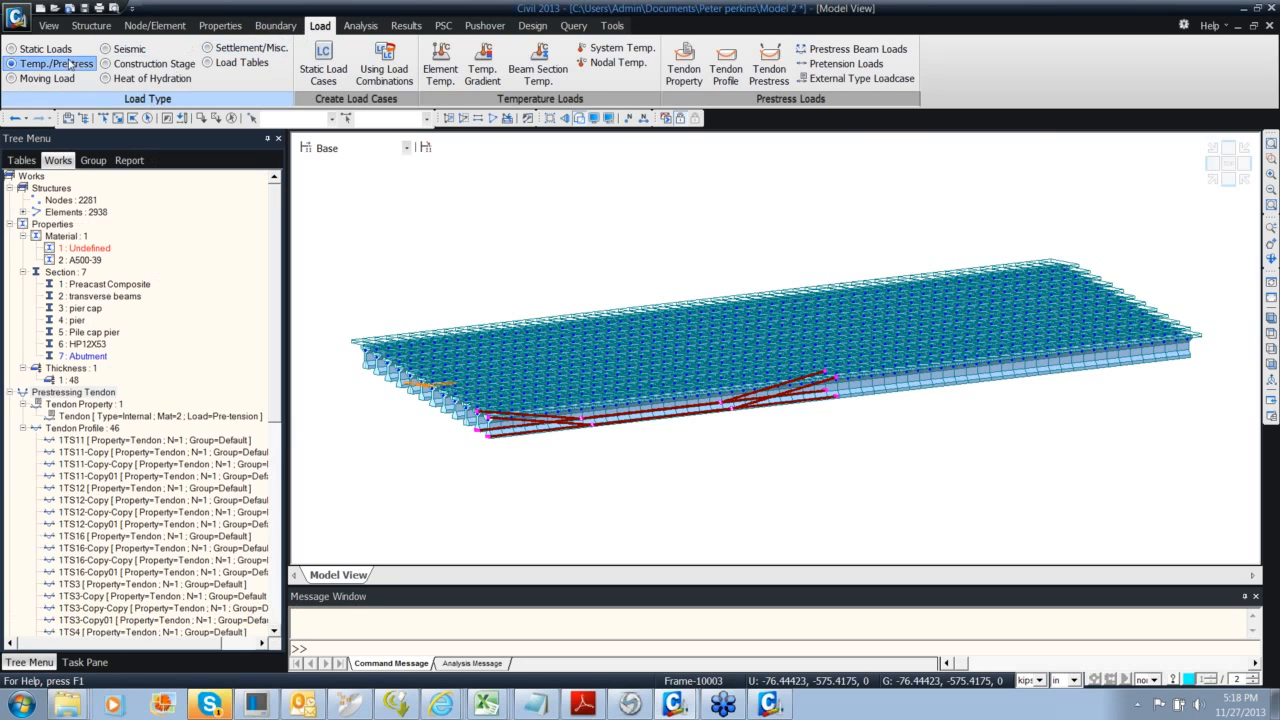
click(35, 49)
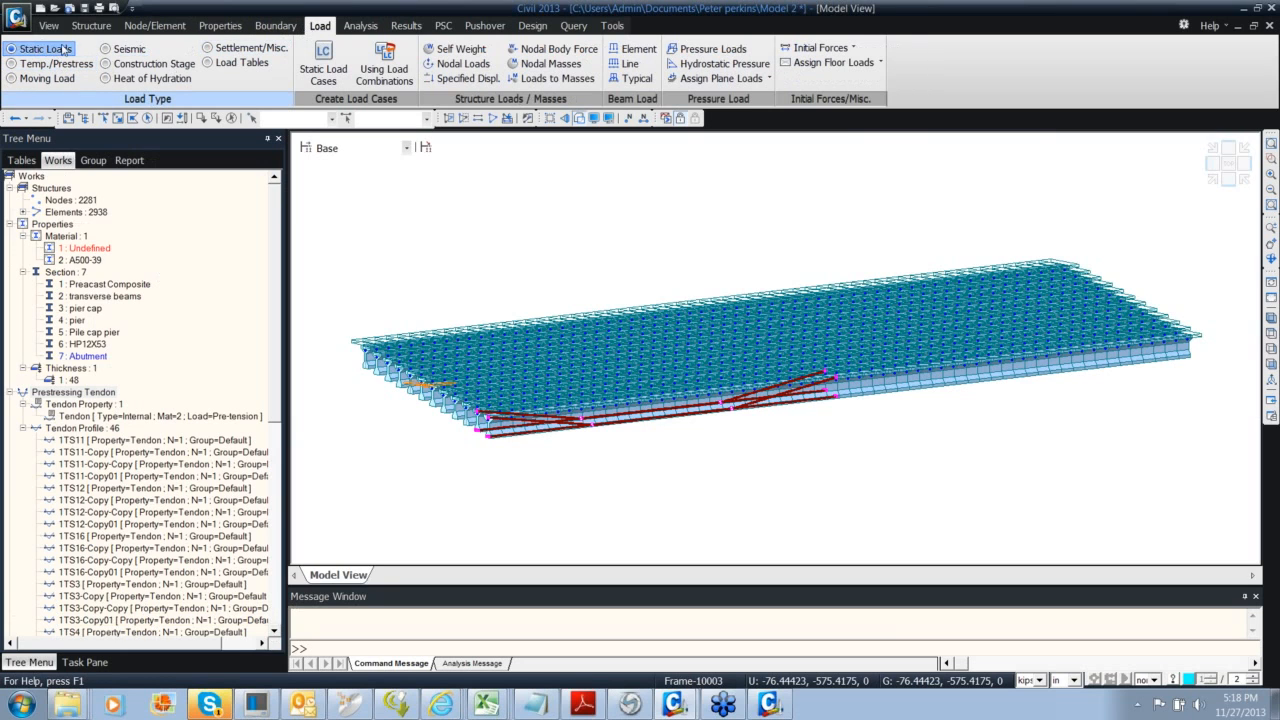
click(323, 68)
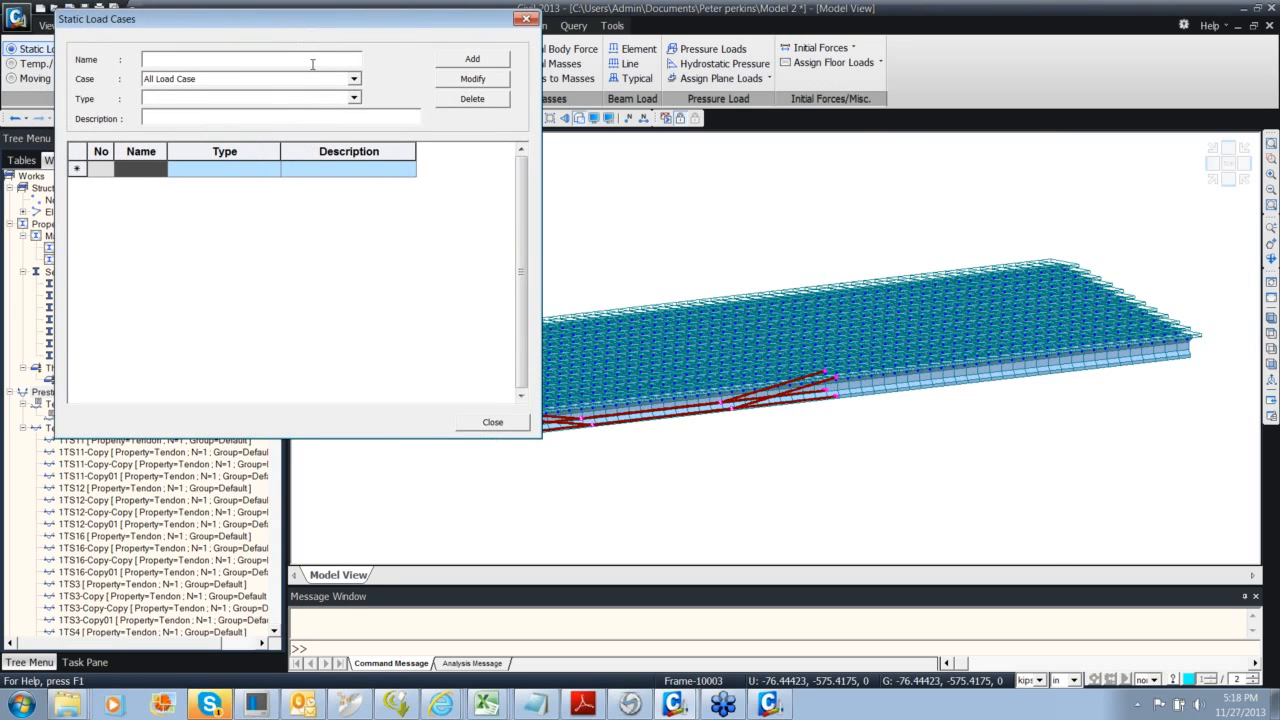
text(Self Weight)
click(522, 18)
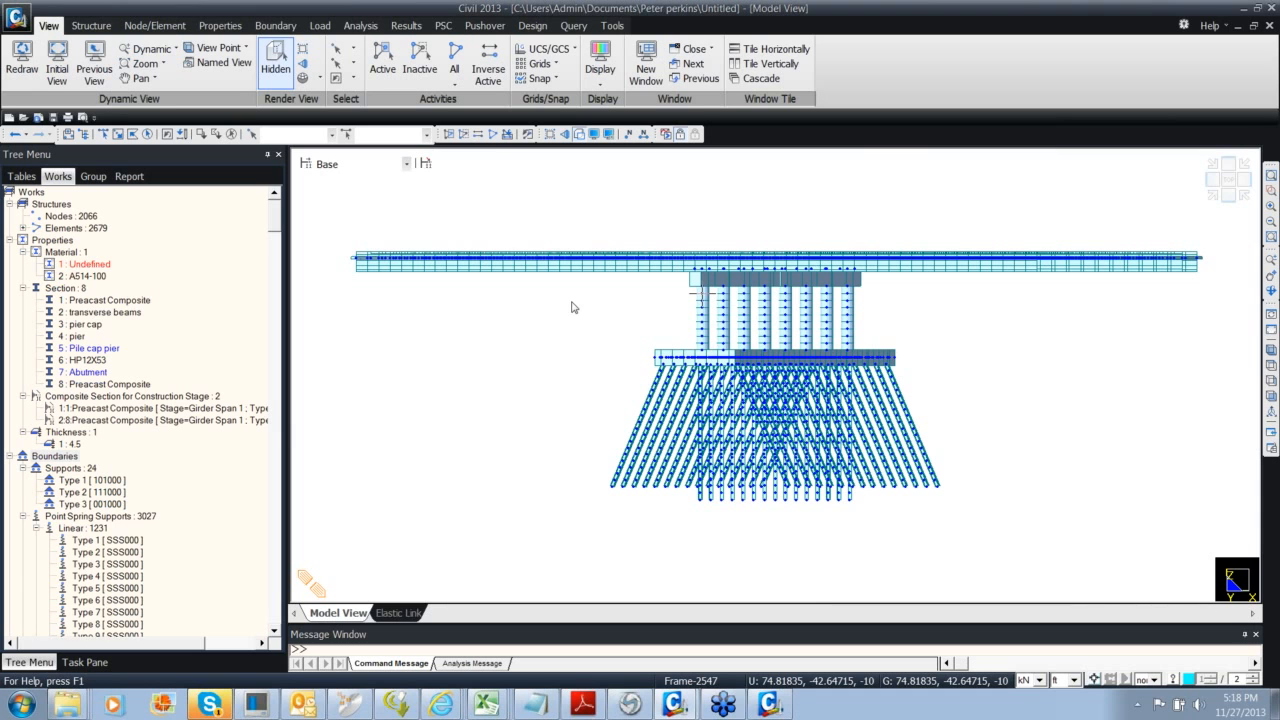
In the Untitled model with the pier and piles, add a static load case named Self weight of type Dead Load (D)
ctrl+middle_drag(562, 316, 619, 338)
click(319, 25)
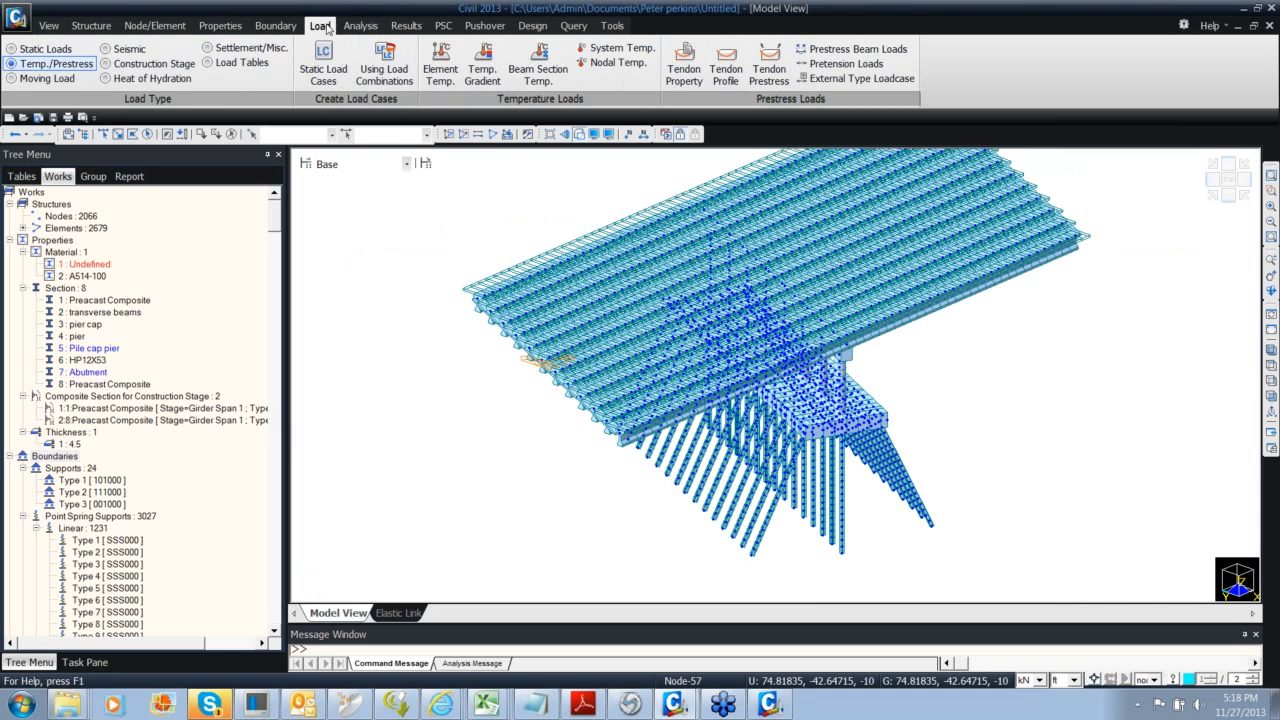
click(322, 63)
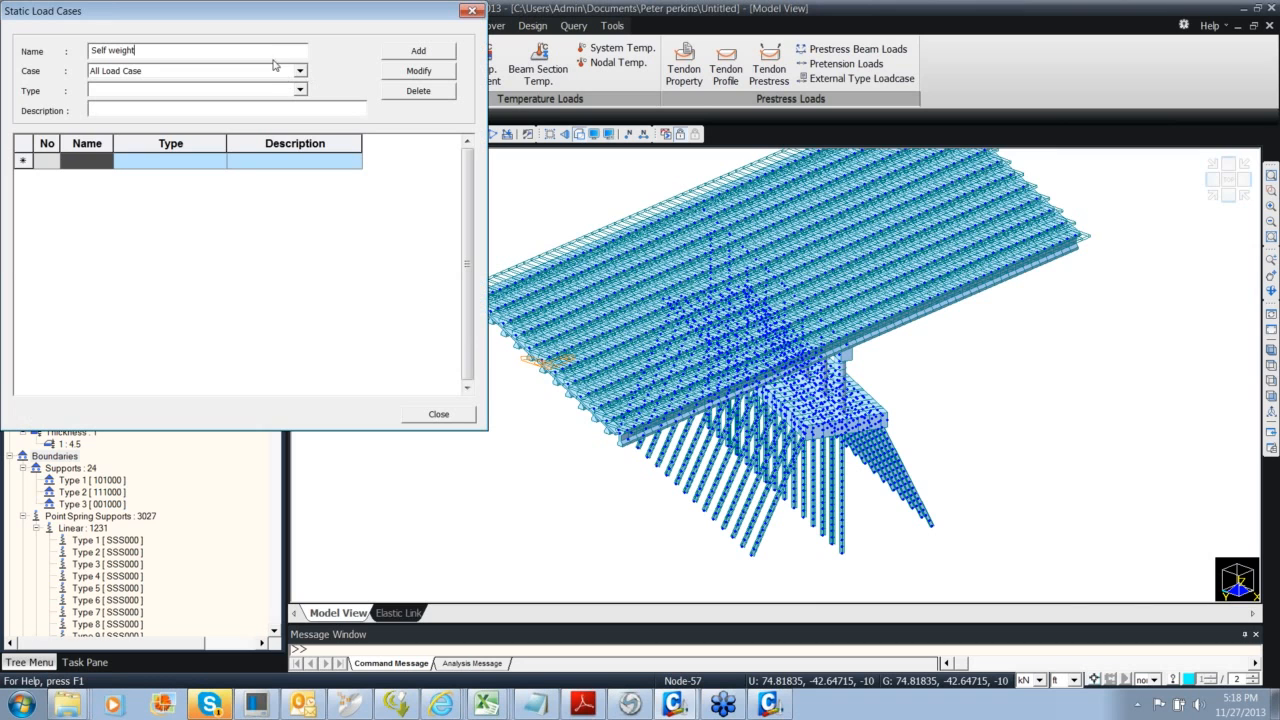
click(299, 90)
click(146, 104)
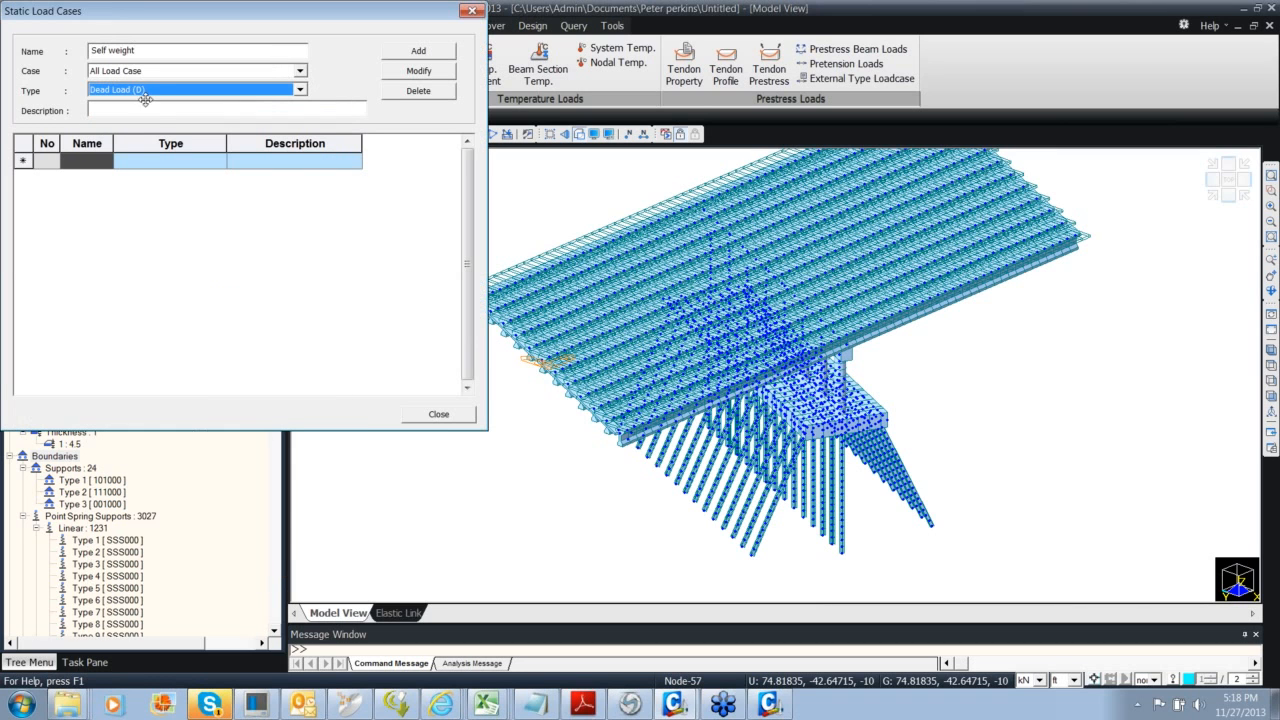
click(389, 49)
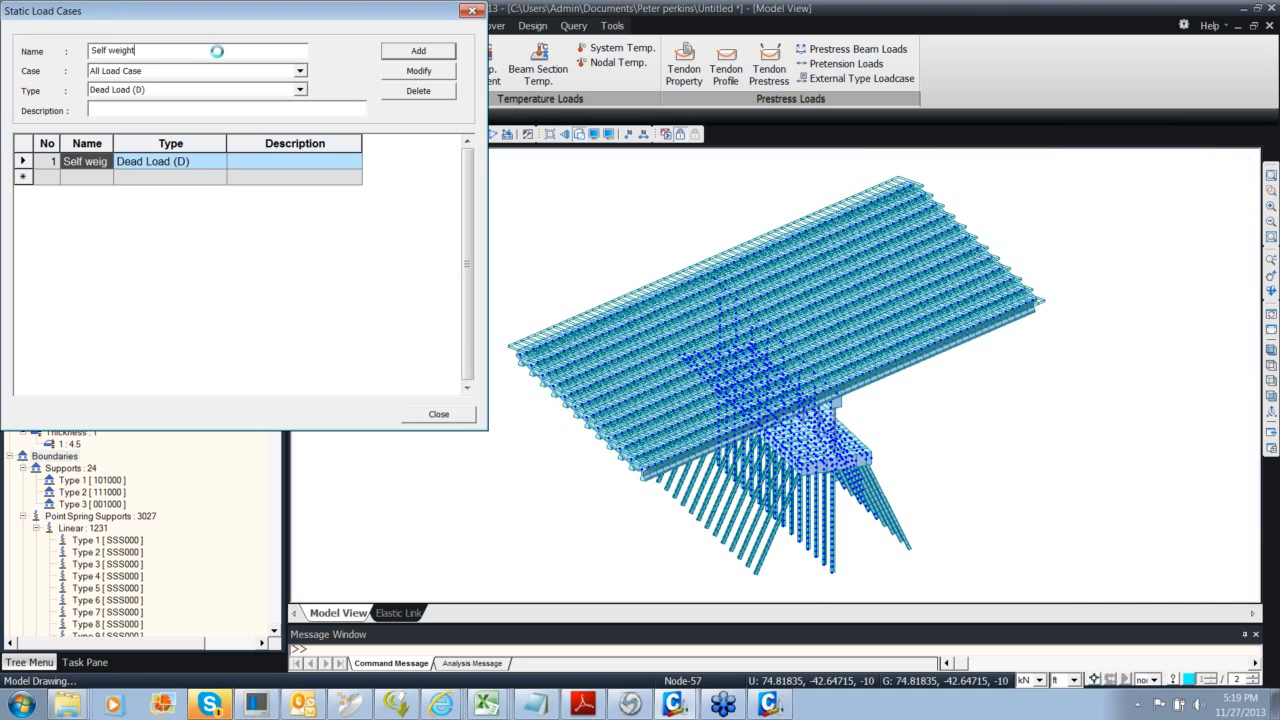
Add a second static load case named Wet concrete of type Dead Load (D)
key(BackSpace)
key(BackSpace)
key(BackSpace)
key(BackSpace)
key(BackSpace)
key(BackSpace)
key(BackSpace)
key(BackSpace)
key(BackSpace)
key(BackSpace)
key(BackSpace)
text(Wet concrete)
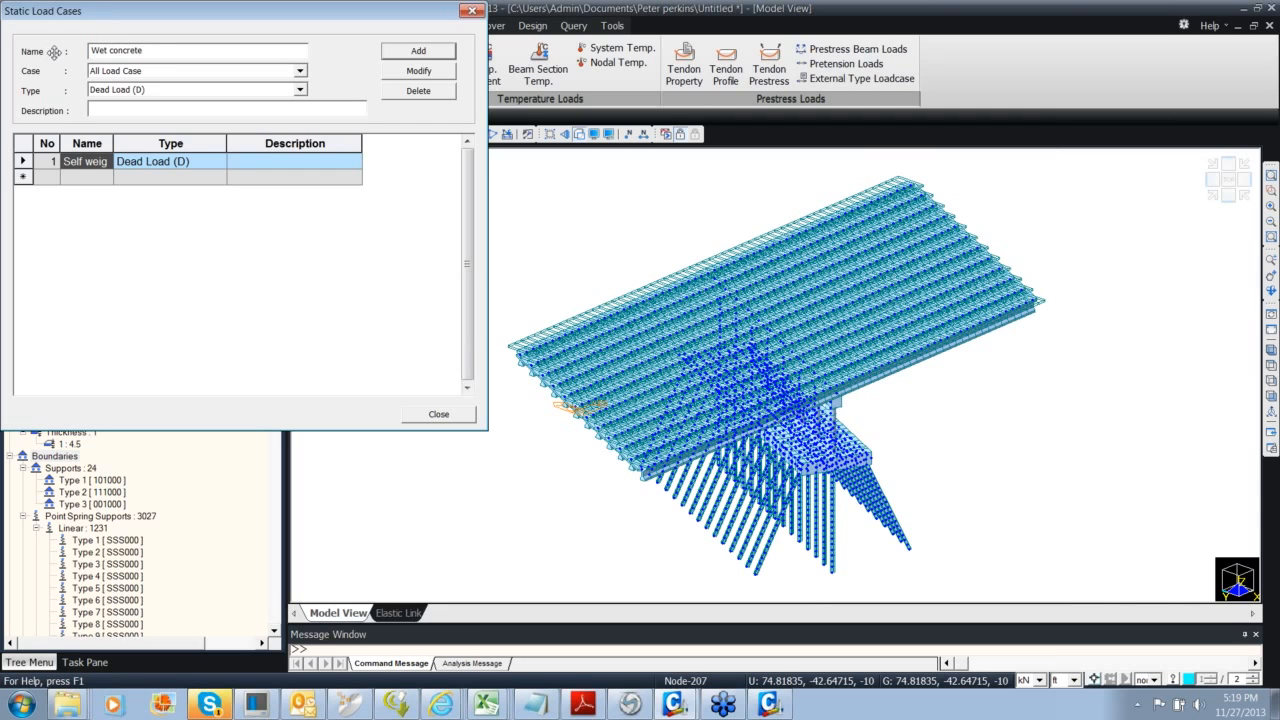
click(384, 51)
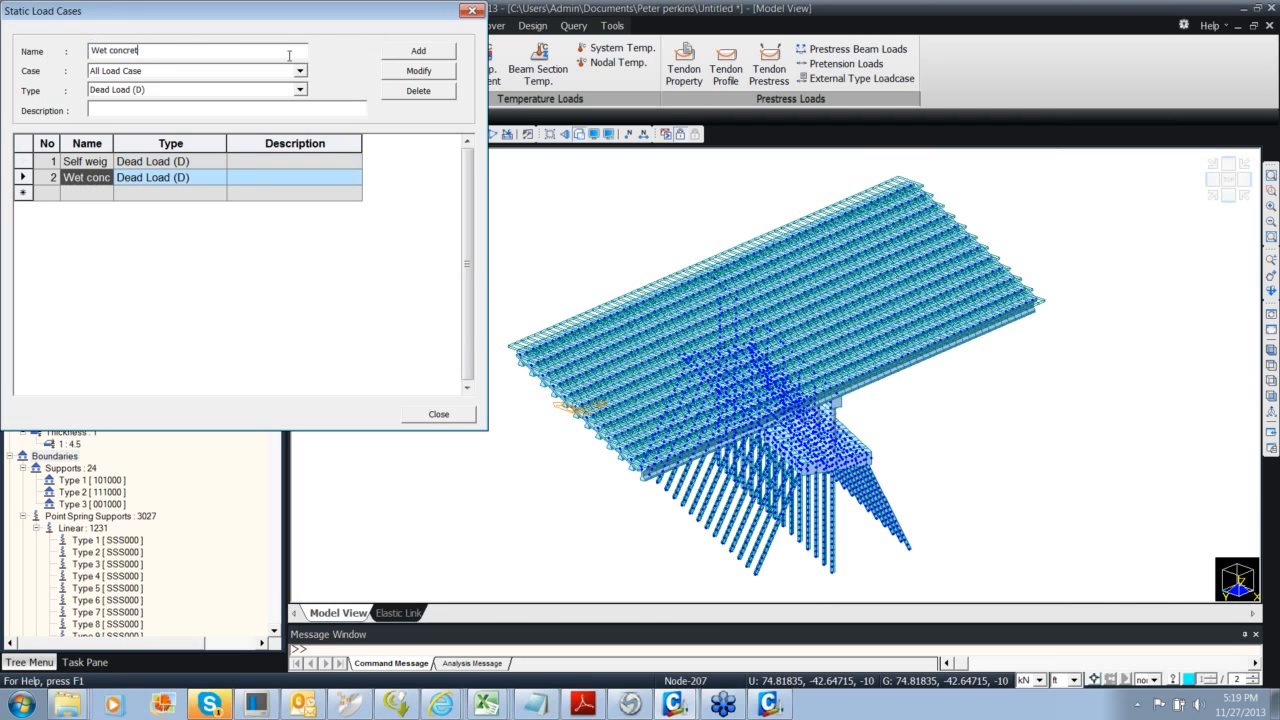
Add a static load case named barrier load of type Dead Load (D)
key(BackSpace)
key(BackSpace)
key(BackSpace)
text(b)
click(420, 53)
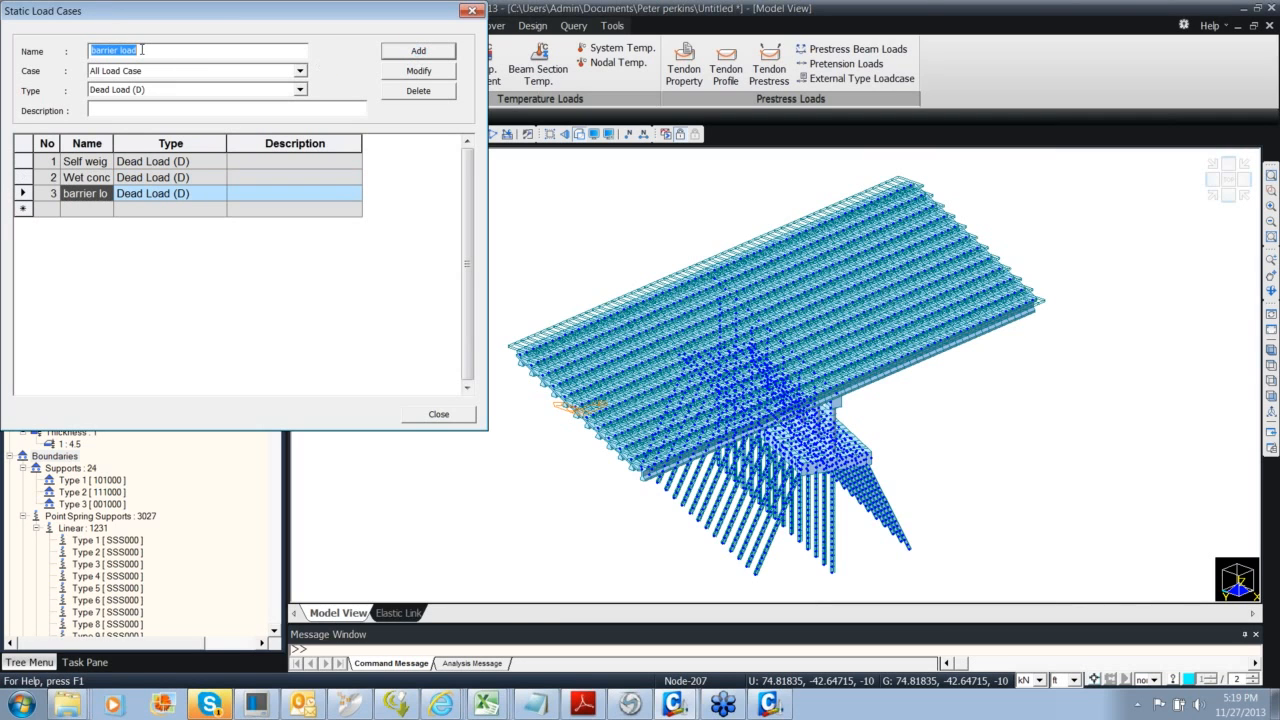
Add load cases prestressing span 1 and prestressing span 2 of type Prestress (PS), and close the load case definition
text(prestressing span 1)
click(154, 90)
click(150, 306)
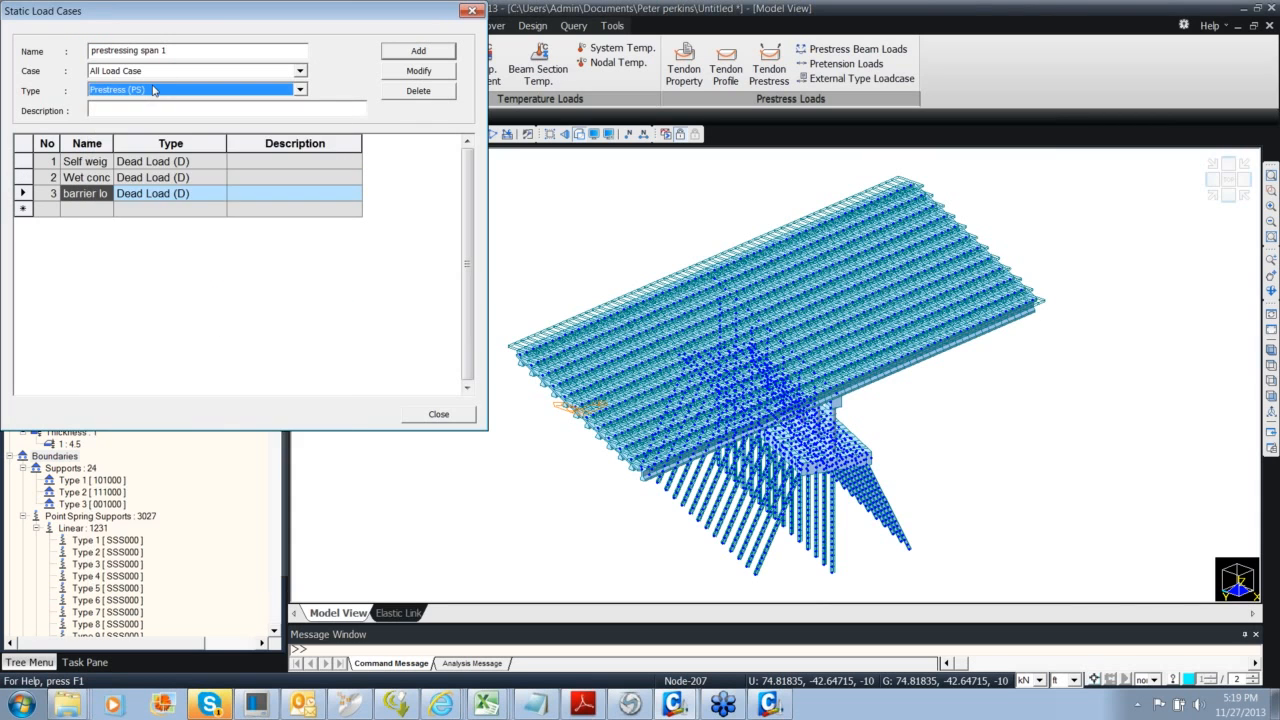
click(418, 51)
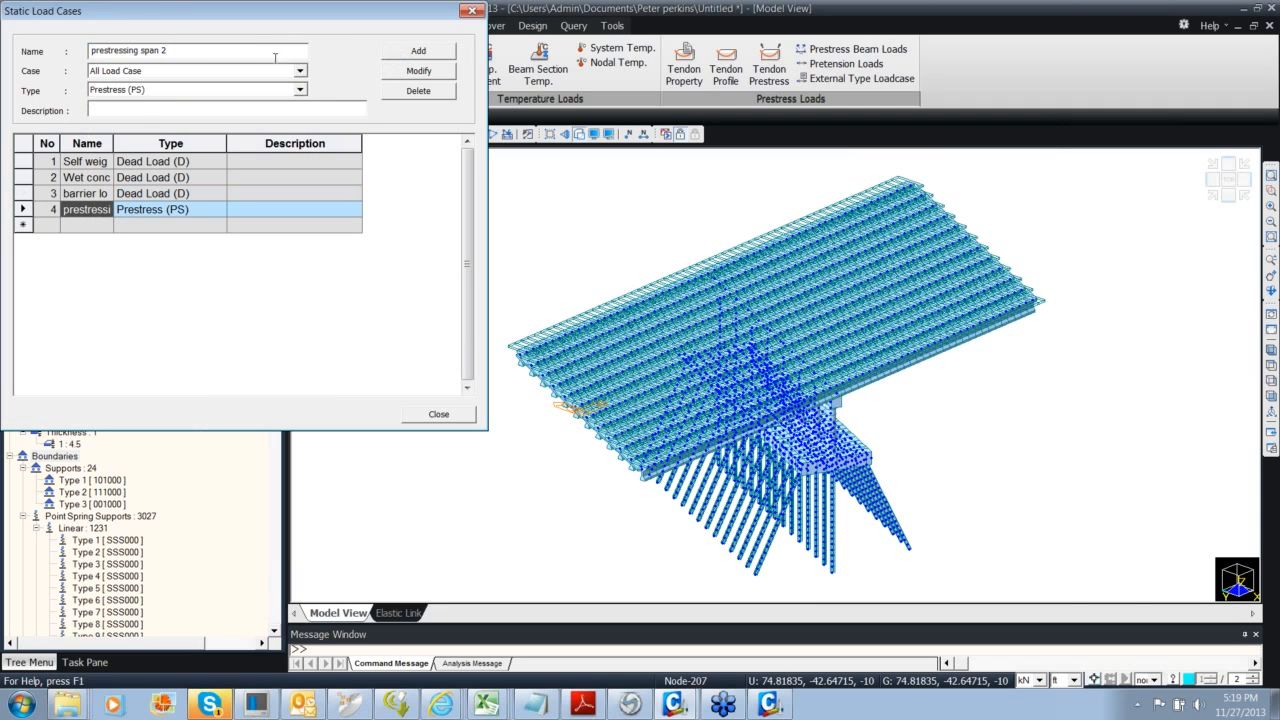
click(418, 51)
click(476, 10)
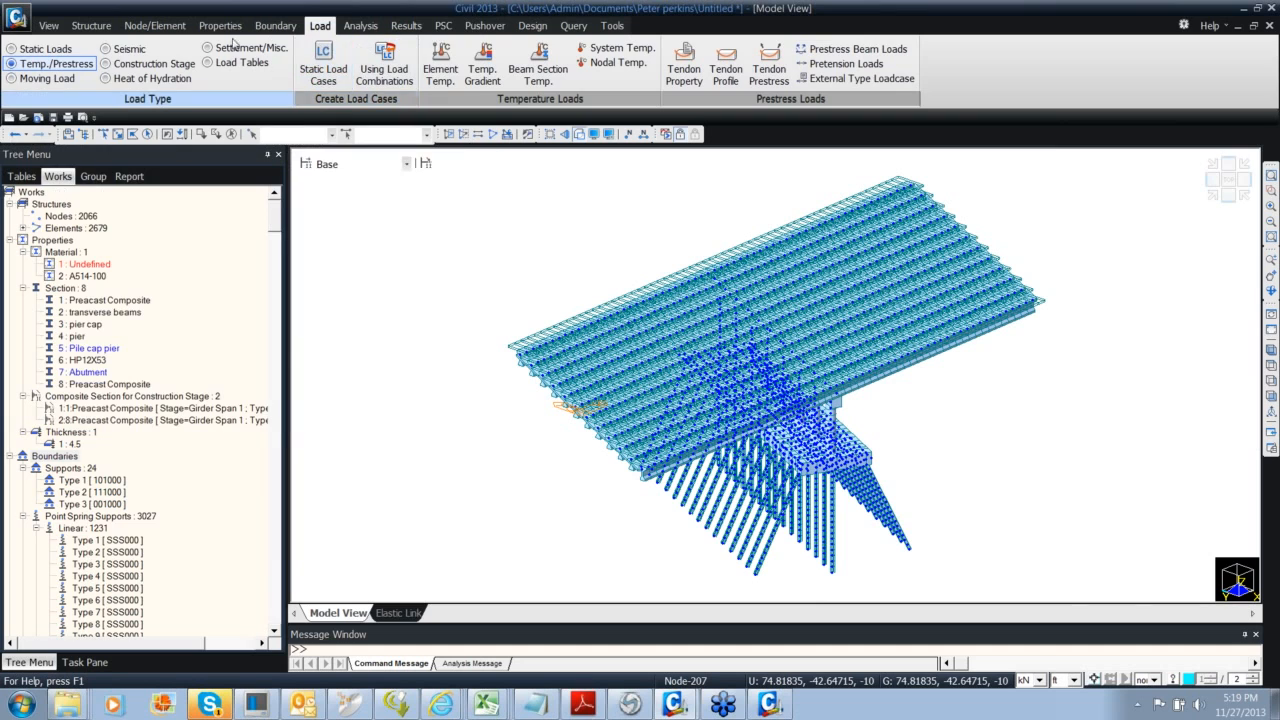
Start a self weight load for the Self weight case and define a load group named self weight
click(42, 48)
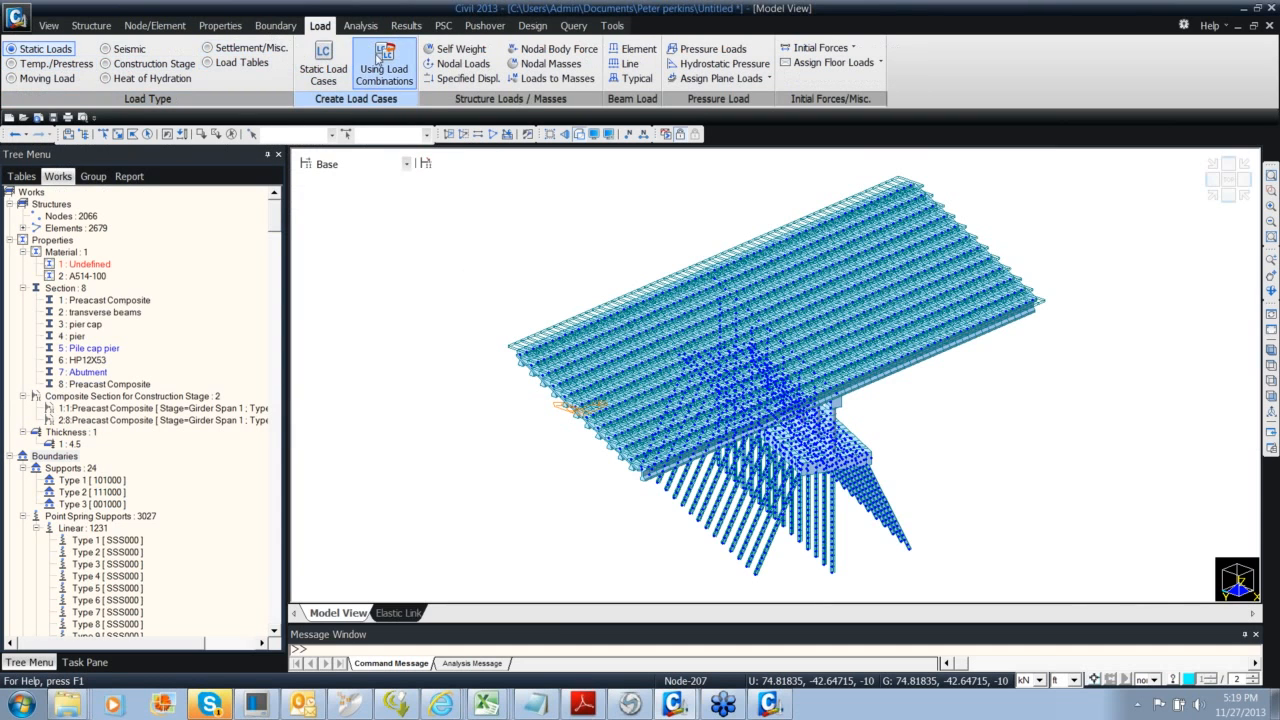
click(455, 50)
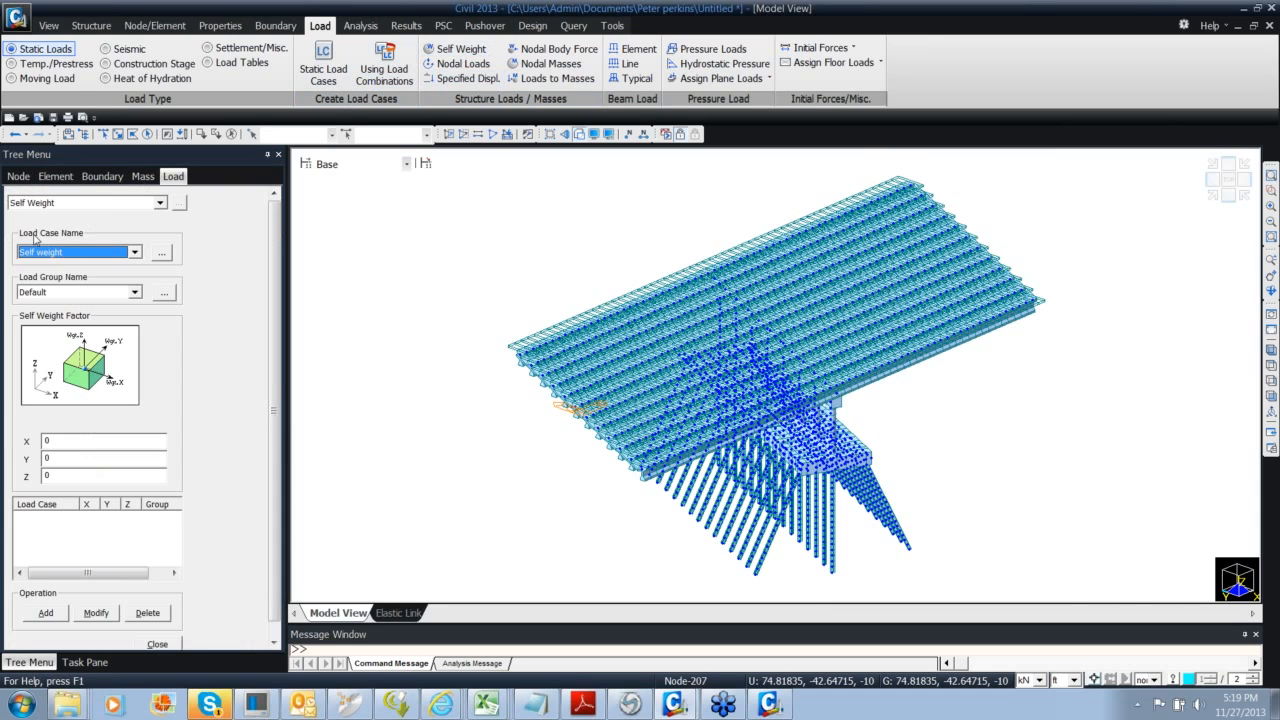
click(72, 292)
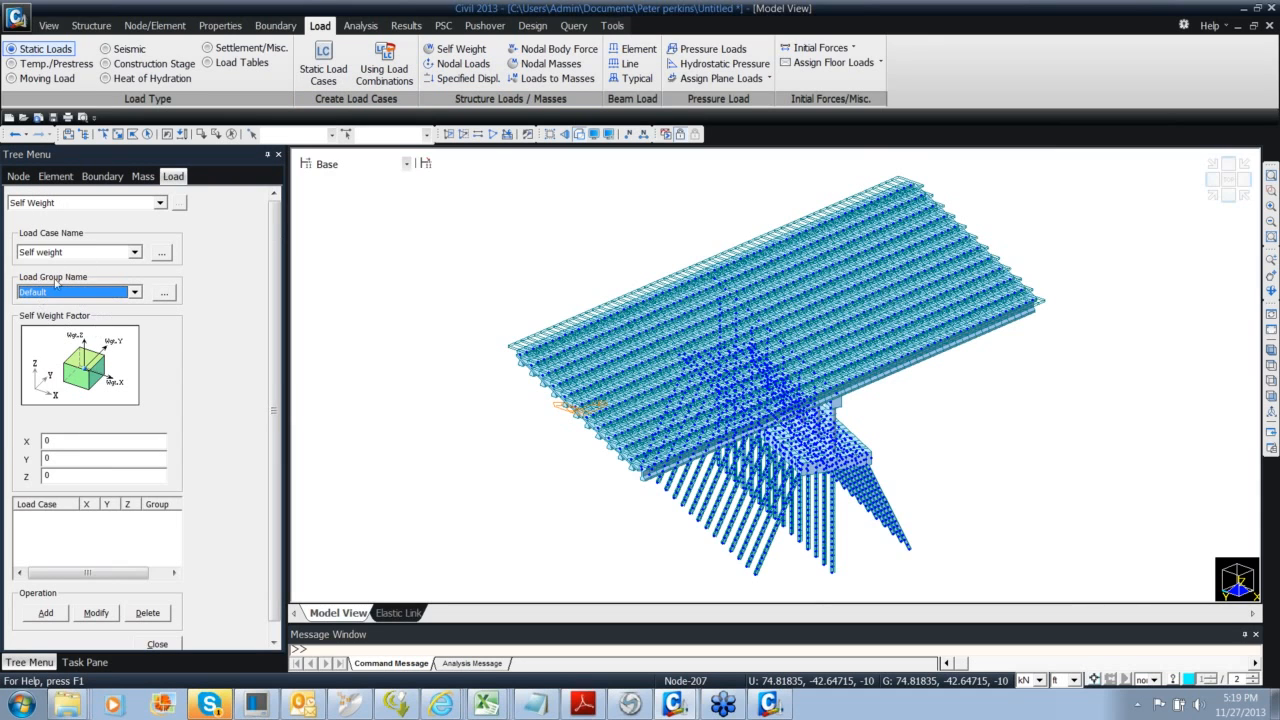
click(163, 292)
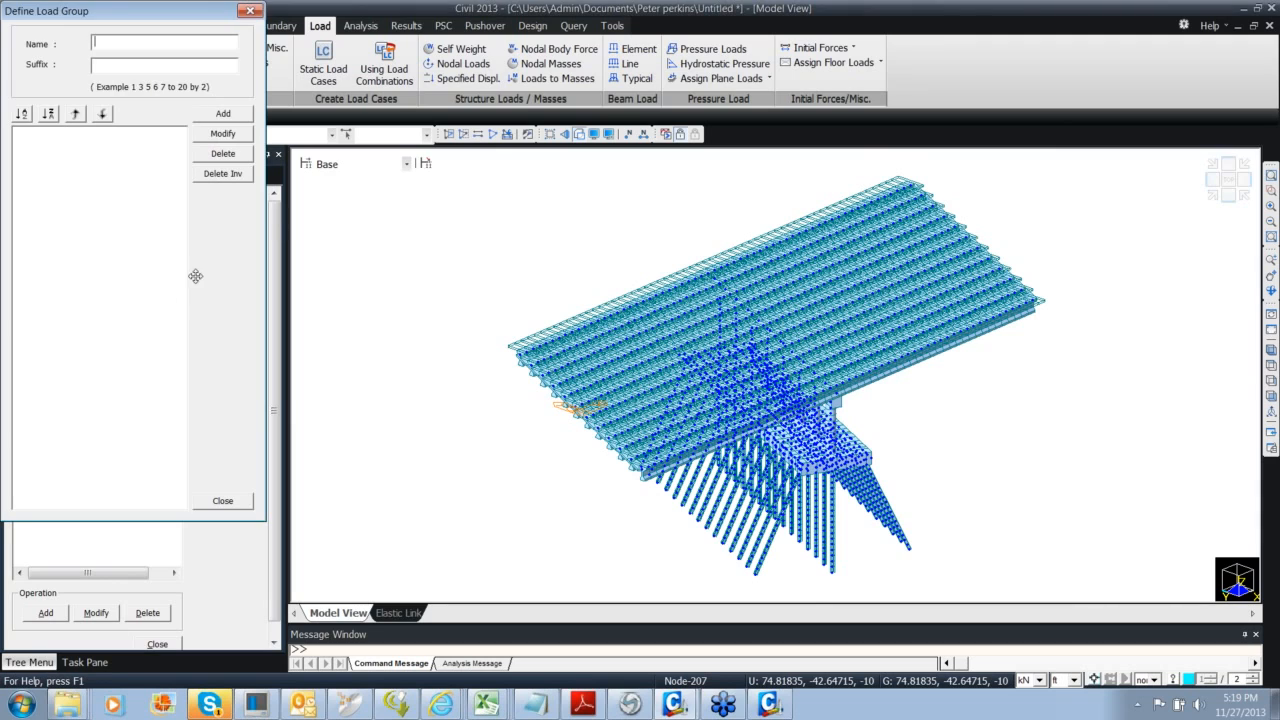
text(self weight)
click(222, 113)
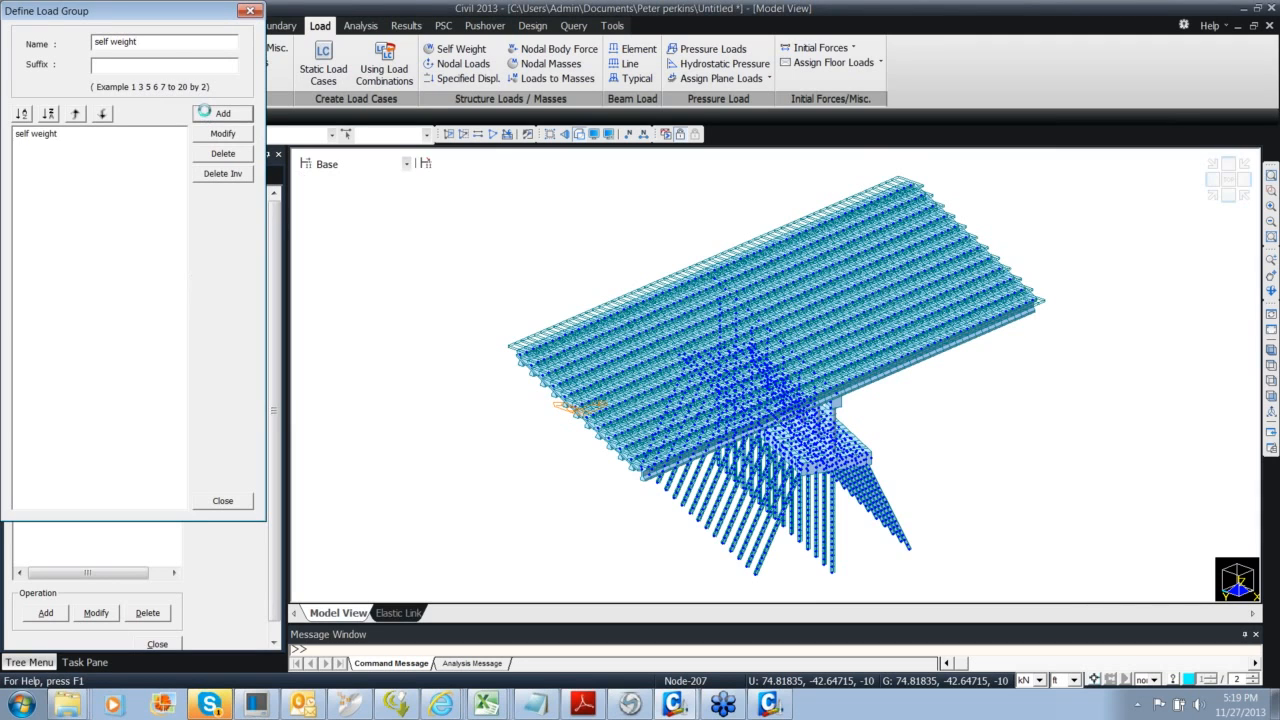
Add two more load groups named wet concrete and barier
drag(173, 42, 92, 42)
text(wet concrete)
click(222, 113)
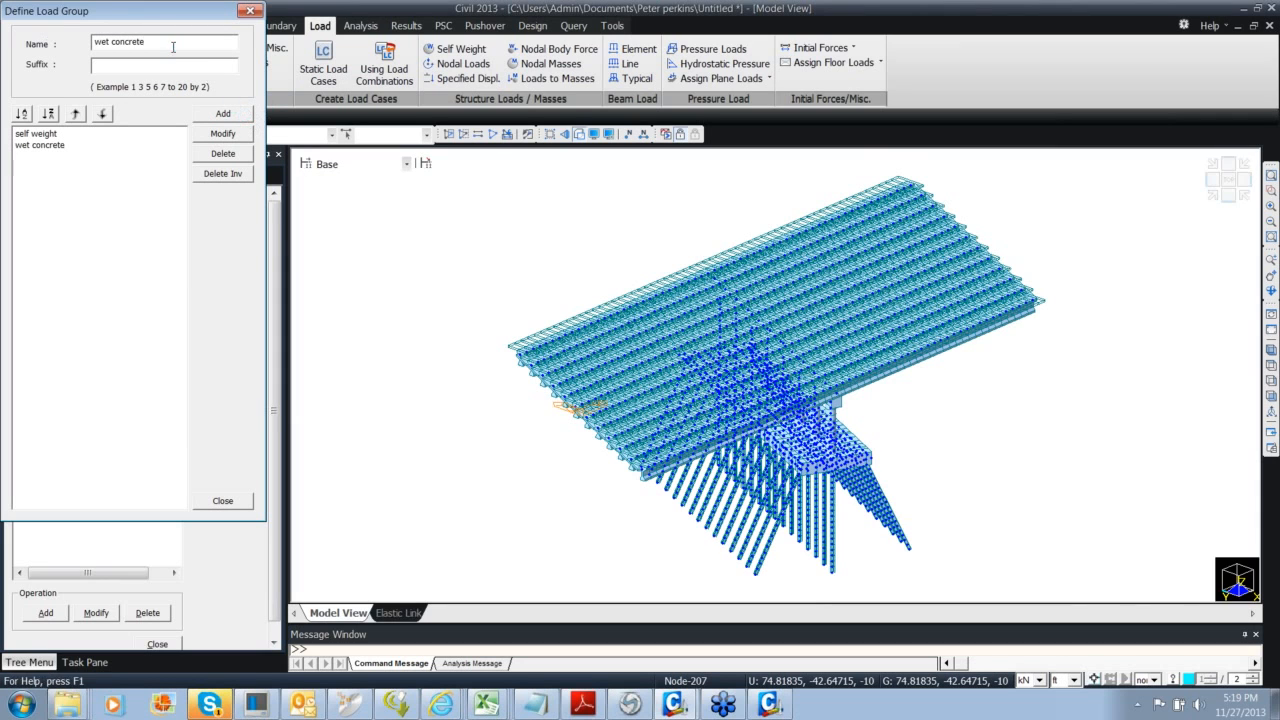
key(BackSpace)
key(BackSpace)
key(BackSpace)
key(BackSpace)
key(BackSpace)
key(BackSpace)
text(barier)
click(222, 113)
Add load groups named span 1 prestressing and span 2 prestressing, and close the load group definition
double_click(105, 42)
text(prs)
key(BackSpace)
key(BackSpace)
key(BackSpace)
text(s)
key(BackSpace)
key(BackSpace)
key(BackSpace)
key(BackSpace)
key(BackSpace)
key(BackSpace)
text(prestressing)
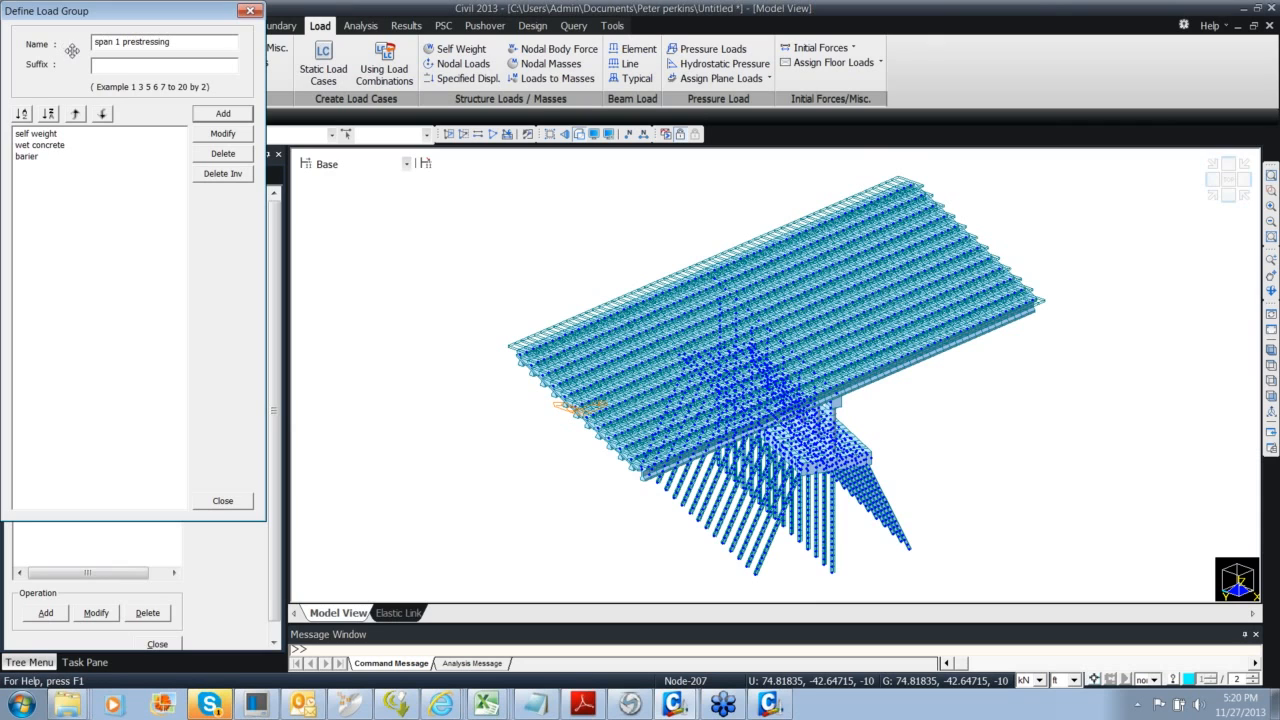
click(222, 113)
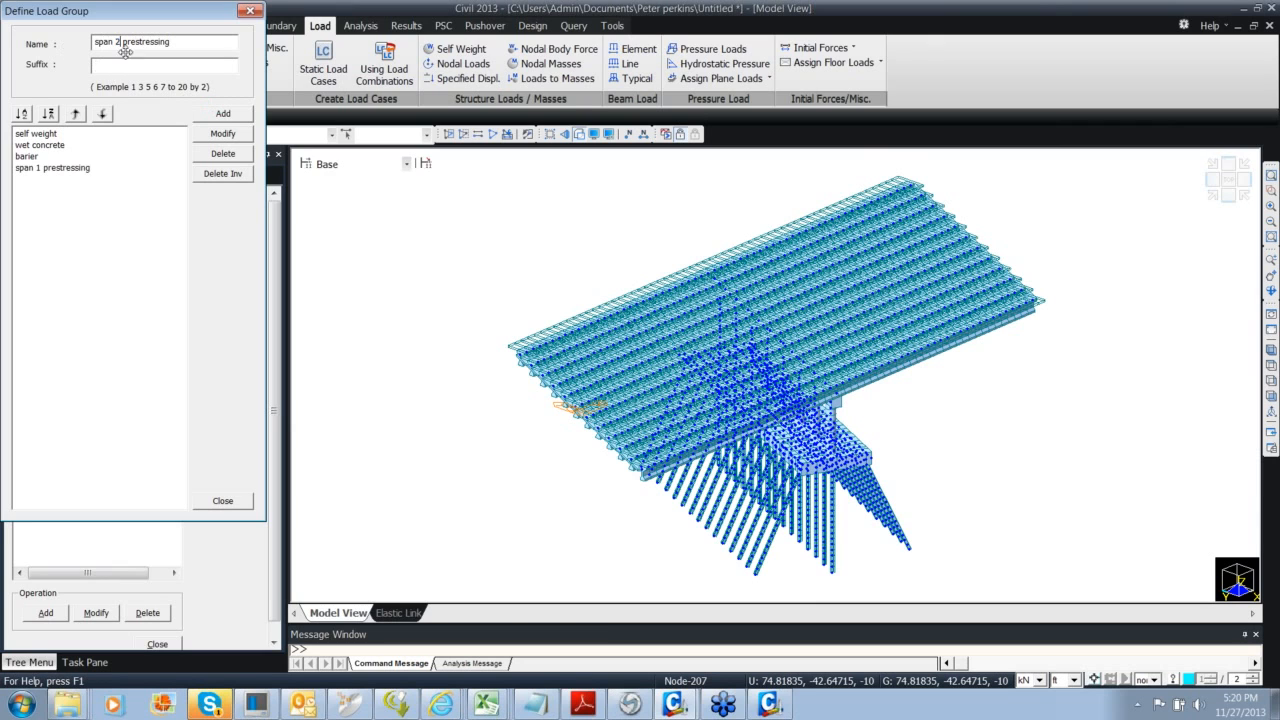
click(222, 113)
click(250, 10)
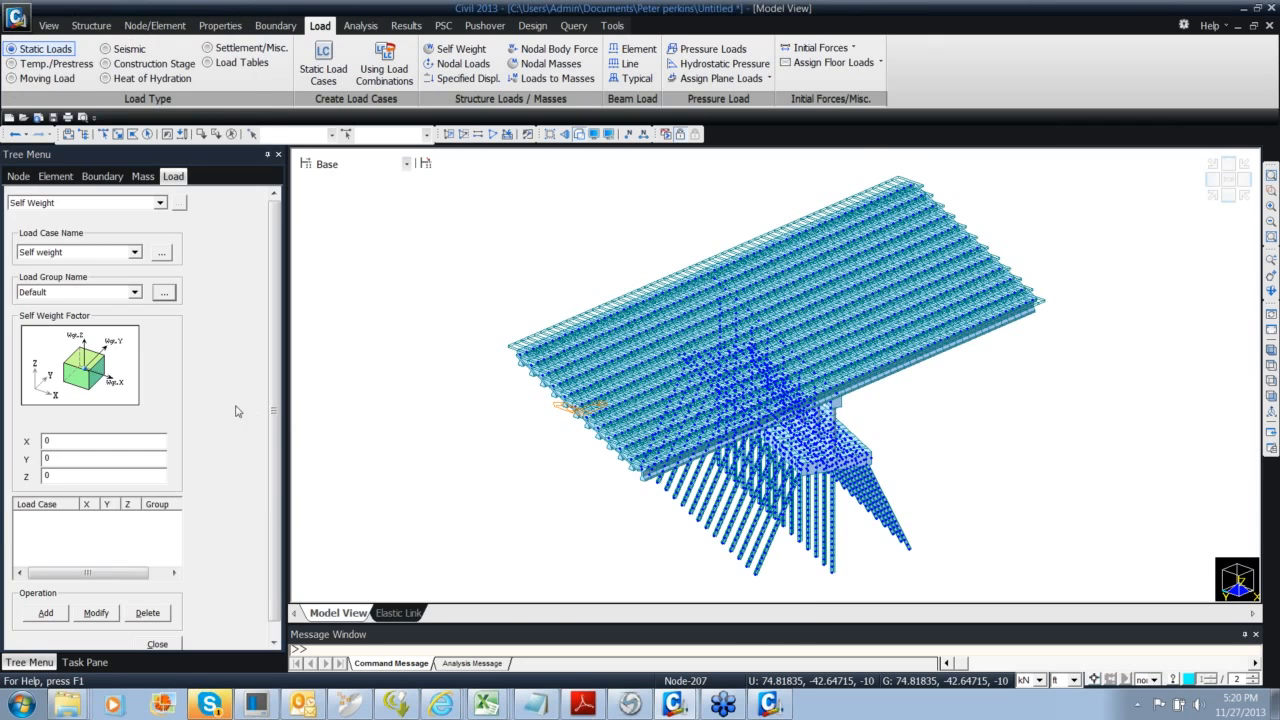
Add the self weight load to load case Self weight and load group self weight with a Z factor of -1
click(116, 256)
click(66, 292)
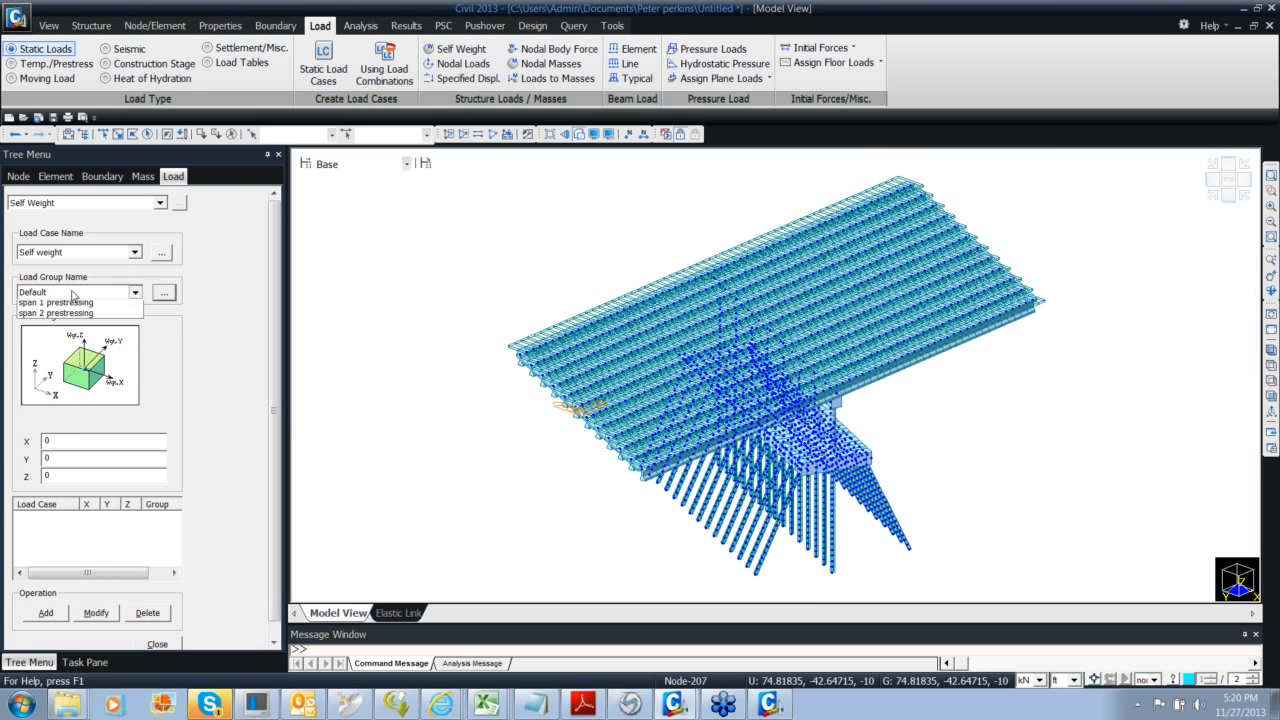
click(77, 312)
drag(274, 337, 274, 358)
drag(85, 460, 6, 441)
text(-1)
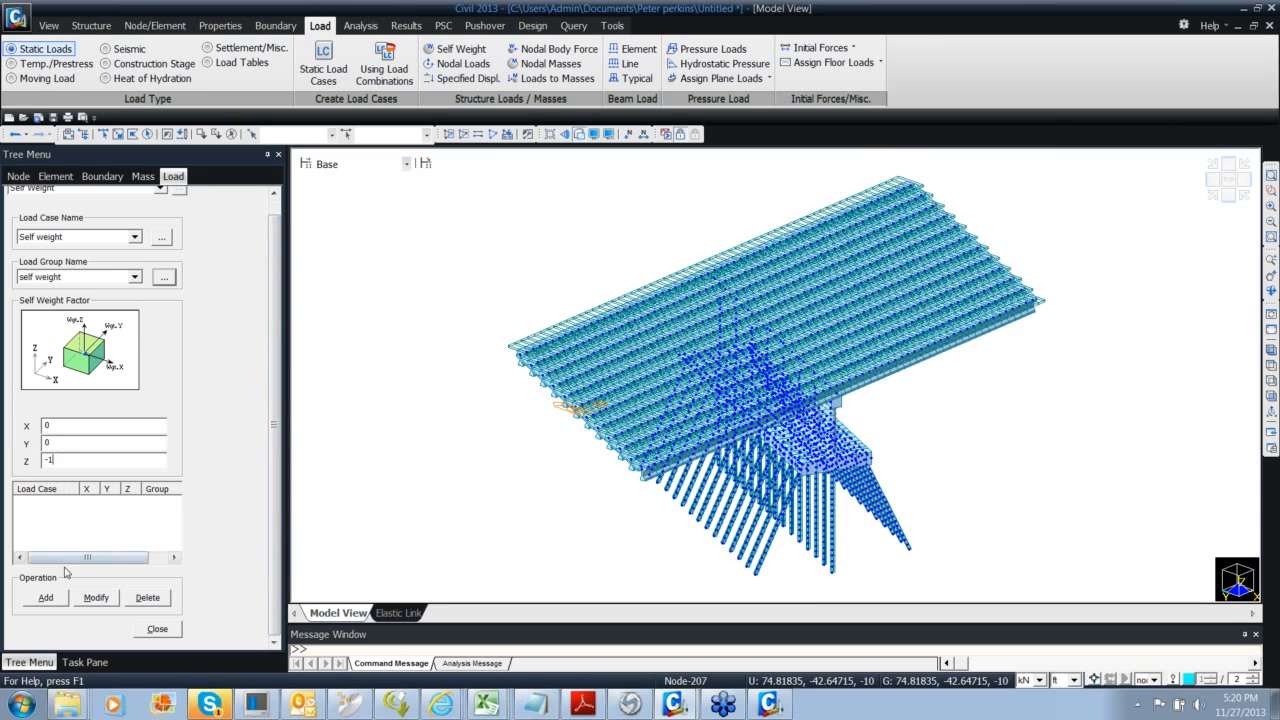
click(46, 597)
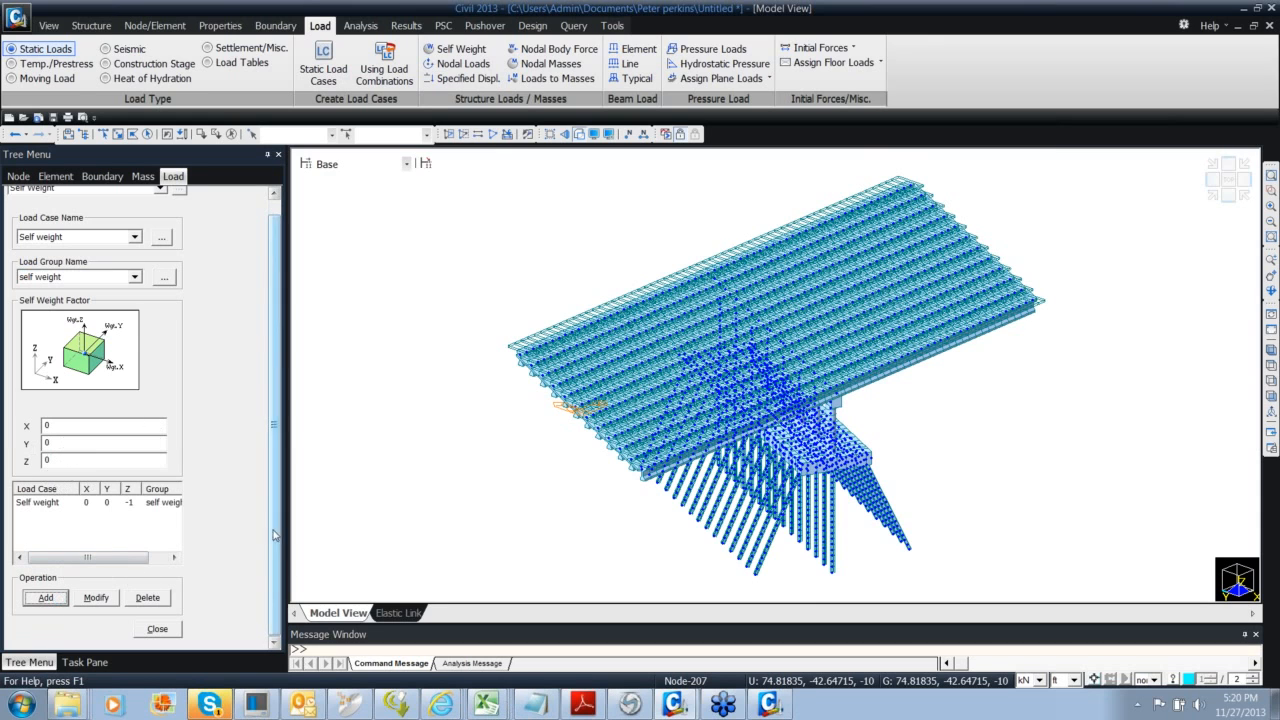
click(157, 628)
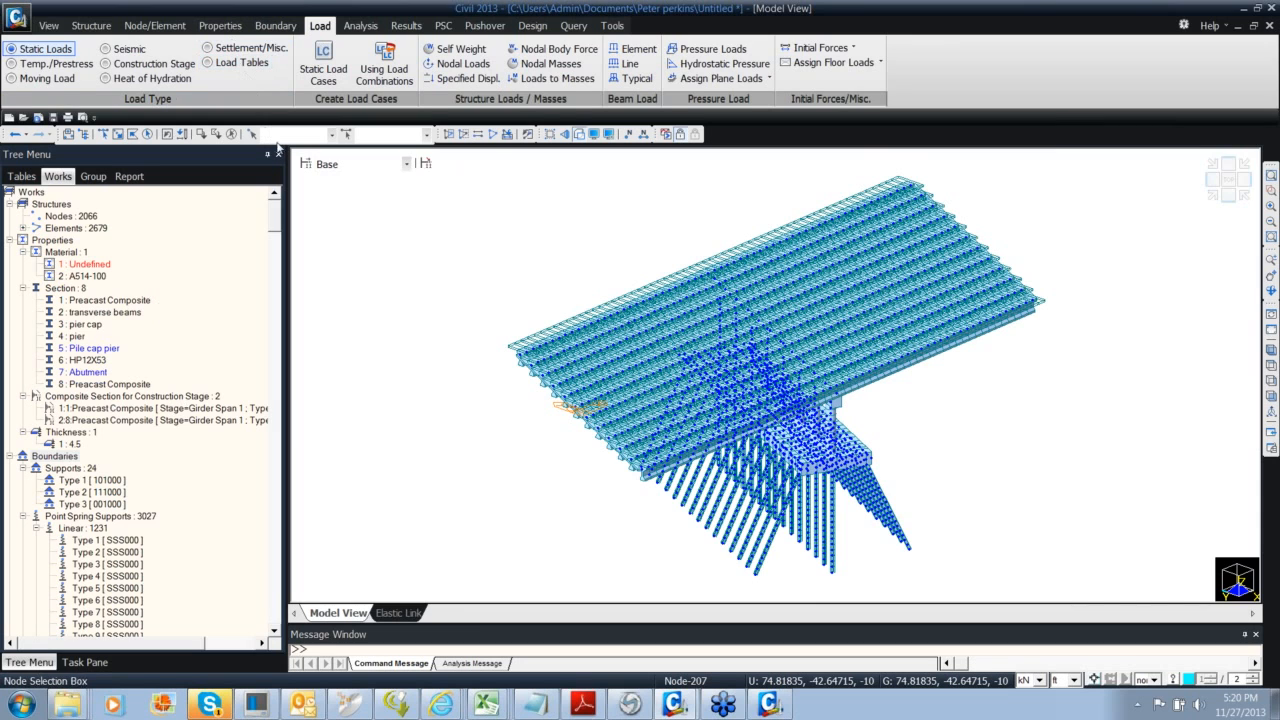
Activate the self weight load group on the first day of the Substructure construction stage and close the stage definitions
click(305, 163)
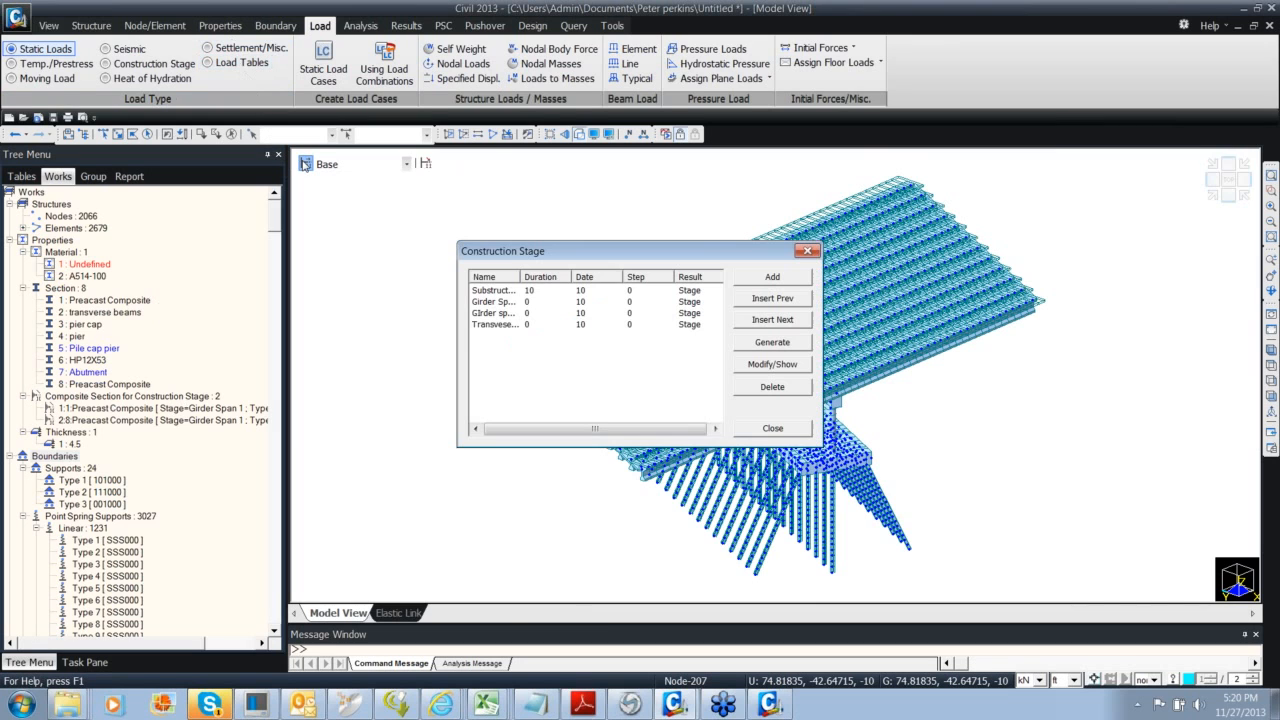
double_click(493, 290)
click(377, 284)
click(411, 284)
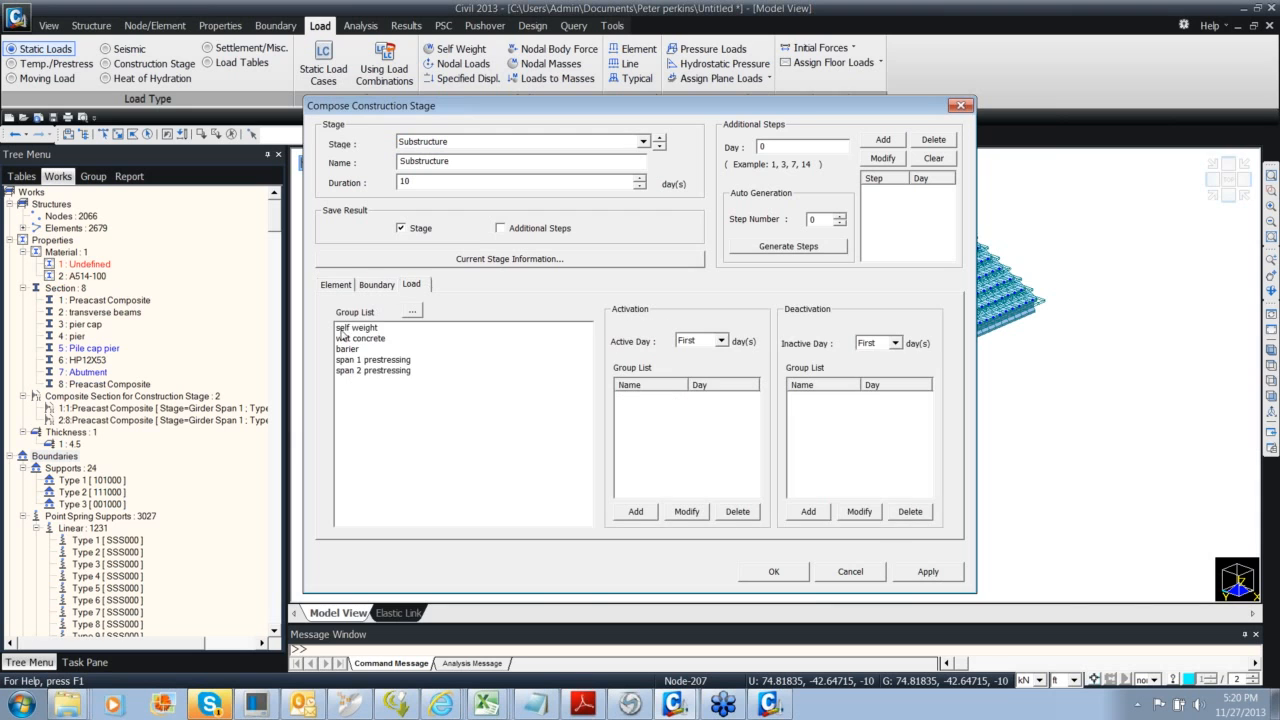
click(359, 328)
click(636, 511)
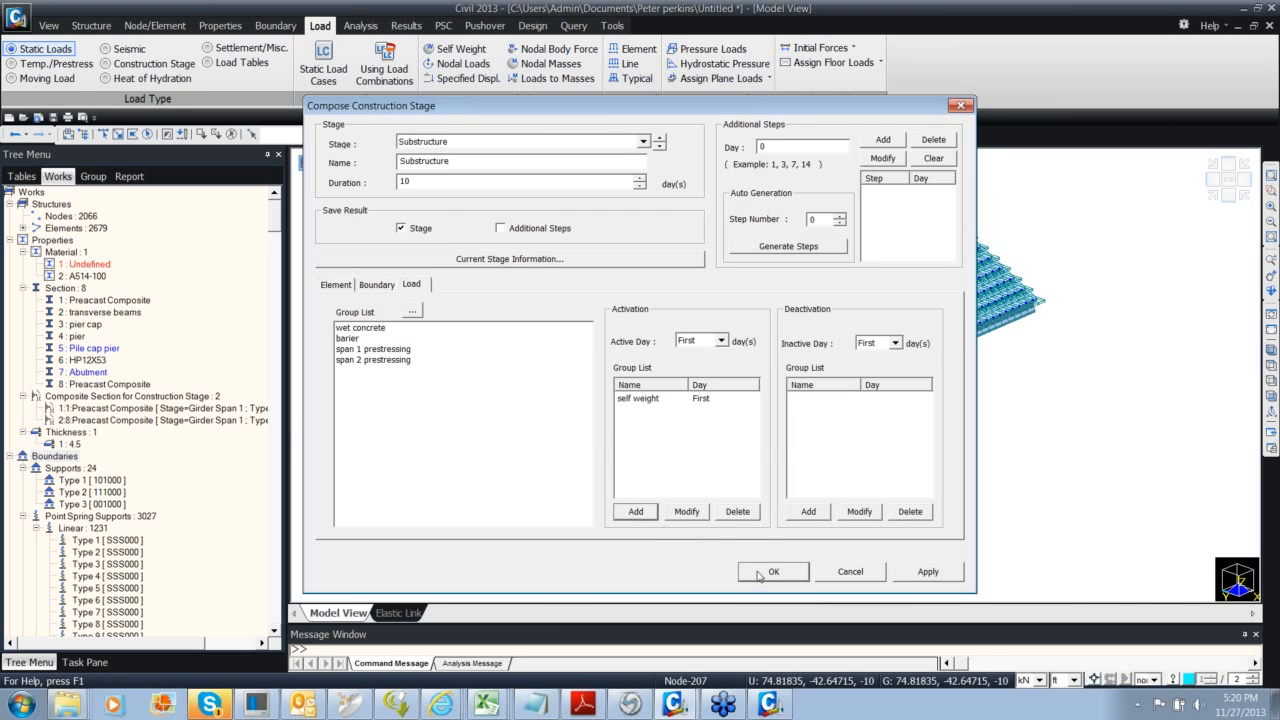
click(773, 571)
click(770, 428)
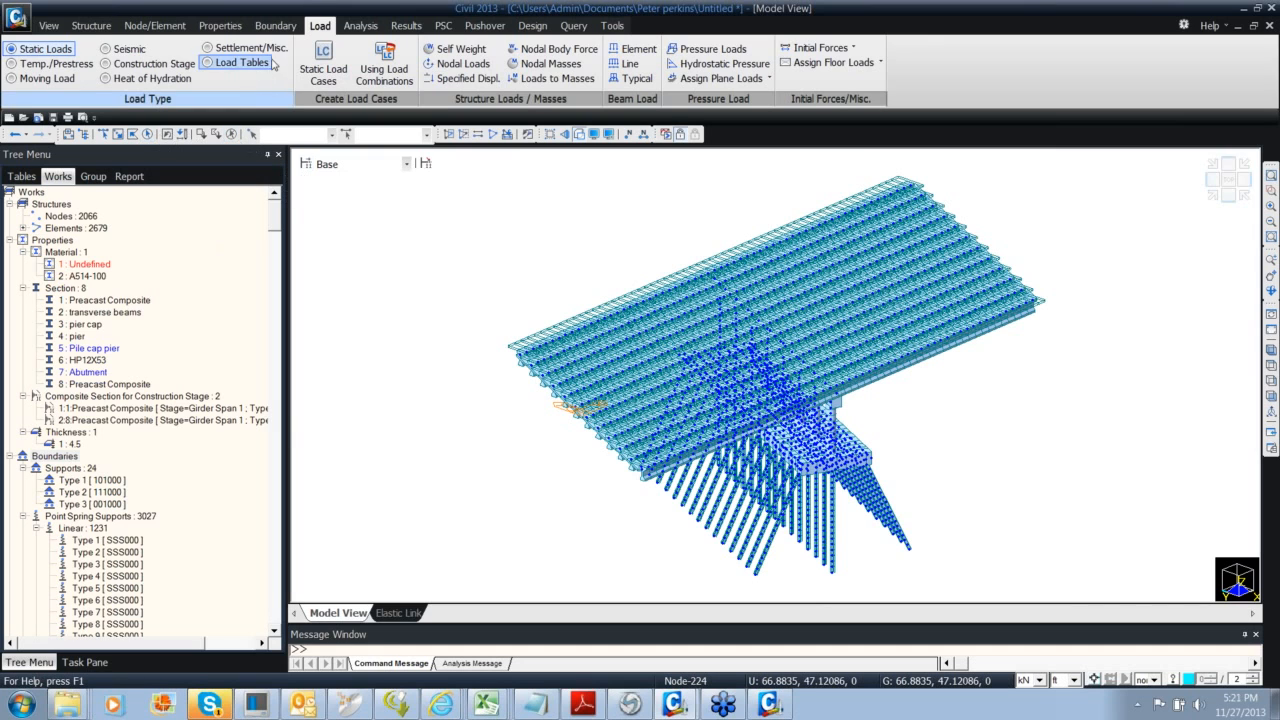
Apply a uniform element beam load of -1 kN/ft in Global Z to both Preacast Composite girder sections, using load case Wet concrete and group wet concrete
click(121, 302)
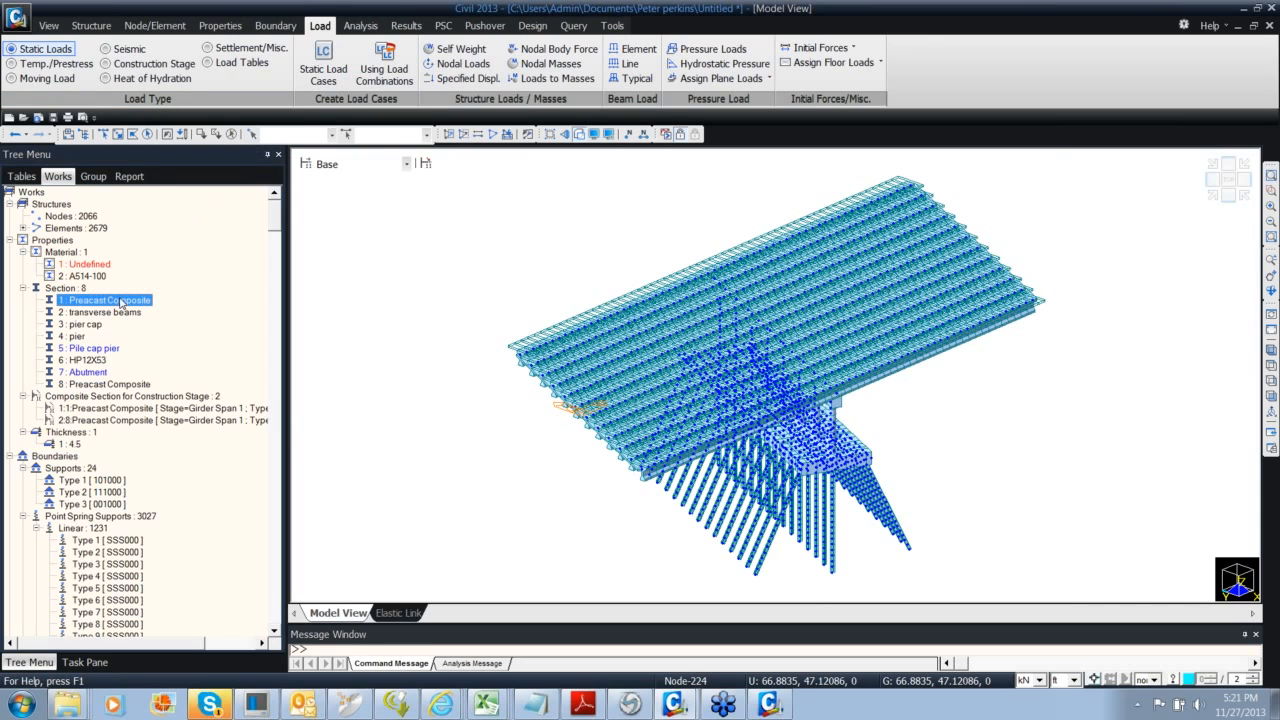
ctrl+click(123, 386)
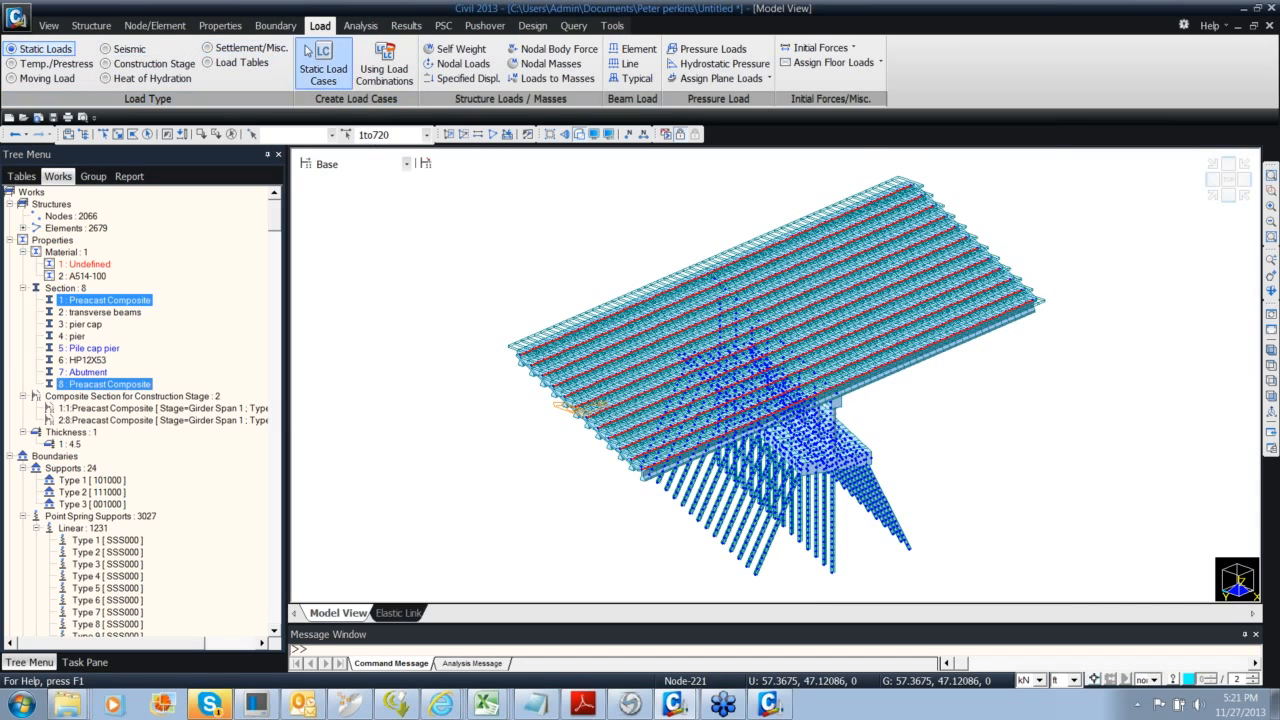
click(632, 78)
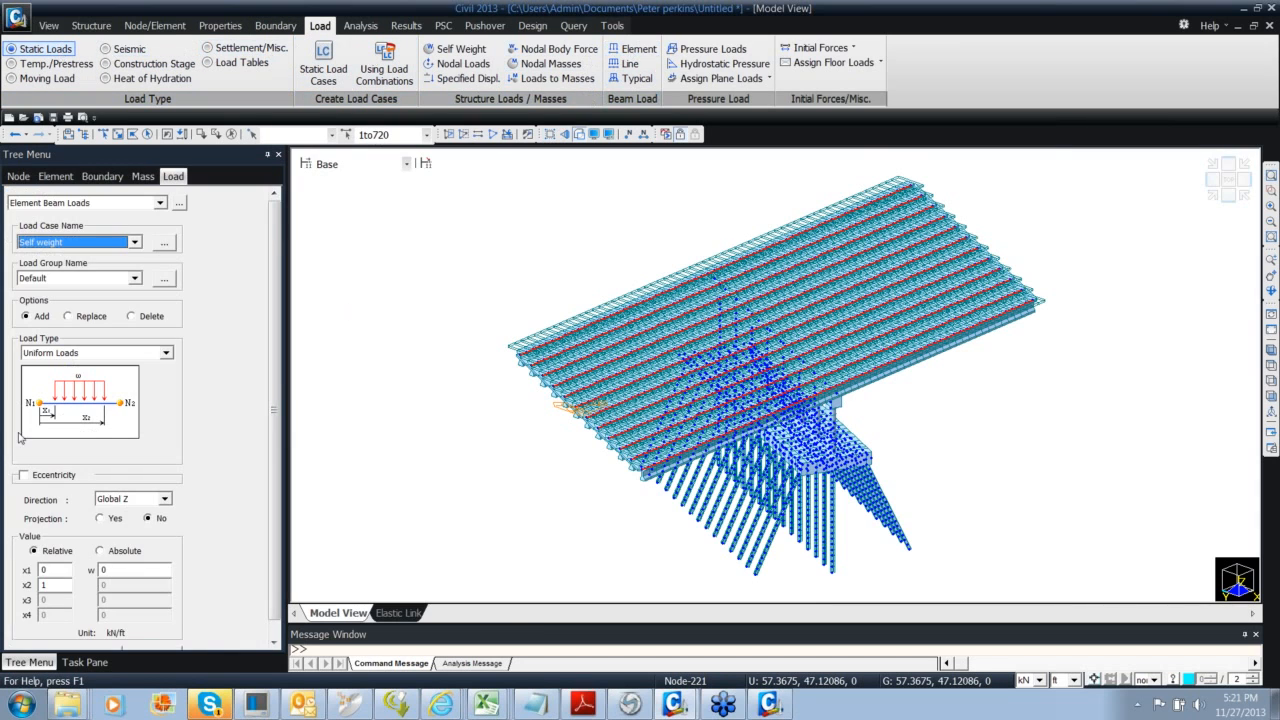
click(110, 569)
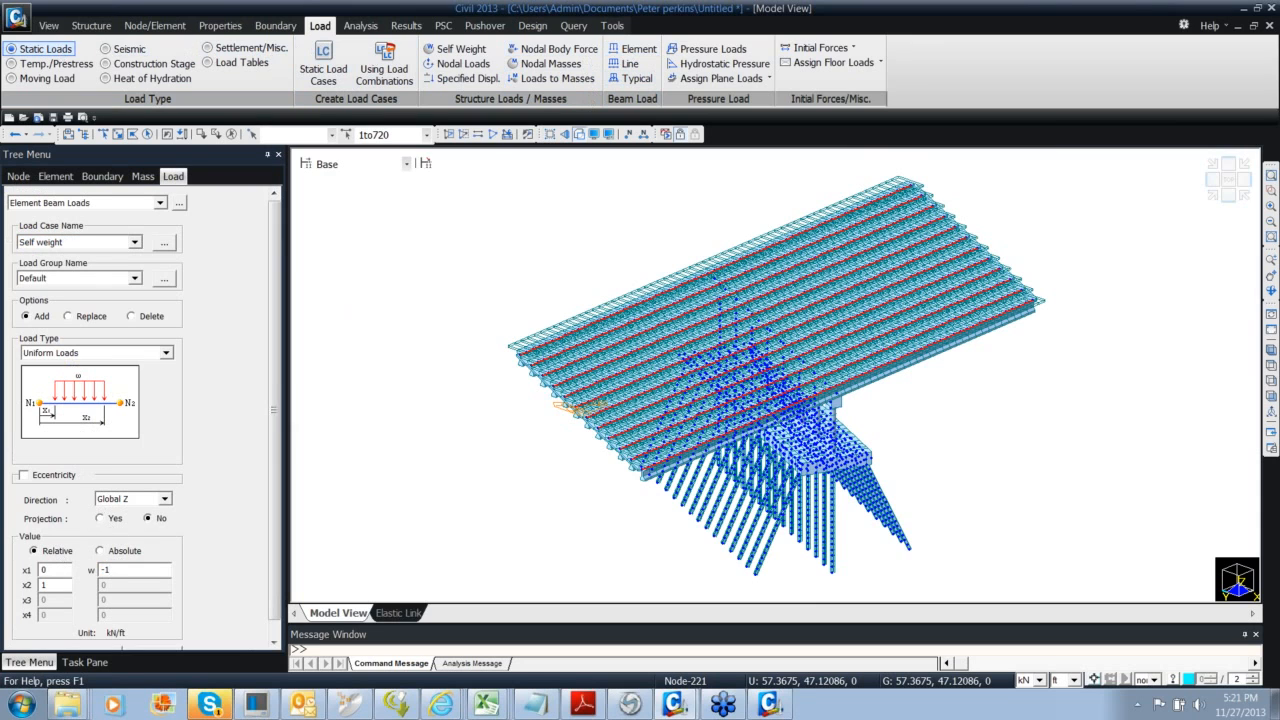
click(53, 246)
click(36, 256)
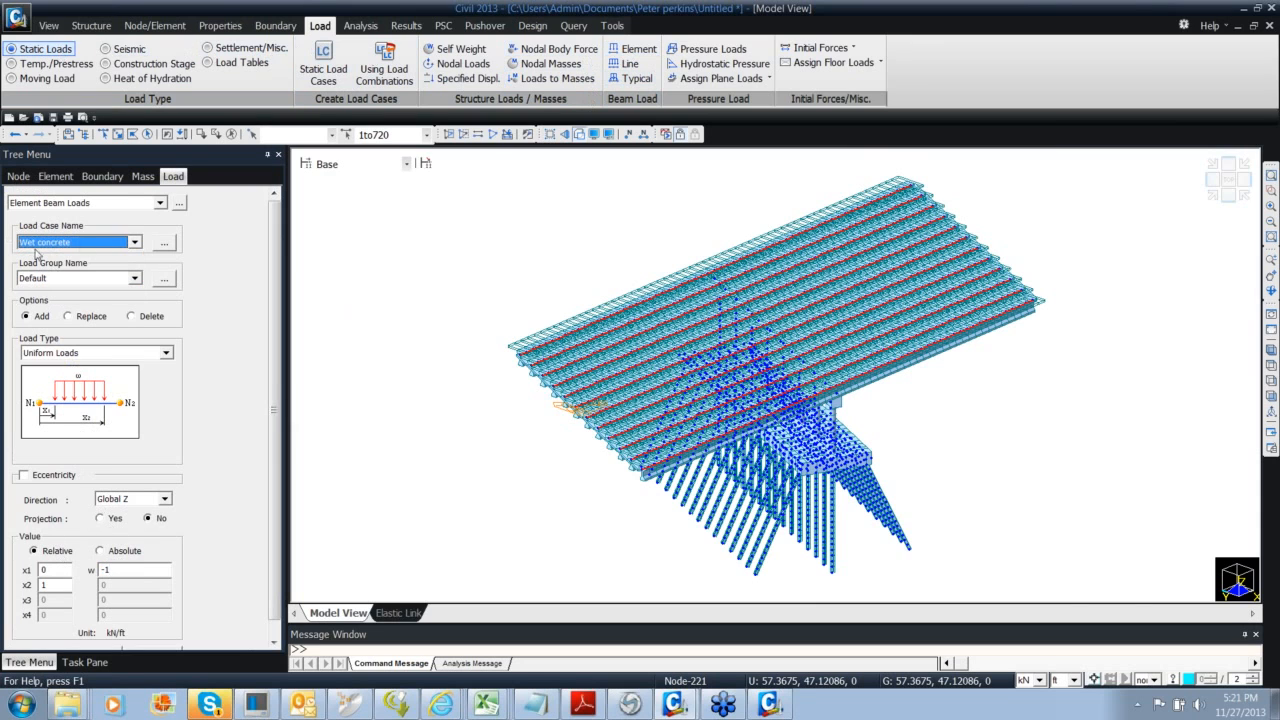
click(69, 281)
click(75, 316)
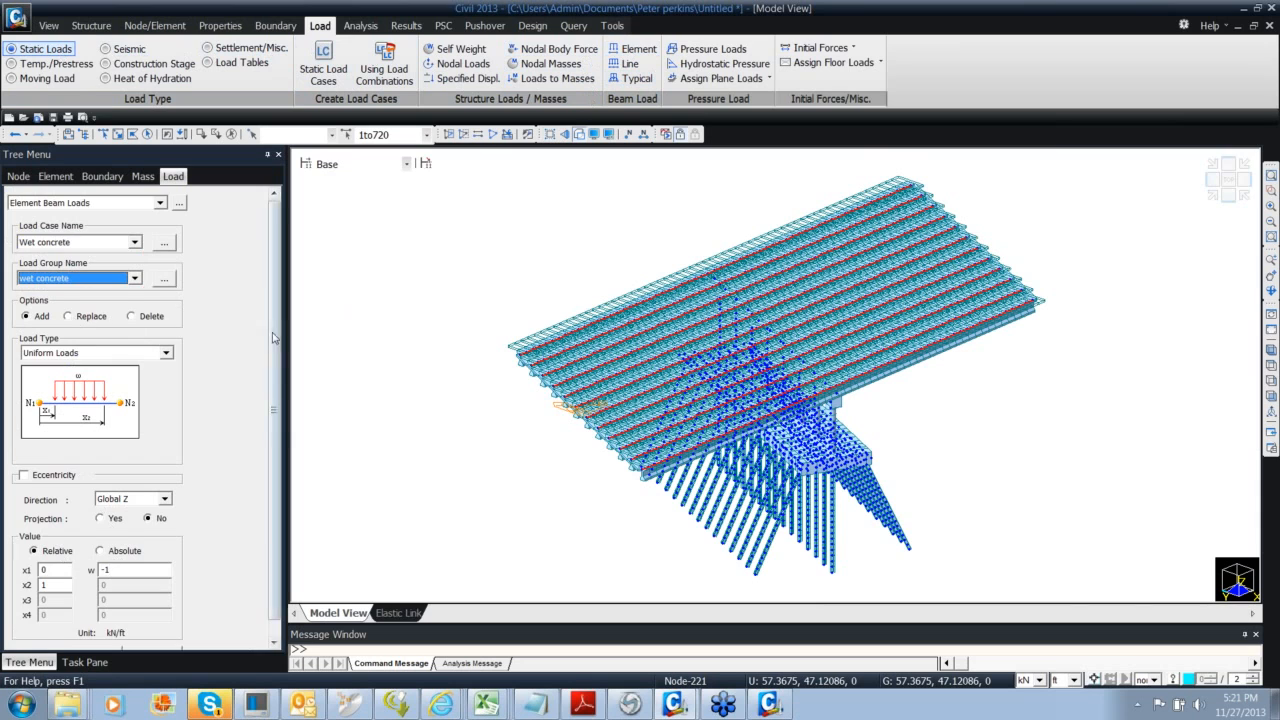
scroll(282, 399, down, 1)
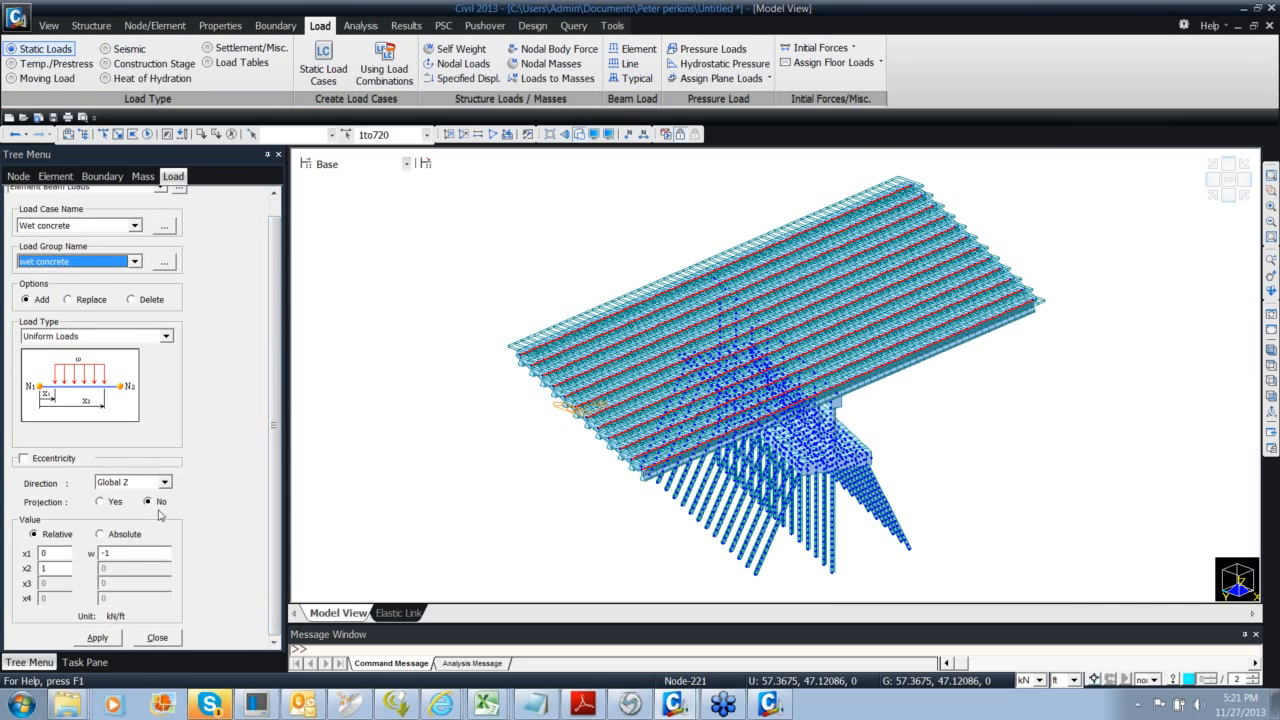
click(97, 638)
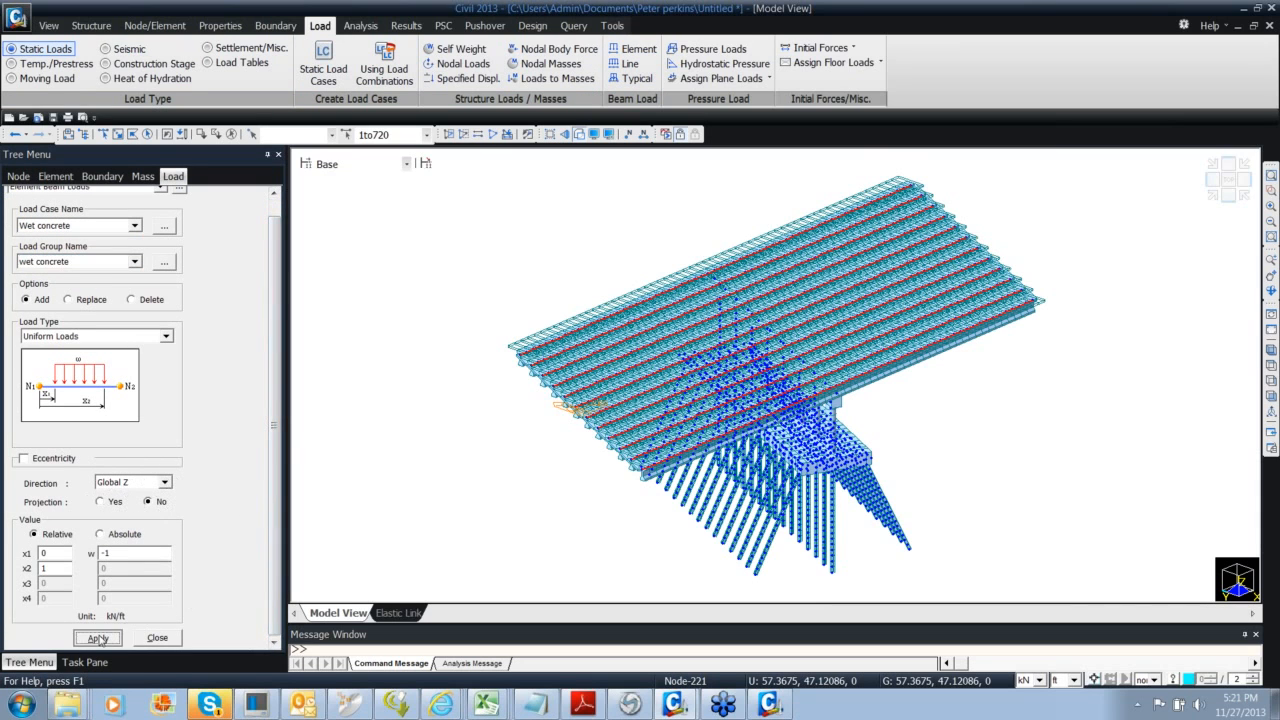
ctrl+middle_drag(559, 395, 575, 383)
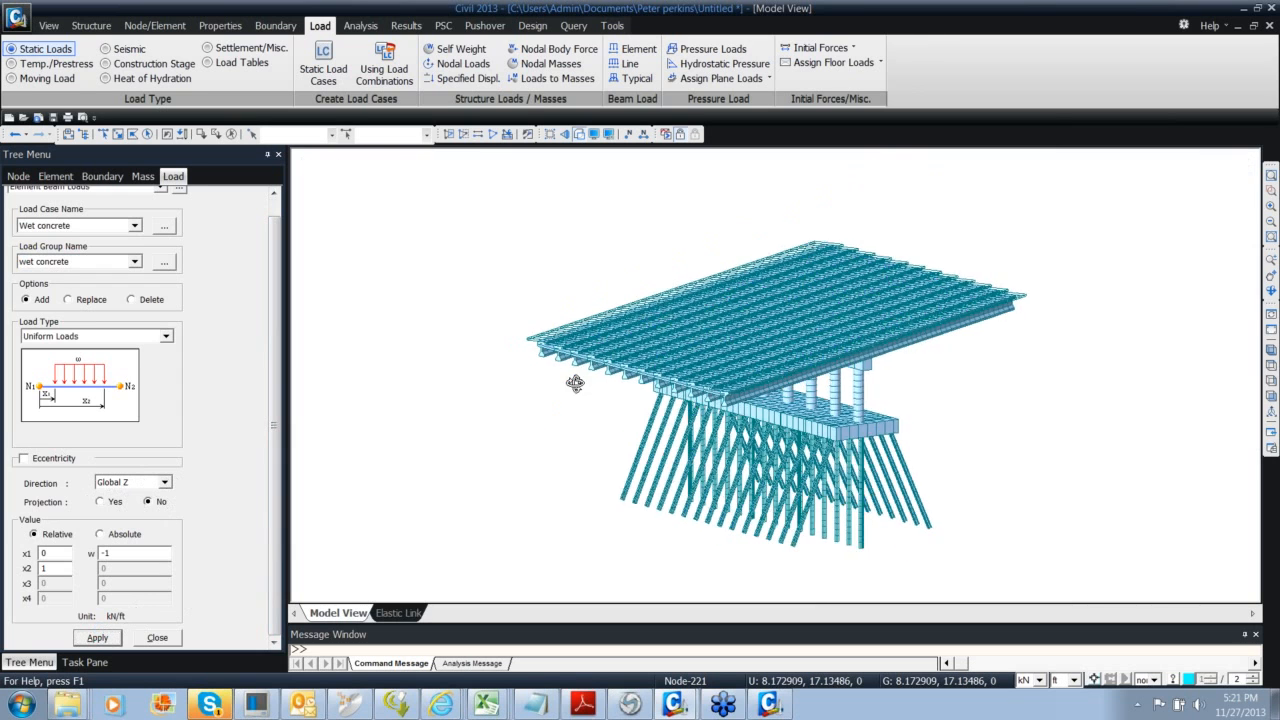
click(152, 637)
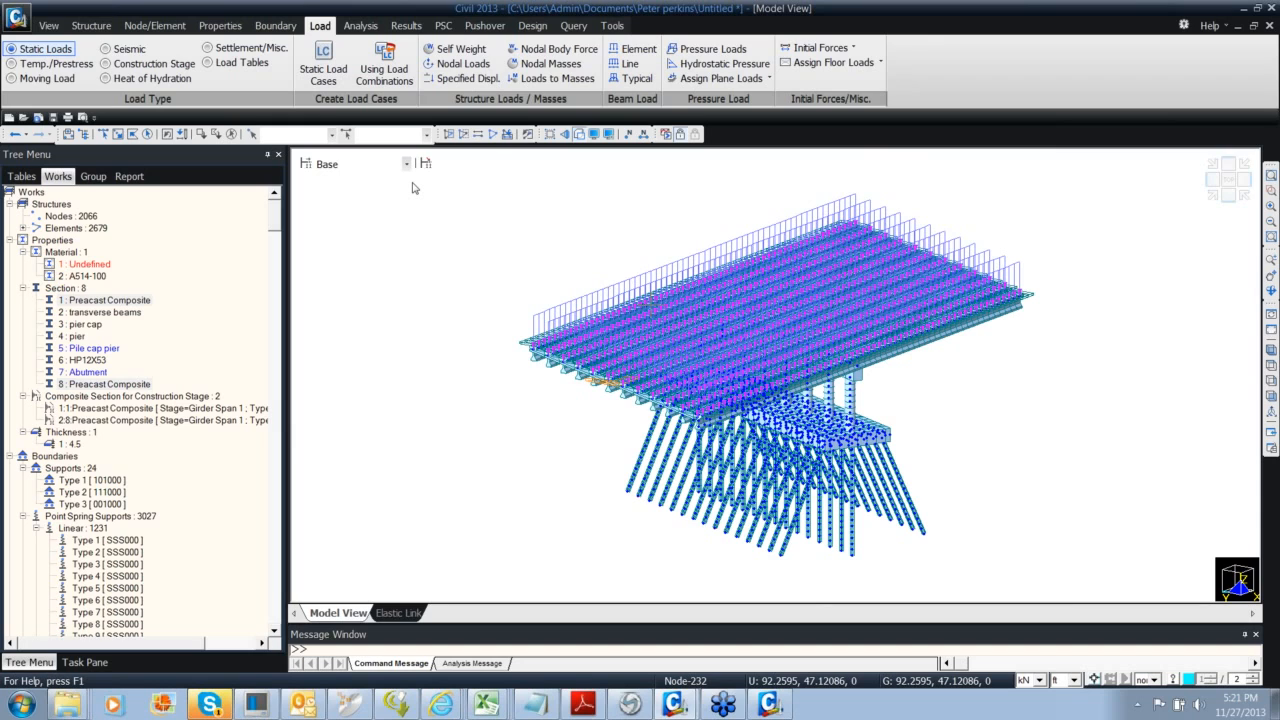
Insert a construction stage named wet concrete after Girder span 2 and activate the wet concrete load group in it
click(306, 166)
click(534, 314)
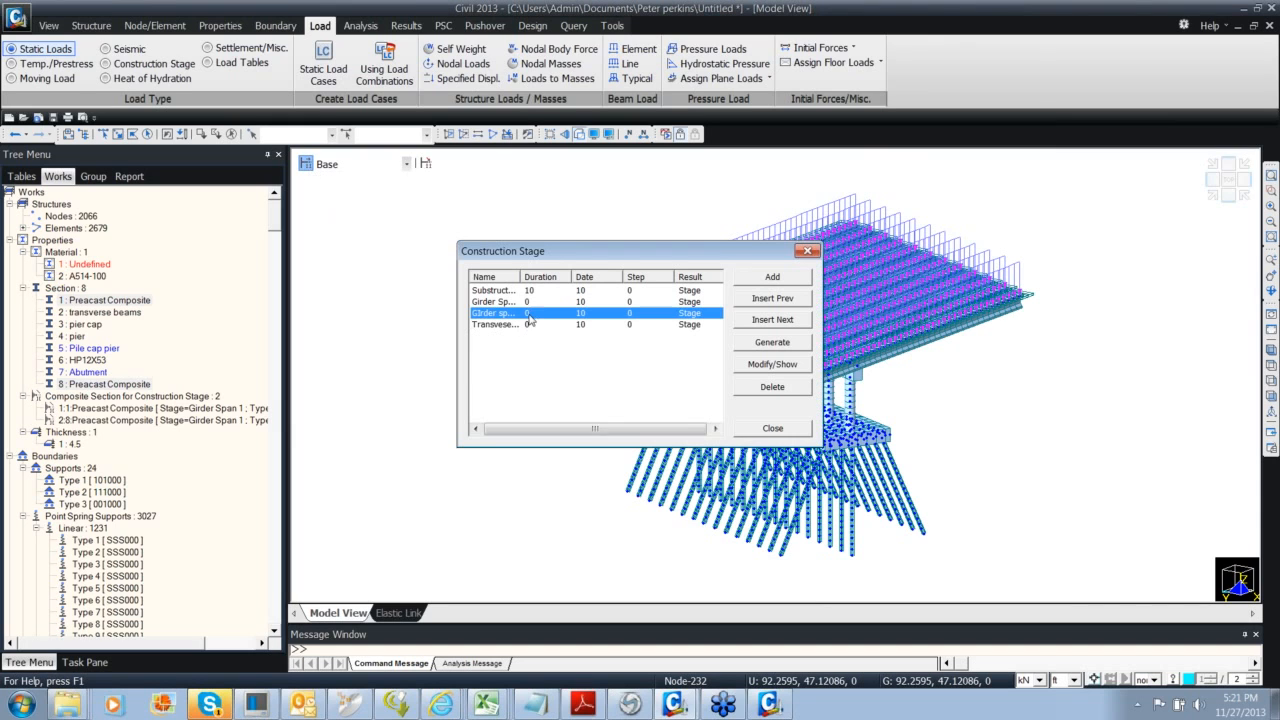
drag(519, 276, 606, 276)
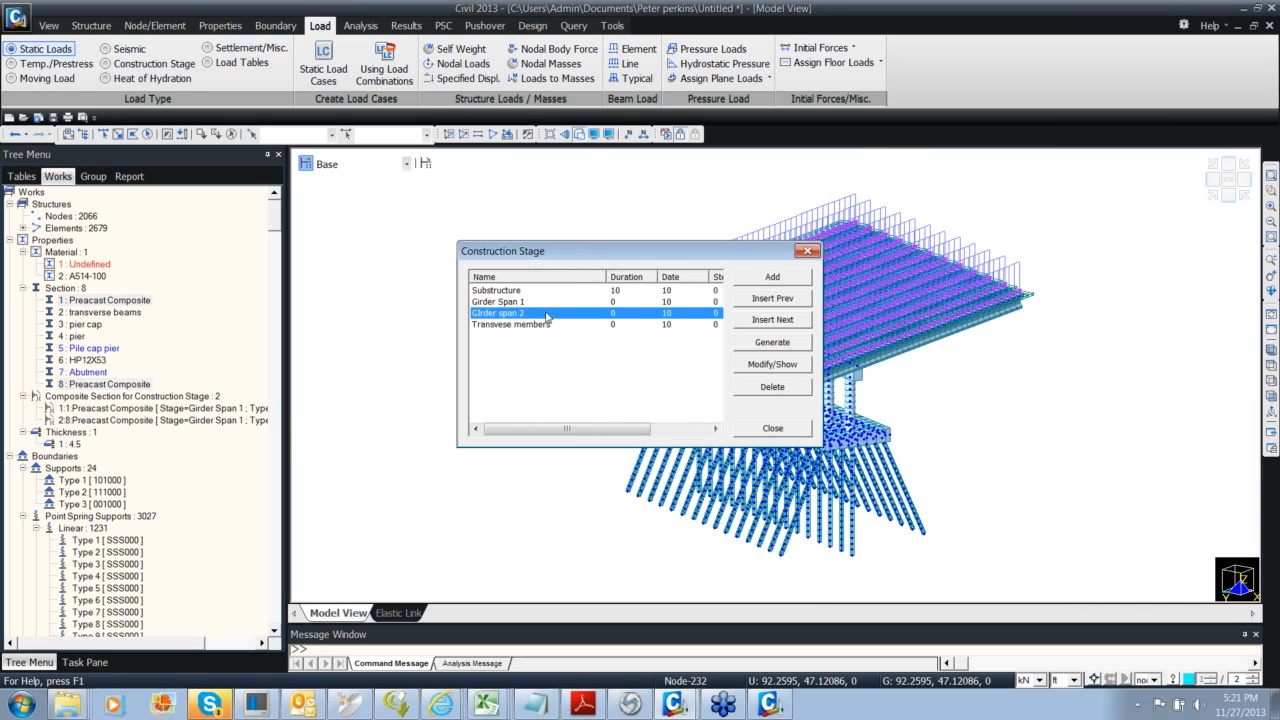
click(755, 321)
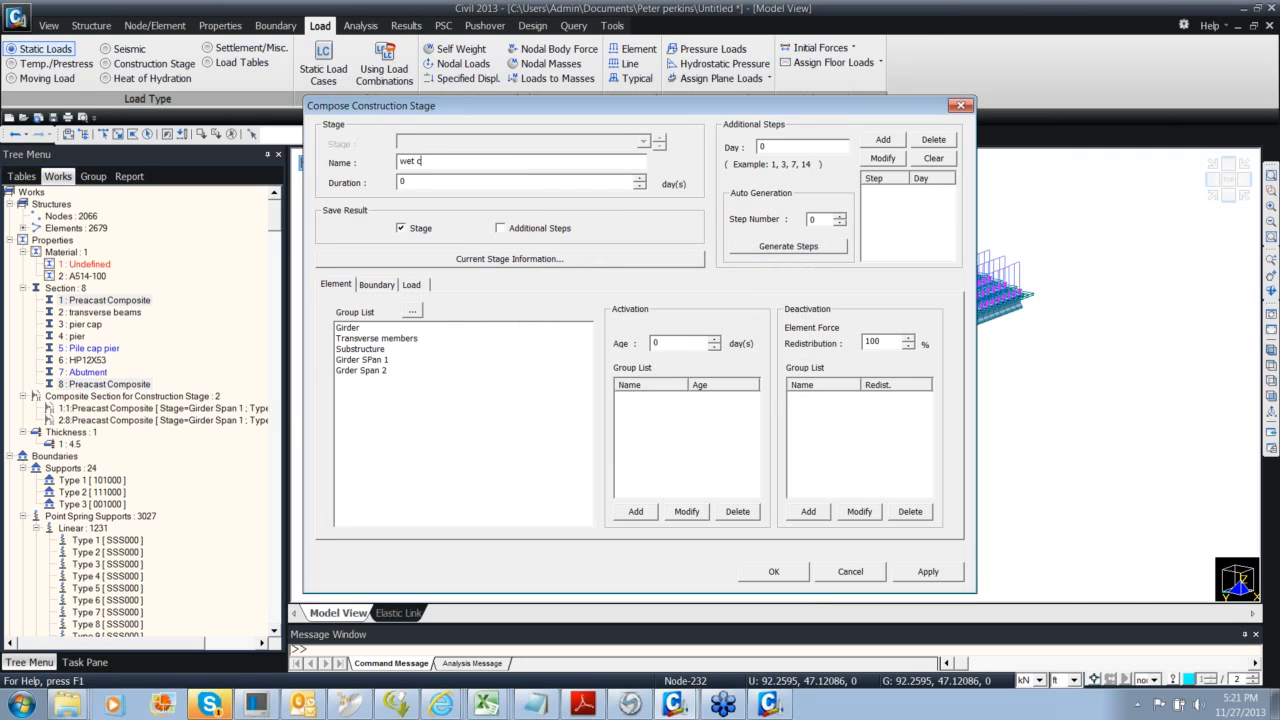
text(wet concrete)
click(411, 285)
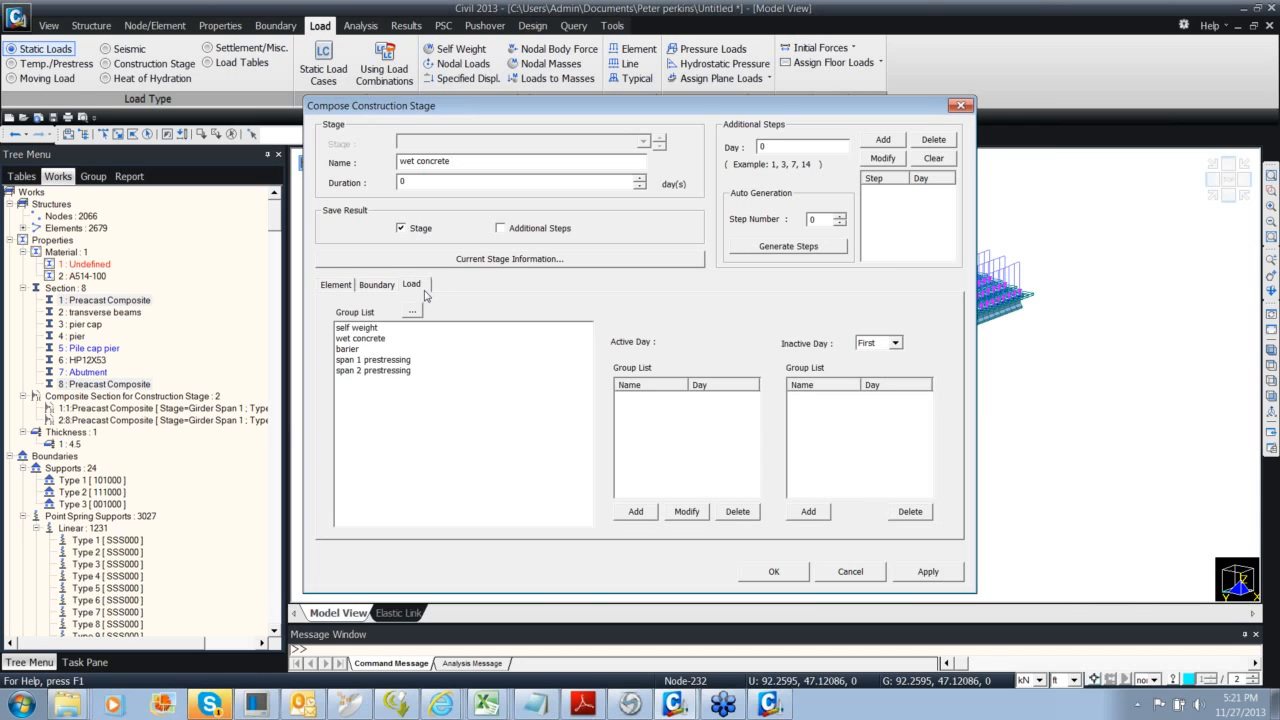
click(374, 340)
click(636, 511)
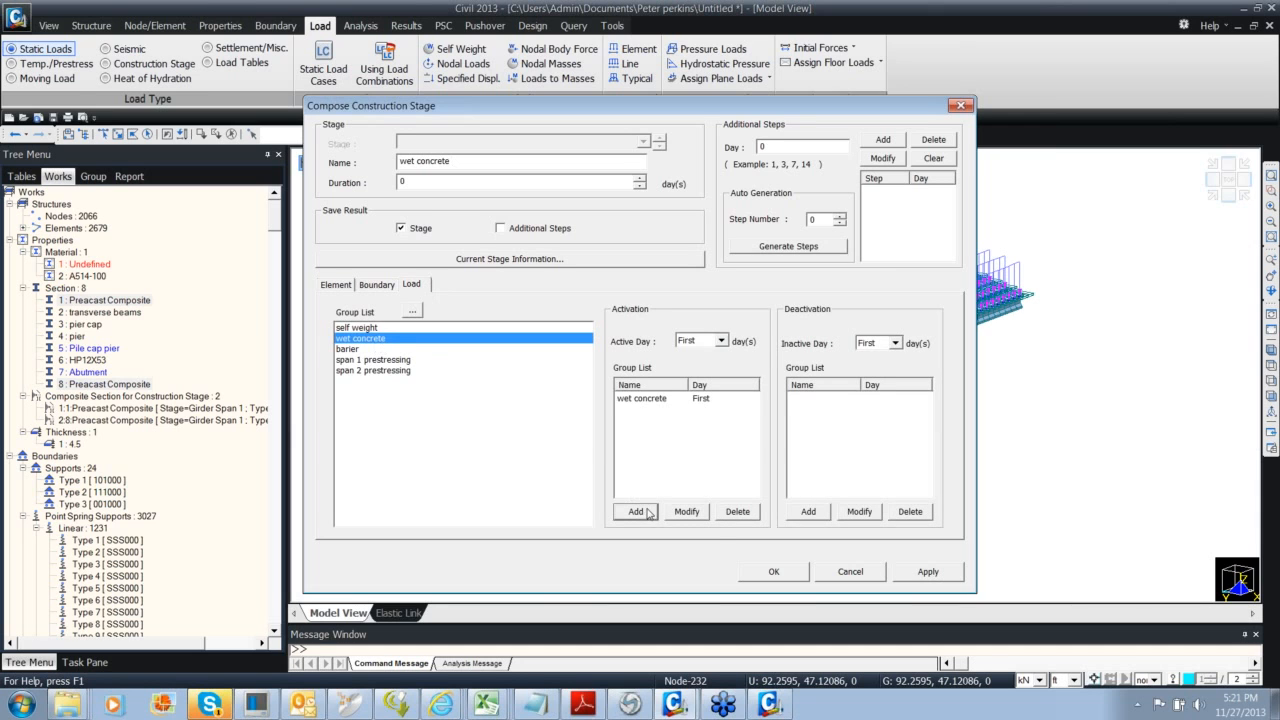
click(768, 571)
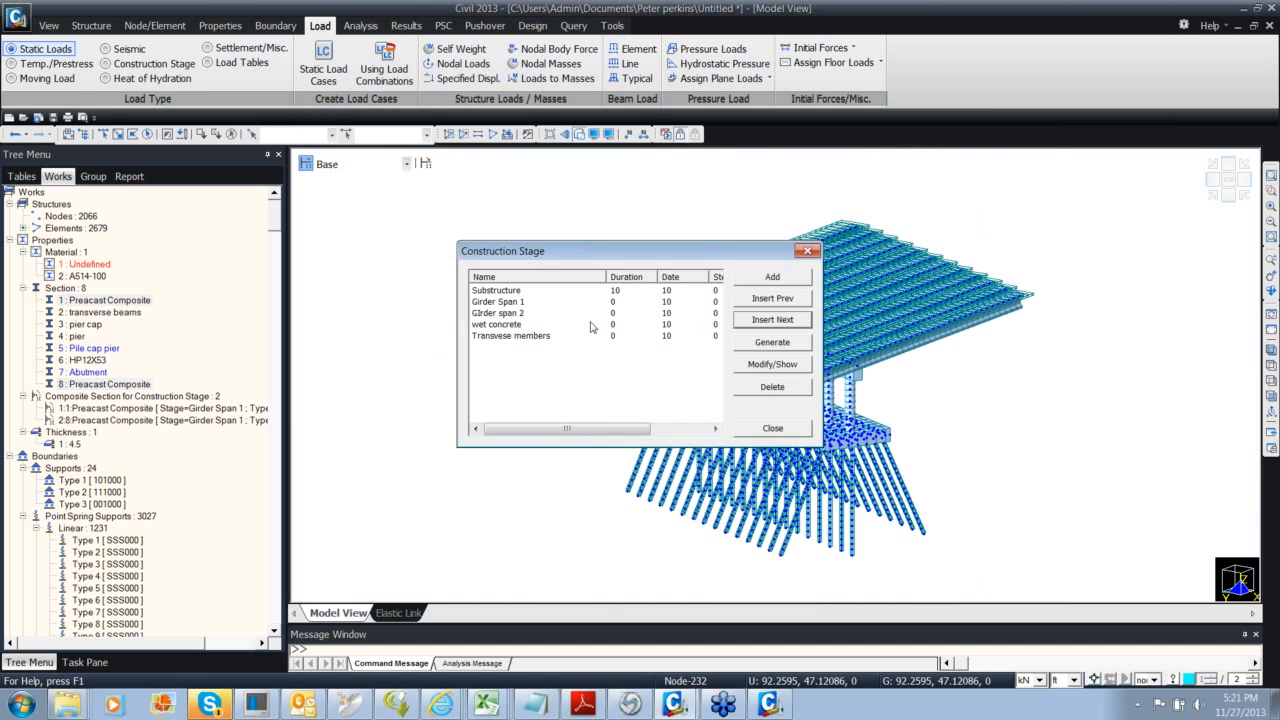
Set the duration of the wet concrete construction stage to 10 days and close the stage list
double_click(590, 327)
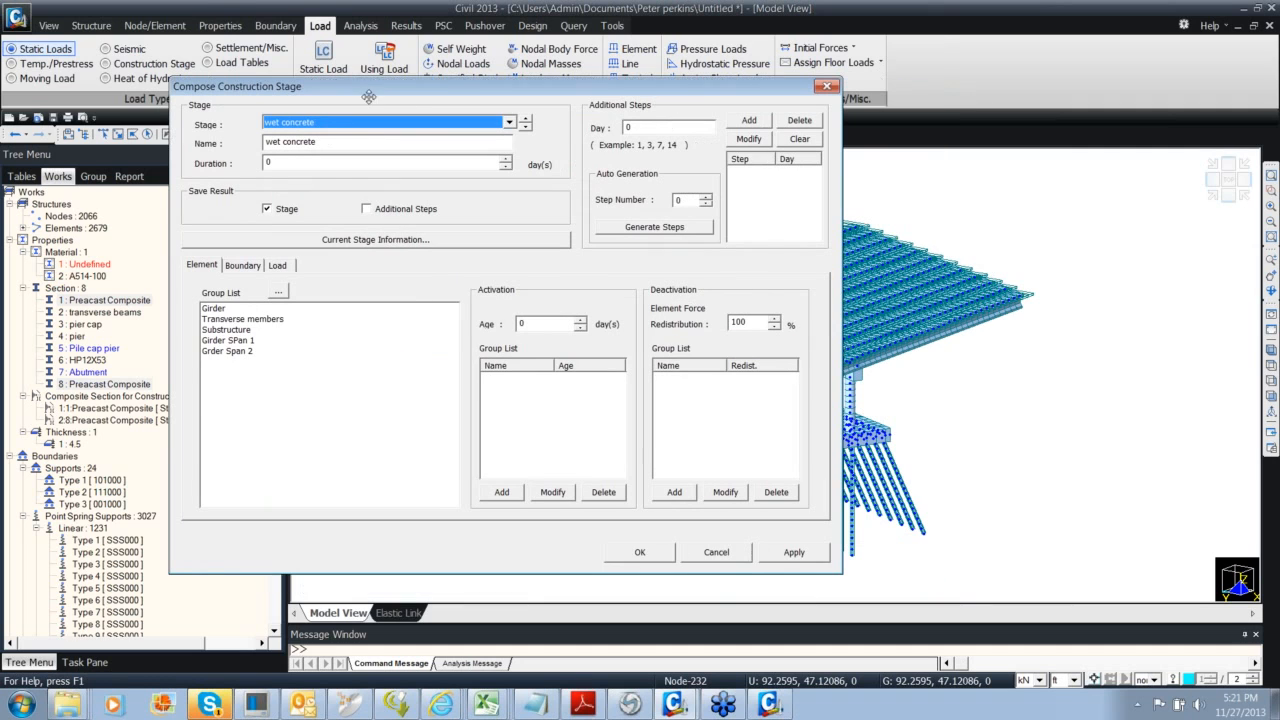
click(827, 86)
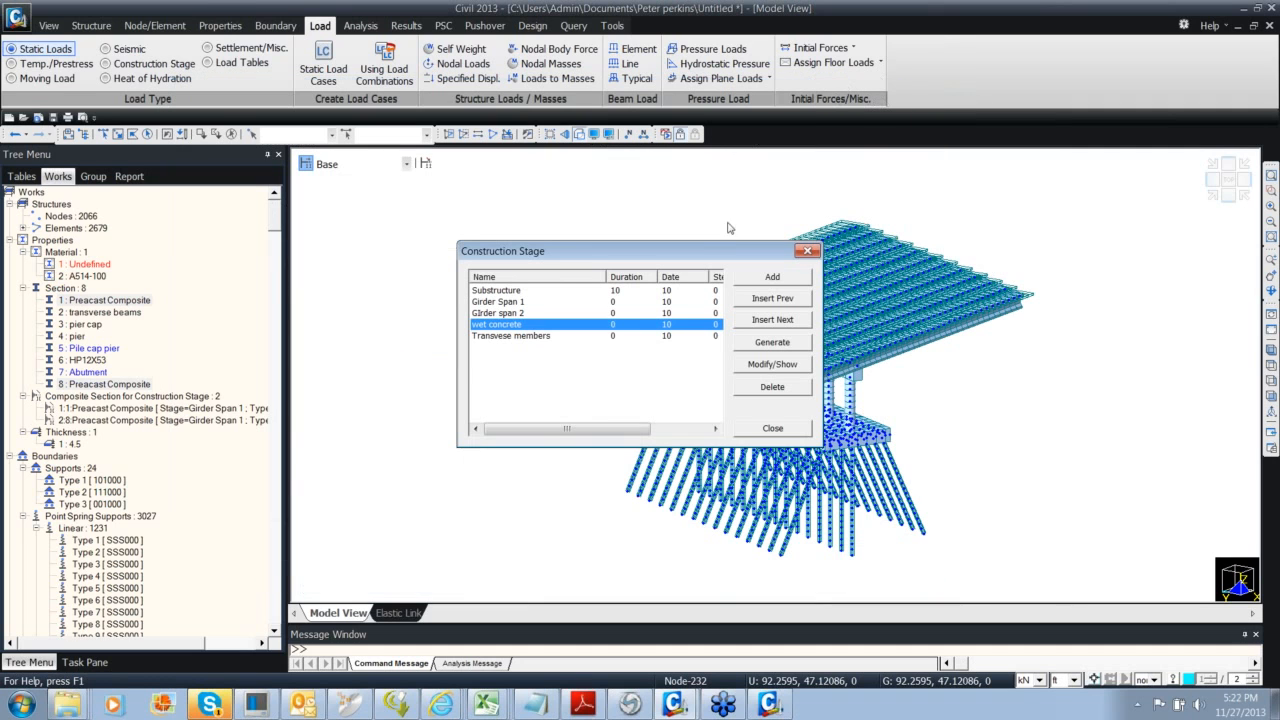
double_click(587, 328)
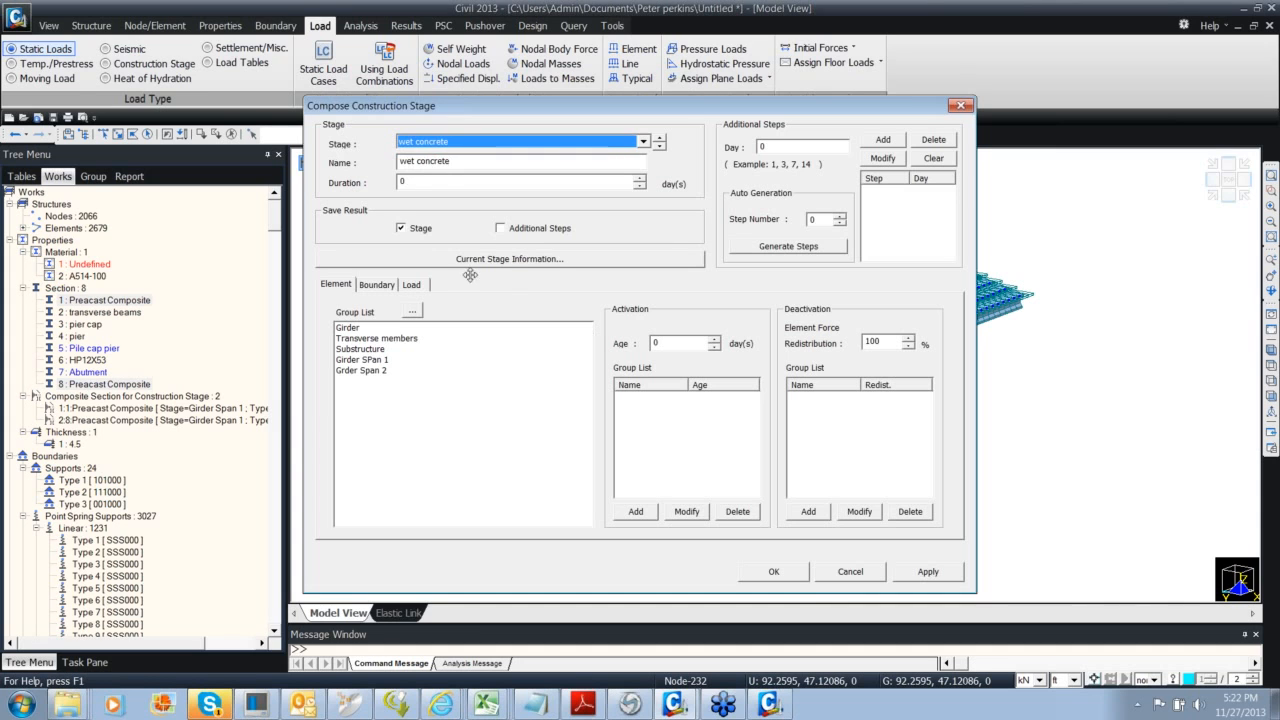
drag(441, 177, 379, 168)
text(10)
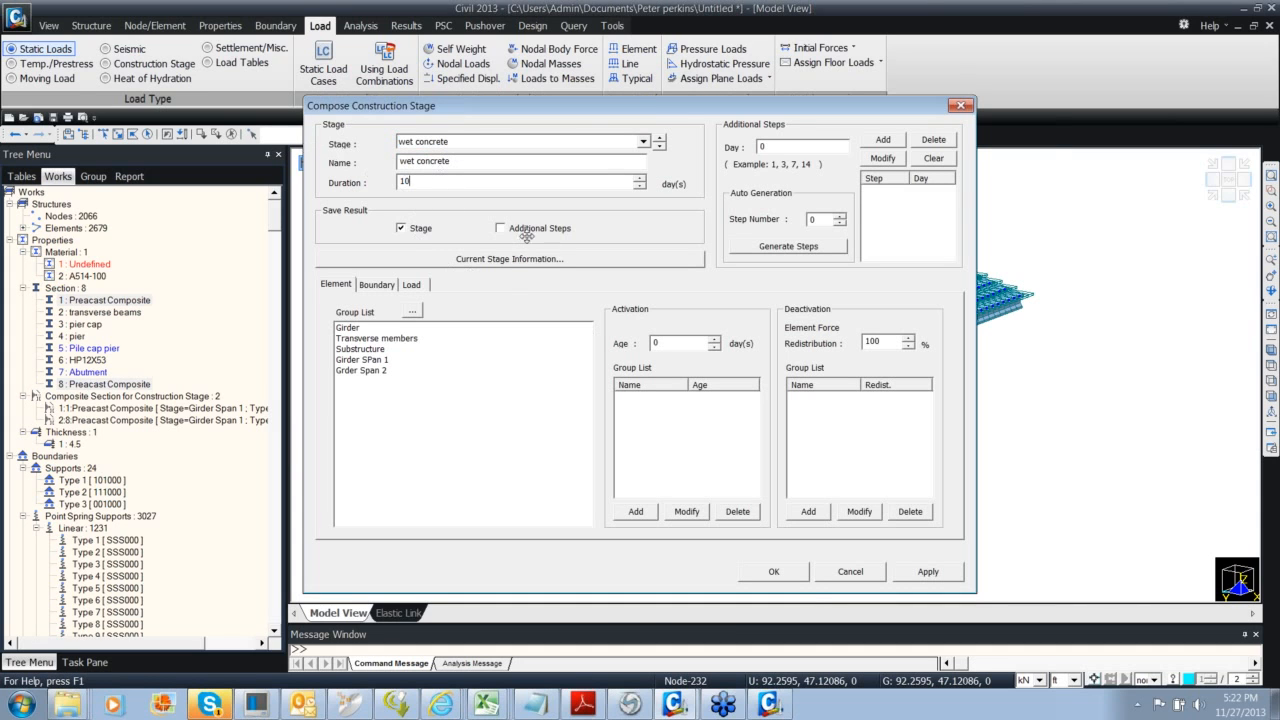
drag(596, 110, 464, 107)
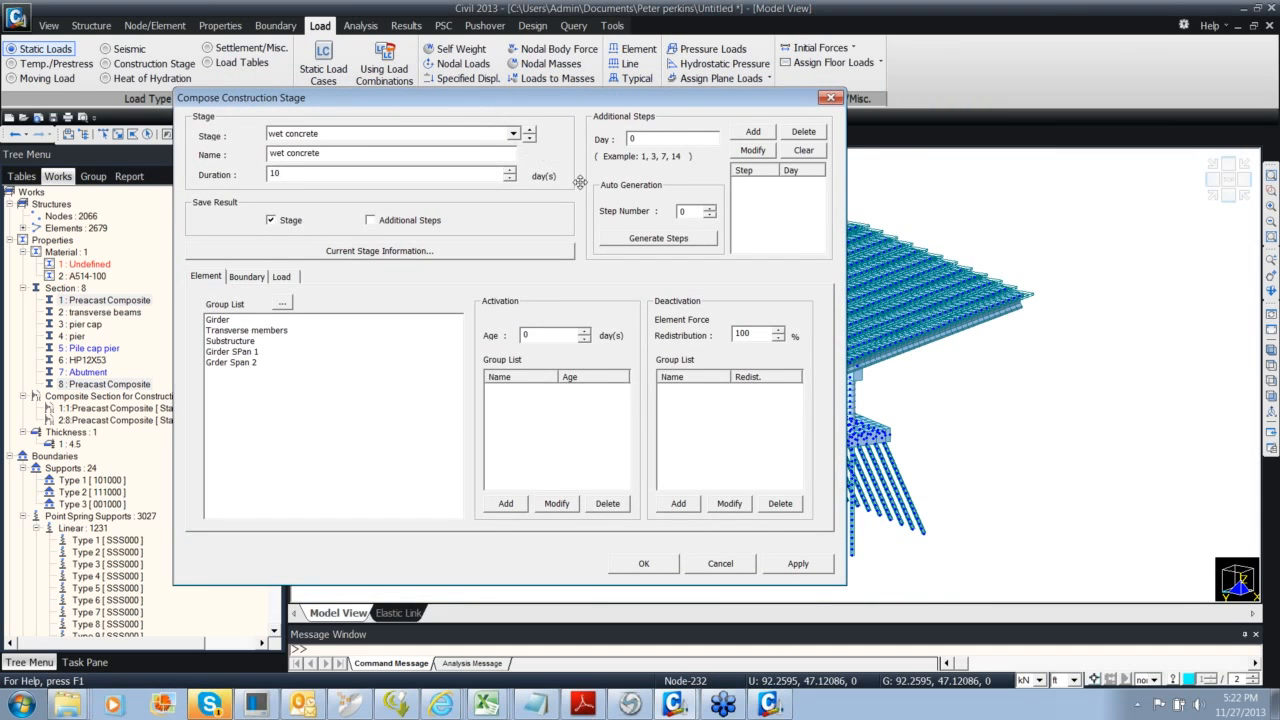
click(656, 558)
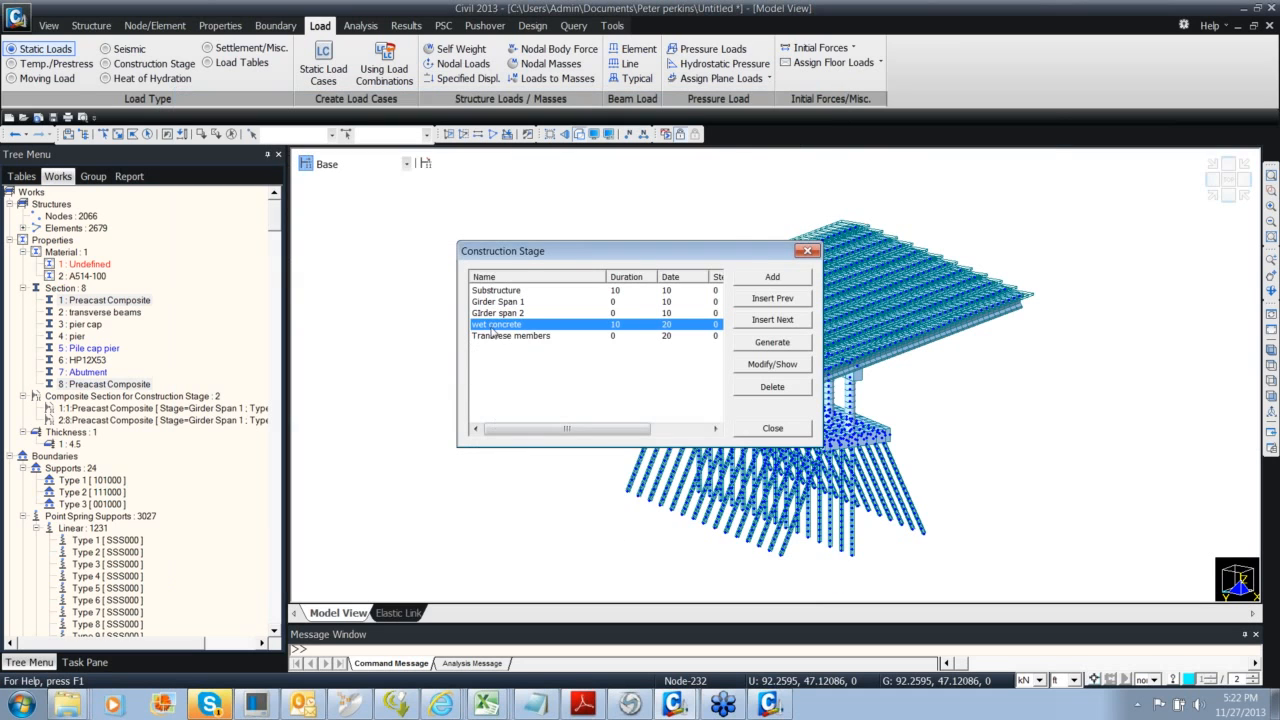
click(808, 251)
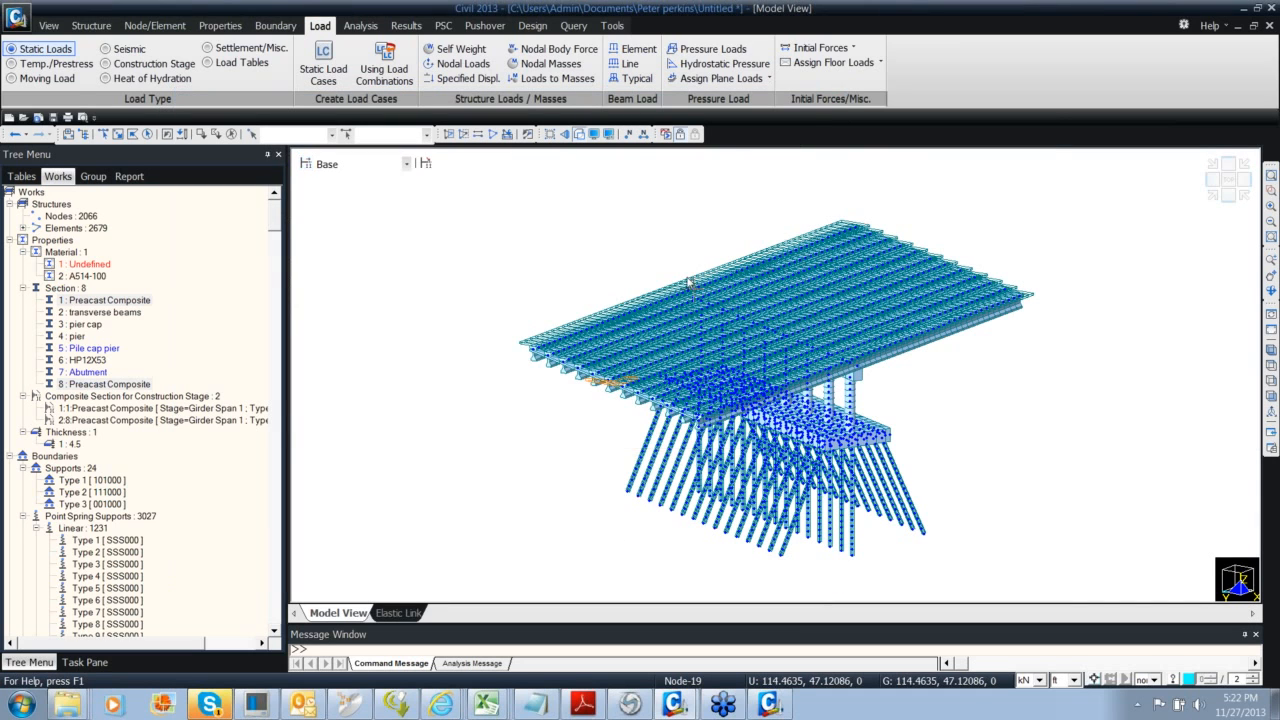
Review the boundary groups of the Girder span 2 construction stage and the definition of the wet concrete stage
click(305, 163)
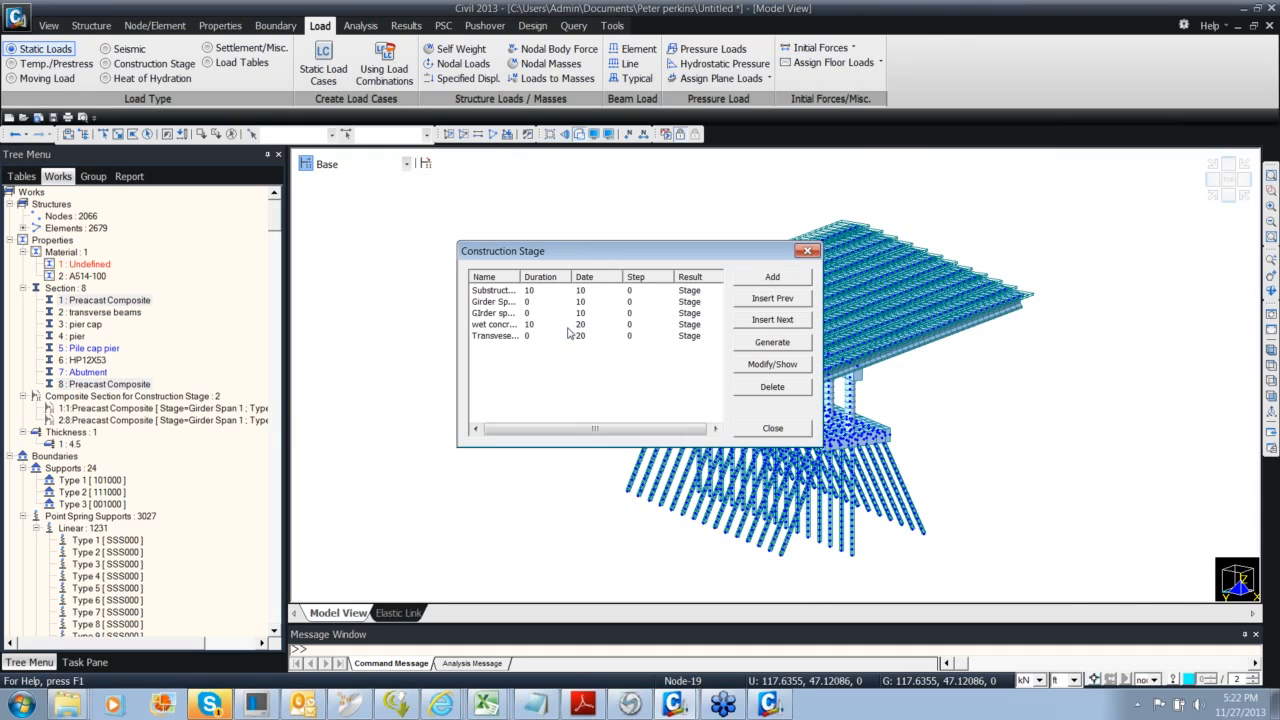
click(502, 314)
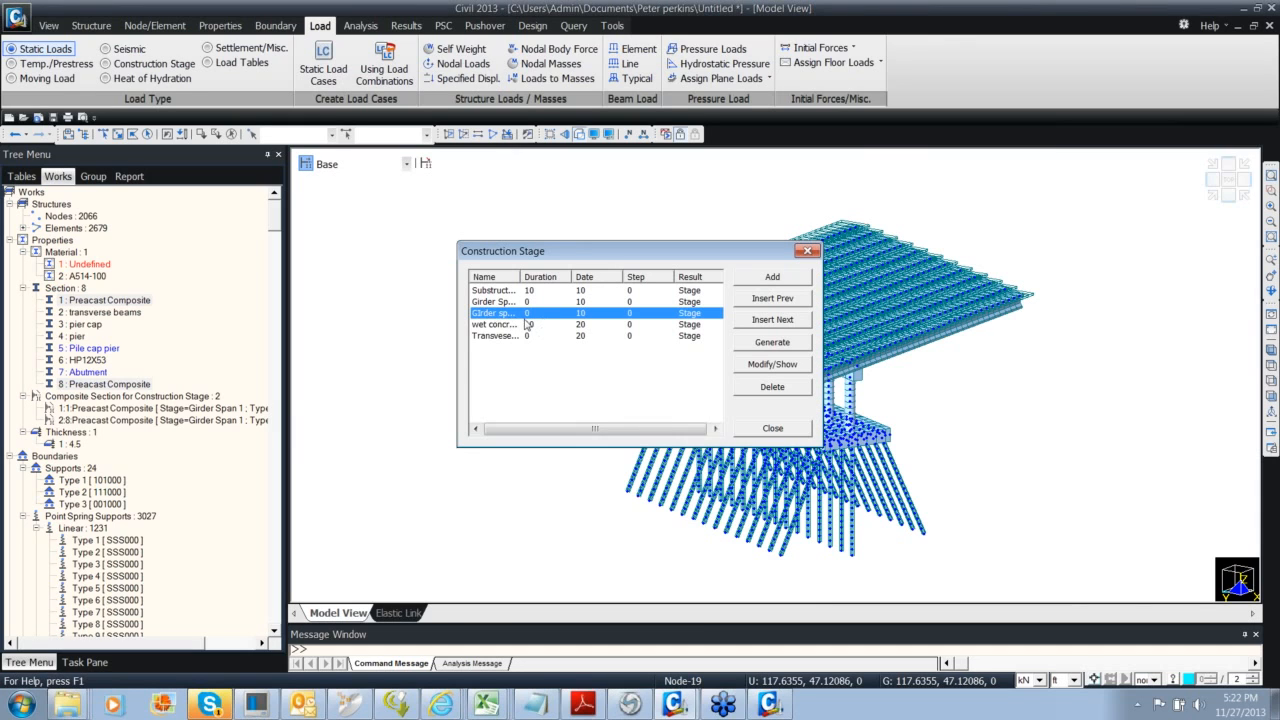
double_click(521, 315)
click(376, 285)
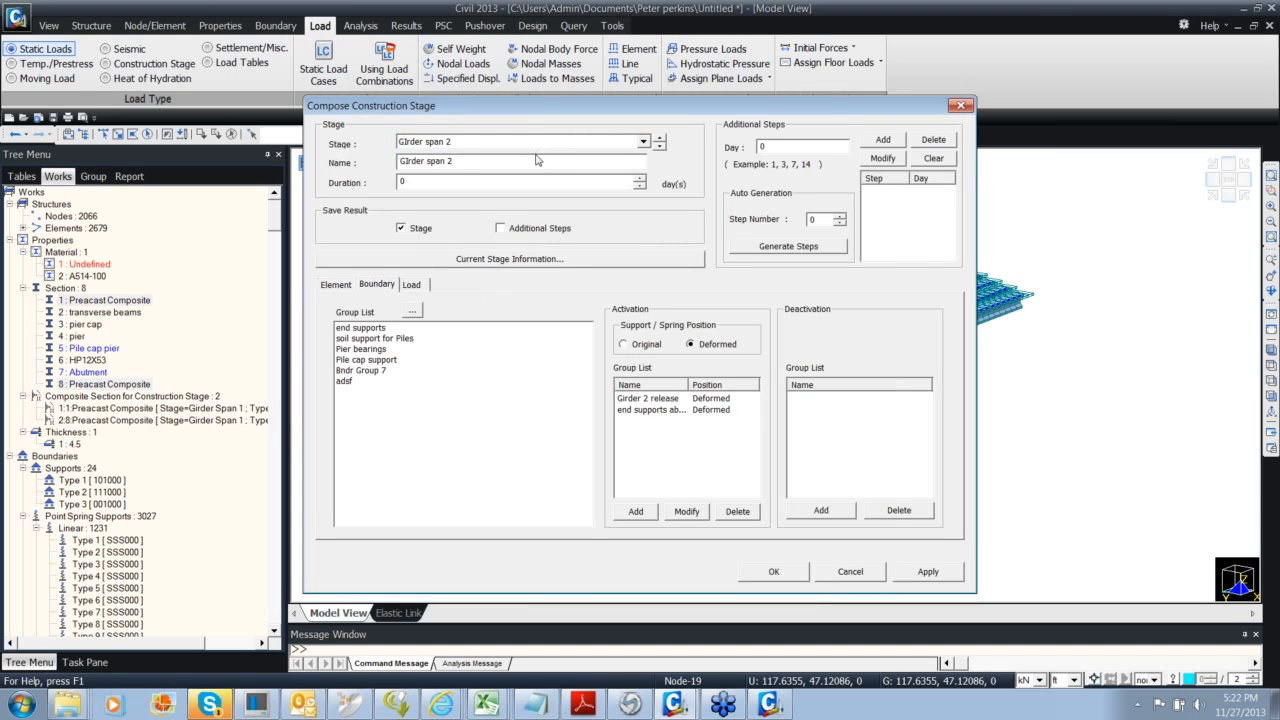
drag(600, 106, 459, 109)
click(819, 109)
double_click(565, 327)
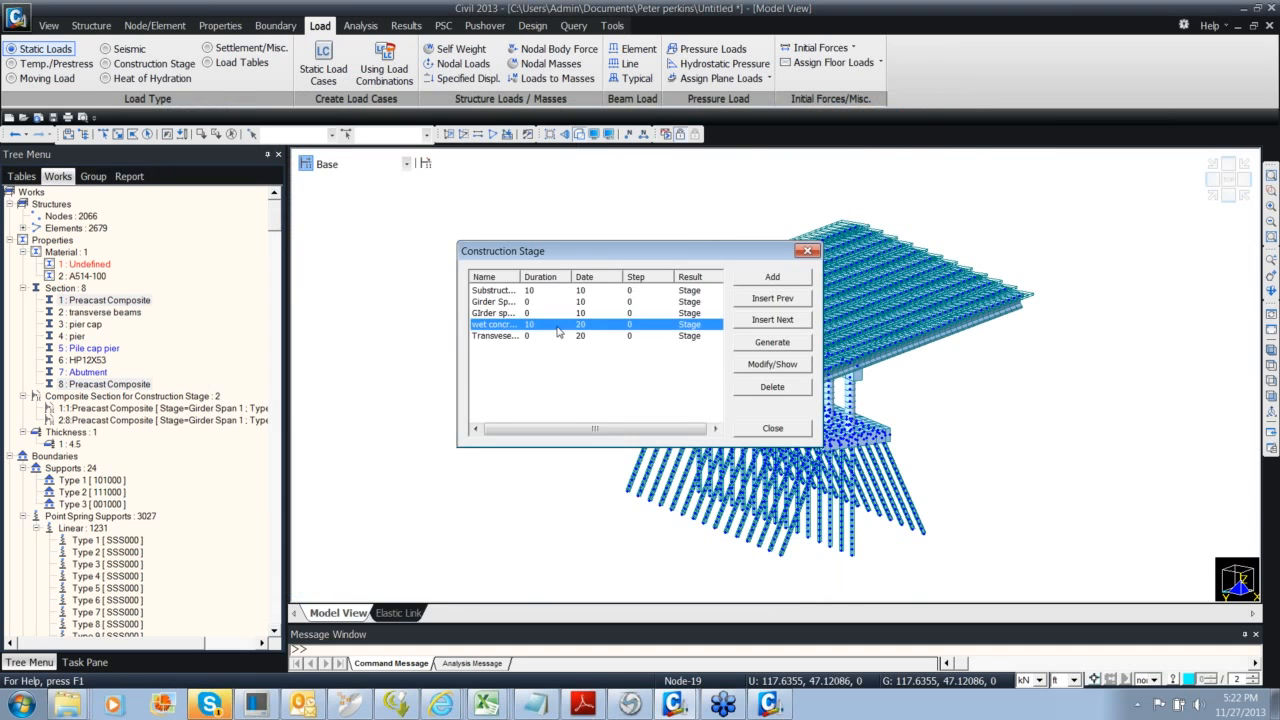
drag(637, 106, 485, 125)
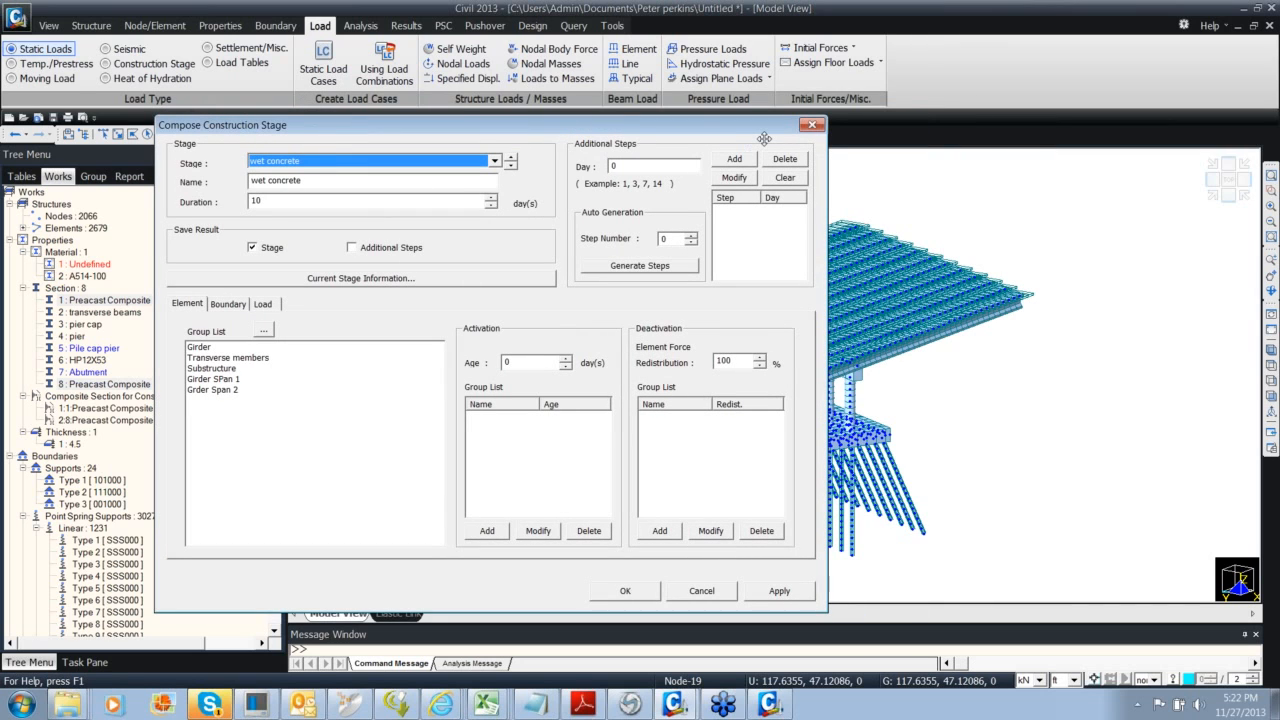
click(812, 124)
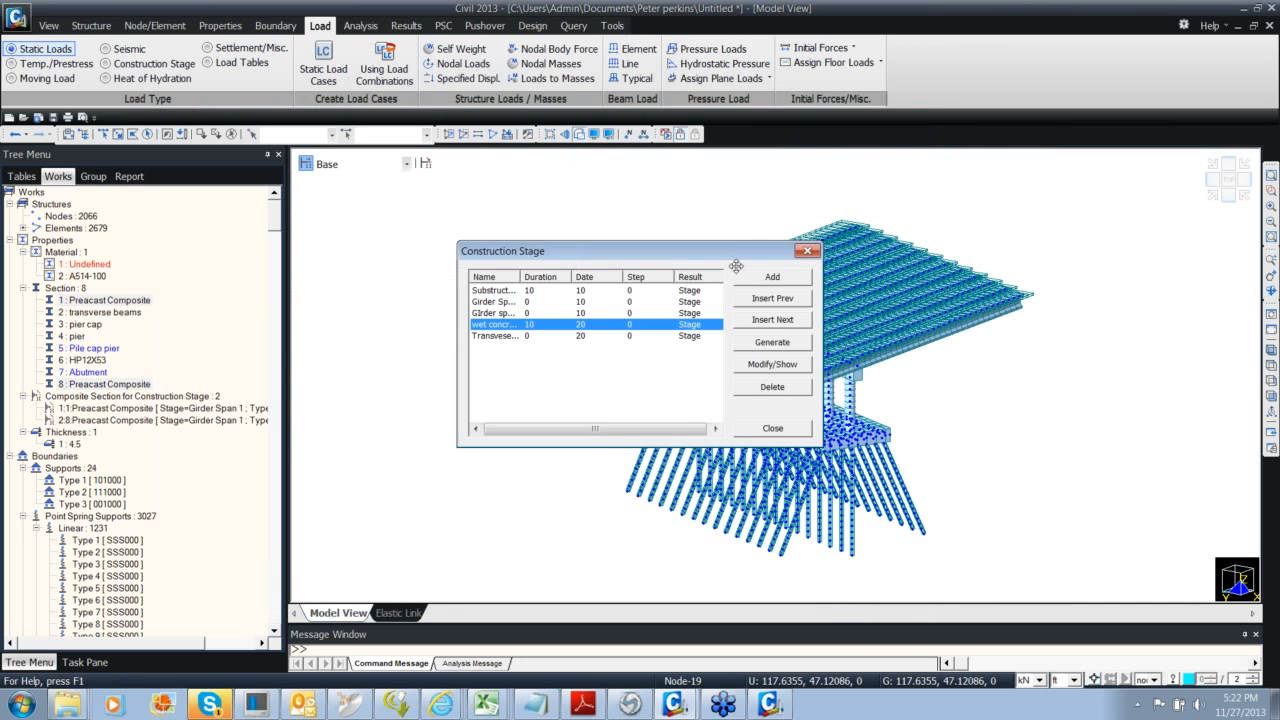
Review the element group activated in the Transvese members construction stage, and inspect the bridge deck and substructure from another angle
drag(724, 257, 724, 249)
double_click(656, 327)
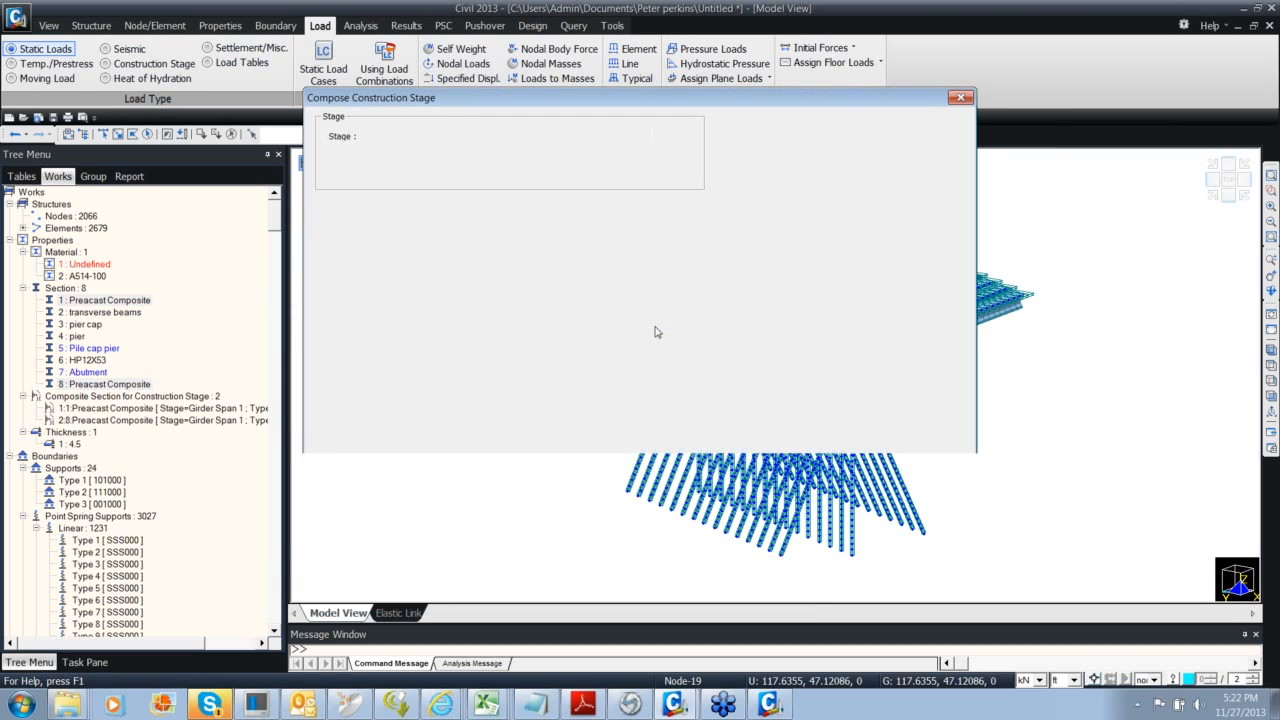
drag(660, 90, 599, 93)
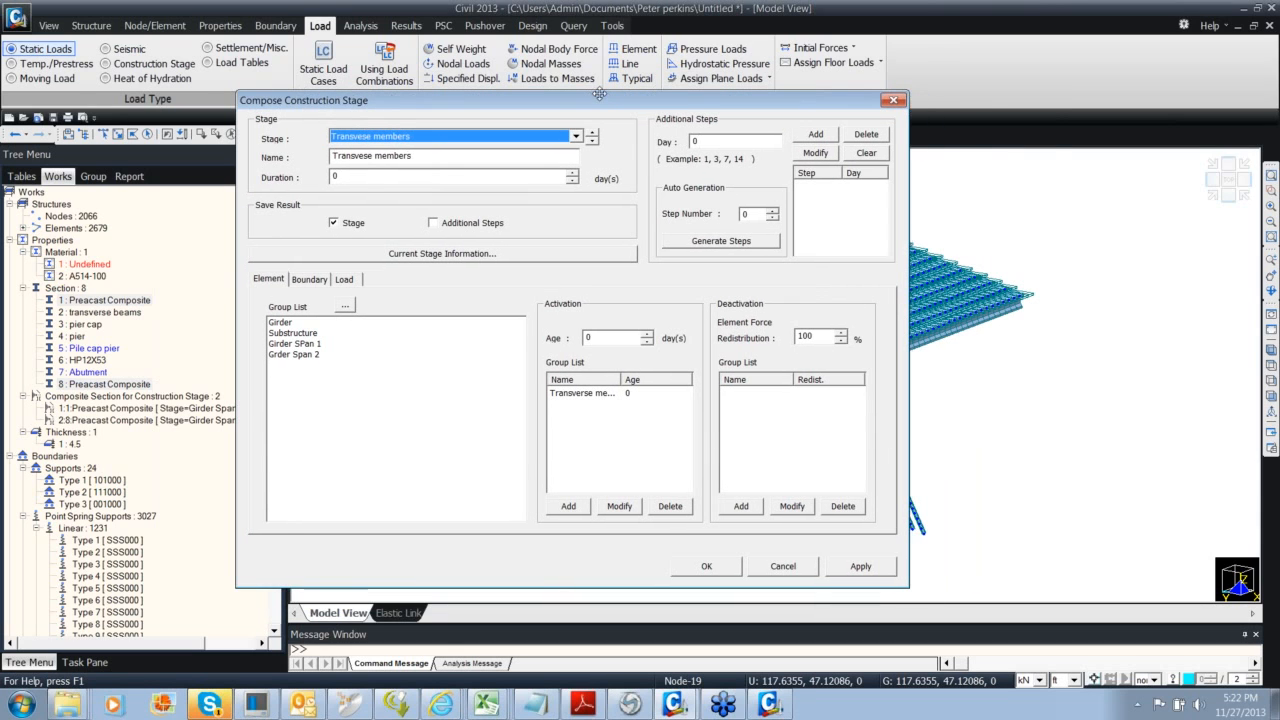
click(893, 102)
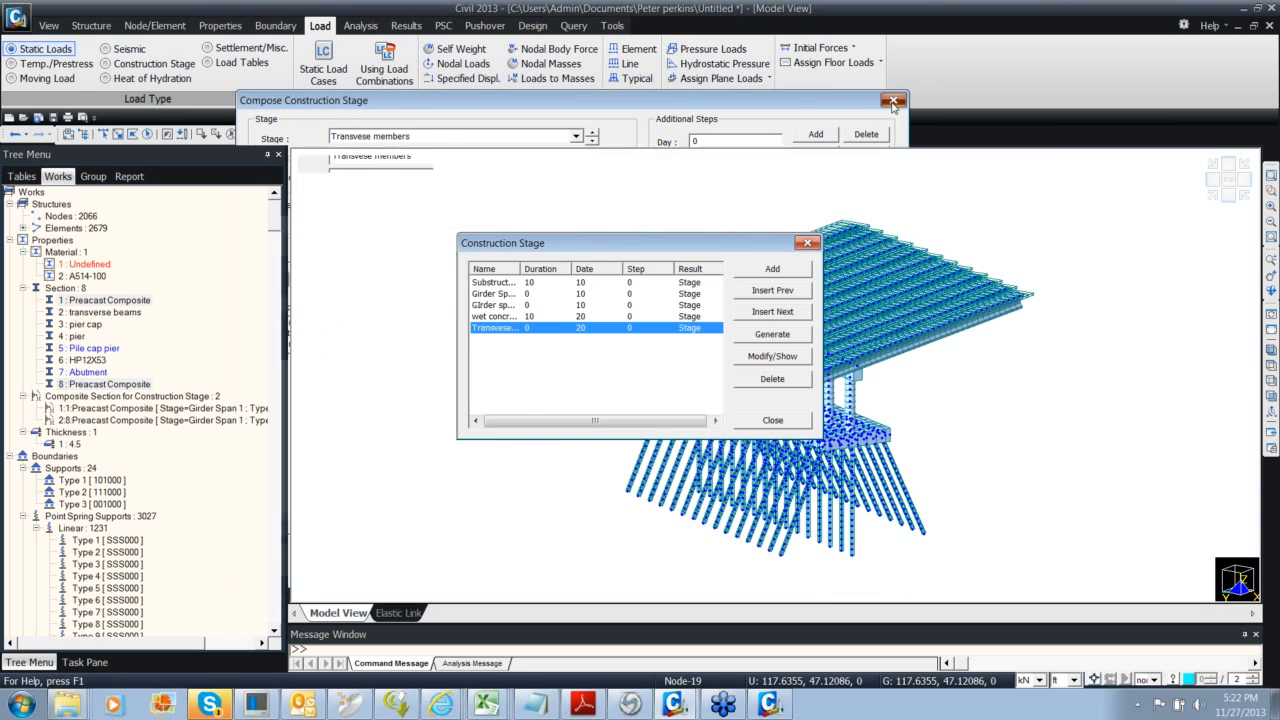
click(808, 244)
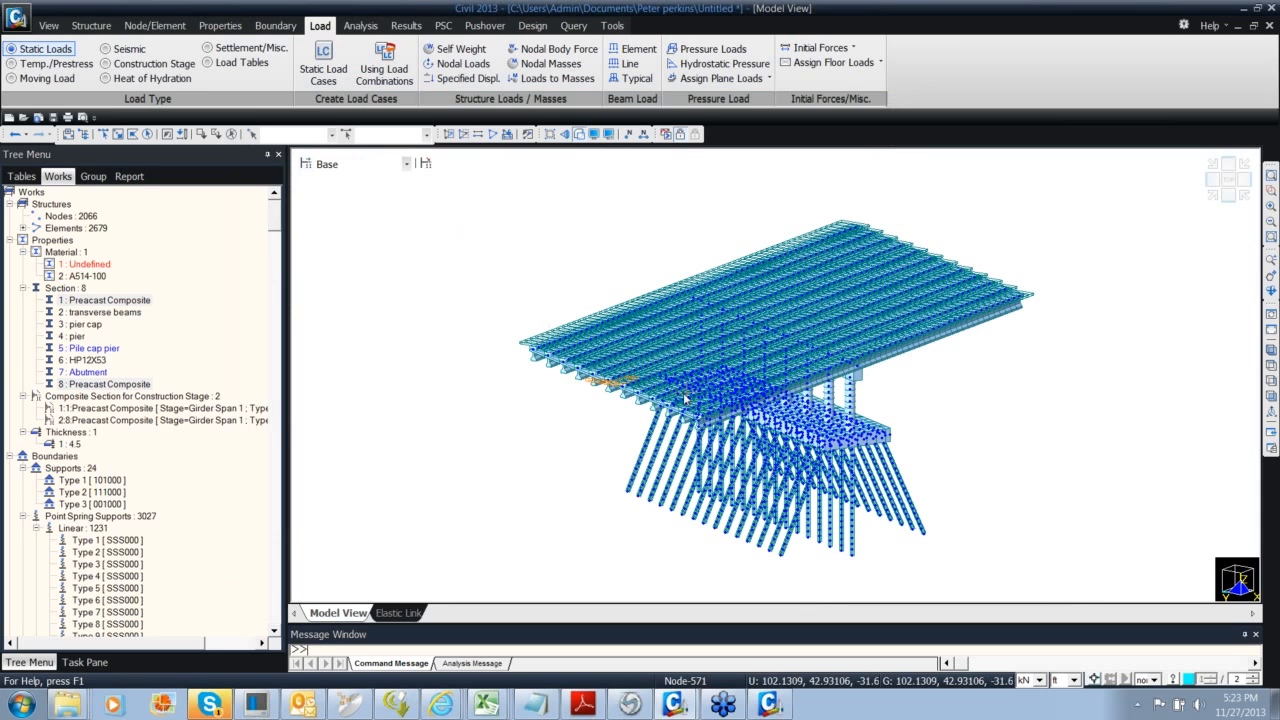
ctrl+middle_drag(640, 402, 490, 356)
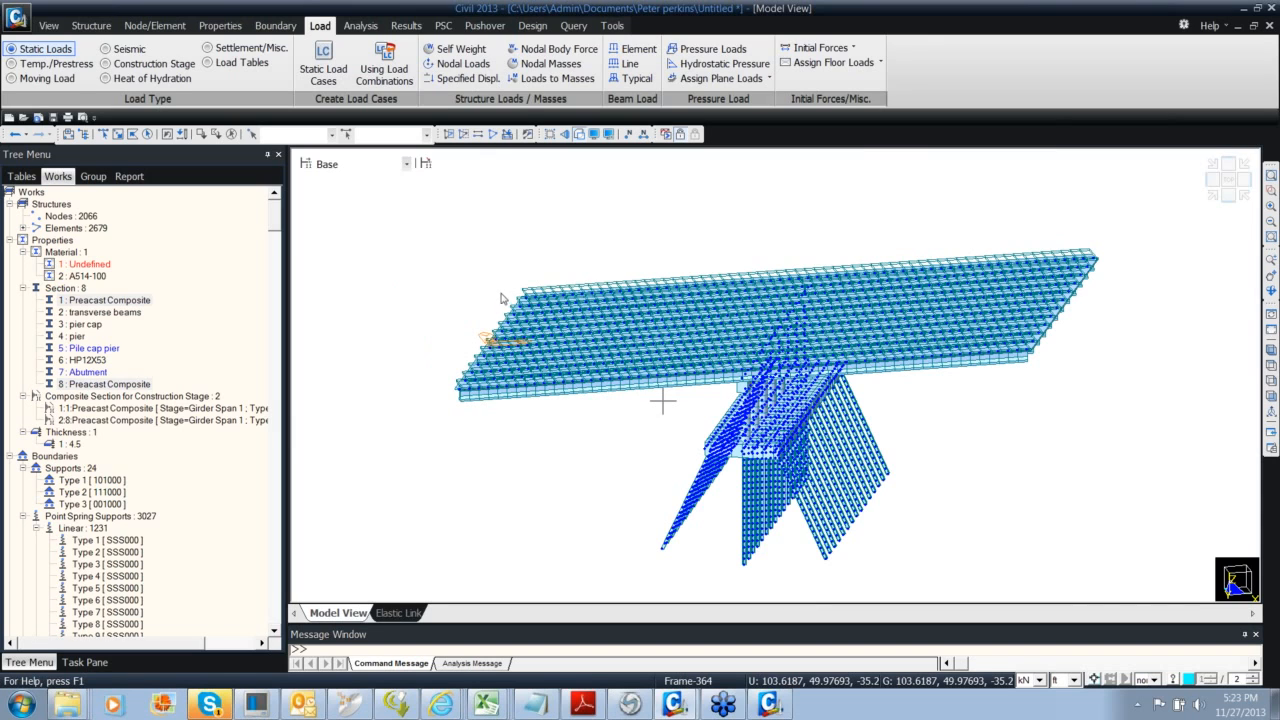
ctrl+middle_drag(562, 336, 573, 335)
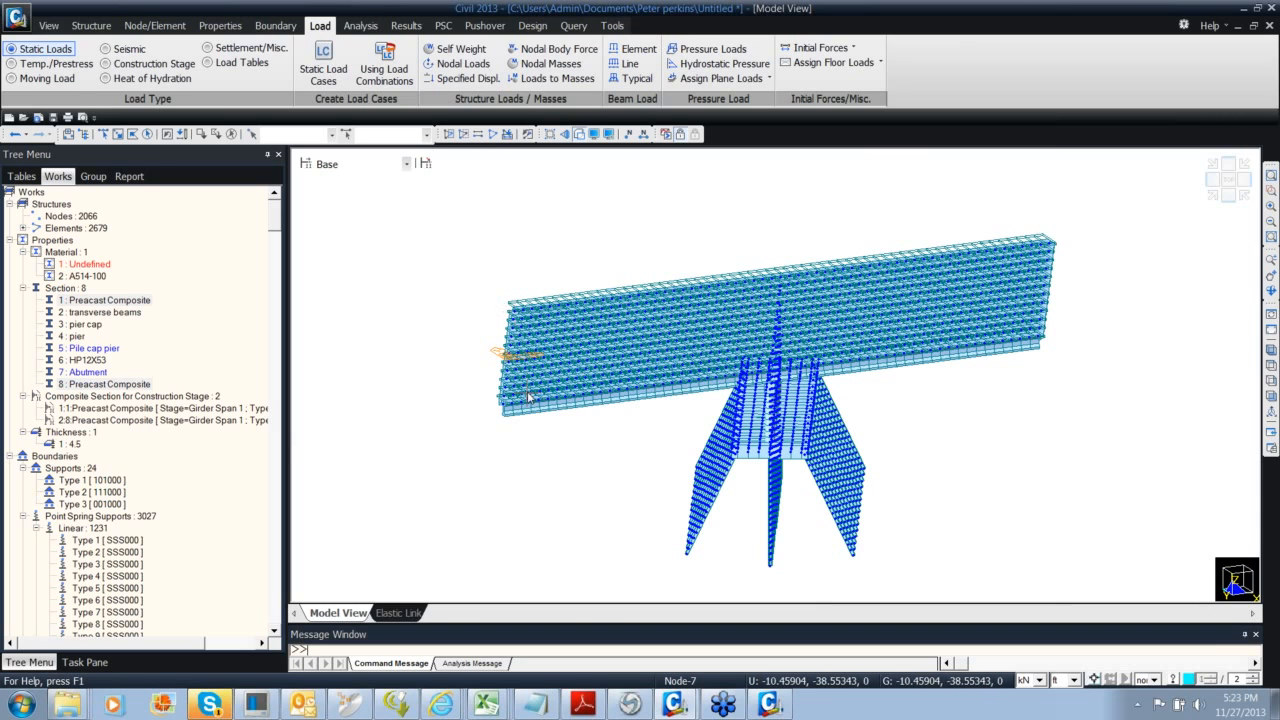
ctrl+middle_drag(549, 386, 558, 391)
scroll(535, 425, up, 2)
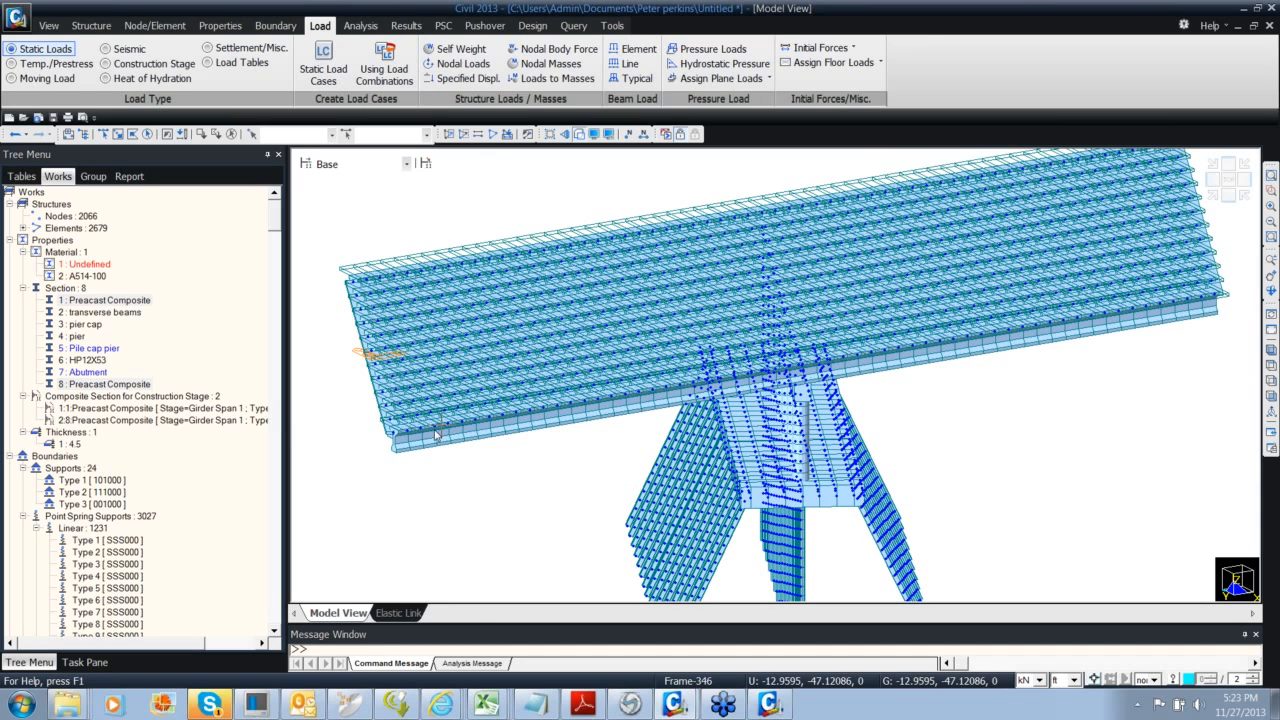
Recheck the definition of the Transvese members construction stage and close the stage list
click(305, 163)
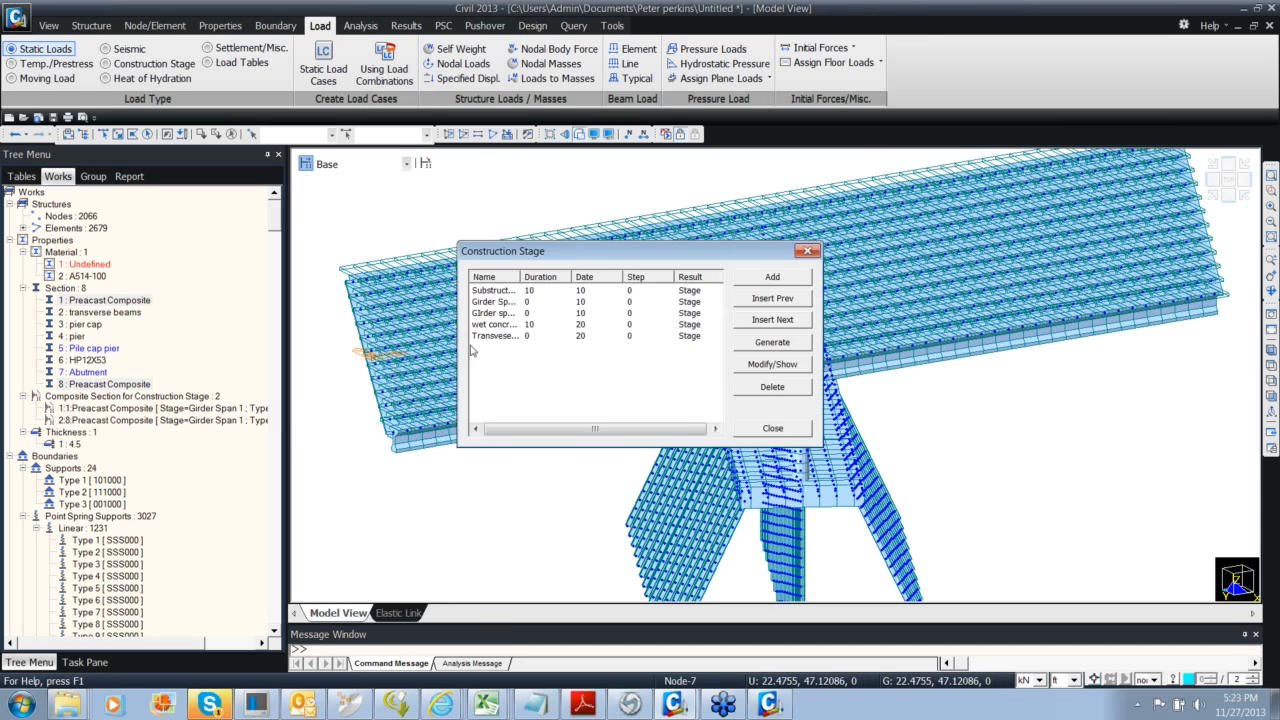
double_click(528, 336)
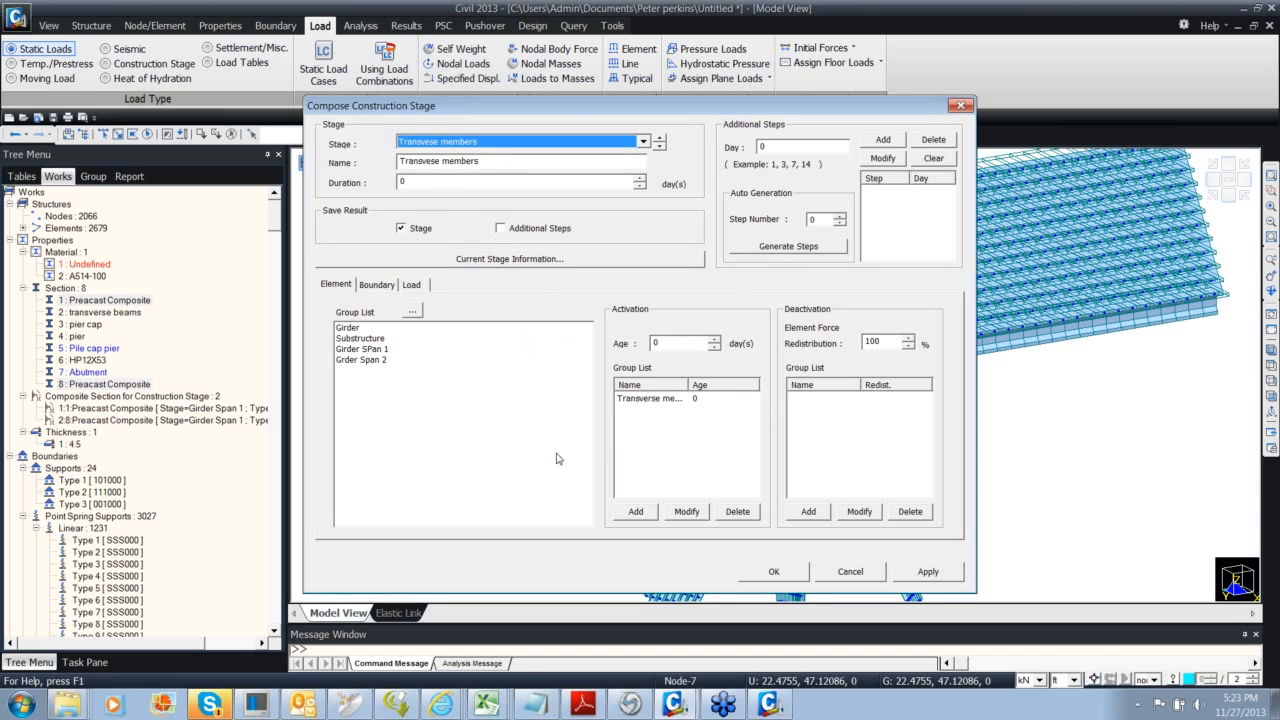
drag(666, 122, 577, 122)
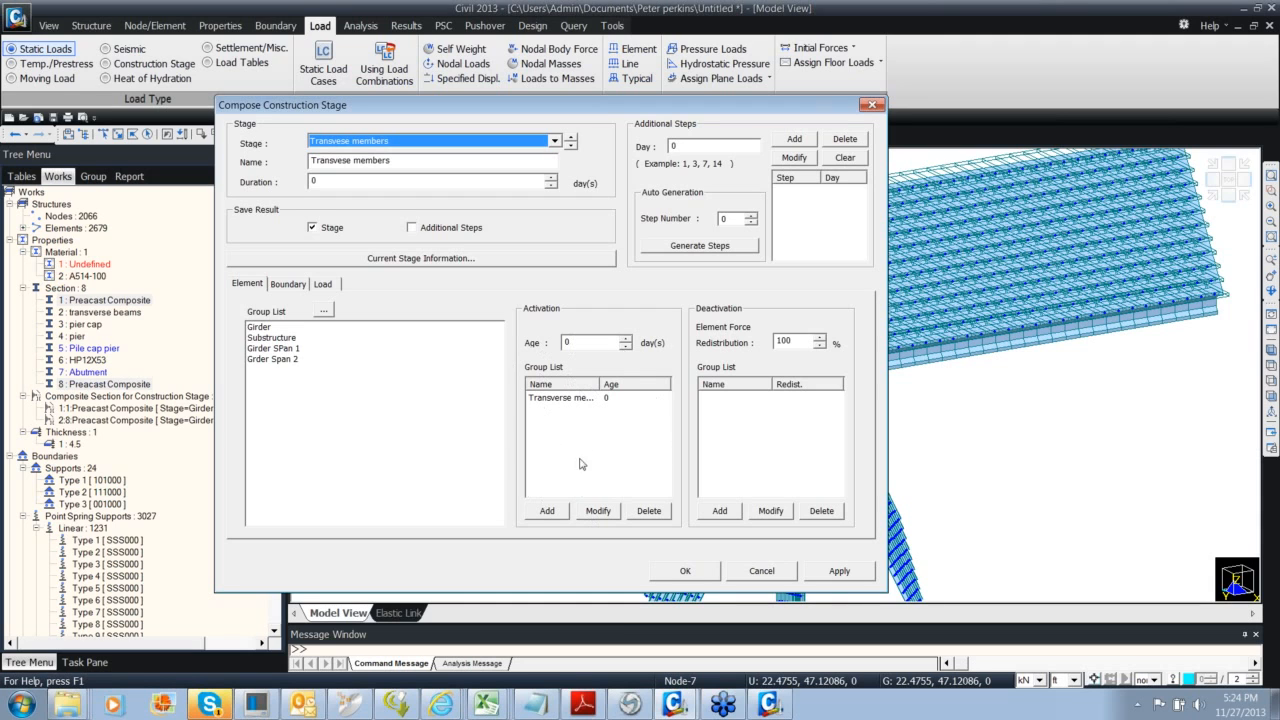
click(871, 105)
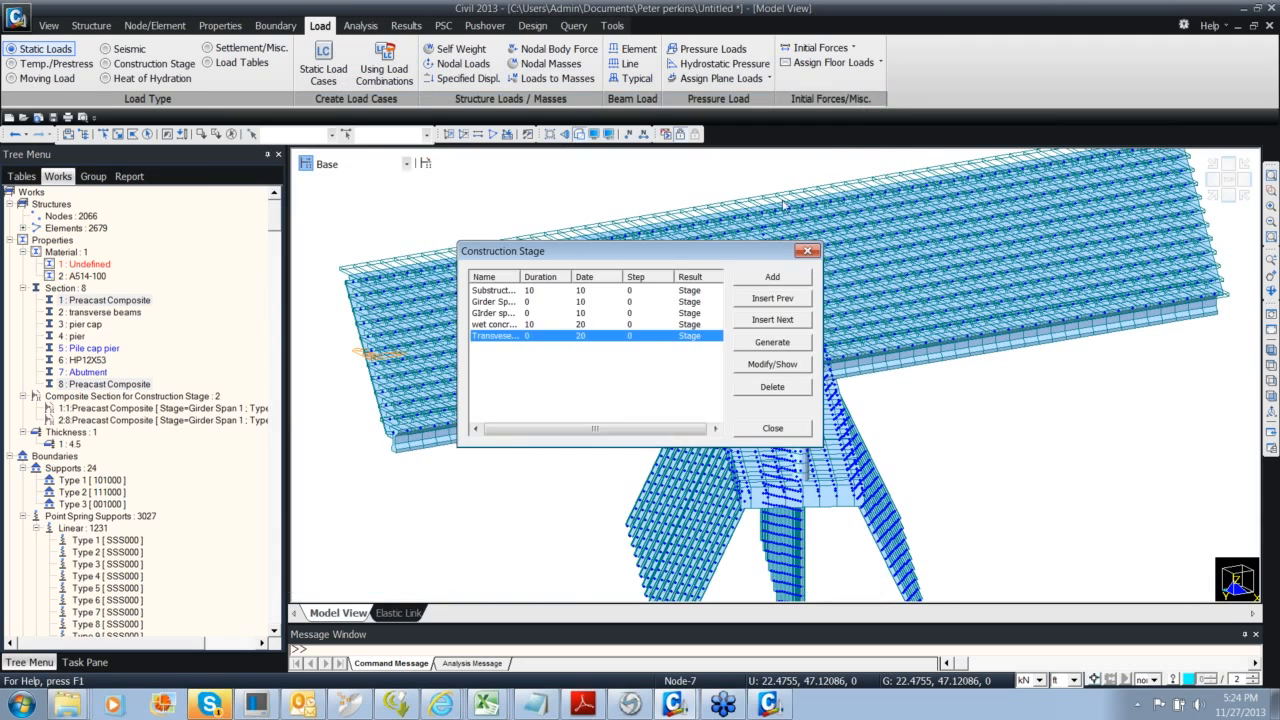
double_click(679, 343)
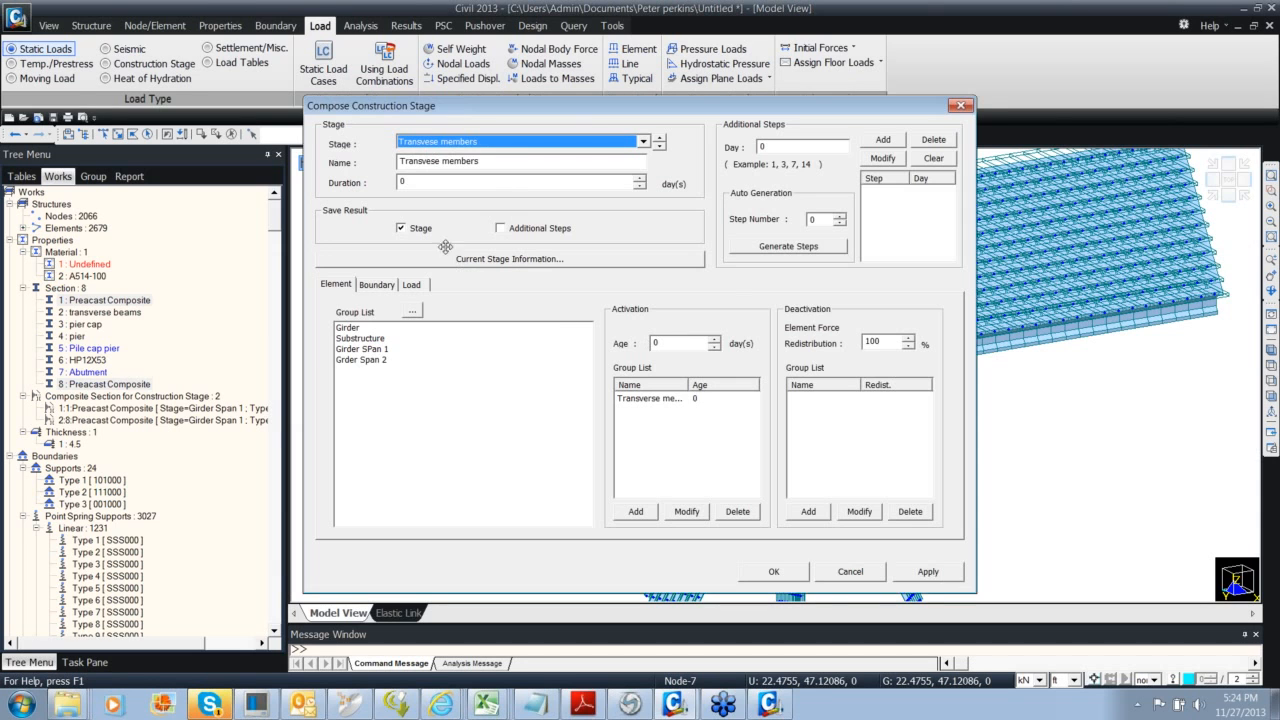
drag(592, 116, 536, 112)
click(862, 100)
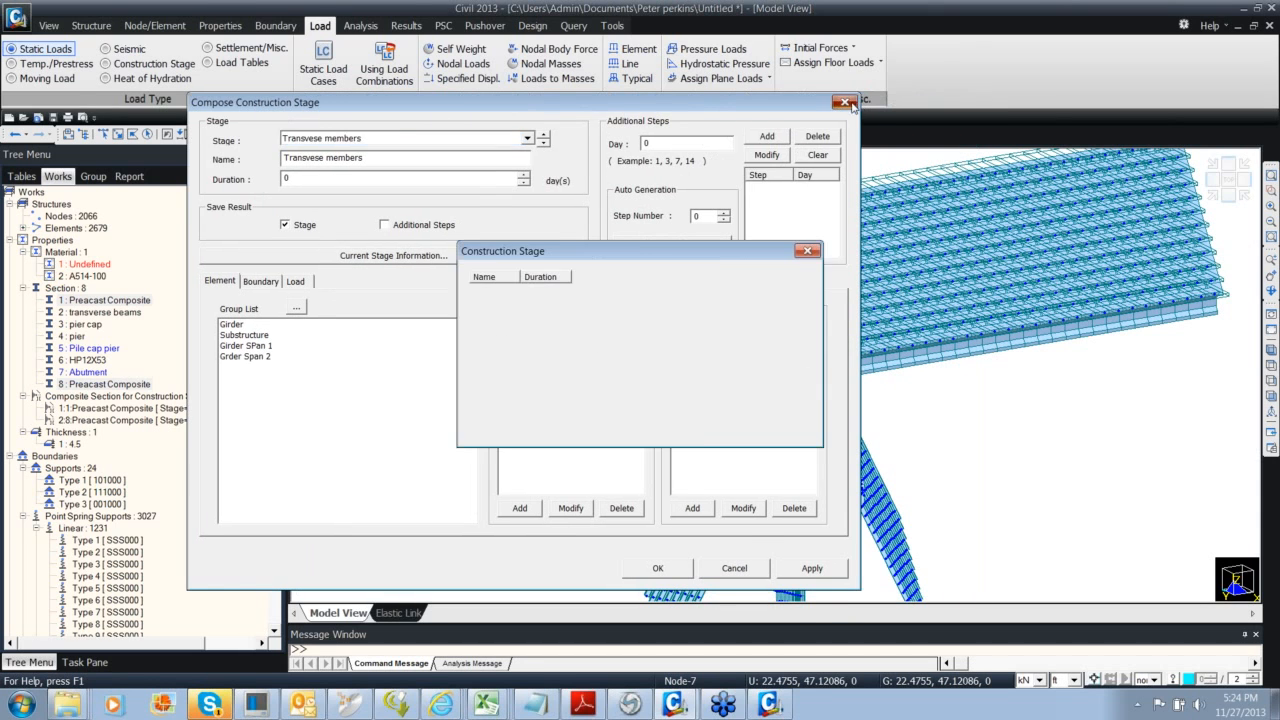
click(808, 252)
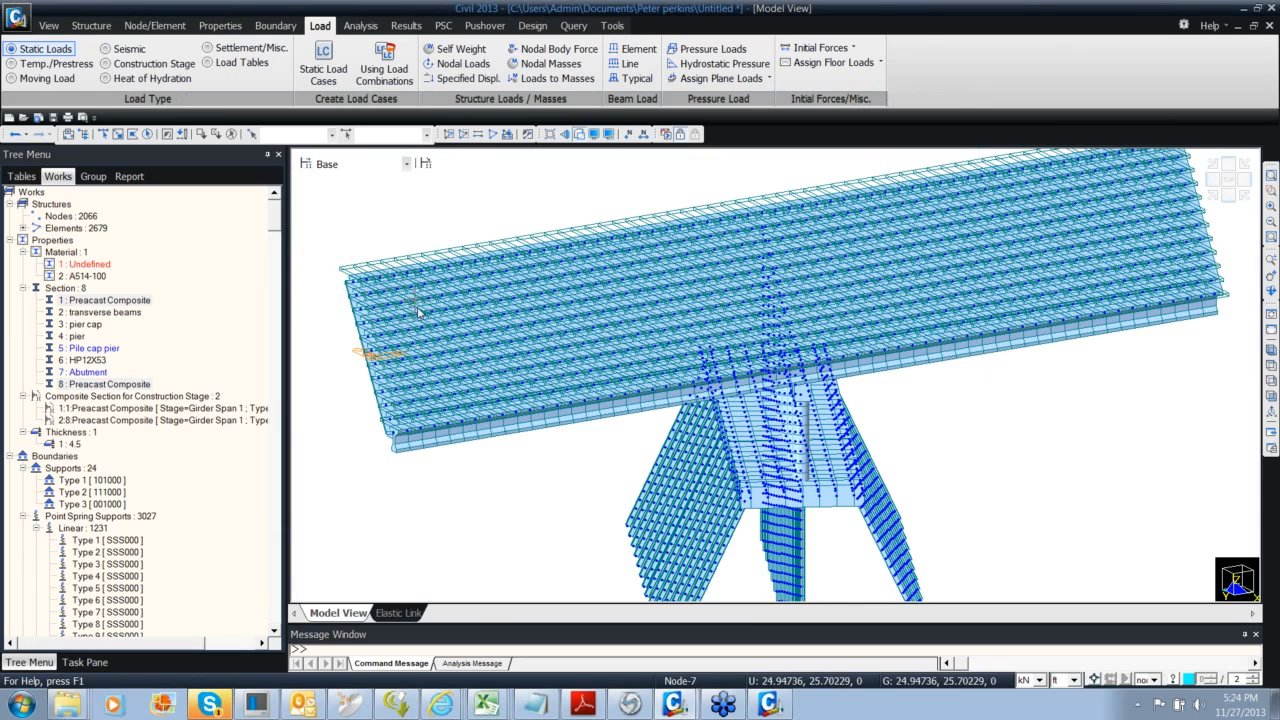
Define material 1 as concrete using the ASTM(RC) standard and Grade C6000
mouse_move(430, 356)
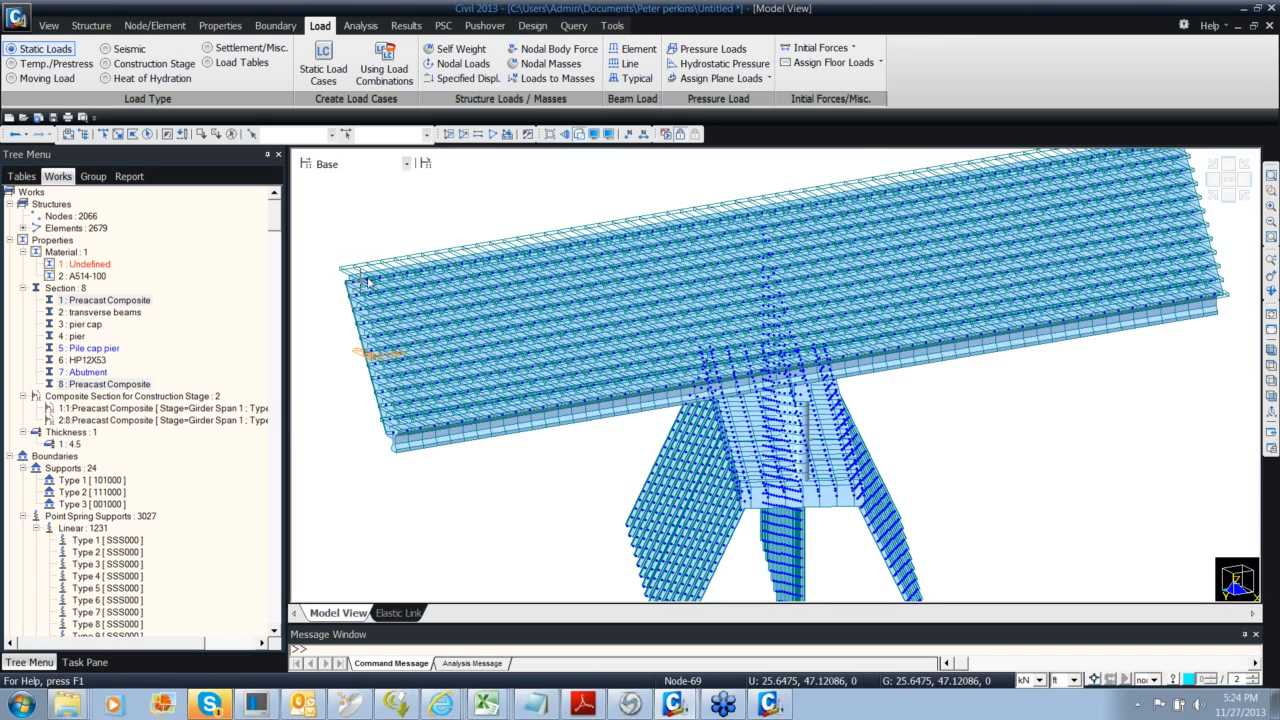
mouse_move(359, 272)
right_click(84, 253)
click(98, 260)
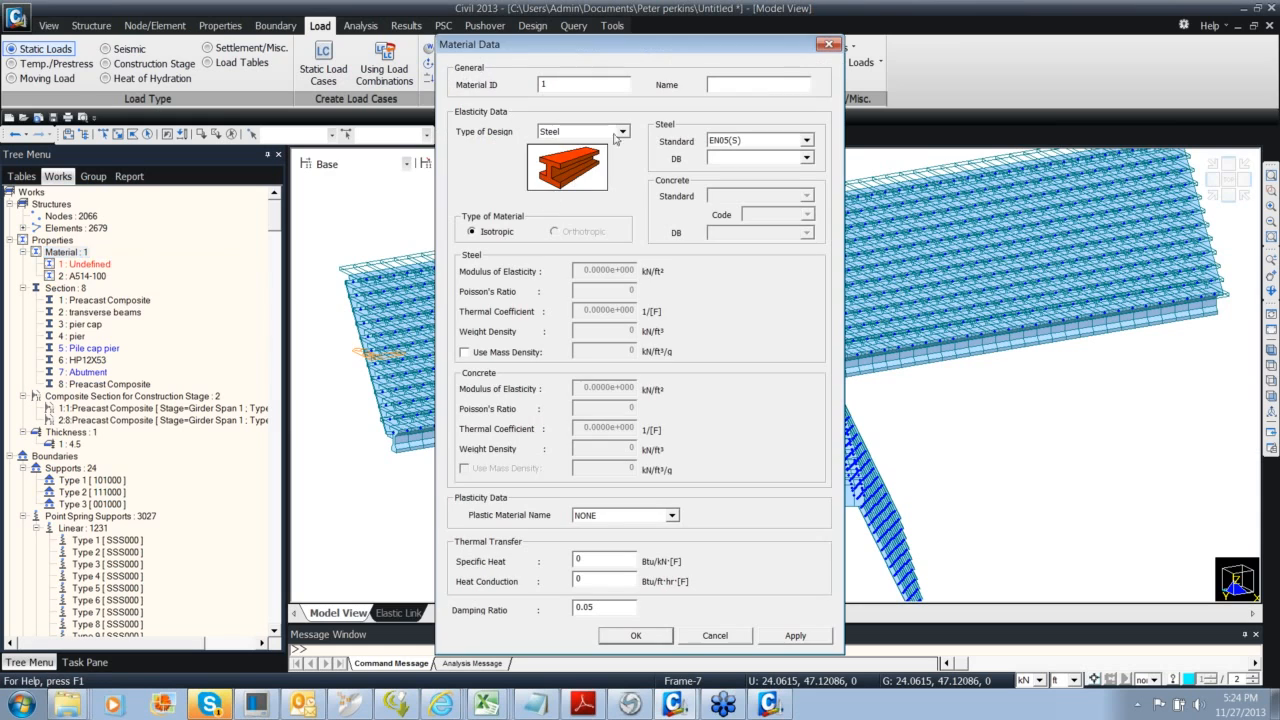
click(622, 131)
click(565, 158)
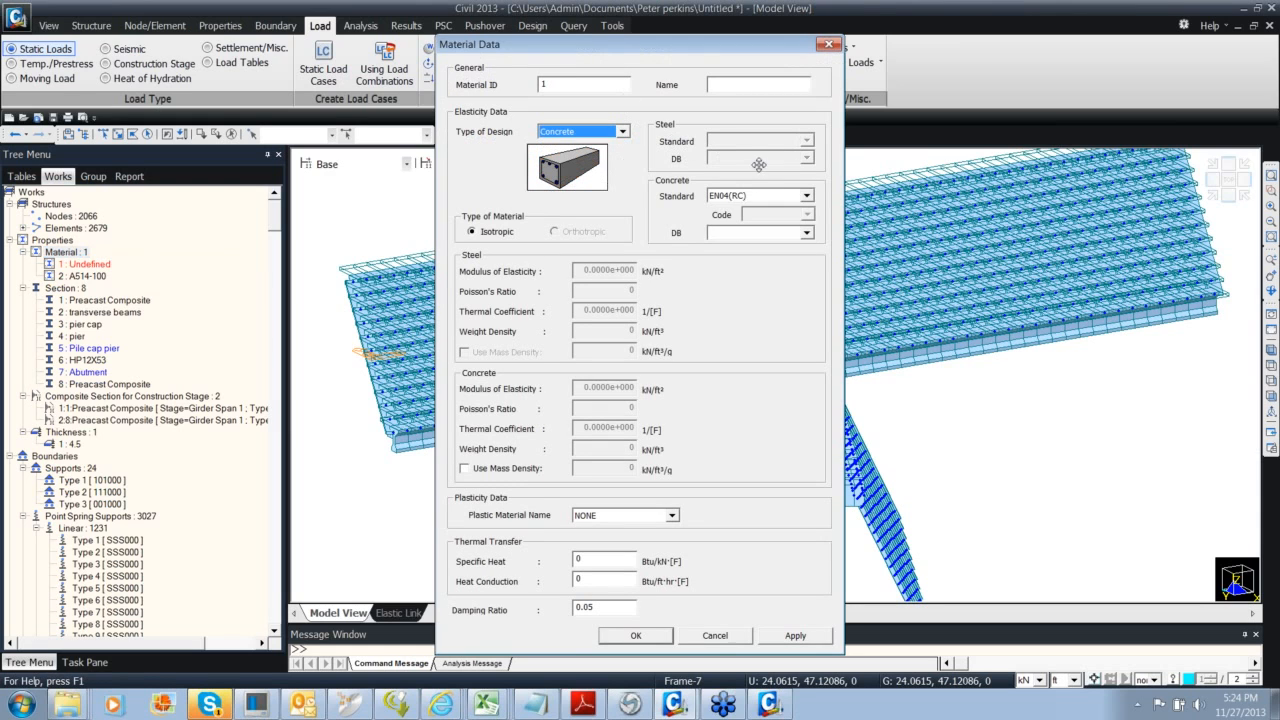
click(806, 195)
click(745, 205)
click(806, 232)
click(735, 304)
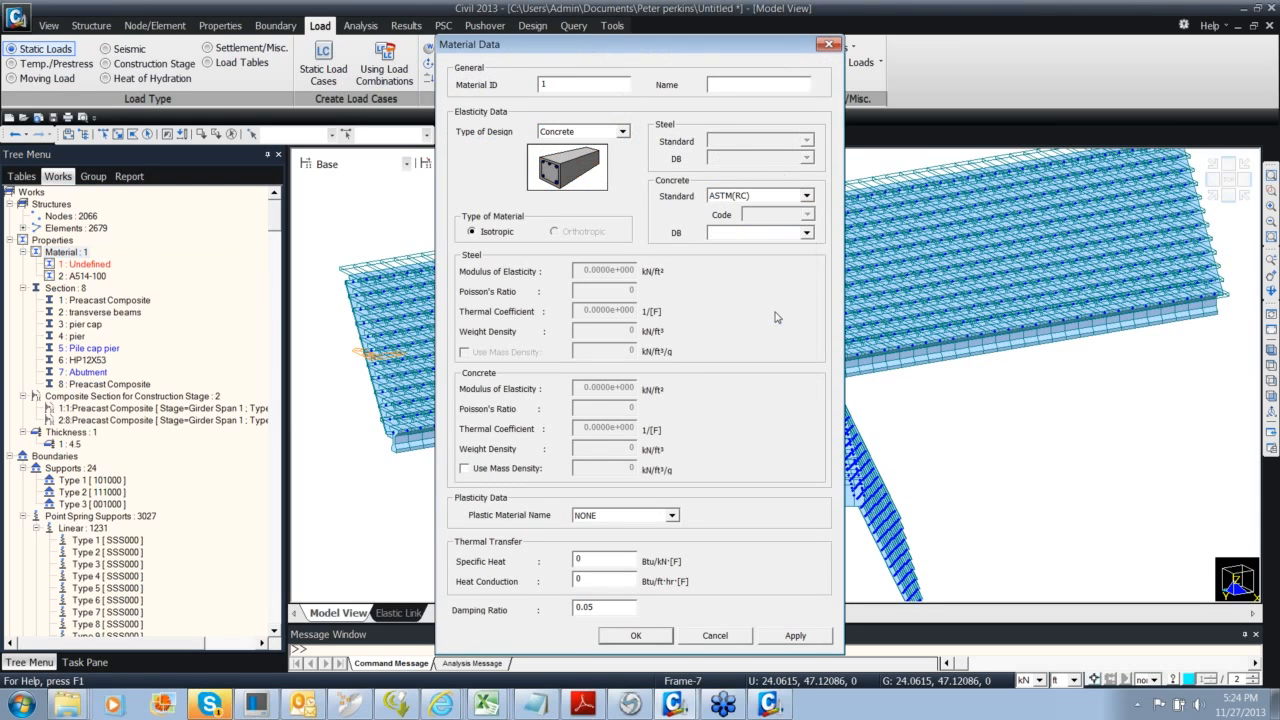
click(636, 635)
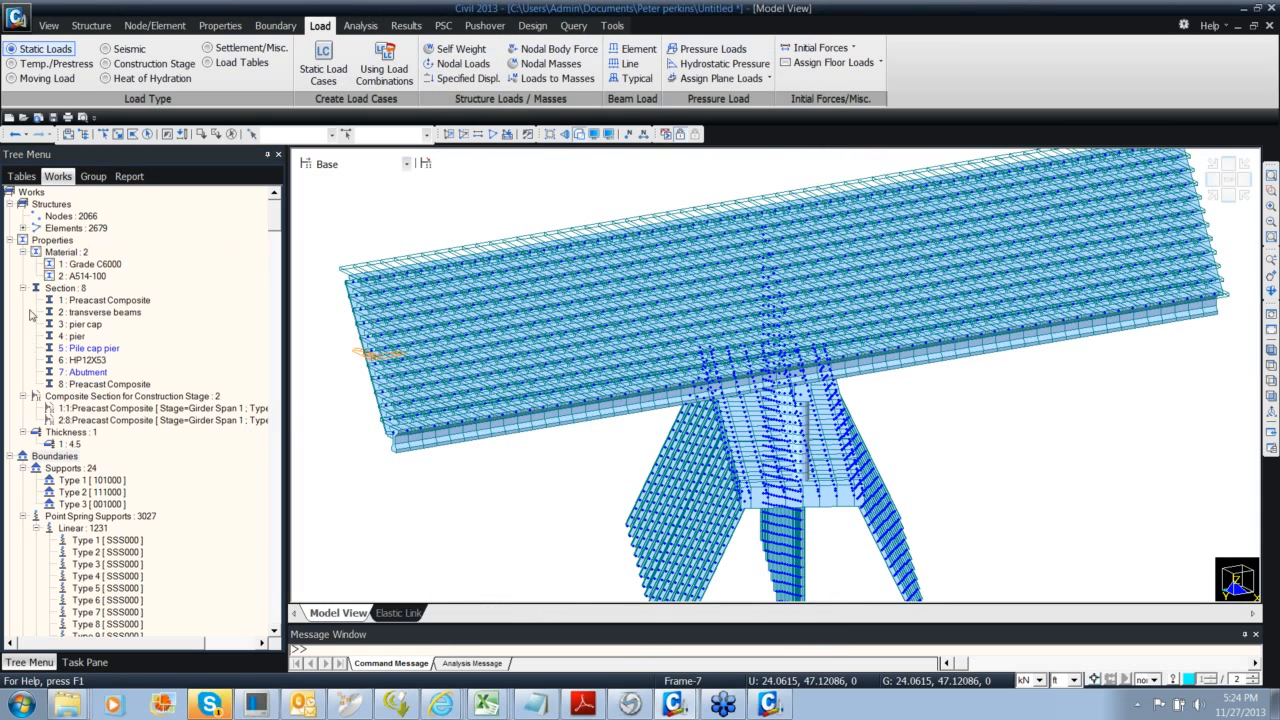
Start a third material of type Concrete with the ASTM(RC) standard and Grade C6000
right_click(84, 255)
click(92, 264)
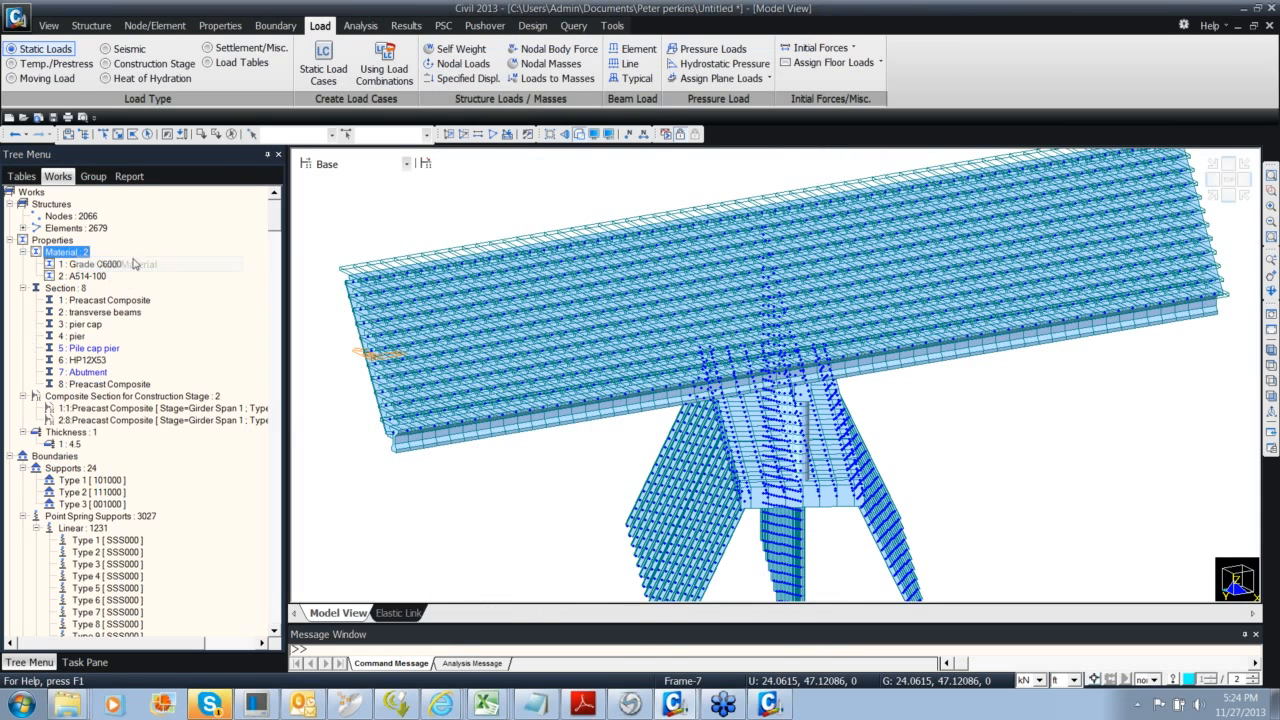
click(806, 140)
click(797, 167)
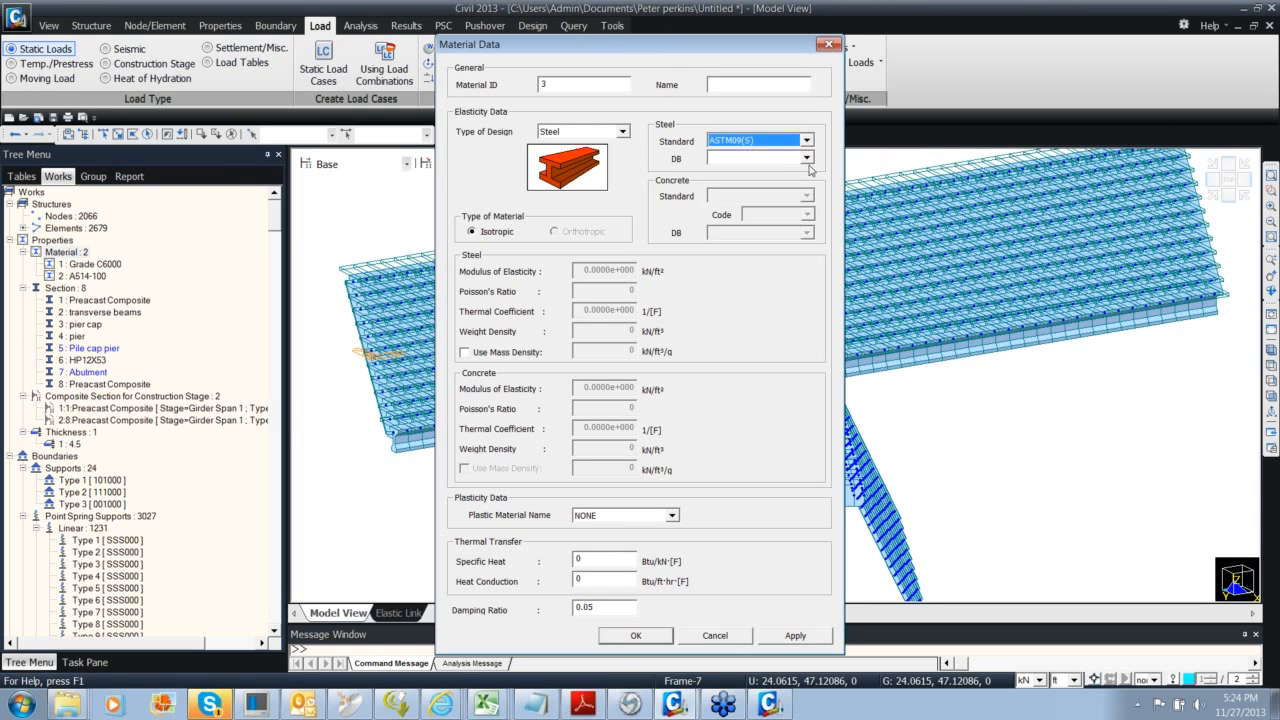
click(806, 158)
click(804, 157)
click(588, 131)
click(558, 156)
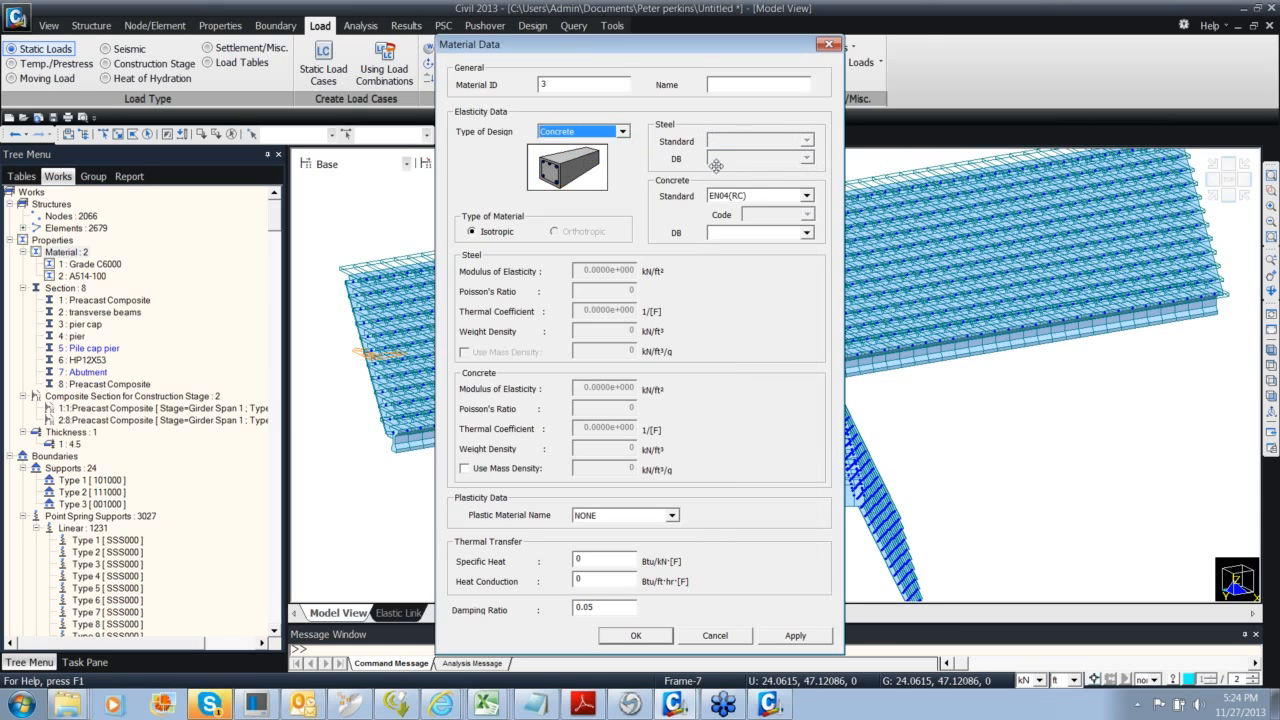
click(806, 196)
click(793, 212)
click(806, 232)
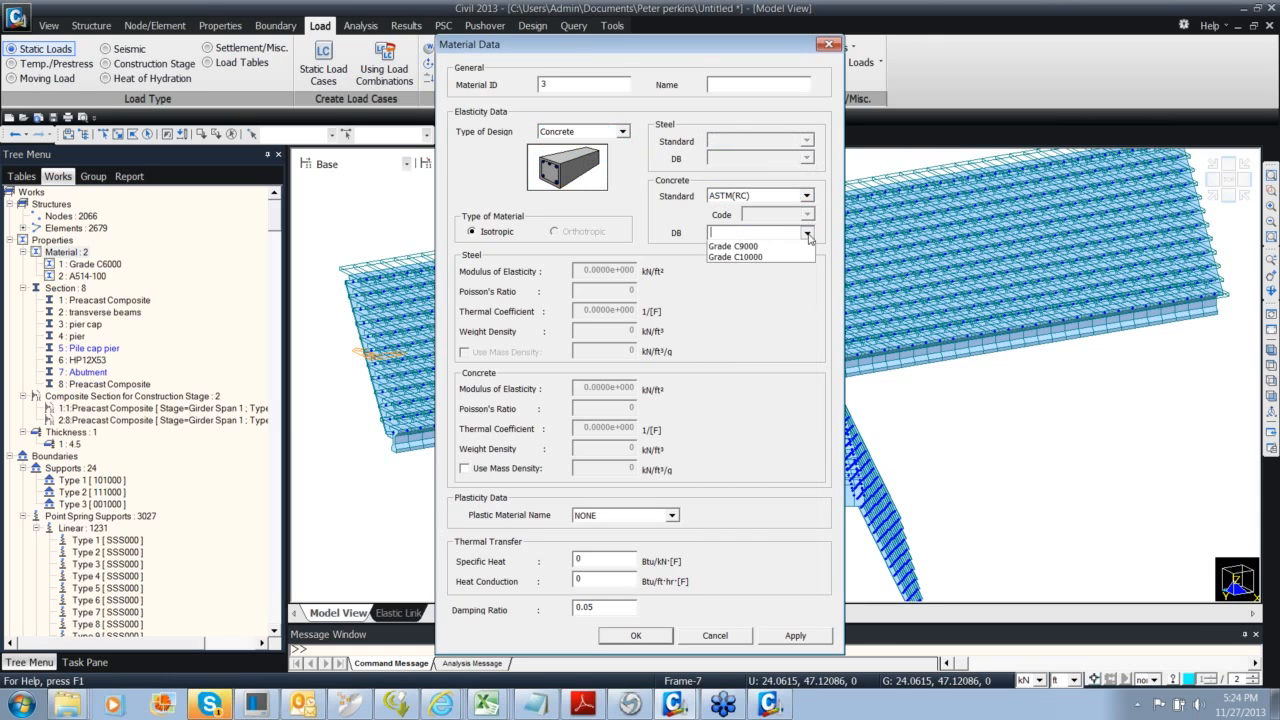
click(760, 316)
Switch material 3's concrete standard to None, set its weight density to 0, and save the material
click(806, 197)
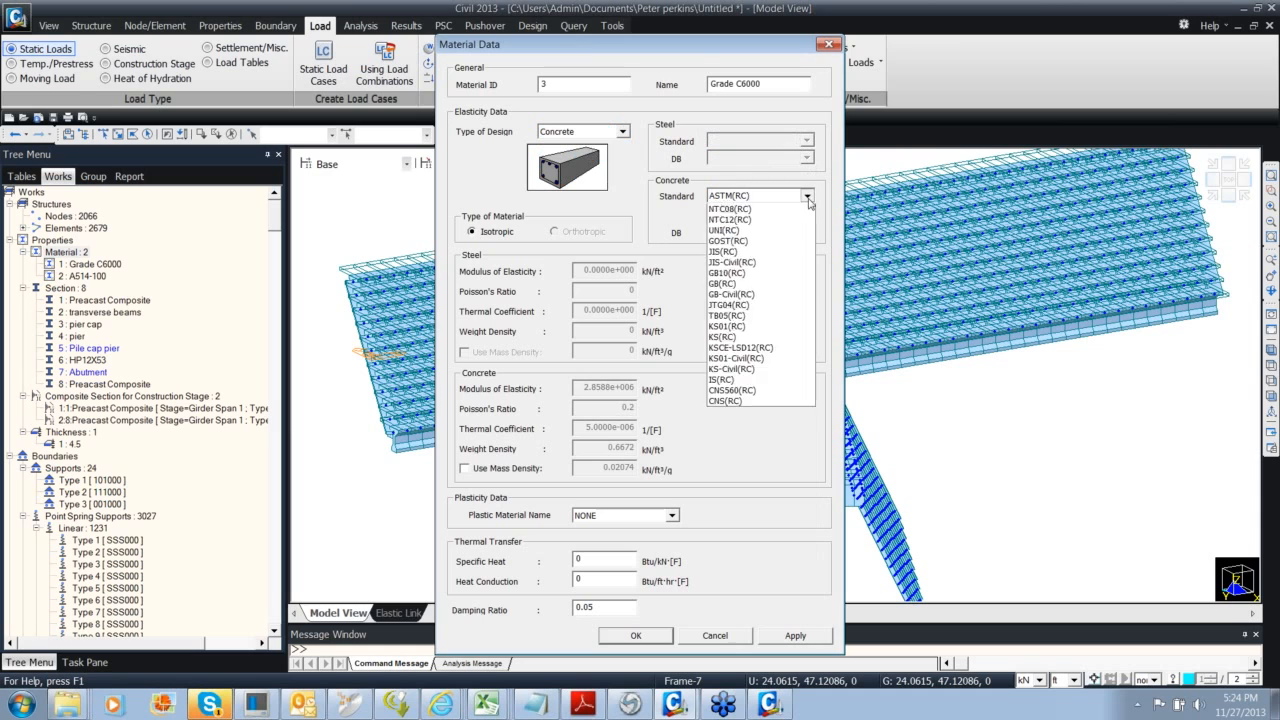
click(750, 208)
double_click(597, 453)
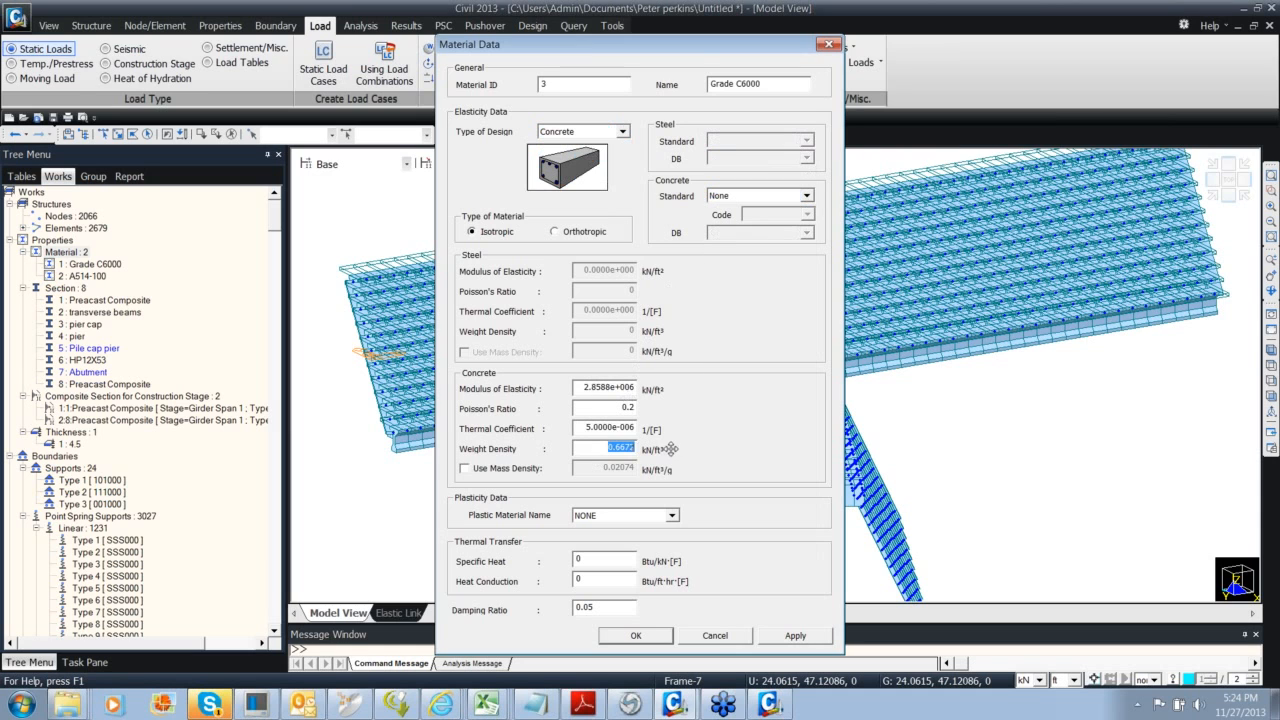
text(0)
click(636, 636)
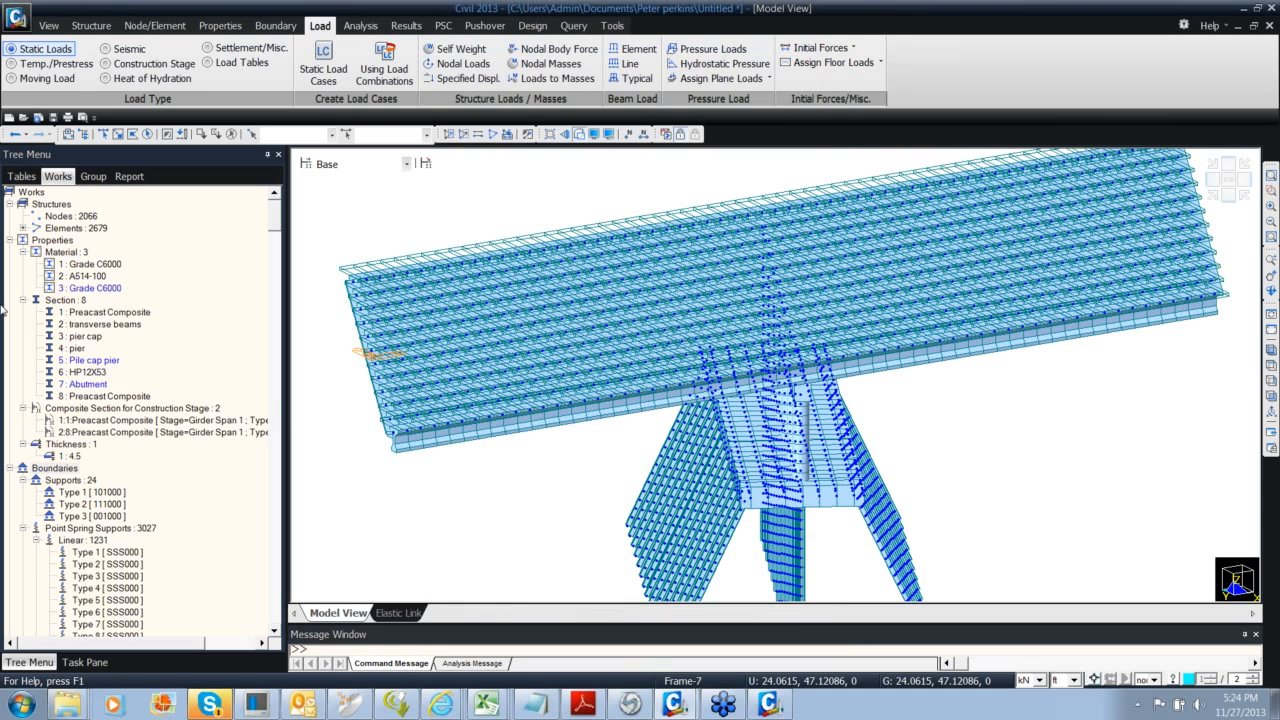
Rename material 3 as Grade C6000 D=0
click(92, 327)
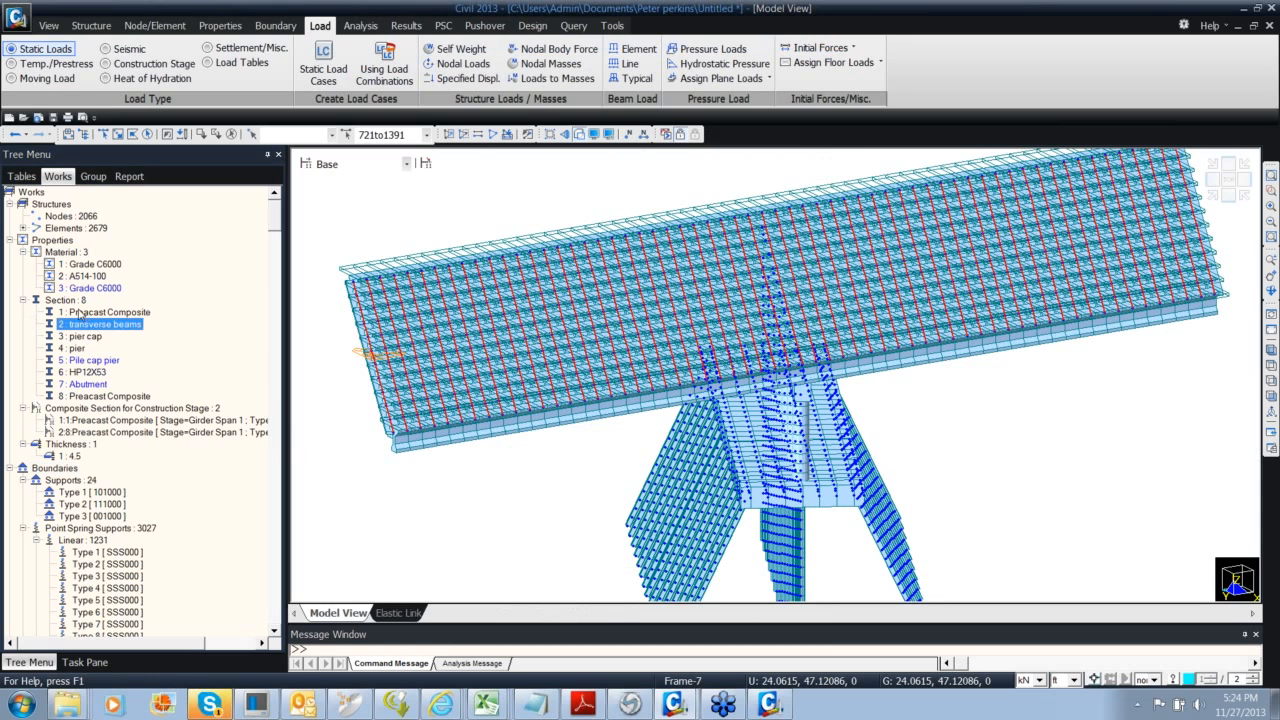
click(83, 289)
right_click(83, 290)
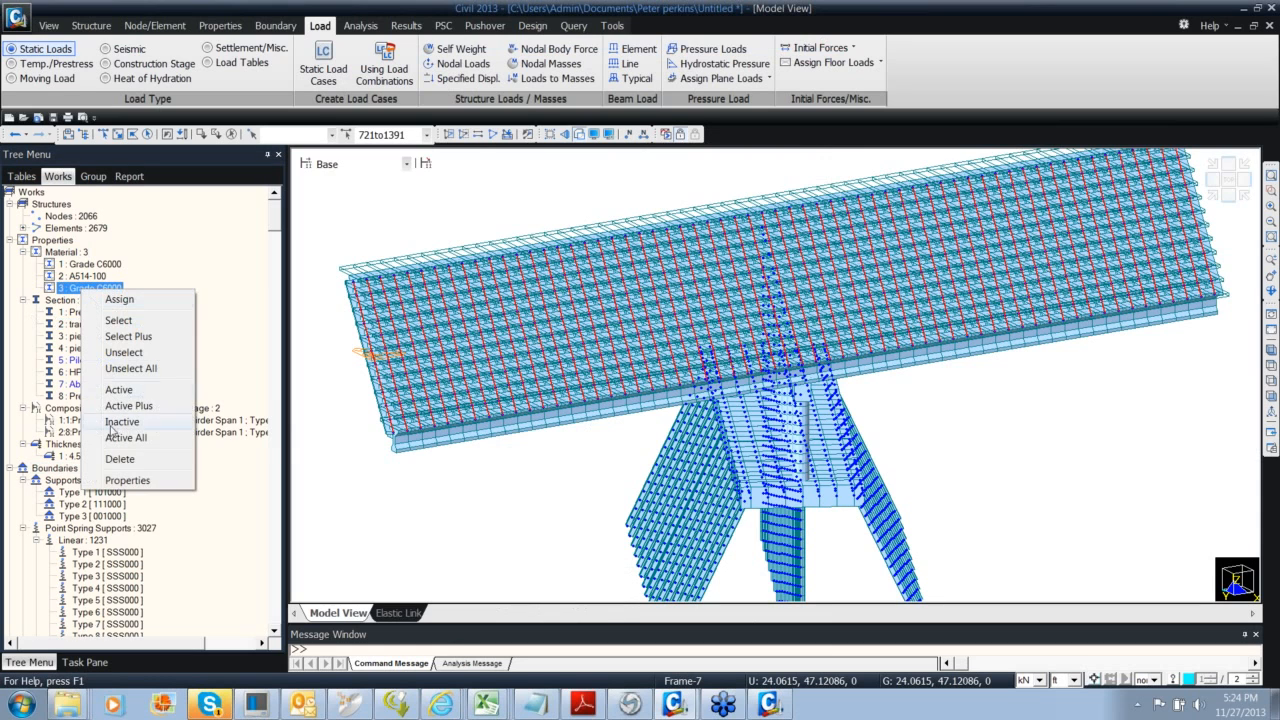
click(136, 478)
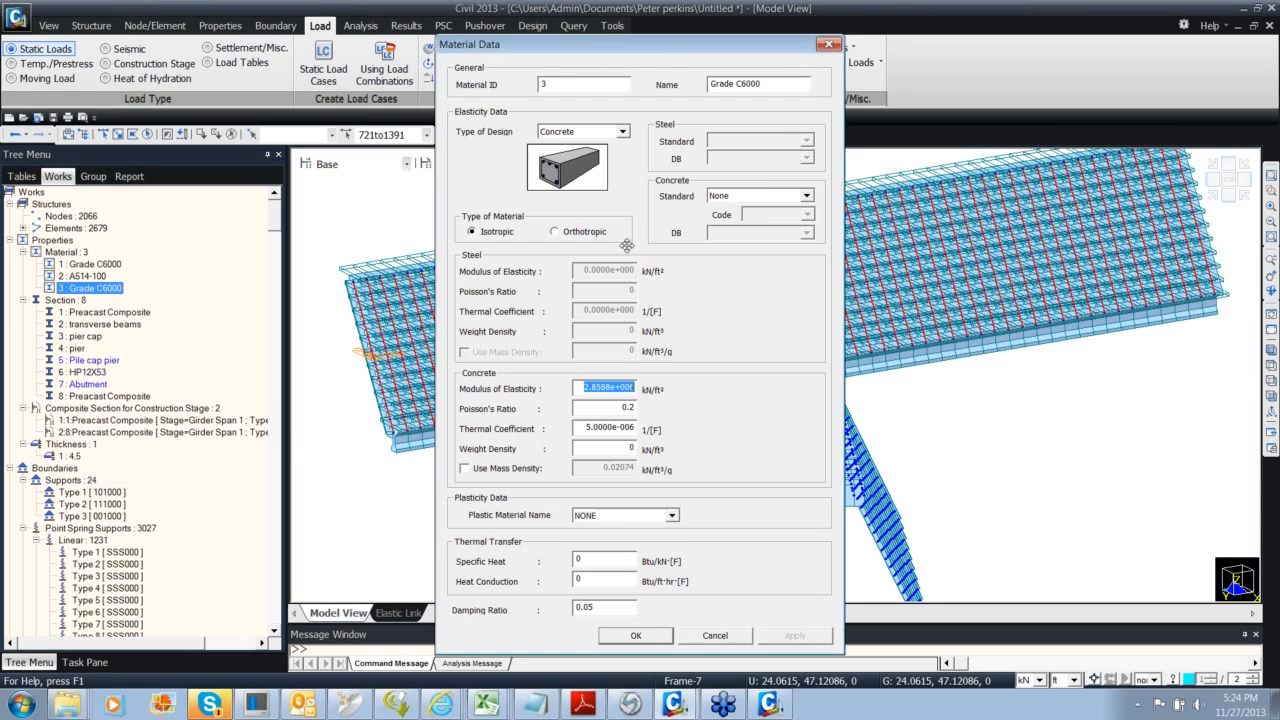
click(780, 84)
text(D)
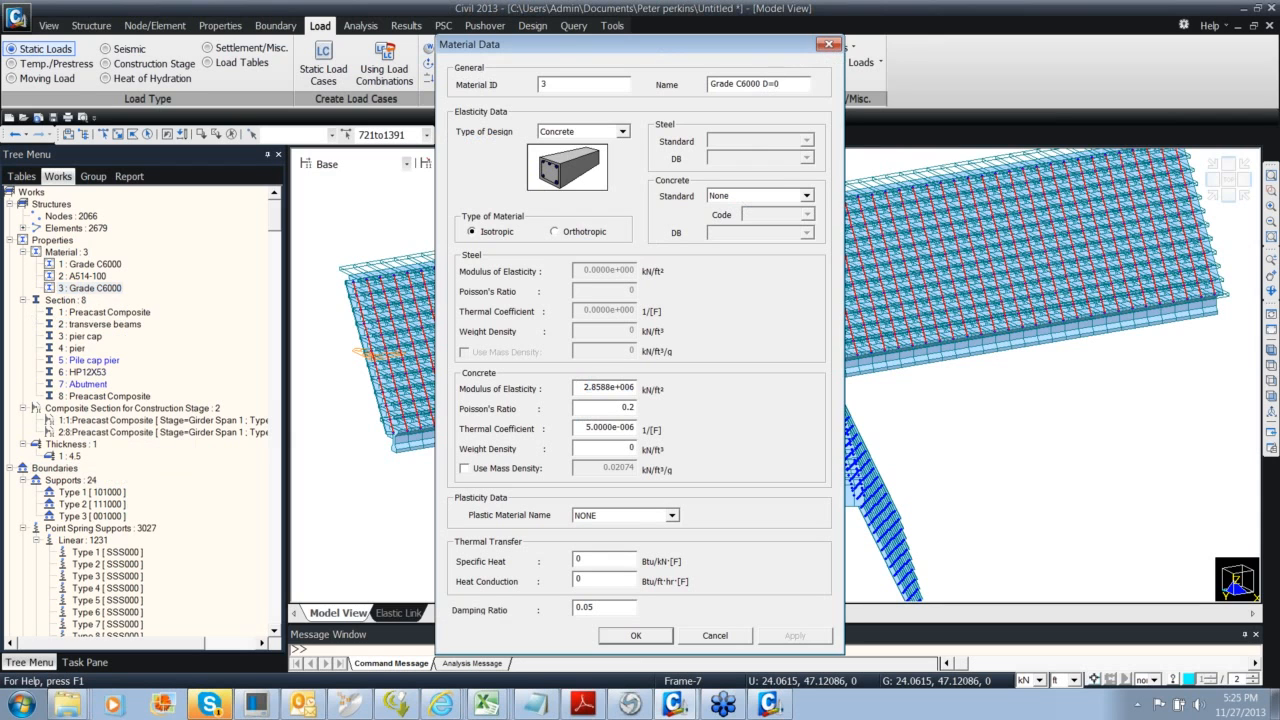
text(=0)
click(636, 635)
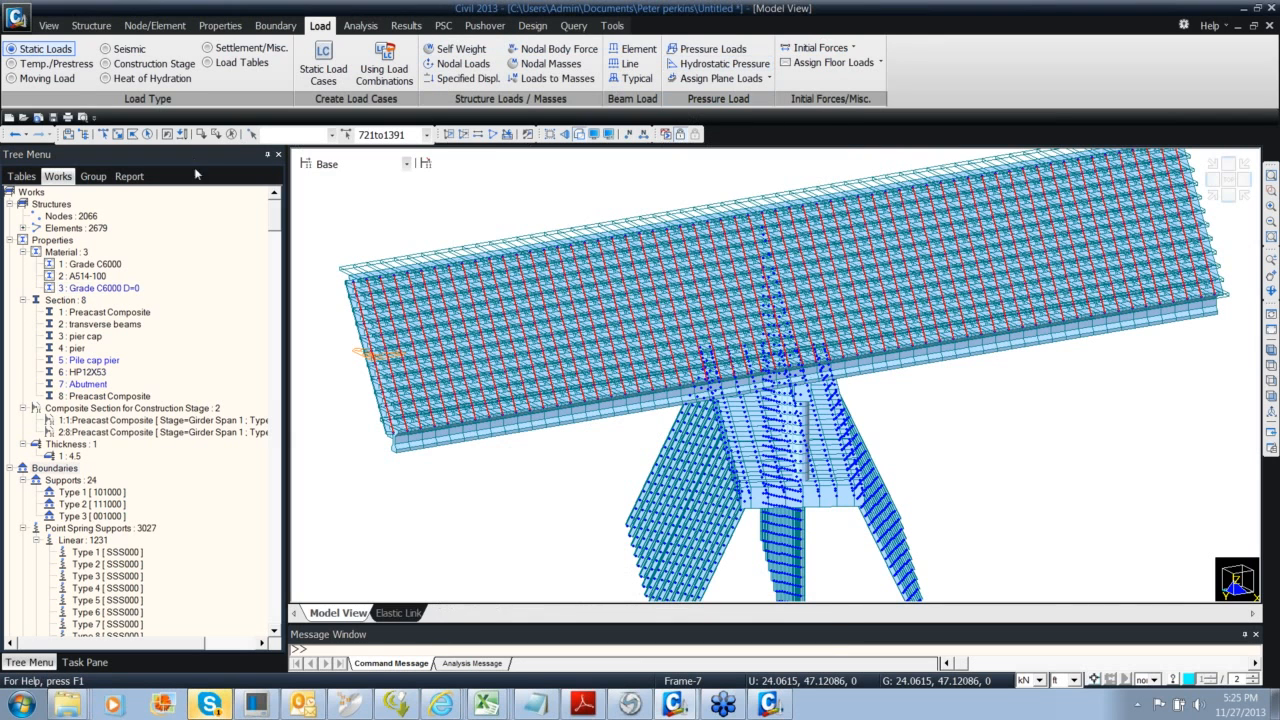
Assign material 3 (Grade C6000 D=0) to part 2 of the staged composite section 1, using Material as its material type
click(112, 290)
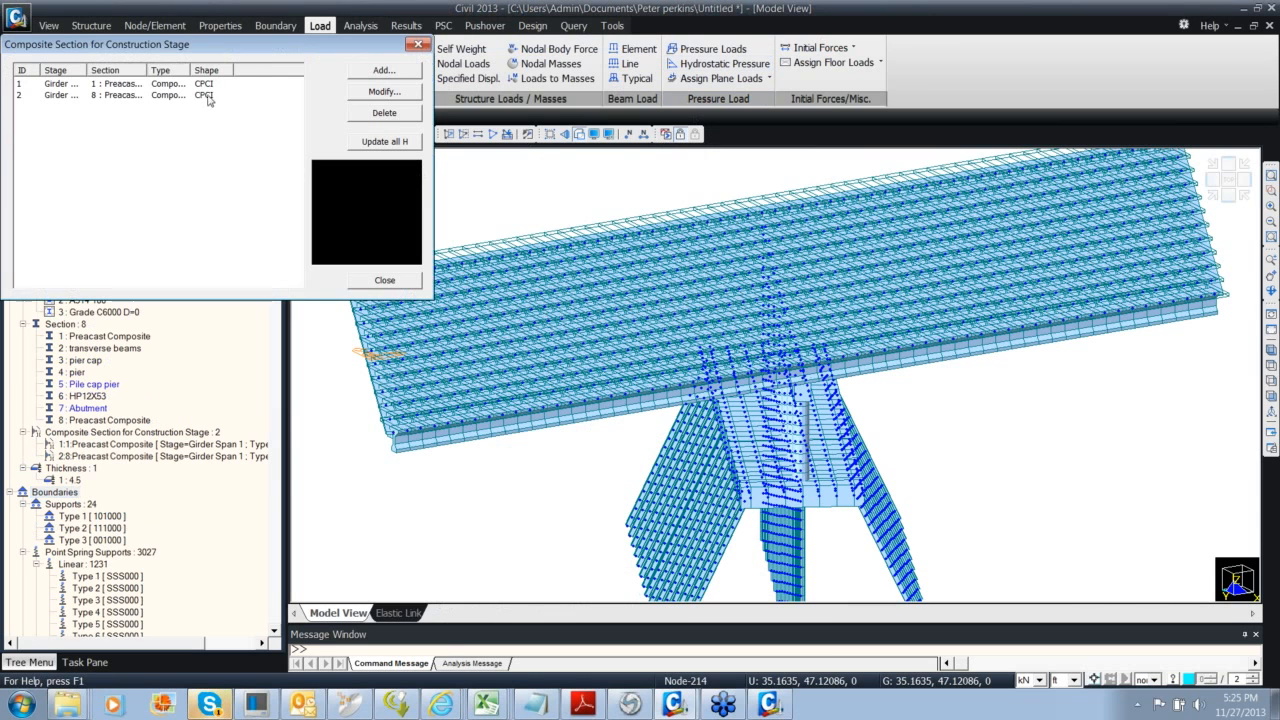
click(203, 86)
double_click(203, 86)
drag(257, 268, 544, 141)
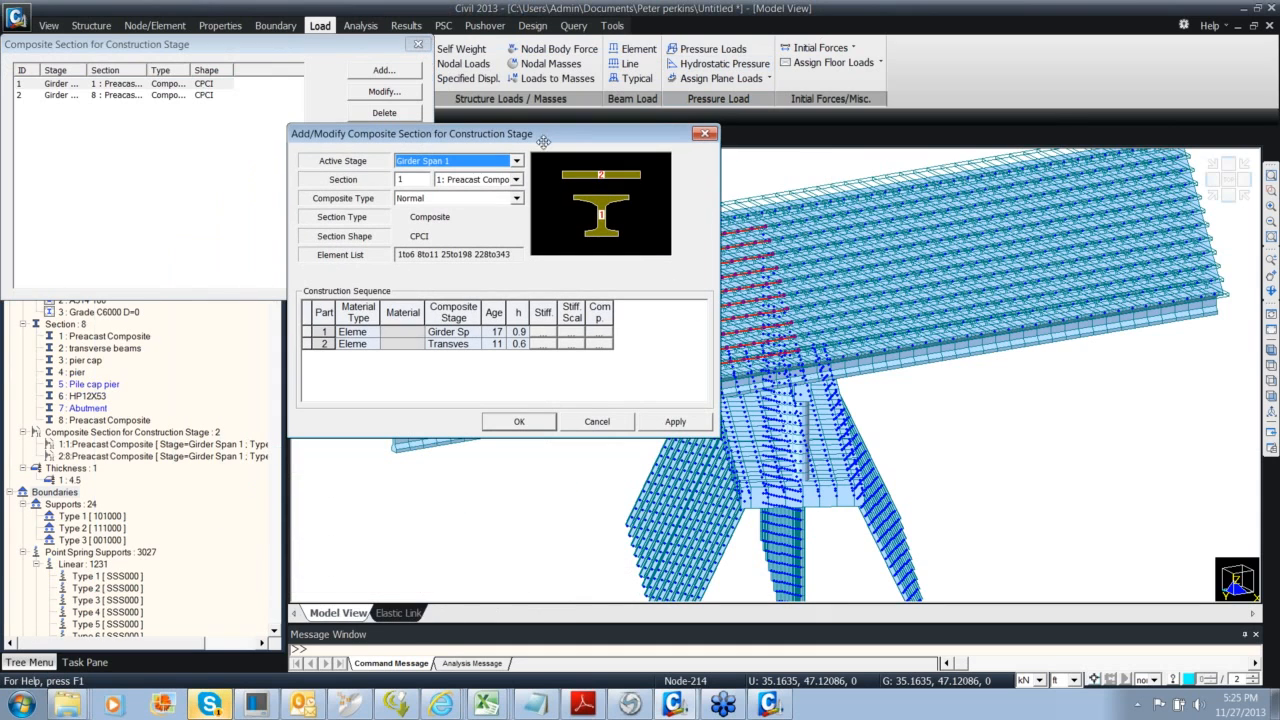
click(366, 345)
click(373, 343)
click(355, 367)
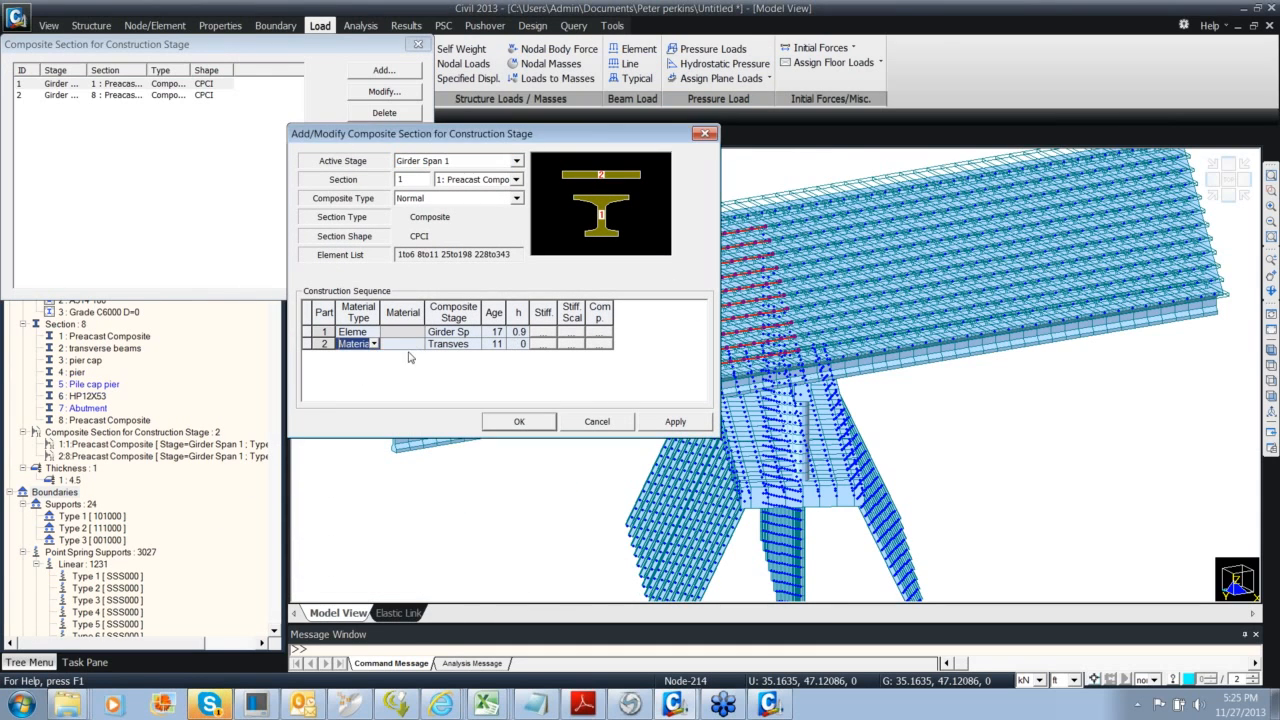
click(418, 344)
click(413, 377)
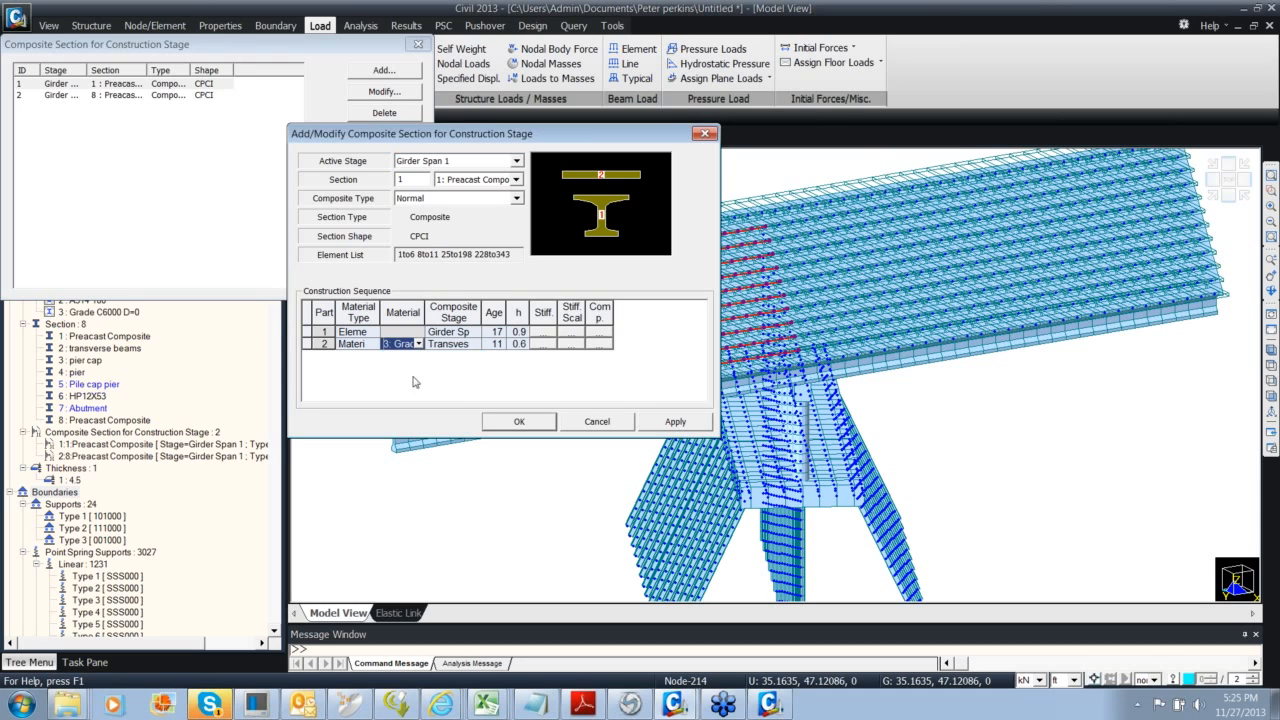
click(500, 421)
Assign material 3 (Grade C6000 D=0) to part 2 of the staged composite section 8, and finish editing the composite sections
double_click(184, 95)
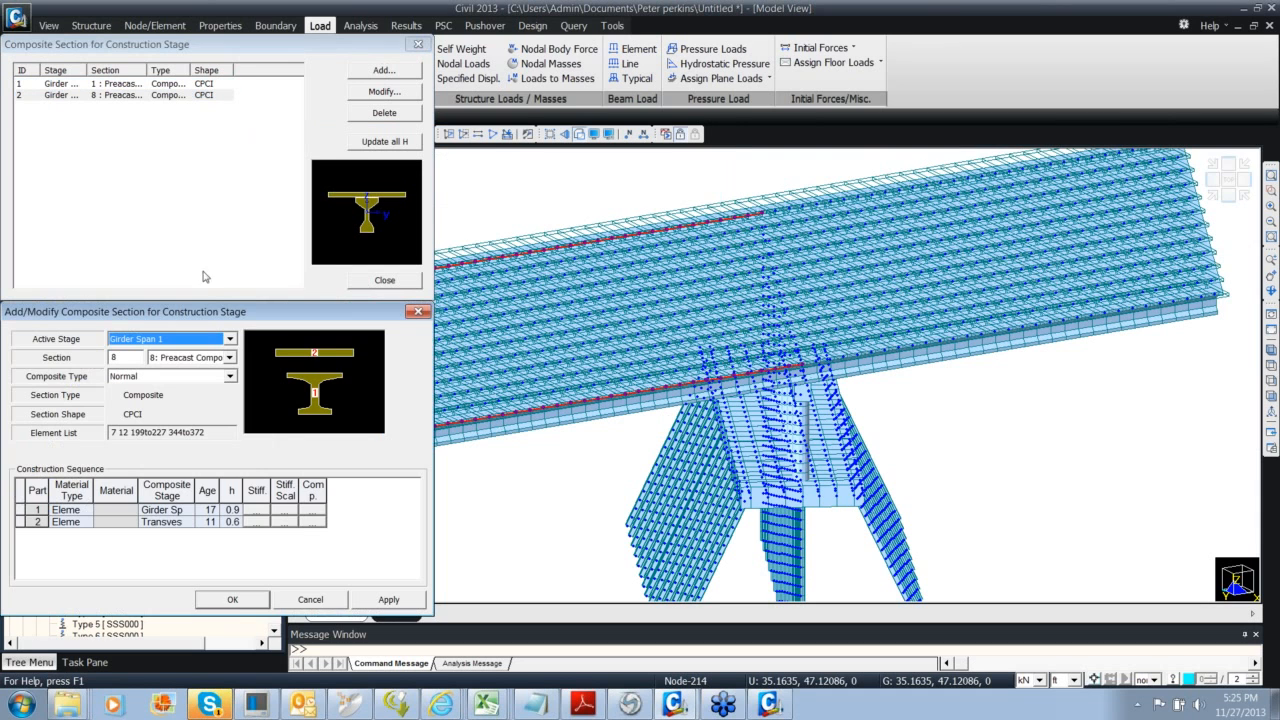
drag(205, 308, 385, 137)
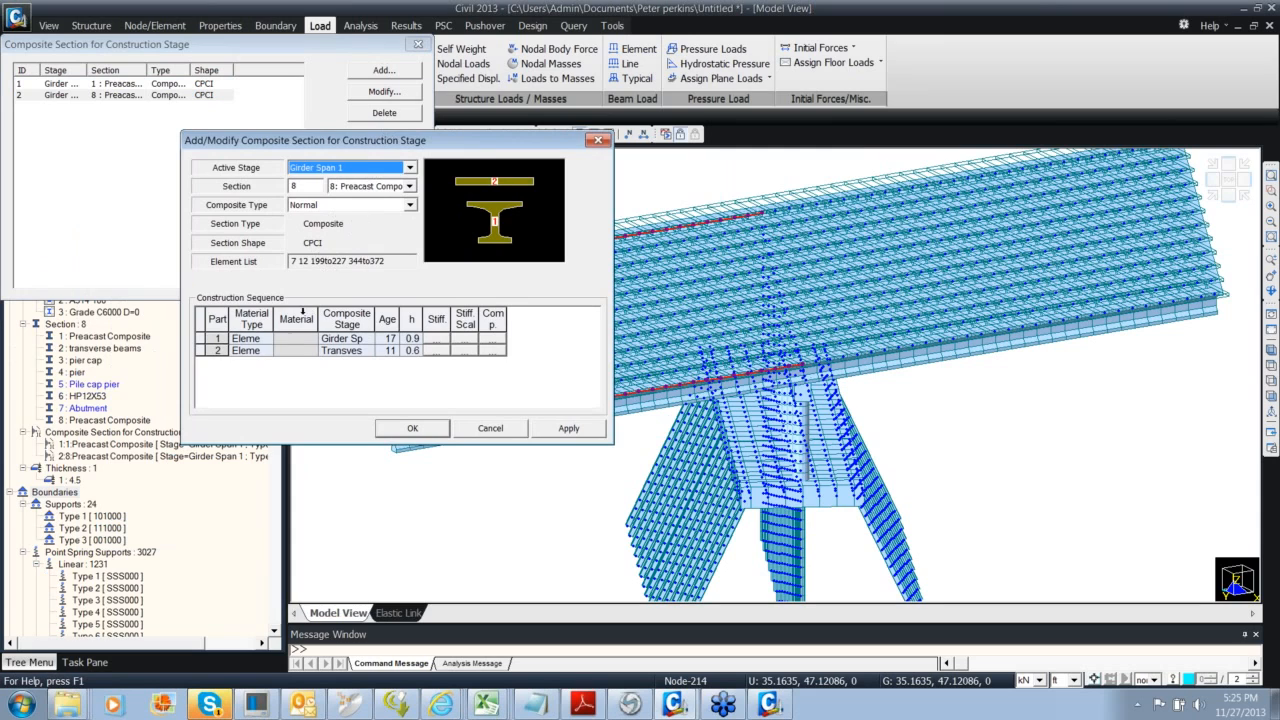
click(267, 350)
click(267, 350)
click(250, 372)
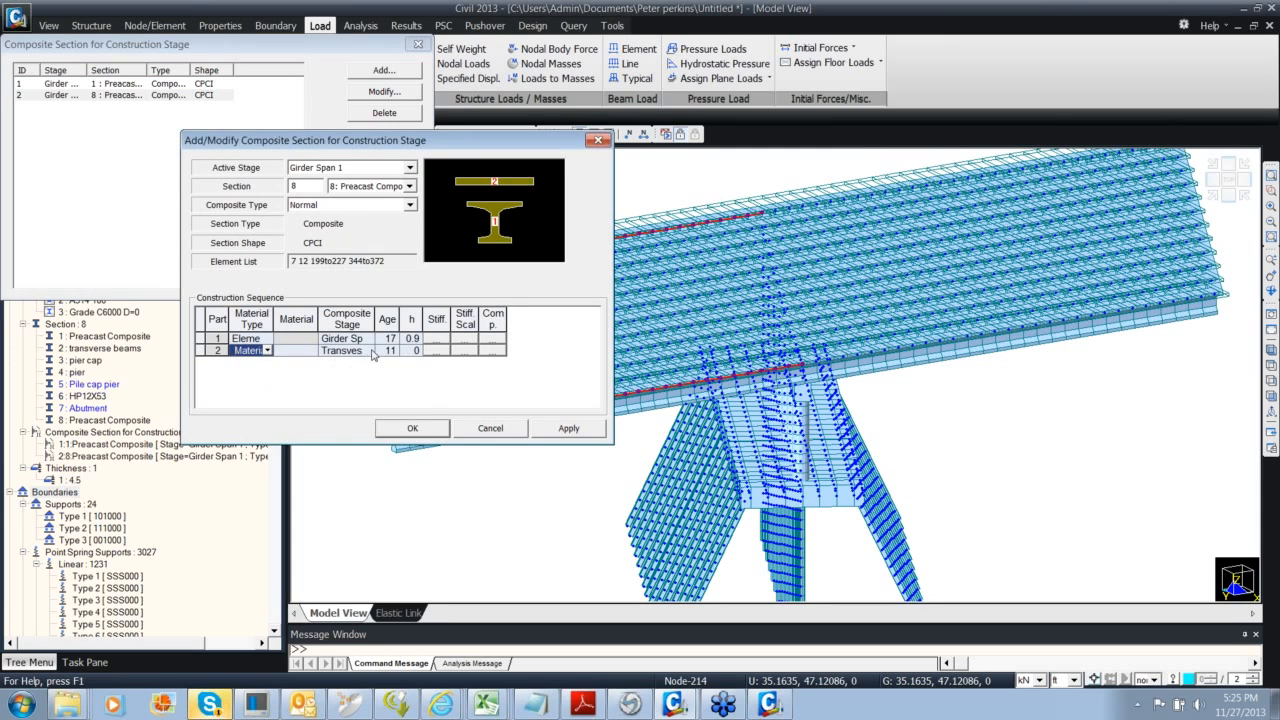
click(369, 350)
click(300, 350)
click(311, 351)
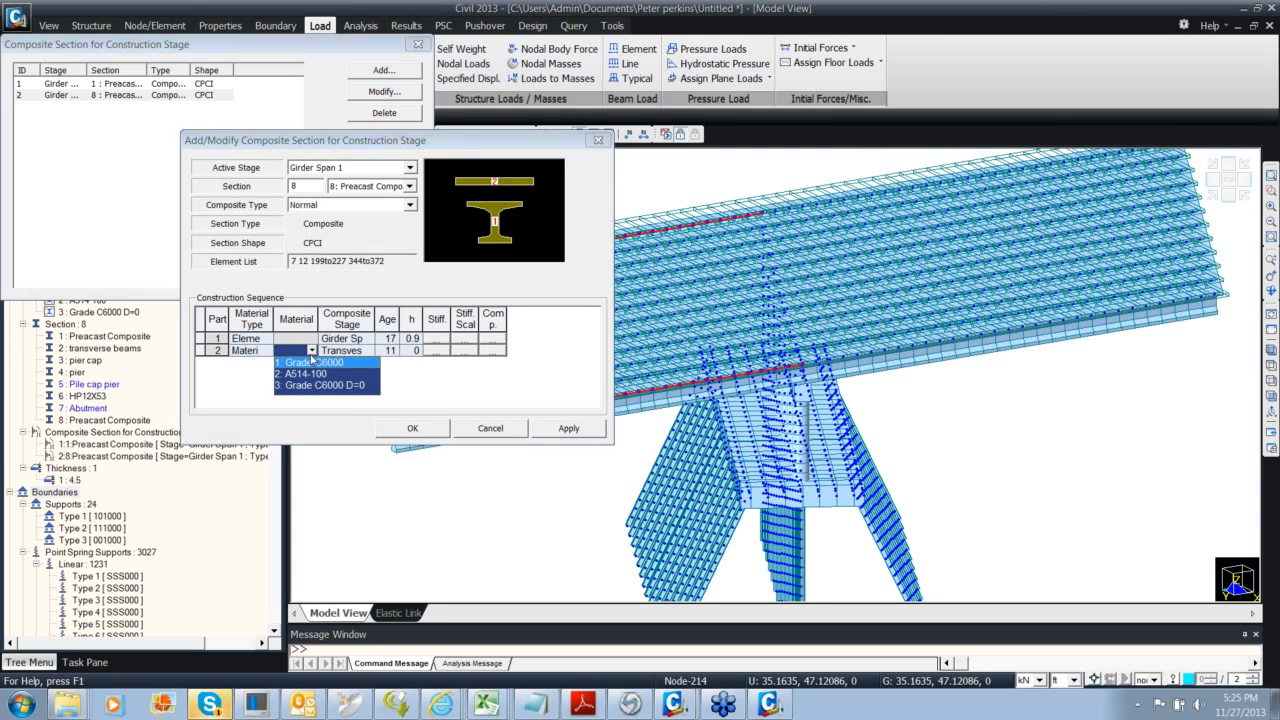
click(303, 386)
click(412, 428)
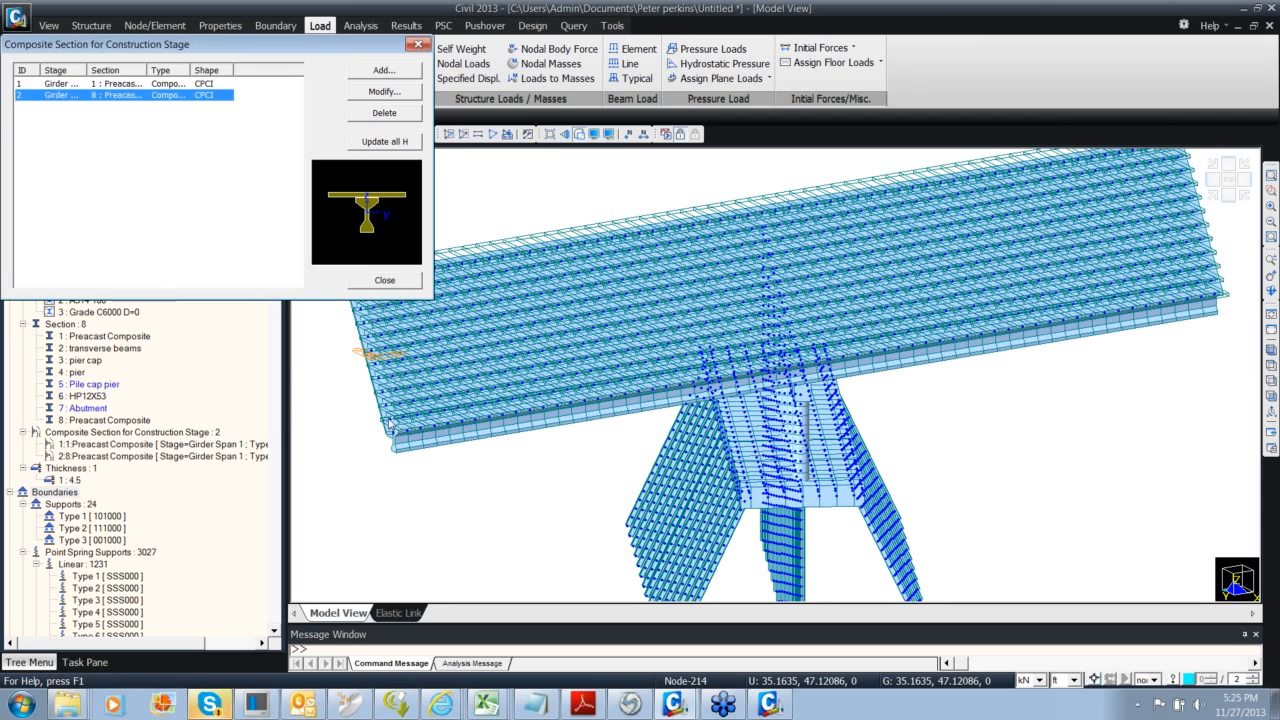
click(418, 44)
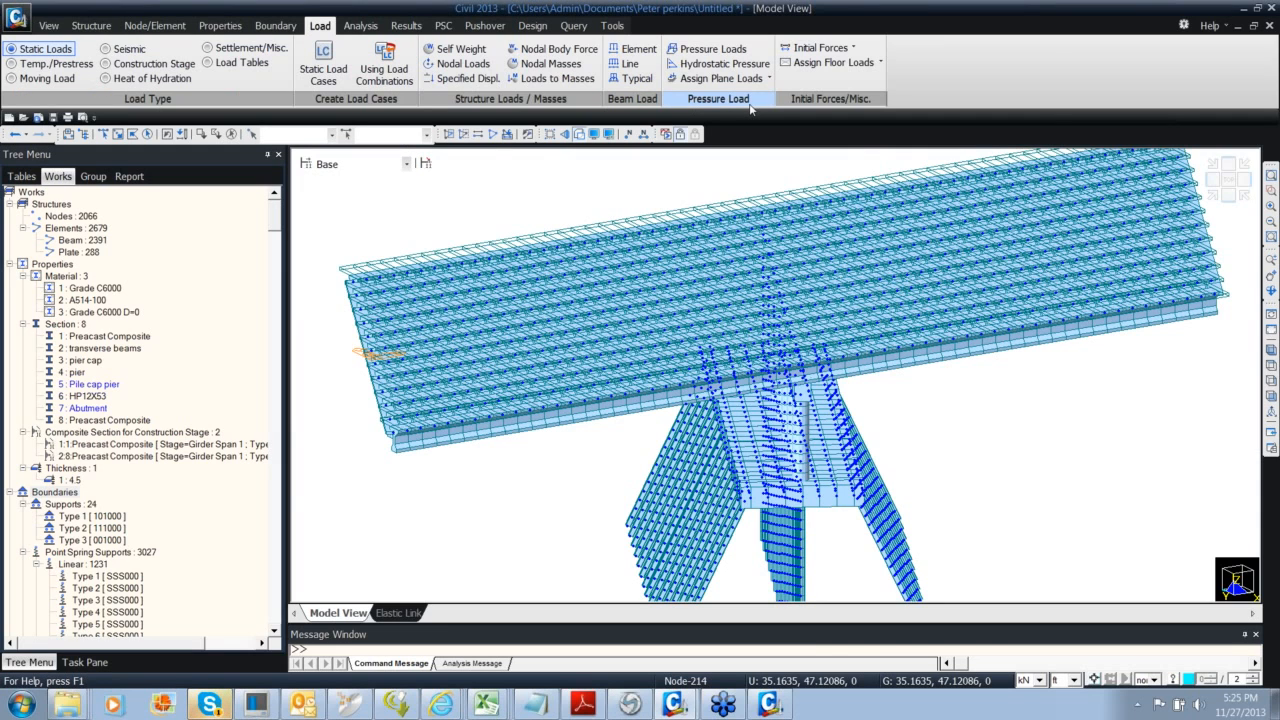
click(98, 314)
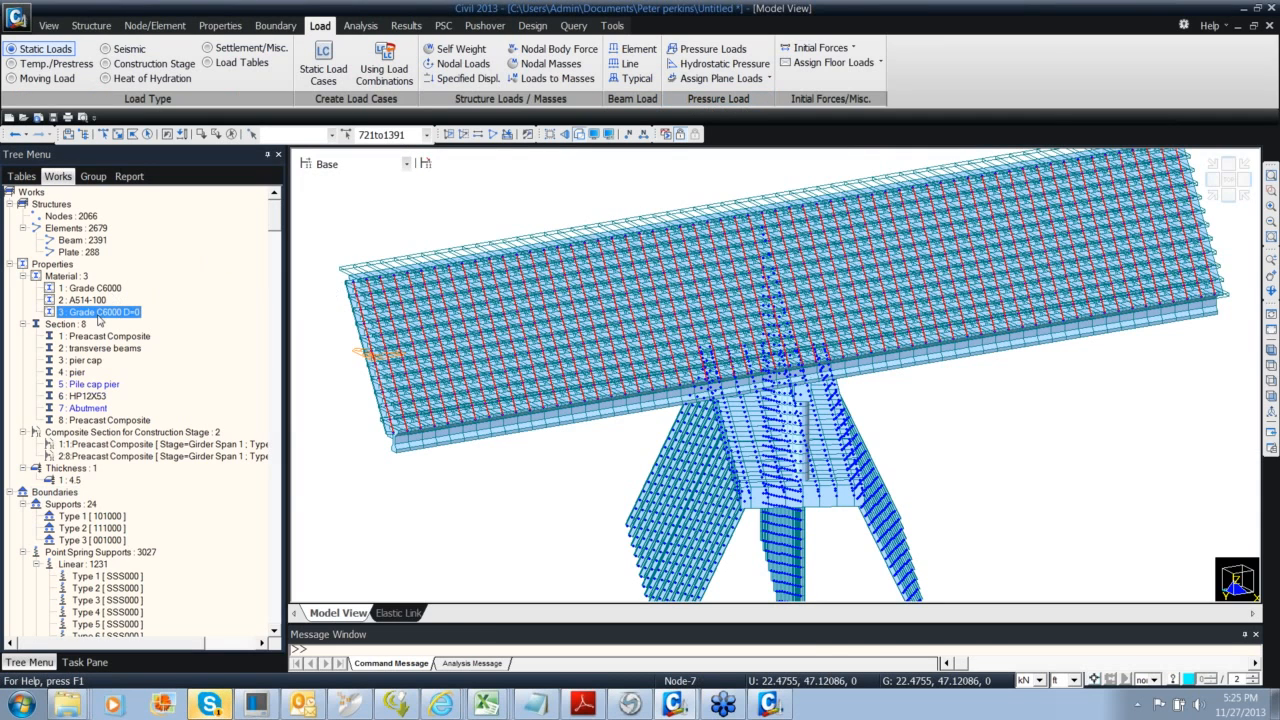
click(232, 134)
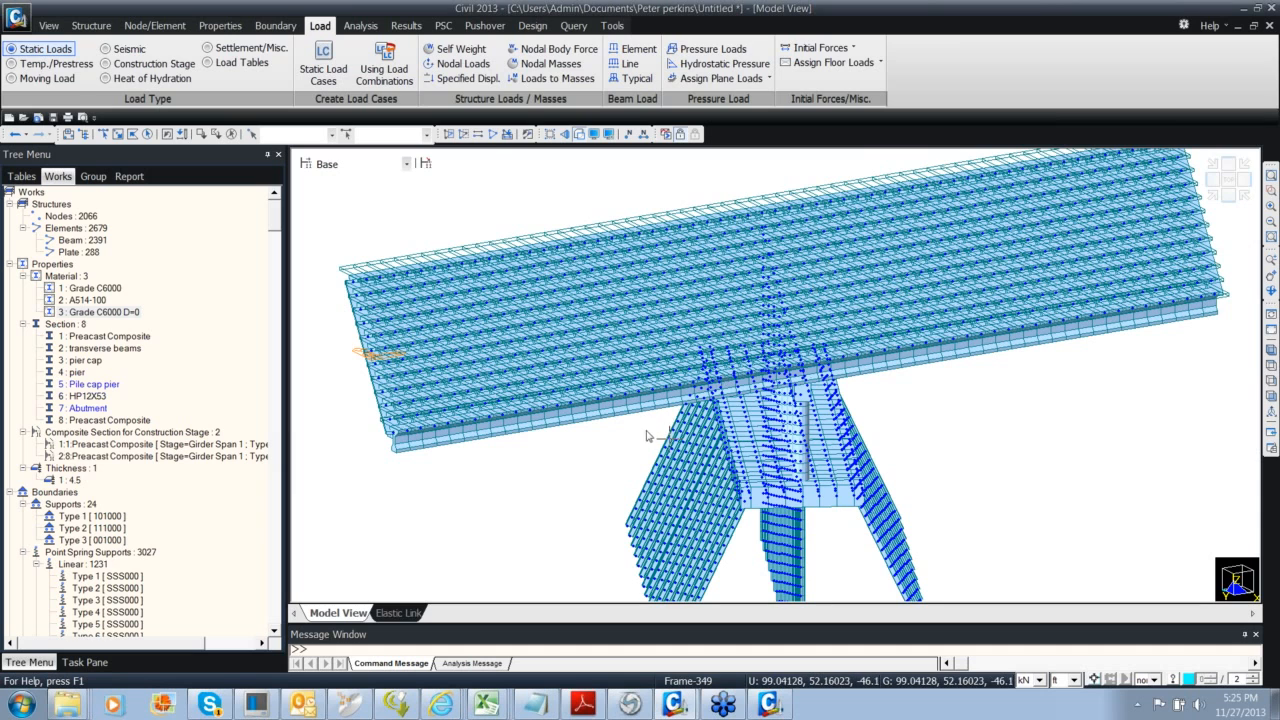
ctrl+middle_drag(657, 427, 678, 390)
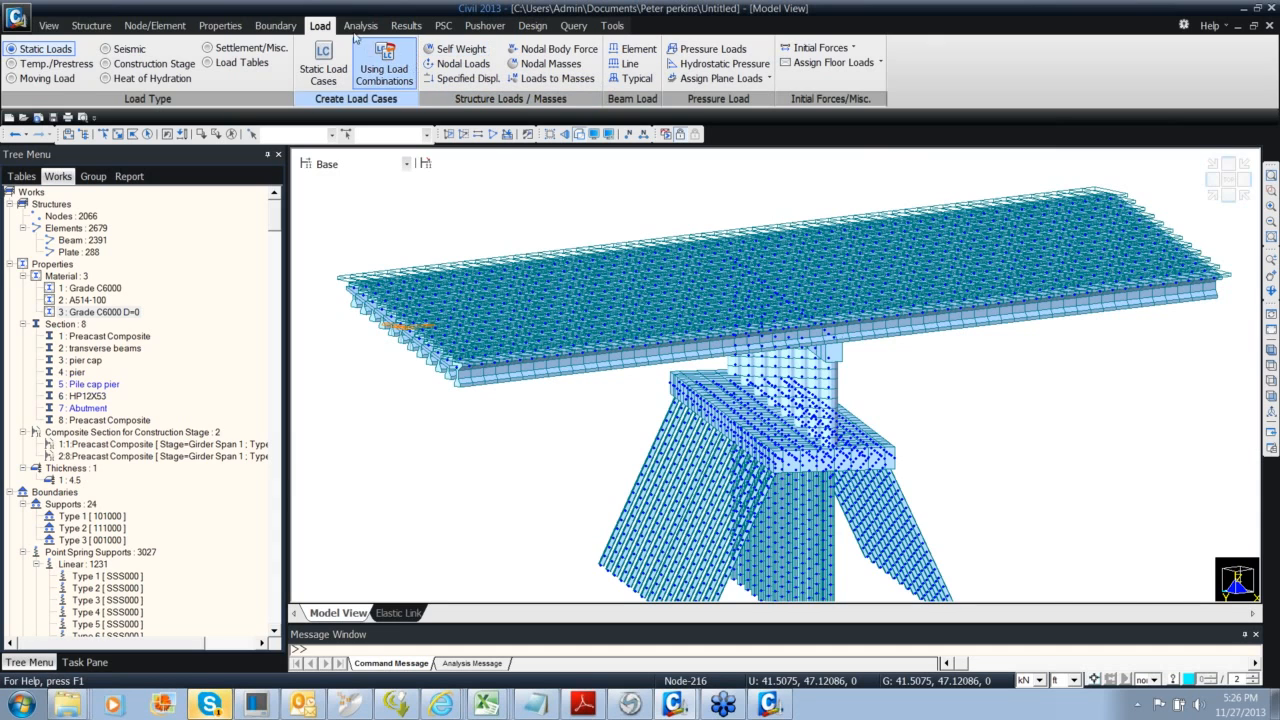
Start a tendon prestress load with load case prestressing span 1 and load group span 1 prestressing
click(55, 63)
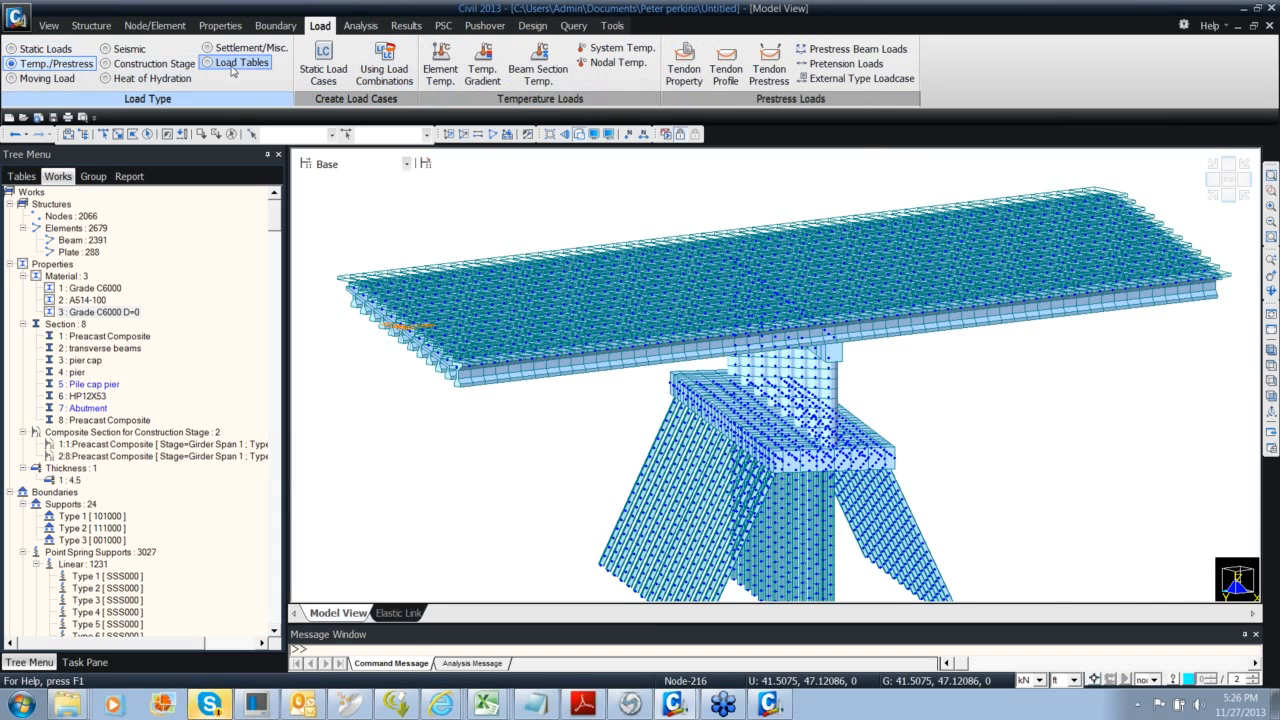
click(769, 66)
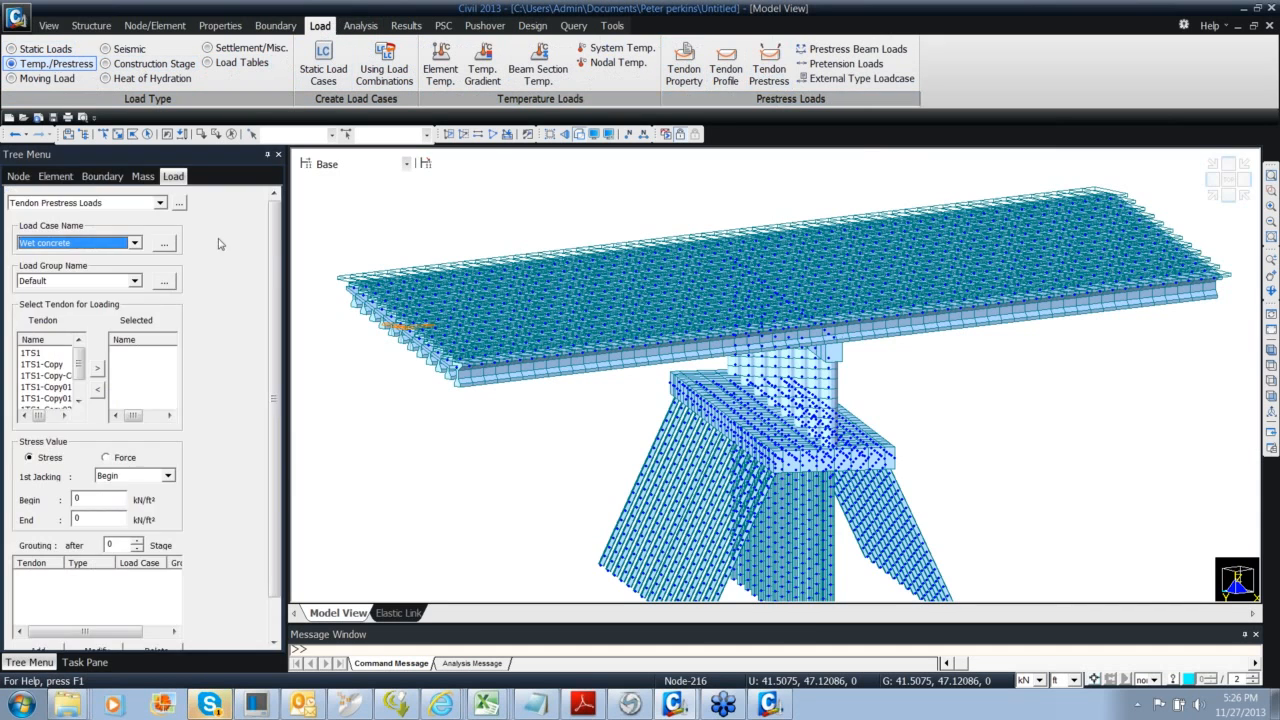
click(113, 247)
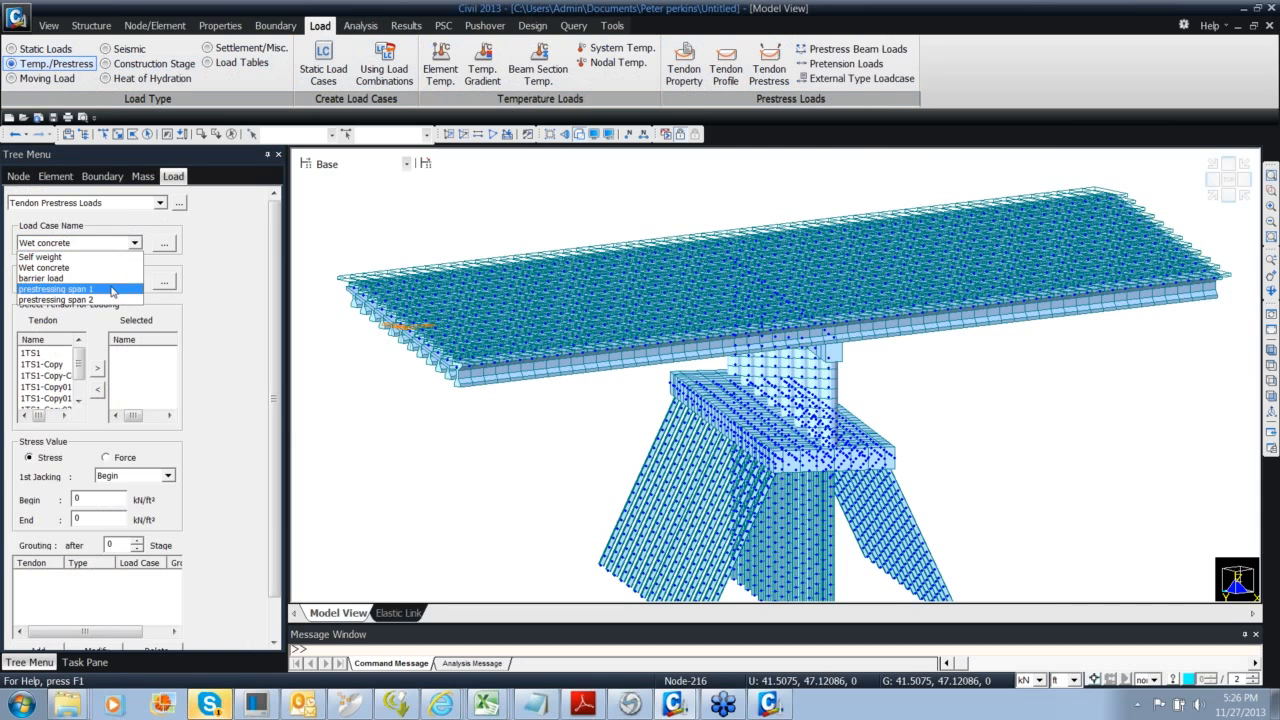
click(110, 276)
click(110, 282)
click(105, 338)
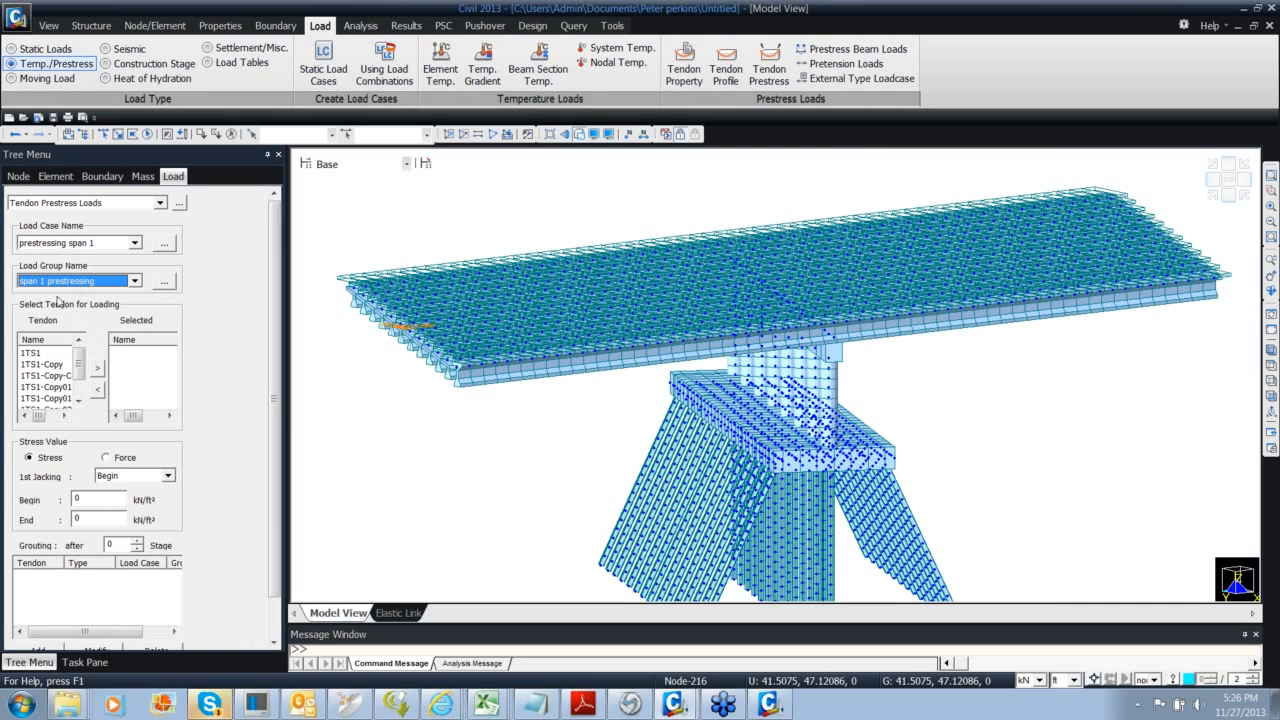
Include all listed tendons, from 1TS1 to 1TW1, in the tendon prestress load
click(59, 354)
drag(80, 366, 87, 390)
shift+click(39, 399)
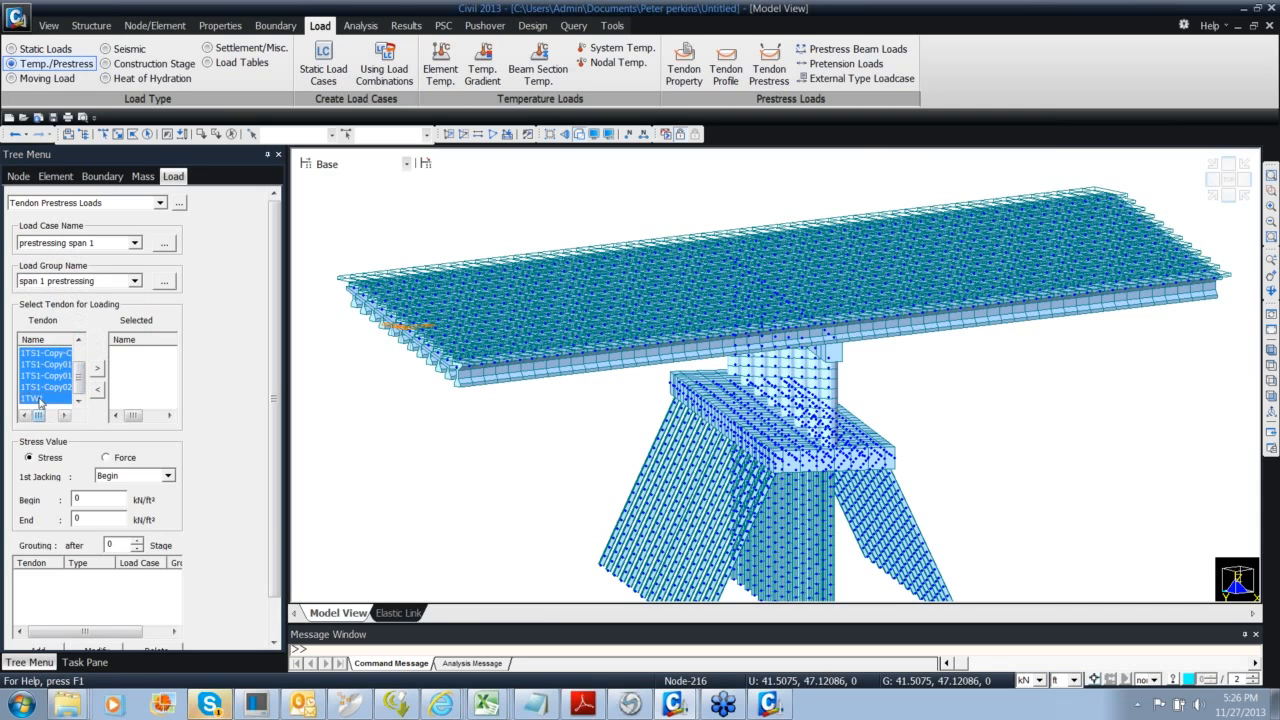
click(97, 370)
Switch the model units to kips and inches for entering the tendon stress
click(104, 502)
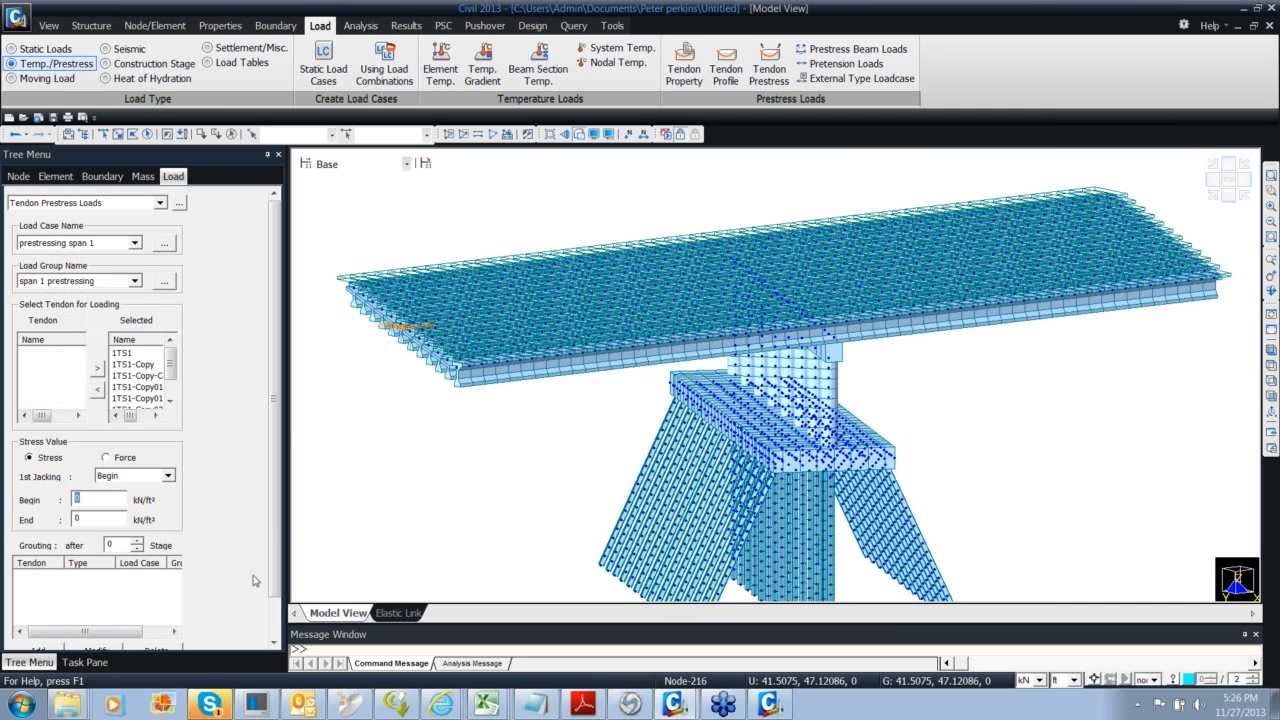
click(1038, 683)
click(1065, 681)
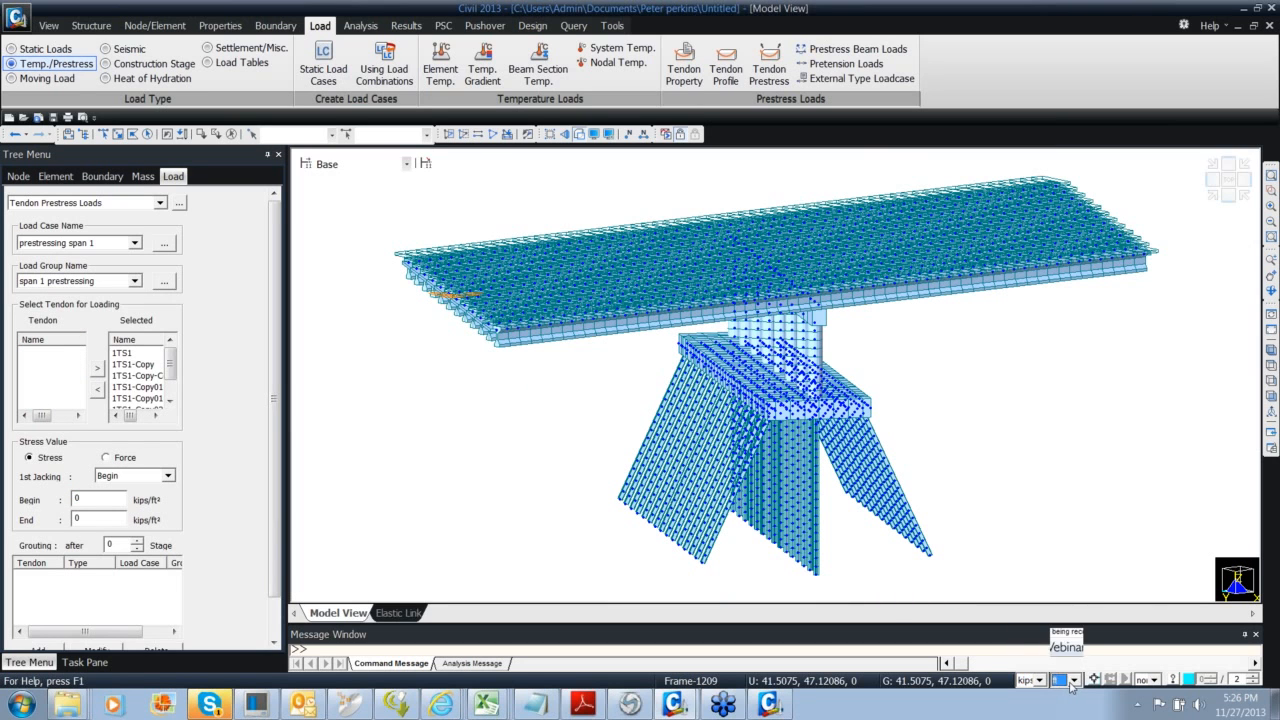
click(1064, 657)
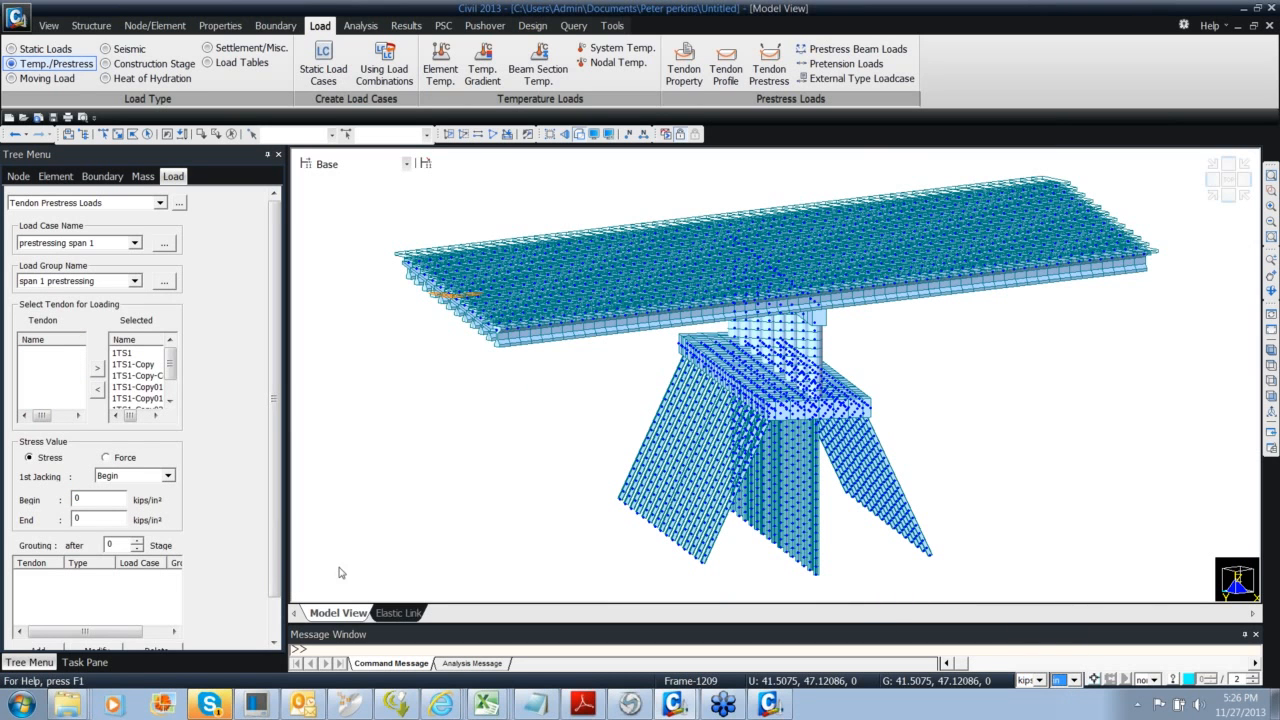
Set the begin and end jacking stresses to 123 kips/in² and add the prestress load to the selected tendons
click(84, 496)
text(1)
click(93, 519)
text(123)
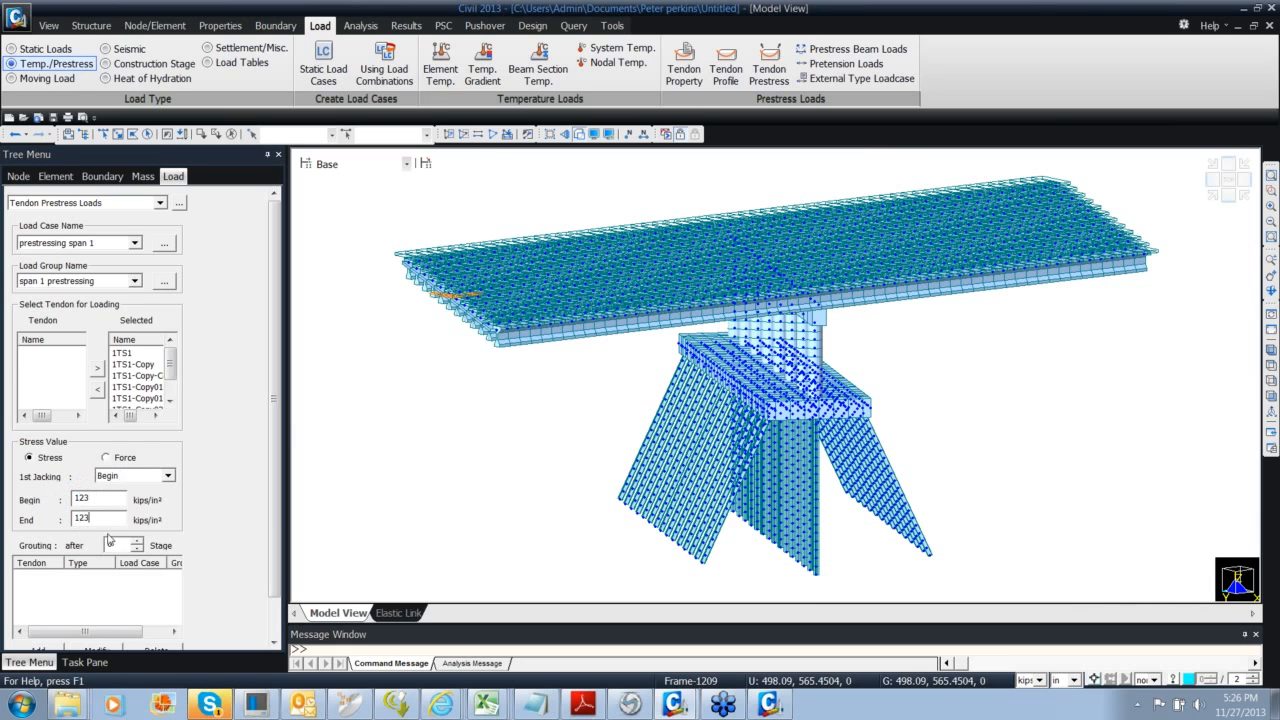
drag(271, 492, 271, 530)
click(52, 609)
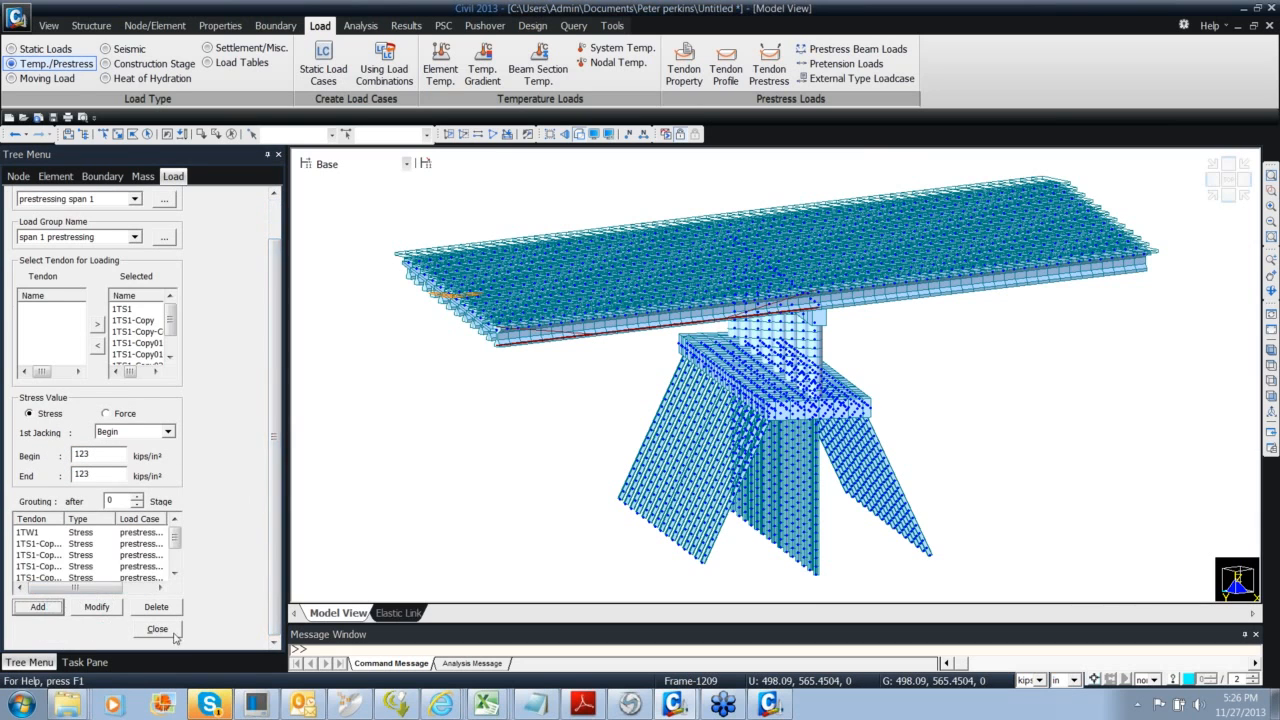
click(172, 632)
Activate the span 1 prestressing load group on the first day of the Girder Span 1 construction stage
click(310, 166)
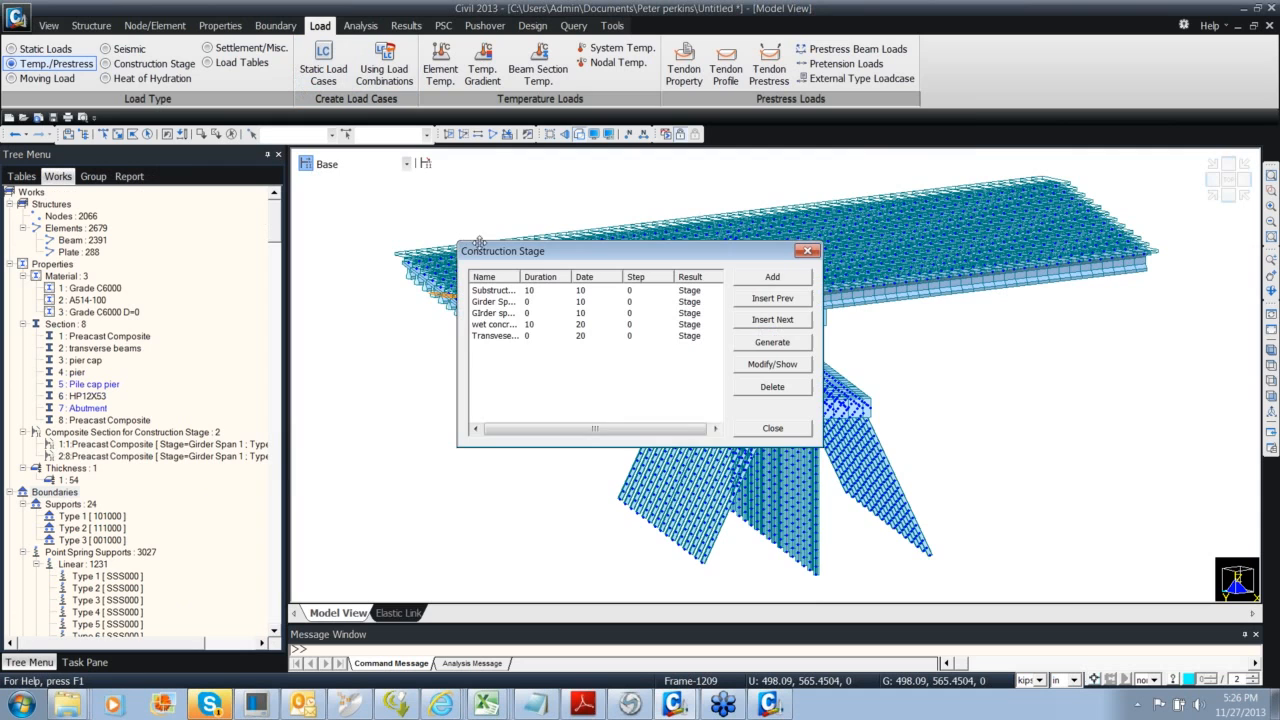
double_click(492, 303)
click(395, 286)
click(410, 285)
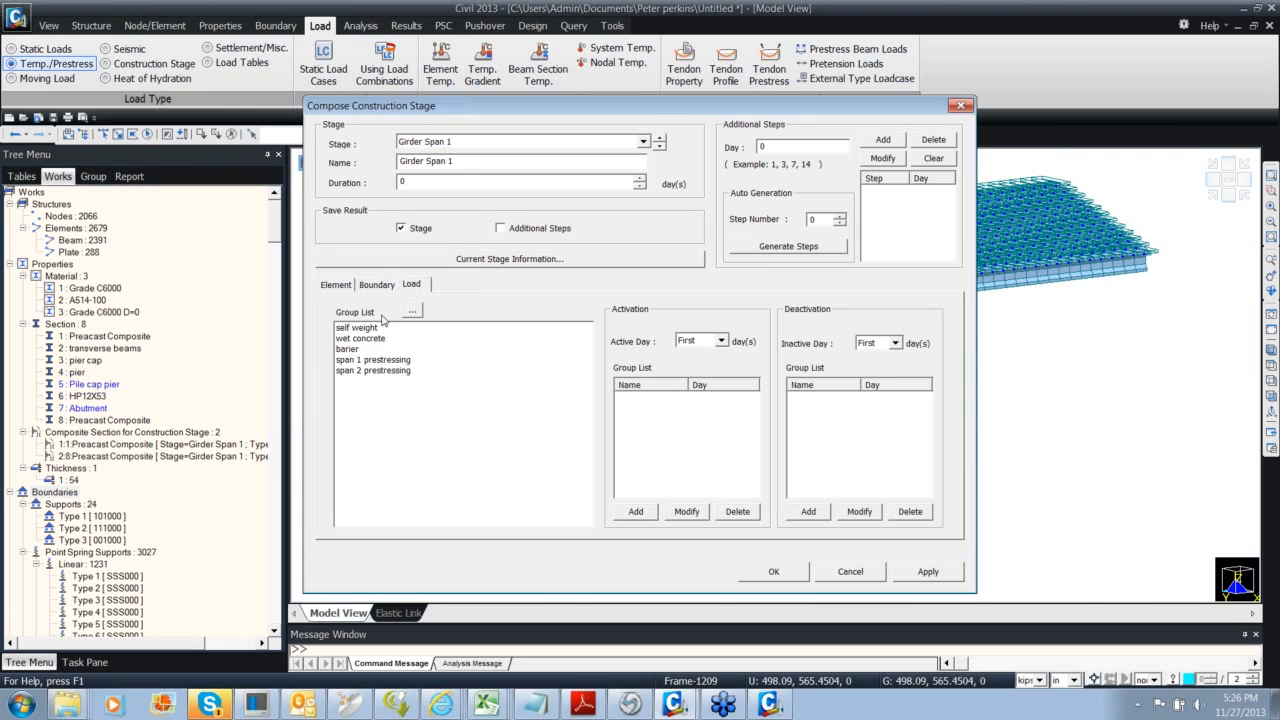
click(375, 359)
click(636, 511)
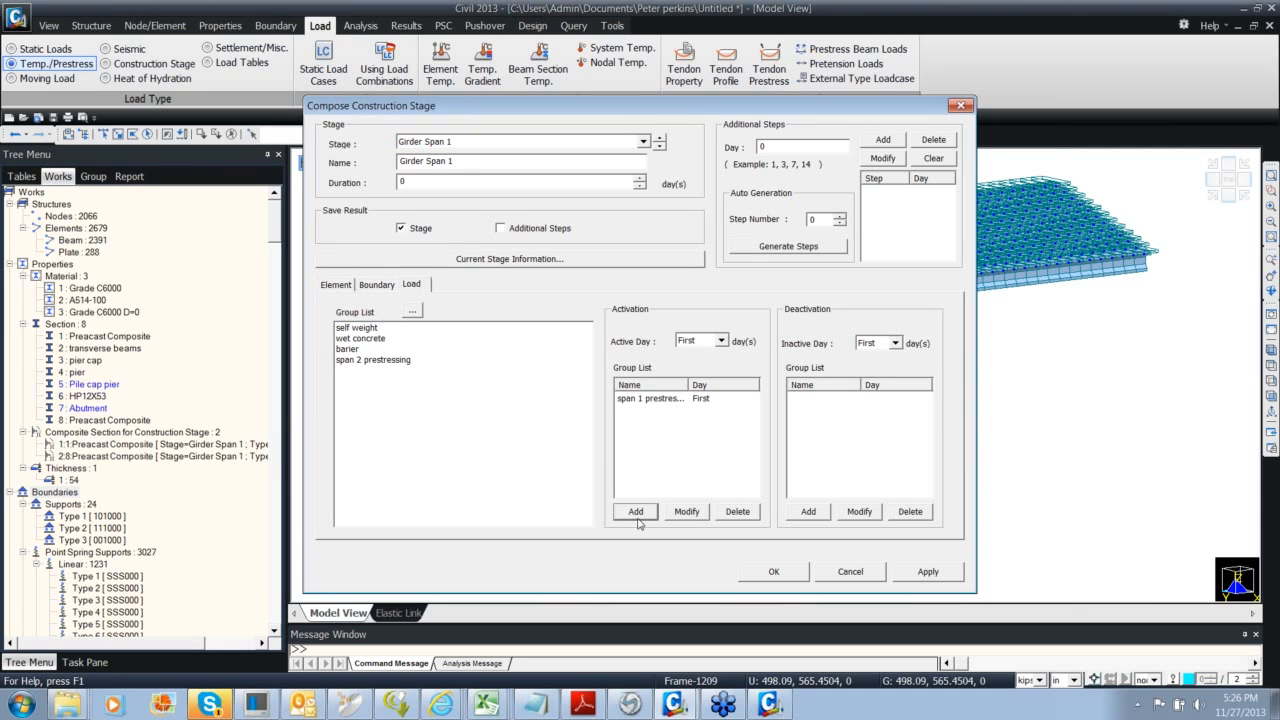
click(773, 571)
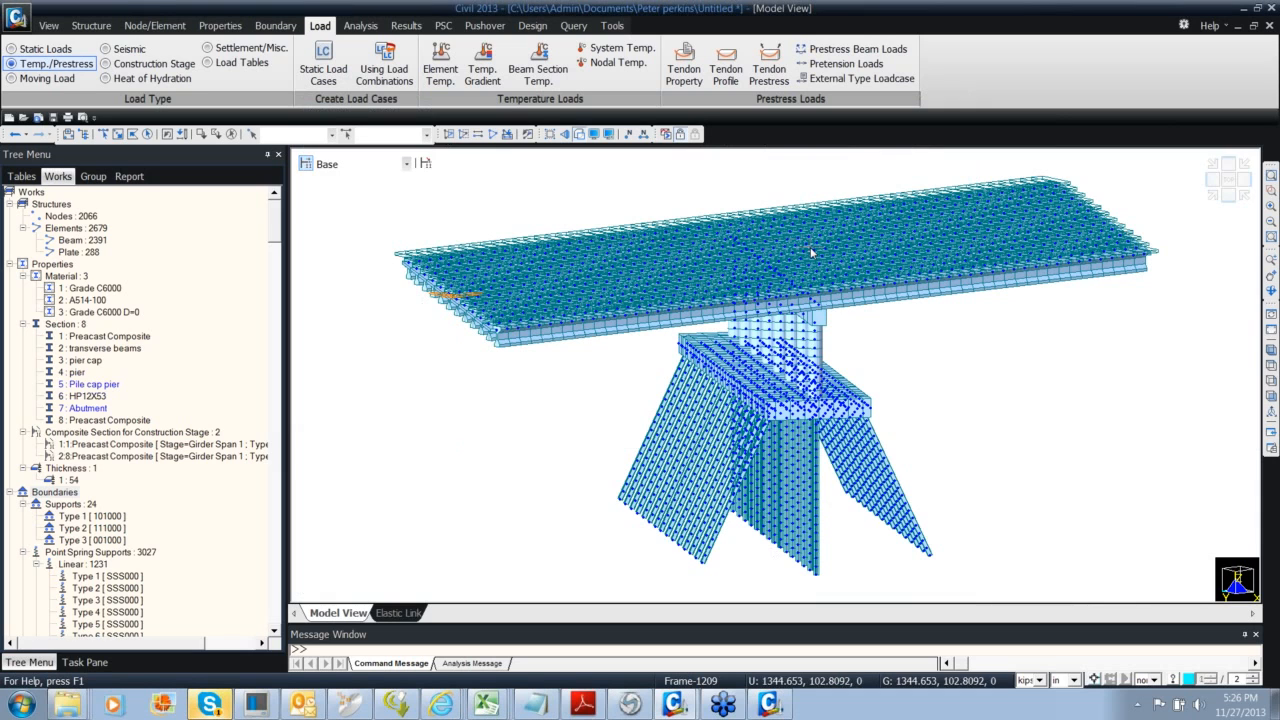
click(809, 252)
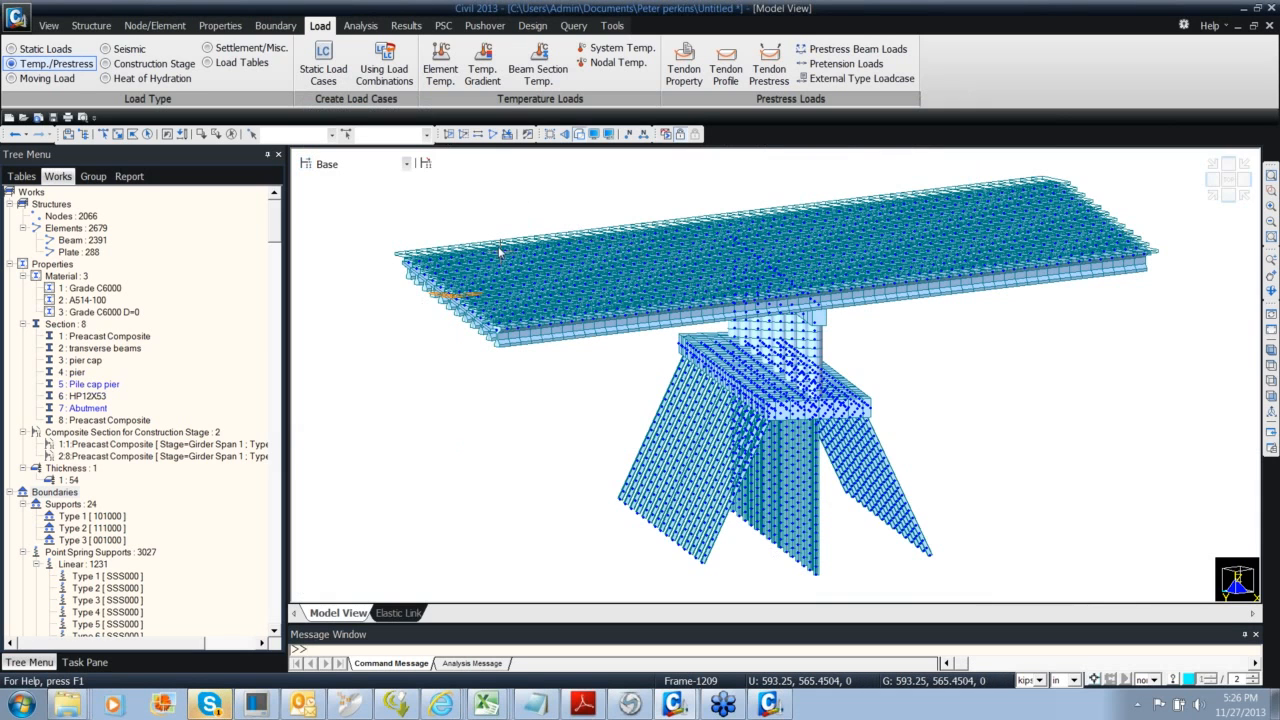
mouse_move(499, 252)
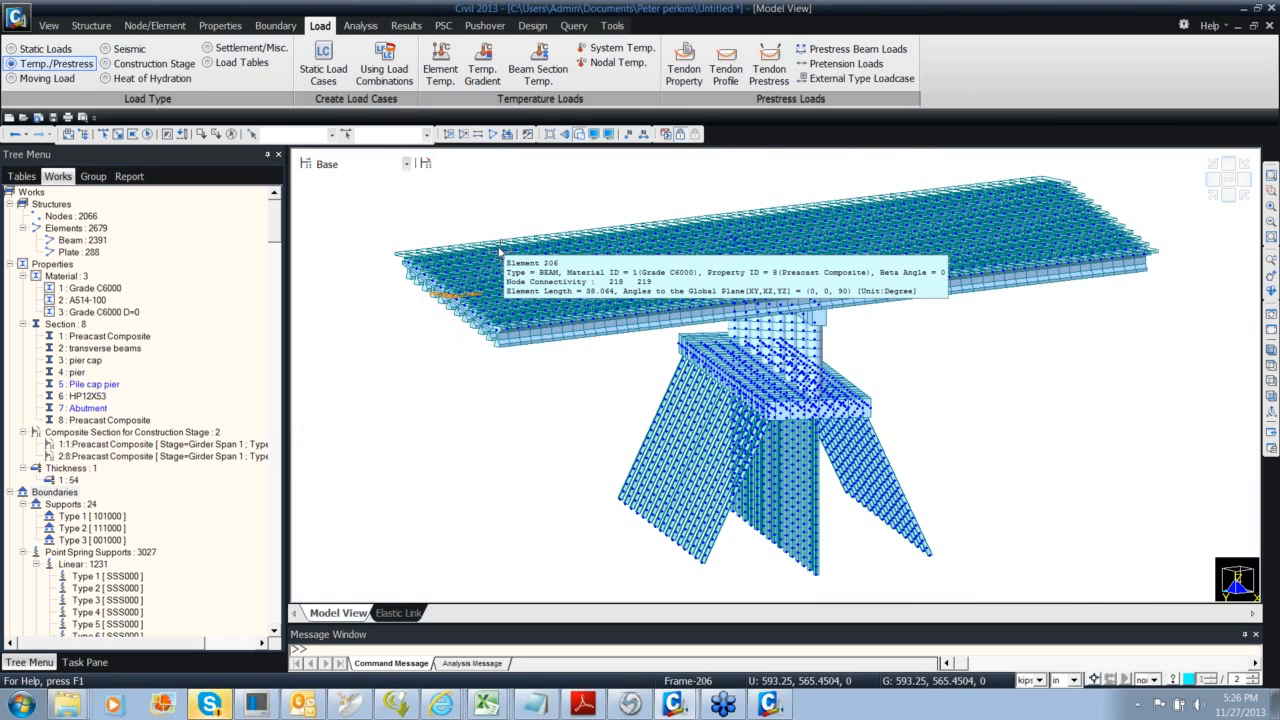
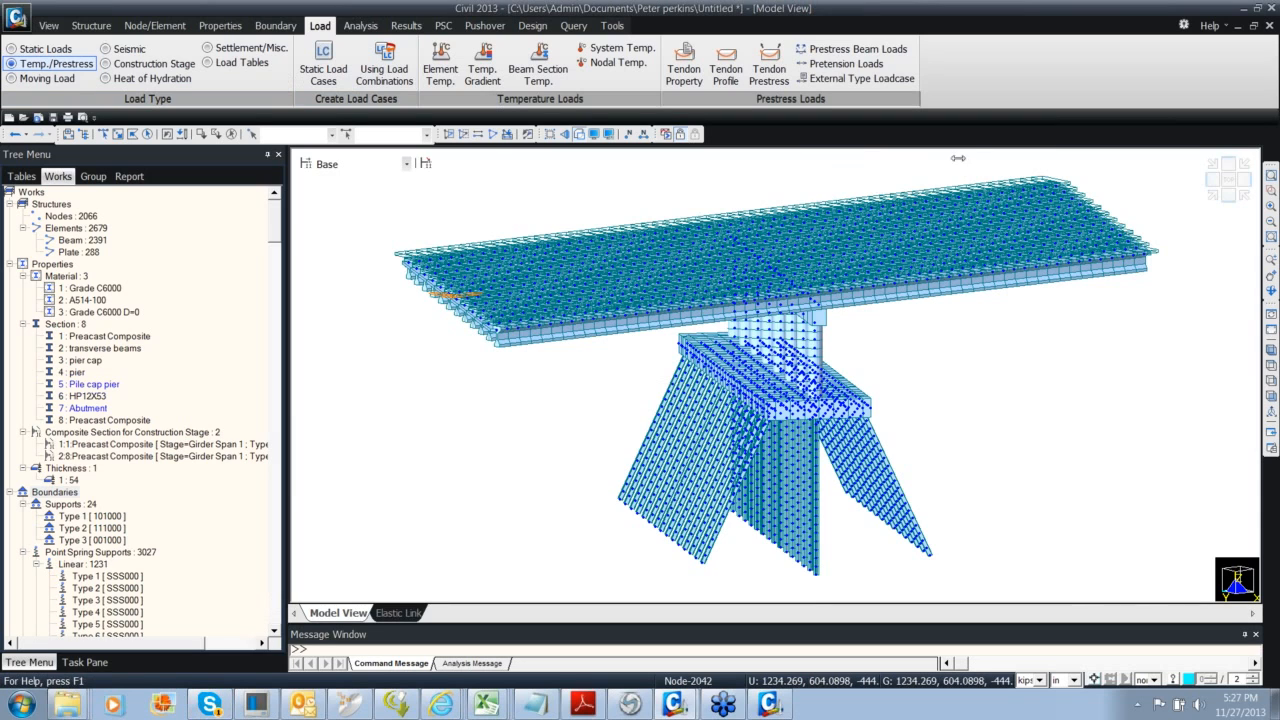
mouse_move(701, 237)
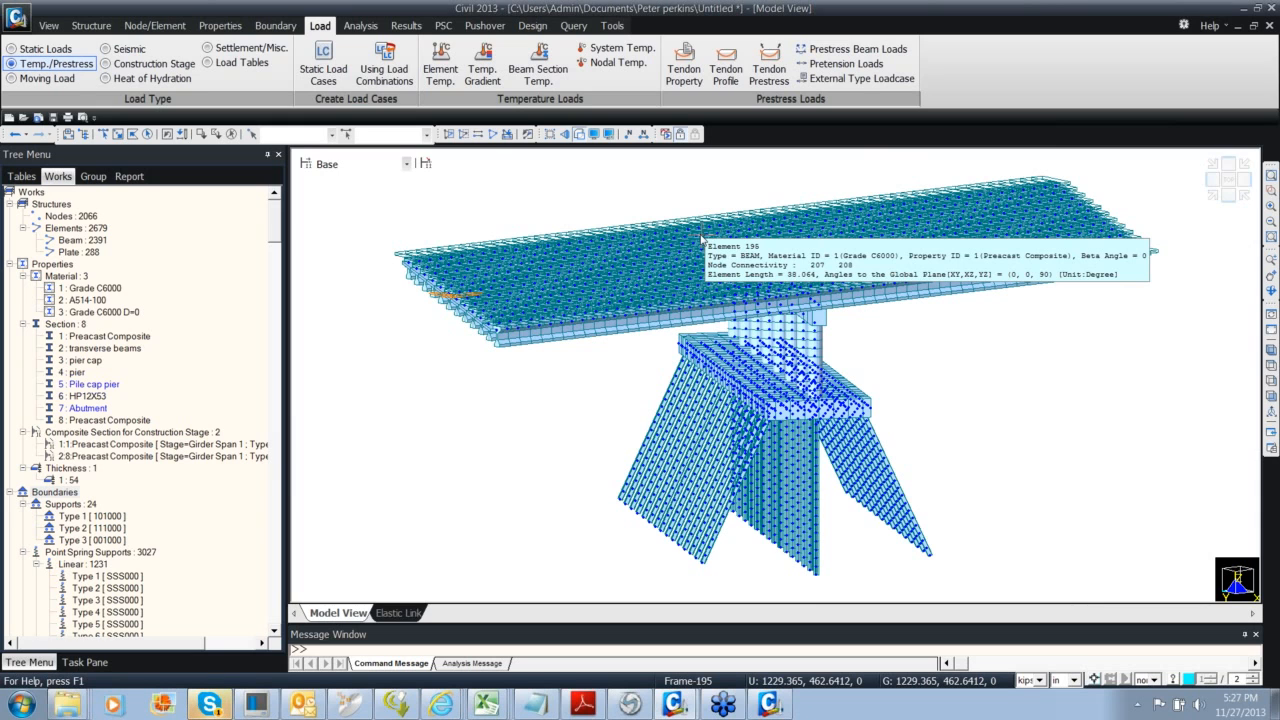
Review the names and types of the defined static load cases without changing them
click(323, 62)
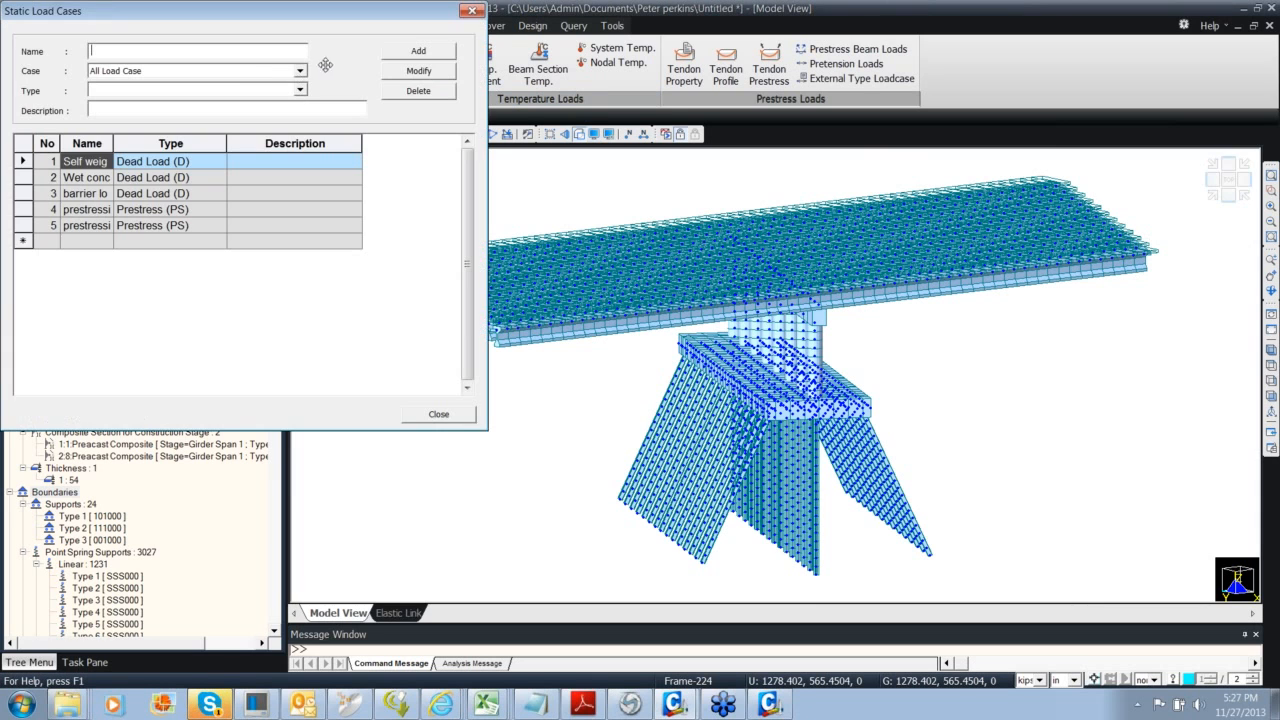
drag(253, 32, 357, 32)
click(579, 11)
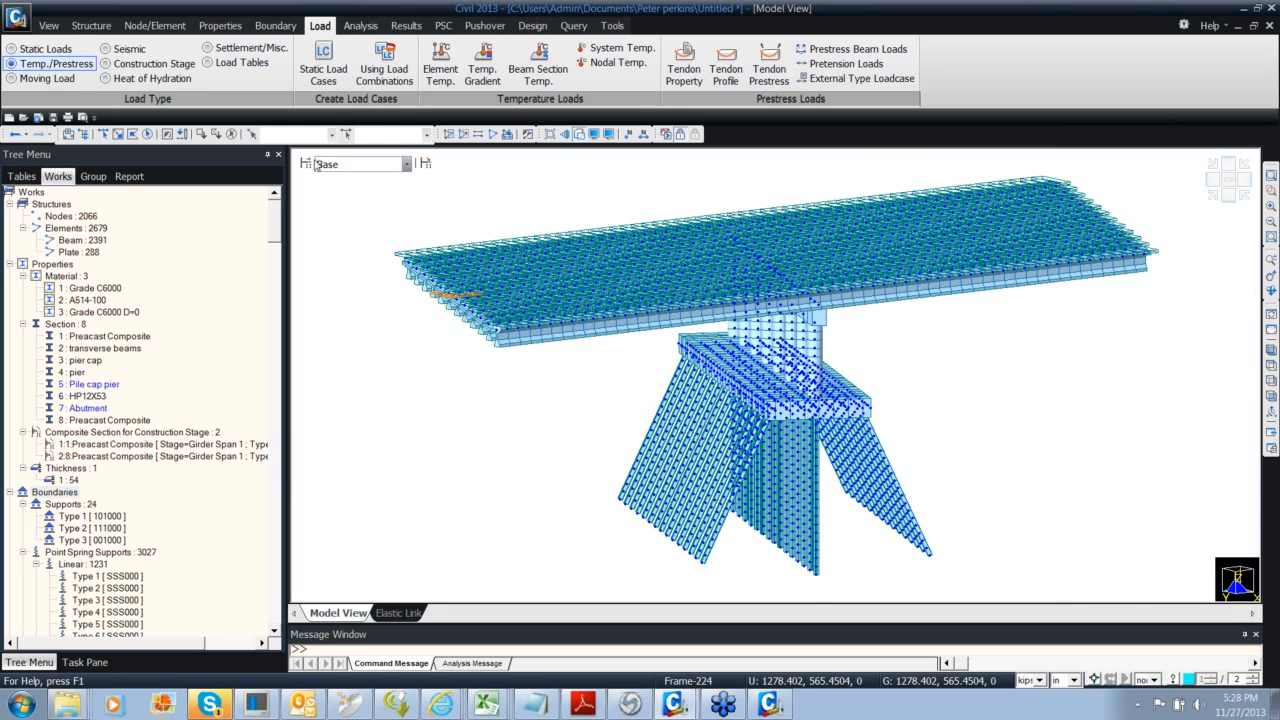
Review the defined construction stages and their durations, starting with Substructure and Girder Span 1
double_click(306, 163)
drag(563, 260, 490, 270)
click(453, 283)
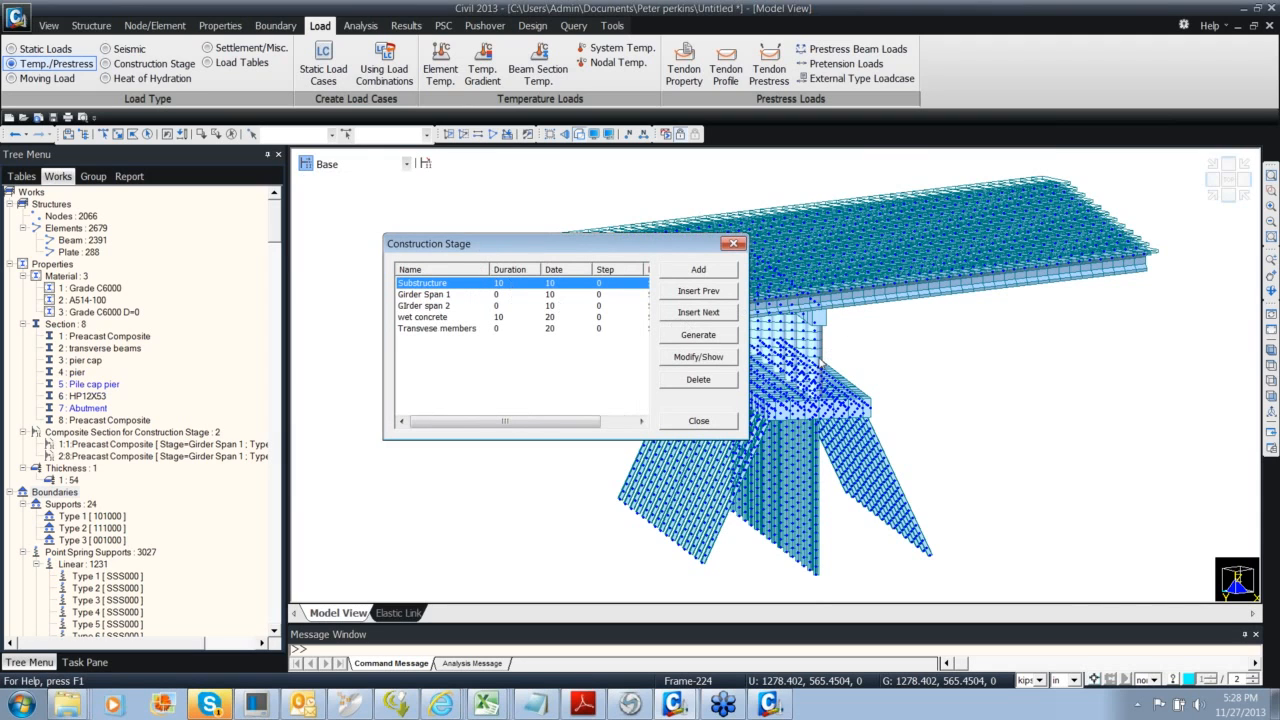
click(521, 294)
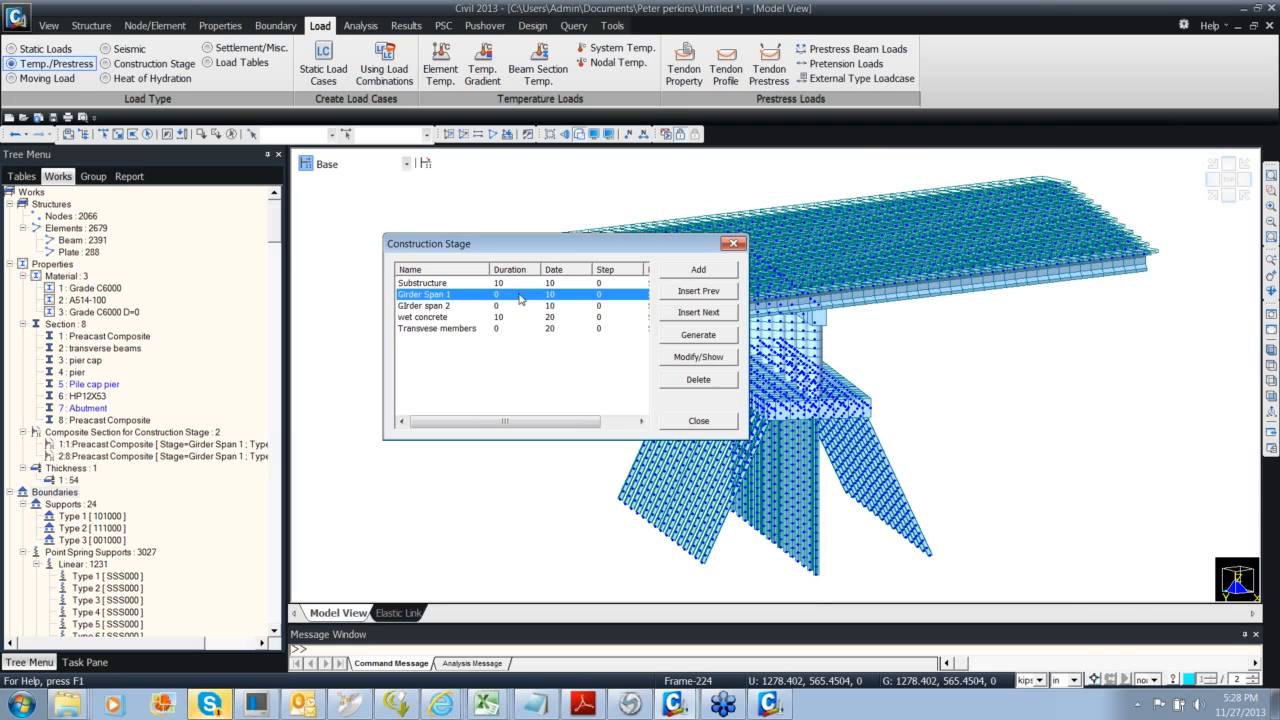
Review the durations of the GIrder span 2, wet concrete and Transvese members construction stages without changing them
click(517, 306)
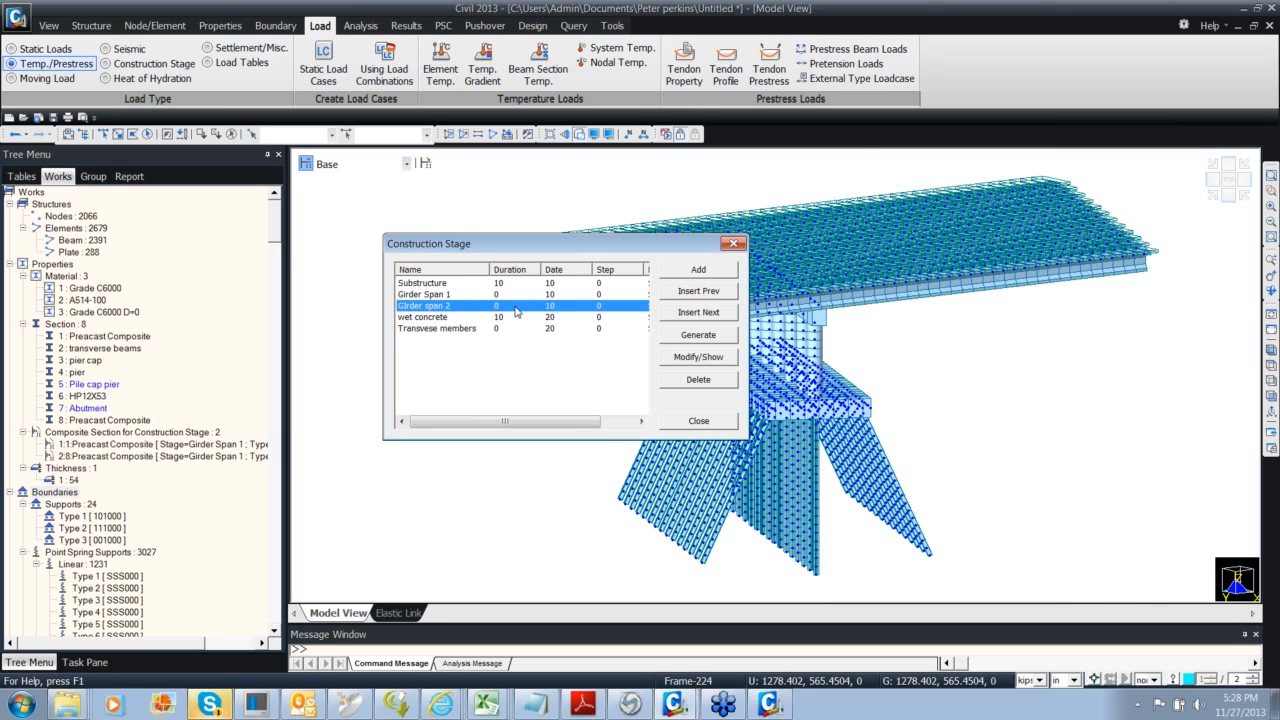
click(523, 317)
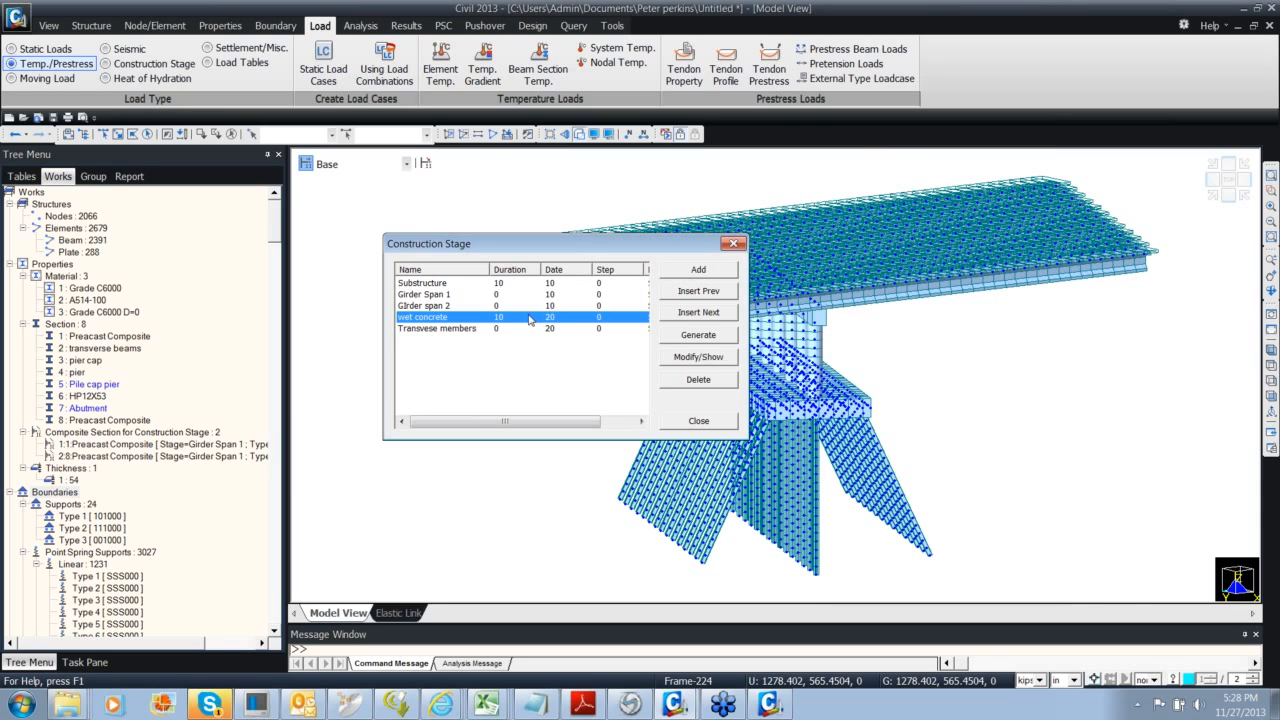
click(517, 329)
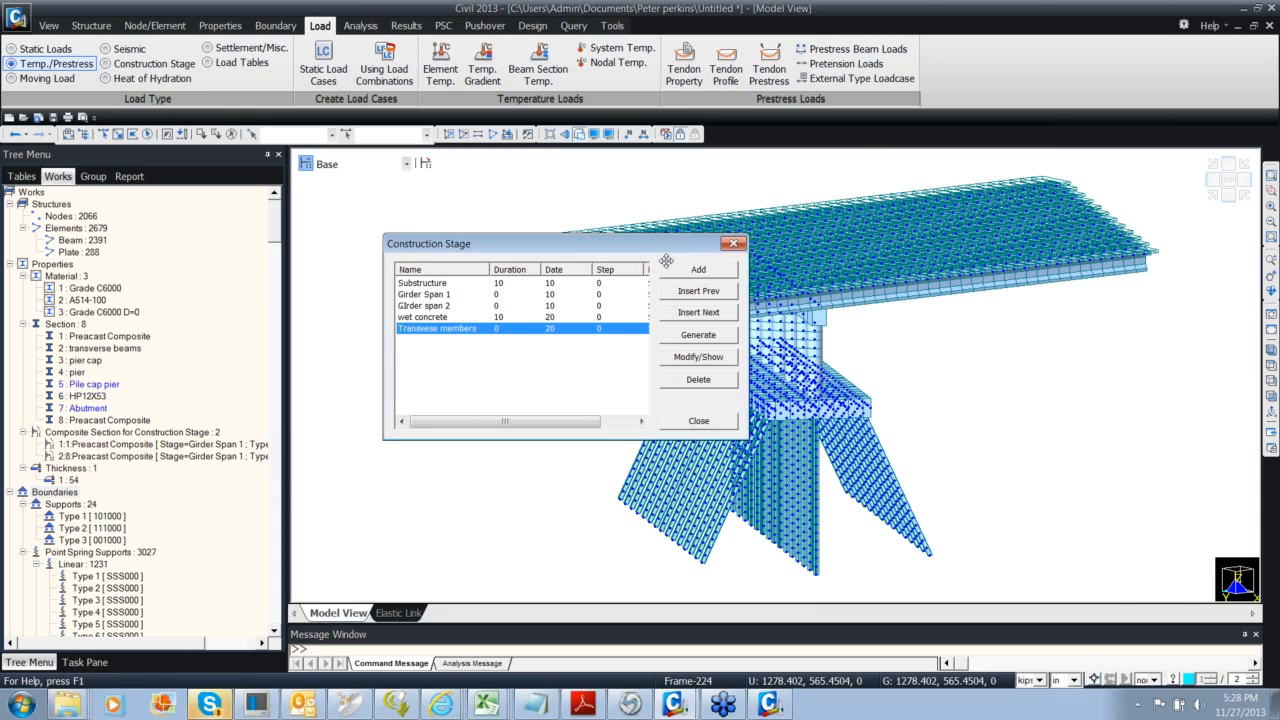
click(734, 243)
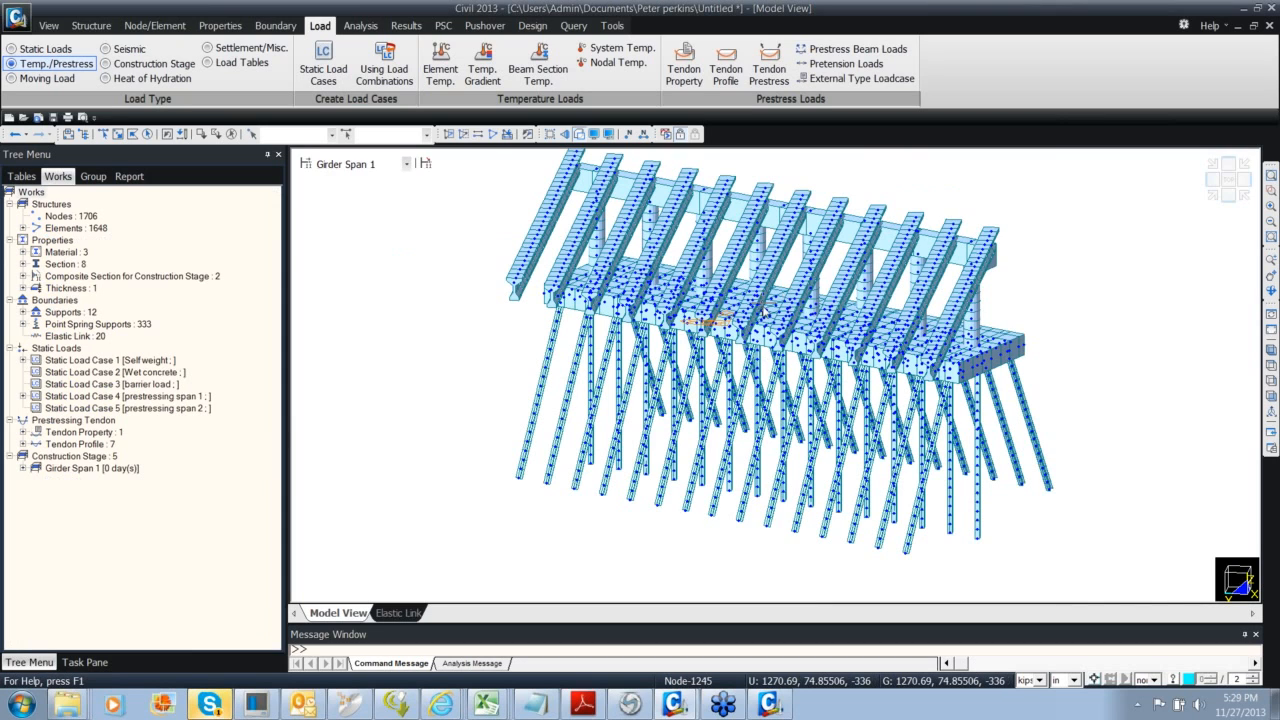
Examine the Girder Span 1 stage model from another angle and return the display to the Base stage
ctrl+middle_drag(752, 304, 702, 302)
click(368, 166)
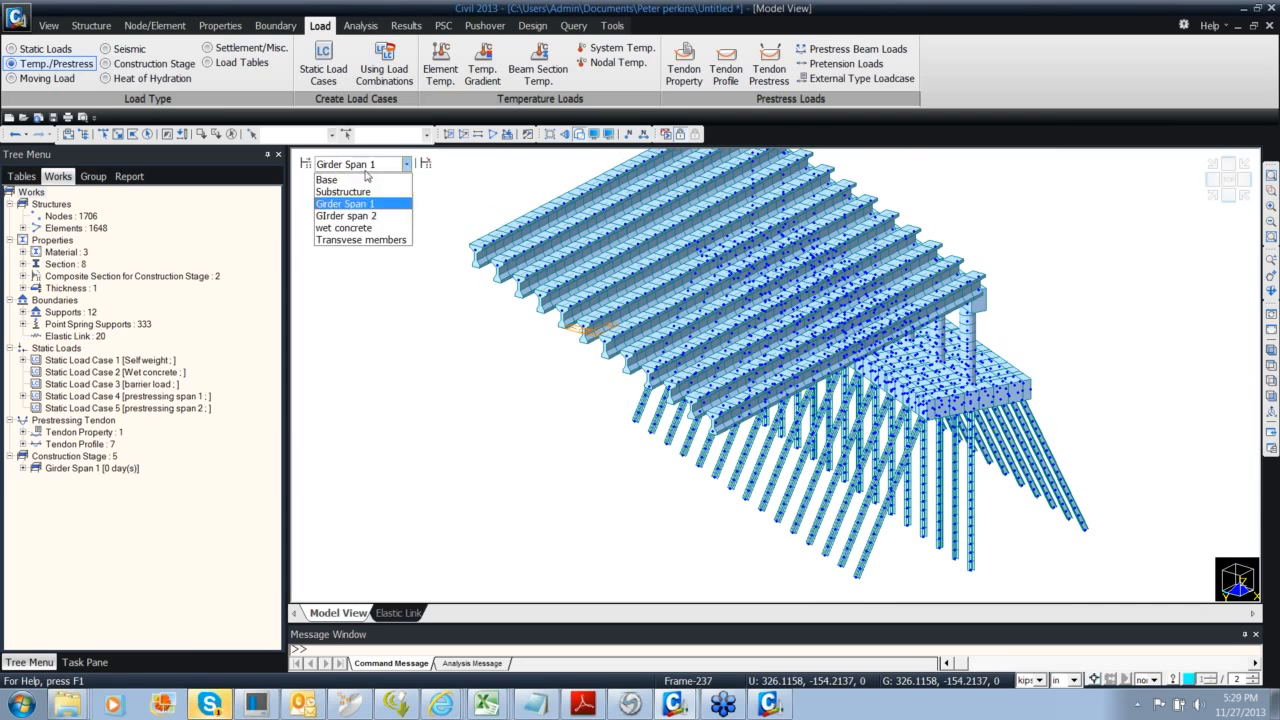
click(363, 184)
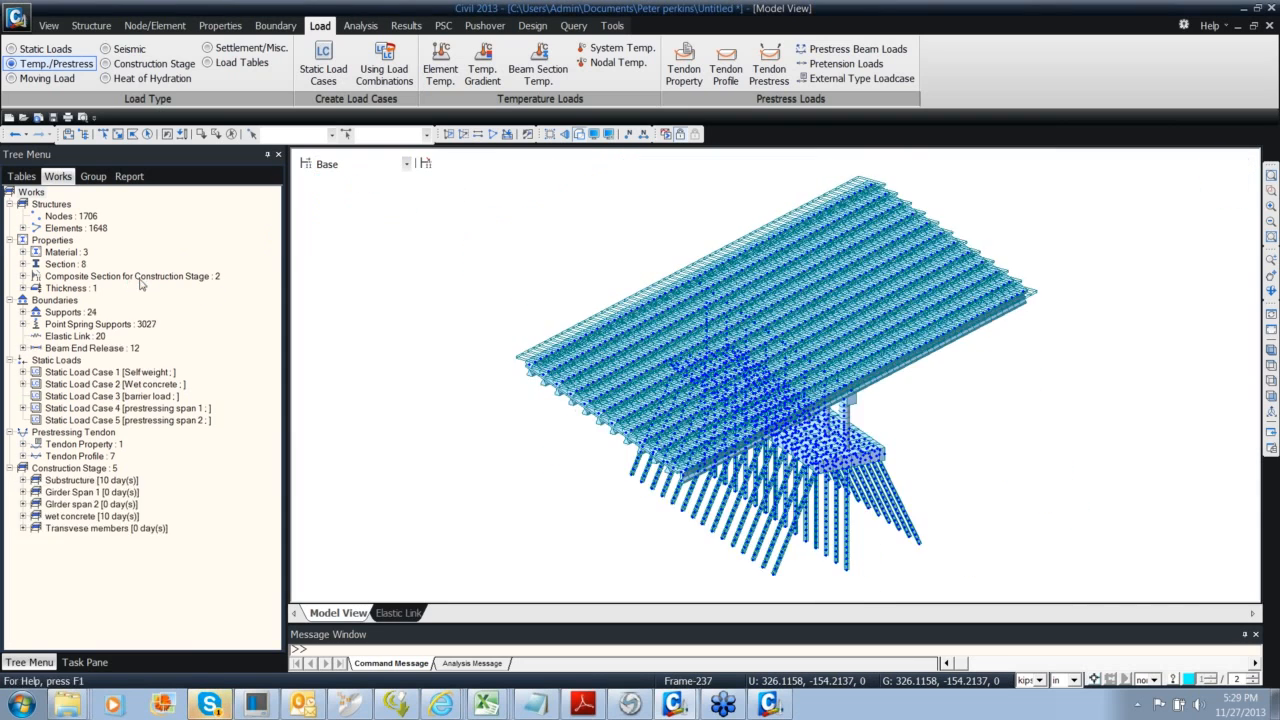
Review the slab and girder section data of Preacast Composite section 1 without changing it
double_click(78, 266)
right_click(82, 279)
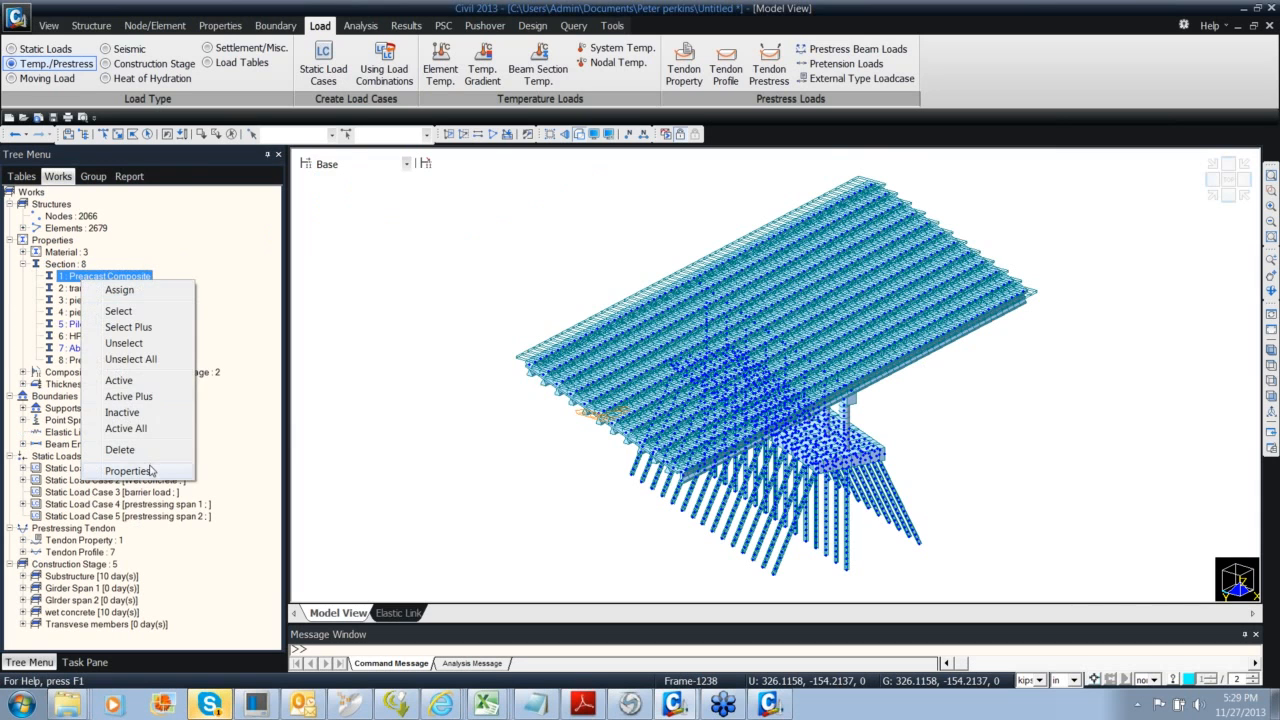
click(112, 470)
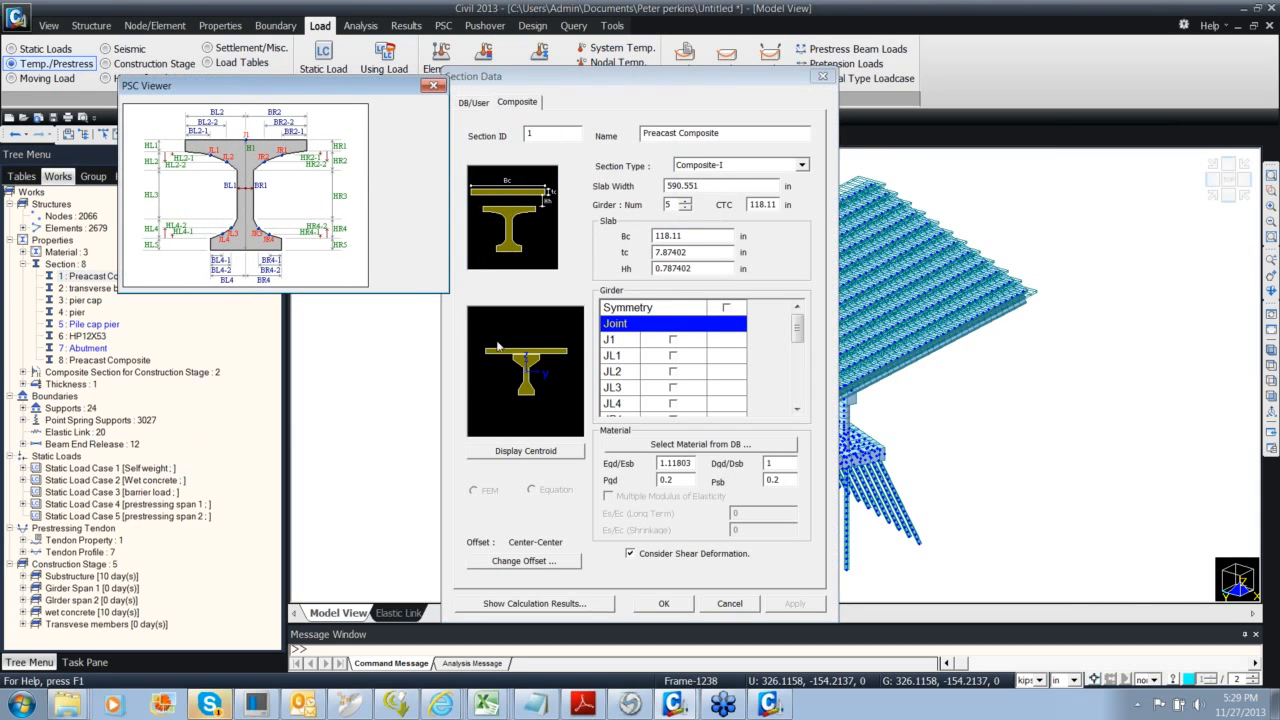
click(823, 76)
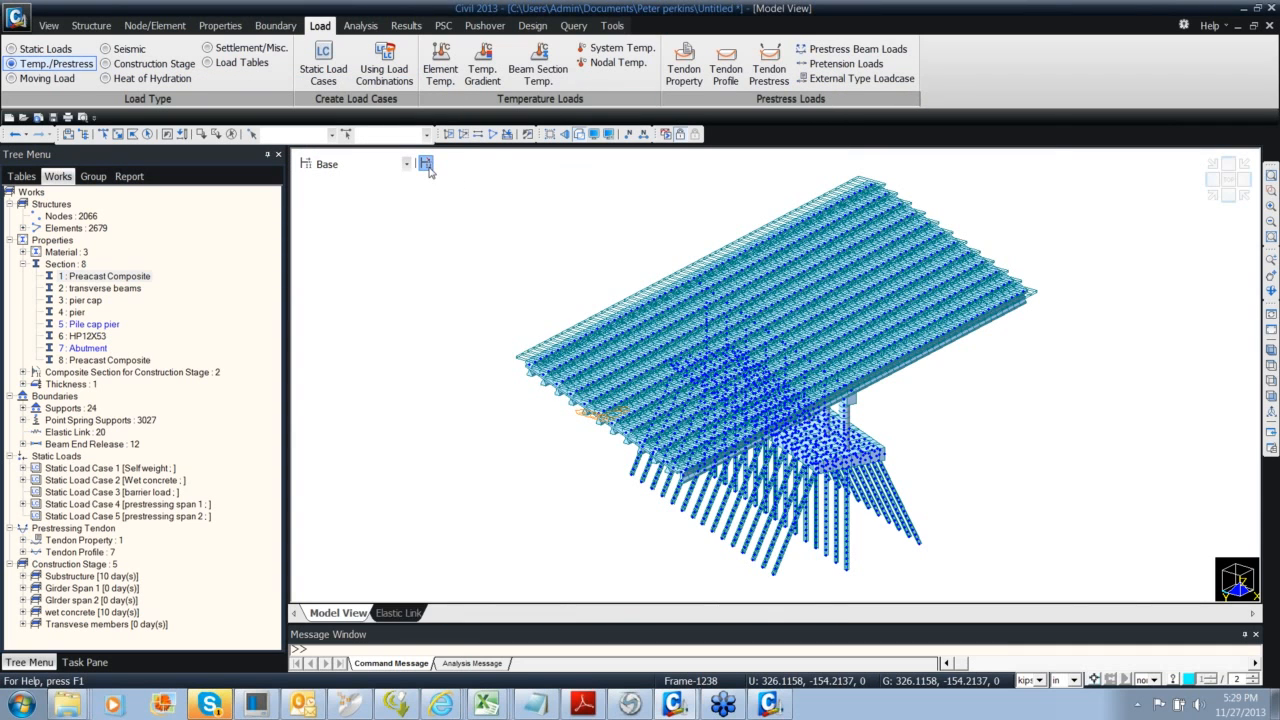
Review the construction sequence of section 1's composite section, checking the composite stage of each part, without saving changes
click(426, 165)
drag(325, 25, 687, 202)
double_click(558, 232)
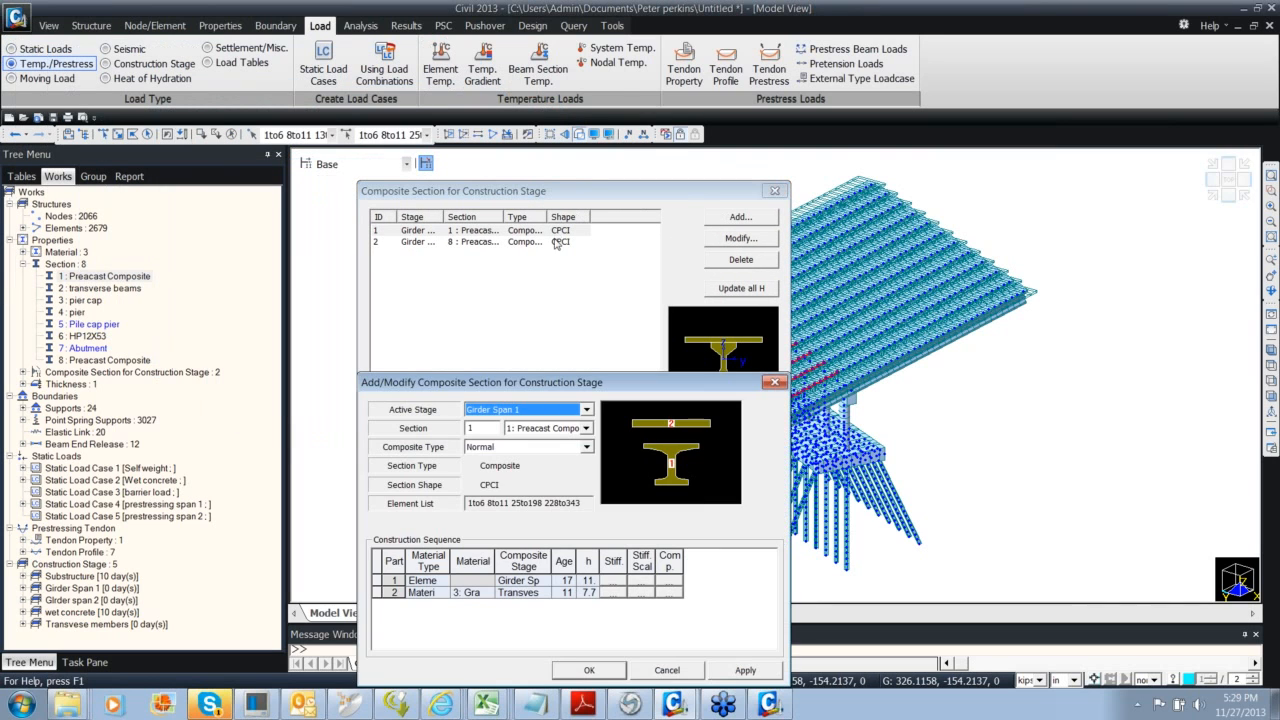
drag(596, 371, 684, 266)
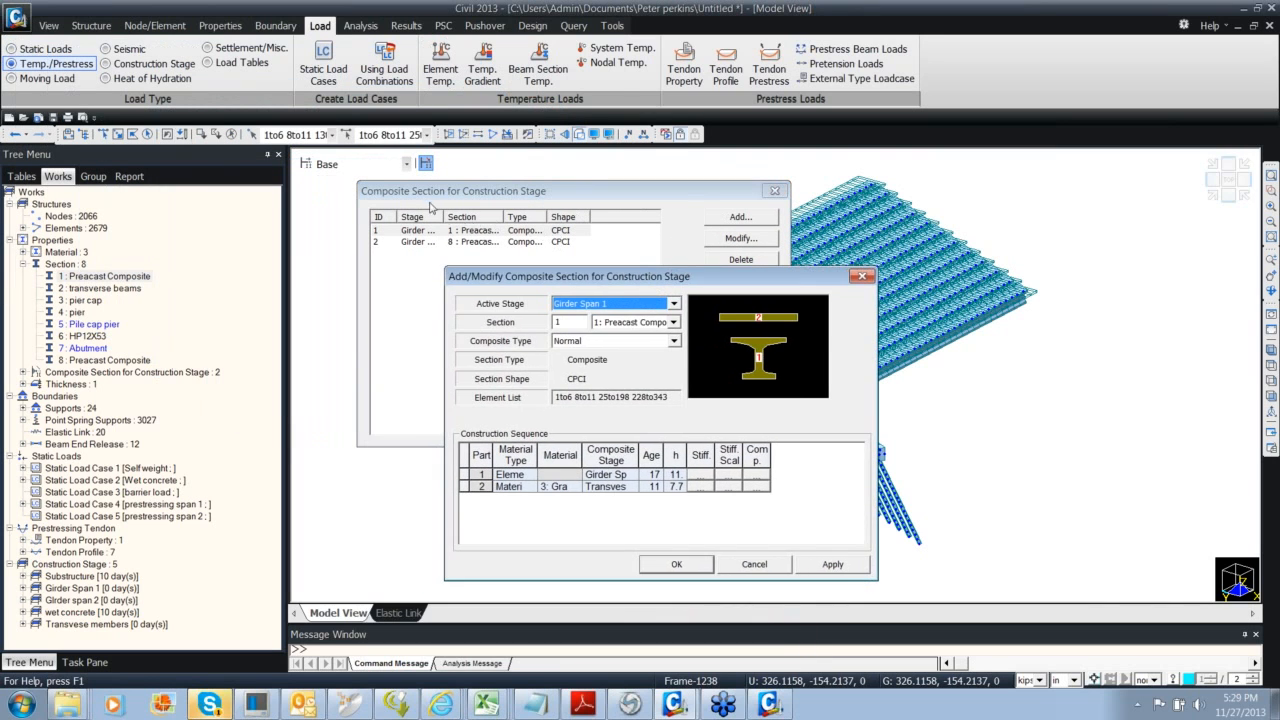
drag(578, 270, 579, 232)
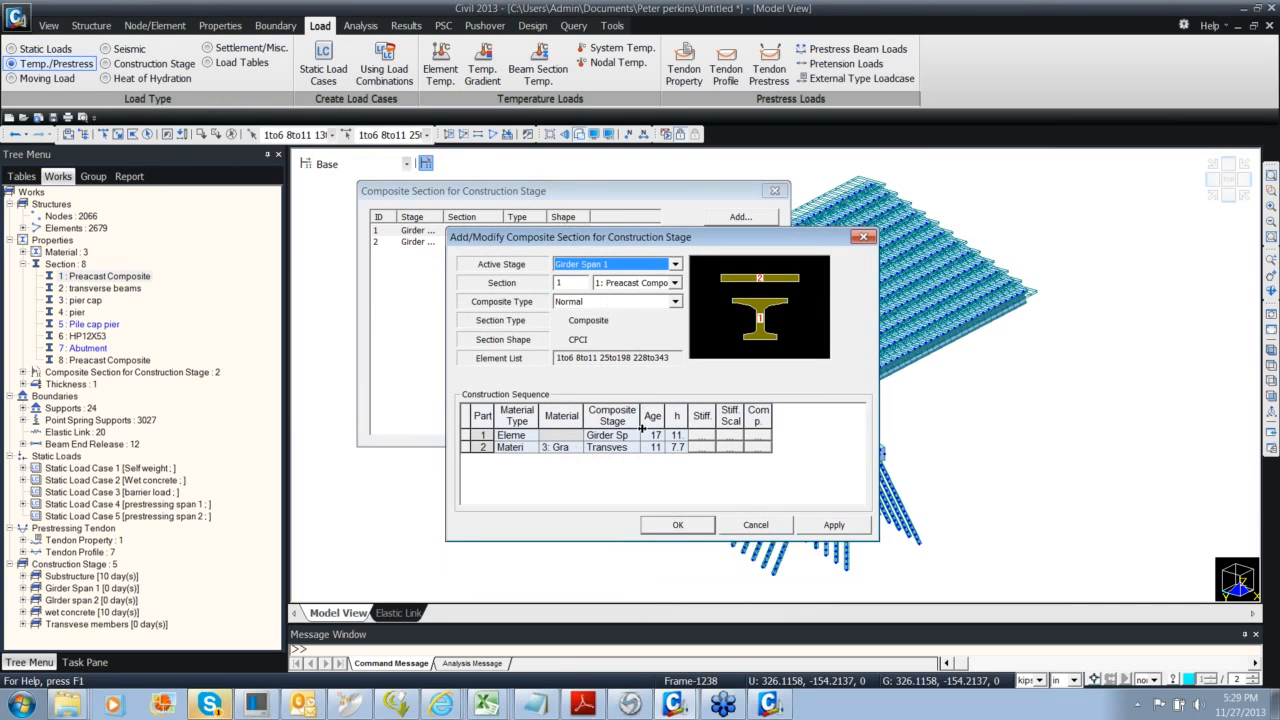
drag(640, 427, 715, 422)
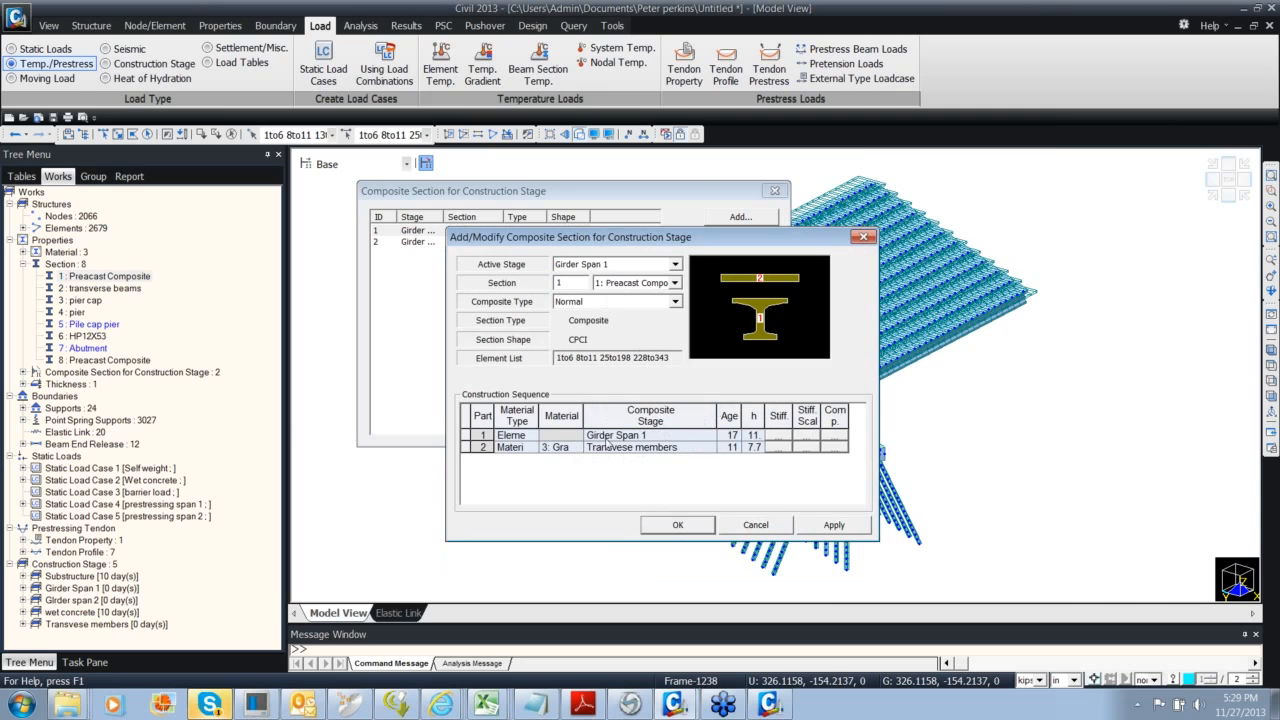
drag(581, 418, 563, 418)
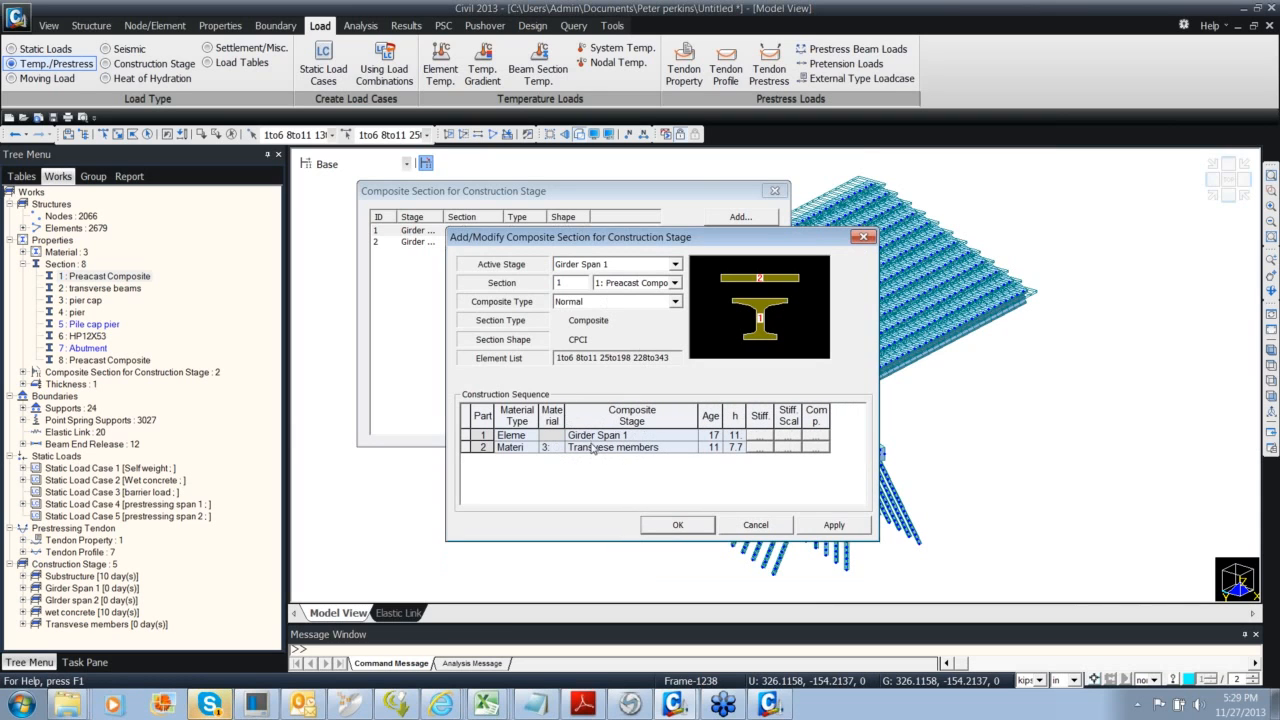
click(593, 450)
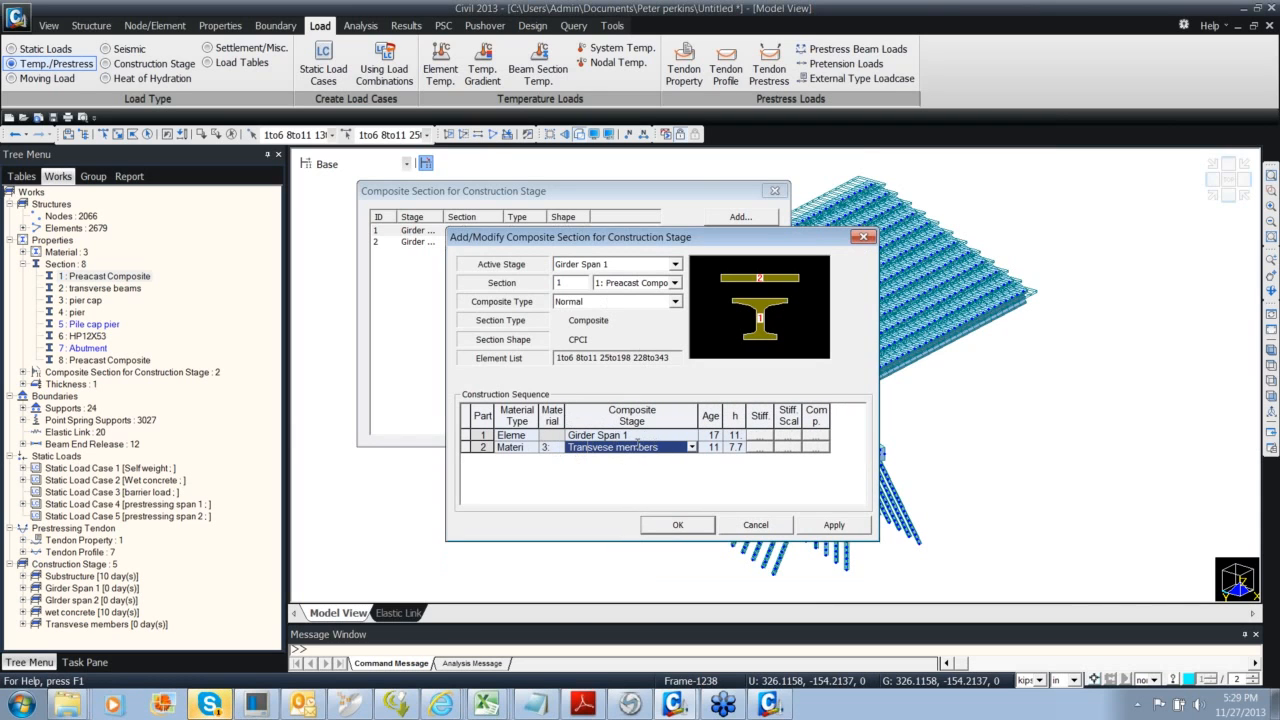
click(763, 528)
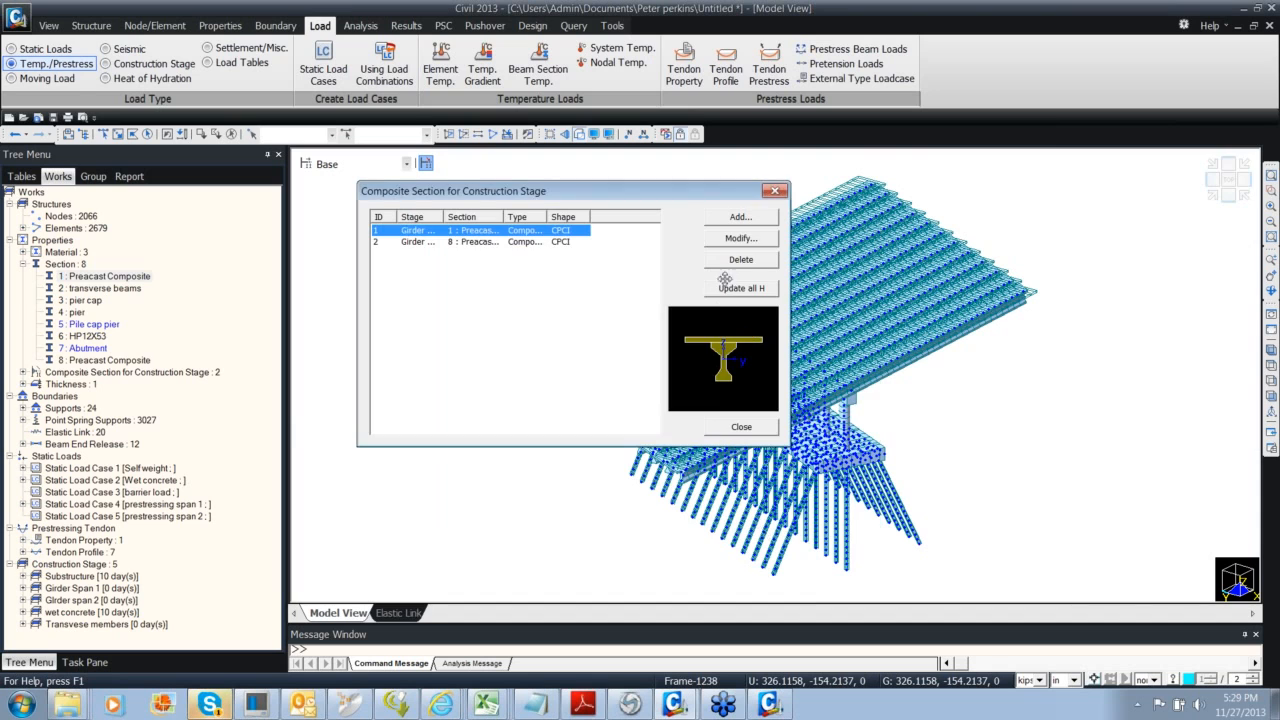
click(775, 192)
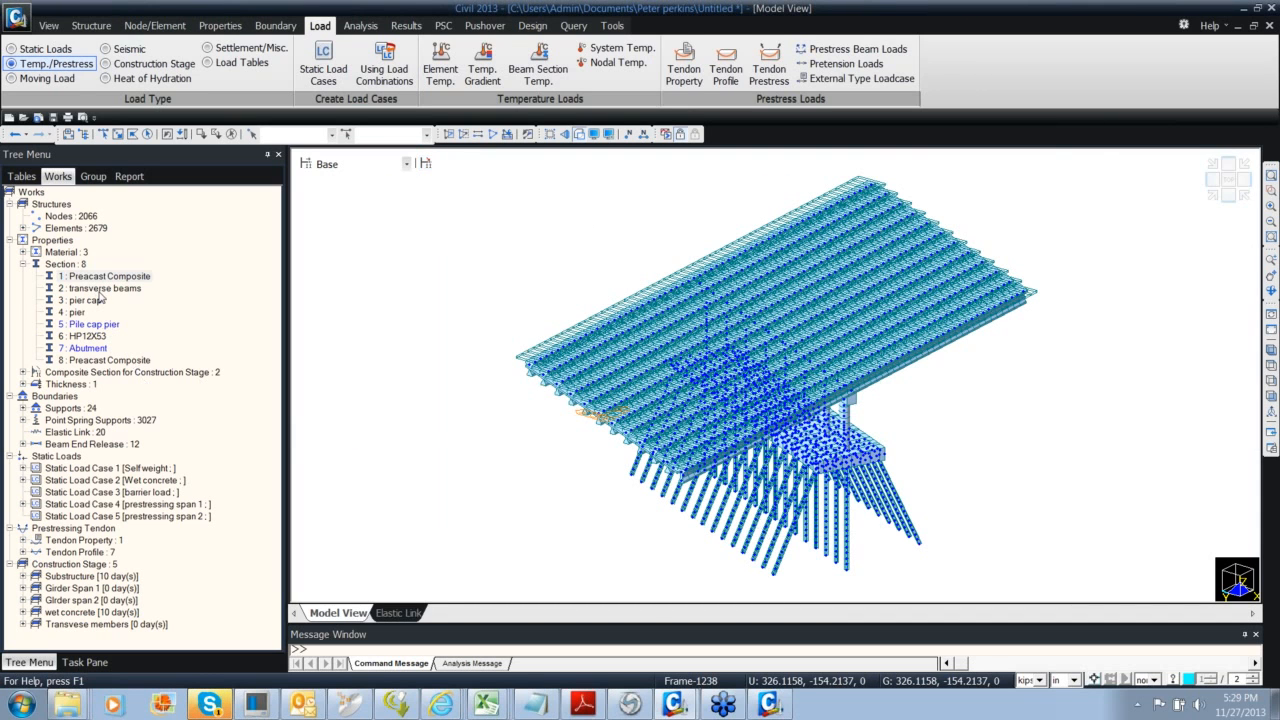
Highlight the elements using the transverse beams section and review the element group activated in the Transvese members stage
double_click(100, 289)
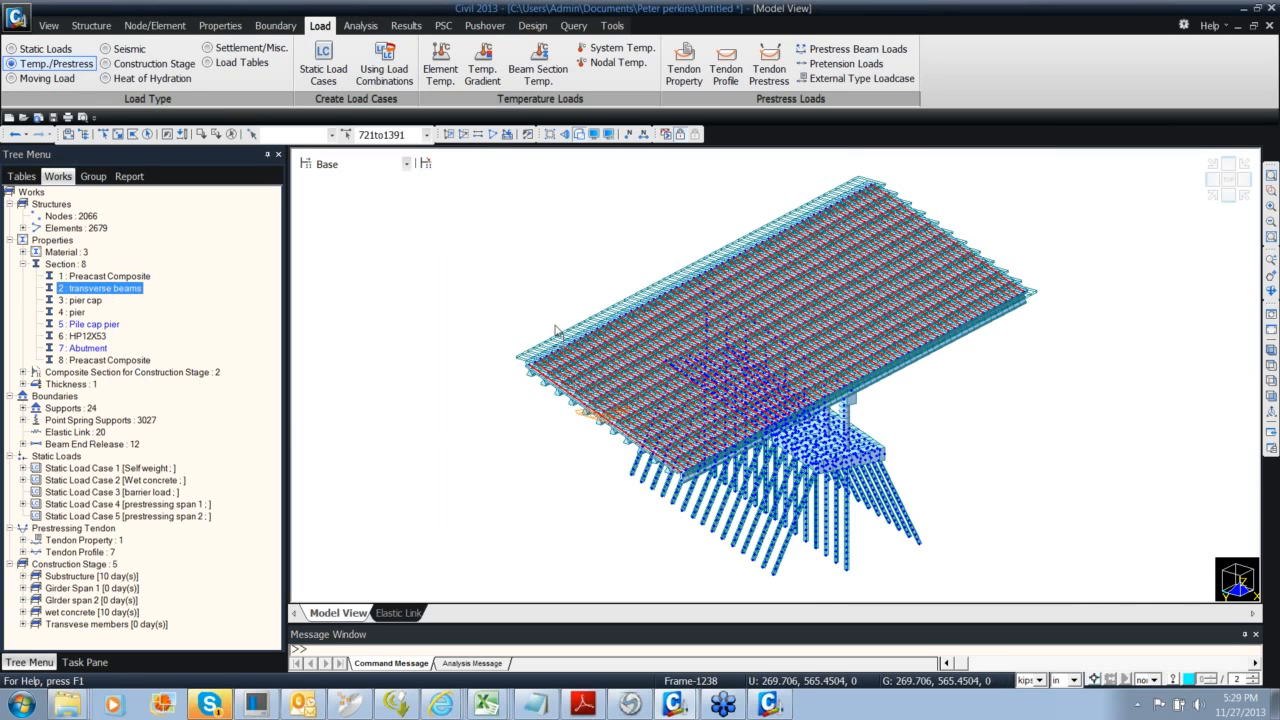
click(232, 135)
click(306, 166)
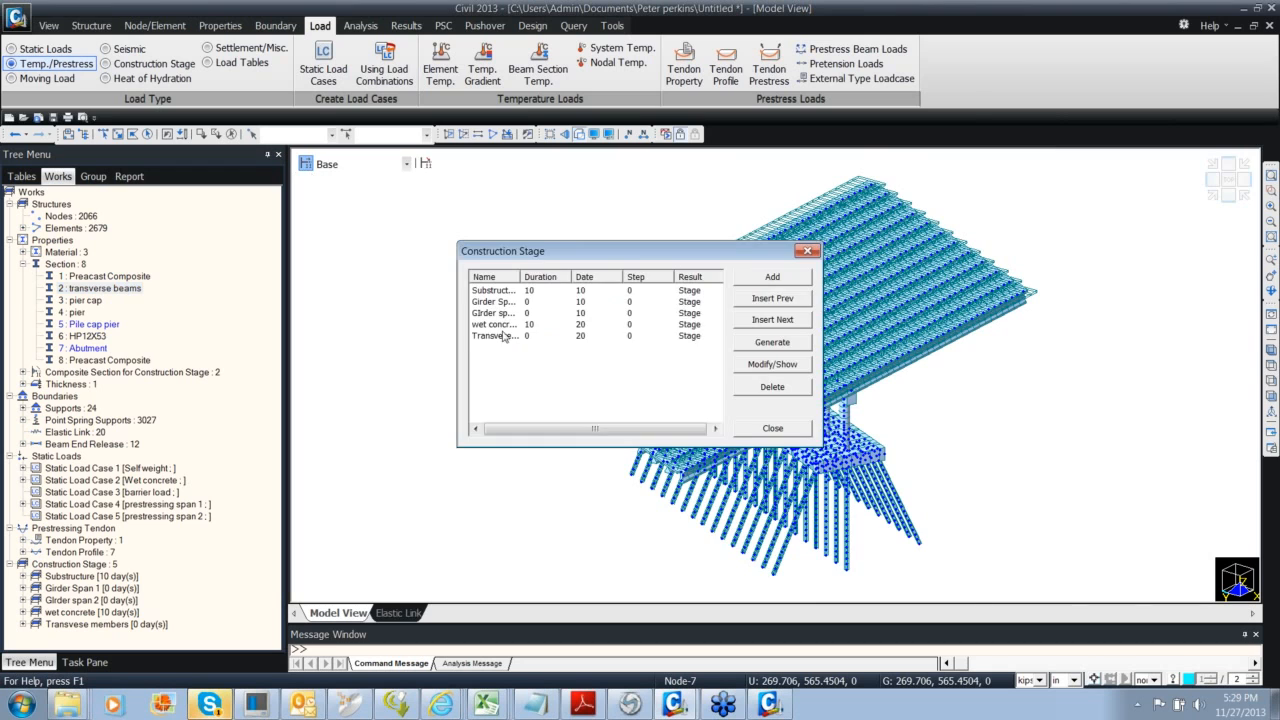
double_click(505, 336)
drag(608, 108, 488, 112)
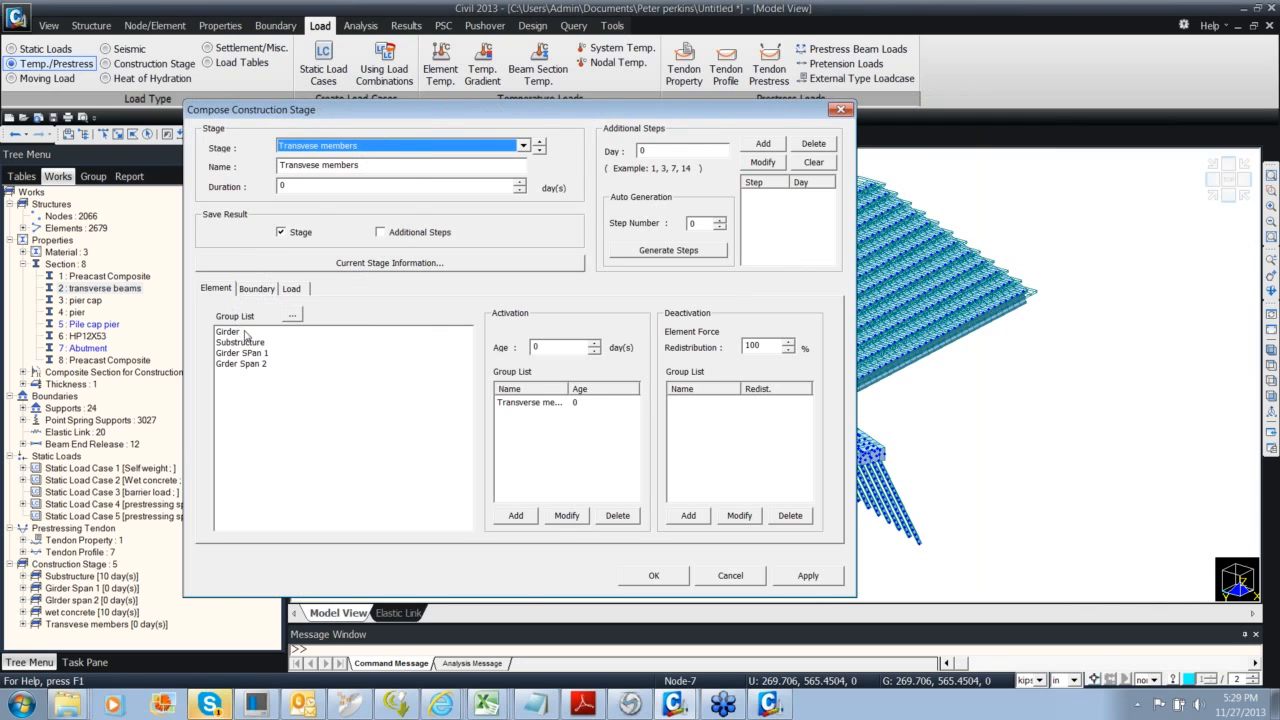
click(530, 403)
click(731, 576)
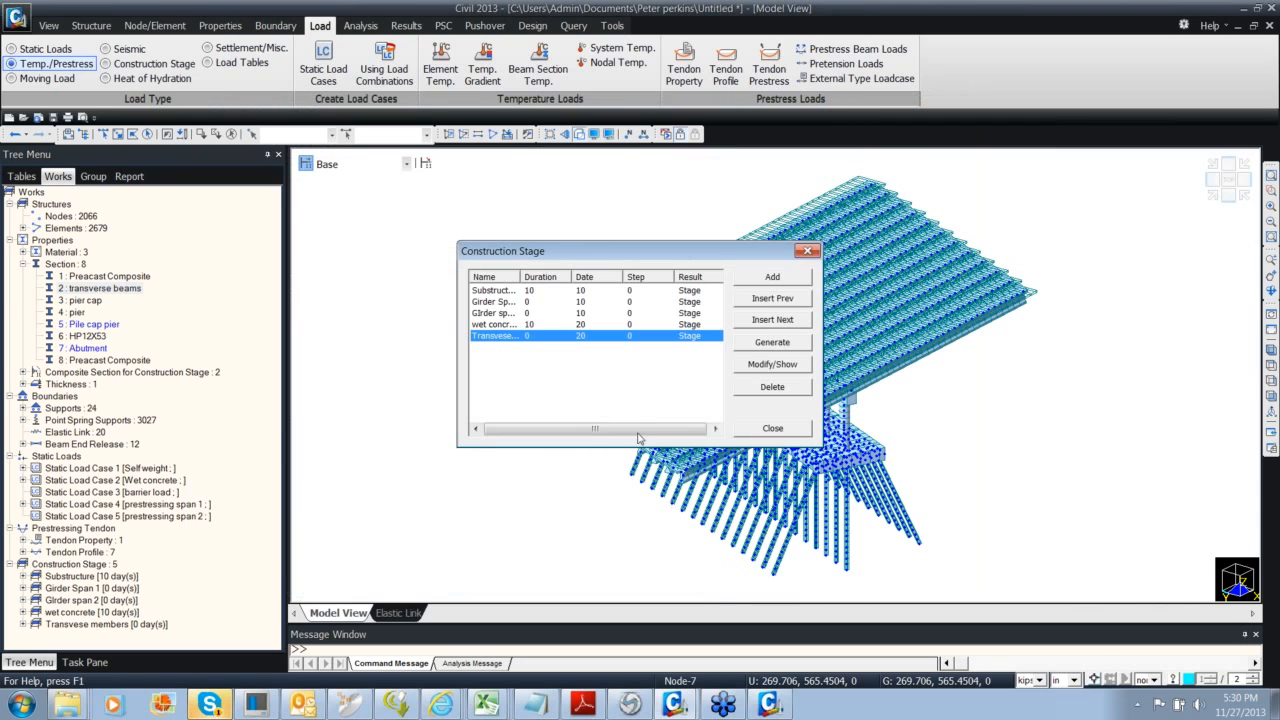
click(800, 250)
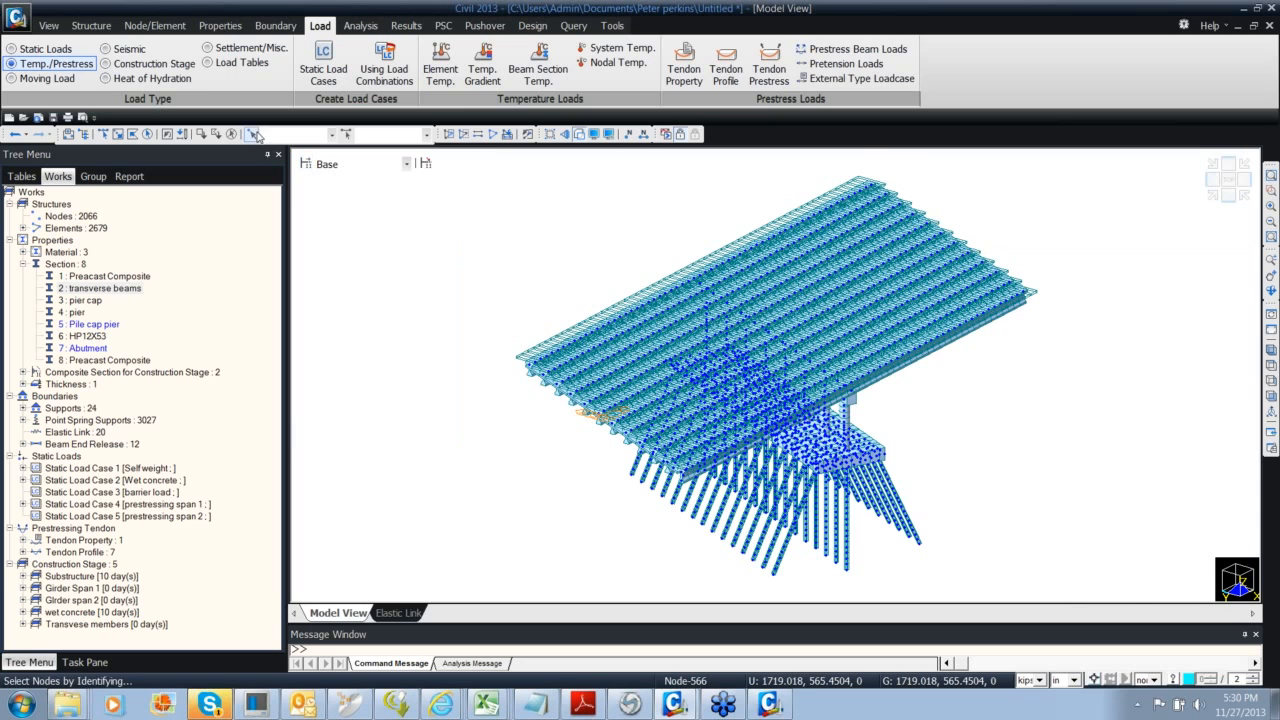
Inspect the girders active in the Girder Span 1 and GIrder span 2 stages, and return the display to the Base stage
click(325, 164)
click(344, 203)
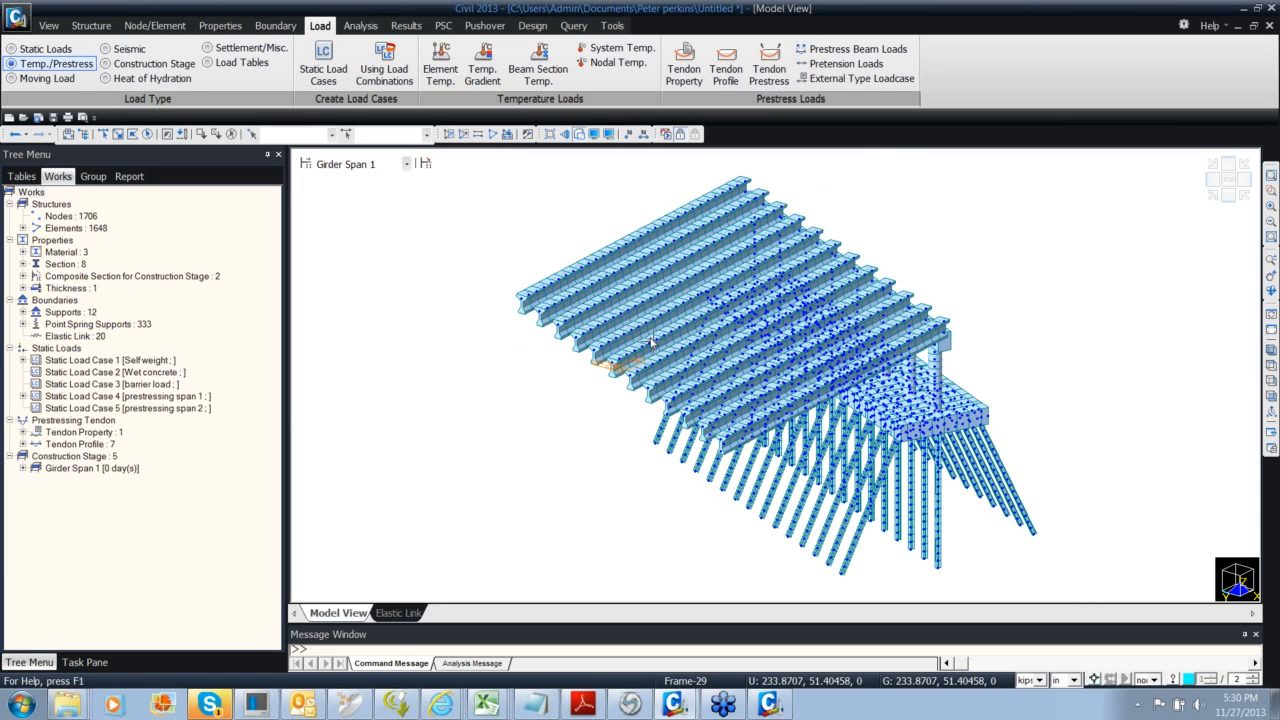
ctrl+middle_drag(650, 338, 357, 164)
click(350, 167)
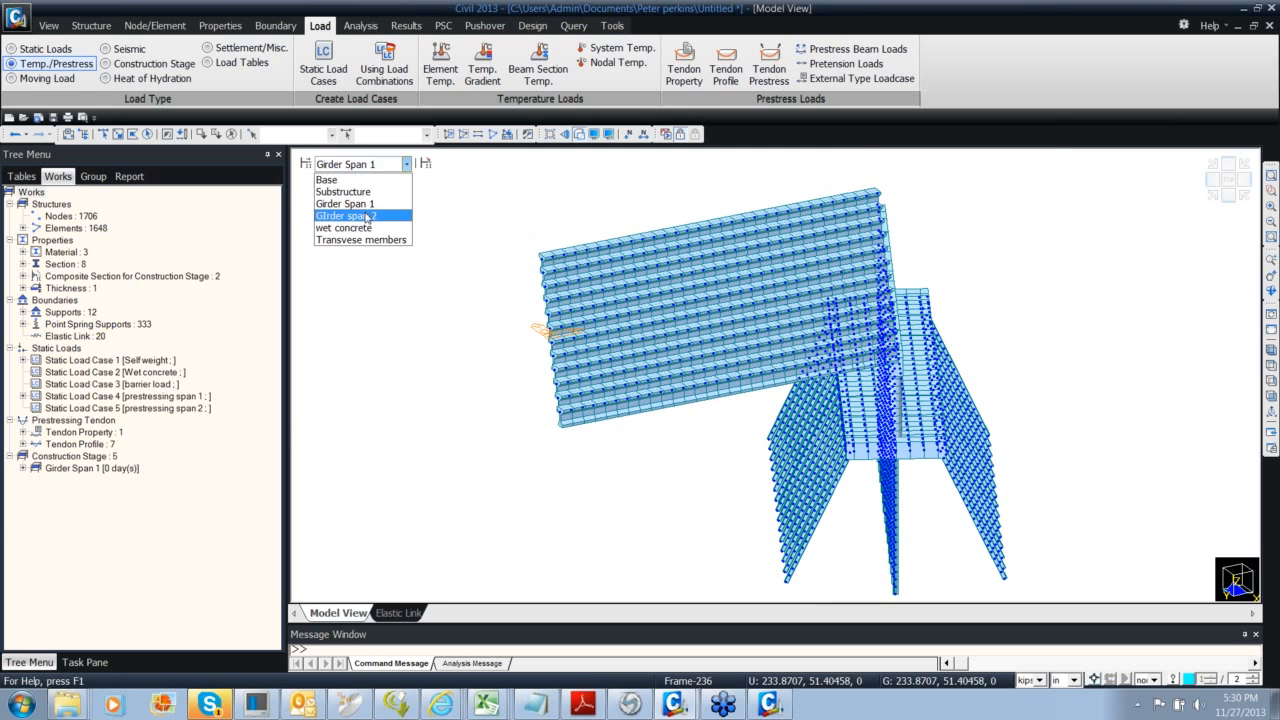
click(350, 211)
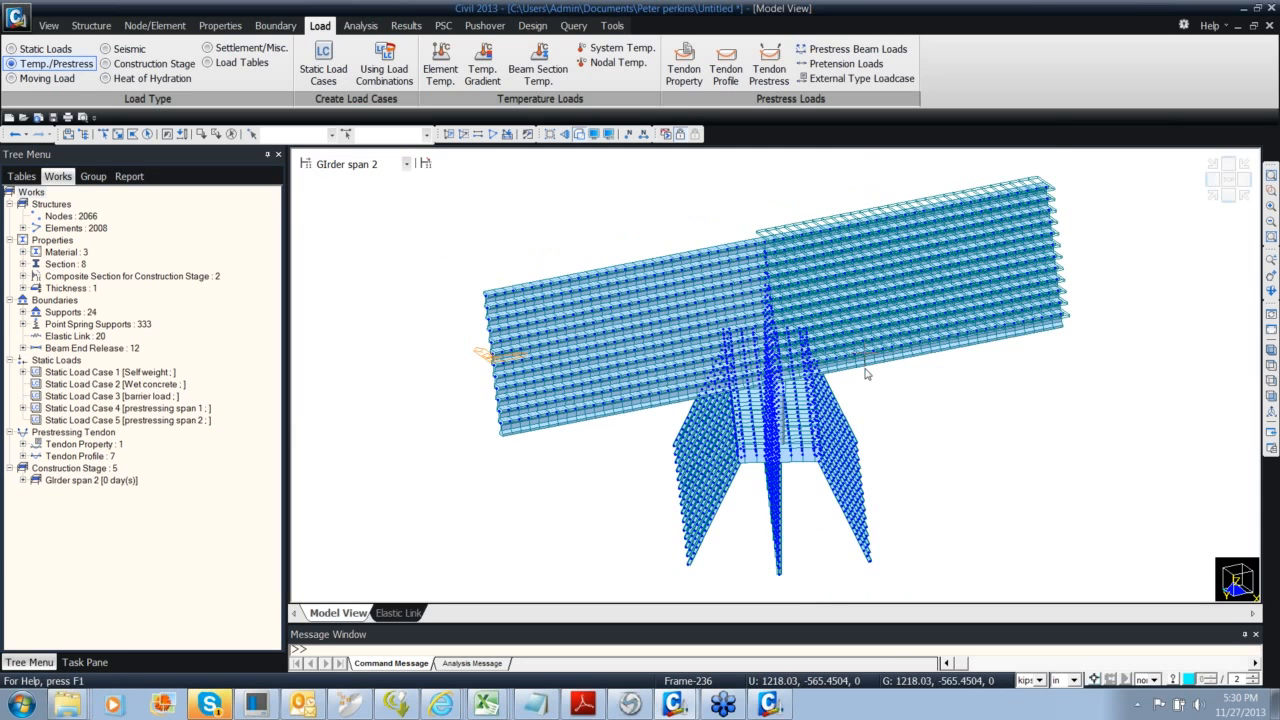
ctrl+middle_drag(724, 407, 645, 355)
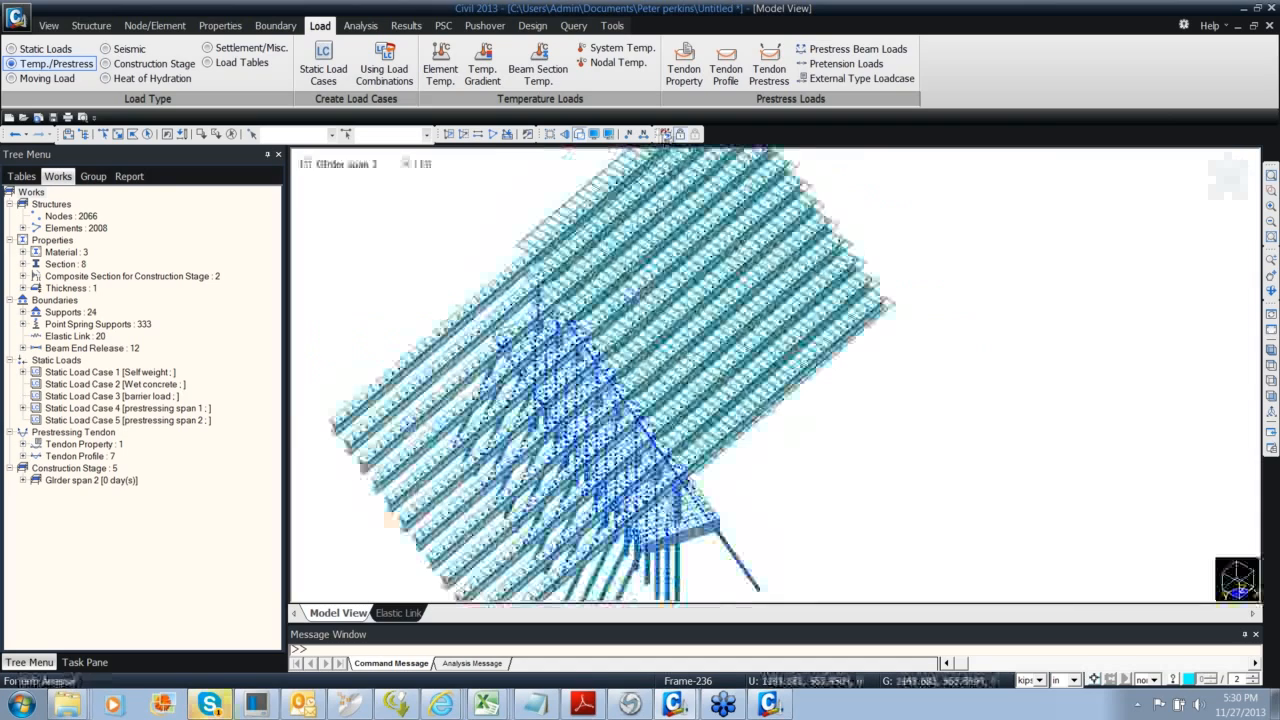
click(427, 164)
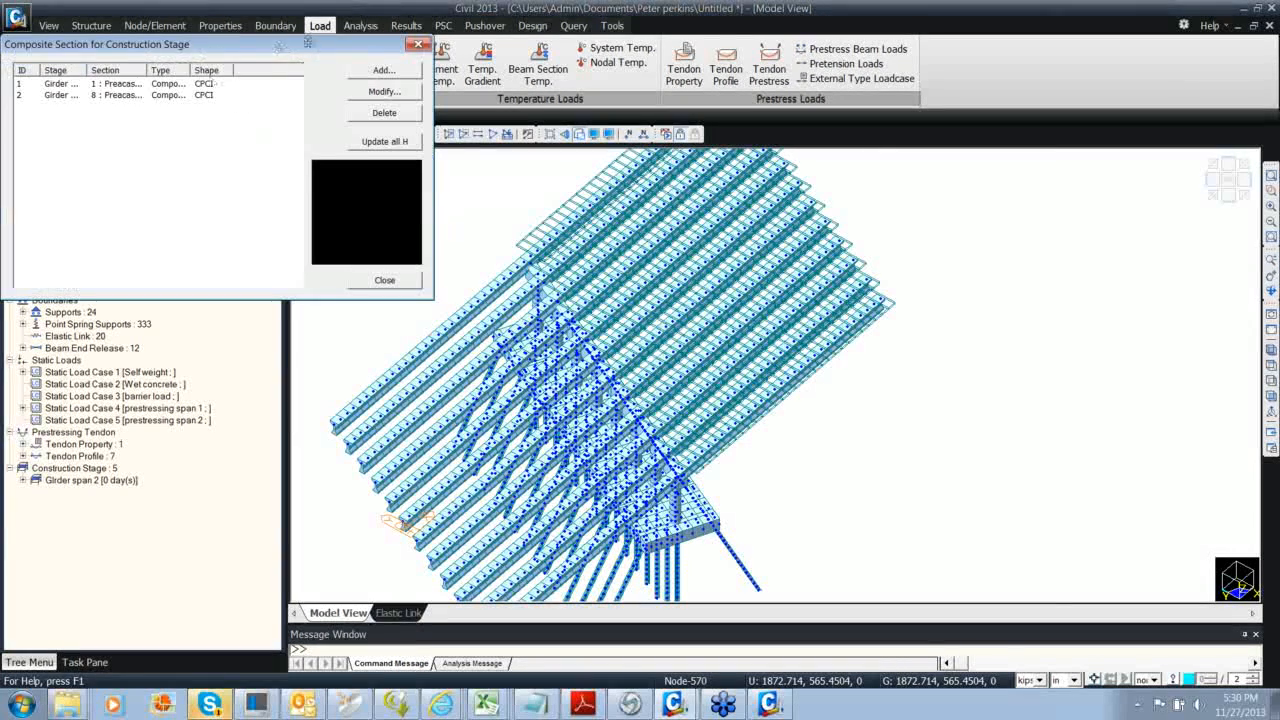
click(417, 44)
click(383, 164)
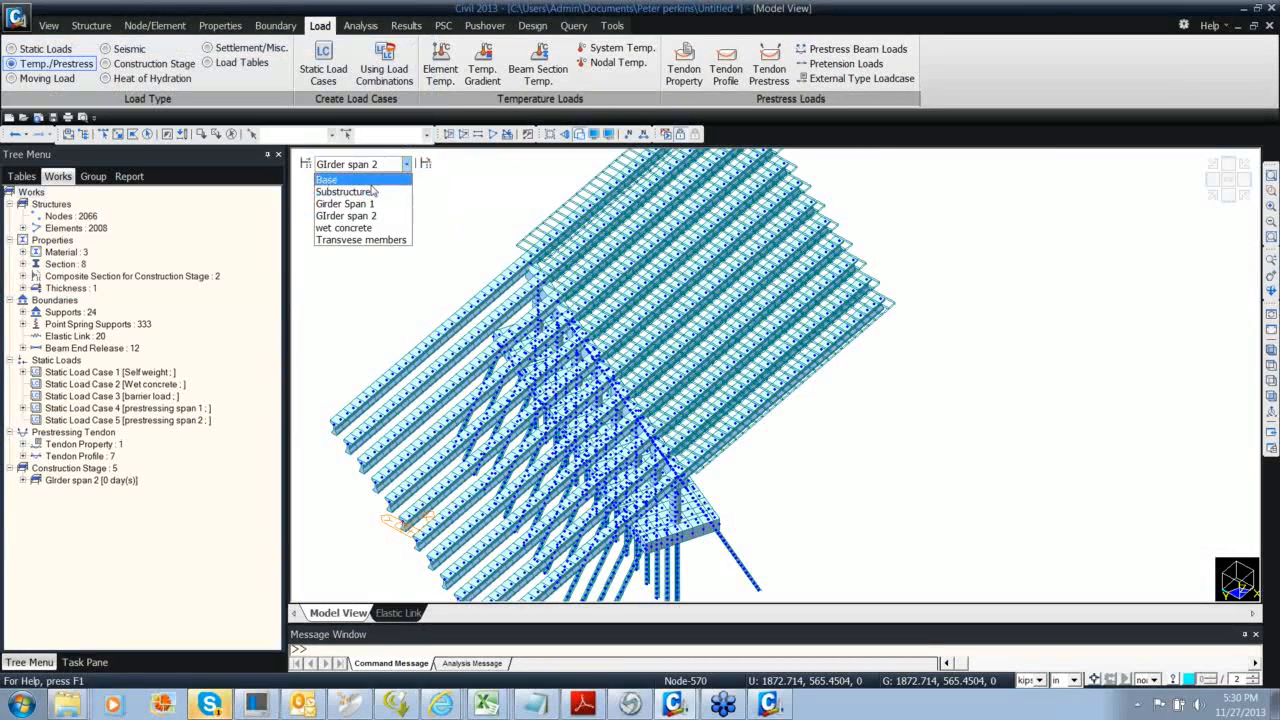
click(380, 179)
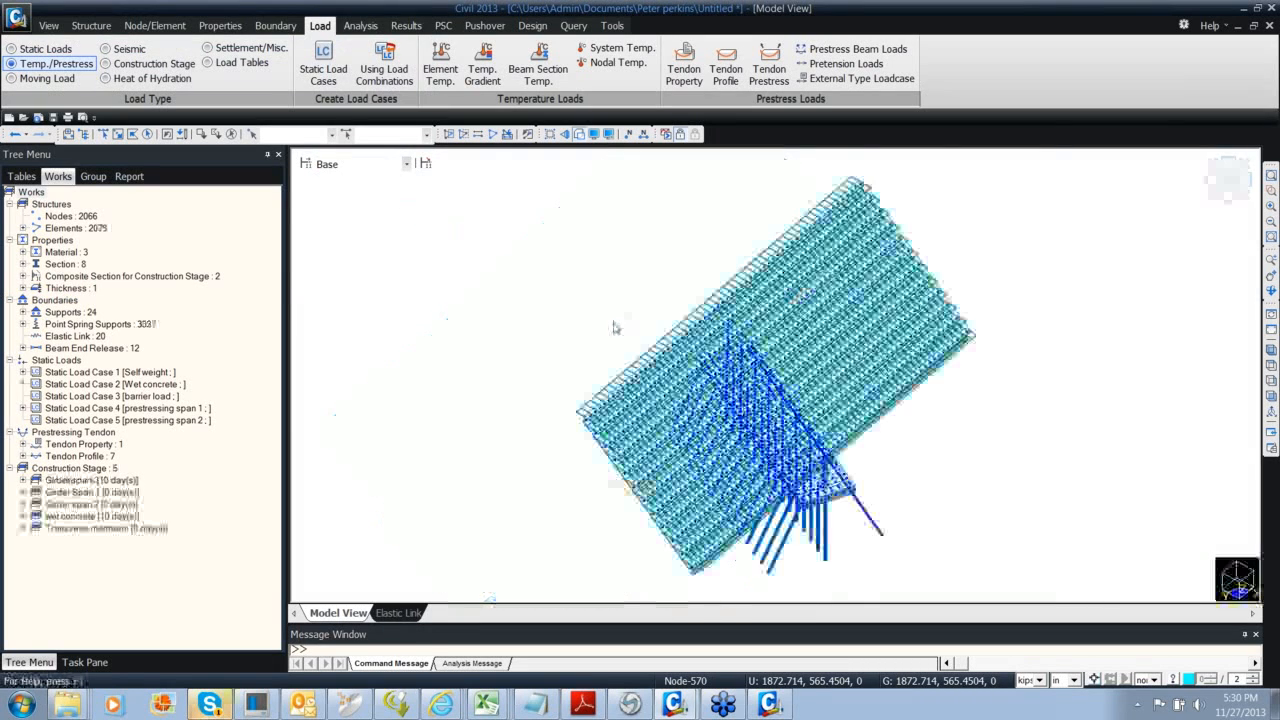
Select the elements of the Grder Span 2 structure group and duplicate Preacast Composite section 8
click(93, 176)
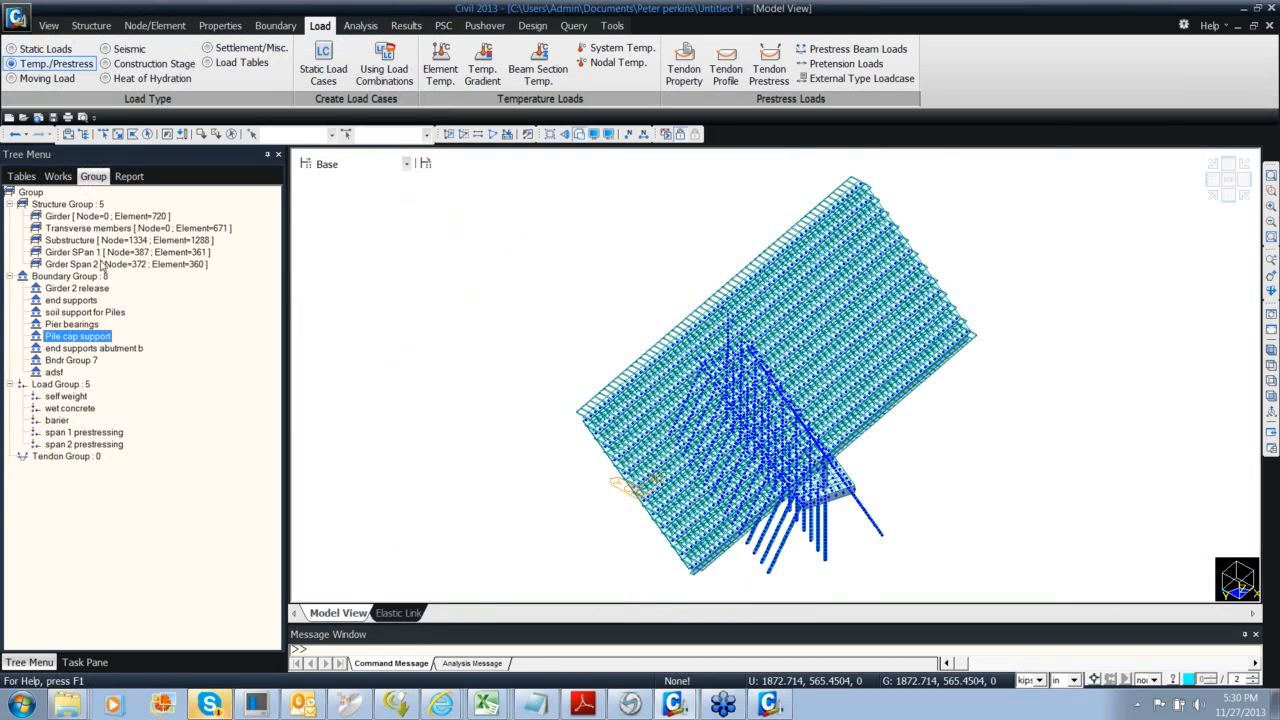
click(104, 265)
click(58, 176)
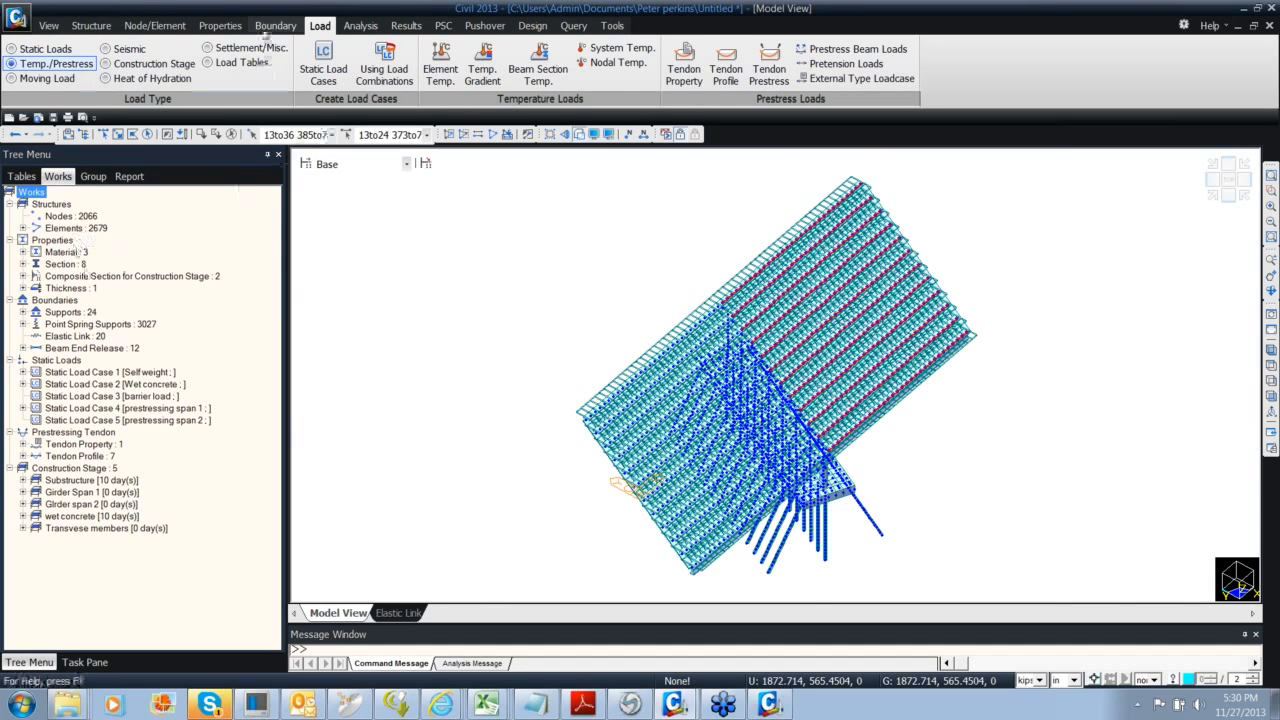
click(232, 26)
click(311, 70)
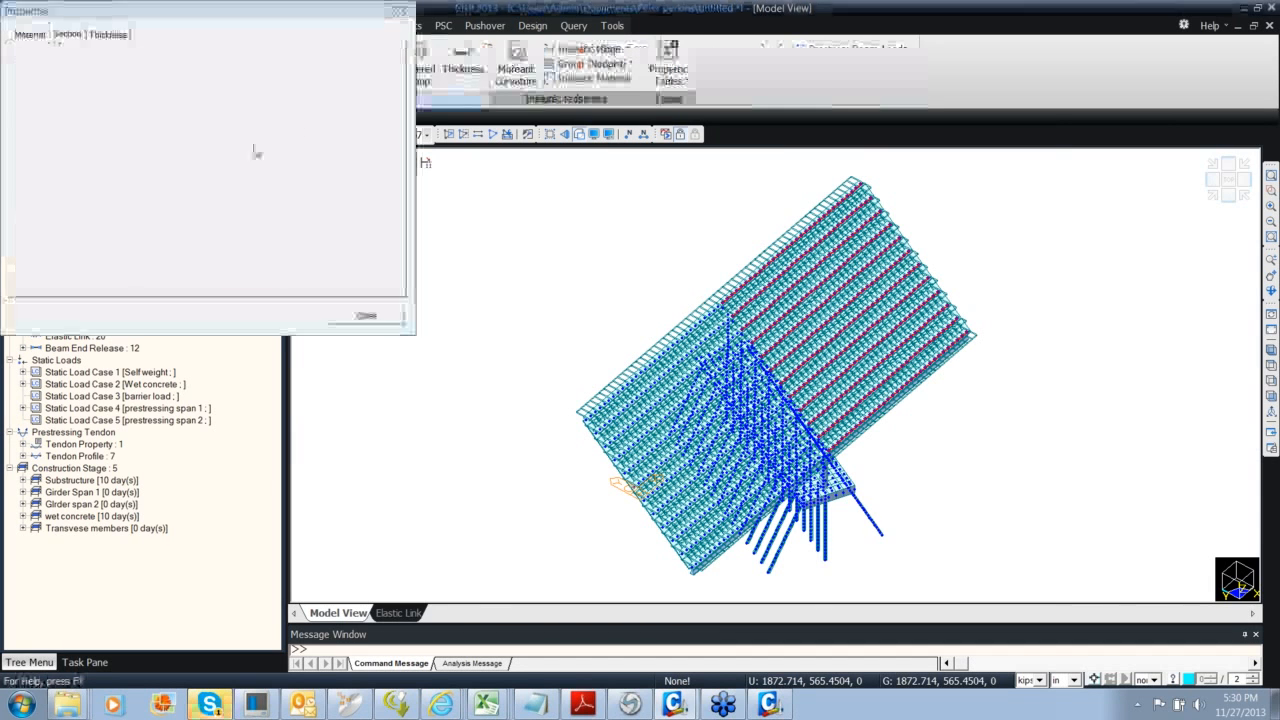
click(105, 157)
click(380, 130)
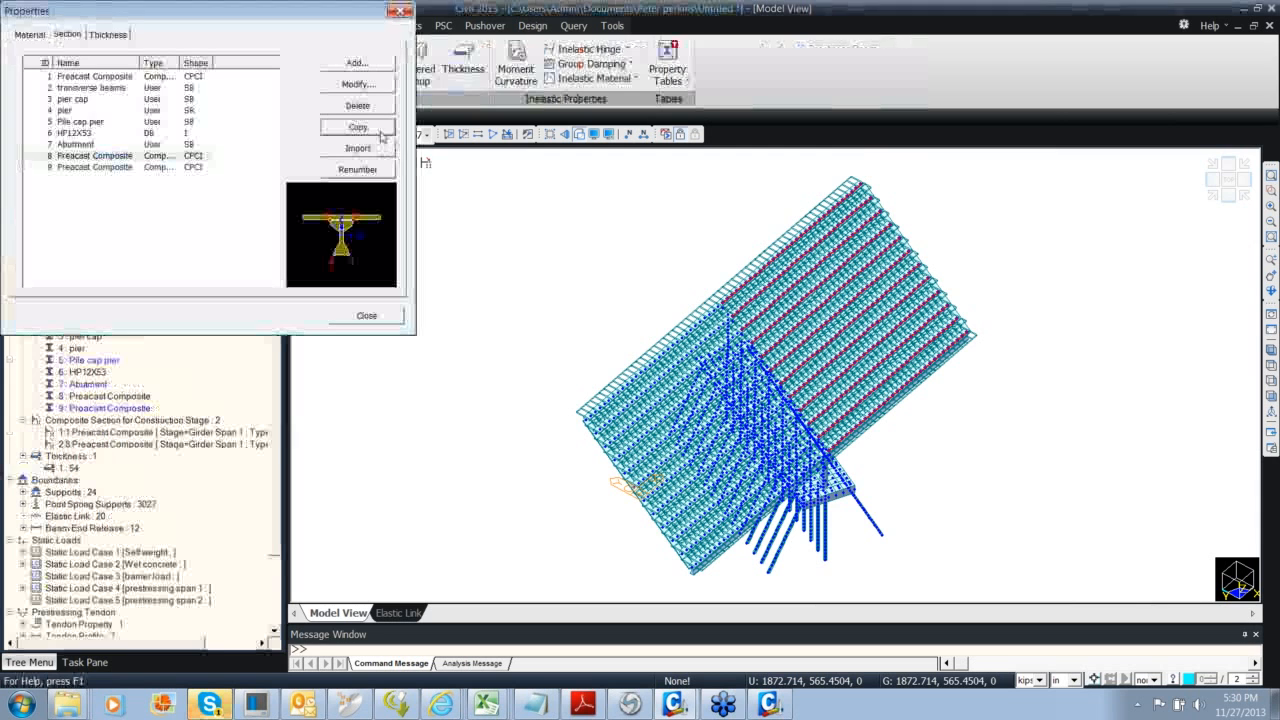
click(400, 11)
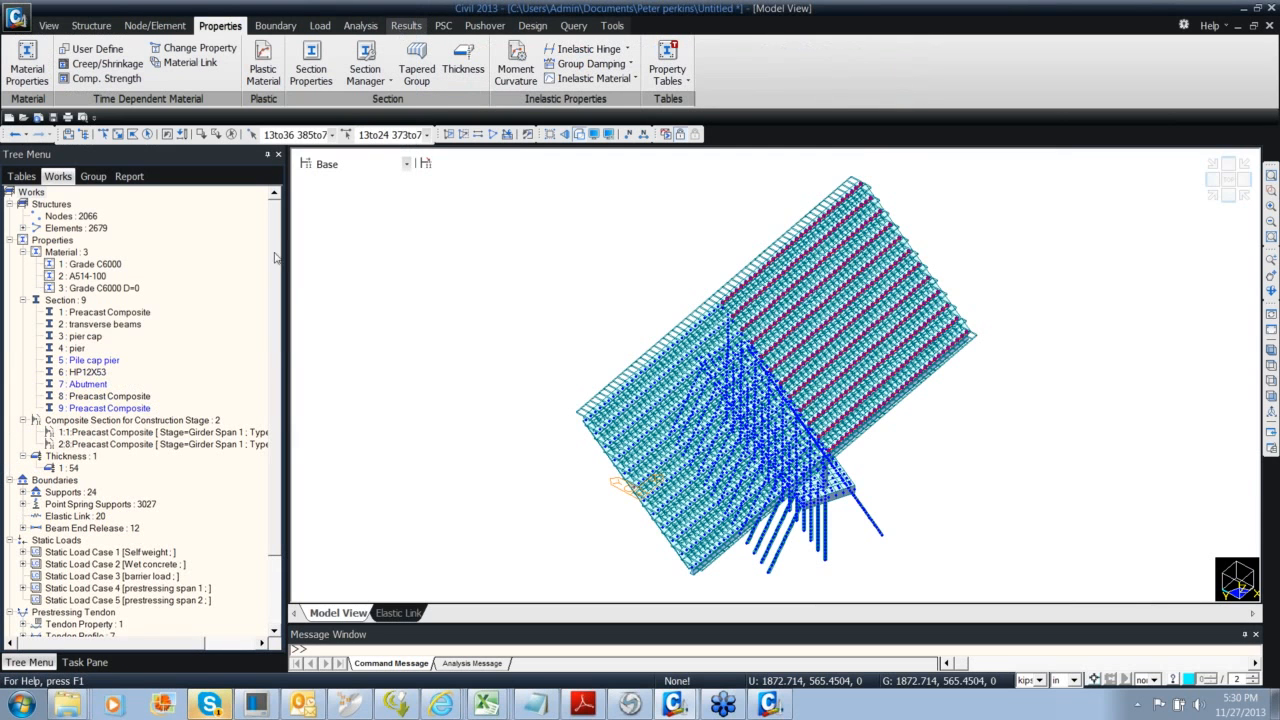
Assign section 9, Preacast Composite, to the selected span 2 girder elements
click(105, 408)
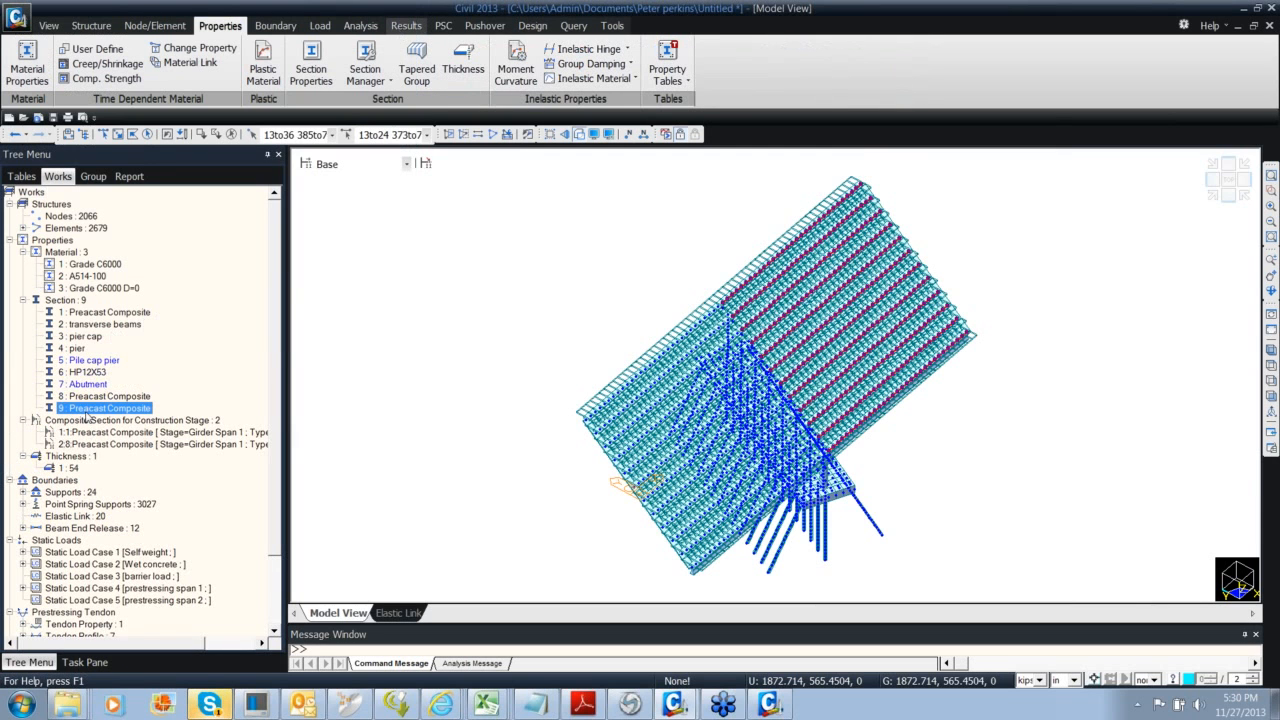
click(1214, 197)
click(426, 165)
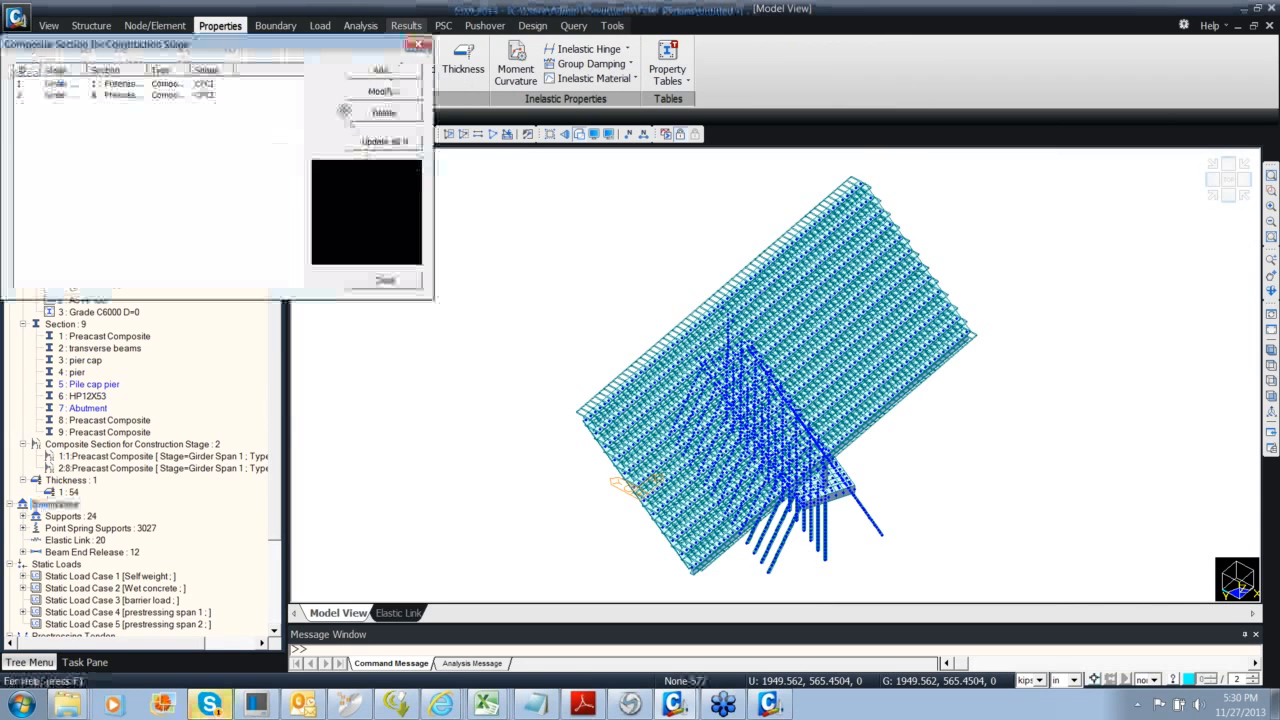
click(382, 71)
drag(266, 298, 506, 180)
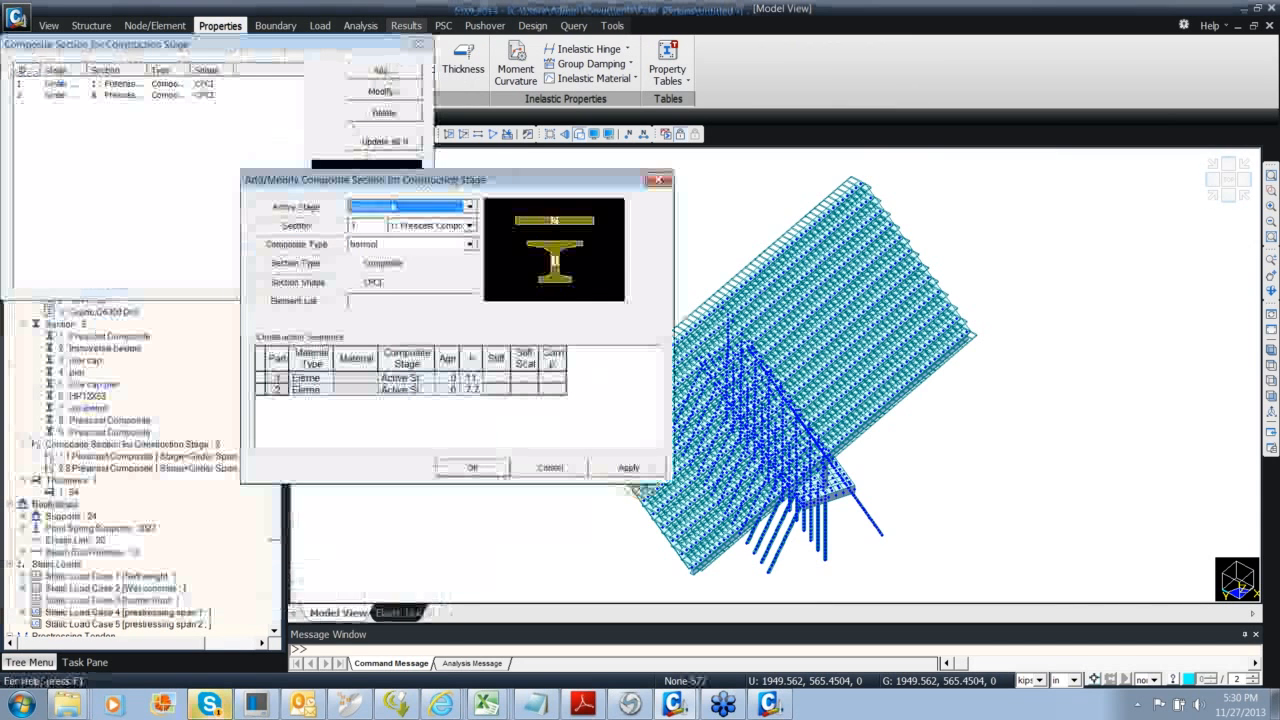
click(405, 206)
click(403, 242)
click(428, 226)
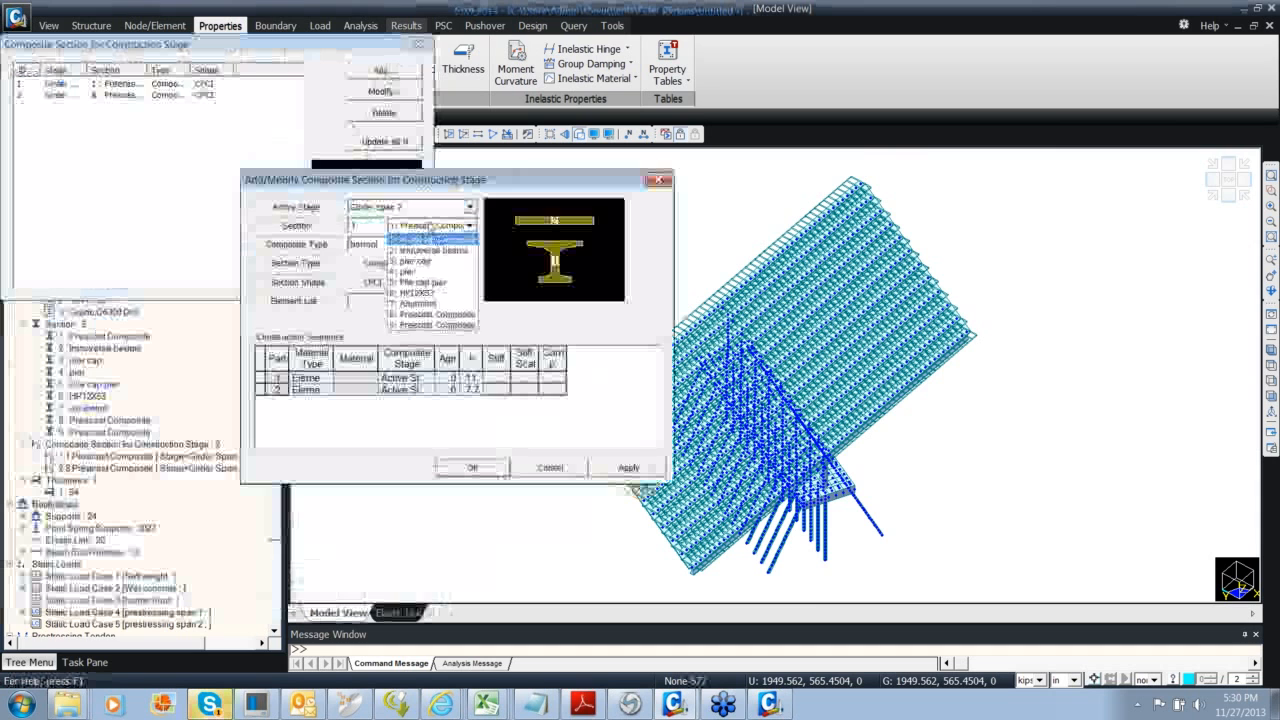
click(430, 227)
click(430, 227)
click(362, 222)
drag(362, 224, 294, 214)
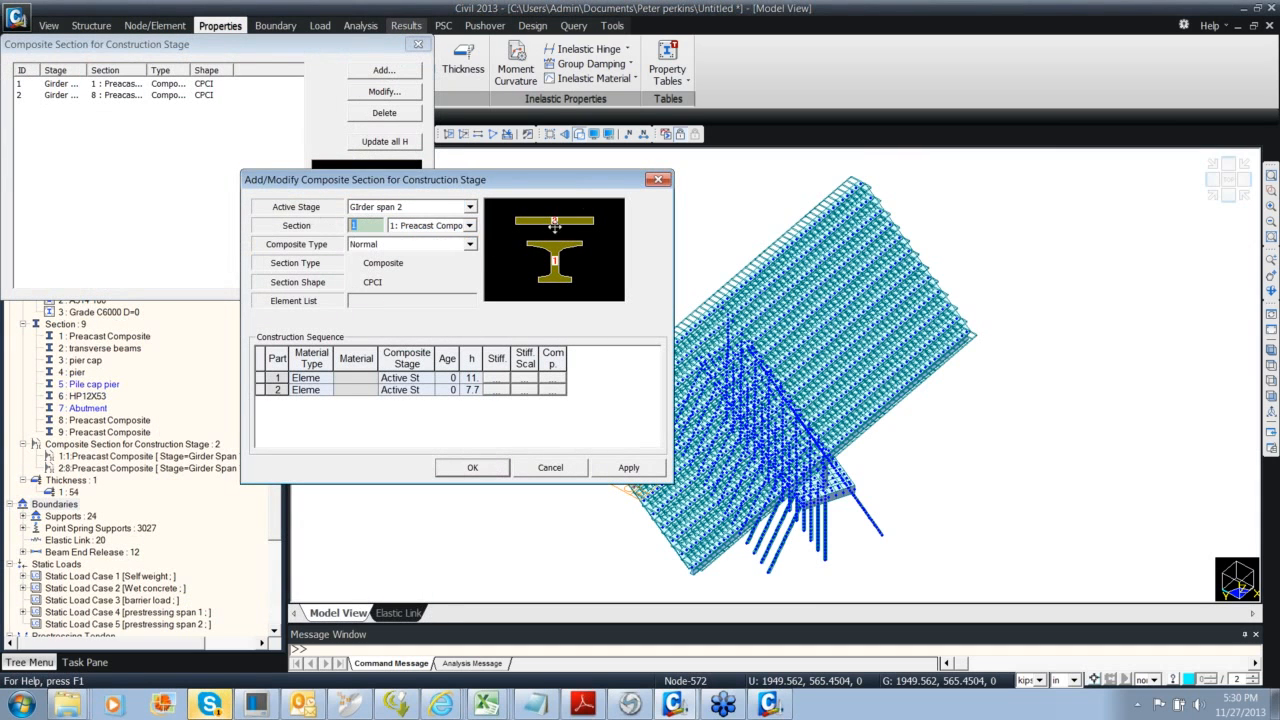
click(657, 180)
Start a composite section for construction stage entry for section 9 with Girder Span 1 as the active stage
click(400, 72)
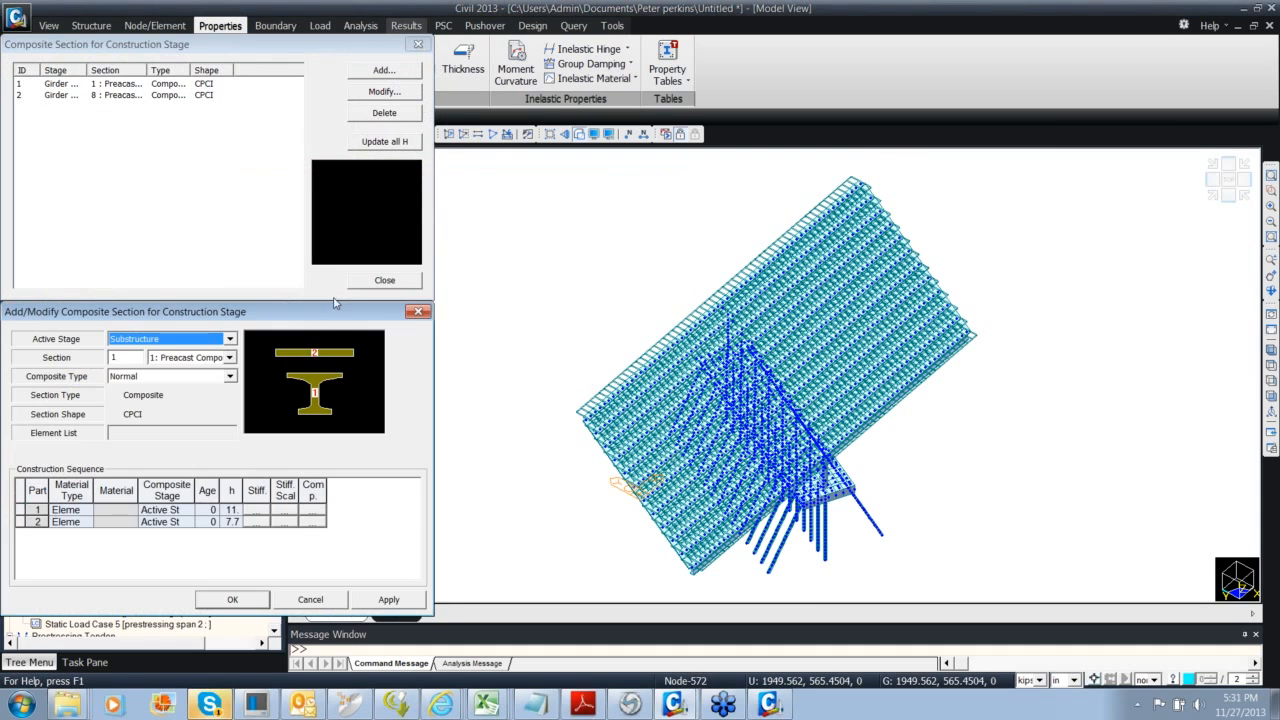
drag(337, 300, 562, 160)
click(407, 183)
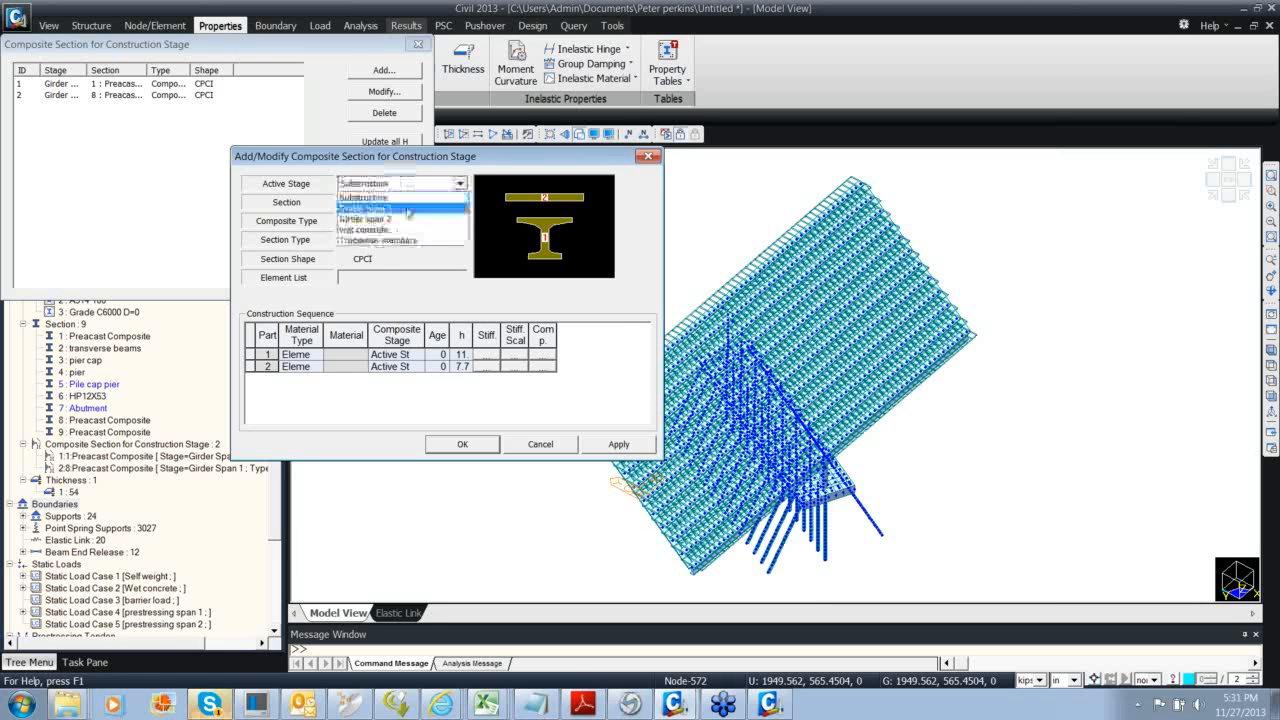
click(410, 218)
drag(374, 157, 223, 130)
drag(215, 175, 104, 152)
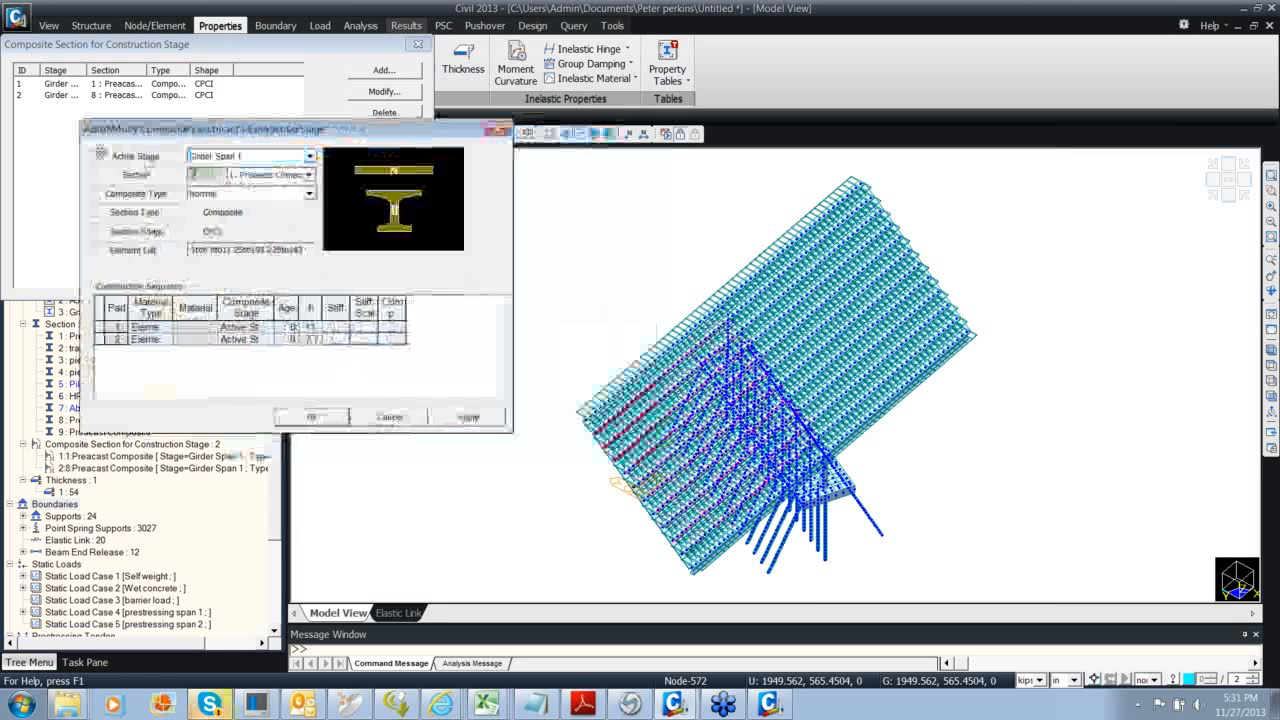
text(9)
drag(263, 132, 540, 166)
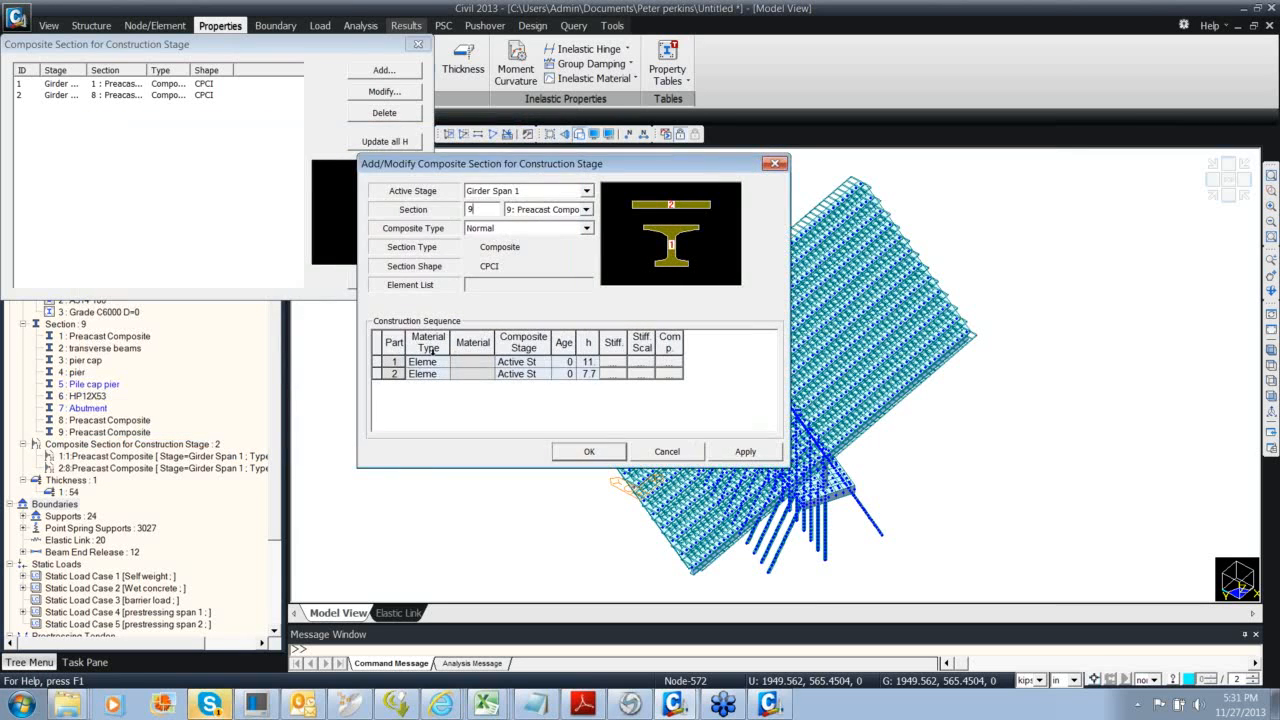
Set both parts of section 9 to the Material type, using Grade C6000 for part 1 and Grade C6000 D=0 for part 2
click(430, 361)
click(438, 376)
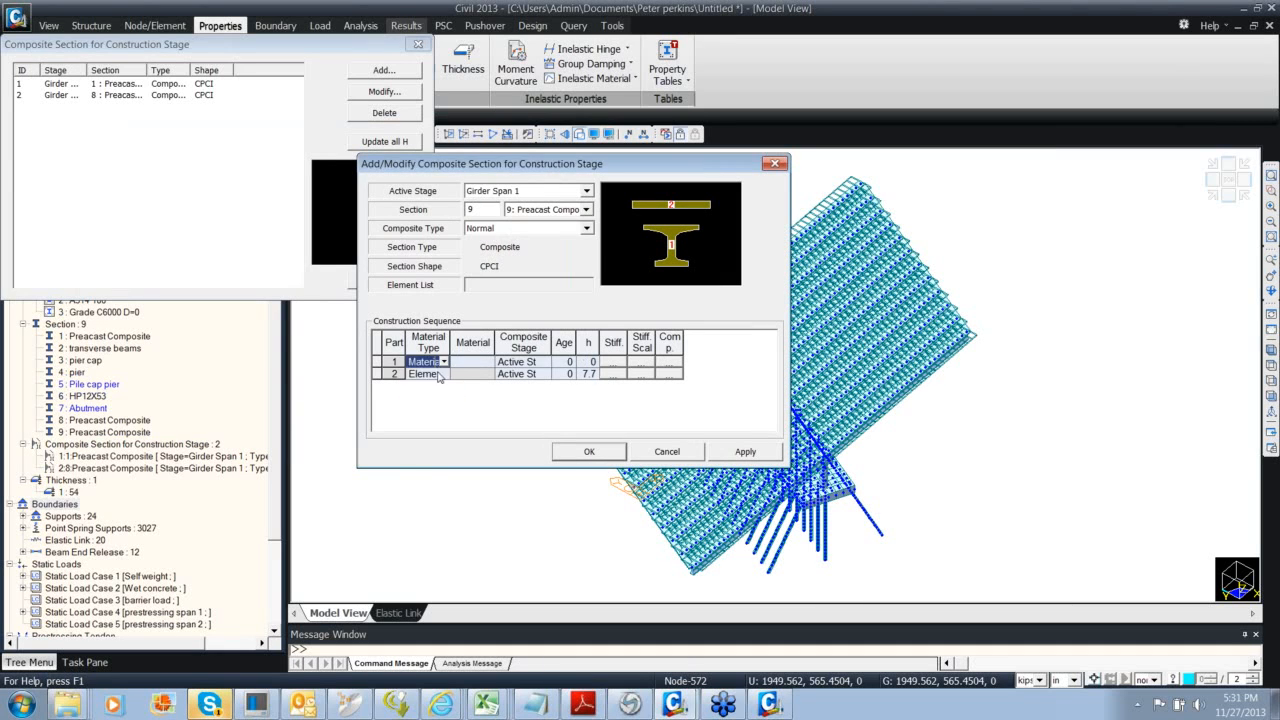
click(438, 374)
click(444, 374)
click(425, 397)
click(487, 362)
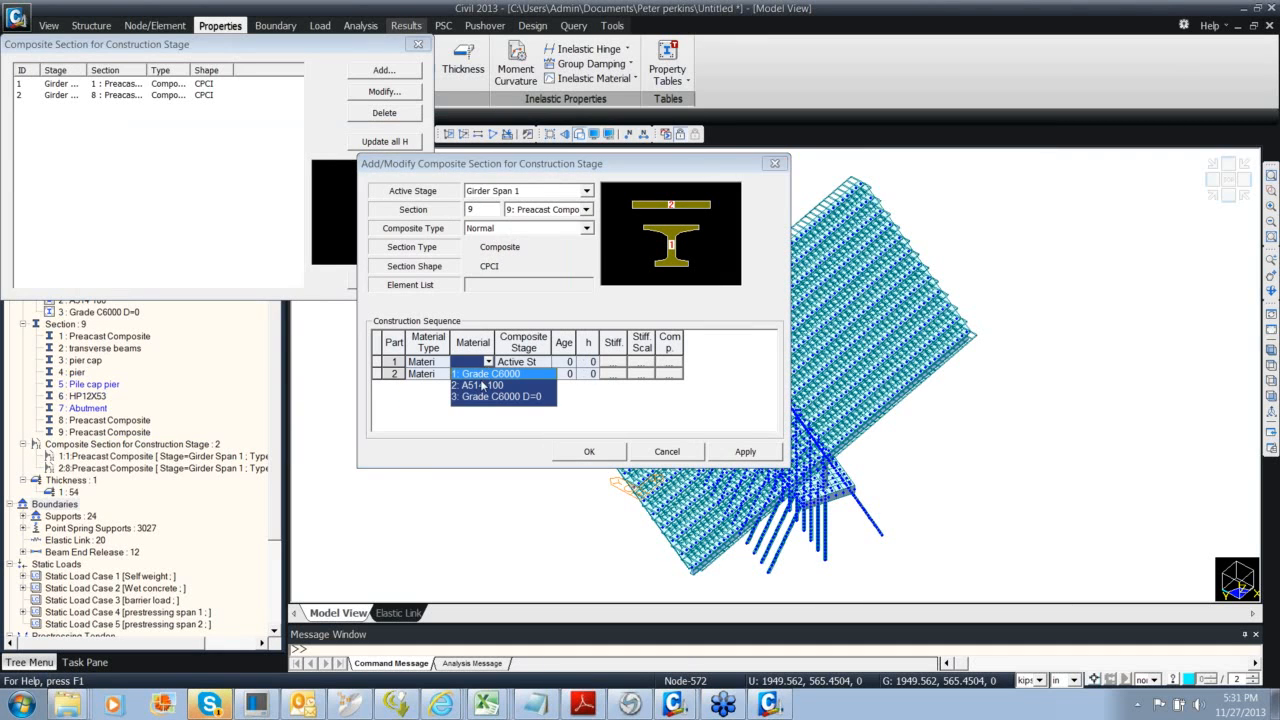
click(482, 374)
click(492, 408)
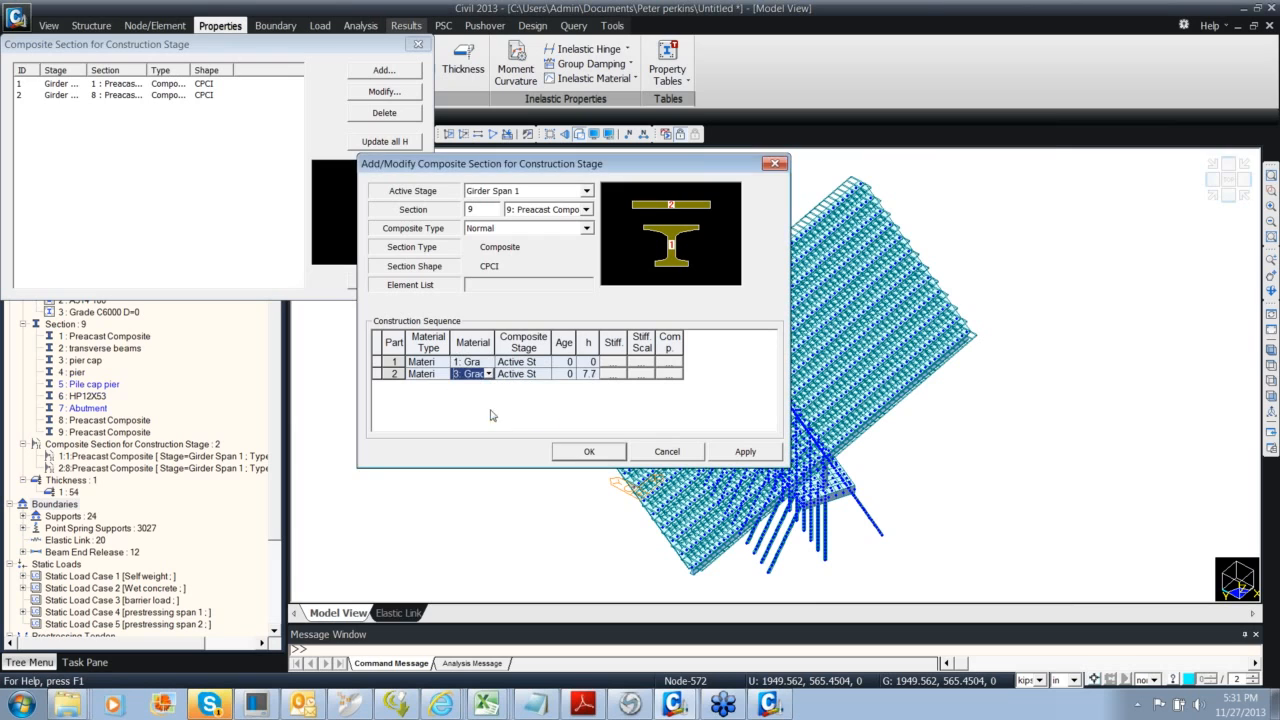
Try composite stage Transvese members for part 2 and GIrder span 2 for part 1, with Girder Span 1 as active stage
click(543, 374)
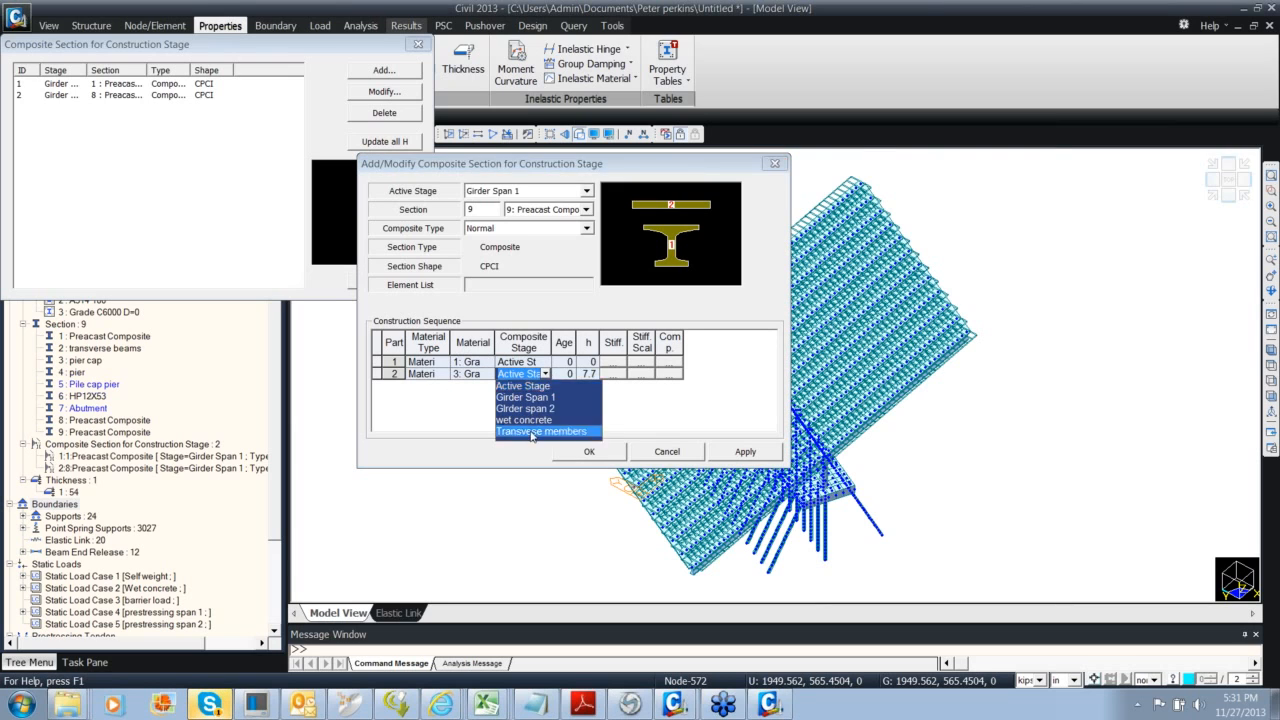
click(532, 433)
click(543, 363)
click(545, 398)
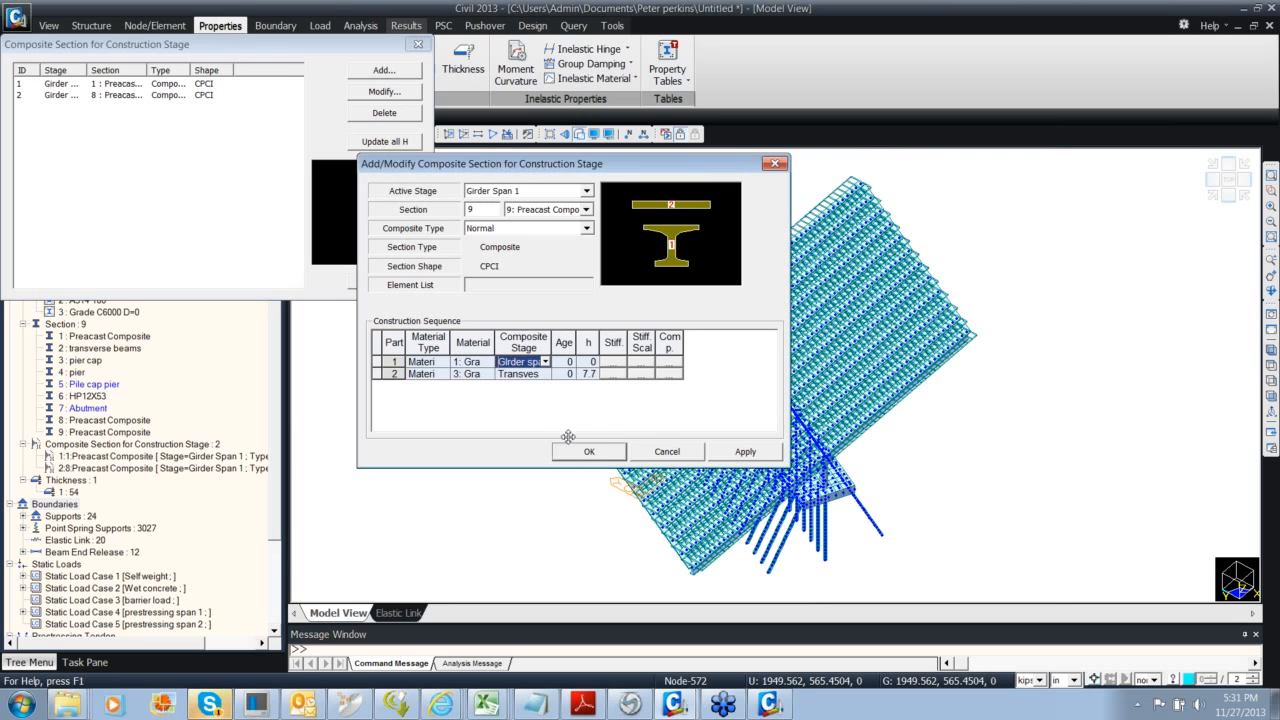
Leave the composite section definition and read the logged message about the composite section data in the Message Window
click(774, 164)
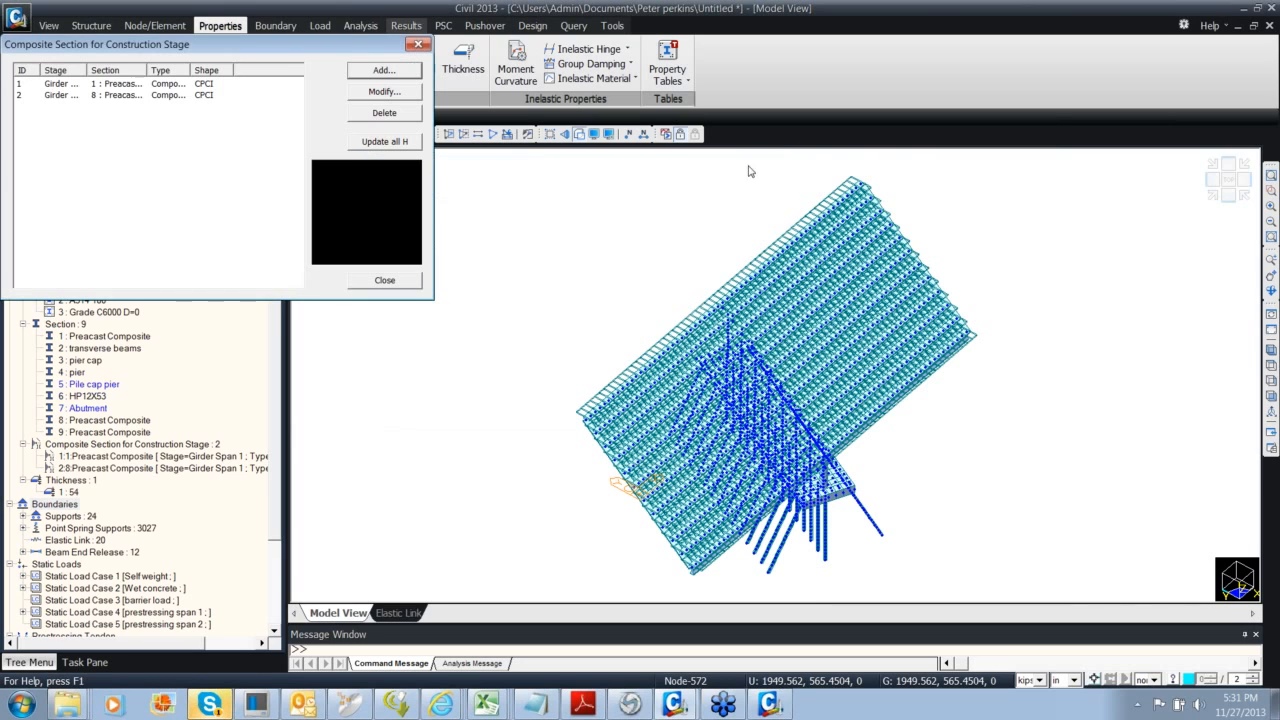
click(418, 44)
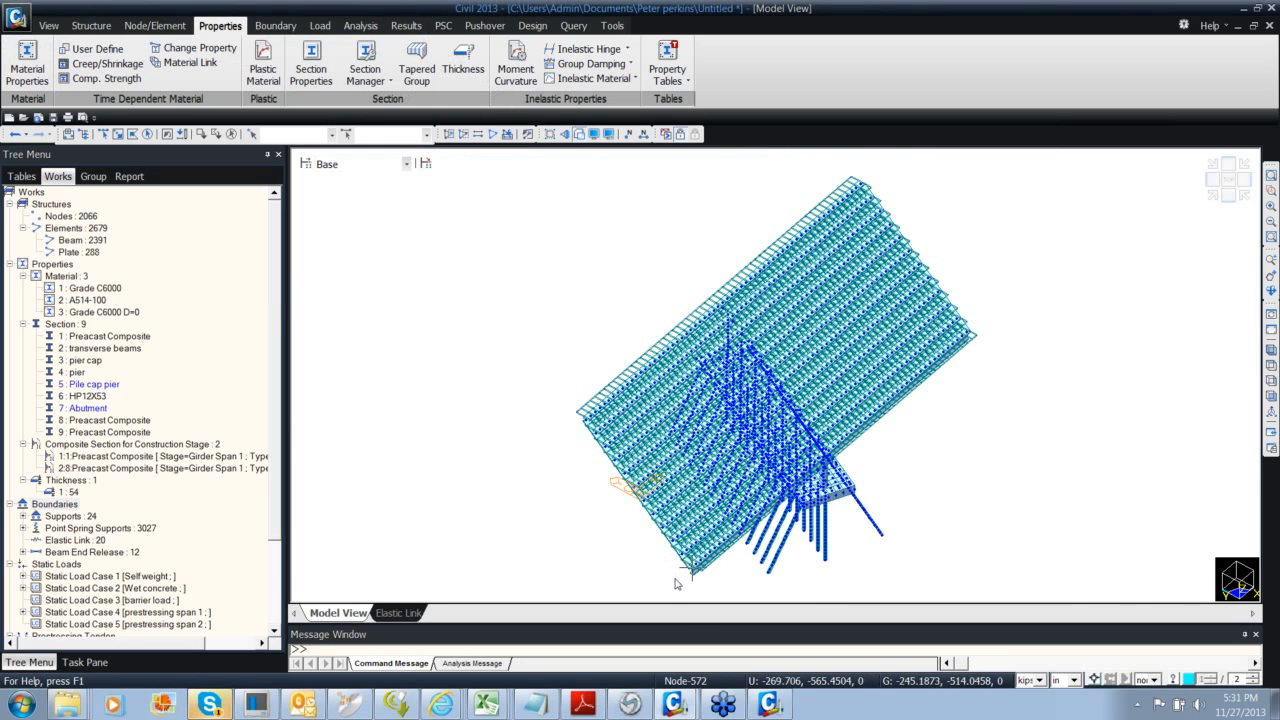
drag(681, 623, 677, 527)
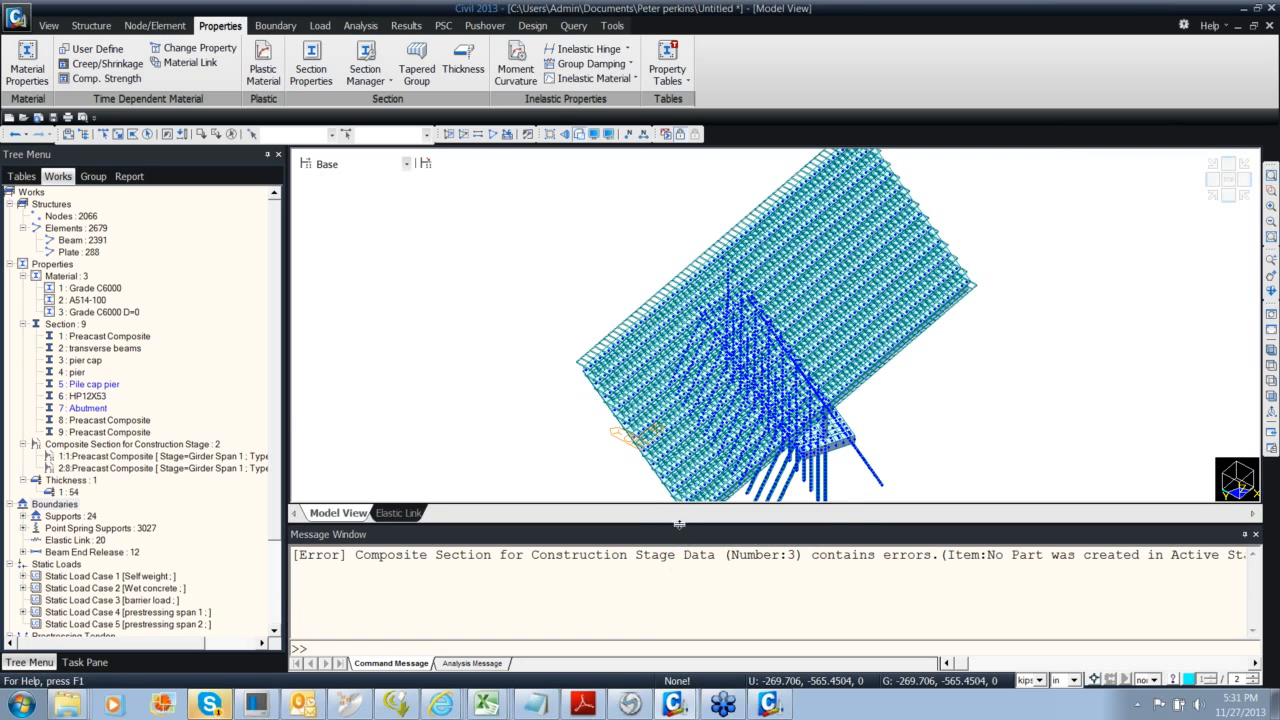
drag(677, 524, 696, 618)
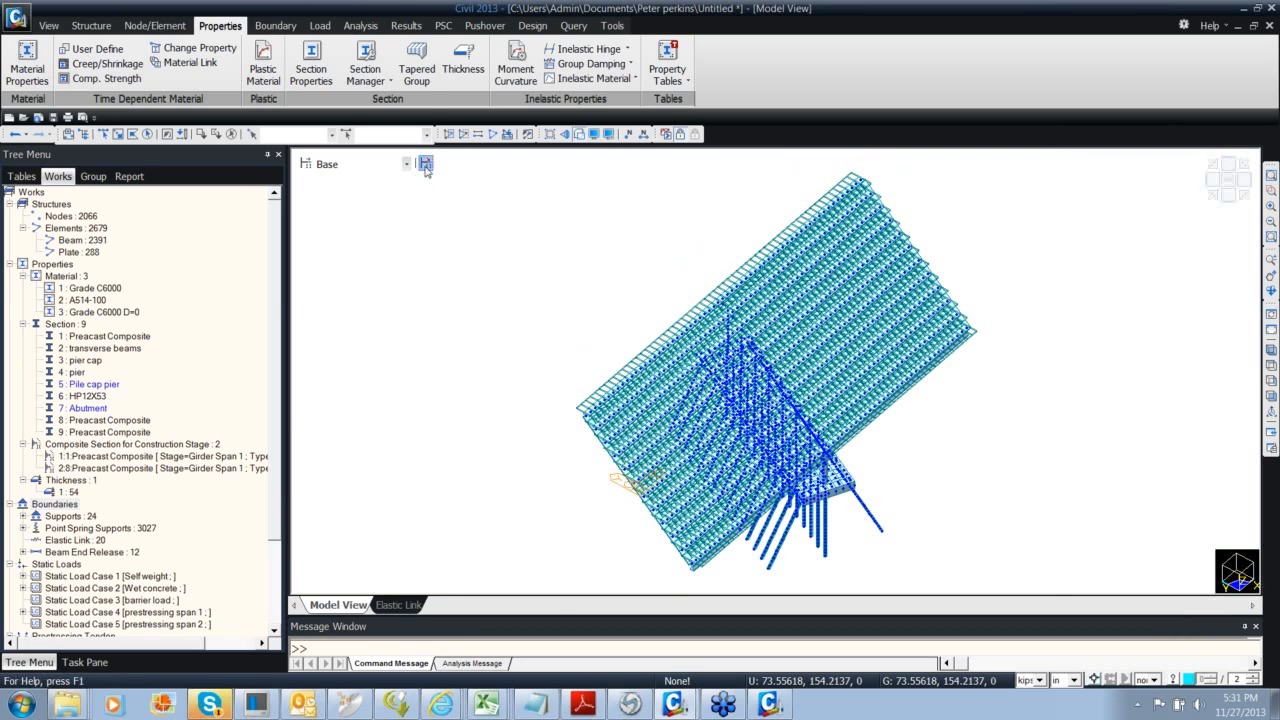
click(426, 163)
click(378, 76)
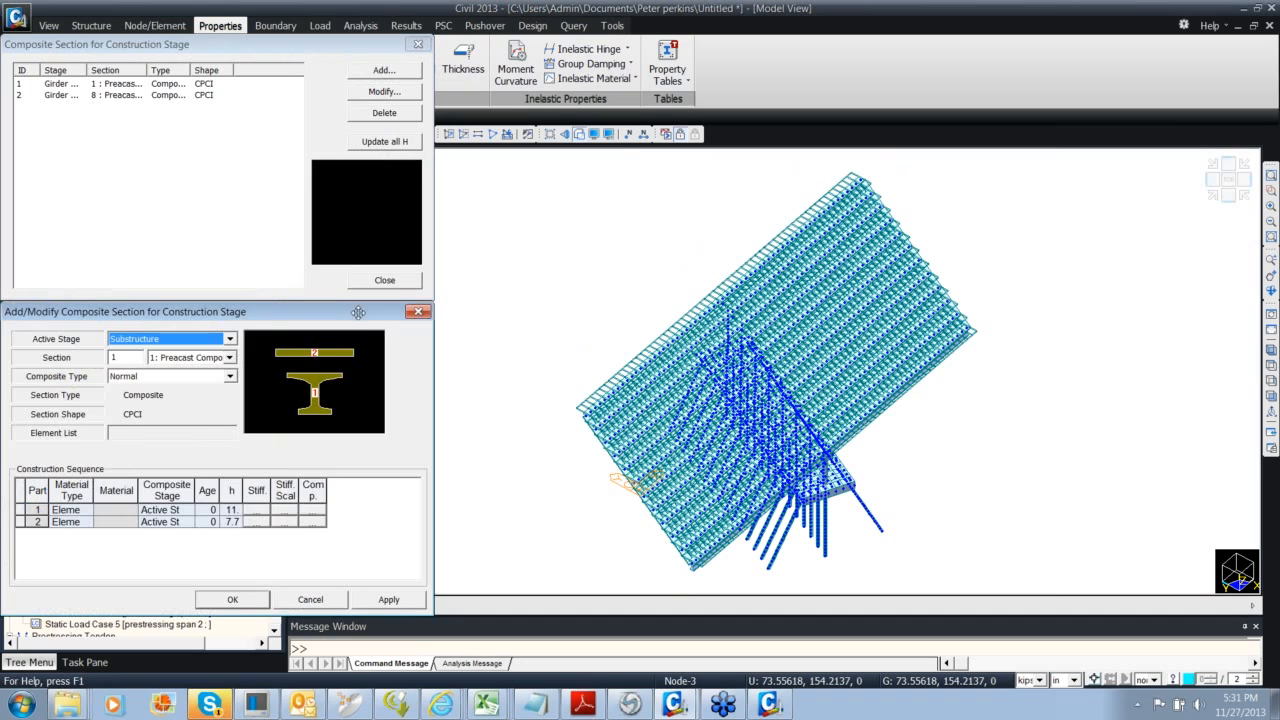
drag(358, 312, 544, 143)
click(400, 170)
click(355, 197)
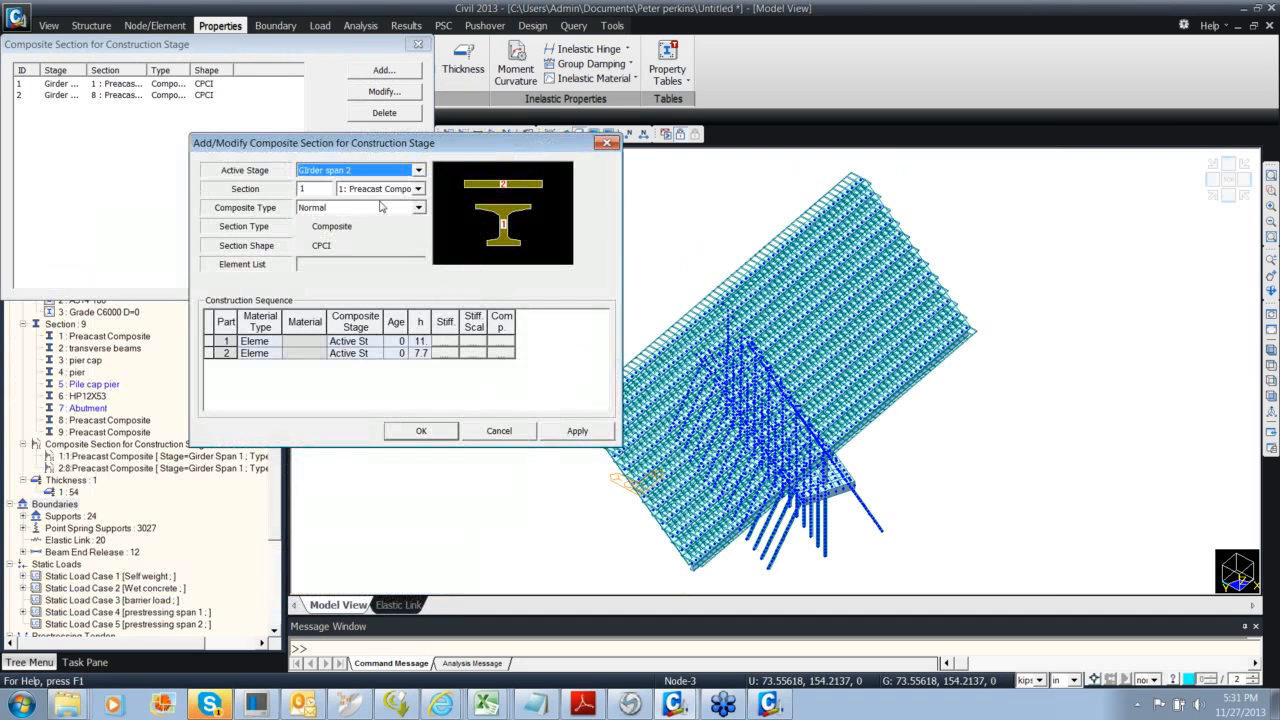
drag(320, 188, 268, 184)
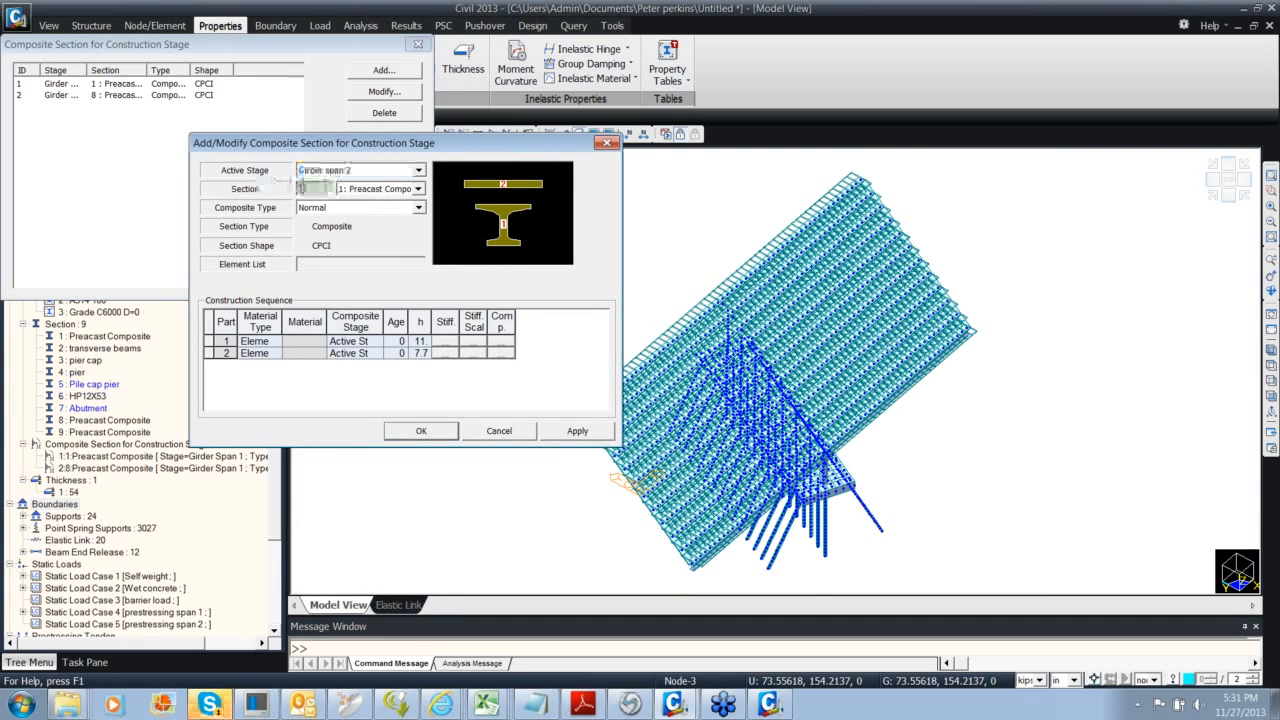
text(9)
drag(282, 344, 280, 344)
click(274, 342)
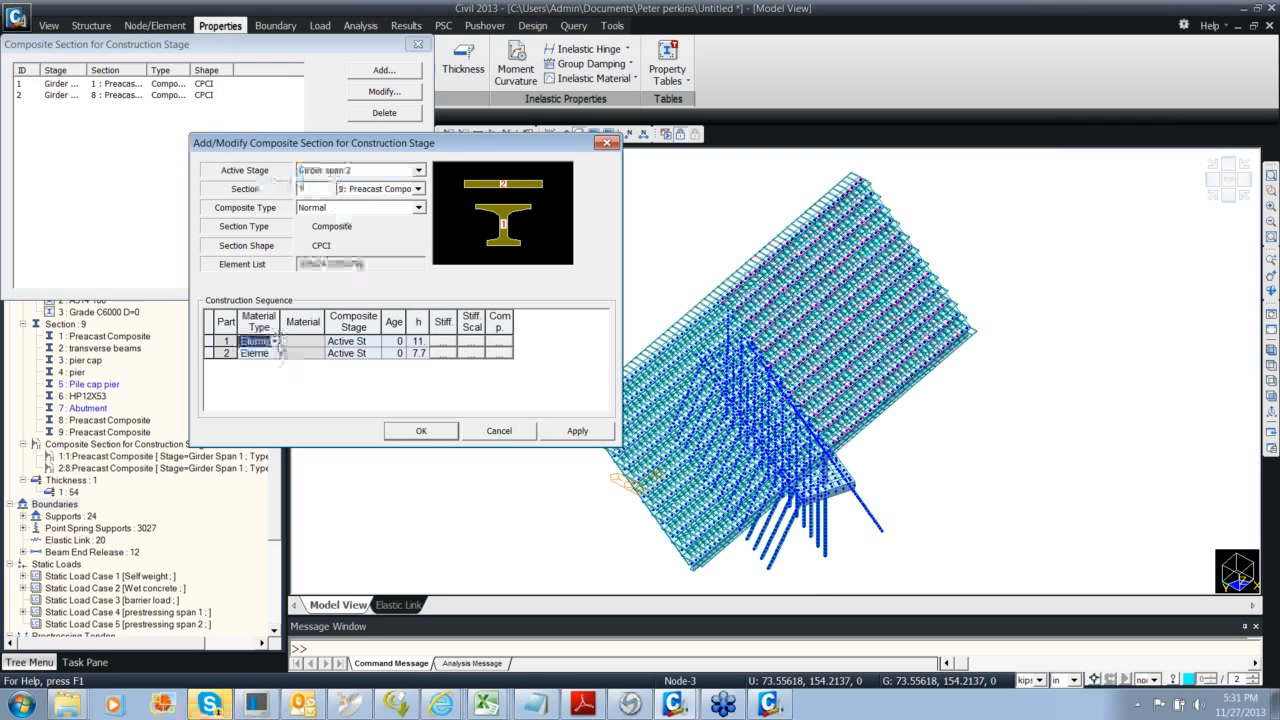
click(274, 342)
click(277, 363)
click(274, 353)
click(272, 377)
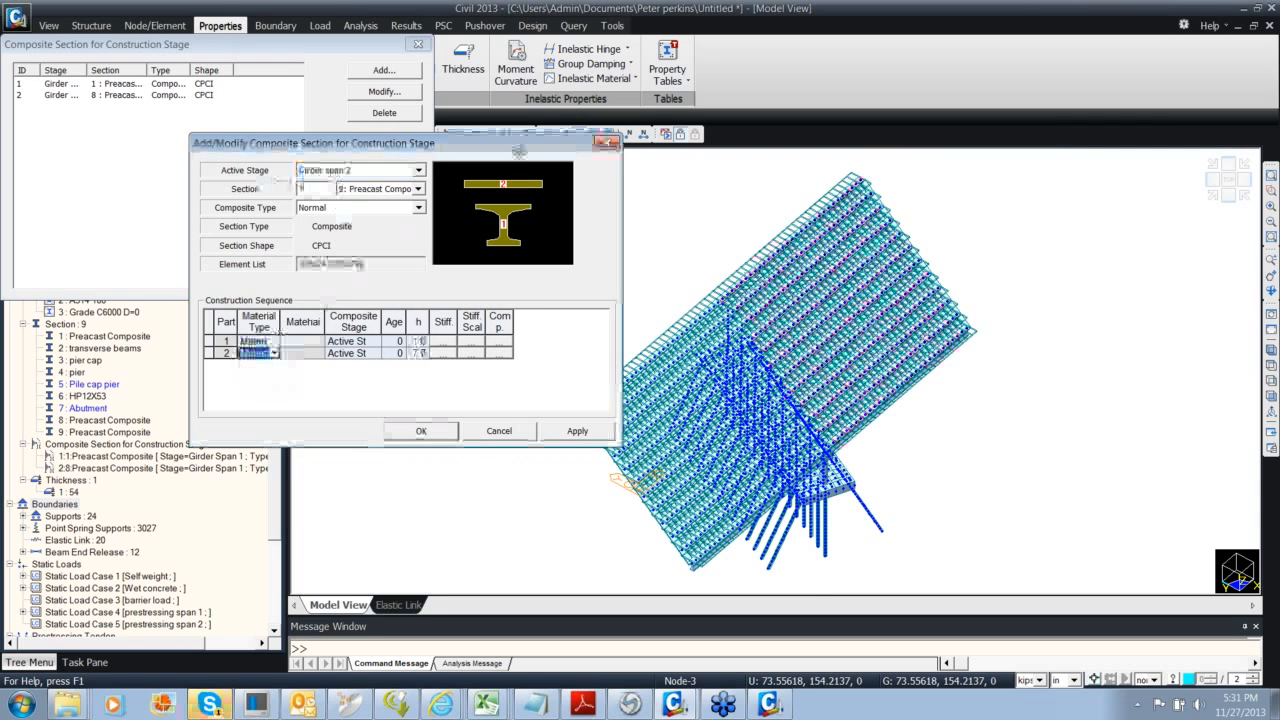
click(606, 143)
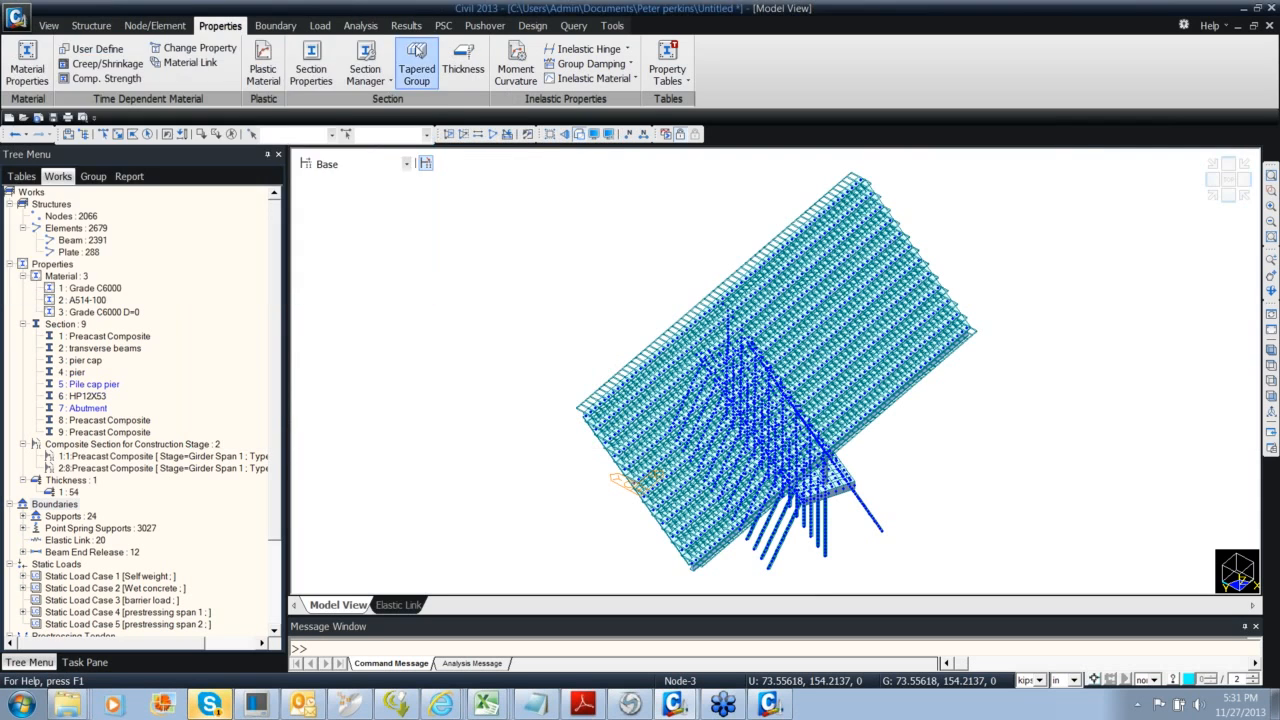
Add a new composite section for construction stage entry for section 9, Preacast Composite
drag(259, 57, 446, 99)
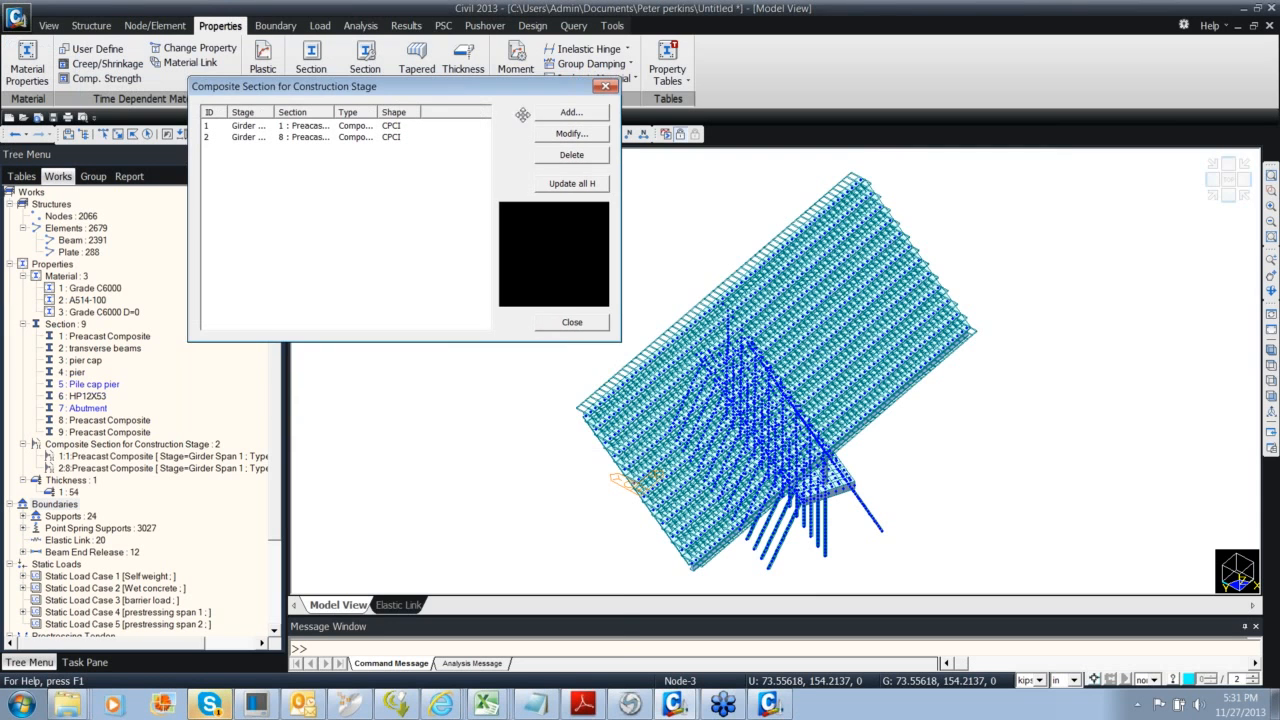
click(571, 112)
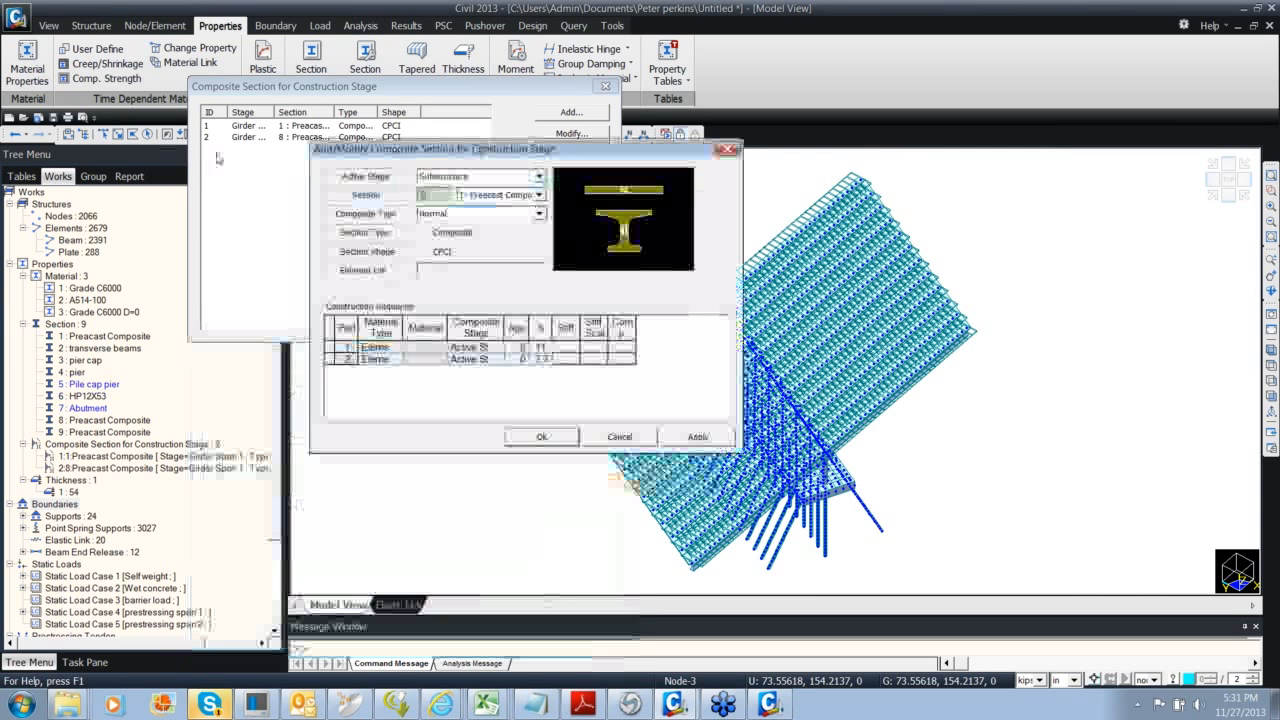
text(8)
Set part 2 of the section 9 construction sequence to the Material type with material 3, Grade C6000 D=0
click(380, 347)
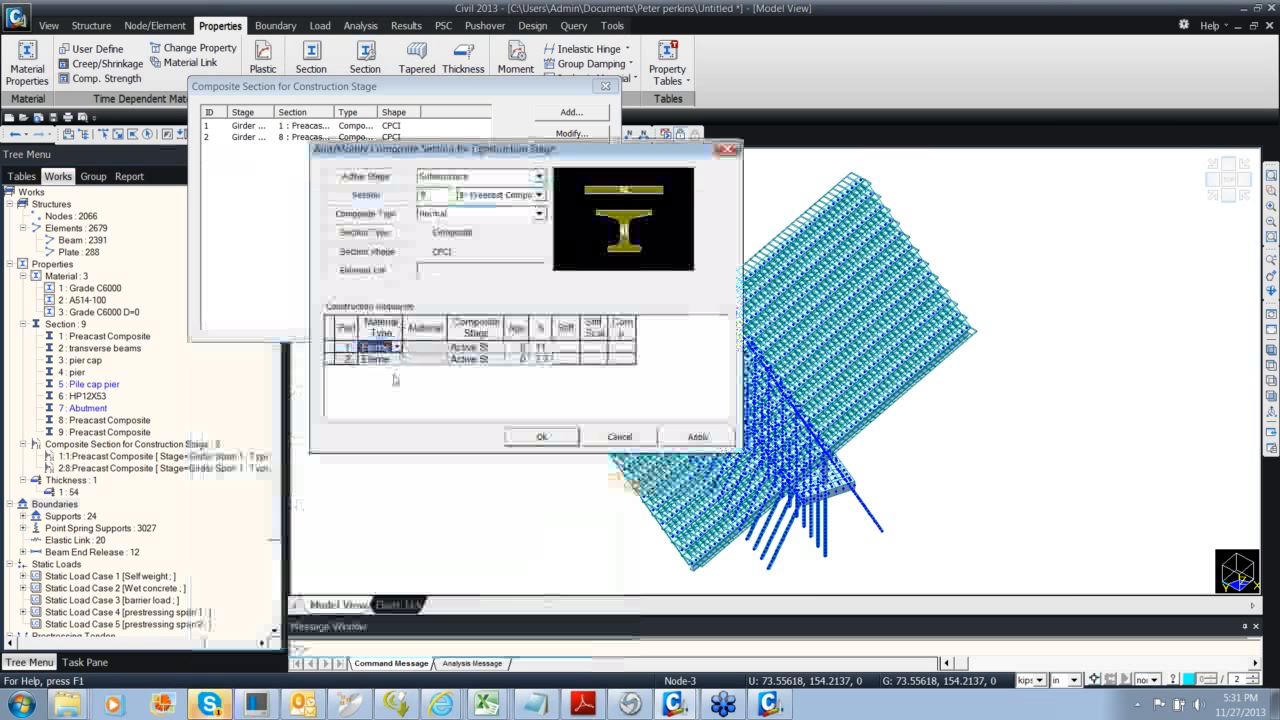
click(388, 359)
click(397, 359)
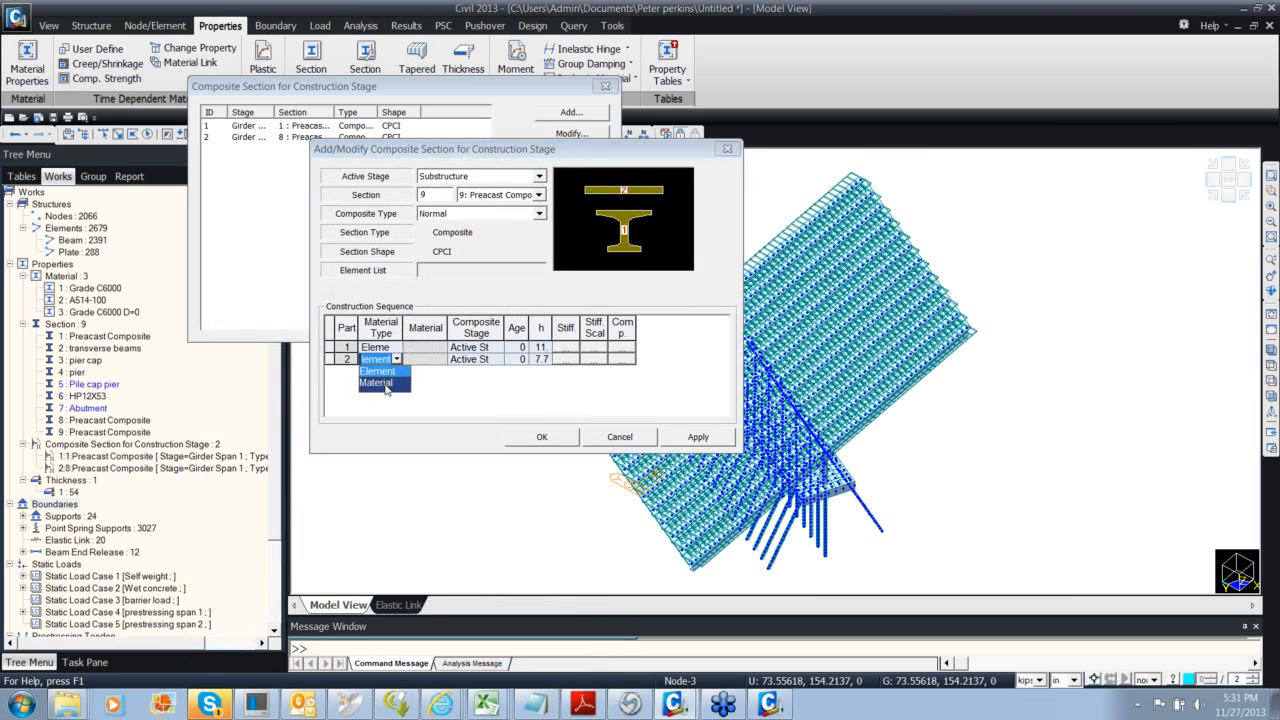
click(391, 384)
click(432, 360)
click(440, 359)
click(440, 395)
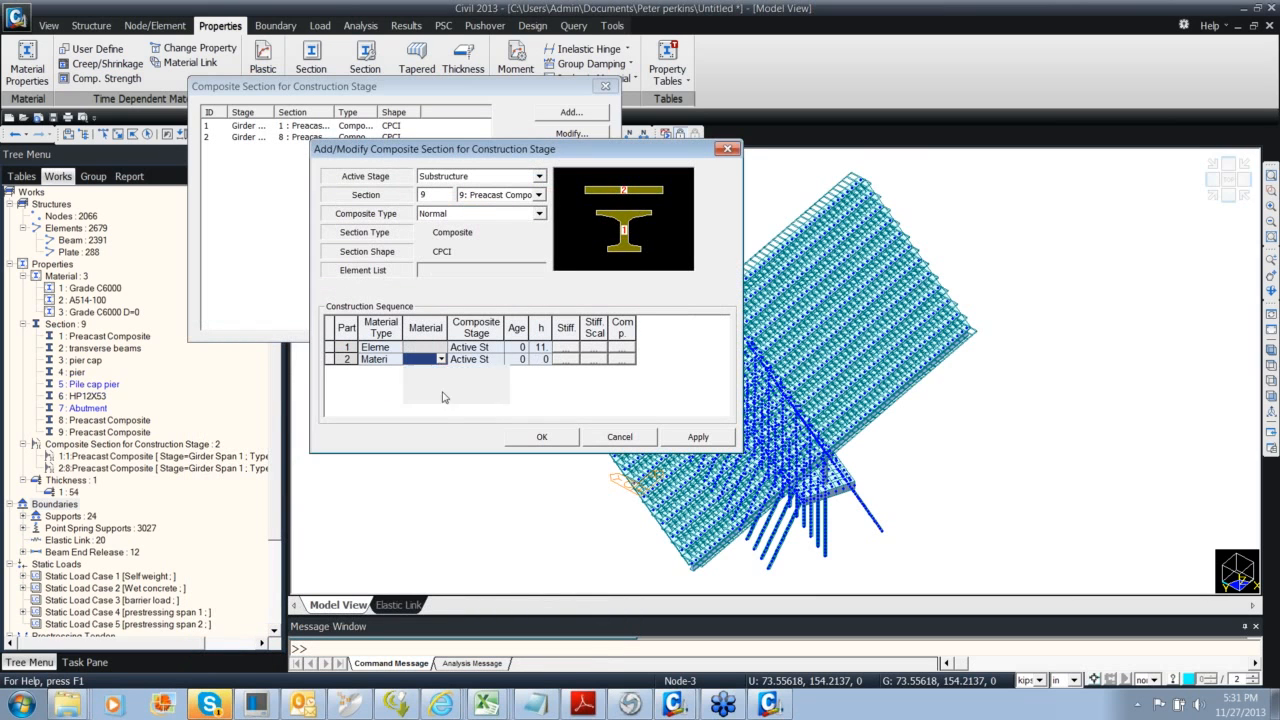
Set the composite stage to Transvese members for part 2 and GIrder span 2 for part 1
click(485, 360)
click(497, 359)
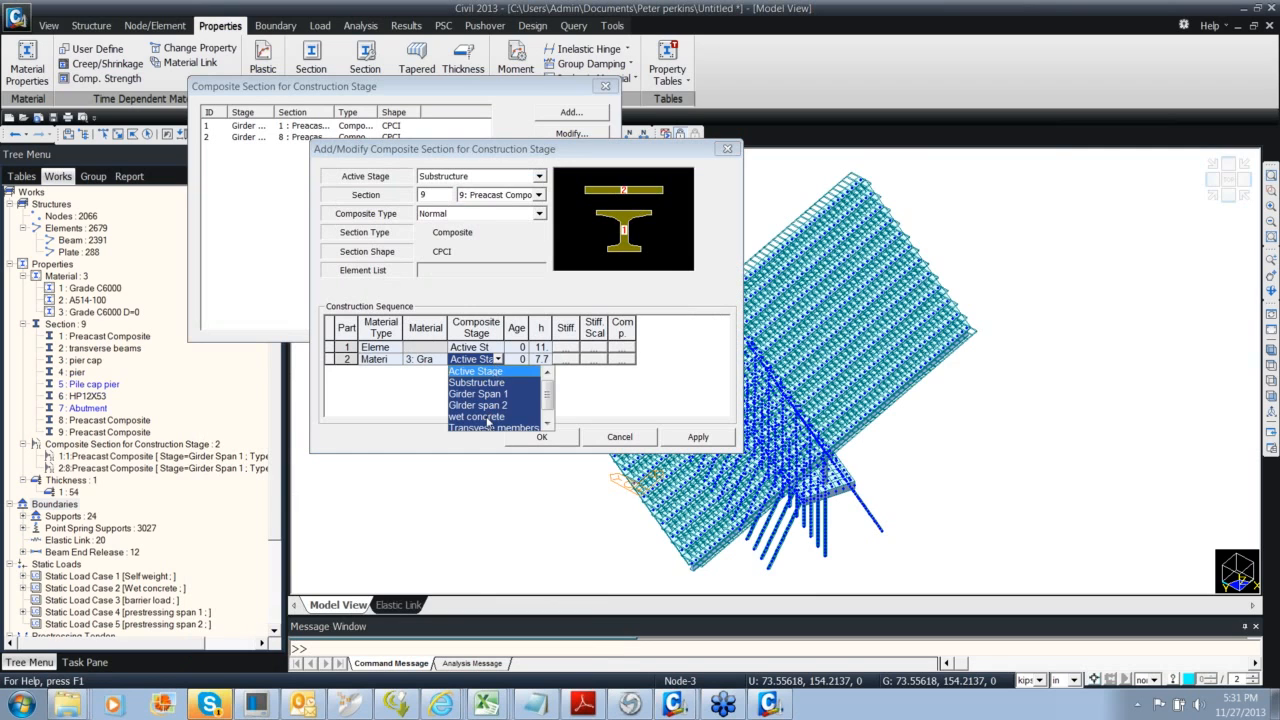
click(486, 429)
click(485, 348)
click(497, 348)
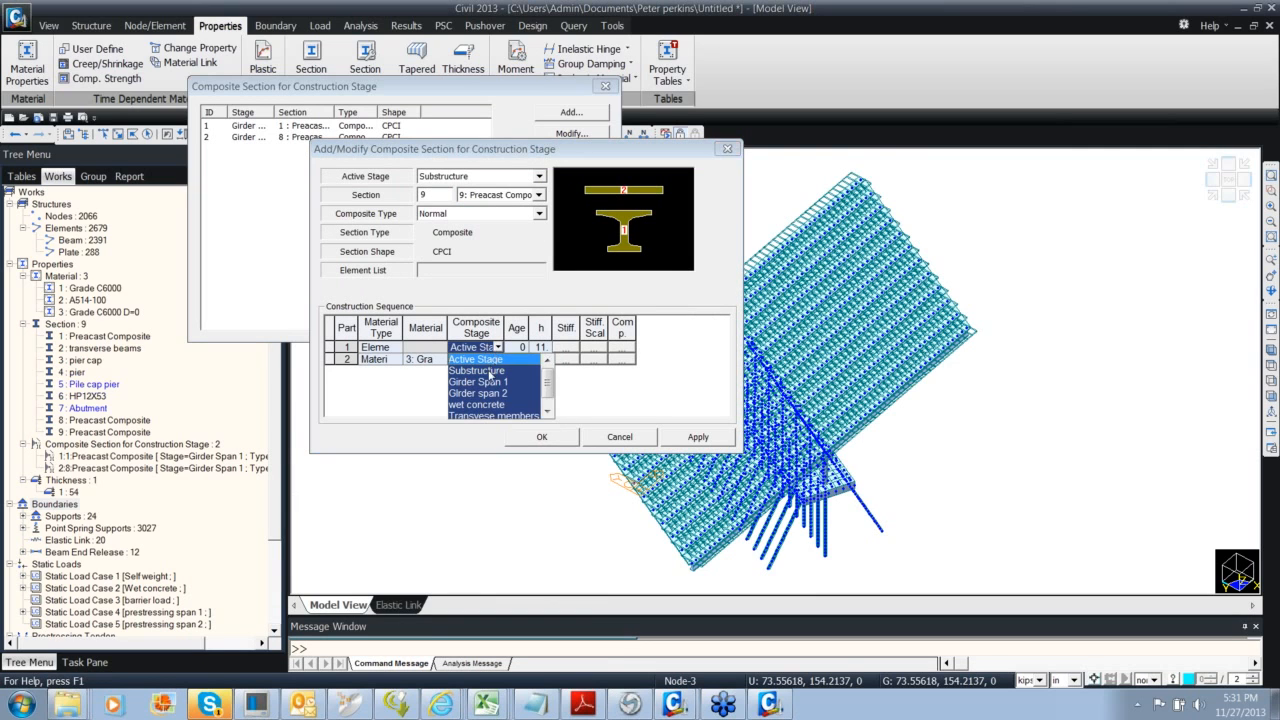
click(487, 395)
Set the active stage of the section 9 entry to GIrder span 2 and save the composite section
click(510, 176)
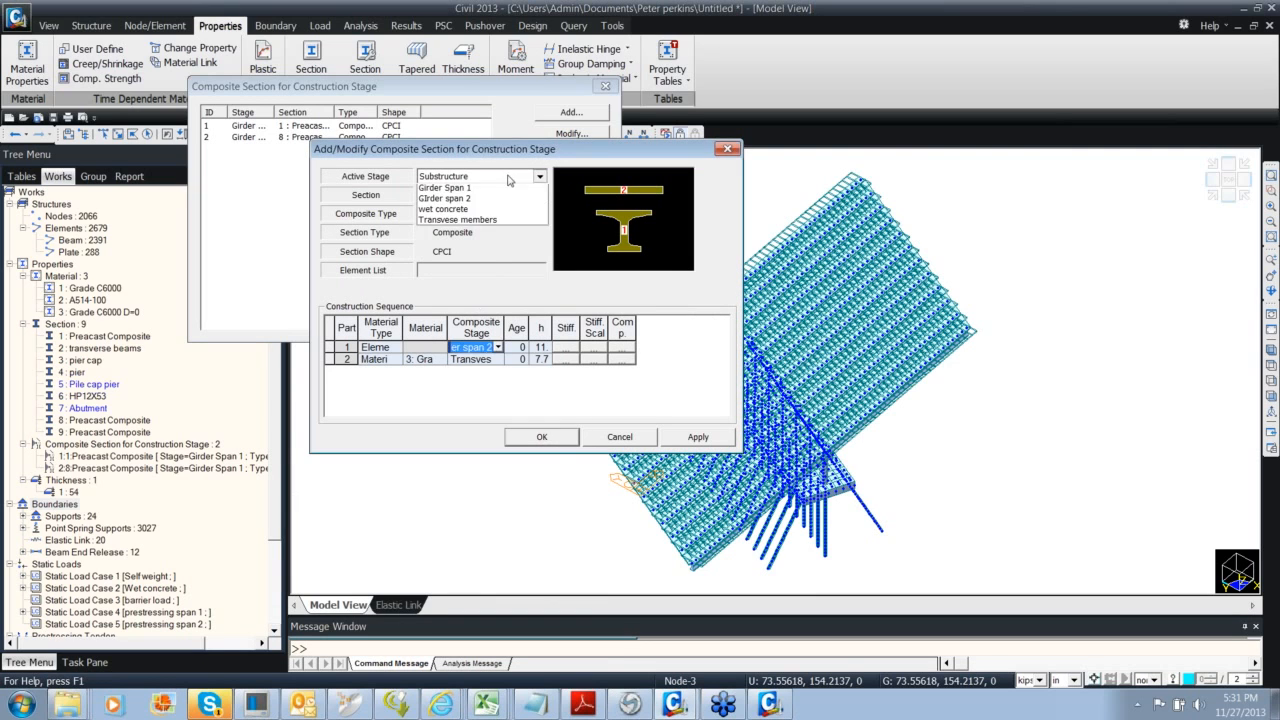
click(505, 212)
click(542, 439)
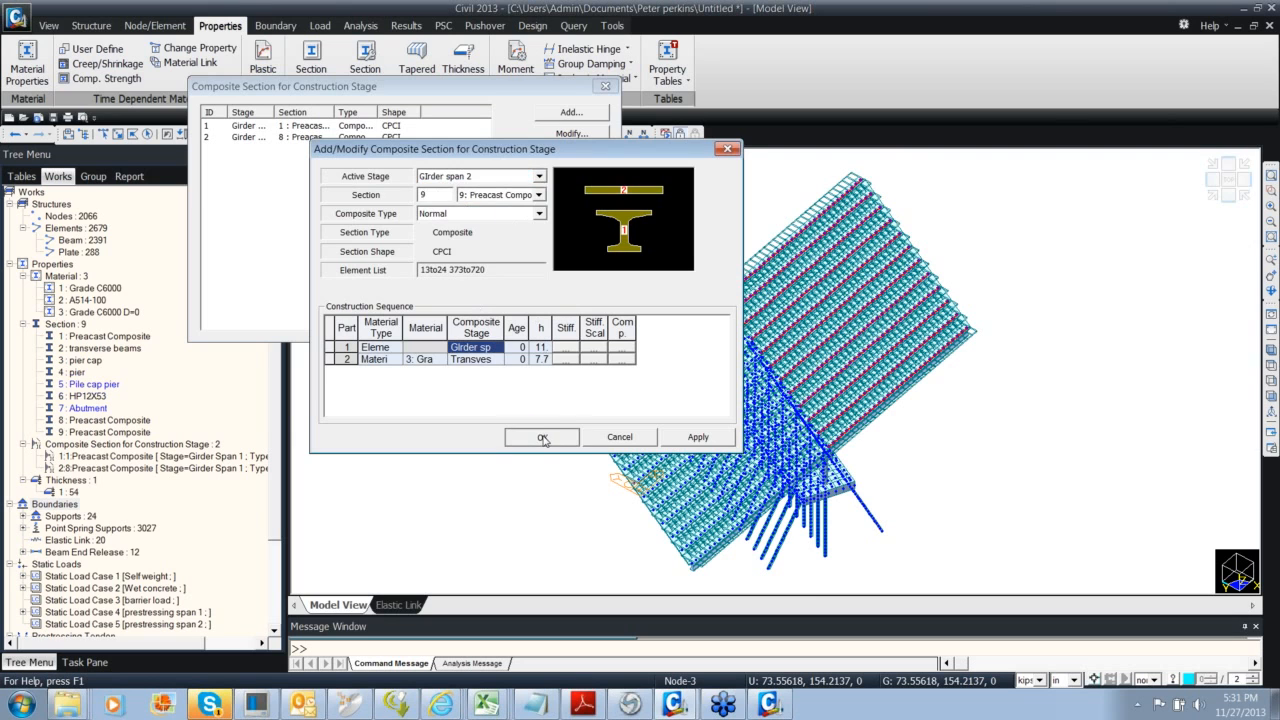
click(571, 321)
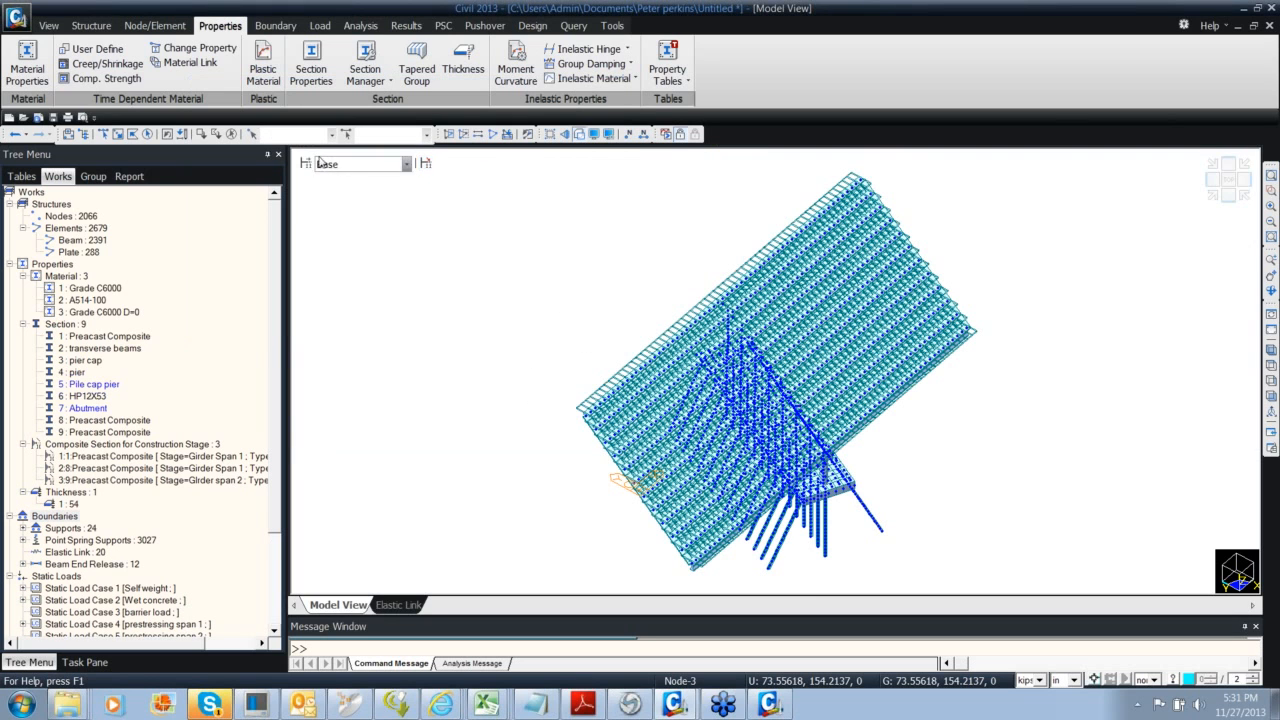
Display the model at the Girder Span 1 construction stage
click(360, 163)
click(361, 201)
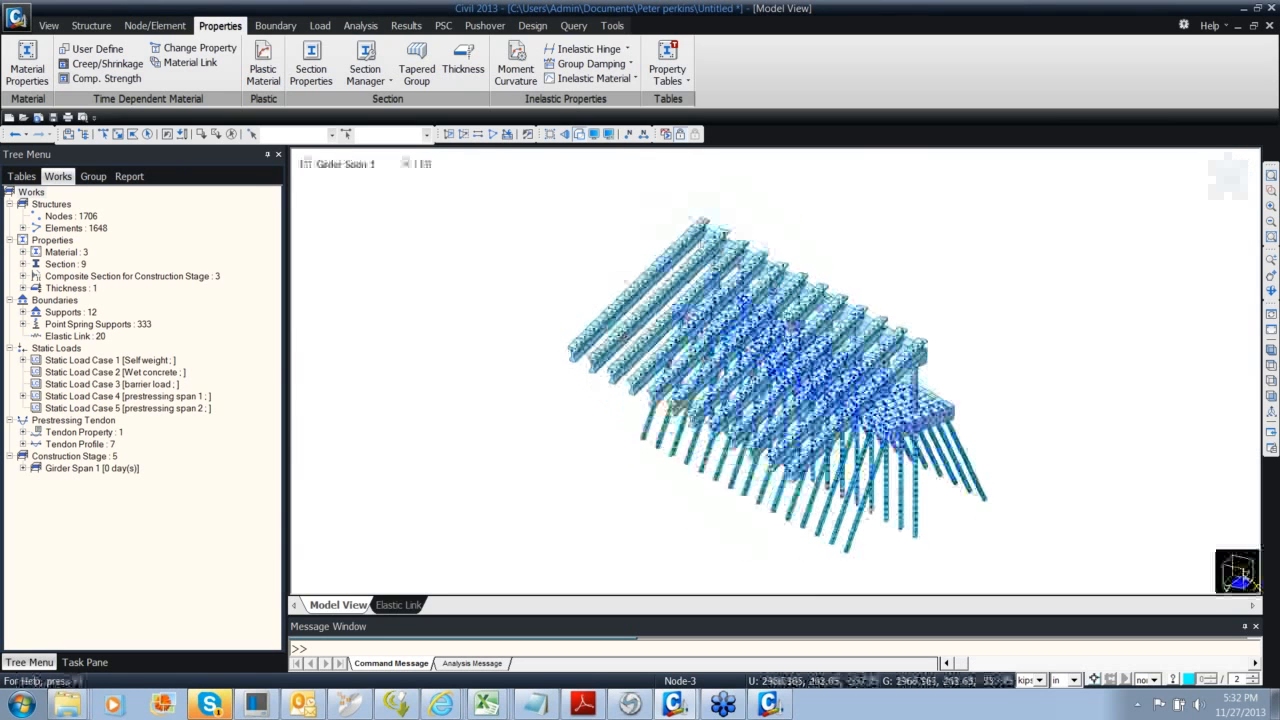
Hide the node symbols in the model display
click(594, 134)
click(513, 249)
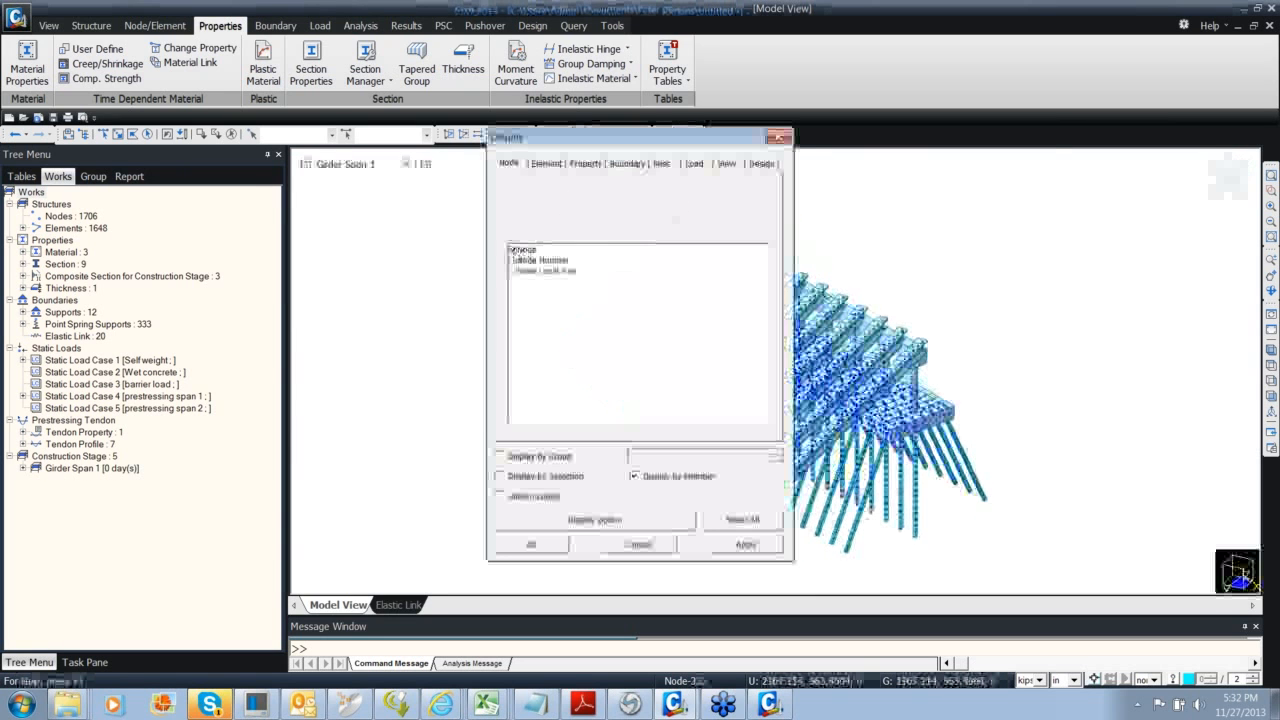
click(531, 544)
mouse_move(652, 407)
middle_down()
mouse_move(609, 394)
mouse_move(574, 360)
mouse_move(643, 429)
mouse_move(449, 211)
mouse_move(370, 177)
middle_up()
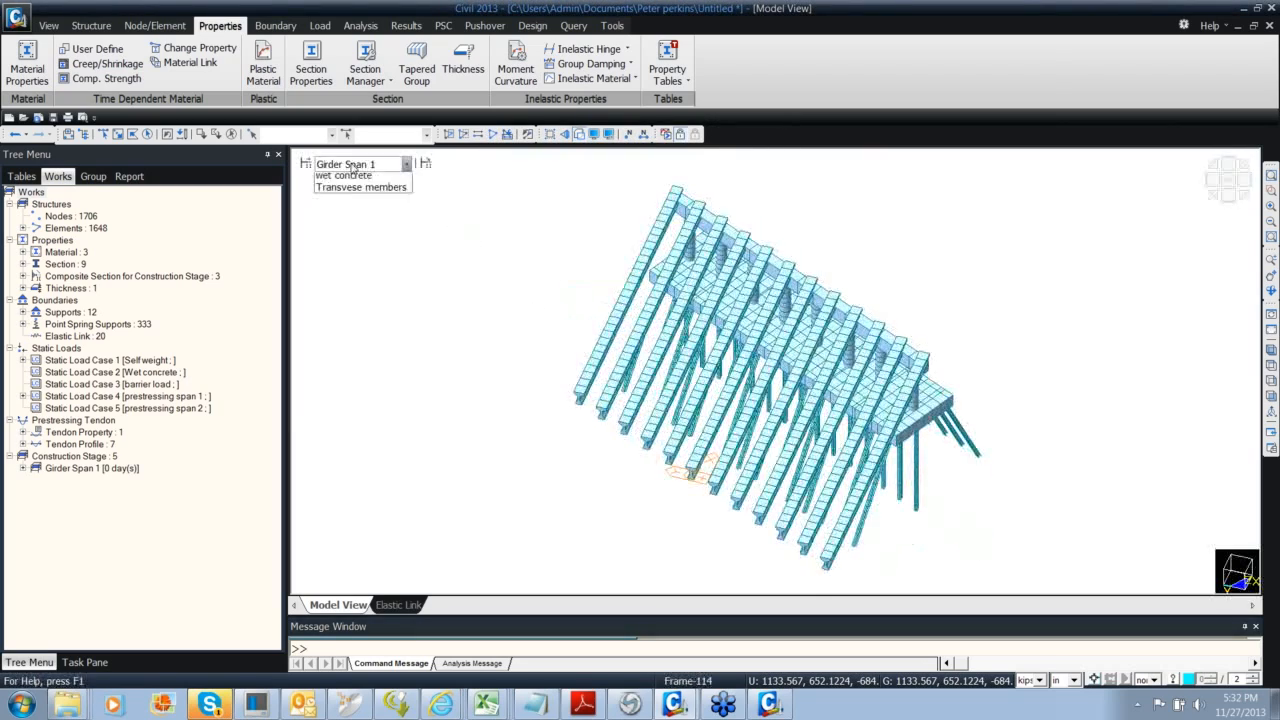
Display the model at the GIrder span 2 construction stage and inspect both spans of girders
click(365, 164)
click(362, 212)
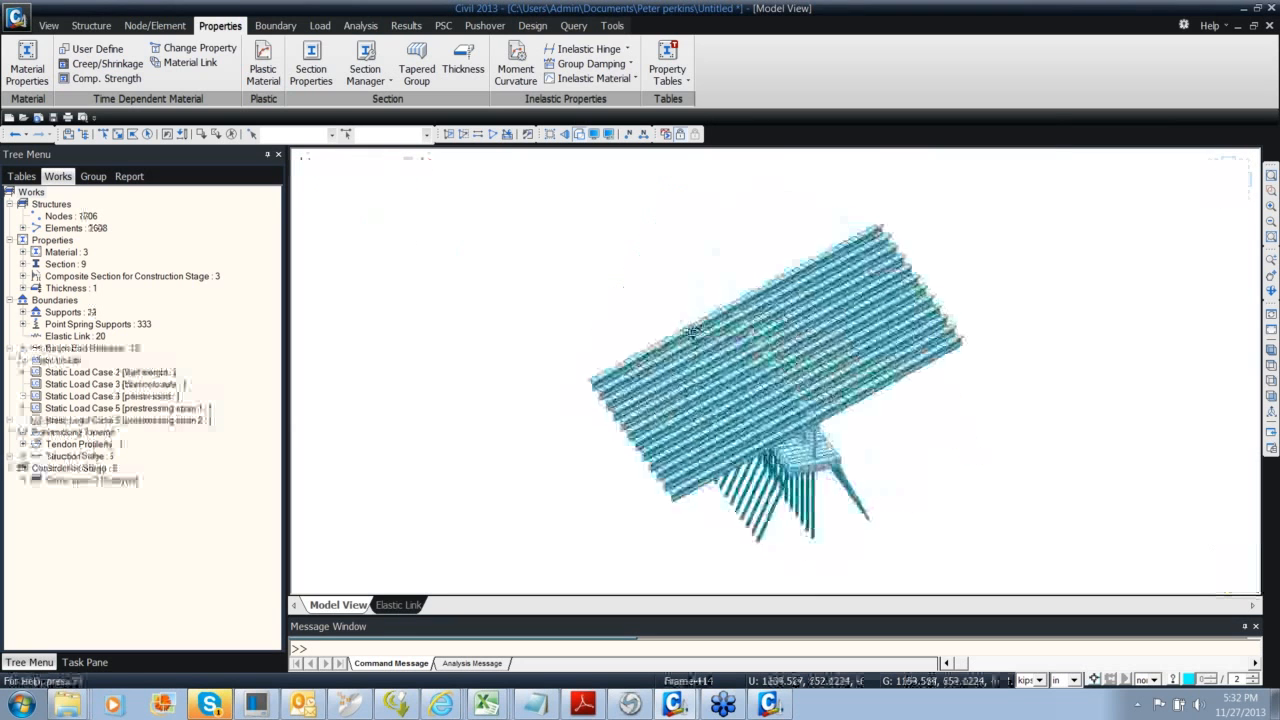
middle_drag(692, 330, 389, 187)
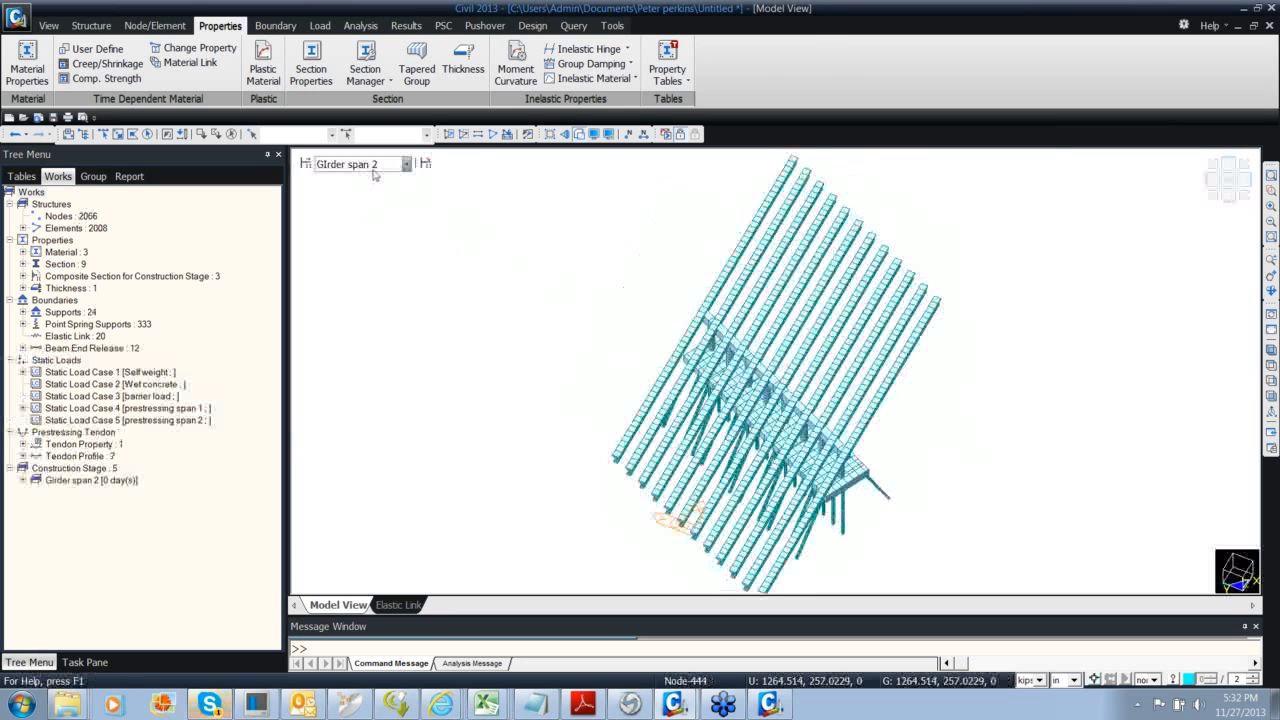
Display the wet concrete construction stage and expand the Wet concrete static load case to examine its assigned loads
click(406, 164)
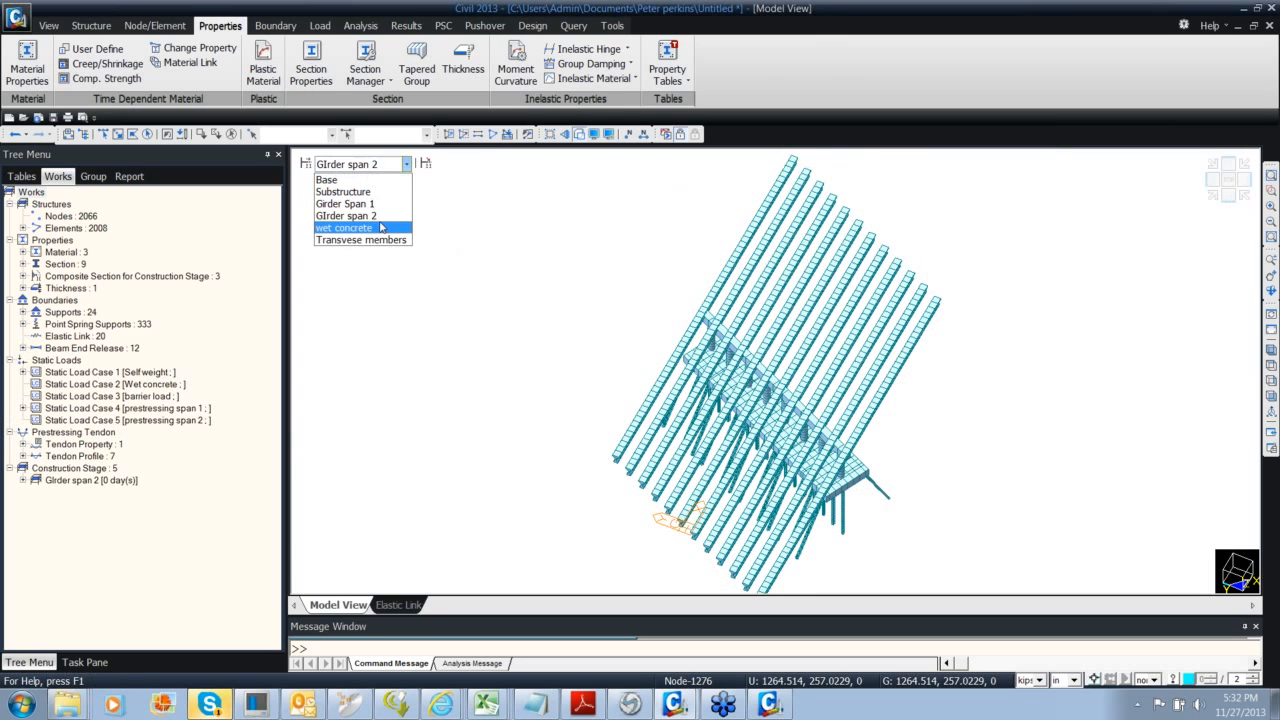
click(380, 228)
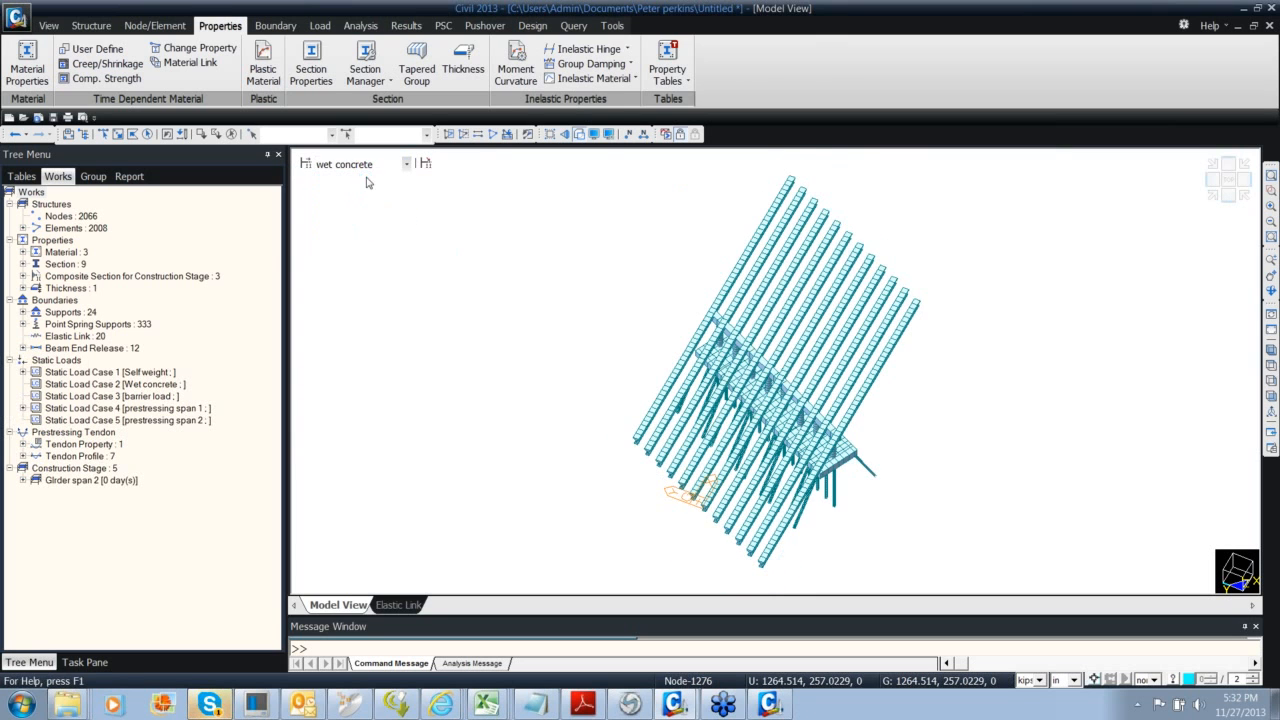
double_click(140, 385)
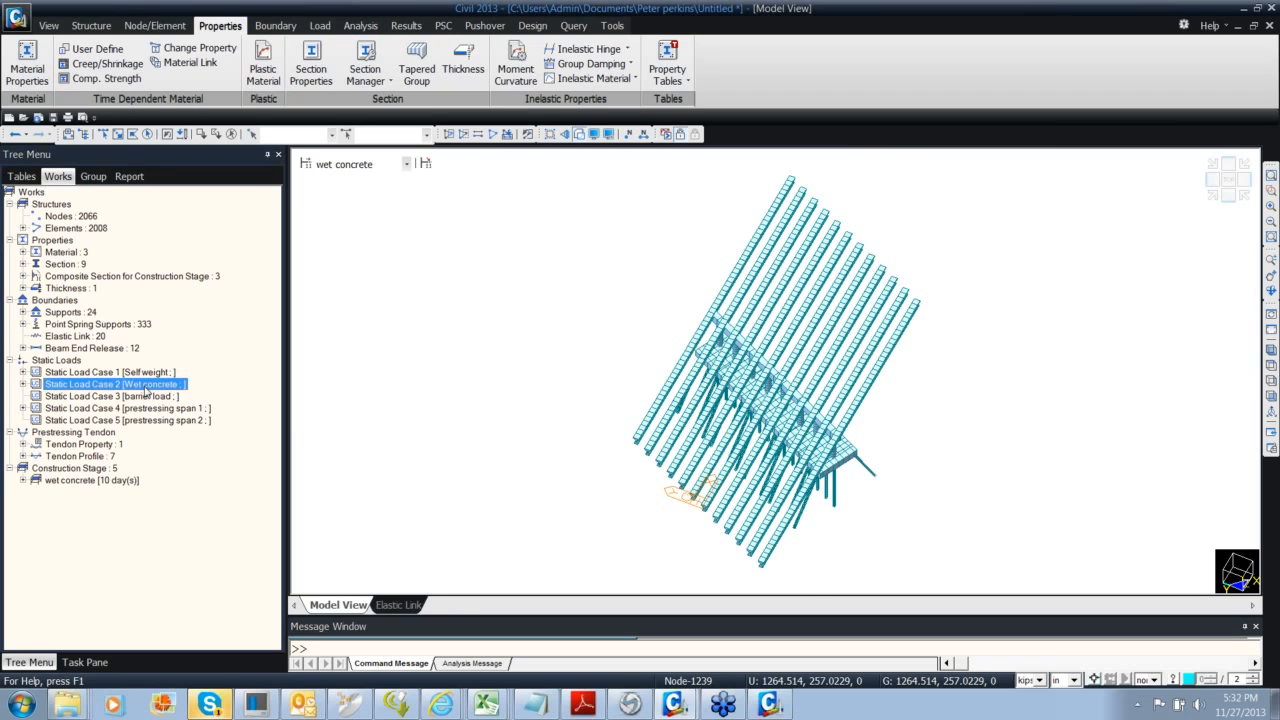
Display the model at the Transvese members construction stage and examine the deck in isometric view
click(372, 165)
click(372, 240)
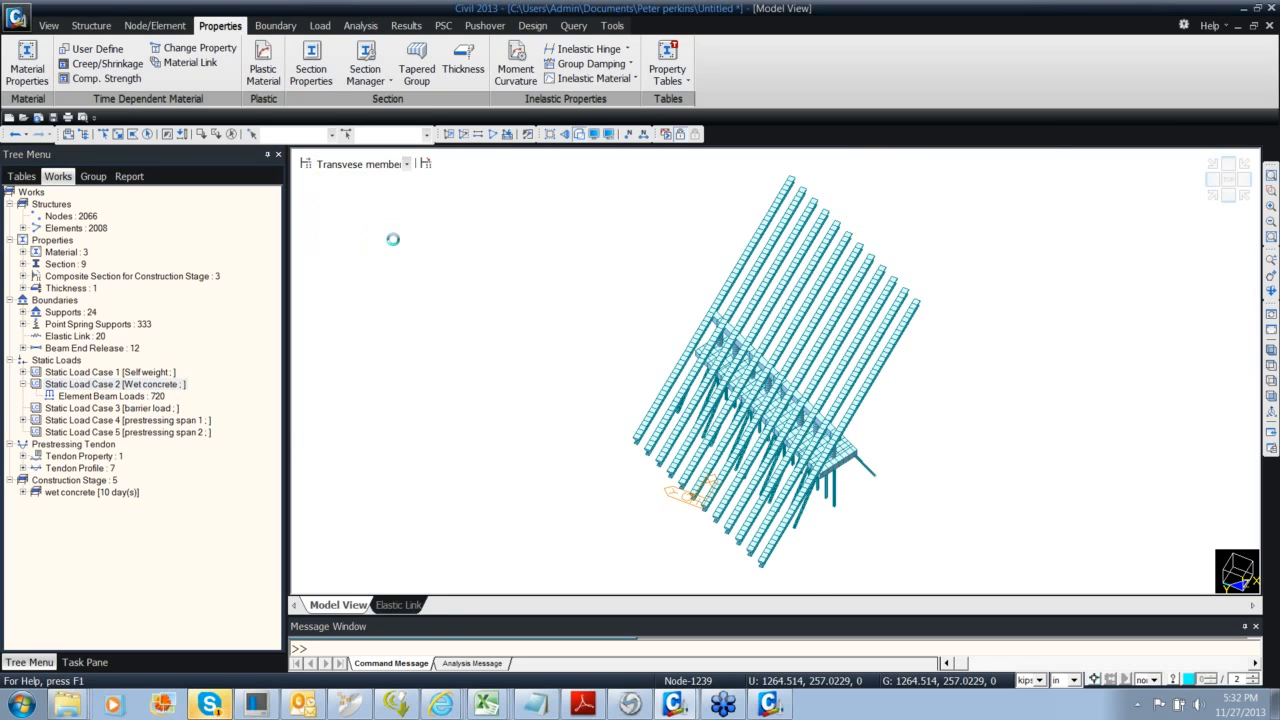
ctrl+middle_drag(570, 303, 506, 273)
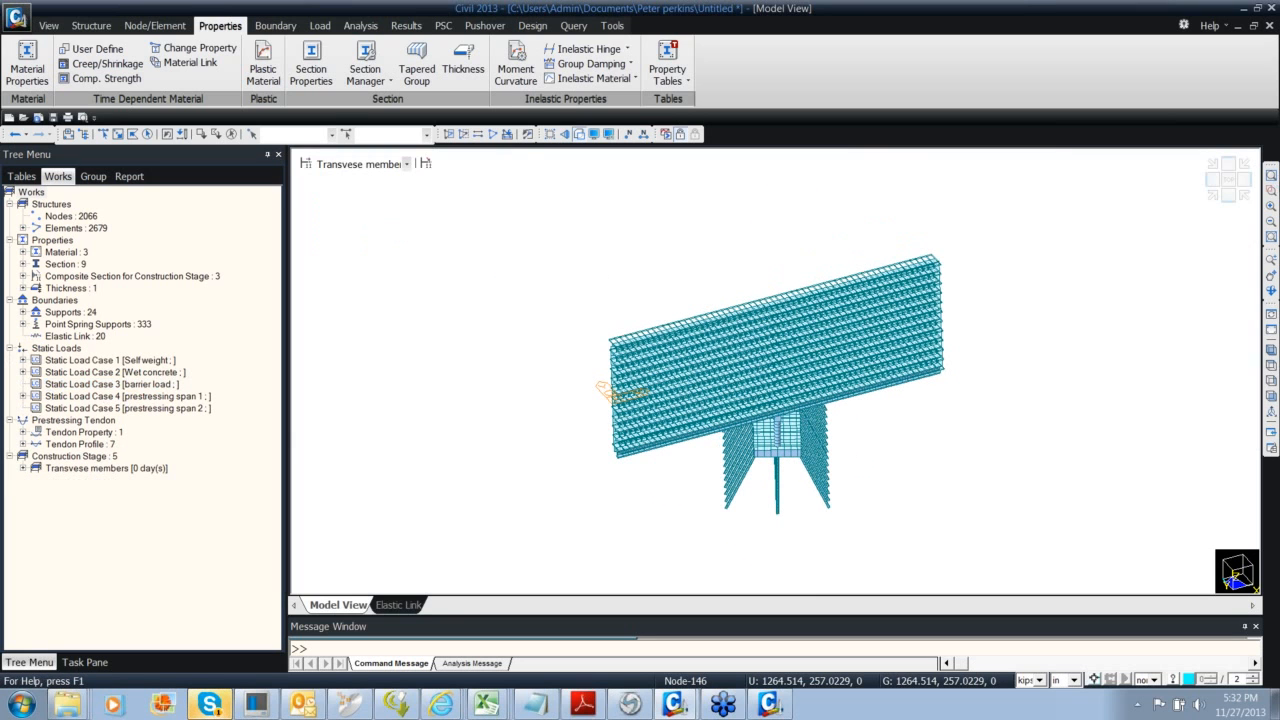
click(1212, 195)
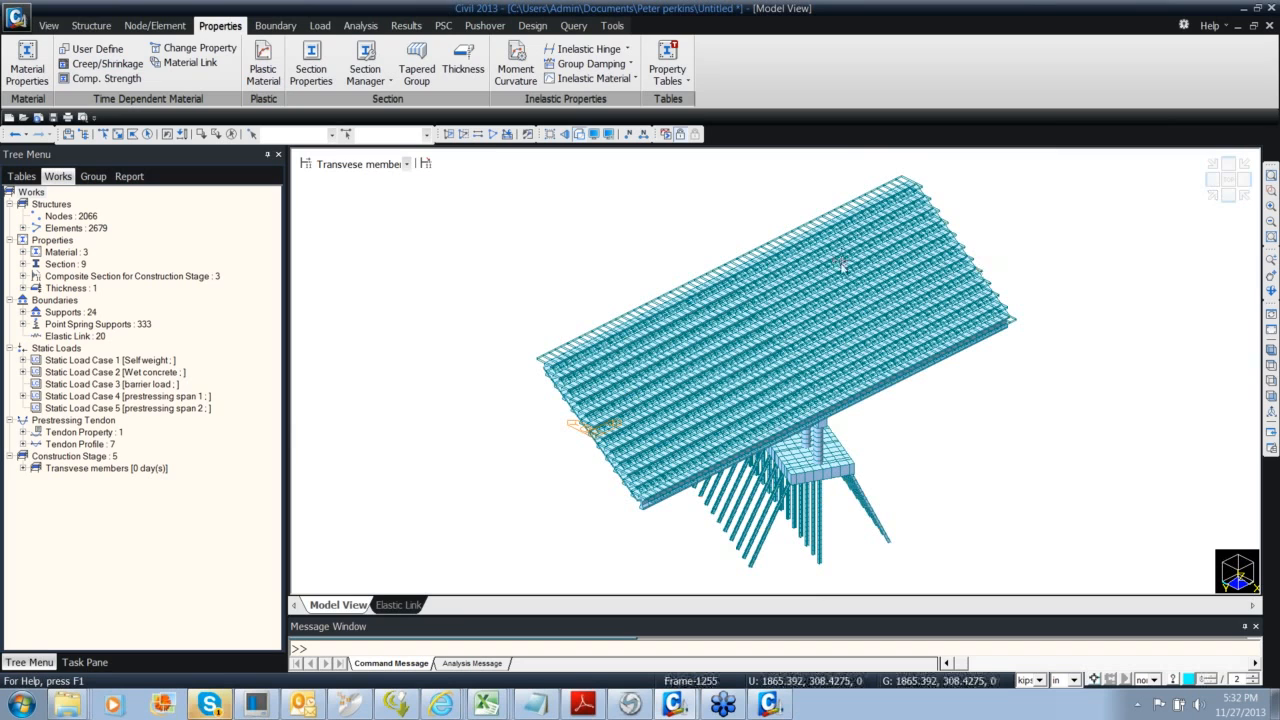
Save the project, and return the model to the Base stage in isometric view
click(15, 18)
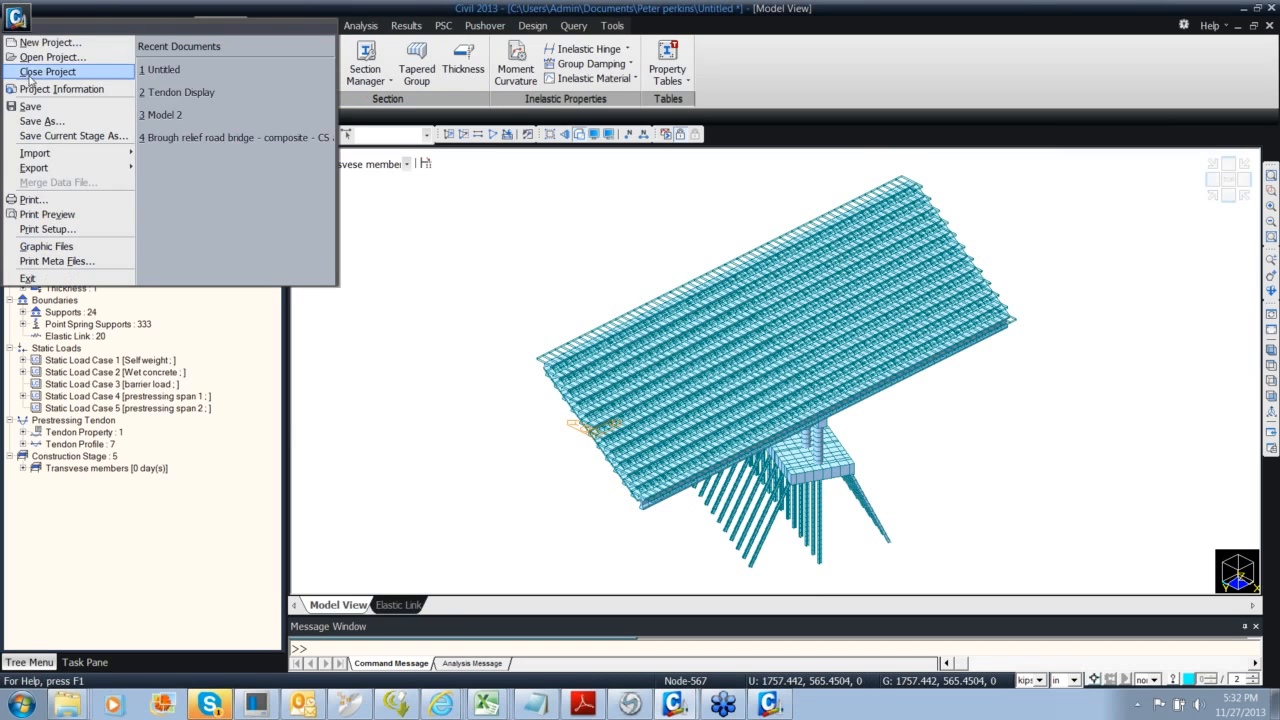
click(74, 105)
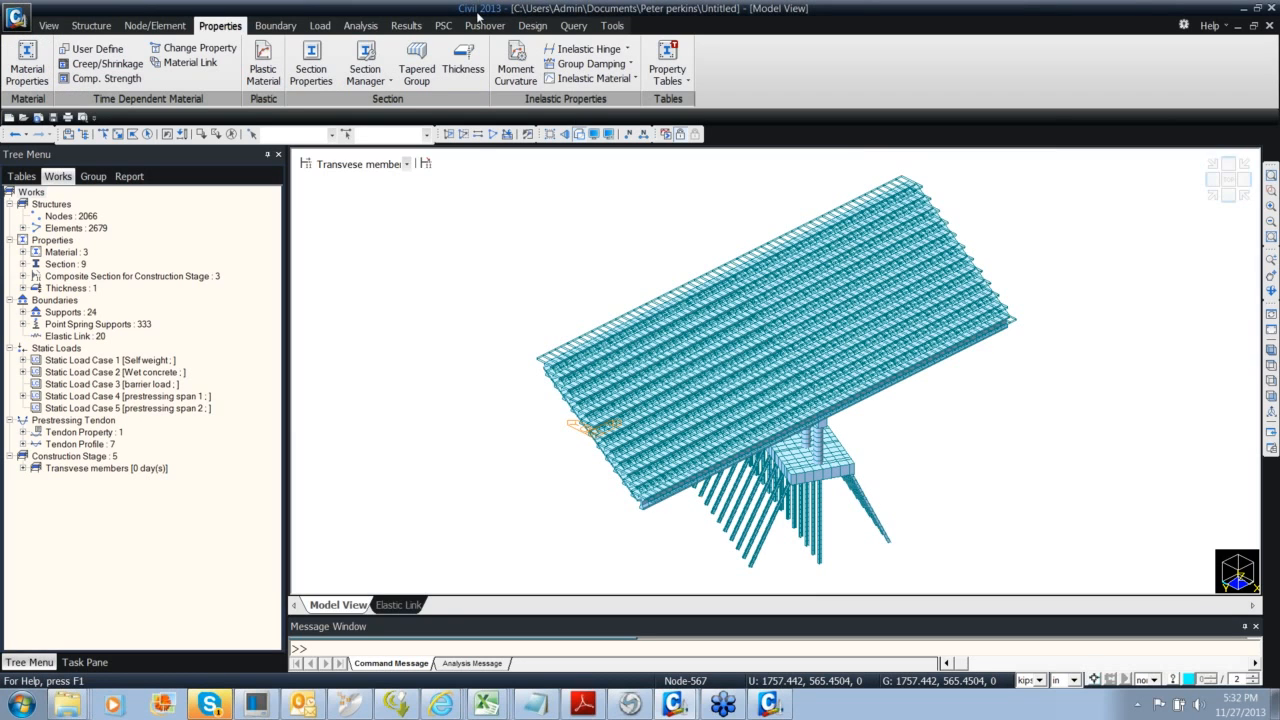
click(406, 163)
click(391, 180)
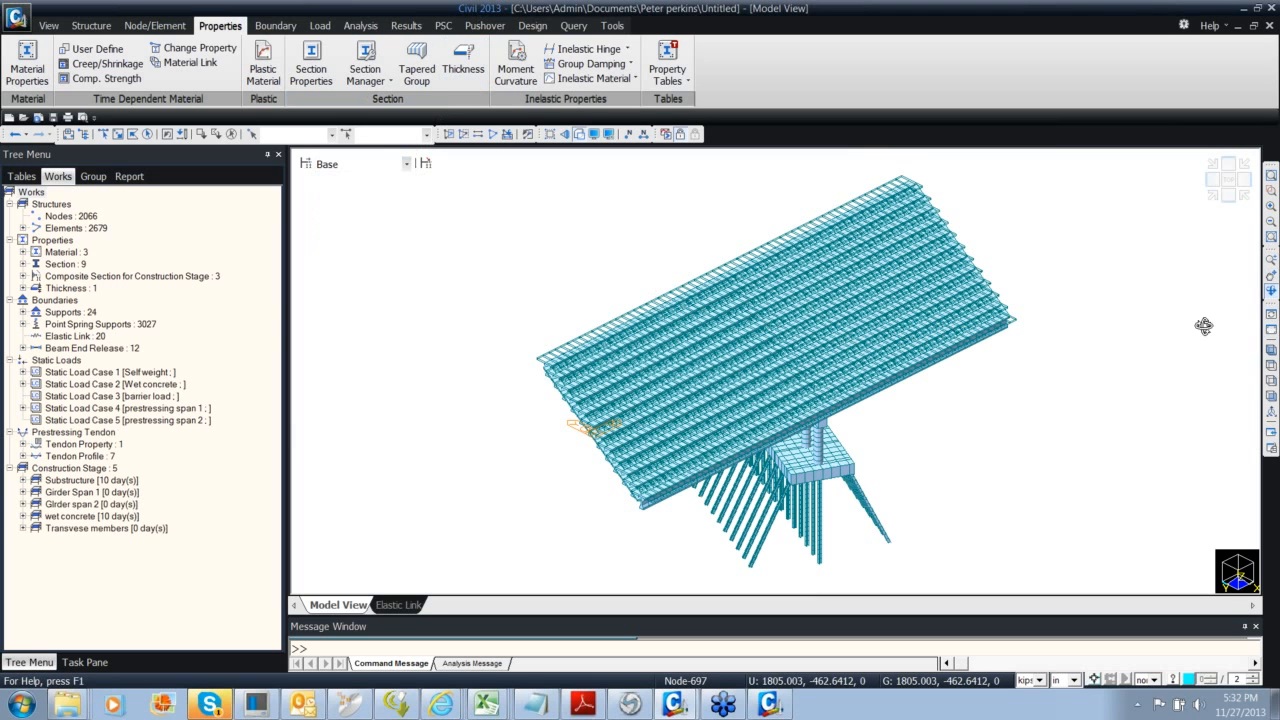
mouse_move(1217, 320)
mouse_down()
mouse_move(1229, 312)
mouse_move(1211, 310)
mouse_up()
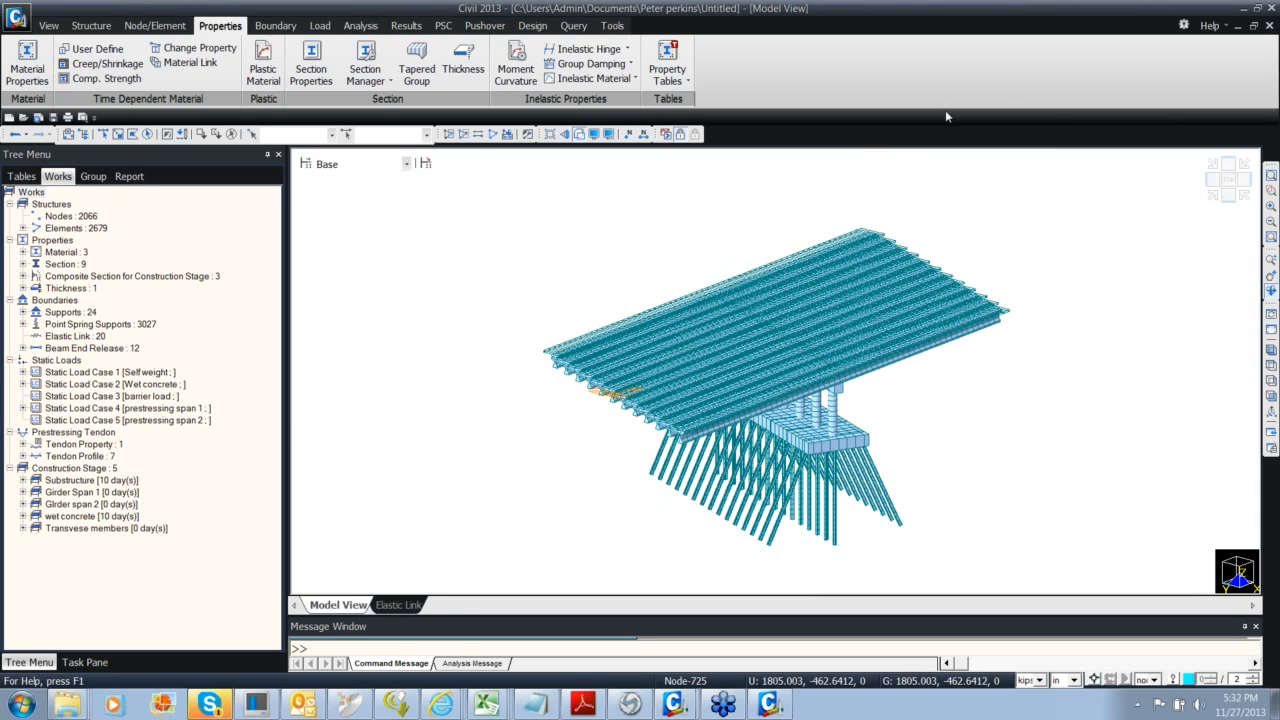
click(1210, 196)
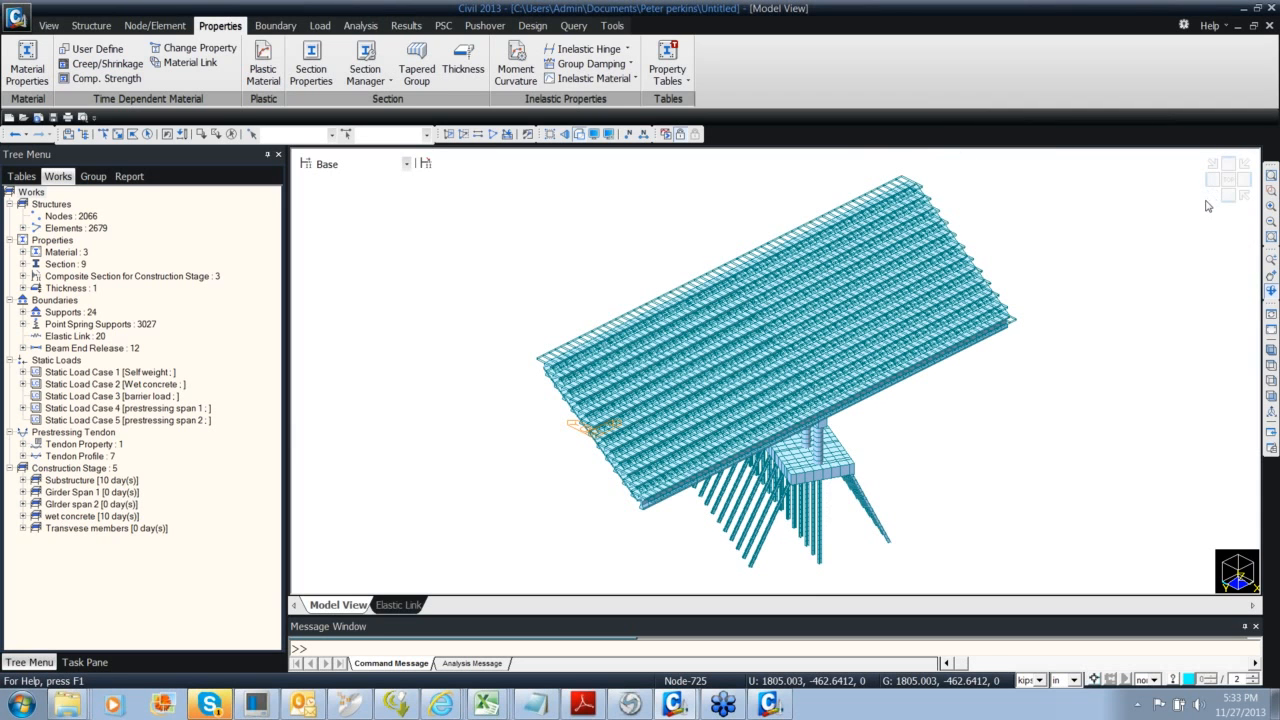